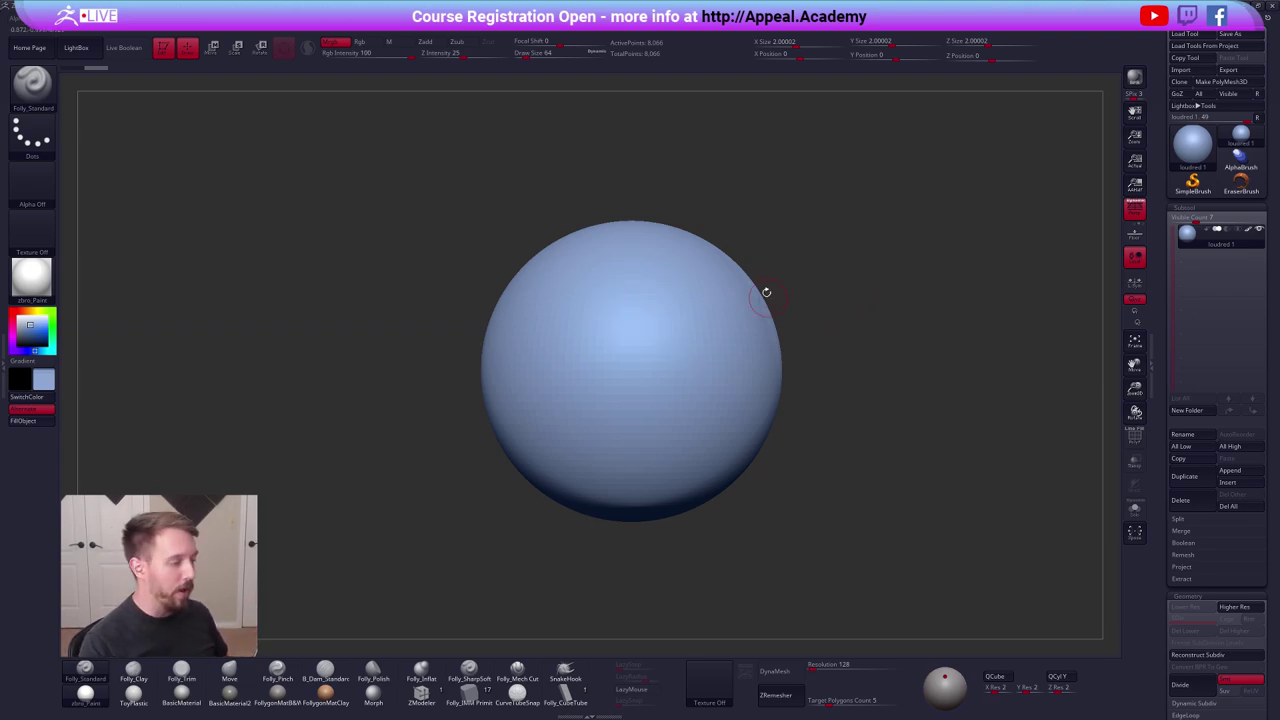
Switch to the web browser and view the Follygon YouTube channel's videos and the Follygon product store.
{"action": "key", "text": "alt+Tab"}
{"action": "key", "text": "Tab"}
{"action": "key", "text": "Tab"}
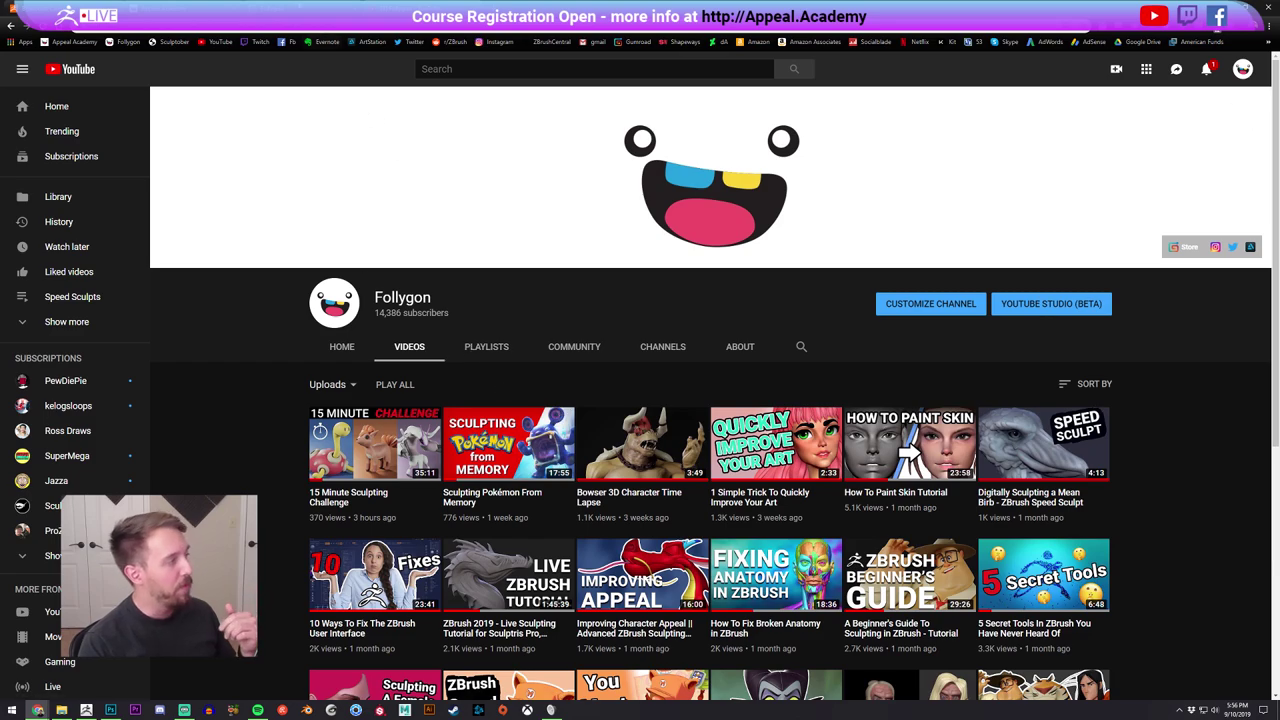
{"action": "left_click", "coordinate": [310, 8]}
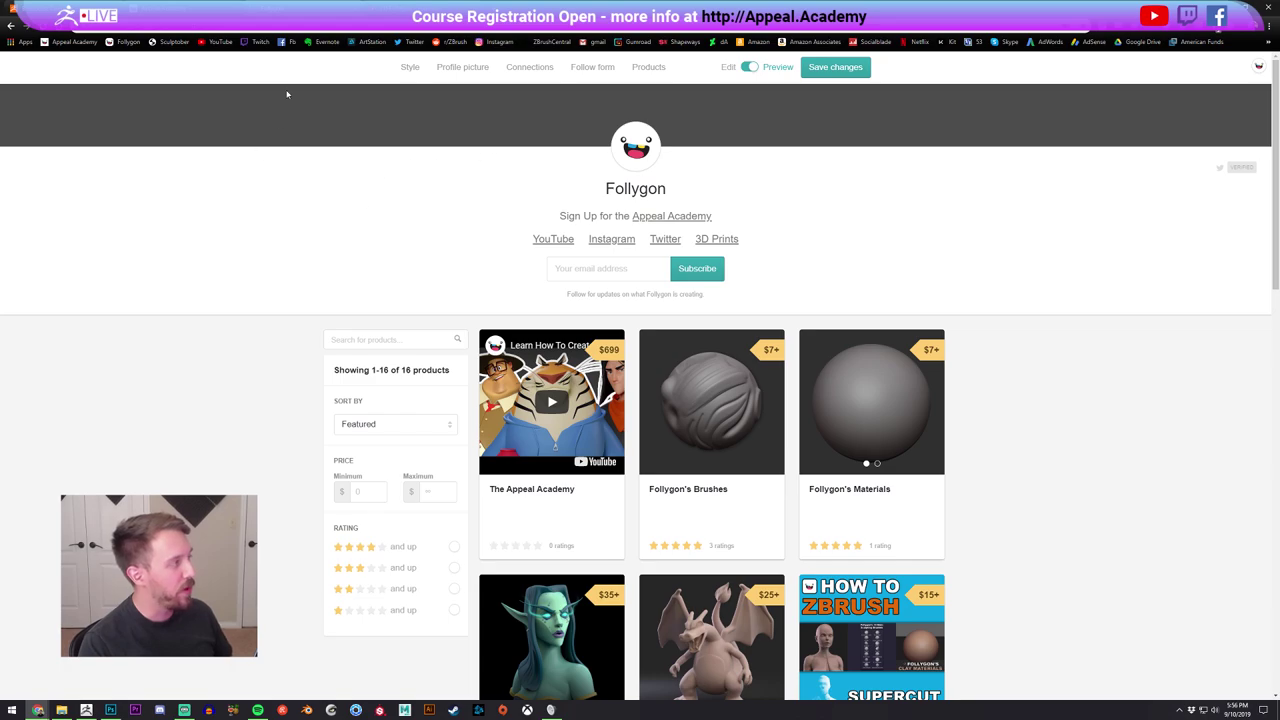
{"action": "key", "text": "ctrl+Tab"}
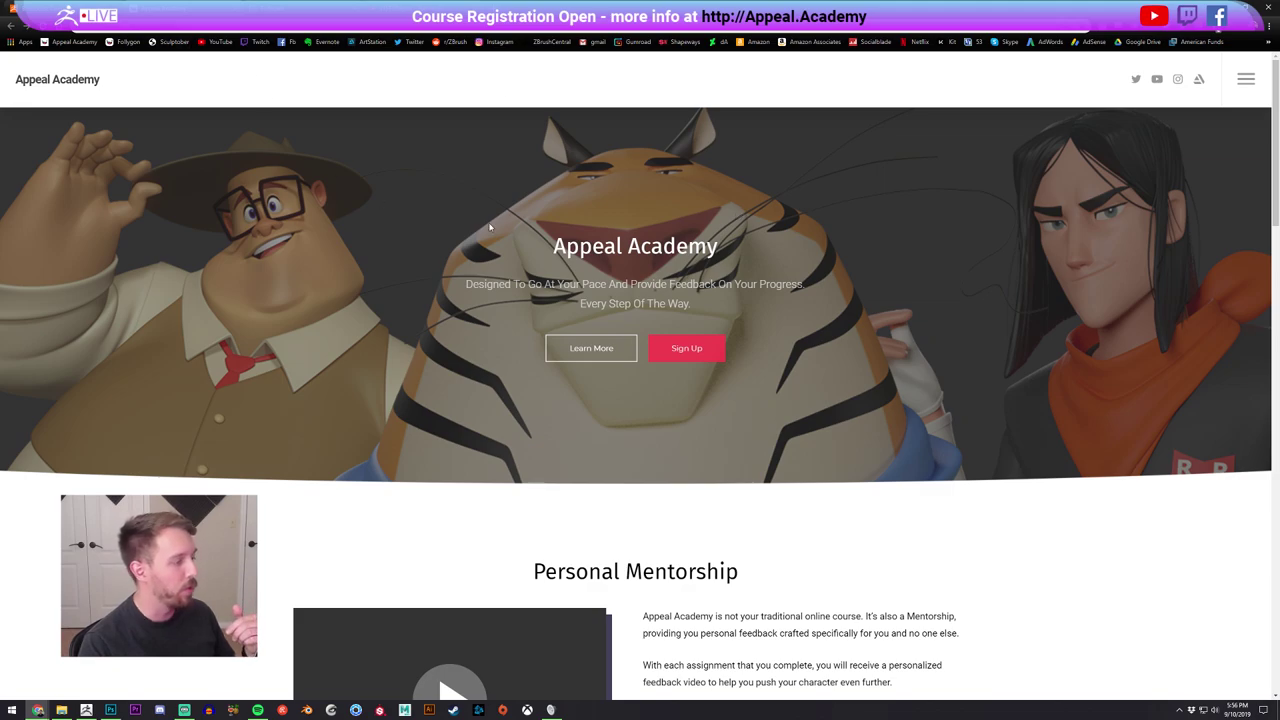
Look over the Appeal Academy home page and Pixologic's September 2019 Broadcast Calendar.
{"action": "scroll", "coordinate": [759, 261], "scroll_direction": "down", "scroll_amount": 2}
{"action": "scroll", "coordinate": [892, 289], "scroll_direction": "up", "scroll_amount": 2}
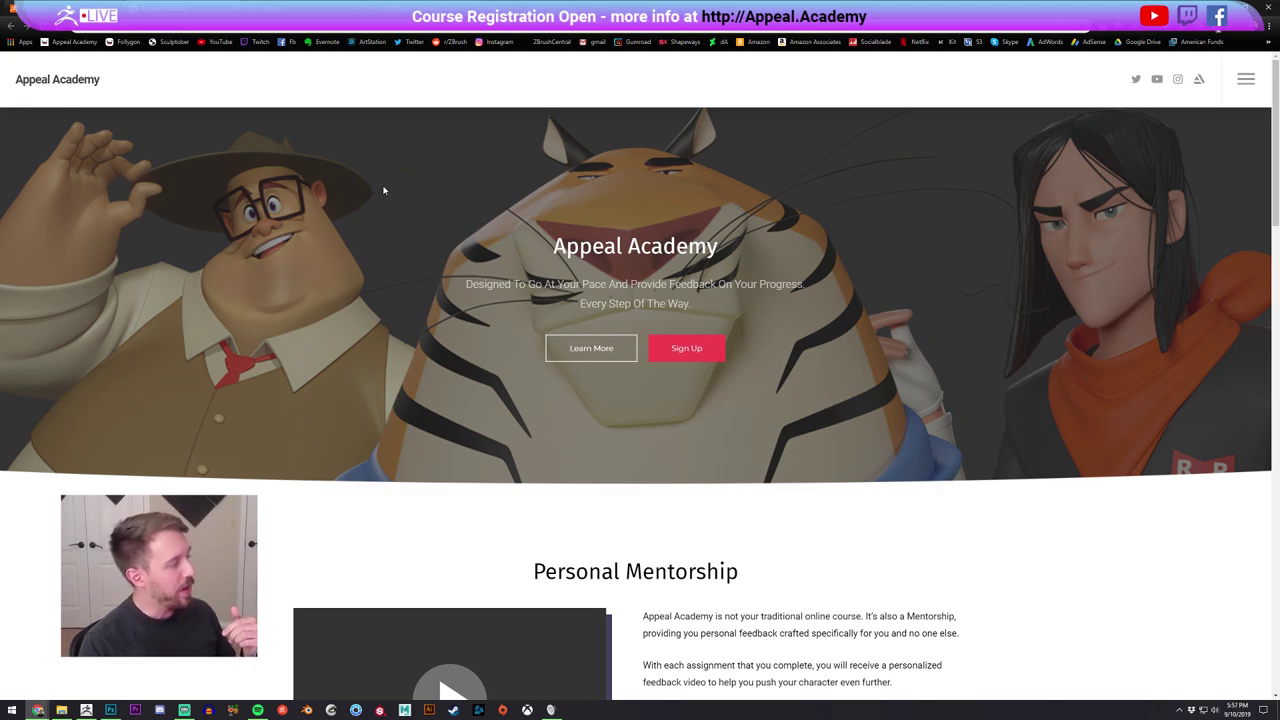
{"action": "left_click", "coordinate": [88, 7]}
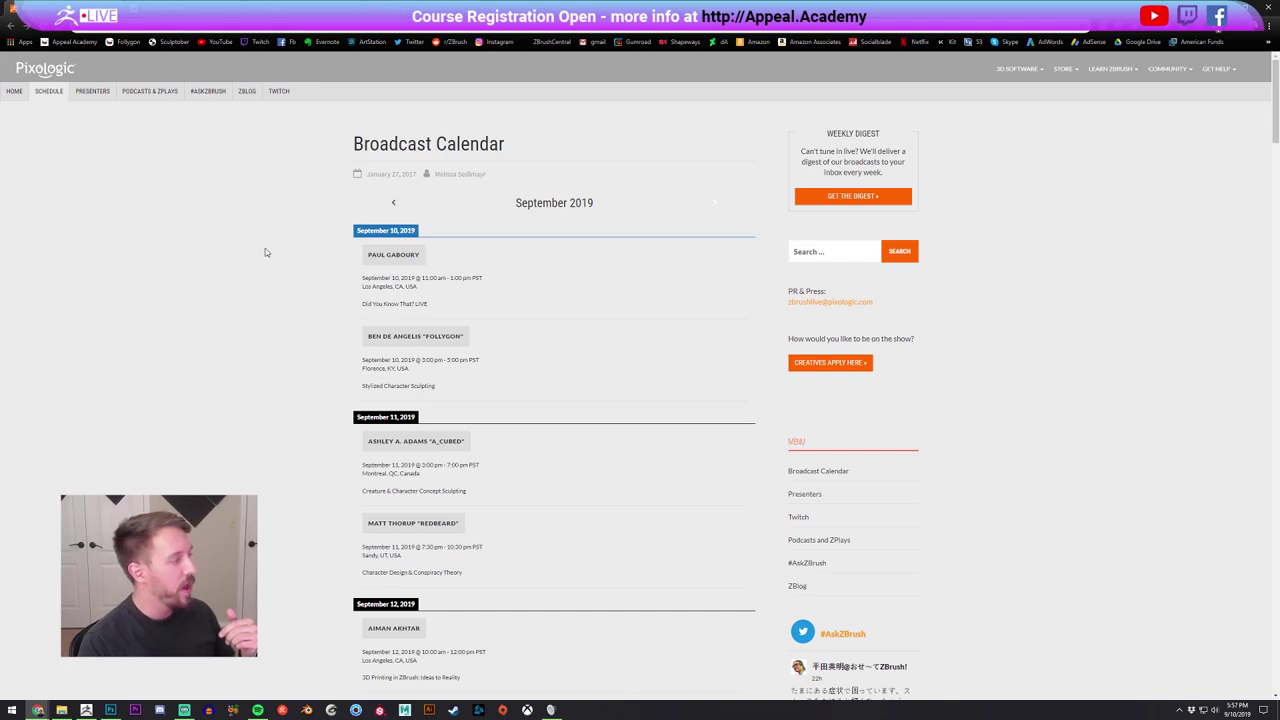
{"action": "left_click_drag", "start_coordinate": [349, 155], "coordinate": [523, 140]}
{"action": "left_click", "coordinate": [527, 140]}
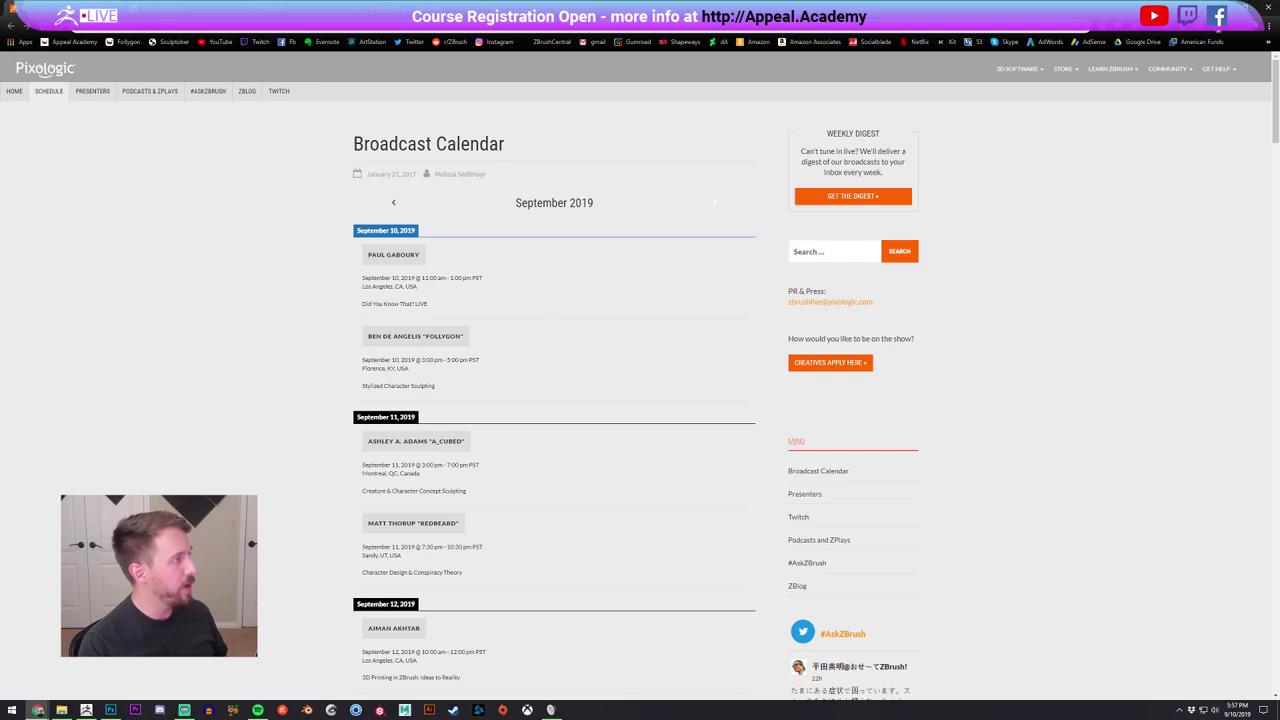
{"action": "left_click", "coordinate": [105, 8]}
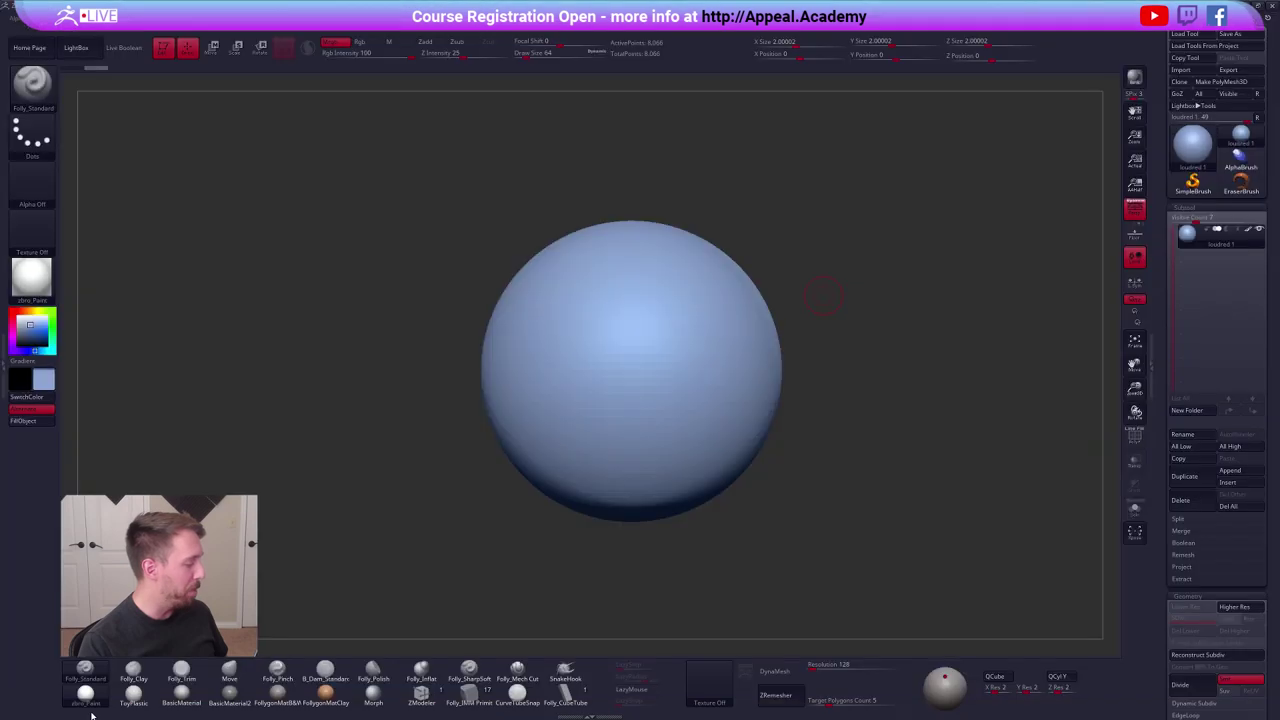
Switch back to ZBrush, bring up the loudred posed model and compare the full figure with the reference images.
{"action": "left_click", "coordinate": [86, 710]}
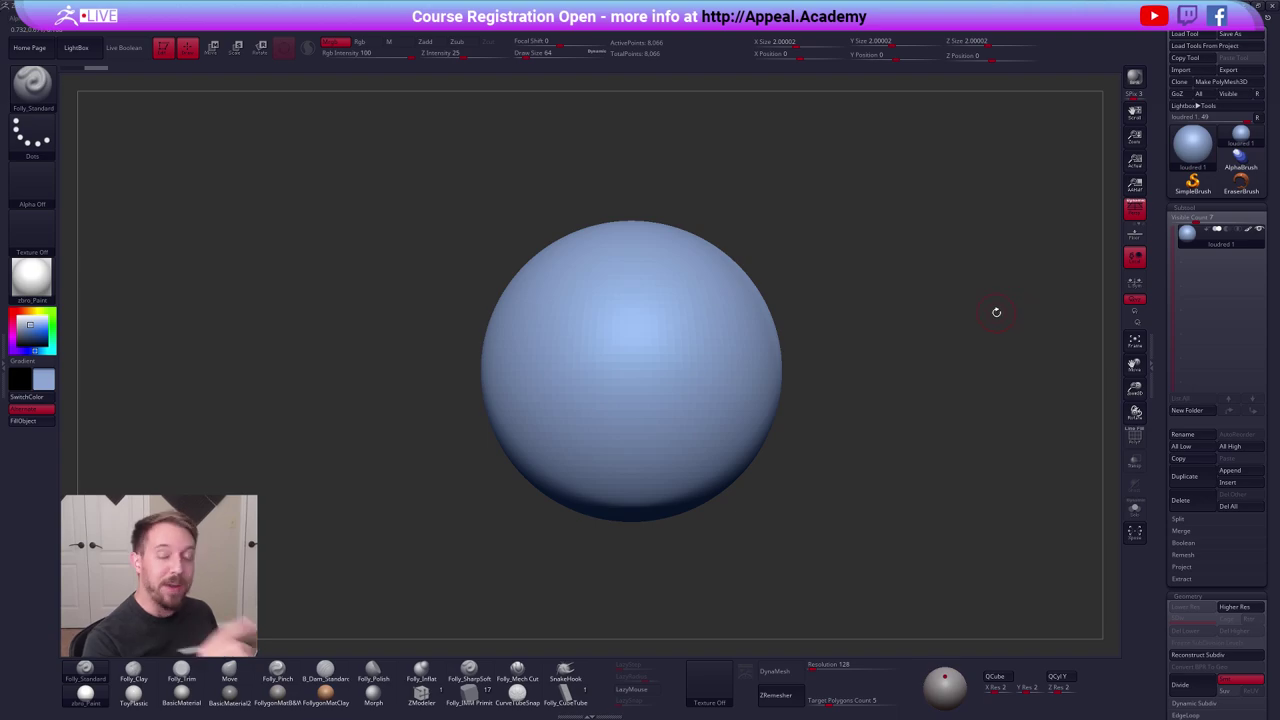
{"action": "left_click", "coordinate": [1192, 146]}
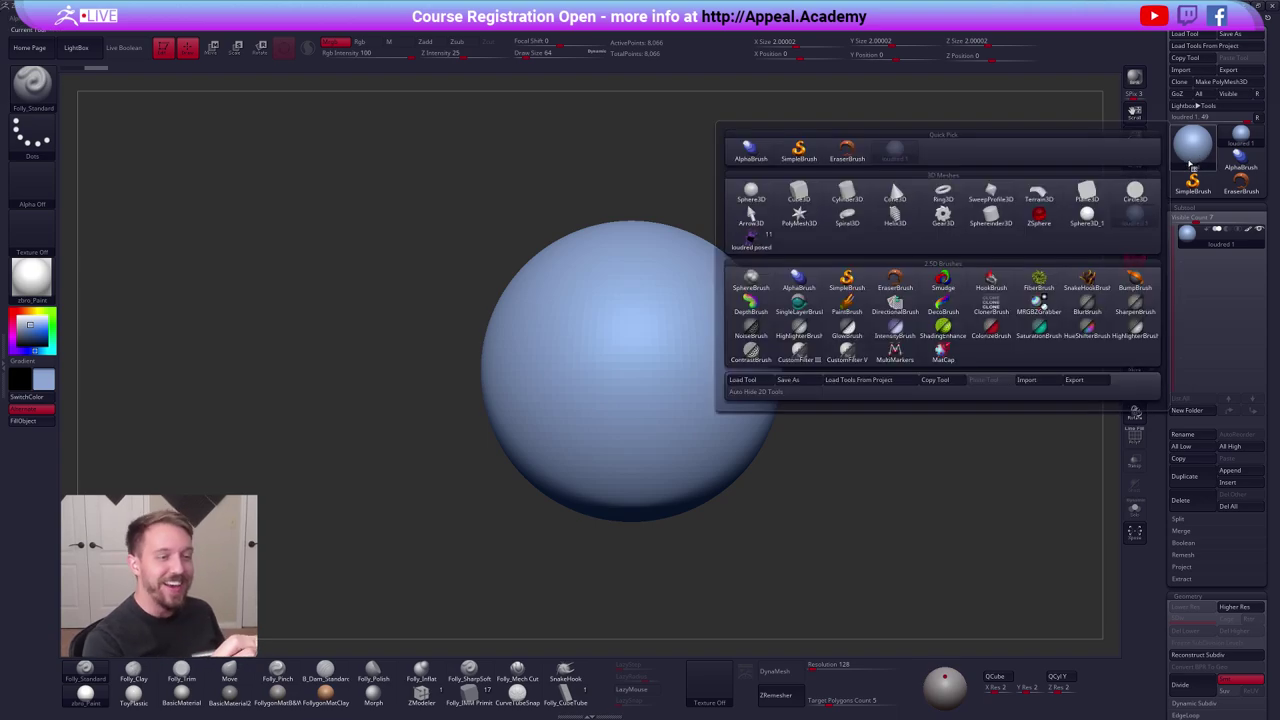
{"action": "left_click", "coordinate": [752, 237]}
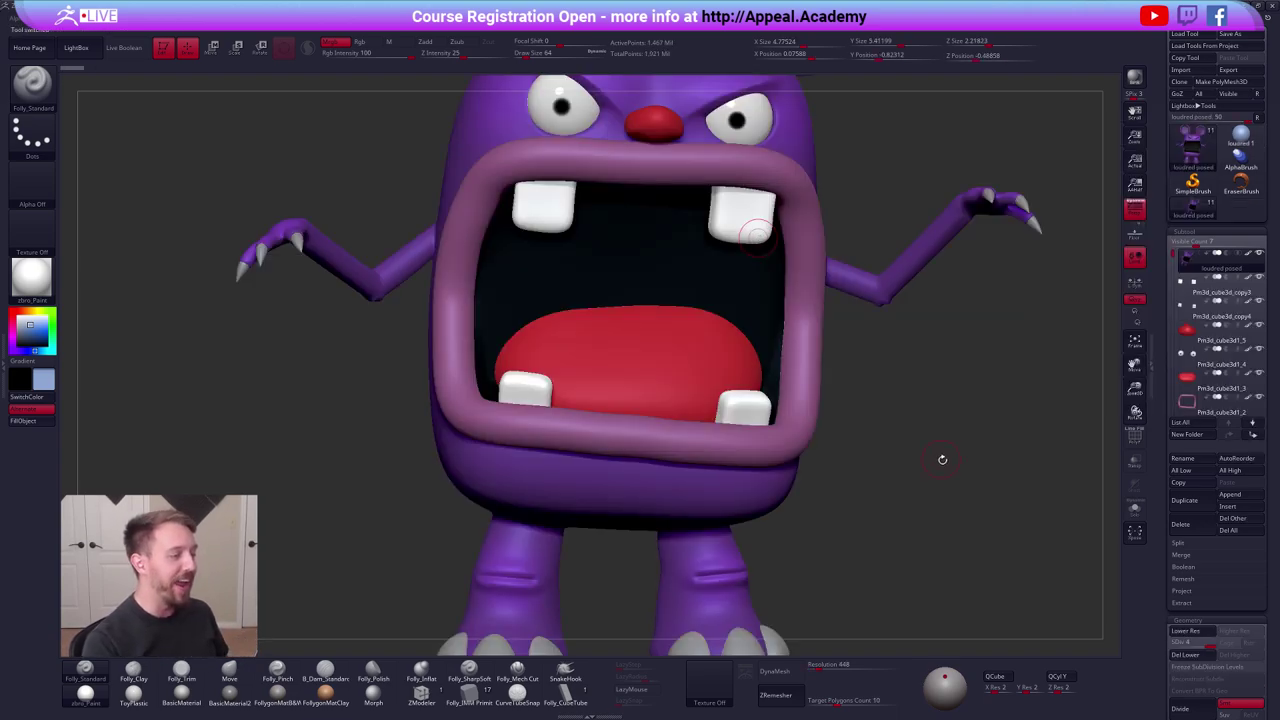
{"action": "key", "text": "f"}
{"action": "left_click_drag", "start_coordinate": [869, 399], "coordinate": [850, 496]}
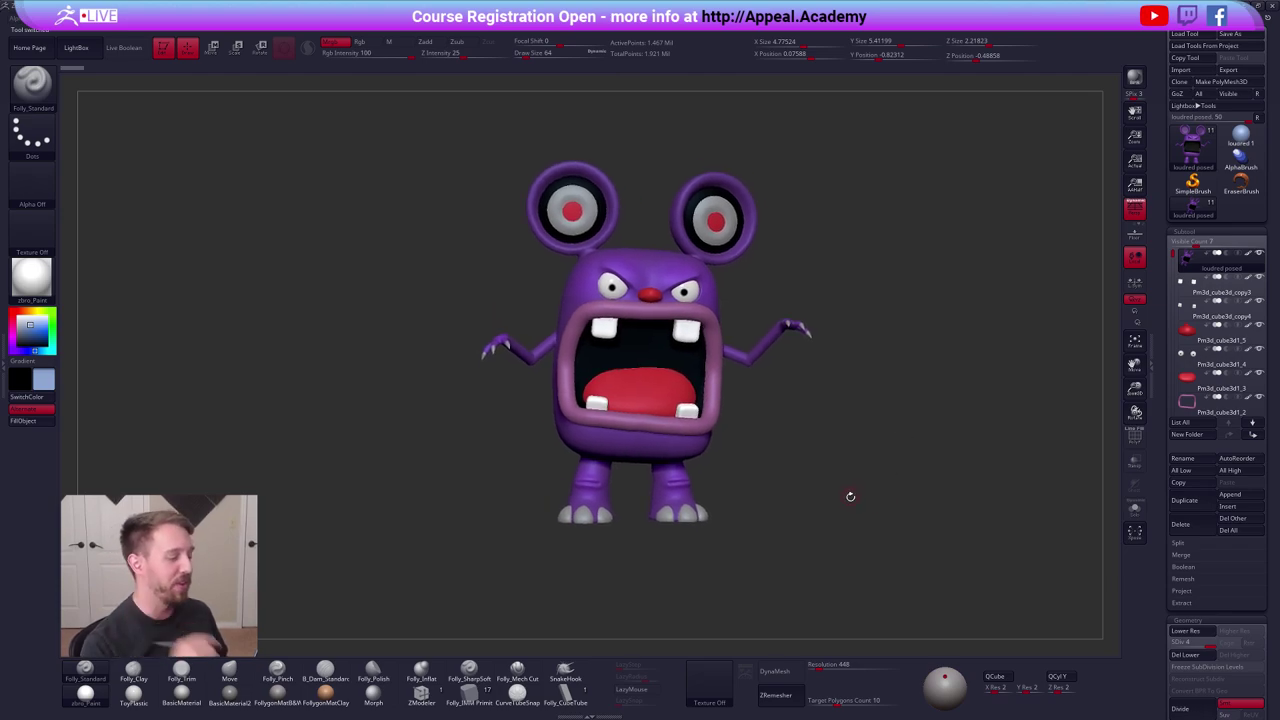
{"action": "left_click_drag", "start_coordinate": [857, 445], "coordinate": [783, 519]}
{"action": "left_click_drag", "start_coordinate": [826, 580], "coordinate": [842, 571], "text": "alt"}
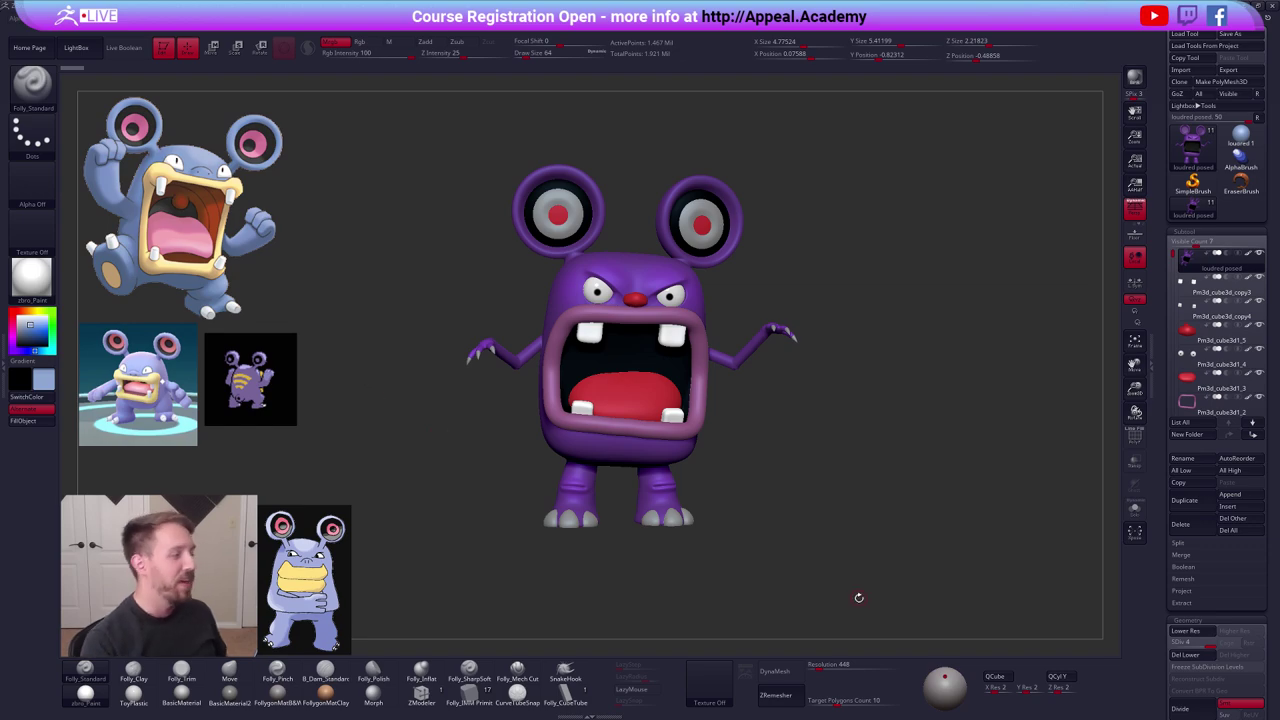
{"action": "left_click_drag", "start_coordinate": [848, 617], "coordinate": [863, 614], "text": "alt"}
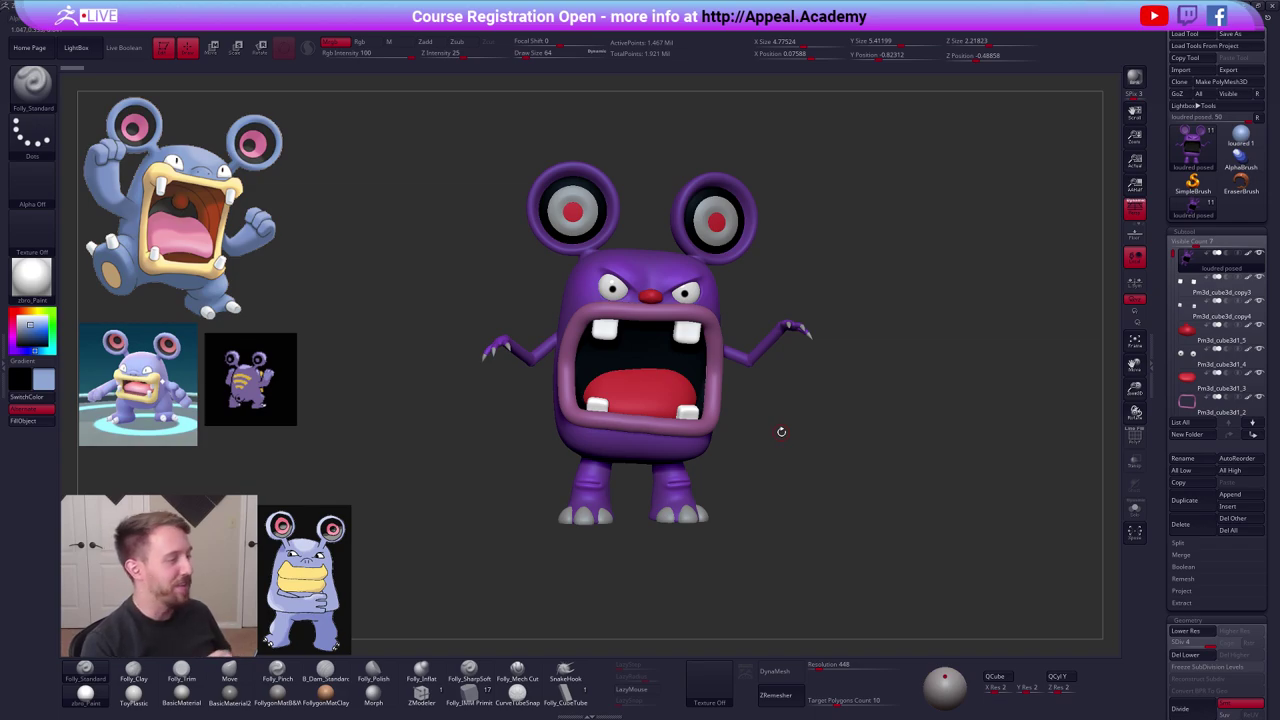
Make the loudred 1 sphere the active tool again and set the brush draw size to 192.
{"action": "left_click", "coordinate": [1242, 137]}
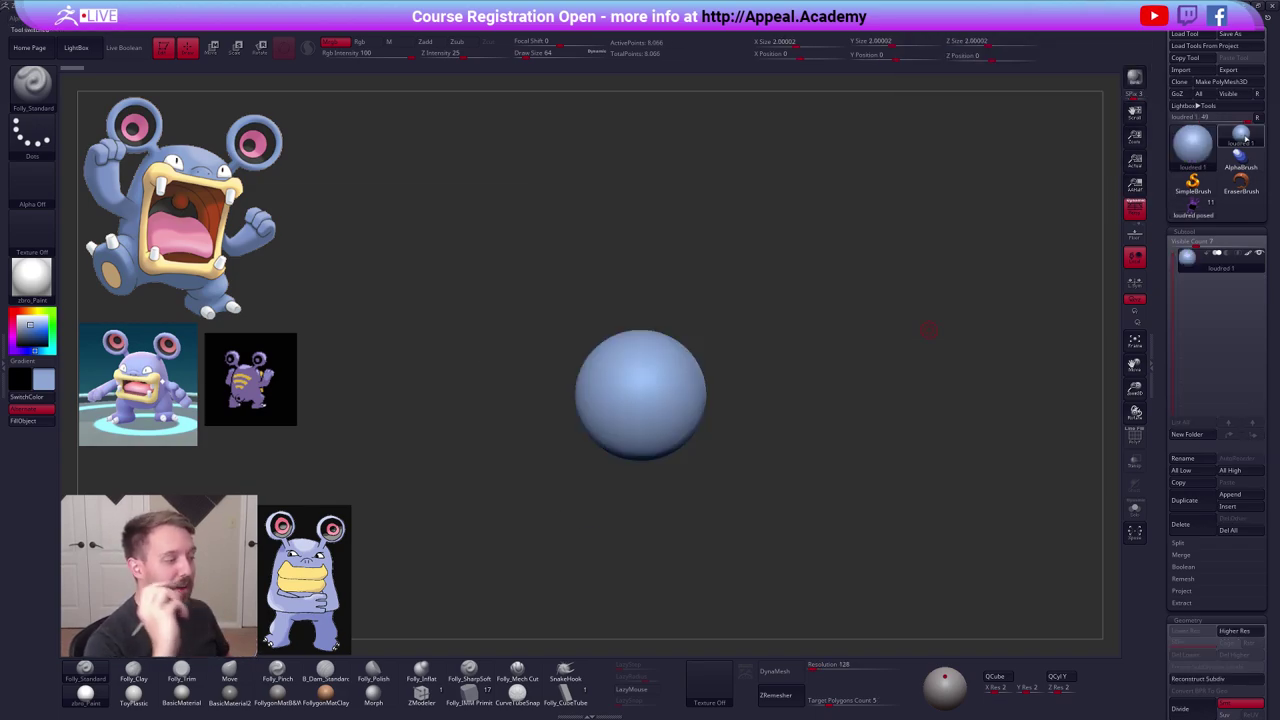
{"action": "mouse_move", "coordinate": [1244, 140]}
{"action": "left_click", "coordinate": [1196, 206]}
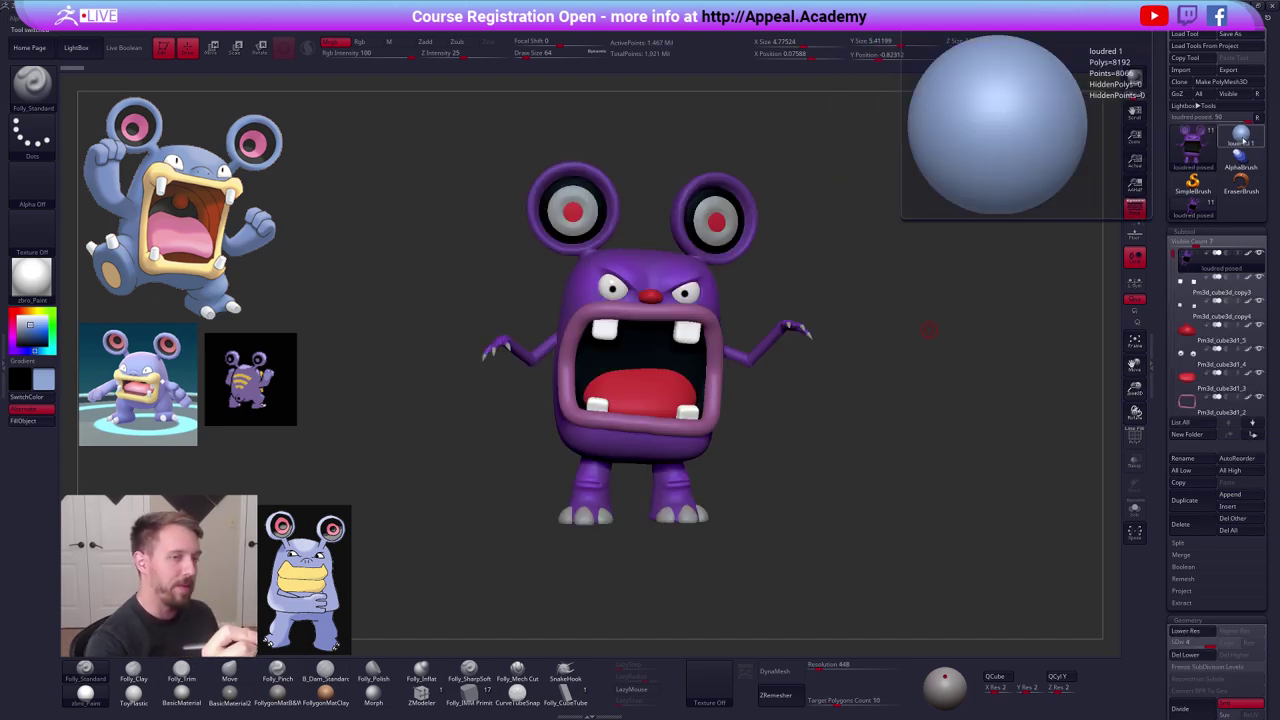
{"action": "left_click", "coordinate": [1241, 139]}
{"action": "mouse_move", "coordinate": [1240, 145]}
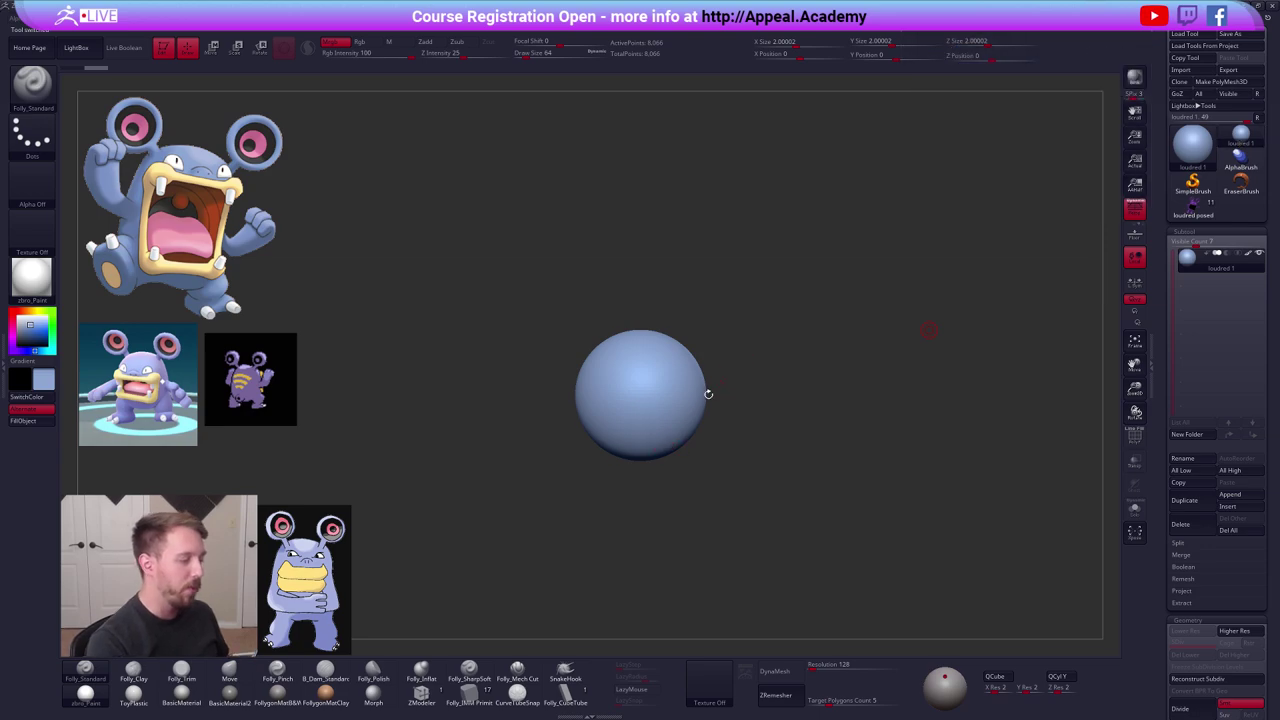
{"action": "key", "text": "space"}
{"action": "left_click", "coordinate": [815, 369]}
{"action": "left_click_drag", "start_coordinate": [812, 385], "coordinate": [817, 390], "text": "alt"}
{"action": "right_click_drag", "start_coordinate": [817, 390], "coordinate": [837, 429], "text": "alt"}
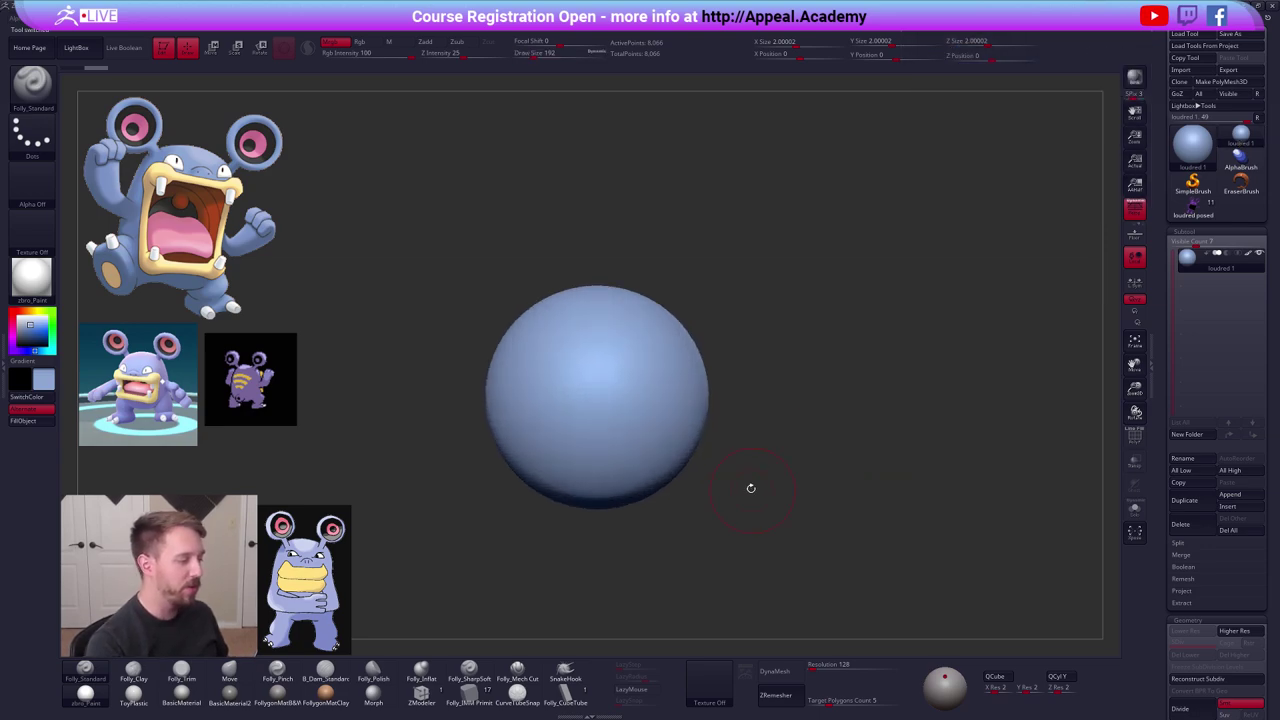
{"action": "right_click_drag", "start_coordinate": [751, 488], "coordinate": [810, 398], "text": "alt"}
{"action": "mouse_move", "coordinate": [712, 335]}
{"action": "right_mouse_down", "text": "alt"}
{"action": "mouse_move", "coordinate": [720, 365]}
{"action": "mouse_move", "coordinate": [750, 380]}
{"action": "right_mouse_up", "text": "alt"}
{"action": "left_click_drag", "start_coordinate": [750, 380], "coordinate": [771, 402], "text": "alt"}
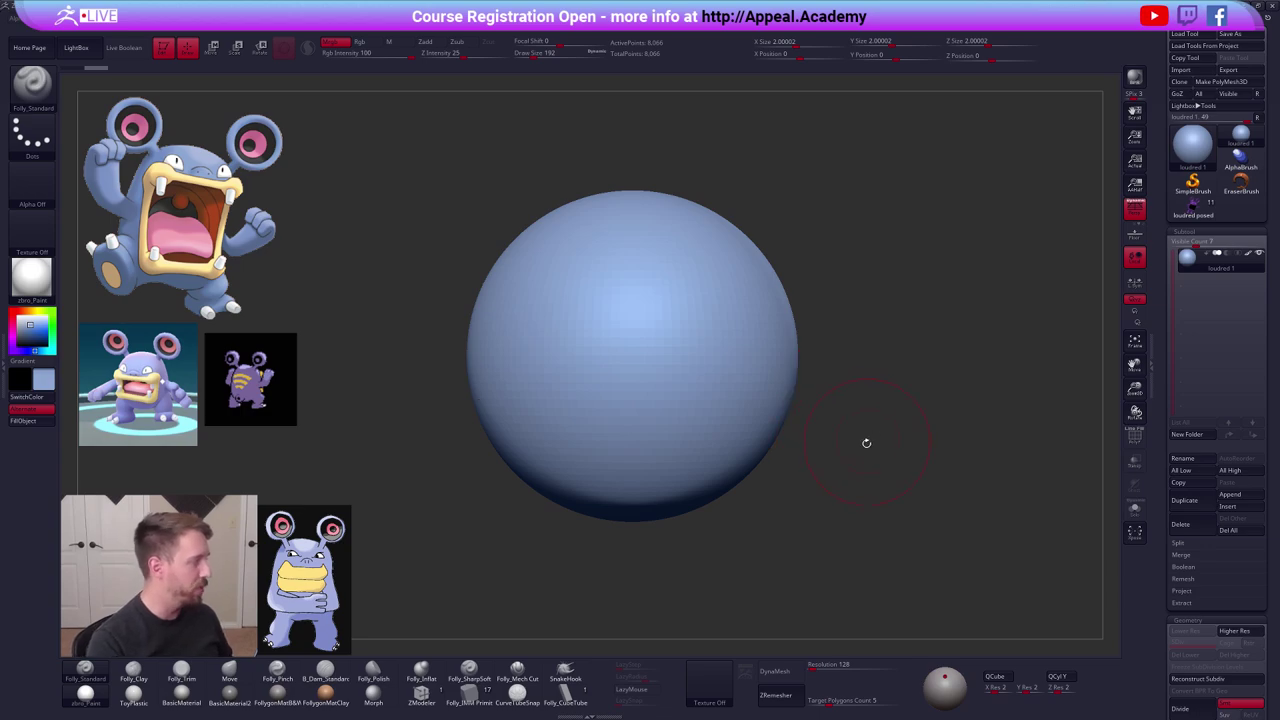
Choose the Move brush with a draw size of 677 and turn off perspective distortion.
{"action": "left_click_drag", "start_coordinate": [866, 443], "coordinate": [837, 417], "text": "alt"}
{"action": "key", "text": "b"}
{"action": "key", "text": "m"}
{"action": "key", "text": "v"}
{"action": "key", "text": "space"}
{"action": "mouse_move", "coordinate": [818, 336]}
{"action": "left_mouse_down"}
{"action": "mouse_move", "coordinate": [831, 341]}
{"action": "mouse_move", "coordinate": [811, 324]}
{"action": "left_mouse_up"}
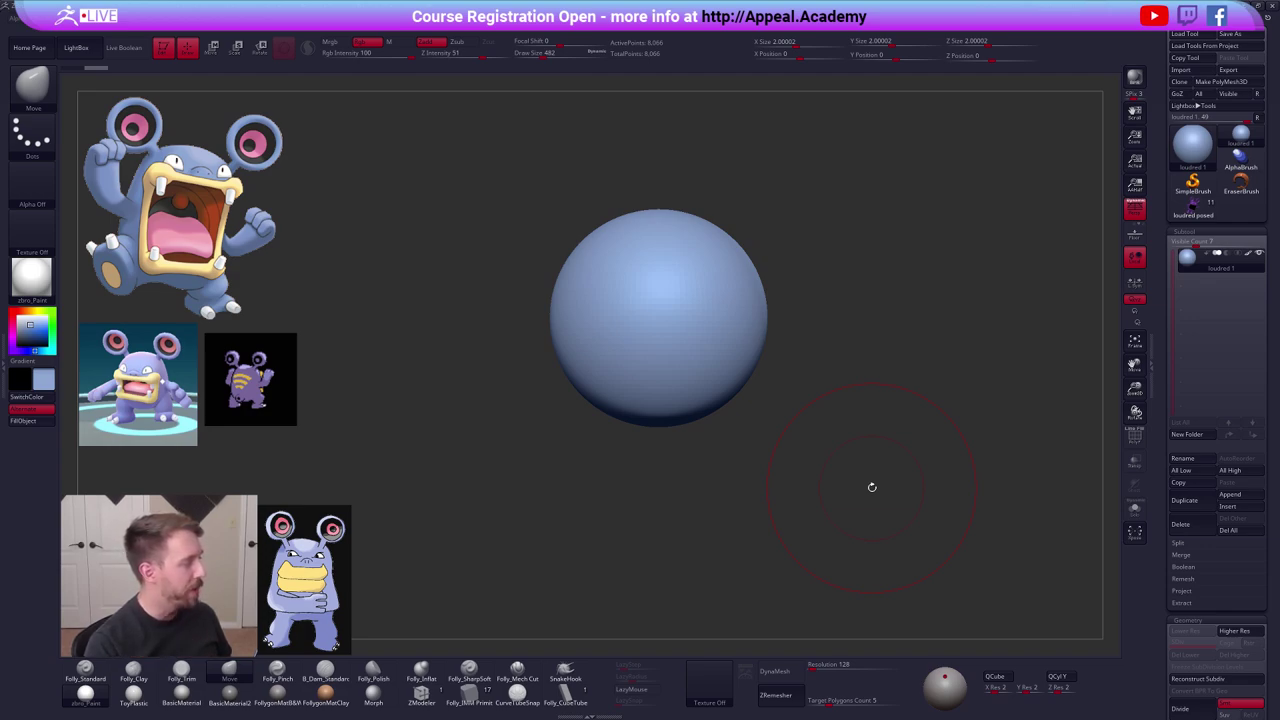
{"action": "left_click_drag", "start_coordinate": [826, 393], "coordinate": [784, 429], "text": "alt"}
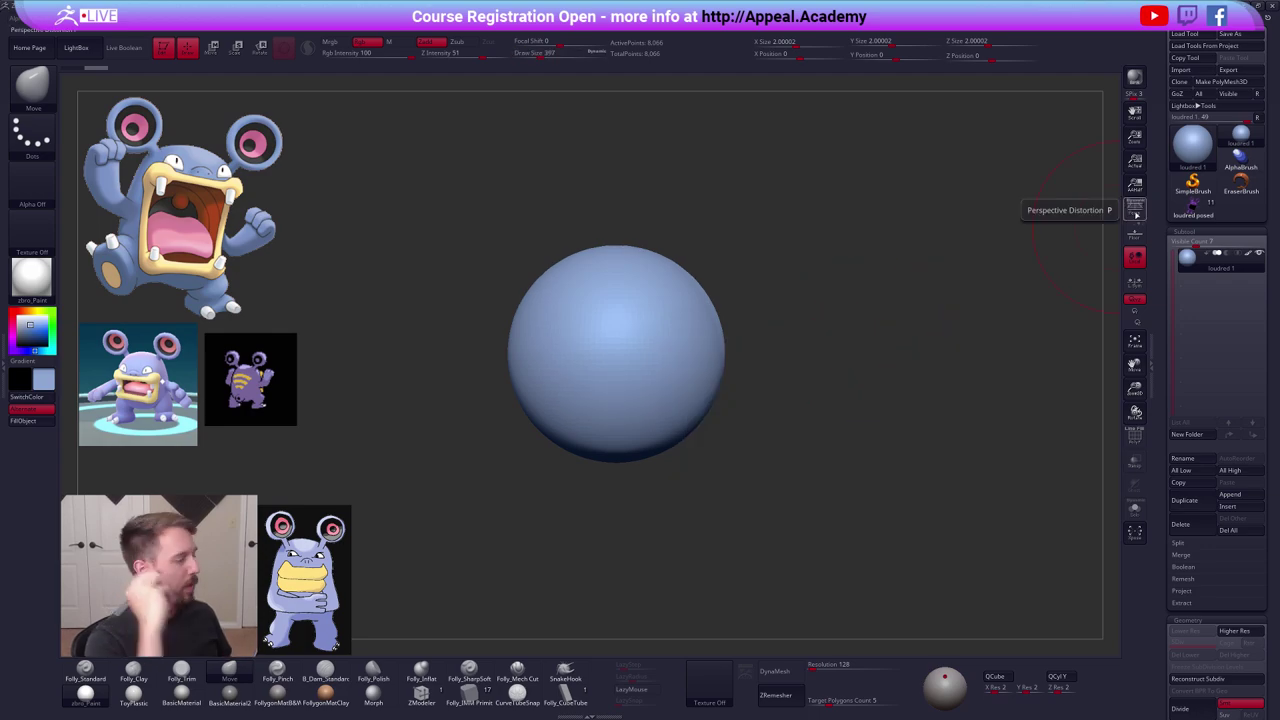
{"action": "key", "text": "space"}
{"action": "left_click_drag", "start_coordinate": [848, 332], "coordinate": [860, 333]}
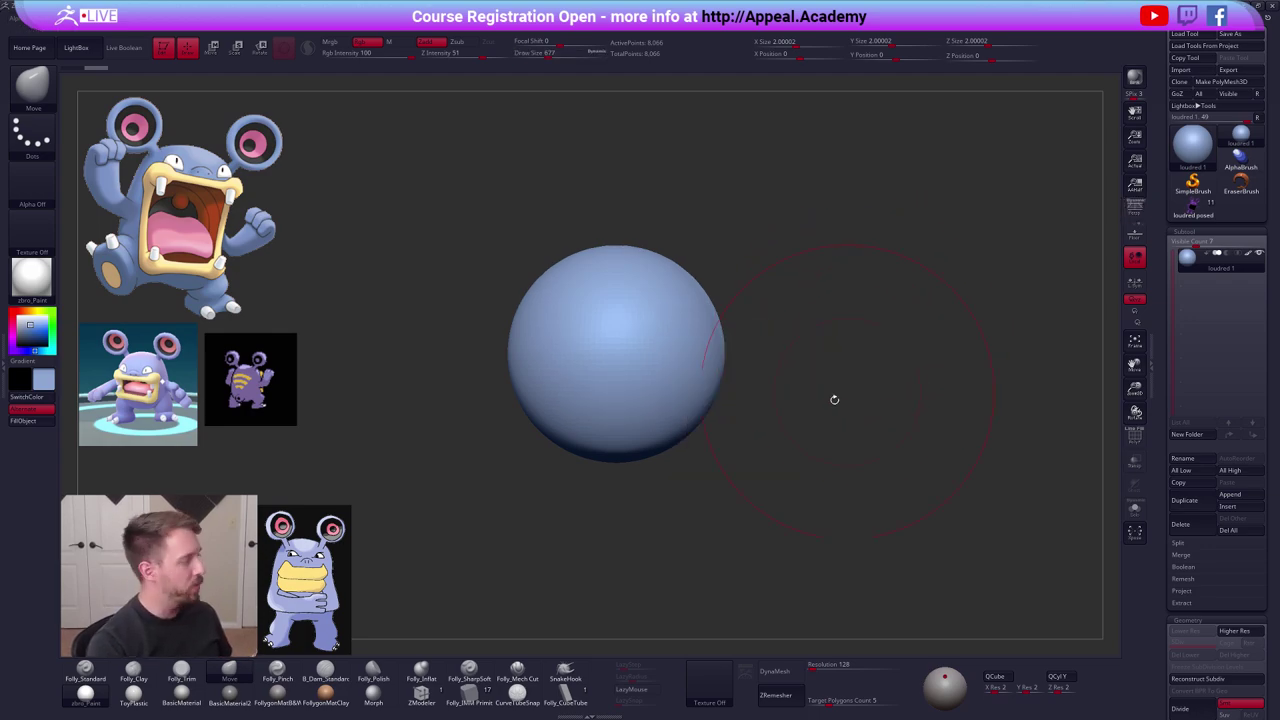
Stretch the sphere vertically into a tall, rounded body using the Move brush at draw size 720.
{"action": "left_click_drag", "start_coordinate": [834, 400], "coordinate": [864, 306], "text": "alt"}
{"action": "key", "text": "space"}
{"action": "left_click_drag", "start_coordinate": [714, 336], "coordinate": [740, 378]}
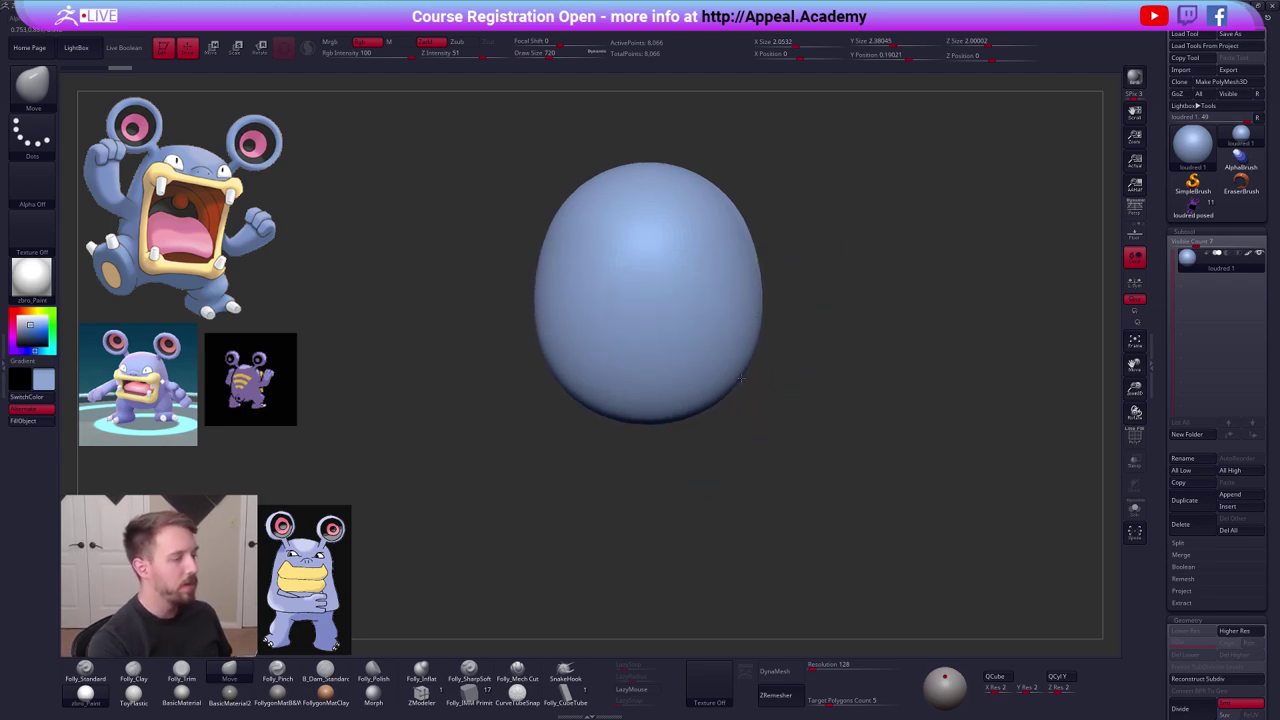
{"action": "right_click_drag", "start_coordinate": [741, 378], "coordinate": [749, 384], "text": "shift"}
{"action": "left_click_drag", "start_coordinate": [749, 382], "coordinate": [768, 384]}
{"action": "left_click_drag", "start_coordinate": [645, 378], "coordinate": [614, 404]}
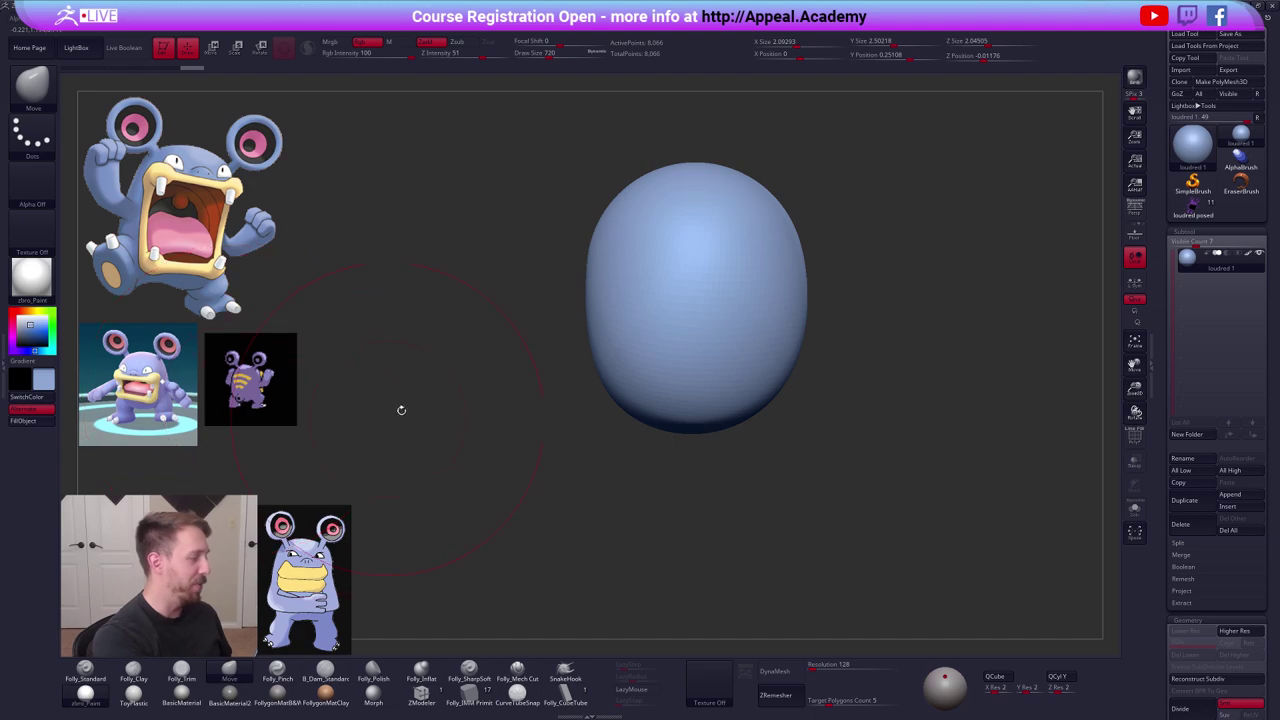
Refine the lower part of the body with the Move brush at draw size 742.
{"action": "key", "text": "space"}
{"action": "left_click_drag", "start_coordinate": [427, 382], "coordinate": [433, 379]}
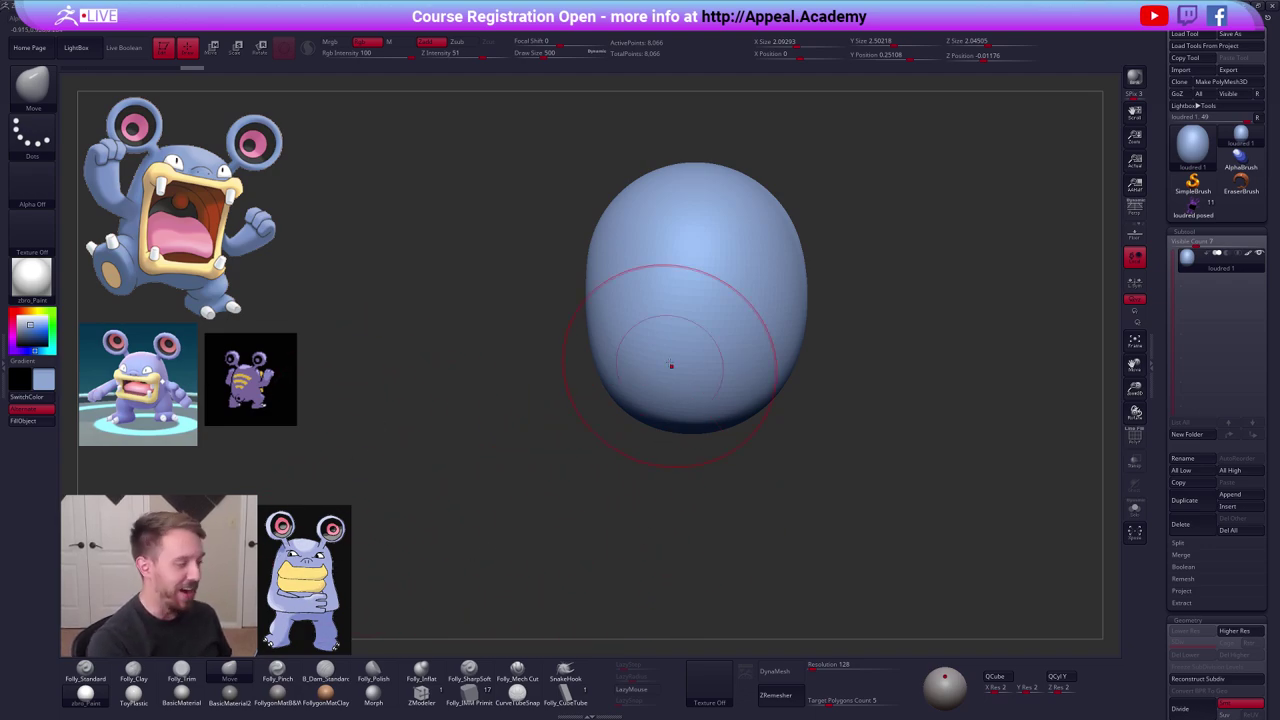
{"action": "key", "text": "space"}
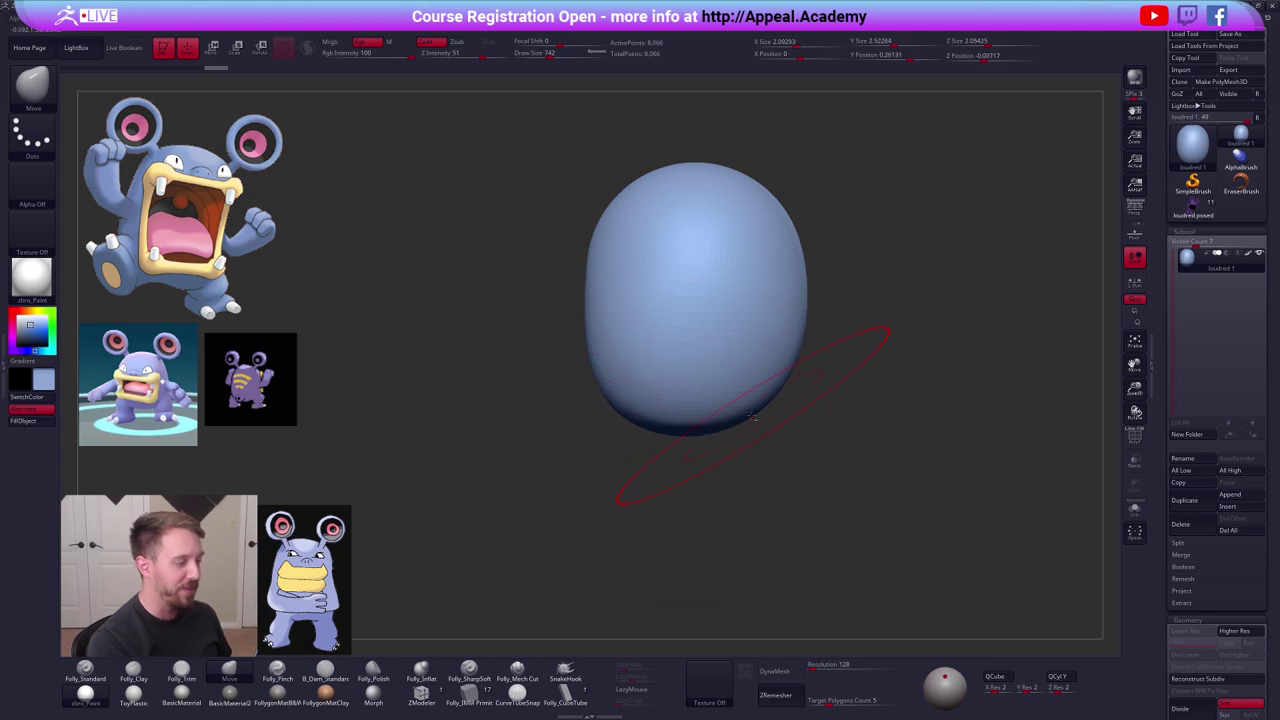
{"action": "left_click_drag", "start_coordinate": [691, 451], "coordinate": [749, 479]}
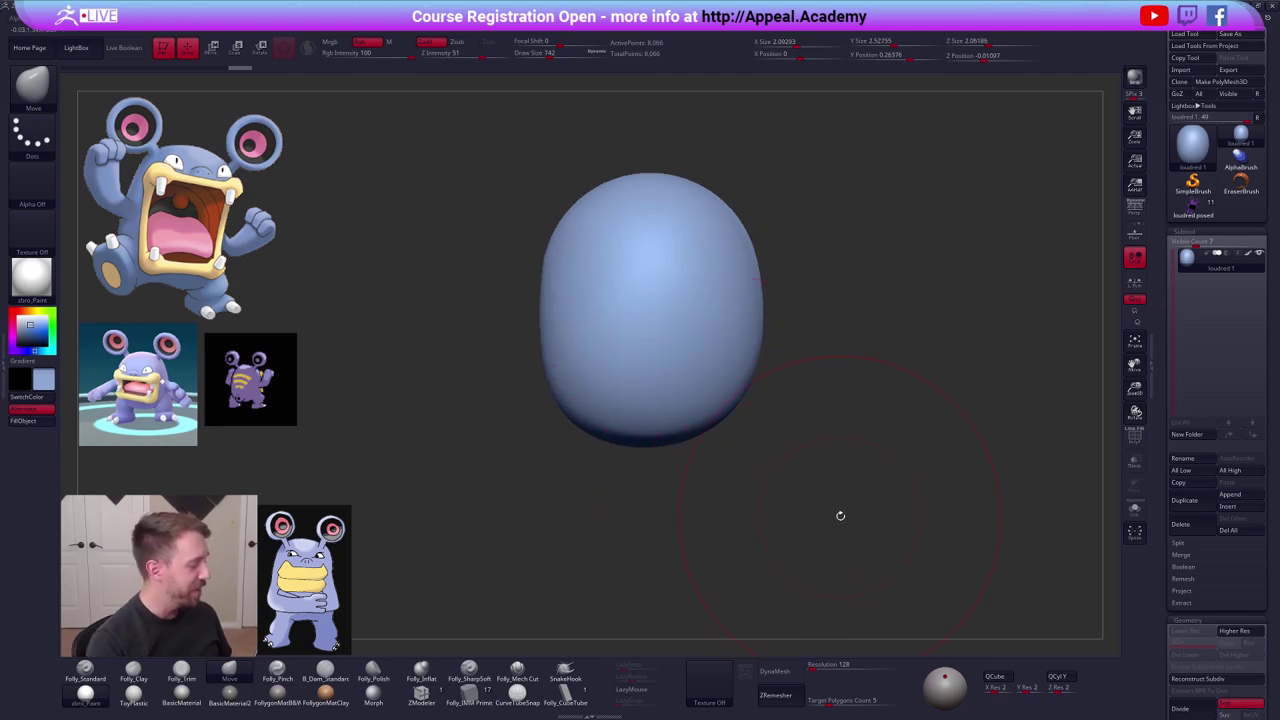
{"action": "mouse_move", "coordinate": [834, 412]}
{"action": "left_mouse_down"}
{"action": "mouse_move", "coordinate": [757, 400]}
{"action": "mouse_move", "coordinate": [777, 349]}
{"action": "left_mouse_up"}
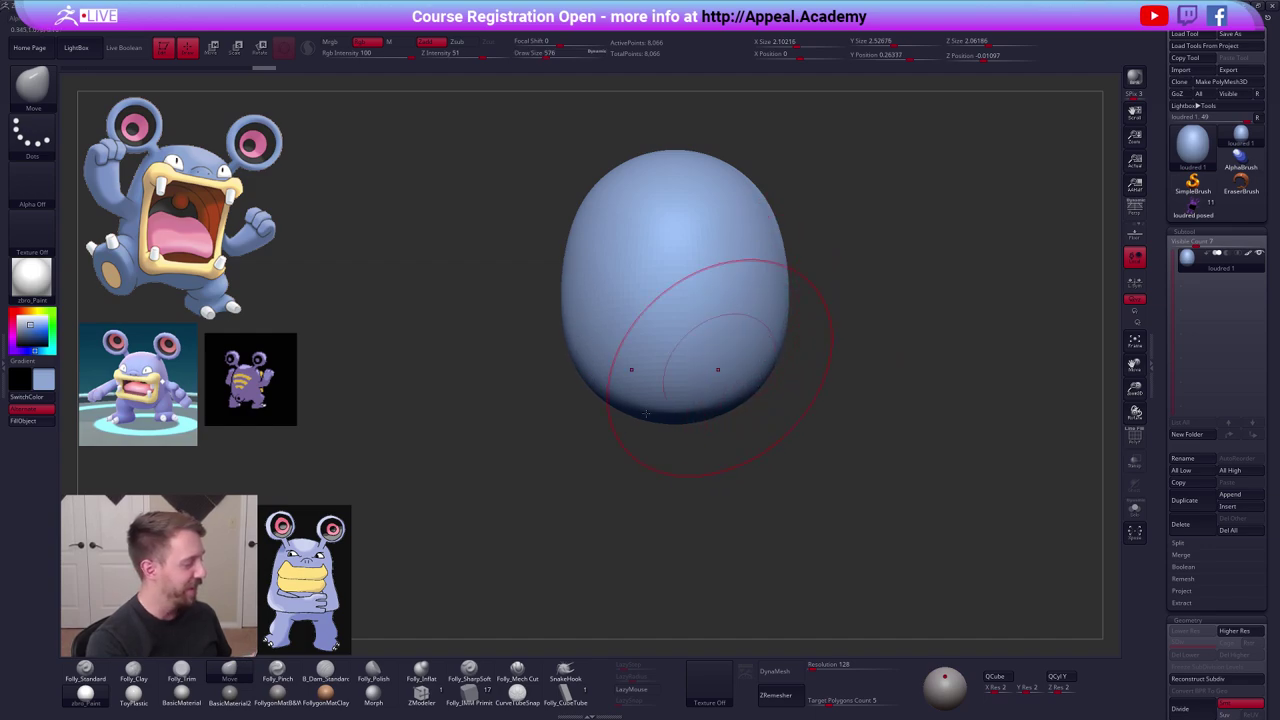
Pull in the upper sides of the body slightly and reduce the Move brush draw size to 414.
{"action": "left_click_drag", "start_coordinate": [763, 438], "coordinate": [758, 451], "text": "alt"}
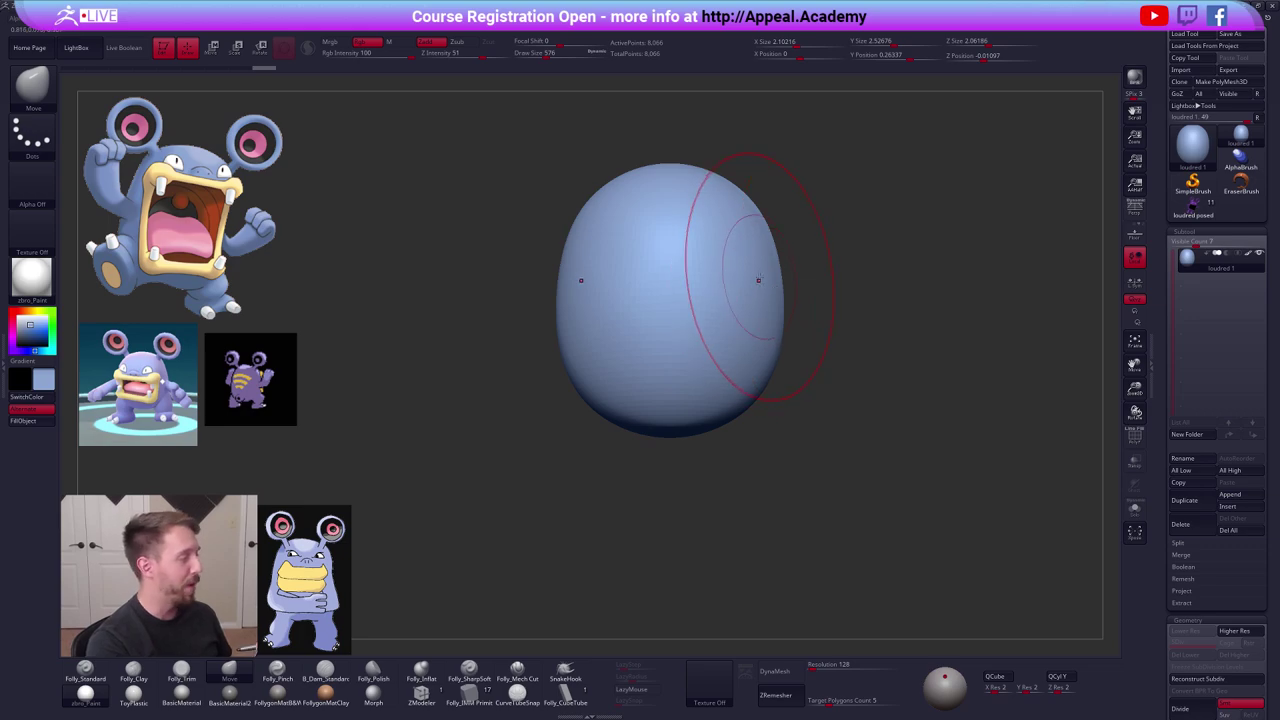
{"action": "key", "text": "space"}
{"action": "left_click_drag", "start_coordinate": [757, 282], "coordinate": [771, 303]}
{"action": "mouse_move", "coordinate": [778, 392]}
{"action": "left_mouse_down", "text": "alt"}
{"action": "mouse_move", "coordinate": [779, 432]}
{"action": "mouse_move", "coordinate": [754, 403]}
{"action": "left_mouse_up", "text": "alt"}
{"action": "key", "text": "space"}
{"action": "mouse_move", "coordinate": [850, 372]}
{"action": "left_mouse_down"}
{"action": "mouse_move", "coordinate": [811, 370]}
{"action": "mouse_move", "coordinate": [762, 413]}
{"action": "left_mouse_up"}
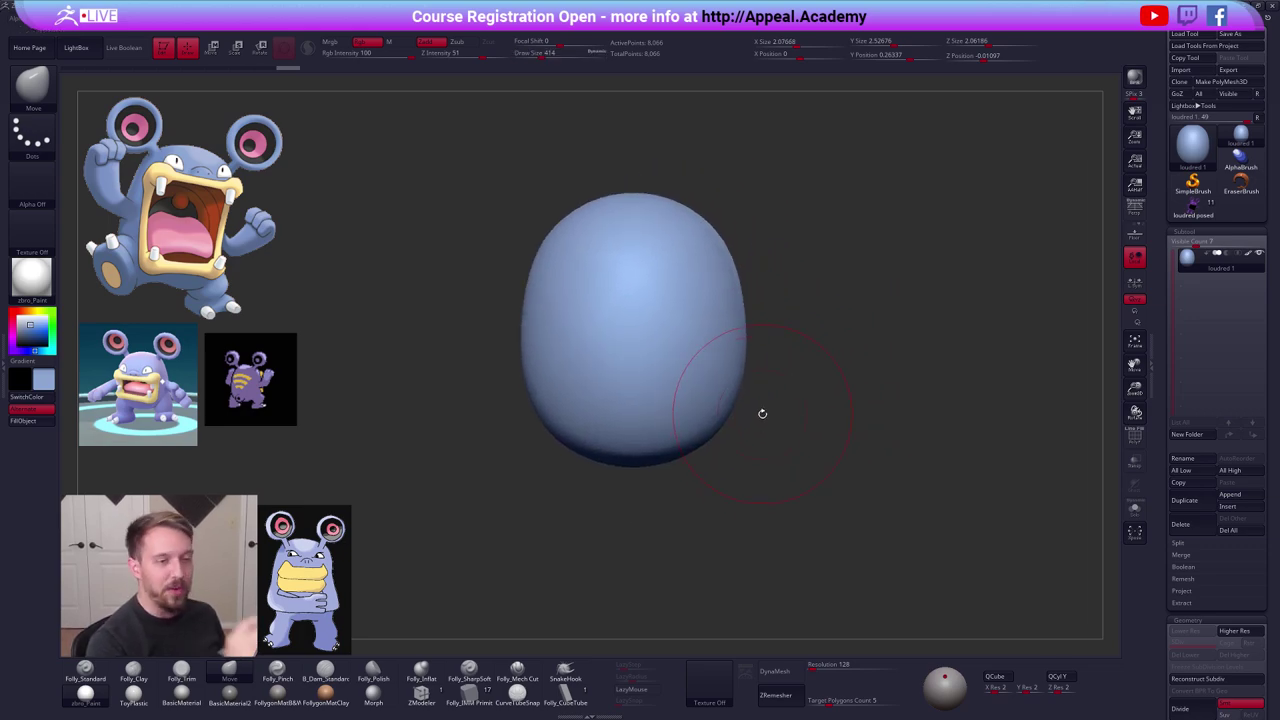
Duplicate the body subtool and insert a mirrored pair of spheres beneath it with the IMM Primitives brush at draw size 181.
{"action": "left_click", "coordinate": [1186, 500]}
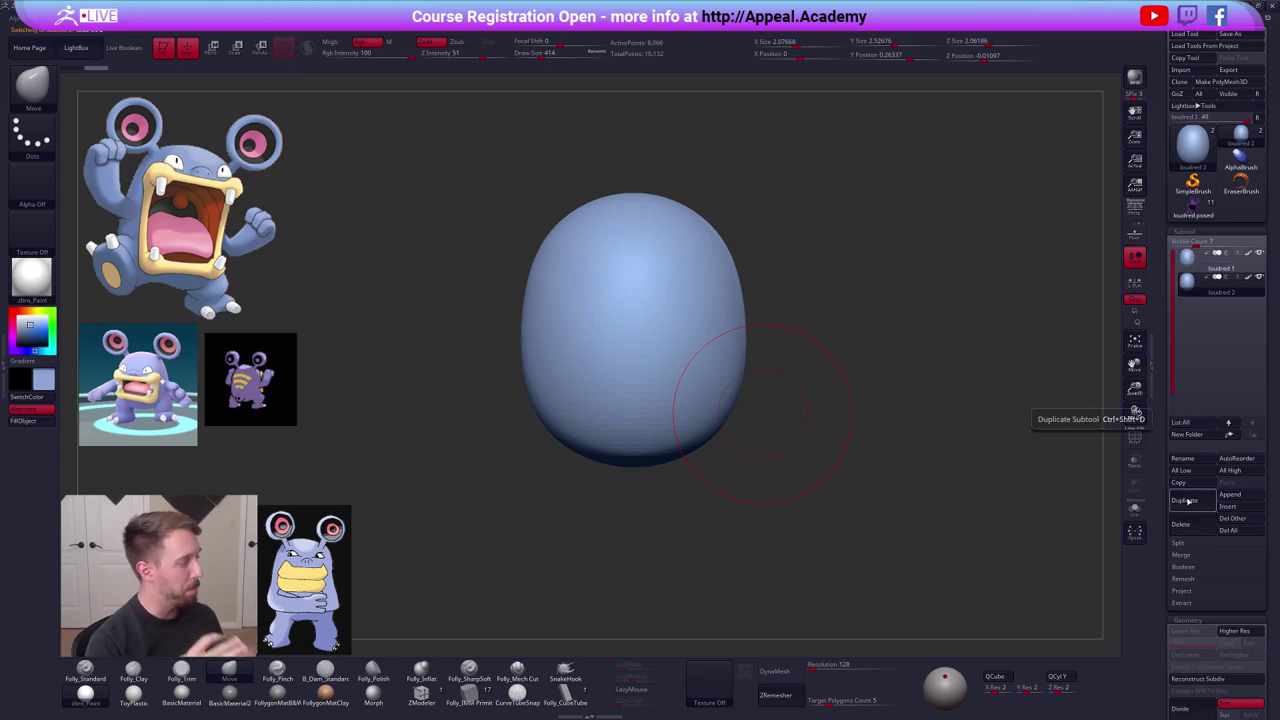
{"action": "key", "text": "space"}
{"action": "left_click_drag", "start_coordinate": [836, 400], "coordinate": [821, 400]}
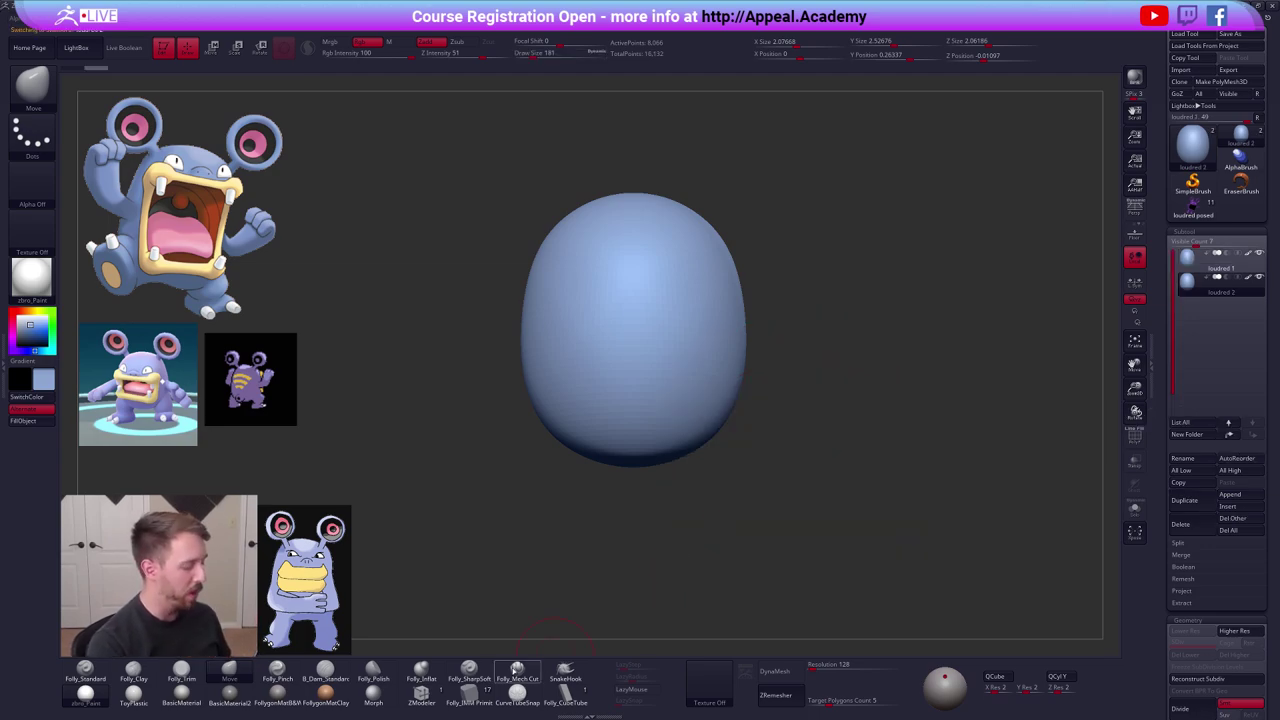
{"action": "left_click", "coordinate": [478, 691]}
{"action": "key", "text": "m"}
{"action": "left_click", "coordinate": [942, 411]}
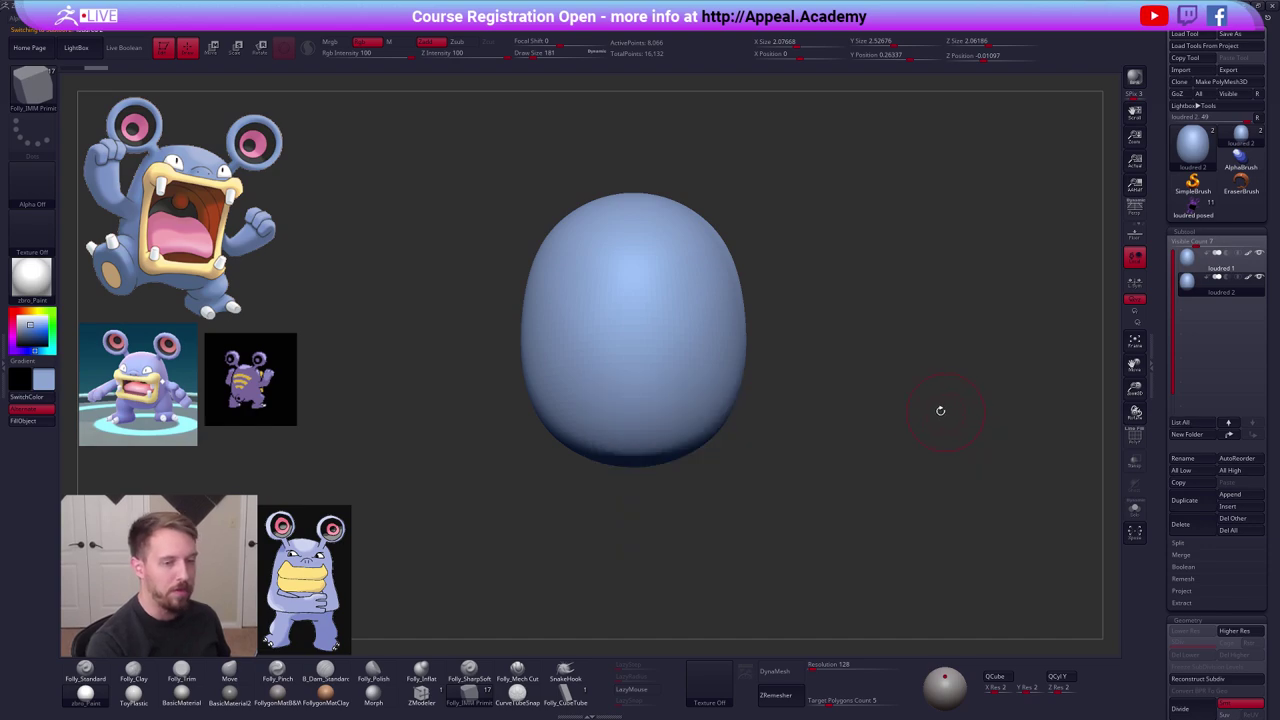
{"action": "left_click_drag", "start_coordinate": [733, 467], "coordinate": [751, 490]}
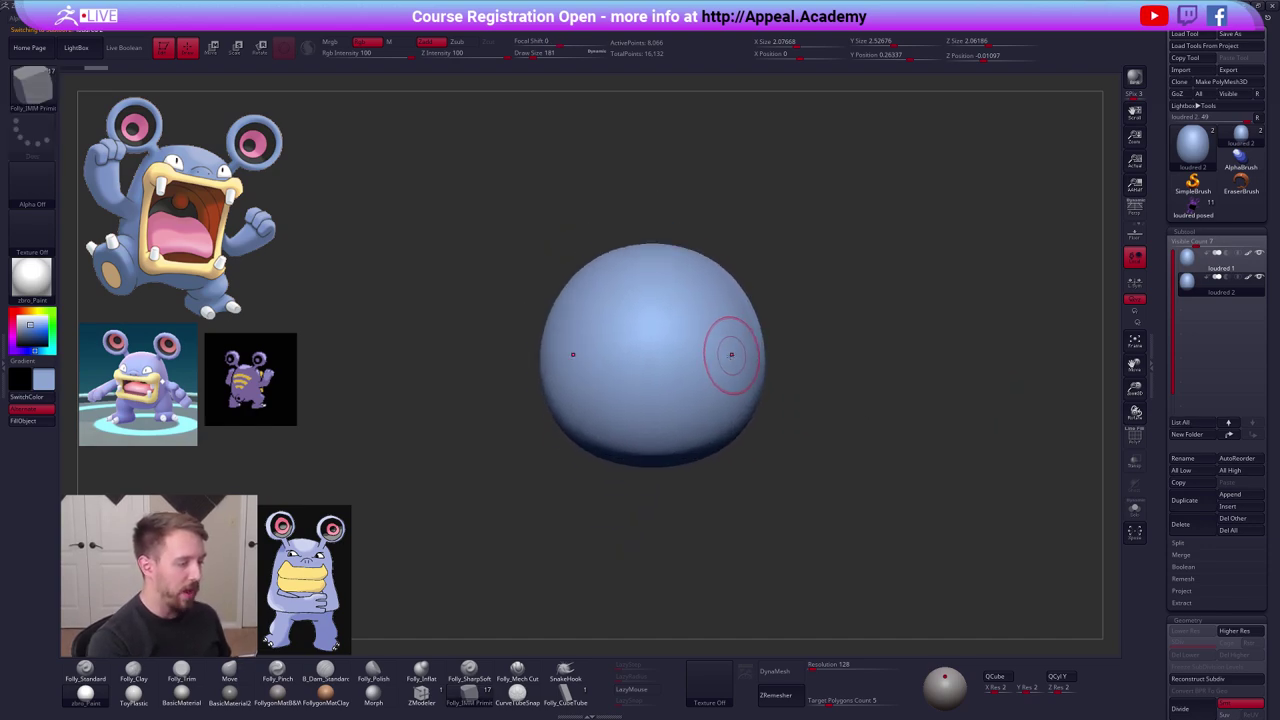
{"action": "left_click_drag", "start_coordinate": [735, 357], "coordinate": [776, 324]}
{"action": "left_click_drag", "start_coordinate": [782, 485], "coordinate": [762, 420]}
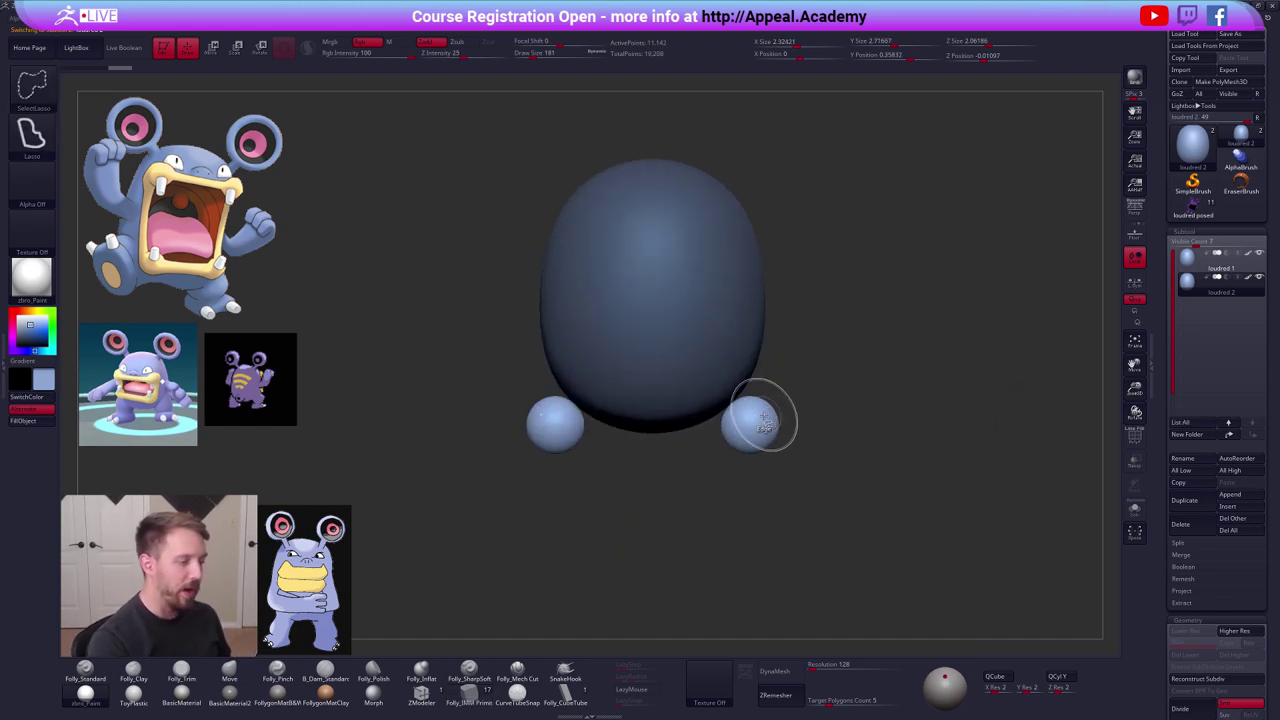
Isolate the inserted spheres, delete the hidden duplicate body from their subtool and activate the Move gizmo.
{"action": "left_click", "coordinate": [763, 417], "text": "ctrl+shift"}
{"action": "key", "text": "space"}
{"action": "left_click", "coordinate": [811, 418]}
{"action": "left_click_drag", "start_coordinate": [854, 419], "coordinate": [871, 406], "text": "alt"}
{"action": "key", "text": "w"}
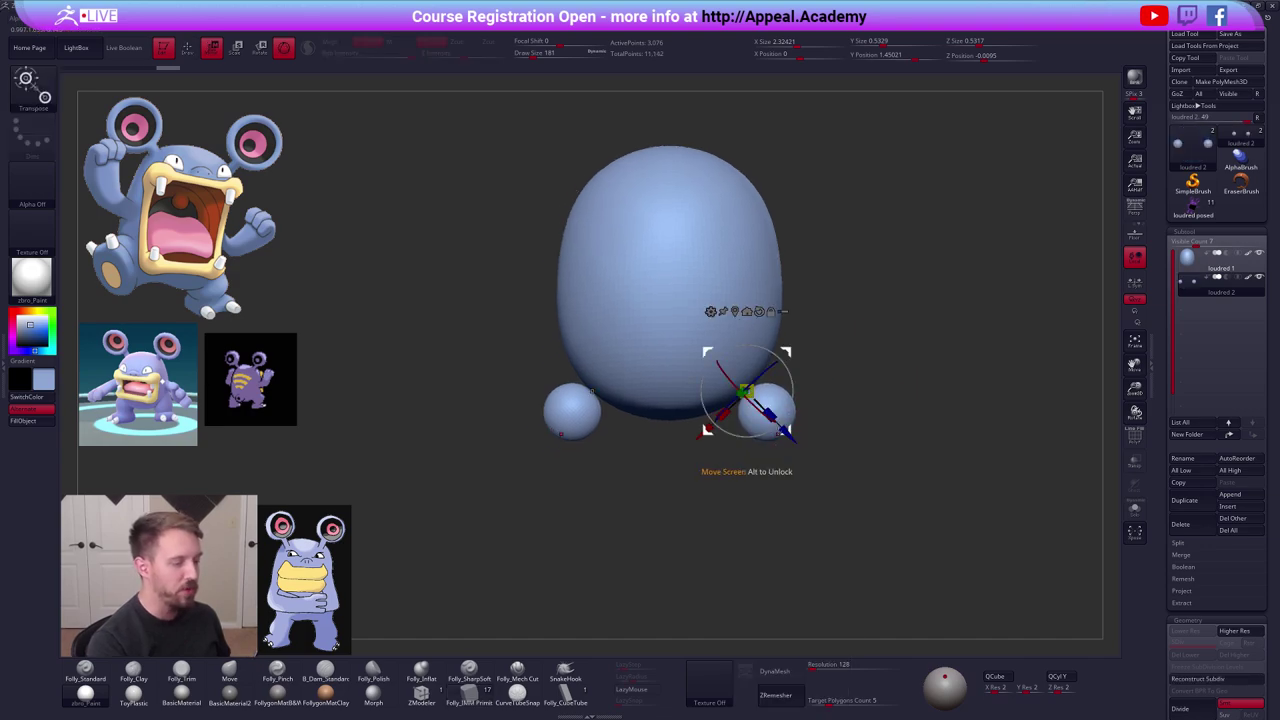
Switch from the gizmo to the Transpose line and move the mirrored spheres inward against the lower sides of the body.
{"action": "left_click", "coordinate": [284, 48]}
{"action": "left_click_drag", "start_coordinate": [769, 424], "coordinate": [787, 450]}
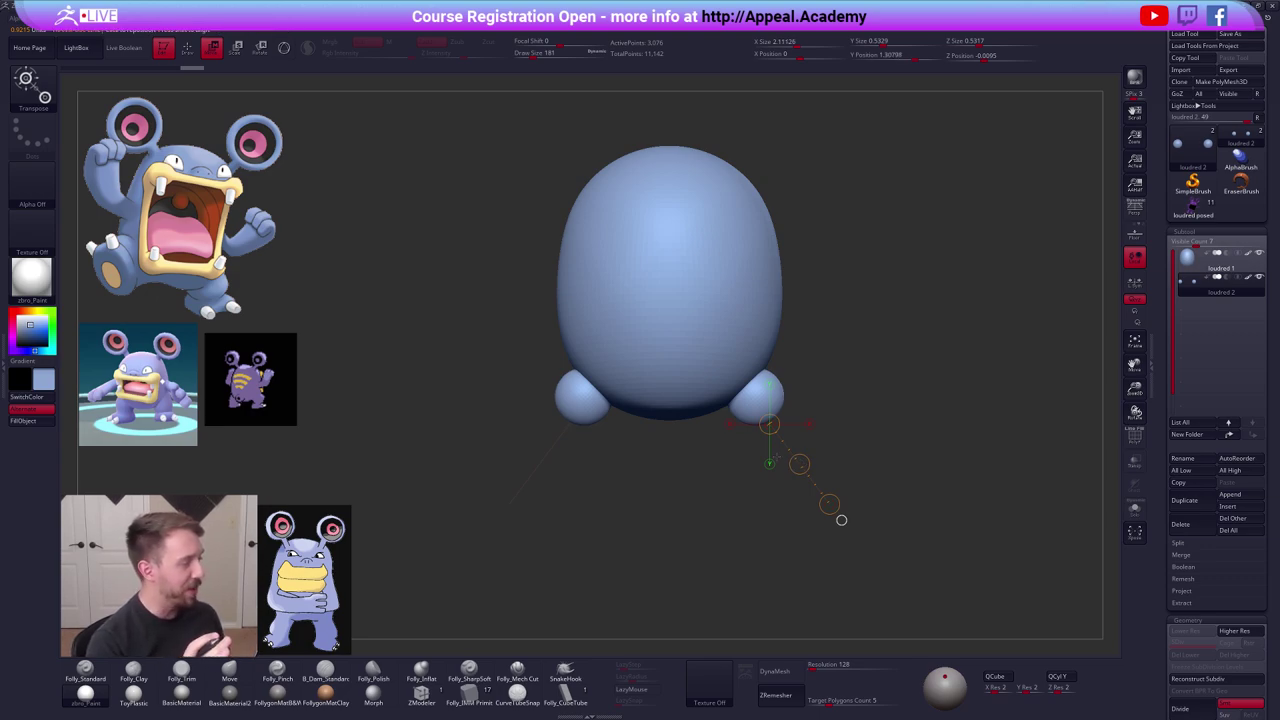
{"action": "key", "text": "q"}
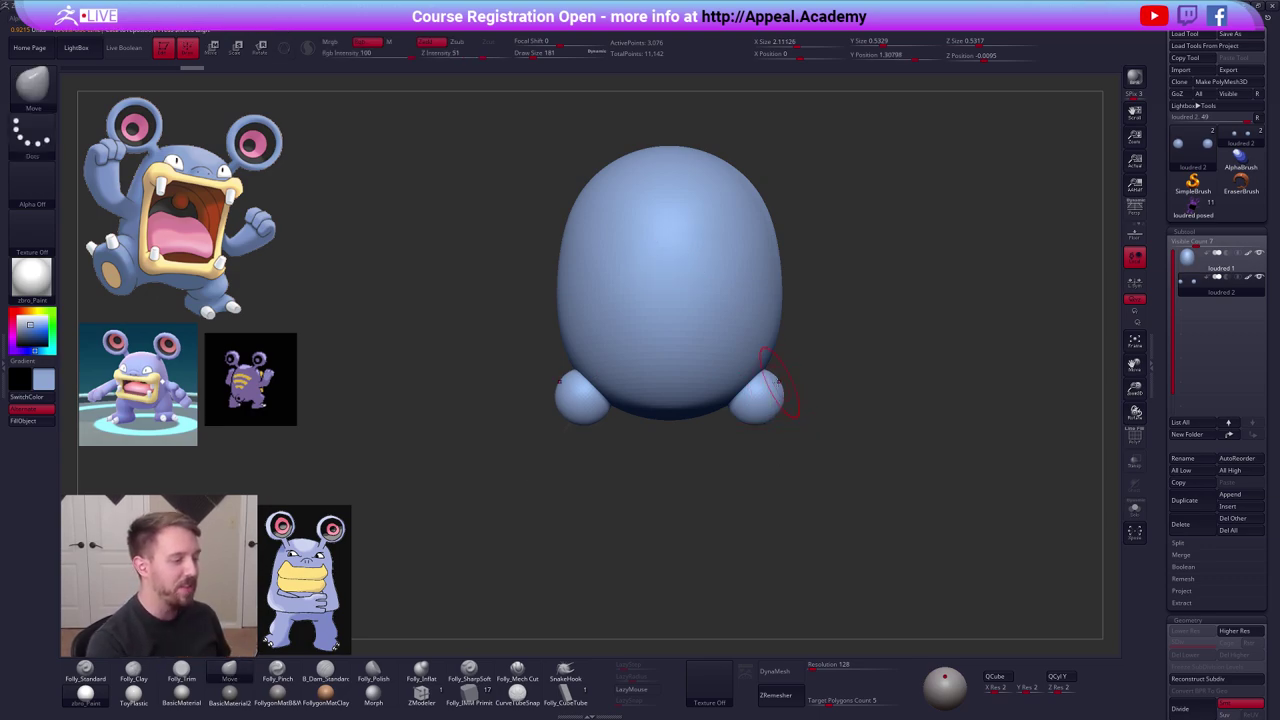
Mask the inner half of each sphere diagonally and stretch the outer half outward and downward into short thigh capsules.
{"action": "left_click_drag", "start_coordinate": [780, 380], "coordinate": [699, 469], "text": "ctrl"}
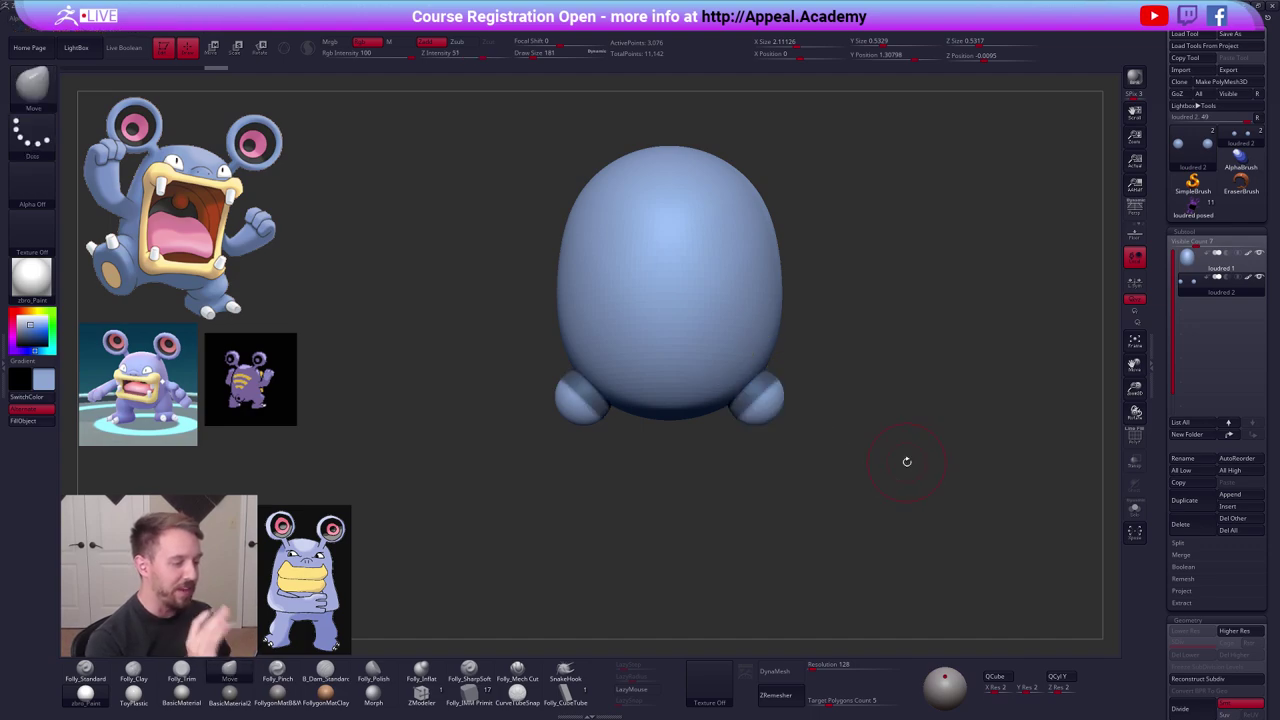
{"action": "left_click", "coordinate": [769, 415], "text": "ctrl"}
{"action": "key", "text": "w"}
{"action": "left_click_drag", "start_coordinate": [760, 405], "coordinate": [849, 508]}
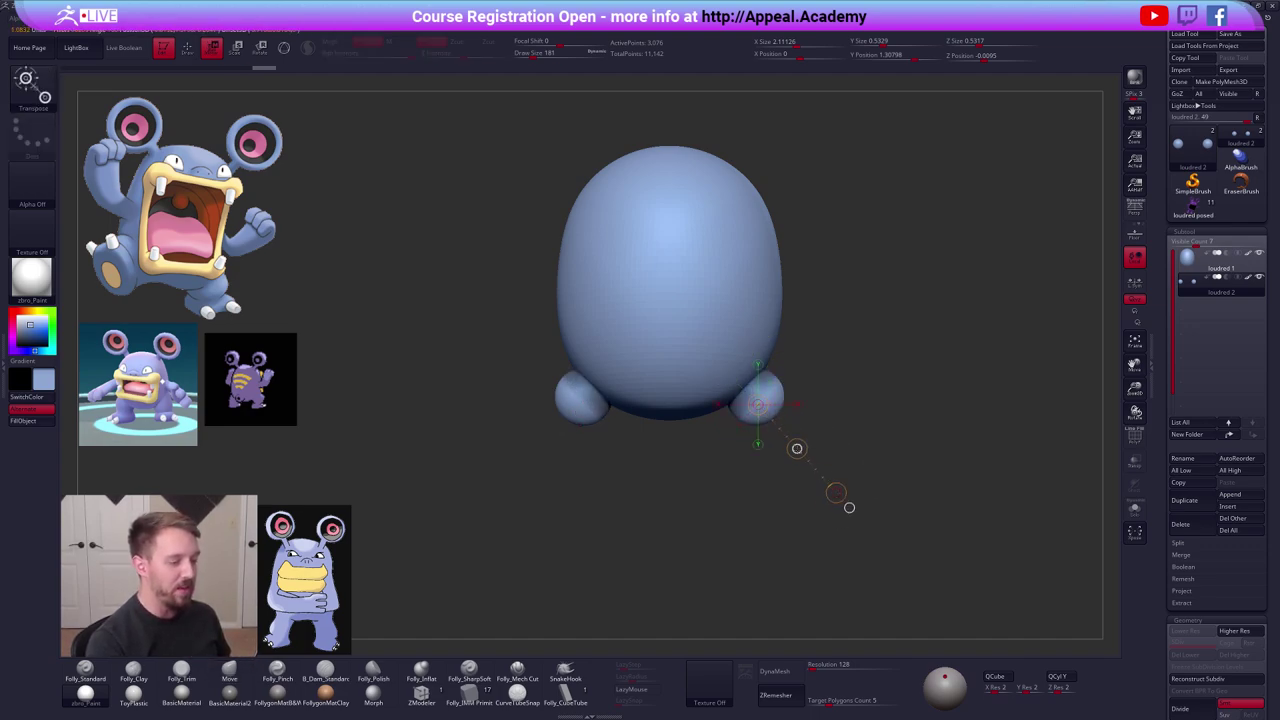
{"action": "mouse_move", "coordinate": [797, 449]}
{"action": "left_mouse_down"}
{"action": "mouse_move", "coordinate": [814, 475]}
{"action": "mouse_move", "coordinate": [803, 463]}
{"action": "mouse_move", "coordinate": [872, 427]}
{"action": "left_mouse_up"}
{"action": "key", "text": "q"}
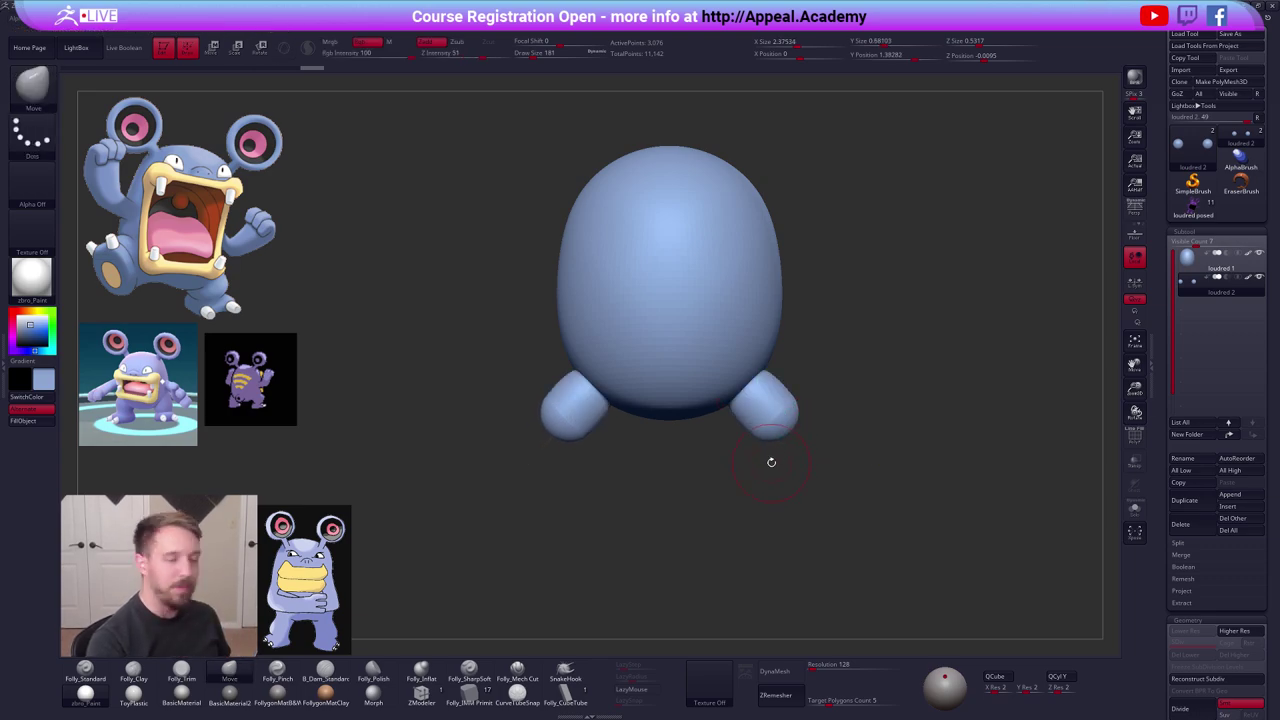
{"action": "left_click_drag", "start_coordinate": [771, 462], "coordinate": [757, 417], "text": "shift"}
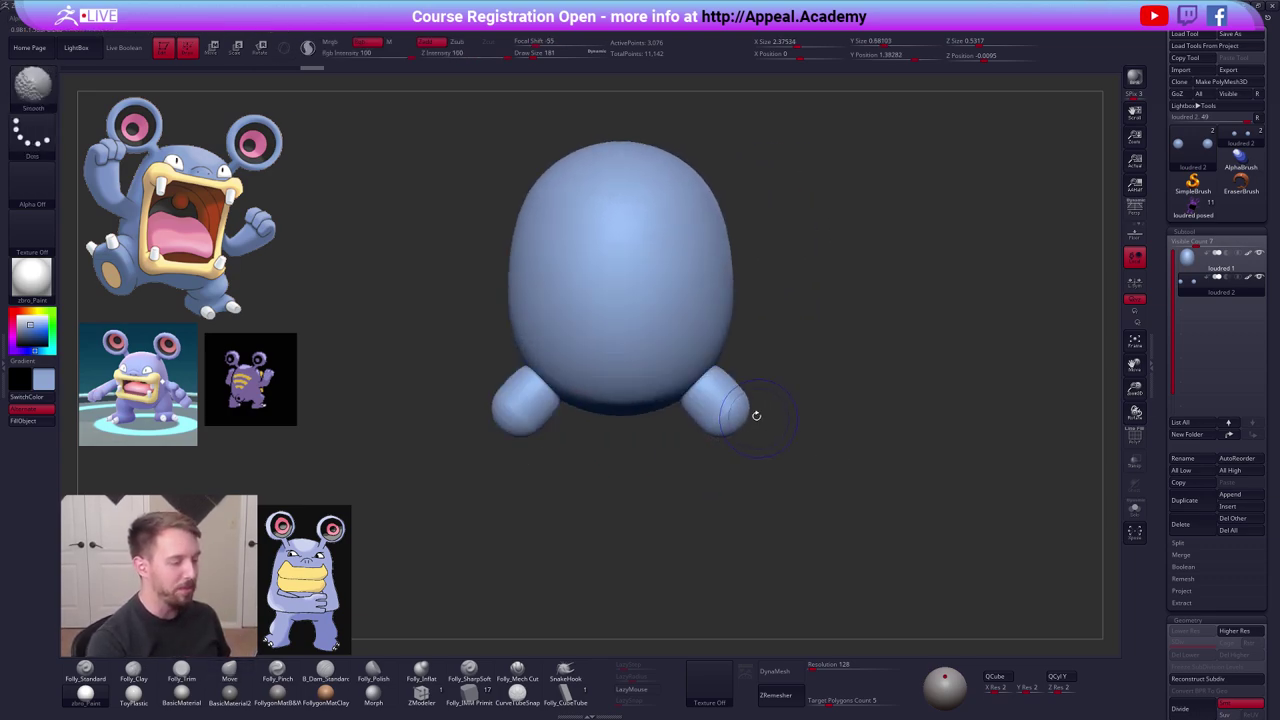
{"action": "key", "text": "r"}
{"action": "left_click_drag", "start_coordinate": [692, 386], "coordinate": [795, 465]}
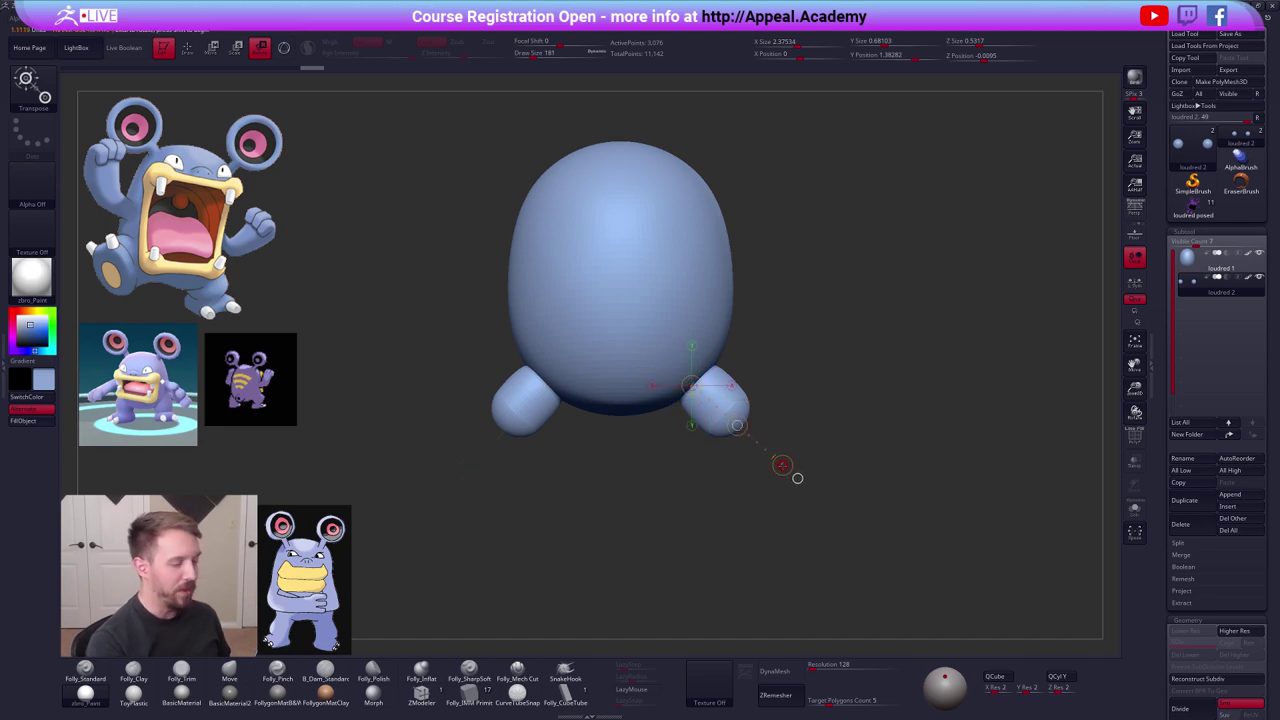
{"action": "key", "text": "q"}
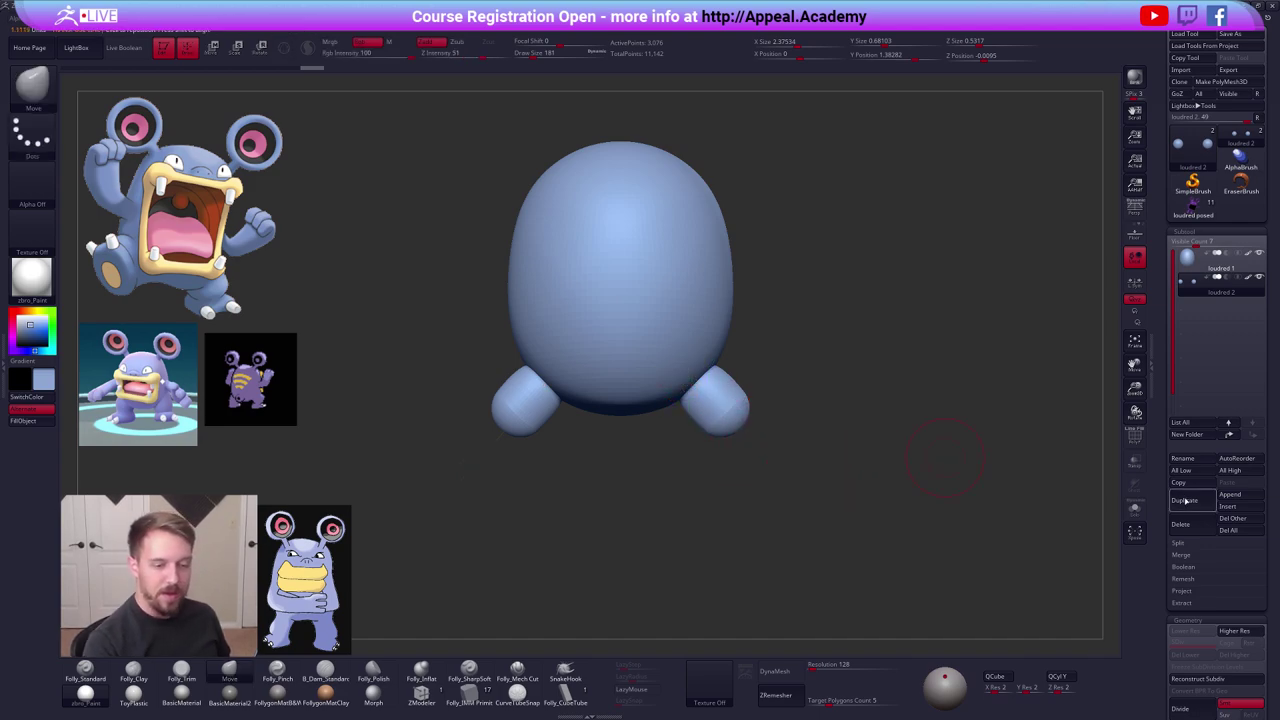
{"action": "left_click", "coordinate": [1185, 500]}
{"action": "left_click", "coordinate": [1180, 524]}
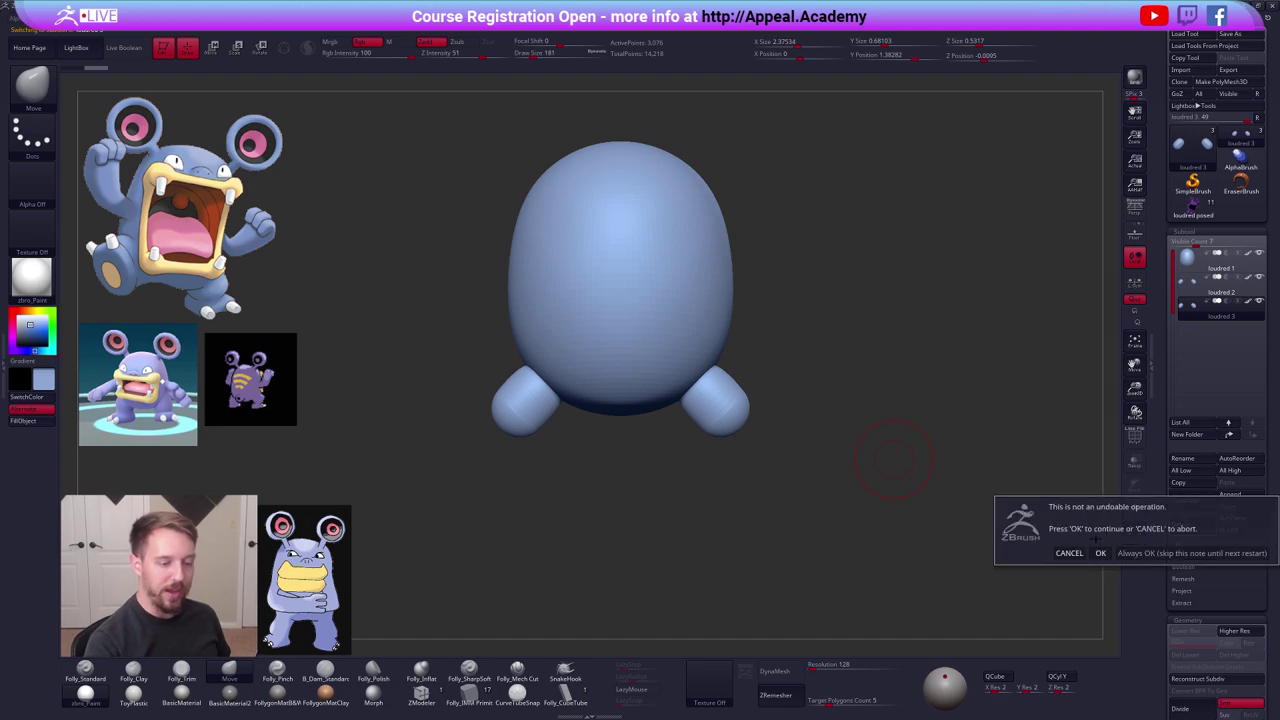
{"action": "left_click", "coordinate": [1100, 553]}
Duplicate the thigh capsules below themselves with the Transpose line as lower-leg segments and rotate the copies upright.
{"action": "key", "text": "w"}
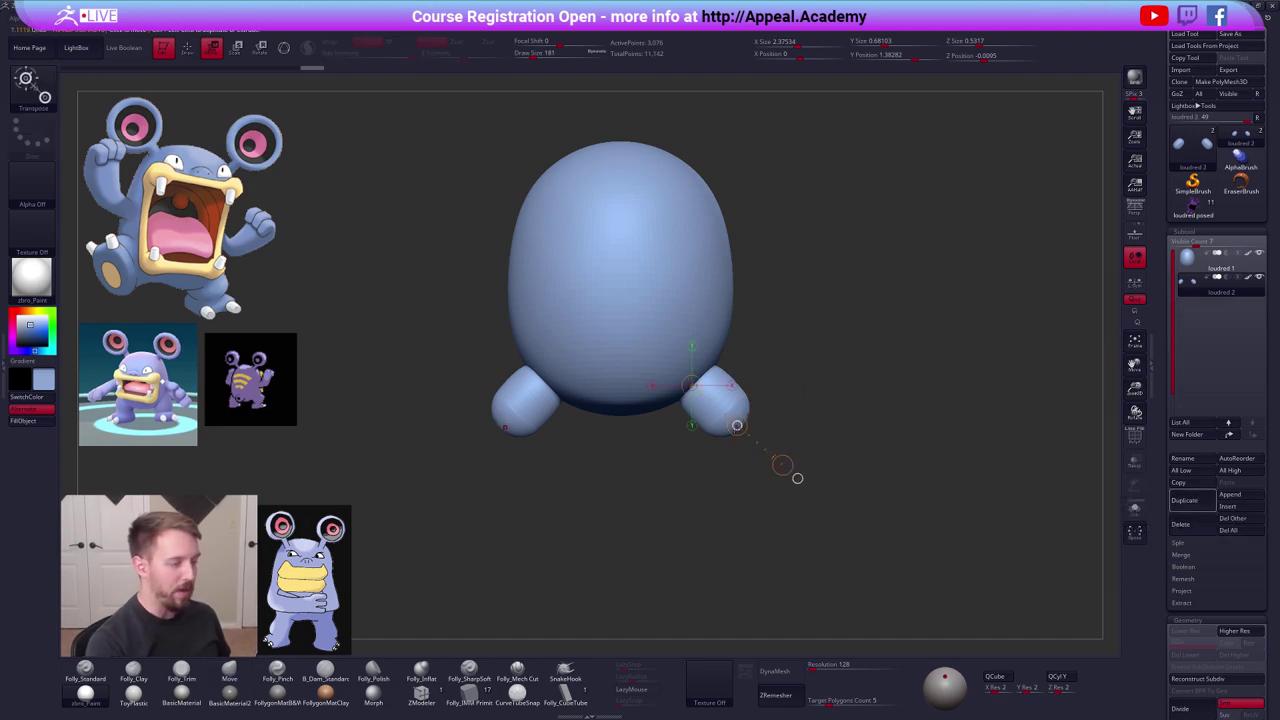
{"action": "left_click_drag", "start_coordinate": [735, 401], "coordinate": [736, 496], "text": "shift"}
{"action": "left_click_drag", "start_coordinate": [736, 449], "coordinate": [779, 490], "text": "ctrl"}
{"action": "key", "text": "r"}
{"action": "left_click_drag", "start_coordinate": [731, 420], "coordinate": [818, 491]}
{"action": "key", "text": "ctrl+z"}
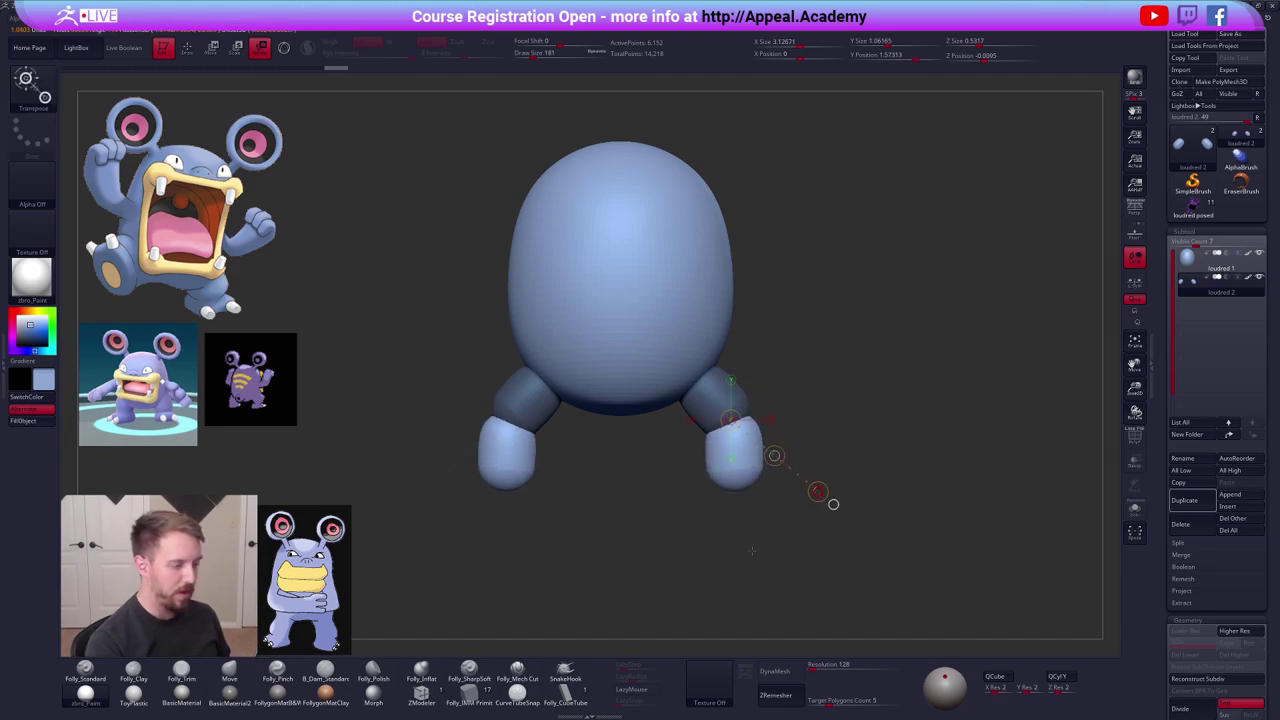
{"action": "left_click_drag", "start_coordinate": [754, 551], "coordinate": [755, 552]}
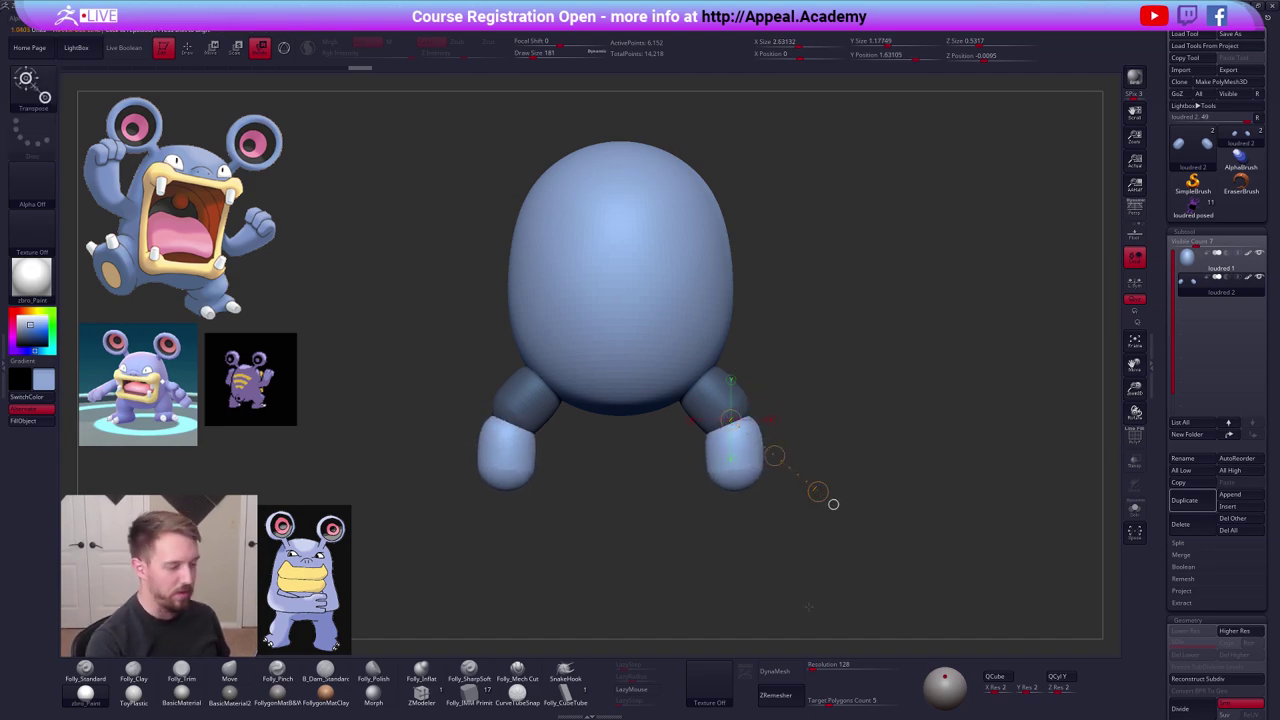
Shorten the lower-leg segments vertically in side view.
{"action": "left_click_drag", "start_coordinate": [804, 601], "coordinate": [746, 603], "text": "shift"}
{"action": "key", "text": "w"}
{"action": "left_click_drag", "start_coordinate": [754, 421], "coordinate": [753, 449]}
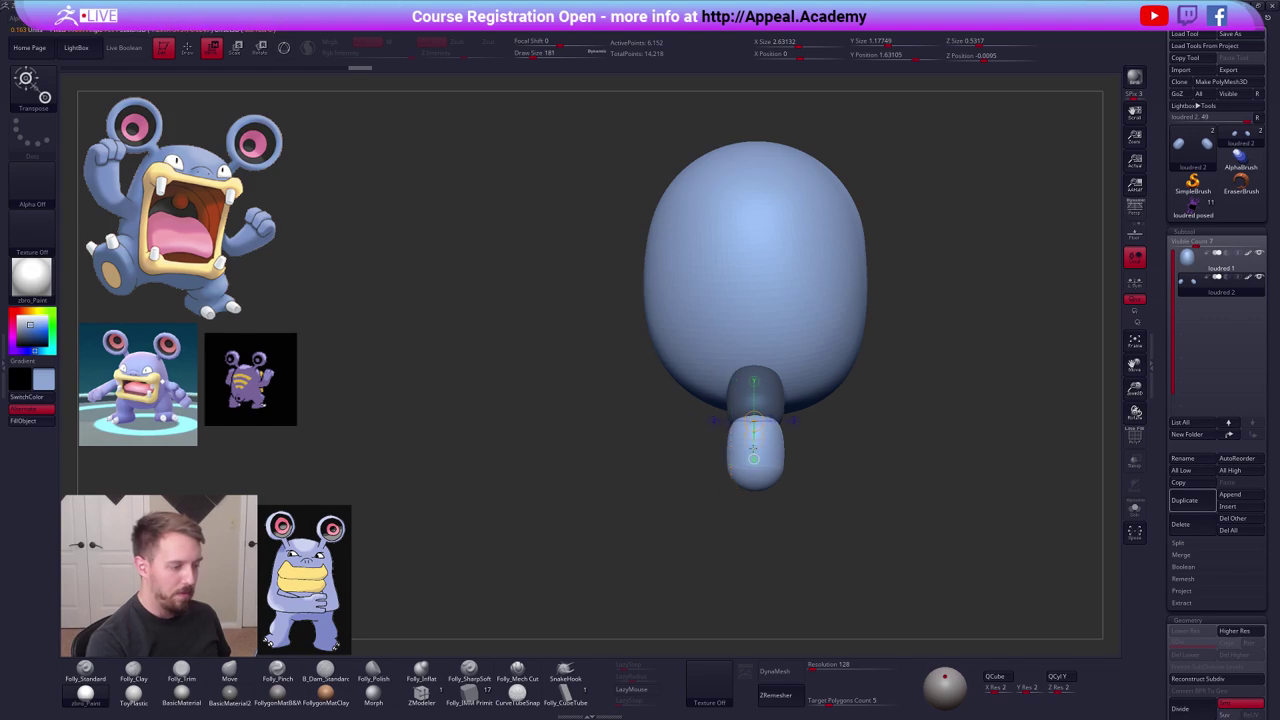
{"action": "left_click_drag", "start_coordinate": [754, 520], "coordinate": [754, 467]}
{"action": "key", "text": "q"}
Invert the mask and tilt the thigh segments in side view with the Transpose line.
{"action": "left_click", "coordinate": [988, 400], "text": "ctrl"}
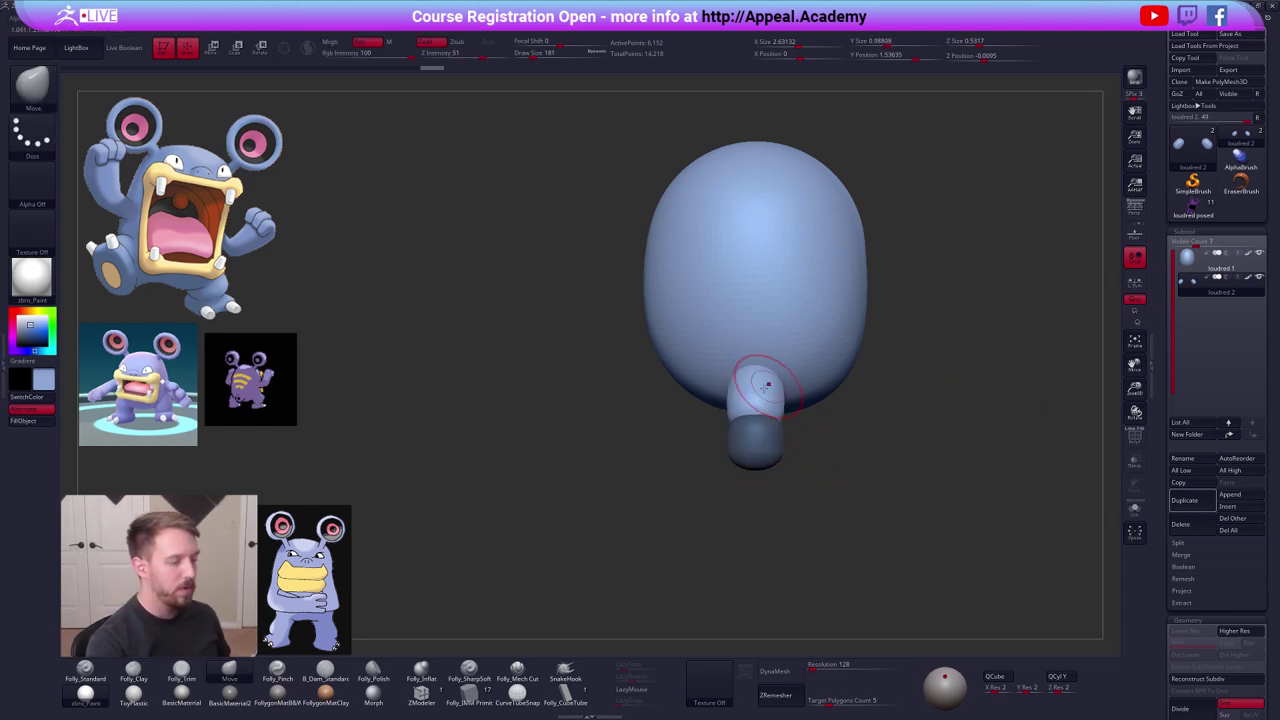
{"action": "key", "text": "w"}
{"action": "left_click_drag", "start_coordinate": [757, 418], "coordinate": [790, 340]}
{"action": "key", "text": "q"}
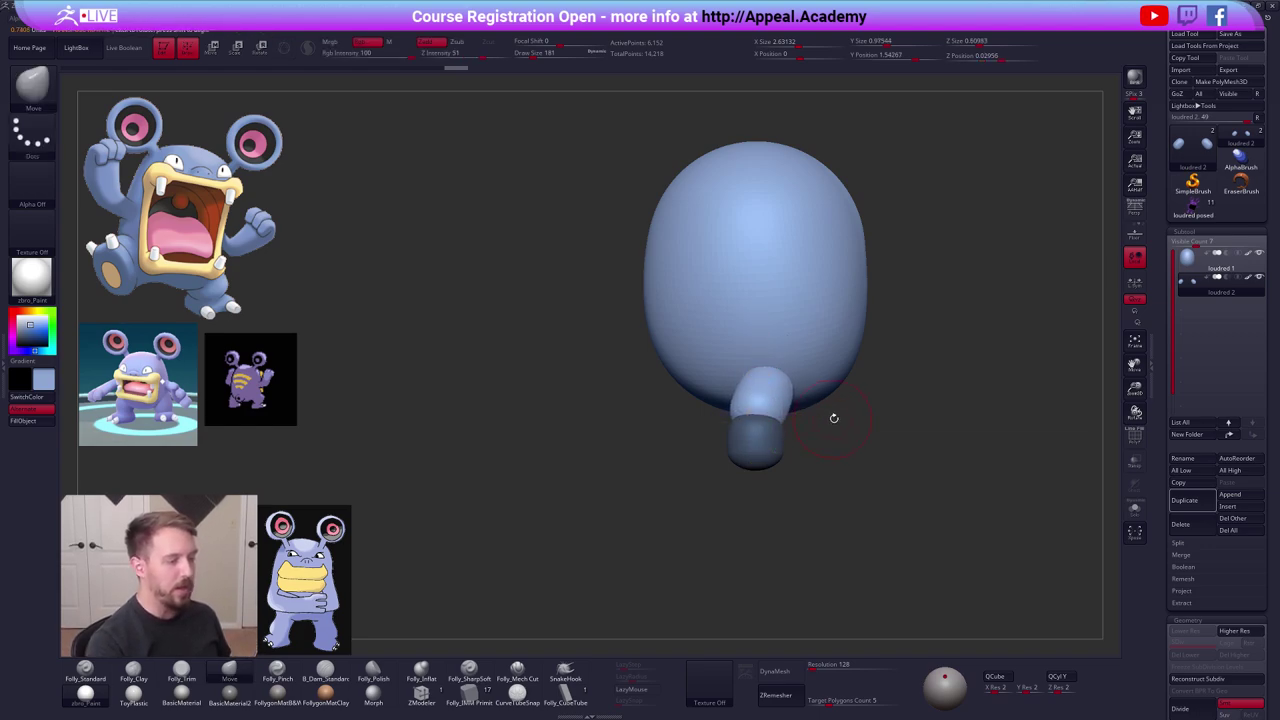
Clear the mask, rotate the whole legs slightly in side view and shift them along the depth of the body.
{"action": "left_click_drag", "start_coordinate": [832, 418], "coordinate": [842, 432], "text": "ctrl"}
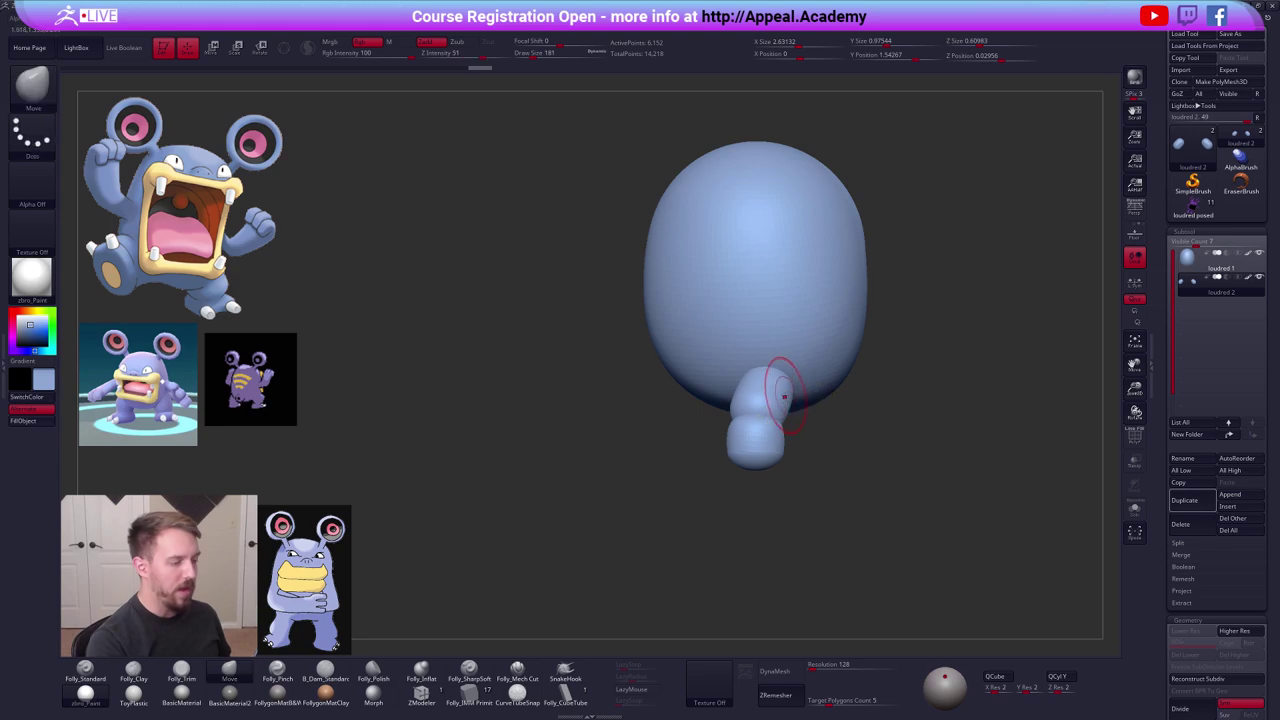
{"action": "key", "text": "w"}
{"action": "mouse_move", "coordinate": [766, 368]}
{"action": "left_mouse_down"}
{"action": "mouse_move", "coordinate": [766, 497]}
{"action": "mouse_move", "coordinate": [784, 496]}
{"action": "left_mouse_up"}
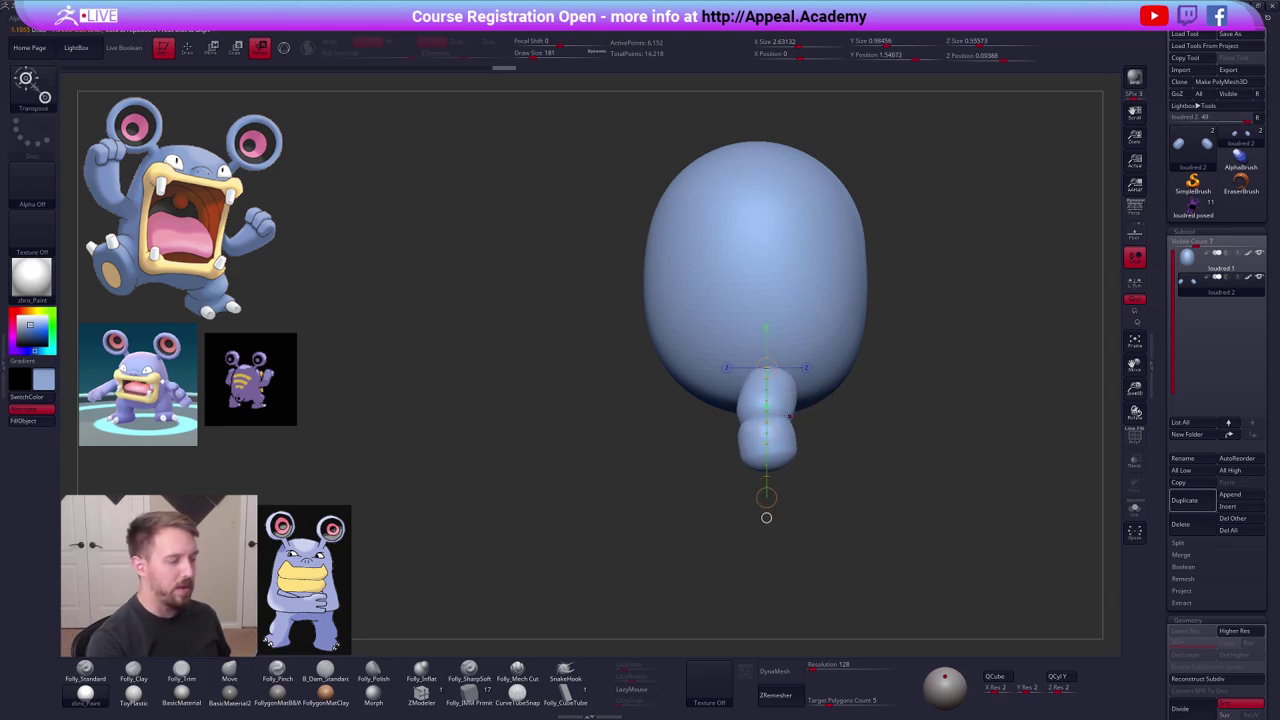
{"action": "mouse_move", "coordinate": [785, 419]}
{"action": "left_mouse_down", "text": "shift"}
{"action": "mouse_move", "coordinate": [852, 419]}
{"action": "mouse_move", "coordinate": [814, 419]}
{"action": "left_mouse_up", "text": "shift"}
{"action": "key", "text": "w"}
{"action": "key", "text": "q"}
{"action": "mouse_move", "coordinate": [694, 447]}
{"action": "left_mouse_down", "text": "shift"}
{"action": "mouse_move", "coordinate": [788, 437]}
{"action": "mouse_move", "coordinate": [802, 477]}
{"action": "left_mouse_up", "text": "shift"}
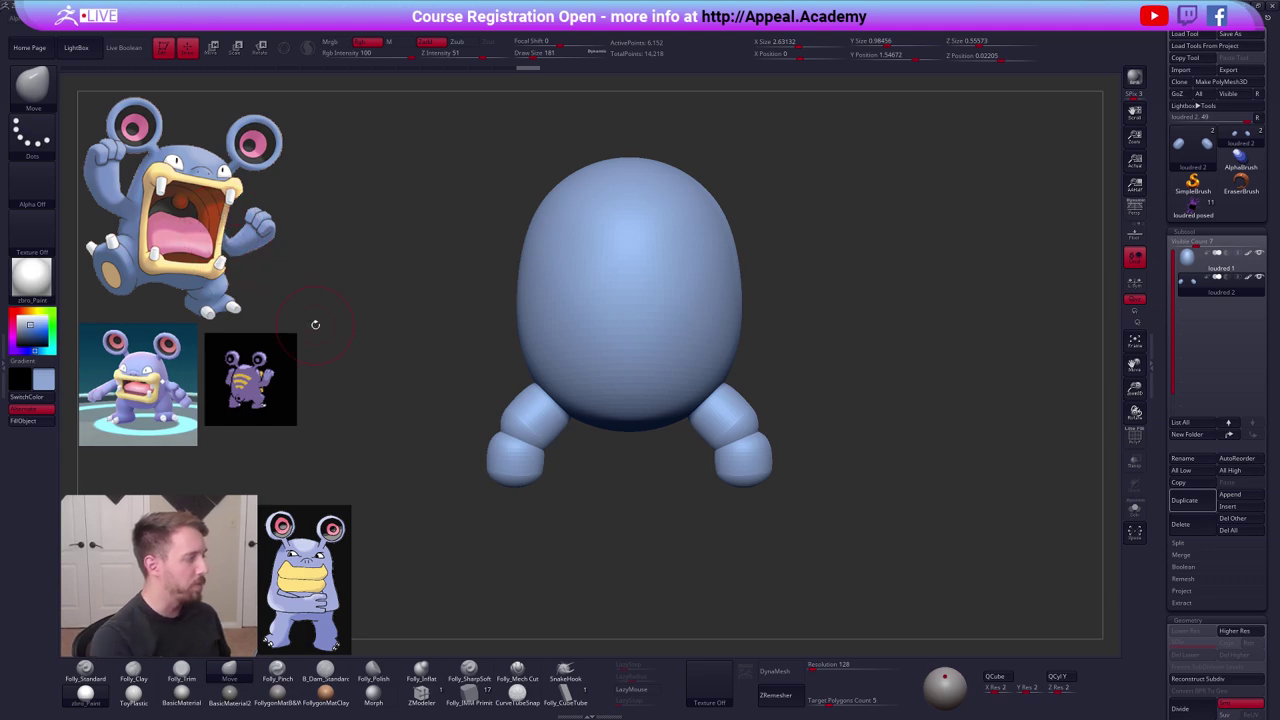
Move both legs slightly inward toward the body in front view.
{"action": "key", "text": "w"}
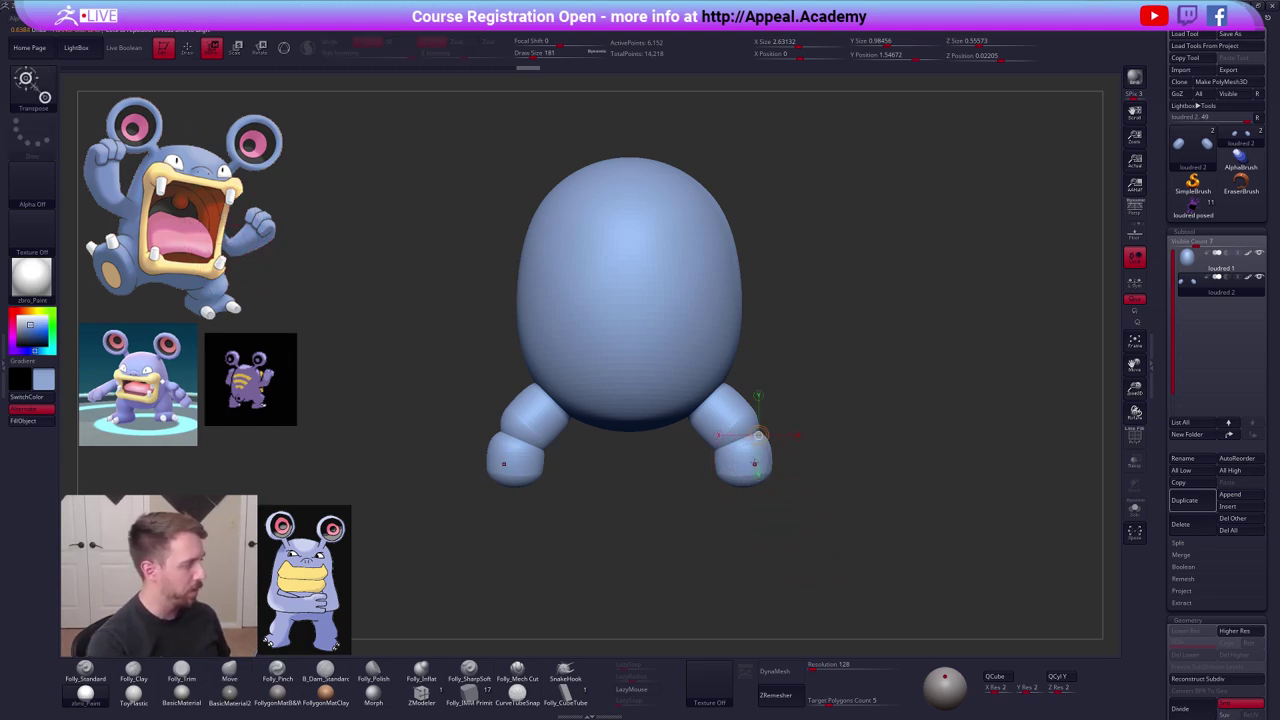
{"action": "mouse_move", "coordinate": [743, 471]}
{"action": "left_mouse_down", "text": "shift"}
{"action": "mouse_move", "coordinate": [810, 471]}
{"action": "mouse_move", "coordinate": [772, 471]}
{"action": "left_mouse_up", "text": "shift"}
{"action": "key", "text": "q"}
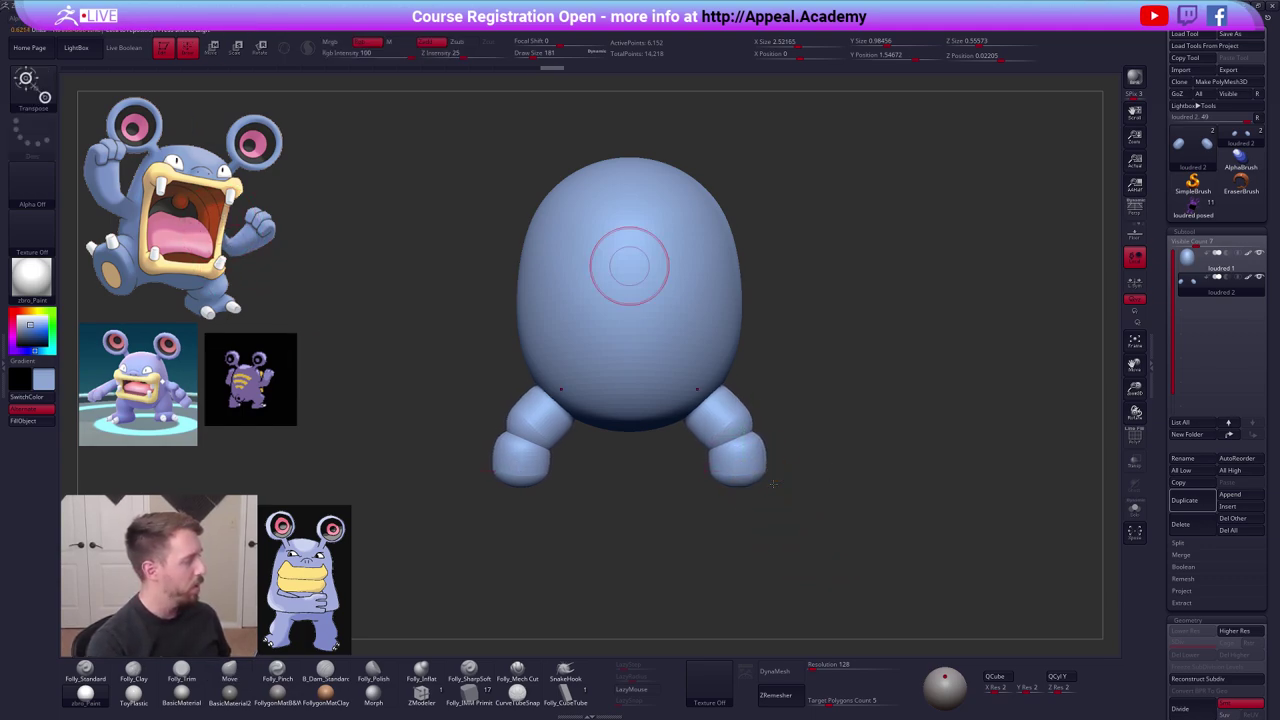
Mask all but the lower-leg segments, duplicate them downward and flatten the copies into feet.
{"action": "key", "text": "w"}
{"action": "left_click", "coordinate": [736, 456], "text": "ctrl"}
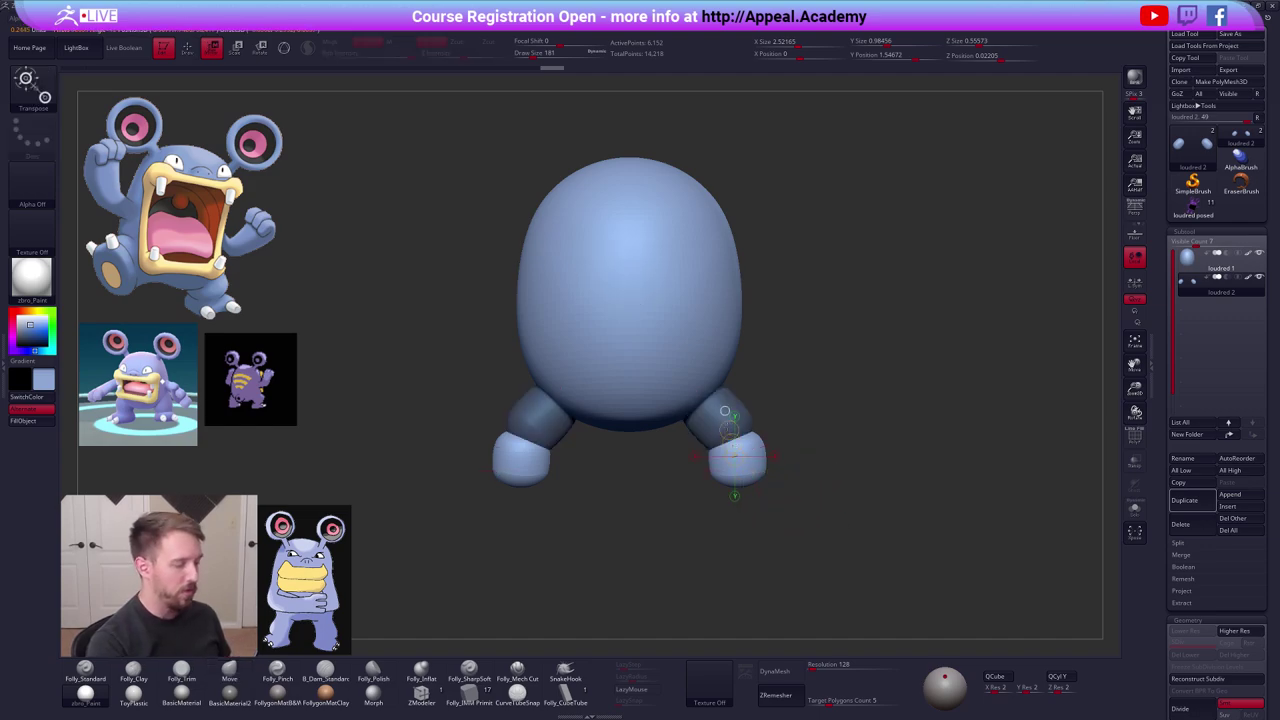
{"action": "mouse_move", "coordinate": [747, 448]}
{"action": "left_mouse_down", "text": "shift"}
{"action": "mouse_move", "coordinate": [747, 538]}
{"action": "mouse_move", "coordinate": [747, 525]}
{"action": "left_mouse_up", "text": "shift"}
{"action": "mouse_move", "coordinate": [736, 481]}
{"action": "left_mouse_down", "text": "shift"}
{"action": "mouse_move", "coordinate": [736, 558]}
{"action": "mouse_move", "coordinate": [736, 531]}
{"action": "left_mouse_up", "text": "shift"}
{"action": "key", "text": "q"}
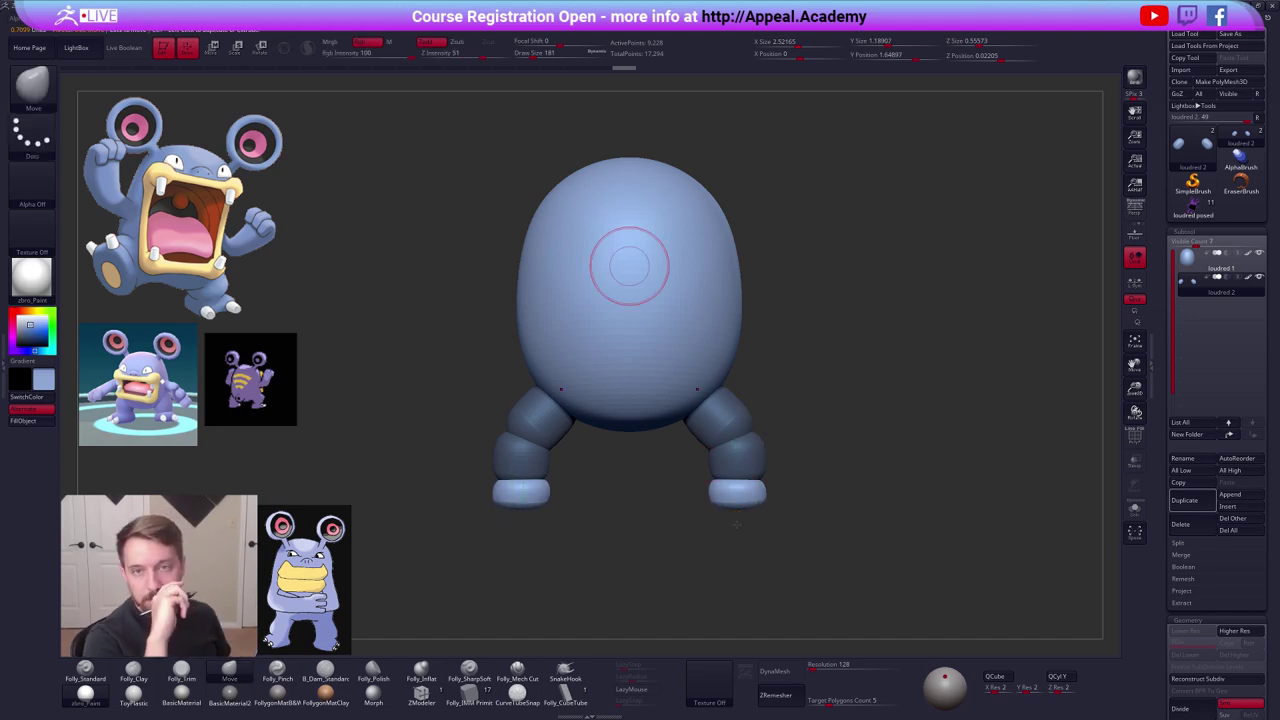
Increase the draw size to 306 and stretch the feet in width and depth from the underside view.
{"action": "right_click_drag", "start_coordinate": [737, 524], "coordinate": [757, 426], "text": "shift"}
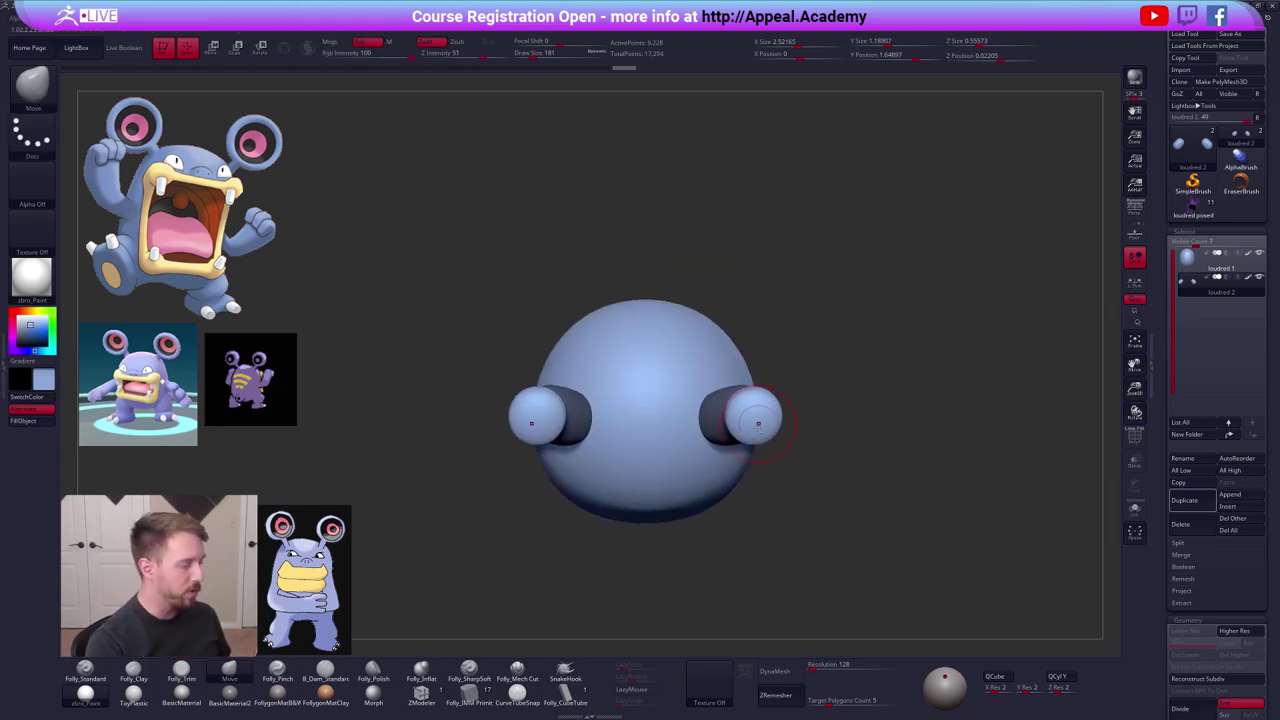
{"action": "key", "text": "space"}
{"action": "left_click", "coordinate": [748, 431]}
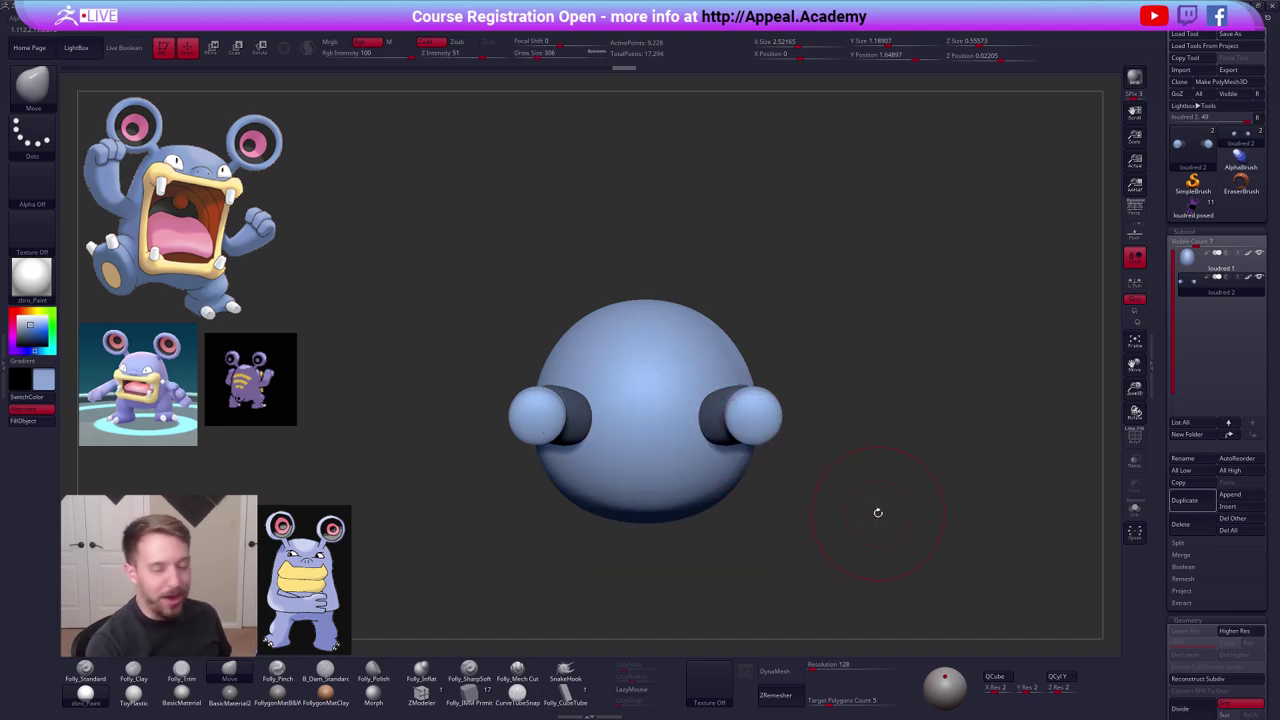
{"action": "key", "text": "w"}
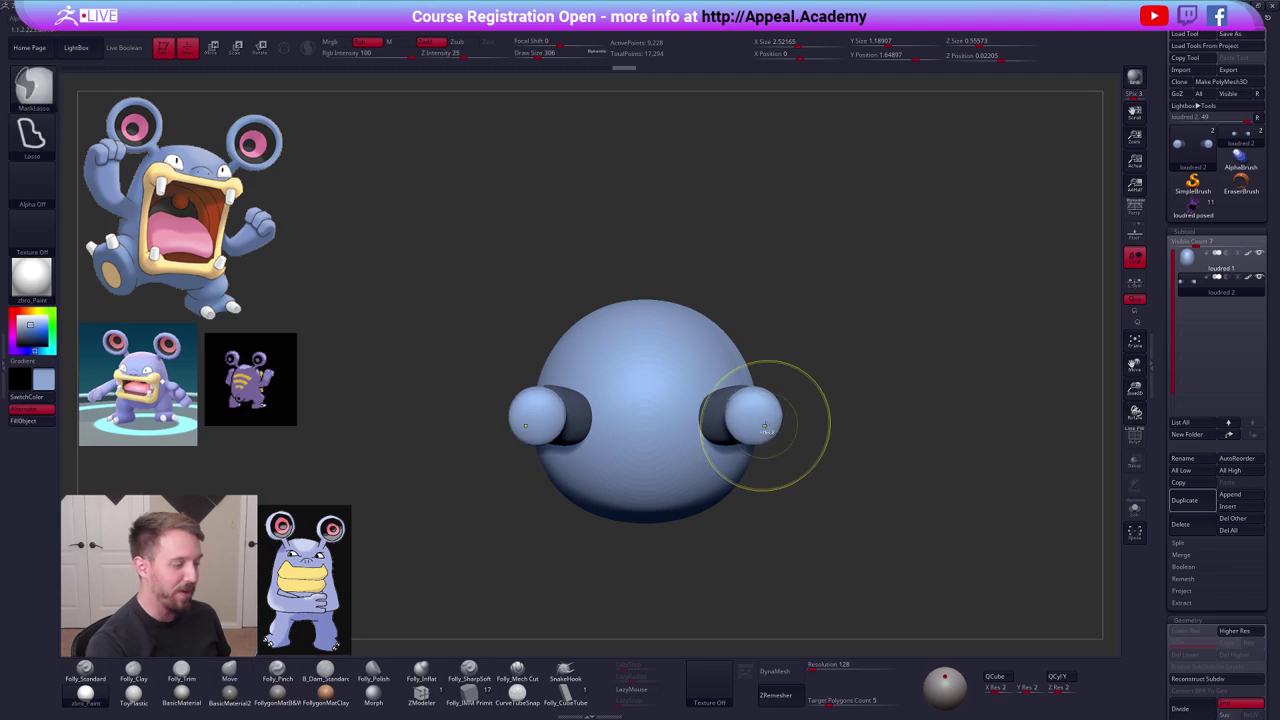
{"action": "left_click_drag", "start_coordinate": [755, 418], "coordinate": [849, 418], "text": "shift"}
{"action": "left_click_drag", "start_coordinate": [757, 444], "coordinate": [758, 361], "text": "shift"}
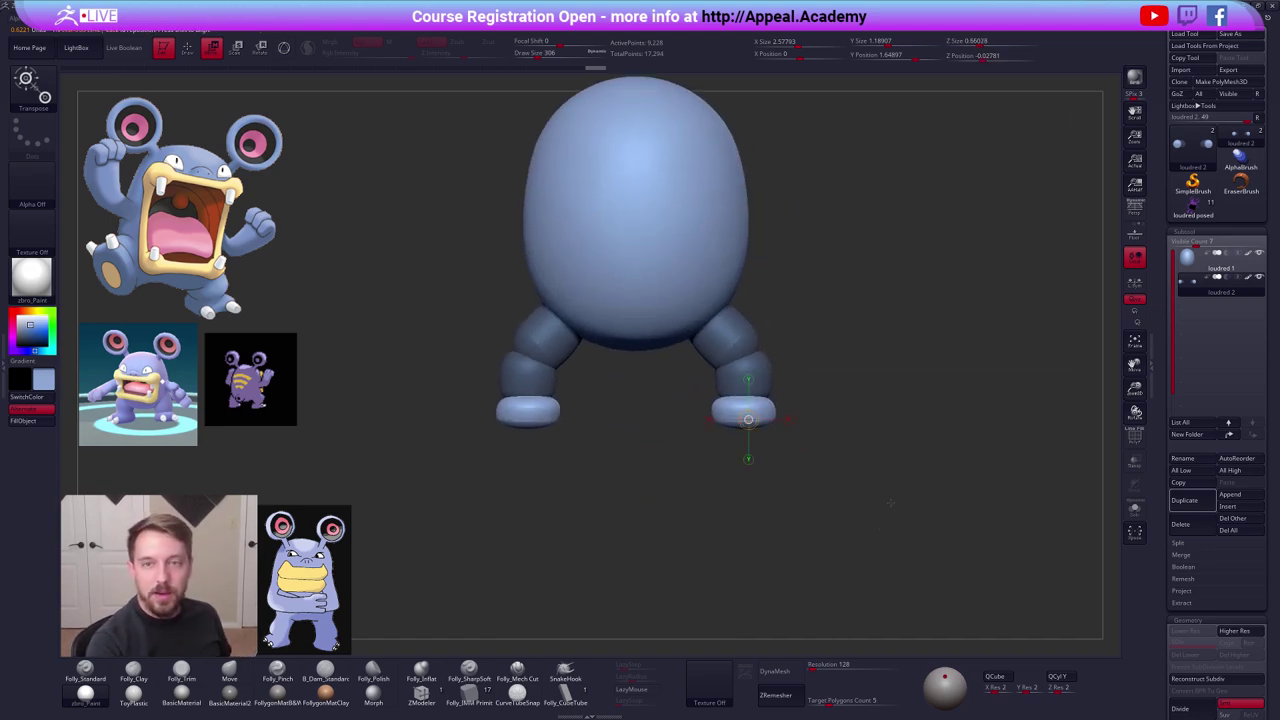
Reselect the Move brush and rotate the feet slightly outward from the underside view with the Transpose line.
{"action": "key", "text": "q"}
{"action": "key", "text": "b"}
{"action": "key", "text": "m"}
{"action": "key", "text": "v"}
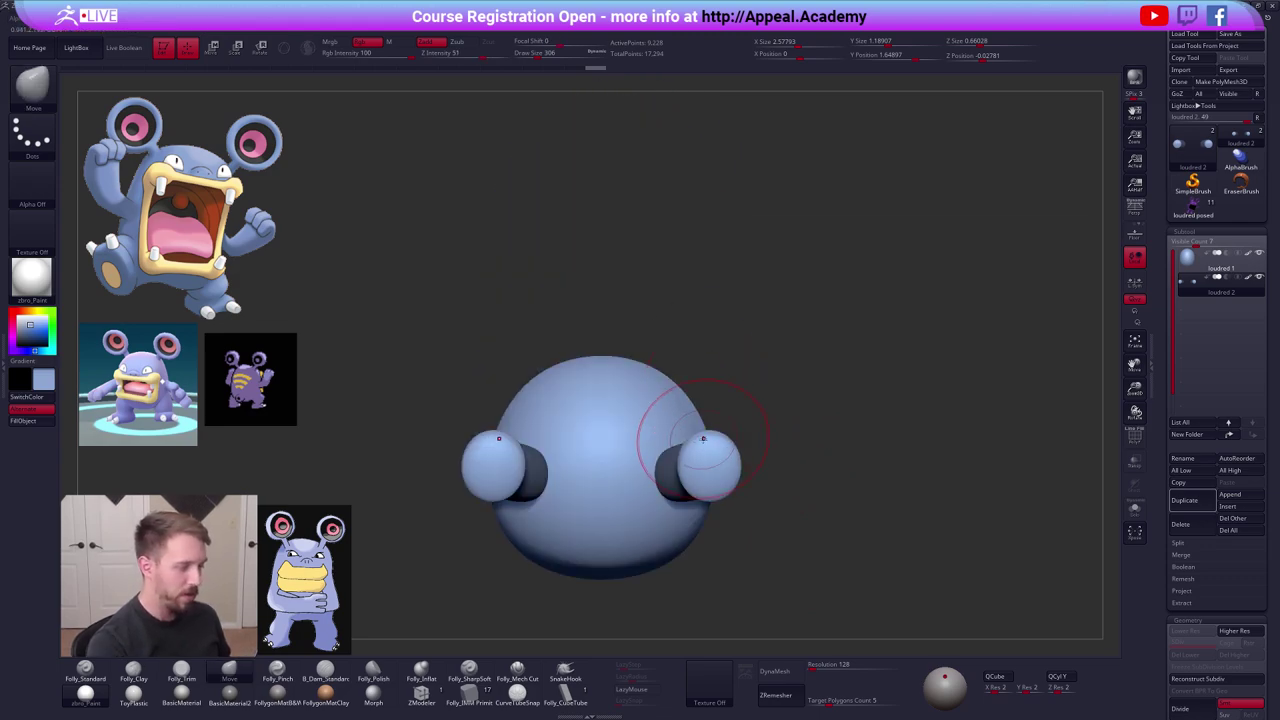
{"action": "key", "text": "w"}
{"action": "mouse_move", "coordinate": [709, 442]}
{"action": "left_mouse_down"}
{"action": "mouse_move", "coordinate": [722, 343]}
{"action": "mouse_move", "coordinate": [739, 349]}
{"action": "left_mouse_up"}
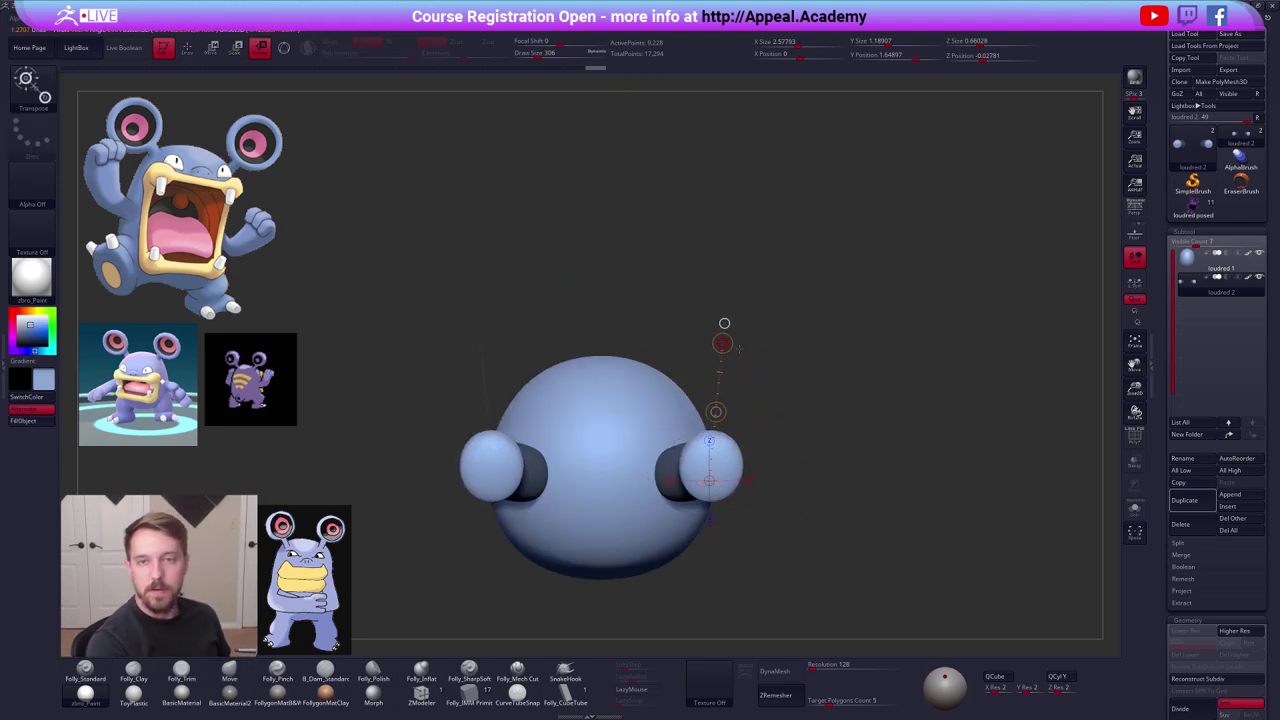
{"action": "key", "text": "q"}
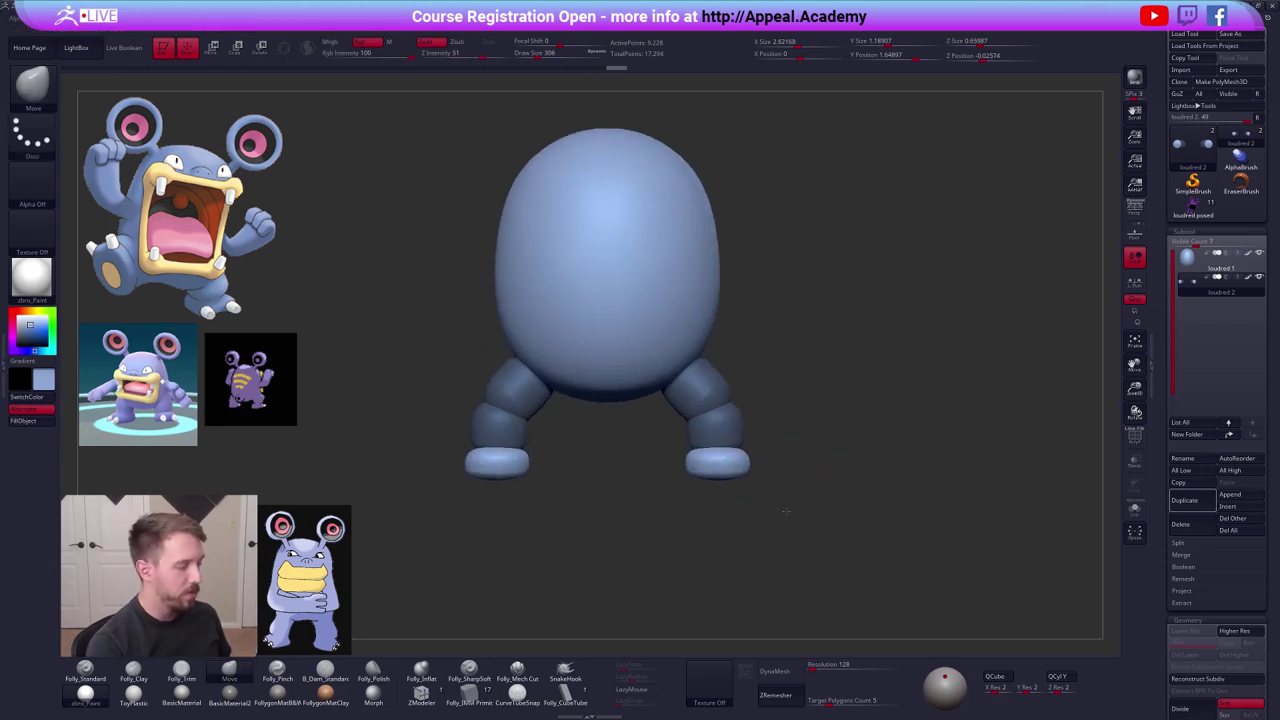
Lengthen the feet along their front-to-back direction from the underside view.
{"action": "mouse_move", "coordinate": [783, 446]}
{"action": "left_mouse_down"}
{"action": "mouse_move", "coordinate": [771, 517]}
{"action": "mouse_move", "coordinate": [774, 466]}
{"action": "left_mouse_up"}
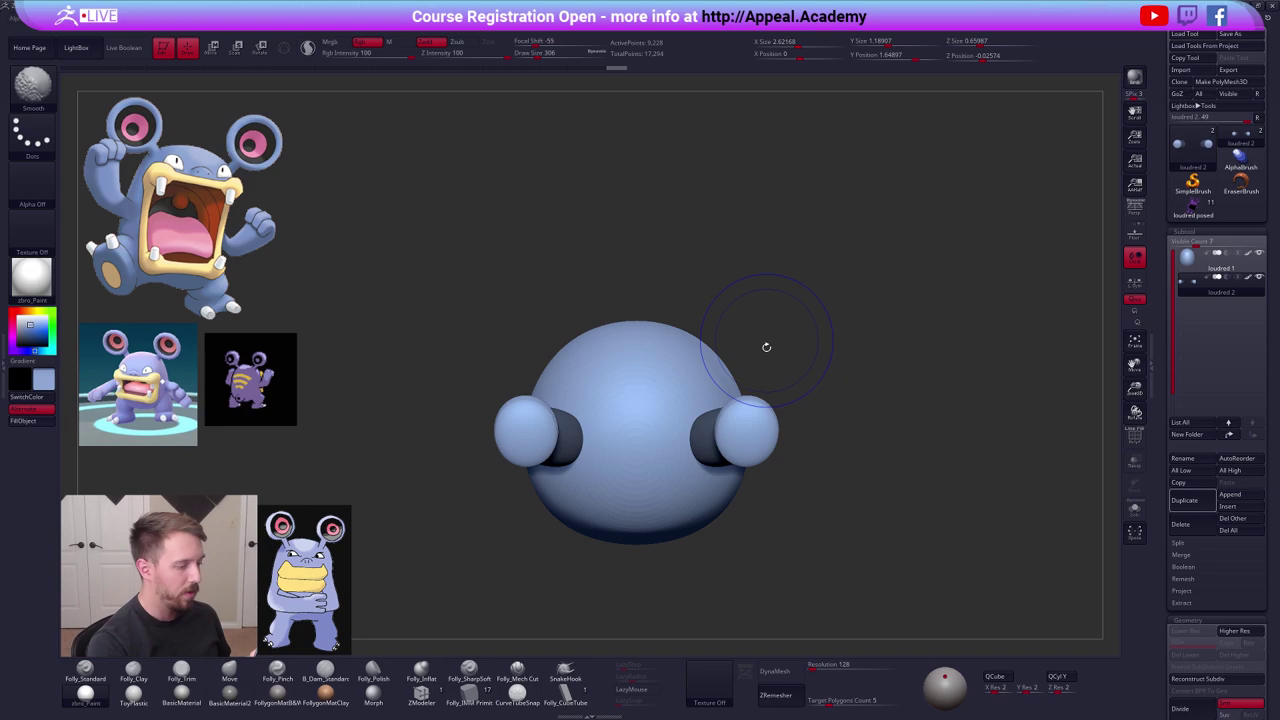
{"action": "key", "text": "w"}
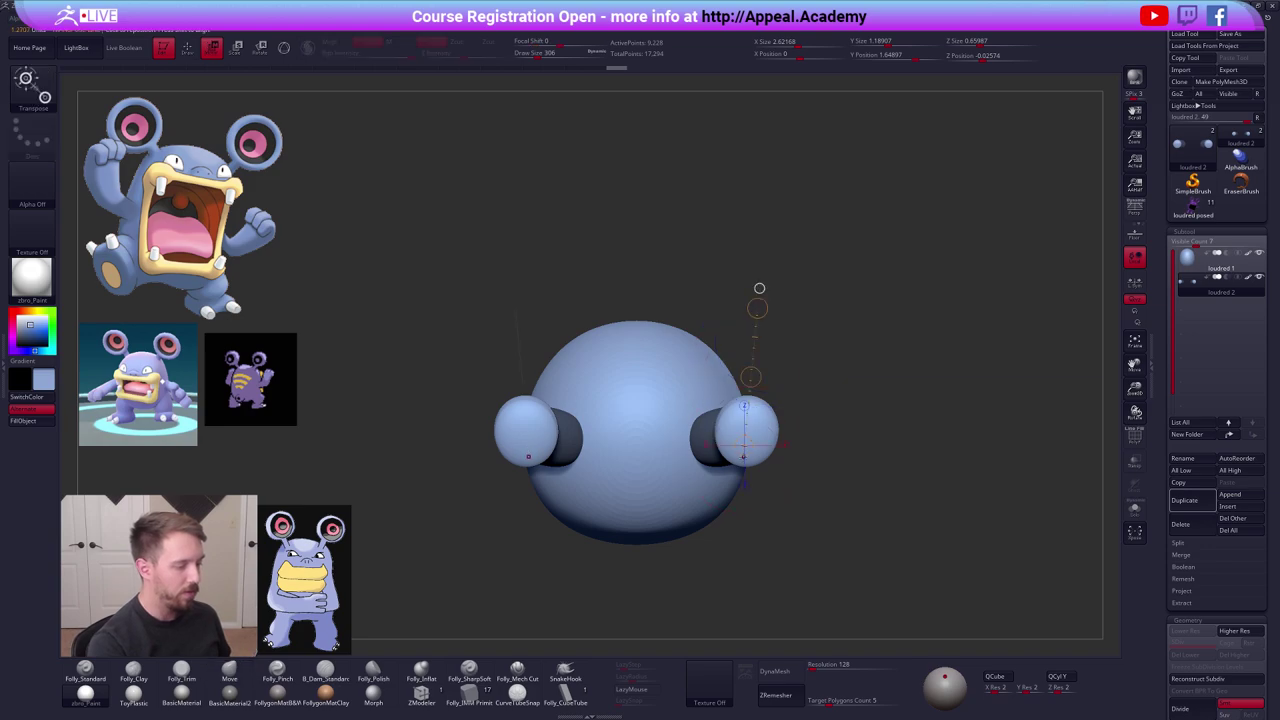
{"action": "left_click_drag", "start_coordinate": [760, 345], "coordinate": [764, 319]}
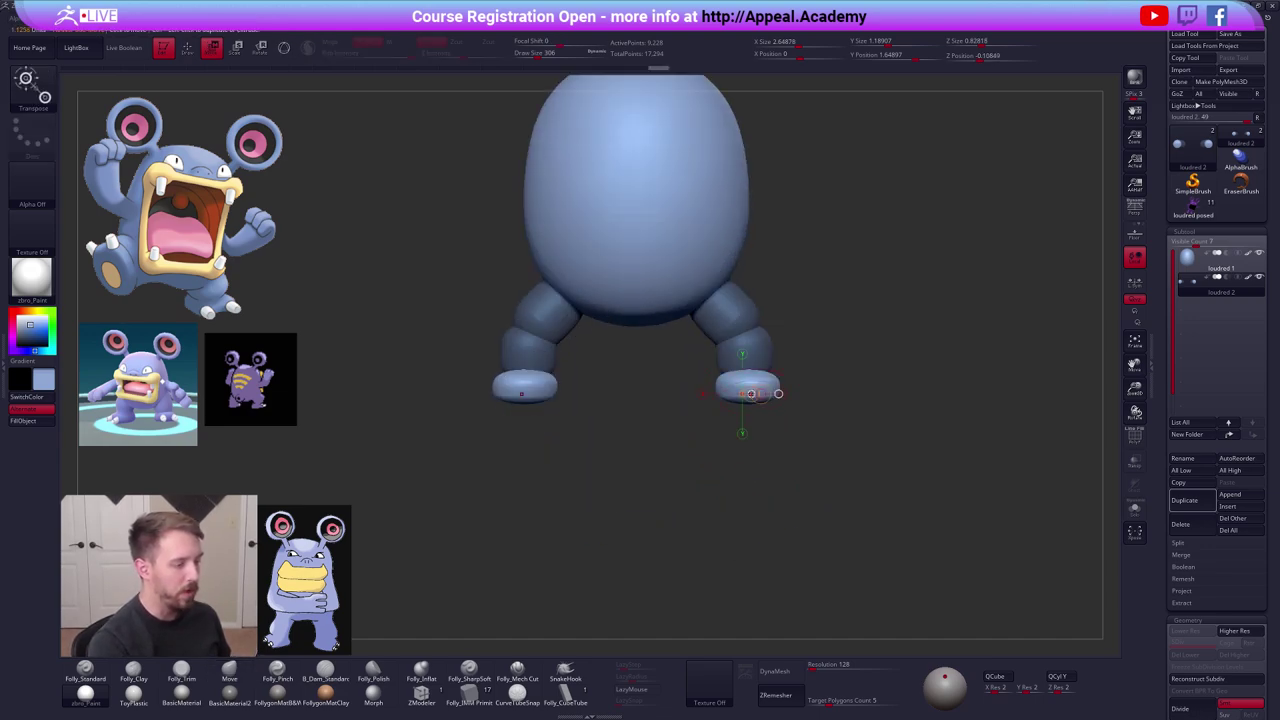
Flatten the feet slightly in front view and clear the mask from the legs.
{"action": "left_click_drag", "start_coordinate": [751, 386], "coordinate": [751, 460]}
{"action": "left_click", "coordinate": [751, 460]}
{"action": "key", "text": "q"}
{"action": "left_click_drag", "start_coordinate": [770, 404], "coordinate": [830, 458], "text": "alt"}
Mask everything except the lower leg segments and shorten those segments vertically with the Transpose line in front view.
{"action": "left_click_drag", "start_coordinate": [823, 460], "coordinate": [795, 474], "text": "alt"}
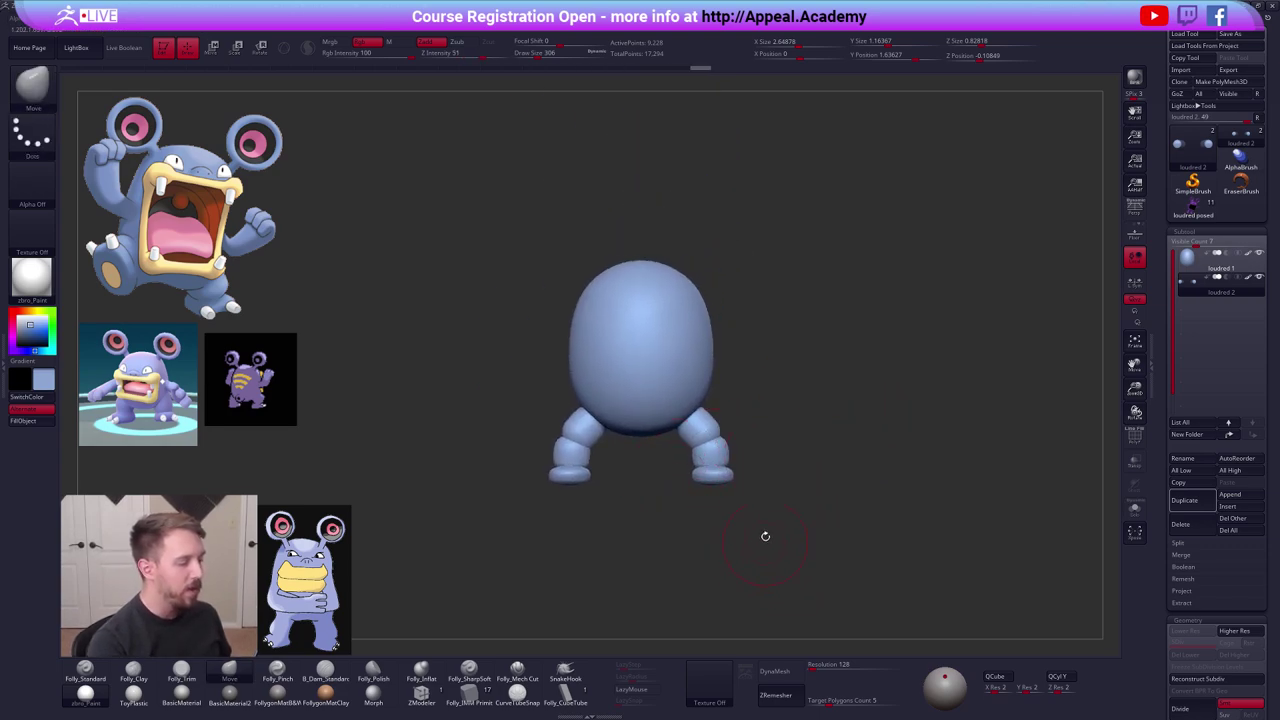
{"action": "left_click_drag", "start_coordinate": [713, 497], "coordinate": [722, 507], "text": "alt"}
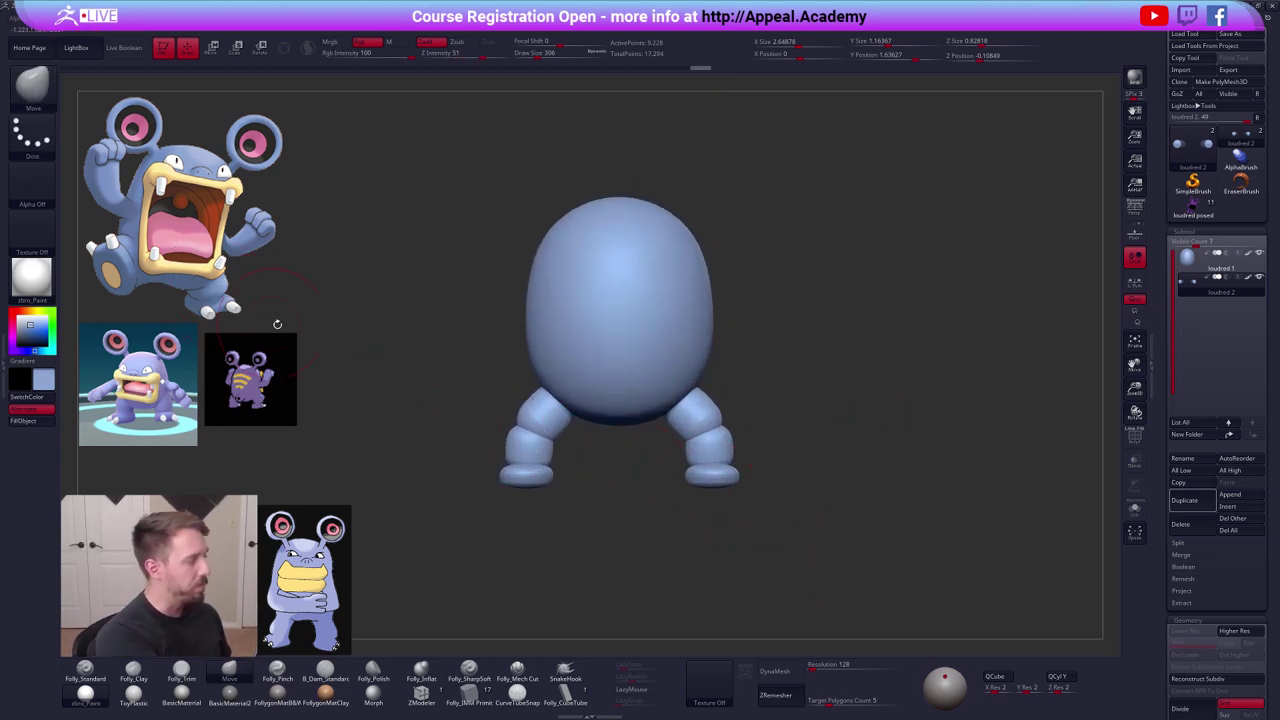
{"action": "key", "text": "w"}
{"action": "left_click", "coordinate": [703, 442], "text": "ctrl"}
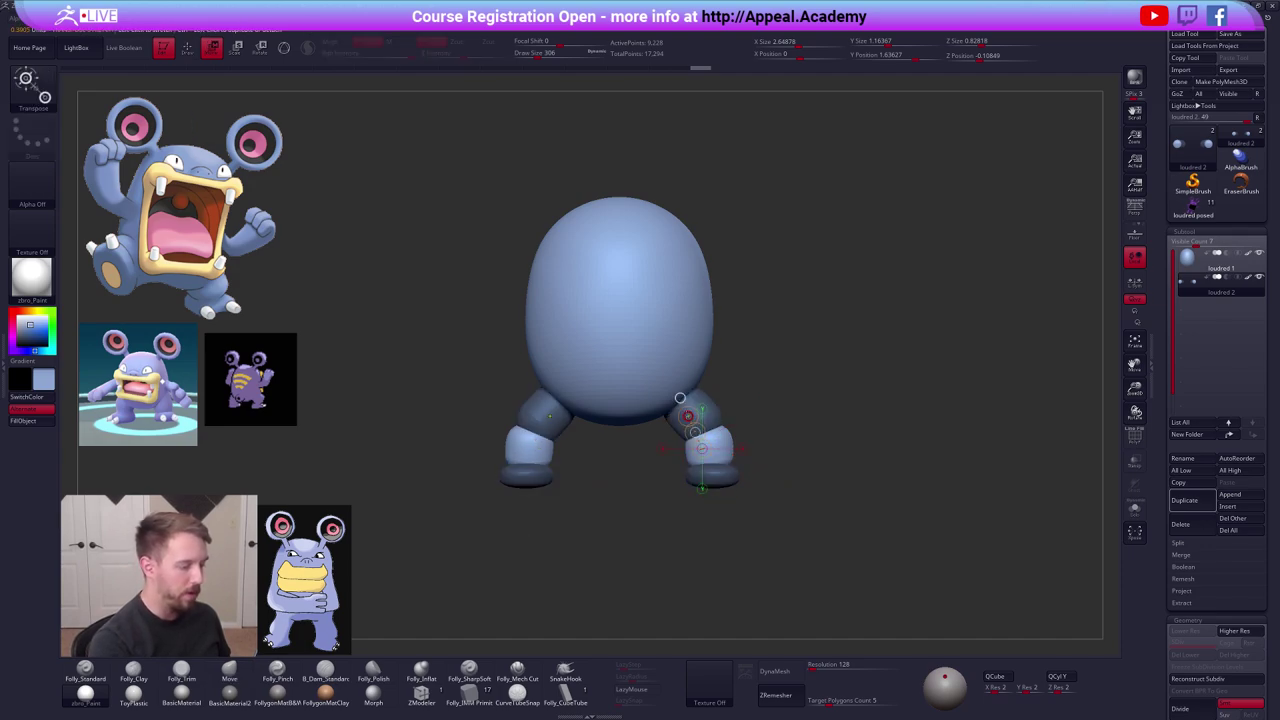
{"action": "left_click_drag", "start_coordinate": [715, 428], "coordinate": [715, 450], "text": "shift"}
{"action": "left_click_drag", "start_coordinate": [716, 518], "coordinate": [717, 485]}
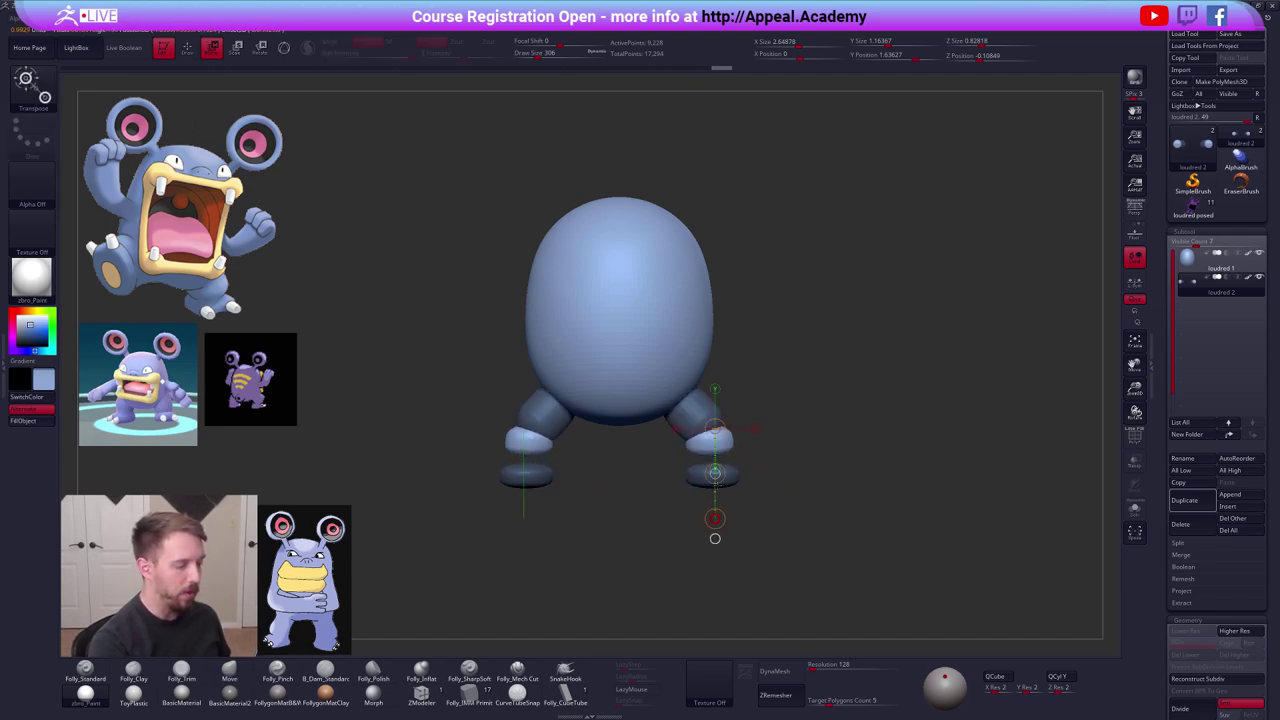
Isolate the feet with a mask, raise them to meet the shortened lower leg segments and clear the mask.
{"action": "key", "text": "q"}
{"action": "left_click", "coordinate": [766, 455], "text": "ctrl"}
{"action": "key", "text": "alt+s"}
{"action": "mouse_move", "coordinate": [749, 436]}
{"action": "left_mouse_down", "text": "ctrl"}
{"action": "mouse_move", "coordinate": [722, 447]}
{"action": "mouse_move", "coordinate": [767, 315]}
{"action": "mouse_move", "coordinate": [774, 332]}
{"action": "left_mouse_up", "text": "ctrl"}
{"action": "key", "text": "alt+s"}
{"action": "key", "text": "w"}
{"action": "mouse_move", "coordinate": [706, 481]}
{"action": "left_mouse_down", "text": "shift"}
{"action": "mouse_move", "coordinate": [706, 567]}
{"action": "mouse_move", "coordinate": [709, 503]}
{"action": "mouse_move", "coordinate": [768, 484]}
{"action": "left_mouse_up", "text": "shift"}
{"action": "key", "text": "q"}
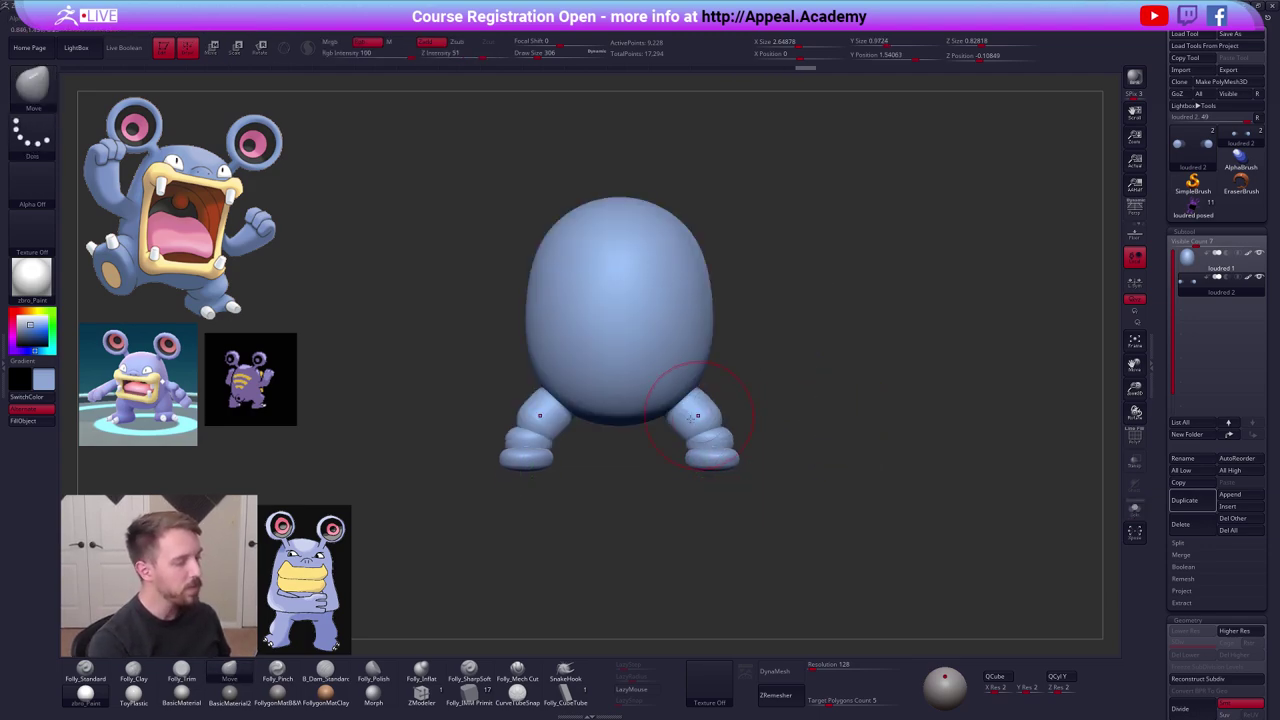
Duplicate the body subtool and choose the sphere from the IMM Primitives brush.
{"action": "mouse_move", "coordinate": [735, 375]}
{"action": "left_mouse_down", "text": "alt"}
{"action": "mouse_move", "coordinate": [744, 451]}
{"action": "mouse_move", "coordinate": [779, 483]}
{"action": "left_mouse_up", "text": "alt"}
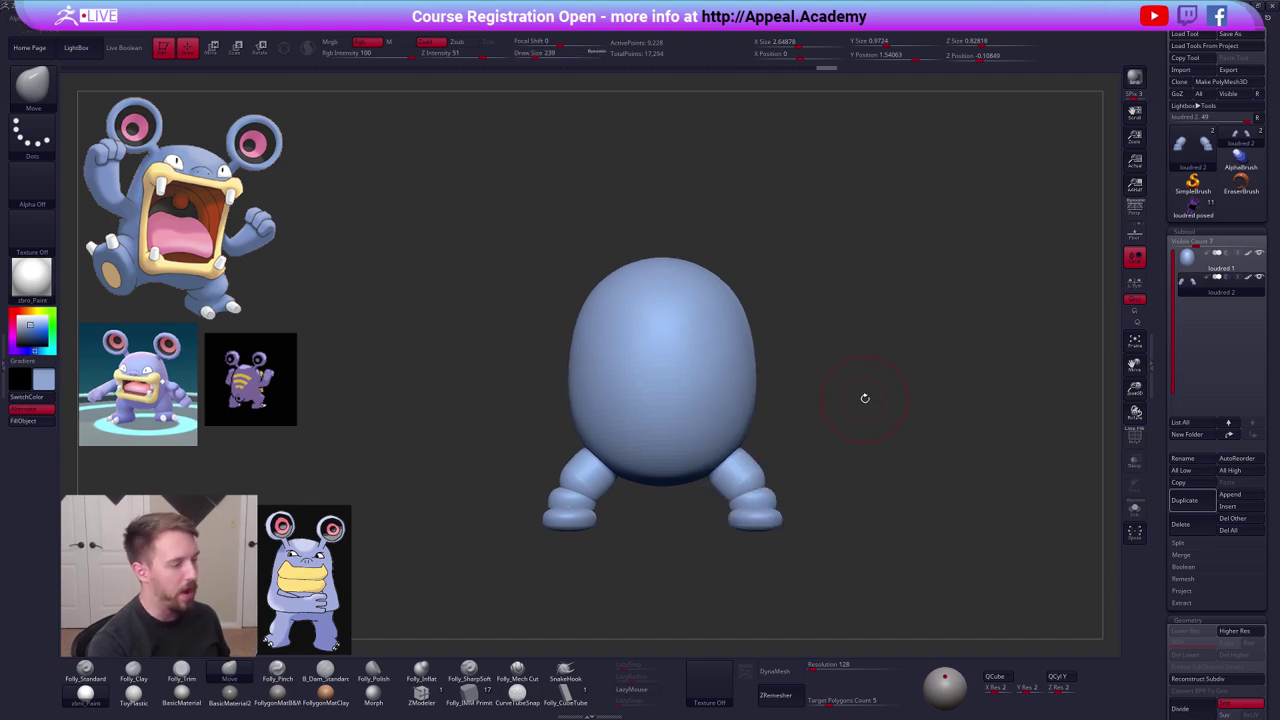
{"action": "mouse_move", "coordinate": [843, 537]}
{"action": "left_mouse_down"}
{"action": "mouse_move", "coordinate": [791, 537]}
{"action": "mouse_move", "coordinate": [865, 545]}
{"action": "mouse_move", "coordinate": [854, 540]}
{"action": "left_mouse_up"}
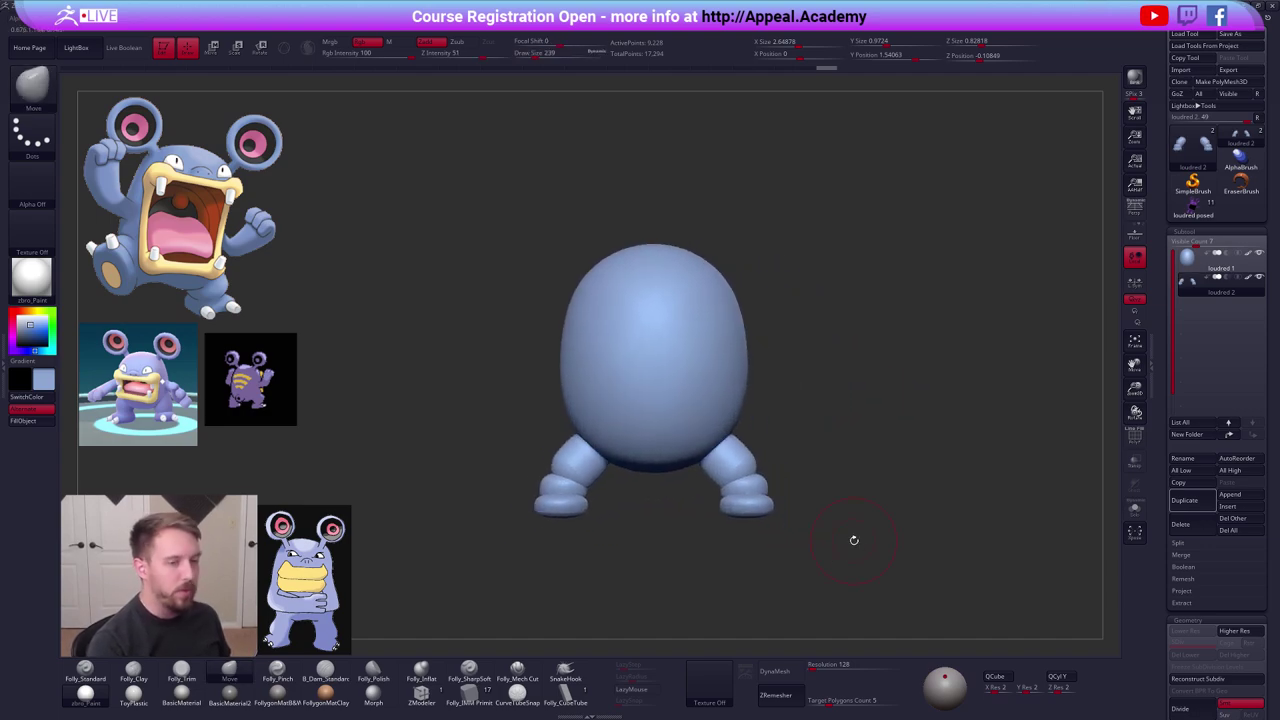
{"action": "left_click", "coordinate": [1182, 266]}
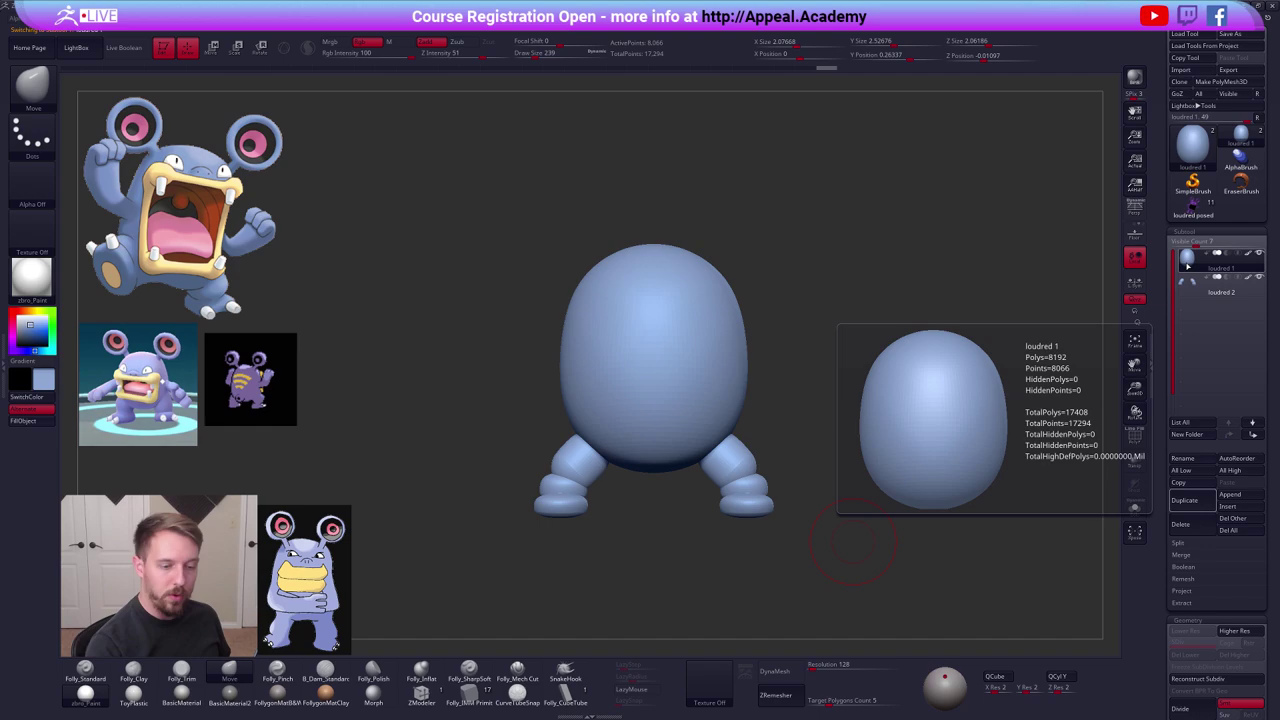
{"action": "left_click", "coordinate": [1199, 504]}
{"action": "left_click", "coordinate": [484, 688]}
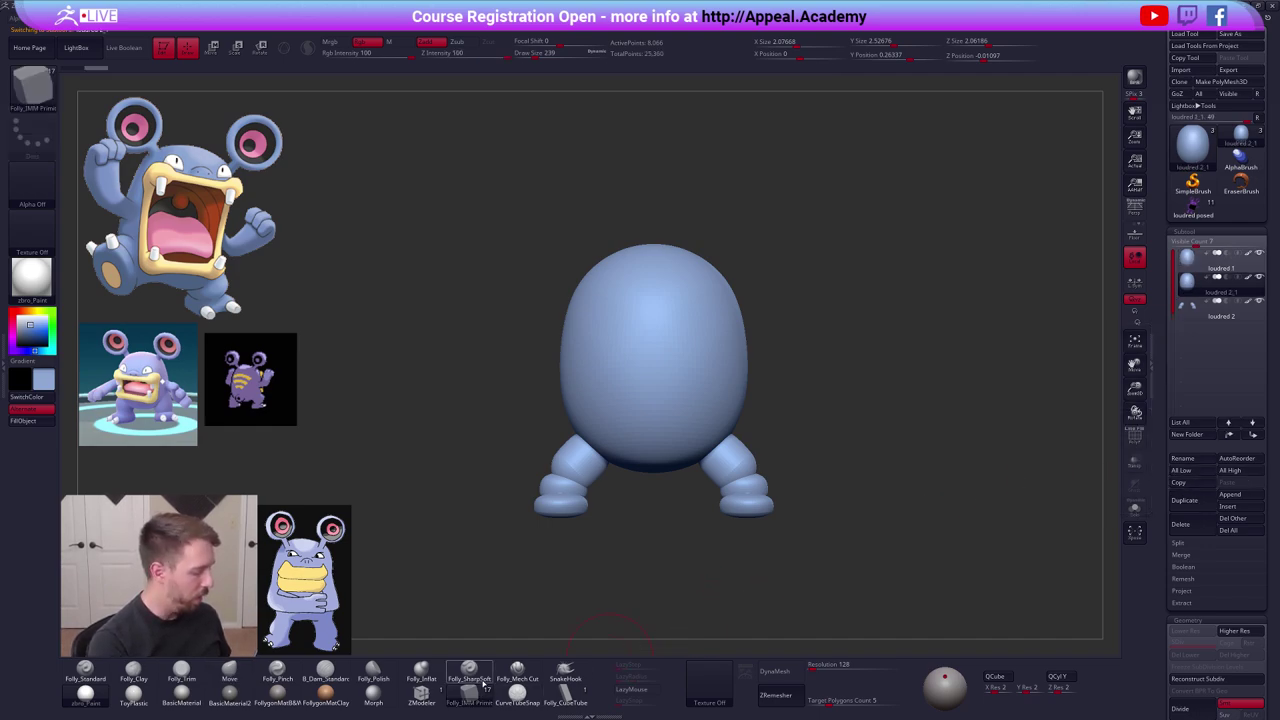
{"action": "key", "text": "m"}
{"action": "left_click", "coordinate": [985, 401]}
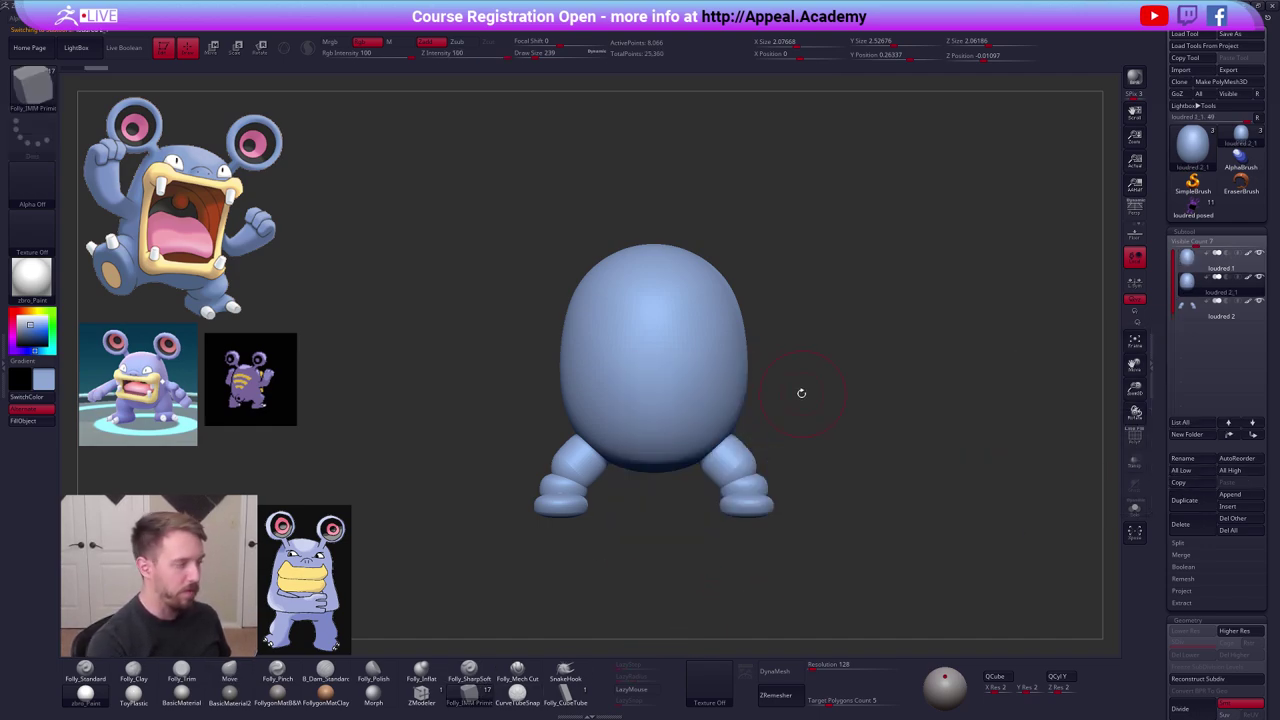
Insert mirrored spheres beside the body at draw size 150 and keep only the spheres in the duplicated subtool.
{"action": "left_click_drag", "start_coordinate": [800, 394], "coordinate": [734, 403], "text": "shift"}
{"action": "key", "text": "space"}
{"action": "left_click_drag", "start_coordinate": [770, 360], "coordinate": [765, 359]}
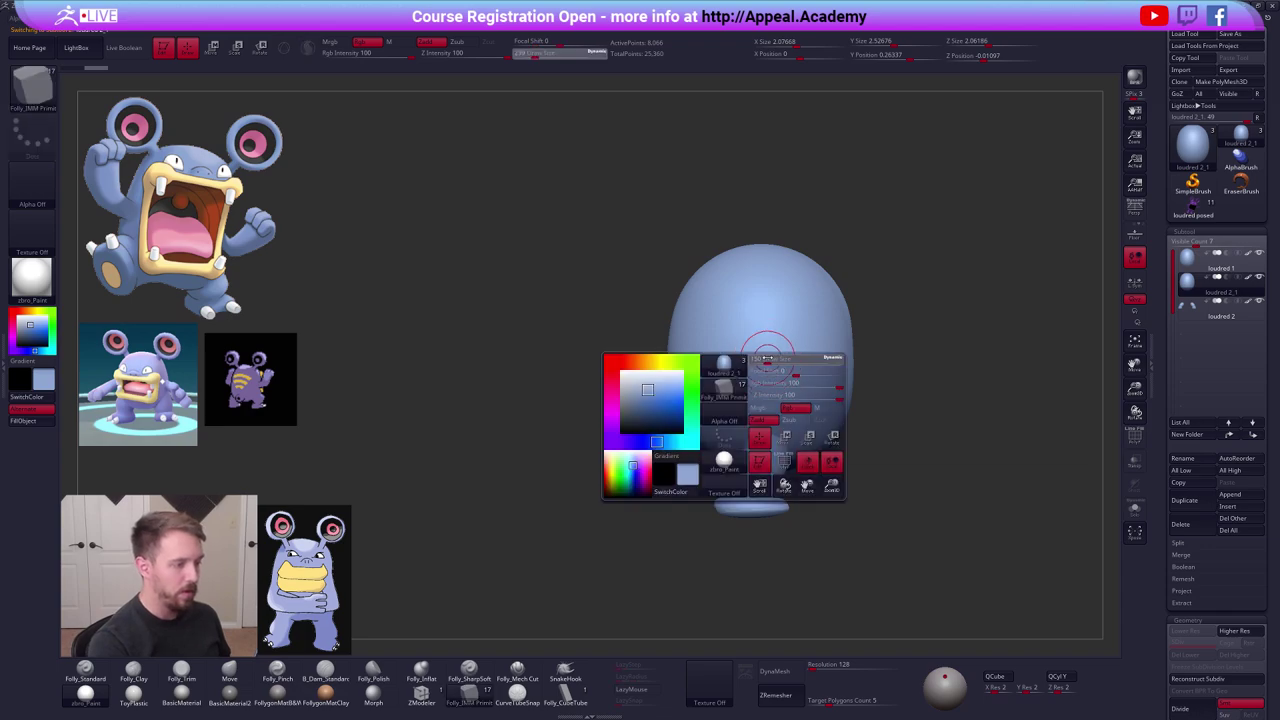
{"action": "left_click_drag", "start_coordinate": [880, 385], "coordinate": [960, 385], "text": "shift"}
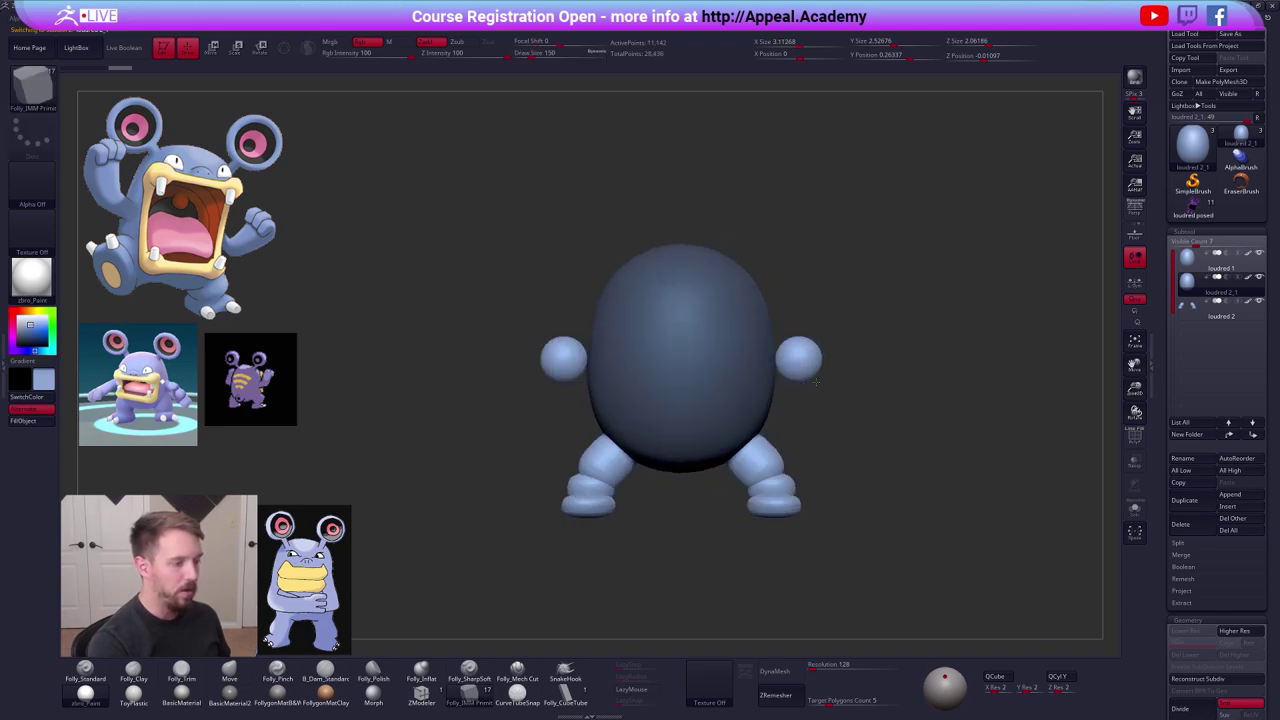
{"action": "left_click", "coordinate": [808, 360], "text": "ctrl+shift"}
{"action": "key", "text": "space"}
{"action": "left_click", "coordinate": [814, 376]}
Stretch the mirrored spheres sideways into long arm shapes with the Transpose line.
{"action": "mouse_move", "coordinate": [872, 332]}
{"action": "left_mouse_down", "text": "alt"}
{"action": "mouse_move", "coordinate": [809, 333]}
{"action": "mouse_move", "coordinate": [896, 357]}
{"action": "left_mouse_up", "text": "alt"}
{"action": "key", "text": "w"}
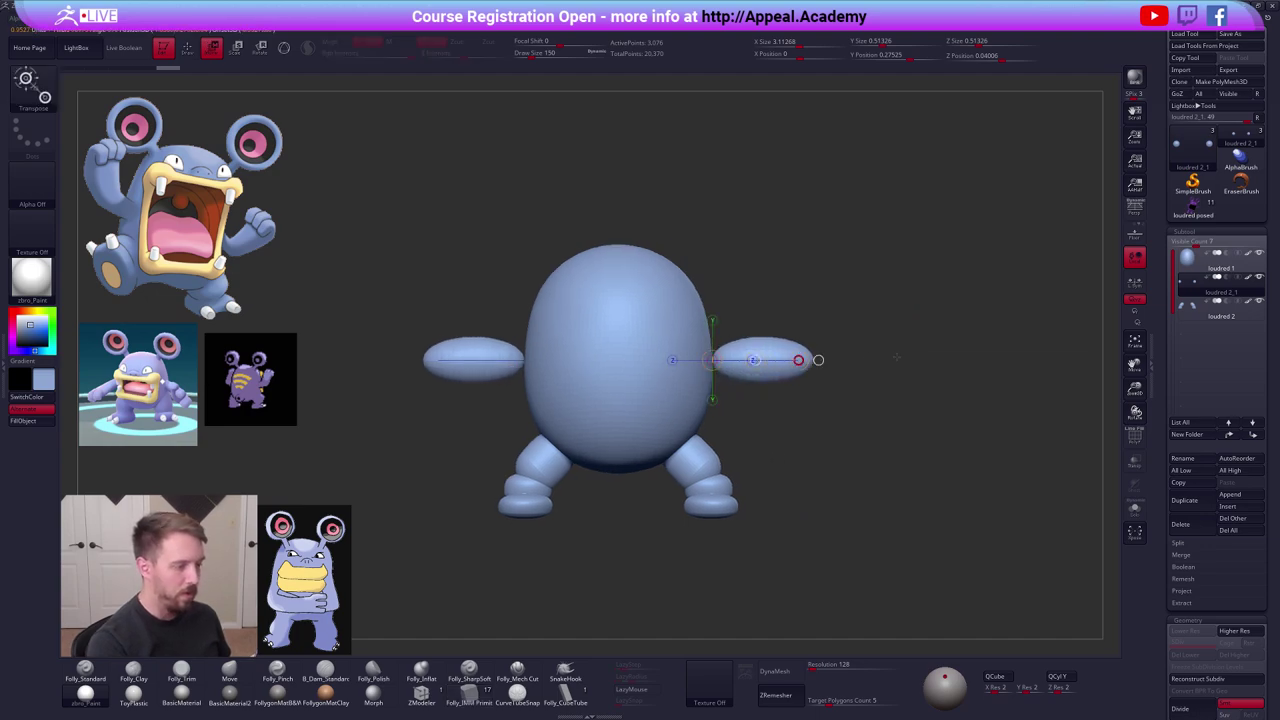
{"action": "key", "text": "q"}
Shape the arms with the Move brush at draw size 350, narrowing them toward the body and thickening their outer ends.
{"action": "key", "text": "space"}
{"action": "left_click_drag", "start_coordinate": [796, 353], "coordinate": [798, 342]}
{"action": "key", "text": "space"}
{"action": "key", "text": "space"}
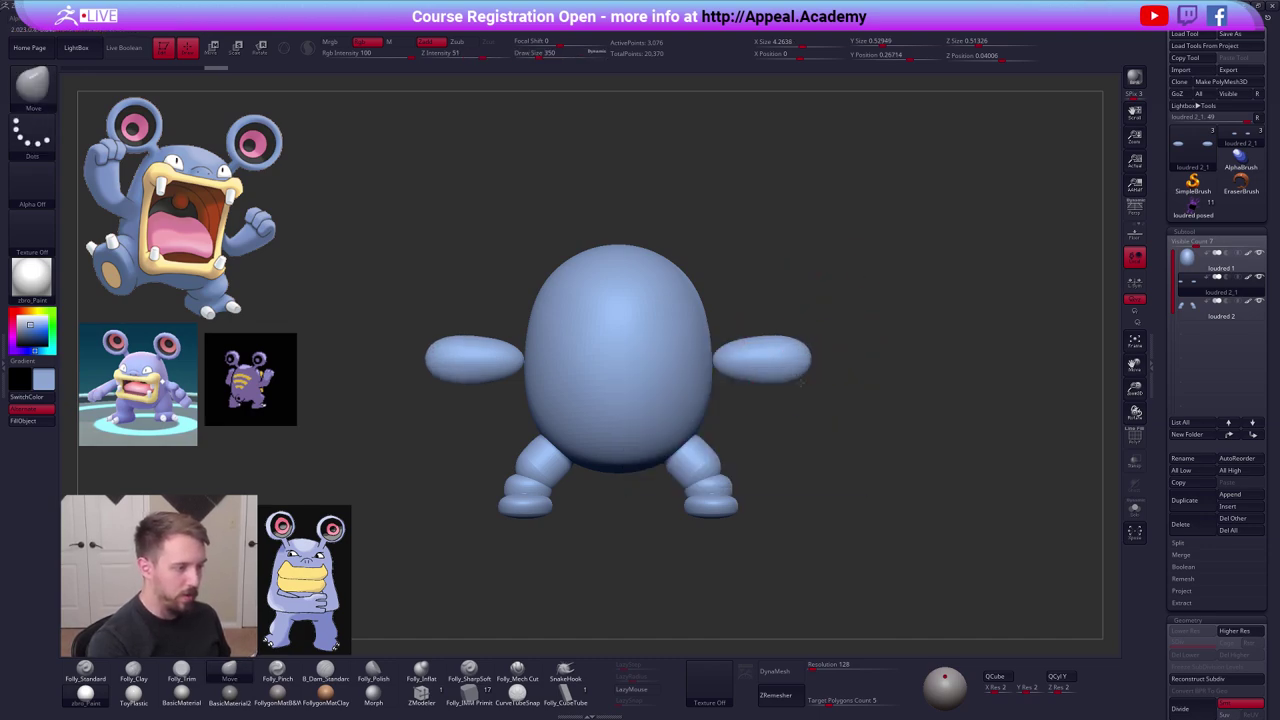
{"action": "left_click_drag", "start_coordinate": [800, 382], "coordinate": [800, 388]}
{"action": "mouse_move", "coordinate": [900, 384]}
{"action": "left_mouse_down", "text": "shift"}
{"action": "mouse_move", "coordinate": [788, 368]}
{"action": "mouse_move", "coordinate": [809, 366]}
{"action": "left_mouse_up", "text": "shift"}
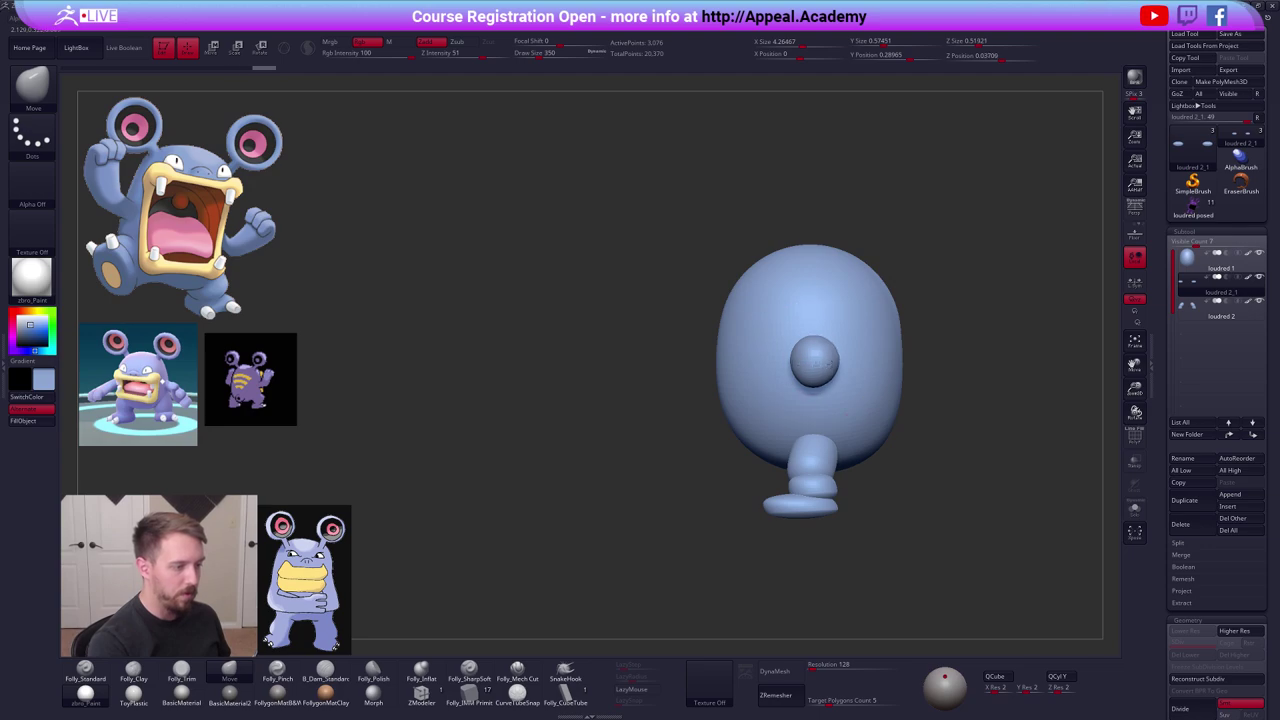
{"action": "right_click_drag", "start_coordinate": [809, 364], "coordinate": [872, 362]}
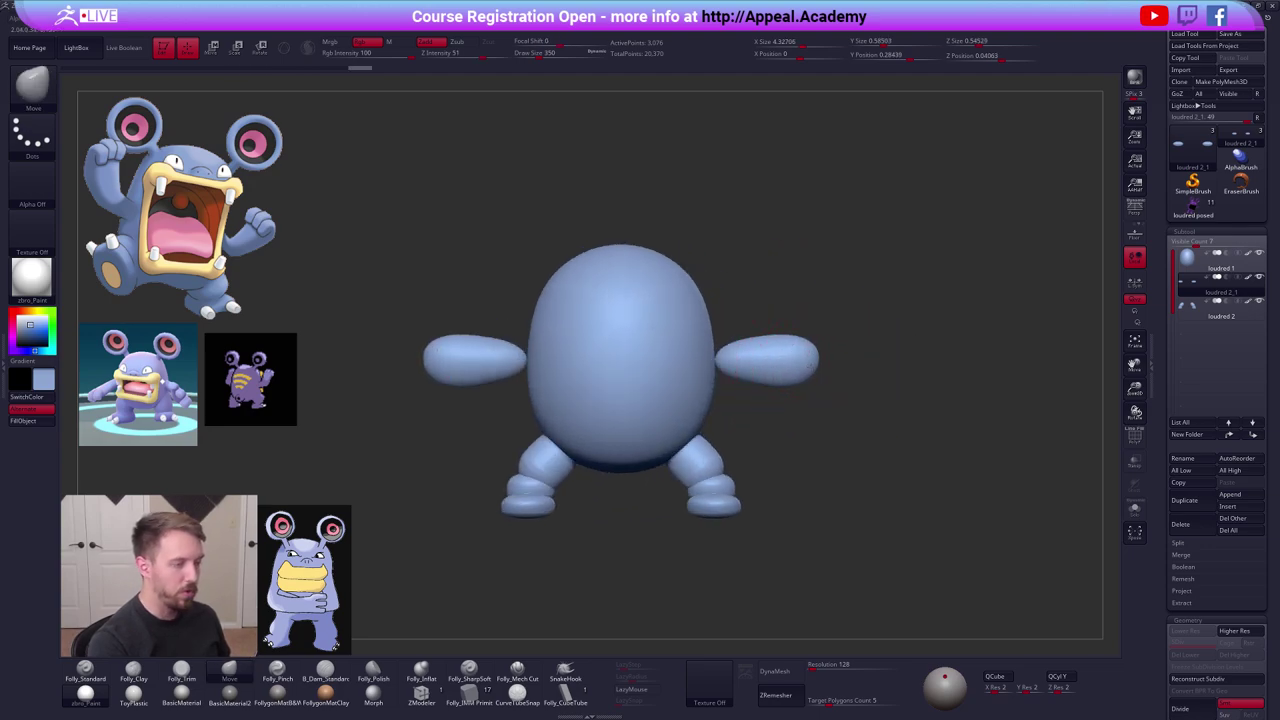
{"action": "key", "text": "ctrl+shift+space"}
{"action": "mouse_move", "coordinate": [809, 365]}
{"action": "left_mouse_down"}
{"action": "mouse_move", "coordinate": [856, 374]}
{"action": "mouse_move", "coordinate": [846, 304]}
{"action": "mouse_move", "coordinate": [828, 372]}
{"action": "mouse_move", "coordinate": [837, 366]}
{"action": "left_mouse_up"}
Rotate the arms upward in front view and forward in top view, and shift them forward in side view.
{"action": "key", "text": "r"}
{"action": "key", "text": "w"}
{"action": "left_click_drag", "start_coordinate": [800, 437], "coordinate": [800, 500], "text": "shift"}
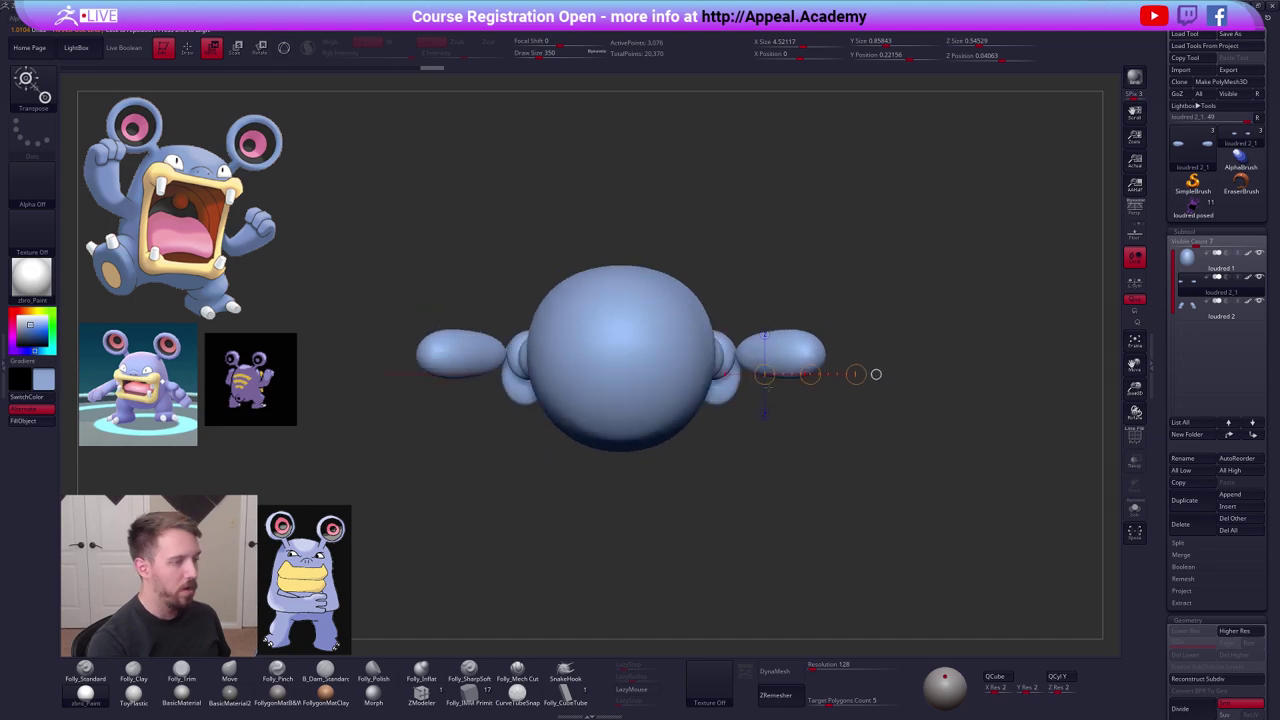
{"action": "key", "text": "r"}
{"action": "left_click_drag", "start_coordinate": [742, 356], "coordinate": [863, 434]}
{"action": "left_click_drag", "start_coordinate": [858, 490], "coordinate": [760, 386], "text": "shift"}
{"action": "key", "text": "w"}
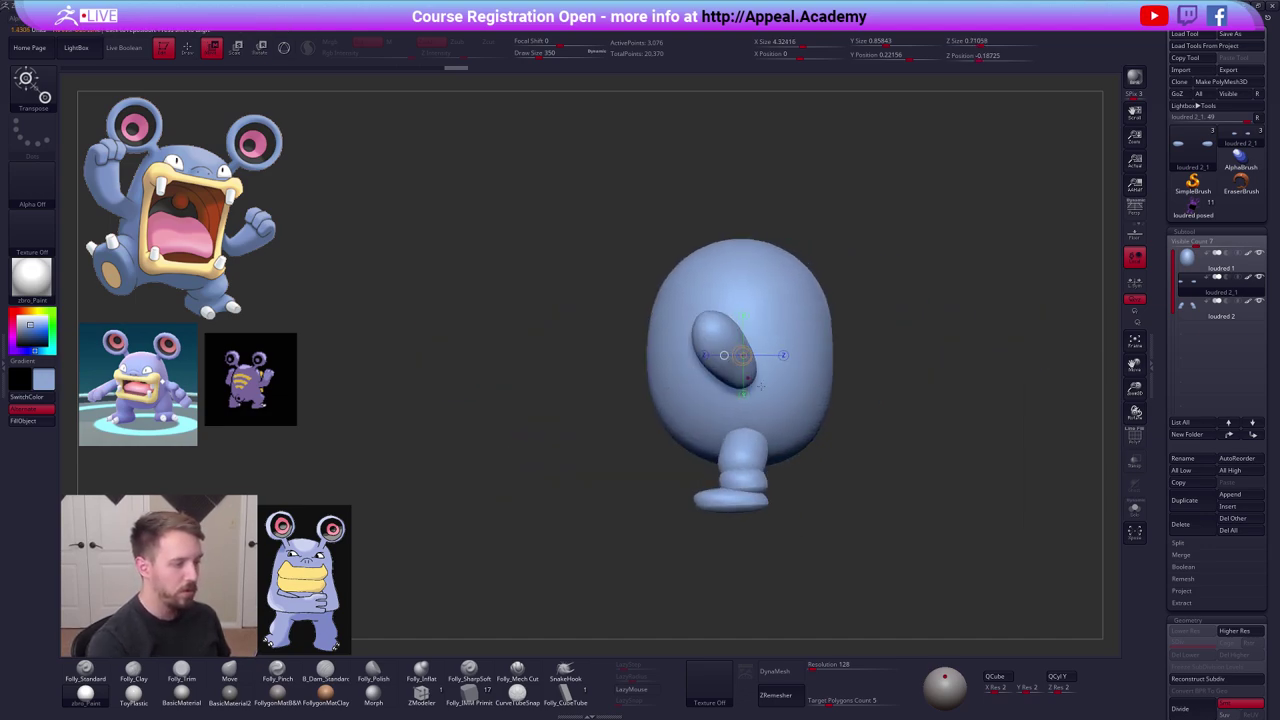
{"action": "key", "text": "q"}
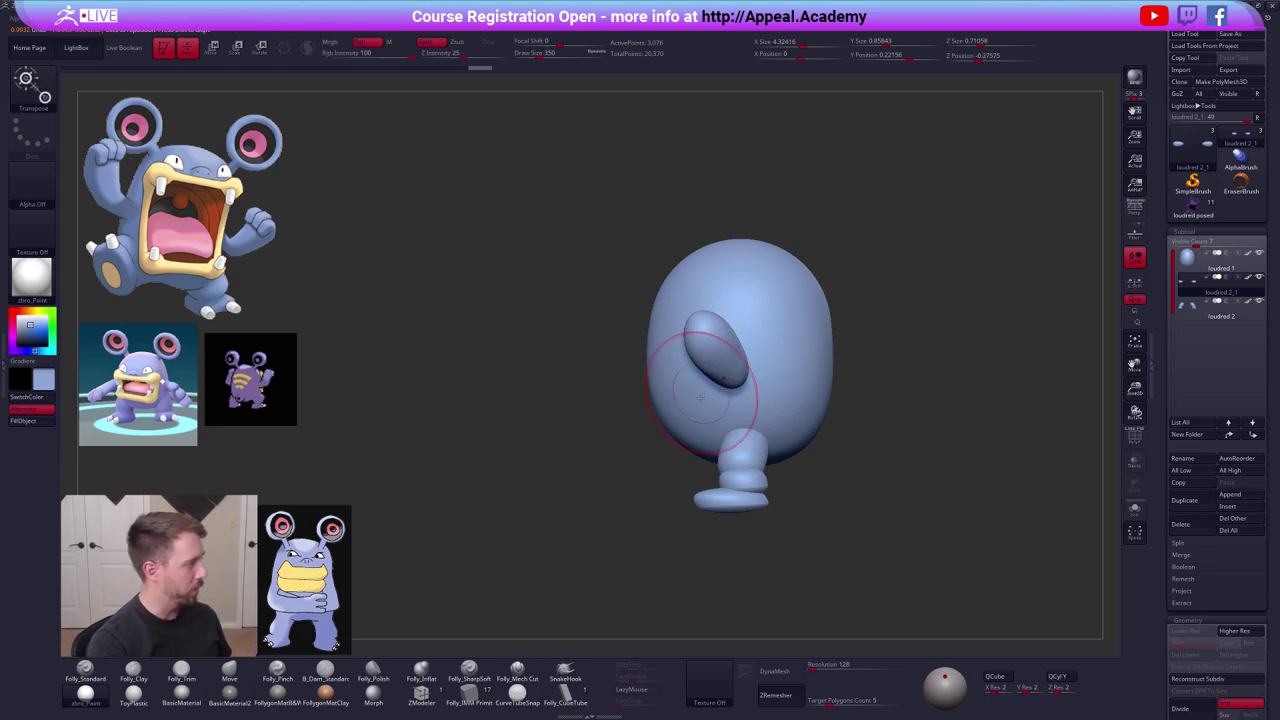
{"action": "key", "text": "space"}
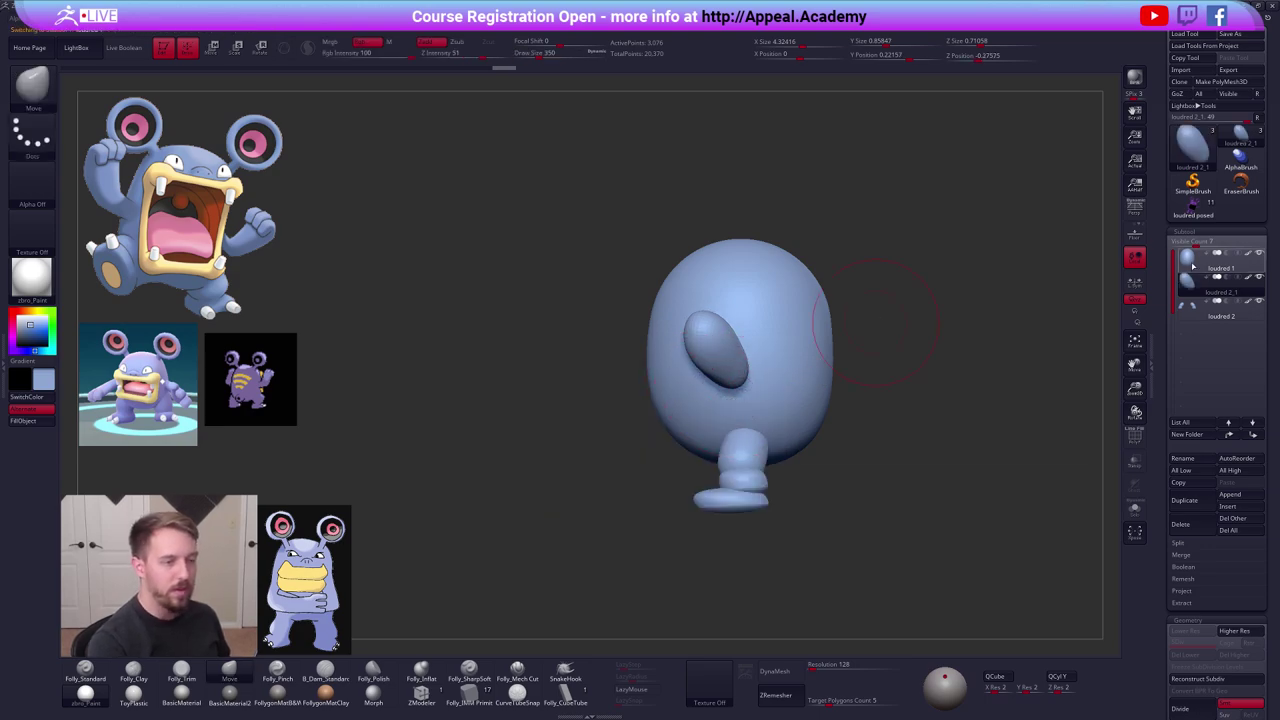
Select the body and push its front in slightly from the side view with a large Move brush.
{"action": "left_click", "coordinate": [1192, 265]}
{"action": "key", "text": "space"}
{"action": "left_click_drag", "start_coordinate": [662, 380], "coordinate": [665, 377]}
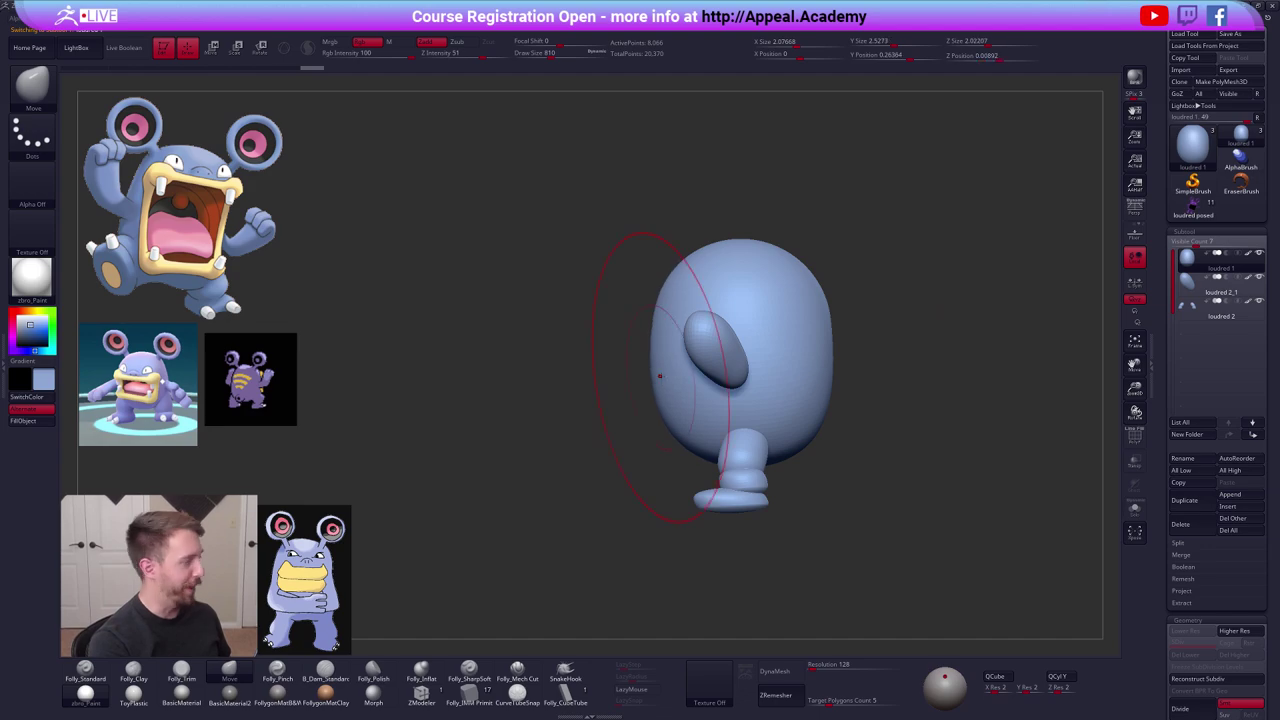
{"action": "left_click_drag", "start_coordinate": [625, 428], "coordinate": [641, 433], "text": "shift"}
{"action": "left_click_drag", "start_coordinate": [632, 345], "coordinate": [770, 372], "text": "shift"}
Duplicate the forearm subtool and rotate the copies inward toward the body to form the upper arms.
{"action": "left_click", "coordinate": [785, 360], "text": "alt"}
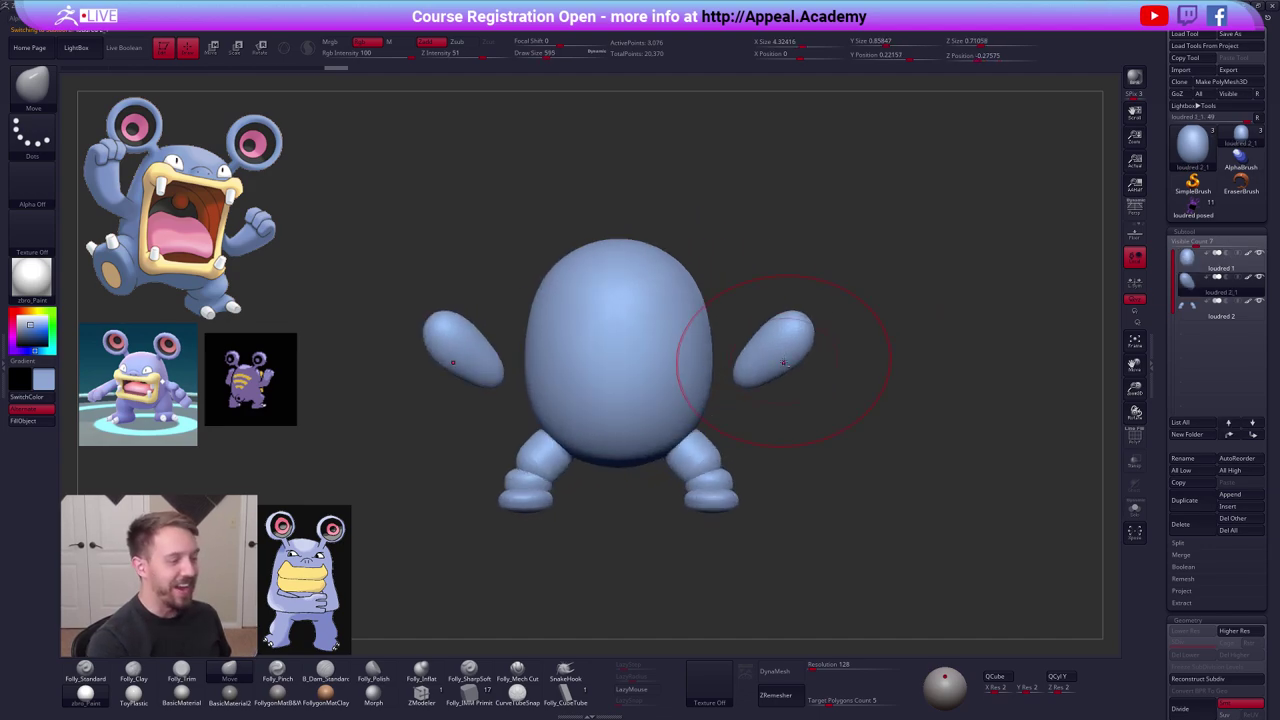
{"action": "key", "text": "space"}
{"action": "left_click_drag", "start_coordinate": [863, 390], "coordinate": [852, 390]}
{"action": "left_click_drag", "start_coordinate": [840, 447], "coordinate": [849, 427], "text": "alt"}
{"action": "left_click", "coordinate": [1205, 510]}
{"action": "left_click_drag", "start_coordinate": [913, 488], "coordinate": [785, 392]}
{"action": "key", "text": "w"}
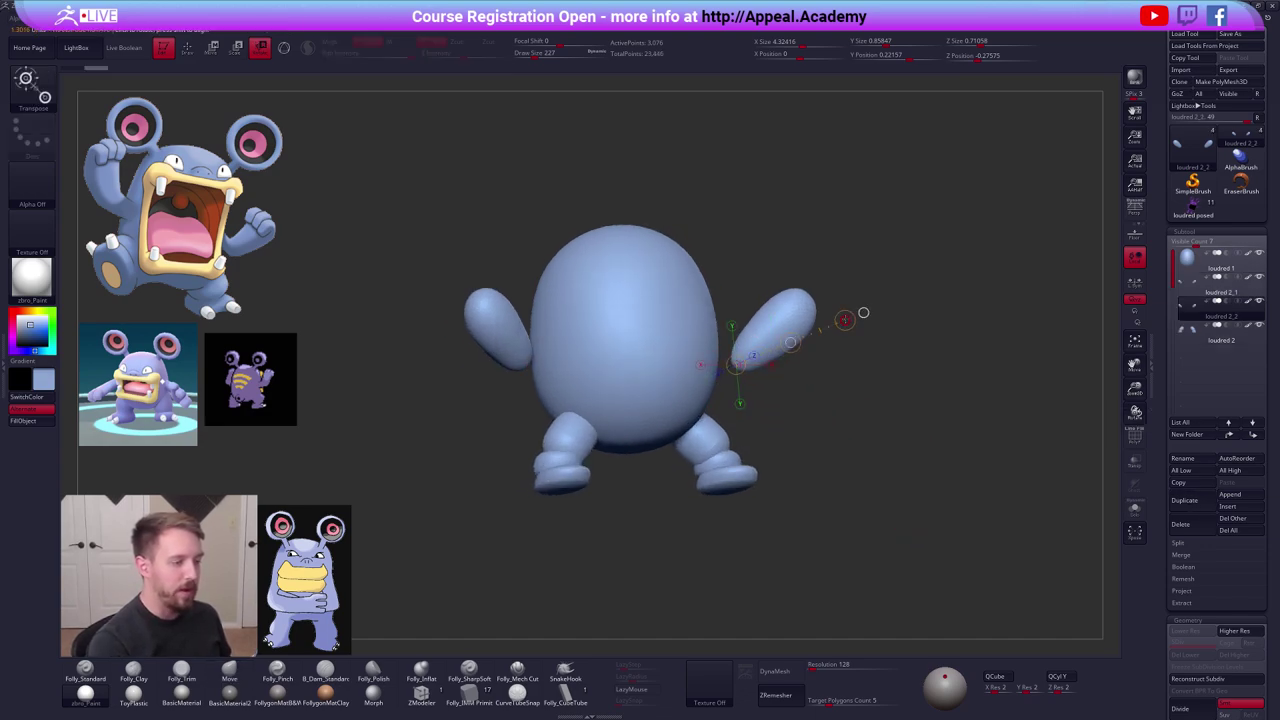
{"action": "mouse_move", "coordinate": [845, 320]}
{"action": "left_mouse_down"}
{"action": "mouse_move", "coordinate": [692, 378]}
{"action": "mouse_move", "coordinate": [700, 392]}
{"action": "mouse_move", "coordinate": [720, 386]}
{"action": "left_mouse_up"}
Smooth and slim the upper arms at draw size 430, isolating them briefly to check their shape.
{"action": "key", "text": "q"}
{"action": "key", "text": "space"}
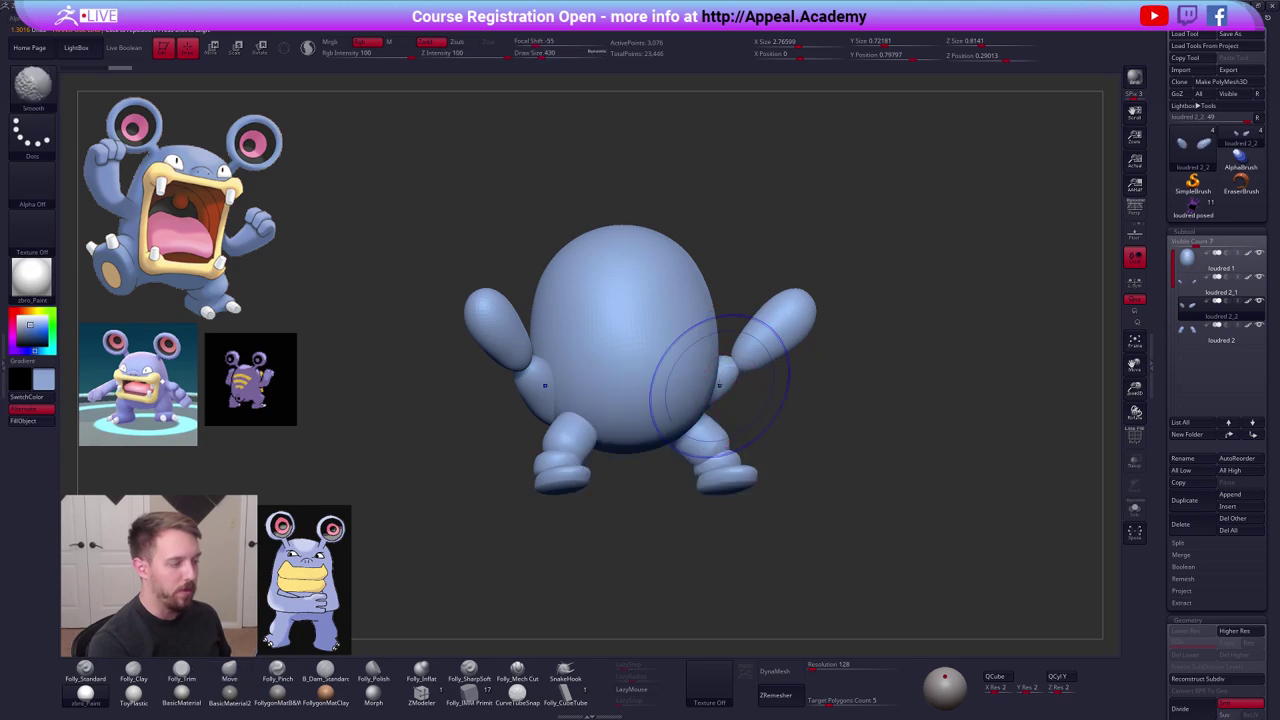
{"action": "left_click", "coordinate": [718, 385], "text": "ctrl+shift"}
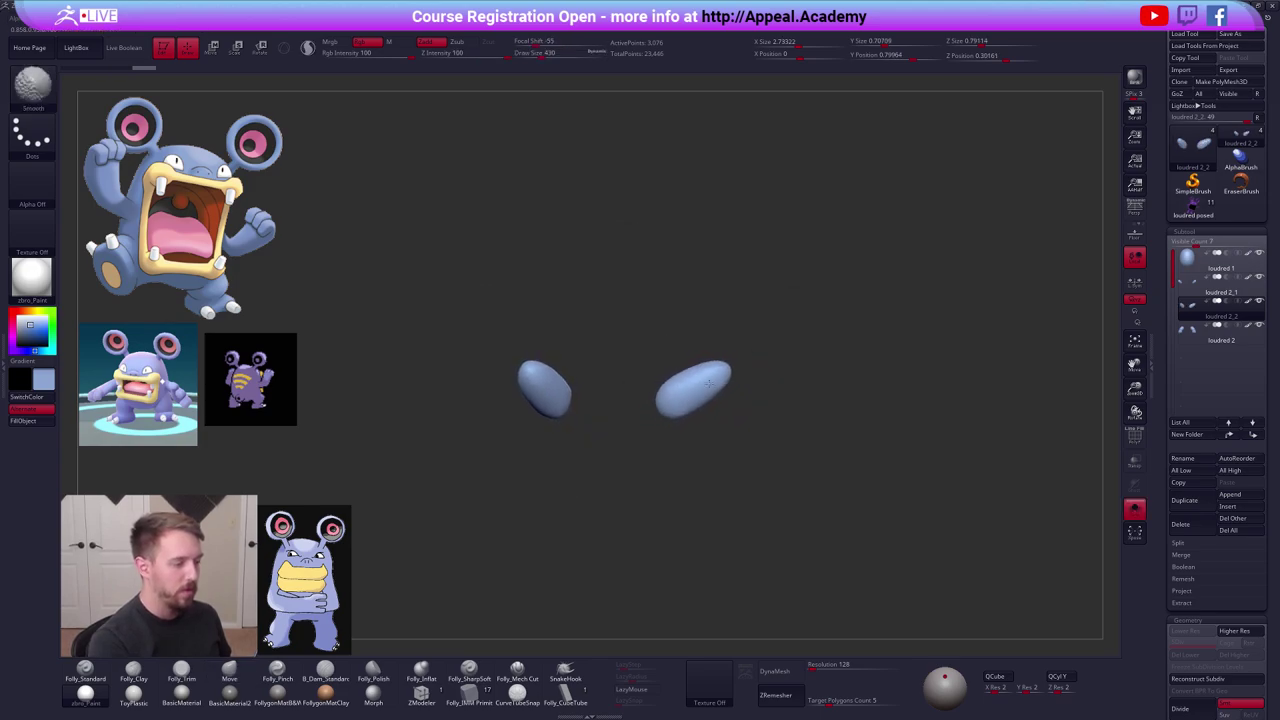
{"action": "left_click", "coordinate": [740, 365], "text": "ctrl+shift"}
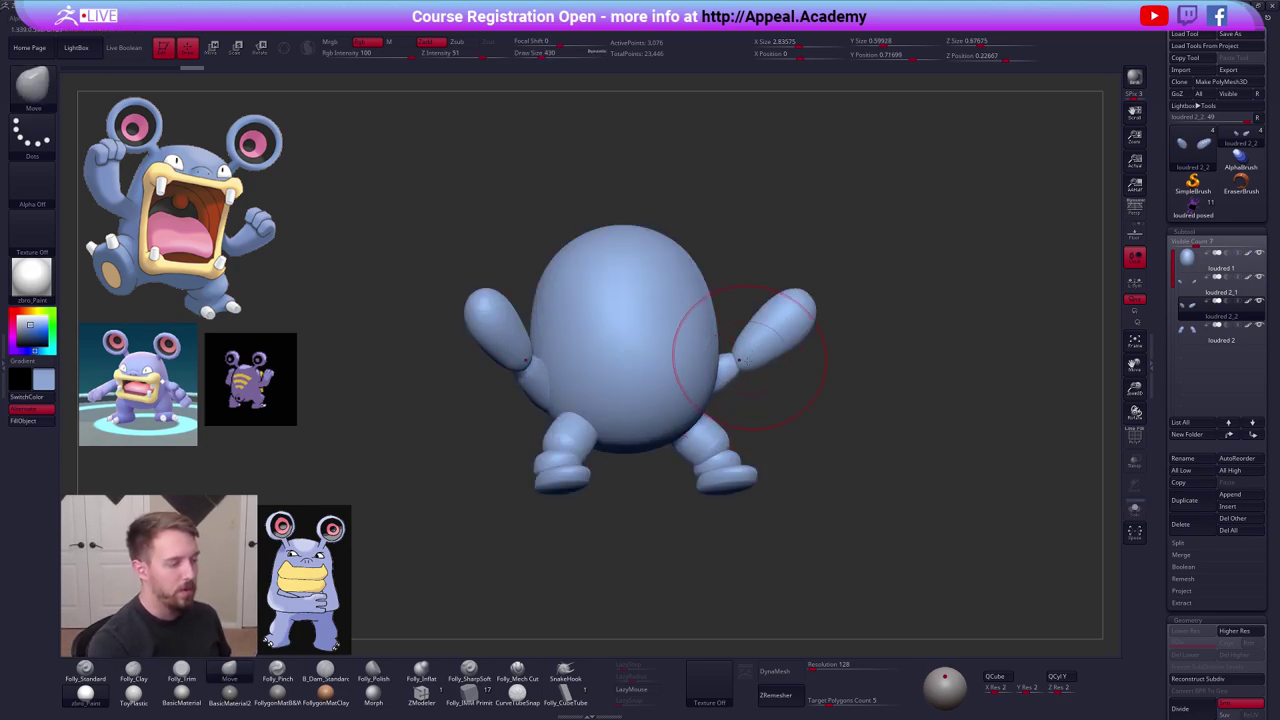
Rotate the upper arms in front and top views to link the forearms to the body, and refine them with the Move brush.
{"action": "key", "text": "r"}
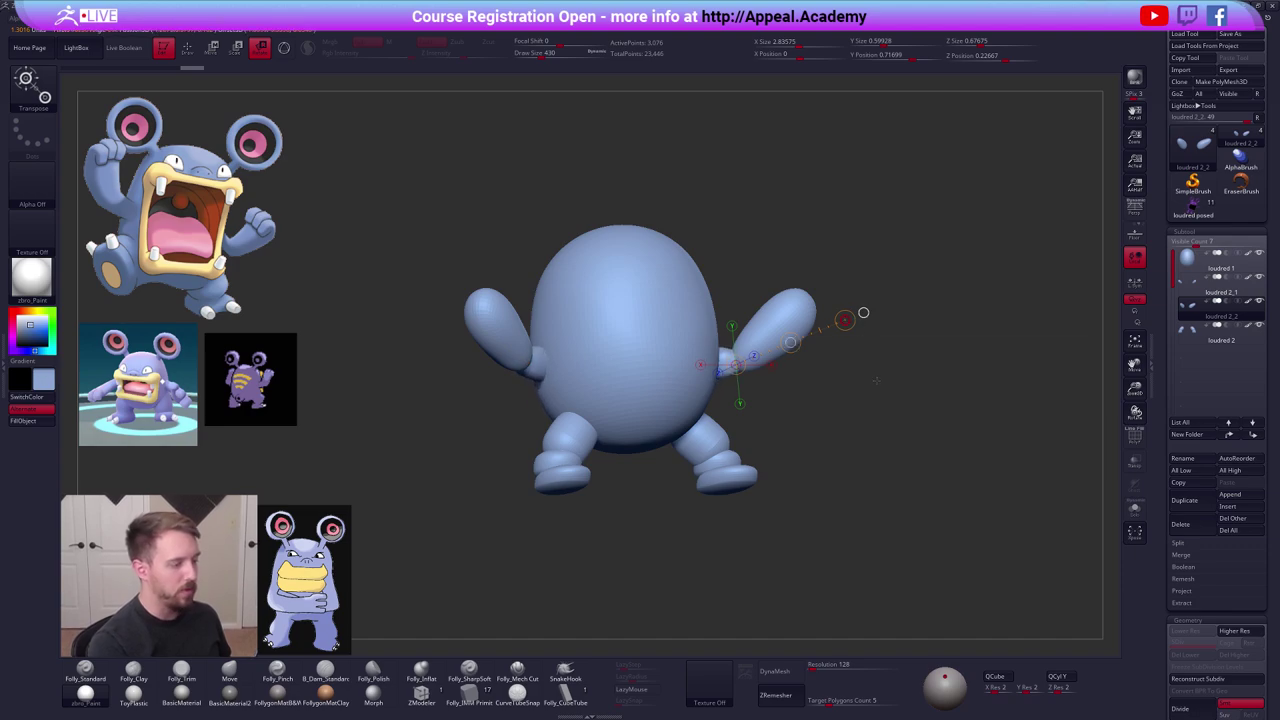
{"action": "left_click_drag", "start_coordinate": [873, 397], "coordinate": [776, 397]}
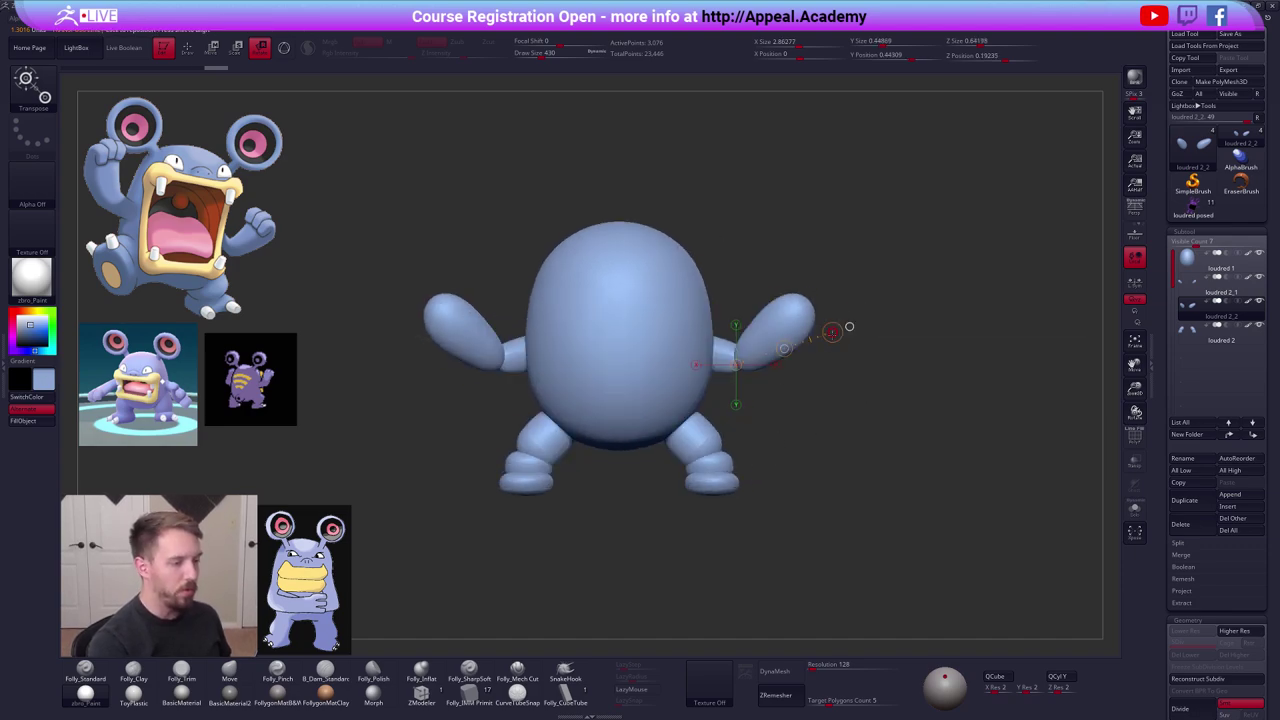
{"action": "left_click_drag", "start_coordinate": [849, 326], "coordinate": [848, 433]}
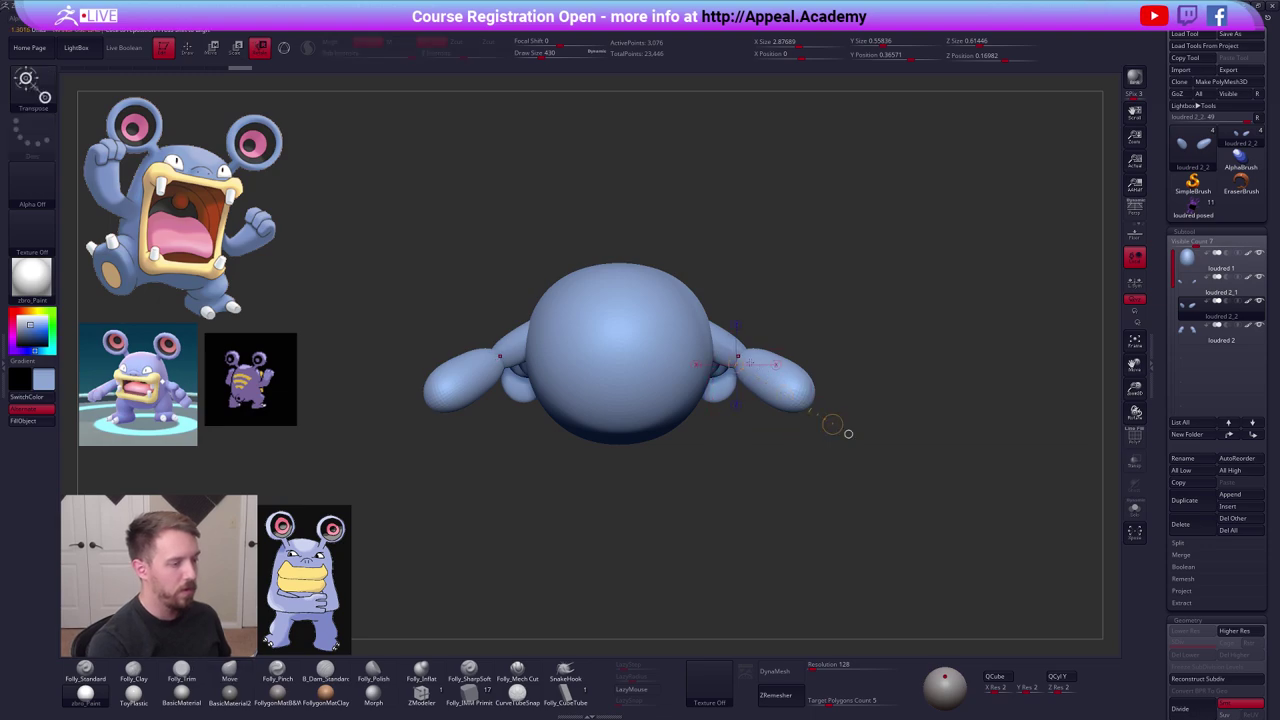
{"action": "left_click_drag", "start_coordinate": [815, 361], "coordinate": [884, 355]}
{"action": "key", "text": "q"}
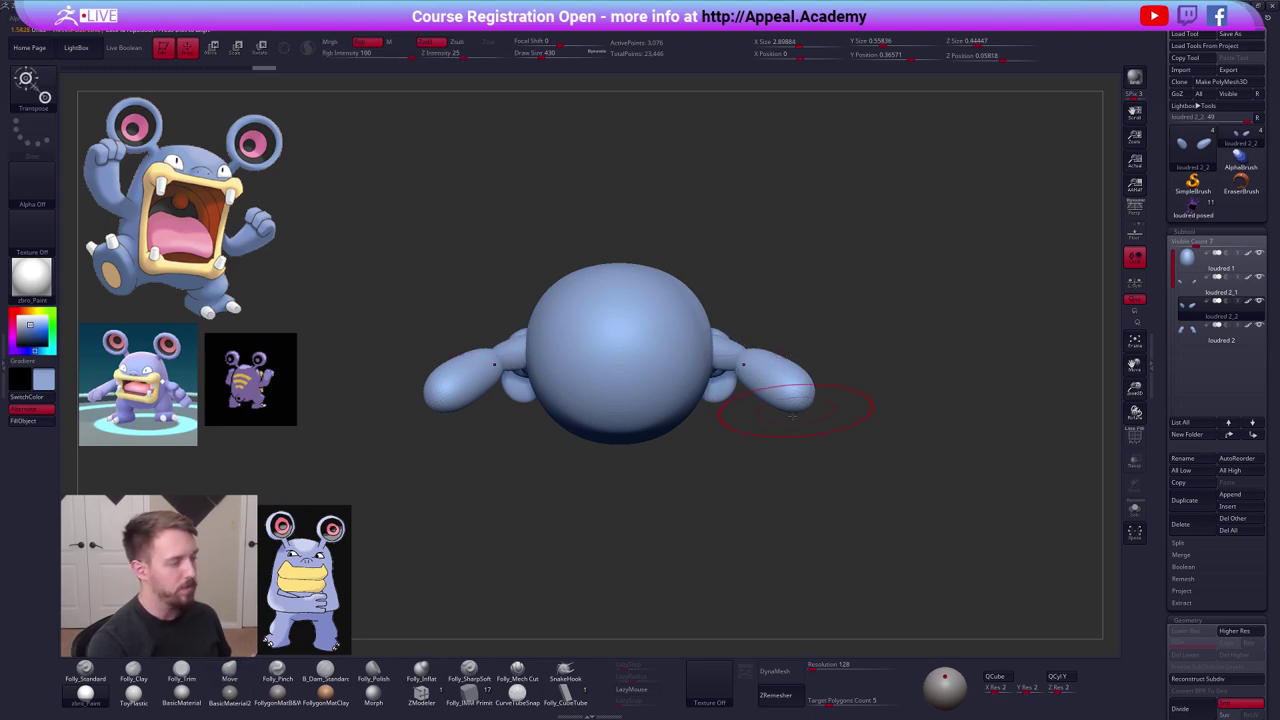
{"action": "left_click_drag", "start_coordinate": [800, 430], "coordinate": [762, 341], "text": "shift"}
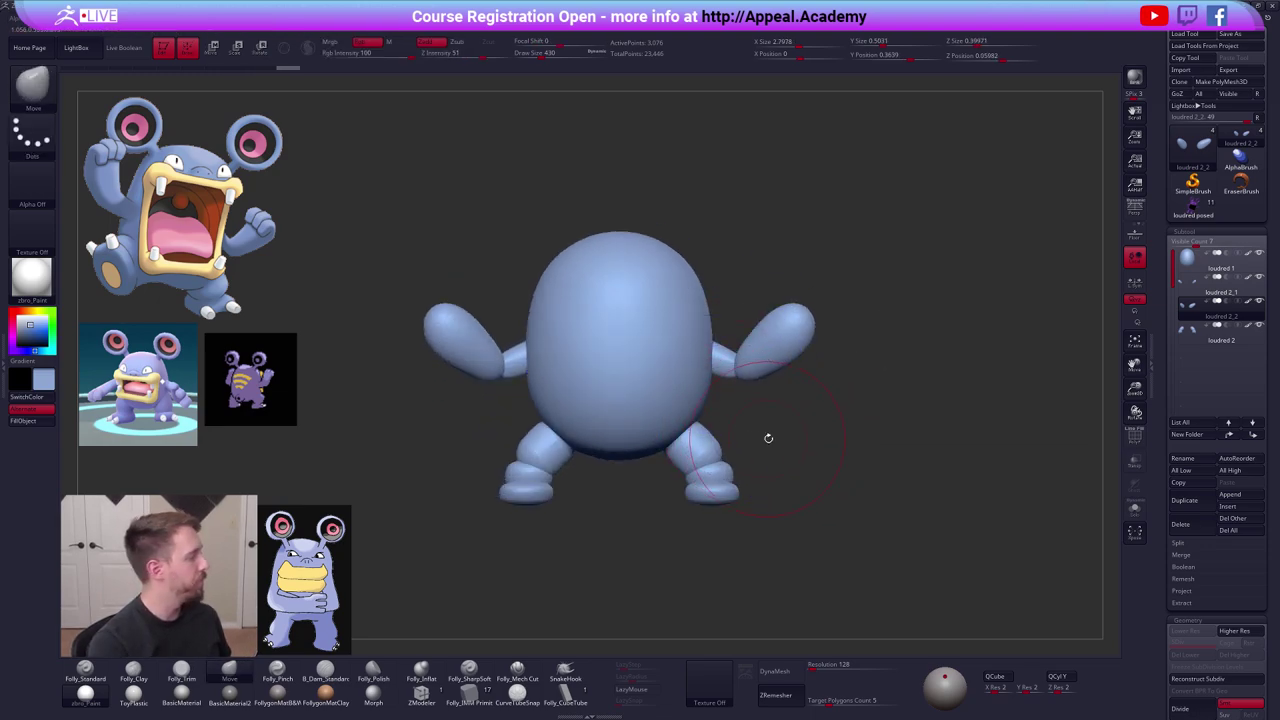
Move the upper-arm subtool above the forearm subtool in the list and select the forearms for editing.
{"action": "left_click_drag", "start_coordinate": [769, 437], "coordinate": [800, 414], "text": "alt"}
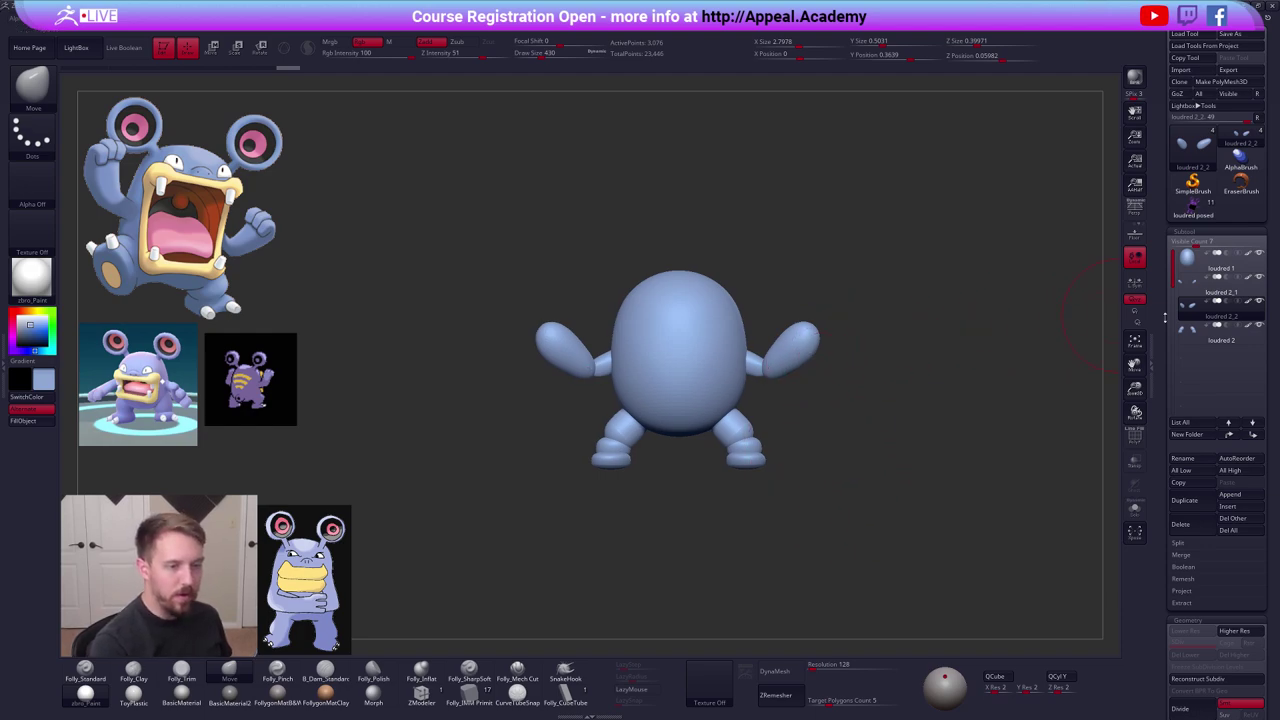
{"action": "left_click", "coordinate": [1190, 315]}
{"action": "left_click", "coordinate": [1229, 435]}
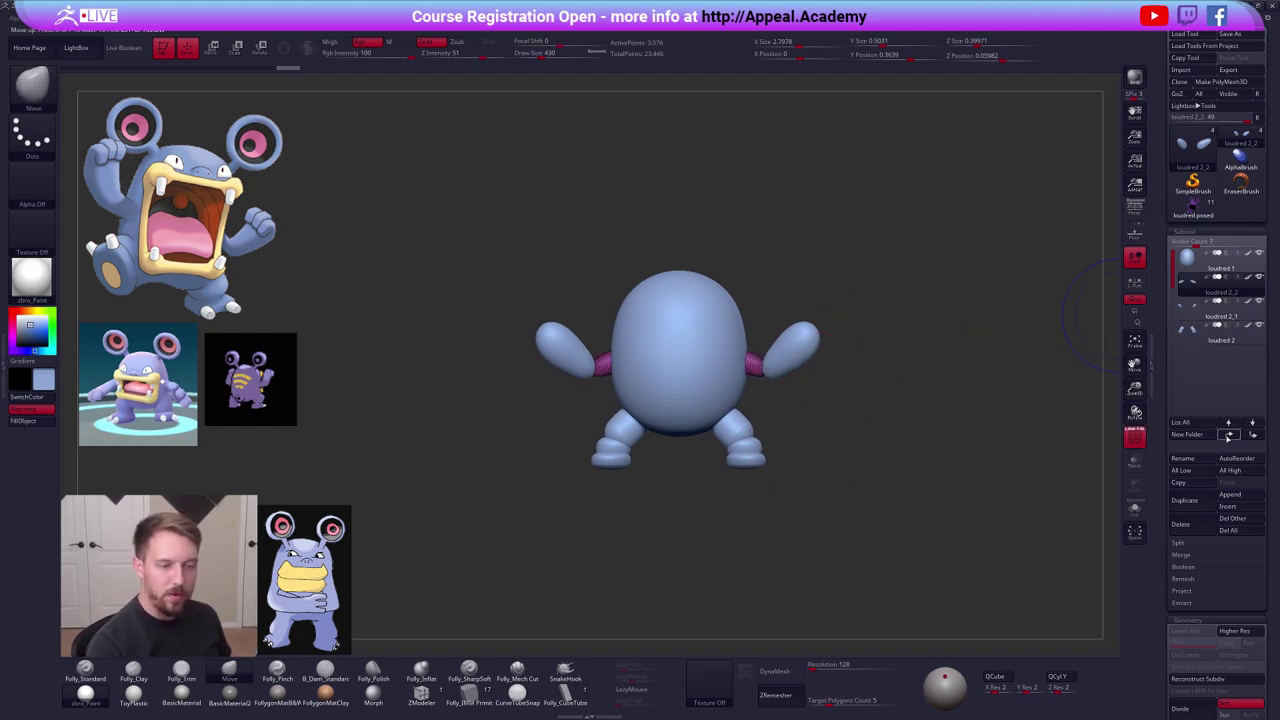
{"action": "left_click", "coordinate": [1194, 315]}
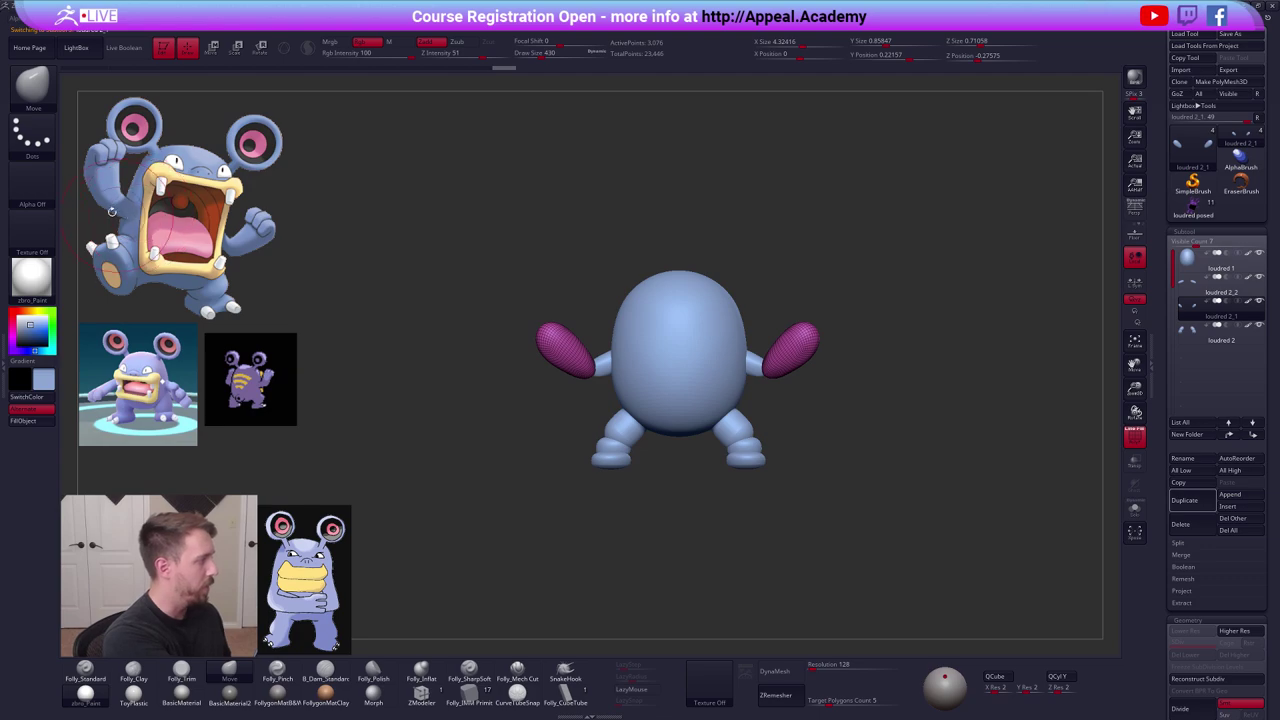
{"action": "left_click_drag", "start_coordinate": [87, 219], "coordinate": [175, 221]}
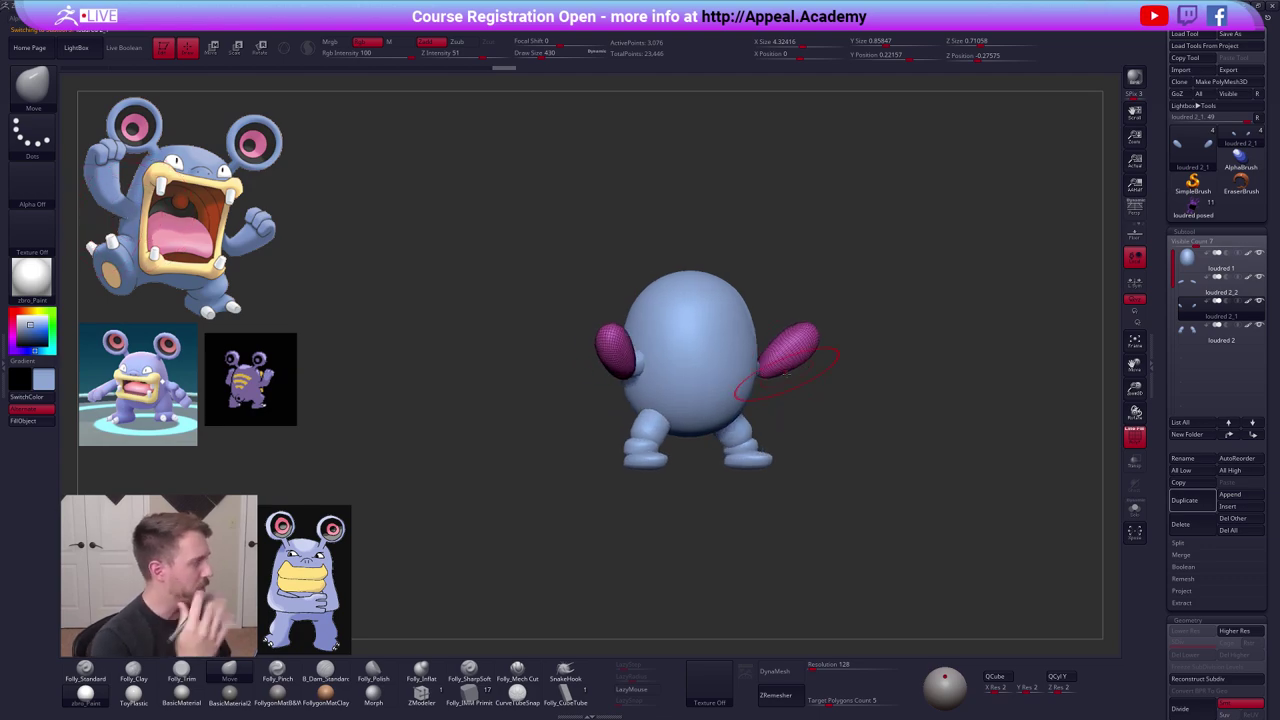
Set the draw size to 397, select the upper-arm subtool and merge it down with the forearm subtool.
{"action": "key", "text": "space"}
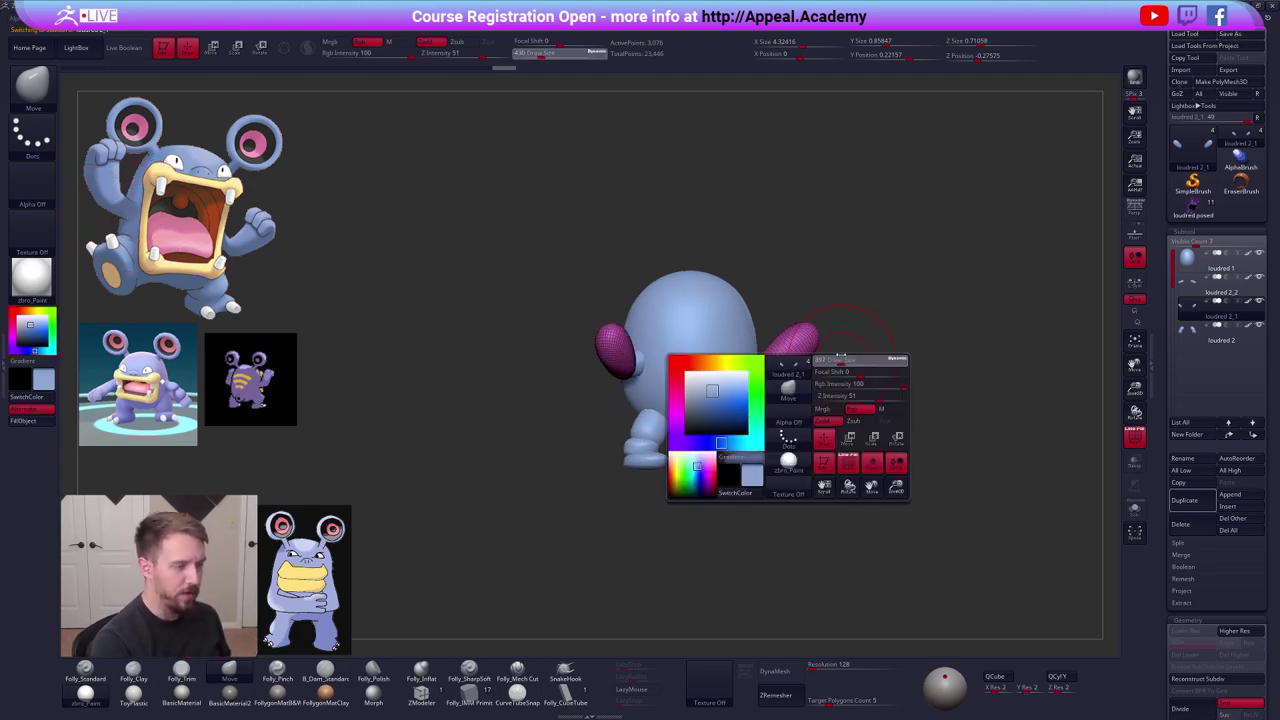
{"action": "mouse_move", "coordinate": [841, 357]}
{"action": "left_mouse_down"}
{"action": "mouse_move", "coordinate": [838, 343]}
{"action": "mouse_move", "coordinate": [800, 366]}
{"action": "mouse_move", "coordinate": [800, 398]}
{"action": "mouse_move", "coordinate": [764, 392]}
{"action": "left_mouse_up"}
{"action": "key", "text": "shift+f"}
{"action": "left_click", "coordinate": [1198, 288]}
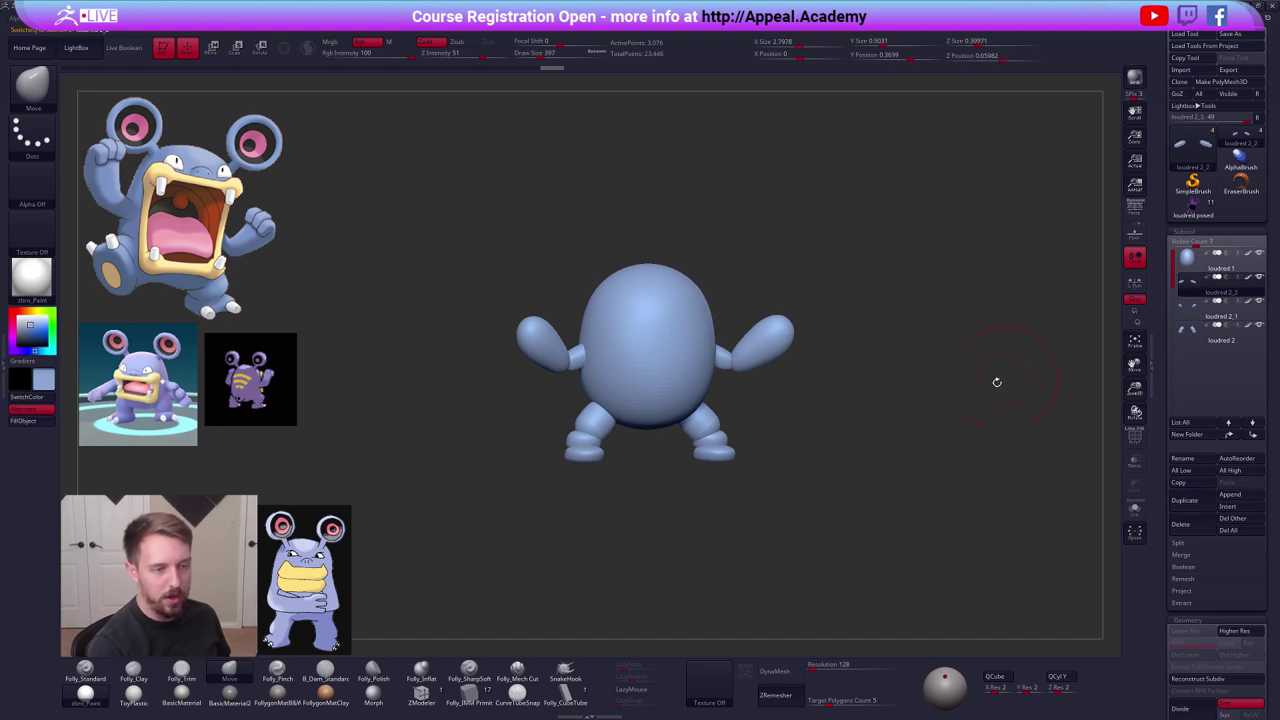
{"action": "key", "text": "shift+f"}
{"action": "key", "text": "shift+f"}
{"action": "key", "text": "ctrl+shift+f"}
{"action": "left_click", "coordinate": [952, 327]}
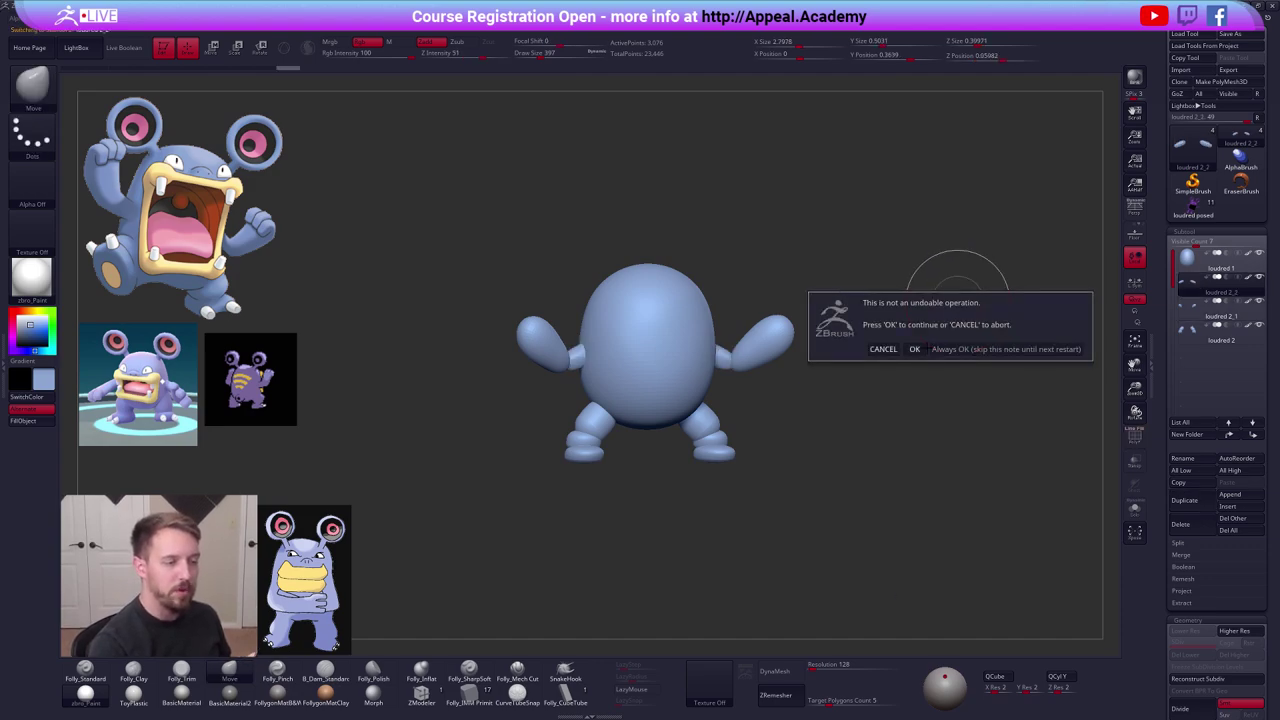
{"action": "left_click", "coordinate": [874, 346]}
DynaMesh the merged arms at resolution 128, smooth them lightly and switch DynaMesh off.
{"action": "left_click", "coordinate": [781, 670]}
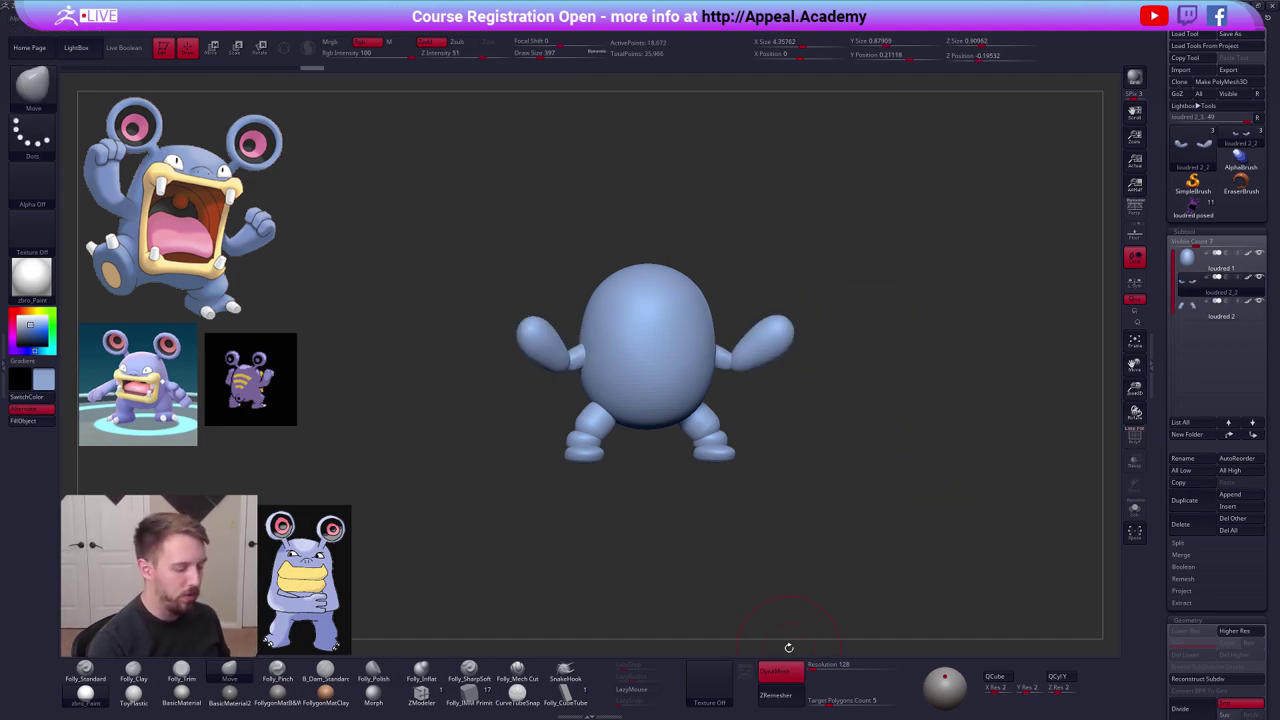
{"action": "left_click_drag", "start_coordinate": [775, 365], "coordinate": [774, 351], "text": "shift"}
{"action": "left_click", "coordinate": [781, 670]}
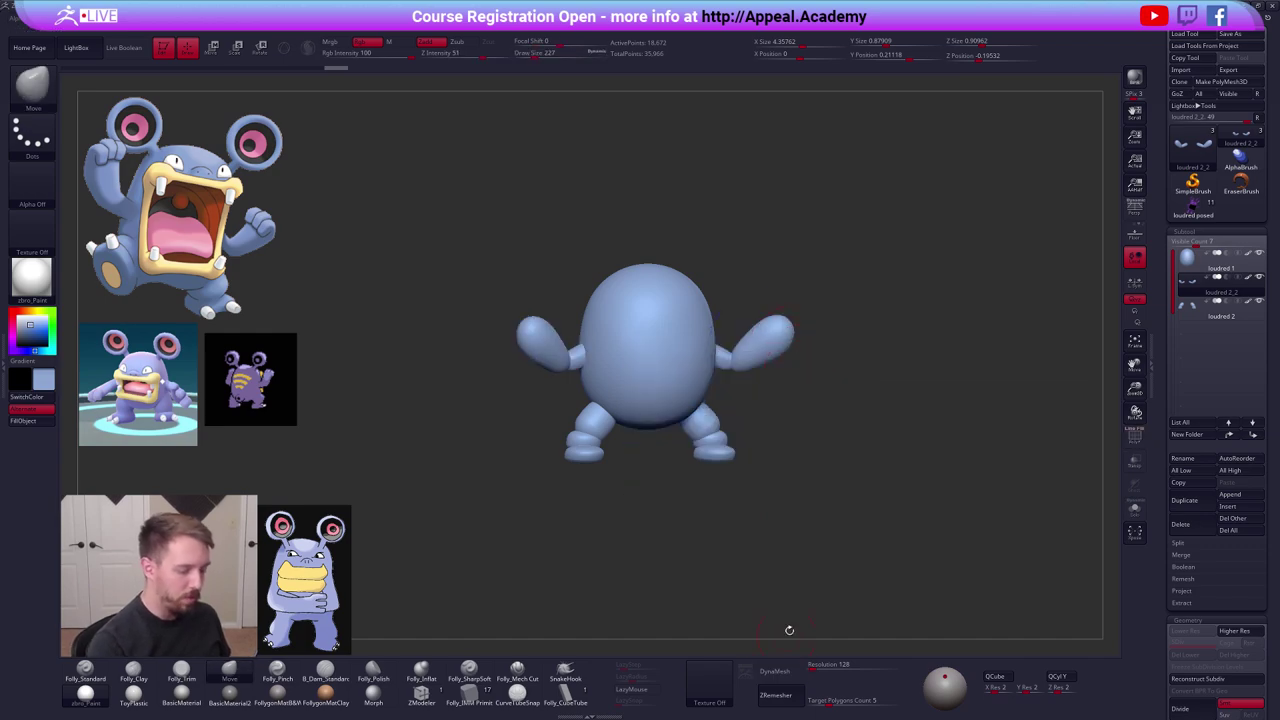
Isolate the arms and slice through the elbows to split them into separate forearm and upper-arm polygroups.
{"action": "key", "text": "ctrl+shift+space"}
{"action": "left_click", "coordinate": [838, 634]}
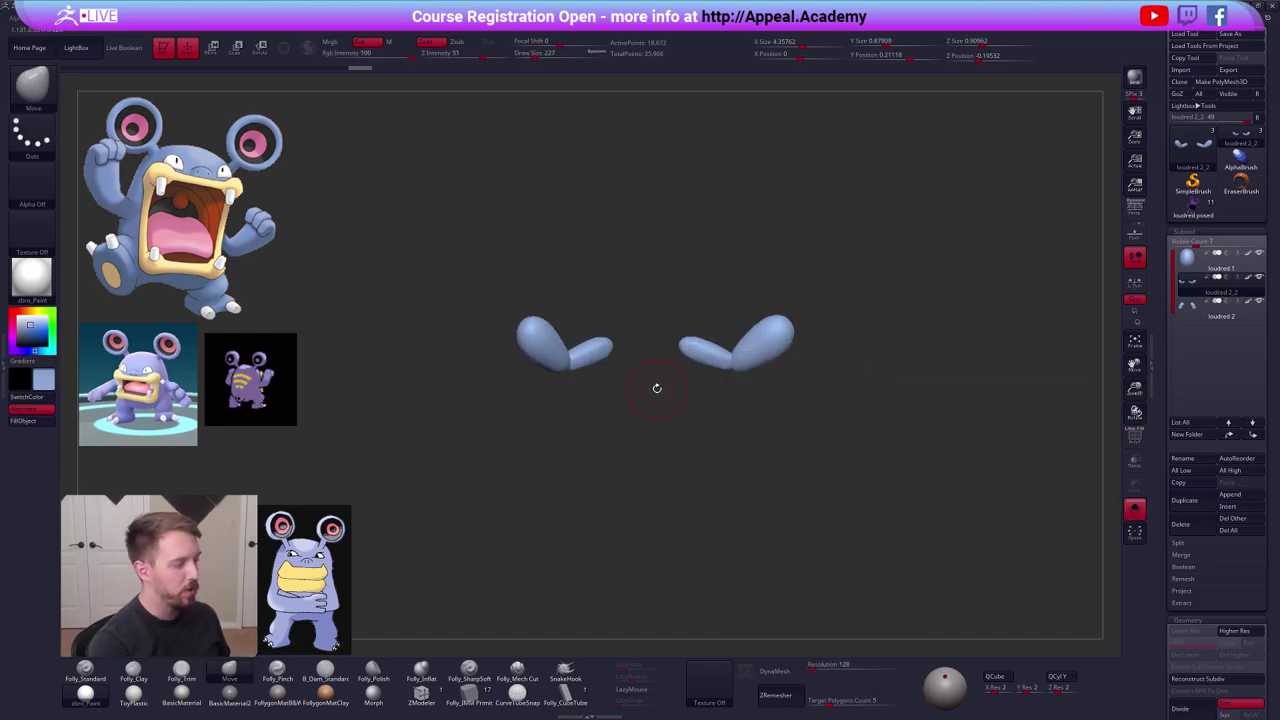
{"action": "left_click_drag", "start_coordinate": [657, 389], "coordinate": [636, 388], "text": "shift"}
{"action": "right_click_drag", "start_coordinate": [573, 357], "coordinate": [600, 352]}
{"action": "right_click_drag", "start_coordinate": [600, 352], "coordinate": [594, 382], "text": "ctrl"}
{"action": "key", "text": "shift+f"}
{"action": "left_click_drag", "start_coordinate": [568, 319], "coordinate": [568, 508], "text": "ctrl+shift"}
{"action": "key", "text": "ctrl+shift+space"}
{"action": "left_click", "coordinate": [702, 496]}
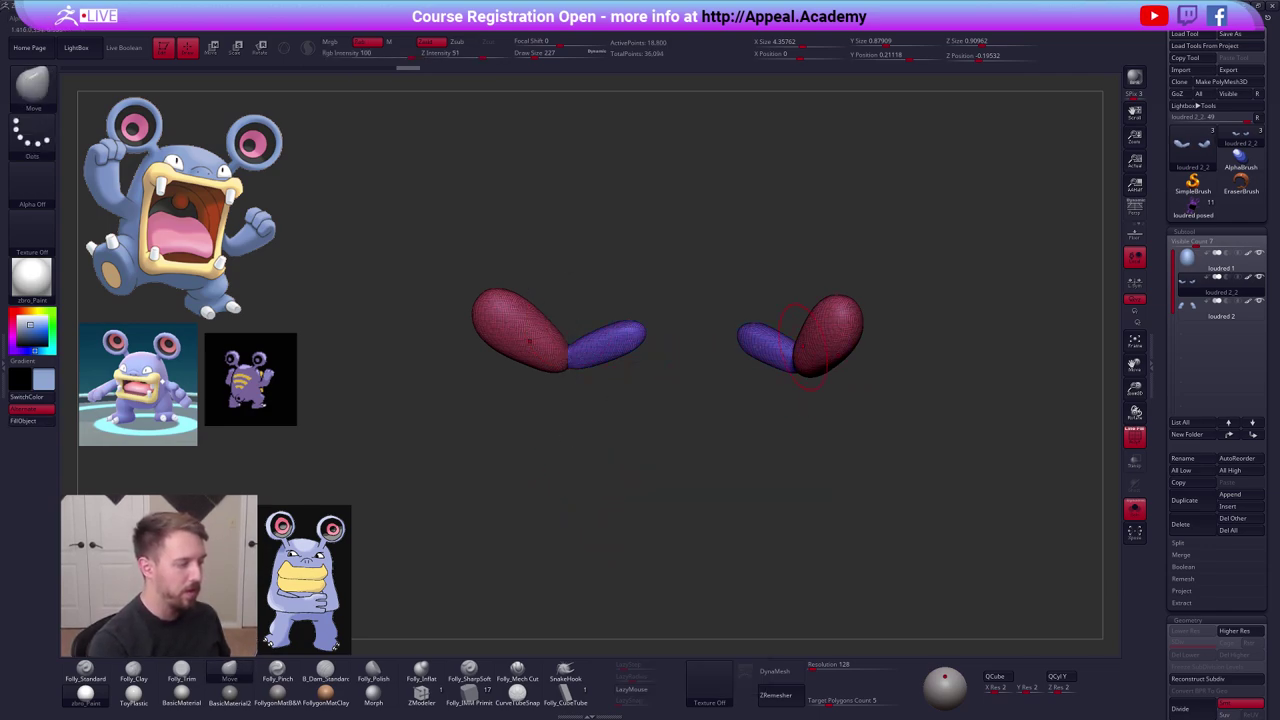
{"action": "right_click_drag", "start_coordinate": [688, 398], "coordinate": [592, 447]}
{"action": "left_click_drag", "start_coordinate": [592, 447], "coordinate": [700, 369]}
{"action": "right_click", "coordinate": [700, 369]}
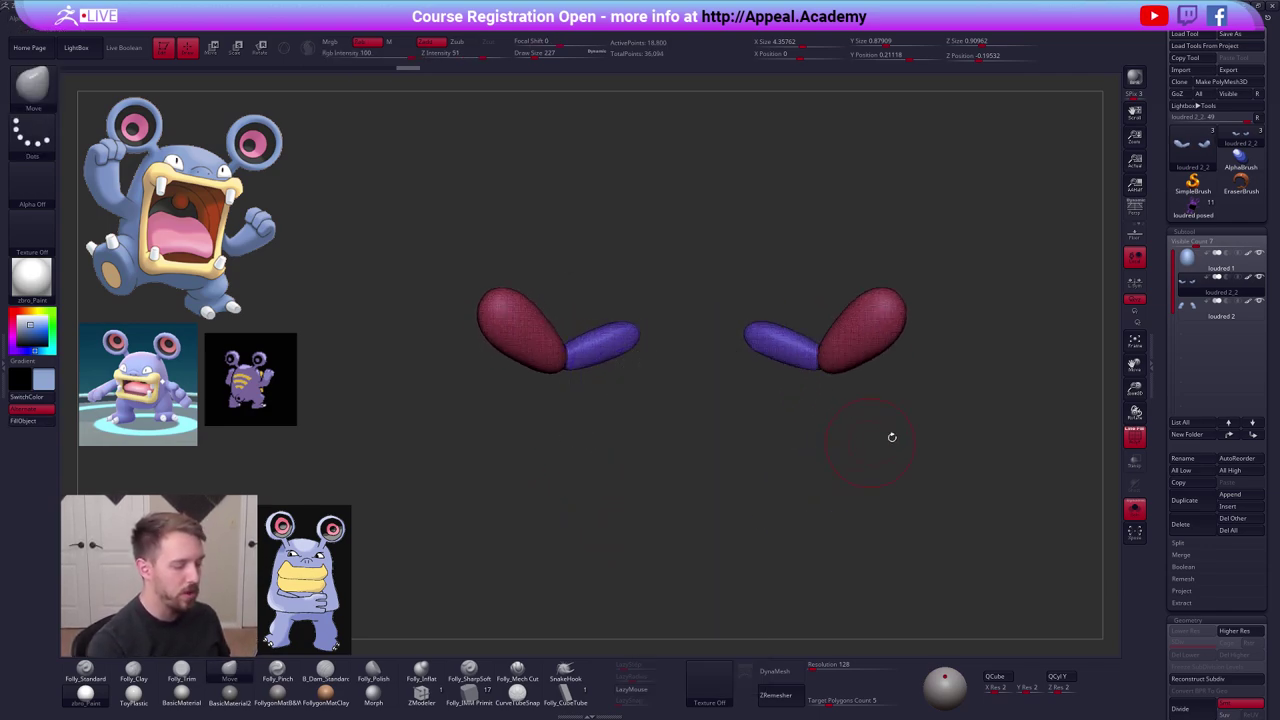
{"action": "left_click_drag", "start_coordinate": [891, 437], "coordinate": [890, 452]}
ZRemesh the arms with KeepGroups enabled and a target polygon count of 0.1.
{"action": "left_click_drag", "start_coordinate": [1166, 470], "coordinate": [1168, 383]}
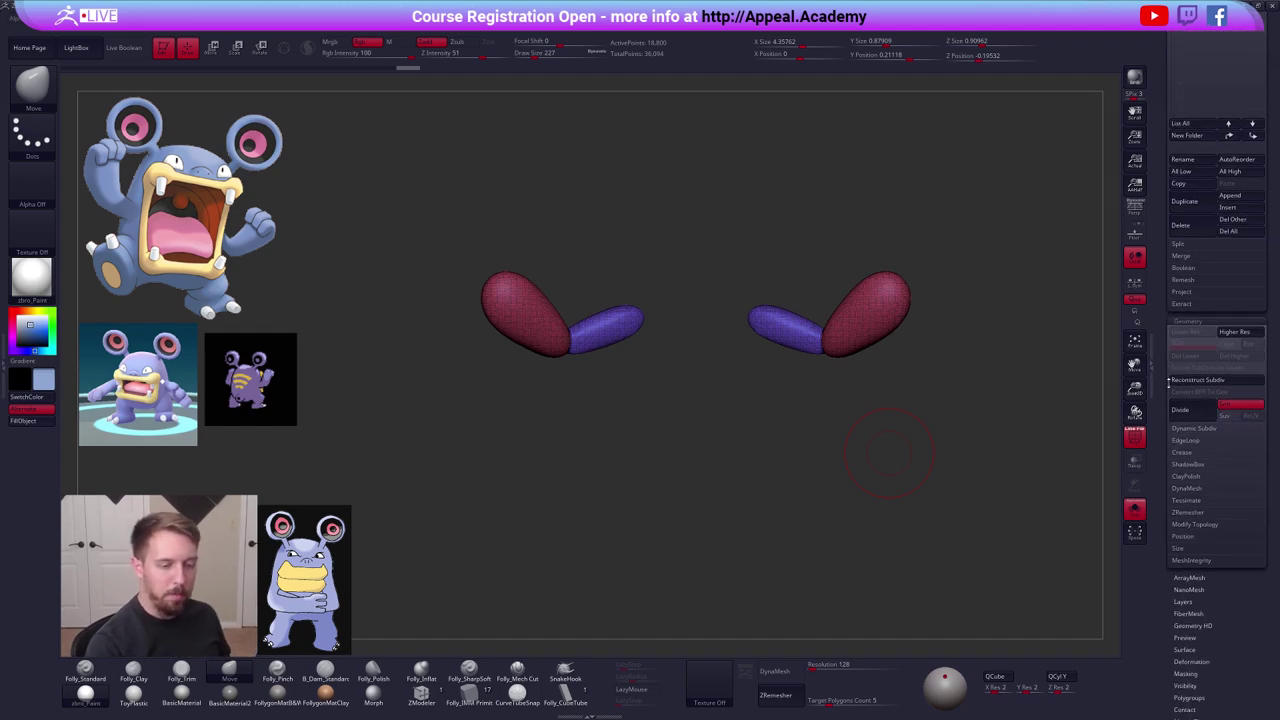
{"action": "left_click", "coordinate": [1198, 511]}
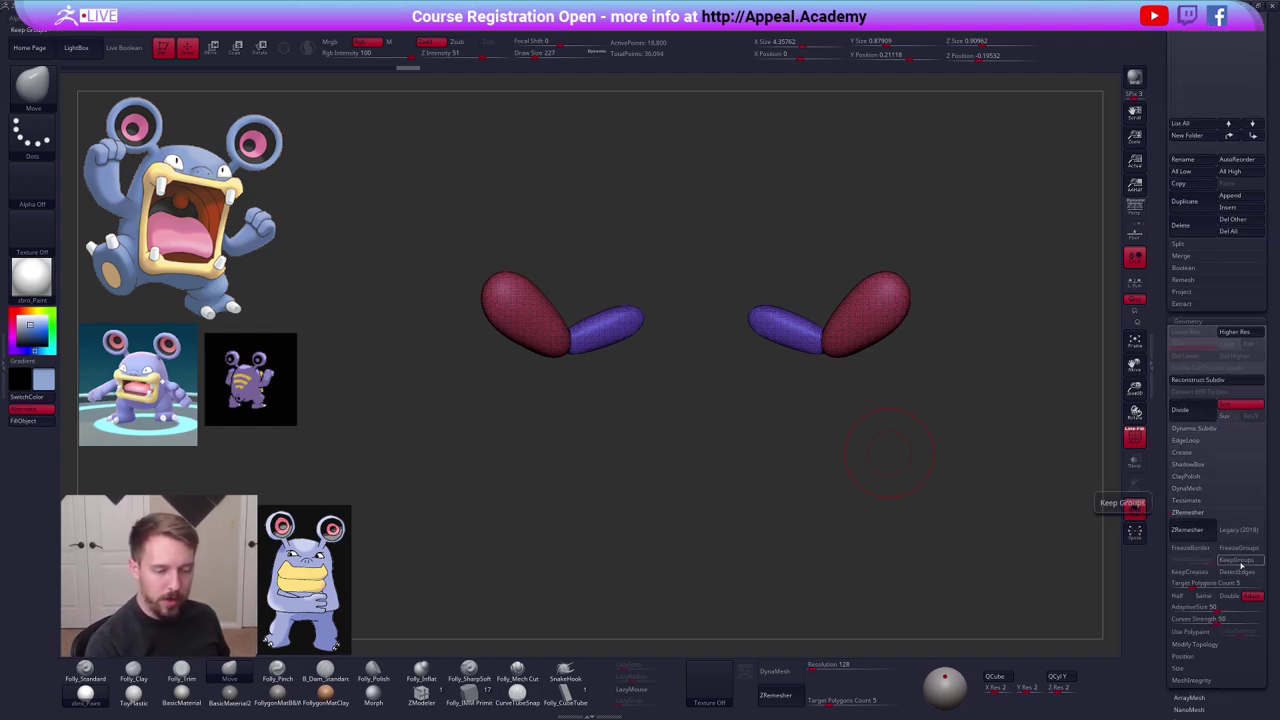
{"action": "type", "text": "0.1"}
{"action": "key", "text": "Return"}
{"action": "left_click", "coordinate": [1203, 532]}
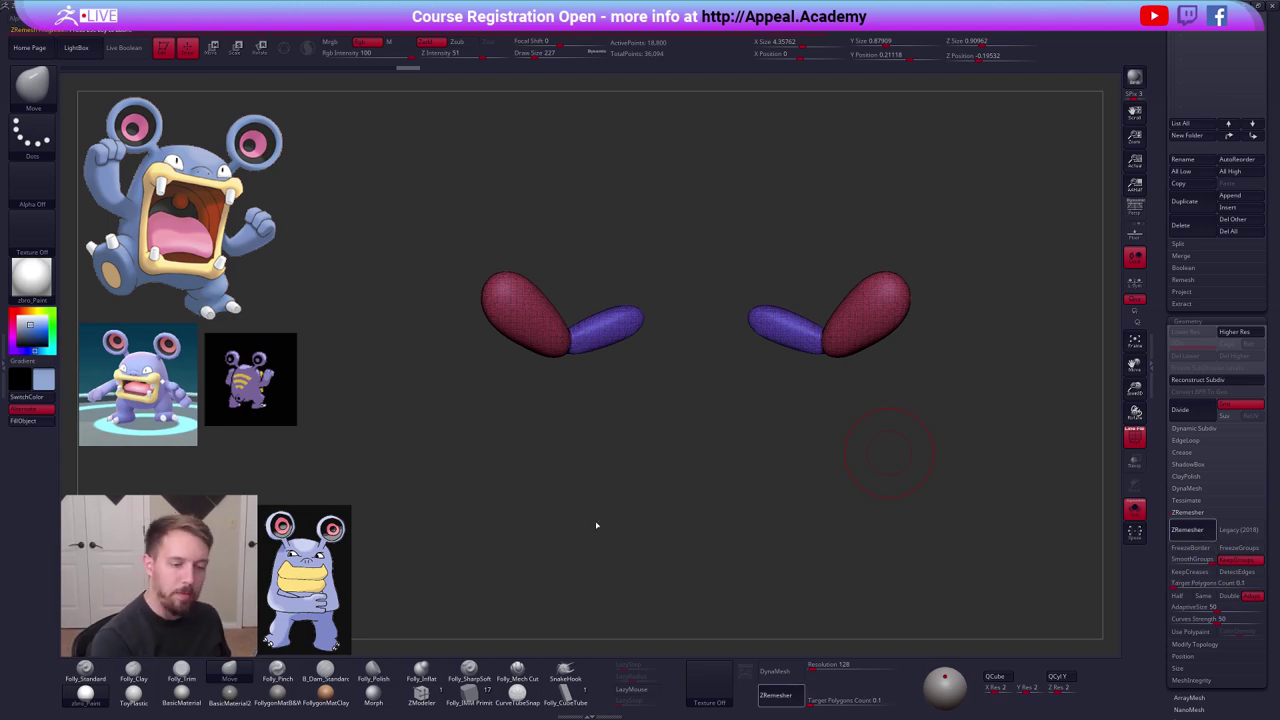
{"action": "left_click_drag", "start_coordinate": [1165, 369], "coordinate": [1151, 545]}
{"action": "left_click_drag", "start_coordinate": [667, 412], "coordinate": [600, 364]}
{"action": "right_click_drag", "start_coordinate": [599, 366], "coordinate": [604, 362], "text": "ctrl"}
Set the draw size to 88, mask all but the elbow edge loops, extend them downward with Transpose and clear the mask.
{"action": "key", "text": "space"}
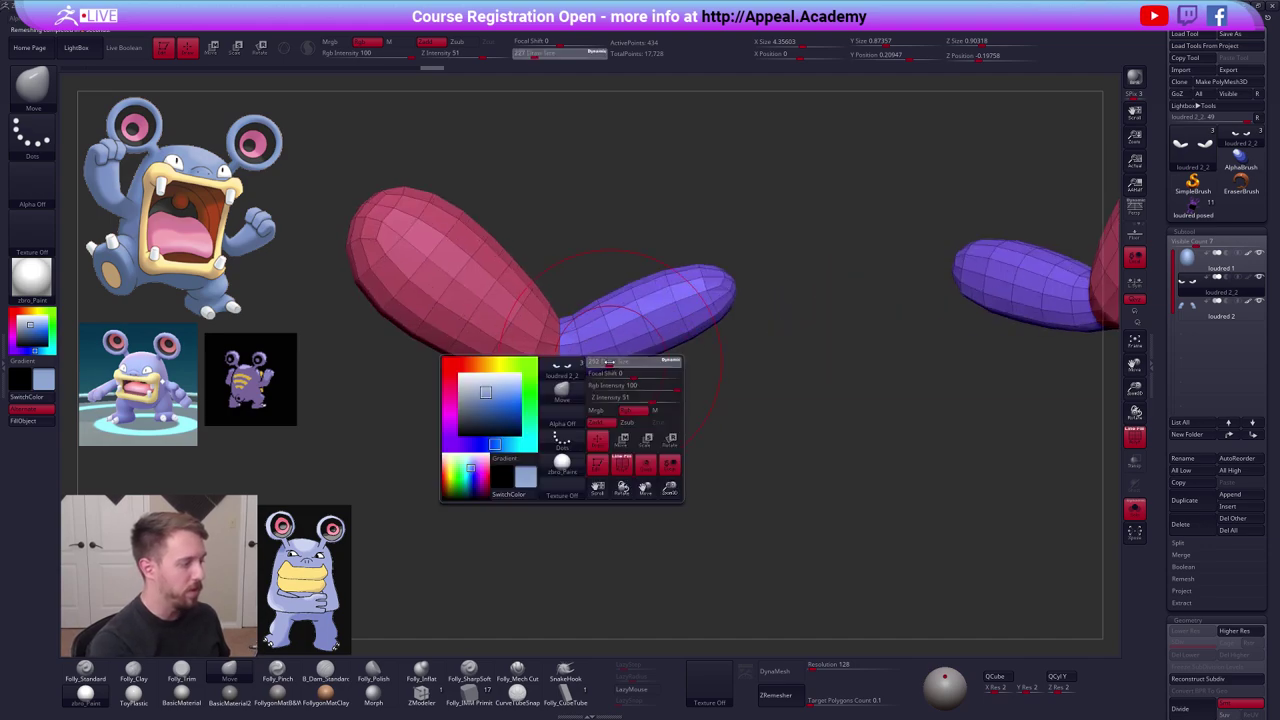
{"action": "left_click_drag", "start_coordinate": [607, 362], "coordinate": [598, 362]}
{"action": "key", "text": "ctrl+space"}
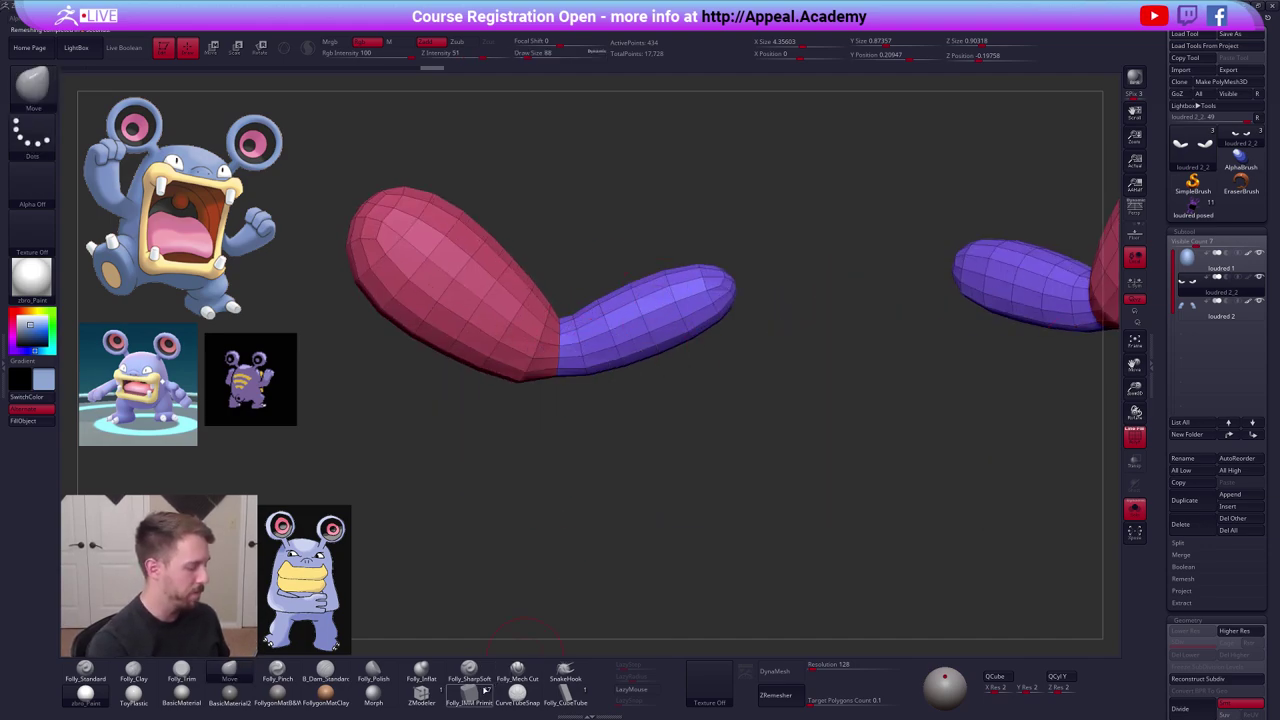
{"action": "left_click", "coordinate": [440, 697]}
{"action": "right_click_drag", "start_coordinate": [557, 345], "coordinate": [560, 303]}
{"action": "mouse_move", "coordinate": [560, 303]}
{"action": "left_mouse_down", "text": "ctrl+alt"}
{"action": "mouse_move", "coordinate": [559, 402]}
{"action": "mouse_move", "coordinate": [572, 304]}
{"action": "mouse_move", "coordinate": [558, 411]}
{"action": "left_mouse_up", "text": "ctrl+alt"}
{"action": "key", "text": "w"}
{"action": "left_click_drag", "start_coordinate": [560, 322], "coordinate": [554, 420]}
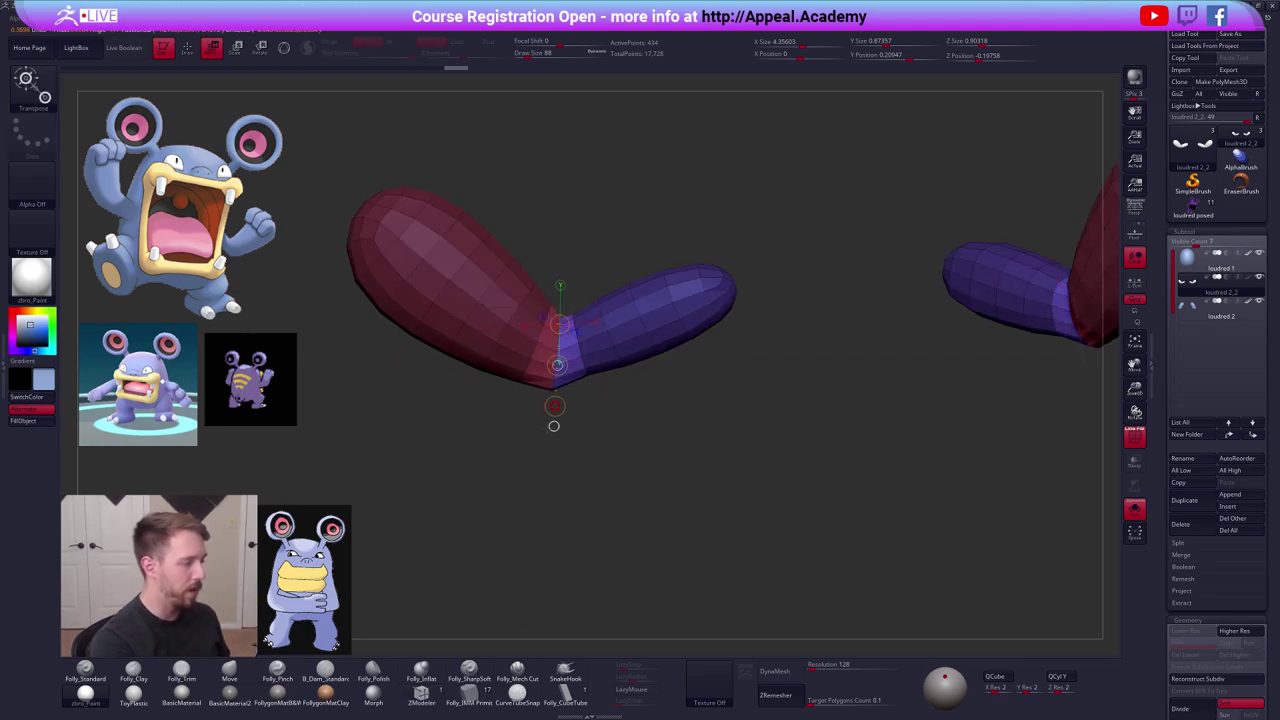
{"action": "key", "text": "d"}
{"action": "key", "text": "shift+d"}
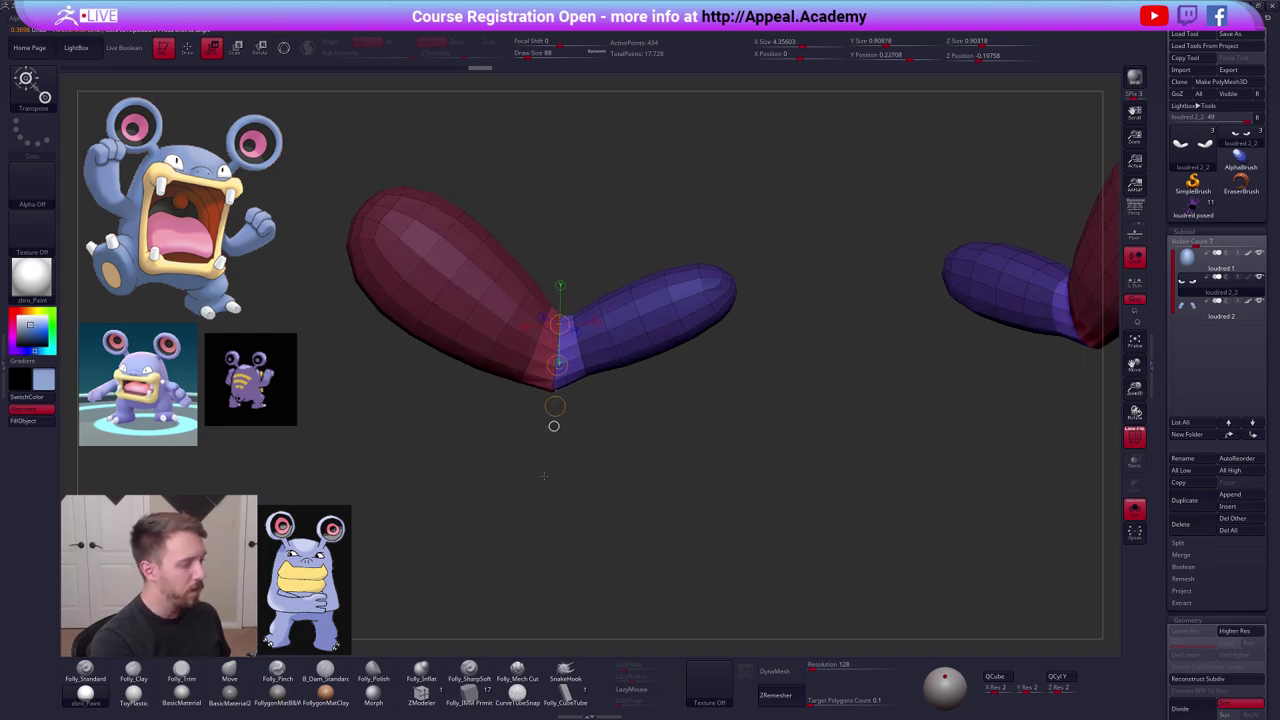
{"action": "key", "text": "q"}
{"action": "left_click_drag", "start_coordinate": [592, 436], "coordinate": [636, 400], "text": "ctrl"}
Delete surplus single edge loops along the upper arm and forearm with the ZModeler Delete edge action.
{"action": "key", "text": "b"}
{"action": "key", "text": "z"}
{"action": "key", "text": "m"}
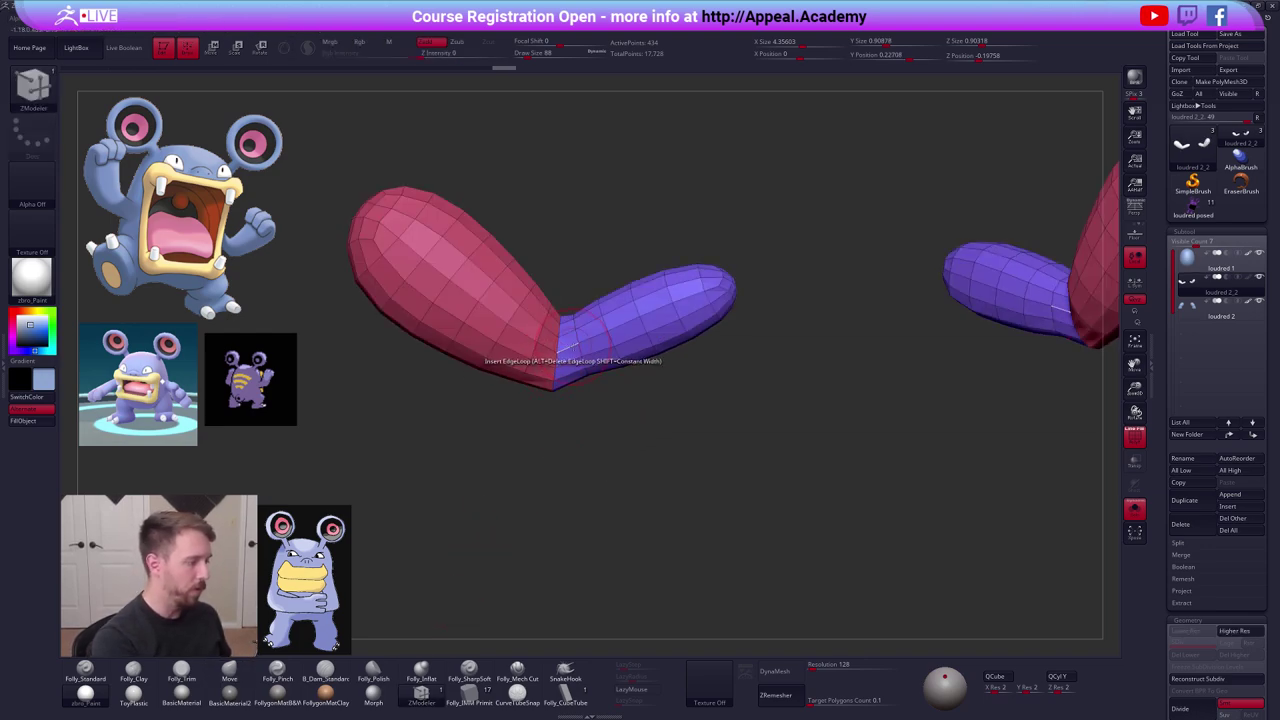
{"action": "key", "text": "space"}
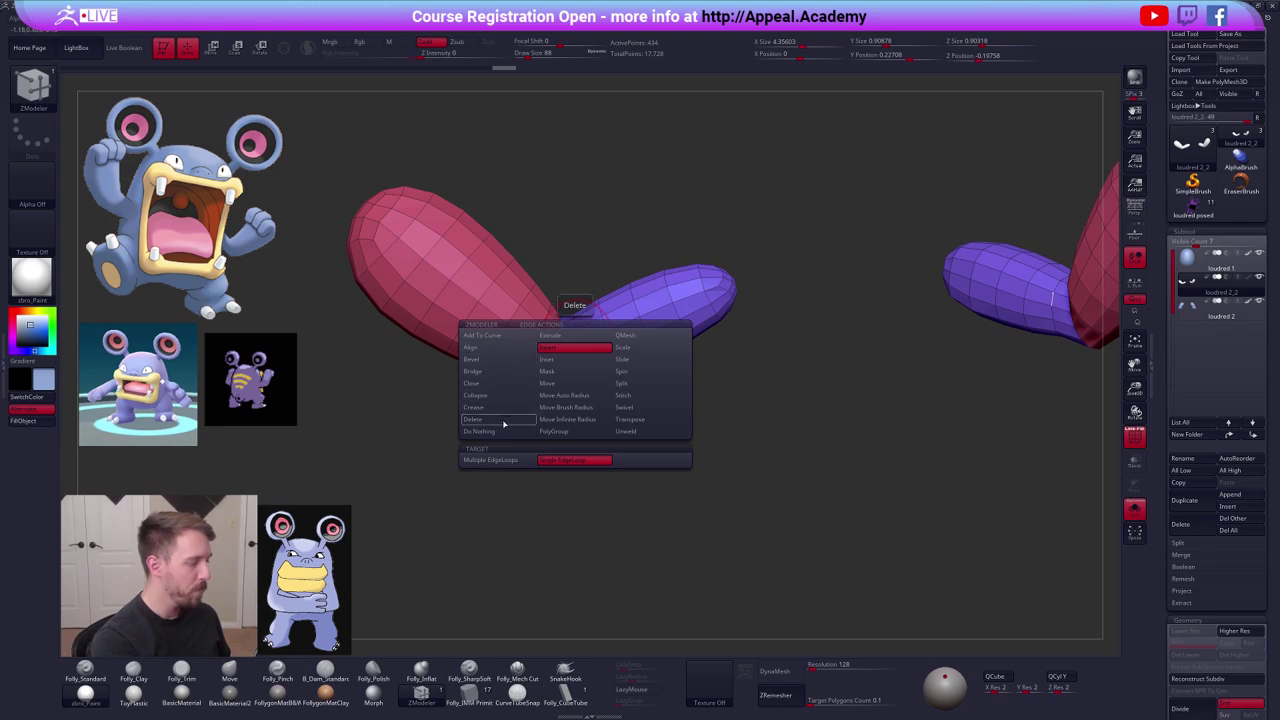
{"action": "left_click", "coordinate": [506, 420]}
{"action": "left_click", "coordinate": [540, 352]}
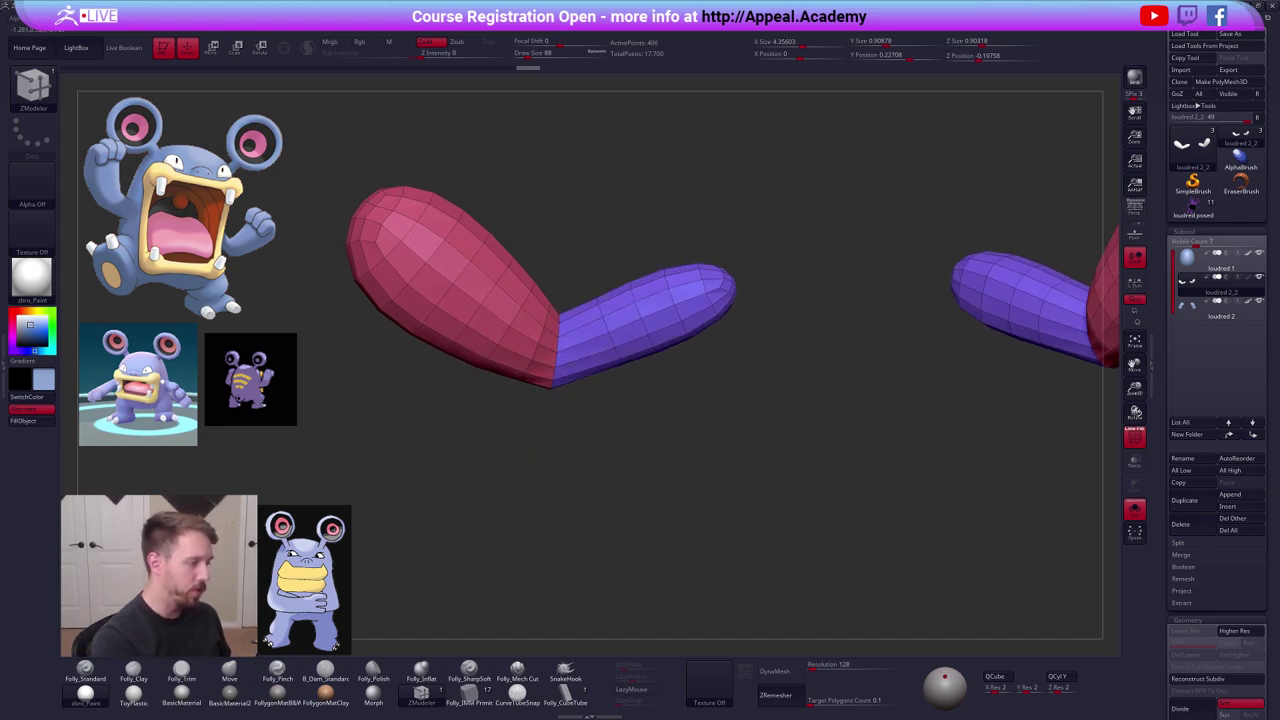
{"action": "left_click", "coordinate": [640, 308]}
{"action": "right_click_drag", "start_coordinate": [562, 329], "coordinate": [627, 355], "text": "alt"}
{"action": "left_click", "coordinate": [533, 373]}
{"action": "left_click", "coordinate": [488, 282]}
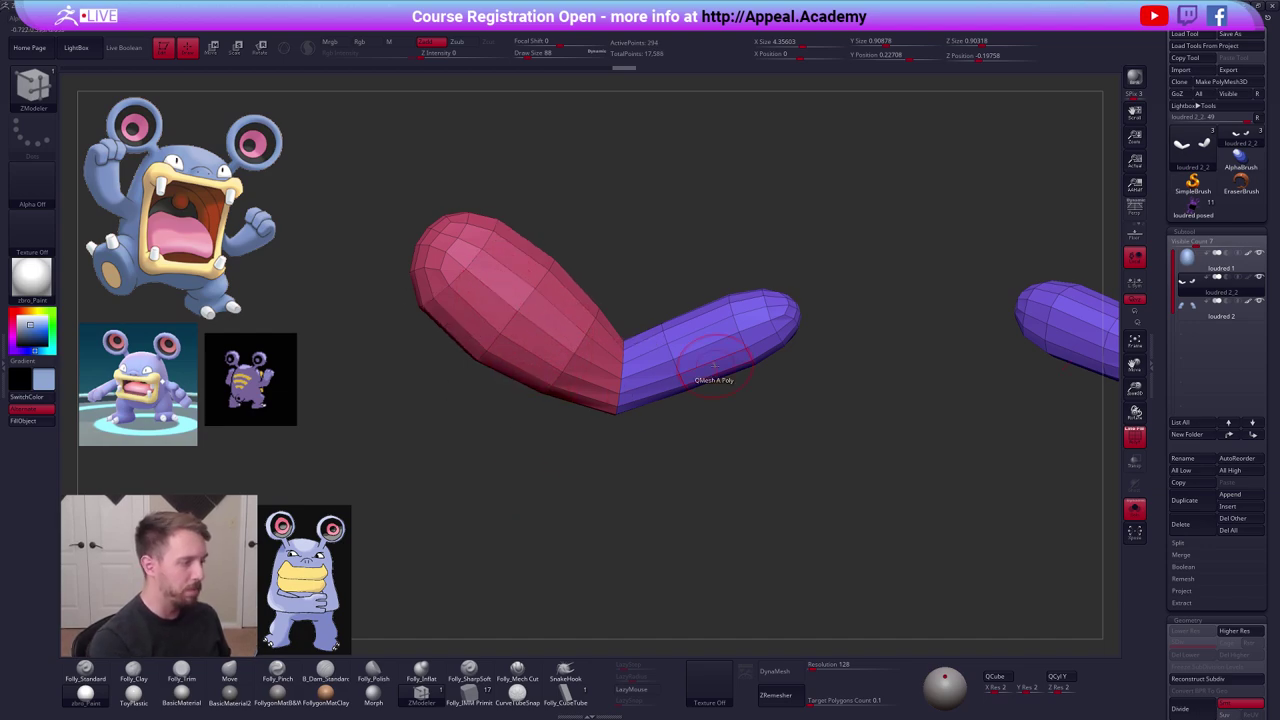
Bevel the complete elbow edge loop with ZModeler and preview the arms with smooth subdivision.
{"action": "key", "text": "d"}
{"action": "right_click_drag", "start_coordinate": [651, 437], "coordinate": [641, 455]}
{"action": "key", "text": "shift+d"}
{"action": "right_click_drag", "start_coordinate": [628, 400], "coordinate": [650, 445], "text": "alt"}
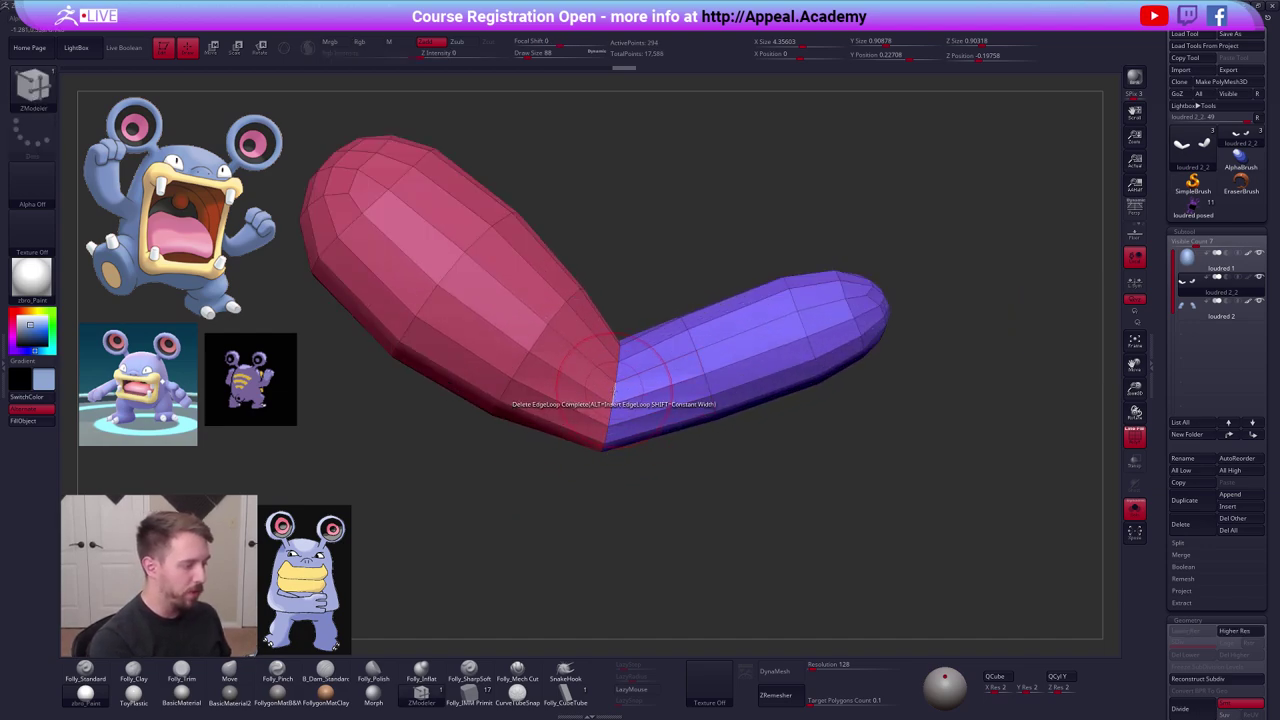
{"action": "key", "text": "space"}
{"action": "left_click", "coordinate": [532, 414]}
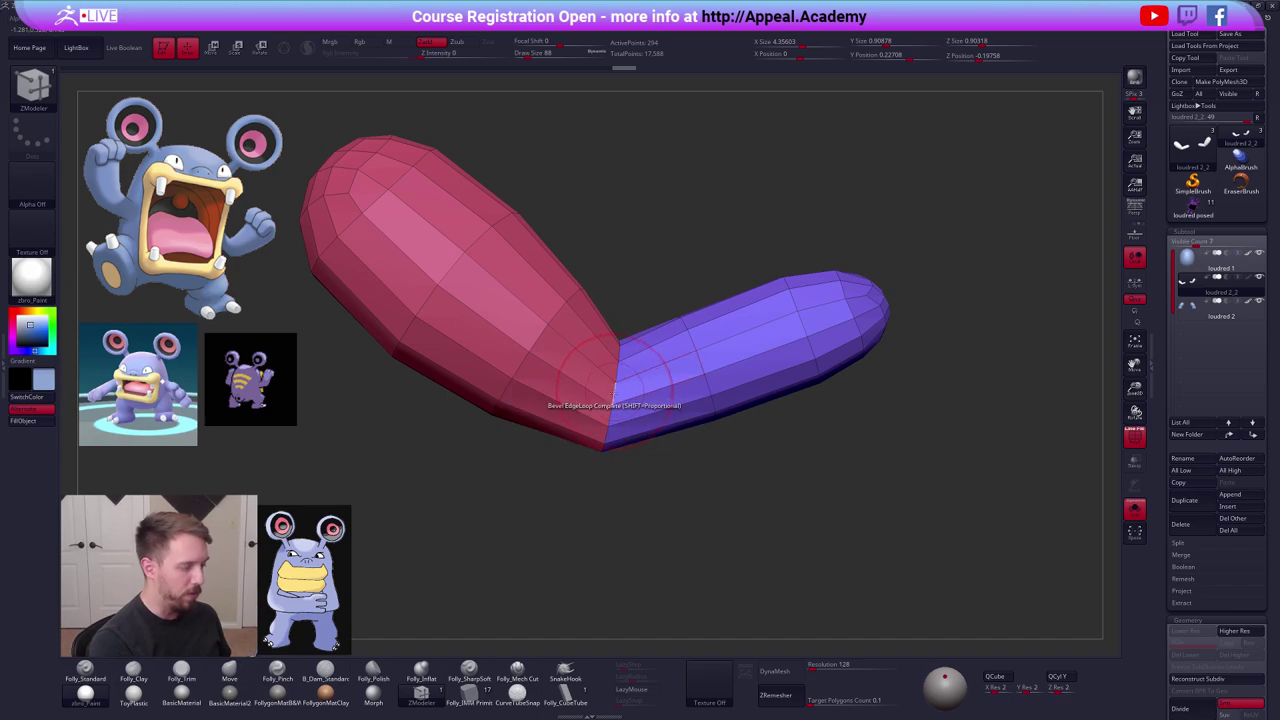
{"action": "left_click_drag", "start_coordinate": [610, 392], "coordinate": [614, 398]}
{"action": "key", "text": "d"}
{"action": "right_click_drag", "start_coordinate": [640, 470], "coordinate": [665, 490]}
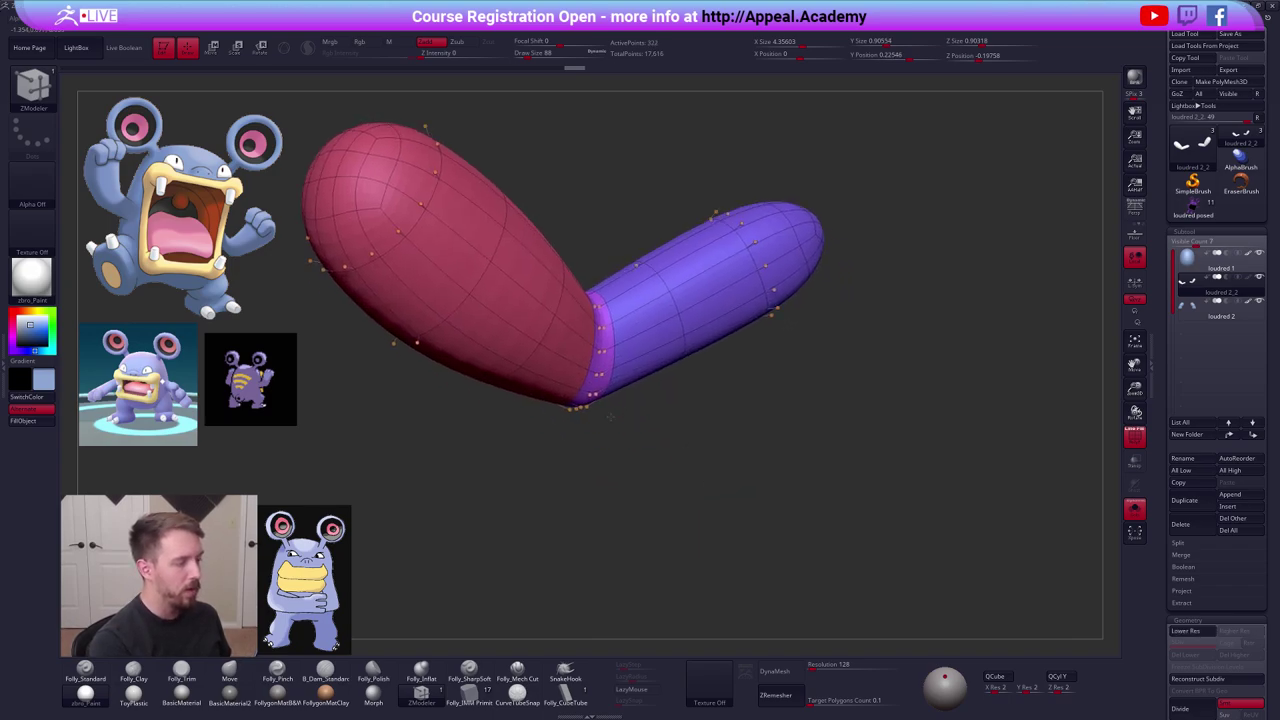
Show the whole model without wireframe in front view and fill the arms with the current blue.
{"action": "key", "text": "shift+f"}
{"action": "right_click_drag", "start_coordinate": [800, 560], "coordinate": [850, 552], "text": "ctrl"}
{"action": "right_click_drag", "start_coordinate": [850, 552], "coordinate": [742, 492], "text": "ctrl"}
{"action": "key", "text": "shift+s"}
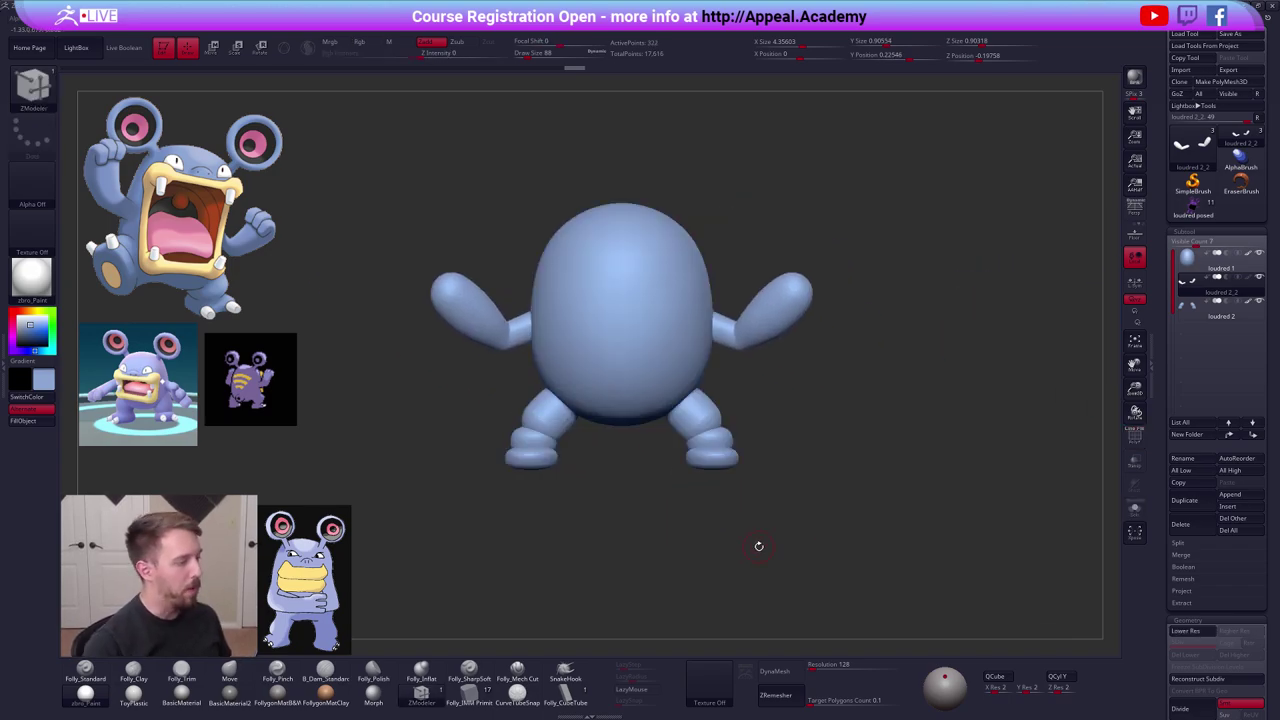
{"action": "key", "text": "1"}
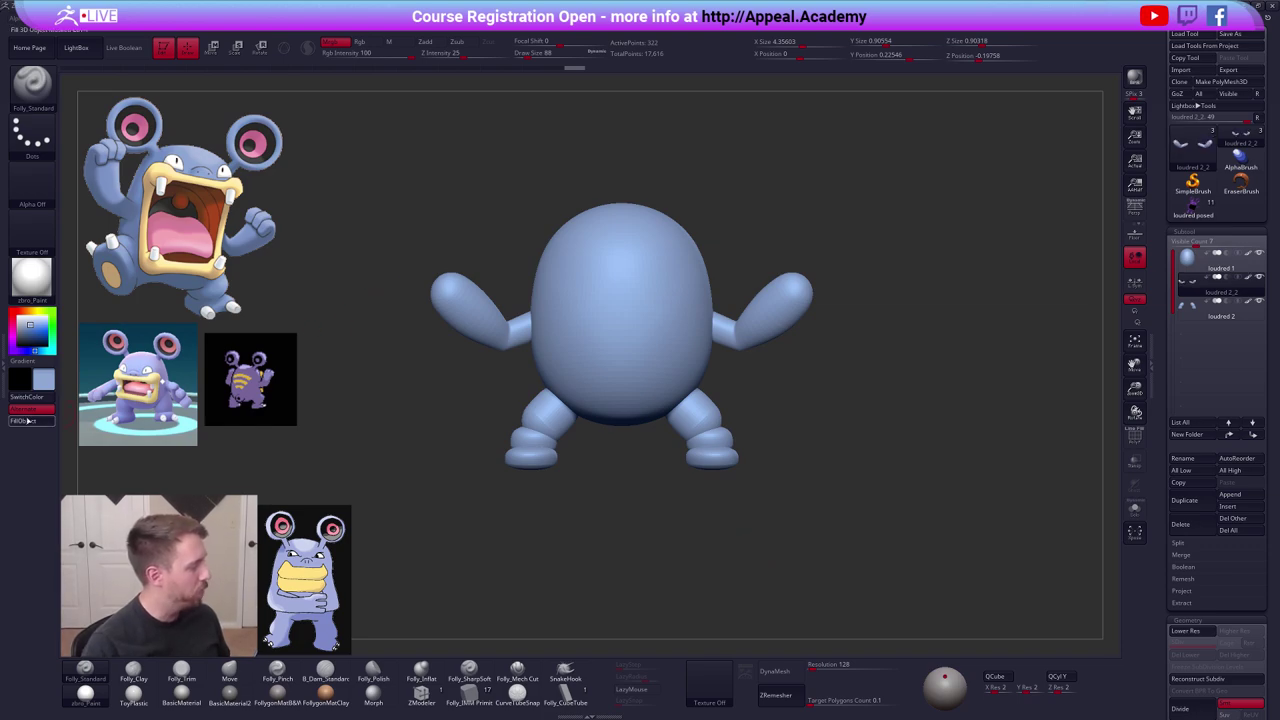
{"action": "right_click_drag", "start_coordinate": [618, 359], "coordinate": [630, 383], "text": "alt"}
Select the body subtool and slim its silhouette with the Move brush in front and side views, up to draw size 720.
{"action": "key", "text": "4"}
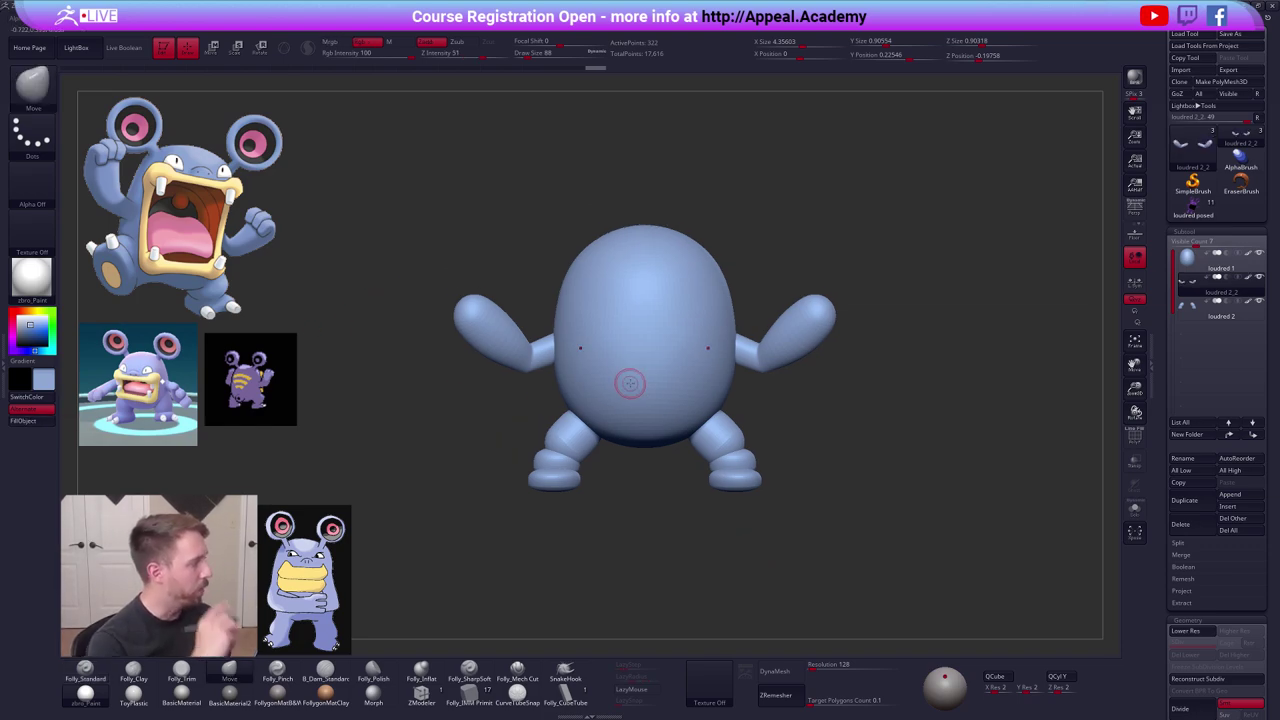
{"action": "key", "text": "space"}
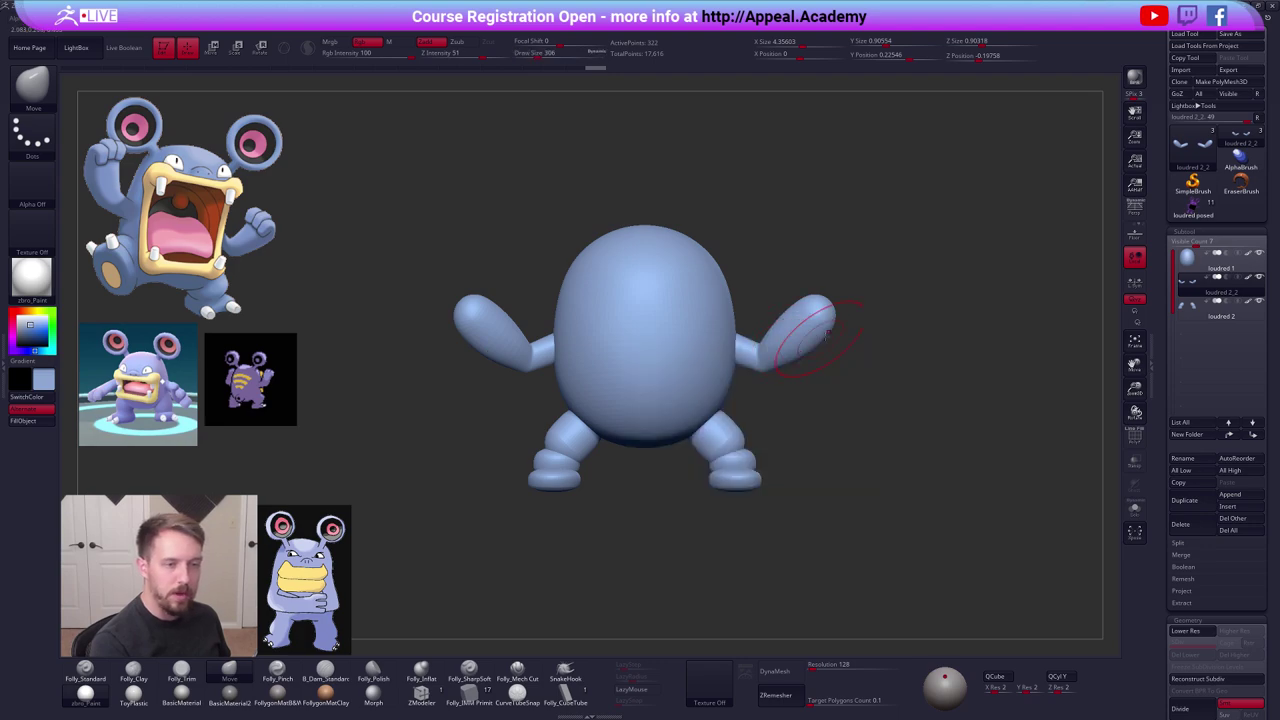
{"action": "left_click", "coordinate": [1192, 268]}
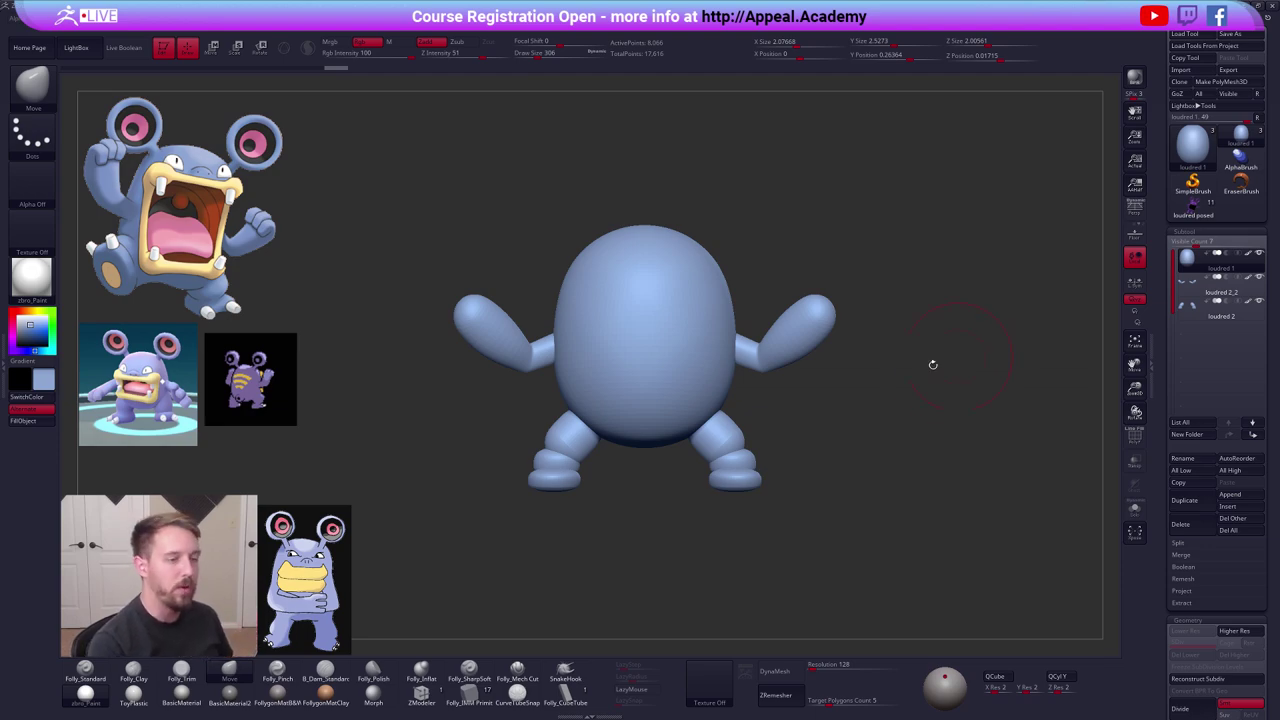
{"action": "key", "text": "space"}
{"action": "left_click_drag", "start_coordinate": [831, 355], "coordinate": [835, 355]}
{"action": "right_click_drag", "start_coordinate": [734, 377], "coordinate": [727, 361], "text": "ctrl"}
{"action": "key", "text": "space"}
{"action": "left_click_drag", "start_coordinate": [727, 361], "coordinate": [699, 360]}
{"action": "right_click_drag", "start_coordinate": [697, 362], "coordinate": [690, 420], "text": "shift"}
{"action": "key", "text": "space"}
{"action": "left_click_drag", "start_coordinate": [686, 400], "coordinate": [688, 400]}
{"action": "mouse_move", "coordinate": [688, 385]}
{"action": "right_mouse_down", "text": "shift"}
{"action": "mouse_move", "coordinate": [692, 255]}
{"action": "mouse_move", "coordinate": [694, 360]}
{"action": "right_mouse_up", "text": "shift"}
{"action": "key", "text": "space"}
{"action": "left_click_drag", "start_coordinate": [691, 363], "coordinate": [669, 345]}
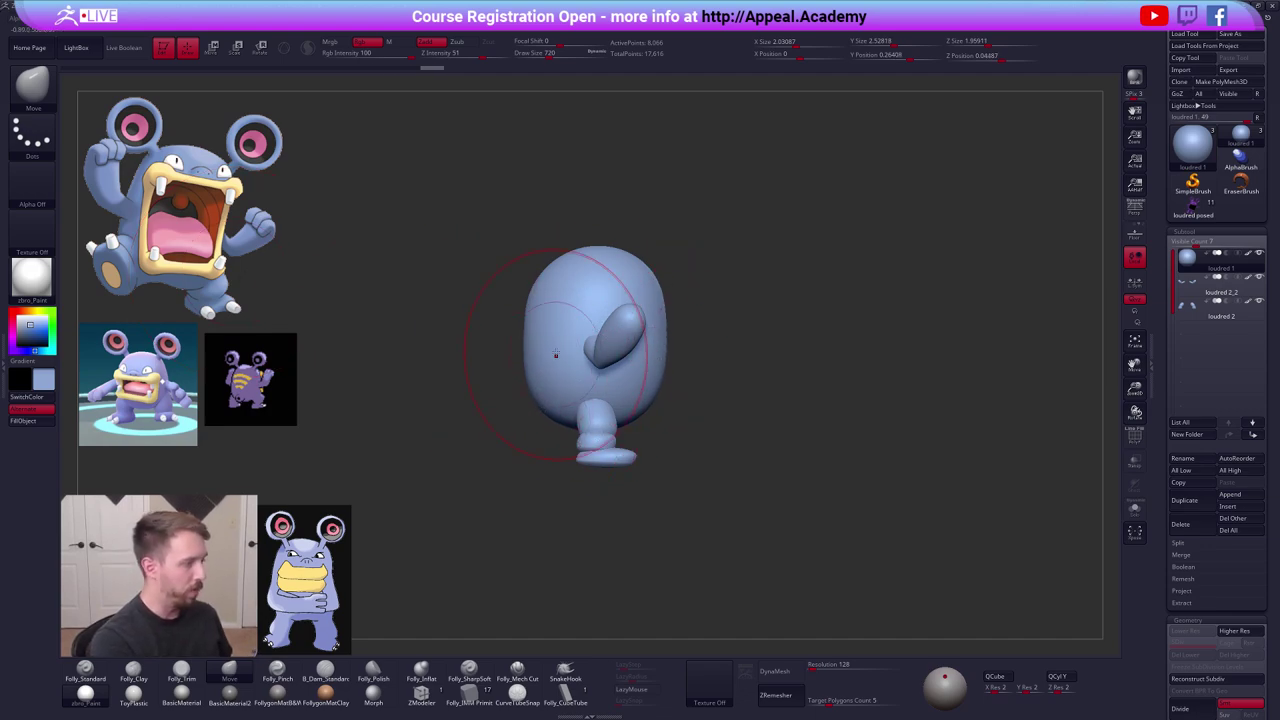
Lasso-mask part of the body in side view, soften the mask and rotate the unmasked area with Transpose.
{"action": "mouse_move", "coordinate": [652, 244]}
{"action": "left_mouse_down", "text": "ctrl"}
{"action": "mouse_move", "coordinate": [541, 404]}
{"action": "mouse_move", "coordinate": [566, 216]}
{"action": "mouse_move", "coordinate": [612, 192]}
{"action": "left_mouse_up", "text": "ctrl"}
{"action": "left_click", "coordinate": [669, 381], "text": "ctrl"}
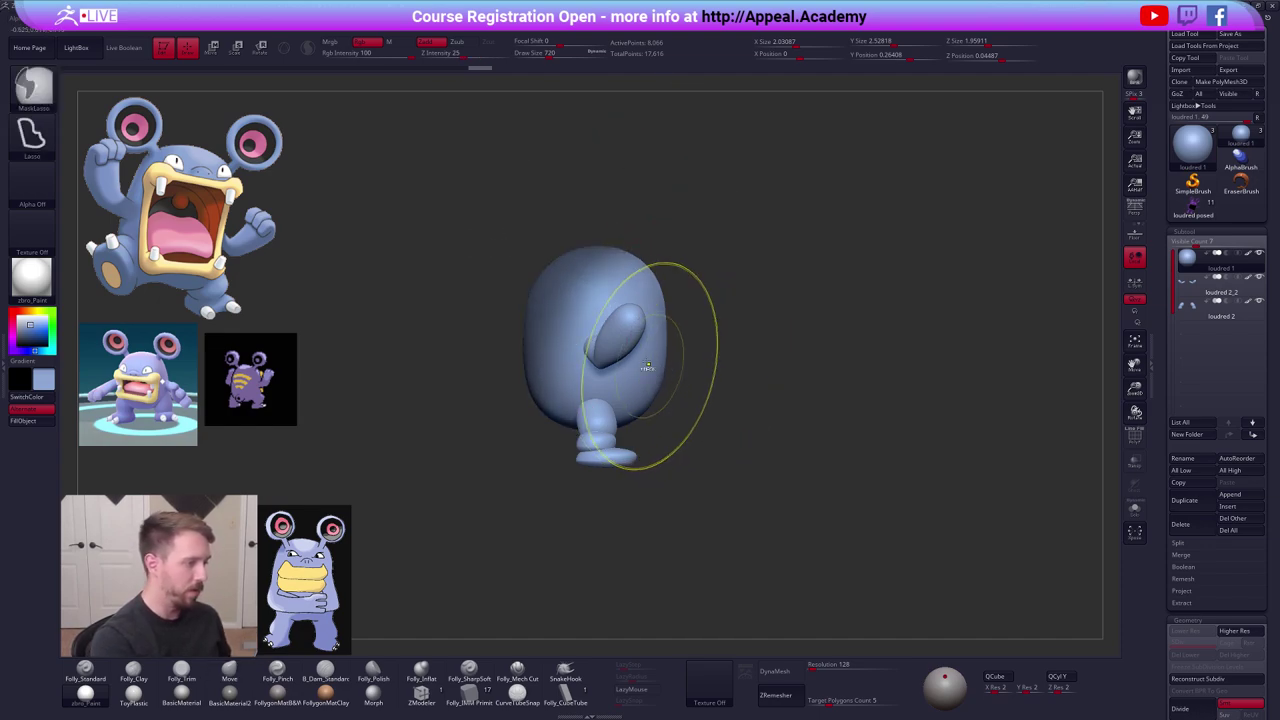
{"action": "left_click", "coordinate": [689, 351], "text": "ctrl"}
{"action": "key", "text": "r"}
{"action": "mouse_move", "coordinate": [536, 398]}
{"action": "left_mouse_down"}
{"action": "mouse_move", "coordinate": [580, 231]}
{"action": "mouse_move", "coordinate": [598, 217]}
{"action": "left_mouse_up"}
{"action": "key", "text": "q"}
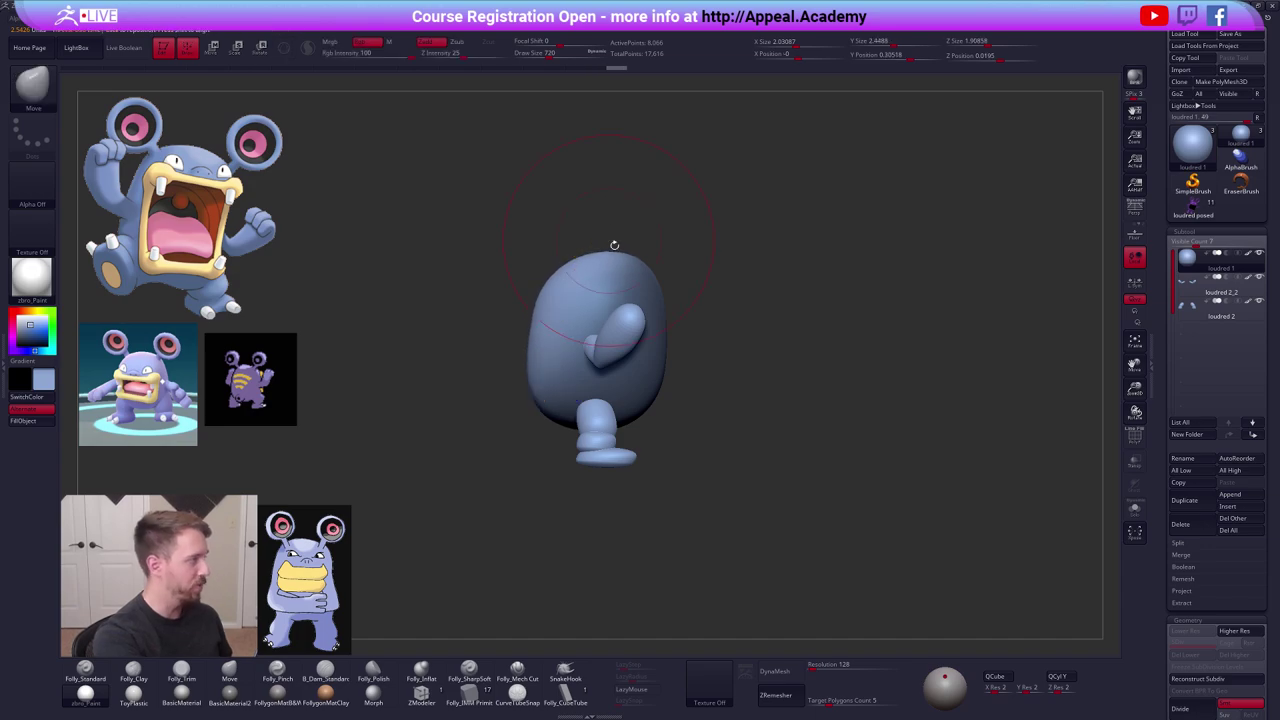
Narrow the upper body with the Move brush in side view at draw size up to 764 and smooth it.
{"action": "key", "text": "space"}
{"action": "key", "text": "space"}
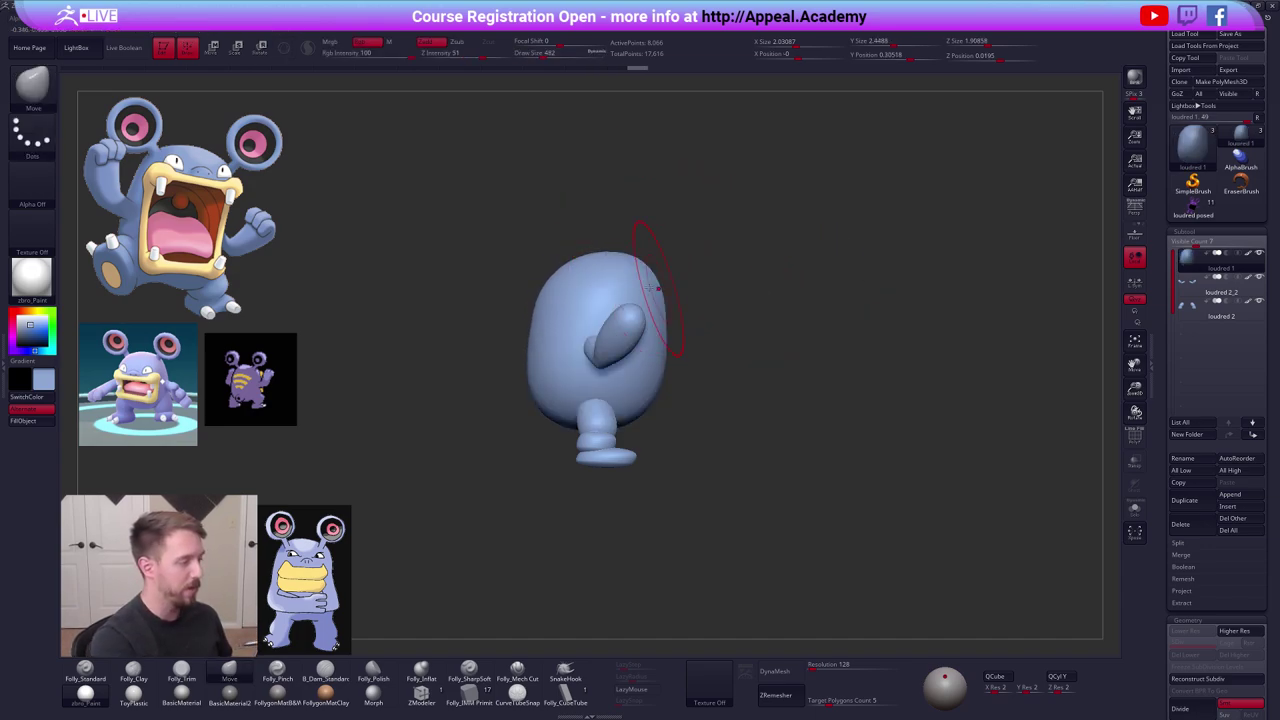
{"action": "key", "text": "space"}
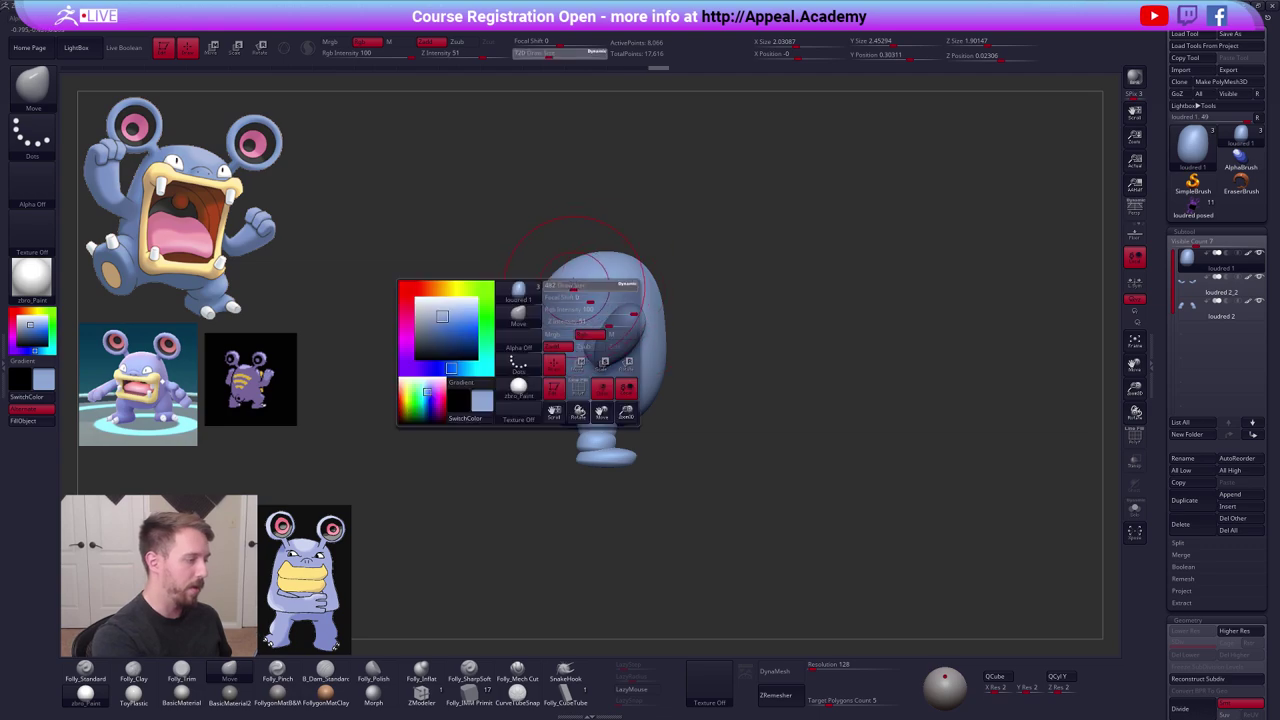
{"action": "key", "text": "shift"}
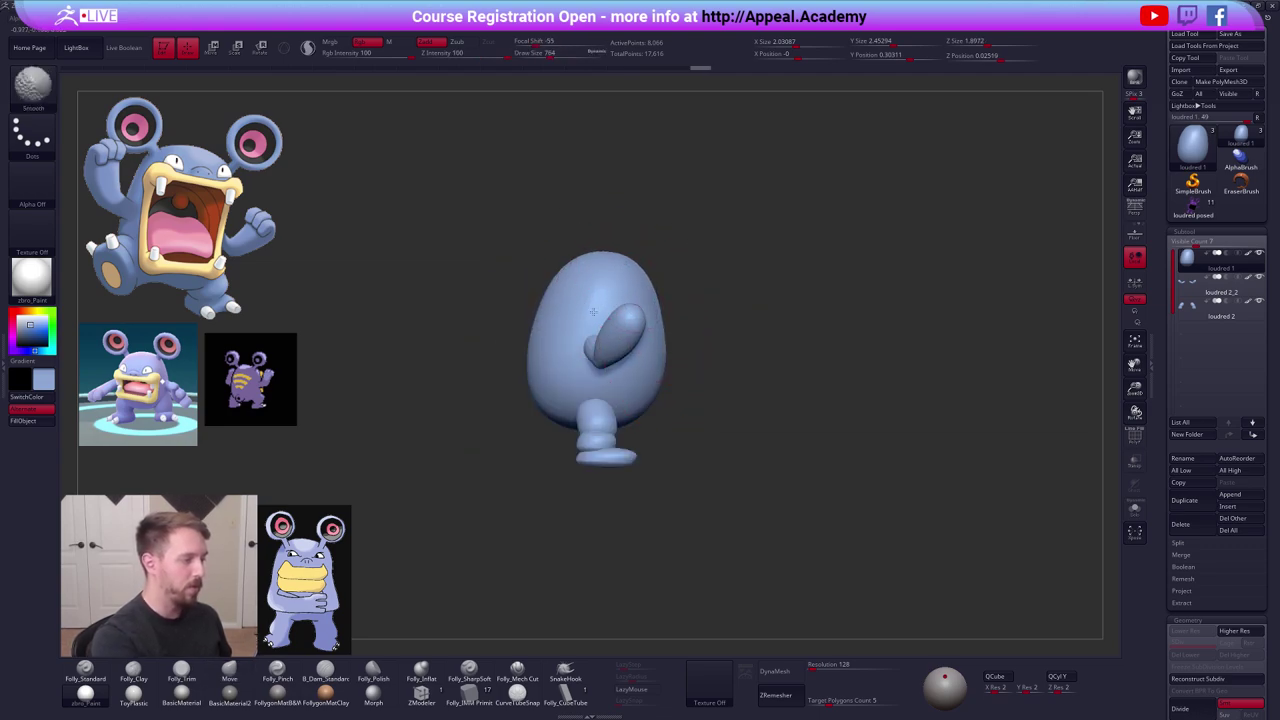
{"action": "left_click_drag", "start_coordinate": [564, 274], "coordinate": [568, 281]}
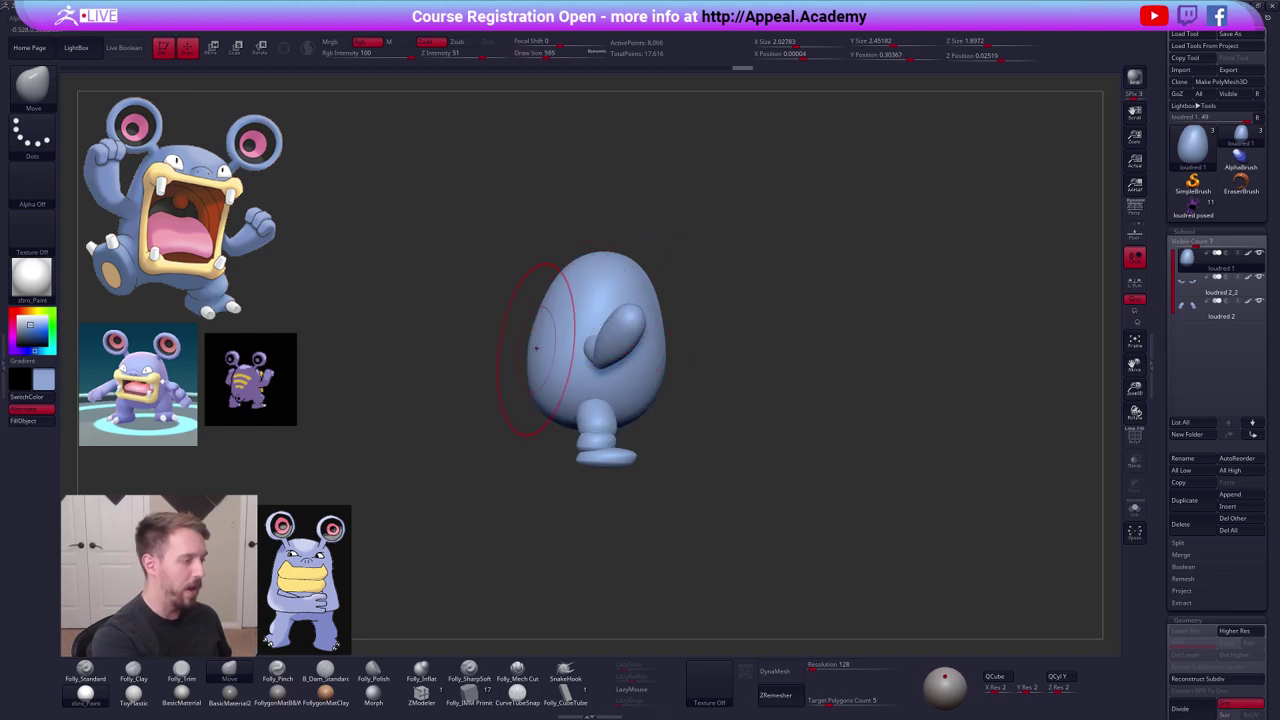
Make the body taller in front view using the Move brush and Transpose.
{"action": "mouse_move", "coordinate": [890, 552]}
{"action": "left_mouse_down"}
{"action": "mouse_move", "coordinate": [848, 546]}
{"action": "mouse_move", "coordinate": [786, 483]}
{"action": "left_mouse_up"}
{"action": "key", "text": "space"}
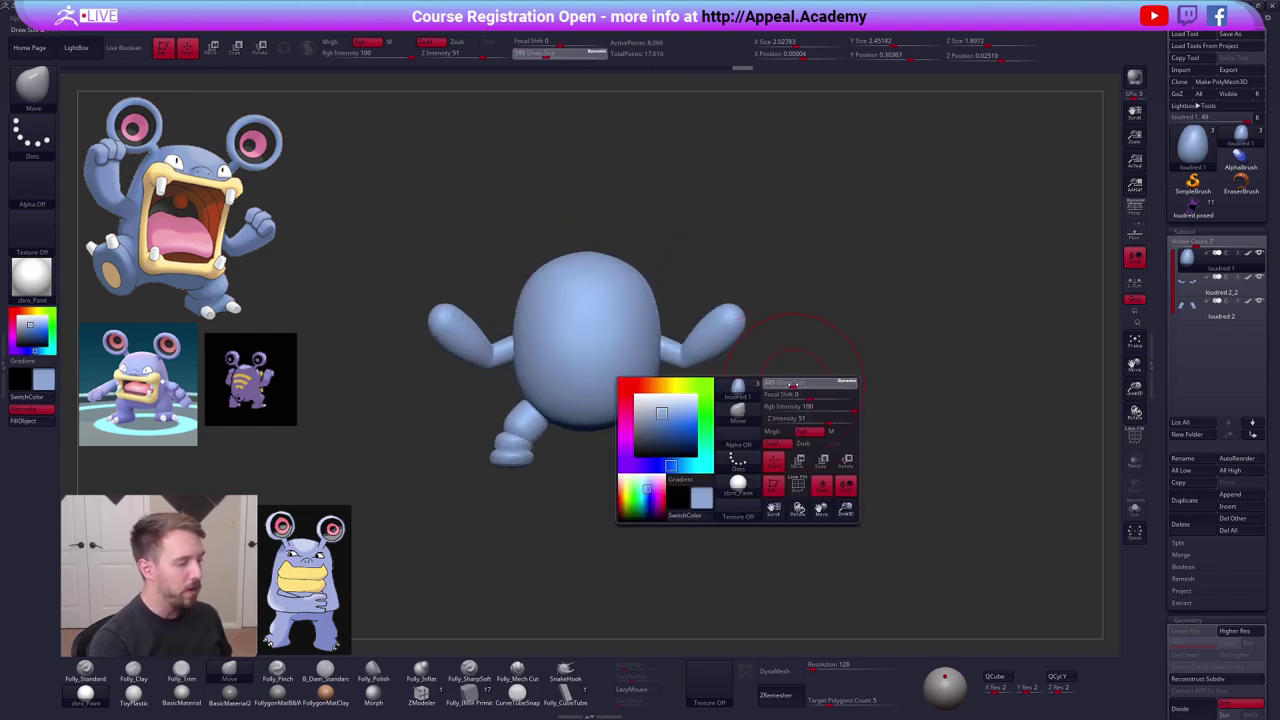
{"action": "left_click_drag", "start_coordinate": [787, 386], "coordinate": [798, 386]}
{"action": "key", "text": "space"}
{"action": "mouse_move", "coordinate": [646, 318]}
{"action": "left_mouse_down"}
{"action": "mouse_move", "coordinate": [660, 318]}
{"action": "mouse_move", "coordinate": [621, 460]}
{"action": "left_mouse_up"}
{"action": "key", "text": "w"}
{"action": "left_click_drag", "start_coordinate": [620, 263], "coordinate": [620, 251]}
{"action": "key", "text": "q"}
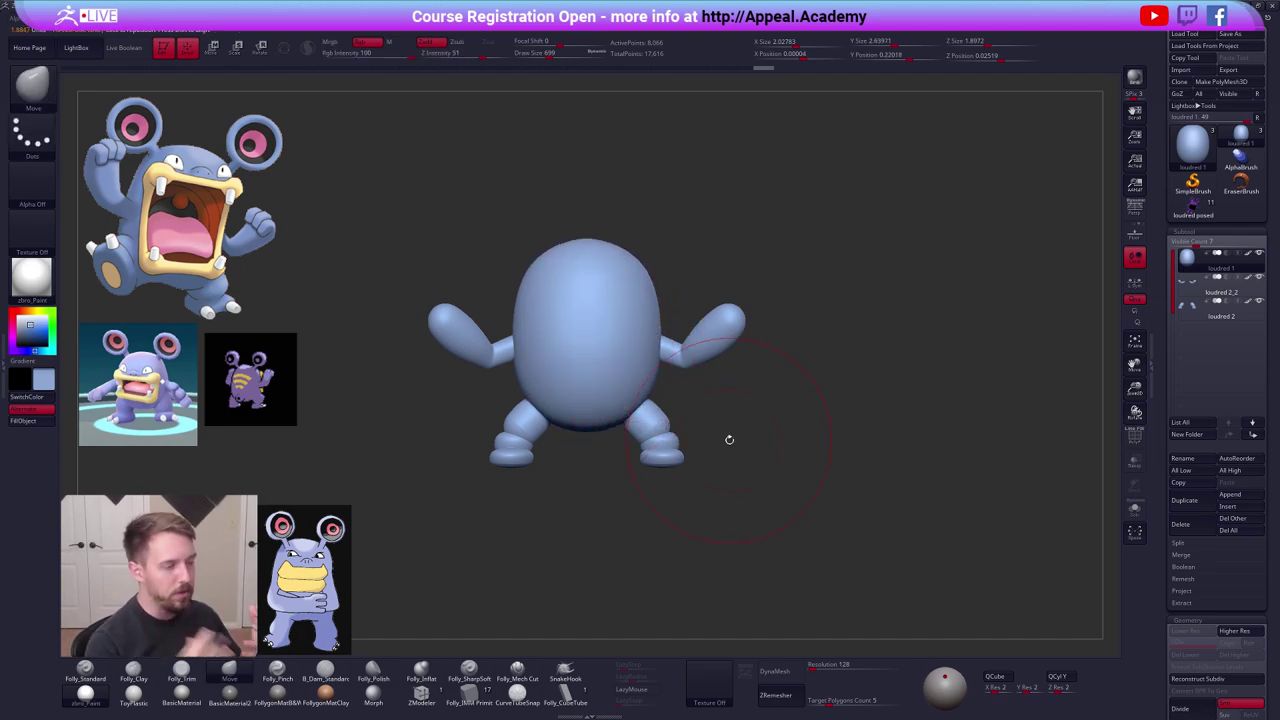
Reduce the Move brush's draw size to 265.
{"action": "key", "text": "space"}
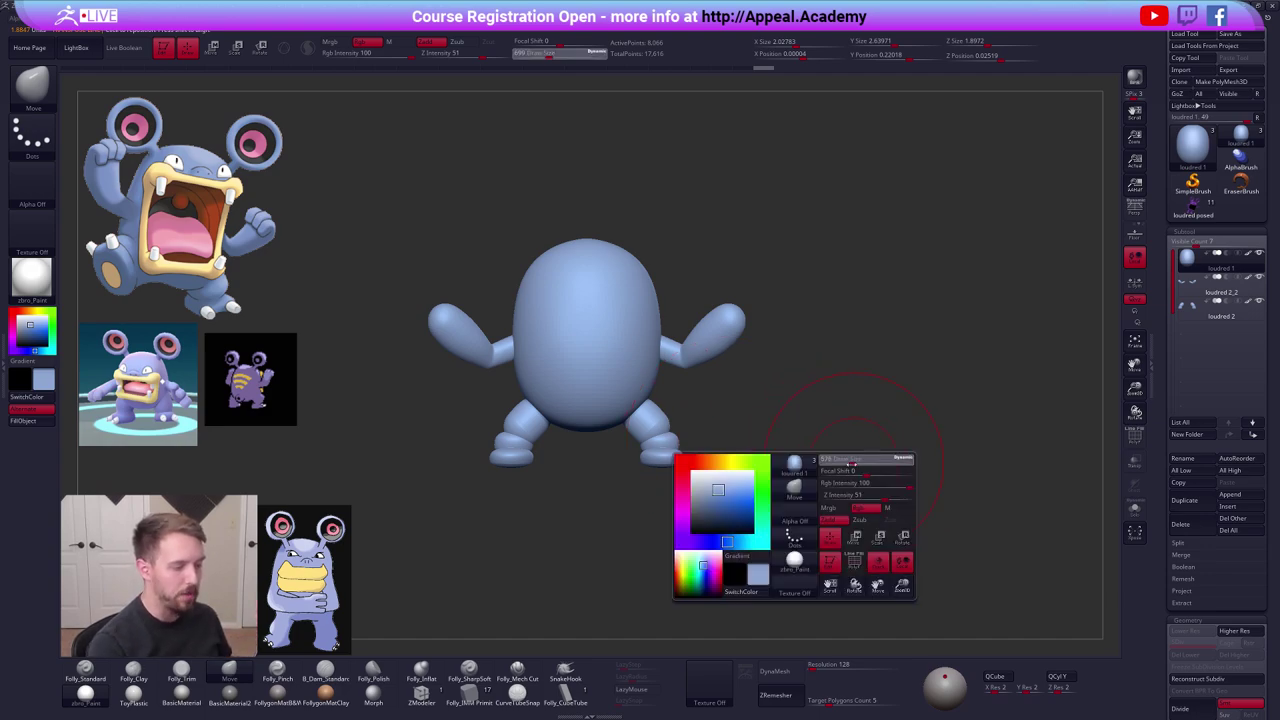
{"action": "left_click_drag", "start_coordinate": [856, 462], "coordinate": [843, 462]}
{"action": "mouse_move", "coordinate": [793, 499]}
{"action": "left_mouse_down", "text": "alt"}
{"action": "mouse_move", "coordinate": [823, 508]}
{"action": "mouse_move", "coordinate": [814, 517]}
{"action": "left_mouse_up", "text": "alt"}
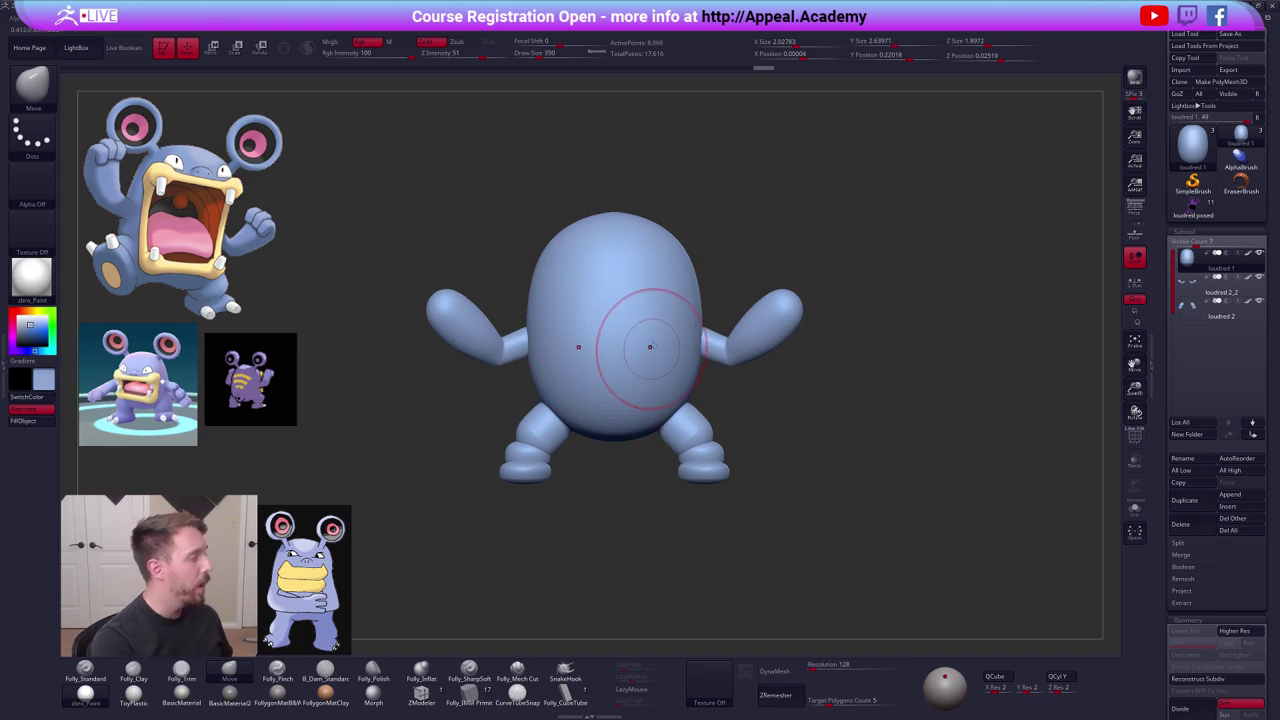
{"action": "key", "text": "space"}
{"action": "mouse_move", "coordinate": [741, 277]}
{"action": "left_mouse_down"}
{"action": "mouse_move", "coordinate": [707, 425]}
{"action": "mouse_move", "coordinate": [684, 386]}
{"action": "mouse_move", "coordinate": [725, 327]}
{"action": "left_mouse_up"}
{"action": "key", "text": "space"}
{"action": "left_click_drag", "start_coordinate": [741, 390], "coordinate": [743, 352], "text": "shift"}
Inspect the body's wireframe, hide it again and save the project.
{"action": "key", "text": "shift+f"}
{"action": "left_click_drag", "start_coordinate": [830, 515], "coordinate": [812, 432], "text": "alt"}
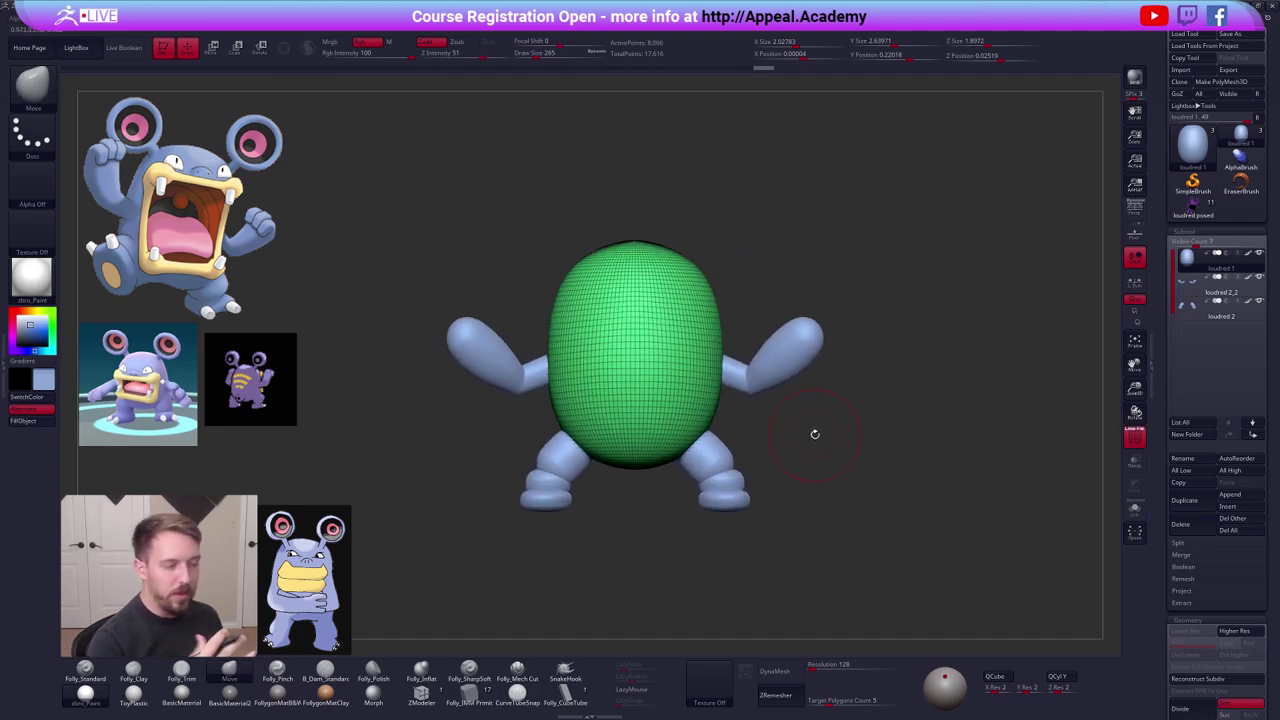
{"action": "key", "text": "shift+f"}
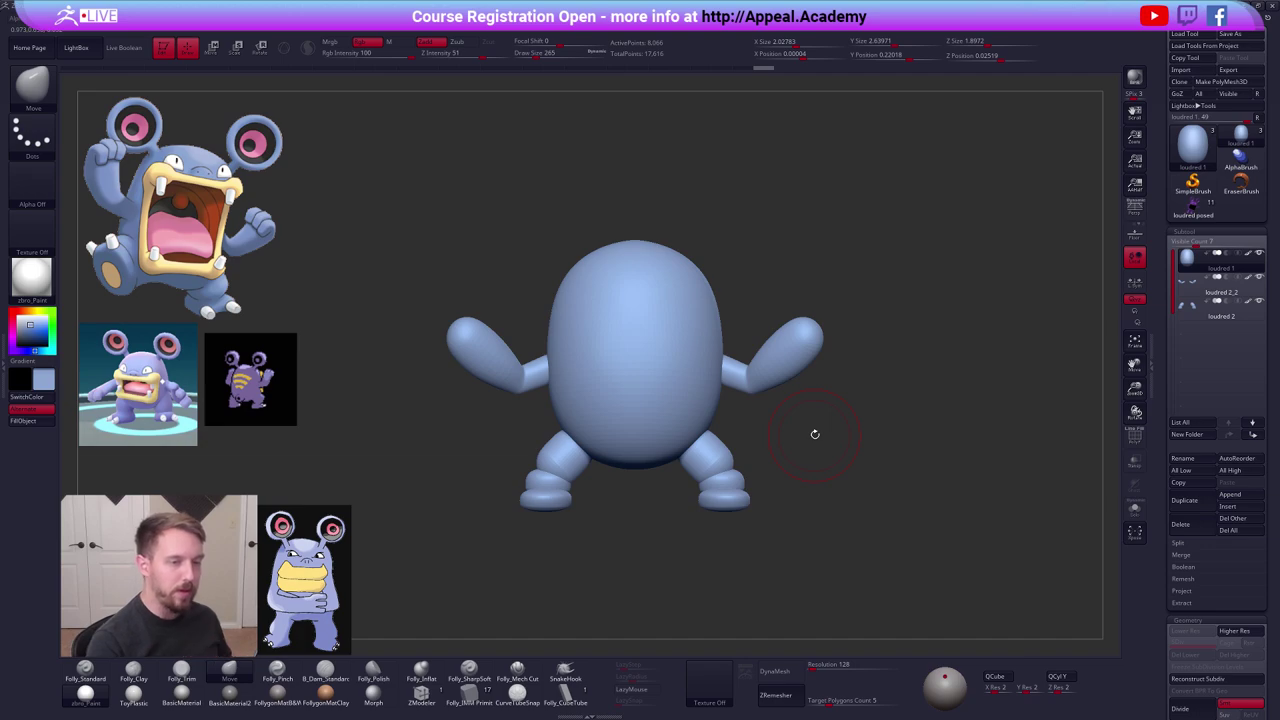
{"action": "key", "text": "ctrl+s"}
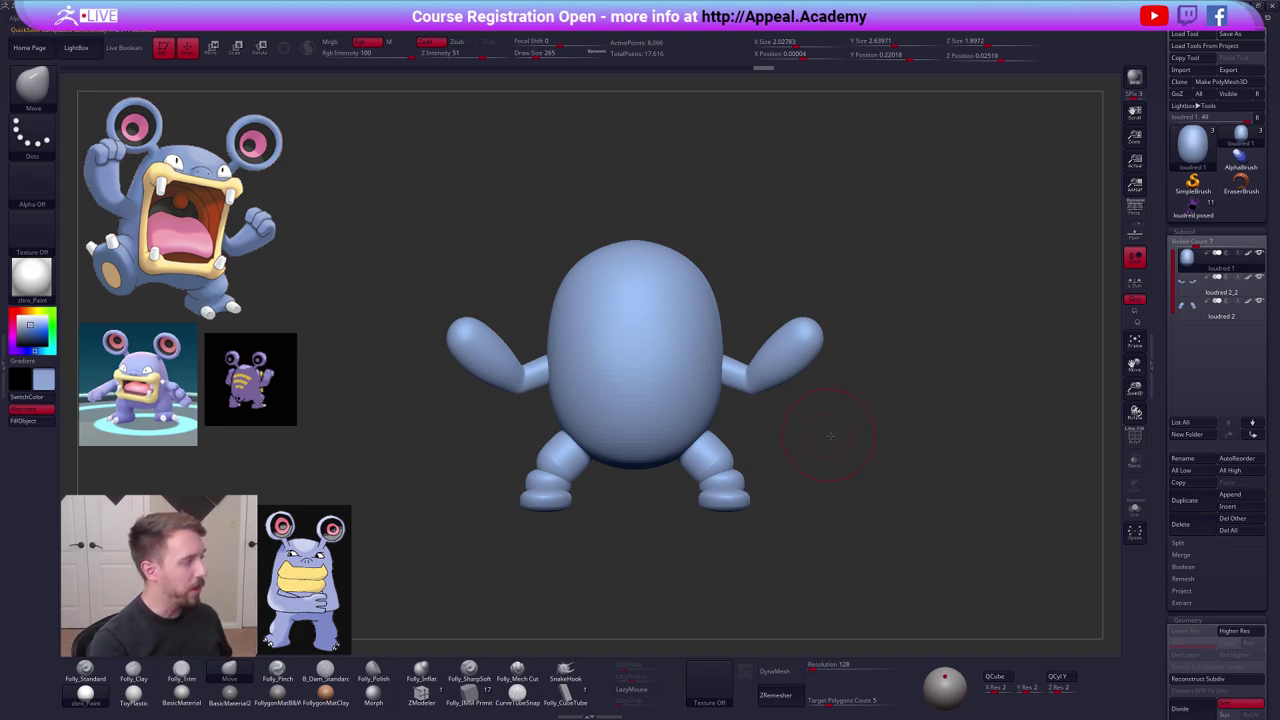
Duplicate the body subtool and insert a small mirrored pair of primitive spheres on top of the head at draw size 121.
{"action": "left_click_drag", "start_coordinate": [830, 435], "coordinate": [823, 436]}
{"action": "left_click", "coordinate": [1193, 501]}
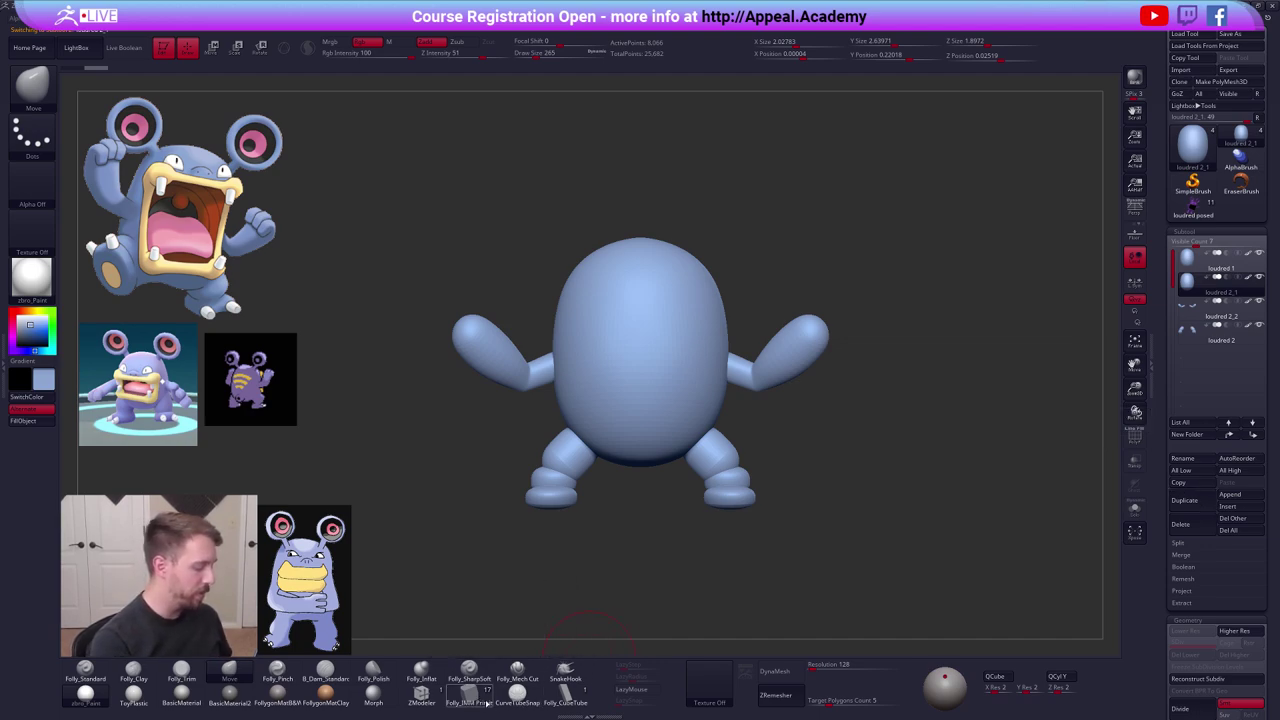
{"action": "left_click", "coordinate": [468, 693]}
{"action": "key", "text": "m"}
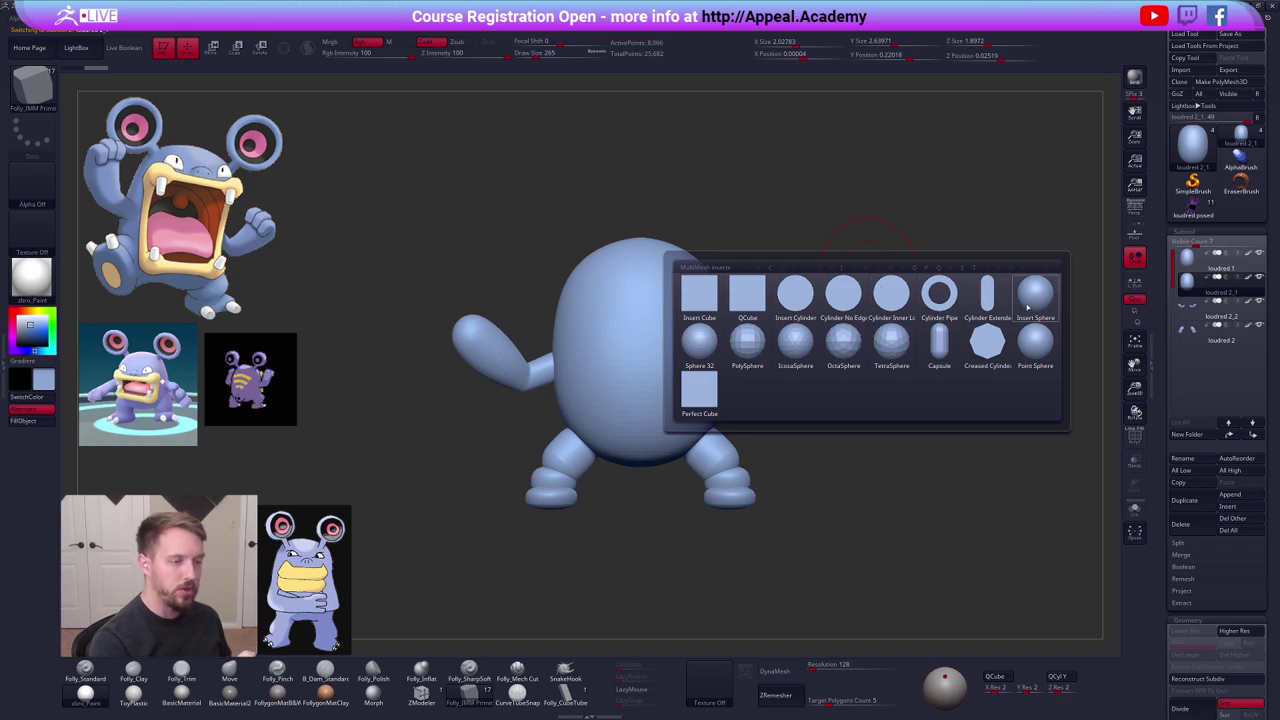
{"action": "key", "text": "space"}
{"action": "left_click_drag", "start_coordinate": [813, 233], "coordinate": [810, 233]}
{"action": "right_click_drag", "start_coordinate": [717, 286], "coordinate": [680, 394], "text": "shift"}
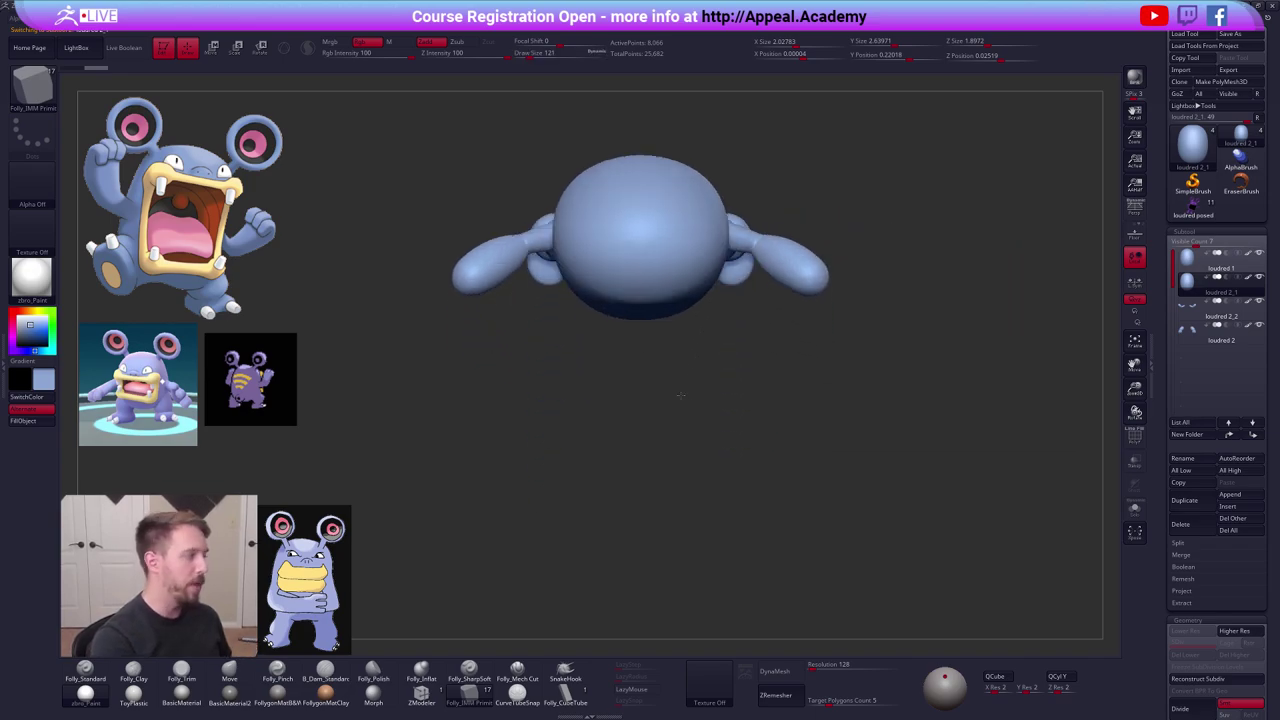
{"action": "mouse_move", "coordinate": [687, 258]}
{"action": "right_mouse_down", "text": "alt"}
{"action": "mouse_move", "coordinate": [694, 378]}
{"action": "mouse_move", "coordinate": [695, 362]}
{"action": "right_mouse_up", "text": "alt"}
{"action": "mouse_move", "coordinate": [695, 362]}
{"action": "left_mouse_down"}
{"action": "mouse_move", "coordinate": [698, 352]}
{"action": "mouse_move", "coordinate": [706, 376]}
{"action": "left_mouse_up"}
{"action": "right_click_drag", "start_coordinate": [707, 373], "coordinate": [714, 337], "text": "shift"}
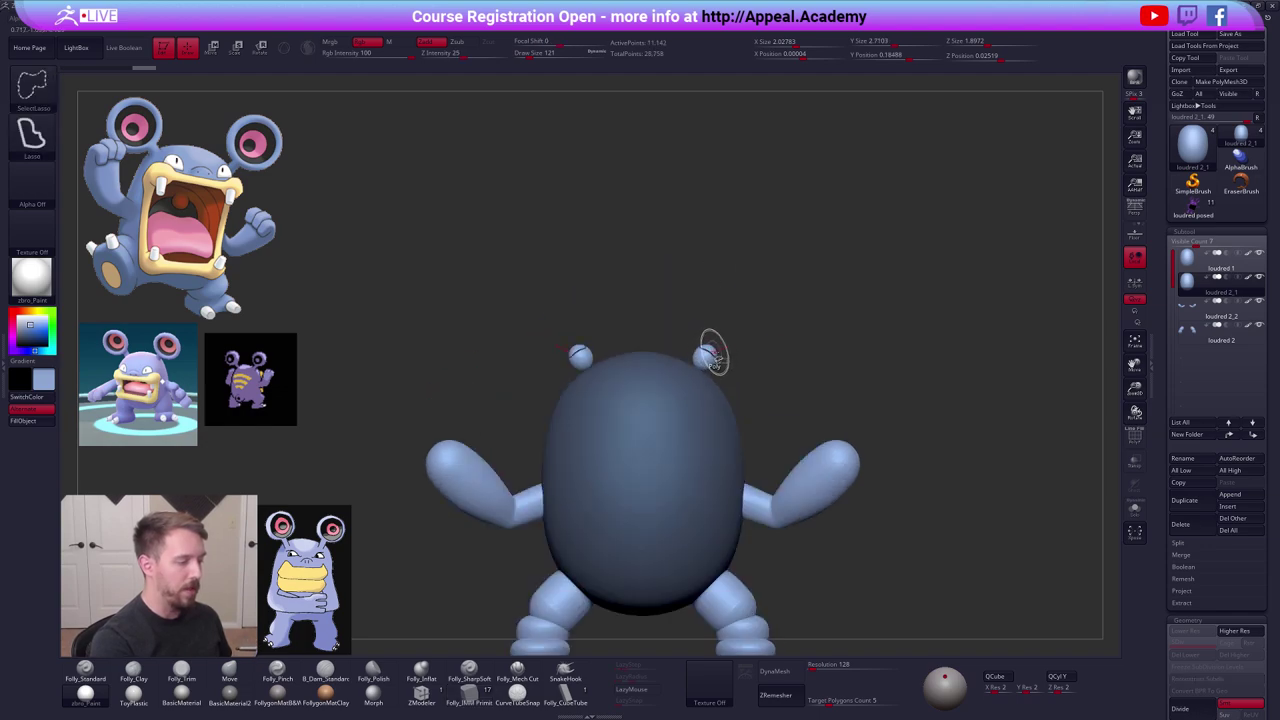
Isolate the small sphere pair and delete the duplicated body from that subtool.
{"action": "left_click", "coordinate": [715, 367], "text": "ctrl+shift"}
{"action": "left_click_drag", "start_coordinate": [764, 328], "coordinate": [803, 329], "text": "ctrl+shift"}
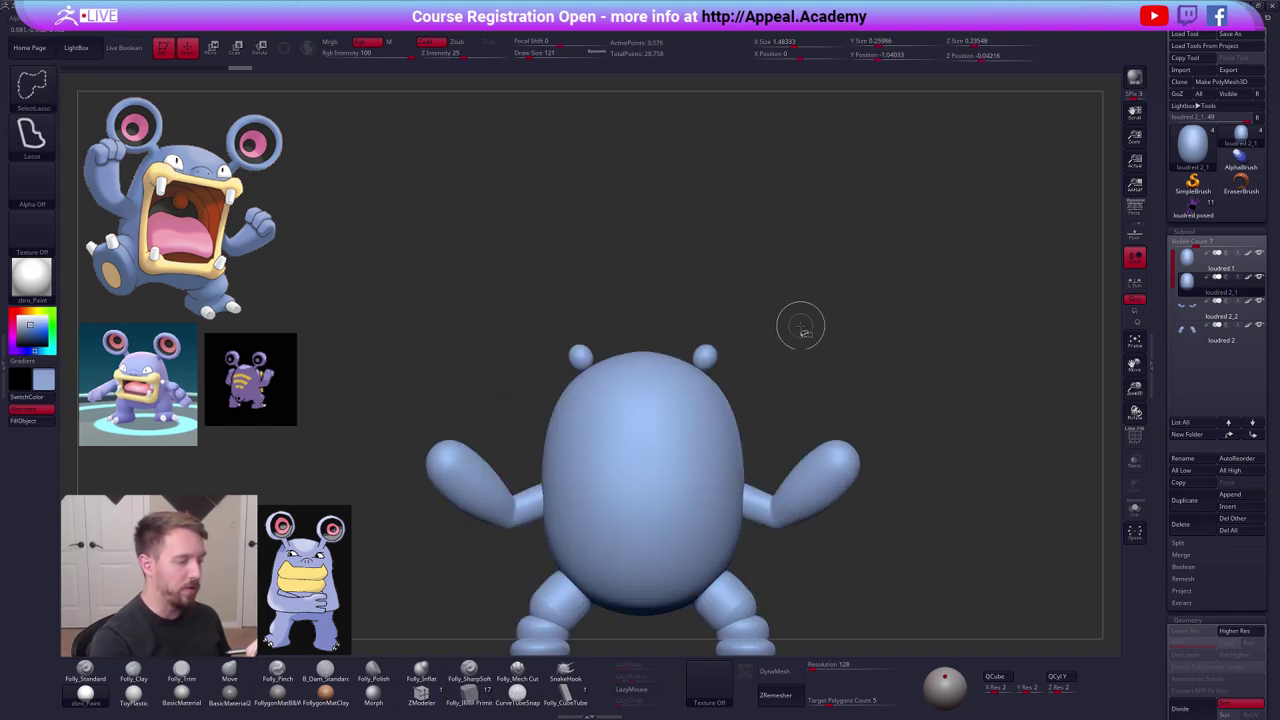
{"action": "key", "text": "space"}
{"action": "left_click", "coordinate": [826, 346]}
Stretch the small spheres into outward-angled ear stalks with the Move brush at draw size 203.
{"action": "right_click_drag", "start_coordinate": [709, 349], "coordinate": [730, 368], "text": "ctrl"}
{"action": "key", "text": "b"}
{"action": "key", "text": "m"}
{"action": "key", "text": "v"}
{"action": "key", "text": "space"}
{"action": "mouse_move", "coordinate": [727, 357]}
{"action": "left_mouse_down"}
{"action": "mouse_move", "coordinate": [740, 357]}
{"action": "mouse_move", "coordinate": [717, 335]}
{"action": "mouse_move", "coordinate": [726, 312]}
{"action": "left_mouse_up"}
{"action": "left_click_drag", "start_coordinate": [693, 371], "coordinate": [678, 396]}
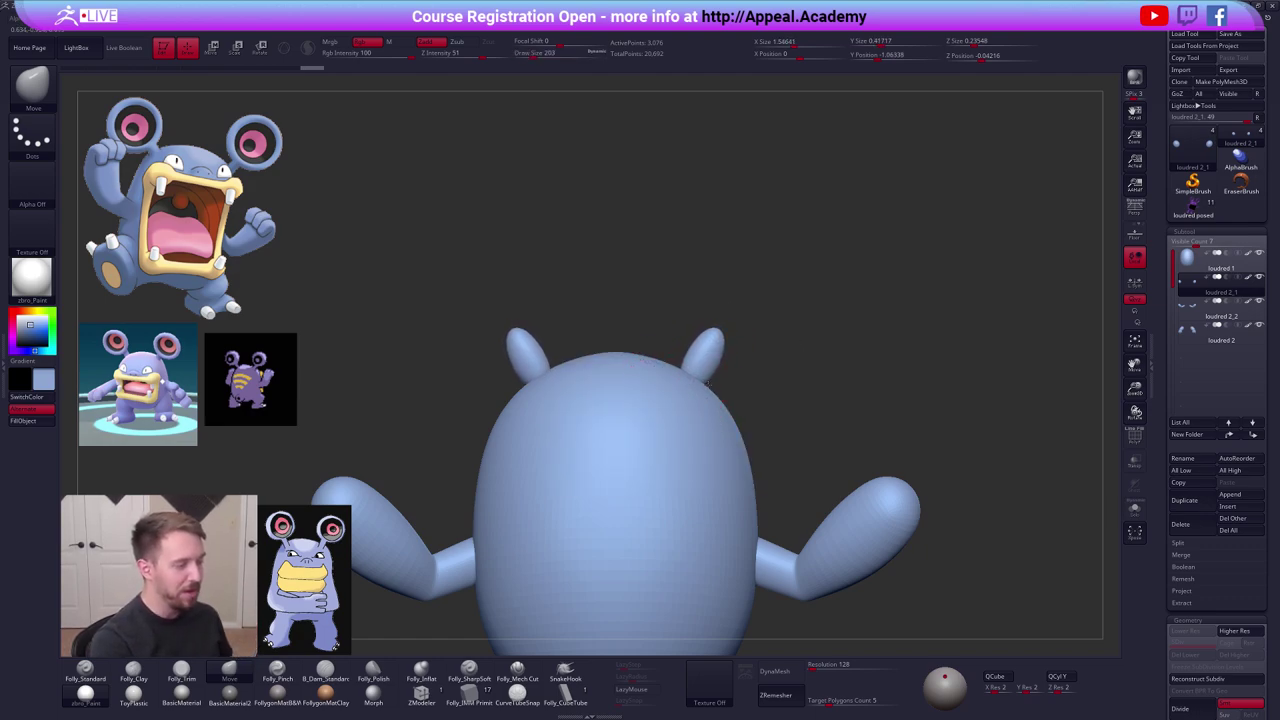
{"action": "left_click_drag", "start_coordinate": [688, 350], "coordinate": [703, 366]}
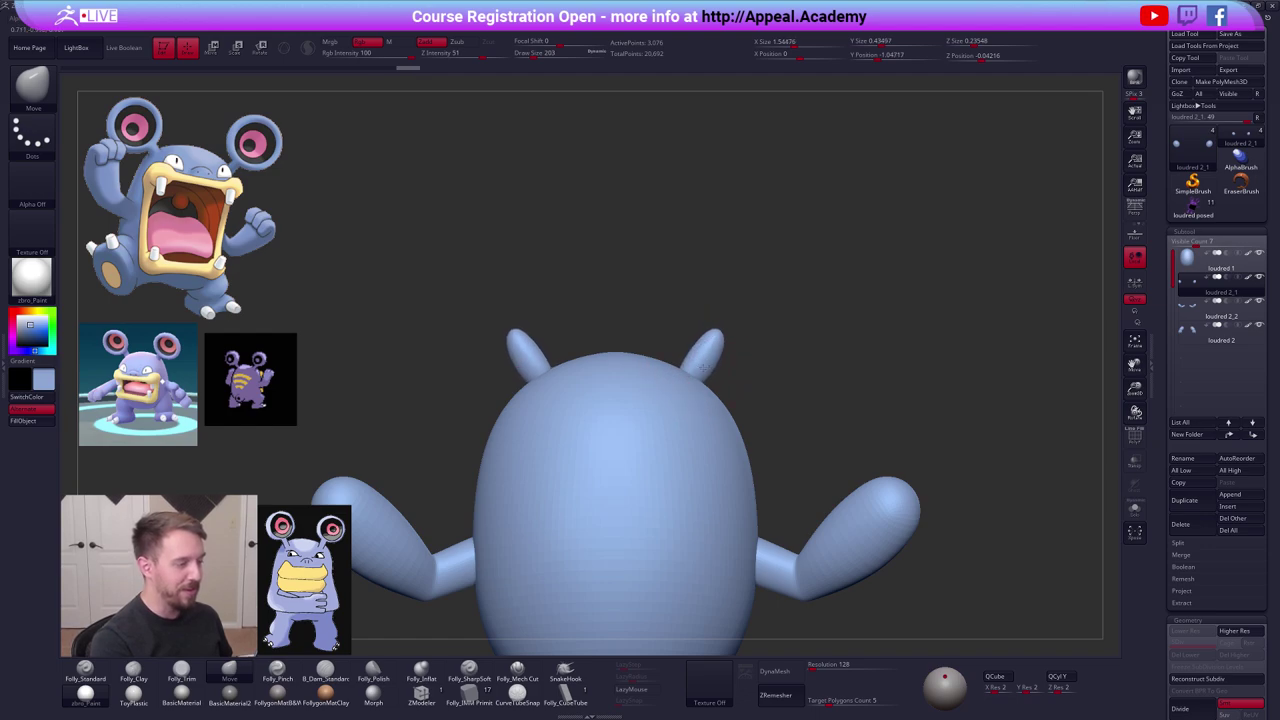
Slim the ear stalks with the Move brush from other angles and smooth them.
{"action": "mouse_move", "coordinate": [800, 360]}
{"action": "right_mouse_down", "text": "shift"}
{"action": "mouse_move", "coordinate": [714, 372]}
{"action": "mouse_move", "coordinate": [791, 374]}
{"action": "mouse_move", "coordinate": [730, 312]}
{"action": "right_mouse_up", "text": "shift"}
{"action": "left_click_drag", "start_coordinate": [954, 503], "coordinate": [950, 500], "text": "alt"}
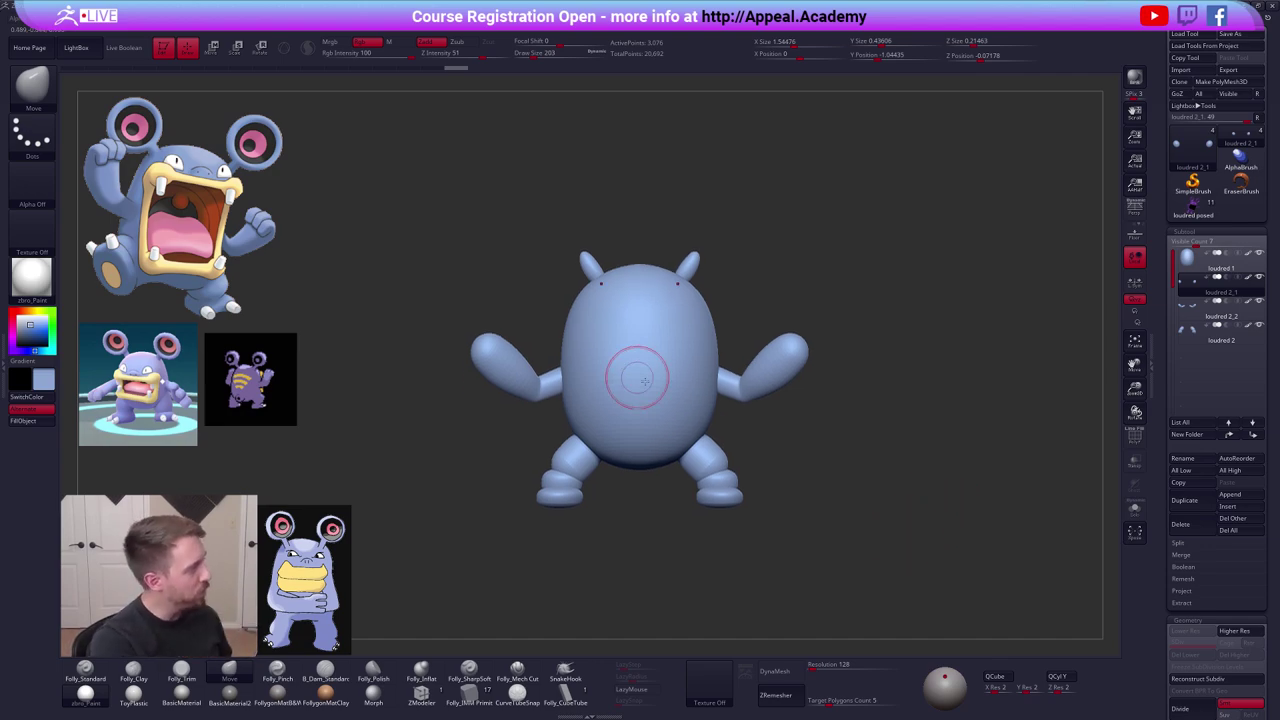
{"action": "left_click_drag", "start_coordinate": [769, 451], "coordinate": [832, 456], "text": "alt"}
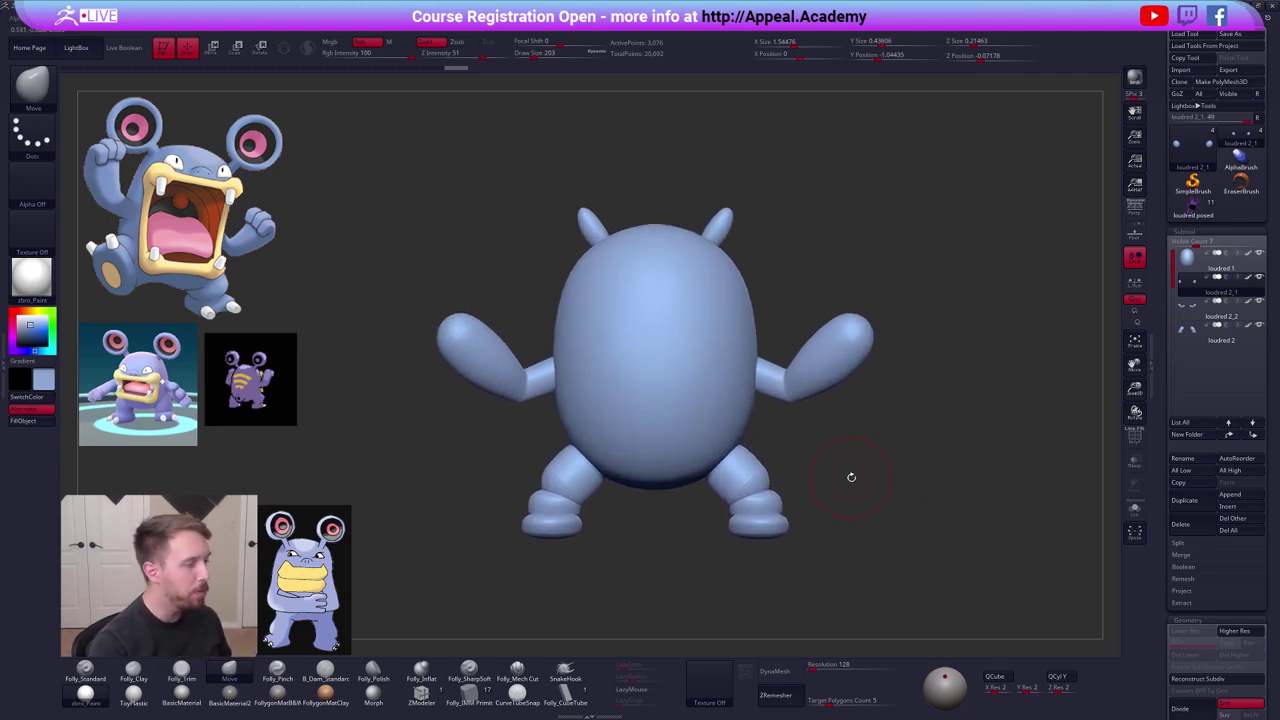
{"action": "left_click_drag", "start_coordinate": [879, 498], "coordinate": [870, 517], "text": "alt"}
{"action": "left_click_drag", "start_coordinate": [714, 254], "coordinate": [713, 237], "text": "shift"}
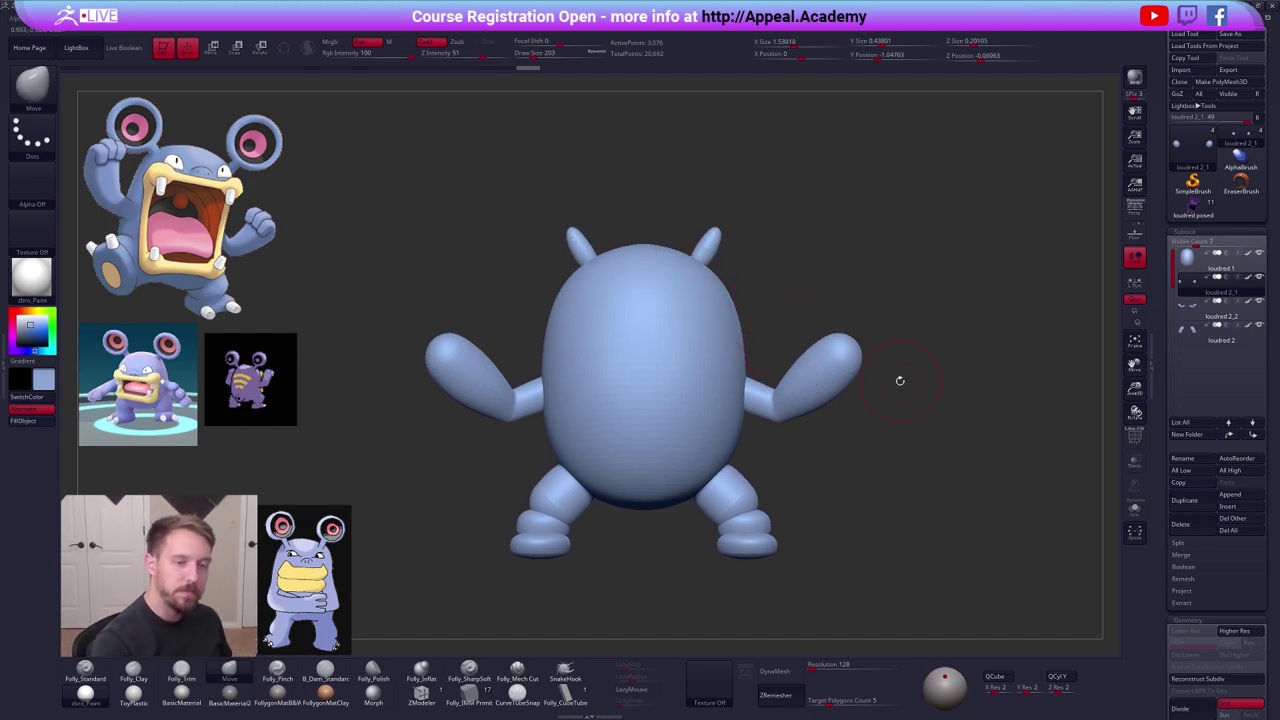
Try duplicating the ear-stalk subtool, inserting large mirrored spheres at the stalk tips and removing the duplicated stalks.
{"action": "left_click", "coordinate": [1185, 500]}
{"action": "left_click", "coordinate": [470, 694]}
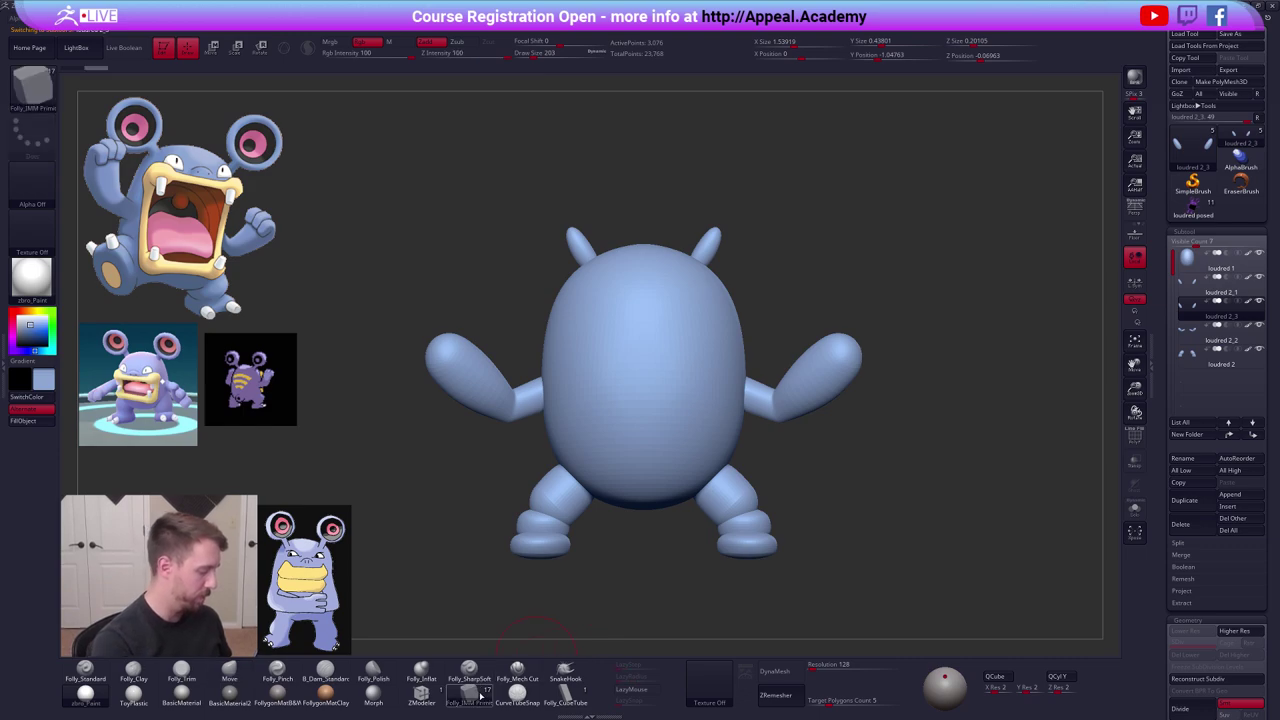
{"action": "left_click_drag", "start_coordinate": [800, 220], "coordinate": [803, 437]}
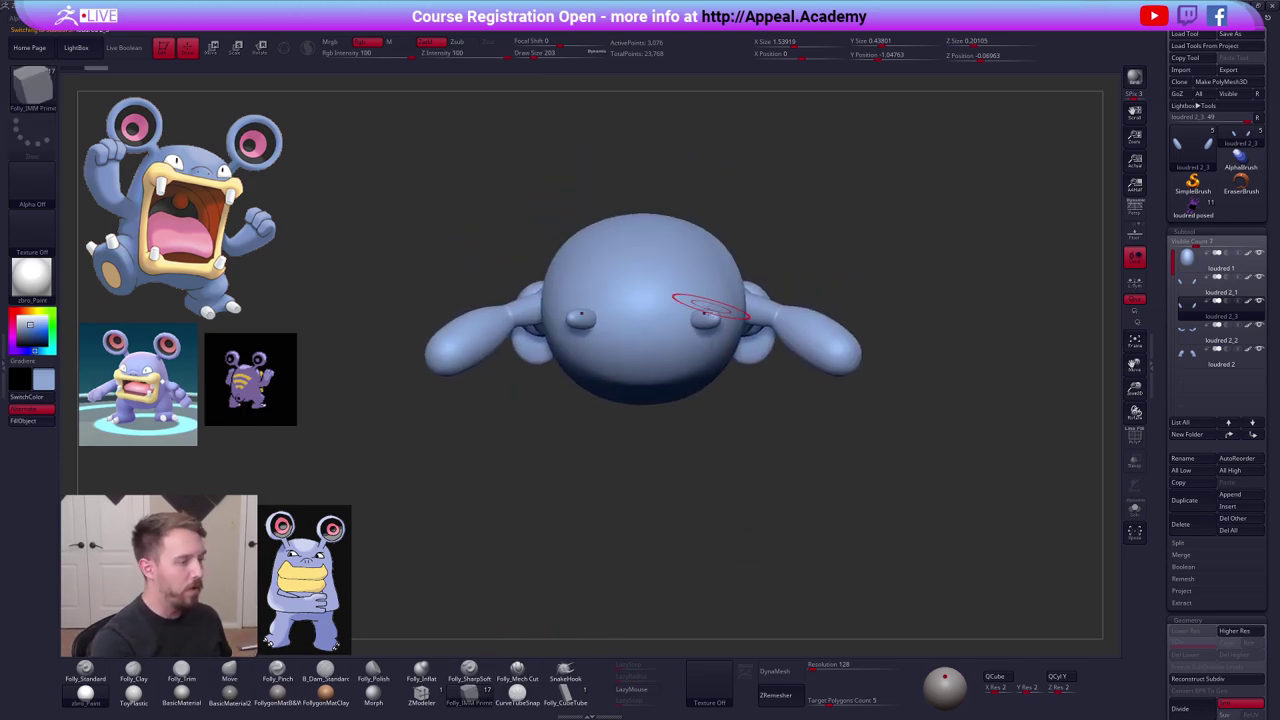
{"action": "mouse_move", "coordinate": [731, 321]}
{"action": "left_mouse_down"}
{"action": "mouse_move", "coordinate": [715, 334]}
{"action": "mouse_move", "coordinate": [748, 362]}
{"action": "mouse_move", "coordinate": [757, 352]}
{"action": "left_mouse_up"}
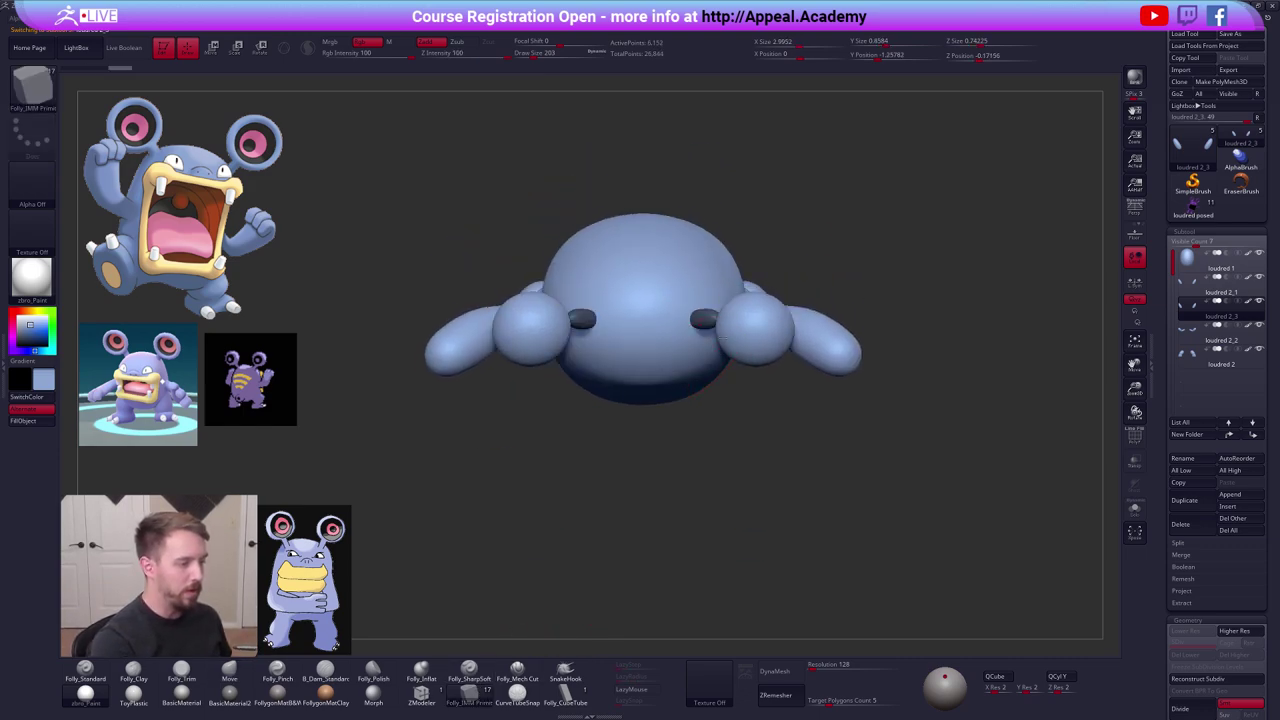
{"action": "left_click_drag", "start_coordinate": [812, 395], "coordinate": [805, 305], "text": "shift"}
{"action": "key", "text": "space"}
{"action": "left_click", "coordinate": [806, 300]}
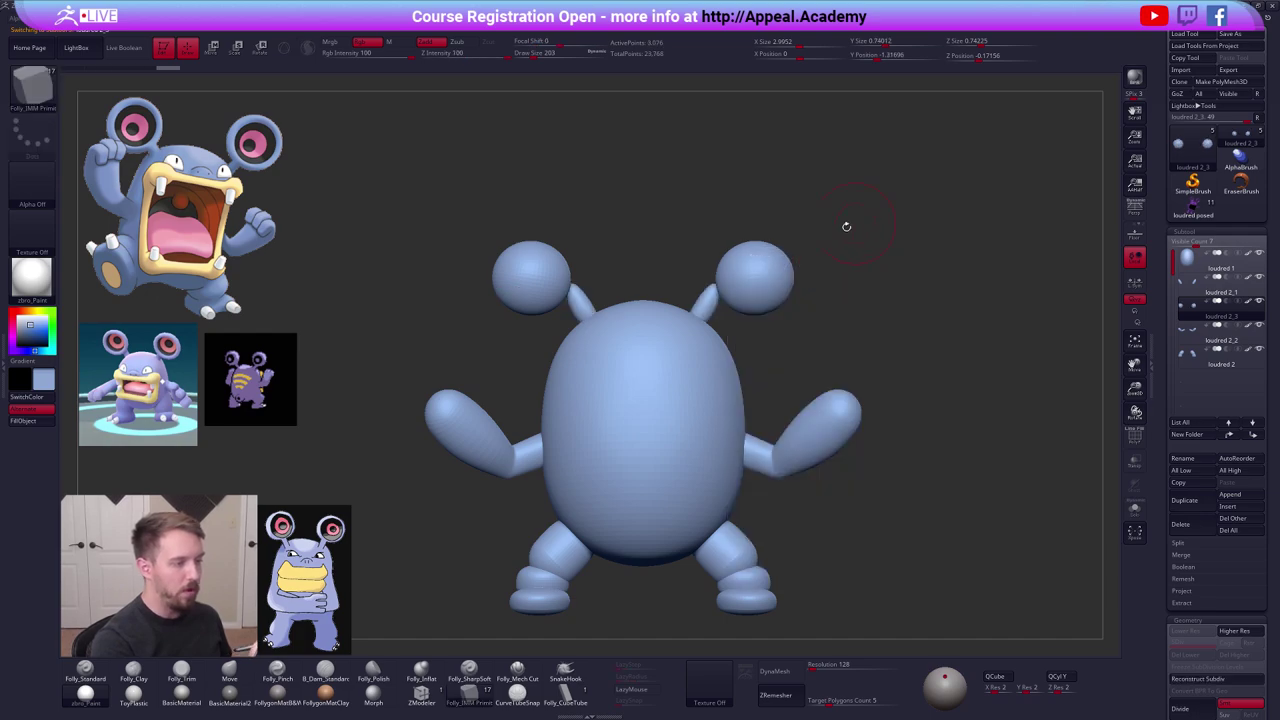
Check the wireframe of the large ear spheres and delete their subtool.
{"action": "key", "text": "shift+f"}
{"action": "key", "text": "shift+f"}
{"action": "left_click_drag", "start_coordinate": [894, 486], "coordinate": [891, 514]}
{"action": "key", "text": "alt+s"}
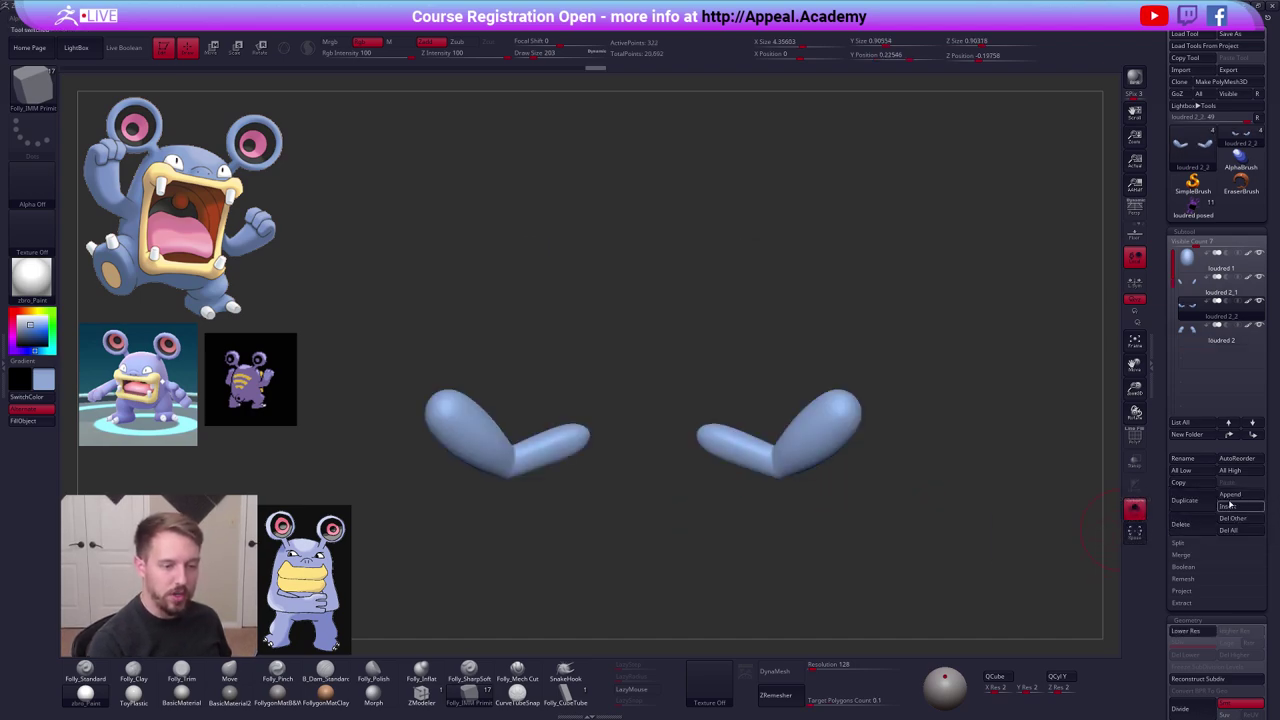
Add a Sphere3D subtool, place it directly below the ear stalks in the subtool order and show the whole model.
{"action": "left_click", "coordinate": [1229, 506]}
{"action": "left_click", "coordinate": [799, 530]}
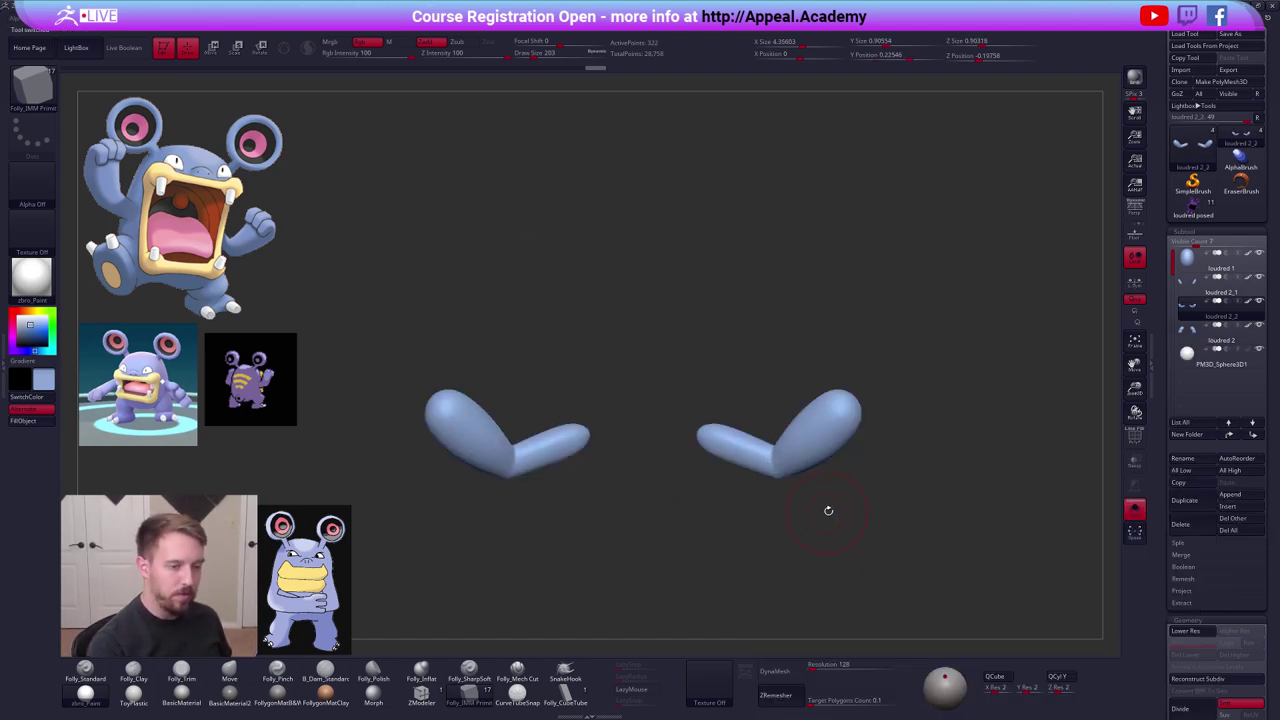
{"action": "left_click", "coordinate": [1189, 366]}
{"action": "left_click", "coordinate": [1230, 435]}
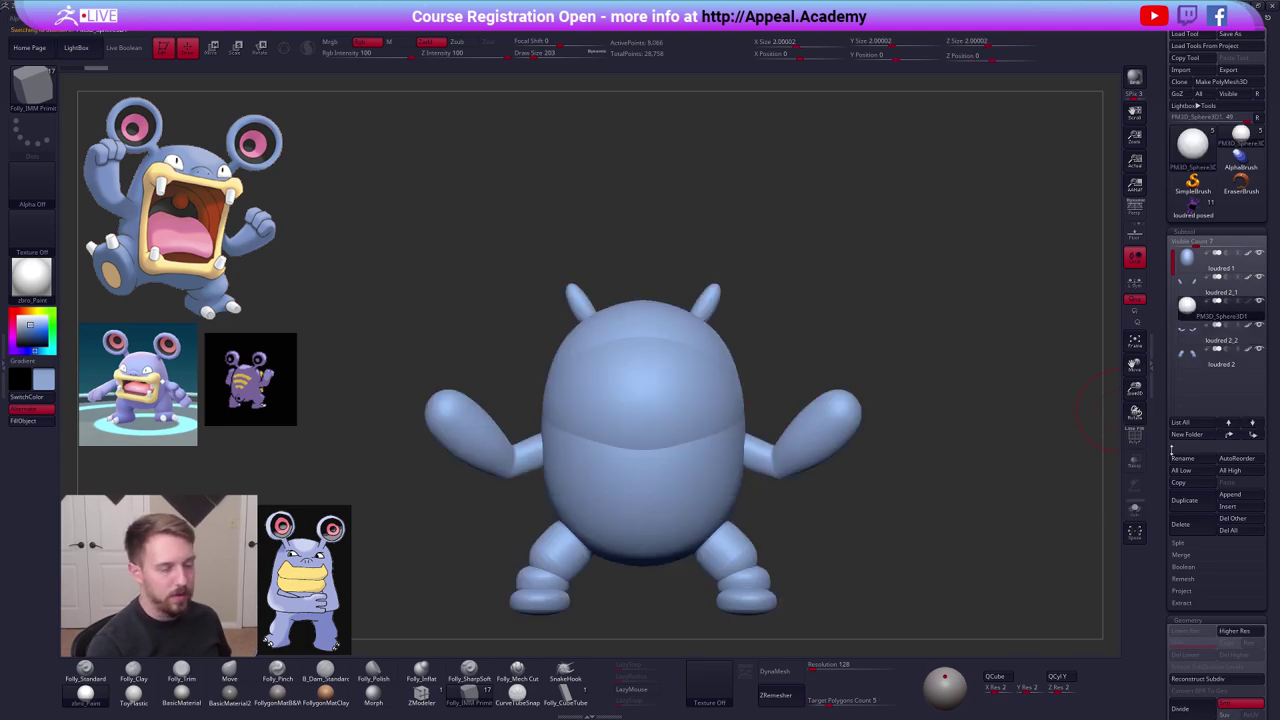
Move the new sphere onto the tip of one ear stalk and scale it down to about 1.01 units with Transpose.
{"action": "key", "text": "w"}
{"action": "mouse_move", "coordinate": [695, 411]}
{"action": "left_mouse_down", "text": "shift"}
{"action": "mouse_move", "coordinate": [695, 494]}
{"action": "mouse_move", "coordinate": [711, 404]}
{"action": "mouse_move", "coordinate": [783, 288]}
{"action": "mouse_move", "coordinate": [807, 207]}
{"action": "mouse_move", "coordinate": [810, 227]}
{"action": "left_mouse_up", "text": "shift"}
{"action": "mouse_move", "coordinate": [718, 293]}
{"action": "left_mouse_down"}
{"action": "mouse_move", "coordinate": [891, 220]}
{"action": "mouse_move", "coordinate": [770, 271]}
{"action": "left_mouse_up"}
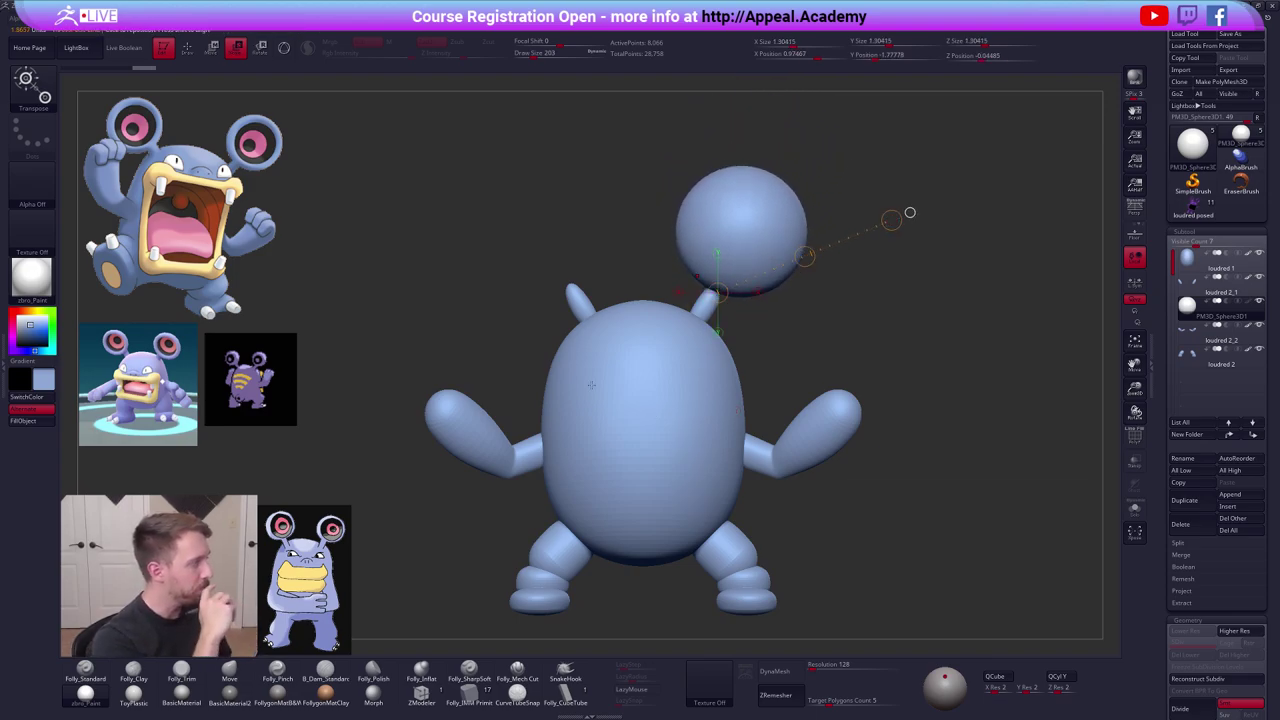
{"action": "right_click_drag", "start_coordinate": [747, 289], "coordinate": [771, 393], "text": "shift"}
{"action": "right_click_drag", "start_coordinate": [771, 393], "coordinate": [723, 373], "text": "shift"}
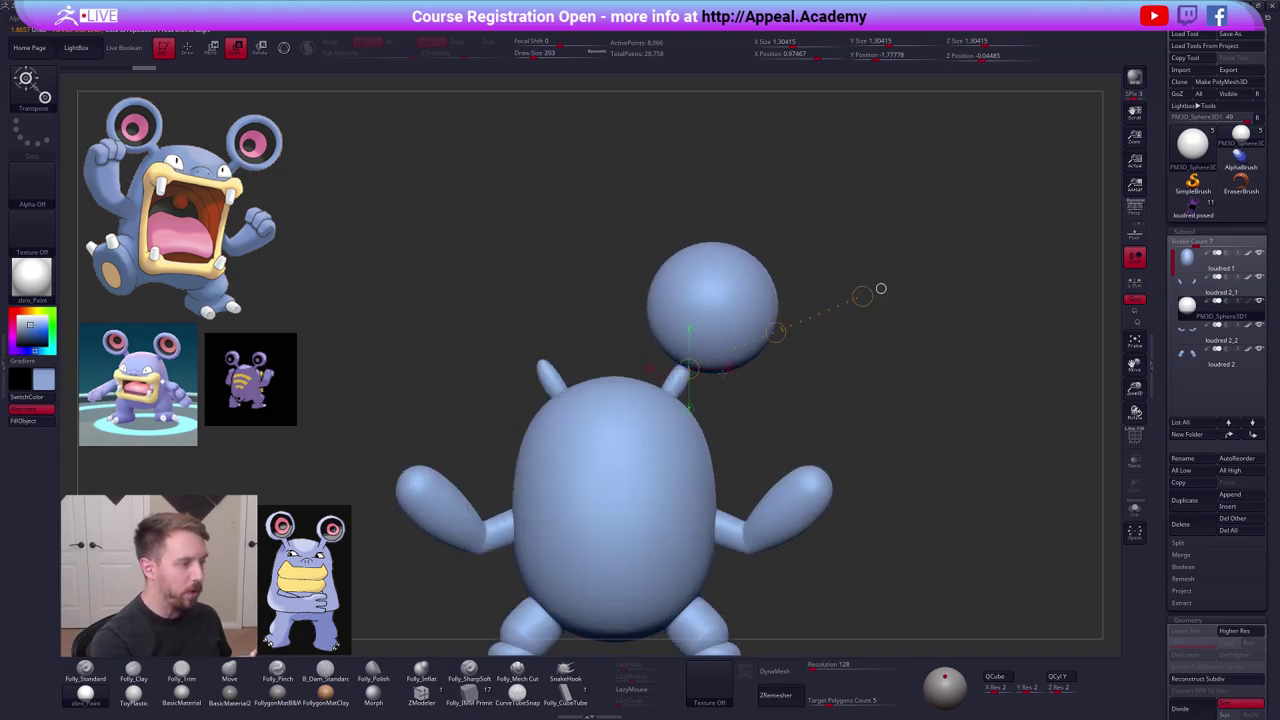
{"action": "left_click_drag", "start_coordinate": [843, 310], "coordinate": [800, 333]}
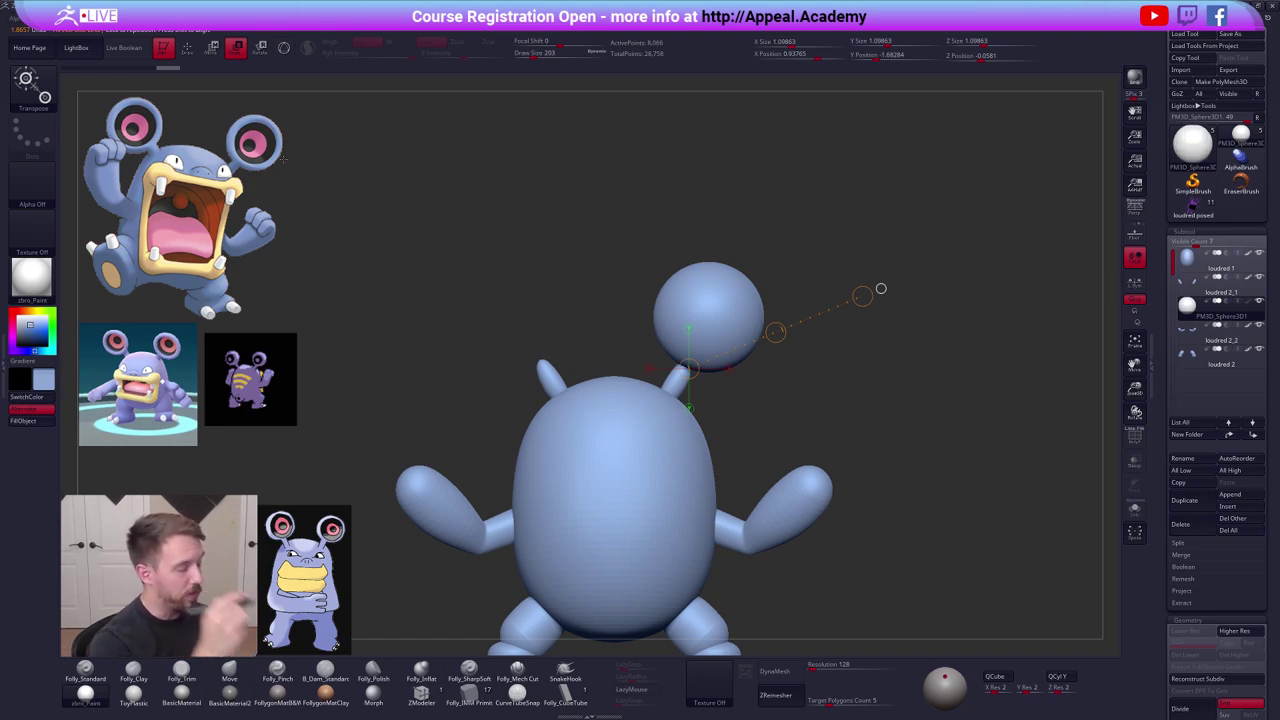
{"action": "left_click_drag", "start_coordinate": [862, 296], "coordinate": [825, 318]}
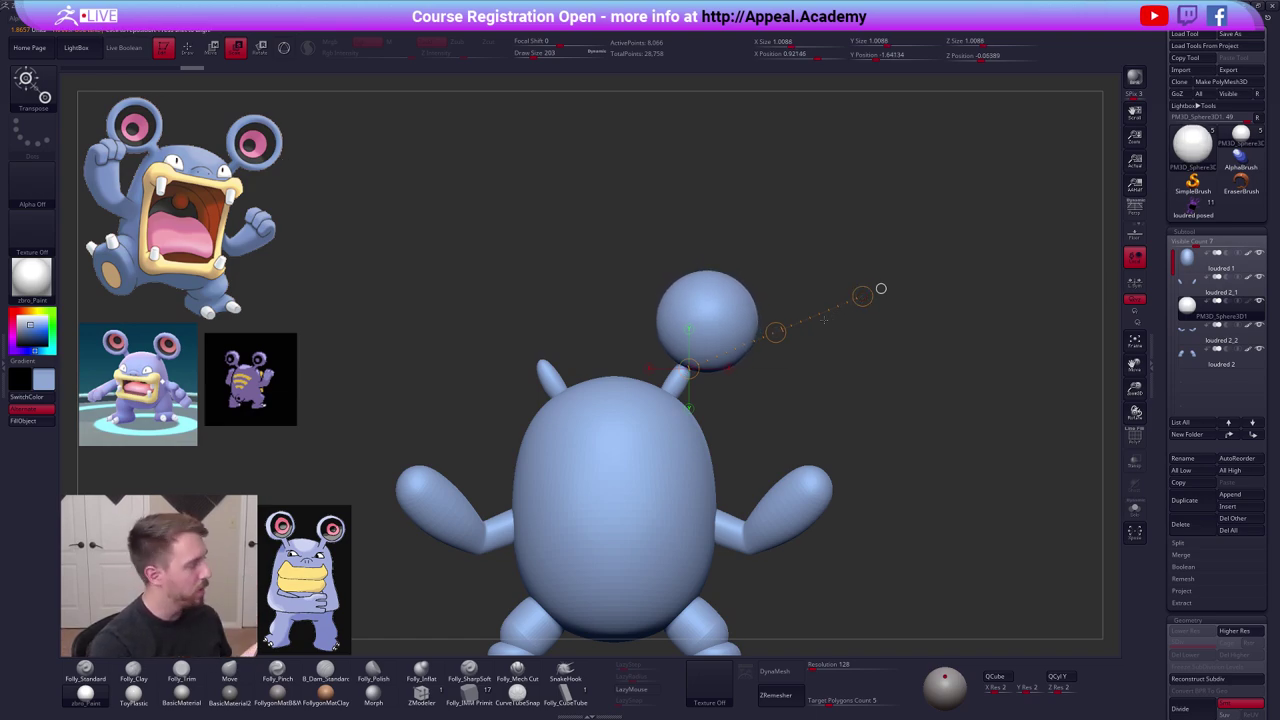
Flatten the ear sphere front to back with Transpose until it is about 0.64 units deep along Z.
{"action": "left_click_drag", "start_coordinate": [816, 362], "coordinate": [822, 383]}
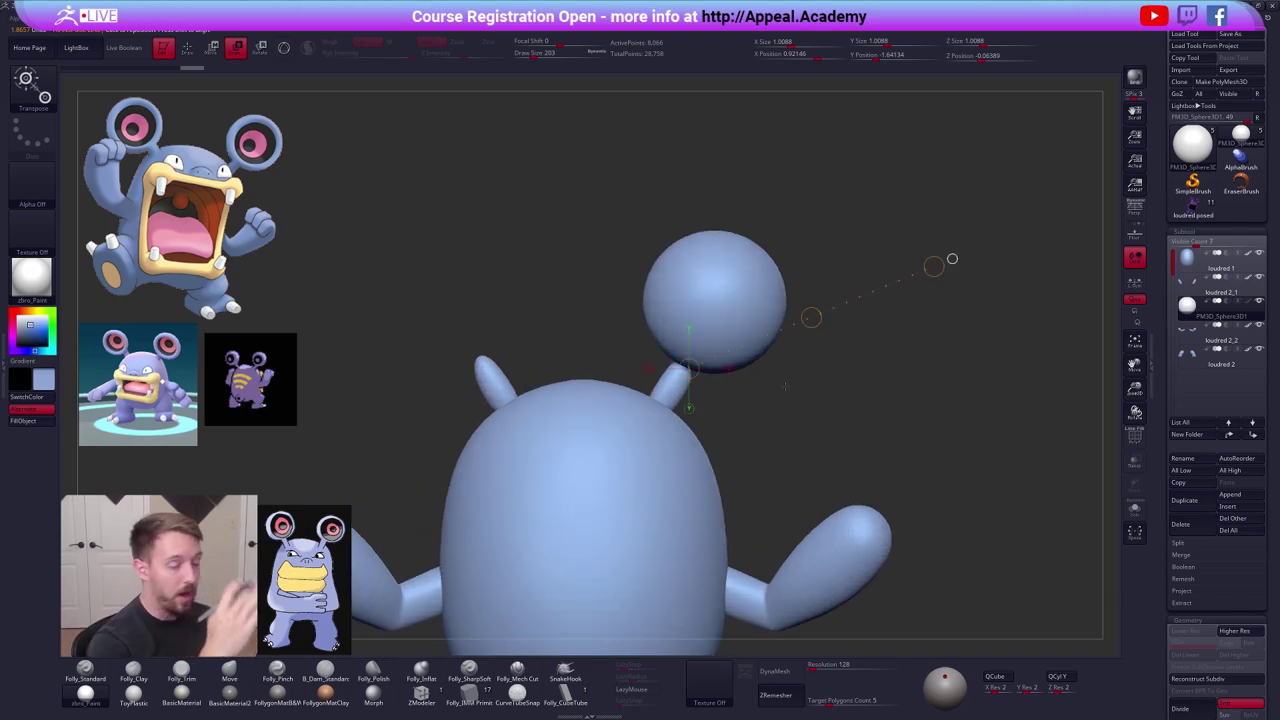
{"action": "right_click_drag", "start_coordinate": [886, 284], "coordinate": [878, 250], "text": "ctrl"}
{"action": "key", "text": "q"}
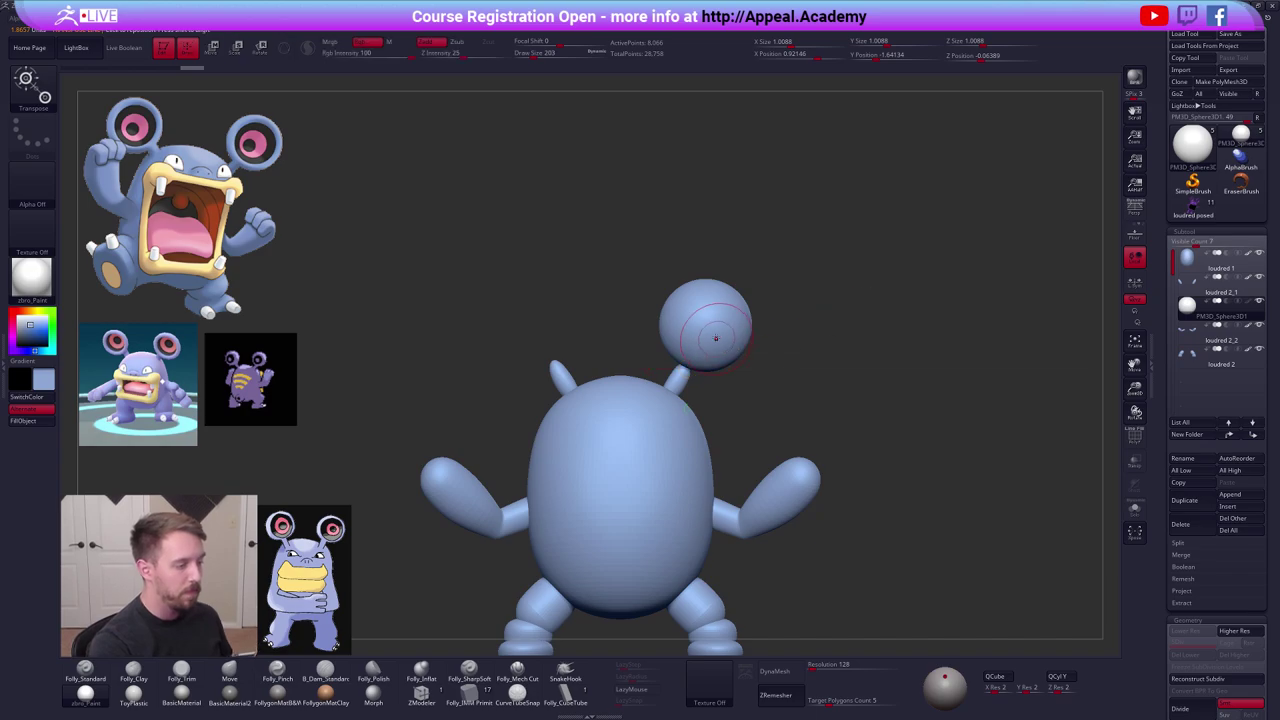
{"action": "mouse_move", "coordinate": [693, 318]}
{"action": "right_mouse_down"}
{"action": "mouse_move", "coordinate": [735, 336]}
{"action": "mouse_move", "coordinate": [727, 345]}
{"action": "right_mouse_up"}
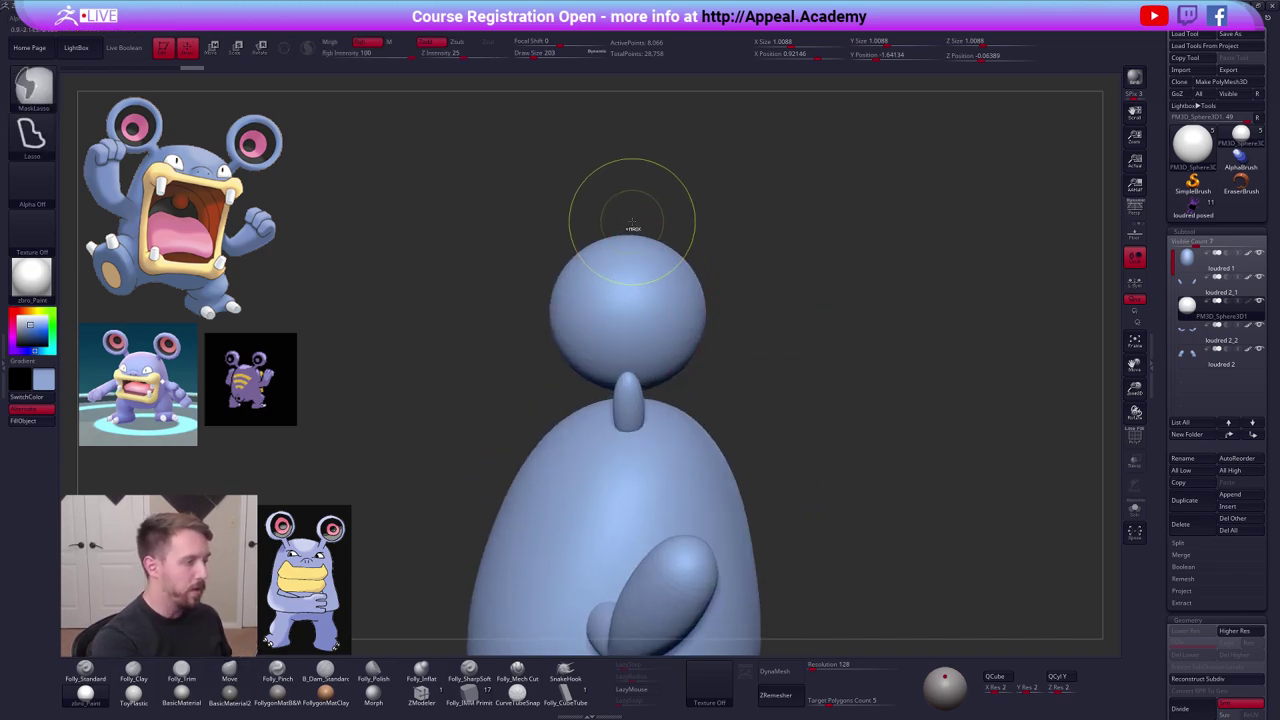
{"action": "key", "text": "ctrl+space"}
{"action": "left_click", "coordinate": [666, 420]}
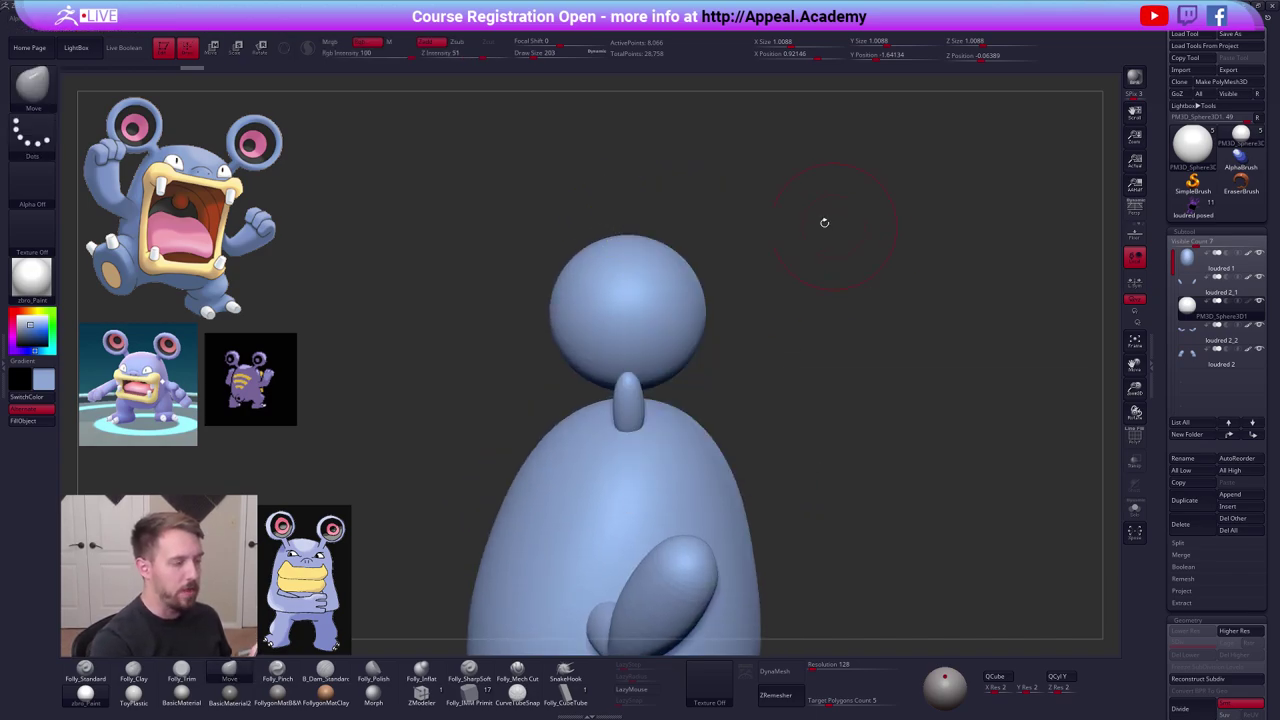
{"action": "left_click_drag", "start_coordinate": [788, 187], "coordinate": [626, 479], "text": "ctrl"}
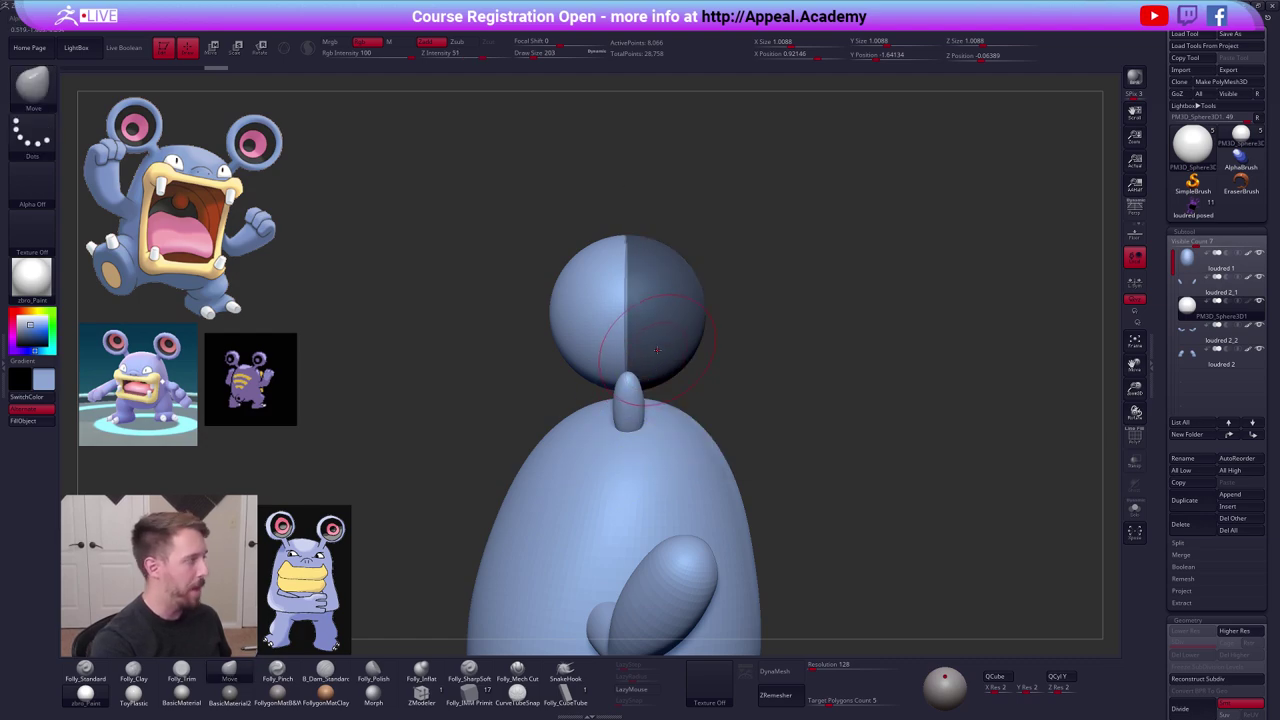
{"action": "key", "text": "w"}
{"action": "mouse_move", "coordinate": [624, 321]}
{"action": "left_mouse_down", "text": "shift"}
{"action": "mouse_move", "coordinate": [758, 321]}
{"action": "mouse_move", "coordinate": [705, 326]}
{"action": "left_mouse_up", "text": "shift"}
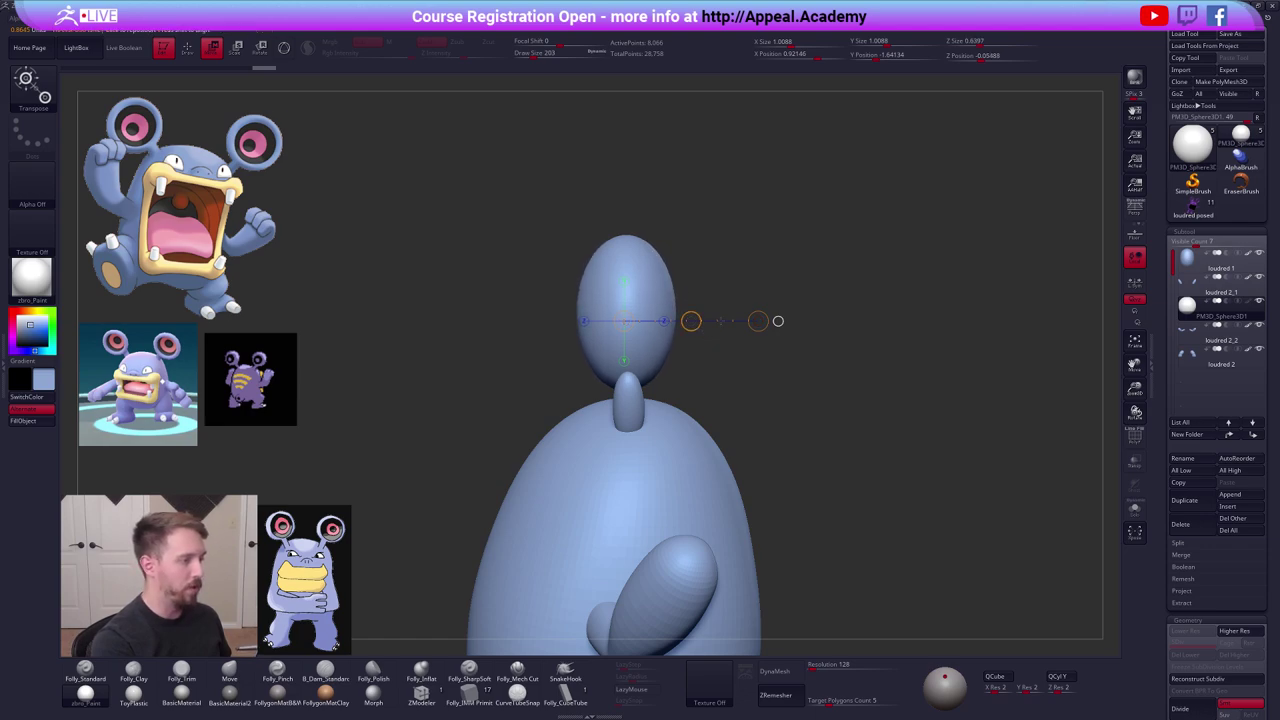
Try masking half of the flattened ear sphere and ZRemeshing it with a target polygon count of 0.1.
{"action": "key", "text": "q"}
{"action": "left_click_drag", "start_coordinate": [746, 197], "coordinate": [618, 429], "text": "ctrl"}
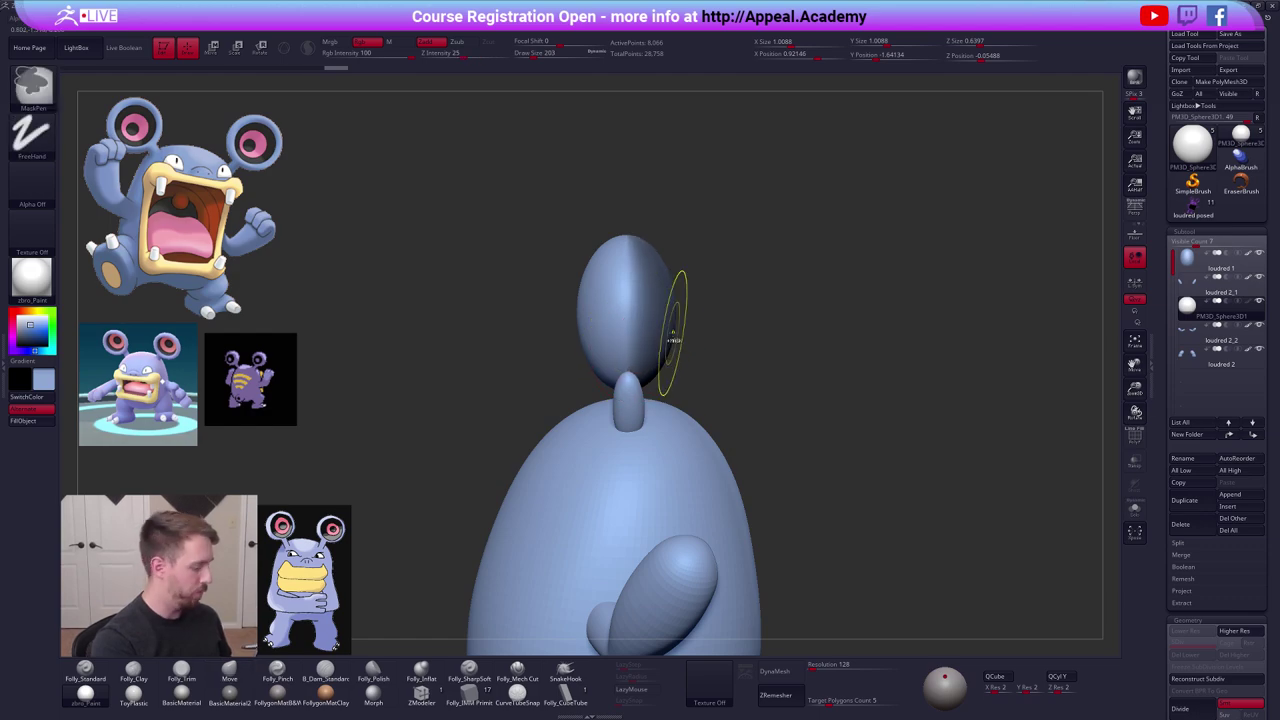
{"action": "left_click_drag", "start_coordinate": [829, 463], "coordinate": [815, 540]}
{"action": "key", "text": "shift+f"}
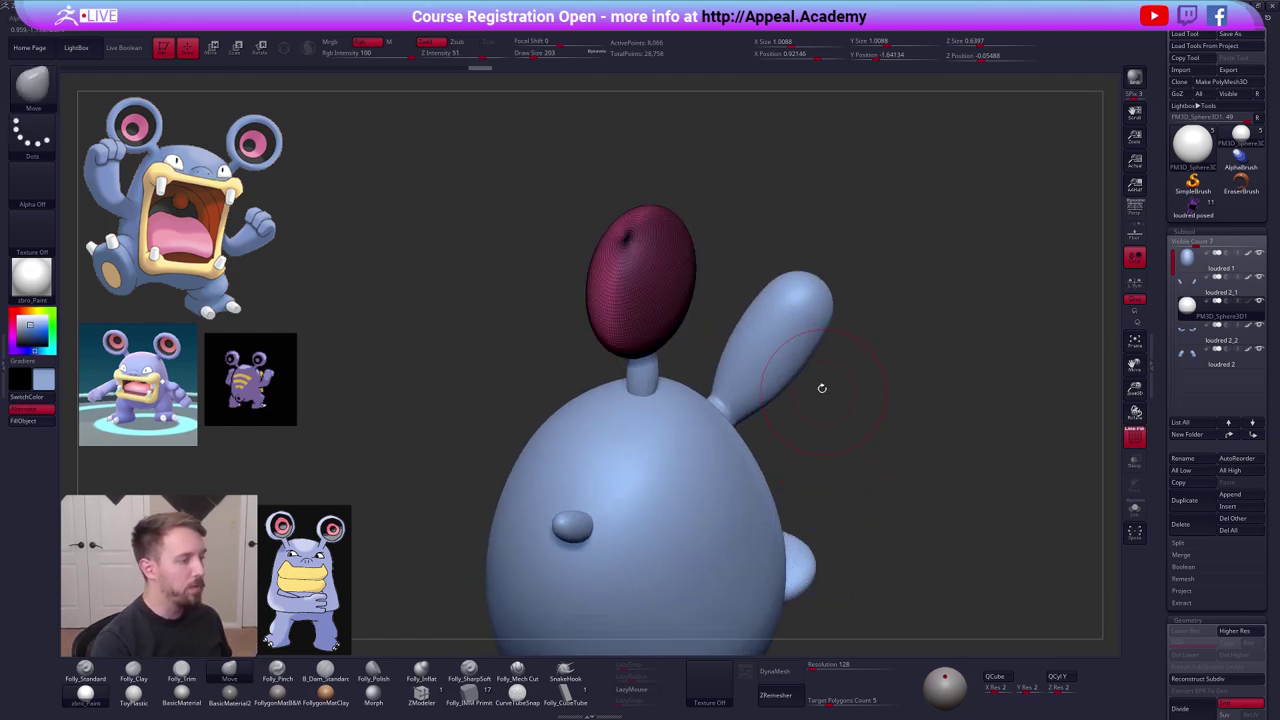
{"action": "key", "text": "shift+f"}
{"action": "key", "text": "shift+f"}
{"action": "key", "text": "shift+f"}
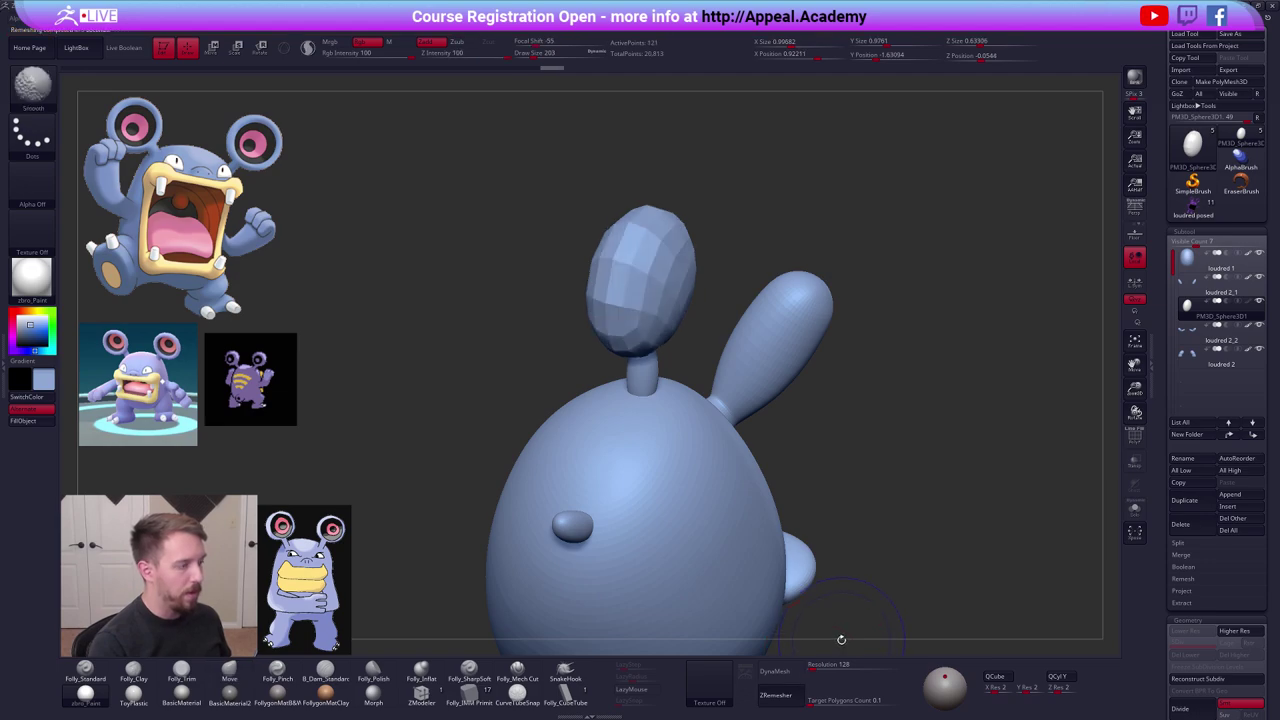
{"action": "key", "text": "shift+f"}
{"action": "left_click_drag", "start_coordinate": [830, 510], "coordinate": [814, 403]}
{"action": "key", "text": "ctrl+d"}
{"action": "key", "text": "ctrl+d"}
{"action": "key", "text": "ctrl+d"}
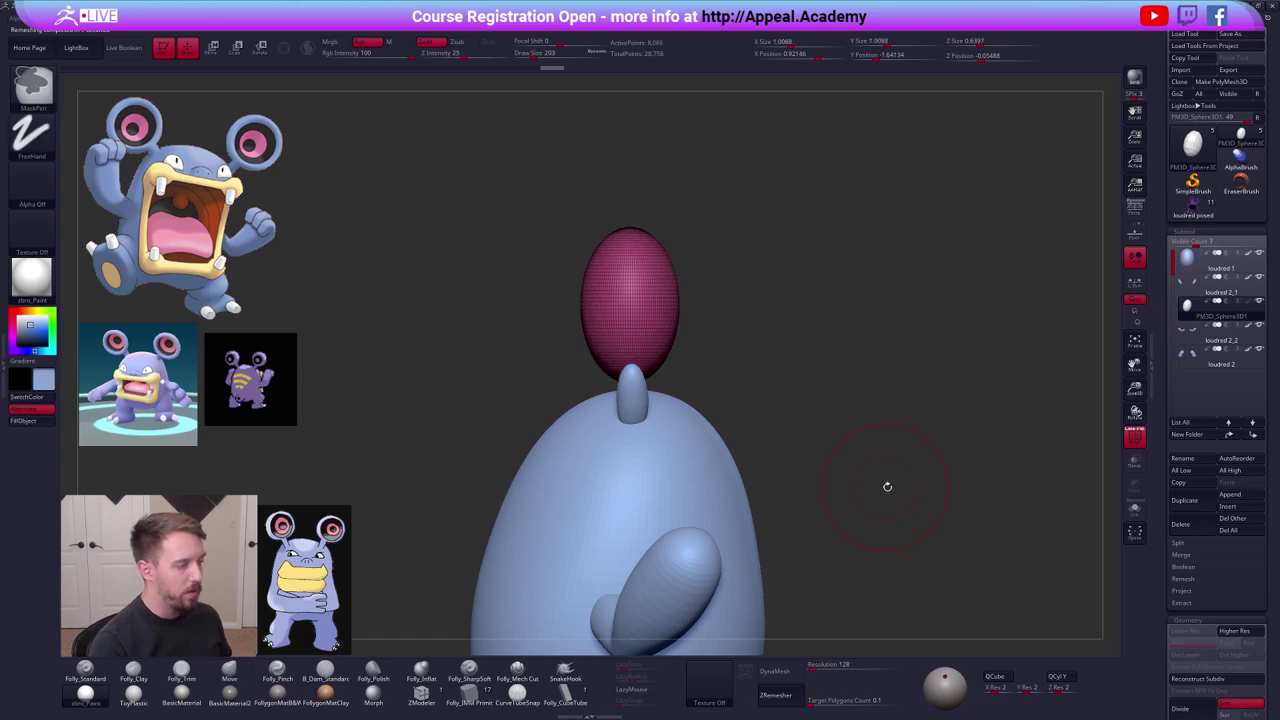
ZRemesh the flattened ear sphere with a target polygon count of 1 and subdivide it twice.
{"action": "type", "text": "1"}
{"action": "key", "text": "Return"}
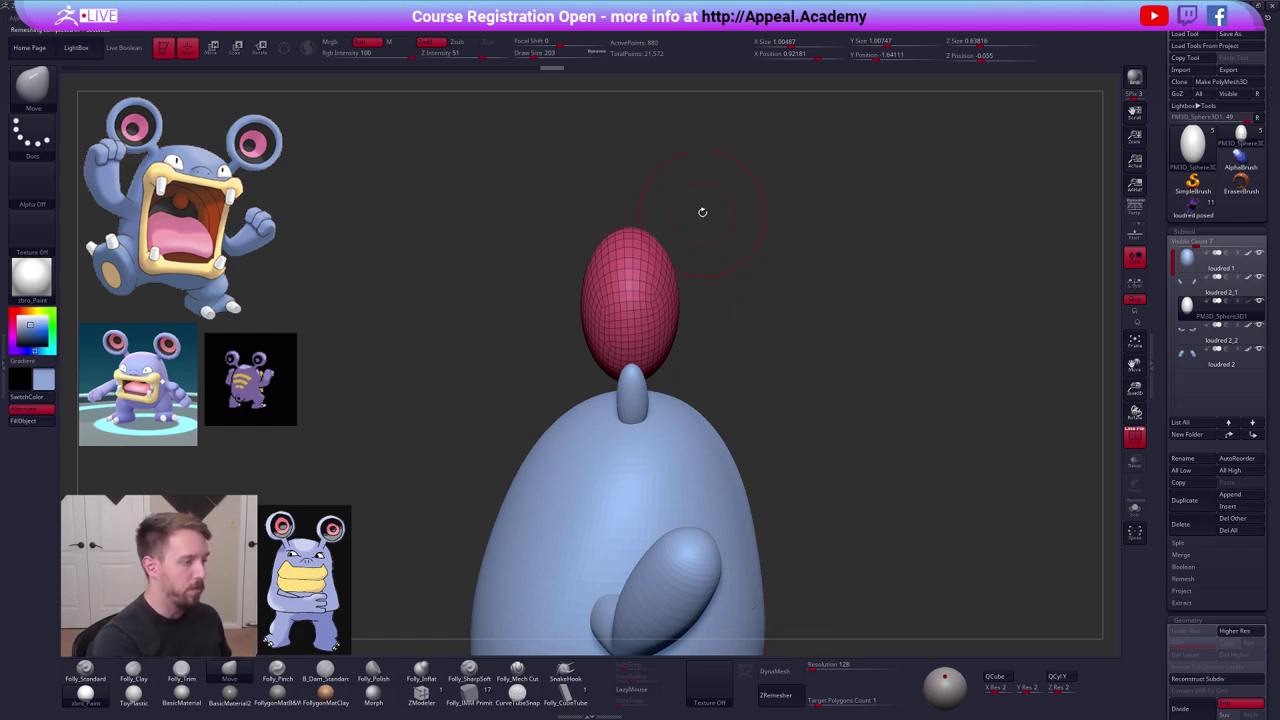
{"action": "key", "text": "ctrl+d"}
{"action": "key", "text": "ctrl+d"}
{"action": "key", "text": "shift+f"}
Mask half of the ear sphere in side view, soften the mask edge and invert it to protect the back half.
{"action": "left_click_drag", "start_coordinate": [733, 205], "coordinate": [628, 416], "text": "ctrl"}
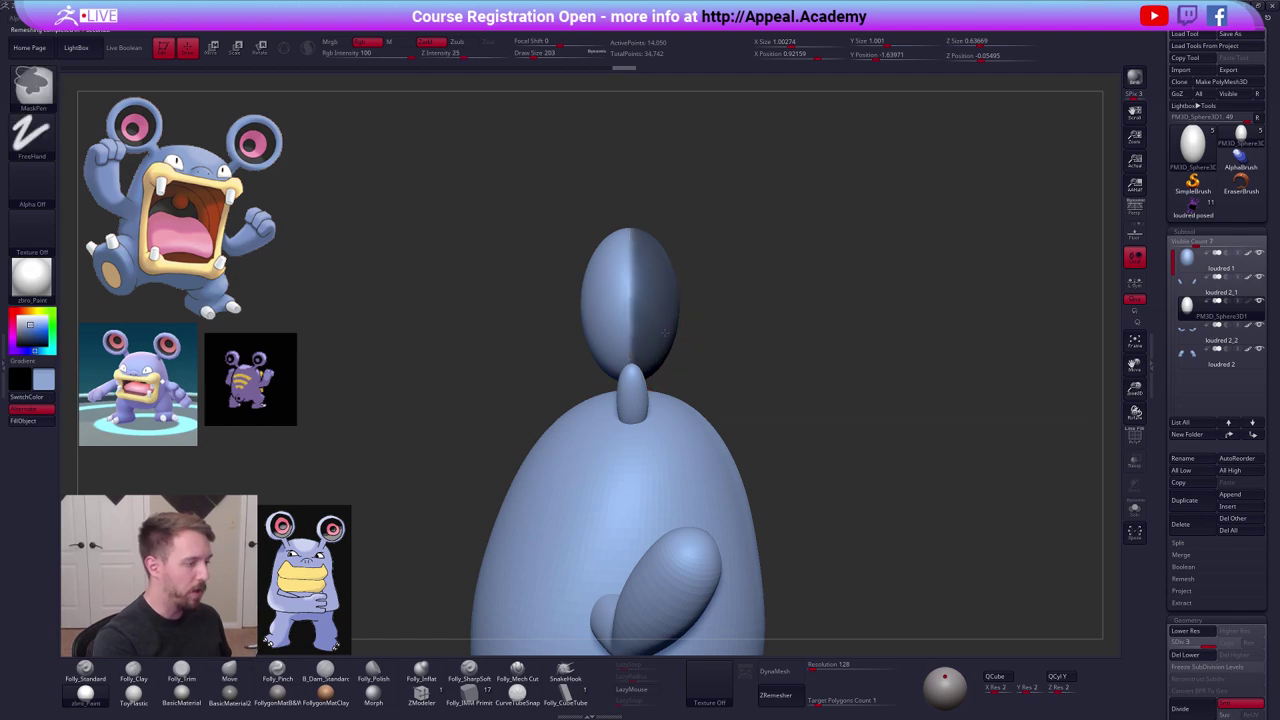
{"action": "left_click", "coordinate": [664, 333], "text": "ctrl"}
{"action": "left_click", "coordinate": [665, 334], "text": "ctrl"}
{"action": "left_click", "coordinate": [667, 336], "text": "ctrl"}
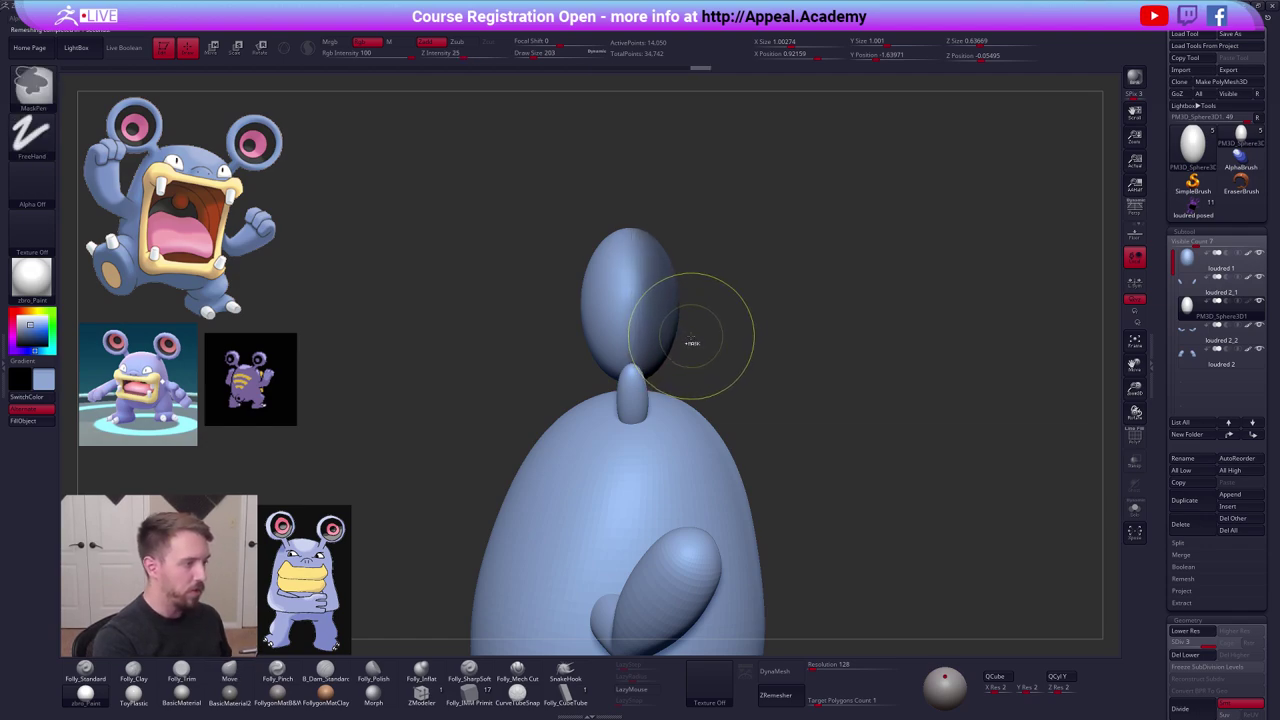
{"action": "left_click", "coordinate": [714, 334], "text": "ctrl"}
{"action": "key", "text": "b"}
{"action": "key", "text": "m"}
{"action": "key", "text": "v"}
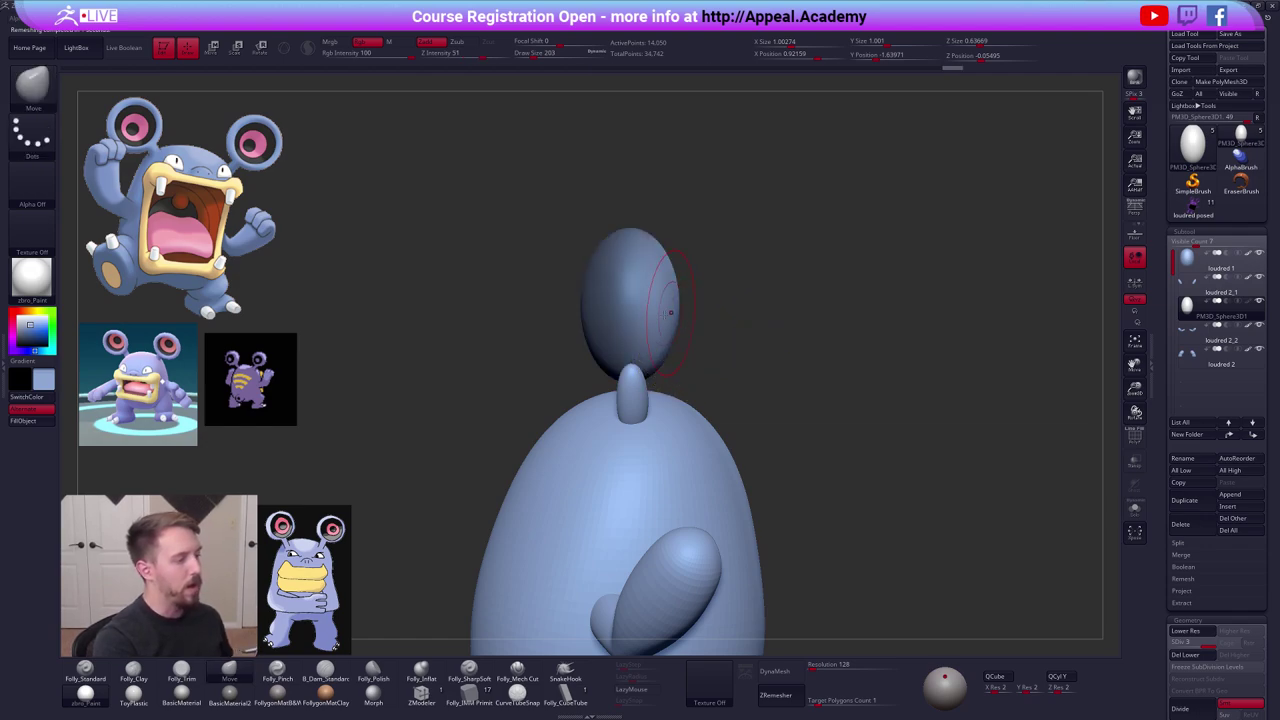
Push the unmasked front half of the ear flat with Transpose, leaving a dish about 0.32 units deep along Z.
{"action": "key", "text": "w"}
{"action": "mouse_move", "coordinate": [761, 313]}
{"action": "left_mouse_down"}
{"action": "mouse_move", "coordinate": [651, 330]}
{"action": "mouse_move", "coordinate": [757, 317]}
{"action": "mouse_move", "coordinate": [745, 320]}
{"action": "left_mouse_up"}
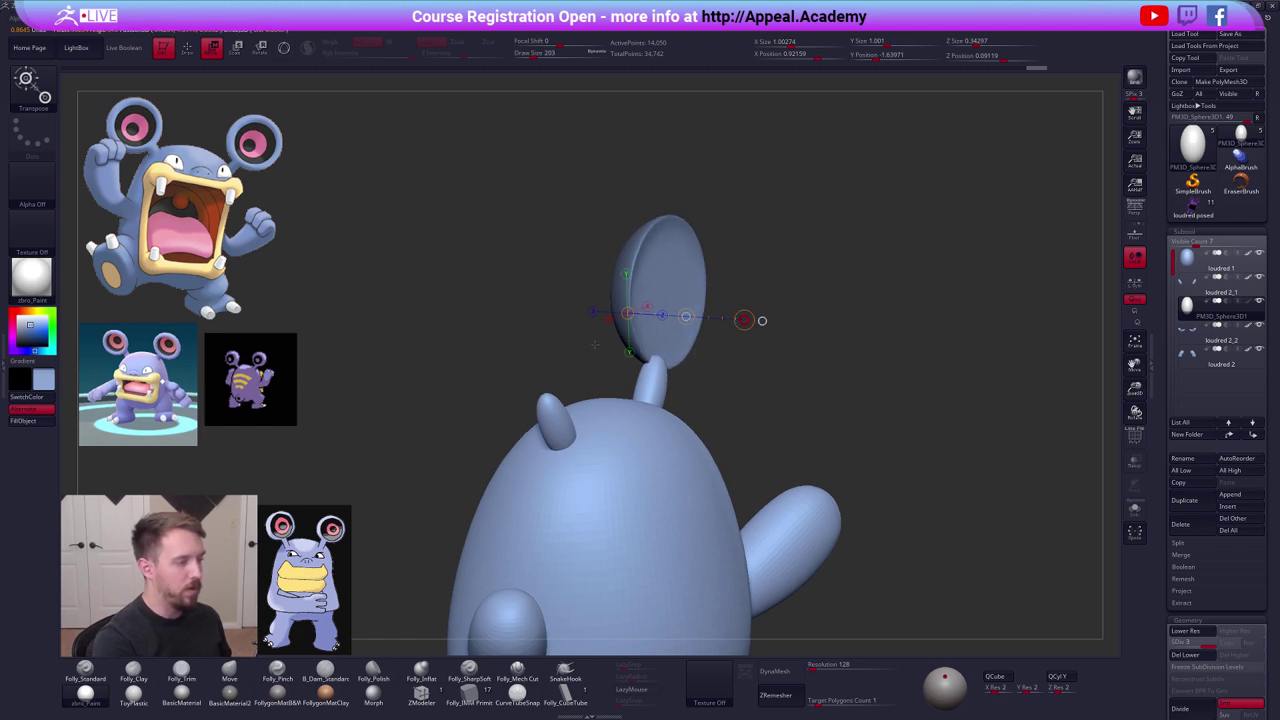
{"action": "left_click_drag", "start_coordinate": [549, 373], "coordinate": [590, 362]}
{"action": "key", "text": "space"}
{"action": "left_click", "coordinate": [729, 348]}
{"action": "mouse_move", "coordinate": [805, 334]}
{"action": "left_mouse_down"}
{"action": "mouse_move", "coordinate": [739, 333]}
{"action": "mouse_move", "coordinate": [723, 377]}
{"action": "mouse_move", "coordinate": [781, 314]}
{"action": "left_mouse_up"}
{"action": "key", "text": "q"}
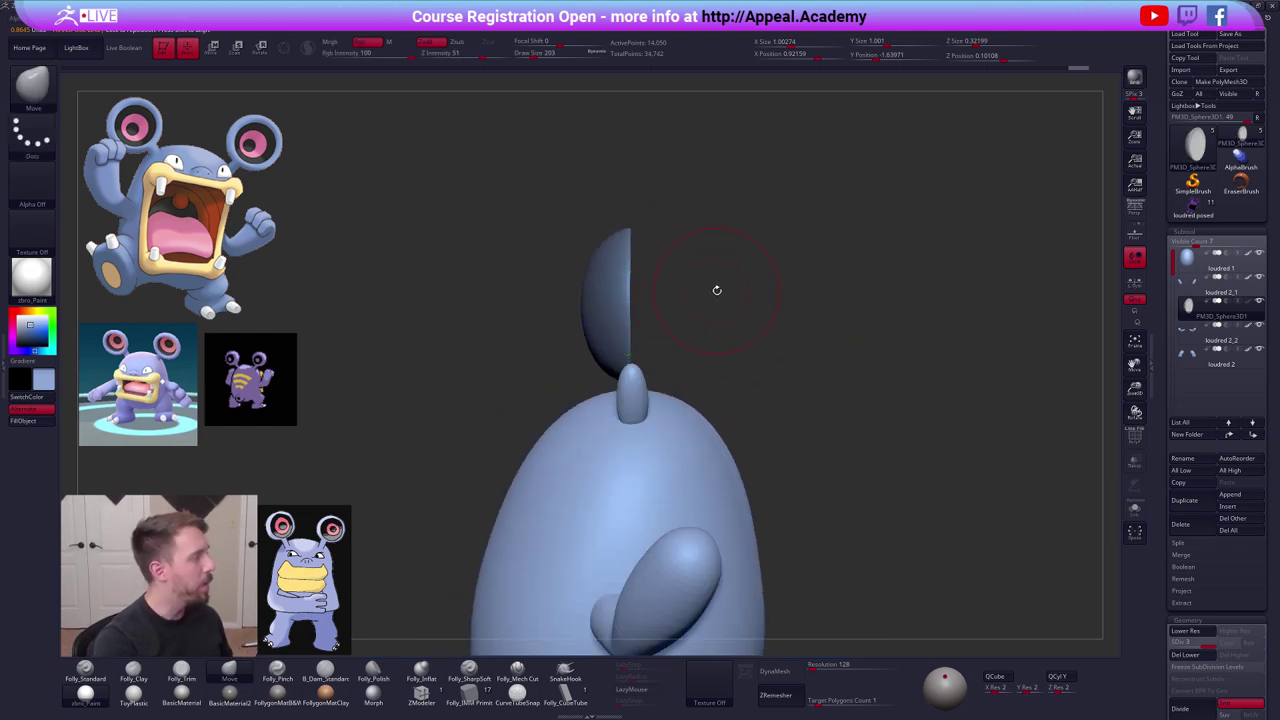
Reduce the draw size to 113, then clear the ear dish's mask and isolate it to inspect its wireframe.
{"action": "key", "text": "s"}
{"action": "left_click_drag", "start_coordinate": [717, 290], "coordinate": [714, 293]}
{"action": "left_click_drag", "start_coordinate": [807, 510], "coordinate": [722, 520]}
{"action": "left_click_drag", "start_coordinate": [906, 377], "coordinate": [925, 398], "text": "ctrl"}
{"action": "left_click_drag", "start_coordinate": [822, 412], "coordinate": [796, 466]}
{"action": "key", "text": "alt+s"}
{"action": "key", "text": "shift+f"}
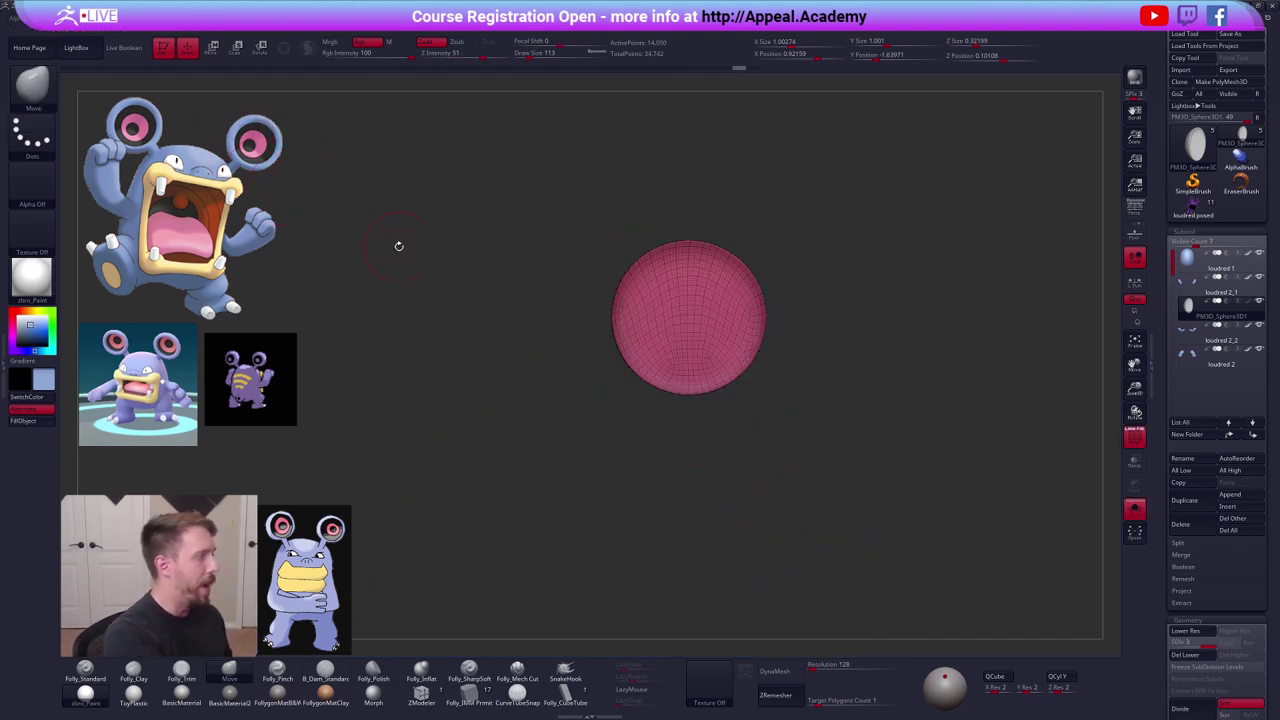
{"action": "mouse_move", "coordinate": [779, 427]}
{"action": "left_mouse_down"}
{"action": "mouse_move", "coordinate": [829, 429]}
{"action": "mouse_move", "coordinate": [786, 440]}
{"action": "left_mouse_up"}
{"action": "key", "text": "shift+f"}
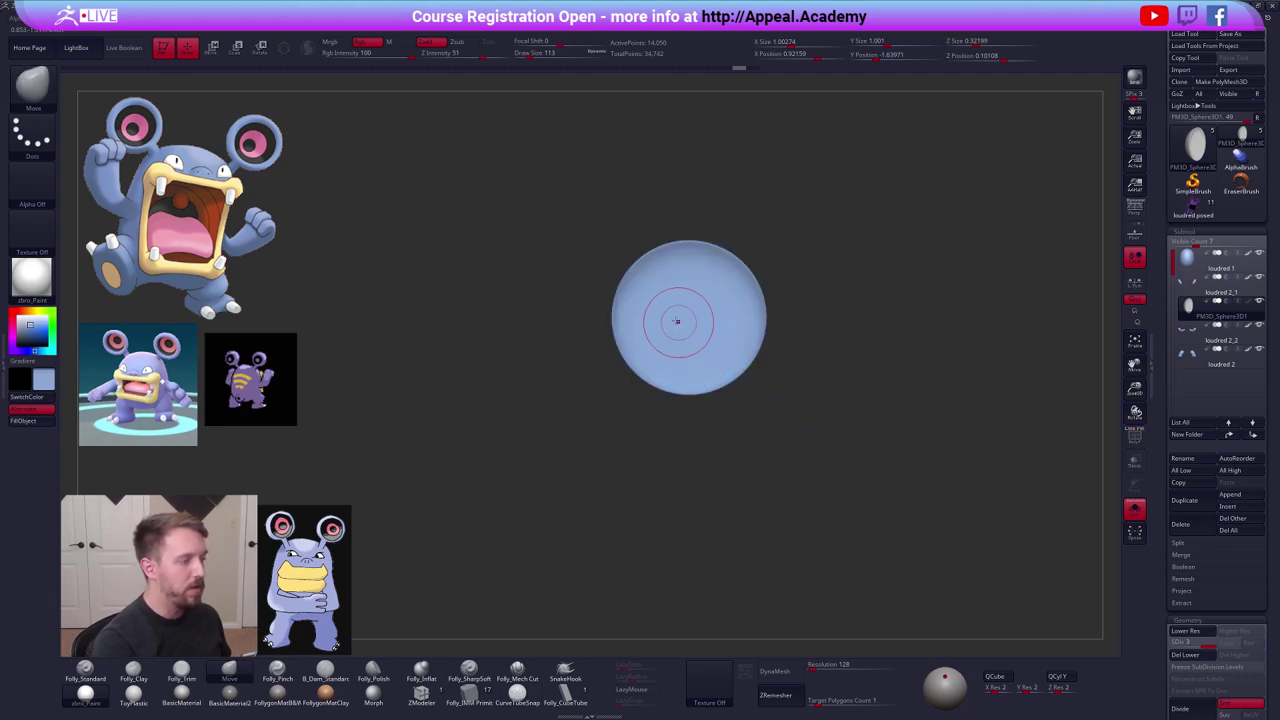
Assign the flat front face of the ear dish its own polygroup.
{"action": "right_click_drag", "start_coordinate": [677, 321], "coordinate": [646, 295]}
{"action": "left_click_drag", "start_coordinate": [646, 294], "coordinate": [712, 448]}
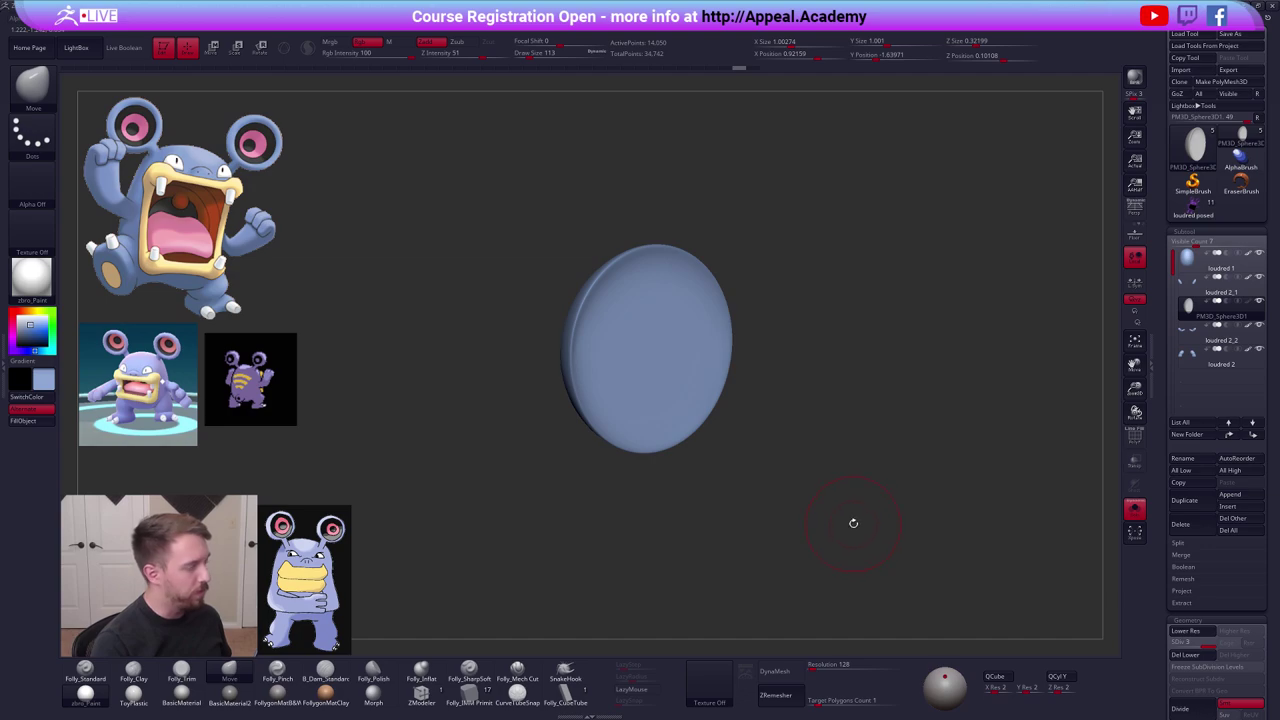
{"action": "left_click_drag", "start_coordinate": [852, 513], "coordinate": [816, 397]}
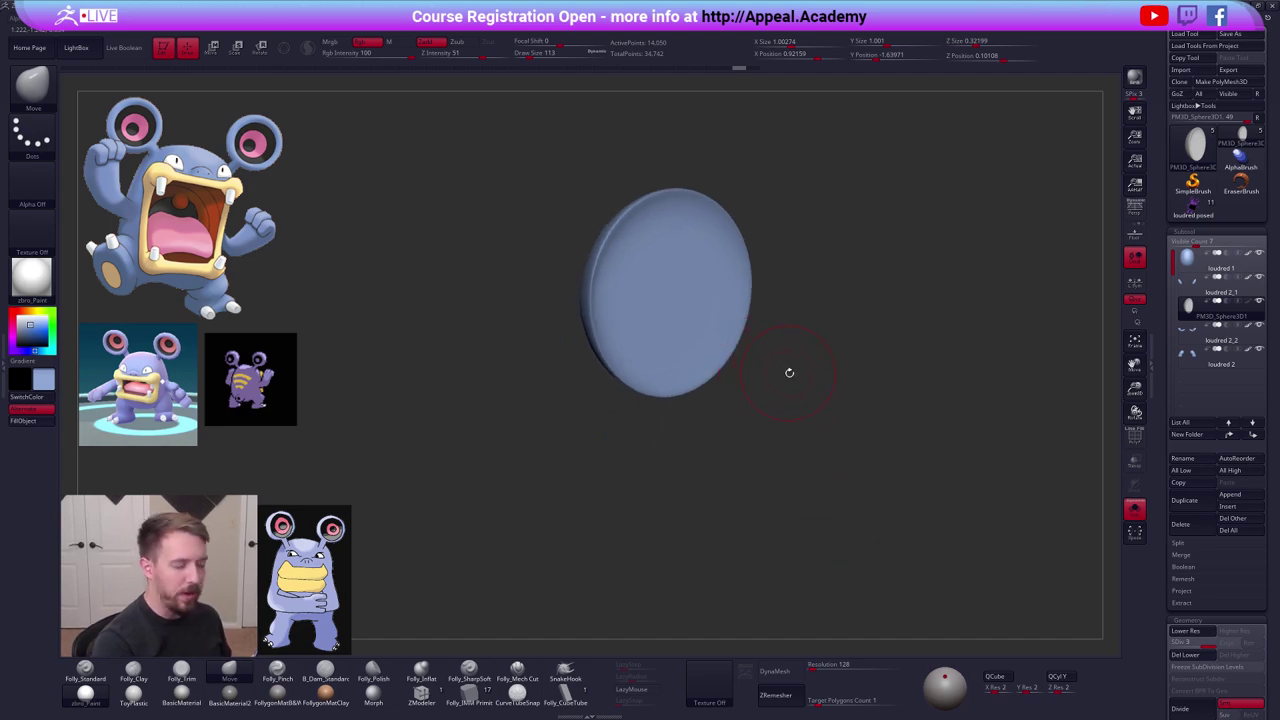
{"action": "key", "text": "shift+f"}
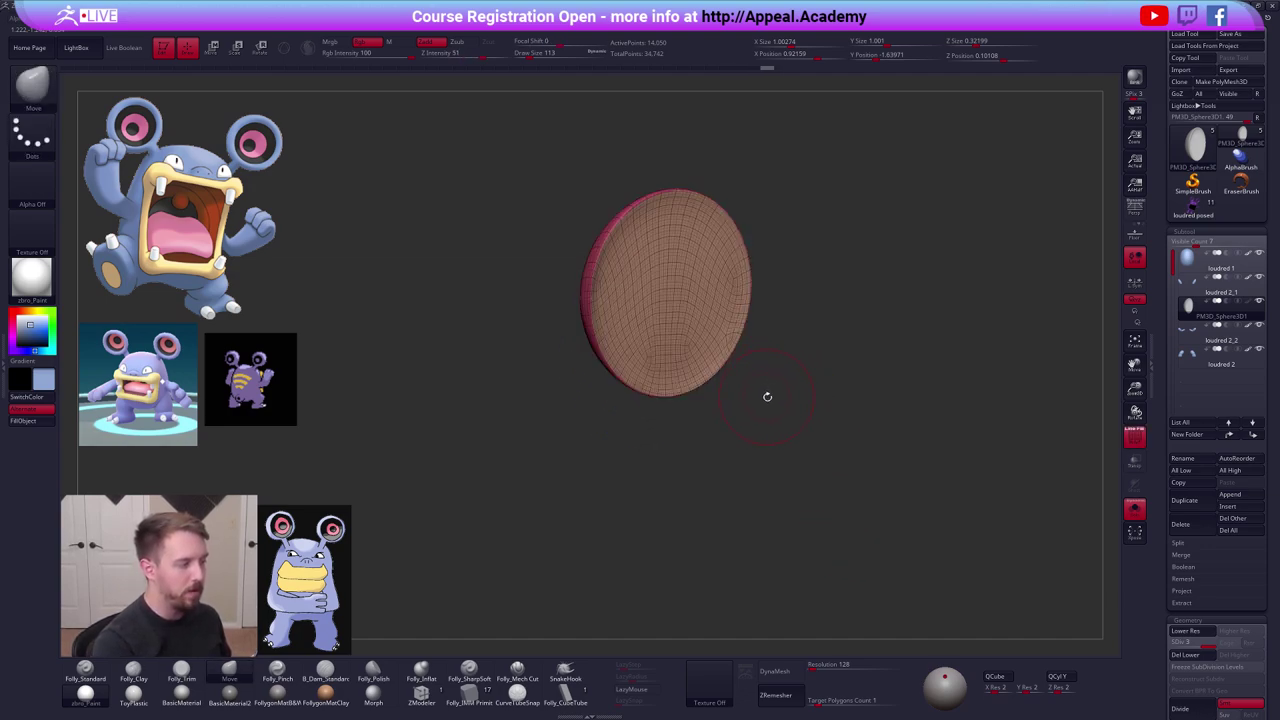
{"action": "left_click_drag", "start_coordinate": [766, 394], "coordinate": [796, 372]}
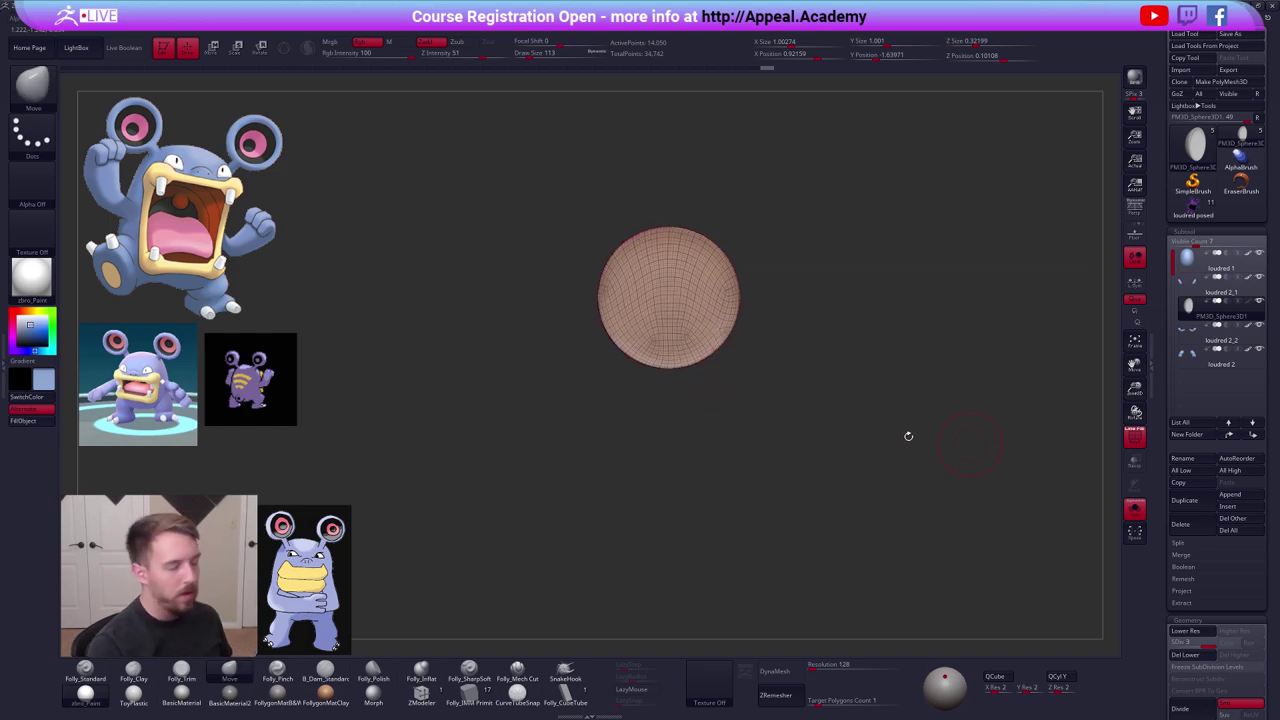
Fill the ear dish with the current blue colour and duplicate its subtool.
{"action": "key", "text": "1"}
{"action": "left_click", "coordinate": [42, 424]}
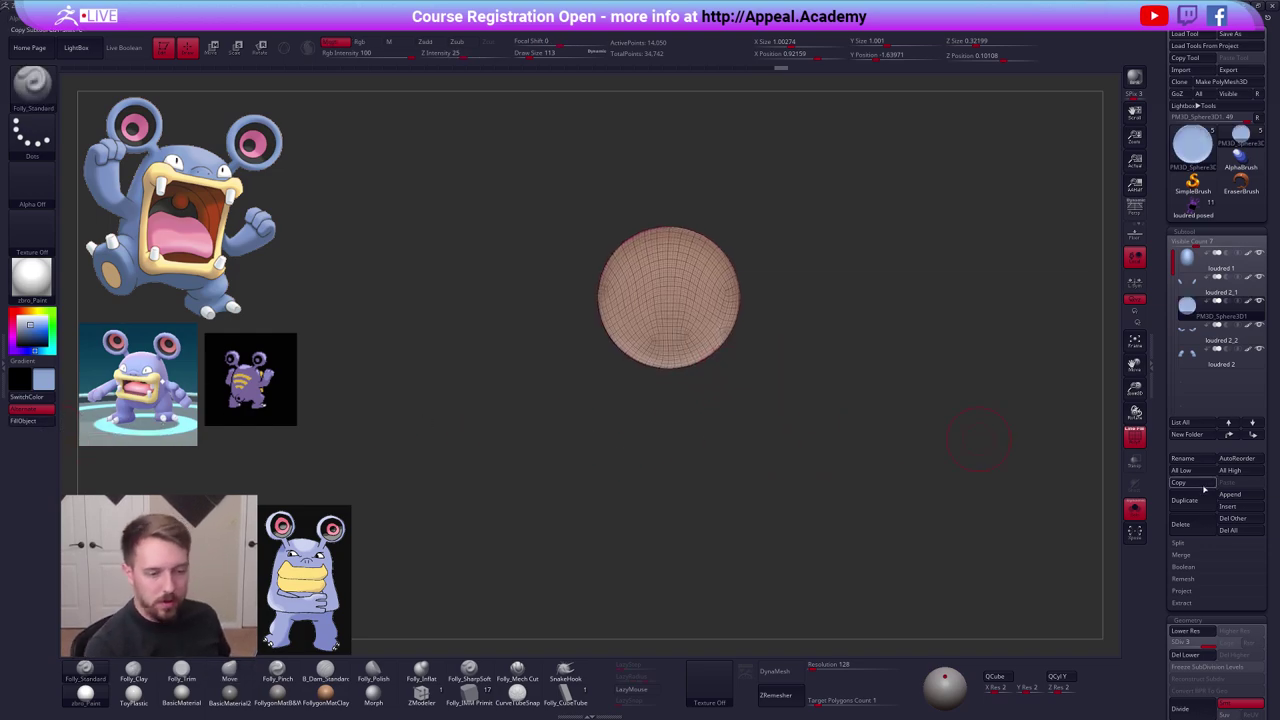
{"action": "left_click", "coordinate": [1177, 502]}
Reduce the duplicate to its front-face polygroup by deleting its lower subdivision levels and the hidden geometry.
{"action": "right_click_drag", "start_coordinate": [663, 280], "coordinate": [664, 306], "text": "ctrl"}
{"action": "left_click", "coordinate": [667, 309], "text": "ctrl+shift"}
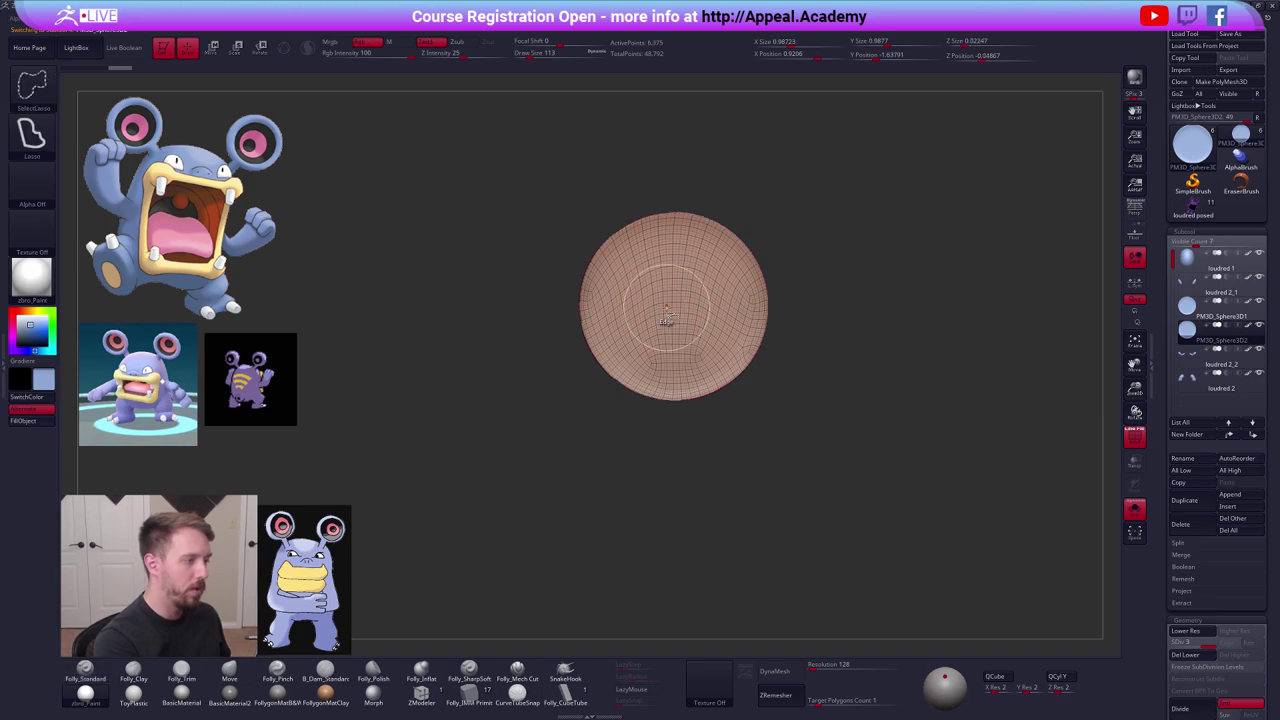
{"action": "key", "text": "space"}
{"action": "left_click", "coordinate": [708, 298]}
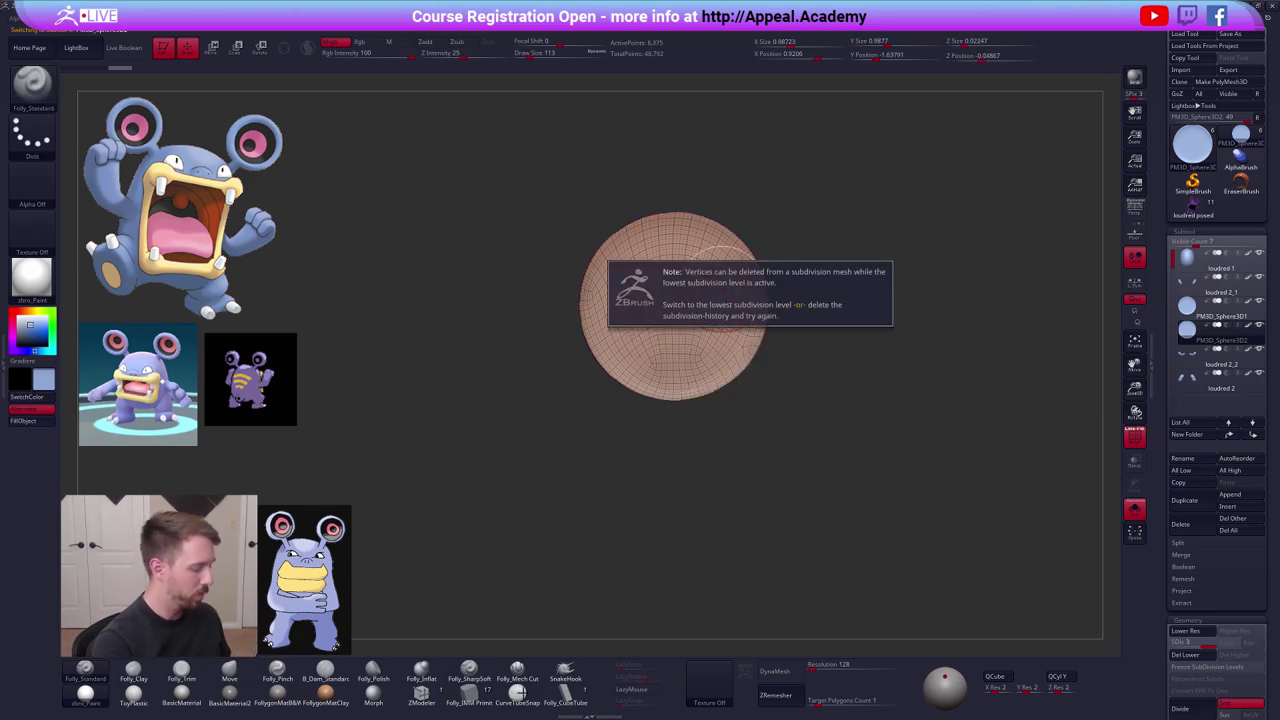
{"action": "left_click", "coordinate": [1186, 655]}
{"action": "key", "text": "space"}
{"action": "left_click", "coordinate": [944, 369]}
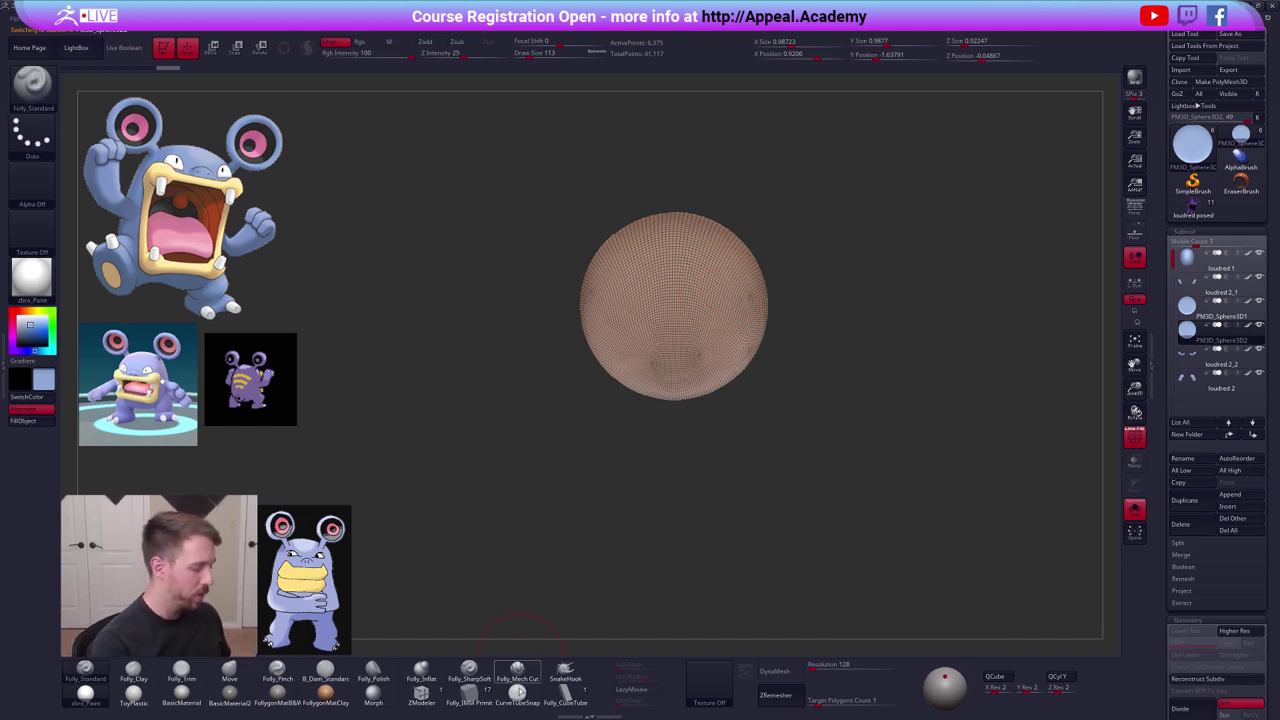
Draw a CurveTubeSnap curve around the full rim of the duplicated disc to create a tube ring.
{"action": "left_click", "coordinate": [511, 704]}
{"action": "right_click_drag", "start_coordinate": [651, 331], "coordinate": [682, 235]}
{"action": "left_click_drag", "start_coordinate": [662, 216], "coordinate": [689, 487]}
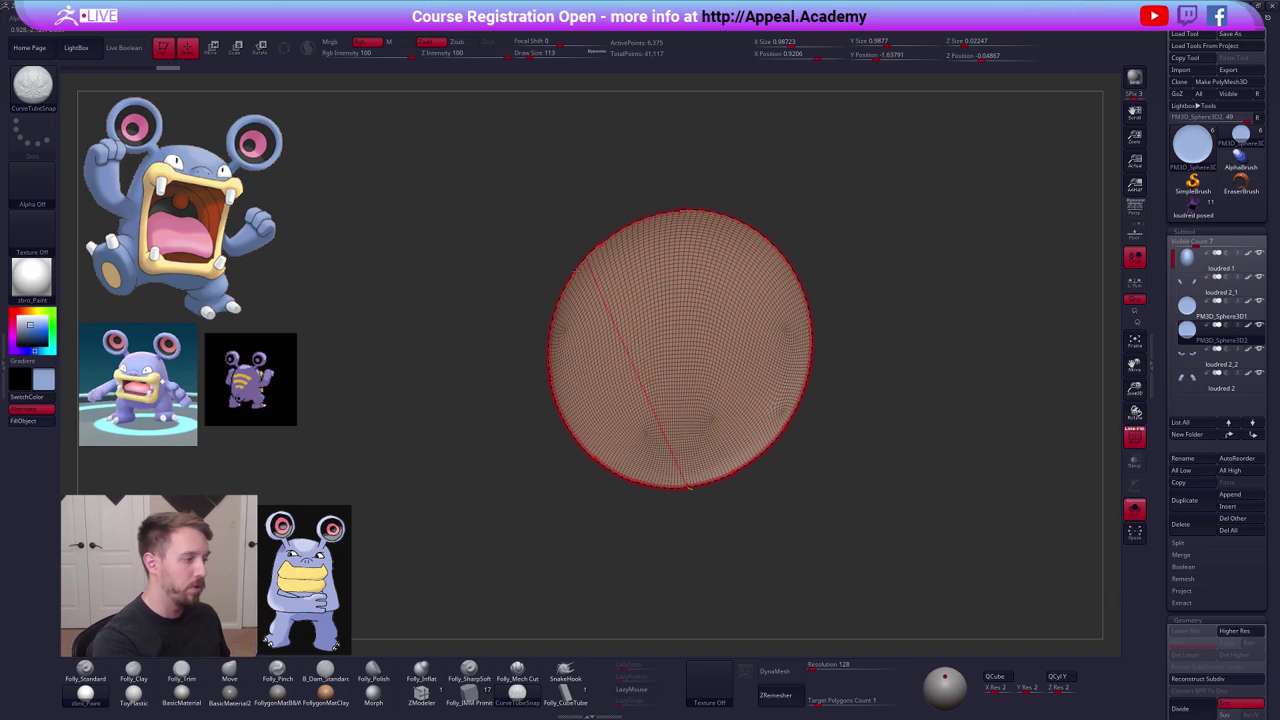
{"action": "left_click", "coordinate": [809, 386]}
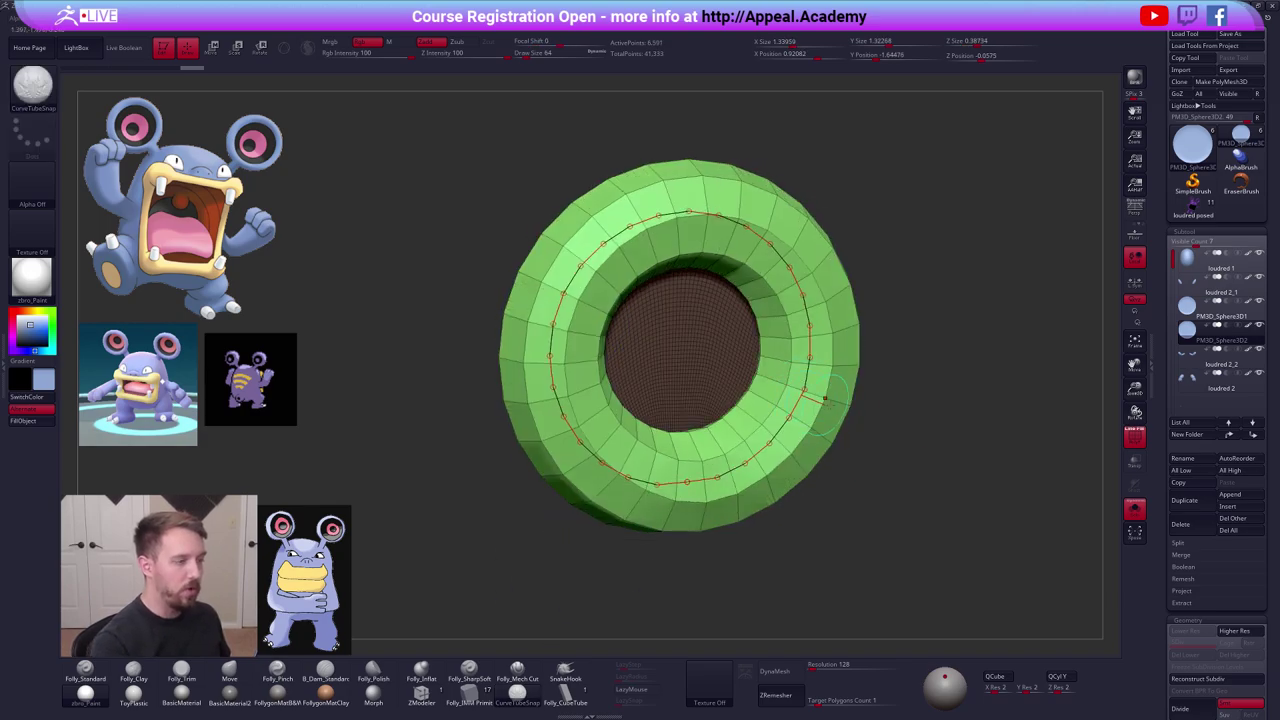
{"action": "left_click", "coordinate": [816, 395]}
Try a thinner rim tube with a draw size of 21 and show the whole model again.
{"action": "key", "text": "space"}
{"action": "left_click_drag", "start_coordinate": [922, 396], "coordinate": [914, 396]}
{"action": "left_click", "coordinate": [822, 393]}
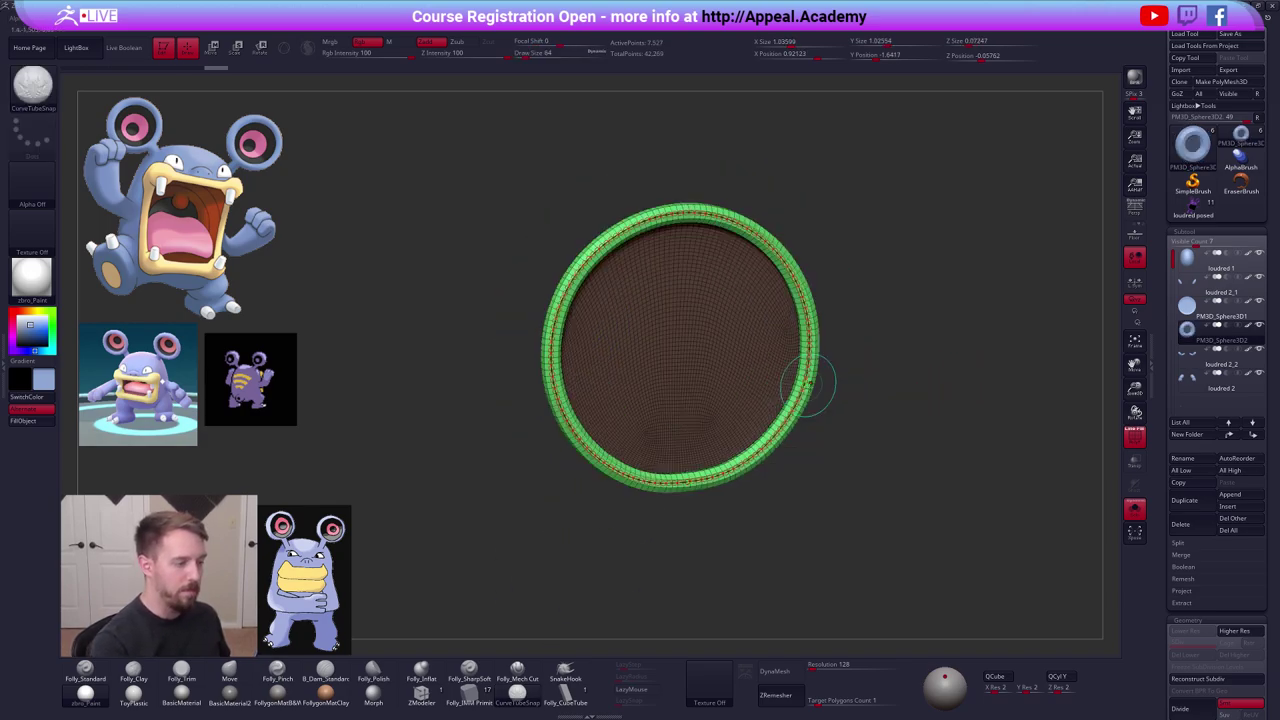
{"action": "right_click_drag", "start_coordinate": [763, 368], "coordinate": [875, 421], "text": "ctrl"}
{"action": "key", "text": "alt+s"}
{"action": "key", "text": "ctrl+z"}
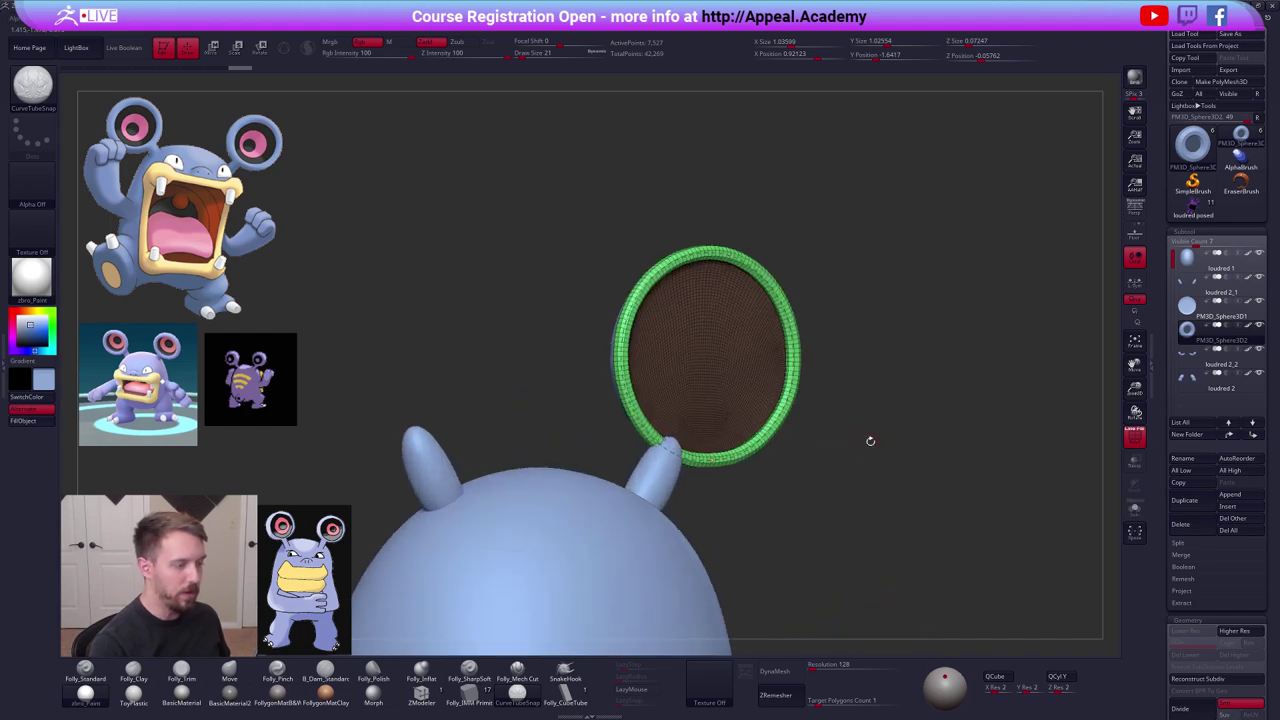
Adjust the rim tube's thickness by updating the curve with a draw size of 43.
{"action": "key", "text": "space"}
{"action": "left_click_drag", "start_coordinate": [843, 377], "coordinate": [846, 376]}
{"action": "left_click", "coordinate": [802, 377]}
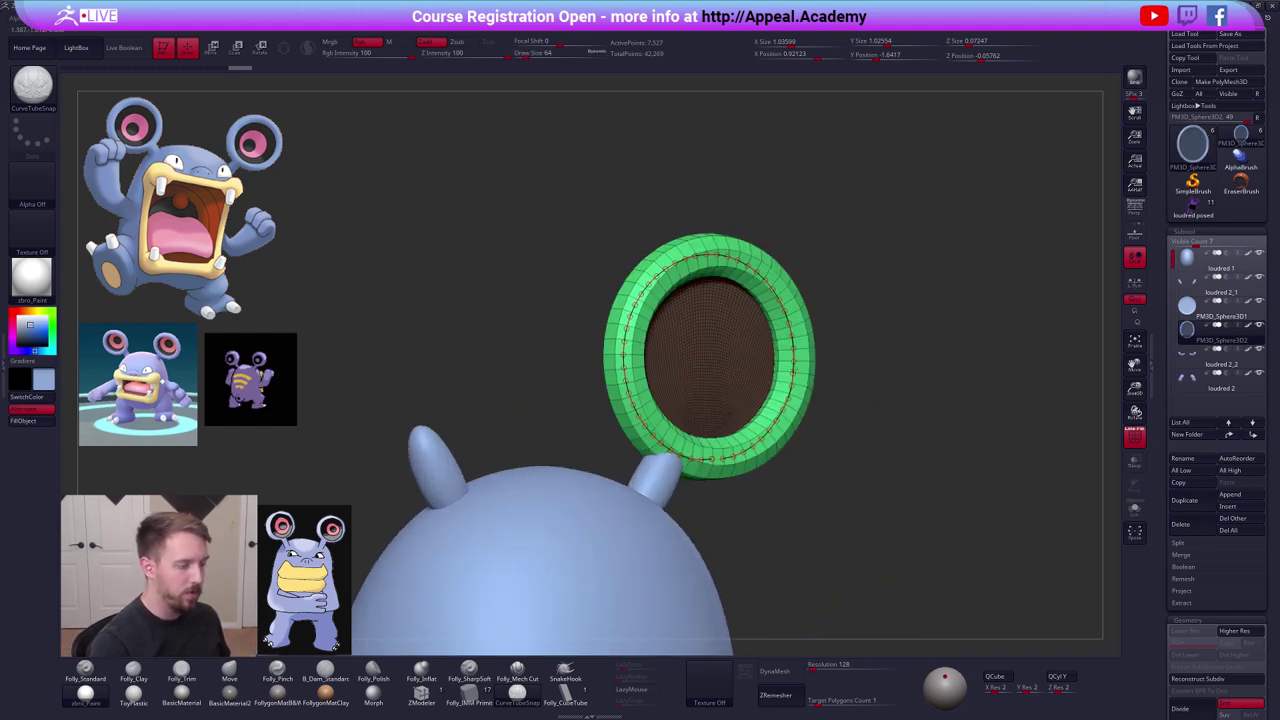
{"action": "key", "text": "space"}
{"action": "left_click_drag", "start_coordinate": [880, 427], "coordinate": [883, 427]}
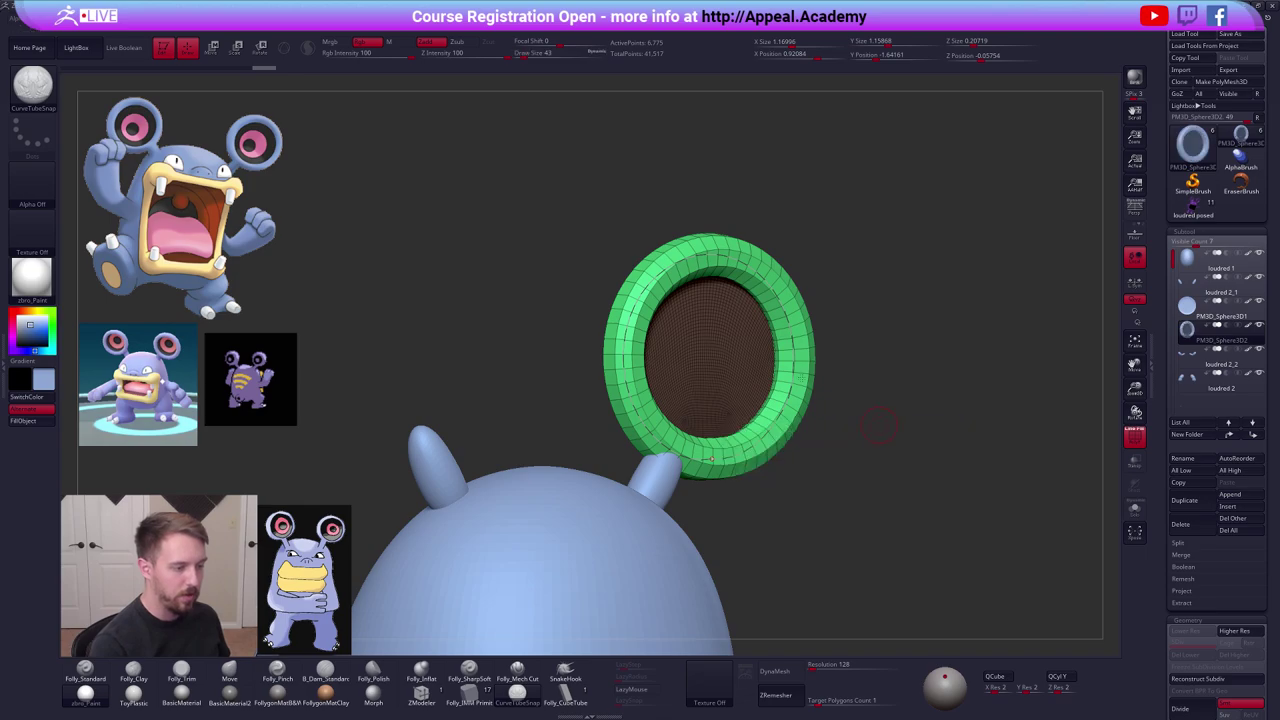
{"action": "left_click", "coordinate": [796, 372]}
{"action": "left_click_drag", "start_coordinate": [868, 540], "coordinate": [860, 506], "text": "alt"}
{"action": "key", "text": "shift+f"}
{"action": "mouse_move", "coordinate": [896, 466]}
{"action": "left_mouse_down"}
{"action": "mouse_move", "coordinate": [889, 489]}
{"action": "mouse_move", "coordinate": [872, 462]}
{"action": "left_mouse_up"}
{"action": "left_click_drag", "start_coordinate": [886, 526], "coordinate": [903, 531]}
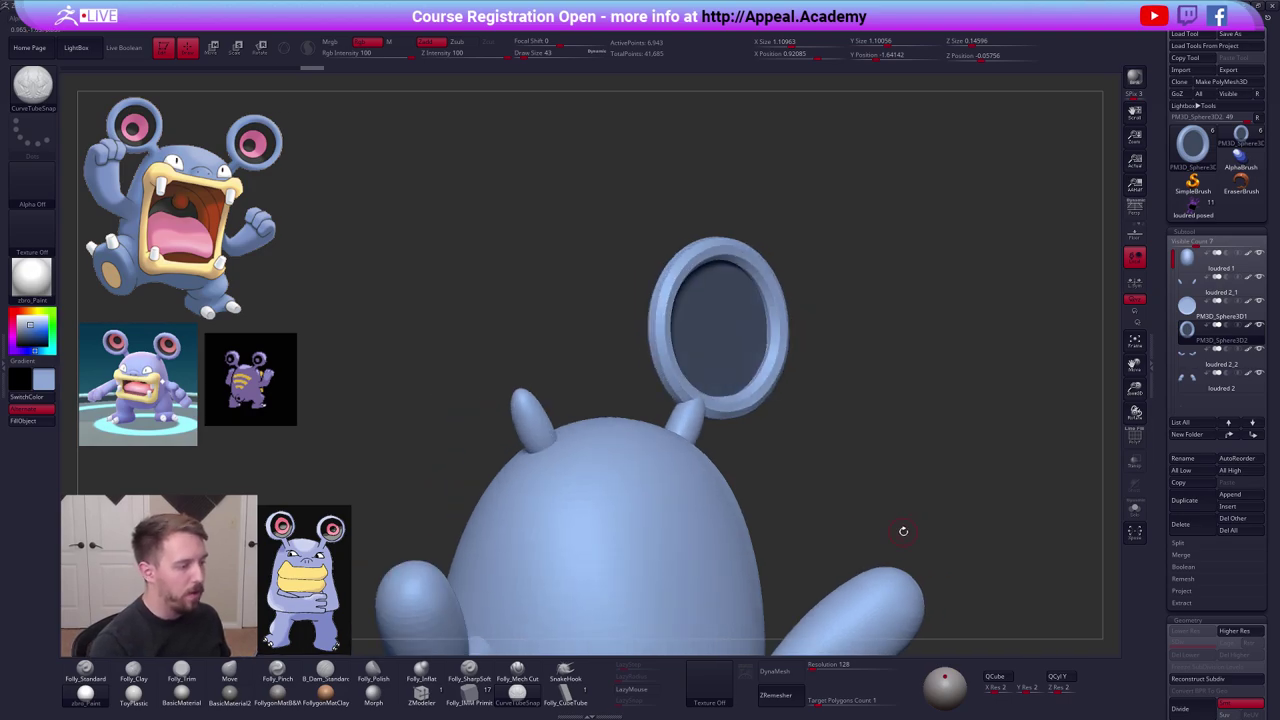
Isolate the tube ring's polygroup, delete the hidden disc inside it and show the whole model.
{"action": "key", "text": "alt+s"}
{"action": "key", "text": "shift+f"}
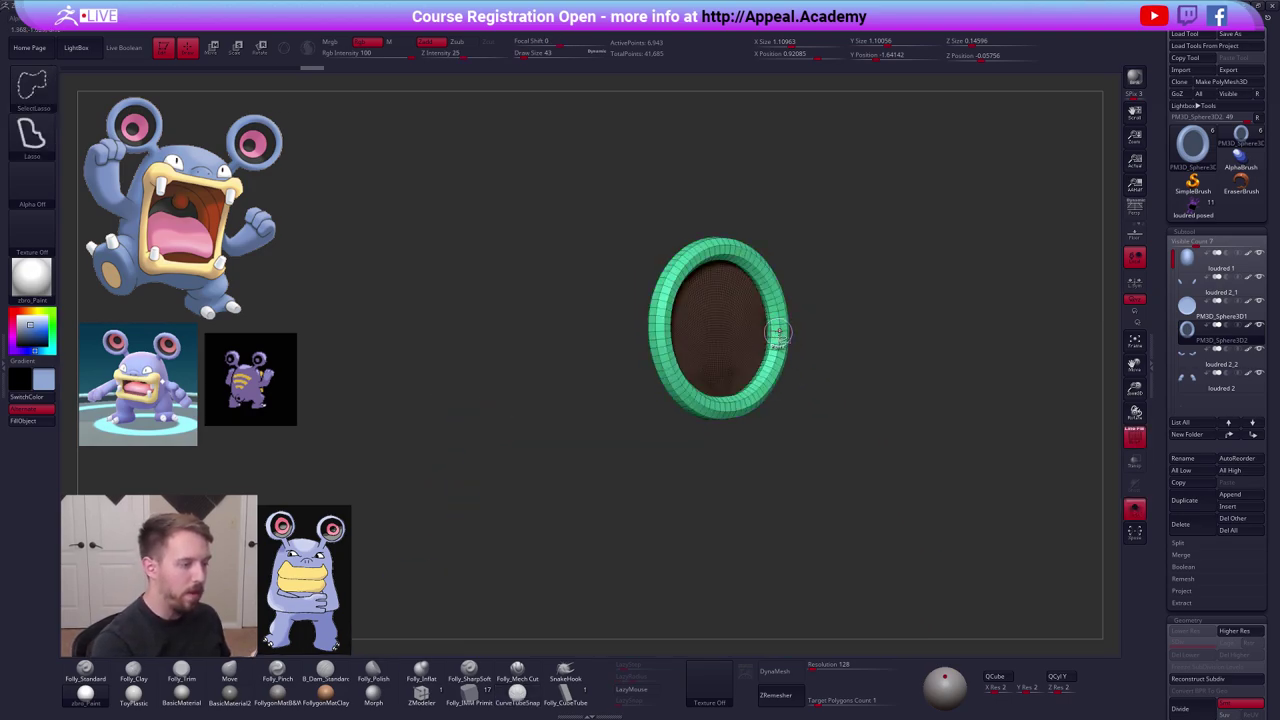
{"action": "left_click", "coordinate": [777, 334], "text": "ctrl+shift"}
{"action": "key", "text": "space"}
{"action": "left_click", "coordinate": [847, 426]}
{"action": "key", "text": "shift+f"}
{"action": "key", "text": "alt+s"}
Select the flat disc inside the rim ring and scale it up so its edge reaches the ring.
{"action": "mouse_move", "coordinate": [871, 481]}
{"action": "left_mouse_down"}
{"action": "mouse_move", "coordinate": [1000, 486]}
{"action": "mouse_move", "coordinate": [874, 489]}
{"action": "mouse_move", "coordinate": [902, 401]}
{"action": "left_mouse_up"}
{"action": "key", "text": "ctrl+d"}
{"action": "key", "text": "e"}
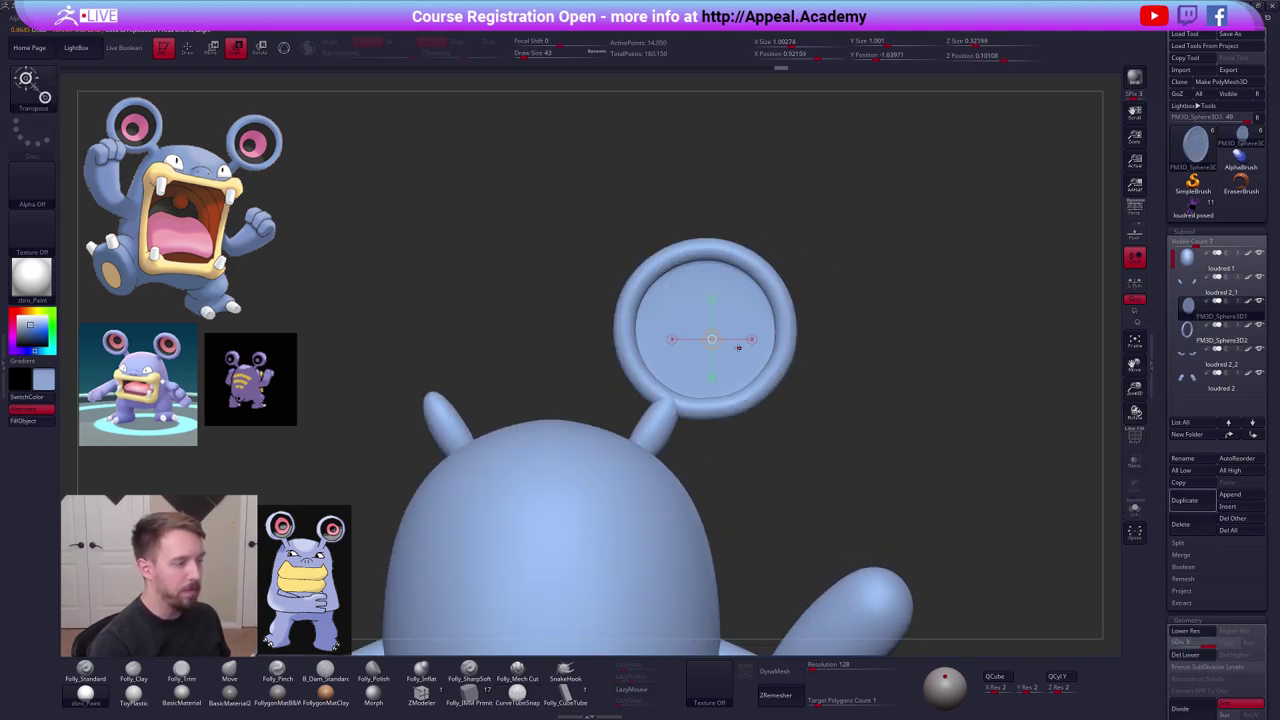
{"action": "left_click_drag", "start_coordinate": [720, 352], "coordinate": [787, 353]}
{"action": "left_click_drag", "start_coordinate": [665, 329], "coordinate": [790, 302]}
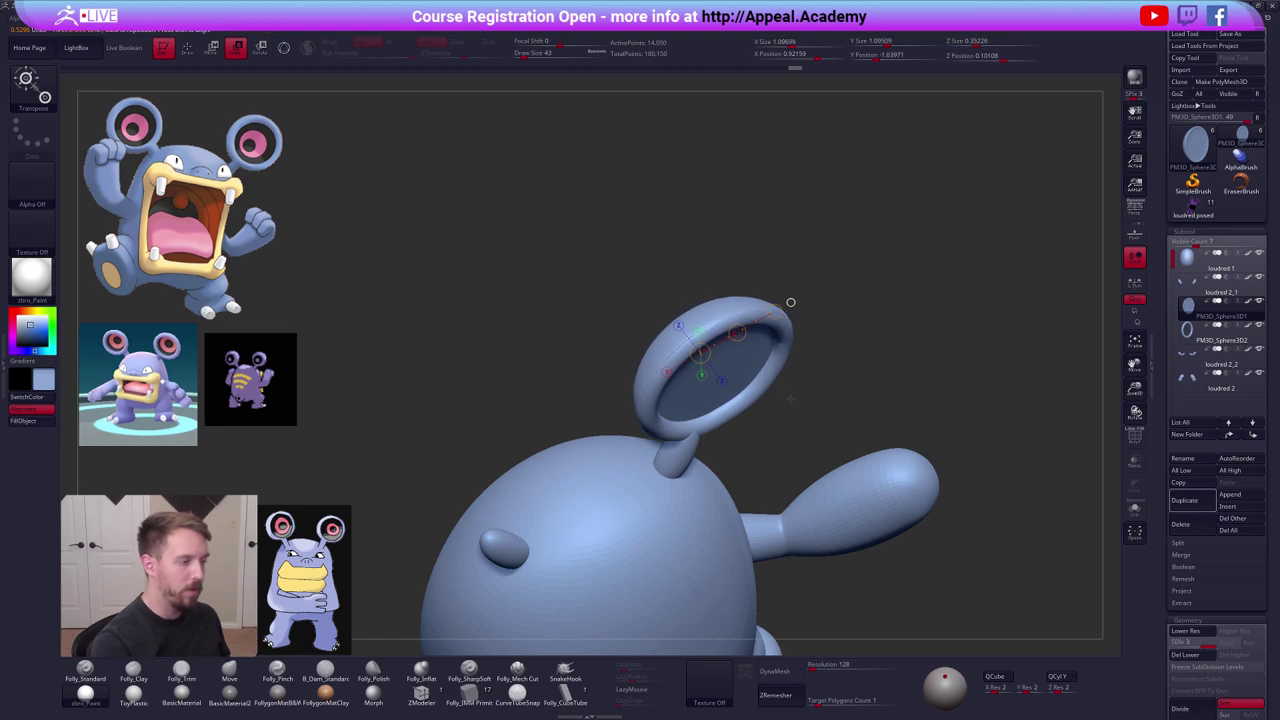
{"action": "mouse_move", "coordinate": [790, 399]}
{"action": "left_mouse_down"}
{"action": "mouse_move", "coordinate": [840, 384]}
{"action": "mouse_move", "coordinate": [806, 374]}
{"action": "mouse_move", "coordinate": [815, 417]}
{"action": "left_mouse_up"}
{"action": "key", "text": "q"}
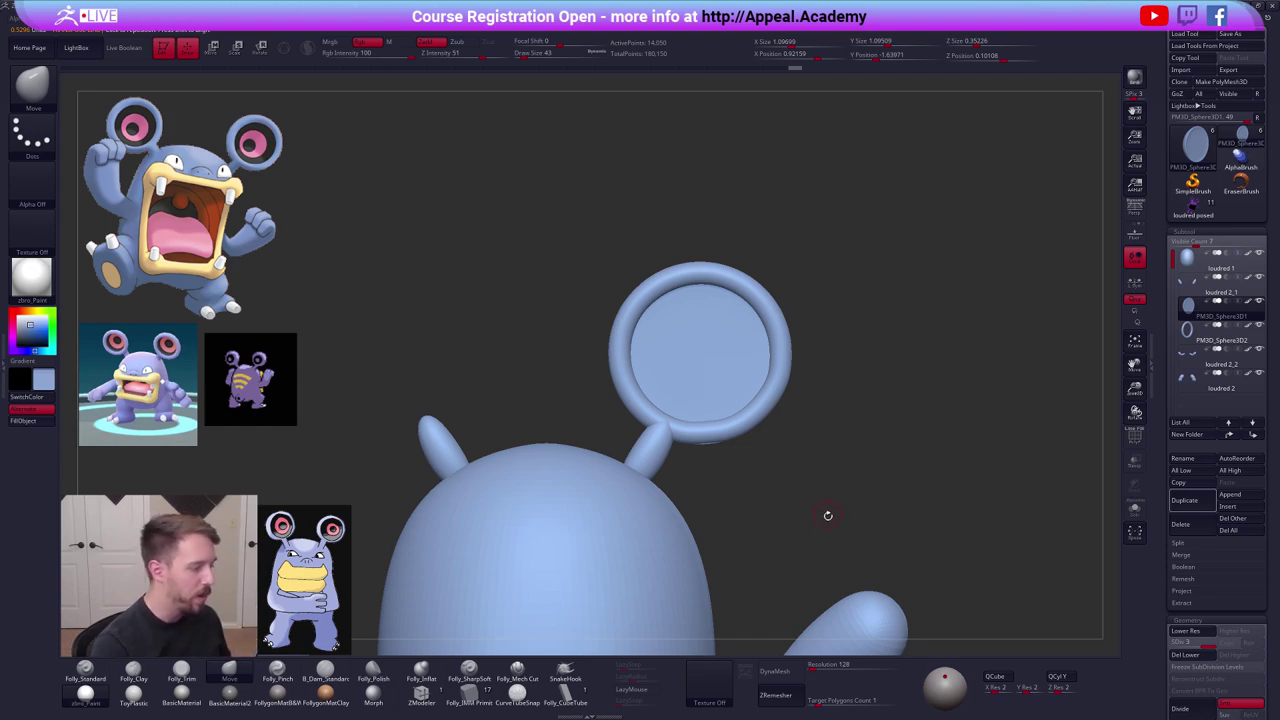
{"action": "mouse_move", "coordinate": [828, 515]}
{"action": "left_mouse_down", "text": "alt"}
{"action": "mouse_move", "coordinate": [874, 491]}
{"action": "mouse_move", "coordinate": [876, 505]}
{"action": "left_mouse_up", "text": "alt"}
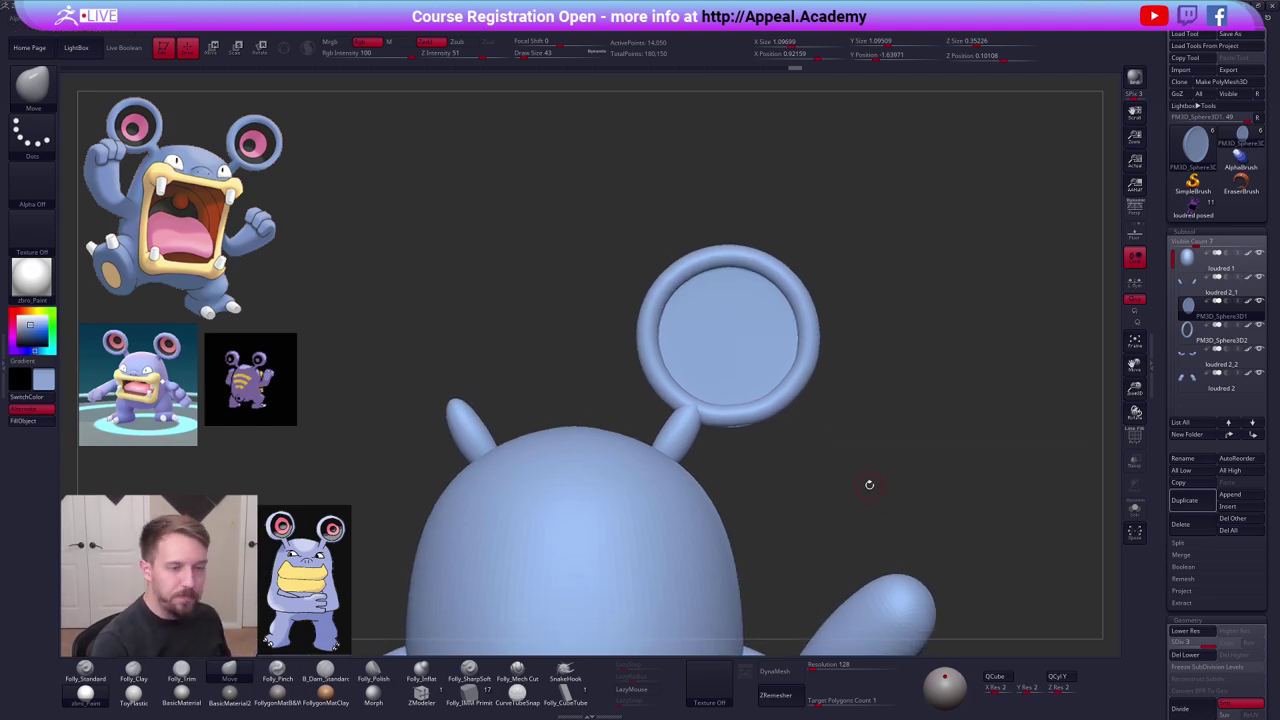
Isolate the ear disc and push its flat face inward into a concave dish with the Move brush at draw size 292.
{"action": "key", "text": "shift+f"}
{"action": "key", "text": "shift+f"}
{"action": "key", "text": "w"}
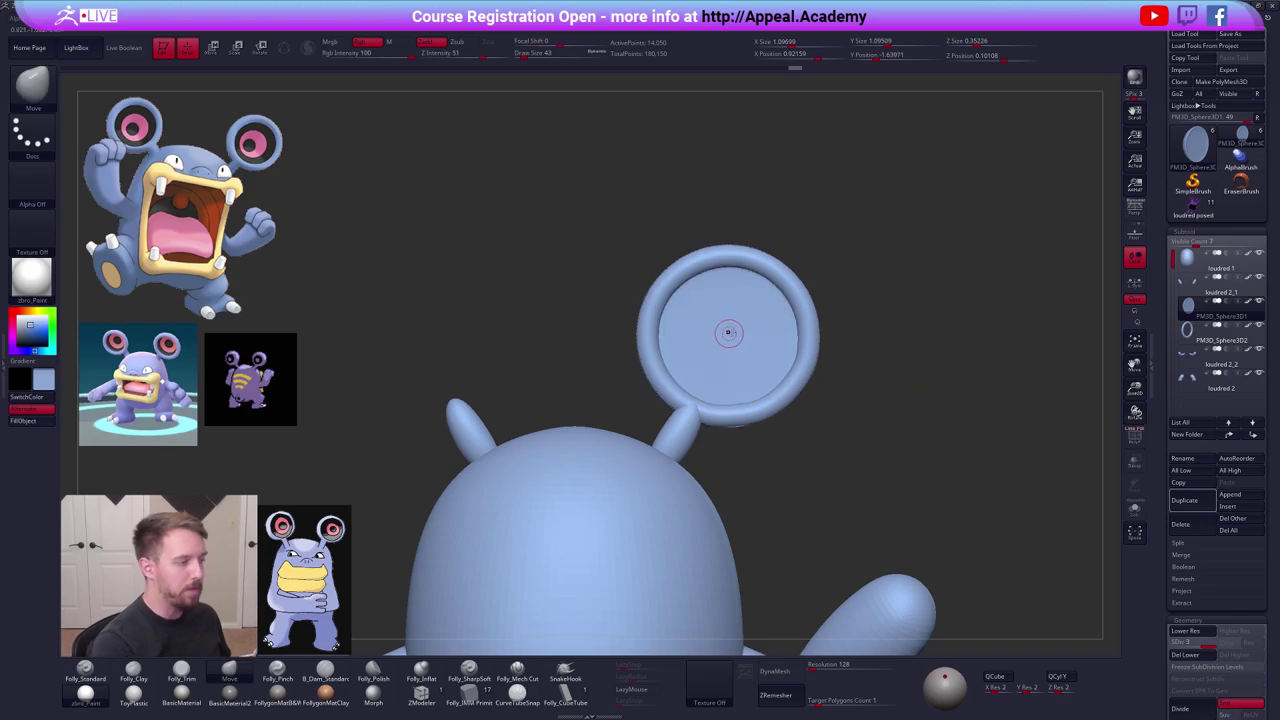
{"action": "key", "text": "alt+s"}
{"action": "right_click_drag", "start_coordinate": [752, 351], "coordinate": [826, 358]}
{"action": "key", "text": "q"}
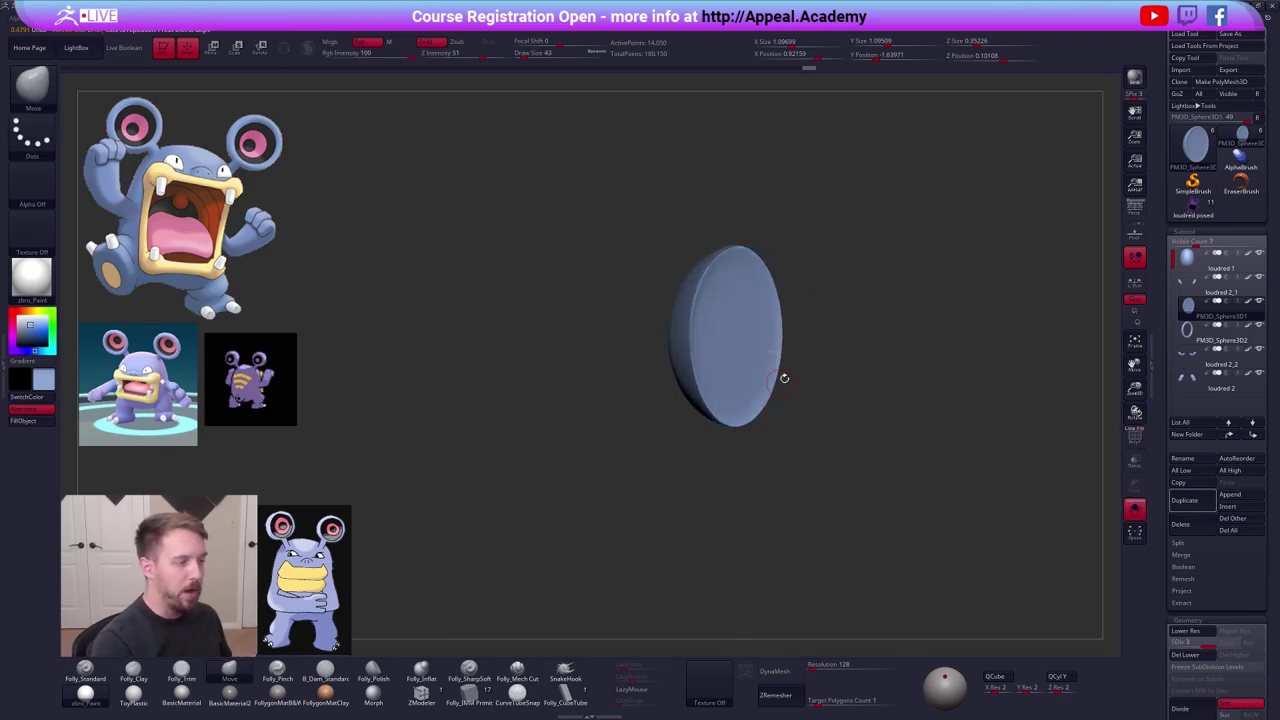
{"action": "key", "text": "space"}
{"action": "mouse_move", "coordinate": [783, 390]}
{"action": "left_mouse_down"}
{"action": "mouse_move", "coordinate": [812, 390]}
{"action": "mouse_move", "coordinate": [820, 368]}
{"action": "left_mouse_up"}
{"action": "left_click", "coordinate": [820, 368], "text": "ctrl"}
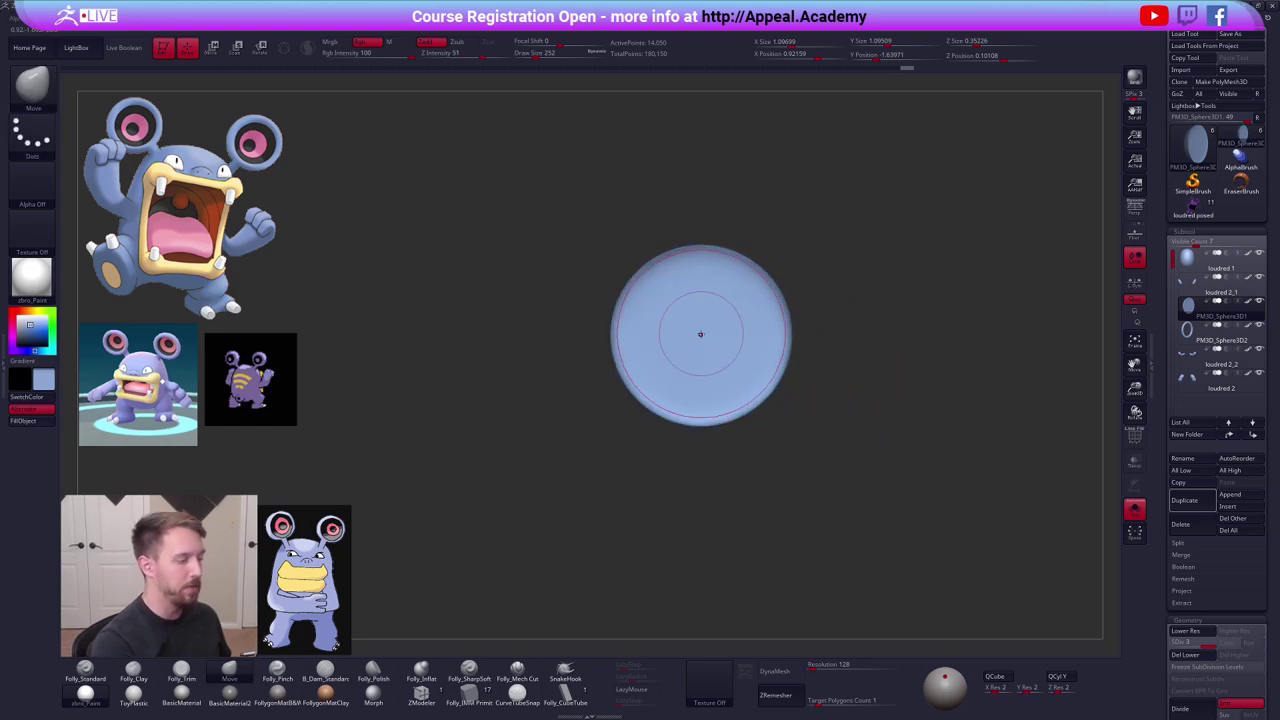
{"action": "key", "text": "space"}
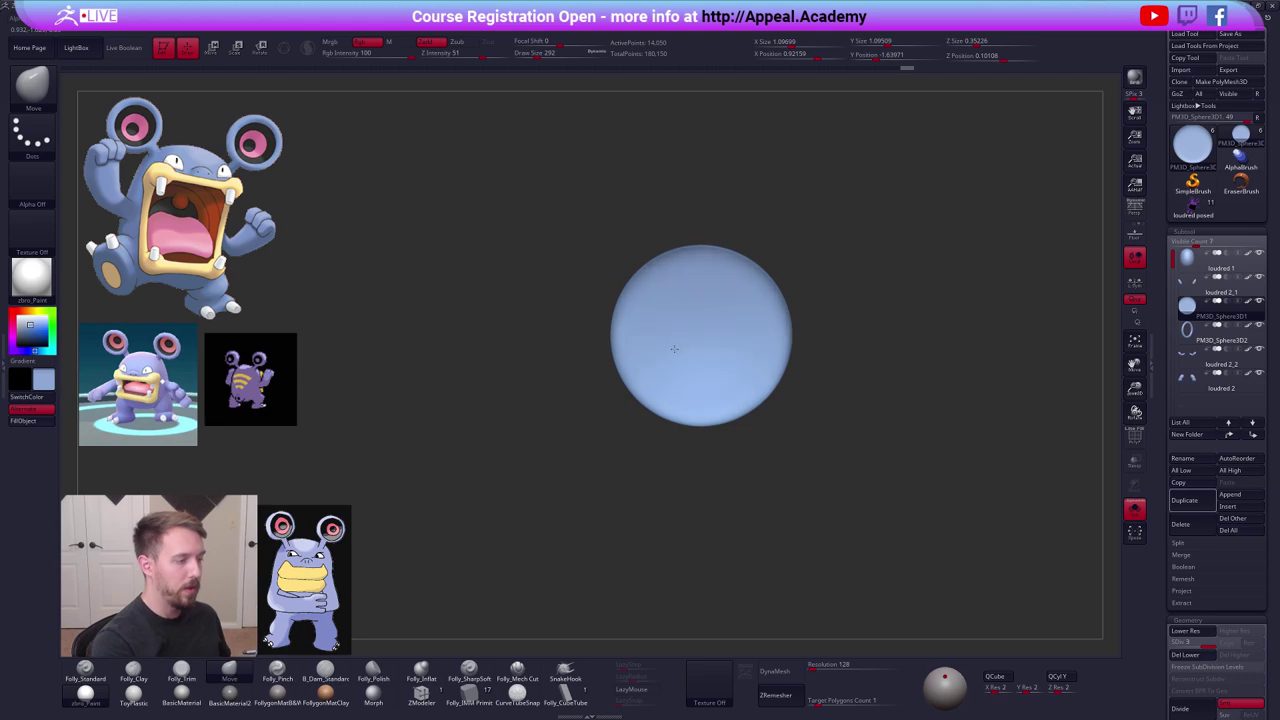
{"action": "left_click_drag", "start_coordinate": [674, 349], "coordinate": [613, 375], "text": "alt"}
{"action": "right_click_drag", "start_coordinate": [560, 398], "coordinate": [557, 409]}
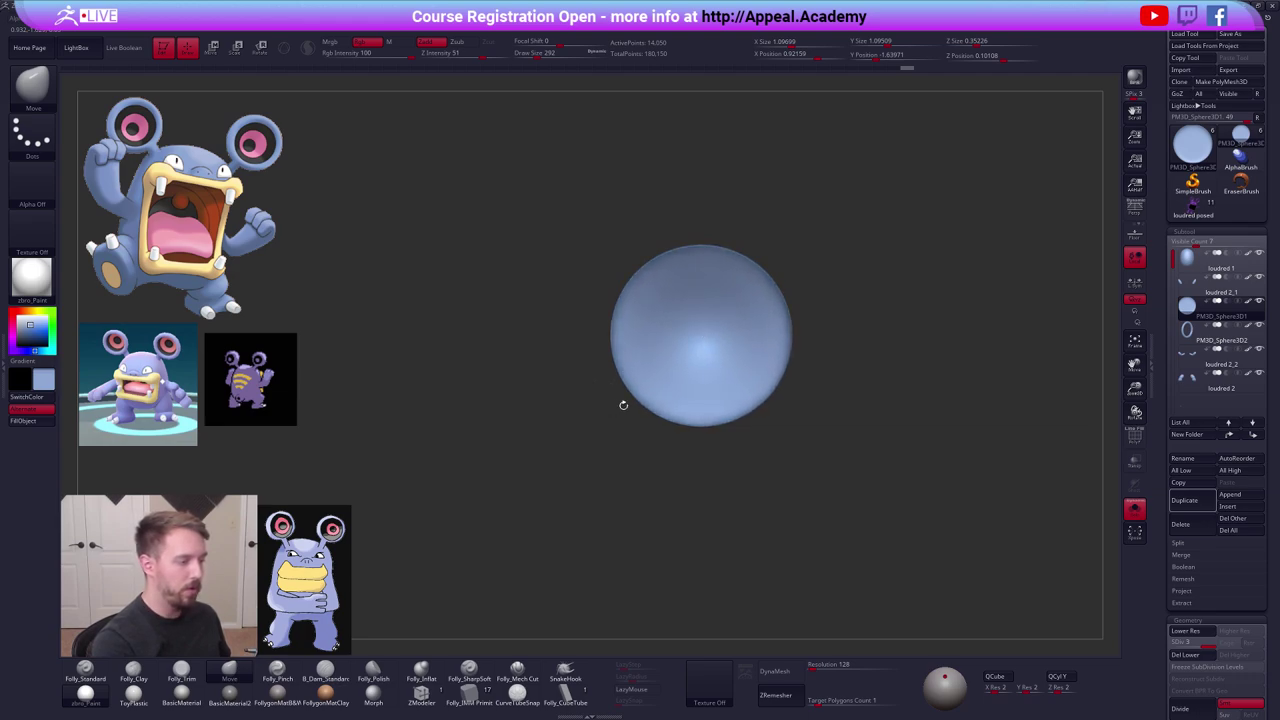
{"action": "right_click_drag", "start_coordinate": [623, 404], "coordinate": [733, 385]}
{"action": "key", "text": "alt+s"}
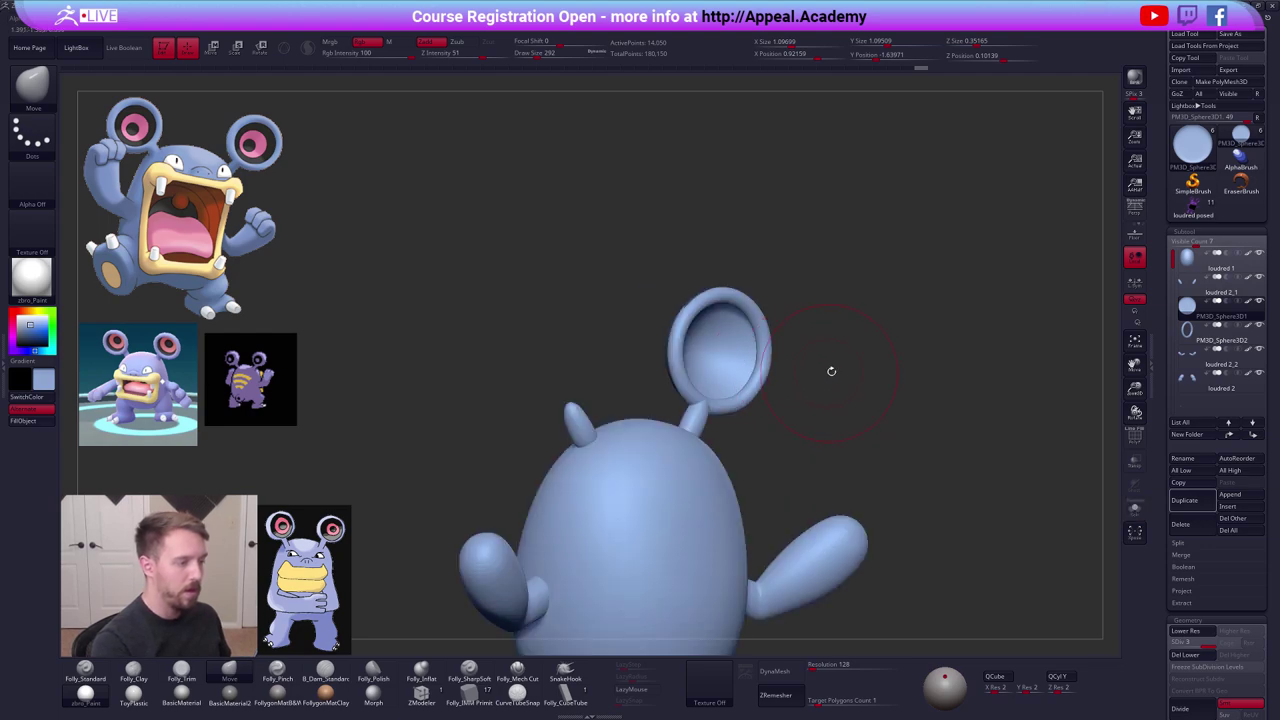
Reduce the Move brush's draw size to 170 and merge the ear dish down with the rim ring subtool.
{"action": "key", "text": "space"}
{"action": "left_click_drag", "start_coordinate": [831, 371], "coordinate": [823, 367]}
{"action": "mouse_move", "coordinate": [848, 400]}
{"action": "right_mouse_down"}
{"action": "mouse_move", "coordinate": [805, 464]}
{"action": "mouse_move", "coordinate": [830, 445]}
{"action": "mouse_move", "coordinate": [795, 420]}
{"action": "mouse_move", "coordinate": [807, 409]}
{"action": "right_mouse_up"}
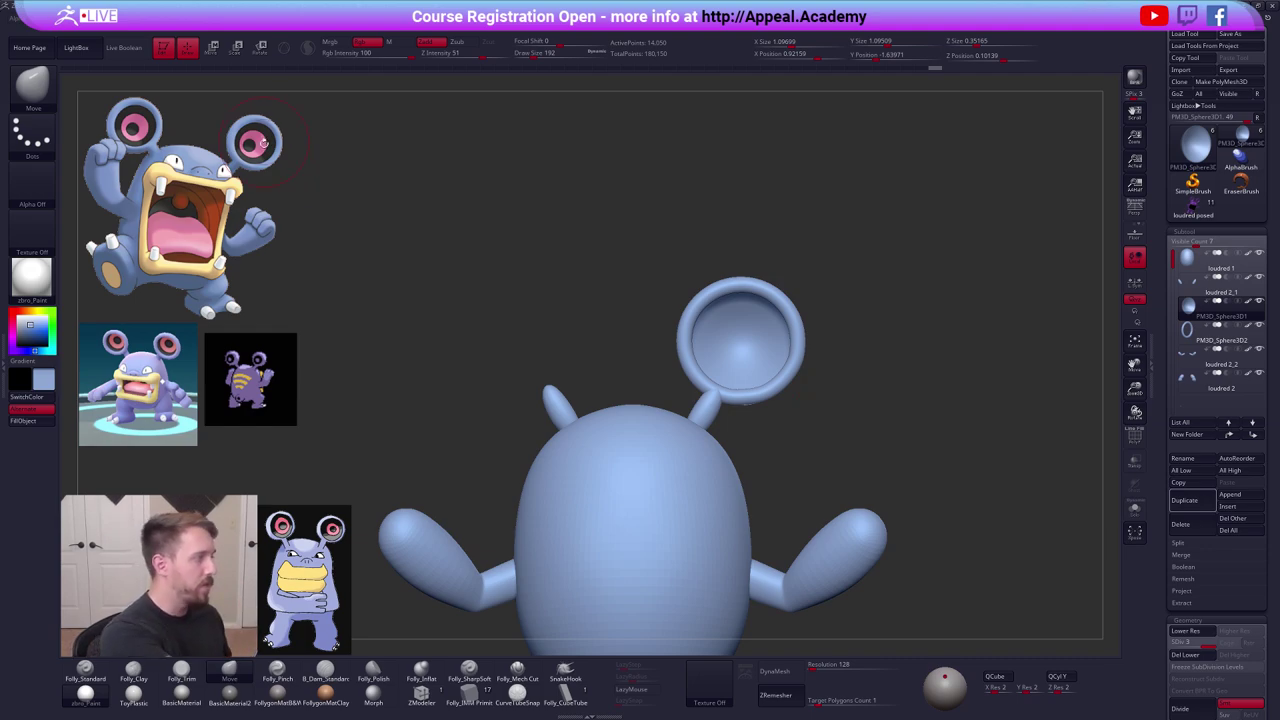
{"action": "key", "text": "space"}
{"action": "left_click", "coordinate": [861, 372]}
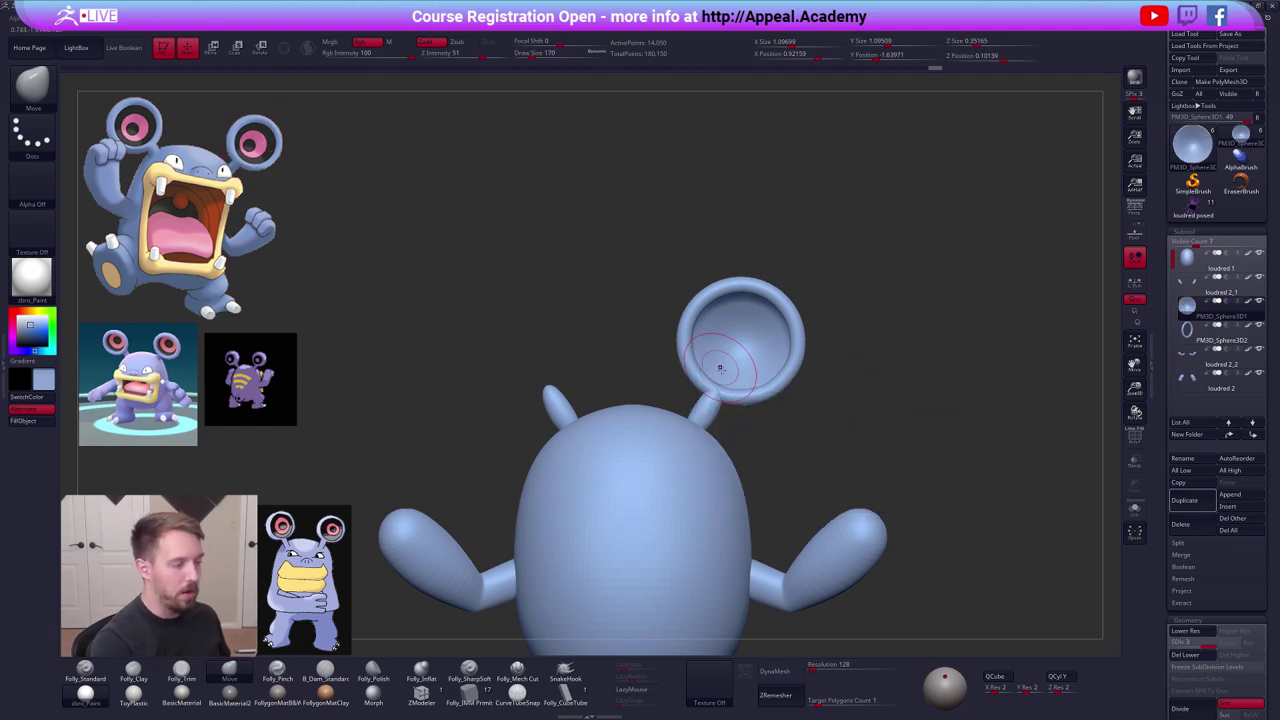
{"action": "left_click", "coordinate": [1060, 348], "text": "ctrl"}
{"action": "left_click", "coordinate": [994, 342], "text": "ctrl"}
{"action": "key", "text": "space"}
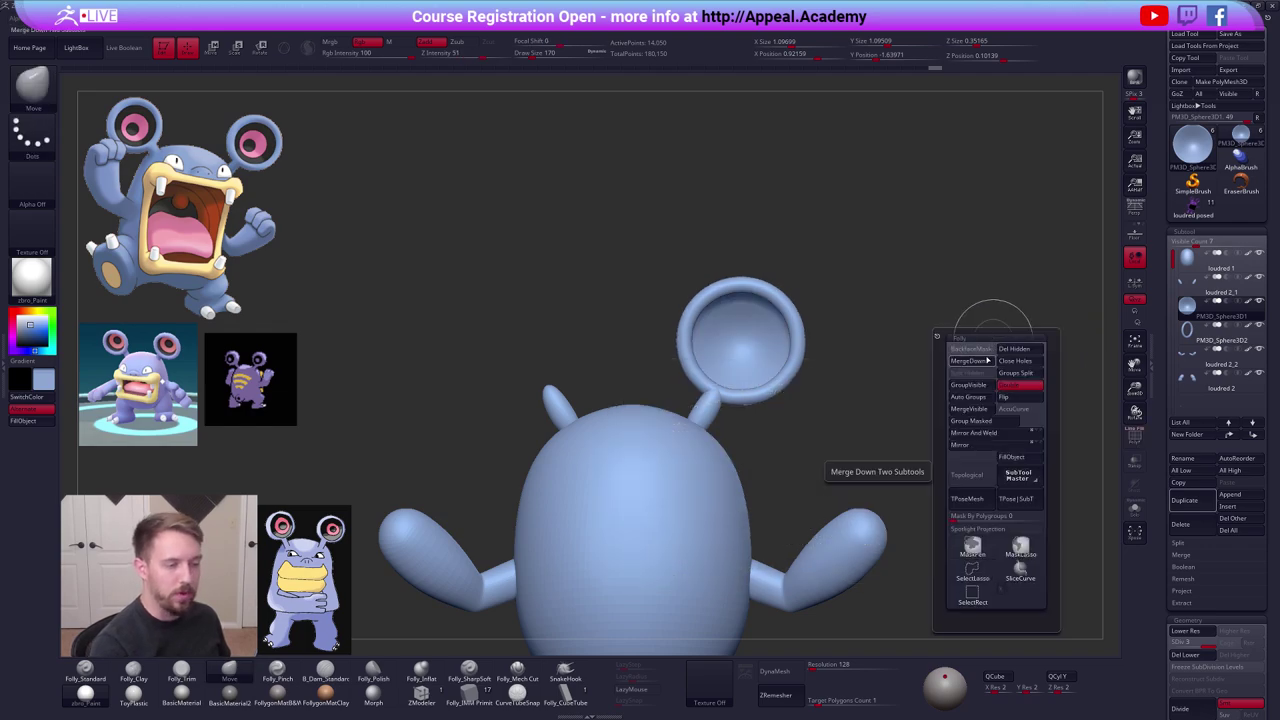
{"action": "left_click", "coordinate": [984, 359]}
{"action": "left_click", "coordinate": [944, 382]}
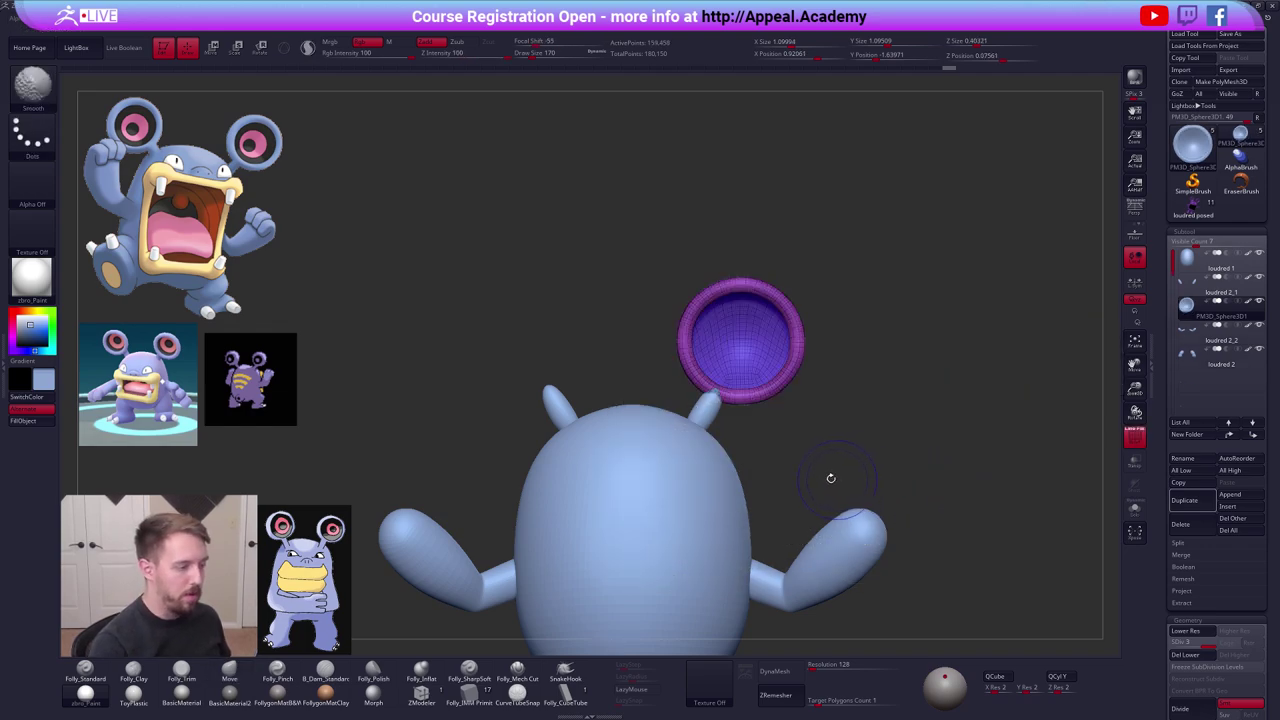
Try to DynaMesh the merged ear at resolution 128 without freezing its subdivision levels.
{"action": "left_click", "coordinate": [778, 672]}
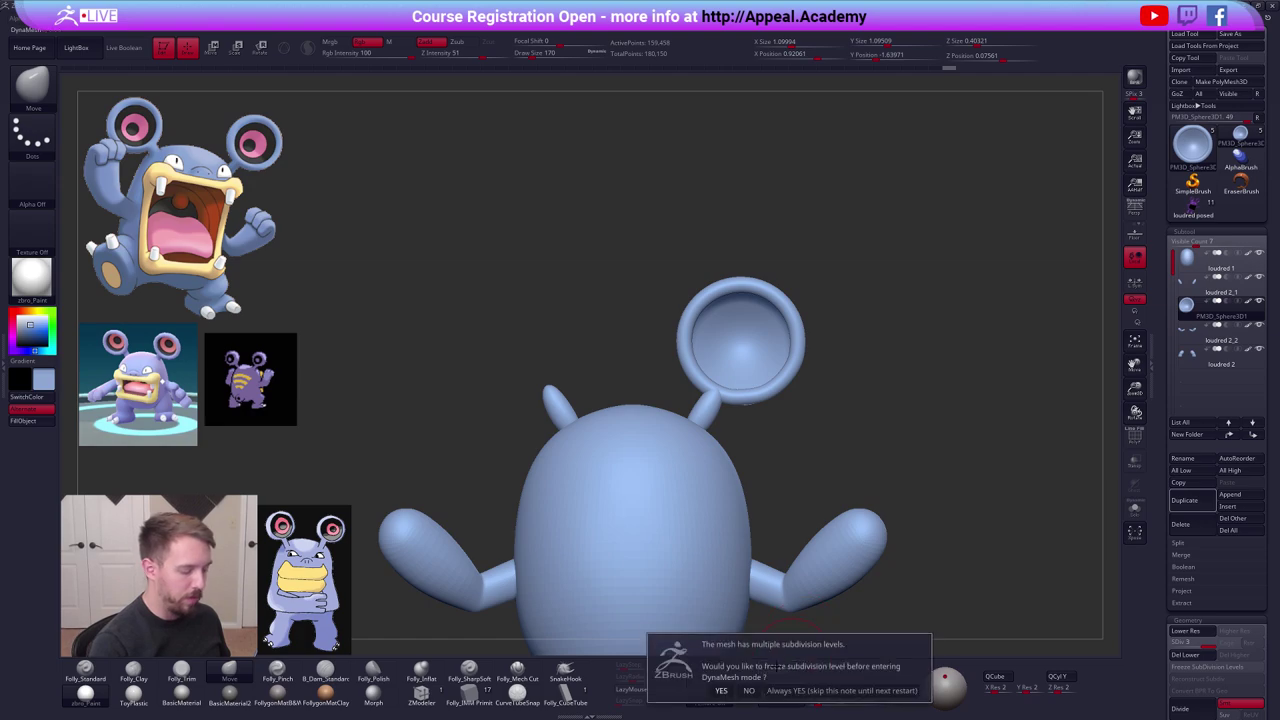
{"action": "left_click", "coordinate": [749, 691]}
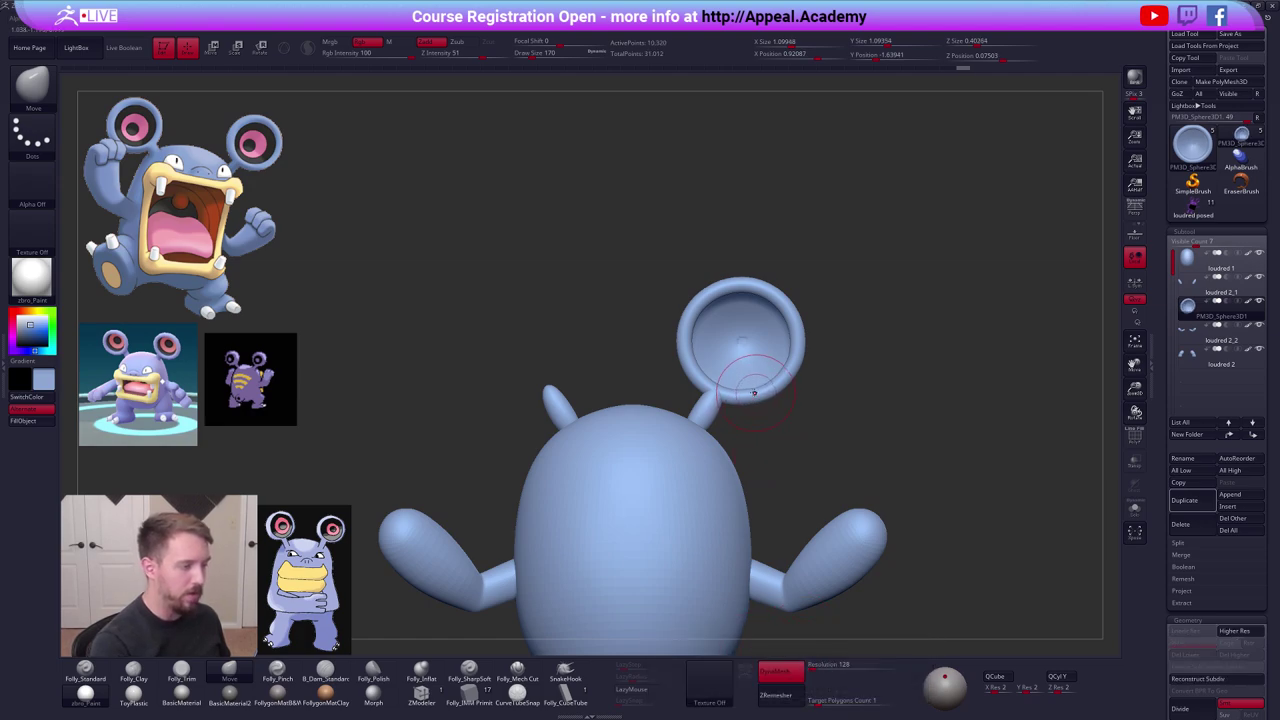
{"action": "key", "text": "alt+s"}
{"action": "right_click_drag", "start_coordinate": [752, 391], "coordinate": [780, 394]}
{"action": "key", "text": "ctrl+z"}
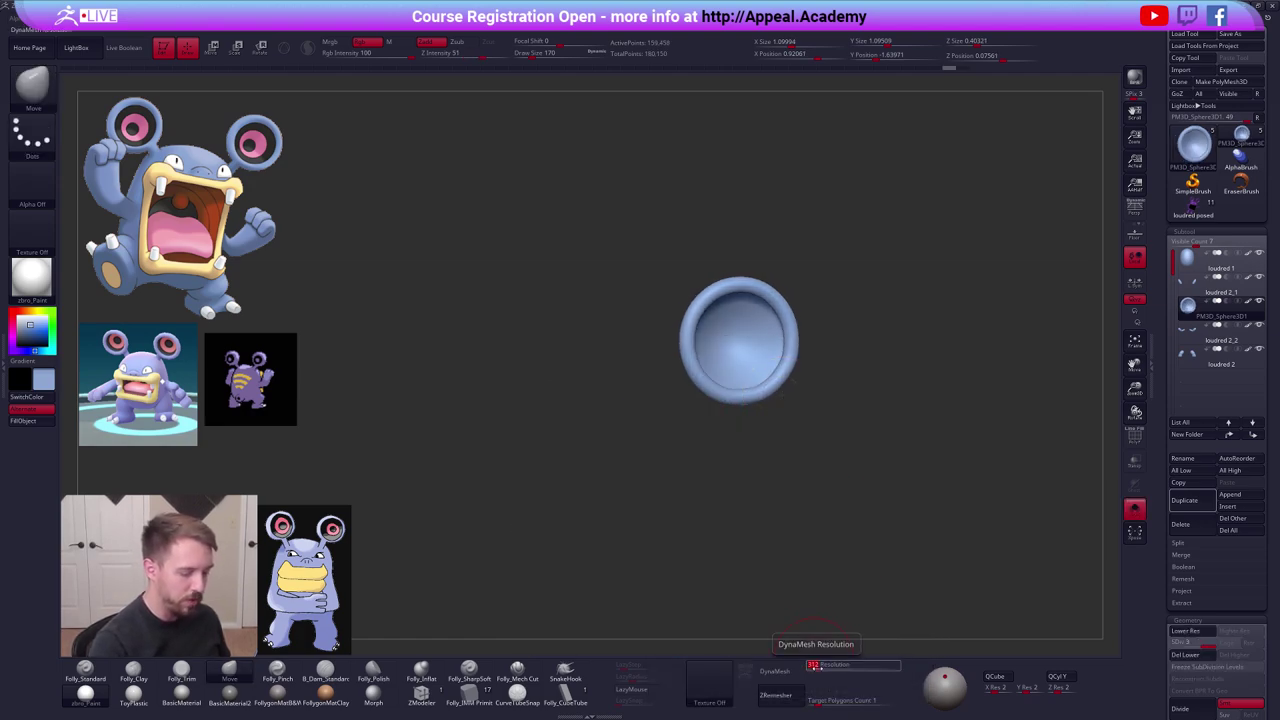
DynaMesh the merged ear at resolution 336, fusing the dish and its rim without freezing subdivision levels.
{"action": "left_click", "coordinate": [776, 671]}
{"action": "left_click", "coordinate": [755, 697]}
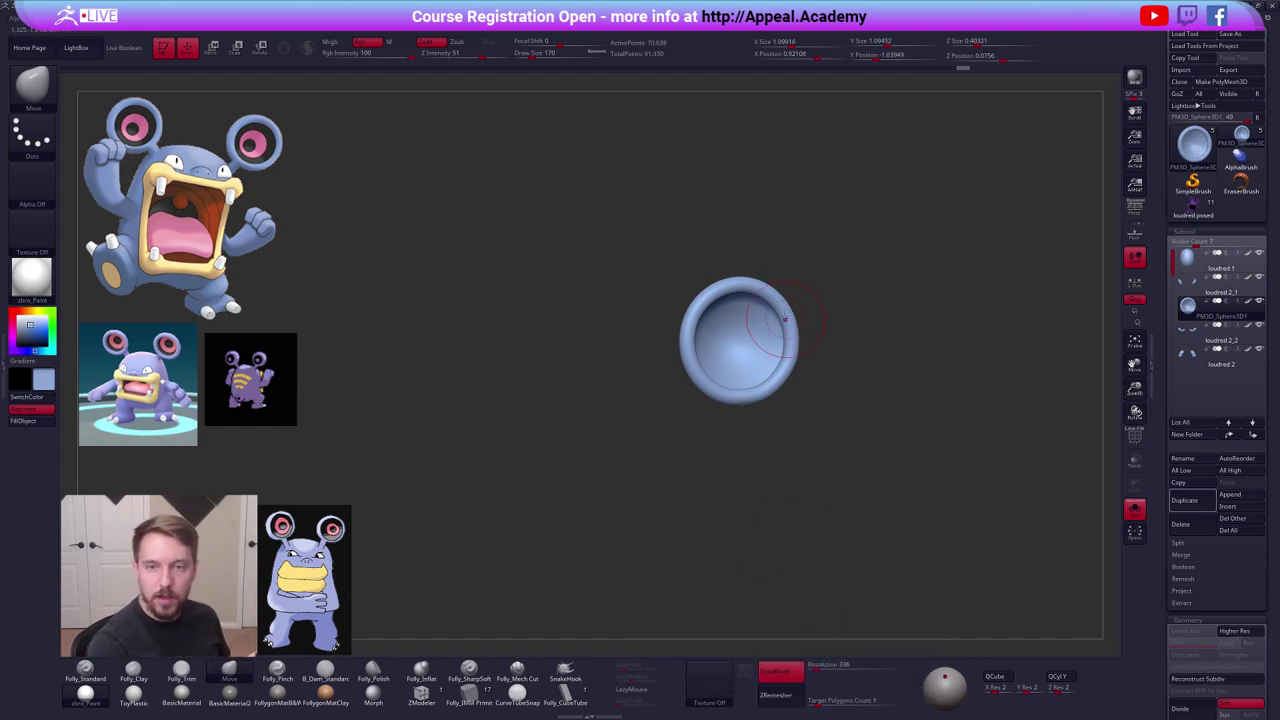
{"action": "right_click_drag", "start_coordinate": [785, 316], "coordinate": [799, 389], "text": "ctrl"}
{"action": "mouse_move", "coordinate": [889, 454]}
{"action": "right_mouse_down", "text": "alt"}
{"action": "mouse_move", "coordinate": [883, 428]}
{"action": "mouse_move", "coordinate": [909, 476]}
{"action": "mouse_move", "coordinate": [912, 458]}
{"action": "right_mouse_up", "text": "alt"}
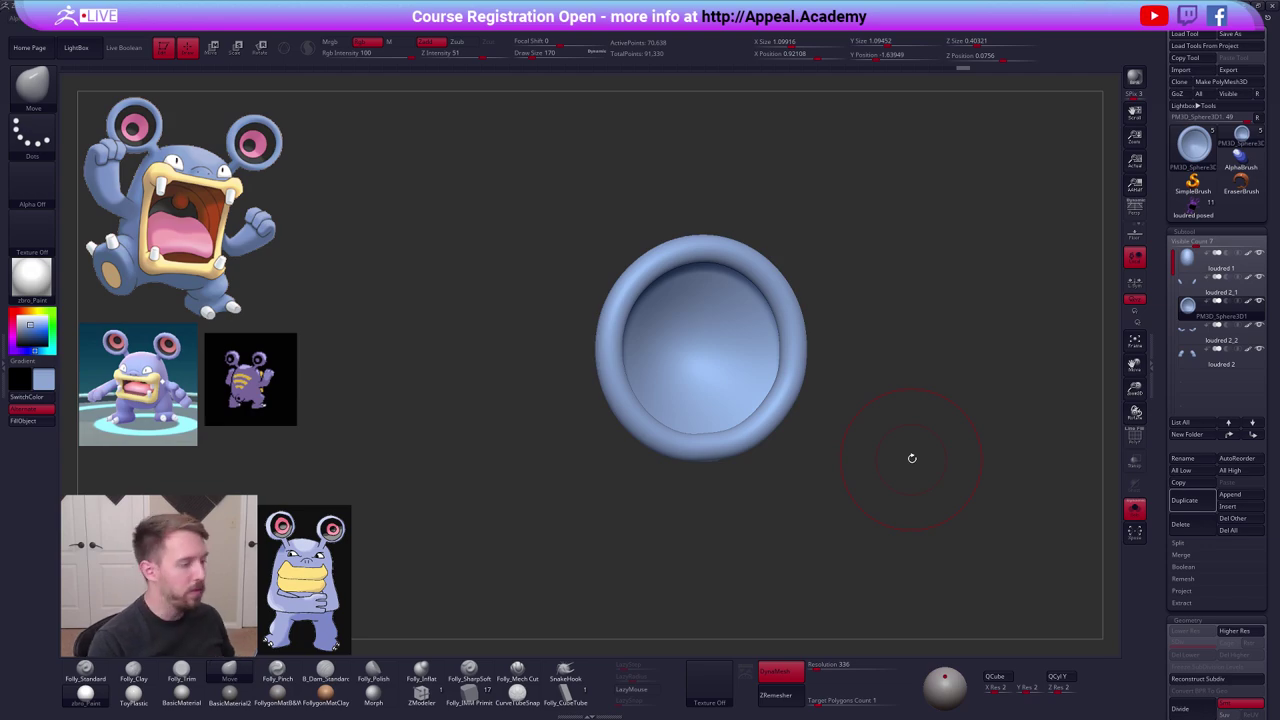
{"action": "left_click_drag", "start_coordinate": [866, 502], "coordinate": [794, 463], "text": "shift"}
Smooth the transition between the rim and the rounded back of the ear with the Smooth brush at draw size 203.
{"action": "key", "text": "space"}
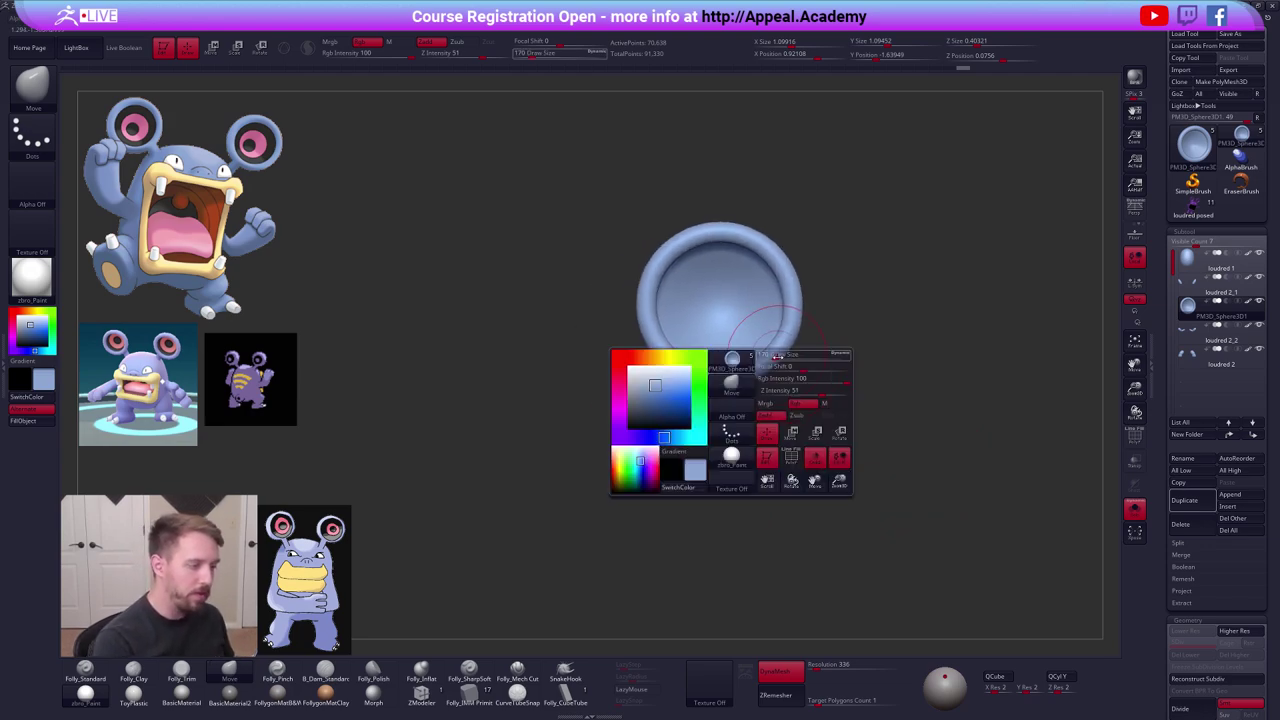
{"action": "mouse_move", "coordinate": [763, 380]}
{"action": "left_mouse_down"}
{"action": "mouse_move", "coordinate": [754, 422]}
{"action": "mouse_move", "coordinate": [788, 420]}
{"action": "mouse_move", "coordinate": [772, 426]}
{"action": "left_mouse_up"}
{"action": "left_click", "coordinate": [754, 424], "text": "ctrl"}
{"action": "left_click", "coordinate": [754, 424], "text": "ctrl"}
{"action": "right_click_drag", "start_coordinate": [772, 425], "coordinate": [731, 342]}
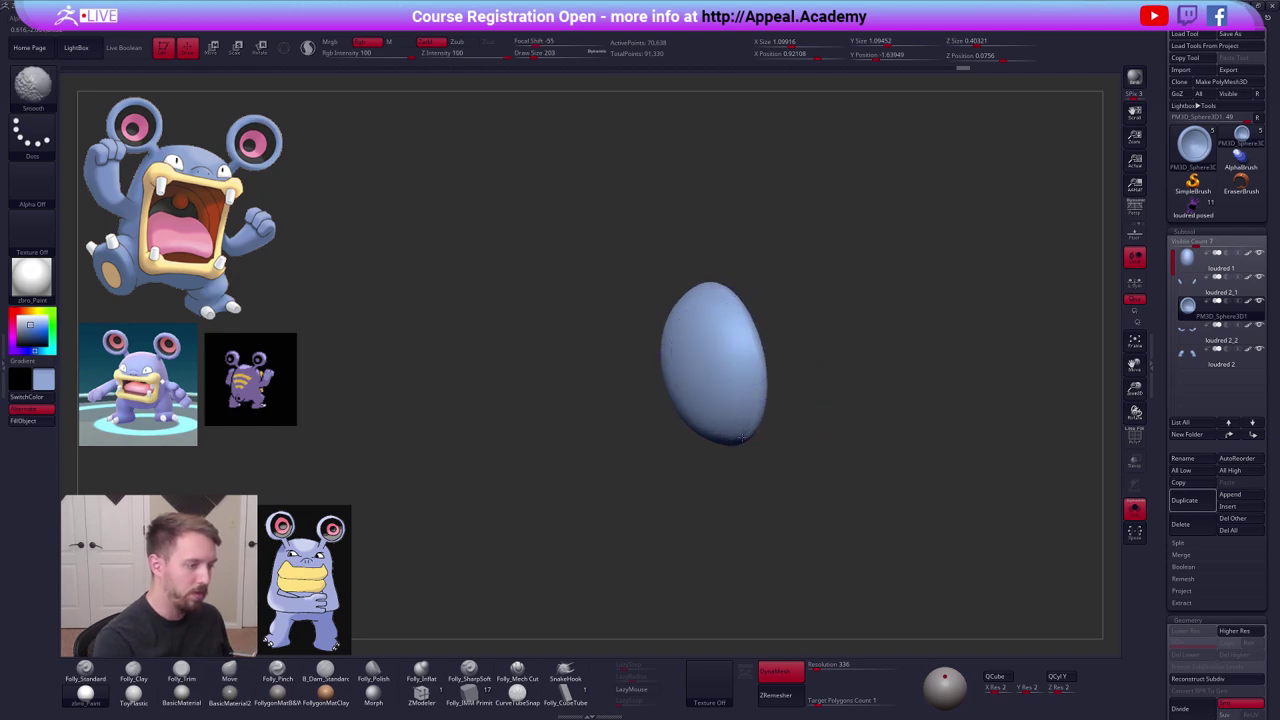
{"action": "right_click_drag", "start_coordinate": [742, 437], "coordinate": [743, 391]}
{"action": "left_click_drag", "start_coordinate": [743, 391], "coordinate": [735, 412], "text": "shift"}
{"action": "right_click_drag", "start_coordinate": [735, 412], "coordinate": [706, 469]}
{"action": "left_click_drag", "start_coordinate": [706, 469], "coordinate": [684, 508], "text": "shift"}
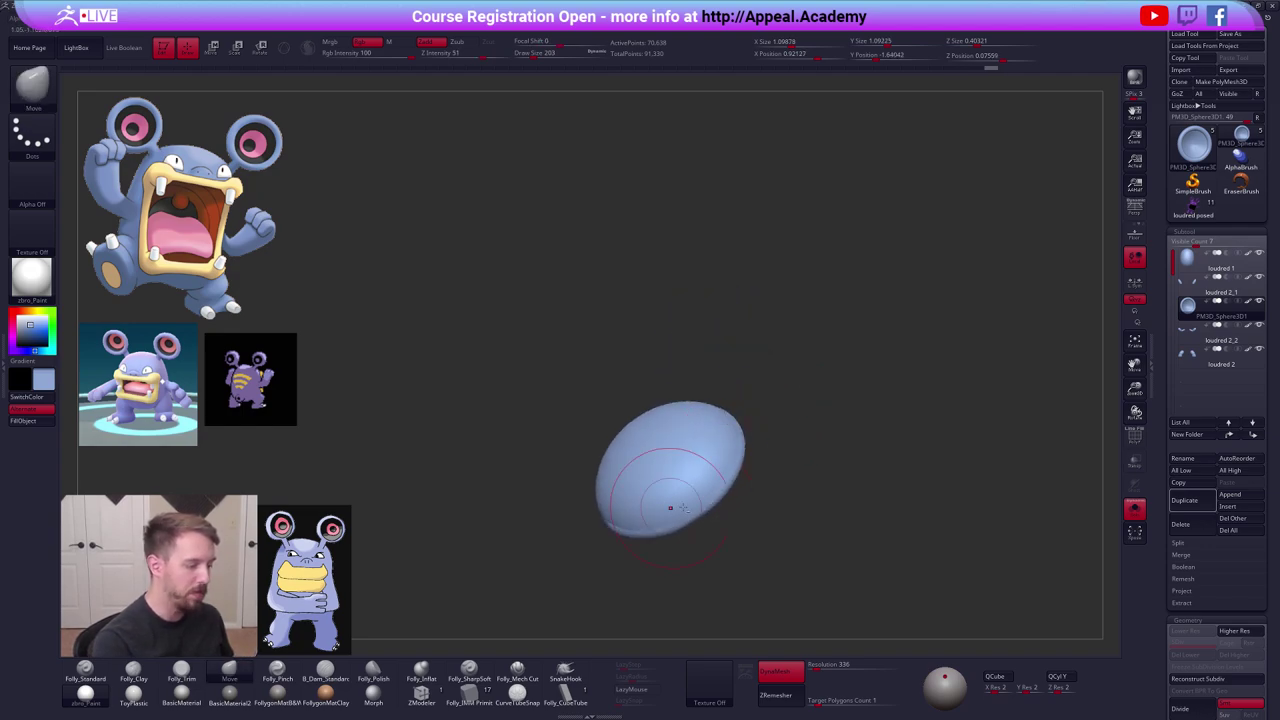
{"action": "right_click_drag", "start_coordinate": [684, 508], "coordinate": [720, 486]}
{"action": "left_click_drag", "start_coordinate": [720, 486], "coordinate": [630, 466], "text": "shift"}
{"action": "mouse_move", "coordinate": [630, 466]}
{"action": "right_mouse_down"}
{"action": "mouse_move", "coordinate": [680, 426]}
{"action": "mouse_move", "coordinate": [675, 474]}
{"action": "mouse_move", "coordinate": [853, 381]}
{"action": "right_mouse_up"}
{"action": "left_click_drag", "start_coordinate": [700, 428], "coordinate": [768, 426], "text": "shift"}
{"action": "right_click_drag", "start_coordinate": [758, 482], "coordinate": [752, 497], "text": "alt"}
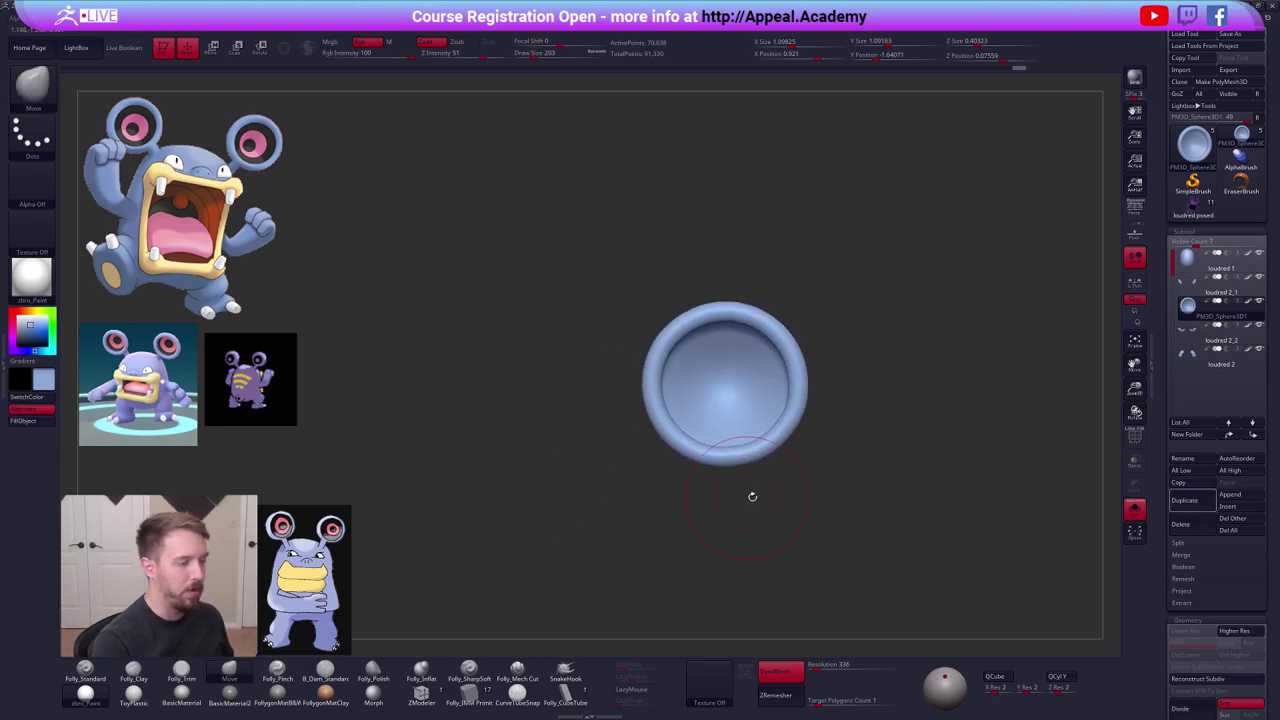
Show the whole model and move the ear slightly forward in side view to centre it over its stalk.
{"action": "key", "text": "alt+s"}
{"action": "right_click_drag", "start_coordinate": [652, 440], "coordinate": [732, 424]}
{"action": "key", "text": "w"}
{"action": "left_click", "coordinate": [707, 385]}
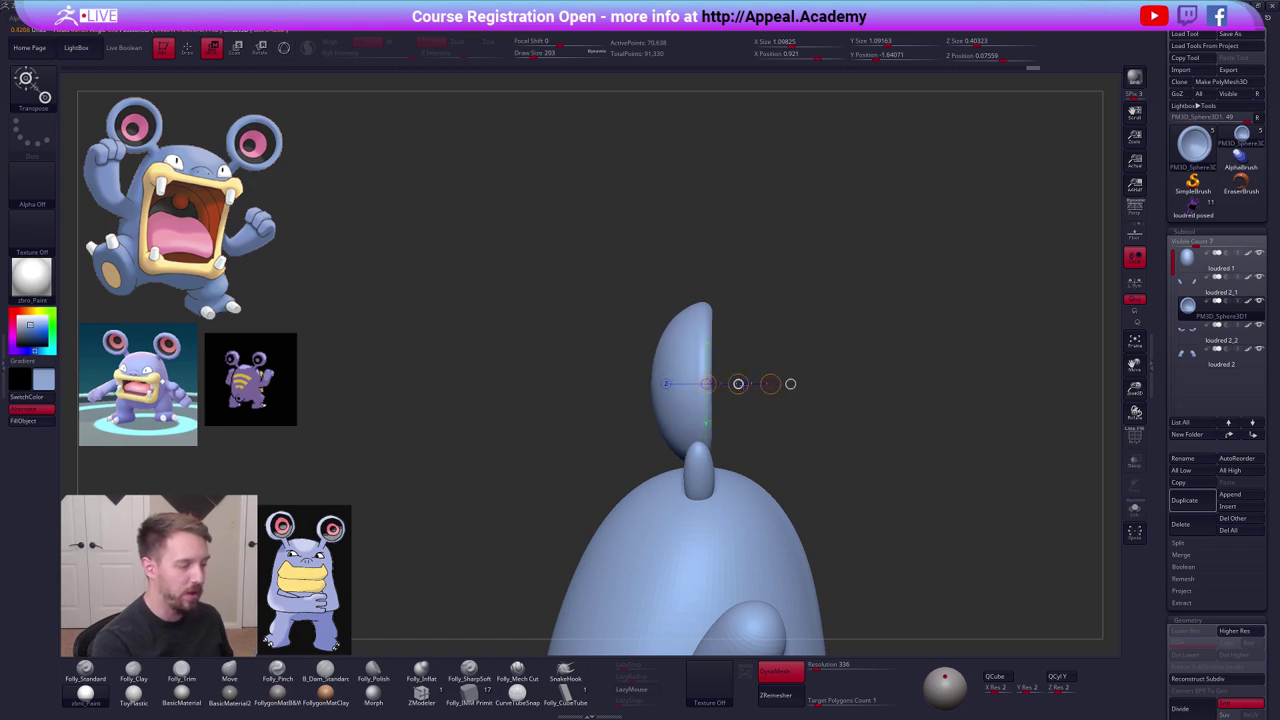
{"action": "key", "text": "q"}
{"action": "mouse_move", "coordinate": [837, 480]}
{"action": "right_mouse_down", "text": "shift"}
{"action": "mouse_move", "coordinate": [818, 513]}
{"action": "mouse_move", "coordinate": [802, 452]}
{"action": "right_mouse_up", "text": "shift"}
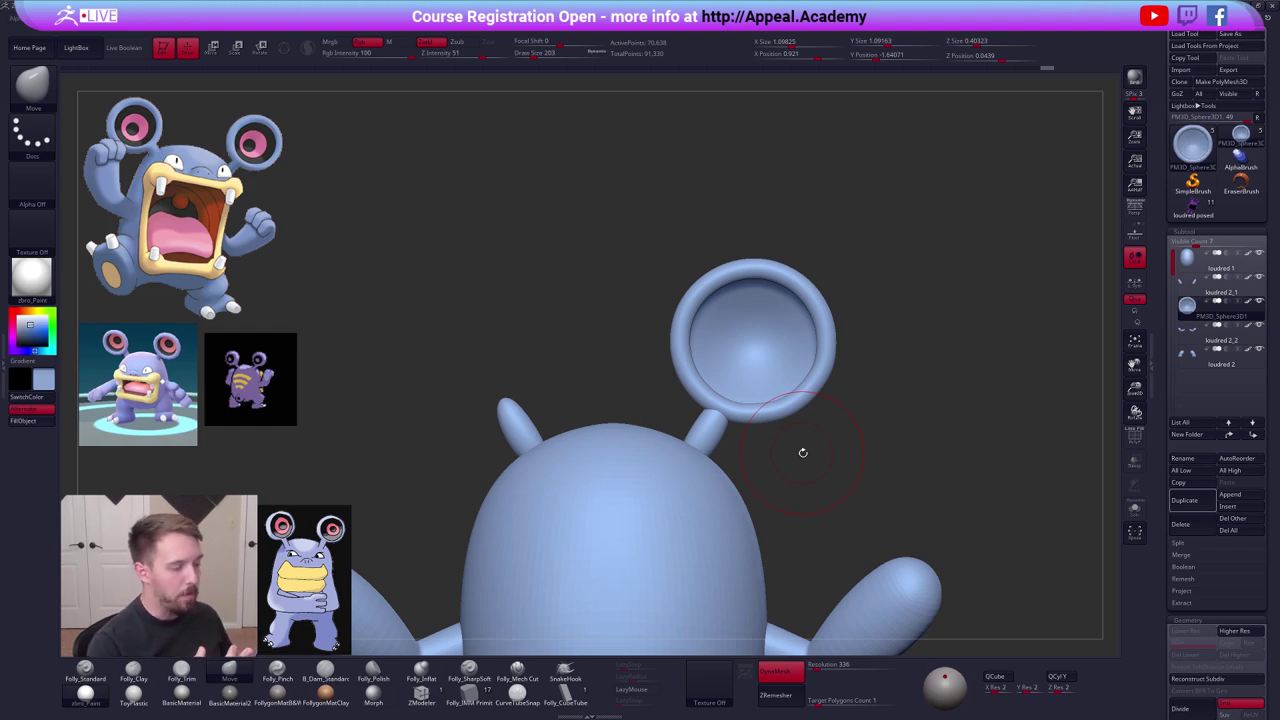
Turn off DynaMesh for the ear and ZRemesh it with a target polygon count of 1.
{"action": "right_click", "coordinate": [880, 346]}
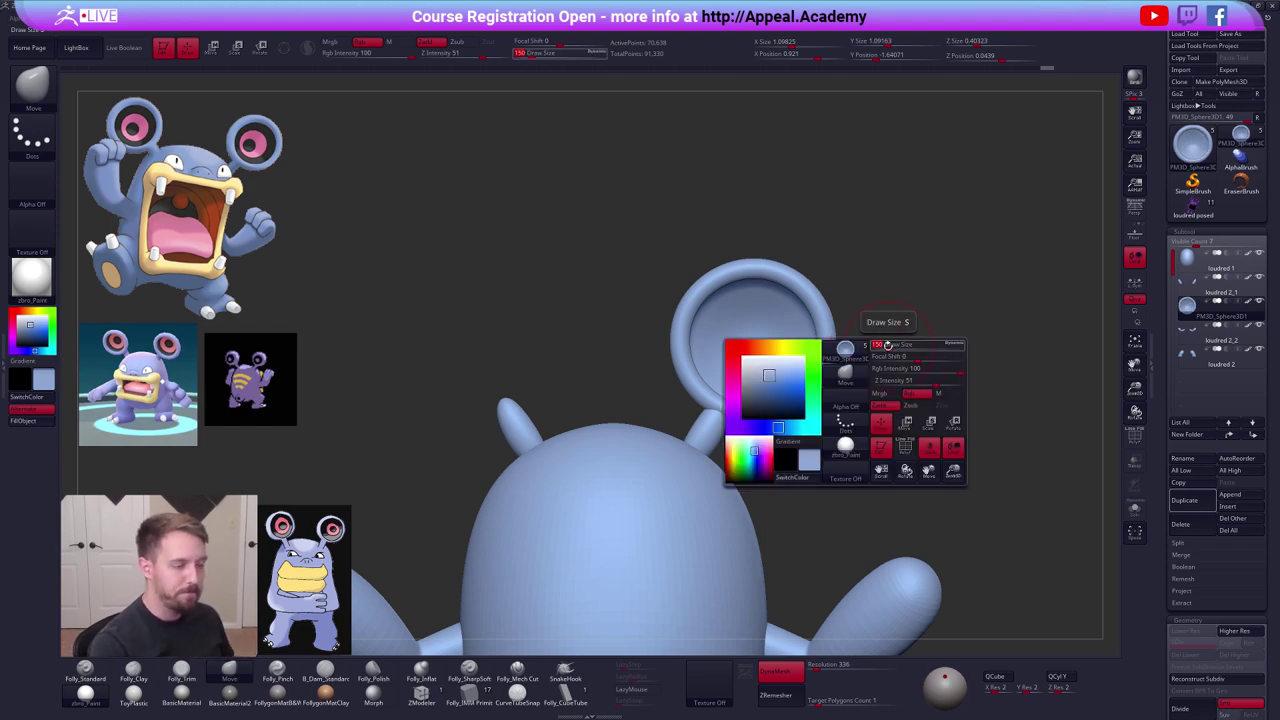
{"action": "right_click_drag", "start_coordinate": [806, 491], "coordinate": [786, 463], "text": "alt"}
{"action": "right_click_drag", "start_coordinate": [898, 343], "coordinate": [868, 338], "text": "alt"}
{"action": "left_click", "coordinate": [784, 674]}
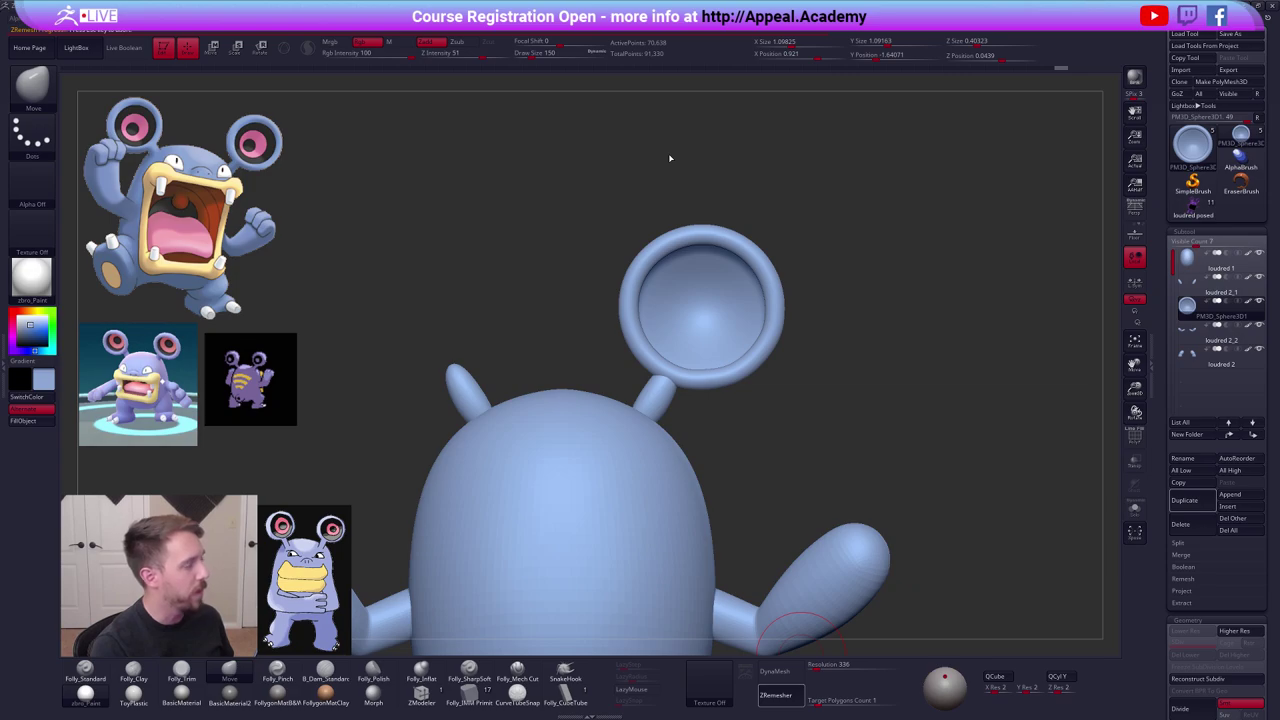
{"action": "key", "text": "shift+f"}
{"action": "key", "text": "shift+f"}
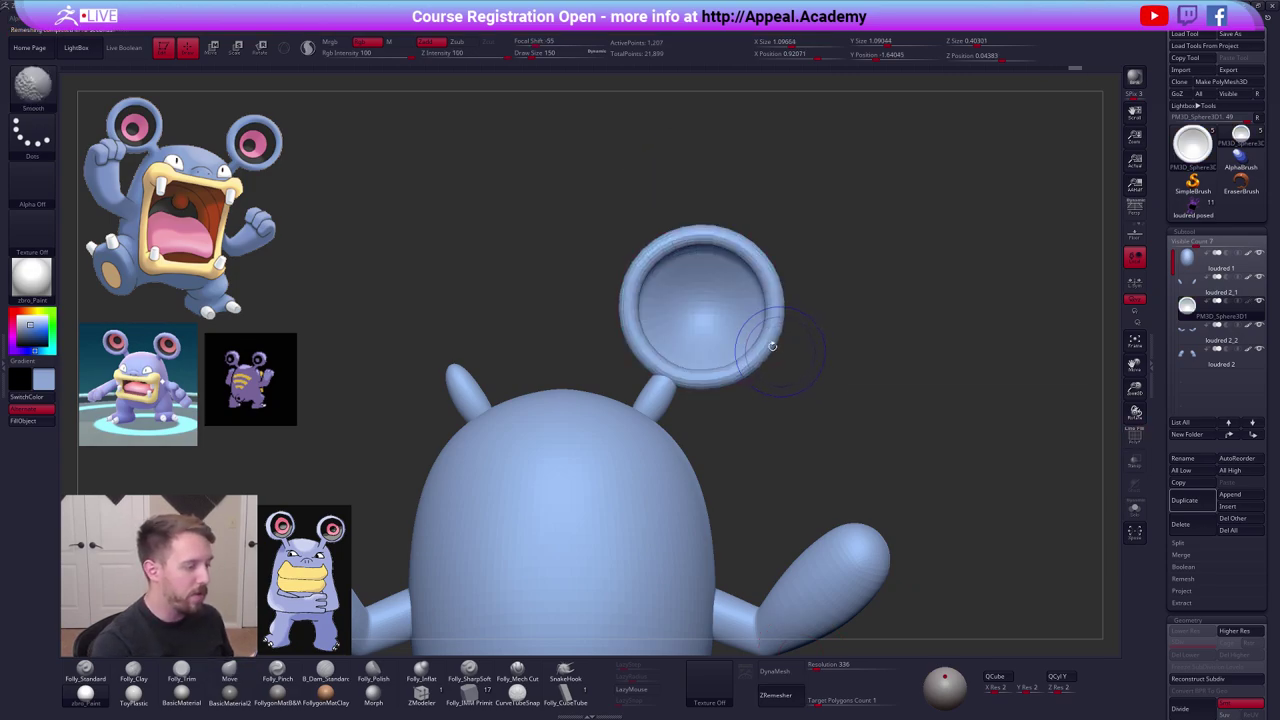
Isolate the remeshed ear and nudge its side profile with the Move brush at draw size 150, then restore the full model.
{"action": "key", "text": "shift+s"}
{"action": "mouse_move", "coordinate": [772, 346]}
{"action": "left_mouse_down"}
{"action": "mouse_move", "coordinate": [810, 344]}
{"action": "mouse_move", "coordinate": [755, 341]}
{"action": "left_mouse_up"}
{"action": "right_click_drag", "start_coordinate": [729, 305], "coordinate": [738, 338], "text": "ctrl"}
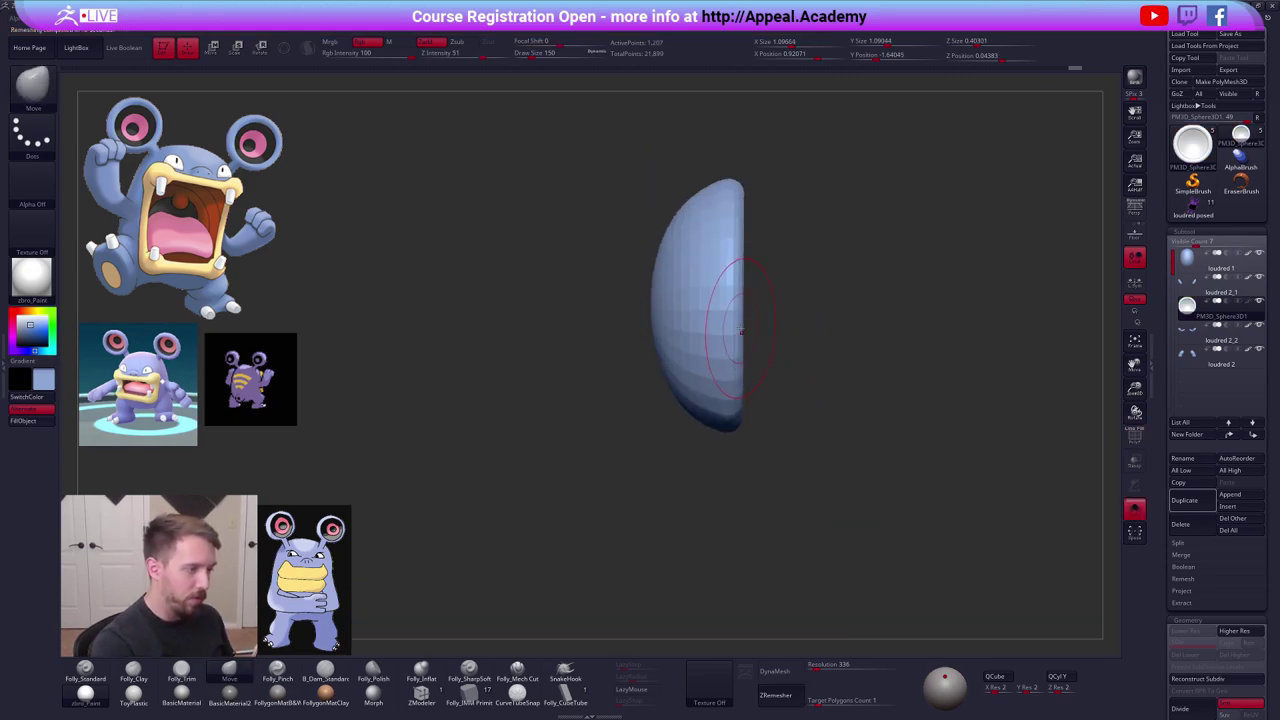
{"action": "key", "text": "space"}
{"action": "mouse_move", "coordinate": [734, 338]}
{"action": "left_mouse_down"}
{"action": "mouse_move", "coordinate": [786, 351]}
{"action": "mouse_move", "coordinate": [786, 363]}
{"action": "mouse_move", "coordinate": [829, 340]}
{"action": "mouse_move", "coordinate": [700, 300]}
{"action": "mouse_move", "coordinate": [733, 330]}
{"action": "left_mouse_up"}
{"action": "right_click_drag", "start_coordinate": [733, 333], "coordinate": [737, 303], "text": "ctrl"}
{"action": "key", "text": "space"}
{"action": "left_click_drag", "start_coordinate": [743, 320], "coordinate": [731, 320]}
{"action": "key", "text": "shift+s"}
{"action": "left_click_drag", "start_coordinate": [763, 443], "coordinate": [819, 432], "text": "alt"}
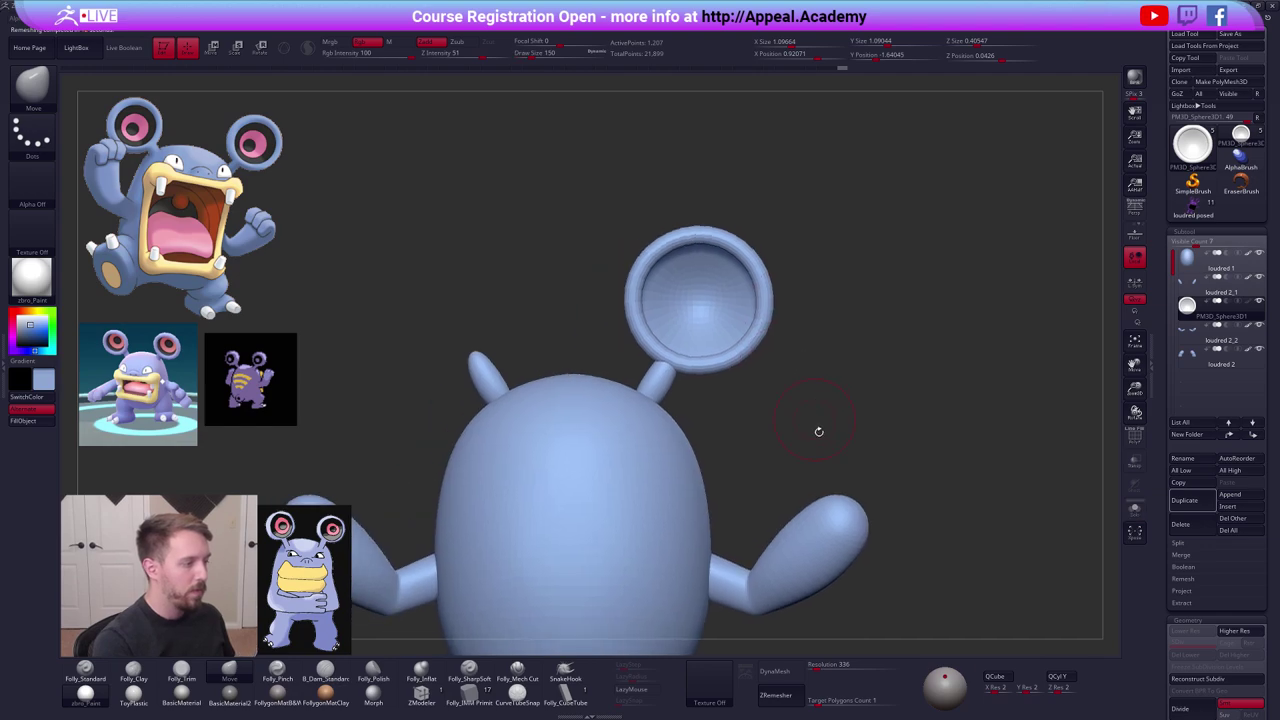
Subdivide the ear mesh until it is smooth and move it slightly farther forward on its stalk.
{"action": "key", "text": "ctrl"}
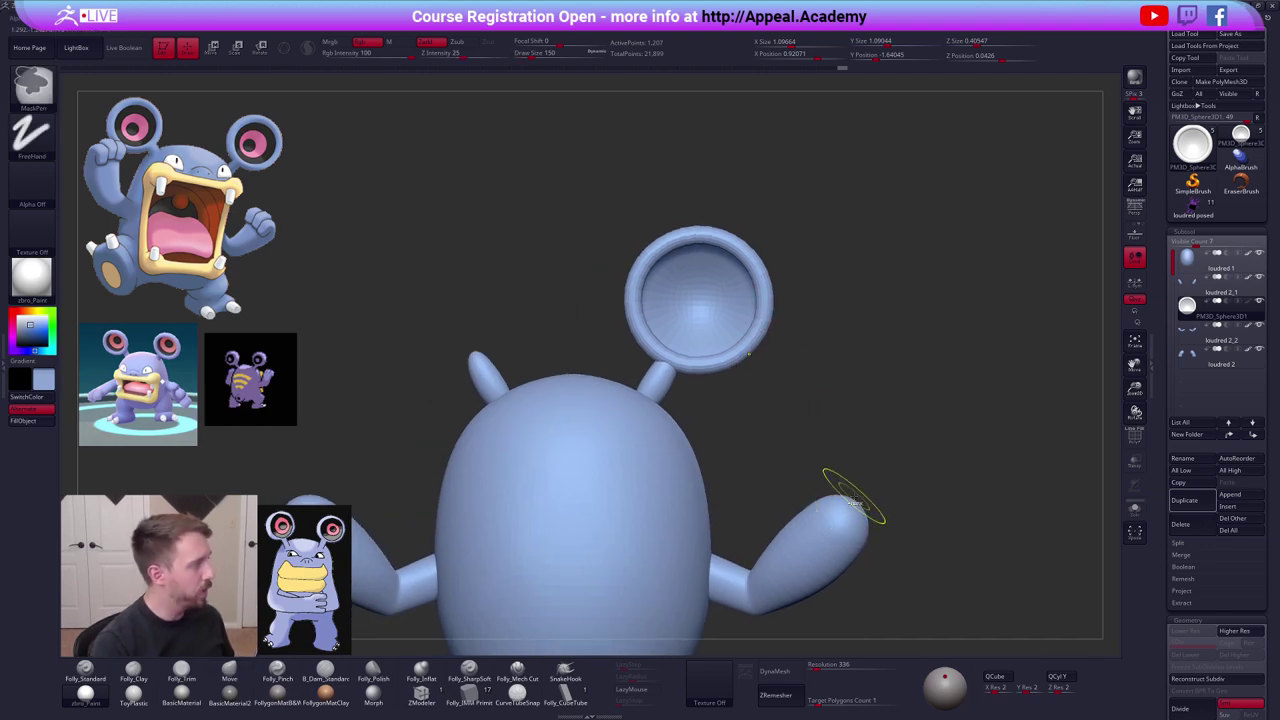
{"action": "mouse_move", "coordinate": [823, 451]}
{"action": "left_mouse_down"}
{"action": "mouse_move", "coordinate": [865, 470]}
{"action": "mouse_move", "coordinate": [851, 430]}
{"action": "left_mouse_up"}
{"action": "key", "text": "w"}
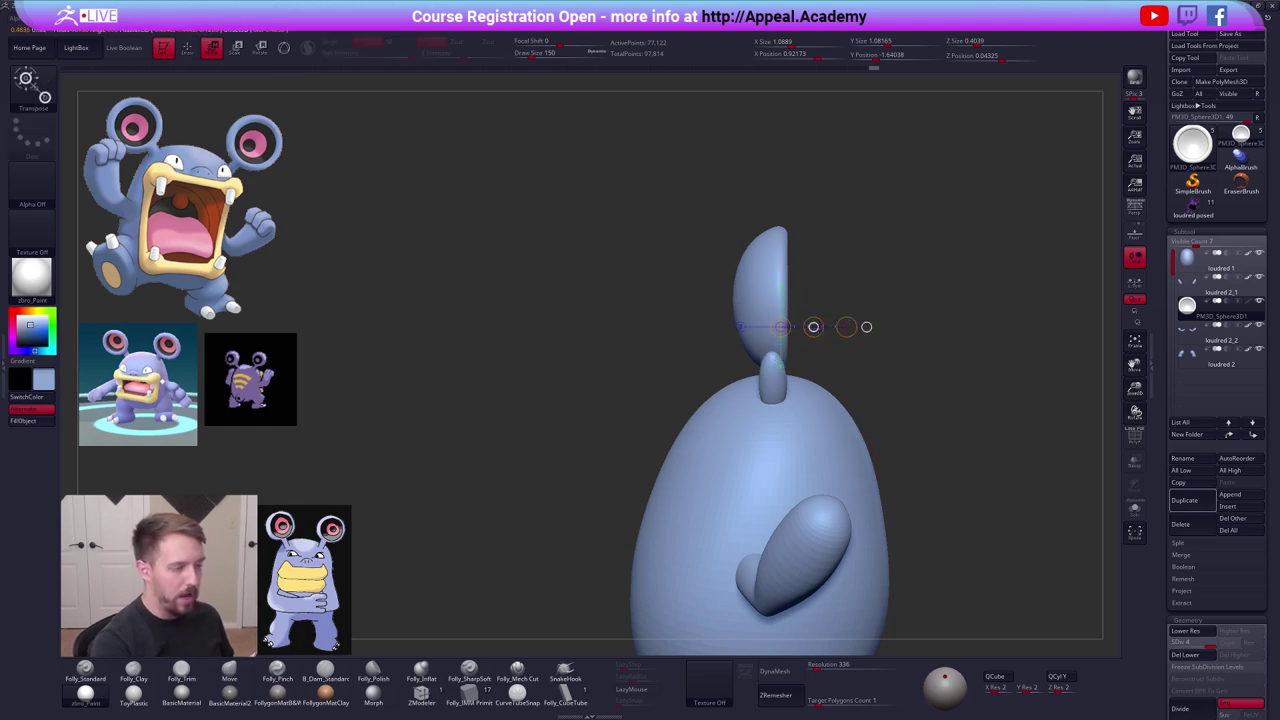
{"action": "key", "text": "q"}
{"action": "left_click_drag", "start_coordinate": [814, 327], "coordinate": [789, 394]}
{"action": "left_click_drag", "start_coordinate": [863, 409], "coordinate": [785, 409], "text": "alt"}
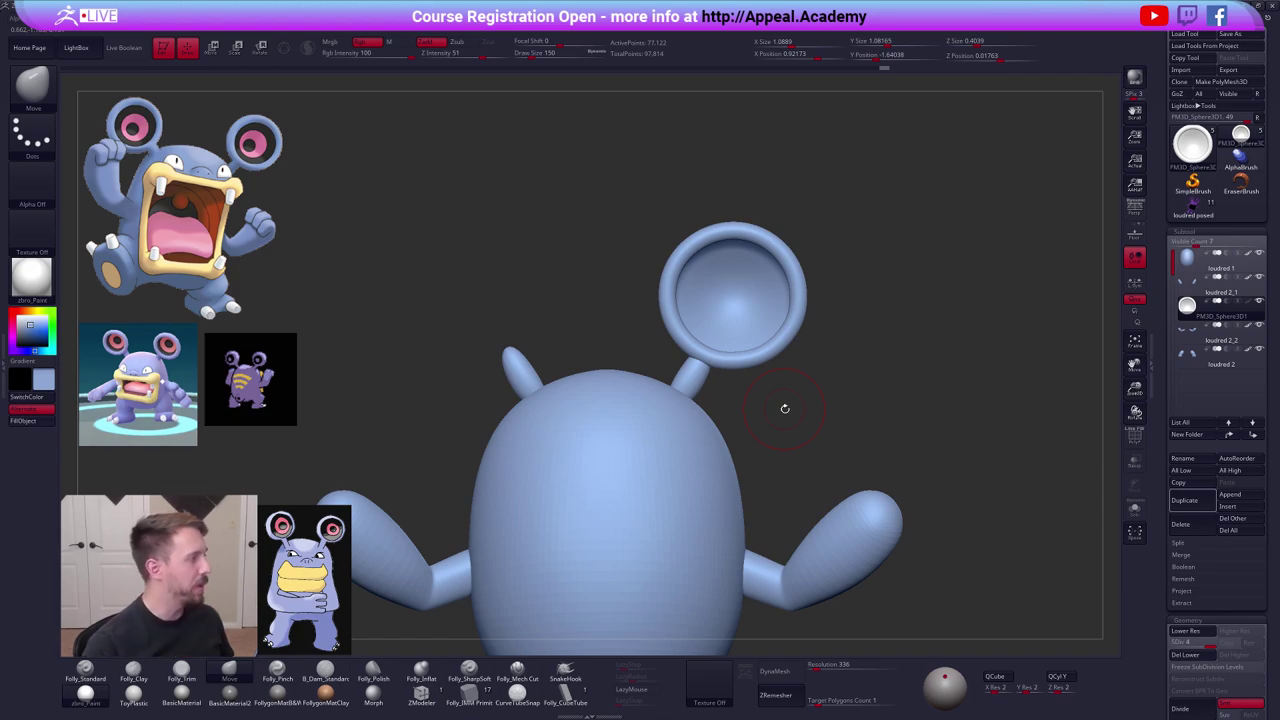
Switch to the Folly_Standard brush and set its draw size to 130.
{"action": "key", "text": "1"}
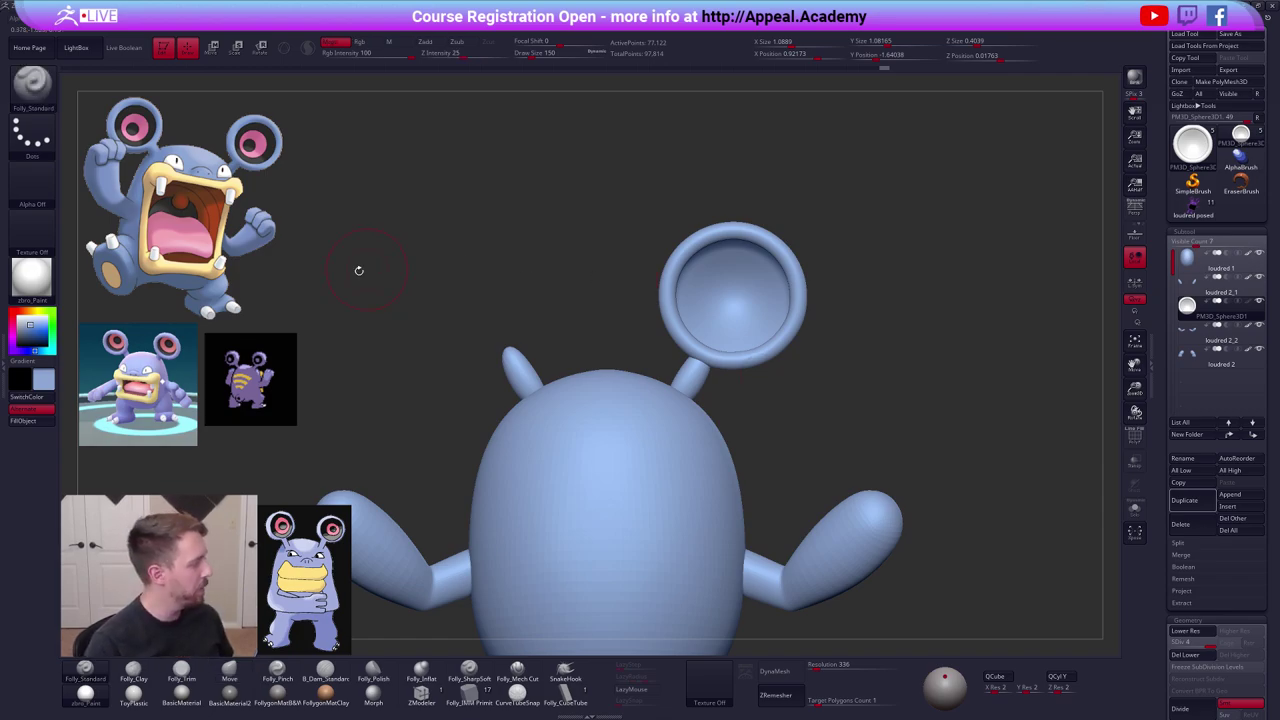
{"action": "left_click", "coordinate": [22, 426]}
{"action": "mouse_move", "coordinate": [868, 345]}
{"action": "left_mouse_down", "text": "alt"}
{"action": "mouse_move", "coordinate": [827, 342]}
{"action": "mouse_move", "coordinate": [830, 362]}
{"action": "left_mouse_up", "text": "alt"}
{"action": "left_click_drag", "start_coordinate": [928, 347], "coordinate": [880, 357], "text": "alt"}
{"action": "key", "text": "s"}
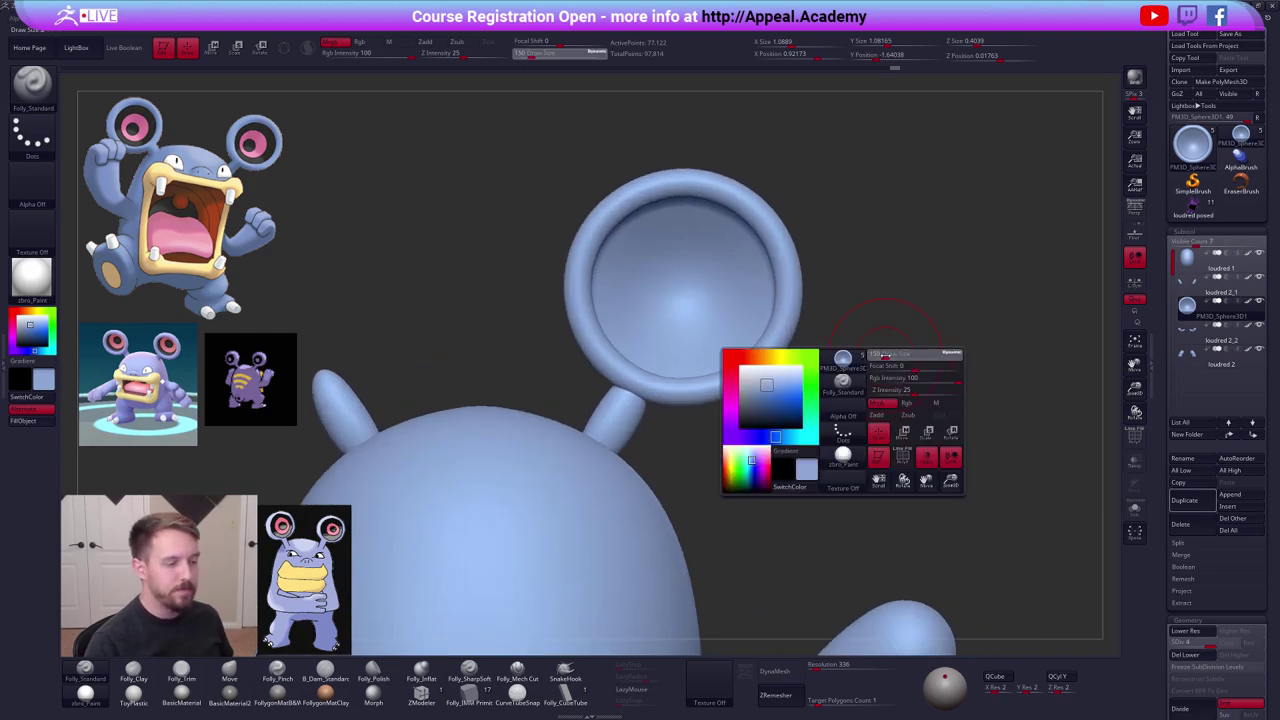
{"action": "left_click", "coordinate": [885, 359]}
{"action": "left_click_drag", "start_coordinate": [912, 470], "coordinate": [868, 400], "text": "alt"}
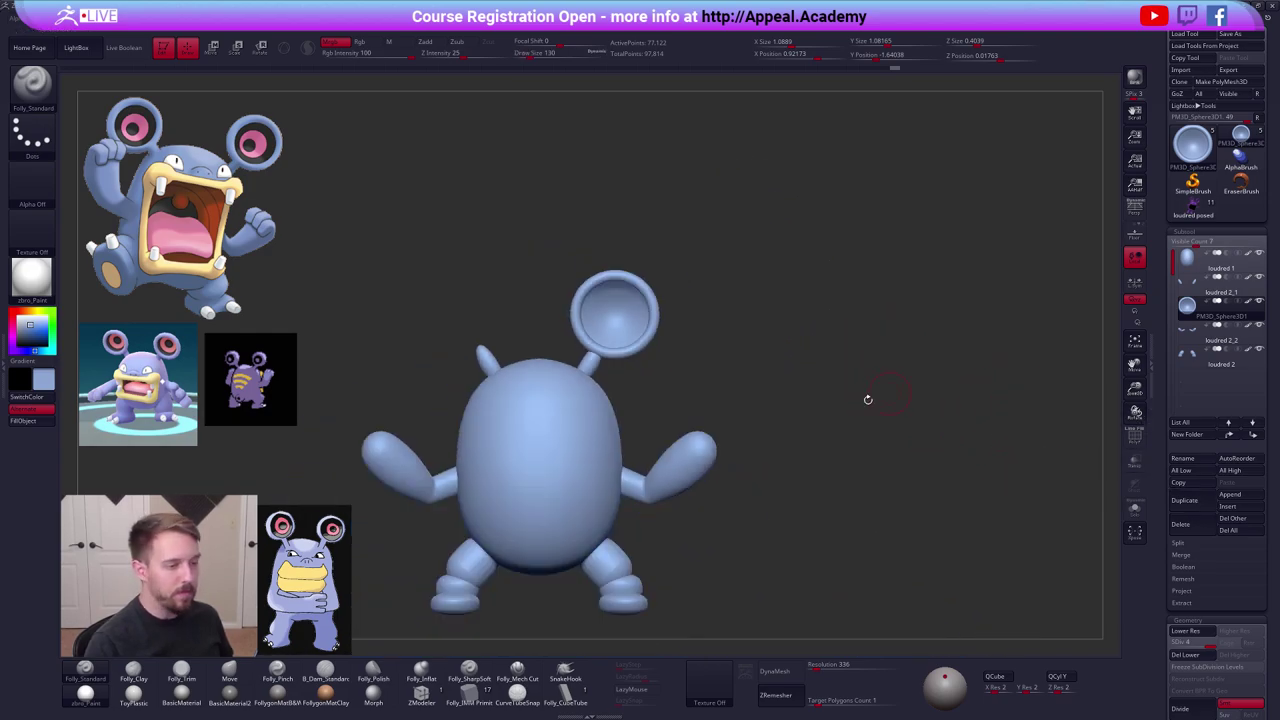
Mirror the ear onto the opposite stalk and reconstruct the mesh's subdivision levels.
{"action": "left_click_drag", "start_coordinate": [784, 336], "coordinate": [888, 323], "text": "alt"}
{"action": "key", "text": "space"}
{"action": "left_click", "coordinate": [882, 417]}
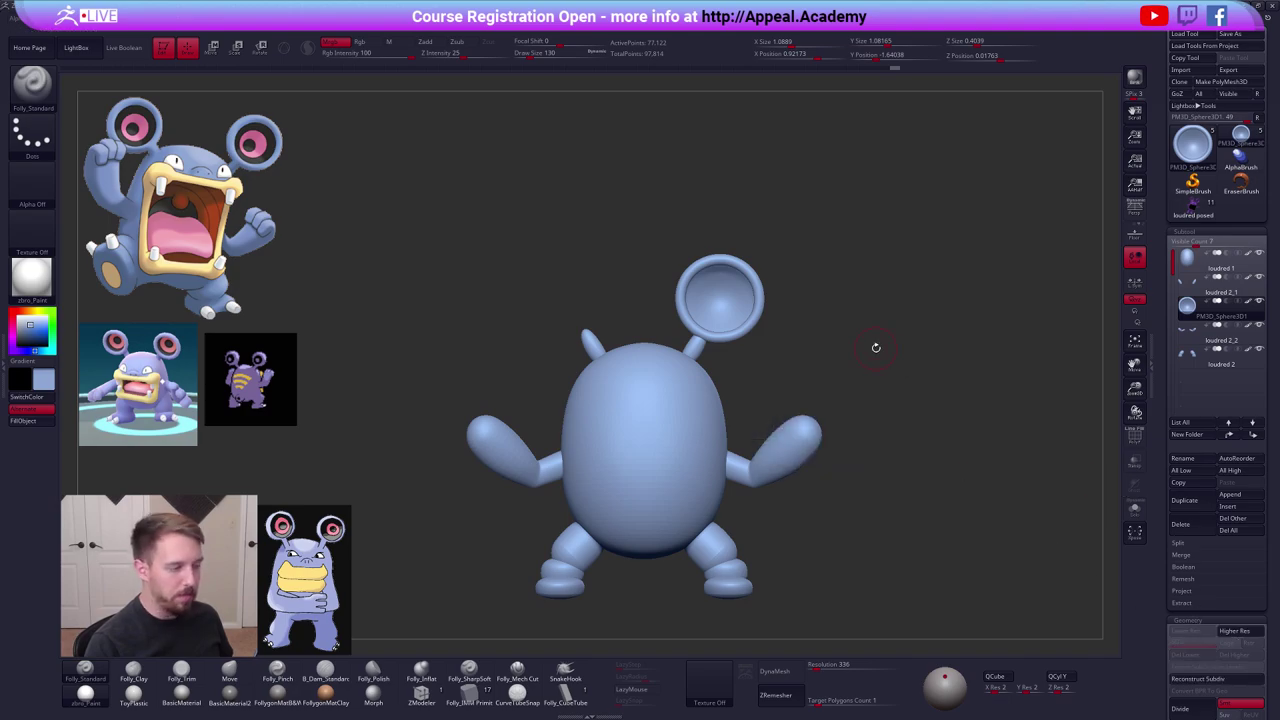
{"action": "key", "text": "space"}
{"action": "left_click", "coordinate": [868, 441]}
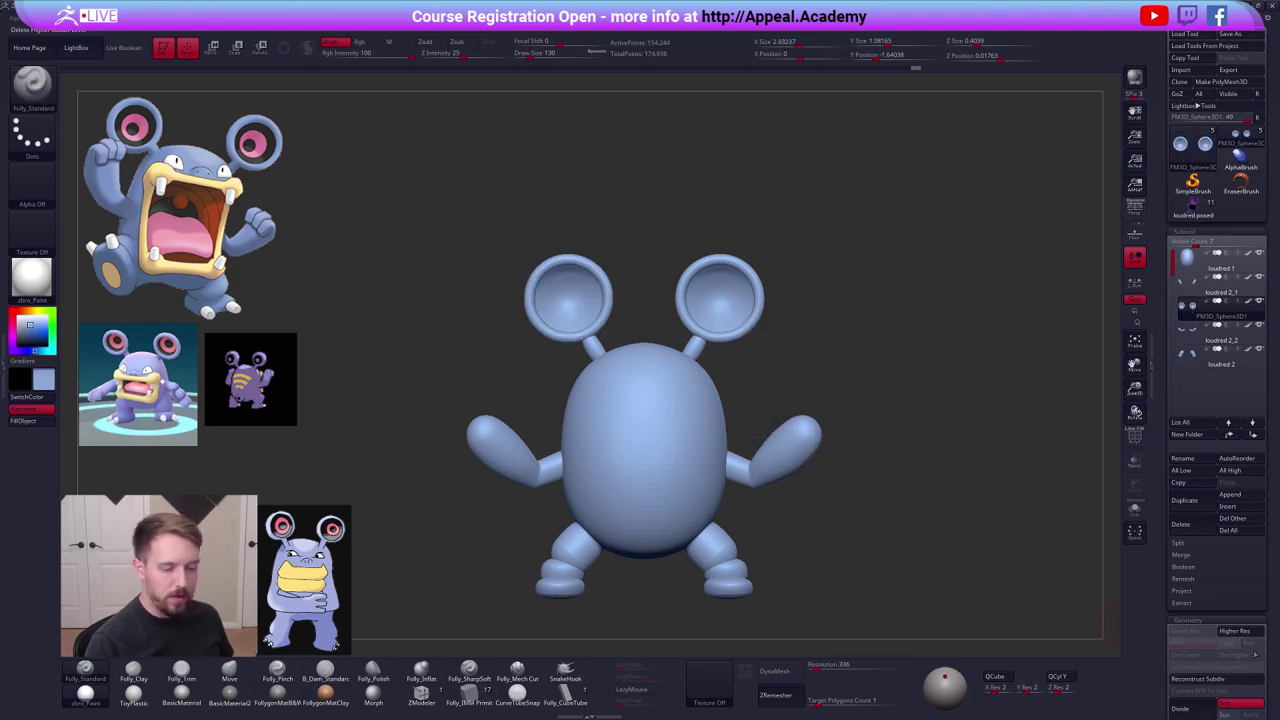
{"action": "left_click", "coordinate": [1200, 679]}
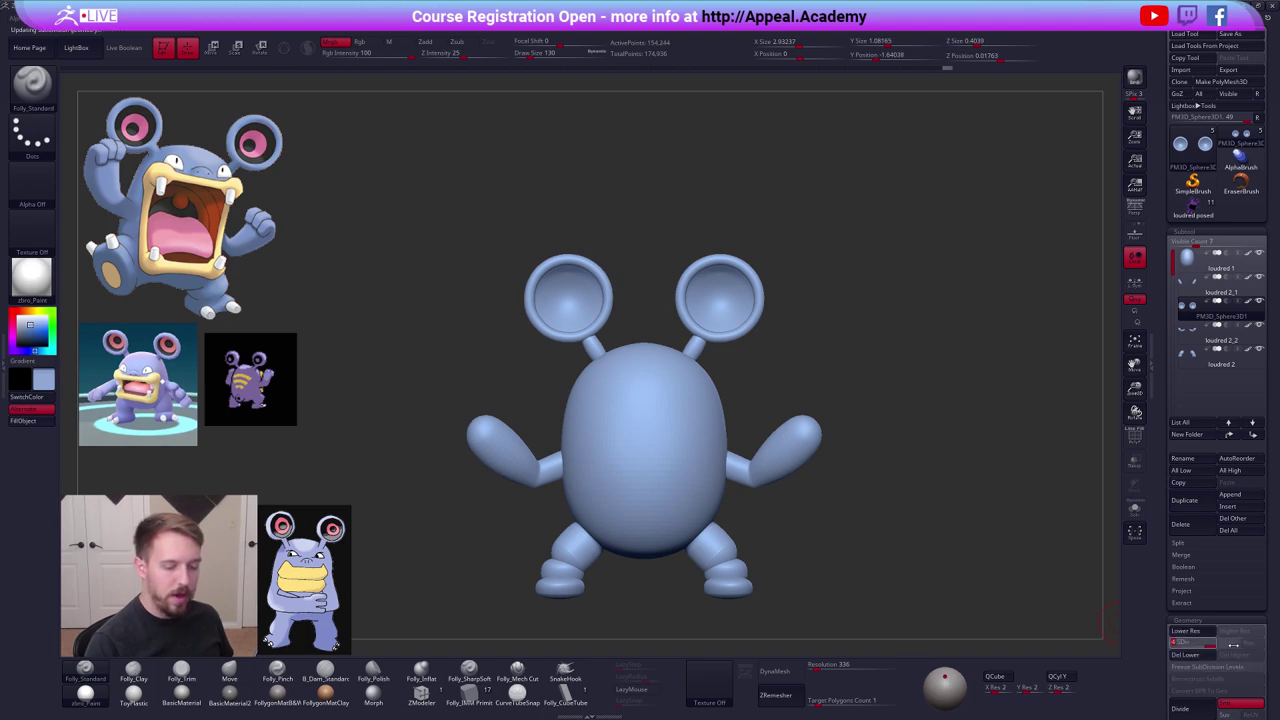
{"action": "mouse_move", "coordinate": [887, 461]}
{"action": "left_mouse_down", "text": "alt"}
{"action": "mouse_move", "coordinate": [863, 361]}
{"action": "mouse_move", "coordinate": [729, 314]}
{"action": "mouse_move", "coordinate": [757, 420]}
{"action": "mouse_move", "coordinate": [777, 419]}
{"action": "mouse_move", "coordinate": [848, 546]}
{"action": "left_mouse_up", "text": "alt"}
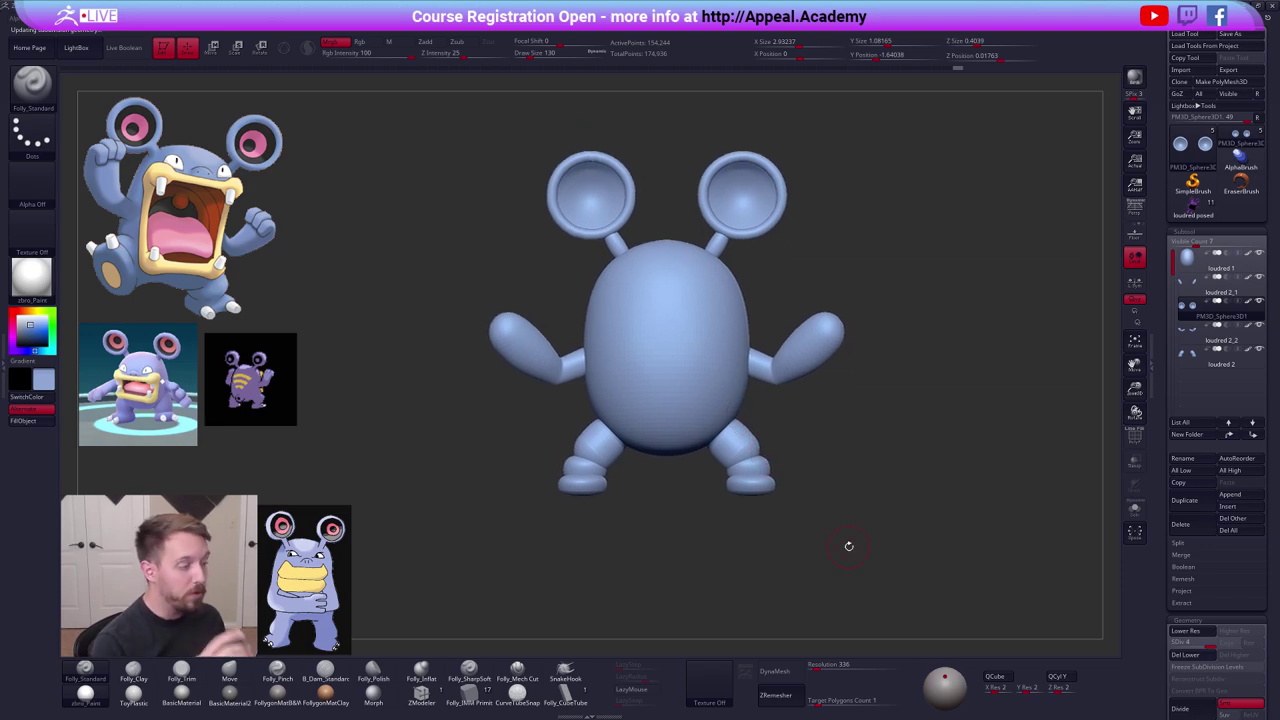
Select the arms, rotate them slightly upward, and refine their shape with the Move brush.
{"action": "left_click", "coordinate": [820, 350], "text": "alt"}
{"action": "key", "text": "w"}
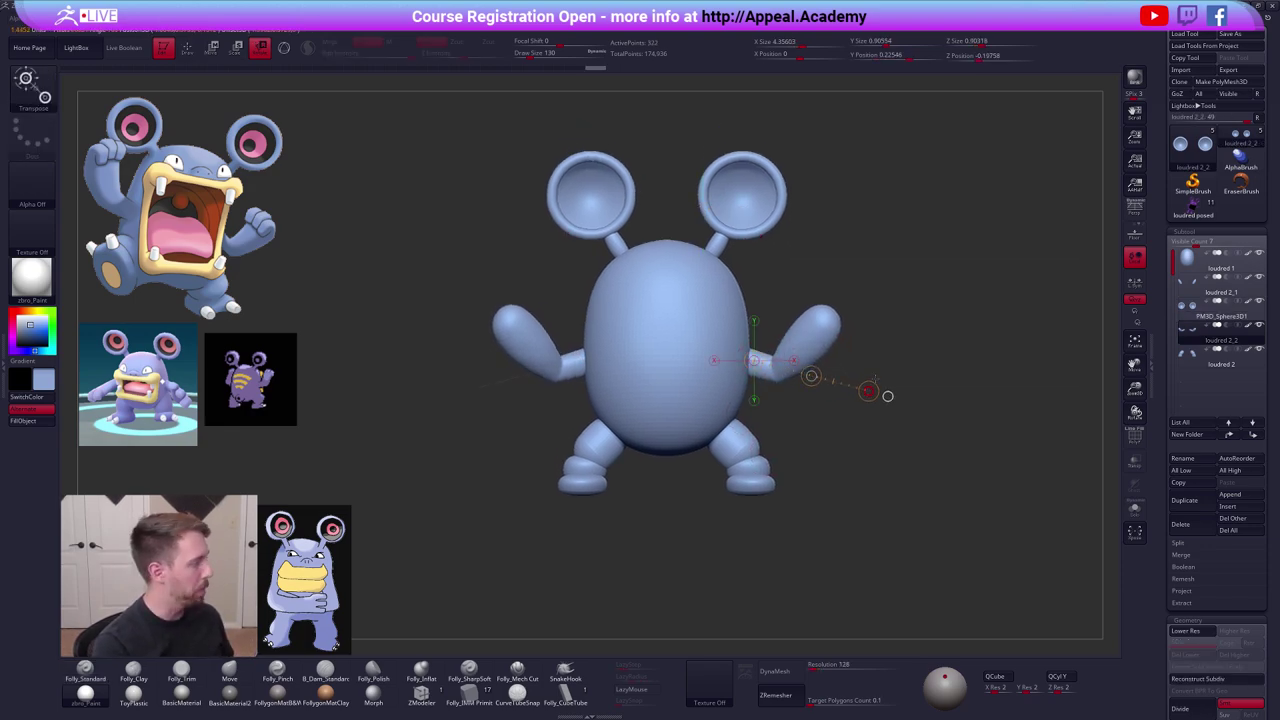
{"action": "left_click_drag", "start_coordinate": [887, 396], "coordinate": [887, 397]}
{"action": "key", "text": "q"}
{"action": "mouse_move", "coordinate": [716, 355]}
{"action": "right_mouse_down", "text": "alt"}
{"action": "mouse_move", "coordinate": [738, 358]}
{"action": "mouse_move", "coordinate": [711, 385]}
{"action": "mouse_move", "coordinate": [723, 386]}
{"action": "right_mouse_up", "text": "alt"}
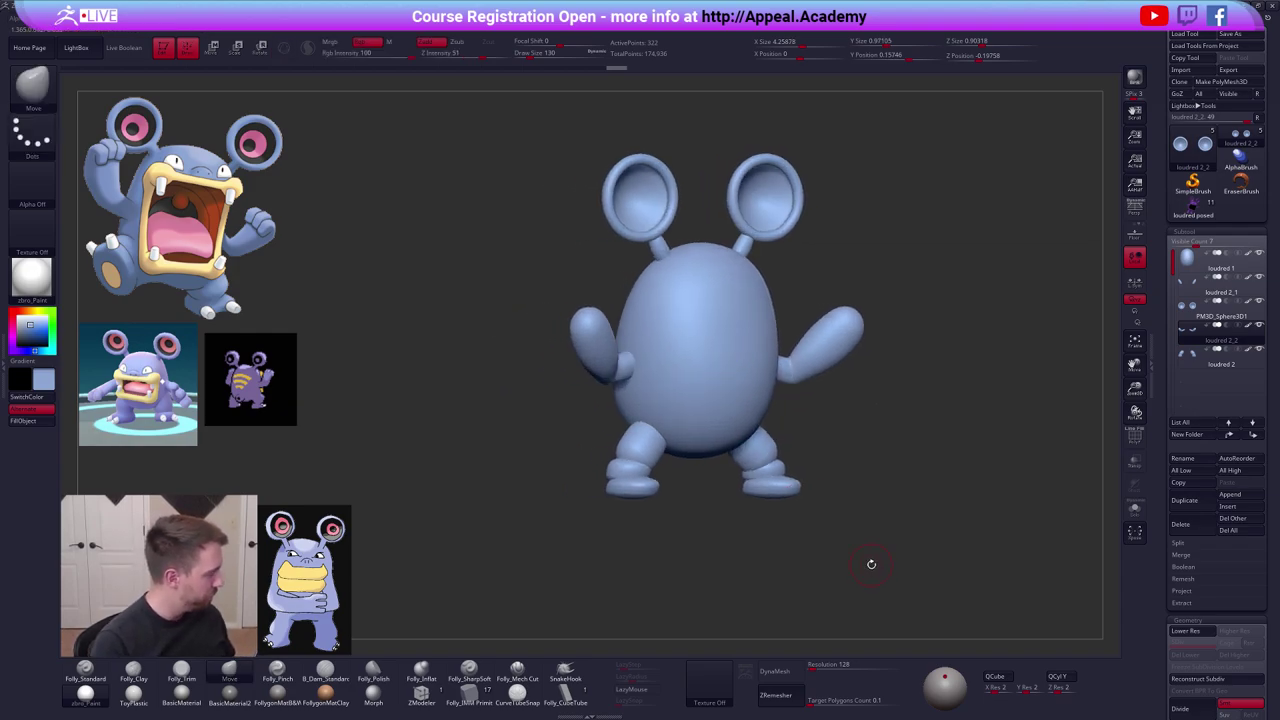
Adjust the arm in side view with the Move brush, ending at draw size 519, and undo the last change.
{"action": "mouse_move", "coordinate": [880, 560]}
{"action": "left_mouse_down"}
{"action": "mouse_move", "coordinate": [943, 551]}
{"action": "mouse_move", "coordinate": [869, 477]}
{"action": "left_mouse_up"}
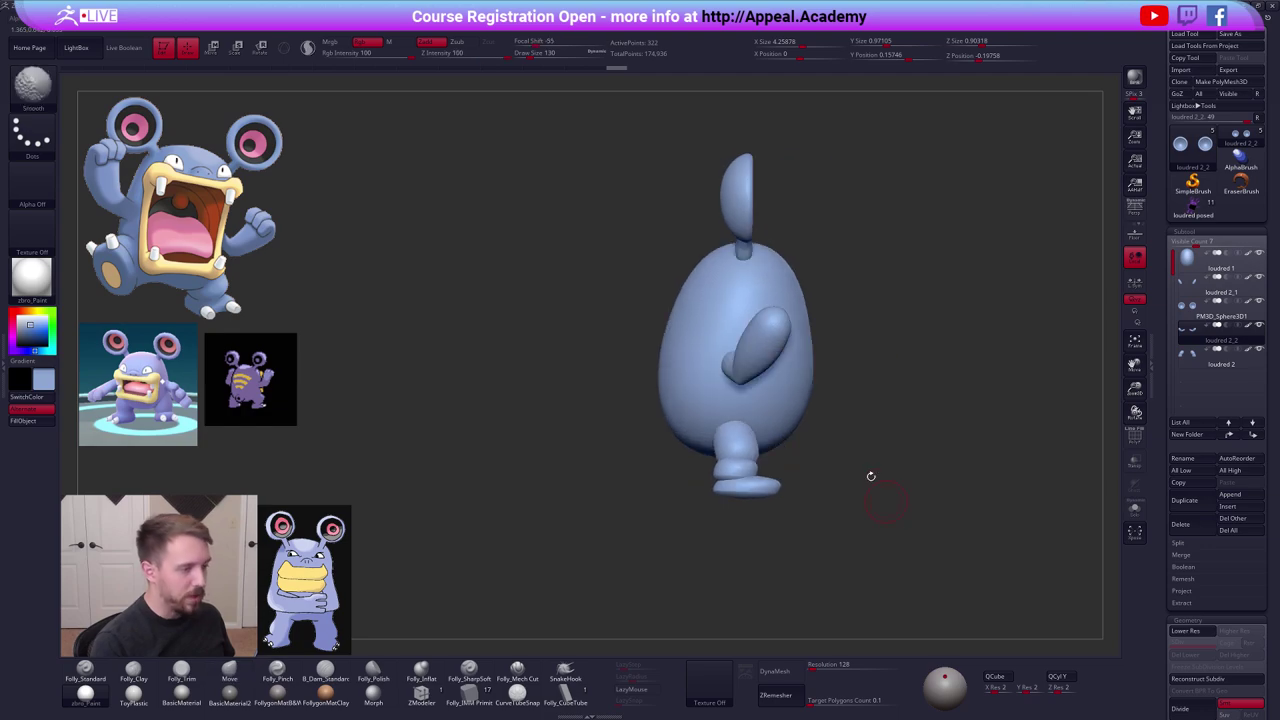
{"action": "key", "text": "space"}
{"action": "left_click_drag", "start_coordinate": [782, 341], "coordinate": [797, 339]}
{"action": "key", "text": "space"}
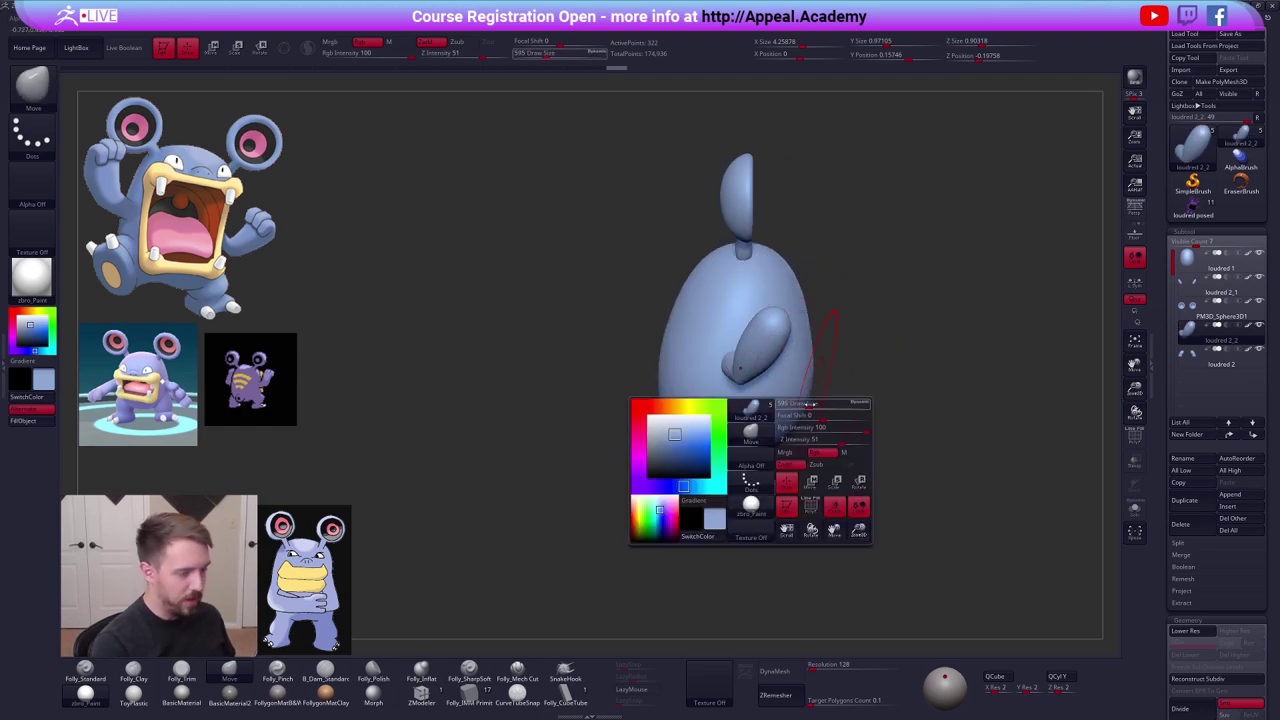
{"action": "left_click_drag", "start_coordinate": [798, 403], "coordinate": [804, 408]}
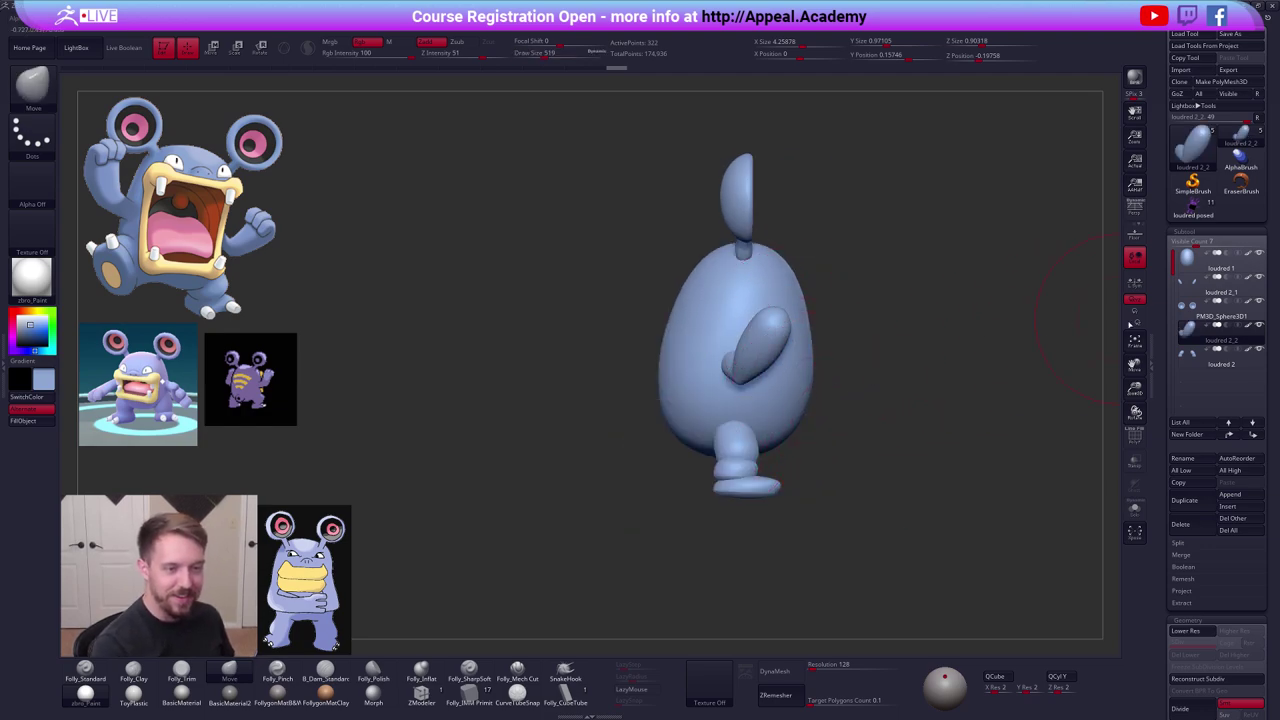
{"action": "key", "text": "ctrl+z"}
Select the body and reshape its lower belly and upper back in side view with the Move brush at draw size 576.
{"action": "left_click", "coordinate": [1215, 261]}
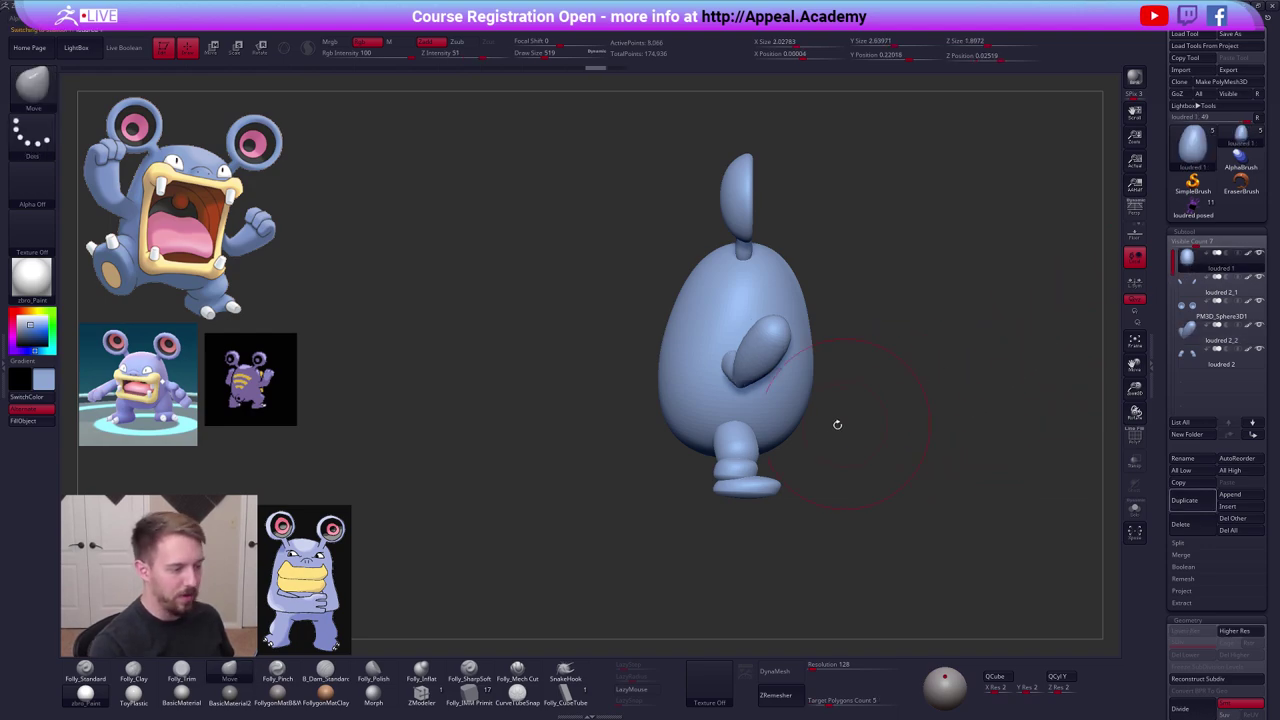
{"action": "key", "text": "space"}
{"action": "left_click_drag", "start_coordinate": [803, 431], "coordinate": [807, 431]}
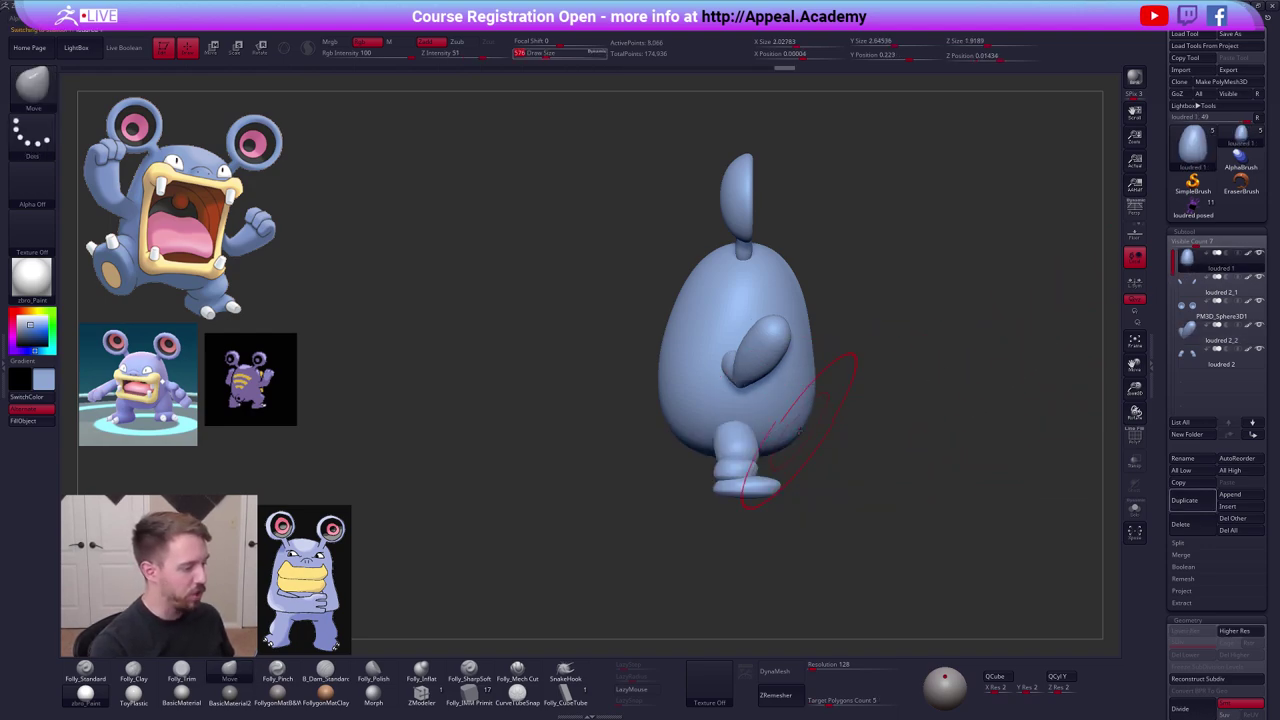
{"action": "left_click_drag", "start_coordinate": [680, 333], "coordinate": [667, 328]}
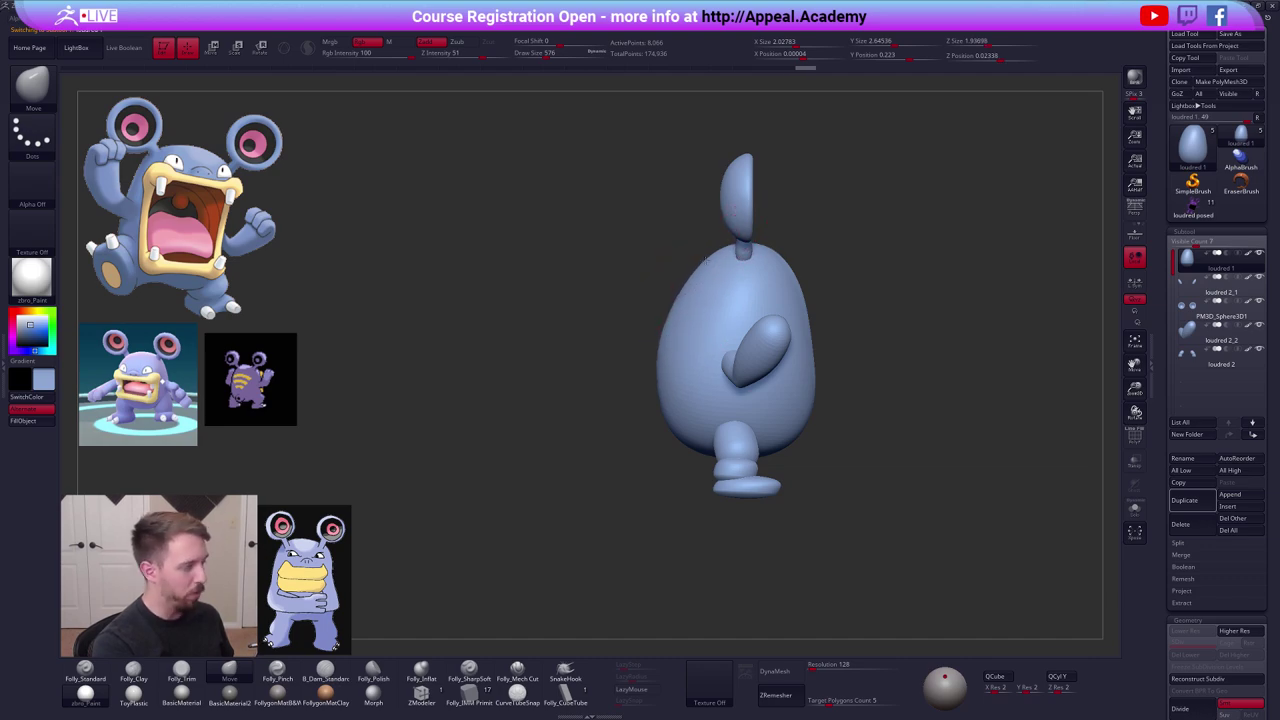
{"action": "left_click_drag", "start_coordinate": [706, 260], "coordinate": [702, 266]}
Push the body's lower back outward in side view with the Move brush, using draw sizes 537 and 519.
{"action": "key", "text": "space"}
{"action": "key", "text": "space"}
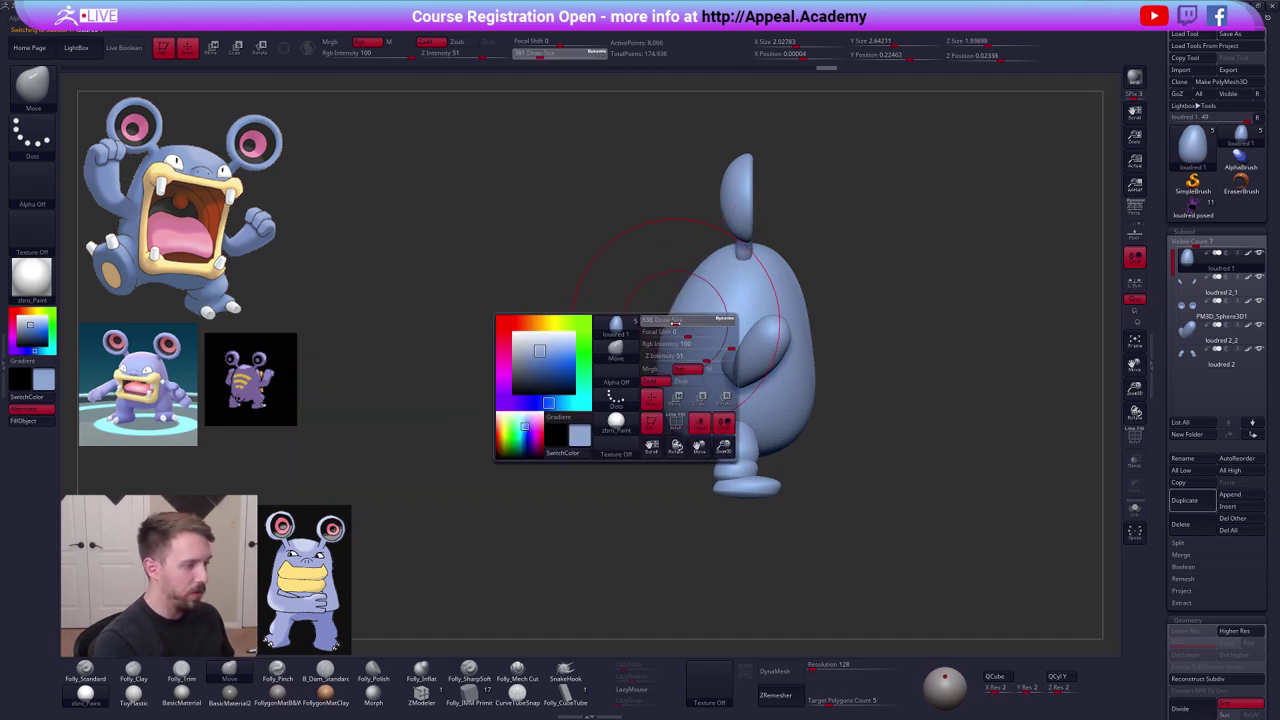
{"action": "left_click_drag", "start_coordinate": [664, 331], "coordinate": [669, 331]}
{"action": "left_click_drag", "start_coordinate": [660, 380], "coordinate": [665, 360]}
{"action": "key", "text": "space"}
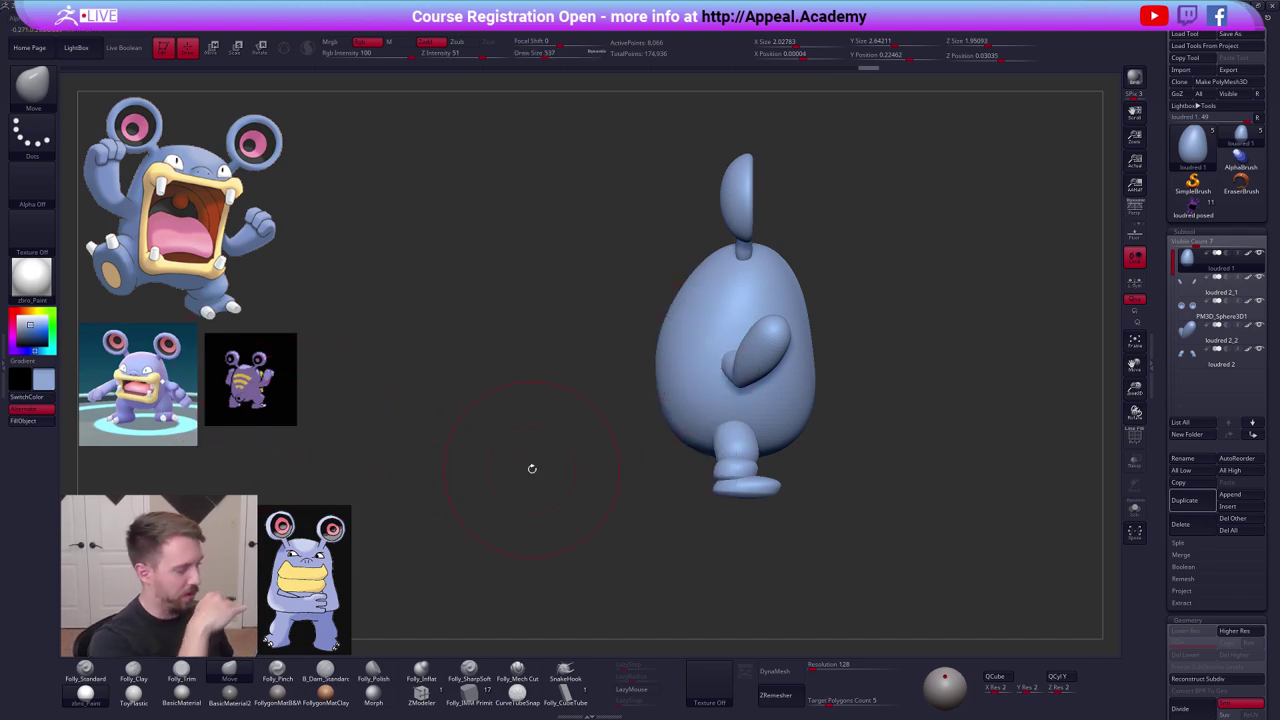
{"action": "key", "text": "space"}
{"action": "left_click_drag", "start_coordinate": [688, 360], "coordinate": [686, 360]}
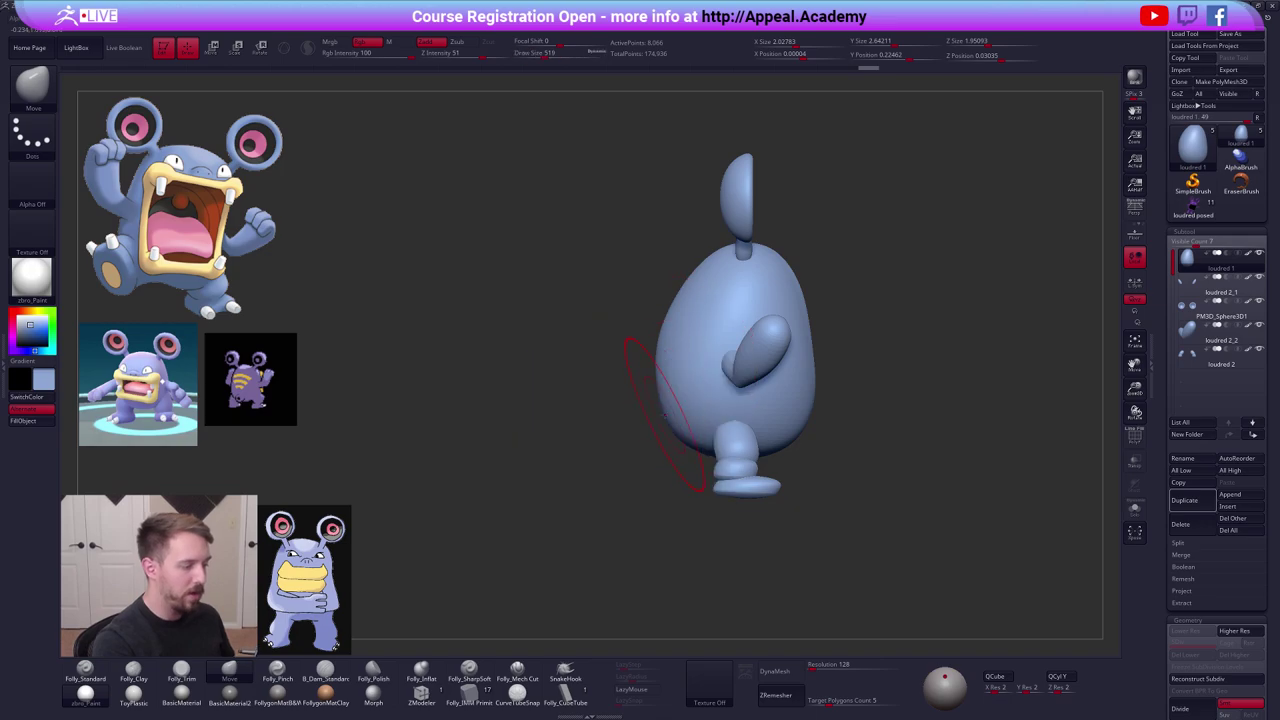
{"action": "left_click_drag", "start_coordinate": [667, 415], "coordinate": [659, 418]}
Narrow the body's upper sides and widen its lower sides in front view with the Move brush.
{"action": "mouse_move", "coordinate": [885, 425]}
{"action": "right_mouse_down", "text": "shift"}
{"action": "mouse_move", "coordinate": [811, 379]}
{"action": "mouse_move", "coordinate": [765, 392]}
{"action": "mouse_move", "coordinate": [665, 375]}
{"action": "right_mouse_up", "text": "shift"}
{"action": "key", "text": "space"}
{"action": "left_click_drag", "start_coordinate": [736, 385], "coordinate": [740, 385]}
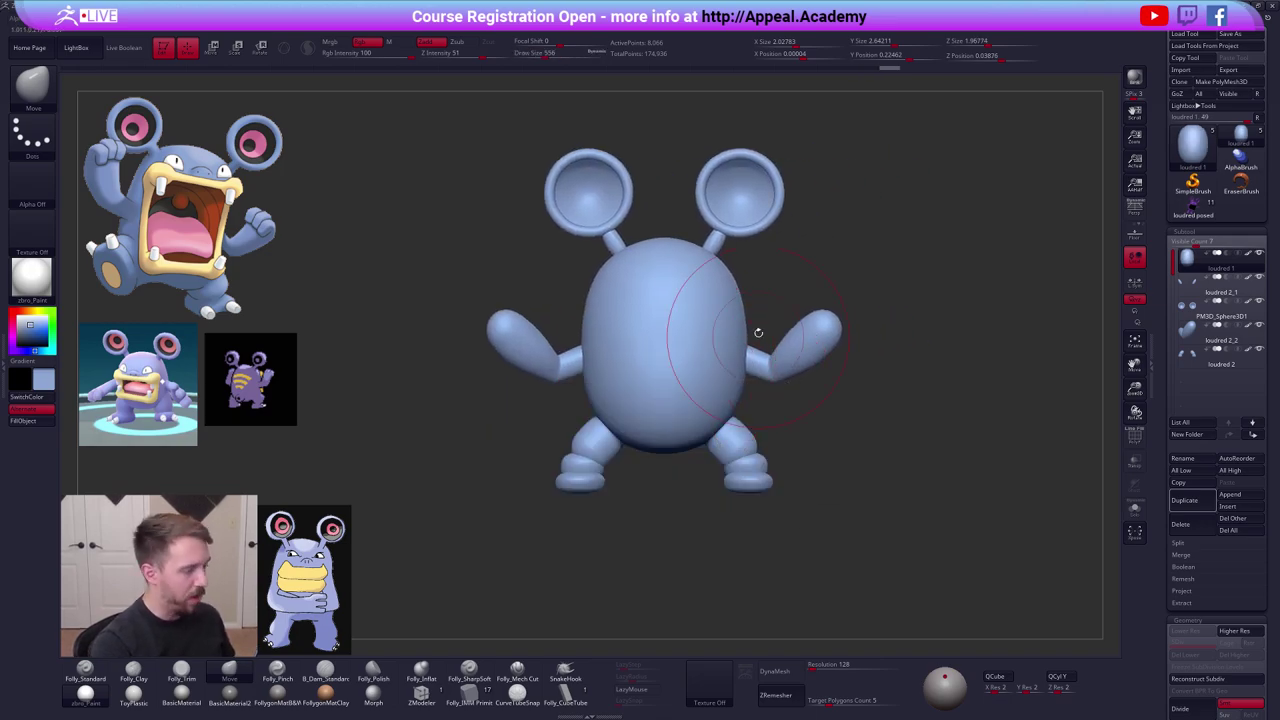
{"action": "key", "text": "space"}
{"action": "left_click_drag", "start_coordinate": [731, 298], "coordinate": [730, 299]}
{"action": "left_click_drag", "start_coordinate": [734, 408], "coordinate": [740, 413]}
{"action": "left_click_drag", "start_coordinate": [736, 286], "coordinate": [732, 291]}
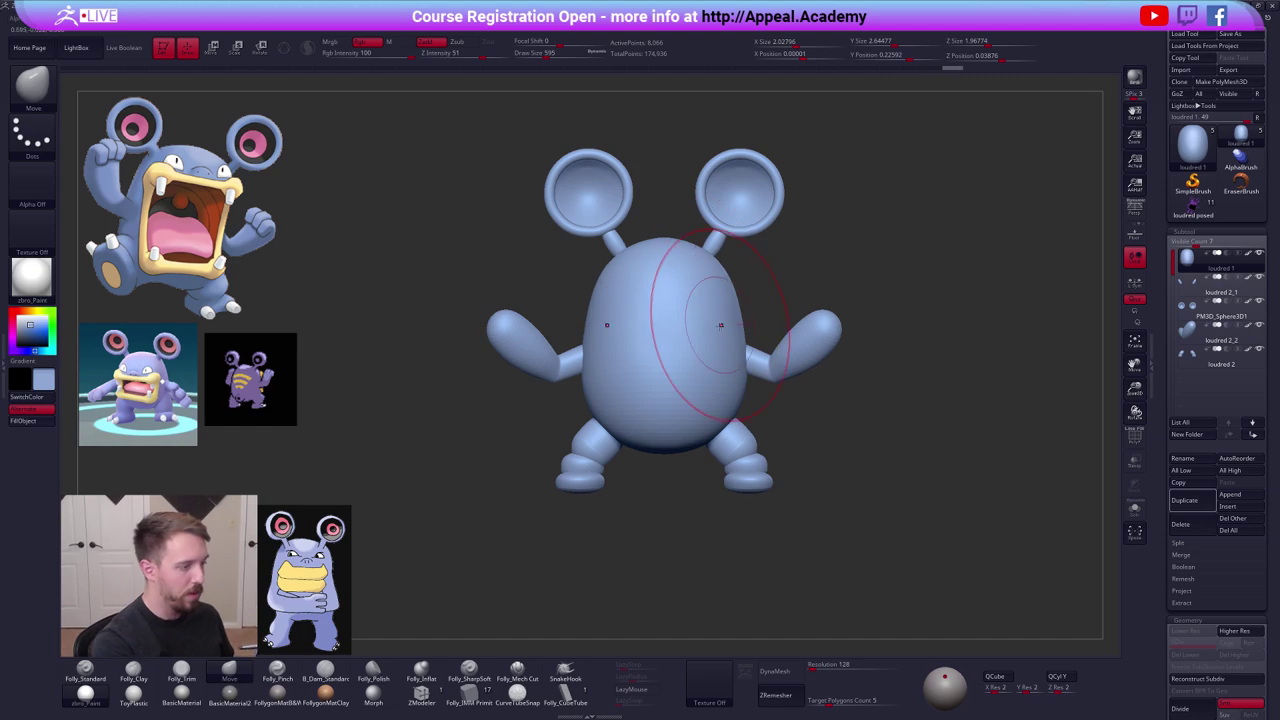
Set the draw size to 335 and scale the whole body up slightly.
{"action": "key", "text": "space"}
{"action": "left_click_drag", "start_coordinate": [748, 356], "coordinate": [739, 356]}
{"action": "mouse_move", "coordinate": [739, 356]}
{"action": "right_mouse_down"}
{"action": "mouse_move", "coordinate": [785, 360]}
{"action": "mouse_move", "coordinate": [752, 358]}
{"action": "right_mouse_up"}
{"action": "key", "text": "e"}
{"action": "left_click_drag", "start_coordinate": [752, 358], "coordinate": [885, 394]}
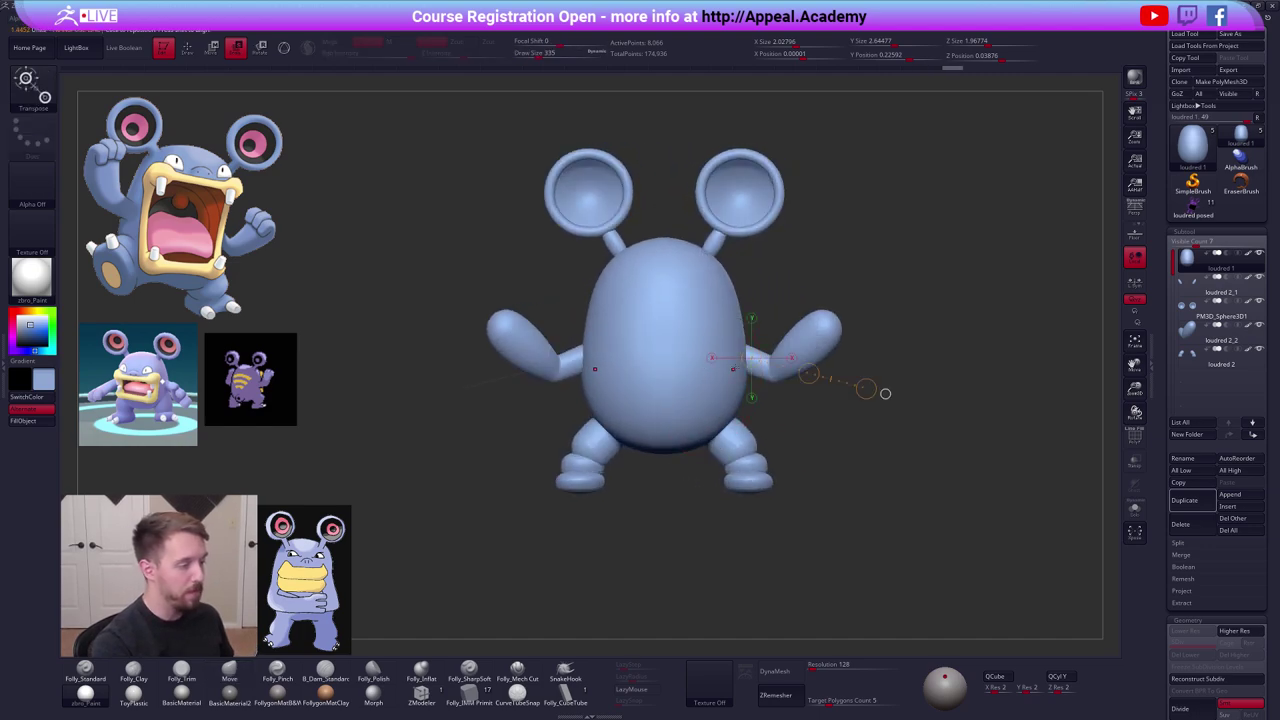
{"action": "left_click", "coordinate": [883, 395]}
{"action": "left_click_drag", "start_coordinate": [807, 315], "coordinate": [810, 314]}
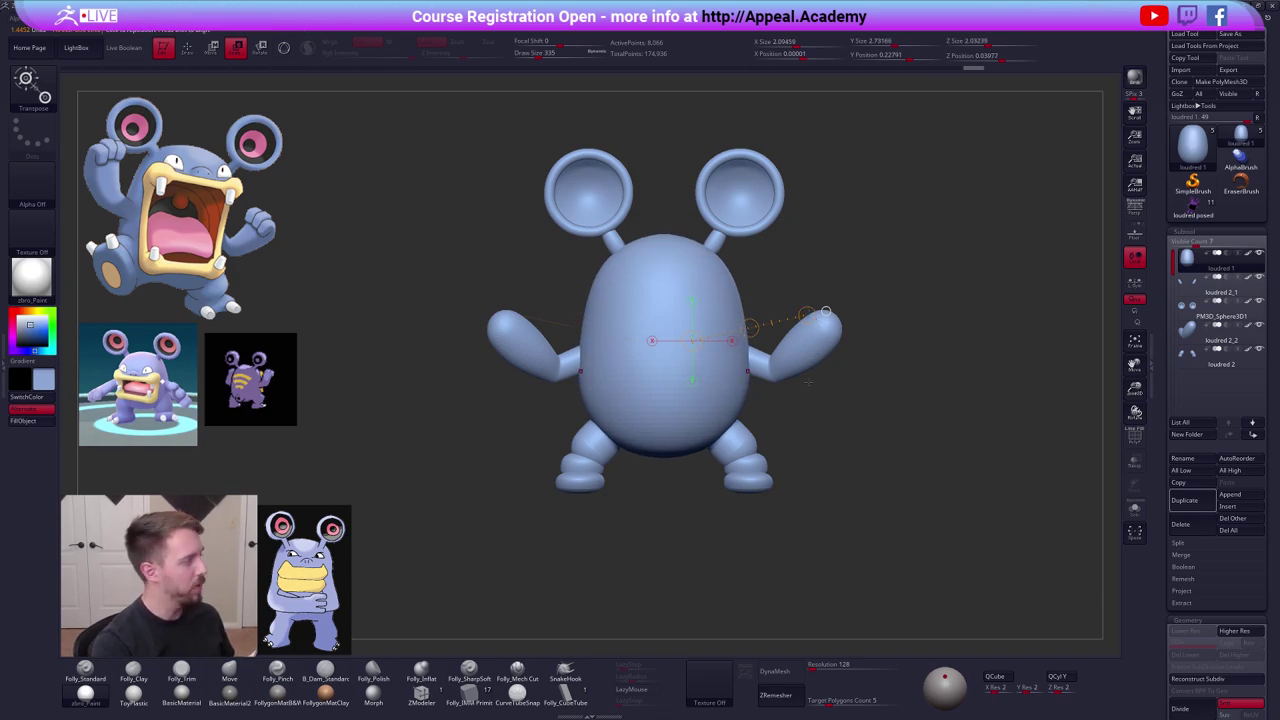
{"action": "key", "text": "q"}
Nudge the body's upper front slightly inward in side view with the Move brush at draw size 519.
{"action": "mouse_move", "coordinate": [804, 456]}
{"action": "left_mouse_down"}
{"action": "mouse_move", "coordinate": [829, 452]}
{"action": "mouse_move", "coordinate": [797, 459]}
{"action": "left_mouse_up"}
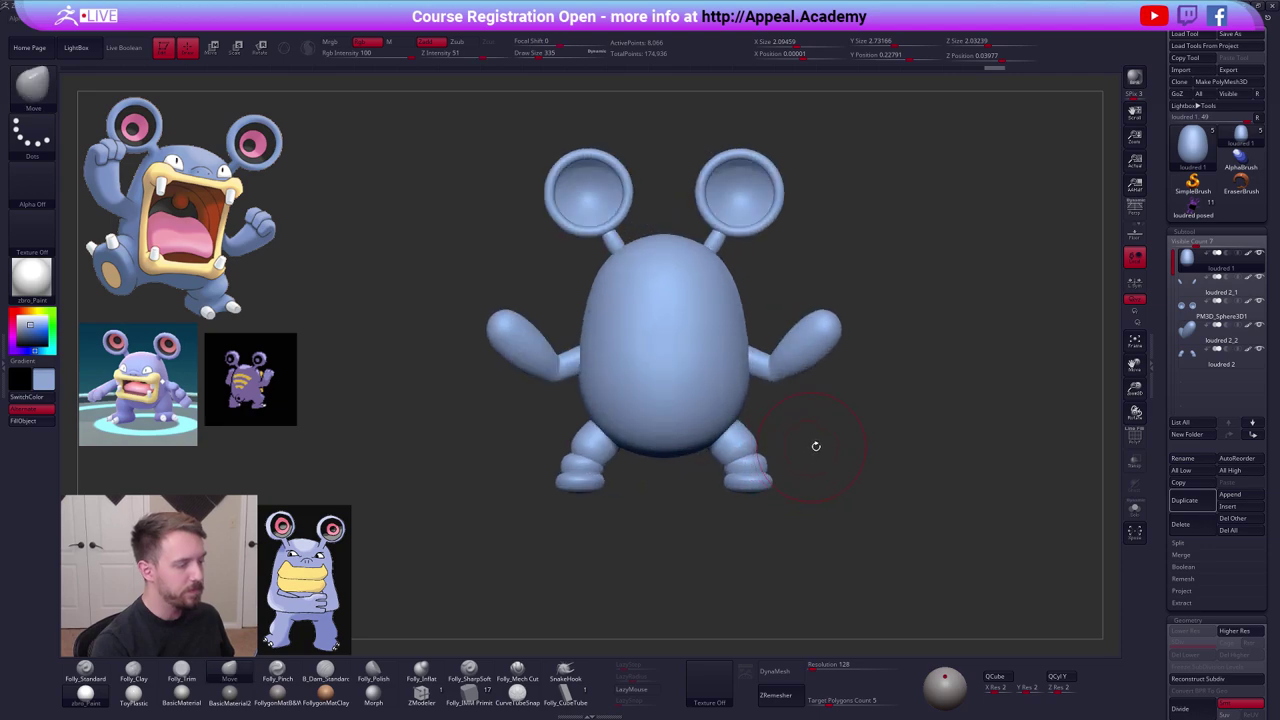
{"action": "left_click_drag", "start_coordinate": [840, 508], "coordinate": [833, 503], "text": "alt"}
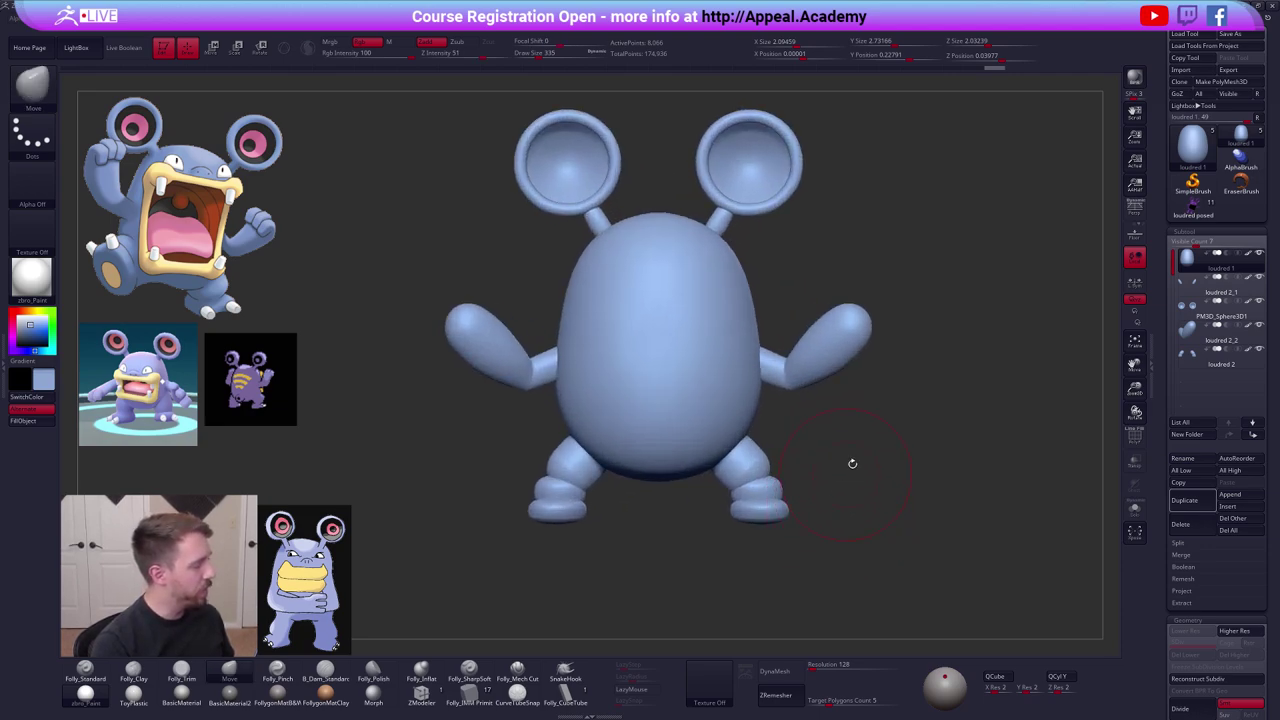
{"action": "key", "text": "space"}
{"action": "left_click_drag", "start_coordinate": [883, 449], "coordinate": [875, 449]}
{"action": "mouse_move", "coordinate": [798, 446]}
{"action": "left_mouse_down"}
{"action": "mouse_move", "coordinate": [828, 455]}
{"action": "mouse_move", "coordinate": [711, 443]}
{"action": "mouse_move", "coordinate": [778, 481]}
{"action": "mouse_move", "coordinate": [786, 459]}
{"action": "mouse_move", "coordinate": [825, 450]}
{"action": "left_mouse_up"}
{"action": "key", "text": "space"}
{"action": "left_click_drag", "start_coordinate": [731, 354], "coordinate": [751, 354]}
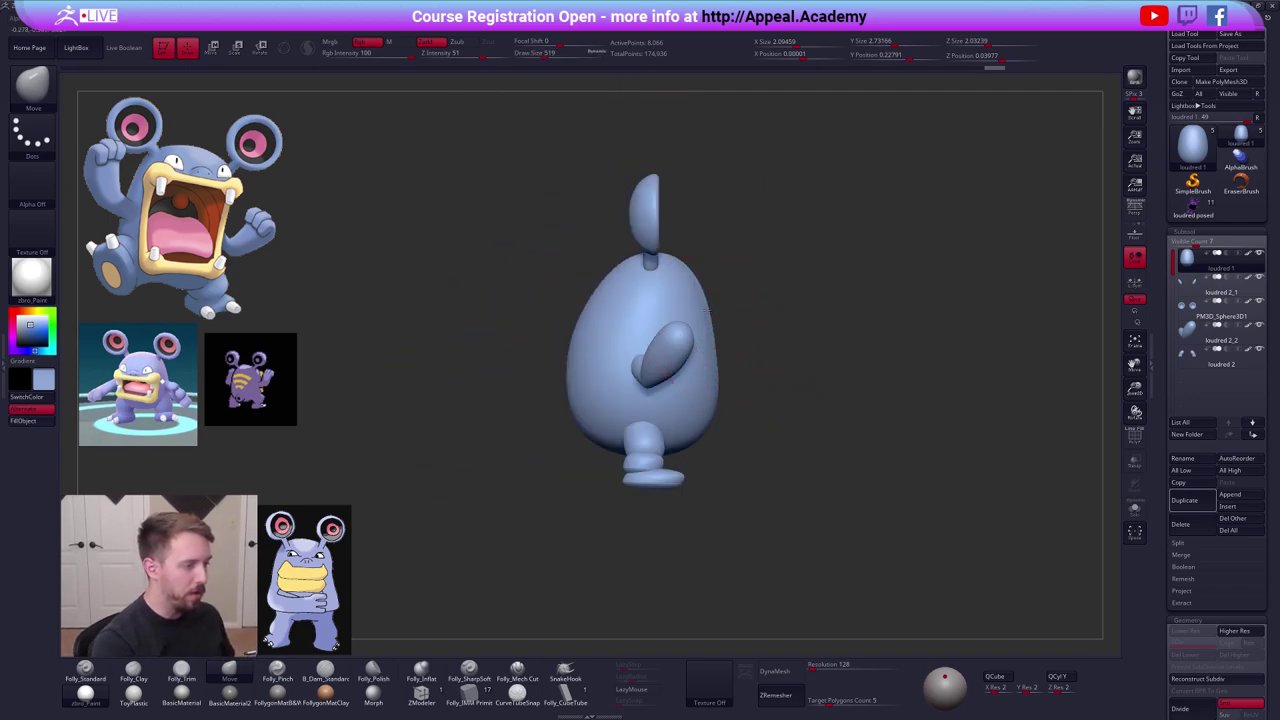
{"action": "left_click_drag", "start_coordinate": [711, 310], "coordinate": [707, 310]}
{"action": "mouse_move", "coordinate": [742, 322]}
{"action": "left_mouse_down", "text": "shift"}
{"action": "mouse_move", "coordinate": [706, 332]}
{"action": "mouse_move", "coordinate": [694, 360]}
{"action": "left_mouse_up", "text": "shift"}
Reduce the draw size to 239, duplicate the body subtool, and turn on Live Boolean.
{"action": "key", "text": "space"}
{"action": "left_click_drag", "start_coordinate": [765, 340], "coordinate": [715, 346], "text": "alt"}
{"action": "key", "text": "ctrl+shift+d"}
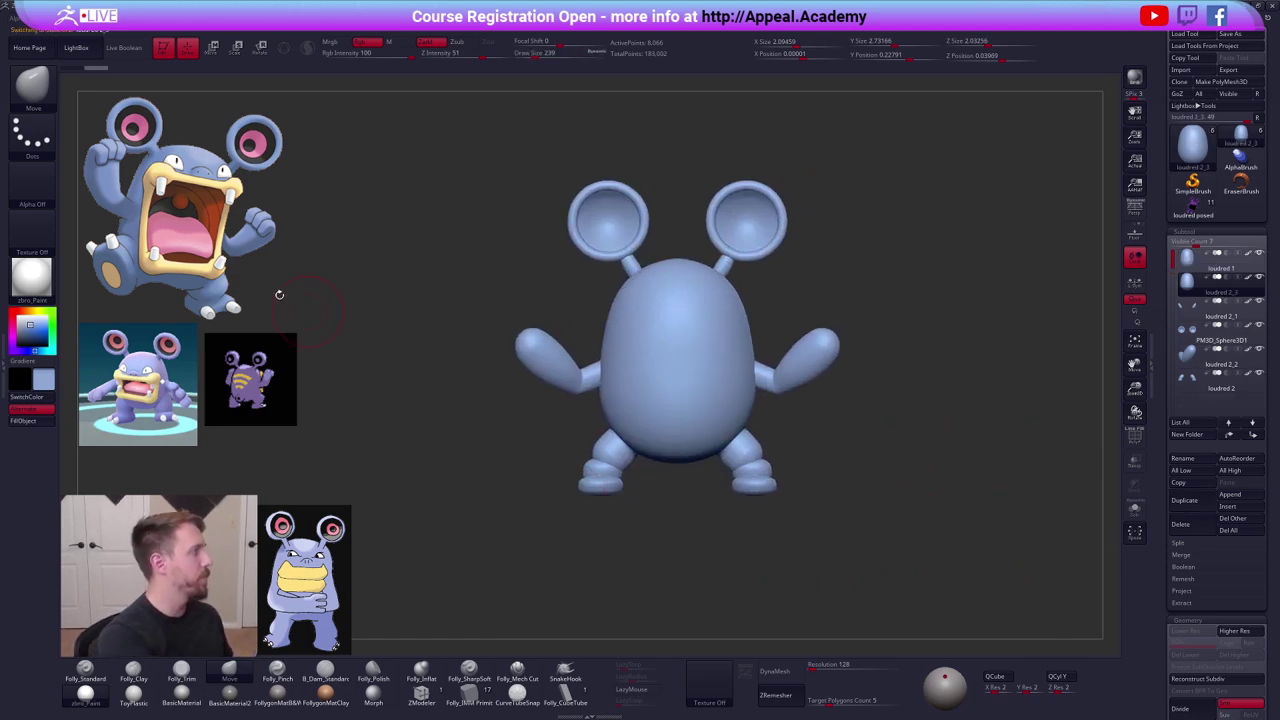
{"action": "left_click", "coordinate": [127, 49]}
Insert a primitive sphere at the centre of the belly and keep only the sphere in the duplicated subtool.
{"action": "left_click", "coordinate": [484, 701]}
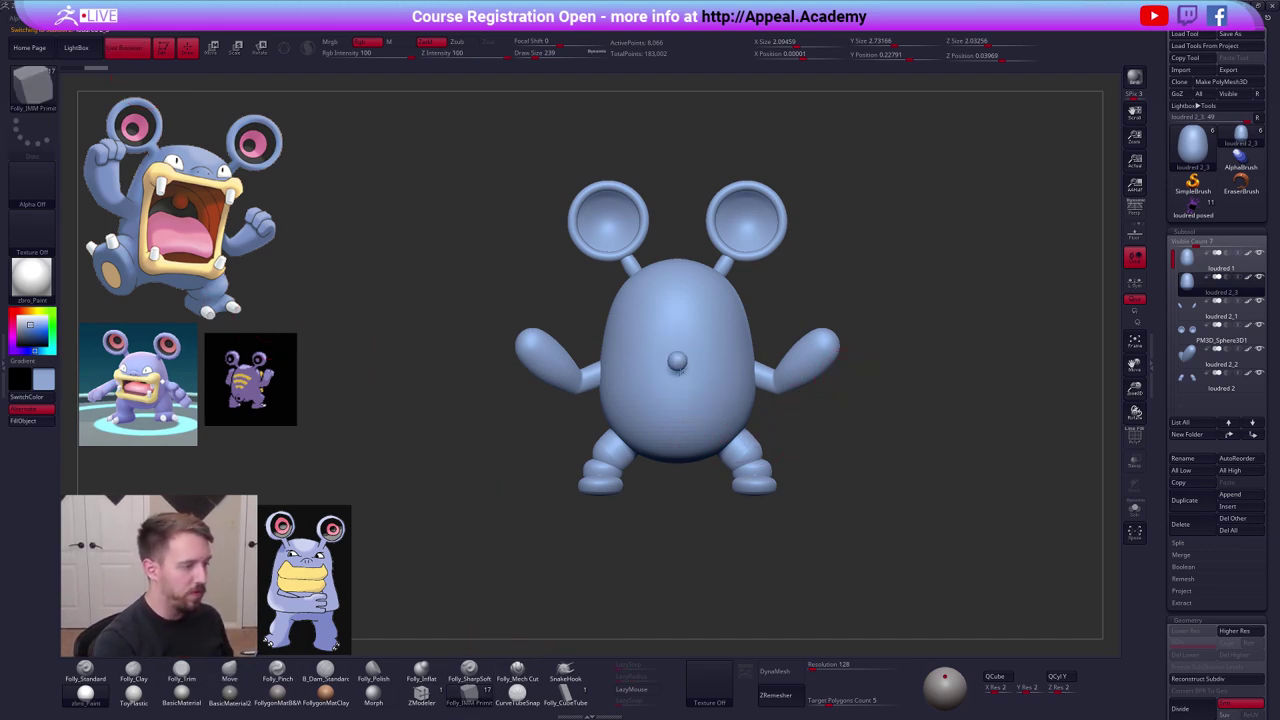
{"action": "left_click_drag", "start_coordinate": [677, 365], "coordinate": [697, 378]}
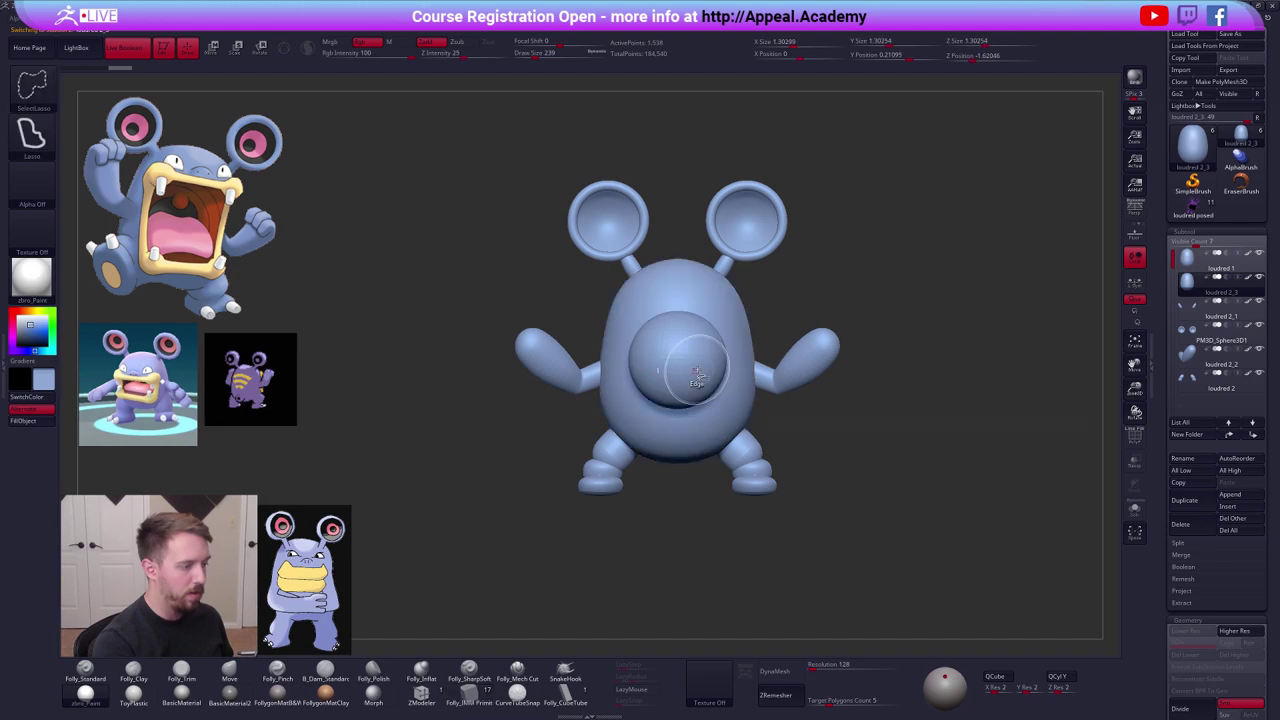
{"action": "key", "text": "b"}
{"action": "key", "text": "s"}
{"action": "key", "text": "m"}
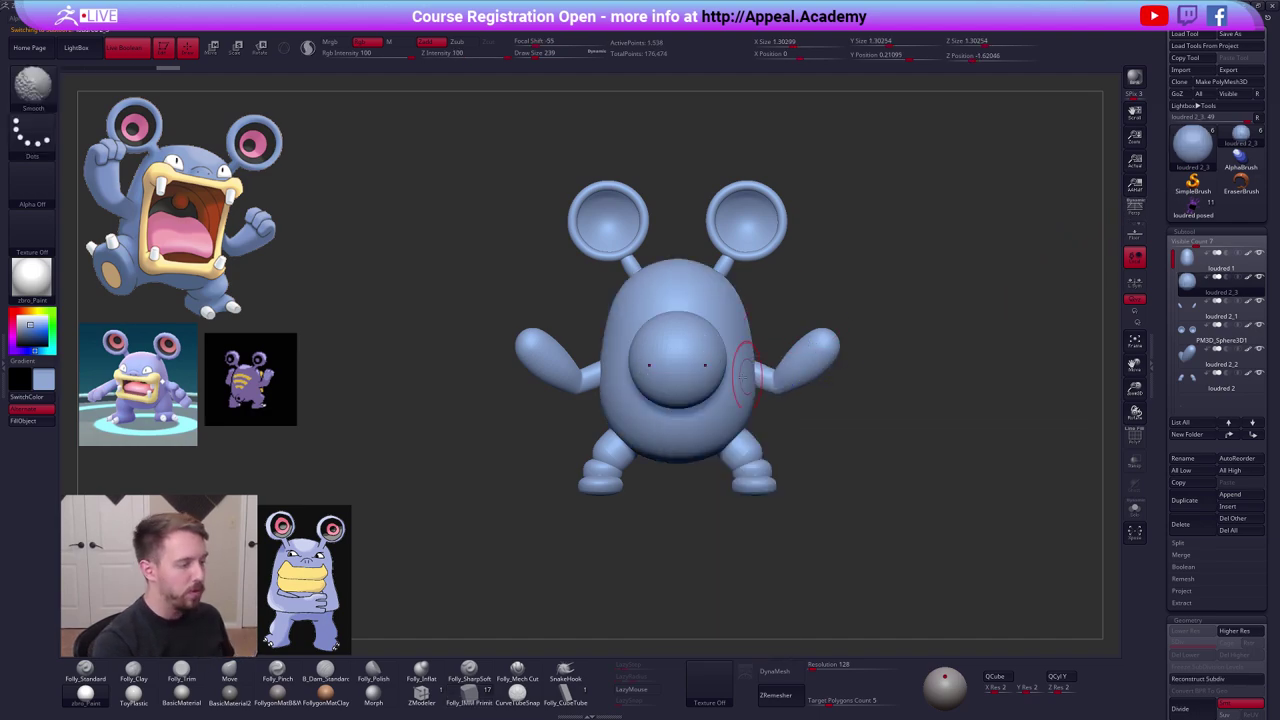
{"action": "key", "text": "ctrl+z"}
Set the sphere to subtract and move it back into the body to cut a mouth cavity.
{"action": "mouse_move", "coordinate": [1020, 357]}
{"action": "left_mouse_down"}
{"action": "mouse_move", "coordinate": [860, 436]}
{"action": "mouse_move", "coordinate": [736, 393]}
{"action": "mouse_move", "coordinate": [763, 388]}
{"action": "left_mouse_up"}
{"action": "key", "text": "w"}
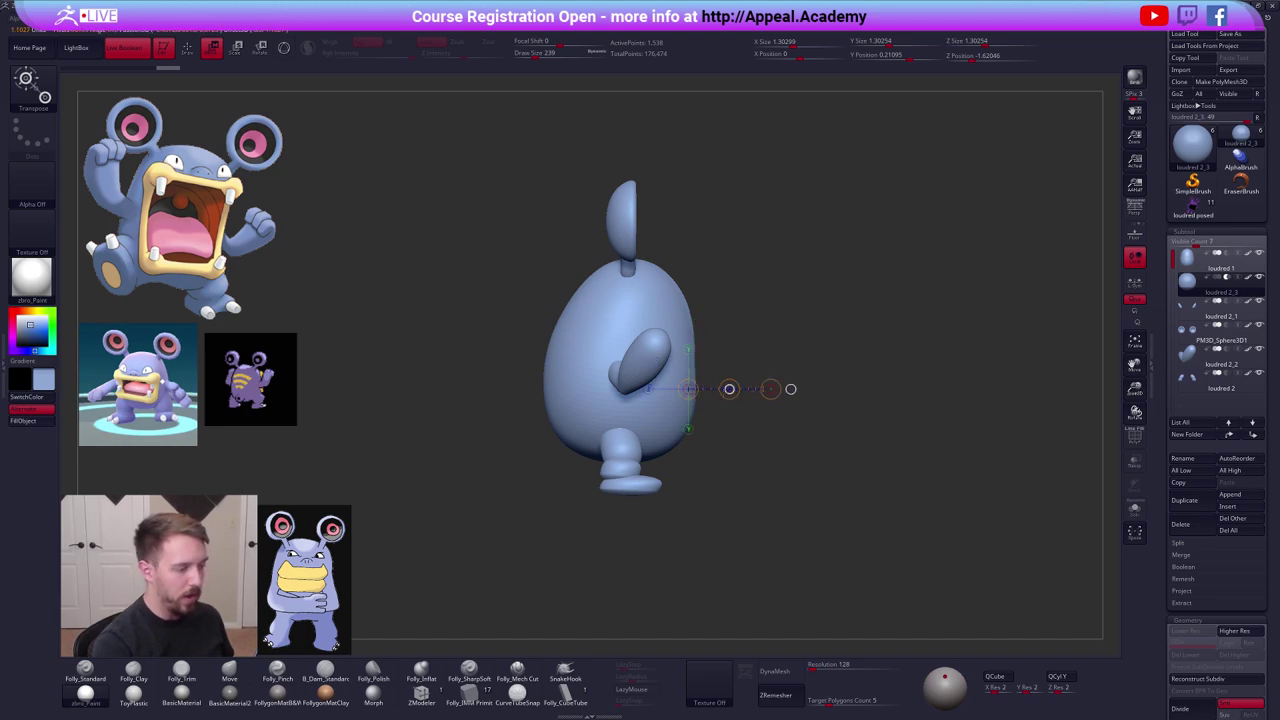
{"action": "left_click_drag", "start_coordinate": [675, 413], "coordinate": [673, 413]}
{"action": "mouse_move", "coordinate": [890, 500]}
{"action": "left_mouse_down"}
{"action": "mouse_move", "coordinate": [815, 510]}
{"action": "mouse_move", "coordinate": [786, 530]}
{"action": "mouse_move", "coordinate": [831, 519]}
{"action": "mouse_move", "coordinate": [837, 486]}
{"action": "mouse_move", "coordinate": [861, 529]}
{"action": "mouse_move", "coordinate": [805, 562]}
{"action": "mouse_move", "coordinate": [785, 555]}
{"action": "left_mouse_up"}
{"action": "key", "text": "shift+f"}
{"action": "key", "text": "shift+f"}
{"action": "key", "text": "shift+f"}
{"action": "key", "text": "q"}
{"action": "key", "text": "alt+s"}
{"action": "key", "text": "alt+s"}
{"action": "key", "text": "shift+f"}
Stretch the subtractive sphere into a tall, rounded mouth opening with the Move brush at draw size 519.
{"action": "left_click_drag", "start_coordinate": [785, 555], "coordinate": [780, 515], "text": "alt"}
{"action": "key", "text": "space"}
{"action": "left_click_drag", "start_coordinate": [674, 327], "coordinate": [686, 326]}
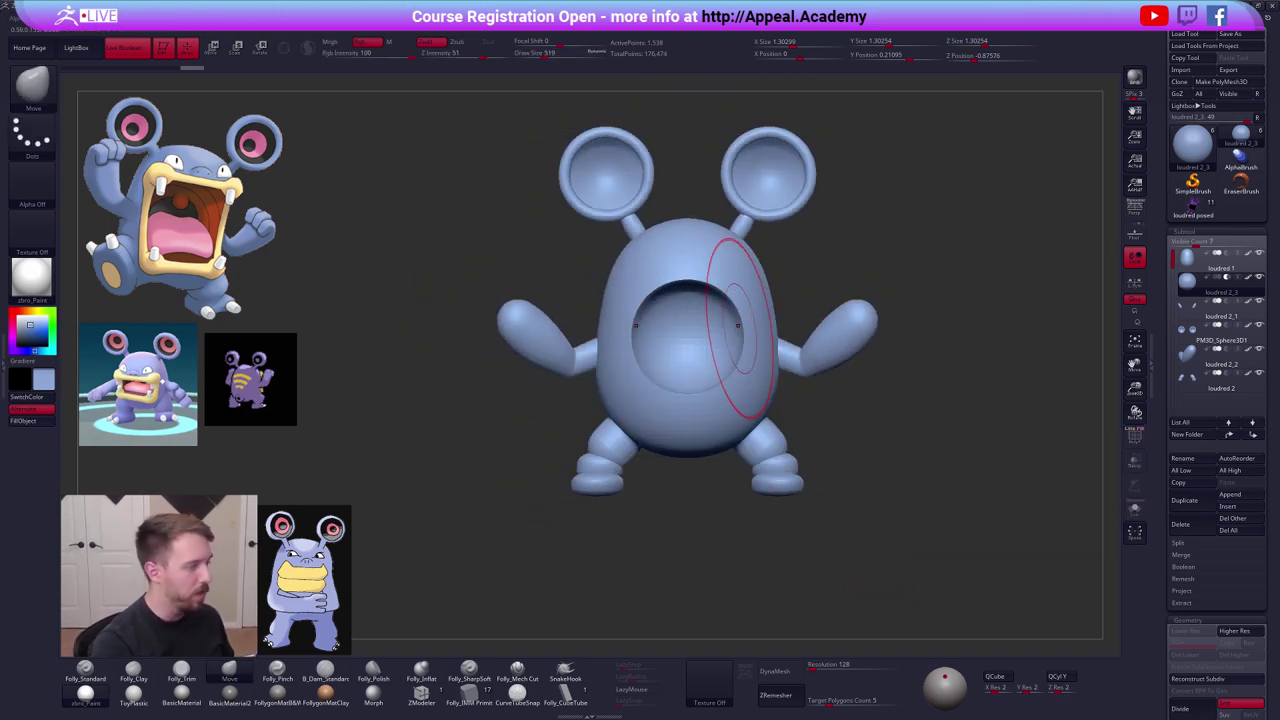
{"action": "left_click_drag", "start_coordinate": [885, 465], "coordinate": [800, 468]}
{"action": "left_click_drag", "start_coordinate": [724, 309], "coordinate": [732, 298]}
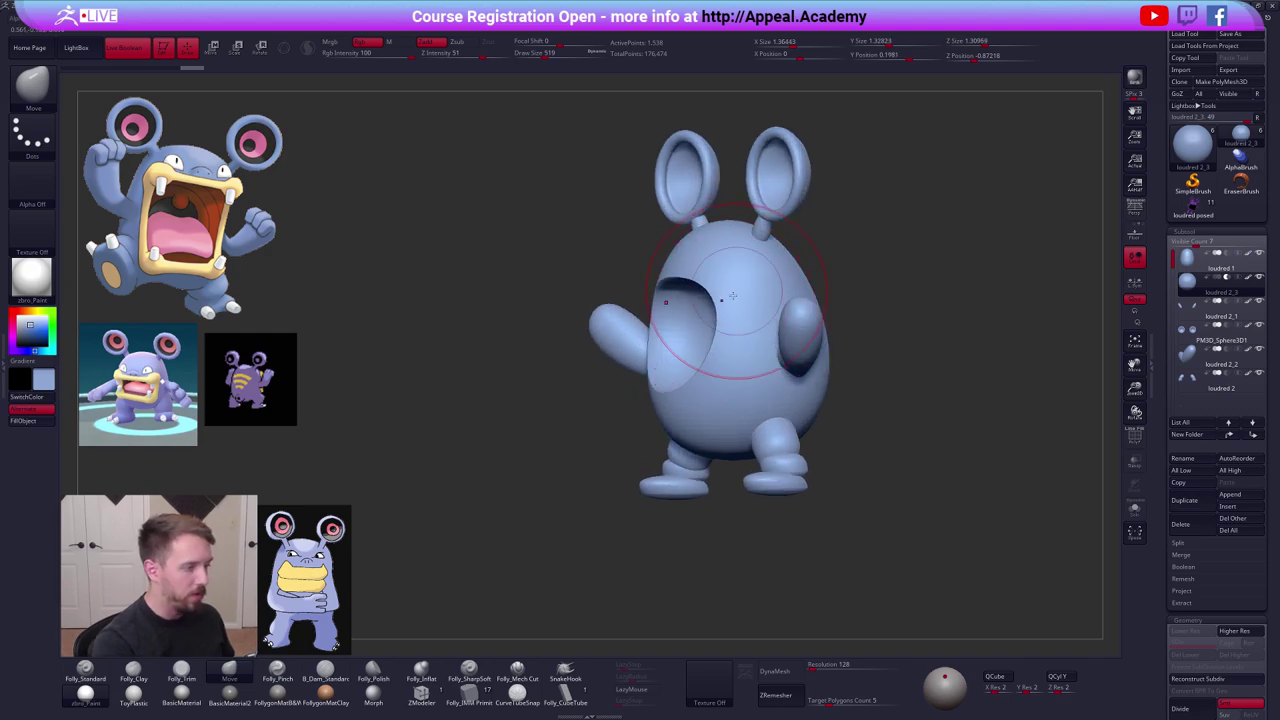
{"action": "right_click_drag", "start_coordinate": [733, 296], "coordinate": [731, 382], "text": "shift"}
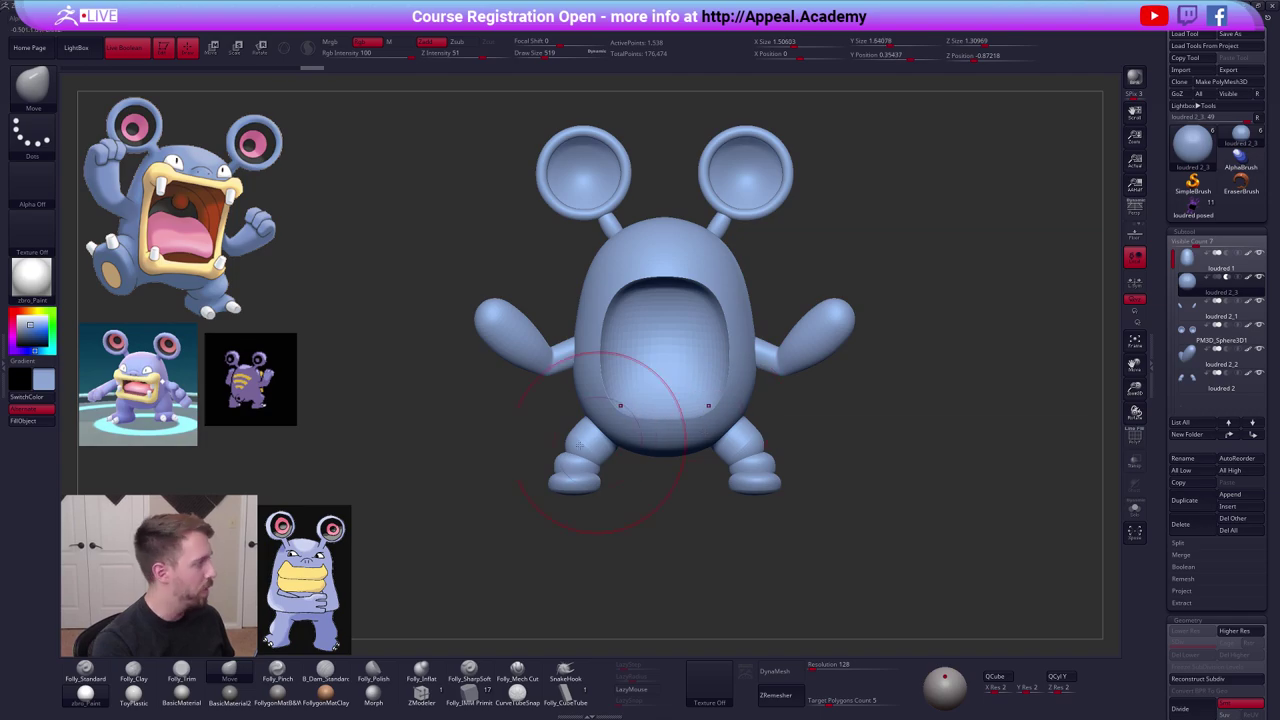
{"action": "mouse_move", "coordinate": [732, 411]}
{"action": "right_mouse_down", "text": "shift"}
{"action": "mouse_move", "coordinate": [660, 402]}
{"action": "mouse_move", "coordinate": [716, 346]}
{"action": "right_mouse_up", "text": "shift"}
Nudge the side of the subtractive mouth shape with the Move brush at draw size 430 and isolate it in side view.
{"action": "key", "text": "space"}
{"action": "left_click_drag", "start_coordinate": [722, 352], "coordinate": [712, 352]}
{"action": "right_click_drag", "start_coordinate": [692, 338], "coordinate": [755, 331], "text": "shift"}
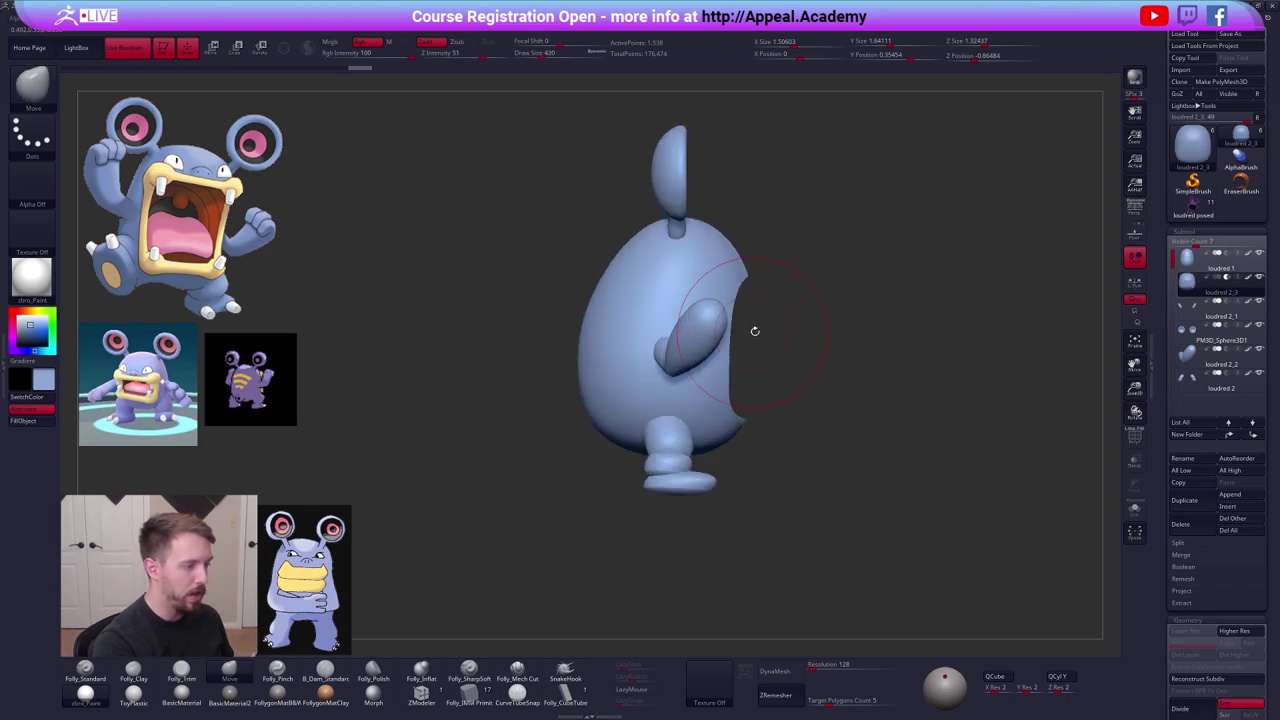
{"action": "key", "text": "alt+shift+s"}
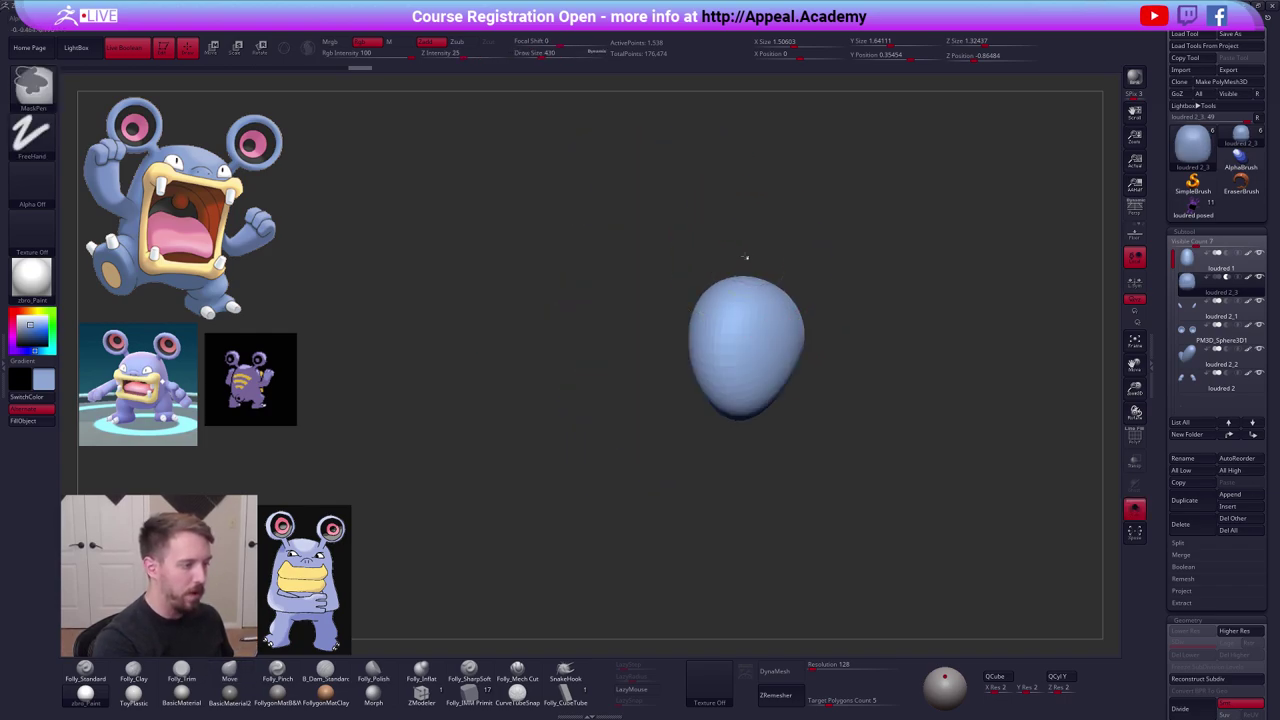
Mask the front half of the isolated mouth cutter with MaskLasso and soften the mask's edge.
{"action": "left_click_drag", "start_coordinate": [748, 257], "coordinate": [669, 432], "text": "ctrl"}
{"action": "left_click", "coordinate": [754, 391], "text": "ctrl"}
{"action": "left_click", "coordinate": [754, 391], "text": "ctrl"}
{"action": "left_click", "coordinate": [754, 391], "text": "ctrl"}
{"action": "key", "text": "ctrl+shift+space"}
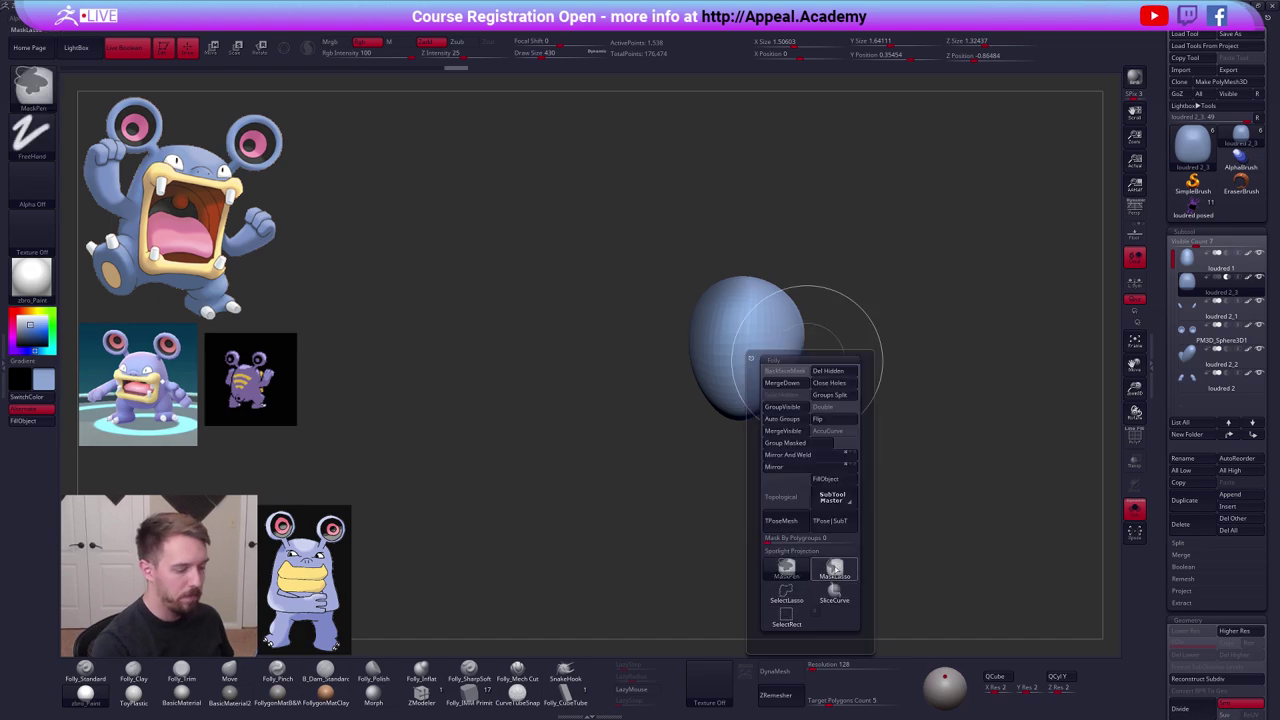
{"action": "left_click", "coordinate": [834, 568]}
Move the unmasked back of the mouth cutter deeper into the body with Transpose to deepen the cavity.
{"action": "key", "text": "w"}
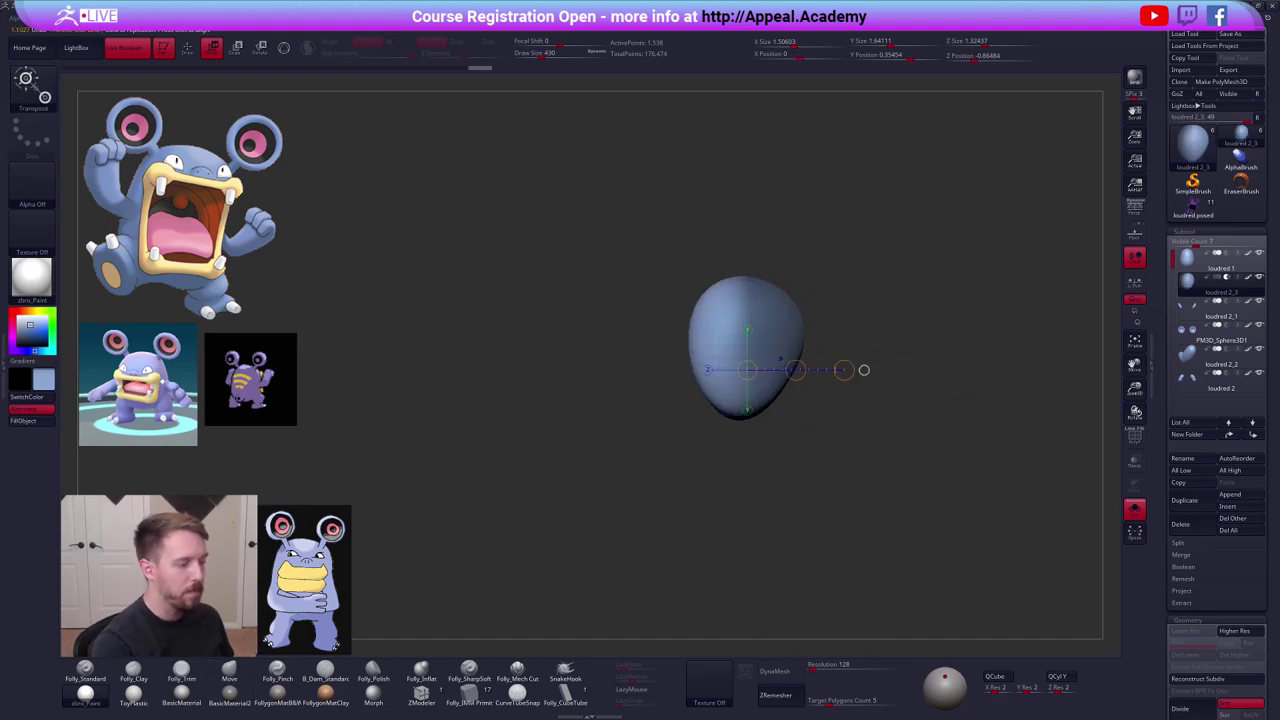
{"action": "left_click_drag", "start_coordinate": [930, 440], "coordinate": [845, 440]}
{"action": "left_click_drag", "start_coordinate": [818, 356], "coordinate": [853, 356]}
{"action": "left_click", "coordinate": [820, 397]}
{"action": "left_click_drag", "start_coordinate": [820, 448], "coordinate": [770, 455]}
{"action": "left_click_drag", "start_coordinate": [781, 396], "coordinate": [818, 396]}
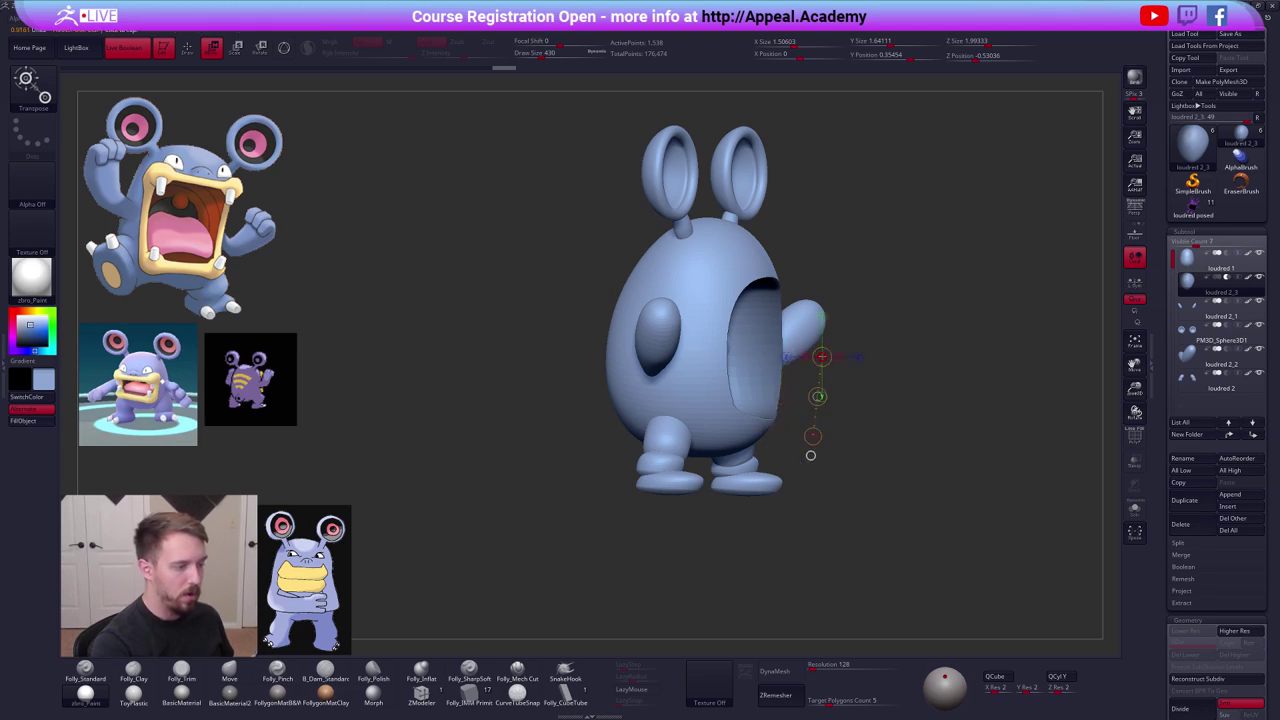
Undo the last Transpose adjustment and bring the cutter's back slightly forward to make the mouth cavity a little shallower.
{"action": "key", "text": "ctrl+z"}
{"action": "left_click_drag", "start_coordinate": [928, 385], "coordinate": [985, 385], "text": "shift"}
{"action": "key", "text": "ctrl+z"}
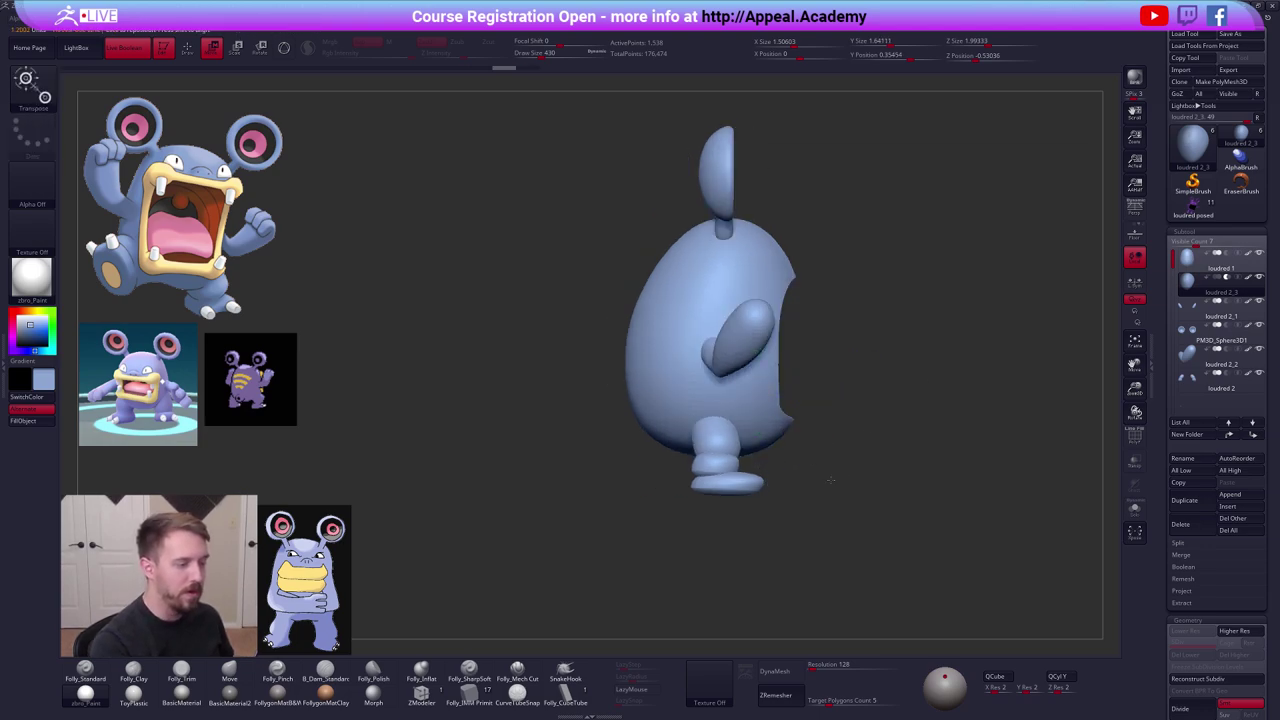
{"action": "mouse_move", "coordinate": [832, 483]}
{"action": "left_mouse_down"}
{"action": "mouse_move", "coordinate": [776, 472]}
{"action": "mouse_move", "coordinate": [690, 495]}
{"action": "left_mouse_up"}
{"action": "left_click_drag", "start_coordinate": [812, 382], "coordinate": [825, 378]}
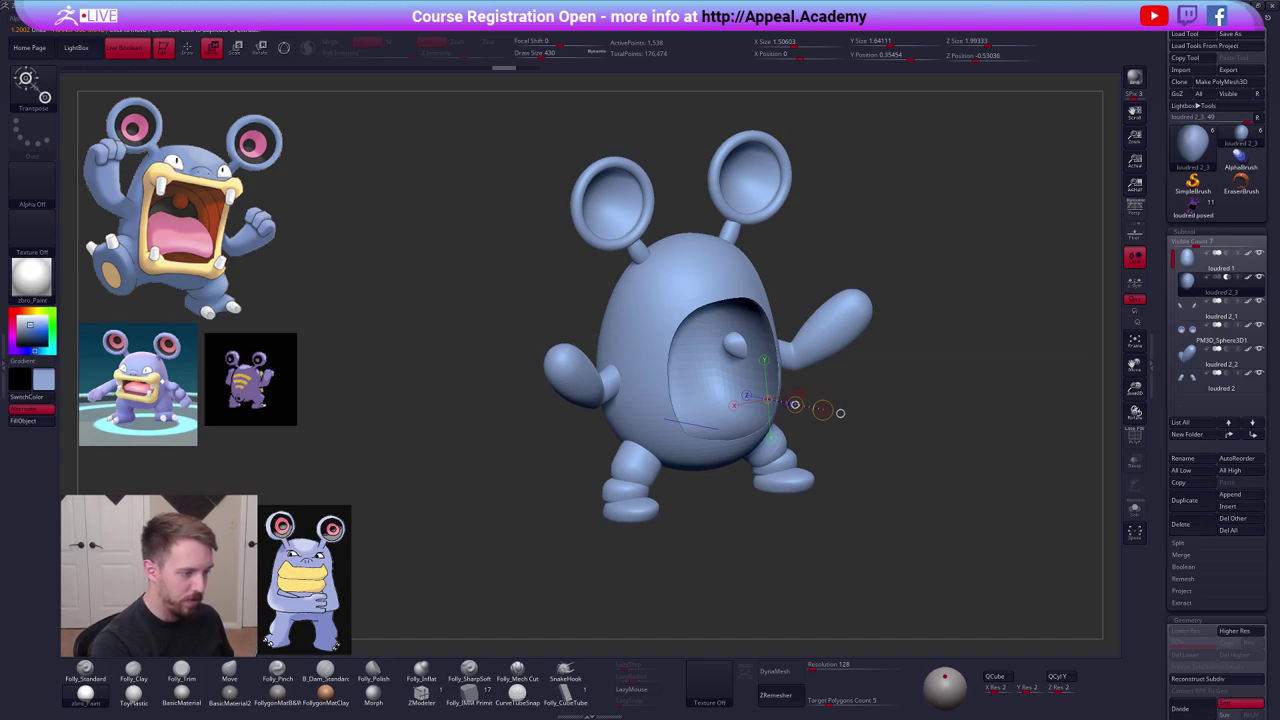
{"action": "key", "text": "q"}
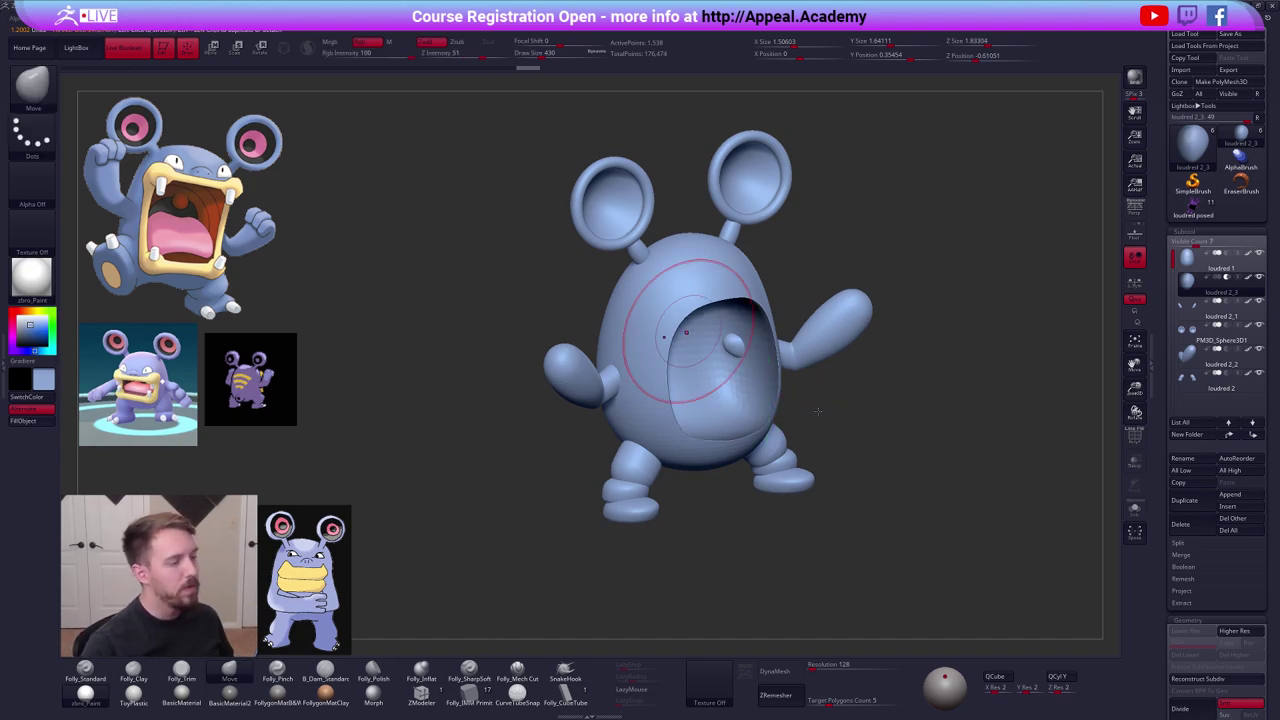
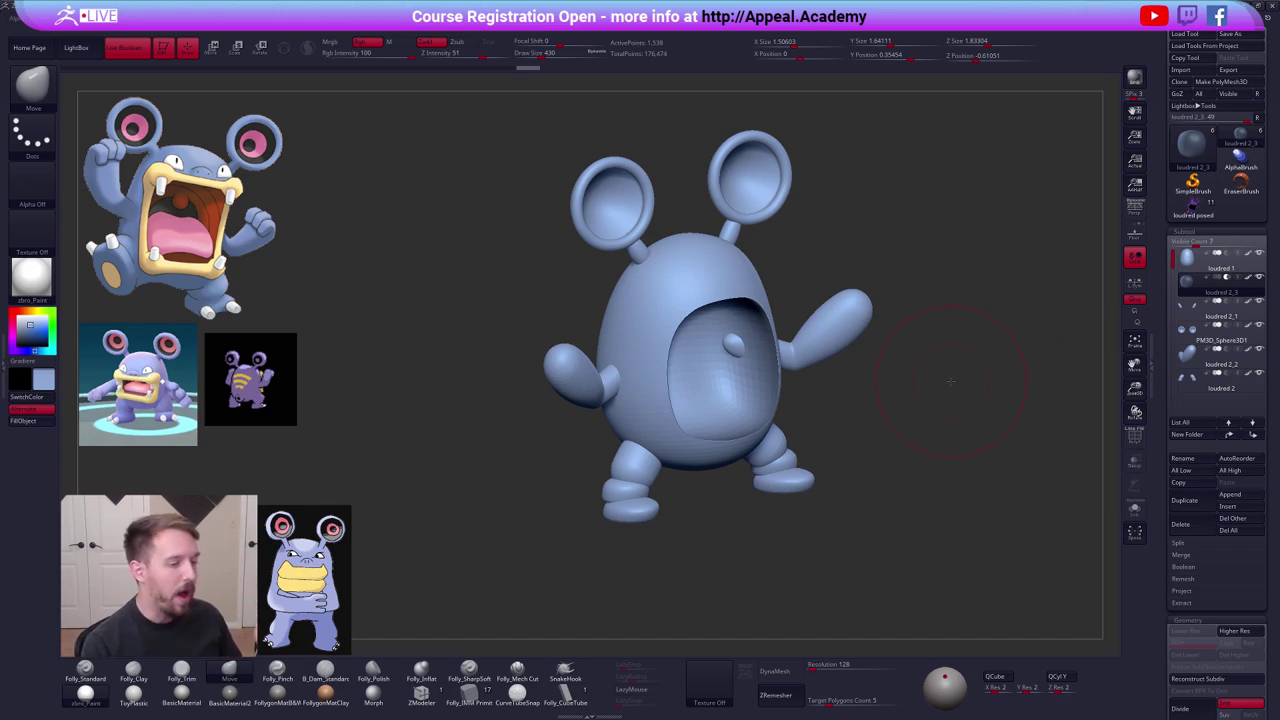
Switch to Chrome, browse the product listings in the Follygon store, and switch back to ZBrush.
{"action": "key", "text": "alt+Tab"}
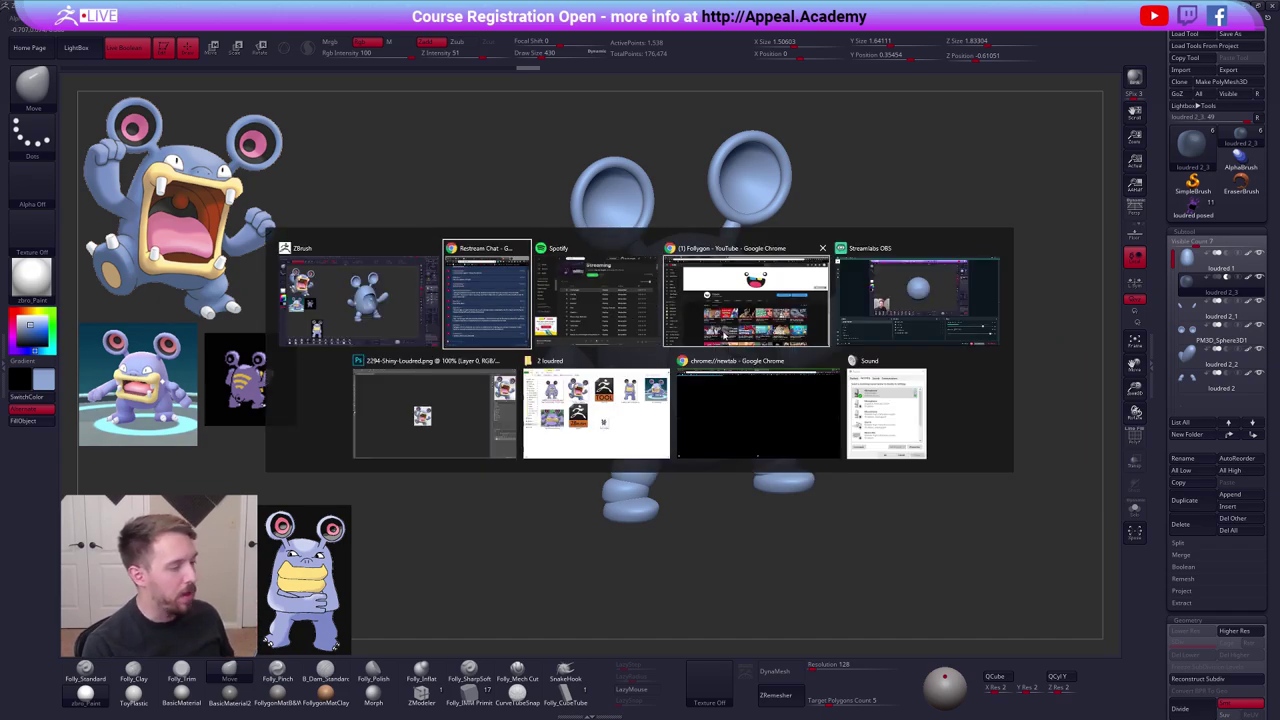
{"action": "left_click", "coordinate": [692, 277]}
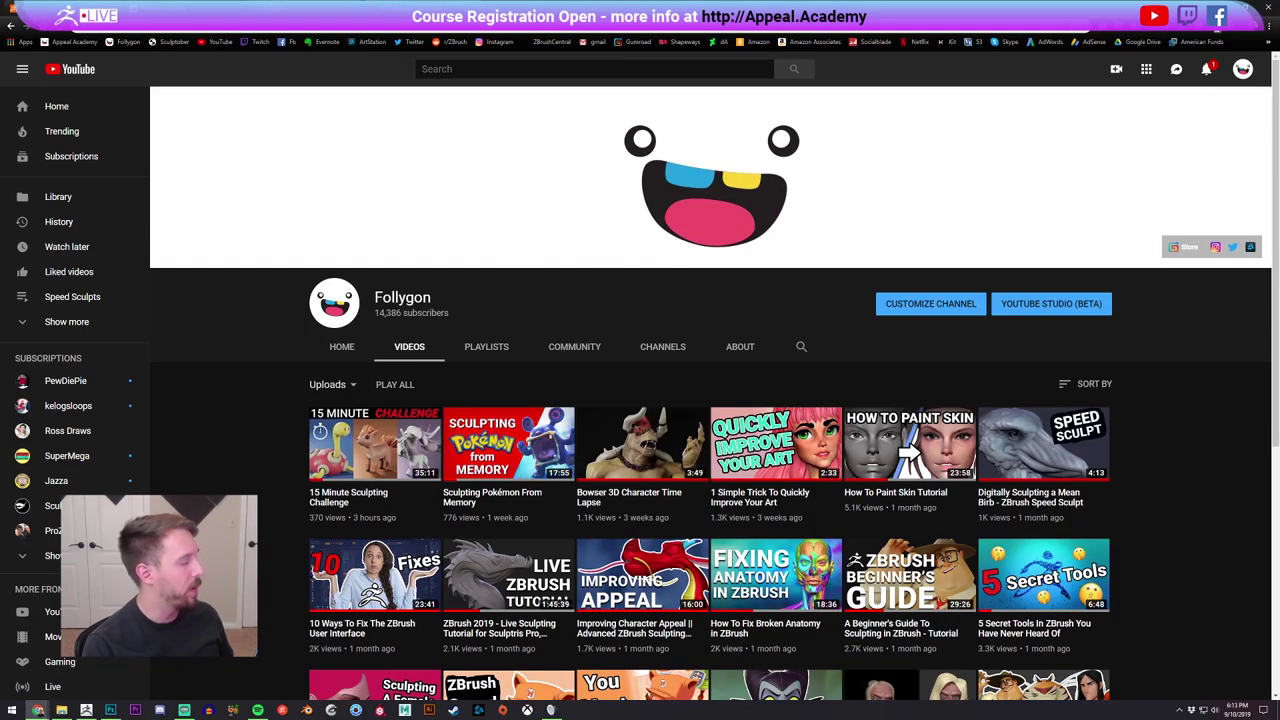
{"action": "left_click", "coordinate": [490, 8]}
{"action": "scroll", "coordinate": [1003, 292], "scroll_direction": "down", "scroll_amount": 3}
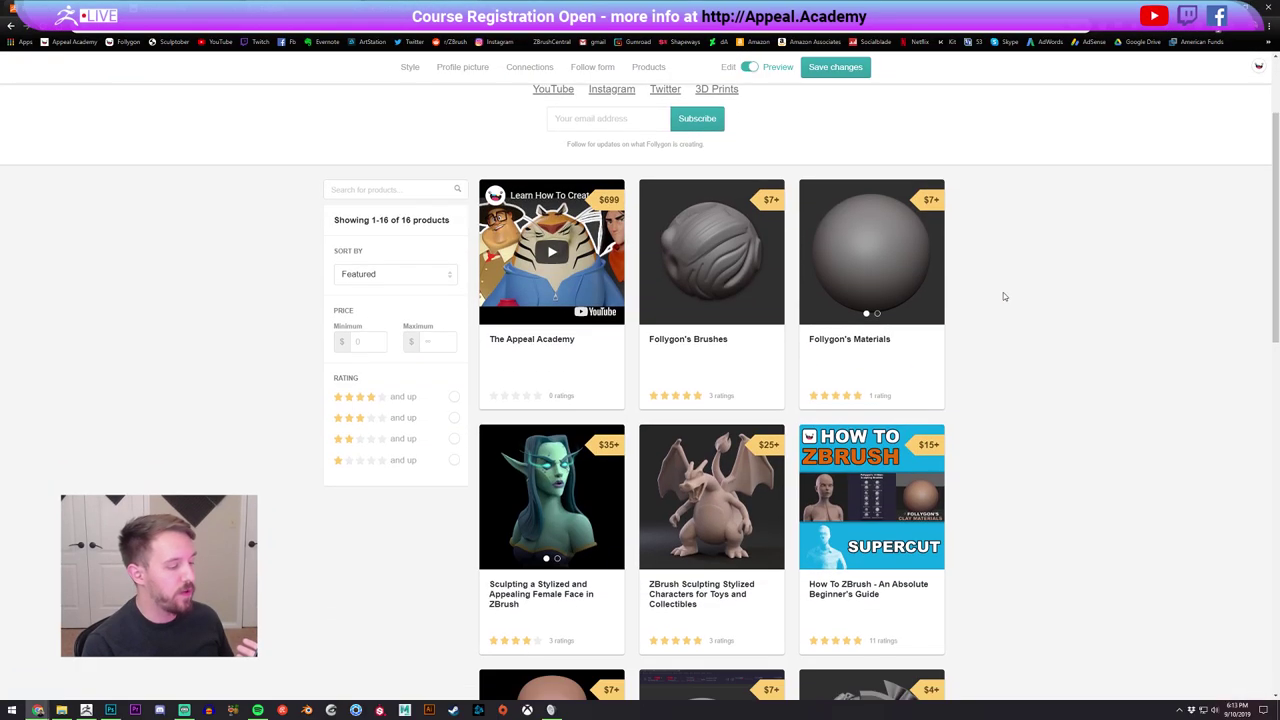
{"action": "scroll", "coordinate": [803, 349], "scroll_direction": "down", "scroll_amount": 2}
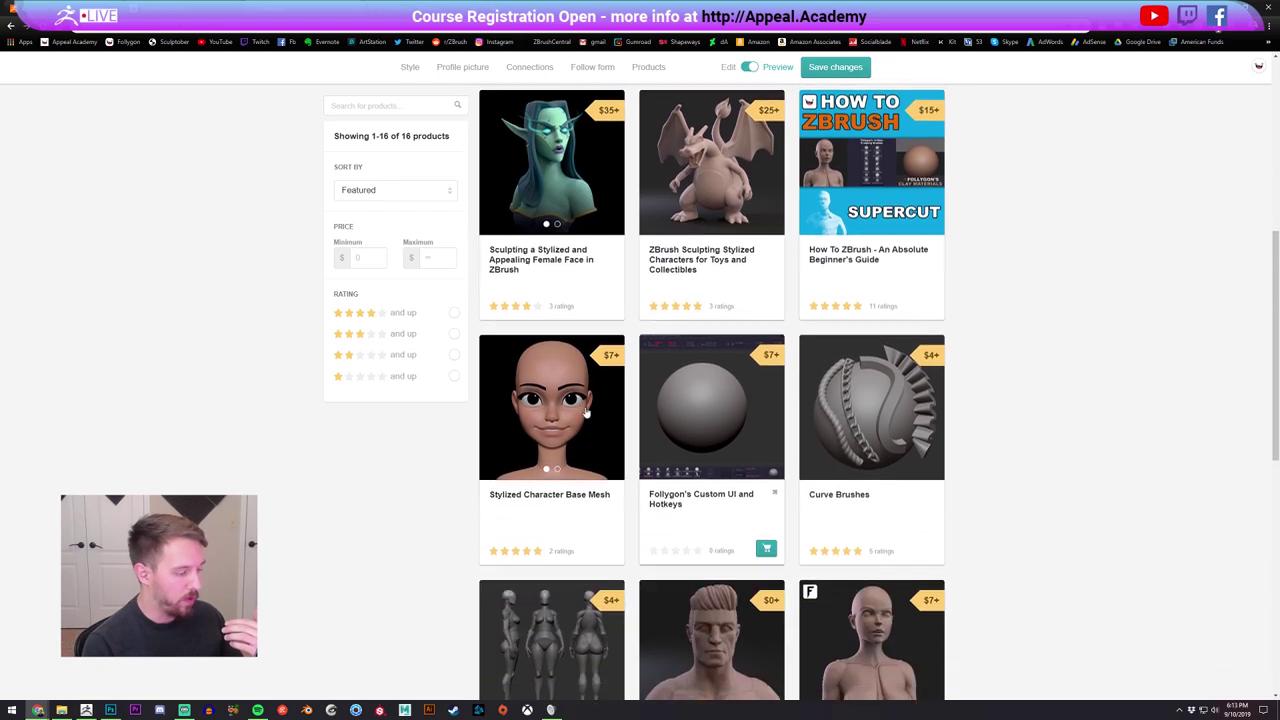
{"action": "scroll", "coordinate": [880, 330], "scroll_direction": "up", "scroll_amount": 1}
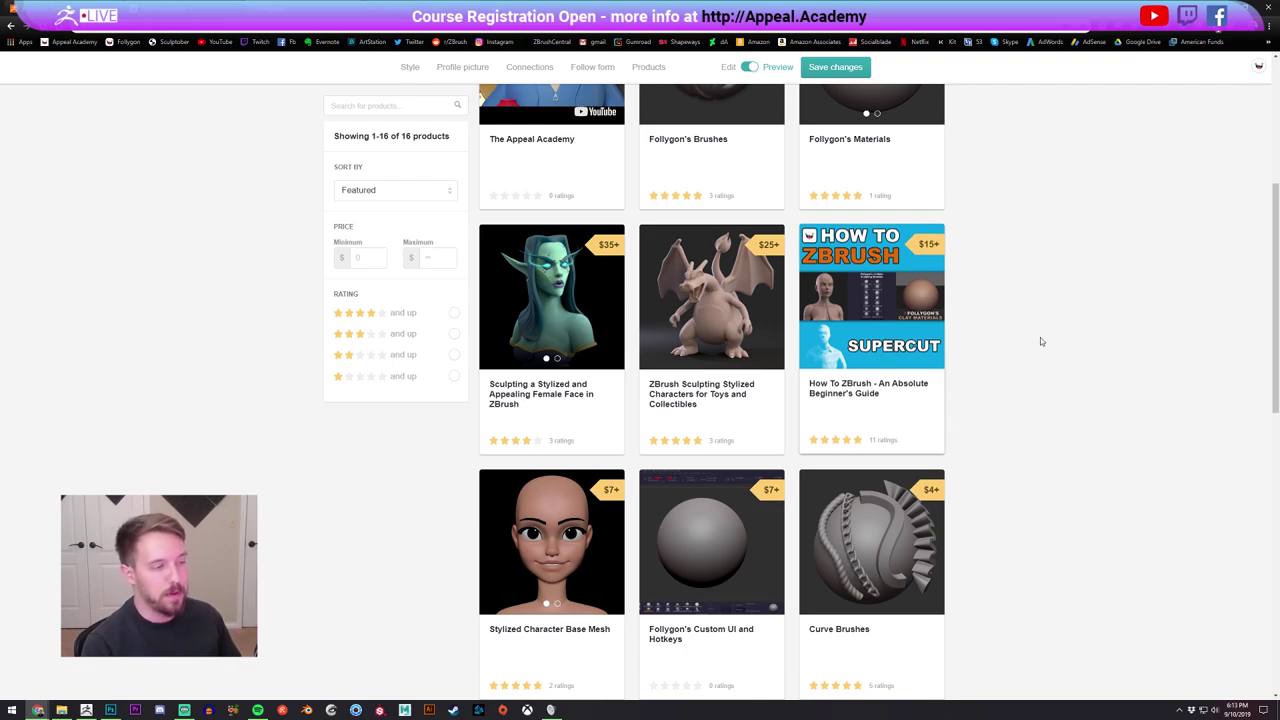
{"action": "scroll", "coordinate": [1055, 342], "scroll_direction": "up", "scroll_amount": 2}
{"action": "scroll", "coordinate": [1045, 343], "scroll_direction": "up", "scroll_amount": 1}
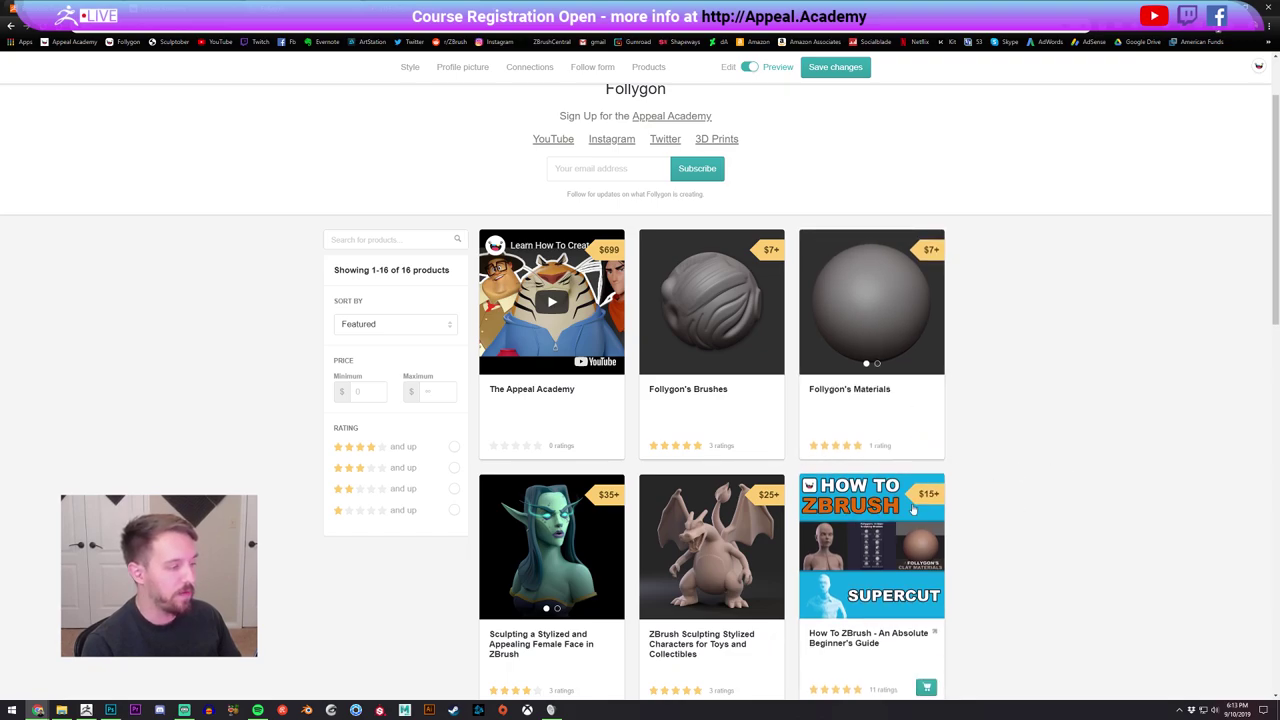
{"action": "left_click", "coordinate": [280, 8]}
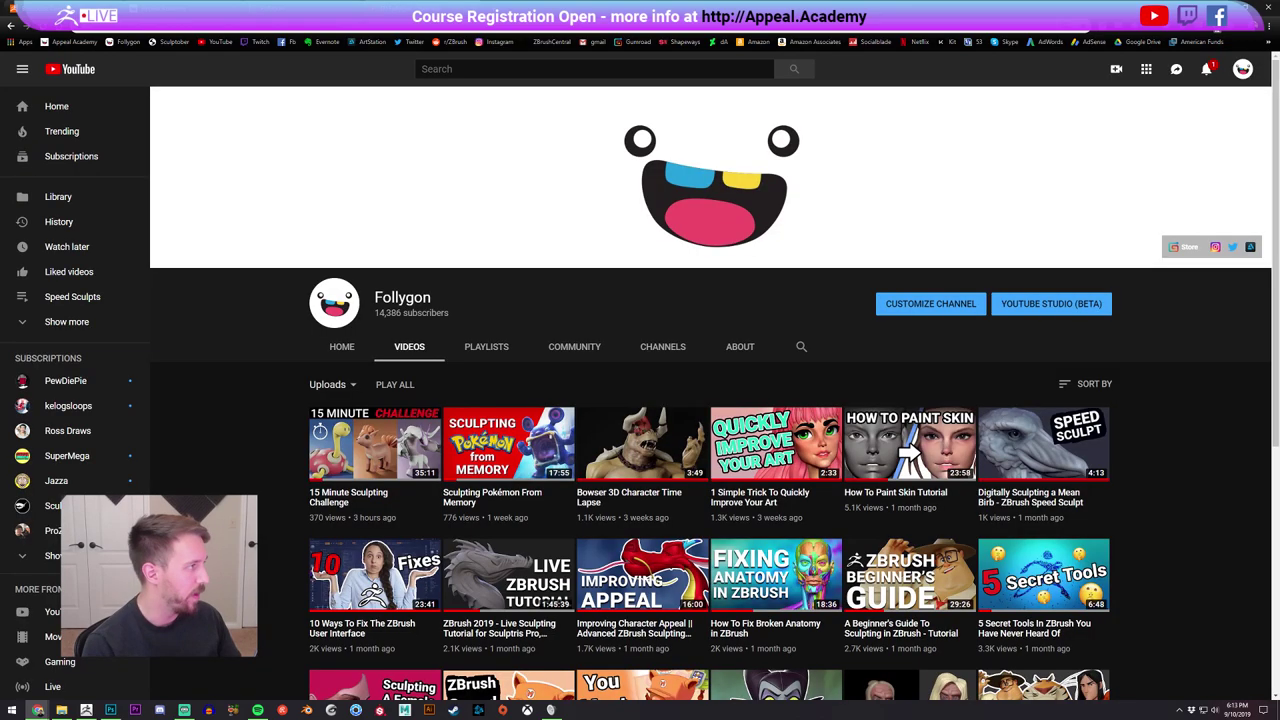
{"action": "left_click", "coordinate": [87, 709]}
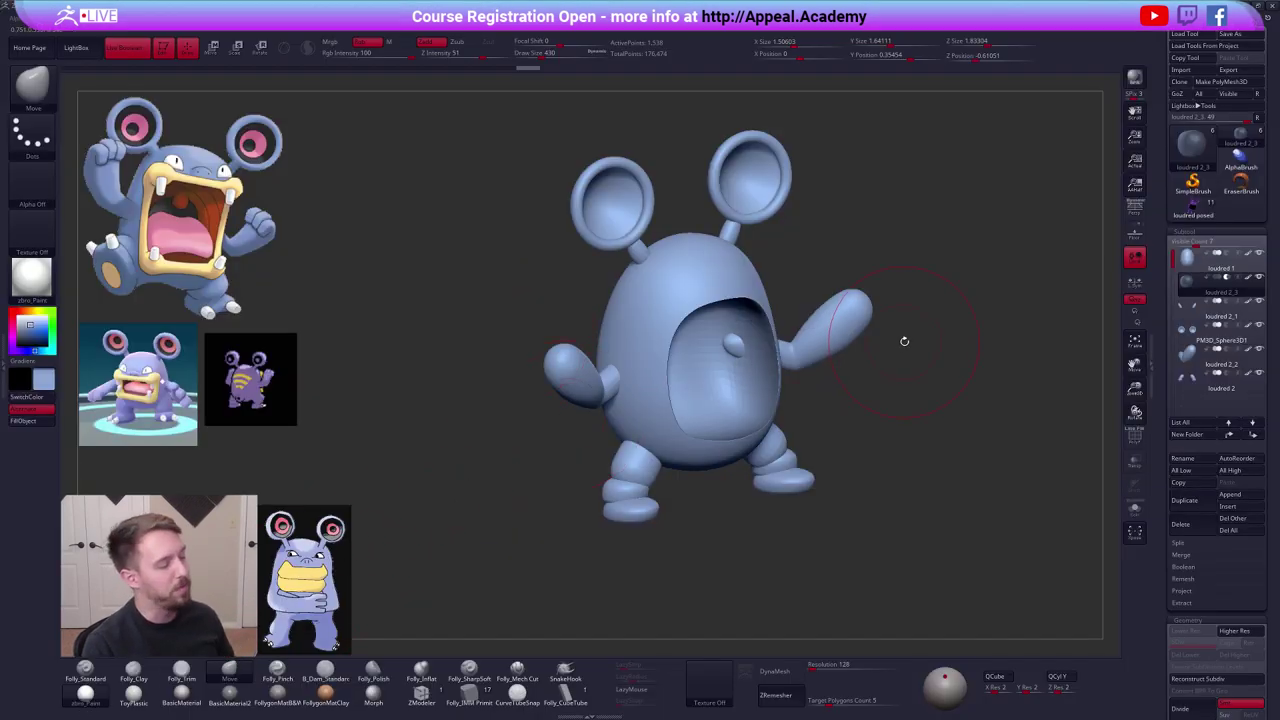
Isolate the mouth cutter and widen its upper corners into a squarer shape with the Move brush, ending at draw size 556.
{"action": "mouse_move", "coordinate": [820, 374]}
{"action": "left_mouse_down", "text": "shift"}
{"action": "mouse_move", "coordinate": [860, 365]}
{"action": "mouse_move", "coordinate": [827, 341]}
{"action": "left_mouse_up", "text": "shift"}
{"action": "key", "text": "space"}
{"action": "key", "text": "alt+s"}
{"action": "left_click_drag", "start_coordinate": [745, 455], "coordinate": [734, 404]}
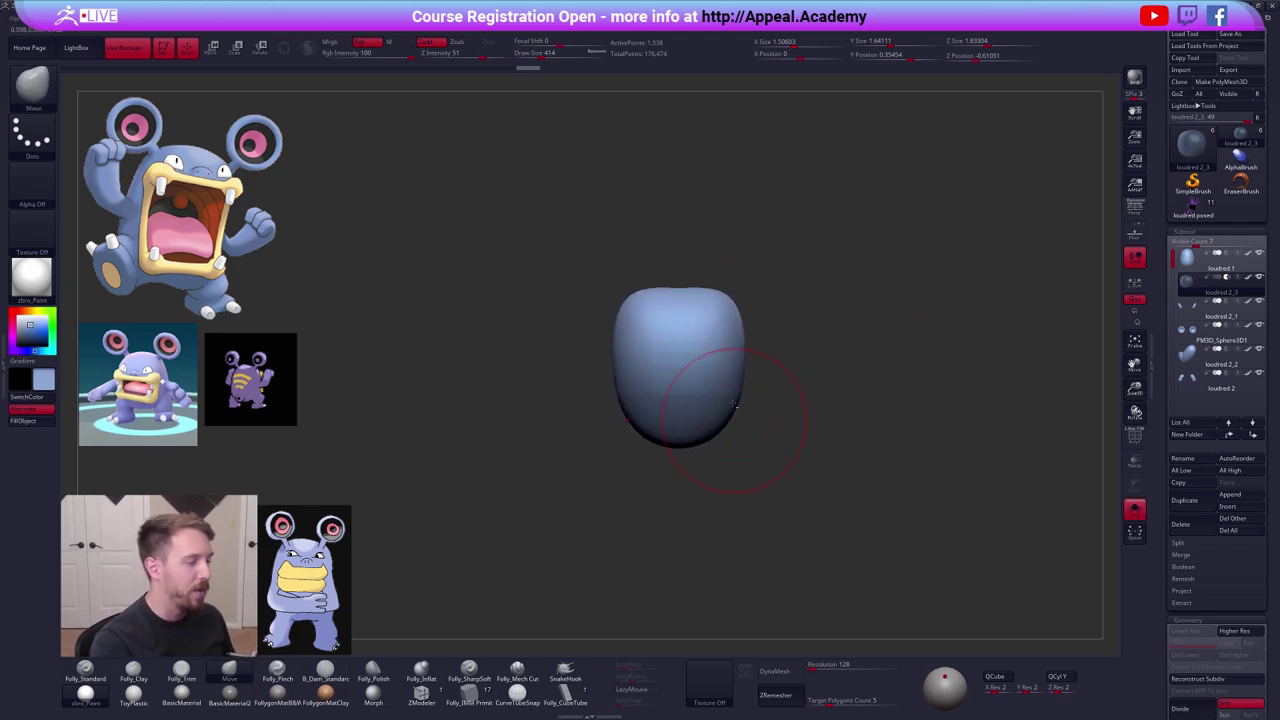
{"action": "key", "text": "space"}
{"action": "mouse_move", "coordinate": [706, 309]}
{"action": "left_mouse_down"}
{"action": "mouse_move", "coordinate": [750, 304]}
{"action": "mouse_move", "coordinate": [709, 284]}
{"action": "mouse_move", "coordinate": [744, 299]}
{"action": "left_mouse_up"}
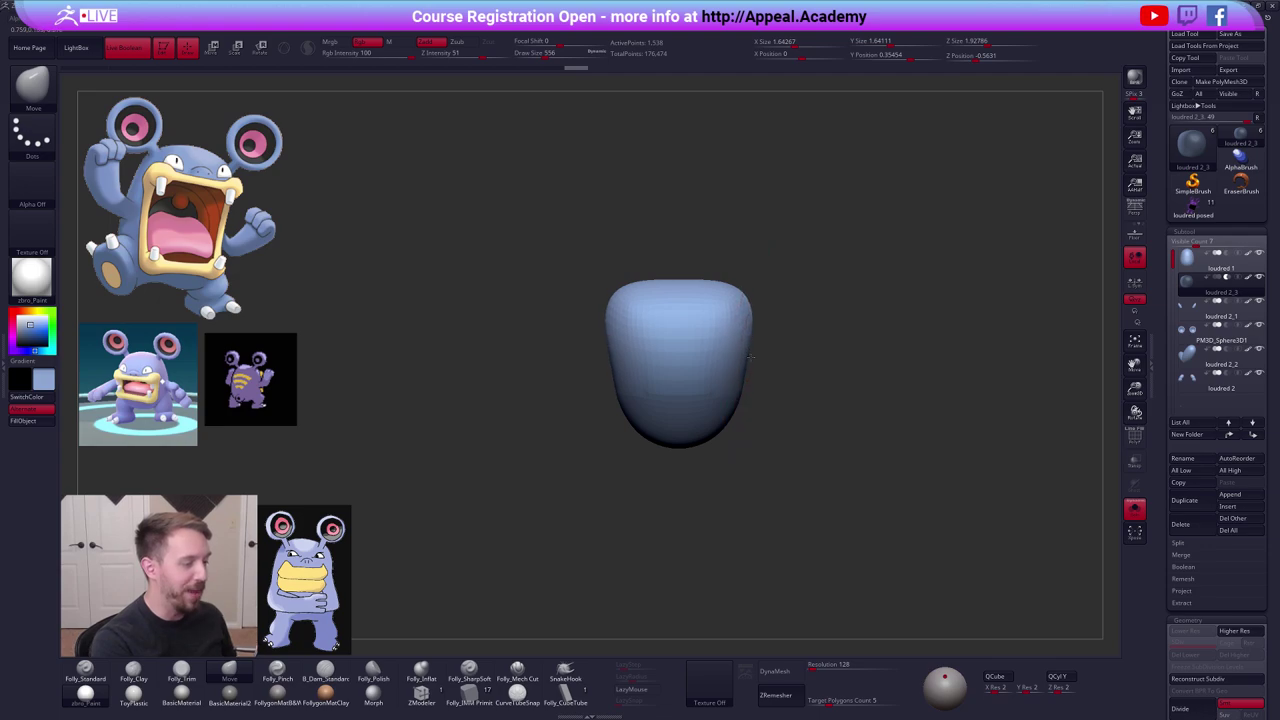
Push the cutter's front upper and lower edges outward with the Move brush at draw size 556 to make the mouth taller.
{"action": "mouse_move", "coordinate": [843, 491]}
{"action": "left_mouse_down", "text": "shift"}
{"action": "mouse_move", "coordinate": [856, 482]}
{"action": "mouse_move", "coordinate": [878, 511]}
{"action": "left_mouse_up", "text": "shift"}
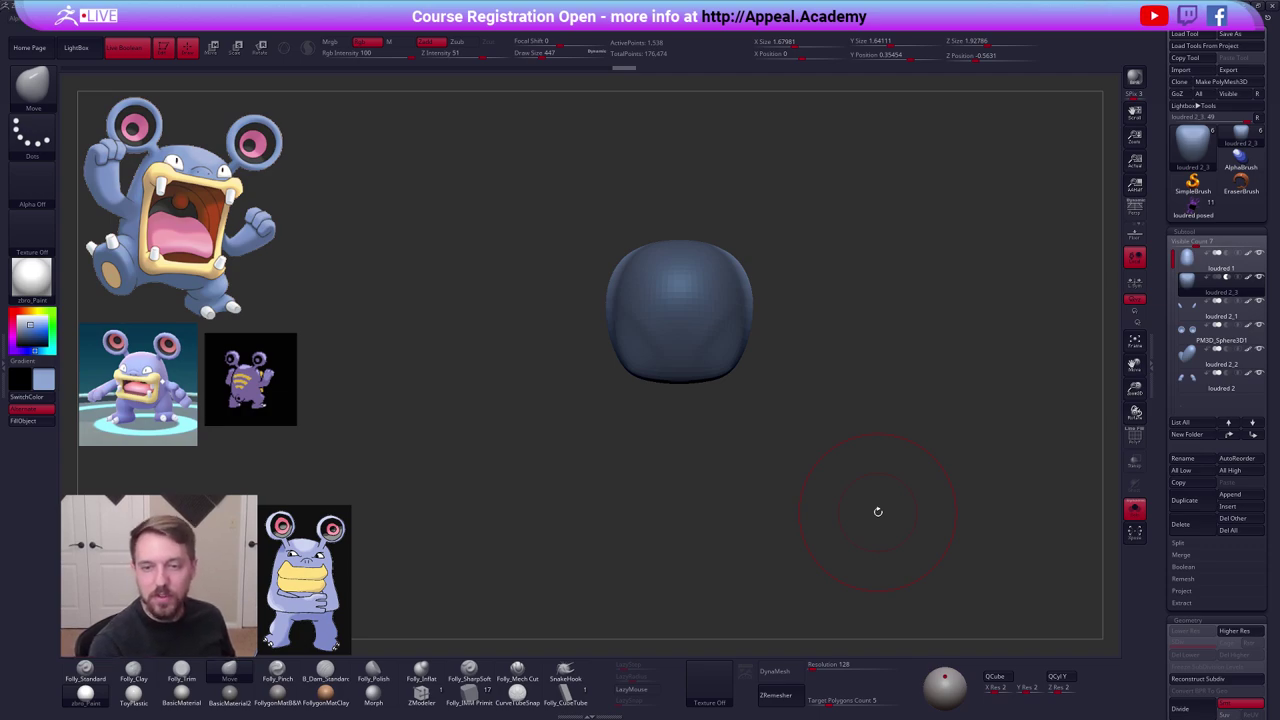
{"action": "left_click_drag", "start_coordinate": [767, 382], "coordinate": [834, 380]}
{"action": "key", "text": "space"}
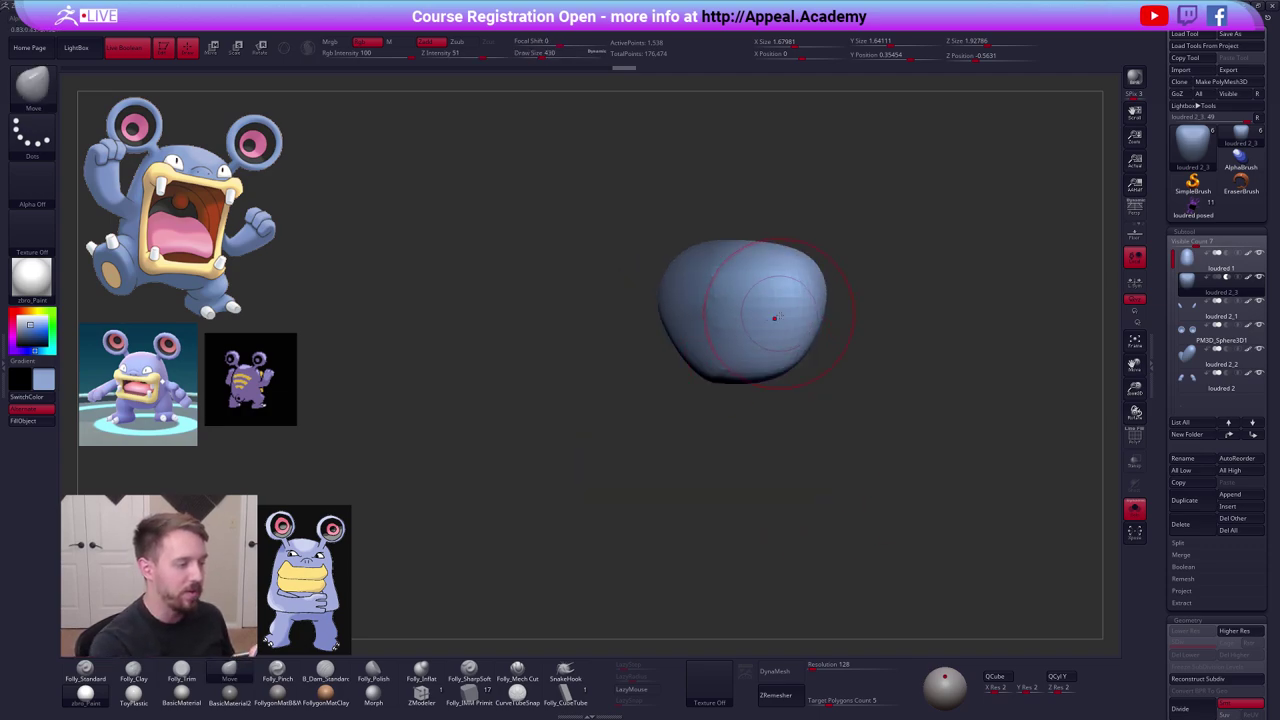
{"action": "key", "text": "space"}
{"action": "left_click_drag", "start_coordinate": [778, 317], "coordinate": [795, 310]}
{"action": "left_click_drag", "start_coordinate": [797, 262], "coordinate": [805, 245]}
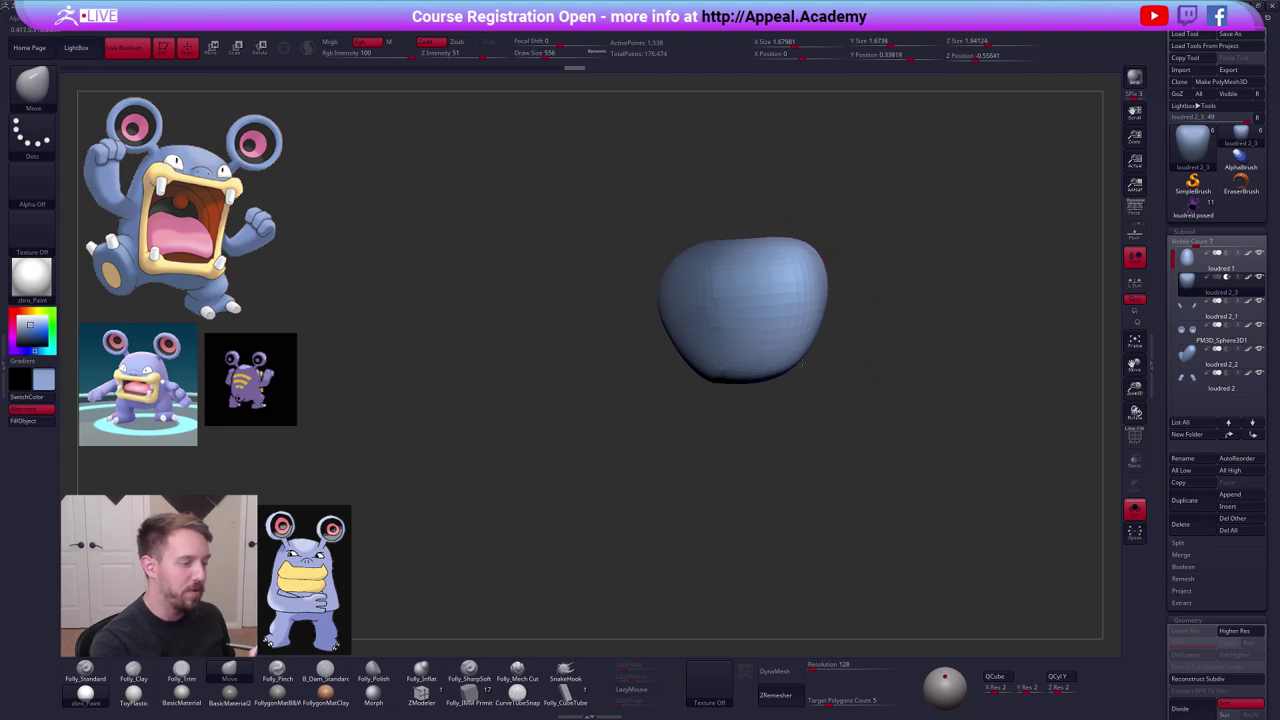
{"action": "left_click_drag", "start_coordinate": [801, 347], "coordinate": [808, 358]}
Show the whole character again from the front and reduce the draw size to 366.
{"action": "mouse_move", "coordinate": [850, 335]}
{"action": "left_mouse_down", "text": "ctrl"}
{"action": "mouse_move", "coordinate": [863, 346]}
{"action": "mouse_move", "coordinate": [810, 348]}
{"action": "left_mouse_up", "text": "ctrl"}
{"action": "key", "text": "ctrl+s"}
{"action": "key", "text": "space"}
{"action": "left_click_drag", "start_coordinate": [850, 400], "coordinate": [975, 412]}
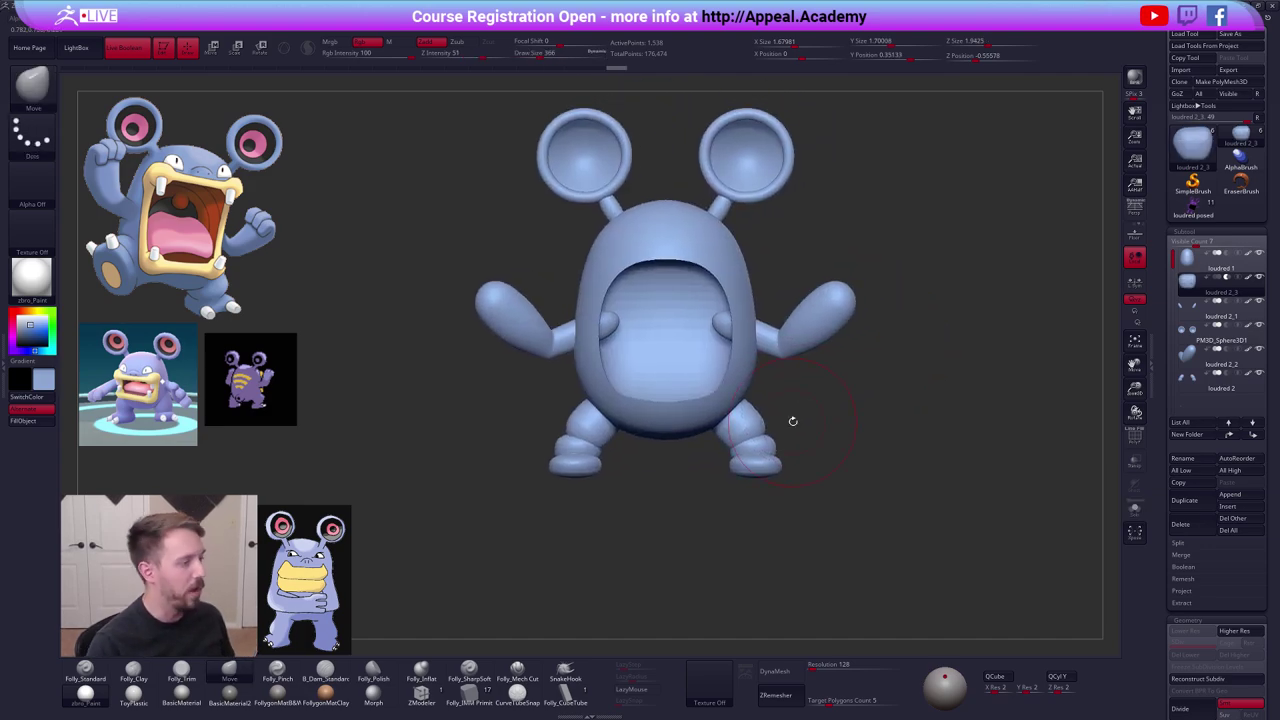
Switch to Chrome and compare the ArtStation portfolio sculpt Big Boi with its source concept, Maco The Salesman.
{"action": "key", "text": "alt+Tab"}
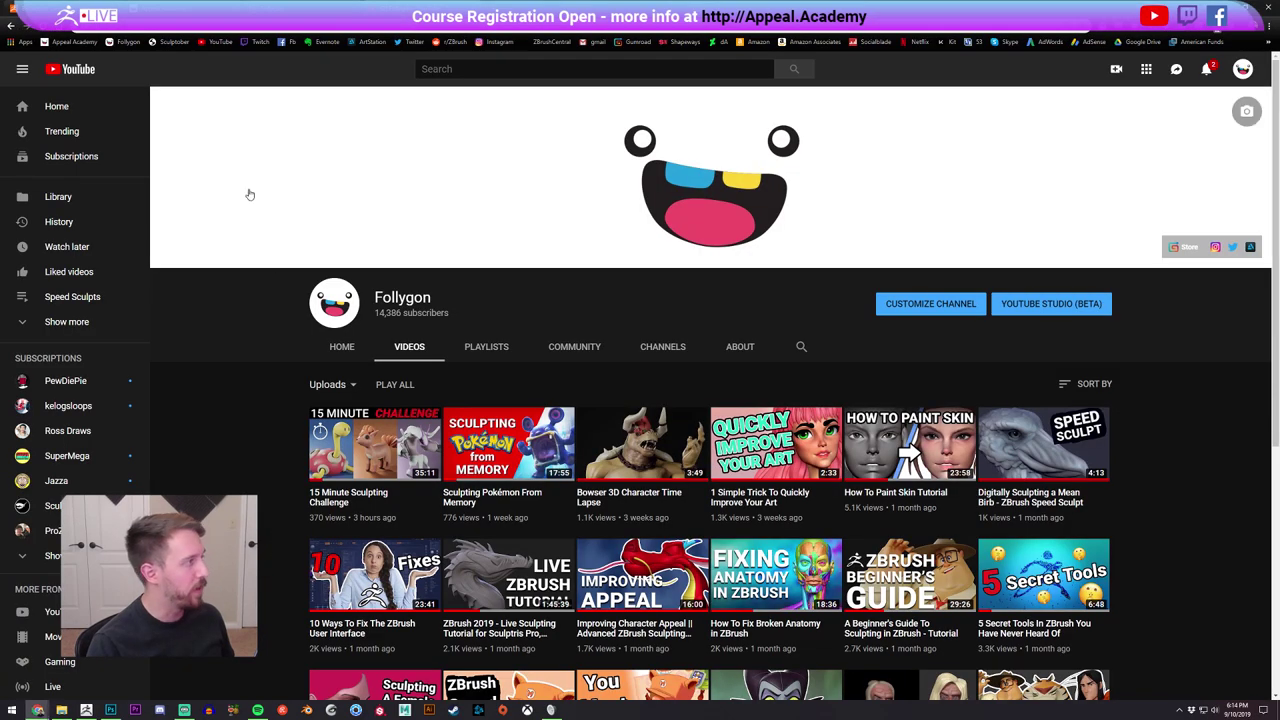
{"action": "left_click", "coordinate": [370, 41]}
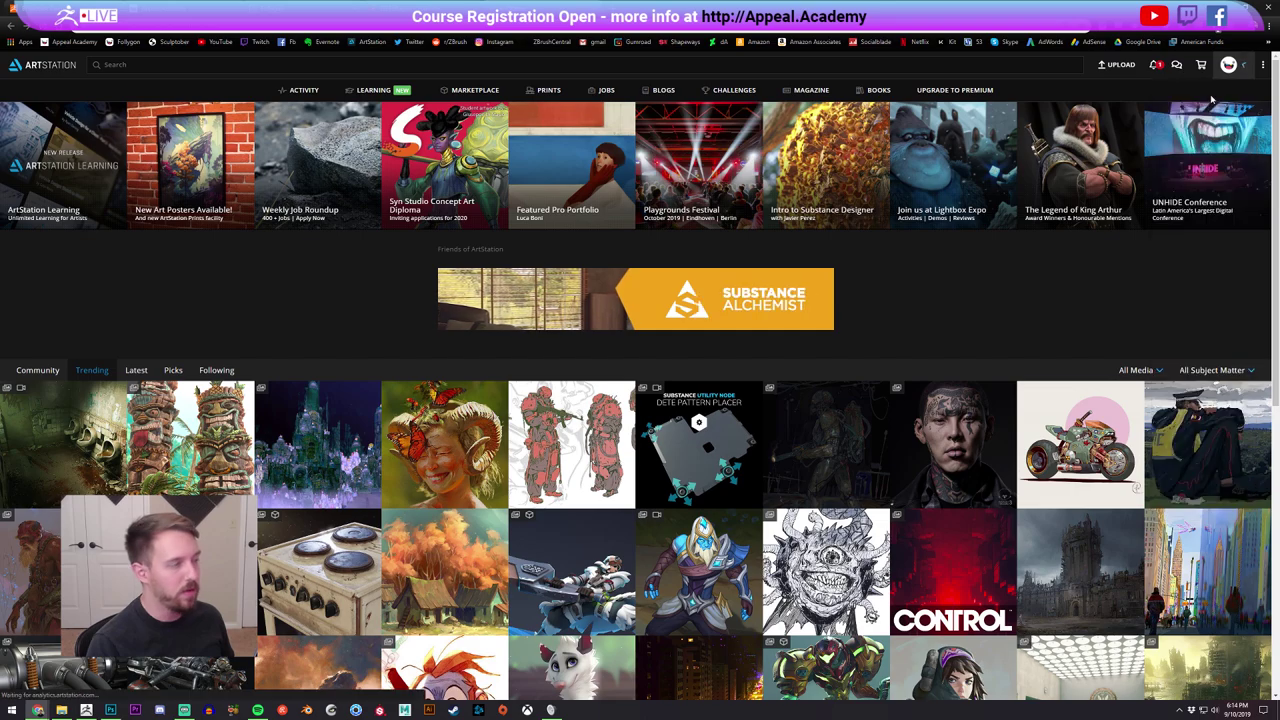
{"action": "left_click", "coordinate": [1228, 64]}
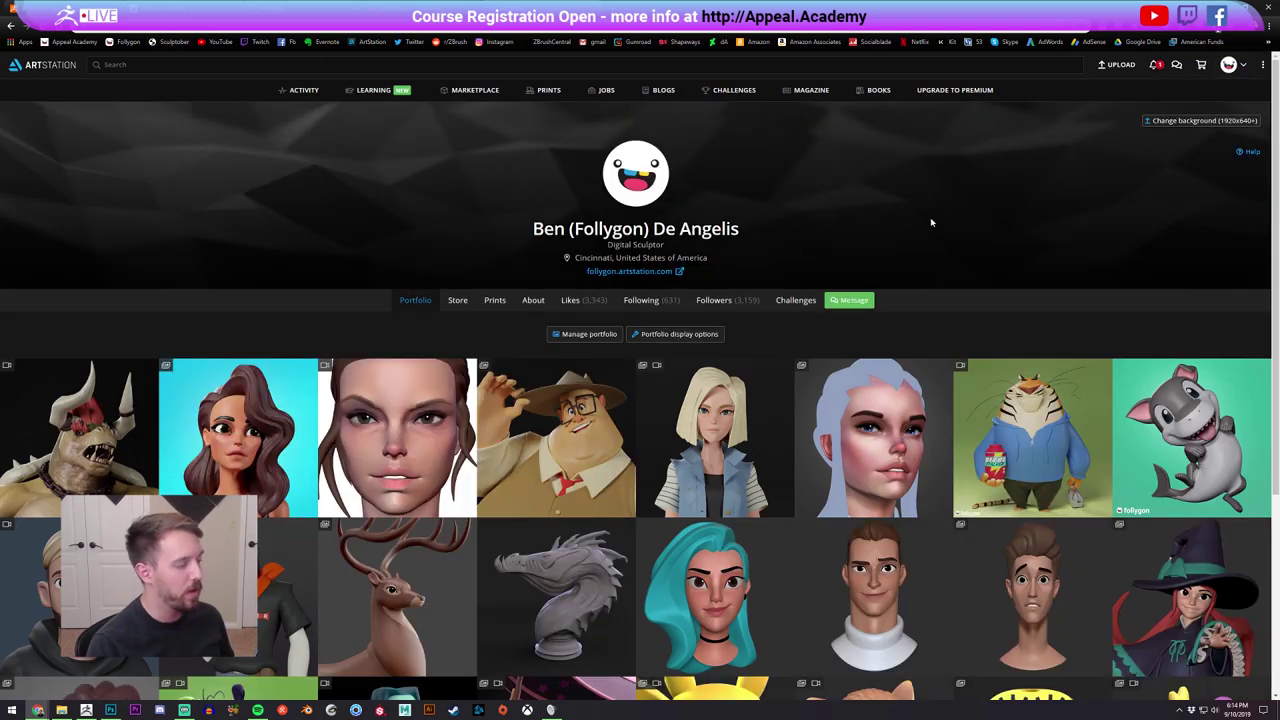
{"action": "scroll", "coordinate": [931, 222], "scroll_direction": "down", "scroll_amount": 2}
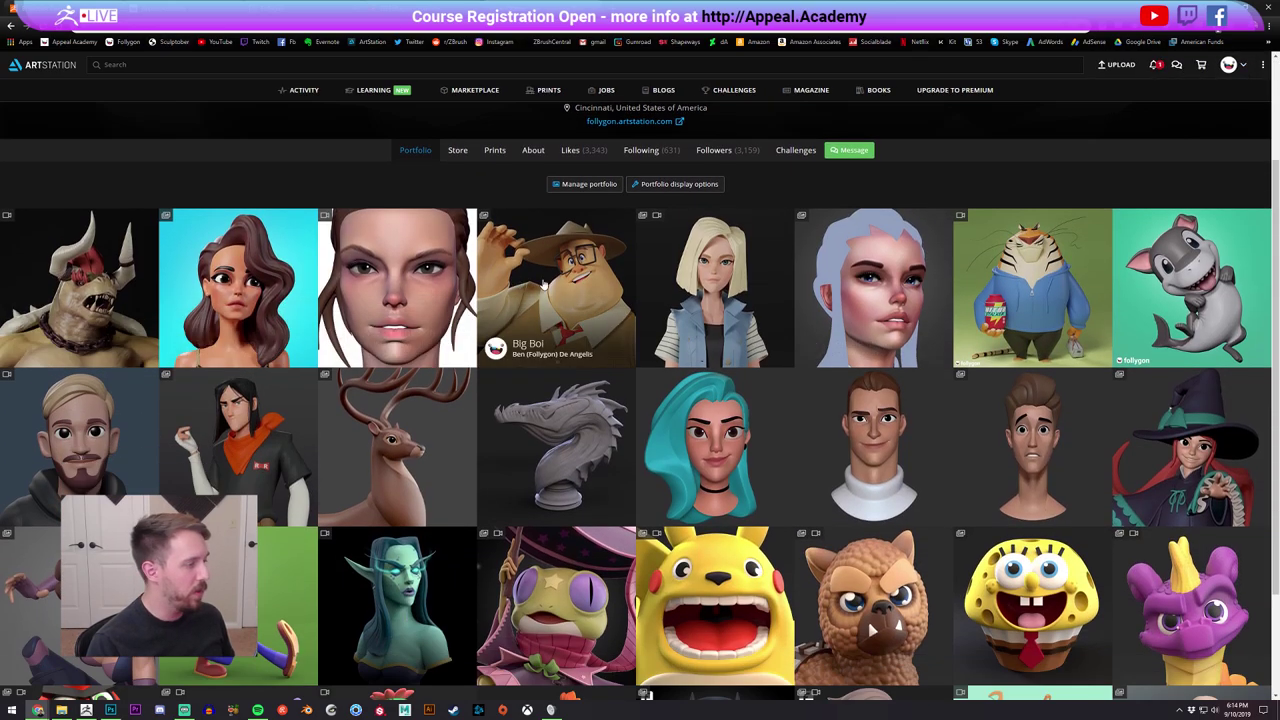
{"action": "left_click", "coordinate": [584, 282]}
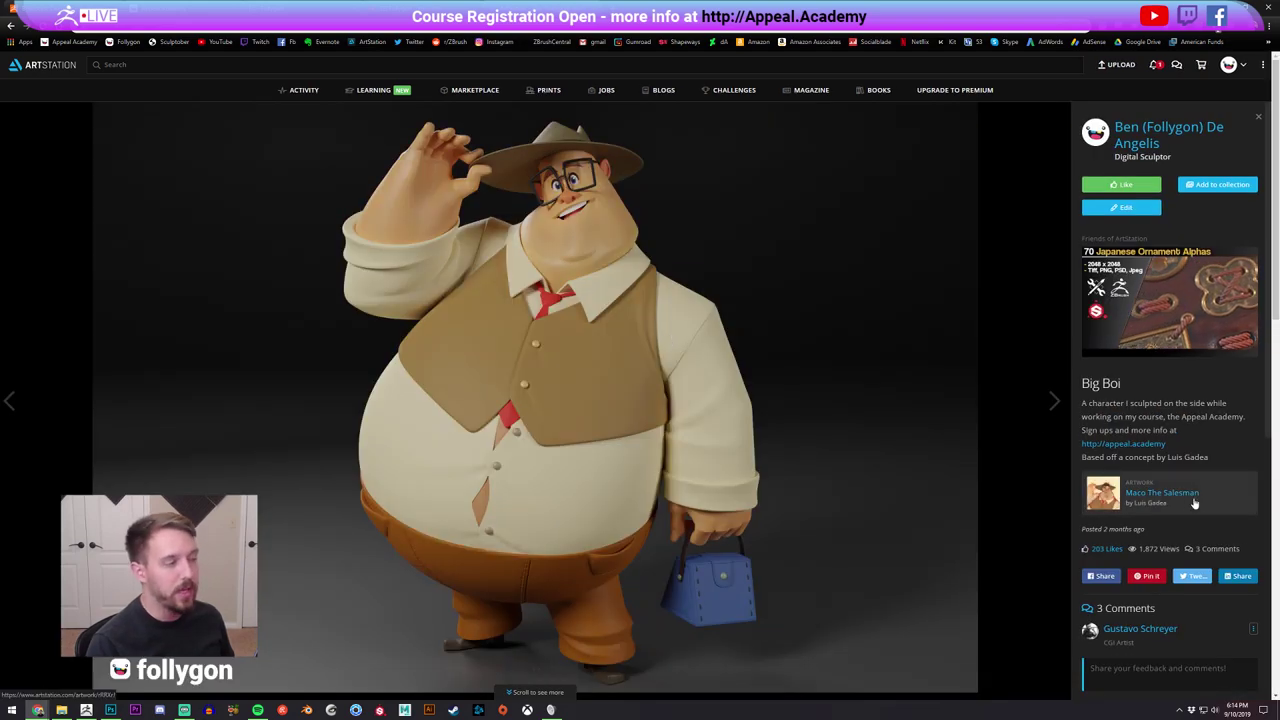
{"action": "left_click", "coordinate": [1133, 496]}
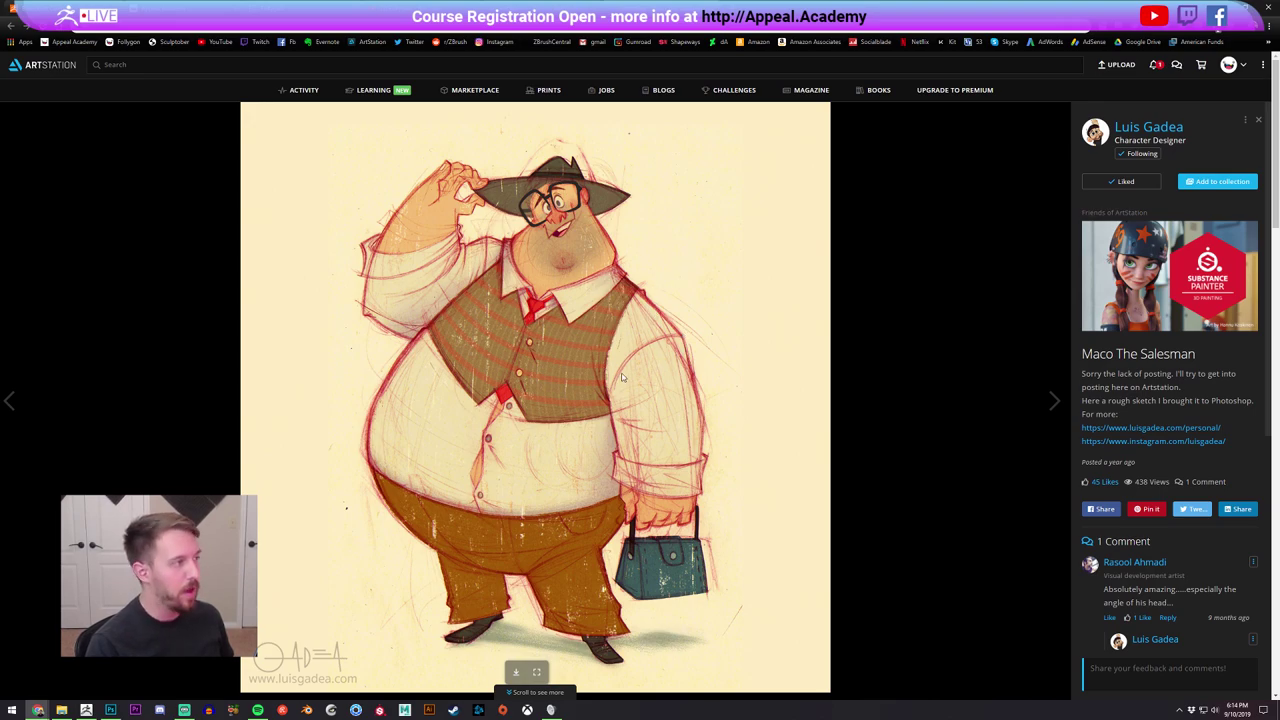
{"action": "key", "text": "ctrl+Tab"}
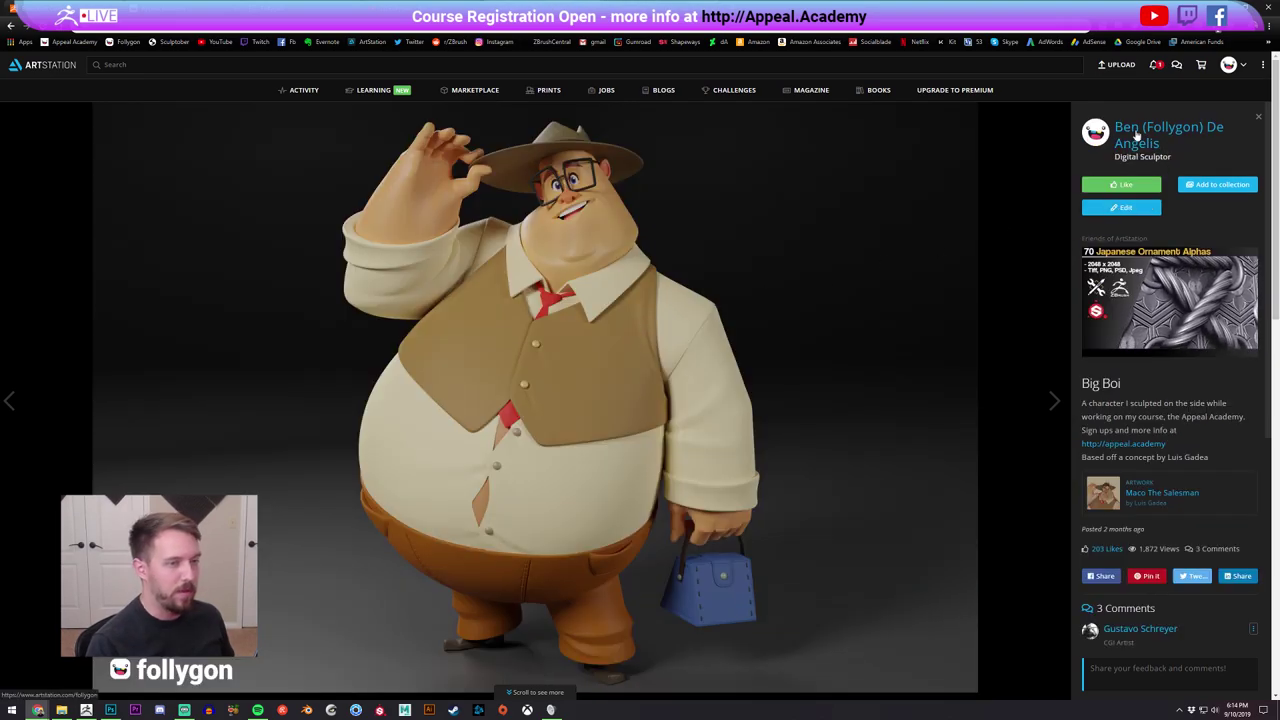
View the Android 18 - Dragon Ball Z artwork from the portfolio and switch back to ZBrush.
{"action": "left_click", "coordinate": [1138, 131]}
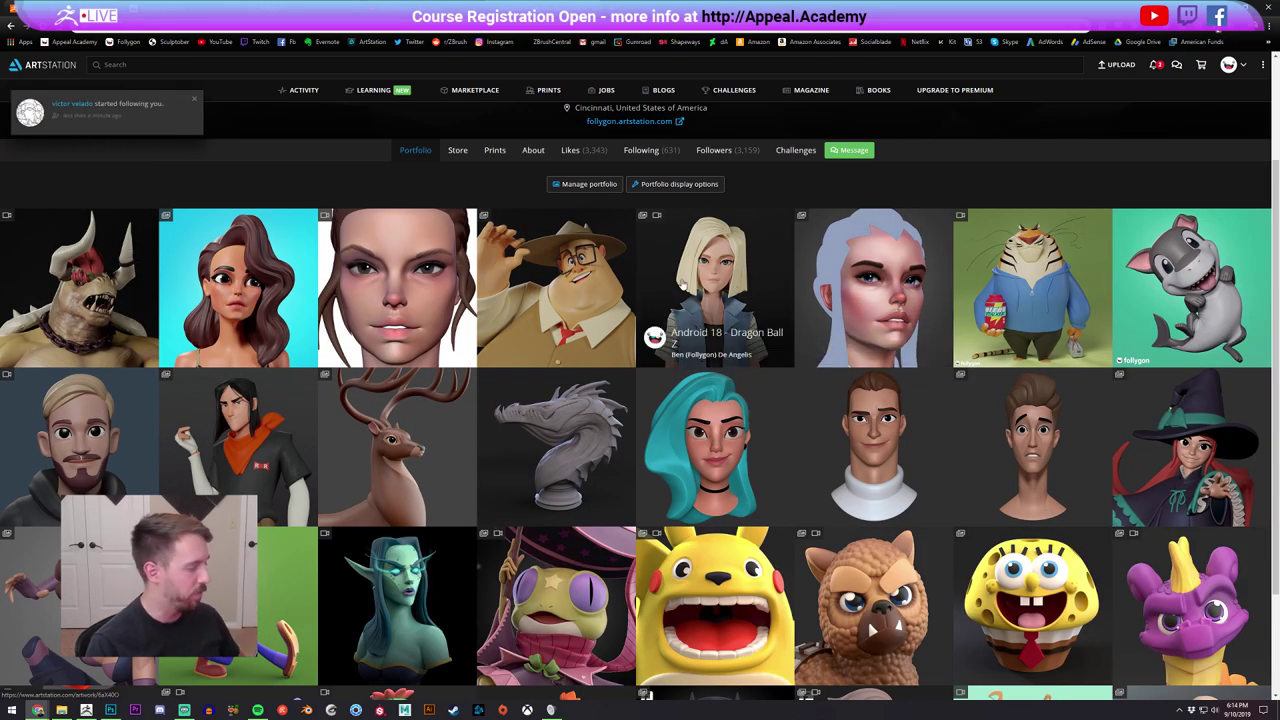
{"action": "left_click", "coordinate": [700, 264]}
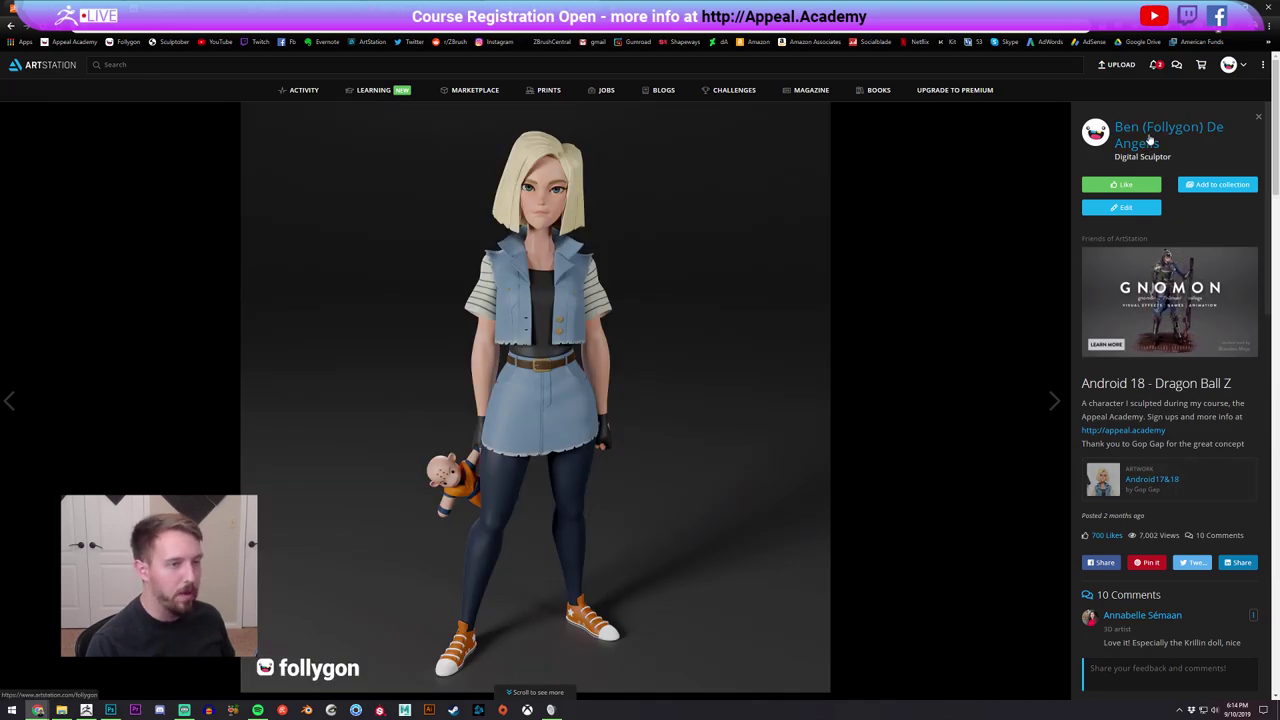
{"action": "left_click", "coordinate": [900, 307]}
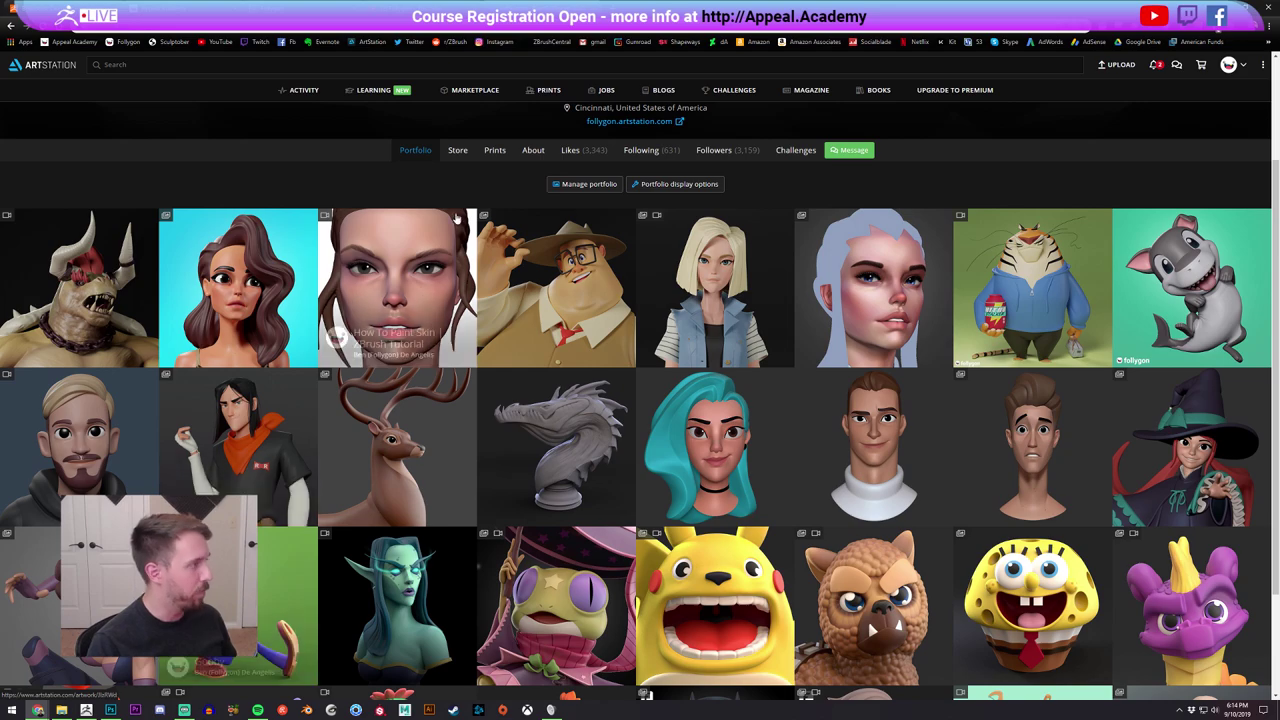
{"action": "left_click", "coordinate": [130, 8]}
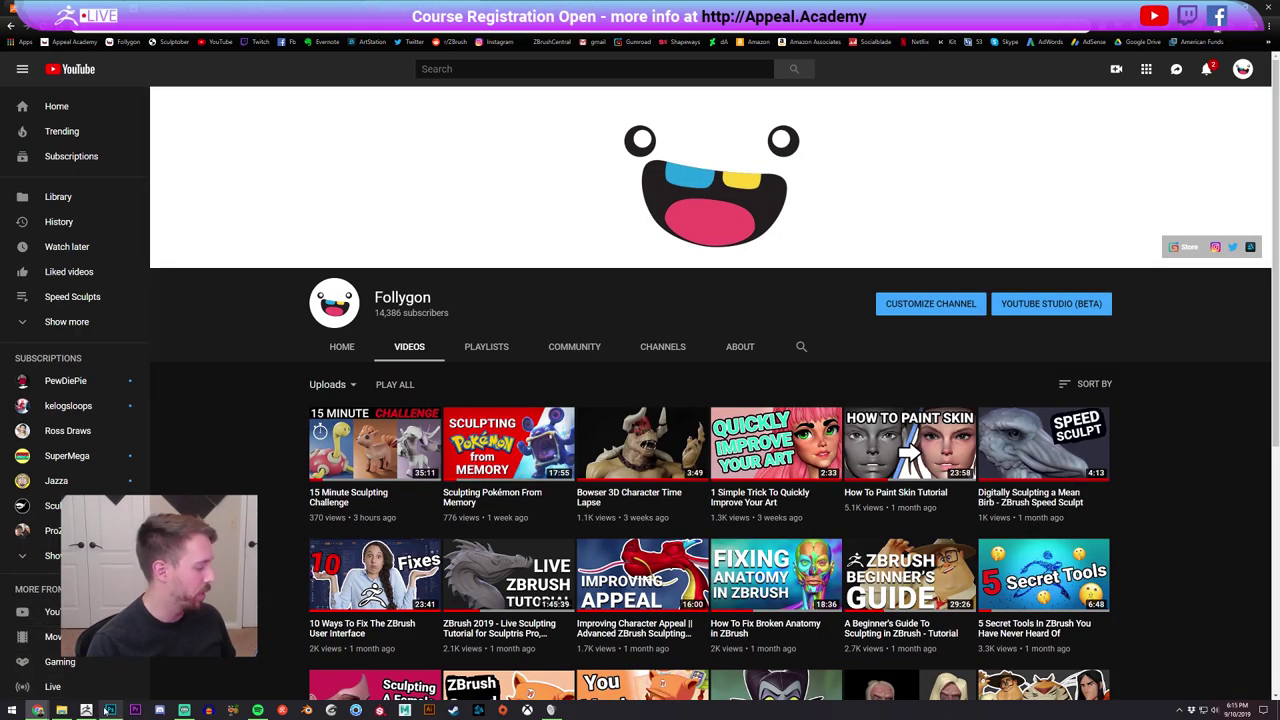
{"action": "left_click", "coordinate": [87, 710]}
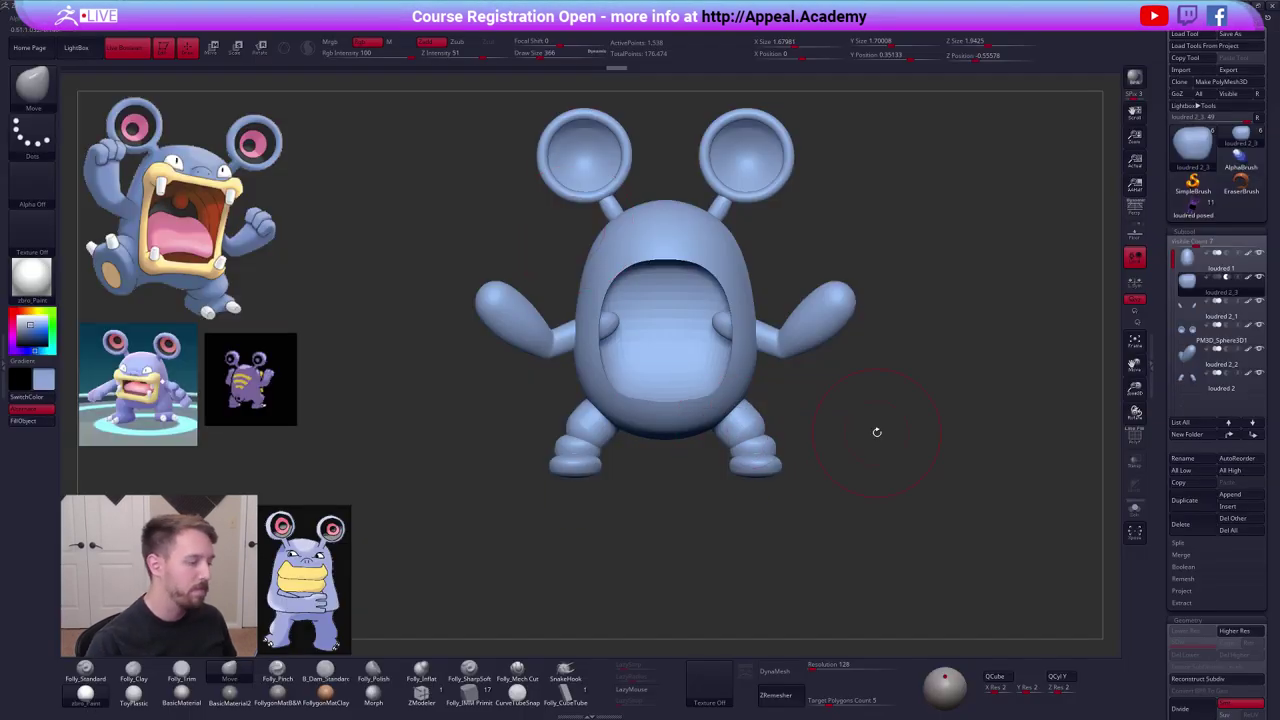
Pull the mouth cutter's lower edge downward with the Move brush to extend the mouth cavity.
{"action": "right_click_drag", "start_coordinate": [700, 380], "coordinate": [704, 402], "text": "ctrl"}
{"action": "right_click", "coordinate": [702, 398]}
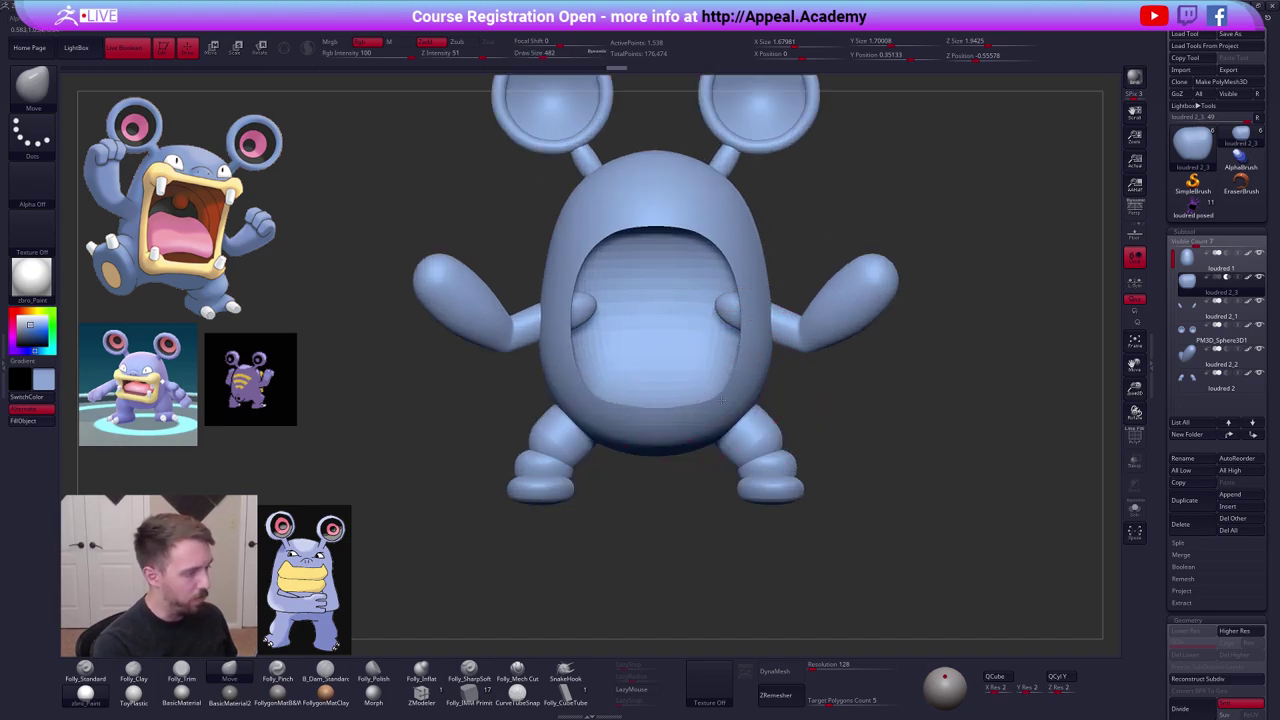
{"action": "mouse_move", "coordinate": [722, 400]}
{"action": "left_mouse_down"}
{"action": "mouse_move", "coordinate": [718, 411]}
{"action": "mouse_move", "coordinate": [759, 434]}
{"action": "left_mouse_up"}
{"action": "right_click", "coordinate": [745, 428]}
{"action": "mouse_move", "coordinate": [770, 410]}
{"action": "right_mouse_down"}
{"action": "mouse_move", "coordinate": [825, 408]}
{"action": "mouse_move", "coordinate": [793, 380]}
{"action": "mouse_move", "coordinate": [811, 362]}
{"action": "right_mouse_up"}
{"action": "key", "text": "space"}
{"action": "left_click_drag", "start_coordinate": [813, 362], "coordinate": [821, 363]}
{"action": "right_click_drag", "start_coordinate": [872, 422], "coordinate": [852, 432], "text": "alt"}
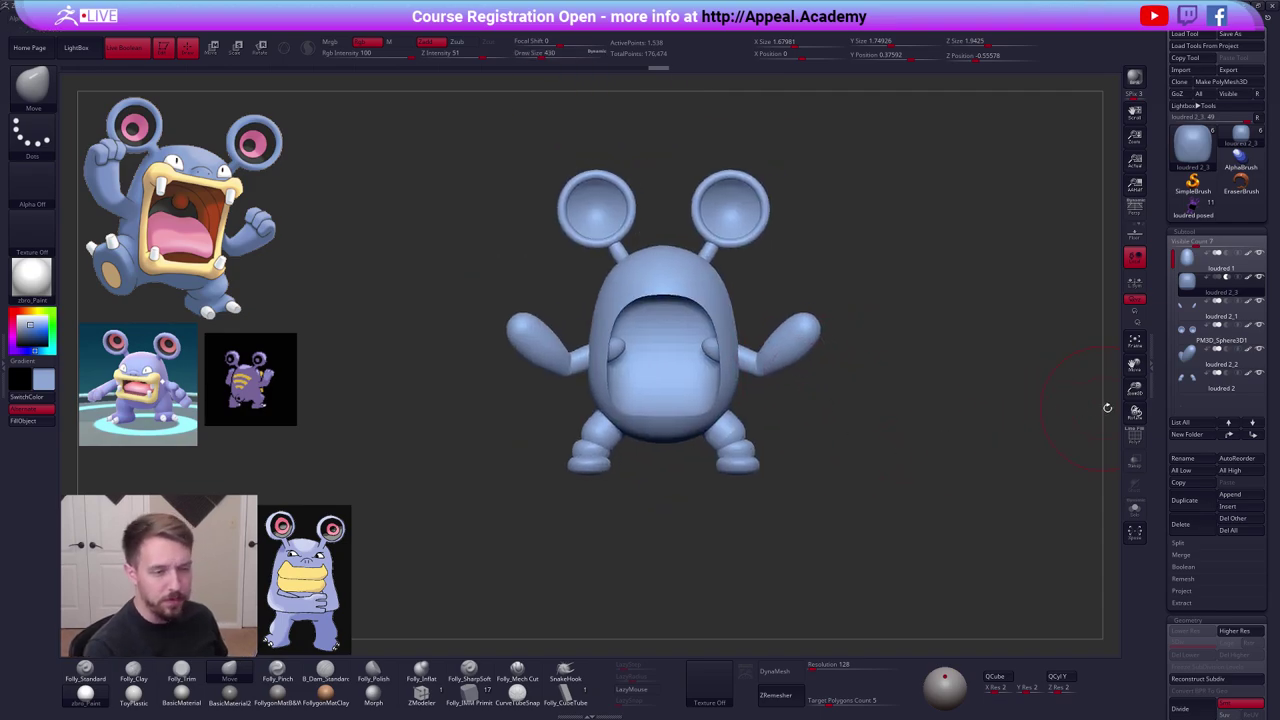
Move the mouth cutter to the end of the subtool list and reduce the draw size to 306.
{"action": "left_click", "coordinate": [1252, 434], "text": "shift"}
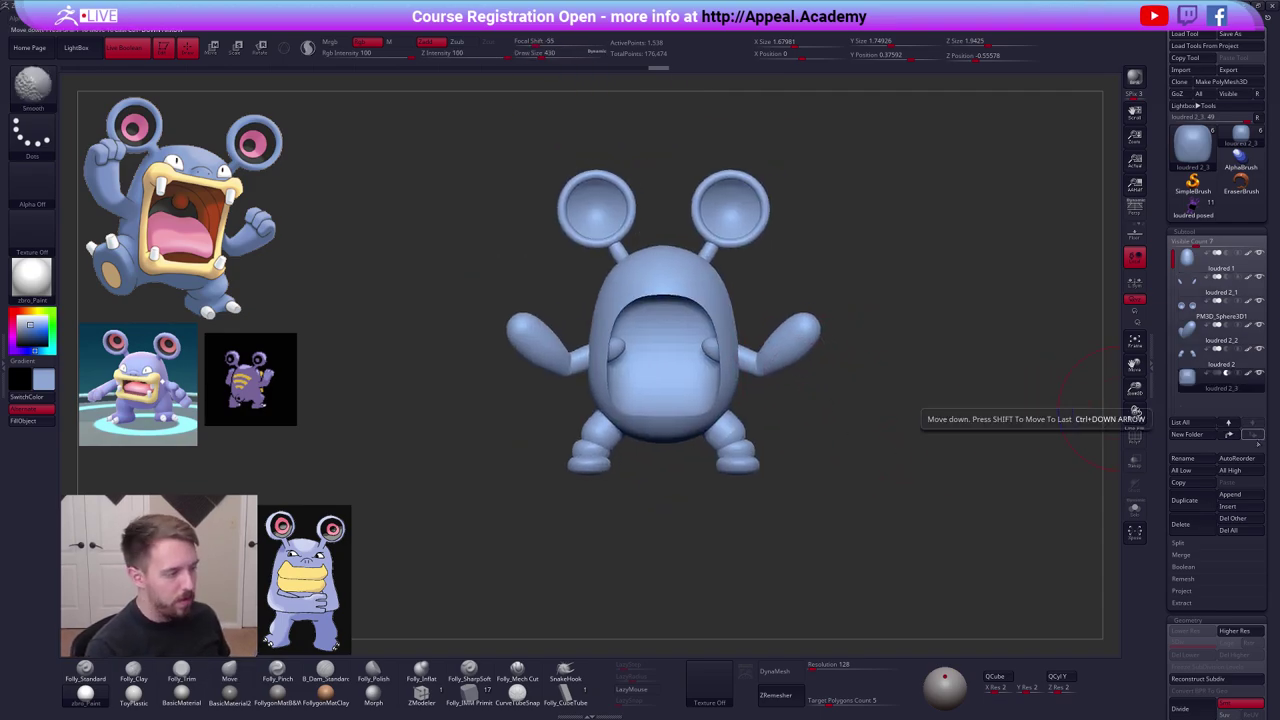
{"action": "mouse_move", "coordinate": [957, 449]}
{"action": "right_mouse_down"}
{"action": "mouse_move", "coordinate": [938, 461]}
{"action": "mouse_move", "coordinate": [963, 463]}
{"action": "right_mouse_up"}
{"action": "key", "text": "space"}
{"action": "left_click_drag", "start_coordinate": [968, 443], "coordinate": [955, 444]}
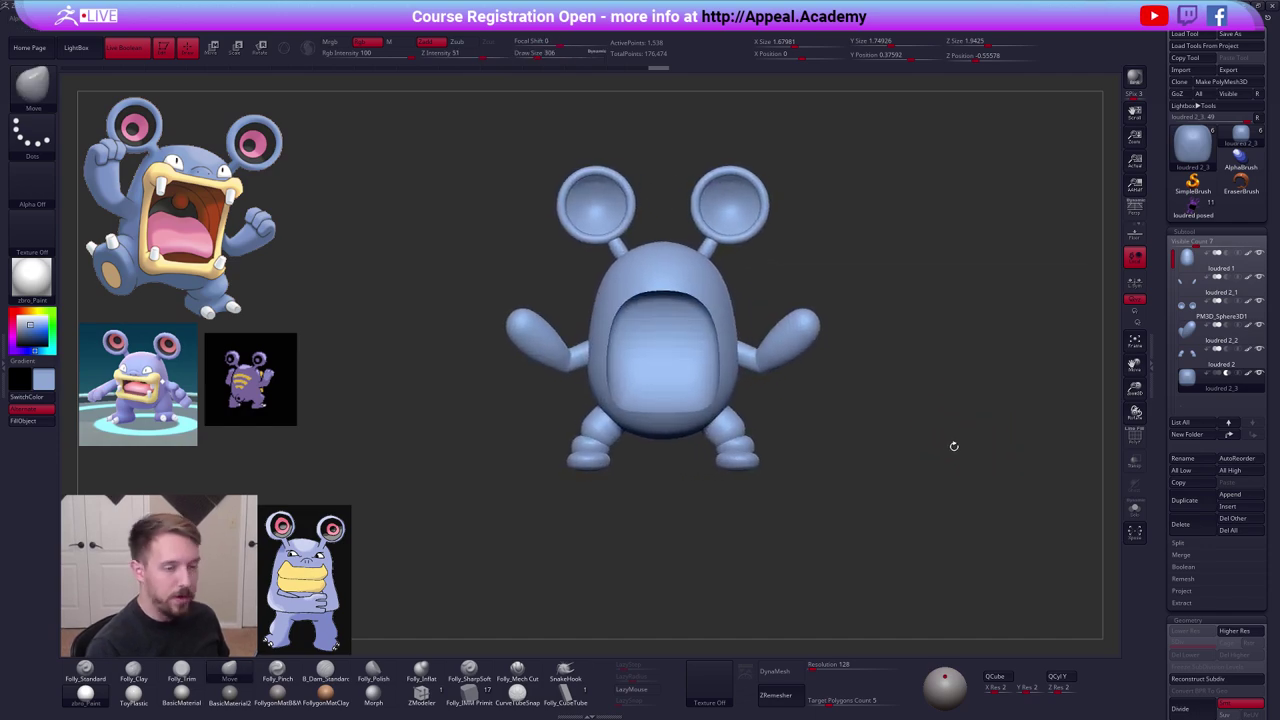
{"action": "right_click_drag", "start_coordinate": [953, 446], "coordinate": [943, 449]}
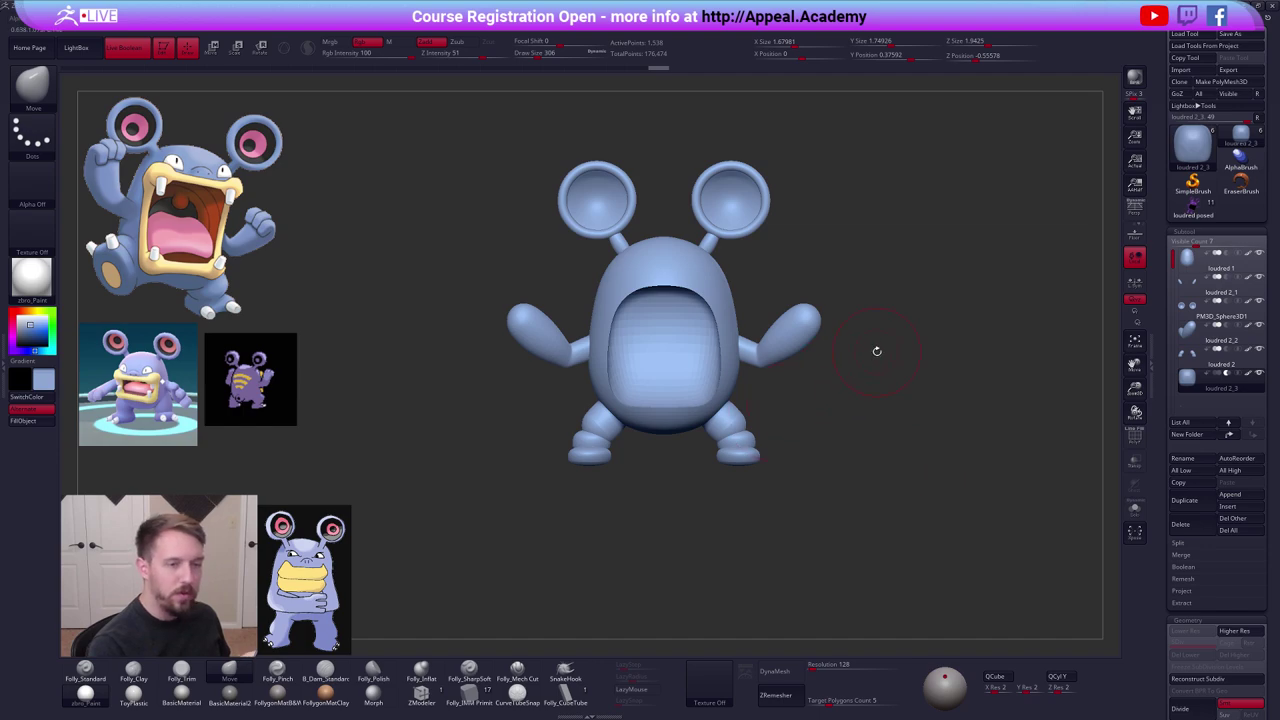
Select the body subtool, sample the pale yellow lip color from the reference image and set the draw size to 203.
{"action": "key", "text": "shift+z"}
{"action": "key", "text": "c"}
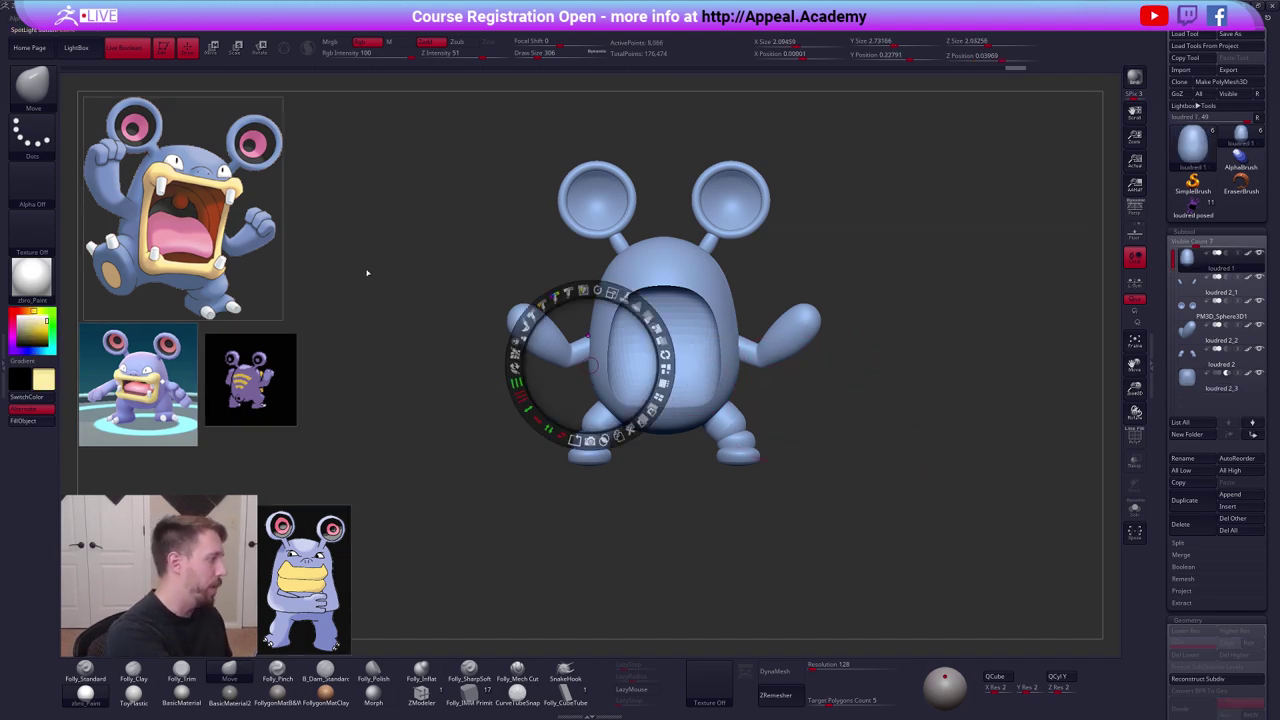
{"action": "key", "text": "shift+z"}
{"action": "key", "text": "space"}
{"action": "left_click_drag", "start_coordinate": [493, 252], "coordinate": [484, 252]}
{"action": "key", "text": "f"}
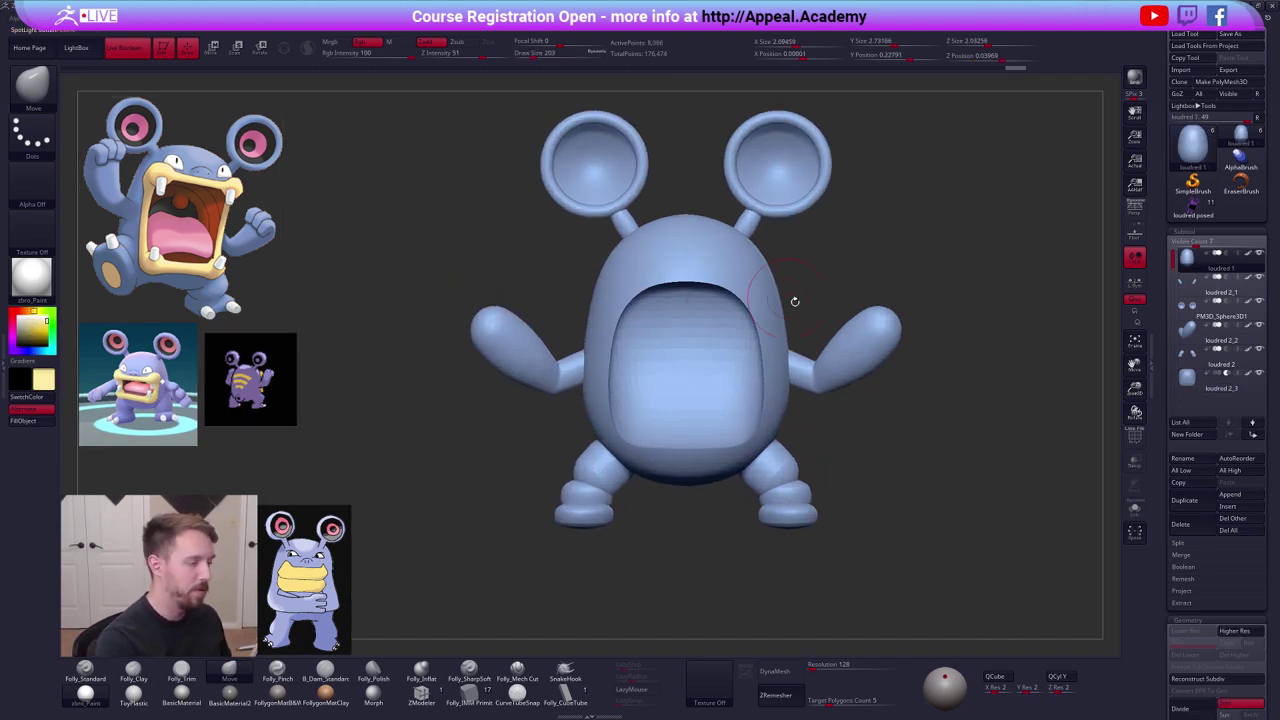
Draw a C-shaped yellow tube around one half of the mouth opening with the CurveTubeSnap brush at draw size 130.
{"action": "left_click", "coordinate": [517, 693]}
{"action": "key", "text": "space"}
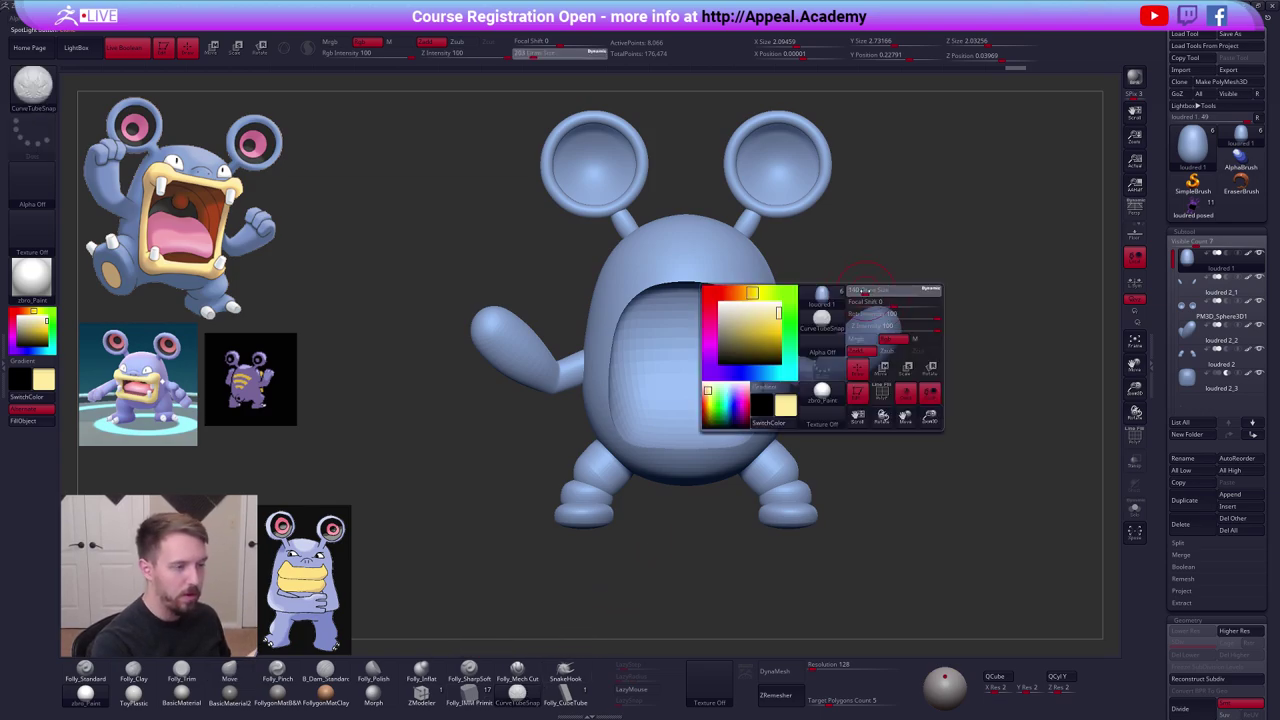
{"action": "key", "text": "f"}
{"action": "key", "text": "shift+f"}
{"action": "key", "text": "shift+f"}
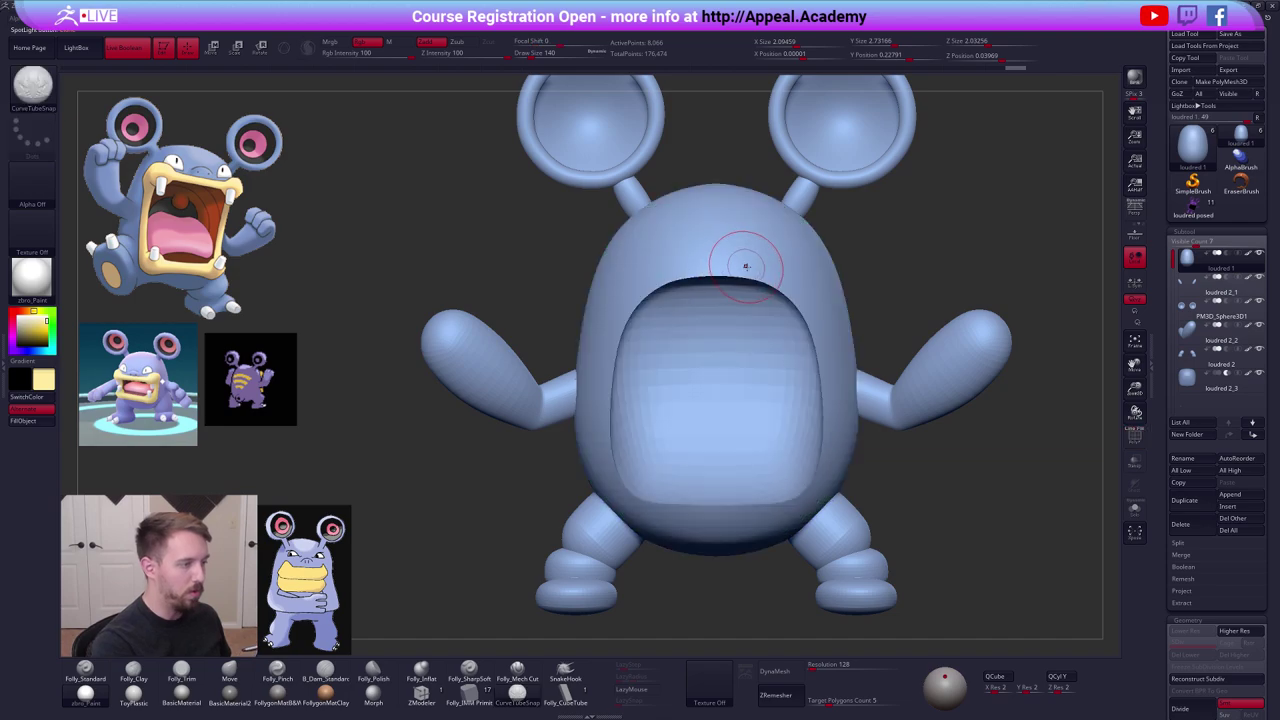
{"action": "key", "text": "space"}
{"action": "right_click_drag", "start_coordinate": [744, 268], "coordinate": [770, 268]}
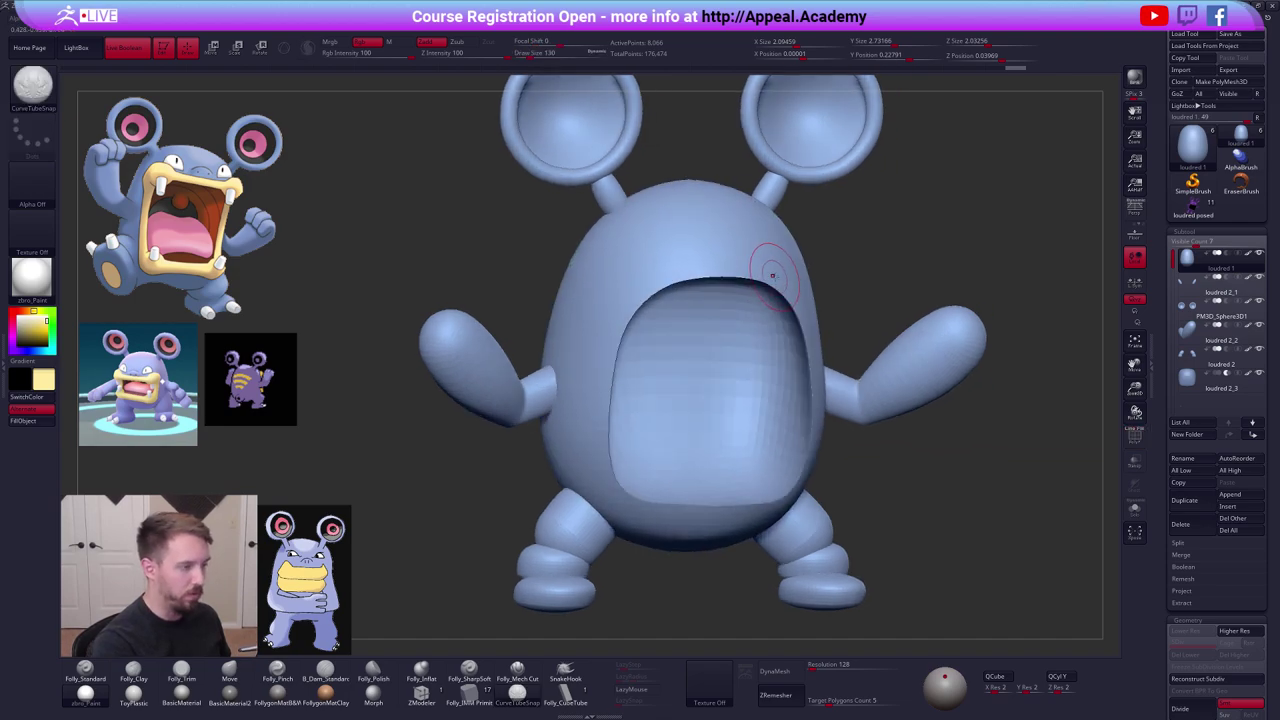
{"action": "left_click_drag", "start_coordinate": [738, 272], "coordinate": [780, 278]}
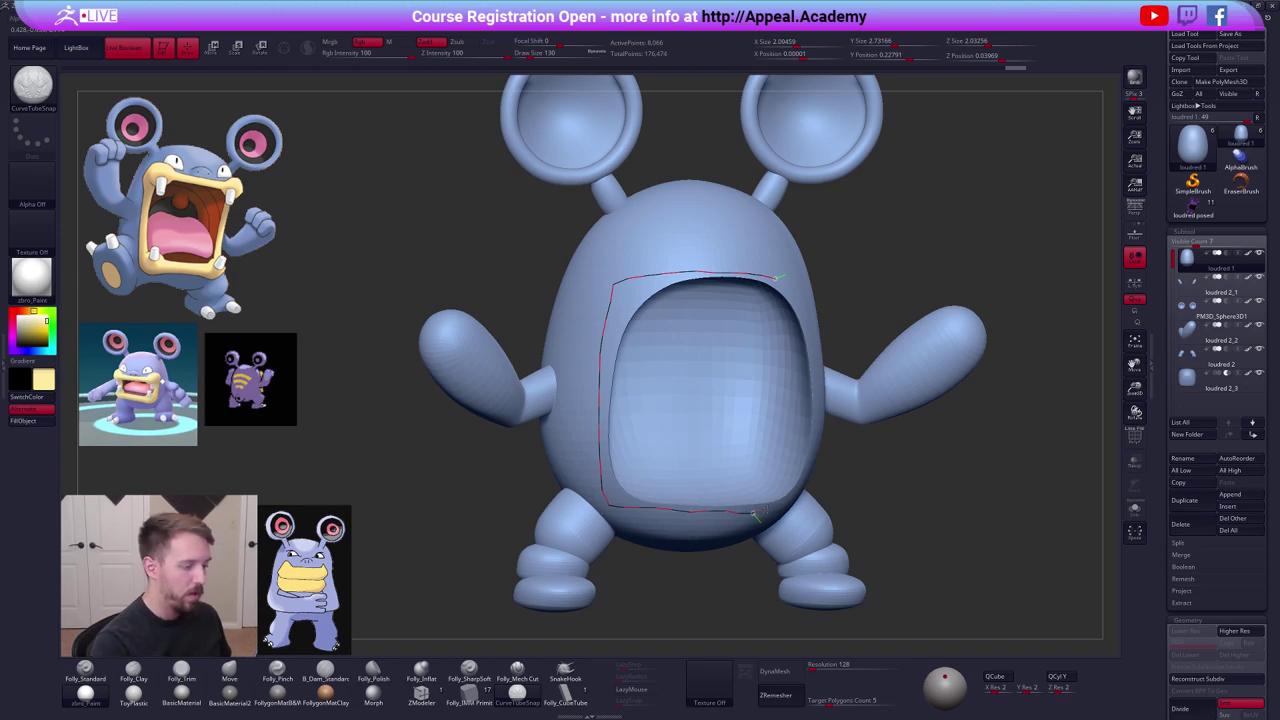
{"action": "left_click_drag", "start_coordinate": [763, 511], "coordinate": [772, 511]}
{"action": "right_click_drag", "start_coordinate": [836, 376], "coordinate": [803, 355]}
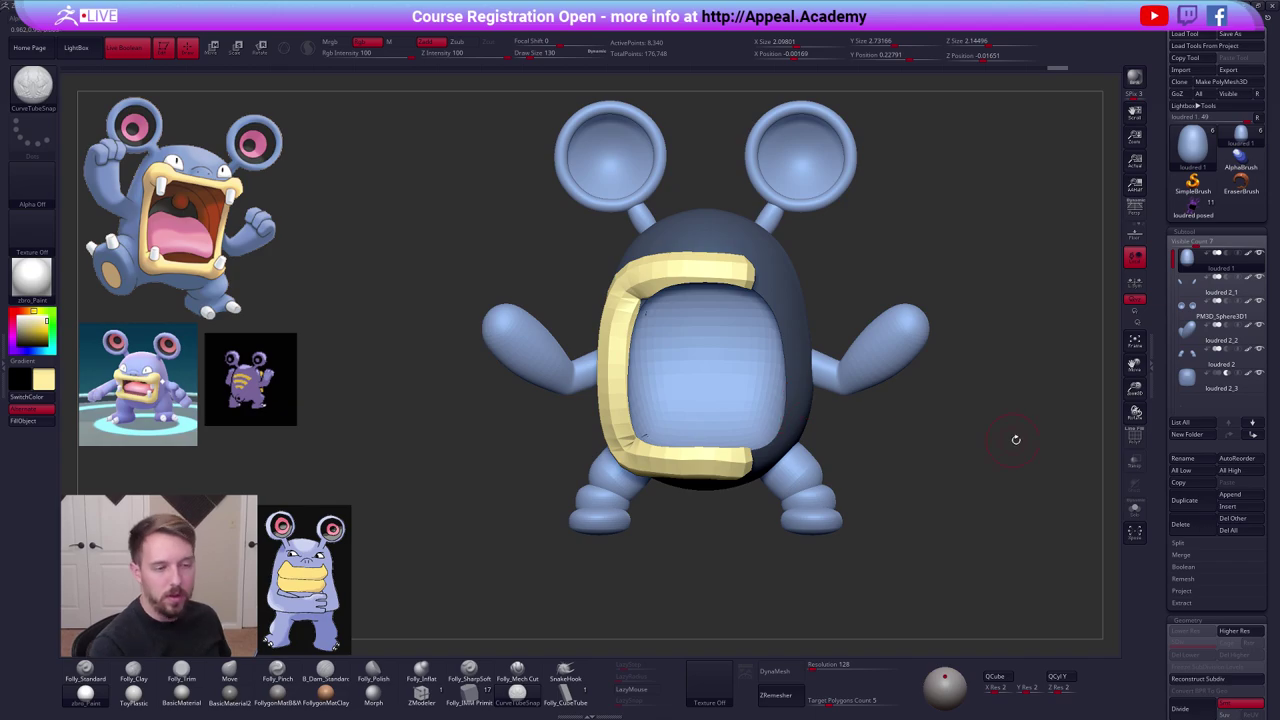
{"action": "mouse_move", "coordinate": [1040, 434]}
{"action": "left_mouse_down"}
{"action": "mouse_move", "coordinate": [1085, 437]}
{"action": "mouse_move", "coordinate": [1040, 434]}
{"action": "left_mouse_up"}
Show the polyframe, isolate the yellow lip tube and split it from the body into its own subtool.
{"action": "key", "text": "shift+f"}
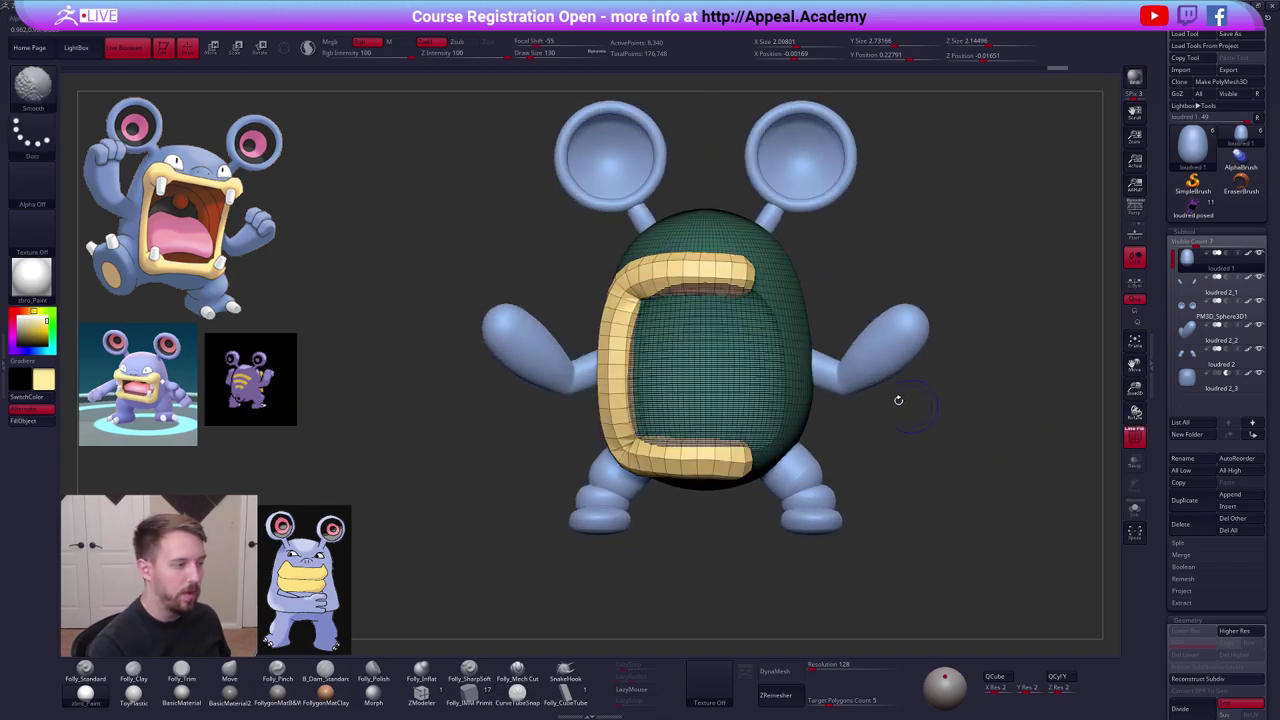
{"action": "left_click", "coordinate": [704, 270], "text": "ctrl+shift"}
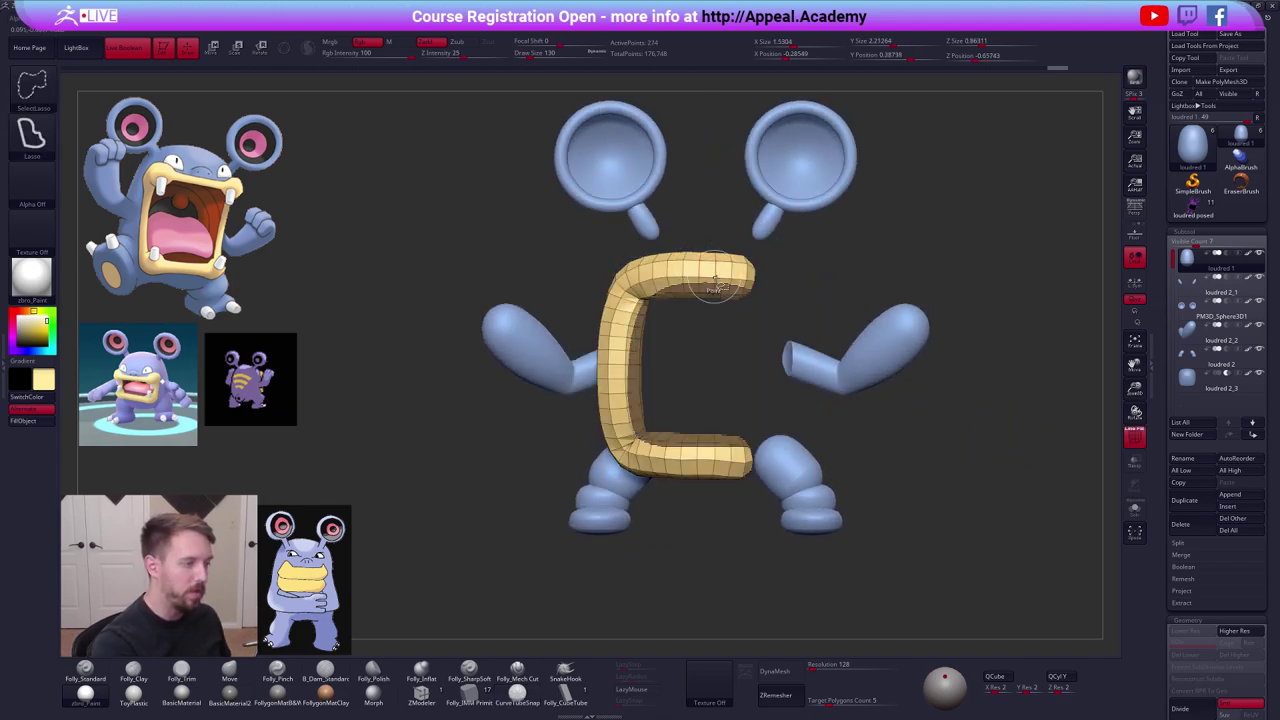
{"action": "left_click", "coordinate": [862, 277], "text": "ctrl+shift"}
{"action": "key", "text": "ctrl+z"}
{"action": "key", "text": "space"}
{"action": "left_click", "coordinate": [844, 508]}
{"action": "left_click_drag", "start_coordinate": [1014, 242], "coordinate": [990, 272], "text": "ctrl+shift"}
{"action": "key", "text": "space"}
{"action": "left_click", "coordinate": [967, 309]}
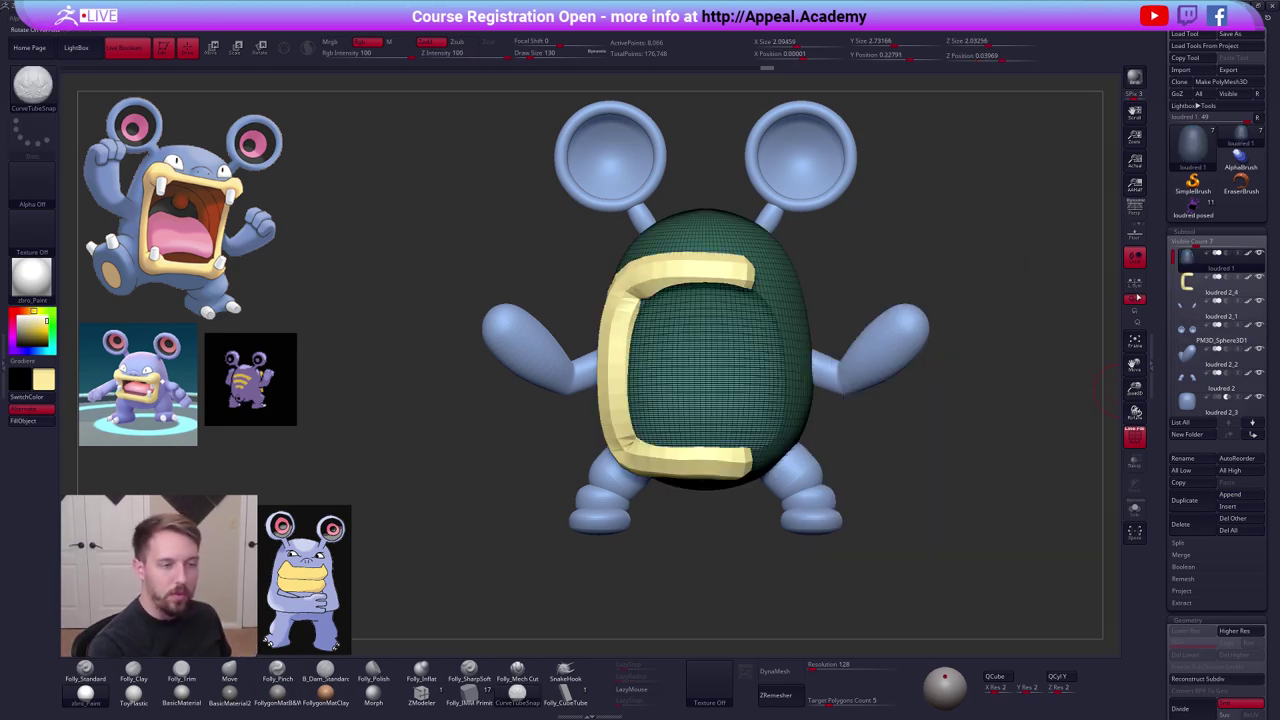
Move the lip subtool to the end of the subtool list and turn the polyframe off.
{"action": "left_click", "coordinate": [1218, 288]}
{"action": "left_click", "coordinate": [1253, 436], "text": "shift"}
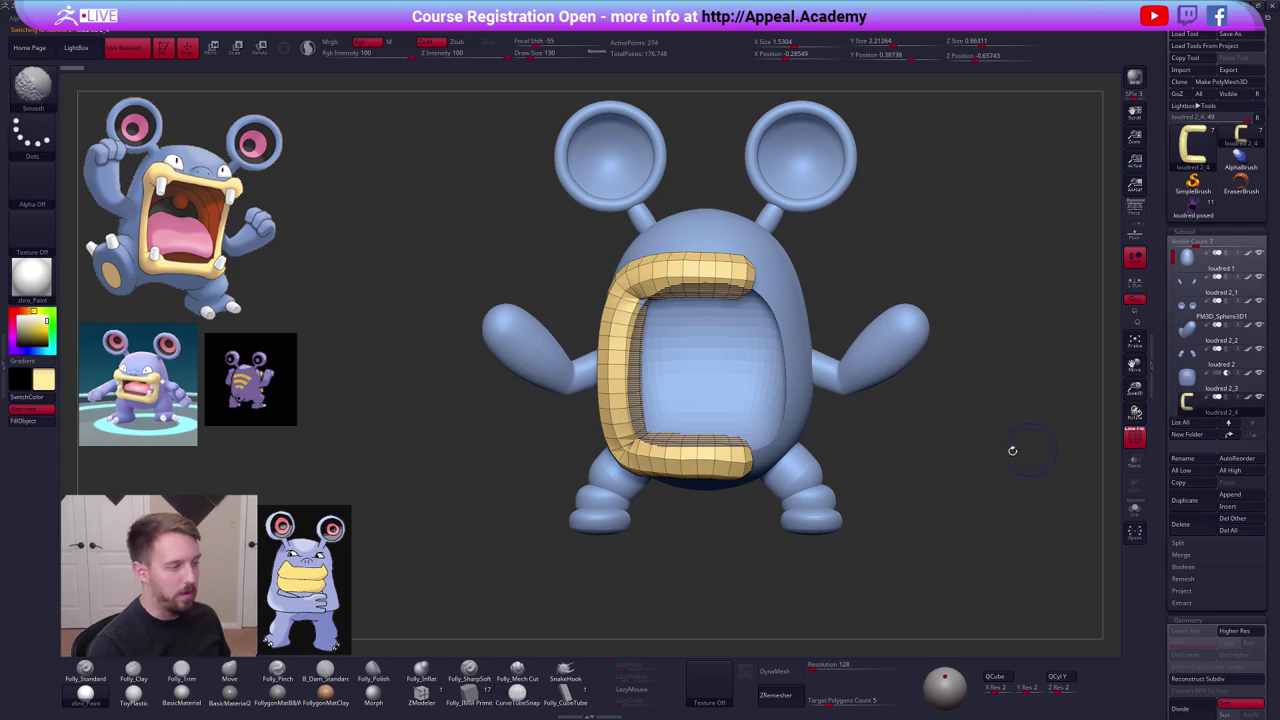
{"action": "key", "text": "shift+f"}
{"action": "left_click_drag", "start_coordinate": [950, 482], "coordinate": [900, 508]}
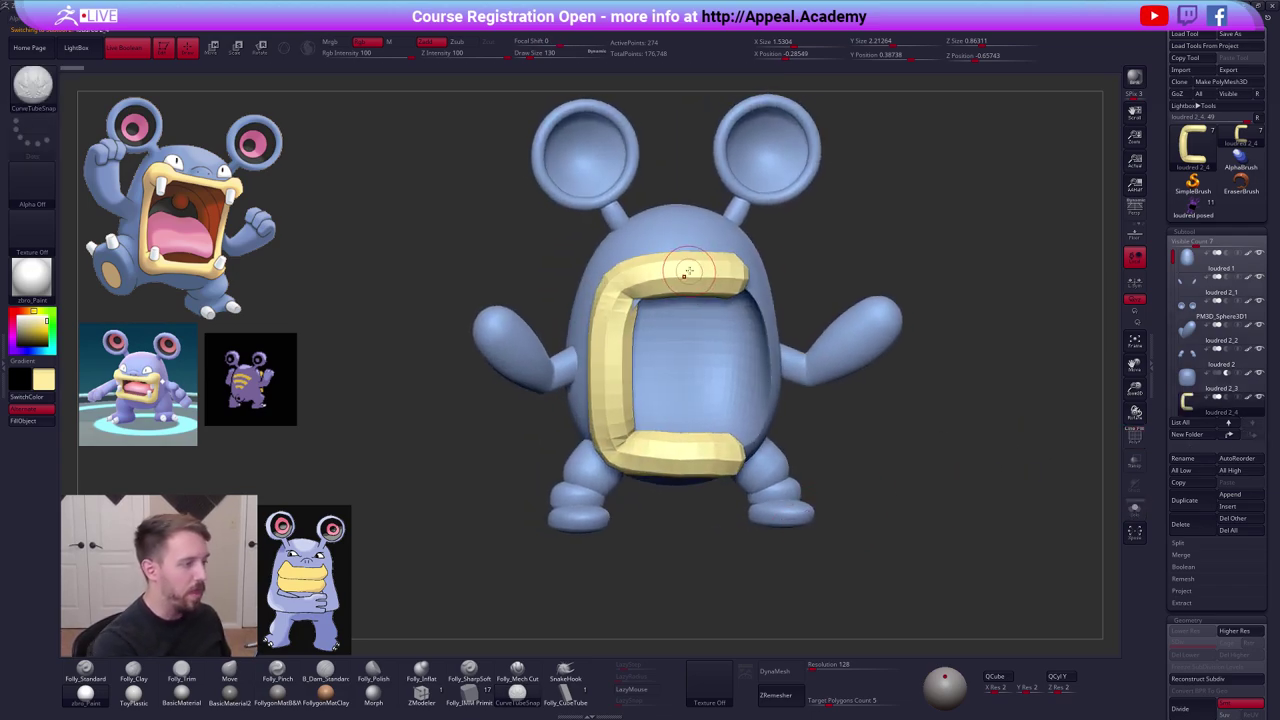
Shape and taper the half lip's upper and lower ends at the centerline using the Move brush at draw size 397.
{"action": "key", "text": "space"}
{"action": "mouse_move", "coordinate": [689, 271]}
{"action": "left_mouse_down"}
{"action": "mouse_move", "coordinate": [746, 281]}
{"action": "mouse_move", "coordinate": [740, 271]}
{"action": "left_mouse_up"}
{"action": "key", "text": "space"}
{"action": "key", "text": "b"}
{"action": "key", "text": "m"}
{"action": "key", "text": "v"}
{"action": "mouse_move", "coordinate": [765, 440]}
{"action": "right_mouse_down"}
{"action": "mouse_move", "coordinate": [723, 446]}
{"action": "mouse_move", "coordinate": [728, 409]}
{"action": "right_mouse_up"}
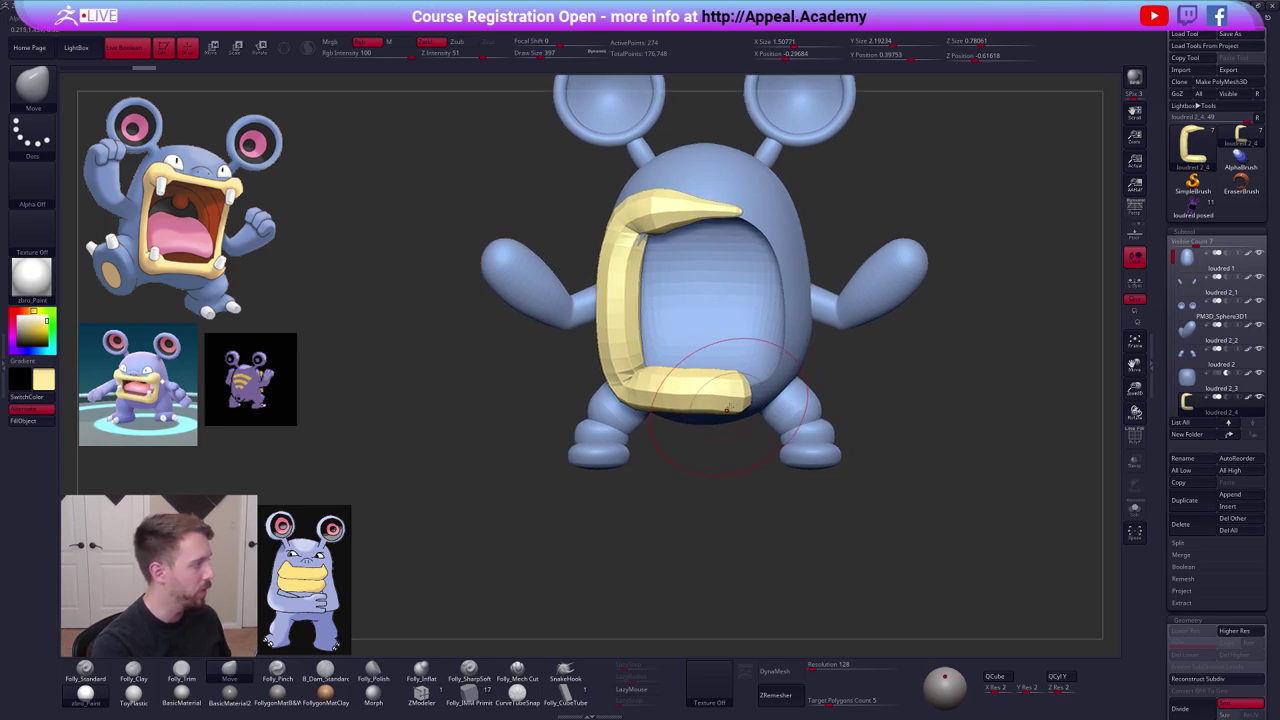
{"action": "mouse_move", "coordinate": [727, 405]}
{"action": "left_mouse_down", "text": "shift"}
{"action": "mouse_move", "coordinate": [705, 390]}
{"action": "mouse_move", "coordinate": [734, 391]}
{"action": "left_mouse_up", "text": "shift"}
Mirror the half lip across the body to form a closed frame around the mouth.
{"action": "key", "text": "space"}
{"action": "mouse_move", "coordinate": [728, 405]}
{"action": "right_mouse_down"}
{"action": "mouse_move", "coordinate": [752, 409]}
{"action": "mouse_move", "coordinate": [749, 420]}
{"action": "mouse_move", "coordinate": [800, 345]}
{"action": "right_mouse_up"}
{"action": "key", "text": "ctrl+space"}
{"action": "left_click", "coordinate": [882, 429]}
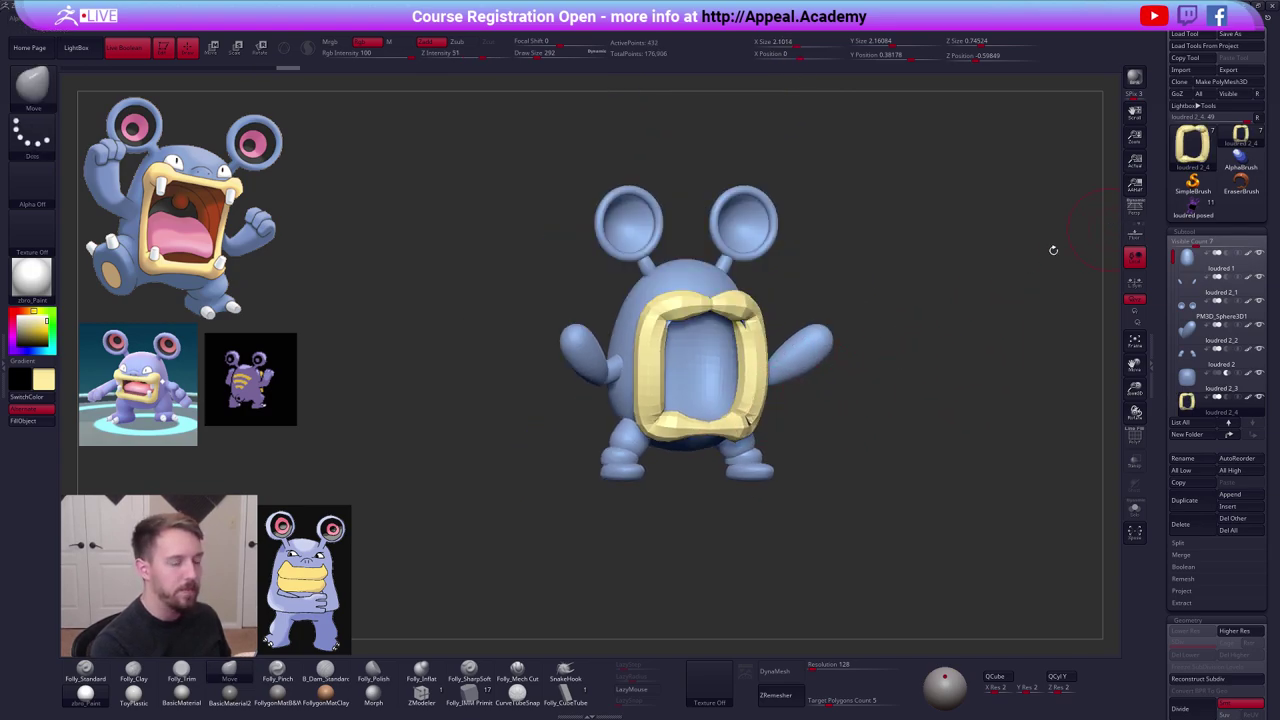
Hide the arms and push the lip's sides back toward the body in side view using the Move brush.
{"action": "mouse_move", "coordinate": [815, 398]}
{"action": "right_mouse_down"}
{"action": "mouse_move", "coordinate": [838, 414]}
{"action": "mouse_move", "coordinate": [855, 382]}
{"action": "mouse_move", "coordinate": [877, 382]}
{"action": "mouse_move", "coordinate": [802, 378]}
{"action": "right_mouse_up"}
{"action": "left_click", "coordinate": [1258, 326]}
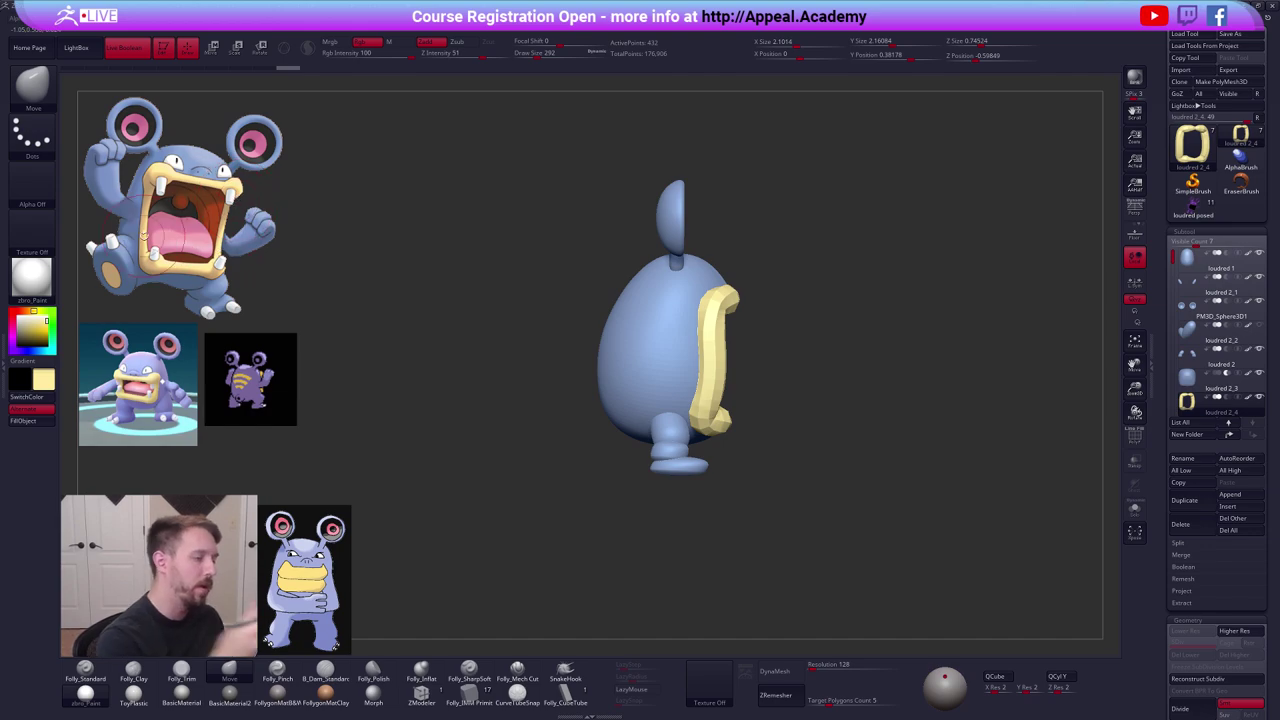
{"action": "key", "text": "space"}
{"action": "left_click_drag", "start_coordinate": [718, 422], "coordinate": [728, 422]}
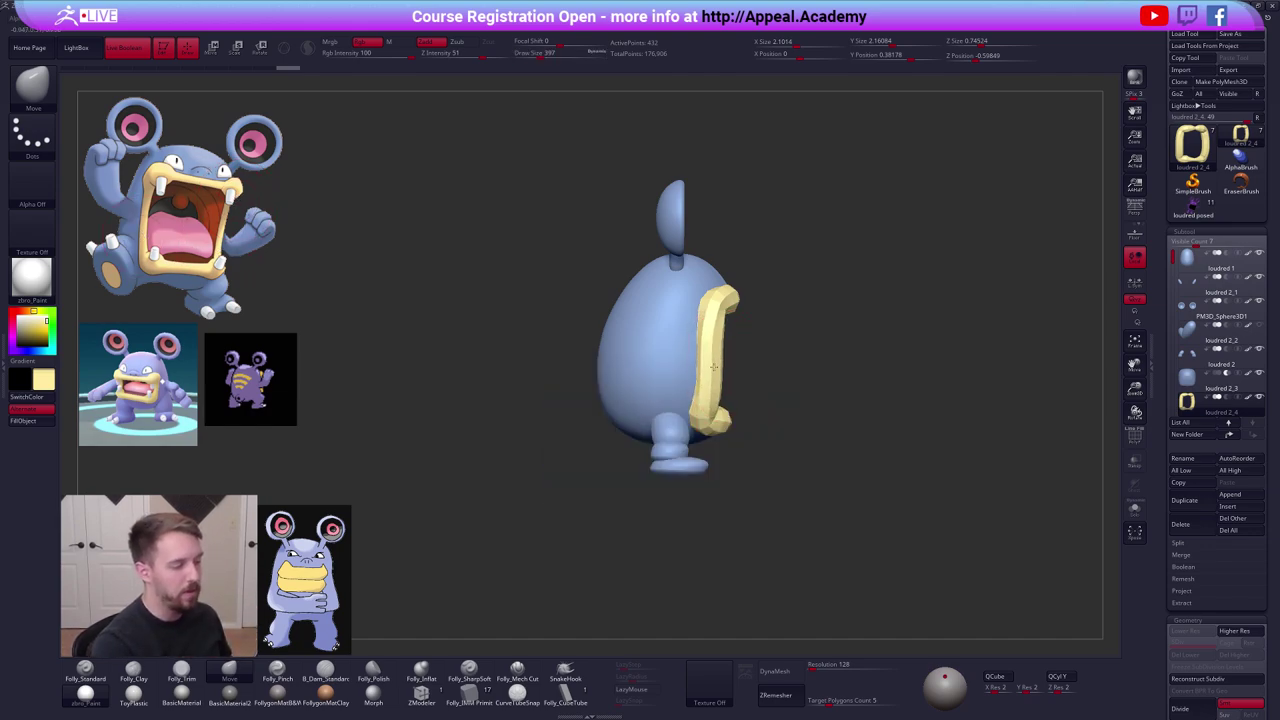
{"action": "left_click_drag", "start_coordinate": [720, 359], "coordinate": [713, 361]}
{"action": "key", "text": "alt+s"}
{"action": "key", "text": "space"}
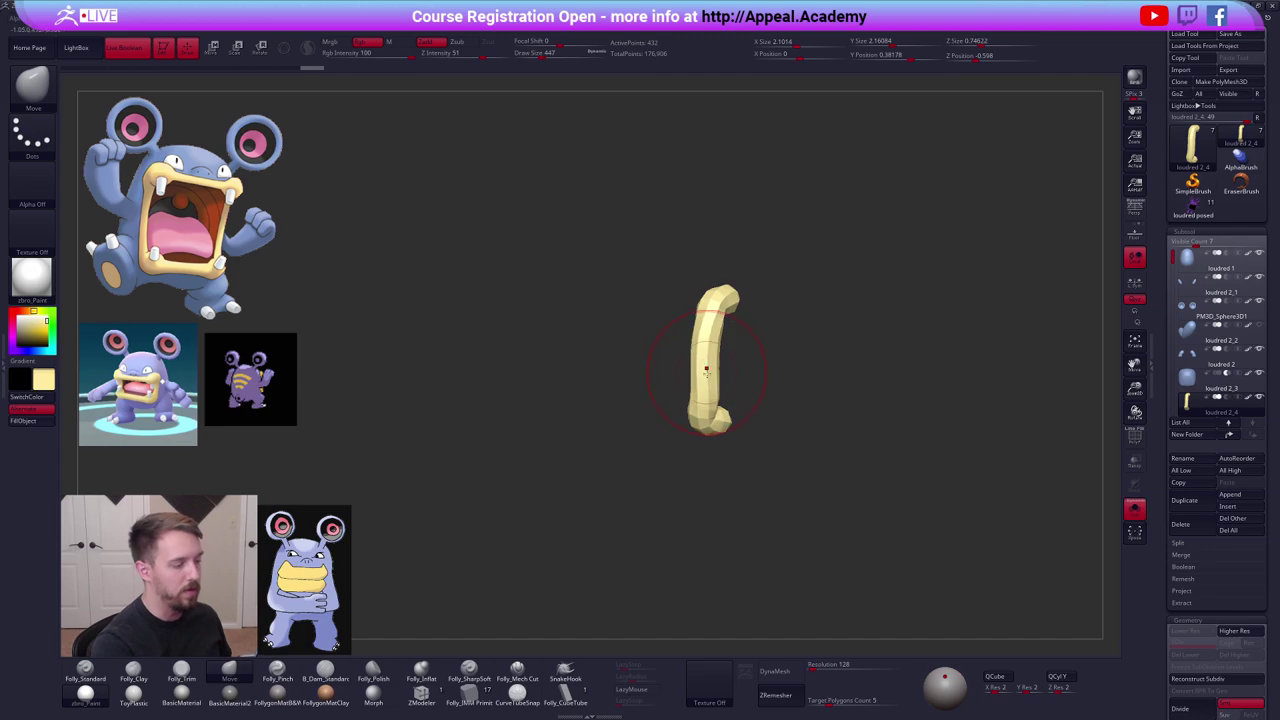
Straighten and thin the lip frame's sides with the Move brush, alternating between the isolated lip and the whole character.
{"action": "right_click_drag", "start_coordinate": [697, 369], "coordinate": [717, 356], "text": "shift"}
{"action": "key", "text": "space"}
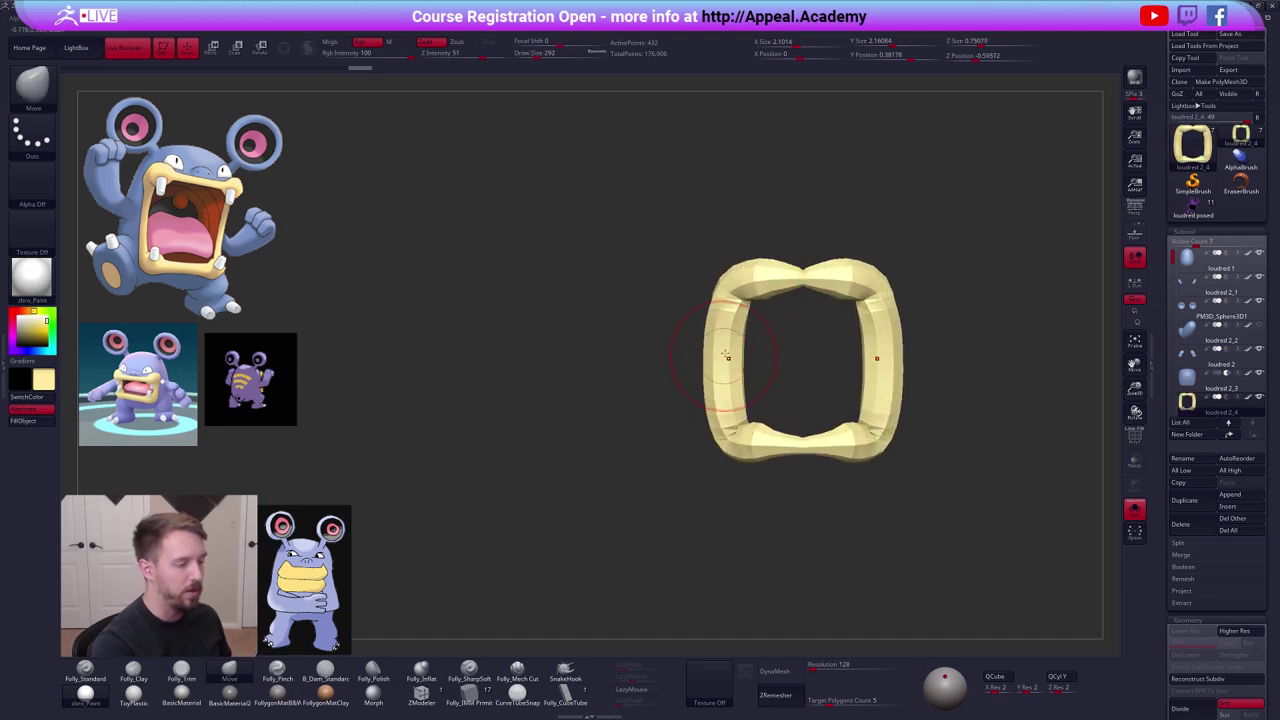
{"action": "mouse_move", "coordinate": [718, 355]}
{"action": "left_mouse_down", "text": "shift"}
{"action": "mouse_move", "coordinate": [722, 339]}
{"action": "mouse_move", "coordinate": [719, 402]}
{"action": "mouse_move", "coordinate": [724, 347]}
{"action": "left_mouse_up", "text": "shift"}
{"action": "mouse_move", "coordinate": [723, 345]}
{"action": "right_mouse_down", "text": "ctrl"}
{"action": "mouse_move", "coordinate": [711, 366]}
{"action": "mouse_move", "coordinate": [688, 342]}
{"action": "right_mouse_up", "text": "ctrl"}
{"action": "key", "text": "ctrl+shift+s"}
{"action": "key", "text": "space"}
{"action": "left_click_drag", "start_coordinate": [688, 339], "coordinate": [694, 338]}
{"action": "key", "text": "ctrl+shift+s"}
{"action": "mouse_move", "coordinate": [688, 272]}
{"action": "left_mouse_down", "text": "shift"}
{"action": "mouse_move", "coordinate": [677, 360]}
{"action": "mouse_move", "coordinate": [687, 296]}
{"action": "left_mouse_up", "text": "shift"}
{"action": "right_click_drag", "start_coordinate": [687, 292], "coordinate": [686, 301], "text": "ctrl"}
{"action": "key", "text": "shift+alt+s"}
{"action": "scroll", "coordinate": [700, 280], "scroll_direction": "up", "scroll_amount": 3}
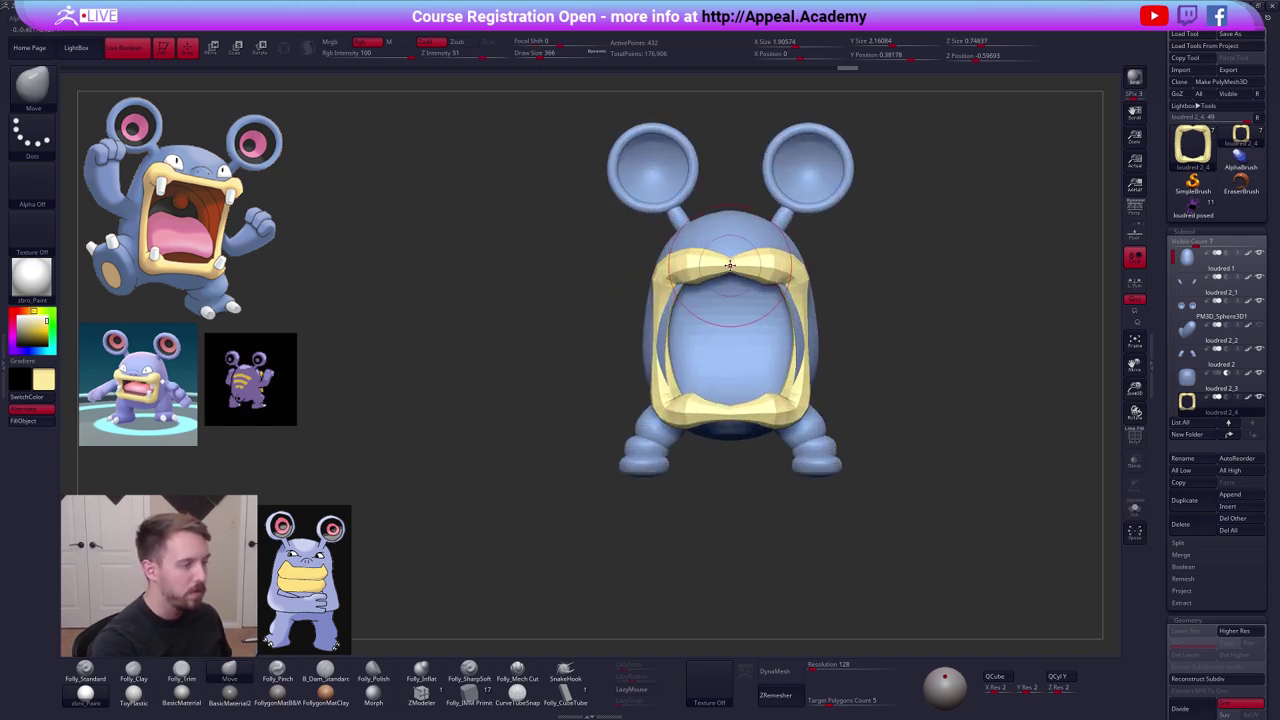
Even out the middle of the upper and lower lips with the Move brush at draw size 203 to 215.
{"action": "left_click_drag", "start_coordinate": [710, 265], "coordinate": [733, 266], "text": "shift"}
{"action": "right_click_drag", "start_coordinate": [712, 412], "coordinate": [746, 412]}
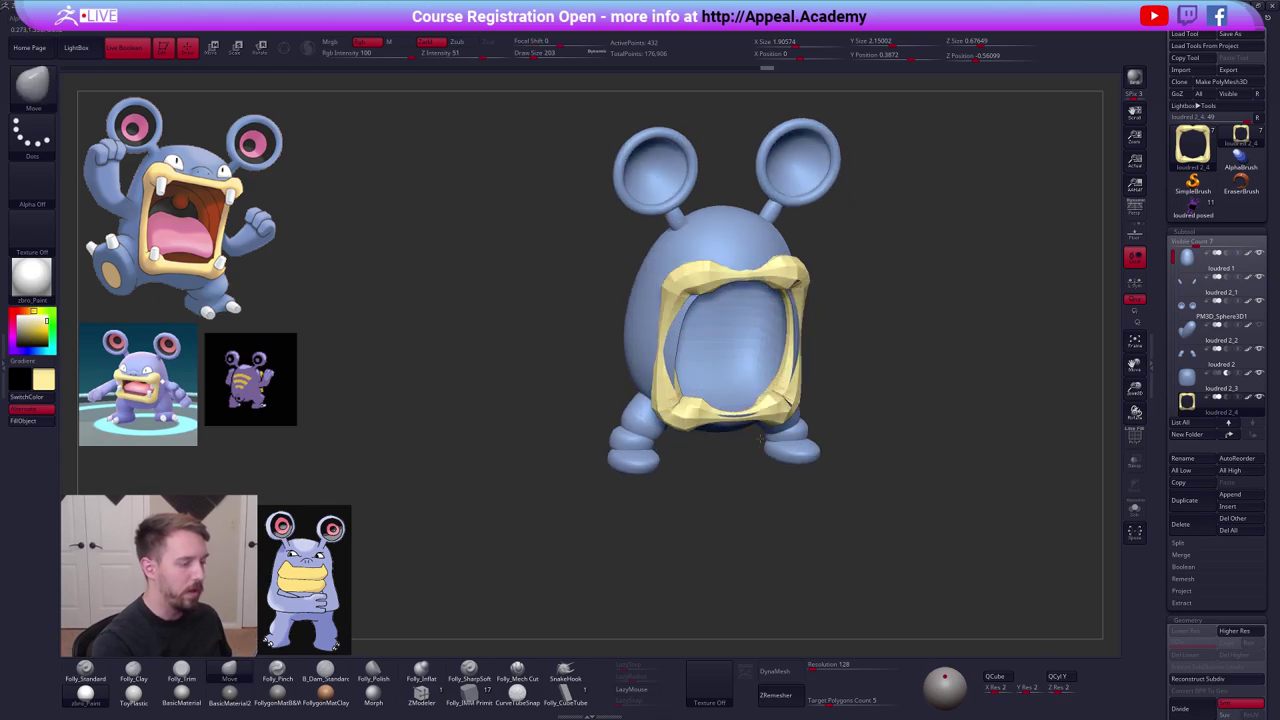
{"action": "key", "text": "space"}
{"action": "left_click_drag", "start_coordinate": [746, 411], "coordinate": [750, 411]}
{"action": "right_click_drag", "start_coordinate": [850, 408], "coordinate": [796, 404]}
{"action": "key", "text": "space"}
{"action": "left_click_drag", "start_coordinate": [796, 404], "coordinate": [809, 411]}
{"action": "right_click_drag", "start_coordinate": [809, 411], "coordinate": [838, 414]}
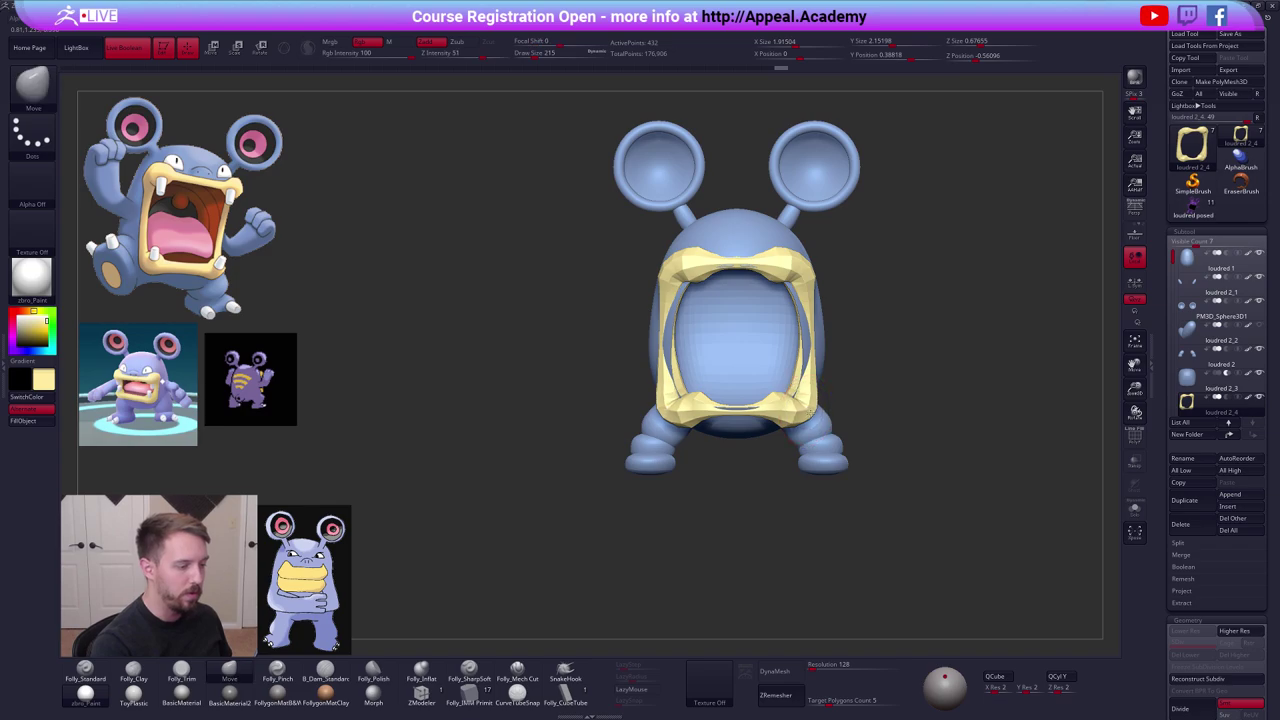
Square the lip's lower corners and refine its side profile with the Move brush at draw size 447.
{"action": "left_click_drag", "start_coordinate": [802, 412], "coordinate": [807, 416]}
{"action": "right_click_drag", "start_coordinate": [807, 416], "coordinate": [815, 420]}
{"action": "mouse_move", "coordinate": [816, 424]}
{"action": "left_mouse_down"}
{"action": "mouse_move", "coordinate": [820, 329]}
{"action": "mouse_move", "coordinate": [688, 387]}
{"action": "mouse_move", "coordinate": [740, 384]}
{"action": "left_mouse_up"}
{"action": "mouse_move", "coordinate": [740, 384]}
{"action": "right_mouse_down", "text": "shift"}
{"action": "mouse_move", "coordinate": [692, 330]}
{"action": "mouse_move", "coordinate": [742, 326]}
{"action": "right_mouse_up", "text": "shift"}
{"action": "key", "text": "space"}
{"action": "left_click_drag", "start_coordinate": [698, 307], "coordinate": [702, 305]}
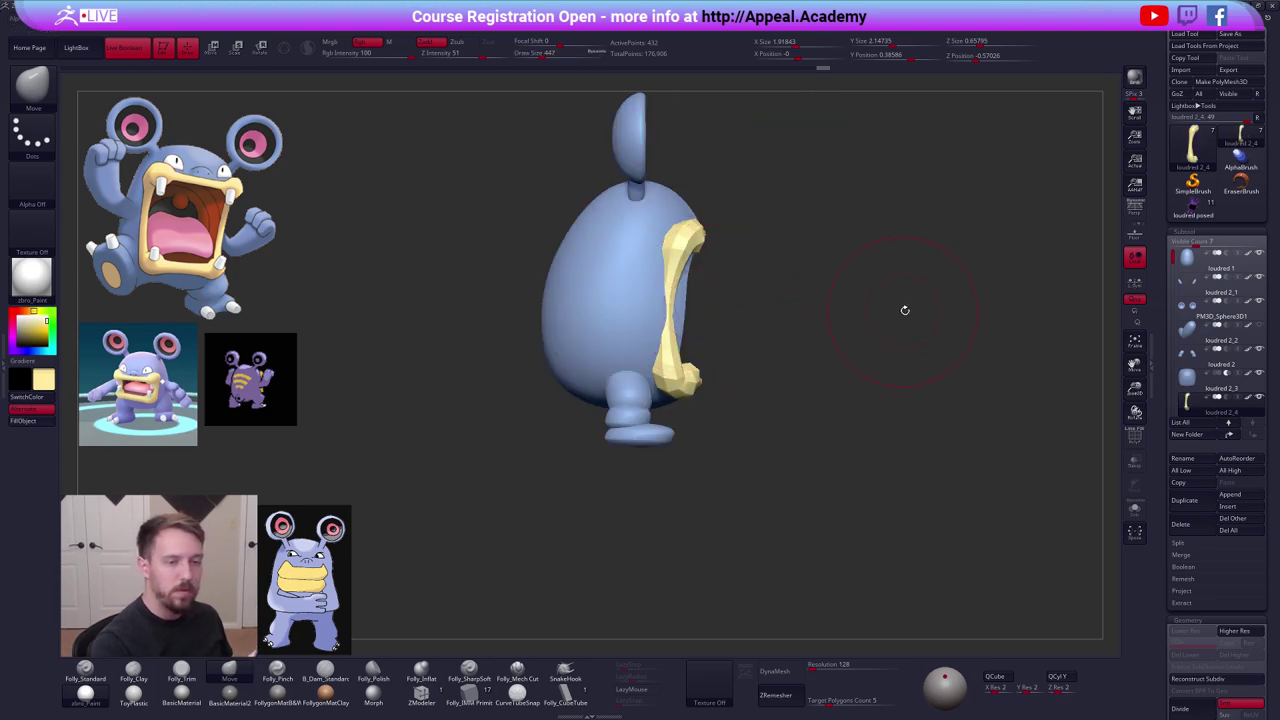
{"action": "key", "text": "space"}
{"action": "left_click_drag", "start_coordinate": [921, 315], "coordinate": [914, 318]}
{"action": "right_click_drag", "start_coordinate": [914, 318], "coordinate": [887, 321], "text": "shift"}
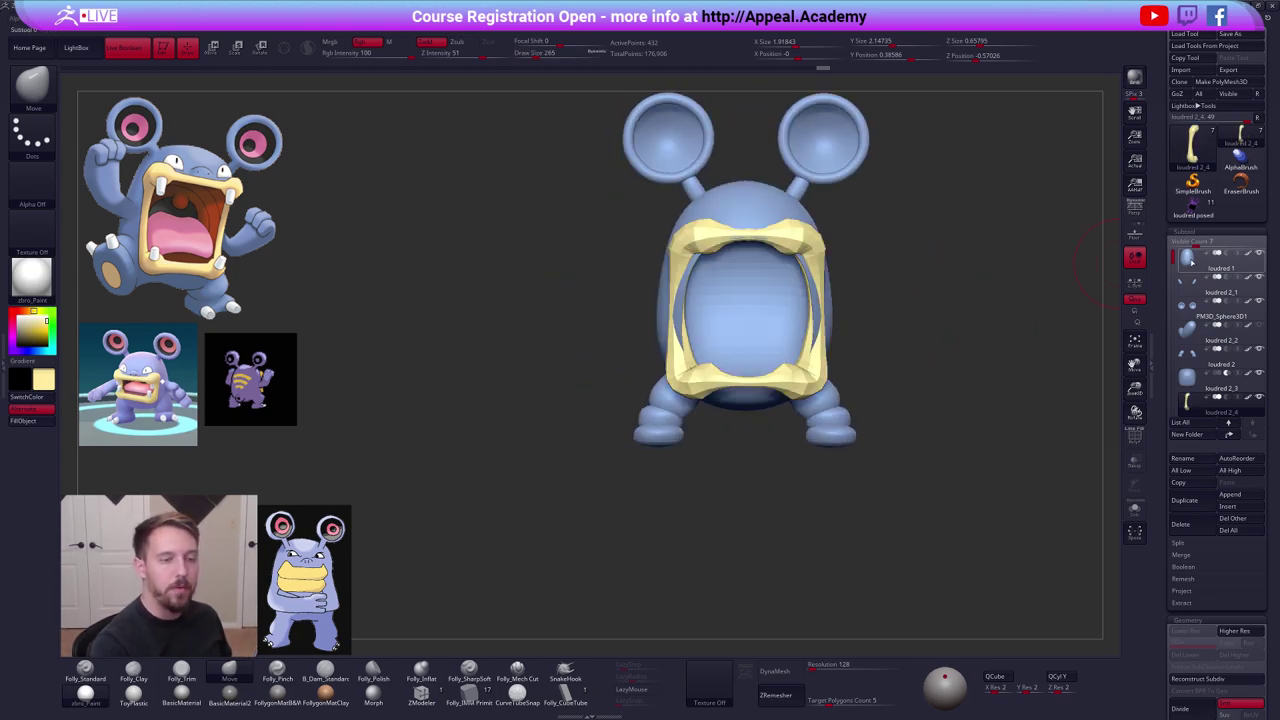
Select the mouth cutter and pull its sides and upper corners outward to meet the lip frame at draw size 414.
{"action": "left_click", "coordinate": [1190, 380]}
{"action": "key", "text": "shift+f"}
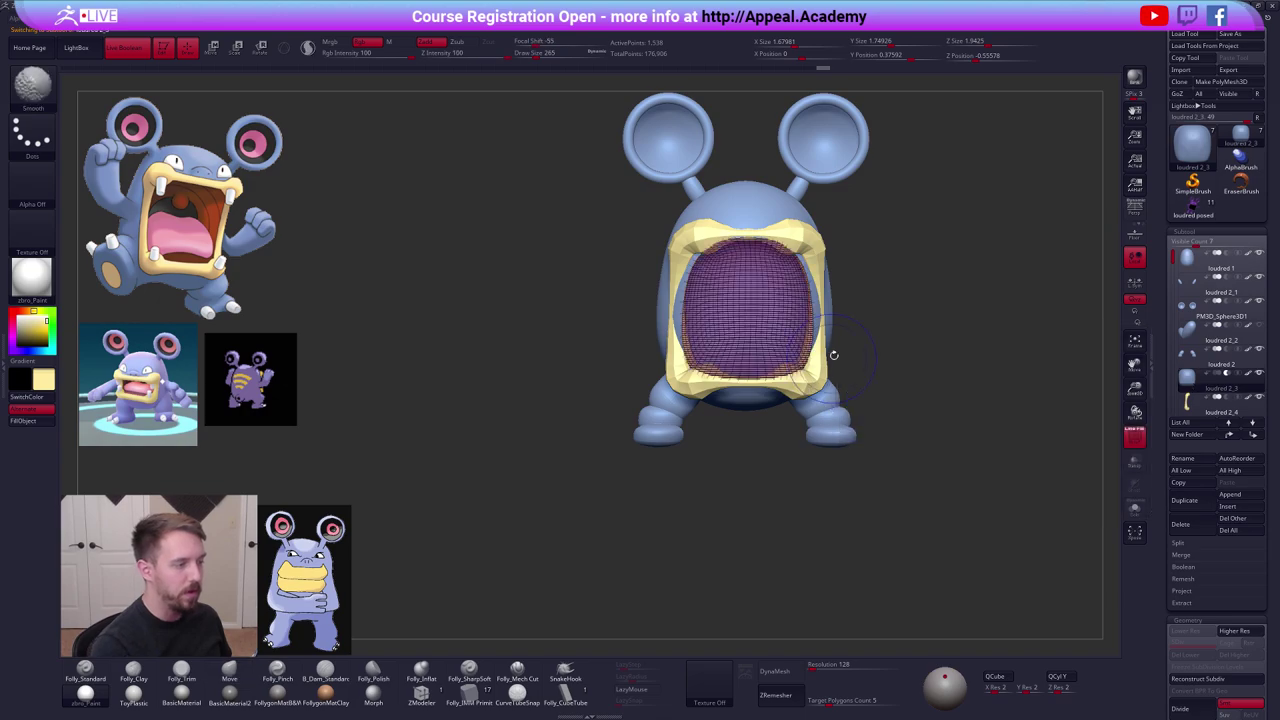
{"action": "key", "text": "shift+f"}
{"action": "right_click_drag", "start_coordinate": [867, 386], "coordinate": [836, 397], "text": "alt"}
{"action": "left_click_drag", "start_coordinate": [835, 398], "coordinate": [811, 408], "text": "alt"}
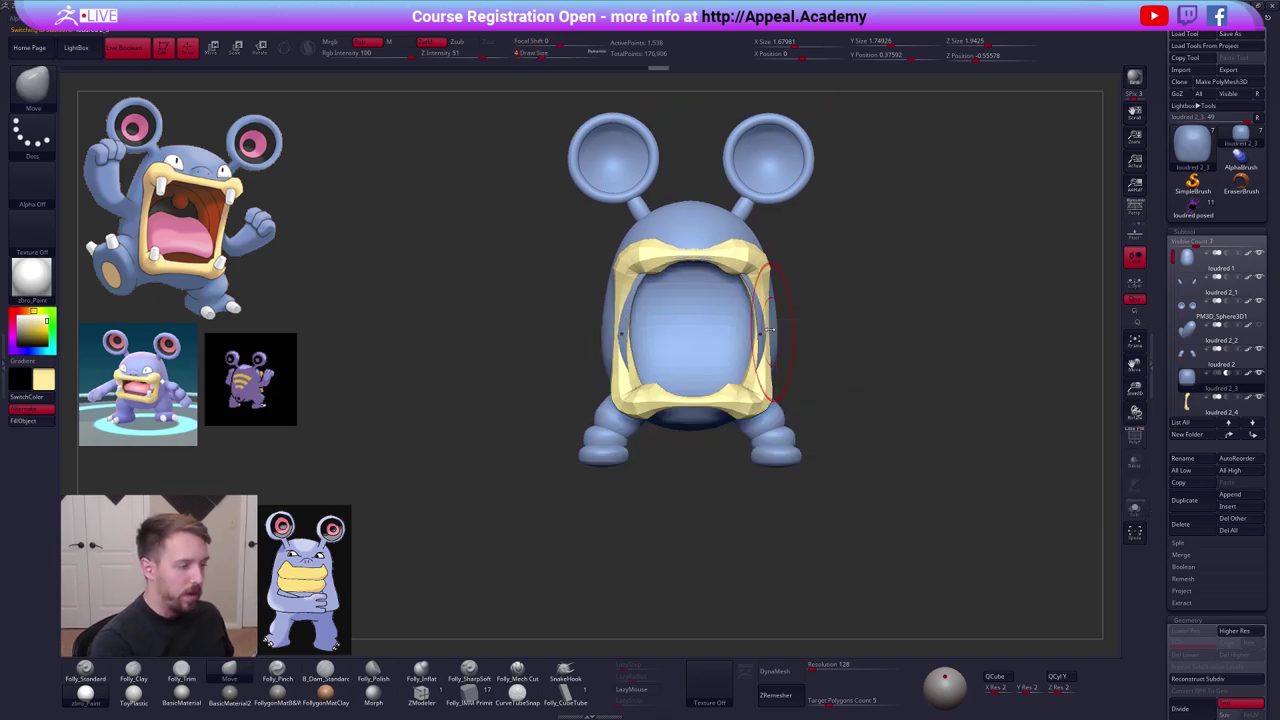
{"action": "mouse_move", "coordinate": [766, 328]}
{"action": "right_mouse_down"}
{"action": "mouse_move", "coordinate": [742, 340]}
{"action": "mouse_move", "coordinate": [746, 284]}
{"action": "right_mouse_up"}
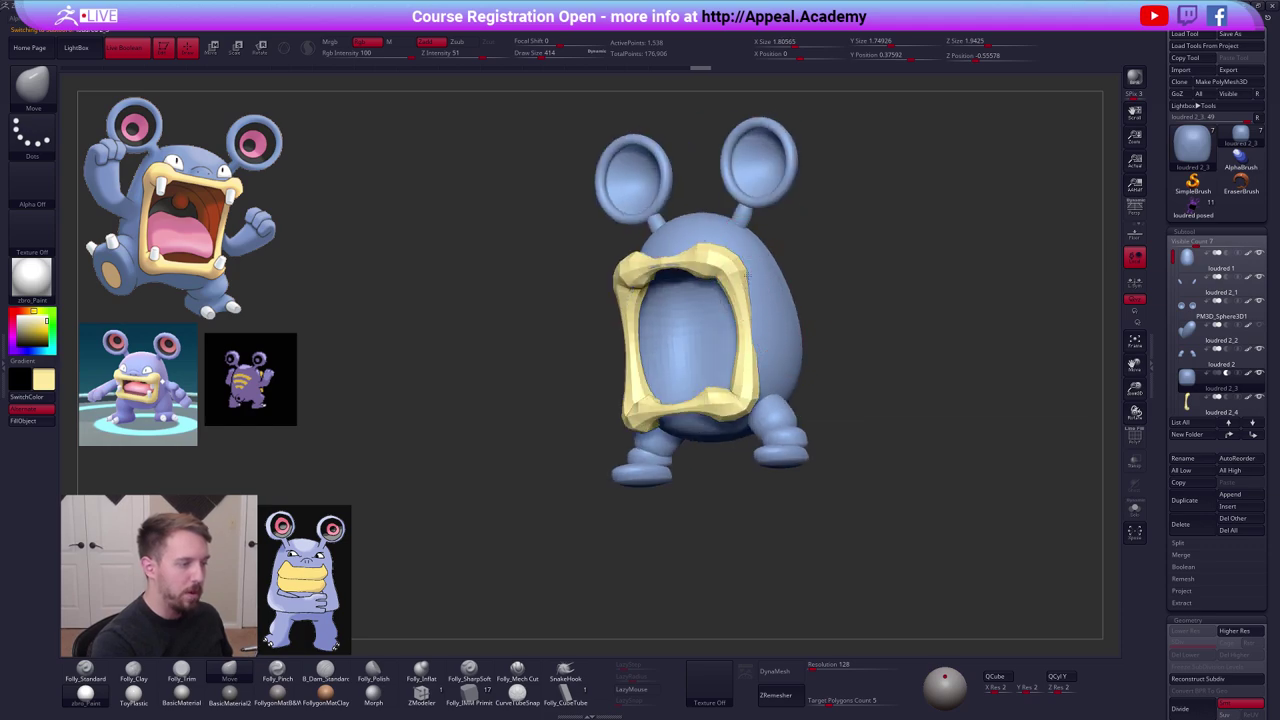
{"action": "left_click_drag", "start_coordinate": [747, 275], "coordinate": [679, 259]}
{"action": "right_click_drag", "start_coordinate": [681, 255], "coordinate": [749, 345]}
Check the cutter's wireframe against the lip frame and raise the Move brush draw size to 519.
{"action": "key", "text": "shift+f"}
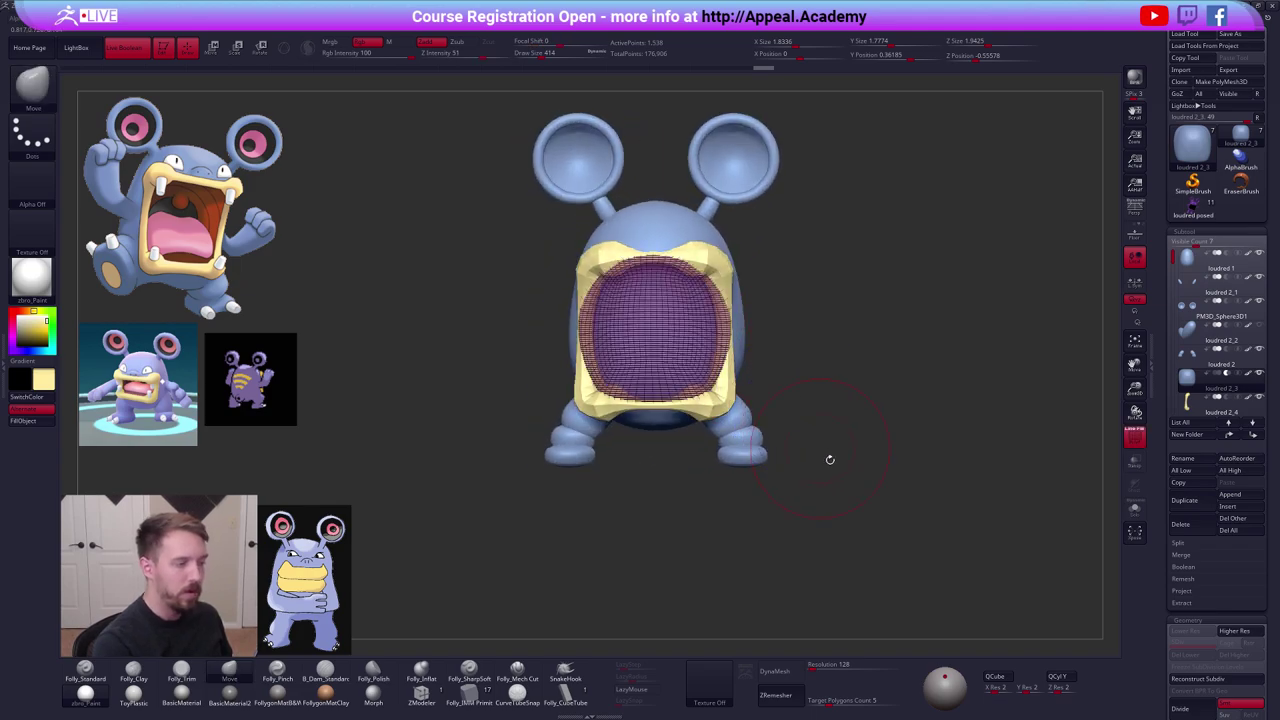
{"action": "right_click_drag", "start_coordinate": [829, 460], "coordinate": [815, 474]}
{"action": "key", "text": "shift+f"}
{"action": "key", "text": "space"}
{"action": "left_click_drag", "start_coordinate": [786, 372], "coordinate": [801, 372]}
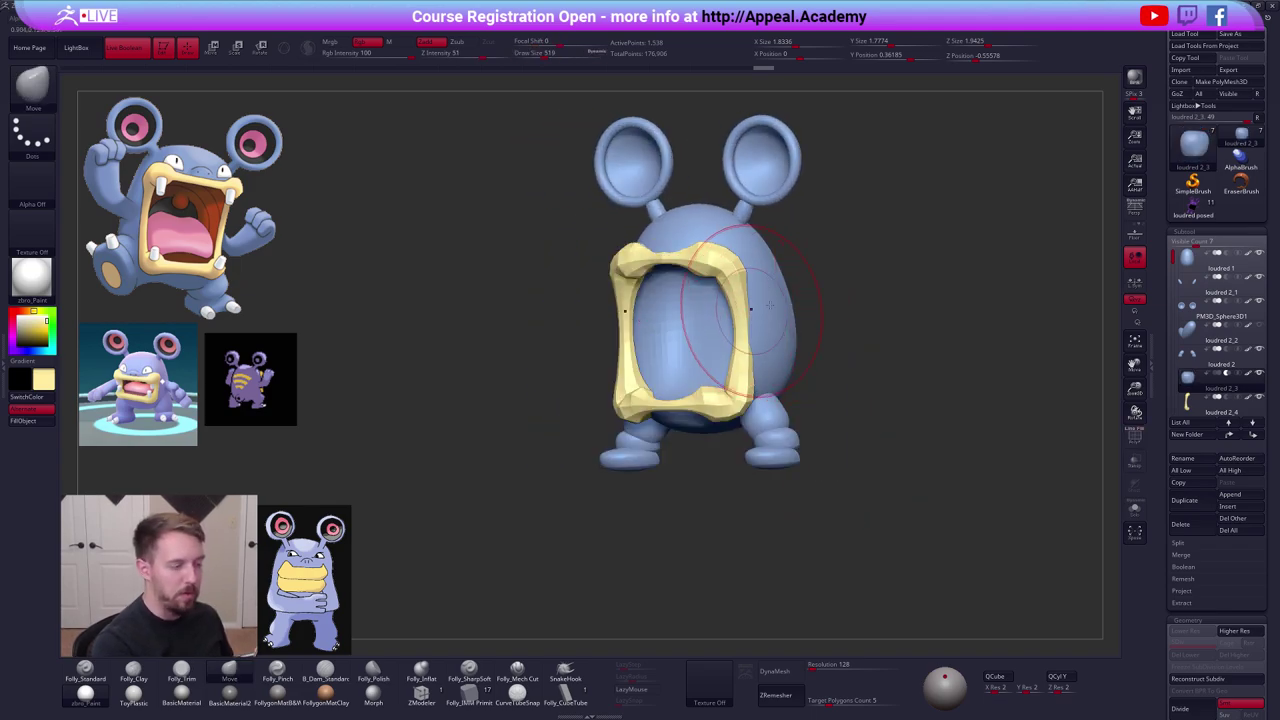
{"action": "right_click_drag", "start_coordinate": [743, 322], "coordinate": [751, 330]}
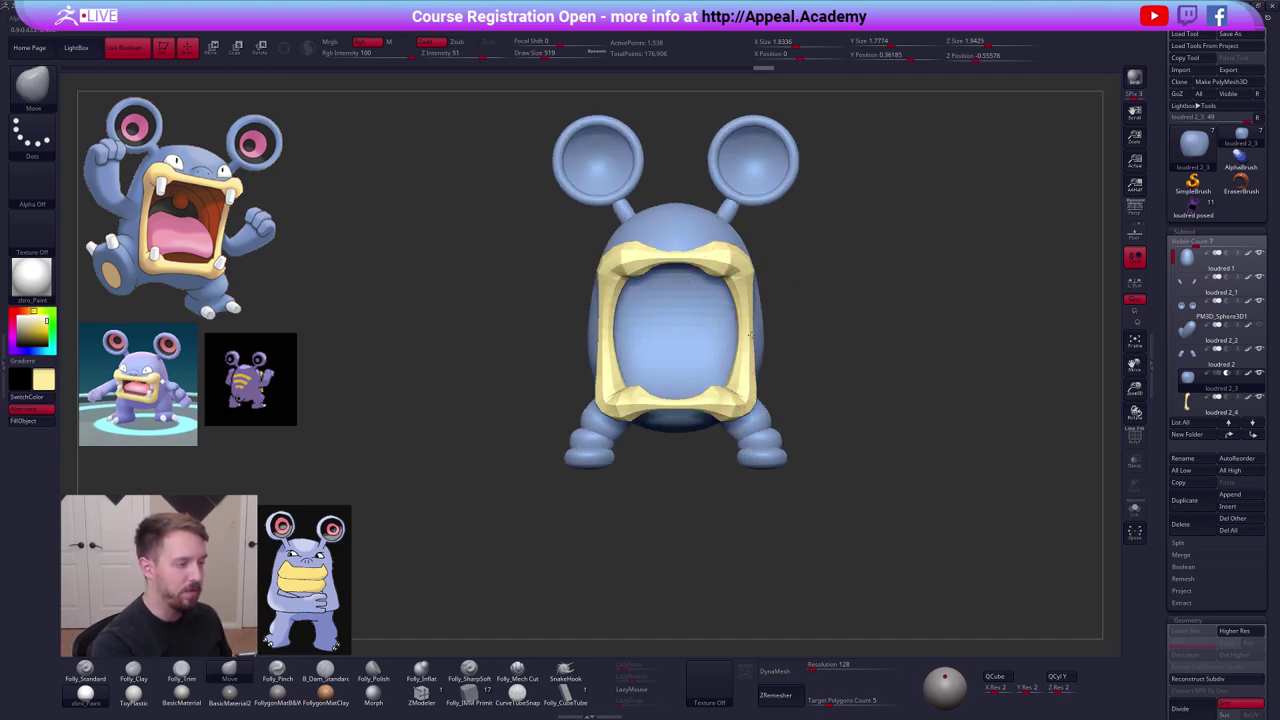
Select the yellow mouth frame subtool loudred 2_4 and subdivide it three times.
{"action": "right_click_drag", "start_coordinate": [817, 446], "coordinate": [839, 500]}
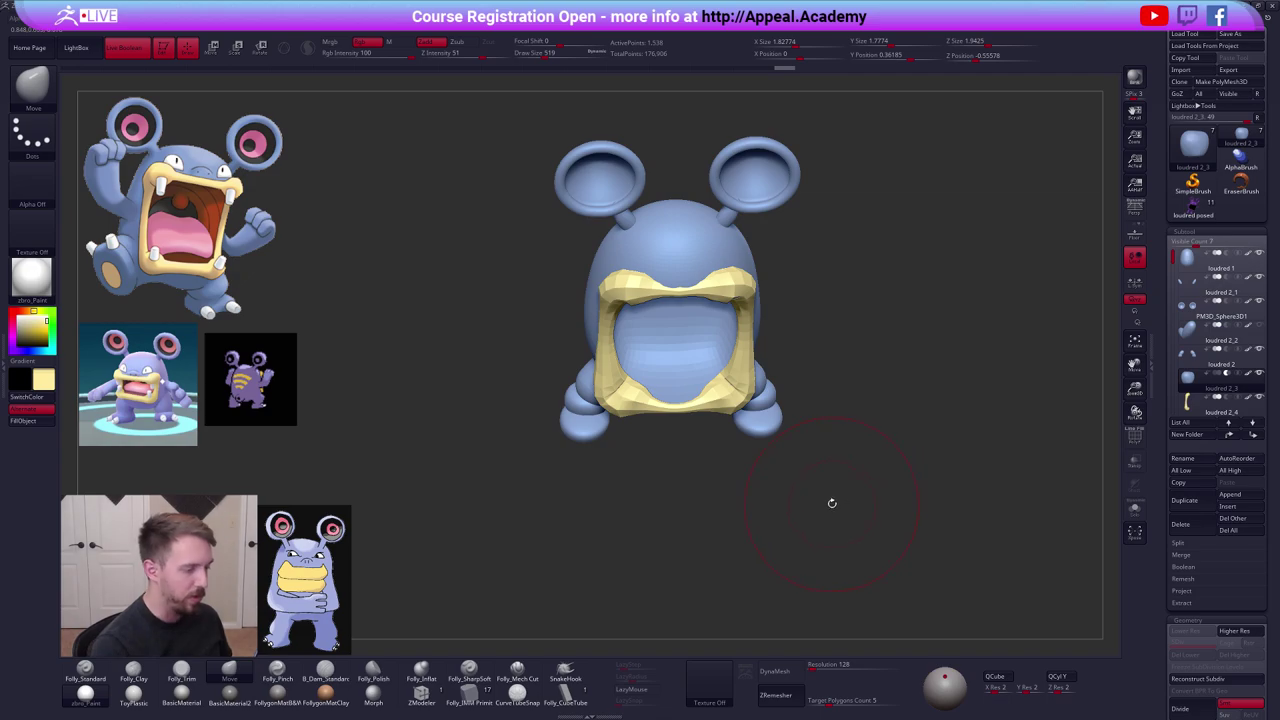
{"action": "key", "text": "space"}
{"action": "left_click_drag", "start_coordinate": [788, 374], "coordinate": [758, 374]}
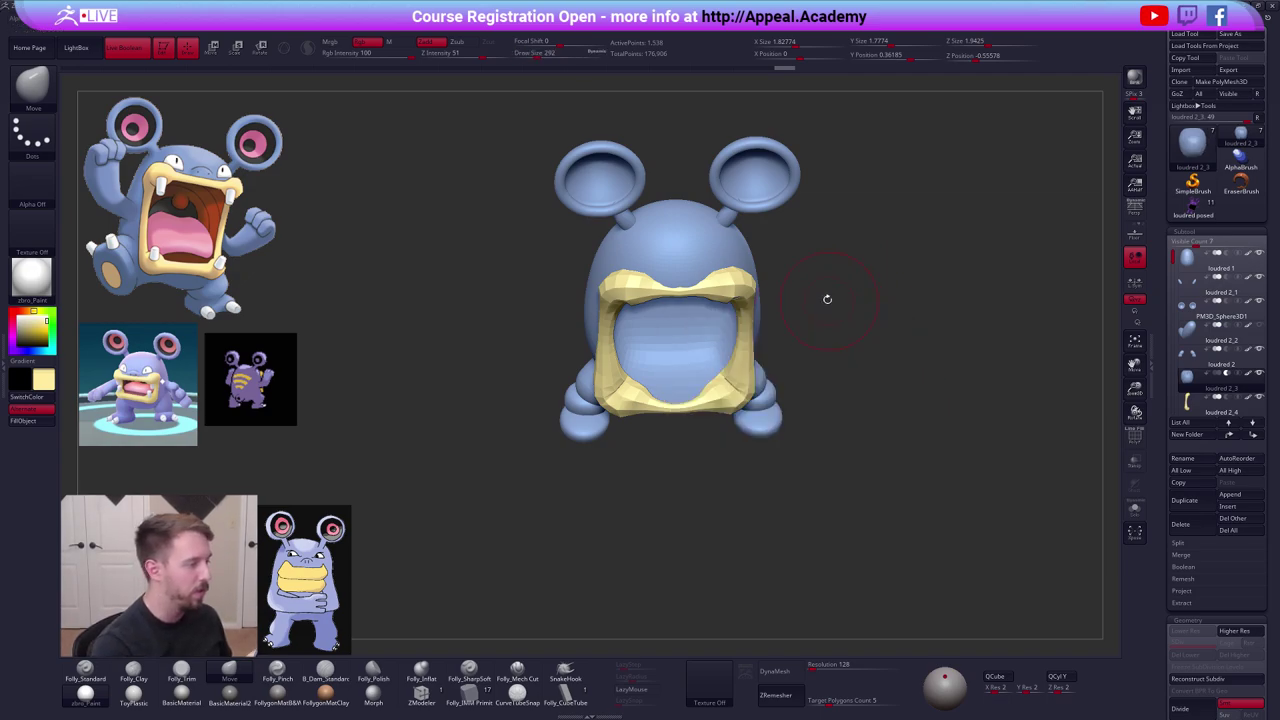
{"action": "right_click_drag", "start_coordinate": [773, 304], "coordinate": [781, 346], "text": "alt"}
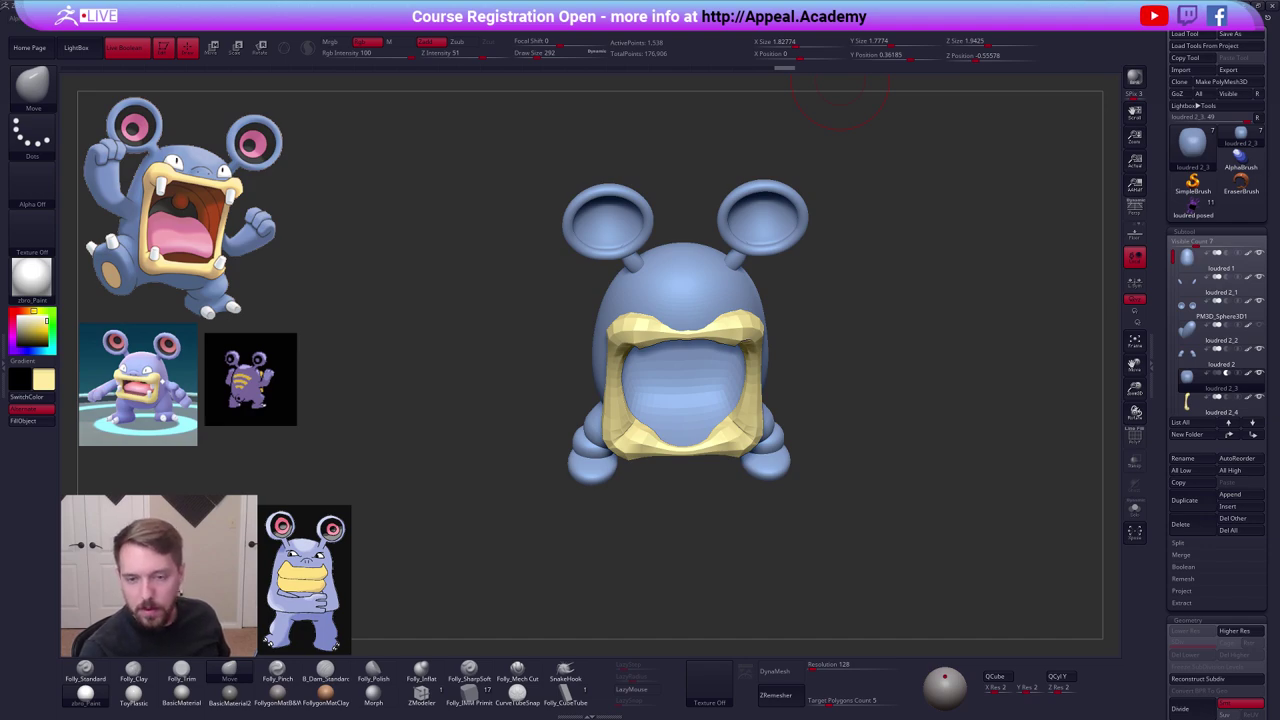
{"action": "left_click_drag", "start_coordinate": [831, 347], "coordinate": [865, 314]}
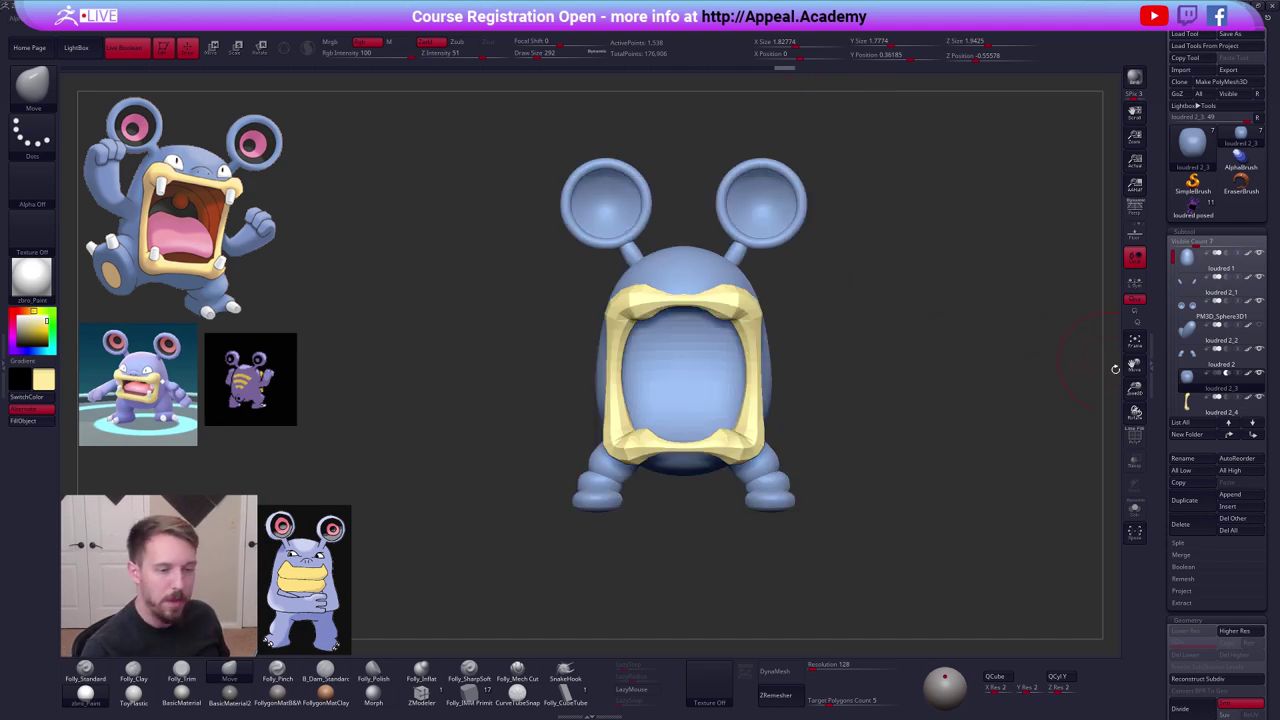
{"action": "left_click", "coordinate": [1195, 403]}
{"action": "key", "text": "shift+f"}
{"action": "key", "text": "shift+f"}
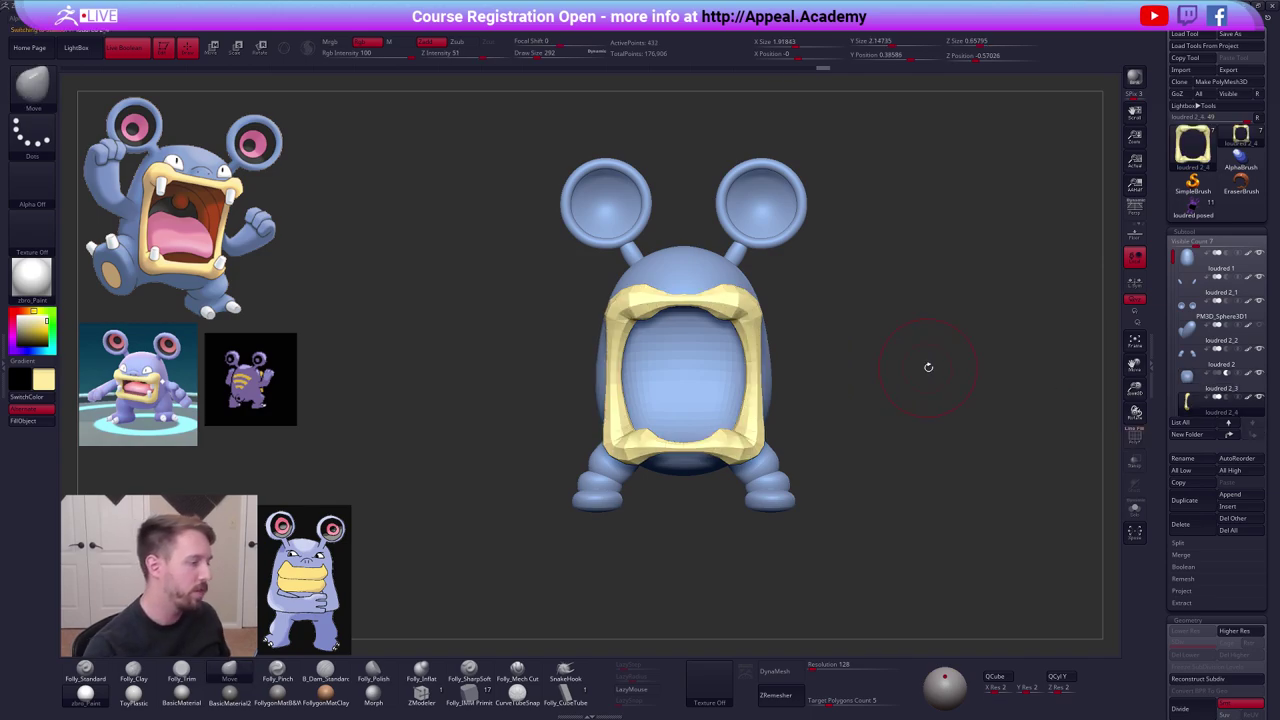
{"action": "key", "text": "ctrl+d"}
{"action": "key", "text": "ctrl+d"}
{"action": "key", "text": "ctrl+d"}
Switch to the Folly_Clay brush and reduce its draw size to 104.
{"action": "key", "text": "space"}
{"action": "left_click_drag", "start_coordinate": [749, 304], "coordinate": [736, 307]}
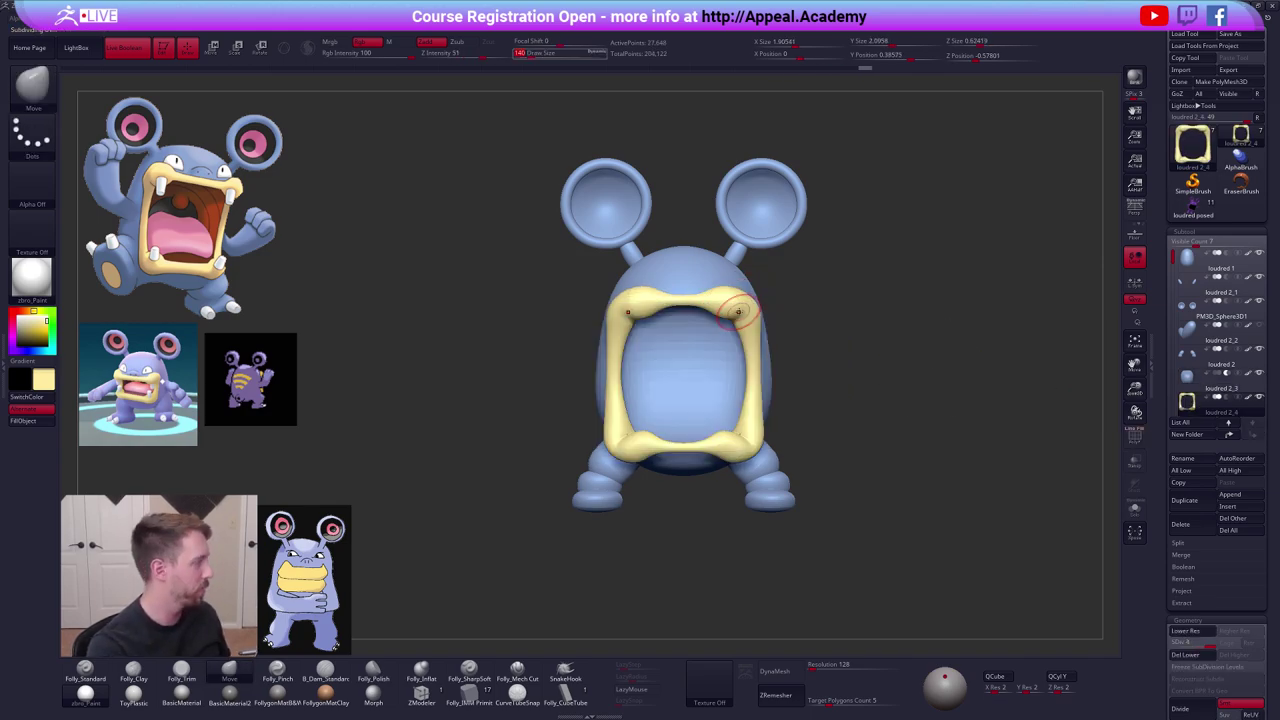
{"action": "right_click_drag", "start_coordinate": [768, 315], "coordinate": [742, 309]}
{"action": "key", "text": "space"}
{"action": "left_click_drag", "start_coordinate": [742, 309], "coordinate": [737, 308]}
{"action": "key", "text": "2"}
{"action": "right_click_drag", "start_coordinate": [737, 308], "coordinate": [779, 335]}
{"action": "right_click_drag", "start_coordinate": [826, 423], "coordinate": [841, 446]}
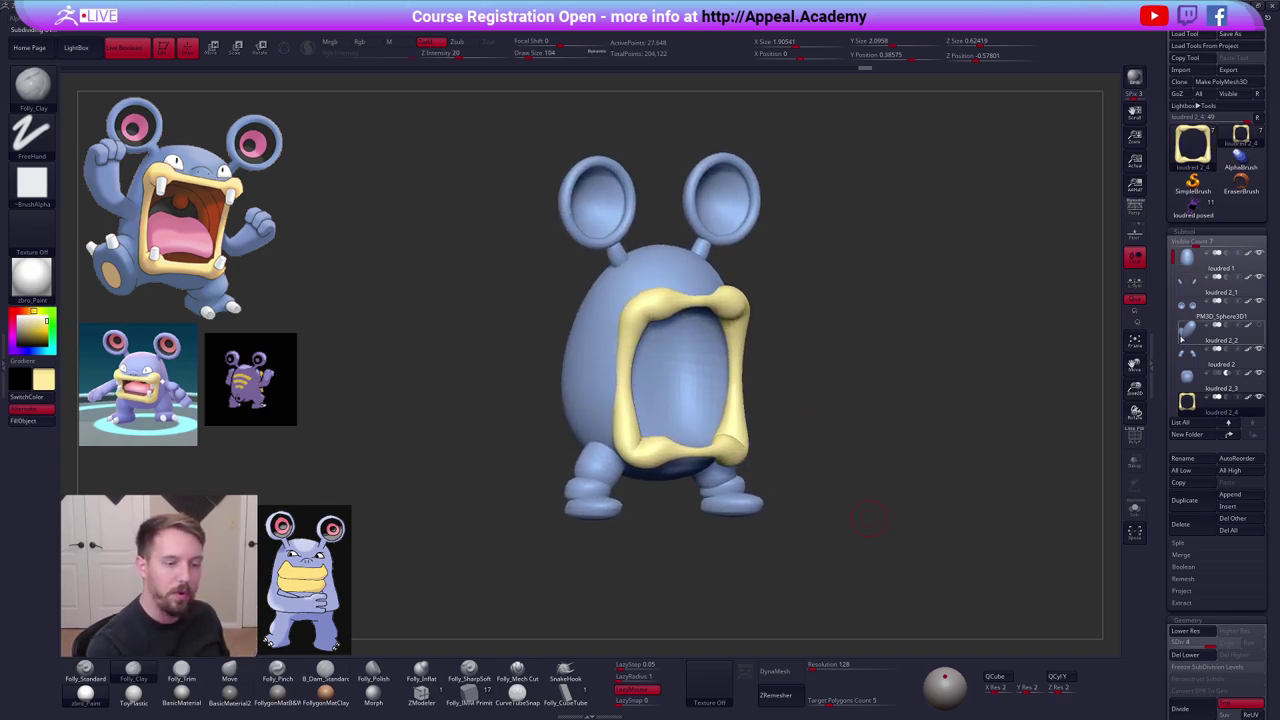
Move the mouth cutter loudred 2_3 directly below the body loudred 1 in the subtool order and select the body.
{"action": "left_click", "coordinate": [1197, 381]}
{"action": "key", "text": "shift+f"}
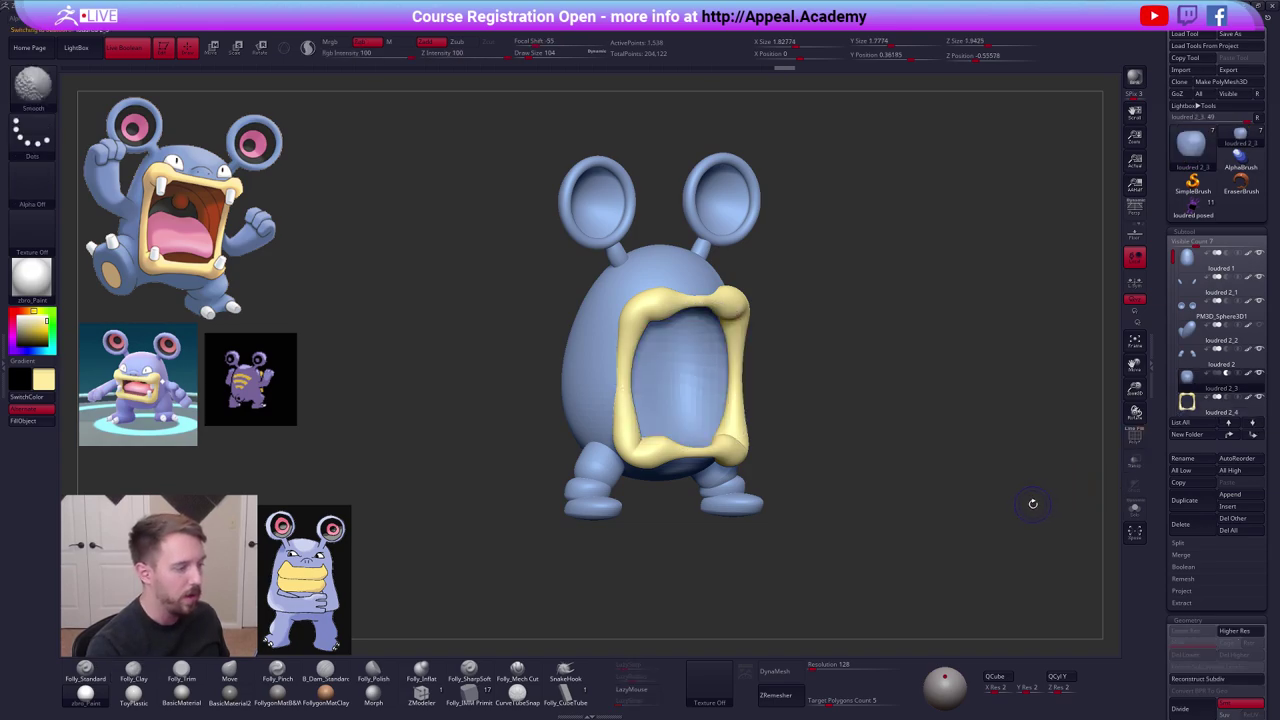
{"action": "left_click", "coordinate": [1230, 435], "text": "shift"}
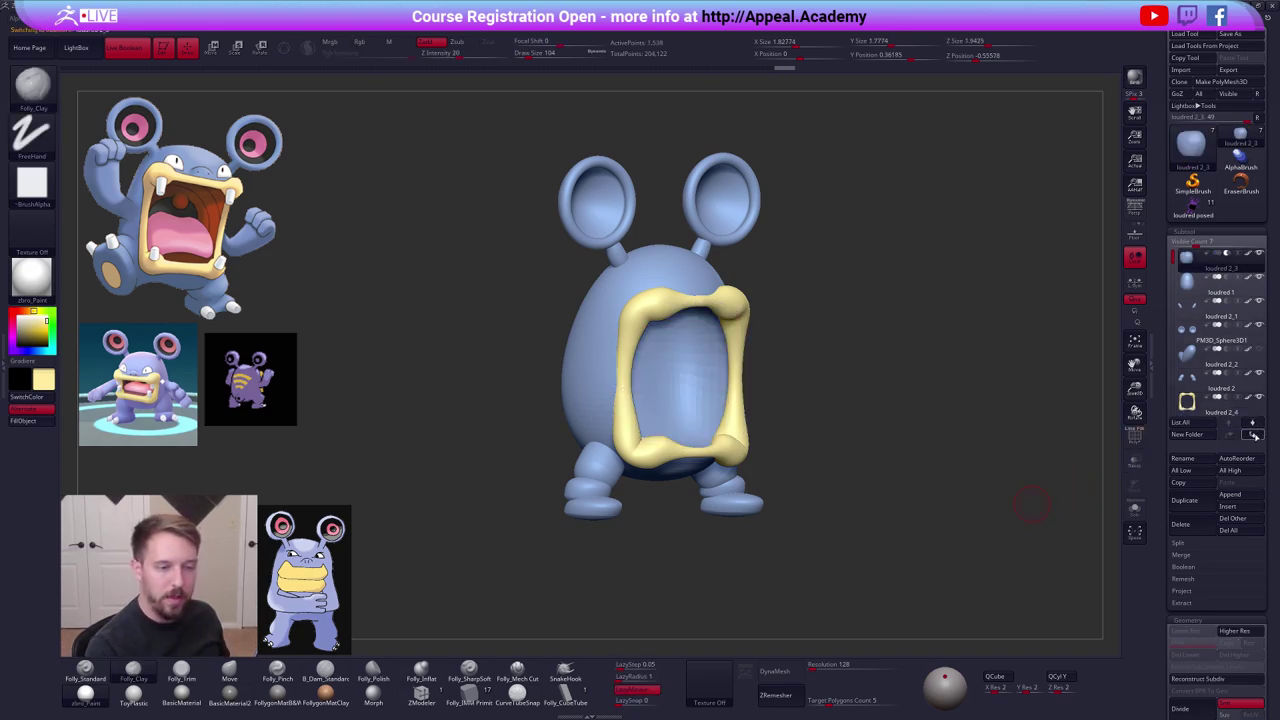
{"action": "left_click", "coordinate": [1254, 435]}
{"action": "left_click", "coordinate": [1193, 266]}
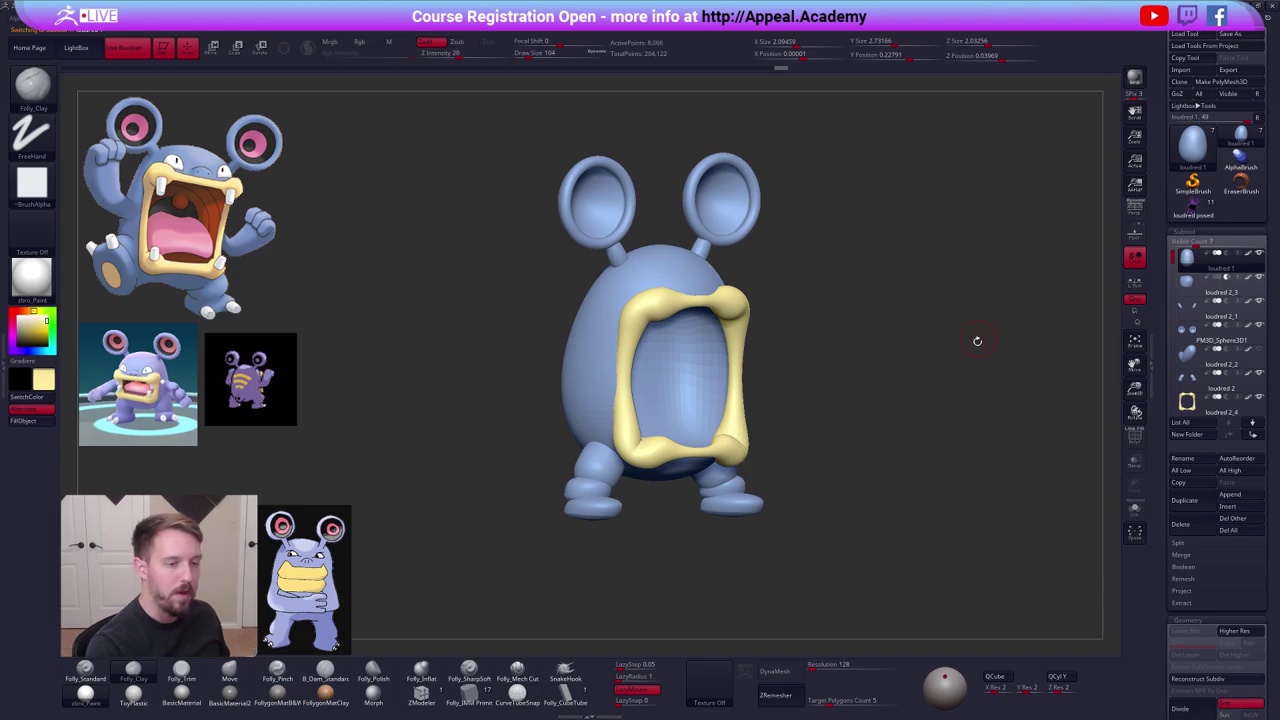
Isolate the body and convert it to a DynaMesh at resolution 336.
{"action": "key", "text": "alt+s"}
{"action": "key", "text": "shift+f"}
{"action": "key", "text": "shift+f"}
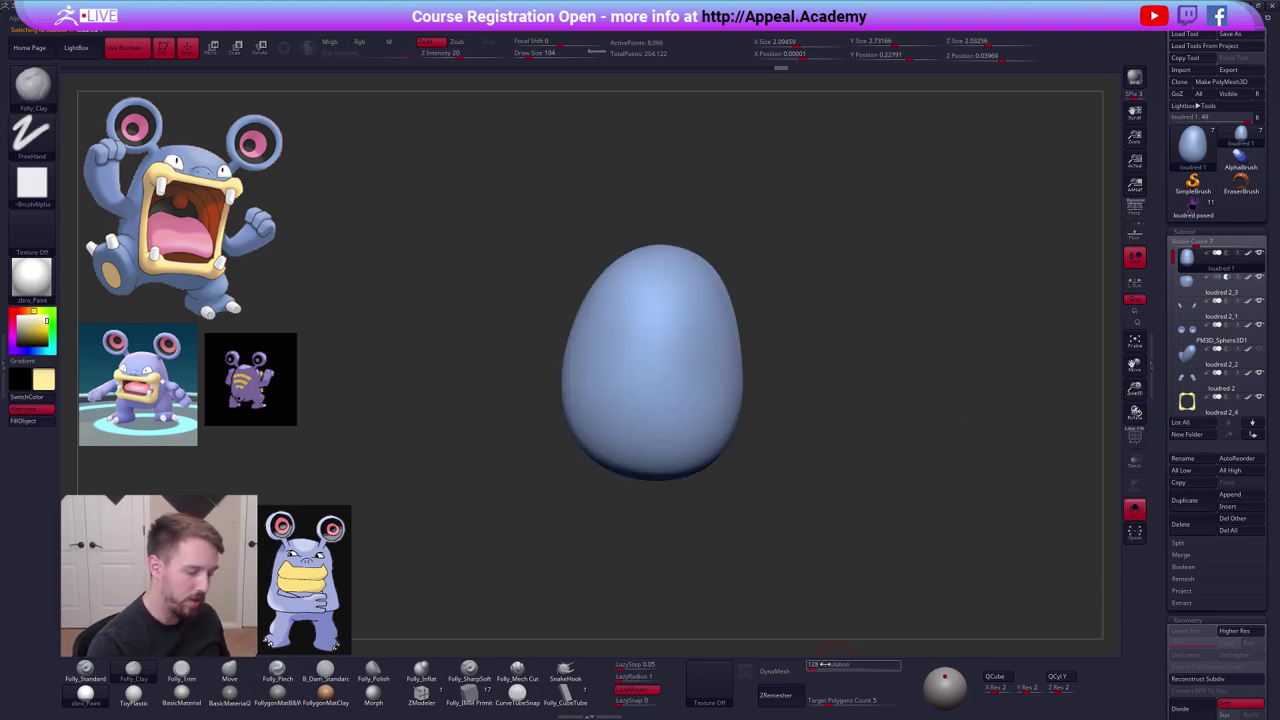
{"action": "type", "text": "336"}
{"action": "key", "text": "Return"}
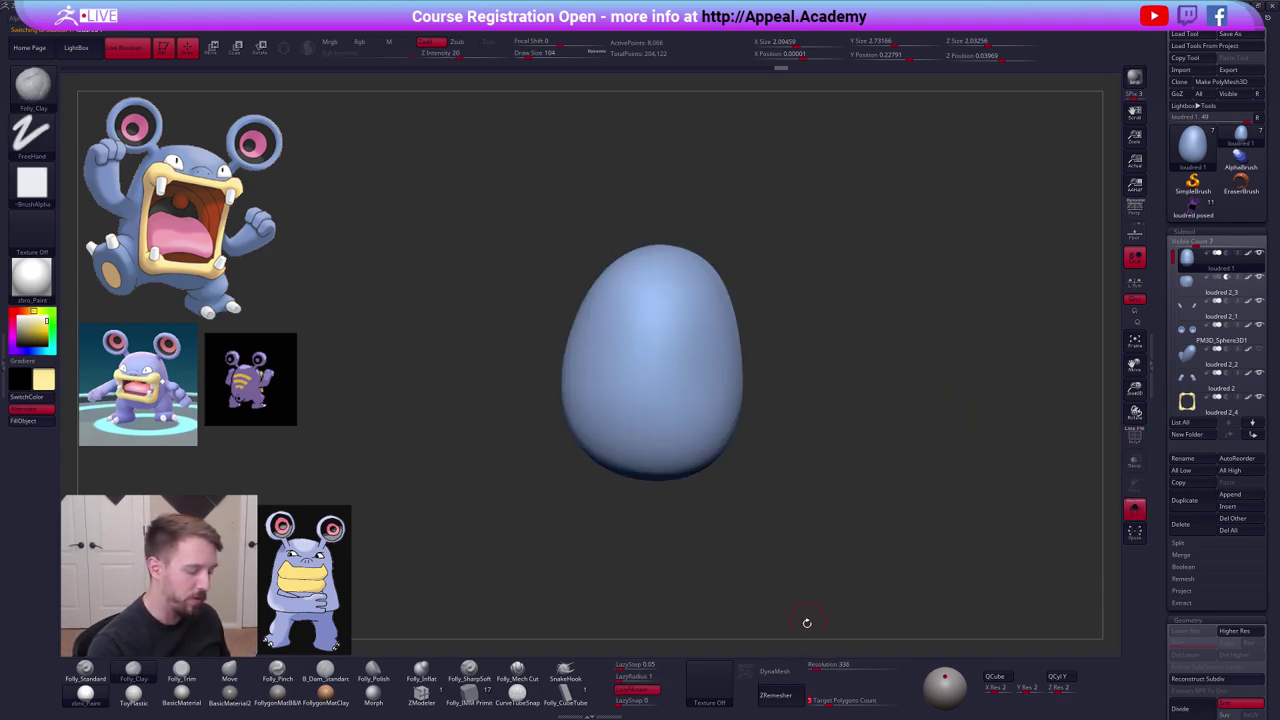
{"action": "left_click", "coordinate": [781, 665]}
{"action": "left_click_drag", "start_coordinate": [884, 338], "coordinate": [891, 334], "text": "ctrl"}
Merge the body down with the mouth cutter subtool below it and accept the operation.
{"action": "key", "text": "space"}
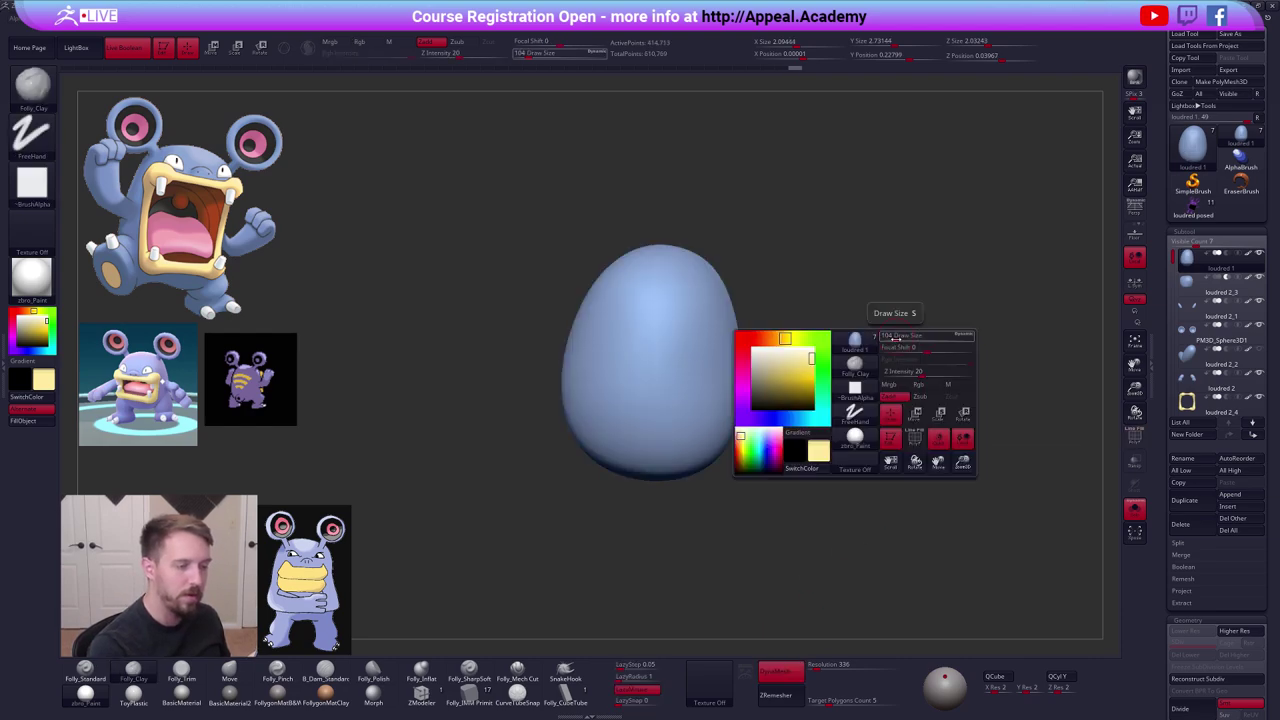
{"action": "key", "text": "ctrl+shift+space"}
{"action": "left_click", "coordinate": [909, 304]}
{"action": "left_click", "coordinate": [869, 328]}
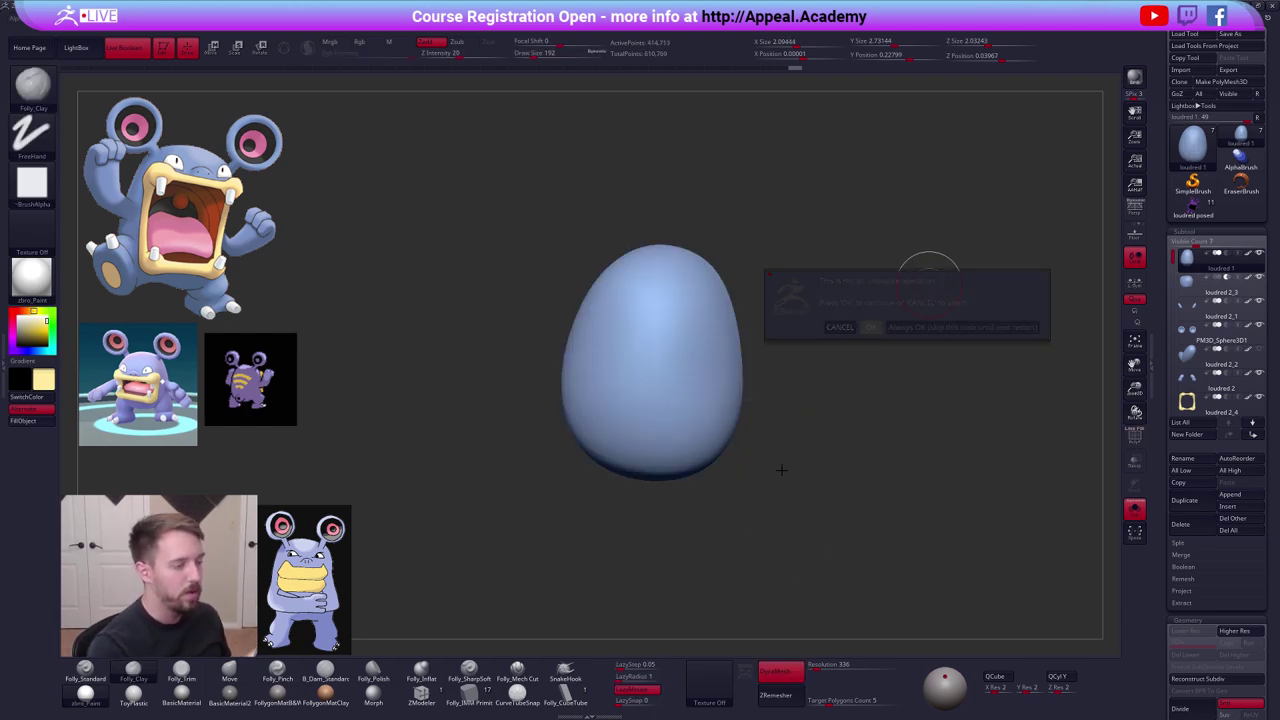
Try to carve the mouth cavity out of the body with a DynaMesh subtraction and smooth its rim.
{"action": "left_click_drag", "start_coordinate": [808, 544], "coordinate": [857, 400], "text": "ctrl"}
{"action": "mouse_move", "coordinate": [793, 520]}
{"action": "left_mouse_down"}
{"action": "mouse_move", "coordinate": [774, 447]}
{"action": "mouse_move", "coordinate": [786, 423]}
{"action": "mouse_move", "coordinate": [790, 452]}
{"action": "left_mouse_up"}
{"action": "key", "text": "space"}
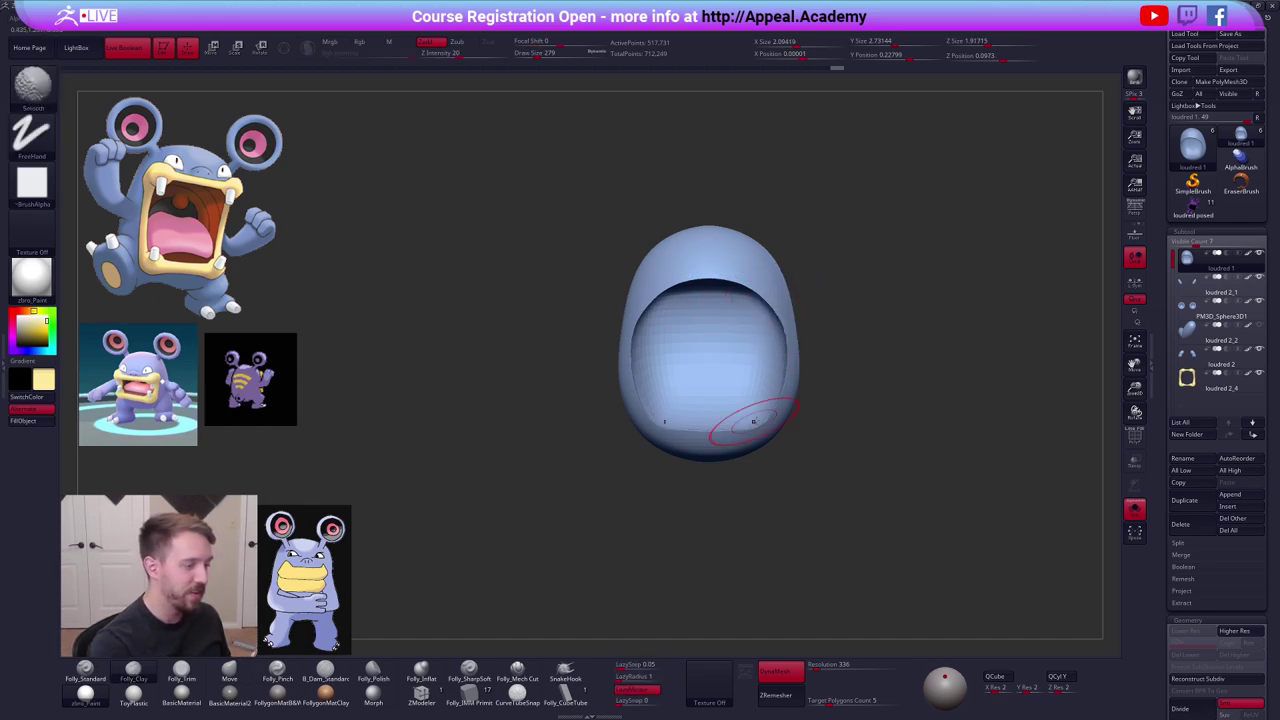
{"action": "mouse_move", "coordinate": [757, 423]}
{"action": "left_mouse_down"}
{"action": "mouse_move", "coordinate": [791, 434]}
{"action": "mouse_move", "coordinate": [843, 406]}
{"action": "left_mouse_up"}
{"action": "key", "text": "space"}
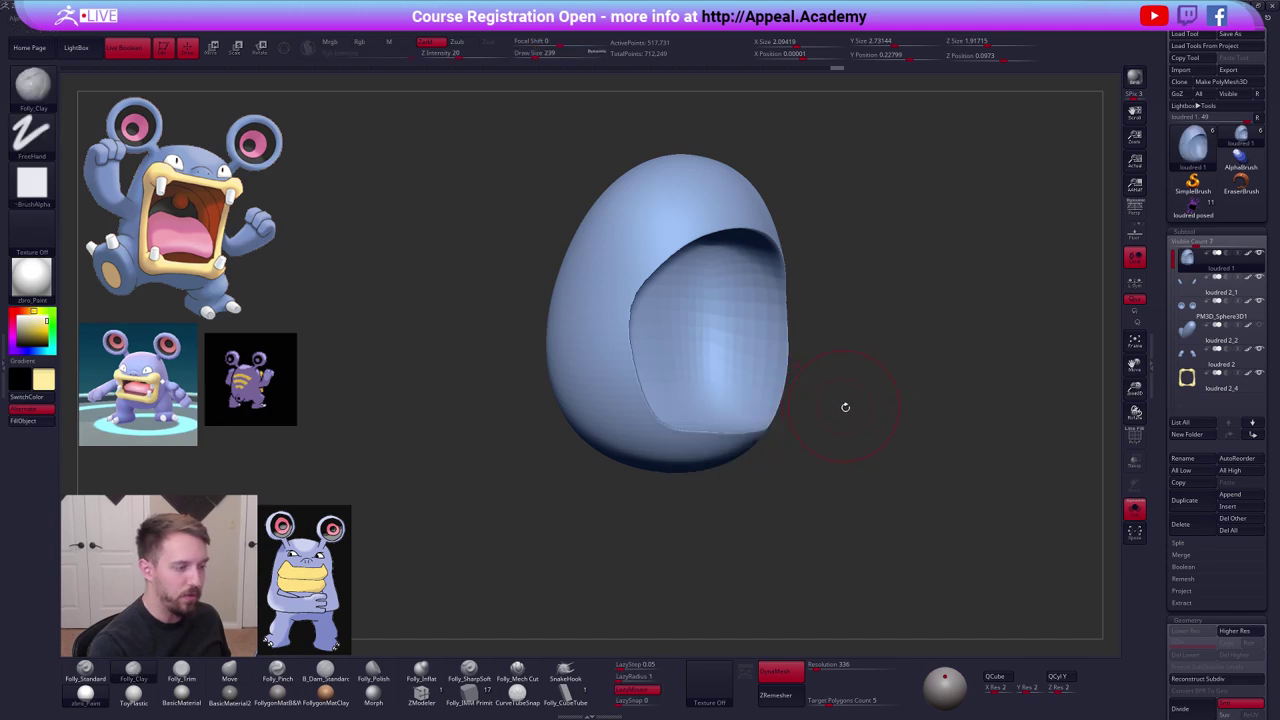
Undo the DynaMesh subtraction to return to the merged body and cutter, with wireframe display off.
{"action": "key", "text": "shift+f"}
{"action": "key", "text": "ctrl+z"}
{"action": "key", "text": "ctrl+z"}
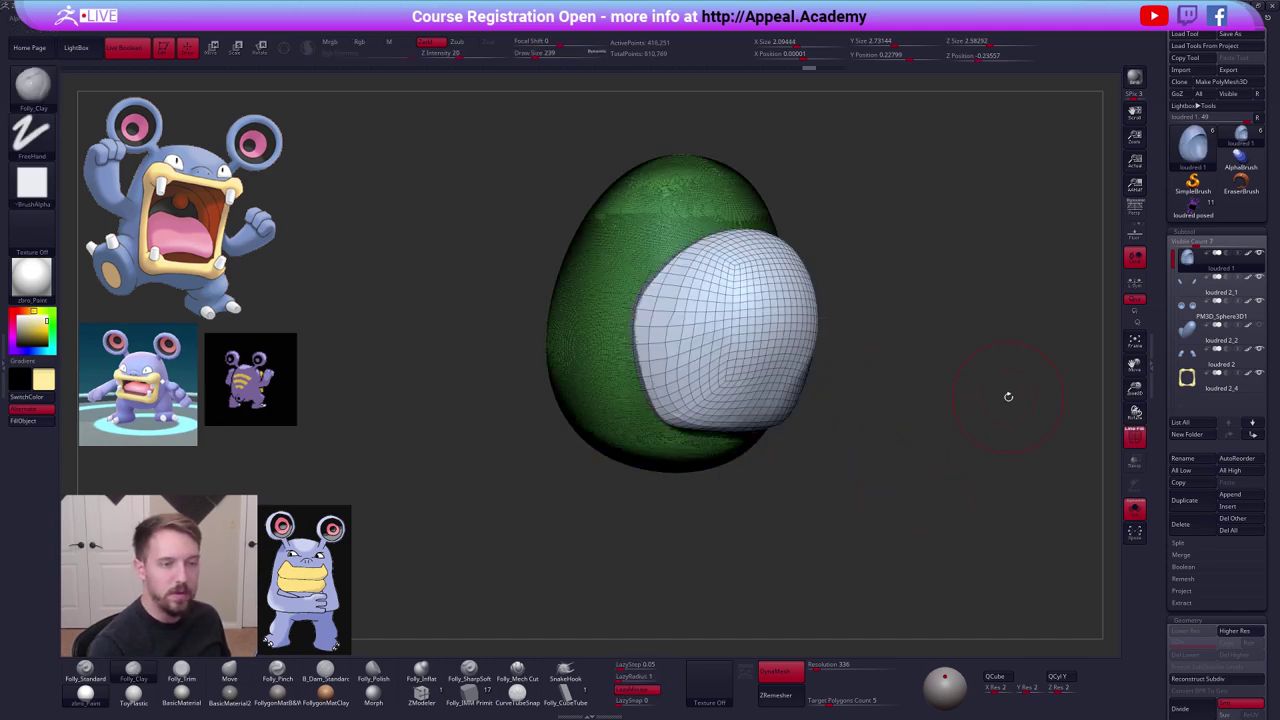
{"action": "key", "text": "shift+f"}
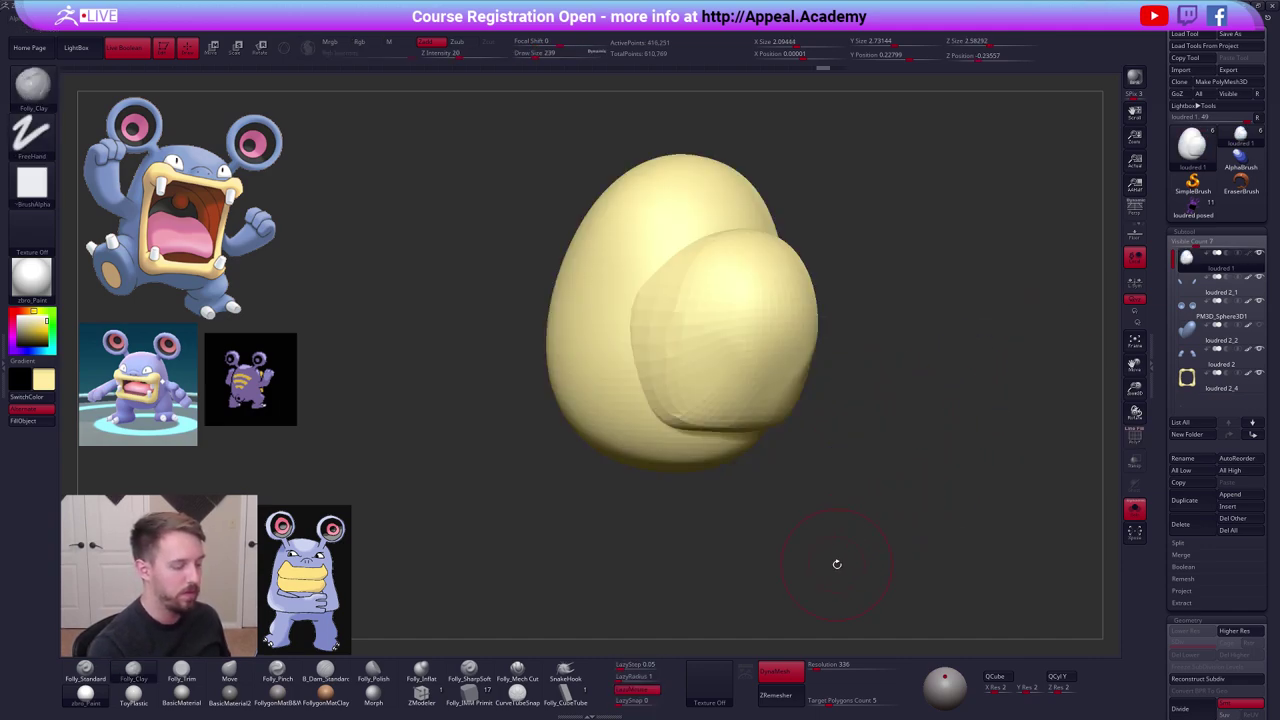
Remesh the merged body with DynaMesh to subtract the cutter and form the mouth cavity.
{"action": "left_click_drag", "start_coordinate": [849, 544], "coordinate": [938, 450], "text": "ctrl"}
{"action": "mouse_move", "coordinate": [856, 481]}
{"action": "left_mouse_down", "text": "ctrl"}
{"action": "mouse_move", "coordinate": [869, 489]}
{"action": "mouse_move", "coordinate": [831, 351]}
{"action": "left_mouse_up", "text": "ctrl"}
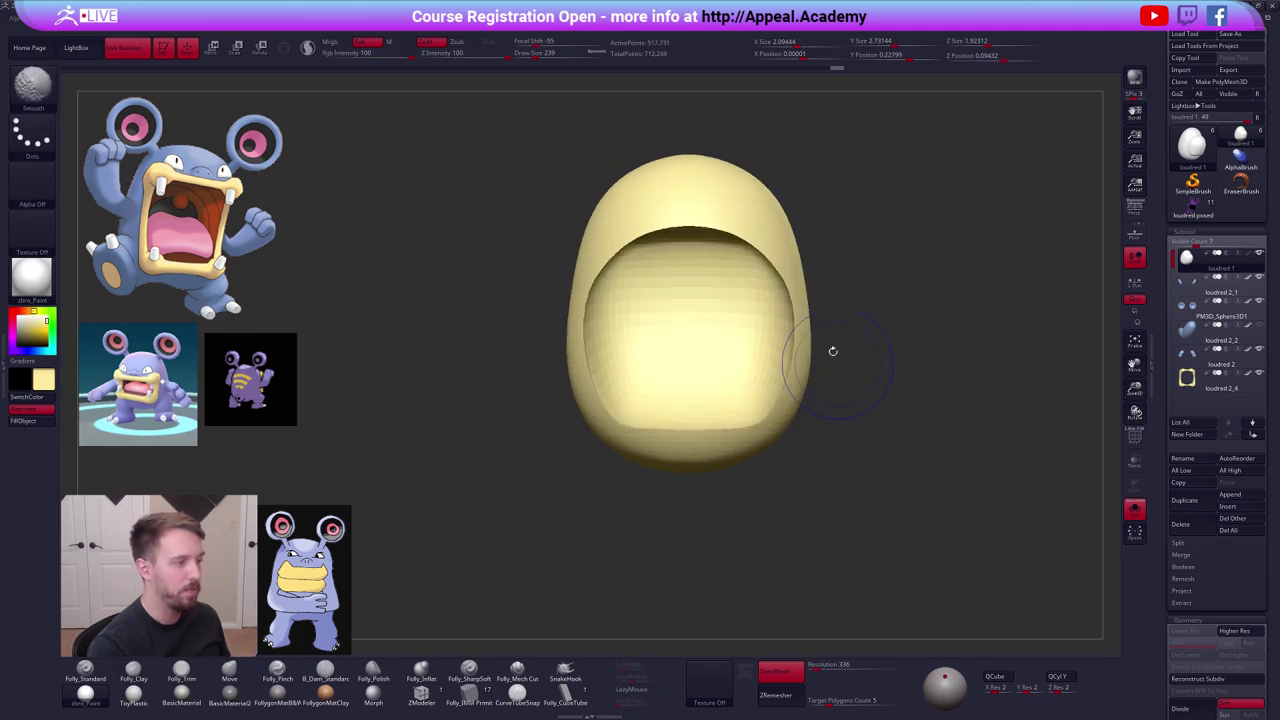
{"action": "key", "text": "shift+f"}
{"action": "key", "text": "shift+f"}
{"action": "key", "text": "shift+f"}
Smooth the rim of the mouth cavity with a draw size of 321.
{"action": "mouse_move", "coordinate": [829, 472]}
{"action": "left_mouse_down"}
{"action": "mouse_move", "coordinate": [843, 483]}
{"action": "mouse_move", "coordinate": [826, 480]}
{"action": "left_mouse_up"}
{"action": "key", "text": "space"}
{"action": "key", "text": "shift+f"}
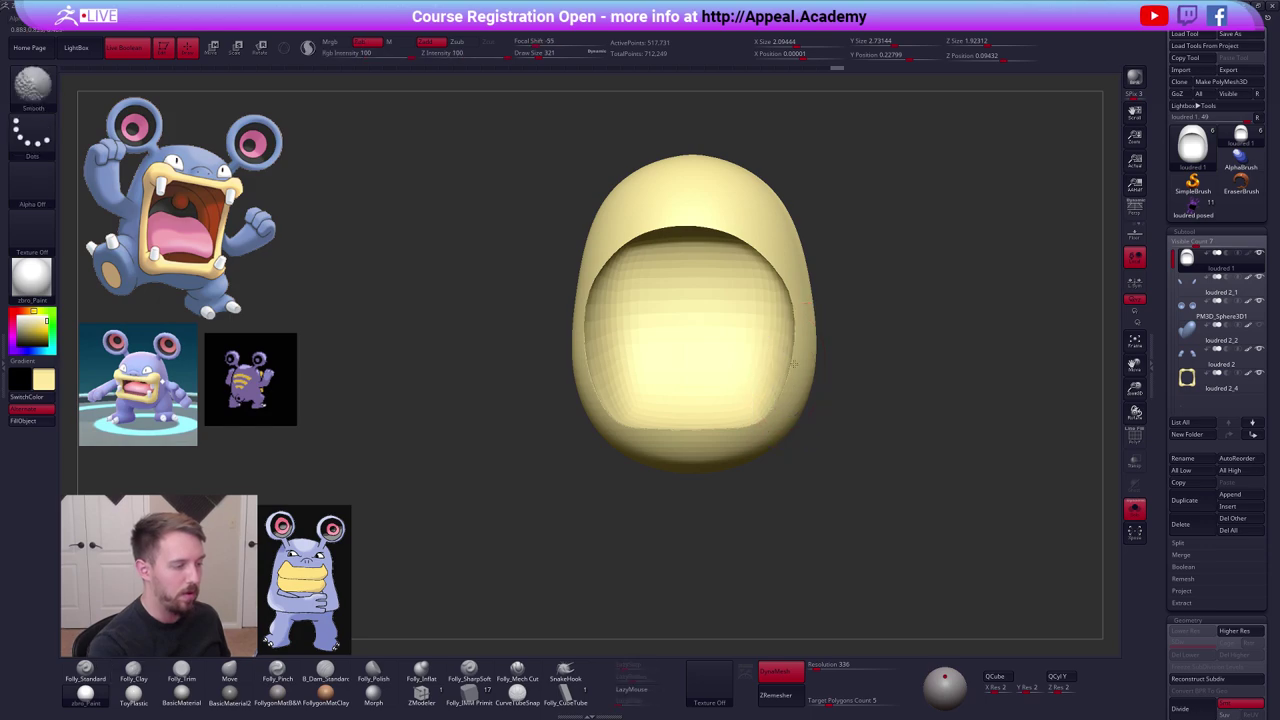
{"action": "left_click_drag", "start_coordinate": [584, 338], "coordinate": [663, 449], "text": "shift"}
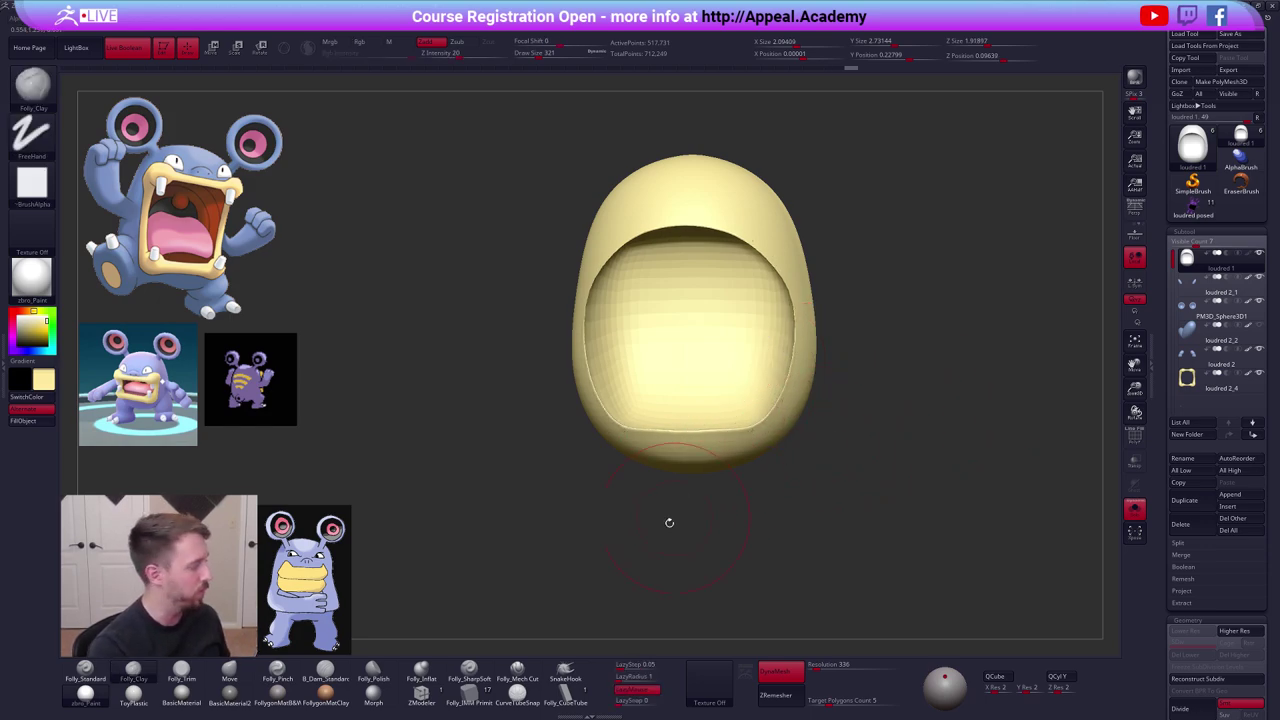
Pick the blue of the ear stalks loudred 2_1 as the secondary colour and return to the body subtool.
{"action": "key", "text": "v"}
{"action": "left_click", "coordinate": [1215, 286]}
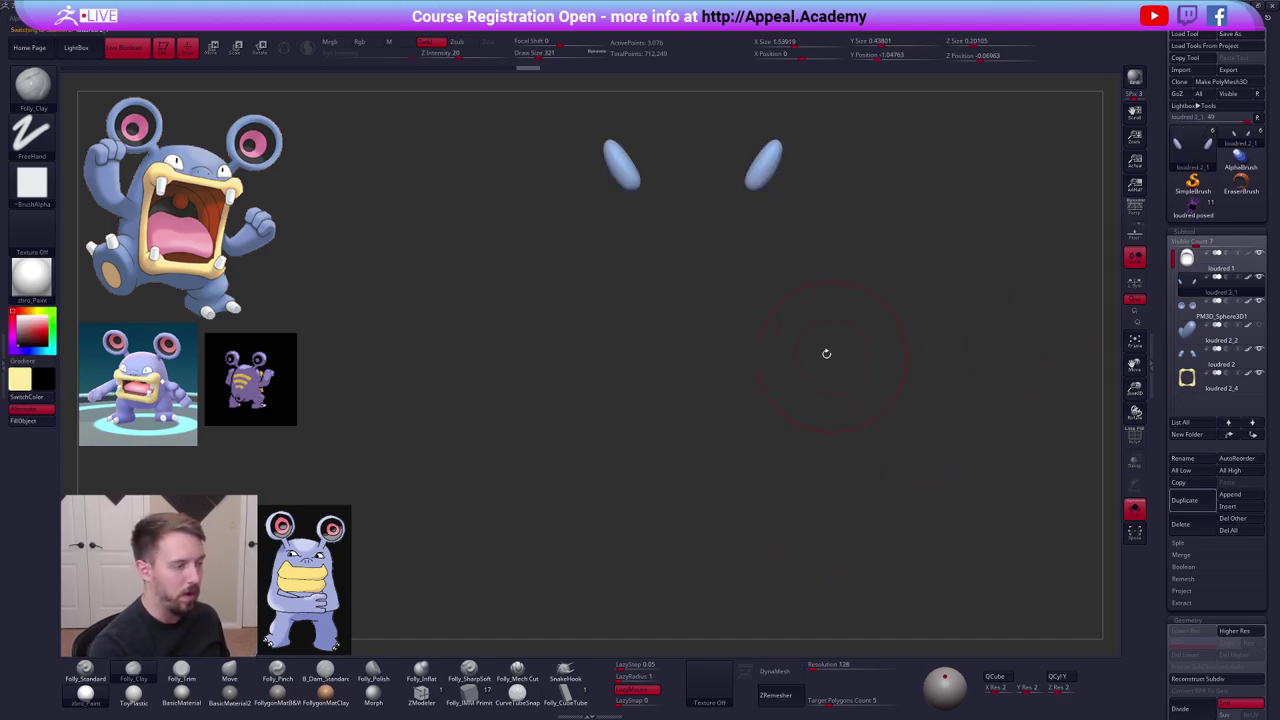
{"action": "key", "text": "b"}
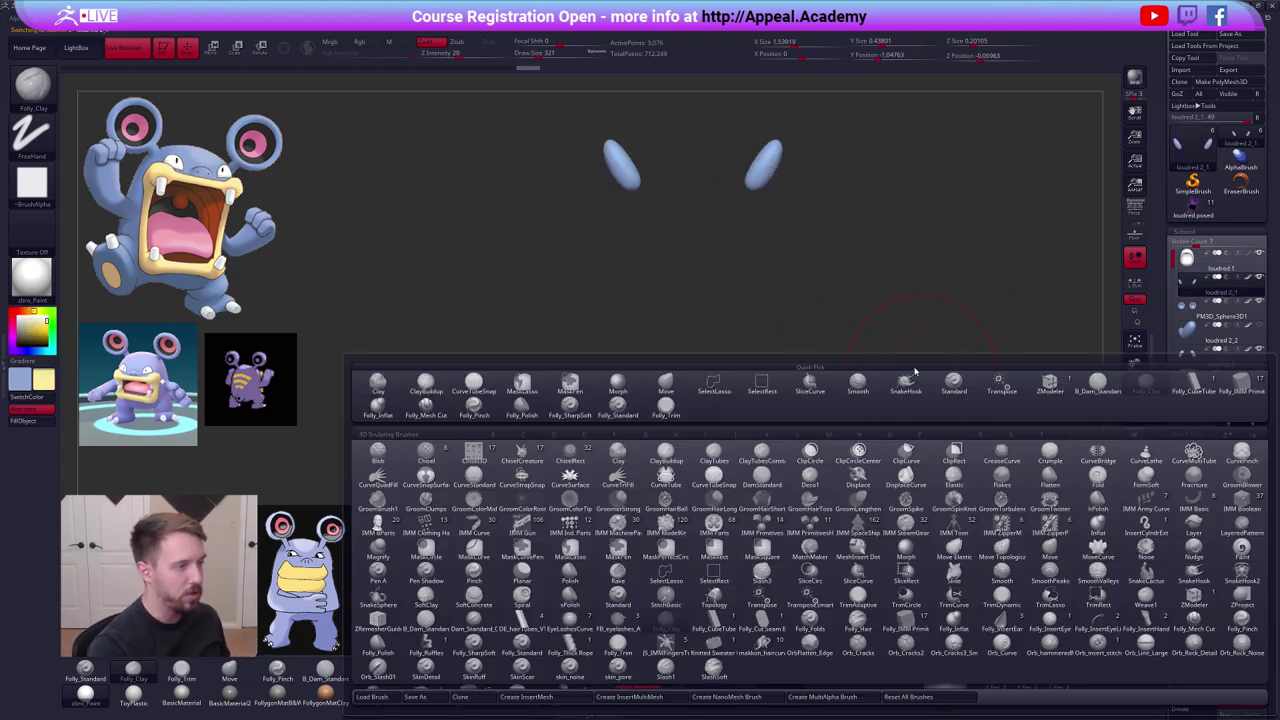
{"action": "left_click", "coordinate": [1212, 262]}
{"action": "left_click_drag", "start_coordinate": [886, 414], "coordinate": [923, 406]}
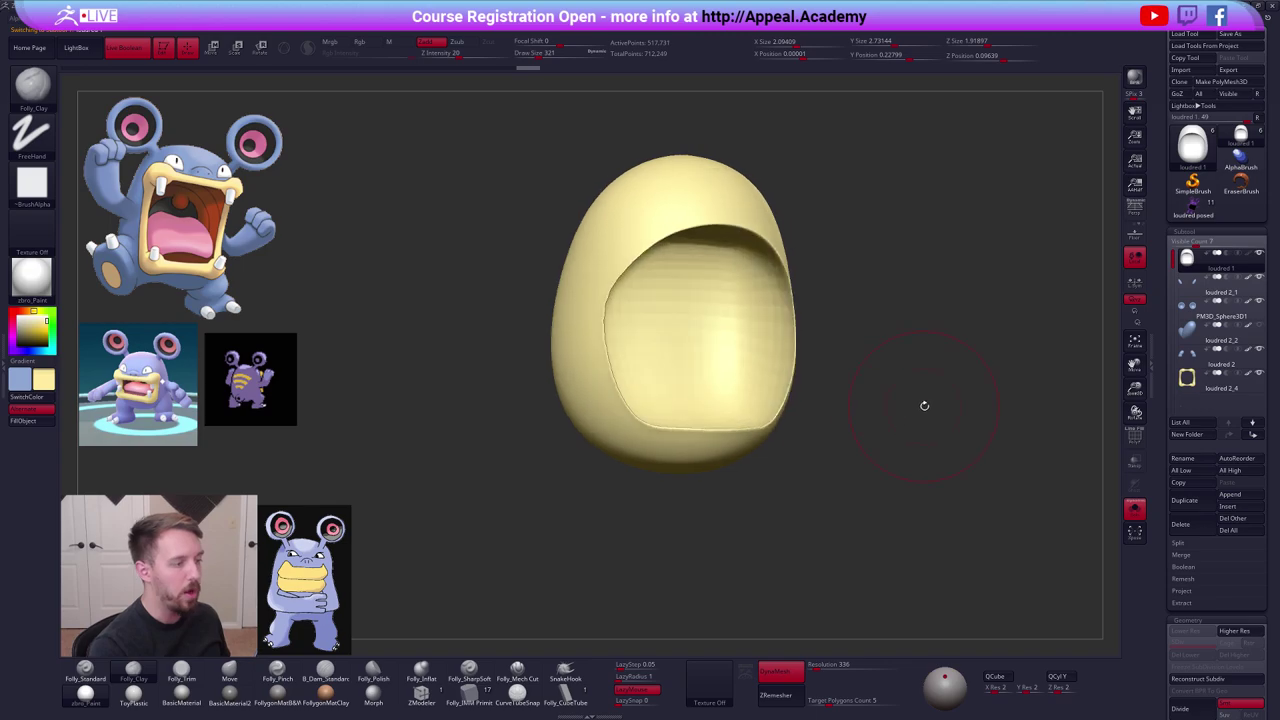
Make blue the active colour and ZRemesh the body with KeepGroups on and a target polygons count of 1.
{"action": "key", "text": "shift+f"}
{"action": "key", "text": "shift+f"}
{"action": "left_click_drag", "start_coordinate": [896, 491], "coordinate": [894, 477]}
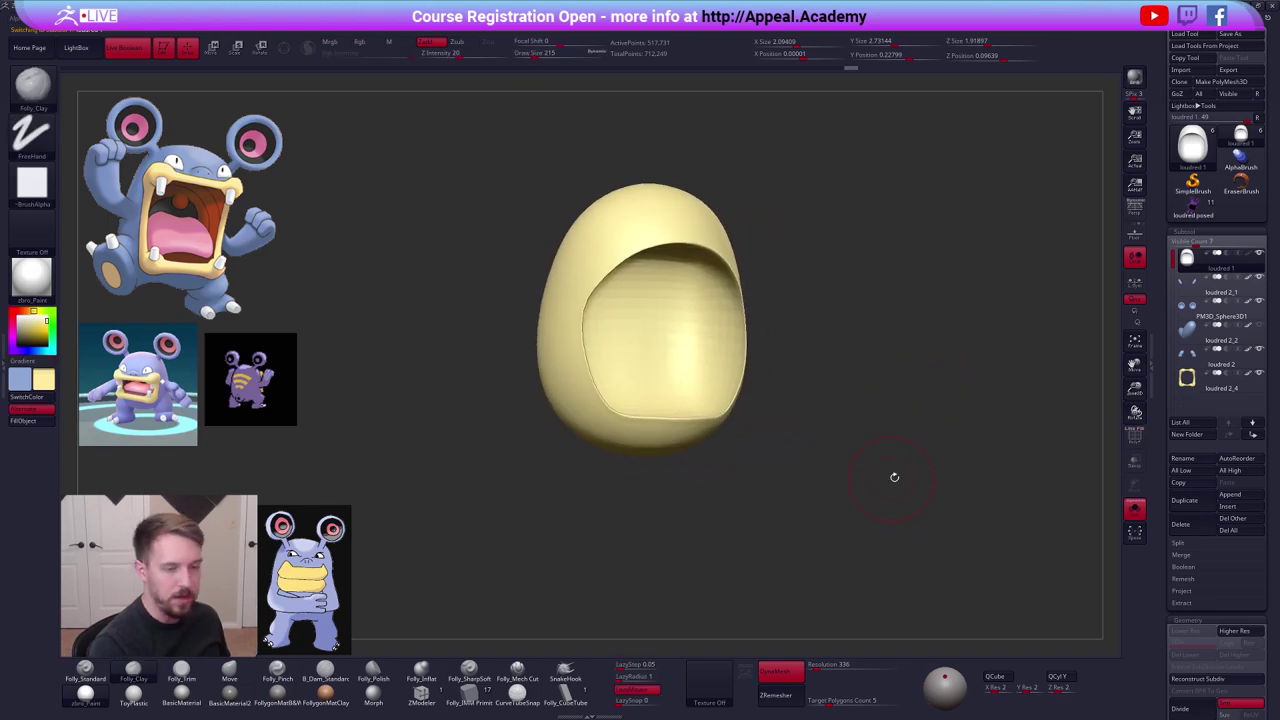
{"action": "left_click_drag", "start_coordinate": [1156, 453], "coordinate": [1160, 405]}
{"action": "key", "text": "v"}
{"action": "scroll", "coordinate": [1190, 400], "scroll_direction": "down", "scroll_amount": 6}
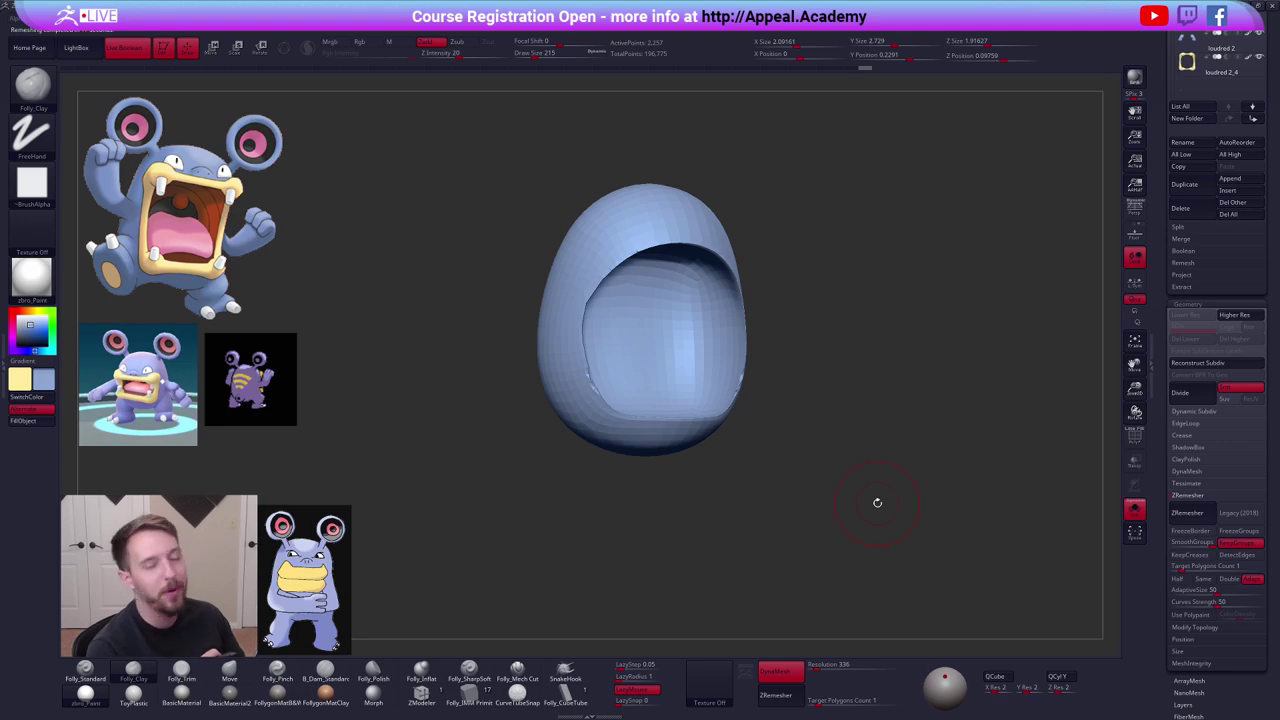
Examine the remeshed body's topology and polygroups with smooth preview and wireframe display toggled on and off.
{"action": "key", "text": "d"}
{"action": "mouse_move", "coordinate": [859, 508]}
{"action": "left_mouse_down"}
{"action": "mouse_move", "coordinate": [838, 534]}
{"action": "mouse_move", "coordinate": [831, 526]}
{"action": "mouse_move", "coordinate": [851, 523]}
{"action": "left_mouse_up"}
{"action": "key", "text": "shift+d"}
{"action": "key", "text": "shift+f"}
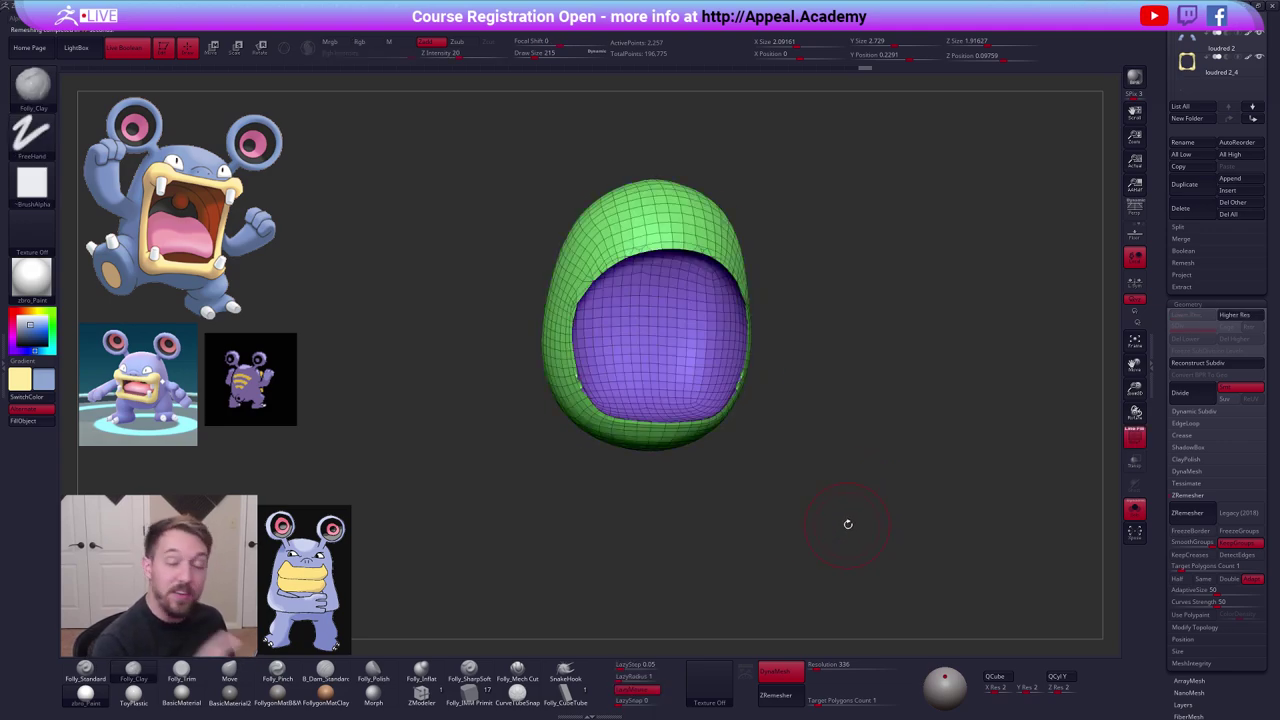
{"action": "key", "text": "shift+f"}
{"action": "key", "text": "shift+f"}
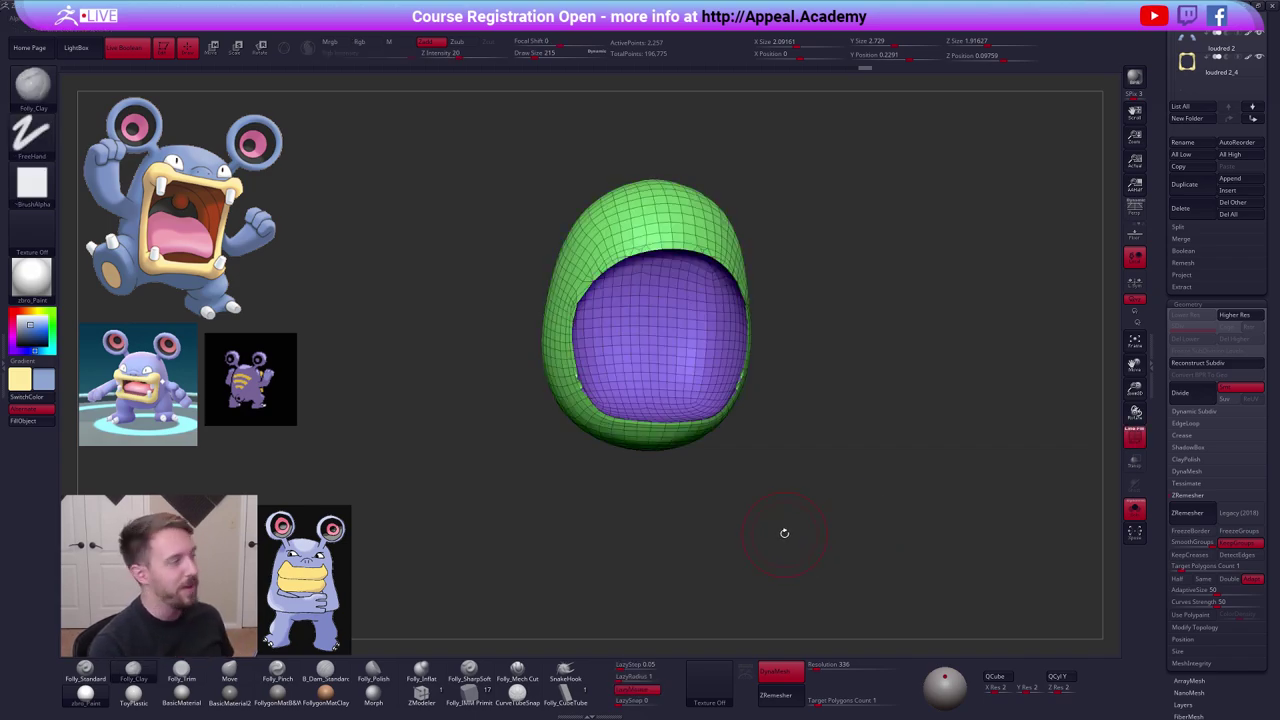
{"action": "mouse_move", "coordinate": [857, 549]}
{"action": "left_mouse_down", "text": "shift"}
{"action": "mouse_move", "coordinate": [831, 555]}
{"action": "mouse_move", "coordinate": [841, 542]}
{"action": "left_mouse_up", "text": "shift"}
{"action": "key", "text": "shift+f"}
Choose the Folly_Standard brush and subdivide the remeshed body three times.
{"action": "left_click_drag", "start_coordinate": [1170, 430], "coordinate": [1185, 561]}
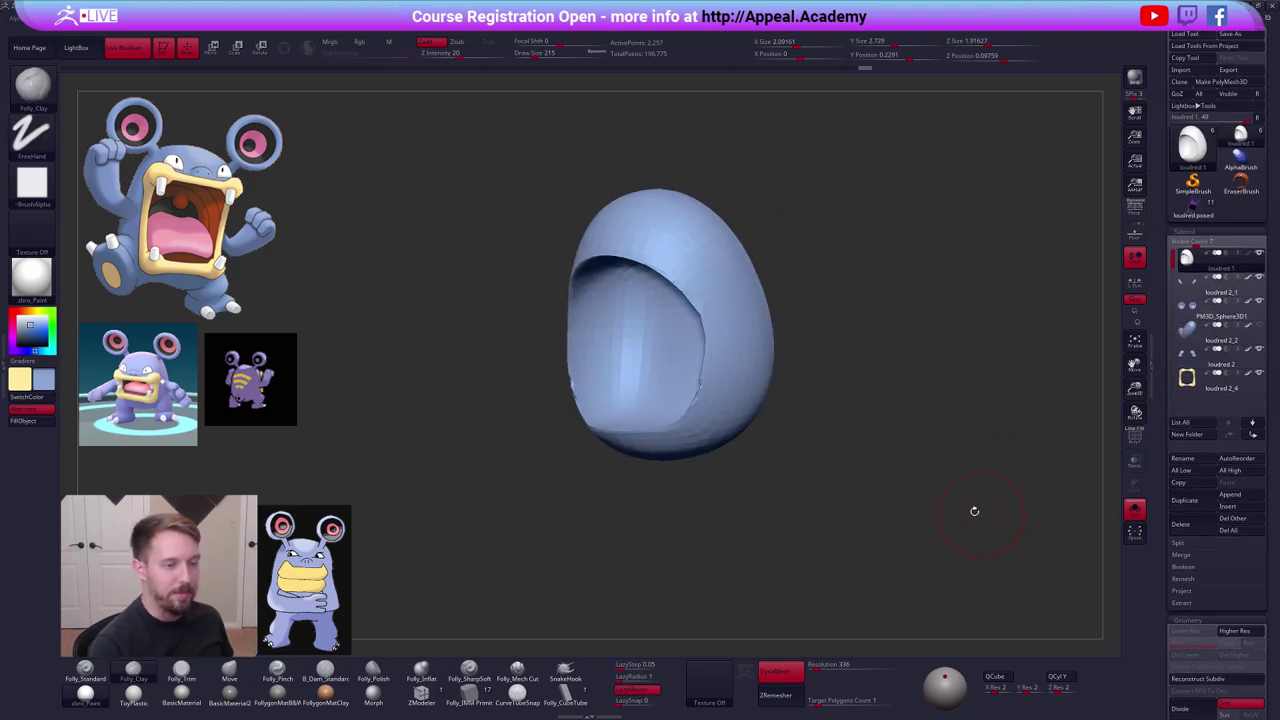
{"action": "left_click_drag", "start_coordinate": [970, 511], "coordinate": [977, 508], "text": "shift"}
{"action": "key", "text": "1"}
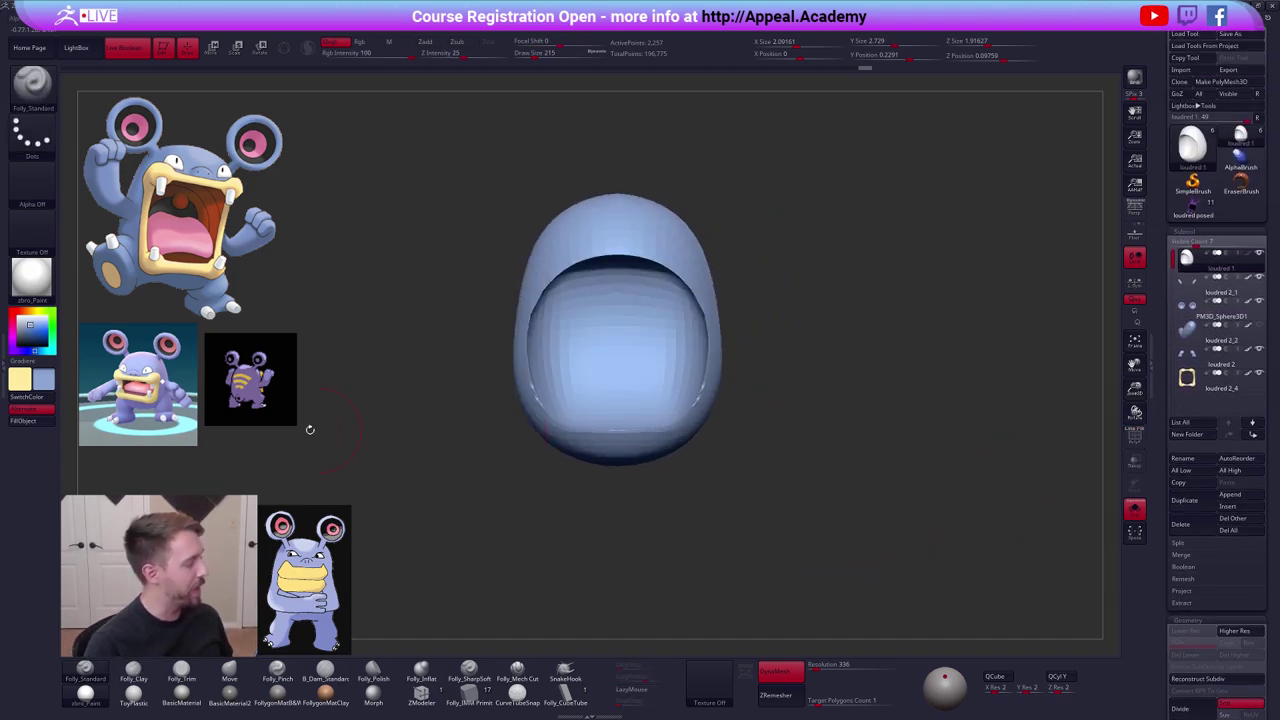
{"action": "left_click_drag", "start_coordinate": [896, 434], "coordinate": [957, 446], "text": "alt"}
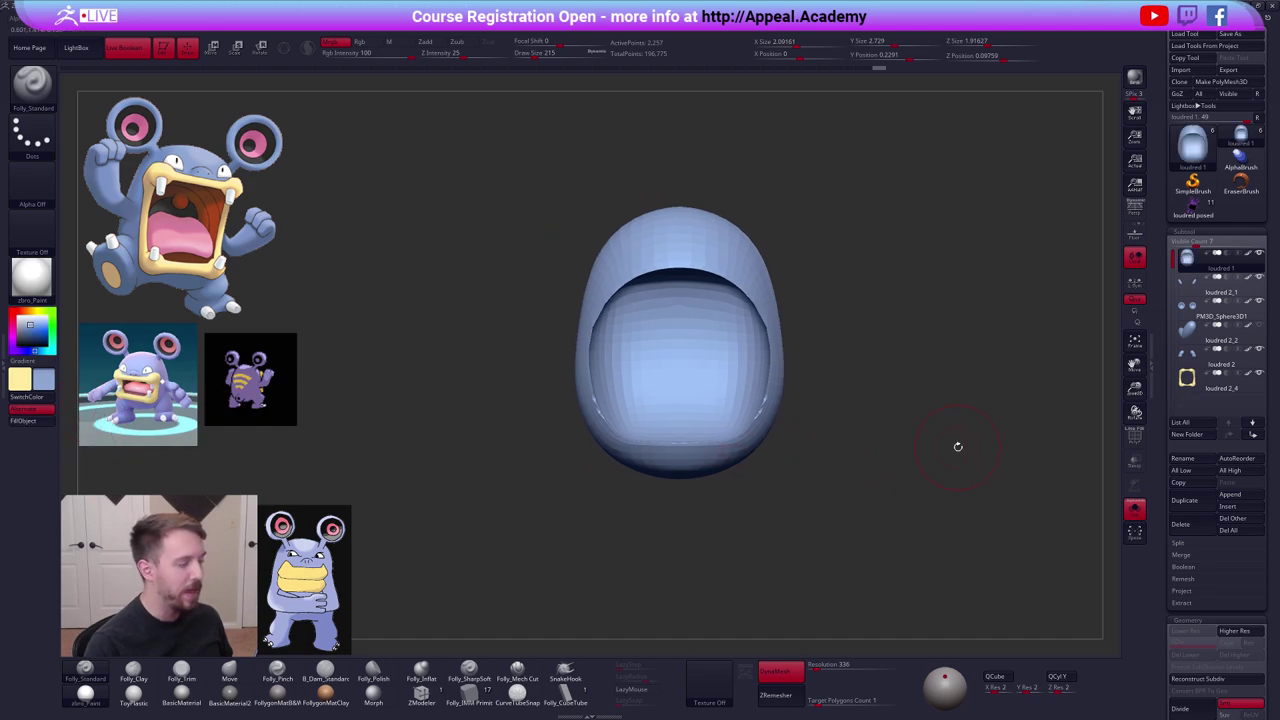
{"action": "key", "text": "ctrl"}
{"action": "key", "text": "ctrl+d"}
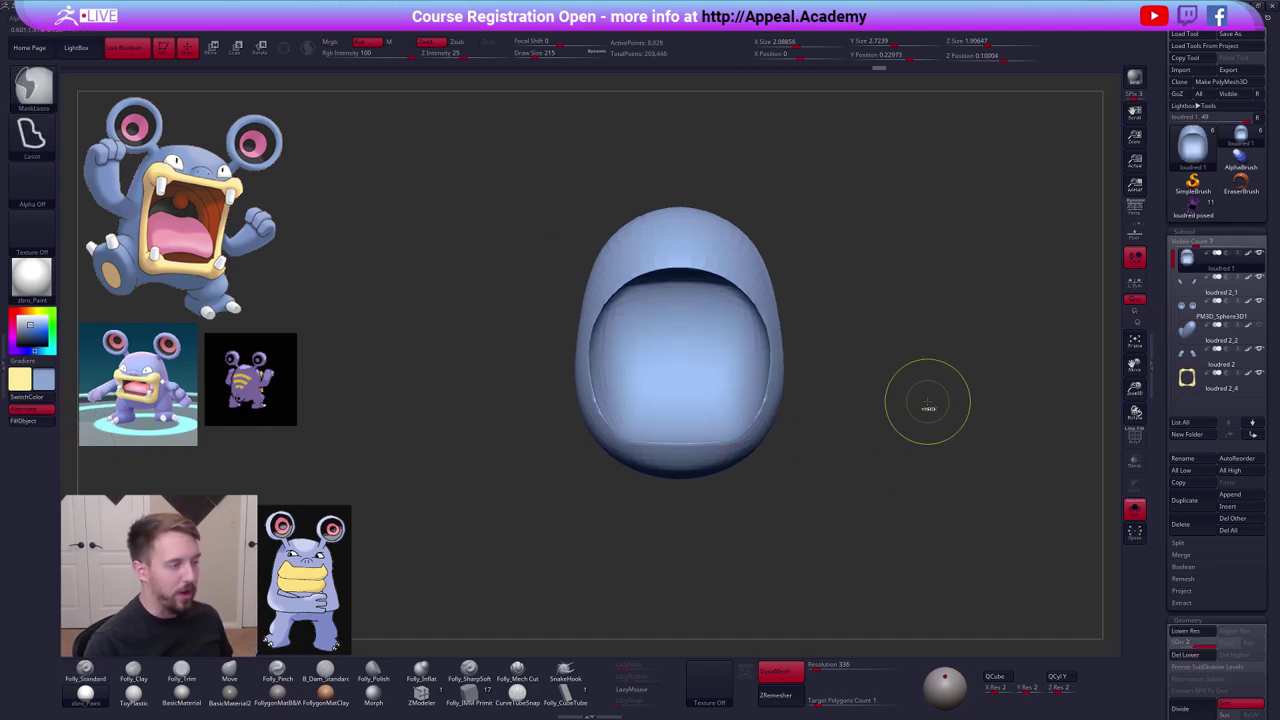
Inflate the body slightly with the Transpose tool and return to draw mode.
{"action": "key", "text": "w"}
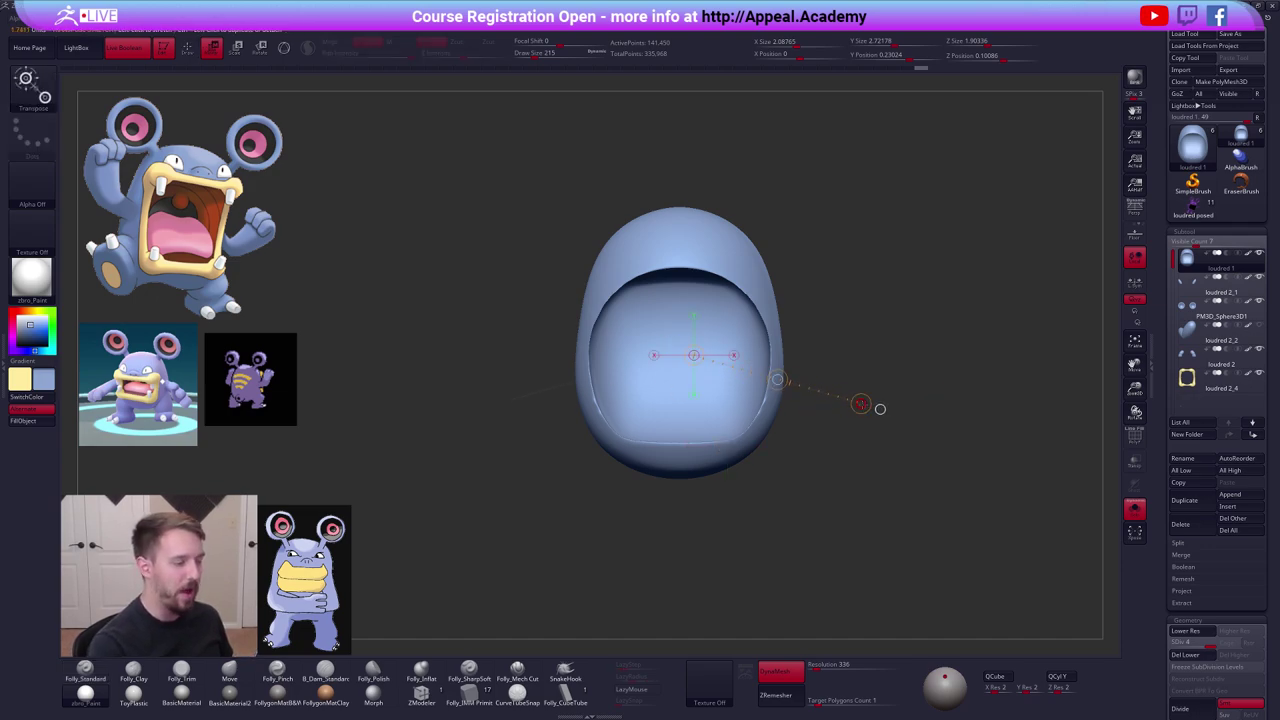
{"action": "left_click_drag", "start_coordinate": [880, 409], "coordinate": [902, 504]}
{"action": "key", "text": "q"}
{"action": "key", "text": "shift+f"}
{"action": "key", "text": "shift+f"}
Turn on double-sided display for the body and view it from the front.
{"action": "key", "text": "ctrl+space"}
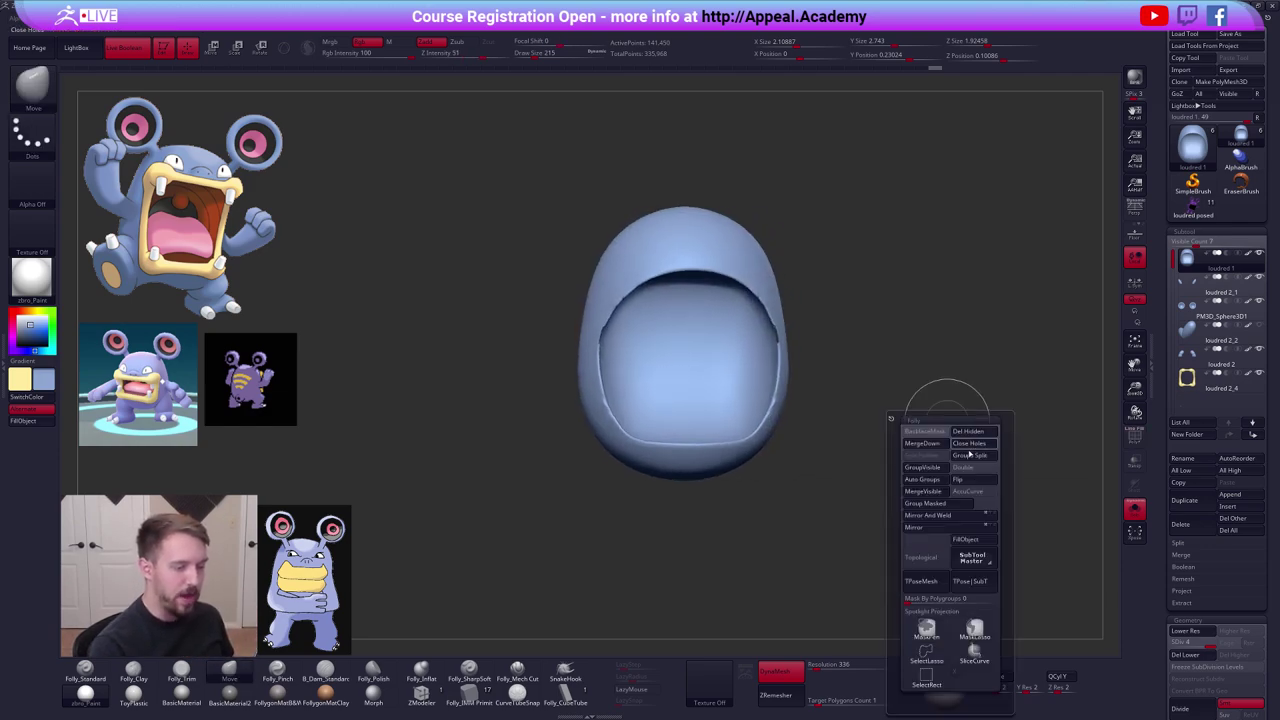
{"action": "left_click", "coordinate": [973, 467]}
{"action": "left_click_drag", "start_coordinate": [906, 400], "coordinate": [867, 400], "text": "shift"}
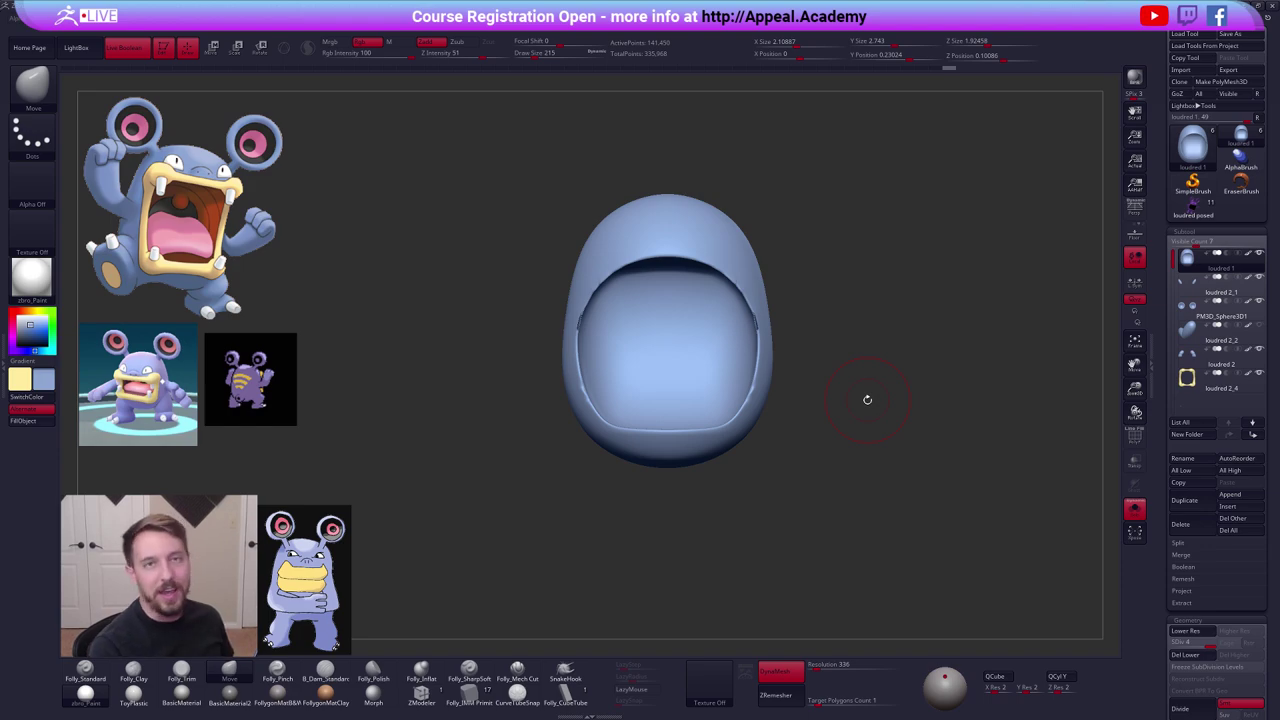
Re-run DynaMesh on the body at resolution 336 and check its wireframe from the front.
{"action": "left_click_drag", "start_coordinate": [903, 509], "coordinate": [873, 507]}
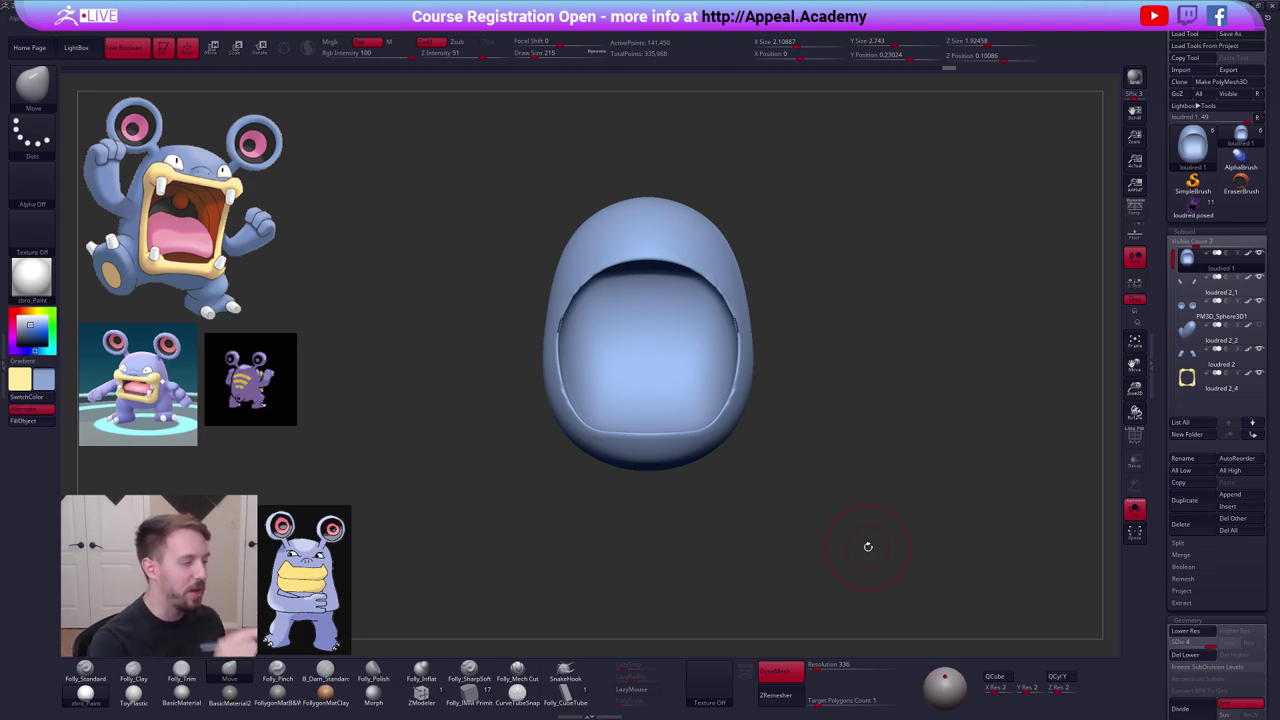
{"action": "left_click_drag", "start_coordinate": [831, 468], "coordinate": [917, 267], "text": "ctrl"}
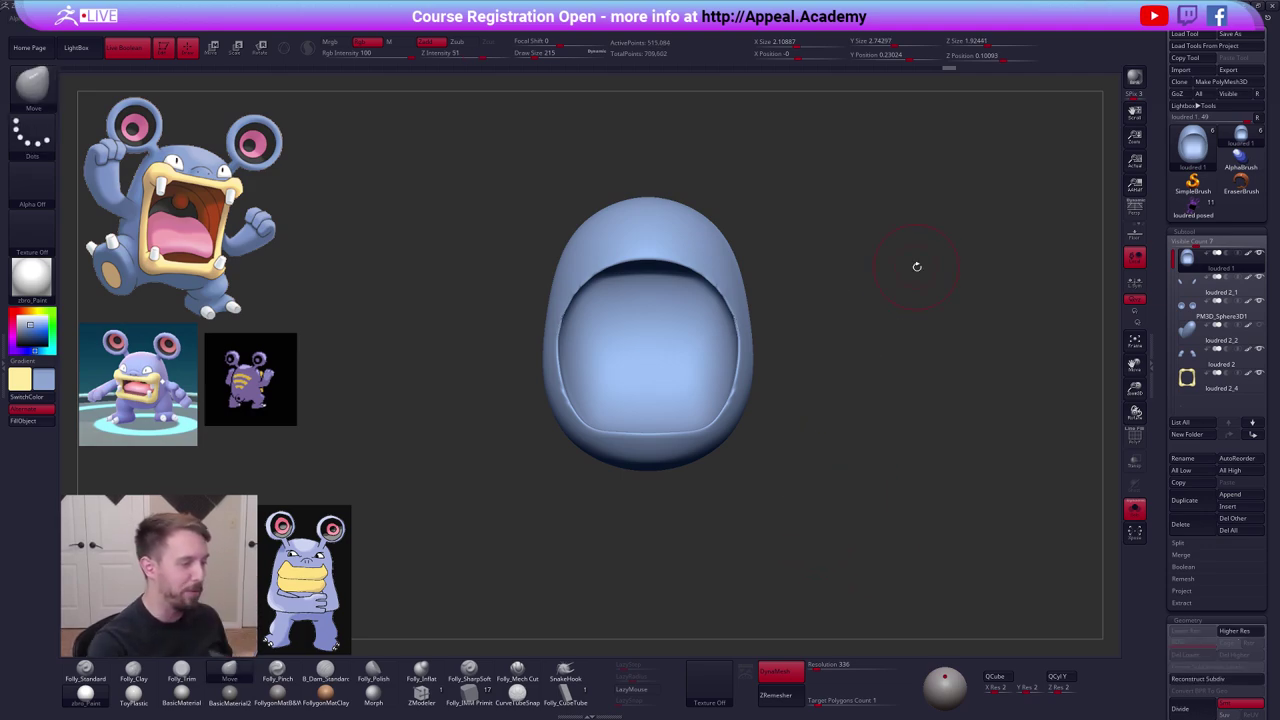
{"action": "key", "text": "shift+f"}
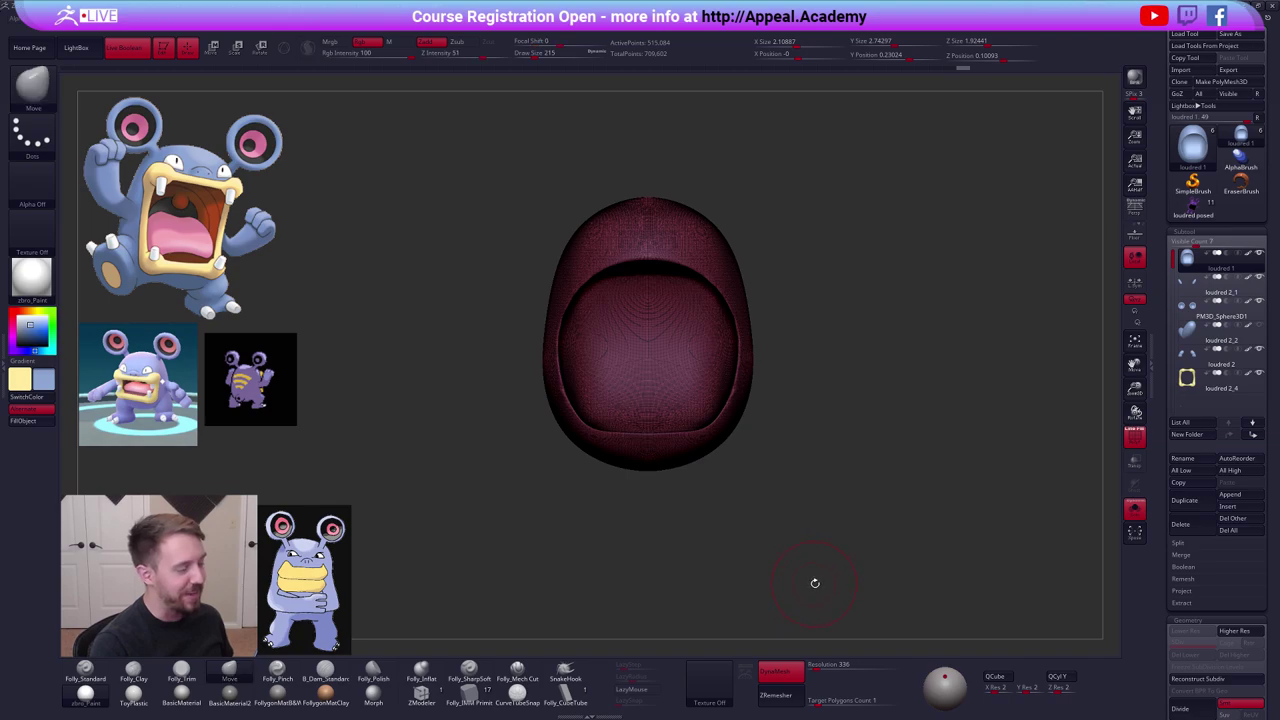
{"action": "key", "text": "shift+f"}
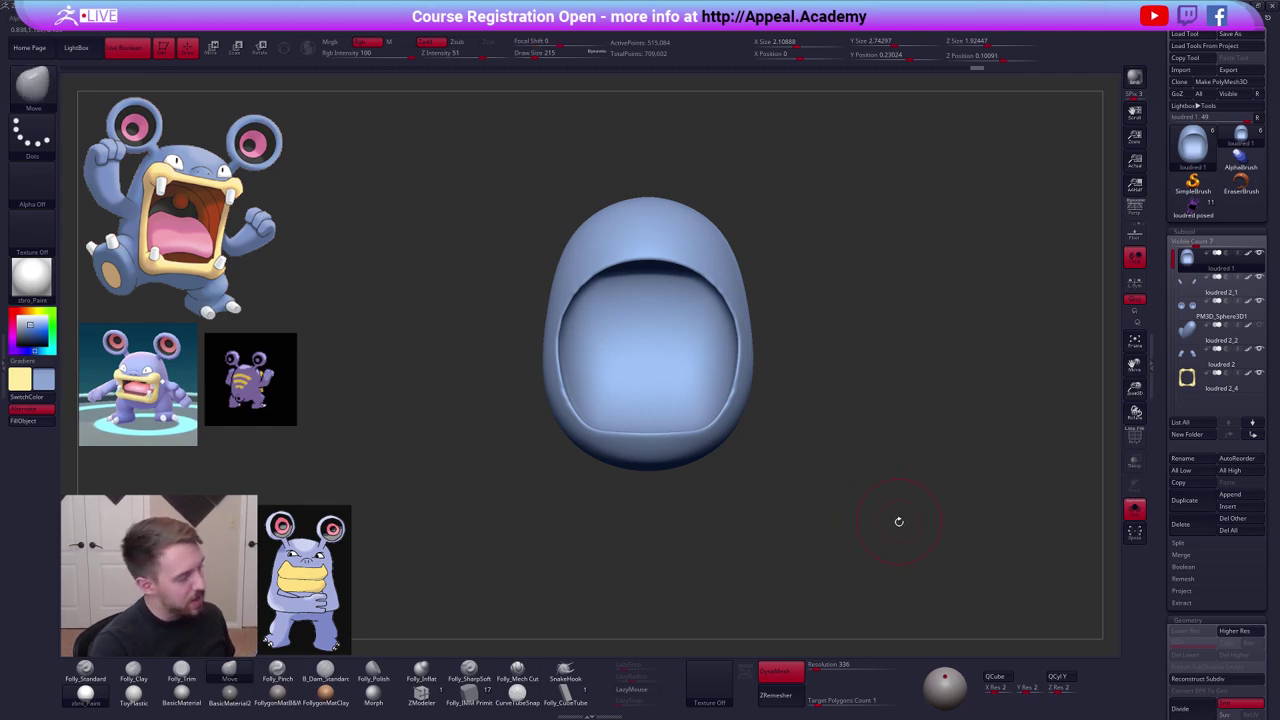
{"action": "left_click_drag", "start_coordinate": [897, 523], "coordinate": [889, 546], "text": "alt"}
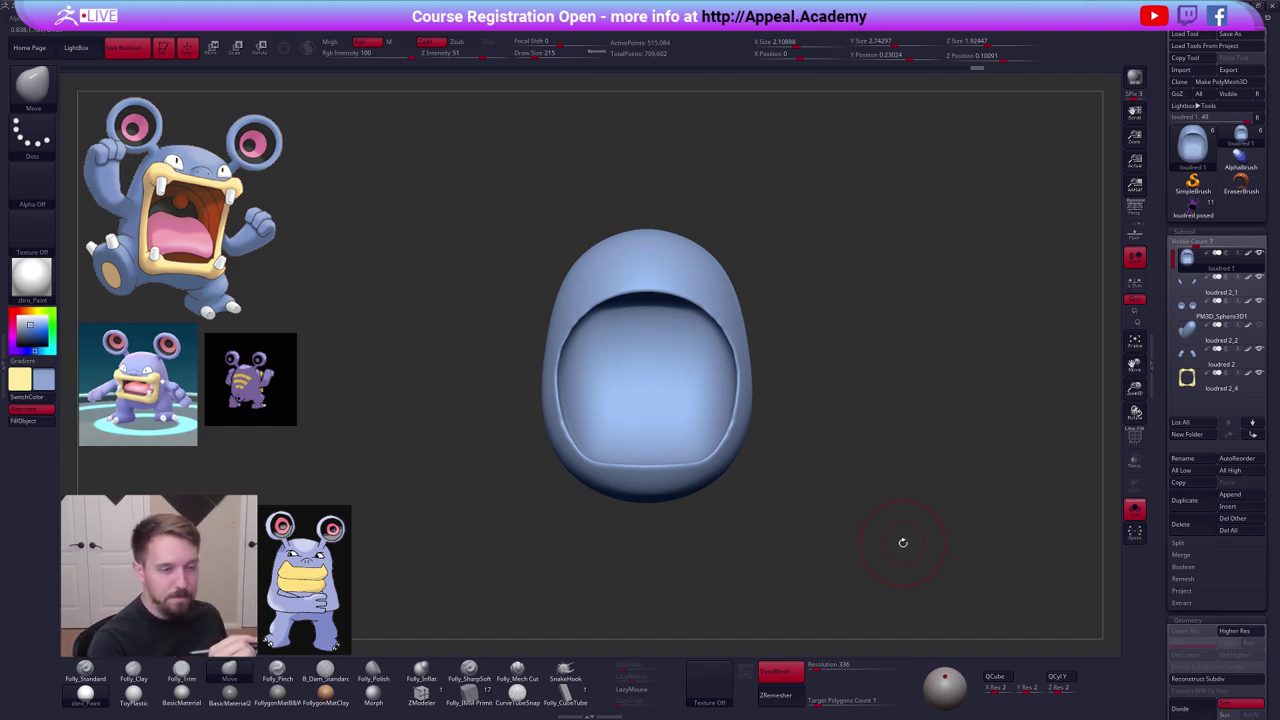
{"action": "mouse_move", "coordinate": [822, 365]}
{"action": "left_mouse_down", "text": "alt"}
{"action": "mouse_move", "coordinate": [821, 387]}
{"action": "mouse_move", "coordinate": [831, 372]}
{"action": "left_mouse_up", "text": "alt"}
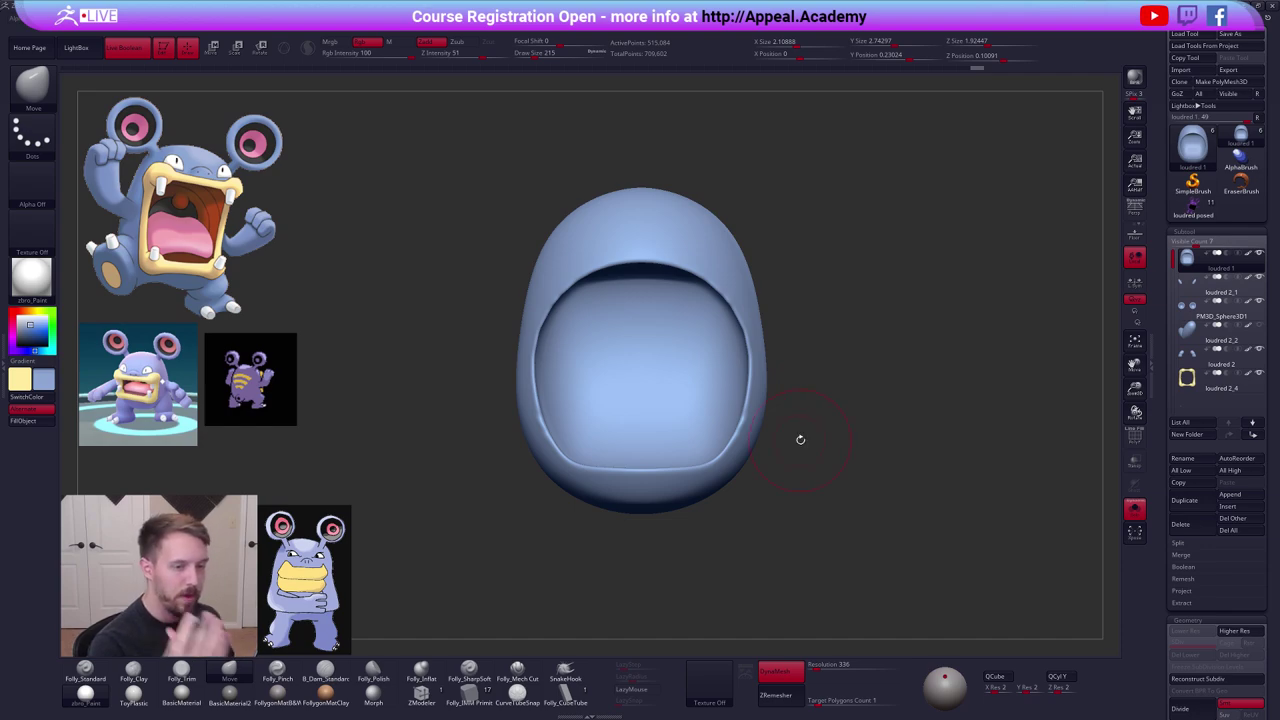
ZRemesh the body into low-polygon geometry, check the wireframe, and choose the Folly_Standard brush.
{"action": "left_click_drag", "start_coordinate": [824, 425], "coordinate": [804, 435], "text": "alt"}
{"action": "key", "text": "shift+f"}
{"action": "key", "text": "shift+f"}
{"action": "key", "text": "1"}
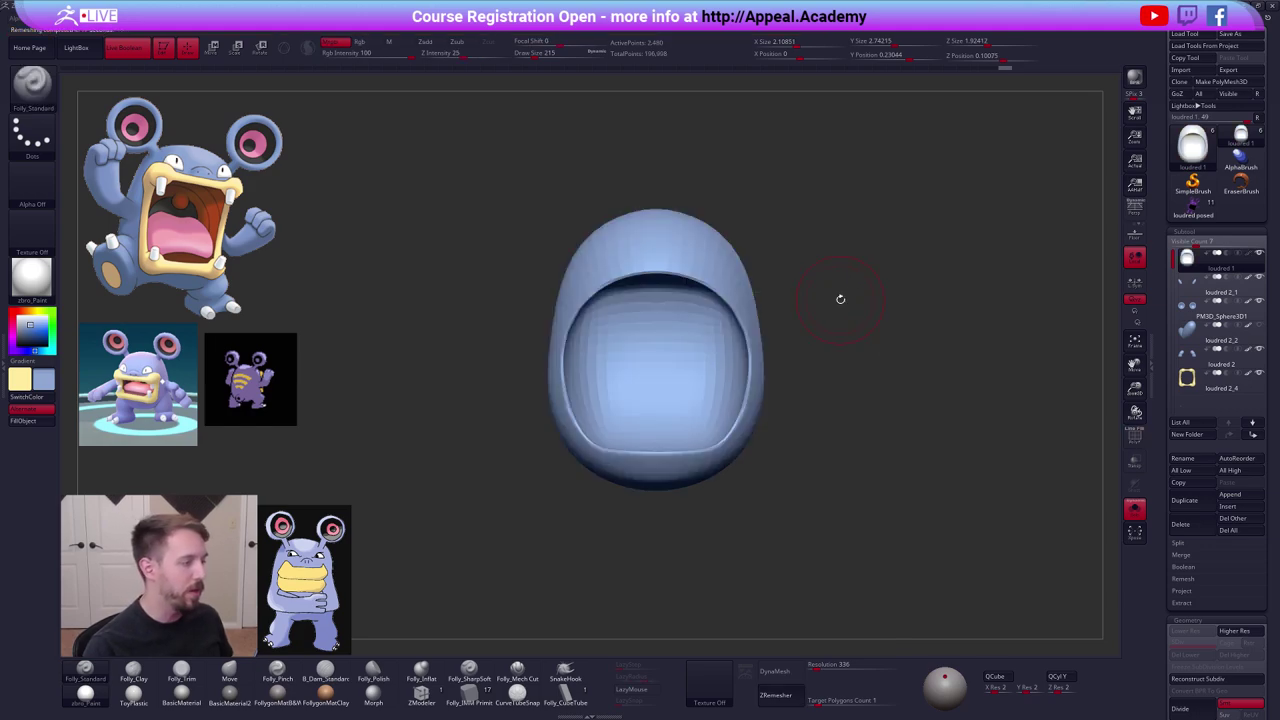
Turn off solo display to bring back the rest of the character and select the Move brush.
{"action": "key", "text": "alt+shift+s"}
{"action": "mouse_move", "coordinate": [745, 363]}
{"action": "right_mouse_down"}
{"action": "mouse_move", "coordinate": [780, 363]}
{"action": "mouse_move", "coordinate": [768, 382]}
{"action": "mouse_move", "coordinate": [738, 368]}
{"action": "right_mouse_up"}
{"action": "key", "text": "b"}
{"action": "key", "text": "m"}
{"action": "key", "text": "v"}
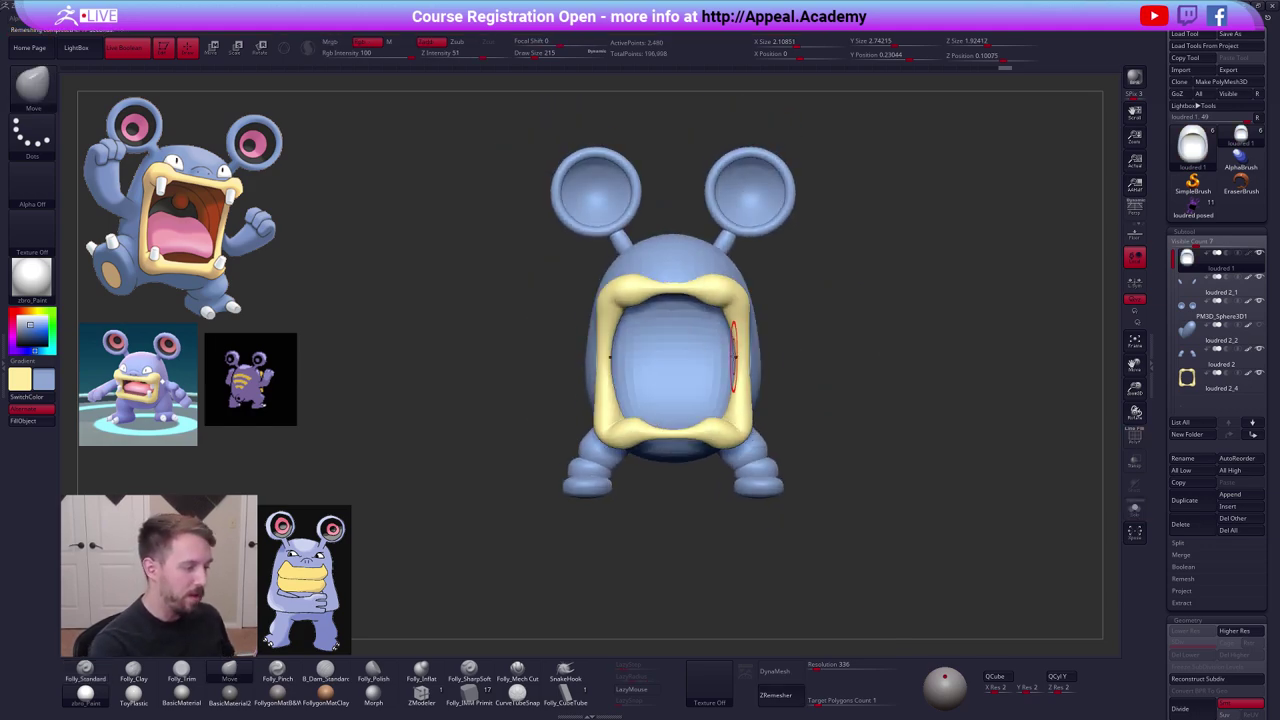
Nudge the sides of the body slightly inward behind the lips with the Move brush, adjusting its draw size.
{"action": "key", "text": "space"}
{"action": "left_click_drag", "start_coordinate": [734, 357], "coordinate": [738, 361]}
{"action": "key", "text": "space"}
{"action": "left_click_drag", "start_coordinate": [786, 358], "coordinate": [778, 359]}
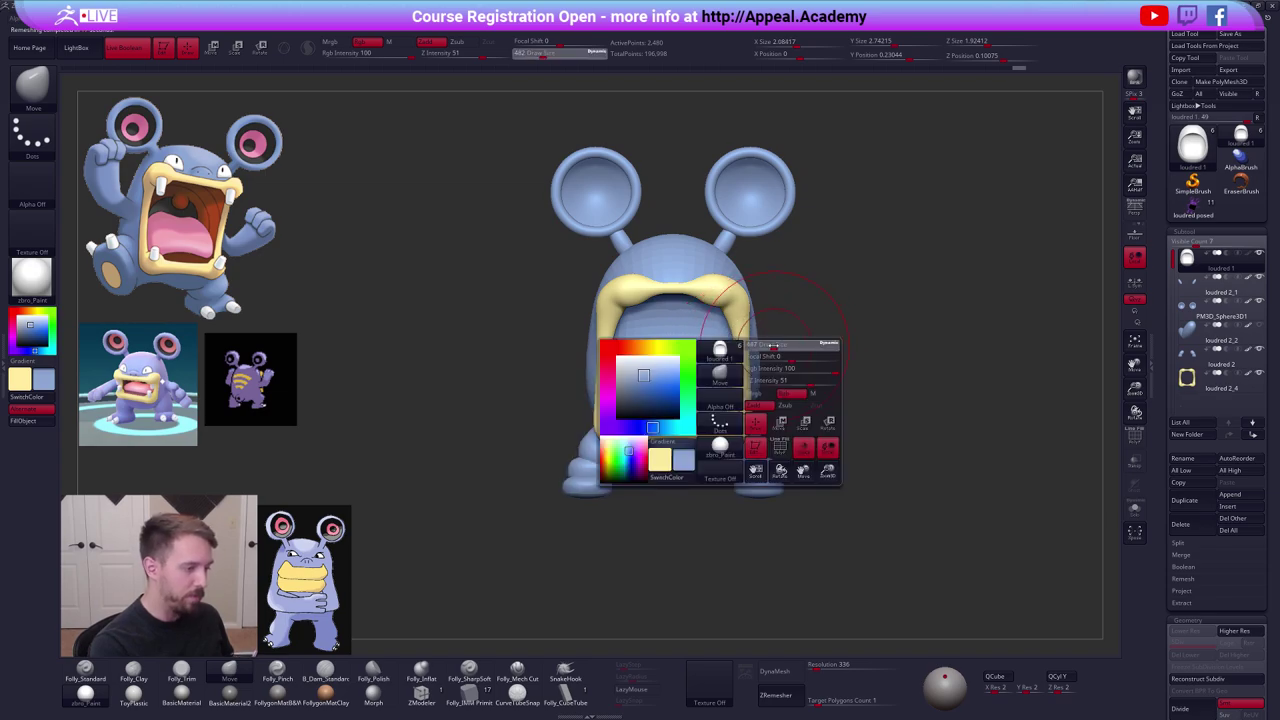
{"action": "mouse_move", "coordinate": [792, 360]}
{"action": "right_mouse_down"}
{"action": "mouse_move", "coordinate": [763, 364]}
{"action": "mouse_move", "coordinate": [787, 358]}
{"action": "mouse_move", "coordinate": [798, 335]}
{"action": "right_mouse_up"}
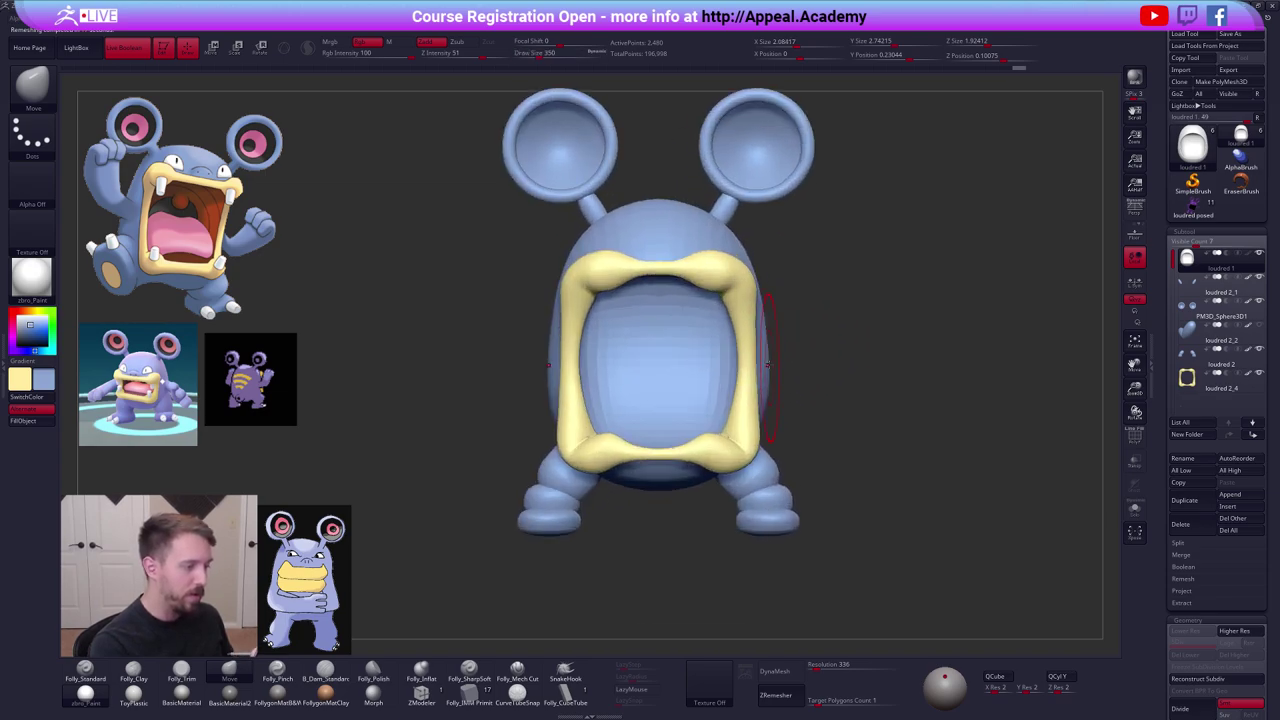
{"action": "key", "text": "space"}
{"action": "left_click_drag", "start_coordinate": [796, 323], "coordinate": [804, 323]}
{"action": "right_click_drag", "start_coordinate": [827, 343], "coordinate": [813, 373], "text": "alt"}
{"action": "key", "text": "space"}
{"action": "left_click_drag", "start_coordinate": [836, 347], "coordinate": [829, 347]}
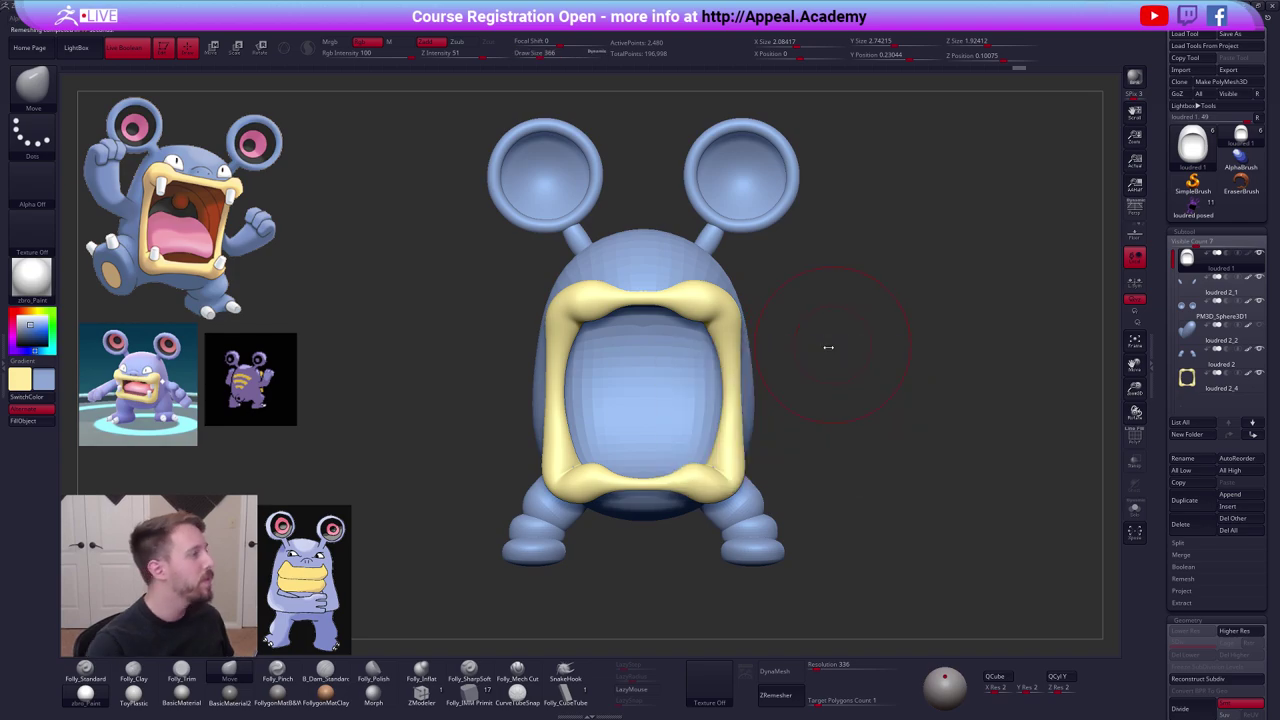
Switch to the Folly_Standard brush, fill the body with the current blue, and reduce the draw size to 308.
{"action": "key", "text": "1"}
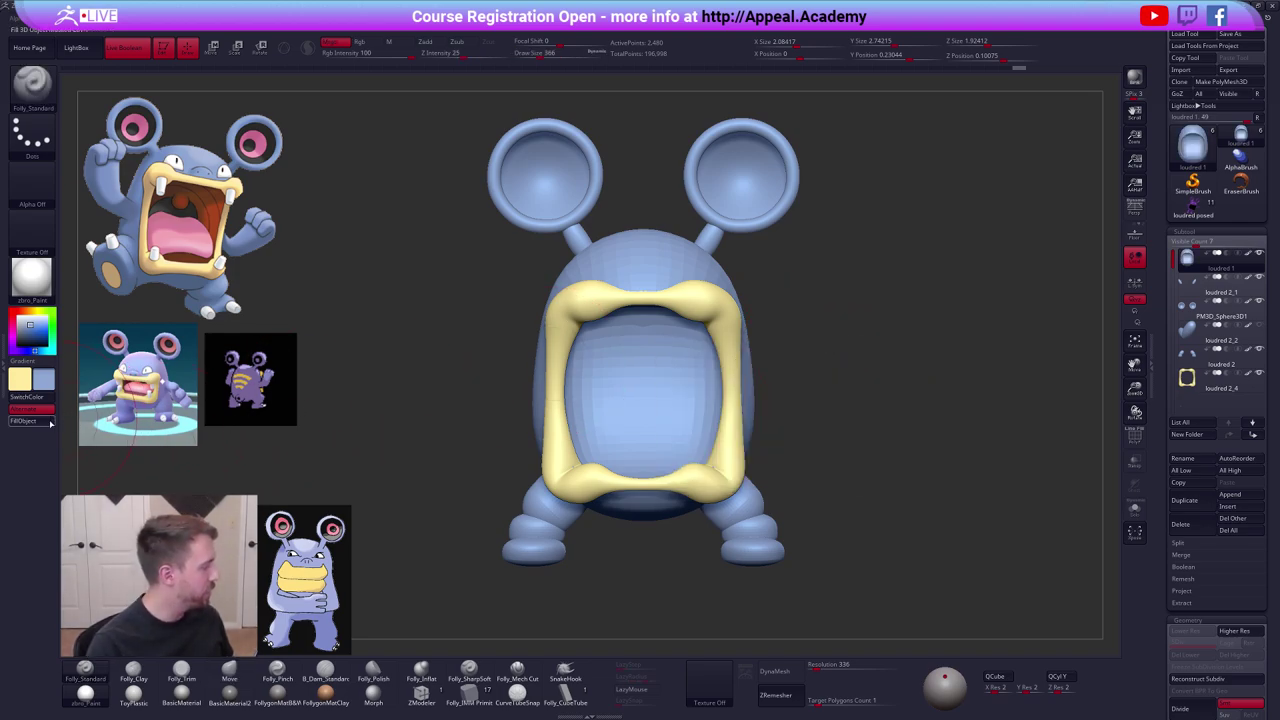
{"action": "scroll", "coordinate": [837, 377], "scroll_direction": "down", "scroll_amount": 2}
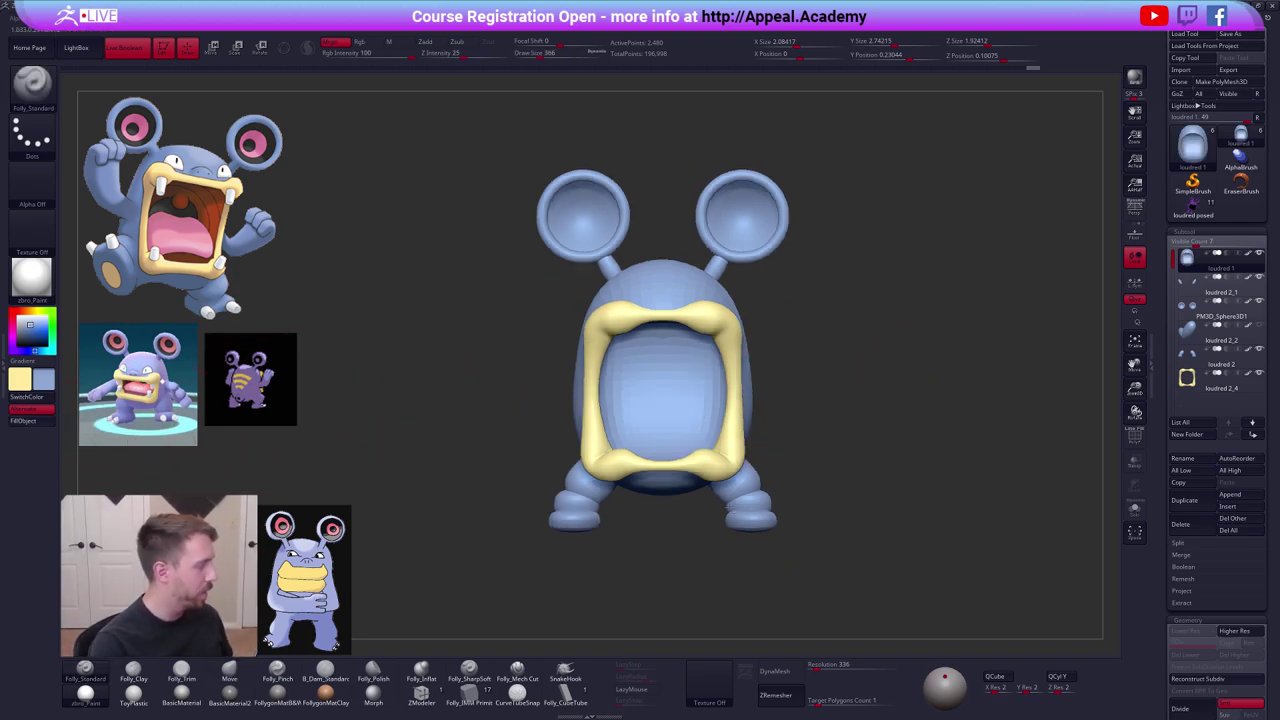
{"action": "right_click_drag", "start_coordinate": [758, 484], "coordinate": [793, 420], "text": "alt"}
{"action": "key", "text": "space"}
{"action": "left_click_drag", "start_coordinate": [795, 416], "coordinate": [789, 416]}
{"action": "right_click_drag", "start_coordinate": [780, 418], "coordinate": [770, 418], "text": "alt"}
Isolate the body and mask everything except its underside using MaskLasso and an inverted mask.
{"action": "key", "text": "ctrl+space"}
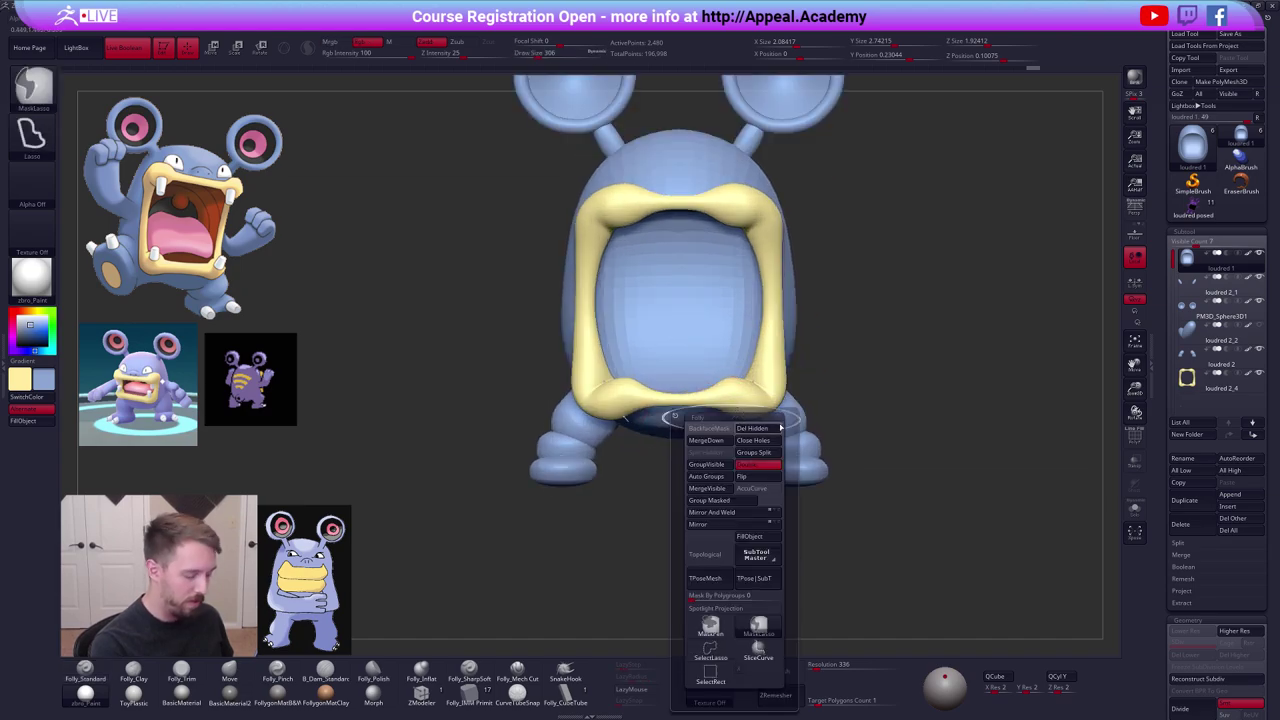
{"action": "key", "text": "s"}
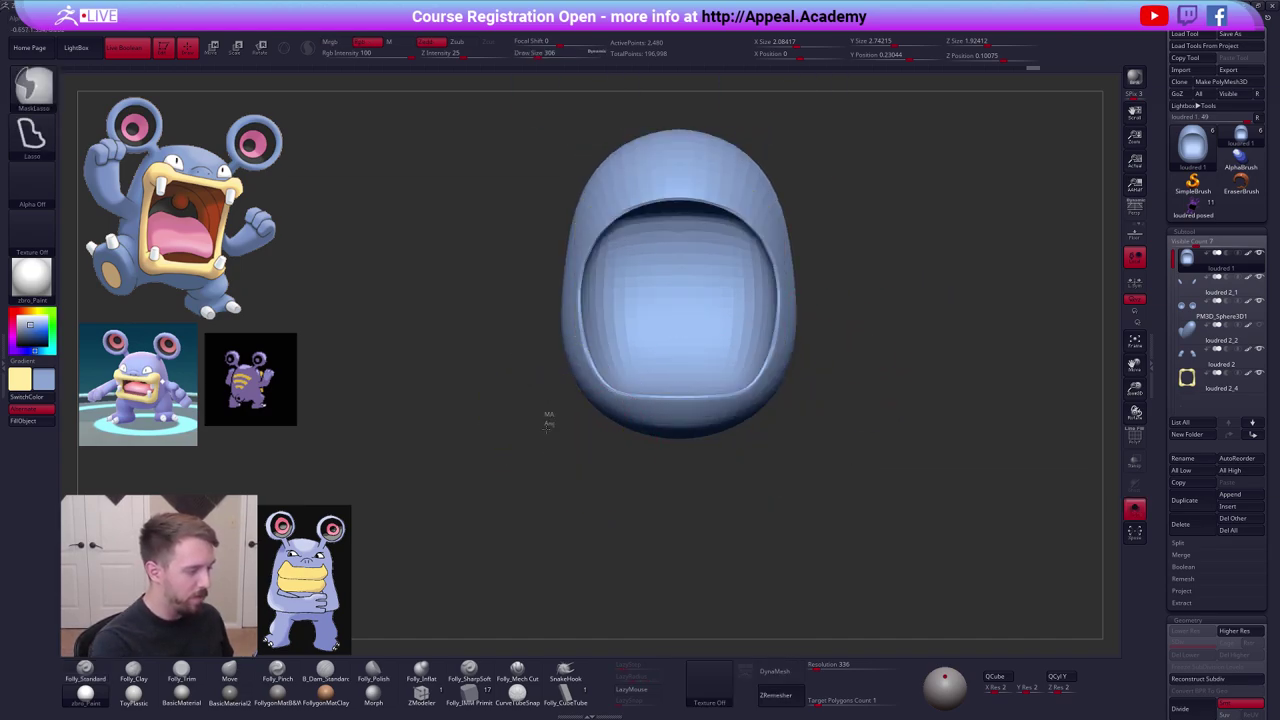
{"action": "mouse_move", "coordinate": [548, 422]}
{"action": "left_mouse_down", "text": "ctrl"}
{"action": "mouse_move", "coordinate": [842, 402]}
{"action": "mouse_move", "coordinate": [763, 443]}
{"action": "mouse_move", "coordinate": [729, 507]}
{"action": "left_mouse_up", "text": "ctrl"}
{"action": "left_click", "coordinate": [730, 449], "text": "ctrl"}
Move the unmasked underside of the body upward with the Transpose tool and clear the mask.
{"action": "key", "text": "w"}
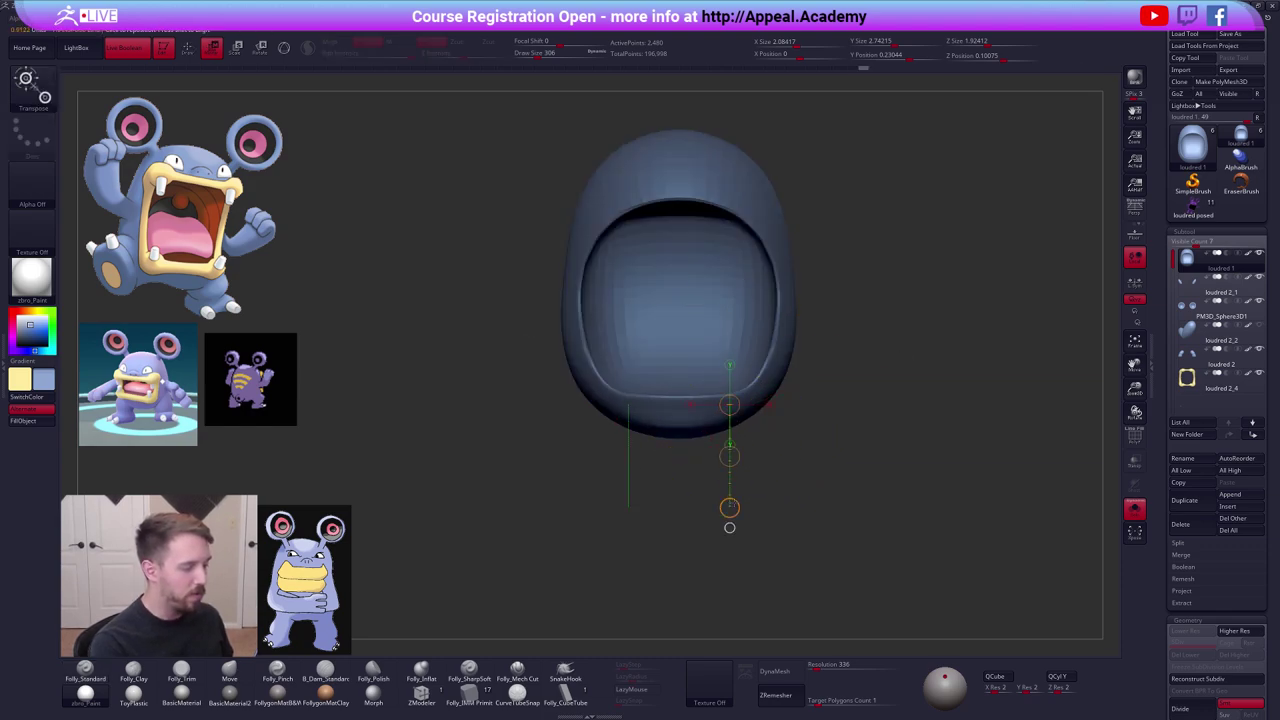
{"action": "key", "text": "shift+s"}
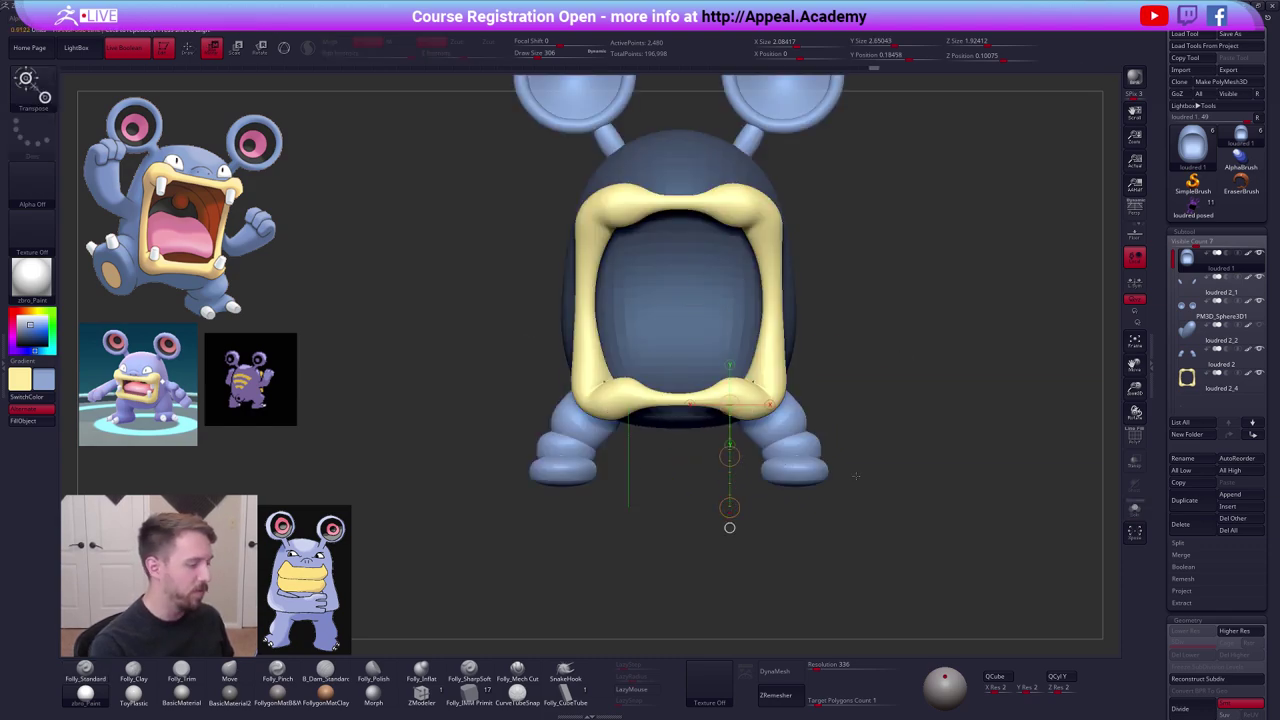
{"action": "key", "text": "q"}
{"action": "mouse_move", "coordinate": [883, 500]}
{"action": "left_mouse_down", "text": "ctrl"}
{"action": "mouse_move", "coordinate": [927, 462]}
{"action": "mouse_move", "coordinate": [872, 489]}
{"action": "mouse_move", "coordinate": [839, 478]}
{"action": "left_mouse_up", "text": "ctrl"}
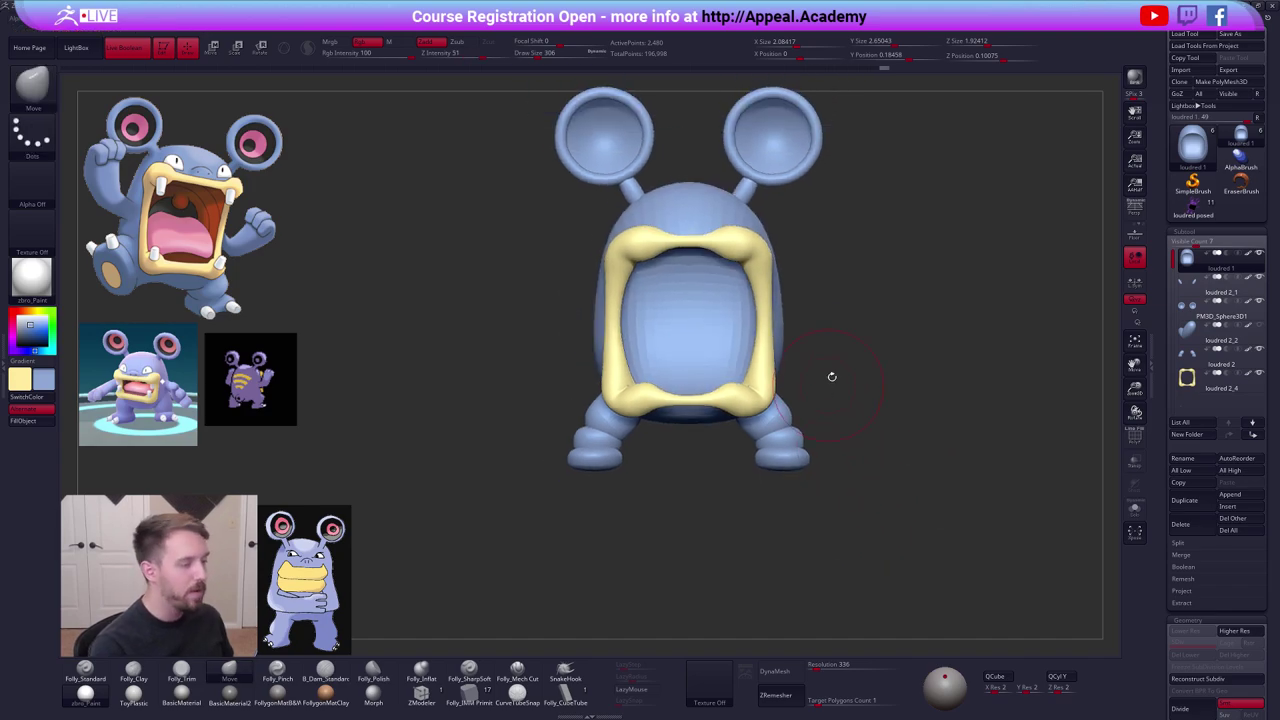
Select the yellow lips subtool and pull the side of the lips slightly back with a larger Move brush.
{"action": "left_click_drag", "start_coordinate": [846, 303], "coordinate": [819, 381], "text": "alt"}
{"action": "key", "text": "bracketleft"}
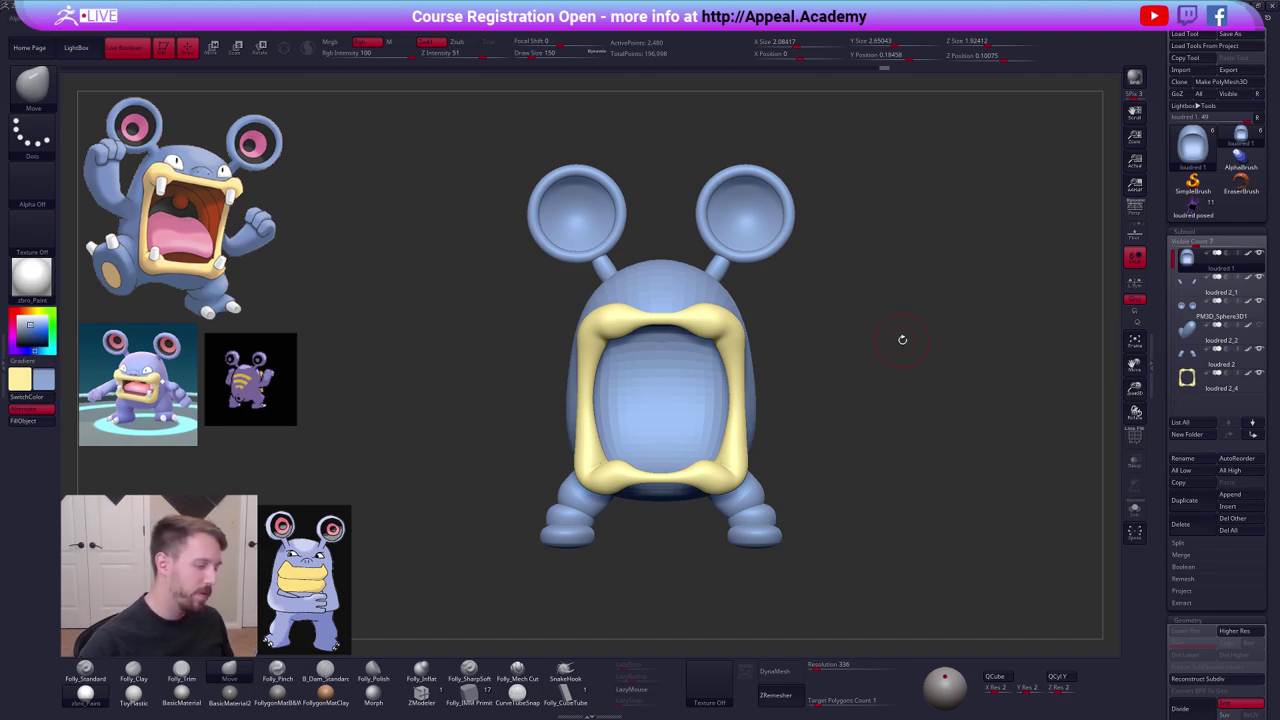
{"action": "key", "text": "space"}
{"action": "mouse_move", "coordinate": [744, 424]}
{"action": "left_mouse_down"}
{"action": "mouse_move", "coordinate": [757, 423]}
{"action": "mouse_move", "coordinate": [690, 435]}
{"action": "left_mouse_up"}
{"action": "mouse_move", "coordinate": [740, 425]}
{"action": "right_mouse_down", "text": "shift"}
{"action": "mouse_move", "coordinate": [690, 420]}
{"action": "mouse_move", "coordinate": [762, 404]}
{"action": "right_mouse_up", "text": "shift"}
{"action": "left_click", "coordinate": [745, 409], "text": "alt"}
{"action": "key", "text": "space"}
{"action": "left_click_drag", "start_coordinate": [746, 402], "coordinate": [753, 402]}
{"action": "left_click_drag", "start_coordinate": [749, 402], "coordinate": [759, 403]}
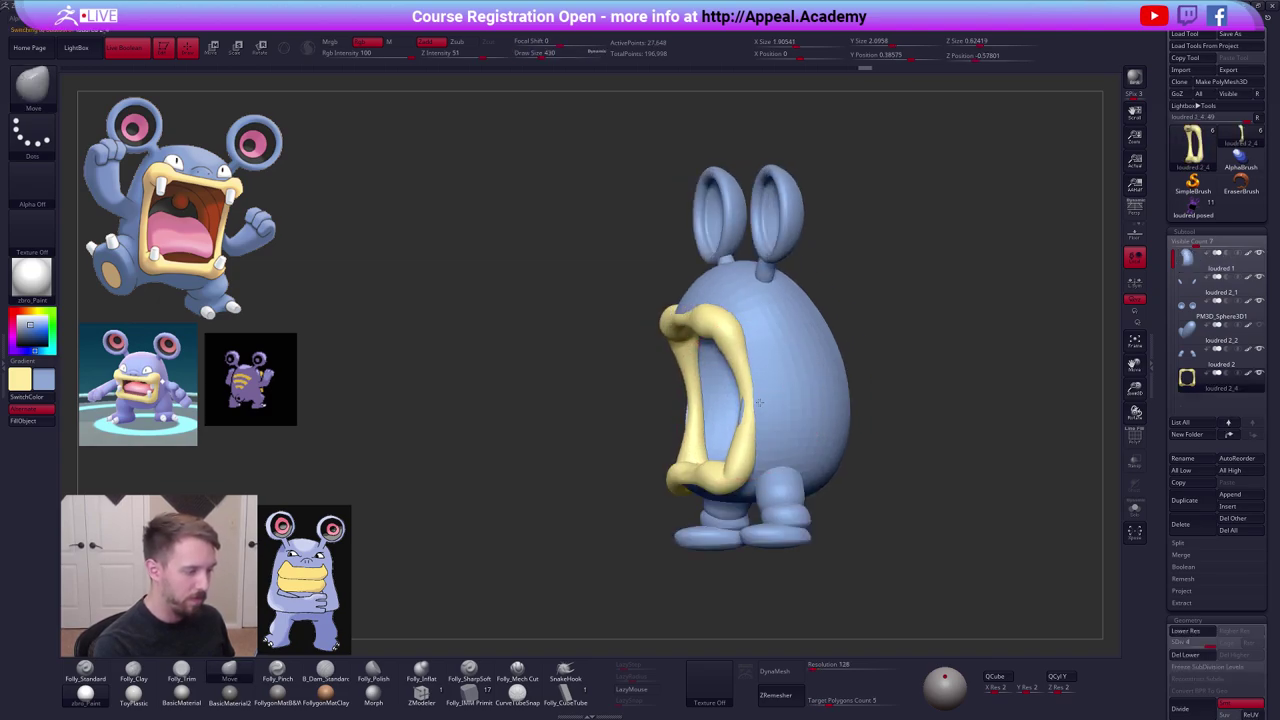
Reselect the body and set the Move brush's draw size to 227, facing the character from the front.
{"action": "mouse_move", "coordinate": [757, 398]}
{"action": "right_mouse_down"}
{"action": "mouse_move", "coordinate": [752, 385]}
{"action": "mouse_move", "coordinate": [798, 423]}
{"action": "mouse_move", "coordinate": [796, 409]}
{"action": "right_mouse_up"}
{"action": "left_click", "coordinate": [755, 400], "text": "alt"}
{"action": "right_click_drag", "start_coordinate": [851, 303], "coordinate": [851, 340], "text": "ctrl"}
{"action": "key", "text": "space"}
{"action": "left_click", "coordinate": [858, 305]}
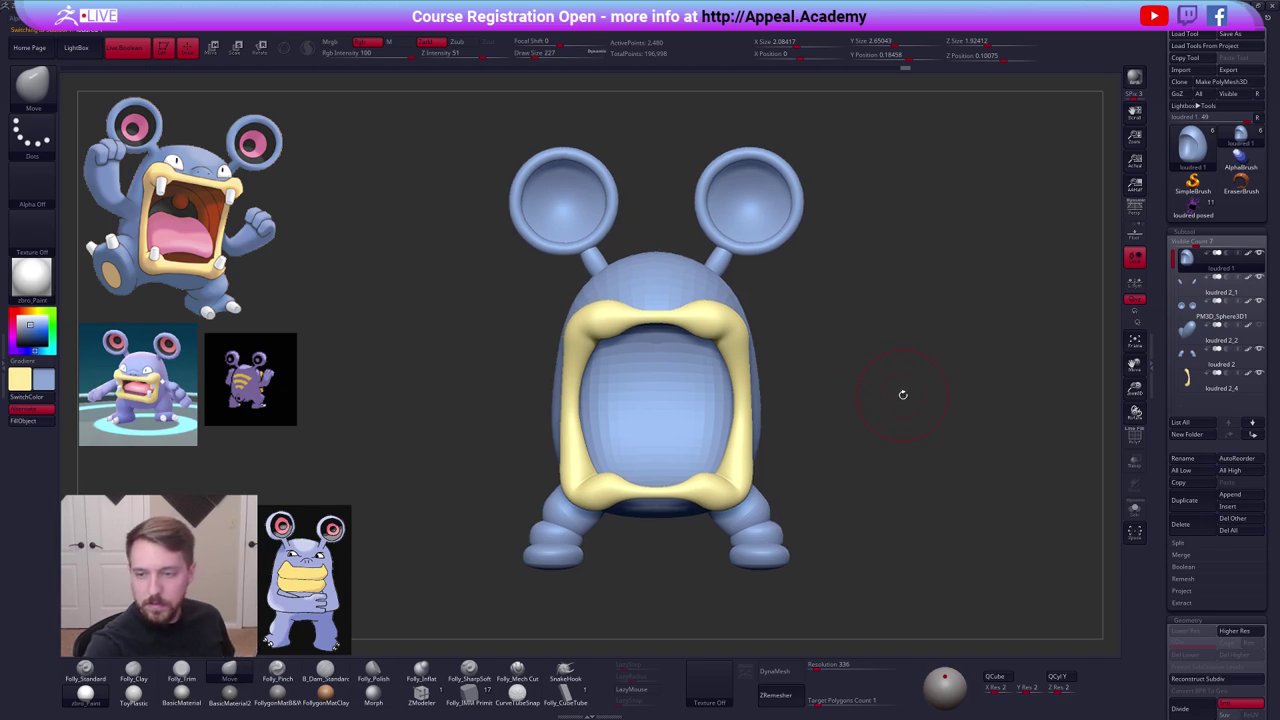
Turn on perspective and the smooth subdivision preview of the body.
{"action": "right_click_drag", "start_coordinate": [947, 414], "coordinate": [952, 388], "text": "alt"}
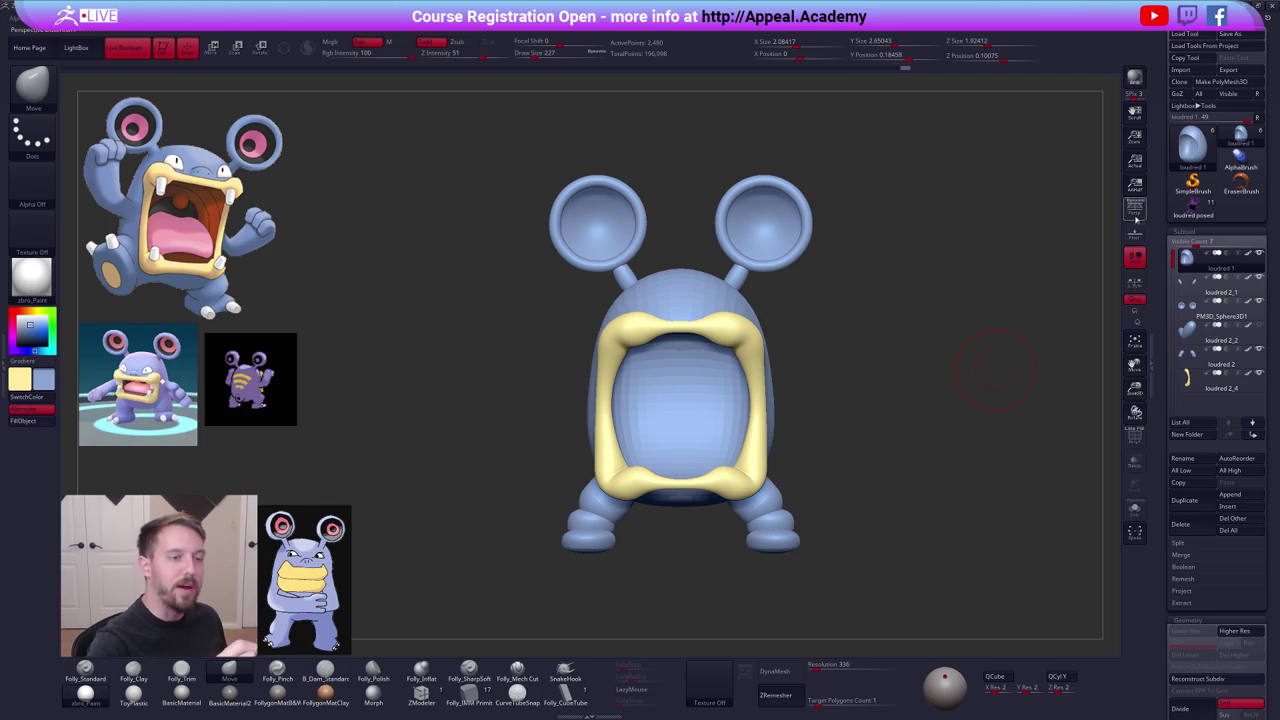
{"action": "left_click", "coordinate": [1134, 212]}
{"action": "right_click_drag", "start_coordinate": [889, 327], "coordinate": [843, 380]}
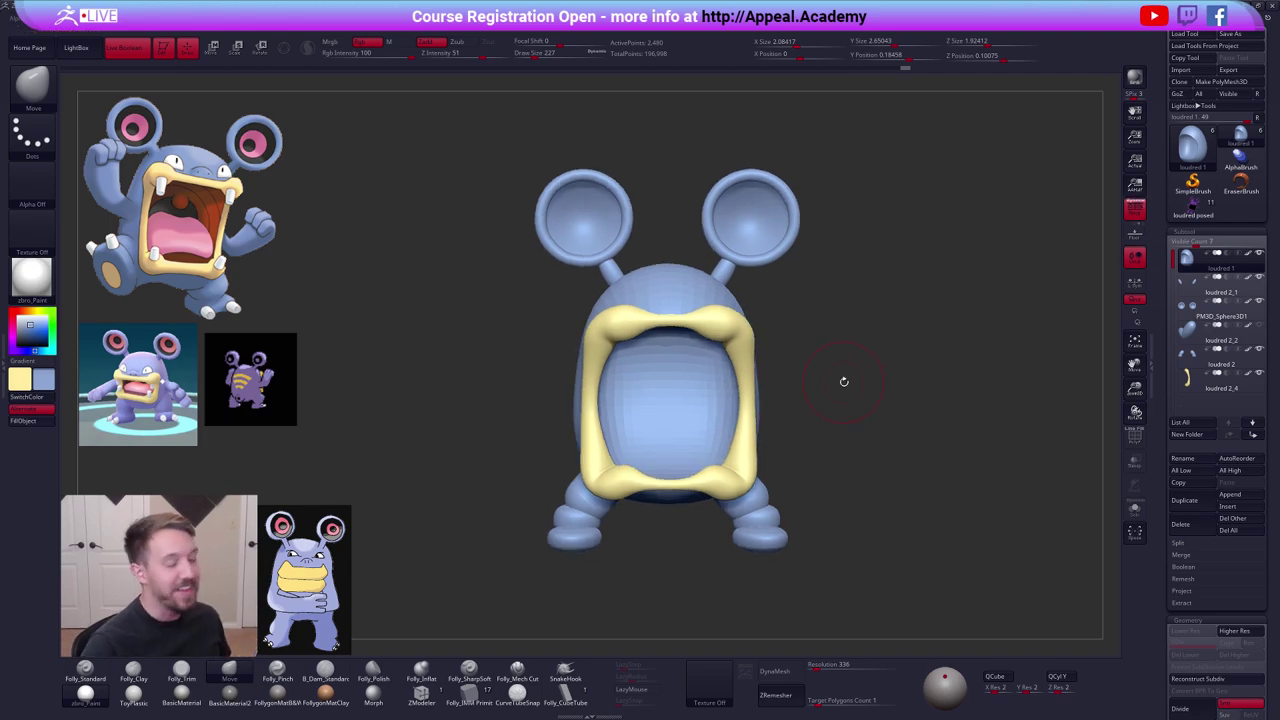
{"action": "right_click", "coordinate": [895, 308]}
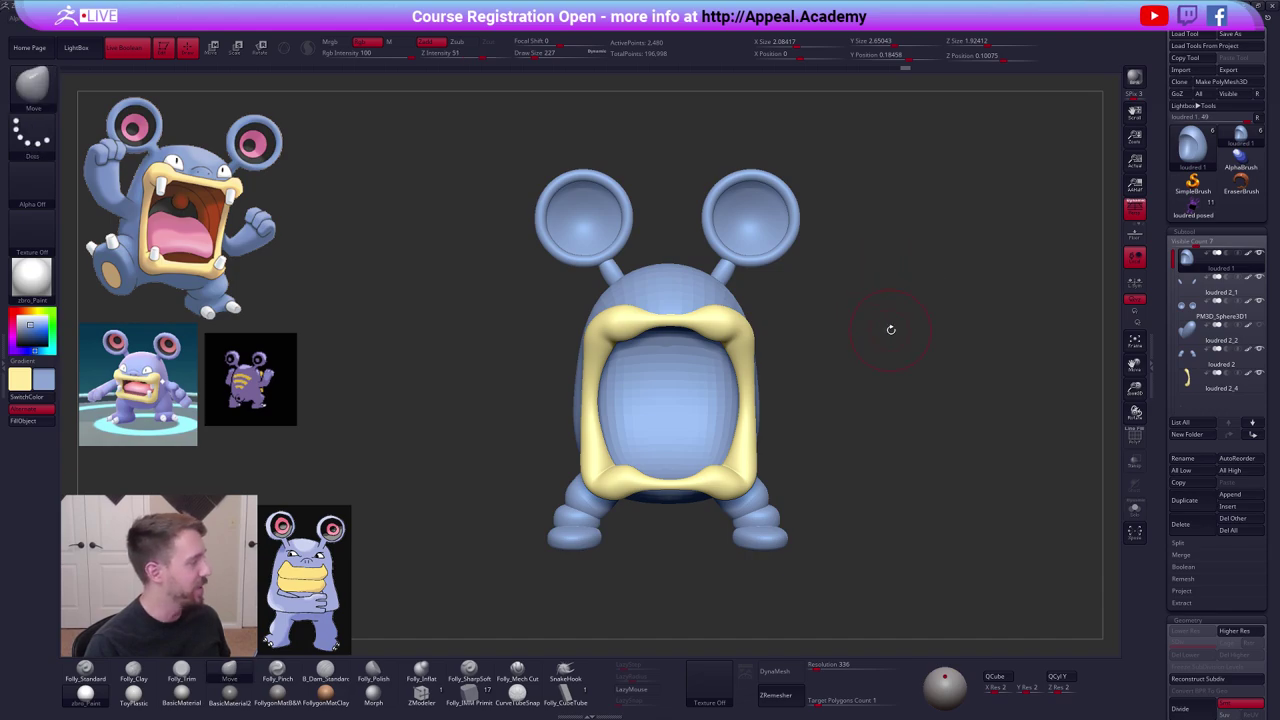
{"action": "key", "text": "shift"}
{"action": "key", "text": "shift"}
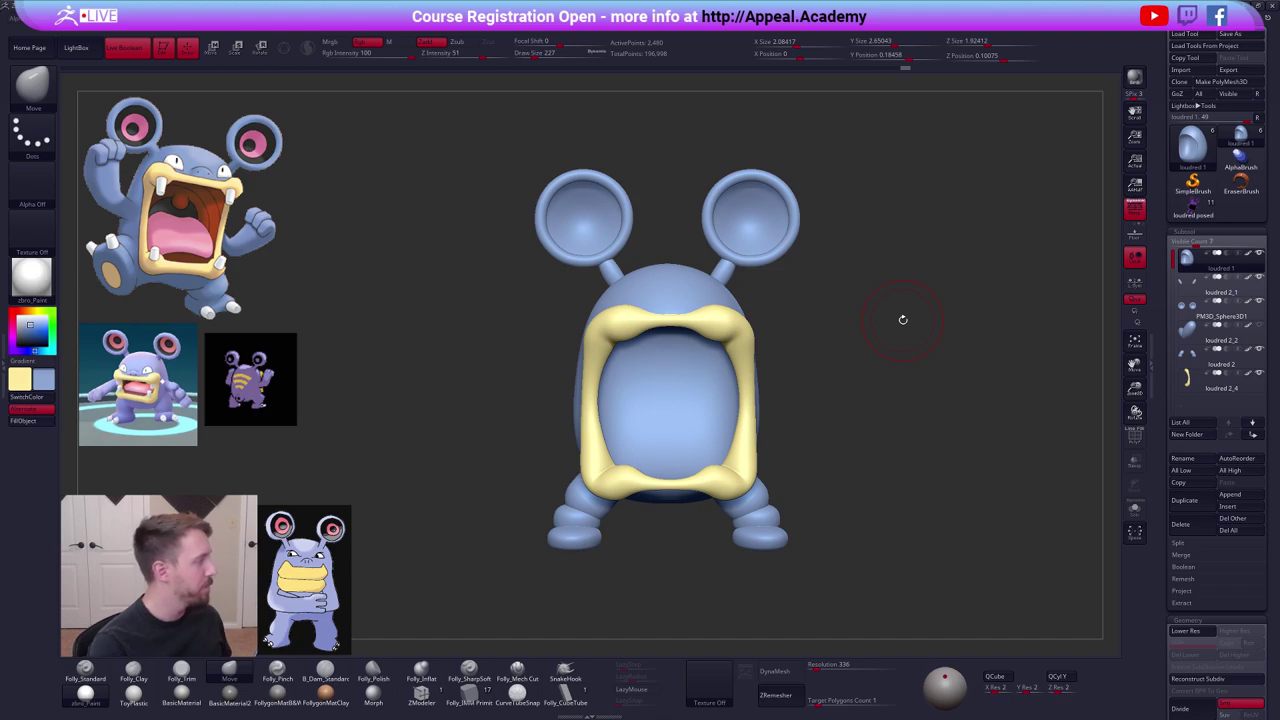
Turn off the smooth preview and pull the body's upper sides slightly outward from behind with a large Move brush.
{"action": "right_click", "coordinate": [766, 289]}
{"action": "left_click_drag", "start_coordinate": [758, 292], "coordinate": [774, 295]}
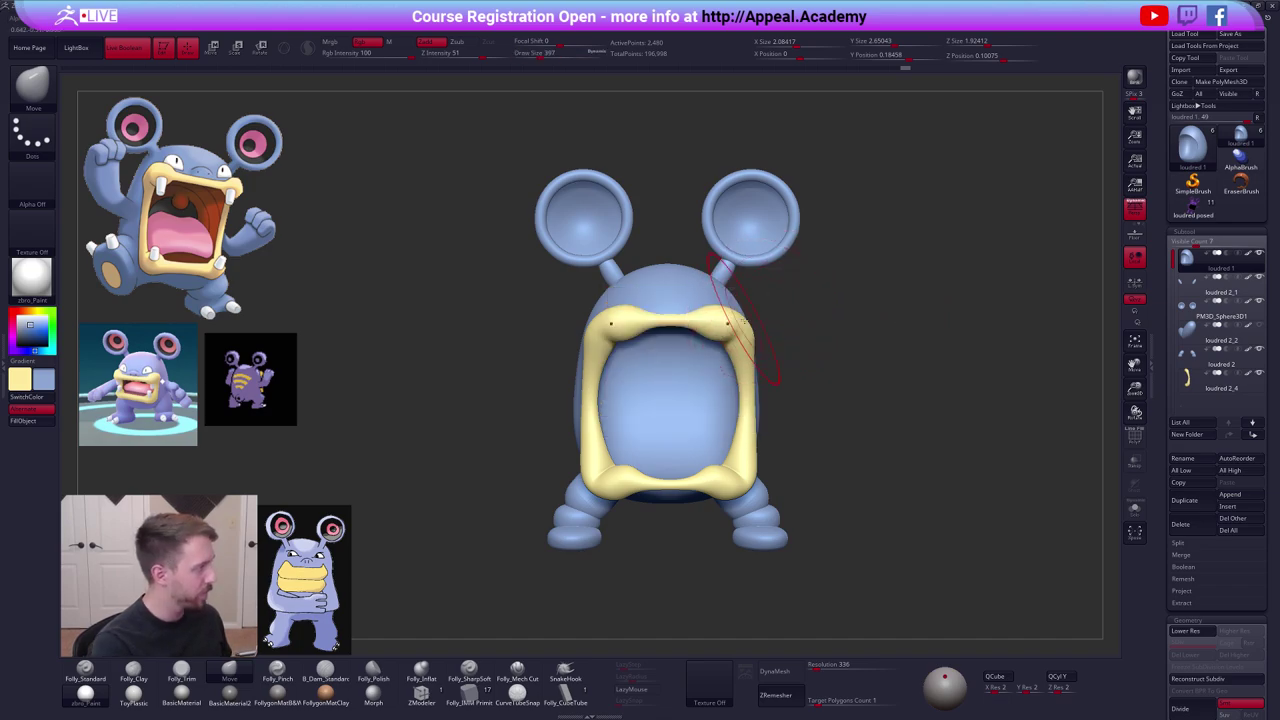
{"action": "right_click_drag", "start_coordinate": [745, 321], "coordinate": [765, 307], "text": "shift"}
{"action": "key", "text": "shift+d"}
{"action": "key", "text": "space"}
{"action": "left_click_drag", "start_coordinate": [752, 292], "coordinate": [759, 293]}
{"action": "right_click_drag", "start_coordinate": [722, 286], "coordinate": [751, 281], "text": "shift"}
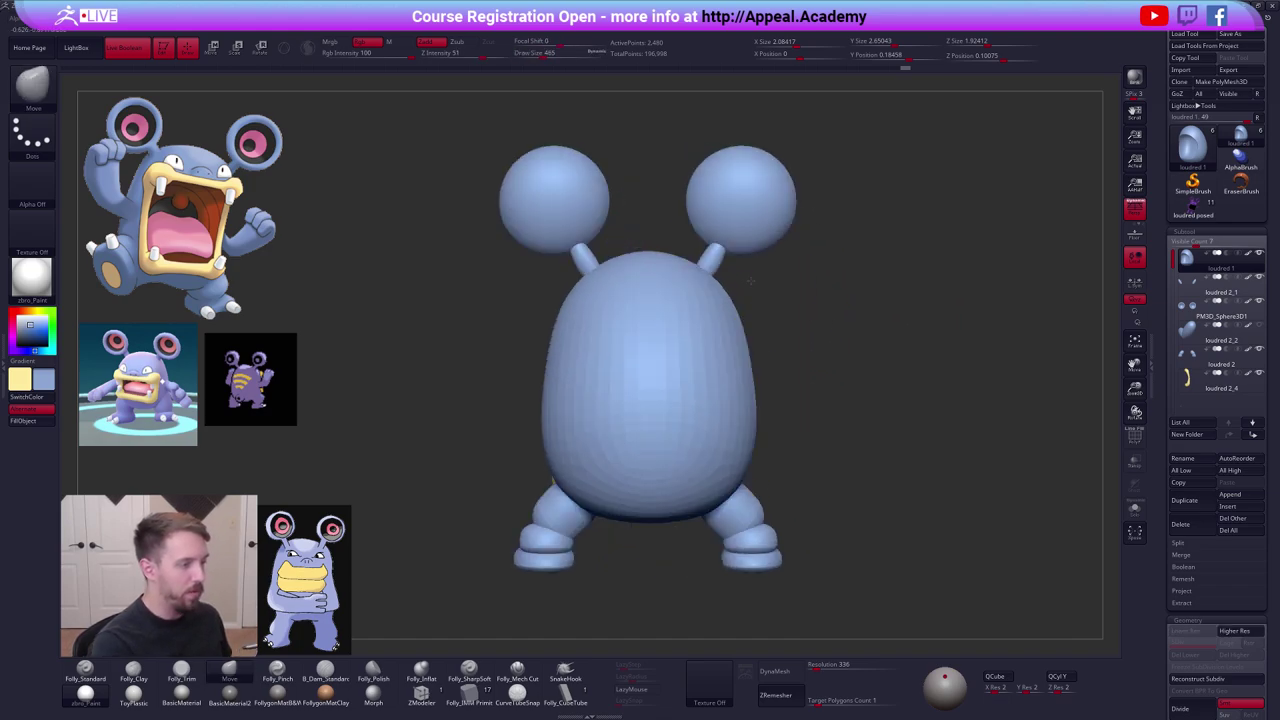
{"action": "left_click_drag", "start_coordinate": [716, 293], "coordinate": [726, 288]}
{"action": "left_click_drag", "start_coordinate": [738, 342], "coordinate": [746, 342]}
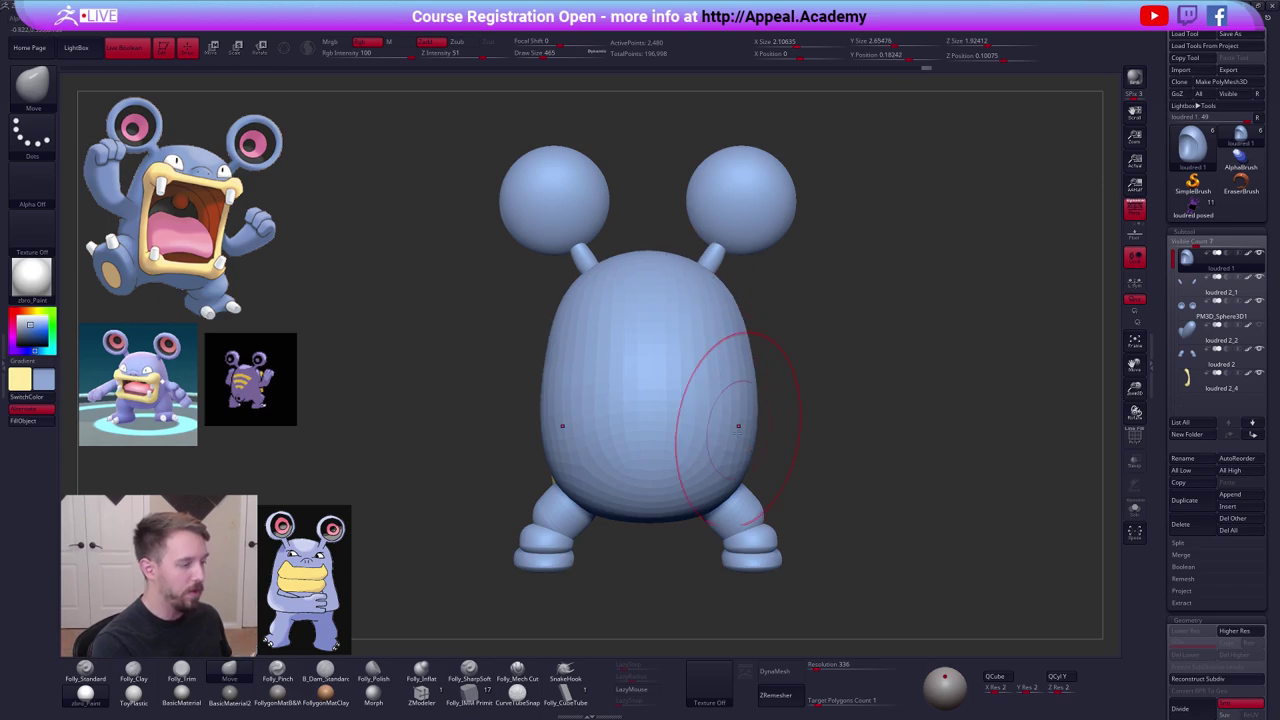
Enlarge the Move brush to 656 and widen the lower sides of the body from the back.
{"action": "right_click_drag", "start_coordinate": [739, 428], "coordinate": [600, 445], "text": "shift"}
{"action": "right_click_drag", "start_coordinate": [735, 440], "coordinate": [560, 403], "text": "alt"}
{"action": "mouse_move", "coordinate": [808, 349]}
{"action": "right_mouse_down", "text": "ctrl"}
{"action": "mouse_move", "coordinate": [767, 361]}
{"action": "mouse_move", "coordinate": [838, 369]}
{"action": "right_mouse_up", "text": "ctrl"}
{"action": "key", "text": "space"}
{"action": "left_click_drag", "start_coordinate": [778, 365], "coordinate": [794, 367]}
{"action": "right_click_drag", "start_coordinate": [680, 373], "coordinate": [723, 380], "text": "shift"}
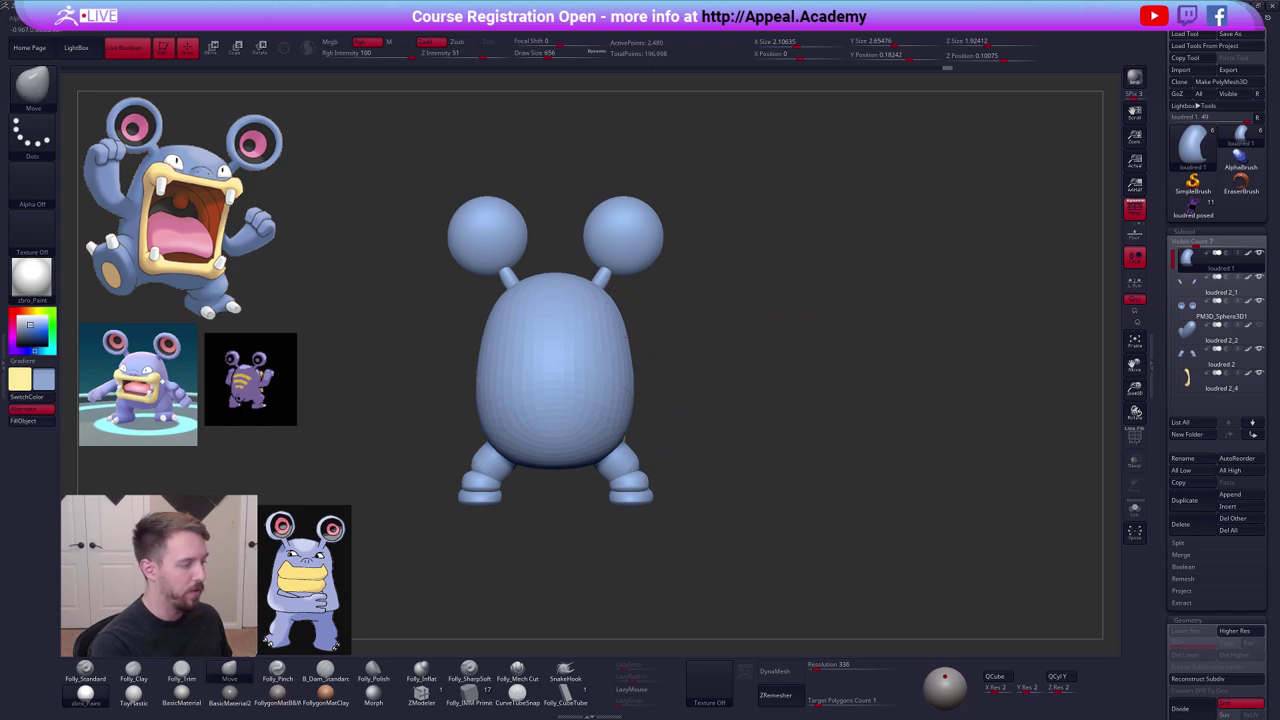
{"action": "left_click_drag", "start_coordinate": [624, 380], "coordinate": [638, 409]}
{"action": "right_click_drag", "start_coordinate": [655, 420], "coordinate": [537, 429], "text": "shift"}
Make the arms visible and turn on the smooth preview of the body in a front view.
{"action": "key", "text": "space"}
{"action": "left_click_drag", "start_coordinate": [771, 331], "coordinate": [783, 331]}
{"action": "key", "text": "space"}
{"action": "right_click_drag", "start_coordinate": [866, 474], "coordinate": [836, 485], "text": "alt"}
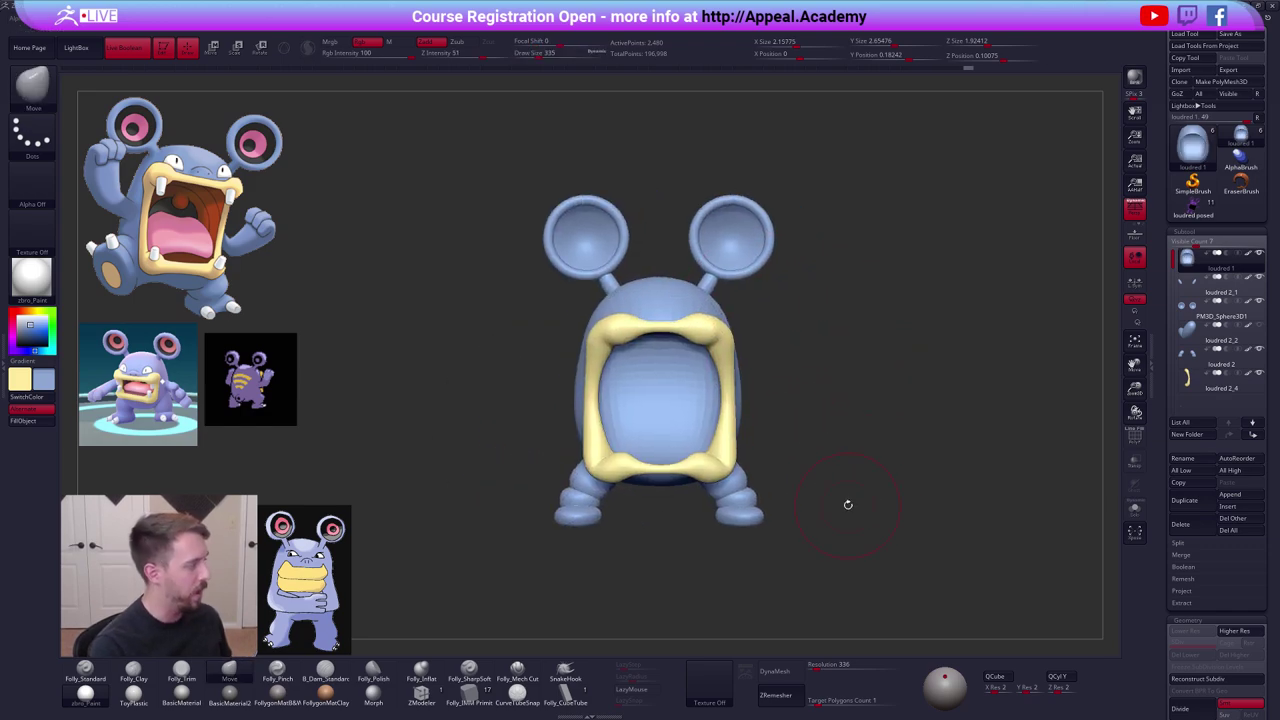
{"action": "left_click", "coordinate": [1135, 365]}
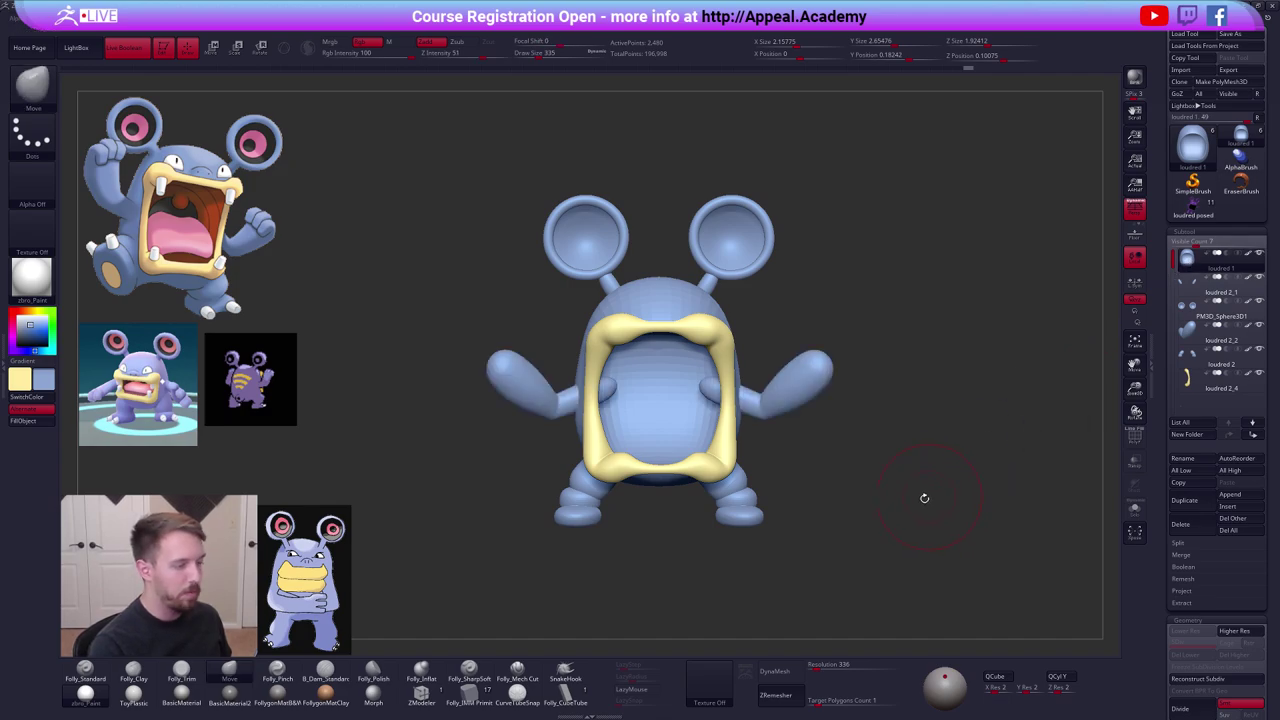
{"action": "mouse_move", "coordinate": [815, 541]}
{"action": "left_mouse_down"}
{"action": "mouse_move", "coordinate": [824, 551]}
{"action": "mouse_move", "coordinate": [830, 537]}
{"action": "left_mouse_up"}
{"action": "key", "text": "d"}
Reduce the Move brush's draw size to 181 while framing the underside of the mouth.
{"action": "key", "text": "space"}
{"action": "left_click", "coordinate": [866, 471]}
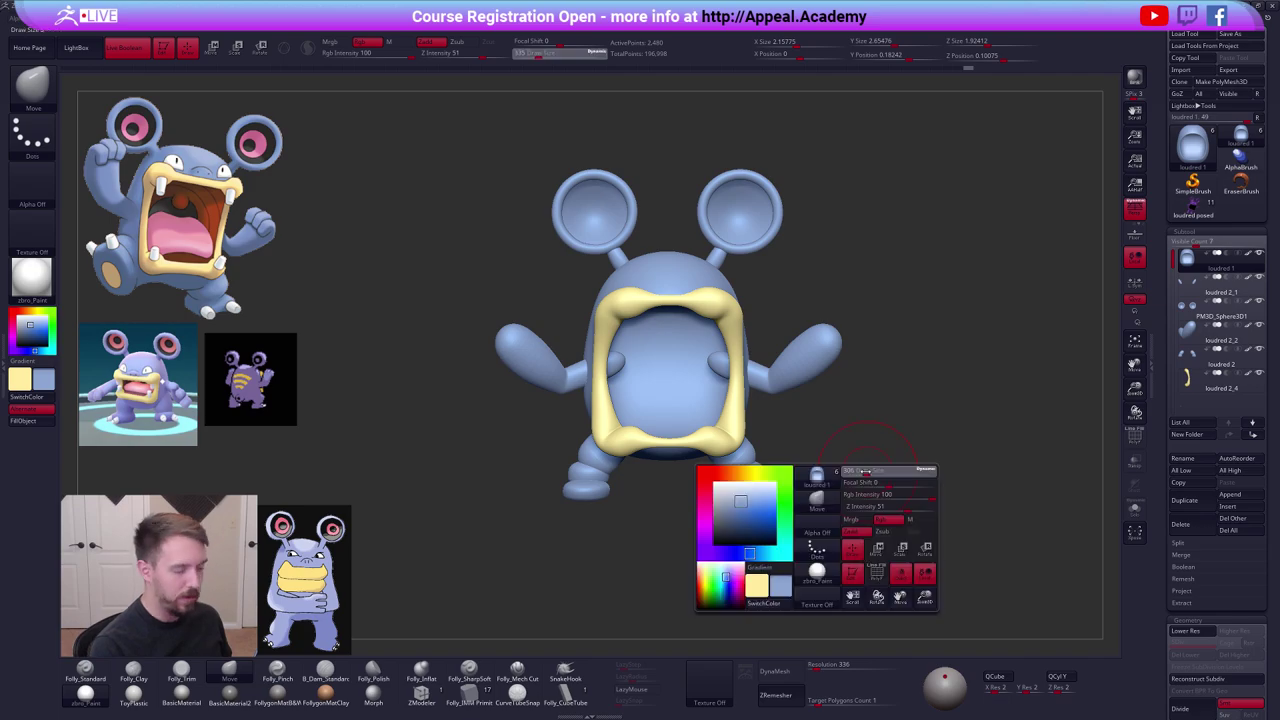
{"action": "left_click_drag", "start_coordinate": [866, 471], "coordinate": [858, 471]}
{"action": "right_click_drag", "start_coordinate": [652, 413], "coordinate": [656, 447], "text": "ctrl"}
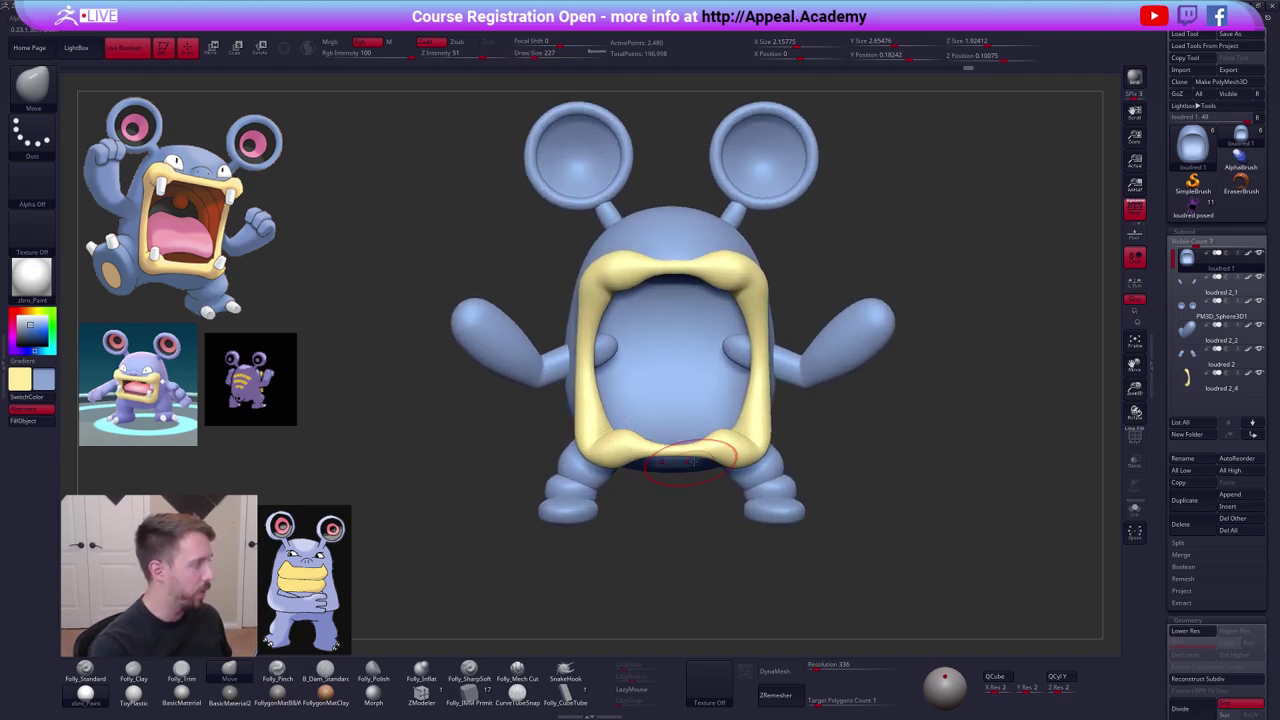
{"action": "key", "text": "space"}
{"action": "left_click_drag", "start_coordinate": [694, 350], "coordinate": [690, 350]}
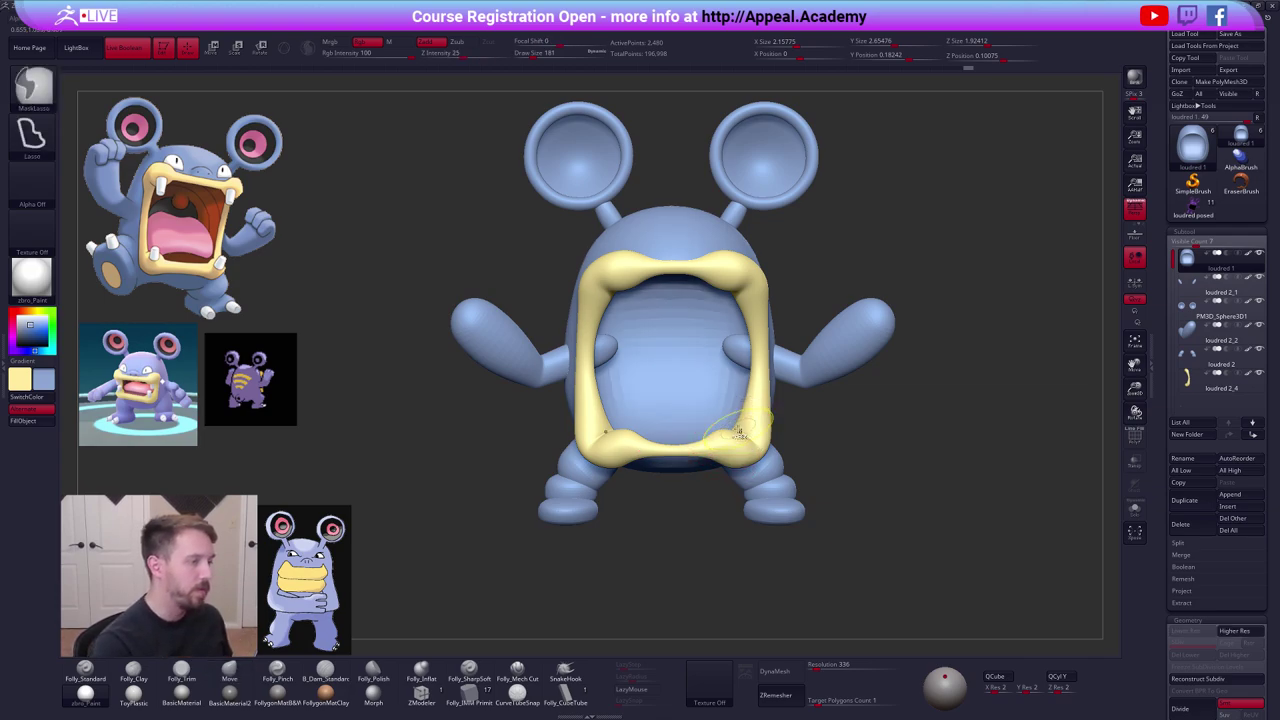
Subdivide the body up to level 4 and switch to the Folly_Standard brush.
{"action": "key", "text": "ctrl+d"}
{"action": "key", "text": "1"}
{"action": "key", "text": "space"}
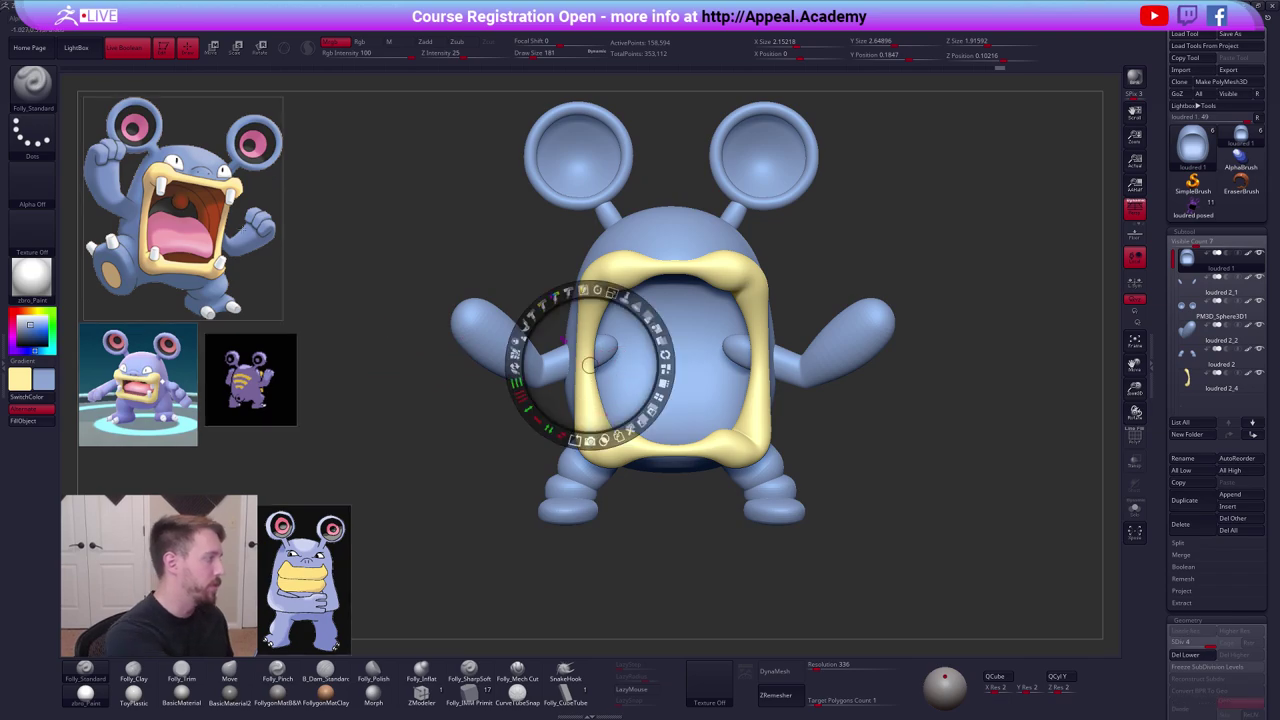
Pick a dark orange-red paint colour, set the draw size to 121 and isolate the body.
{"action": "key", "text": "c"}
{"action": "key", "text": "z"}
{"action": "key", "text": "space"}
{"action": "left_click", "coordinate": [671, 366]}
{"action": "key", "text": "alt+s"}
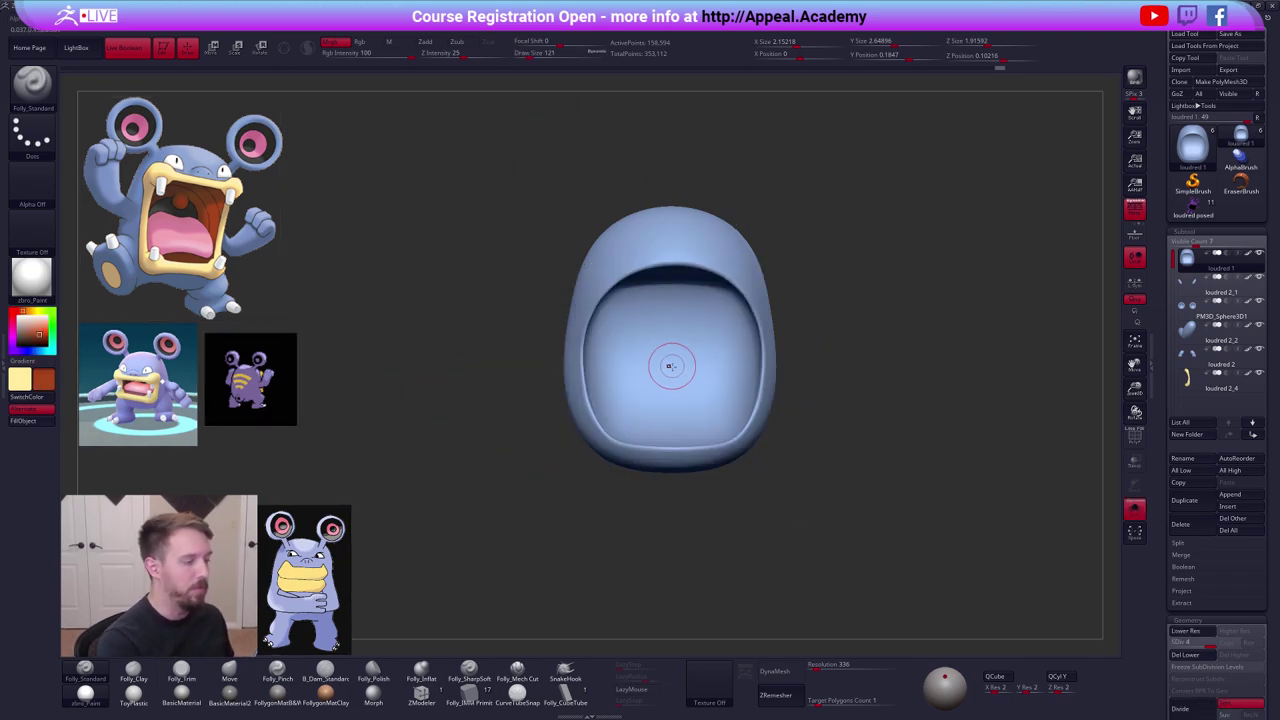
{"action": "mouse_move", "coordinate": [671, 366]}
{"action": "right_mouse_down"}
{"action": "mouse_move", "coordinate": [686, 379]}
{"action": "mouse_move", "coordinate": [762, 343]}
{"action": "mouse_move", "coordinate": [682, 345]}
{"action": "right_mouse_up"}
{"action": "key", "text": "shift+f"}
{"action": "key", "text": "shift+f"}
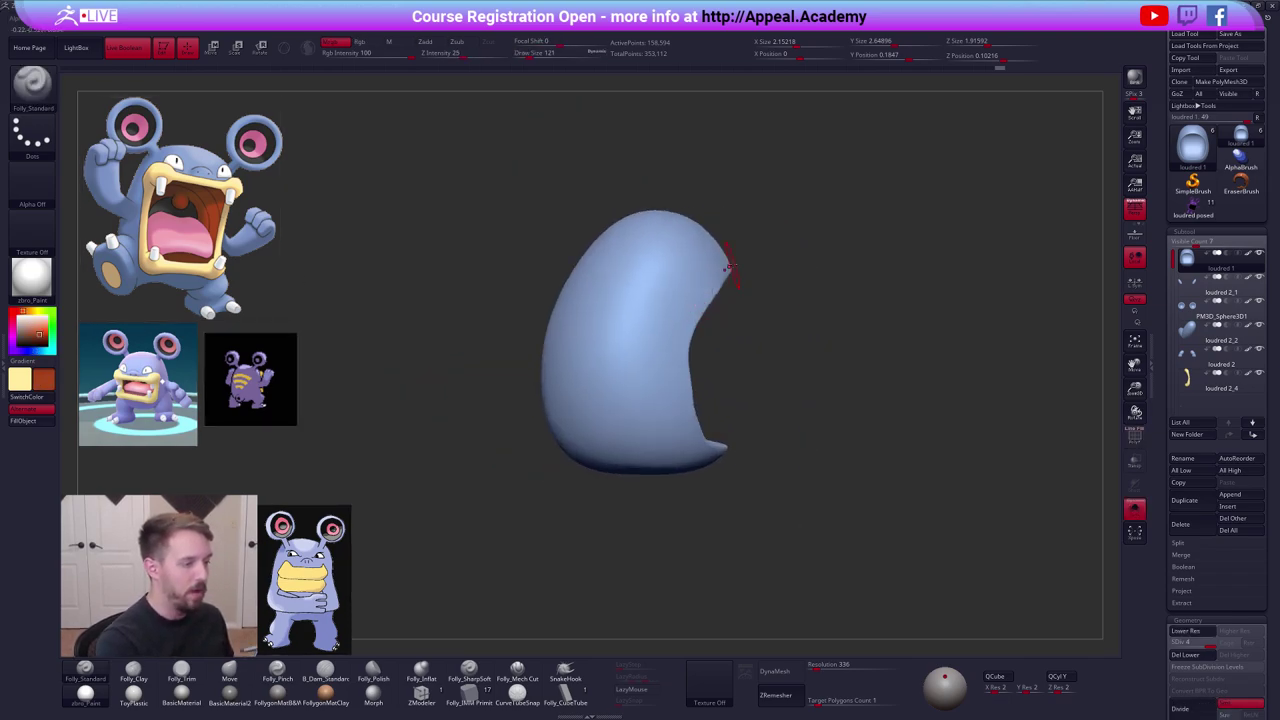
Set the draw size to 130 and paint the upper part and one side of the mouth cavity dark orange-red.
{"action": "mouse_move", "coordinate": [728, 292]}
{"action": "right_mouse_down"}
{"action": "mouse_move", "coordinate": [650, 298]}
{"action": "mouse_move", "coordinate": [632, 340]}
{"action": "right_mouse_up"}
{"action": "key", "text": "space"}
{"action": "left_click", "coordinate": [740, 337]}
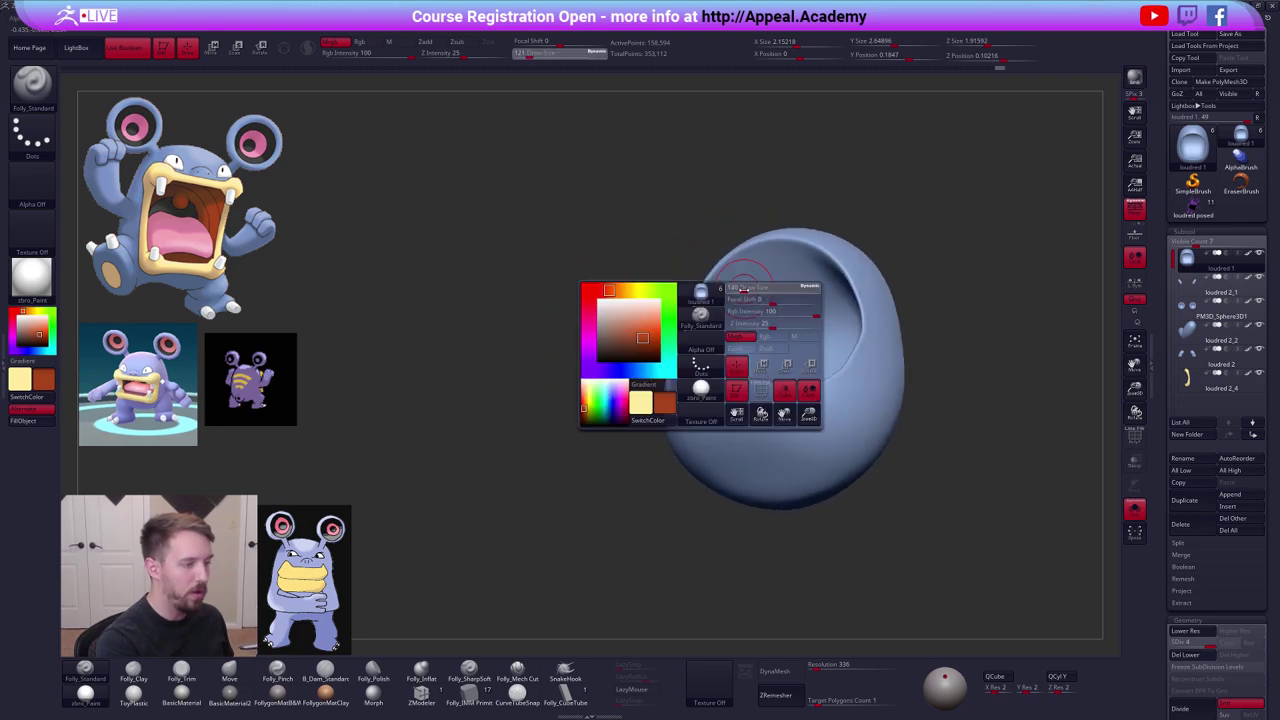
{"action": "key", "text": "space"}
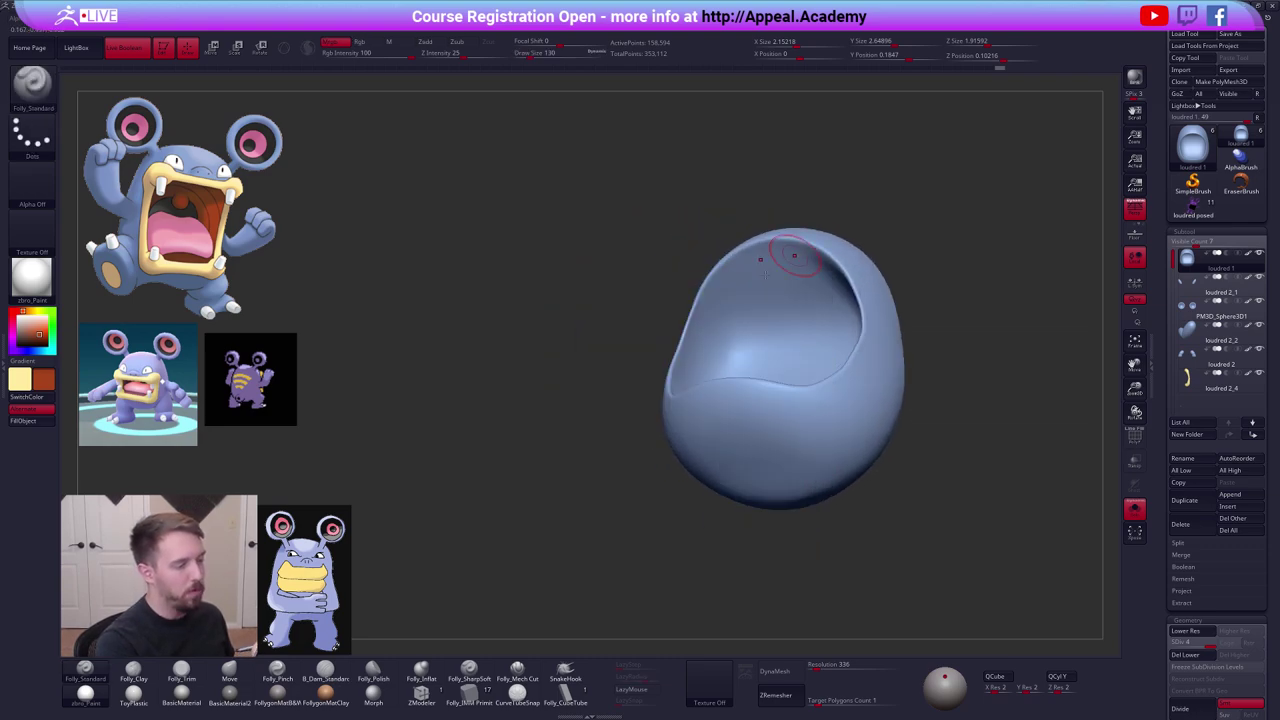
{"action": "right_click_drag", "start_coordinate": [776, 298], "coordinate": [767, 267]}
{"action": "left_click", "coordinate": [760, 262]}
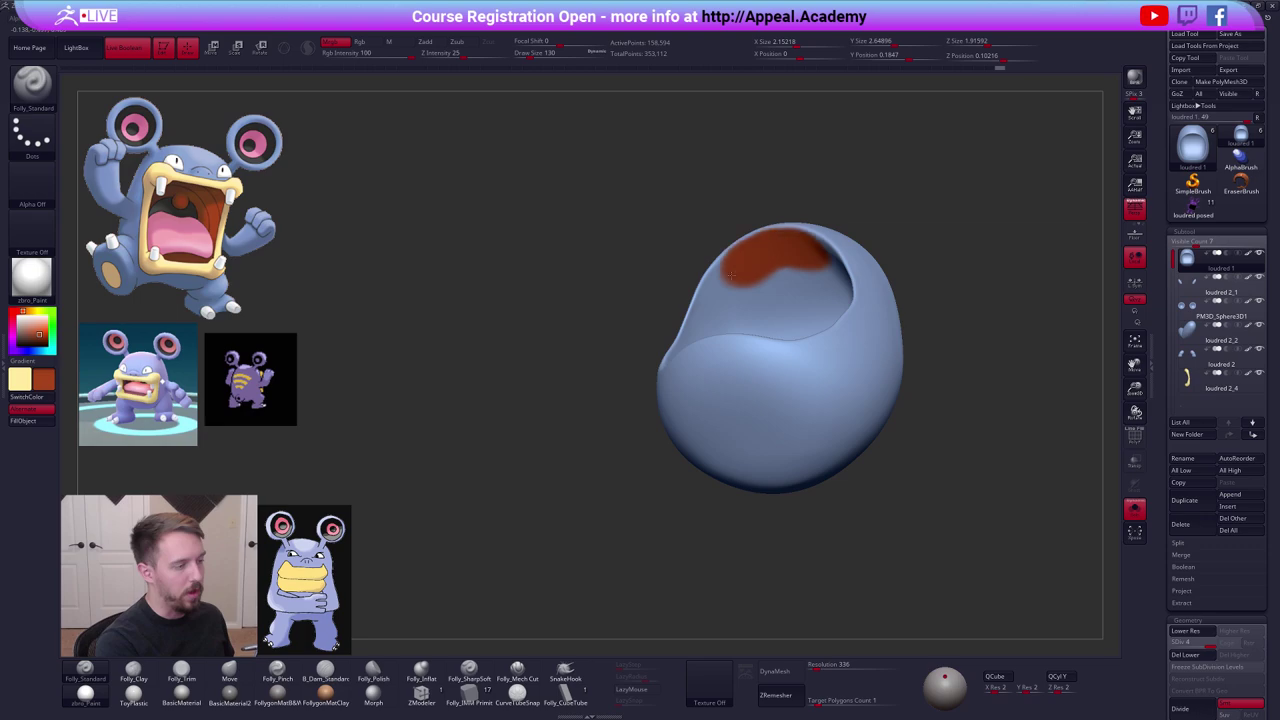
{"action": "right_click_drag", "start_coordinate": [731, 276], "coordinate": [690, 328]}
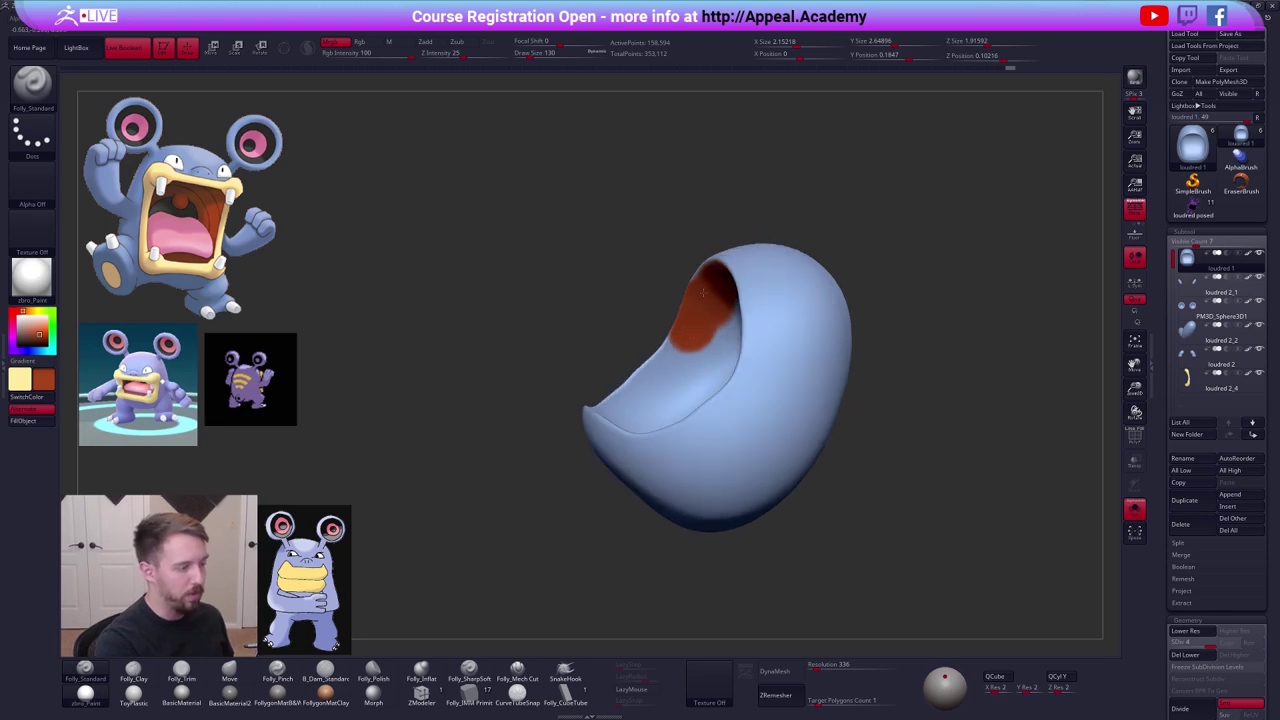
{"action": "left_click_drag", "start_coordinate": [703, 292], "coordinate": [663, 380]}
{"action": "mouse_move", "coordinate": [663, 380]}
{"action": "right_mouse_down"}
{"action": "mouse_move", "coordinate": [650, 412]}
{"action": "mouse_move", "coordinate": [662, 410]}
{"action": "right_mouse_up"}
{"action": "left_click_drag", "start_coordinate": [658, 378], "coordinate": [616, 426]}
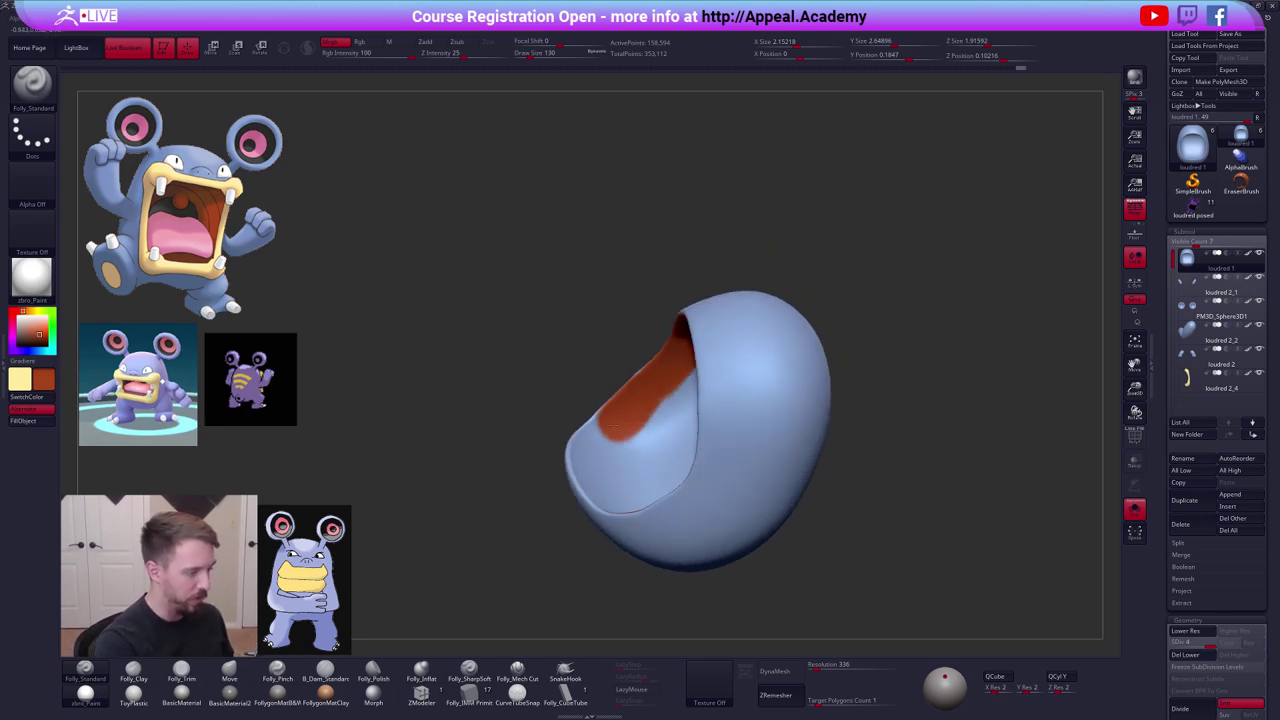
Enlarge the draw size to 160, paint the rest of the mouth cavity dark orange-red and show the whole figure again.
{"action": "mouse_move", "coordinate": [612, 426]}
{"action": "right_mouse_down"}
{"action": "mouse_move", "coordinate": [583, 459]}
{"action": "mouse_move", "coordinate": [650, 440]}
{"action": "mouse_move", "coordinate": [678, 389]}
{"action": "right_mouse_up"}
{"action": "key", "text": "space"}
{"action": "left_click", "coordinate": [741, 368]}
{"action": "right_click_drag", "start_coordinate": [741, 300], "coordinate": [700, 380]}
{"action": "left_click_drag", "start_coordinate": [661, 365], "coordinate": [692, 374]}
{"action": "right_click_drag", "start_coordinate": [692, 372], "coordinate": [748, 370]}
{"action": "left_click_drag", "start_coordinate": [736, 376], "coordinate": [722, 416]}
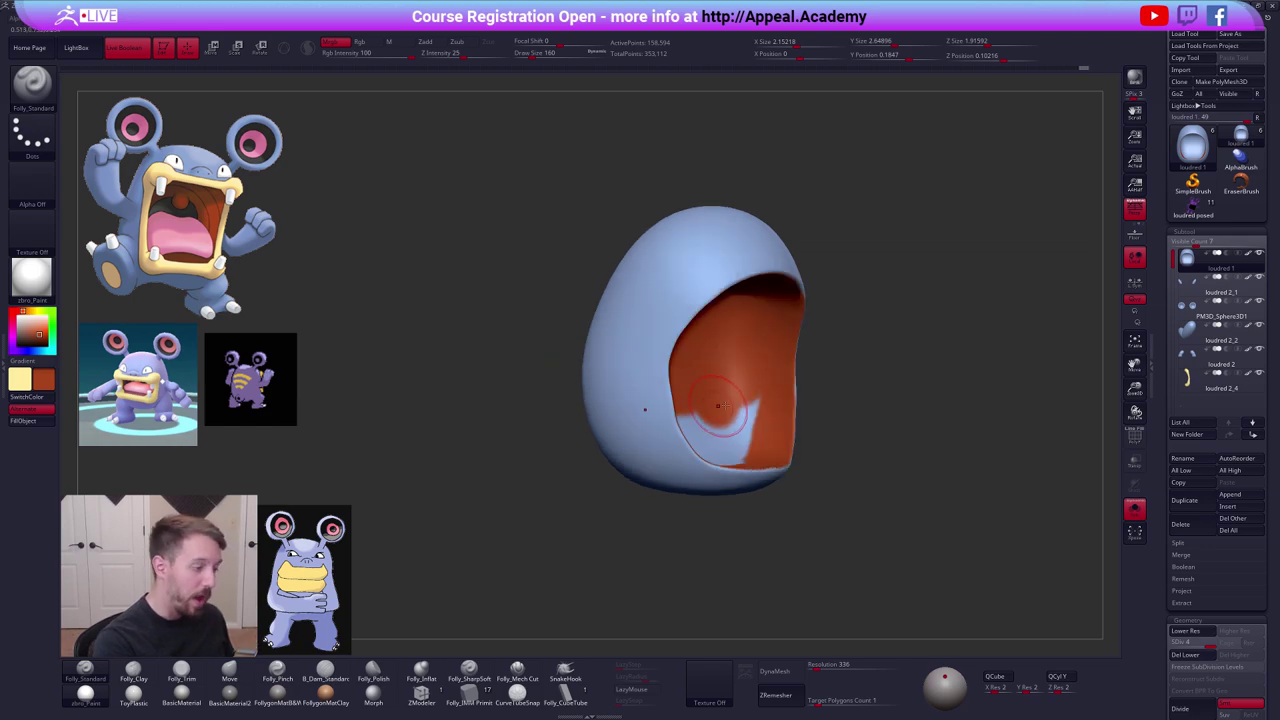
{"action": "right_click_drag", "start_coordinate": [722, 416], "coordinate": [680, 424]}
{"action": "mouse_move", "coordinate": [716, 424]}
{"action": "left_mouse_down"}
{"action": "mouse_move", "coordinate": [728, 430]}
{"action": "mouse_move", "coordinate": [700, 459]}
{"action": "mouse_move", "coordinate": [672, 440]}
{"action": "mouse_move", "coordinate": [680, 380]}
{"action": "left_mouse_up"}
{"action": "left_click", "coordinate": [856, 479], "text": "ctrl+shift"}
{"action": "right_click_drag", "start_coordinate": [872, 490], "coordinate": [845, 499], "text": "alt"}
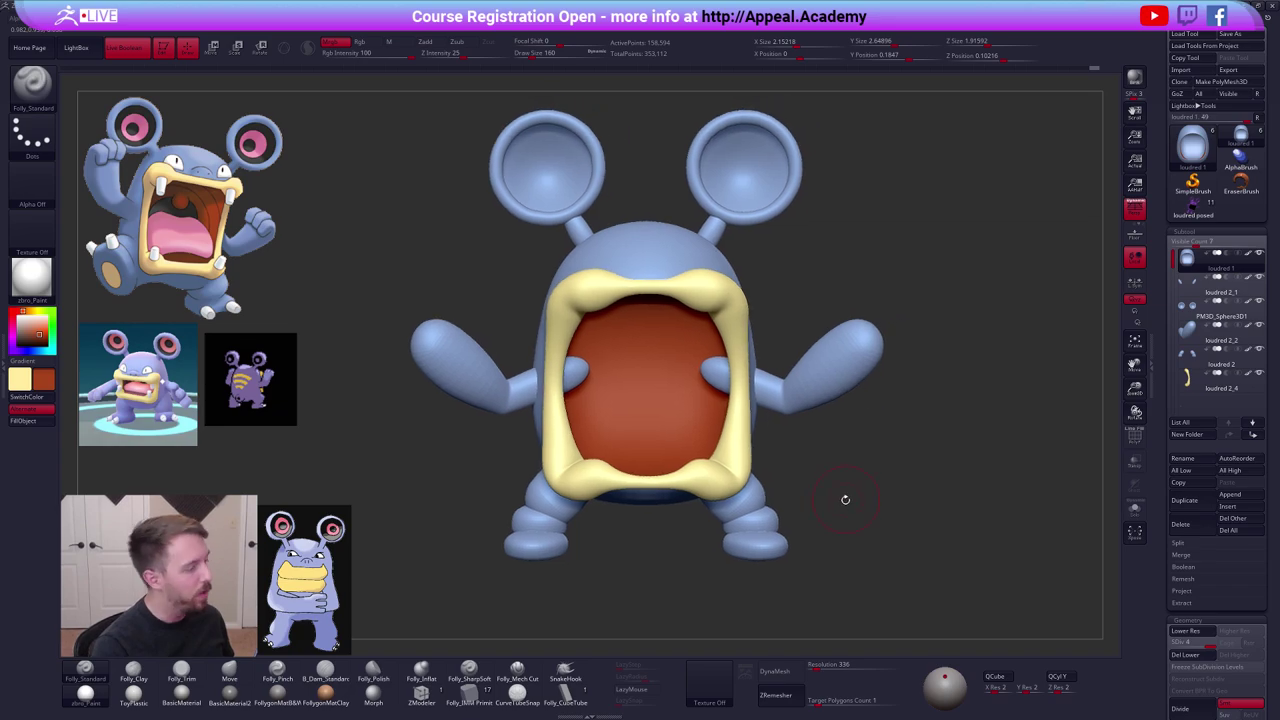
Duplicate the body subtool and delete the duplicate's lower subdivision levels.
{"action": "key", "text": "ctrl+shift+f"}
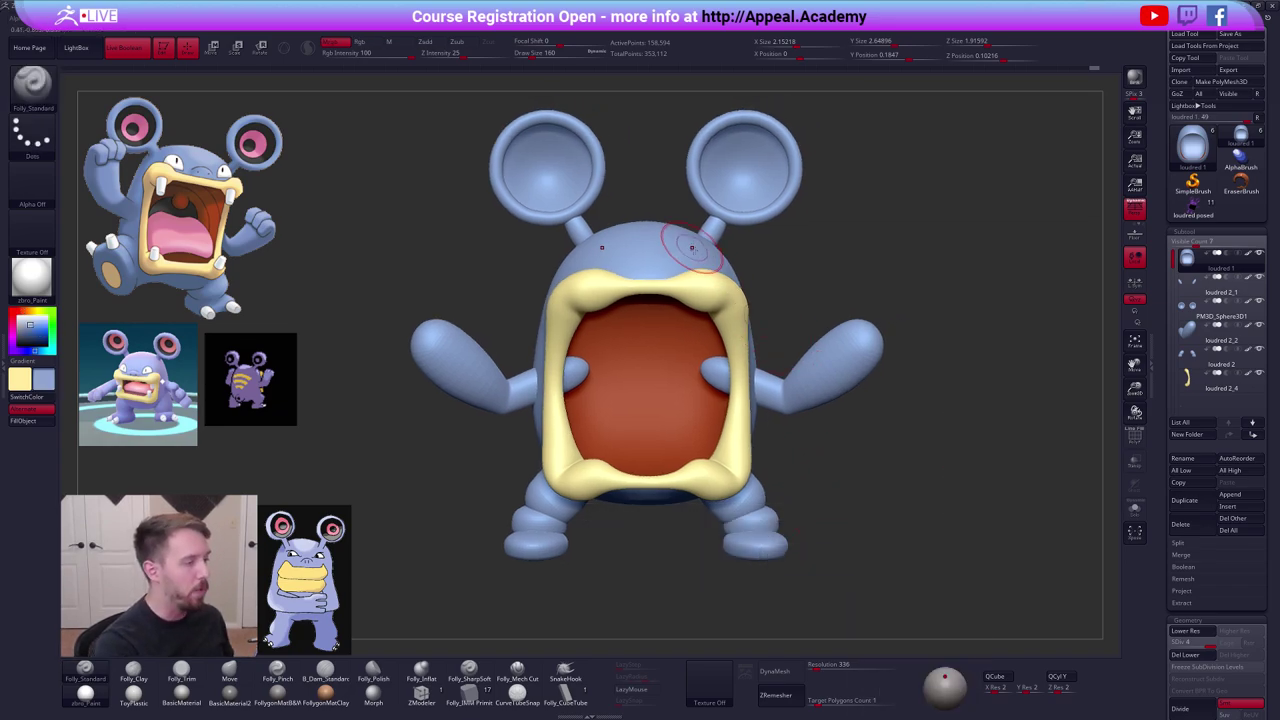
{"action": "right_click_drag", "start_coordinate": [862, 505], "coordinate": [899, 455], "text": "alt"}
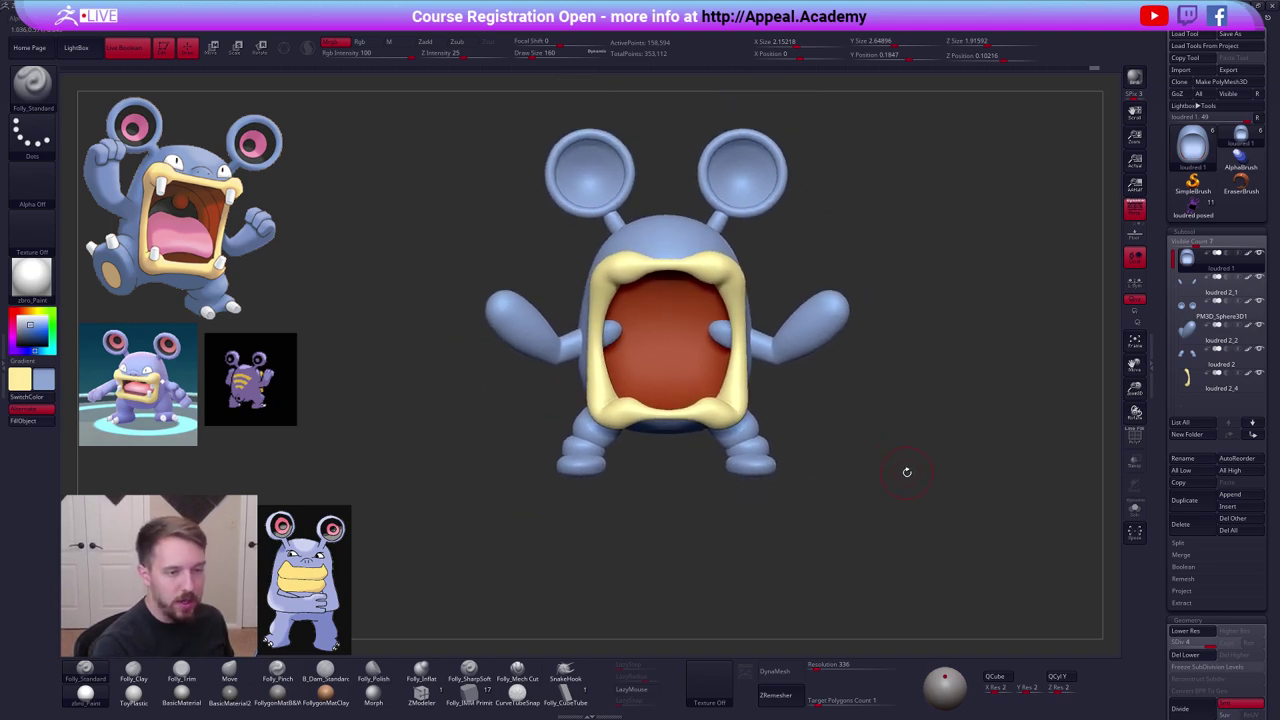
{"action": "left_click", "coordinate": [1208, 501]}
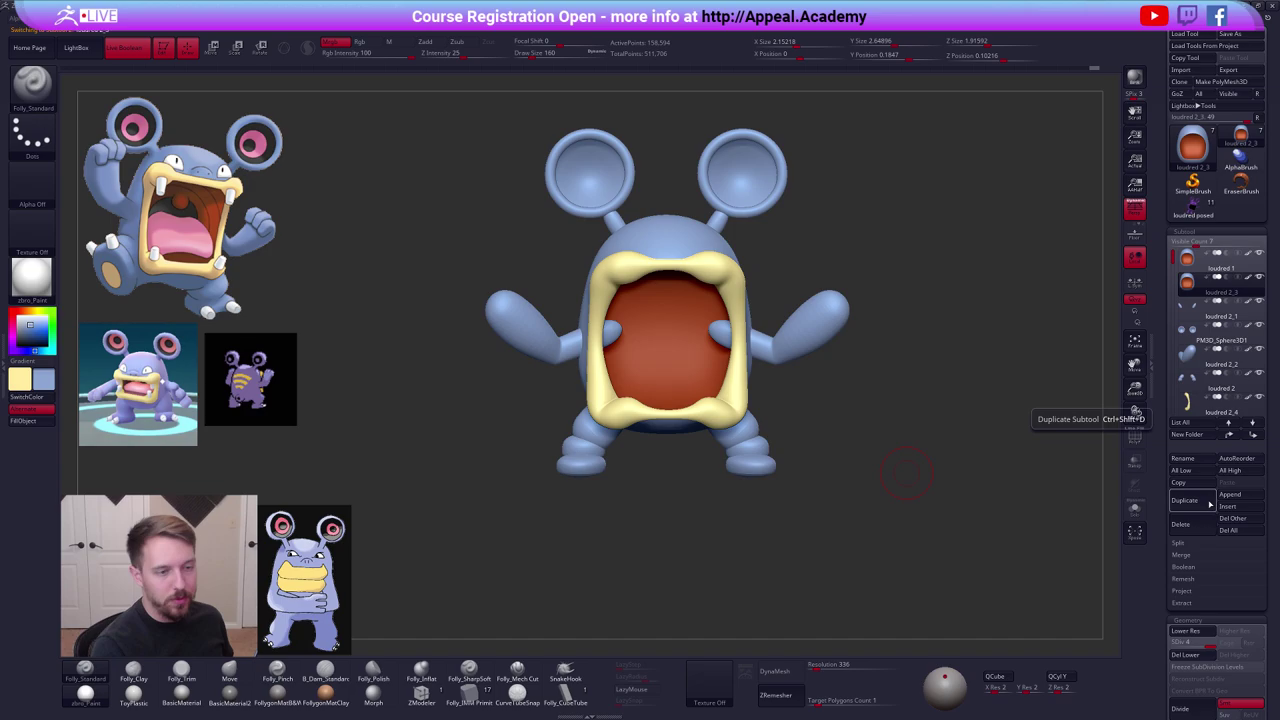
{"action": "left_click", "coordinate": [1191, 656]}
Insert a small sphere high in the middle of the mouth cavity with the IMM Primitives brush, using the mouth's orange-red colour.
{"action": "left_click", "coordinate": [478, 694]}
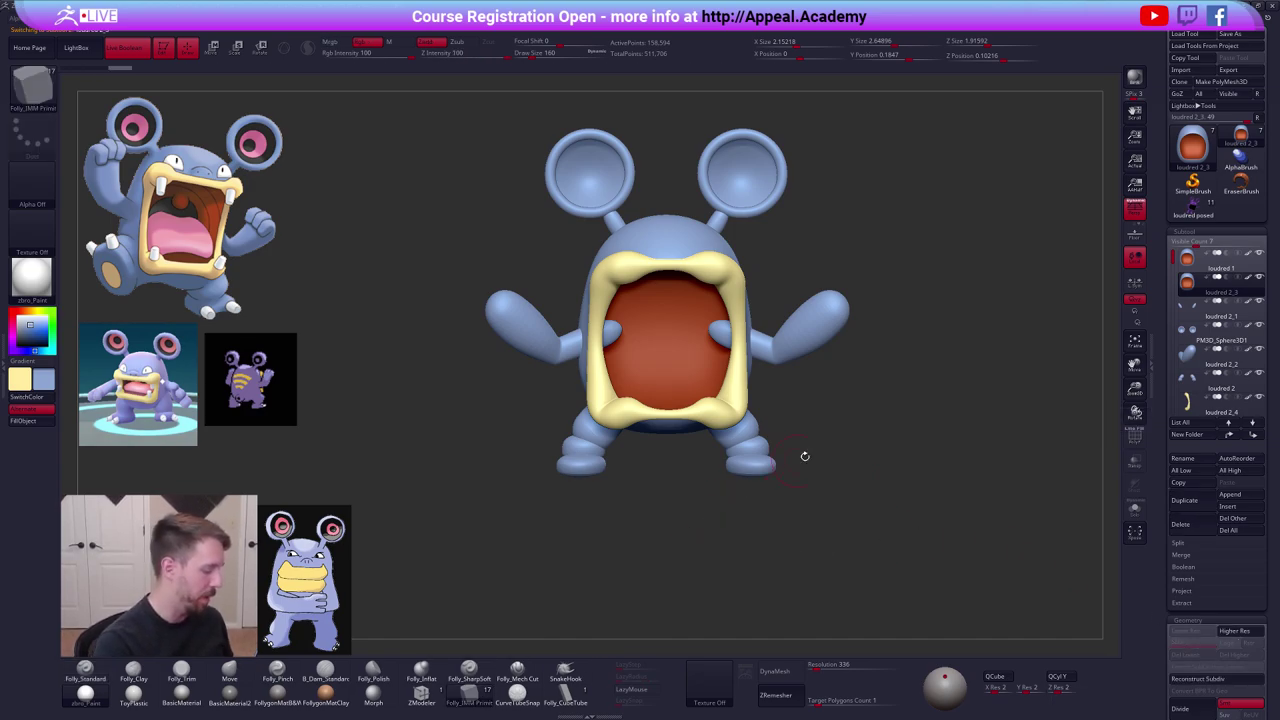
{"action": "key", "text": "m"}
{"action": "left_click", "coordinate": [1089, 460]}
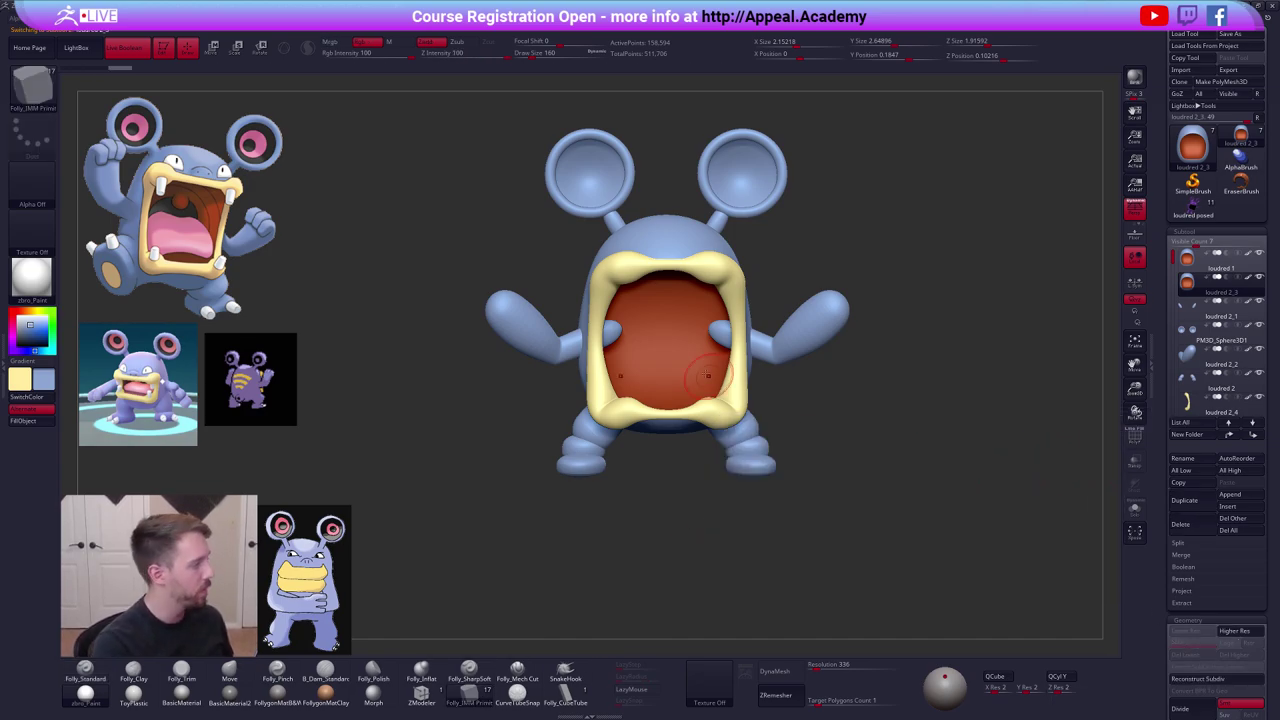
{"action": "right_click_drag", "start_coordinate": [665, 396], "coordinate": [668, 330], "text": "ctrl"}
{"action": "key", "text": "c"}
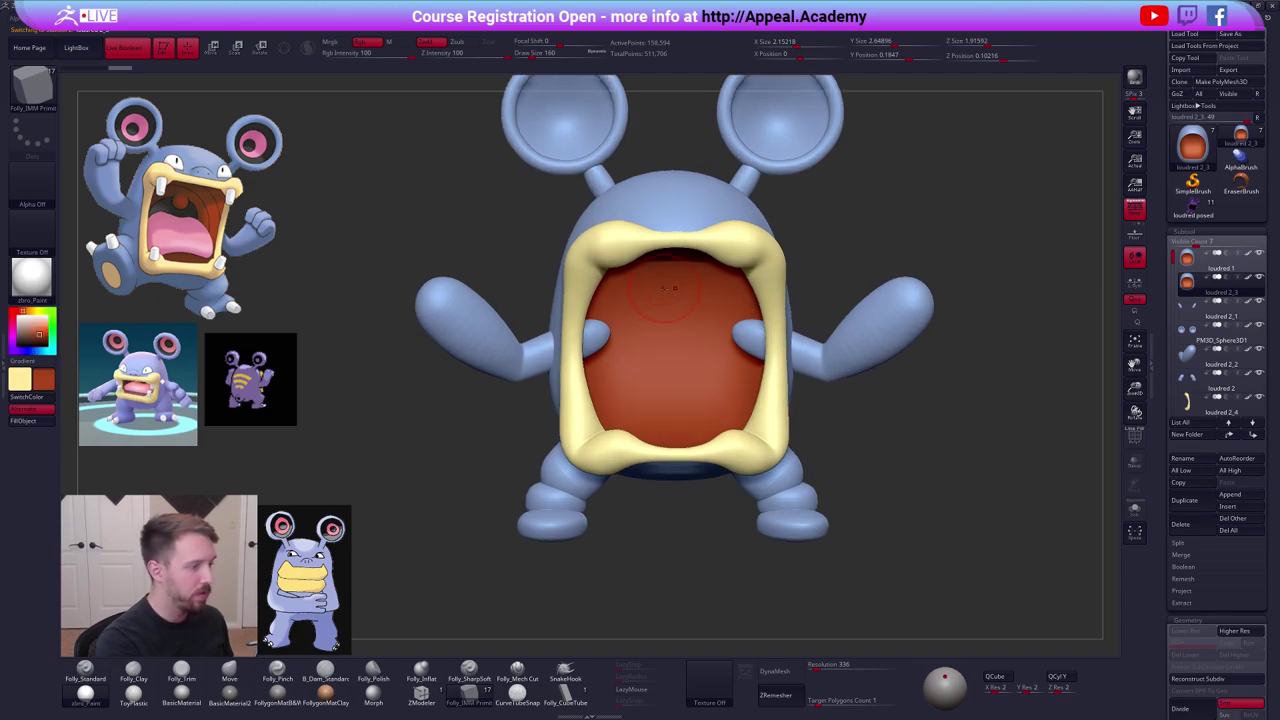
{"action": "left_click_drag", "start_coordinate": [670, 303], "coordinate": [670, 318]}
{"action": "key", "text": "shift+f"}
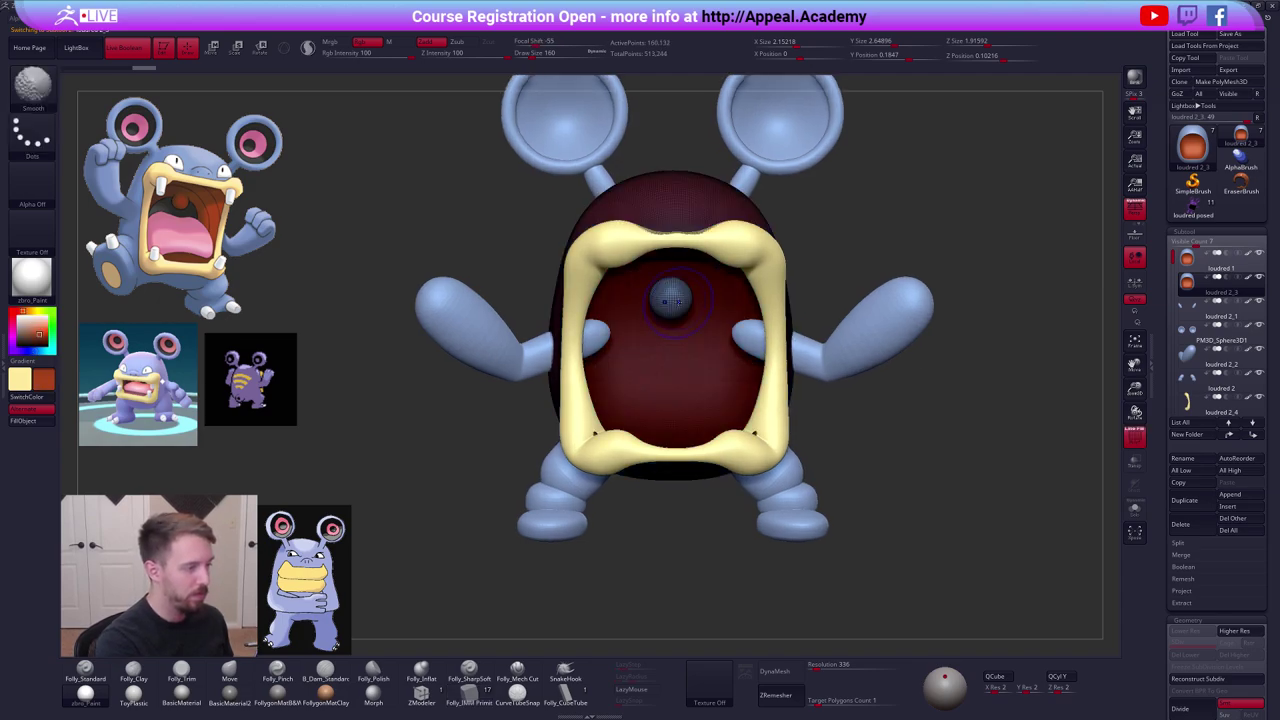
Isolate the inserted sphere in the duplicate and delete the copied body geometry around it.
{"action": "left_click", "coordinate": [678, 296], "text": "ctrl+shift"}
{"action": "key", "text": "1"}
{"action": "left_click", "coordinate": [703, 312]}
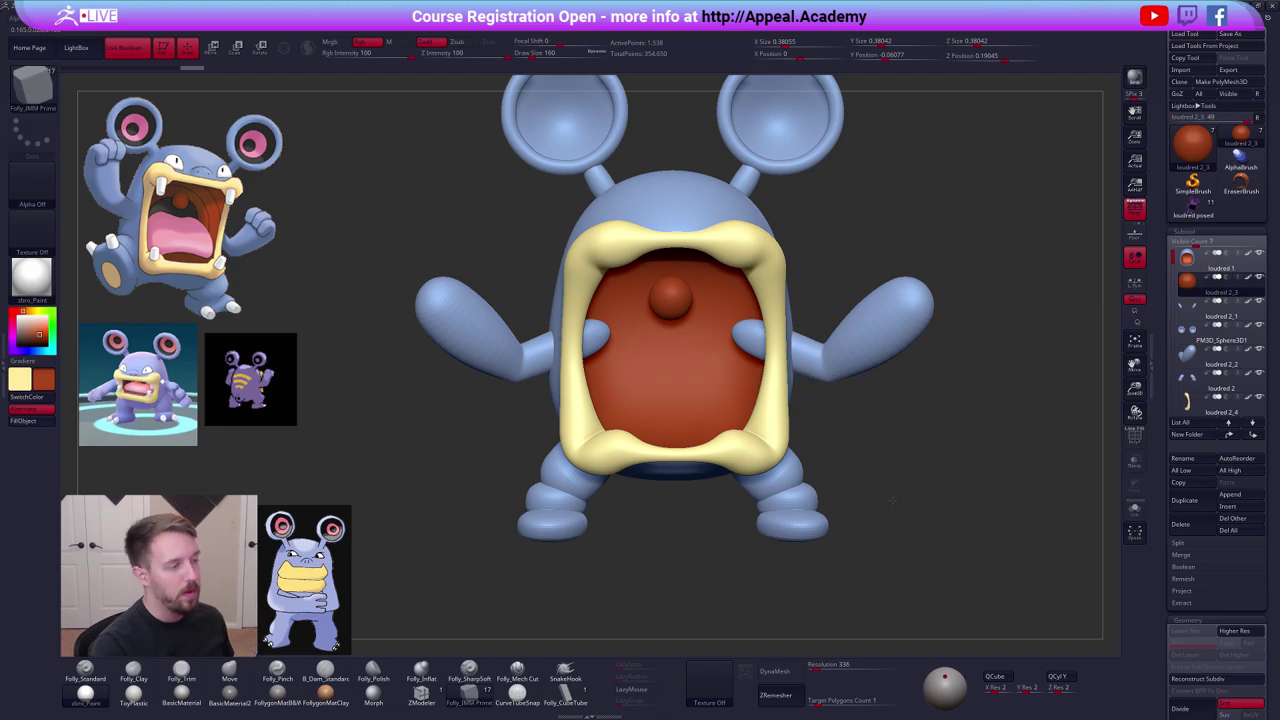
{"action": "left_click_drag", "start_coordinate": [895, 488], "coordinate": [888, 498]}
Mask part of the isolated sphere and stretch its top upward into a teardrop-shaped uvula.
{"action": "key", "text": "space"}
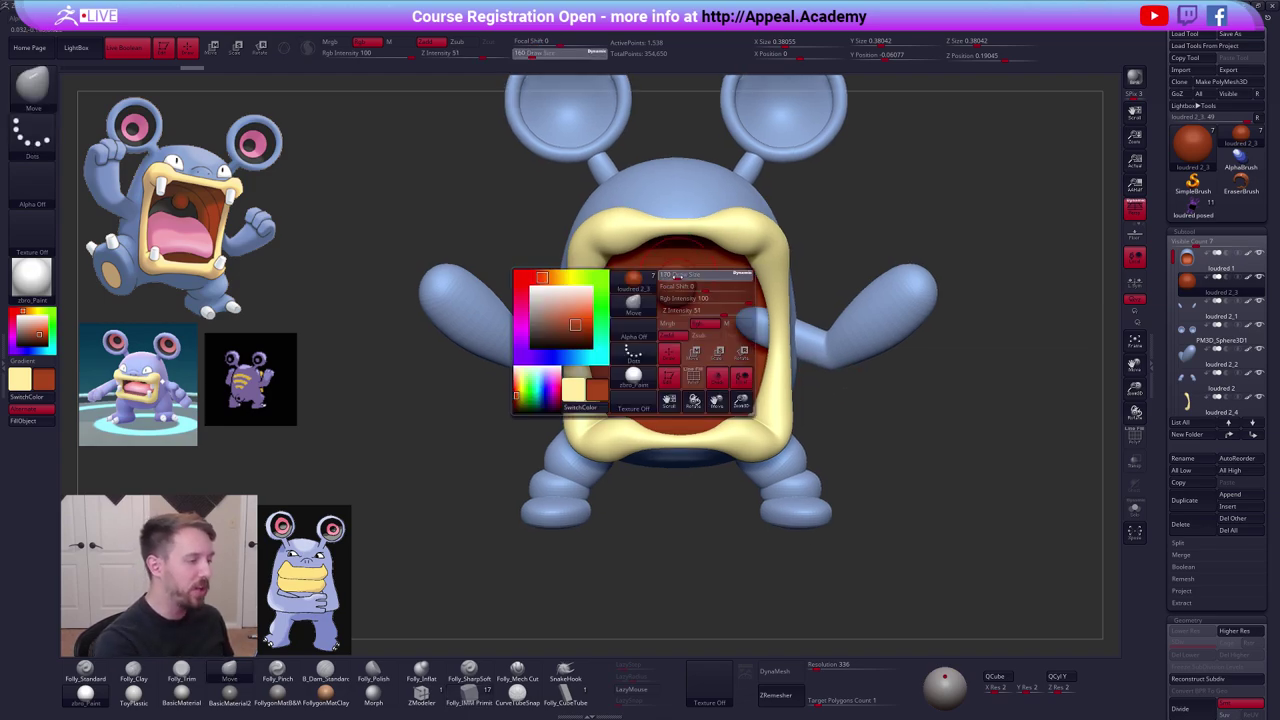
{"action": "left_click_drag", "start_coordinate": [715, 272], "coordinate": [712, 274], "text": "ctrl"}
{"action": "key", "text": "v"}
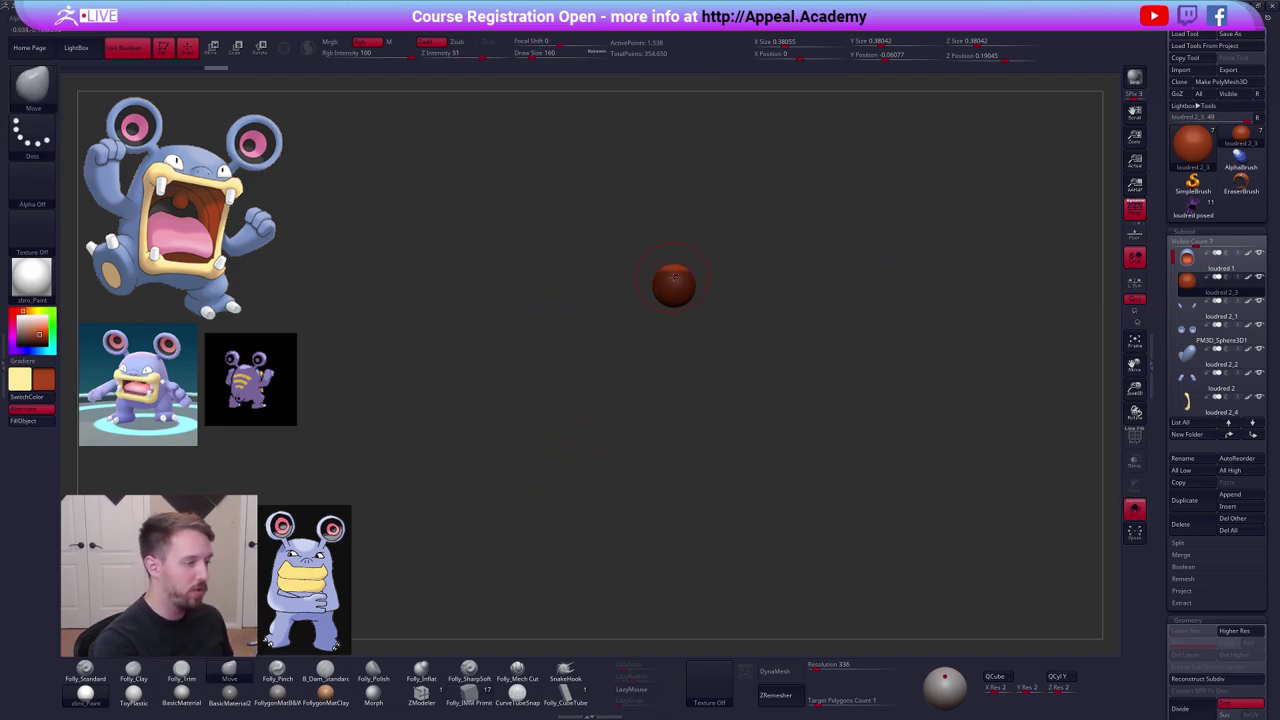
{"action": "left_click", "coordinate": [695, 298], "text": "ctrl"}
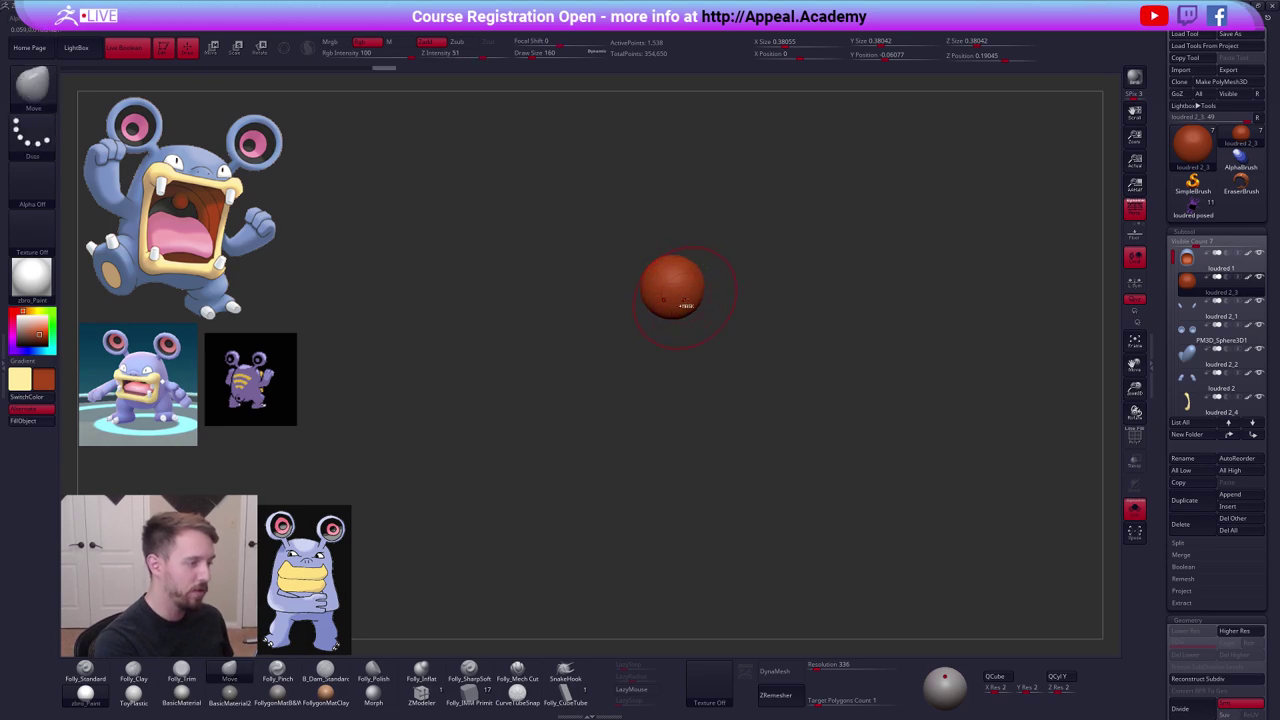
{"action": "key", "text": "w"}
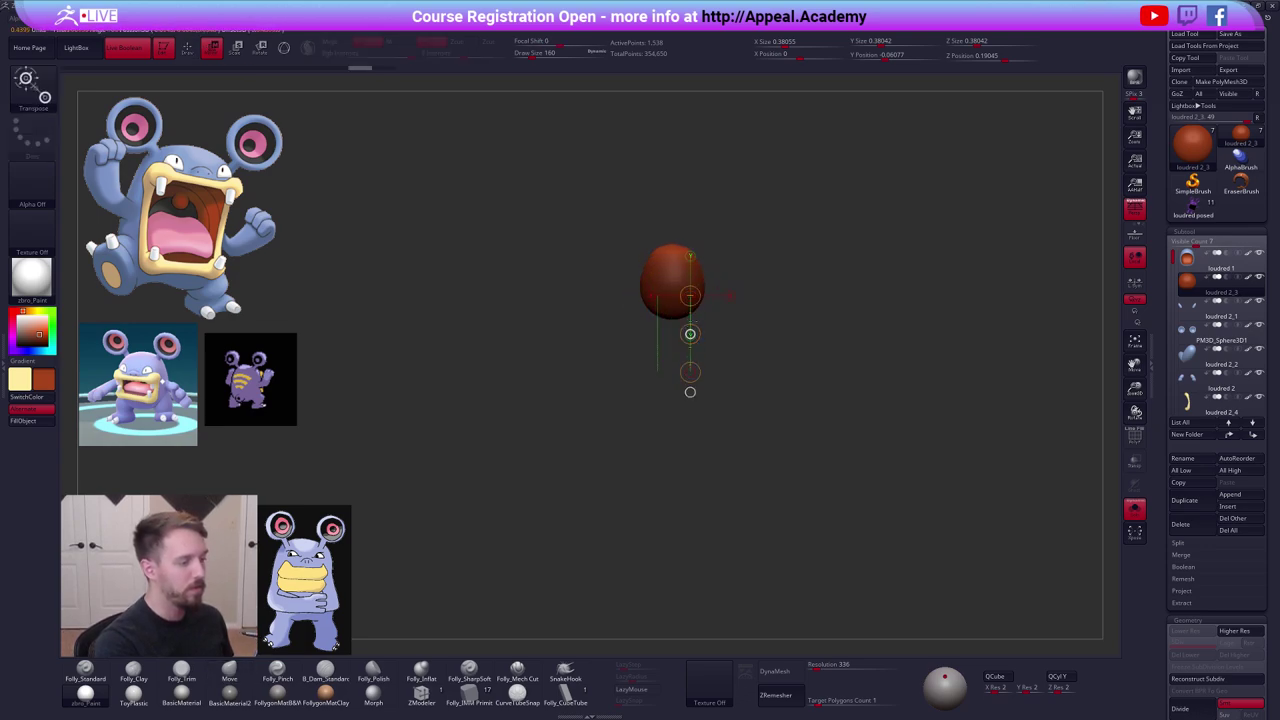
{"action": "key", "text": "q"}
{"action": "left_click_drag", "start_coordinate": [708, 321], "coordinate": [755, 297], "text": "ctrl"}
{"action": "key", "text": "v"}
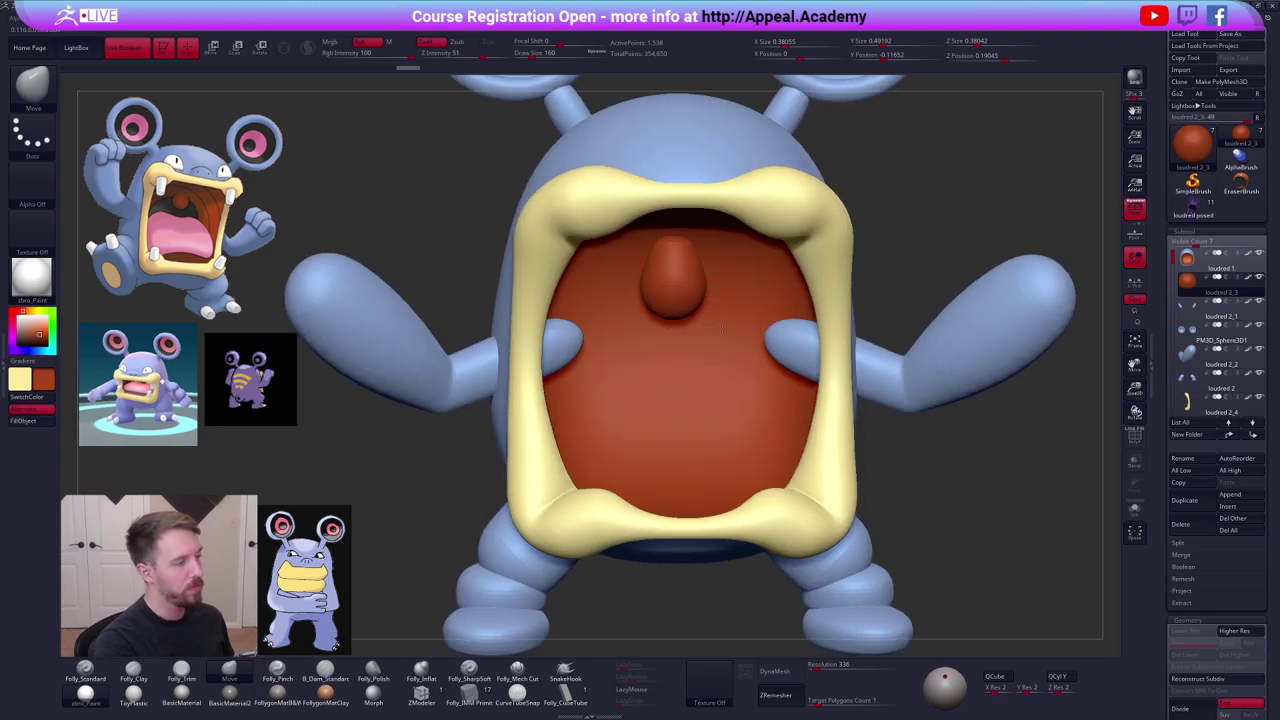
Shift the uvula along the depth axis inside the mouth cavity, checking it from an angled view.
{"action": "mouse_move", "coordinate": [680, 325]}
{"action": "right_mouse_down"}
{"action": "mouse_move", "coordinate": [760, 342]}
{"action": "mouse_move", "coordinate": [757, 312]}
{"action": "mouse_move", "coordinate": [694, 308]}
{"action": "mouse_move", "coordinate": [688, 254]}
{"action": "mouse_move", "coordinate": [706, 264]}
{"action": "right_mouse_up"}
{"action": "key", "text": "alt+s"}
{"action": "key", "text": "w"}
{"action": "key", "text": "alt+s"}
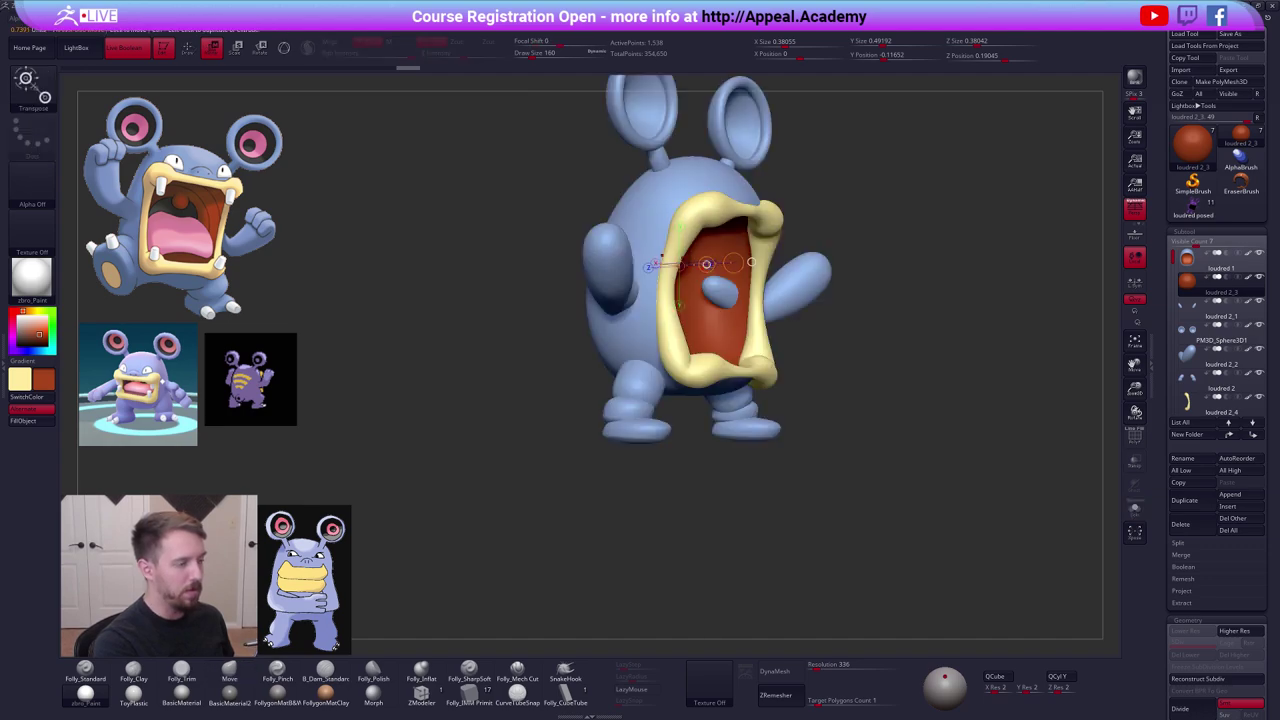
{"action": "left_click_drag", "start_coordinate": [707, 264], "coordinate": [712, 264]}
{"action": "mouse_move", "coordinate": [712, 264]}
{"action": "right_mouse_down"}
{"action": "mouse_move", "coordinate": [664, 236]}
{"action": "mouse_move", "coordinate": [688, 249]}
{"action": "right_mouse_up"}
{"action": "key", "text": "q"}
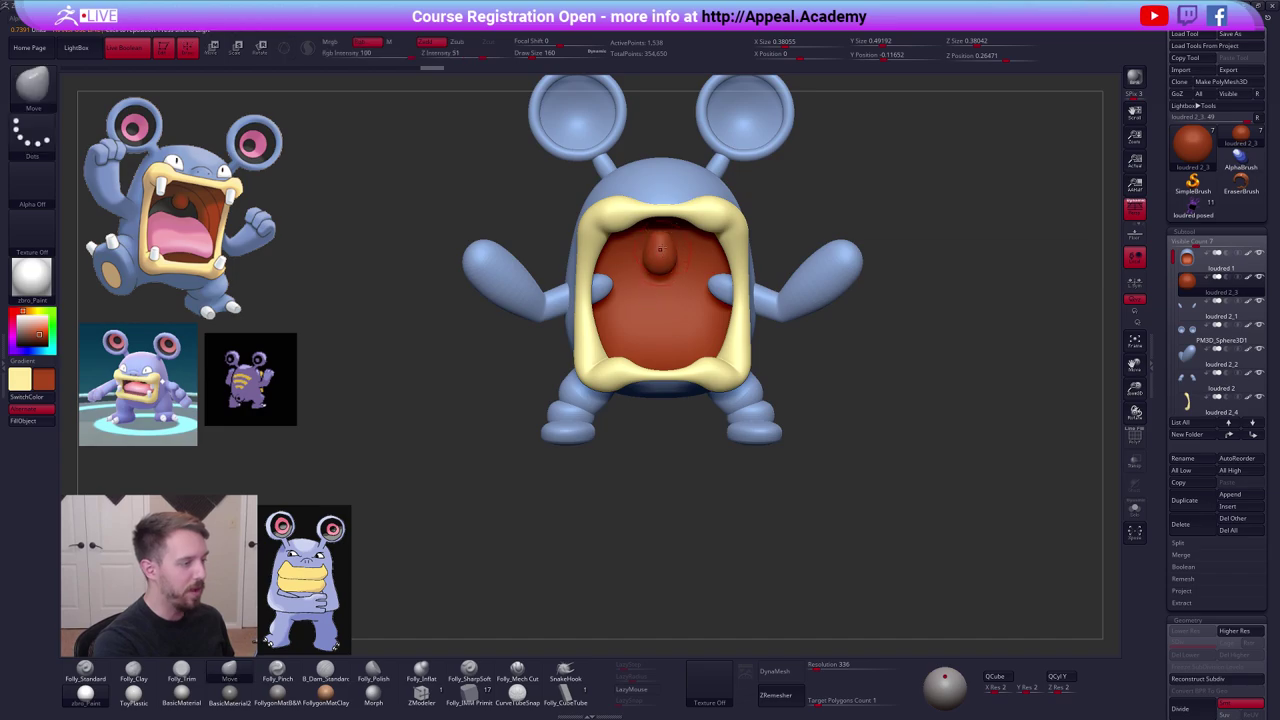
Adjust the uvula with the Move brush at draw size 292, enlarge the brush to 366 and lower the uvula in the mouth.
{"action": "key", "text": "space"}
{"action": "key", "text": "space"}
{"action": "left_click_drag", "start_coordinate": [663, 240], "coordinate": [667, 240]}
{"action": "key", "text": "w"}
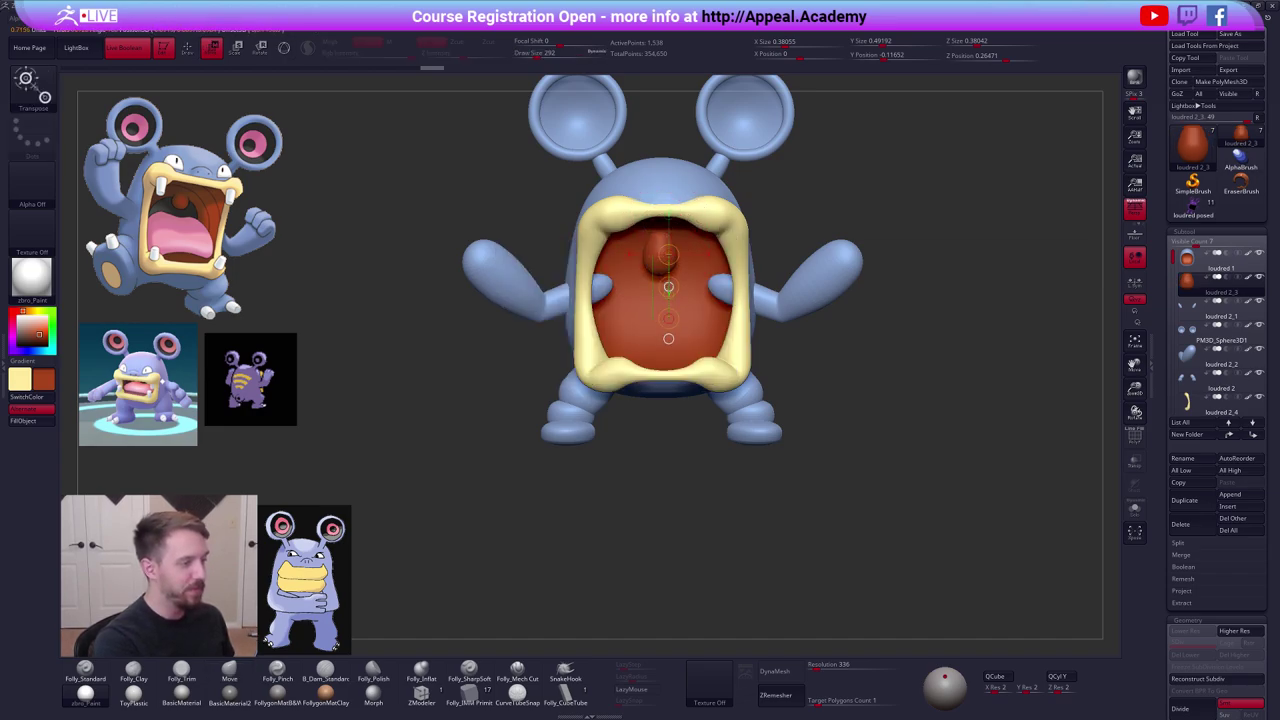
{"action": "key", "text": "q"}
{"action": "key", "text": "space"}
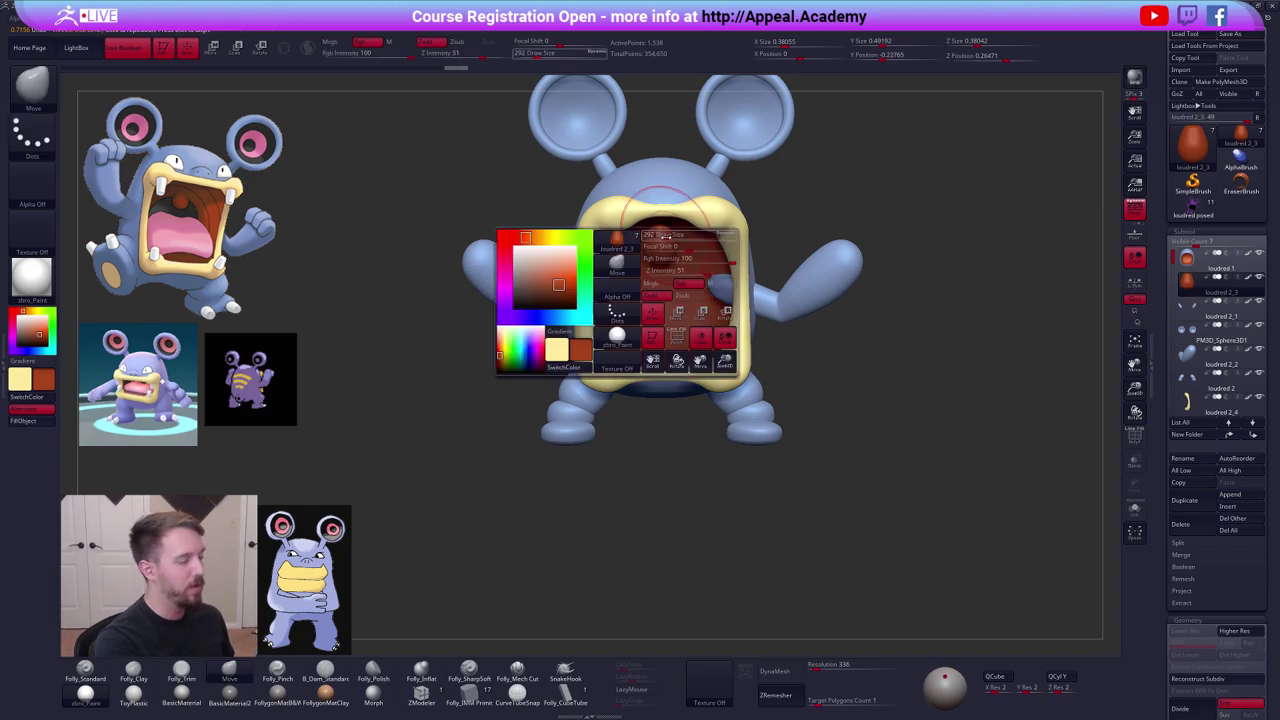
{"action": "key", "text": "w"}
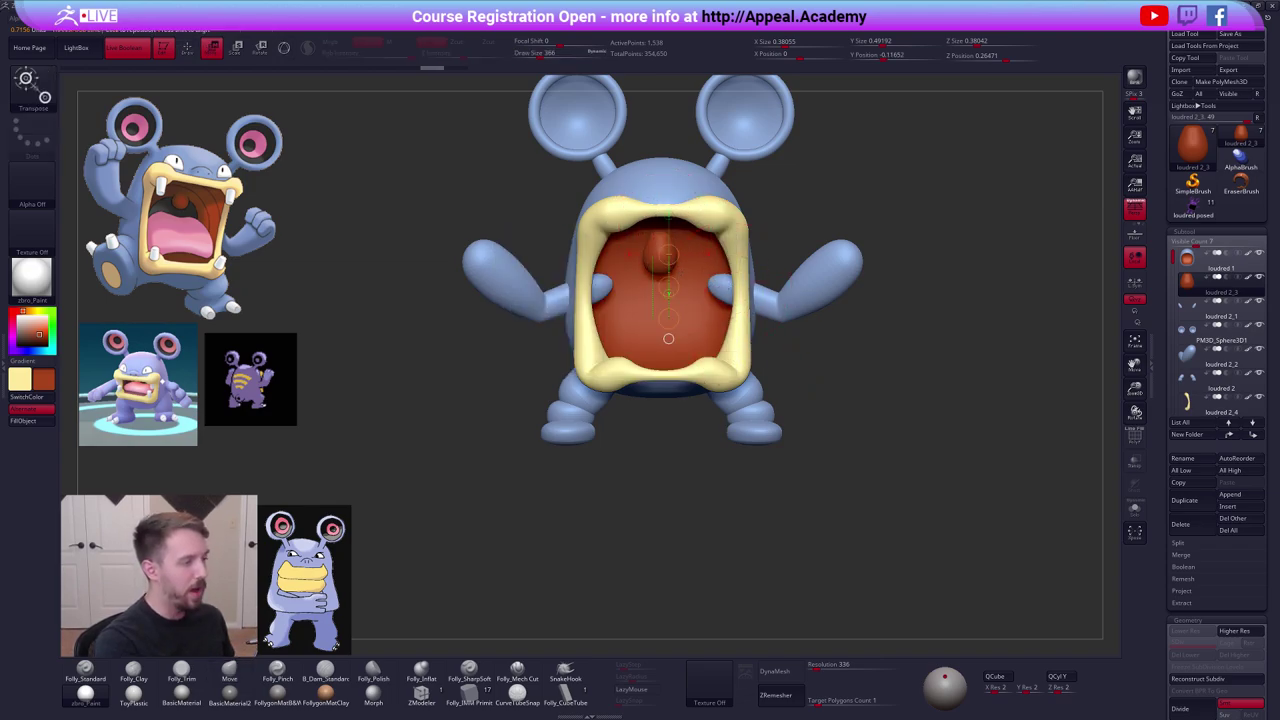
{"action": "left_click_drag", "start_coordinate": [669, 287], "coordinate": [669, 314]}
{"action": "key", "text": "q"}
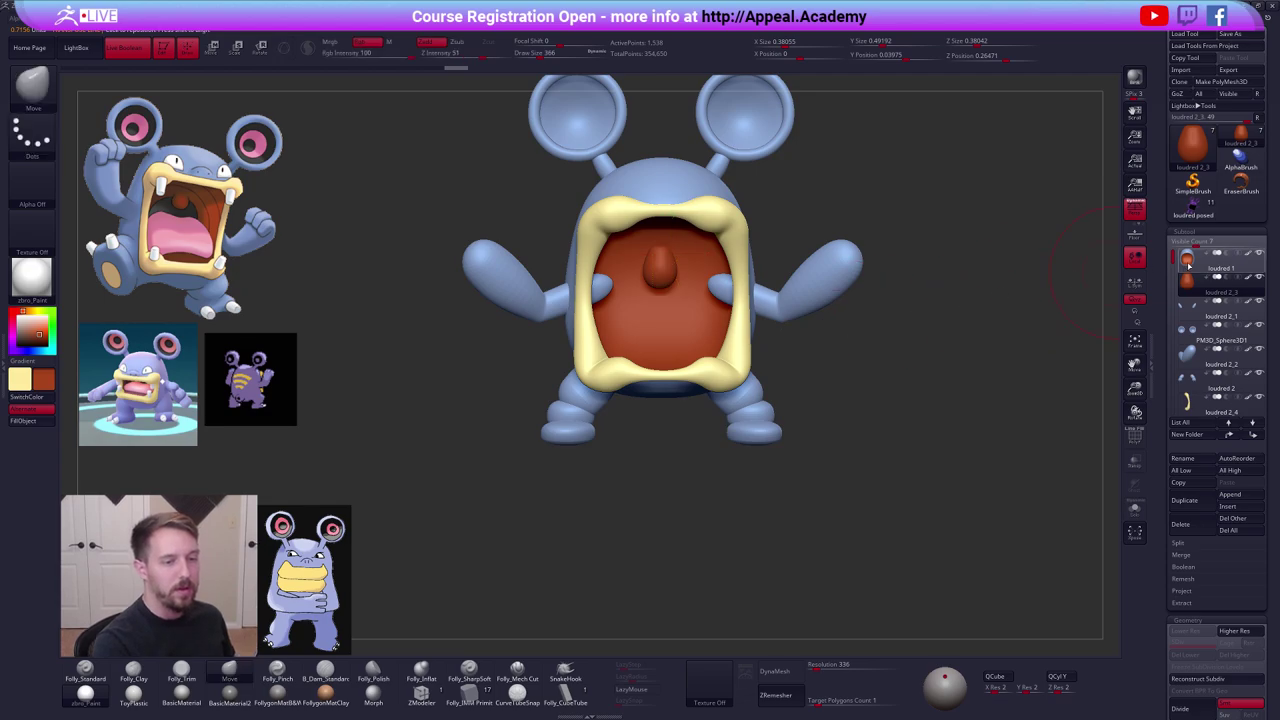
Select the body subtool, isolate it and reduce the Move brush's draw size to 227.
{"action": "left_click", "coordinate": [1192, 262]}
{"action": "key", "text": "shift+f"}
{"action": "left_click_drag", "start_coordinate": [800, 373], "coordinate": [804, 377]}
{"action": "key", "text": "shift+f"}
{"action": "left_click_drag", "start_coordinate": [880, 462], "coordinate": [906, 475]}
{"action": "key", "text": "space"}
{"action": "left_click_drag", "start_coordinate": [901, 370], "coordinate": [891, 371]}
{"action": "left_click_drag", "start_coordinate": [907, 413], "coordinate": [889, 431], "text": "alt"}
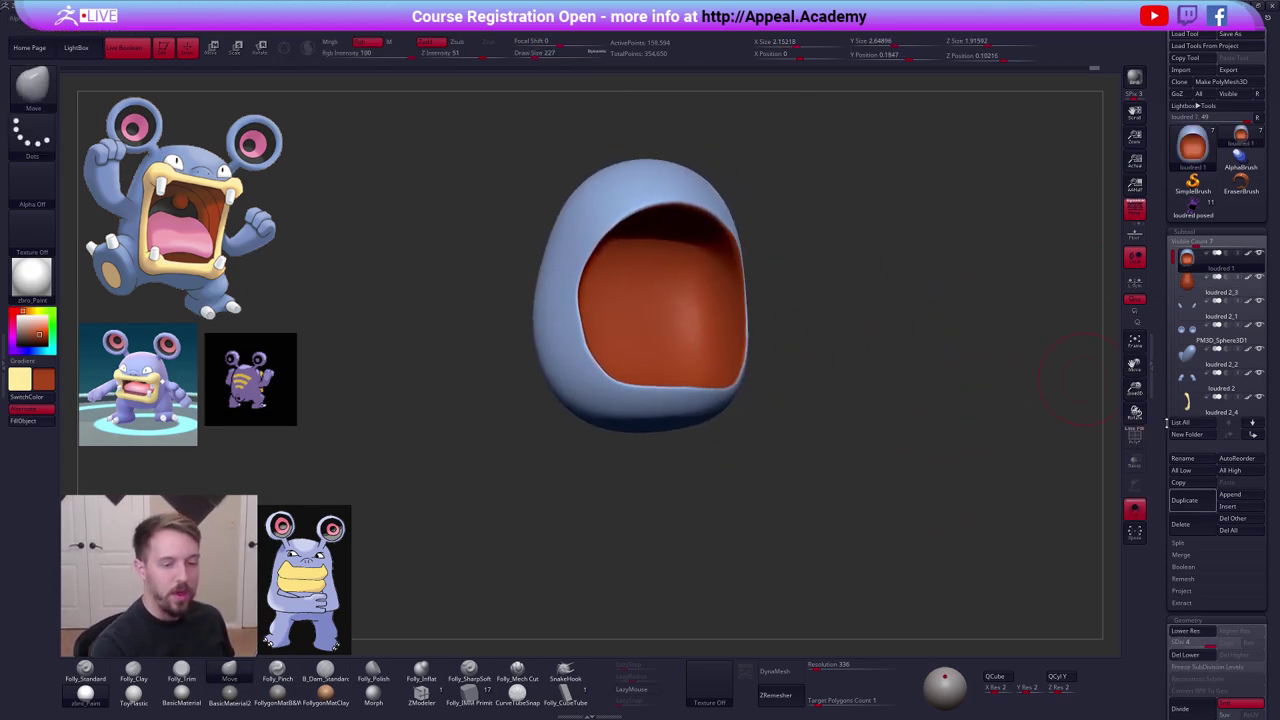
Mask the body's orange-red mouth interior by hue and display the polyframe.
{"action": "scroll", "coordinate": [1204, 428], "scroll_direction": "down", "scroll_amount": 10}
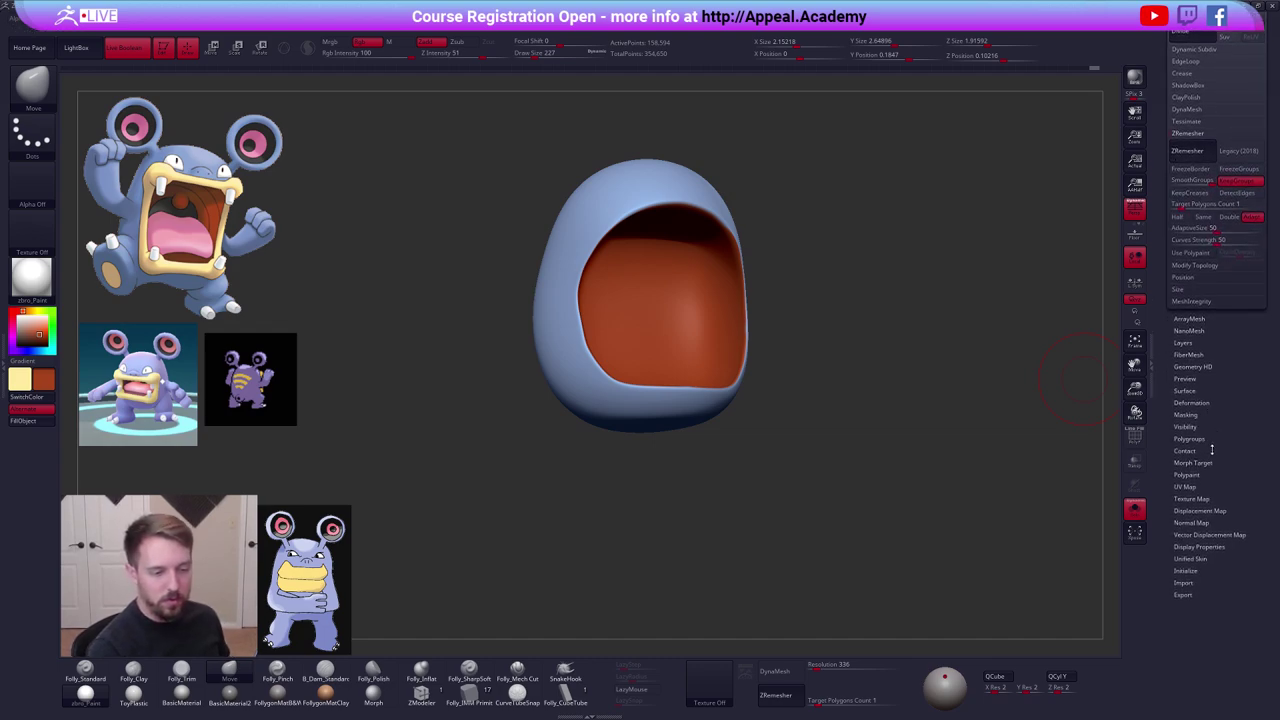
{"action": "scroll", "coordinate": [1210, 456], "scroll_direction": "down", "scroll_amount": 3}
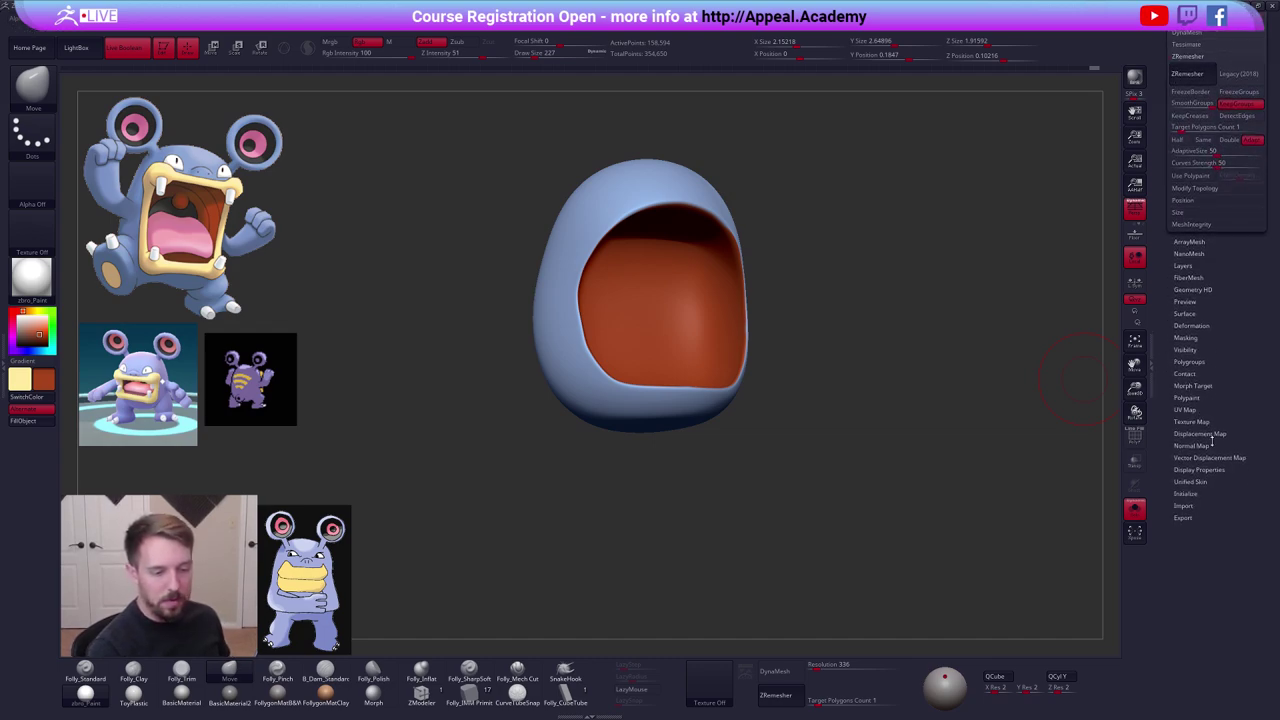
{"action": "left_click", "coordinate": [1186, 331]}
{"action": "scroll", "coordinate": [1203, 318], "scroll_direction": "down", "scroll_amount": 2}
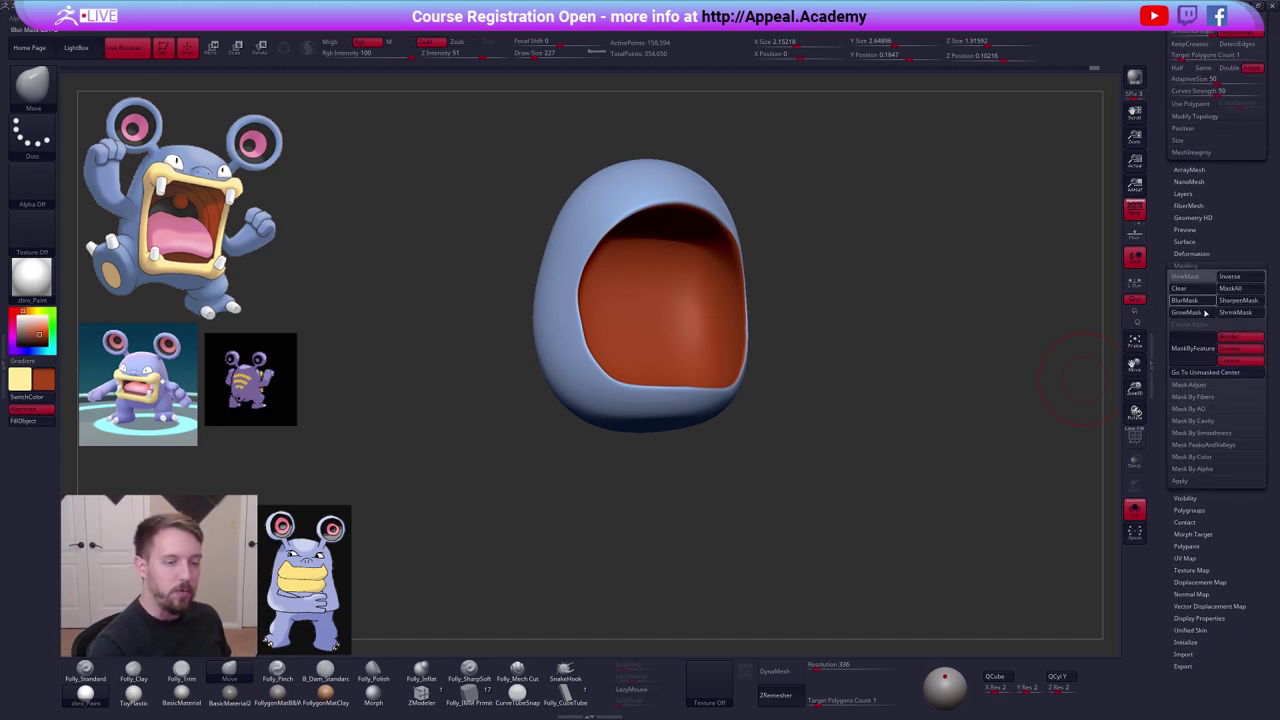
{"action": "left_click", "coordinate": [1214, 458]}
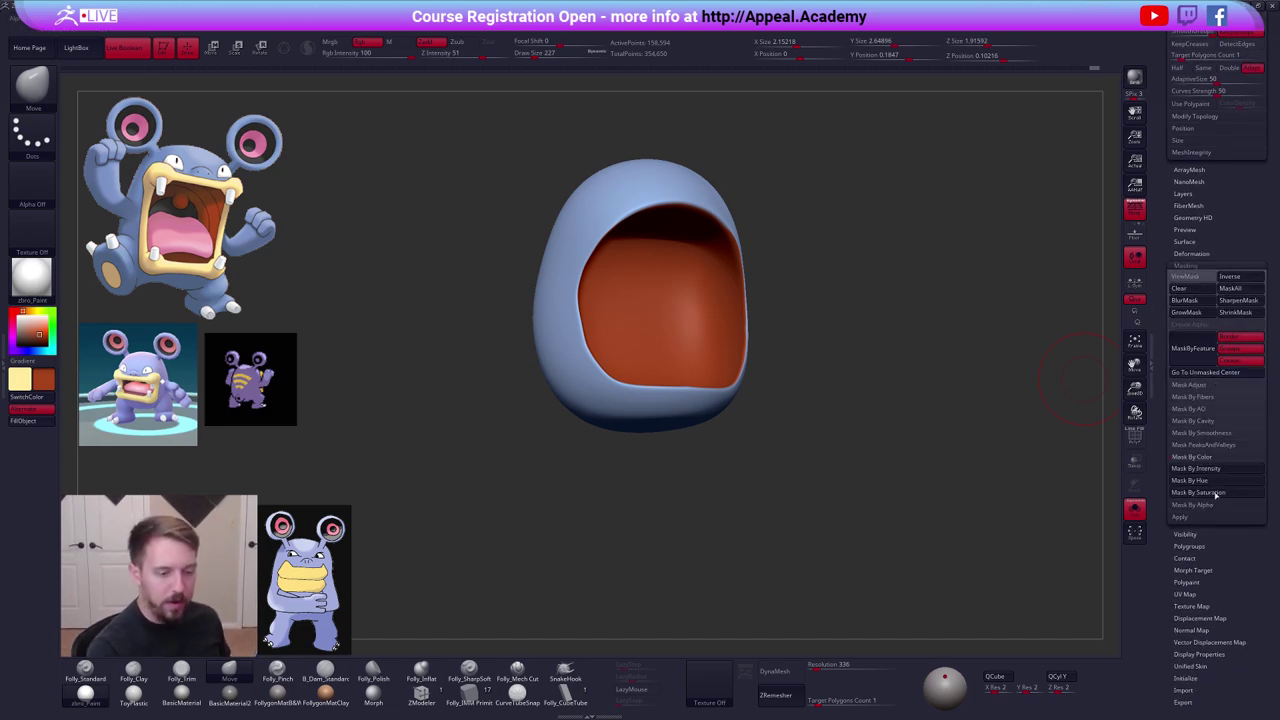
{"action": "left_click", "coordinate": [1210, 481]}
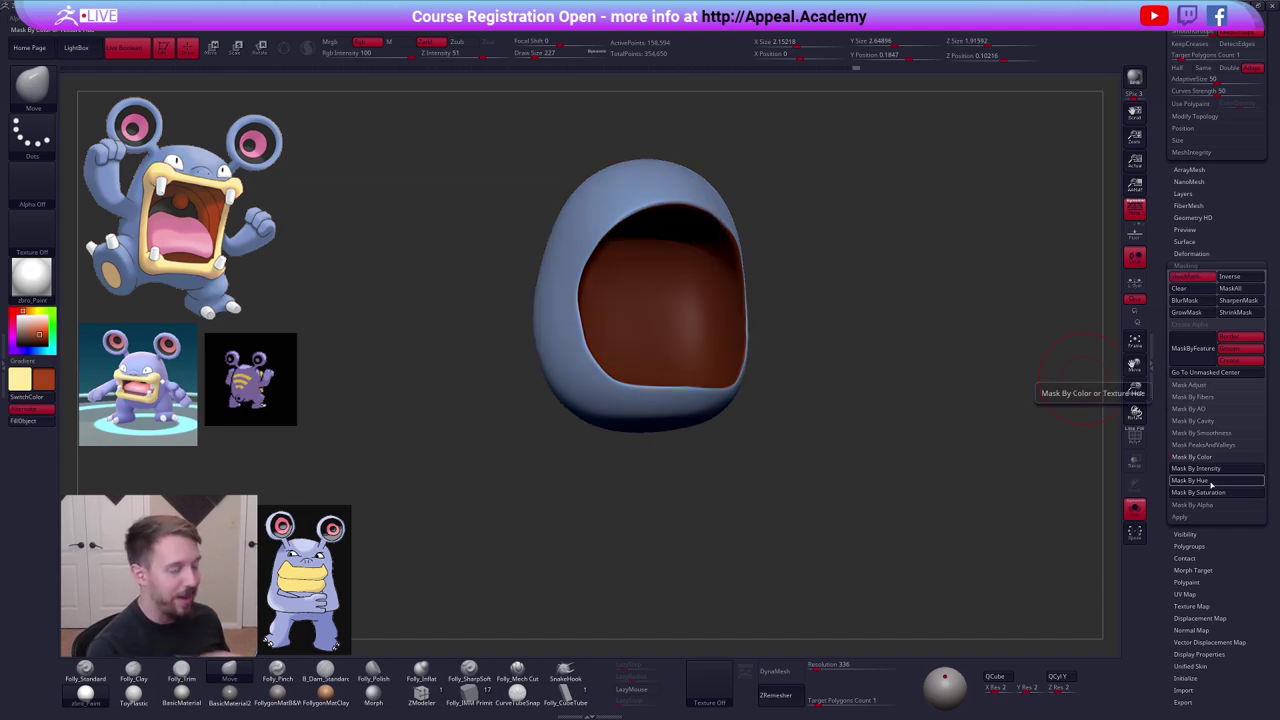
{"action": "key", "text": "shift+f"}
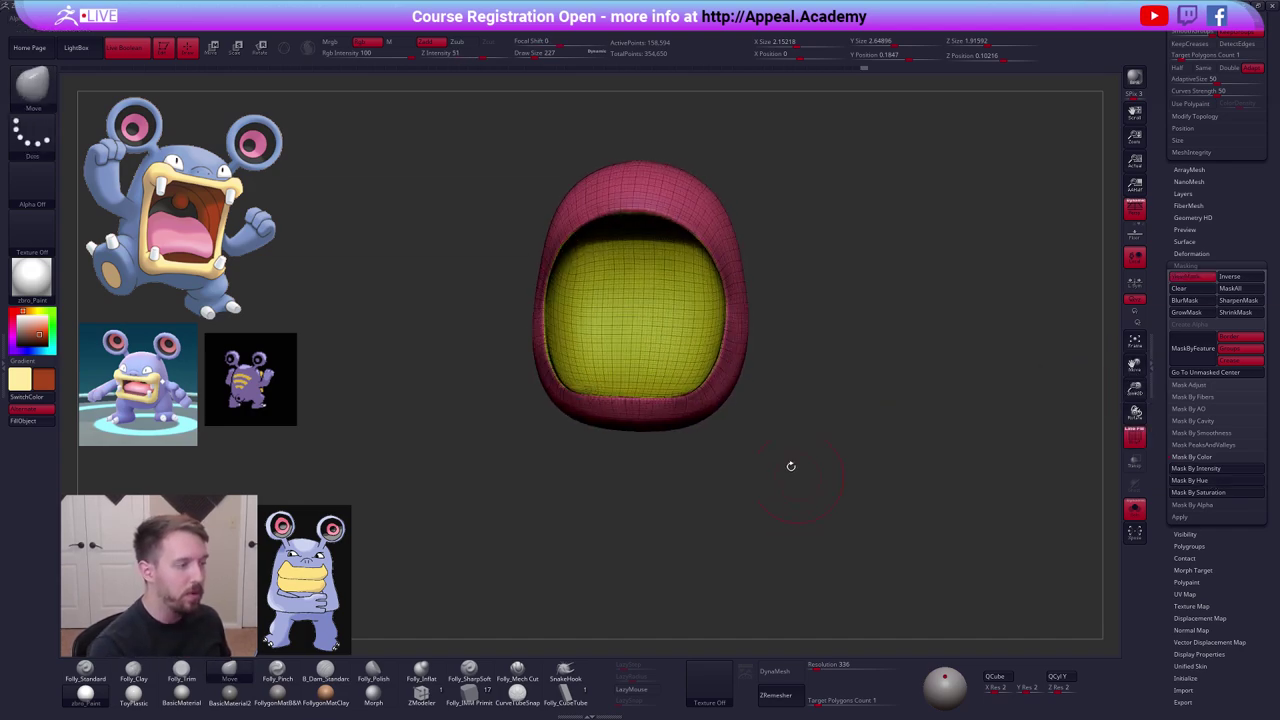
Clear the body's hue-based mask and turn off the polyframe display.
{"action": "left_click", "coordinate": [1188, 266]}
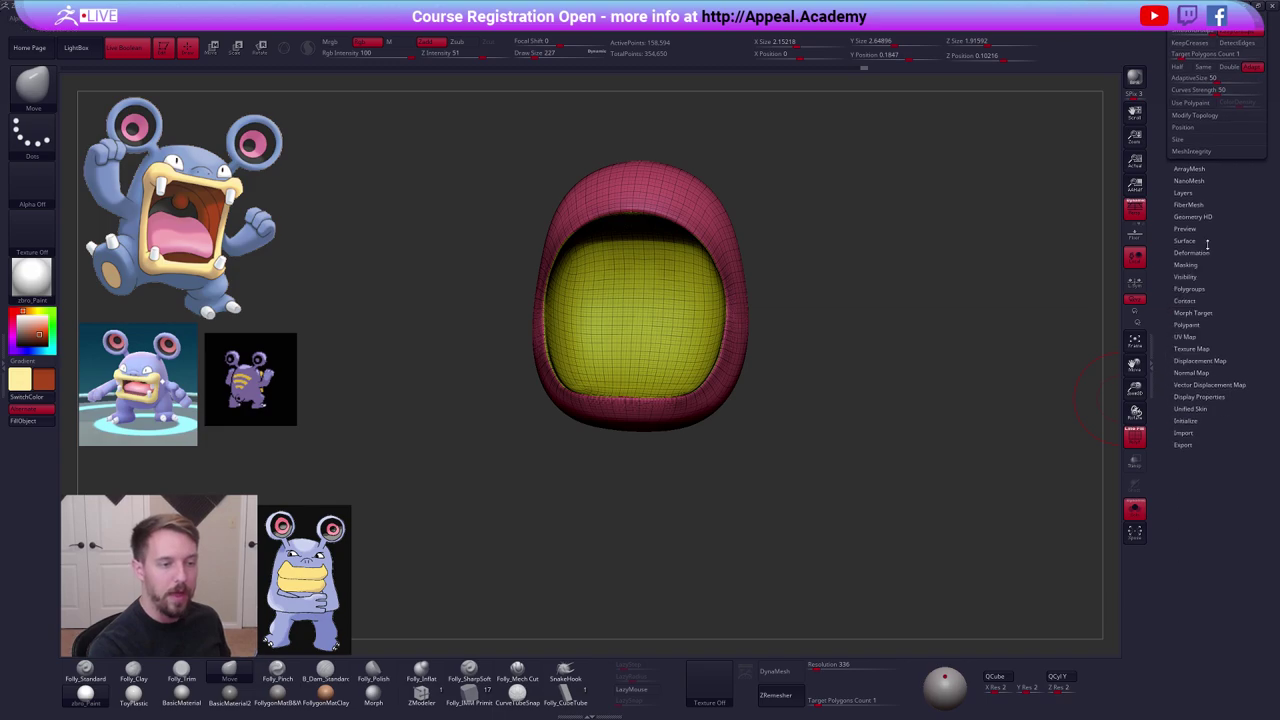
{"action": "left_click_drag", "start_coordinate": [1206, 246], "coordinate": [1169, 560]}
{"action": "left_click_drag", "start_coordinate": [754, 431], "coordinate": [780, 410]}
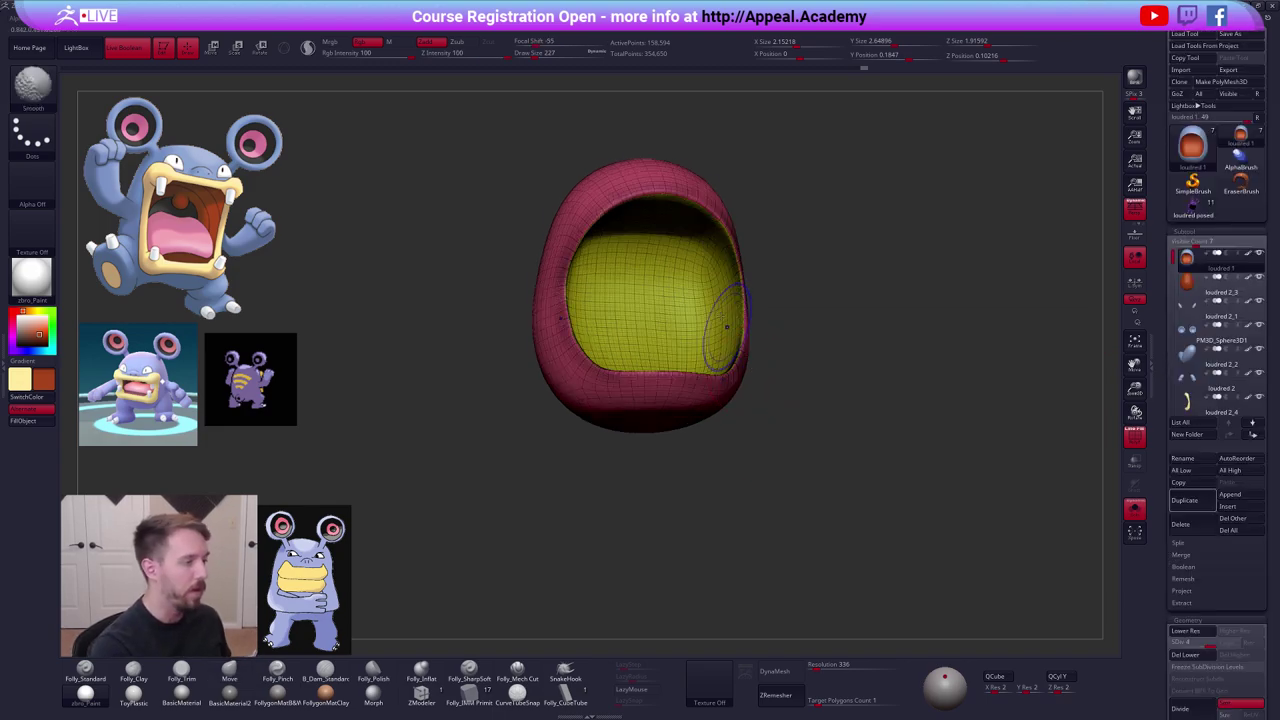
{"action": "key", "text": "shift+f"}
{"action": "key", "text": "w"}
{"action": "left_click", "coordinate": [694, 263], "text": "ctrl"}
{"action": "key", "text": "q"}
{"action": "left_click", "coordinate": [774, 372], "text": "ctrl"}
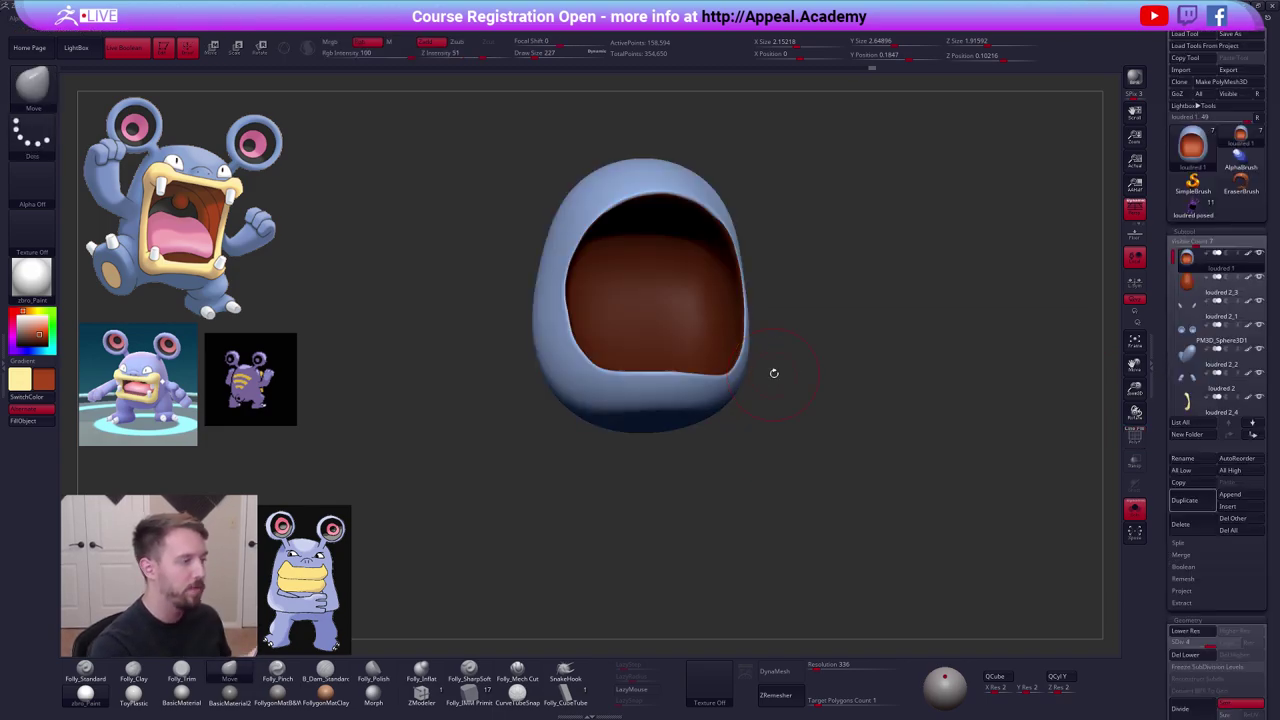
Lower the body to subdivision level 2, set the Move brush's draw size to 350, reshape the mouth cavity and show all subtools again.
{"action": "key", "text": "shift+d"}
{"action": "key", "text": "shift+d"}
{"action": "left_click", "coordinate": [697, 333], "text": "ctrl"}
{"action": "right_click", "coordinate": [692, 374]}
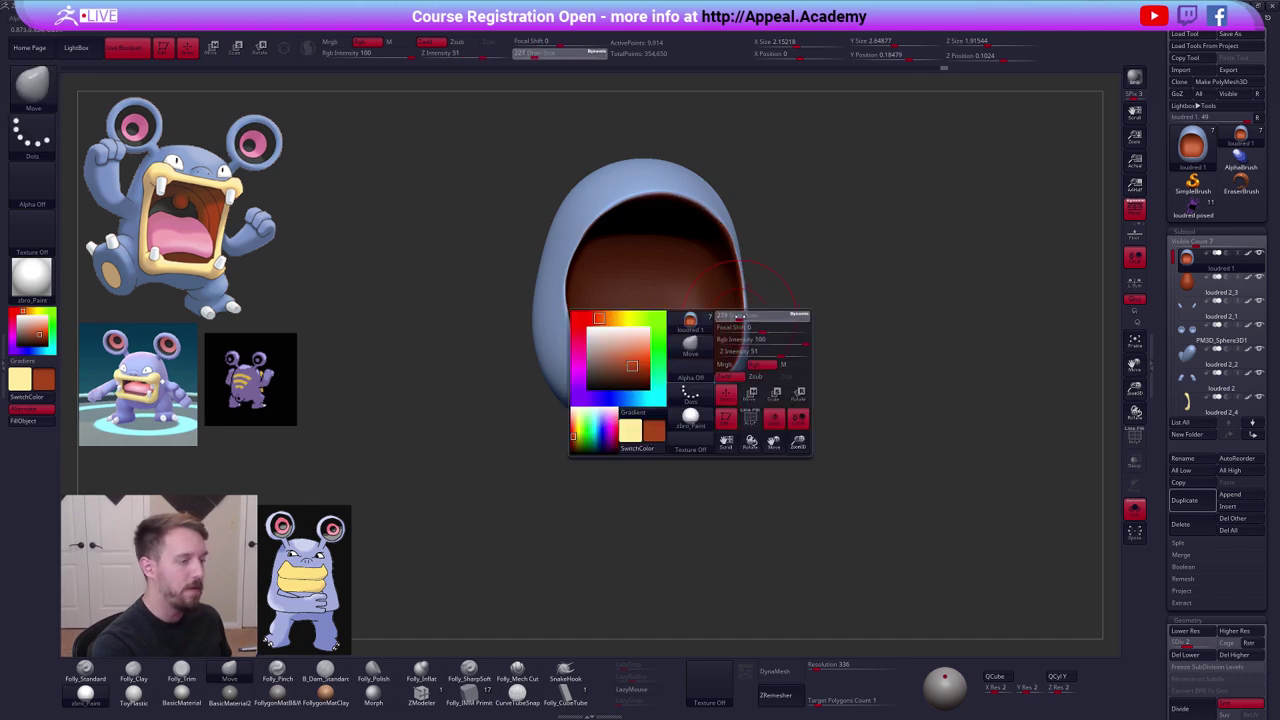
{"action": "left_click", "coordinate": [771, 317], "text": "ctrl"}
{"action": "left_click_drag", "start_coordinate": [771, 317], "coordinate": [738, 332]}
{"action": "key", "text": "alt+s"}
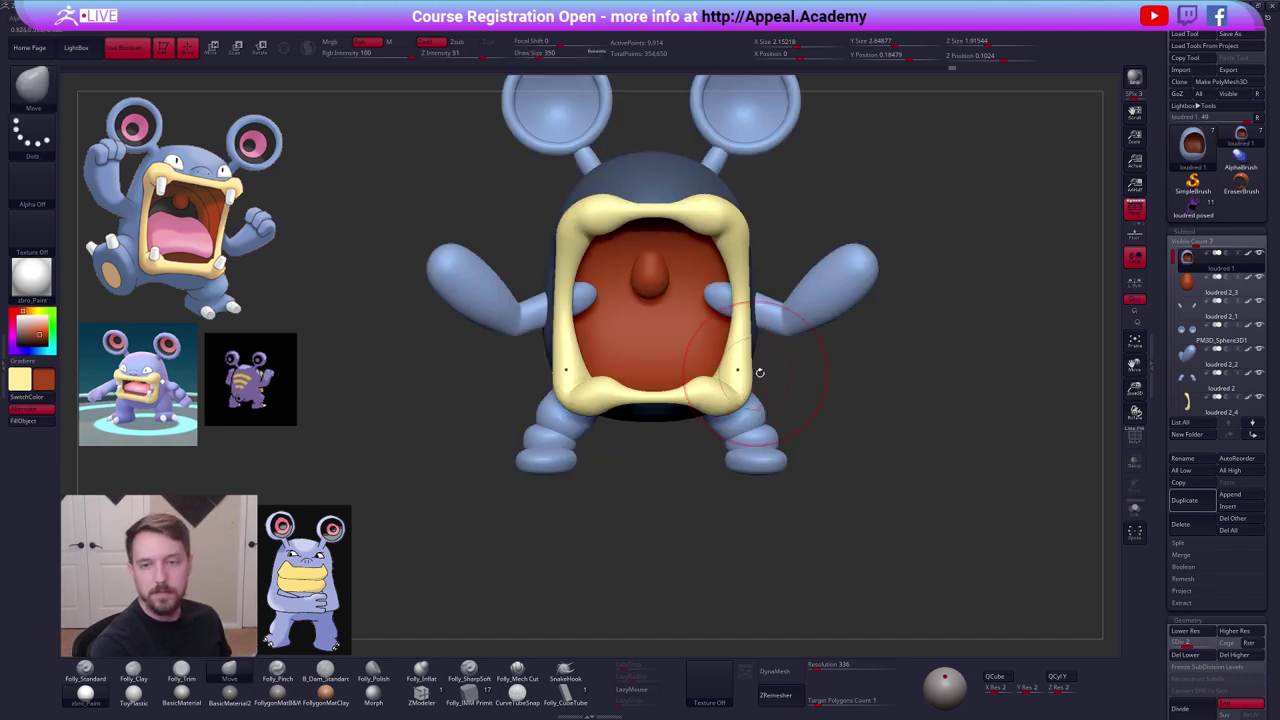
{"action": "left_click_drag", "start_coordinate": [801, 393], "coordinate": [811, 430], "text": "alt"}
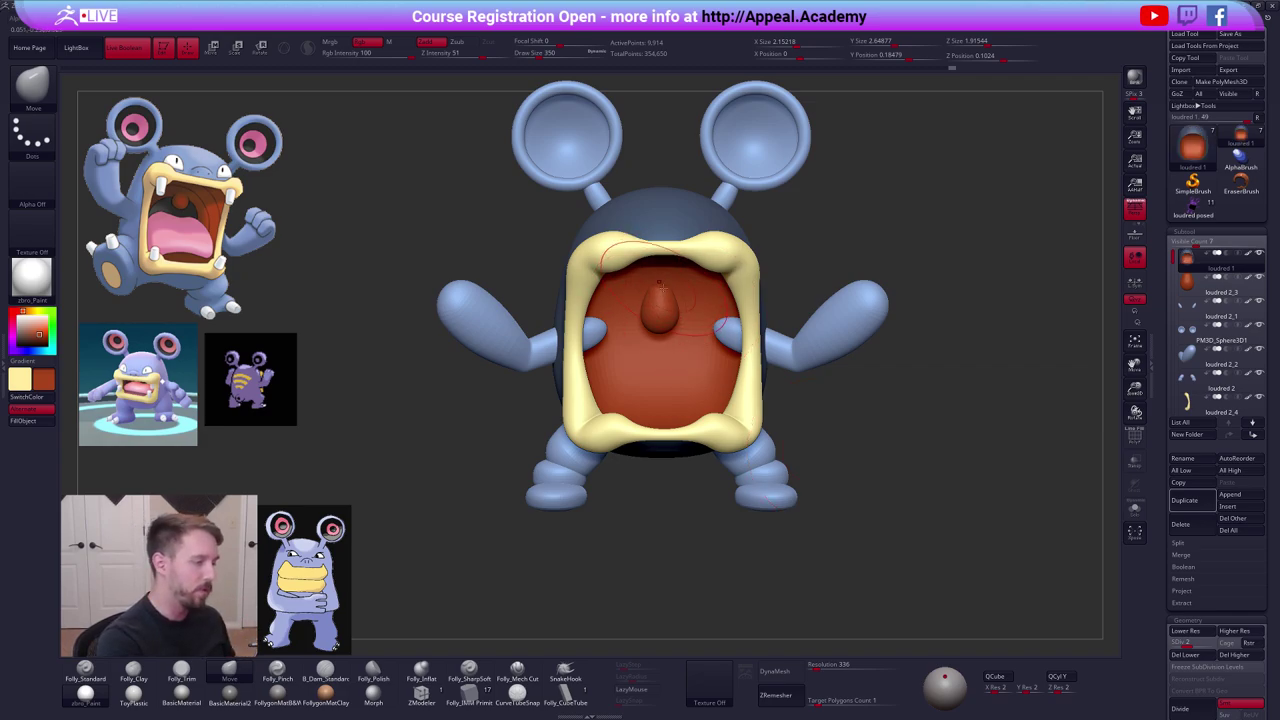
Build up the mouth cavity's inner wall with the Folly_Clay brush at draw size 350 and smooth the surface.
{"action": "right_click_drag", "start_coordinate": [659, 288], "coordinate": [665, 258]}
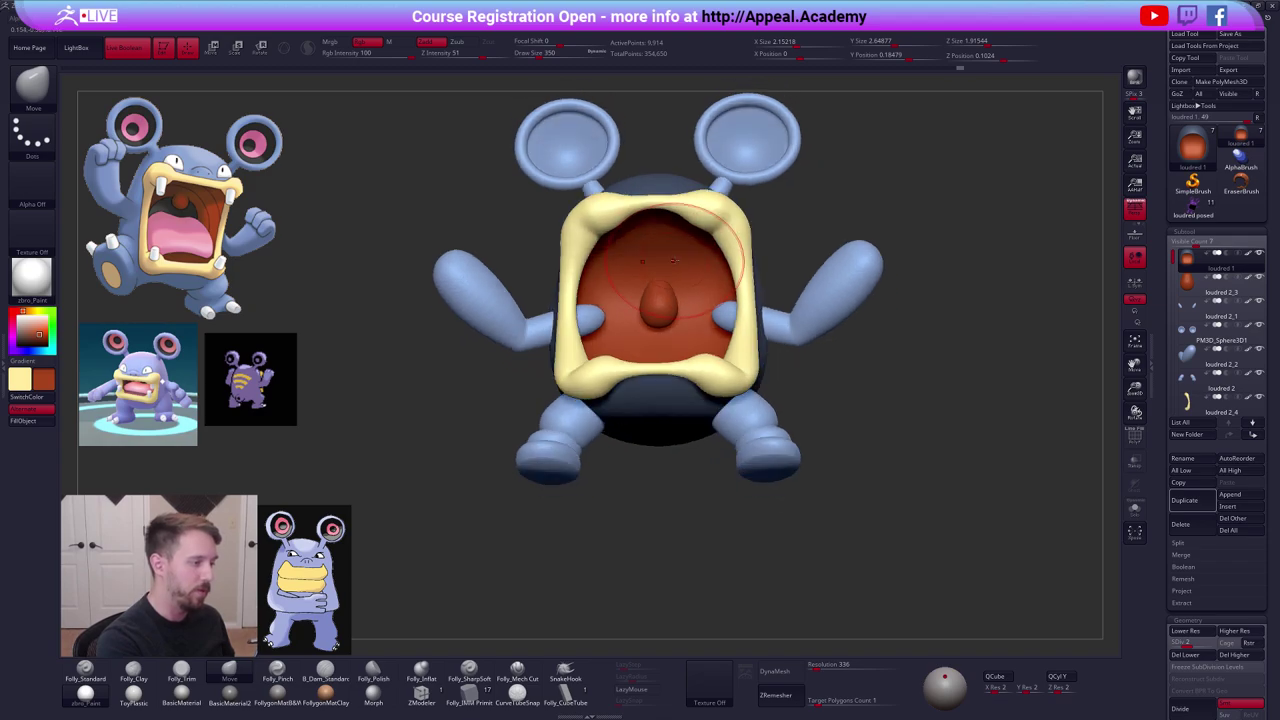
{"action": "key", "text": "2"}
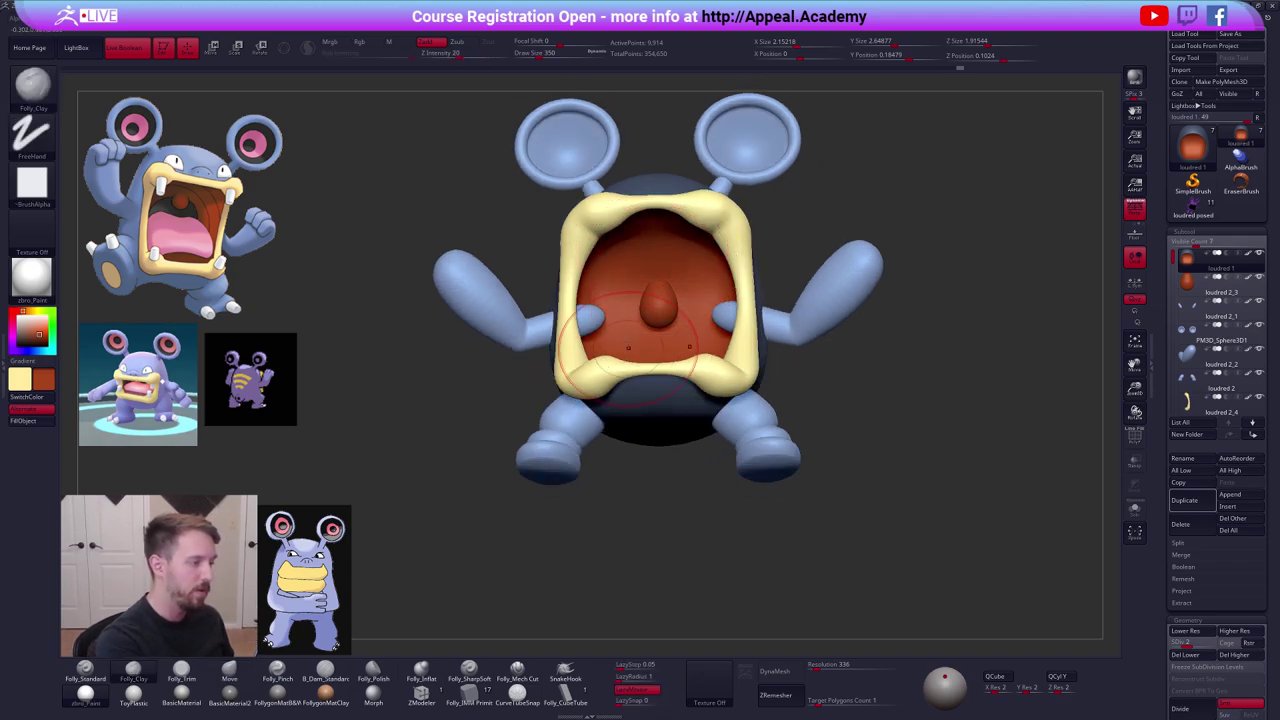
{"action": "left_click_drag", "start_coordinate": [625, 349], "coordinate": [633, 350]}
{"action": "key", "text": "alt+s"}
{"action": "mouse_move", "coordinate": [669, 283]}
{"action": "left_mouse_down", "text": "shift"}
{"action": "mouse_move", "coordinate": [672, 300]}
{"action": "mouse_move", "coordinate": [674, 289]}
{"action": "left_mouse_up", "text": "shift"}
{"action": "right_click_drag", "start_coordinate": [674, 289], "coordinate": [674, 349]}
{"action": "key", "text": "alt+s"}
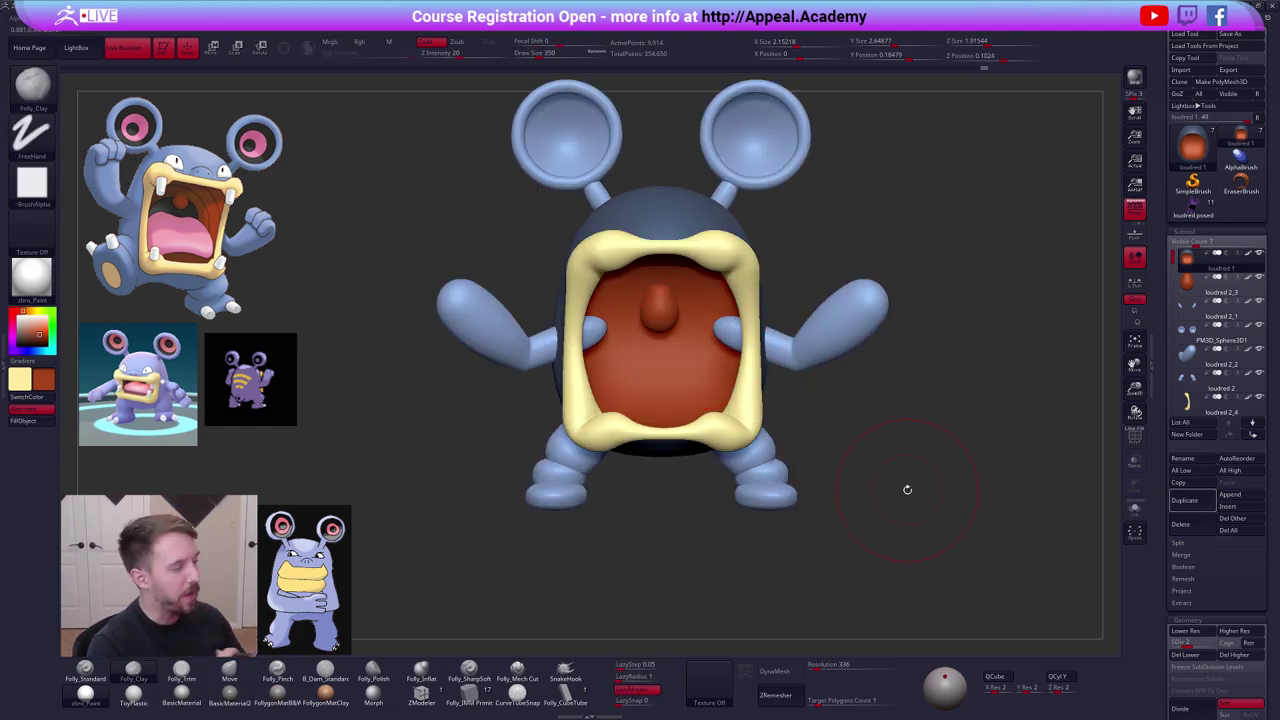
{"action": "key", "text": "space"}
{"action": "left_click_drag", "start_coordinate": [688, 295], "coordinate": [677, 295]}
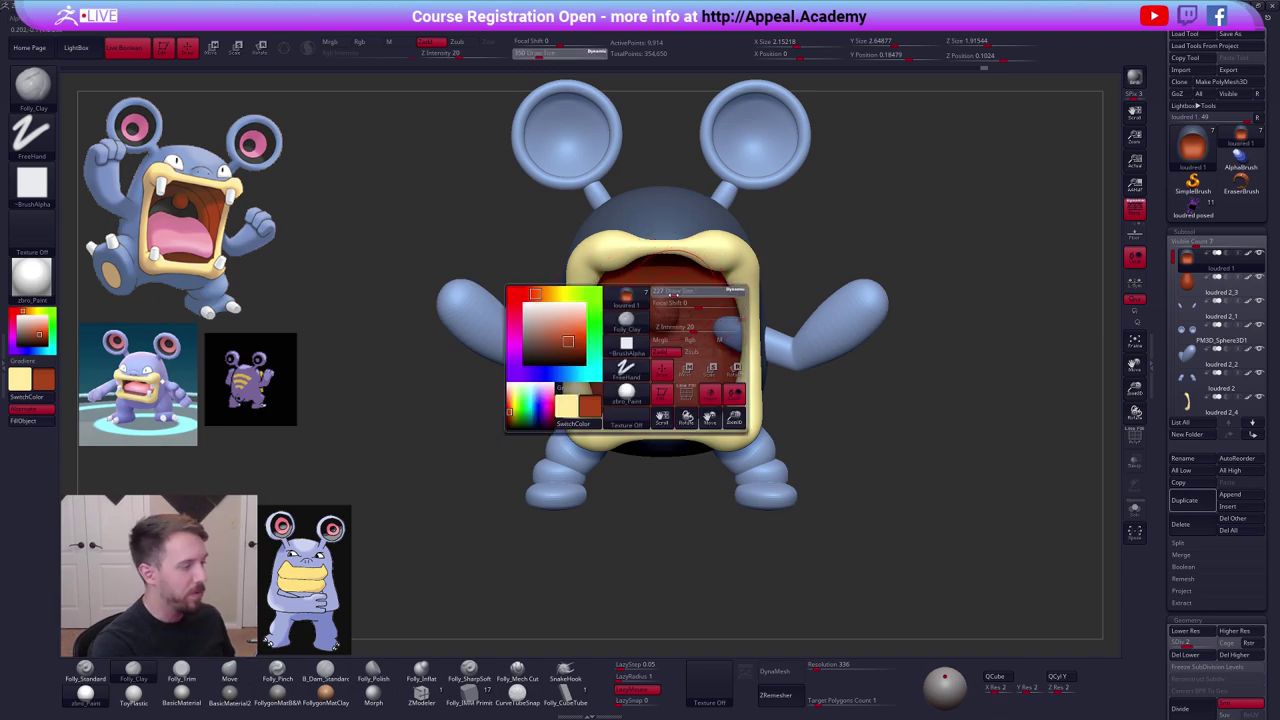
{"action": "right_click_drag", "start_coordinate": [677, 295], "coordinate": [676, 240]}
{"action": "key", "text": "space"}
Reshape the back of the mouth cavity with the Move brush and reduce the draw size to 279.
{"action": "key", "text": "b"}
{"action": "key", "text": "m"}
{"action": "key", "text": "v"}
{"action": "left_click_drag", "start_coordinate": [668, 290], "coordinate": [687, 280]}
{"action": "right_click_drag", "start_coordinate": [687, 280], "coordinate": [685, 306]}
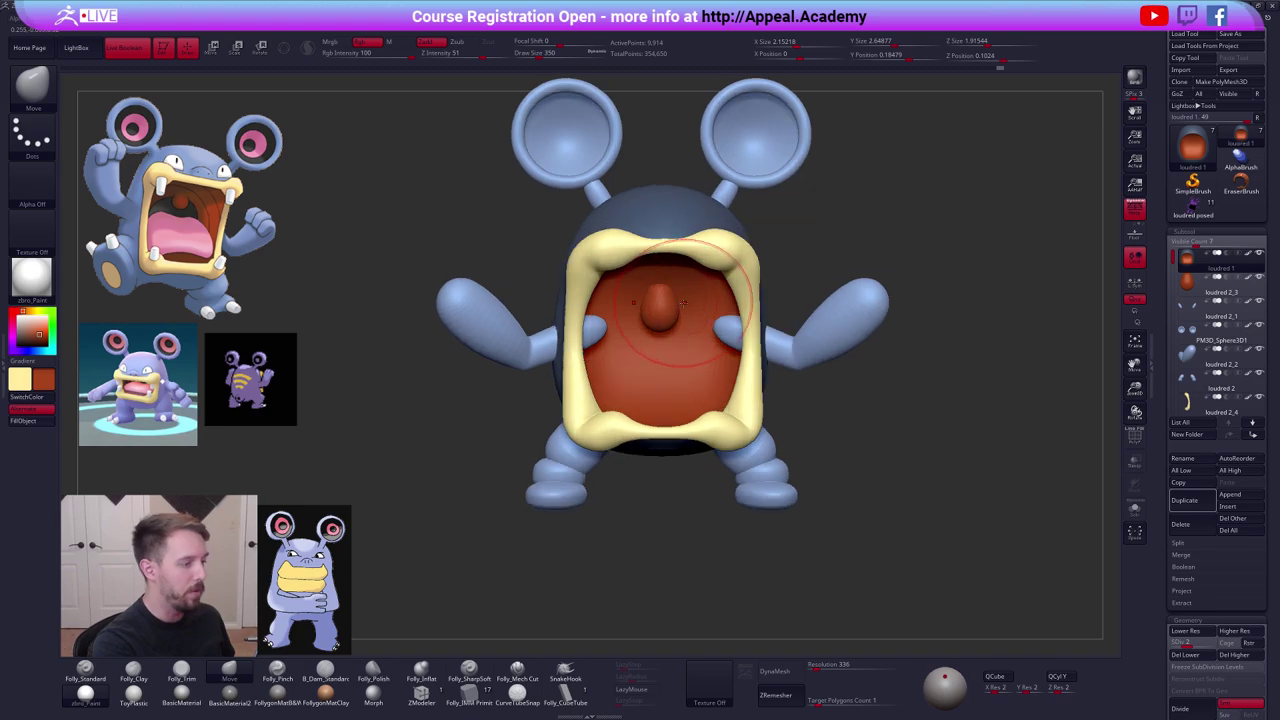
{"action": "left_click_drag", "start_coordinate": [685, 306], "coordinate": [688, 296]}
{"action": "right_click_drag", "start_coordinate": [688, 296], "coordinate": [700, 315]}
{"action": "key", "text": "space"}
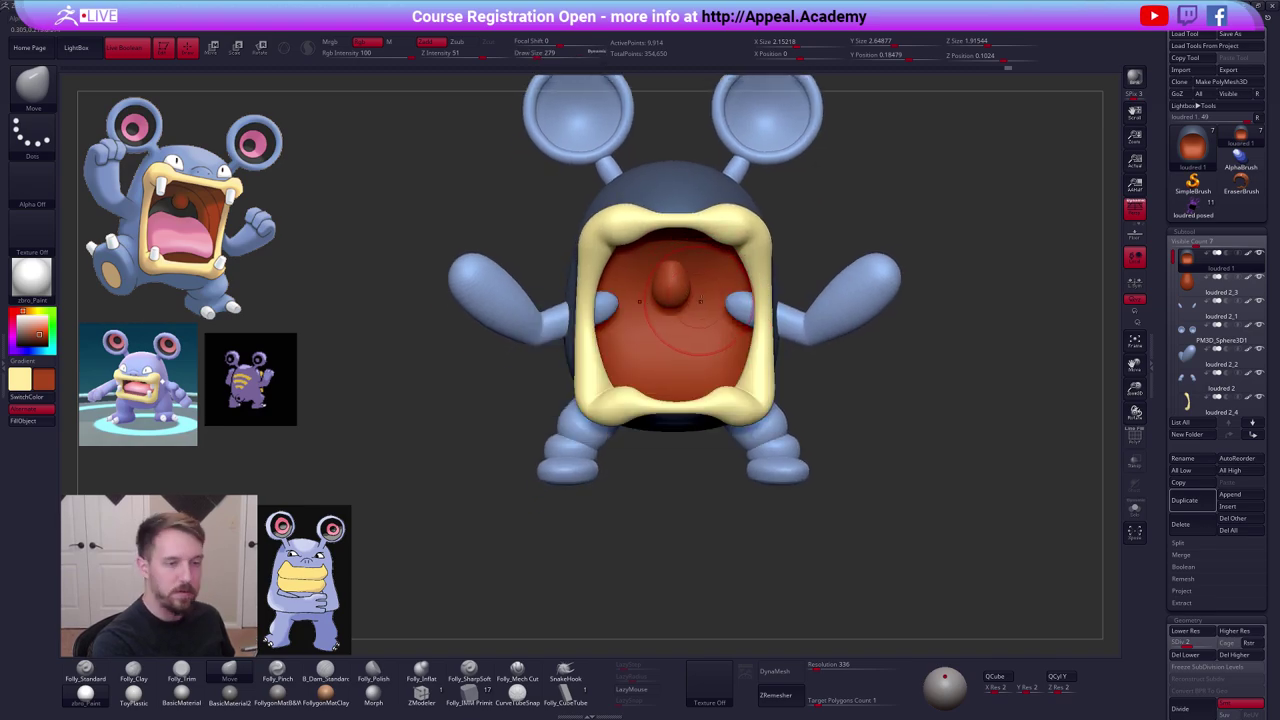
Select the uvula, isolate it, rotate it from the side to change its tilt, and display all subtools again.
{"action": "left_click", "coordinate": [710, 289], "text": "alt"}
{"action": "right_click_drag", "start_coordinate": [920, 309], "coordinate": [714, 300]}
{"action": "key", "text": "alt+shift+s"}
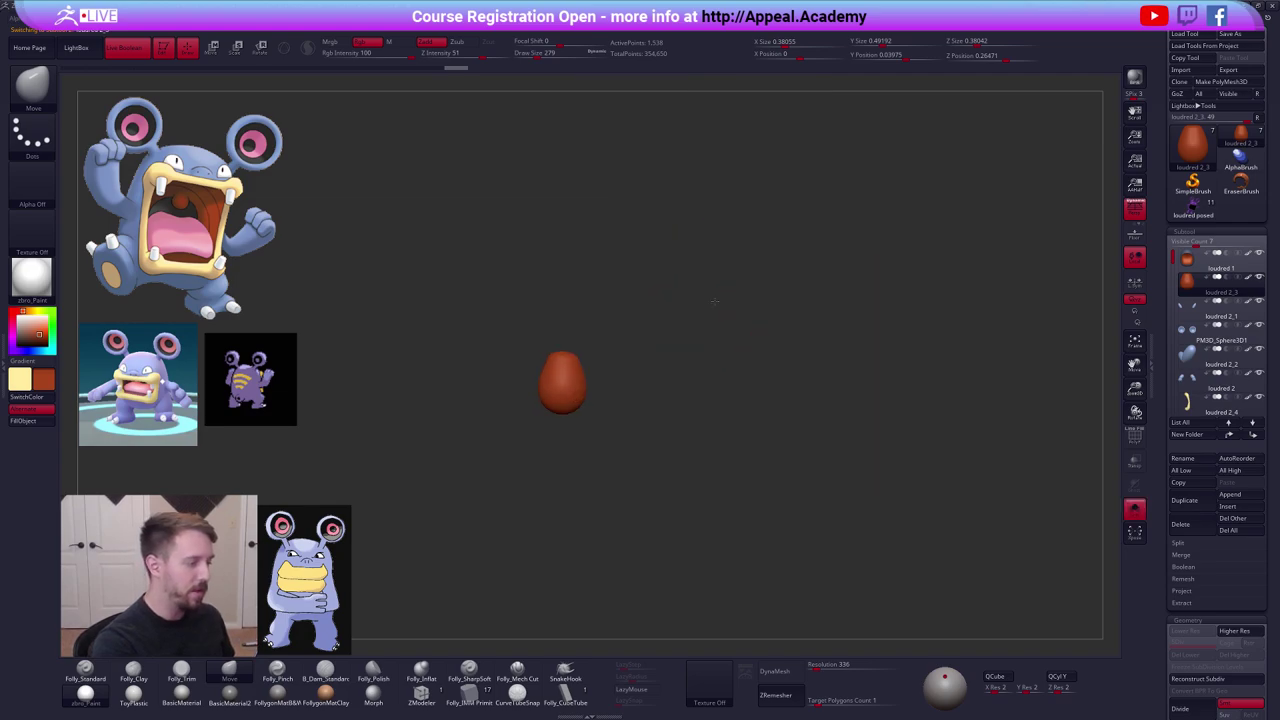
{"action": "key", "text": "r"}
{"action": "mouse_move", "coordinate": [595, 387]}
{"action": "right_mouse_down", "text": "alt"}
{"action": "mouse_move", "coordinate": [699, 314]}
{"action": "mouse_move", "coordinate": [699, 343]}
{"action": "right_mouse_up", "text": "alt"}
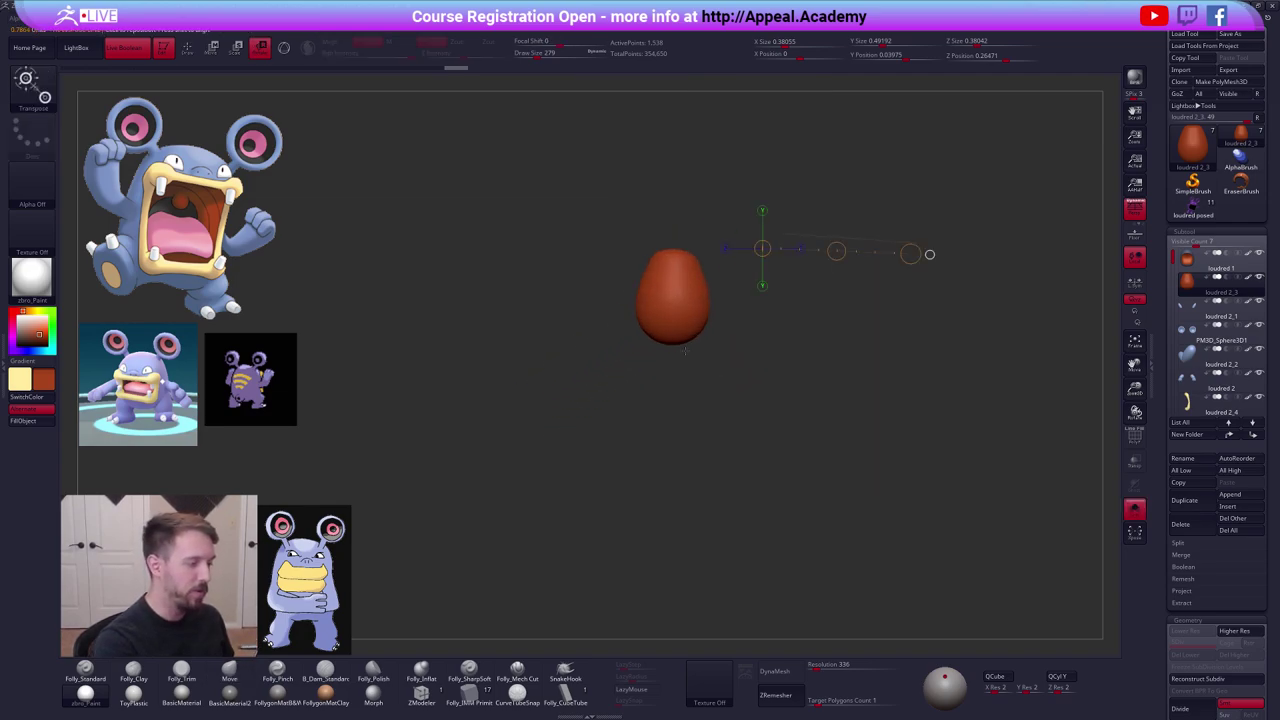
{"action": "left_click_drag", "start_coordinate": [673, 342], "coordinate": [737, 223]}
{"action": "right_click_drag", "start_coordinate": [737, 240], "coordinate": [893, 265]}
{"action": "key", "text": "alt+shift+s"}
{"action": "key", "text": "f"}
{"action": "key", "text": "q"}
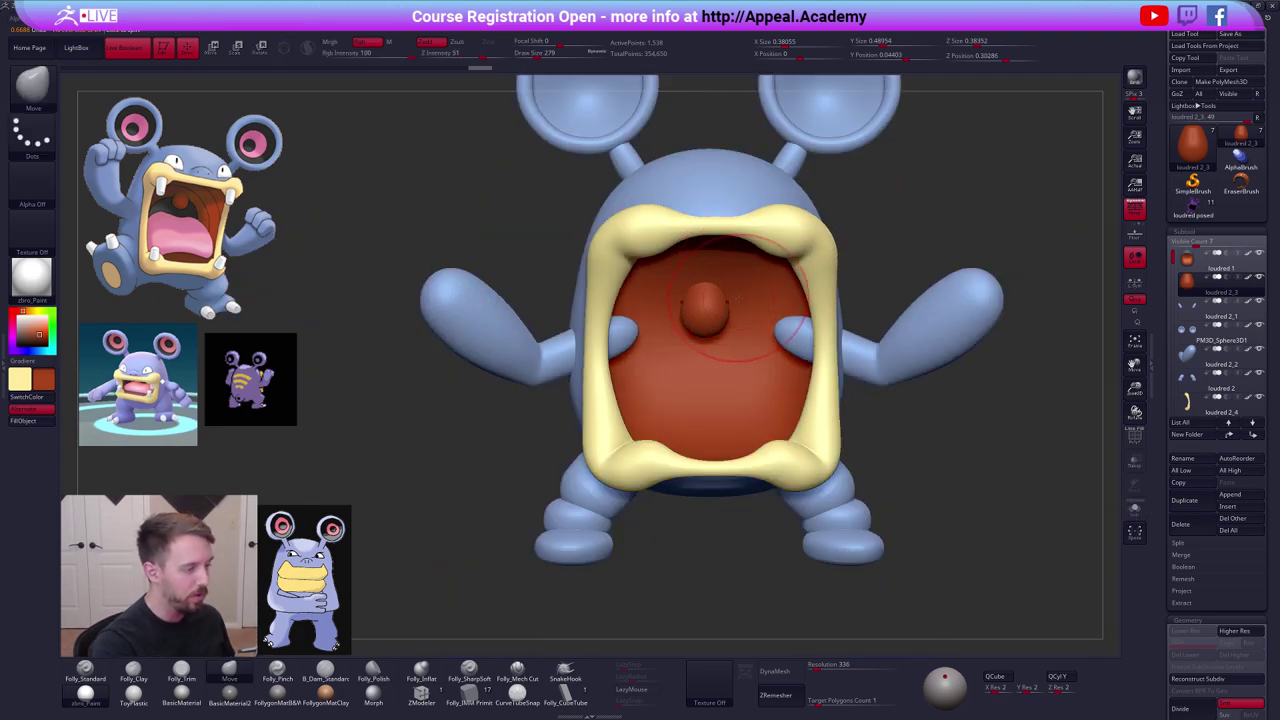
Select the body subtool, set the draw size to 265 and return the mesh to subdivision level 4.
{"action": "left_click", "coordinate": [732, 350], "text": "alt"}
{"action": "right_click_drag", "start_coordinate": [885, 362], "coordinate": [800, 278], "text": "ctrl"}
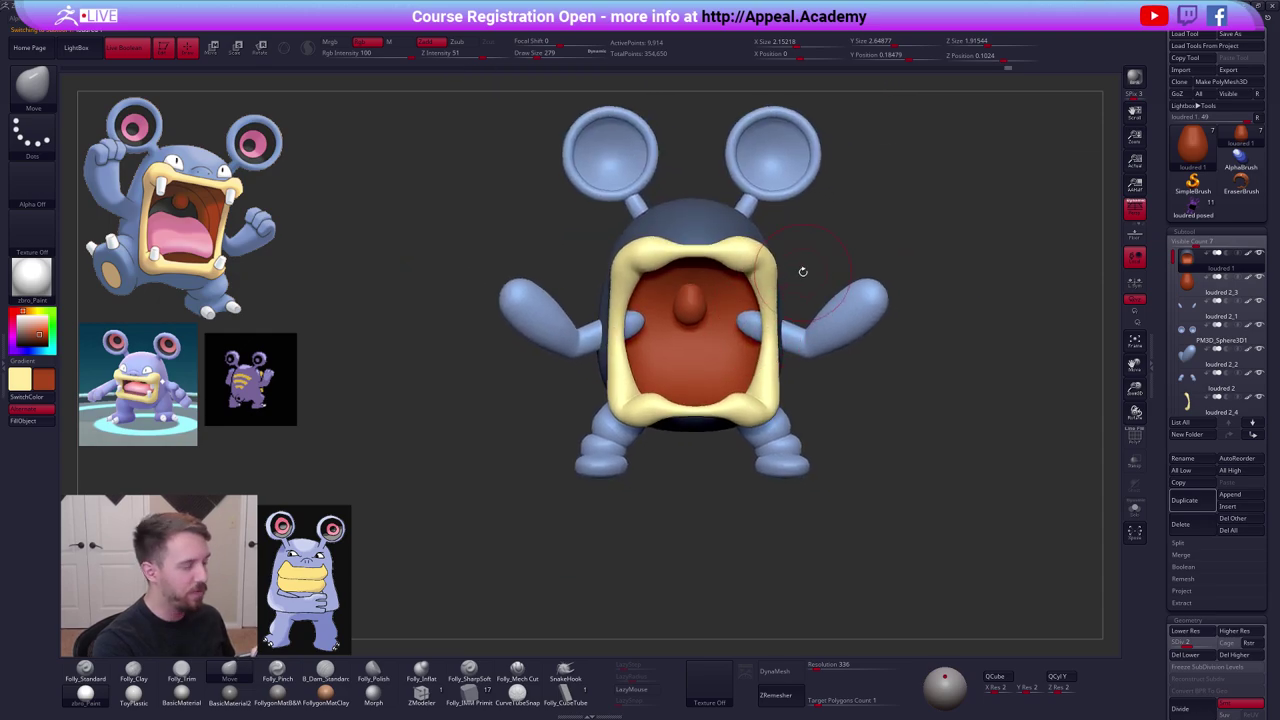
{"action": "key", "text": "space"}
{"action": "left_click_drag", "start_coordinate": [814, 271], "coordinate": [811, 271]}
{"action": "key", "text": "d"}
{"action": "key", "text": "d"}
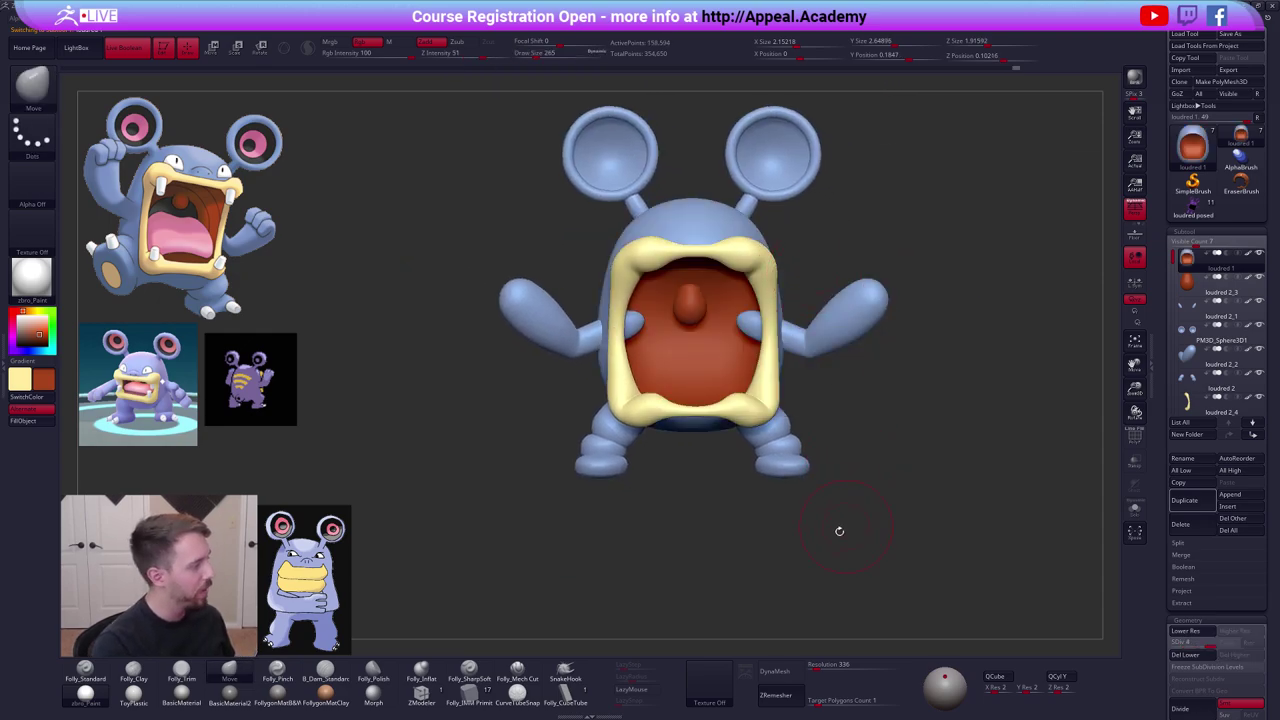
Paint a round black throat behind the uvula using the Folly_Standard brush at draw size 265.
{"action": "right_click_drag", "start_coordinate": [708, 370], "coordinate": [722, 425], "text": "ctrl"}
{"action": "key", "text": "1"}
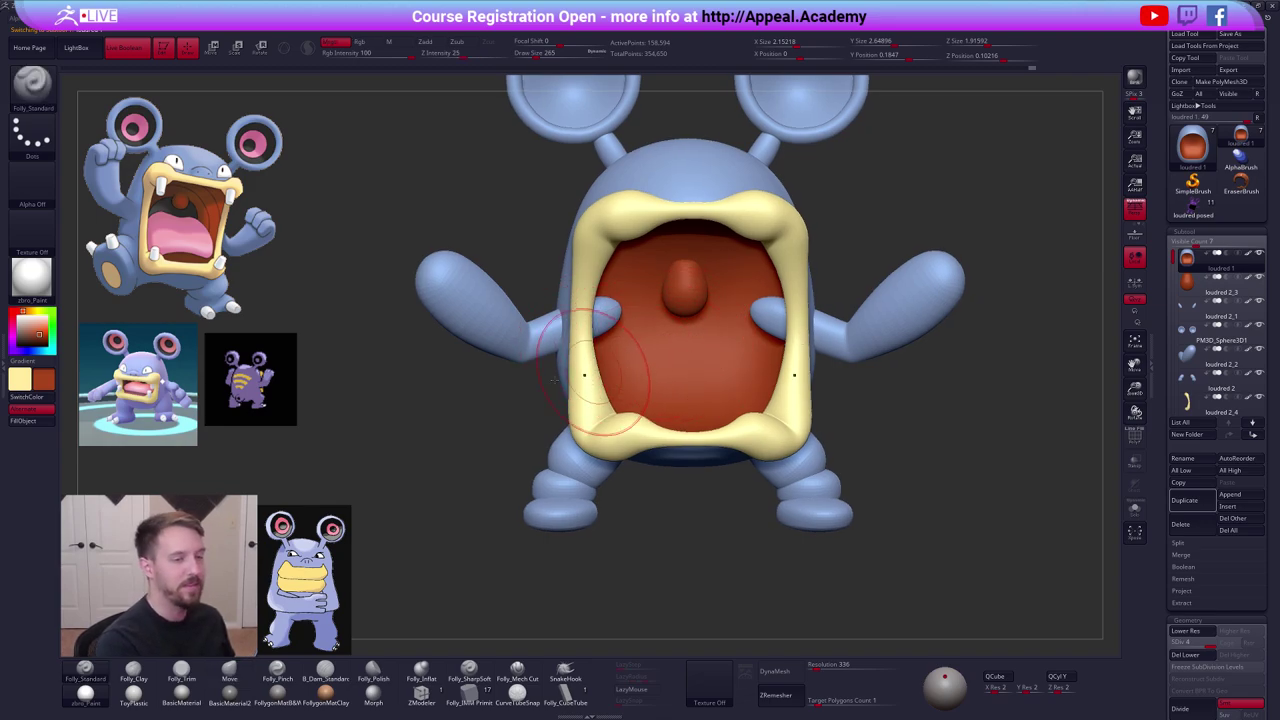
{"action": "left_click_drag", "start_coordinate": [29, 342], "coordinate": [17, 346]}
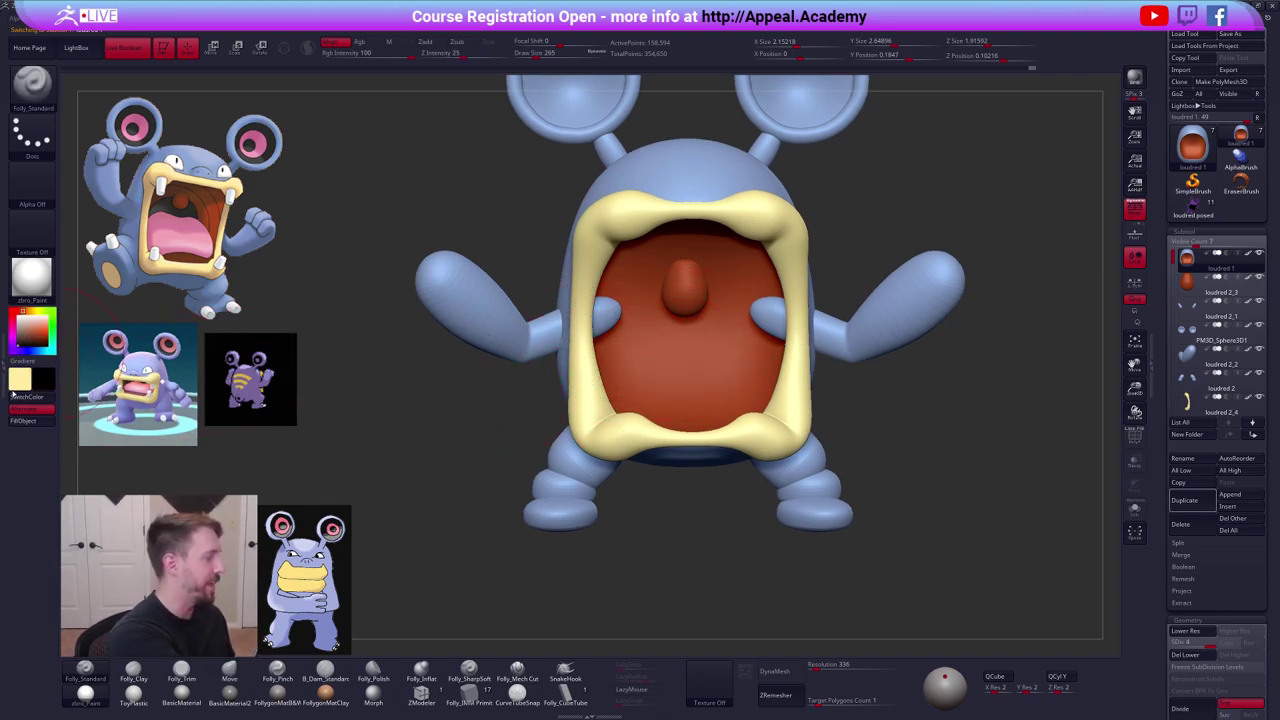
{"action": "left_click_drag", "start_coordinate": [686, 336], "coordinate": [683, 338]}
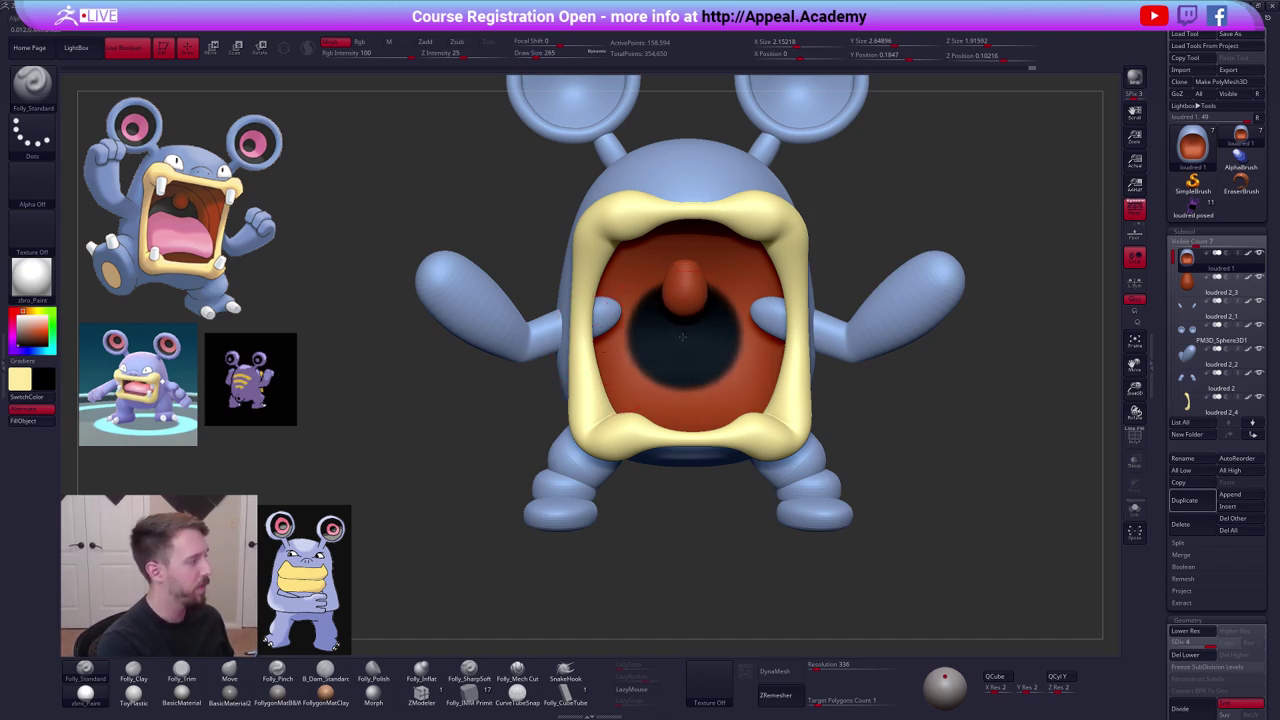
{"action": "left_click_drag", "start_coordinate": [681, 338], "coordinate": [679, 341]}
{"action": "left_click_drag", "start_coordinate": [949, 481], "coordinate": [902, 476]}
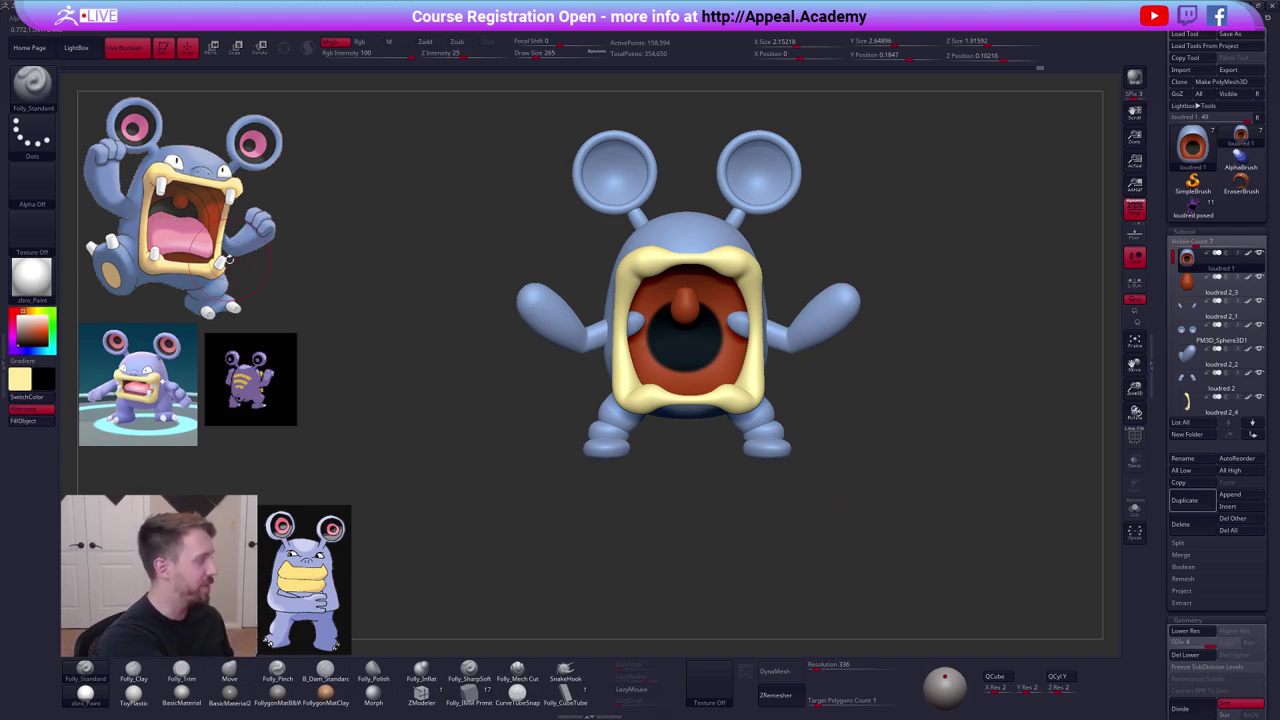
{"action": "left_click_drag", "start_coordinate": [816, 331], "coordinate": [824, 405], "text": "alt"}
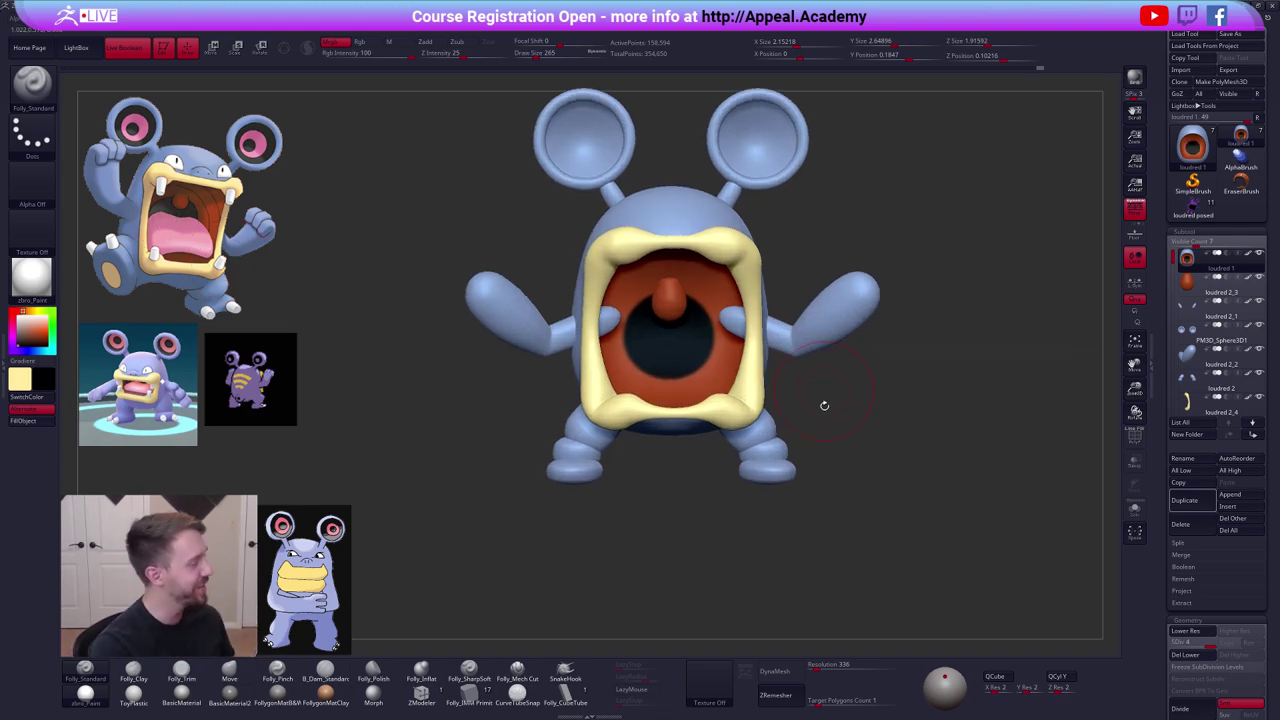
Sample the tongue's pink from the SpotLight reference image as the active colour.
{"action": "key", "text": "z"}
{"action": "key", "text": "c"}
{"action": "key", "text": "z"}
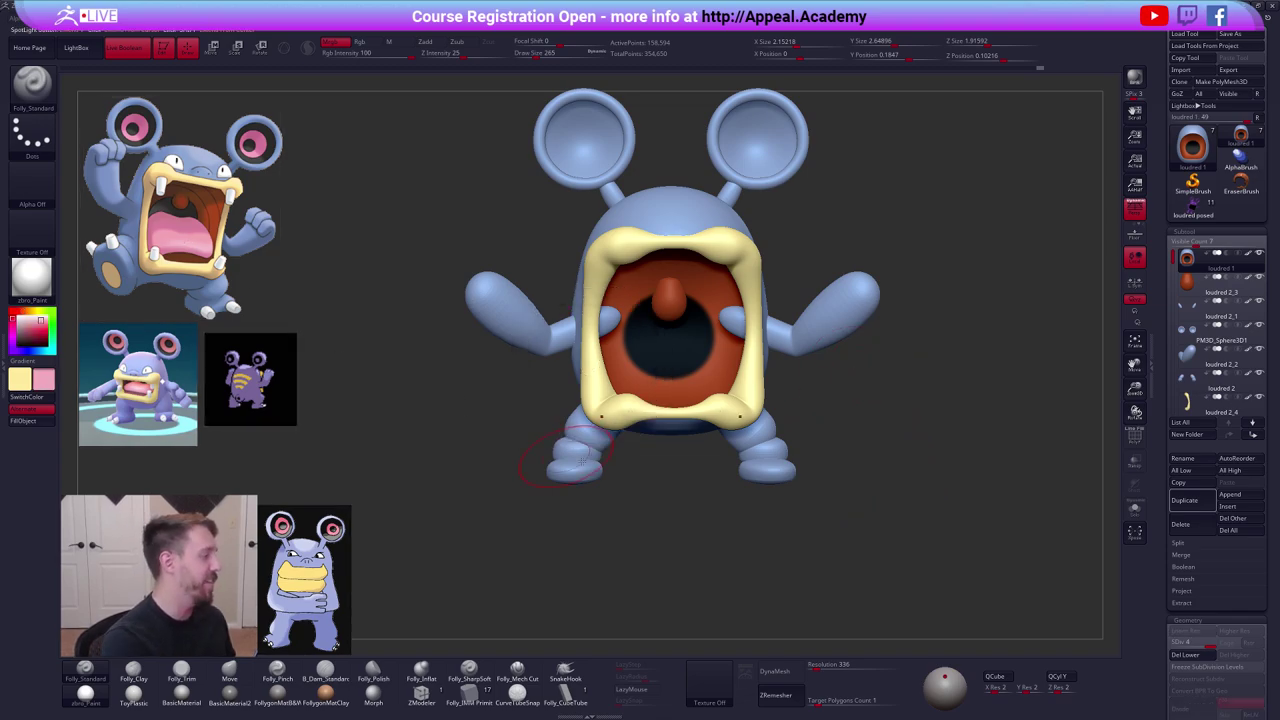
{"action": "left_click_drag", "start_coordinate": [915, 491], "coordinate": [903, 489], "text": "alt"}
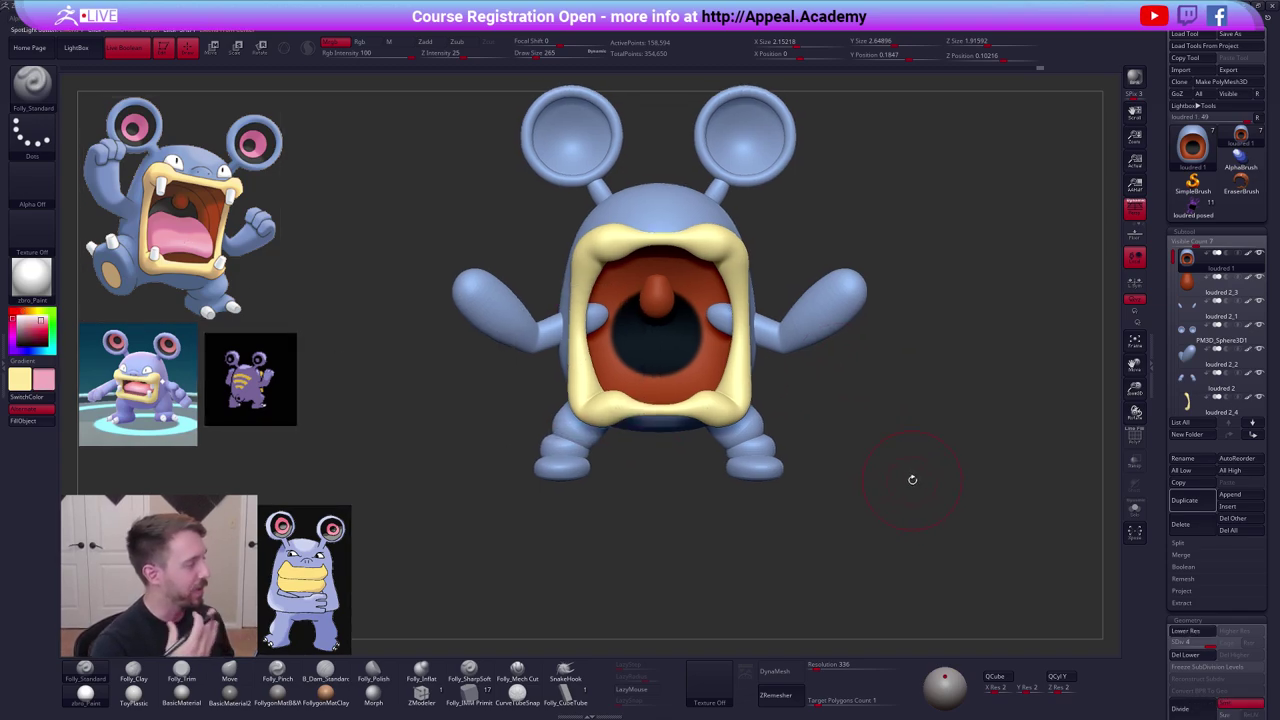
Duplicate the body subtool, delete the copy's lower subdivision levels and undo the test stroke on the mouth floor.
{"action": "left_click", "coordinate": [1202, 505]}
{"action": "left_click", "coordinate": [1195, 655]}
{"action": "left_click_drag", "start_coordinate": [890, 440], "coordinate": [880, 490]}
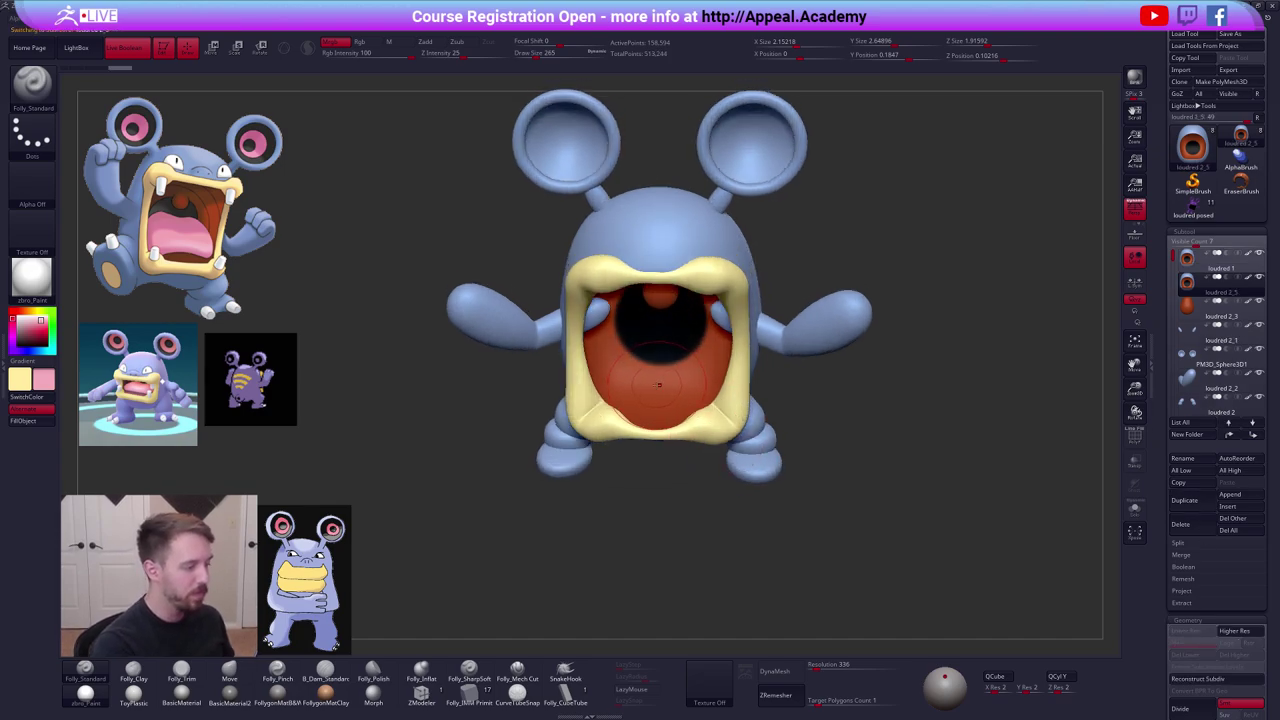
{"action": "left_click_drag", "start_coordinate": [659, 385], "coordinate": [661, 403]}
{"action": "key", "text": "ctrl+z"}
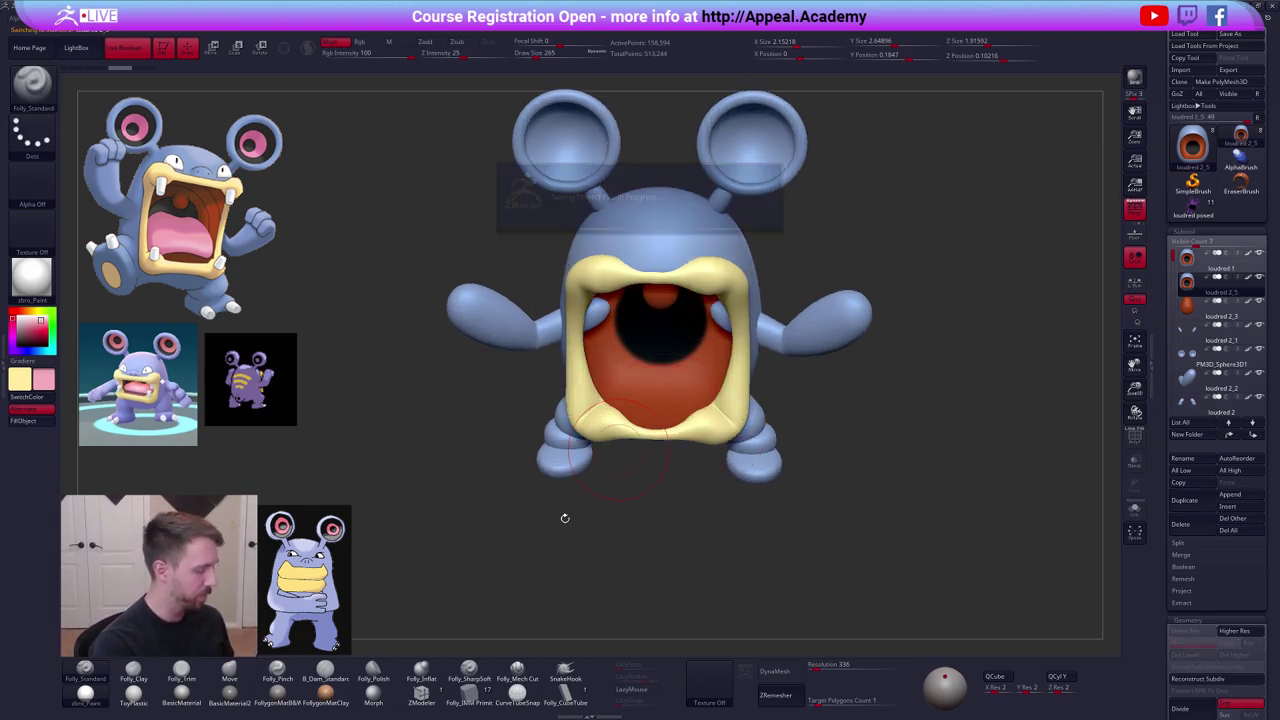
Insert a pink IMM primitive sphere on the mouth floor and keep only that sphere in the duplicated subtool.
{"action": "left_click", "coordinate": [470, 692]}
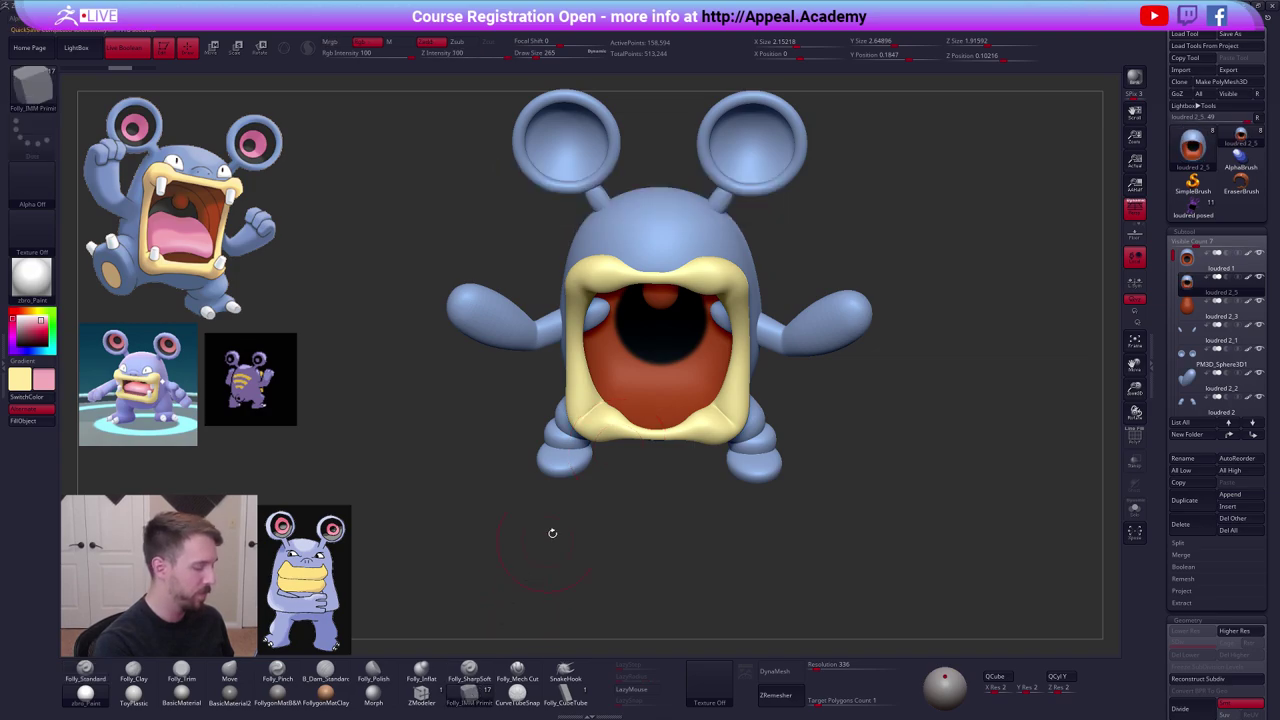
{"action": "left_click_drag", "start_coordinate": [660, 399], "coordinate": [661, 432]}
{"action": "right_click_drag", "start_coordinate": [661, 432], "coordinate": [670, 370]}
{"action": "left_click", "coordinate": [670, 368], "text": "ctrl+shift"}
{"action": "key", "text": "1"}
Flatten the pink sphere into an oval on the mouth floor and enlarge it using the Move brush at draw size 350.
{"action": "key", "text": "w"}
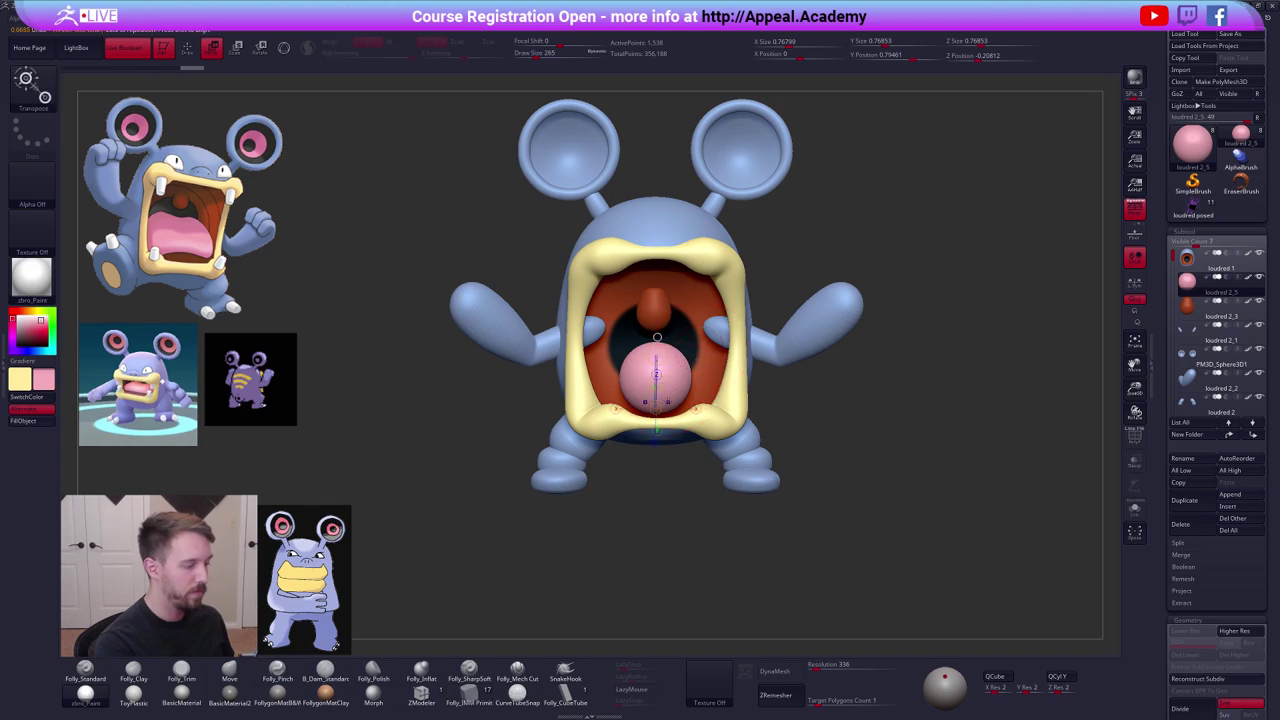
{"action": "key", "text": "q"}
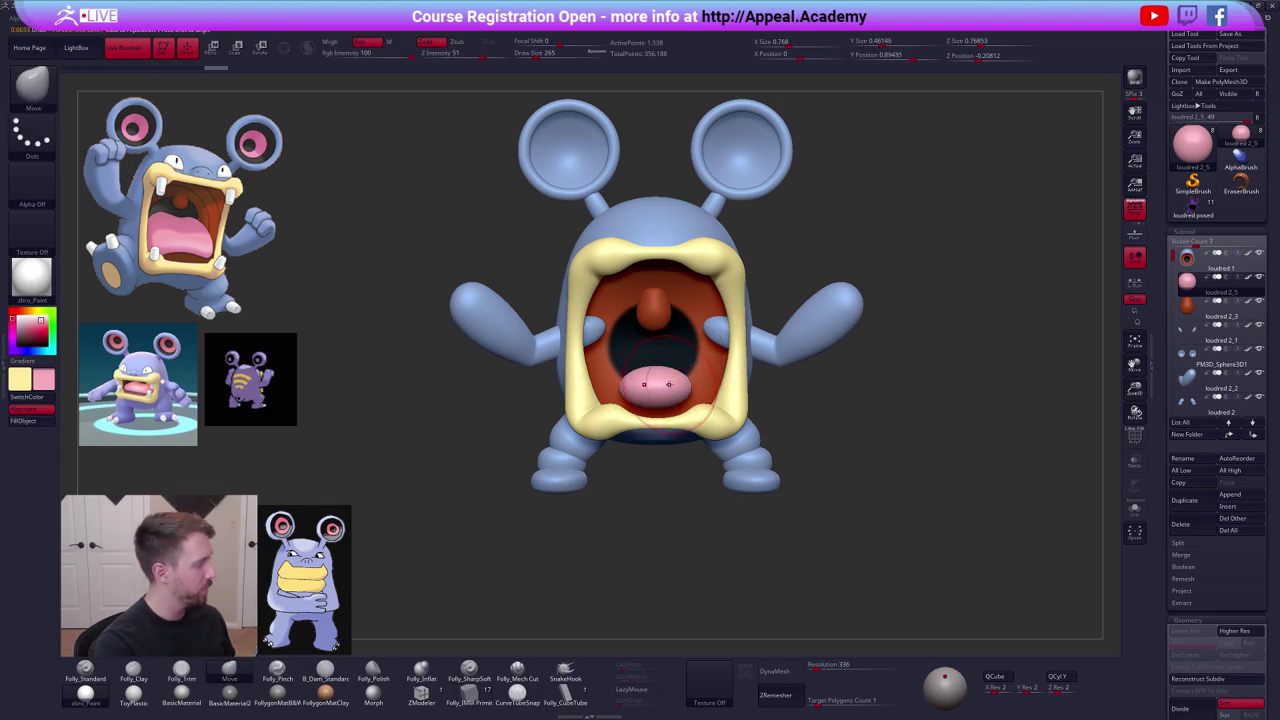
{"action": "key", "text": "space"}
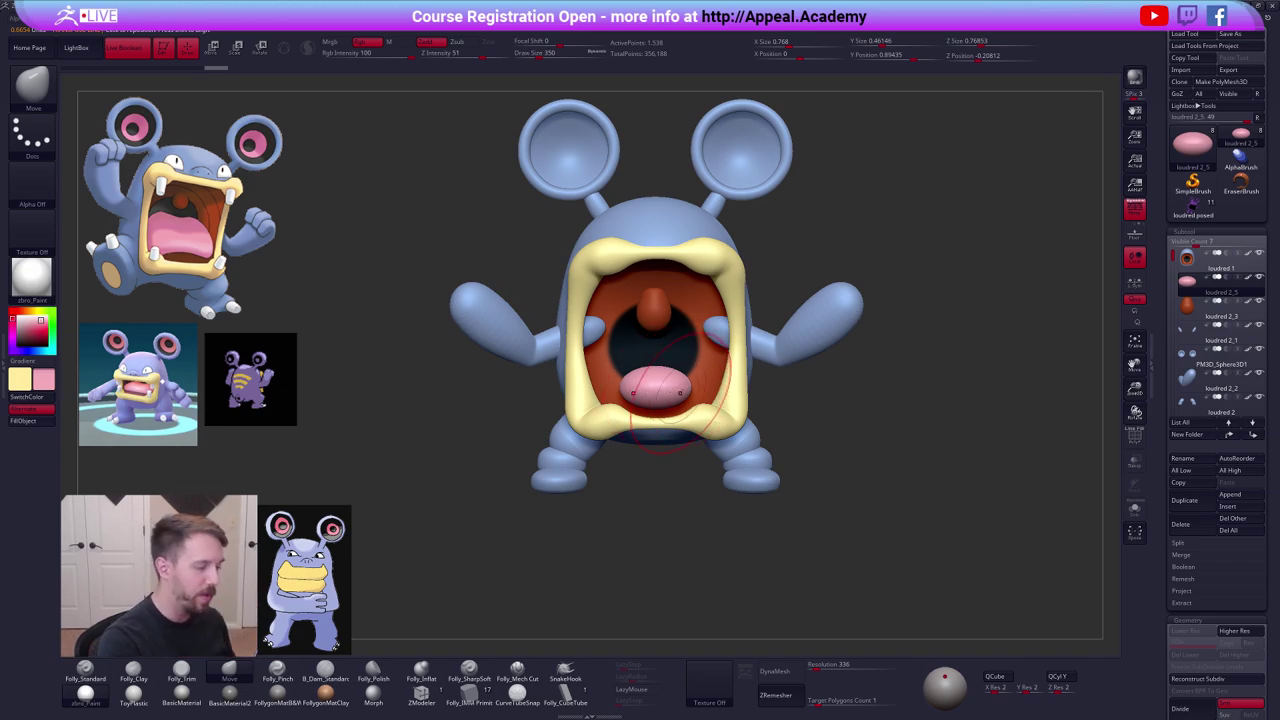
{"action": "right_click_drag", "start_coordinate": [684, 397], "coordinate": [682, 465]}
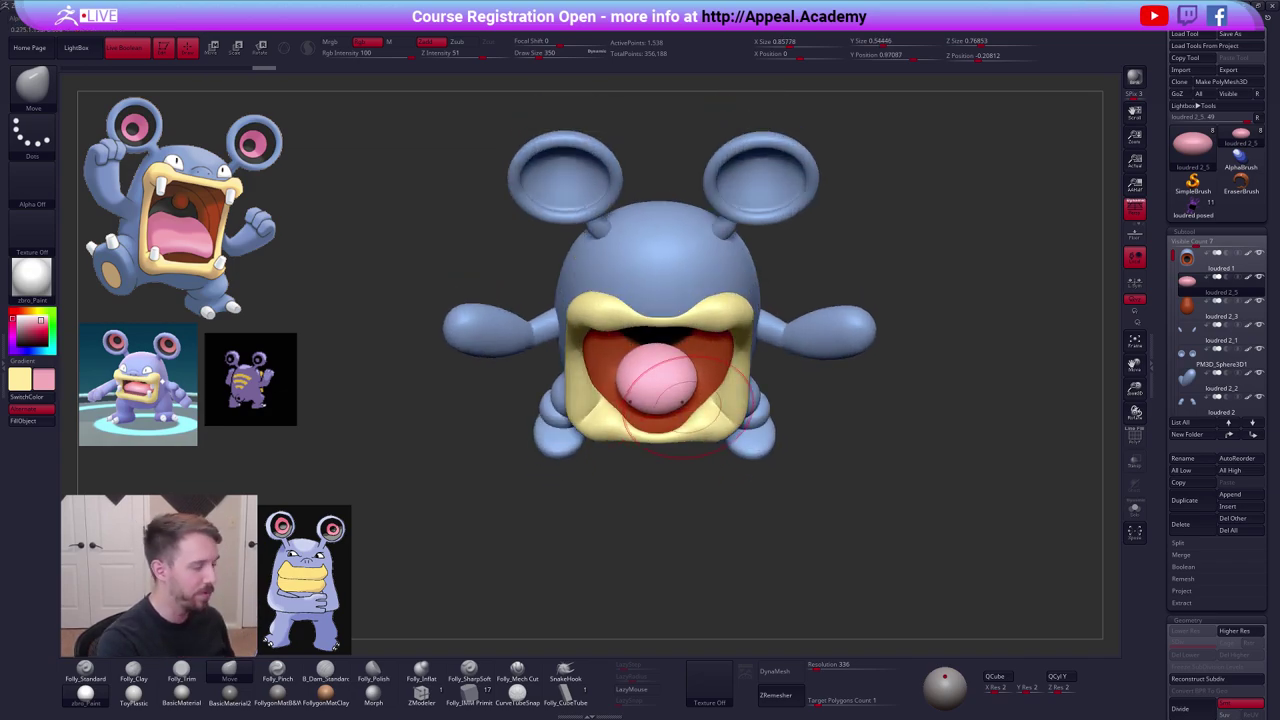
Set the Move brush's draw size to 306 and shape the pink oval into a broad tongue reaching toward the lower lip.
{"action": "key", "text": "s"}
{"action": "left_click_drag", "start_coordinate": [645, 471], "coordinate": [636, 471]}
{"action": "mouse_move", "coordinate": [690, 375]}
{"action": "right_mouse_down"}
{"action": "mouse_move", "coordinate": [687, 352]}
{"action": "mouse_move", "coordinate": [680, 406]}
{"action": "mouse_move", "coordinate": [648, 416]}
{"action": "right_mouse_up"}
{"action": "key", "text": "space"}
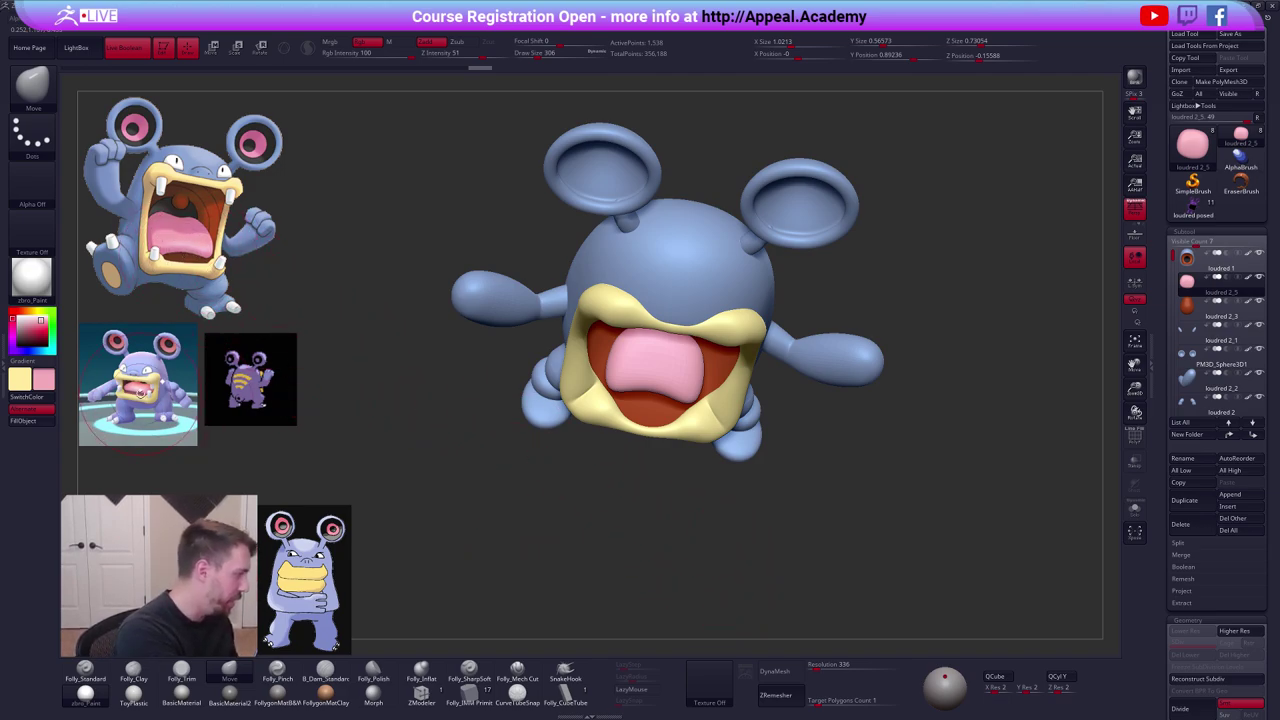
{"action": "left_click_drag", "start_coordinate": [648, 404], "coordinate": [650, 420]}
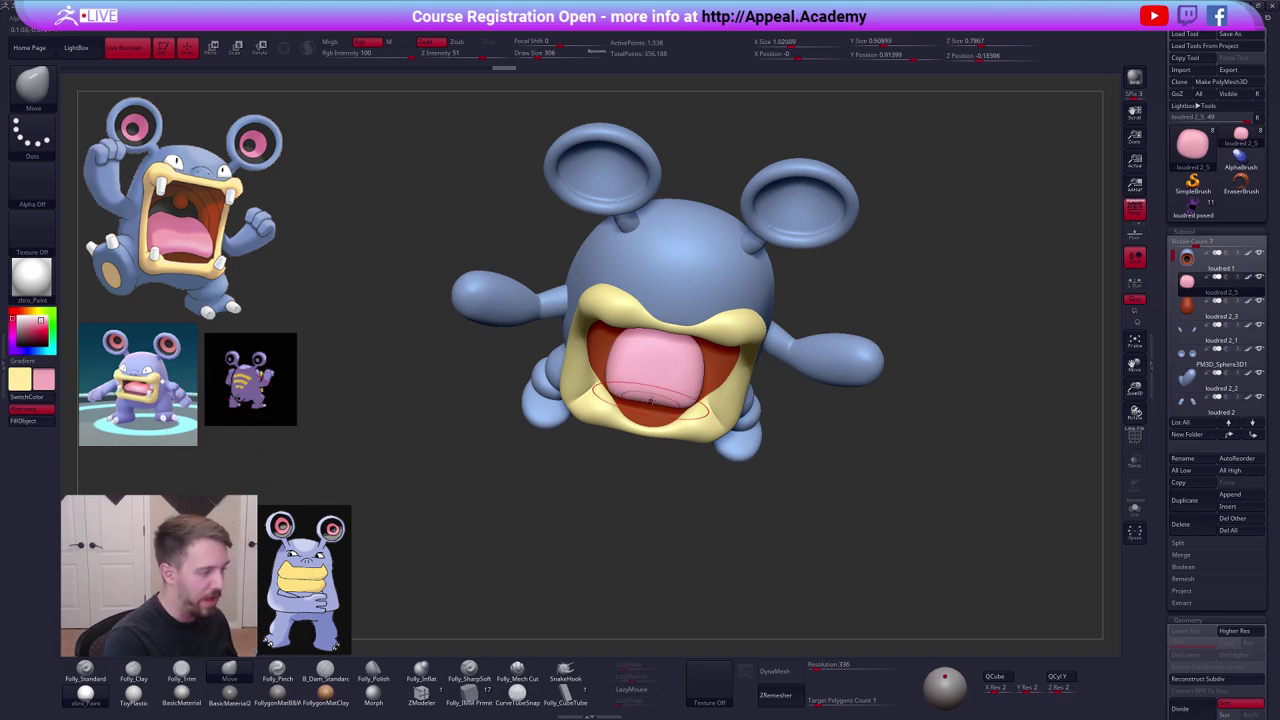
{"action": "right_click_drag", "start_coordinate": [652, 424], "coordinate": [682, 368]}
{"action": "mouse_move", "coordinate": [690, 420]}
{"action": "right_mouse_down"}
{"action": "mouse_move", "coordinate": [708, 424]}
{"action": "mouse_move", "coordinate": [693, 404]}
{"action": "mouse_move", "coordinate": [702, 380]}
{"action": "mouse_move", "coordinate": [686, 384]}
{"action": "right_mouse_up"}
Scale the tongue up uniformly to fill the mouth floor and switch back to the Move brush.
{"action": "key", "text": "e"}
{"action": "left_click_drag", "start_coordinate": [668, 404], "coordinate": [668, 340], "text": "shift"}
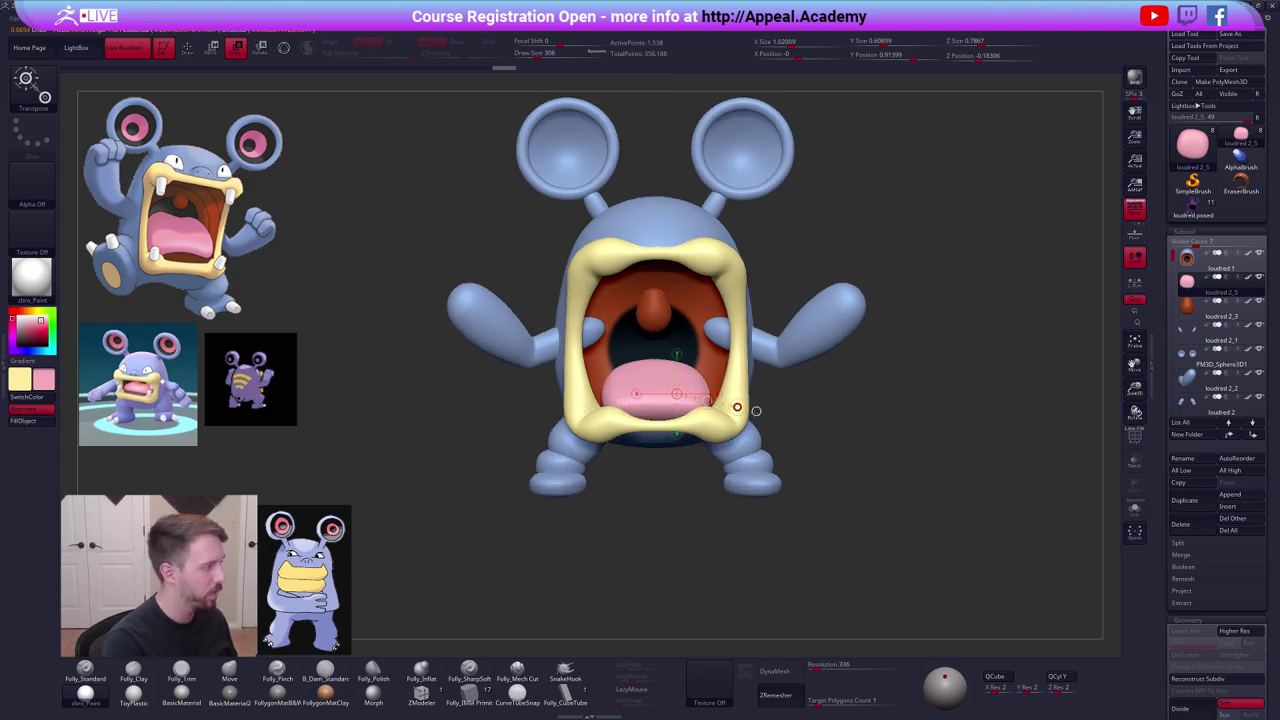
{"action": "left_click_drag", "start_coordinate": [757, 412], "coordinate": [758, 412]}
{"action": "key", "text": "q"}
{"action": "right_click_drag", "start_coordinate": [628, 408], "coordinate": [690, 420]}
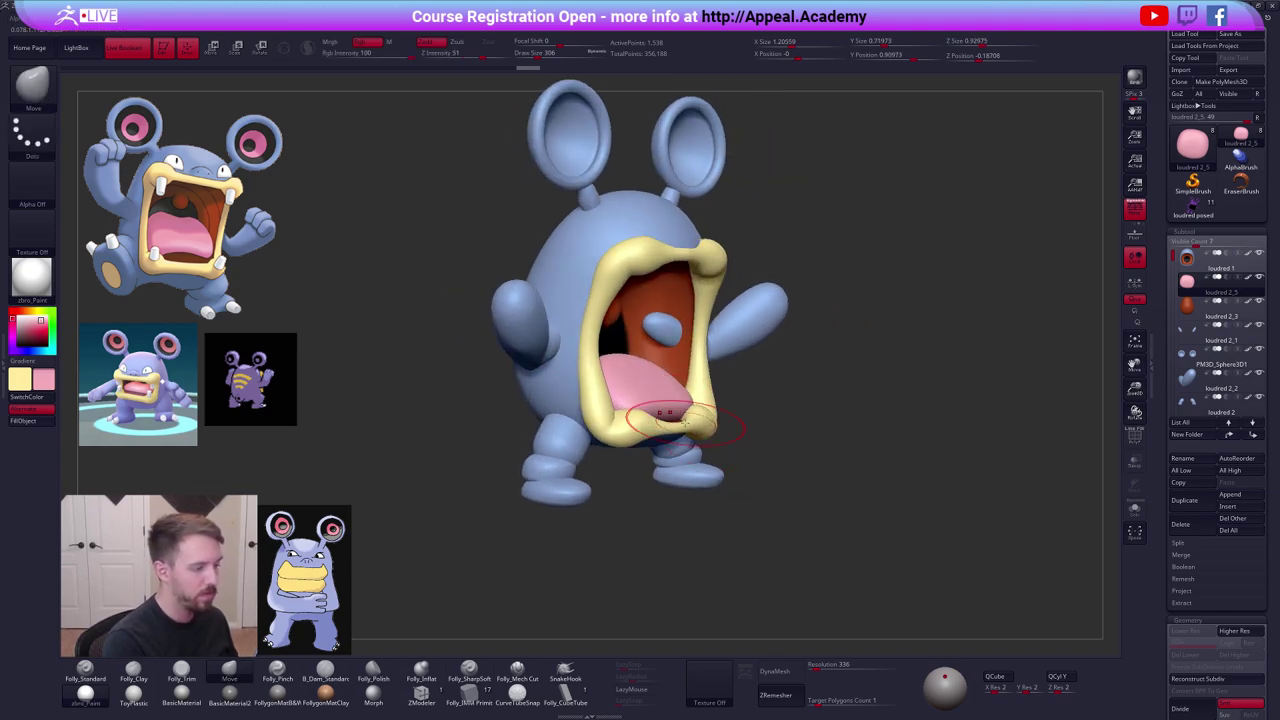
Flatten the tongue and reshape its front edge behind the lower lip using the Move brush at draw size 366.
{"action": "key", "text": "alt+s"}
{"action": "key", "text": "w"}
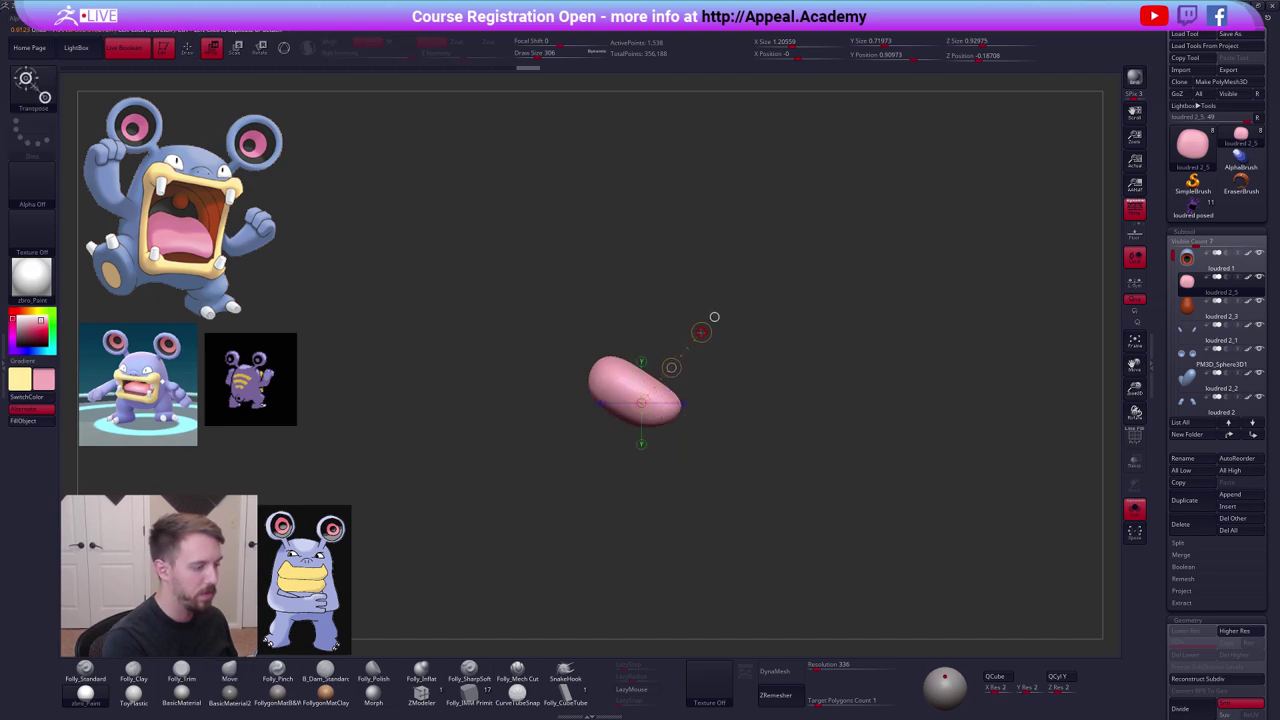
{"action": "key", "text": "q"}
{"action": "right_click_drag", "start_coordinate": [697, 400], "coordinate": [634, 410]}
{"action": "key", "text": "alt+s"}
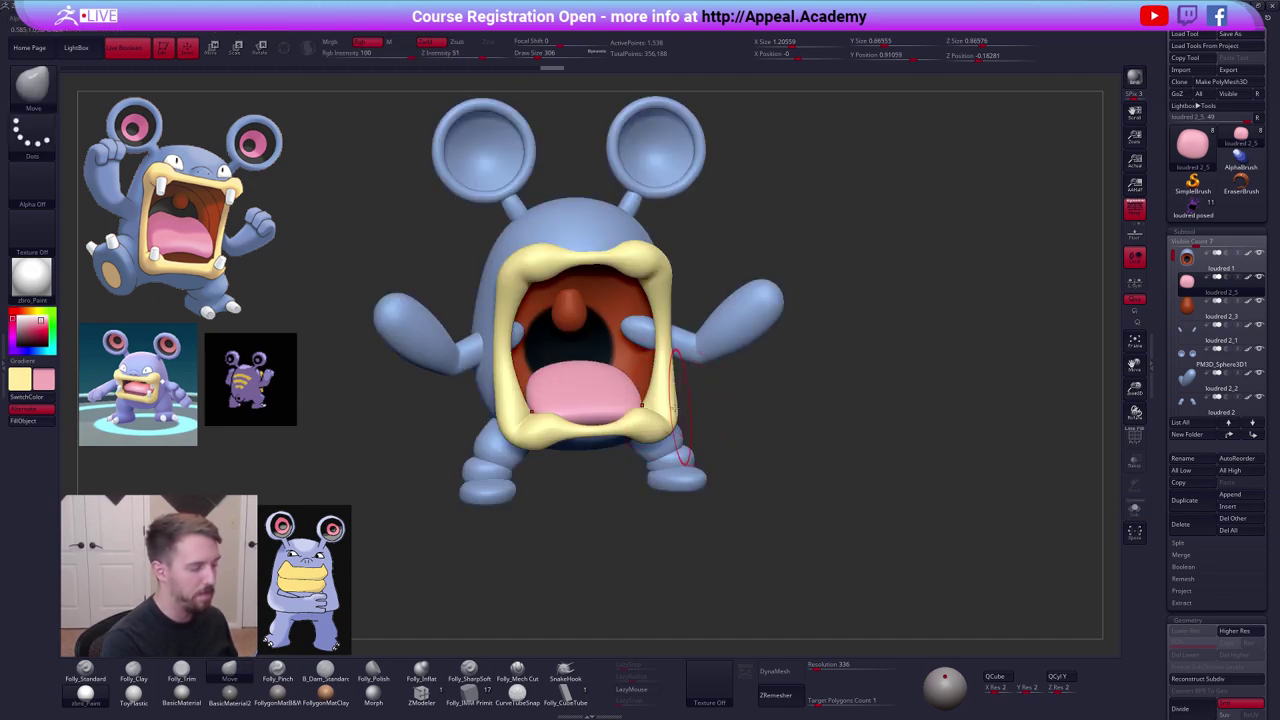
{"action": "left_click_drag", "start_coordinate": [630, 442], "coordinate": [640, 424]}
{"action": "right_click_drag", "start_coordinate": [640, 424], "coordinate": [672, 394]}
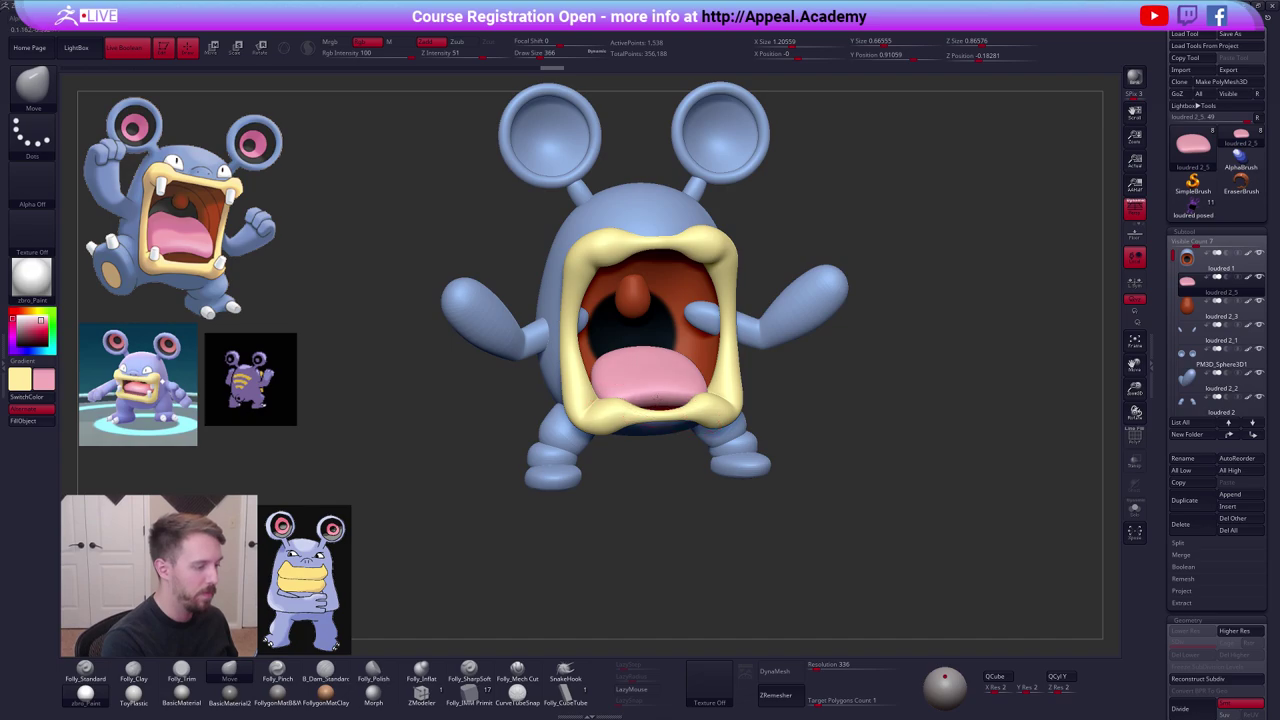
{"action": "left_click_drag", "start_coordinate": [657, 398], "coordinate": [656, 393]}
{"action": "right_click_drag", "start_coordinate": [656, 393], "coordinate": [663, 408]}
{"action": "left_click_drag", "start_coordinate": [664, 406], "coordinate": [664, 399]}
{"action": "mouse_move", "coordinate": [664, 399]}
{"action": "right_mouse_down"}
{"action": "mouse_move", "coordinate": [704, 392]}
{"action": "mouse_move", "coordinate": [654, 403]}
{"action": "right_mouse_up"}
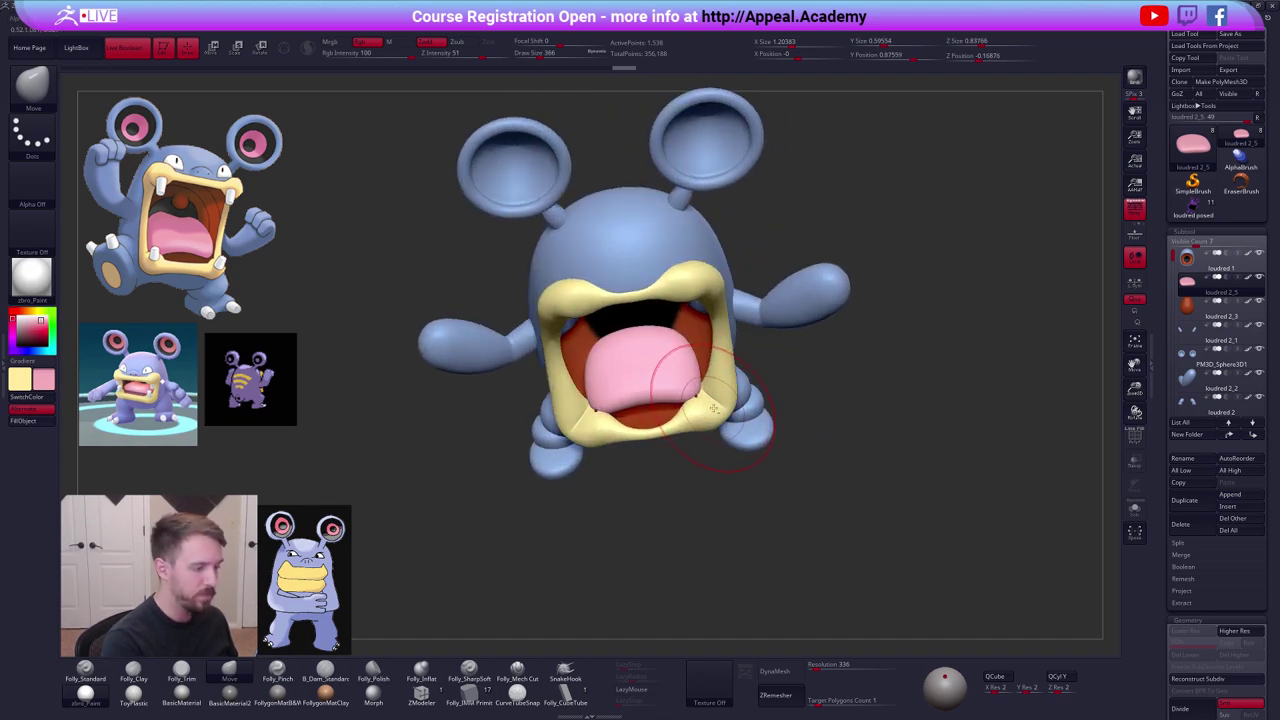
Even out the tongue's front corners and outline with the Move brush to give it a broader, squarer shape.
{"action": "left_click_drag", "start_coordinate": [713, 412], "coordinate": [714, 413]}
{"action": "right_click_drag", "start_coordinate": [714, 413], "coordinate": [686, 390]}
{"action": "left_click_drag", "start_coordinate": [668, 402], "coordinate": [668, 396]}
{"action": "right_click_drag", "start_coordinate": [668, 396], "coordinate": [680, 406]}
{"action": "left_click_drag", "start_coordinate": [681, 405], "coordinate": [680, 398]}
{"action": "right_click_drag", "start_coordinate": [665, 366], "coordinate": [681, 365]}
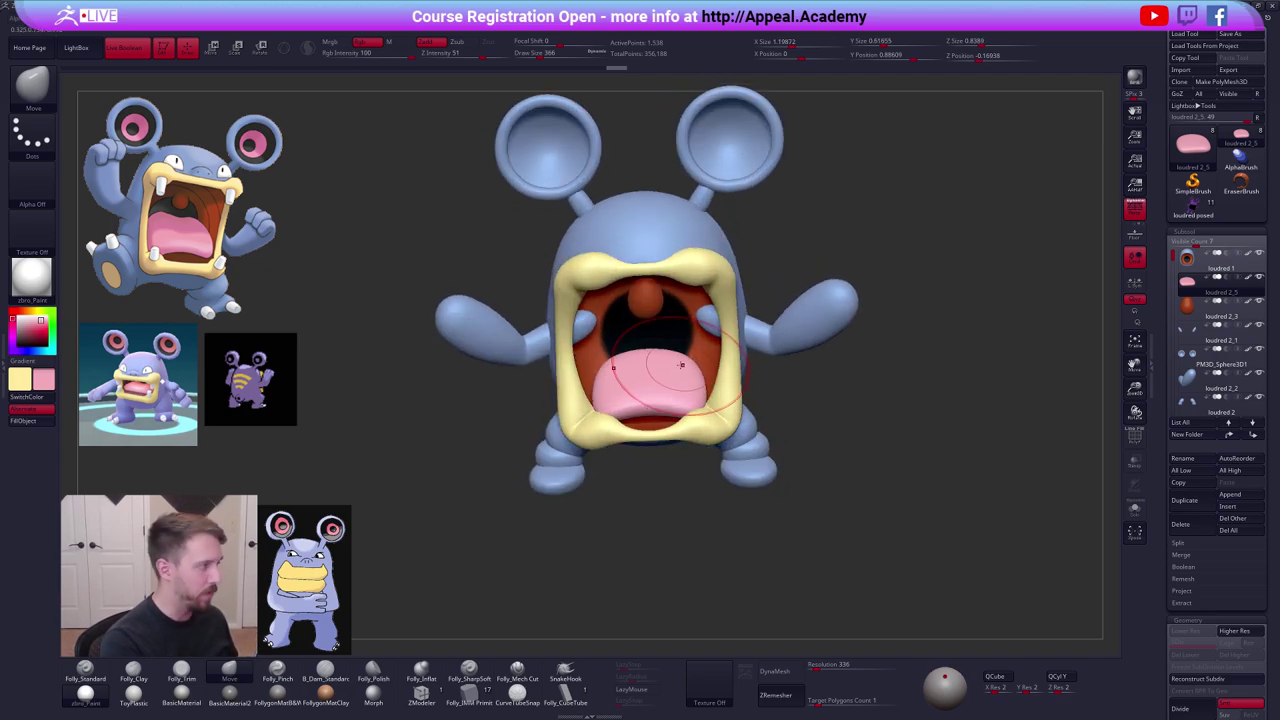
{"action": "left_click_drag", "start_coordinate": [686, 357], "coordinate": [684, 363]}
Set the draw size to 252 and form a shallow dip along the middle of the isolated tongue.
{"action": "key", "text": "bracketleft"}
{"action": "key", "text": "alt+s"}
{"action": "right_click_drag", "start_coordinate": [657, 350], "coordinate": [650, 356]}
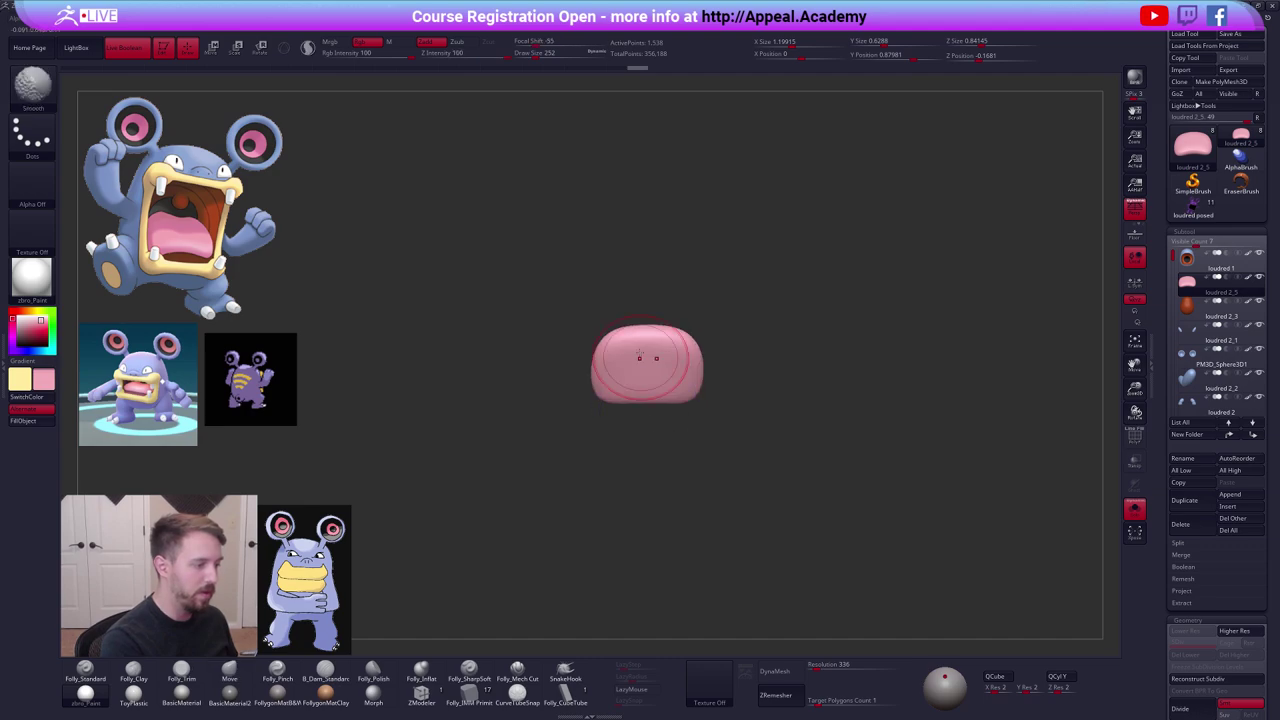
{"action": "left_click_drag", "start_coordinate": [650, 346], "coordinate": [650, 349]}
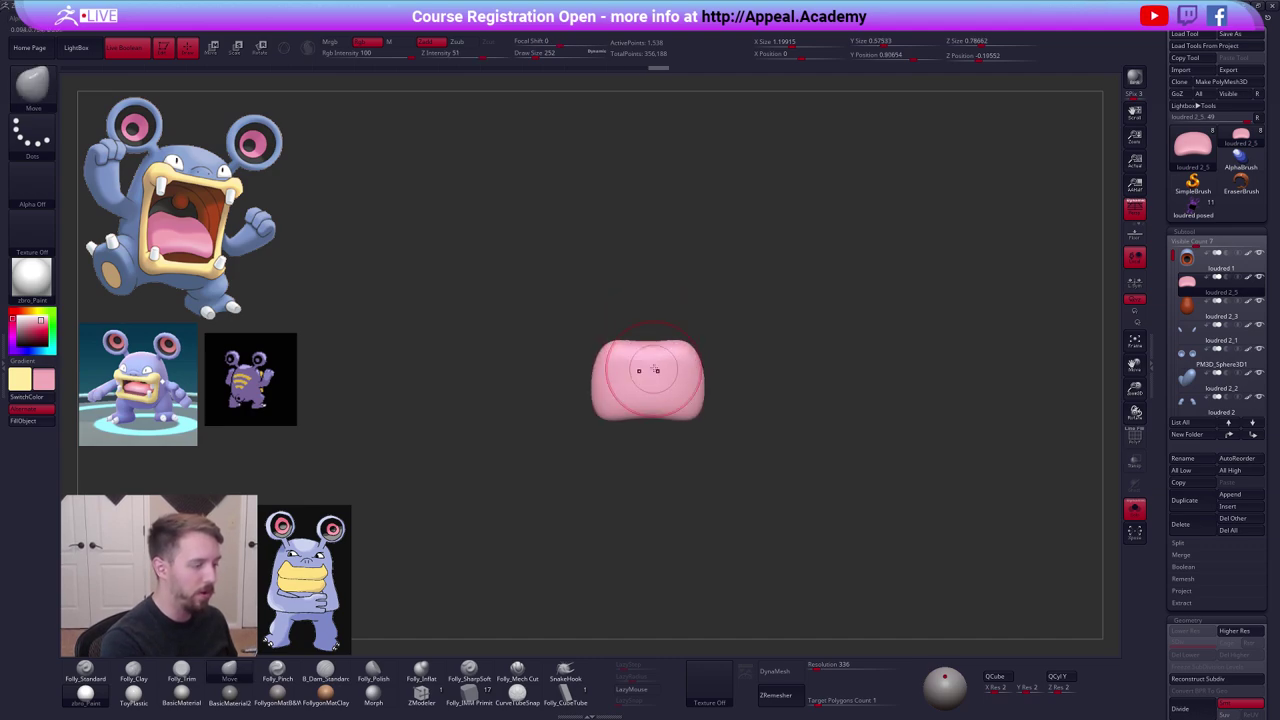
{"action": "key", "text": "alt+s"}
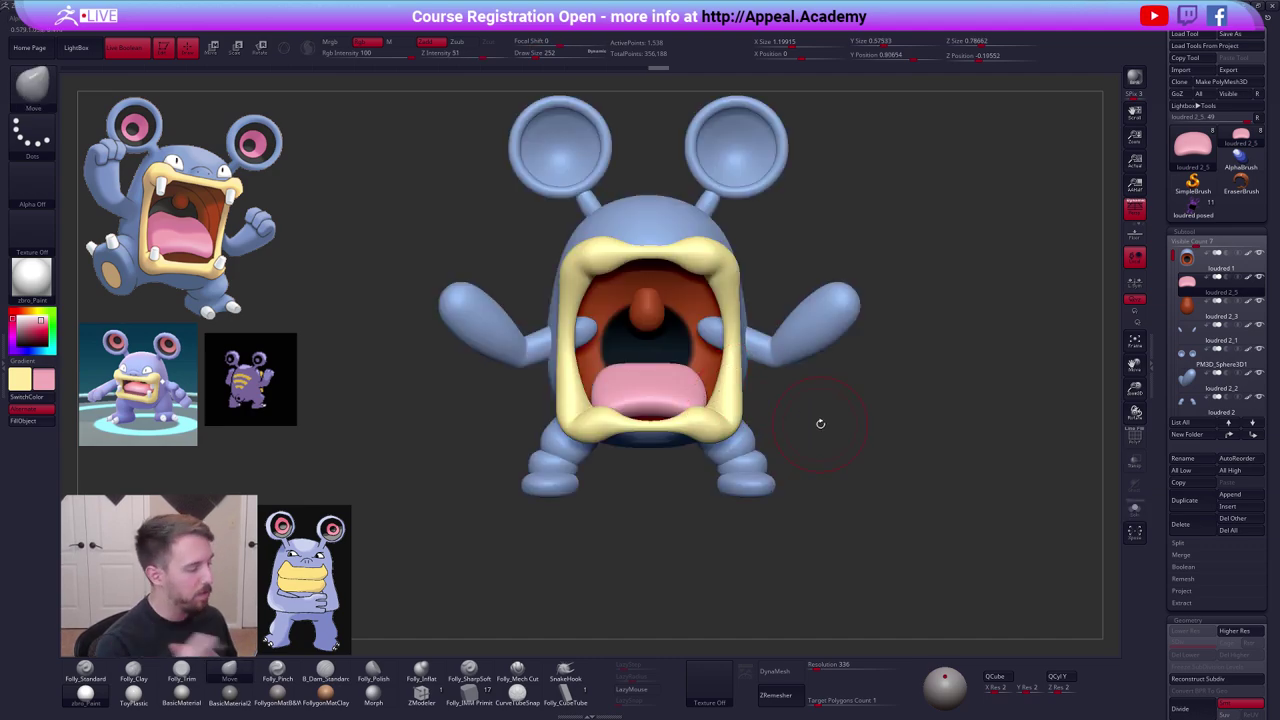
Subdivide the tongue twice and refine its surface in isolation with the Folly_Clay brush active at draw size 239.
{"action": "key", "text": "d"}
{"action": "key", "text": "d"}
{"action": "key", "text": "alt+s"}
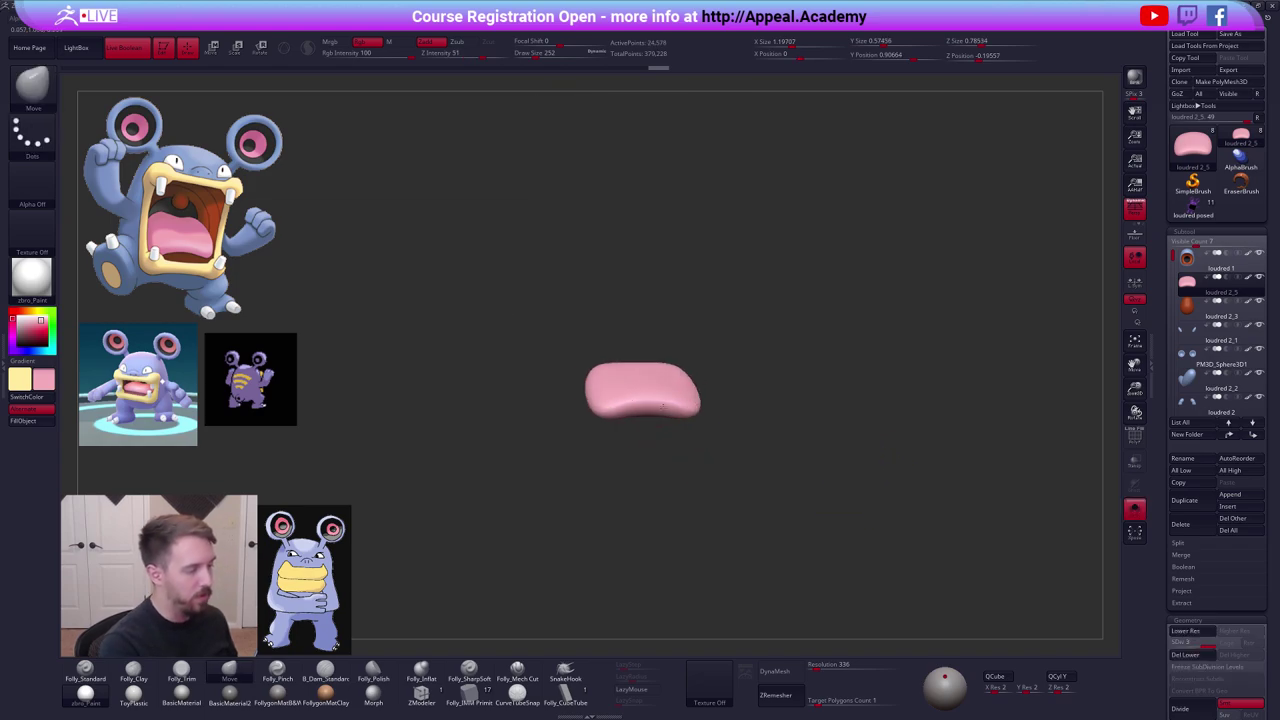
{"action": "key", "text": "2"}
{"action": "right_click", "coordinate": [614, 449]}
{"action": "right_click_drag", "start_coordinate": [614, 449], "coordinate": [640, 430]}
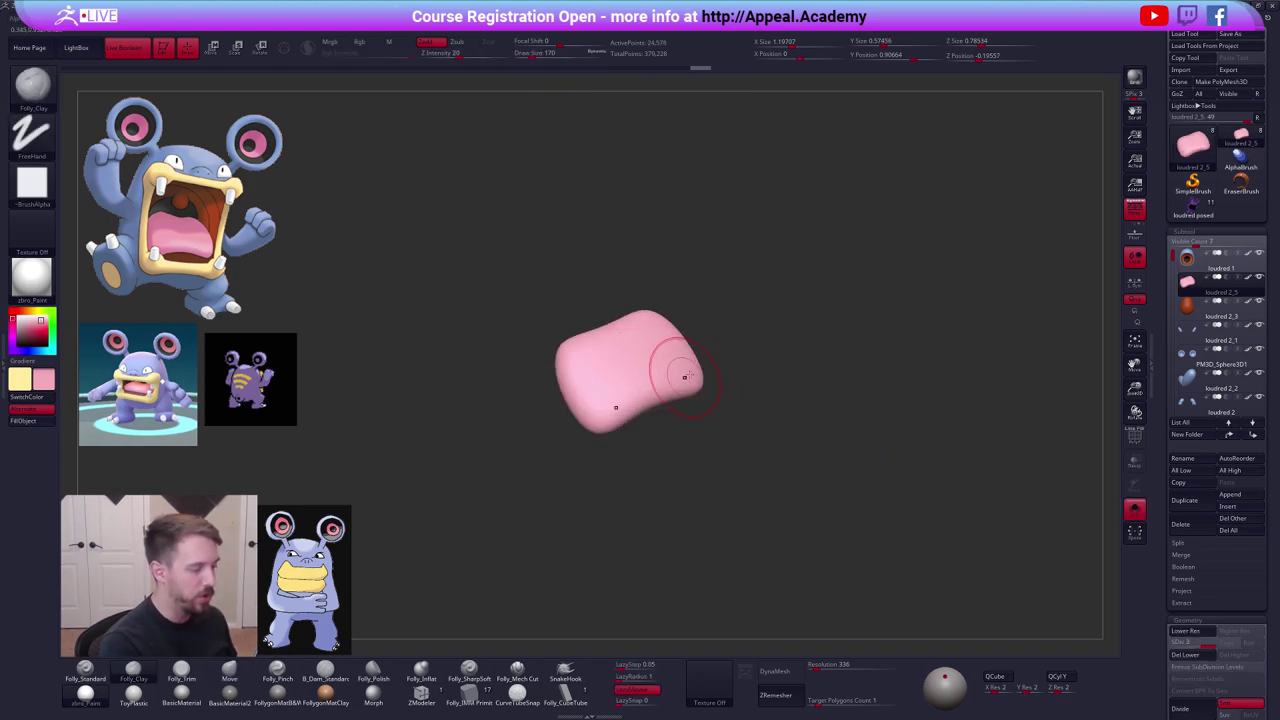
{"action": "key", "text": "space"}
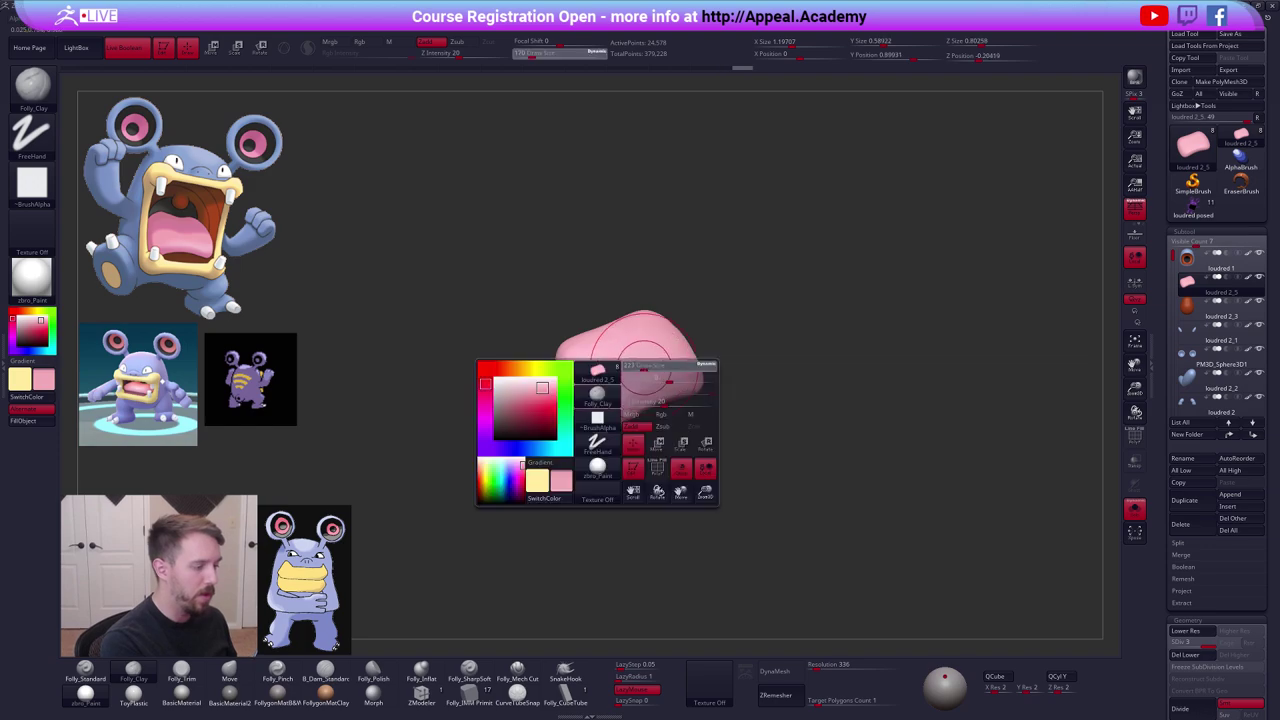
{"action": "key", "text": "shift+d"}
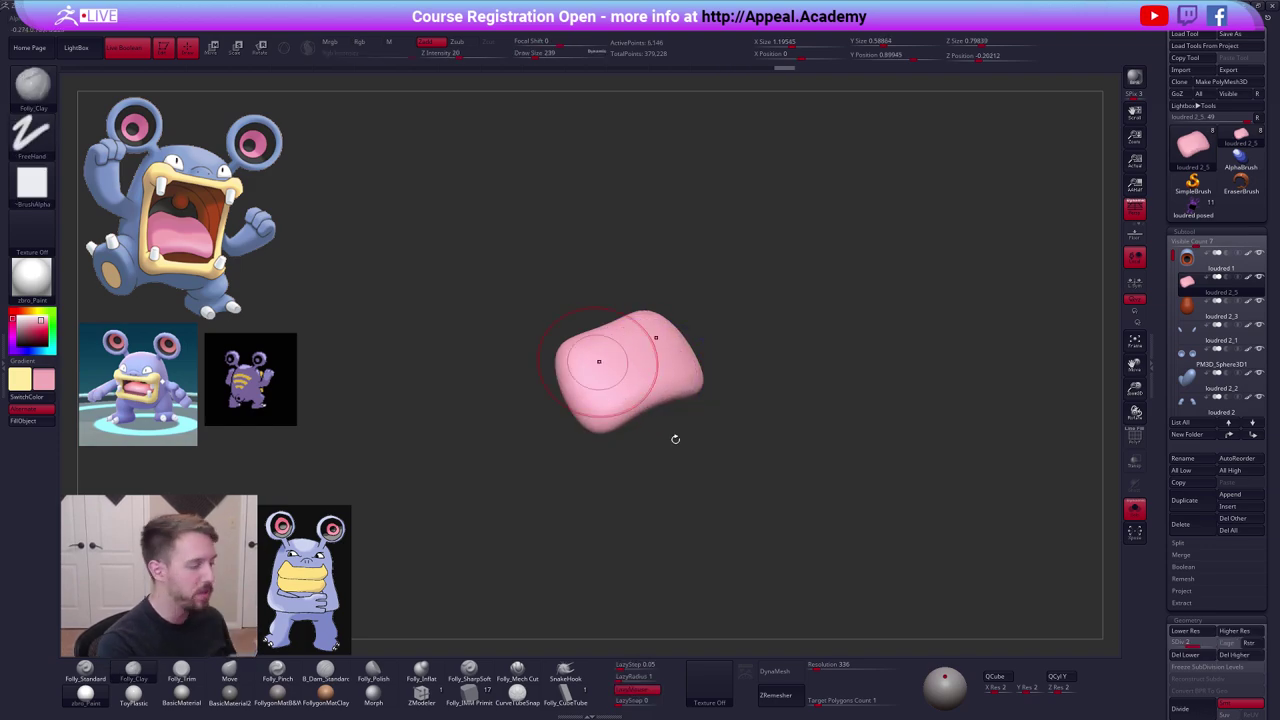
{"action": "key", "text": "d"}
{"action": "right_click_drag", "start_coordinate": [609, 383], "coordinate": [626, 317], "text": "shift"}
{"action": "key", "text": "alt+s"}
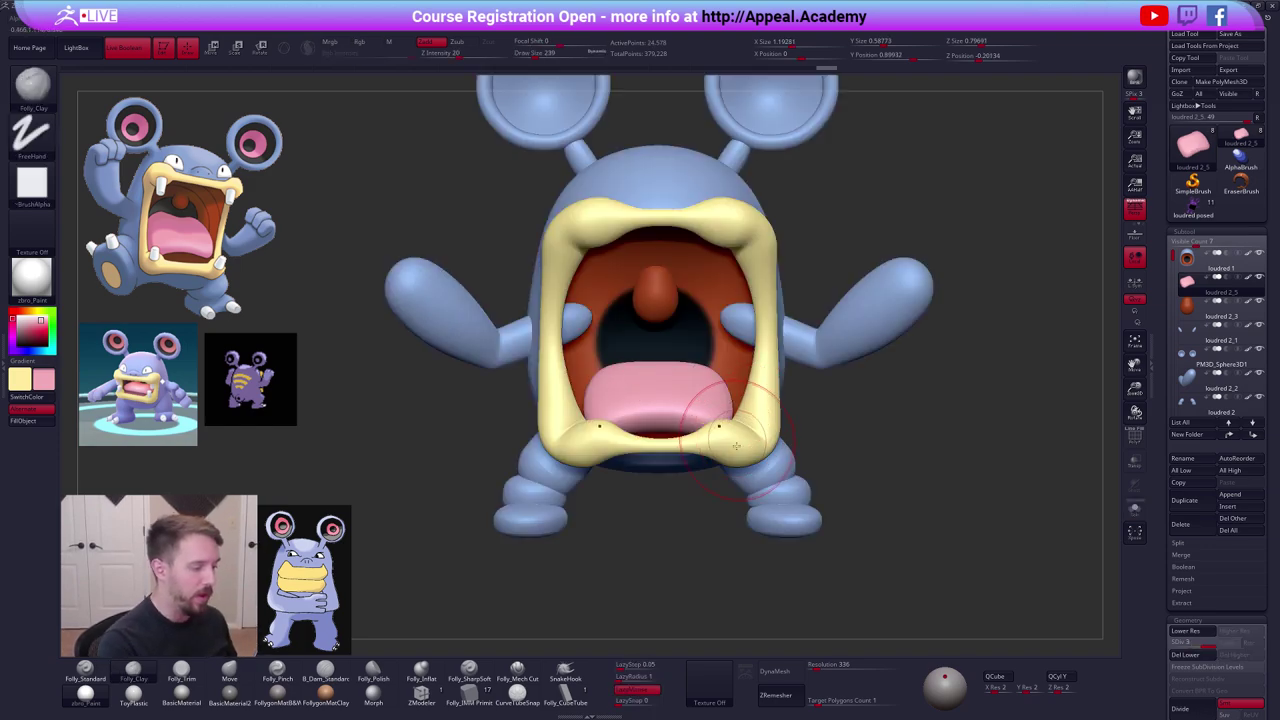
Make the yellow lip ring active with the Move brush at draw size 170 and drop it to its lowest subdivision level.
{"action": "mouse_move", "coordinate": [736, 448]}
{"action": "right_mouse_down", "text": "ctrl"}
{"action": "mouse_move", "coordinate": [735, 431]}
{"action": "mouse_move", "coordinate": [712, 431]}
{"action": "mouse_move", "coordinate": [716, 470]}
{"action": "mouse_move", "coordinate": [700, 490]}
{"action": "right_mouse_up", "text": "ctrl"}
{"action": "key", "text": "b"}
{"action": "key", "text": "m"}
{"action": "key", "text": "v"}
{"action": "left_click", "coordinate": [715, 435], "text": "alt"}
{"action": "key", "text": "space"}
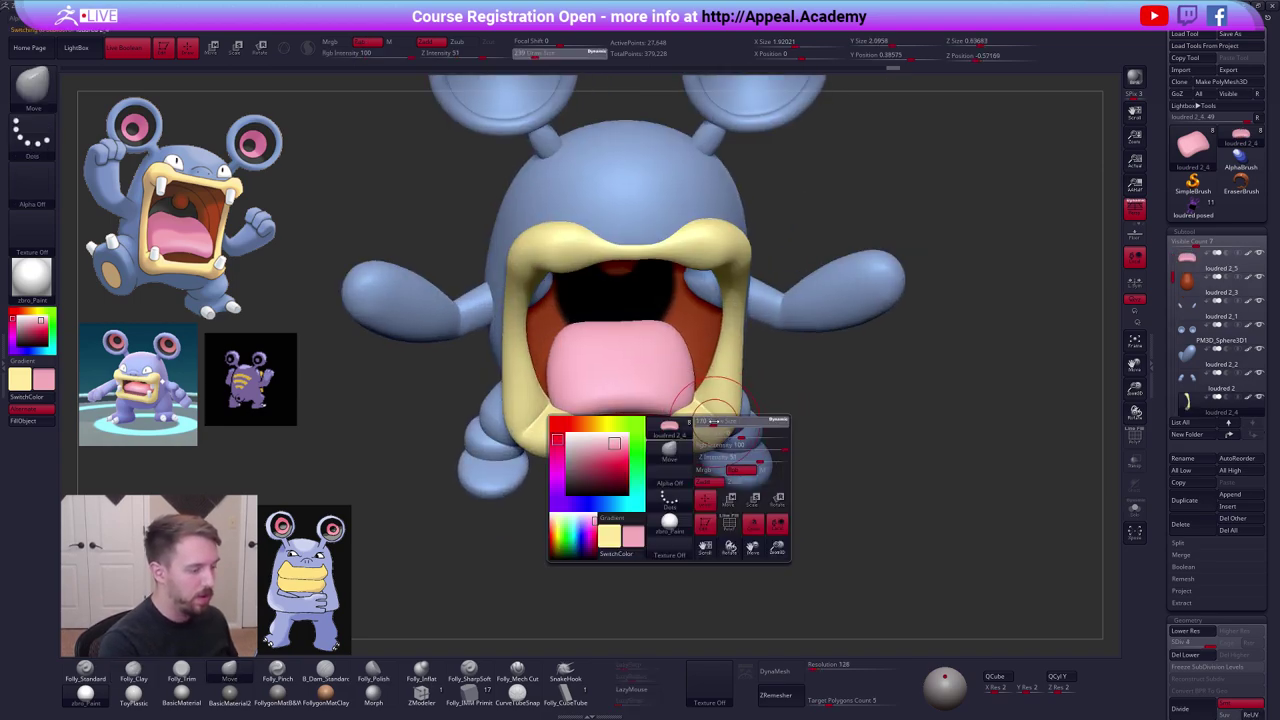
{"action": "left_click_drag", "start_coordinate": [729, 462], "coordinate": [722, 462]}
{"action": "key", "text": "shift+d"}
{"action": "key", "text": "space"}
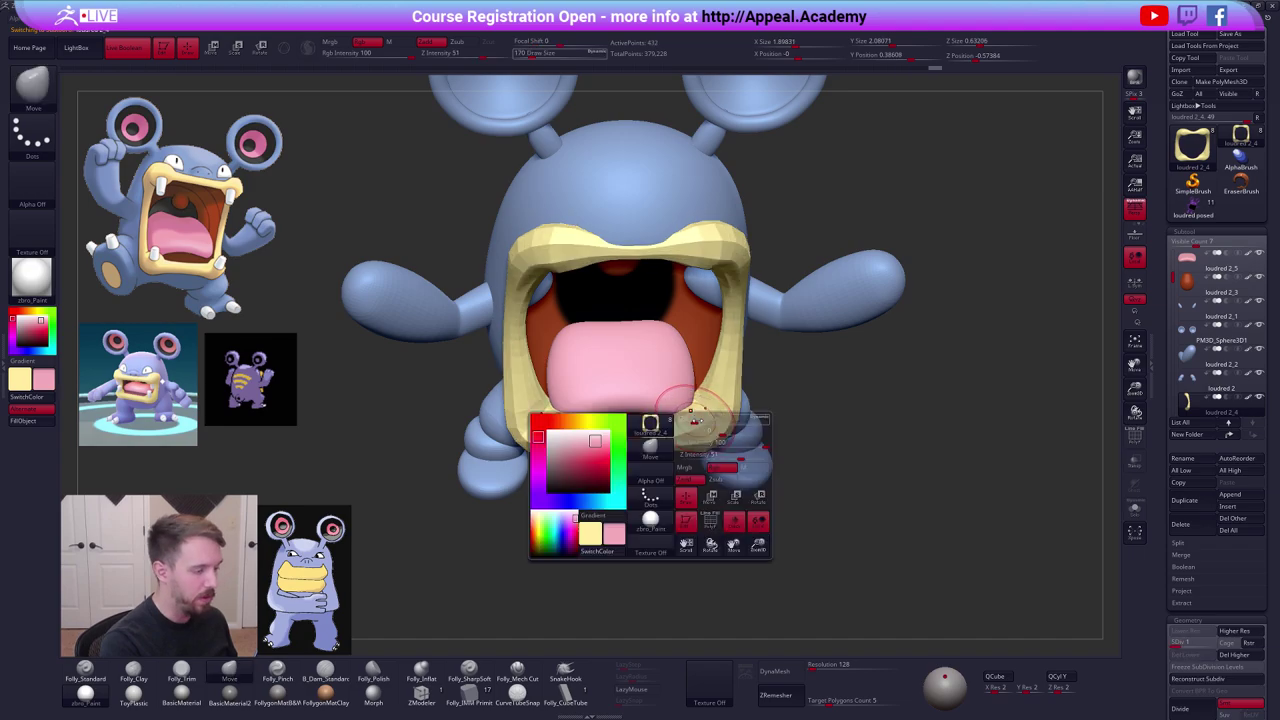
Reshape the lower lip and its corners on the low-resolution lip ring with the Move brush, then raise the subdivision level.
{"action": "right_click_drag", "start_coordinate": [690, 411], "coordinate": [760, 431]}
{"action": "left_click_drag", "start_coordinate": [690, 405], "coordinate": [707, 421]}
{"action": "right_click_drag", "start_coordinate": [815, 440], "coordinate": [739, 448]}
{"action": "key", "text": "space"}
{"action": "left_click_drag", "start_coordinate": [725, 427], "coordinate": [713, 428]}
{"action": "right_click_drag", "start_coordinate": [745, 440], "coordinate": [822, 436]}
{"action": "left_click_drag", "start_coordinate": [738, 425], "coordinate": [735, 414]}
{"action": "key", "text": "space"}
{"action": "left_click_drag", "start_coordinate": [734, 408], "coordinate": [734, 415]}
{"action": "key", "text": "d"}
{"action": "mouse_move", "coordinate": [800, 414]}
{"action": "right_mouse_down"}
{"action": "mouse_move", "coordinate": [740, 411]}
{"action": "mouse_move", "coordinate": [812, 400]}
{"action": "mouse_move", "coordinate": [805, 443]}
{"action": "right_mouse_up"}
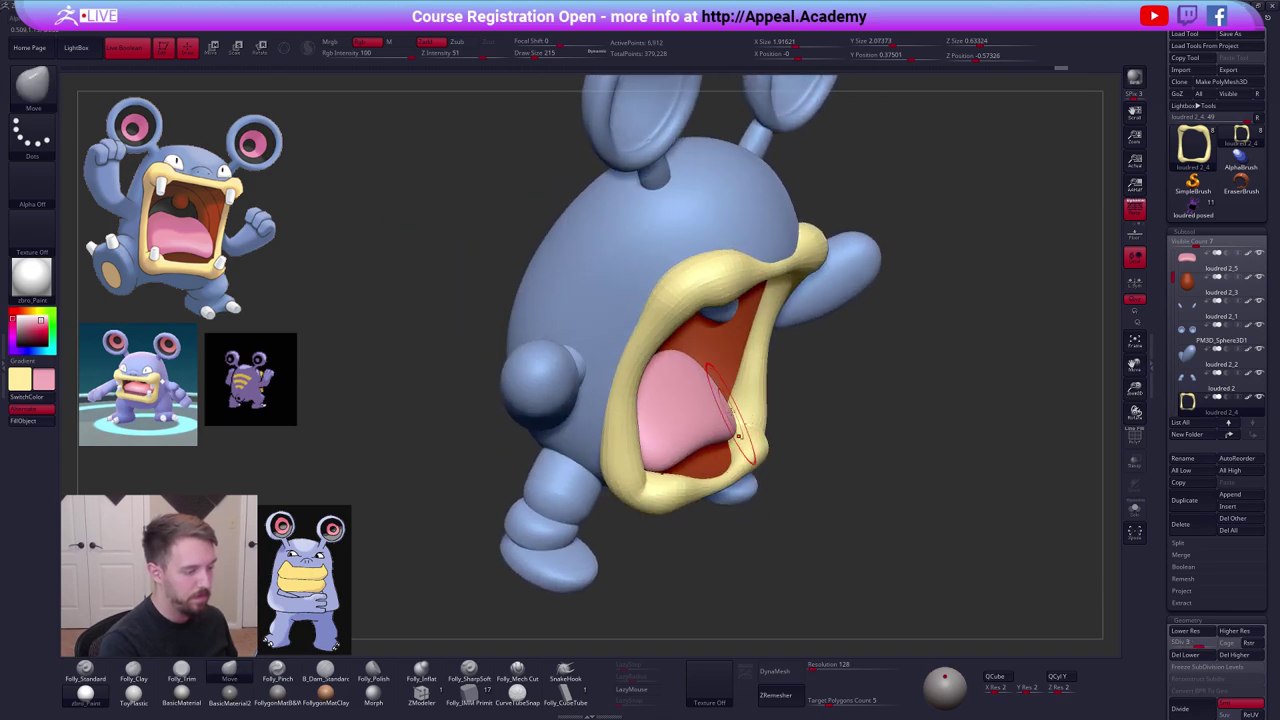
Isolate the lip ring and adjust the inner side near its lower corner with the Move brush at draw size 215.
{"action": "key", "text": "shift+s"}
{"action": "right_click_drag", "start_coordinate": [732, 422], "coordinate": [717, 430]}
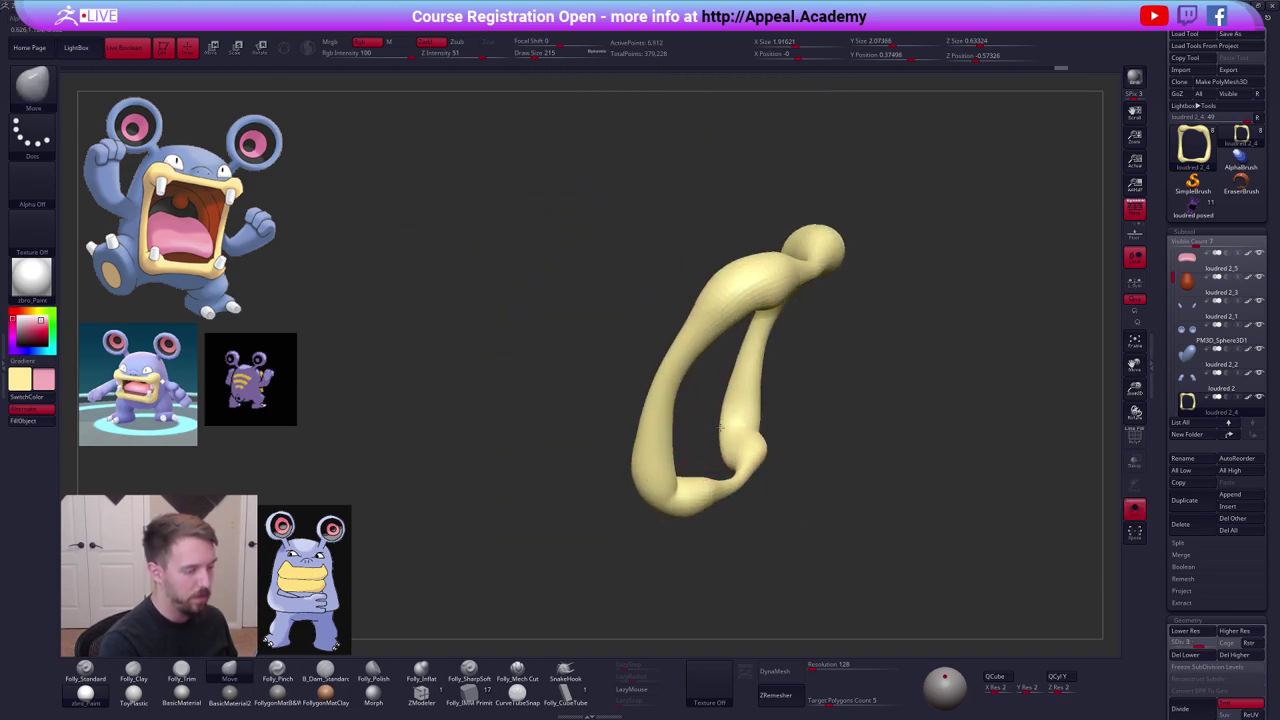
{"action": "left_click_drag", "start_coordinate": [720, 428], "coordinate": [712, 430]}
{"action": "mouse_move", "coordinate": [712, 430]}
{"action": "right_mouse_down"}
{"action": "mouse_move", "coordinate": [686, 423]}
{"action": "mouse_move", "coordinate": [764, 425]}
{"action": "mouse_move", "coordinate": [760, 360]}
{"action": "mouse_move", "coordinate": [744, 341]}
{"action": "mouse_move", "coordinate": [610, 290]}
{"action": "right_mouse_up"}
{"action": "key", "text": "shift+s"}
Set the draw size to 227, reshape the middle of the lip ring in isolation and refine the upper lip's corners.
{"action": "key", "text": "shift"}
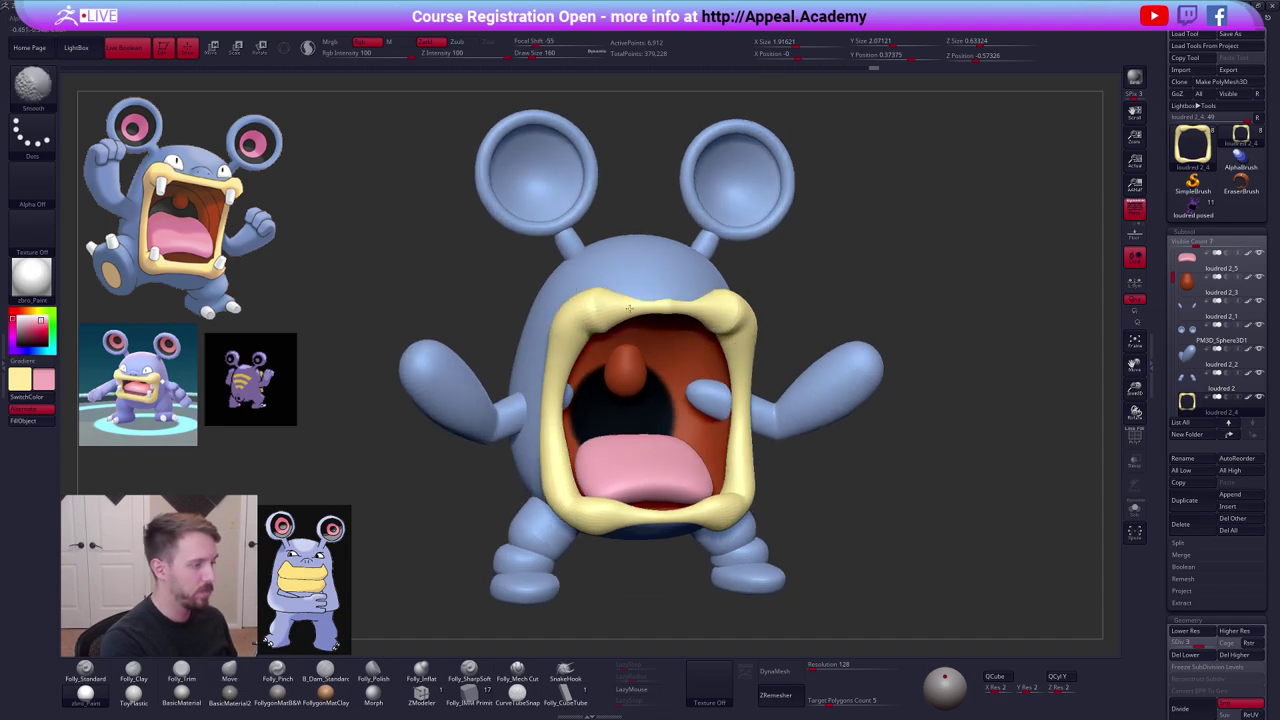
{"action": "key", "text": "space"}
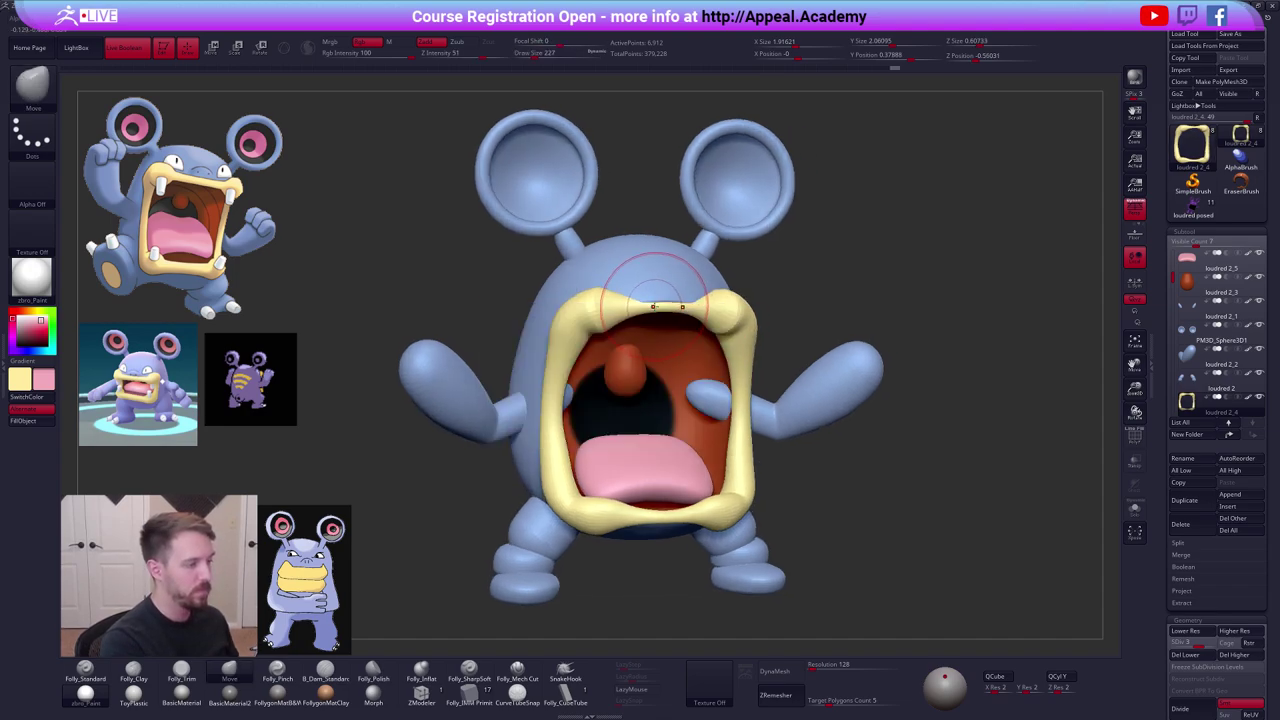
{"action": "key", "text": "ctrl+shift+space"}
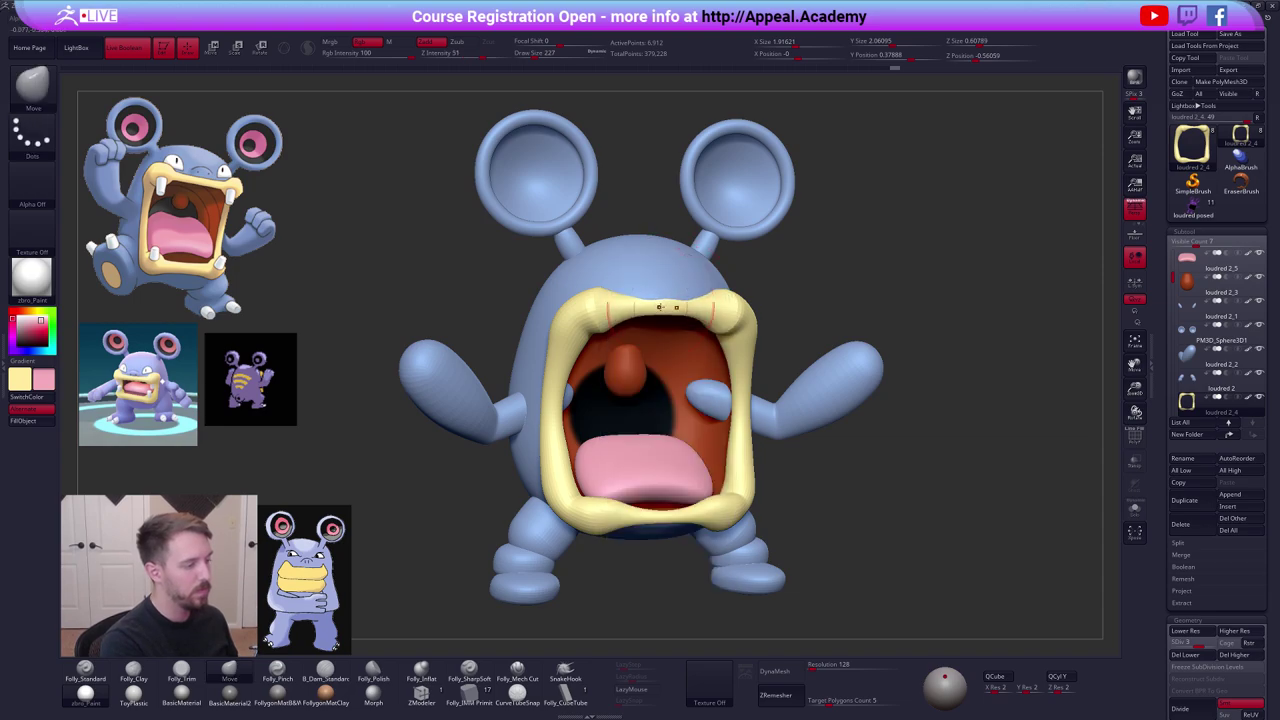
{"action": "key", "text": "shift+alt+s"}
{"action": "right_click_drag", "start_coordinate": [660, 304], "coordinate": [651, 208]}
{"action": "right_click_drag", "start_coordinate": [674, 292], "coordinate": [672, 312]}
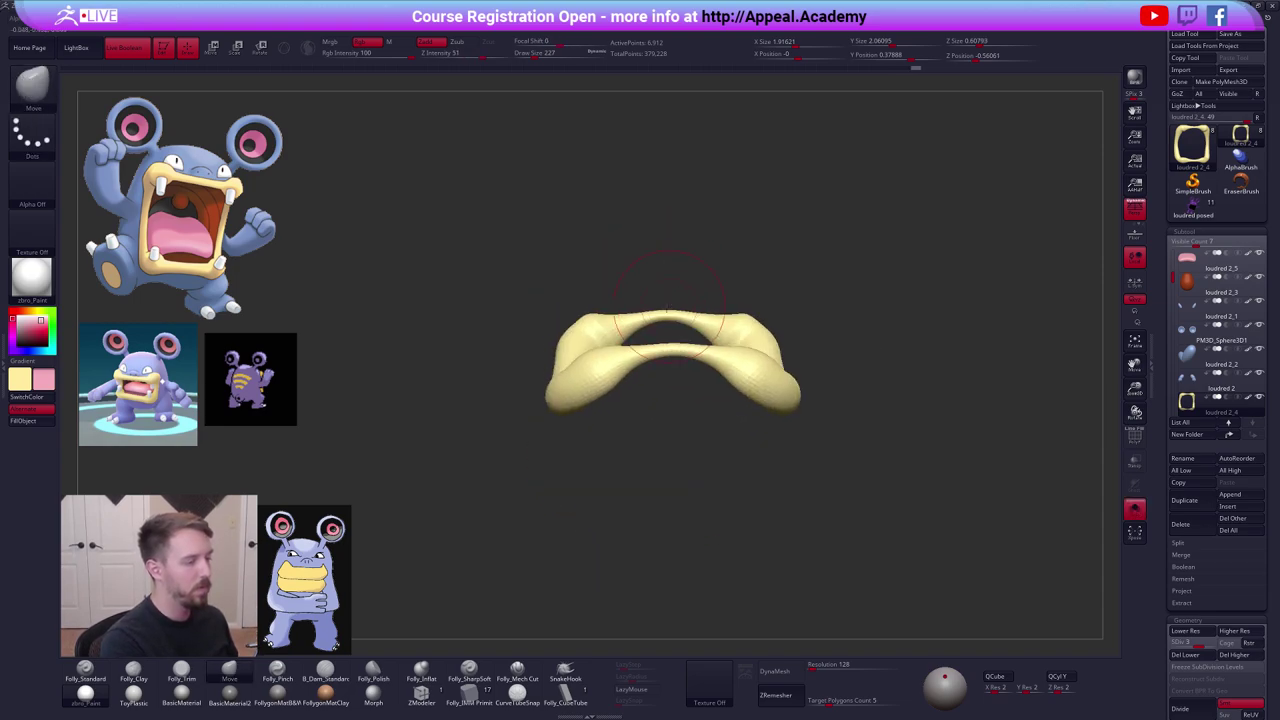
{"action": "left_click_drag", "start_coordinate": [670, 318], "coordinate": [671, 306]}
{"action": "right_click_drag", "start_coordinate": [672, 240], "coordinate": [691, 323]}
{"action": "key", "text": "ctrl+shift+space"}
{"action": "key", "text": "shift+alt+s"}
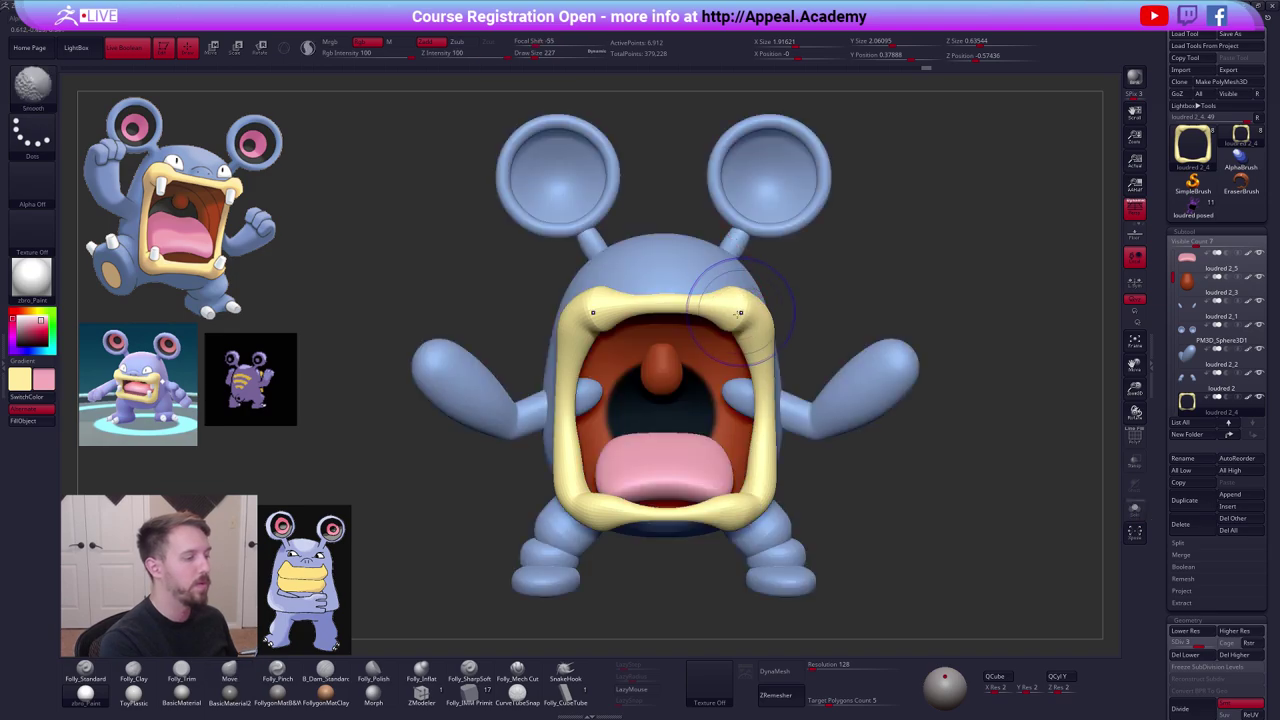
{"action": "left_click_drag", "start_coordinate": [736, 293], "coordinate": [734, 303]}
Raise the lip ring to its highest subdivision level and smooth the lower lip's corners at draw size 150.
{"action": "mouse_move", "coordinate": [828, 378]}
{"action": "right_mouse_down", "text": "ctrl"}
{"action": "mouse_move", "coordinate": [828, 441]}
{"action": "mouse_move", "coordinate": [895, 499]}
{"action": "right_mouse_up", "text": "ctrl"}
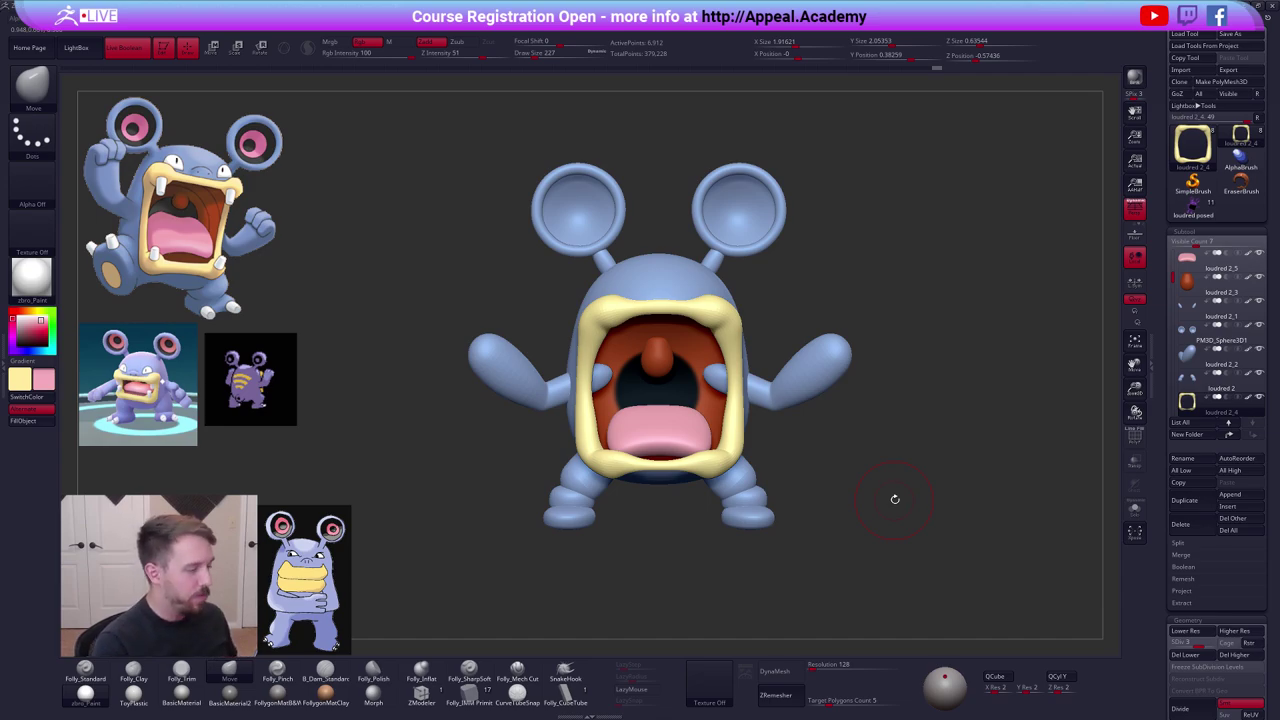
{"action": "key", "text": "d"}
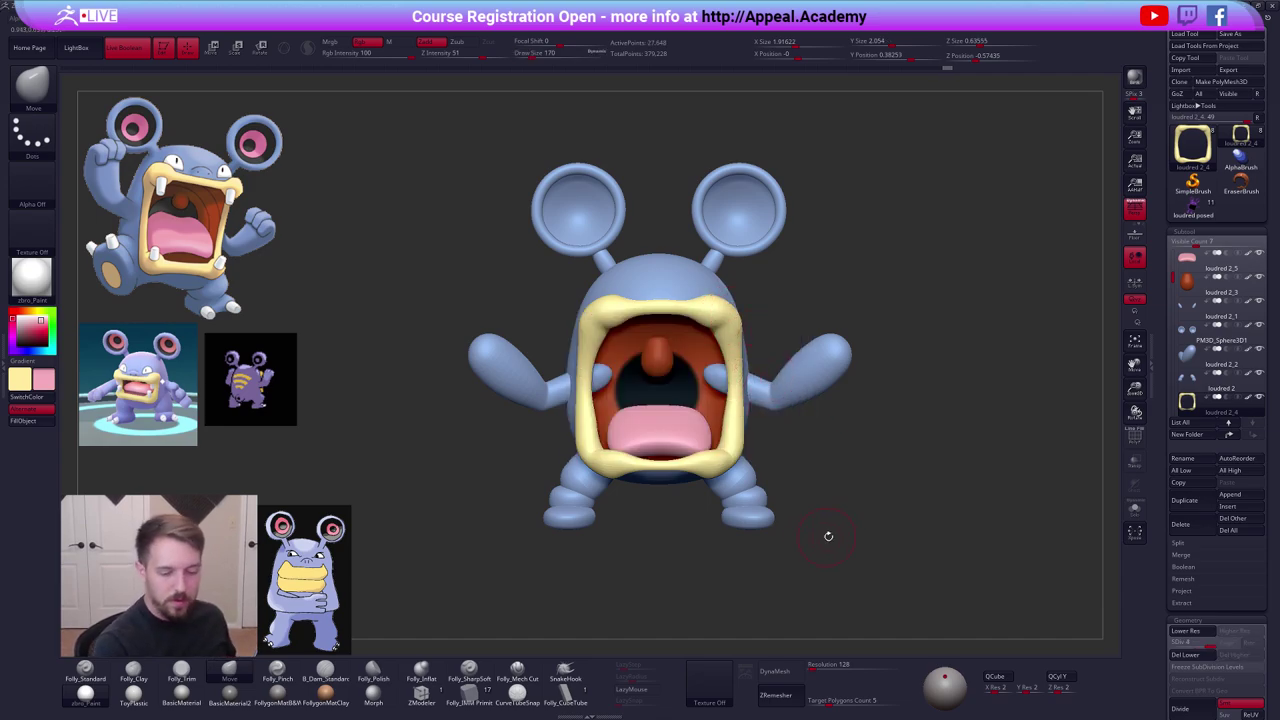
{"action": "right_click_drag", "start_coordinate": [828, 536], "coordinate": [899, 527]}
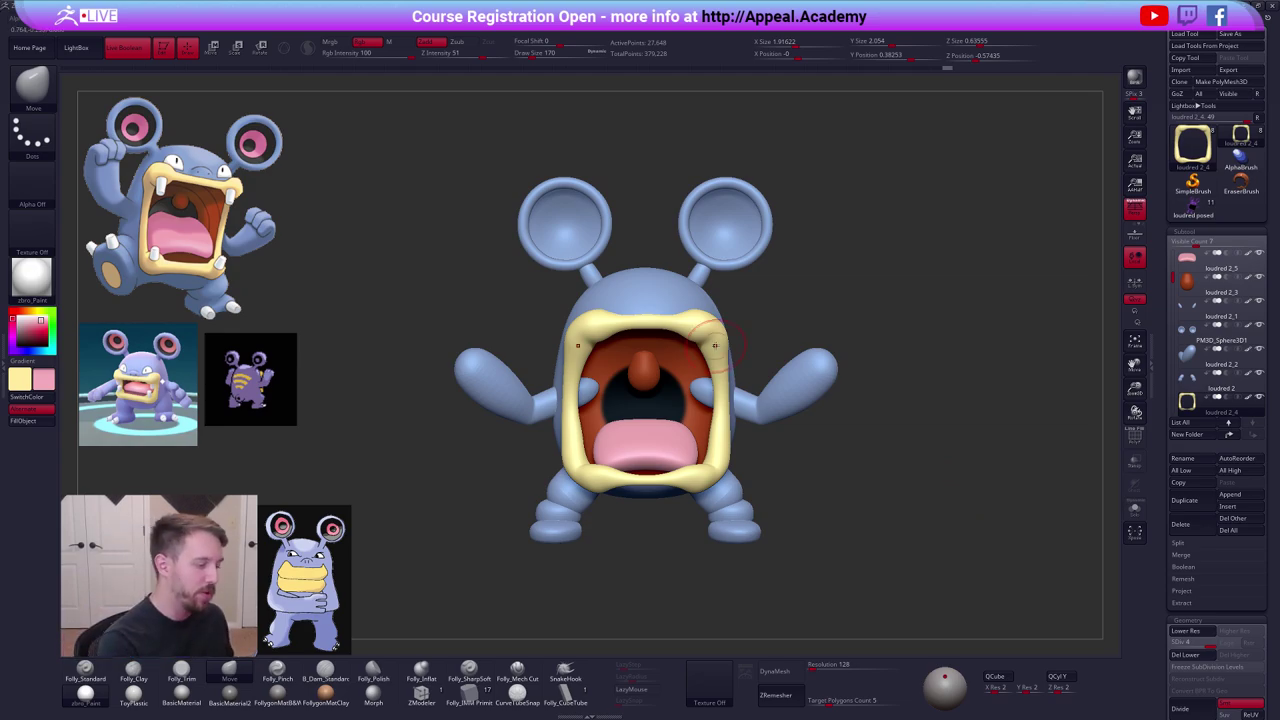
{"action": "mouse_move", "coordinate": [716, 347]}
{"action": "right_mouse_down"}
{"action": "mouse_move", "coordinate": [696, 360]}
{"action": "mouse_move", "coordinate": [692, 442]}
{"action": "right_mouse_up"}
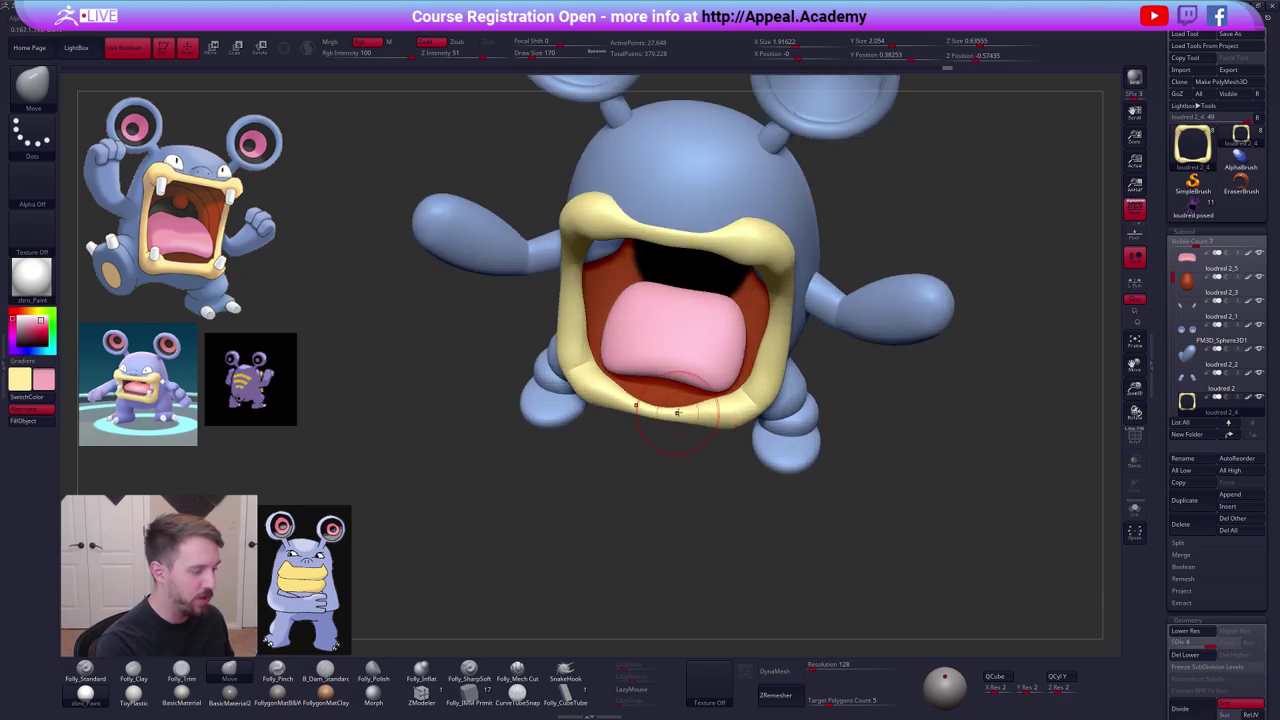
{"action": "key", "text": "s"}
{"action": "left_click", "coordinate": [672, 440]}
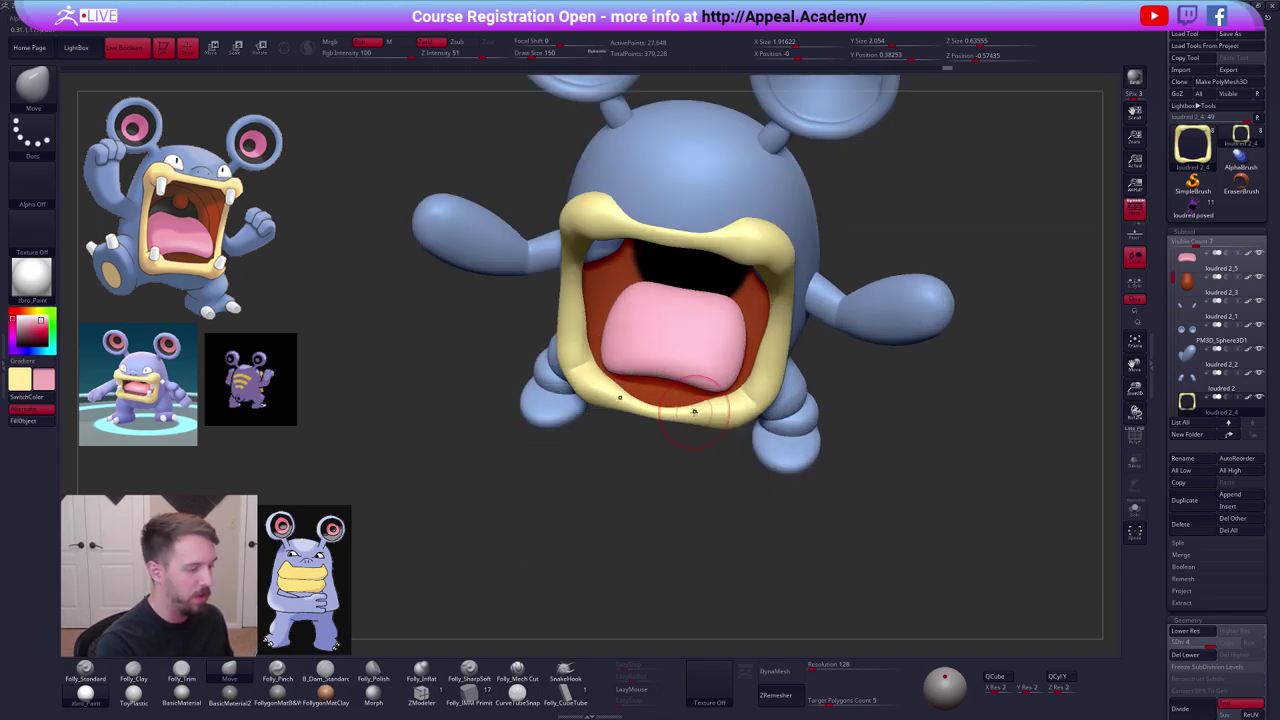
{"action": "key", "text": "shift"}
{"action": "mouse_move", "coordinate": [703, 413]}
{"action": "right_mouse_down", "text": "shift"}
{"action": "mouse_move", "coordinate": [665, 422]}
{"action": "mouse_move", "coordinate": [729, 395]}
{"action": "right_mouse_up", "text": "shift"}
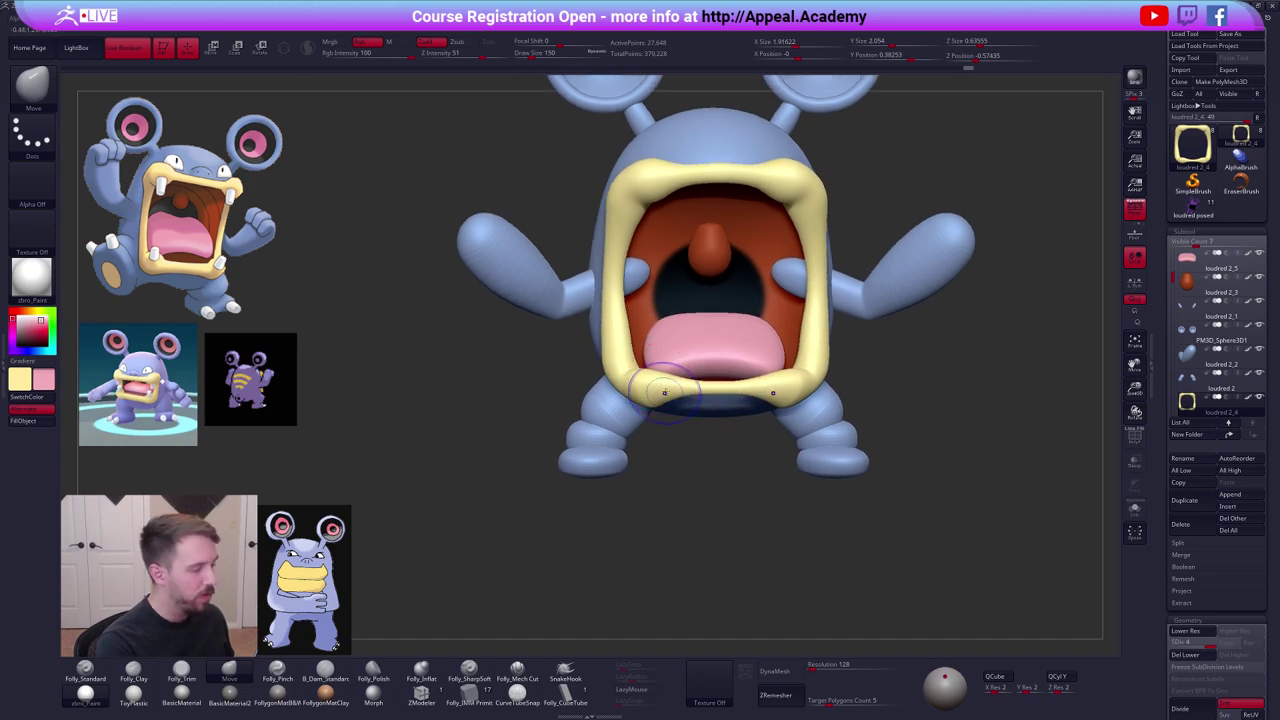
{"action": "left_click_drag", "start_coordinate": [660, 388], "coordinate": [674, 393], "text": "shift"}
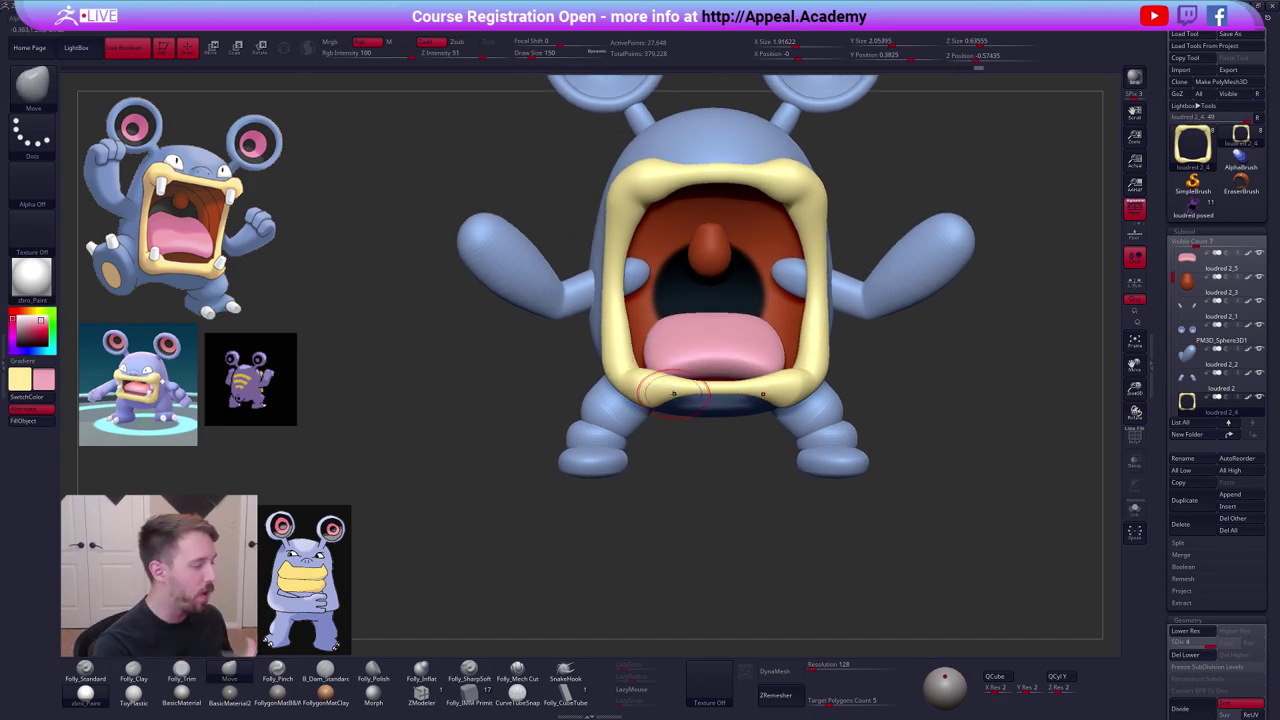
{"action": "right_click_drag", "start_coordinate": [659, 414], "coordinate": [643, 382]}
{"action": "left_click_drag", "start_coordinate": [646, 398], "coordinate": [645, 404], "text": "shift"}
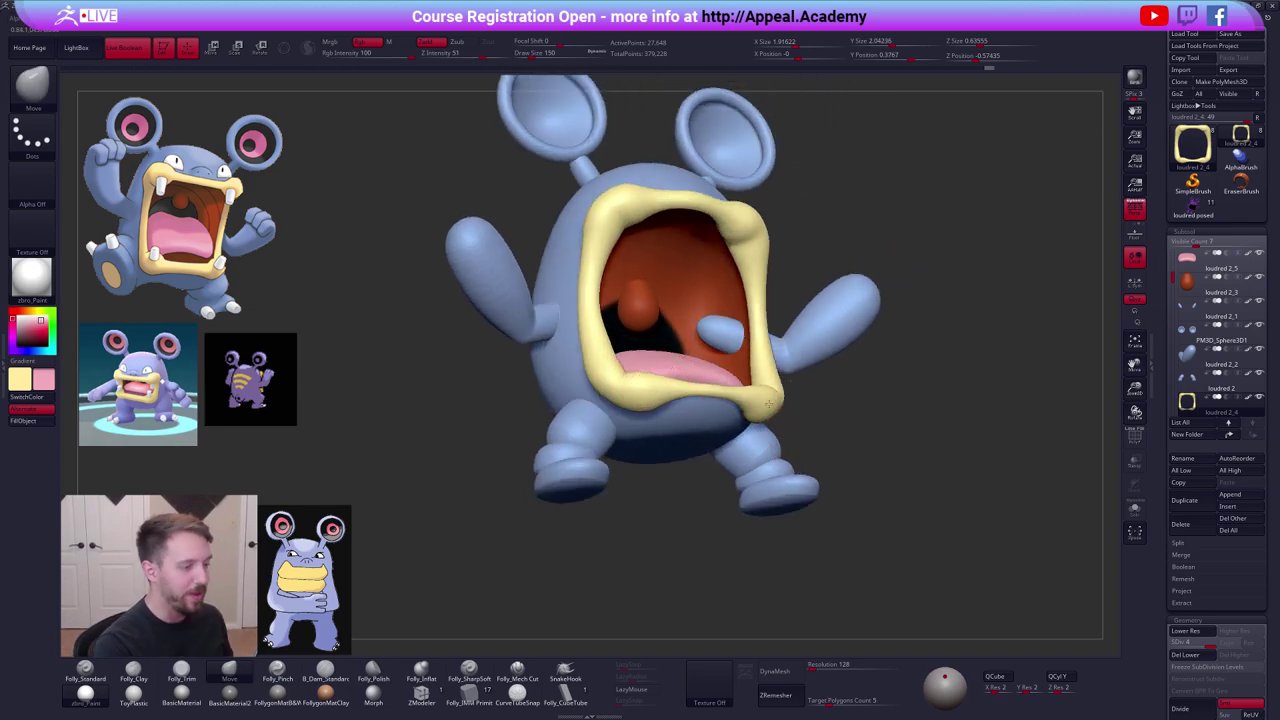
Set the draw size to 181 and smooth the vertical sides of the lip ring.
{"action": "right_click_drag", "start_coordinate": [790, 402], "coordinate": [727, 423], "text": "shift"}
{"action": "key", "text": "space"}
{"action": "key", "text": "shift"}
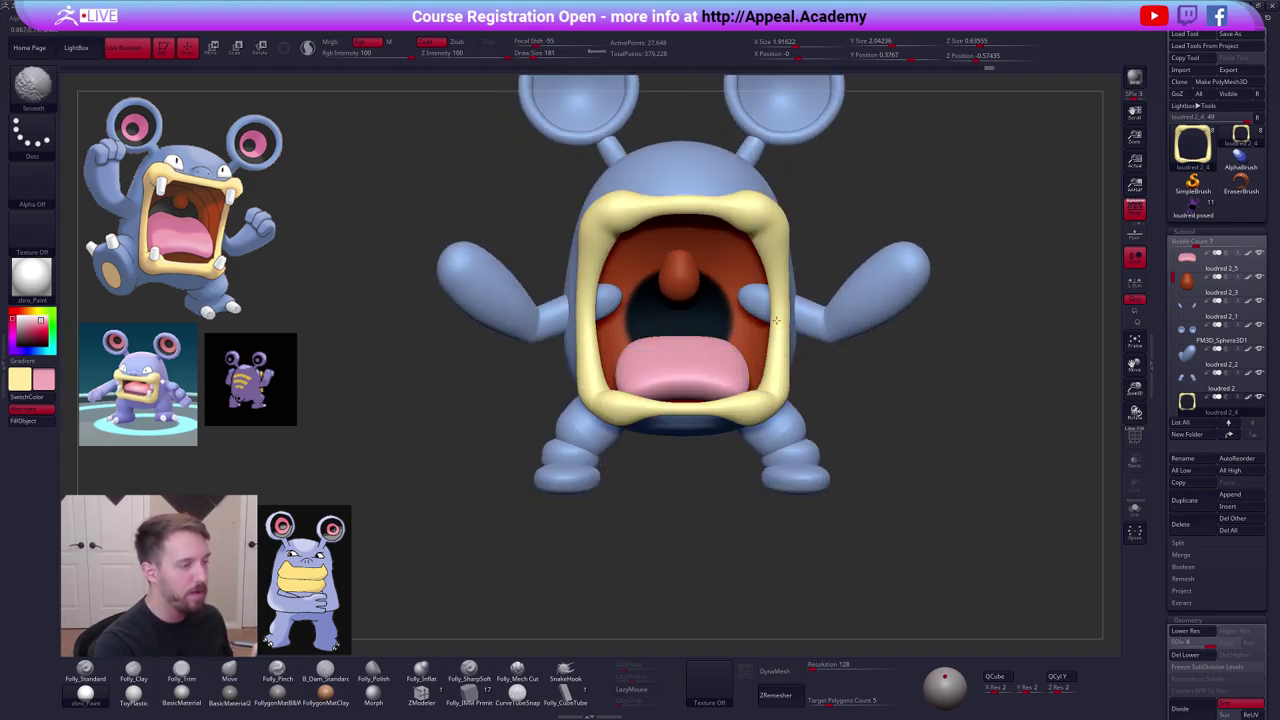
{"action": "left_click_drag", "start_coordinate": [776, 272], "coordinate": [767, 384], "text": "shift"}
{"action": "mouse_move", "coordinate": [767, 384]}
{"action": "right_mouse_down", "text": "ctrl"}
{"action": "mouse_move", "coordinate": [762, 400]}
{"action": "mouse_move", "coordinate": [817, 494]}
{"action": "mouse_move", "coordinate": [849, 524]}
{"action": "right_mouse_up", "text": "ctrl"}
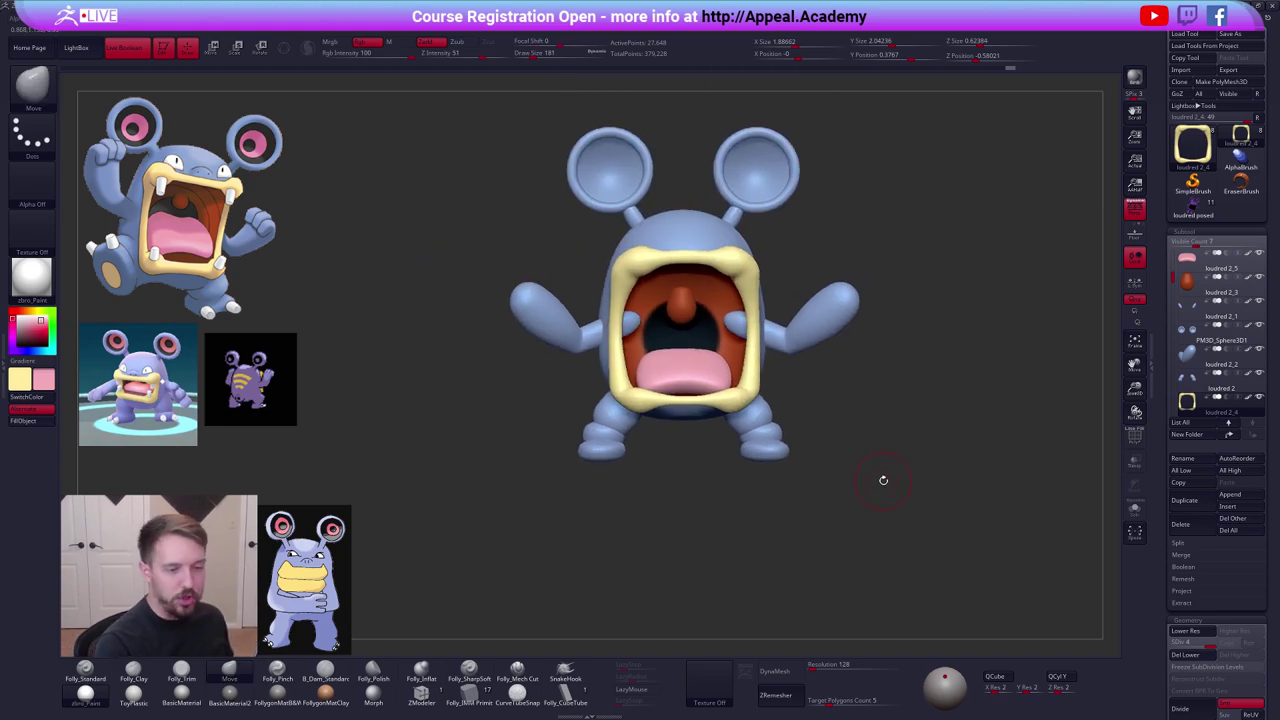
Duplicate the lip ring subtool, delete the copy's lower subdivision levels and choose the Folly IMM primitives brush.
{"action": "left_click", "coordinate": [1184, 500]}
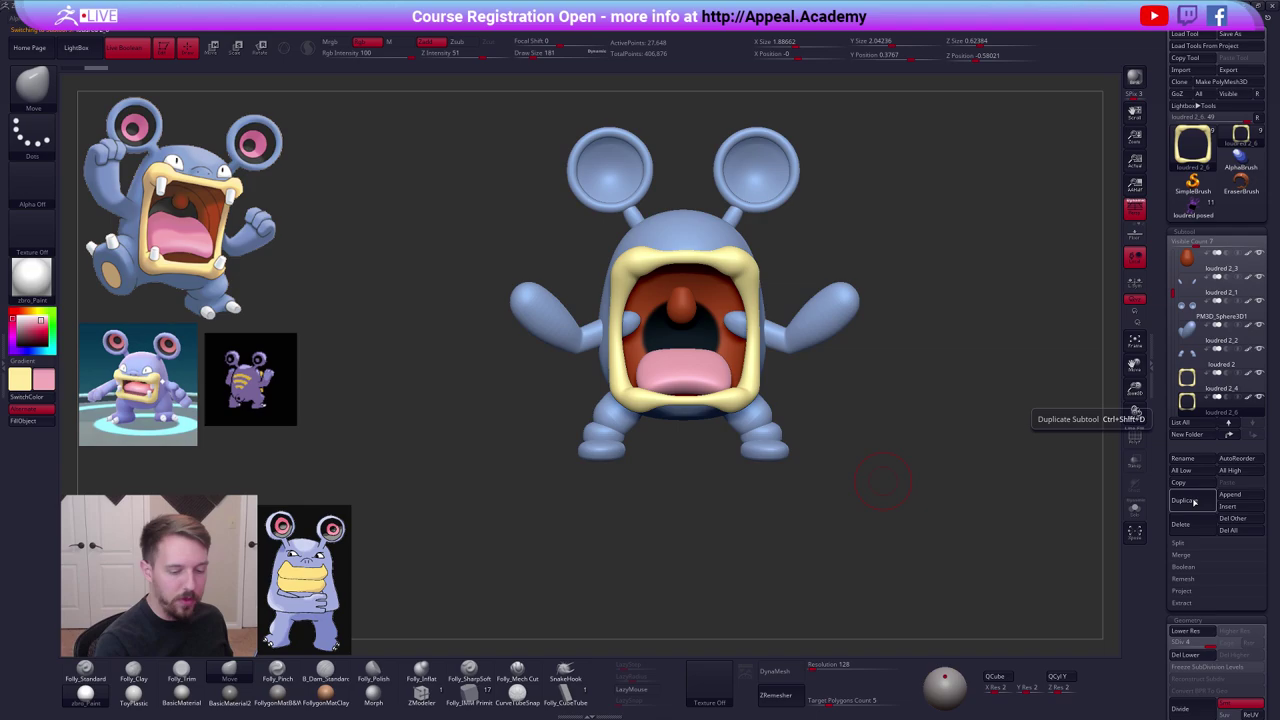
{"action": "left_click", "coordinate": [1185, 654]}
{"action": "left_click", "coordinate": [469, 692]}
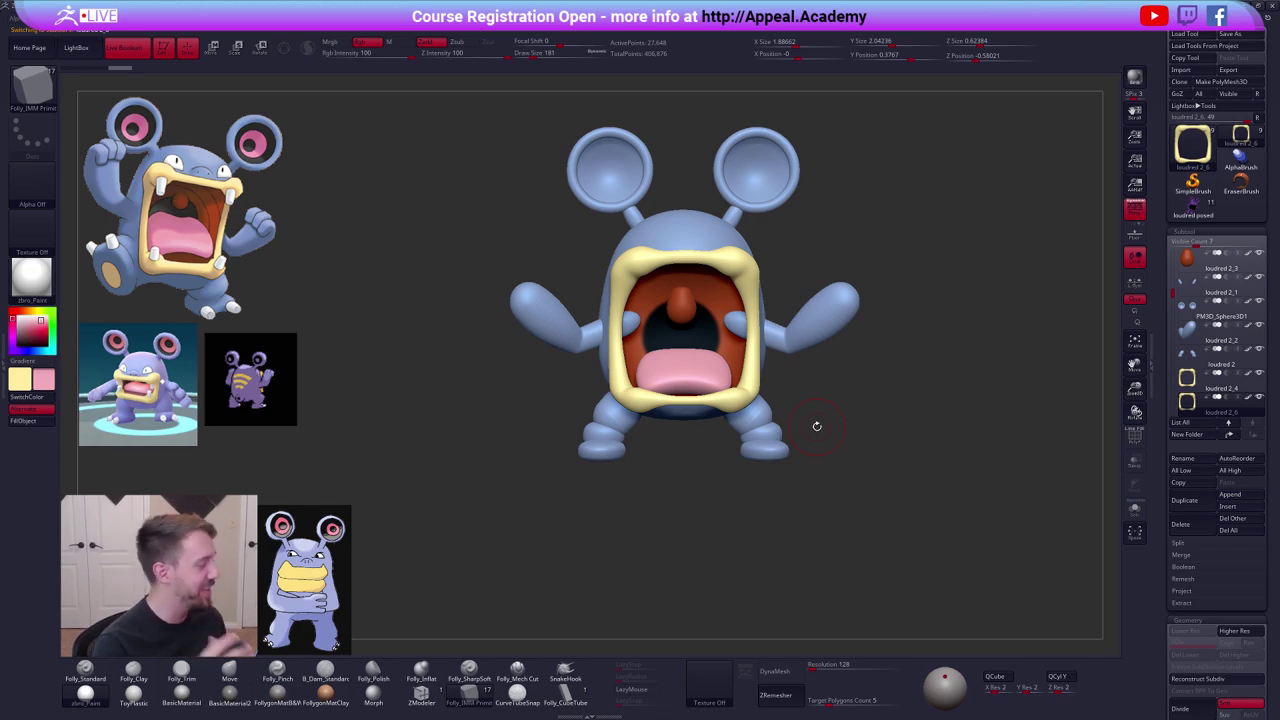
Examine the earlier purple "loudred posed" sculpt for comparison and return to the current blue Loudred model.
{"action": "left_click", "coordinate": [1193, 208]}
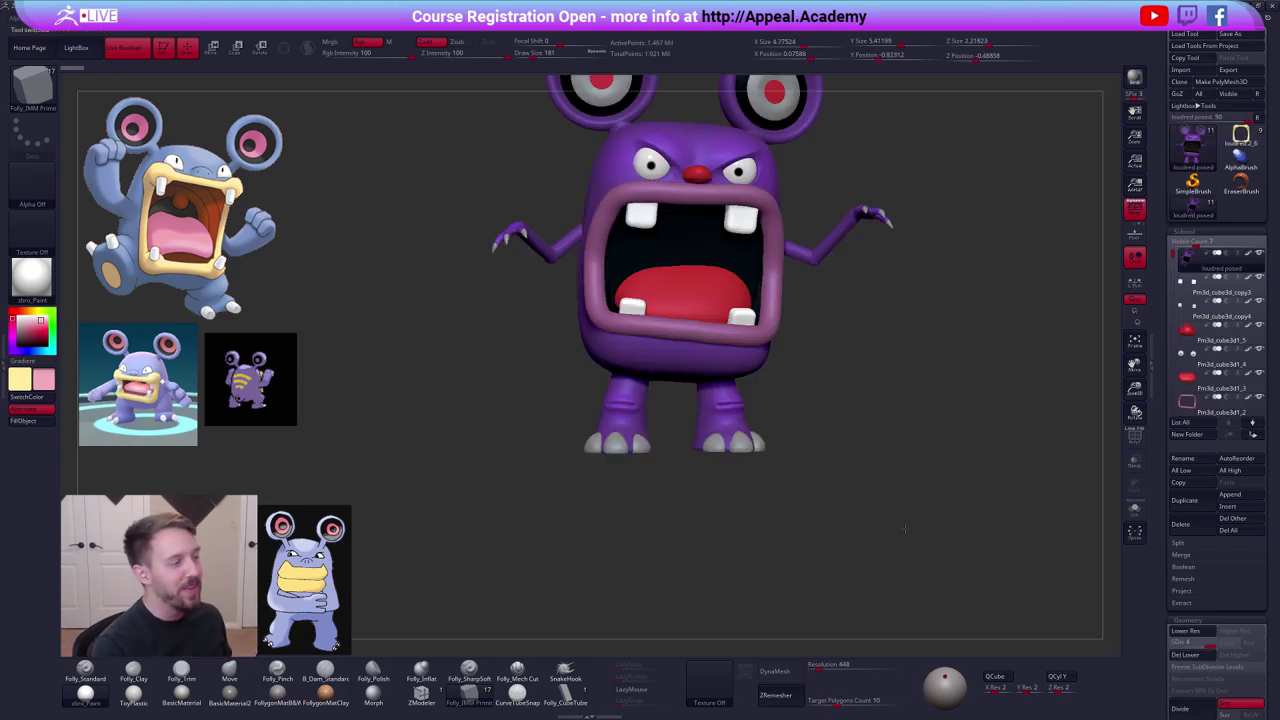
{"action": "mouse_move", "coordinate": [903, 528]}
{"action": "left_mouse_down"}
{"action": "mouse_move", "coordinate": [895, 549]}
{"action": "mouse_move", "coordinate": [990, 515]}
{"action": "mouse_move", "coordinate": [903, 511]}
{"action": "left_mouse_up"}
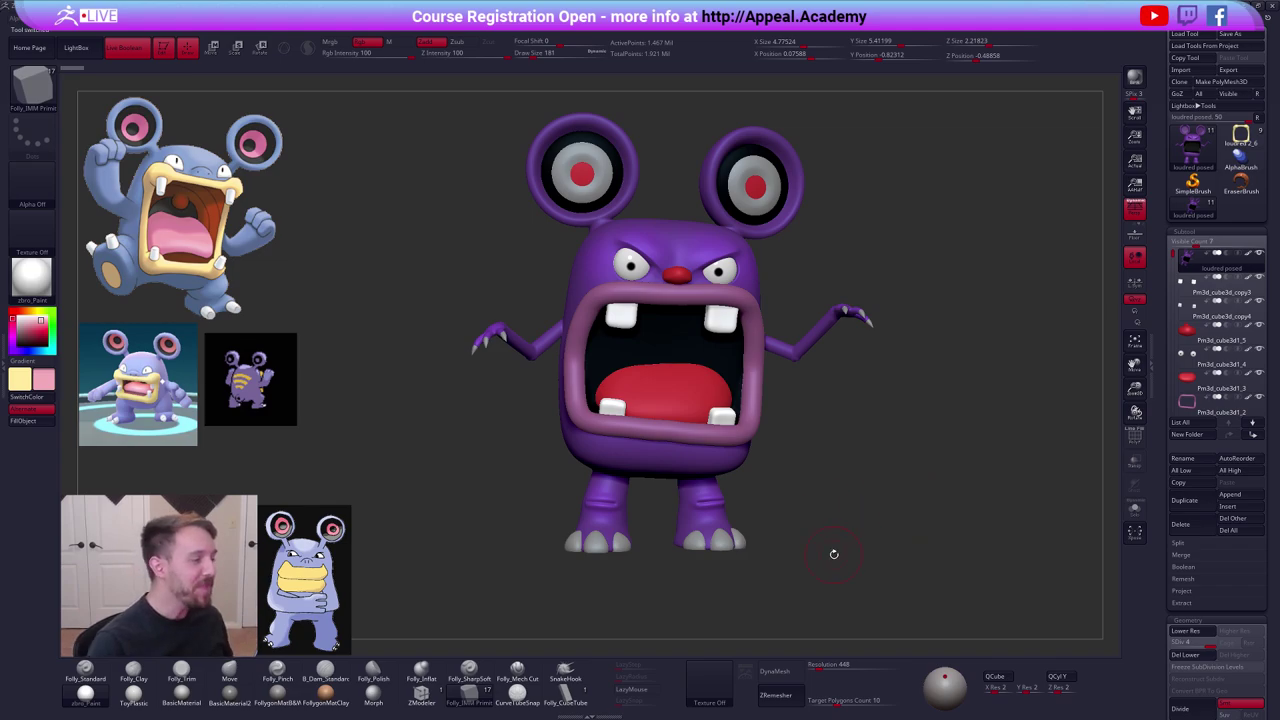
{"action": "key", "text": "alt+Tab"}
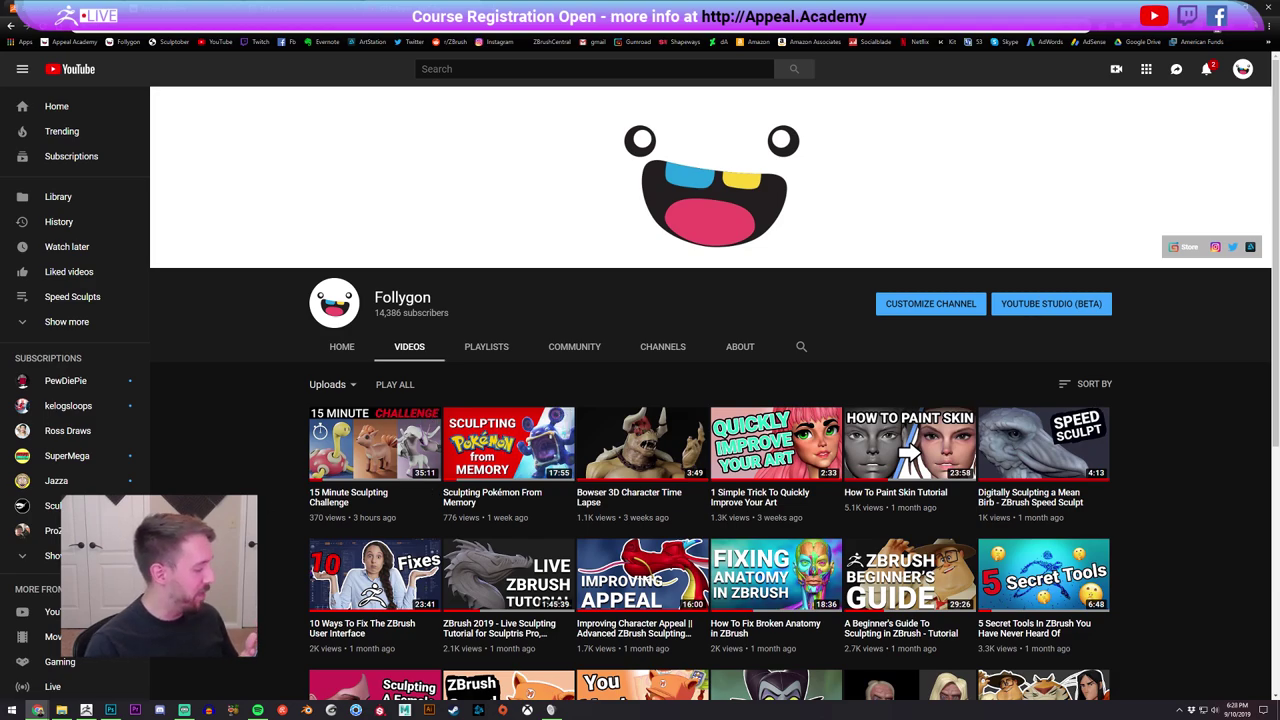
{"action": "left_click", "coordinate": [86, 710]}
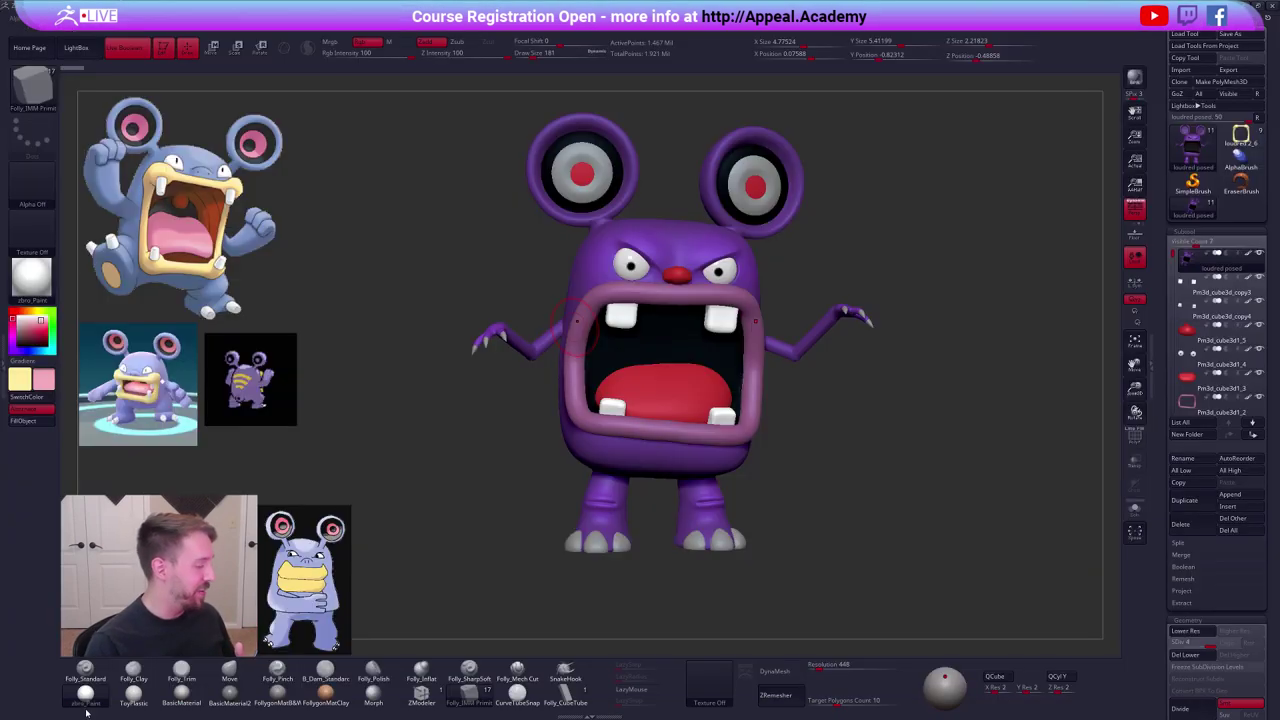
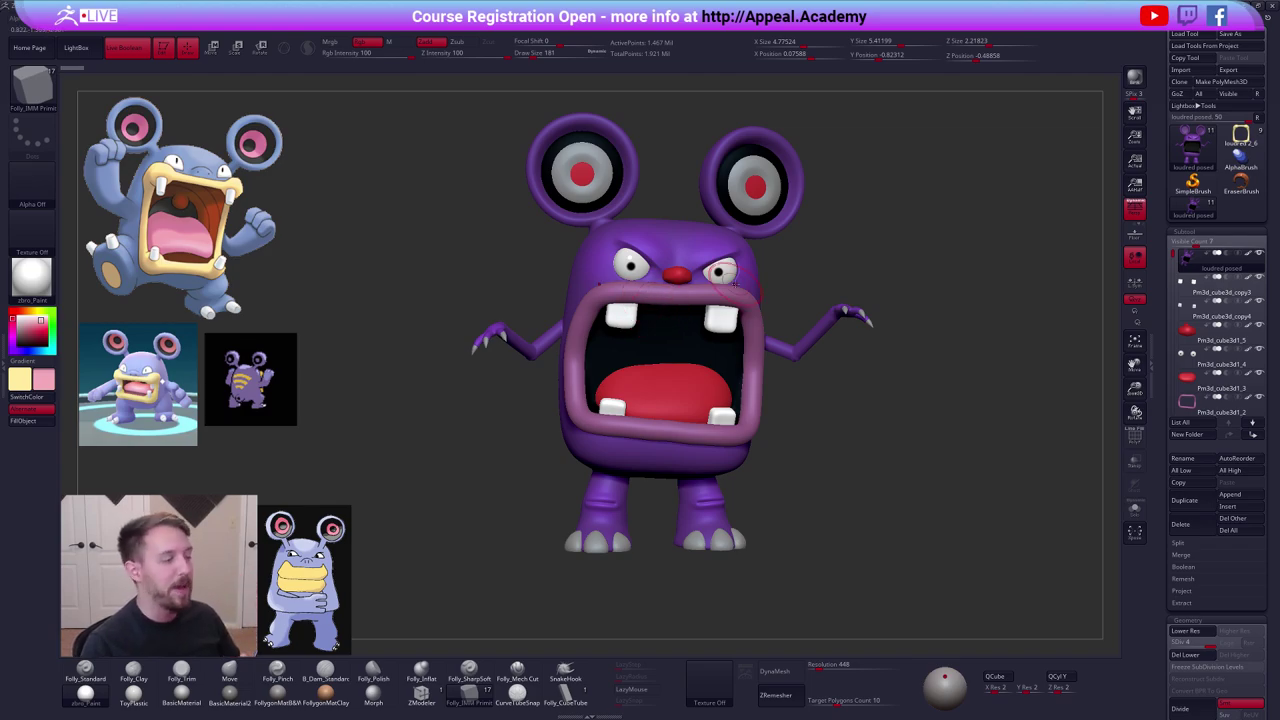
{"action": "mouse_move", "coordinate": [1228, 144]}
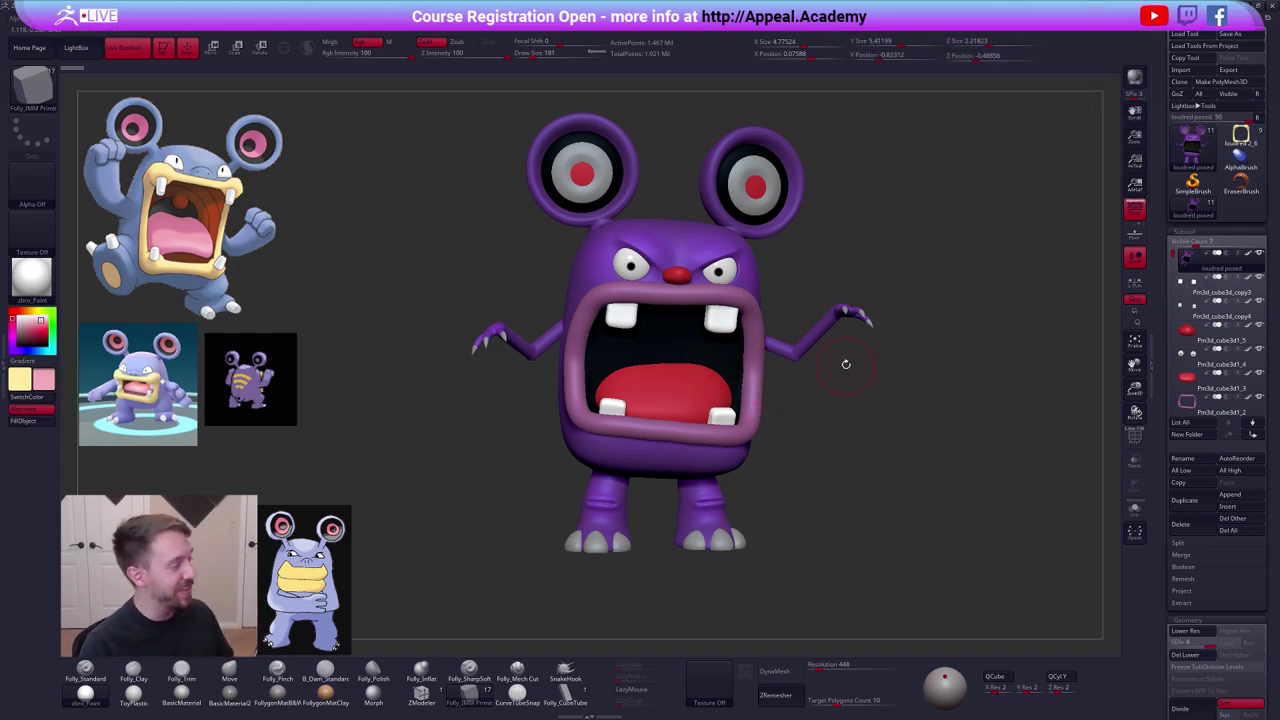
{"action": "left_click", "coordinate": [1243, 140]}
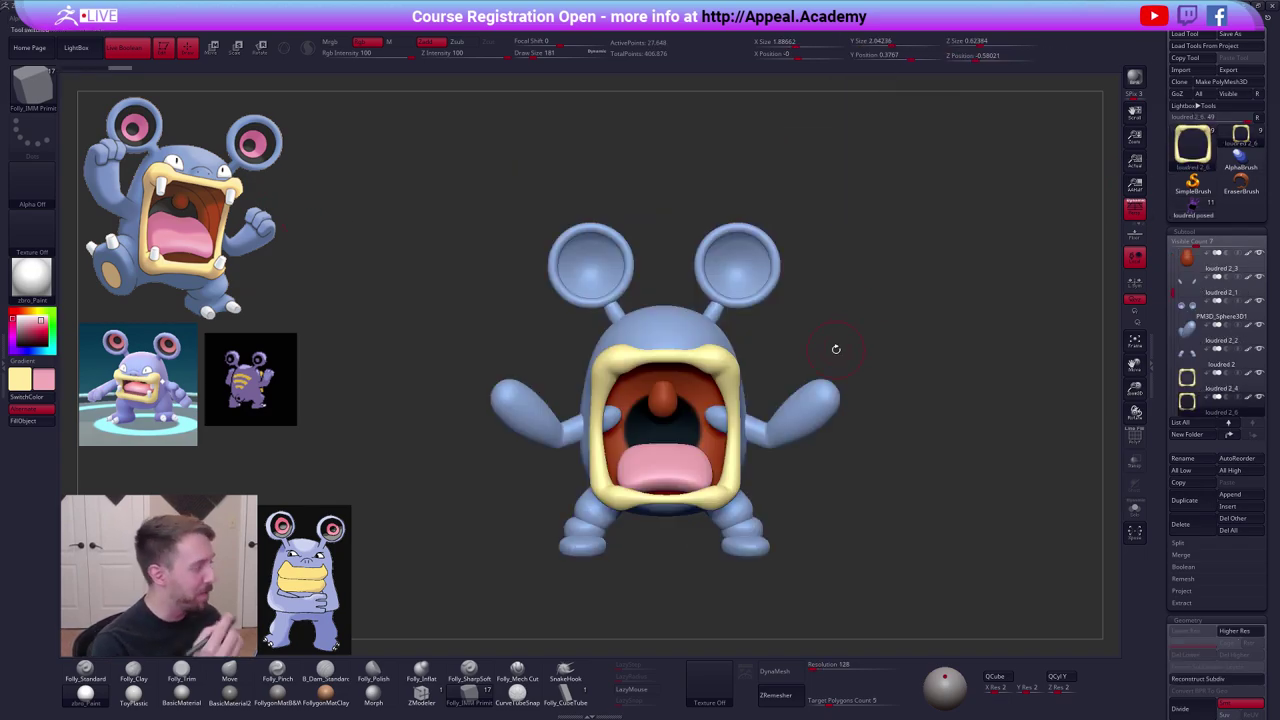
Set the color to white and the draw size to 96, and choose the cylinder from the insert mesh primitives.
{"action": "left_click_drag", "start_coordinate": [836, 349], "coordinate": [786, 449], "text": "alt"}
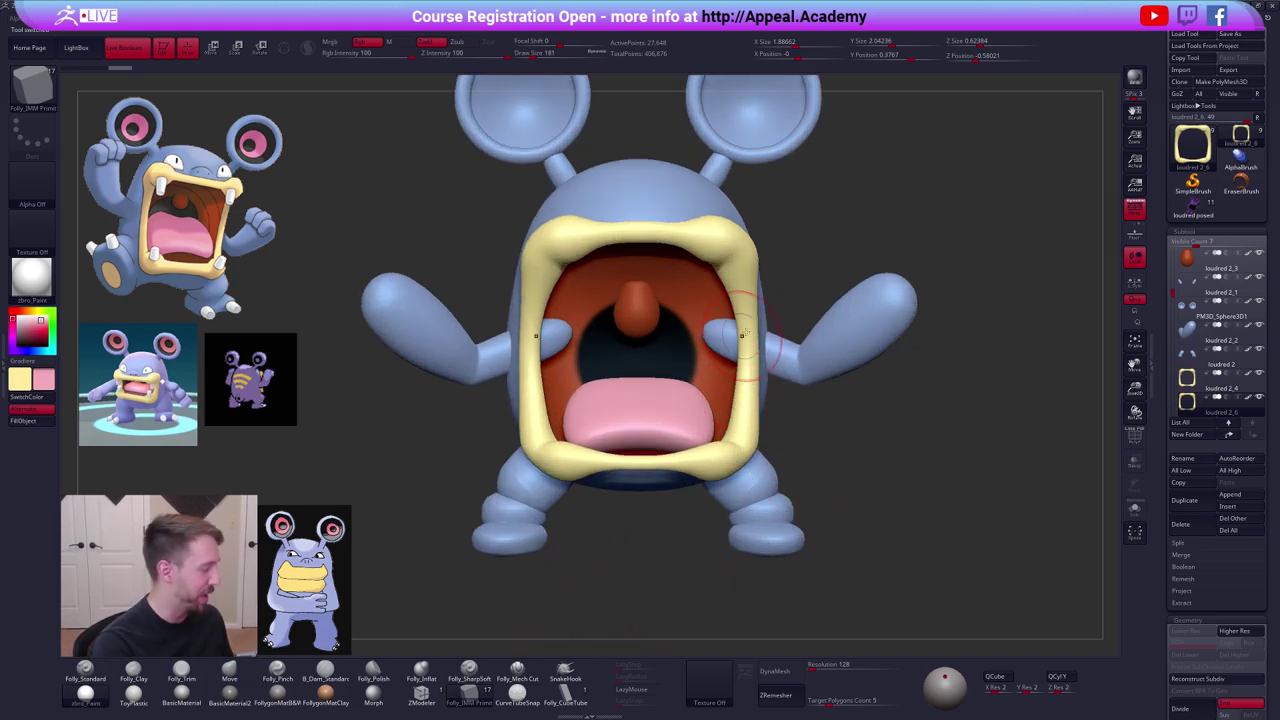
{"action": "left_click_drag", "start_coordinate": [34, 317], "coordinate": [20, 317]}
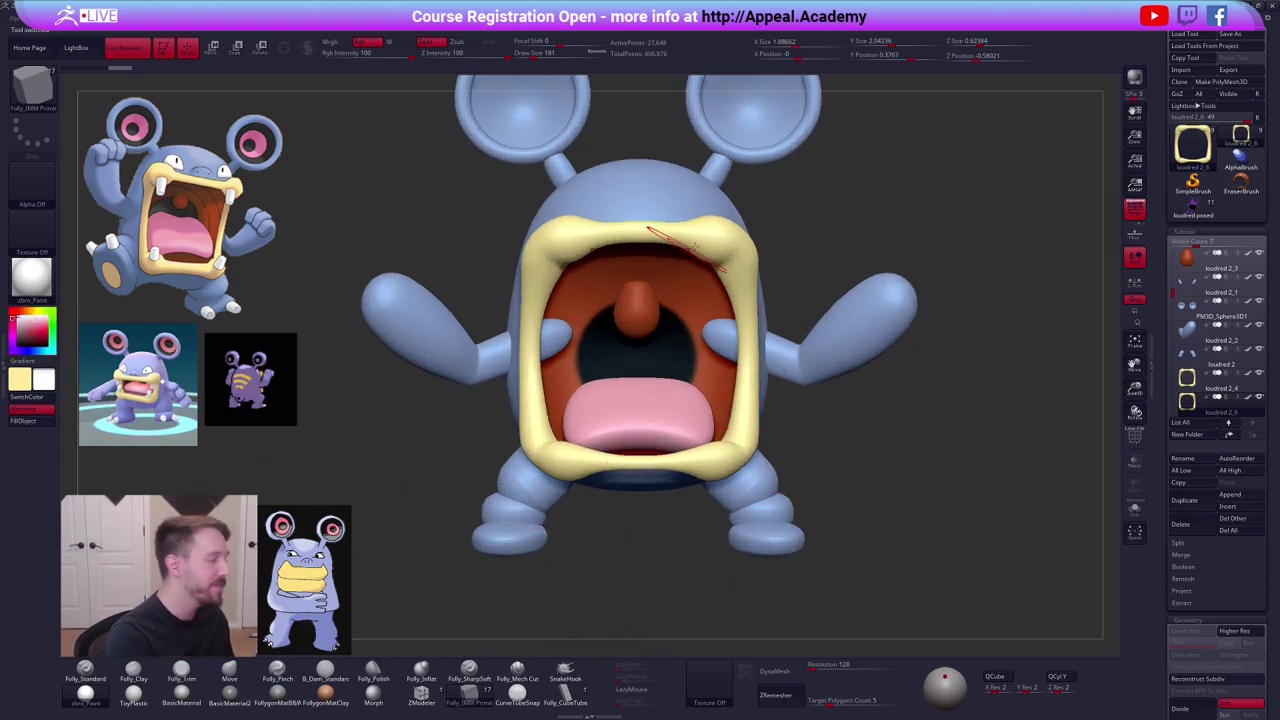
{"action": "left_click_drag", "start_coordinate": [738, 220], "coordinate": [729, 189]}
{"action": "key", "text": "space"}
{"action": "right_click_drag", "start_coordinate": [727, 187], "coordinate": [703, 240]}
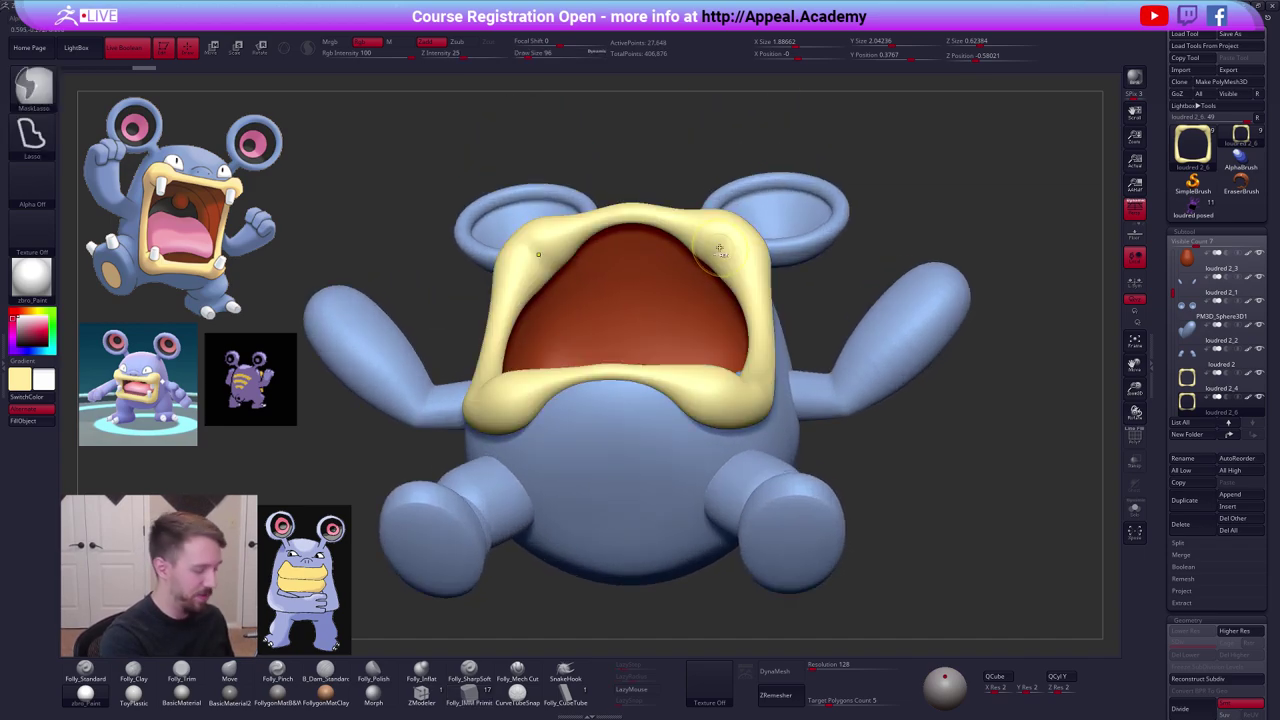
{"action": "key", "text": "m"}
{"action": "left_click", "coordinate": [837, 312]}
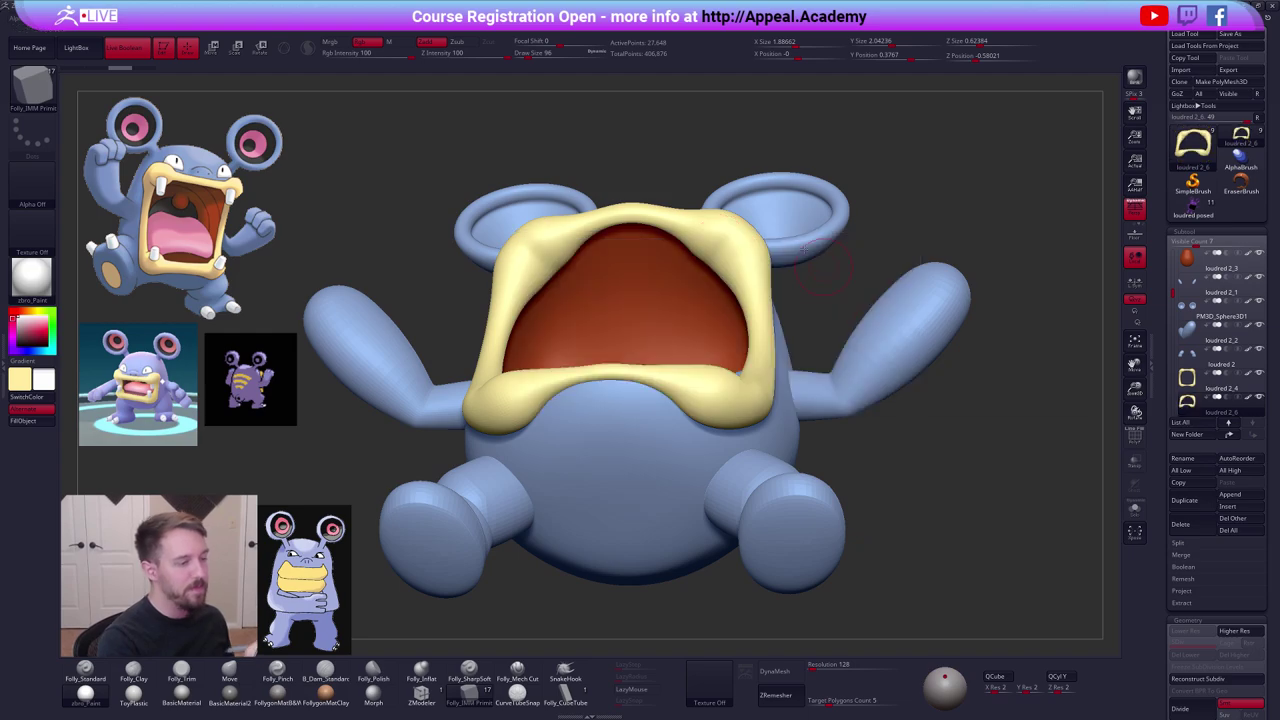
Insert mirrored cylinders at the upper lip's corners as teeth and give them a polygroup separate from the lip ring.
{"action": "left_click_drag", "start_coordinate": [720, 246], "coordinate": [722, 264]}
{"action": "right_click_drag", "start_coordinate": [722, 264], "coordinate": [724, 288]}
{"action": "key", "text": "shift+f"}
{"action": "left_click", "coordinate": [792, 241], "text": "ctrl"}
{"action": "key", "text": "ctrl+w"}
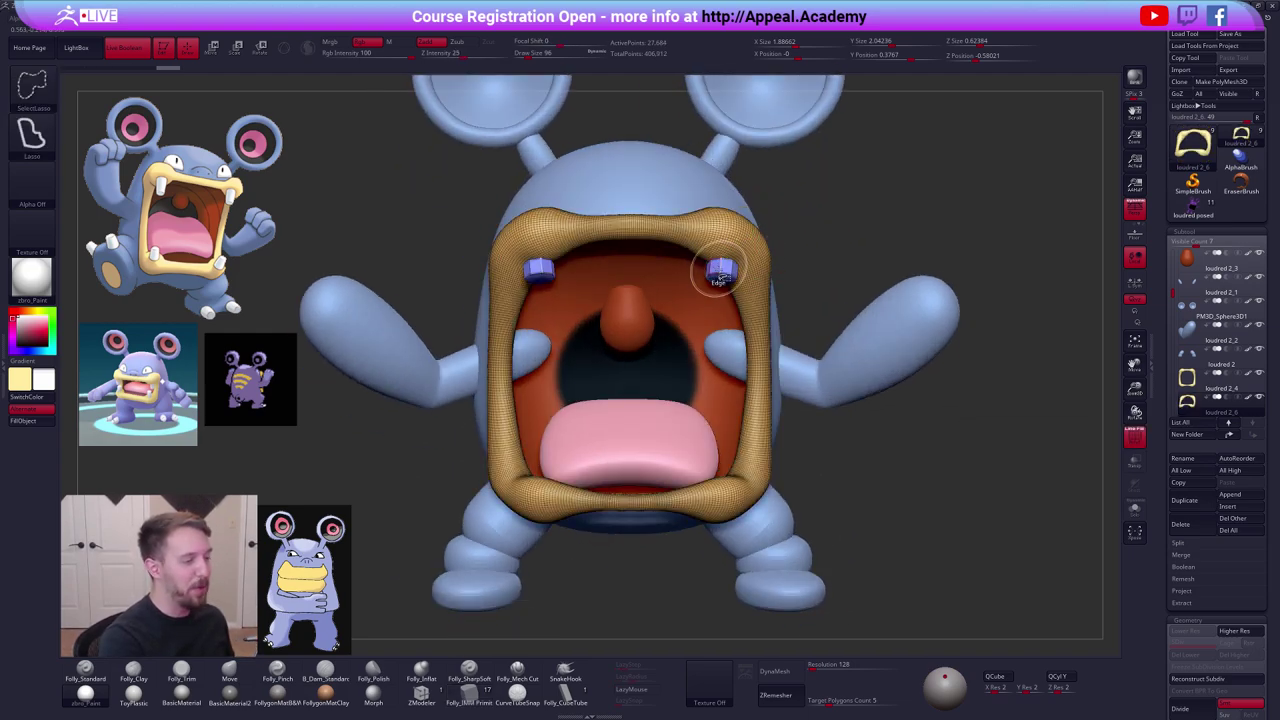
Isolate the two inserted cylinders and delete the hidden copy of the lip ring from their subtool.
{"action": "left_click", "coordinate": [721, 273], "text": "ctrl+shift"}
{"action": "key", "text": "space"}
{"action": "left_click", "coordinate": [771, 297]}
{"action": "key", "text": "alt+s"}
{"action": "mouse_move", "coordinate": [728, 275]}
{"action": "right_mouse_down"}
{"action": "mouse_move", "coordinate": [714, 229]}
{"action": "mouse_move", "coordinate": [733, 281]}
{"action": "right_mouse_up"}
Turn off perspective, stretch the cylinder teeth slightly and hide the polyframe display.
{"action": "key", "text": "w"}
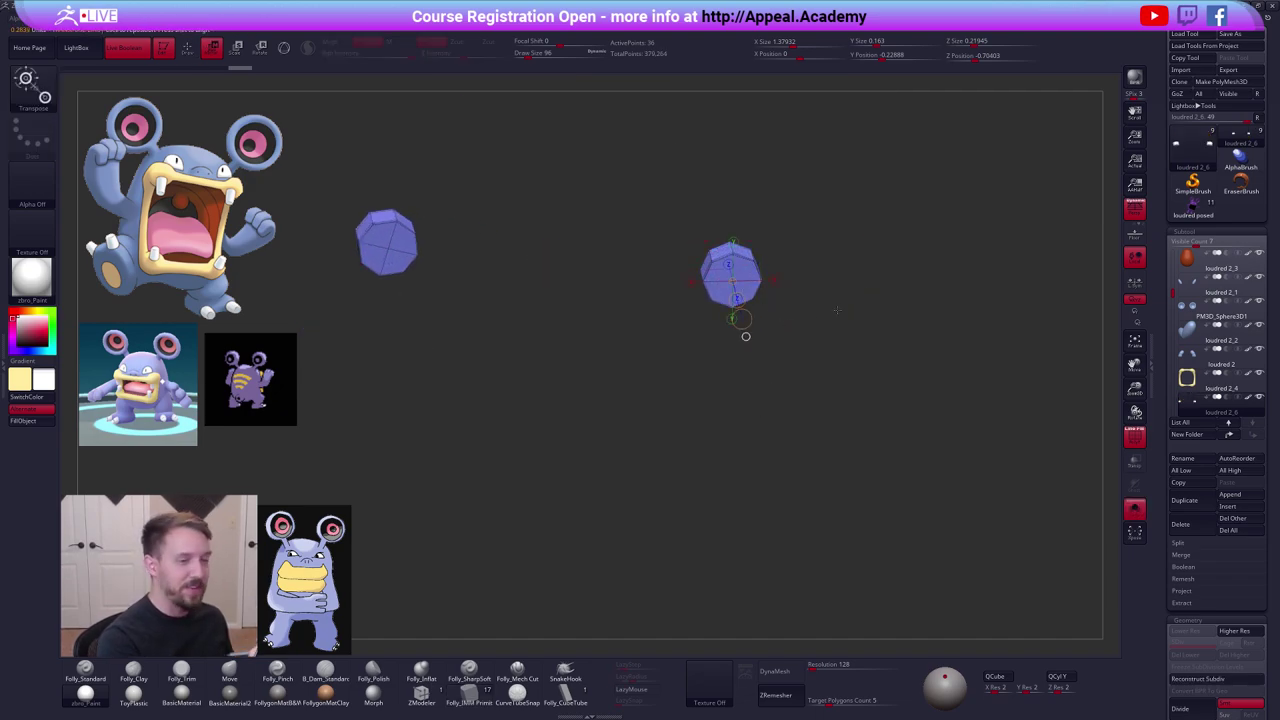
{"action": "left_click", "coordinate": [1133, 209]}
{"action": "right_click_drag", "start_coordinate": [860, 290], "coordinate": [765, 330]}
{"action": "key", "text": "alt+s"}
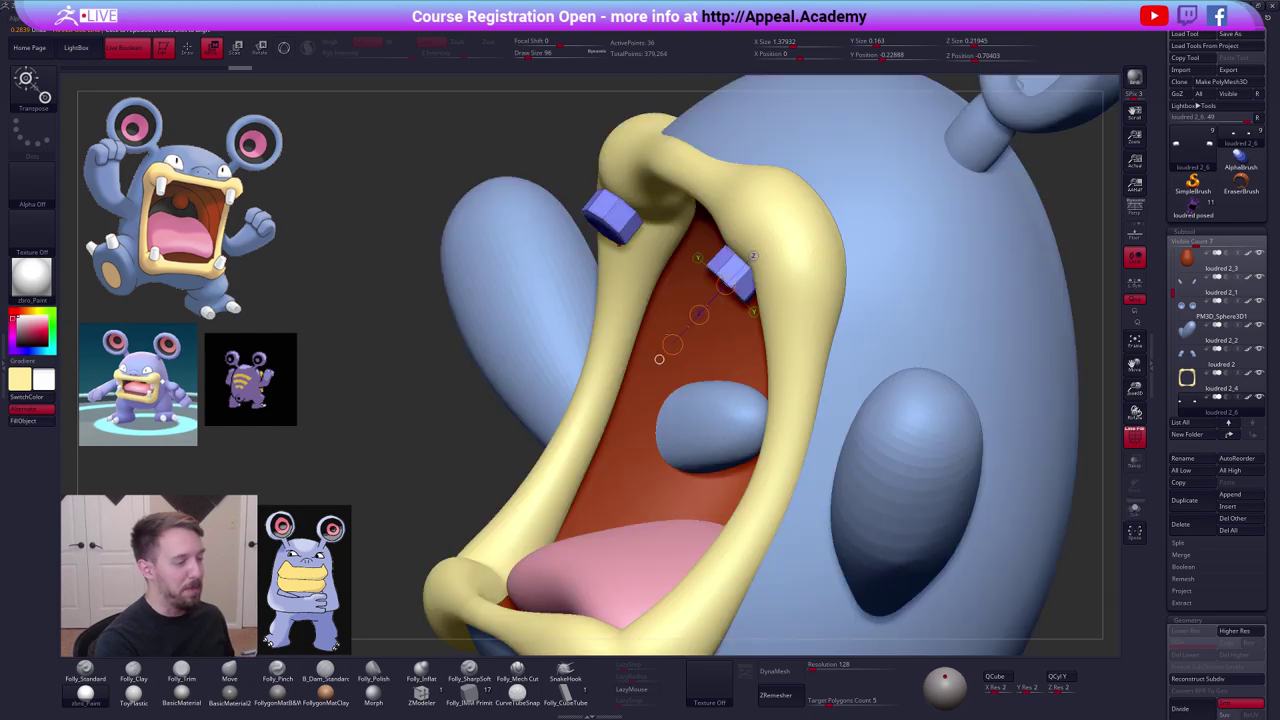
{"action": "left_click_drag", "start_coordinate": [640, 389], "coordinate": [641, 388]}
{"action": "key", "text": "shift+f"}
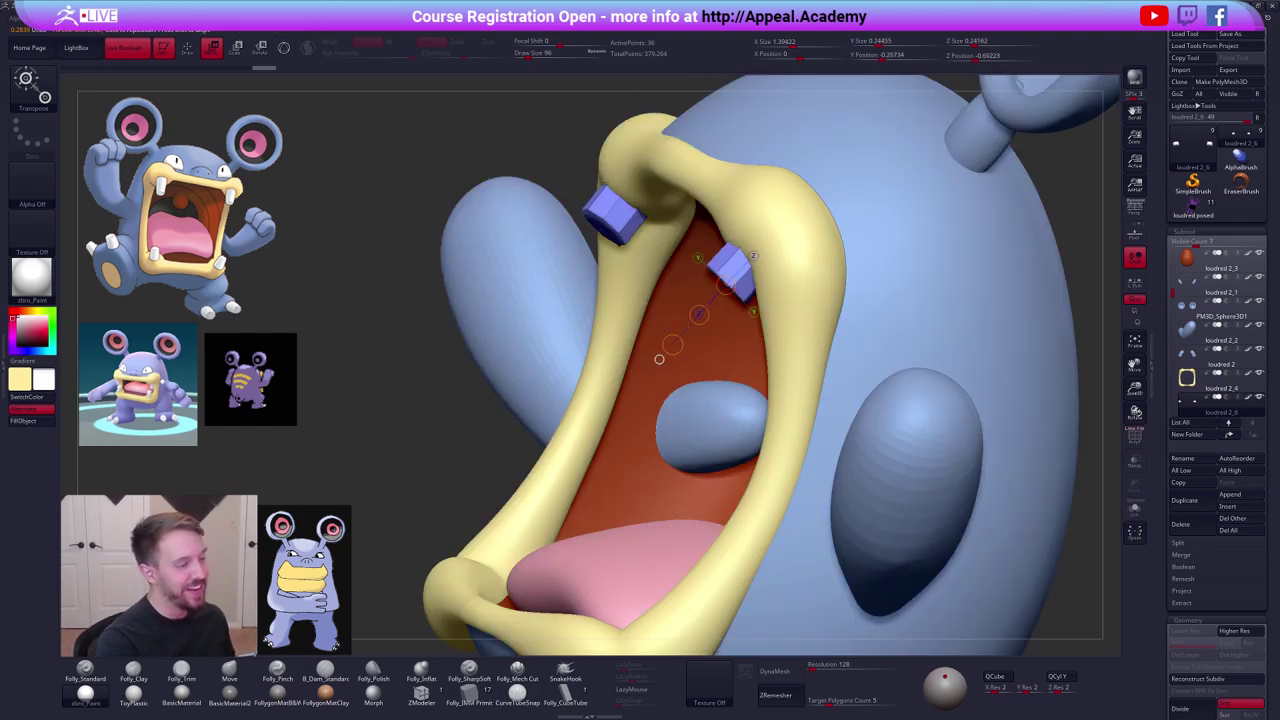
Rotate the mirrored upper teeth with the transpose line so they hang straighter from the upper lip.
{"action": "mouse_move", "coordinate": [641, 388]}
{"action": "right_mouse_down"}
{"action": "mouse_move", "coordinate": [655, 300]}
{"action": "mouse_move", "coordinate": [776, 262]}
{"action": "mouse_move", "coordinate": [750, 300]}
{"action": "mouse_move", "coordinate": [752, 325]}
{"action": "right_mouse_up"}
{"action": "key", "text": "q"}
{"action": "key", "text": "w"}
{"action": "key", "text": "shift+s"}
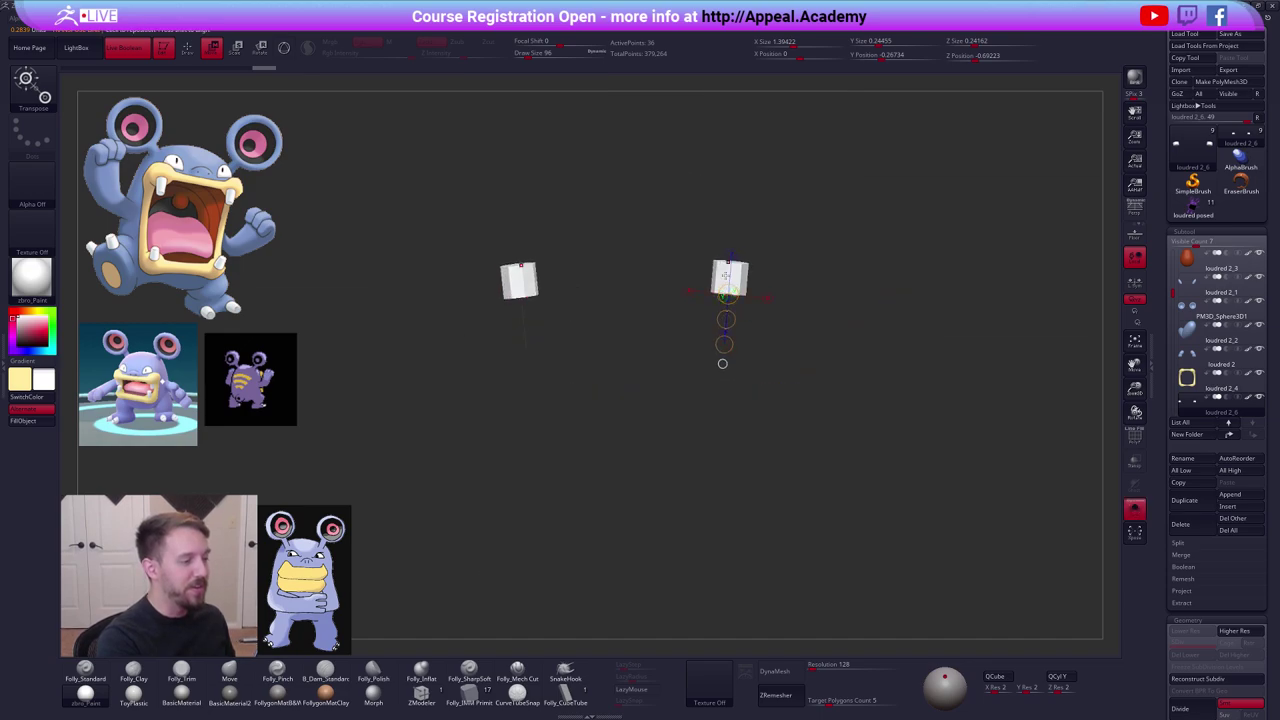
{"action": "key", "text": "r"}
{"action": "left_click_drag", "start_coordinate": [729, 262], "coordinate": [719, 325]}
{"action": "key", "text": "shift+ctrl+s"}
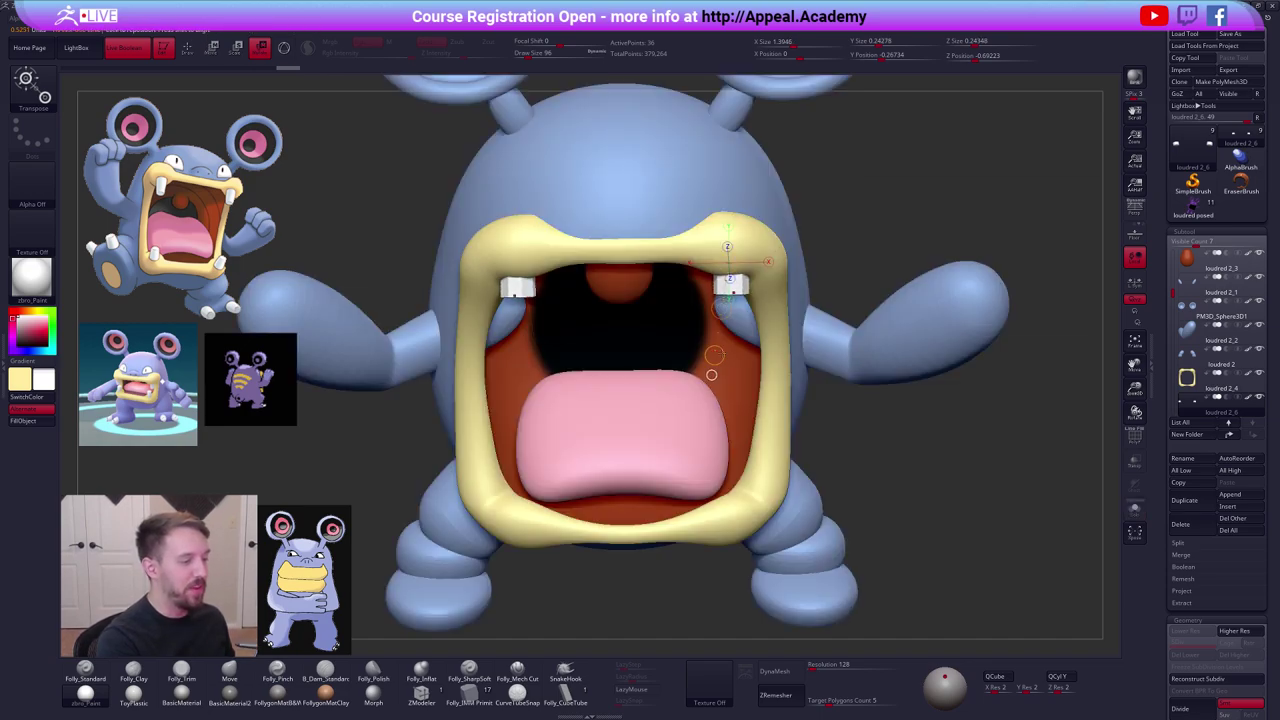
Lengthen the upper teeth downward by scaling them along their height.
{"action": "right_click_drag", "start_coordinate": [740, 300], "coordinate": [757, 223]}
{"action": "key", "text": "alt+shift+s"}
{"action": "left_click", "coordinate": [749, 286]}
{"action": "left_click", "coordinate": [733, 257]}
{"action": "key", "text": "e"}
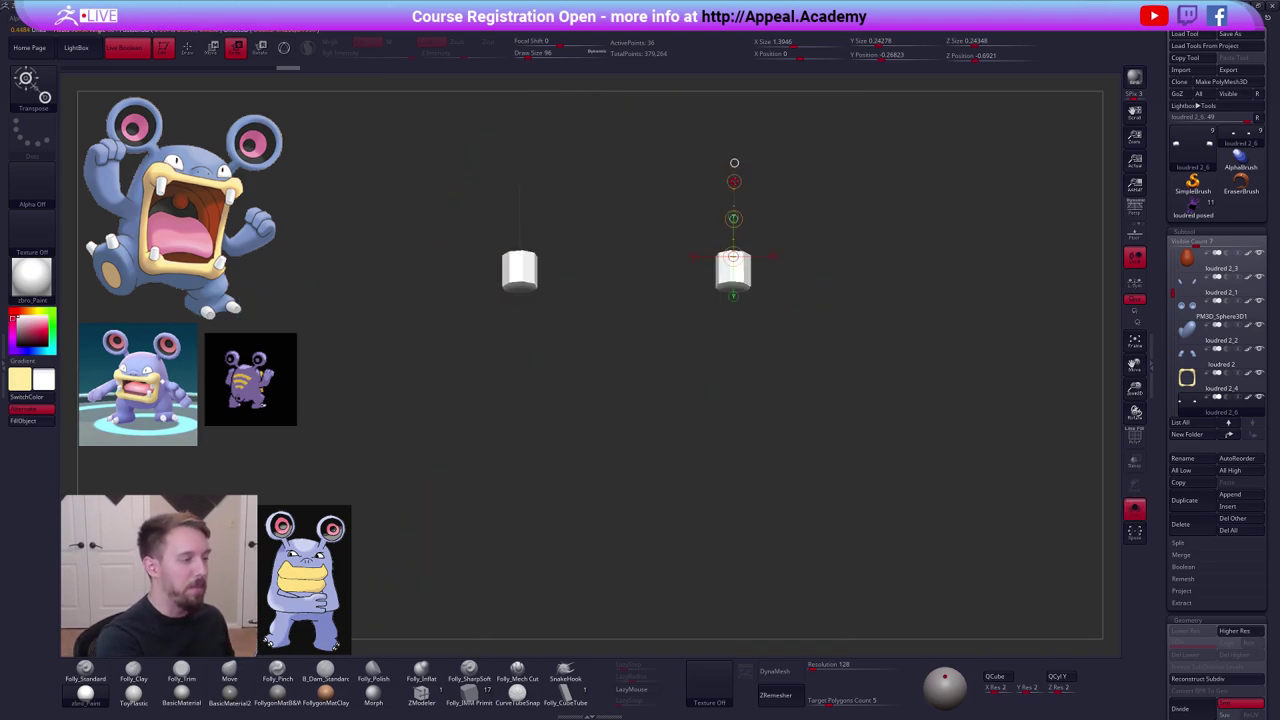
{"action": "left_click", "coordinate": [1135, 509]}
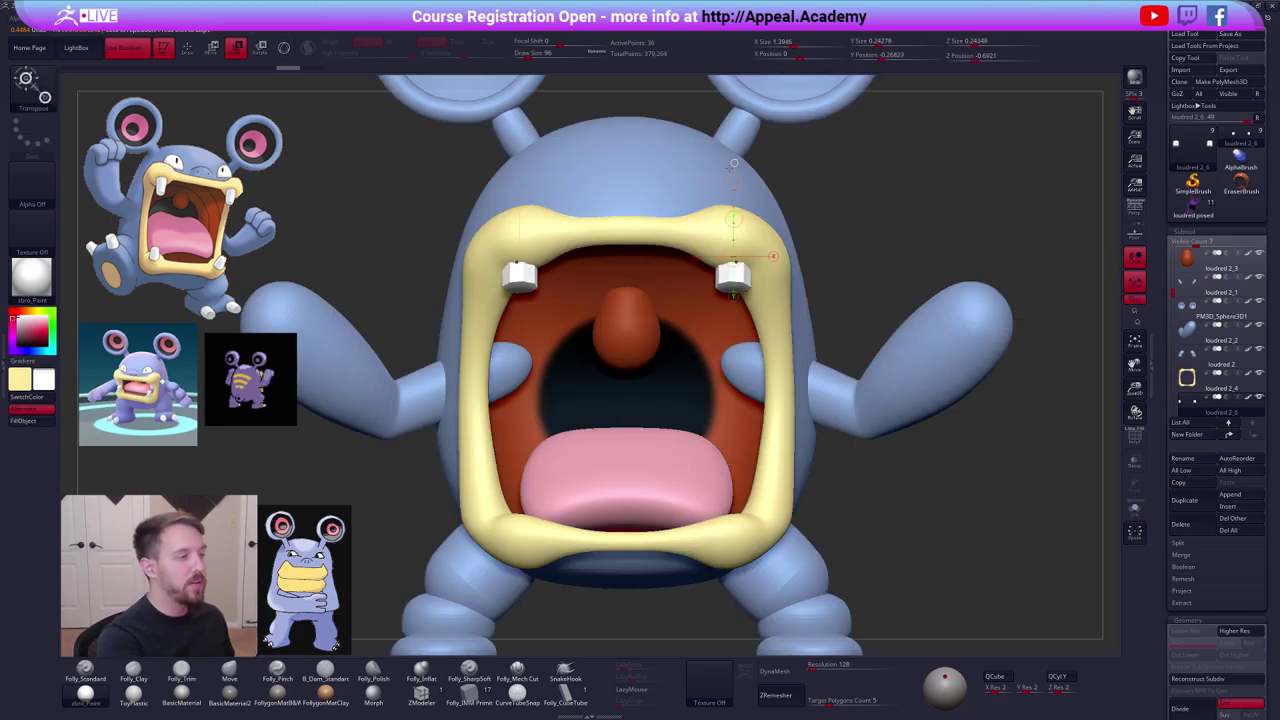
{"action": "mouse_move", "coordinate": [734, 181]}
{"action": "left_mouse_down"}
{"action": "mouse_move", "coordinate": [709, 205]}
{"action": "mouse_move", "coordinate": [748, 131]}
{"action": "left_mouse_up"}
Shift the upper teeth toward the front of the lip and tilt them to follow its profile in side view.
{"action": "key", "text": "w"}
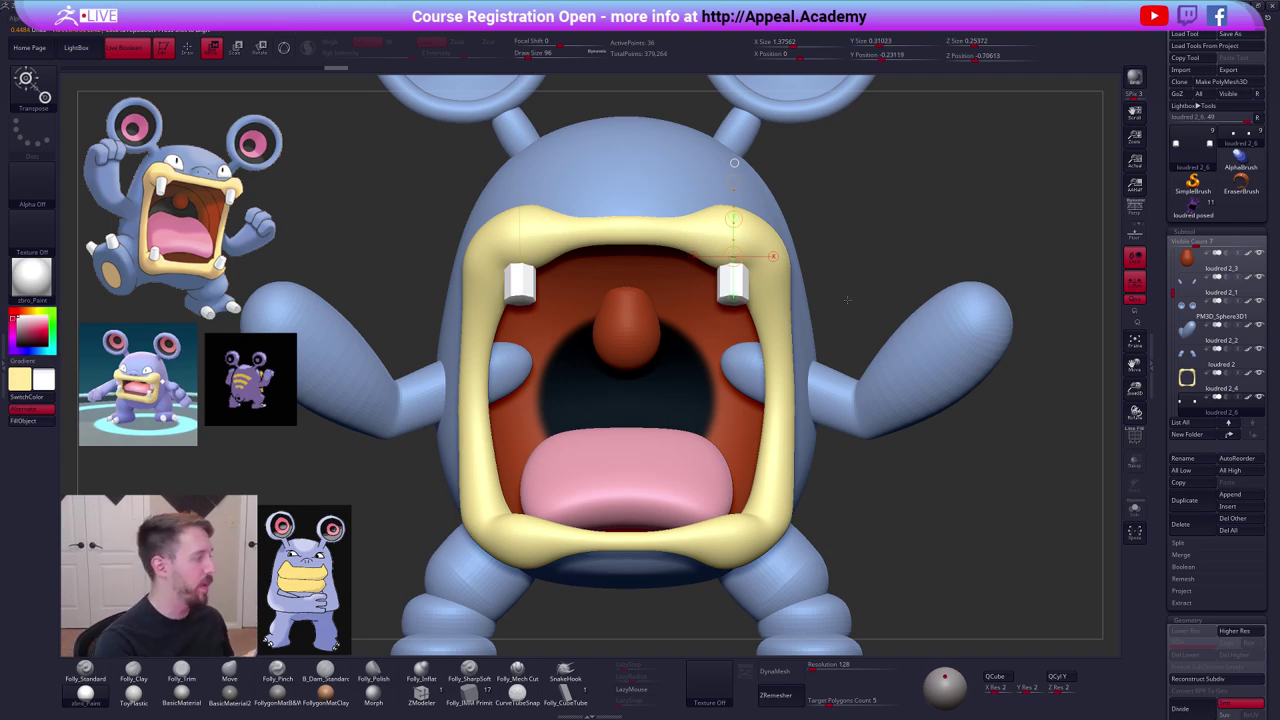
{"action": "mouse_move", "coordinate": [847, 300]}
{"action": "left_mouse_down"}
{"action": "mouse_move", "coordinate": [717, 291]}
{"action": "mouse_move", "coordinate": [758, 111]}
{"action": "left_mouse_up"}
{"action": "key", "text": "r"}
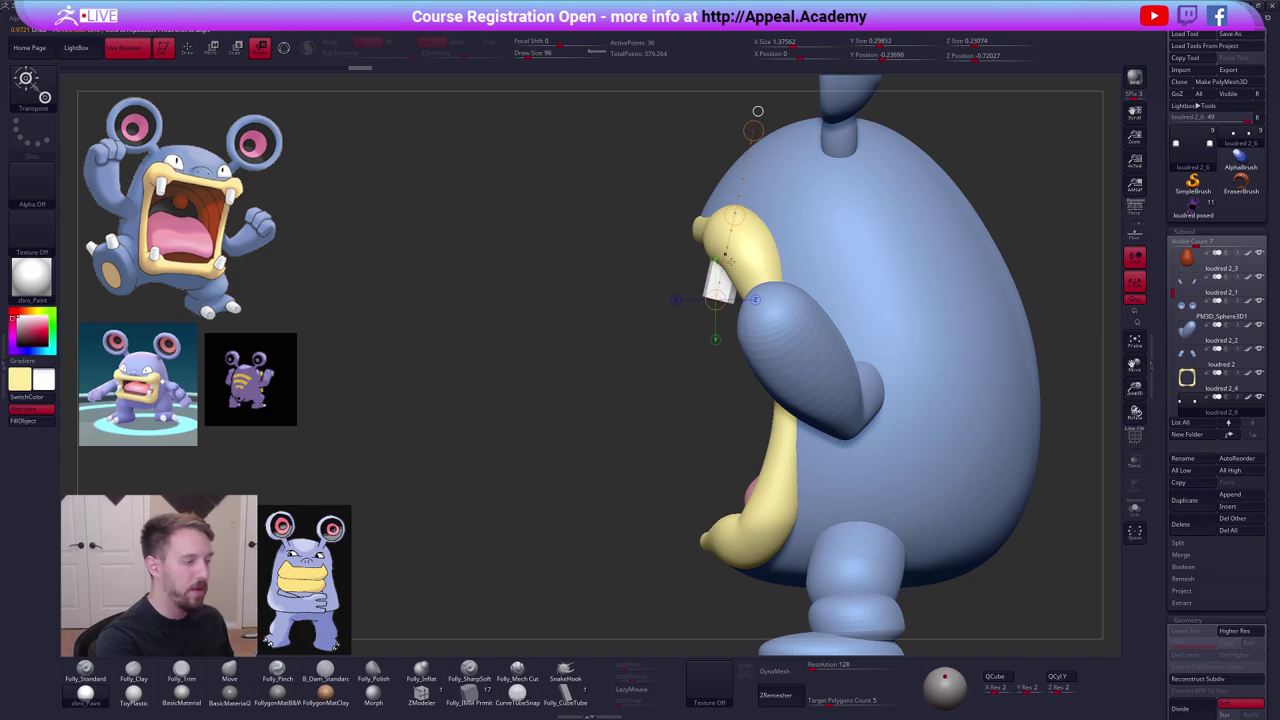
{"action": "key", "text": "alt+s"}
{"action": "left_click_drag", "start_coordinate": [725, 254], "coordinate": [682, 375]}
{"action": "left_click_drag", "start_coordinate": [682, 375], "coordinate": [688, 383]}
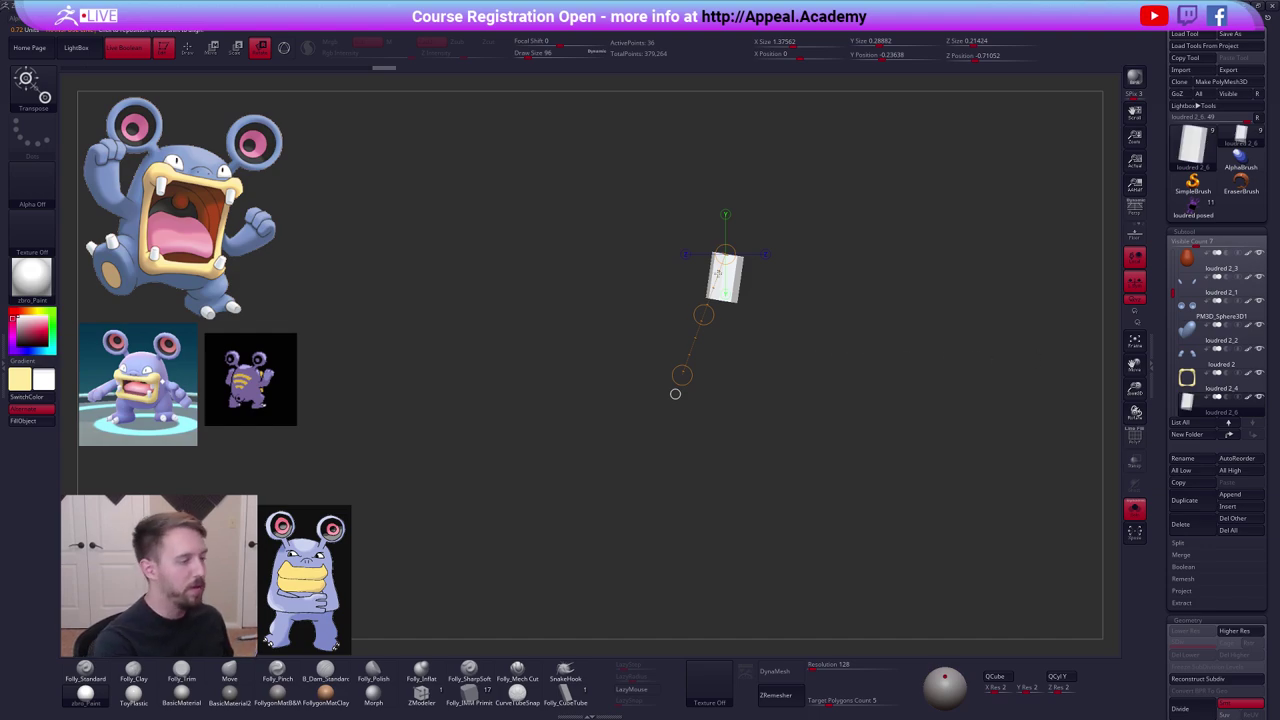
Scale both upper teeth down evenly so they look smaller under the upper lip's corners.
{"action": "left_click", "coordinate": [726, 294]}
{"action": "mouse_move", "coordinate": [727, 291]}
{"action": "right_mouse_down"}
{"action": "mouse_move", "coordinate": [739, 281]}
{"action": "mouse_move", "coordinate": [697, 274]}
{"action": "mouse_move", "coordinate": [714, 312]}
{"action": "right_mouse_up"}
{"action": "key", "text": "e"}
{"action": "left_click", "coordinate": [698, 306]}
{"action": "key", "text": "alt+s"}
{"action": "left_click_drag", "start_coordinate": [695, 348], "coordinate": [692, 352]}
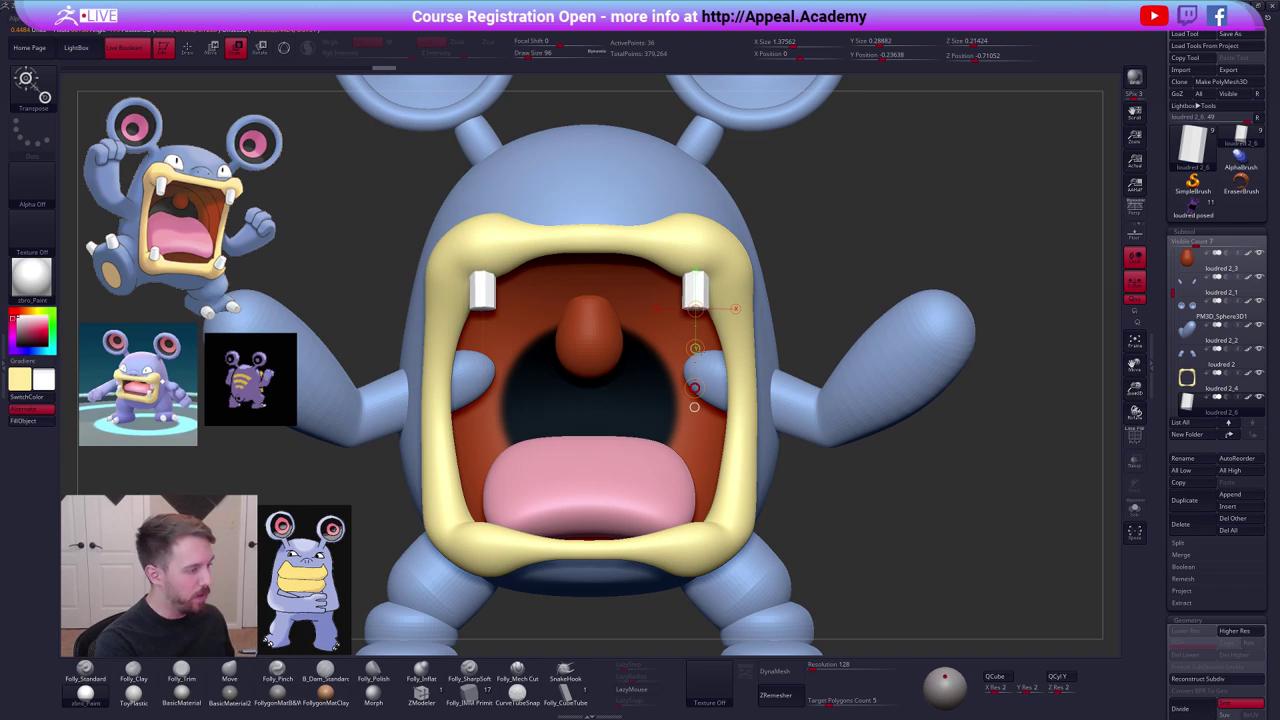
{"action": "left_click_drag", "start_coordinate": [694, 407], "coordinate": [694, 407]}
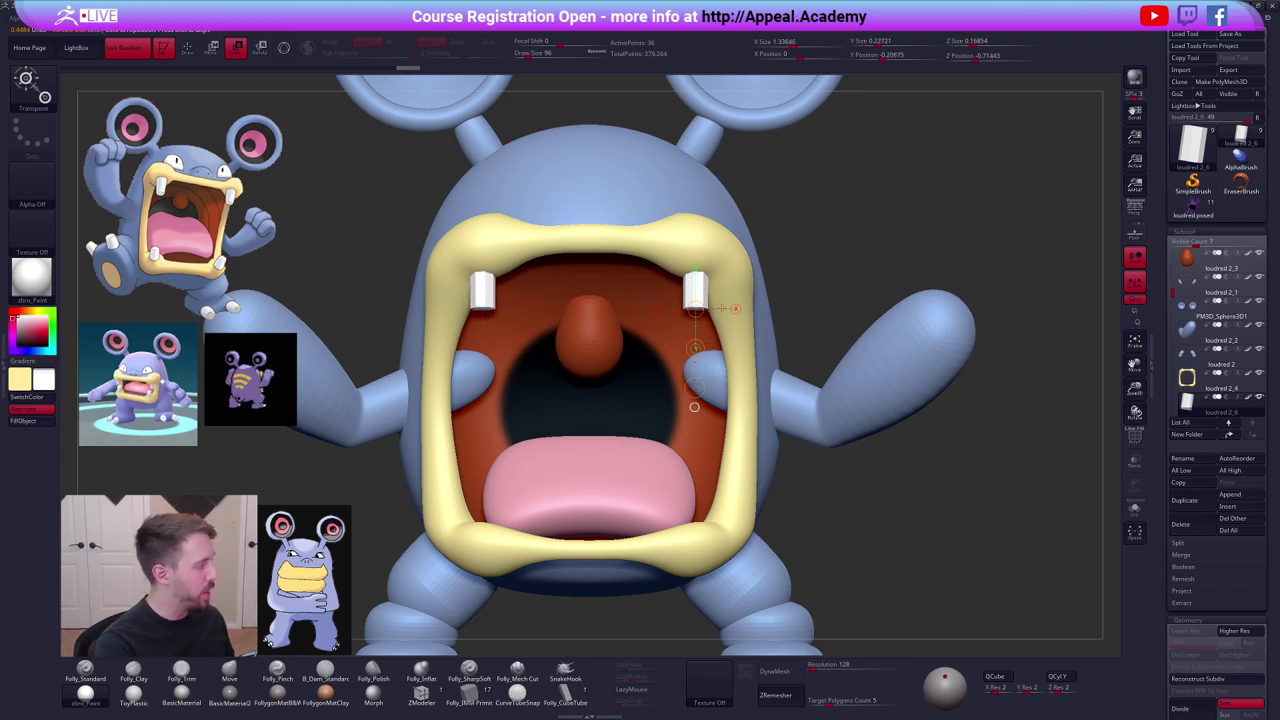
Turn on dynamic subdivision for the upper teeth and move them further forward beneath the lip.
{"action": "right_click_drag", "start_coordinate": [722, 308], "coordinate": [786, 347], "text": "alt"}
{"action": "key", "text": "d"}
{"action": "right_click_drag", "start_coordinate": [739, 306], "coordinate": [830, 312]}
{"action": "key", "text": "w"}
{"action": "left_click_drag", "start_coordinate": [741, 310], "coordinate": [799, 316], "text": "shift"}
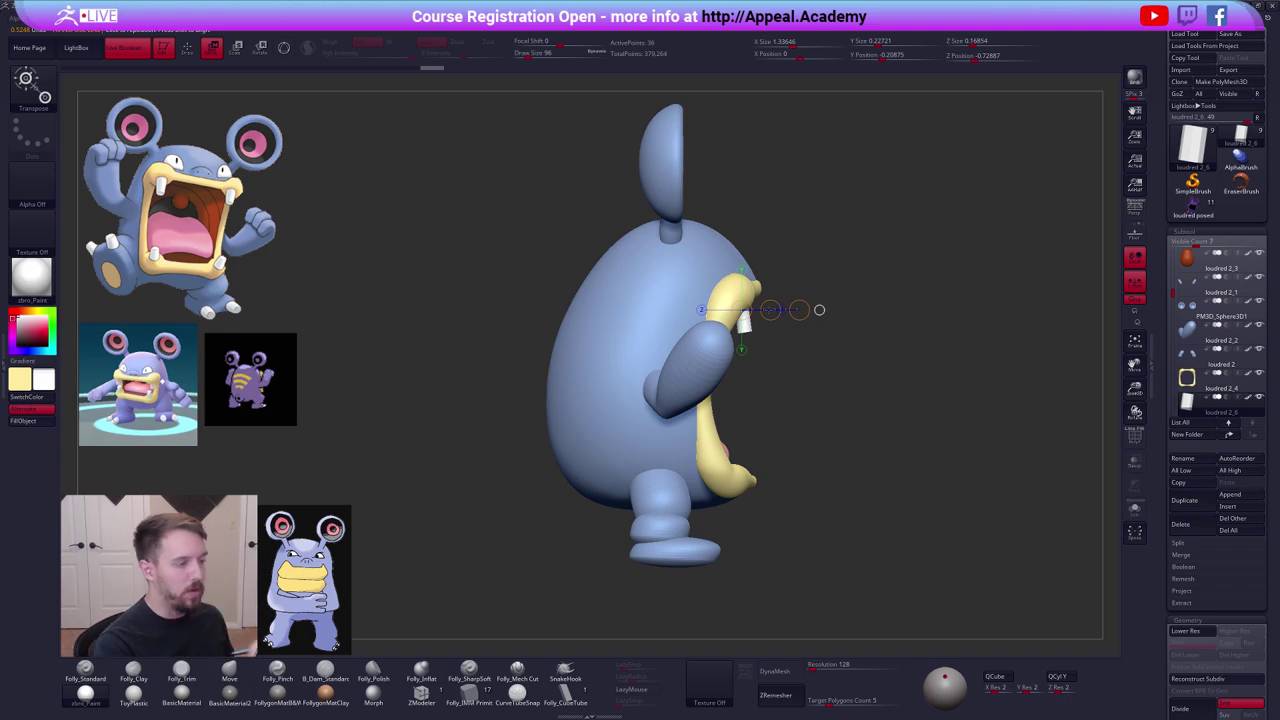
Reshape the front curve of the yellow lip ring at a low subdivision level with the Move brush at draw size 170.
{"action": "key", "text": "q"}
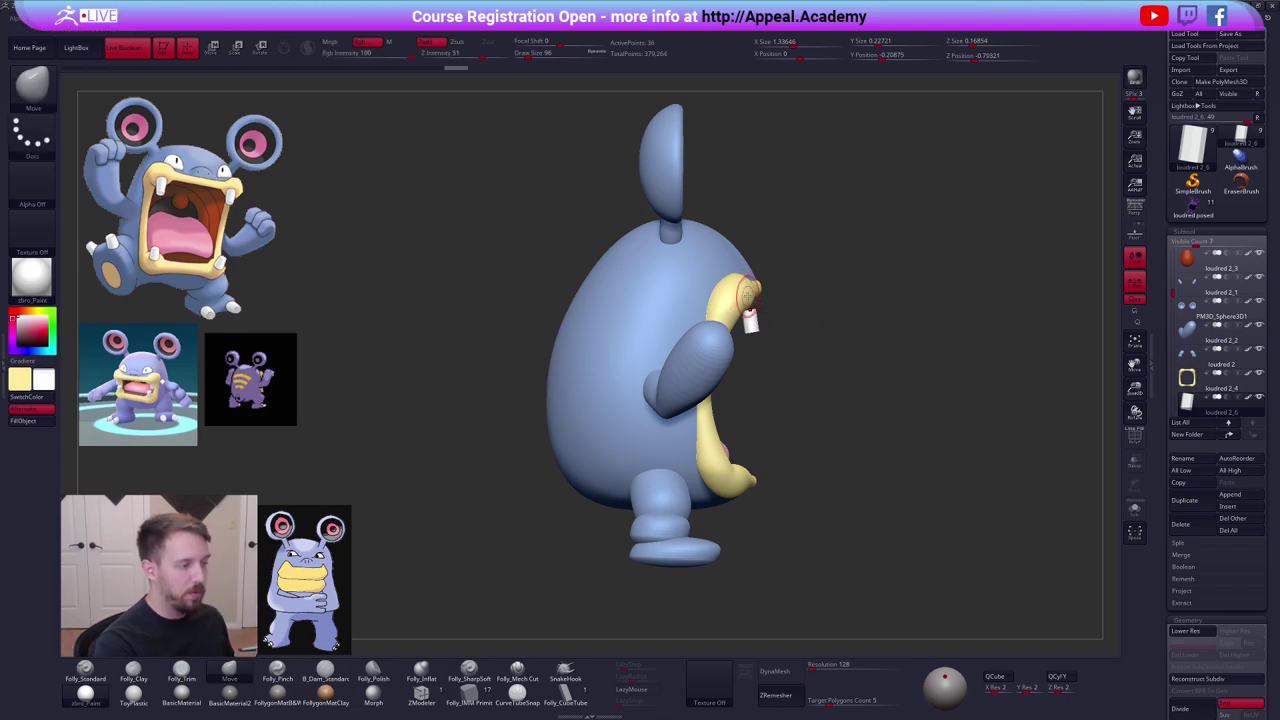
{"action": "left_click", "coordinate": [747, 287], "text": "alt"}
{"action": "right_click_drag", "start_coordinate": [785, 265], "coordinate": [768, 314]}
{"action": "key", "text": "space"}
{"action": "left_click_drag", "start_coordinate": [766, 315], "coordinate": [754, 300]}
{"action": "mouse_move", "coordinate": [760, 300]}
{"action": "right_mouse_down"}
{"action": "mouse_move", "coordinate": [764, 326]}
{"action": "mouse_move", "coordinate": [757, 302]}
{"action": "right_mouse_up"}
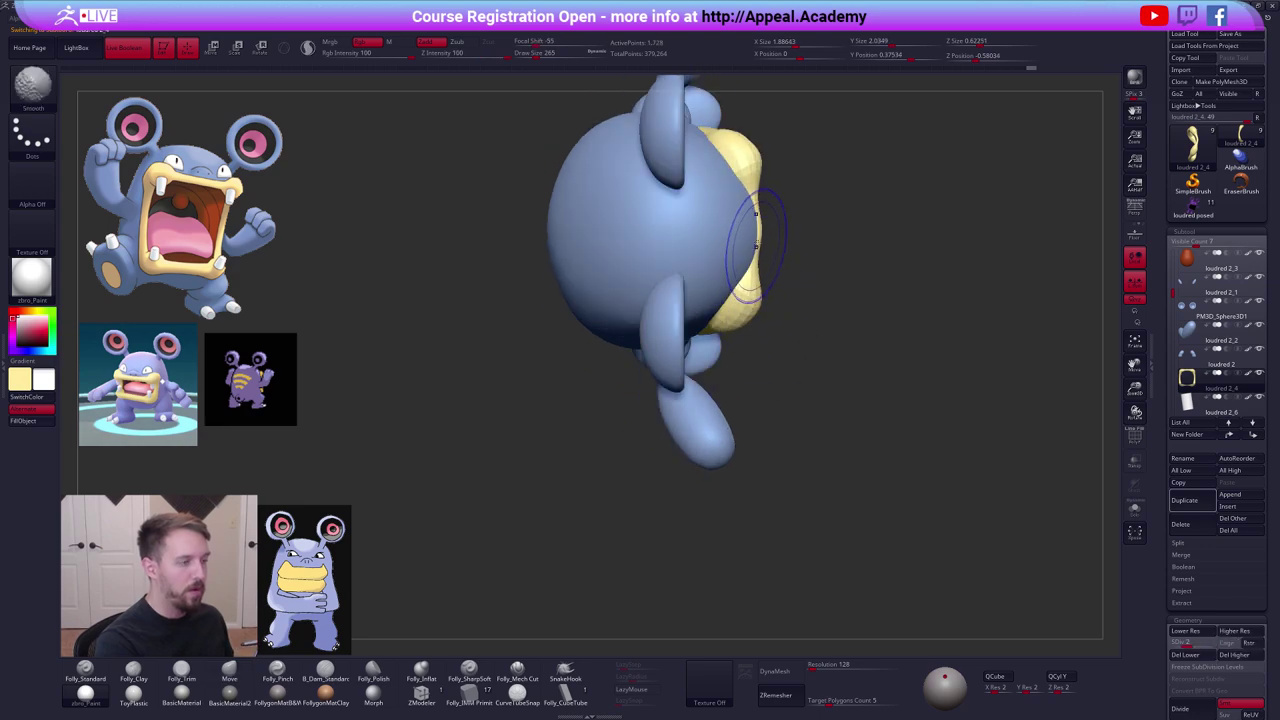
{"action": "key", "text": "space"}
{"action": "key", "text": "space"}
{"action": "left_click_drag", "start_coordinate": [764, 202], "coordinate": [765, 182]}
{"action": "mouse_move", "coordinate": [789, 196]}
{"action": "right_mouse_down", "text": "shift"}
{"action": "mouse_move", "coordinate": [795, 229]}
{"action": "mouse_move", "coordinate": [772, 232]}
{"action": "mouse_move", "coordinate": [781, 281]}
{"action": "right_mouse_up", "text": "shift"}
{"action": "key", "text": "space"}
{"action": "left_click_drag", "start_coordinate": [787, 256], "coordinate": [781, 254]}
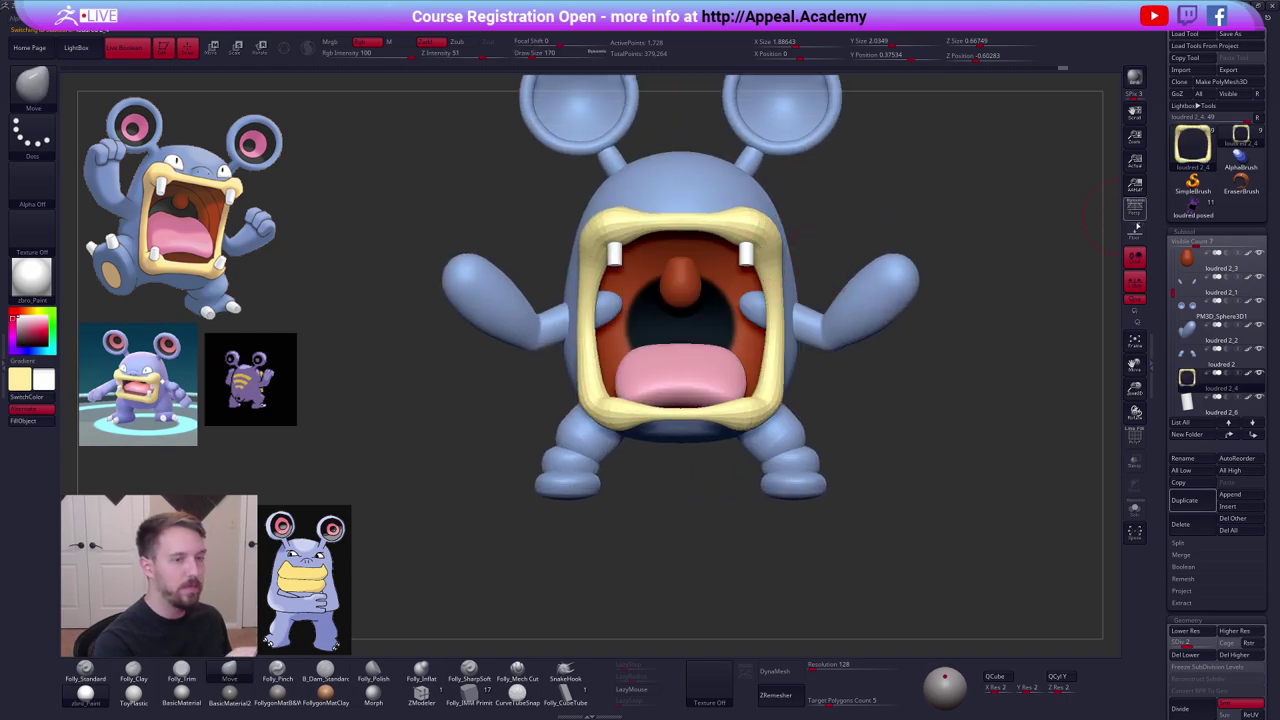
{"action": "right_click_drag", "start_coordinate": [906, 289], "coordinate": [901, 362], "text": "alt"}
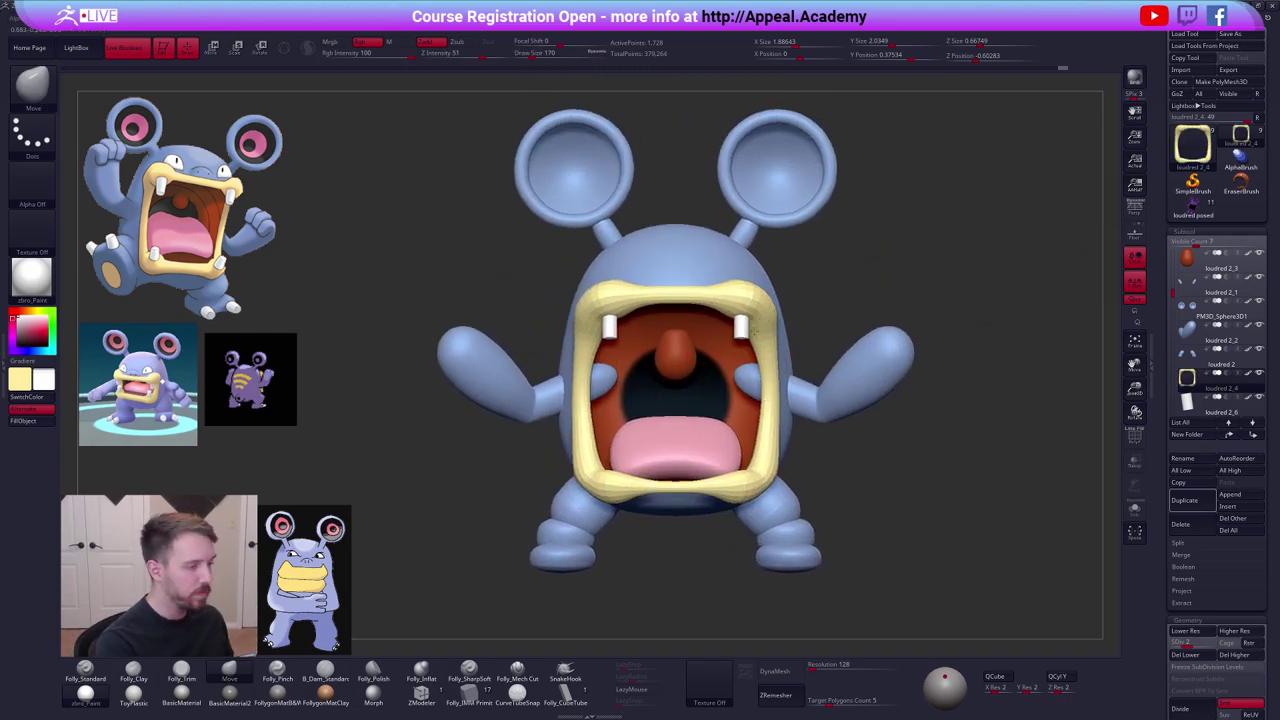
Raise the lip ring to its highest subdivision level and reselect the upper teeth subtool.
{"action": "right_click_drag", "start_coordinate": [718, 332], "coordinate": [787, 321]}
{"action": "key", "text": "d"}
{"action": "key", "text": "d"}
{"action": "left_click", "coordinate": [1220, 405]}
{"action": "key", "text": "ctrl+d"}
{"action": "right_click_drag", "start_coordinate": [820, 390], "coordinate": [798, 372], "text": "alt"}
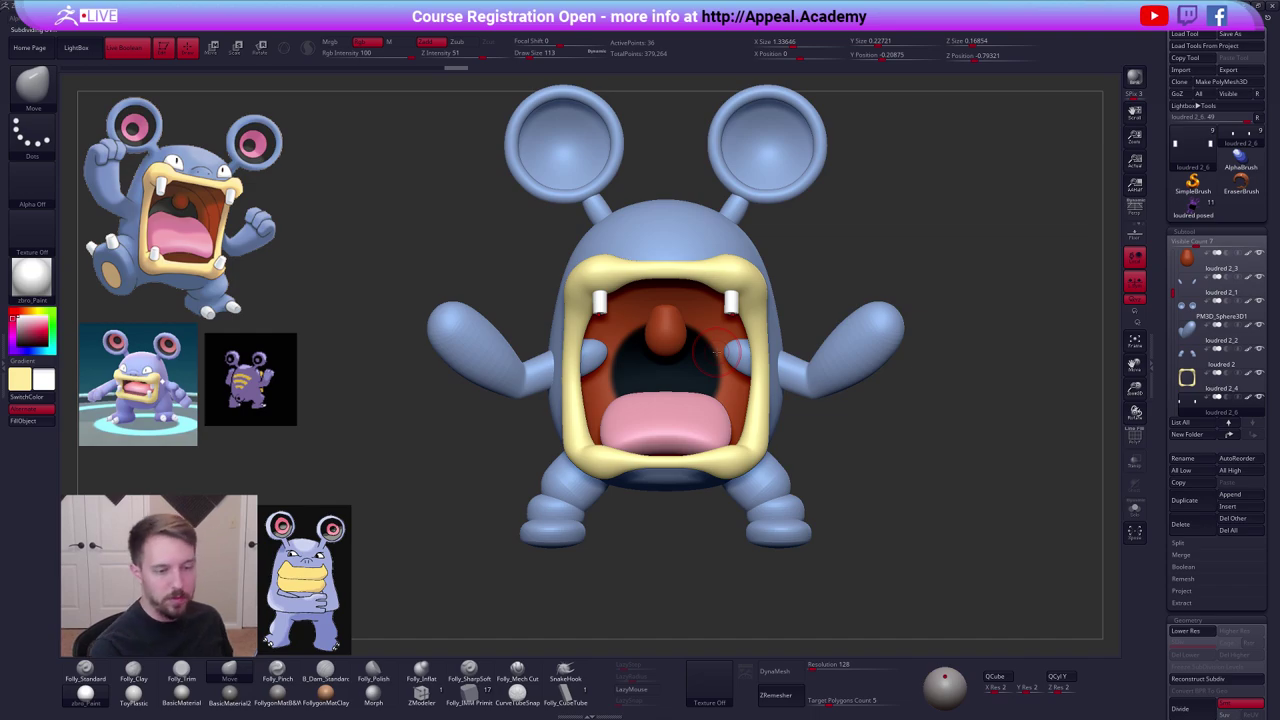
Duplicate the upper teeth subtool and move the copy straight down to the lower lip.
{"action": "left_click", "coordinate": [1184, 500]}
{"action": "key", "text": "w"}
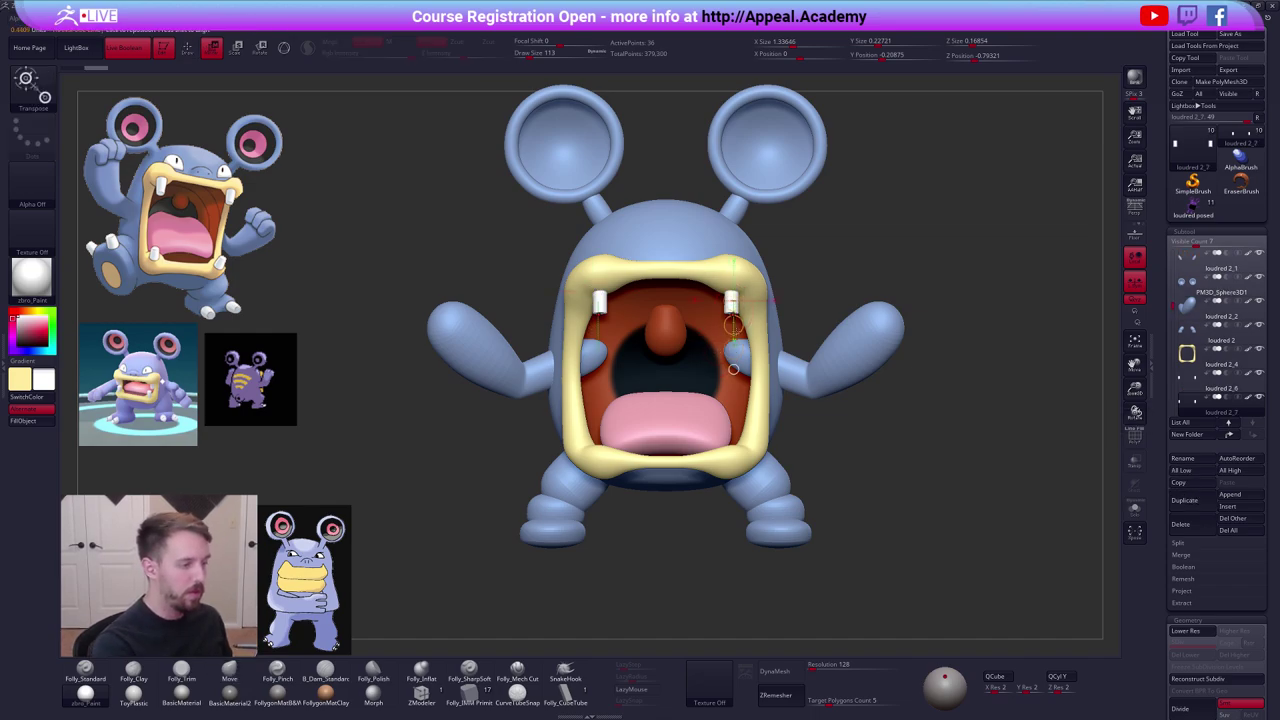
{"action": "left_click_drag", "start_coordinate": [733, 326], "coordinate": [734, 479]}
{"action": "right_click_drag", "start_coordinate": [734, 483], "coordinate": [620, 483], "text": "shift"}
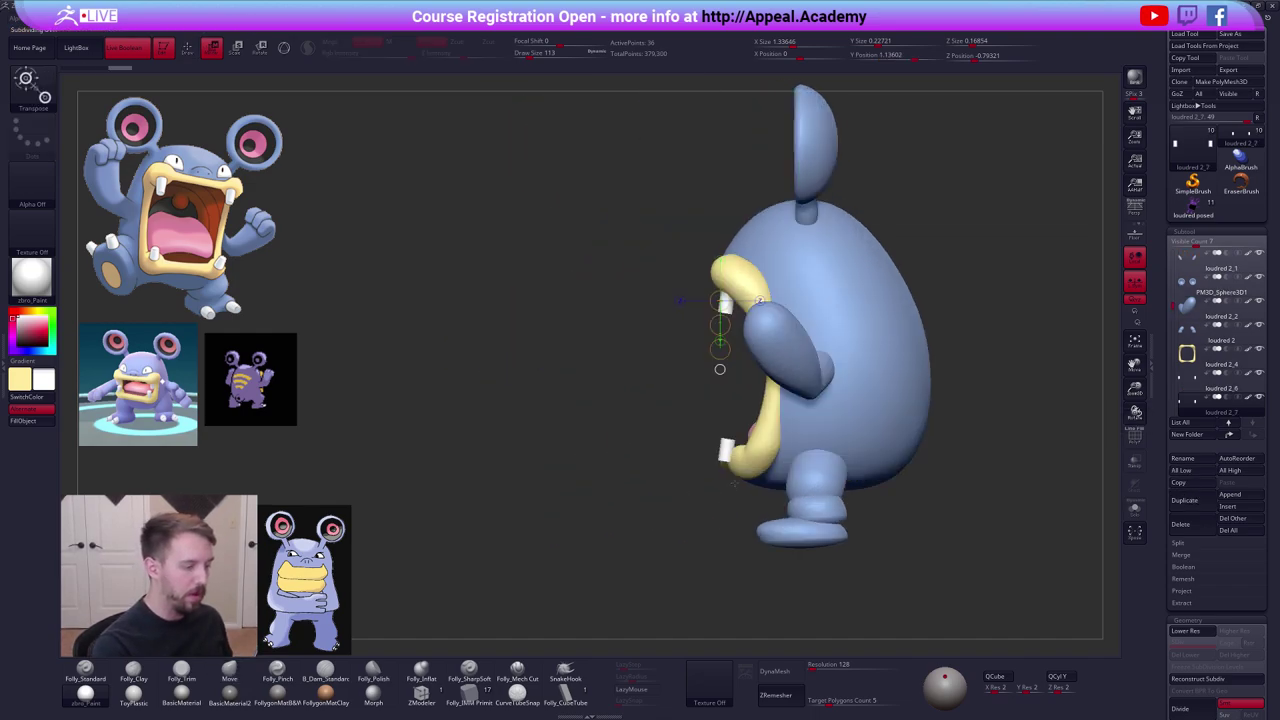
Rotate the lower teeth to match the slope of the lower lip and move them back so their bases sit in it.
{"action": "key", "text": "r"}
{"action": "mouse_move", "coordinate": [729, 462]}
{"action": "left_mouse_down", "text": "shift"}
{"action": "mouse_move", "coordinate": [729, 393]}
{"action": "mouse_move", "coordinate": [715, 381]}
{"action": "left_mouse_up", "text": "shift"}
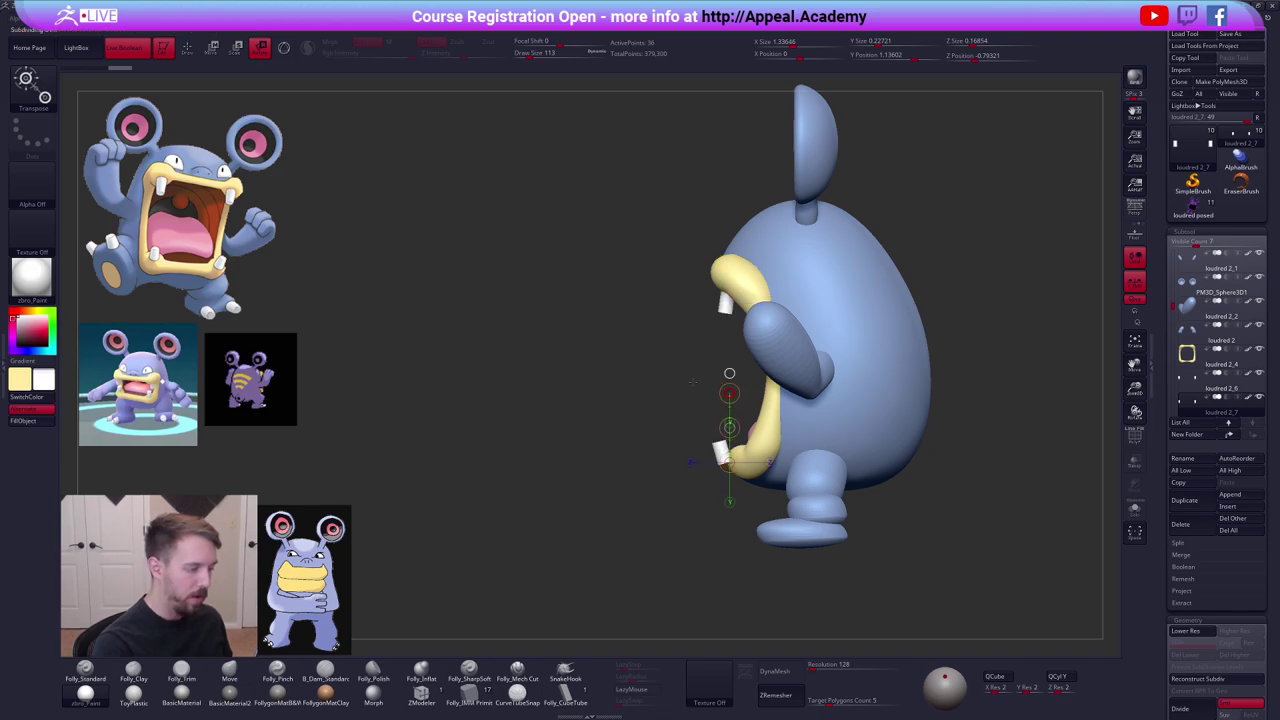
{"action": "key", "text": "w"}
{"action": "right_click_drag", "start_coordinate": [740, 420], "coordinate": [676, 450], "text": "shift"}
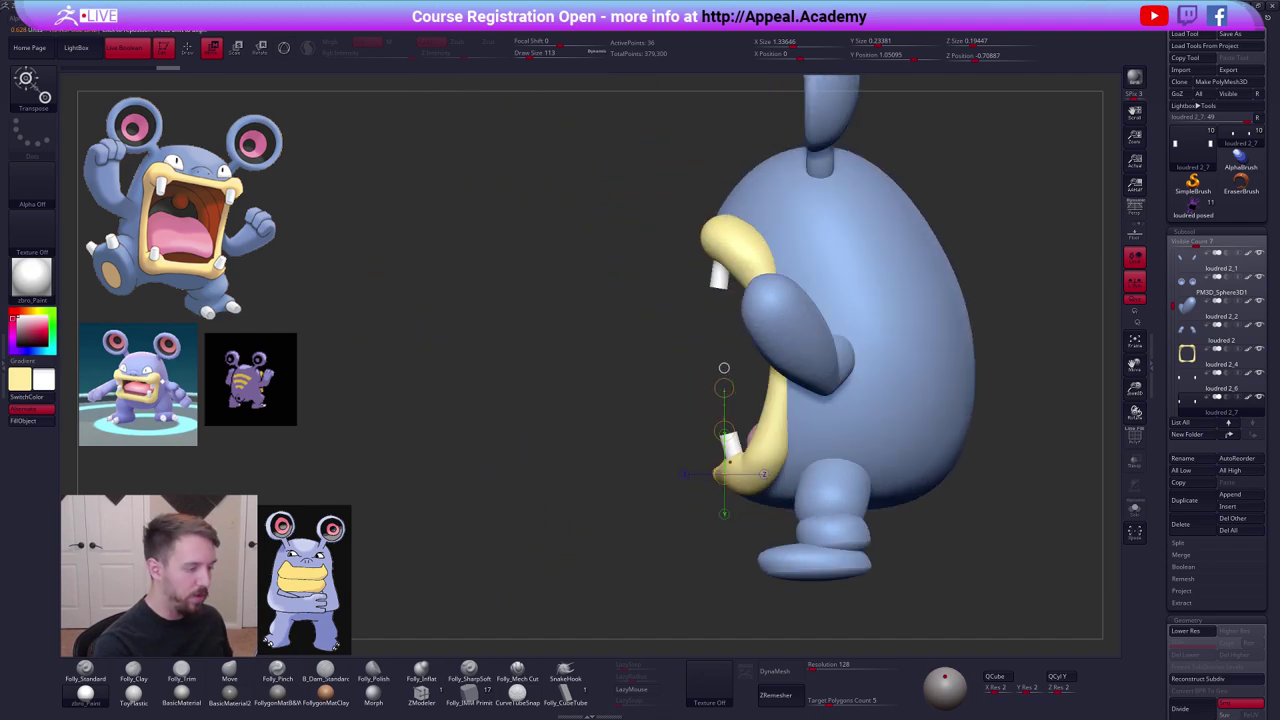
{"action": "key", "text": "r"}
{"action": "left_click_drag", "start_coordinate": [734, 461], "coordinate": [729, 381]}
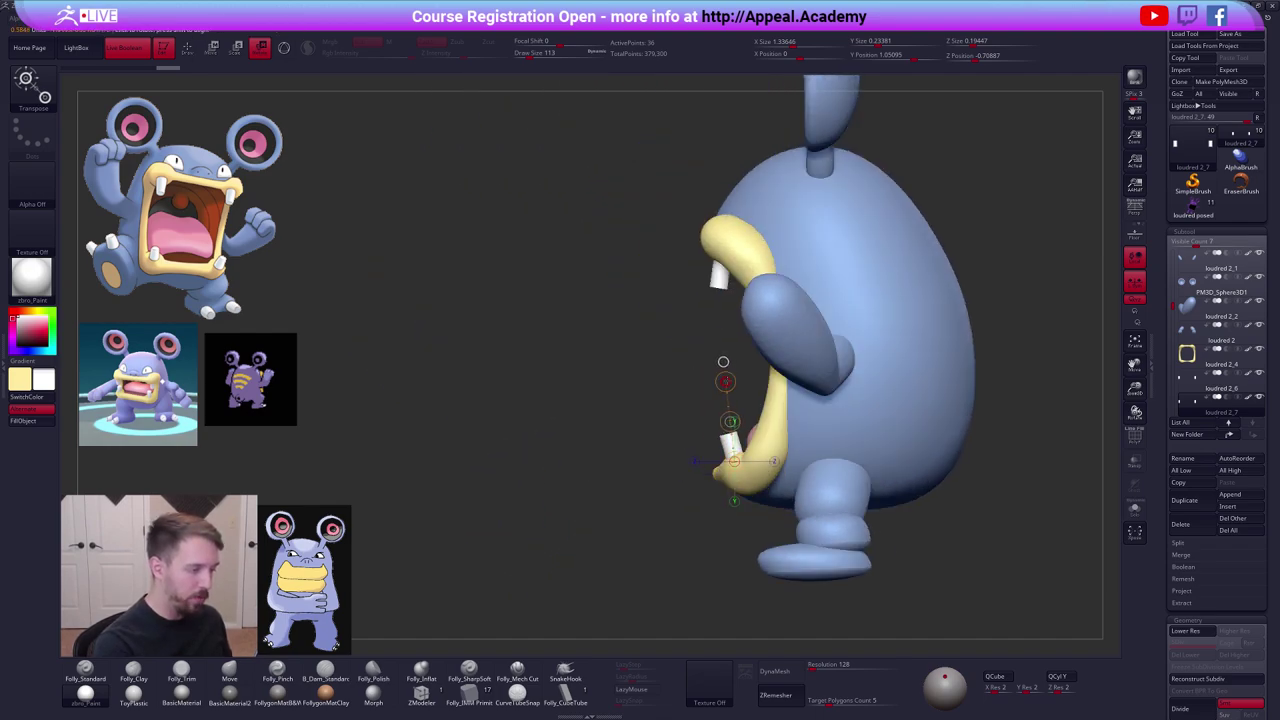
{"action": "key", "text": "w"}
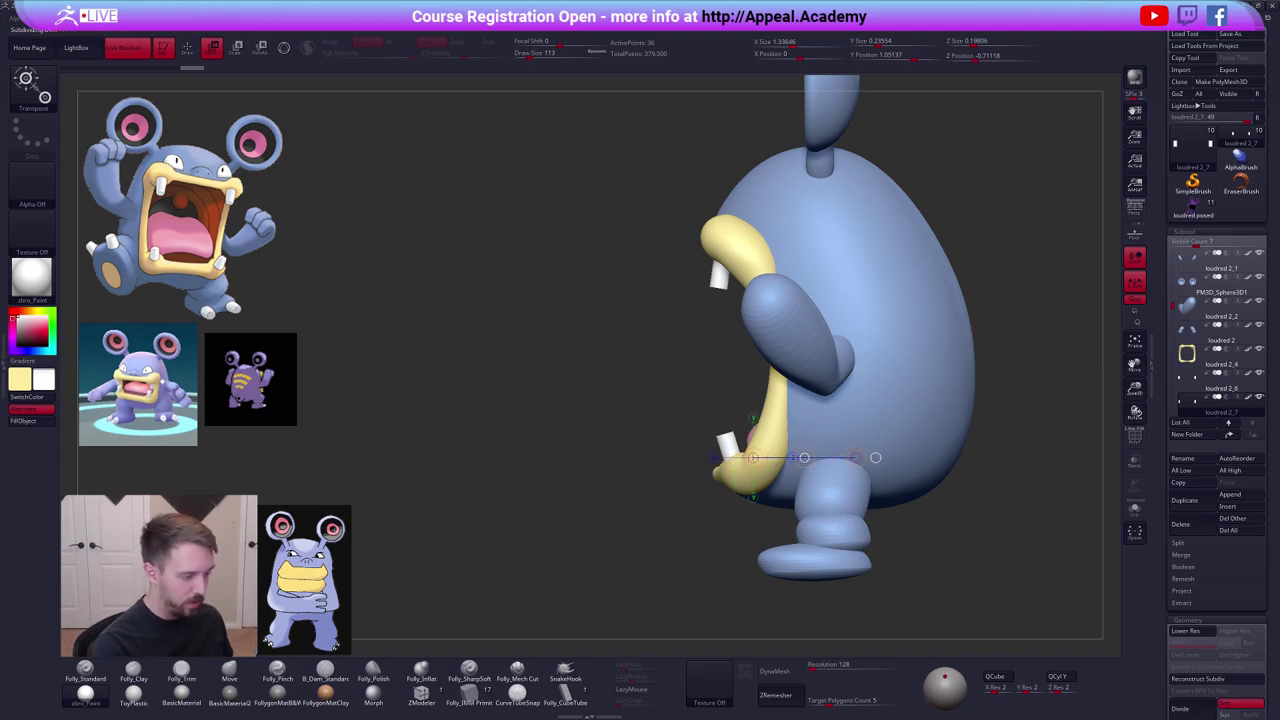
{"action": "key", "text": "q"}
{"action": "mouse_move", "coordinate": [735, 458]}
{"action": "right_mouse_down", "text": "shift"}
{"action": "mouse_move", "coordinate": [793, 461]}
{"action": "mouse_move", "coordinate": [789, 478]}
{"action": "mouse_move", "coordinate": [783, 464]}
{"action": "right_mouse_up", "text": "shift"}
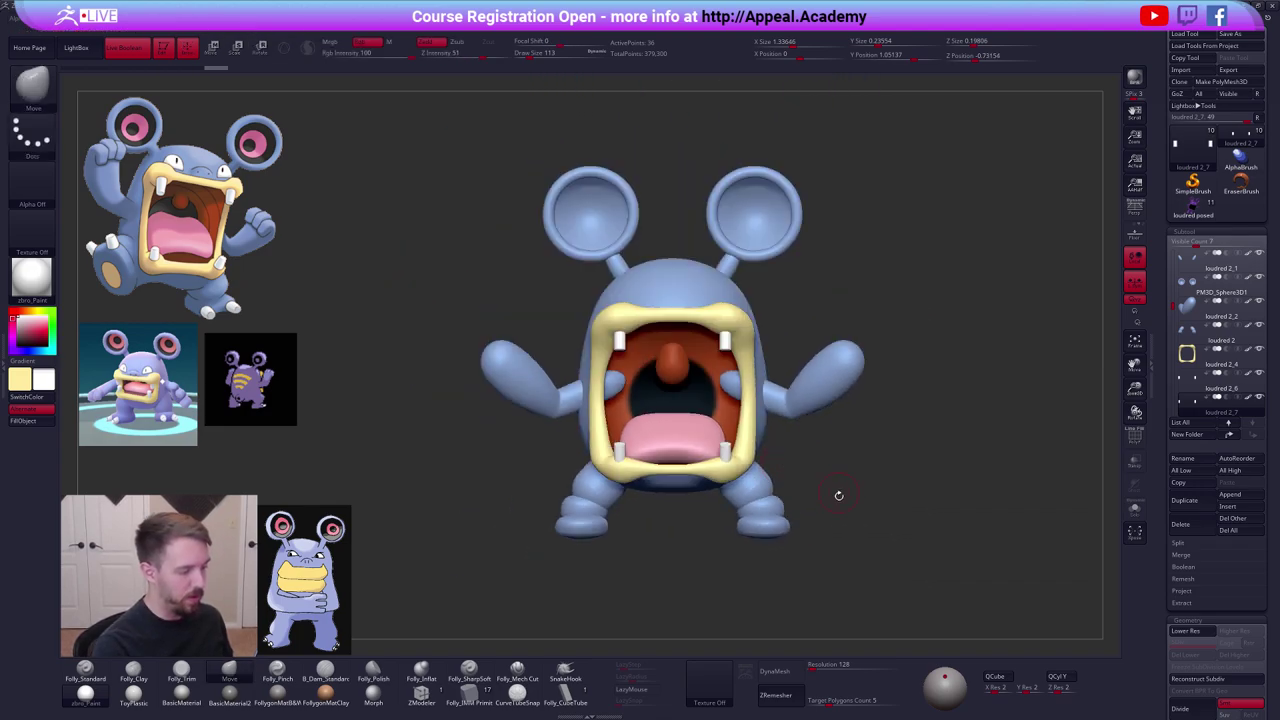
{"action": "mouse_move", "coordinate": [838, 495]}
{"action": "right_mouse_down", "text": "alt"}
{"action": "mouse_move", "coordinate": [816, 494]}
{"action": "mouse_move", "coordinate": [833, 520]}
{"action": "right_mouse_up", "text": "alt"}
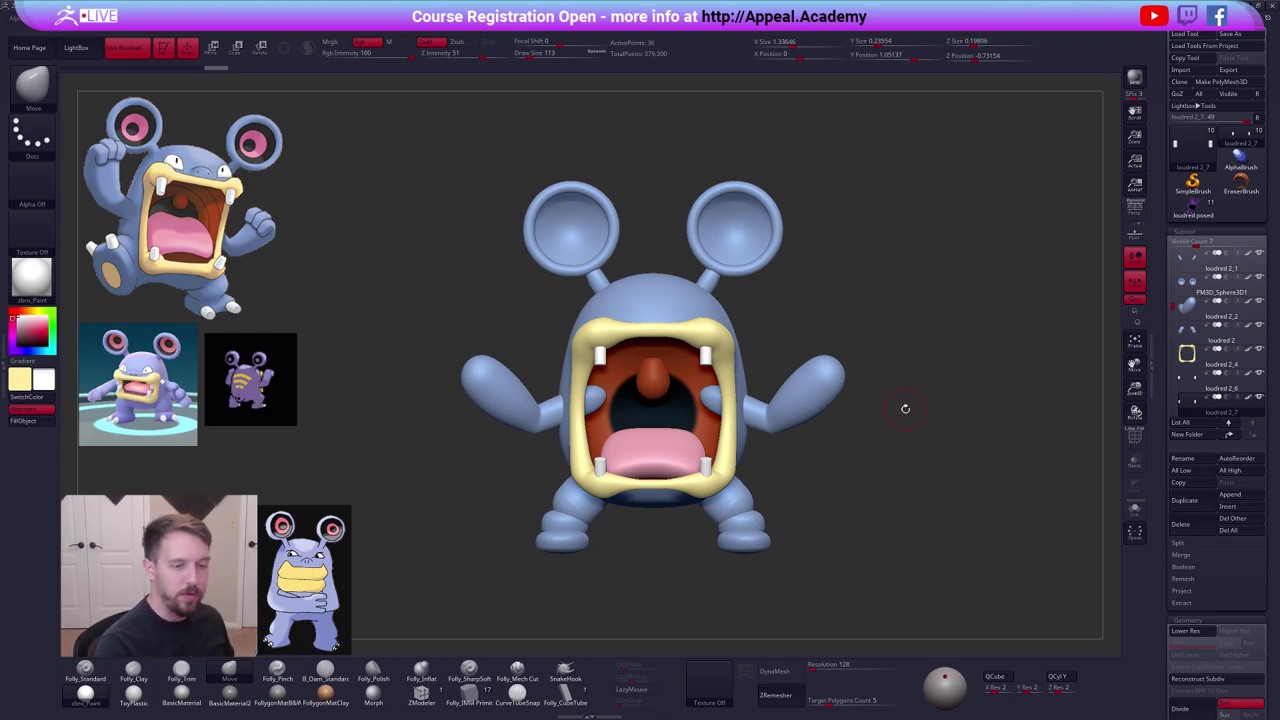
Select the body subtool, loudred 1, and duplicate it.
{"action": "left_click", "coordinate": [1173, 259]}
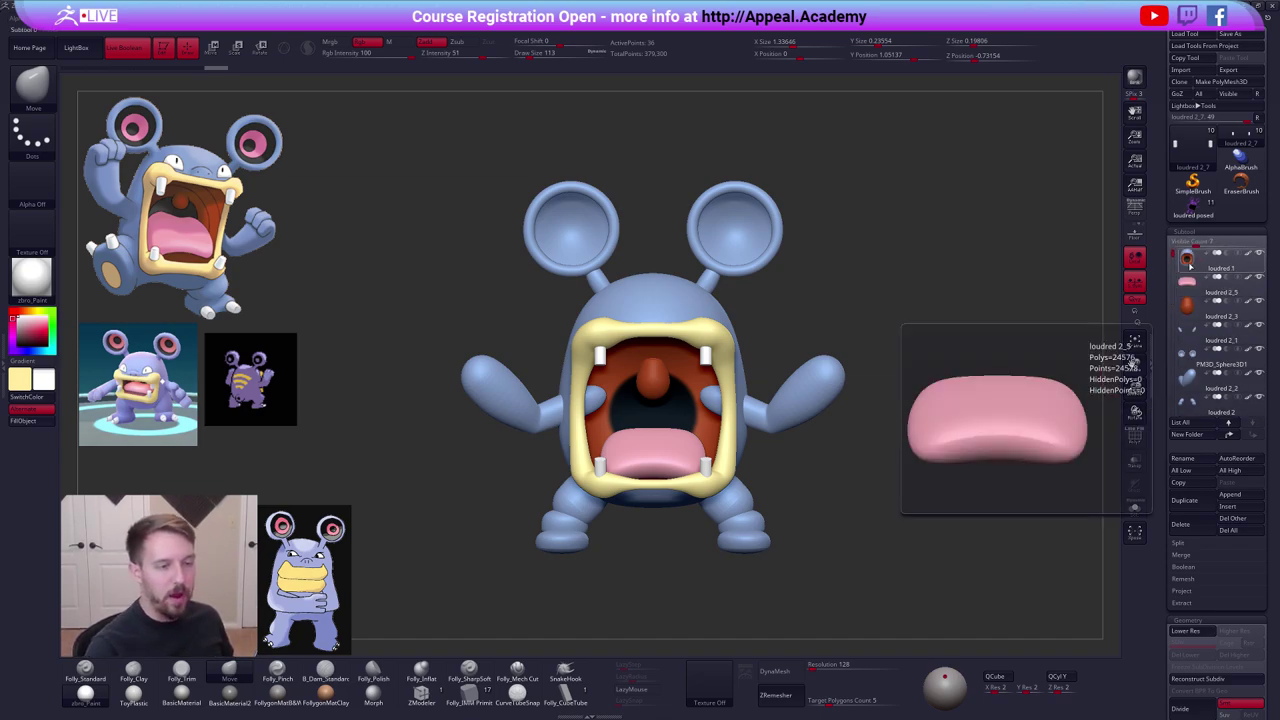
{"action": "mouse_move", "coordinate": [1188, 262]}
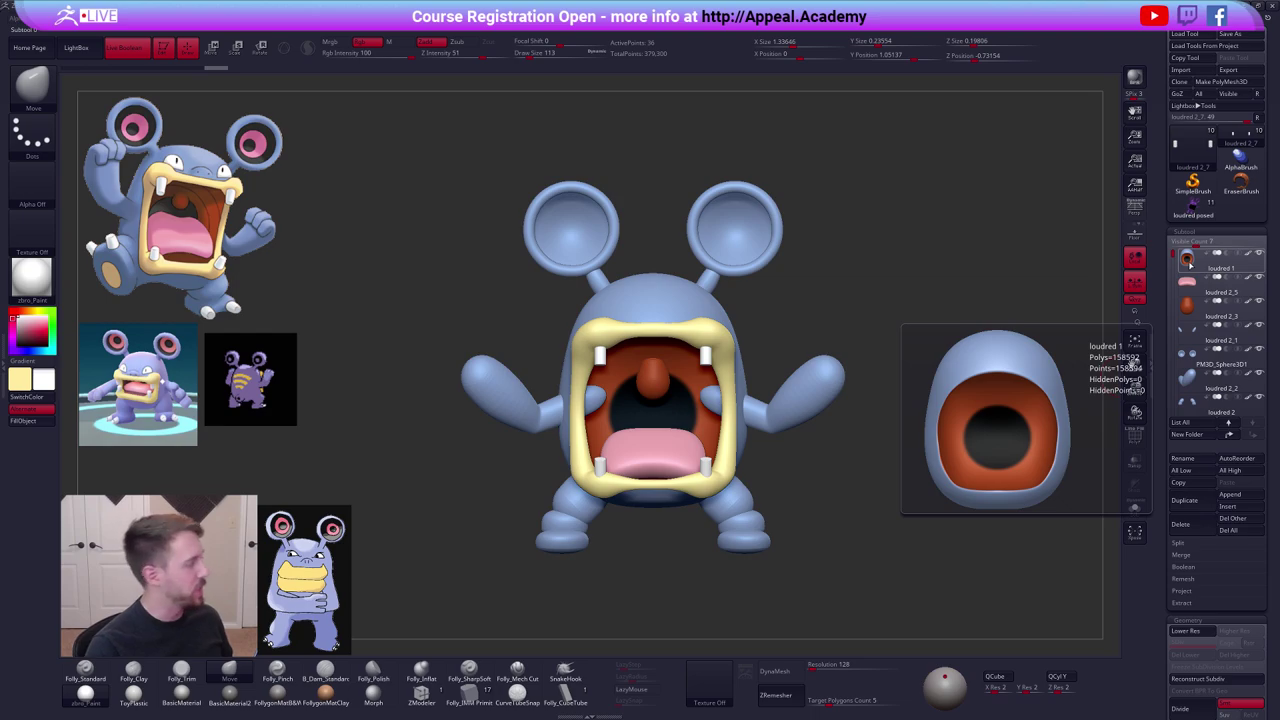
{"action": "left_click", "coordinate": [1188, 262]}
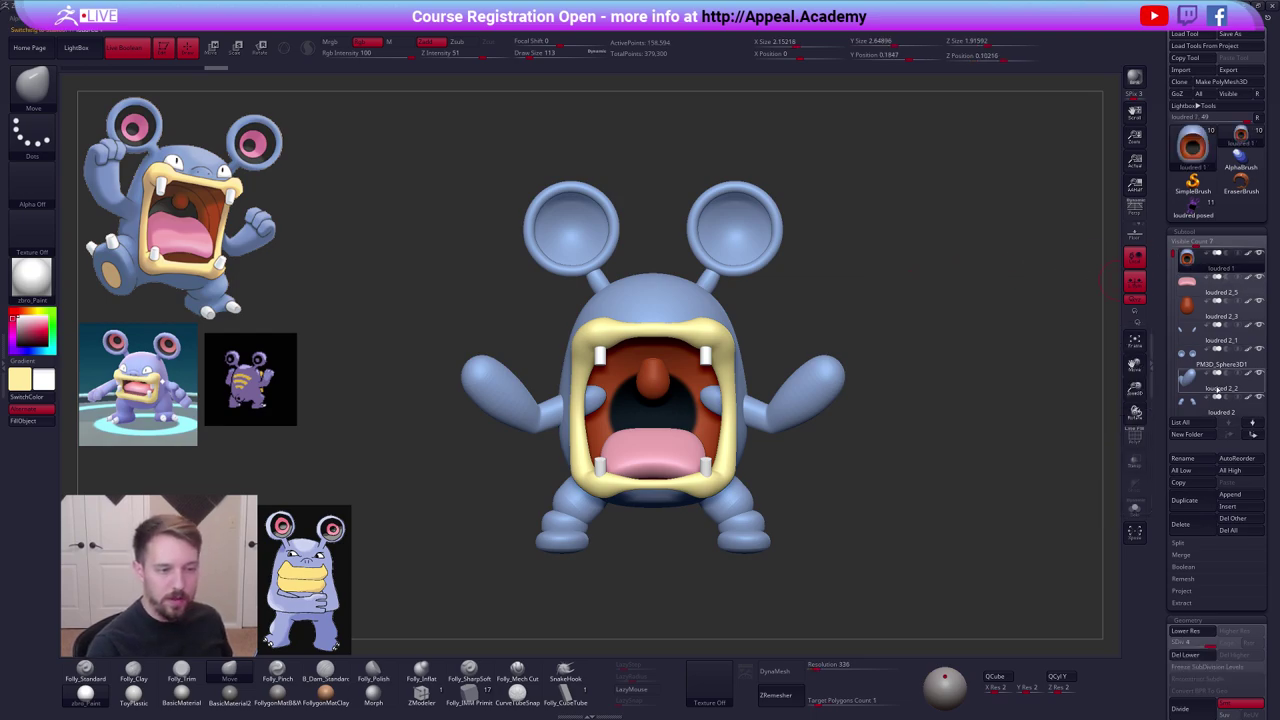
{"action": "left_click", "coordinate": [1195, 502]}
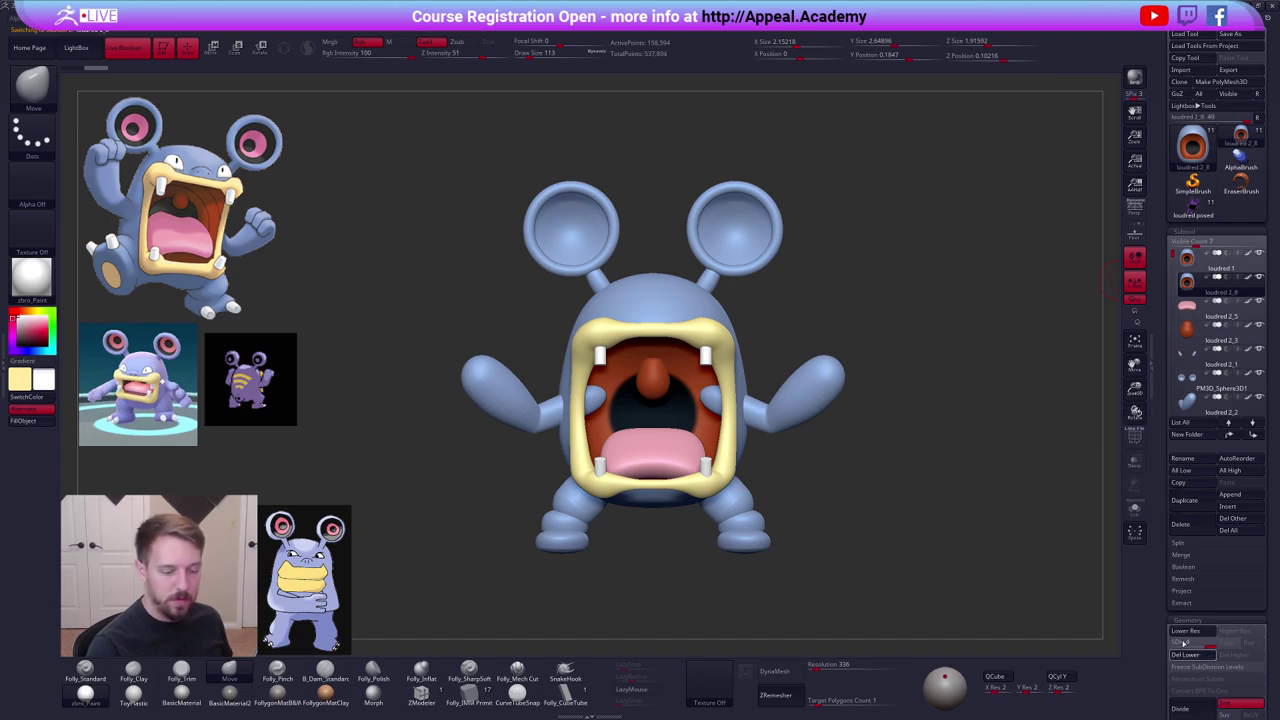
Insert a small blue sphere above the centre of the upper lip on the body copy and isolate it as the nose.
{"action": "left_click", "coordinate": [469, 693]}
{"action": "right_click_drag", "start_coordinate": [650, 260], "coordinate": [681, 364], "text": "alt"}
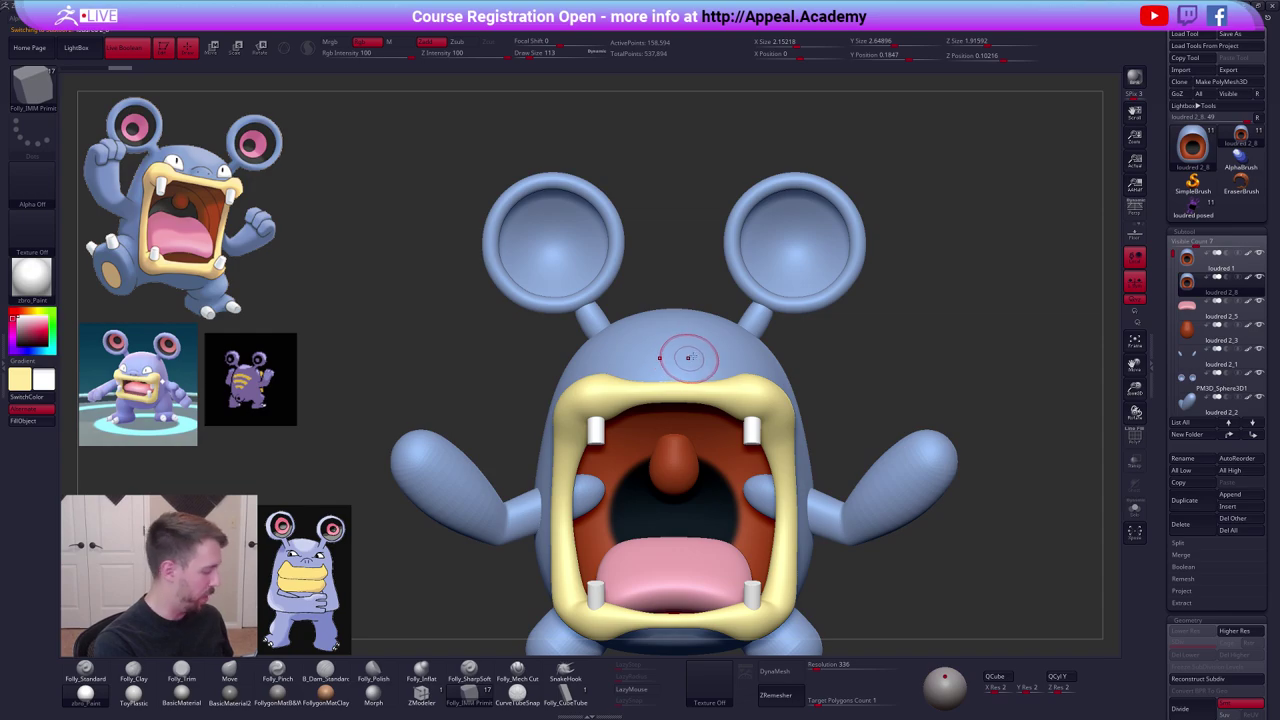
{"action": "key", "text": "m"}
{"action": "left_click", "coordinate": [855, 392]}
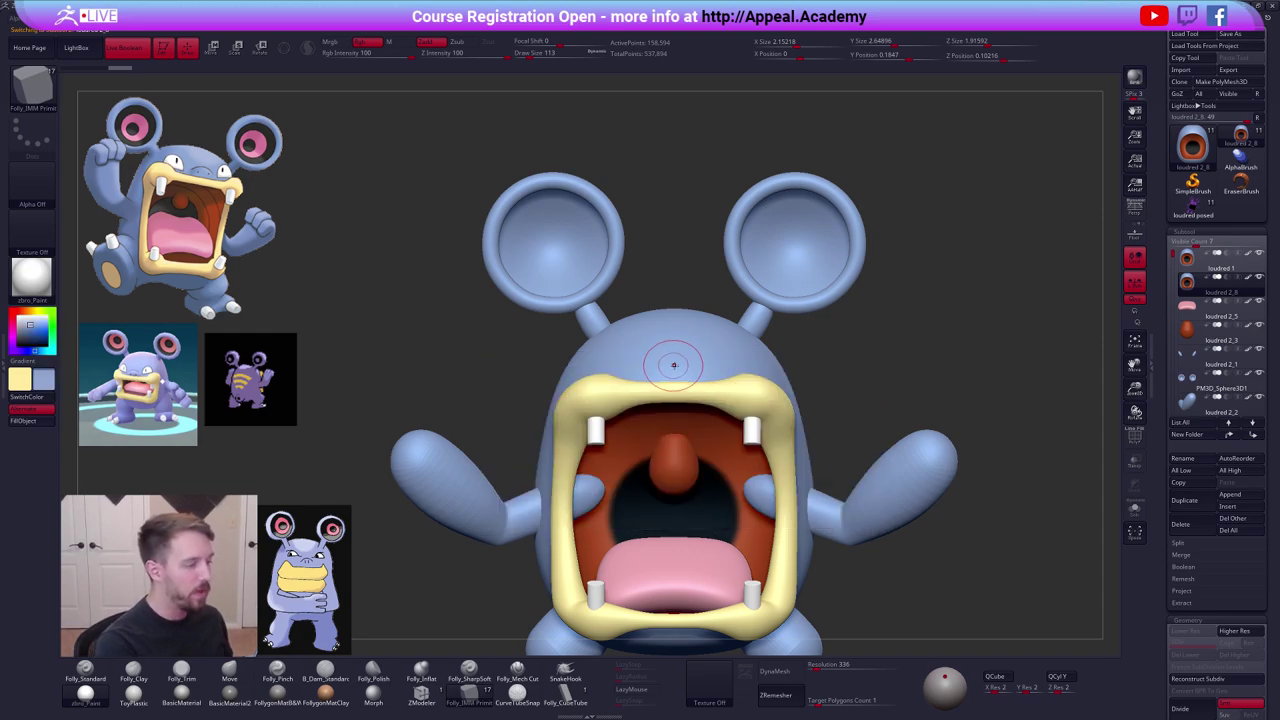
{"action": "left_click_drag", "start_coordinate": [674, 381], "coordinate": [674, 386]}
{"action": "left_click", "coordinate": [676, 362], "text": "ctrl+shift"}
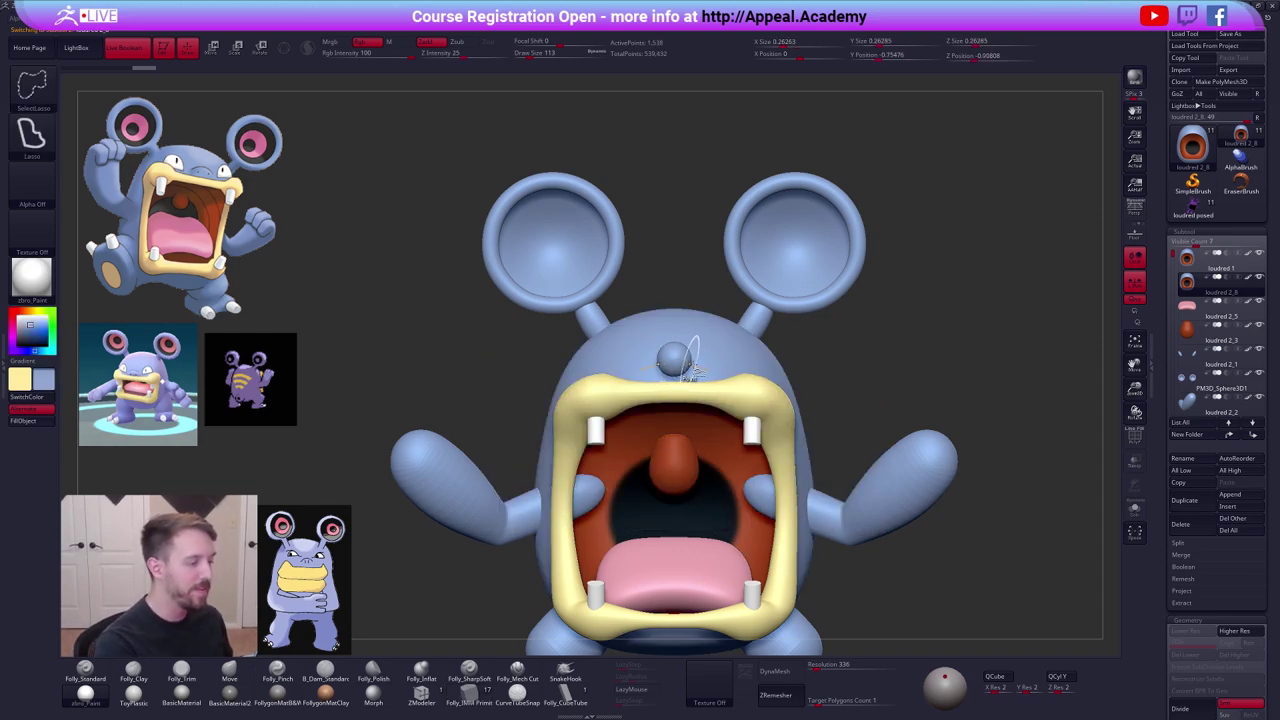
Shape the sphere into a wide, flattened nose resting against the face with the Move brush at draw sizes 215 and 121.
{"action": "key", "text": "space"}
{"action": "left_click", "coordinate": [718, 376]}
{"action": "key", "text": "b"}
{"action": "key", "text": "m"}
{"action": "key", "text": "v"}
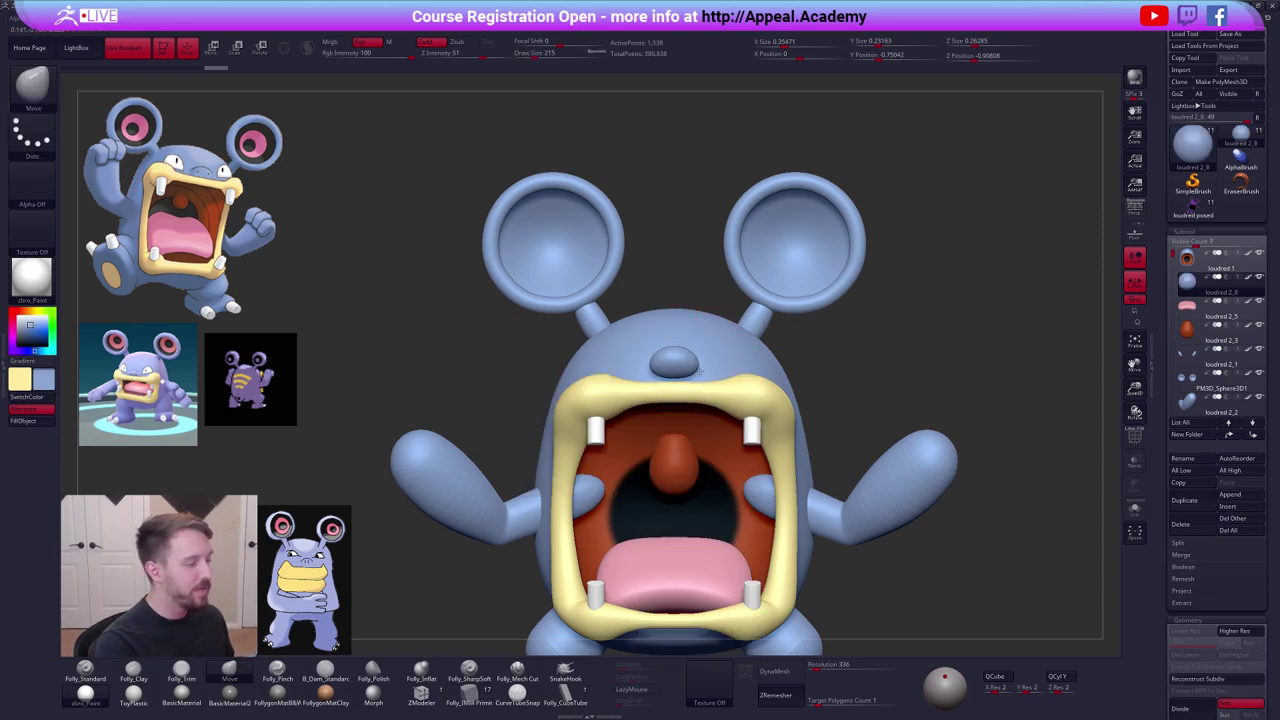
{"action": "right_click_drag", "start_coordinate": [700, 370], "coordinate": [657, 371]}
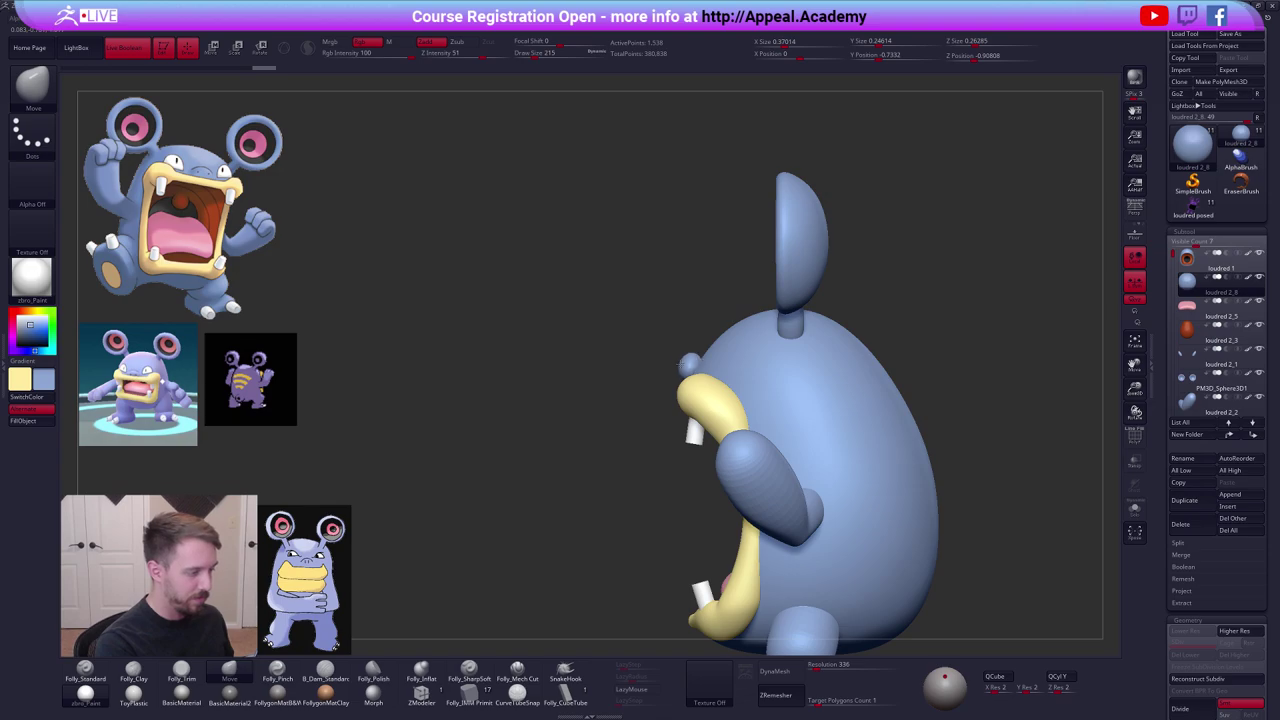
{"action": "mouse_move", "coordinate": [690, 366]}
{"action": "right_mouse_down"}
{"action": "mouse_move", "coordinate": [715, 364]}
{"action": "mouse_move", "coordinate": [686, 356]}
{"action": "right_mouse_up"}
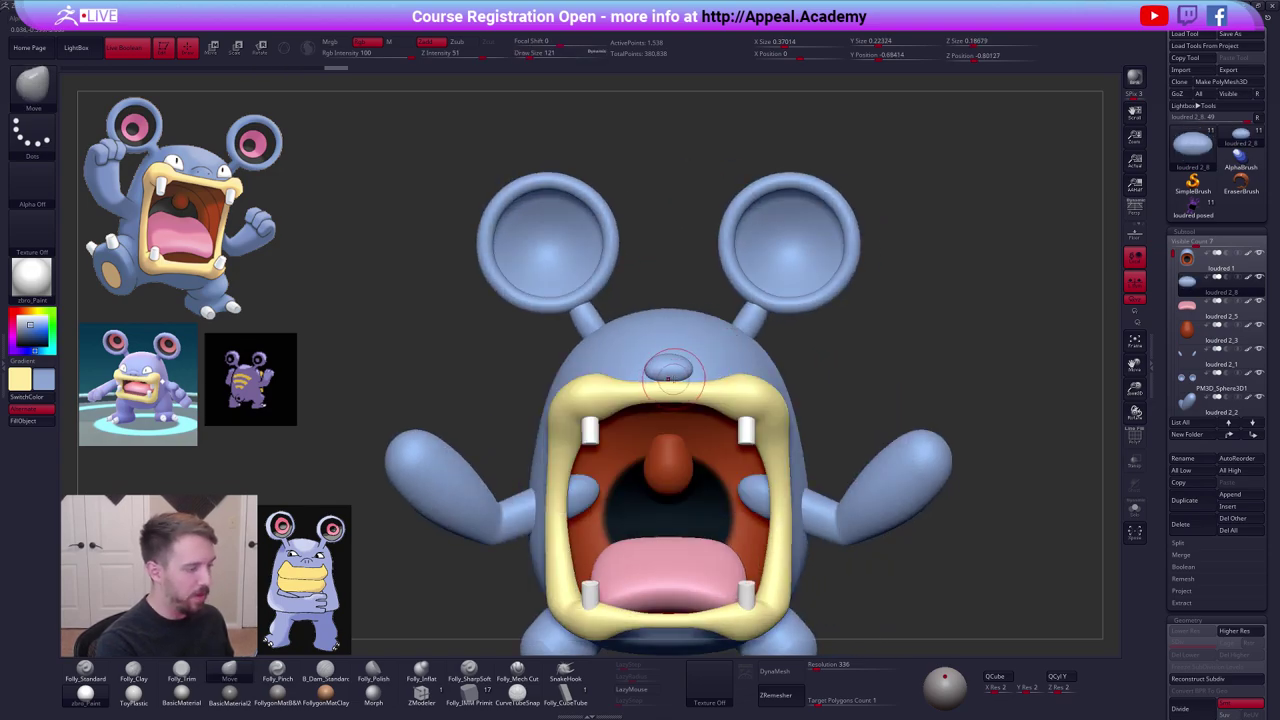
{"action": "right_click_drag", "start_coordinate": [675, 375], "coordinate": [665, 373]}
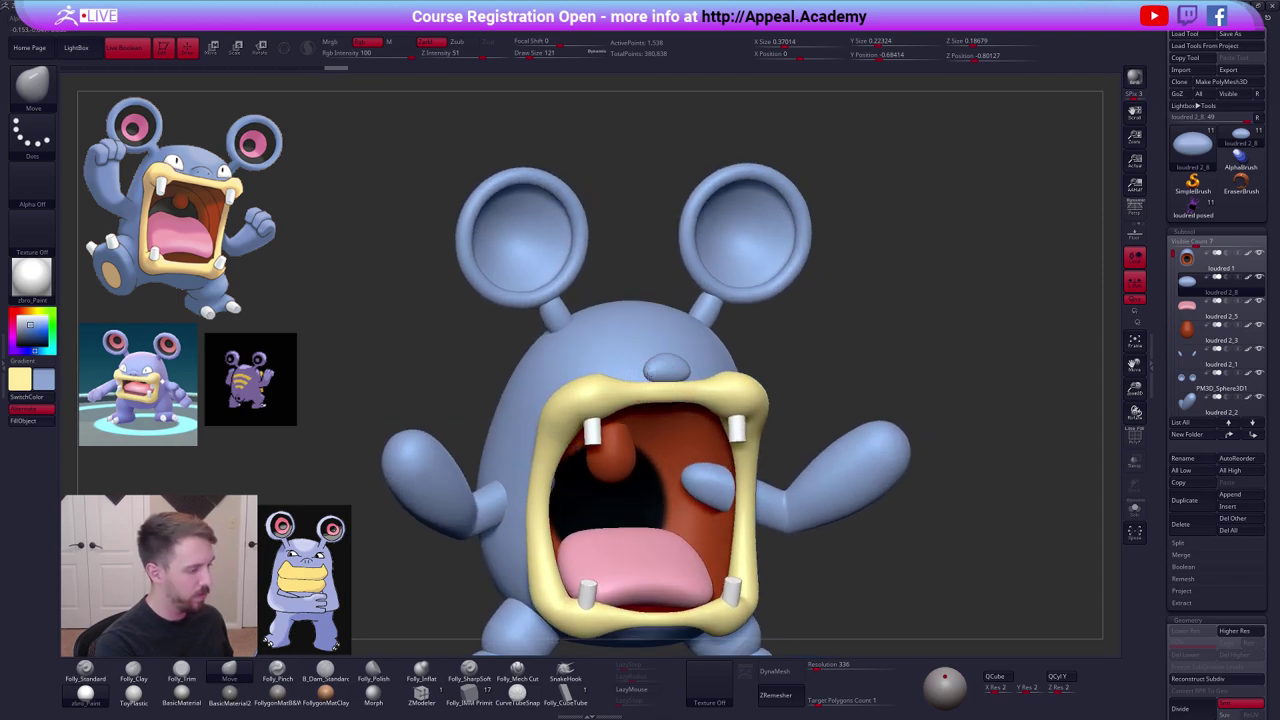
{"action": "left_click_drag", "start_coordinate": [669, 382], "coordinate": [669, 379]}
Isolate the nose, lasso-mask part of it to adjust its form, and bring the whole character back into view.
{"action": "key", "text": "alt+s"}
{"action": "key", "text": "ctrl"}
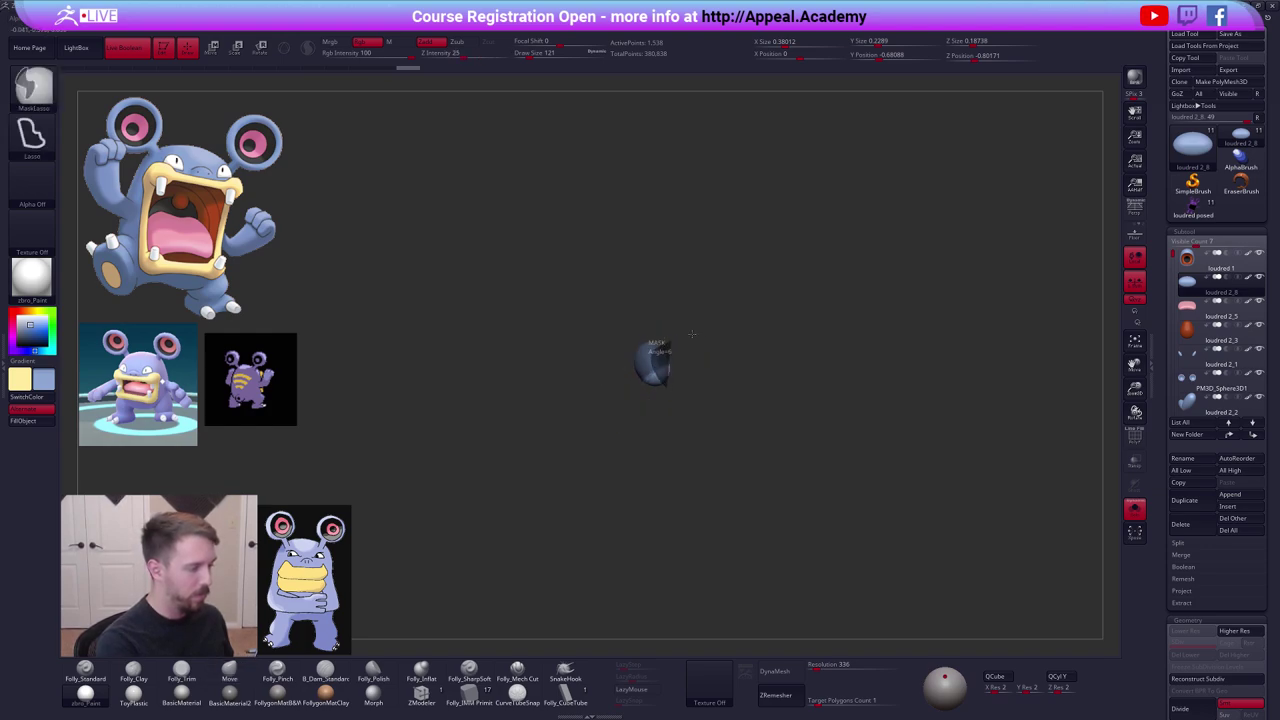
{"action": "left_click_drag", "start_coordinate": [692, 334], "coordinate": [667, 372], "text": "ctrl"}
{"action": "key", "text": "w"}
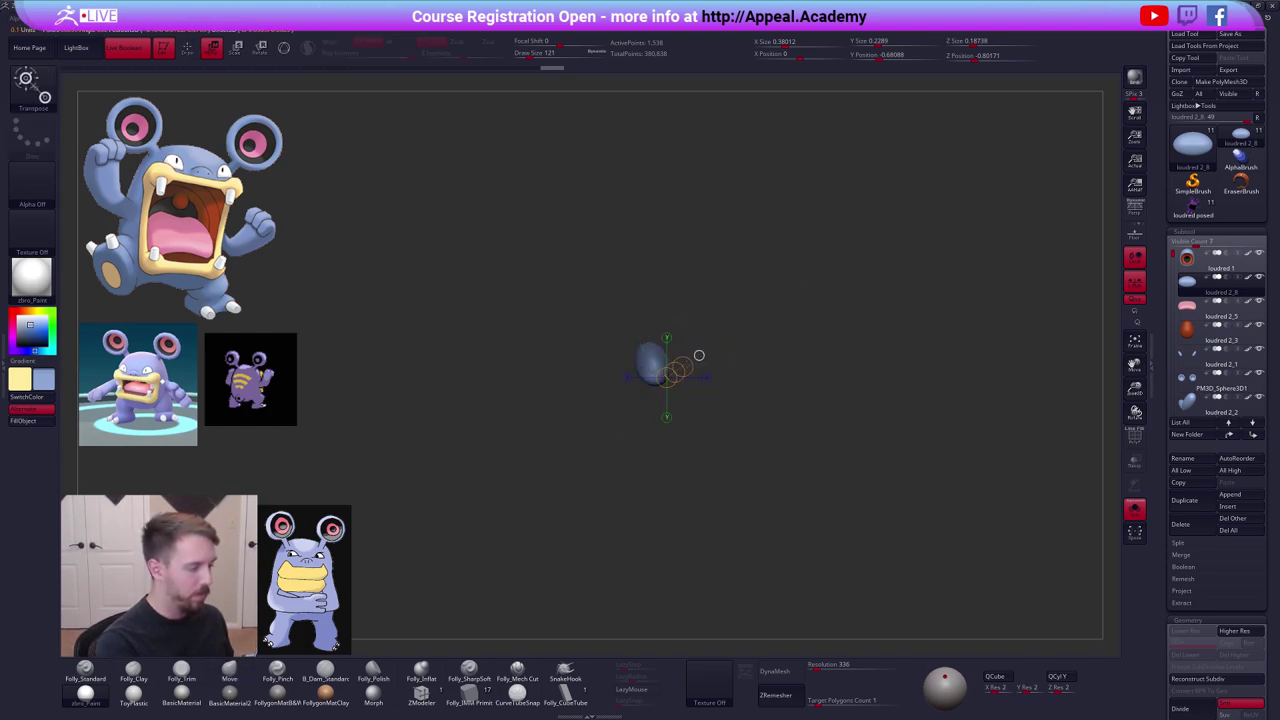
{"action": "key", "text": "q"}
{"action": "mouse_move", "coordinate": [694, 360]}
{"action": "left_mouse_down"}
{"action": "mouse_move", "coordinate": [743, 429]}
{"action": "mouse_move", "coordinate": [590, 420]}
{"action": "left_mouse_up"}
{"action": "key", "text": "alt+s"}
{"action": "key", "text": "f"}
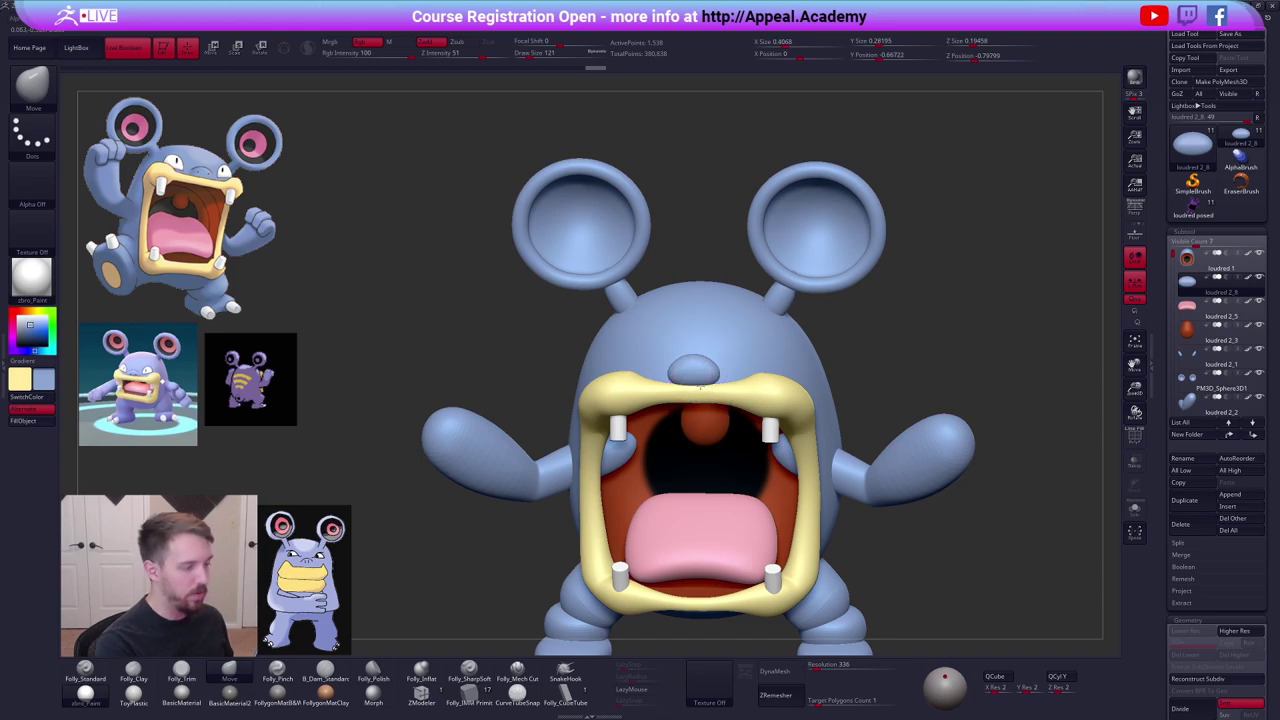
Refine the nose outline, shape its isolated lower front with the Folly_Clay brush at draw size 67, and subdivide it twice.
{"action": "right_click_drag", "start_coordinate": [707, 381], "coordinate": [719, 373], "text": "shift"}
{"action": "key", "text": "alt+s"}
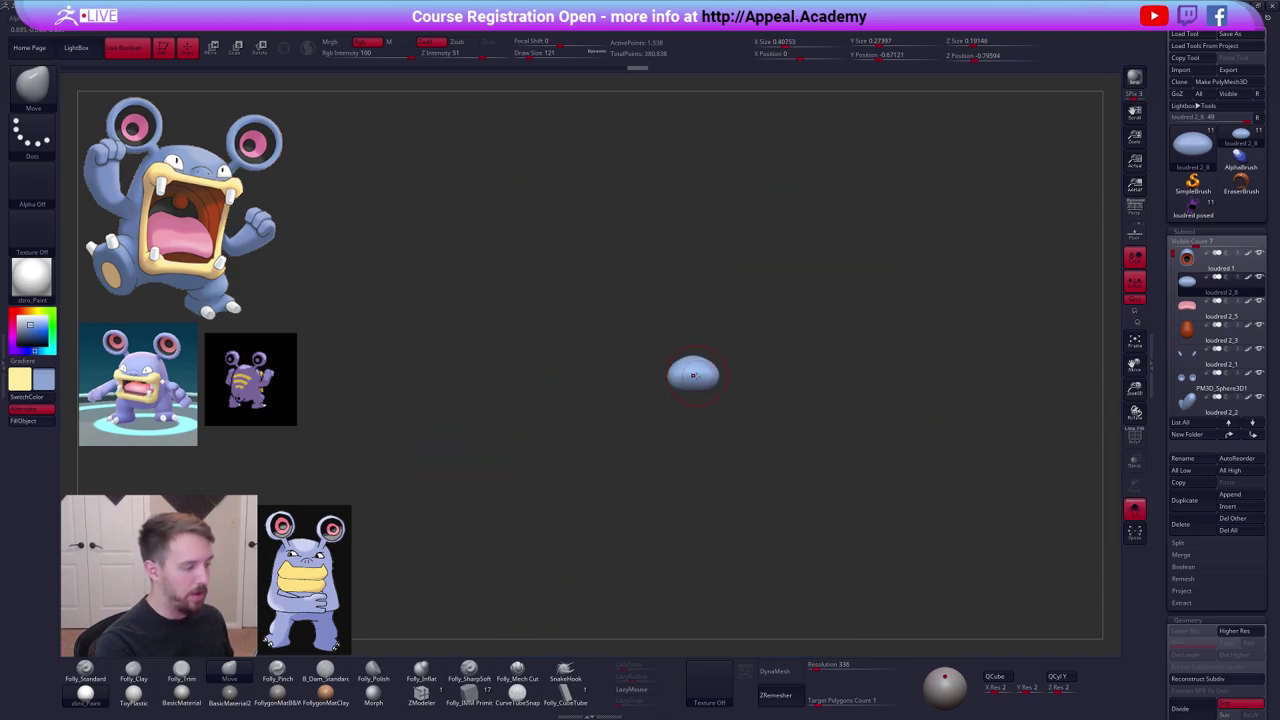
{"action": "key", "text": "space"}
{"action": "left_click_drag", "start_coordinate": [706, 391], "coordinate": [692, 391]}
{"action": "key", "text": "2"}
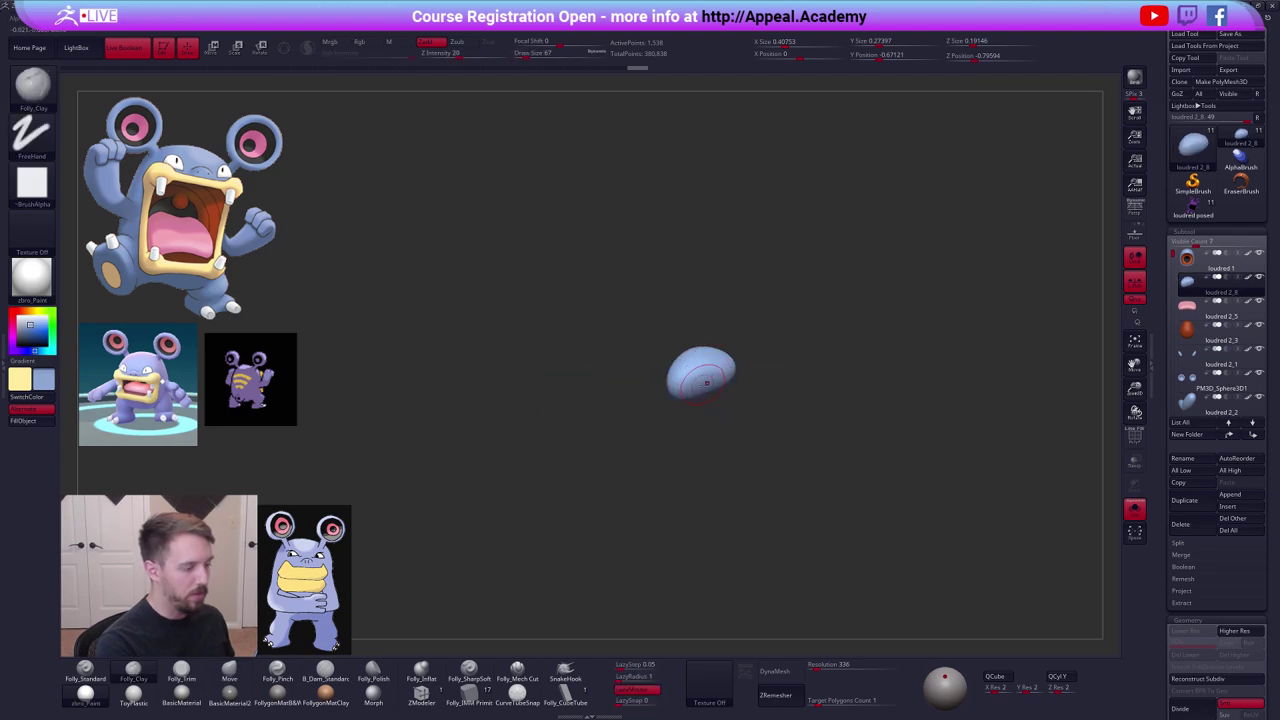
{"action": "key", "text": "ctrl+d"}
{"action": "key", "text": "ctrl+d"}
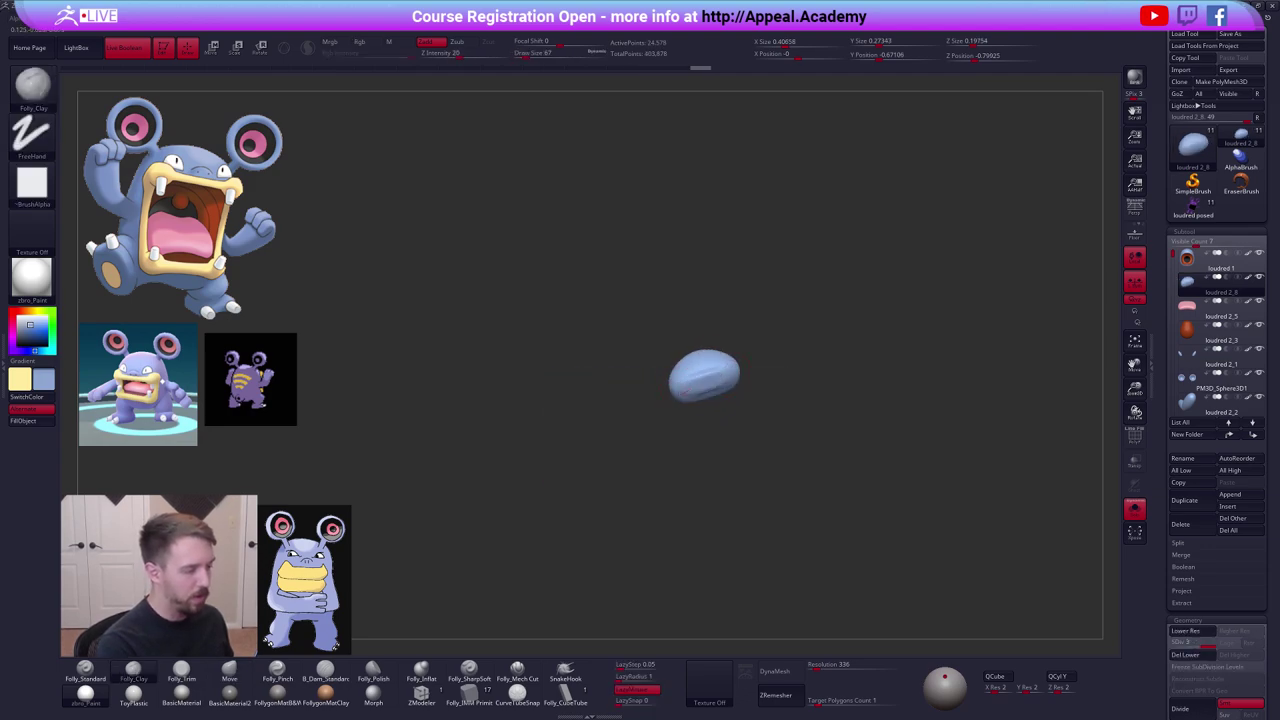
Smooth the nose's clay strokes at a lower subdivision level with draw size 74, and return it to the highest level.
{"action": "key", "text": "space"}
{"action": "left_click_drag", "start_coordinate": [695, 387], "coordinate": [710, 376]}
{"action": "key", "text": "shift+d"}
{"action": "key", "text": "shift+d"}
{"action": "key", "text": "ctrl+d"}
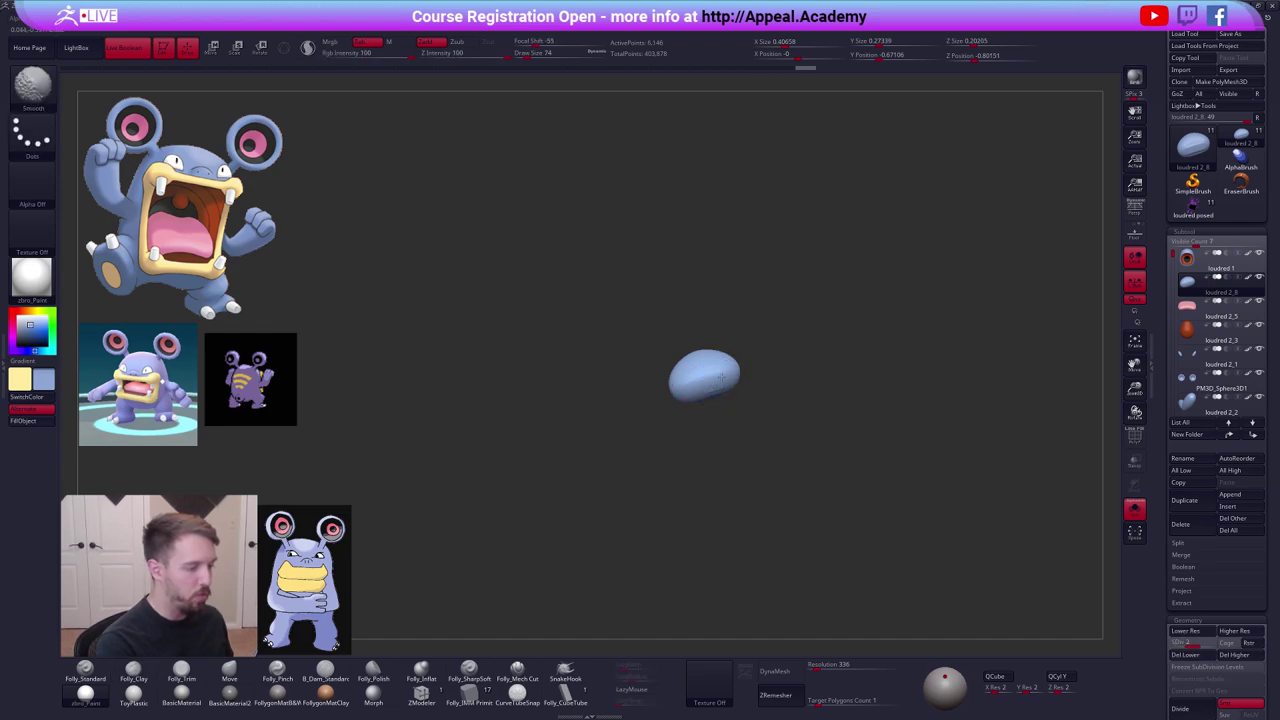
{"action": "left_click_drag", "start_coordinate": [762, 410], "coordinate": [794, 391]}
{"action": "key", "text": "alt+s"}
{"action": "key", "text": "d"}
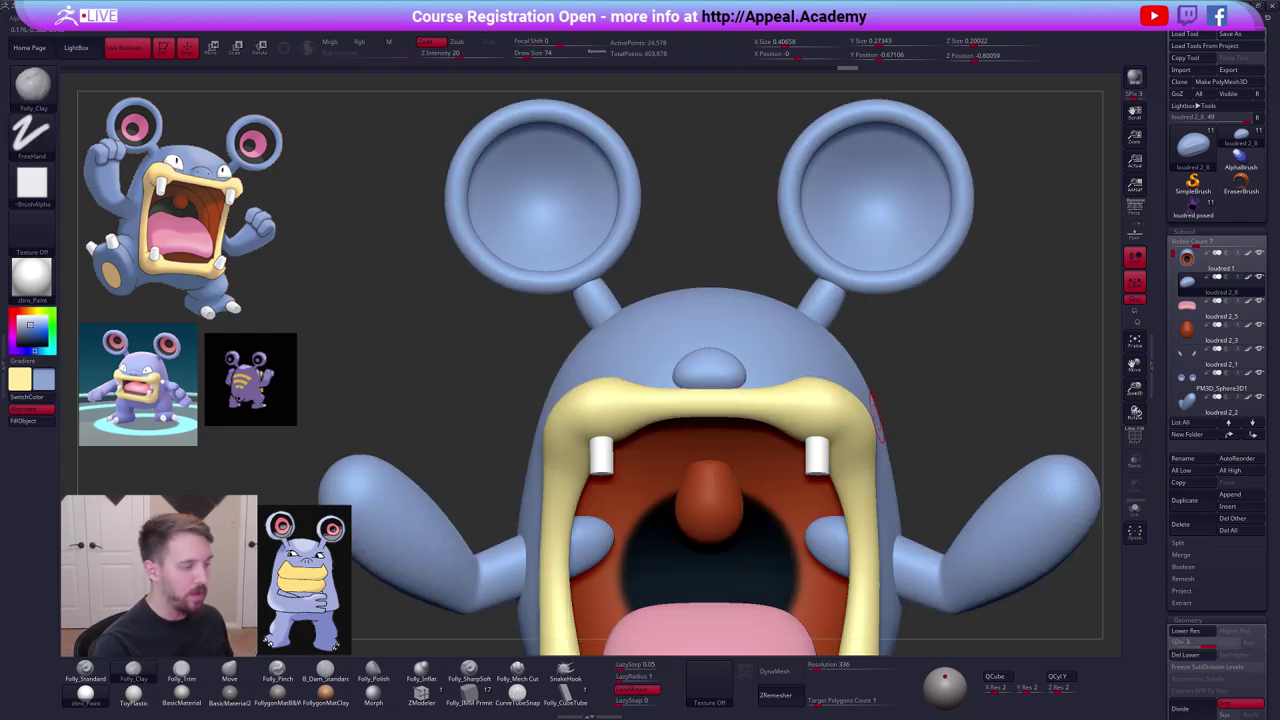
Adjust the nose's silhouette above the upper lip with the Move brush at draw size 96.
{"action": "key", "text": "b"}
{"action": "key", "text": "m"}
{"action": "key", "text": "v"}
{"action": "left_click_drag", "start_coordinate": [907, 452], "coordinate": [884, 484]}
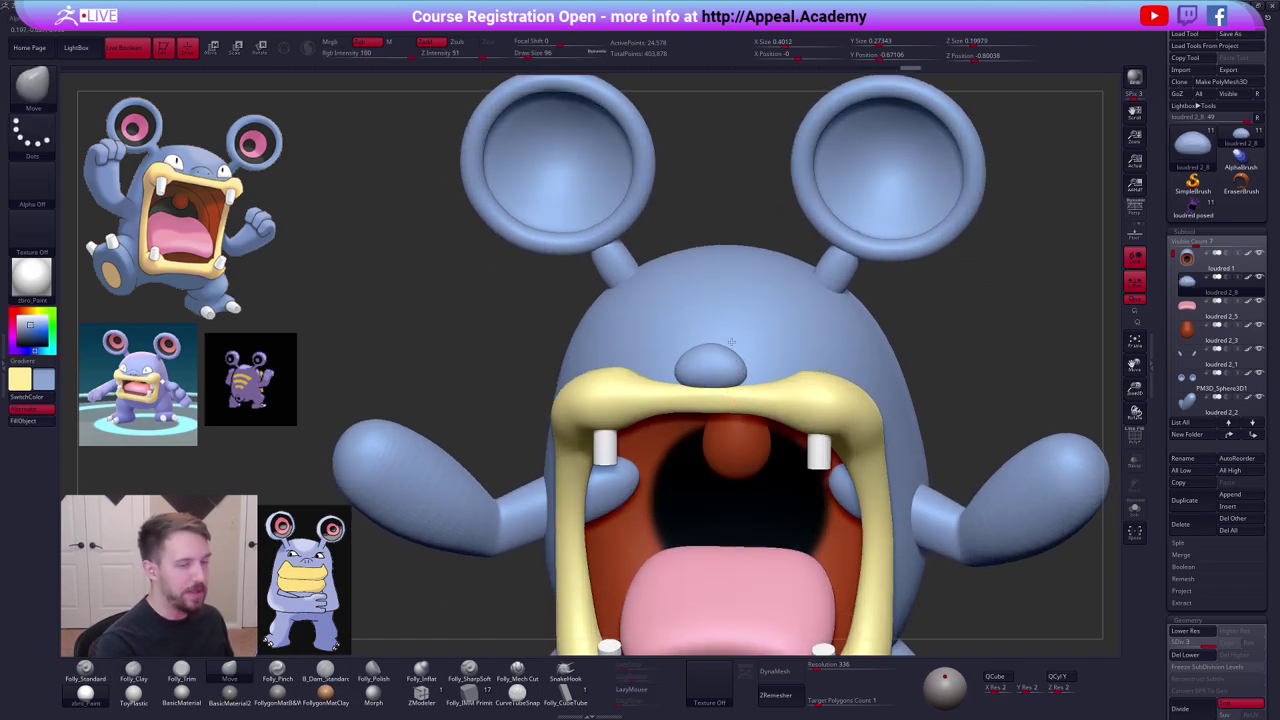
{"action": "key", "text": "f"}
{"action": "left_click_drag", "start_coordinate": [898, 393], "coordinate": [828, 403], "text": "alt"}
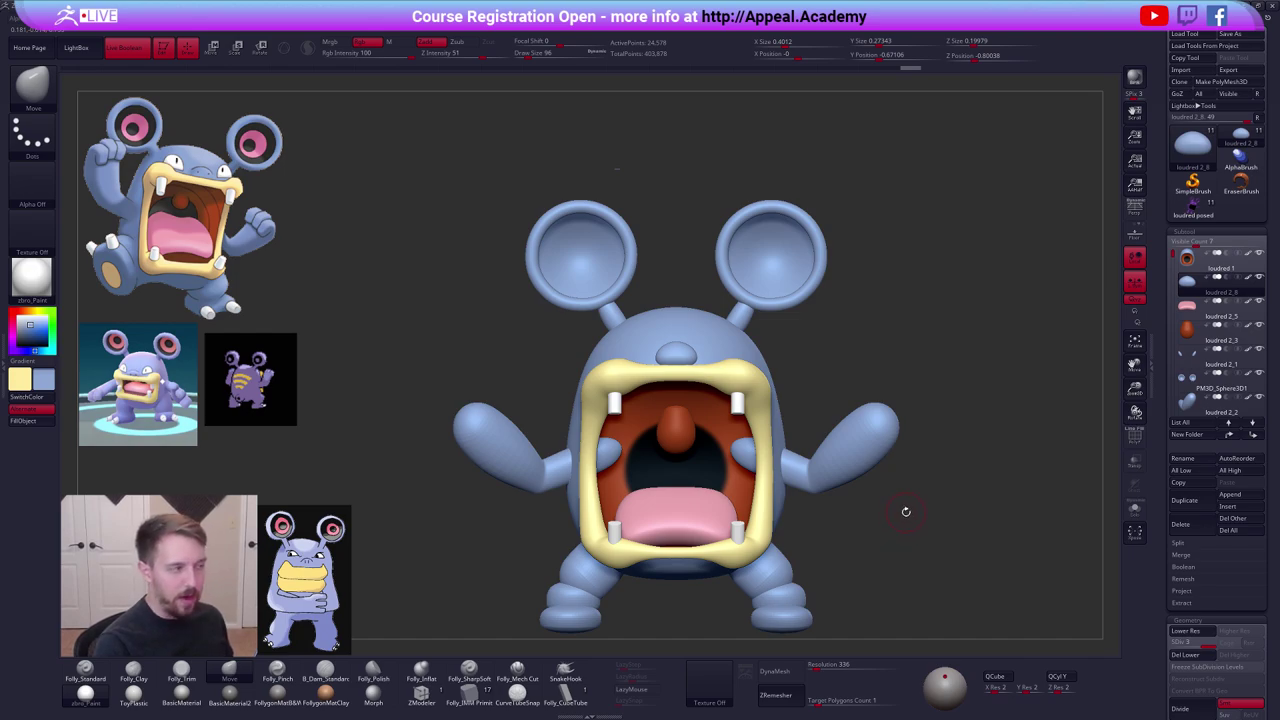
{"action": "left_click_drag", "start_coordinate": [906, 511], "coordinate": [870, 447], "text": "alt"}
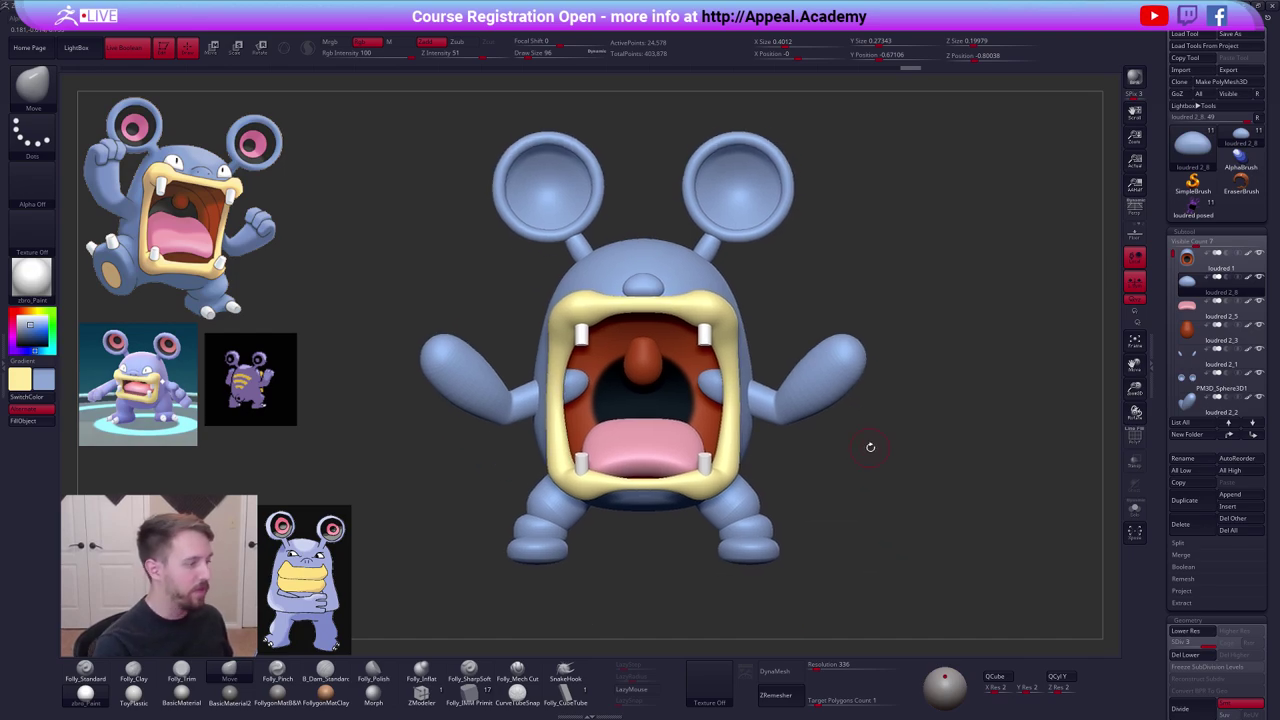
{"action": "left_click", "coordinate": [1215, 262]}
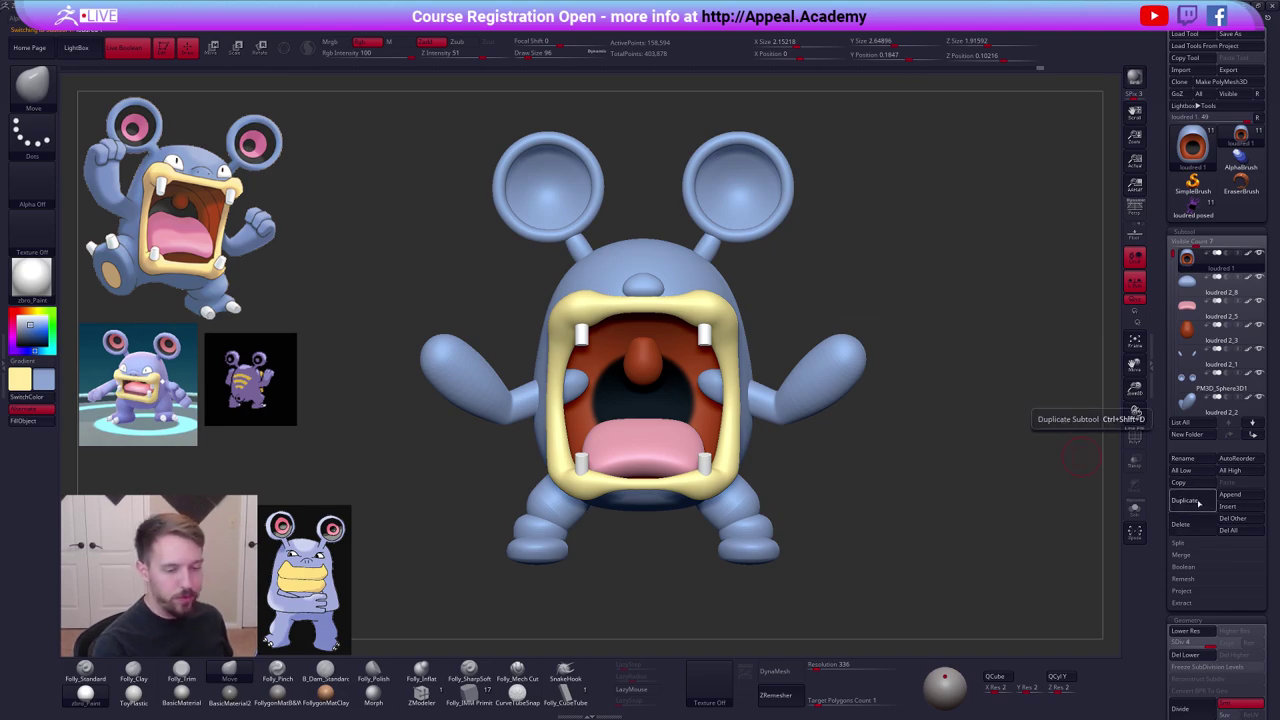
{"action": "left_click", "coordinate": [1198, 501]}
{"action": "left_click", "coordinate": [1200, 654]}
{"action": "mouse_move", "coordinate": [791, 474]}
{"action": "left_mouse_down"}
{"action": "mouse_move", "coordinate": [700, 395]}
{"action": "mouse_move", "coordinate": [690, 348]}
{"action": "left_mouse_up"}
{"action": "key", "text": "space"}
{"action": "left_click_drag", "start_coordinate": [686, 347], "coordinate": [694, 347]}
{"action": "key", "text": "f"}
{"action": "left_click", "coordinate": [1184, 524]}
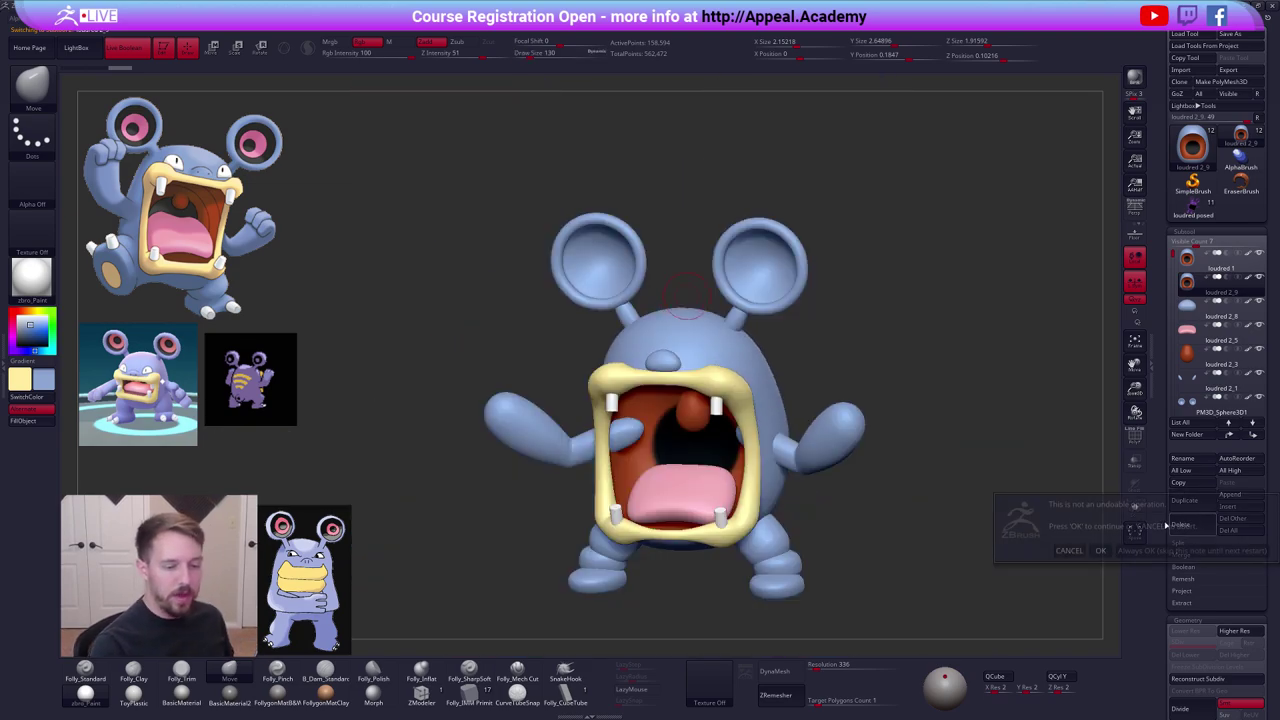
{"action": "left_click", "coordinate": [1100, 549]}
Reshape the upper body around the head at its two lowest subdivision levels with the Move brush at draw size 350.
{"action": "left_click", "coordinate": [1191, 266]}
{"action": "left_click_drag", "start_coordinate": [900, 405], "coordinate": [889, 503]}
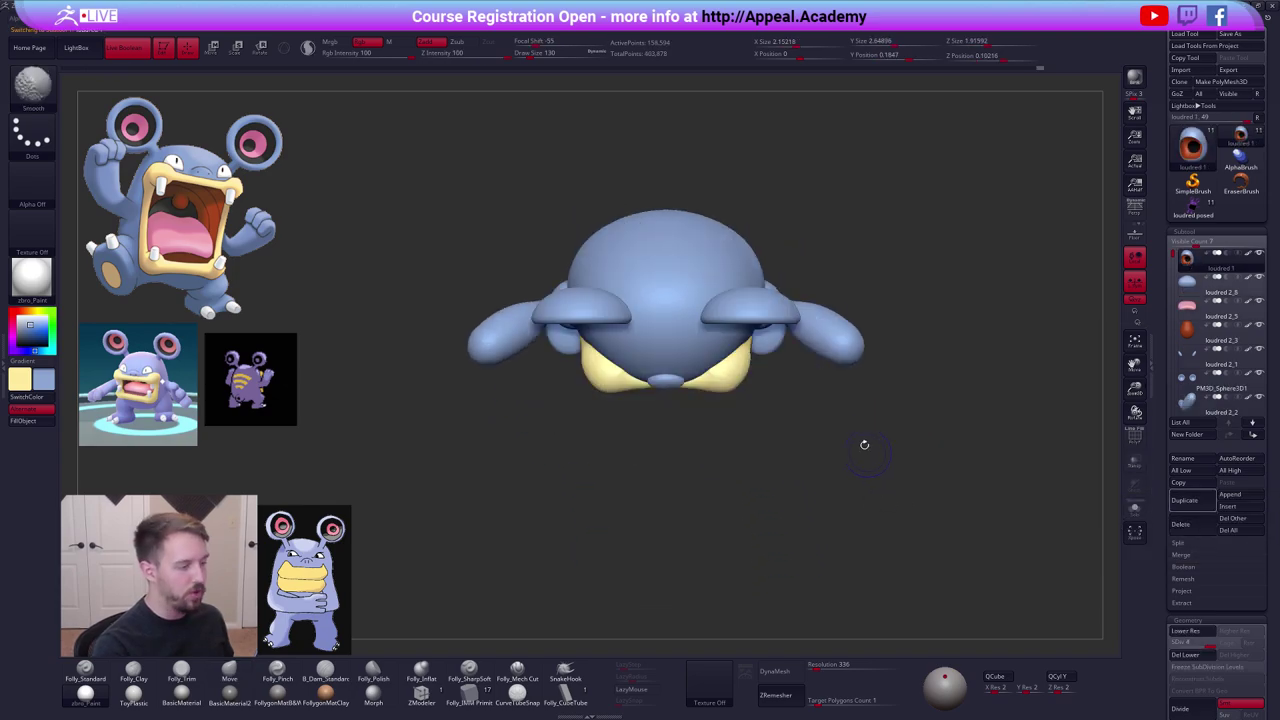
{"action": "key", "text": "shift+d"}
{"action": "key", "text": "shift+d"}
{"action": "key", "text": "space"}
{"action": "left_click_drag", "start_coordinate": [723, 351], "coordinate": [741, 355]}
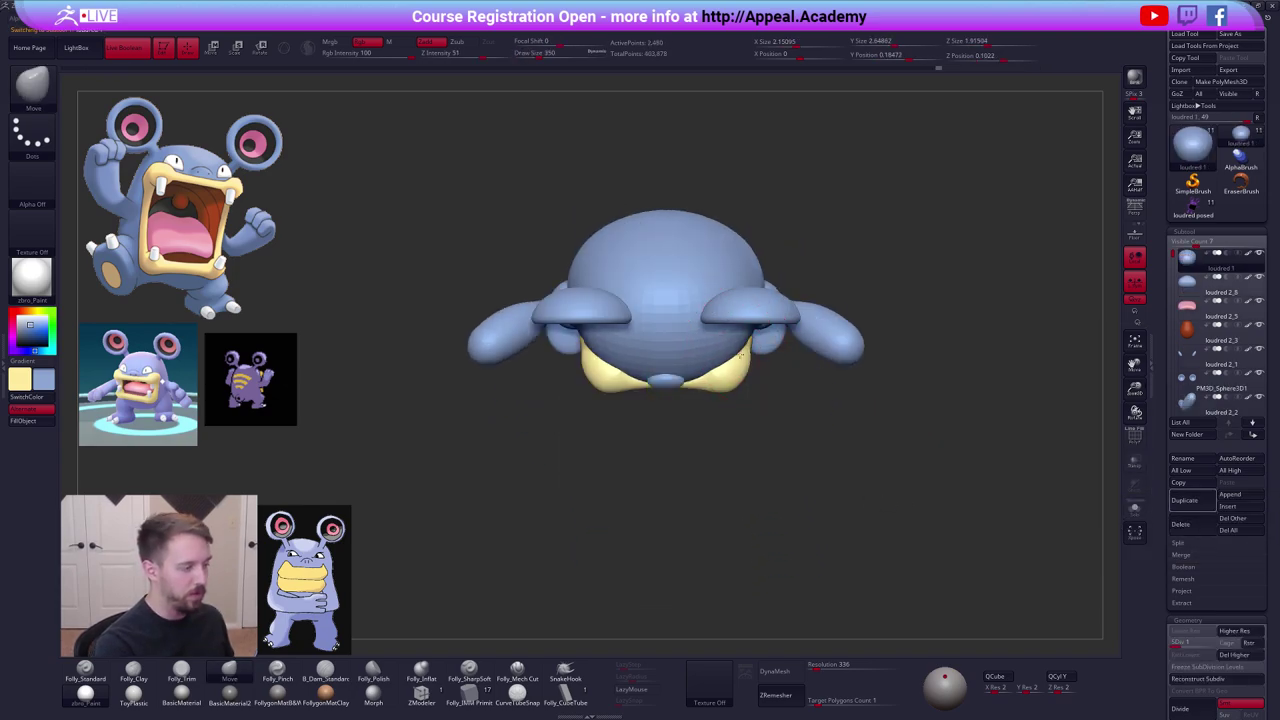
{"action": "mouse_move", "coordinate": [742, 354]}
{"action": "right_mouse_down"}
{"action": "mouse_move", "coordinate": [725, 290]}
{"action": "mouse_move", "coordinate": [691, 363]}
{"action": "mouse_move", "coordinate": [721, 378]}
{"action": "right_mouse_up"}
{"action": "key", "text": "d"}
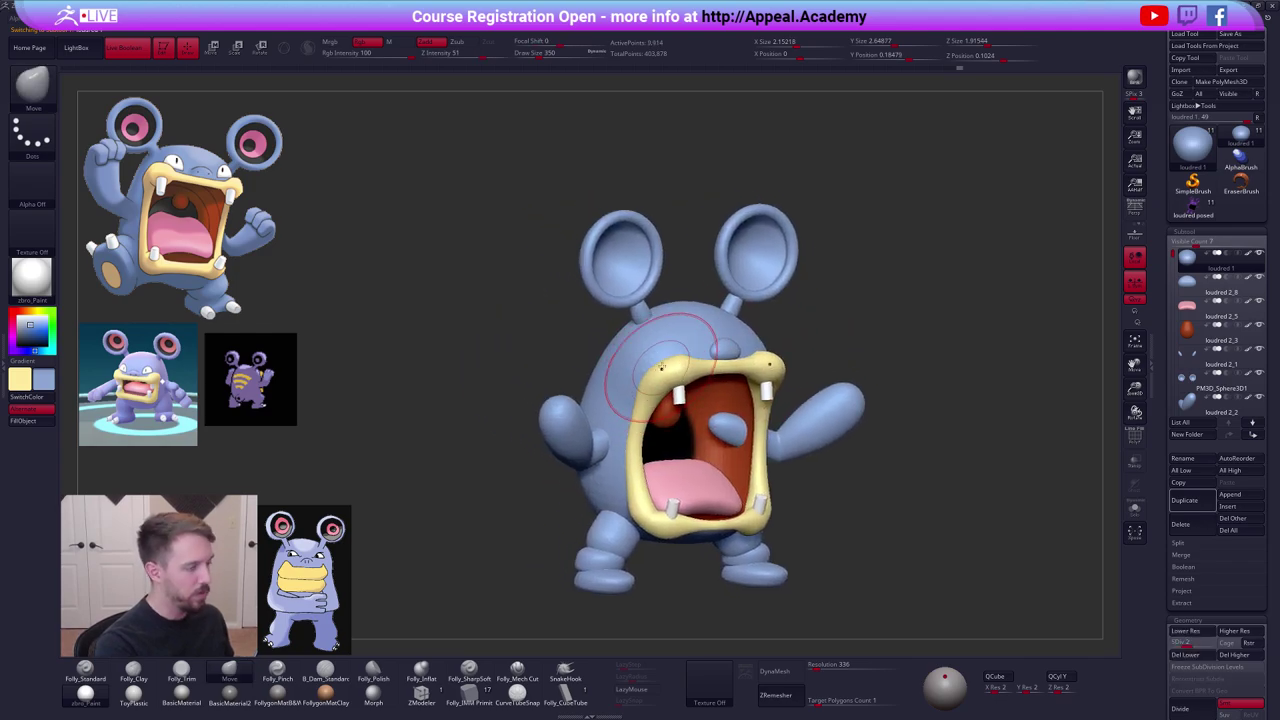
{"action": "left_click_drag", "start_coordinate": [665, 360], "coordinate": [663, 346], "text": "shift"}
{"action": "right_click", "coordinate": [620, 350]}
{"action": "mouse_move", "coordinate": [642, 352]}
{"action": "right_mouse_down", "text": "shift"}
{"action": "mouse_move", "coordinate": [622, 350]}
{"action": "mouse_move", "coordinate": [668, 349]}
{"action": "right_mouse_up", "text": "shift"}
Switch to the Folly_Clay brush for the body and turn on the perspective view.
{"action": "key", "text": "2"}
{"action": "key", "text": "alt+s"}
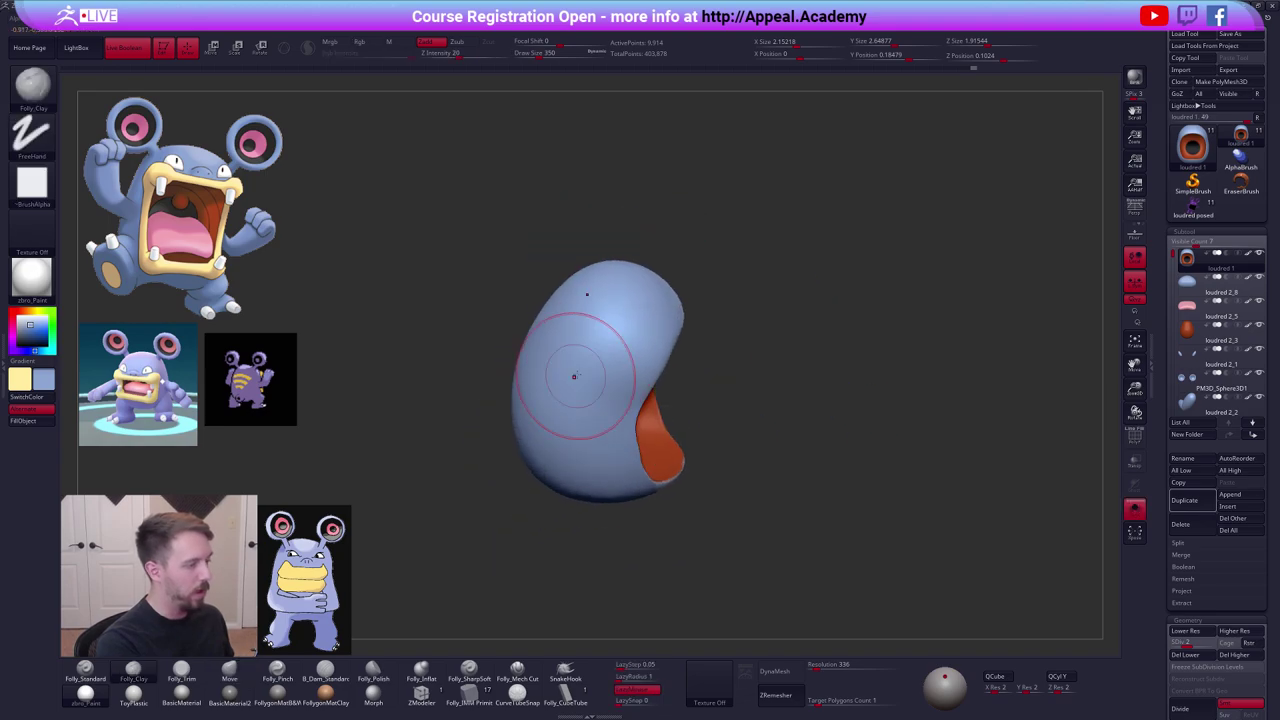
{"action": "left_click", "coordinate": [1135, 208]}
{"action": "left_click", "coordinate": [886, 331]}
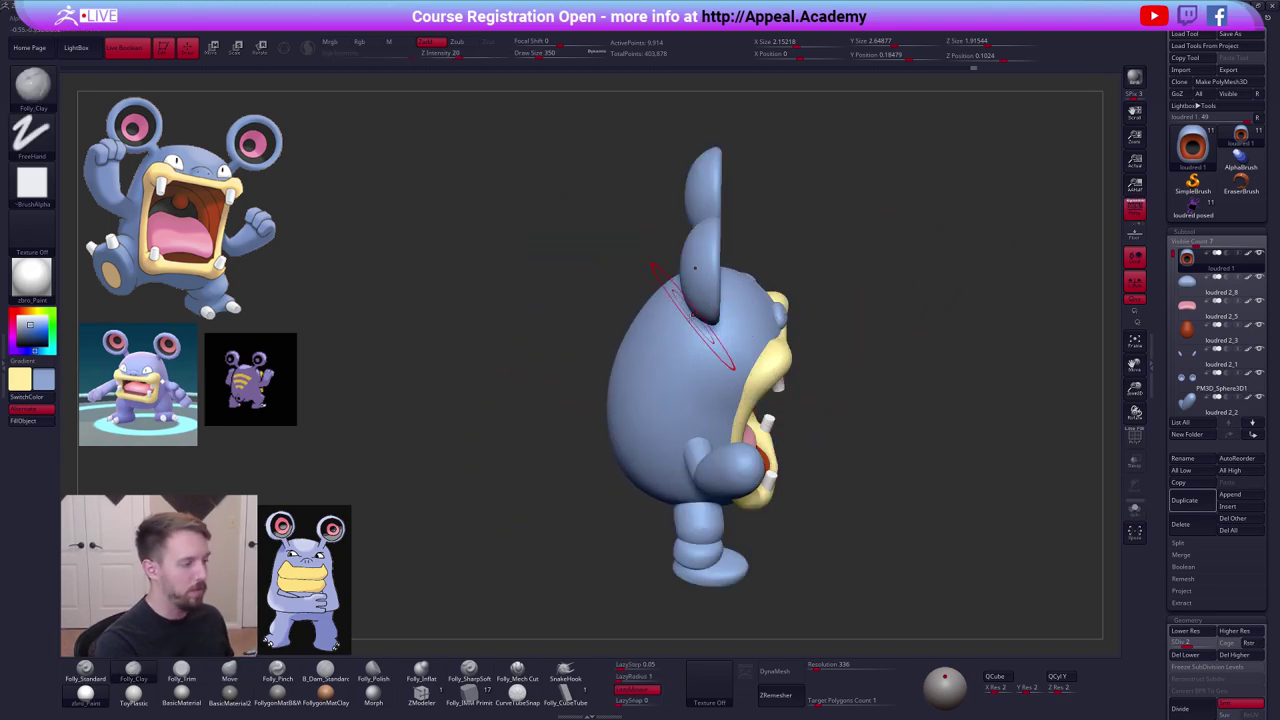
Build up the sides of the body around the mouth with the Folly_Clay brush at draw size 350 and smooth the strokes.
{"action": "left_click", "coordinate": [660, 377], "text": "ctrl+shift"}
{"action": "left_click_drag", "start_coordinate": [655, 372], "coordinate": [650, 328], "text": "shift"}
{"action": "mouse_move", "coordinate": [646, 380]}
{"action": "right_mouse_down"}
{"action": "mouse_move", "coordinate": [722, 374]}
{"action": "mouse_move", "coordinate": [687, 360]}
{"action": "mouse_move", "coordinate": [706, 362]}
{"action": "right_mouse_up"}
{"action": "key", "text": "shift"}
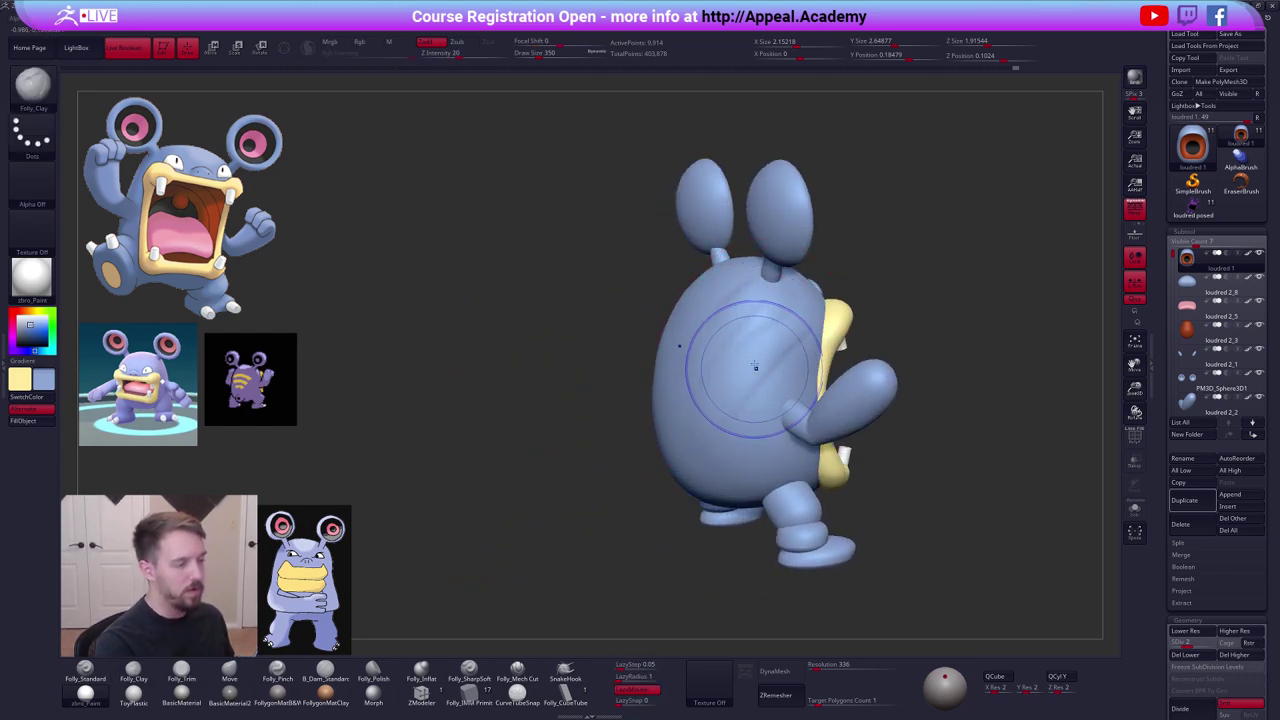
{"action": "mouse_move", "coordinate": [740, 305]}
{"action": "right_mouse_down"}
{"action": "mouse_move", "coordinate": [694, 371]}
{"action": "mouse_move", "coordinate": [758, 463]}
{"action": "mouse_move", "coordinate": [664, 390]}
{"action": "right_mouse_up"}
{"action": "key", "text": "shift+s"}
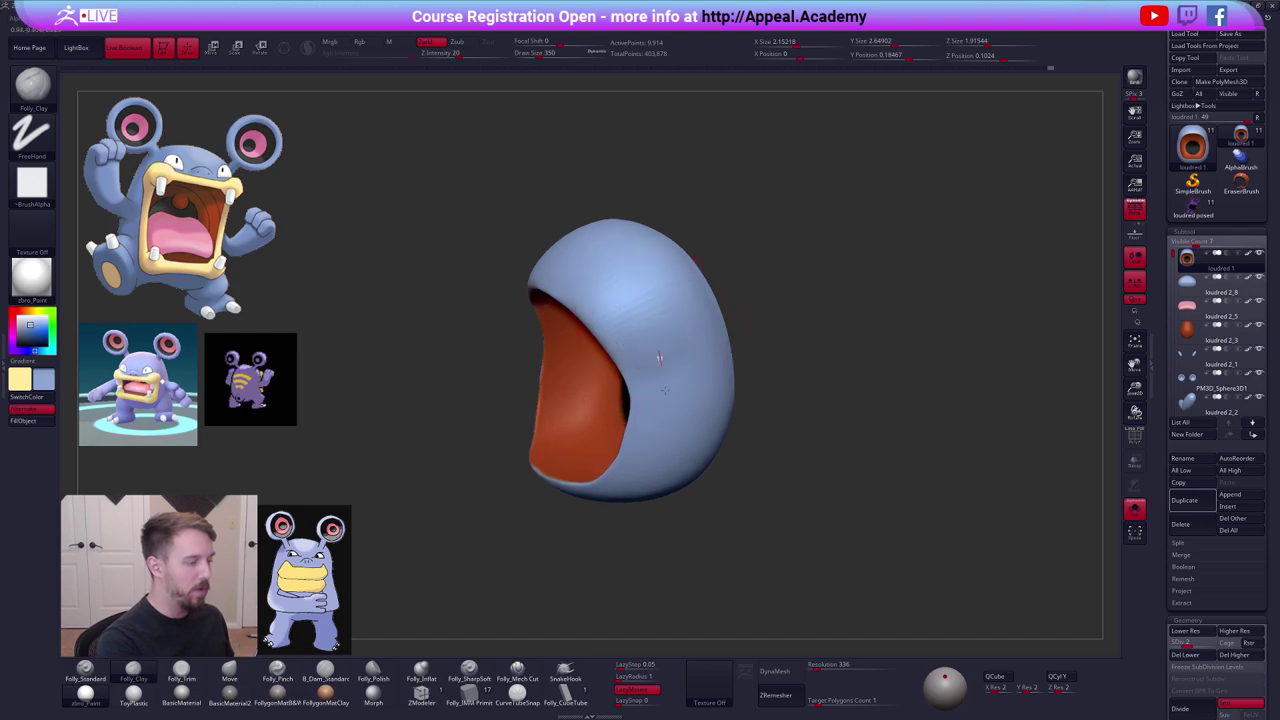
{"action": "key", "text": "shift"}
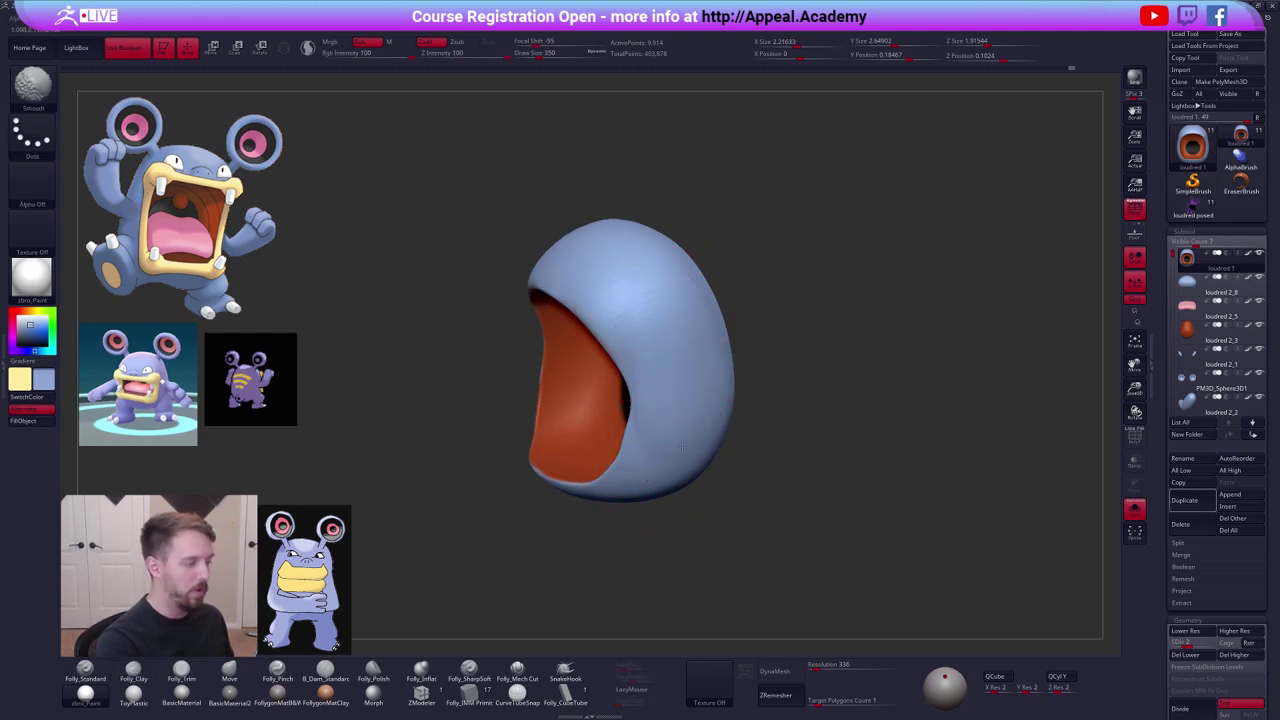
{"action": "mouse_move", "coordinate": [682, 446]}
{"action": "right_mouse_down"}
{"action": "mouse_move", "coordinate": [734, 443]}
{"action": "mouse_move", "coordinate": [732, 475]}
{"action": "right_mouse_up"}
{"action": "right_click_drag", "start_coordinate": [732, 475], "coordinate": [680, 432]}
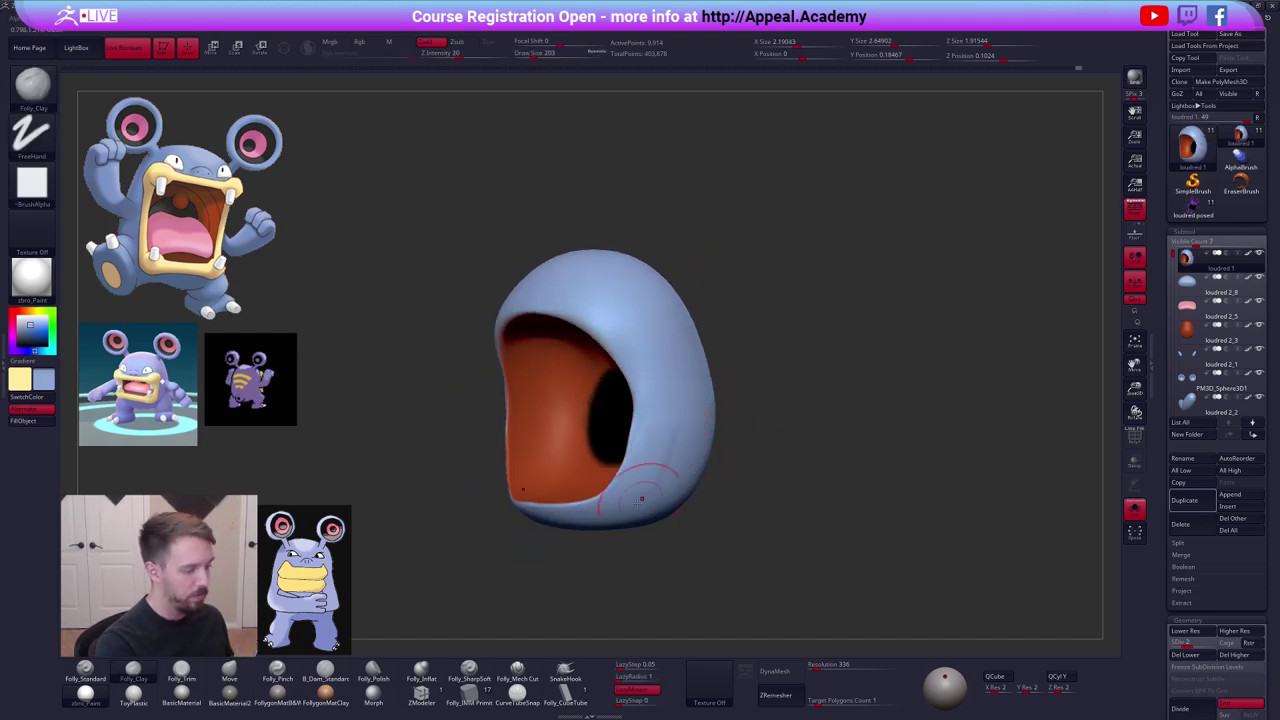
Show the full character again and set the draw size to 414.
{"action": "key", "text": "alt+s"}
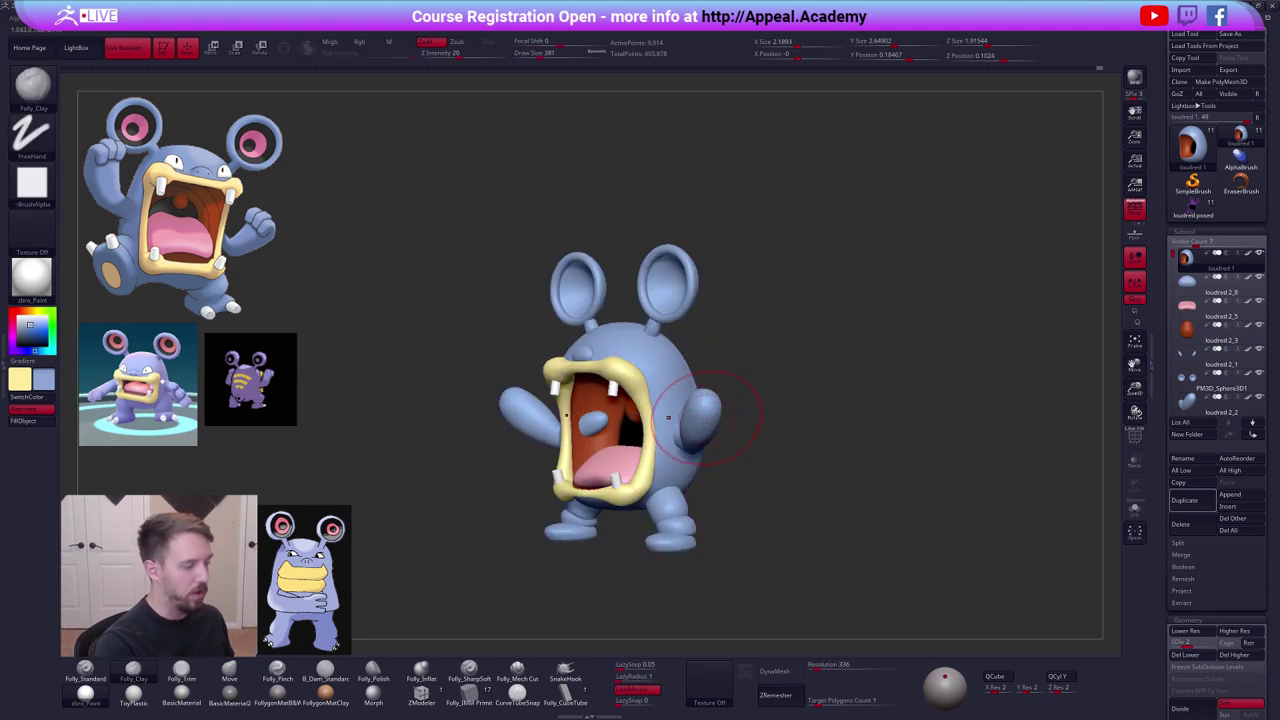
{"action": "mouse_move", "coordinate": [708, 417]}
{"action": "right_mouse_down"}
{"action": "mouse_move", "coordinate": [744, 475]}
{"action": "mouse_move", "coordinate": [754, 403]}
{"action": "right_mouse_up"}
{"action": "key", "text": "space"}
{"action": "left_click_drag", "start_coordinate": [785, 422], "coordinate": [788, 422]}
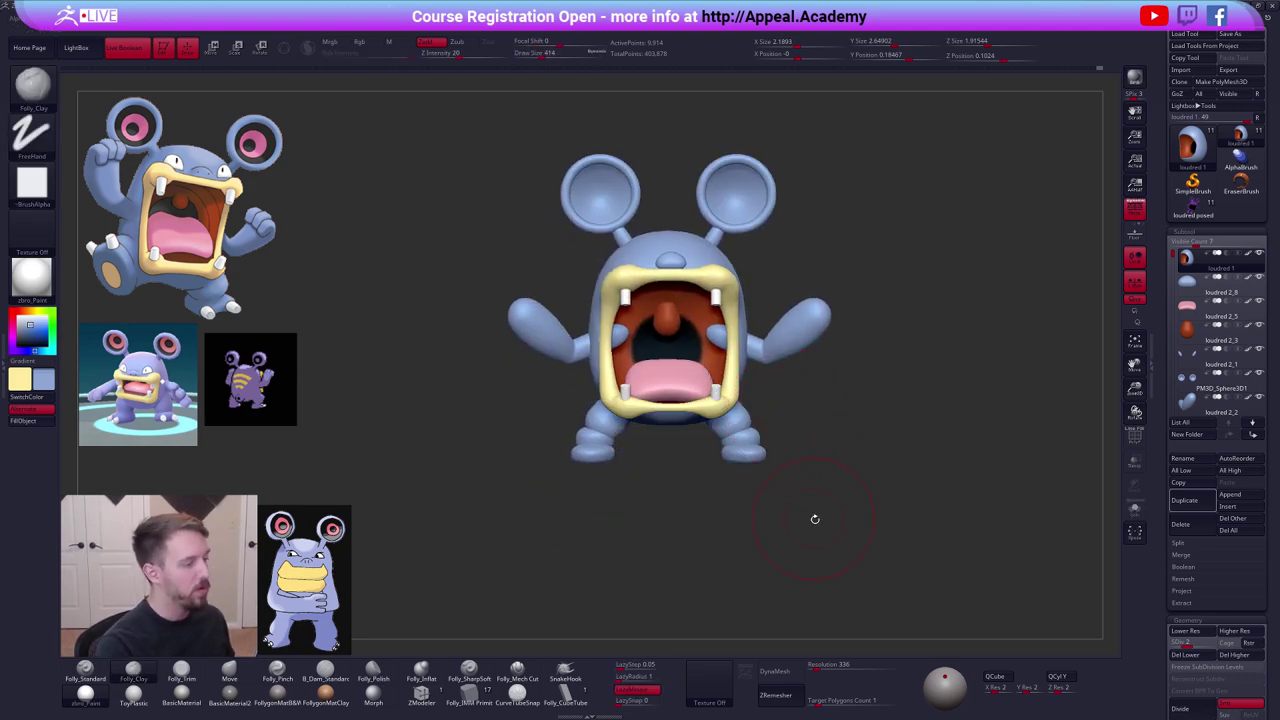
{"action": "right_click_drag", "start_coordinate": [815, 519], "coordinate": [809, 549]}
{"action": "mouse_move", "coordinate": [814, 546]}
{"action": "left_mouse_down", "text": "alt"}
{"action": "mouse_move", "coordinate": [826, 538]}
{"action": "mouse_move", "coordinate": [806, 547]}
{"action": "left_mouse_up", "text": "alt"}
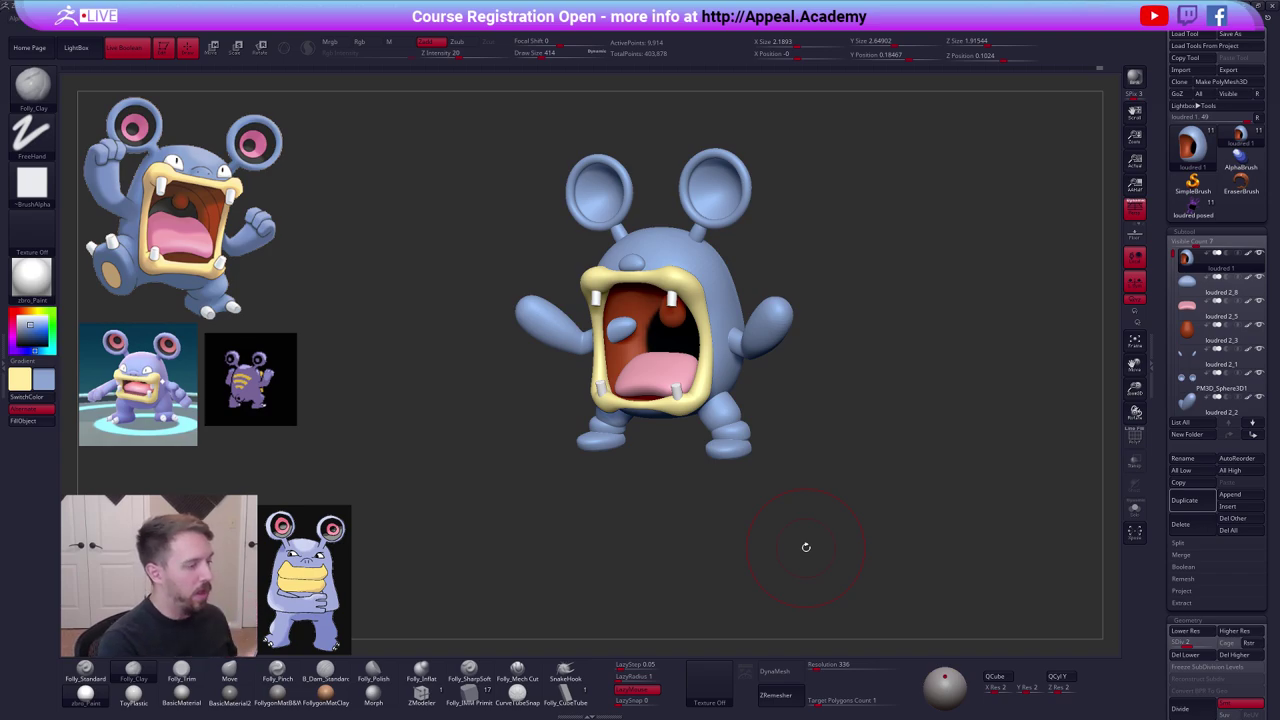
Extend the body's underside downward below the lower lip with the Move brush at draw size 414.
{"action": "left_click_drag", "start_coordinate": [674, 430], "coordinate": [688, 432], "text": "shift"}
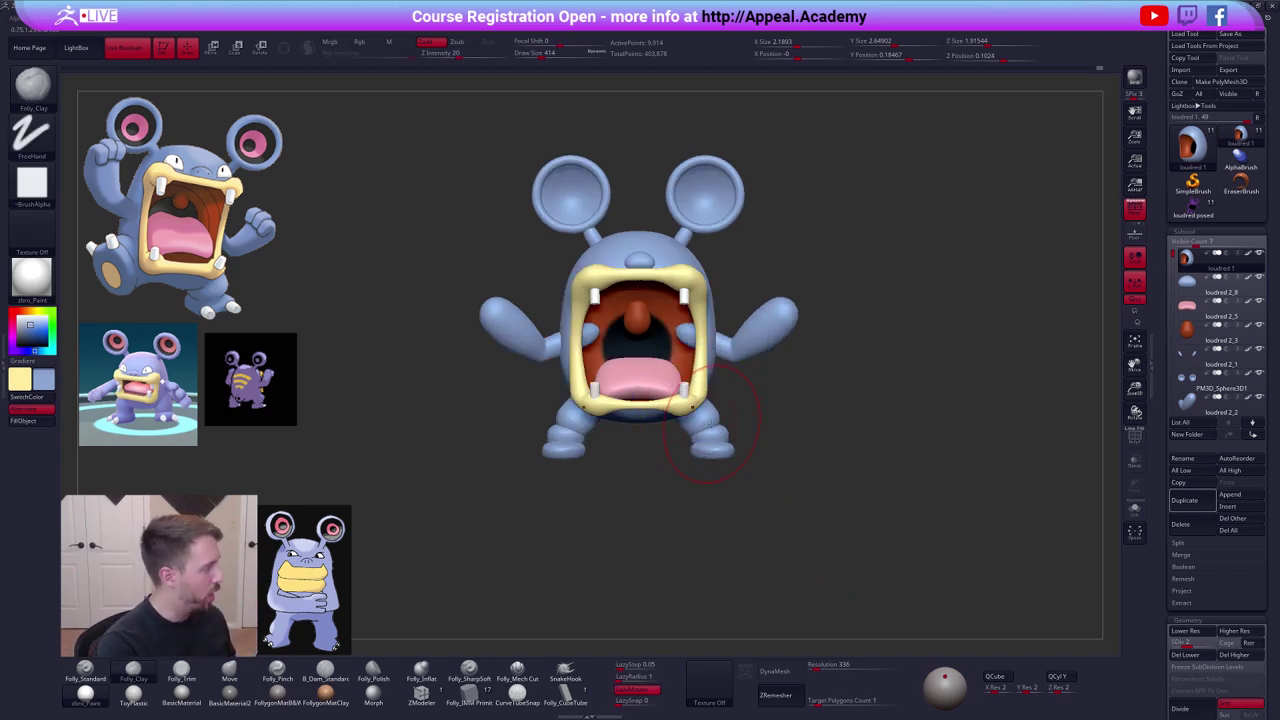
{"action": "right_click_drag", "start_coordinate": [704, 422], "coordinate": [602, 428], "text": "shift"}
{"action": "key", "text": "b"}
{"action": "key", "text": "m"}
{"action": "key", "text": "v"}
{"action": "left_click_drag", "start_coordinate": [664, 424], "coordinate": [680, 406]}
{"action": "mouse_move", "coordinate": [680, 406]}
{"action": "right_mouse_down"}
{"action": "mouse_move", "coordinate": [732, 400]}
{"action": "mouse_move", "coordinate": [736, 366]}
{"action": "right_mouse_up"}
Isolate the body, fill out its underside and lower back with the Folly_Clay brush, and smooth the strokes.
{"action": "key", "text": "alt+s"}
{"action": "key", "text": "b"}
{"action": "key", "text": "c"}
{"action": "key", "text": "l"}
{"action": "mouse_move", "coordinate": [630, 400]}
{"action": "left_mouse_down"}
{"action": "mouse_move", "coordinate": [640, 459]}
{"action": "mouse_move", "coordinate": [679, 456]}
{"action": "left_mouse_up"}
{"action": "right_click_drag", "start_coordinate": [679, 458], "coordinate": [664, 442]}
{"action": "mouse_move", "coordinate": [664, 442]}
{"action": "left_mouse_down"}
{"action": "mouse_move", "coordinate": [690, 448]}
{"action": "mouse_move", "coordinate": [696, 484]}
{"action": "left_mouse_up"}
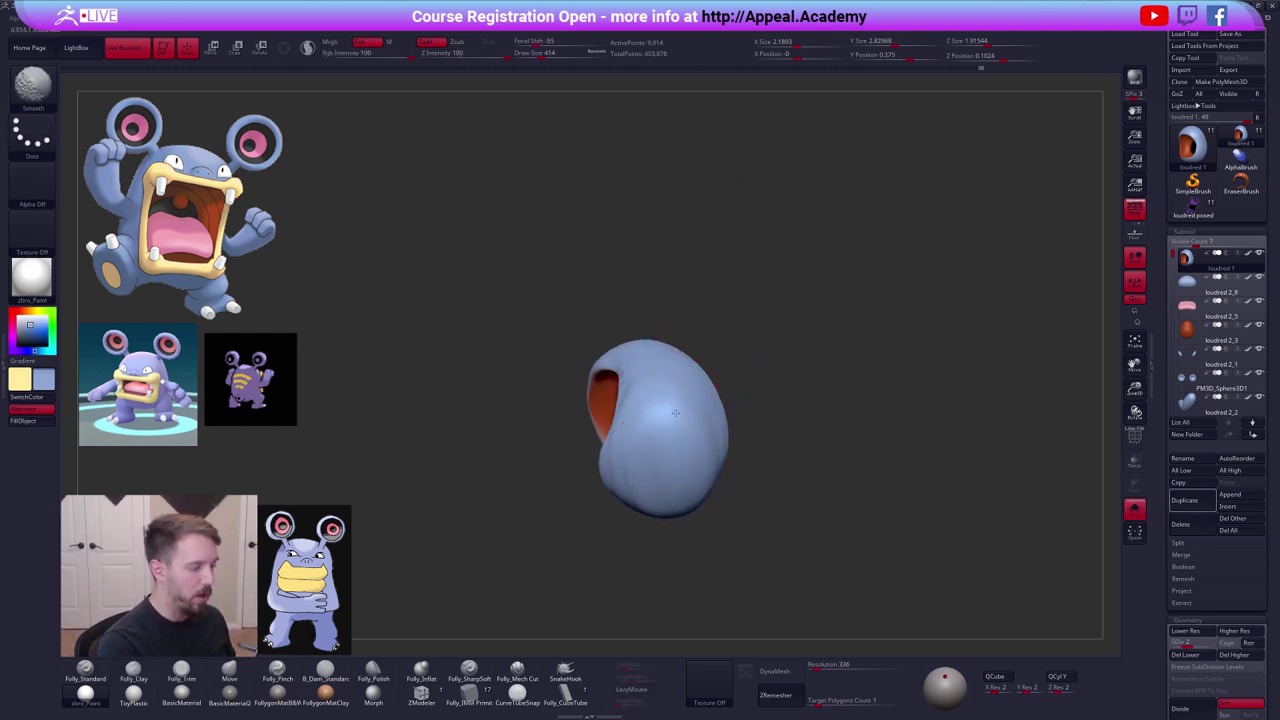
{"action": "right_click_drag", "start_coordinate": [700, 440], "coordinate": [717, 385]}
{"action": "left_click_drag", "start_coordinate": [717, 385], "coordinate": [739, 480]}
{"action": "right_click_drag", "start_coordinate": [739, 470], "coordinate": [696, 446]}
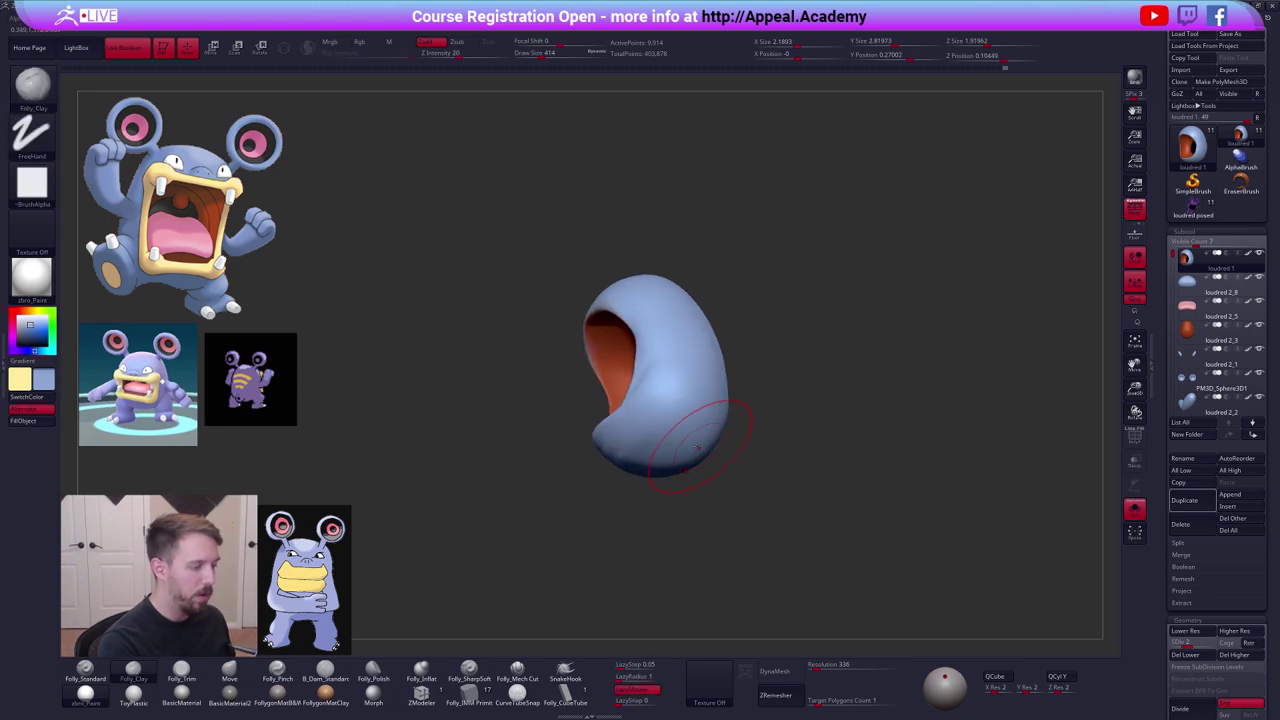
{"action": "left_click_drag", "start_coordinate": [696, 446], "coordinate": [682, 360], "text": "shift"}
{"action": "mouse_move", "coordinate": [681, 359]}
{"action": "right_mouse_down"}
{"action": "mouse_move", "coordinate": [680, 371]}
{"action": "mouse_move", "coordinate": [655, 360]}
{"action": "right_mouse_up"}
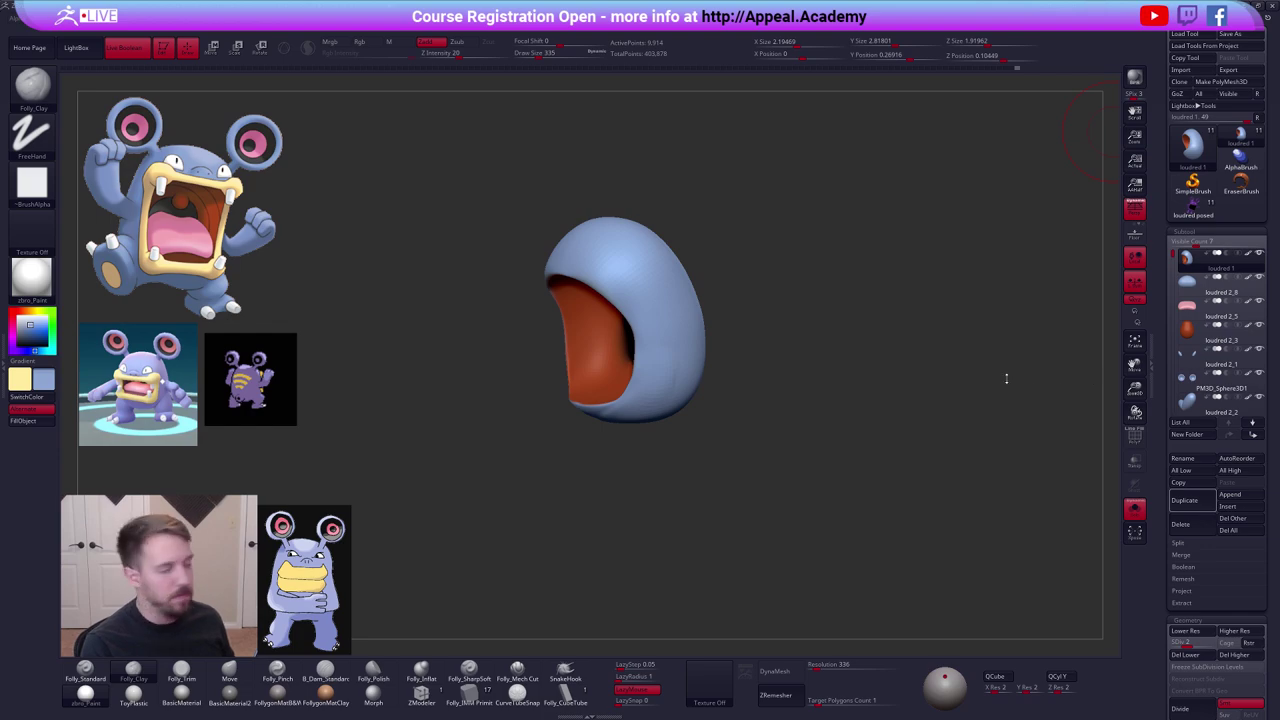
Smooth the lower body using draw size 335 and return the body to its highest subdivision level.
{"action": "key", "text": "shift+s"}
{"action": "left_click_drag", "start_coordinate": [688, 374], "coordinate": [690, 386], "text": "shift"}
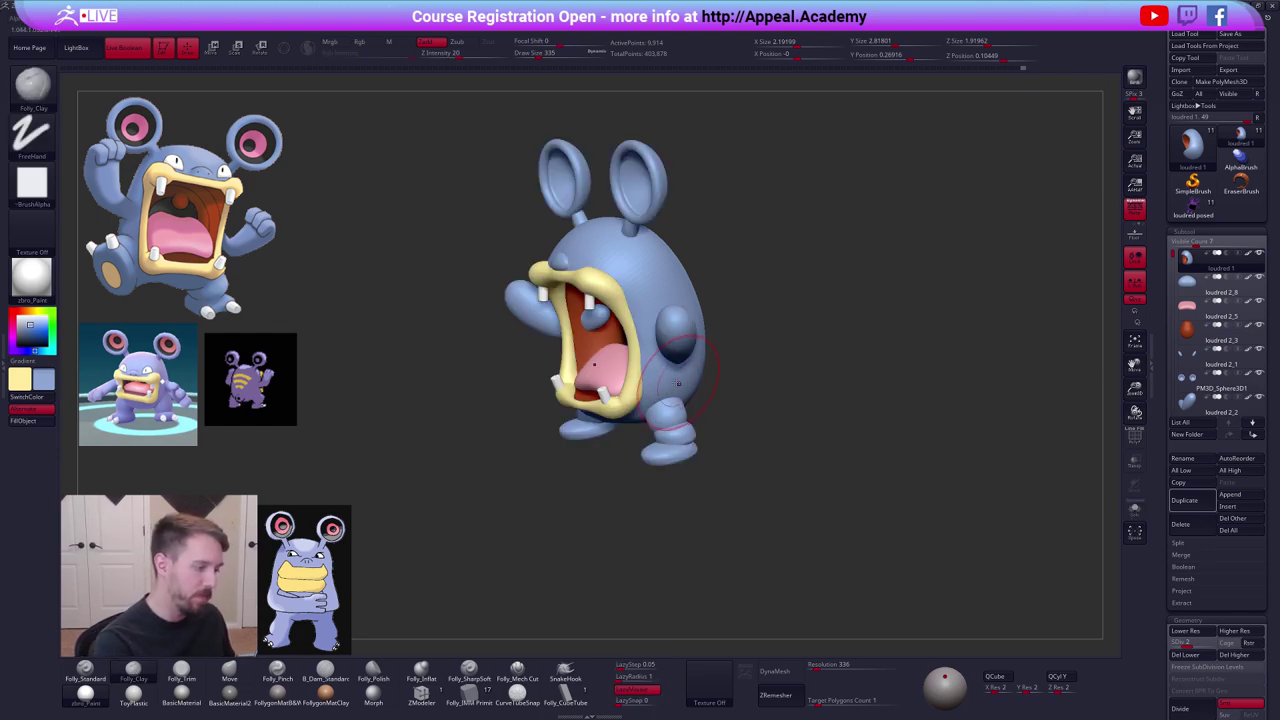
{"action": "right_click_drag", "start_coordinate": [686, 378], "coordinate": [687, 311]}
{"action": "left_click_drag", "start_coordinate": [622, 408], "coordinate": [600, 405], "text": "shift"}
{"action": "right_click_drag", "start_coordinate": [600, 408], "coordinate": [757, 525]}
{"action": "left_click_drag", "start_coordinate": [851, 574], "coordinate": [804, 554], "text": "alt"}
{"action": "key", "text": "d"}
{"action": "key", "text": "d"}
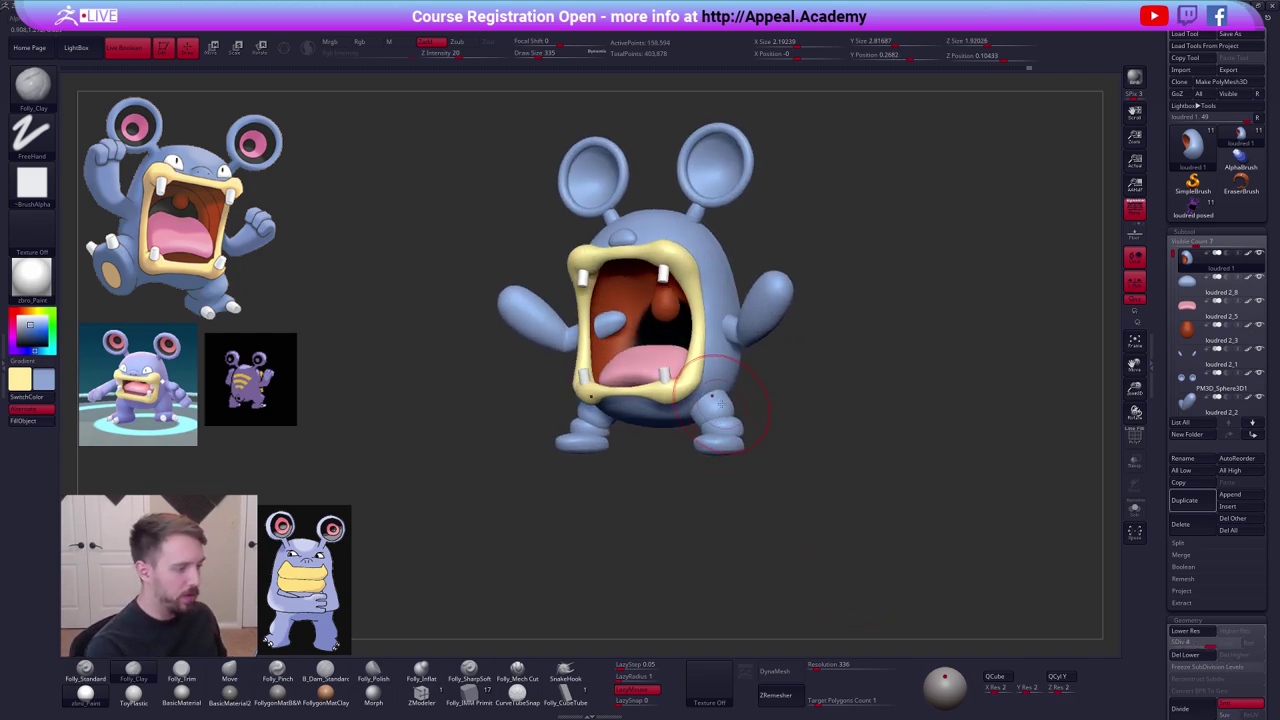
Select the legs and regroup them so matching segments on both sides share the same polygroup.
{"action": "left_click", "coordinate": [710, 432], "text": "alt"}
{"action": "left_click_drag", "start_coordinate": [736, 466], "coordinate": [737, 478], "text": "shift"}
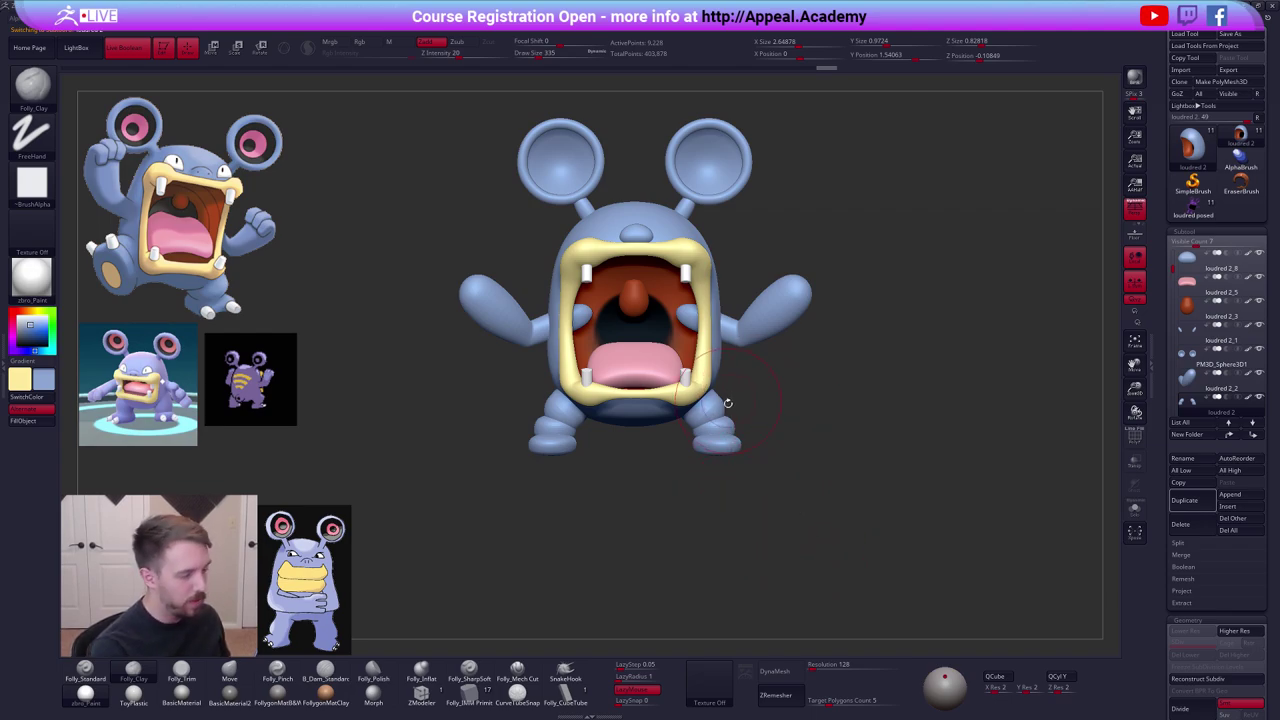
{"action": "key", "text": "r"}
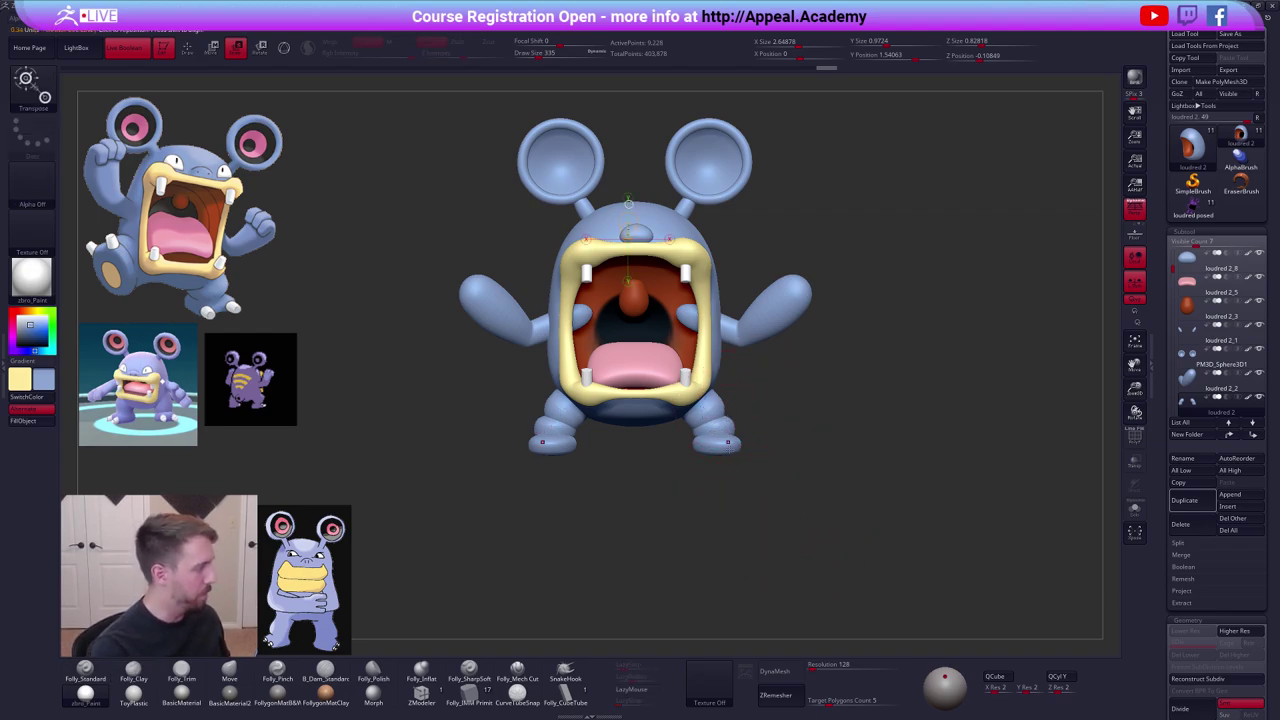
{"action": "key", "text": "q"}
{"action": "key", "text": "space"}
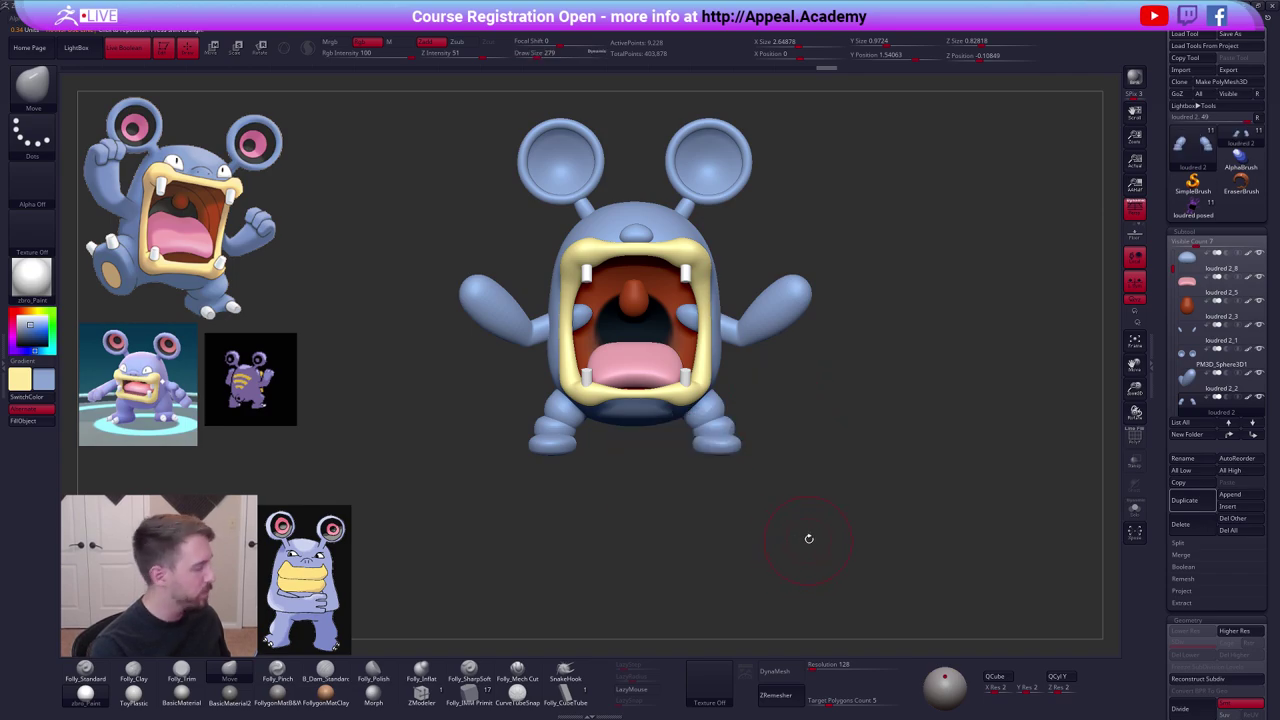
{"action": "left_click_drag", "start_coordinate": [844, 528], "coordinate": [827, 544]}
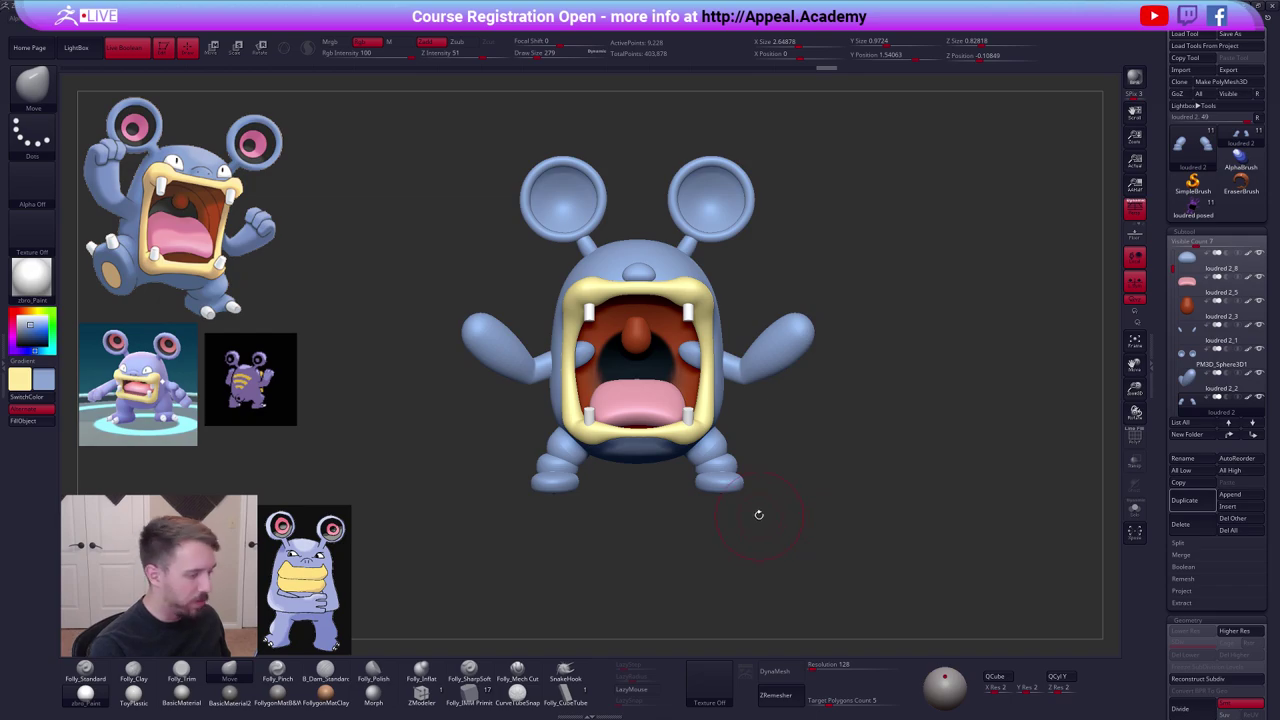
{"action": "key", "text": "shift+f"}
{"action": "left_click_drag", "start_coordinate": [750, 459], "coordinate": [780, 391], "text": "alt"}
{"action": "key", "text": "space"}
{"action": "left_click", "coordinate": [788, 422]}
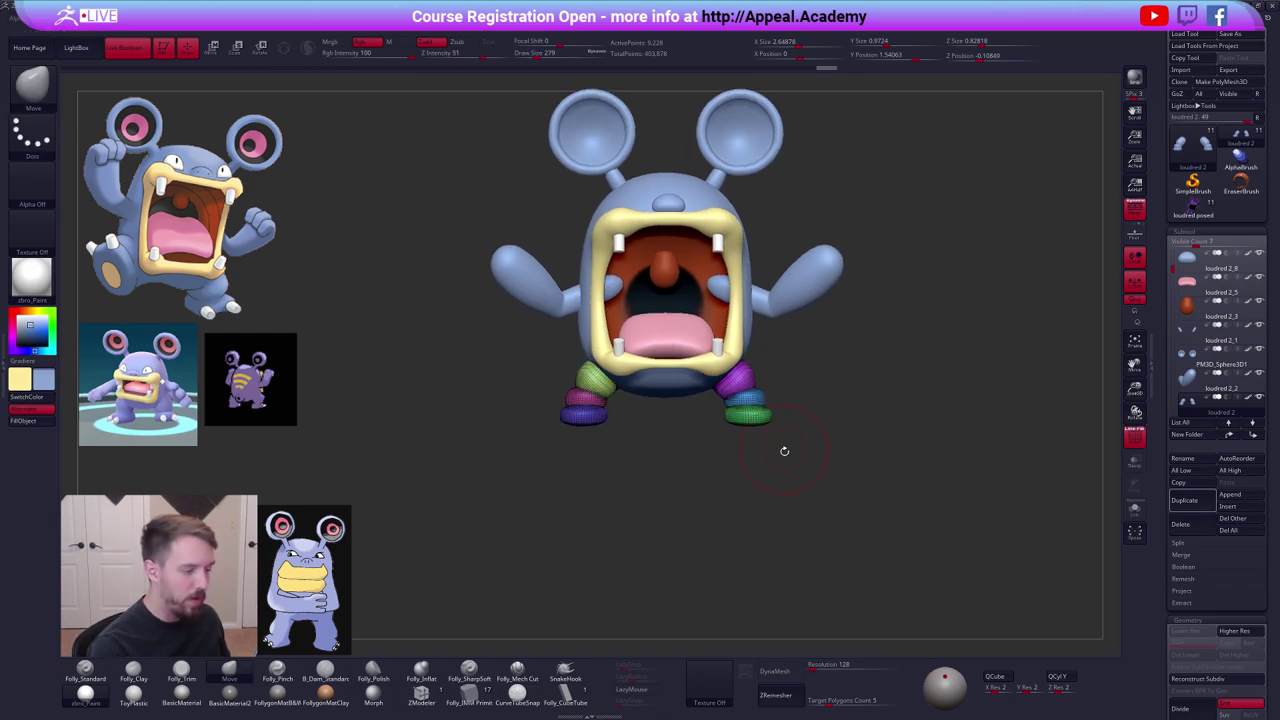
{"action": "key", "text": "space"}
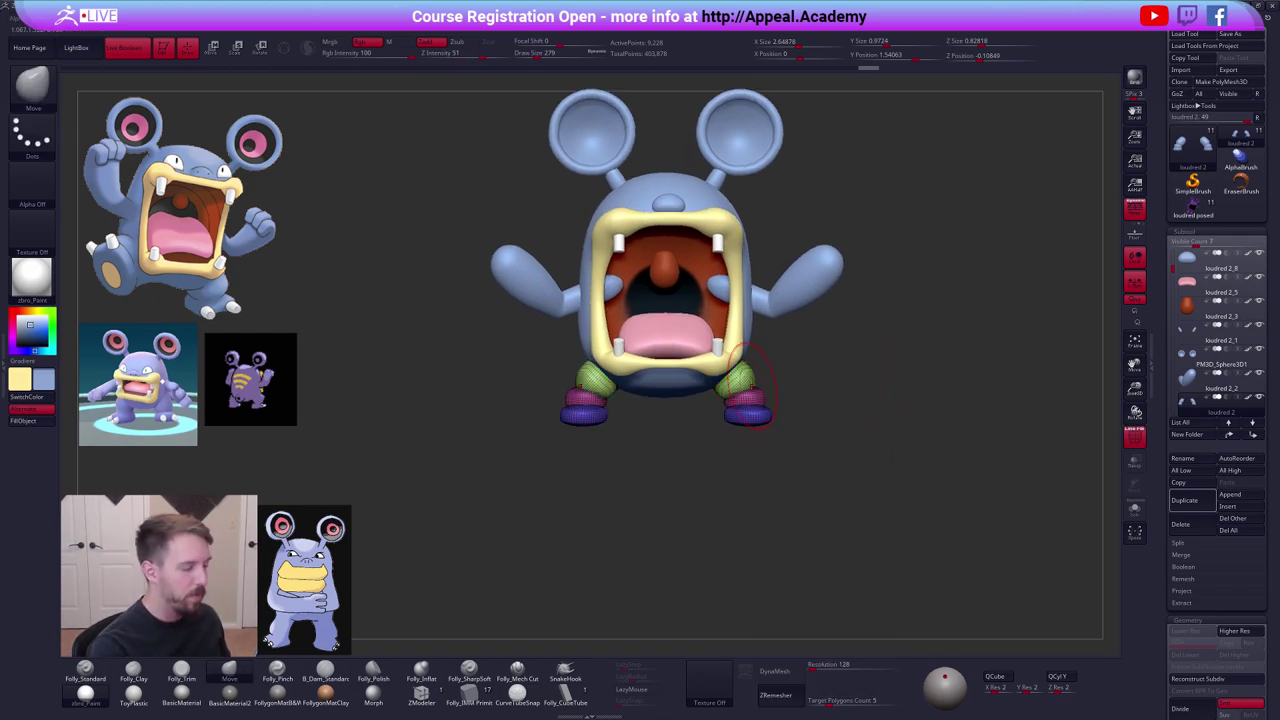
Isolate the bottom foot segments by polygroup and split them from the upper leg segments into a separate subtool.
{"action": "left_click", "coordinate": [745, 385], "text": "ctrl+shift"}
{"action": "left_click", "coordinate": [749, 388], "text": "ctrl+shift"}
{"action": "left_click", "coordinate": [754, 413], "text": "ctrl+shift"}
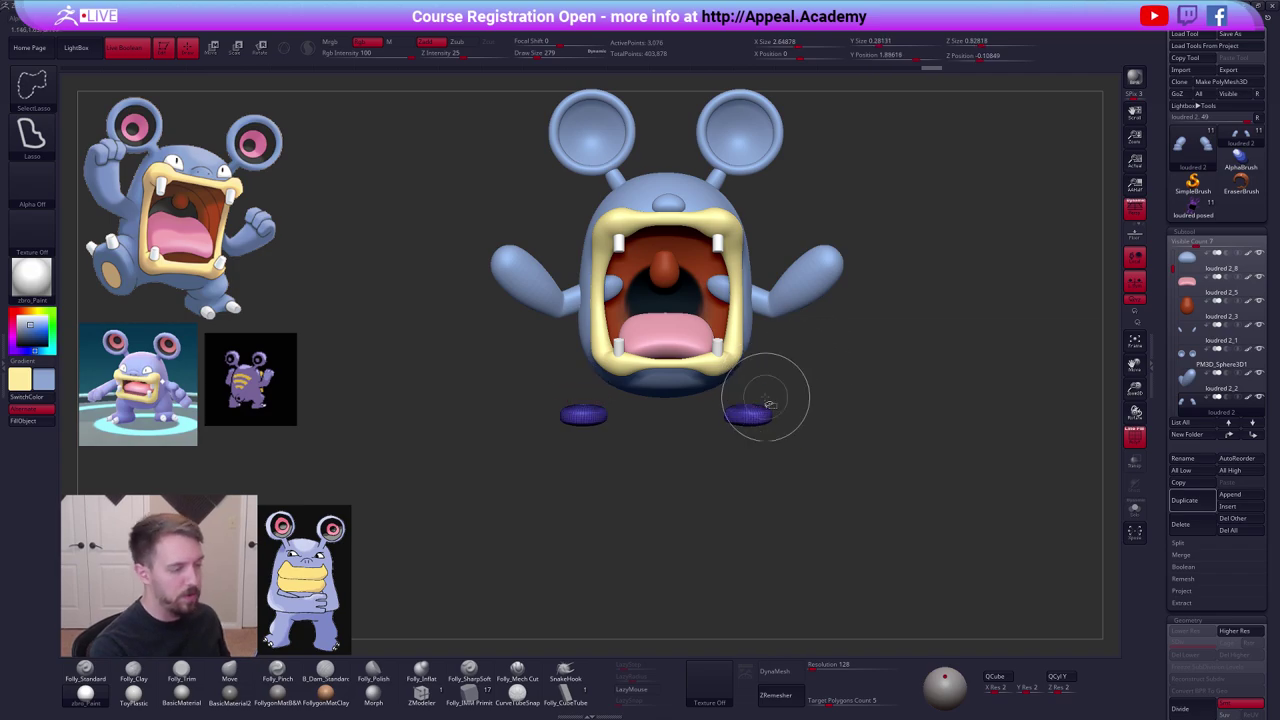
{"action": "key", "text": "space"}
{"action": "left_click", "coordinate": [923, 360], "text": "ctrl+shift"}
{"action": "key", "text": "shift+g"}
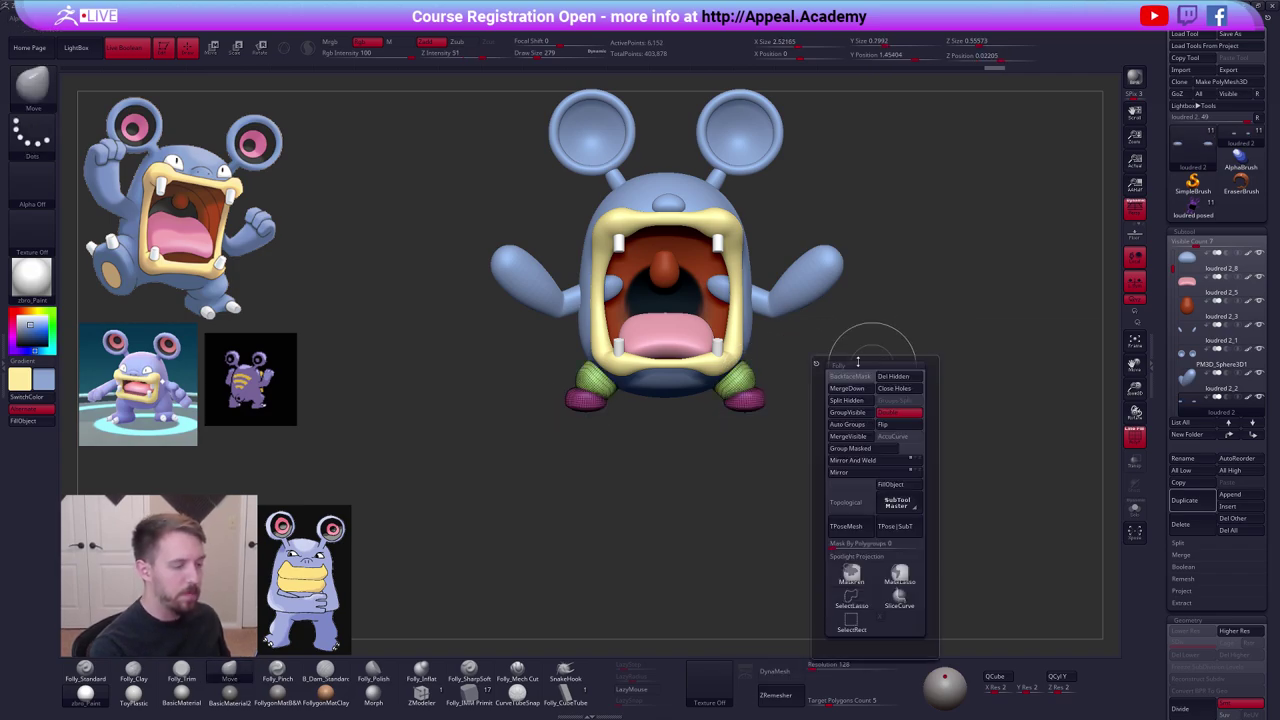
{"action": "left_click", "coordinate": [849, 401]}
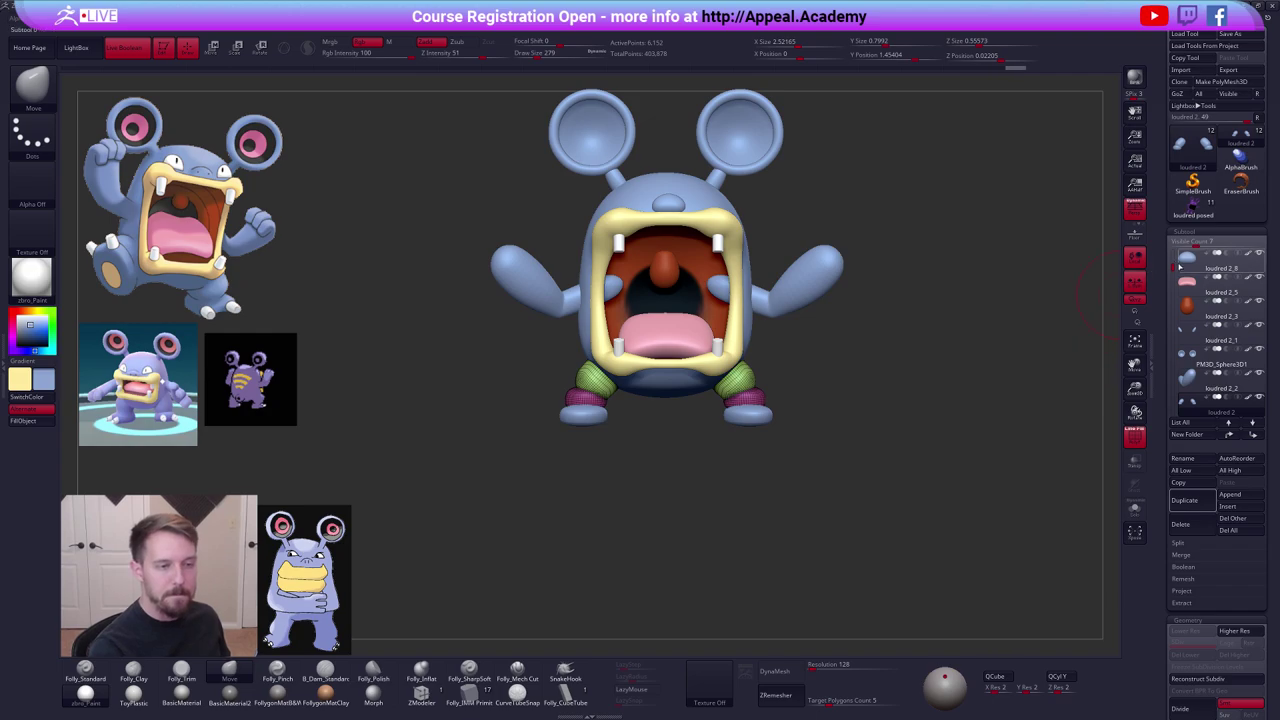
Turn off local symmetry, hide the polygroup display, and DynaMesh the upper leg segments at resolution 128.
{"action": "left_click_drag", "start_coordinate": [1173, 281], "coordinate": [1173, 287]}
{"action": "left_click", "coordinate": [1136, 288]}
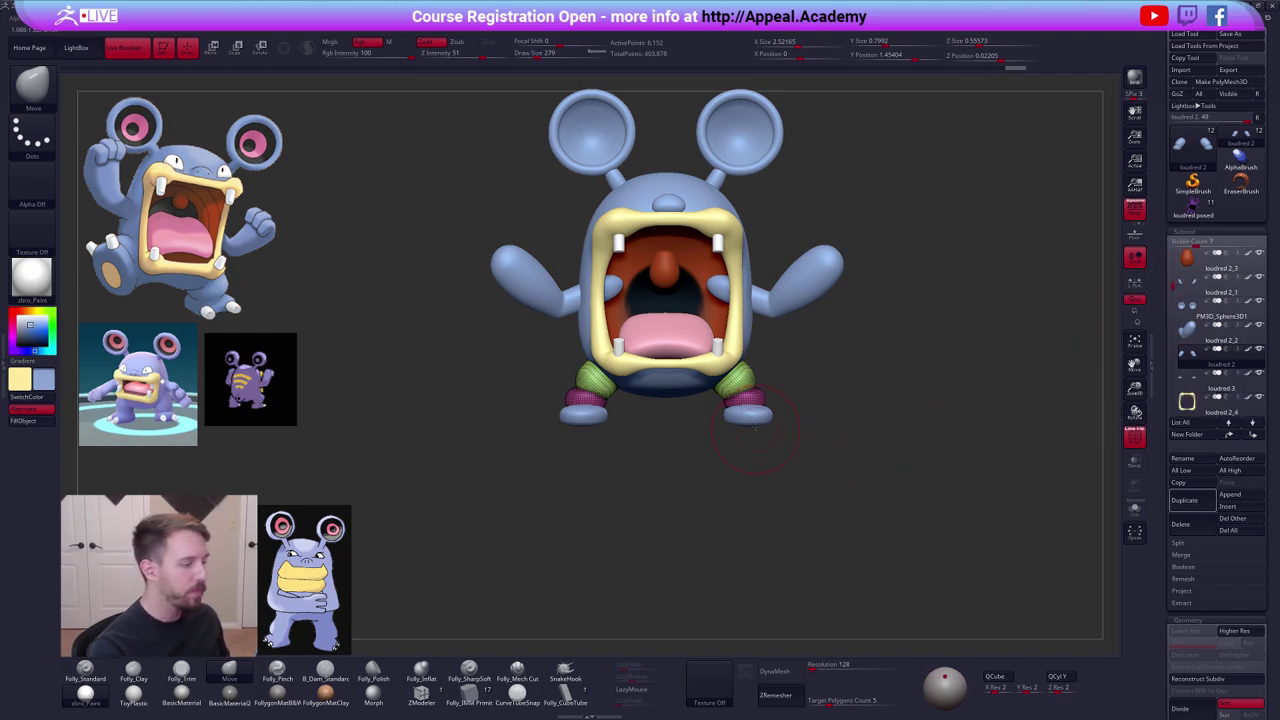
{"action": "key", "text": "shift+f"}
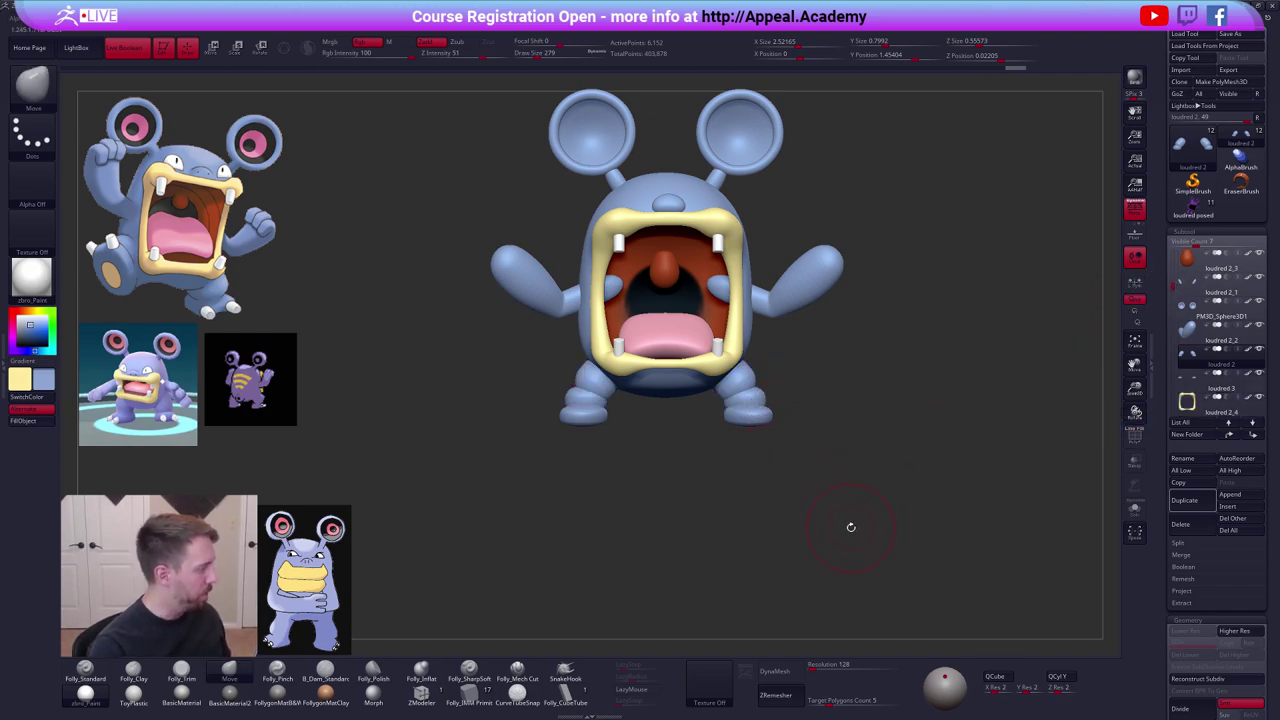
{"action": "left_click_drag", "start_coordinate": [850, 527], "coordinate": [797, 480]}
{"action": "left_click_drag", "start_coordinate": [829, 434], "coordinate": [784, 418]}
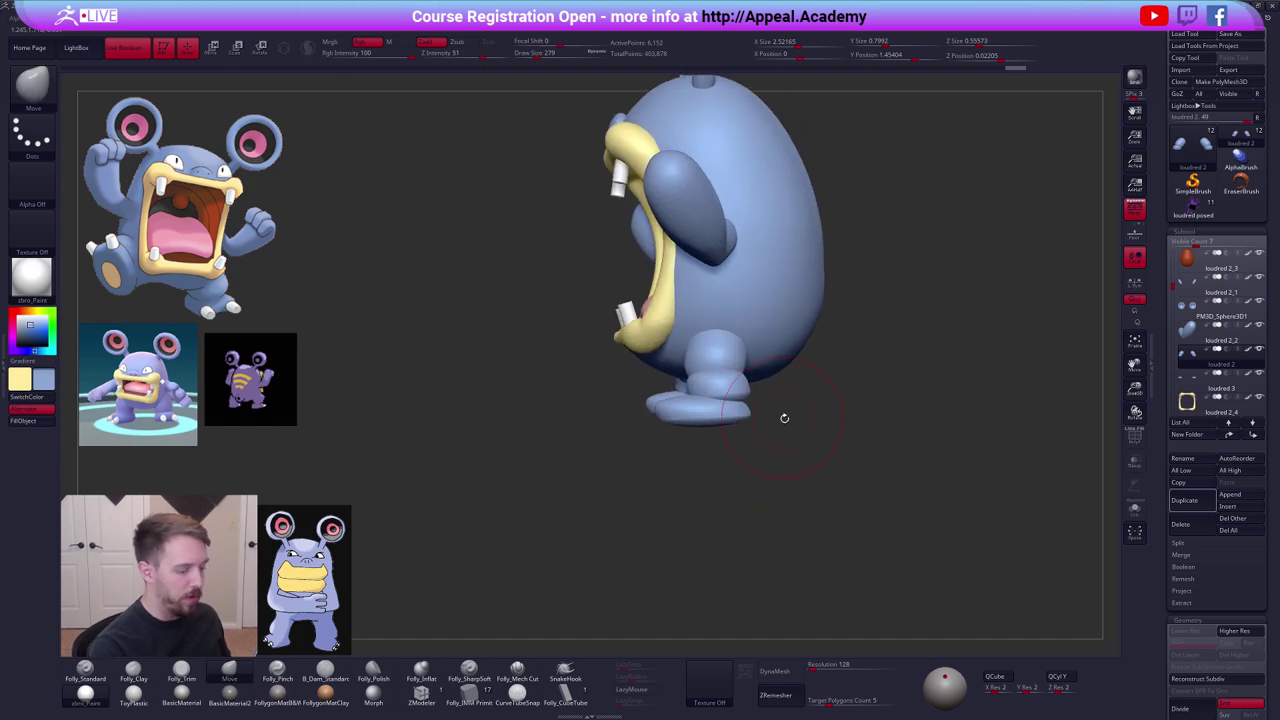
{"action": "left_click", "coordinate": [780, 670]}
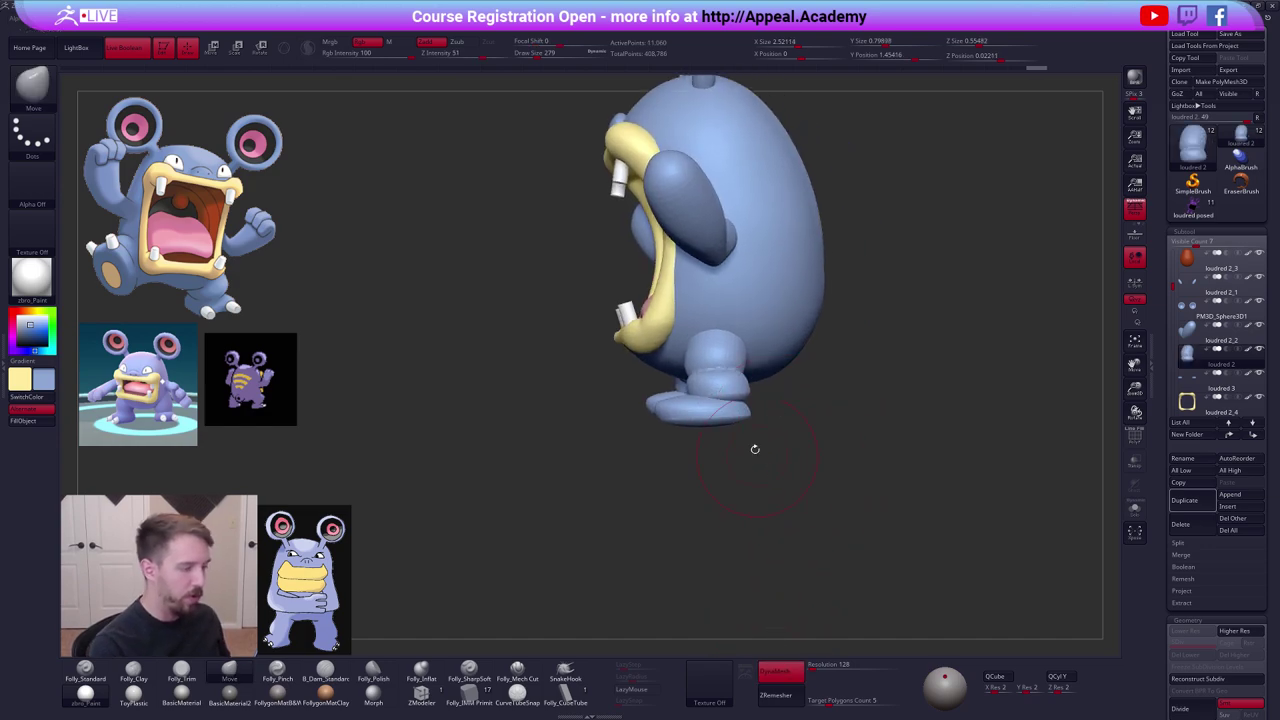
Enlarge the upper leg segments with the Transpose tool and update their DynaMesh at resolution 128.
{"action": "left_click_drag", "start_coordinate": [757, 394], "coordinate": [805, 390], "text": "shift"}
{"action": "key", "text": "w"}
{"action": "left_click_drag", "start_coordinate": [730, 380], "coordinate": [814, 465]}
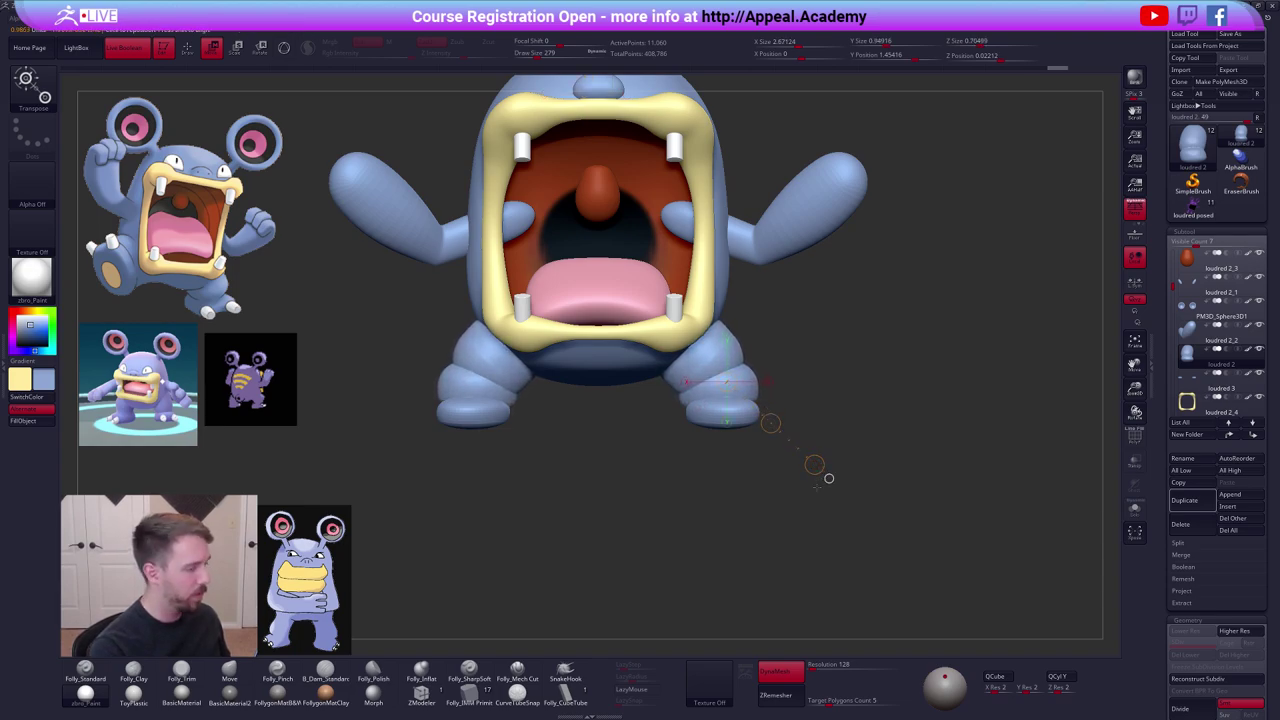
{"action": "left_click_drag", "start_coordinate": [845, 523], "coordinate": [820, 451]}
{"action": "key", "text": "q"}
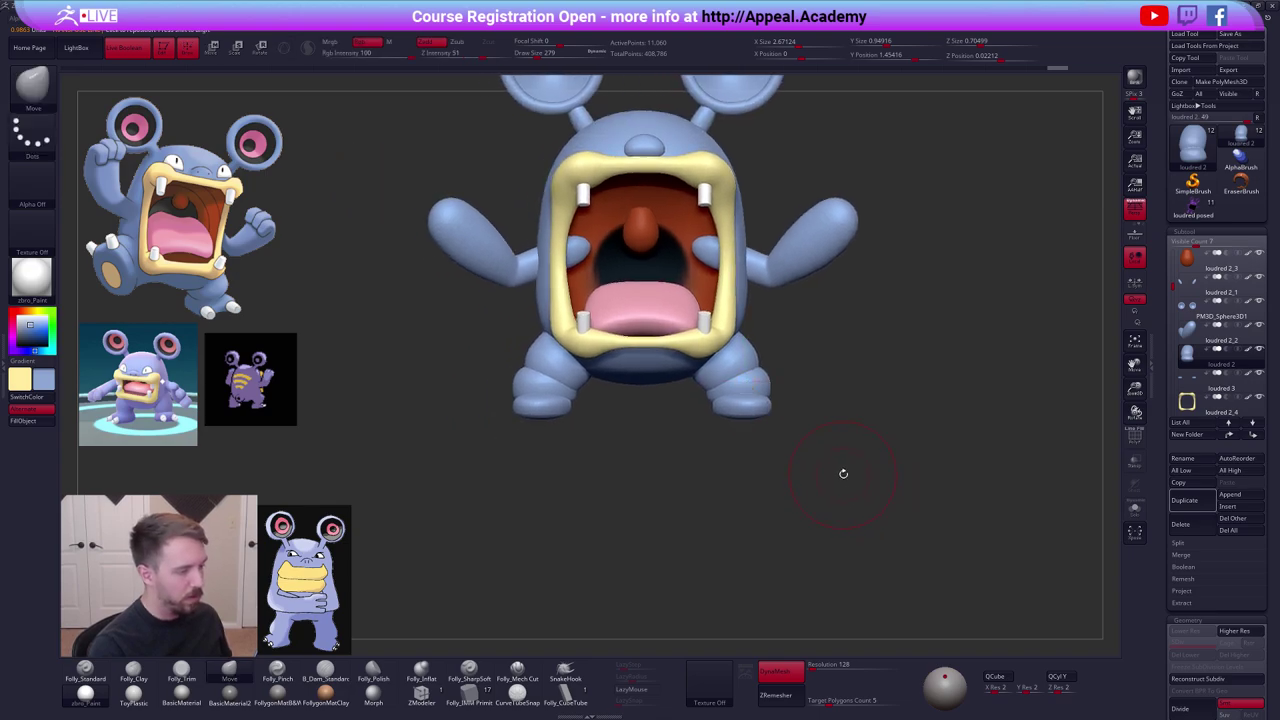
{"action": "left_click", "coordinate": [850, 478]}
{"action": "left_click_drag", "start_coordinate": [750, 432], "coordinate": [850, 530], "text": "ctrl"}
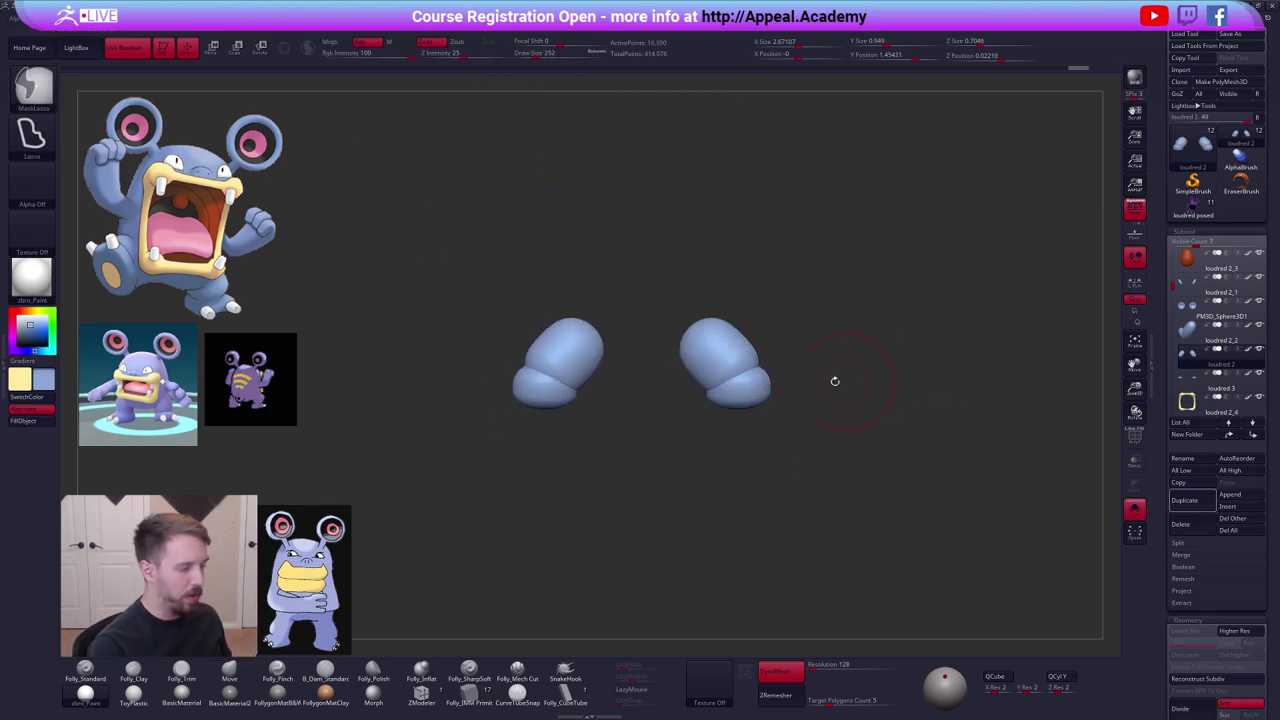
Blend the isolated leg segments with Folly_Clay at draw size 181, and refine the crease between them with Folly_Pinch.
{"action": "left_click_drag", "start_coordinate": [836, 382], "coordinate": [838, 425], "text": "alt"}
{"action": "key", "text": "2"}
{"action": "mouse_move", "coordinate": [752, 370]}
{"action": "left_mouse_down"}
{"action": "mouse_move", "coordinate": [708, 386]}
{"action": "mouse_move", "coordinate": [745, 370]}
{"action": "left_mouse_up"}
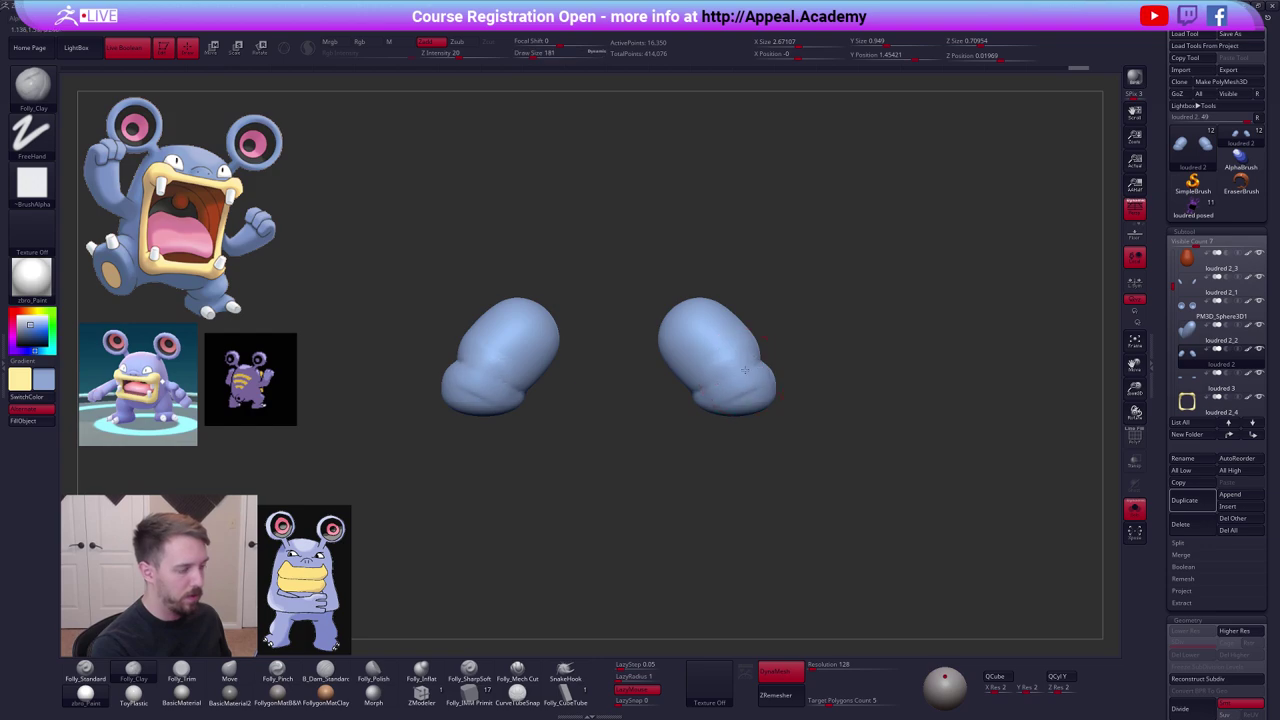
{"action": "key", "text": "p"}
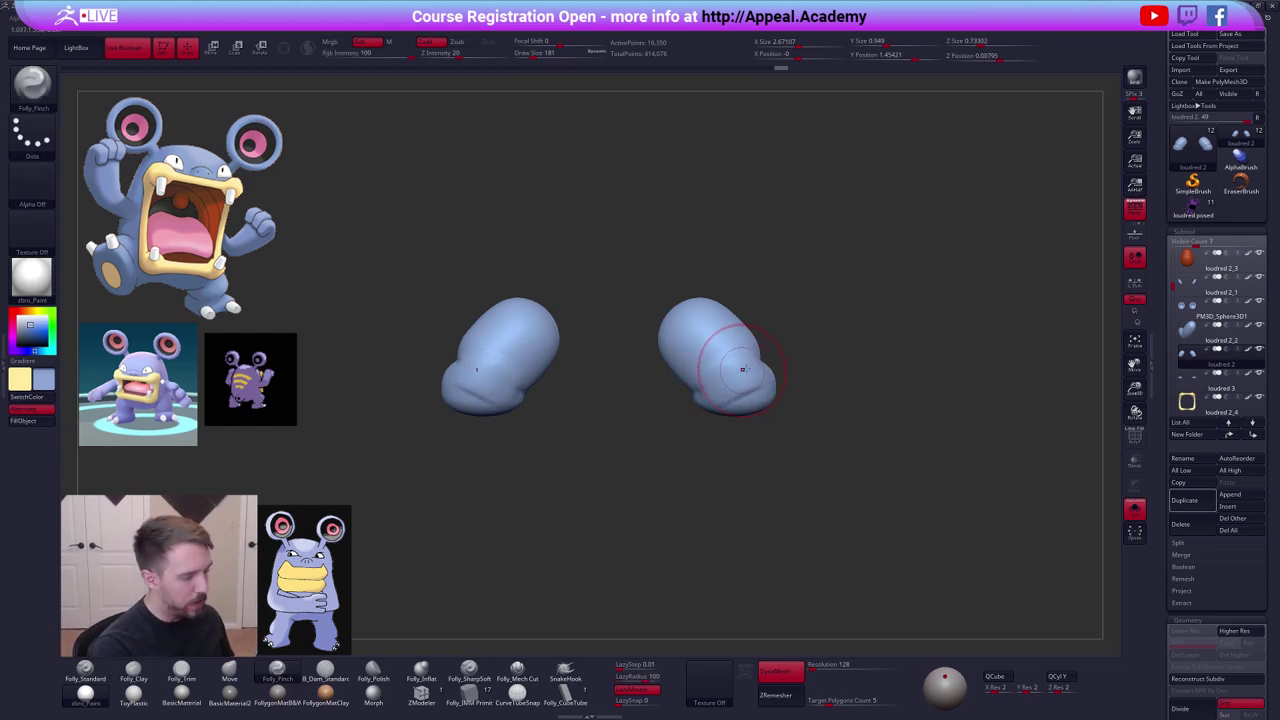
{"action": "left_click_drag", "start_coordinate": [760, 369], "coordinate": [705, 389]}
{"action": "key", "text": "l"}
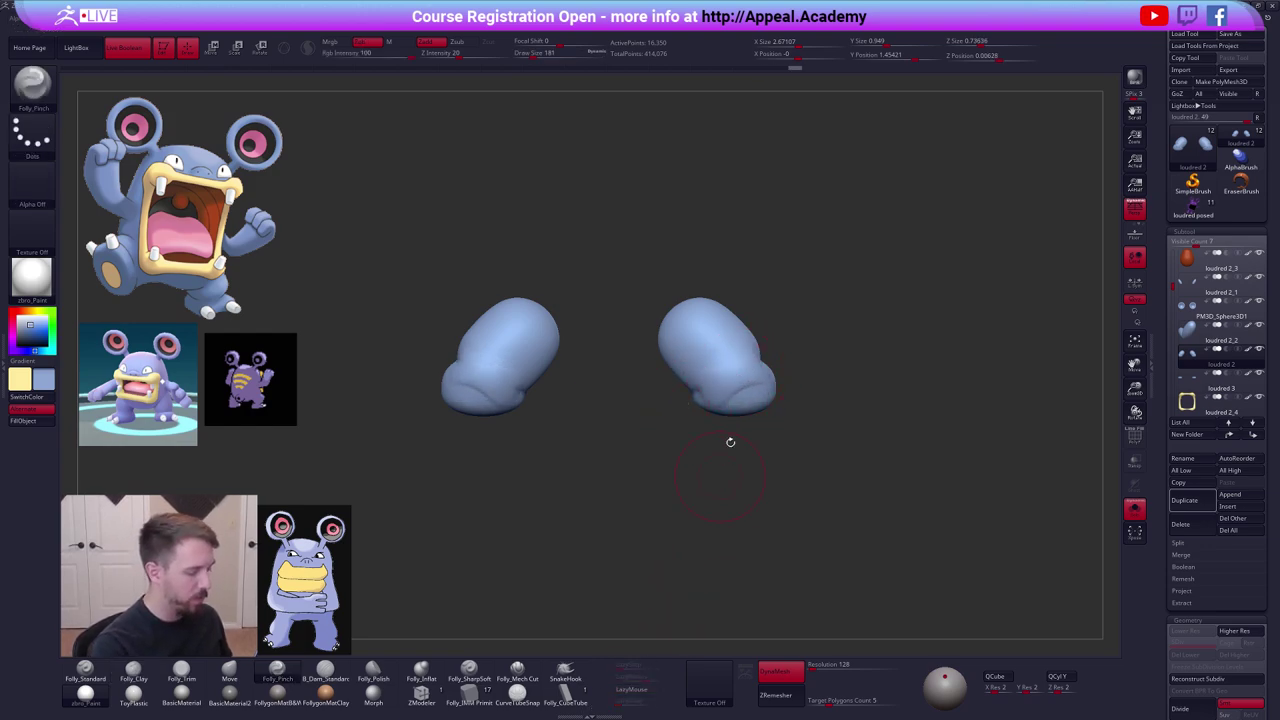
Show the whole model and reshape the upper leg segments with the Move brush at draw size 252.
{"action": "key", "text": "alt+s"}
{"action": "mouse_move", "coordinate": [868, 402]}
{"action": "left_mouse_down", "text": "shift"}
{"action": "mouse_move", "coordinate": [739, 408]}
{"action": "mouse_move", "coordinate": [810, 405]}
{"action": "mouse_move", "coordinate": [871, 357]}
{"action": "left_mouse_up", "text": "shift"}
{"action": "key", "text": "space"}
{"action": "left_click", "coordinate": [753, 375]}
{"action": "key", "text": "b"}
{"action": "key", "text": "m"}
{"action": "key", "text": "v"}
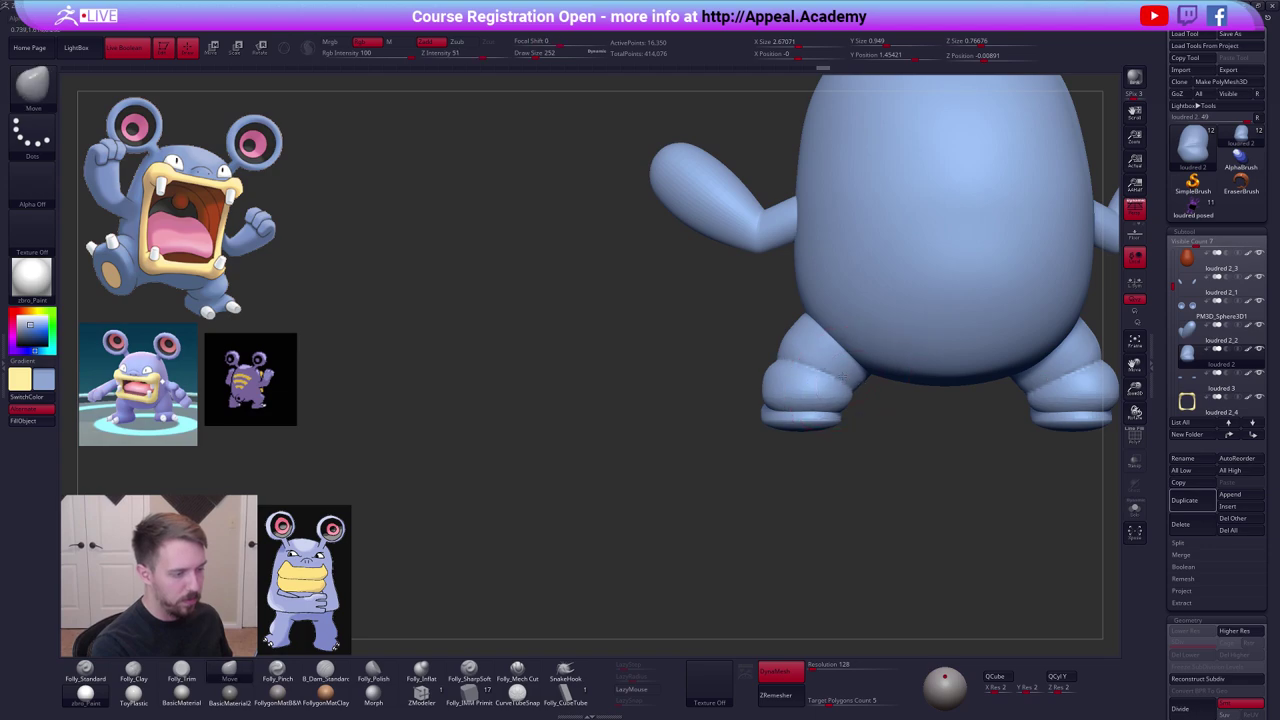
{"action": "left_click_drag", "start_coordinate": [745, 405], "coordinate": [850, 396]}
{"action": "left_click_drag", "start_coordinate": [780, 385], "coordinate": [820, 374]}
{"action": "mouse_move", "coordinate": [885, 410]}
{"action": "left_mouse_down"}
{"action": "mouse_move", "coordinate": [785, 392]}
{"action": "mouse_move", "coordinate": [837, 394]}
{"action": "left_mouse_up"}
Isolate the upper leg segments and sharpen the crease above their lower bulge with Folly_Pinch at draw size 130.
{"action": "key", "text": "space"}
{"action": "mouse_move", "coordinate": [720, 472]}
{"action": "left_mouse_down", "text": "alt"}
{"action": "mouse_move", "coordinate": [643, 477]}
{"action": "mouse_move", "coordinate": [676, 478]}
{"action": "mouse_move", "coordinate": [655, 515]}
{"action": "mouse_move", "coordinate": [515, 520]}
{"action": "left_mouse_up", "text": "alt"}
{"action": "key", "text": "space"}
{"action": "left_click_drag", "start_coordinate": [849, 416], "coordinate": [841, 436]}
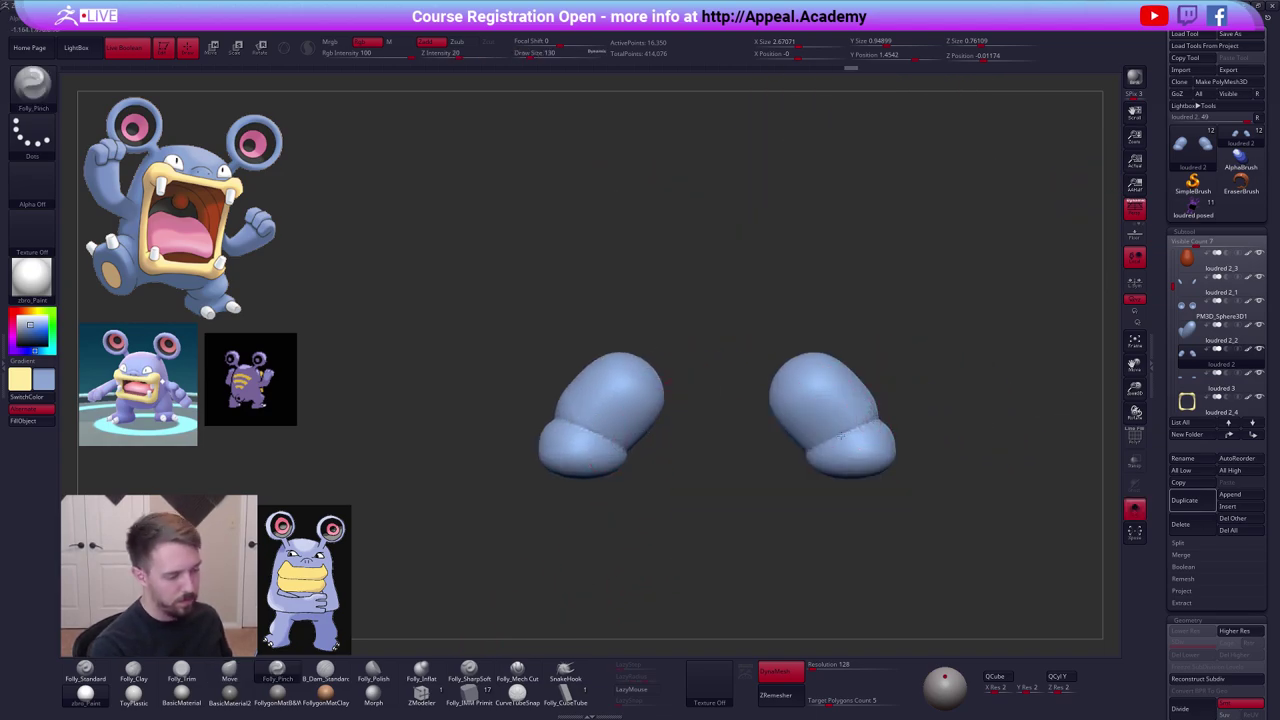
{"action": "right_click_drag", "start_coordinate": [844, 450], "coordinate": [794, 445]}
Build up the upper leg segments around the crease with Folly_Clay at draw size 150 and update their DynaMesh.
{"action": "key", "text": "2"}
{"action": "key", "text": "space"}
{"action": "left_click_drag", "start_coordinate": [888, 435], "coordinate": [912, 430]}
{"action": "mouse_move", "coordinate": [892, 436]}
{"action": "right_mouse_down"}
{"action": "mouse_move", "coordinate": [942, 451]}
{"action": "mouse_move", "coordinate": [1000, 425]}
{"action": "right_mouse_up"}
{"action": "left_click_drag", "start_coordinate": [842, 404], "coordinate": [828, 430]}
{"action": "left_click_drag", "start_coordinate": [828, 436], "coordinate": [808, 456]}
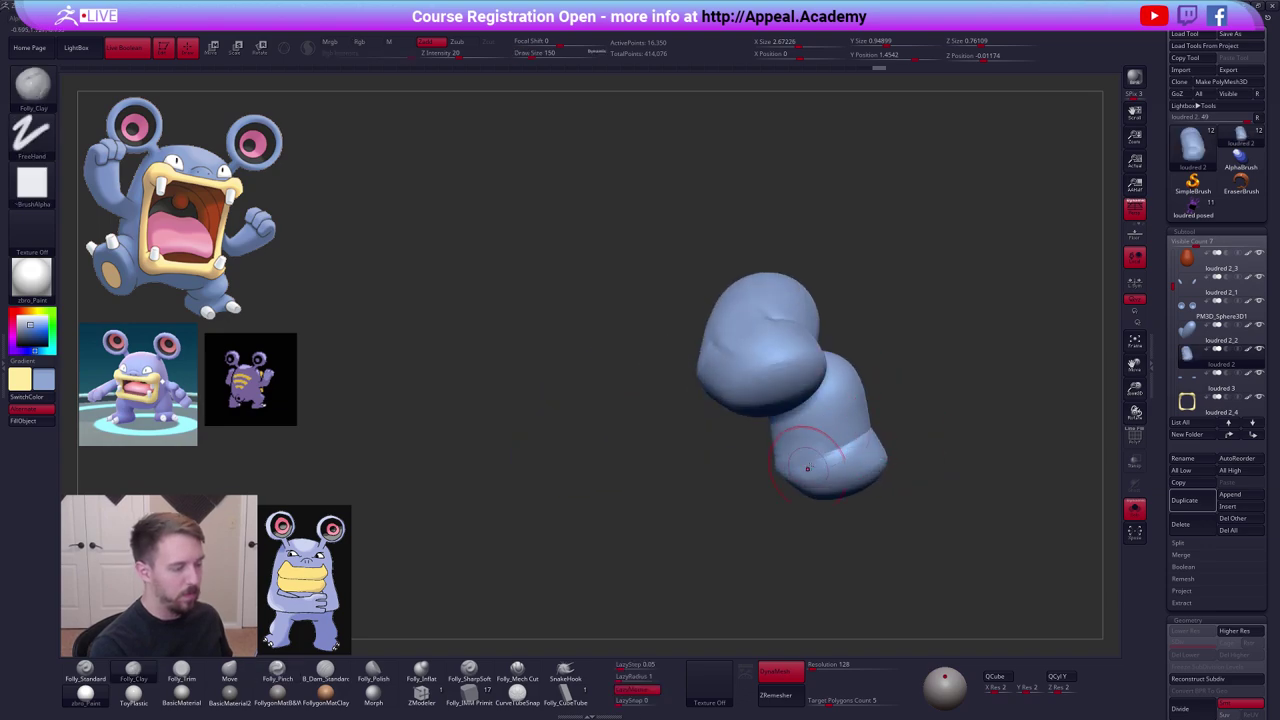
{"action": "mouse_move", "coordinate": [808, 452]}
{"action": "right_mouse_down"}
{"action": "mouse_move", "coordinate": [911, 437]}
{"action": "mouse_move", "coordinate": [814, 435]}
{"action": "mouse_move", "coordinate": [886, 471]}
{"action": "right_mouse_up"}
{"action": "left_click_drag", "start_coordinate": [886, 471], "coordinate": [857, 520], "text": "ctrl"}
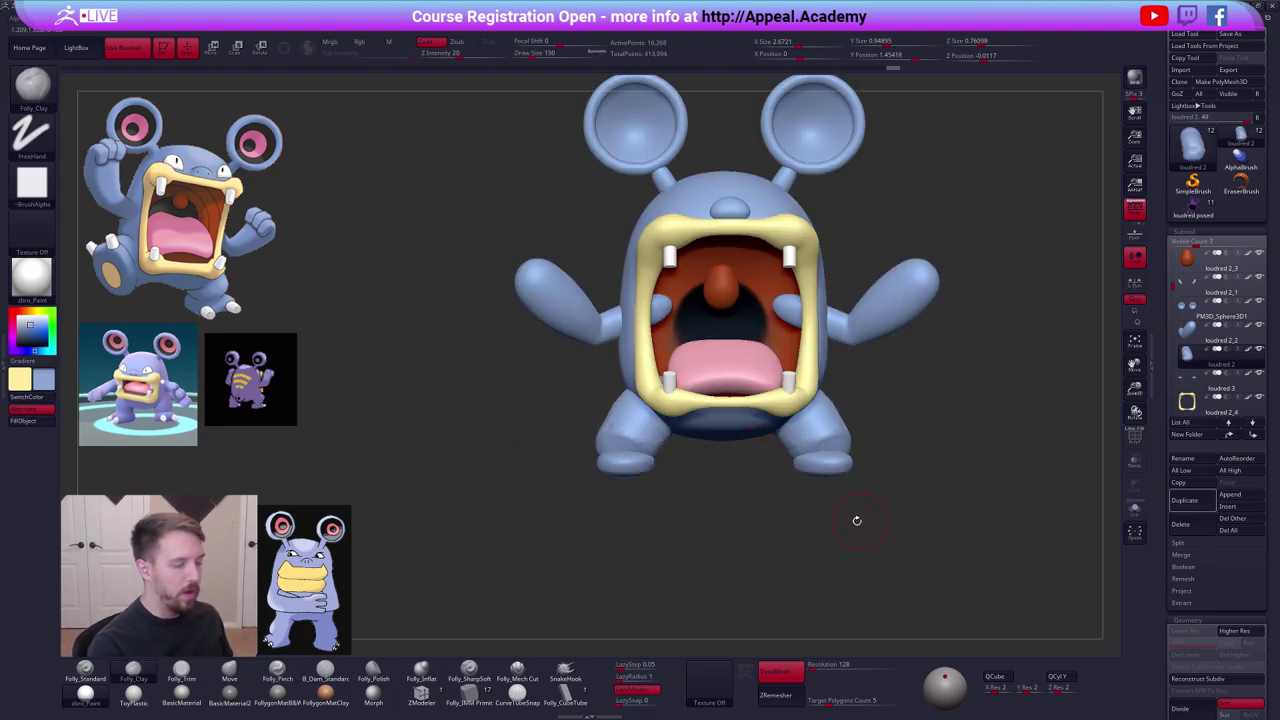
Pull the outer contour of the upper leg segments inward with the Move brush at draw size 292.
{"action": "right_click_drag", "start_coordinate": [857, 520], "coordinate": [811, 474], "text": "alt"}
{"action": "key", "text": "space"}
{"action": "left_click_drag", "start_coordinate": [775, 418], "coordinate": [783, 419]}
{"action": "key", "text": "b"}
{"action": "key", "text": "m"}
{"action": "key", "text": "v"}
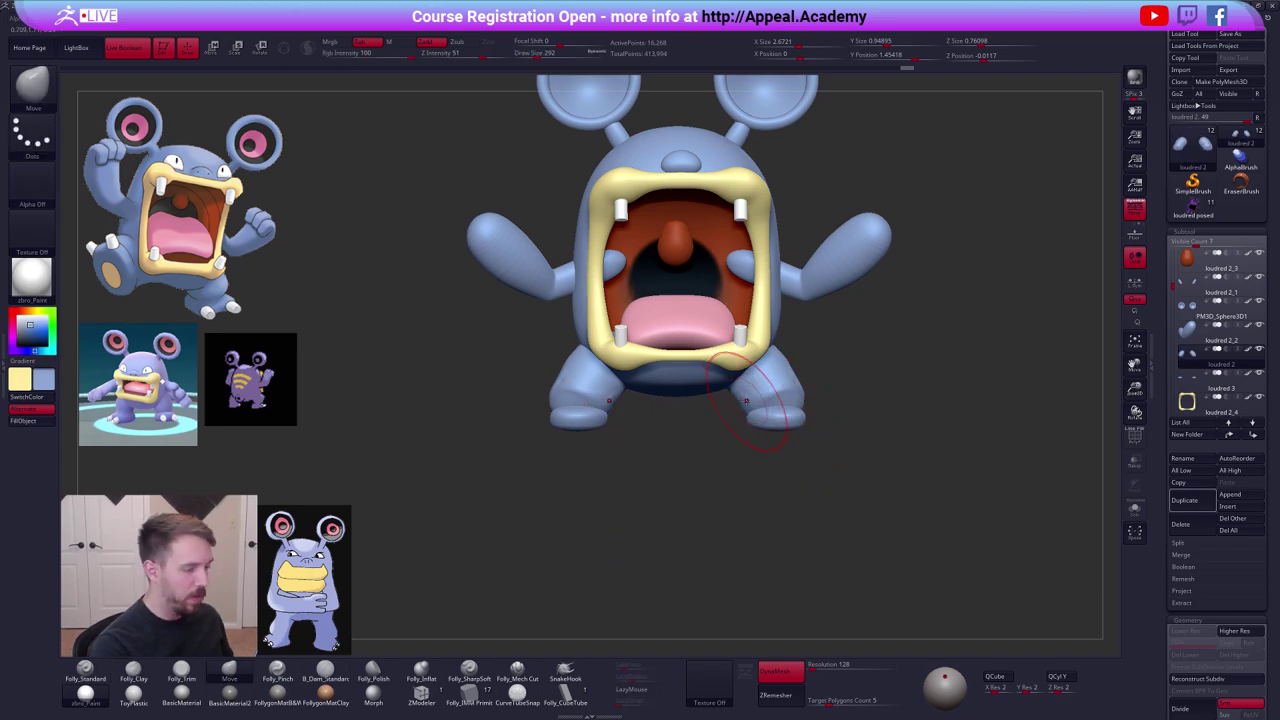
{"action": "left_click_drag", "start_coordinate": [789, 369], "coordinate": [773, 373]}
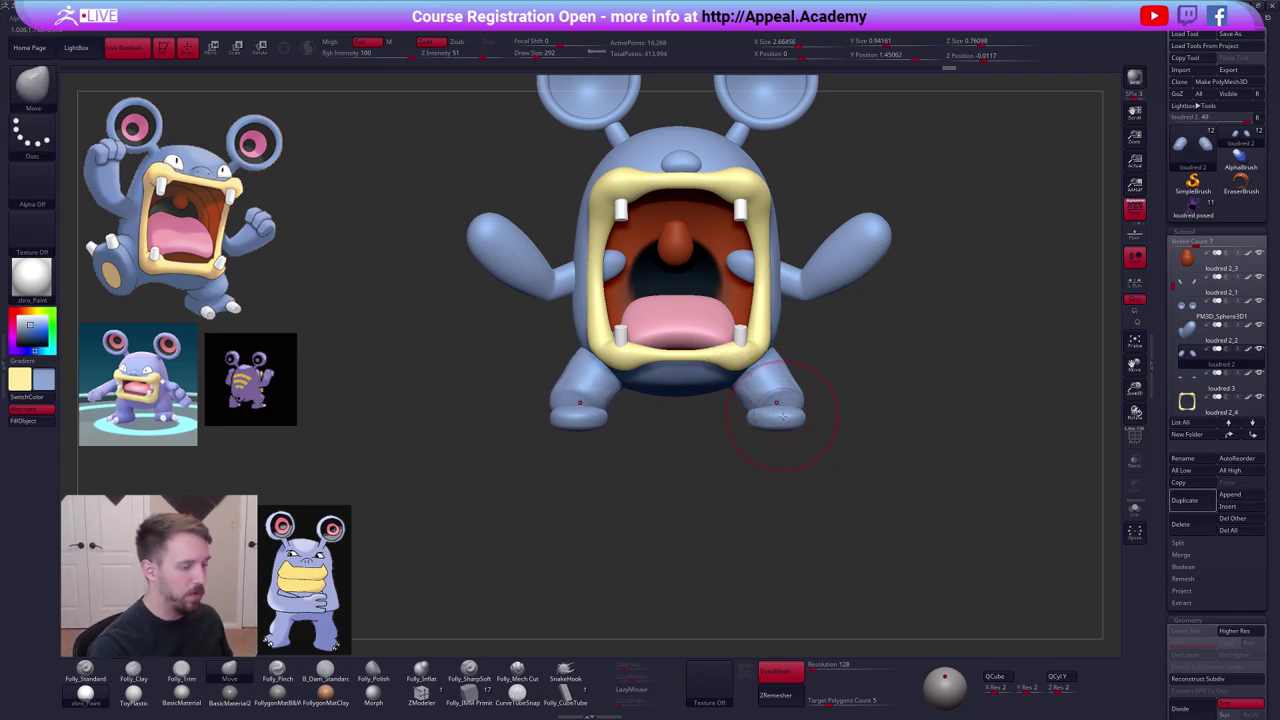
Enlarge the feet subtool with the Transpose tool using local symmetry, and move the feet lower beneath the legs.
{"action": "left_click", "coordinate": [788, 420], "text": "alt"}
{"action": "mouse_move", "coordinate": [791, 419]}
{"action": "right_mouse_down", "text": "alt"}
{"action": "mouse_move", "coordinate": [764, 401]}
{"action": "mouse_move", "coordinate": [761, 420]}
{"action": "right_mouse_up", "text": "alt"}
{"action": "key", "text": "e"}
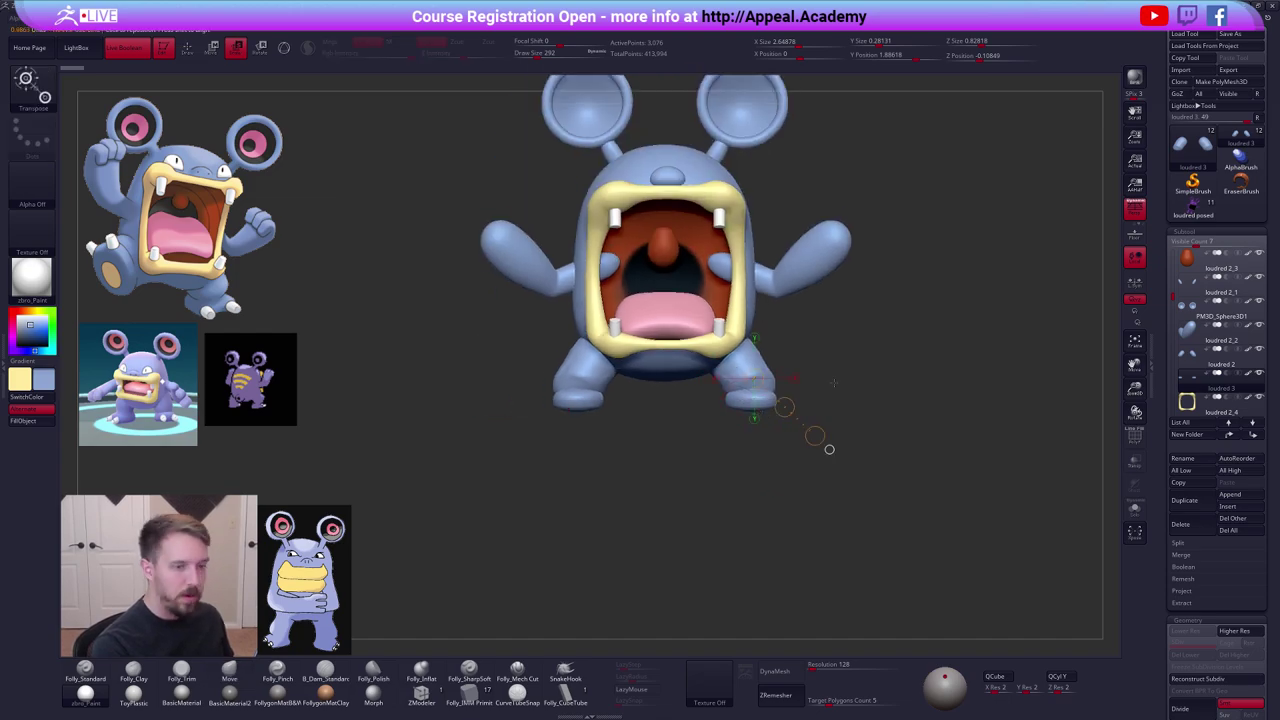
{"action": "left_click", "coordinate": [1132, 283]}
{"action": "left_click", "coordinate": [829, 449]}
{"action": "left_click", "coordinate": [793, 400]}
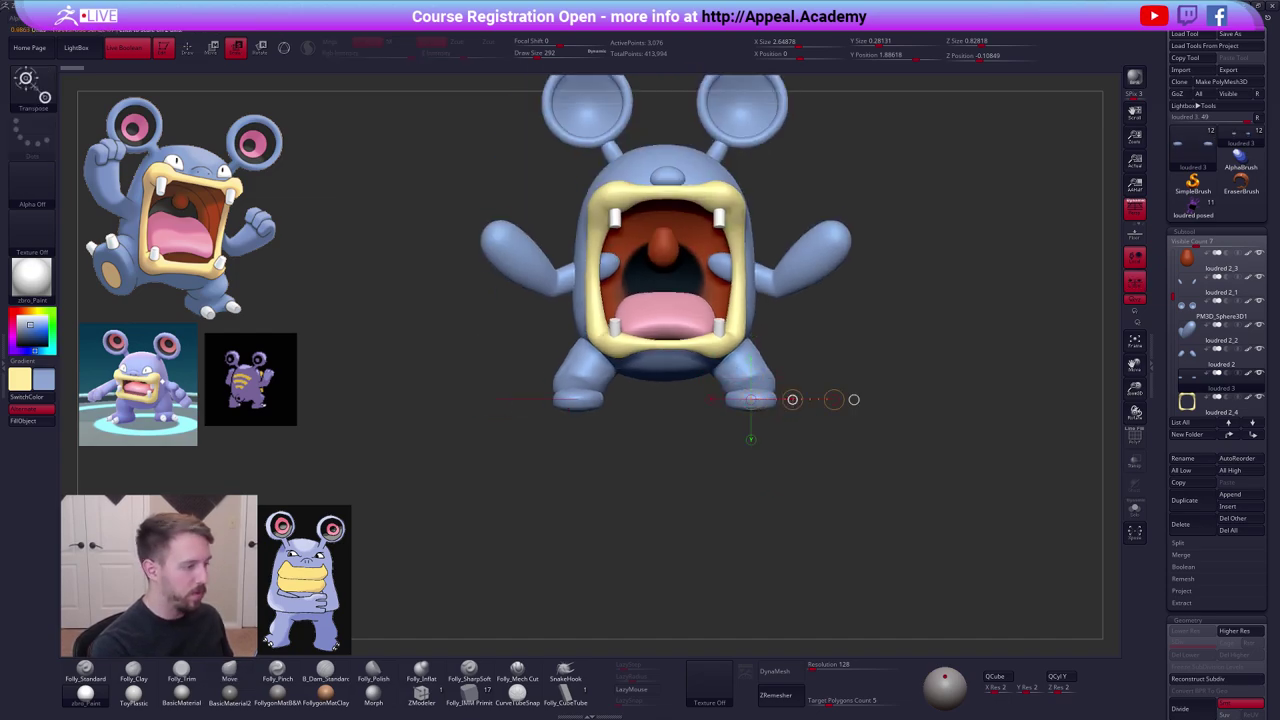
{"action": "right_click_drag", "start_coordinate": [820, 417], "coordinate": [826, 461], "text": "alt"}
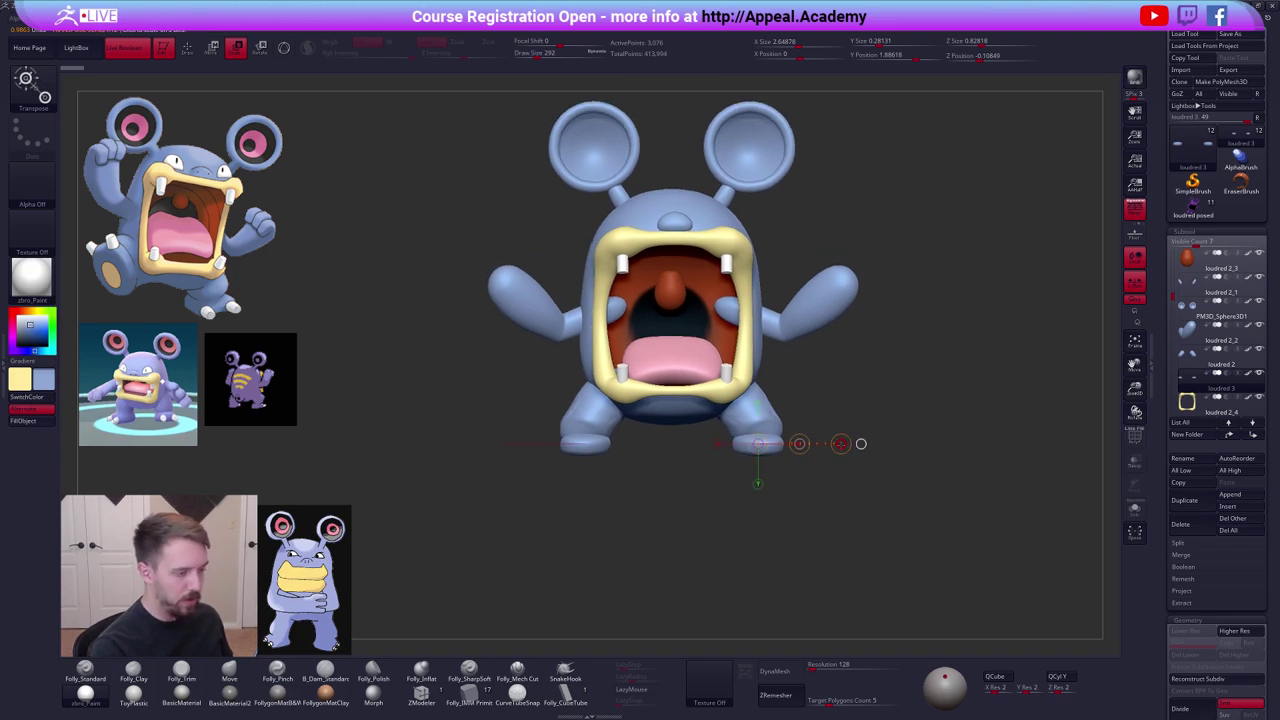
{"action": "left_click_drag", "start_coordinate": [841, 444], "coordinate": [987, 463]}
{"action": "key", "text": "w"}
{"action": "mouse_move", "coordinate": [769, 436]}
{"action": "left_mouse_down", "text": "shift"}
{"action": "mouse_move", "coordinate": [770, 514]}
{"action": "mouse_move", "coordinate": [770, 483]}
{"action": "left_mouse_up", "text": "shift"}
{"action": "key", "text": "q"}
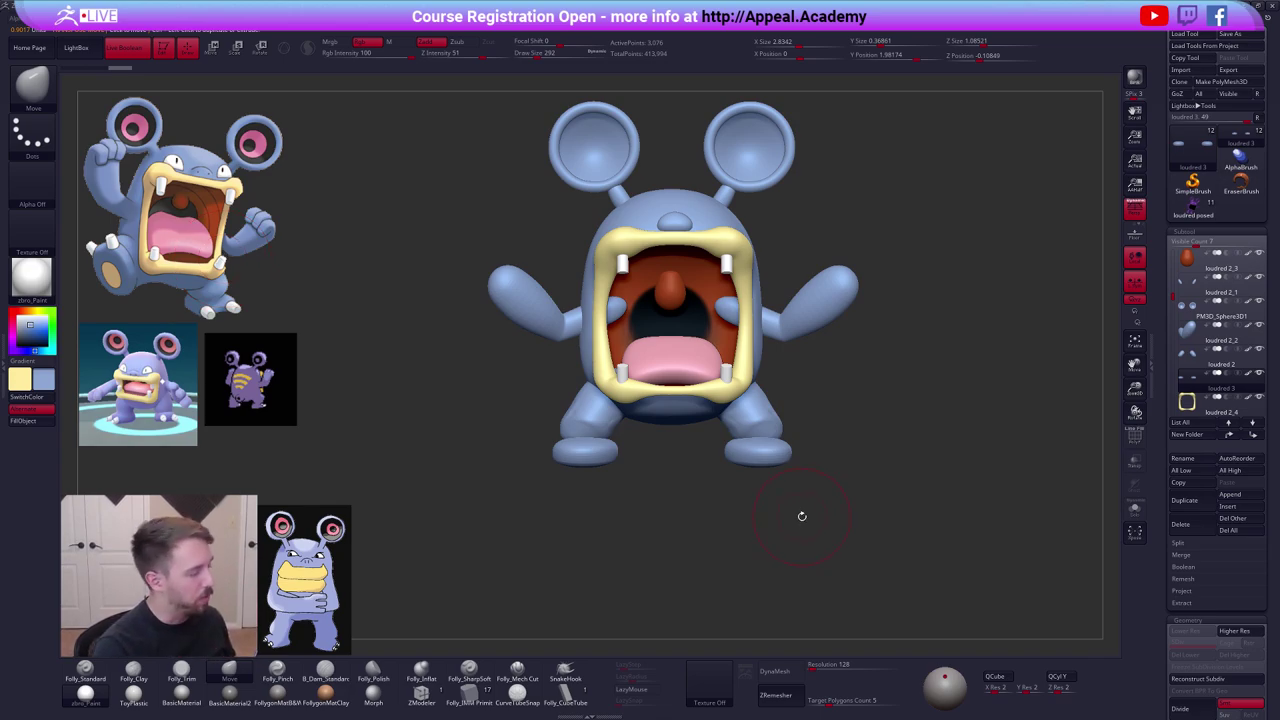
Tilt the feet outward with Transpose rotation and shift them farther from the body's centre.
{"action": "key", "text": "w"}
{"action": "left_click_drag", "start_coordinate": [766, 472], "coordinate": [770, 534]}
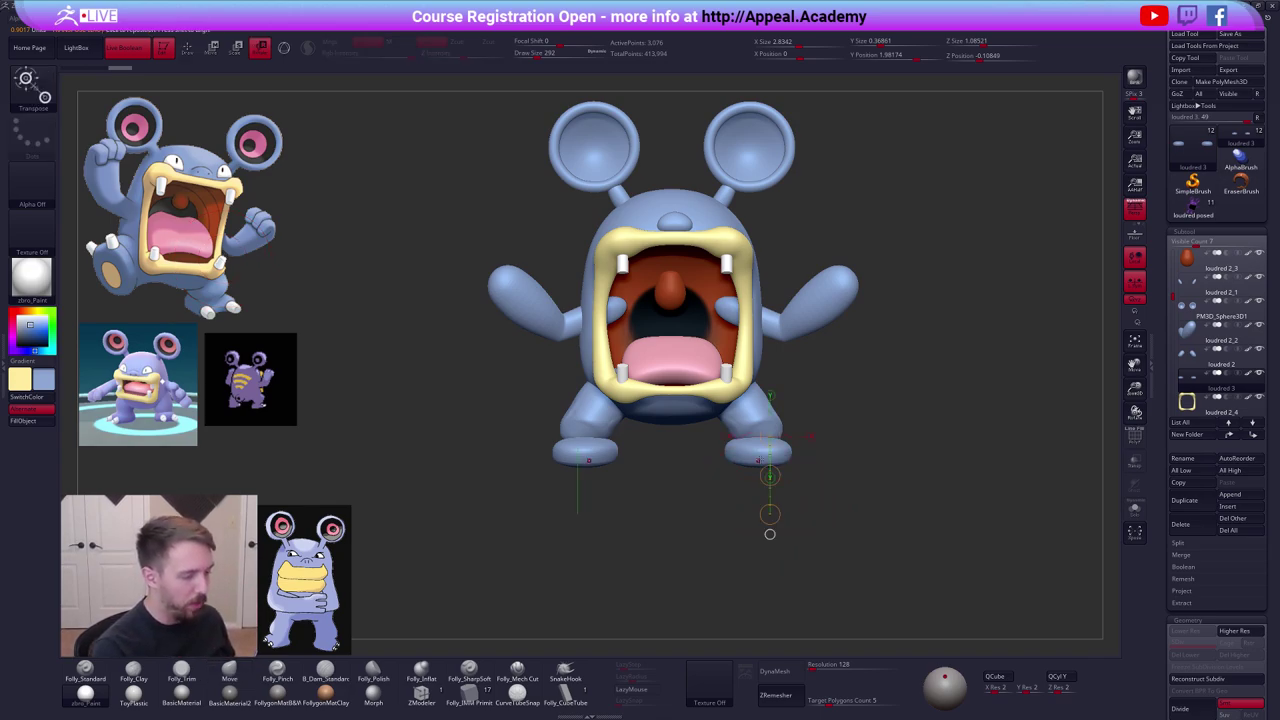
{"action": "left_click_drag", "start_coordinate": [762, 457], "coordinate": [763, 547]}
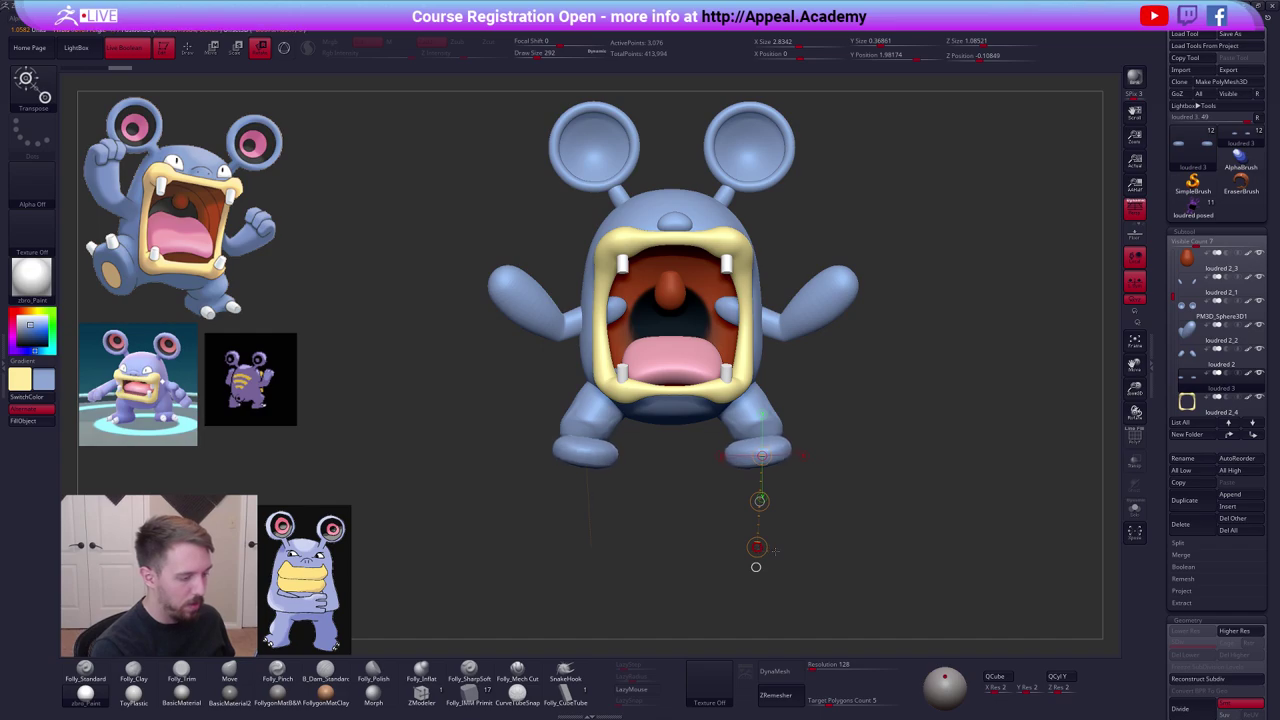
{"action": "key", "text": "w"}
{"action": "left_click_drag", "start_coordinate": [760, 501], "coordinate": [767, 501]}
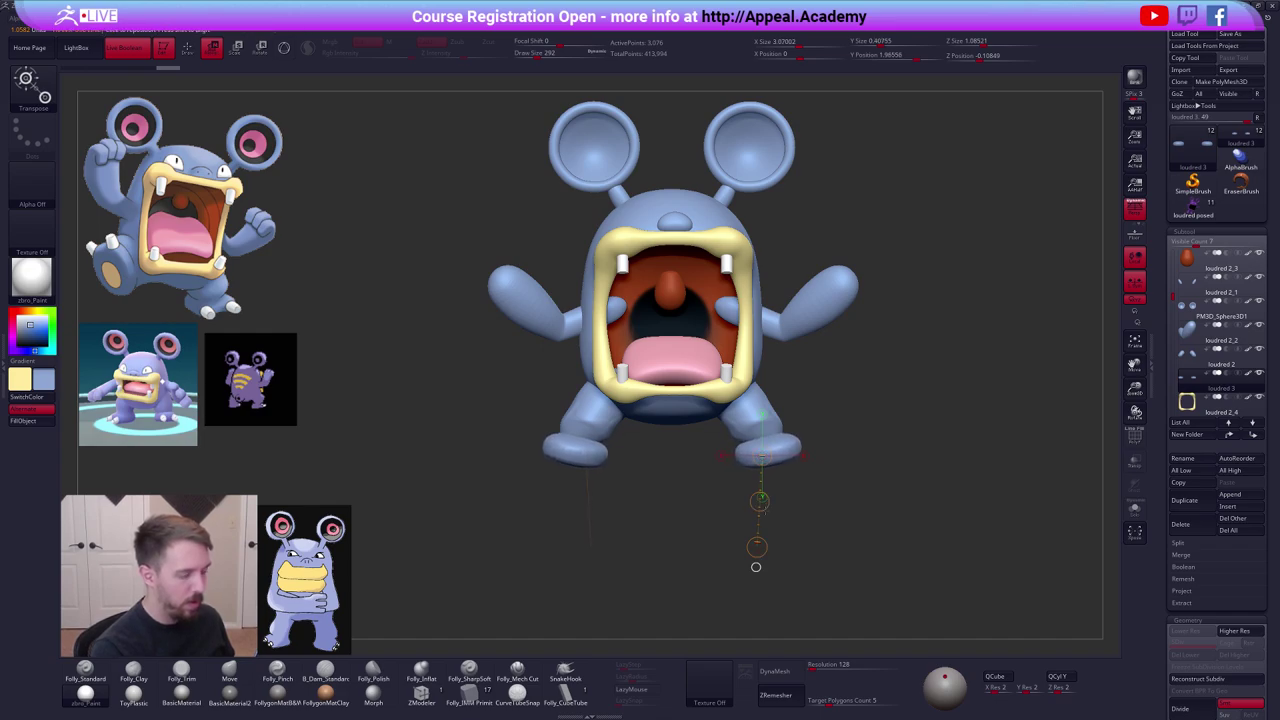
{"action": "key", "text": "r"}
{"action": "left_click_drag", "start_coordinate": [764, 439], "coordinate": [808, 523]}
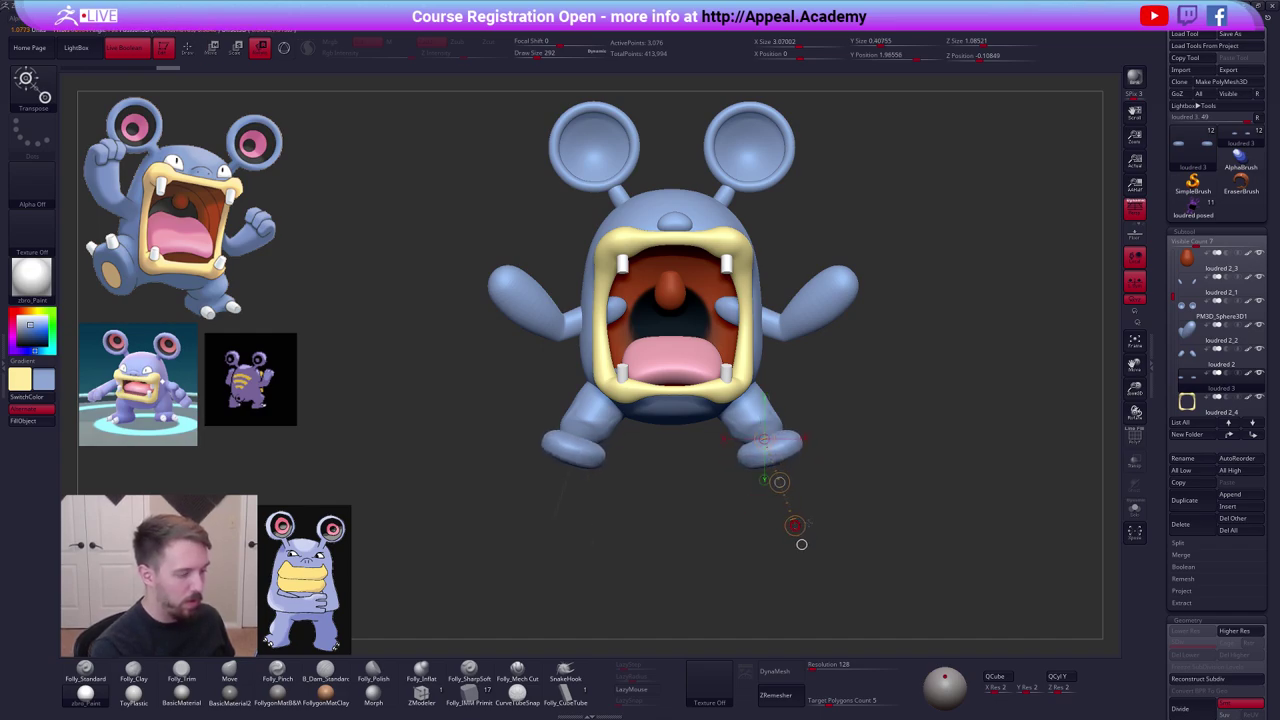
{"action": "key", "text": "q"}
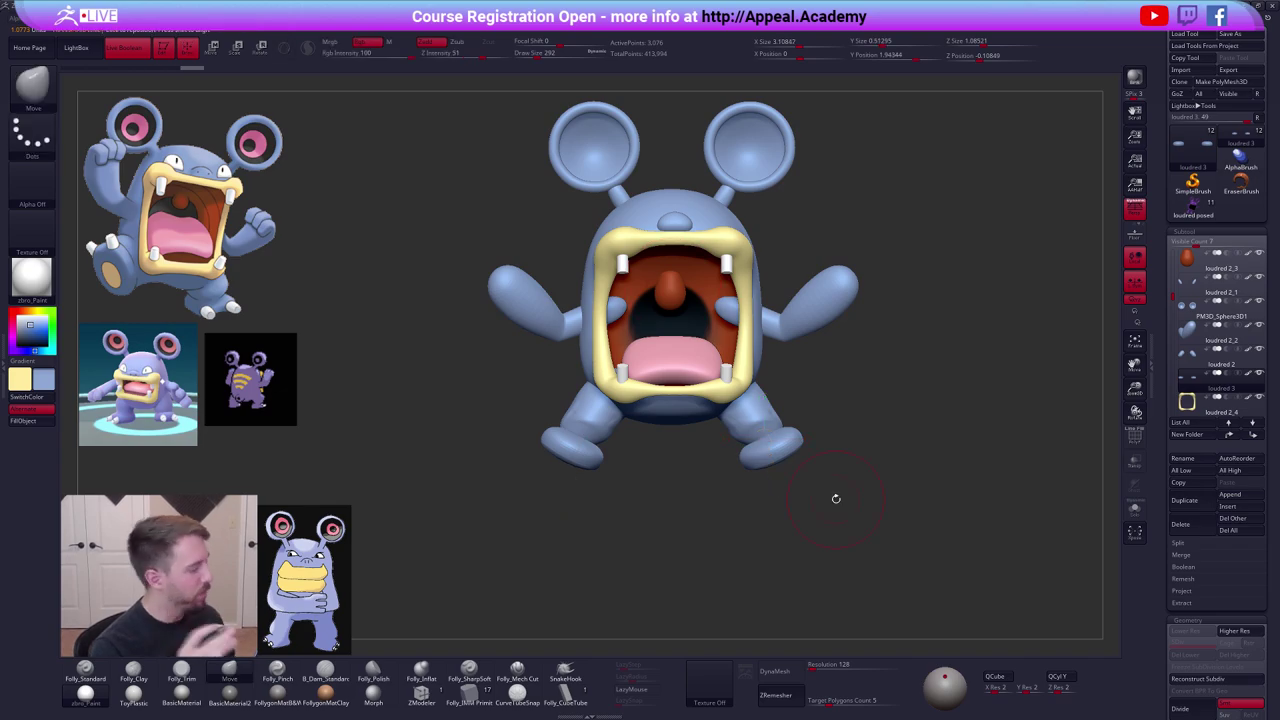
Subdivide the feet to level 4 and thicken them vertically from the side with the Transpose tool.
{"action": "mouse_move", "coordinate": [876, 517]}
{"action": "left_mouse_down"}
{"action": "mouse_move", "coordinate": [808, 531]}
{"action": "mouse_move", "coordinate": [823, 520]}
{"action": "mouse_move", "coordinate": [815, 418]}
{"action": "mouse_move", "coordinate": [805, 473]}
{"action": "mouse_move", "coordinate": [785, 463]}
{"action": "mouse_move", "coordinate": [800, 470]}
{"action": "left_mouse_up"}
{"action": "key", "text": "w"}
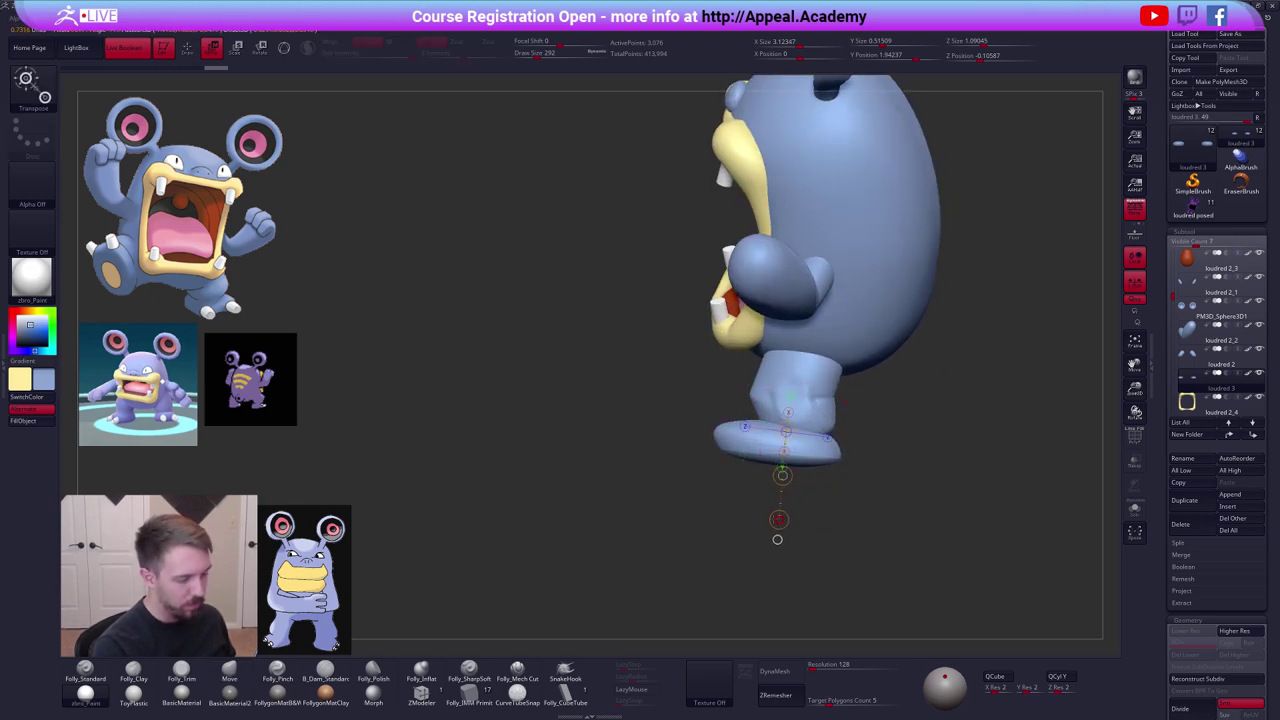
{"action": "key", "text": "q"}
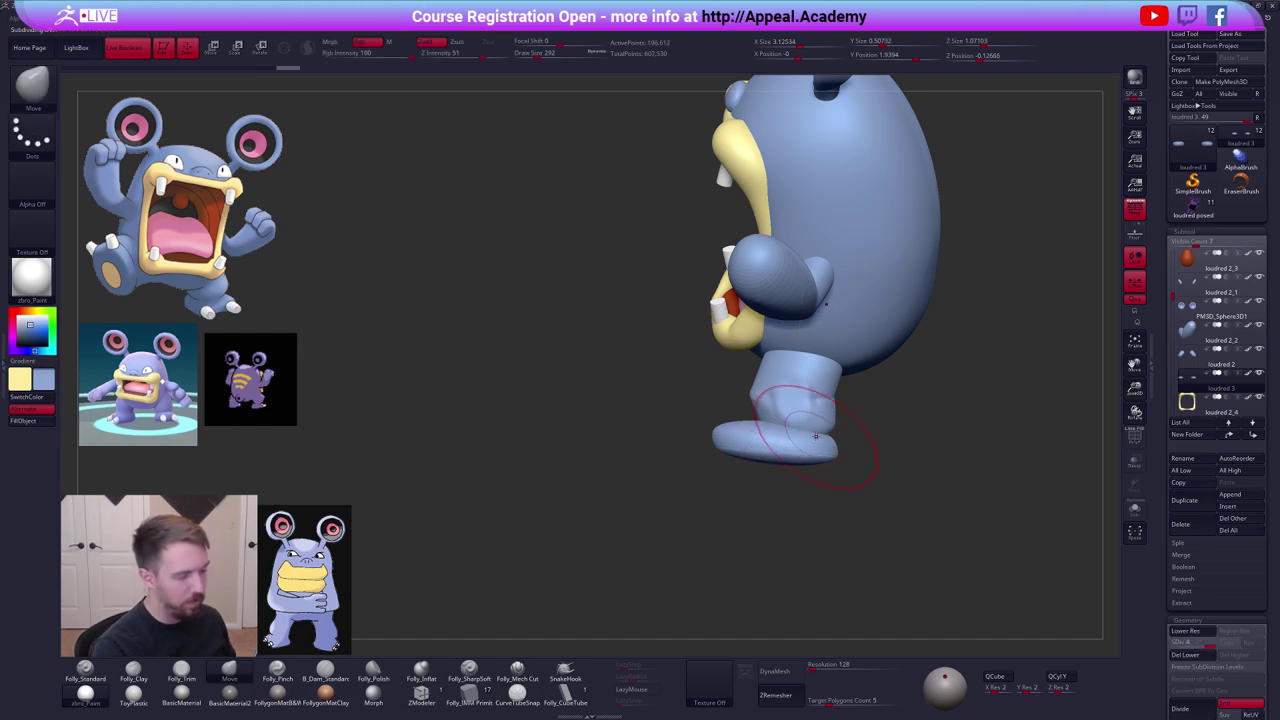
{"action": "key", "text": "w"}
{"action": "left_click_drag", "start_coordinate": [784, 455], "coordinate": [777, 539]}
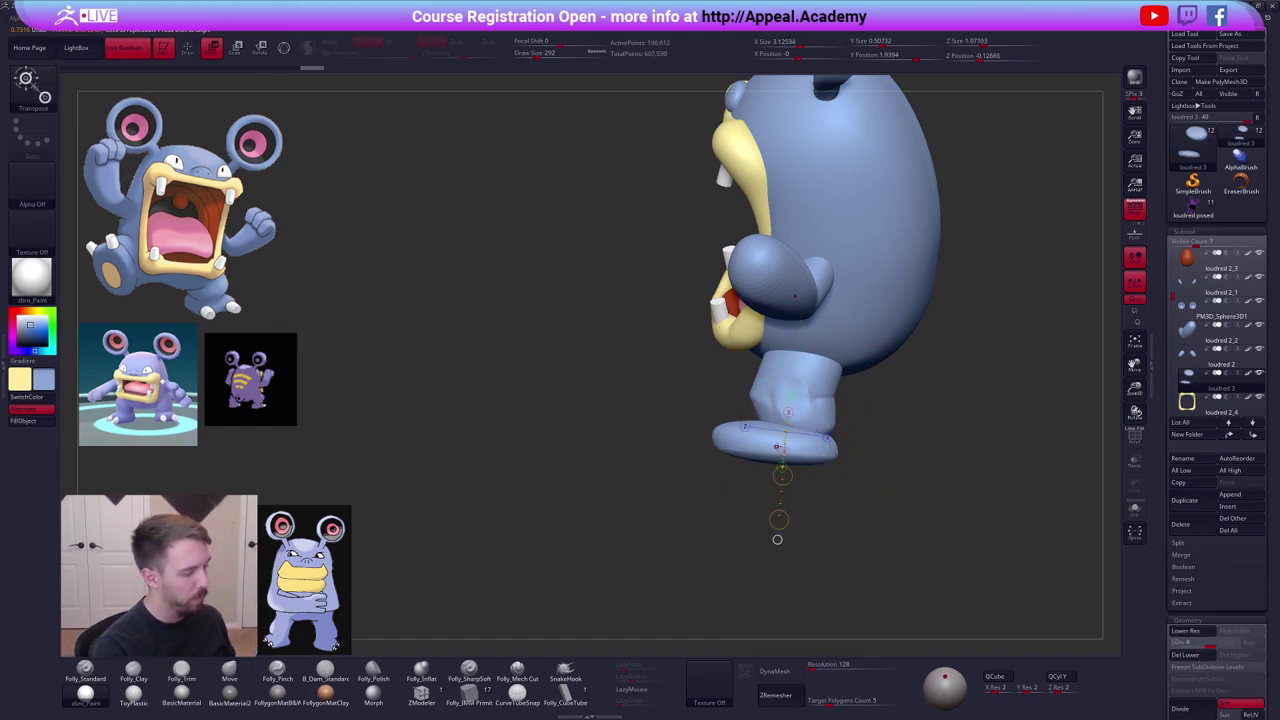
{"action": "key", "text": "space"}
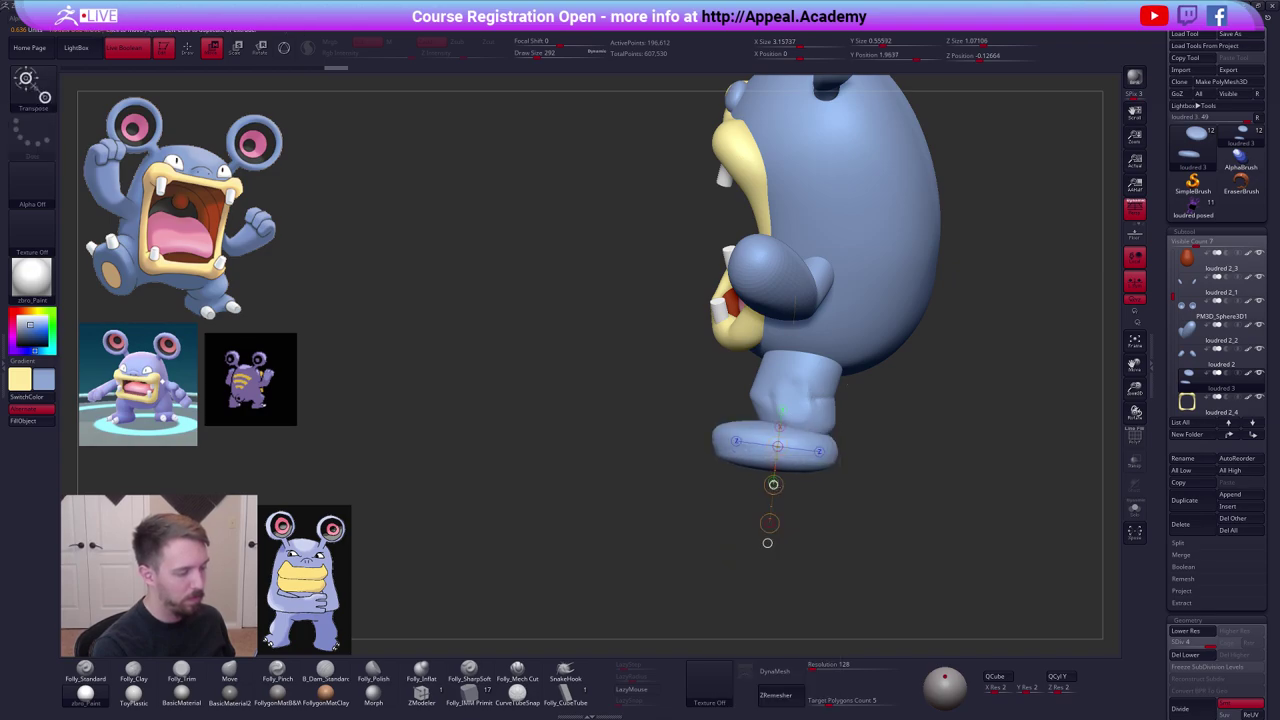
{"action": "key", "text": "space"}
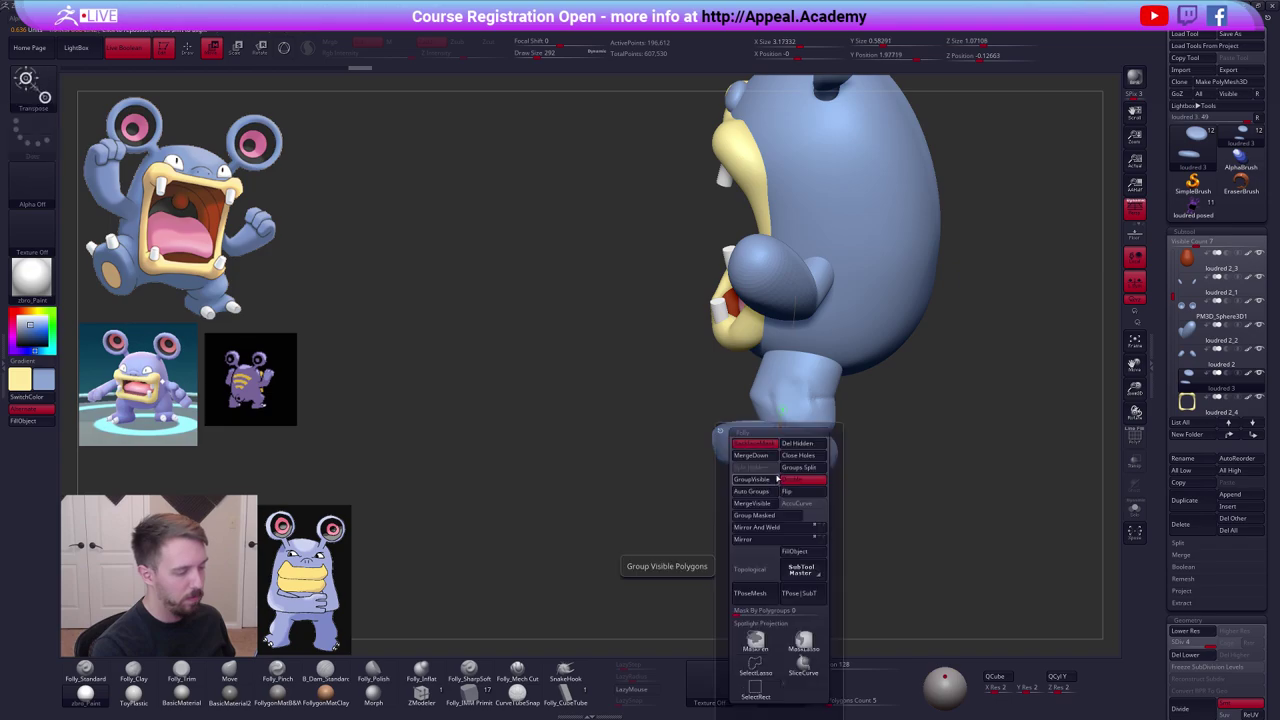
{"action": "key", "text": "q"}
{"action": "key", "text": "space"}
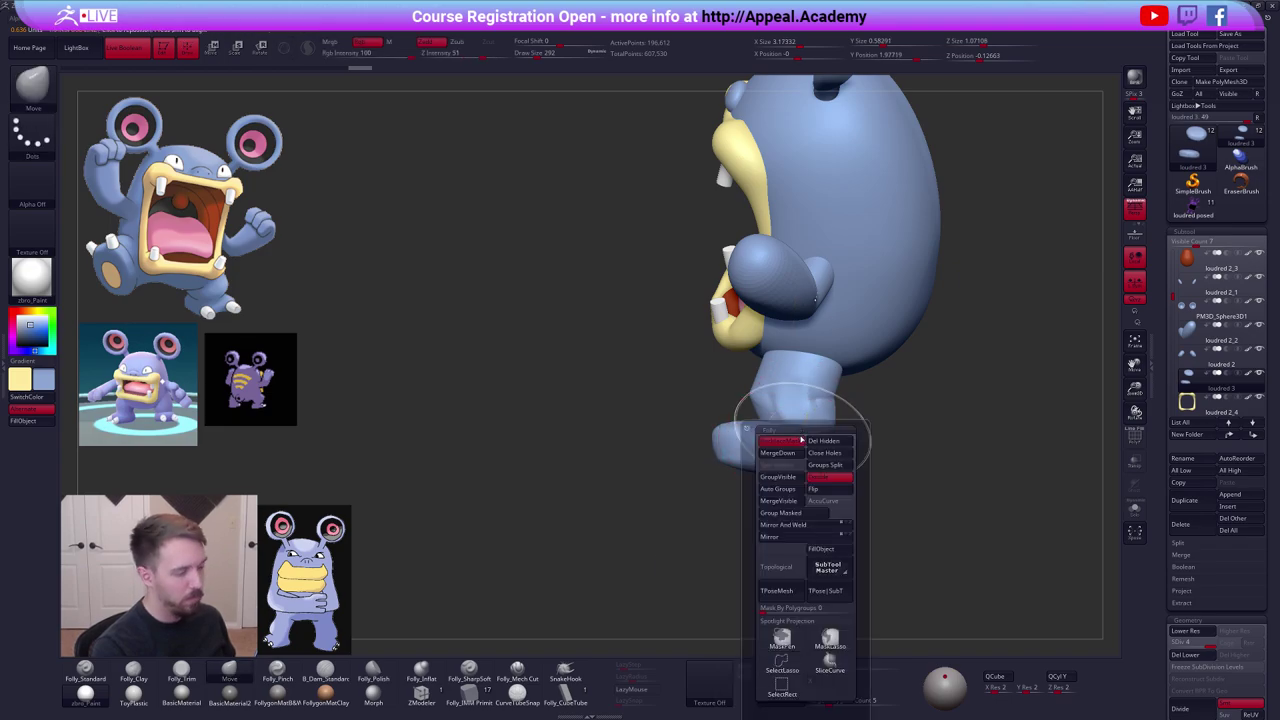
Drop the isolated feet to subdivision level 1, mask them, and lay a Transpose line from heel to toe.
{"action": "mouse_move", "coordinate": [614, 550]}
{"action": "left_mouse_down"}
{"action": "mouse_move", "coordinate": [749, 453]}
{"action": "mouse_move", "coordinate": [743, 529]}
{"action": "mouse_move", "coordinate": [752, 487]}
{"action": "mouse_move", "coordinate": [852, 484]}
{"action": "mouse_move", "coordinate": [868, 466]}
{"action": "left_mouse_up"}
{"action": "key", "text": "alt+shift+s"}
{"action": "key", "text": "shift+d"}
{"action": "key", "text": "shift+d"}
{"action": "key", "text": "shift+d"}
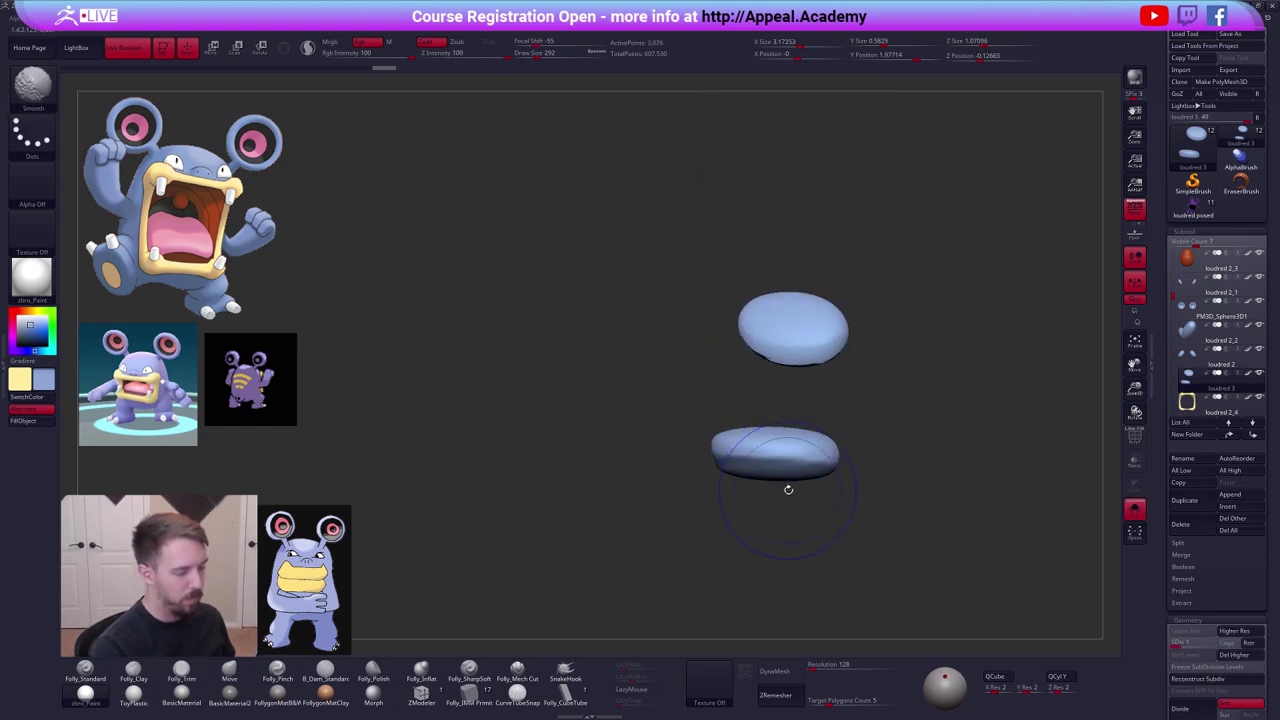
{"action": "key", "text": "ctrl+w"}
{"action": "key", "text": "ctrl+a"}
{"action": "key", "text": "w"}
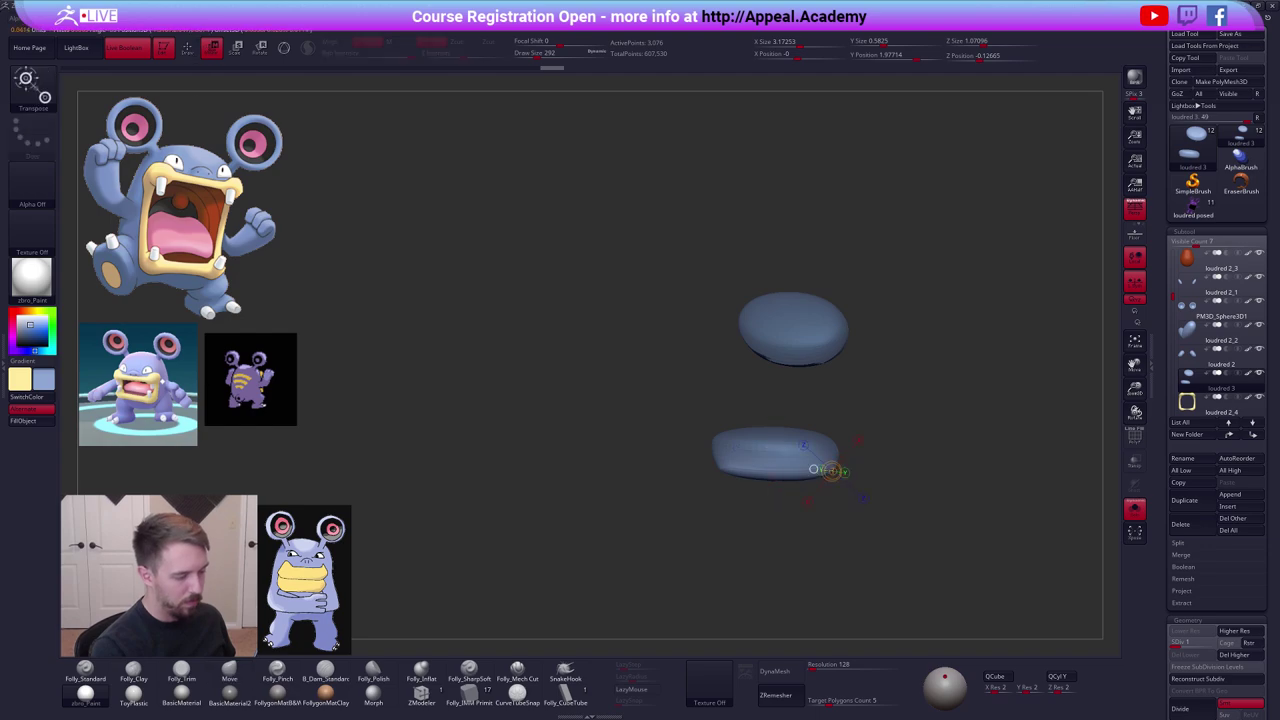
{"action": "left_click_drag", "start_coordinate": [833, 471], "coordinate": [700, 487]}
{"action": "key", "text": "alt+shift+s"}
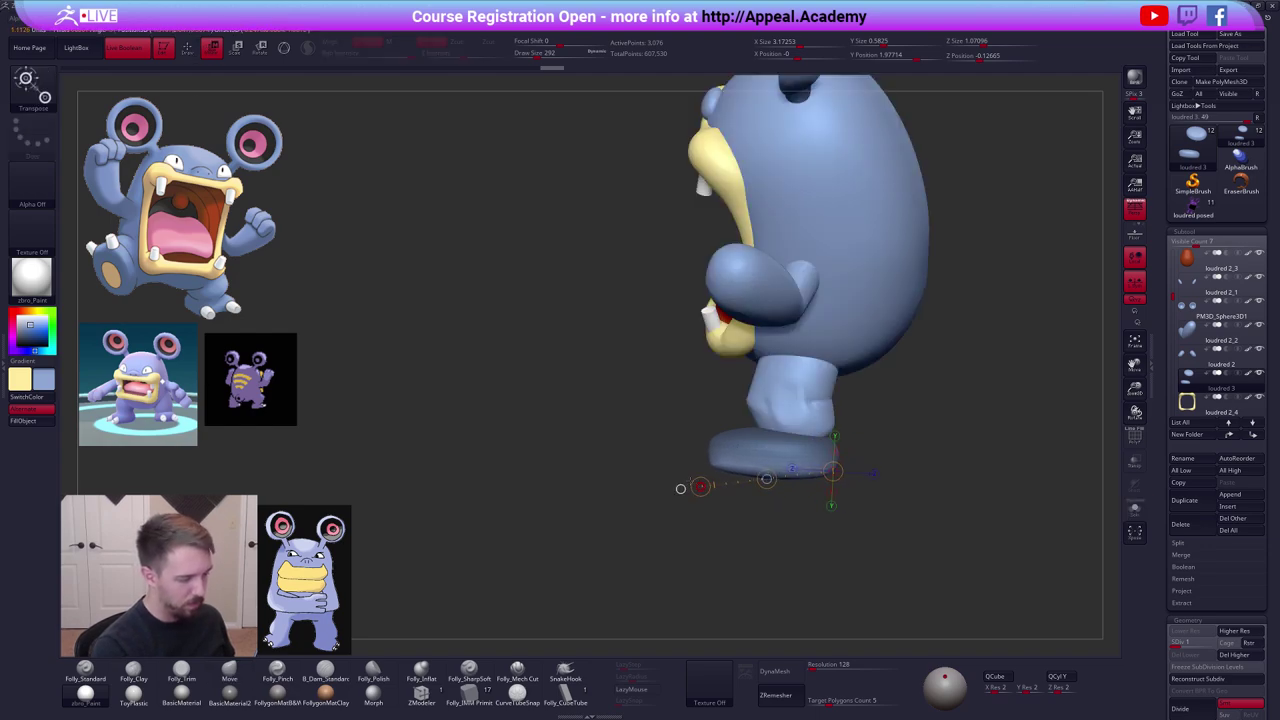
Refine the feet's outline with the Move brush, raise them to subdivision level 2, and smooth their surface.
{"action": "key", "text": "q"}
{"action": "mouse_move", "coordinate": [717, 523]}
{"action": "left_mouse_down"}
{"action": "mouse_move", "coordinate": [832, 479]}
{"action": "mouse_move", "coordinate": [800, 412]}
{"action": "left_mouse_up"}
{"action": "key", "text": "d"}
{"action": "left_click_drag", "start_coordinate": [776, 486], "coordinate": [830, 430]}
{"action": "mouse_move", "coordinate": [765, 425]}
{"action": "left_mouse_down", "text": "shift"}
{"action": "mouse_move", "coordinate": [789, 384]}
{"action": "mouse_move", "coordinate": [765, 430]}
{"action": "left_mouse_up", "text": "shift"}
{"action": "left_click_drag", "start_coordinate": [765, 500], "coordinate": [825, 470]}
Build up the feet with Folly_Clay at draw size 252, smooth them, and raise them to subdivision level 4.
{"action": "key", "text": "2"}
{"action": "left_click_drag", "start_coordinate": [791, 373], "coordinate": [784, 388]}
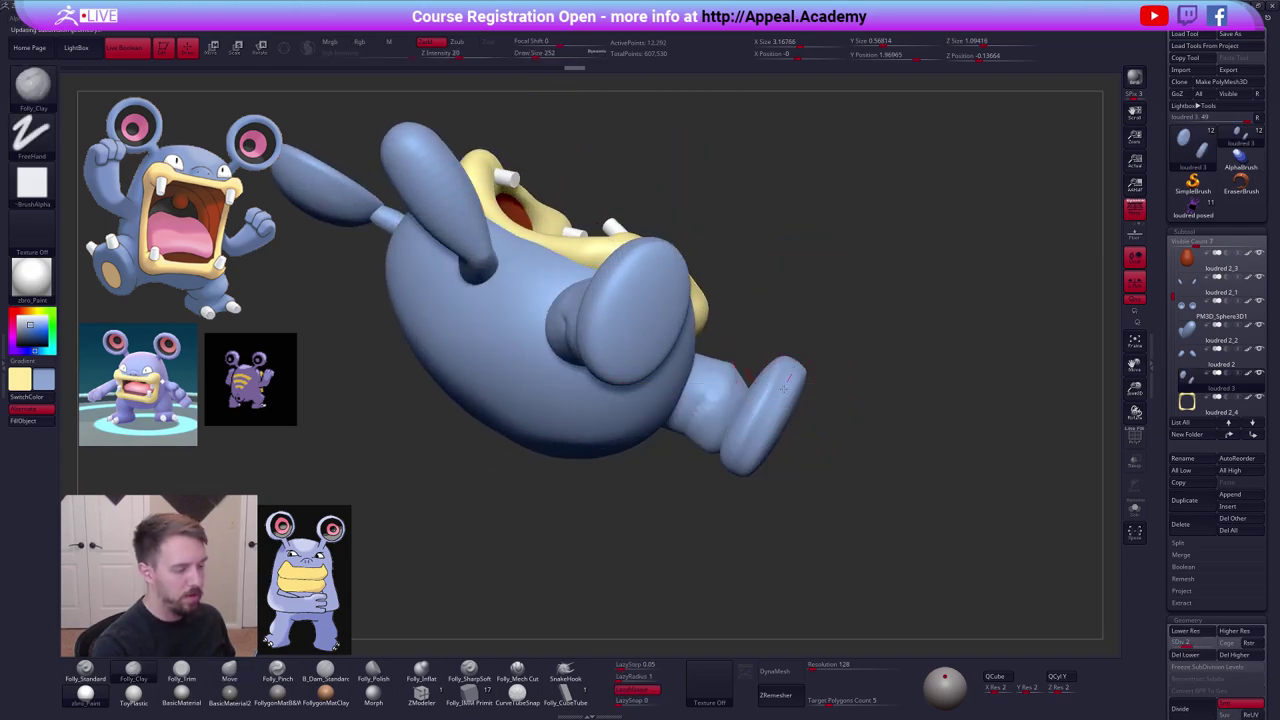
{"action": "left_click_drag", "start_coordinate": [751, 452], "coordinate": [772, 415], "text": "shift"}
{"action": "key", "text": "d"}
{"action": "left_click_drag", "start_coordinate": [790, 480], "coordinate": [835, 455]}
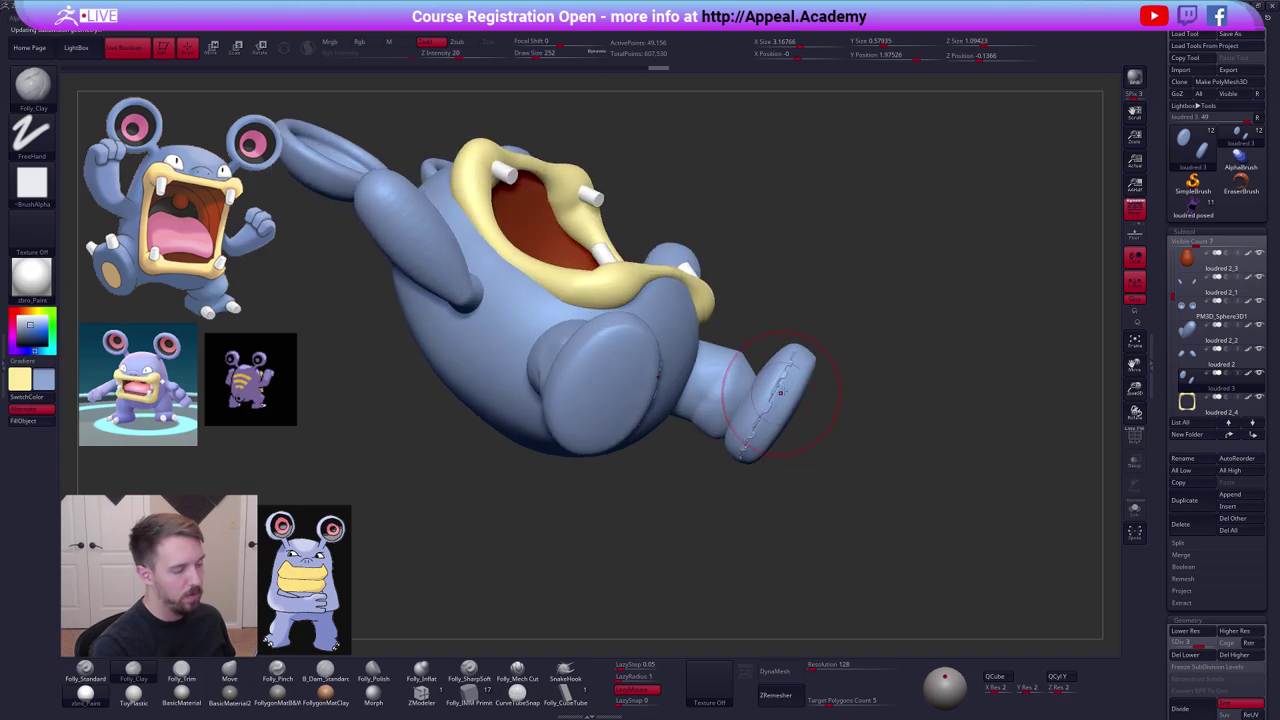
{"action": "key", "text": "3"}
{"action": "left_click_drag", "start_coordinate": [791, 365], "coordinate": [752, 440], "text": "shift"}
{"action": "left_click_drag", "start_coordinate": [800, 478], "coordinate": [716, 467]}
{"action": "key", "text": "d"}
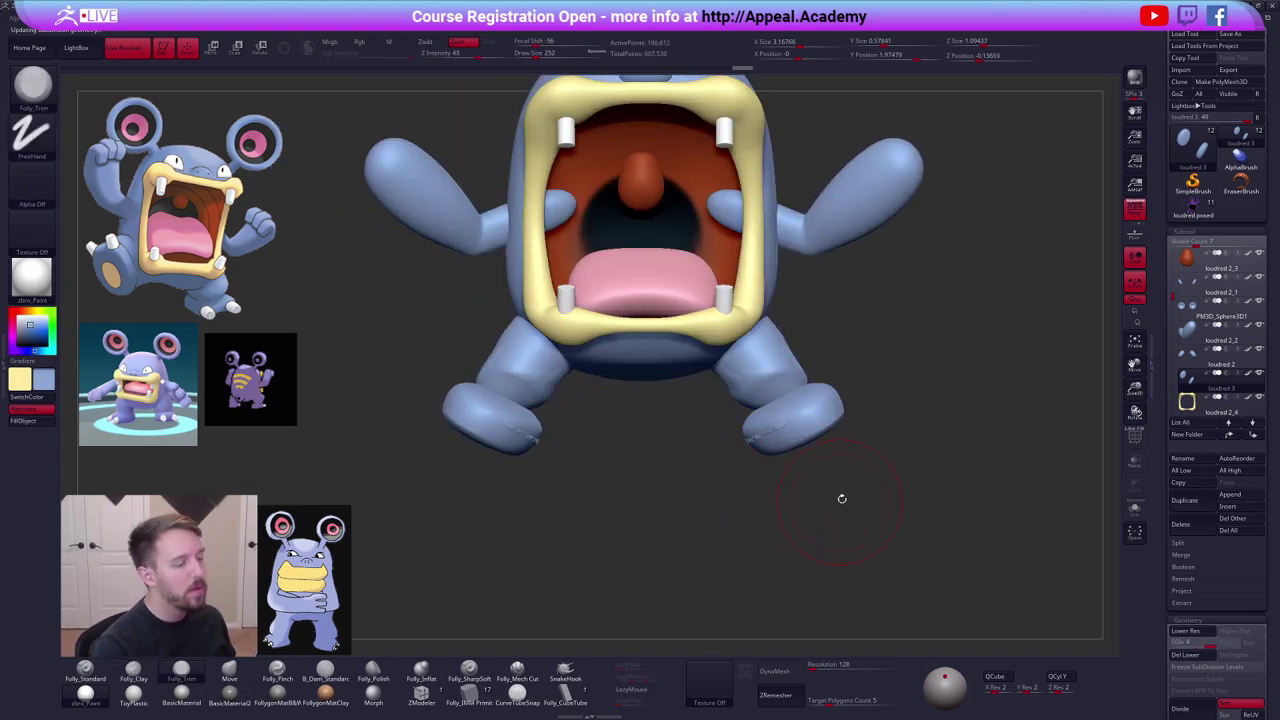
Select the upper leg segments, hide their upper portion with SelectLasso, and delete the hidden geometry.
{"action": "mouse_move", "coordinate": [880, 512]}
{"action": "left_mouse_down"}
{"action": "mouse_move", "coordinate": [708, 502]}
{"action": "mouse_move", "coordinate": [682, 486]}
{"action": "mouse_move", "coordinate": [745, 455]}
{"action": "left_mouse_up"}
{"action": "left_click", "coordinate": [708, 420], "text": "alt"}
{"action": "key", "text": "ctrl+shift+f"}
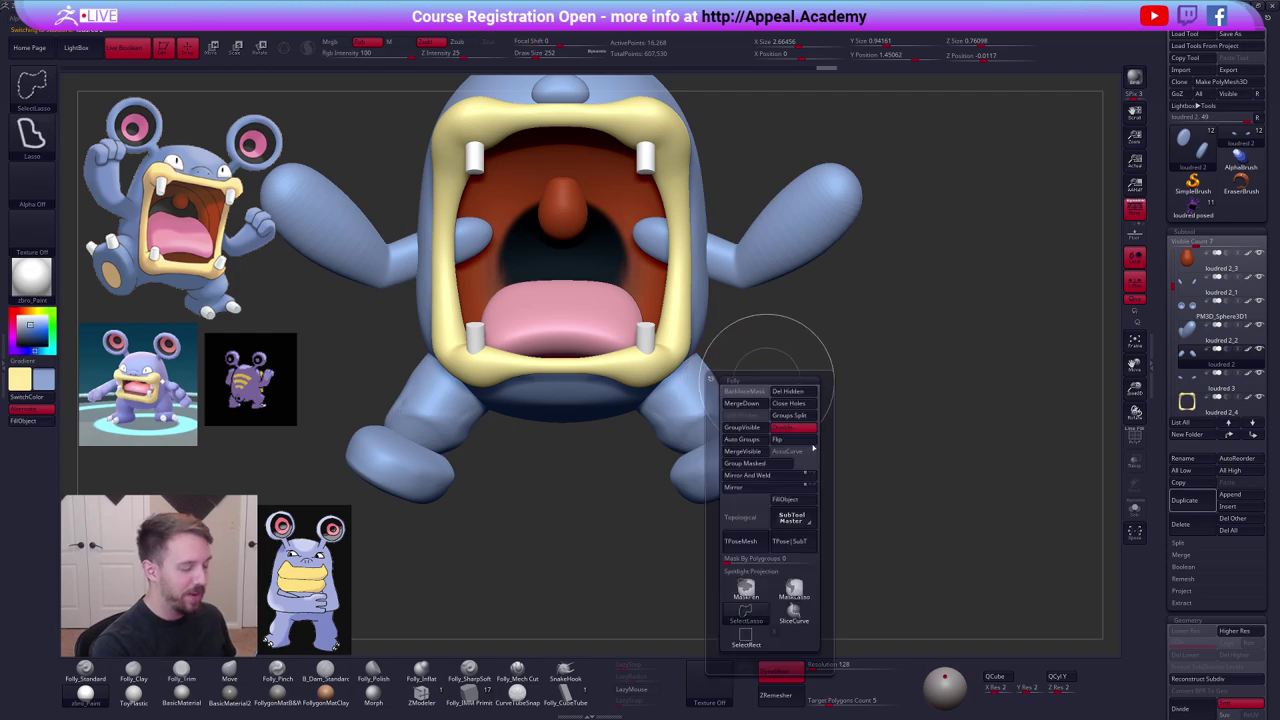
{"action": "mouse_move", "coordinate": [597, 510]}
{"action": "left_mouse_down", "text": "alt"}
{"action": "mouse_move", "coordinate": [590, 491]}
{"action": "mouse_move", "coordinate": [658, 442]}
{"action": "left_mouse_up", "text": "alt"}
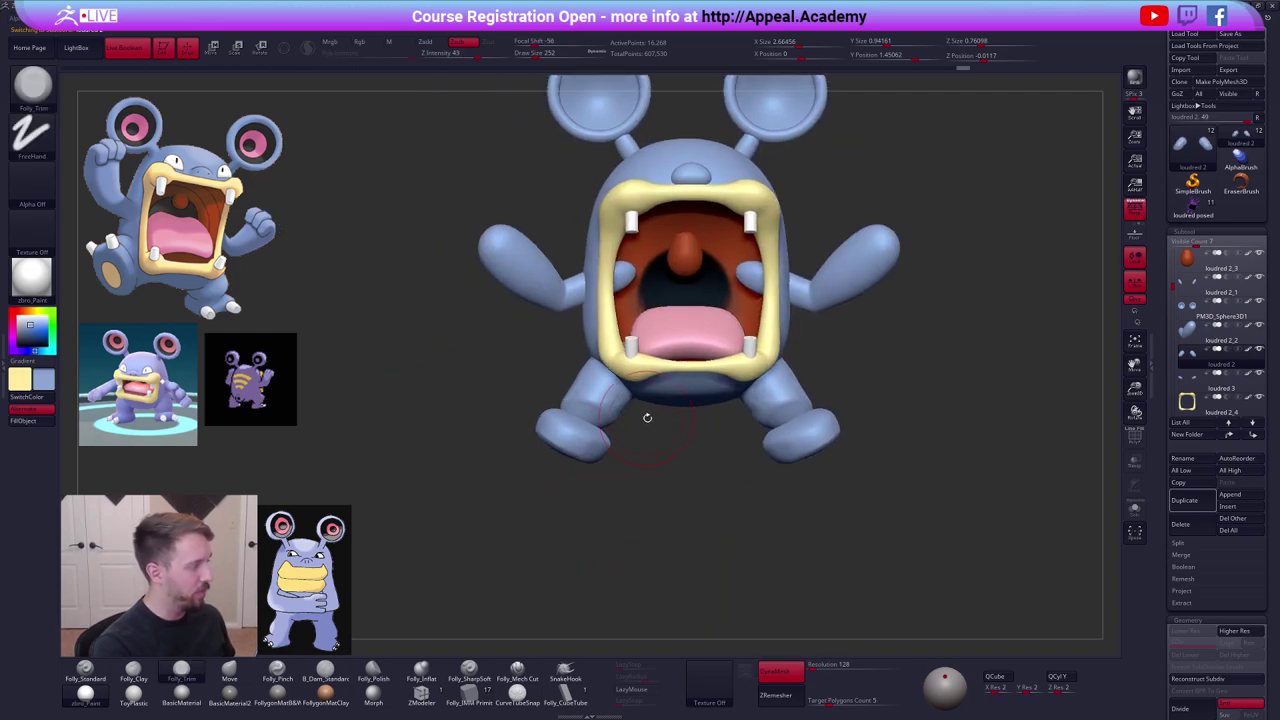
{"action": "key", "text": "s"}
{"action": "left_click", "coordinate": [648, 419]}
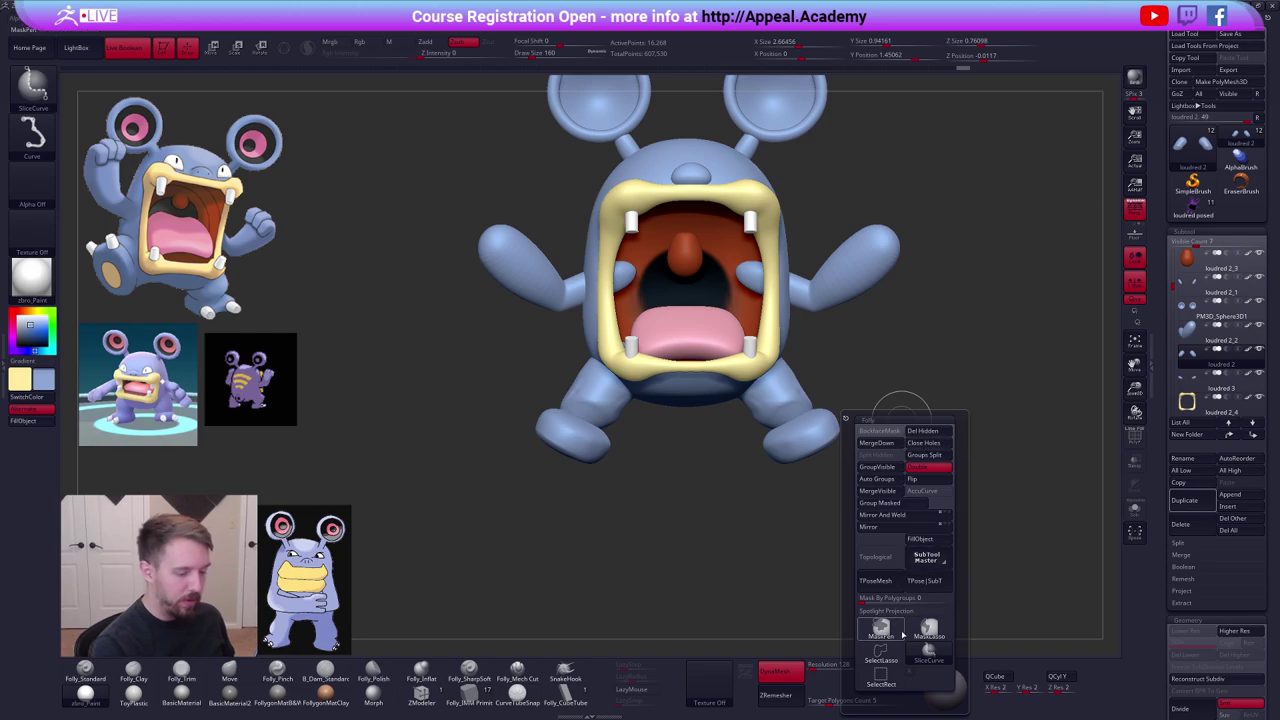
{"action": "left_click", "coordinate": [882, 653], "text": "ctrl+shift"}
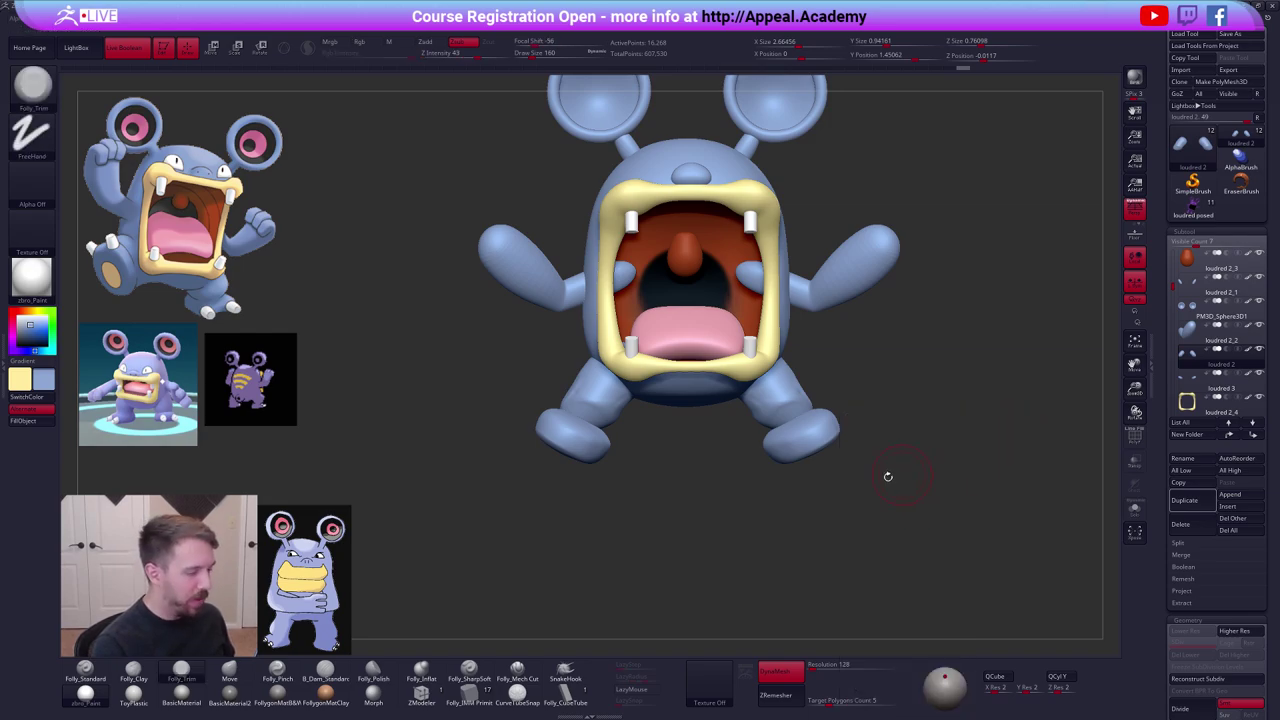
{"action": "mouse_move", "coordinate": [808, 384]}
{"action": "left_mouse_down", "text": "ctrl+shift"}
{"action": "mouse_move", "coordinate": [719, 416]}
{"action": "mouse_move", "coordinate": [864, 312]}
{"action": "left_mouse_up", "text": "ctrl+shift"}
{"action": "key", "text": "space"}
{"action": "left_click", "coordinate": [919, 387]}
Isolate the trimmed leg segments, re-DynaMesh them at resolution 128, and smooth the cut edges at draw size 381.
{"action": "key", "text": "alt+s"}
{"action": "key", "text": "shift+f"}
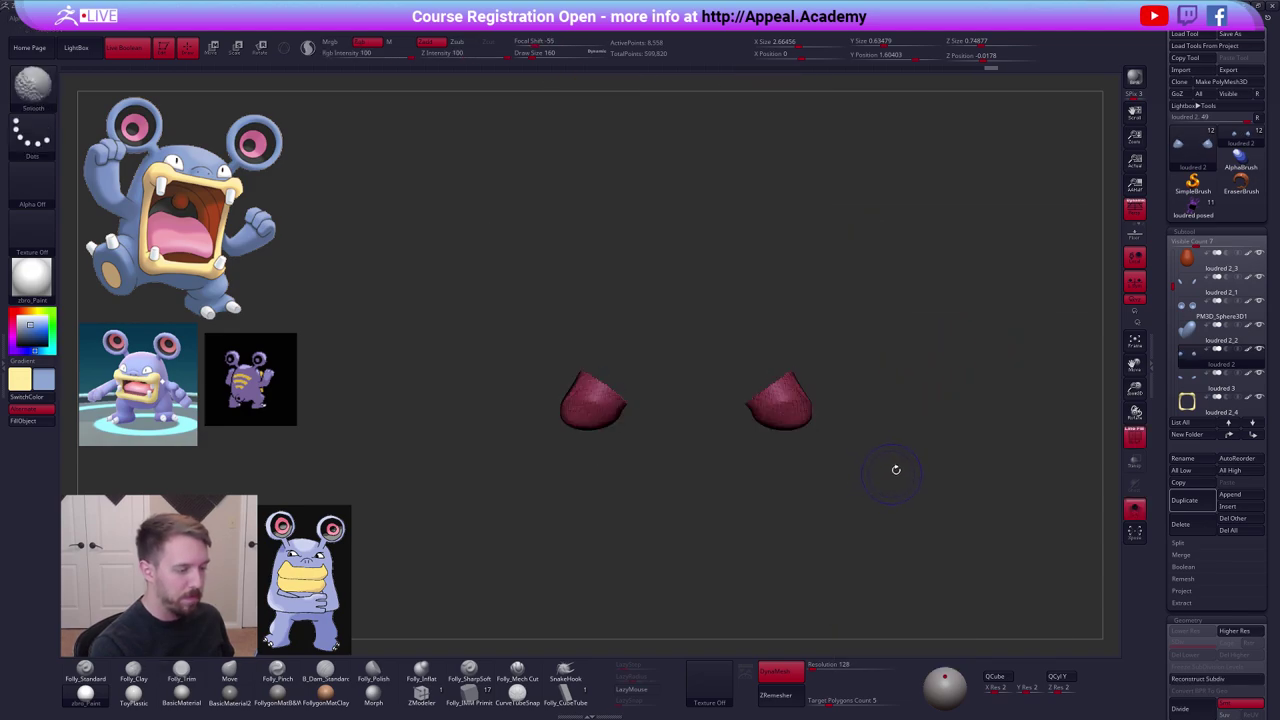
{"action": "key", "text": "shift+f"}
{"action": "left_click_drag", "start_coordinate": [829, 566], "coordinate": [912, 484], "text": "ctrl"}
{"action": "key", "text": "space"}
{"action": "left_click", "coordinate": [826, 400]}
{"action": "left_click_drag", "start_coordinate": [786, 401], "coordinate": [773, 399], "text": "shift"}
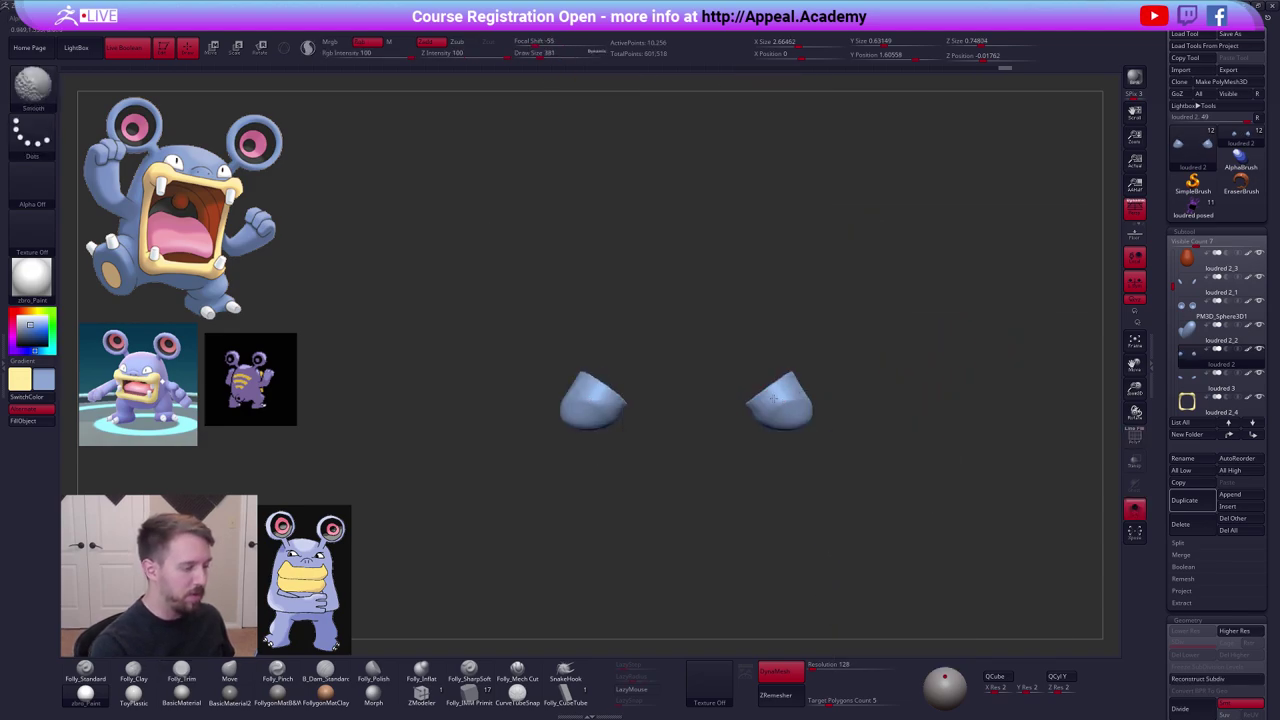
Resize the rounded leg segments with the Transpose scale tool.
{"action": "right_click_drag", "start_coordinate": [773, 396], "coordinate": [783, 420], "text": "ctrl"}
{"action": "key", "text": "e"}
{"action": "left_click_drag", "start_coordinate": [811, 447], "coordinate": [852, 462]}
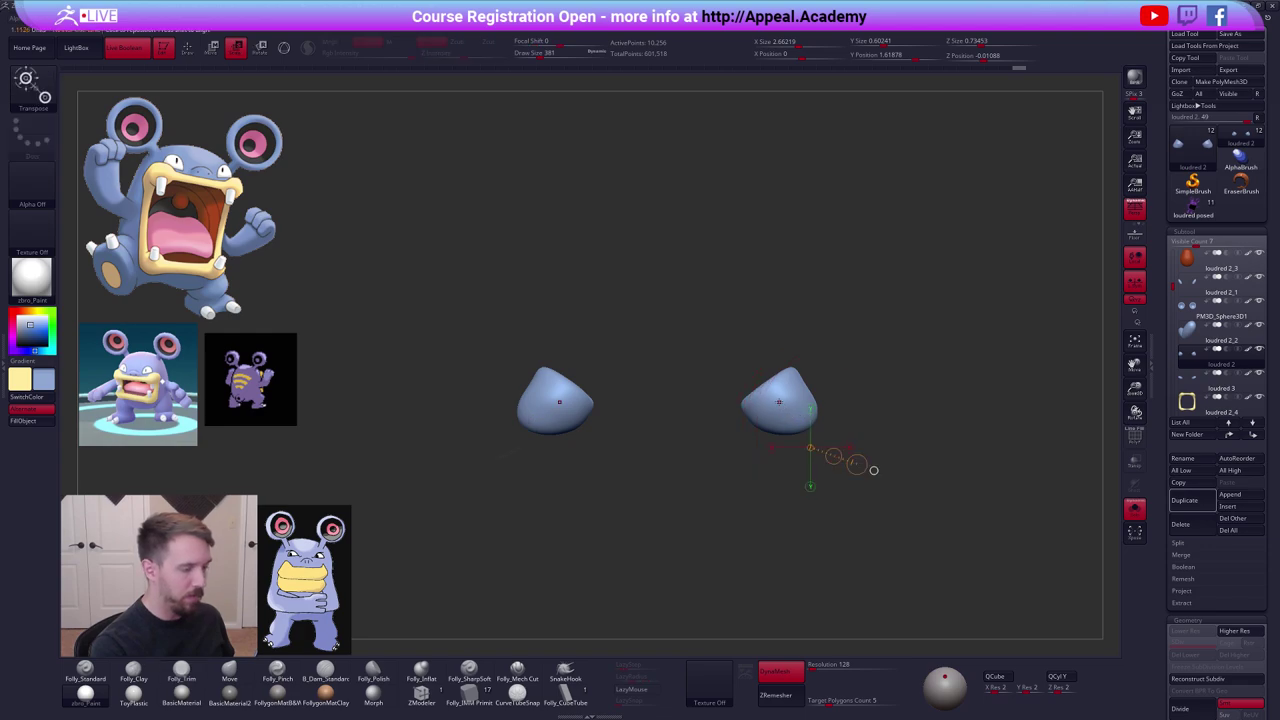
{"action": "left_click", "coordinate": [873, 468]}
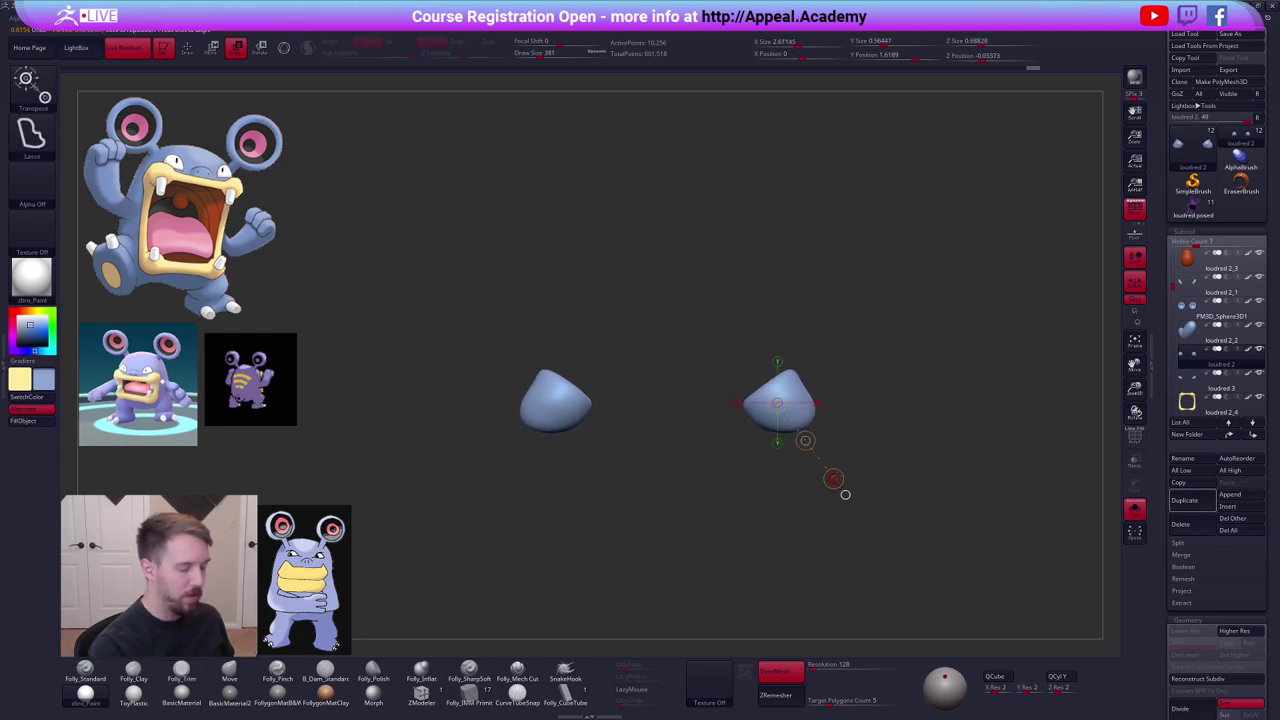
Enlarge the leg segments and position them against the body's underside with Transpose, with the full character displayed.
{"action": "key", "text": "w"}
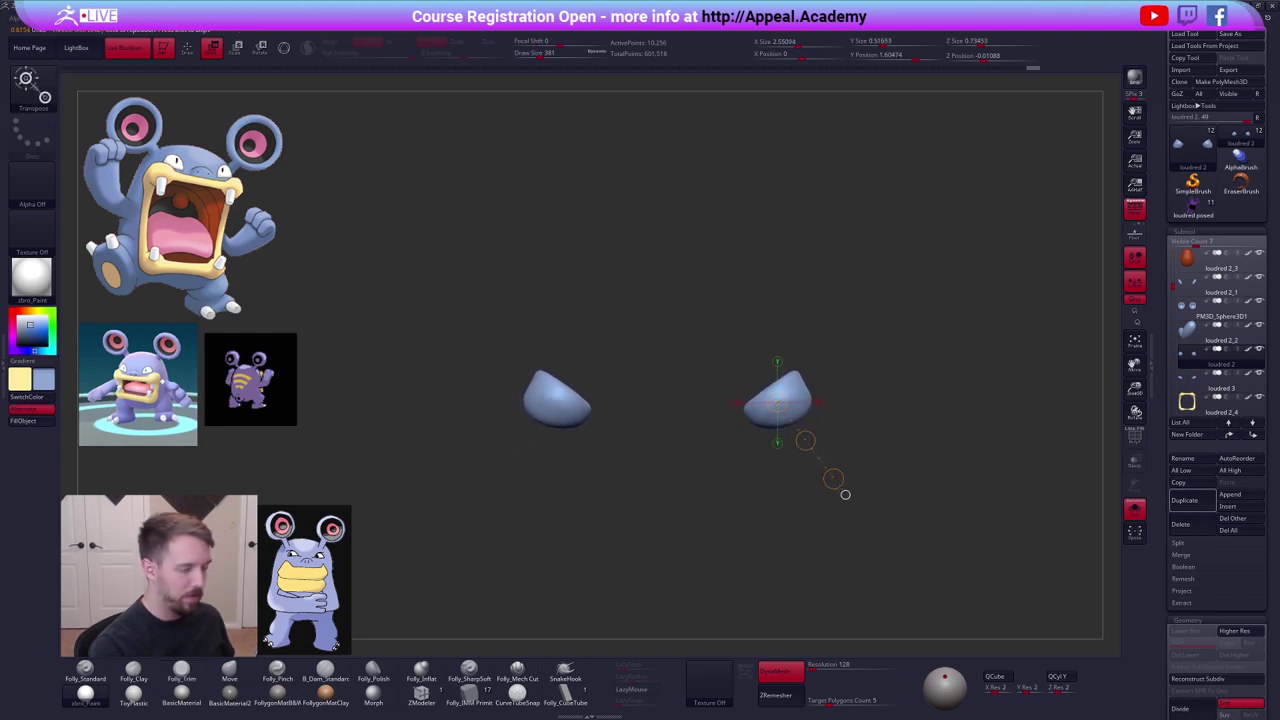
{"action": "key", "text": "e"}
{"action": "key", "text": "alt+s"}
{"action": "key", "text": "w"}
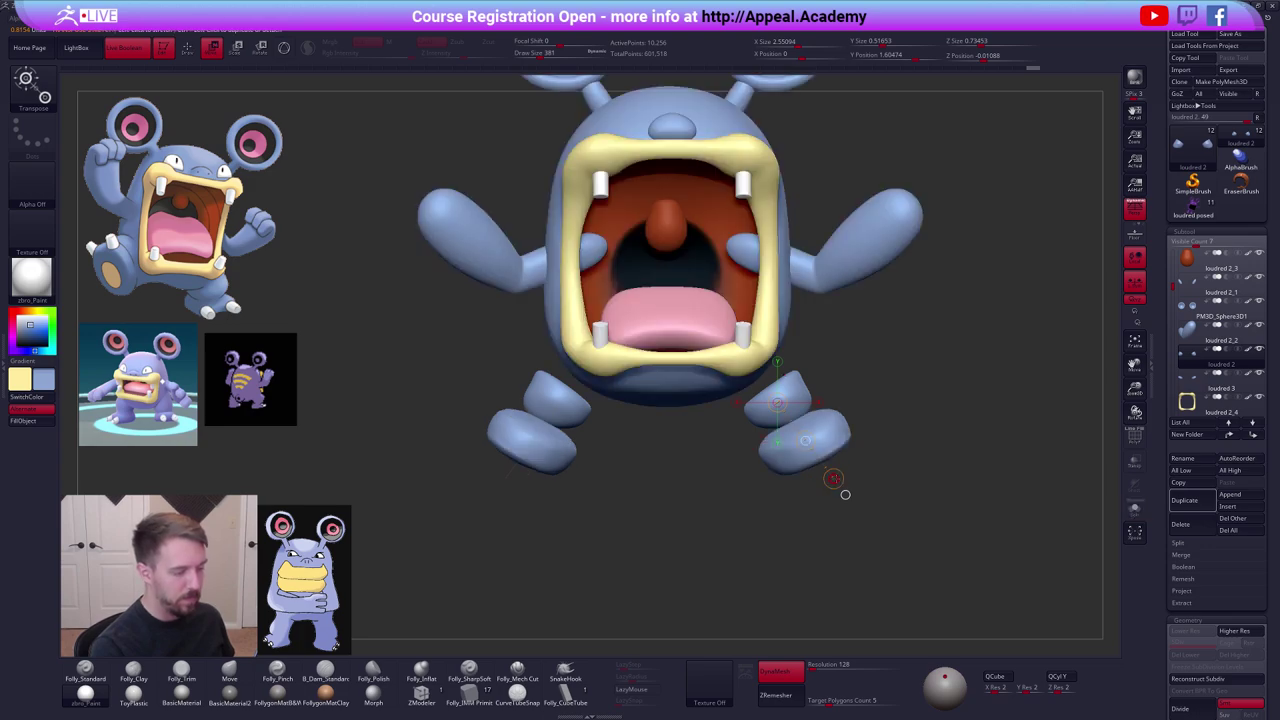
{"action": "left_click_drag", "start_coordinate": [805, 440], "coordinate": [798, 432]}
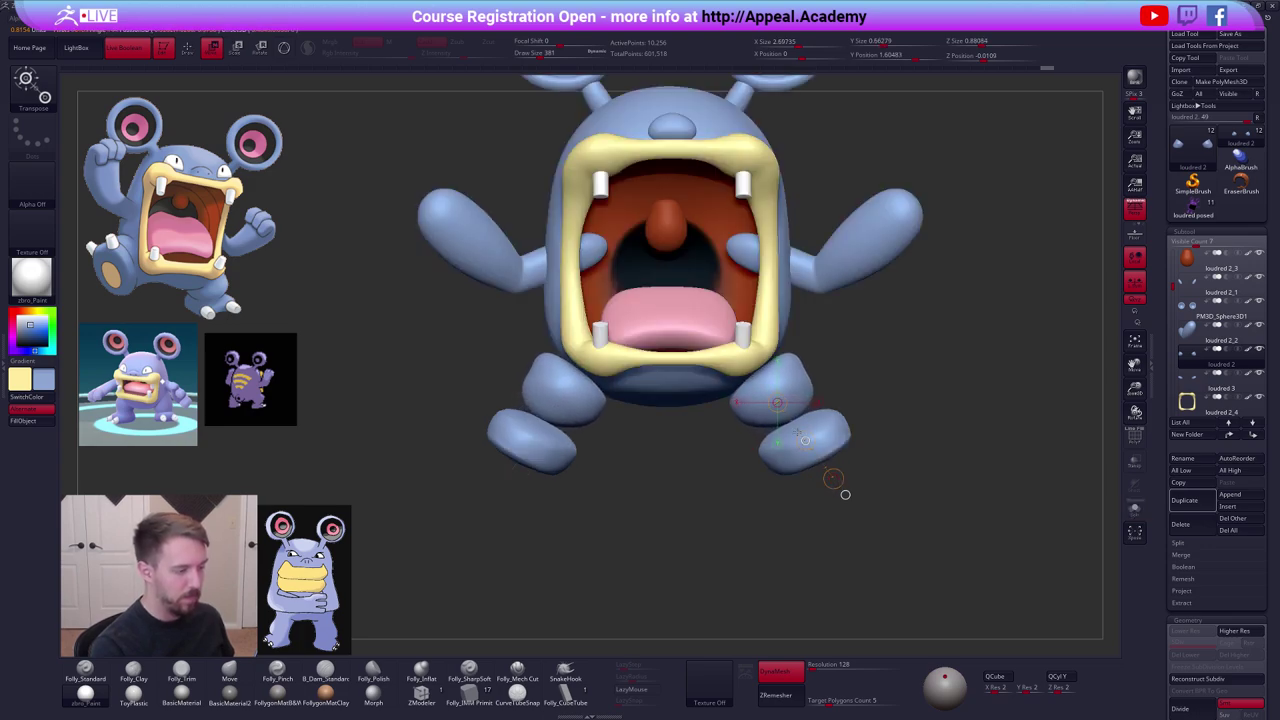
Reshape the leg segments from several angles with the Move brush and smooth their surface.
{"action": "key", "text": "b"}
{"action": "key", "text": "m"}
{"action": "key", "text": "v"}
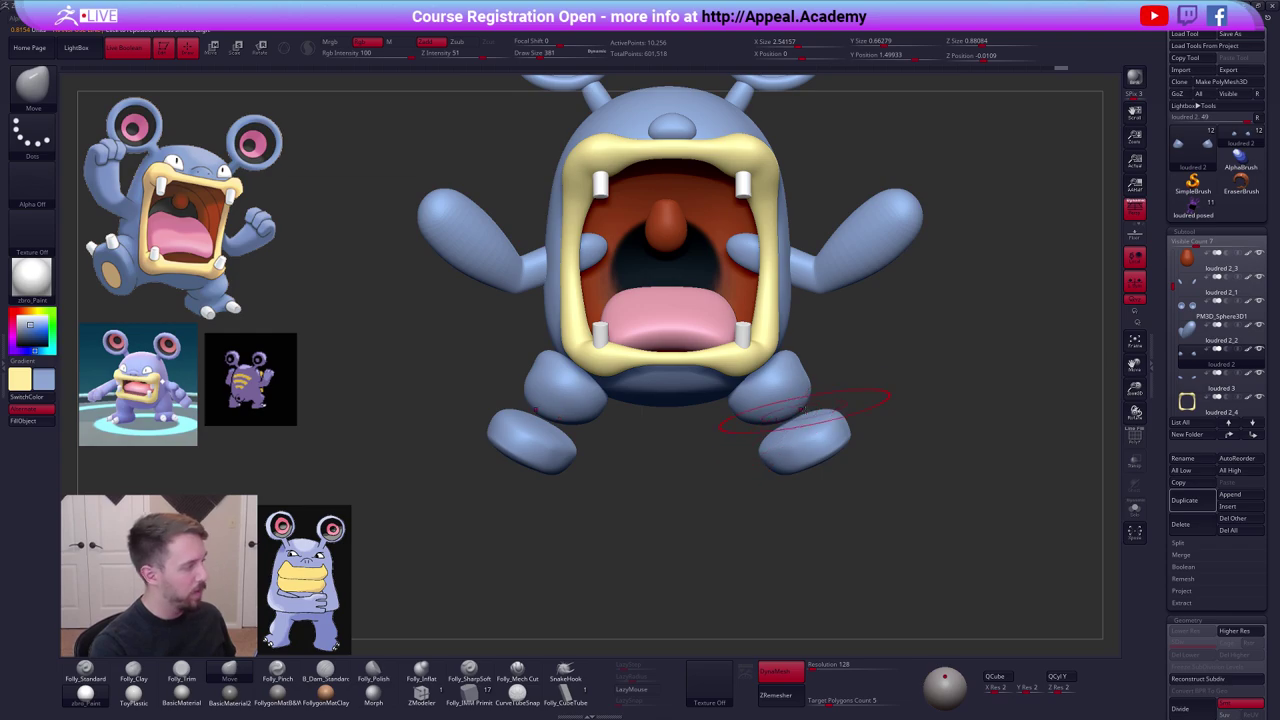
{"action": "key", "text": "bracketleft"}
{"action": "right_click_drag", "start_coordinate": [805, 410], "coordinate": [735, 408]}
{"action": "left_click_drag", "start_coordinate": [815, 405], "coordinate": [800, 430], "text": "shift"}
{"action": "right_click_drag", "start_coordinate": [845, 412], "coordinate": [762, 412]}
{"action": "left_click_drag", "start_coordinate": [886, 403], "coordinate": [887, 377], "text": "shift"}
Isolate the body and build up hip volume on its lower sides with Folly_Clay at draw size 203.
{"action": "mouse_move", "coordinate": [914, 388]}
{"action": "right_mouse_down", "text": "alt"}
{"action": "mouse_move", "coordinate": [825, 412]}
{"action": "mouse_move", "coordinate": [863, 397]}
{"action": "right_mouse_up", "text": "alt"}
{"action": "left_click", "coordinate": [851, 400], "text": "alt"}
{"action": "key", "text": "space"}
{"action": "left_click", "coordinate": [829, 391]}
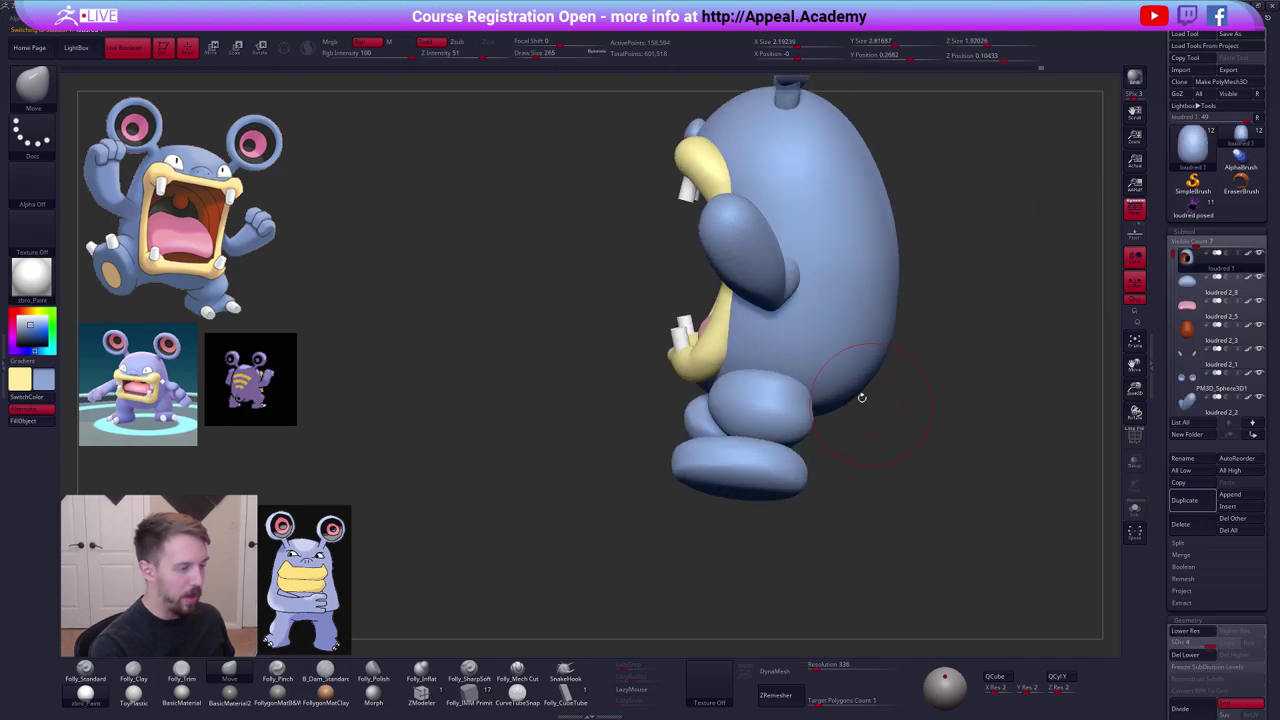
{"action": "key", "text": "alt+s"}
{"action": "mouse_move", "coordinate": [840, 320]}
{"action": "right_mouse_down", "text": "alt"}
{"action": "mouse_move", "coordinate": [807, 378]}
{"action": "mouse_move", "coordinate": [776, 396]}
{"action": "right_mouse_up", "text": "alt"}
{"action": "key", "text": "bracketleft"}
{"action": "key", "text": "alt+s"}
{"action": "key", "text": "alt+s"}
{"action": "key", "text": "2"}
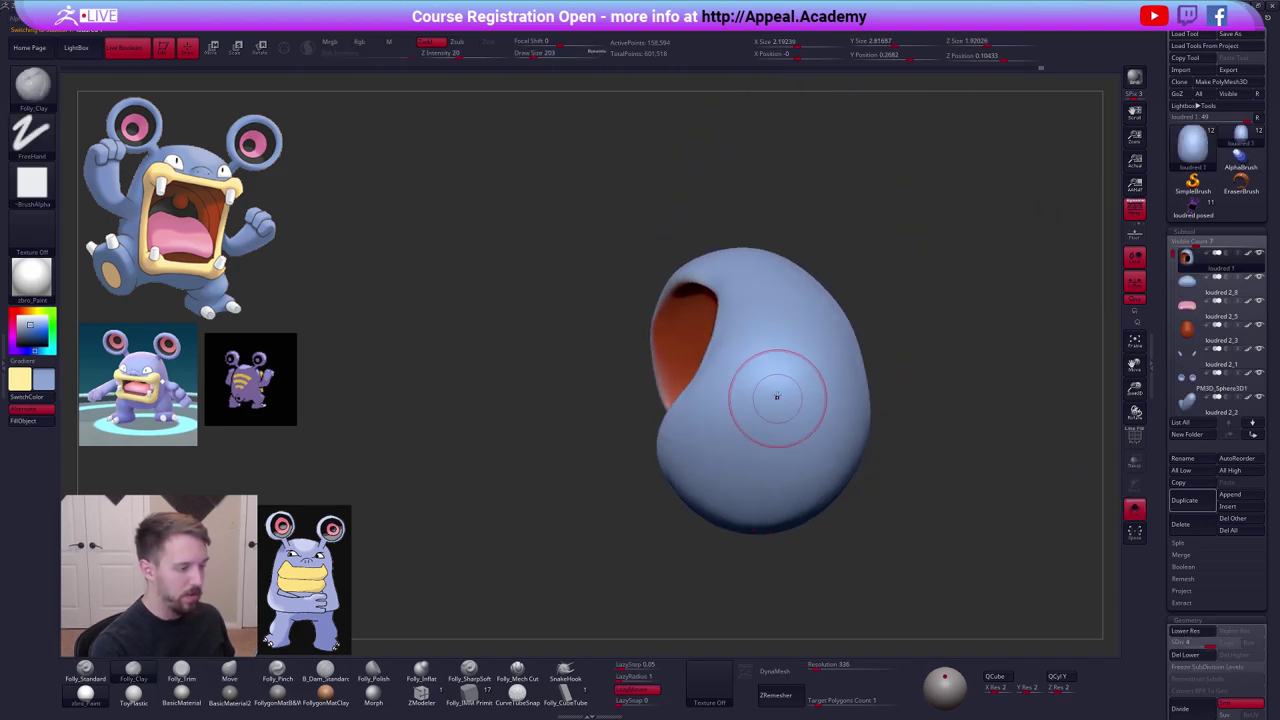
{"action": "mouse_move", "coordinate": [774, 397]}
{"action": "left_mouse_down"}
{"action": "mouse_move", "coordinate": [788, 403]}
{"action": "mouse_move", "coordinate": [770, 398]}
{"action": "left_mouse_up"}
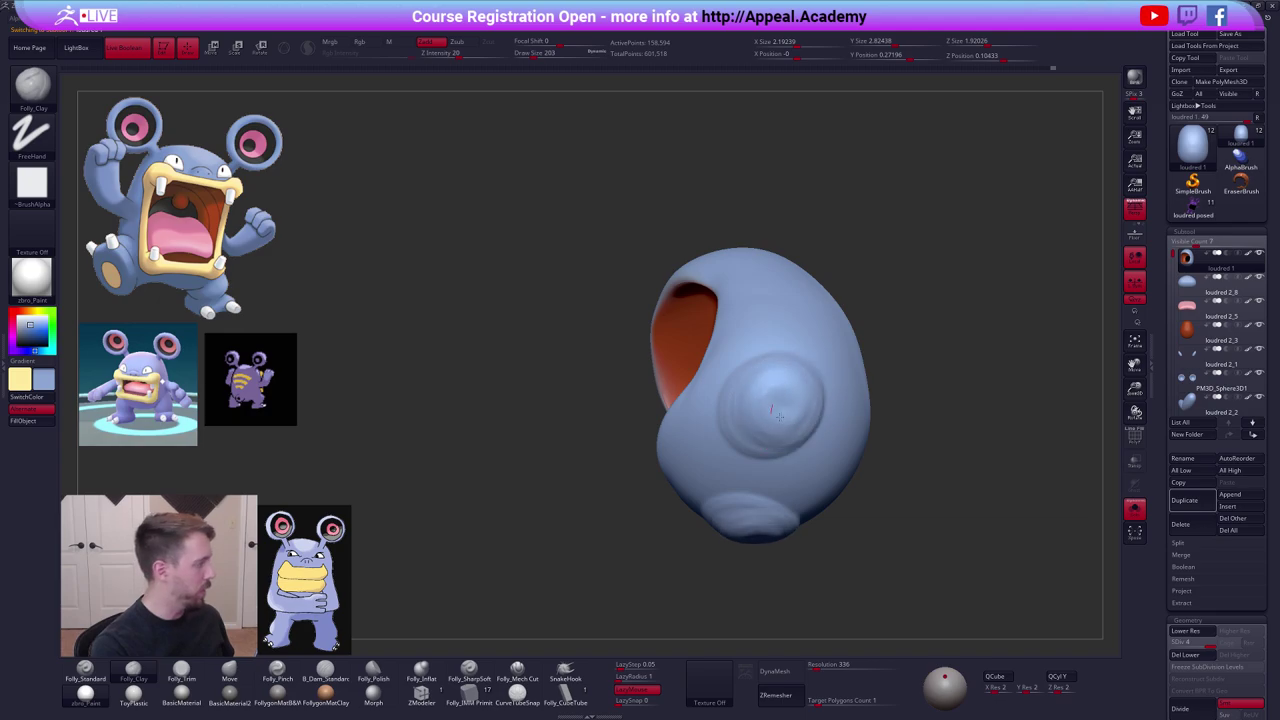
{"action": "right_click_drag", "start_coordinate": [768, 400], "coordinate": [800, 412]}
{"action": "left_click_drag", "start_coordinate": [784, 398], "coordinate": [791, 411]}
Add more clay to the body's hip bulges at draw size 239, comparing them with the surrounding parts.
{"action": "key", "text": "alt+s"}
{"action": "mouse_move", "coordinate": [791, 430]}
{"action": "right_mouse_down"}
{"action": "mouse_move", "coordinate": [806, 484]}
{"action": "mouse_move", "coordinate": [828, 450]}
{"action": "mouse_move", "coordinate": [808, 402]}
{"action": "right_mouse_up"}
{"action": "key", "text": "s"}
{"action": "left_click_drag", "start_coordinate": [808, 402], "coordinate": [816, 400]}
{"action": "key", "text": "alt+s"}
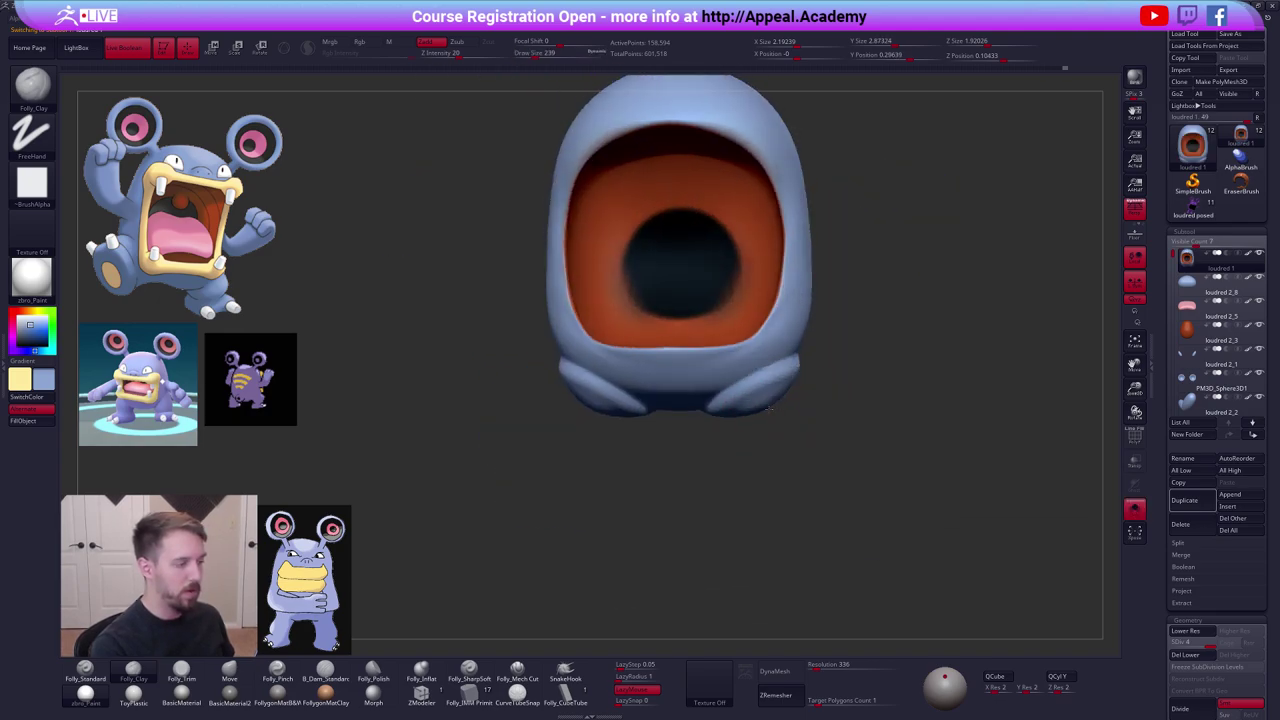
{"action": "mouse_move", "coordinate": [816, 398]}
{"action": "right_mouse_down"}
{"action": "mouse_move", "coordinate": [765, 382]}
{"action": "mouse_move", "coordinate": [776, 388]}
{"action": "right_mouse_up"}
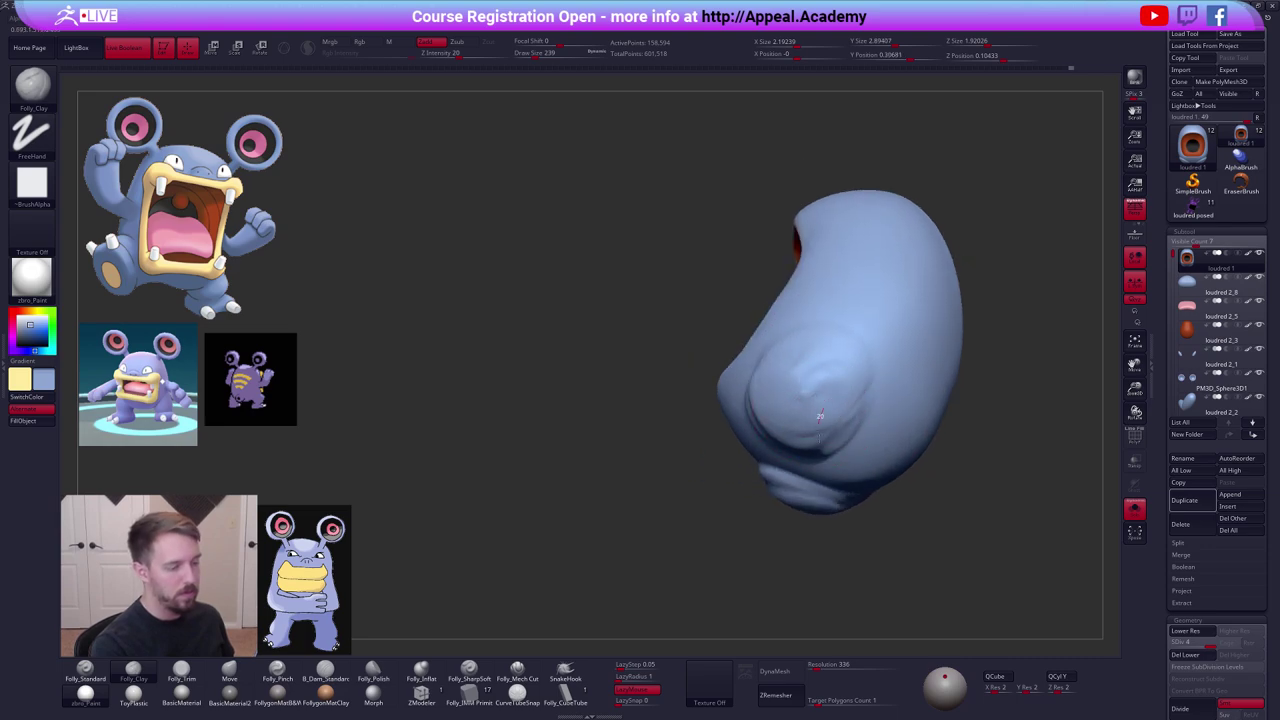
{"action": "left_click_drag", "start_coordinate": [784, 384], "coordinate": [800, 396]}
Lower the body to subdivision level 3 and smooth the hip bulges into it, checking the blend on the full character.
{"action": "right_click_drag", "start_coordinate": [790, 392], "coordinate": [832, 424]}
{"action": "key", "text": "shift+d"}
{"action": "right_click", "coordinate": [766, 450]}
{"action": "left_click_drag", "start_coordinate": [790, 400], "coordinate": [771, 424], "text": "shift"}
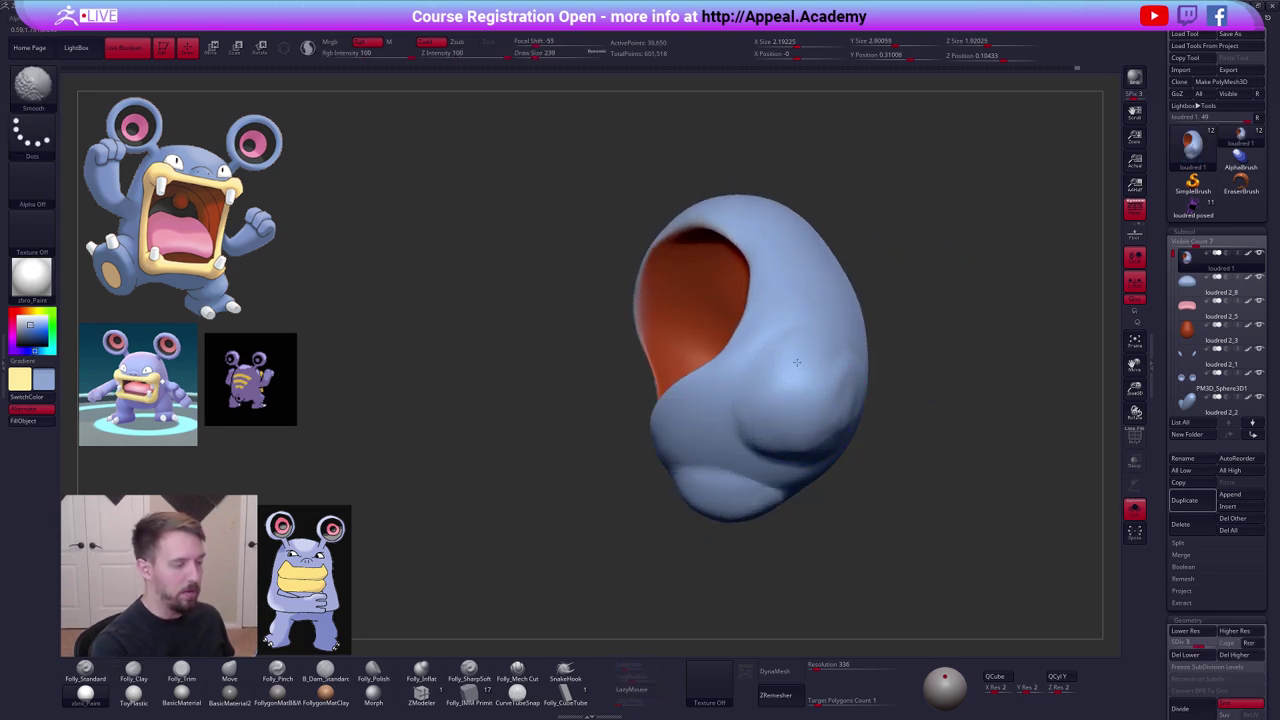
{"action": "right_click_drag", "start_coordinate": [845, 380], "coordinate": [796, 386]}
{"action": "left_click_drag", "start_coordinate": [800, 390], "coordinate": [812, 404], "text": "shift"}
{"action": "mouse_move", "coordinate": [816, 410]}
{"action": "right_mouse_down"}
{"action": "mouse_move", "coordinate": [889, 475]}
{"action": "mouse_move", "coordinate": [811, 487]}
{"action": "right_mouse_up"}
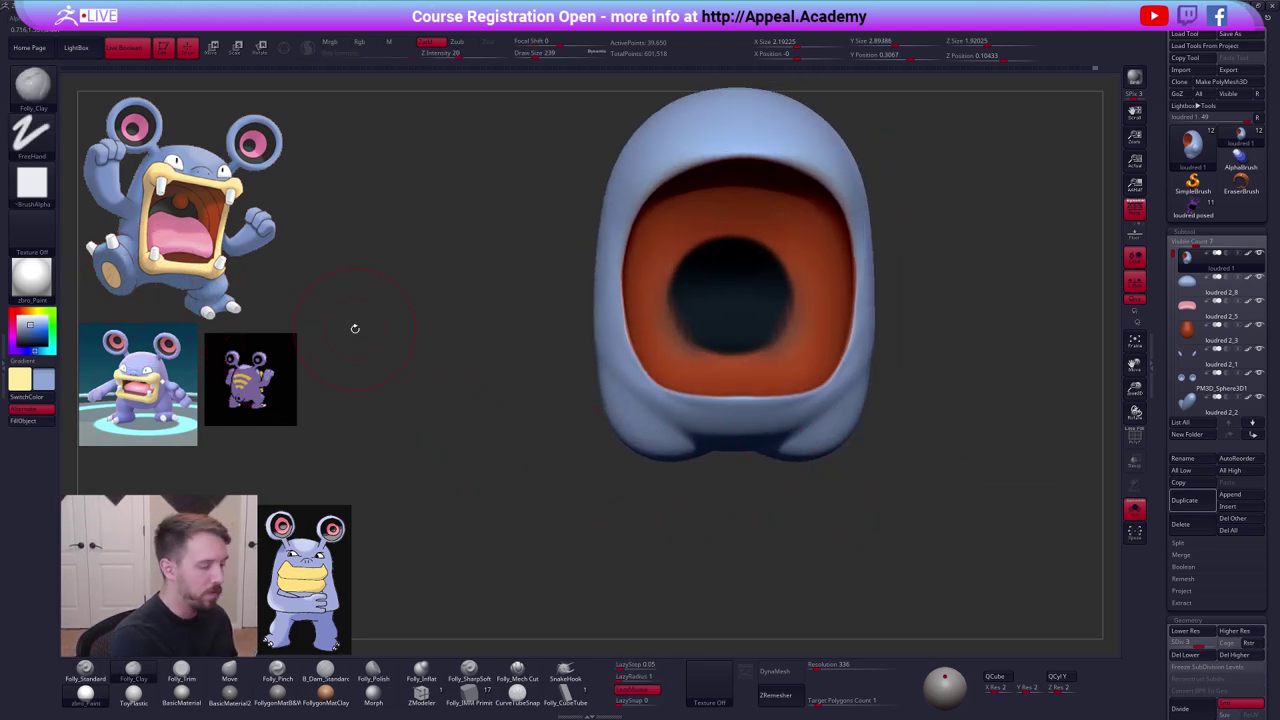
{"action": "key", "text": "alt+s"}
{"action": "right_click_drag", "start_coordinate": [759, 455], "coordinate": [697, 430], "text": "alt"}
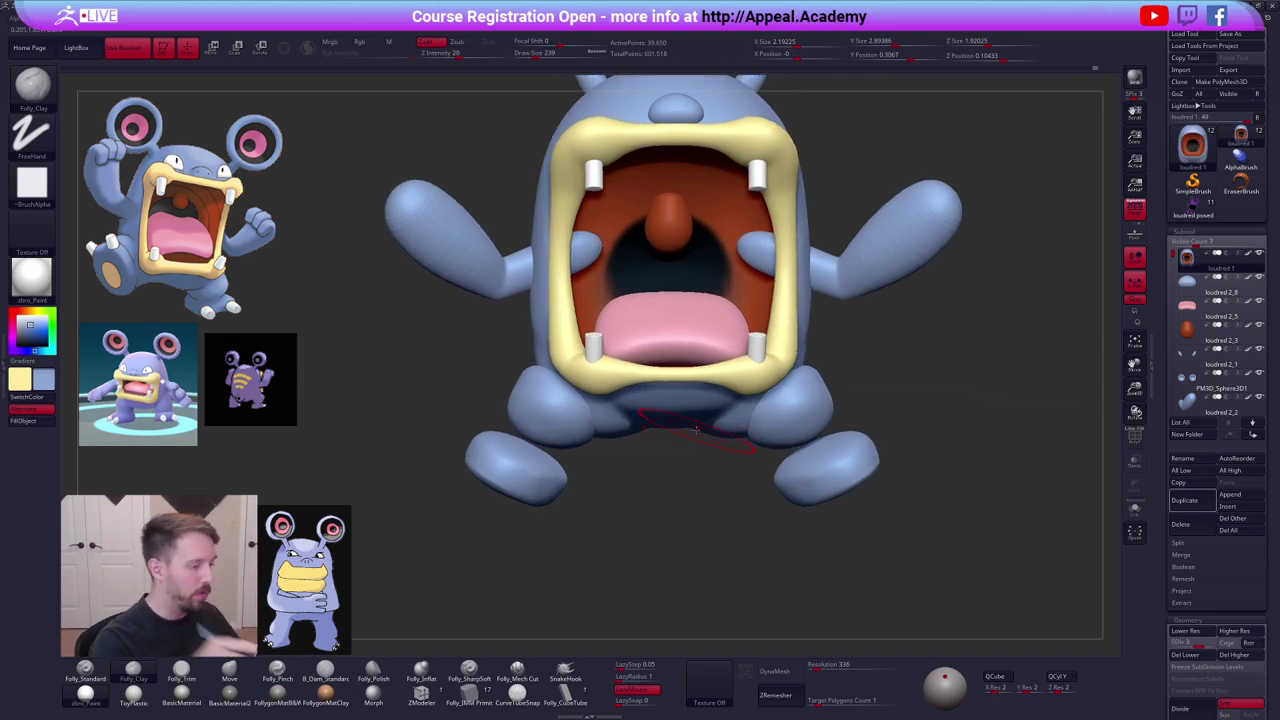
Mask the isolated body's hip bulges, invert the mask, and reposition the hips with Transpose.
{"action": "key", "text": "shift+s"}
{"action": "mouse_move", "coordinate": [781, 454]}
{"action": "left_mouse_down", "text": "alt"}
{"action": "mouse_move", "coordinate": [783, 434]}
{"action": "mouse_move", "coordinate": [796, 440]}
{"action": "mouse_move", "coordinate": [785, 369]}
{"action": "left_mouse_up", "text": "alt"}
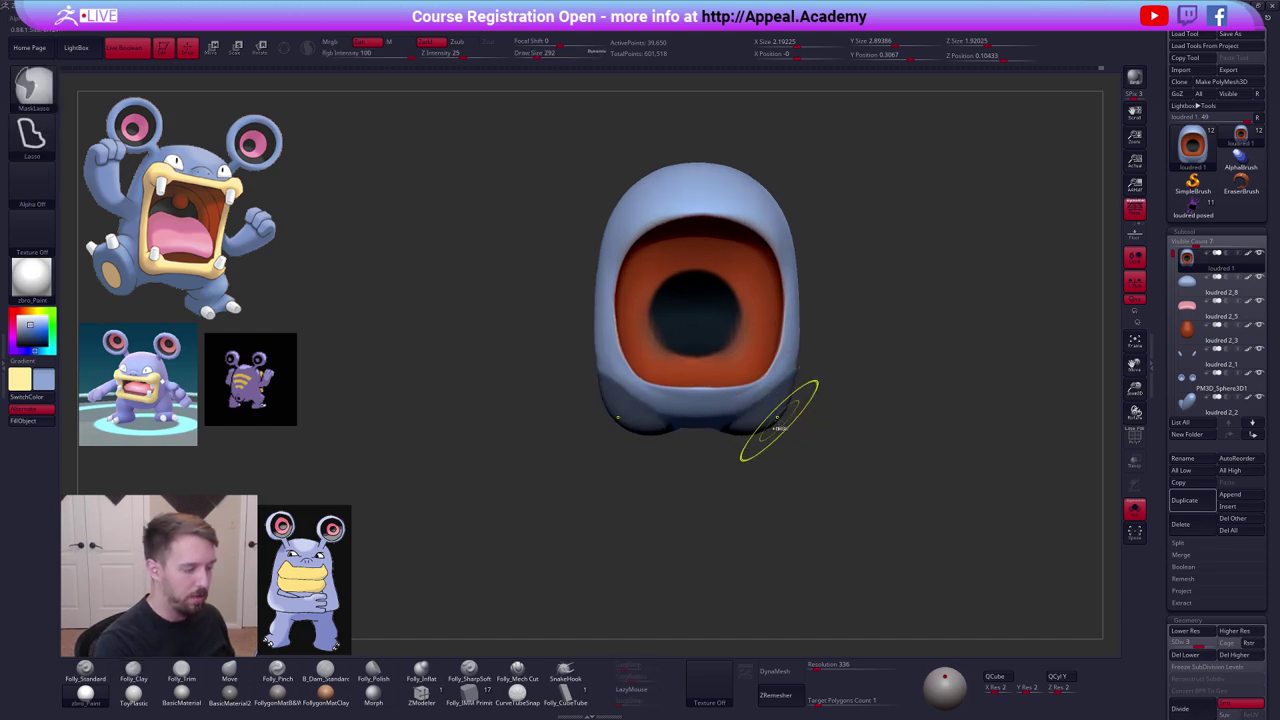
{"action": "left_click", "coordinate": [779, 426], "text": "ctrl"}
{"action": "left_click", "coordinate": [778, 426], "text": "ctrl"}
{"action": "left_click", "coordinate": [792, 421], "text": "ctrl"}
{"action": "key", "text": "w"}
{"action": "left_click_drag", "start_coordinate": [789, 425], "coordinate": [835, 487]}
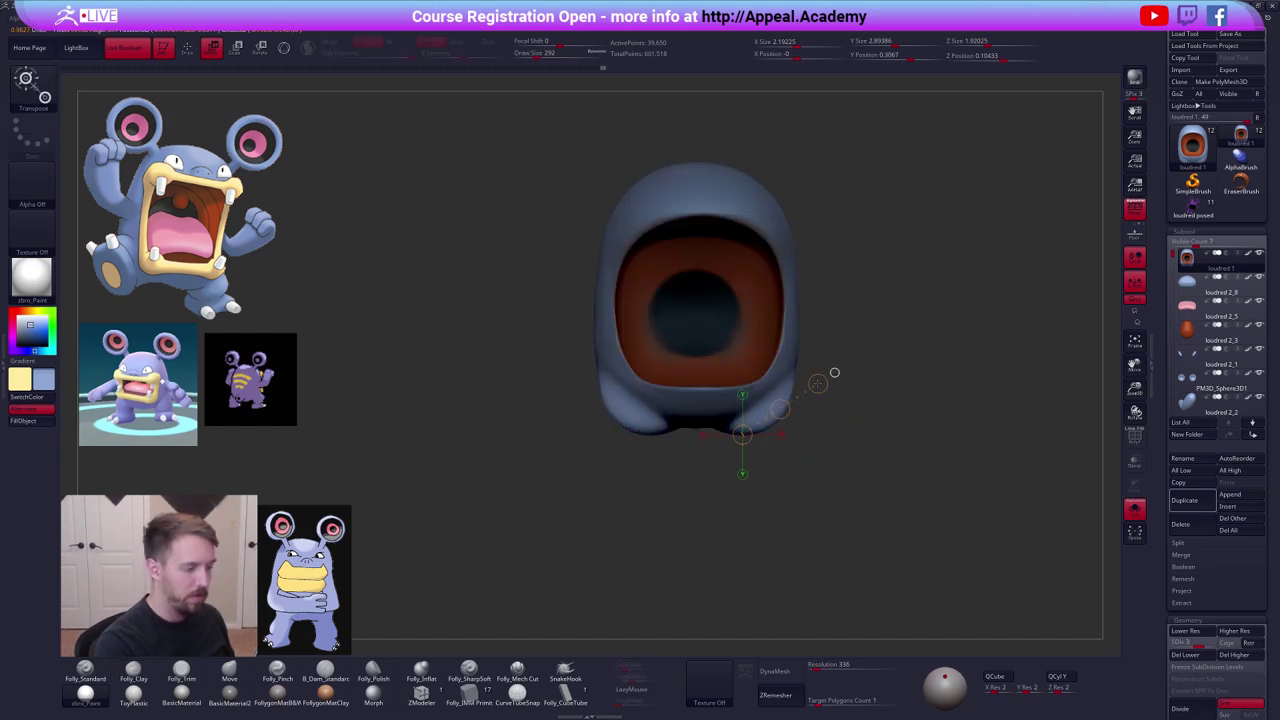
{"action": "left_click_drag", "start_coordinate": [783, 409], "coordinate": [760, 400]}
Clear the body's mask and smooth the hip transitions around the sides, back and front at draw size 227.
{"action": "key", "text": "q"}
{"action": "key", "text": "alt+shift+s"}
{"action": "key", "text": "s"}
{"action": "left_click_drag", "start_coordinate": [772, 462], "coordinate": [762, 462]}
{"action": "left_click_drag", "start_coordinate": [866, 394], "coordinate": [884, 408], "text": "ctrl"}
{"action": "mouse_move", "coordinate": [880, 408]}
{"action": "left_mouse_down"}
{"action": "mouse_move", "coordinate": [757, 424]}
{"action": "mouse_move", "coordinate": [743, 396]}
{"action": "mouse_move", "coordinate": [754, 397]}
{"action": "left_mouse_up"}
{"action": "key", "text": "alt+shift+s"}
{"action": "key", "text": "2"}
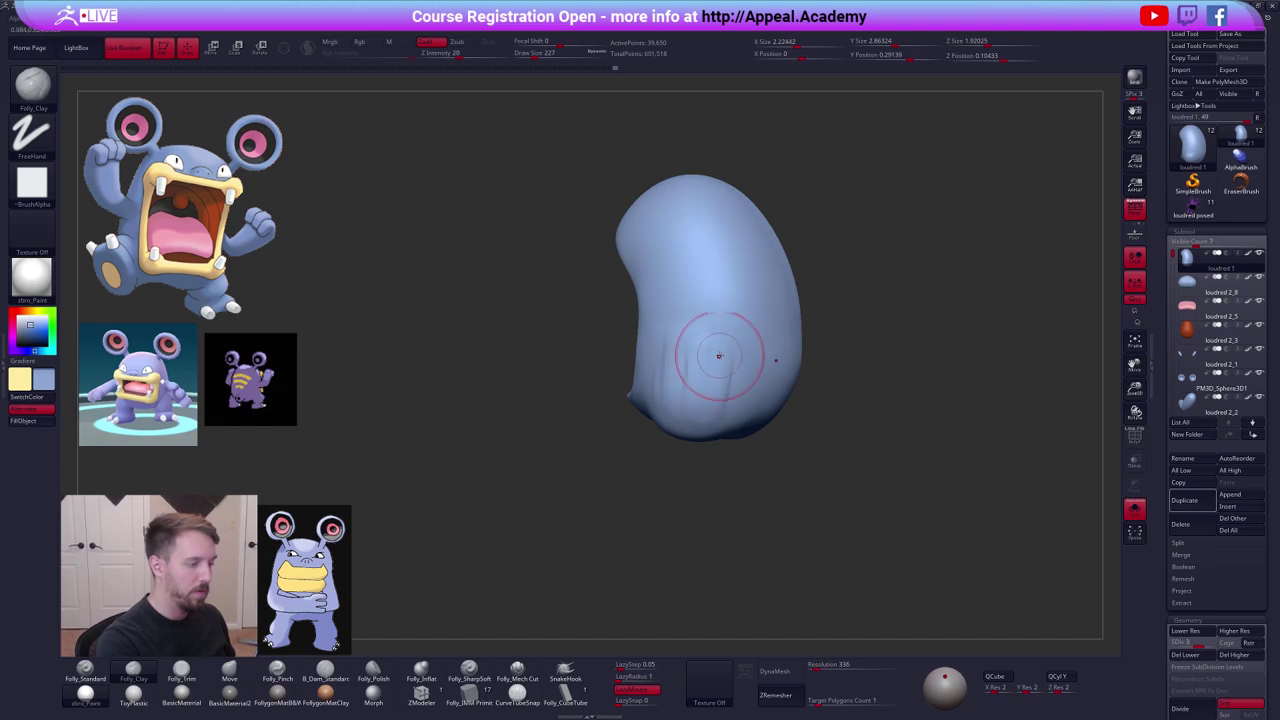
{"action": "mouse_move", "coordinate": [748, 451]}
{"action": "left_mouse_down", "text": "shift"}
{"action": "mouse_move", "coordinate": [793, 447]}
{"action": "mouse_move", "coordinate": [794, 371]}
{"action": "left_mouse_up", "text": "shift"}
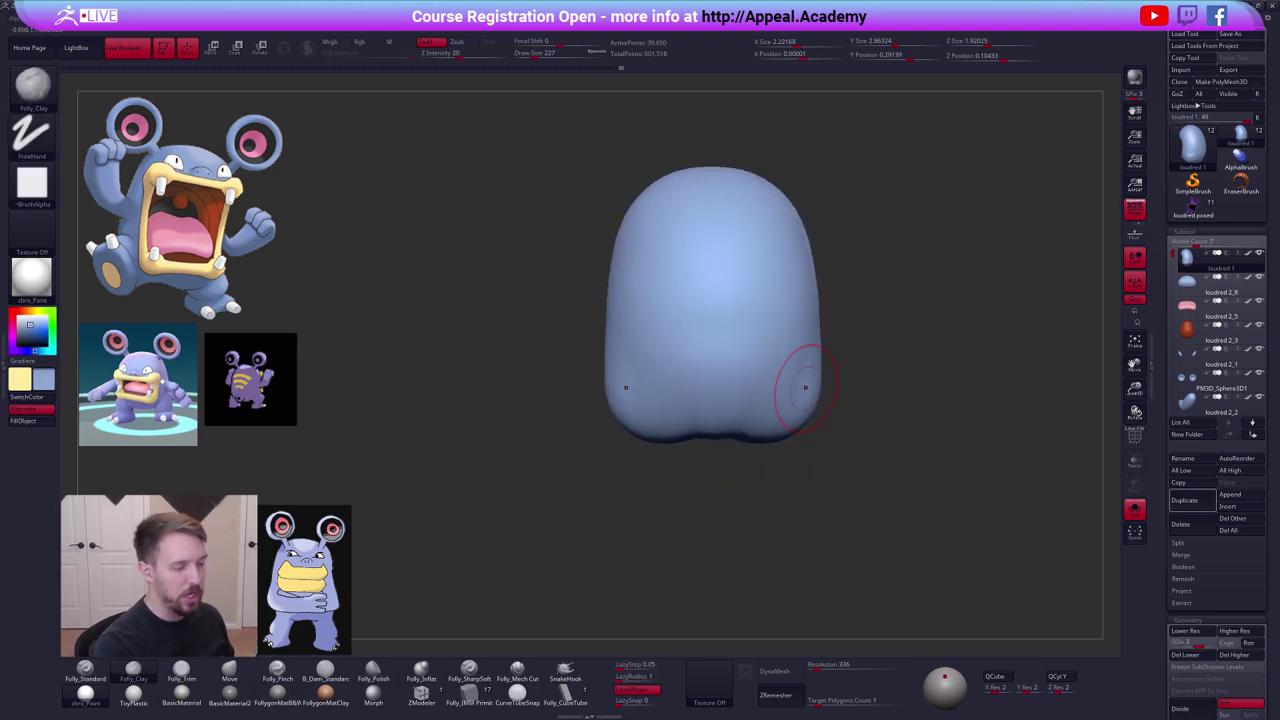
{"action": "left_click_drag", "start_coordinate": [742, 458], "coordinate": [851, 402], "text": "shift"}
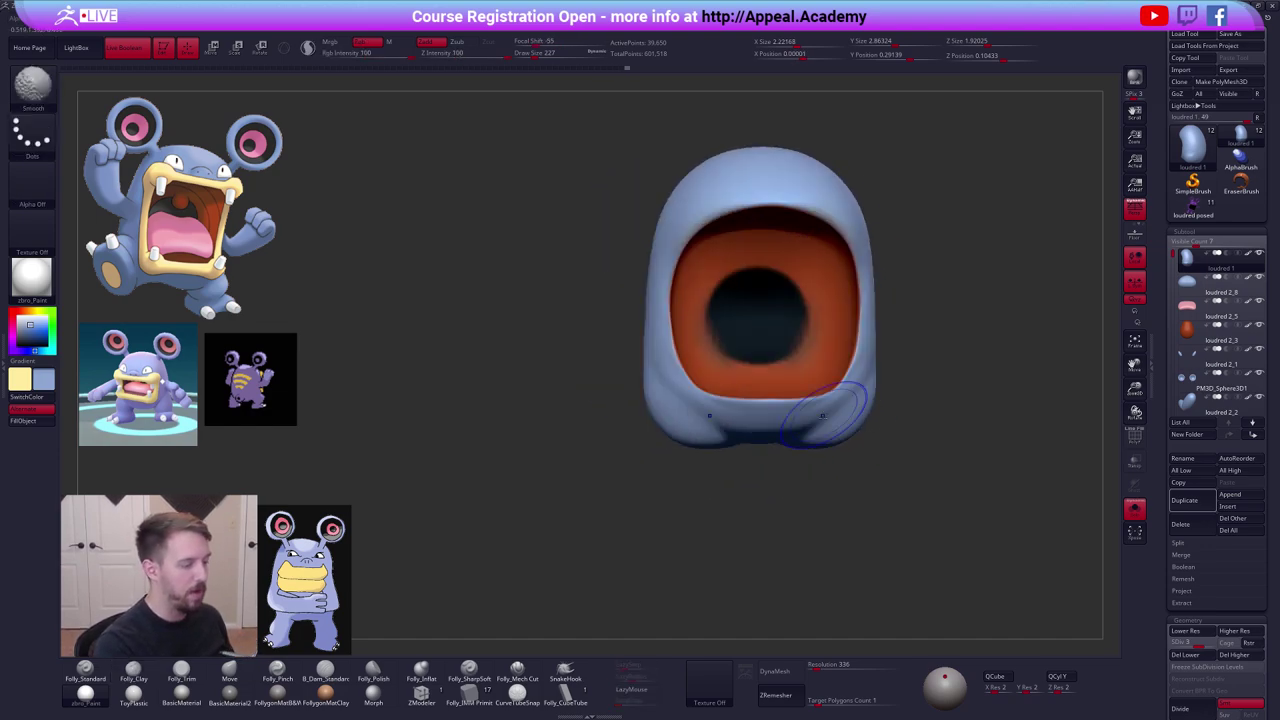
Display the full character from the side and shift the leg segments backward with Transpose.
{"action": "key", "text": "alt+shift+s"}
{"action": "left_click_drag", "start_coordinate": [866, 457], "coordinate": [784, 485], "text": "alt"}
{"action": "left_click_drag", "start_coordinate": [857, 509], "coordinate": [765, 500], "text": "shift"}
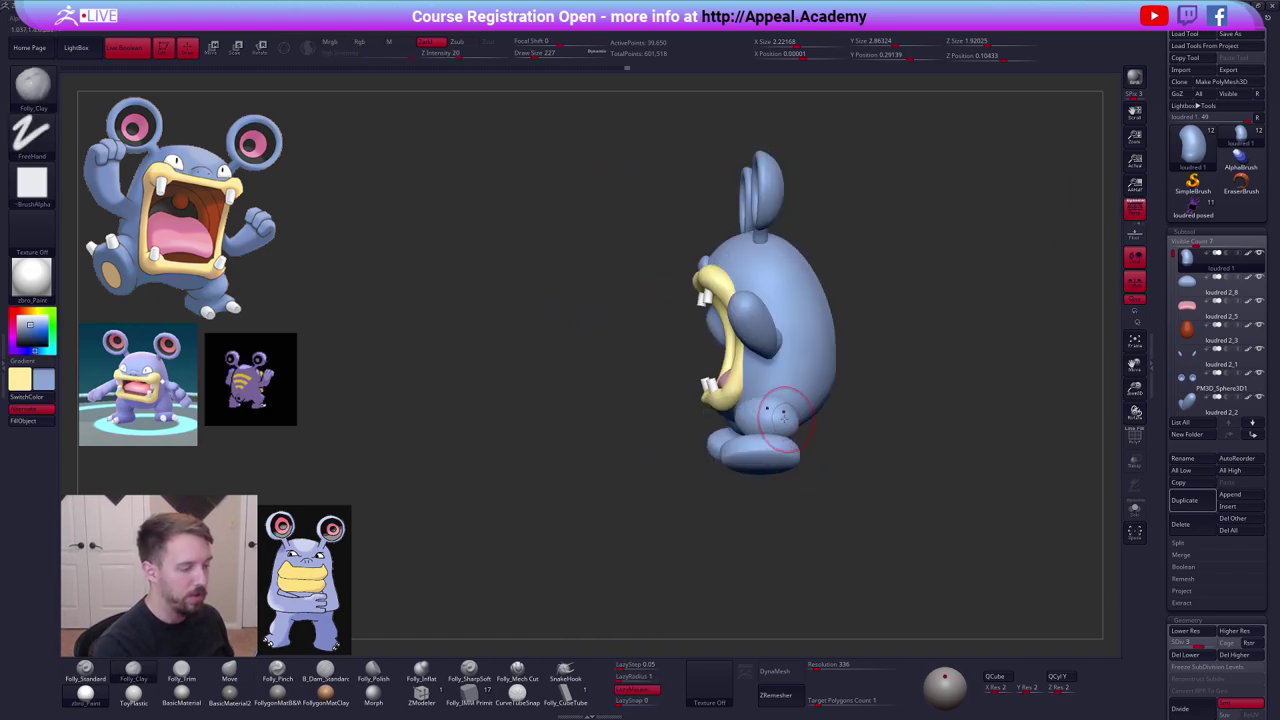
{"action": "left_click", "coordinate": [778, 422], "text": "alt"}
{"action": "key", "text": "w"}
{"action": "left_click_drag", "start_coordinate": [812, 426], "coordinate": [858, 426]}
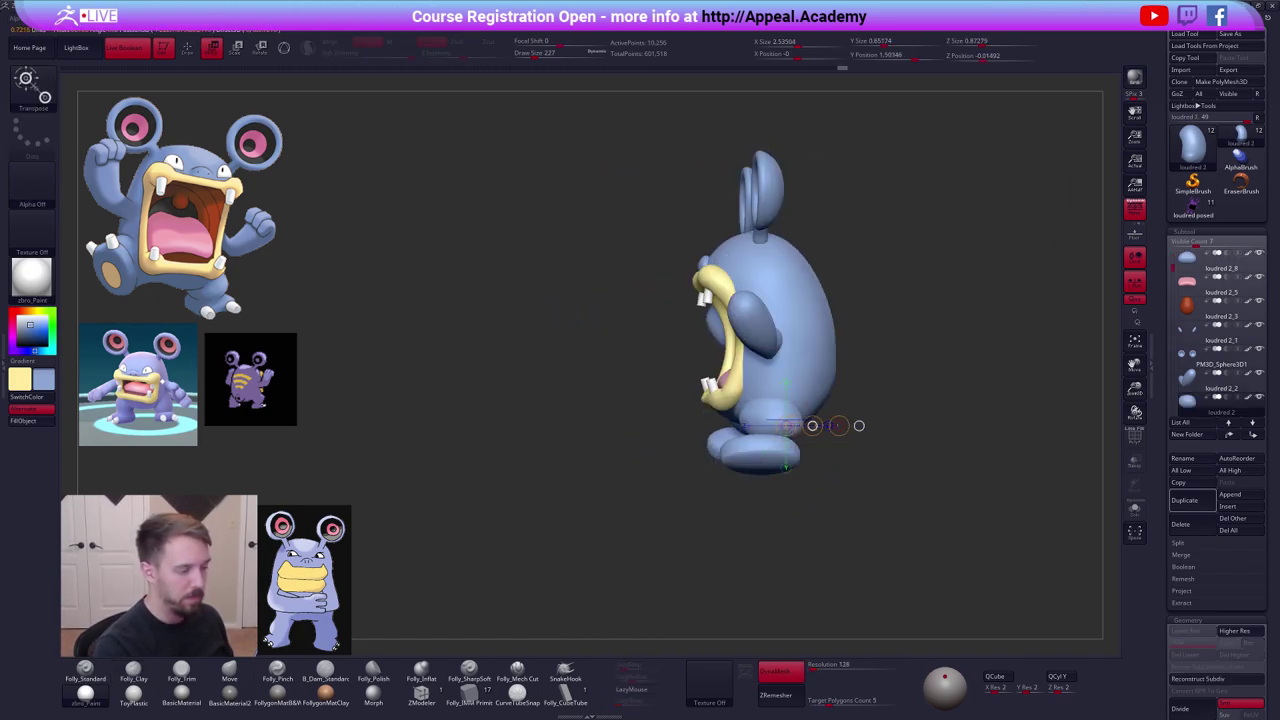
Shift the feet backward under the leg segments with Transpose and check their placement from the front.
{"action": "left_click", "coordinate": [771, 457], "text": "alt"}
{"action": "left_click_drag", "start_coordinate": [765, 465], "coordinate": [803, 461], "text": "shift"}
{"action": "key", "text": "shift+f"}
{"action": "key", "text": "shift+f"}
{"action": "key", "text": "q"}
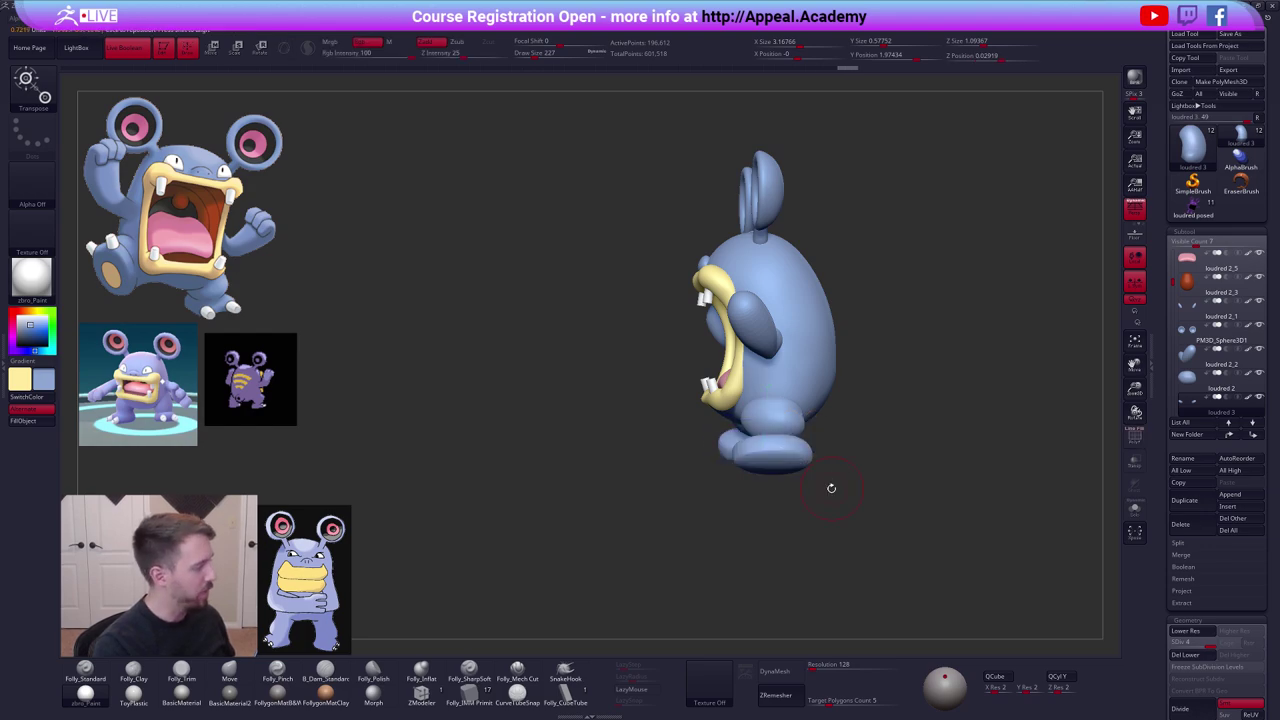
{"action": "mouse_move", "coordinate": [826, 508]}
{"action": "left_mouse_down", "text": "shift"}
{"action": "mouse_move", "coordinate": [868, 509]}
{"action": "mouse_move", "coordinate": [858, 517]}
{"action": "left_mouse_up", "text": "shift"}
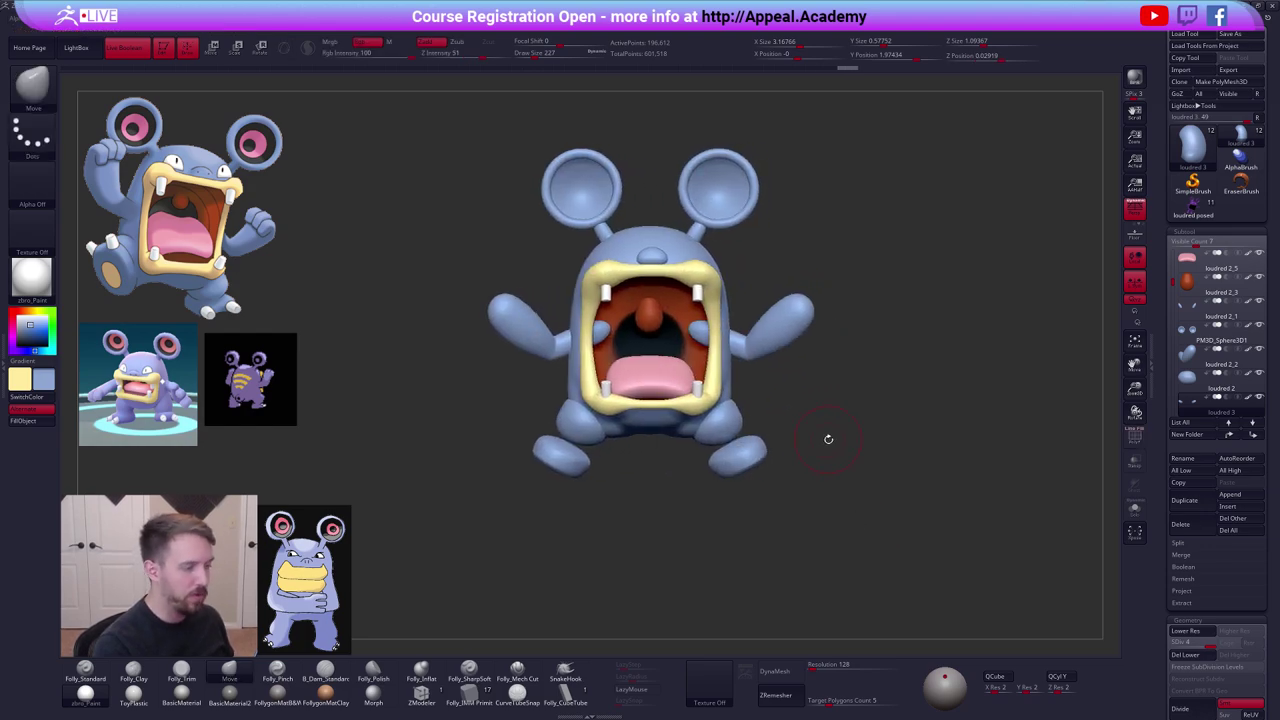
{"action": "left_click_drag", "start_coordinate": [828, 439], "coordinate": [853, 478], "text": "alt"}
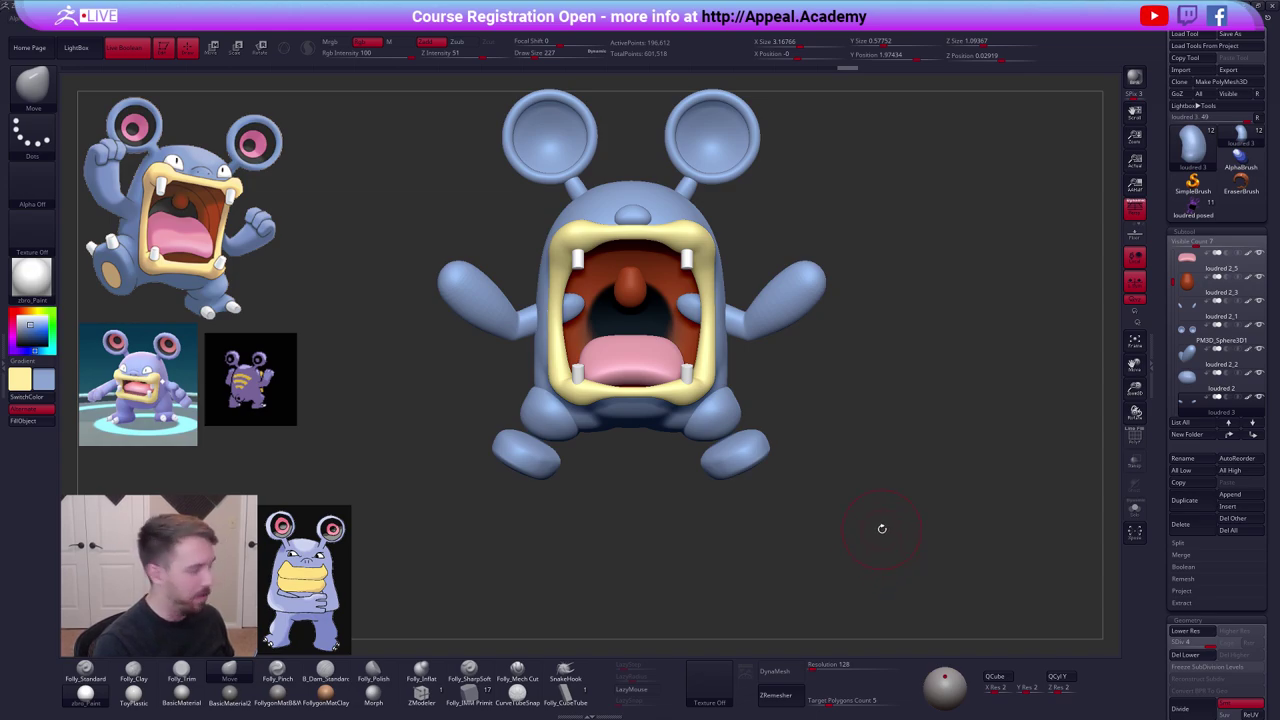
Duplicate the upper teeth and move the copies down to the front of the feet as toe claws.
{"action": "left_click", "coordinate": [686, 258], "text": "alt"}
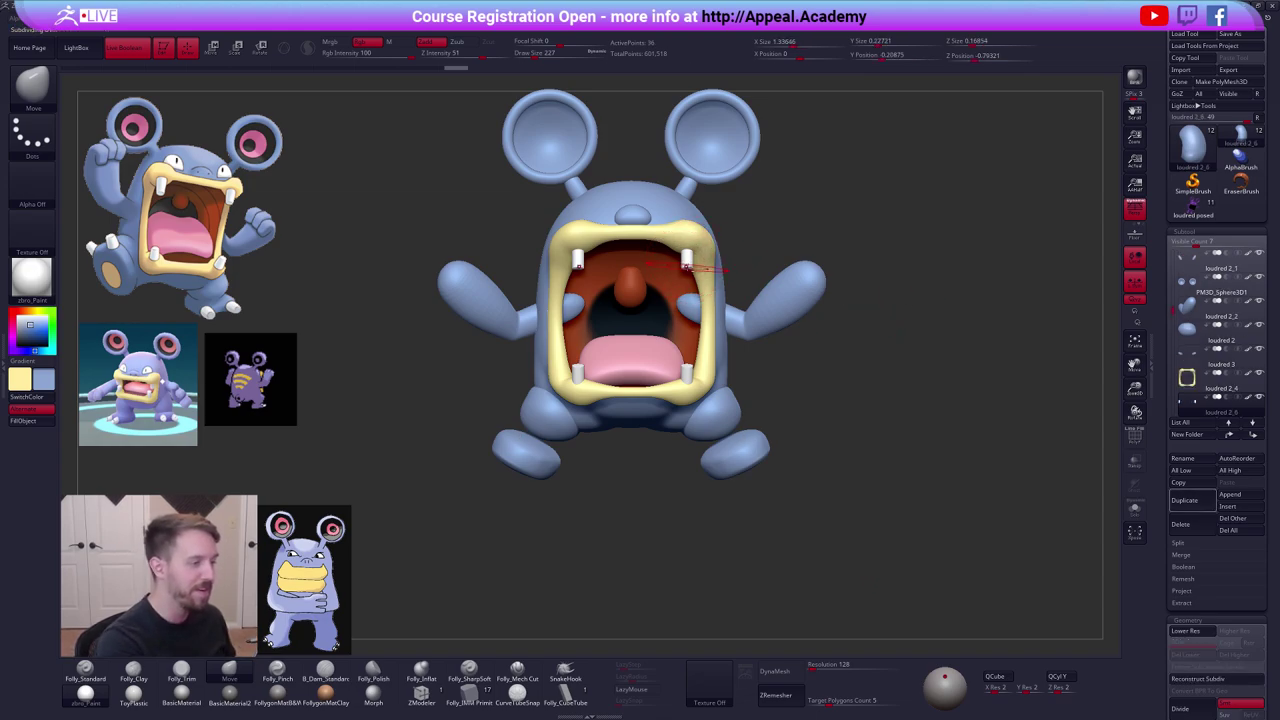
{"action": "left_click", "coordinate": [1192, 506]}
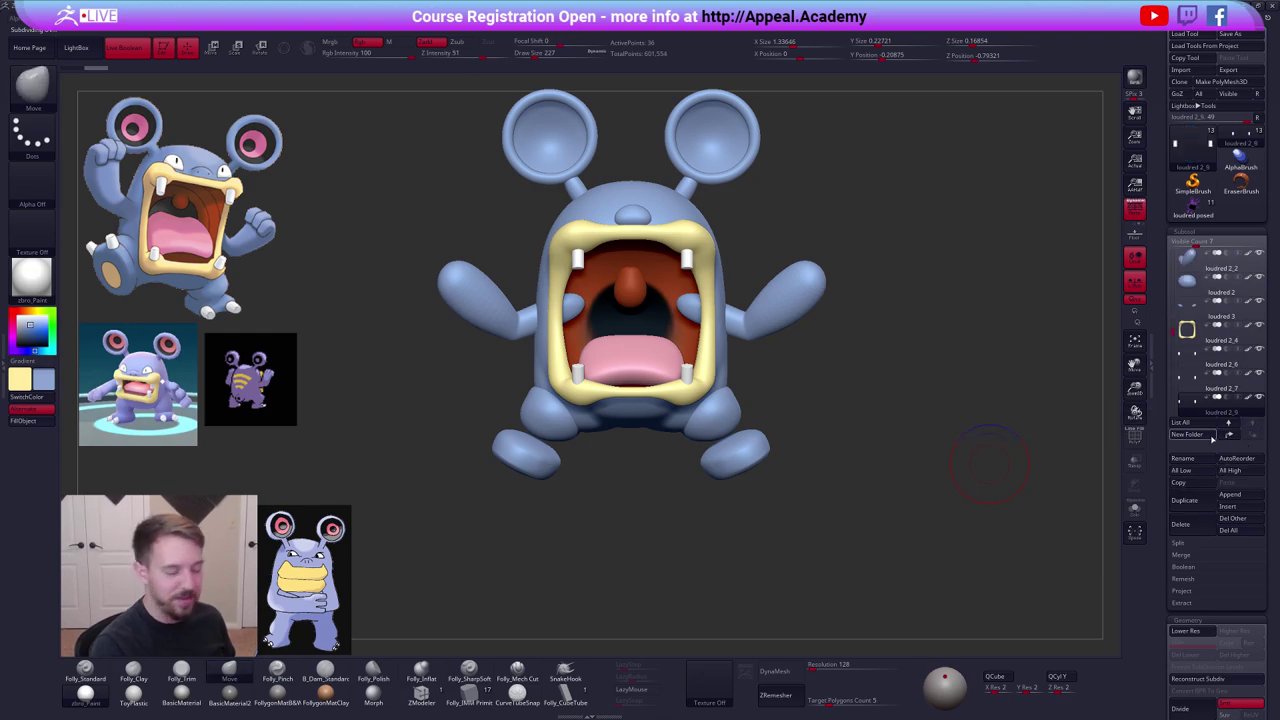
{"action": "left_click_drag", "start_coordinate": [763, 374], "coordinate": [858, 372], "text": "shift"}
{"action": "key", "text": "w"}
{"action": "left_click", "coordinate": [636, 466]}
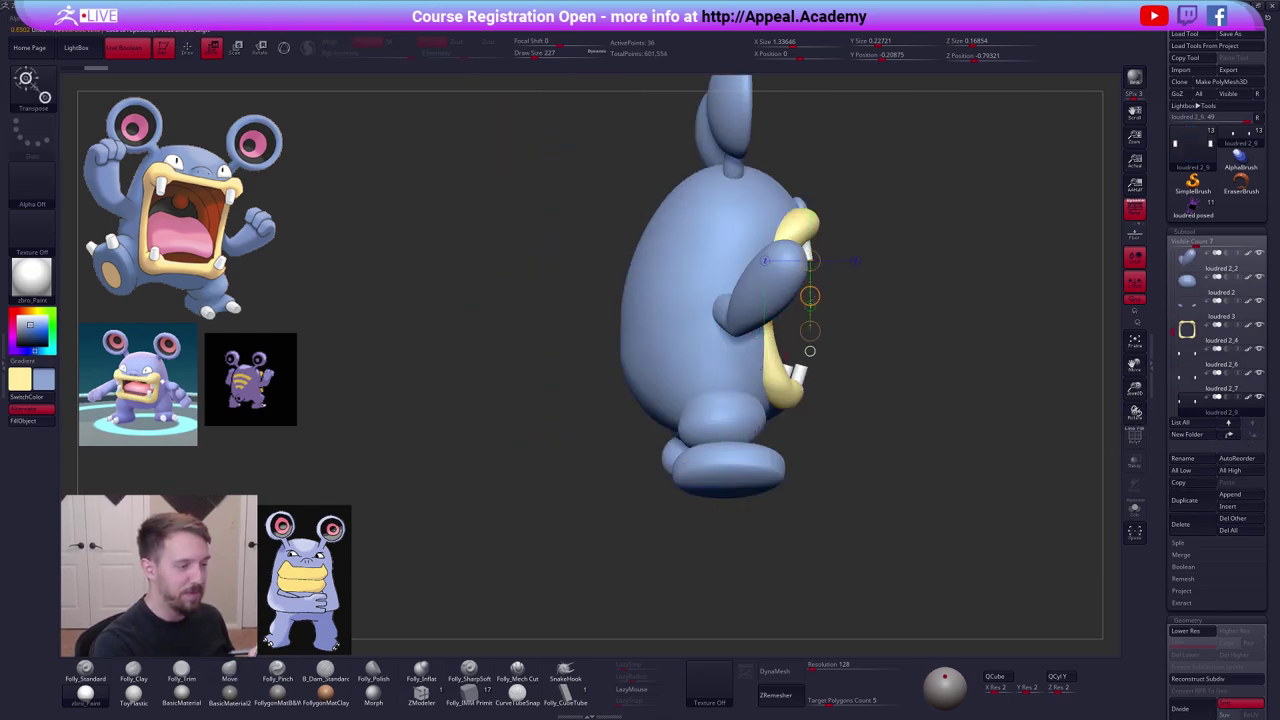
{"action": "left_click_drag", "start_coordinate": [810, 296], "coordinate": [809, 395]}
{"action": "mouse_move", "coordinate": [902, 490]}
{"action": "left_mouse_down", "text": "shift"}
{"action": "mouse_move", "coordinate": [814, 488]}
{"action": "mouse_move", "coordinate": [657, 422]}
{"action": "left_mouse_up", "text": "shift"}
{"action": "mouse_move", "coordinate": [812, 419]}
{"action": "left_mouse_down", "text": "shift"}
{"action": "mouse_move", "coordinate": [812, 493]}
{"action": "mouse_move", "coordinate": [784, 467]}
{"action": "mouse_move", "coordinate": [757, 470]}
{"action": "left_mouse_up", "text": "shift"}
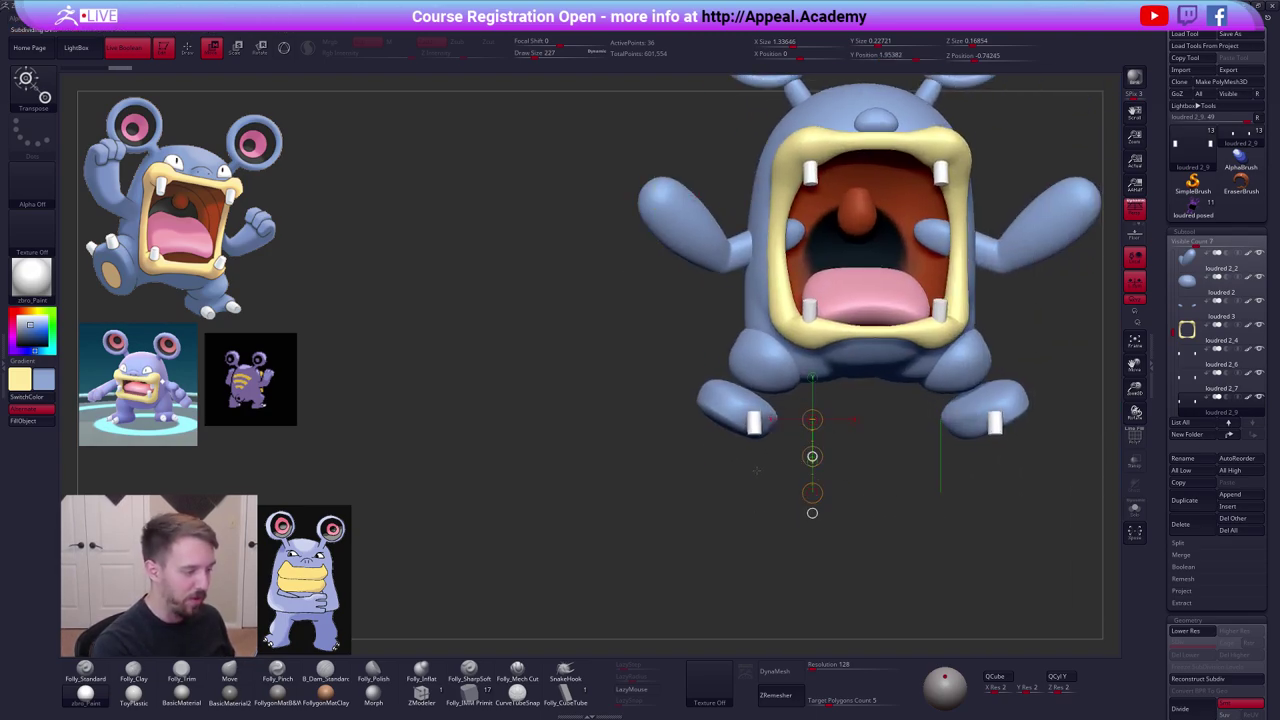
Rotate the white cylinder at the foot to point forward and move it back toward the front of the foot.
{"action": "right_click_drag", "start_coordinate": [740, 412], "coordinate": [763, 433], "text": "alt"}
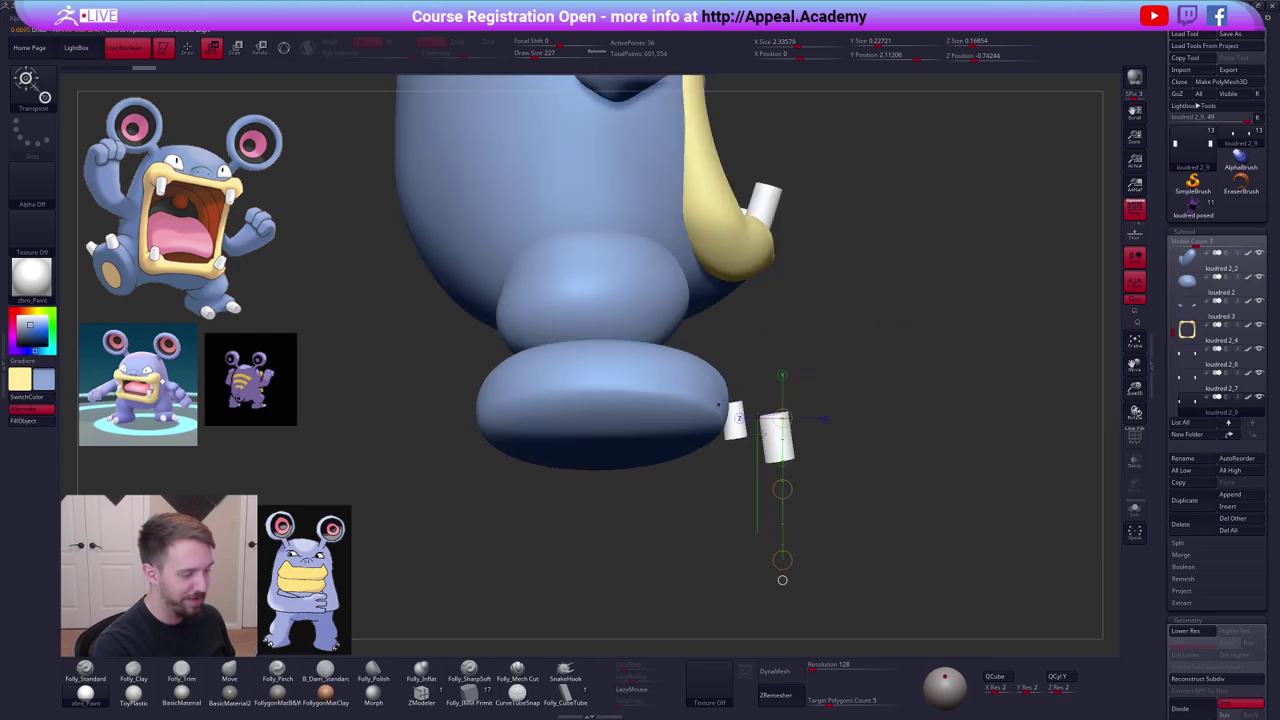
{"action": "left_click_drag", "start_coordinate": [1124, 234], "coordinate": [1121, 216]}
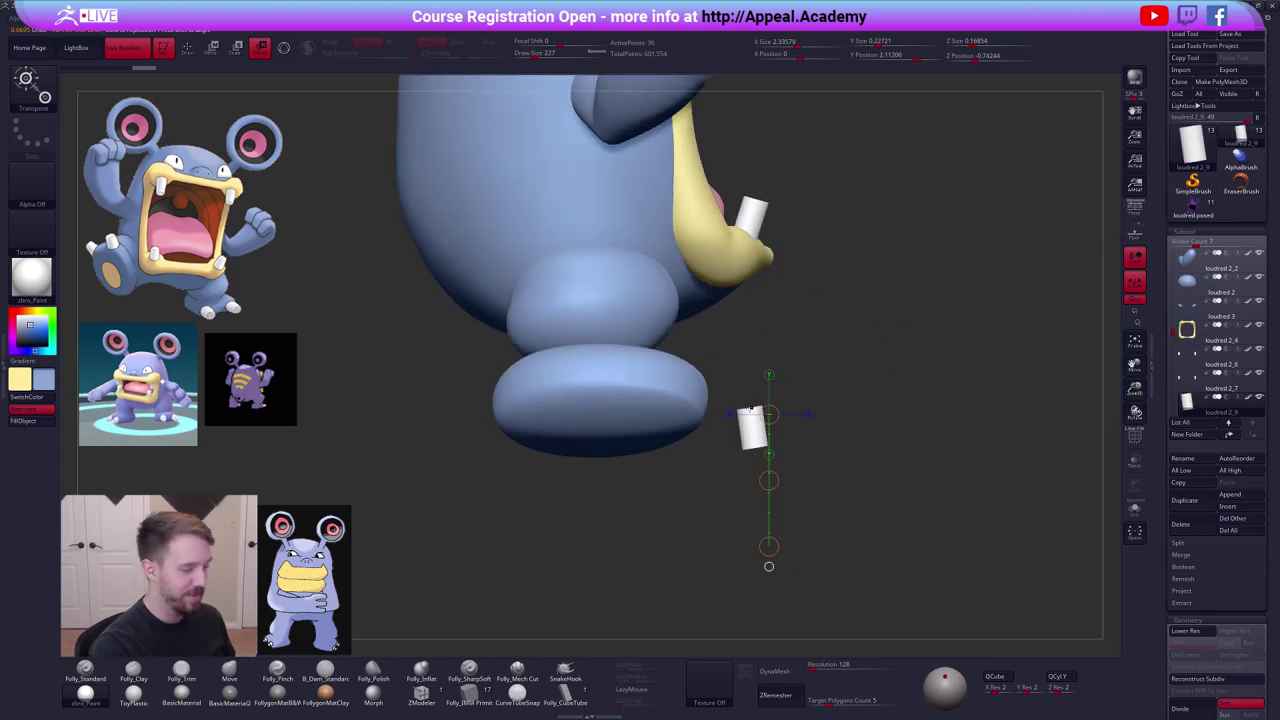
{"action": "mouse_move", "coordinate": [751, 408]}
{"action": "left_mouse_down", "text": "shift"}
{"action": "mouse_move", "coordinate": [752, 485]}
{"action": "mouse_move", "coordinate": [829, 465]}
{"action": "mouse_move", "coordinate": [867, 427]}
{"action": "left_mouse_up", "text": "shift"}
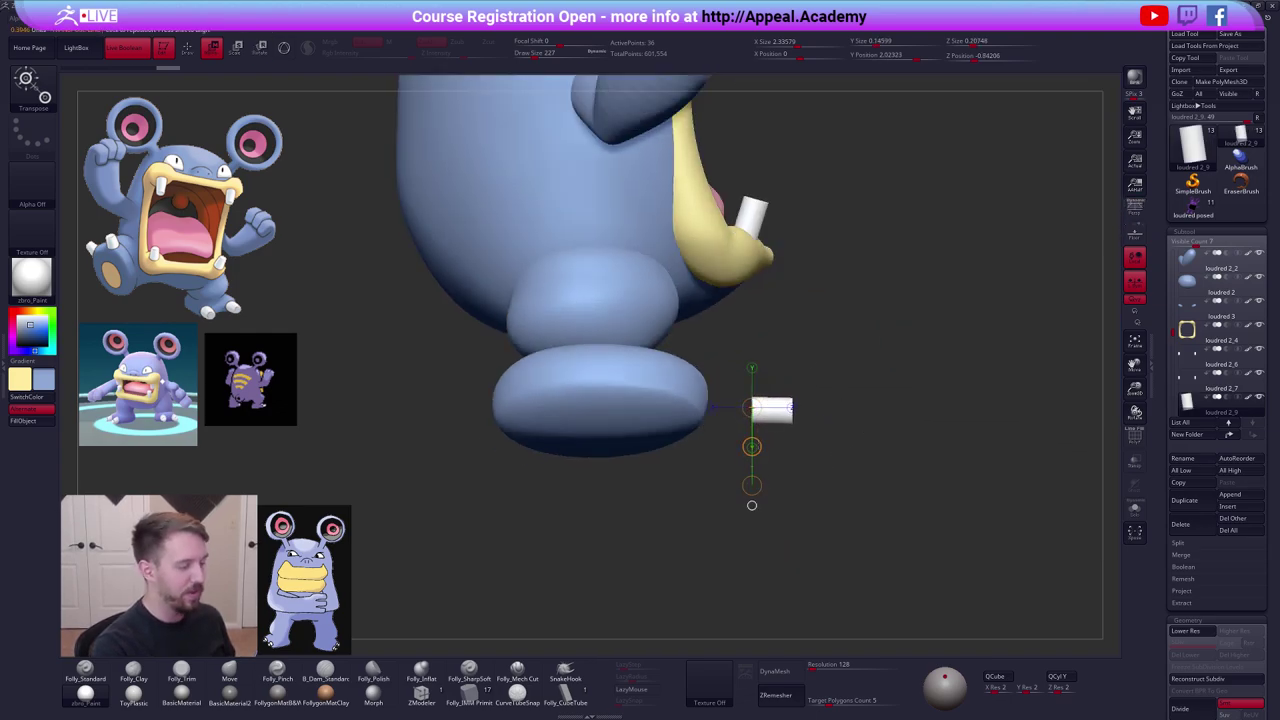
{"action": "left_click_drag", "start_coordinate": [752, 446], "coordinate": [703, 438]}
Align the forward-pointing claw with the front face of the foot, slightly lower than before.
{"action": "right_click_drag", "start_coordinate": [703, 438], "coordinate": [668, 449]}
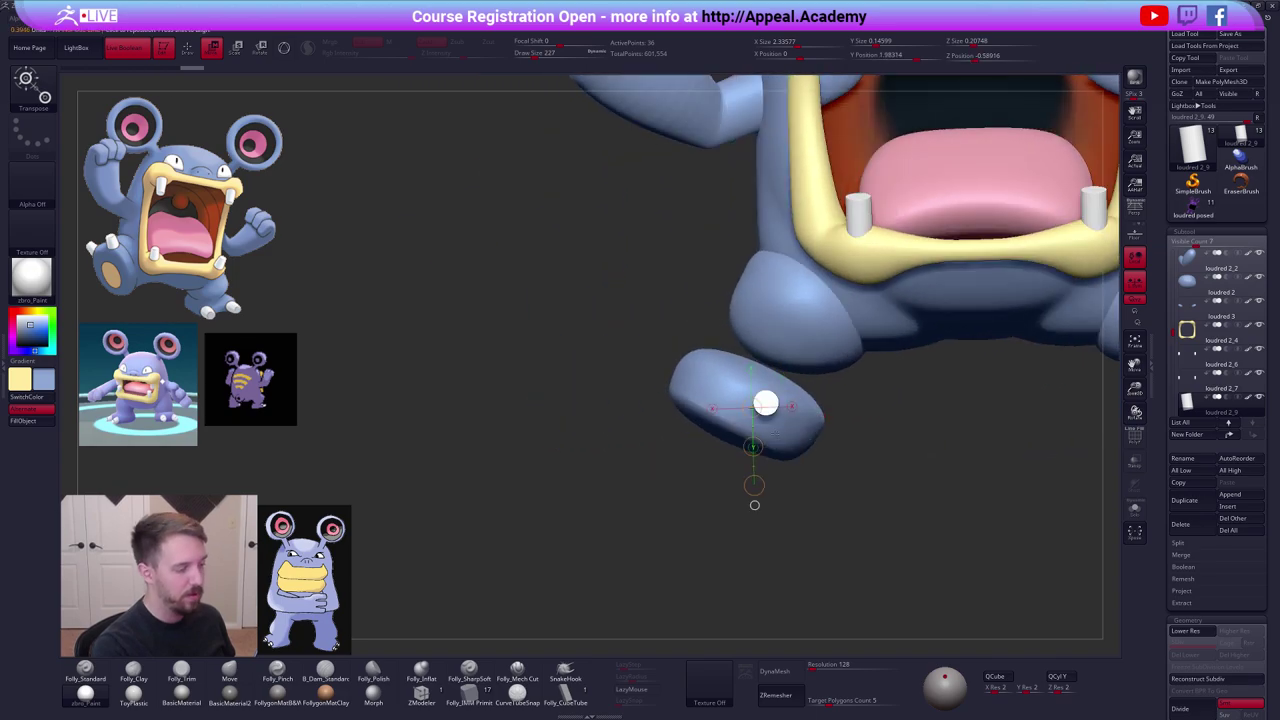
{"action": "right_click_drag", "start_coordinate": [755, 505], "coordinate": [768, 495]}
{"action": "left_click", "coordinate": [765, 403]}
{"action": "left_click_drag", "start_coordinate": [766, 446], "coordinate": [766, 453]}
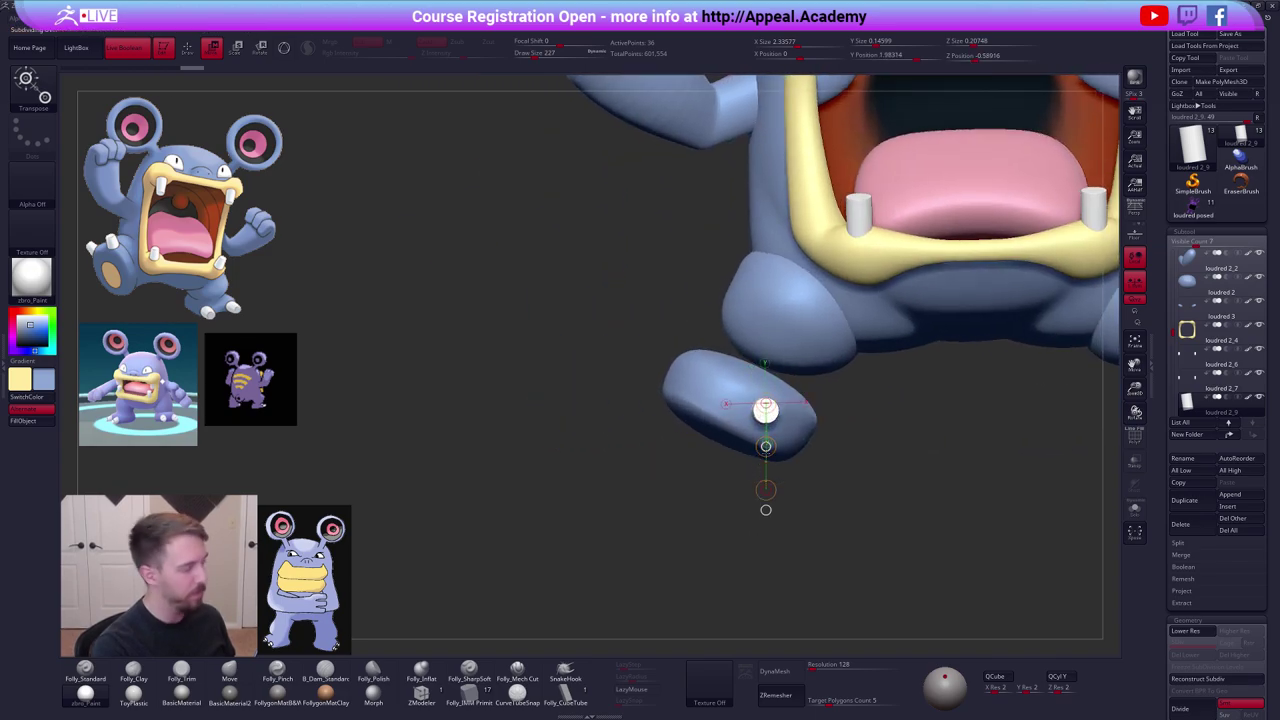
{"action": "right_click_drag", "start_coordinate": [730, 459], "coordinate": [735, 453]}
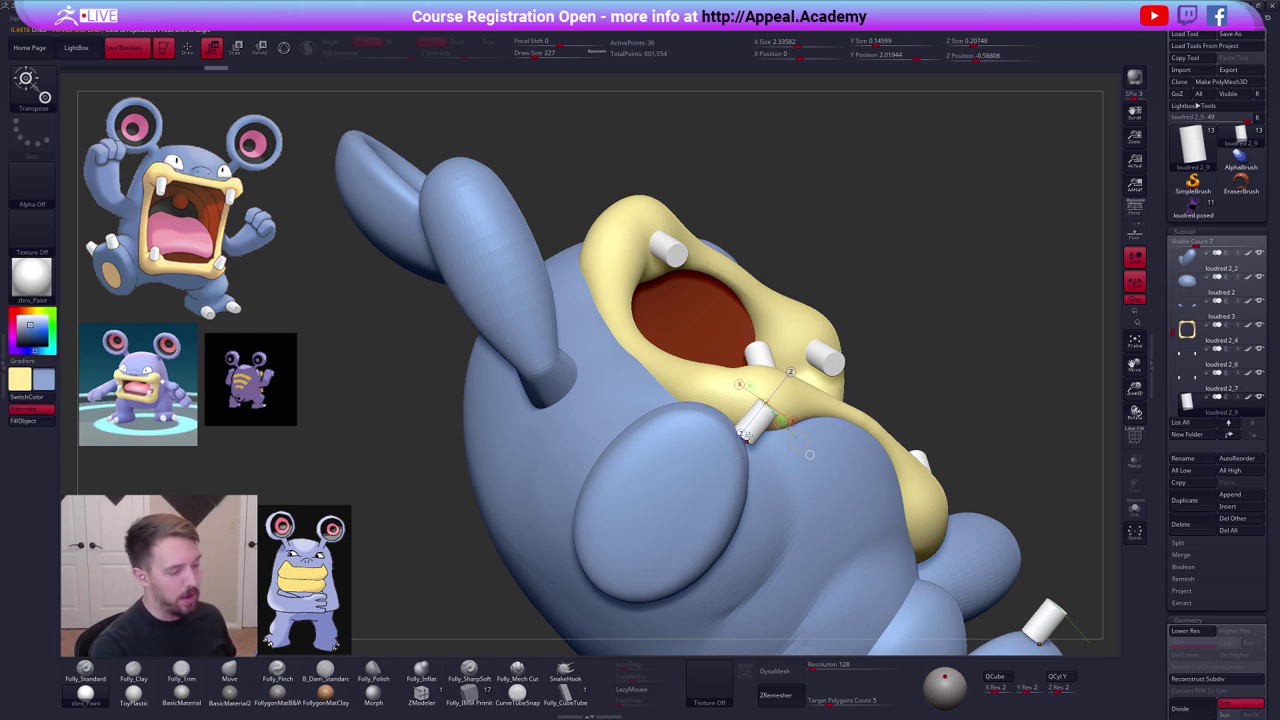
Isolate the toe claw, mask one end, and scale and stretch it into a longer, tapered shape.
{"action": "key", "text": "q"}
{"action": "key", "text": "shift+f"}
{"action": "key", "text": "alt+s"}
{"action": "mouse_move", "coordinate": [765, 434]}
{"action": "right_mouse_down", "text": "alt"}
{"action": "mouse_move", "coordinate": [728, 394]}
{"action": "mouse_move", "coordinate": [743, 414]}
{"action": "right_mouse_up", "text": "alt"}
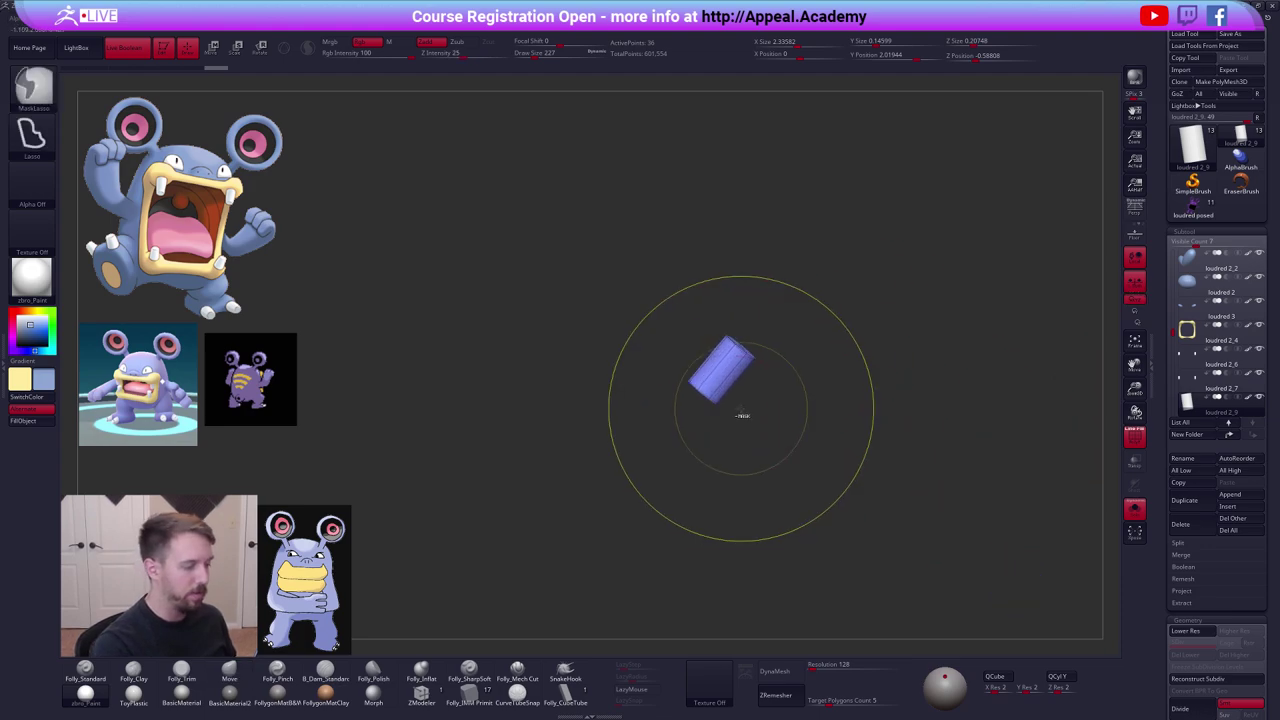
{"action": "left_click_drag", "start_coordinate": [743, 414], "coordinate": [655, 366], "text": "ctrl"}
{"action": "right_click_drag", "start_coordinate": [721, 414], "coordinate": [749, 363]}
{"action": "key", "text": "e"}
{"action": "left_click_drag", "start_coordinate": [707, 362], "coordinate": [820, 378]}
{"action": "left_click_drag", "start_coordinate": [690, 401], "coordinate": [651, 463]}
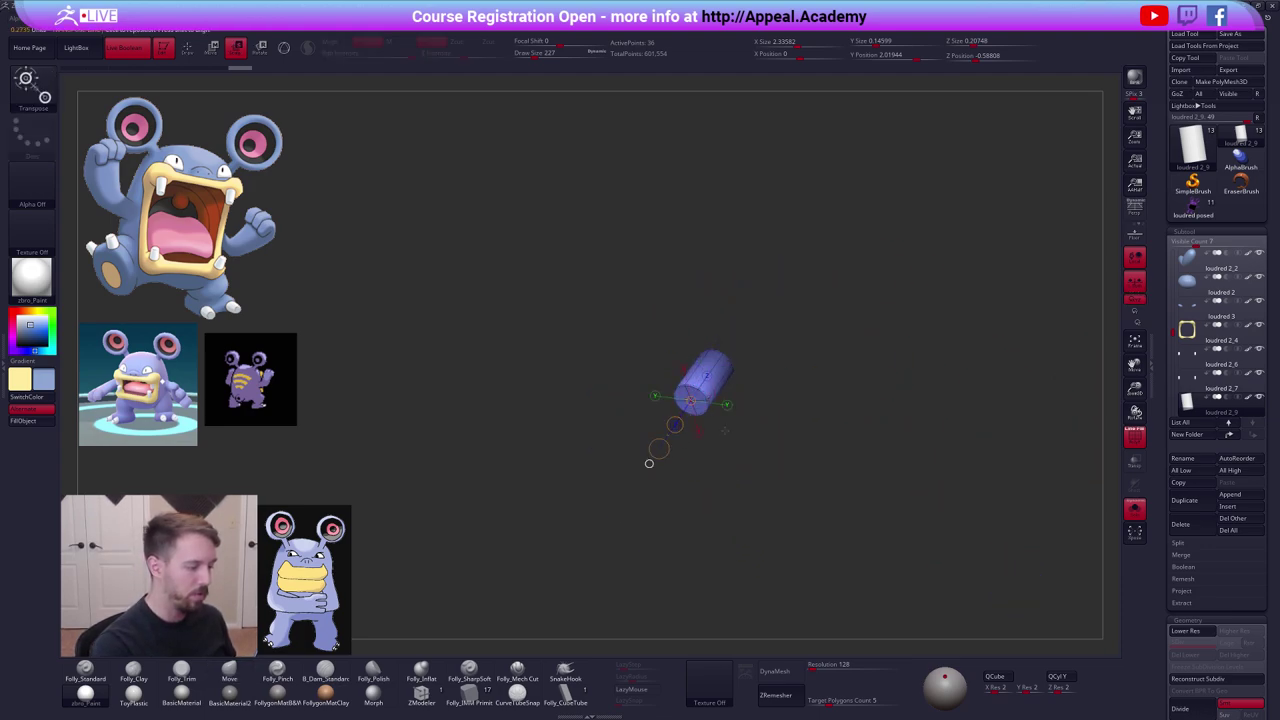
{"action": "right_click_drag", "start_coordinate": [651, 463], "coordinate": [624, 472]}
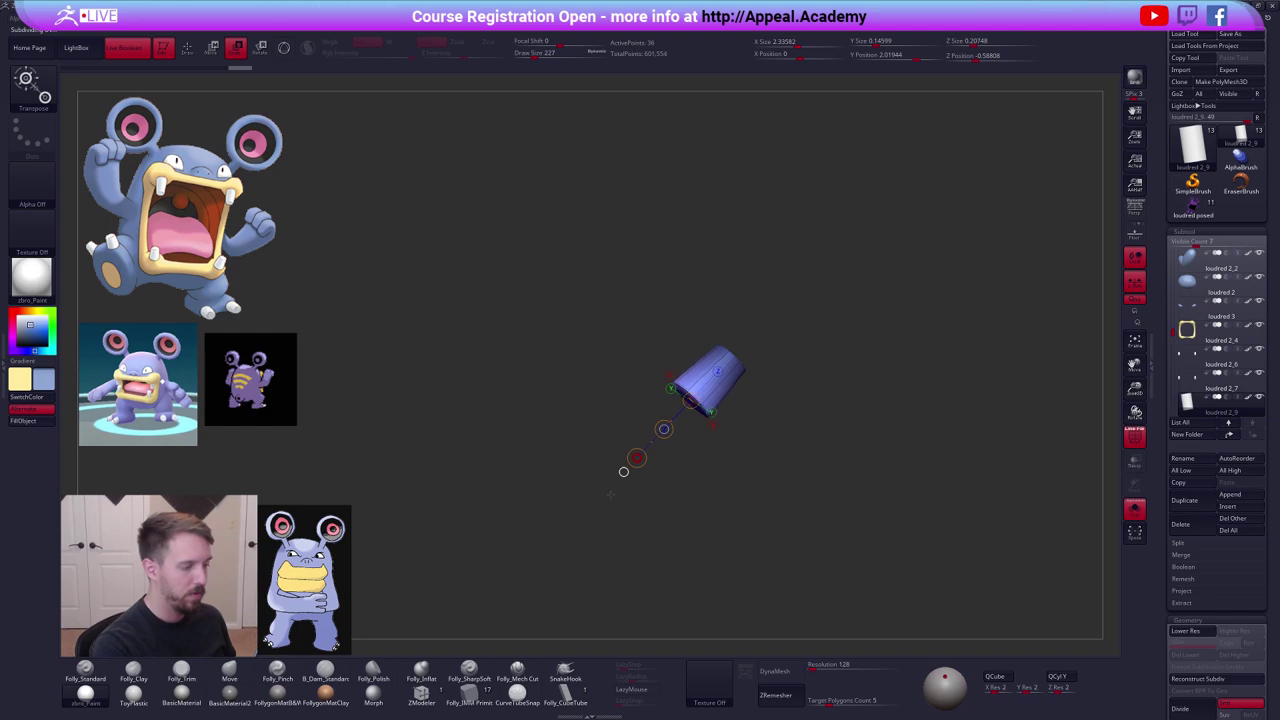
{"action": "left_click_drag", "start_coordinate": [647, 466], "coordinate": [618, 486]}
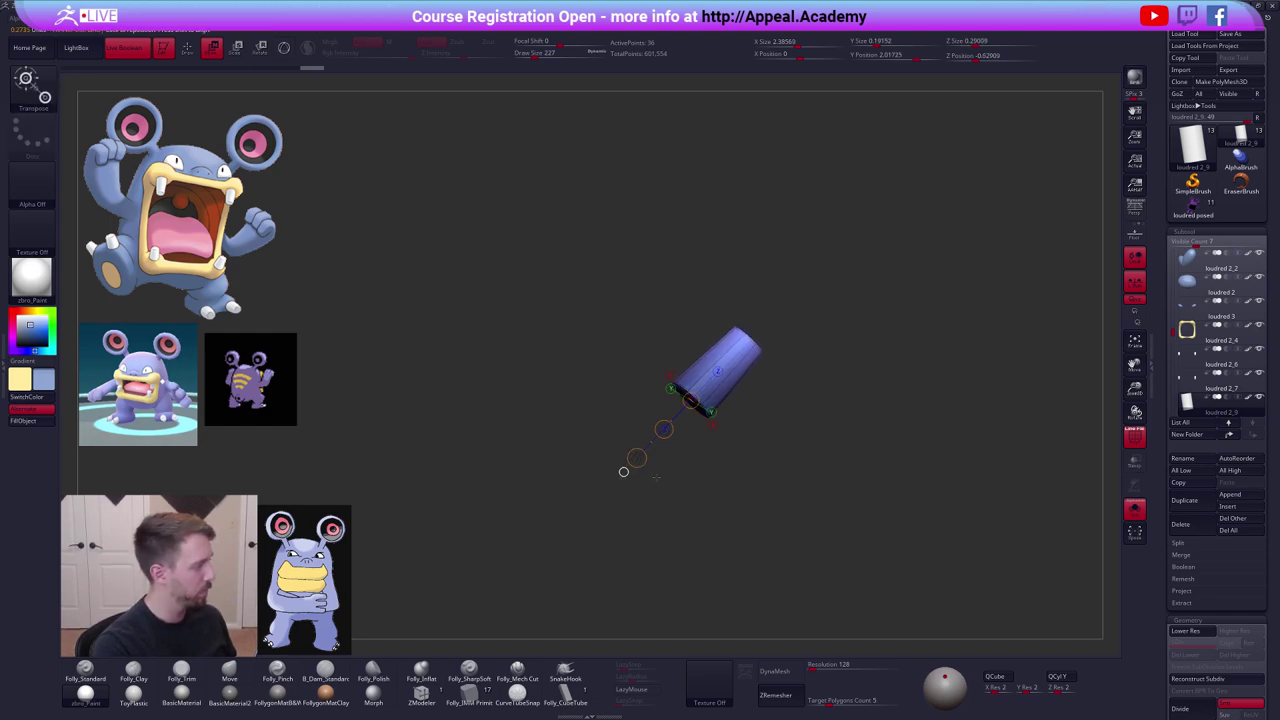
Clear the claw's mask, bring back the whole character, and enlarge and sink the claw into the foot.
{"action": "key", "text": "q"}
{"action": "left_click_drag", "start_coordinate": [709, 469], "coordinate": [743, 449], "text": "ctrl"}
{"action": "key", "text": "alt+s"}
{"action": "right_click_drag", "start_coordinate": [743, 449], "coordinate": [686, 436], "text": "ctrl"}
{"action": "key", "text": "e"}
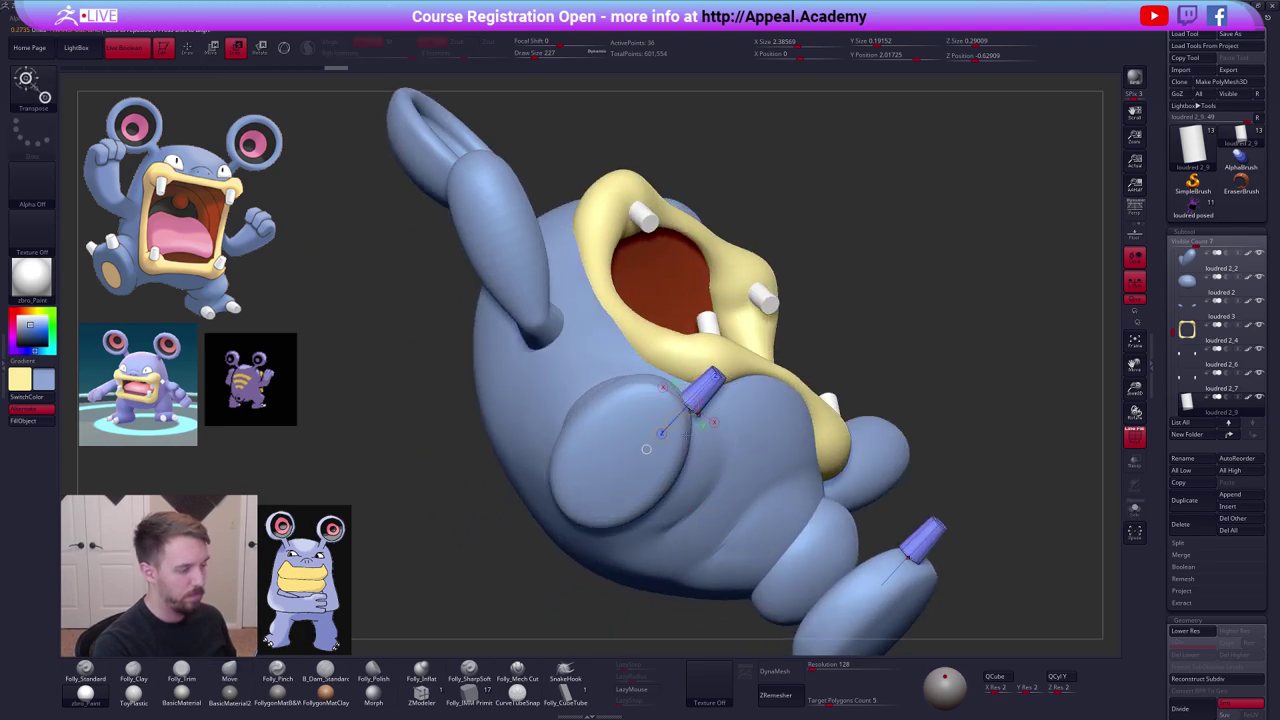
{"action": "key", "text": "w"}
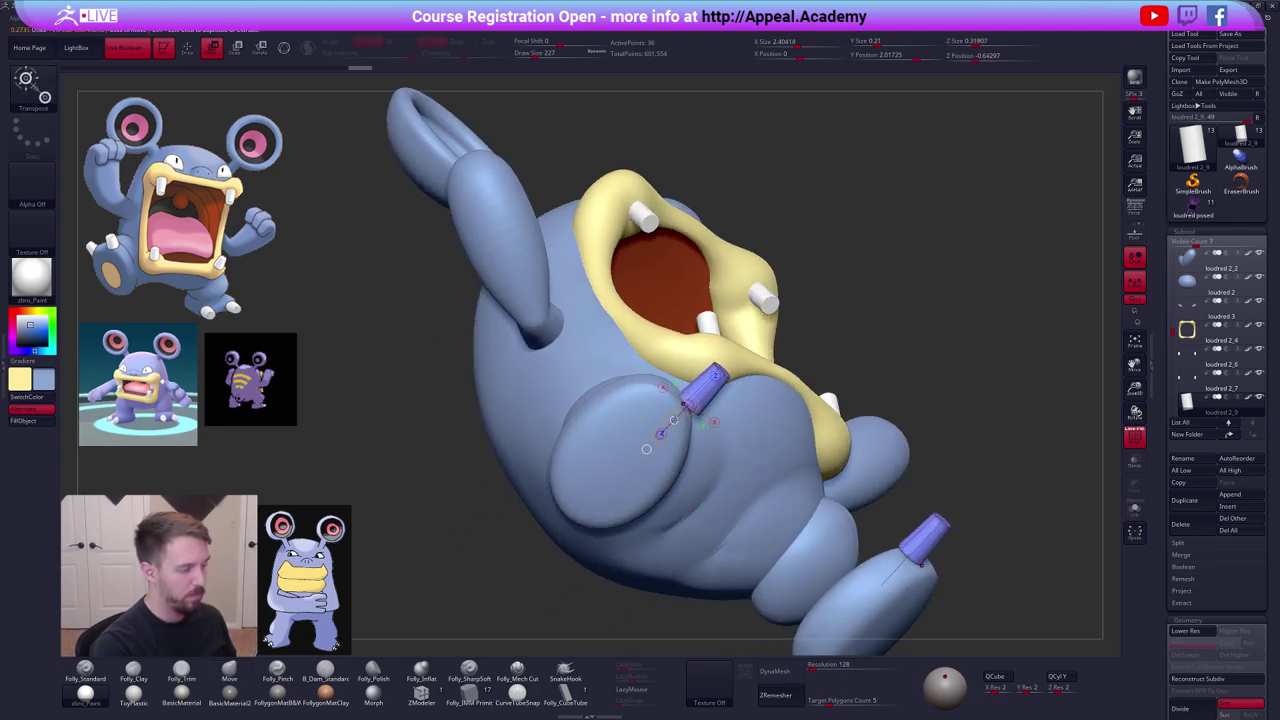
{"action": "left_click_drag", "start_coordinate": [674, 421], "coordinate": [664, 433]}
{"action": "right_click_drag", "start_coordinate": [652, 423], "coordinate": [700, 530]}
{"action": "key", "text": "shift+f"}
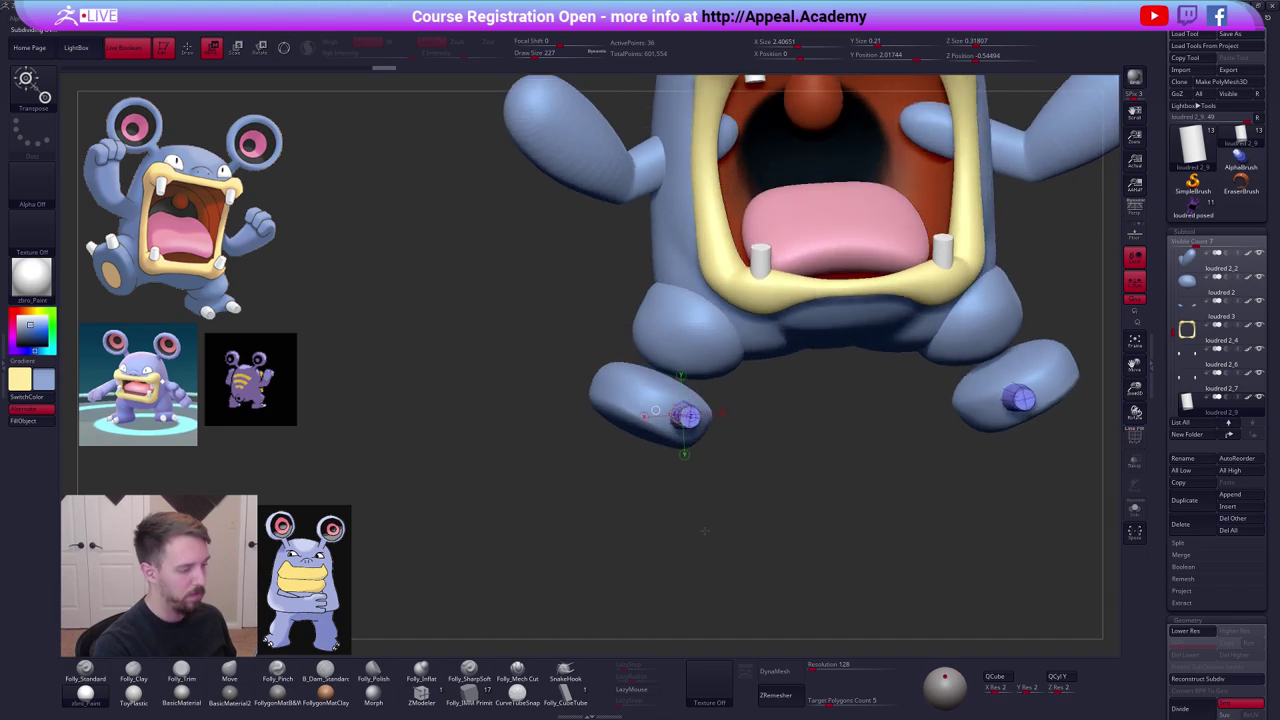
Duplicate the toe claw to the neighbouring spot on the foot and rotate the copy outward.
{"action": "right_click_drag", "start_coordinate": [780, 547], "coordinate": [750, 440]}
{"action": "right_click_drag", "start_coordinate": [671, 468], "coordinate": [665, 466]}
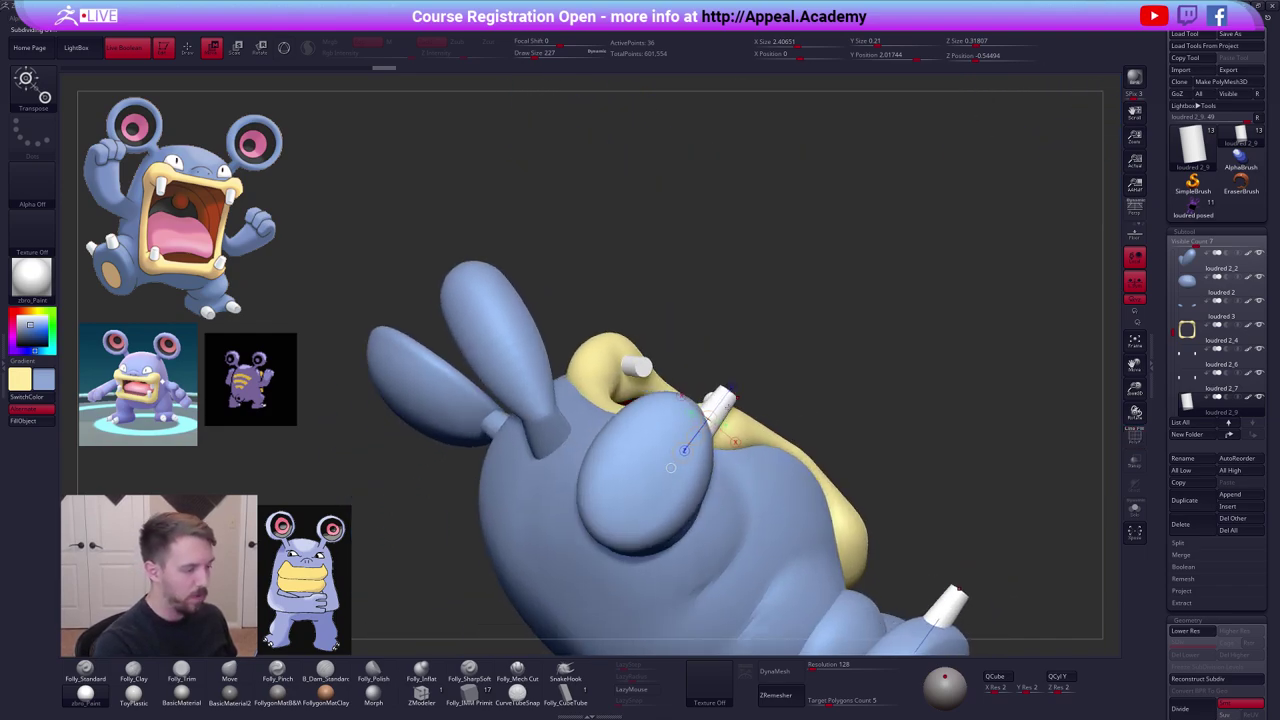
{"action": "left_click_drag", "start_coordinate": [726, 408], "coordinate": [860, 436], "text": "ctrl"}
{"action": "left_click_drag", "start_coordinate": [783, 419], "coordinate": [756, 384], "text": "ctrl"}
{"action": "key", "text": "r"}
{"action": "left_click_drag", "start_coordinate": [676, 400], "coordinate": [713, 298]}
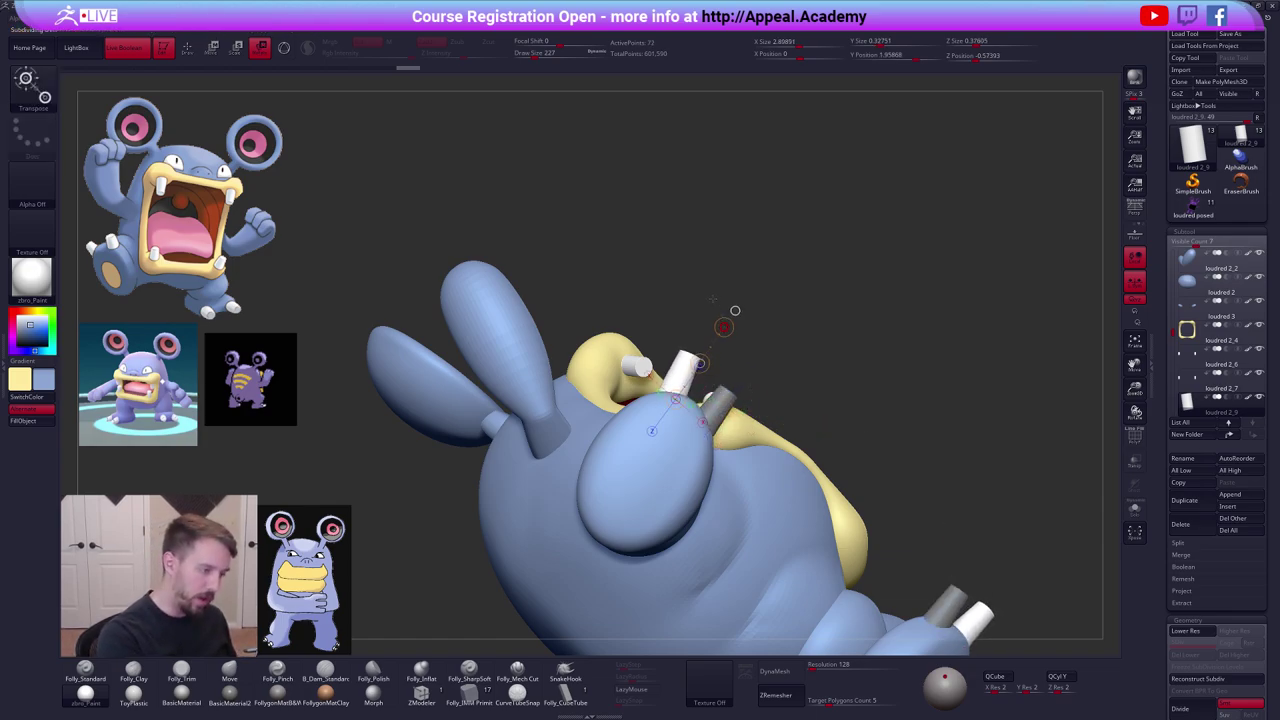
{"action": "key", "text": "w"}
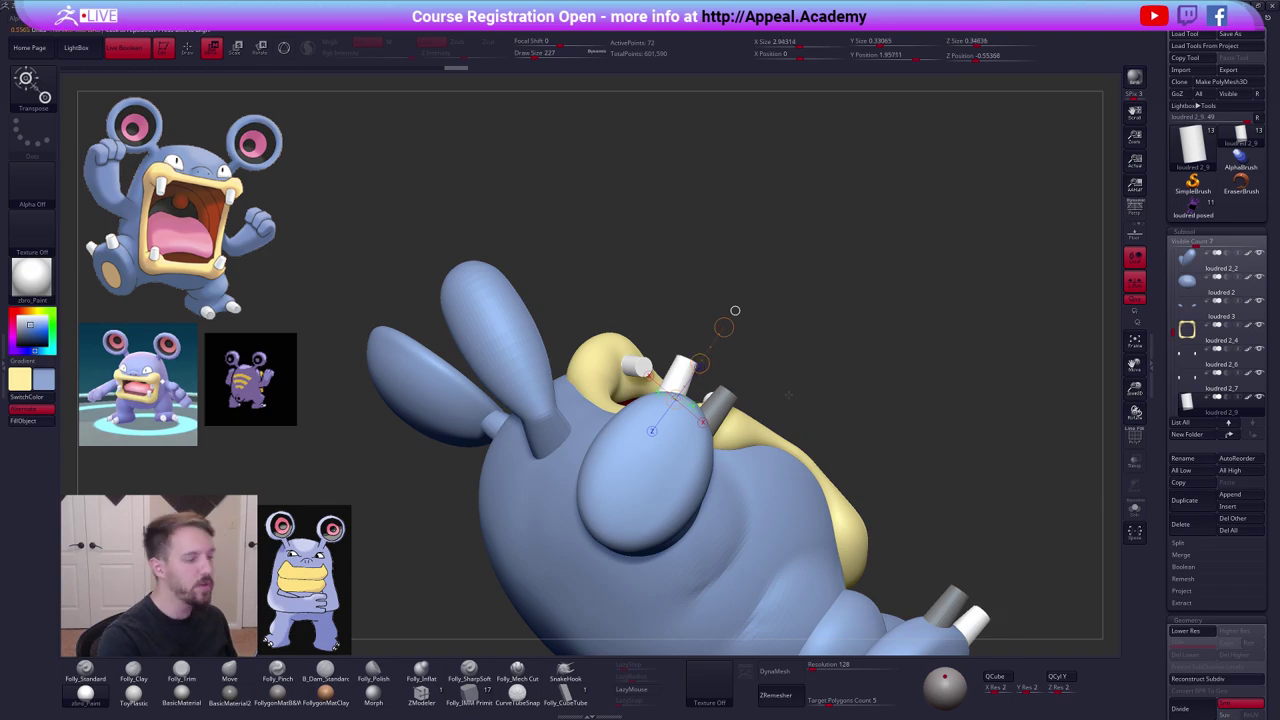
Adjust the second toe claw's placement on the foot beside the first and clear the mask.
{"action": "mouse_move", "coordinate": [700, 363]}
{"action": "left_mouse_down", "text": "ctrl"}
{"action": "mouse_move", "coordinate": [813, 314]}
{"action": "mouse_move", "coordinate": [839, 324]}
{"action": "left_mouse_up", "text": "ctrl"}
{"action": "key", "text": "ctrl+z"}
{"action": "key", "text": "q"}
{"action": "left_click_drag", "start_coordinate": [901, 498], "coordinate": [808, 482], "text": "shift"}
{"action": "right_click_drag", "start_coordinate": [694, 408], "coordinate": [697, 411]}
{"action": "mouse_move", "coordinate": [712, 364]}
{"action": "left_mouse_down", "text": "ctrl"}
{"action": "mouse_move", "coordinate": [808, 449]}
{"action": "mouse_move", "coordinate": [800, 400]}
{"action": "mouse_move", "coordinate": [722, 434]}
{"action": "mouse_move", "coordinate": [807, 457]}
{"action": "mouse_move", "coordinate": [753, 425]}
{"action": "mouse_move", "coordinate": [811, 443]}
{"action": "mouse_move", "coordinate": [734, 422]}
{"action": "left_mouse_up", "text": "ctrl"}
{"action": "left_click", "coordinate": [800, 400], "text": "ctrl"}
{"action": "key", "text": "w"}
{"action": "left_click", "coordinate": [727, 445], "text": "ctrl"}
{"action": "key", "text": "q"}
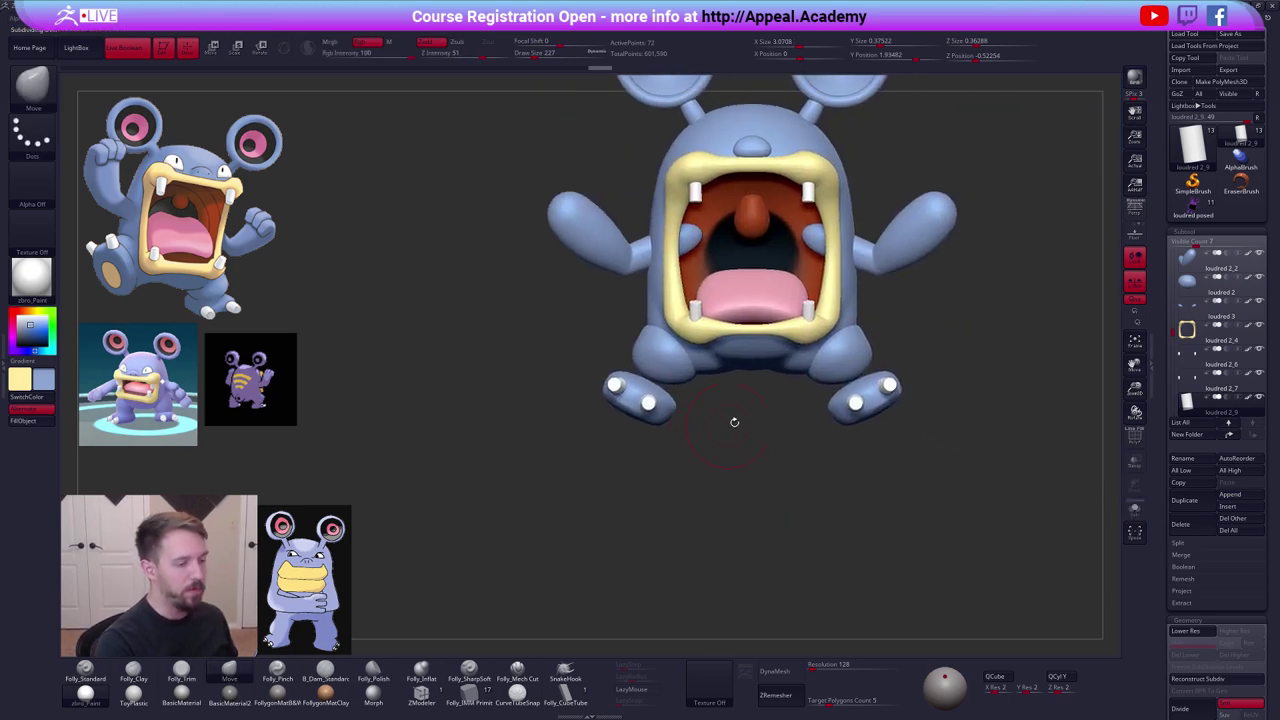
Examine the character's proportions, toe claws and arms from the front and from below.
{"action": "left_click_drag", "start_coordinate": [822, 429], "coordinate": [770, 486], "text": "alt"}
{"action": "left_click_drag", "start_coordinate": [897, 335], "coordinate": [853, 390], "text": "alt"}
{"action": "key", "text": "space"}
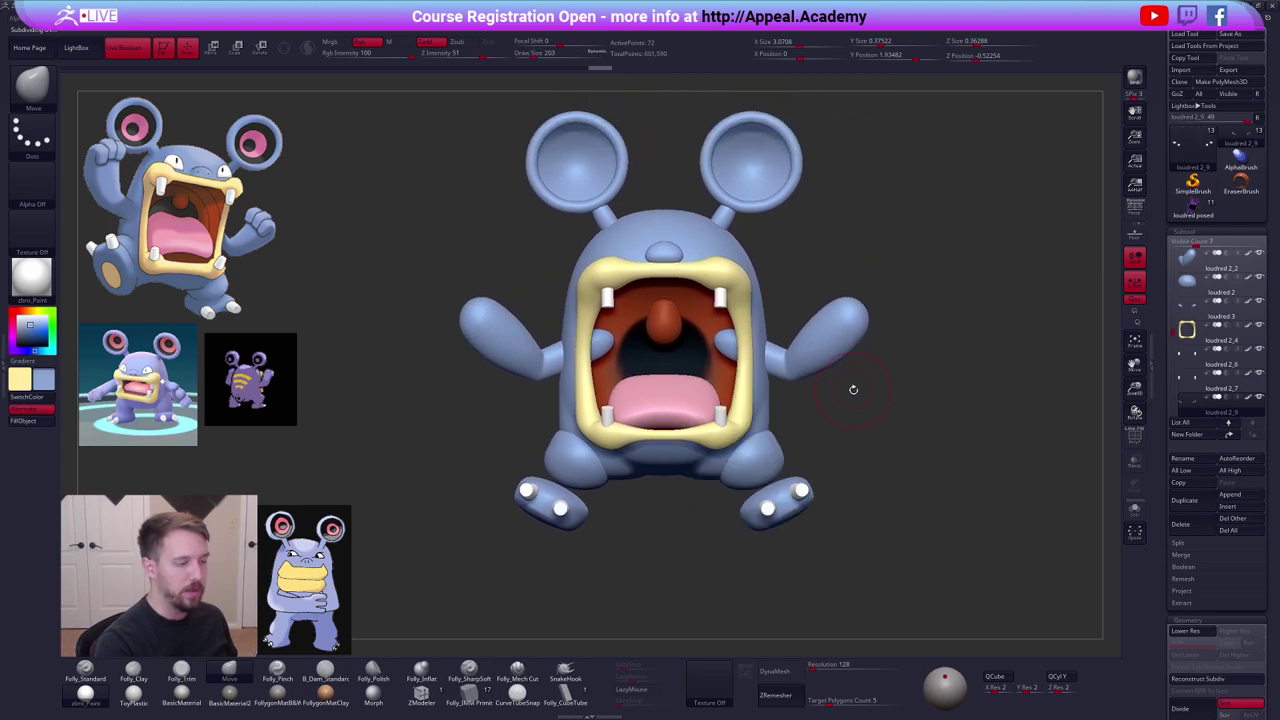
{"action": "left_click_drag", "start_coordinate": [908, 471], "coordinate": [883, 491], "text": "alt"}
{"action": "key", "text": "space"}
{"action": "left_click_drag", "start_coordinate": [889, 376], "coordinate": [882, 376]}
{"action": "mouse_move", "coordinate": [877, 454]}
{"action": "left_mouse_down", "text": "alt"}
{"action": "mouse_move", "coordinate": [873, 467]}
{"action": "mouse_move", "coordinate": [856, 362]}
{"action": "left_mouse_up", "text": "alt"}
{"action": "left_click", "coordinate": [808, 370], "text": "alt"}
{"action": "key", "text": "space"}
{"action": "left_click_drag", "start_coordinate": [855, 361], "coordinate": [865, 361]}
{"action": "left_click_drag", "start_coordinate": [815, 403], "coordinate": [765, 338]}
{"action": "key", "text": "space"}
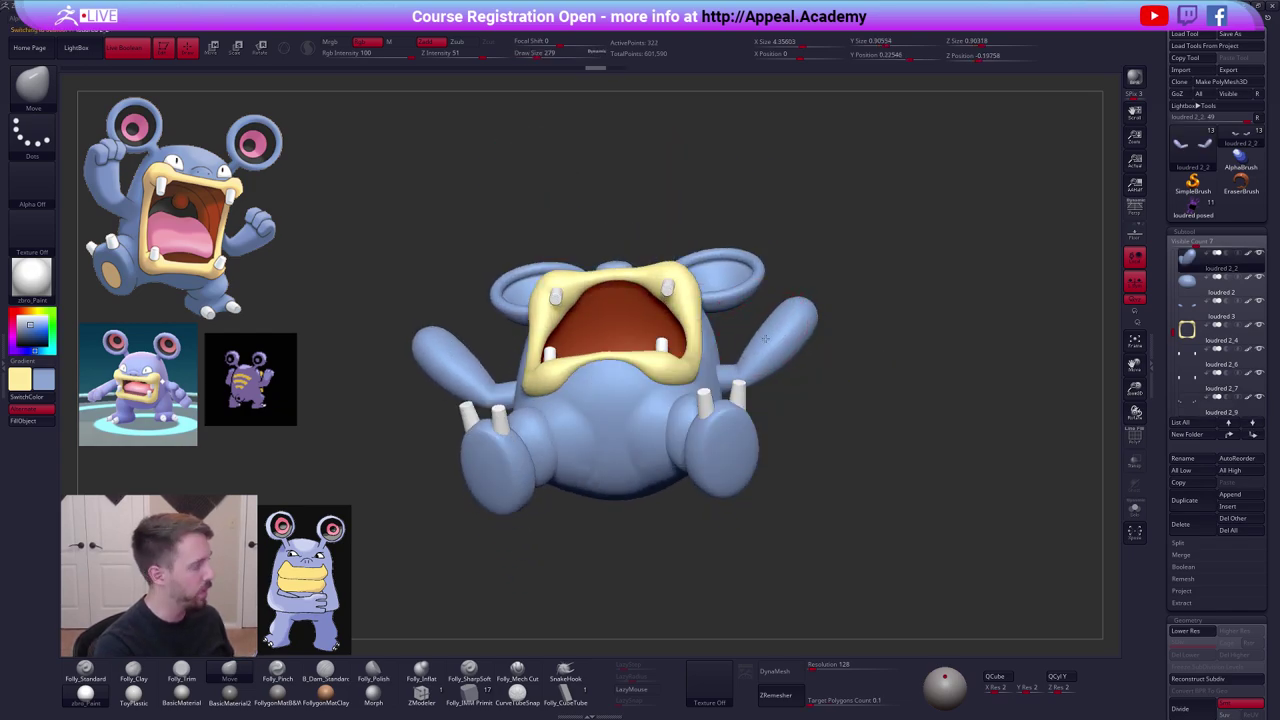
{"action": "left_click_drag", "start_coordinate": [752, 348], "coordinate": [729, 357], "text": "shift"}
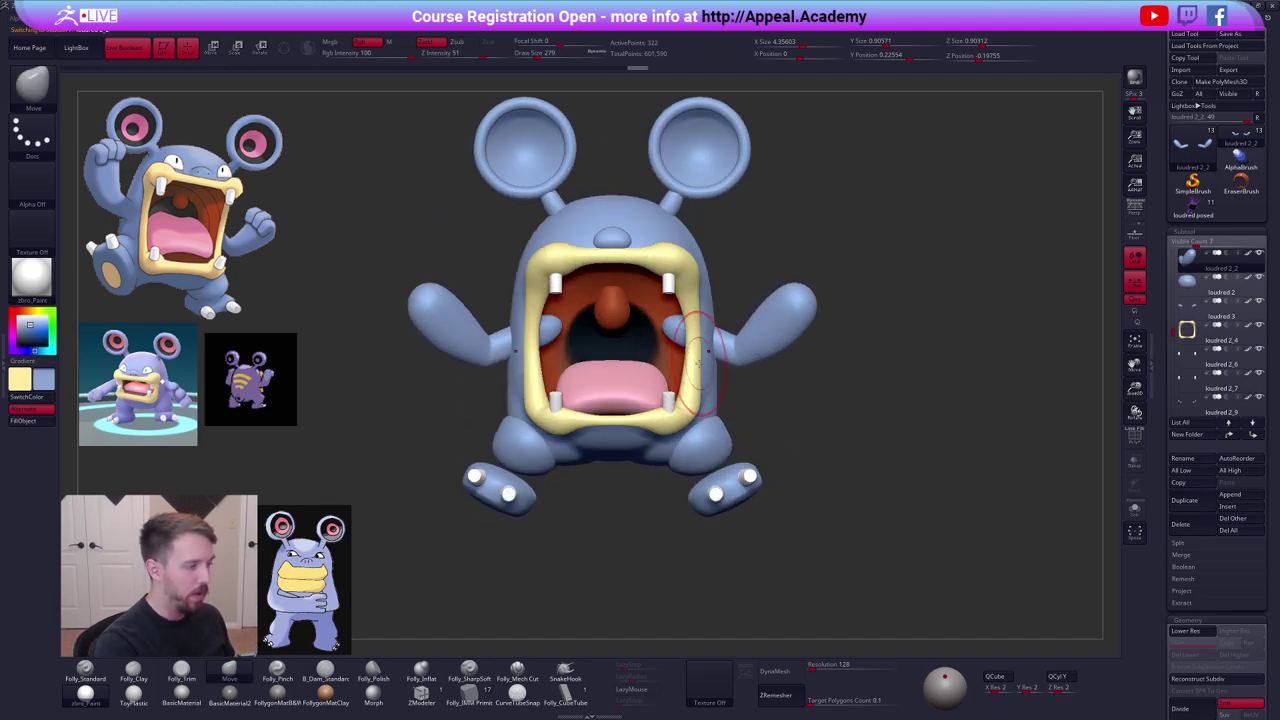
Isolate the arms at their lowest subdivision level with the polygroup wireframe displayed.
{"action": "left_click", "coordinate": [666, 353], "text": "alt"}
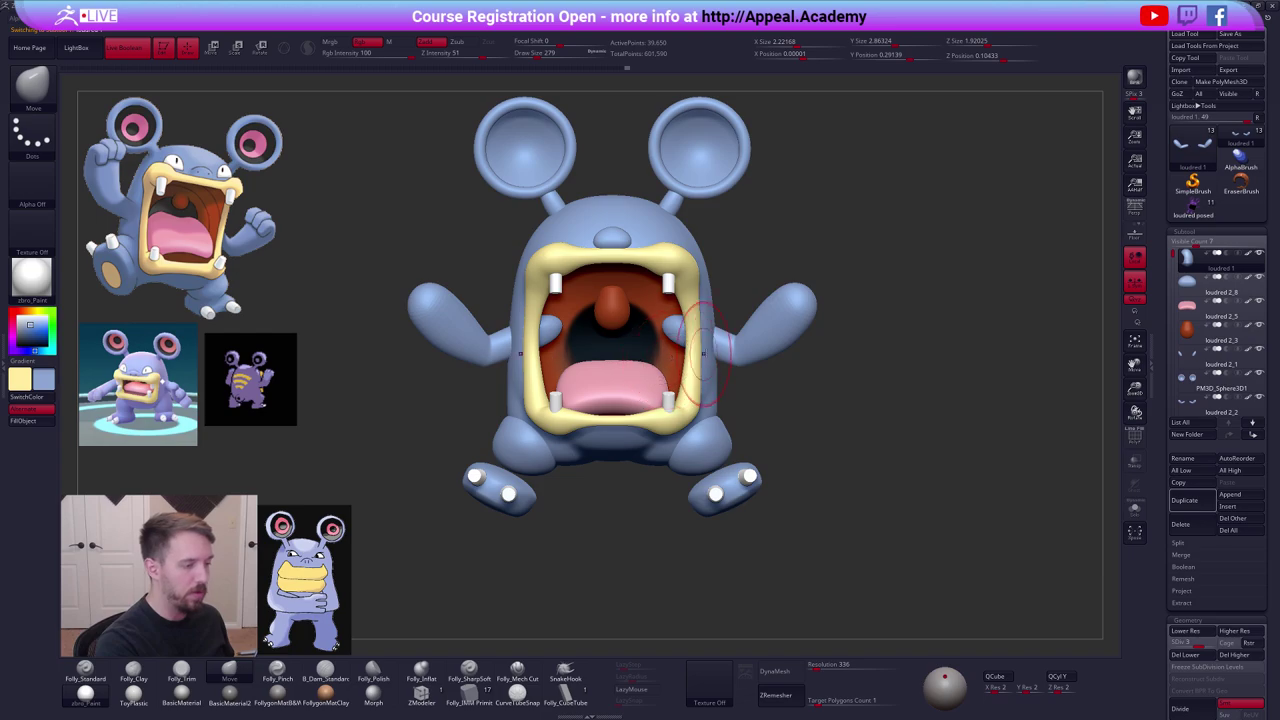
{"action": "left_click", "coordinate": [765, 345], "text": "alt"}
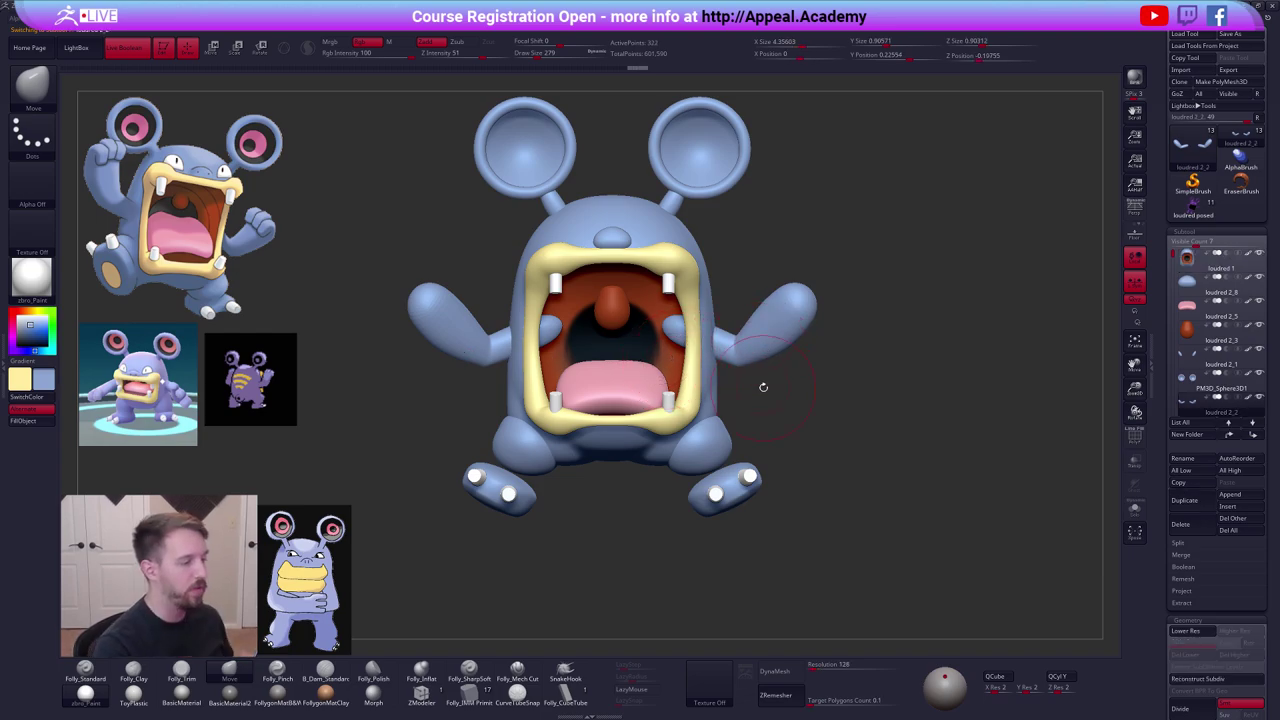
{"action": "key", "text": "shift+d"}
{"action": "key", "text": "alt+s"}
{"action": "key", "text": "shift+f"}
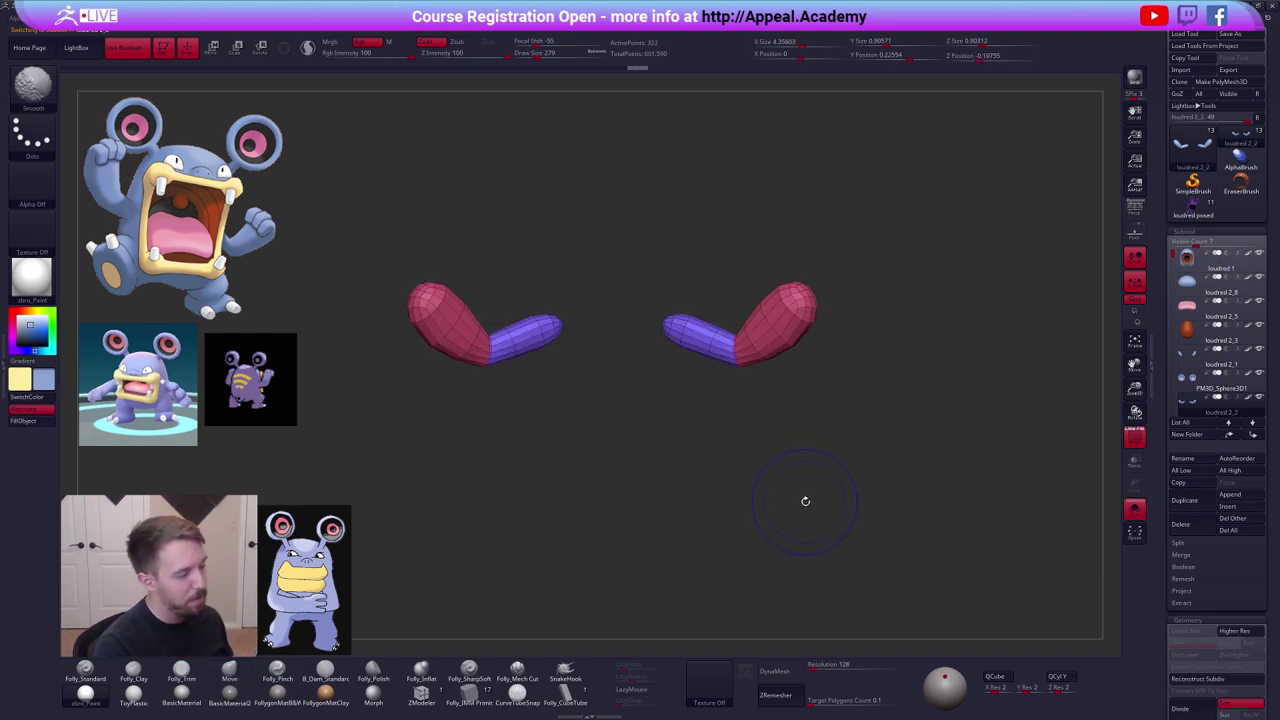
{"action": "left_click_drag", "start_coordinate": [808, 496], "coordinate": [816, 508], "text": "alt"}
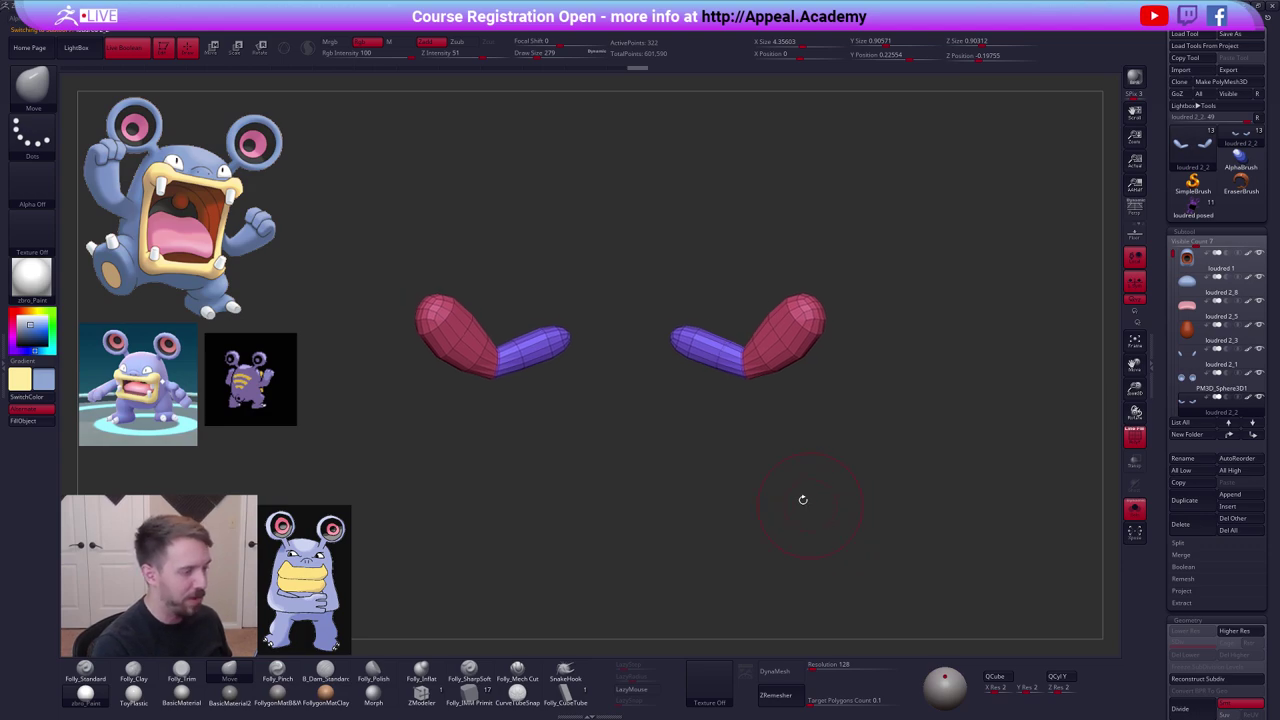
Mask the forearm polygroups, leaving only the inner arm segments editable.
{"action": "left_click", "coordinate": [707, 341], "text": "ctrl"}
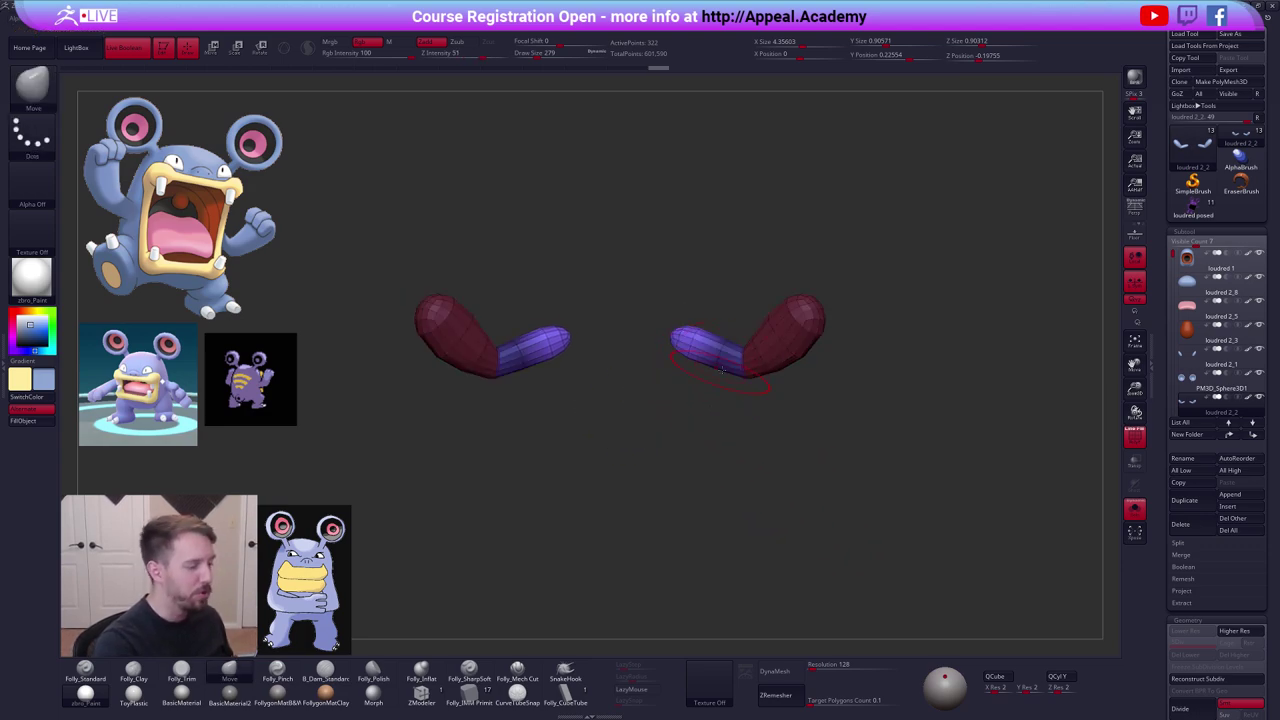
{"action": "left_click", "coordinate": [729, 373], "text": "ctrl"}
{"action": "left_click", "coordinate": [737, 367], "text": "ctrl"}
{"action": "left_click", "coordinate": [739, 367], "text": "ctrl"}
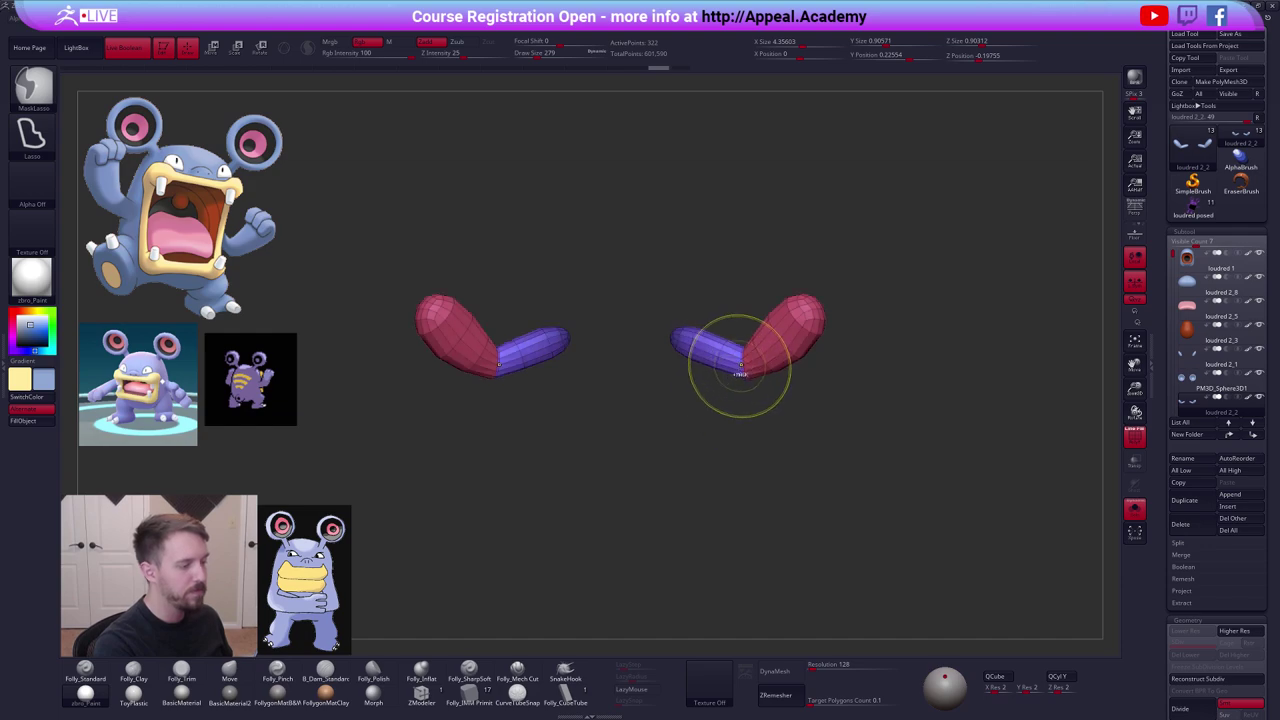
{"action": "left_click", "coordinate": [742, 367], "text": "ctrl"}
Show the full character and push the inner arm segments back with the Move brush, out of the mouth cavity.
{"action": "key", "text": "w"}
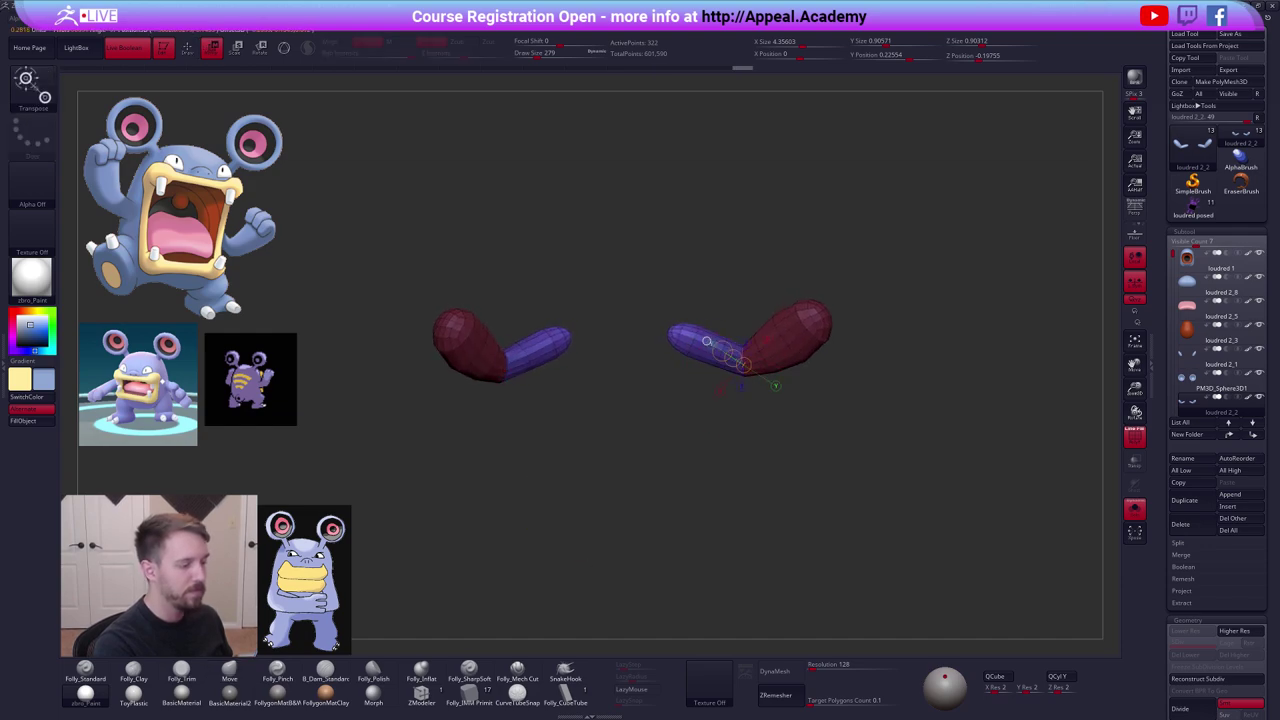
{"action": "key", "text": "alt+s"}
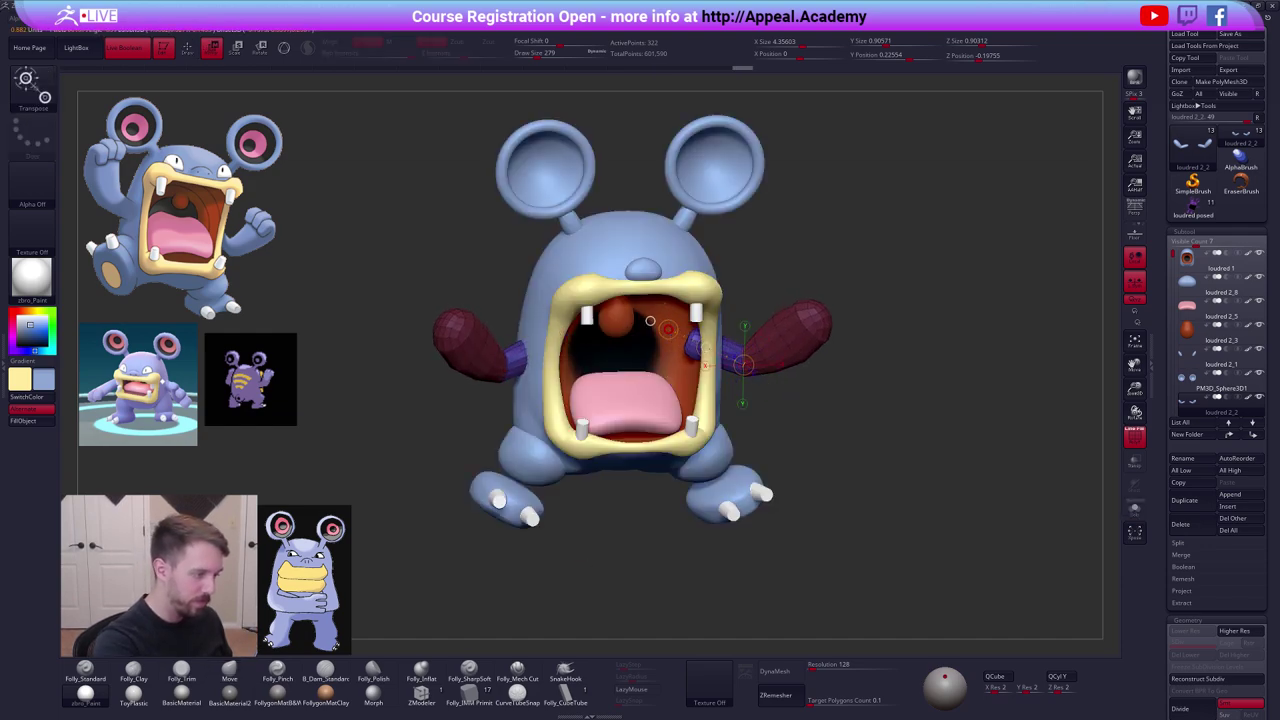
{"action": "key", "text": "q"}
{"action": "right_click_drag", "start_coordinate": [704, 350], "coordinate": [772, 350]}
{"action": "left_click_drag", "start_coordinate": [714, 352], "coordinate": [702, 354]}
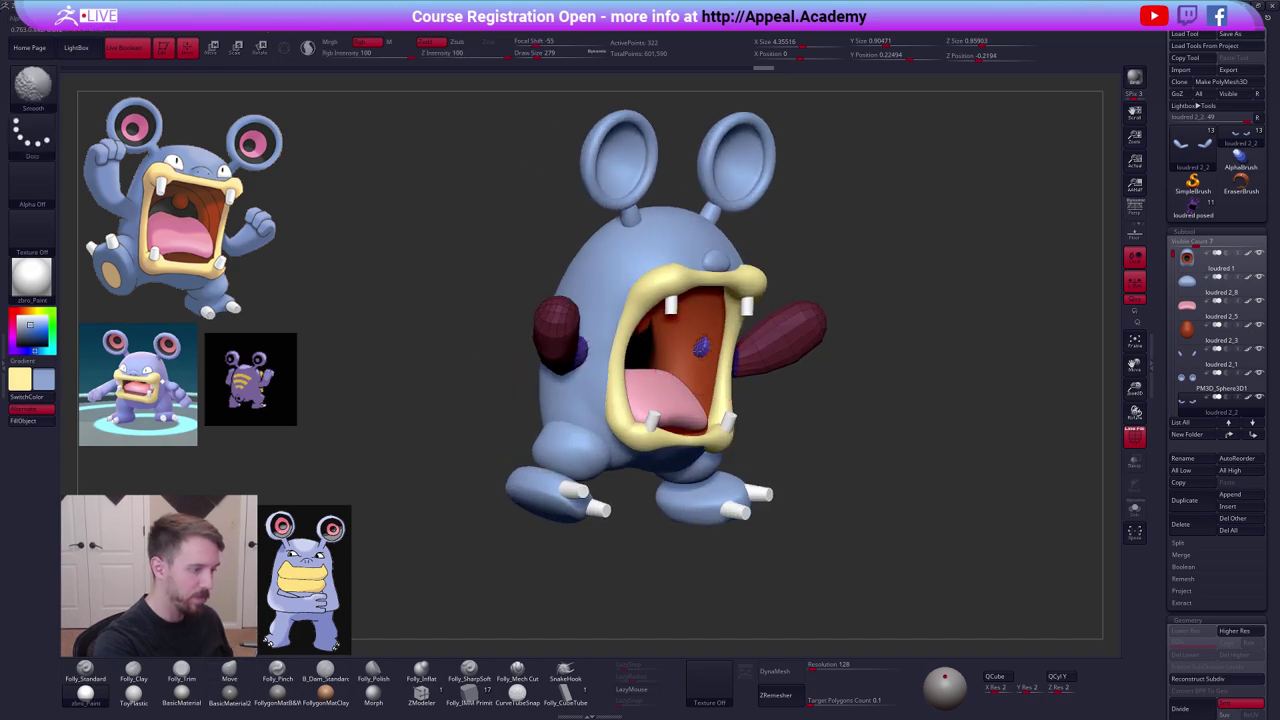
{"action": "mouse_move", "coordinate": [704, 358]}
{"action": "right_mouse_down"}
{"action": "mouse_move", "coordinate": [563, 343]}
{"action": "mouse_move", "coordinate": [680, 300]}
{"action": "right_mouse_up"}
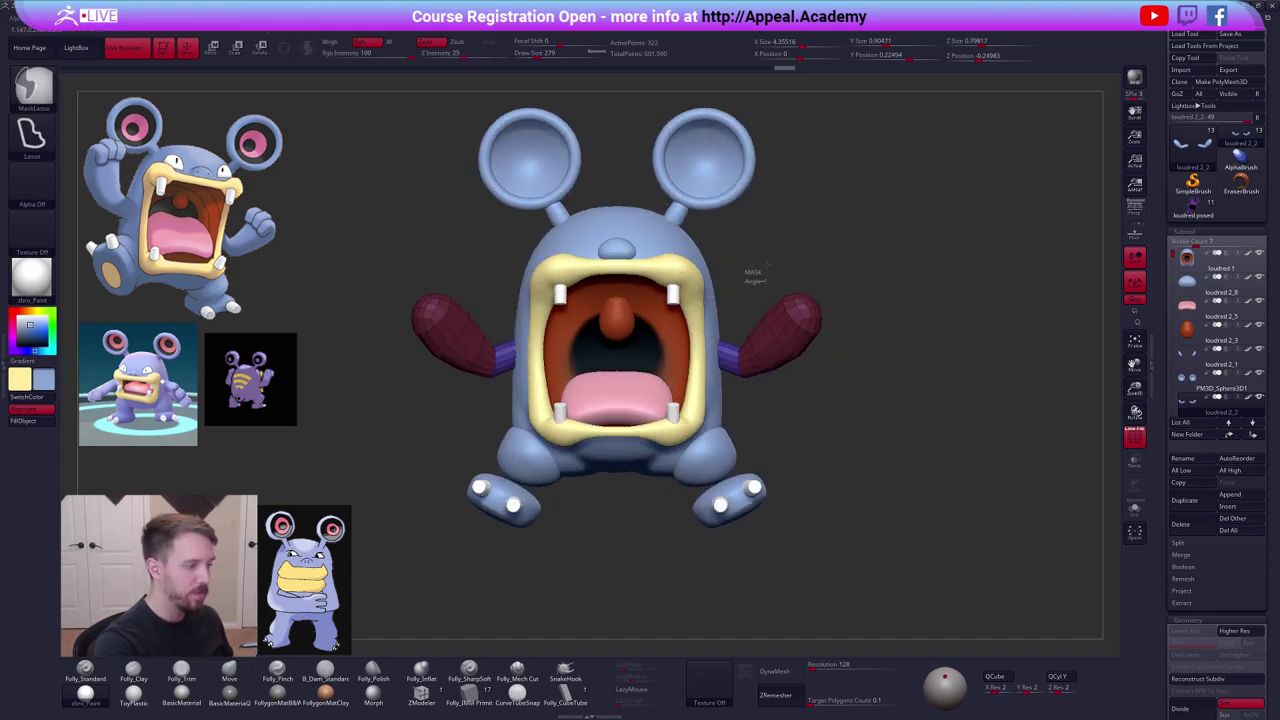
Clear the arm mask, raise the arms' subdivision level and turn off the wireframe.
{"action": "key", "text": "space"}
{"action": "left_click_drag", "start_coordinate": [757, 272], "coordinate": [761, 296], "text": "ctrl"}
{"action": "key", "text": "d"}
{"action": "key", "text": "shift+f"}
{"action": "mouse_move", "coordinate": [851, 491]}
{"action": "right_mouse_down"}
{"action": "mouse_move", "coordinate": [866, 520]}
{"action": "mouse_move", "coordinate": [816, 450]}
{"action": "right_mouse_up"}
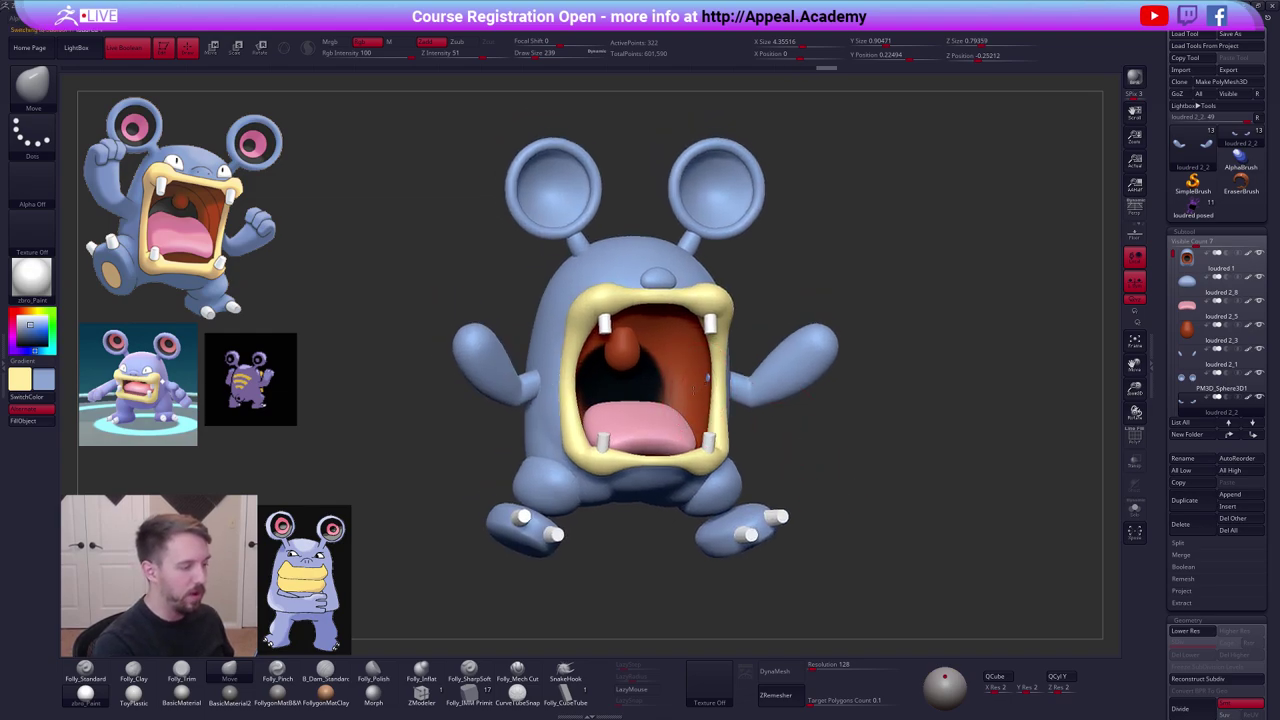
Isolate the body at its lowest subdivision level with its polygroup wireframe displayed.
{"action": "left_click", "coordinate": [695, 390], "text": "alt"}
{"action": "key", "text": "alt+s"}
{"action": "key", "text": "shift+f"}
{"action": "left_click_drag", "start_coordinate": [694, 403], "coordinate": [691, 402], "text": "shift"}
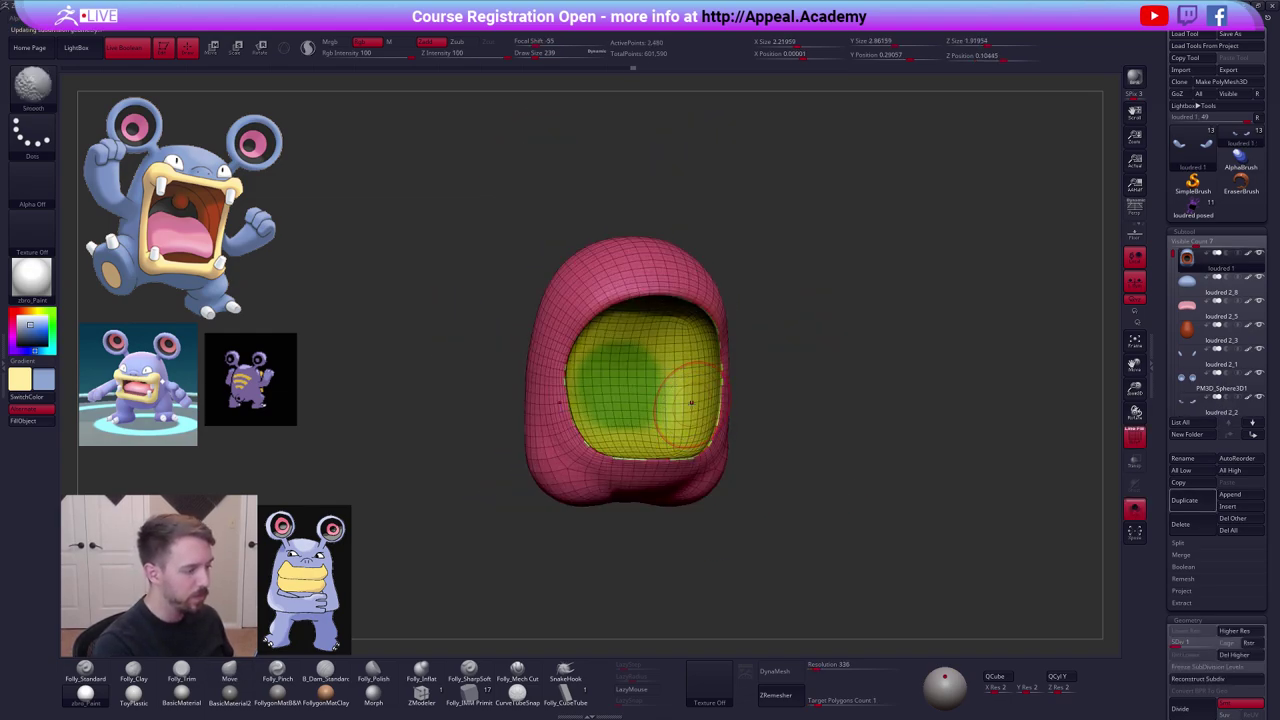
Mask the body's outer skin so only the mouth interior stays editable, with the wireframe off and the full character displayed.
{"action": "key", "text": "w"}
{"action": "left_click", "coordinate": [691, 404], "text": "ctrl"}
{"action": "key", "text": "q"}
{"action": "left_click", "coordinate": [758, 399], "text": "ctrl"}
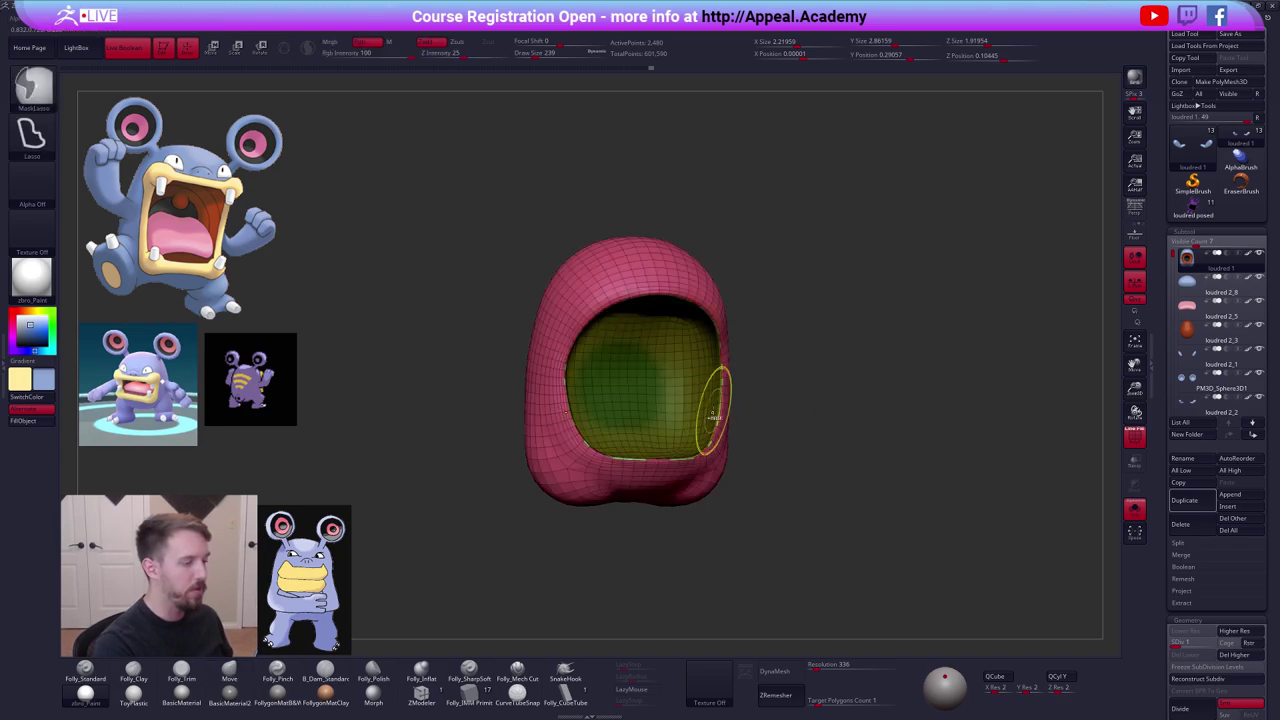
{"action": "key", "text": "shift+f"}
{"action": "left_click", "coordinate": [880, 516], "text": "ctrl"}
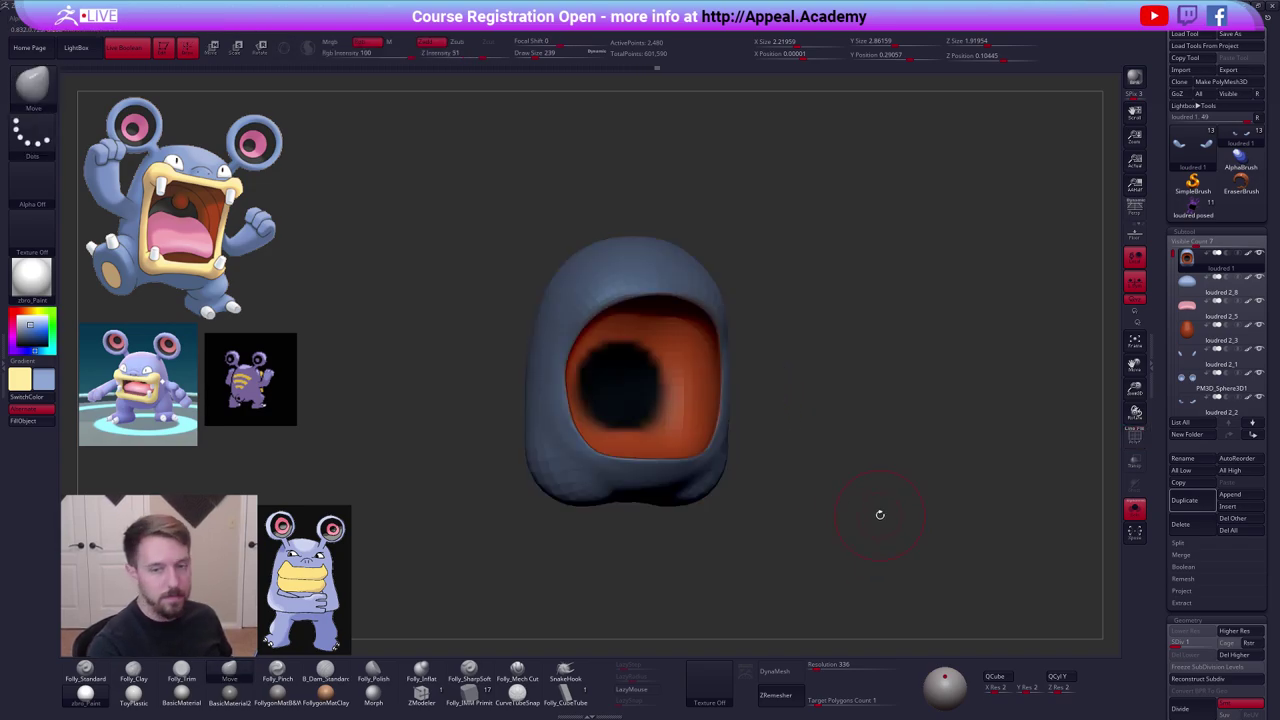
{"action": "mouse_move", "coordinate": [874, 532]}
{"action": "left_mouse_down"}
{"action": "mouse_move", "coordinate": [854, 551]}
{"action": "mouse_move", "coordinate": [871, 543]}
{"action": "left_mouse_up"}
{"action": "key", "text": "alt+s"}
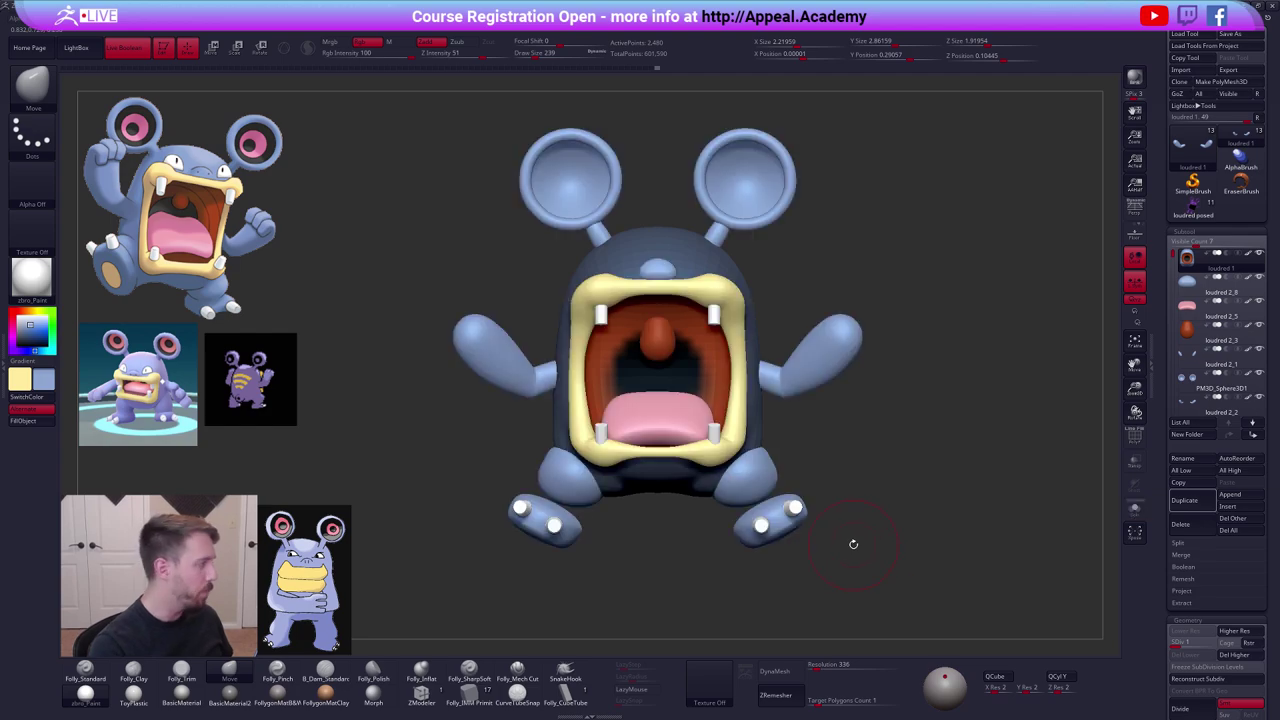
Scale the unmasked mouth interior of the body and return to the Move brush with a larger size.
{"action": "key", "text": "r"}
{"action": "left_click_drag", "start_coordinate": [605, 353], "coordinate": [790, 354]}
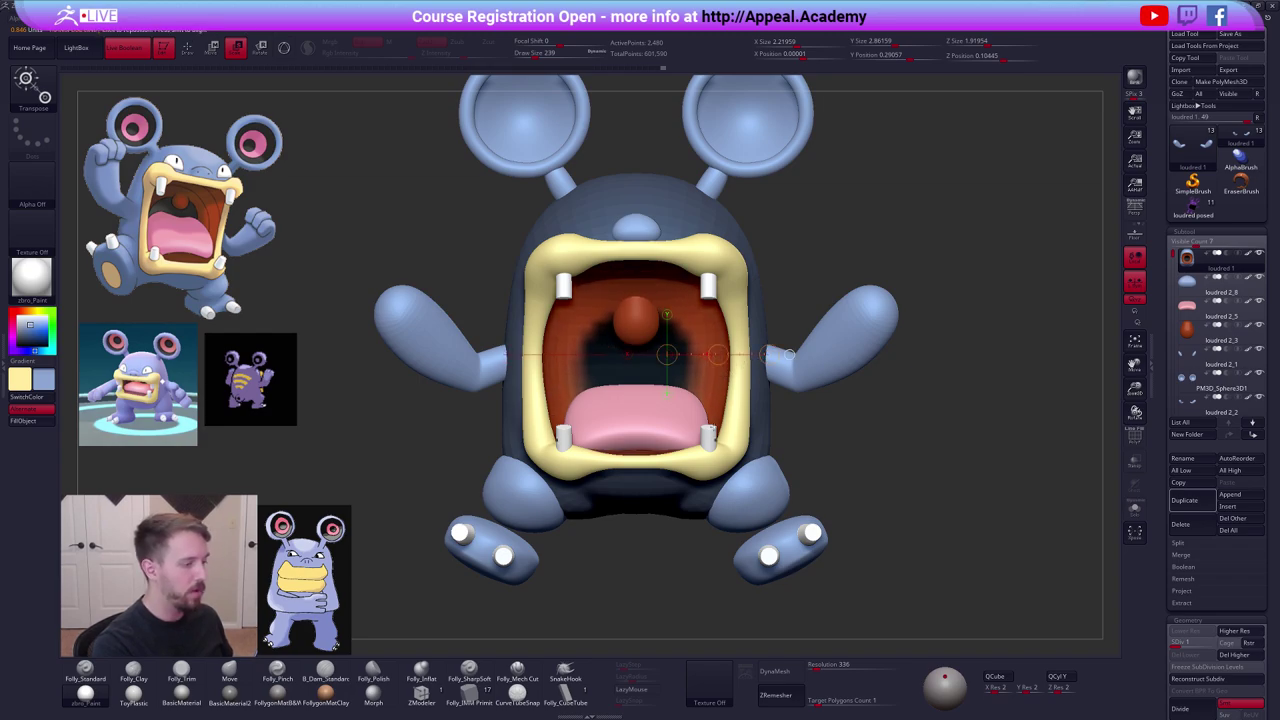
{"action": "right_click_drag", "start_coordinate": [712, 427], "coordinate": [774, 477]}
{"action": "left_click_drag", "start_coordinate": [810, 537], "coordinate": [750, 530]}
{"action": "key", "text": "q"}
{"action": "key", "text": "space"}
{"action": "left_click", "coordinate": [700, 456]}
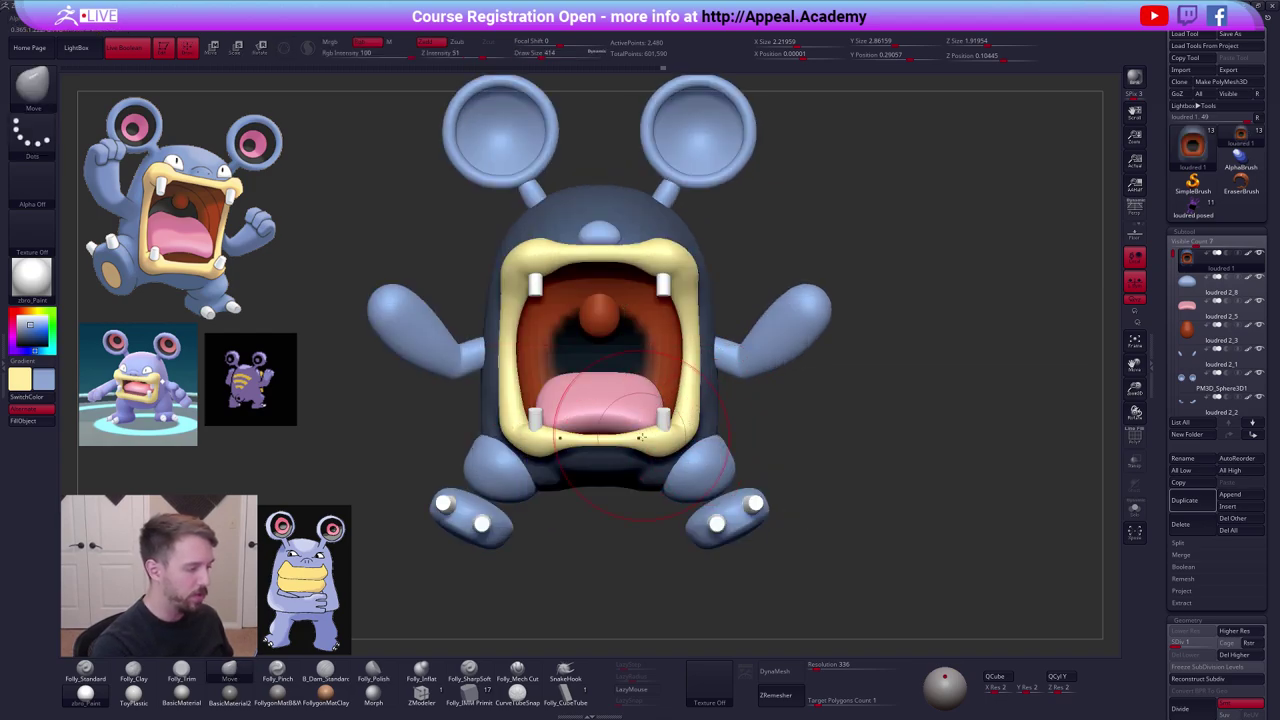
Reshape the mouth cavity walls with the Move brush, checking the fit from an angle and from the front.
{"action": "mouse_move", "coordinate": [642, 437]}
{"action": "right_mouse_down"}
{"action": "mouse_move", "coordinate": [745, 432]}
{"action": "mouse_move", "coordinate": [710, 434]}
{"action": "right_mouse_up"}
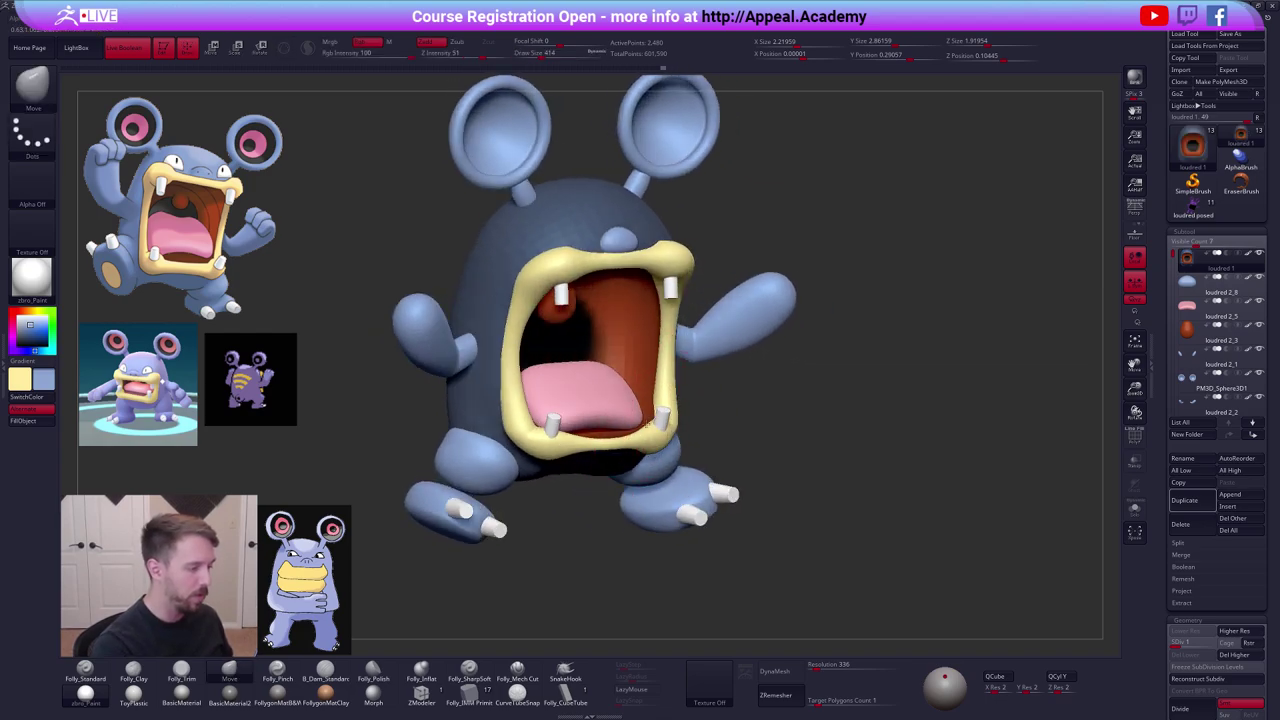
{"action": "mouse_move", "coordinate": [650, 347]}
{"action": "right_mouse_down"}
{"action": "mouse_move", "coordinate": [490, 352]}
{"action": "mouse_move", "coordinate": [600, 305]}
{"action": "mouse_move", "coordinate": [602, 260]}
{"action": "mouse_move", "coordinate": [555, 262]}
{"action": "mouse_move", "coordinate": [620, 284]}
{"action": "mouse_move", "coordinate": [638, 252]}
{"action": "mouse_move", "coordinate": [636, 295]}
{"action": "mouse_move", "coordinate": [690, 390]}
{"action": "right_mouse_up"}
{"action": "key", "text": "space"}
{"action": "left_click", "coordinate": [660, 345]}
{"action": "key", "text": "shift+f"}
{"action": "key", "text": "shift+f"}
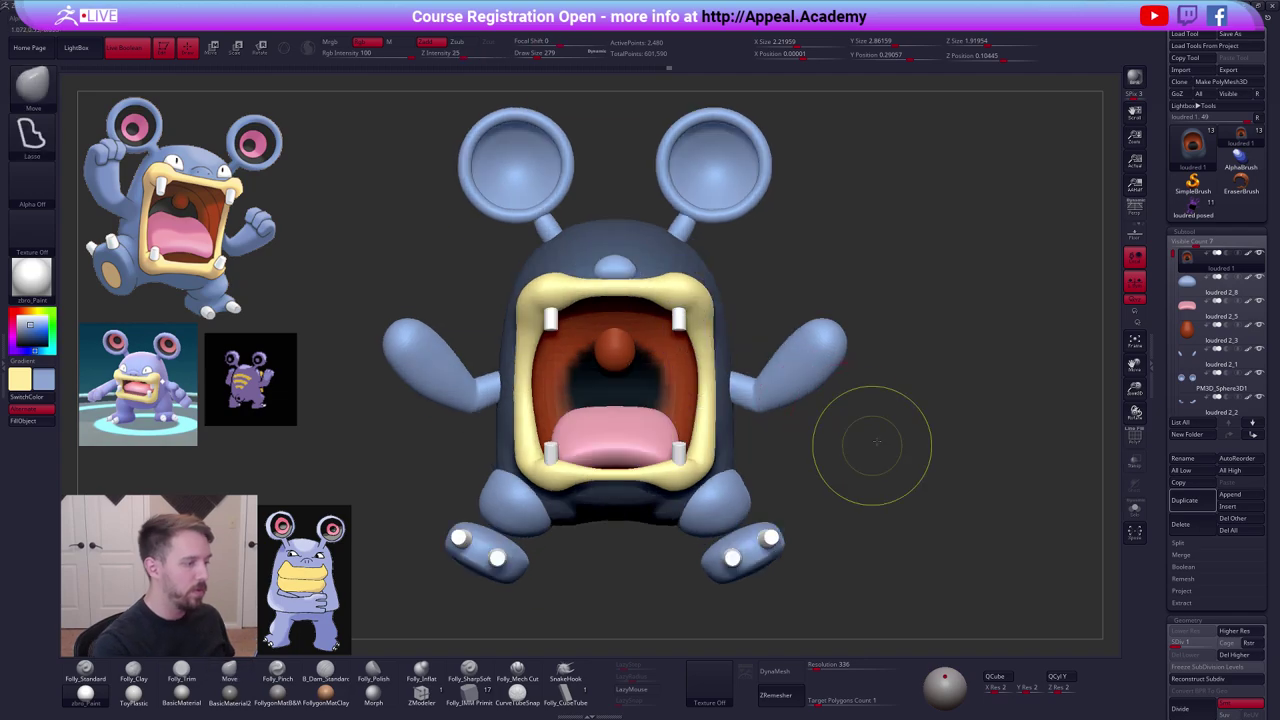
Raise the body to its highest subdivision level, clear its mask and isolate it.
{"action": "key", "text": "d"}
{"action": "key", "text": "d"}
{"action": "key", "text": "d"}
{"action": "key", "text": "space"}
{"action": "left_click", "coordinate": [605, 423]}
{"action": "key", "text": "alt+s"}
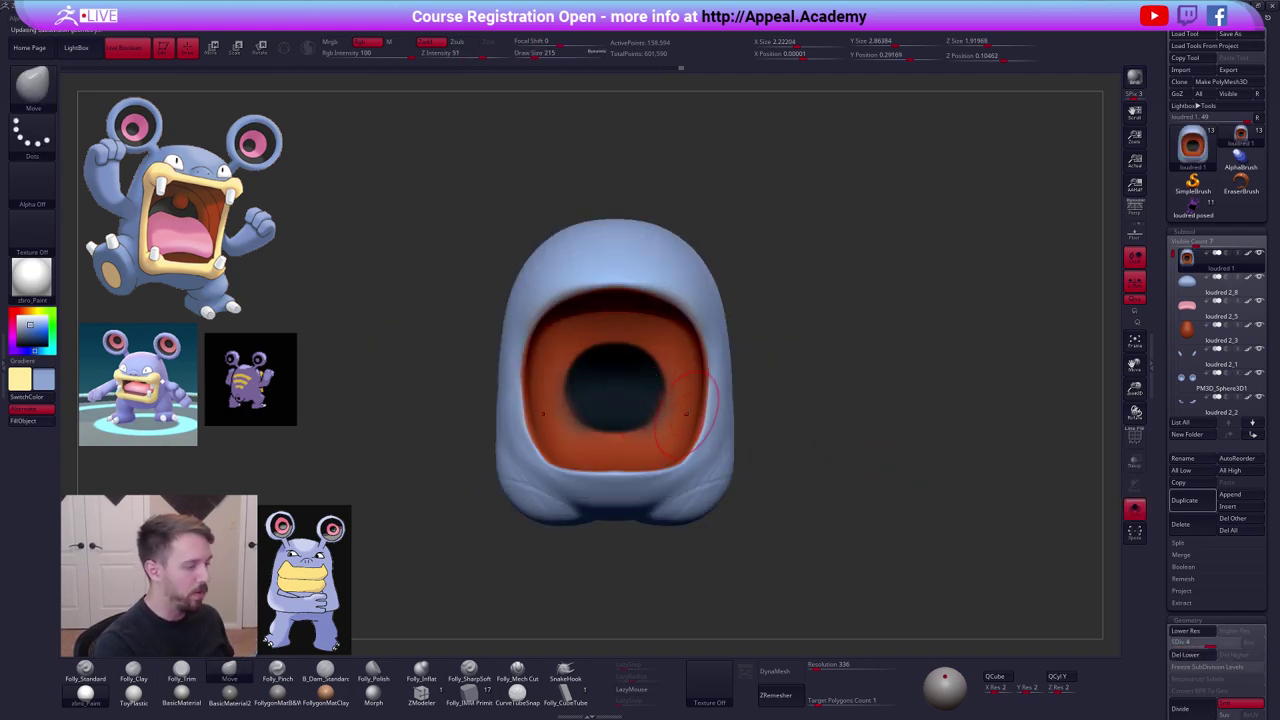
Paint the back of the throat with its sampled black using the Folly_Standard brush, and show the full character.
{"action": "key", "text": "space"}
{"action": "left_click", "coordinate": [650, 472]}
{"action": "key", "text": "1"}
{"action": "key", "text": "c"}
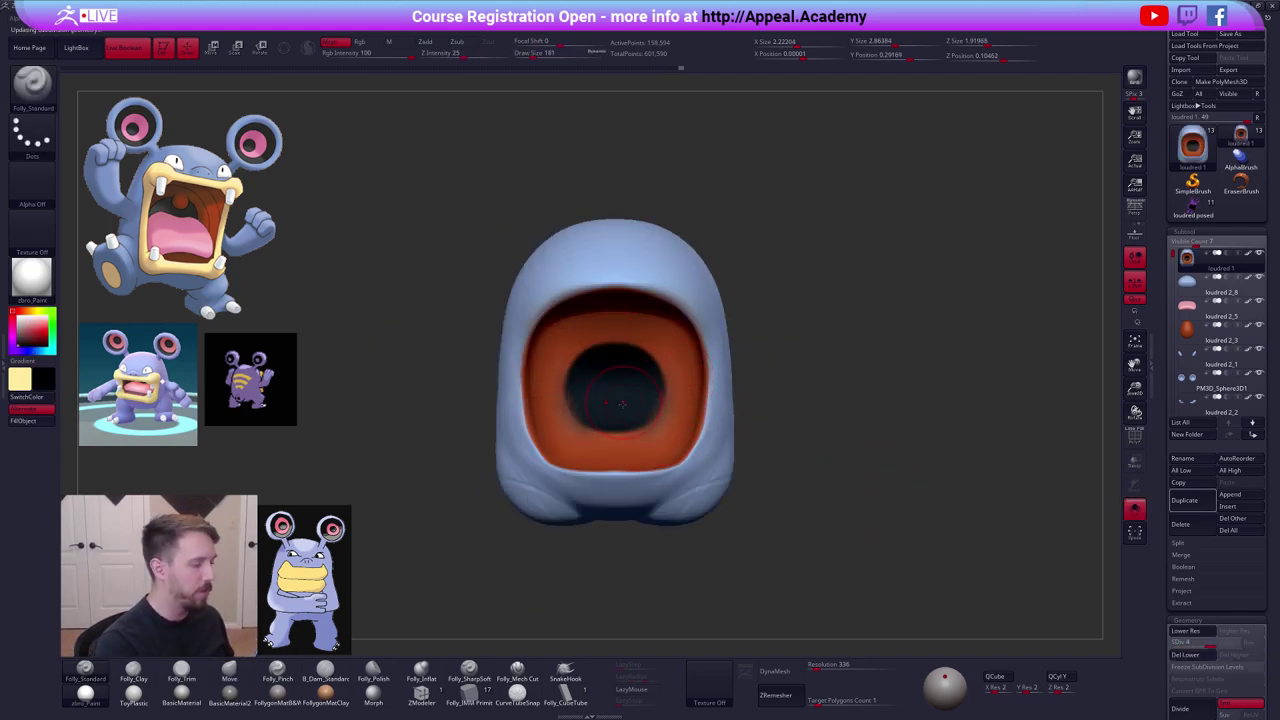
{"action": "key", "text": "alt+s"}
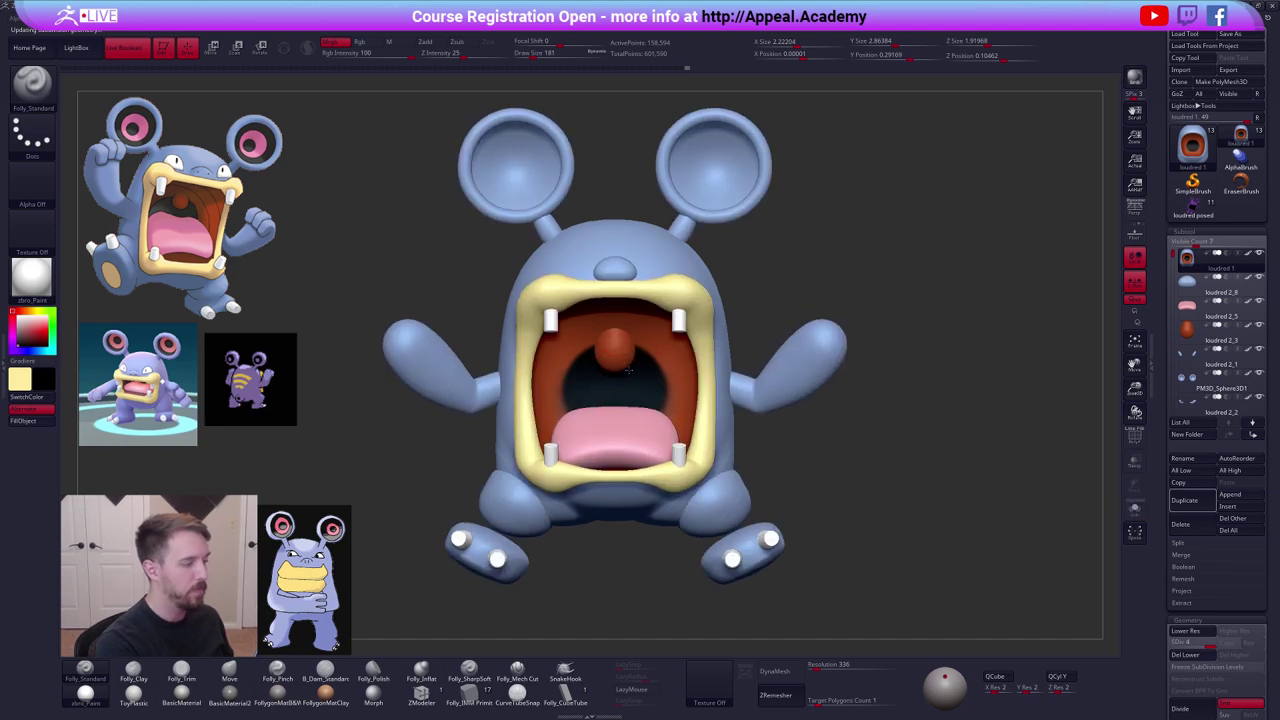
Reshape the uvula with the Move brush and move it forward inside the mouth.
{"action": "right_click_drag", "start_coordinate": [605, 392], "coordinate": [630, 363]}
{"action": "left_click", "coordinate": [612, 350], "text": "alt"}
{"action": "key", "text": "space"}
{"action": "left_click", "coordinate": [618, 424]}
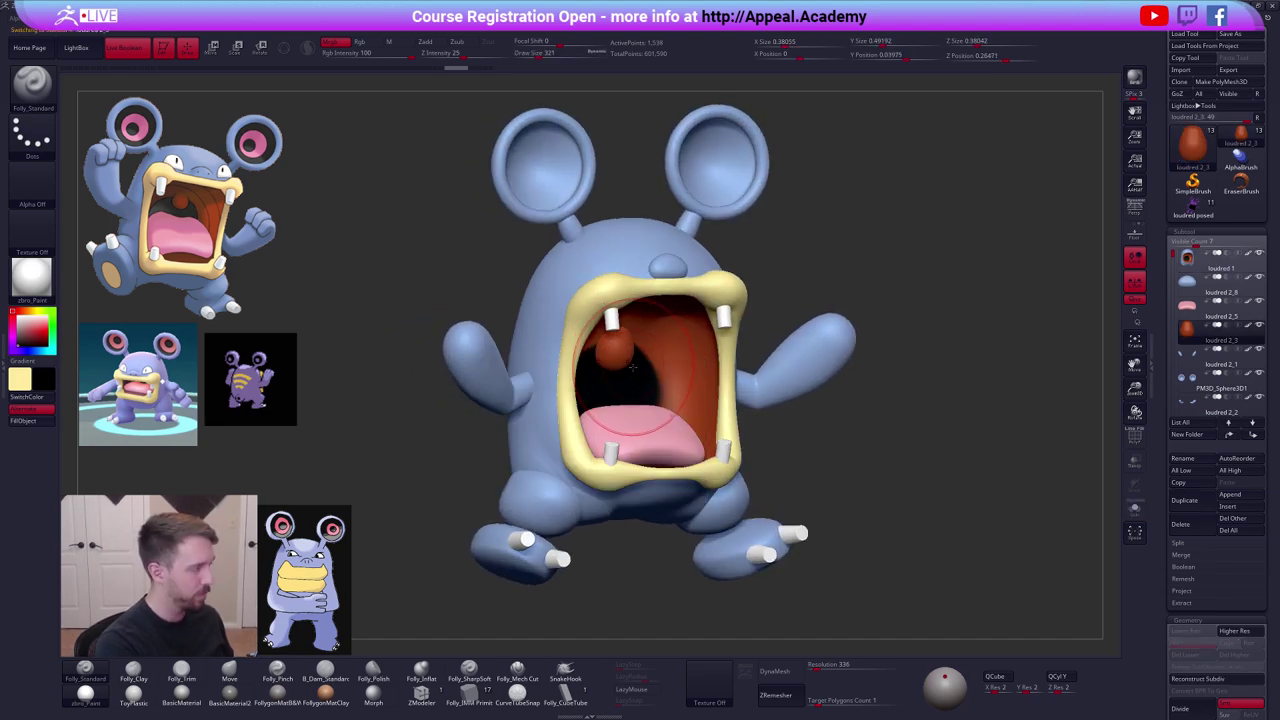
{"action": "key", "text": "4"}
{"action": "key", "text": "ctrl+shift+s"}
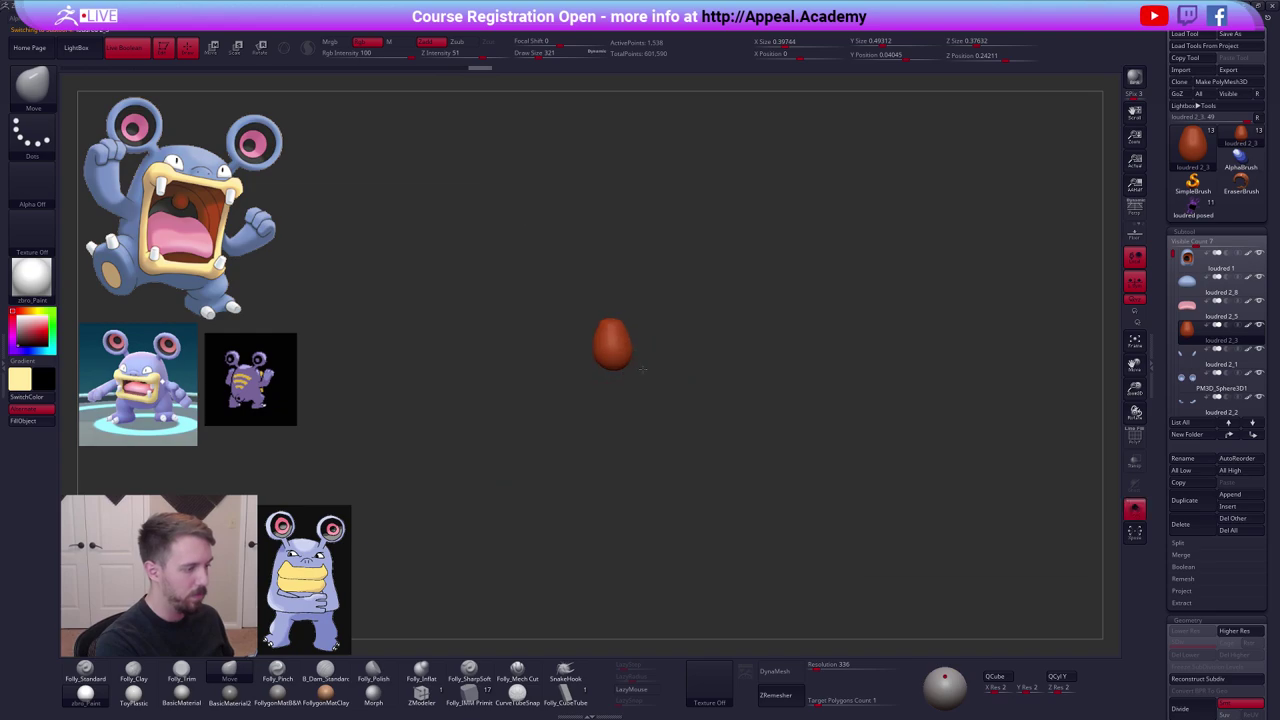
{"action": "key", "text": "w"}
{"action": "key", "text": "ctrl+shift+s"}
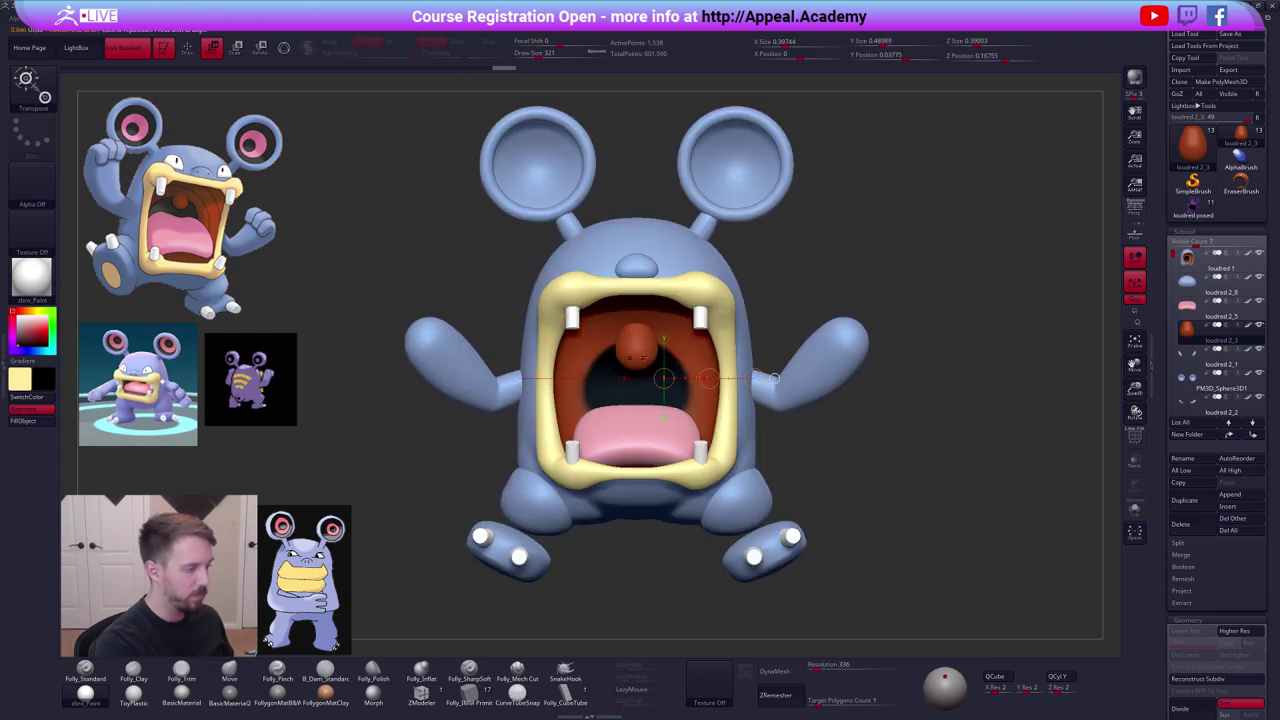
Scale the uvula down slightly and move it up toward the roof of the mouth.
{"action": "key", "text": "e"}
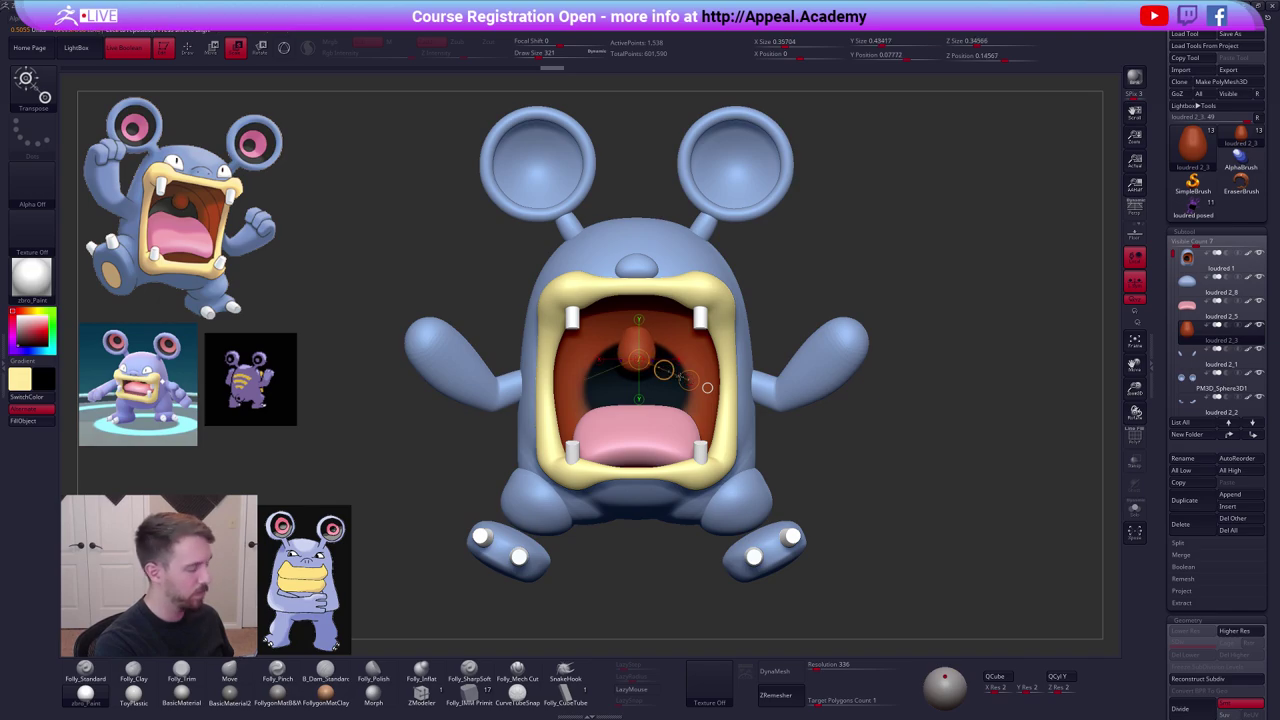
{"action": "key", "text": "q"}
{"action": "key", "text": "w"}
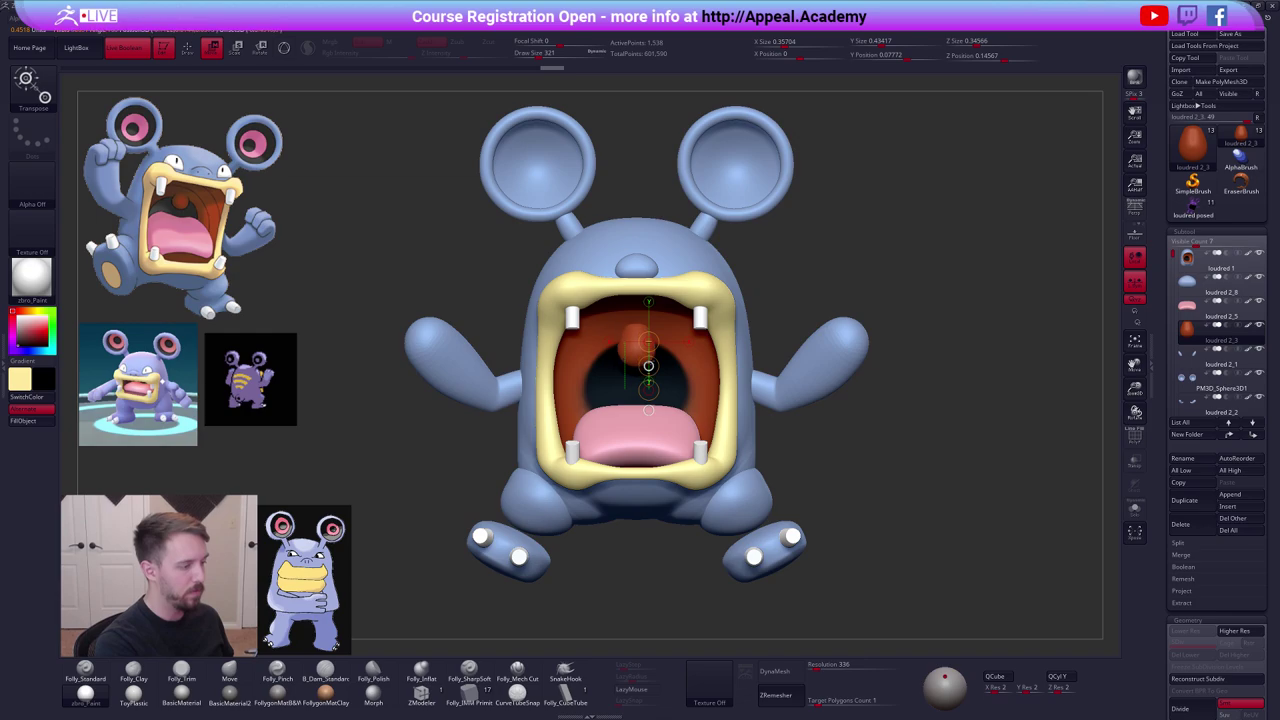
{"action": "key", "text": "q"}
Preview the full character in perspective and return to the orthographic view.
{"action": "left_click", "coordinate": [1136, 212]}
{"action": "mouse_move", "coordinate": [934, 422]}
{"action": "left_mouse_down"}
{"action": "mouse_move", "coordinate": [866, 474]}
{"action": "mouse_move", "coordinate": [914, 480]}
{"action": "mouse_move", "coordinate": [954, 380]}
{"action": "left_mouse_up"}
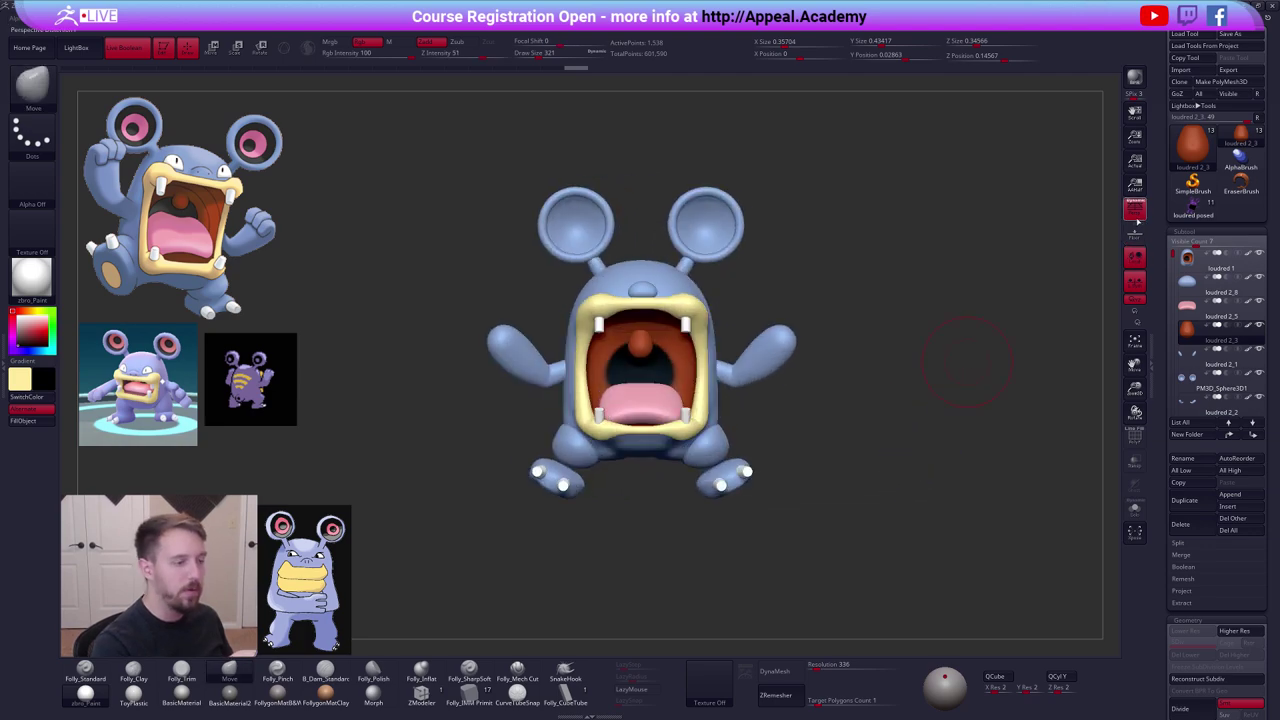
{"action": "left_click", "coordinate": [1137, 215]}
Select the arms and refine their shape with the Move brush.
{"action": "left_click", "coordinate": [777, 358], "text": "alt"}
{"action": "mouse_move", "coordinate": [778, 363]}
{"action": "left_mouse_down", "text": "alt"}
{"action": "mouse_move", "coordinate": [748, 388]}
{"action": "mouse_move", "coordinate": [756, 396]}
{"action": "mouse_move", "coordinate": [775, 385]}
{"action": "mouse_move", "coordinate": [740, 372]}
{"action": "mouse_move", "coordinate": [756, 357]}
{"action": "mouse_move", "coordinate": [737, 333]}
{"action": "left_mouse_up", "text": "alt"}
{"action": "key", "text": "space"}
{"action": "key", "text": "space"}
{"action": "key", "text": "space"}
{"action": "mouse_move", "coordinate": [722, 393]}
{"action": "left_mouse_down"}
{"action": "mouse_move", "coordinate": [655, 450]}
{"action": "mouse_move", "coordinate": [700, 430]}
{"action": "left_mouse_up"}
{"action": "mouse_move", "coordinate": [755, 370]}
{"action": "left_mouse_down"}
{"action": "mouse_move", "coordinate": [710, 358]}
{"action": "mouse_move", "coordinate": [695, 450]}
{"action": "left_mouse_up"}
Isolate the arms at their lowest subdivision level with the polygroup wireframe displayed, and rotate them slightly.
{"action": "key", "text": "alt+s"}
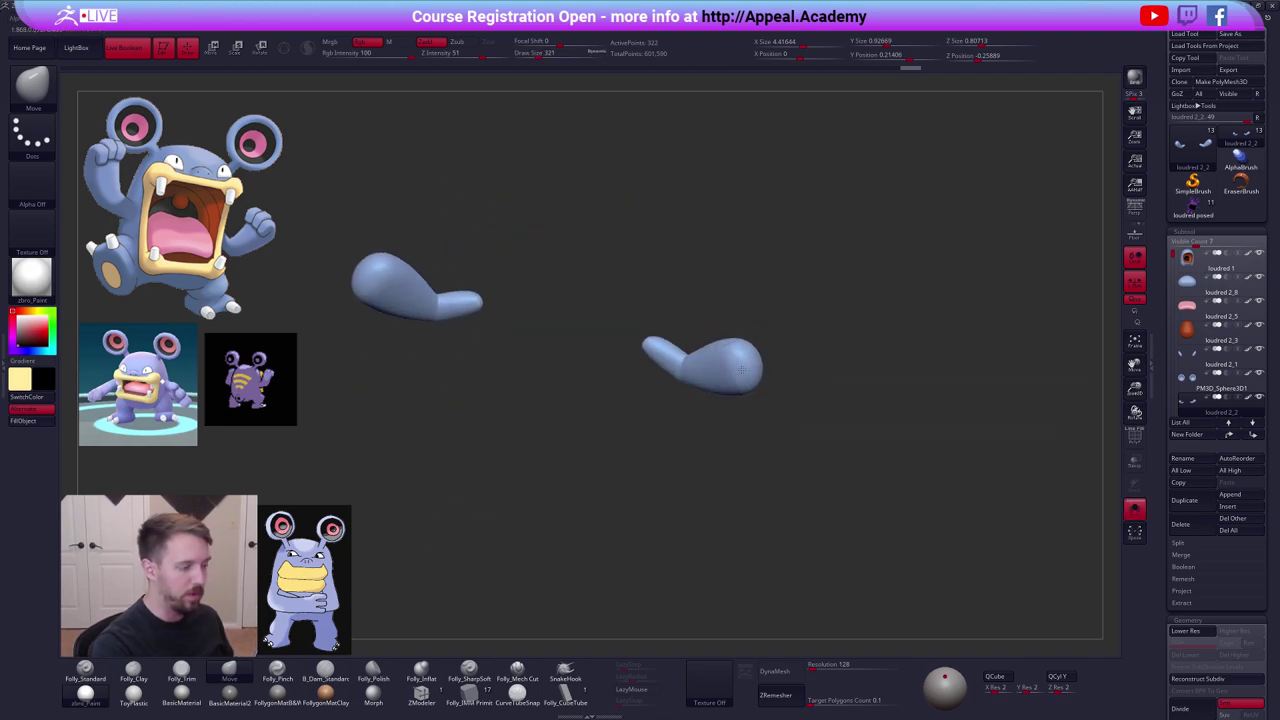
{"action": "key", "text": "shift+d"}
{"action": "key", "text": "shift+f"}
{"action": "right_click_drag", "start_coordinate": [725, 325], "coordinate": [686, 346]}
{"action": "mouse_move", "coordinate": [675, 347]}
{"action": "left_mouse_down", "text": "ctrl"}
{"action": "mouse_move", "coordinate": [675, 428]}
{"action": "mouse_move", "coordinate": [794, 294]}
{"action": "mouse_move", "coordinate": [732, 380]}
{"action": "mouse_move", "coordinate": [700, 362]}
{"action": "left_mouse_up", "text": "ctrl"}
{"action": "key", "text": "r"}
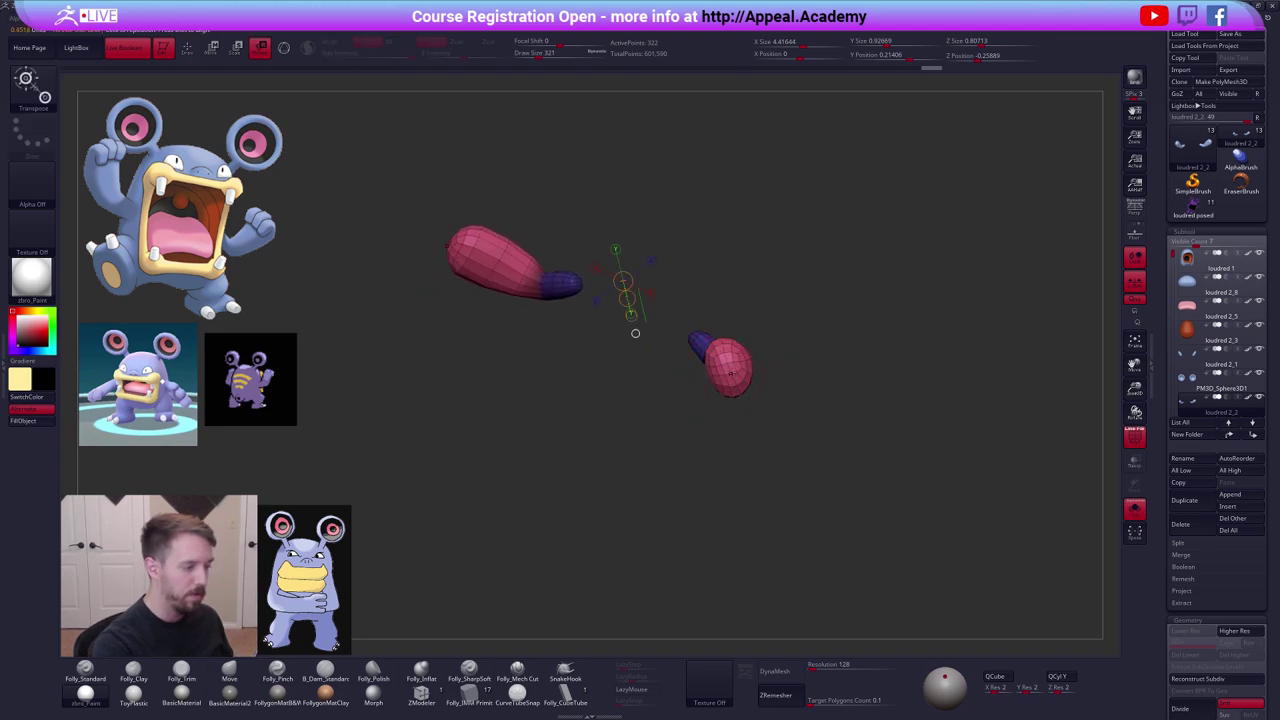
{"action": "left_click_drag", "start_coordinate": [818, 352], "coordinate": [800, 369]}
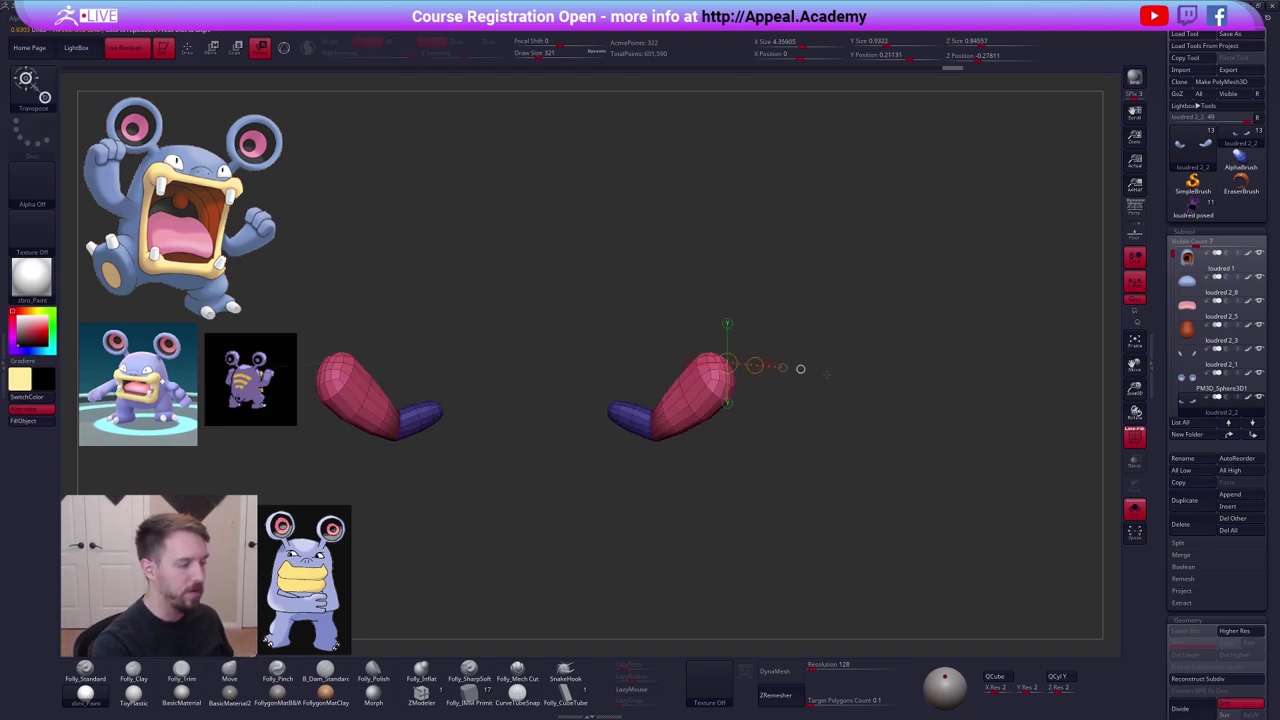
Adjust the elbows with the Move brush, then show the full character with smooth arms and no wireframe.
{"action": "key", "text": "q"}
{"action": "mouse_move", "coordinate": [710, 430]}
{"action": "left_mouse_down"}
{"action": "mouse_move", "coordinate": [702, 421]}
{"action": "mouse_move", "coordinate": [740, 412]}
{"action": "mouse_move", "coordinate": [676, 418]}
{"action": "left_mouse_up"}
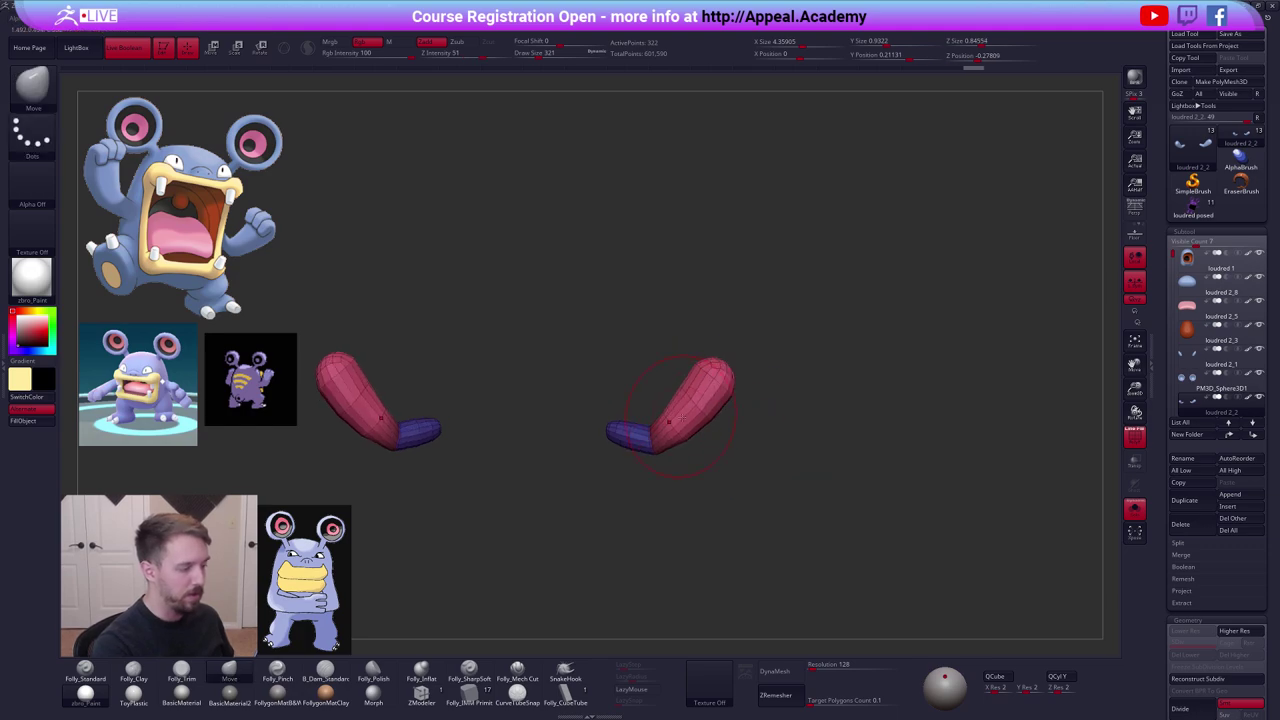
{"action": "mouse_move", "coordinate": [766, 434]}
{"action": "left_mouse_down"}
{"action": "mouse_move", "coordinate": [738, 450]}
{"action": "mouse_move", "coordinate": [731, 431]}
{"action": "left_mouse_up"}
{"action": "key", "text": "alt+s"}
{"action": "key", "text": "d"}
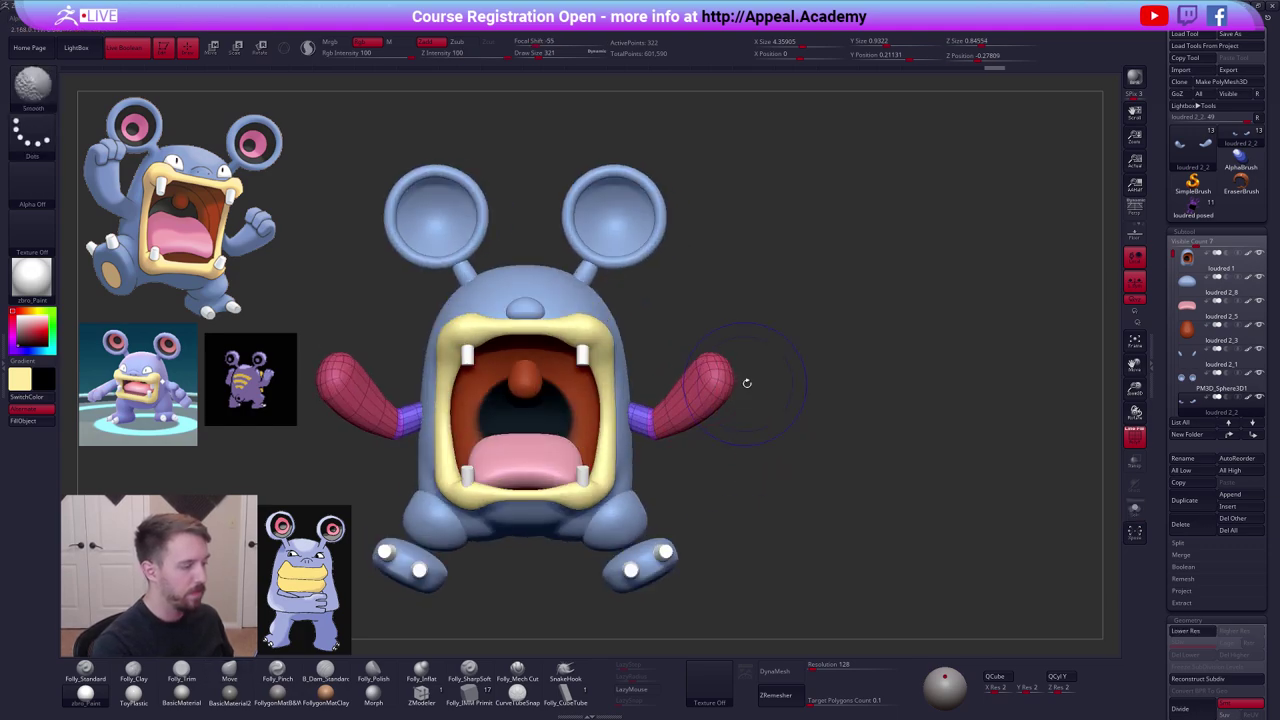
{"action": "key", "text": "shift+f"}
{"action": "key", "text": "s"}
{"action": "left_click", "coordinate": [746, 376]}
{"action": "left_click_drag", "start_coordinate": [749, 375], "coordinate": [821, 381], "text": "alt"}
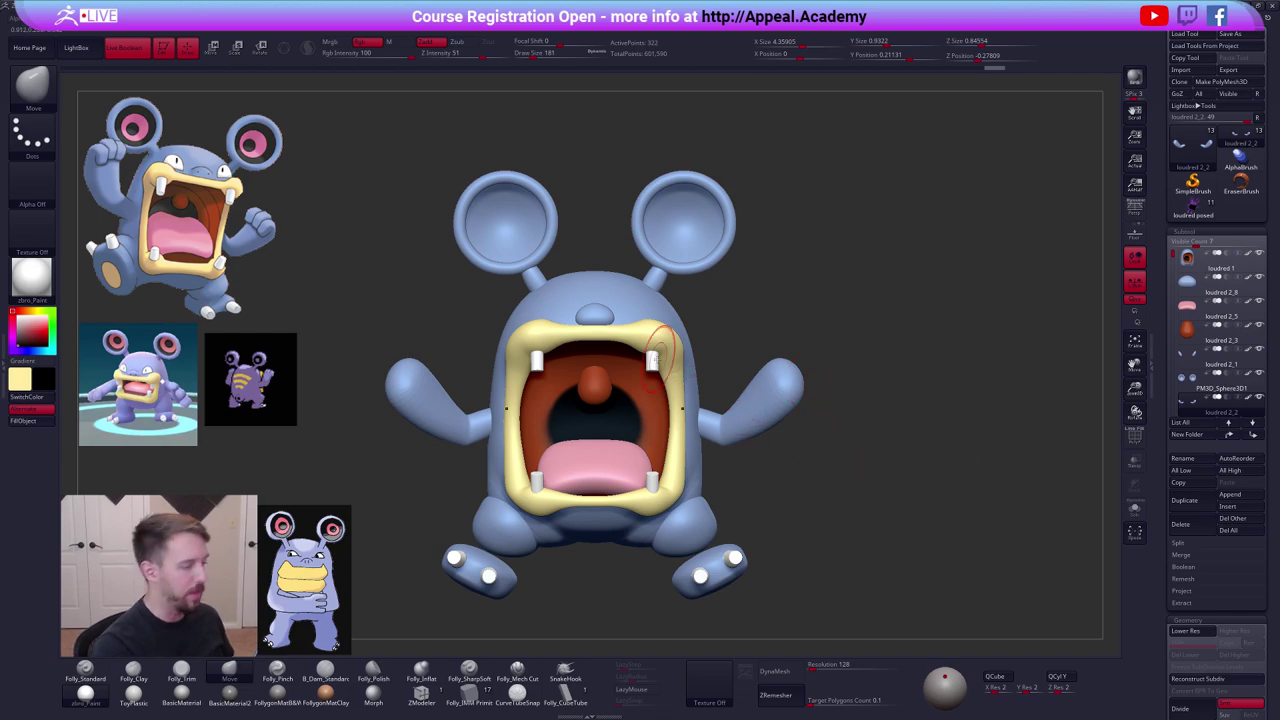
Taper the upper teeth by masking their tips and enlarging and lengthening the roots into the lip, then clear the mask.
{"action": "left_click", "coordinate": [651, 360], "text": "alt"}
{"action": "key", "text": "ctrl+shift+s"}
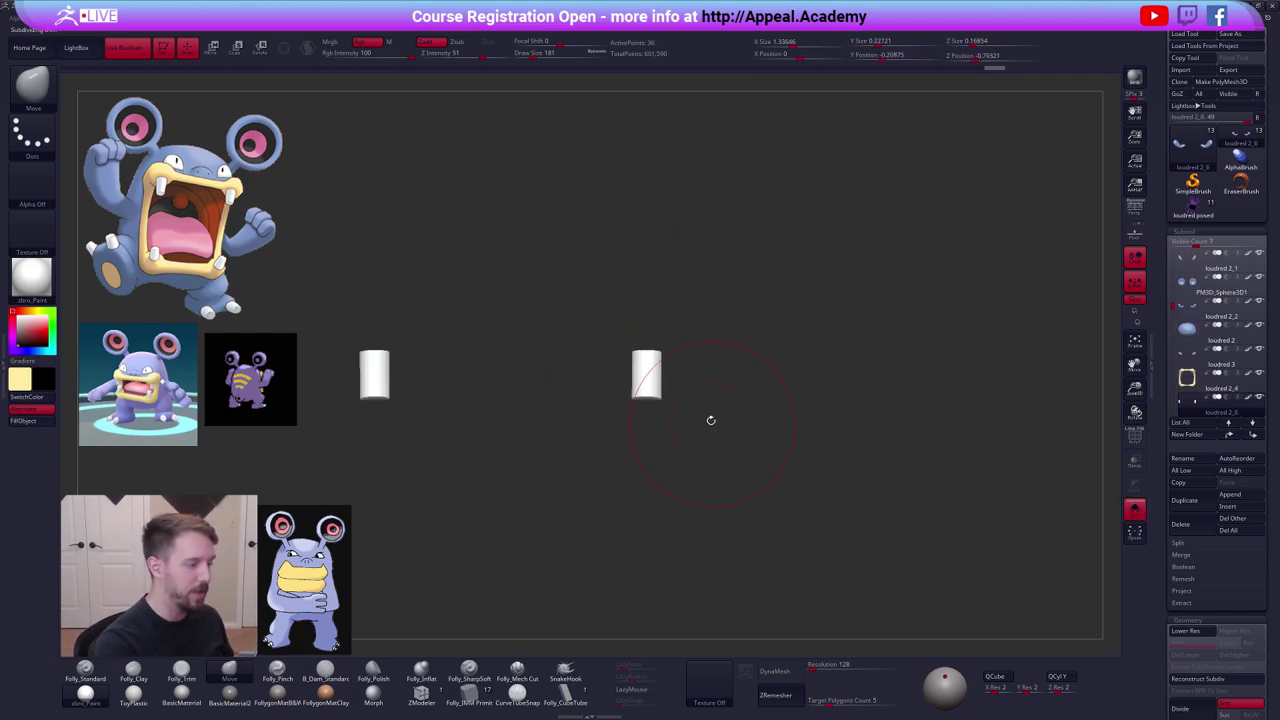
{"action": "key", "text": "w"}
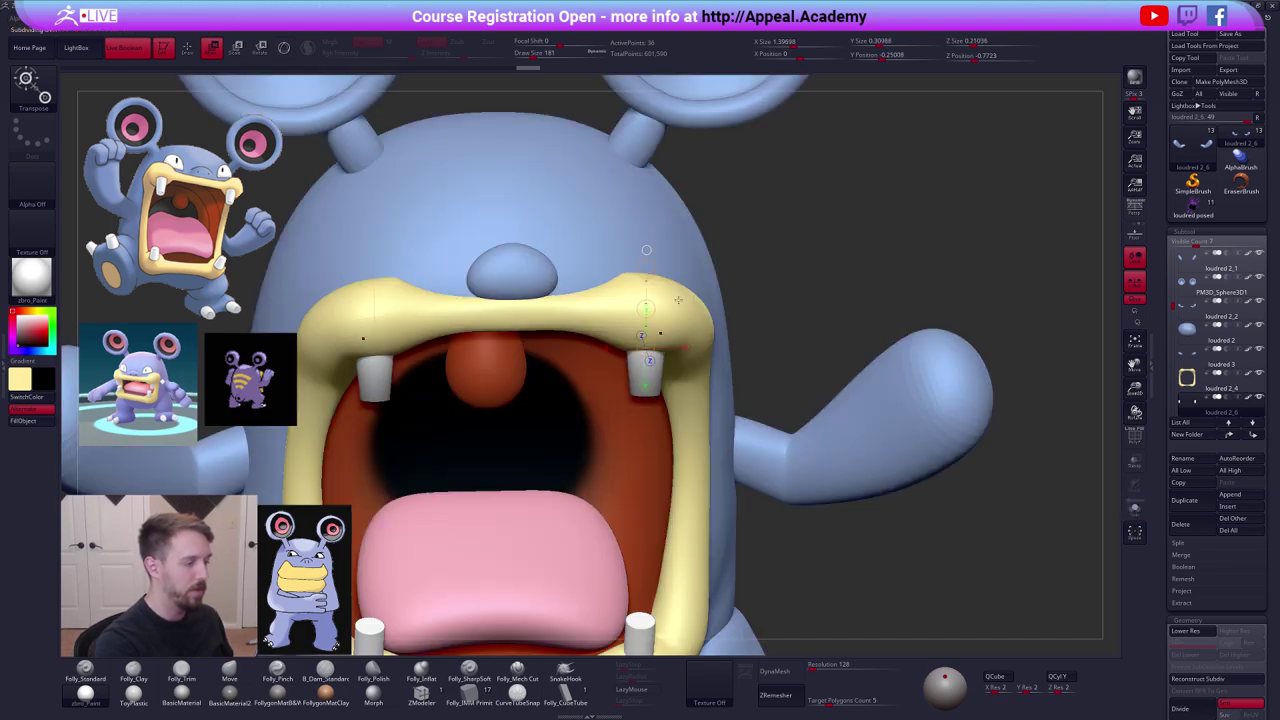
{"action": "key", "text": "ctrl+shift+s"}
{"action": "key", "text": "q"}
{"action": "left_click_drag", "start_coordinate": [766, 340], "coordinate": [786, 366], "text": "ctrl"}
{"action": "key", "text": "w"}
{"action": "mouse_move", "coordinate": [786, 366]}
{"action": "right_mouse_down", "text": "ctrl"}
{"action": "mouse_move", "coordinate": [677, 455]}
{"action": "mouse_move", "coordinate": [737, 405]}
{"action": "right_mouse_up", "text": "ctrl"}
{"action": "key", "text": "q"}
Isolate the lower teeth and mask their tips so only the bases stay editable.
{"action": "left_click", "coordinate": [707, 473], "text": "alt"}
{"action": "key", "text": "ctrl+shift+s"}
{"action": "mouse_move", "coordinate": [708, 468]}
{"action": "right_mouse_down", "text": "alt"}
{"action": "mouse_move", "coordinate": [713, 378]}
{"action": "mouse_move", "coordinate": [730, 409]}
{"action": "mouse_move", "coordinate": [722, 398]}
{"action": "right_mouse_up", "text": "alt"}
{"action": "left_click_drag", "start_coordinate": [672, 386], "coordinate": [734, 424], "text": "ctrl"}
{"action": "left_click", "coordinate": [743, 426], "text": "ctrl"}
{"action": "right_click_drag", "start_coordinate": [743, 426], "coordinate": [728, 397]}
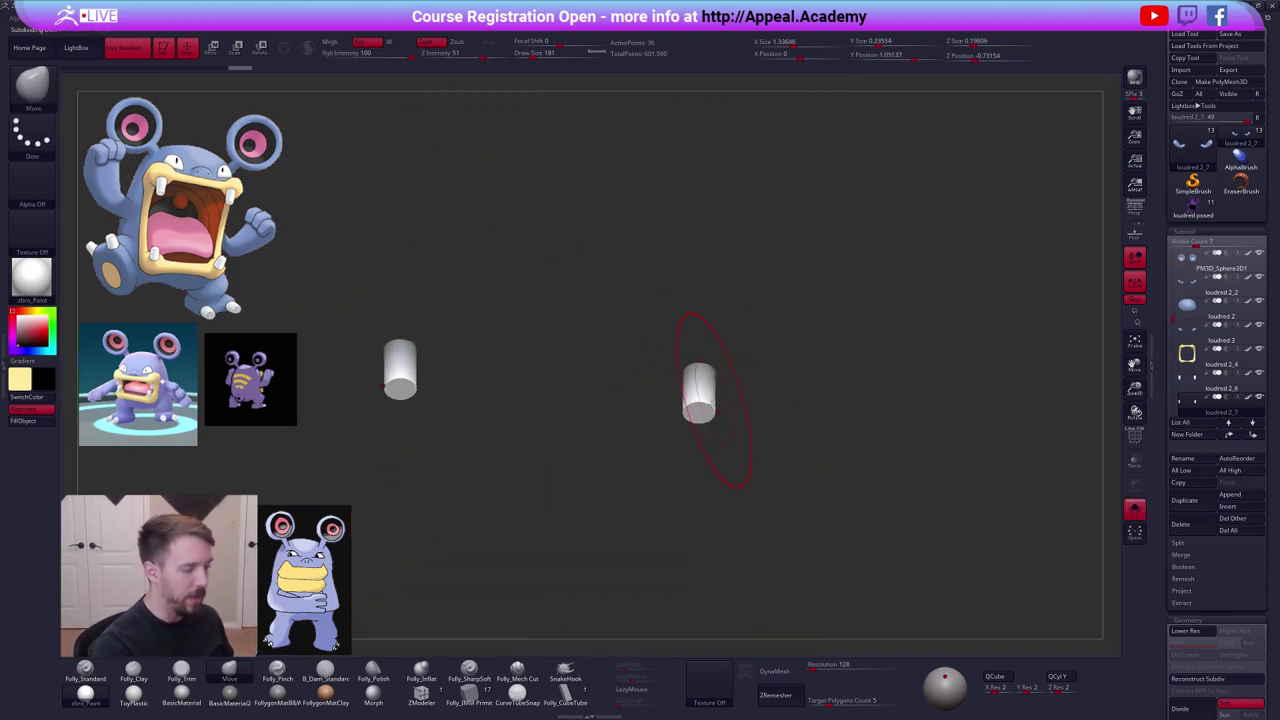
Widen the lower teeth's bases and extend them down into the lip, then clear the mask.
{"action": "key", "text": "e"}
{"action": "left_click", "coordinate": [700, 412]}
{"action": "right_click_drag", "start_coordinate": [724, 452], "coordinate": [749, 495]}
{"action": "right_click_drag", "start_coordinate": [749, 495], "coordinate": [757, 428], "text": "alt"}
{"action": "key", "text": "ctrl+shift+s"}
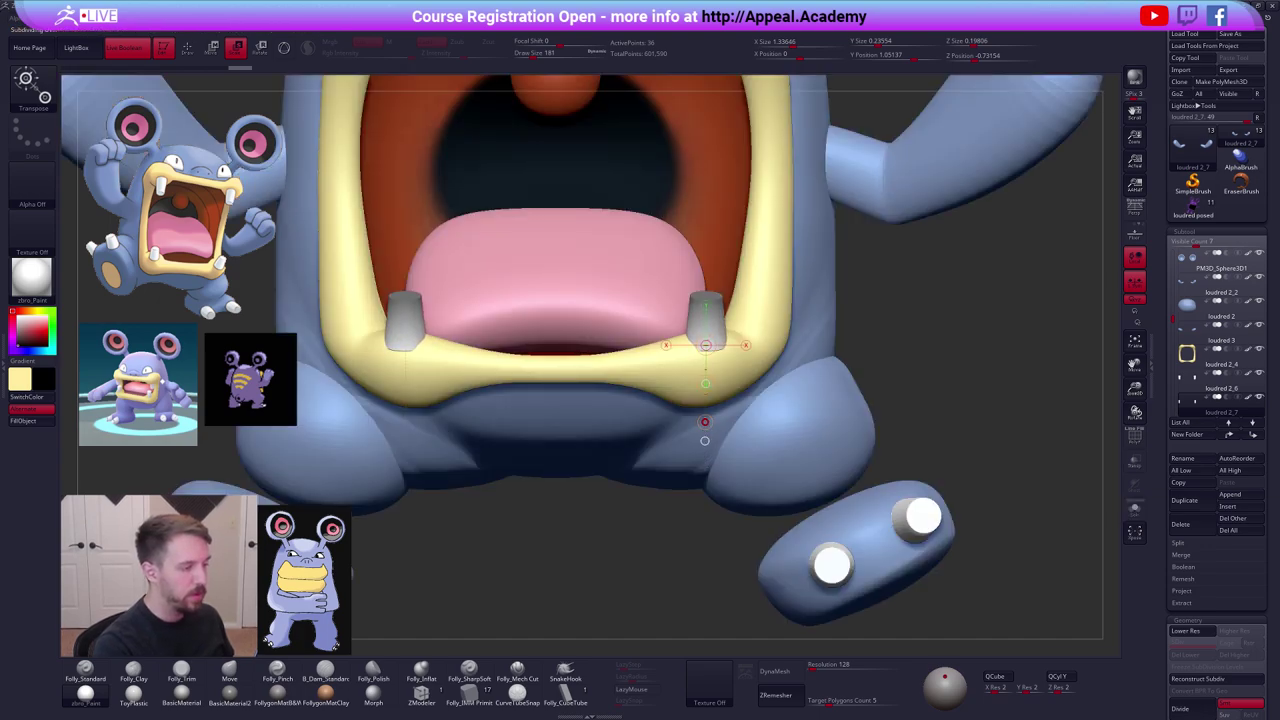
{"action": "key", "text": "w"}
{"action": "key", "text": "ctrl+d"}
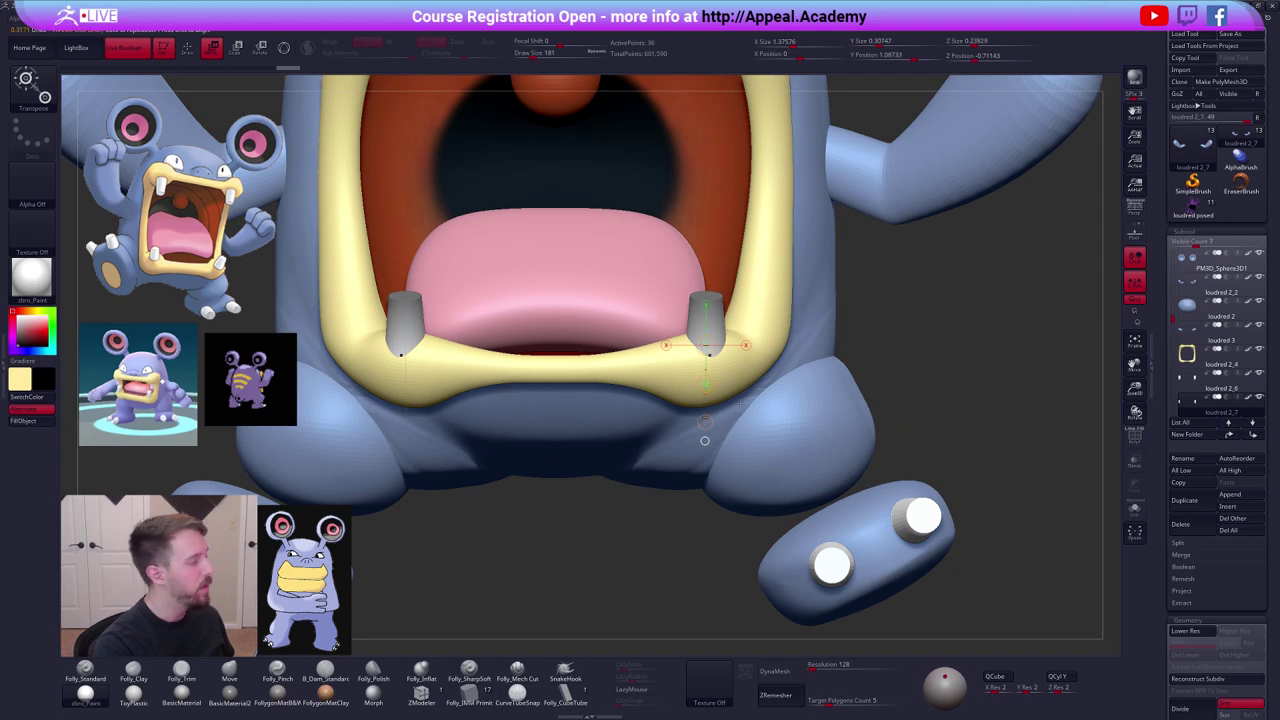
{"action": "mouse_move", "coordinate": [780, 436]}
{"action": "right_mouse_down"}
{"action": "mouse_move", "coordinate": [708, 447]}
{"action": "mouse_move", "coordinate": [767, 455]}
{"action": "mouse_move", "coordinate": [905, 405]}
{"action": "right_mouse_up"}
{"action": "key", "text": "q"}
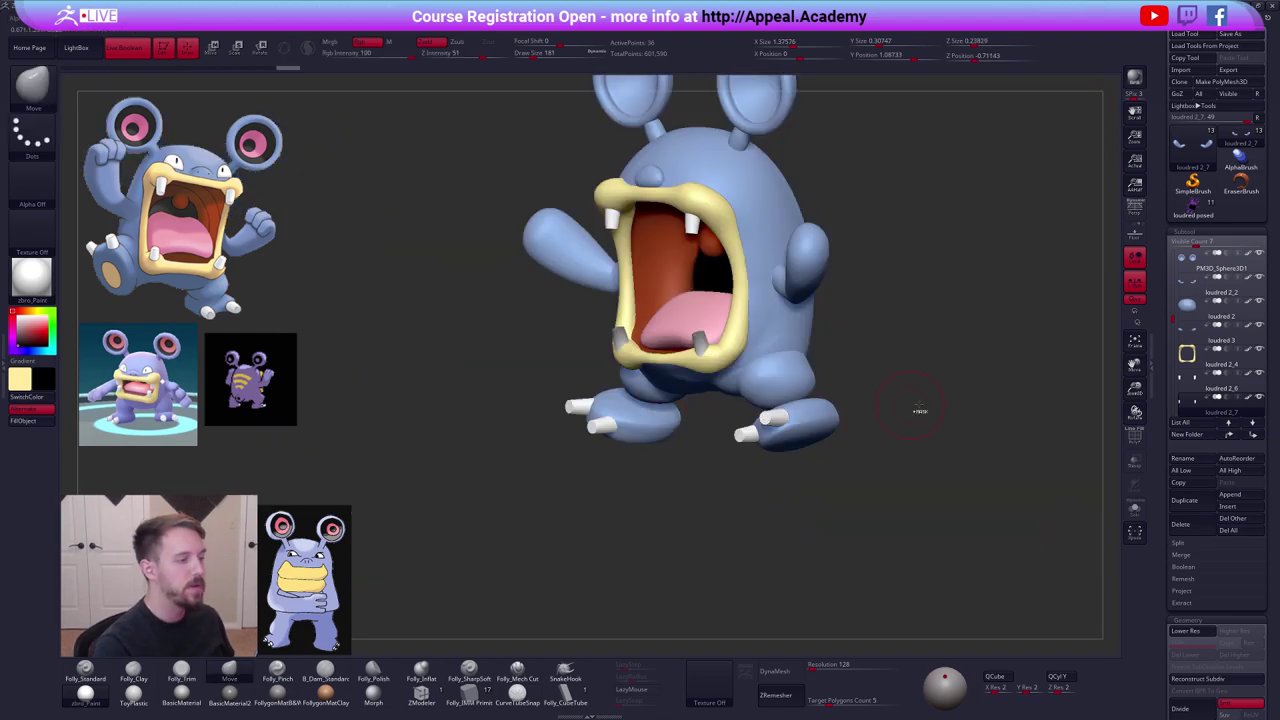
{"action": "left_click_drag", "start_coordinate": [905, 402], "coordinate": [917, 411], "text": "ctrl"}
Duplicate the arms subtool and replace the copy with a QCube at X, Y and Z resolution 1.
{"action": "right_click_drag", "start_coordinate": [880, 395], "coordinate": [804, 450], "text": "alt"}
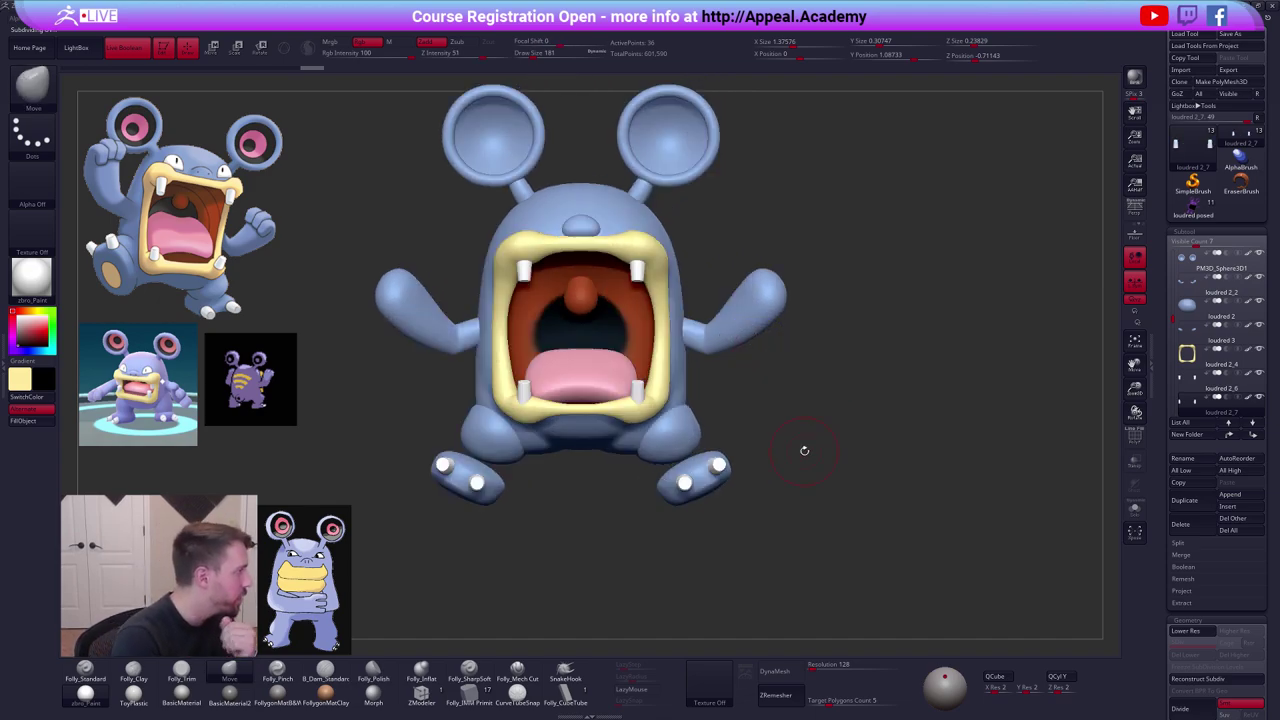
{"action": "key", "text": "s"}
{"action": "left_click_drag", "start_coordinate": [803, 303], "coordinate": [791, 304]}
{"action": "left_click", "coordinate": [770, 303], "text": "alt"}
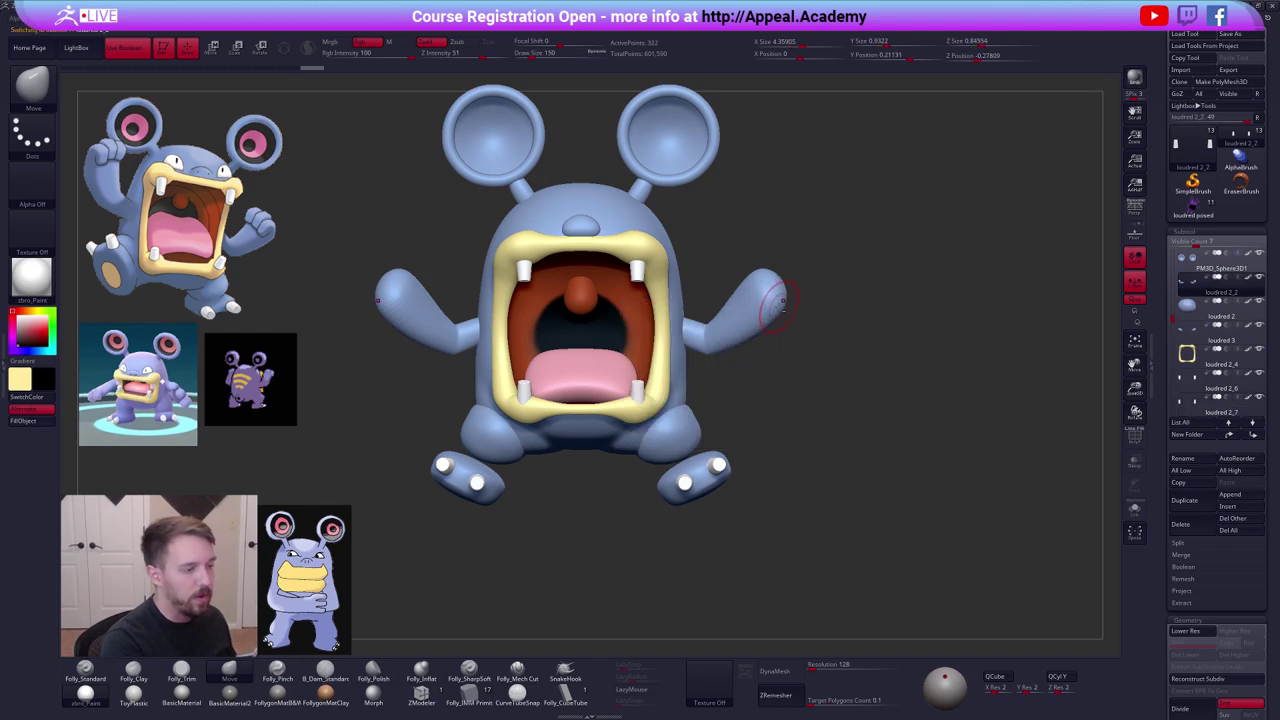
{"action": "right_click_drag", "start_coordinate": [782, 362], "coordinate": [764, 406], "text": "alt"}
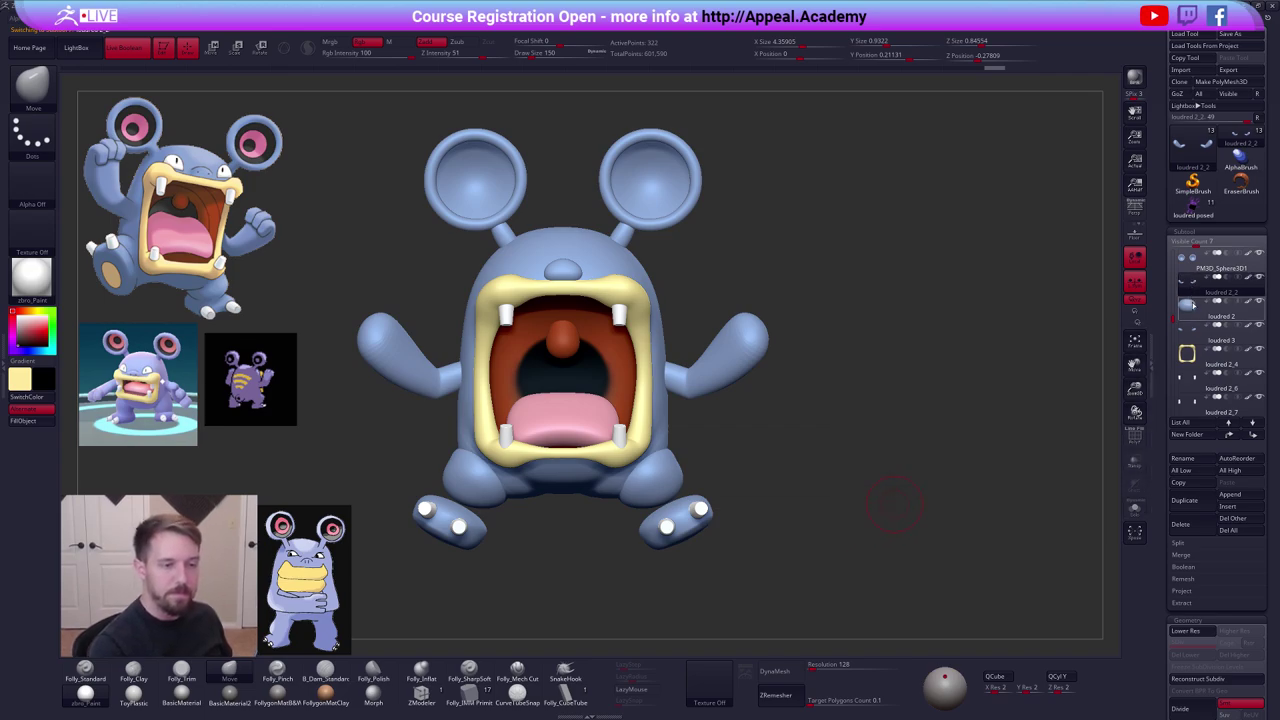
{"action": "left_click", "coordinate": [1186, 501]}
{"action": "mouse_move", "coordinate": [1003, 688]}
{"action": "left_mouse_down"}
{"action": "mouse_move", "coordinate": [986, 688]}
{"action": "mouse_move", "coordinate": [1011, 689]}
{"action": "left_mouse_up"}
{"action": "left_click", "coordinate": [999, 678]}
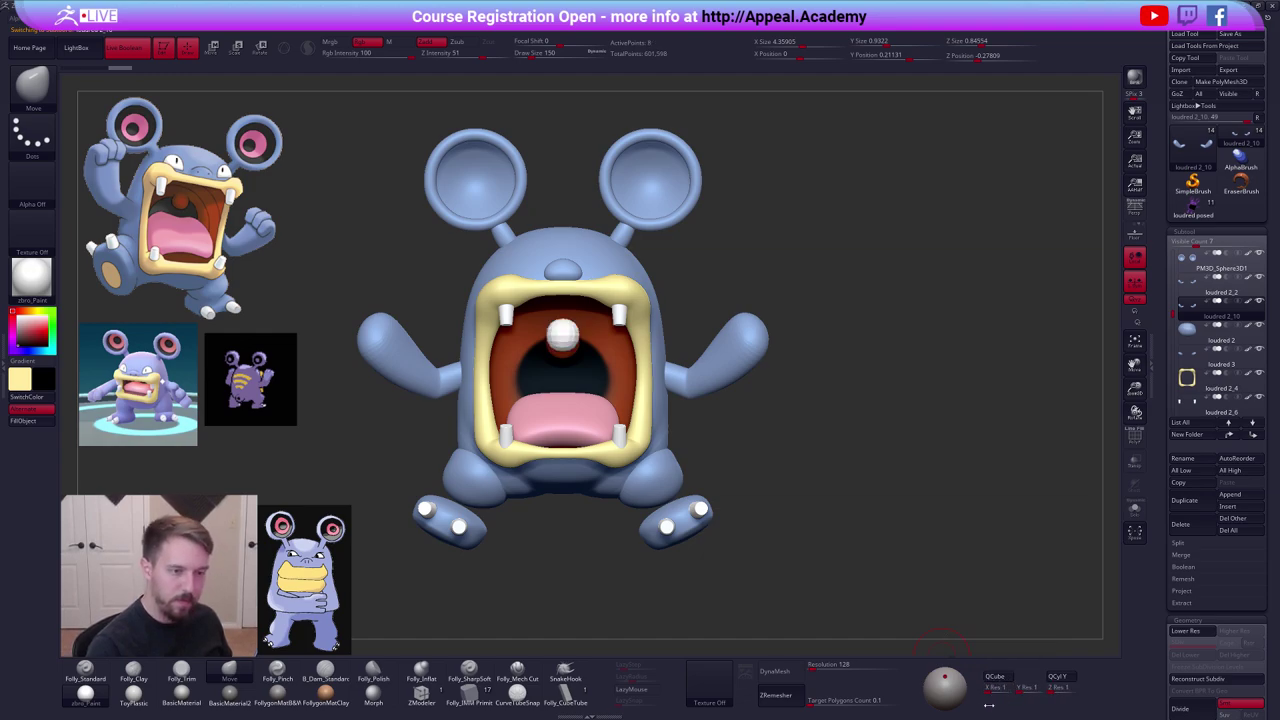
Turn off the cube's smoothed subdivision preview, isolate it and choose the ZModeler brush.
{"action": "key", "text": "shift+d"}
{"action": "key", "text": "alt+s"}
{"action": "left_click_drag", "start_coordinate": [609, 344], "coordinate": [702, 358], "text": "alt"}
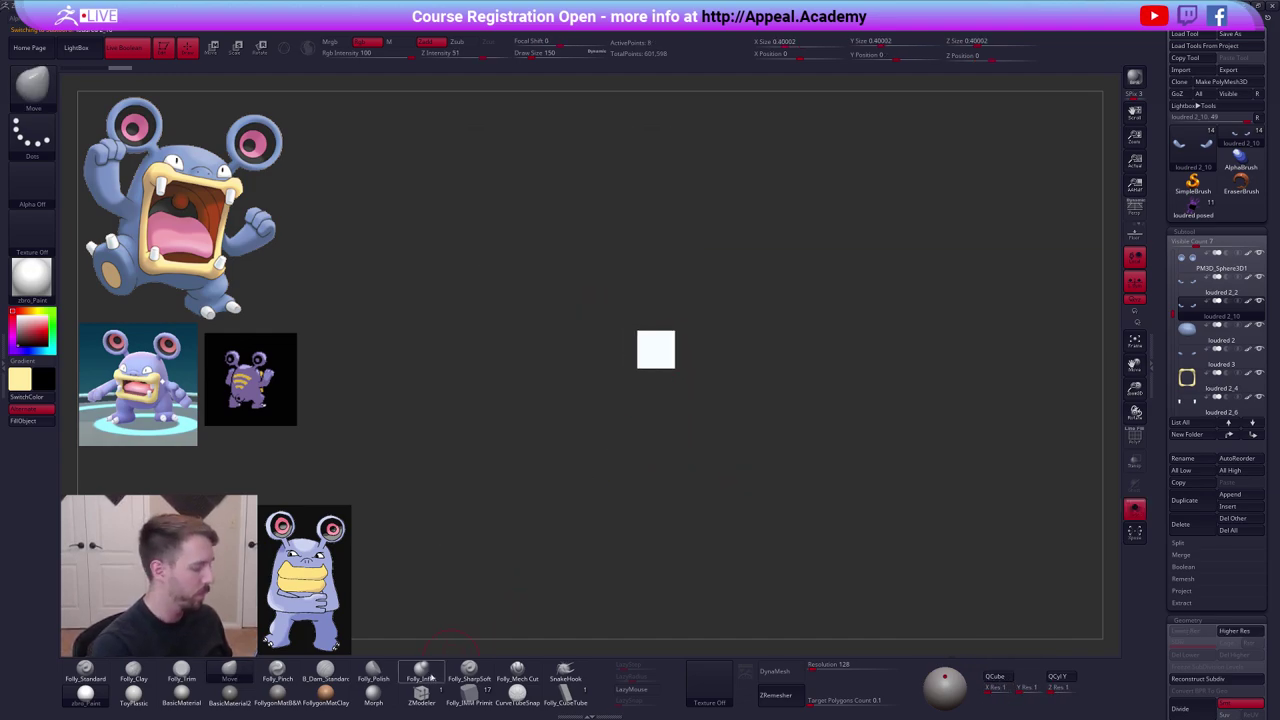
{"action": "left_click", "coordinate": [424, 693]}
Fill the isolated cube with the body's light blue using the Folly_Standard brush, then return to ZModeler.
{"action": "key", "text": "shift+z"}
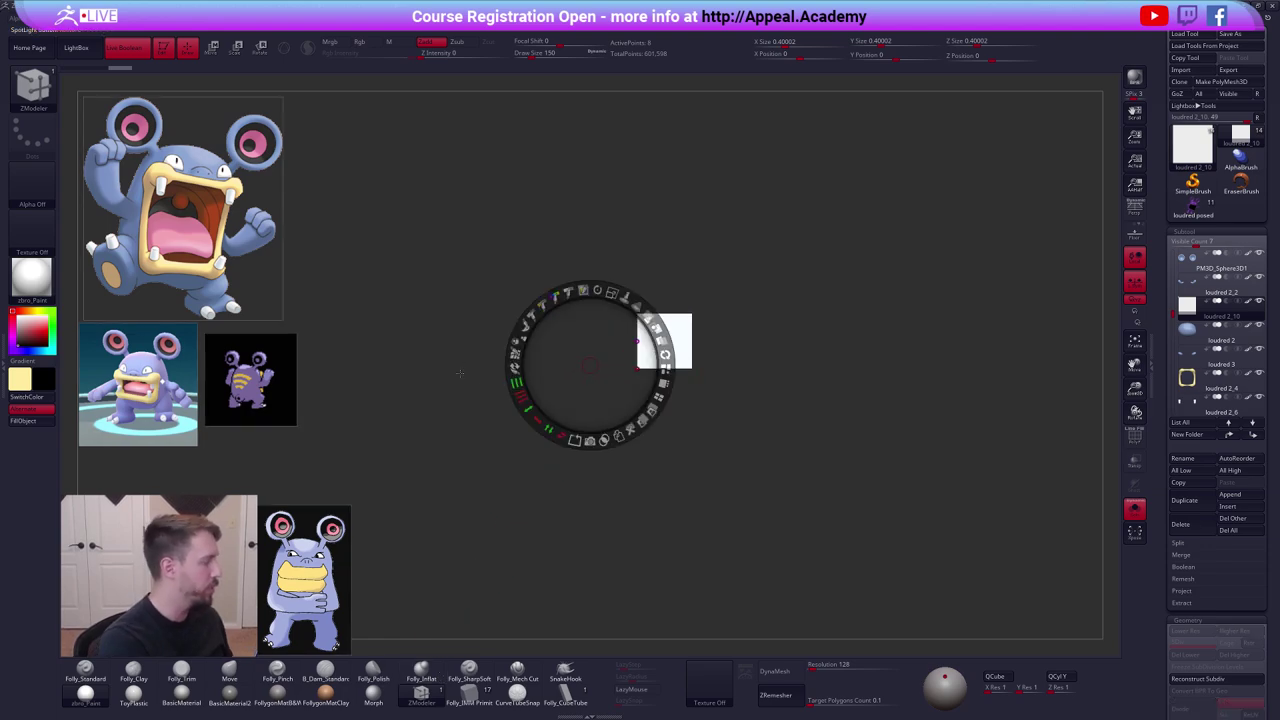
{"action": "key", "text": "shift+ctrl+s"}
{"action": "key", "text": "shift+z"}
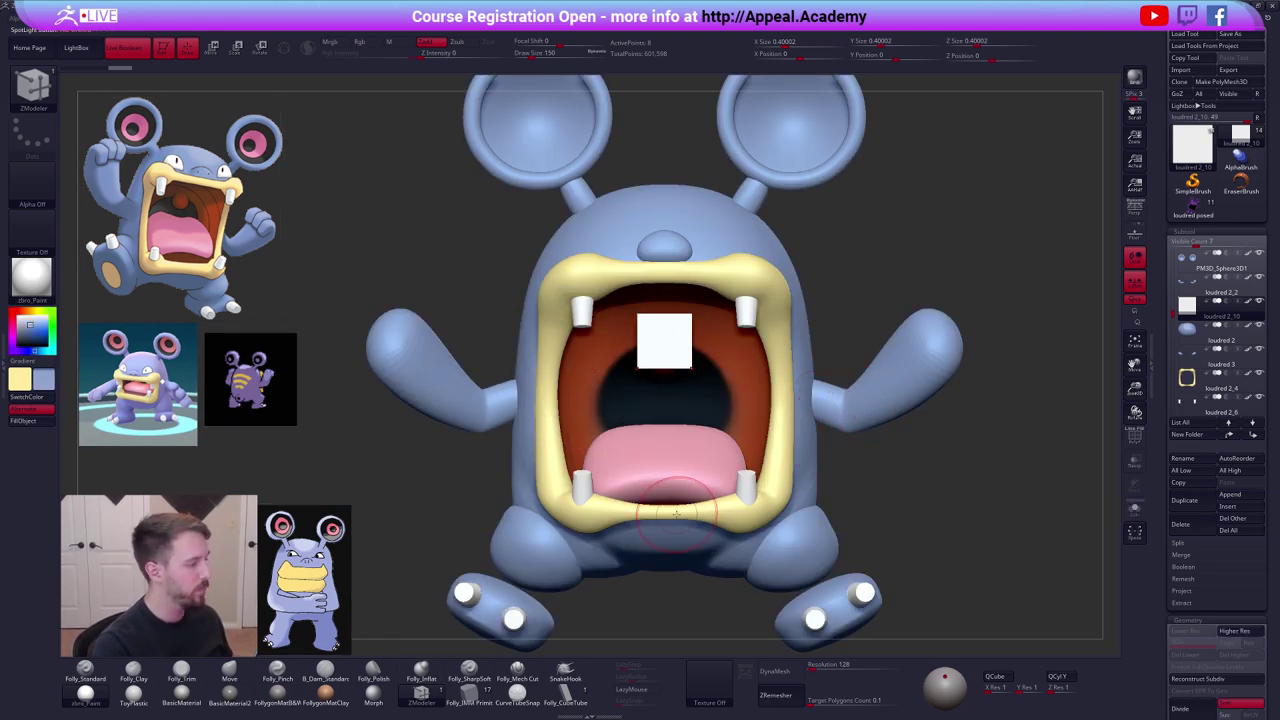
{"action": "key", "text": "shift+ctrl+s"}
{"action": "key", "text": "1"}
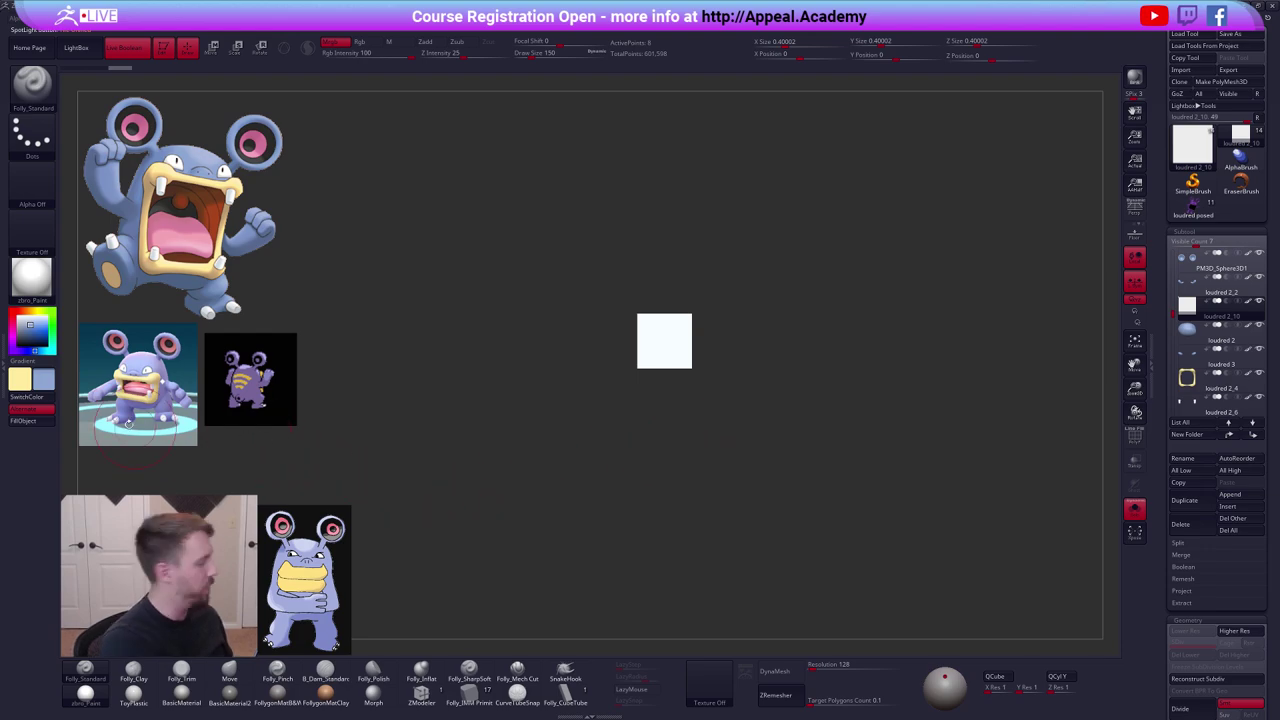
{"action": "left_click", "coordinate": [44, 424]}
{"action": "left_click_drag", "start_coordinate": [620, 371], "coordinate": [765, 420], "text": "alt"}
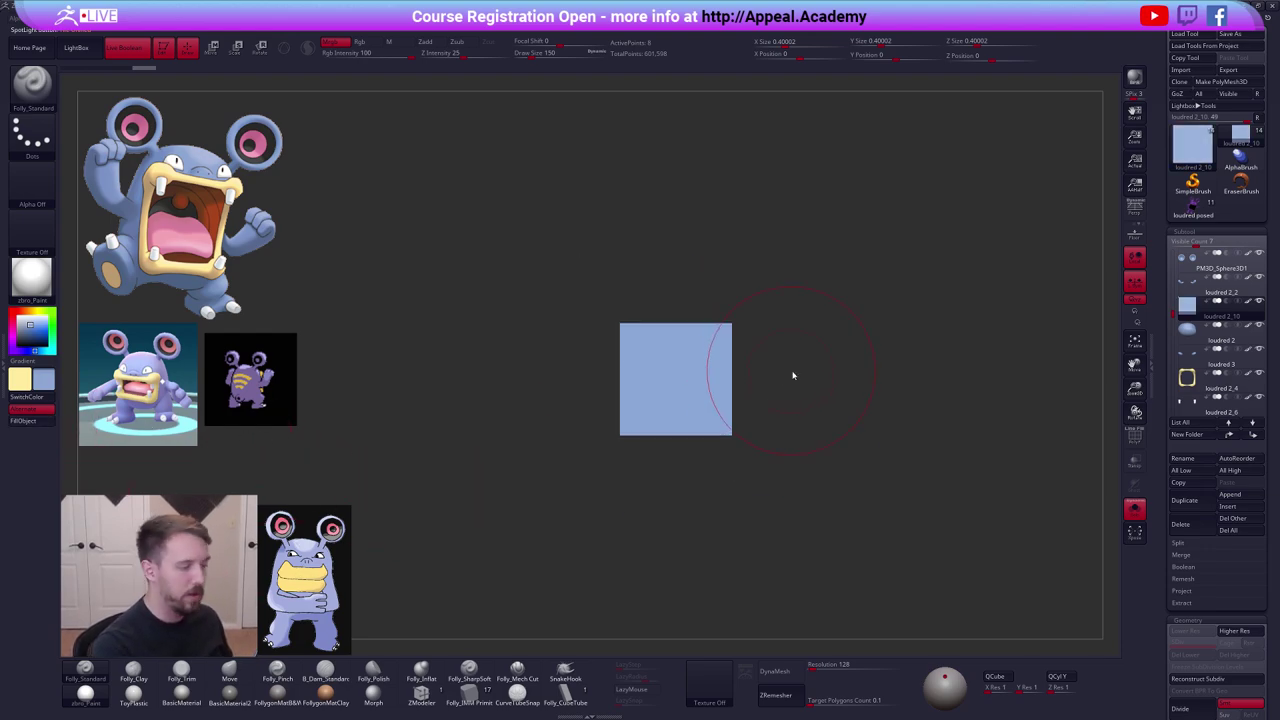
{"action": "key", "text": "bracketleft"}
{"action": "left_click", "coordinate": [441, 699]}
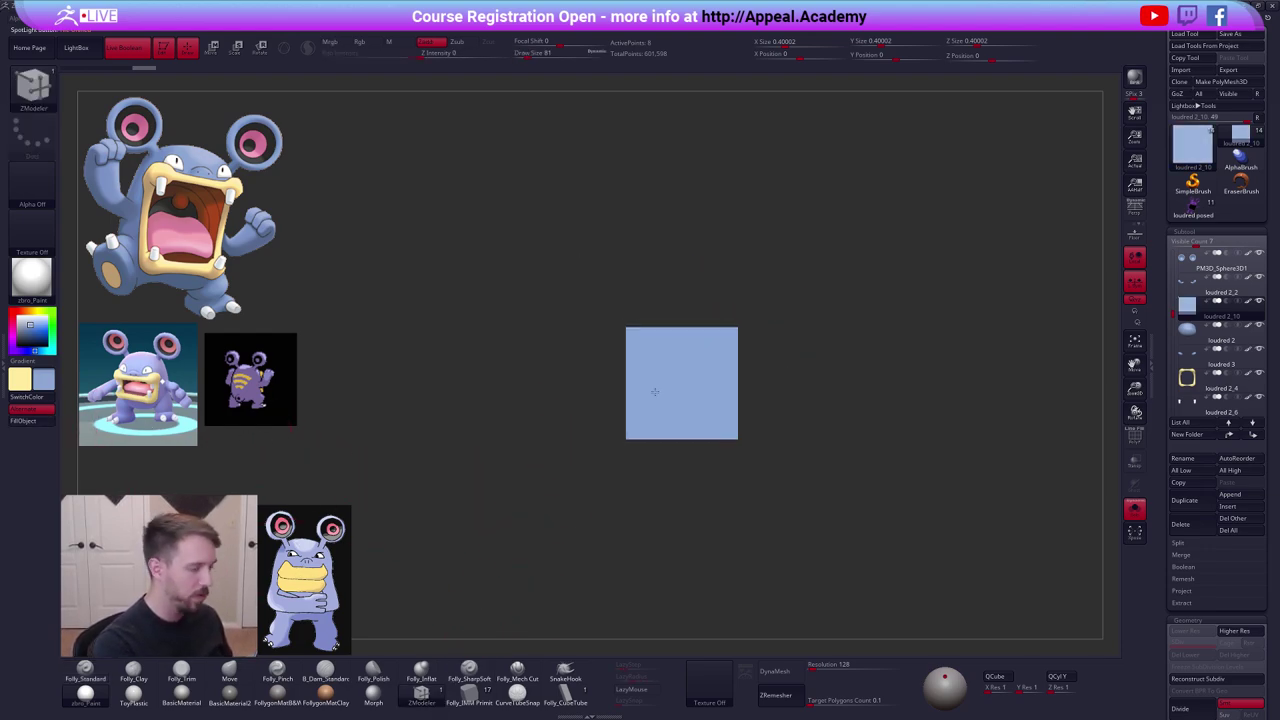
Show the polygon frame and extrude the cube's top face upward twice to make a three-segment column.
{"action": "right_click_drag", "start_coordinate": [654, 391], "coordinate": [680, 431]}
{"action": "key", "text": "space"}
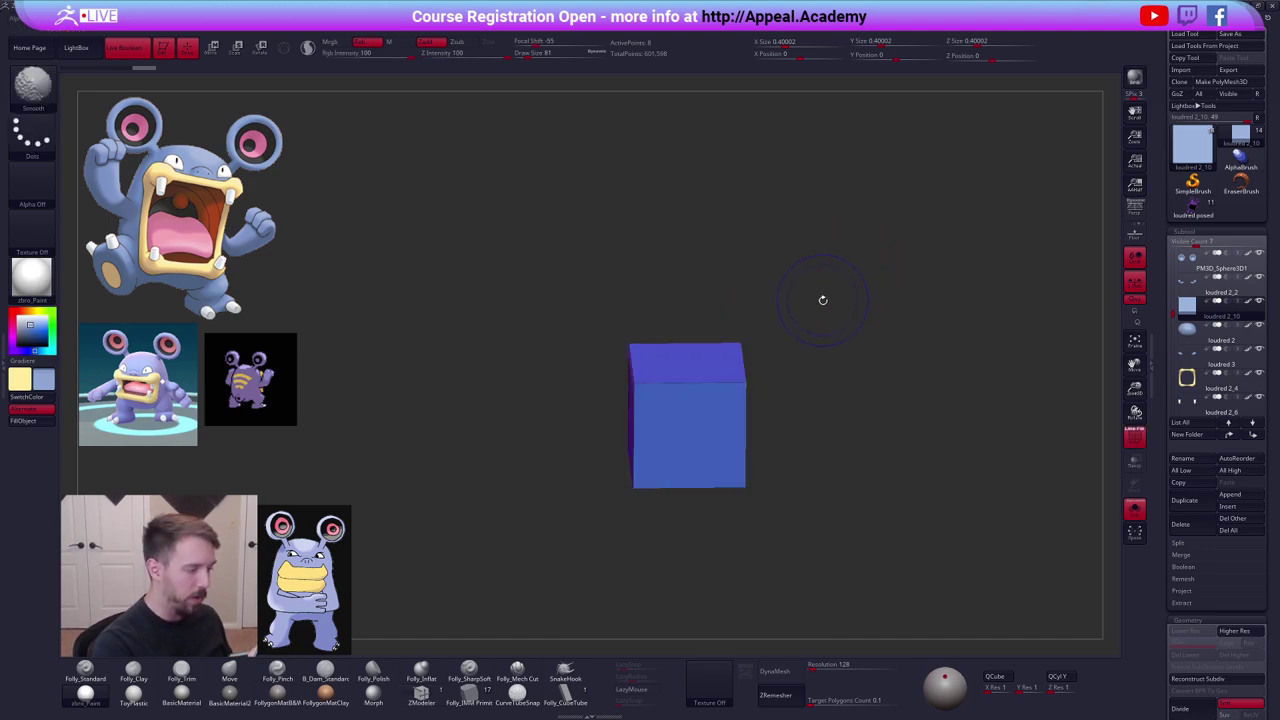
{"action": "key", "text": "space"}
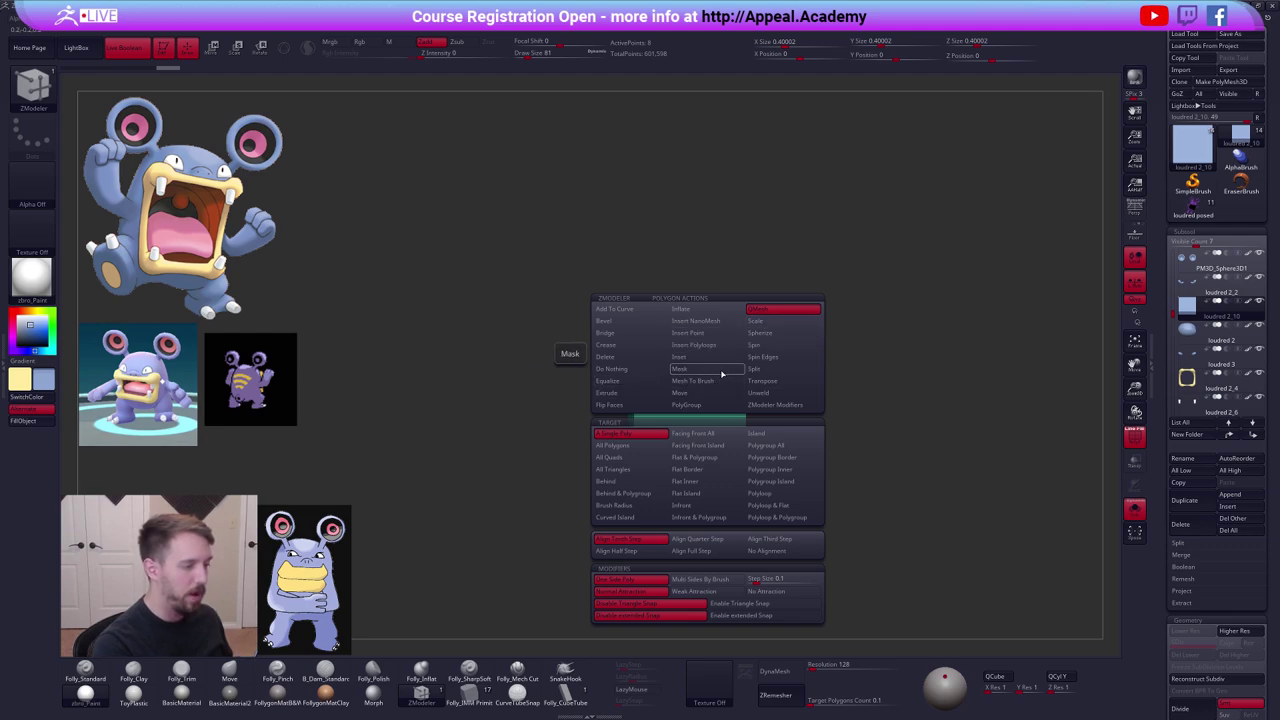
{"action": "left_click_drag", "start_coordinate": [716, 346], "coordinate": [723, 265]}
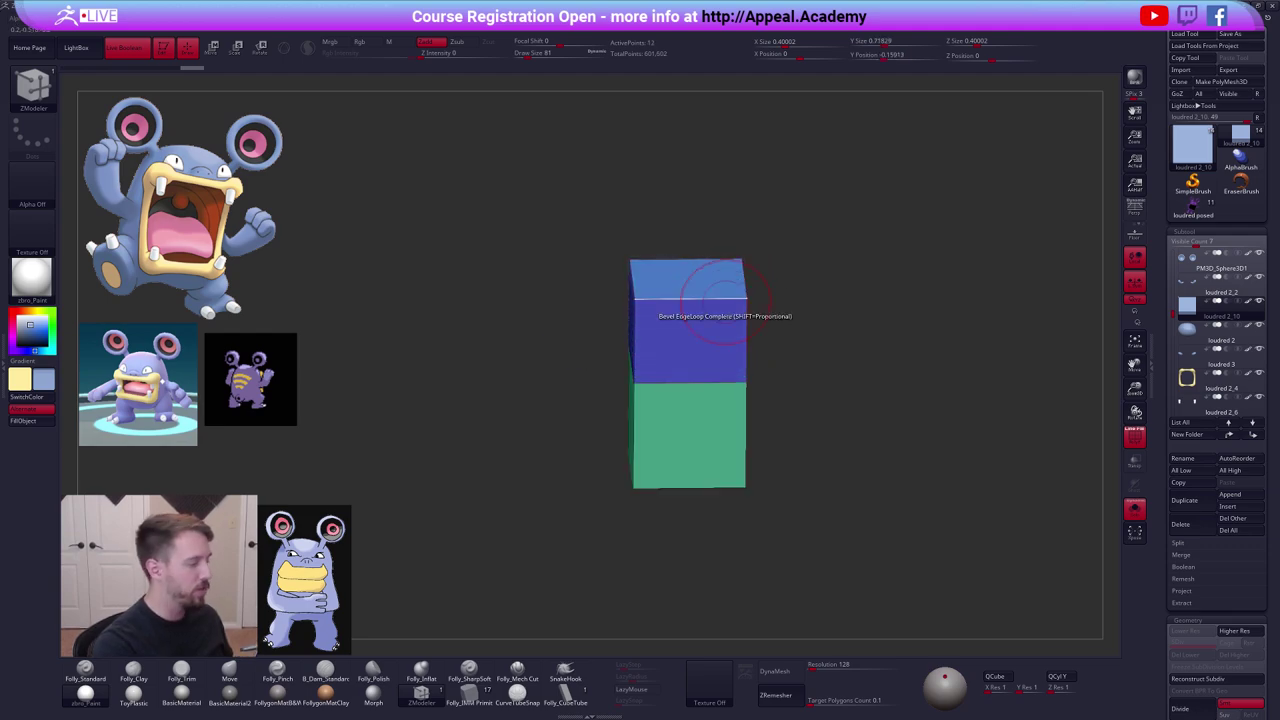
{"action": "mouse_move", "coordinate": [706, 300]}
{"action": "right_mouse_down", "text": "ctrl"}
{"action": "mouse_move", "coordinate": [712, 291]}
{"action": "mouse_move", "coordinate": [697, 318]}
{"action": "right_mouse_up", "text": "ctrl"}
{"action": "left_click_drag", "start_coordinate": [697, 318], "coordinate": [697, 229]}
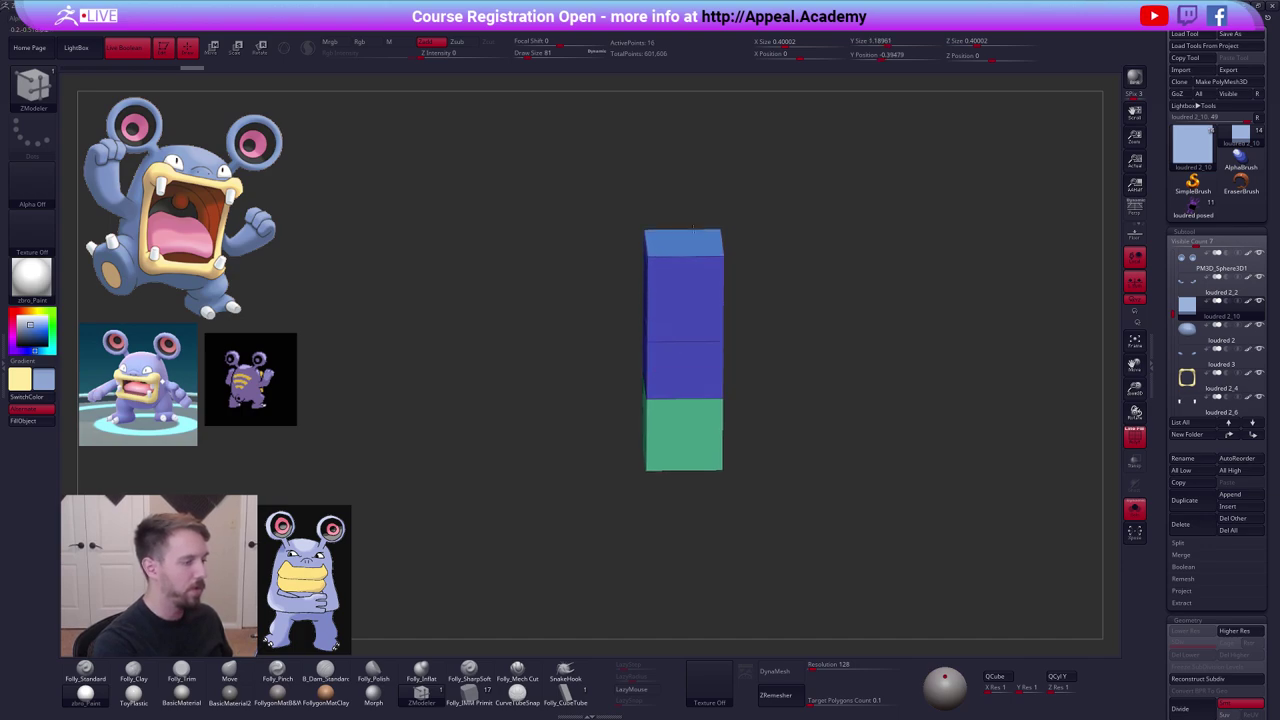
Thin the column's depth along Z to about 0.26.
{"action": "right_click_drag", "start_coordinate": [697, 229], "coordinate": [725, 316]}
{"action": "key", "text": "w"}
{"action": "mouse_move", "coordinate": [650, 403]}
{"action": "left_mouse_down", "text": "shift"}
{"action": "mouse_move", "coordinate": [727, 393]}
{"action": "mouse_move", "coordinate": [701, 393]}
{"action": "left_mouse_up", "text": "shift"}
{"action": "key", "text": "q"}
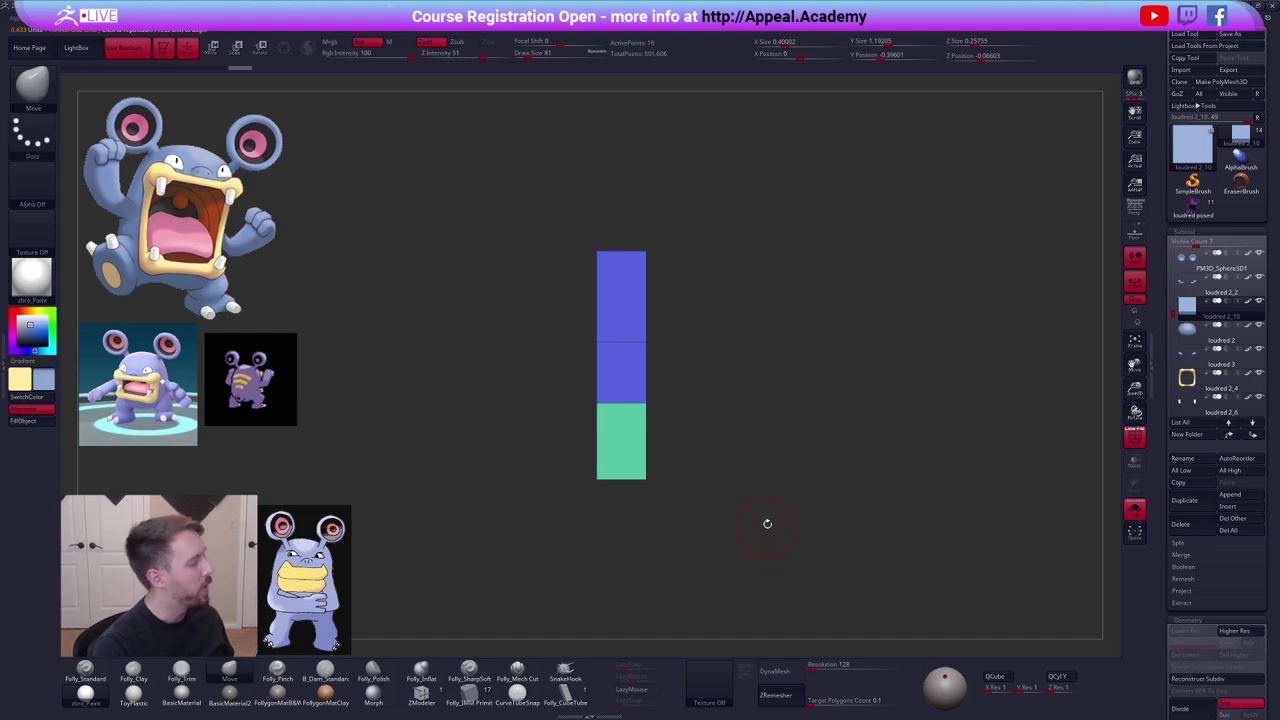
{"action": "left_click_drag", "start_coordinate": [766, 523], "coordinate": [781, 553]}
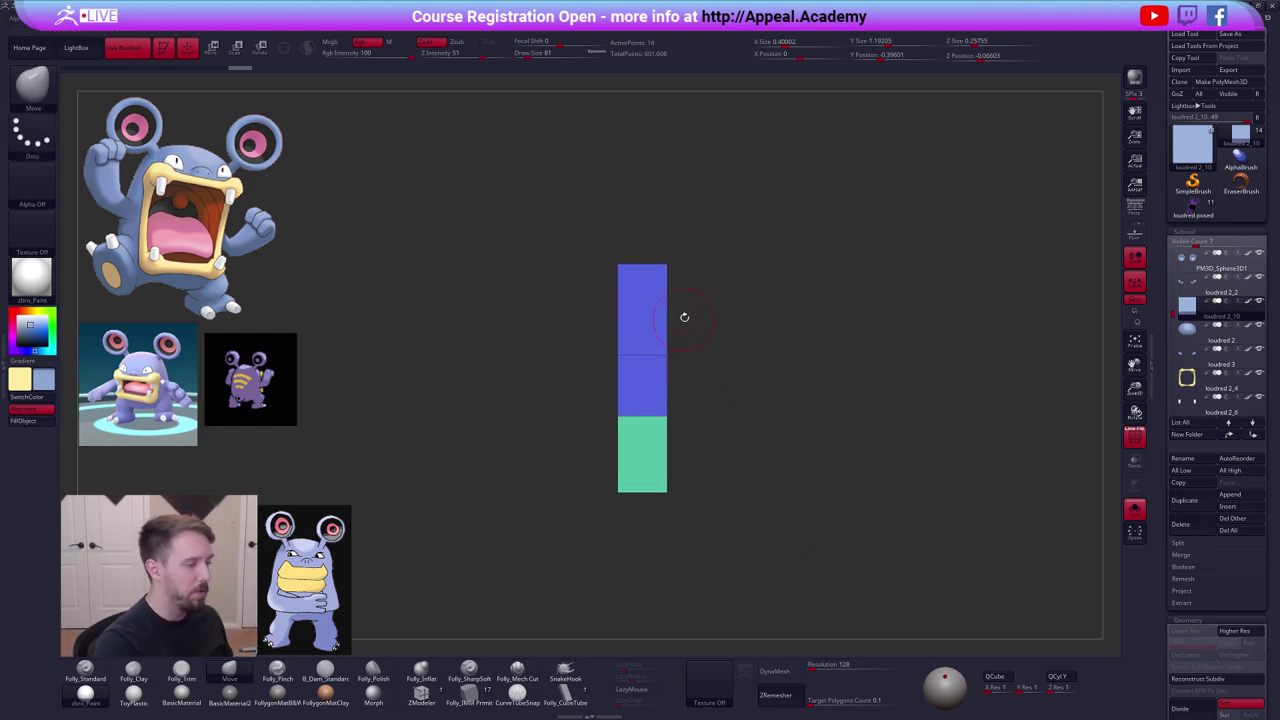
{"action": "mouse_move", "coordinate": [686, 309]}
{"action": "left_mouse_down", "text": "ctrl"}
{"action": "mouse_move", "coordinate": [589, 243]}
{"action": "mouse_move", "coordinate": [722, 226]}
{"action": "left_mouse_up", "text": "ctrl"}
{"action": "left_click", "coordinate": [722, 226], "text": "ctrl"}
{"action": "key", "text": "r"}
{"action": "mouse_move", "coordinate": [643, 355]}
{"action": "left_mouse_down"}
{"action": "mouse_move", "coordinate": [646, 225]}
{"action": "mouse_move", "coordinate": [716, 244]}
{"action": "left_mouse_up"}
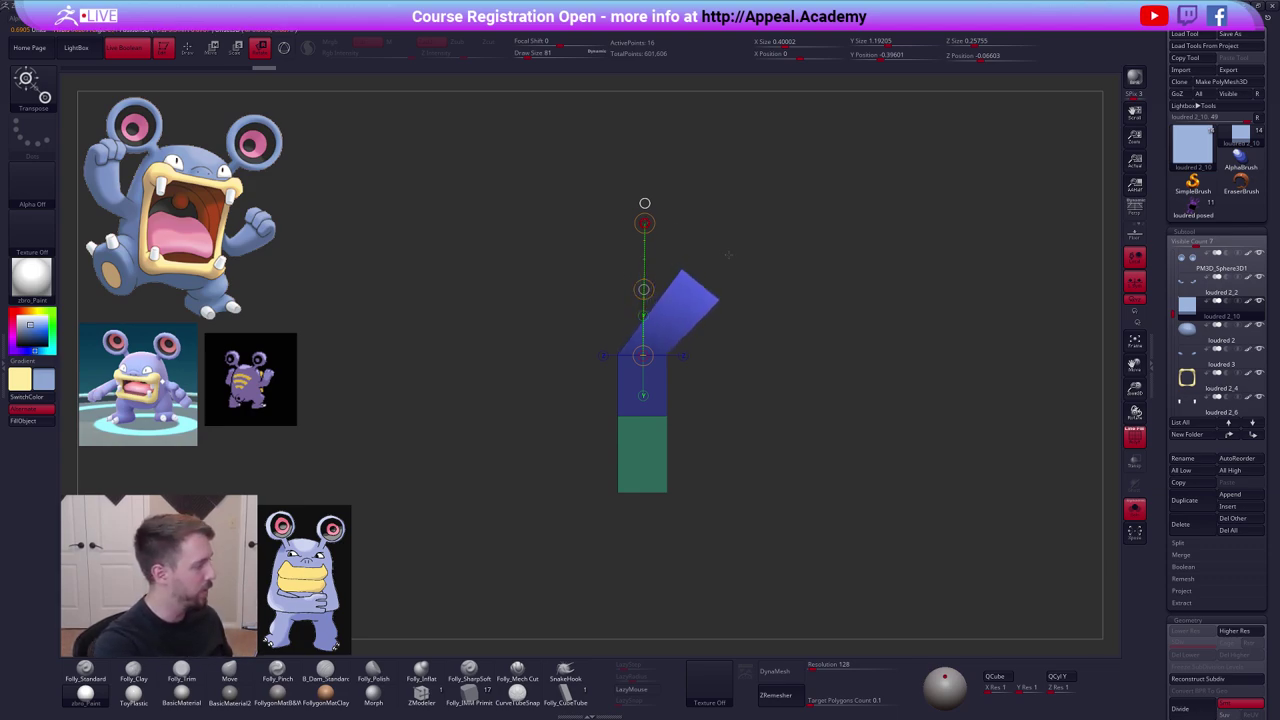
{"action": "key", "text": "ctrl+z"}
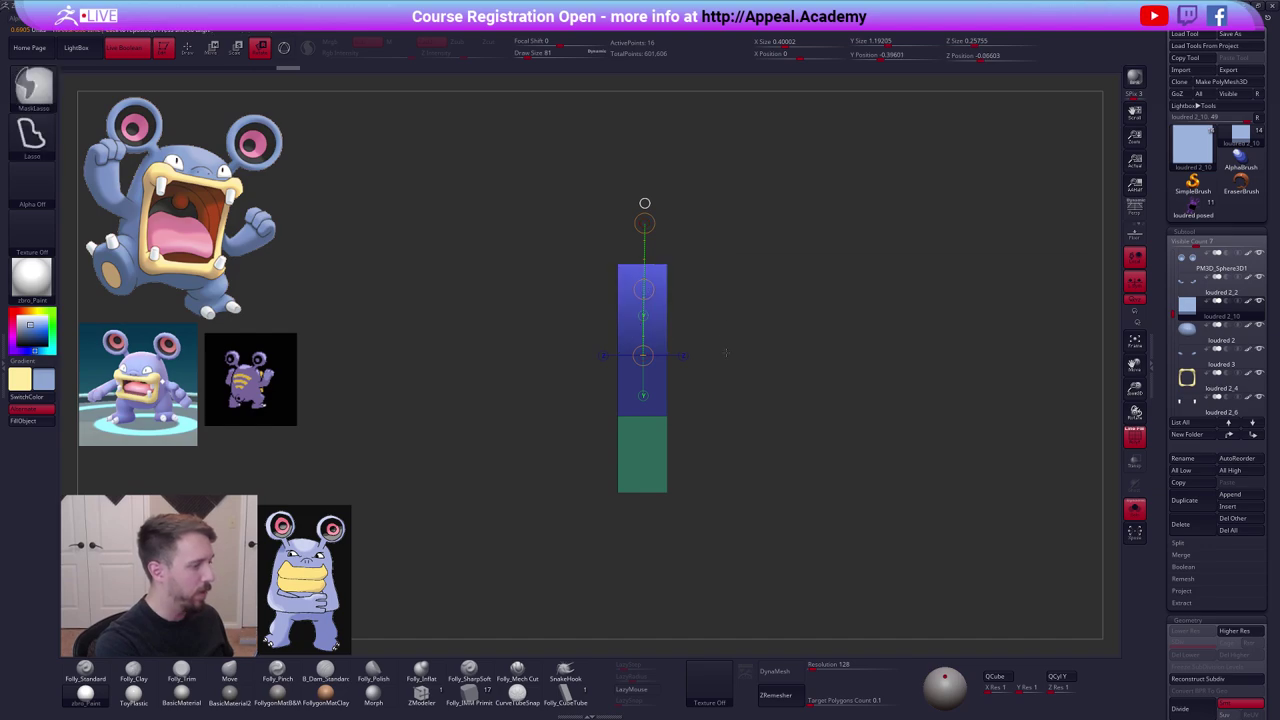
{"action": "left_click_drag", "start_coordinate": [589, 463], "coordinate": [633, 472], "text": "alt"}
{"action": "key", "text": "q"}
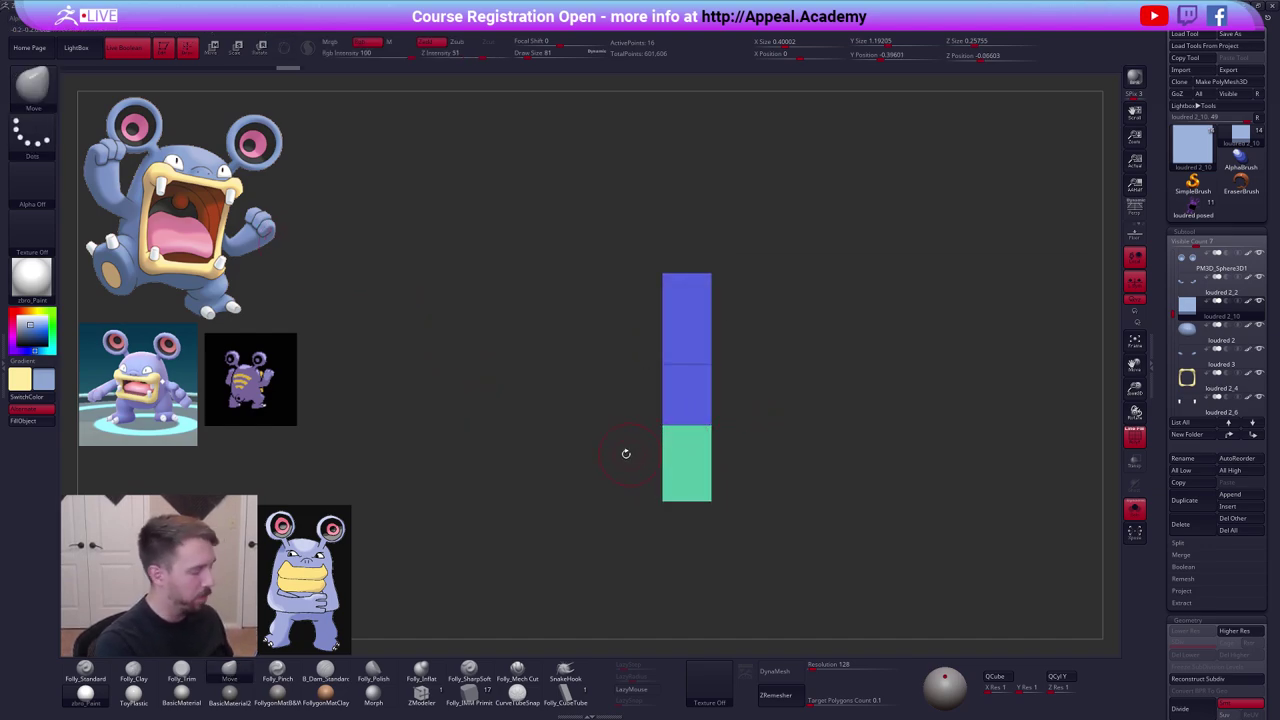
Tilt the two upper segments about the lowest joint, and bend the top segment over to roughly horizontal.
{"action": "mouse_move", "coordinate": [630, 441]}
{"action": "left_mouse_down", "text": "ctrl"}
{"action": "mouse_move", "coordinate": [716, 430]}
{"action": "mouse_move", "coordinate": [630, 216]}
{"action": "left_mouse_up", "text": "ctrl"}
{"action": "left_click", "coordinate": [482, 348], "text": "ctrl"}
{"action": "key", "text": "r"}
{"action": "mouse_move", "coordinate": [662, 425]}
{"action": "left_mouse_down"}
{"action": "mouse_move", "coordinate": [795, 382]}
{"action": "mouse_move", "coordinate": [766, 353]}
{"action": "left_mouse_up"}
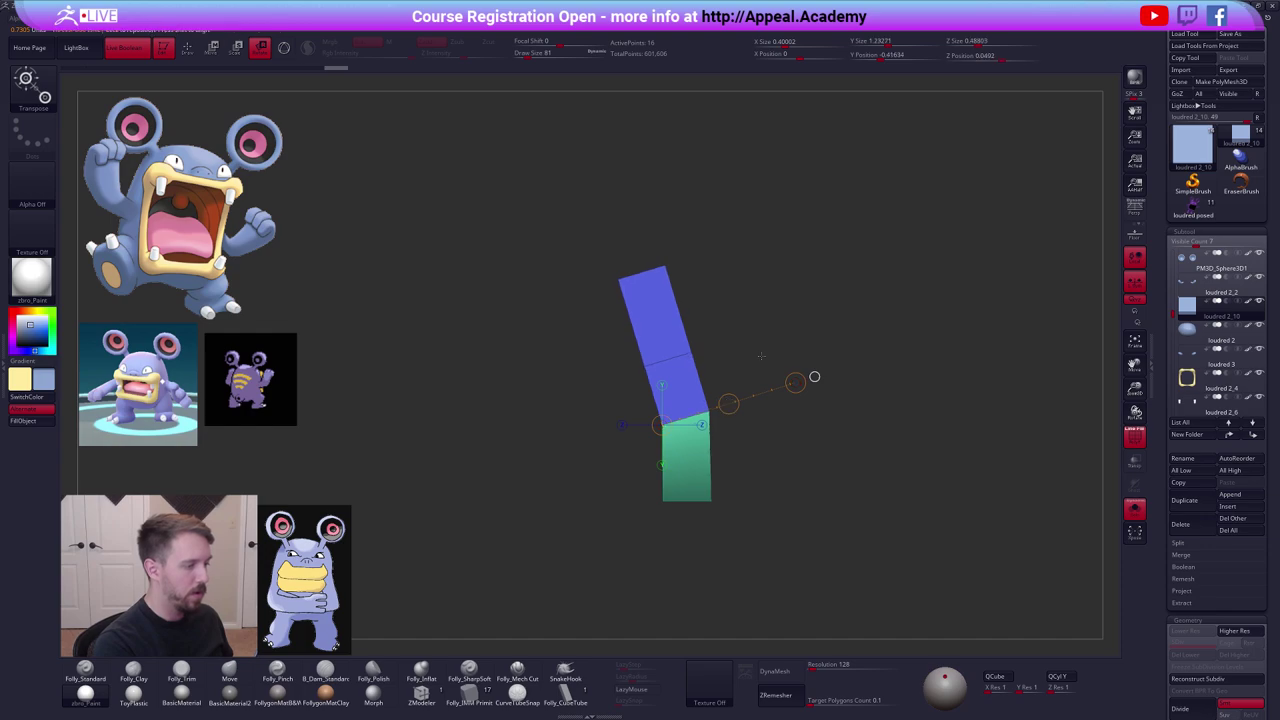
{"action": "mouse_move", "coordinate": [594, 409]}
{"action": "left_mouse_down", "text": "ctrl"}
{"action": "mouse_move", "coordinate": [620, 543]}
{"action": "mouse_move", "coordinate": [590, 563]}
{"action": "left_mouse_up", "text": "ctrl"}
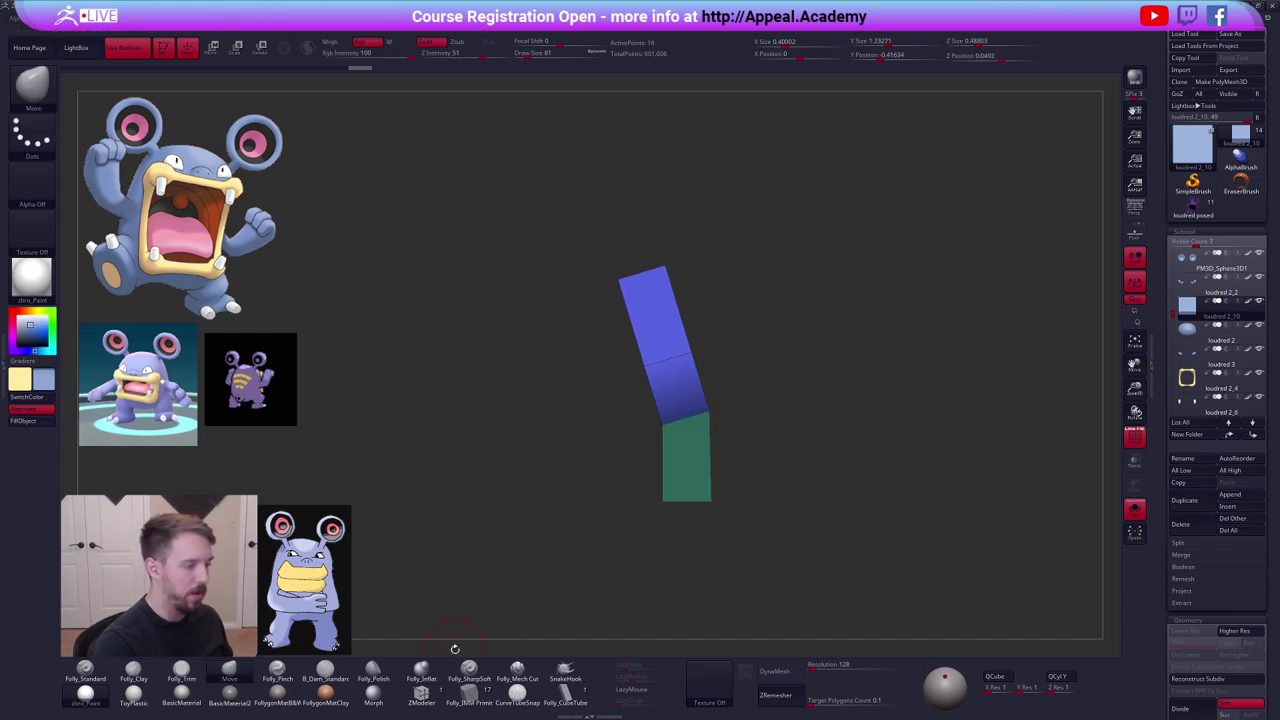
{"action": "key", "text": "r"}
{"action": "mouse_move", "coordinate": [644, 367]}
{"action": "left_mouse_down"}
{"action": "mouse_move", "coordinate": [747, 318]}
{"action": "mouse_move", "coordinate": [653, 223]}
{"action": "mouse_move", "coordinate": [603, 203]}
{"action": "left_mouse_up"}
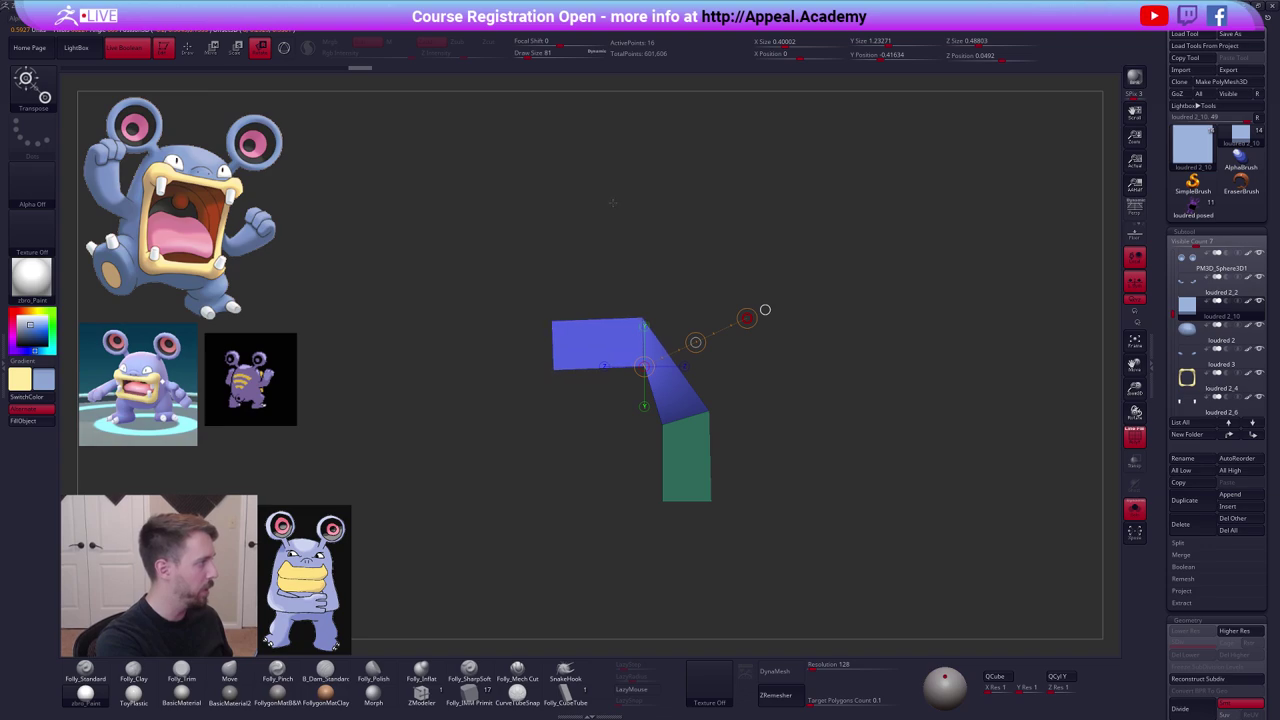
Rotate the edge loop at the upper bend so it mitres the corner between the two blue segments.
{"action": "key", "text": "q"}
{"action": "left_click_drag", "start_coordinate": [706, 324], "coordinate": [692, 334], "text": "ctrl"}
{"action": "mouse_move", "coordinate": [626, 394]}
{"action": "left_mouse_down", "text": "ctrl"}
{"action": "mouse_move", "coordinate": [640, 287]}
{"action": "mouse_move", "coordinate": [630, 390]}
{"action": "left_mouse_up", "text": "ctrl"}
{"action": "key", "text": "w"}
{"action": "left_click_drag", "start_coordinate": [643, 343], "coordinate": [766, 333]}
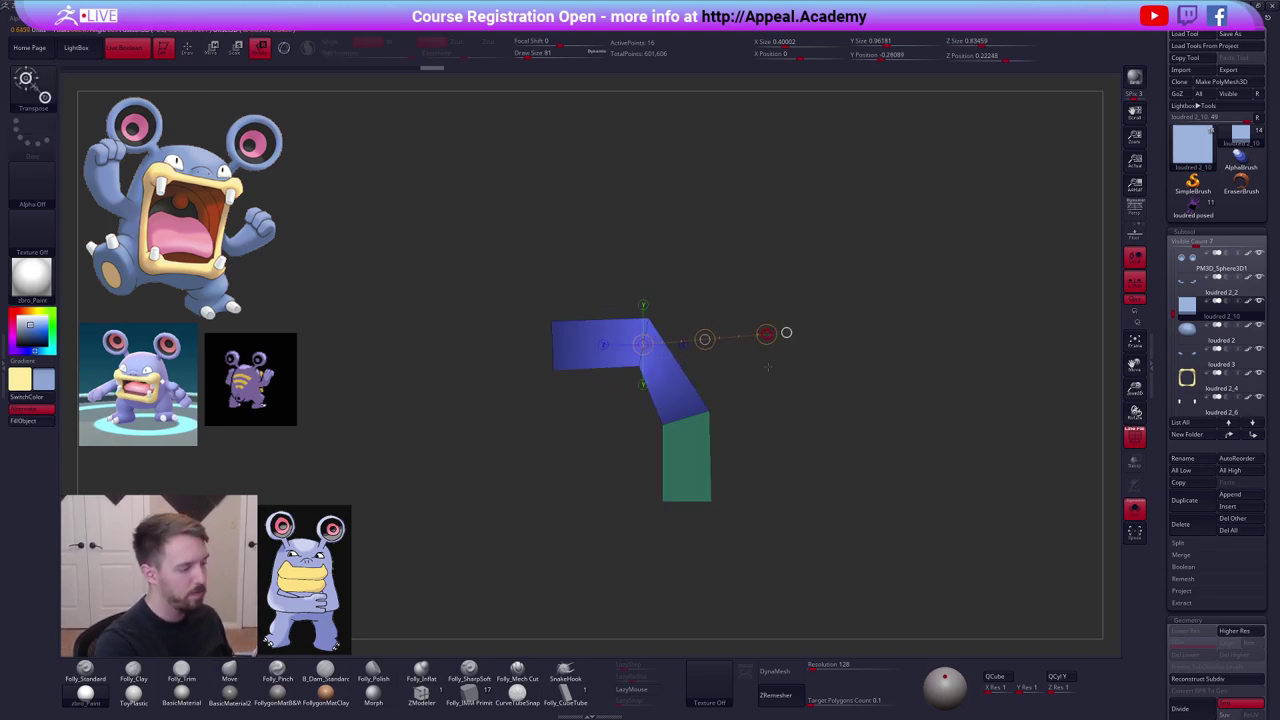
{"action": "key", "text": "q"}
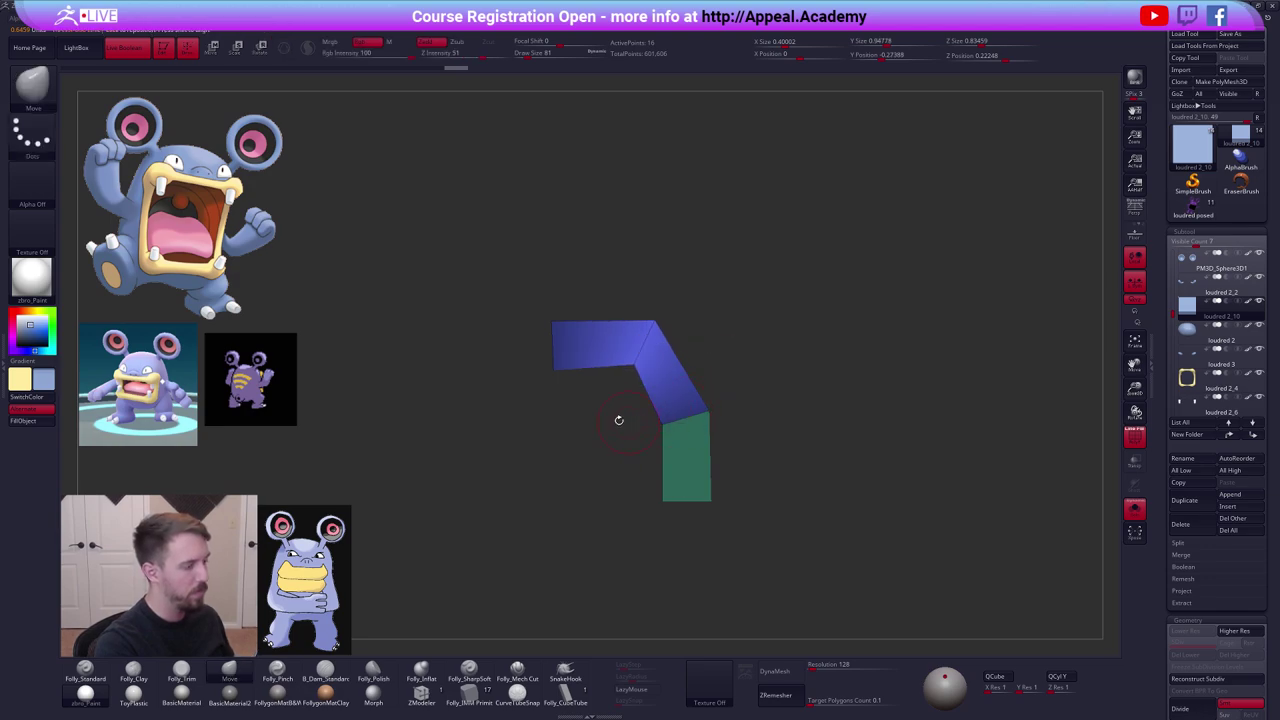
Mask all but the free end of the horizontal segment and rotate that end face to a slant.
{"action": "mouse_move", "coordinate": [616, 422]}
{"action": "left_mouse_down", "text": "ctrl"}
{"action": "mouse_move", "coordinate": [600, 400]}
{"action": "mouse_move", "coordinate": [635, 445]}
{"action": "left_mouse_up", "text": "ctrl"}
{"action": "mouse_move", "coordinate": [618, 388]}
{"action": "left_mouse_down", "text": "ctrl"}
{"action": "mouse_move", "coordinate": [538, 410]}
{"action": "mouse_move", "coordinate": [548, 414]}
{"action": "left_mouse_up", "text": "ctrl"}
{"action": "key", "text": "r"}
{"action": "mouse_move", "coordinate": [602, 351]}
{"action": "left_mouse_down"}
{"action": "mouse_move", "coordinate": [719, 319]}
{"action": "mouse_move", "coordinate": [657, 300]}
{"action": "left_mouse_up"}
{"action": "key", "text": "q"}
{"action": "left_click_drag", "start_coordinate": [545, 440], "coordinate": [600, 445]}
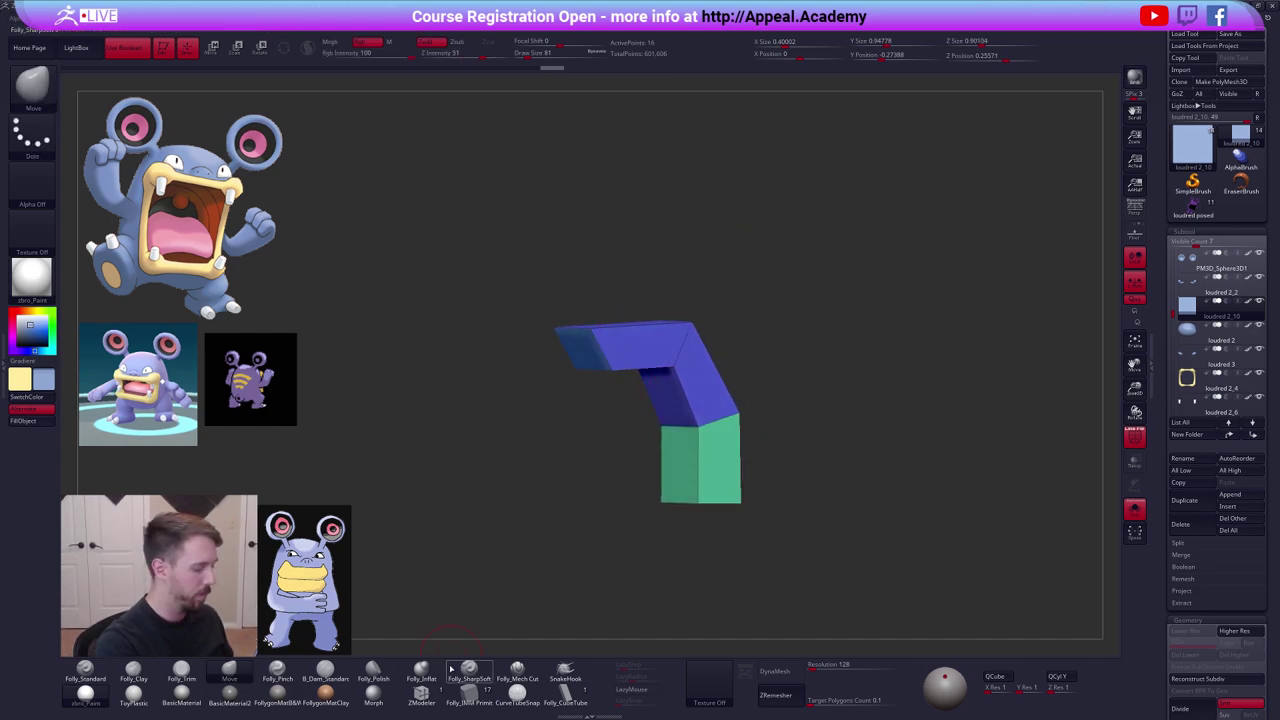
Extrude a fourth segment from the slanted end face, bend it downward to close the arch, and clear the mask.
{"action": "left_click", "coordinate": [421, 695]}
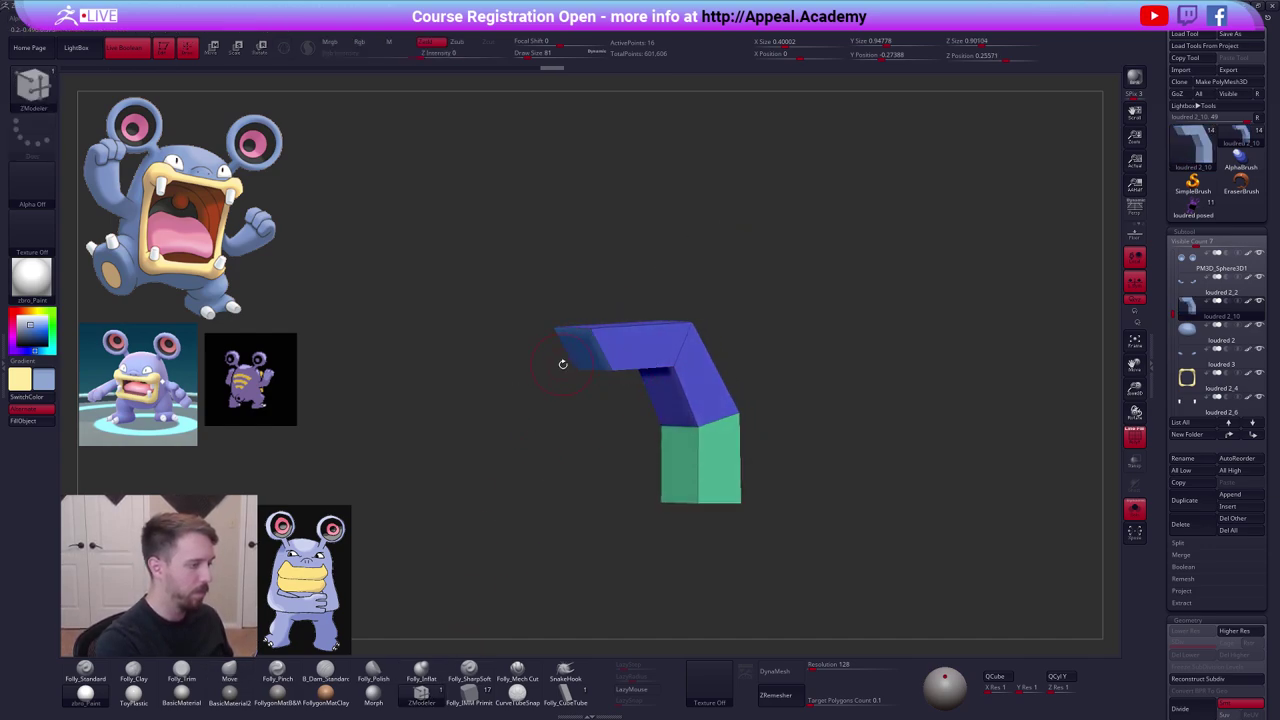
{"action": "left_click_drag", "start_coordinate": [582, 353], "coordinate": [538, 386]}
{"action": "mouse_move", "coordinate": [541, 426]}
{"action": "left_mouse_down", "text": "shift"}
{"action": "mouse_move", "coordinate": [574, 420]}
{"action": "mouse_move", "coordinate": [583, 370]}
{"action": "mouse_move", "coordinate": [562, 421]}
{"action": "left_mouse_up", "text": "shift"}
{"action": "left_click", "coordinate": [568, 423], "text": "ctrl"}
{"action": "key", "text": "r"}
{"action": "mouse_move", "coordinate": [609, 351]}
{"action": "left_mouse_down"}
{"action": "mouse_move", "coordinate": [775, 300]}
{"action": "mouse_move", "coordinate": [741, 218]}
{"action": "left_mouse_up"}
{"action": "key", "text": "q"}
{"action": "left_click_drag", "start_coordinate": [832, 440], "coordinate": [857, 463], "text": "ctrl"}
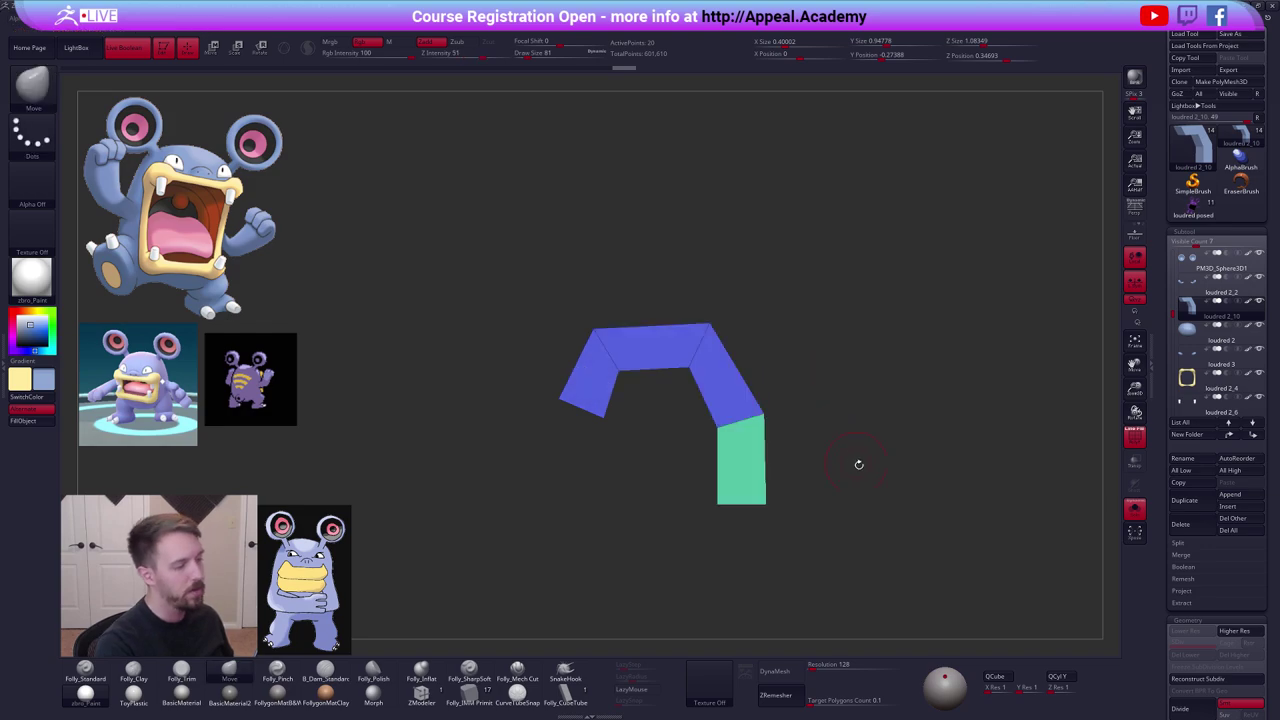
Check the arch with smoothed subdivision, and bevel the edge loop between the green base and the segment above.
{"action": "key", "text": "d"}
{"action": "mouse_move", "coordinate": [912, 518]}
{"action": "left_mouse_down"}
{"action": "mouse_move", "coordinate": [865, 523]}
{"action": "mouse_move", "coordinate": [889, 515]}
{"action": "mouse_move", "coordinate": [886, 536]}
{"action": "left_mouse_up"}
{"action": "key", "text": "shift+f"}
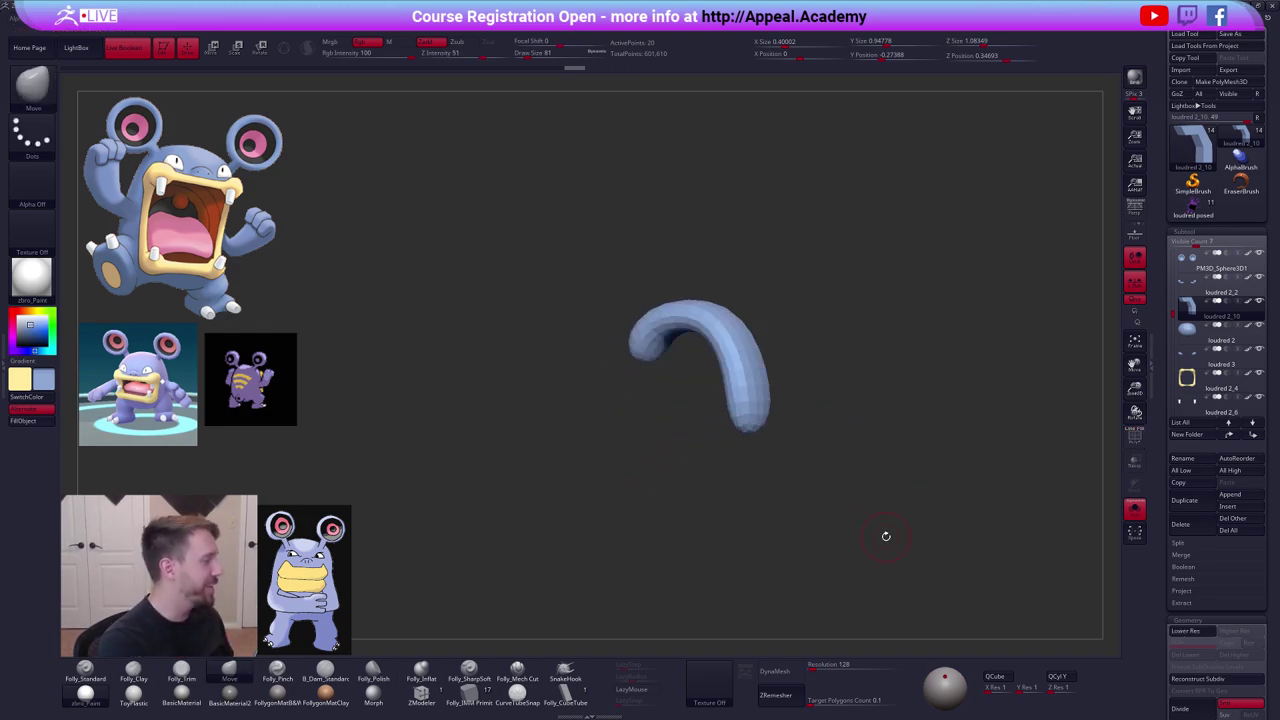
{"action": "key", "text": "shift+d"}
{"action": "left_click_drag", "start_coordinate": [780, 449], "coordinate": [728, 453]}
{"action": "key", "text": "shift+f"}
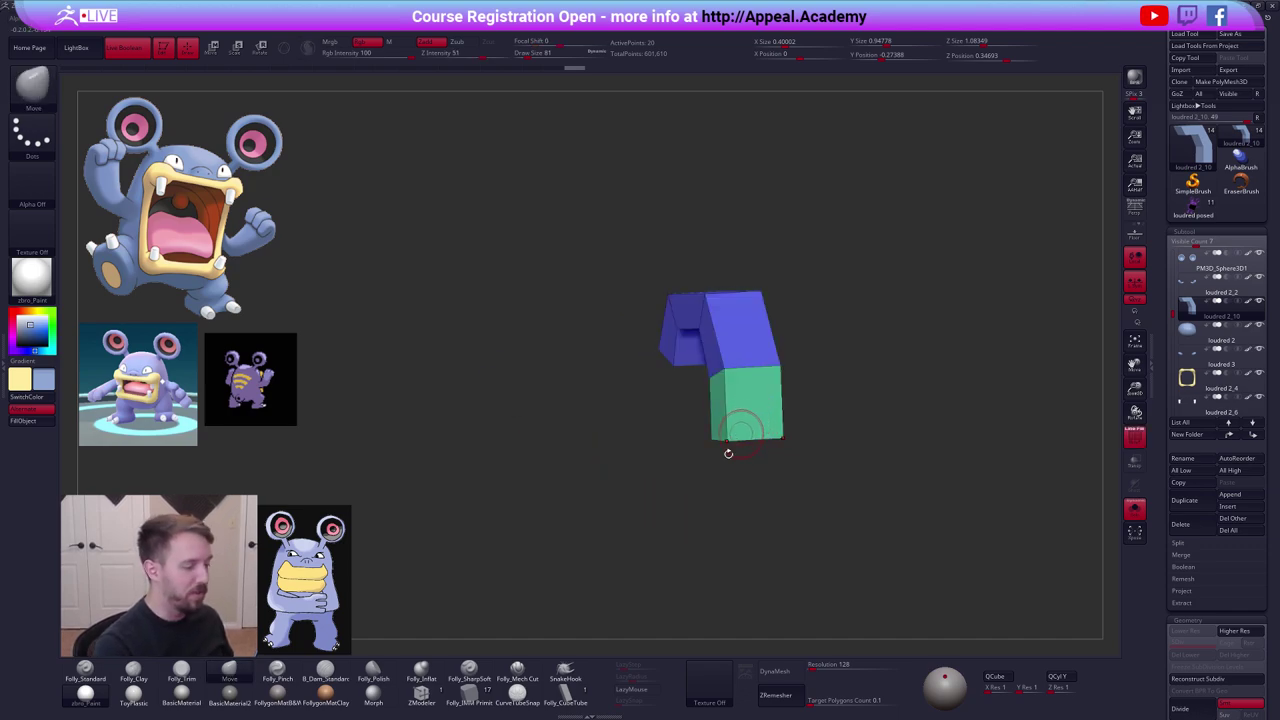
{"action": "left_click", "coordinate": [422, 694]}
{"action": "mouse_move", "coordinate": [694, 362]}
{"action": "right_mouse_down"}
{"action": "mouse_move", "coordinate": [740, 349]}
{"action": "mouse_move", "coordinate": [743, 369]}
{"action": "right_mouse_up"}
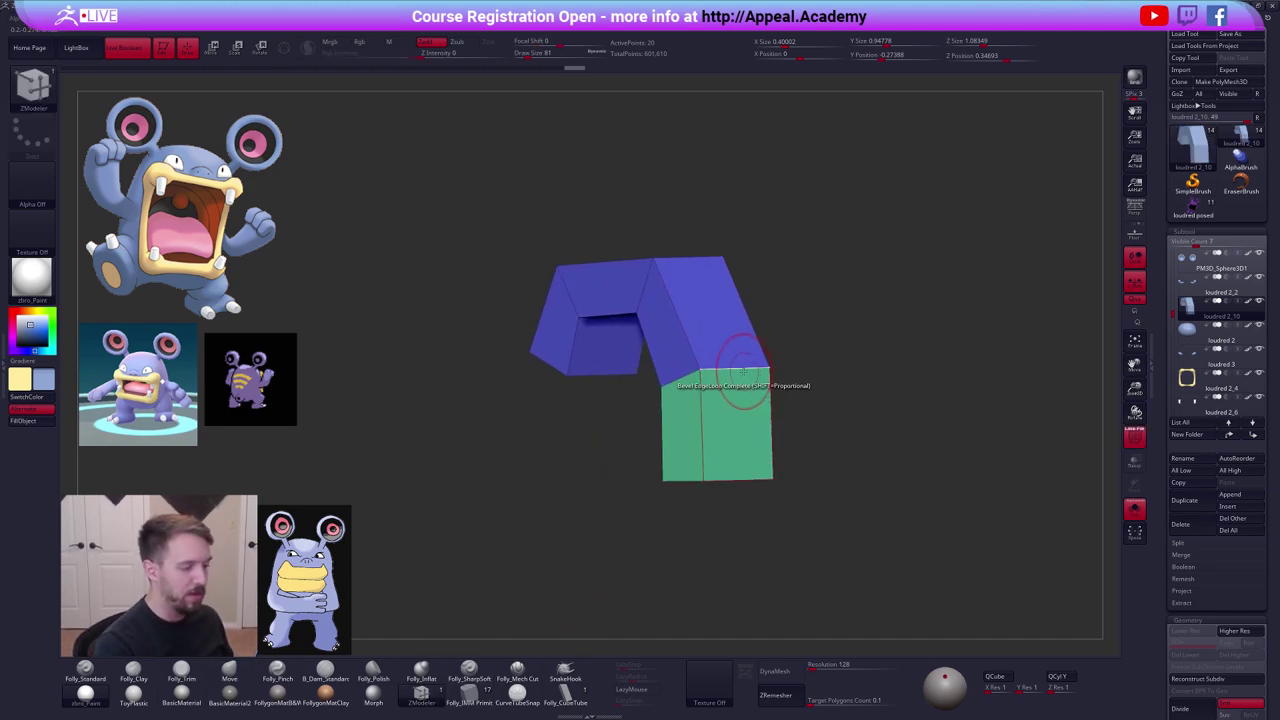
{"action": "key", "text": "space"}
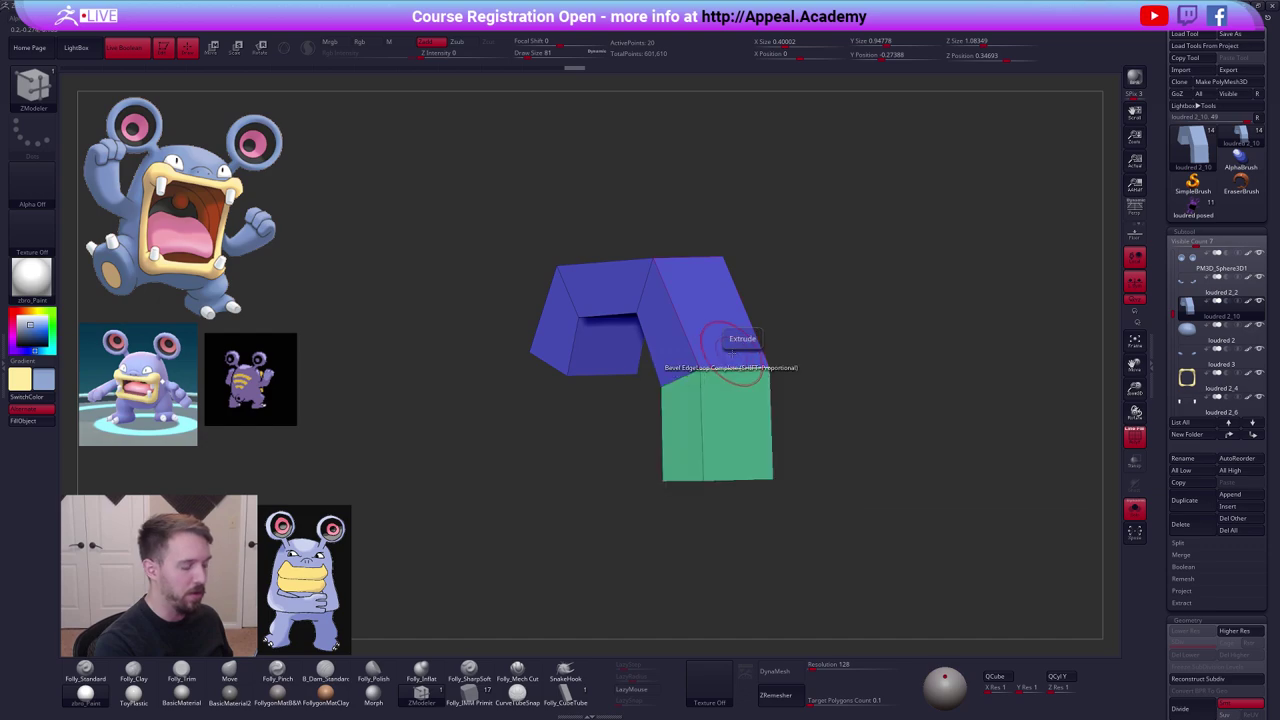
{"action": "left_click", "coordinate": [650, 392]}
{"action": "left_click_drag", "start_coordinate": [727, 366], "coordinate": [734, 378]}
Bevel the edge loops at the two remaining bends and preview the arch smoothed.
{"action": "right_click_drag", "start_coordinate": [734, 380], "coordinate": [736, 404]}
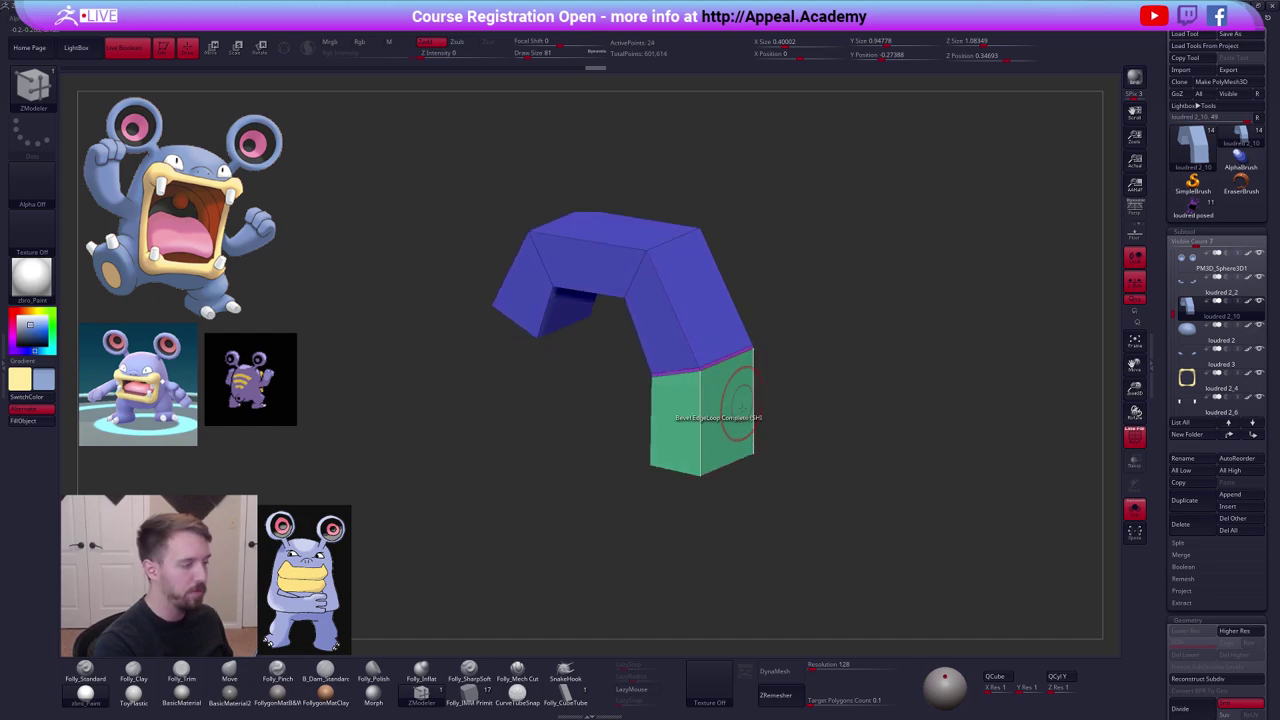
{"action": "left_click", "coordinate": [675, 242]}
{"action": "right_click_drag", "start_coordinate": [675, 242], "coordinate": [742, 273], "text": "alt"}
{"action": "left_click", "coordinate": [612, 299]}
{"action": "key", "text": "d"}
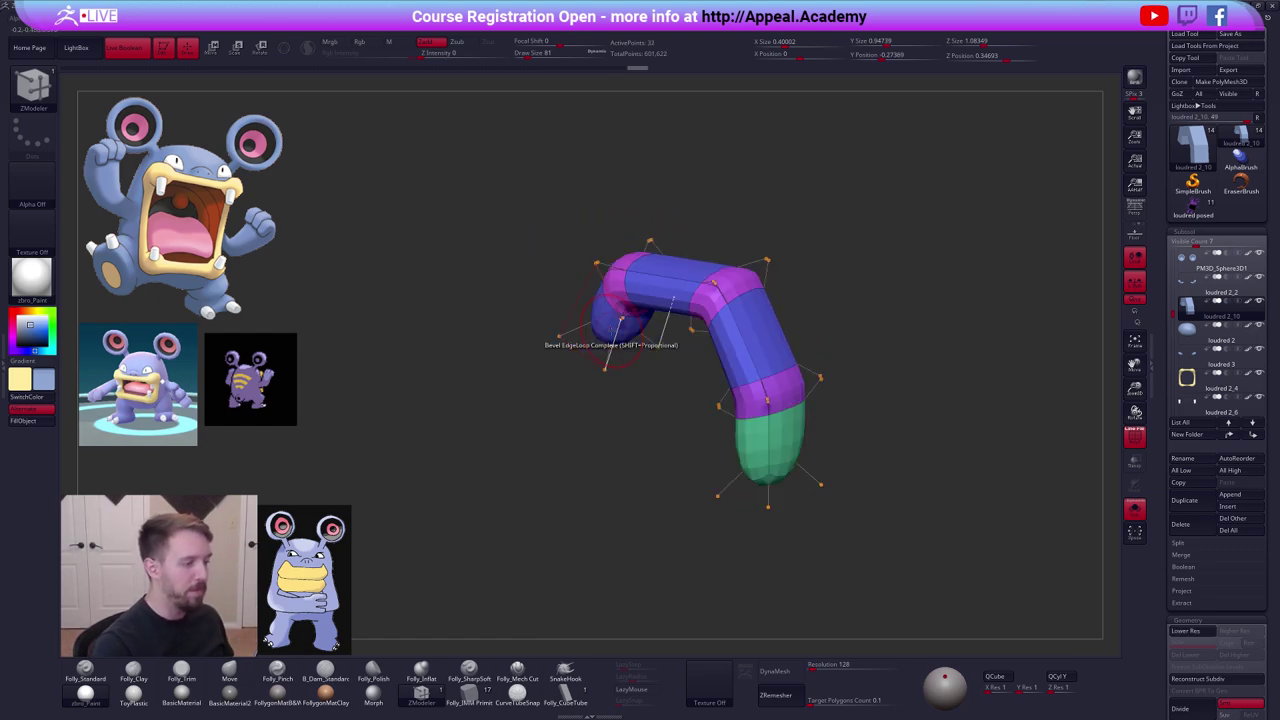
{"action": "mouse_move", "coordinate": [892, 525]}
{"action": "left_mouse_down"}
{"action": "mouse_move", "coordinate": [874, 517]}
{"action": "mouse_move", "coordinate": [883, 530]}
{"action": "left_mouse_up"}
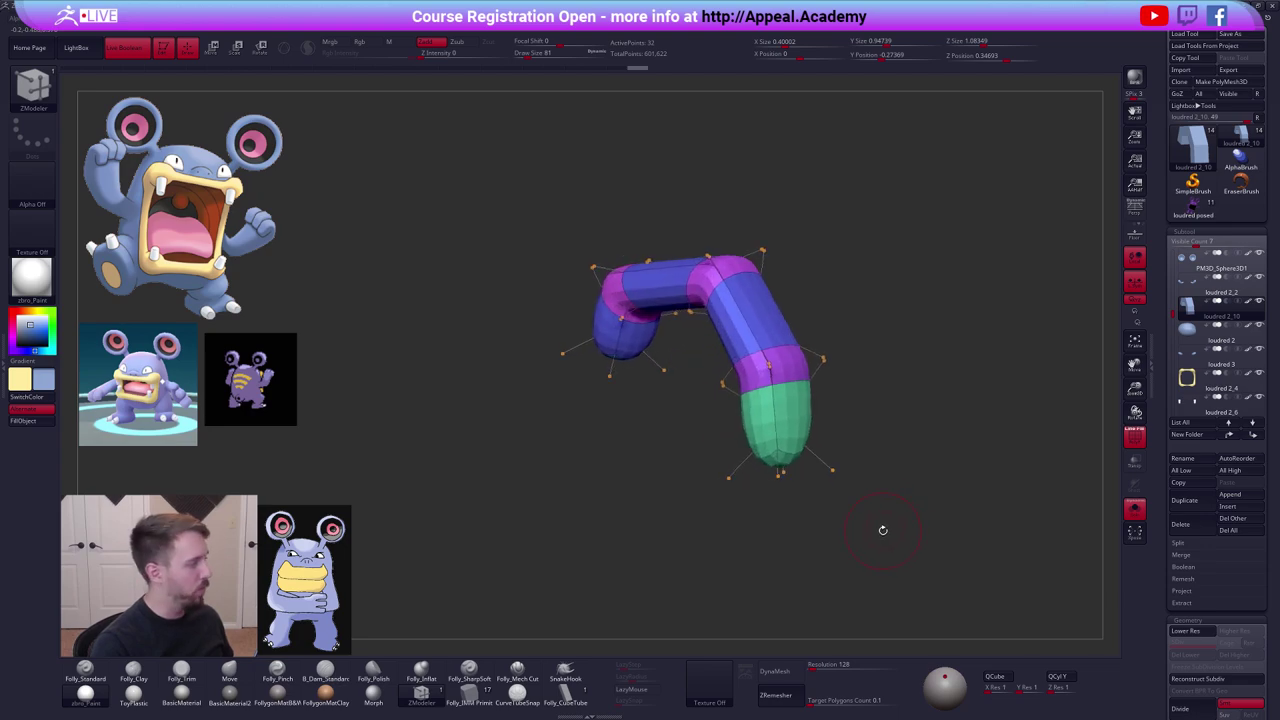
Bevel the long edge loops outlining both flat sides of the arch and preview the smoothed result.
{"action": "key", "text": "shift+f"}
{"action": "key", "text": "shift+d"}
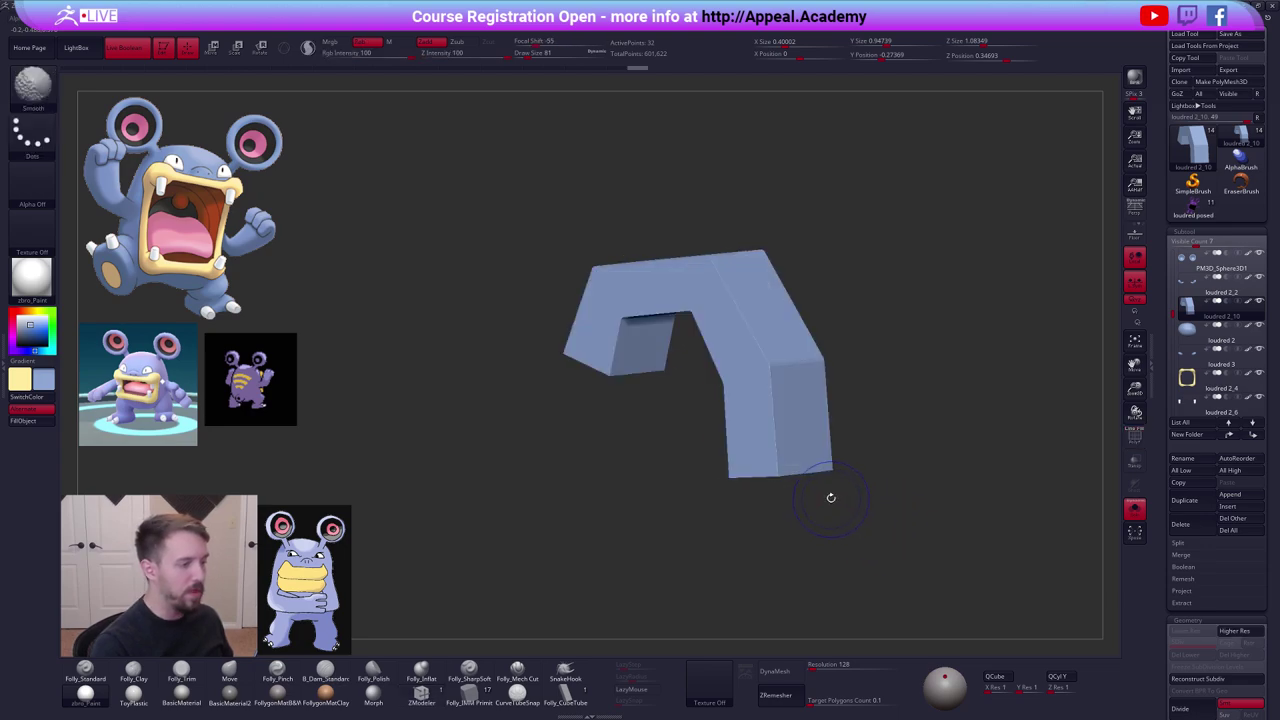
{"action": "key", "text": "shift+f"}
{"action": "key", "text": "shift+f"}
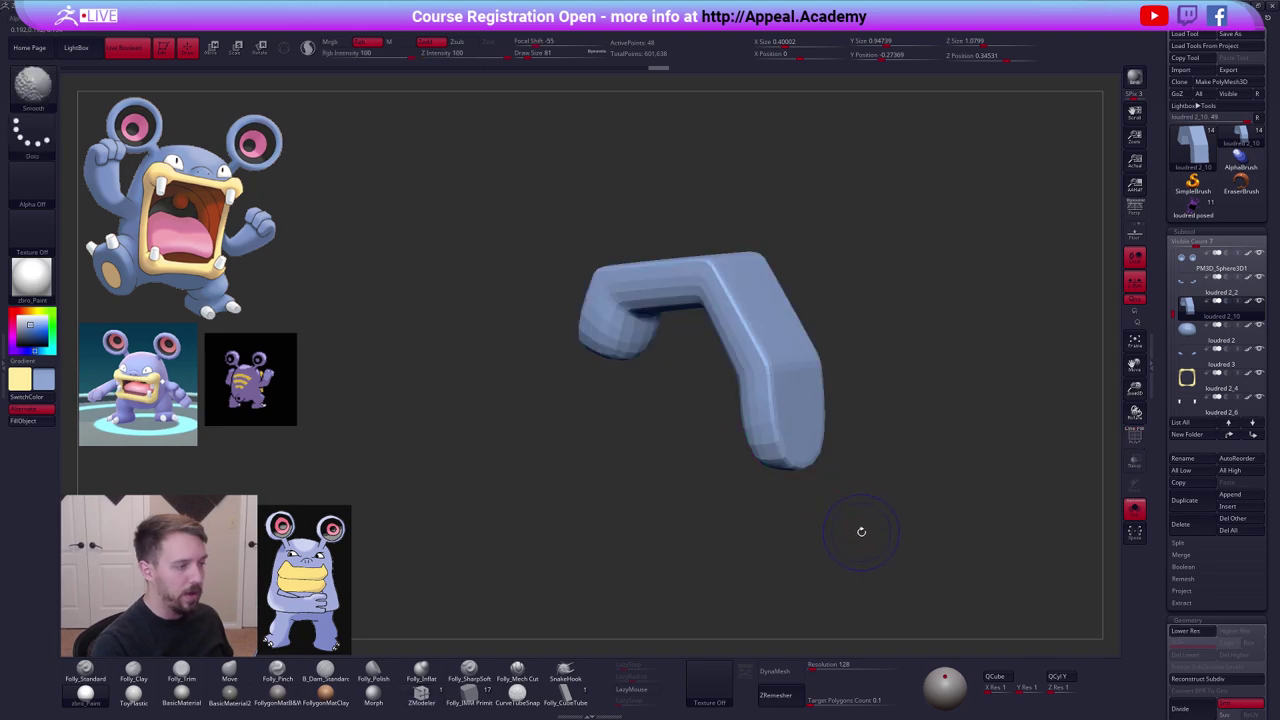
{"action": "left_click_drag", "start_coordinate": [858, 532], "coordinate": [780, 510]}
{"action": "key", "text": "shift+d"}
{"action": "left_click", "coordinate": [717, 432]}
{"action": "key", "text": "d"}
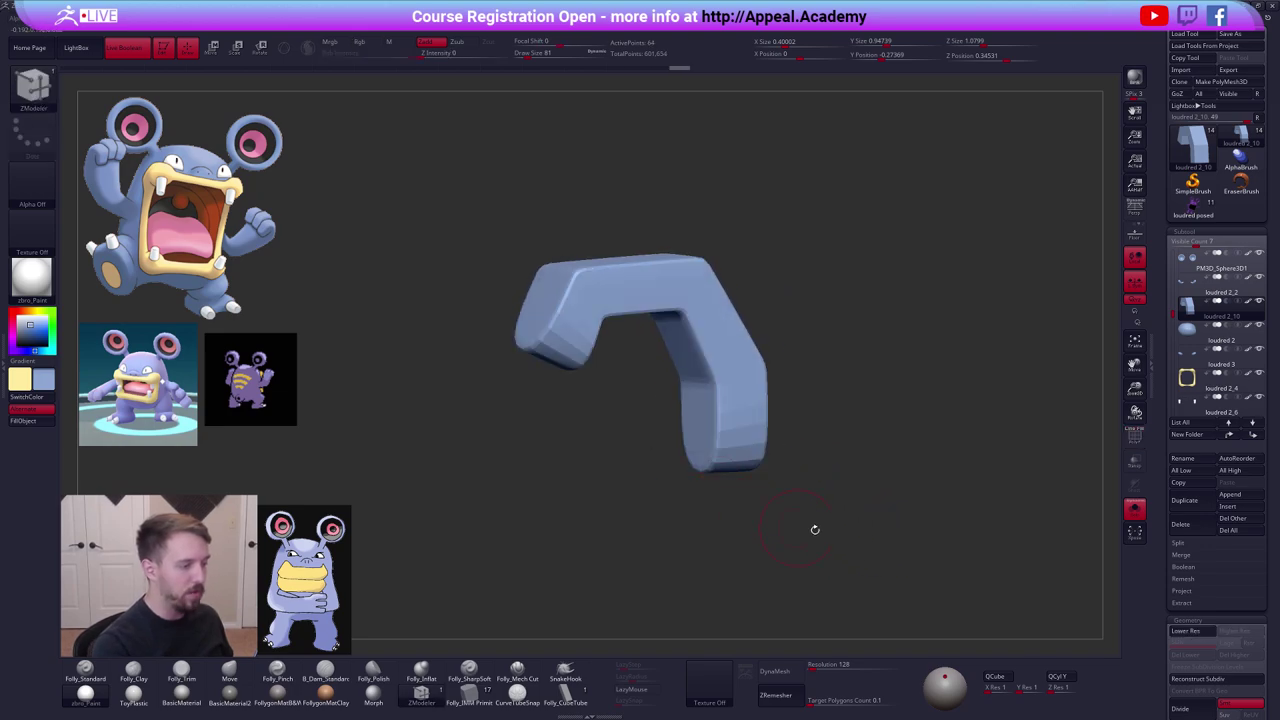
Bevel the remaining edges at the arch's ends and inspect the smoothed shape with the polygon frame hidden.
{"action": "key", "text": "shift+f"}
{"action": "left_click_drag", "start_coordinate": [940, 556], "coordinate": [757, 443]}
{"action": "key", "text": "shift+f"}
{"action": "key", "text": "shift+f"}
{"action": "key", "text": "shift+d"}
{"action": "key", "text": "d"}
{"action": "key", "text": "shift+f"}
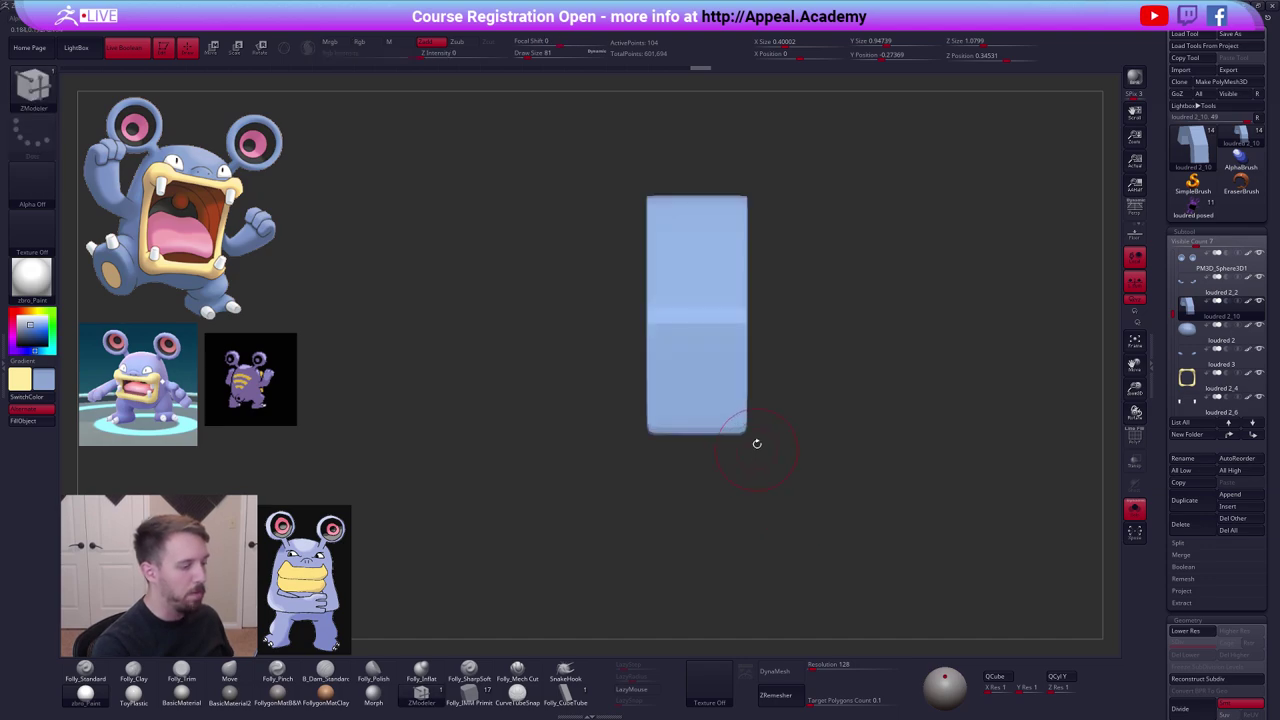
With the Move brush at draw size 113, mask above the arch's base, scale the base end narrower and clear the mask.
{"action": "key", "text": "b"}
{"action": "key", "text": "m"}
{"action": "key", "text": "v"}
{"action": "key", "text": "space"}
{"action": "left_click", "coordinate": [755, 424]}
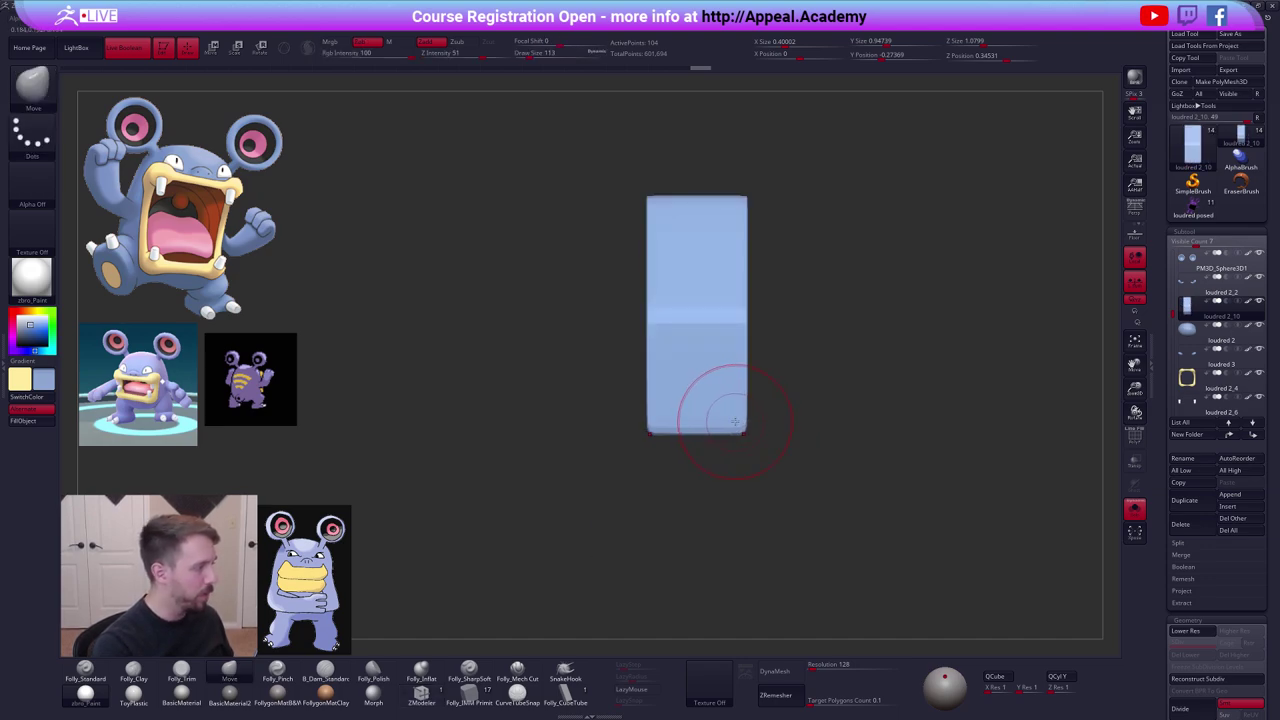
{"action": "right_click_drag", "start_coordinate": [724, 425], "coordinate": [716, 461], "text": "alt"}
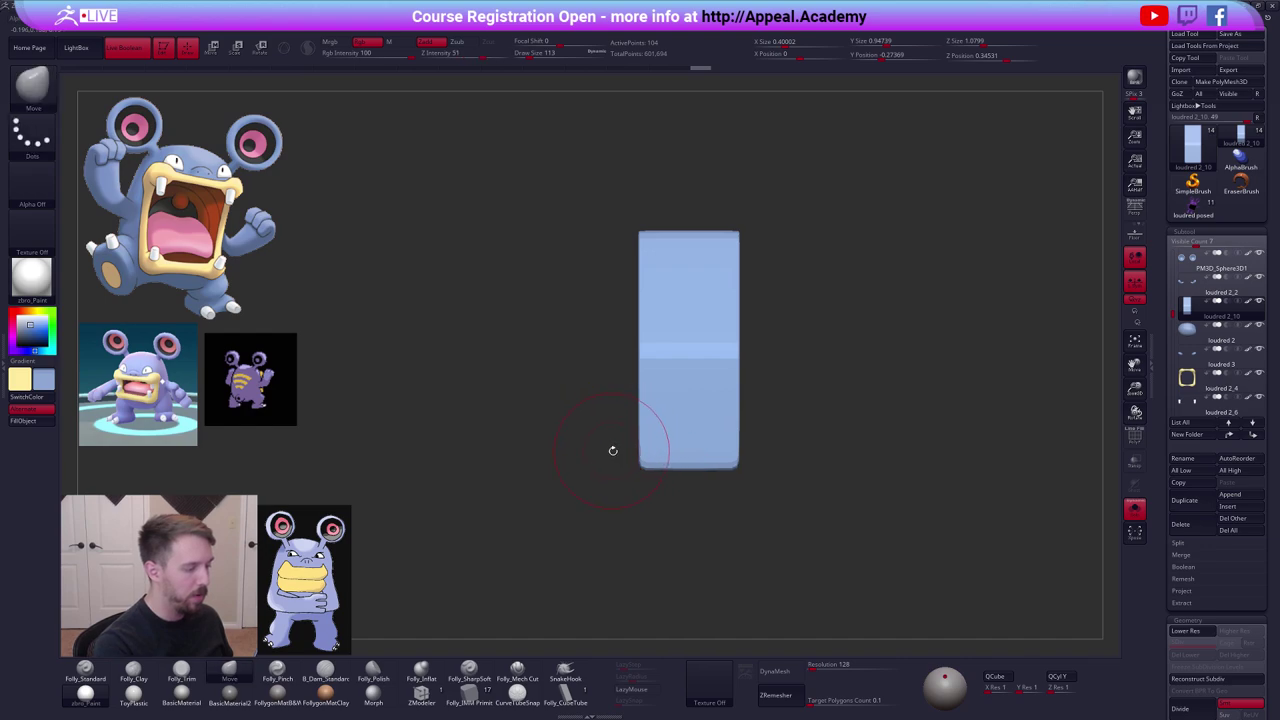
{"action": "mouse_move", "coordinate": [613, 451]}
{"action": "left_mouse_down", "text": "shift"}
{"action": "mouse_move", "coordinate": [672, 452]}
{"action": "mouse_move", "coordinate": [645, 494]}
{"action": "mouse_move", "coordinate": [803, 460]}
{"action": "mouse_move", "coordinate": [735, 462]}
{"action": "mouse_move", "coordinate": [793, 467]}
{"action": "left_mouse_up", "text": "shift"}
{"action": "left_click", "coordinate": [792, 457], "text": "ctrl"}
{"action": "key", "text": "w"}
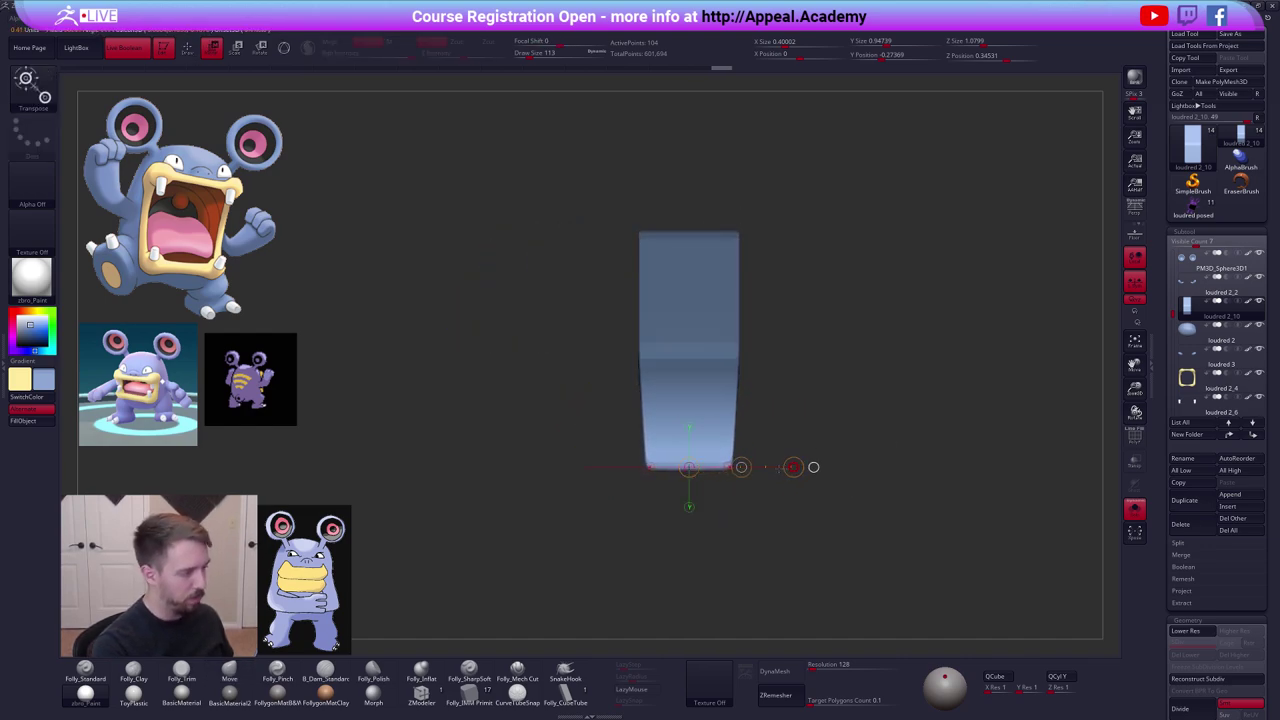
{"action": "key", "text": "q"}
{"action": "left_click_drag", "start_coordinate": [811, 400], "coordinate": [826, 428], "text": "ctrl"}
Isolate the lowest bend with a mask on the unsmoothed arch and widen it to about 0.45 along X.
{"action": "mouse_move", "coordinate": [760, 400]}
{"action": "right_mouse_down", "text": "alt"}
{"action": "mouse_move", "coordinate": [758, 447]}
{"action": "mouse_move", "coordinate": [707, 330]}
{"action": "right_mouse_up", "text": "alt"}
{"action": "key", "text": "shift+f"}
{"action": "mouse_move", "coordinate": [638, 400]}
{"action": "right_mouse_down", "text": "alt"}
{"action": "mouse_move", "coordinate": [659, 363]}
{"action": "mouse_move", "coordinate": [697, 368]}
{"action": "right_mouse_up", "text": "alt"}
{"action": "key", "text": "shift+d"}
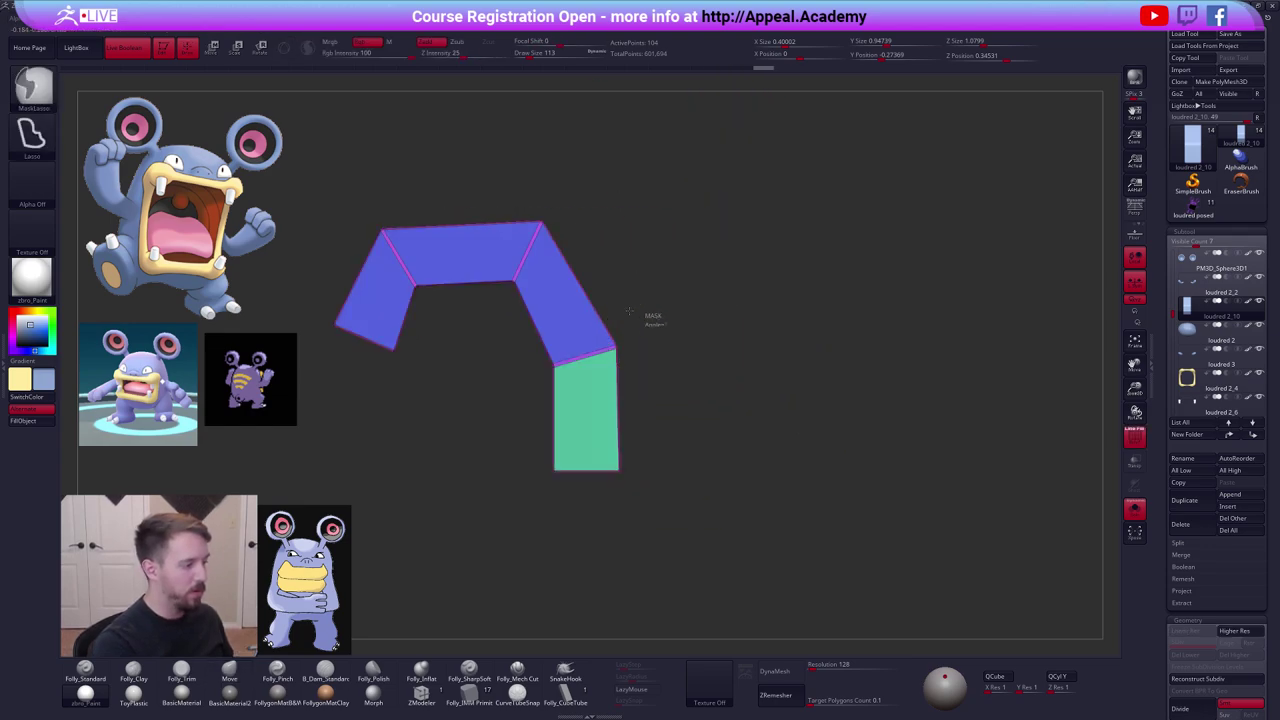
{"action": "mouse_move", "coordinate": [631, 307]}
{"action": "left_mouse_down", "text": "ctrl"}
{"action": "mouse_move", "coordinate": [636, 368]}
{"action": "mouse_move", "coordinate": [655, 350]}
{"action": "left_mouse_up", "text": "ctrl"}
{"action": "left_click", "coordinate": [658, 362], "text": "ctrl"}
{"action": "right_click_drag", "start_coordinate": [656, 372], "coordinate": [604, 378], "text": "shift"}
{"action": "key", "text": "w"}
{"action": "left_click_drag", "start_coordinate": [612, 347], "coordinate": [760, 347]}
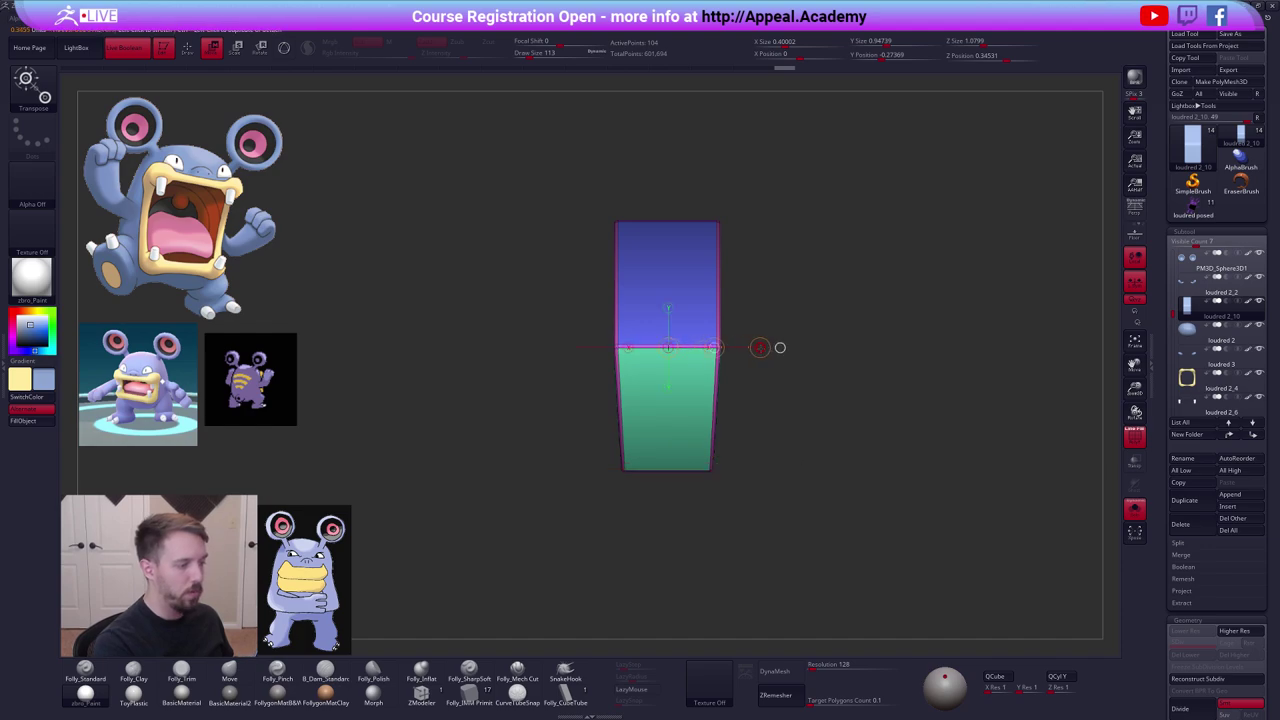
{"action": "key", "text": "q"}
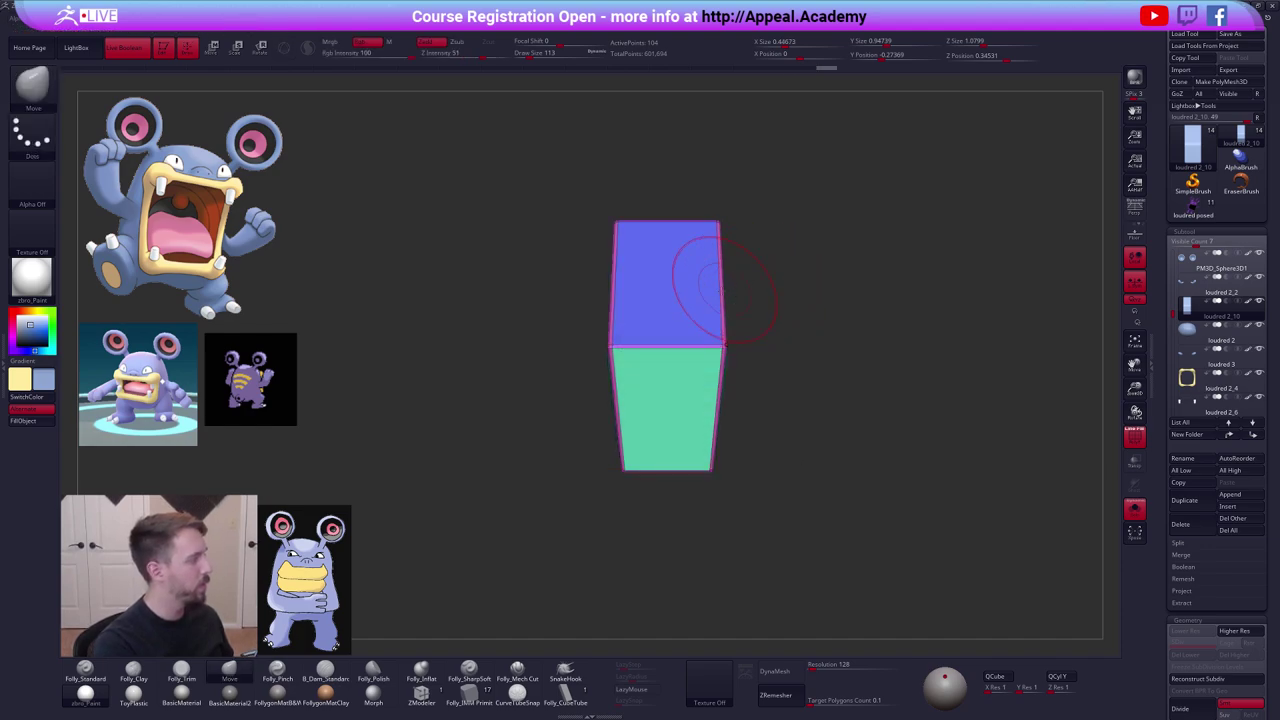
{"action": "right_click_drag", "start_coordinate": [720, 318], "coordinate": [718, 369], "text": "alt"}
{"action": "mouse_move", "coordinate": [718, 369]}
{"action": "right_mouse_down"}
{"action": "mouse_move", "coordinate": [726, 380]}
{"action": "mouse_move", "coordinate": [762, 360]}
{"action": "right_mouse_up"}
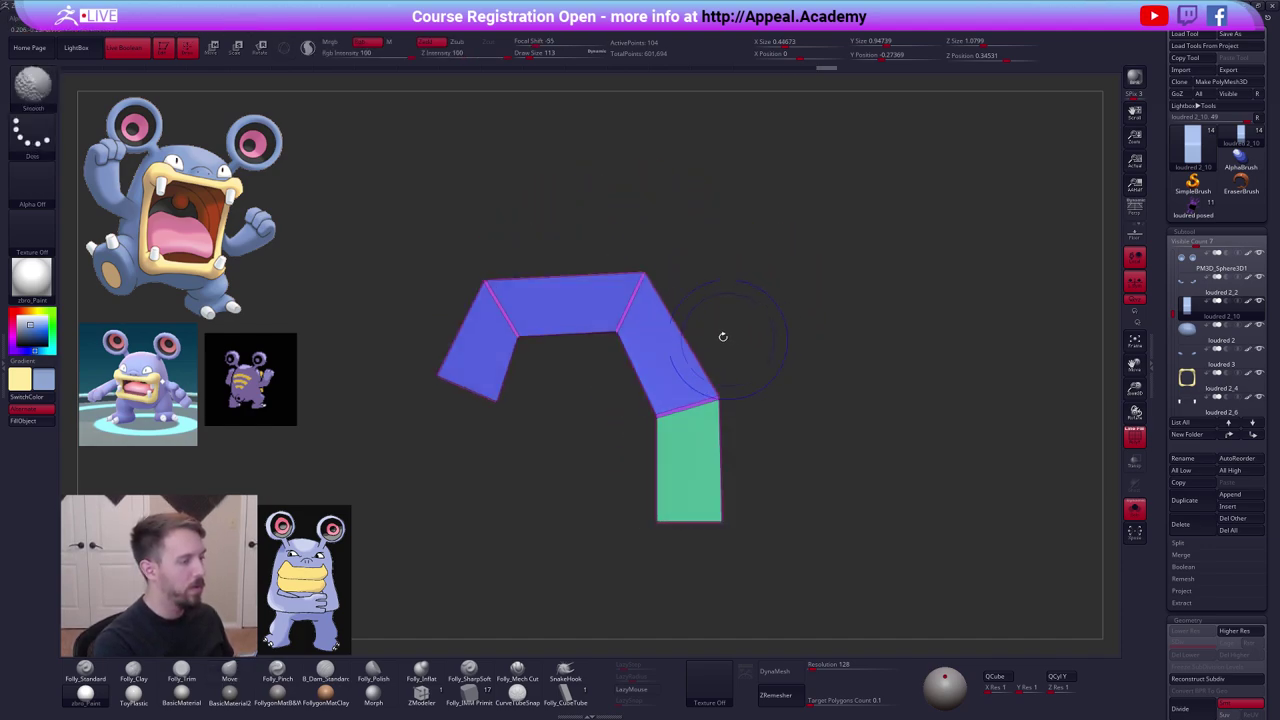
Widen the arch's upper section to about 0.47 along X.
{"action": "left_click_drag", "start_coordinate": [622, 249], "coordinate": [585, 322], "text": "ctrl"}
{"action": "key", "text": "ctrl+z"}
{"action": "key", "text": "w"}
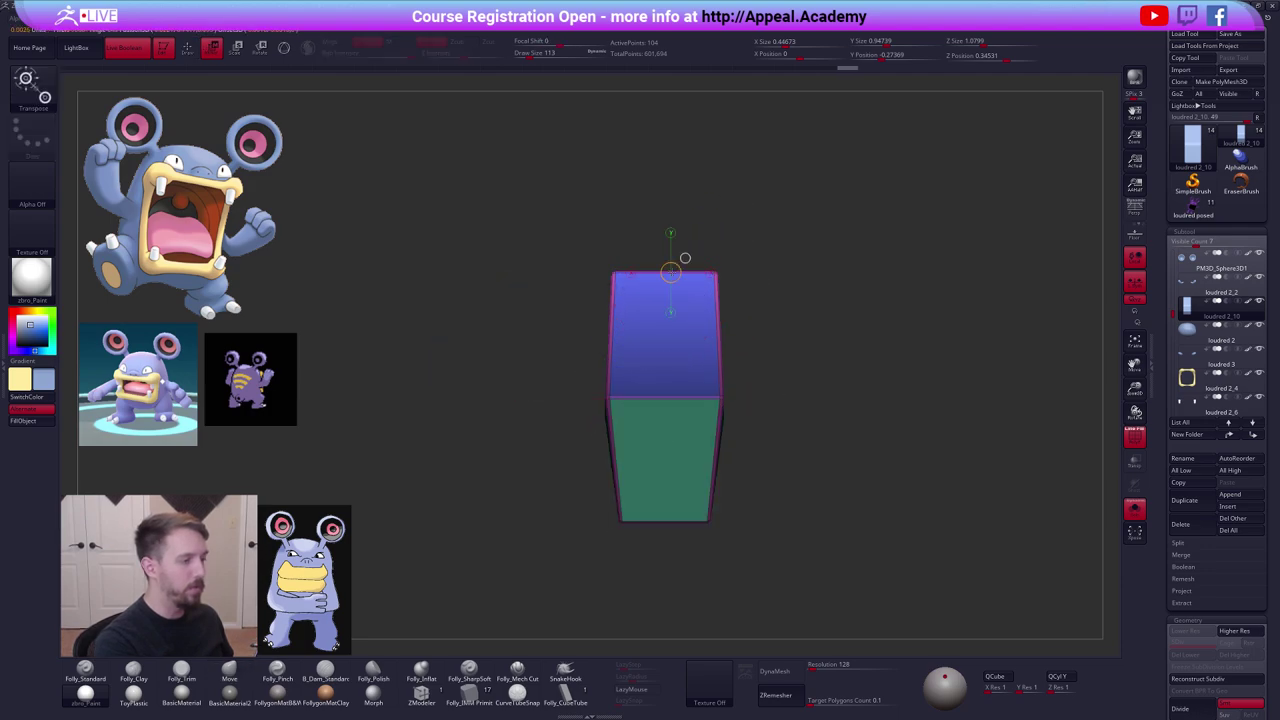
{"action": "left_click_drag", "start_coordinate": [755, 273], "coordinate": [771, 273]}
{"action": "key", "text": "q"}
{"action": "key", "text": "d"}
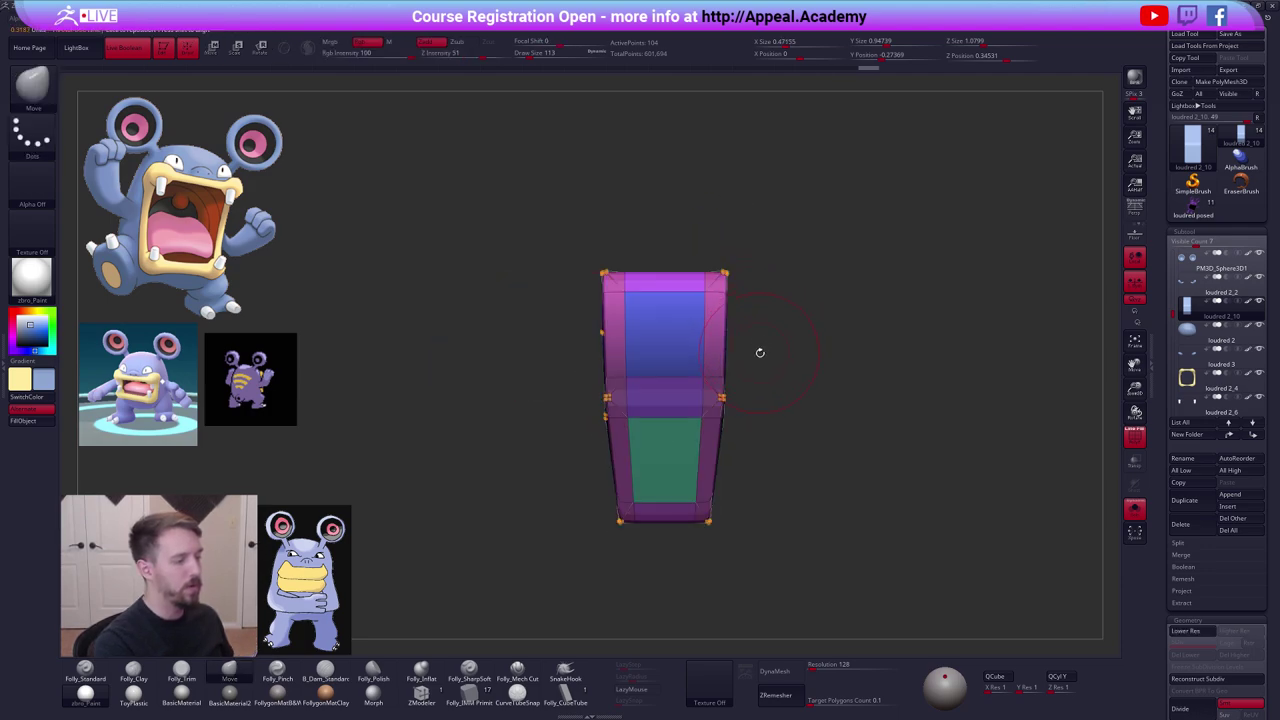
Inspect the smoothed arch from several angles with the polygon frame hidden.
{"action": "key", "text": "shift+f"}
{"action": "key", "text": "shift+d"}
{"action": "mouse_move", "coordinate": [831, 454]}
{"action": "right_mouse_down"}
{"action": "mouse_move", "coordinate": [786, 460]}
{"action": "mouse_move", "coordinate": [815, 481]}
{"action": "mouse_move", "coordinate": [791, 459]}
{"action": "right_mouse_up"}
{"action": "key", "text": "d"}
{"action": "right_click_drag", "start_coordinate": [1034, 459], "coordinate": [932, 524], "text": "shift"}
{"action": "key", "text": "ctrl+shift+z"}
{"action": "key", "text": "ctrl+shift+z"}
{"action": "key", "text": "ctrl+shift+z"}
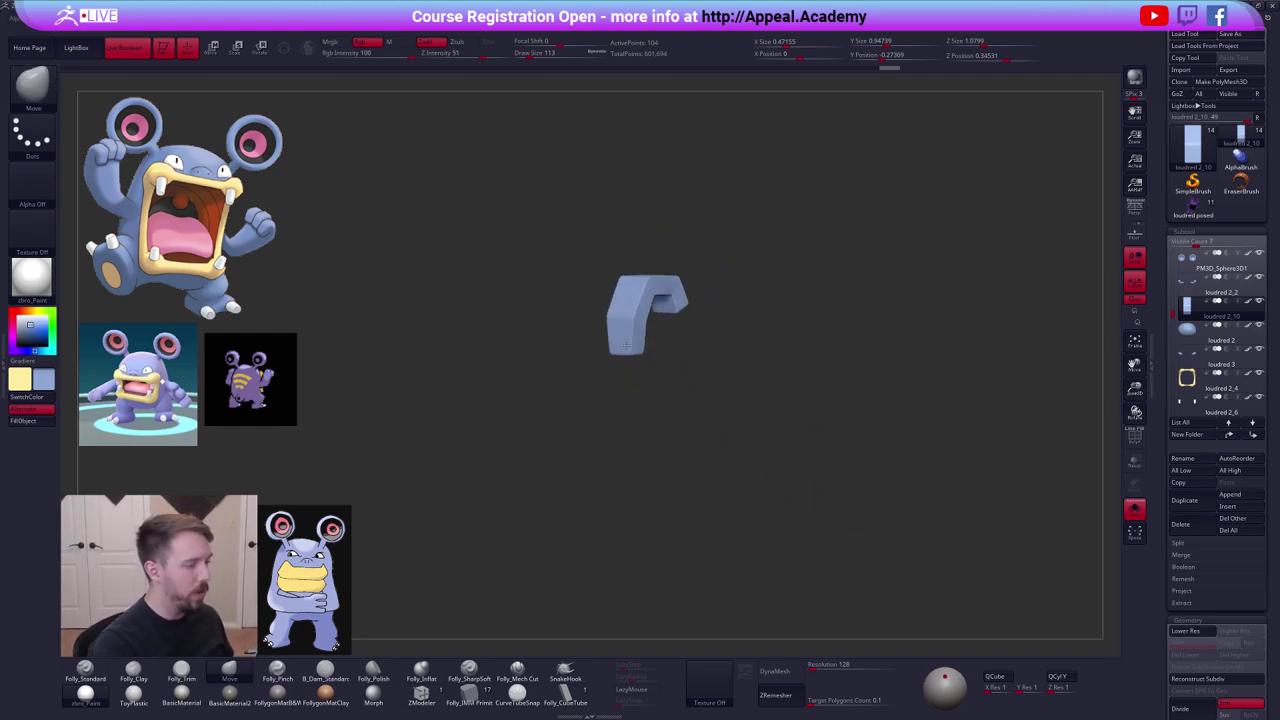
{"action": "right_click_drag", "start_coordinate": [664, 345], "coordinate": [677, 384], "text": "shift"}
{"action": "key", "text": "shift+d"}
{"action": "key", "text": "shift+f"}
{"action": "right_click_drag", "start_coordinate": [937, 444], "coordinate": [961, 422], "text": "ctrl"}
Limit the view to the arch and arm subtools, duplicate the arm subtool and hide the original.
{"action": "left_click", "coordinate": [1192, 321]}
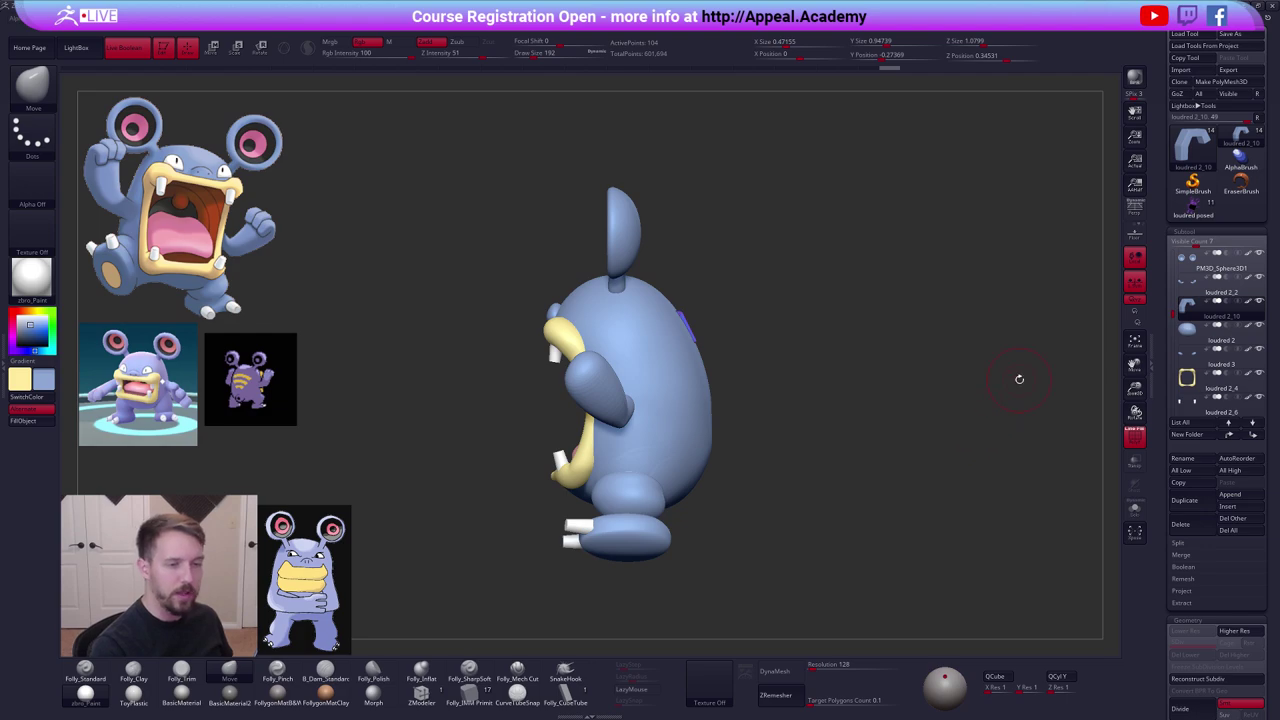
{"action": "left_click", "coordinate": [1259, 302]}
{"action": "left_click", "coordinate": [1188, 285]}
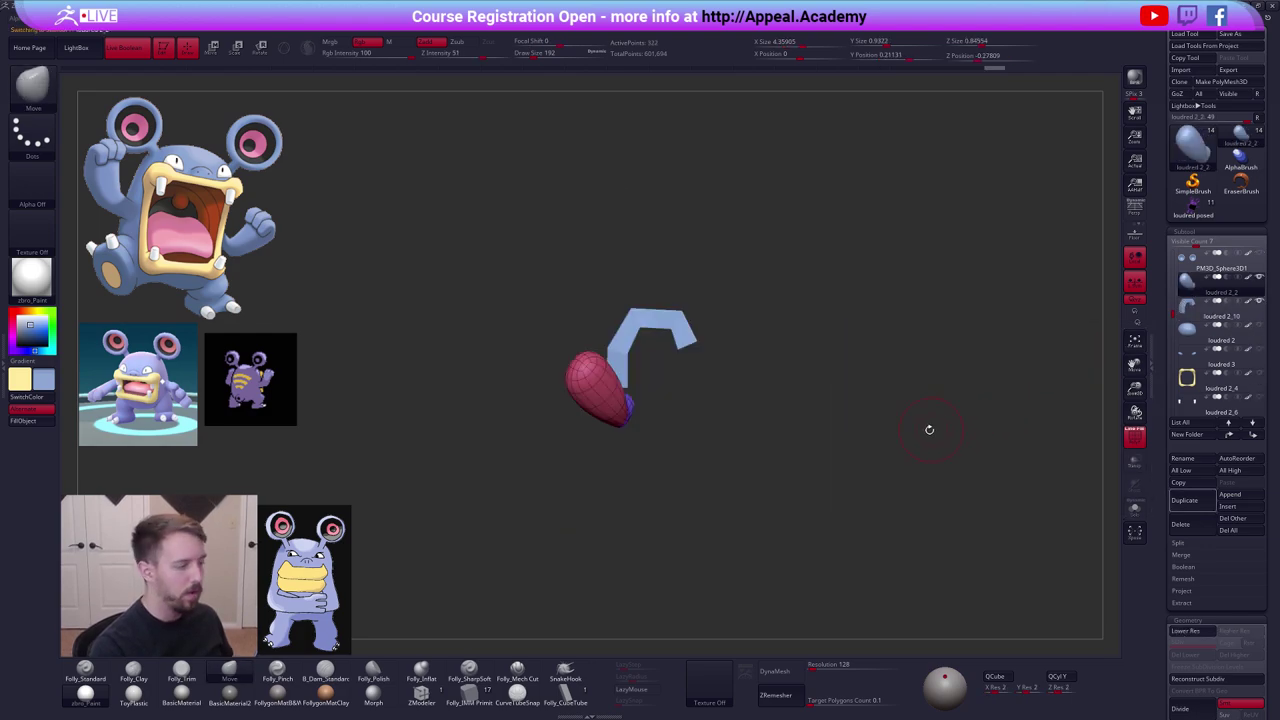
{"action": "left_click", "coordinate": [1193, 502]}
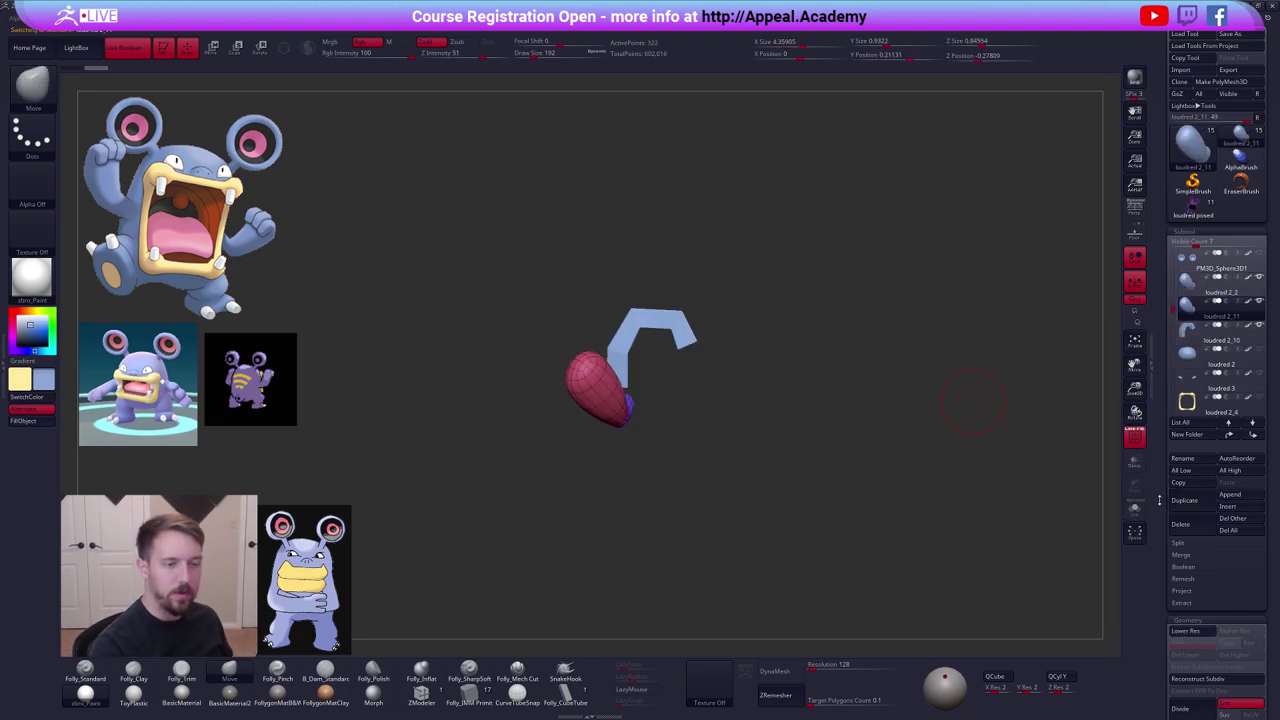
{"action": "left_click", "coordinate": [1208, 328]}
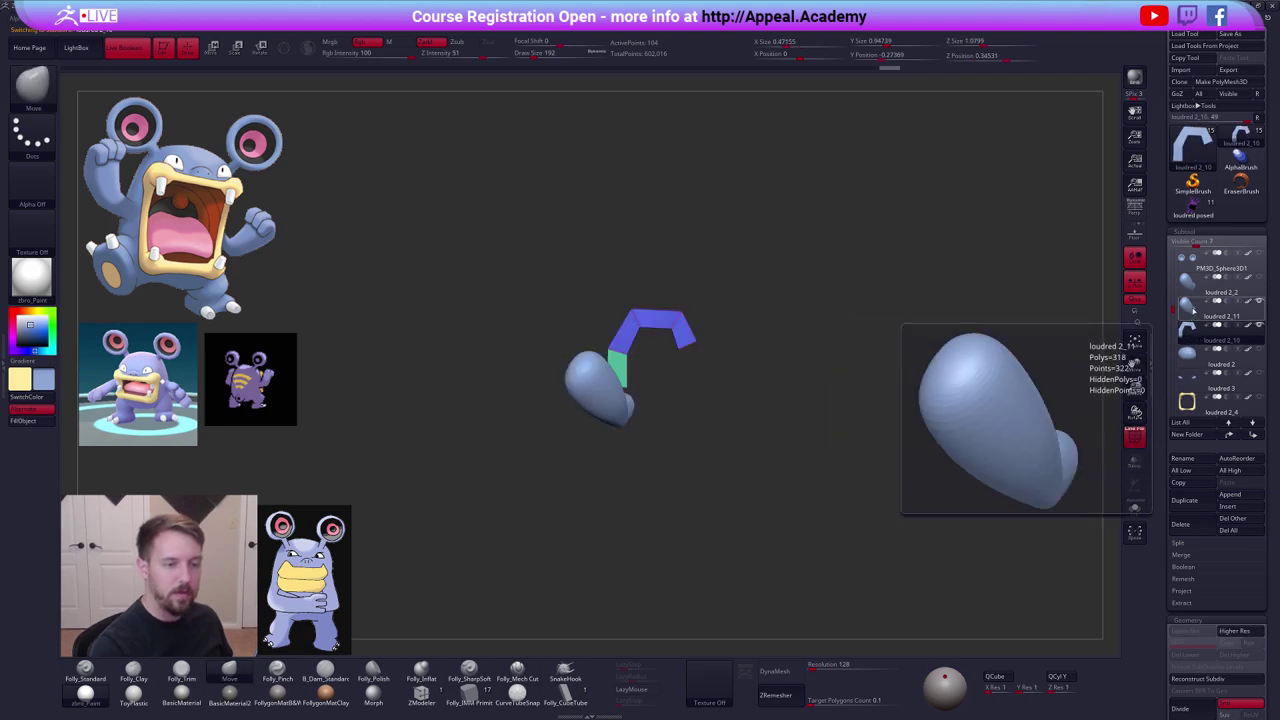
Delete the mirrored arm from the duplicated subtool in front view, keeping only one arm.
{"action": "left_click_drag", "start_coordinate": [973, 402], "coordinate": [786, 428], "text": "shift"}
{"action": "key", "text": "shift+f"}
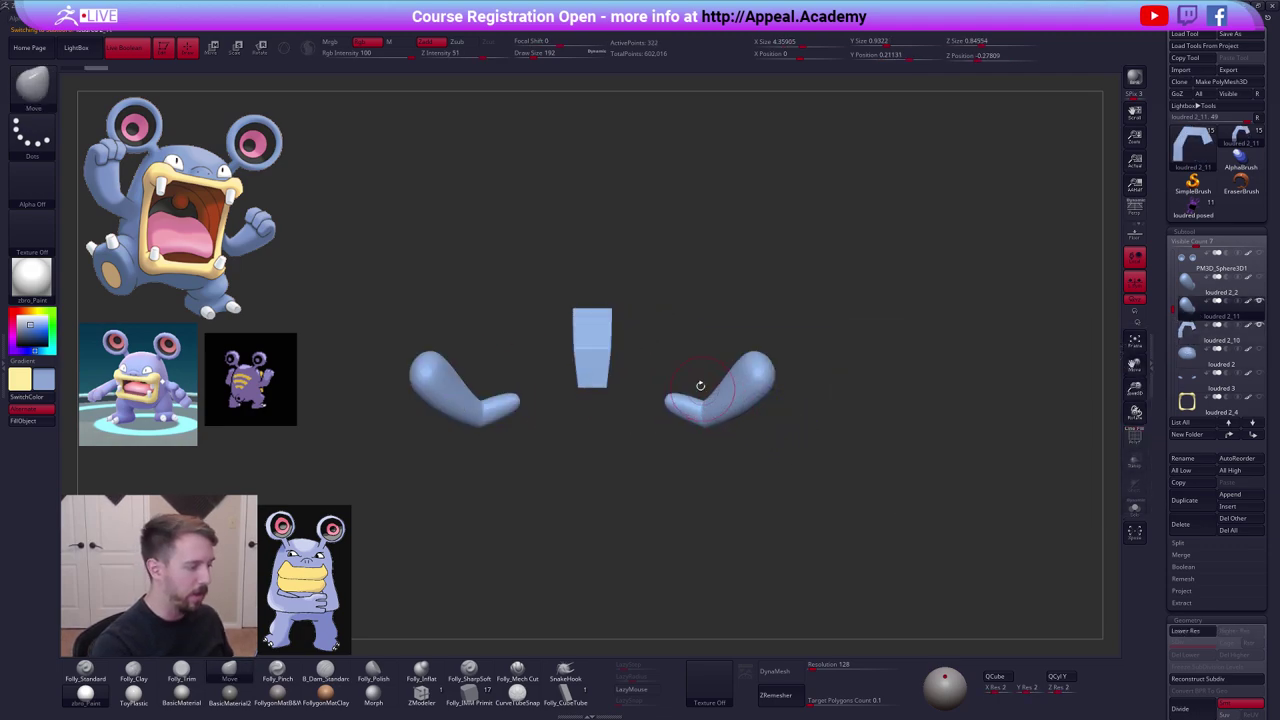
{"action": "mouse_move", "coordinate": [664, 374]}
{"action": "left_mouse_down", "text": "ctrl+shift"}
{"action": "mouse_move", "coordinate": [648, 457]}
{"action": "mouse_move", "coordinate": [826, 300]}
{"action": "mouse_move", "coordinate": [812, 302]}
{"action": "left_mouse_up", "text": "ctrl+shift"}
{"action": "key", "text": "space"}
{"action": "left_click", "coordinate": [784, 370]}
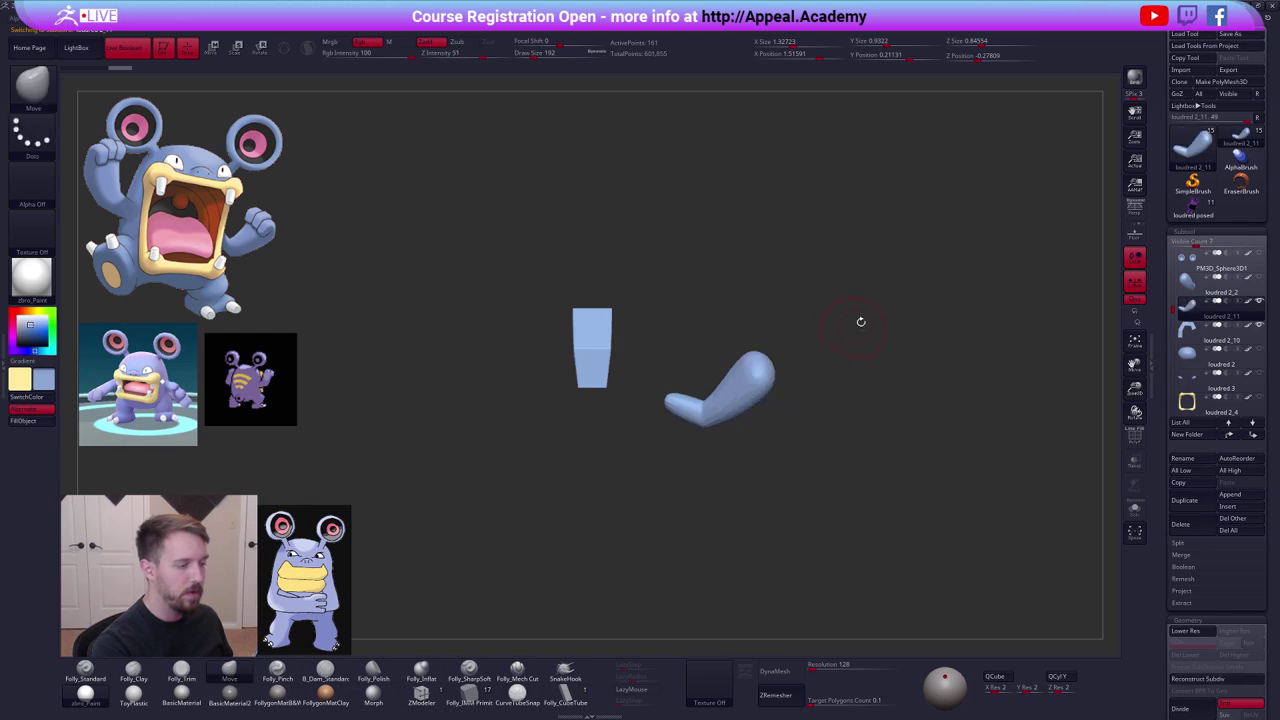
Rotate the remaining arm in front view so it hangs nearly vertical with the thick rounded end up.
{"action": "key", "text": "r"}
{"action": "left_click_drag", "start_coordinate": [702, 416], "coordinate": [812, 377]}
{"action": "left_click_drag", "start_coordinate": [812, 377], "coordinate": [745, 292]}
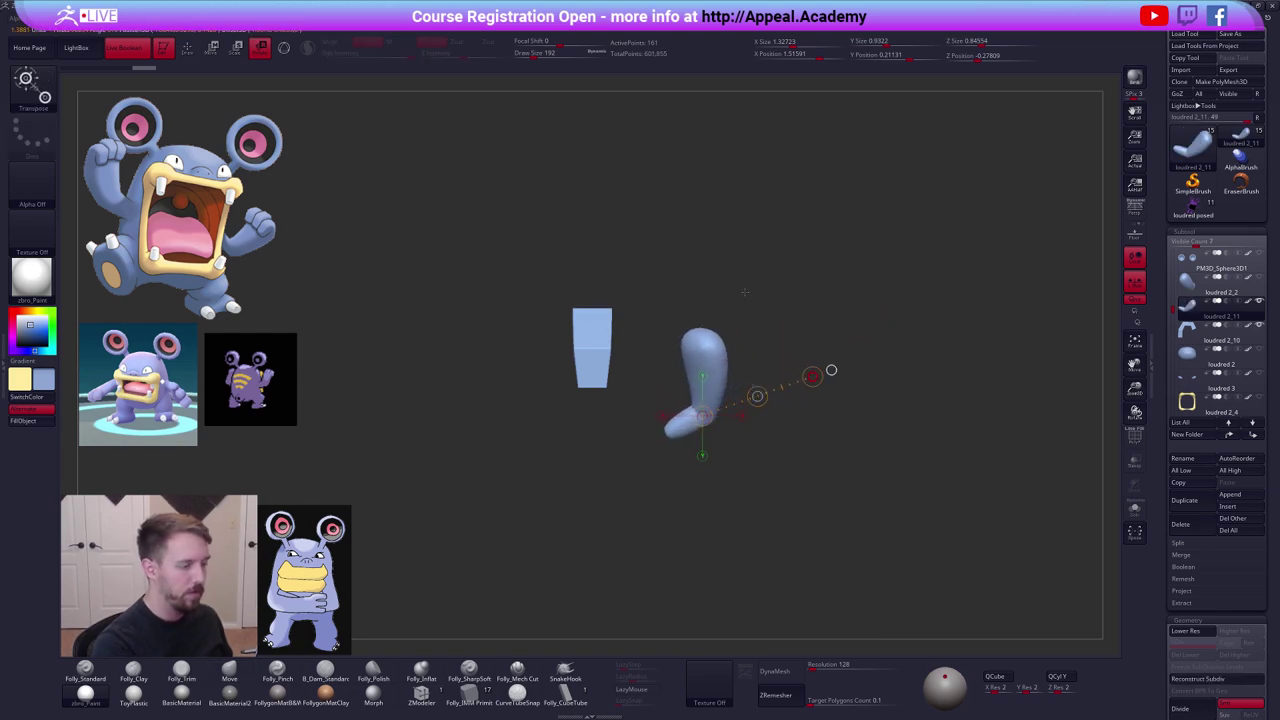
{"action": "left_click_drag", "start_coordinate": [710, 413], "coordinate": [682, 414]}
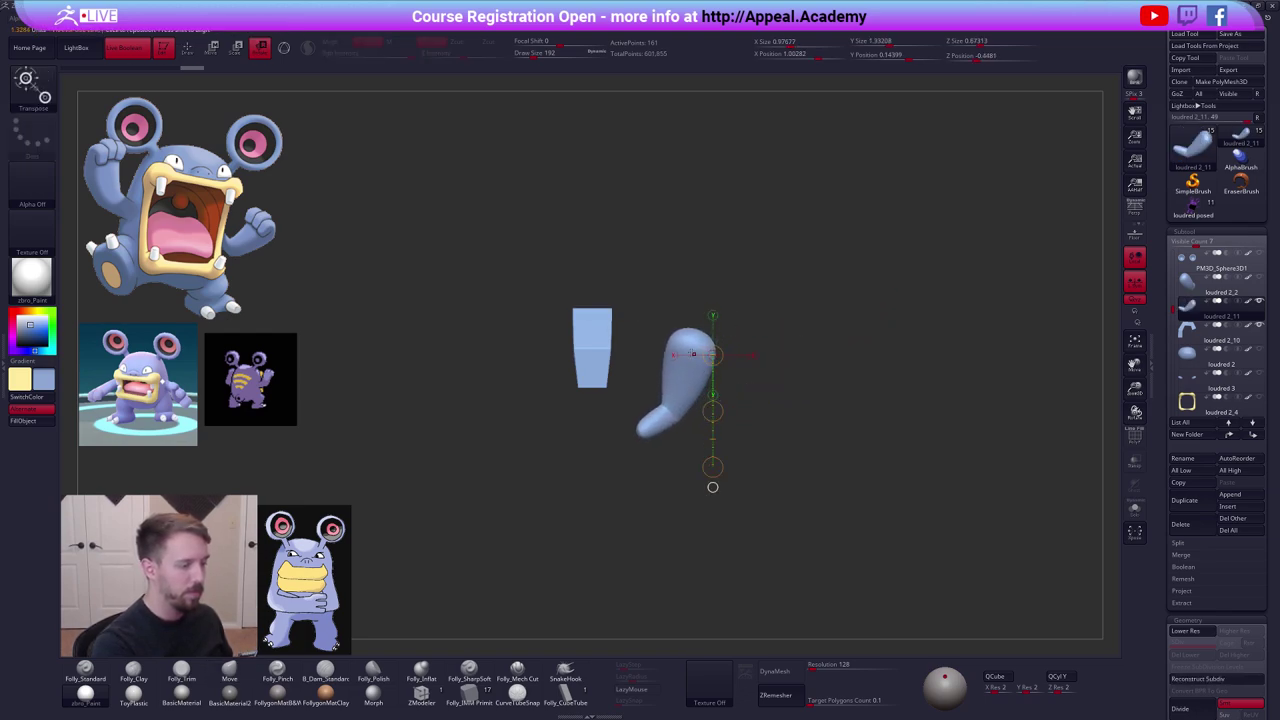
{"action": "left_click_drag", "start_coordinate": [691, 336], "coordinate": [659, 501]}
{"action": "left_click_drag", "start_coordinate": [659, 501], "coordinate": [697, 498]}
Move the arm over to the arch and rotate it upright in side view beneath the arch.
{"action": "key", "text": "w"}
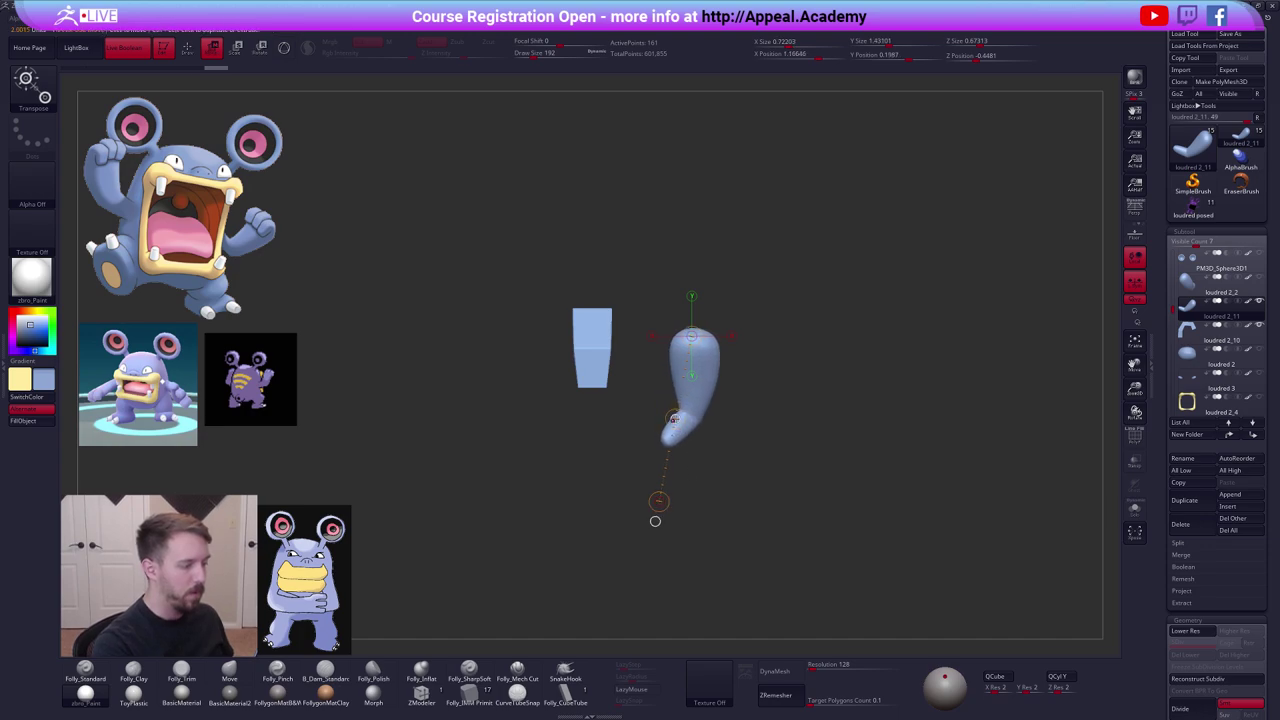
{"action": "left_click_drag", "start_coordinate": [675, 419], "coordinate": [586, 397]}
{"action": "right_click_drag", "start_coordinate": [586, 397], "coordinate": [551, 402], "text": "shift"}
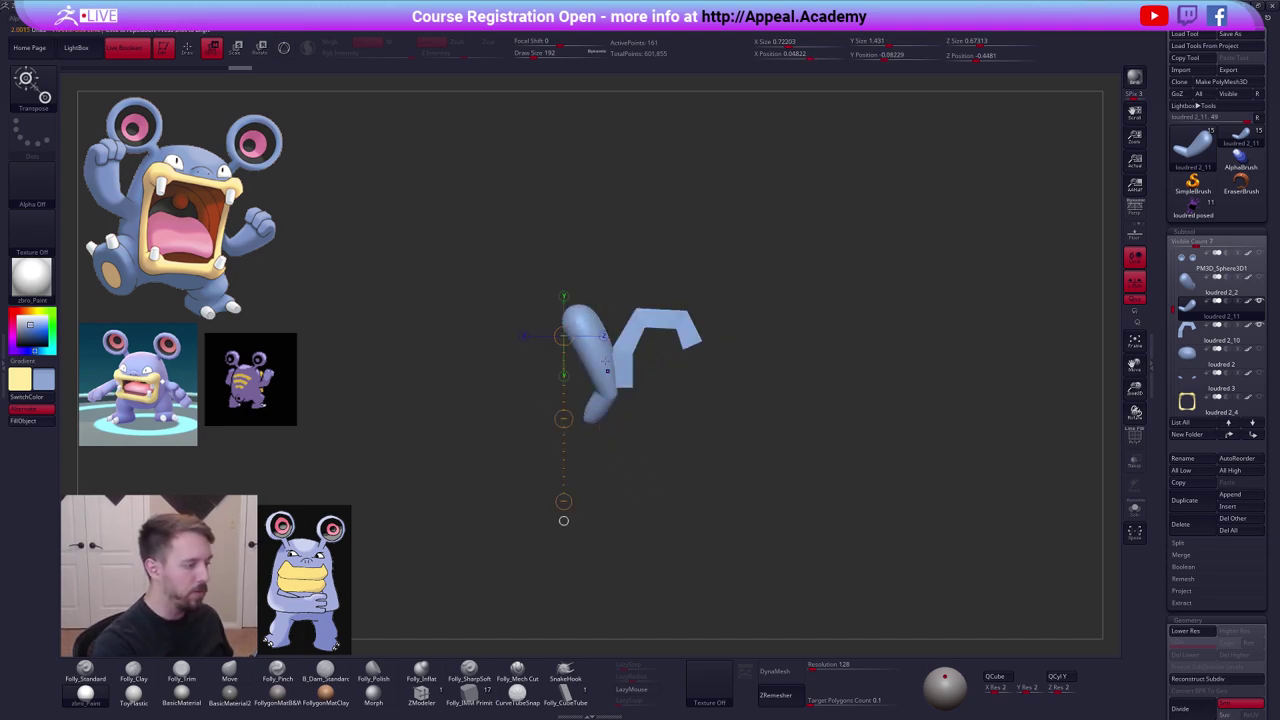
{"action": "left_click_drag", "start_coordinate": [607, 370], "coordinate": [737, 369]}
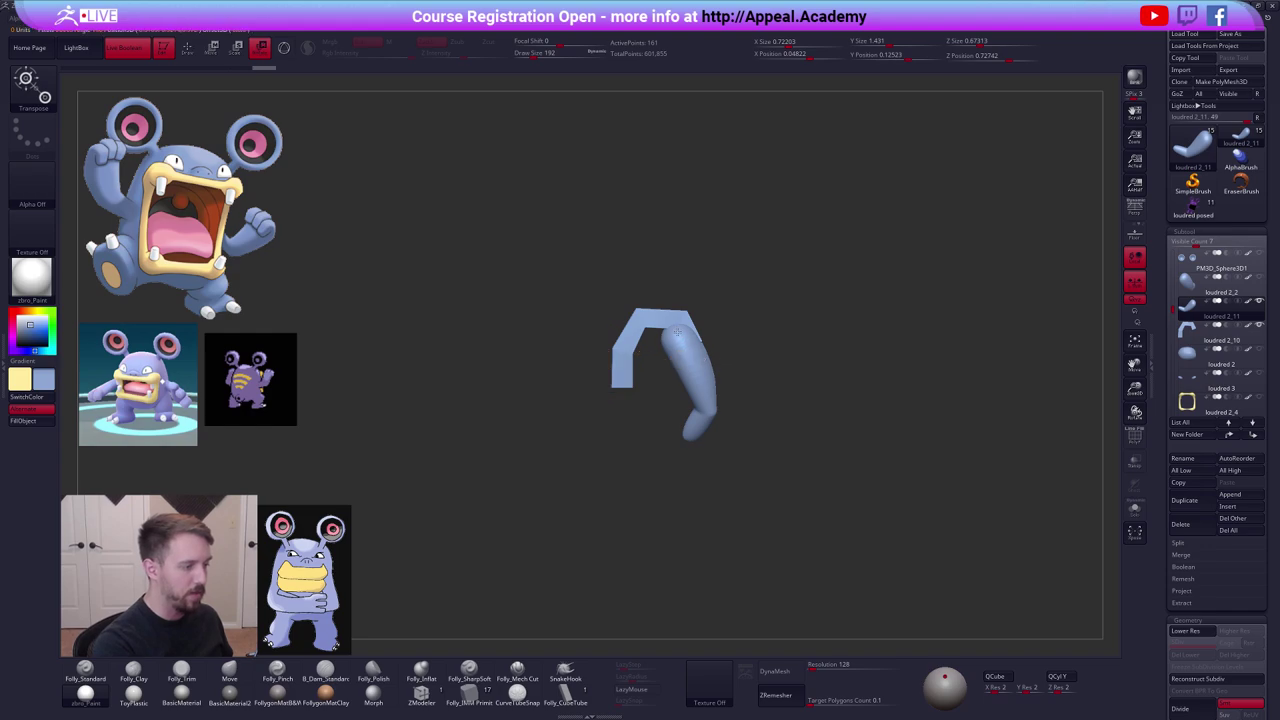
{"action": "left_click_drag", "start_coordinate": [787, 429], "coordinate": [754, 479]}
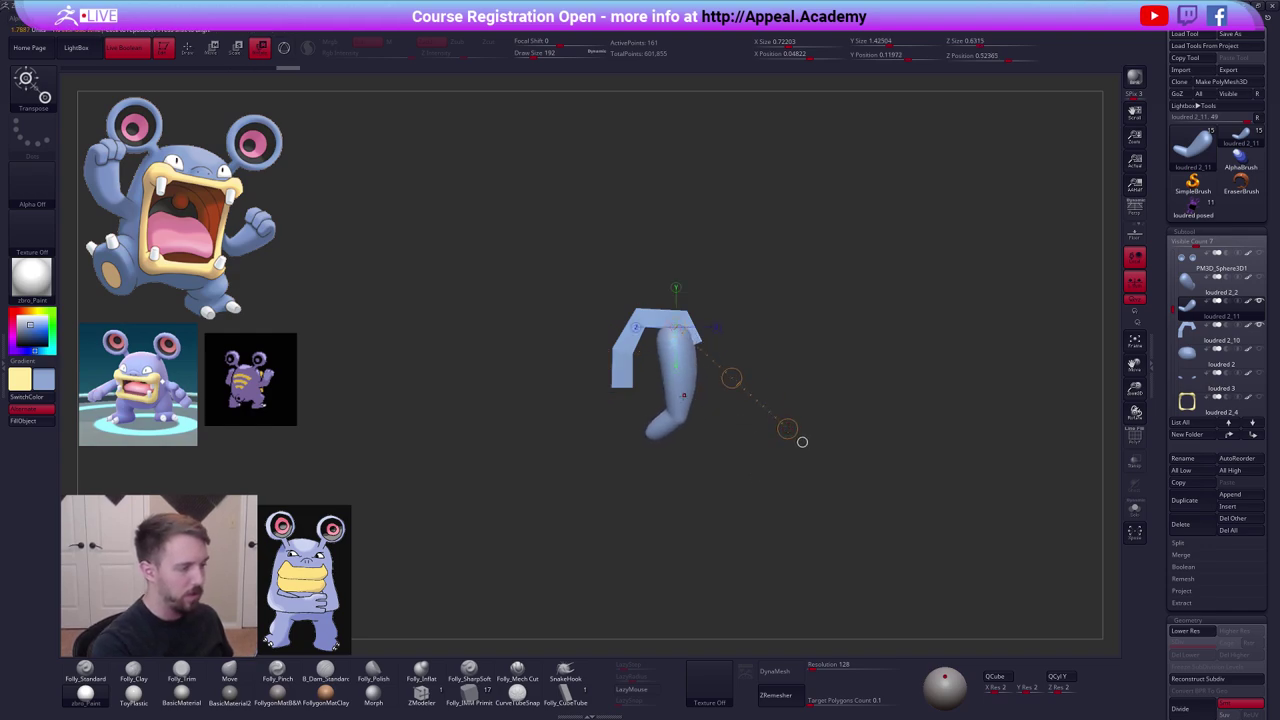
{"action": "left_click", "coordinate": [802, 442]}
Scale the arm up to about 3.69 along Y, keeping its rounded top seated under the arch.
{"action": "key", "text": "e"}
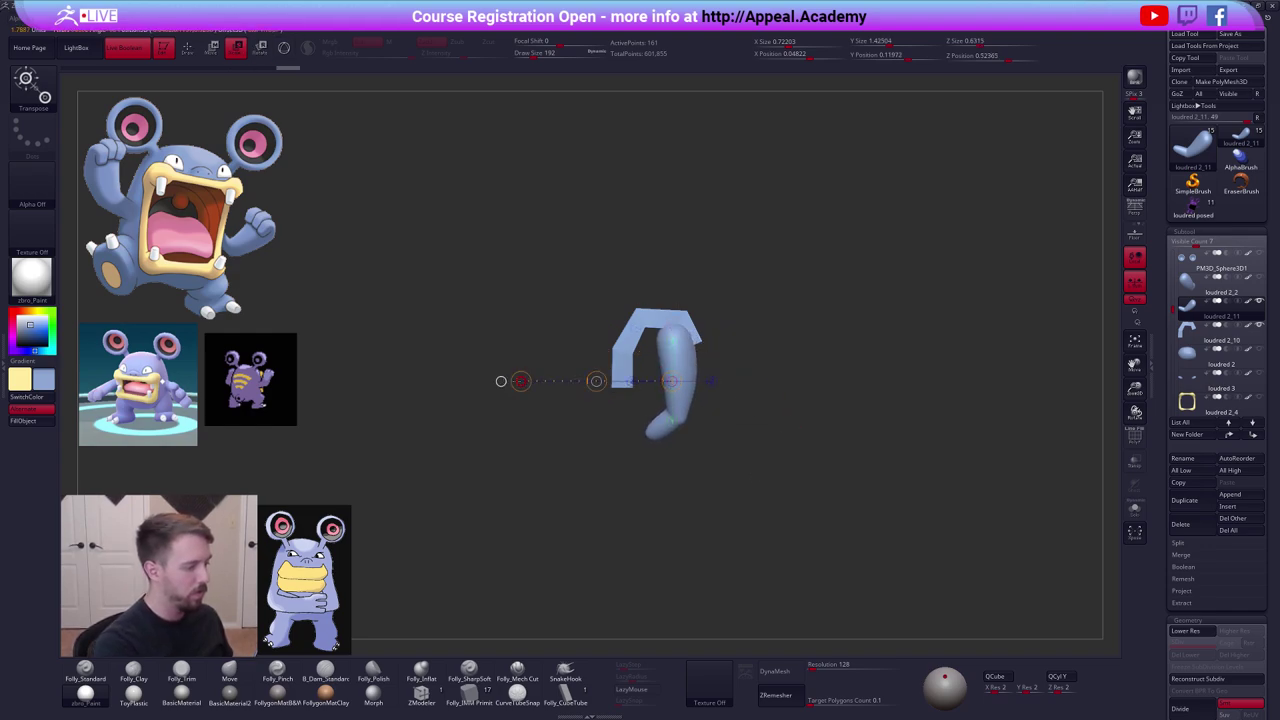
{"action": "left_click_drag", "start_coordinate": [520, 381], "coordinate": [318, 450]}
{"action": "left_click_drag", "start_coordinate": [691, 447], "coordinate": [695, 475]}
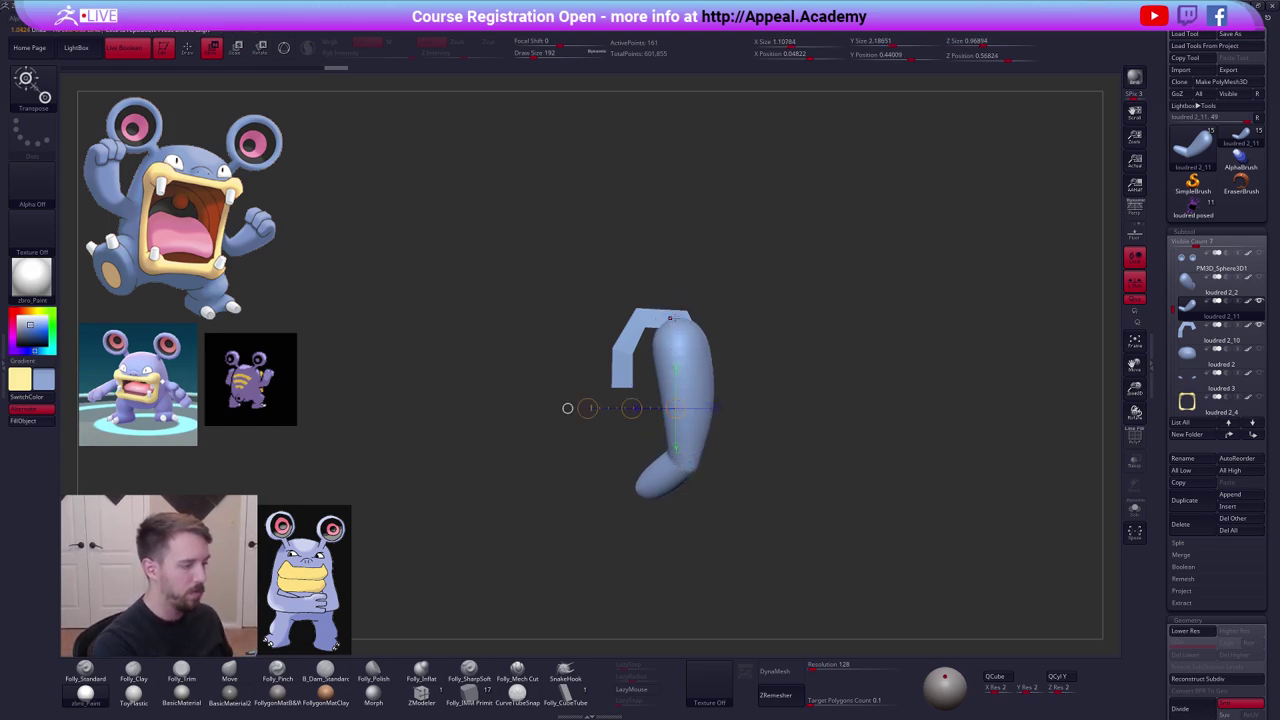
{"action": "key", "text": "e"}
{"action": "left_click_drag", "start_coordinate": [680, 391], "coordinate": [659, 710], "text": "shift"}
{"action": "left_click_drag", "start_coordinate": [697, 529], "coordinate": [726, 466], "text": "alt"}
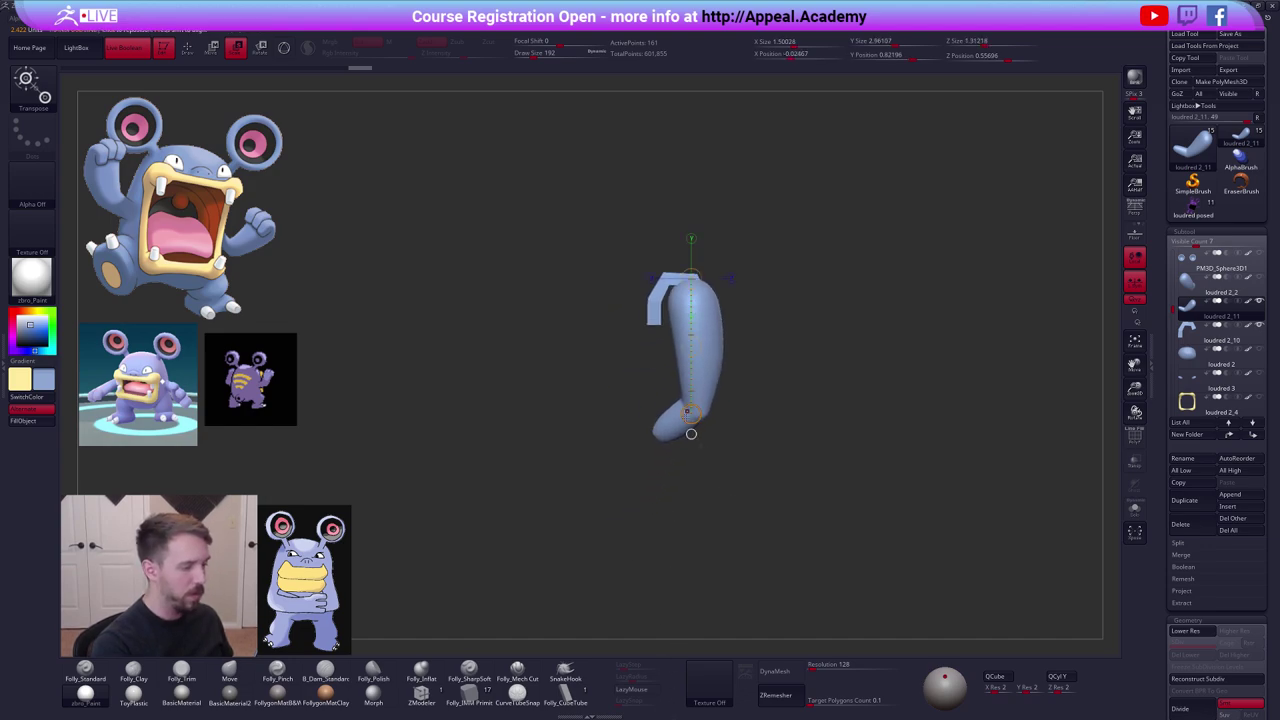
{"action": "left_click_drag", "start_coordinate": [691, 414], "coordinate": [780, 462]}
{"action": "key", "text": "q"}
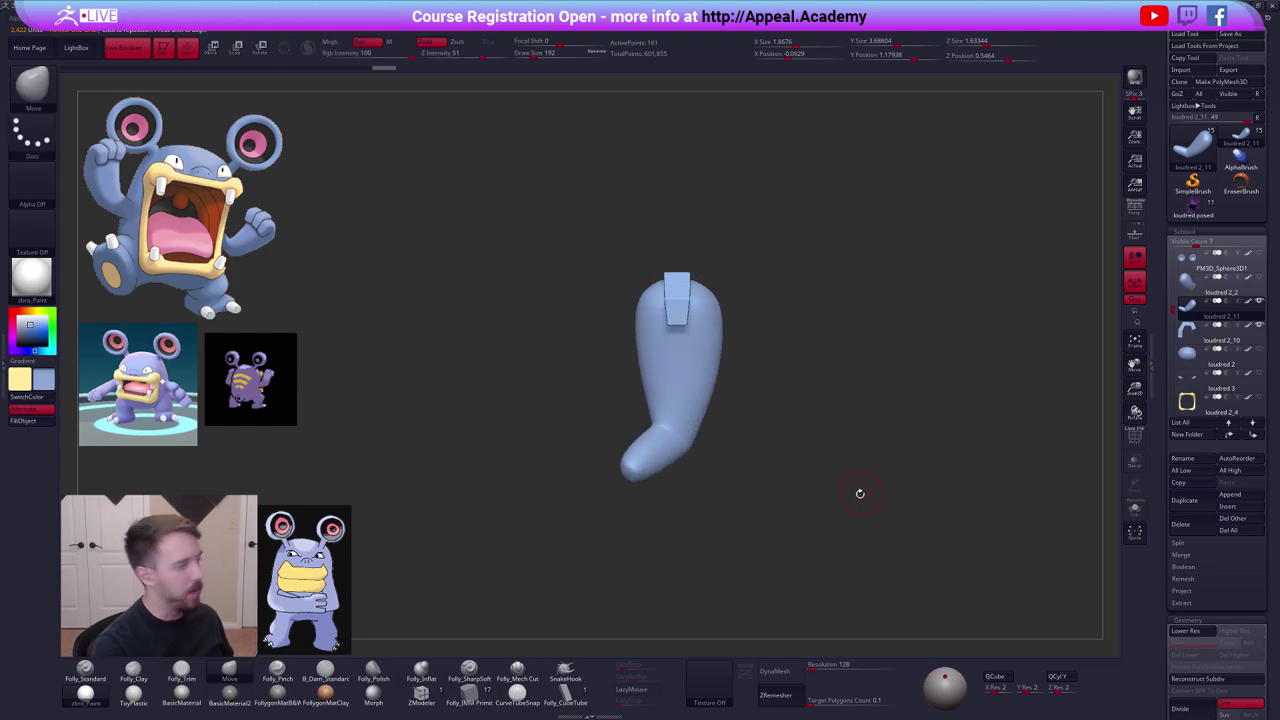
Select the arch subtool and subdivide it to subdivision level 6.
{"action": "left_click_drag", "start_coordinate": [857, 491], "coordinate": [864, 521]}
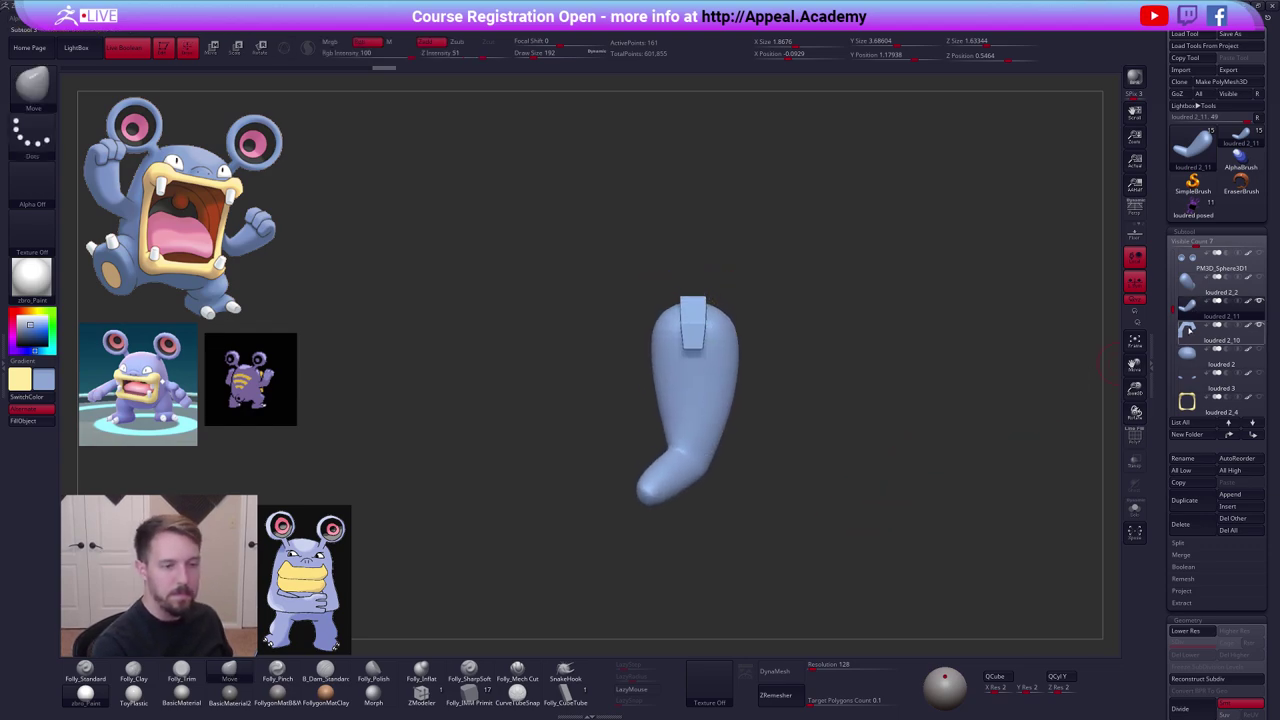
{"action": "left_click", "coordinate": [1189, 331]}
{"action": "key", "text": "shift+f"}
{"action": "left_click_drag", "start_coordinate": [792, 342], "coordinate": [780, 410], "text": "alt"}
{"action": "left_click_drag", "start_coordinate": [895, 452], "coordinate": [822, 468]}
{"action": "key", "text": "shift+f"}
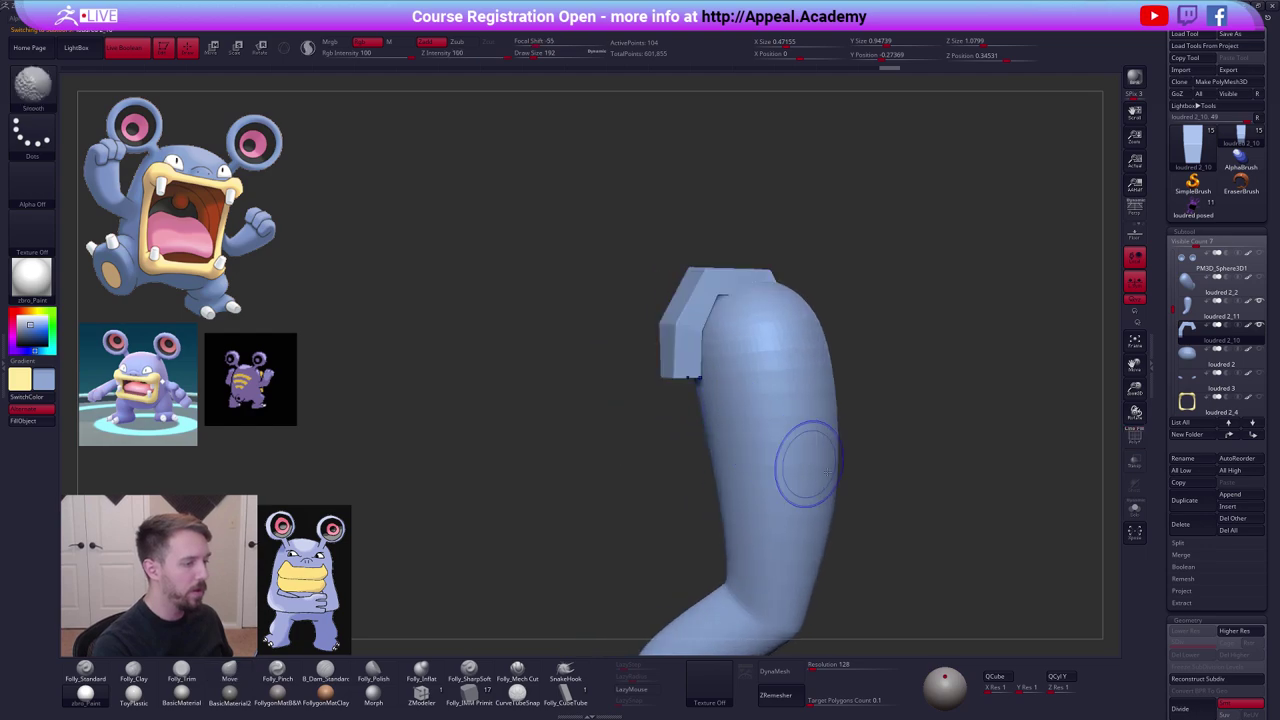
{"action": "right_click_drag", "start_coordinate": [886, 506], "coordinate": [900, 509]}
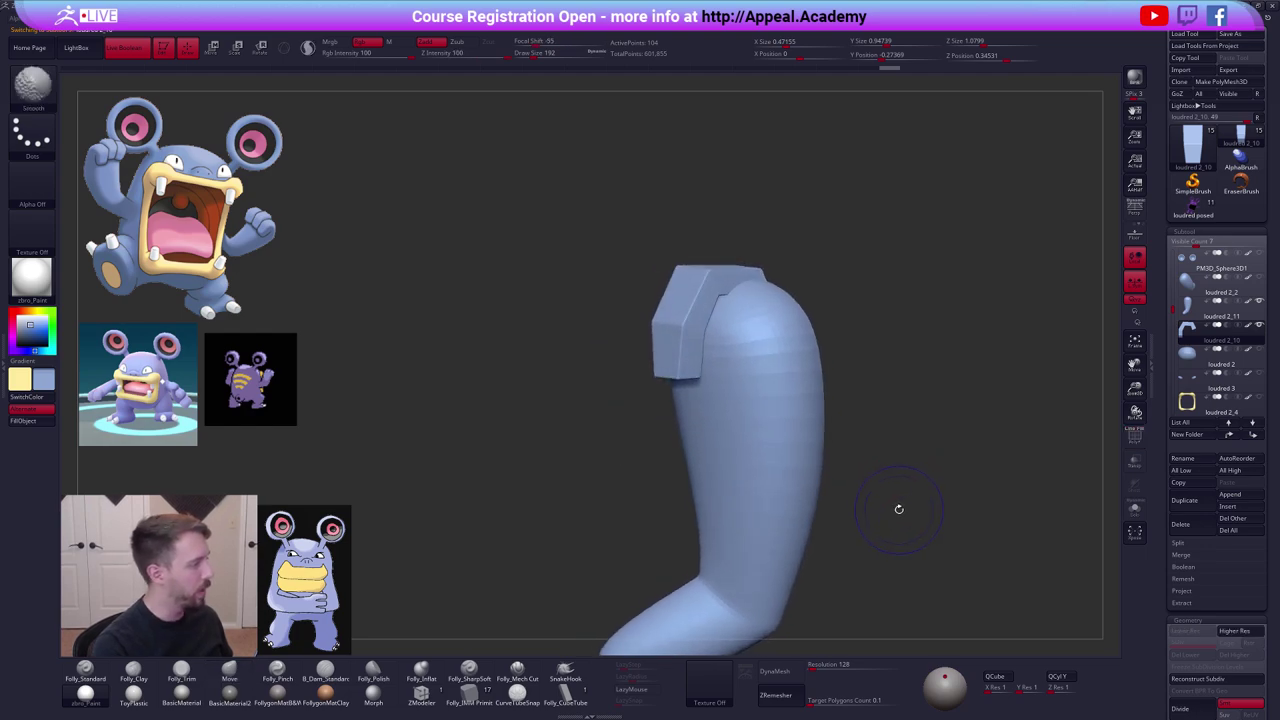
{"action": "key", "text": "ctrl+d"}
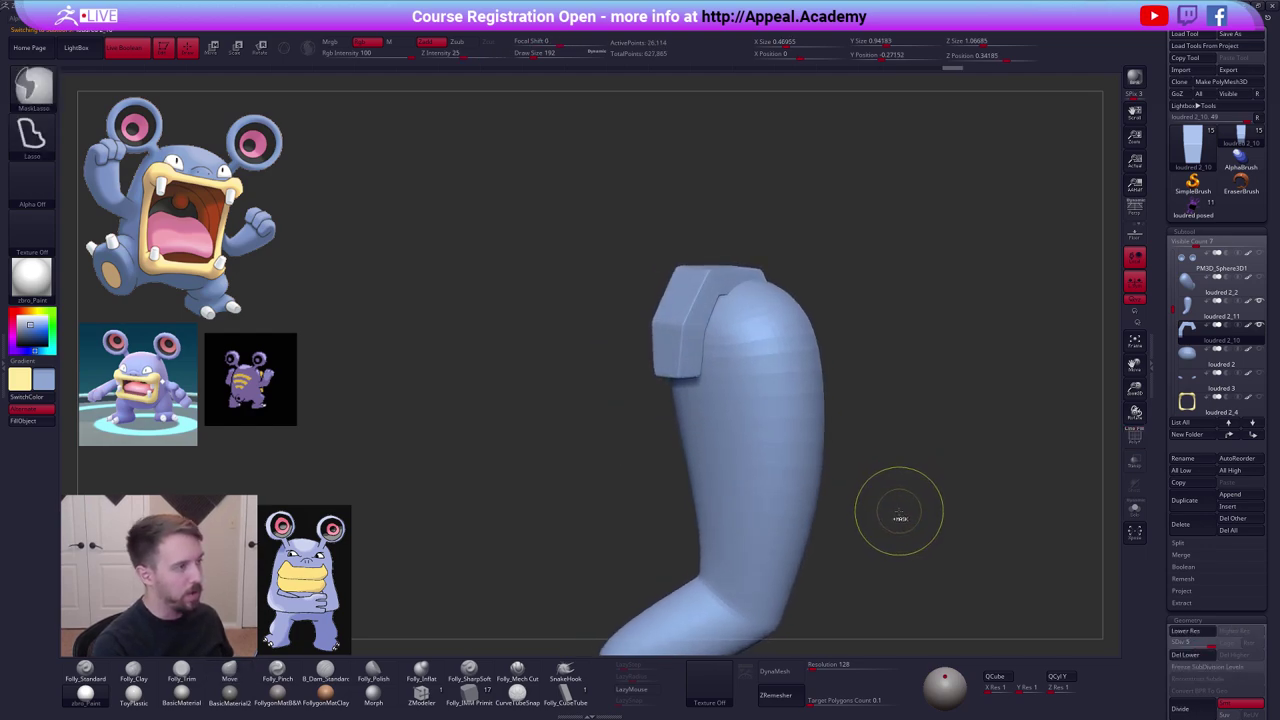
{"action": "key", "text": "ctrl+d"}
Soften the arch's bends and edges at subdivision level 5 with the Smooth brush at draw size 265.
{"action": "right_click_drag", "start_coordinate": [820, 334], "coordinate": [691, 357]}
{"action": "key", "text": "shift"}
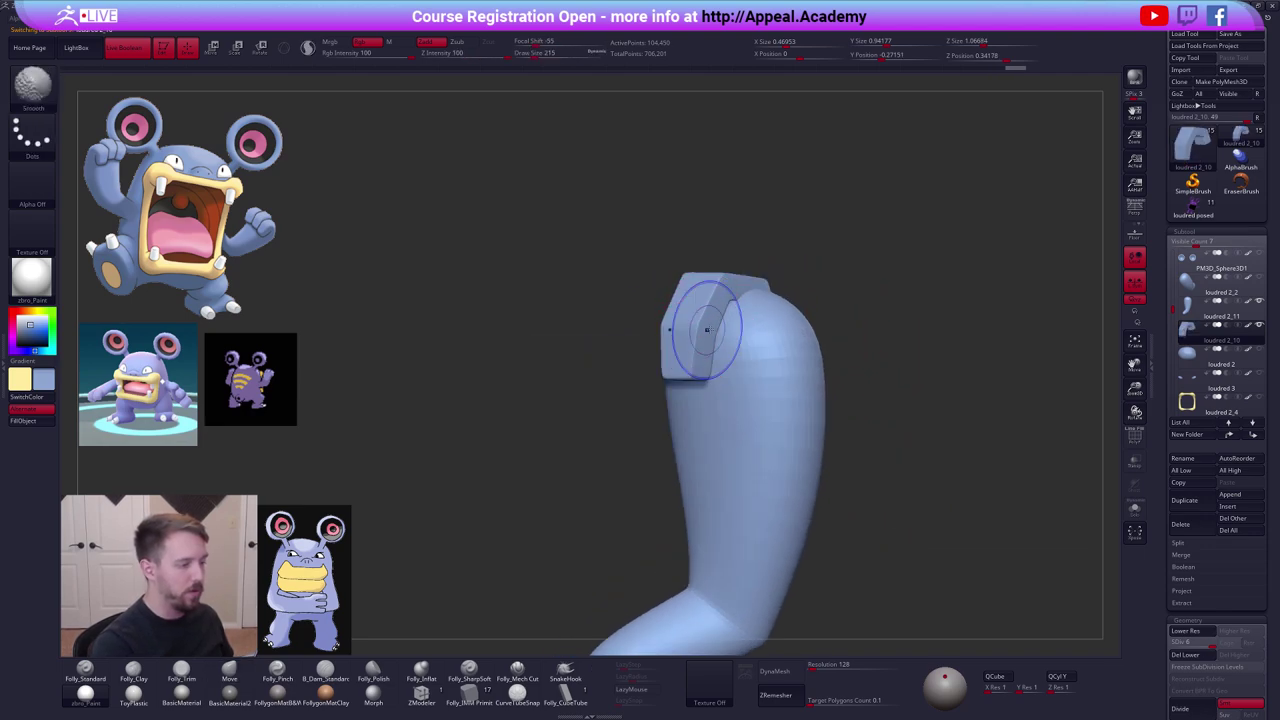
{"action": "key", "text": "shift+d"}
{"action": "key", "text": "space"}
{"action": "left_click_drag", "start_coordinate": [714, 391], "coordinate": [722, 391]}
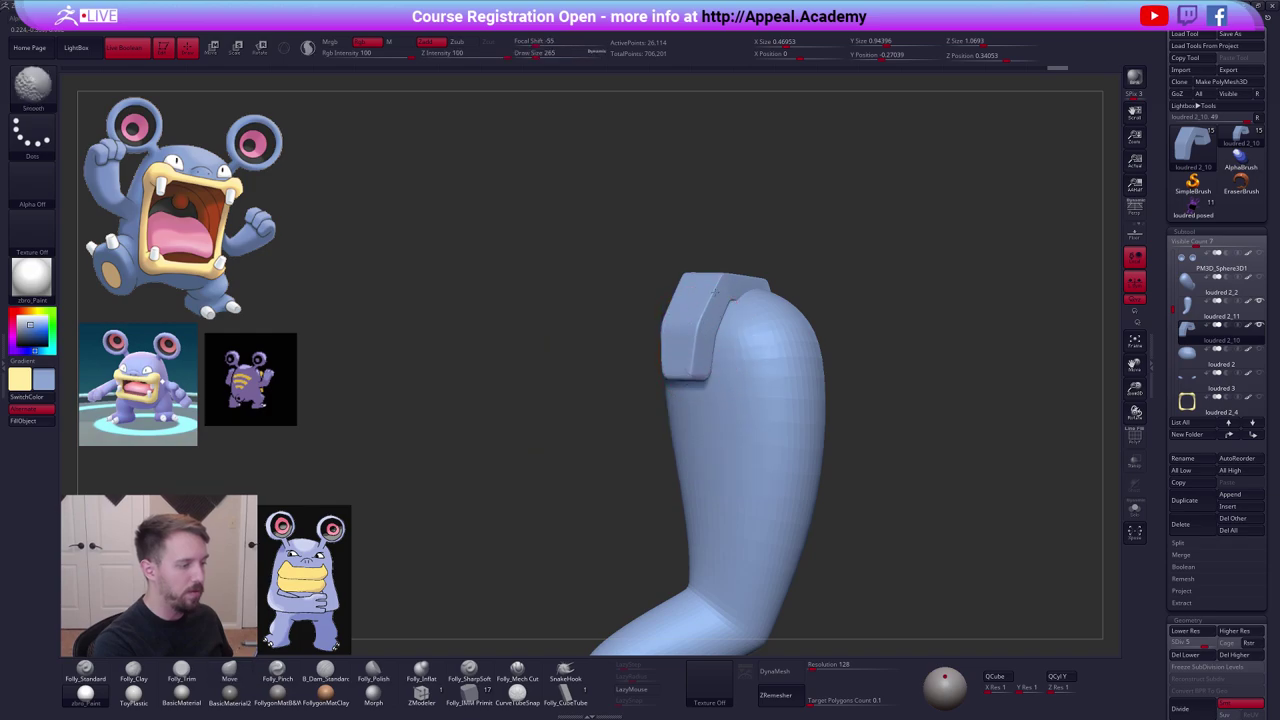
{"action": "left_click_drag", "start_coordinate": [700, 318], "coordinate": [714, 327], "text": "shift"}
{"action": "right_click_drag", "start_coordinate": [714, 327], "coordinate": [690, 433]}
{"action": "left_click_drag", "start_coordinate": [702, 345], "coordinate": [714, 368], "text": "shift"}
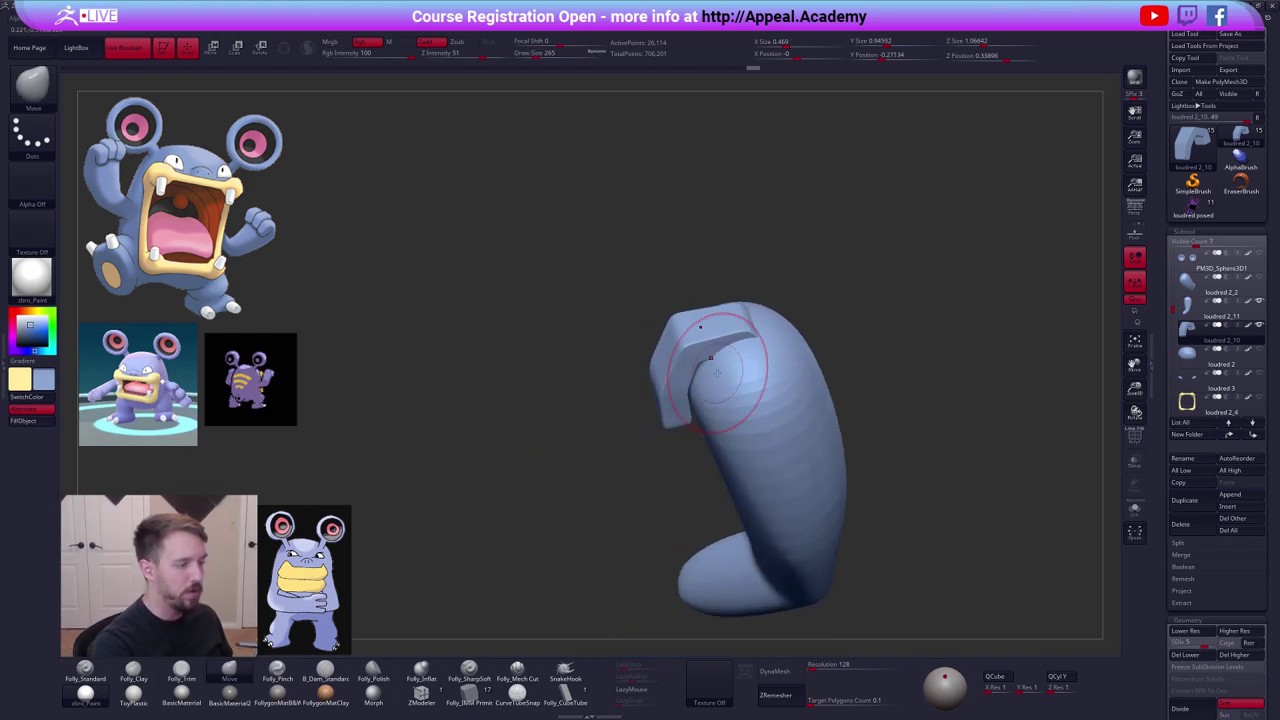
Isolate the arch and smooth the edges of its top segment and inner bend.
{"action": "key", "text": "alt+s"}
{"action": "right_click_drag", "start_coordinate": [717, 373], "coordinate": [686, 335]}
{"action": "left_click_drag", "start_coordinate": [730, 330], "coordinate": [755, 345], "text": "shift"}
{"action": "right_click_drag", "start_coordinate": [755, 345], "coordinate": [774, 320]}
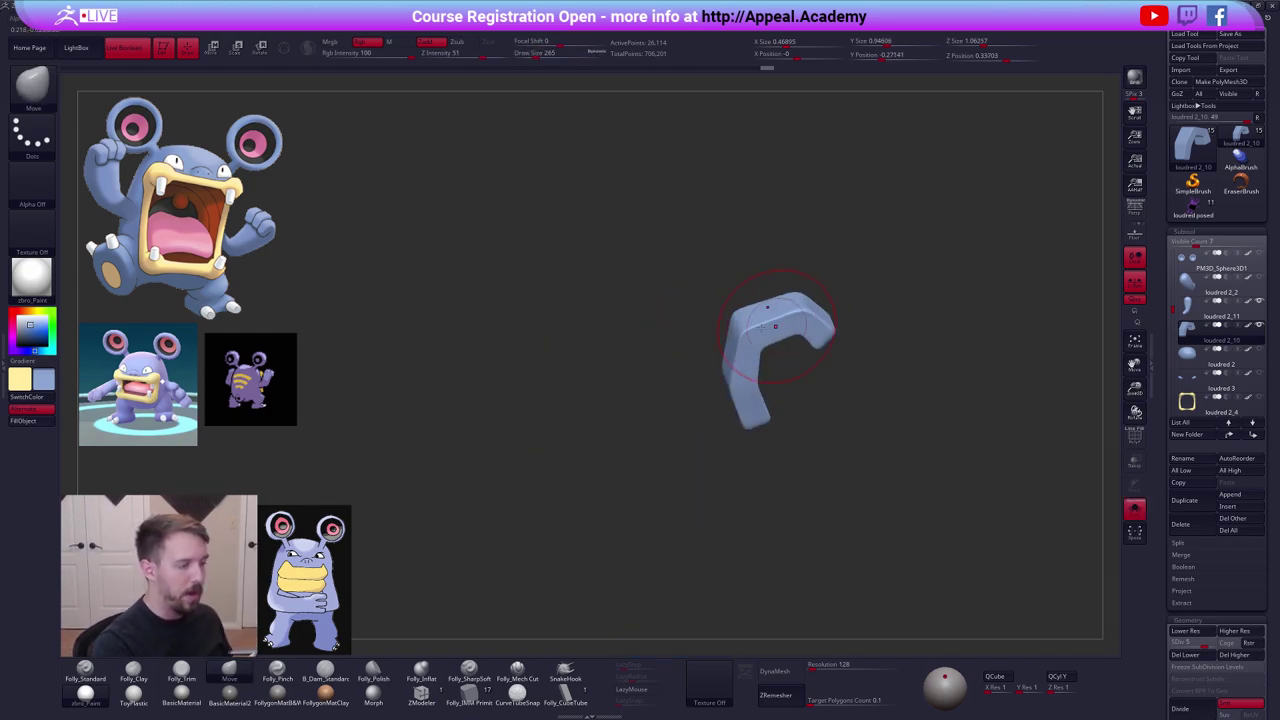
{"action": "left_click_drag", "start_coordinate": [774, 320], "coordinate": [766, 322], "text": "shift"}
{"action": "mouse_move", "coordinate": [766, 322]}
{"action": "right_mouse_down"}
{"action": "mouse_move", "coordinate": [778, 342]}
{"action": "mouse_move", "coordinate": [752, 353]}
{"action": "right_mouse_up"}
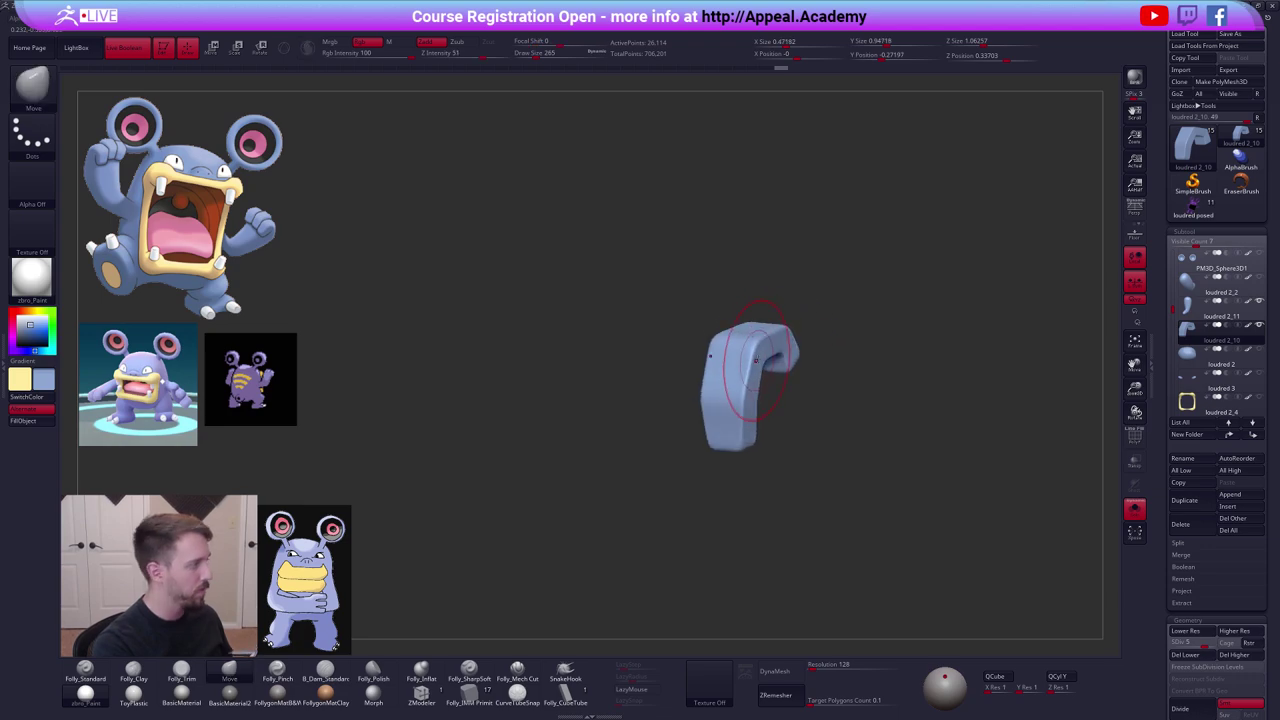
Show the arm again and smooth the arch's outer bend at draw size 292.
{"action": "key", "text": "space"}
{"action": "left_click_drag", "start_coordinate": [756, 361], "coordinate": [750, 368]}
{"action": "key", "text": "alt+s"}
{"action": "right_click_drag", "start_coordinate": [705, 368], "coordinate": [755, 376]}
{"action": "key", "text": "space"}
{"action": "left_click_drag", "start_coordinate": [753, 377], "coordinate": [757, 377]}
{"action": "left_click_drag", "start_coordinate": [725, 360], "coordinate": [711, 370], "text": "shift"}
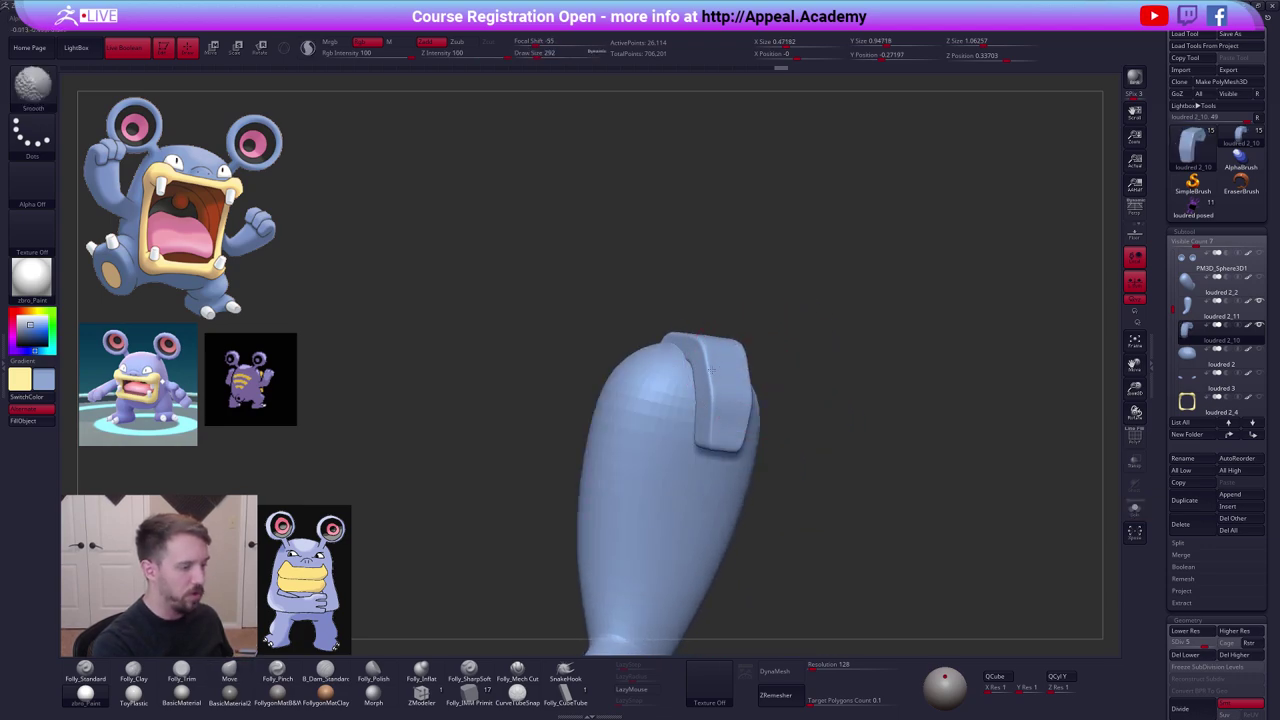
Reshape the arch around the arm with the Move brush, extending it to about 1.09 along Z.
{"action": "right_click_drag", "start_coordinate": [715, 438], "coordinate": [744, 396]}
{"action": "key", "text": "space"}
{"action": "left_click_drag", "start_coordinate": [740, 382], "coordinate": [728, 376]}
{"action": "key", "text": "5"}
{"action": "mouse_move", "coordinate": [695, 428]}
{"action": "right_mouse_down"}
{"action": "mouse_move", "coordinate": [730, 464]}
{"action": "mouse_move", "coordinate": [705, 410]}
{"action": "mouse_move", "coordinate": [641, 347]}
{"action": "mouse_move", "coordinate": [659, 330]}
{"action": "mouse_move", "coordinate": [656, 300]}
{"action": "mouse_move", "coordinate": [703, 395]}
{"action": "mouse_move", "coordinate": [688, 412]}
{"action": "right_mouse_up"}
{"action": "key", "text": "space"}
{"action": "right_click", "coordinate": [688, 412]}
{"action": "key", "text": "b"}
{"action": "key", "text": "m"}
{"action": "key", "text": "v"}
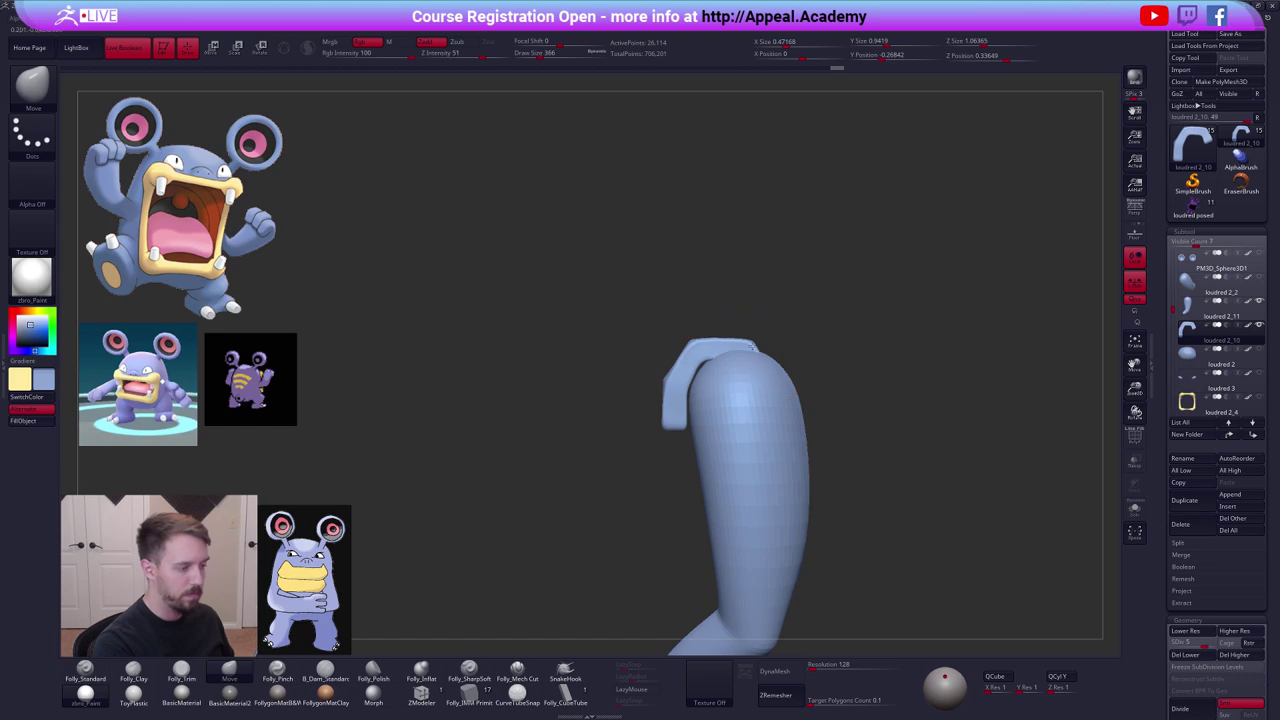
{"action": "key", "text": "space"}
{"action": "left_click_drag", "start_coordinate": [691, 355], "coordinate": [687, 355]}
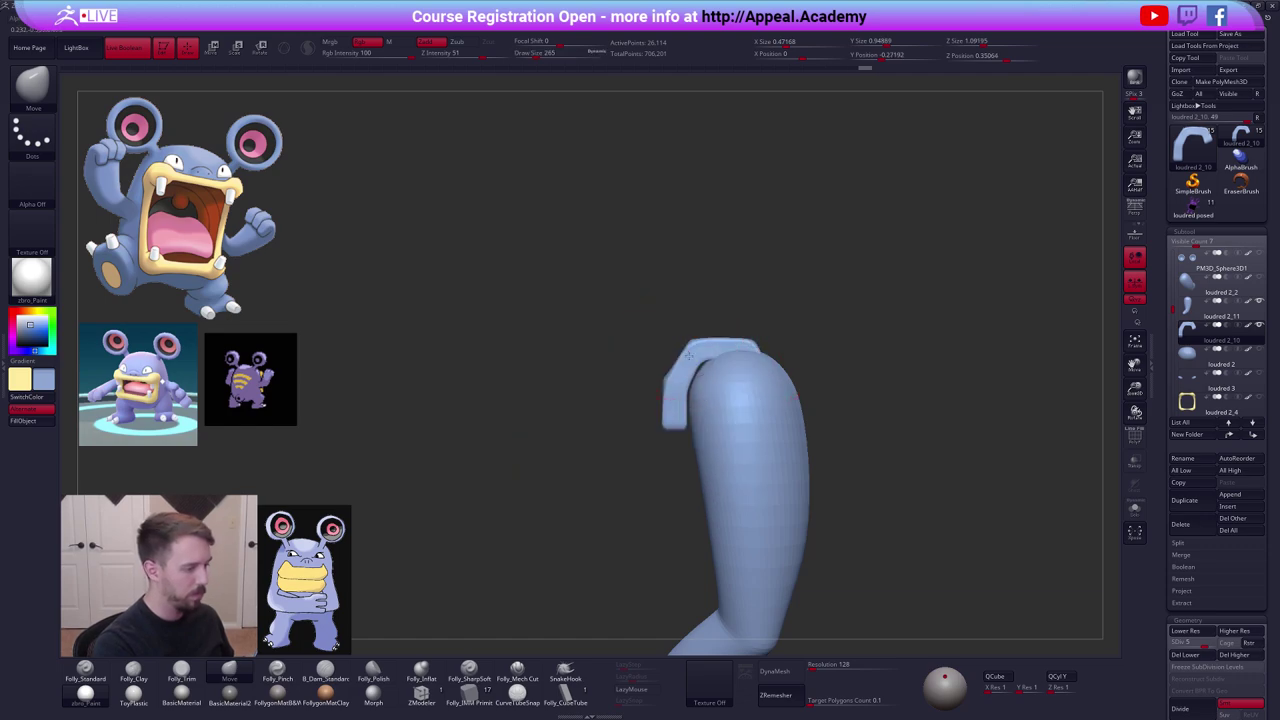
Tighten the arch's edges with the Folly_Pinch brush at draw size 140.
{"action": "right_click_drag", "start_coordinate": [694, 353], "coordinate": [777, 351]}
{"action": "key", "text": "b"}
{"action": "key", "text": "p"}
{"action": "key", "text": "i"}
{"action": "key", "text": "space"}
{"action": "left_click_drag", "start_coordinate": [706, 341], "coordinate": [698, 341]}
{"action": "mouse_move", "coordinate": [698, 342]}
{"action": "right_mouse_down"}
{"action": "mouse_move", "coordinate": [674, 350]}
{"action": "mouse_move", "coordinate": [872, 483]}
{"action": "right_mouse_up"}
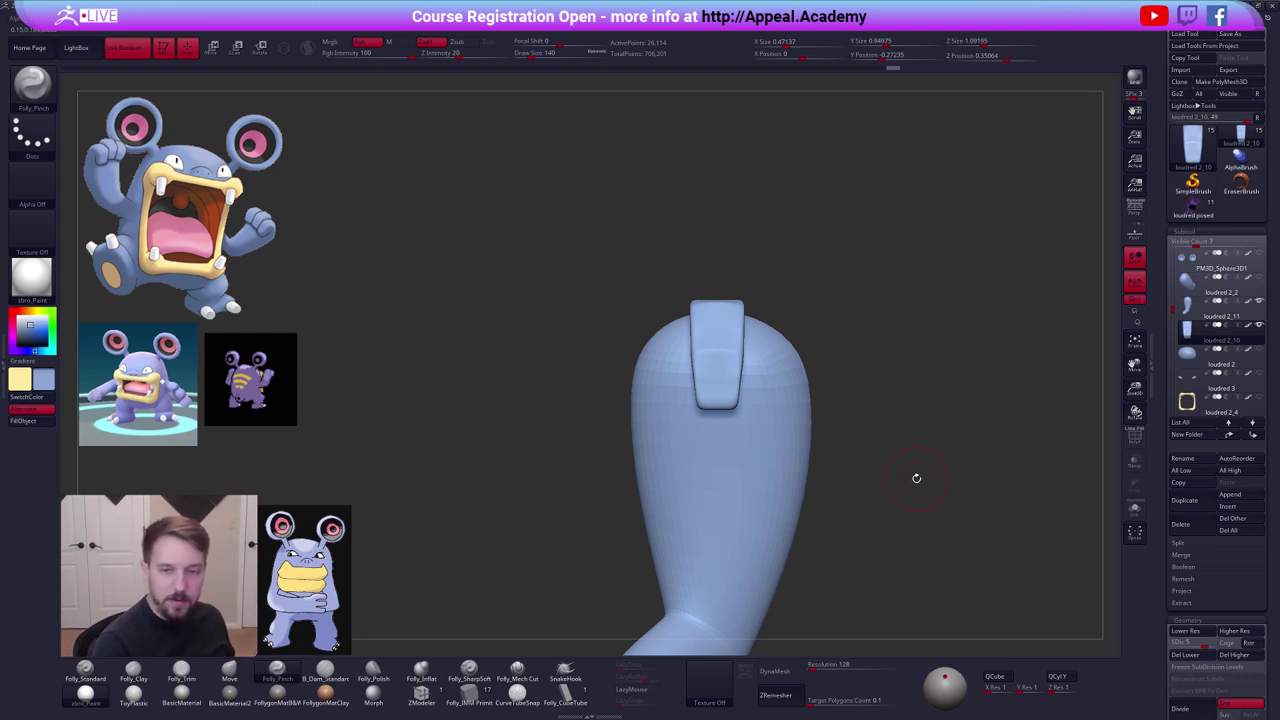
Adjust the arch's inner bend and top in side view with the Move brush at draw size 265.
{"action": "right_click_drag", "start_coordinate": [894, 509], "coordinate": [735, 500]}
{"action": "key", "text": "b"}
{"action": "key", "text": "m"}
{"action": "key", "text": "v"}
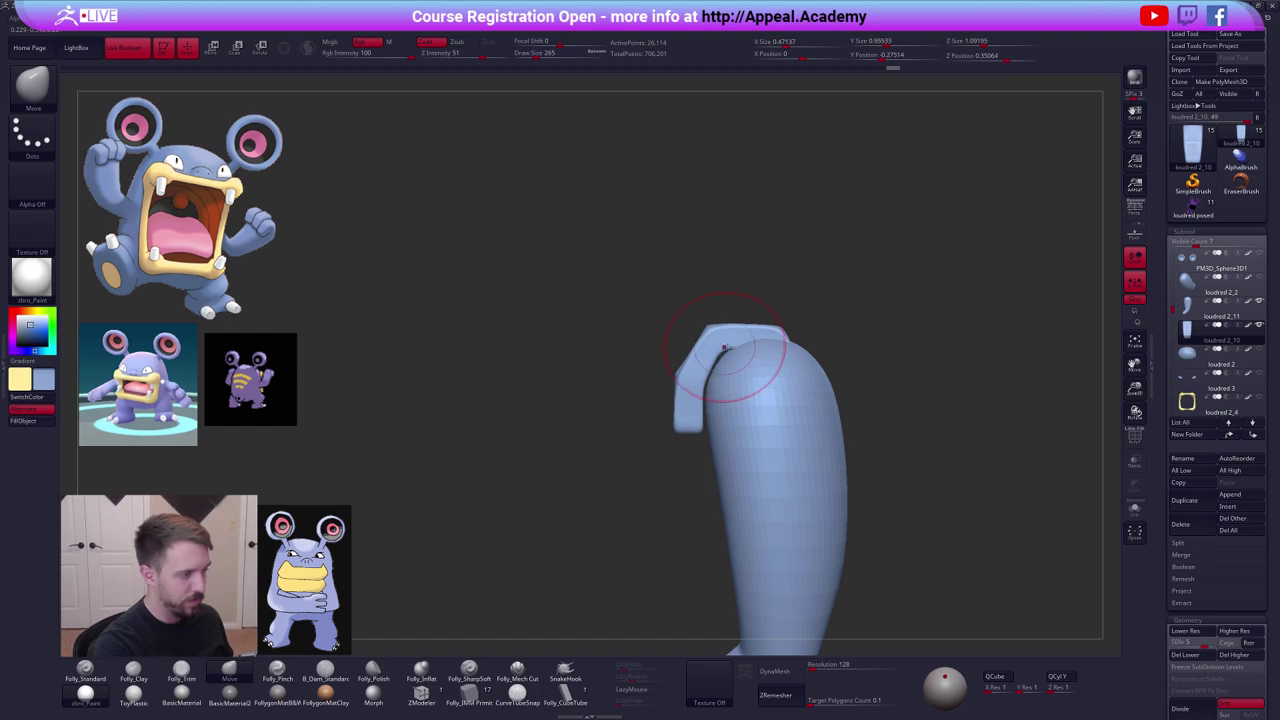
{"action": "left_click_drag", "start_coordinate": [725, 348], "coordinate": [785, 340]}
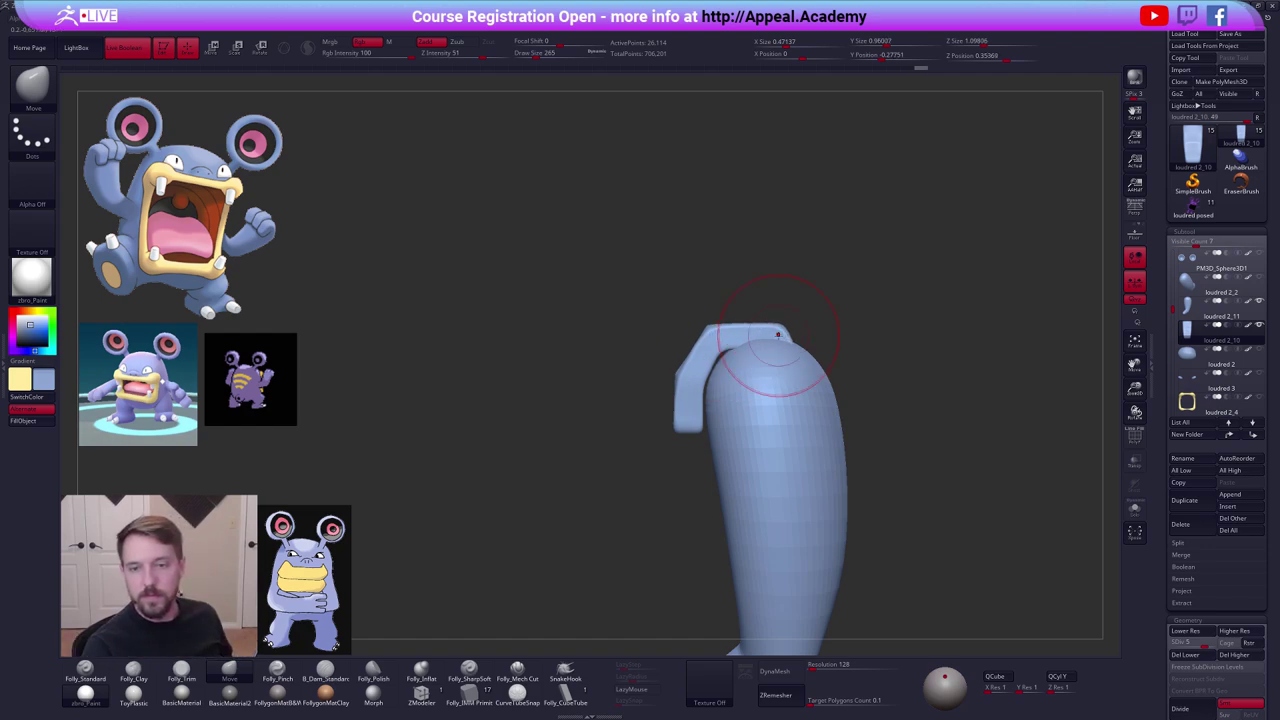
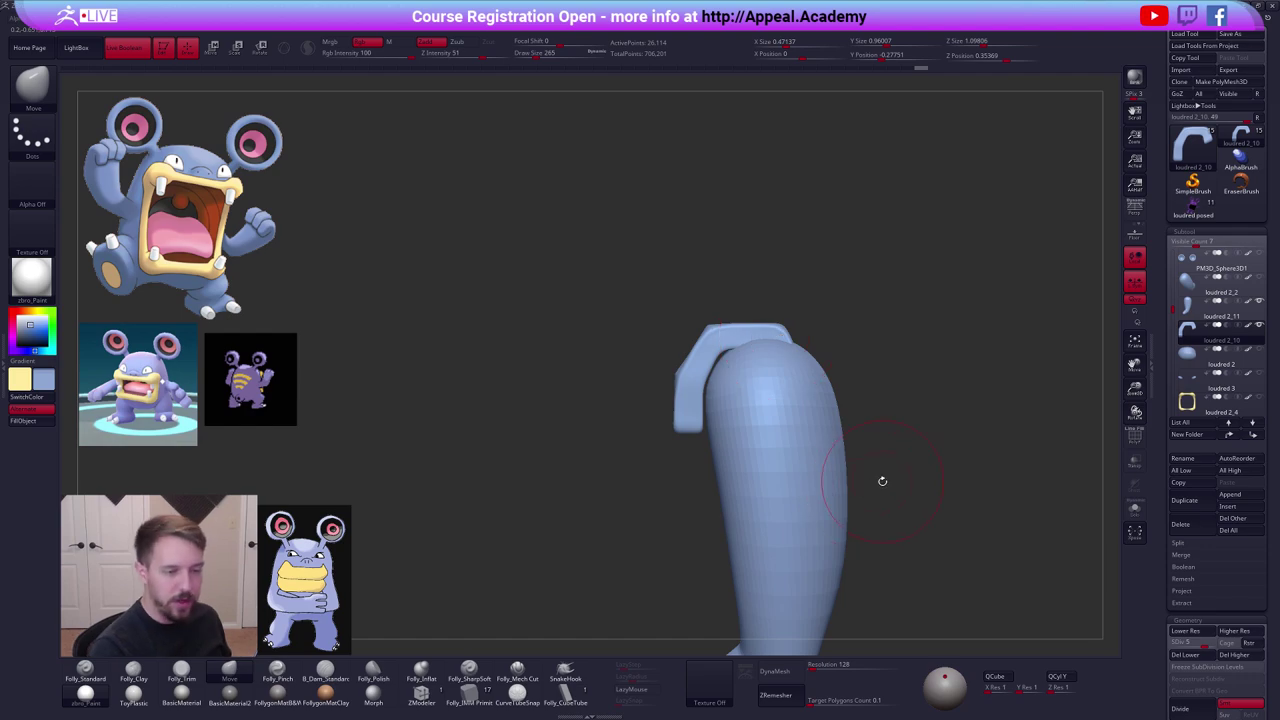
Reshape the arch's lower end with the Move brush at draw size 121 and refine it with the Folly_Clay brush.
{"action": "mouse_move", "coordinate": [882, 481]}
{"action": "left_mouse_down"}
{"action": "mouse_move", "coordinate": [791, 329]}
{"action": "mouse_move", "coordinate": [788, 364]}
{"action": "left_mouse_up"}
{"action": "key", "text": "space"}
{"action": "left_click", "coordinate": [718, 308]}
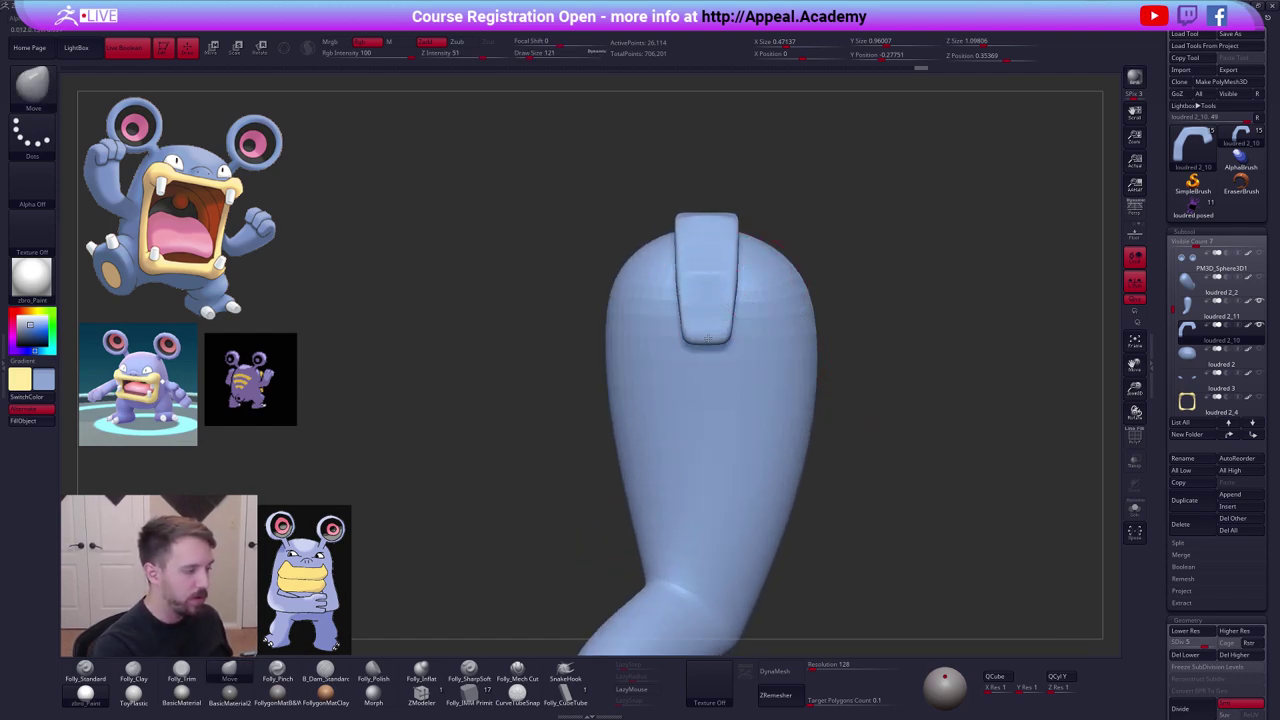
{"action": "left_click_drag", "start_coordinate": [846, 470], "coordinate": [838, 350]}
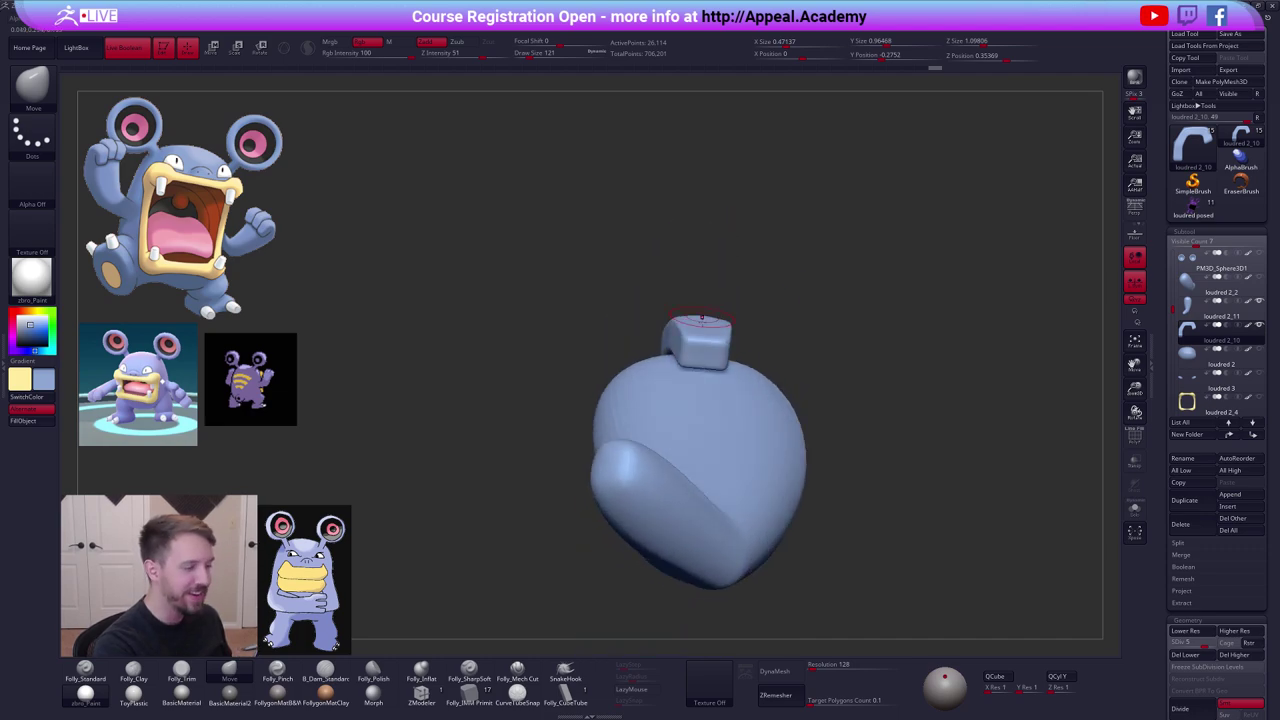
{"action": "left_click_drag", "start_coordinate": [838, 400], "coordinate": [840, 372]}
{"action": "key", "text": "2"}
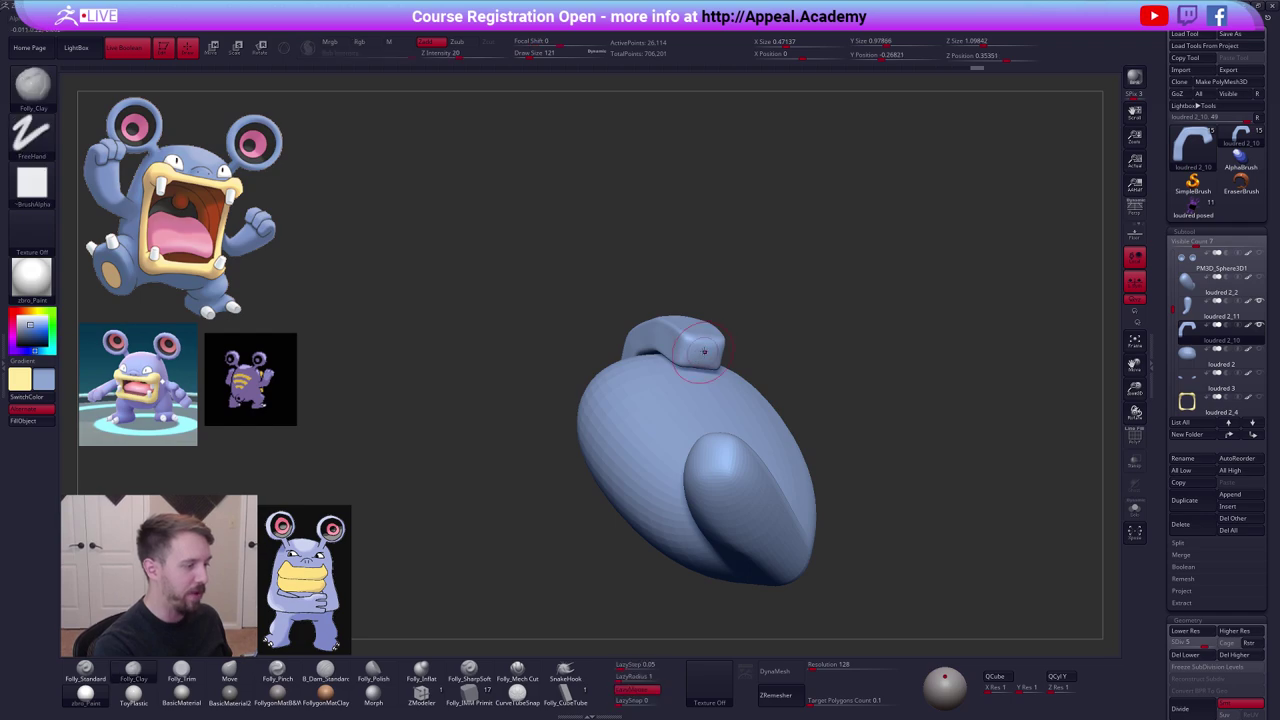
{"action": "right_click_drag", "start_coordinate": [705, 349], "coordinate": [868, 406]}
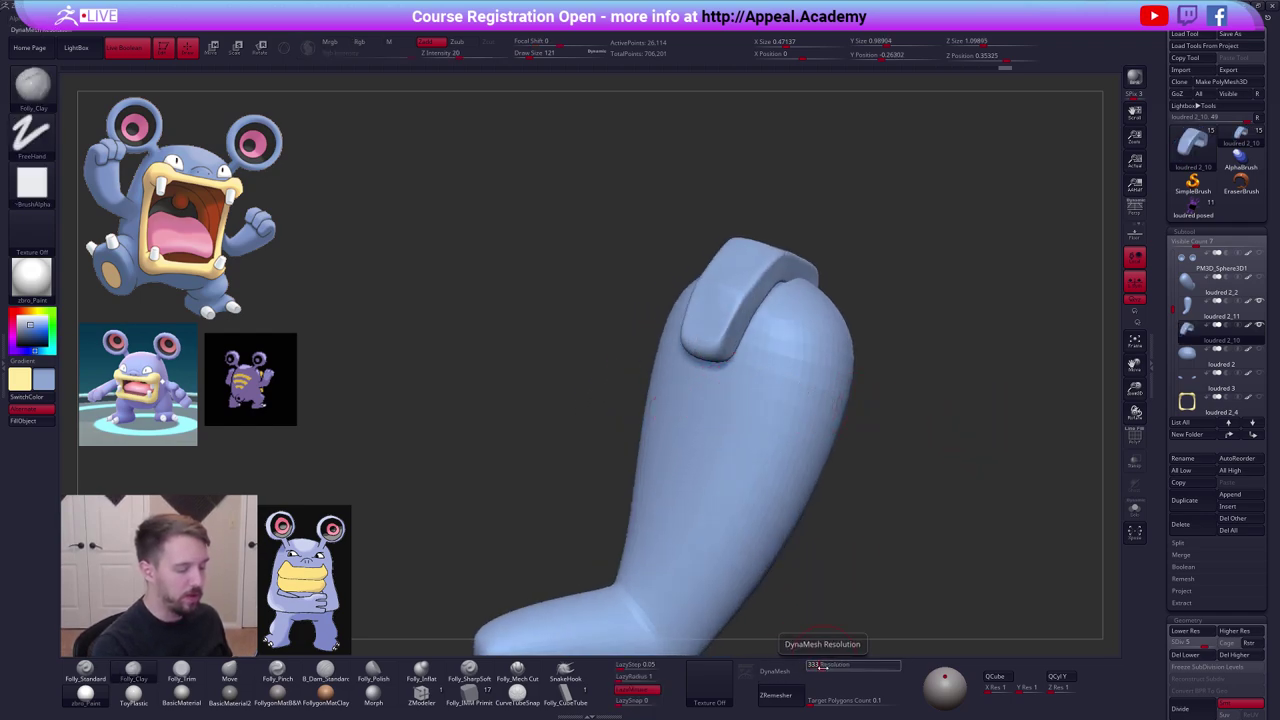
Remesh the arch with DynaMesh at resolution 336 and smooth its surface and edges.
{"action": "left_click", "coordinate": [775, 671]}
{"action": "left_click", "coordinate": [746, 697]}
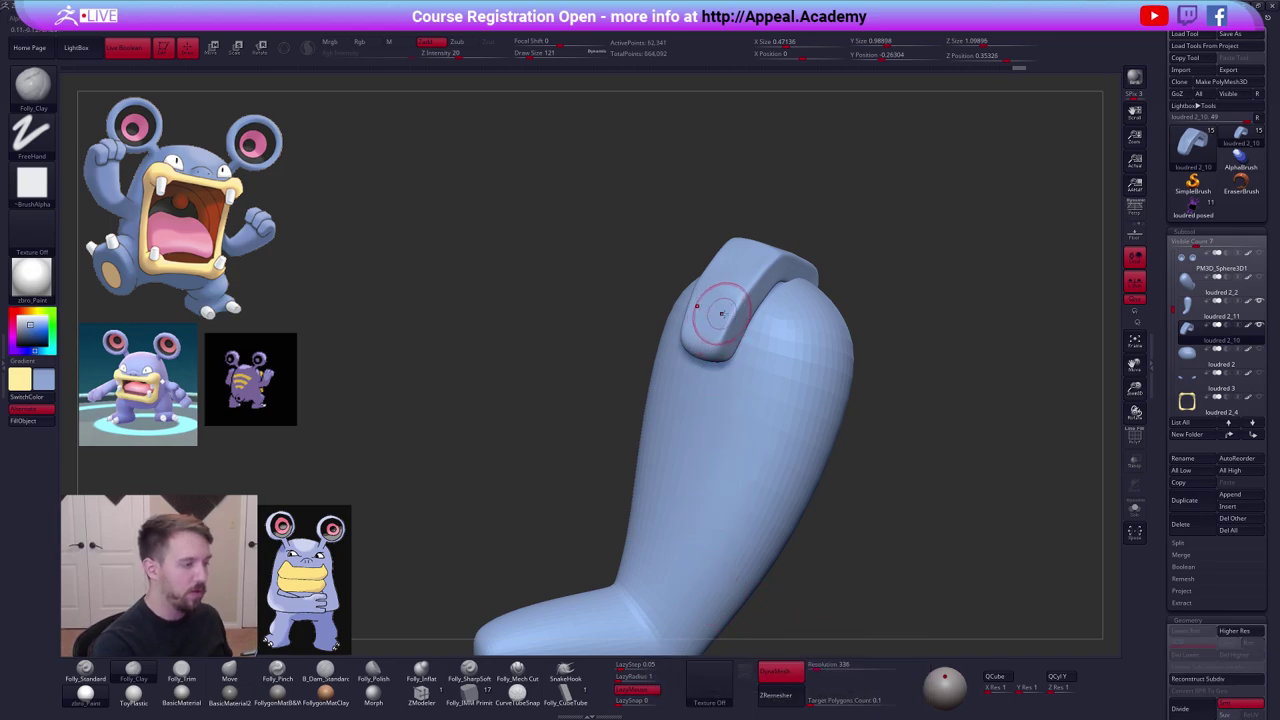
{"action": "right_click_drag", "start_coordinate": [765, 322], "coordinate": [728, 332]}
{"action": "key", "text": "shift"}
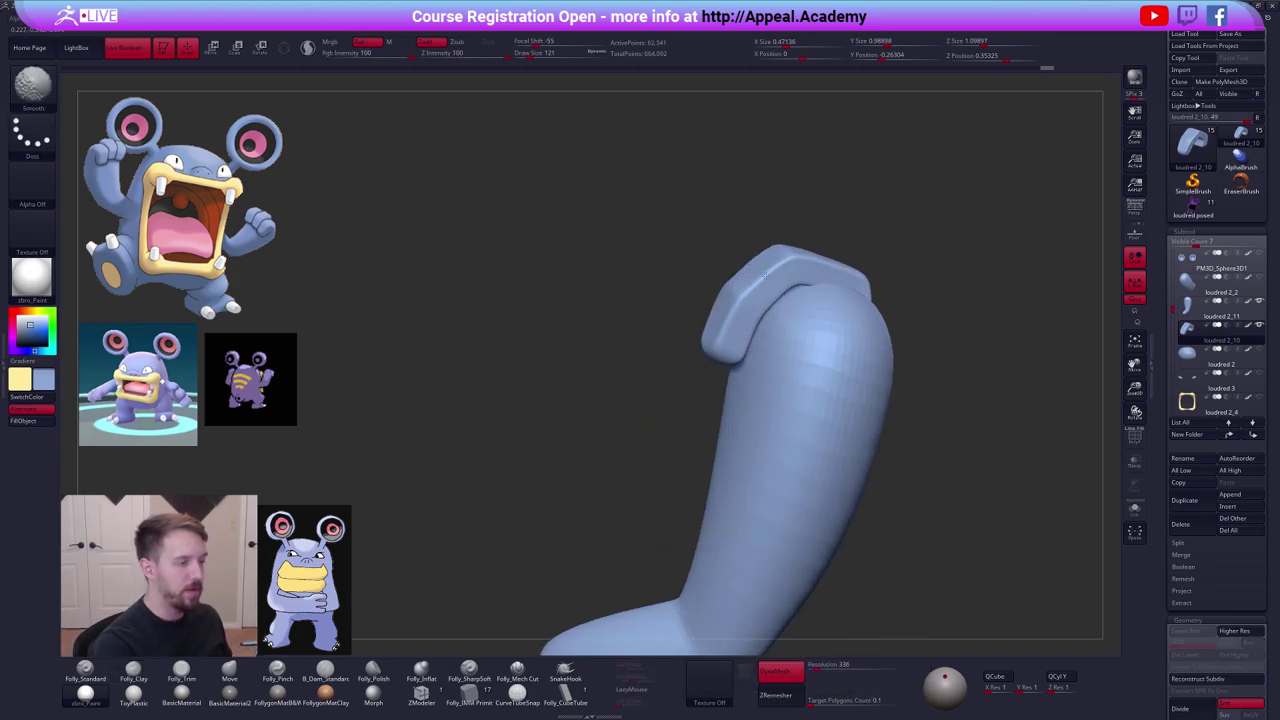
{"action": "right_click_drag", "start_coordinate": [855, 288], "coordinate": [965, 310]}
{"action": "right_click_drag", "start_coordinate": [880, 450], "coordinate": [877, 379], "text": "ctrl"}
{"action": "right_click_drag", "start_coordinate": [877, 379], "coordinate": [767, 325], "text": "alt"}
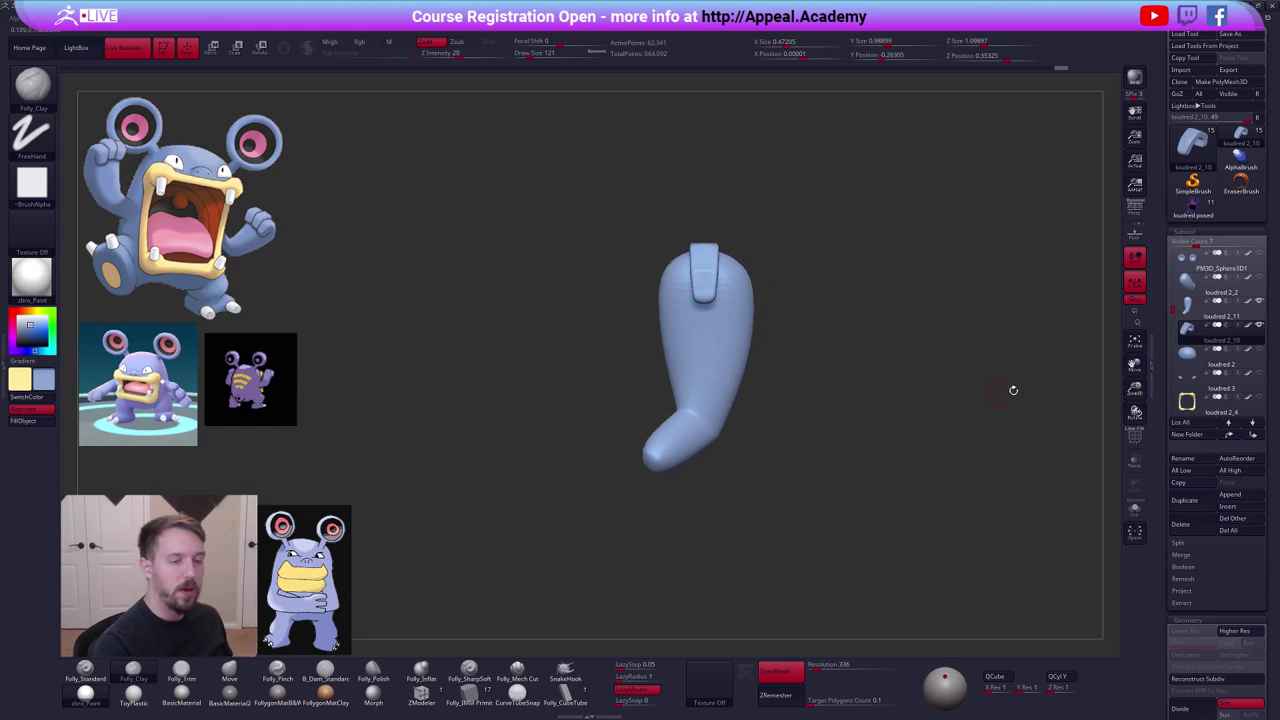
Delete the enlarged duplicate arm subtool loudred 2_11.
{"action": "mouse_move", "coordinate": [1190, 334]}
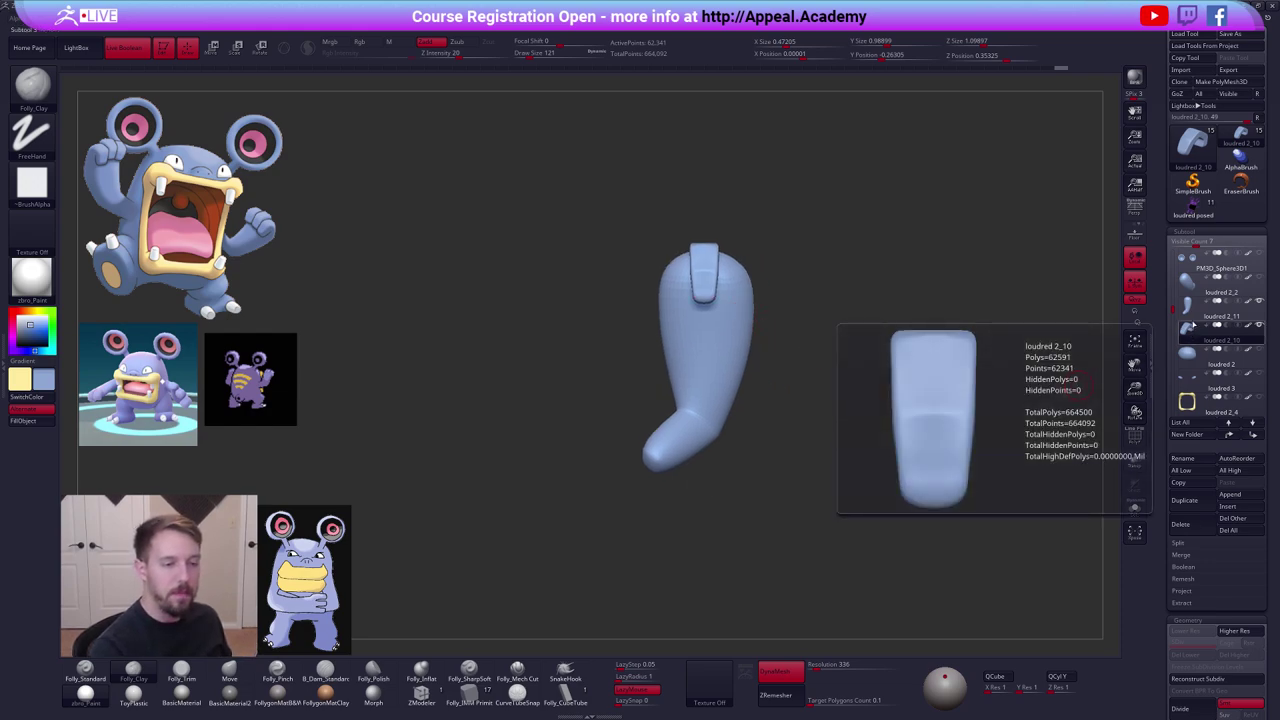
{"action": "left_click", "coordinate": [1190, 311]}
{"action": "left_click", "coordinate": [1182, 524]}
{"action": "left_click", "coordinate": [1101, 546]}
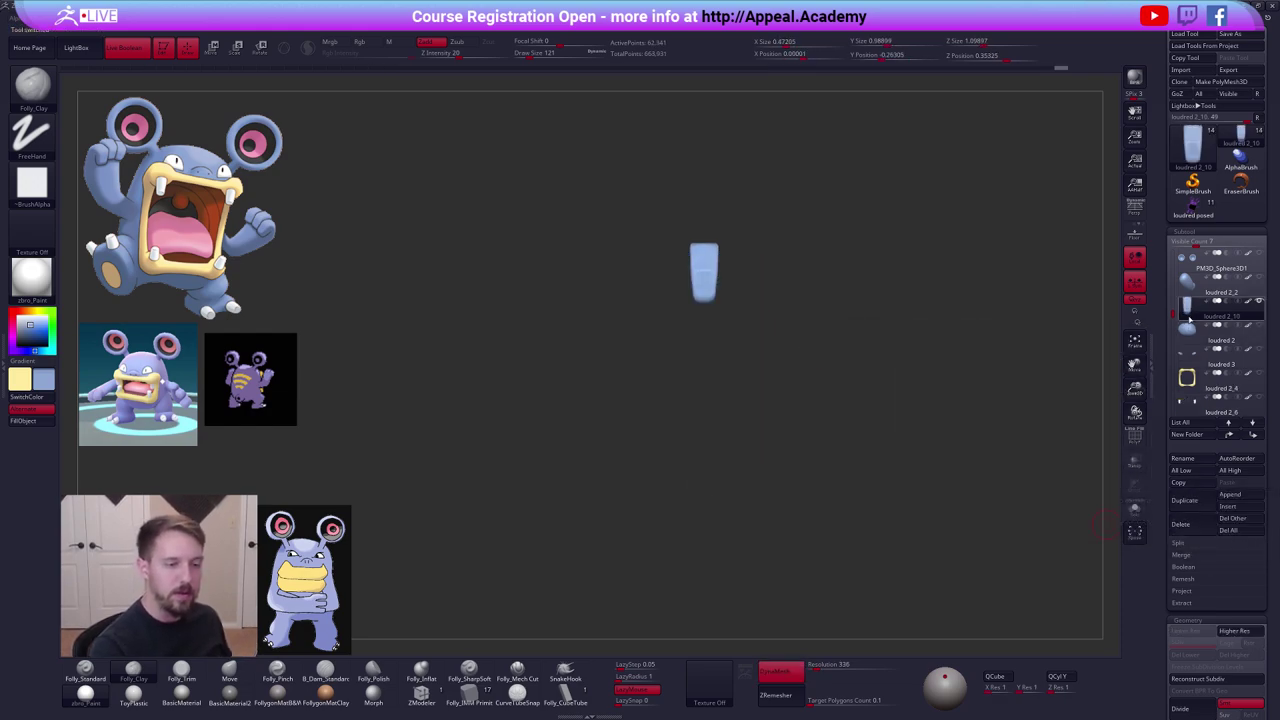
Show the whole character and move the arch-shaped finger from the mouth out to the raised arm in front view.
{"action": "key", "text": "shift+s"}
{"action": "right_click_drag", "start_coordinate": [966, 395], "coordinate": [911, 463], "text": "alt"}
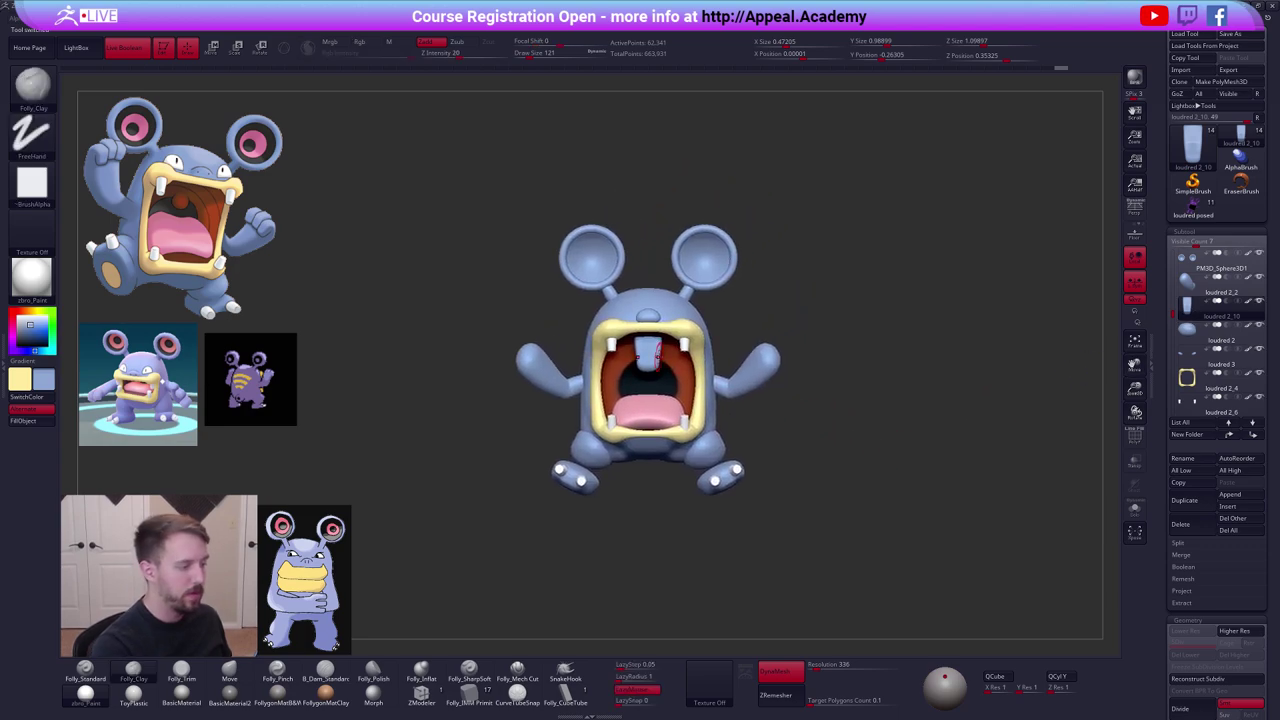
{"action": "key", "text": "w"}
{"action": "mouse_move", "coordinate": [652, 366]}
{"action": "left_mouse_down"}
{"action": "mouse_move", "coordinate": [652, 414]}
{"action": "mouse_move", "coordinate": [718, 400]}
{"action": "mouse_move", "coordinate": [777, 412]}
{"action": "left_mouse_up"}
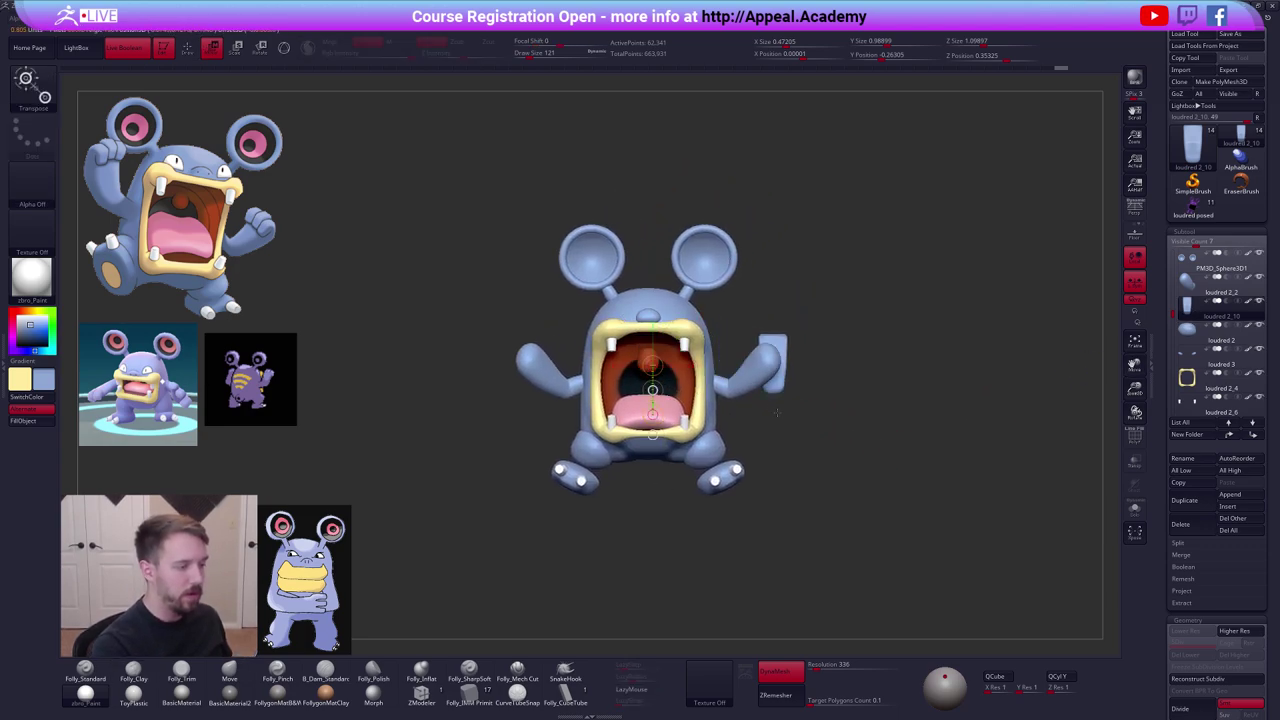
{"action": "key", "text": "ctrl+s"}
Scale the finger down to about 0.18 × 0.38 × 0.42 and move it onto the arm's end in side view.
{"action": "right_click_drag", "start_coordinate": [890, 365], "coordinate": [805, 354]}
{"action": "right_click_drag", "start_coordinate": [805, 354], "coordinate": [853, 358], "text": "ctrl"}
{"action": "key", "text": "e"}
{"action": "left_click_drag", "start_coordinate": [851, 358], "coordinate": [711, 358]}
{"action": "key", "text": "w"}
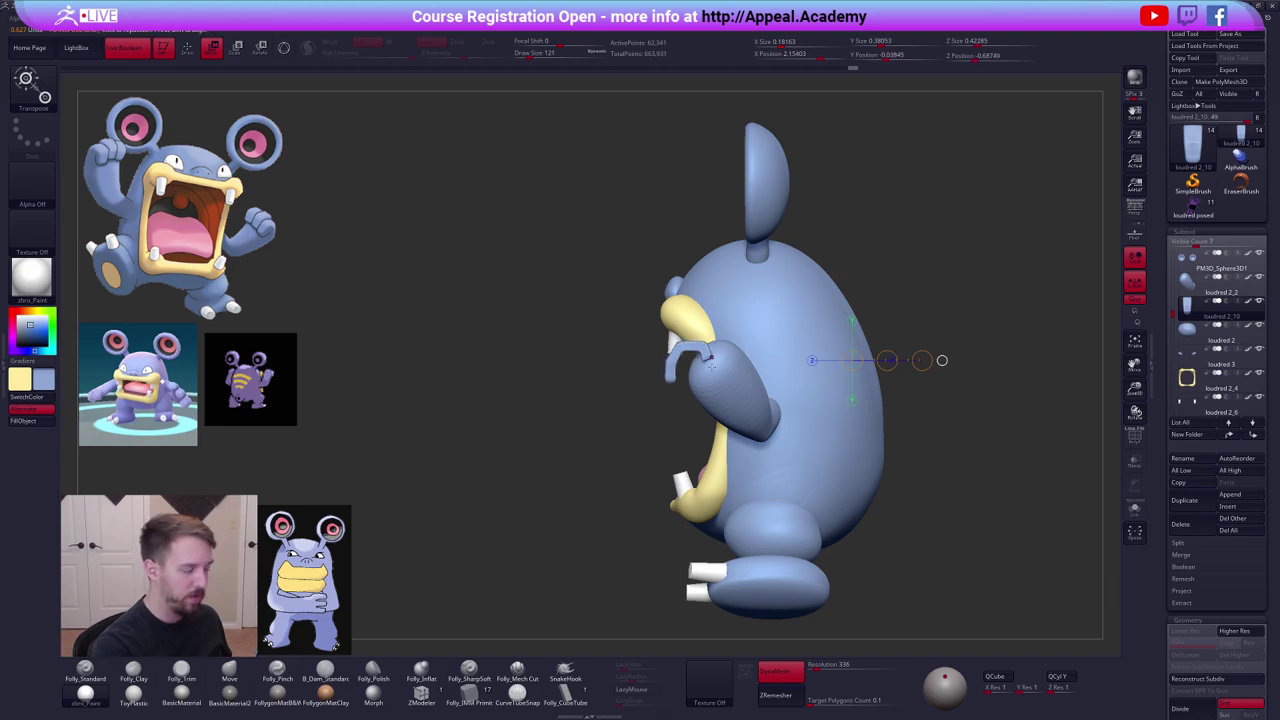
Rotate the finger to follow the tilt of the arm's end, viewing the character from above.
{"action": "right_click_drag", "start_coordinate": [712, 367], "coordinate": [786, 408]}
{"action": "key", "text": "r"}
{"action": "left_click_drag", "start_coordinate": [704, 356], "coordinate": [852, 350]}
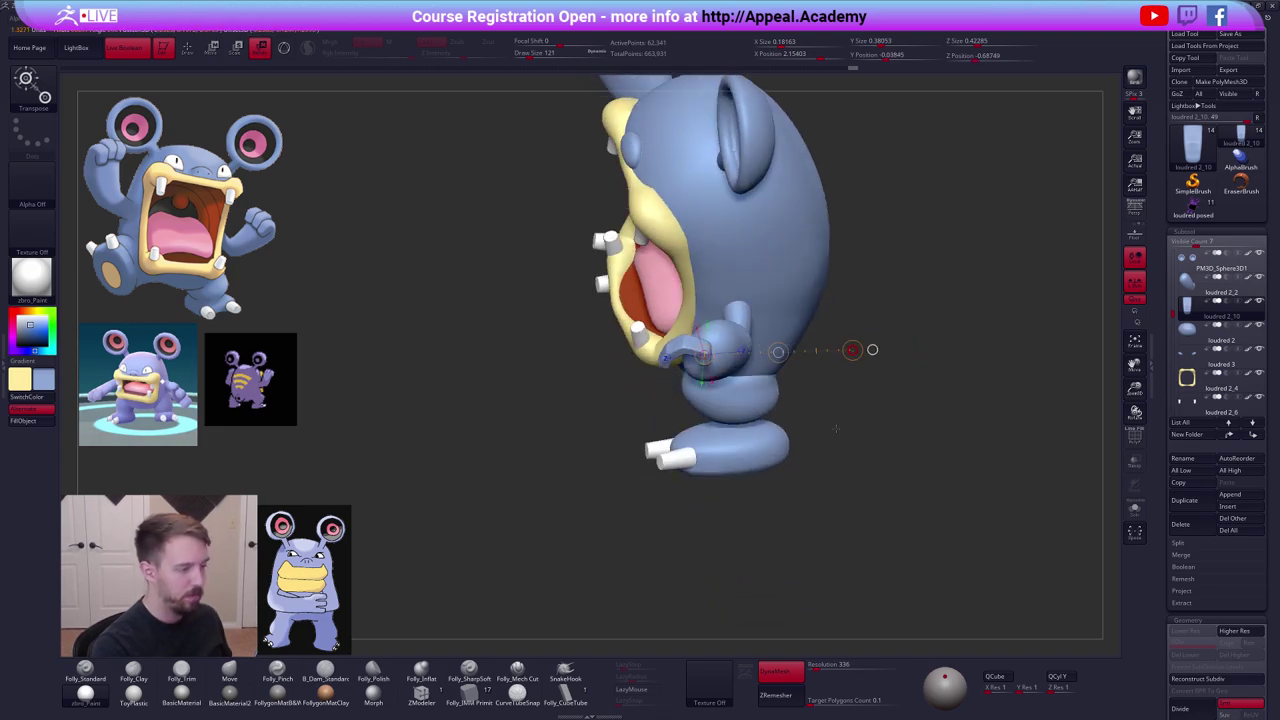
{"action": "left_click_drag", "start_coordinate": [836, 428], "coordinate": [809, 477]}
{"action": "left_click_drag", "start_coordinate": [872, 349], "coordinate": [867, 413]}
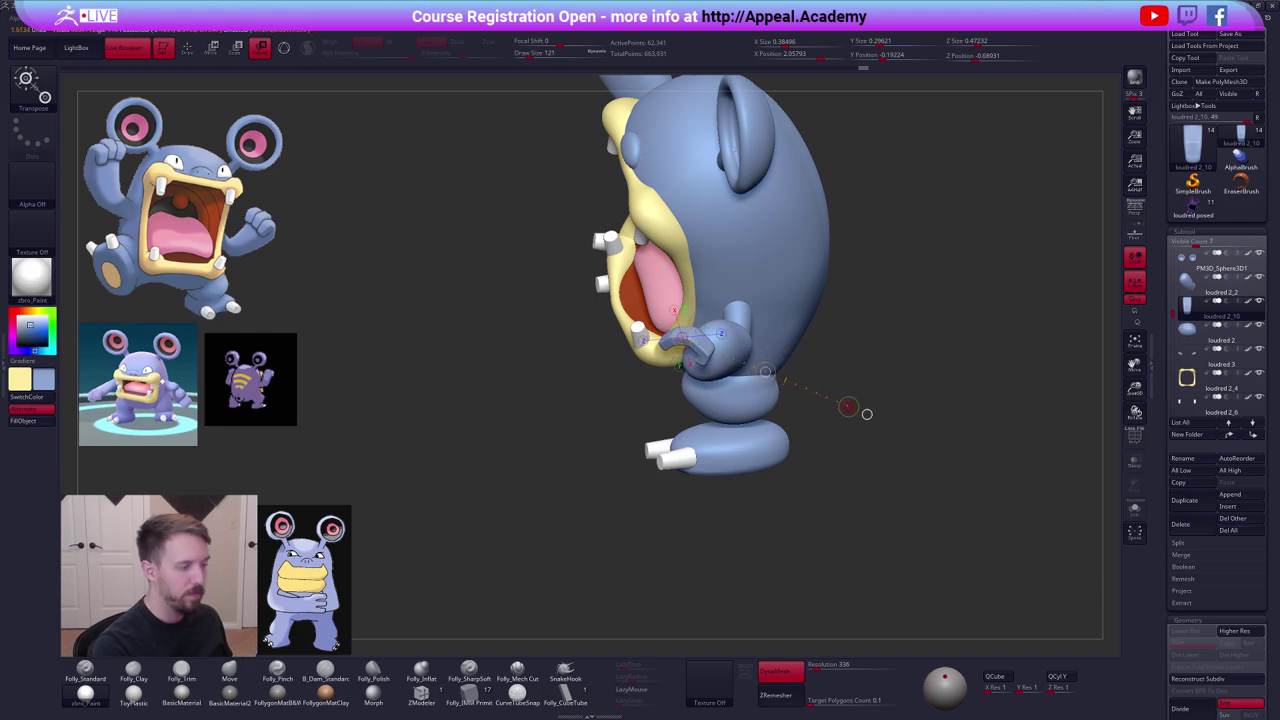
{"action": "left_click_drag", "start_coordinate": [765, 372], "coordinate": [772, 394]}
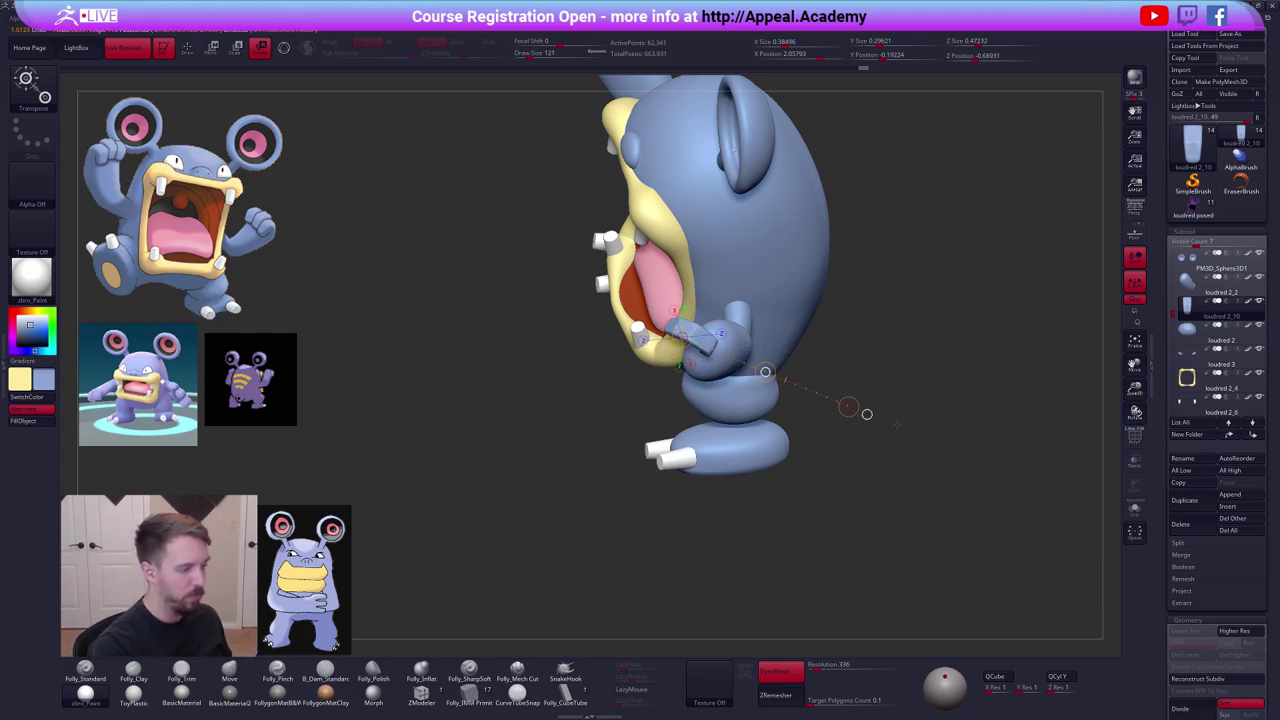
Hide every subtool except the finger and the arms.
{"action": "left_click", "coordinate": [1192, 311]}
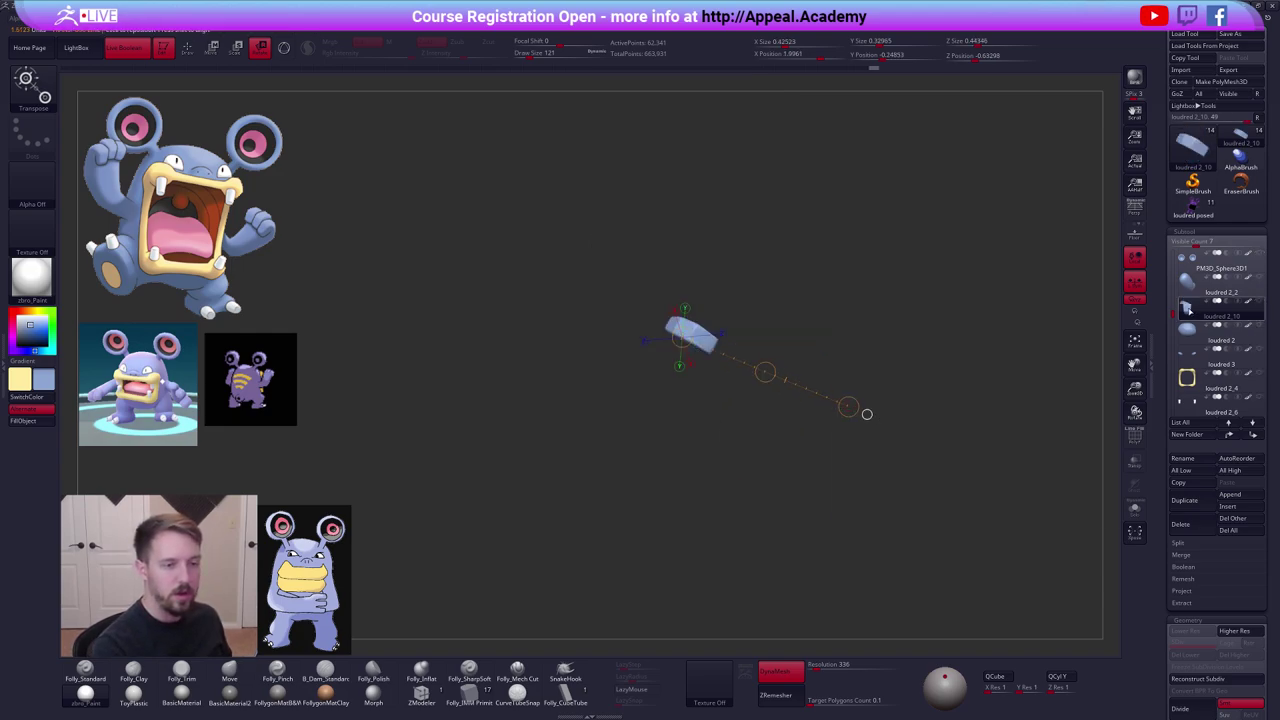
{"action": "left_click", "coordinate": [1190, 285]}
{"action": "left_click", "coordinate": [1190, 308]}
{"action": "left_click_drag", "start_coordinate": [900, 390], "coordinate": [671, 409]}
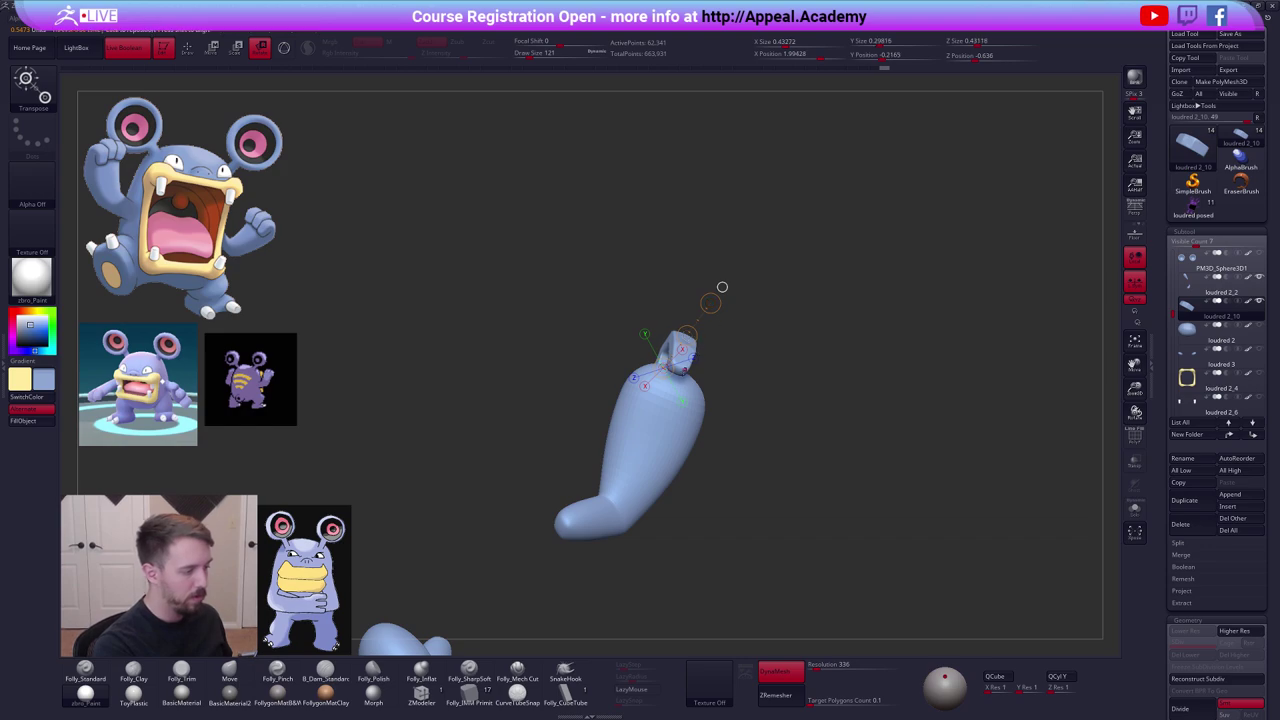
Rotate and move the finger in side view so it curls over the arm's rounded end.
{"action": "left_click_drag", "start_coordinate": [667, 401], "coordinate": [716, 280]}
{"action": "mouse_move", "coordinate": [691, 340]}
{"action": "left_mouse_down"}
{"action": "mouse_move", "coordinate": [678, 369]}
{"action": "mouse_move", "coordinate": [690, 347]}
{"action": "mouse_move", "coordinate": [690, 376]}
{"action": "mouse_move", "coordinate": [706, 380]}
{"action": "mouse_move", "coordinate": [782, 340]}
{"action": "left_mouse_up"}
{"action": "key", "text": "w"}
{"action": "key", "text": "r"}
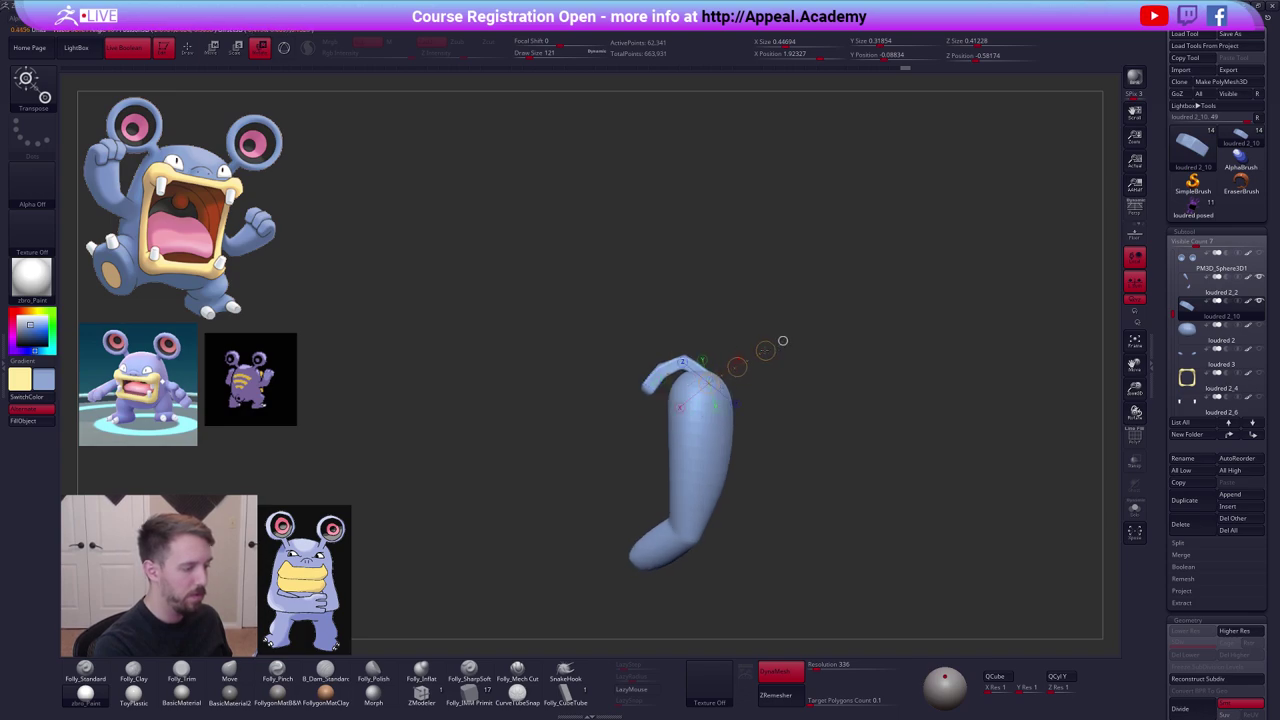
{"action": "left_click_drag", "start_coordinate": [656, 411], "coordinate": [748, 348]}
Center the finger on the arm's end and align its angle and size with the arm in front view.
{"action": "key", "text": "w"}
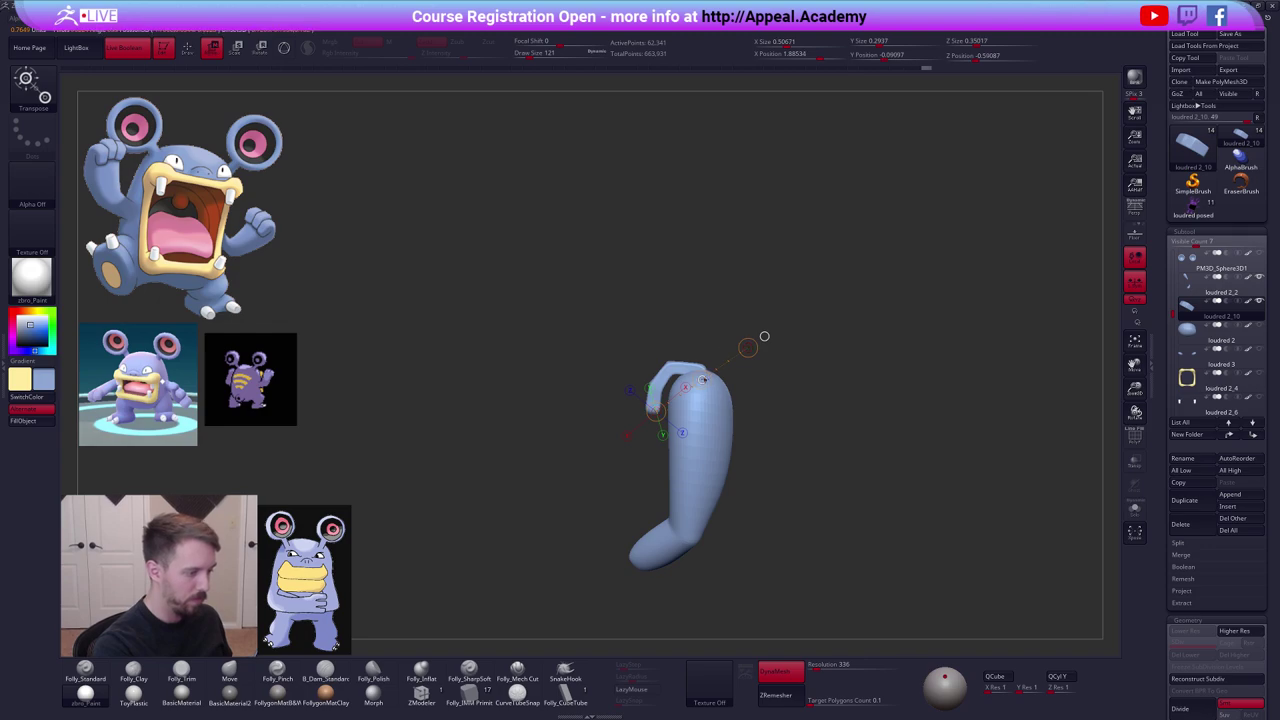
{"action": "key", "text": "q"}
{"action": "left_click_drag", "start_coordinate": [764, 336], "coordinate": [768, 426]}
{"action": "key", "text": "w"}
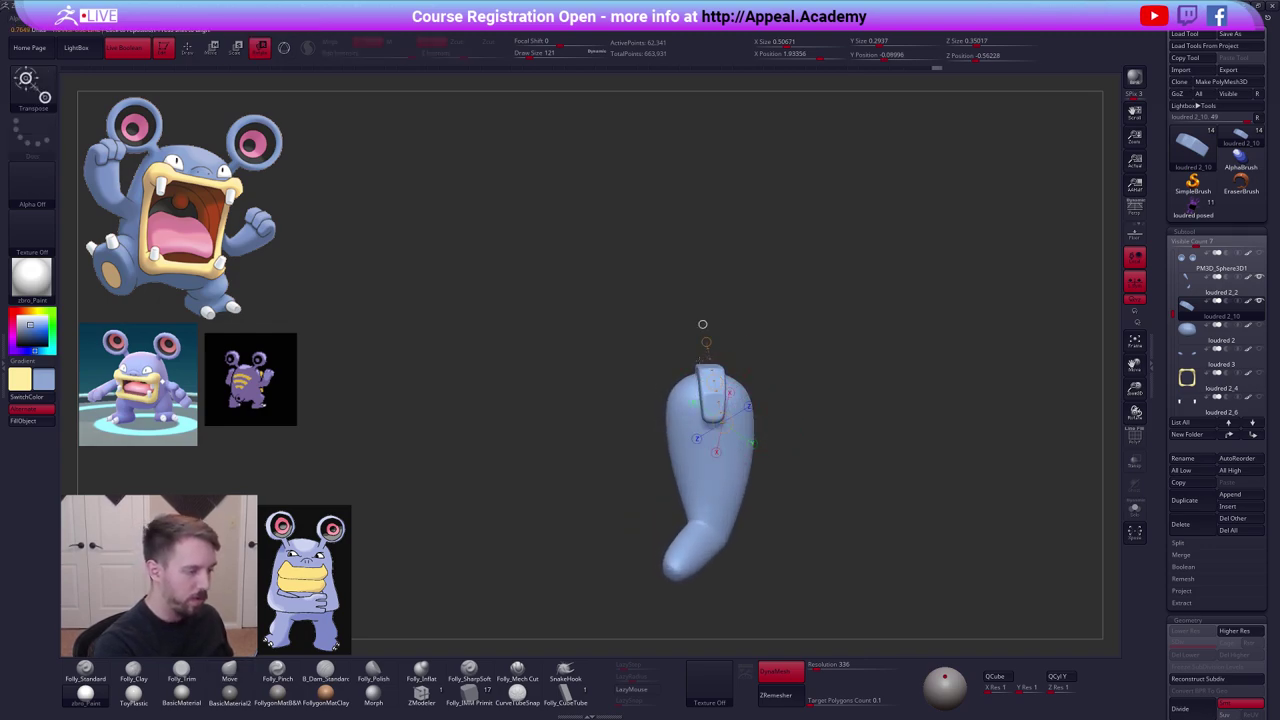
{"action": "left_click_drag", "start_coordinate": [707, 362], "coordinate": [702, 259]}
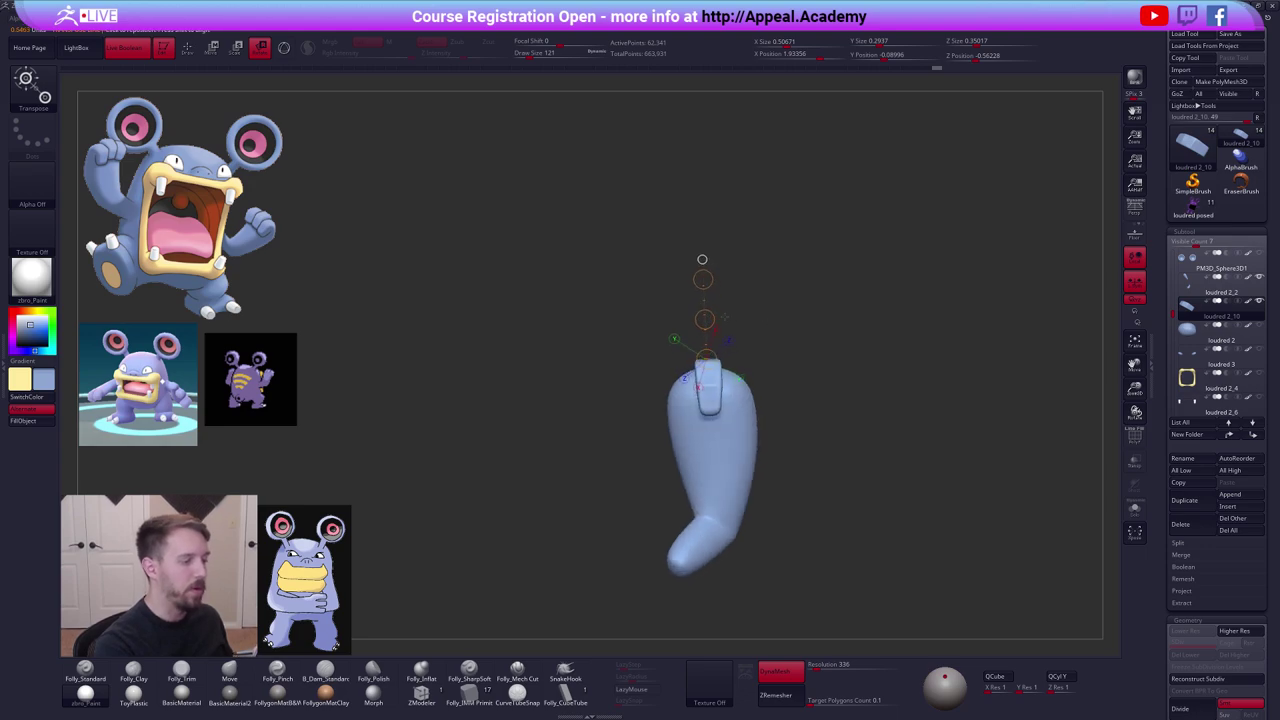
{"action": "left_click_drag", "start_coordinate": [749, 361], "coordinate": [754, 426], "text": "alt"}
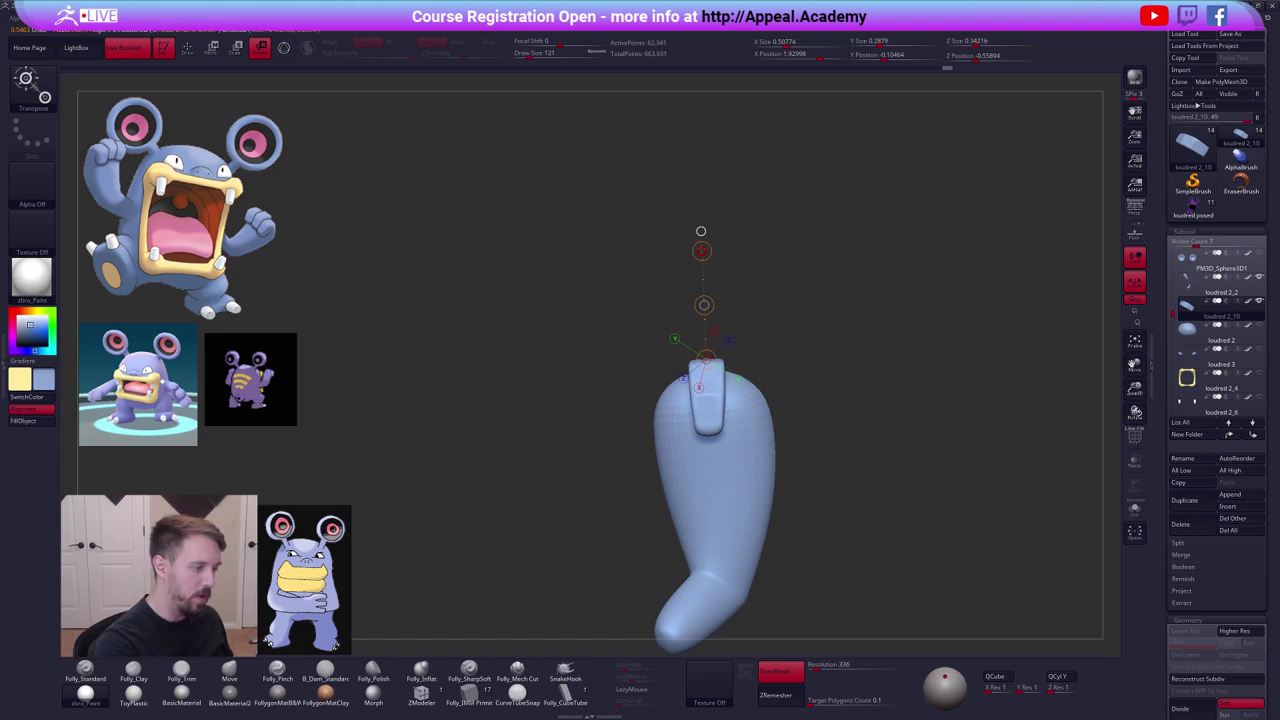
{"action": "left_click_drag", "start_coordinate": [701, 231], "coordinate": [701, 229]}
{"action": "key", "text": "q"}
{"action": "left_click_drag", "start_coordinate": [777, 437], "coordinate": [760, 391], "text": "alt"}
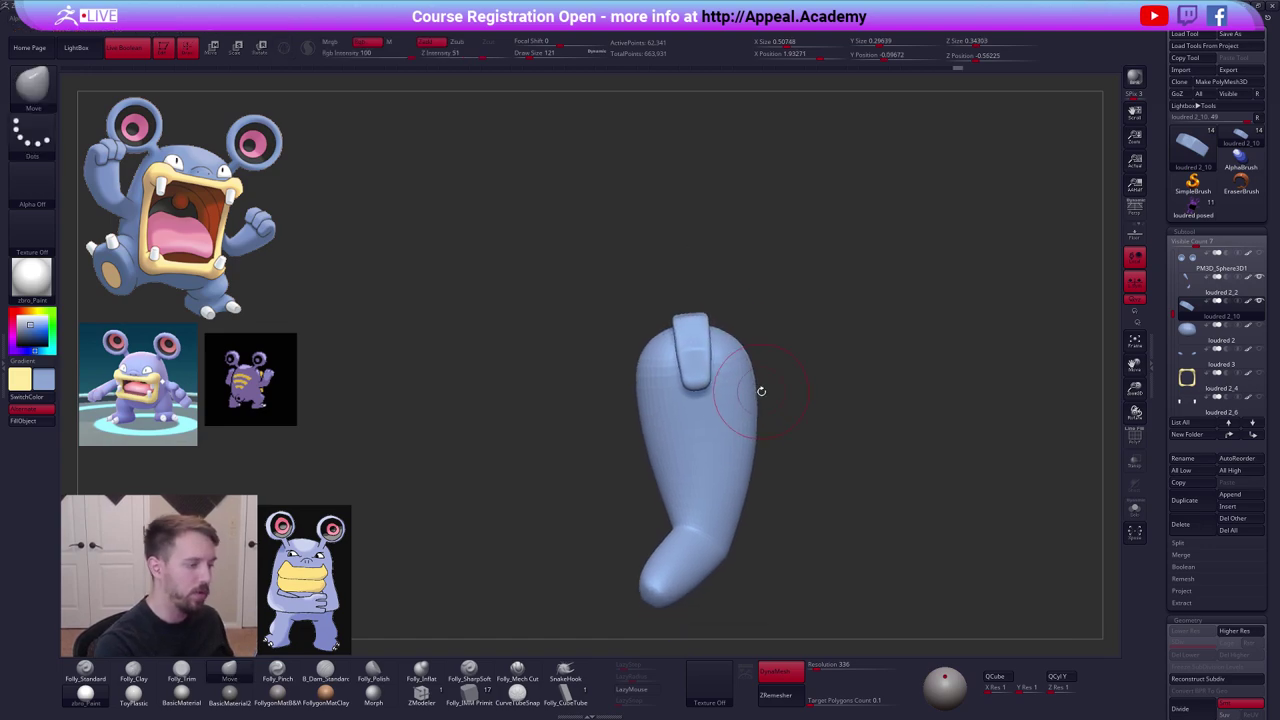
Place a masked-off copy of the finger beside the first and rotate the copy to fit the hand.
{"action": "key", "text": "shift+f"}
{"action": "key", "text": "shift+f"}
{"action": "mouse_move", "coordinate": [844, 496]}
{"action": "left_mouse_down"}
{"action": "mouse_move", "coordinate": [846, 524]}
{"action": "mouse_move", "coordinate": [878, 511]}
{"action": "mouse_move", "coordinate": [870, 500]}
{"action": "mouse_move", "coordinate": [890, 510]}
{"action": "mouse_move", "coordinate": [880, 517]}
{"action": "mouse_move", "coordinate": [860, 493]}
{"action": "left_mouse_up"}
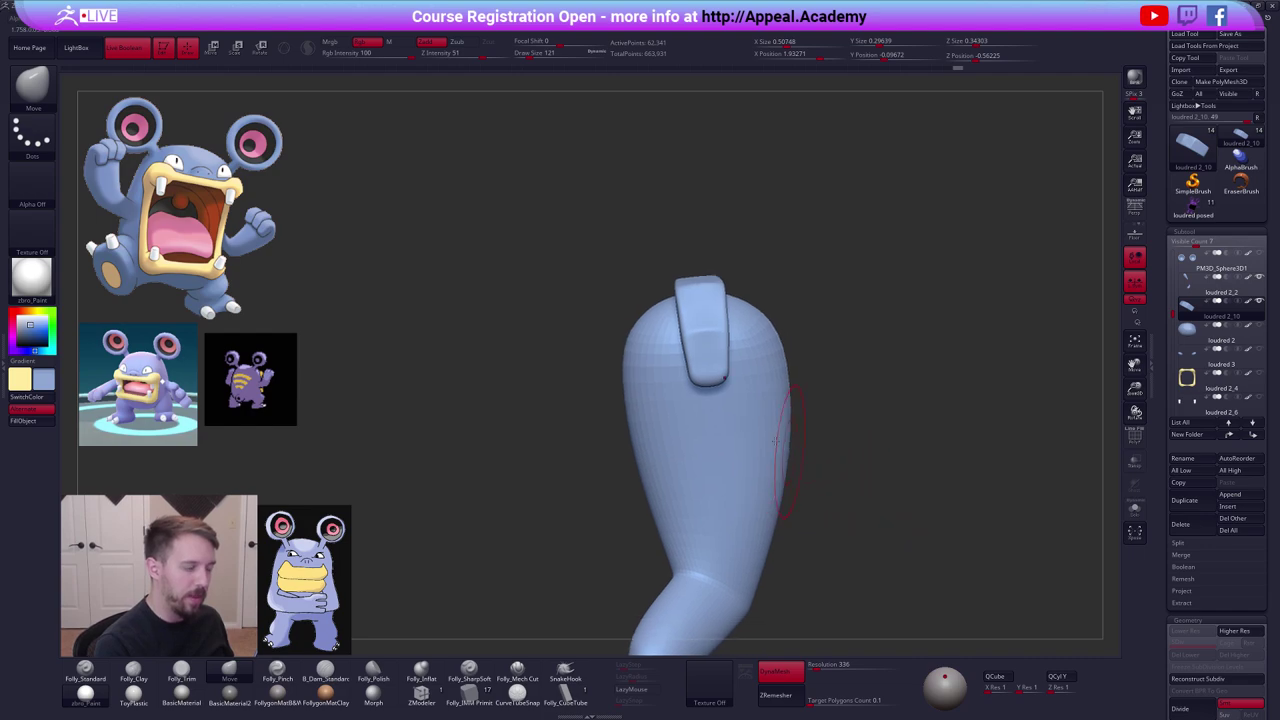
{"action": "key", "text": "w"}
{"action": "left_click_drag", "start_coordinate": [706, 376], "coordinate": [864, 364]}
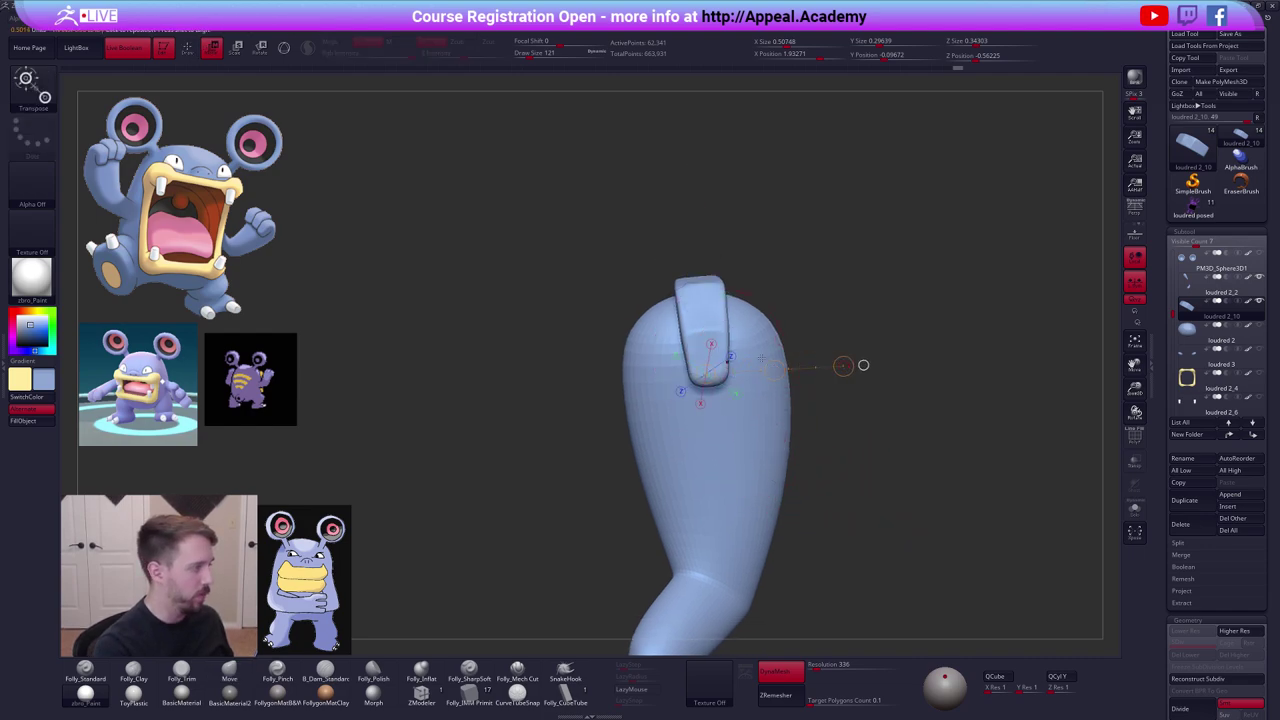
{"action": "mouse_move", "coordinate": [699, 339]}
{"action": "left_mouse_down"}
{"action": "mouse_move", "coordinate": [822, 325]}
{"action": "mouse_move", "coordinate": [663, 320]}
{"action": "left_mouse_up"}
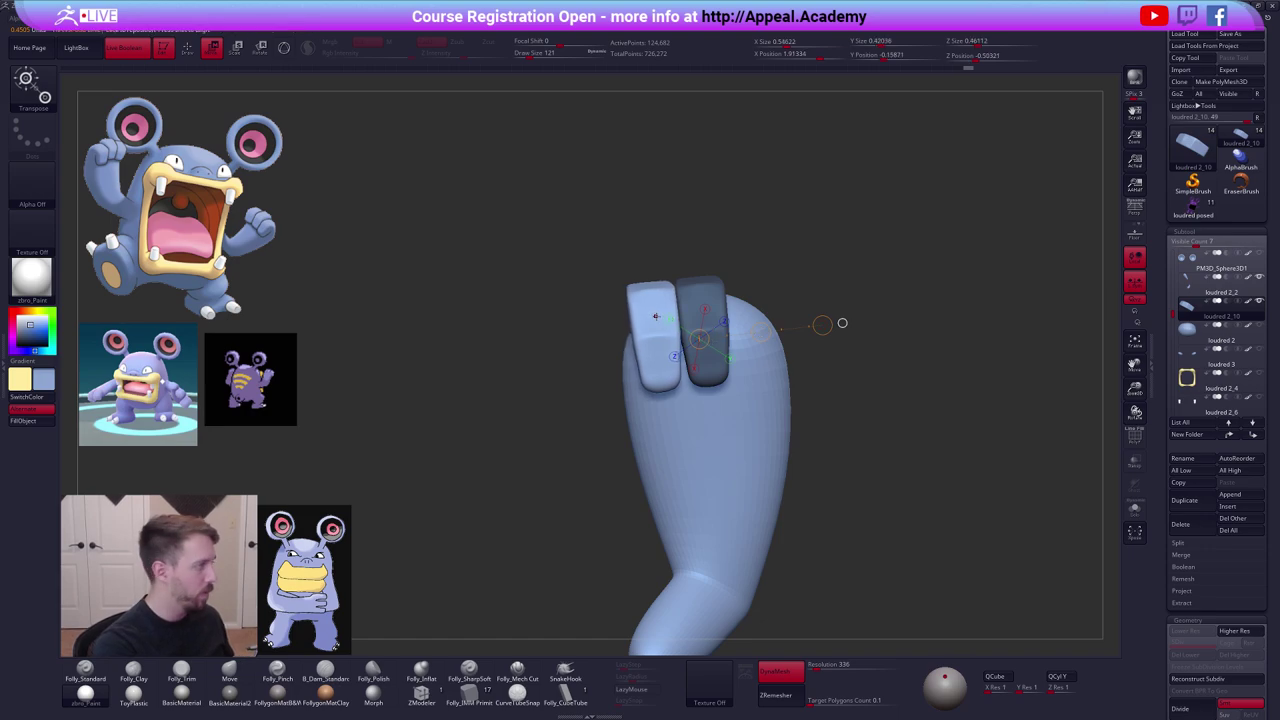
{"action": "key", "text": "r"}
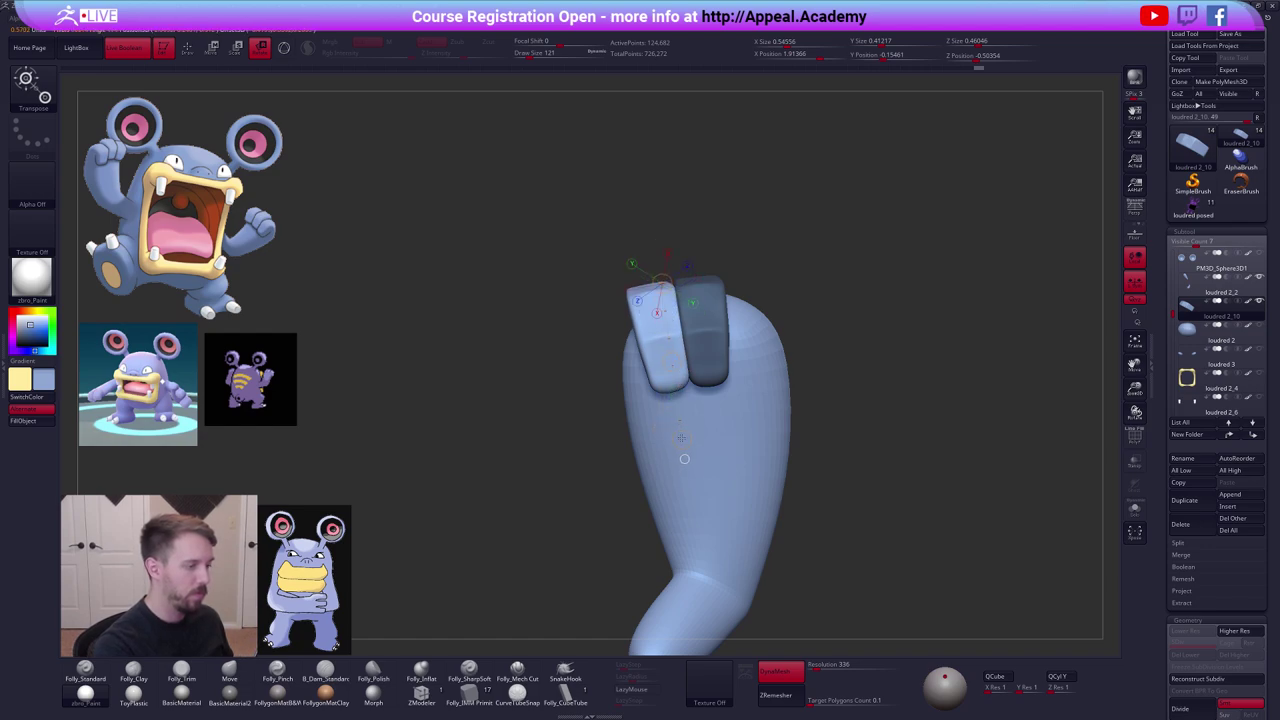
{"action": "right_click_drag", "start_coordinate": [750, 380], "coordinate": [698, 376], "text": "alt"}
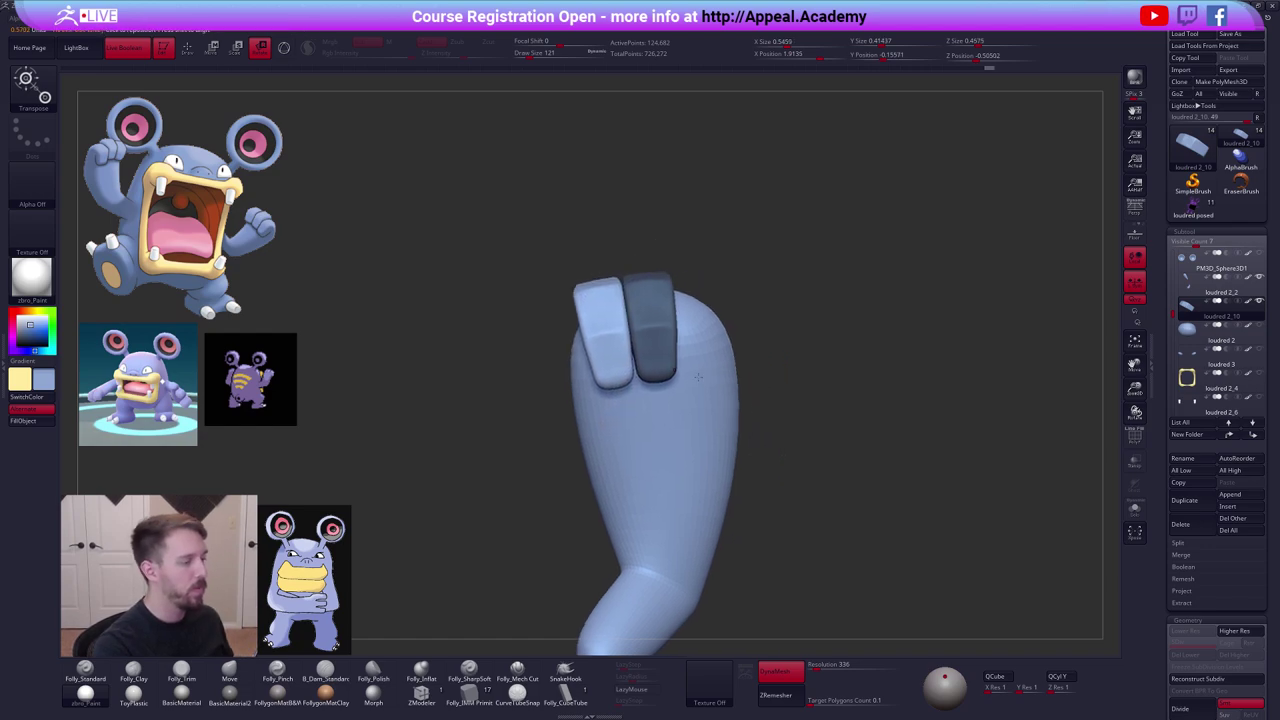
{"action": "right_click_drag", "start_coordinate": [632, 455], "coordinate": [717, 466]}
Adjust the copied finger against the hand with the Move brush at draw size 170 and invert the mask to free the original.
{"action": "key", "text": "q"}
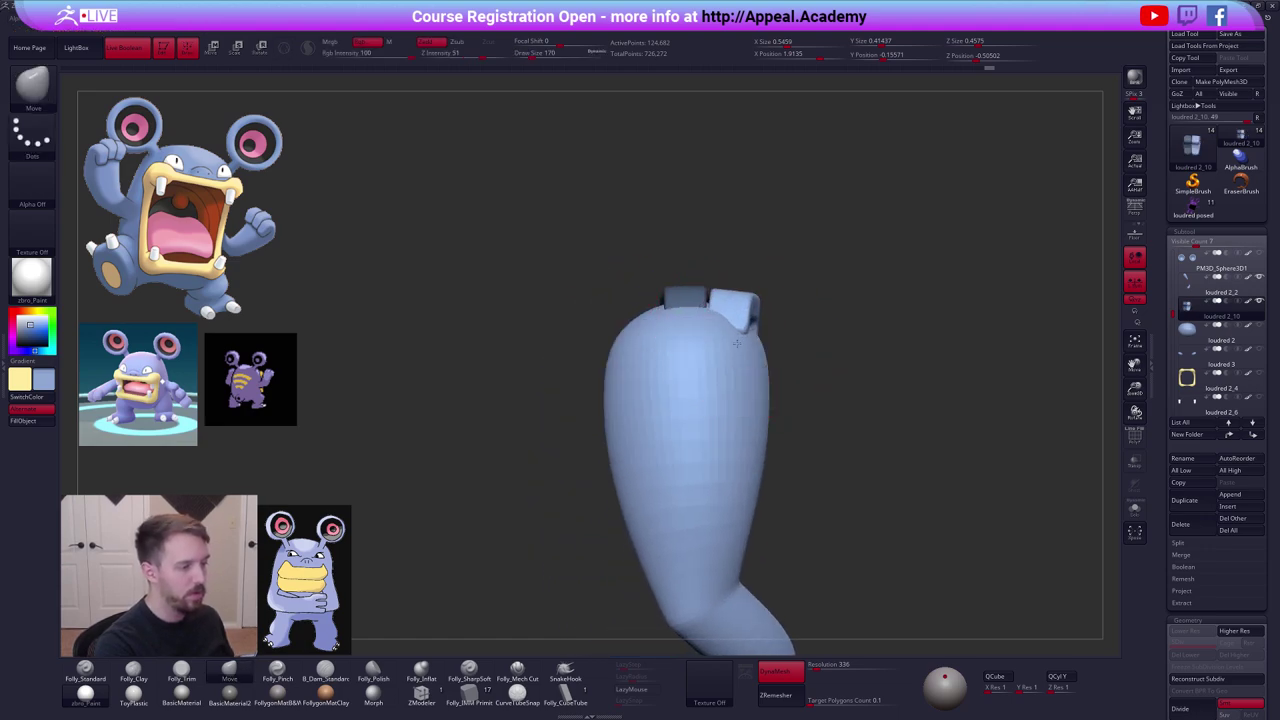
{"action": "right_click_drag", "start_coordinate": [731, 326], "coordinate": [732, 345]}
{"action": "left_click_drag", "start_coordinate": [732, 309], "coordinate": [721, 310]}
{"action": "mouse_move", "coordinate": [721, 310]}
{"action": "right_mouse_down"}
{"action": "mouse_move", "coordinate": [788, 376]}
{"action": "mouse_move", "coordinate": [743, 358]}
{"action": "mouse_move", "coordinate": [757, 354]}
{"action": "right_mouse_up"}
{"action": "key", "text": "space"}
{"action": "left_click_drag", "start_coordinate": [824, 346], "coordinate": [818, 346]}
{"action": "right_click_drag", "start_coordinate": [763, 362], "coordinate": [690, 342]}
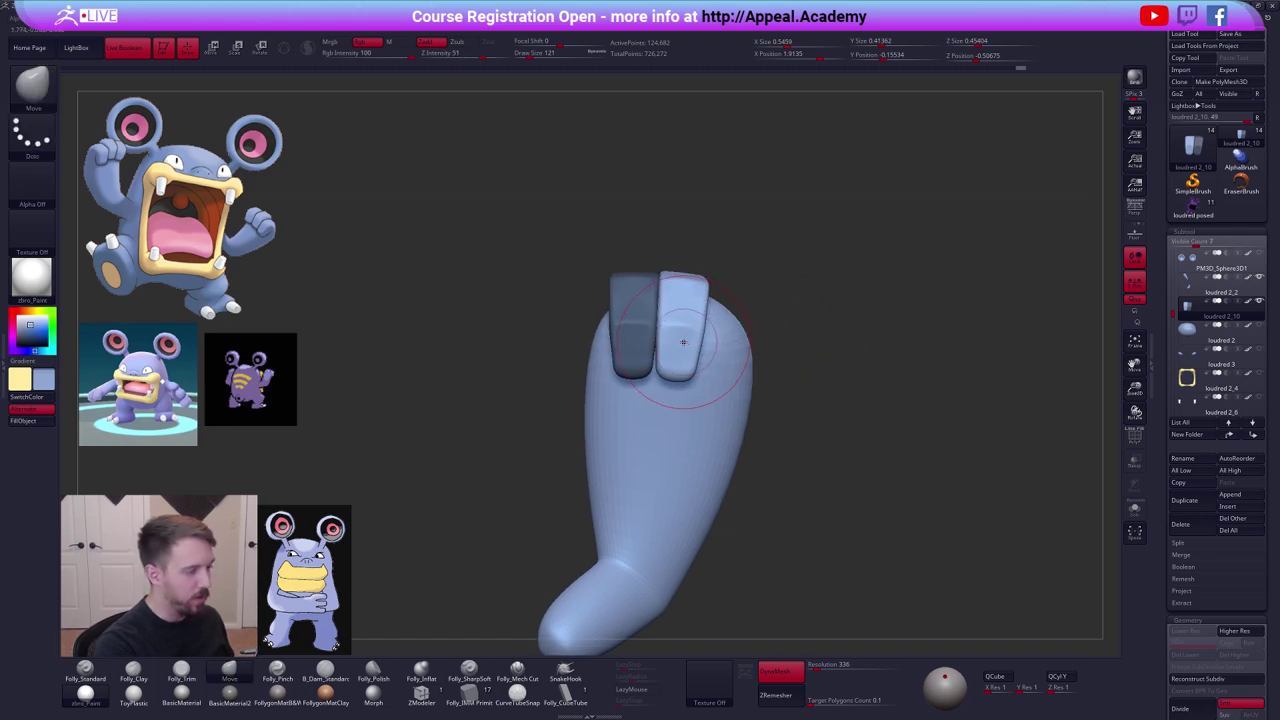
Copy the unmasked finger toward the hand's outer side as a third finger, rotate it inward and reposition it.
{"action": "key", "text": "w"}
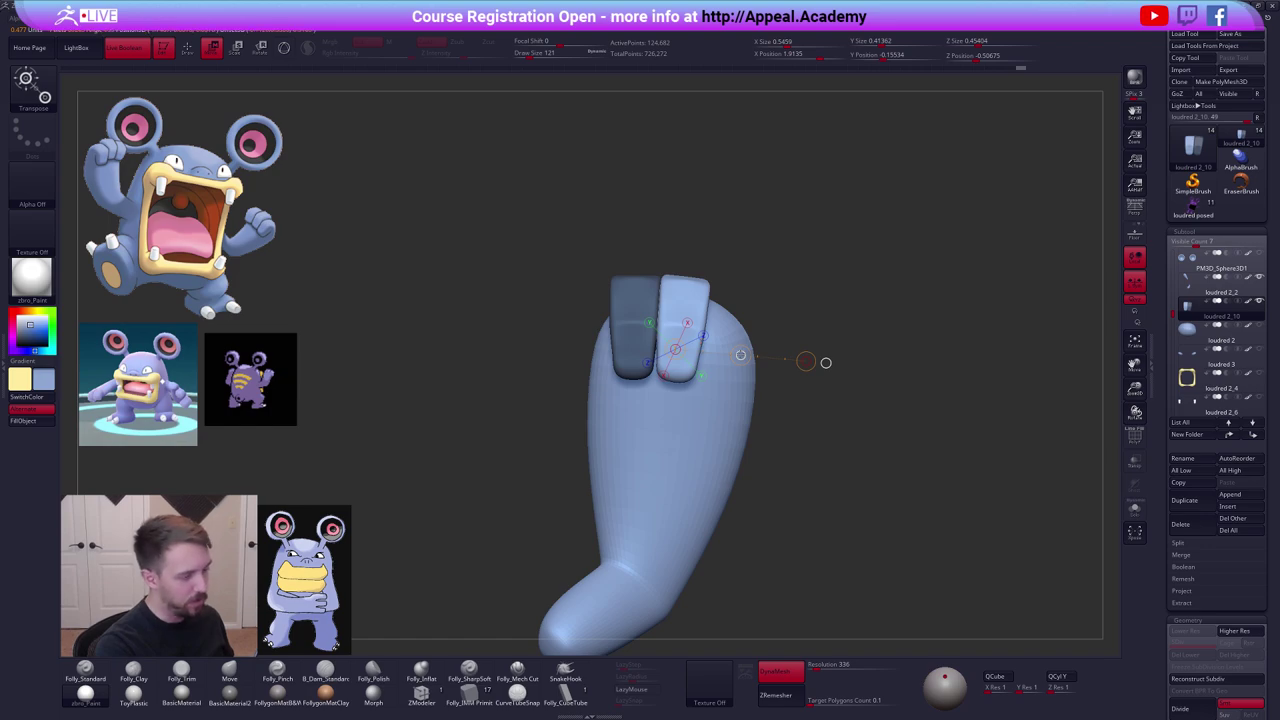
{"action": "key", "text": "r"}
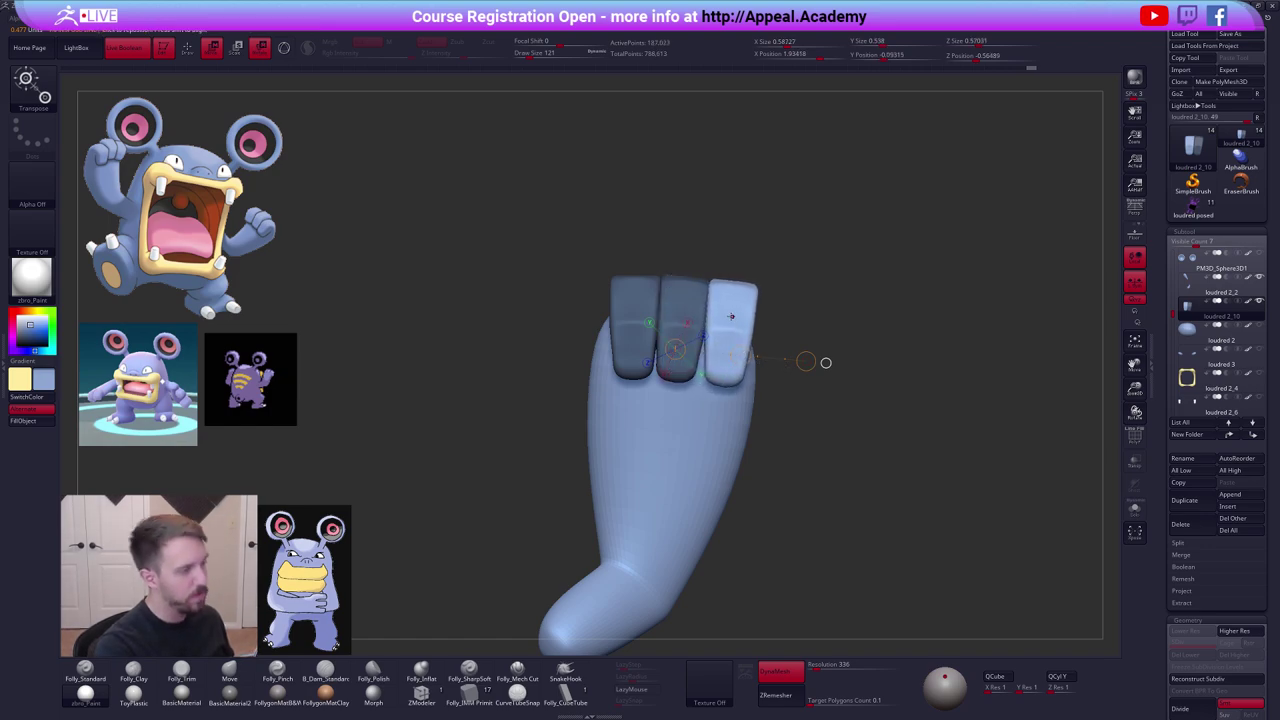
{"action": "mouse_move", "coordinate": [737, 287]}
{"action": "left_mouse_down"}
{"action": "mouse_move", "coordinate": [838, 264]}
{"action": "mouse_move", "coordinate": [842, 277]}
{"action": "left_mouse_up"}
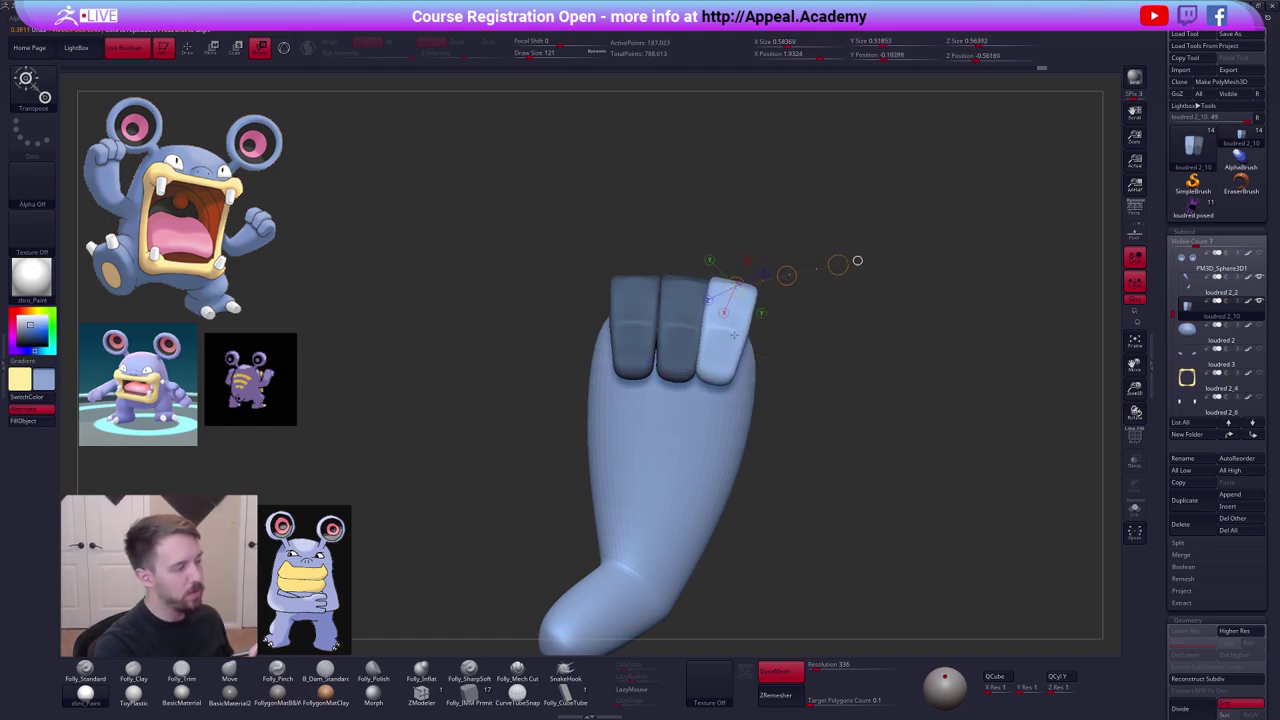
{"action": "key", "text": "w"}
{"action": "mouse_move", "coordinate": [737, 340]}
{"action": "left_mouse_down"}
{"action": "mouse_move", "coordinate": [826, 340]}
{"action": "mouse_move", "coordinate": [781, 349]}
{"action": "left_mouse_up"}
Fit the unmasked third finger against the hand with the Move brush and clear the mask from the other fingers.
{"action": "key", "text": "q"}
{"action": "mouse_move", "coordinate": [796, 406]}
{"action": "left_mouse_down"}
{"action": "mouse_move", "coordinate": [670, 395]}
{"action": "mouse_move", "coordinate": [735, 393]}
{"action": "left_mouse_up"}
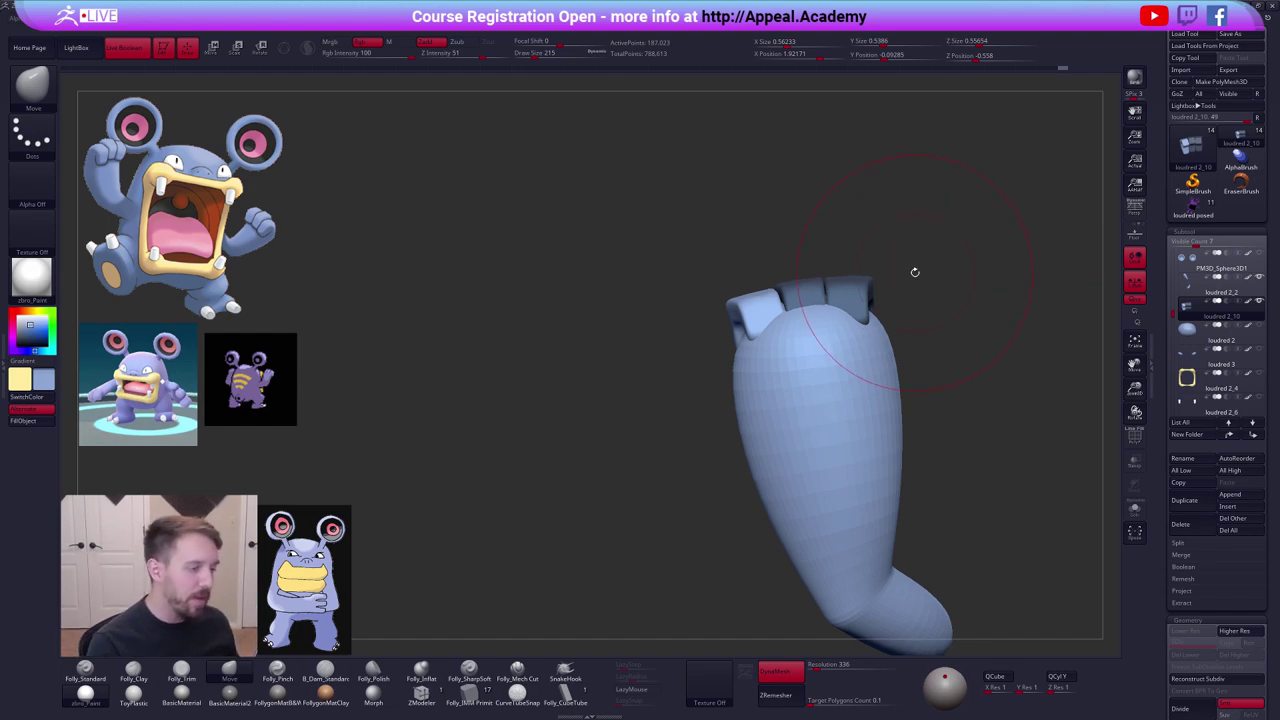
{"action": "left_click_drag", "start_coordinate": [912, 350], "coordinate": [868, 320]}
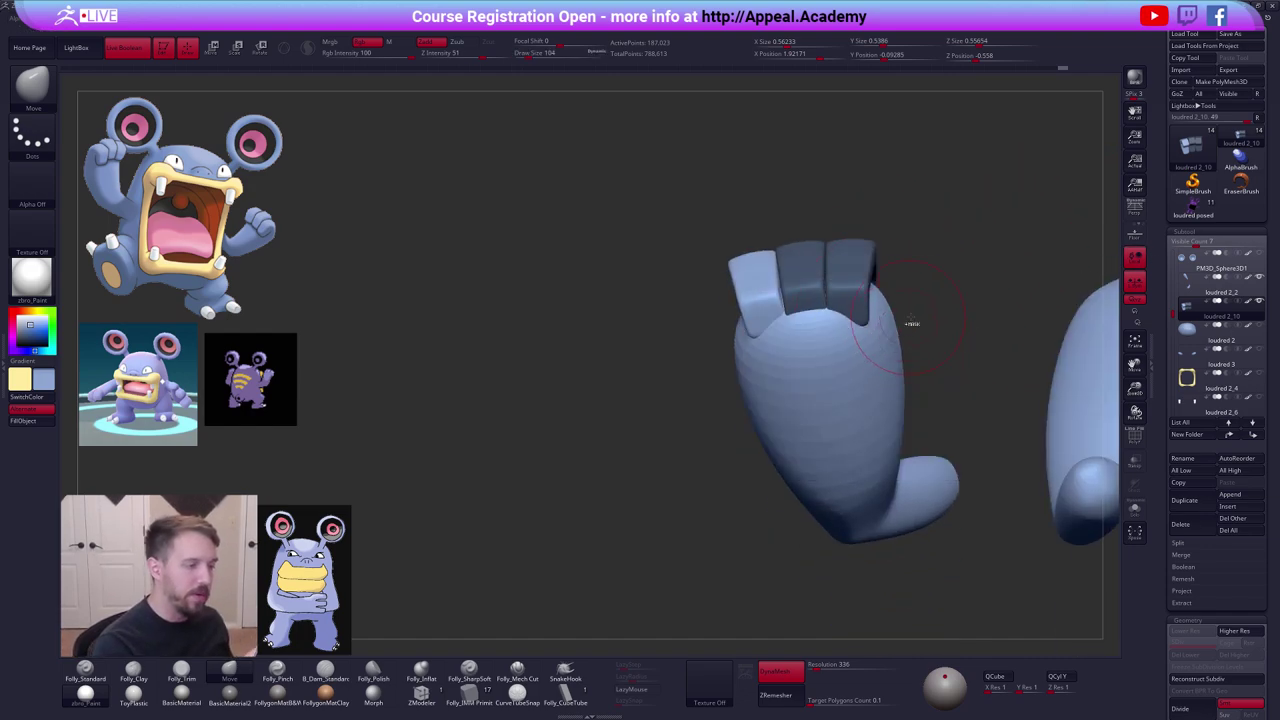
{"action": "mouse_move", "coordinate": [922, 285]}
{"action": "left_mouse_down", "text": "ctrl"}
{"action": "mouse_move", "coordinate": [935, 262]}
{"action": "mouse_move", "coordinate": [838, 314]}
{"action": "left_mouse_up", "text": "ctrl"}
Auto-group the finger mesh so each finger has its own polygroup, and check the groups in polyframe display.
{"action": "key", "text": "ctrl+shift+f"}
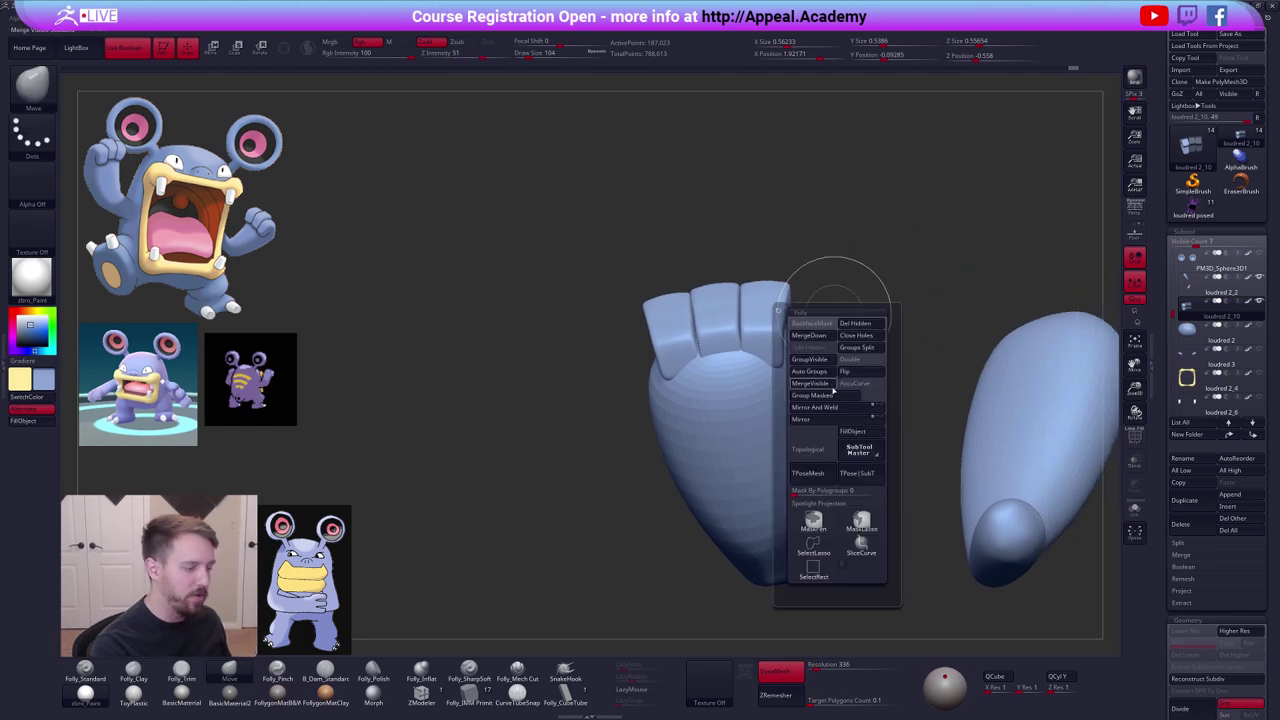
{"action": "left_click", "coordinate": [827, 375]}
{"action": "key", "text": "shift+f"}
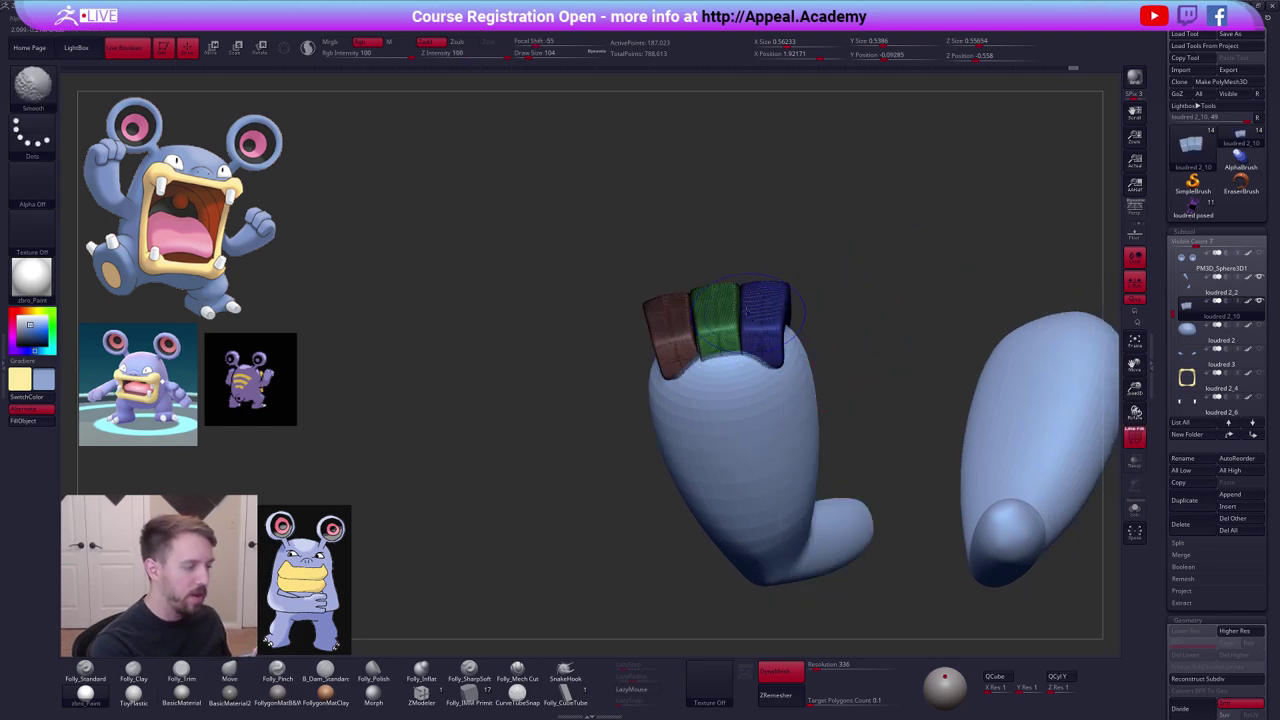
{"action": "key", "text": "shift+f"}
Mask all but the middle finger, extend its rear end over the hand with the Move brush, and invert the mask.
{"action": "left_click_drag", "start_coordinate": [912, 365], "coordinate": [855, 318]}
{"action": "key", "text": "w"}
{"action": "left_click", "coordinate": [722, 331], "text": "ctrl"}
{"action": "key", "text": "q"}
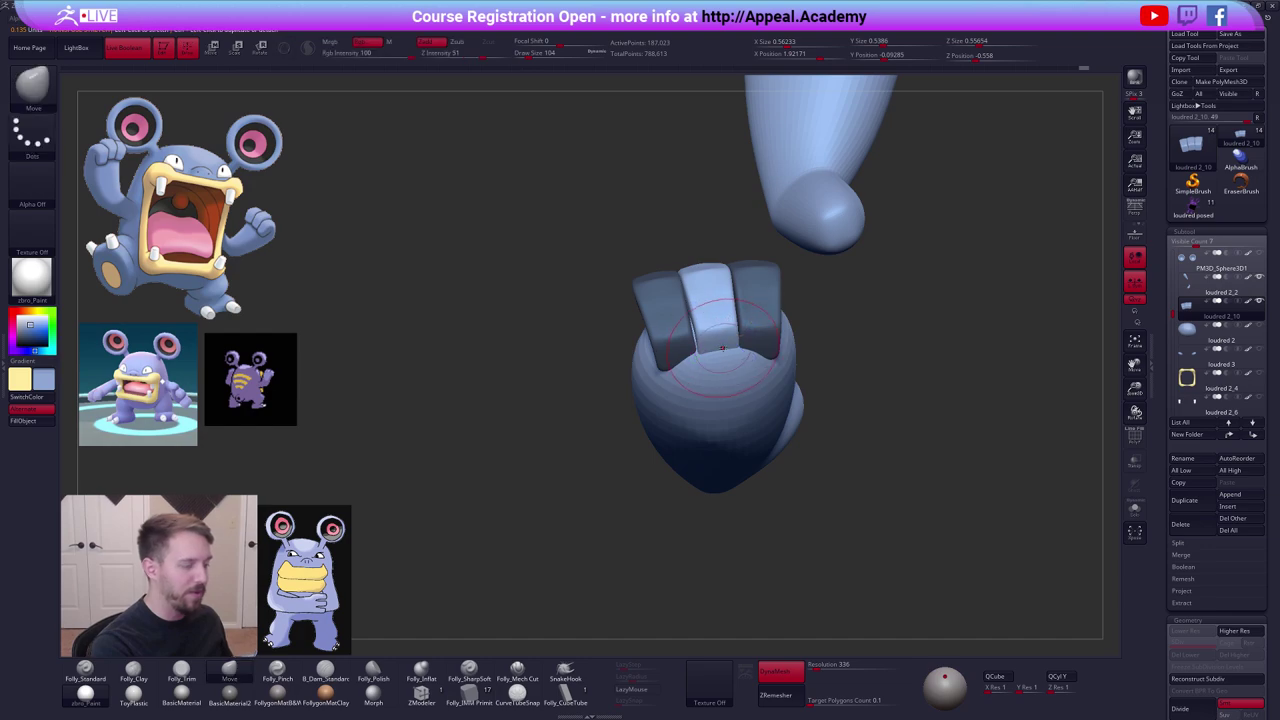
{"action": "key", "text": "space"}
{"action": "left_click_drag", "start_coordinate": [713, 355], "coordinate": [719, 354]}
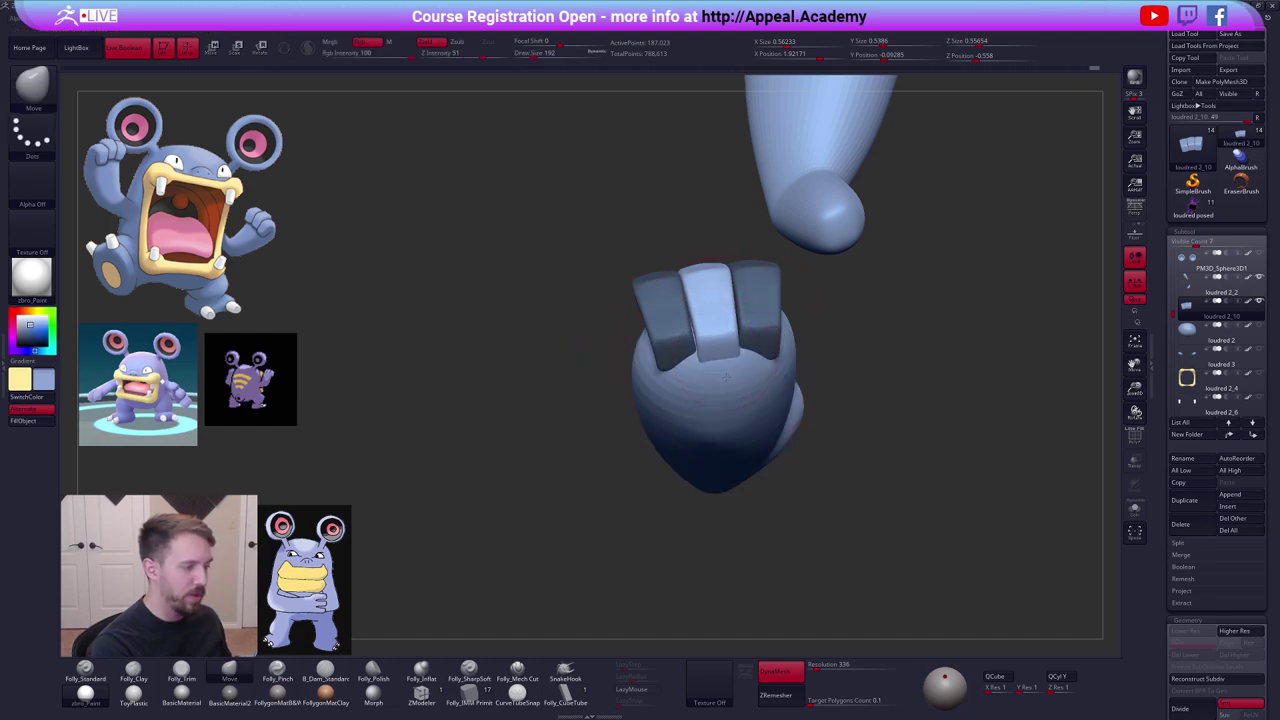
{"action": "key", "text": "space"}
{"action": "left_click_drag", "start_coordinate": [730, 409], "coordinate": [722, 409]}
{"action": "left_click", "coordinate": [808, 336], "text": "ctrl"}
Reshape the outer fingers around the hand with the Move brush, adjusting the draw size between strokes.
{"action": "left_click_drag", "start_coordinate": [808, 336], "coordinate": [667, 370]}
{"action": "key", "text": "bracketright"}
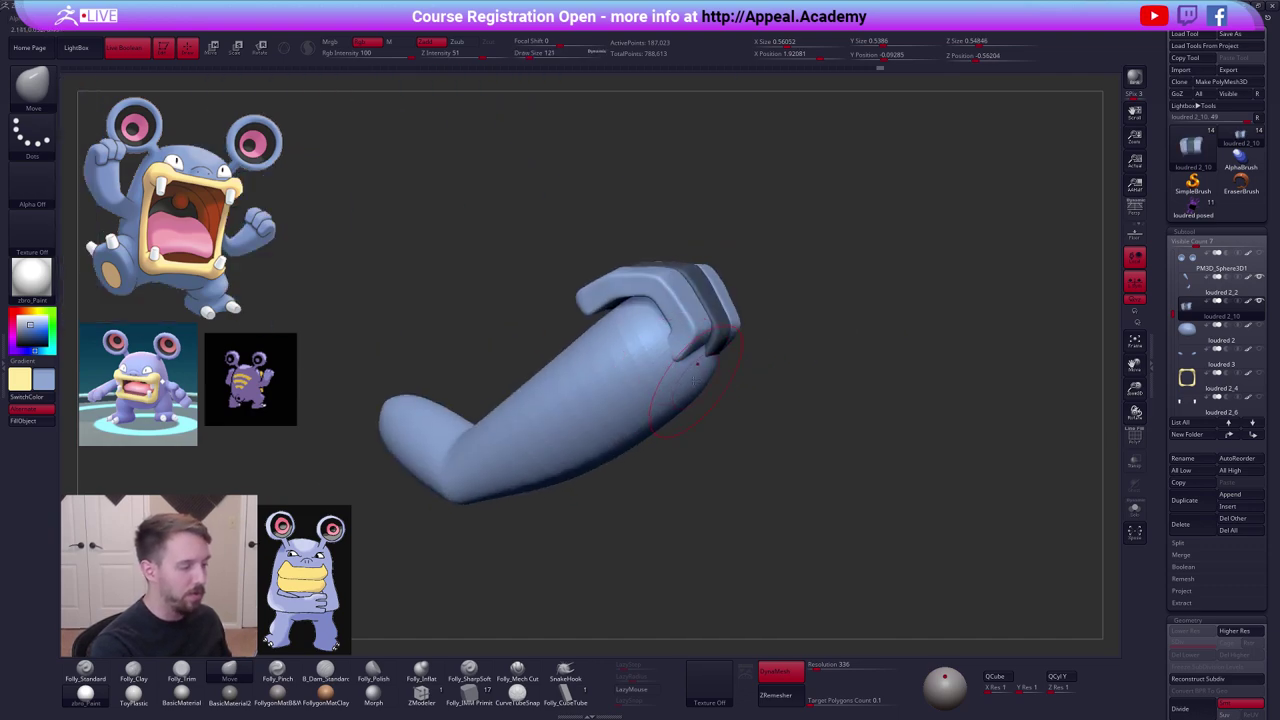
{"action": "mouse_move", "coordinate": [697, 364]}
{"action": "right_mouse_down"}
{"action": "mouse_move", "coordinate": [727, 378]}
{"action": "mouse_move", "coordinate": [704, 372]}
{"action": "right_mouse_up"}
{"action": "key", "text": "space"}
{"action": "key", "text": "space"}
{"action": "mouse_move", "coordinate": [702, 372]}
{"action": "left_mouse_down"}
{"action": "mouse_move", "coordinate": [668, 367]}
{"action": "mouse_move", "coordinate": [817, 380]}
{"action": "mouse_move", "coordinate": [790, 388]}
{"action": "left_mouse_up"}
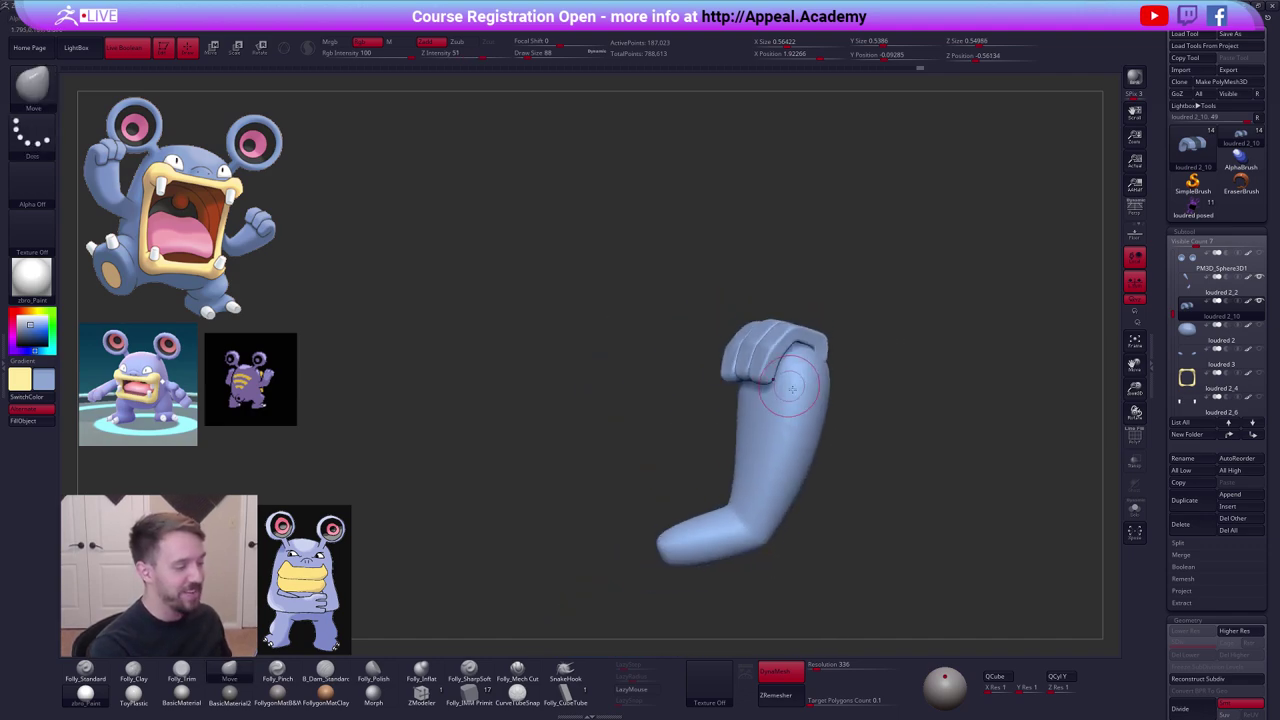
Switch to the arm mesh and pull its rounded end into shape beneath the fingers with the Move brush at draw size 130.
{"action": "left_click", "coordinate": [792, 390], "text": "alt"}
{"action": "right_click_drag", "start_coordinate": [795, 393], "coordinate": [804, 405]}
{"action": "key", "text": "s"}
{"action": "left_click_drag", "start_coordinate": [804, 405], "coordinate": [814, 402]}
{"action": "mouse_move", "coordinate": [811, 394]}
{"action": "right_mouse_down"}
{"action": "mouse_move", "coordinate": [818, 384]}
{"action": "mouse_move", "coordinate": [773, 345]}
{"action": "mouse_move", "coordinate": [790, 352]}
{"action": "right_mouse_up"}
{"action": "key", "text": "space"}
{"action": "left_click_drag", "start_coordinate": [800, 350], "coordinate": [792, 348]}
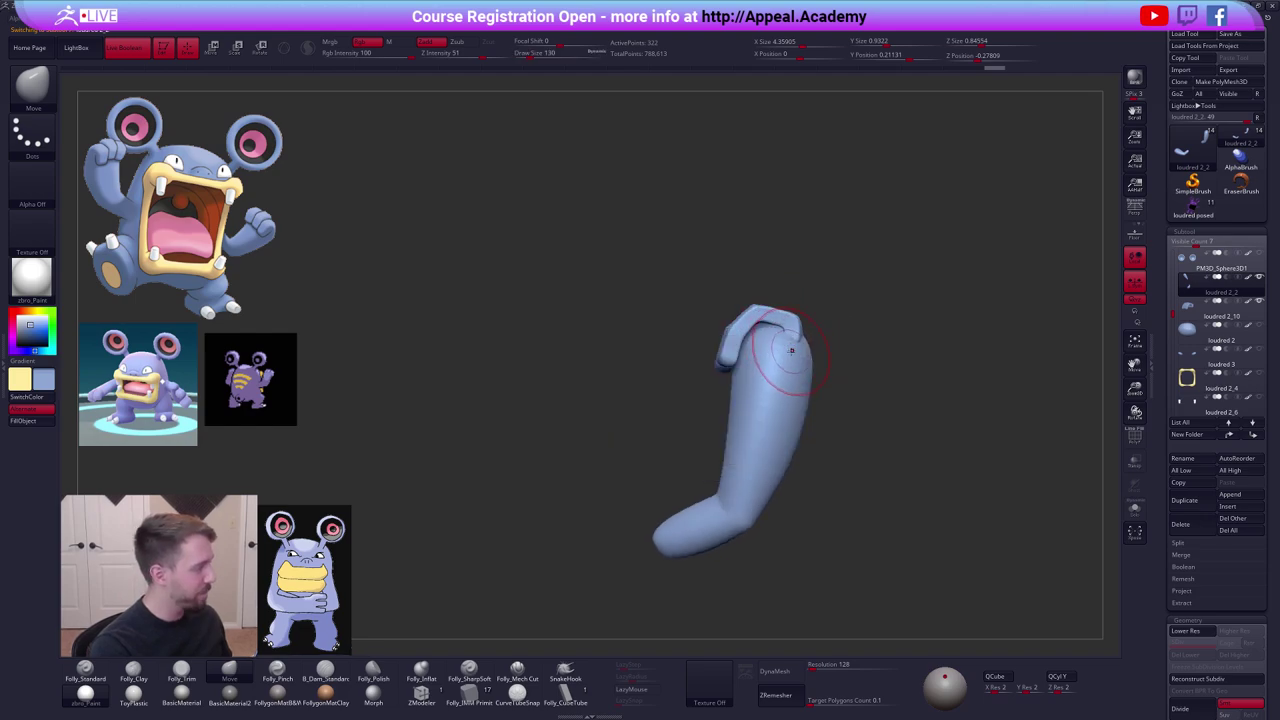
{"action": "mouse_move", "coordinate": [806, 357]}
{"action": "right_mouse_down"}
{"action": "mouse_move", "coordinate": [754, 369]}
{"action": "mouse_move", "coordinate": [720, 334]}
{"action": "mouse_move", "coordinate": [760, 400]}
{"action": "mouse_move", "coordinate": [732, 382]}
{"action": "mouse_move", "coordinate": [802, 348]}
{"action": "right_mouse_up"}
Subdivide the arm mesh up to subdivision level 6.
{"action": "key", "text": "shift+d"}
{"action": "key", "text": "ctrl+d"}
{"action": "key", "text": "ctrl+d"}
{"action": "key", "text": "ctrl+d"}
{"action": "key", "text": "ctrl+d"}
{"action": "key", "text": "ctrl+d"}
Sharpen the edge on the back of the hand behind the knuckles with the Folly_Pinch brush at draw size 121.
{"action": "key", "text": "5"}
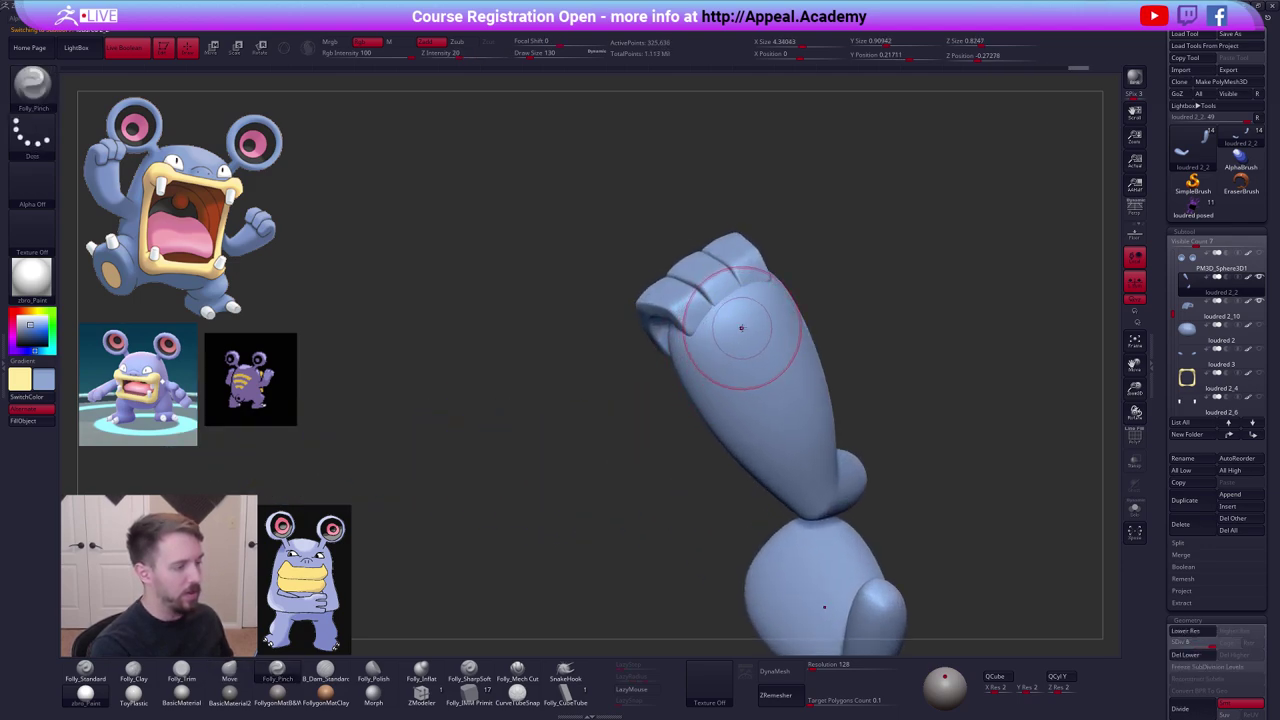
{"action": "key", "text": "space"}
{"action": "left_click_drag", "start_coordinate": [746, 330], "coordinate": [730, 337]}
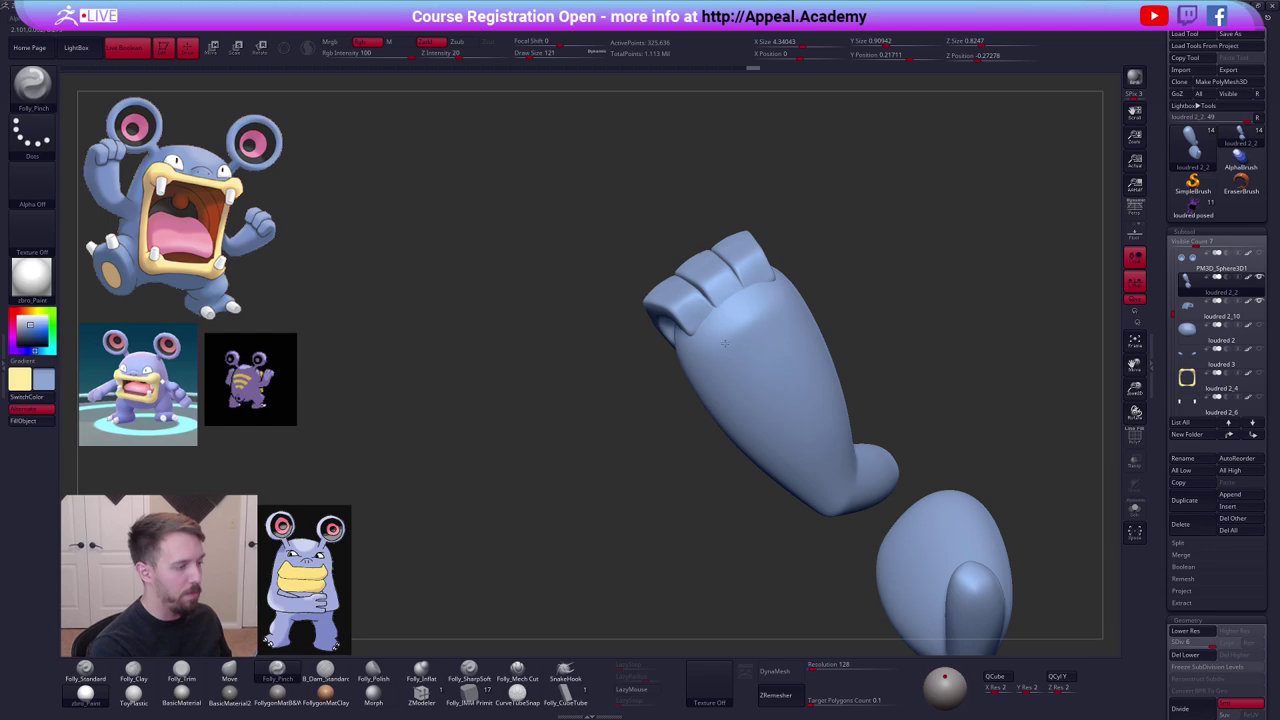
{"action": "left_click_drag", "start_coordinate": [785, 297], "coordinate": [776, 288]}
{"action": "right_click_drag", "start_coordinate": [742, 292], "coordinate": [804, 281]}
Adjust the hand's silhouette around the curled fingers with the Move brush, enlarging the draw size to 181.
{"action": "key", "text": "4"}
{"action": "left_click_drag", "start_coordinate": [803, 271], "coordinate": [702, 347]}
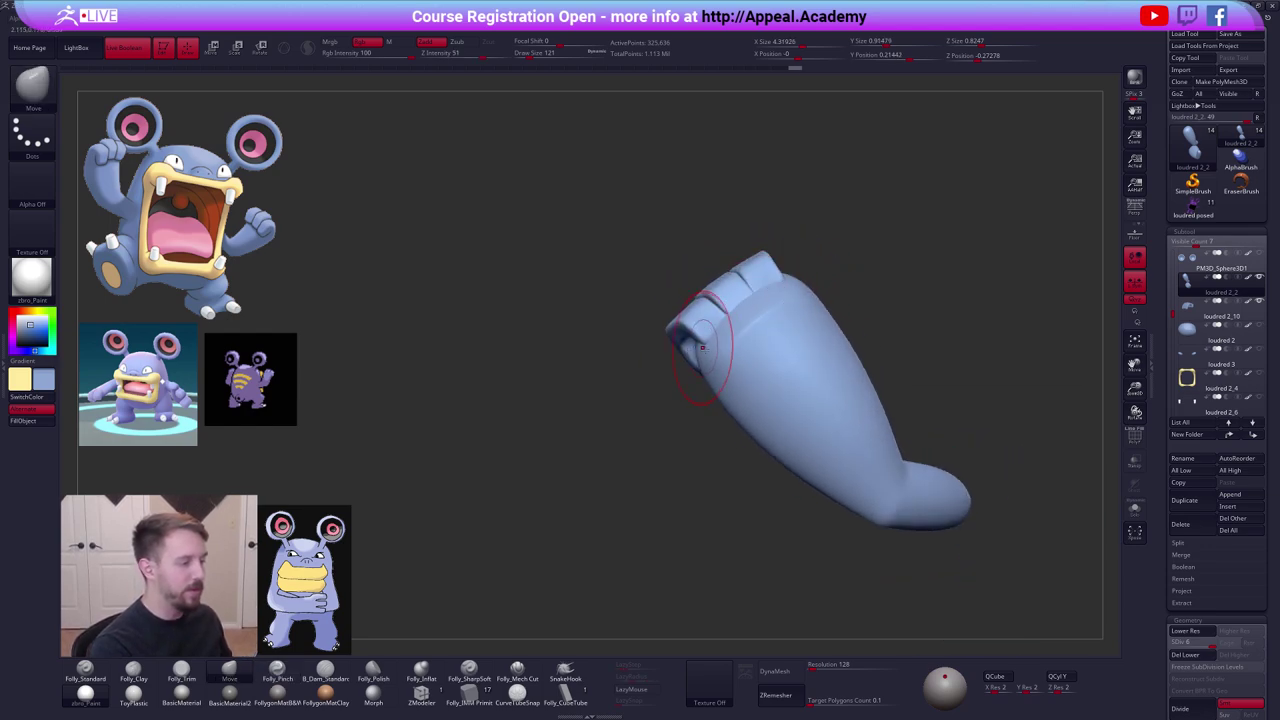
{"action": "mouse_move", "coordinate": [747, 331]}
{"action": "right_mouse_down"}
{"action": "mouse_move", "coordinate": [794, 323]}
{"action": "mouse_move", "coordinate": [748, 358]}
{"action": "mouse_move", "coordinate": [775, 379]}
{"action": "mouse_move", "coordinate": [716, 381]}
{"action": "mouse_move", "coordinate": [760, 363]}
{"action": "mouse_move", "coordinate": [746, 346]}
{"action": "mouse_move", "coordinate": [760, 329]}
{"action": "mouse_move", "coordinate": [730, 364]}
{"action": "mouse_move", "coordinate": [688, 357]}
{"action": "mouse_move", "coordinate": [704, 349]}
{"action": "mouse_move", "coordinate": [698, 400]}
{"action": "right_mouse_up"}
{"action": "key", "text": "space"}
{"action": "left_click_drag", "start_coordinate": [705, 388], "coordinate": [716, 388]}
{"action": "mouse_move", "coordinate": [712, 372]}
{"action": "right_mouse_down"}
{"action": "mouse_move", "coordinate": [690, 396]}
{"action": "mouse_move", "coordinate": [704, 343]}
{"action": "right_mouse_up"}
{"action": "key", "text": "space"}
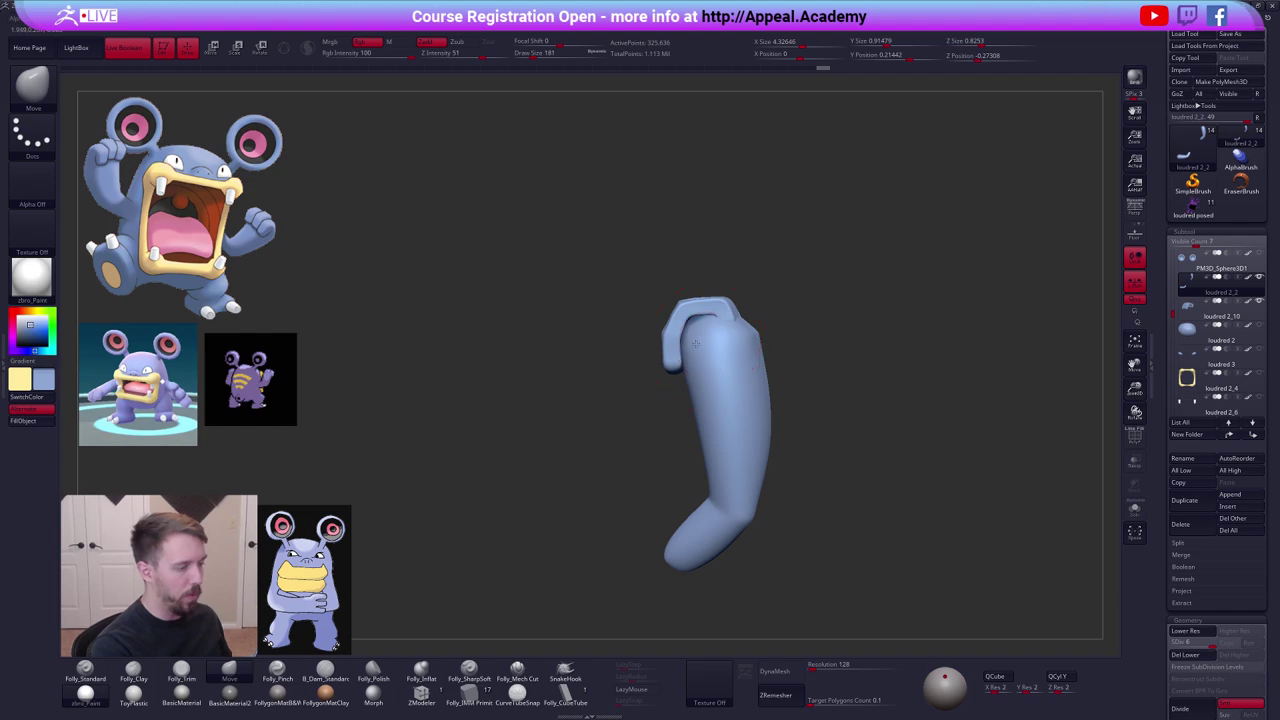
Lower the arm to subdivision level 3 and reshape the hand under the fingers with the Move brush at draw sizes 181 and 121.
{"action": "key", "text": "shift+d"}
{"action": "key", "text": "shift+d"}
{"action": "key", "text": "shift+d"}
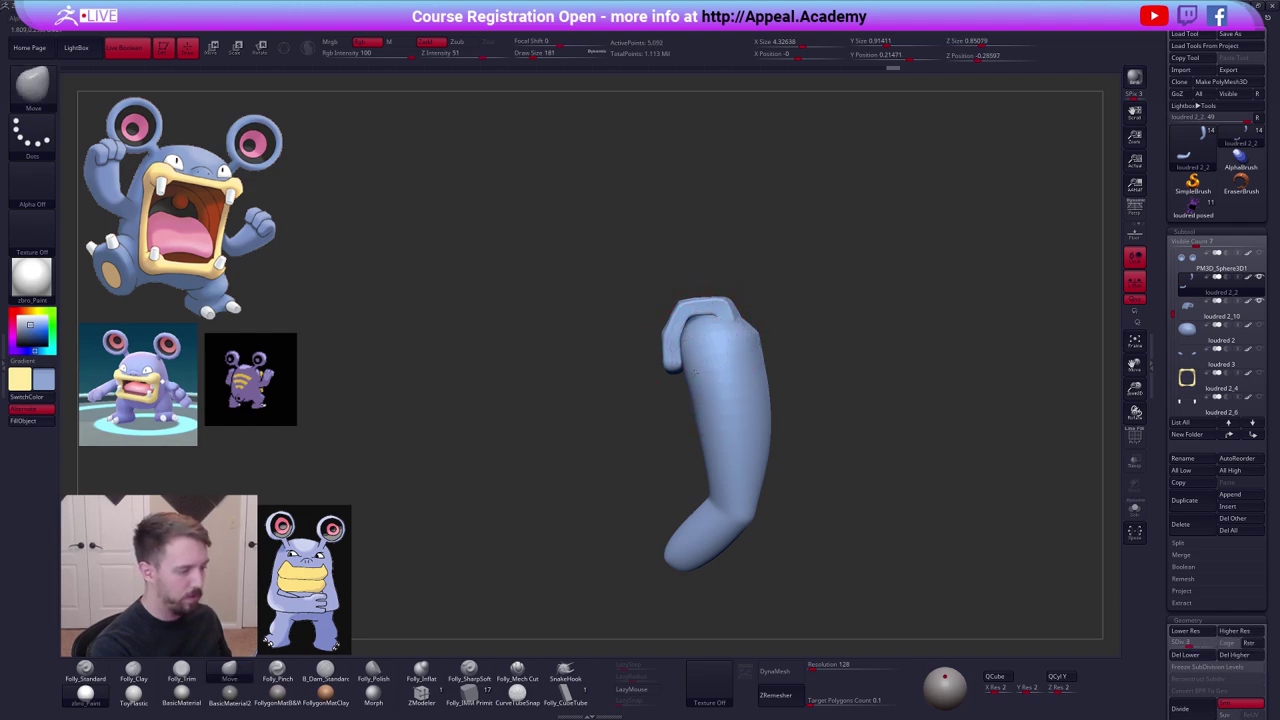
{"action": "mouse_move", "coordinate": [692, 379]}
{"action": "right_mouse_down"}
{"action": "mouse_move", "coordinate": [740, 363]}
{"action": "mouse_move", "coordinate": [709, 345]}
{"action": "mouse_move", "coordinate": [829, 437]}
{"action": "mouse_move", "coordinate": [657, 420]}
{"action": "mouse_move", "coordinate": [686, 254]}
{"action": "mouse_move", "coordinate": [683, 373]}
{"action": "mouse_move", "coordinate": [681, 341]}
{"action": "mouse_move", "coordinate": [674, 351]}
{"action": "right_mouse_up"}
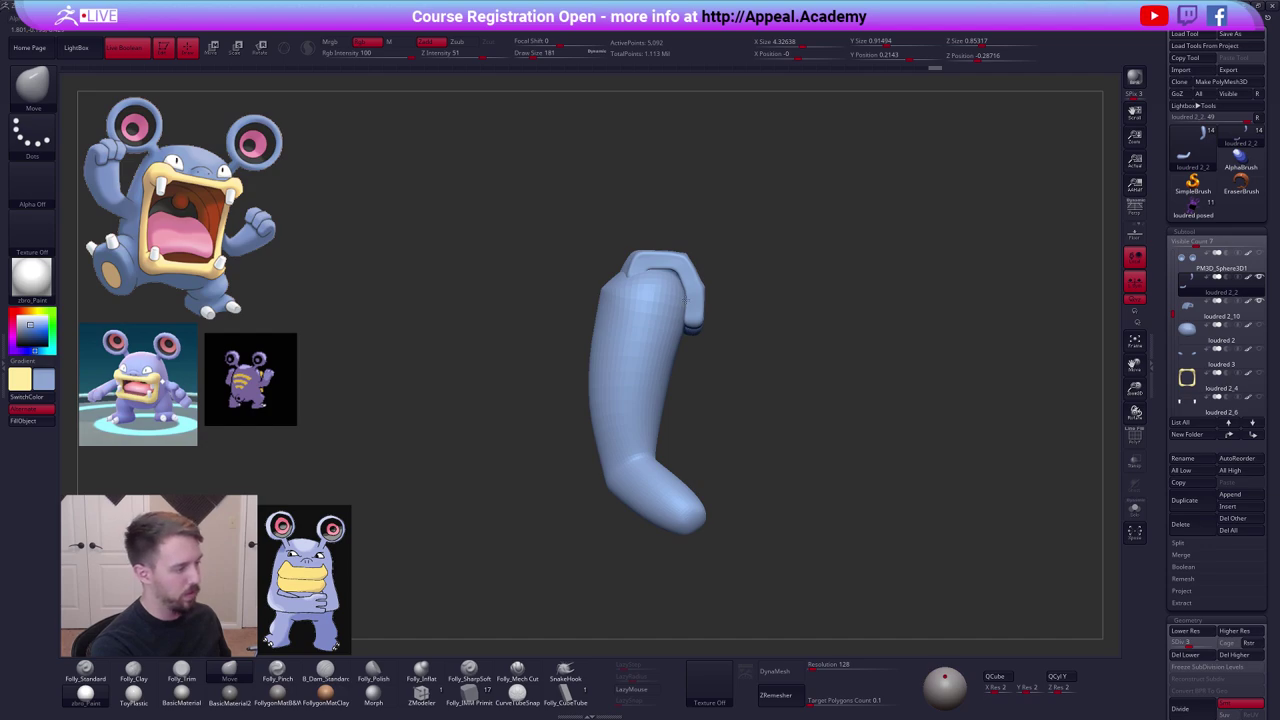
{"action": "mouse_move", "coordinate": [679, 294]}
{"action": "right_mouse_down"}
{"action": "mouse_move", "coordinate": [697, 298]}
{"action": "mouse_move", "coordinate": [680, 335]}
{"action": "right_mouse_up"}
{"action": "key", "text": "space"}
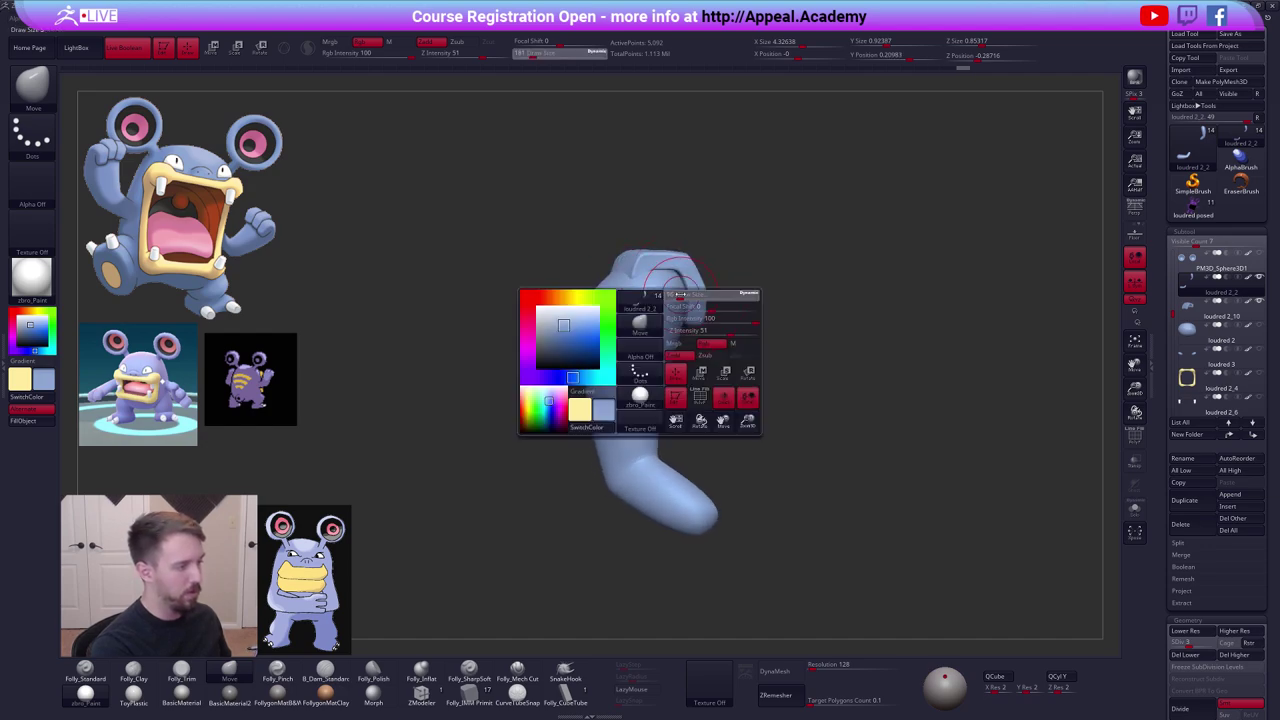
{"action": "left_click_drag", "start_coordinate": [684, 343], "coordinate": [676, 343]}
{"action": "right_click_drag", "start_coordinate": [685, 288], "coordinate": [682, 318]}
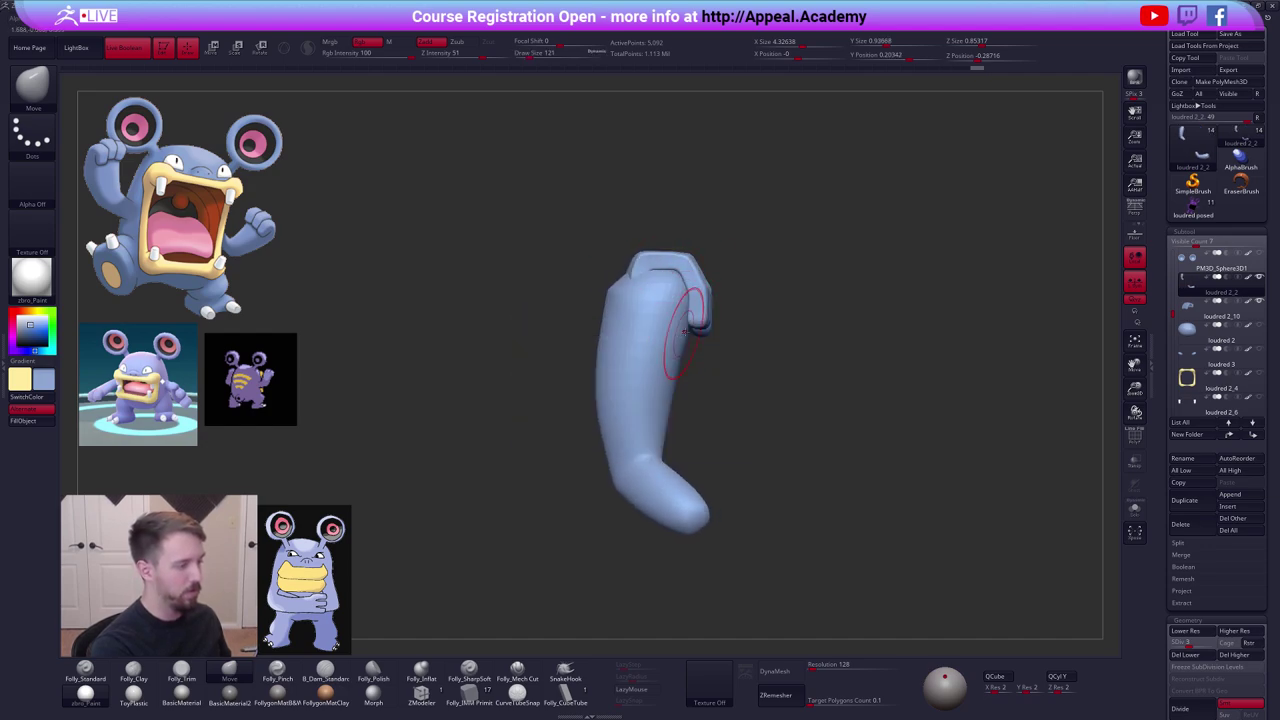
Return the arm to subdivision level 6 and build up the isolated palm with the Folly_Clay brush at draw size 160.
{"action": "key", "text": "space"}
{"action": "right_click_drag", "start_coordinate": [803, 297], "coordinate": [745, 336]}
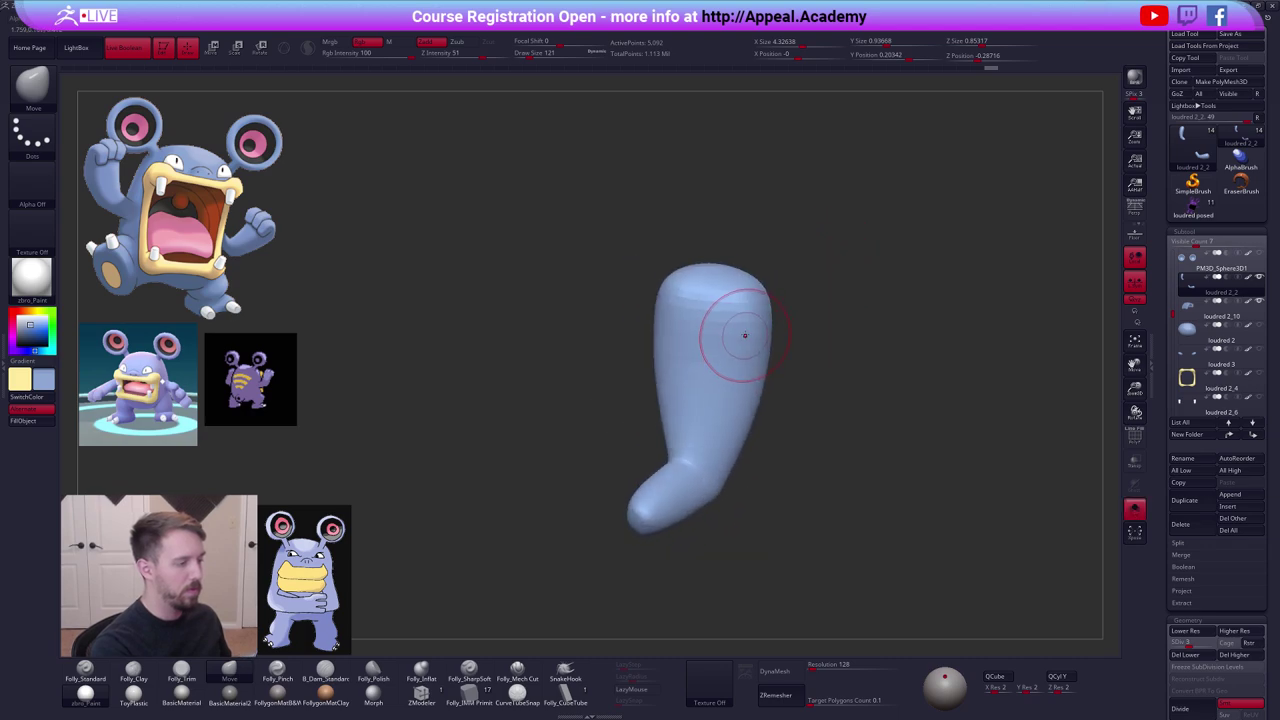
{"action": "key", "text": "d"}
{"action": "key", "text": "d"}
{"action": "key", "text": "d"}
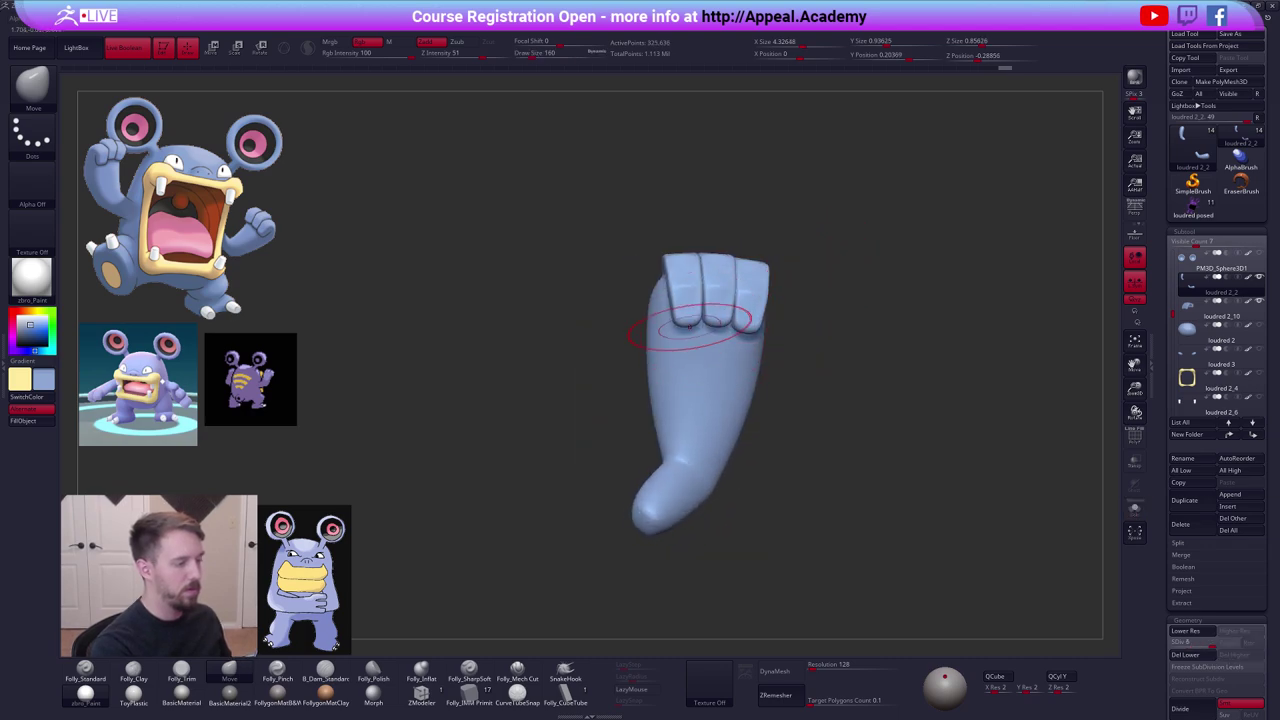
{"action": "key", "text": "2"}
{"action": "key", "text": "alt+s"}
{"action": "left_click_drag", "start_coordinate": [679, 302], "coordinate": [672, 352]}
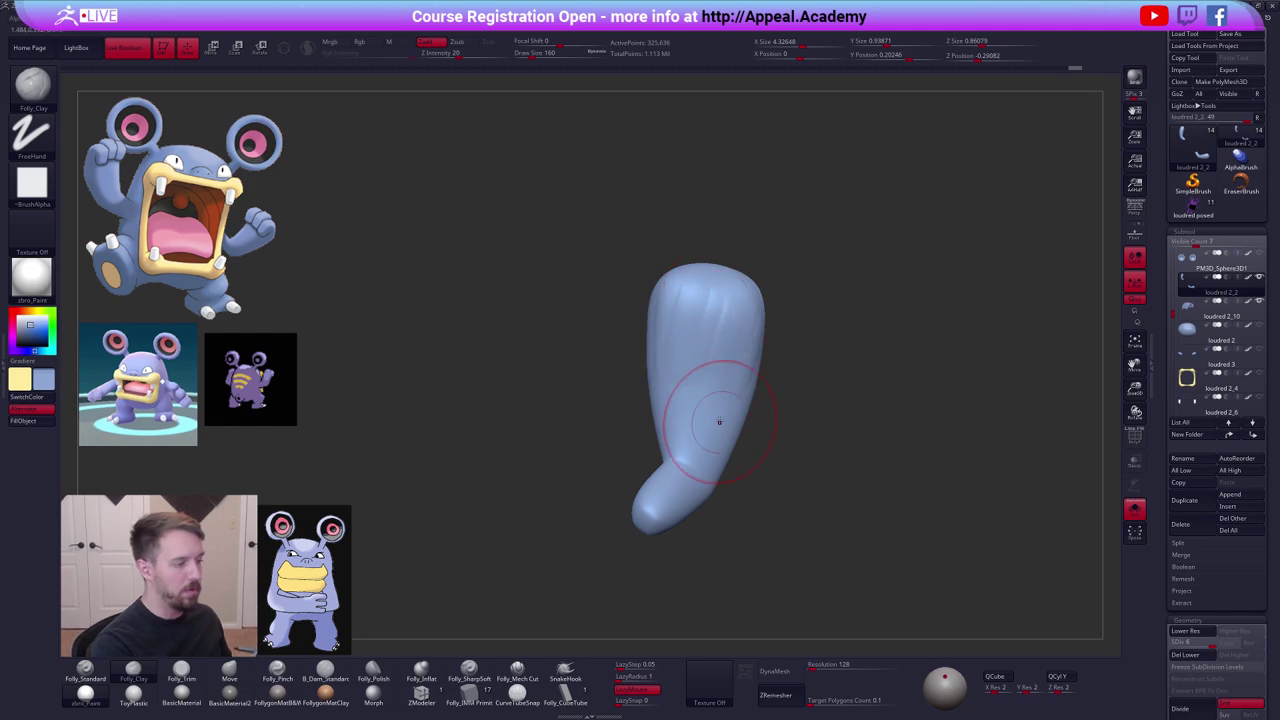
{"action": "right_click_drag", "start_coordinate": [719, 422], "coordinate": [749, 436]}
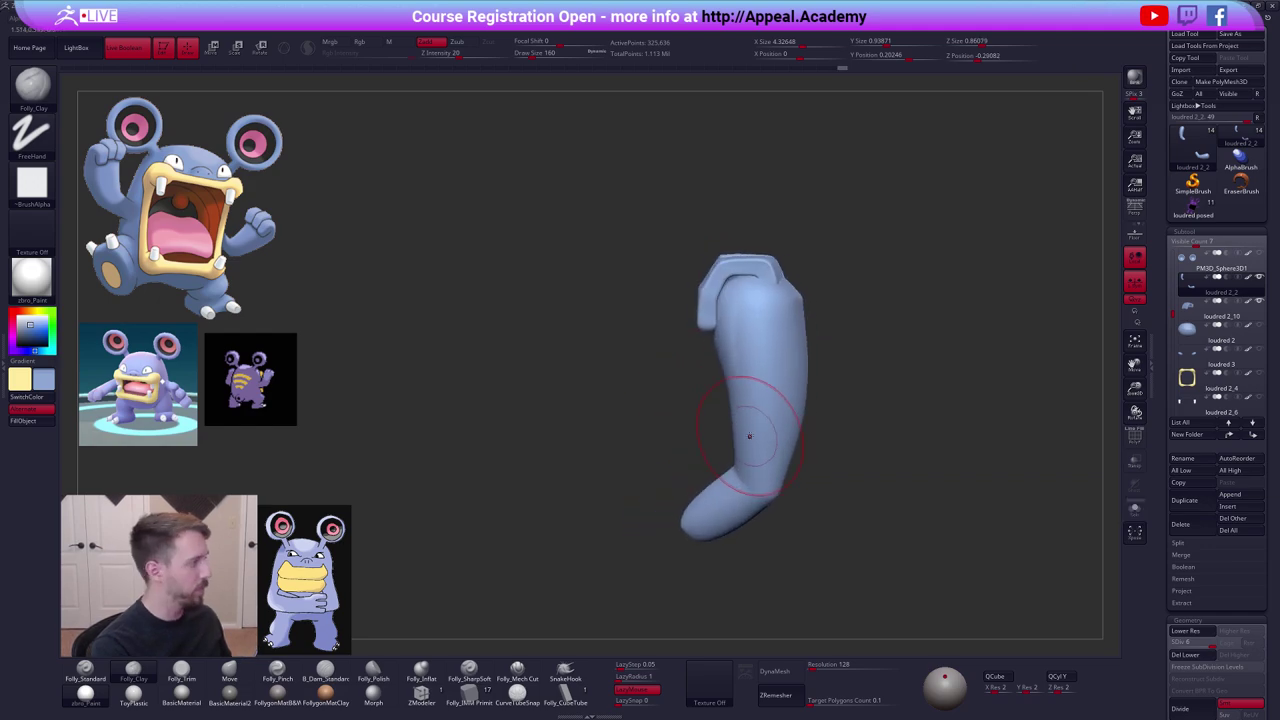
Define the edges of the isolated palm with the Folly_Pinch brush at draw size 121, comparing with the reference fist.
{"action": "mouse_move", "coordinate": [732, 378]}
{"action": "right_mouse_down"}
{"action": "mouse_move", "coordinate": [760, 342]}
{"action": "mouse_move", "coordinate": [737, 321]}
{"action": "right_mouse_up"}
{"action": "key", "text": "5"}
{"action": "key", "text": "s"}
{"action": "left_click", "coordinate": [737, 321]}
{"action": "right_click_drag", "start_coordinate": [728, 412], "coordinate": [675, 449]}
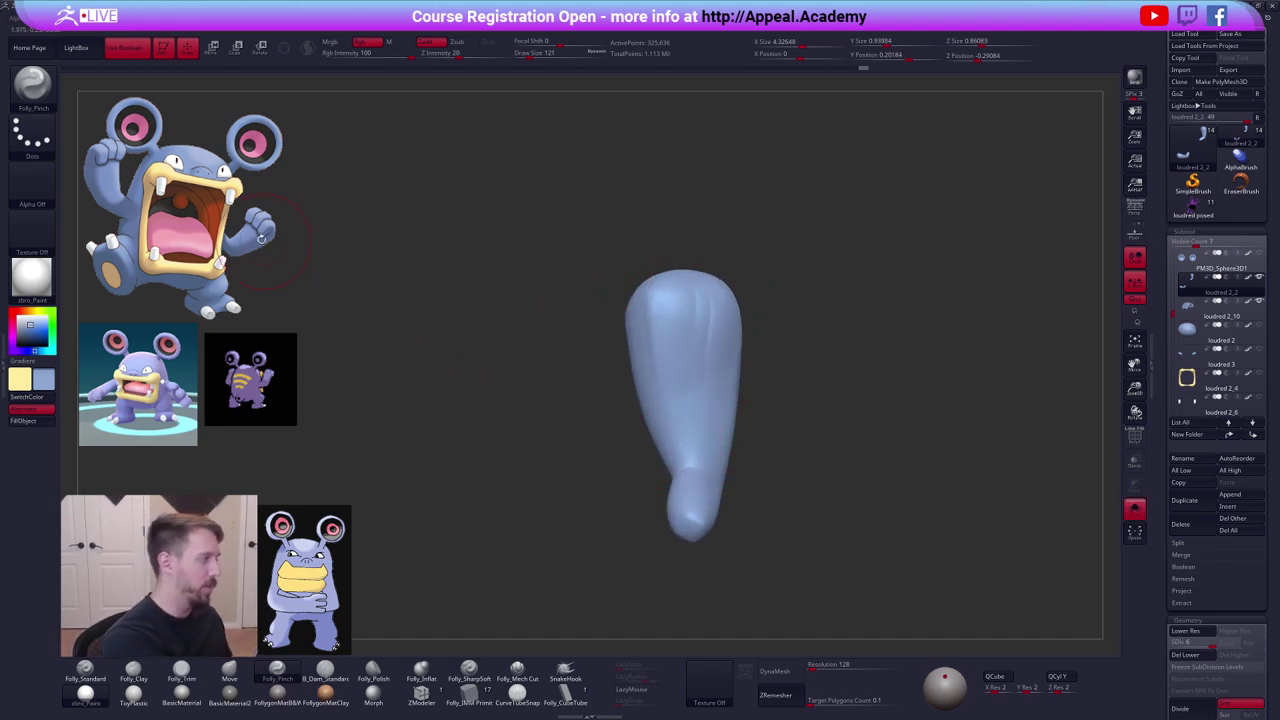
{"action": "right_click_drag", "start_coordinate": [381, 334], "coordinate": [645, 308]}
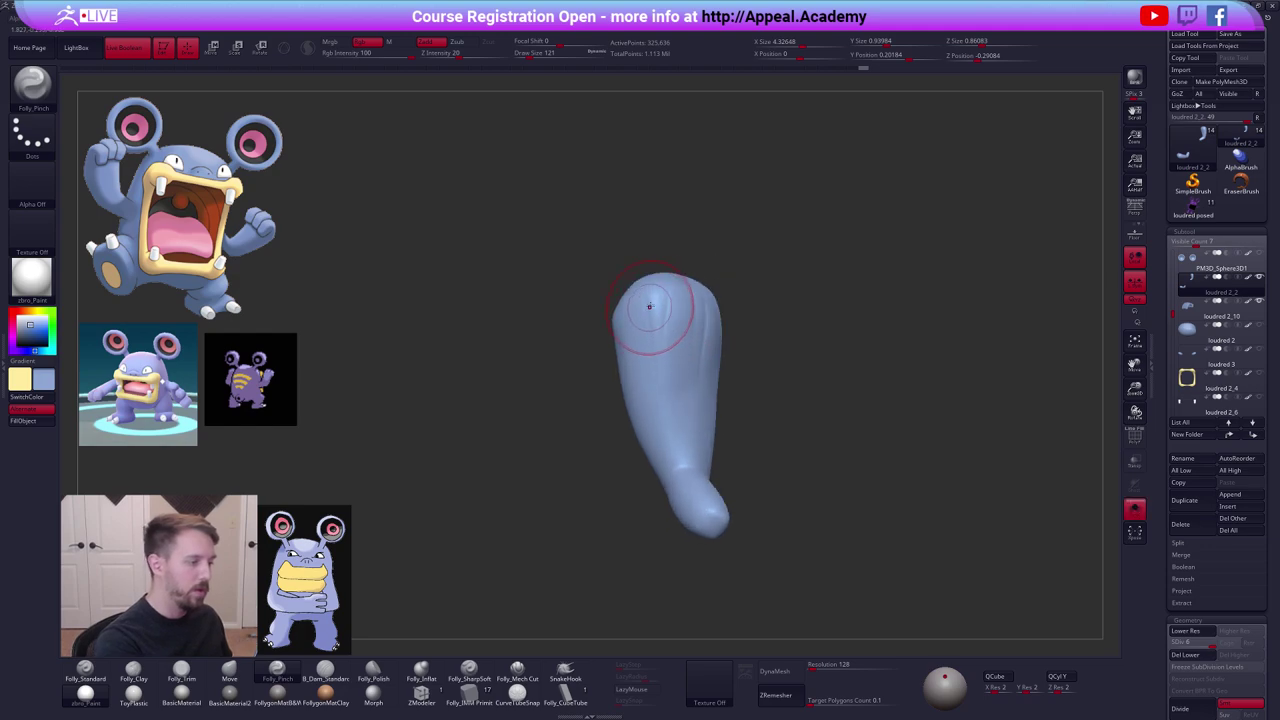
{"action": "mouse_move", "coordinate": [673, 457]}
{"action": "right_mouse_down"}
{"action": "mouse_move", "coordinate": [714, 416]}
{"action": "mouse_move", "coordinate": [694, 434]}
{"action": "mouse_move", "coordinate": [749, 429]}
{"action": "mouse_move", "coordinate": [729, 409]}
{"action": "right_mouse_up"}
Flatten and even out the palm surface with the Folly_Trim brush, starting at draw size 170.
{"action": "key", "text": "space"}
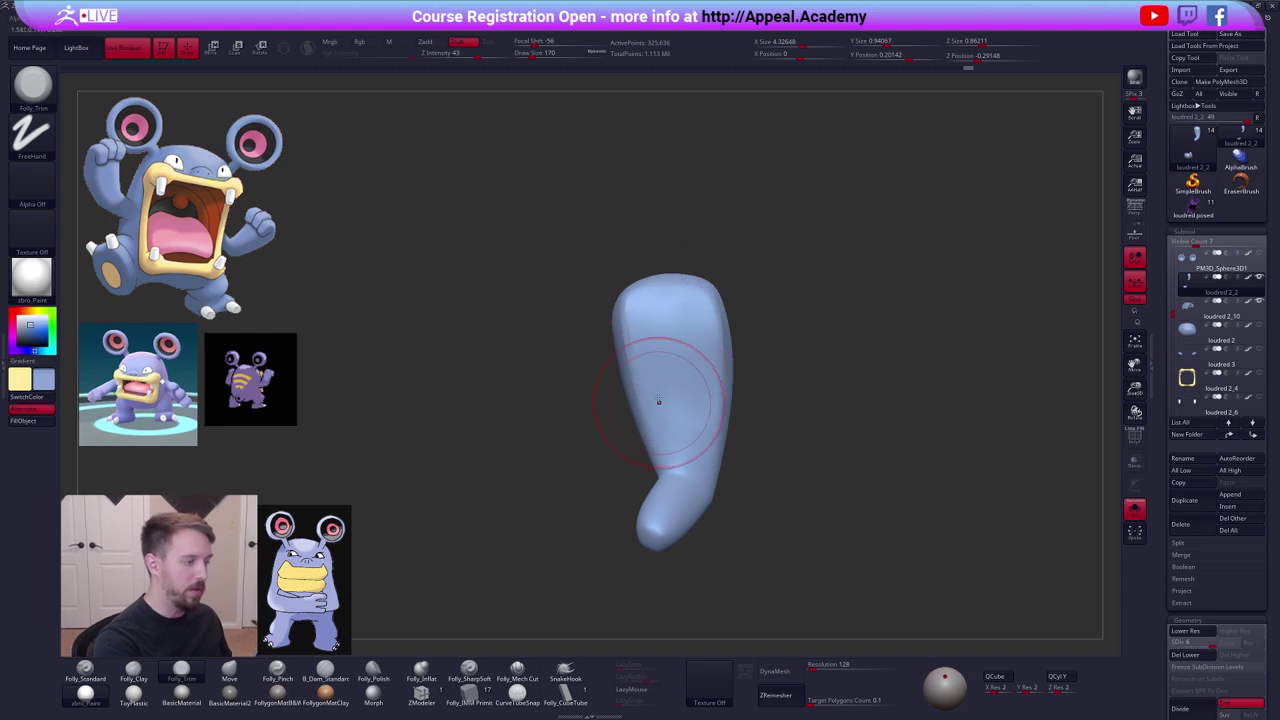
{"action": "key", "text": "alt+s"}
{"action": "right_click_drag", "start_coordinate": [660, 400], "coordinate": [735, 375]}
{"action": "key", "text": "space"}
{"action": "left_click_drag", "start_coordinate": [744, 370], "coordinate": [737, 370]}
{"action": "mouse_move", "coordinate": [737, 370]}
{"action": "right_mouse_down"}
{"action": "mouse_move", "coordinate": [702, 339]}
{"action": "mouse_move", "coordinate": [682, 364]}
{"action": "right_mouse_up"}
Shape the palm edge beneath the fingertips with the Move brush at draw size 181.
{"action": "key", "text": "b"}
{"action": "key", "text": "m"}
{"action": "key", "text": "v"}
{"action": "key", "text": "space"}
{"action": "left_click_drag", "start_coordinate": [684, 368], "coordinate": [690, 368]}
{"action": "mouse_move", "coordinate": [682, 364]}
{"action": "right_mouse_down"}
{"action": "mouse_move", "coordinate": [700, 343]}
{"action": "mouse_move", "coordinate": [688, 341]}
{"action": "right_mouse_up"}
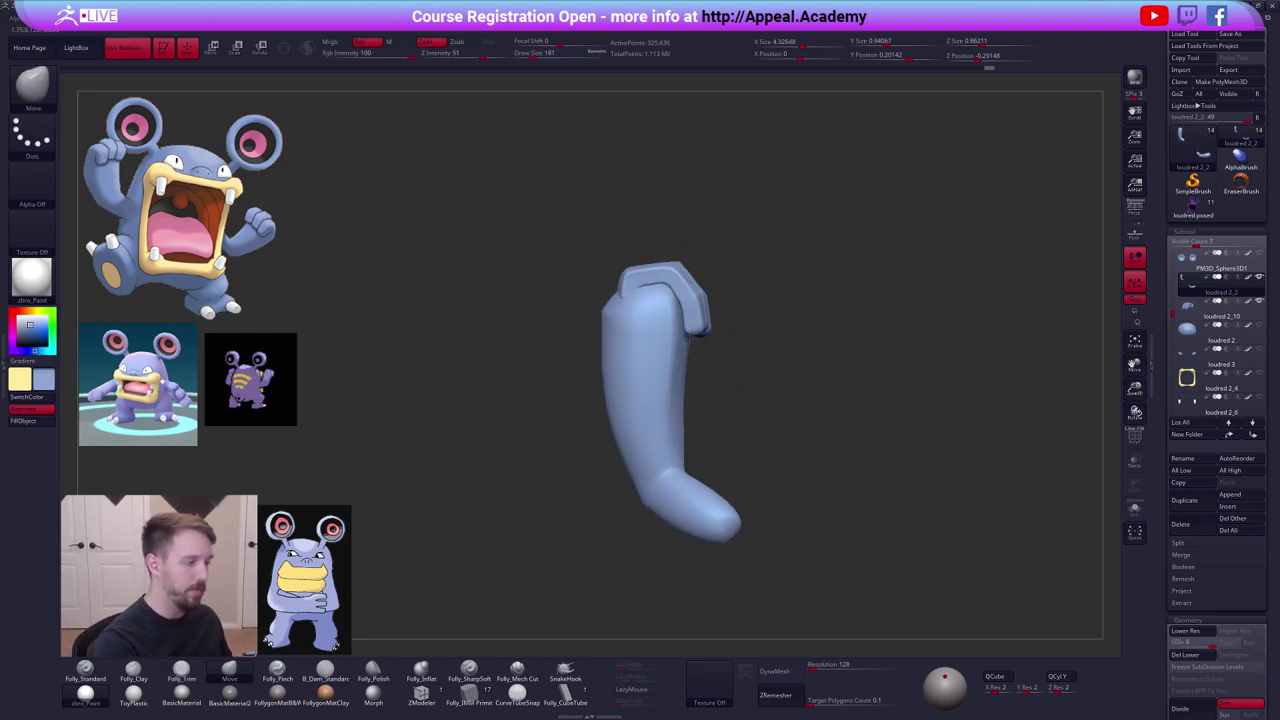
{"action": "left_click_drag", "start_coordinate": [688, 341], "coordinate": [690, 332]}
{"action": "mouse_move", "coordinate": [790, 332]}
{"action": "right_mouse_down"}
{"action": "mouse_move", "coordinate": [749, 329]}
{"action": "mouse_move", "coordinate": [706, 366]}
{"action": "mouse_move", "coordinate": [680, 350]}
{"action": "mouse_move", "coordinate": [674, 317]}
{"action": "right_mouse_up"}
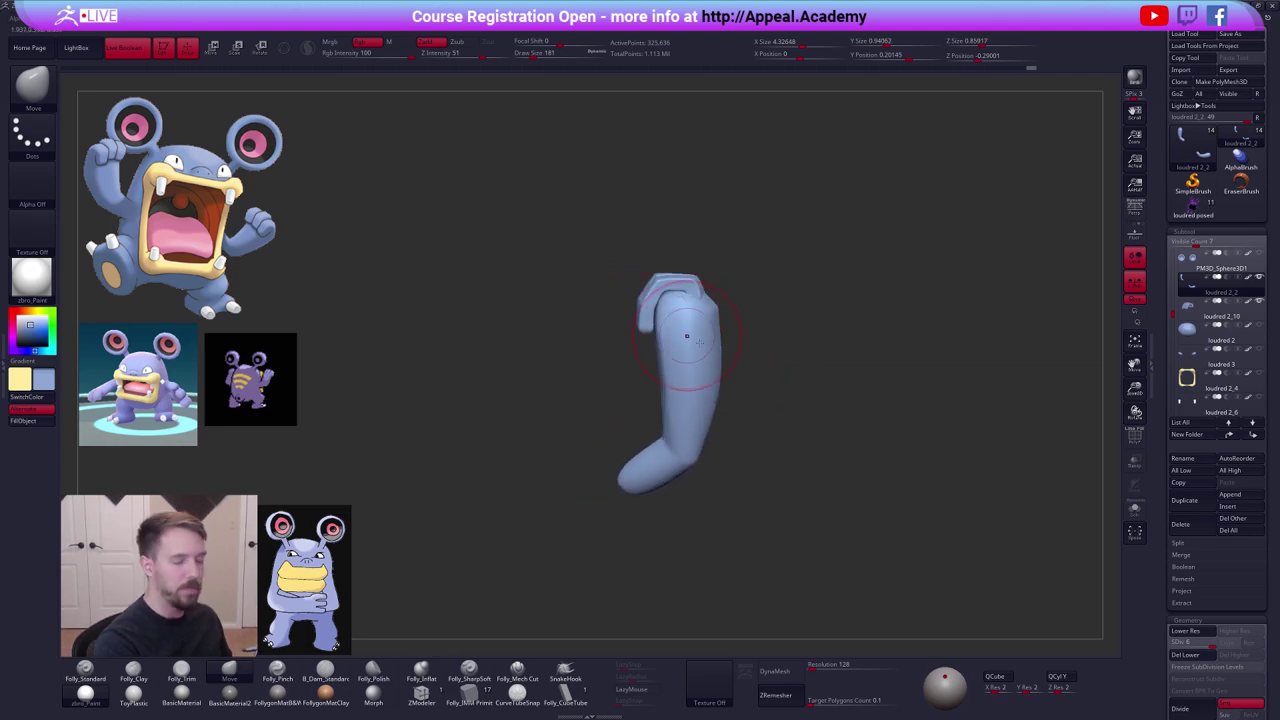
Select the finger mesh and shift all three fingers slightly across the hand with the Transpose line.
{"action": "left_click", "coordinate": [1197, 310]}
{"action": "right_click_drag", "start_coordinate": [705, 432], "coordinate": [797, 474]}
{"action": "mouse_move", "coordinate": [724, 329]}
{"action": "right_mouse_down"}
{"action": "mouse_move", "coordinate": [716, 301]}
{"action": "mouse_move", "coordinate": [698, 296]}
{"action": "right_mouse_up"}
{"action": "key", "text": "w"}
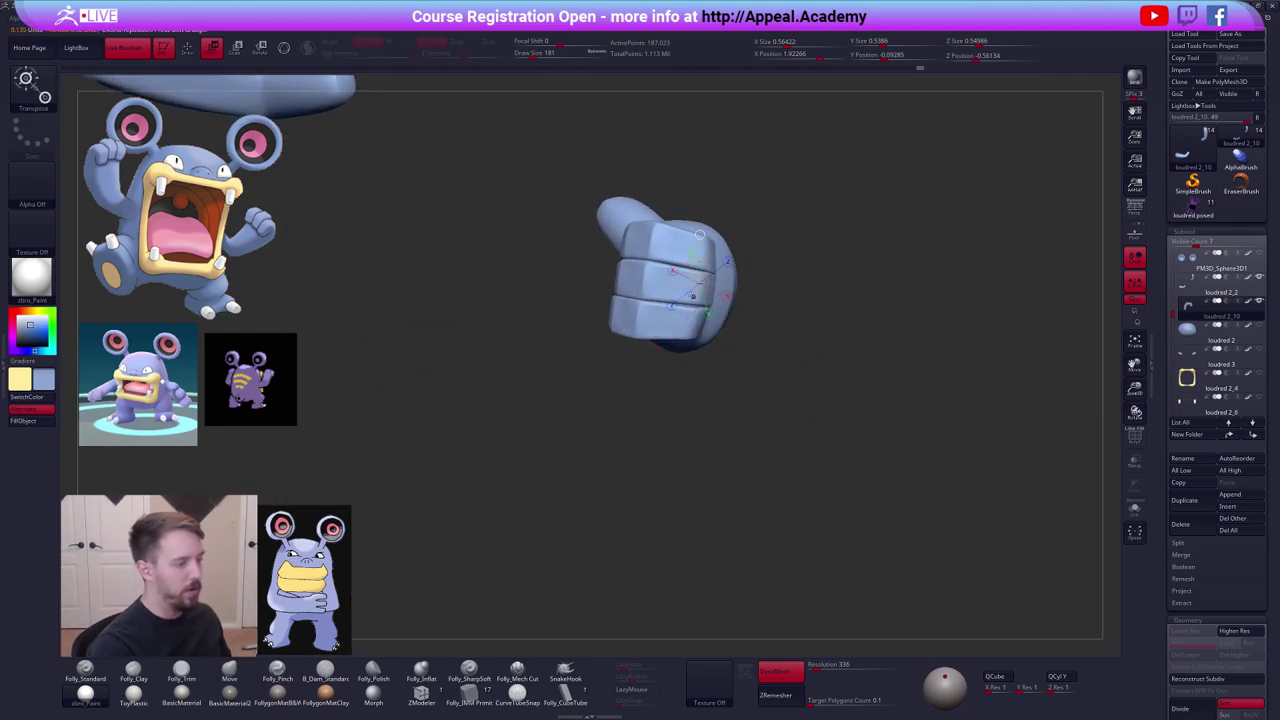
{"action": "left_click_drag", "start_coordinate": [719, 298], "coordinate": [806, 300]}
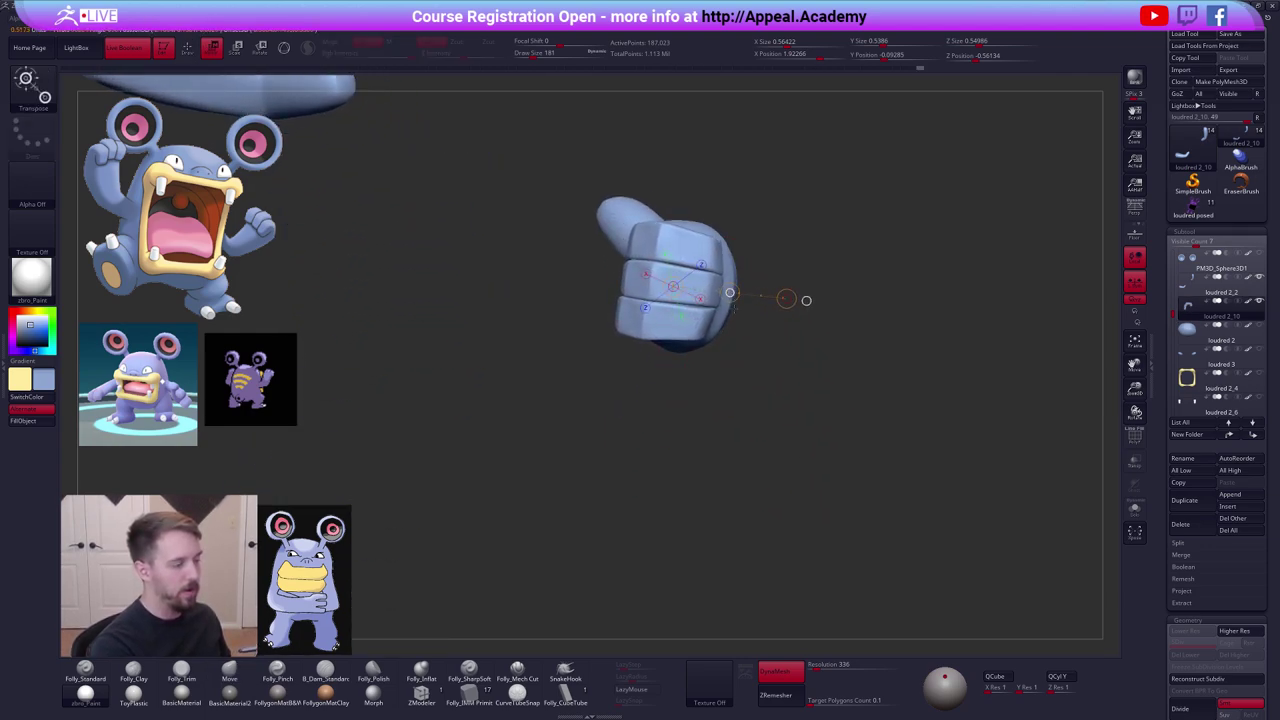
{"action": "mouse_move", "coordinate": [734, 308]}
{"action": "right_mouse_down"}
{"action": "mouse_move", "coordinate": [743, 240]}
{"action": "mouse_move", "coordinate": [714, 290]}
{"action": "mouse_move", "coordinate": [757, 354]}
{"action": "mouse_move", "coordinate": [732, 400]}
{"action": "right_mouse_up"}
Refine the fit of the fingers on the fist with the Move brush at draw size 150 and compare both arms with the reference.
{"action": "key", "text": "q"}
{"action": "key", "text": "space"}
{"action": "left_click_drag", "start_coordinate": [686, 349], "coordinate": [680, 350]}
{"action": "mouse_move", "coordinate": [682, 352]}
{"action": "right_mouse_down"}
{"action": "mouse_move", "coordinate": [723, 354]}
{"action": "mouse_move", "coordinate": [728, 447]}
{"action": "right_mouse_up"}
{"action": "left_click_drag", "start_coordinate": [718, 508], "coordinate": [953, 367]}
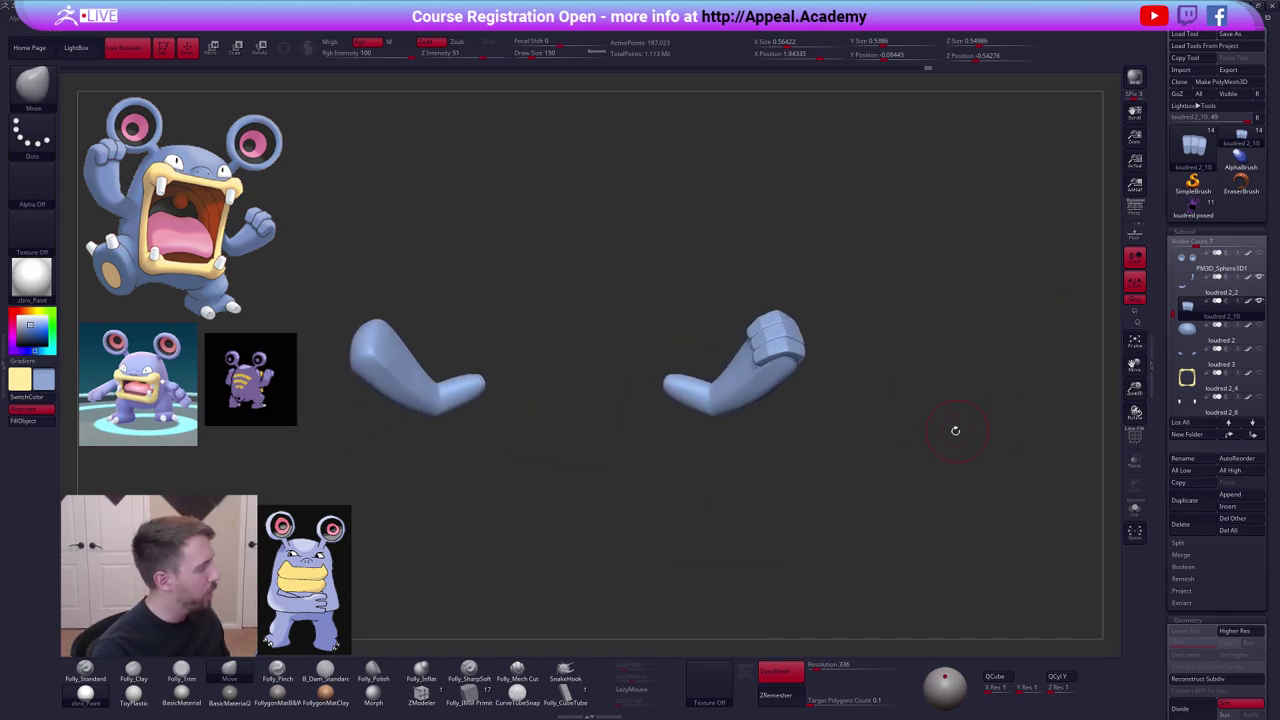
{"action": "left_click_drag", "start_coordinate": [900, 446], "coordinate": [751, 417]}
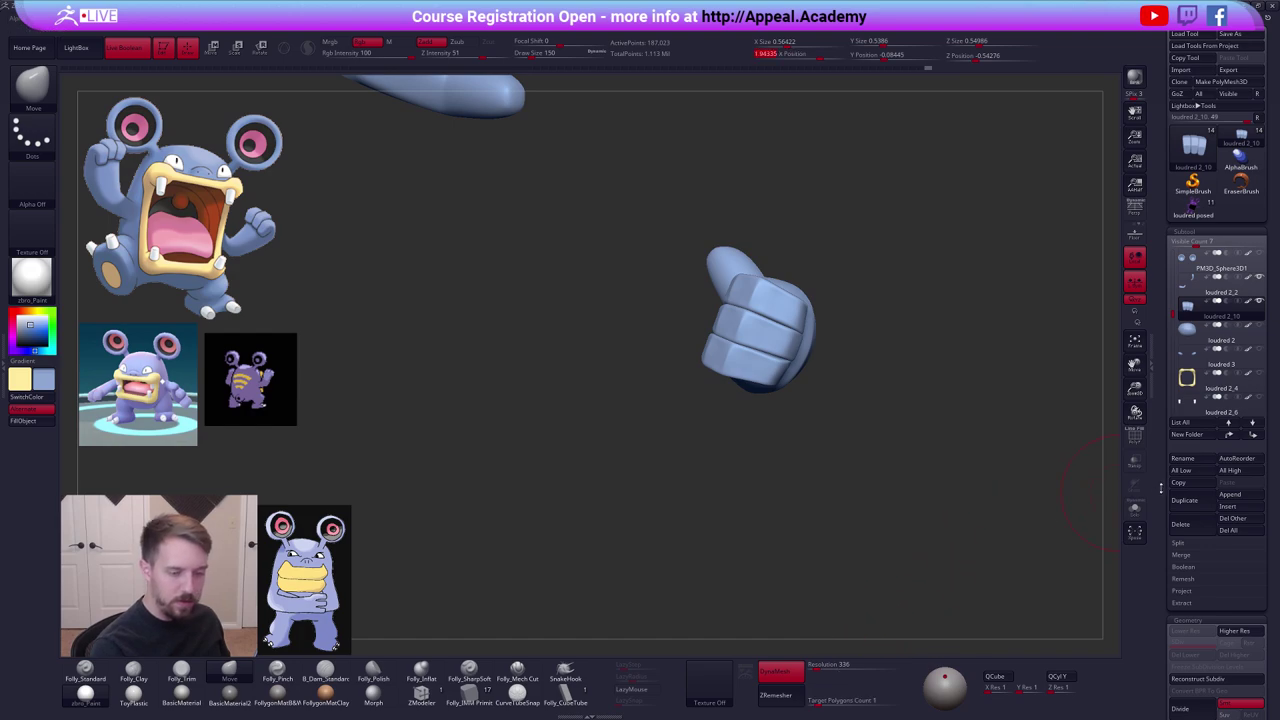
Remesh the fingers with ZRemesher, keeping groups and using a target polygon count of 5.
{"action": "scroll", "coordinate": [1222, 400], "scroll_direction": "down", "scroll_amount": 10}
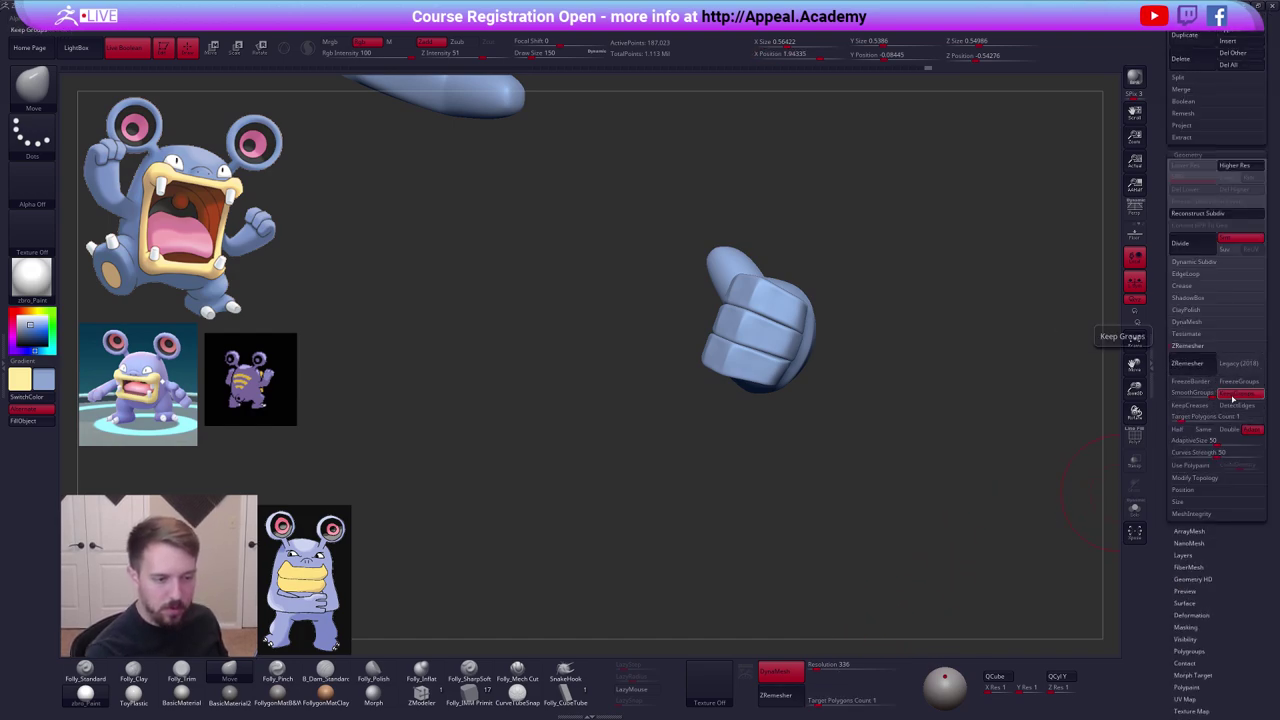
{"action": "left_click", "coordinate": [1196, 418]}
{"action": "key", "text": "Return"}
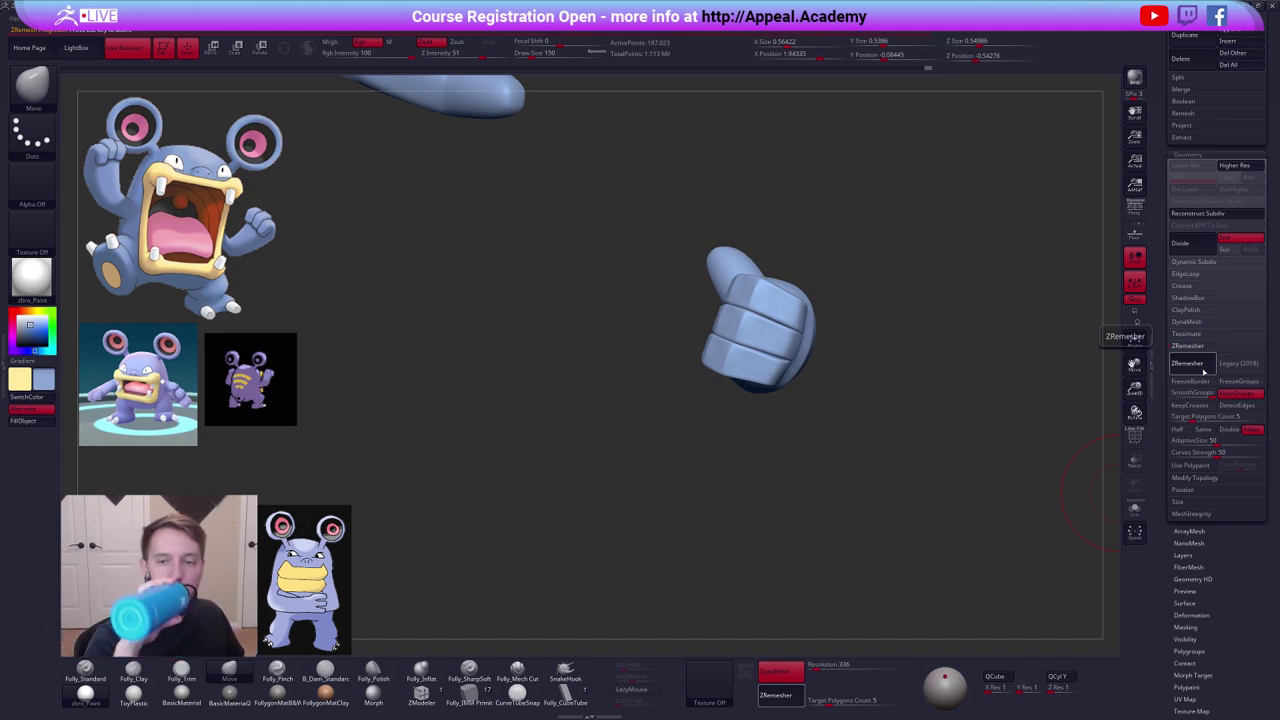
{"action": "left_click", "coordinate": [1203, 370]}
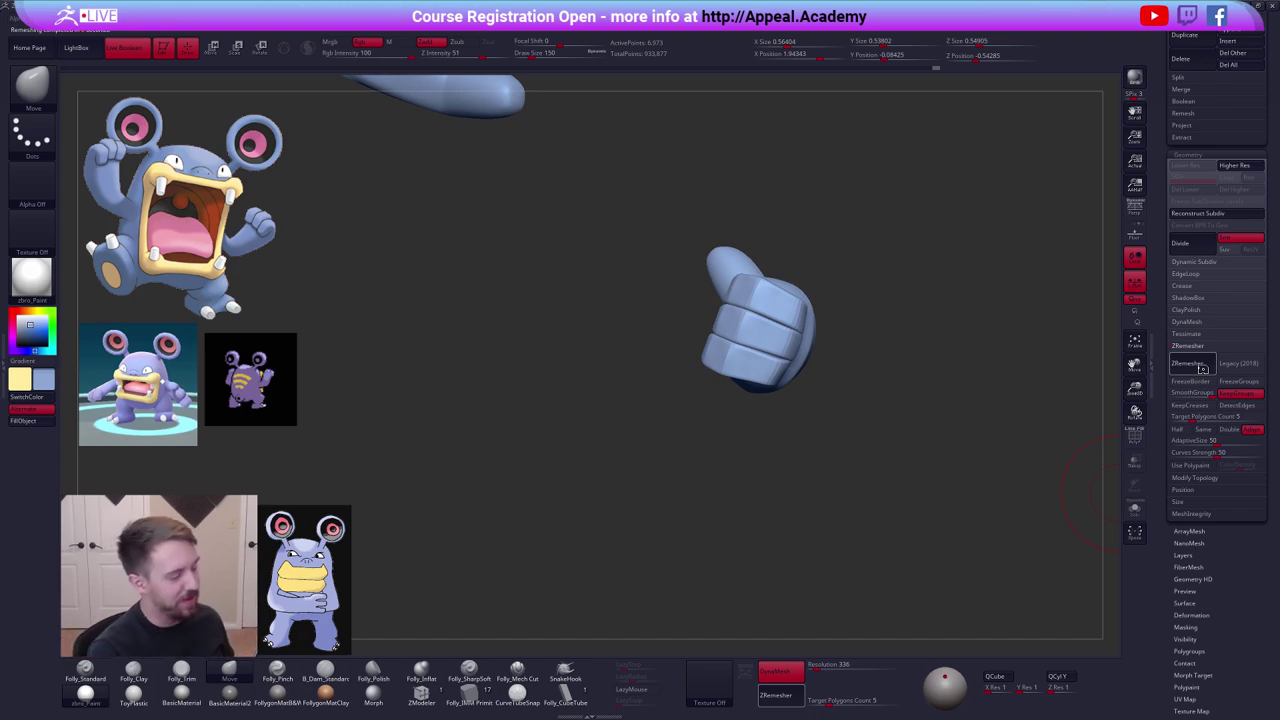
Mask the remeshed fingers except for their ends at the back of the hand, and soften the mask's edge.
{"action": "right_click_drag", "start_coordinate": [757, 360], "coordinate": [738, 282]}
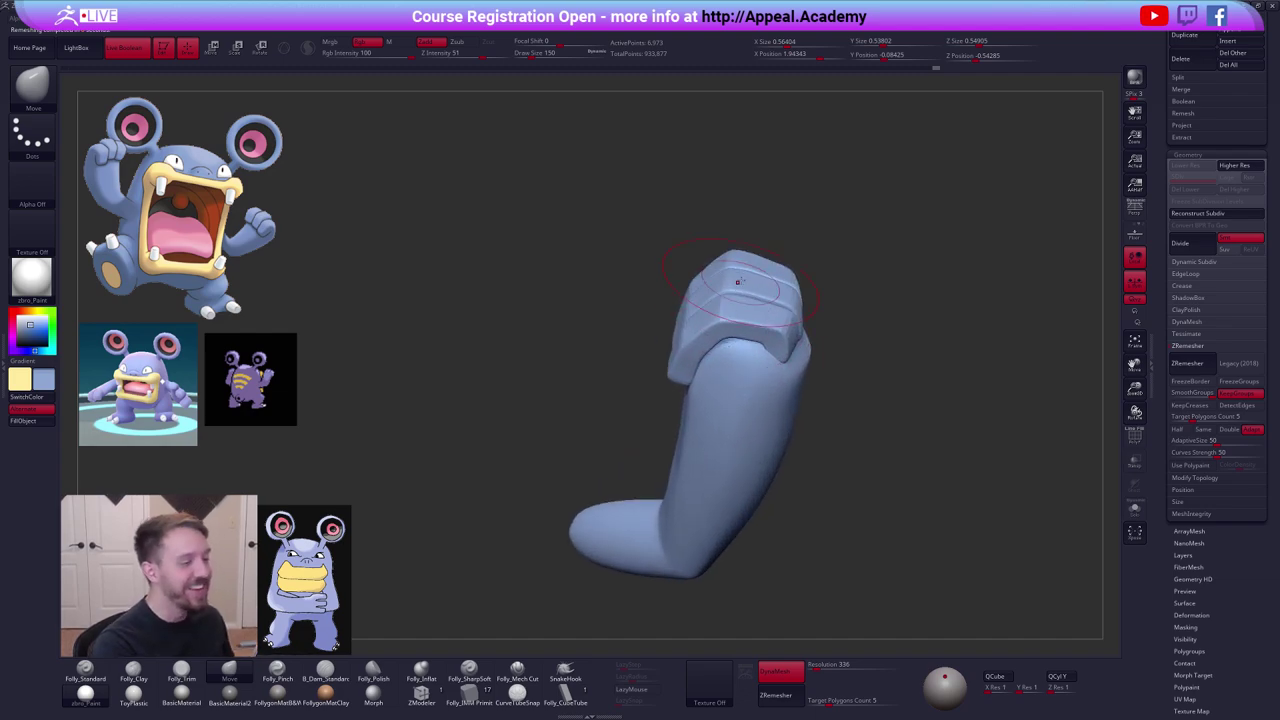
{"action": "left_click", "coordinate": [737, 282], "text": "ctrl+shift"}
{"action": "mouse_move", "coordinate": [733, 242]}
{"action": "left_mouse_down", "text": "ctrl"}
{"action": "mouse_move", "coordinate": [851, 382]}
{"action": "mouse_move", "coordinate": [846, 340]}
{"action": "left_mouse_up", "text": "ctrl"}
{"action": "key", "text": "alt+s"}
{"action": "mouse_move", "coordinate": [780, 372]}
{"action": "right_mouse_down"}
{"action": "mouse_move", "coordinate": [776, 334]}
{"action": "mouse_move", "coordinate": [784, 354]}
{"action": "right_mouse_up"}
{"action": "left_click", "coordinate": [776, 335], "text": "ctrl"}
{"action": "left_click", "coordinate": [778, 338], "text": "ctrl"}
{"action": "left_click", "coordinate": [798, 342], "text": "ctrl"}
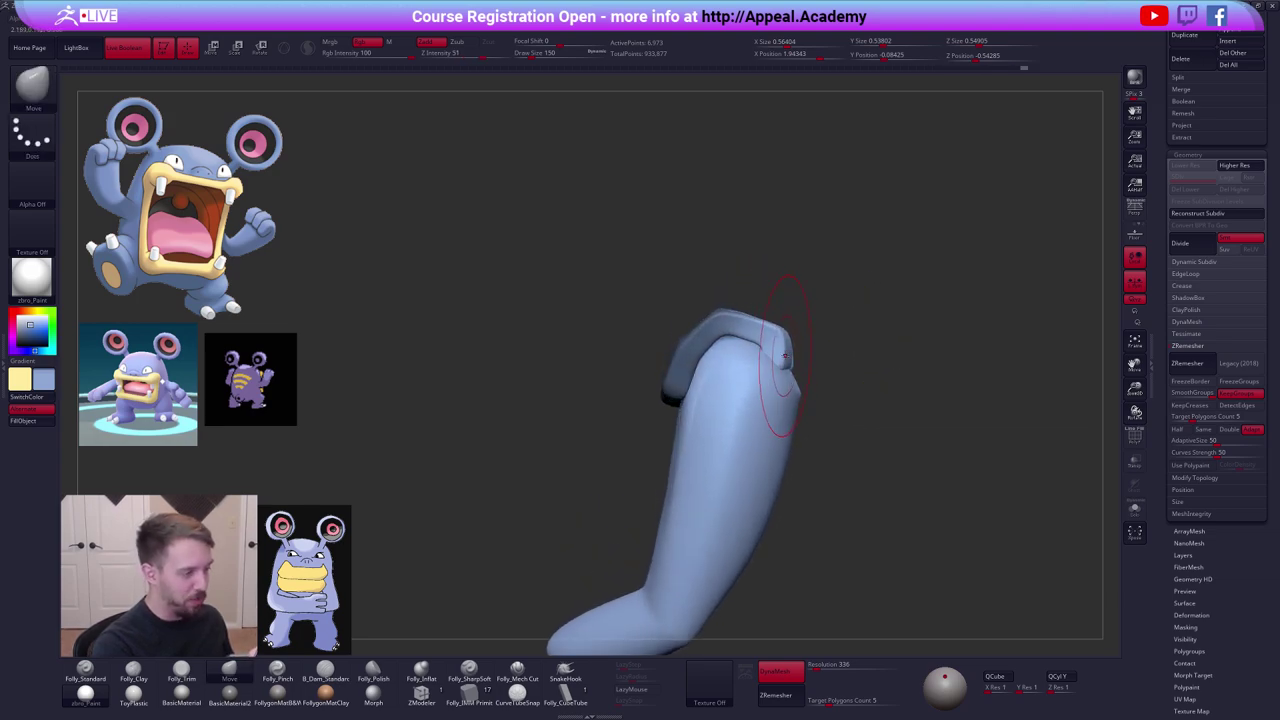
Shift the unmasked finger ends down into the back of the hand with the Transpose move line.
{"action": "right_click_drag", "start_coordinate": [768, 309], "coordinate": [766, 334]}
{"action": "key", "text": "w"}
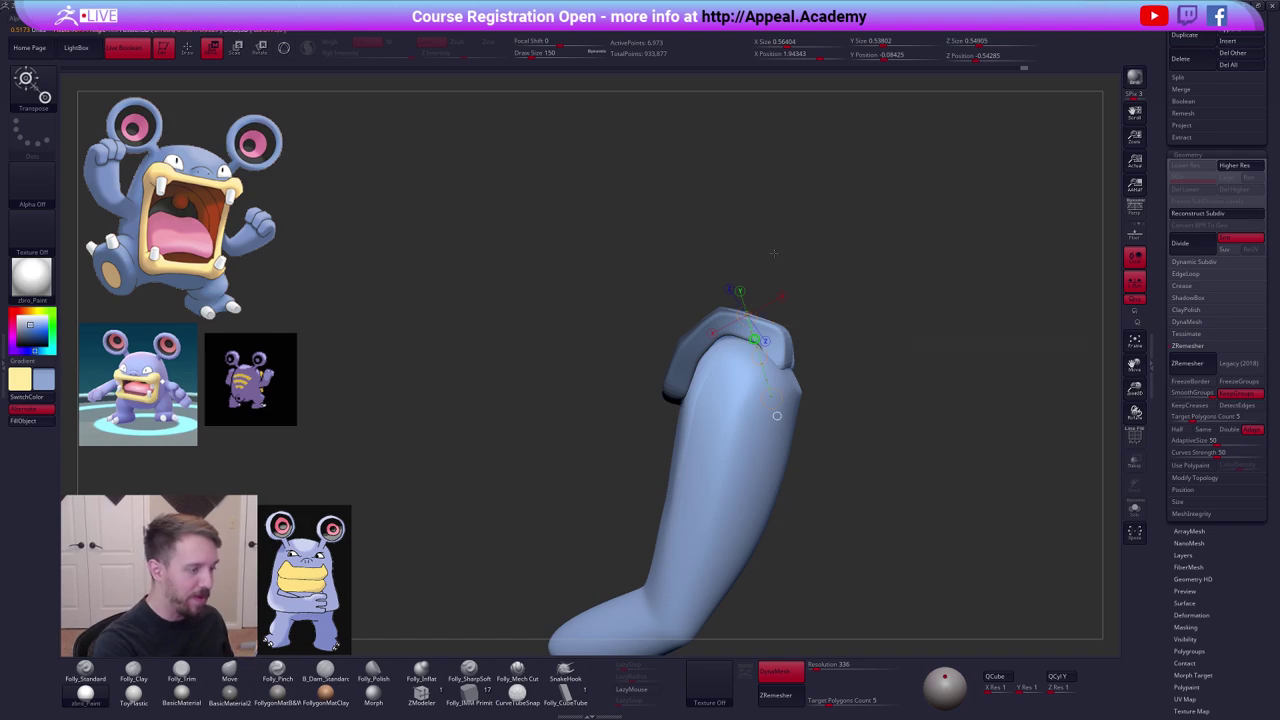
{"action": "left_click_drag", "start_coordinate": [786, 262], "coordinate": [802, 185]}
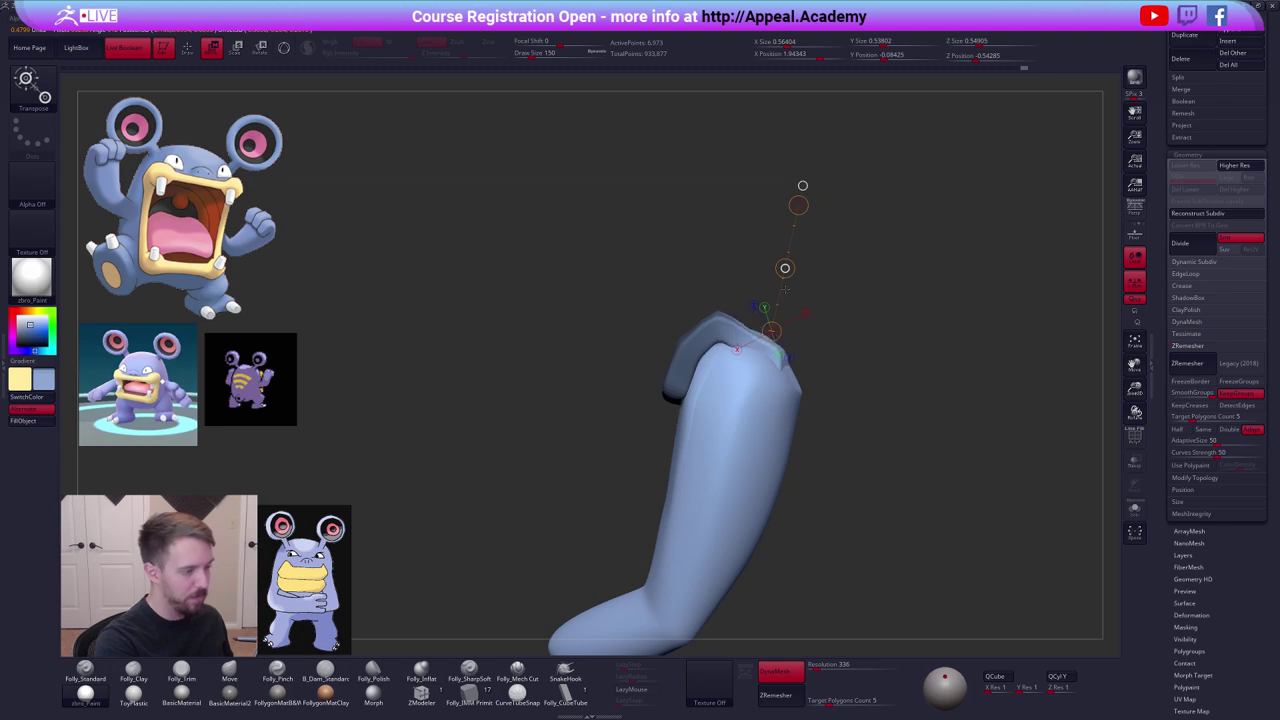
{"action": "key", "text": "q"}
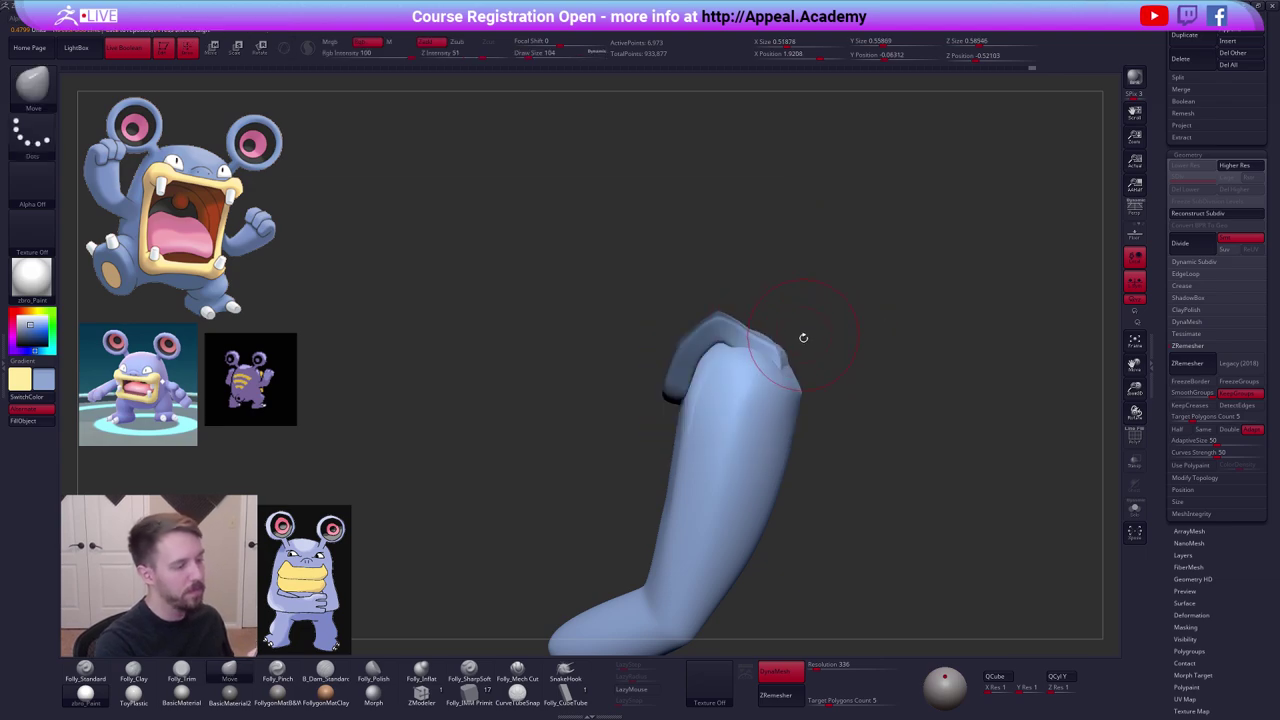
Refine the fingers' fit from the other side of the fist with the Move brush at draw size 88.
{"action": "mouse_move", "coordinate": [806, 338]}
{"action": "left_mouse_down"}
{"action": "mouse_move", "coordinate": [655, 357]}
{"action": "mouse_move", "coordinate": [717, 349]}
{"action": "mouse_move", "coordinate": [695, 362]}
{"action": "mouse_move", "coordinate": [763, 375]}
{"action": "mouse_move", "coordinate": [779, 400]}
{"action": "mouse_move", "coordinate": [842, 320]}
{"action": "left_mouse_up"}
{"action": "key", "text": "space"}
{"action": "key", "text": "space"}
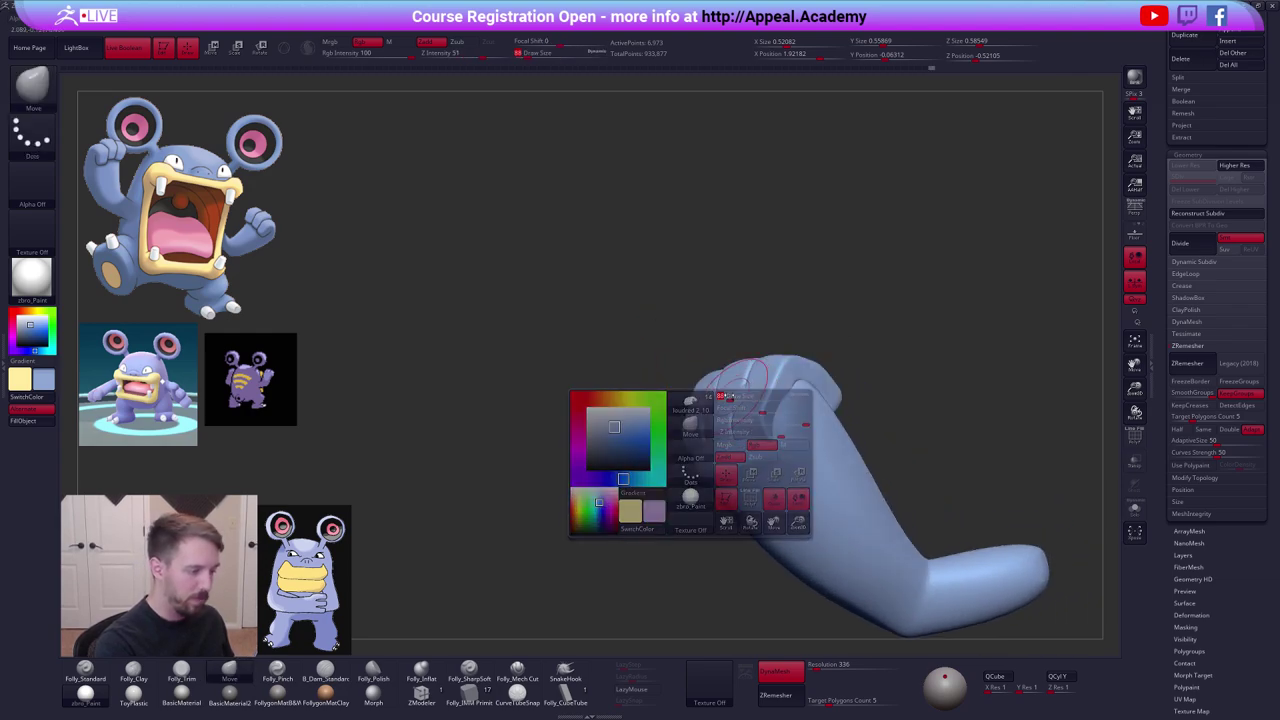
{"action": "mouse_move", "coordinate": [736, 391]}
{"action": "right_mouse_down"}
{"action": "mouse_move", "coordinate": [709, 391]}
{"action": "mouse_move", "coordinate": [720, 425]}
{"action": "right_mouse_up"}
{"action": "left_click_drag", "start_coordinate": [720, 425], "coordinate": [716, 443]}
Return to a front view, show all the character's subtools again and make the finger mesh the active subtool.
{"action": "left_click", "coordinate": [630, 423], "text": "alt"}
{"action": "right_click_drag", "start_coordinate": [630, 423], "coordinate": [740, 420]}
{"action": "right_click_drag", "start_coordinate": [712, 463], "coordinate": [778, 428], "text": "alt"}
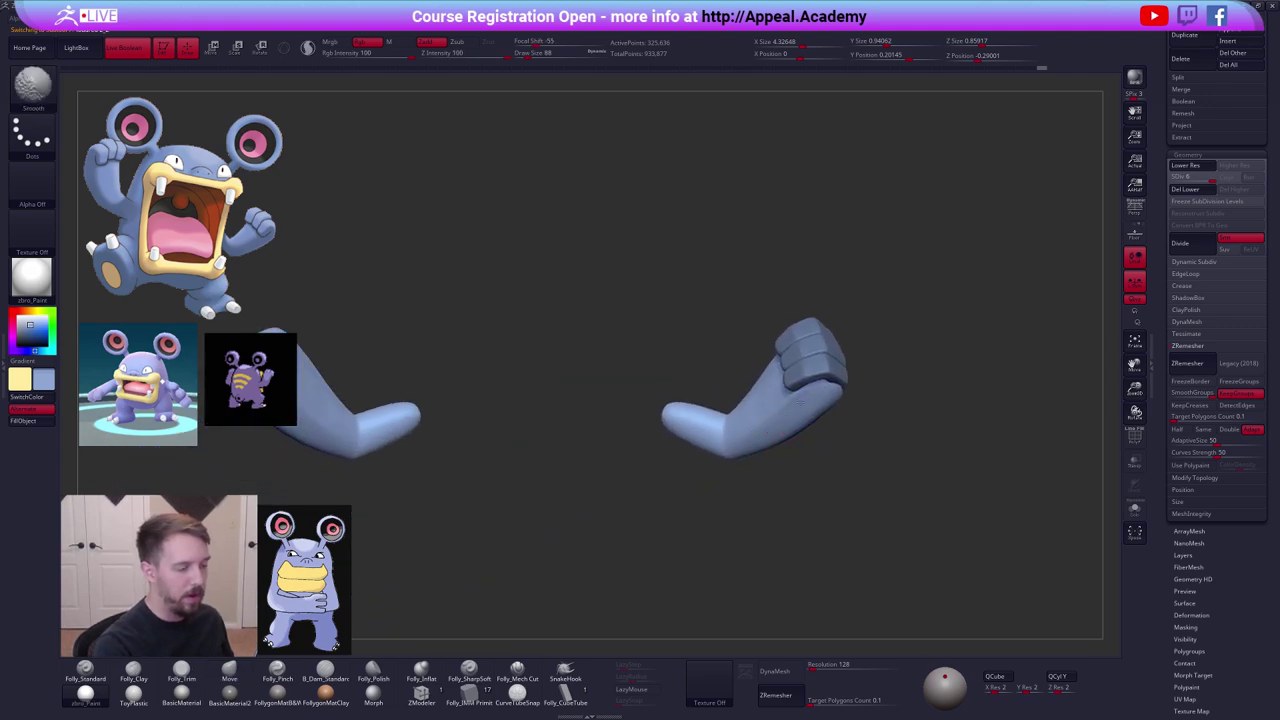
{"action": "left_click_drag", "start_coordinate": [790, 420], "coordinate": [777, 430], "text": "shift"}
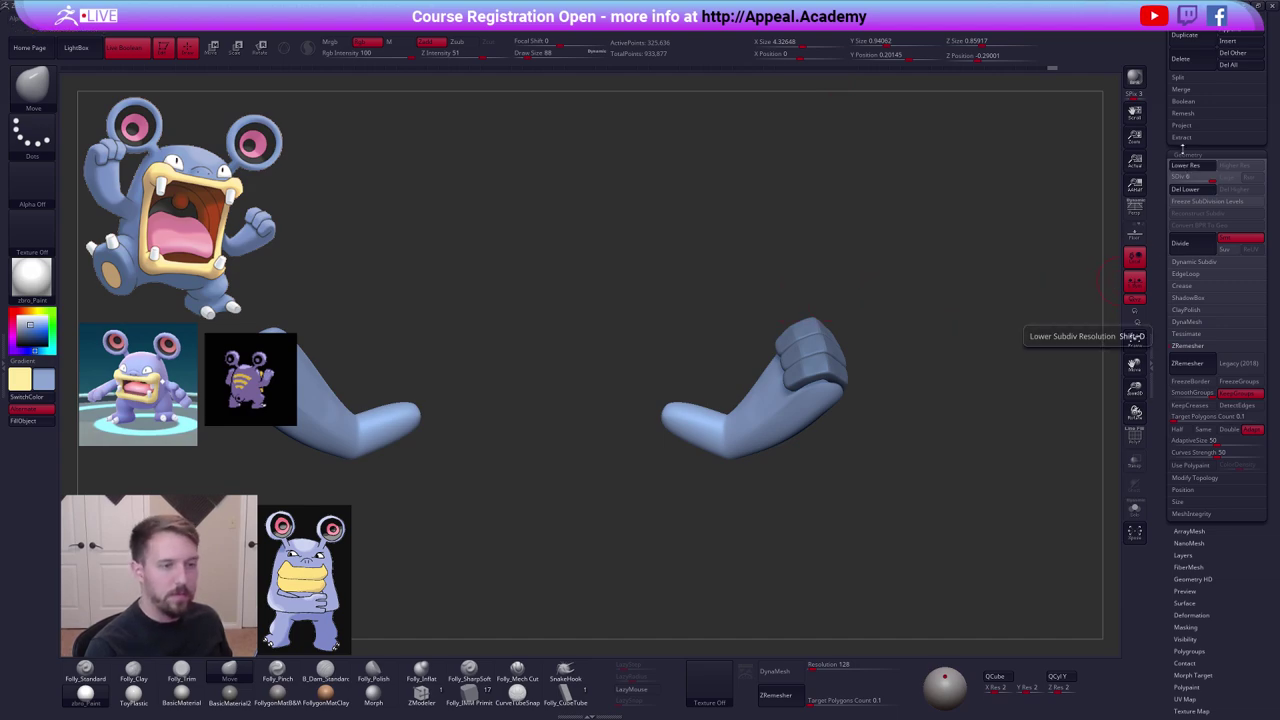
{"action": "scroll", "coordinate": [1190, 343], "scroll_direction": "up", "scroll_amount": 5}
{"action": "left_click", "coordinate": [1259, 277], "text": "shift"}
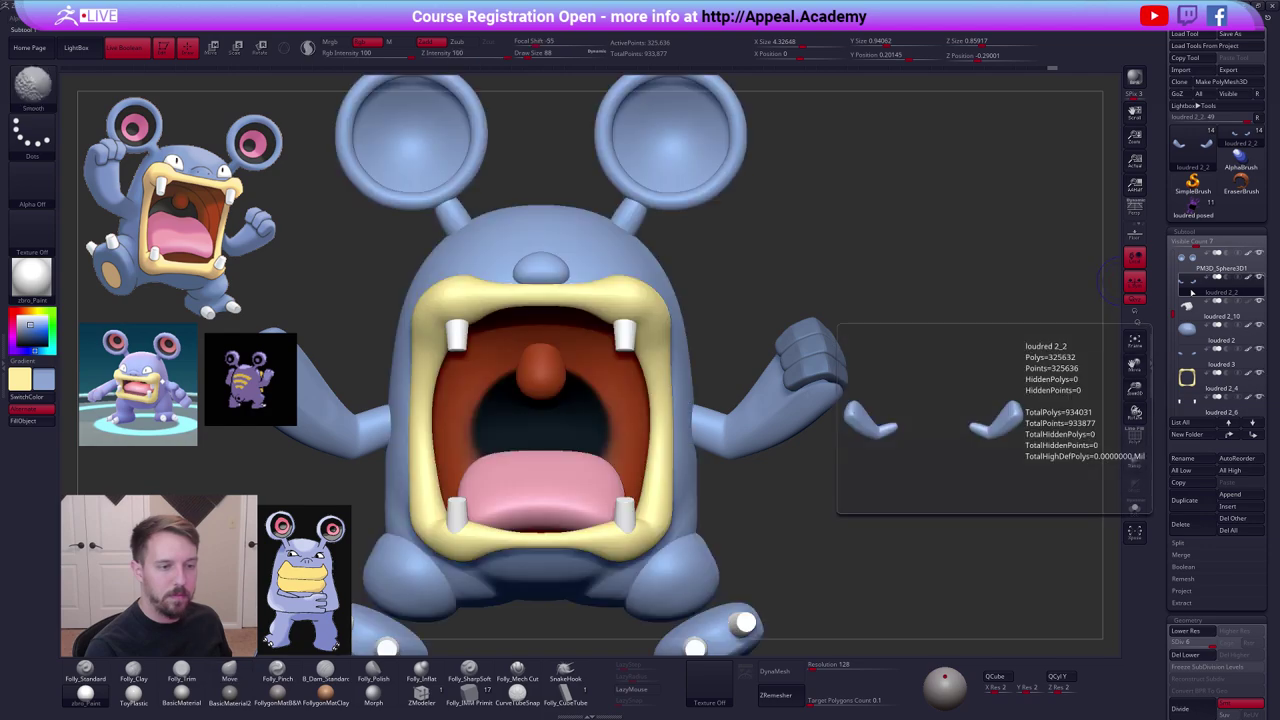
{"action": "left_click", "coordinate": [808, 340], "text": "alt"}
{"action": "right_click_drag", "start_coordinate": [811, 338], "coordinate": [775, 312], "text": "ctrl"}
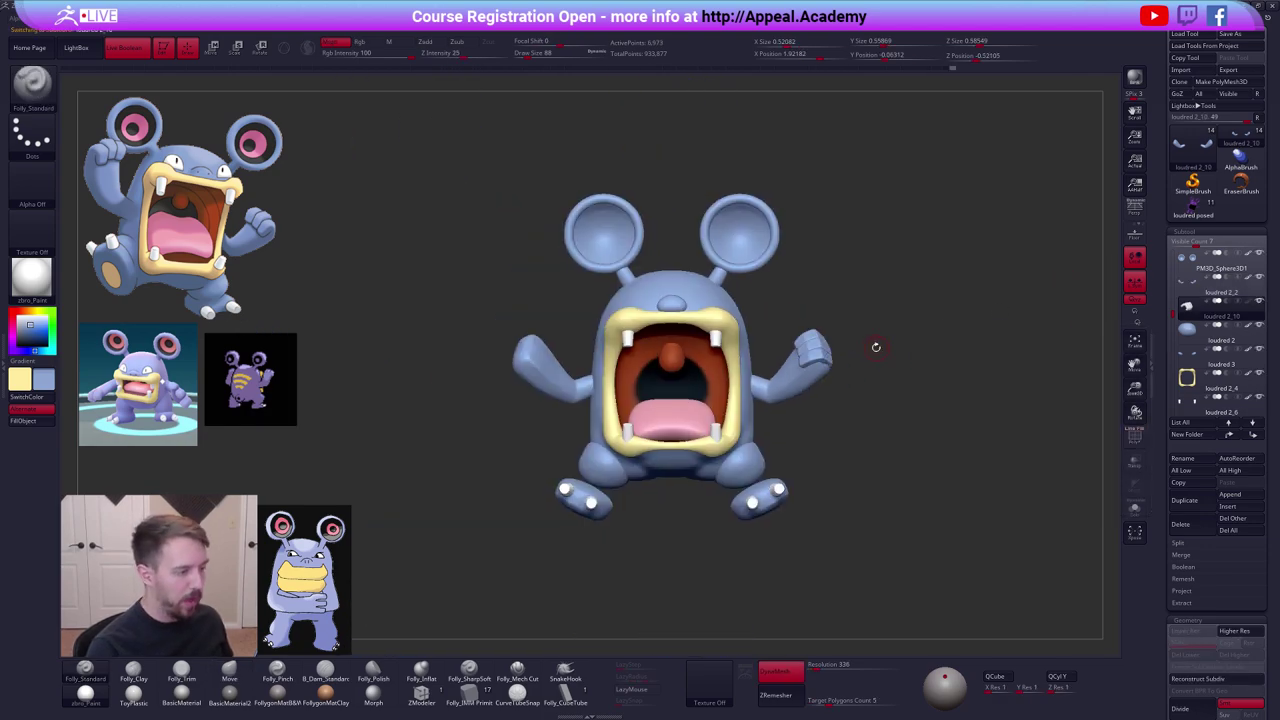
Give each finger its own polygroup with Auto Groups, turn off local symmetry, and Mirror And Weld the fingers onto the other hand.
{"action": "key", "text": "ctrl+shift+f"}
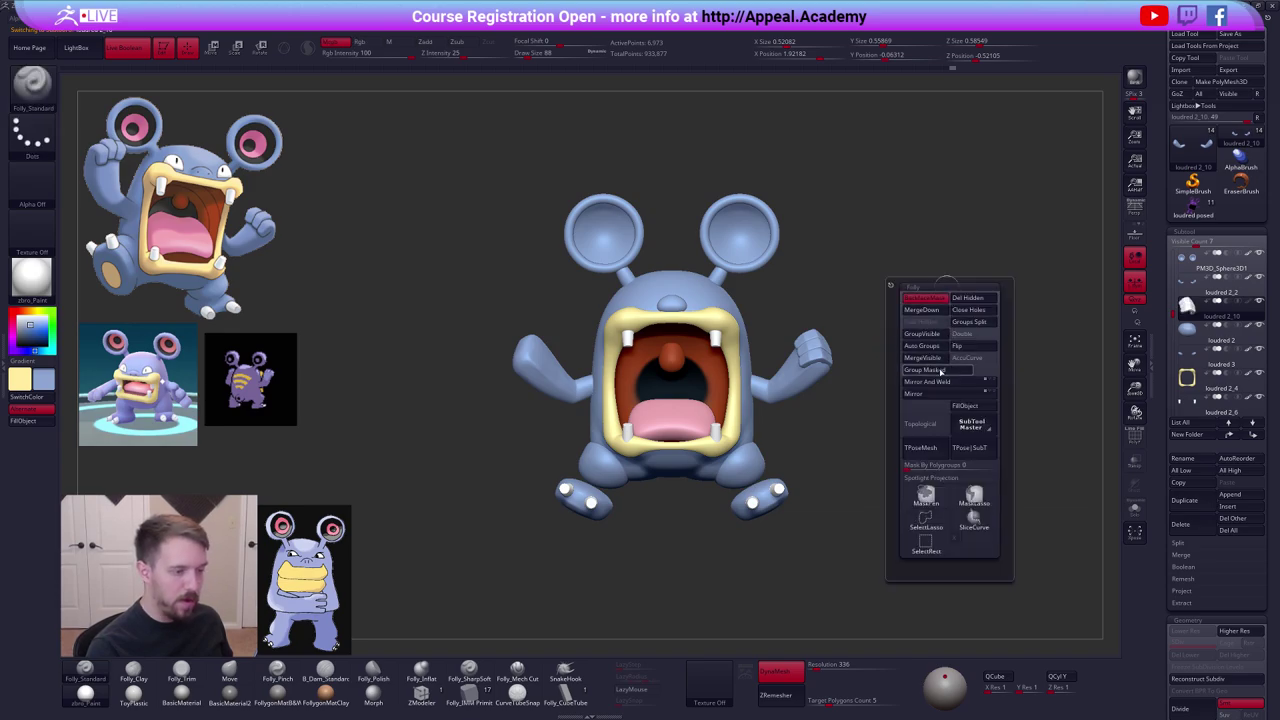
{"action": "key", "text": "shift+f"}
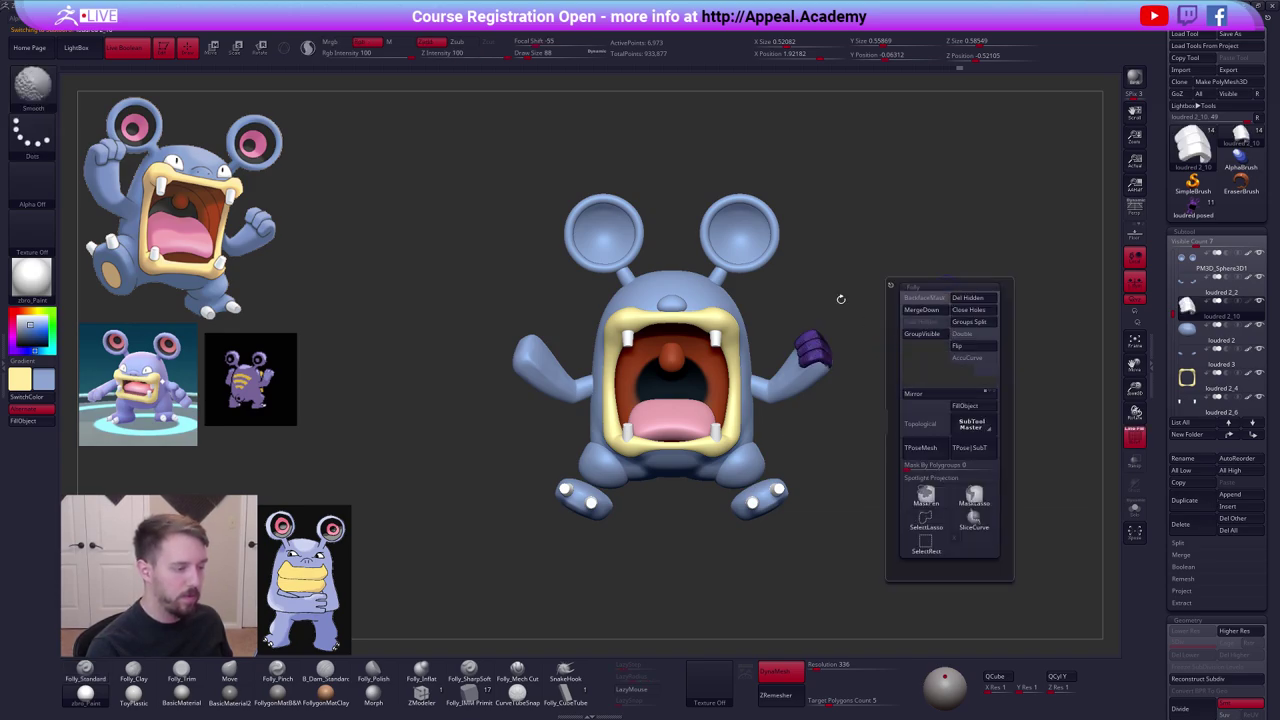
{"action": "key", "text": "ctrl+f"}
{"action": "left_click", "coordinate": [943, 399]}
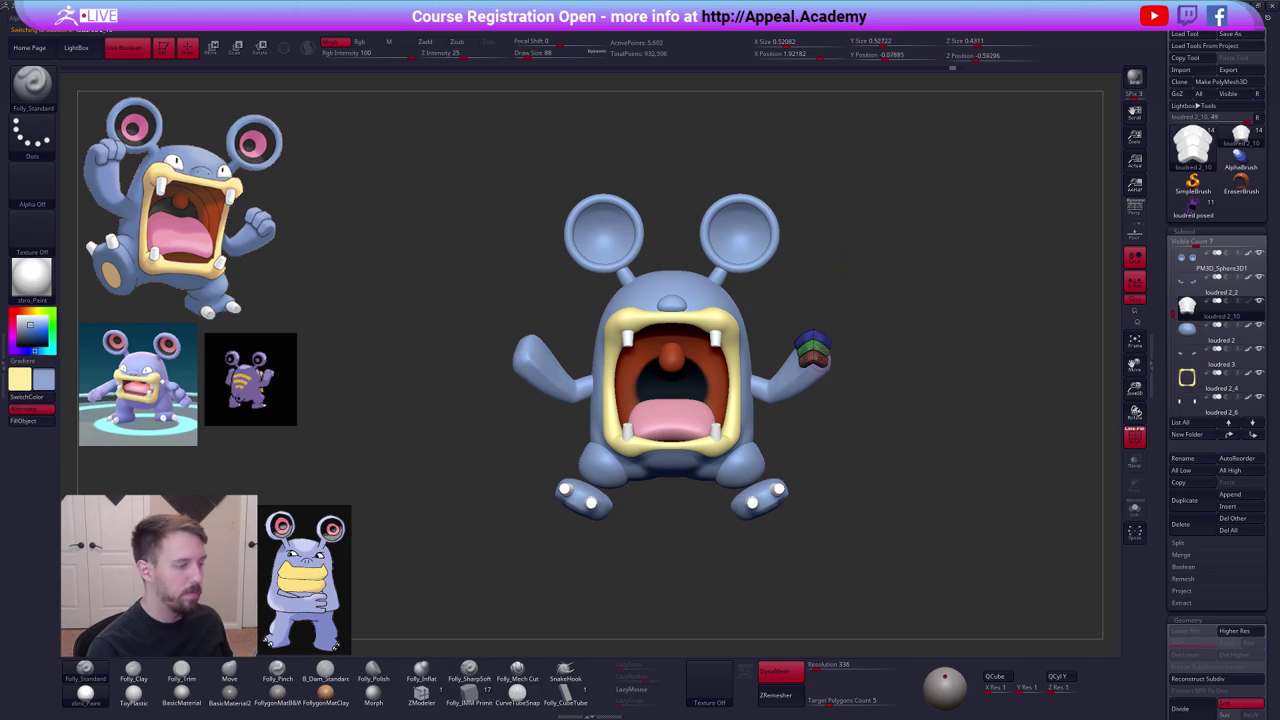
{"action": "key", "text": "ctrl+q"}
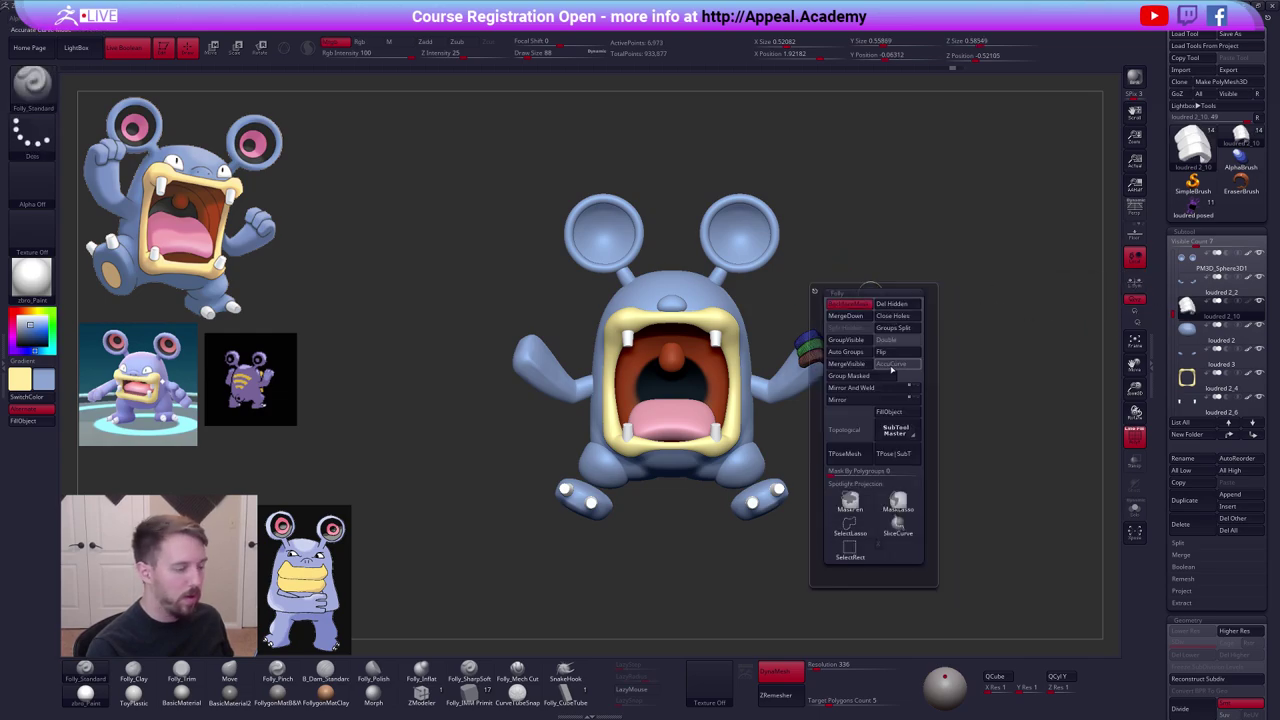
{"action": "left_click", "coordinate": [860, 388]}
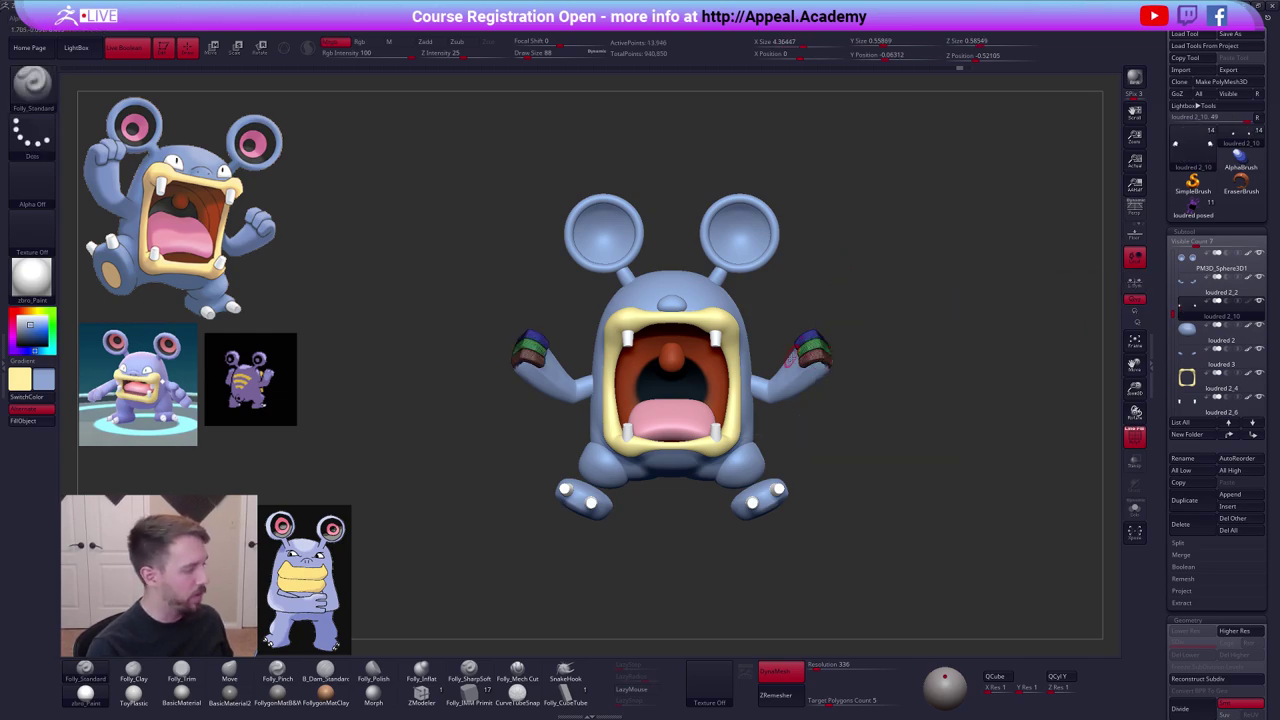
Try reshaping the mirrored fingers with the Move brush at draw size 306.
{"action": "key", "text": "b"}
{"action": "key", "text": "m"}
{"action": "key", "text": "v"}
{"action": "key", "text": "space"}
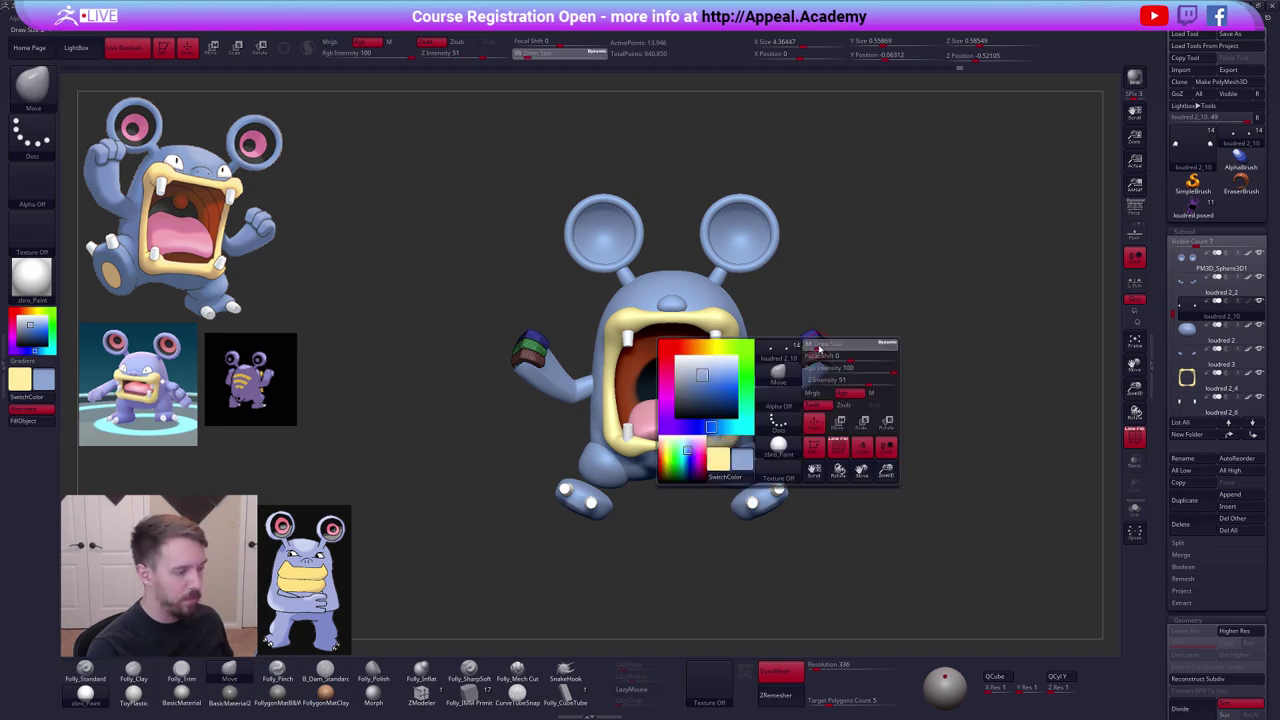
{"action": "mouse_move", "coordinate": [813, 347]}
{"action": "left_mouse_down"}
{"action": "mouse_move", "coordinate": [813, 311]}
{"action": "mouse_move", "coordinate": [817, 330]}
{"action": "left_mouse_up"}
{"action": "key", "text": "ctrl+z"}
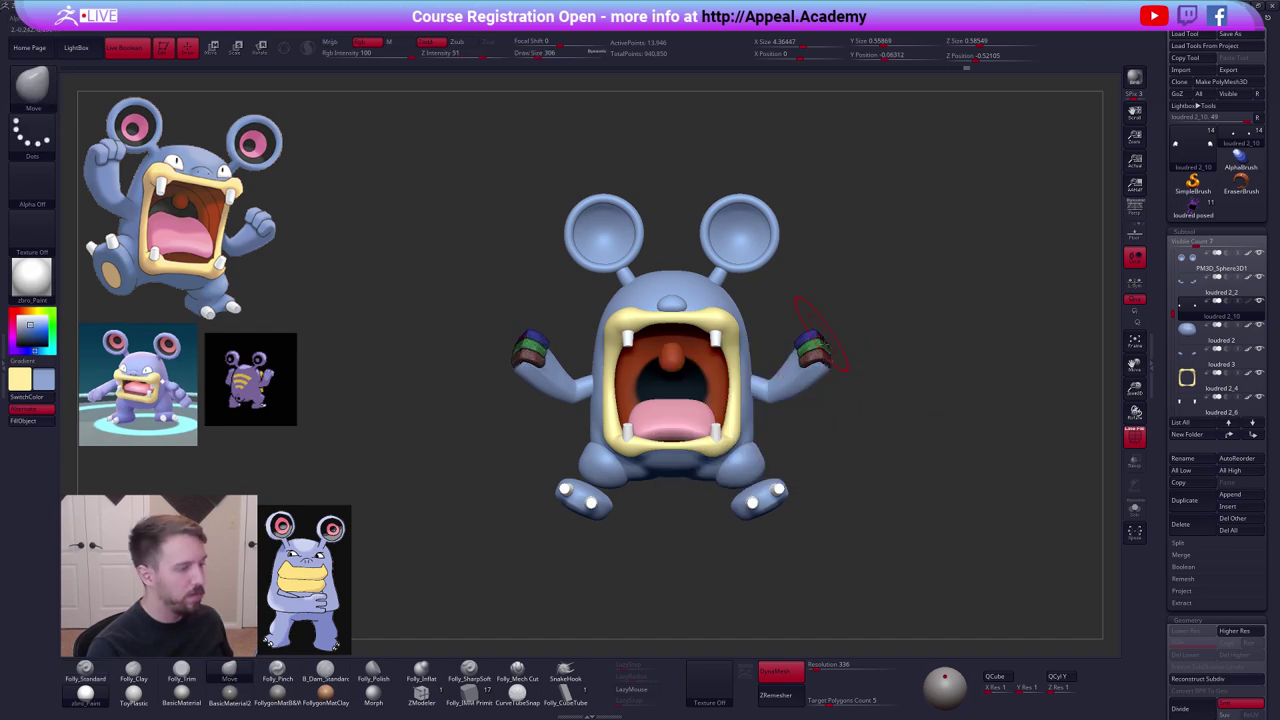
Turn off the polygroup display, switch to the Standard brush at draw size 160, and compare the fists with the reference.
{"action": "key", "text": "shift+f"}
{"action": "key", "text": "b"}
{"action": "key", "text": "s"}
{"action": "key", "text": "t"}
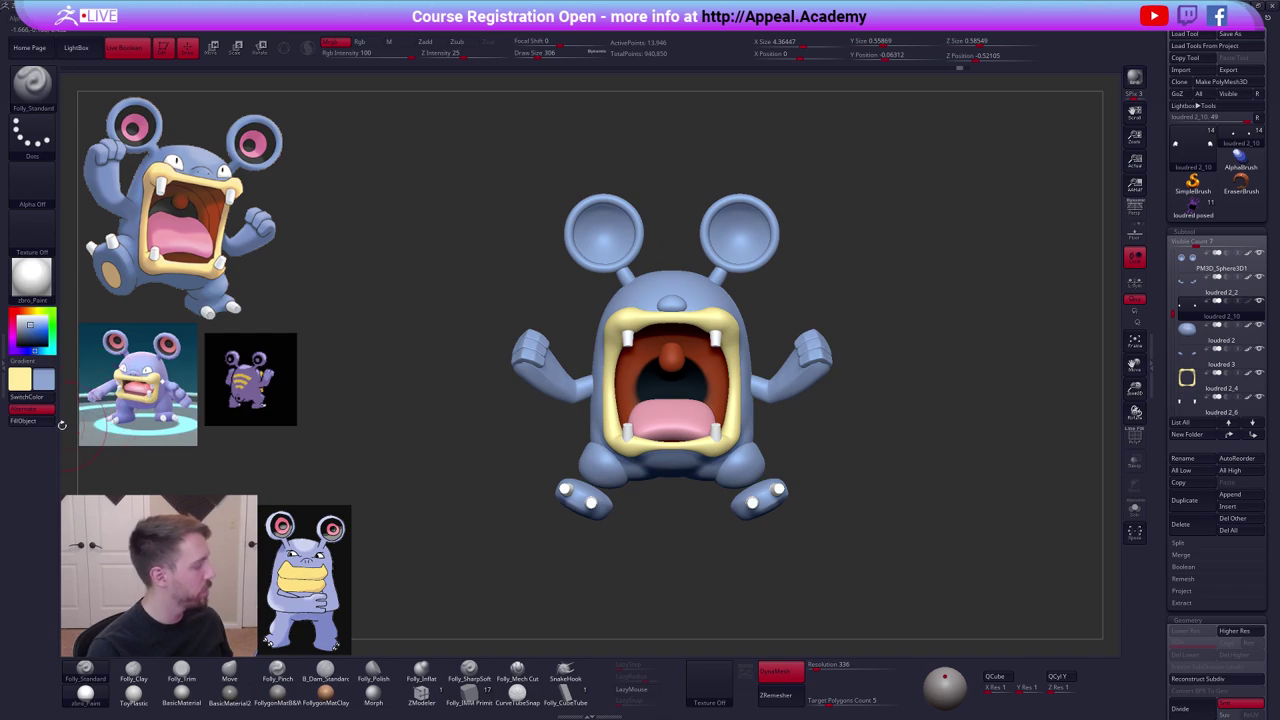
{"action": "left_click_drag", "start_coordinate": [781, 358], "coordinate": [810, 378]}
{"action": "left_click_drag", "start_coordinate": [916, 380], "coordinate": [902, 379], "text": "alt"}
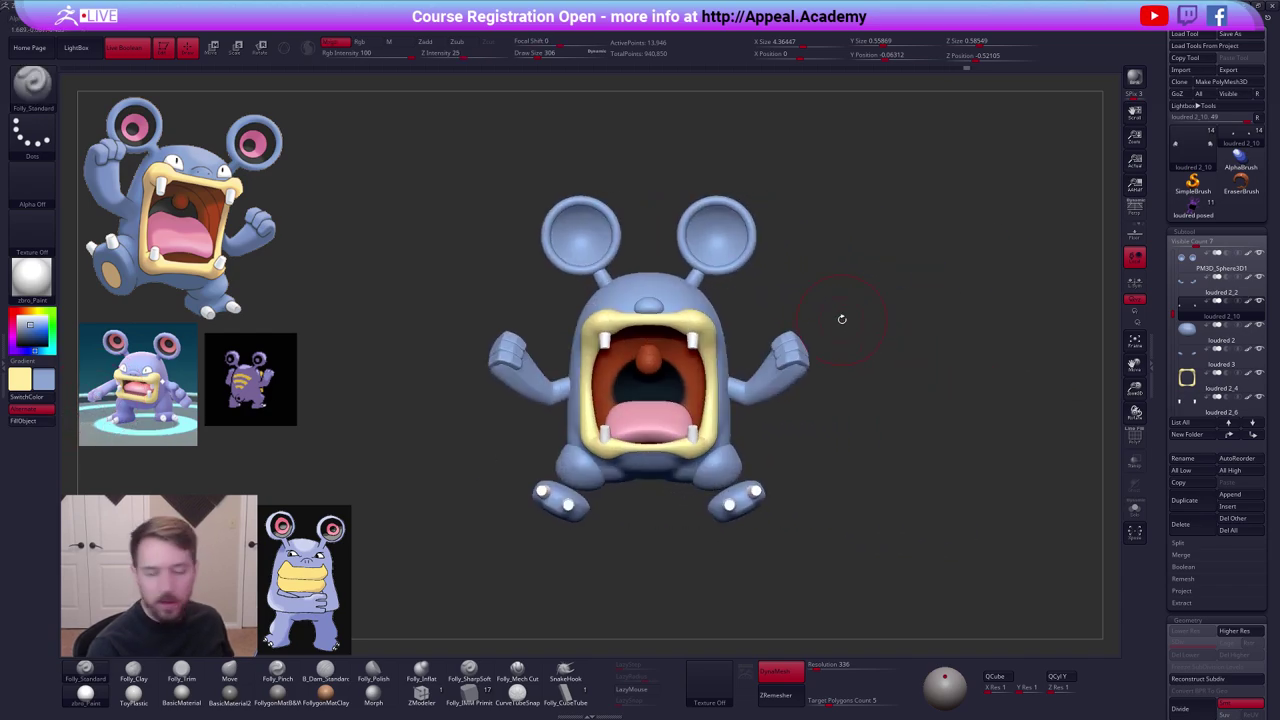
{"action": "key", "text": "space"}
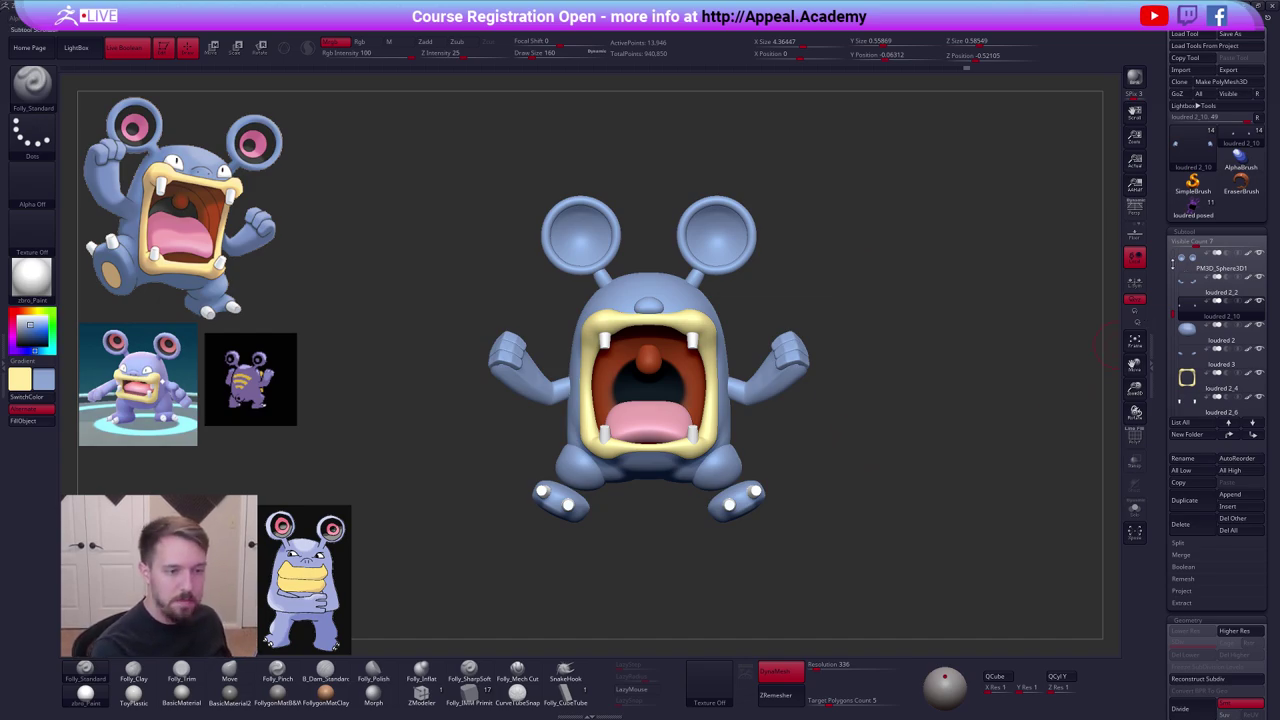
Combine all the visible subtools into a low-resolution posing mesh with TPoseMesh.
{"action": "left_click_drag", "start_coordinate": [1173, 263], "coordinate": [1173, 236]}
{"action": "left_click", "coordinate": [1259, 118]}
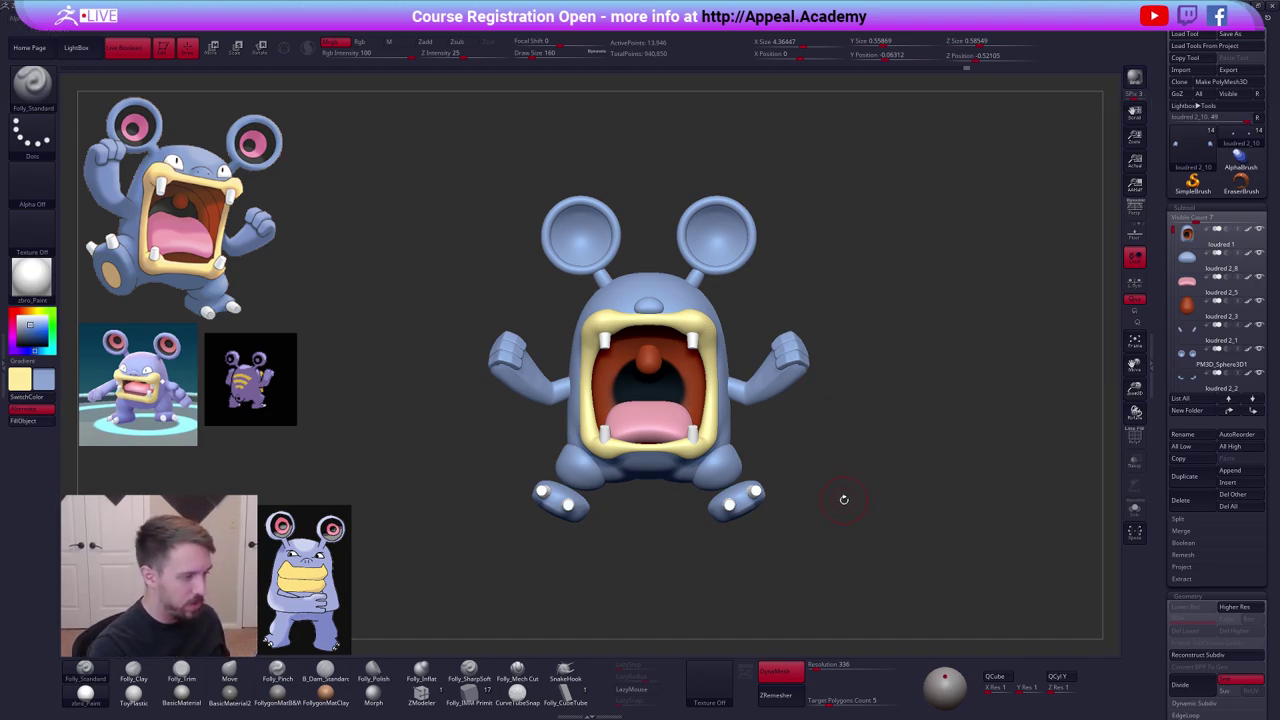
{"action": "mouse_move", "coordinate": [844, 499]}
{"action": "left_mouse_down"}
{"action": "mouse_move", "coordinate": [862, 509]}
{"action": "mouse_move", "coordinate": [849, 502]}
{"action": "left_mouse_up"}
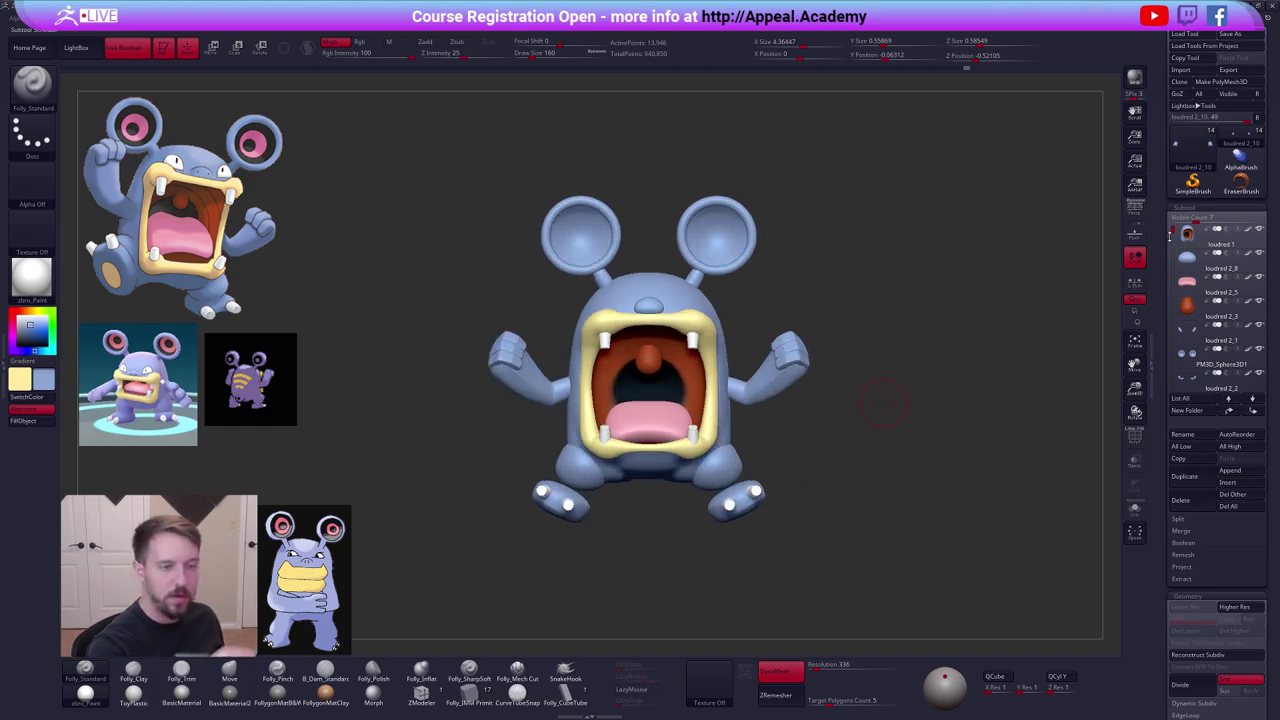
{"action": "key", "text": "ctrl+shift+f"}
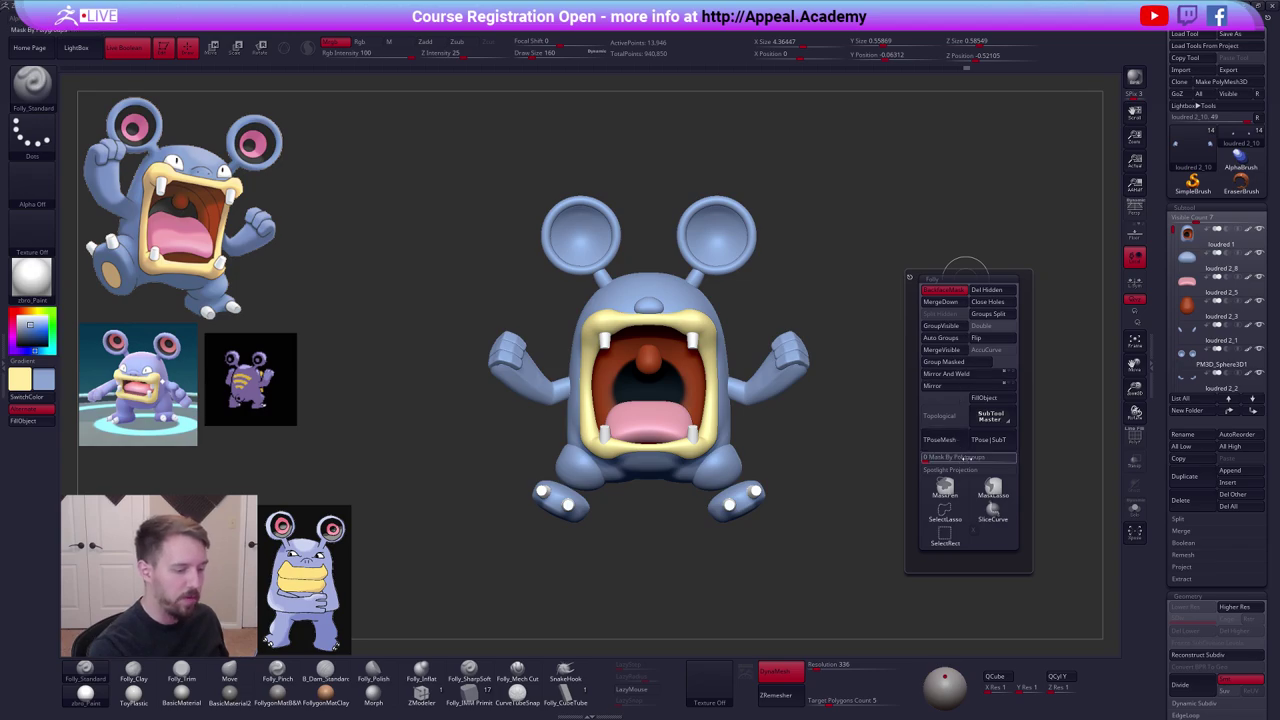
{"action": "left_click", "coordinate": [958, 440]}
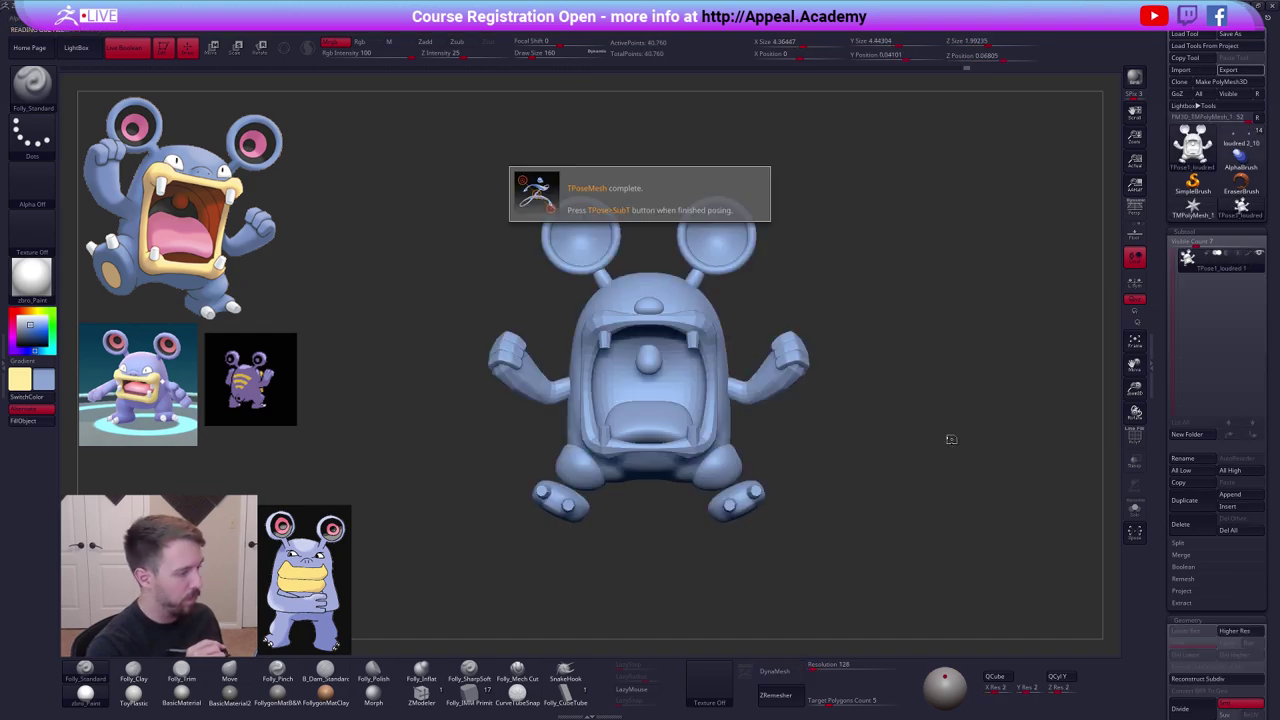
Mask the whole posing mesh except both arms and their fists by isolating those parts first.
{"action": "right_click_drag", "start_coordinate": [774, 378], "coordinate": [786, 336], "text": "alt"}
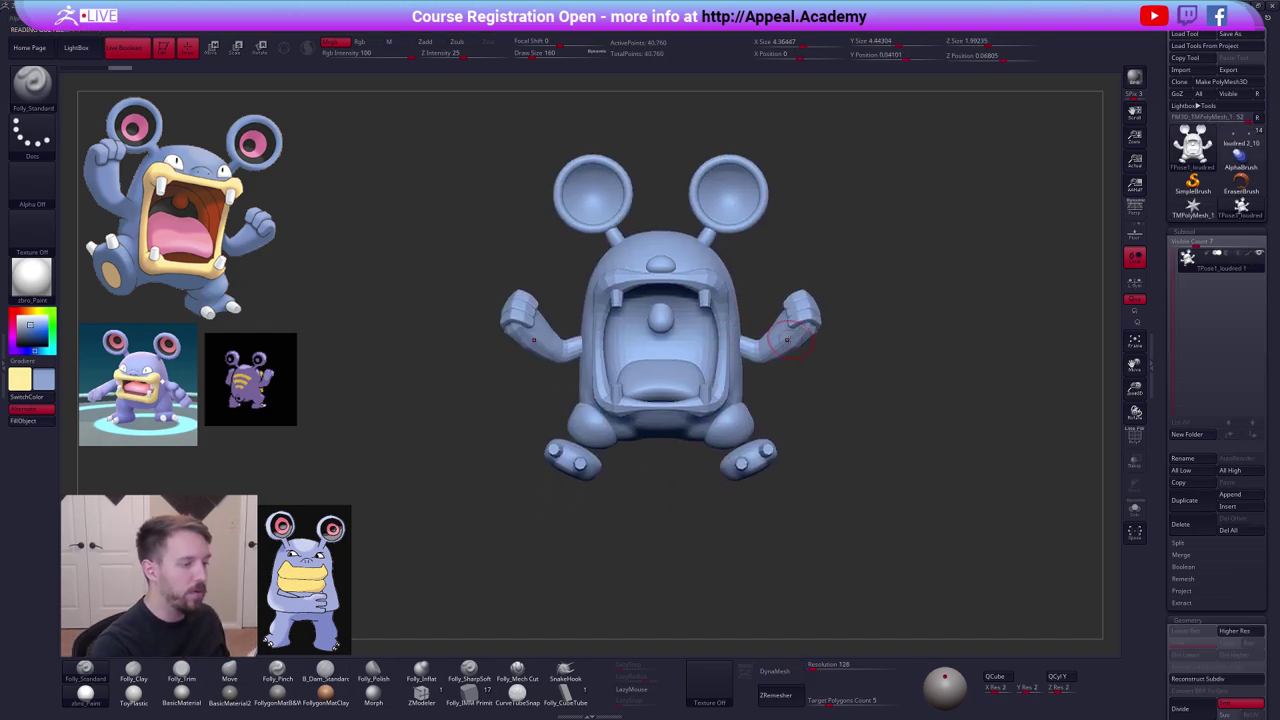
{"action": "key", "text": "space"}
{"action": "key", "text": "ctrl+shift+space"}
{"action": "left_click", "coordinate": [795, 342], "text": "ctrl+shift"}
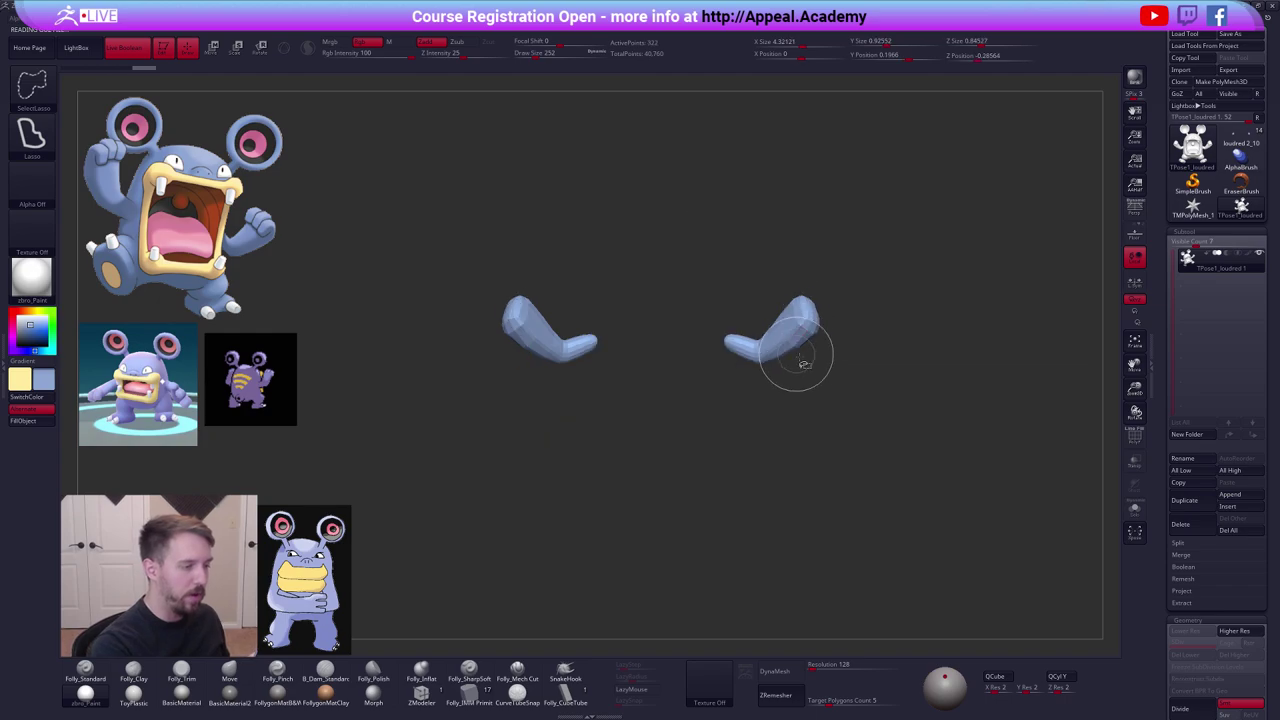
{"action": "left_click_drag", "start_coordinate": [803, 361], "coordinate": [846, 361], "text": "ctrl+shift"}
{"action": "mouse_move", "coordinate": [770, 278]}
{"action": "left_mouse_down", "text": "ctrl+alt+shift"}
{"action": "mouse_move", "coordinate": [822, 366]}
{"action": "mouse_move", "coordinate": [862, 335]}
{"action": "left_mouse_up", "text": "ctrl+alt+shift"}
{"action": "left_click", "coordinate": [880, 348], "text": "ctrl"}
{"action": "left_click", "coordinate": [880, 348], "text": "ctrl+shift"}
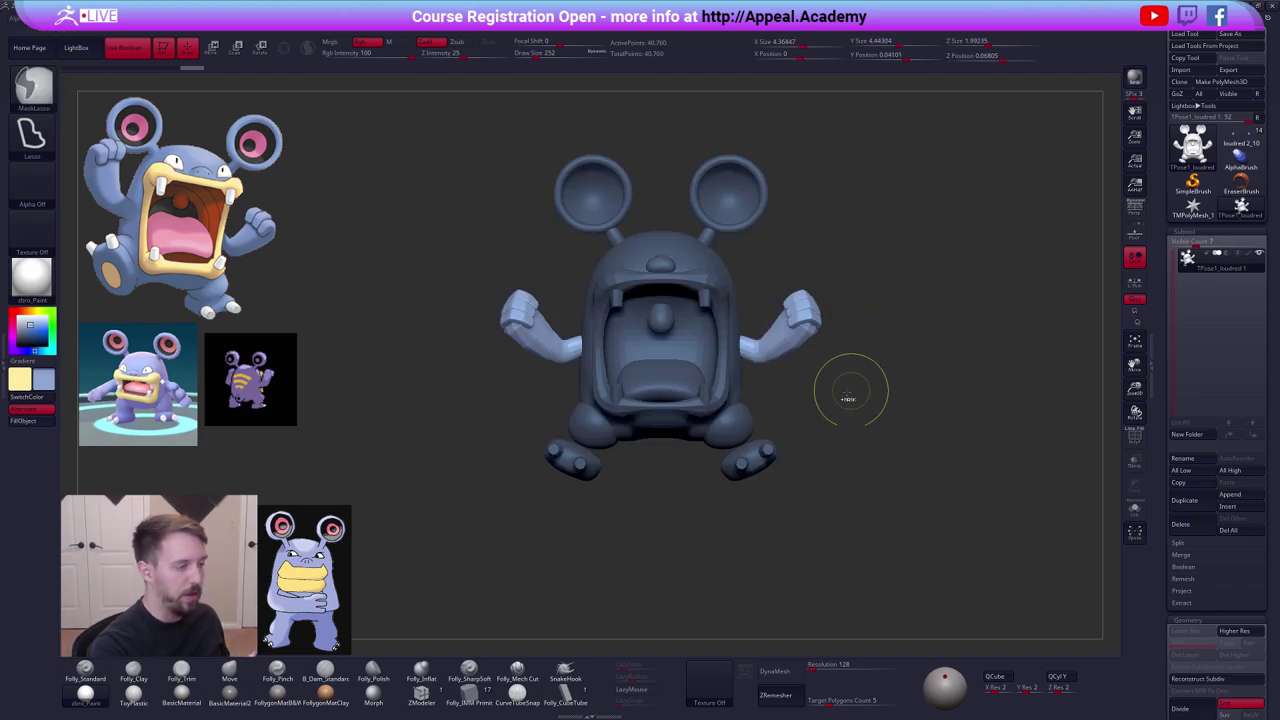
Turn on local symmetry and slightly enlarge both arms outward from the shoulders with the Transpose scale line.
{"action": "key", "text": "e"}
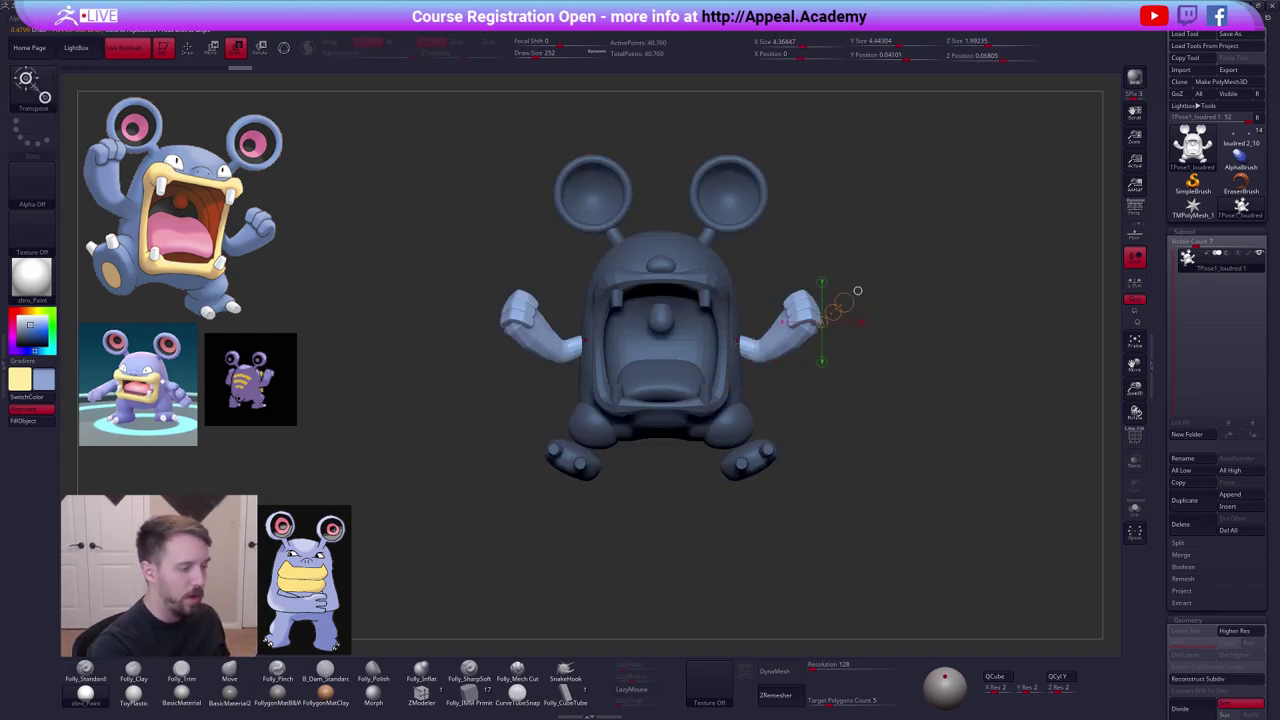
{"action": "left_click_drag", "start_coordinate": [735, 347], "coordinate": [936, 338]}
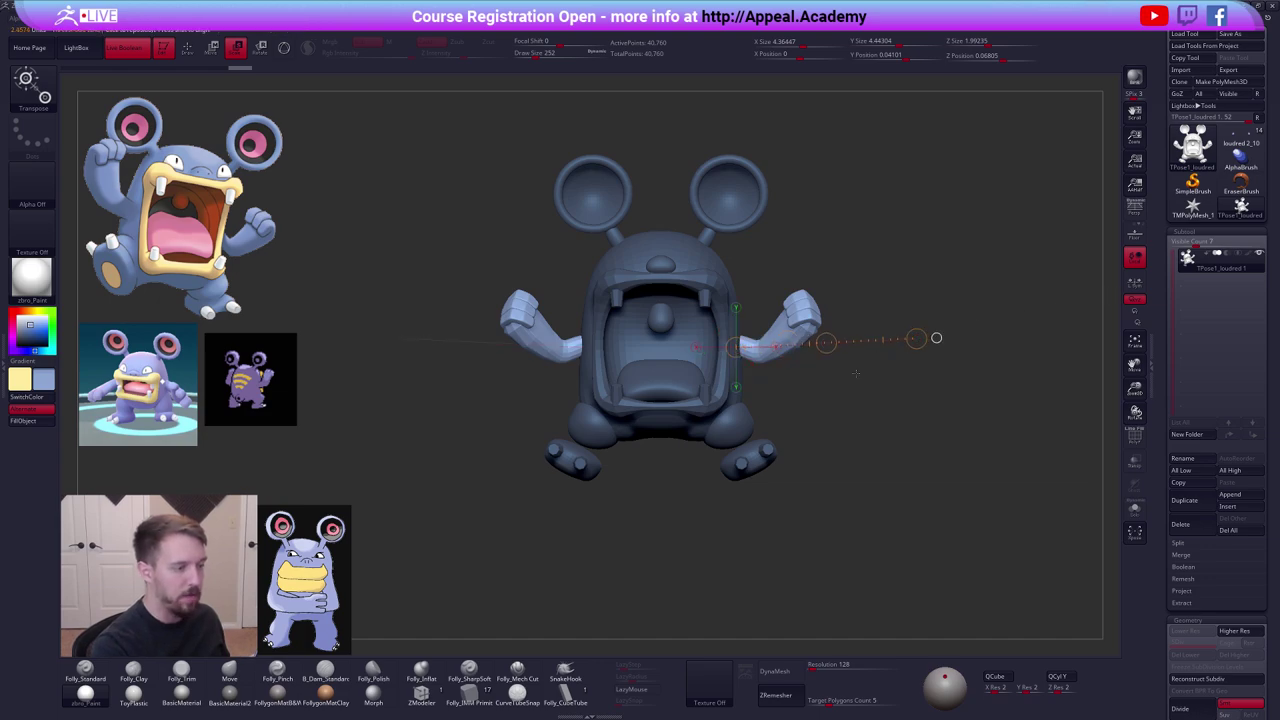
{"action": "left_click_drag", "start_coordinate": [856, 373], "coordinate": [846, 500]}
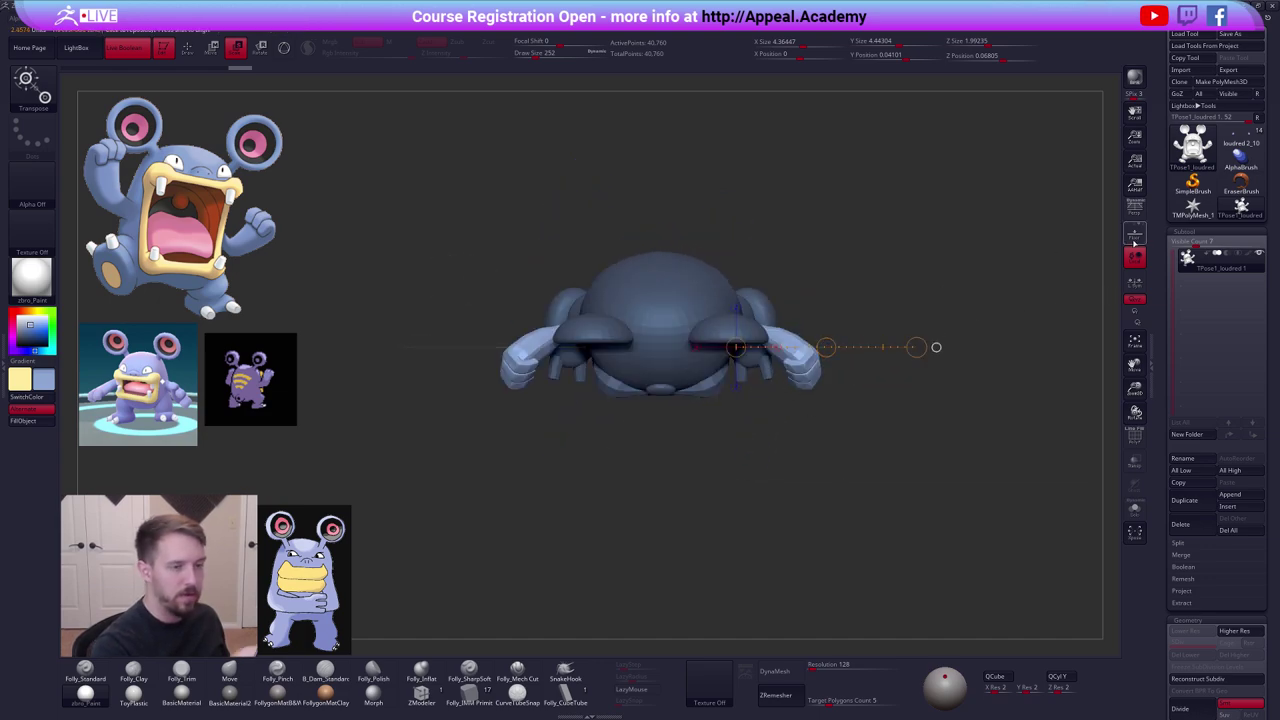
{"action": "left_click", "coordinate": [1134, 281]}
{"action": "mouse_move", "coordinate": [761, 331]}
{"action": "left_mouse_down"}
{"action": "mouse_move", "coordinate": [761, 461]}
{"action": "mouse_move", "coordinate": [770, 372]}
{"action": "mouse_move", "coordinate": [826, 405]}
{"action": "left_mouse_up"}
{"action": "left_click_drag", "start_coordinate": [792, 474], "coordinate": [775, 503], "text": "shift"}
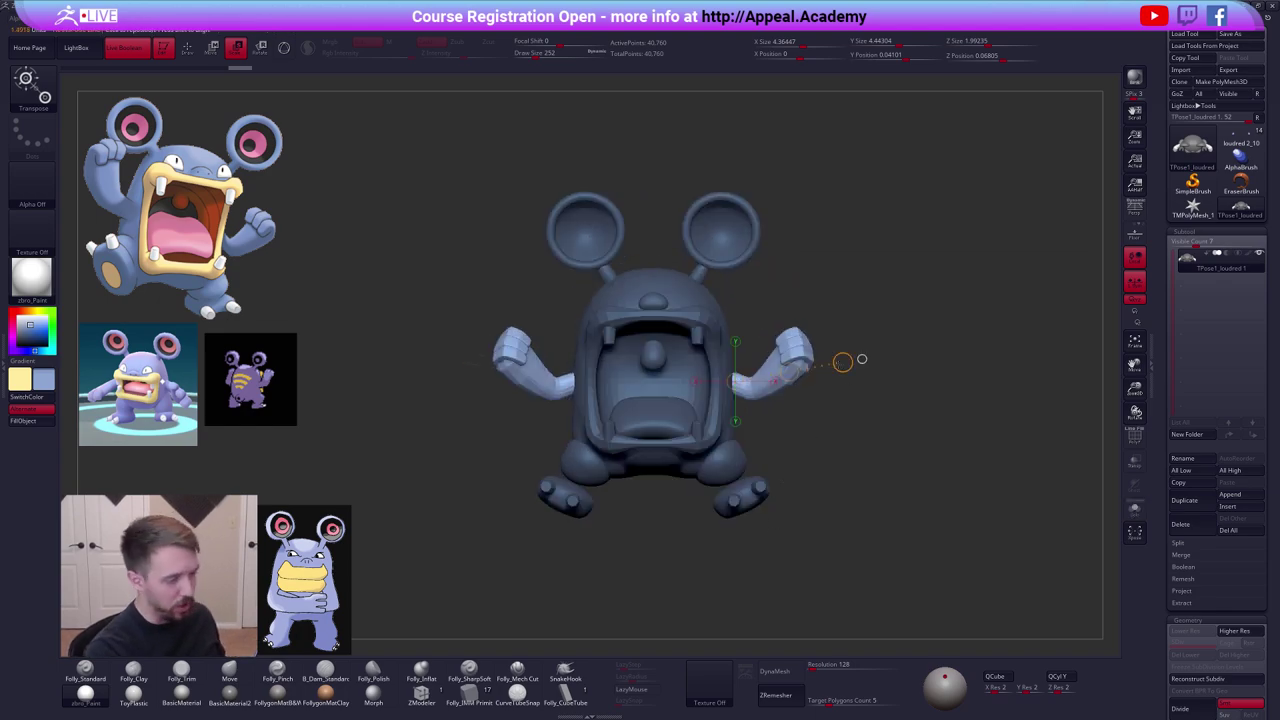
{"action": "left_click_drag", "start_coordinate": [843, 363], "coordinate": [898, 366]}
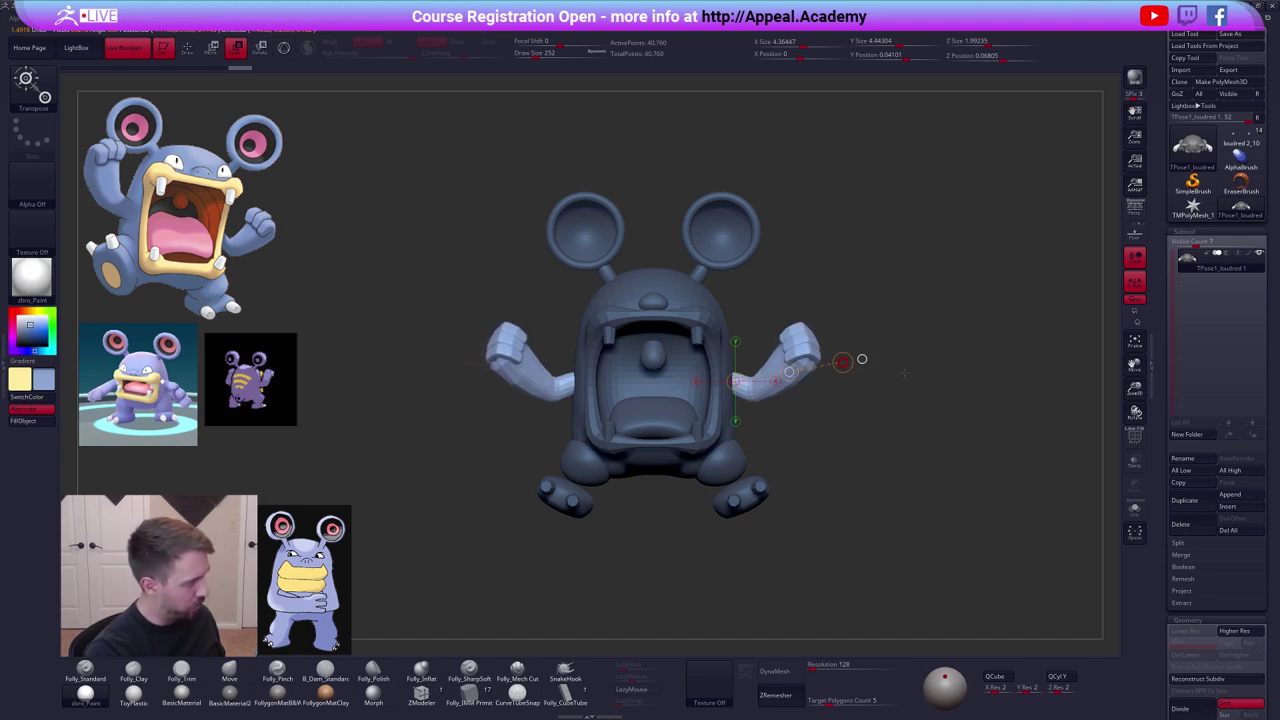
Move both arms slightly backward on the body in side view, and check their placement from the front.
{"action": "left_click_drag", "start_coordinate": [905, 372], "coordinate": [757, 423], "text": "shift"}
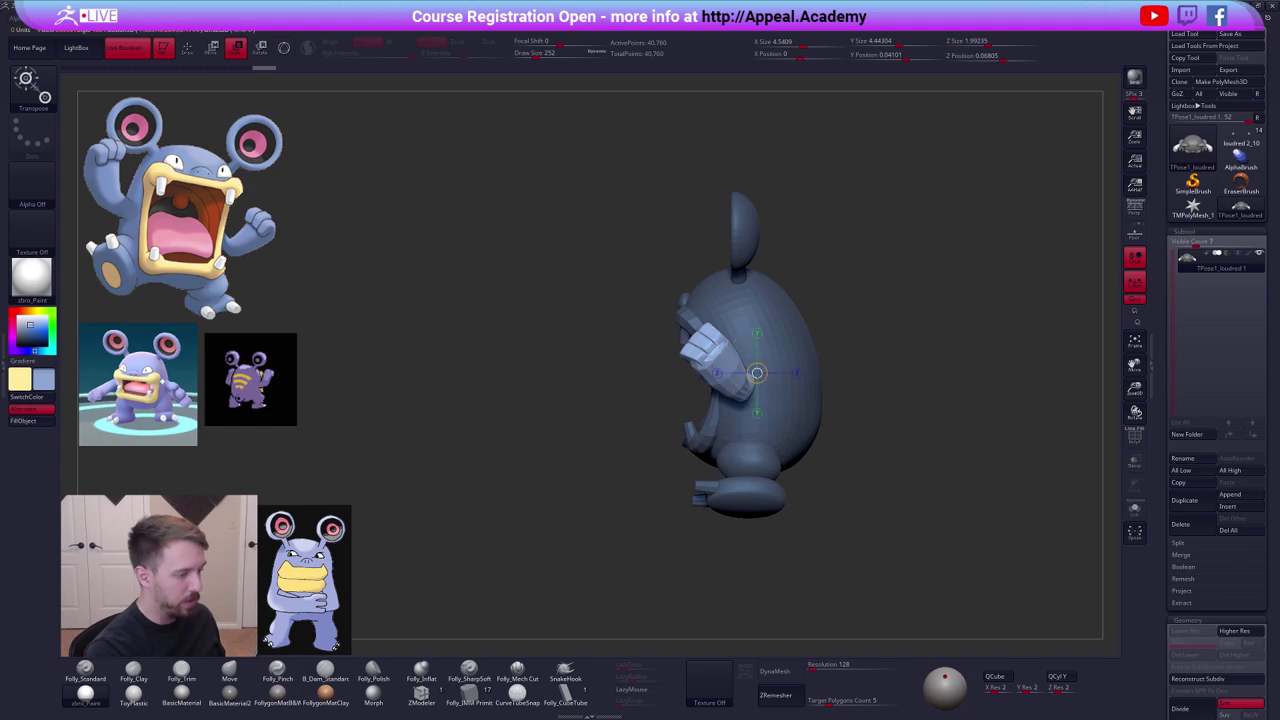
{"action": "mouse_move", "coordinate": [757, 373]}
{"action": "left_mouse_down"}
{"action": "mouse_move", "coordinate": [886, 372]}
{"action": "mouse_move", "coordinate": [822, 373]}
{"action": "left_mouse_up"}
{"action": "key", "text": "w"}
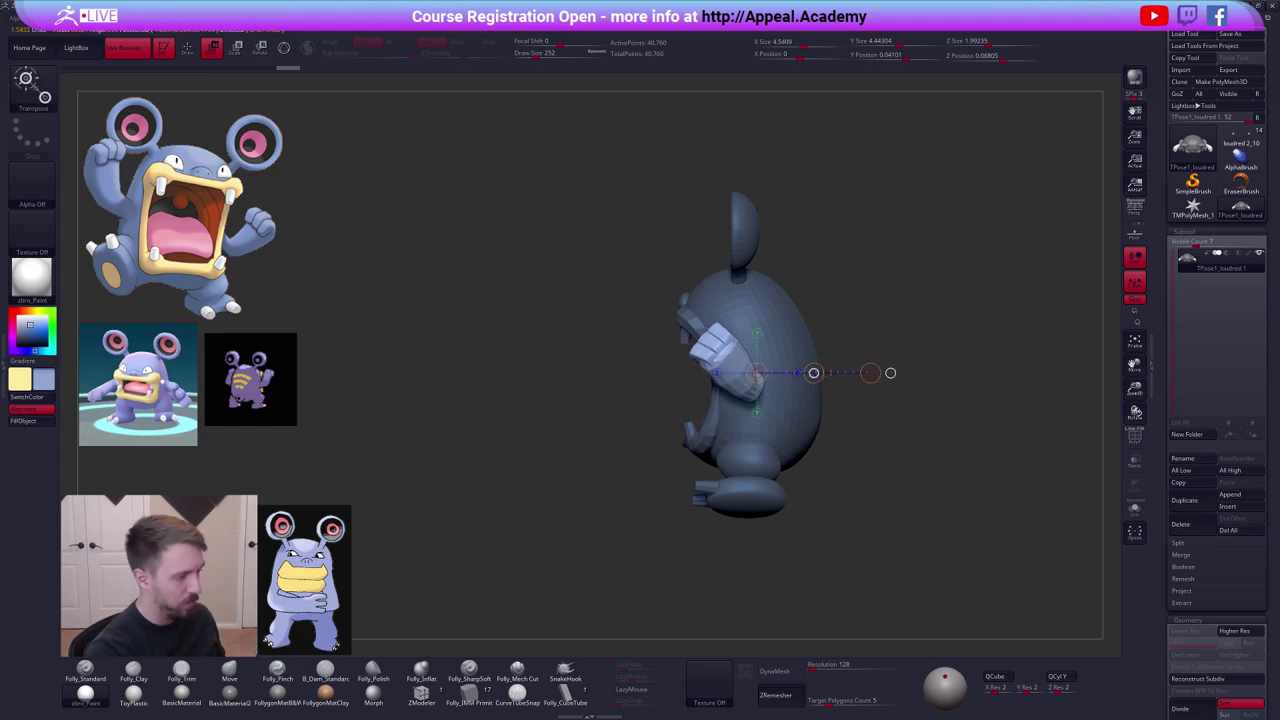
{"action": "mouse_move", "coordinate": [850, 420]}
{"action": "left_mouse_down", "text": "shift"}
{"action": "mouse_move", "coordinate": [910, 400]}
{"action": "mouse_move", "coordinate": [975, 420]}
{"action": "left_mouse_up", "text": "shift"}
{"action": "key", "text": "q"}
{"action": "left_click_drag", "start_coordinate": [881, 452], "coordinate": [801, 438], "text": "alt"}
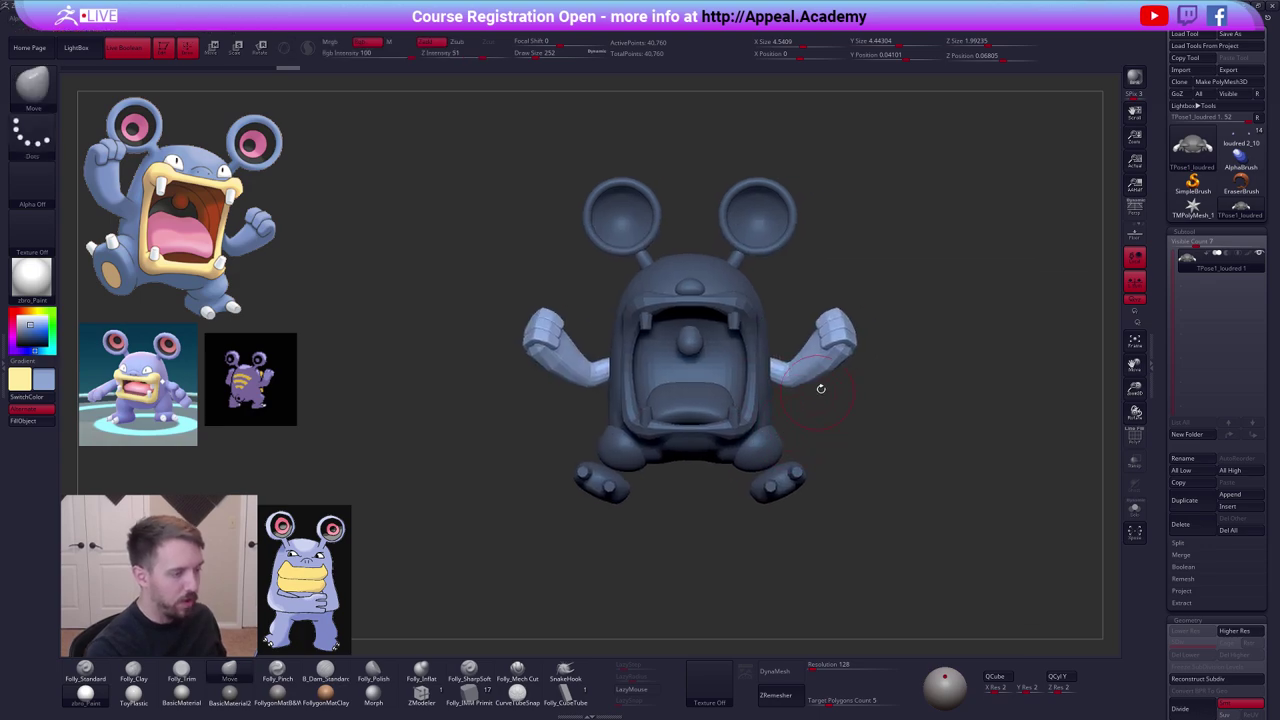
{"action": "key", "text": "w"}
{"action": "left_click_drag", "start_coordinate": [827, 370], "coordinate": [894, 403]}
{"action": "mouse_move", "coordinate": [880, 430]}
{"action": "left_mouse_down", "text": "alt"}
{"action": "mouse_move", "coordinate": [871, 443]}
{"action": "mouse_move", "coordinate": [930, 470]}
{"action": "mouse_move", "coordinate": [924, 458]}
{"action": "left_mouse_up", "text": "alt"}
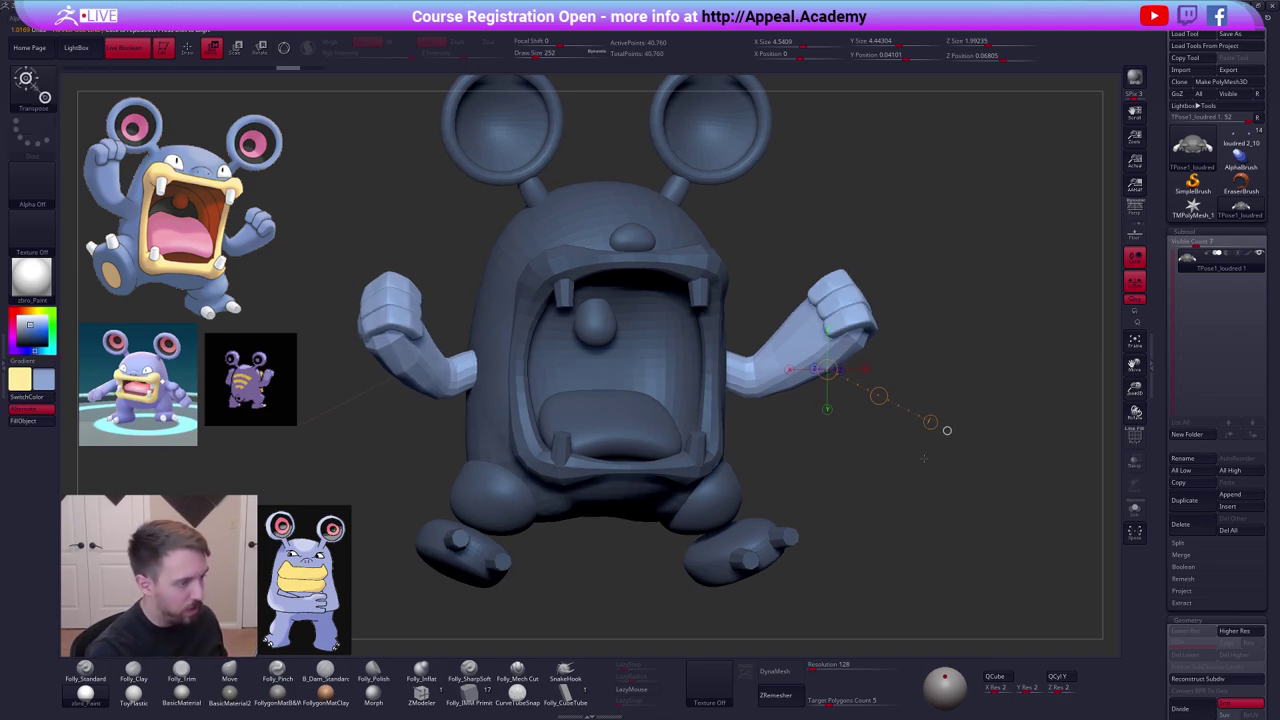
Clear the arm mask and mask the whole posing mesh except both legs and feet by isolating those parts first.
{"action": "key", "text": "q"}
{"action": "mouse_move", "coordinate": [877, 506]}
{"action": "left_mouse_down", "text": "alt"}
{"action": "mouse_move", "coordinate": [871, 471]}
{"action": "mouse_move", "coordinate": [887, 488]}
{"action": "mouse_move", "coordinate": [857, 476]}
{"action": "left_mouse_up", "text": "alt"}
{"action": "mouse_move", "coordinate": [857, 476]}
{"action": "left_mouse_down", "text": "ctrl"}
{"action": "mouse_move", "coordinate": [873, 464]}
{"action": "mouse_move", "coordinate": [857, 431]}
{"action": "left_mouse_up", "text": "ctrl"}
{"action": "left_click", "coordinate": [730, 406], "text": "ctrl+alt+shift"}
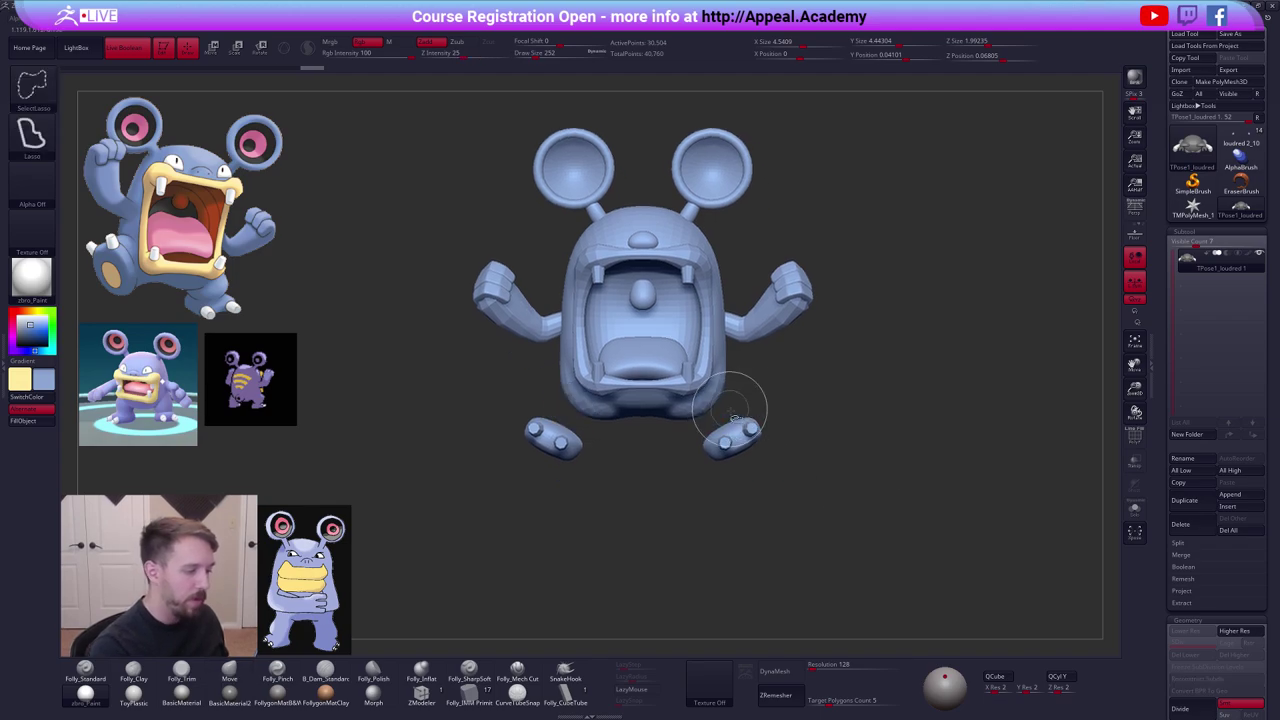
{"action": "mouse_move", "coordinate": [748, 405]}
{"action": "left_mouse_down", "text": "ctrl+alt+shift"}
{"action": "mouse_move", "coordinate": [681, 458]}
{"action": "mouse_move", "coordinate": [785, 440]}
{"action": "left_mouse_up", "text": "ctrl+alt+shift"}
{"action": "left_click", "coordinate": [849, 468], "text": "ctrl"}
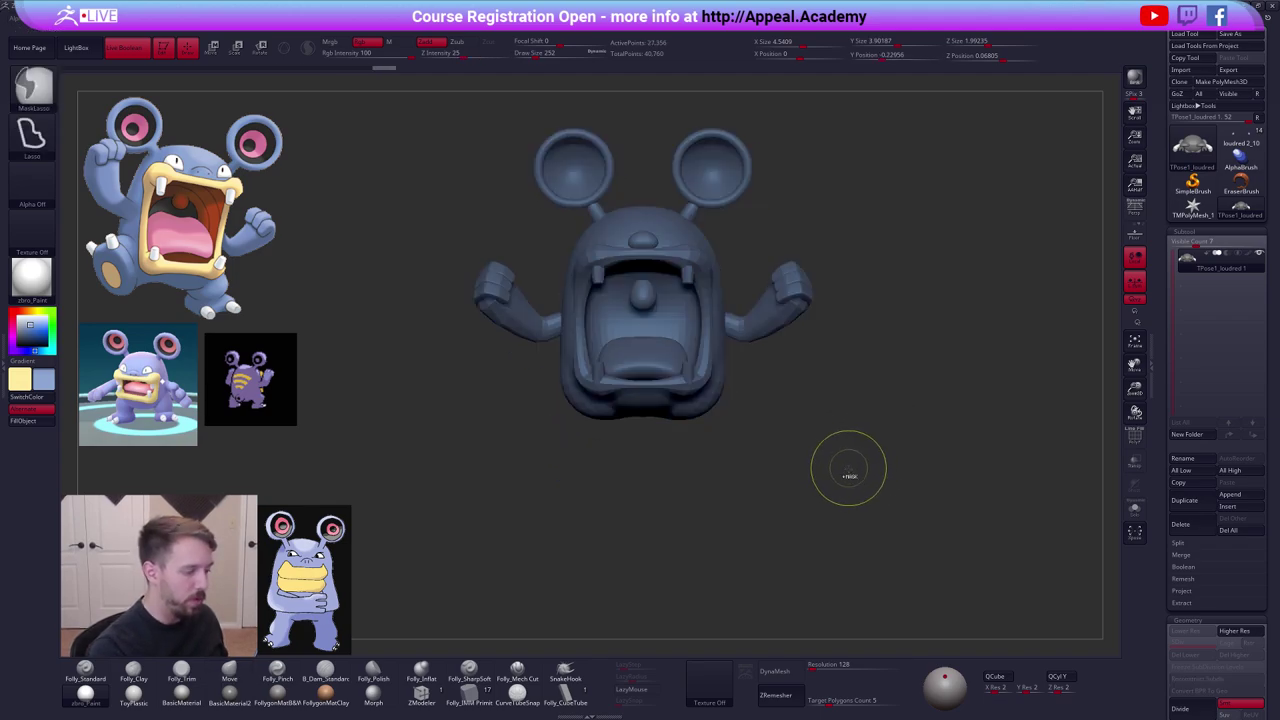
{"action": "left_click", "coordinate": [842, 467], "text": "ctrl+shift"}
Slightly enlarge both legs and feet outward from the hips with the Transpose scale line.
{"action": "key", "text": "e"}
{"action": "left_click_drag", "start_coordinate": [717, 406], "coordinate": [776, 507]}
{"action": "left_click_drag", "start_coordinate": [806, 505], "coordinate": [695, 503]}
{"action": "left_click_drag", "start_coordinate": [716, 458], "coordinate": [801, 470]}
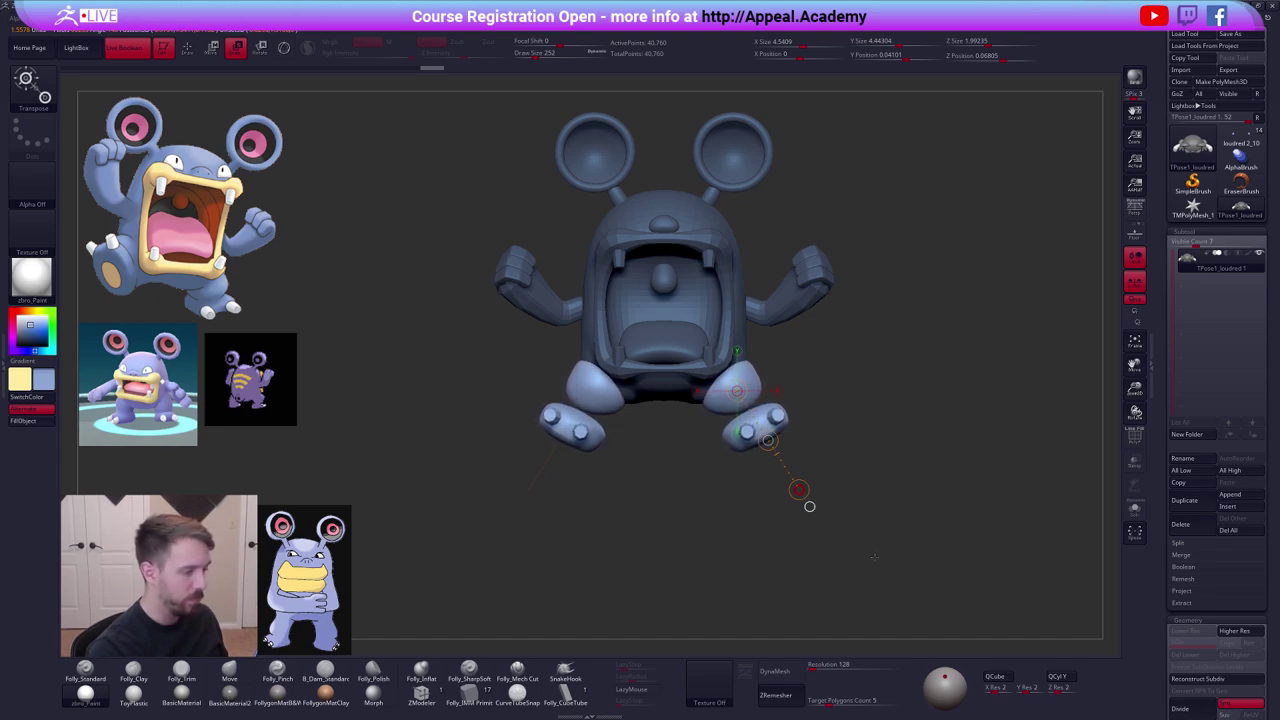
{"action": "mouse_move", "coordinate": [879, 512]}
{"action": "left_mouse_down"}
{"action": "mouse_move", "coordinate": [931, 498]}
{"action": "mouse_move", "coordinate": [850, 521]}
{"action": "mouse_move", "coordinate": [905, 545]}
{"action": "mouse_move", "coordinate": [854, 509]}
{"action": "mouse_move", "coordinate": [866, 512]}
{"action": "left_mouse_up"}
Mask everything but the feet and shift both feet slightly relative to the legs with the Transpose move line.
{"action": "key", "text": "q"}
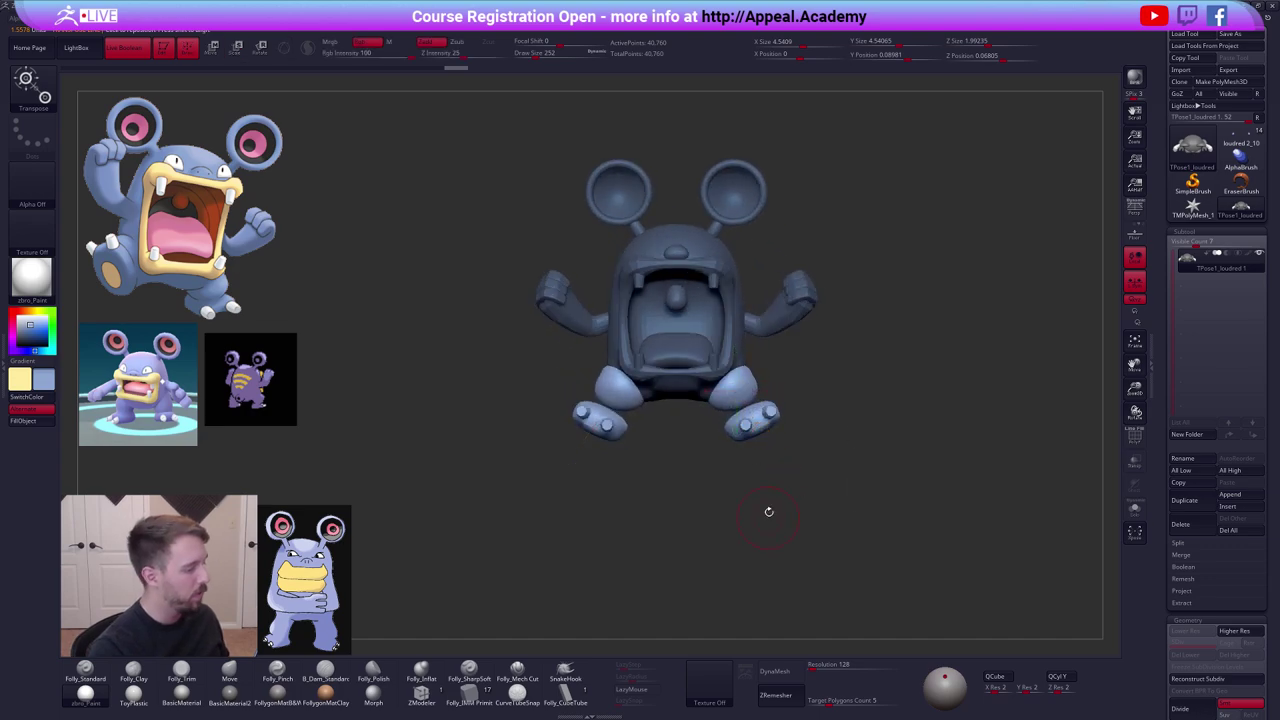
{"action": "left_click_drag", "start_coordinate": [766, 511], "coordinate": [775, 548], "text": "alt"}
{"action": "key", "text": "w"}
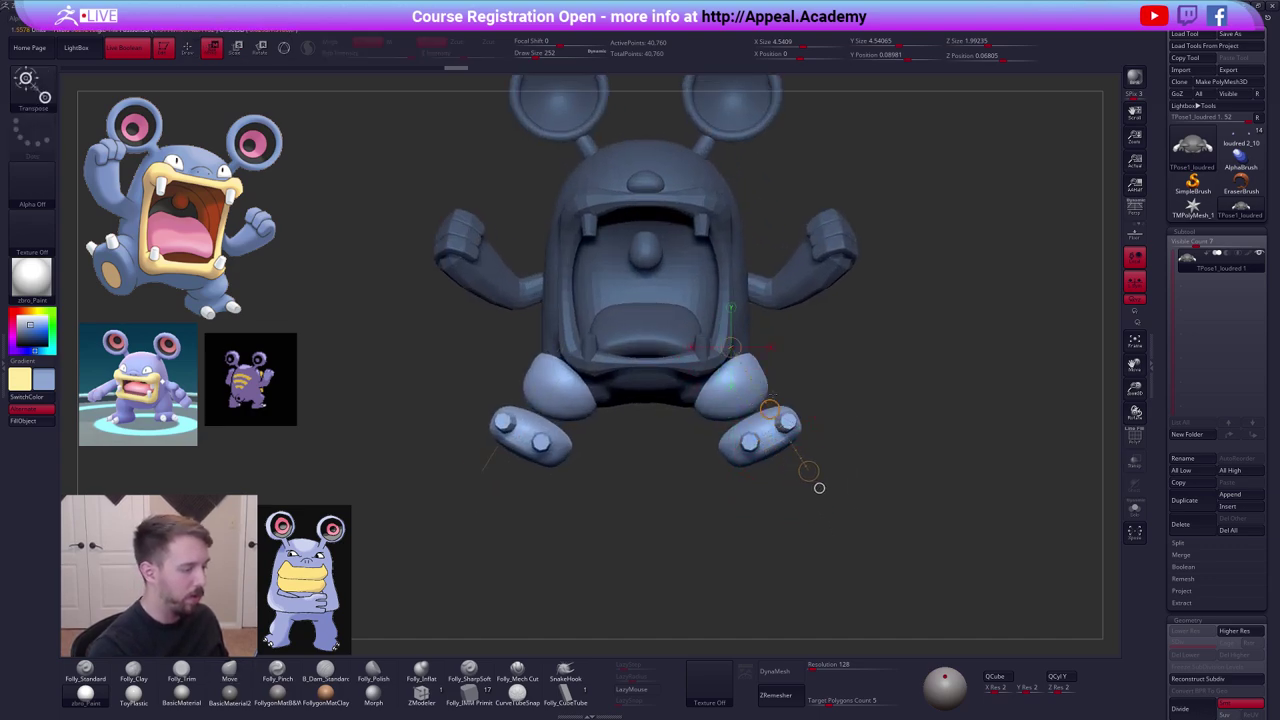
{"action": "left_click", "coordinate": [768, 447], "text": "ctrl"}
{"action": "left_click_drag", "start_coordinate": [755, 436], "coordinate": [826, 557]}
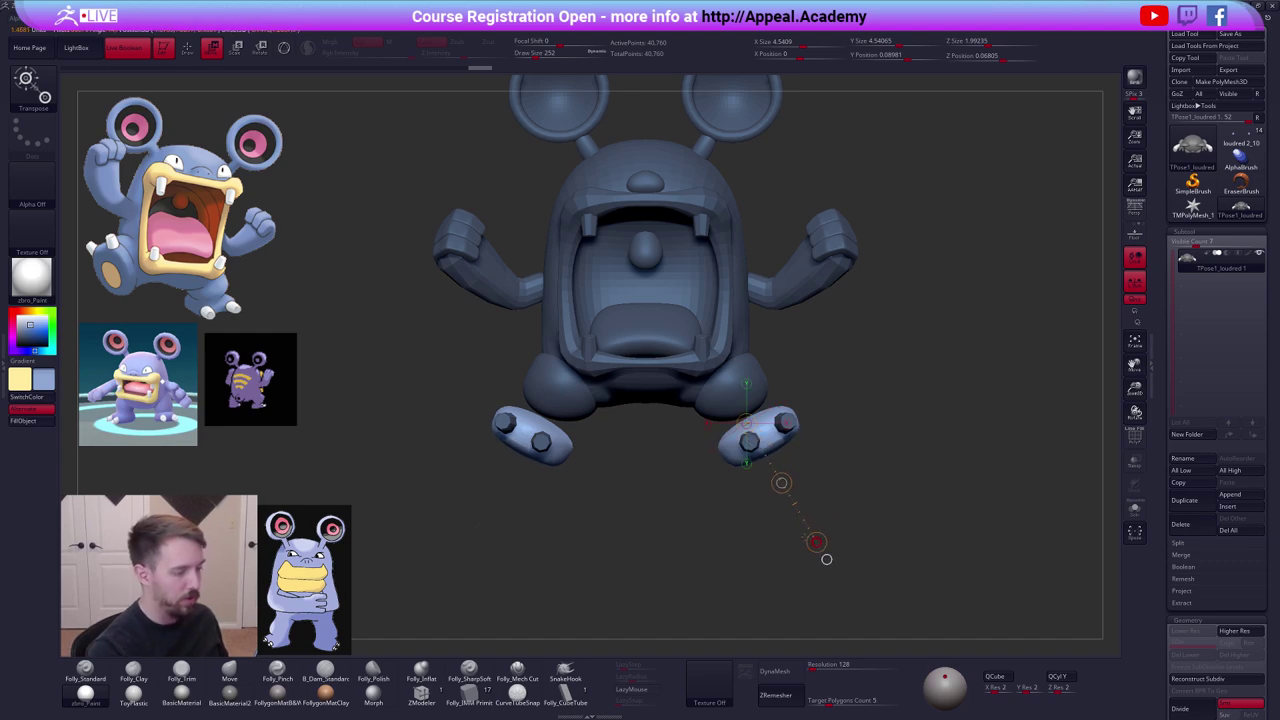
{"action": "mouse_move", "coordinate": [781, 483]}
{"action": "left_mouse_down"}
{"action": "mouse_move", "coordinate": [829, 528]}
{"action": "mouse_move", "coordinate": [825, 517]}
{"action": "mouse_move", "coordinate": [861, 512]}
{"action": "mouse_move", "coordinate": [787, 508]}
{"action": "left_mouse_up"}
Mask everything except the main body and set the Move brush to a draw size of 656 in side view.
{"action": "key", "text": "q"}
{"action": "left_click", "coordinate": [855, 474], "text": "ctrl"}
{"action": "left_click_drag", "start_coordinate": [845, 526], "coordinate": [785, 508], "text": "alt"}
{"action": "key", "text": "space"}
{"action": "mouse_move", "coordinate": [848, 468]}
{"action": "left_mouse_down"}
{"action": "mouse_move", "coordinate": [860, 468]}
{"action": "mouse_move", "coordinate": [824, 453]}
{"action": "mouse_move", "coordinate": [808, 400]}
{"action": "left_mouse_up"}
{"action": "key", "text": "w"}
{"action": "key", "text": "q"}
{"action": "key", "text": "space"}
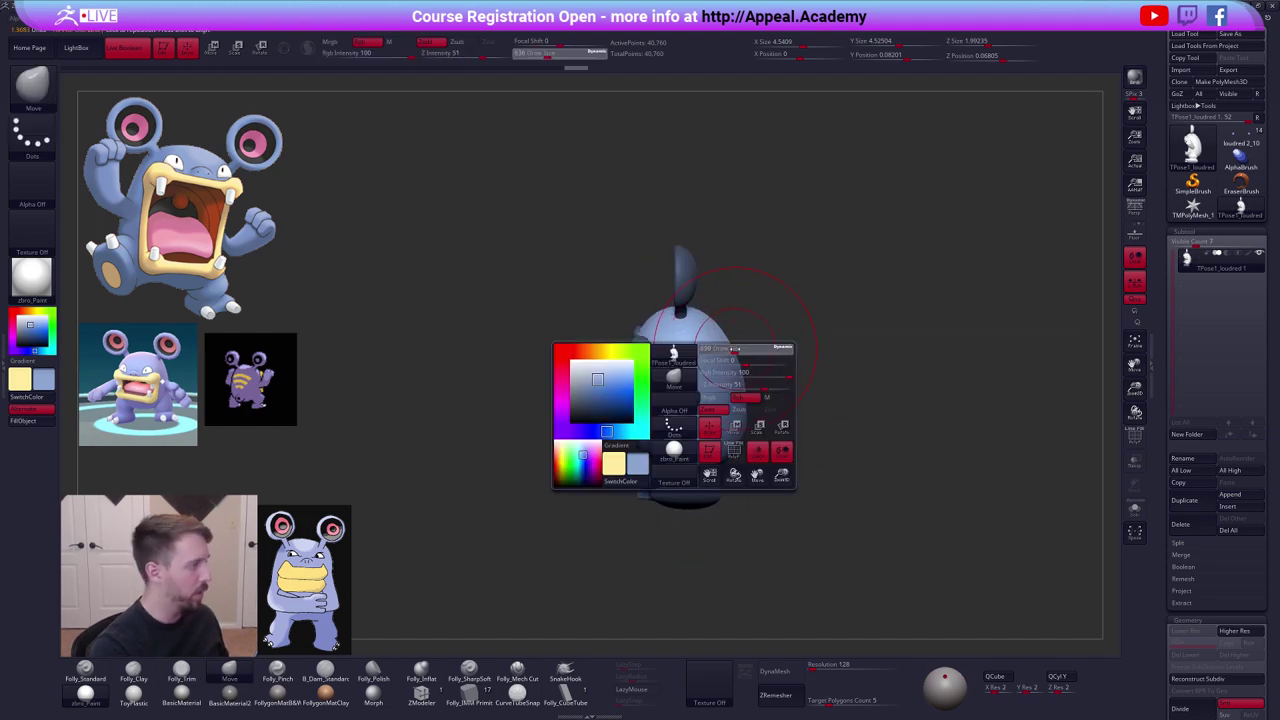
{"action": "left_click_drag", "start_coordinate": [734, 363], "coordinate": [740, 364]}
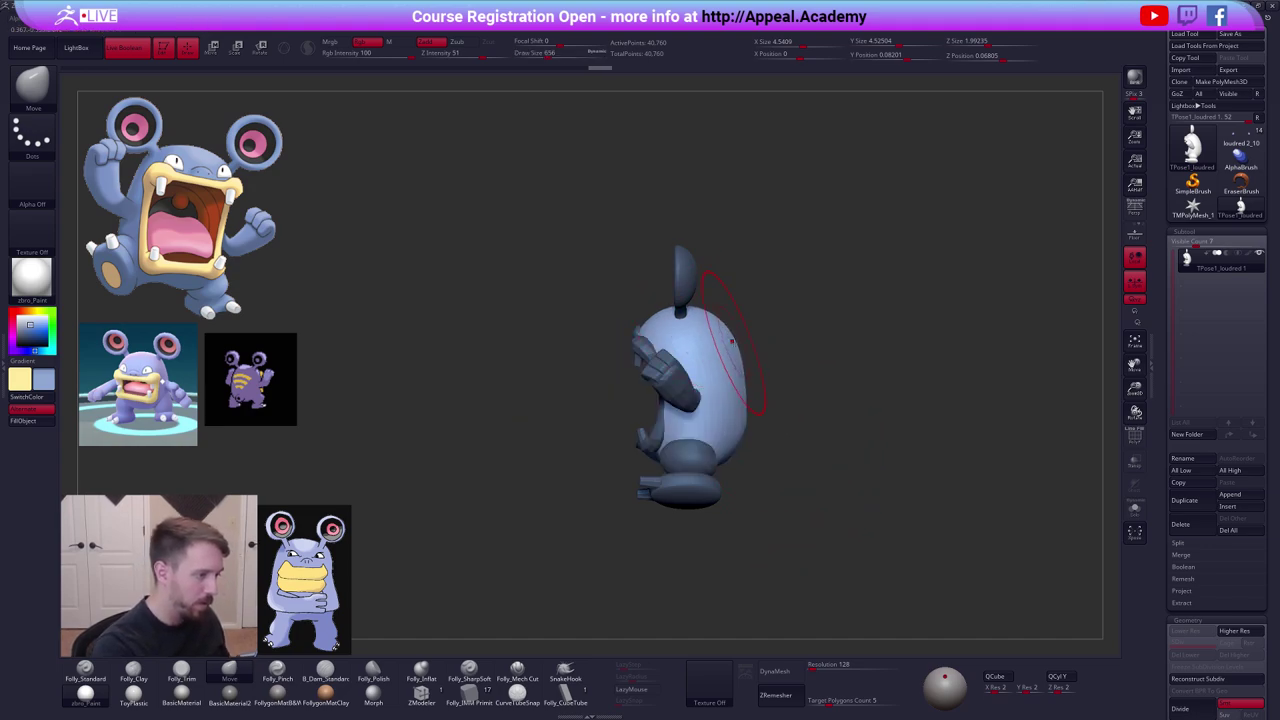
Push the body's back outward into a rounder side profile with the Move brush, checking it from the front.
{"action": "left_click_drag", "start_coordinate": [792, 338], "coordinate": [872, 340], "text": "shift"}
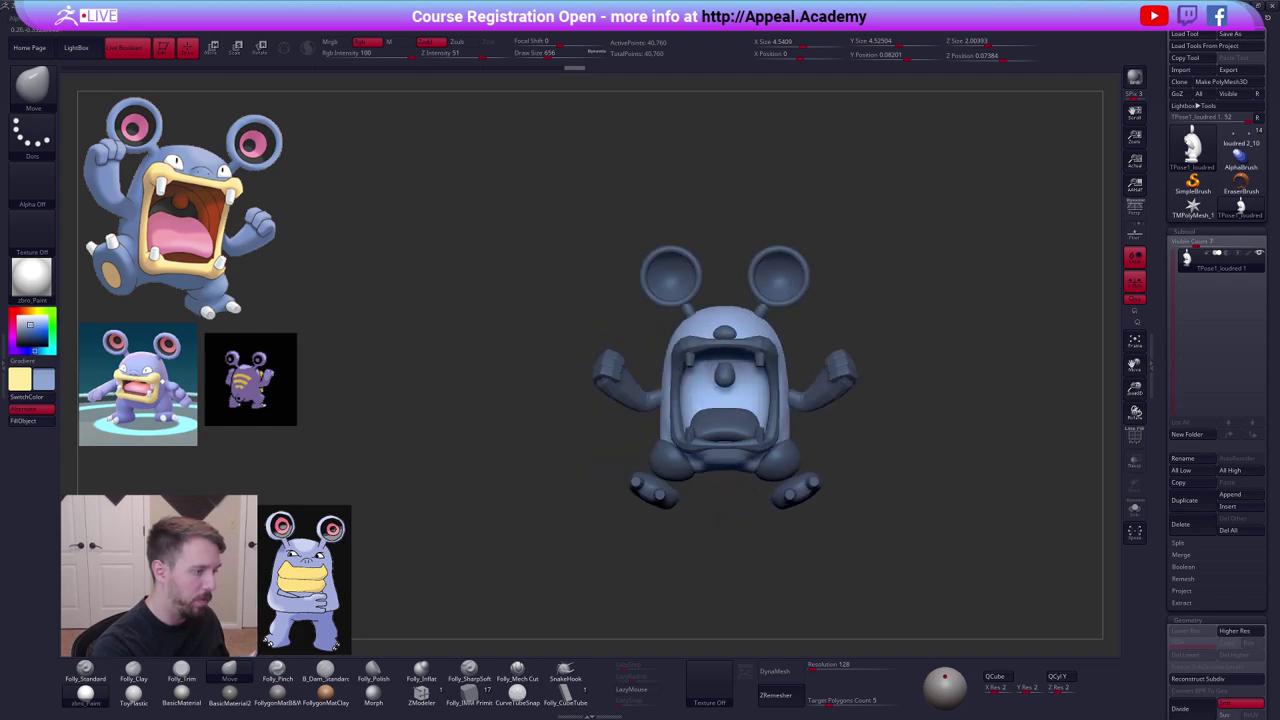
{"action": "mouse_move", "coordinate": [776, 315]}
{"action": "left_mouse_down", "text": "shift"}
{"action": "mouse_move", "coordinate": [745, 337]}
{"action": "mouse_move", "coordinate": [744, 324]}
{"action": "left_mouse_up", "text": "shift"}
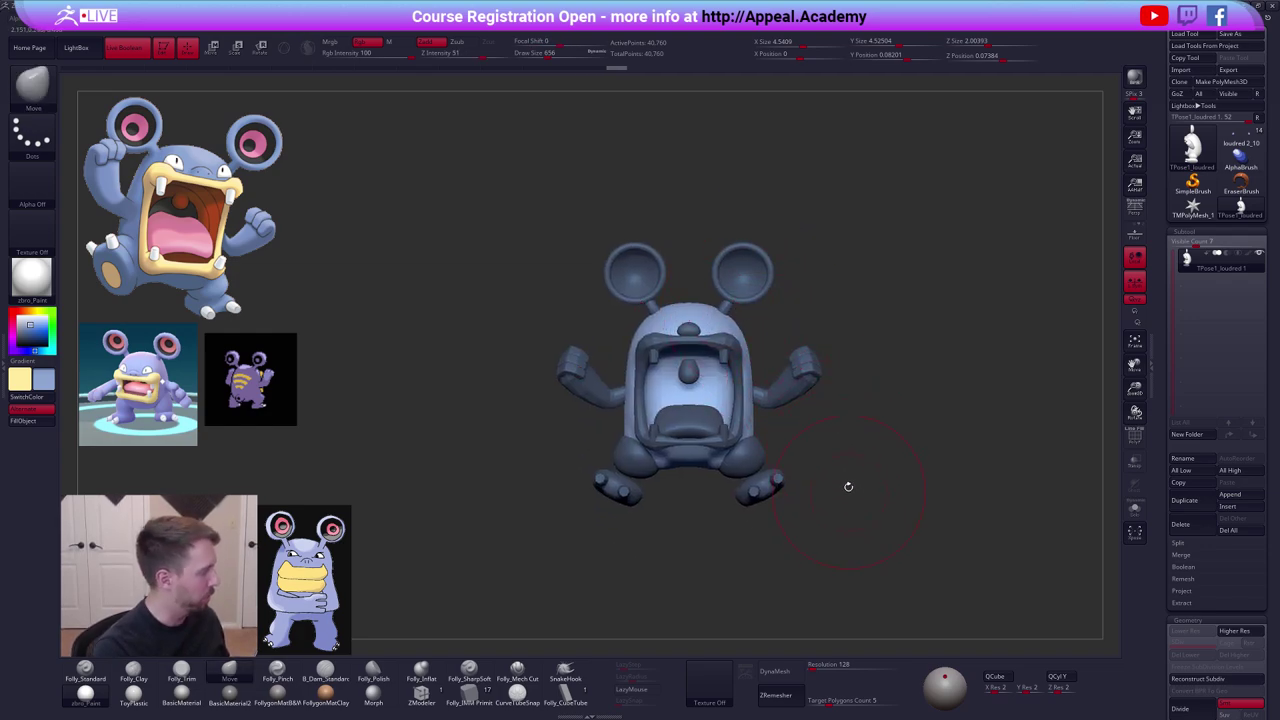
{"action": "left_click_drag", "start_coordinate": [810, 497], "coordinate": [834, 474]}
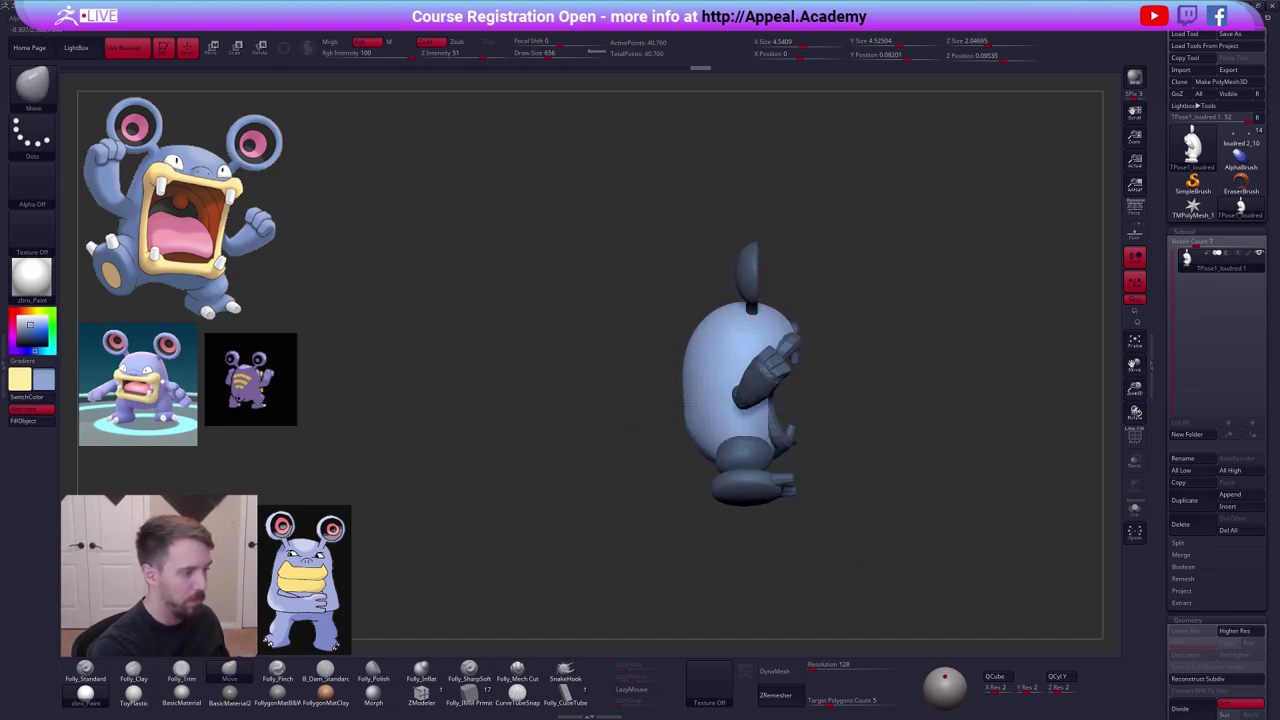
{"action": "left_click_drag", "start_coordinate": [905, 415], "coordinate": [760, 396]}
{"action": "key", "text": "space"}
{"action": "left_click_drag", "start_coordinate": [820, 329], "coordinate": [814, 329]}
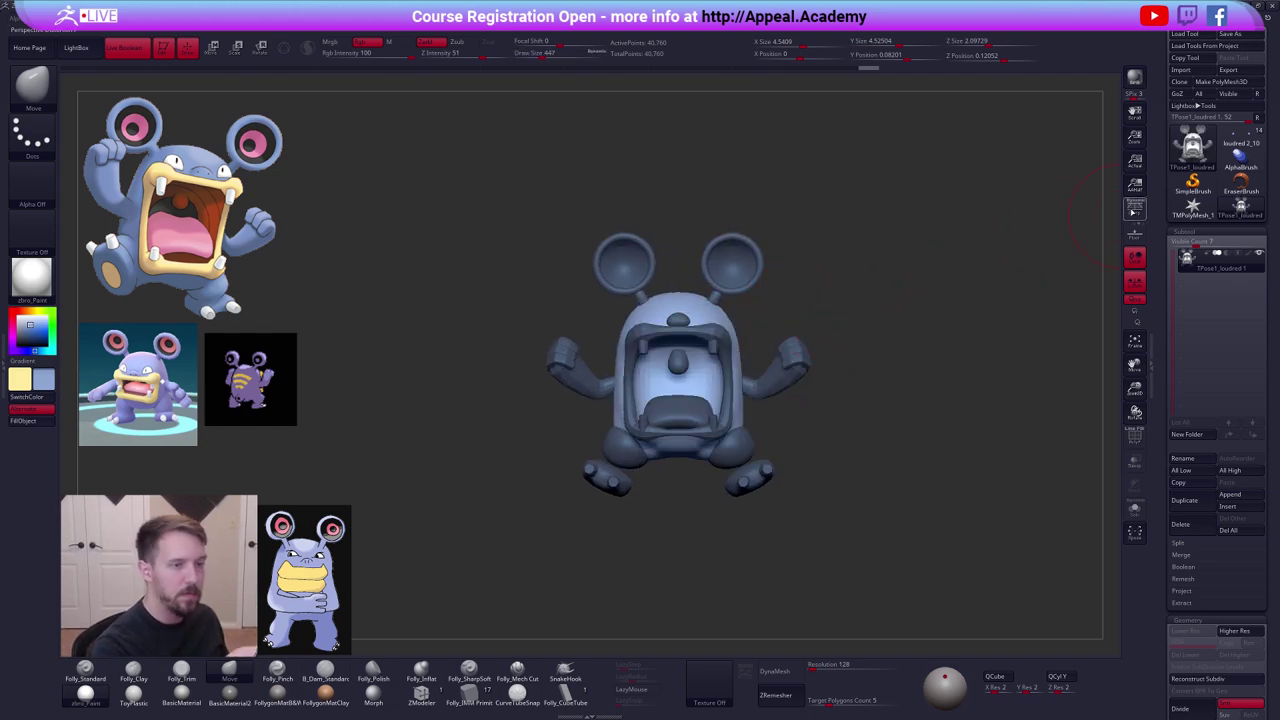
Turn on perspective and refine the back's profile with the Move brush at draw size 595, flattening the upper back above a fuller lower back.
{"action": "left_click", "coordinate": [1135, 209]}
{"action": "left_click_drag", "start_coordinate": [832, 455], "coordinate": [875, 472]}
{"action": "mouse_move", "coordinate": [875, 472]}
{"action": "left_mouse_down", "text": "alt"}
{"action": "mouse_move", "coordinate": [877, 501]}
{"action": "mouse_move", "coordinate": [883, 488]}
{"action": "left_mouse_up", "text": "alt"}
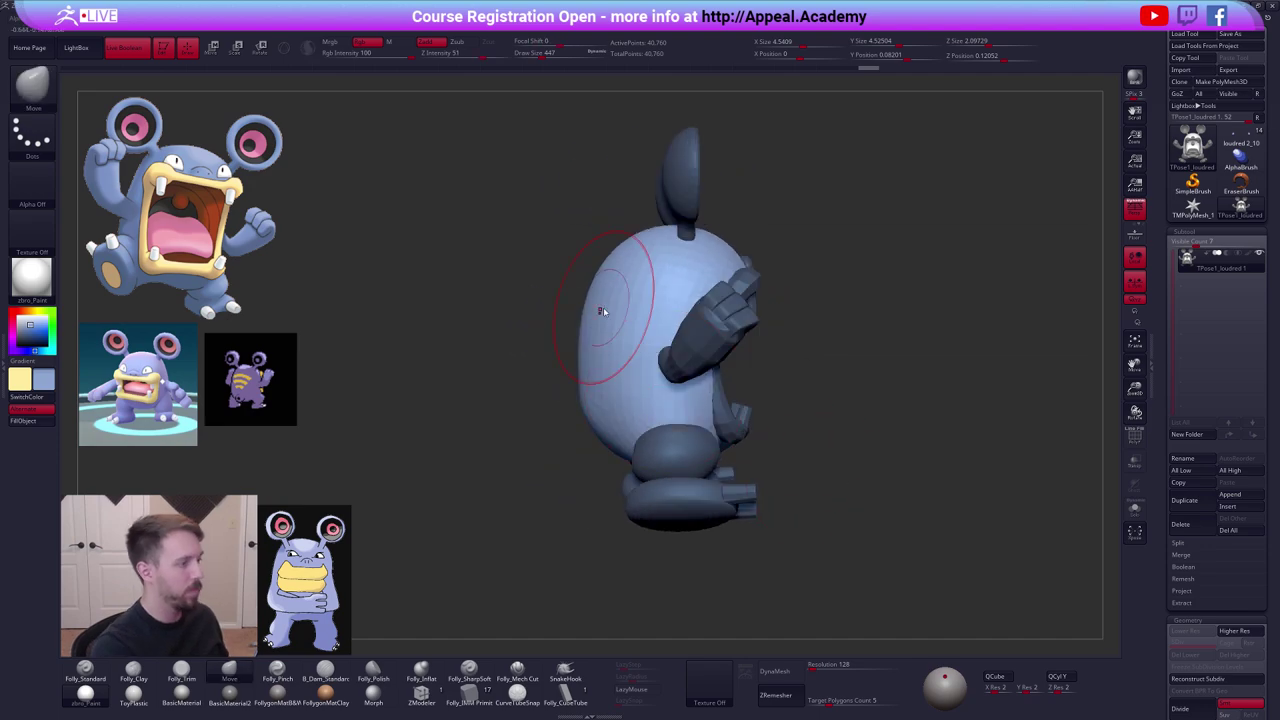
{"action": "key", "text": "space"}
{"action": "left_click_drag", "start_coordinate": [603, 311], "coordinate": [602, 297]}
{"action": "key", "text": "space"}
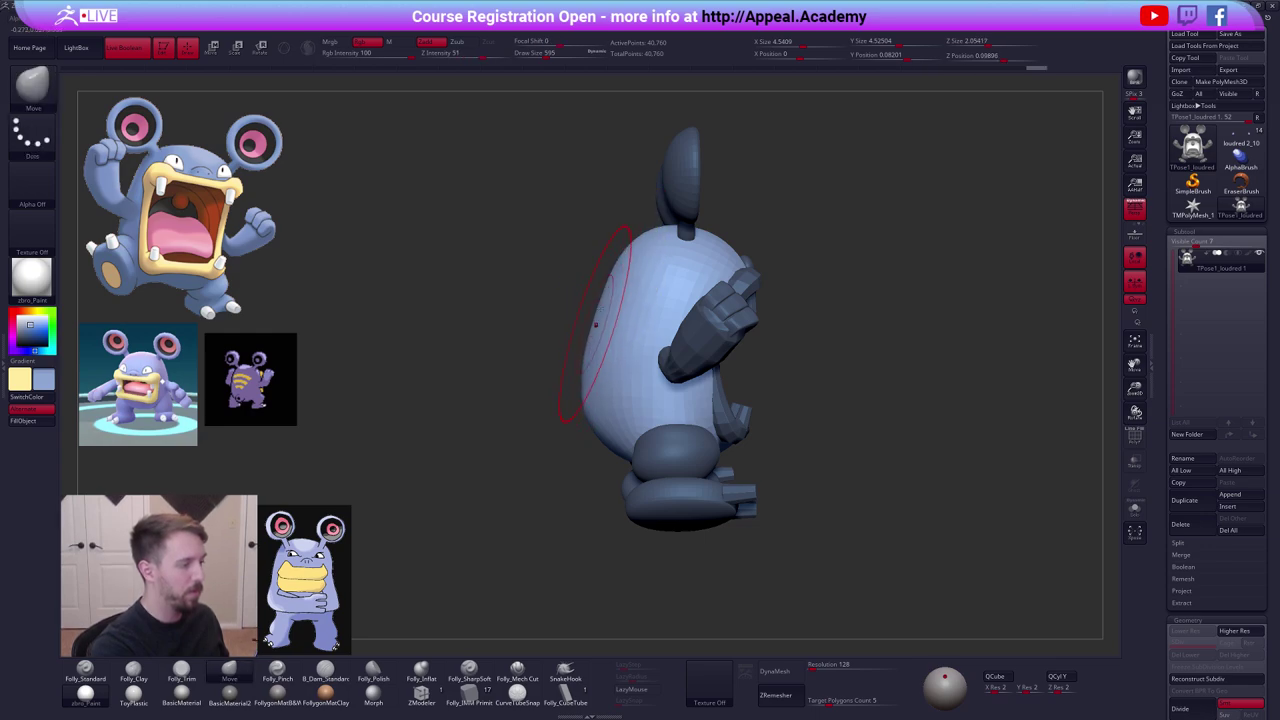
{"action": "left_click_drag", "start_coordinate": [596, 327], "coordinate": [589, 449], "text": "shift"}
{"action": "mouse_move", "coordinate": [925, 478]}
{"action": "left_mouse_down"}
{"action": "mouse_move", "coordinate": [860, 499]}
{"action": "mouse_move", "coordinate": [829, 470]}
{"action": "left_mouse_up"}
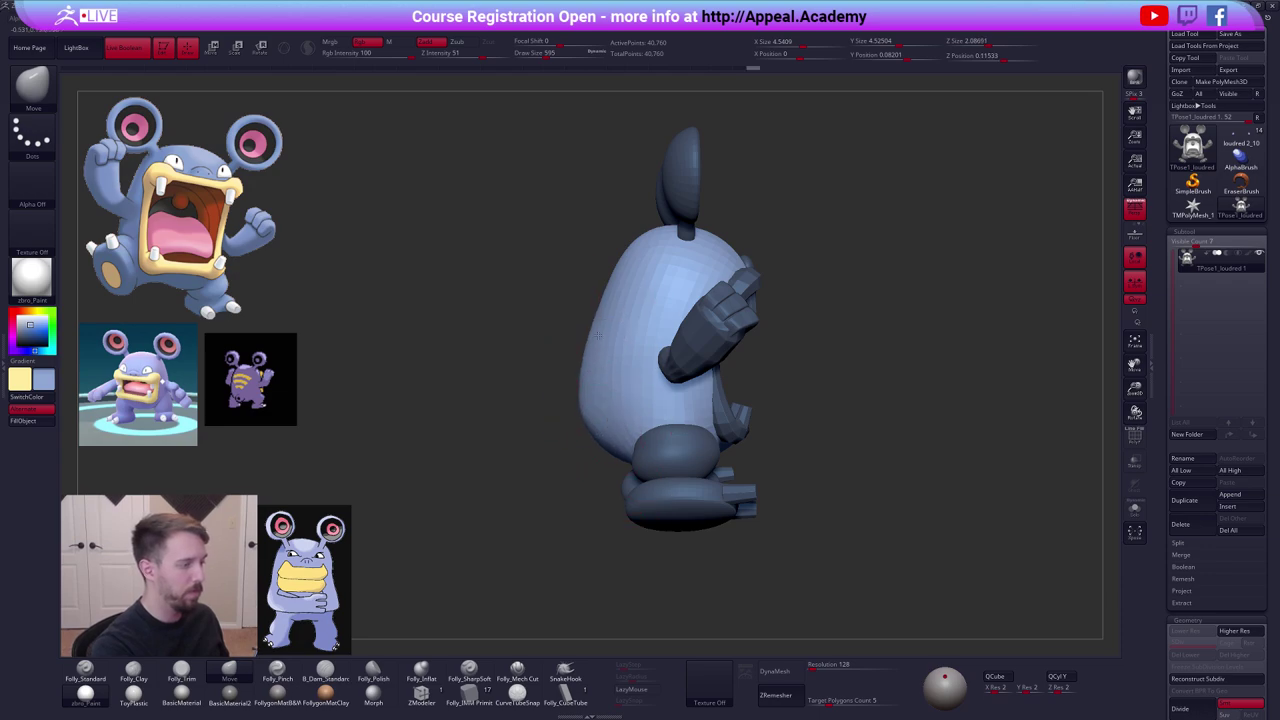
{"action": "left_click_drag", "start_coordinate": [598, 336], "coordinate": [596, 336]}
{"action": "mouse_move", "coordinate": [555, 285]}
{"action": "left_mouse_down"}
{"action": "mouse_move", "coordinate": [485, 270]}
{"action": "mouse_move", "coordinate": [602, 248]}
{"action": "mouse_move", "coordinate": [480, 292]}
{"action": "left_mouse_up"}
Clear the body mask and mask the whole posing mesh except both ears and their stalks by isolating them first.
{"action": "key", "text": "space"}
{"action": "left_click_drag", "start_coordinate": [760, 279], "coordinate": [746, 279]}
{"action": "mouse_move", "coordinate": [820, 391]}
{"action": "left_mouse_down", "text": "alt"}
{"action": "mouse_move", "coordinate": [923, 485]}
{"action": "mouse_move", "coordinate": [927, 450]}
{"action": "mouse_move", "coordinate": [889, 477]}
{"action": "mouse_move", "coordinate": [899, 501]}
{"action": "left_mouse_up", "text": "alt"}
{"action": "key", "text": "space"}
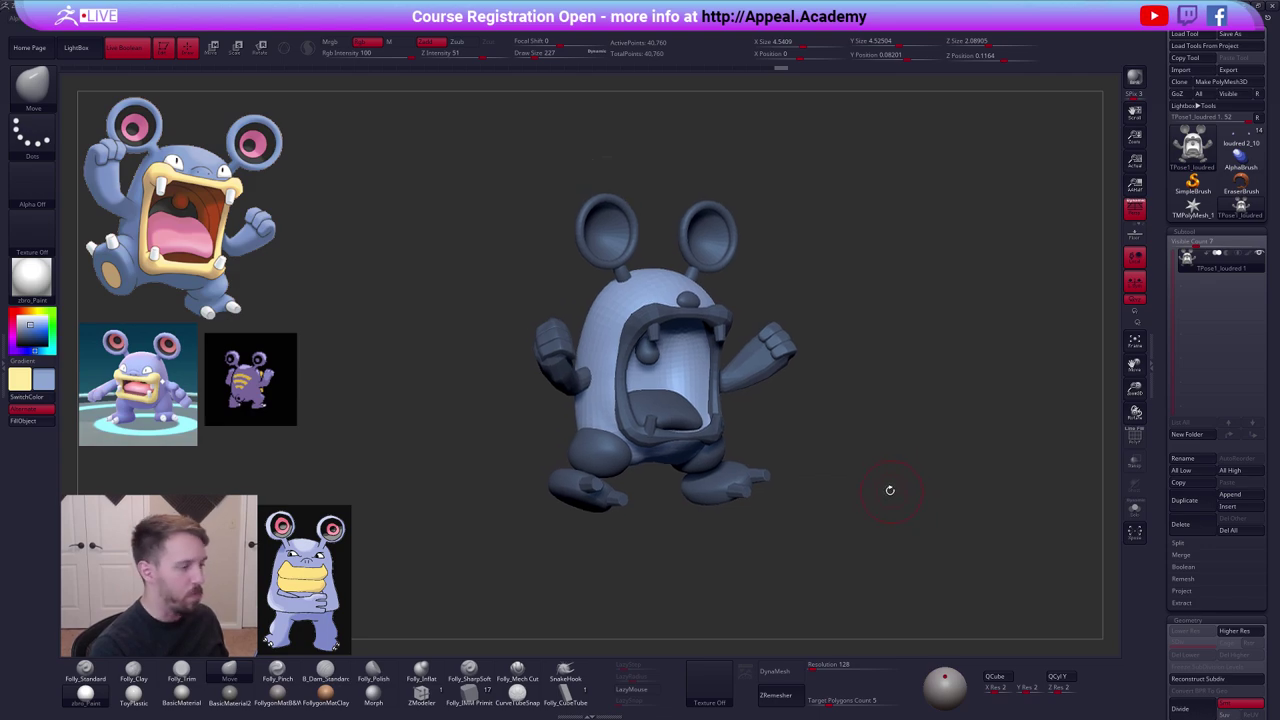
{"action": "mouse_move", "coordinate": [876, 480]}
{"action": "left_mouse_down"}
{"action": "mouse_move", "coordinate": [825, 430]}
{"action": "mouse_move", "coordinate": [791, 357]}
{"action": "mouse_move", "coordinate": [718, 271]}
{"action": "left_mouse_up"}
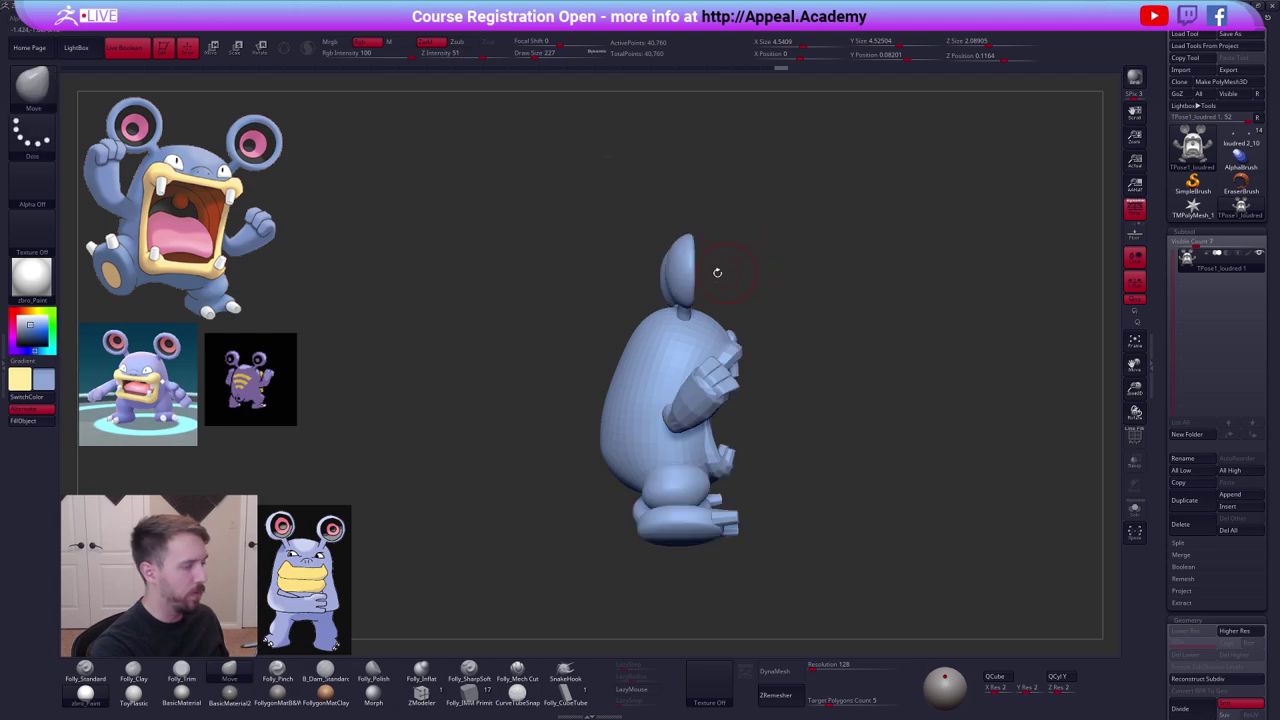
{"action": "left_click", "coordinate": [691, 272], "text": "ctrl+shift"}
{"action": "left_click", "coordinate": [691, 276], "text": "ctrl+shift"}
{"action": "left_click", "coordinate": [708, 298], "text": "ctrl"}
{"action": "left_click", "coordinate": [734, 290], "text": "ctrl+shift"}
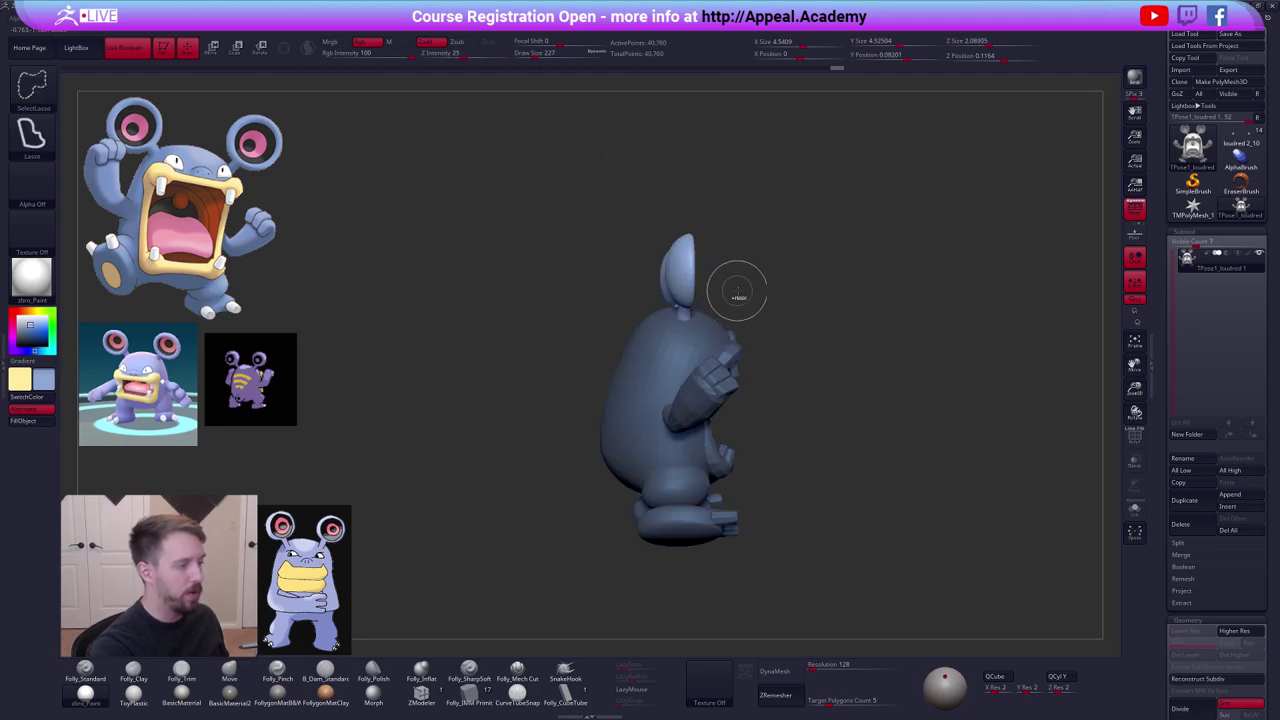
Lower both ears slightly toward the head with the Transpose move line in side view.
{"action": "key", "text": "w"}
{"action": "left_click_drag", "start_coordinate": [872, 375], "coordinate": [703, 338]}
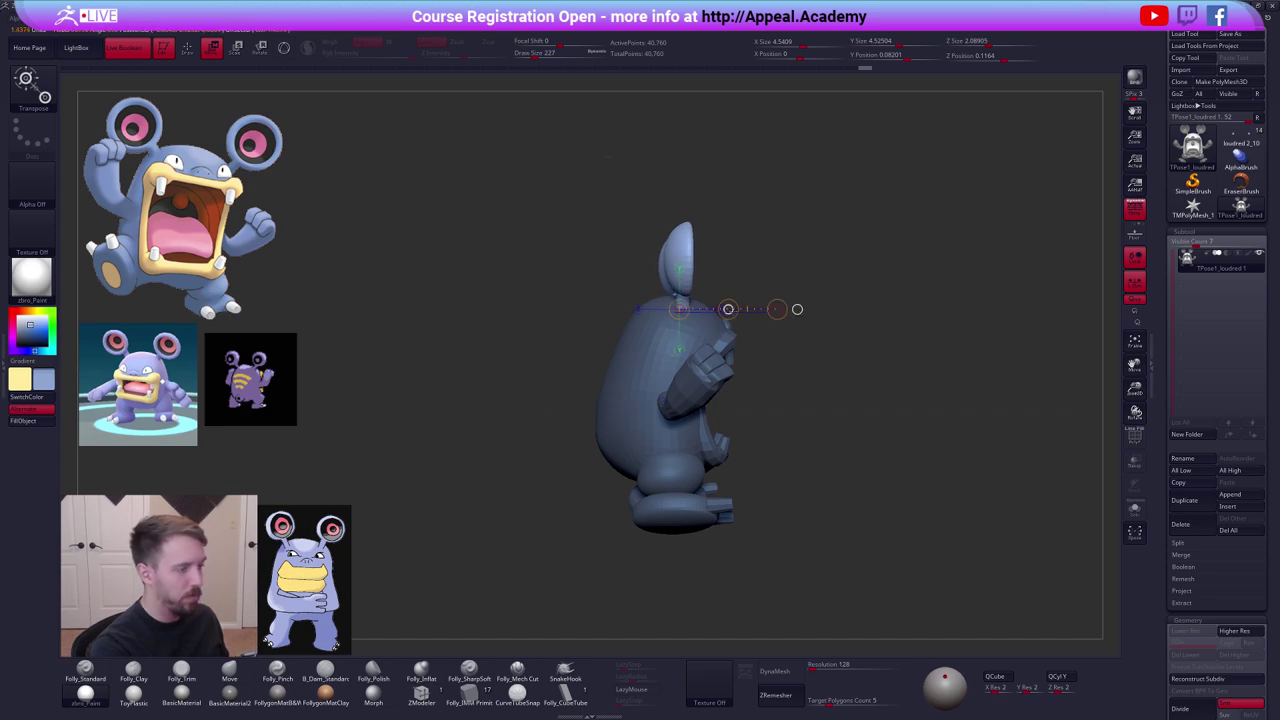
{"action": "right_click_drag", "start_coordinate": [749, 326], "coordinate": [713, 362], "text": "shift"}
{"action": "left_click_drag", "start_coordinate": [814, 263], "coordinate": [836, 287]}
{"action": "right_click_drag", "start_coordinate": [832, 293], "coordinate": [750, 341]}
{"action": "key", "text": "w"}
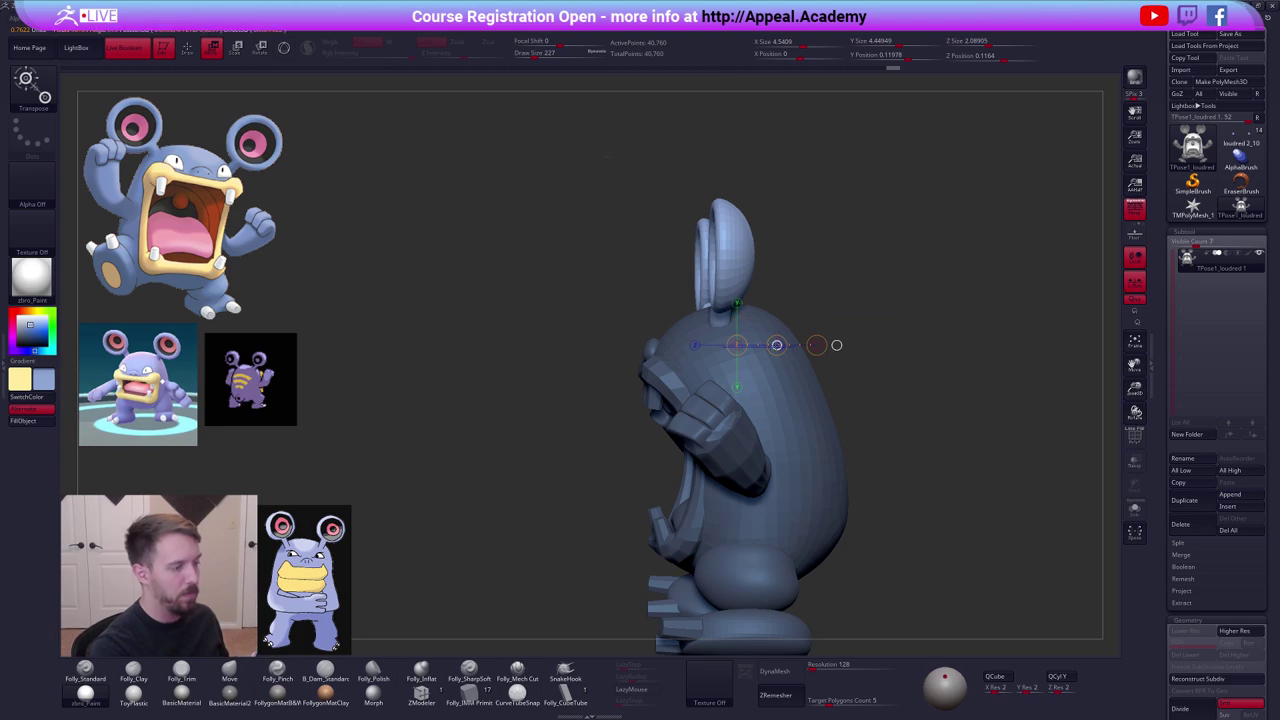
{"action": "right_click_drag", "start_coordinate": [816, 346], "coordinate": [872, 338]}
{"action": "key", "text": "q"}
{"action": "key", "text": "f"}
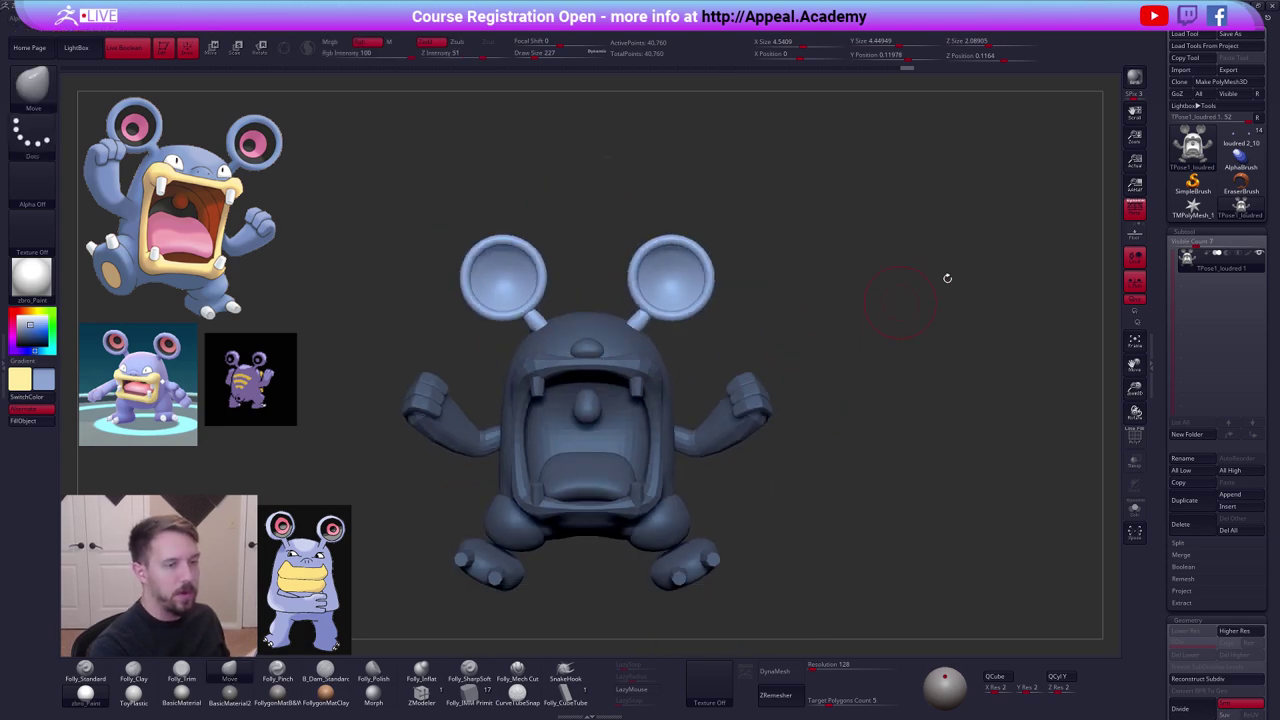
Turn off perspective, clear the mask, and transfer the pose back to the original subtools with TPose|SubT.
{"action": "left_click", "coordinate": [1133, 213]}
{"action": "right_click_drag", "start_coordinate": [896, 444], "coordinate": [934, 383], "text": "alt"}
{"action": "left_click_drag", "start_coordinate": [894, 423], "coordinate": [915, 416], "text": "ctrl"}
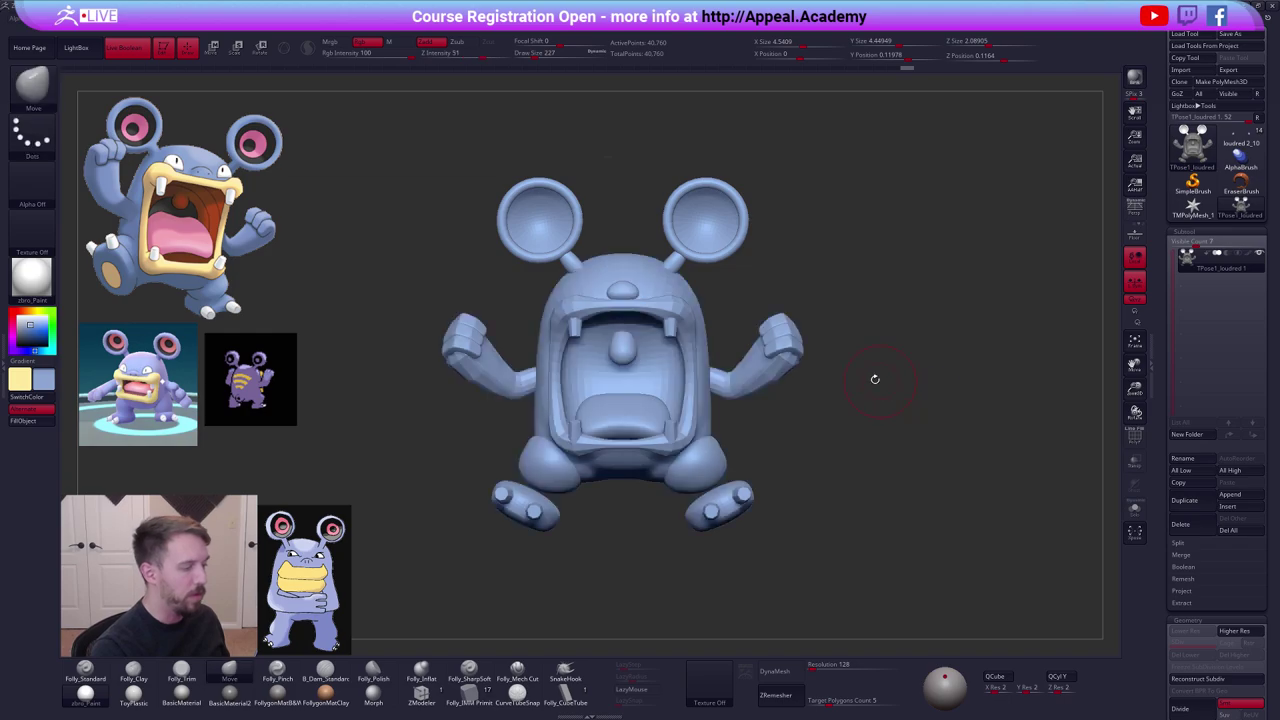
{"action": "right_click_drag", "start_coordinate": [874, 377], "coordinate": [892, 393], "text": "alt"}
{"action": "key", "text": "space"}
{"action": "left_click", "coordinate": [944, 488]}
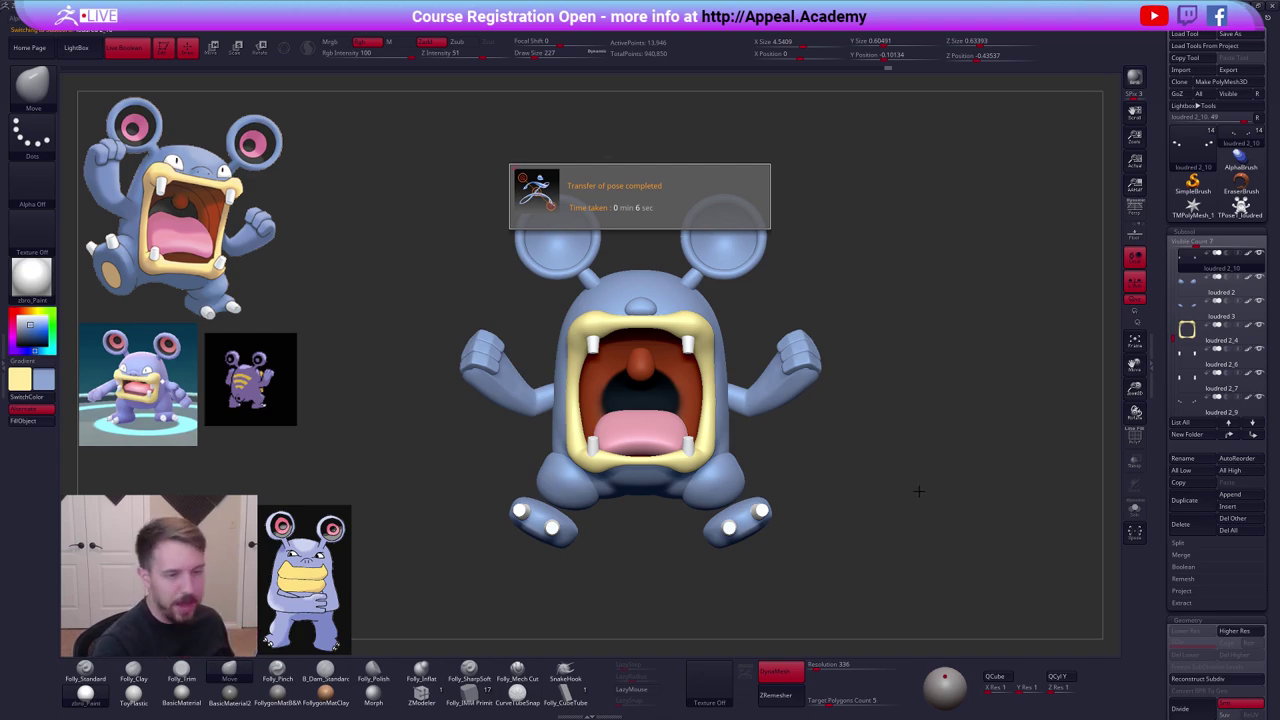
Delete the TPose1_loudred posing mesh subtool and return to the original Loudred tool.
{"action": "left_click", "coordinate": [1241, 207]}
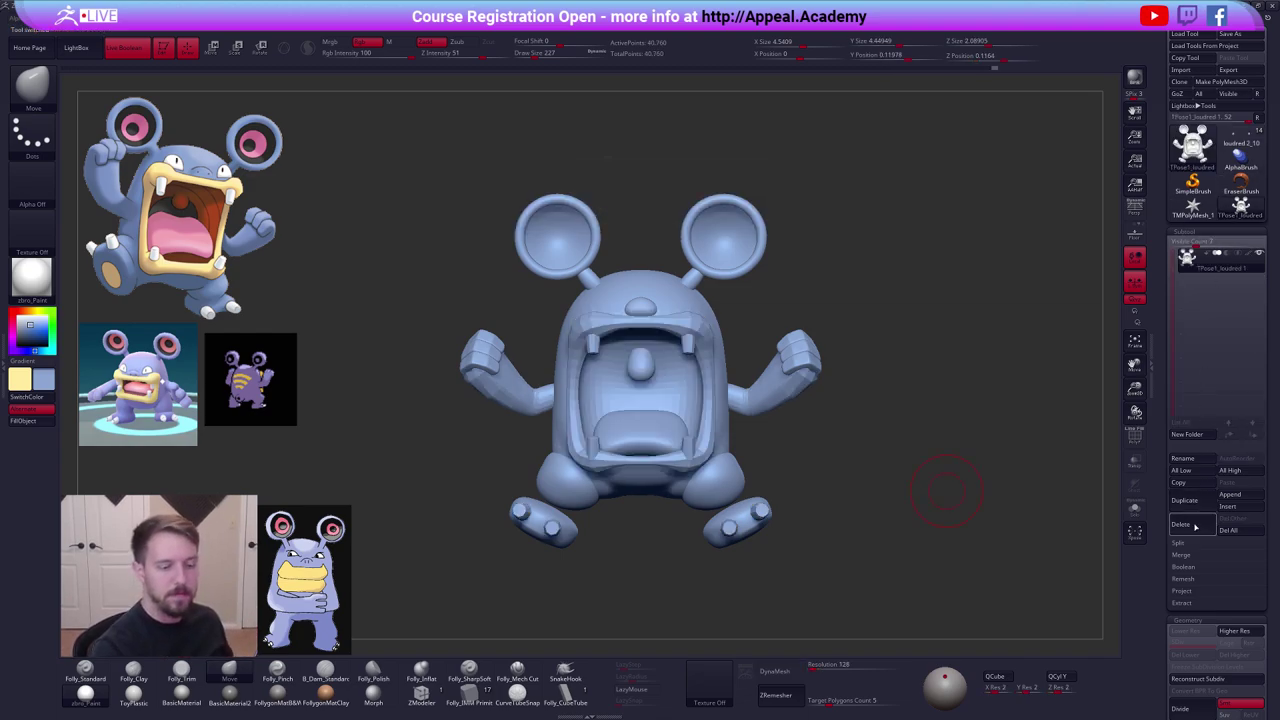
{"action": "left_click", "coordinate": [1195, 526]}
{"action": "left_click", "coordinate": [1101, 548]}
{"action": "left_click", "coordinate": [1241, 138]}
{"action": "left_click", "coordinate": [1260, 119]}
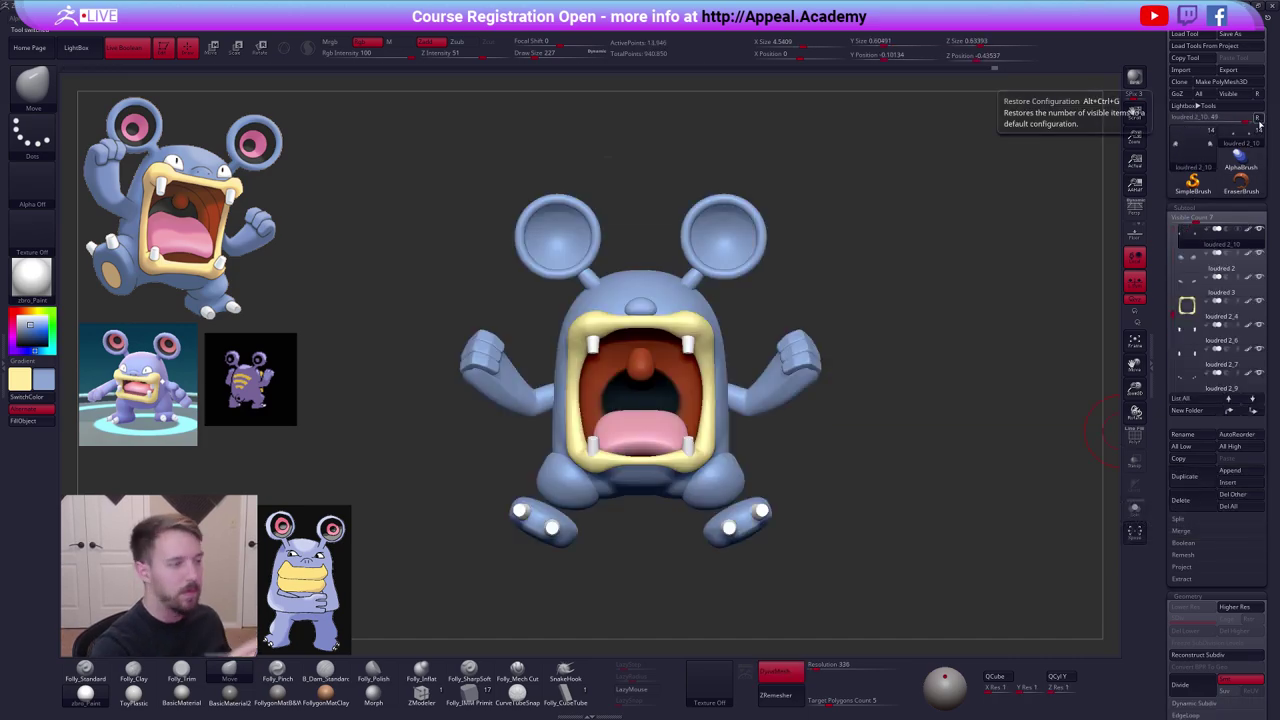
{"action": "left_click_drag", "start_coordinate": [835, 370], "coordinate": [837, 404], "text": "alt"}
{"action": "key", "text": "shift+z"}
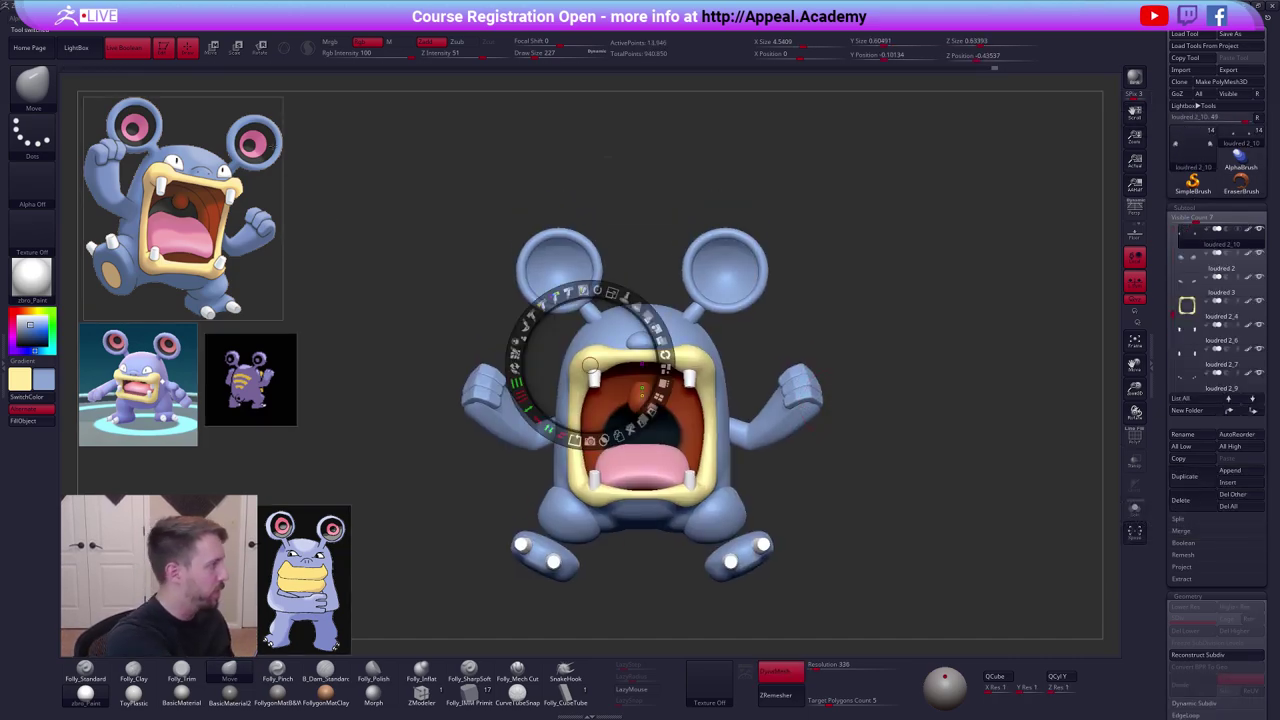
{"action": "key", "text": "z"}
Select the ear cups subtool, duplicate it, and show only the duplicate in Solo mode.
{"action": "left_click_drag", "start_coordinate": [811, 300], "coordinate": [968, 332], "text": "alt"}
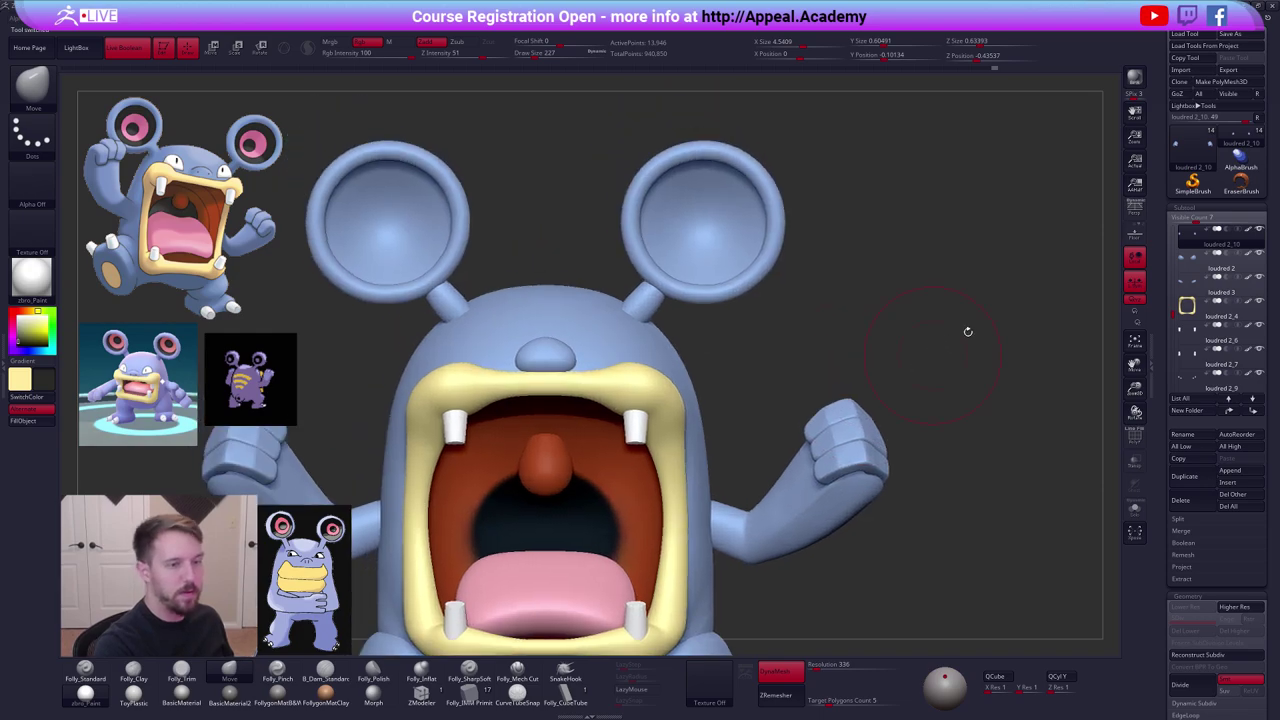
{"action": "key", "text": "shift+f"}
{"action": "left_click", "coordinate": [757, 268], "text": "alt"}
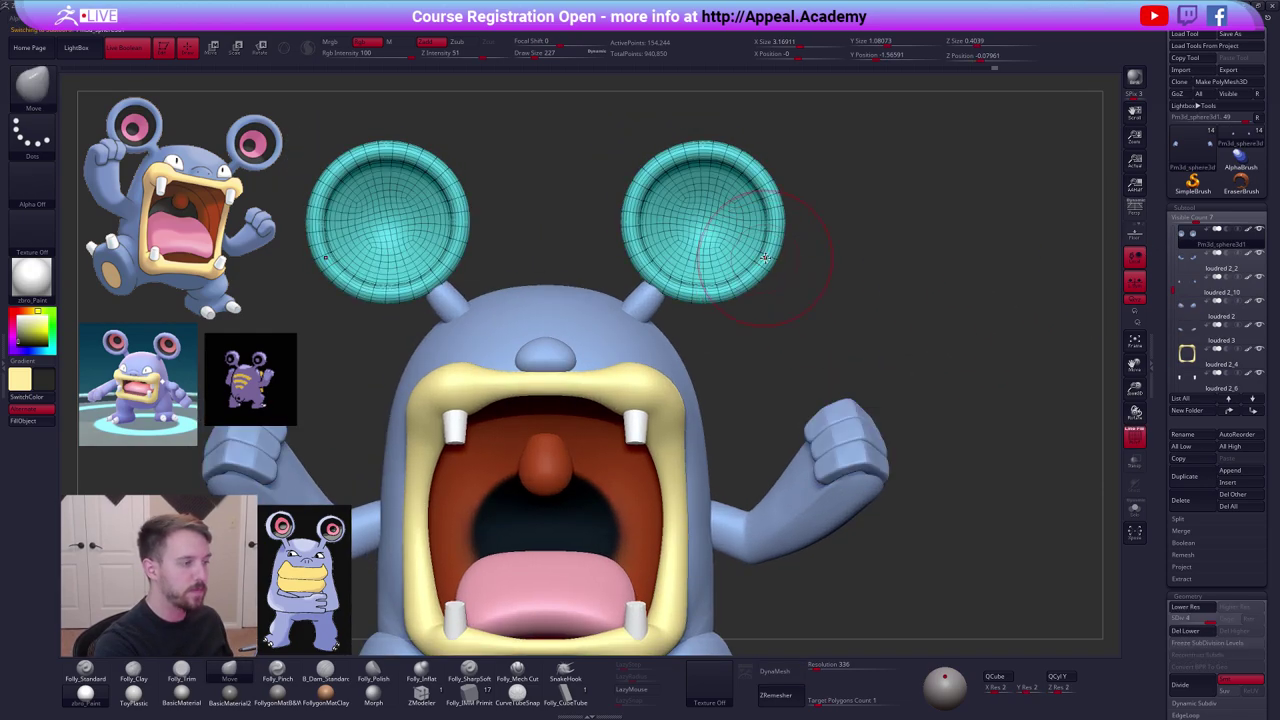
{"action": "key", "text": "space"}
{"action": "left_click", "coordinate": [735, 300]}
{"action": "left_click_drag", "start_coordinate": [791, 342], "coordinate": [801, 402], "text": "alt"}
{"action": "key", "text": "shift+f"}
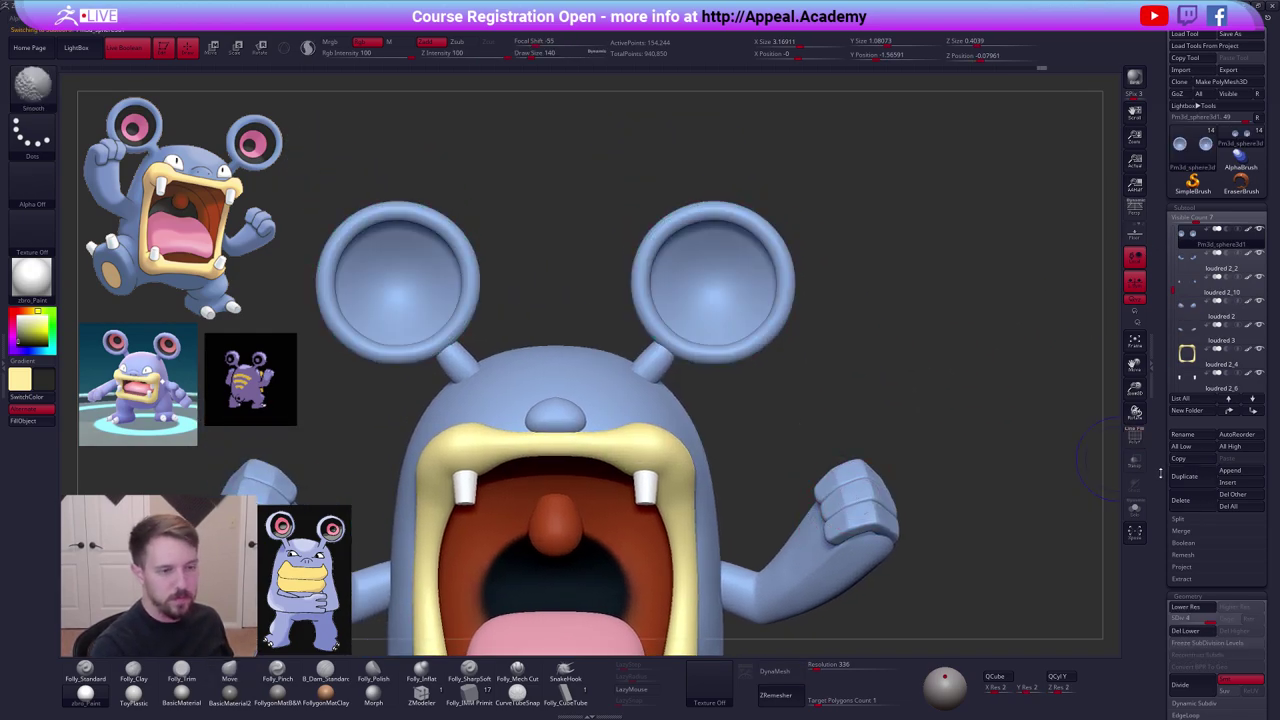
{"action": "left_click", "coordinate": [1204, 478]}
{"action": "left_click", "coordinate": [1135, 509]}
Mask the inner bowls of both duplicated ear cups with MaskPen at draw size 292 and turn them into their own polygroup.
{"action": "right_click_drag", "start_coordinate": [712, 246], "coordinate": [714, 288], "text": "ctrl"}
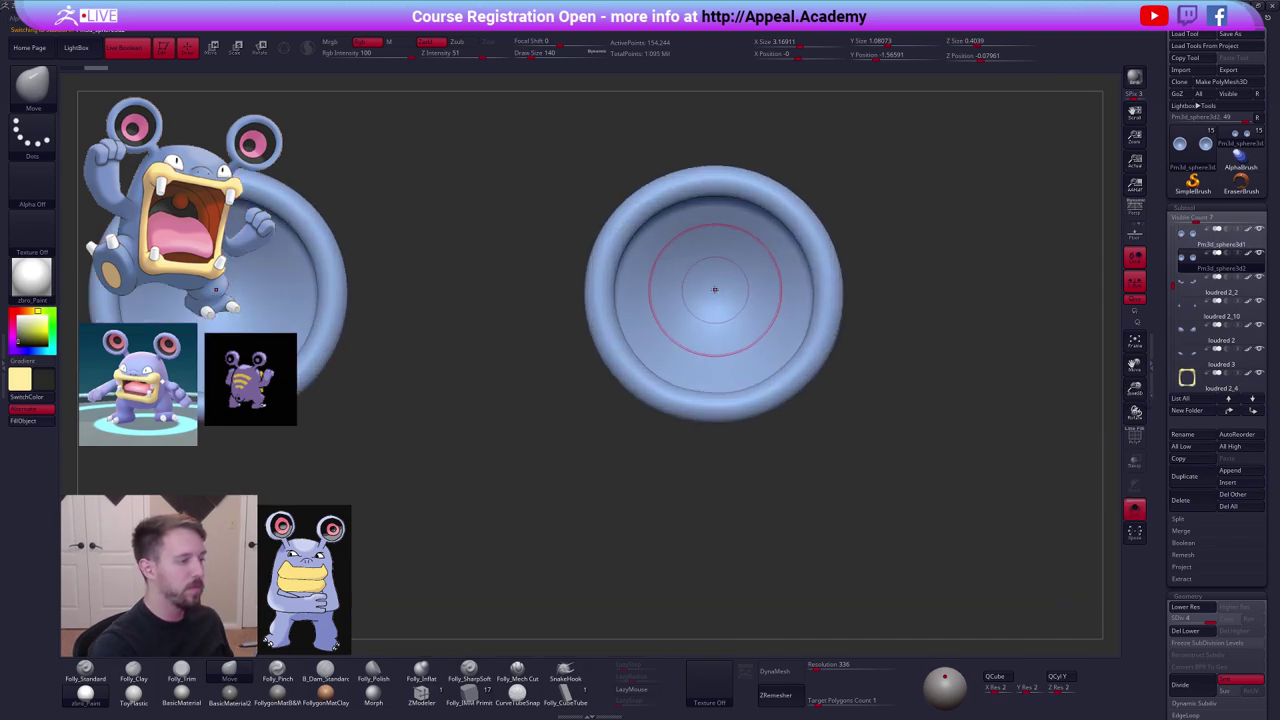
{"action": "key", "text": "space"}
{"action": "left_click", "coordinate": [716, 291]}
{"action": "scroll", "coordinate": [704, 289], "scroll_direction": "down", "scroll_amount": 2}
{"action": "key", "text": "space"}
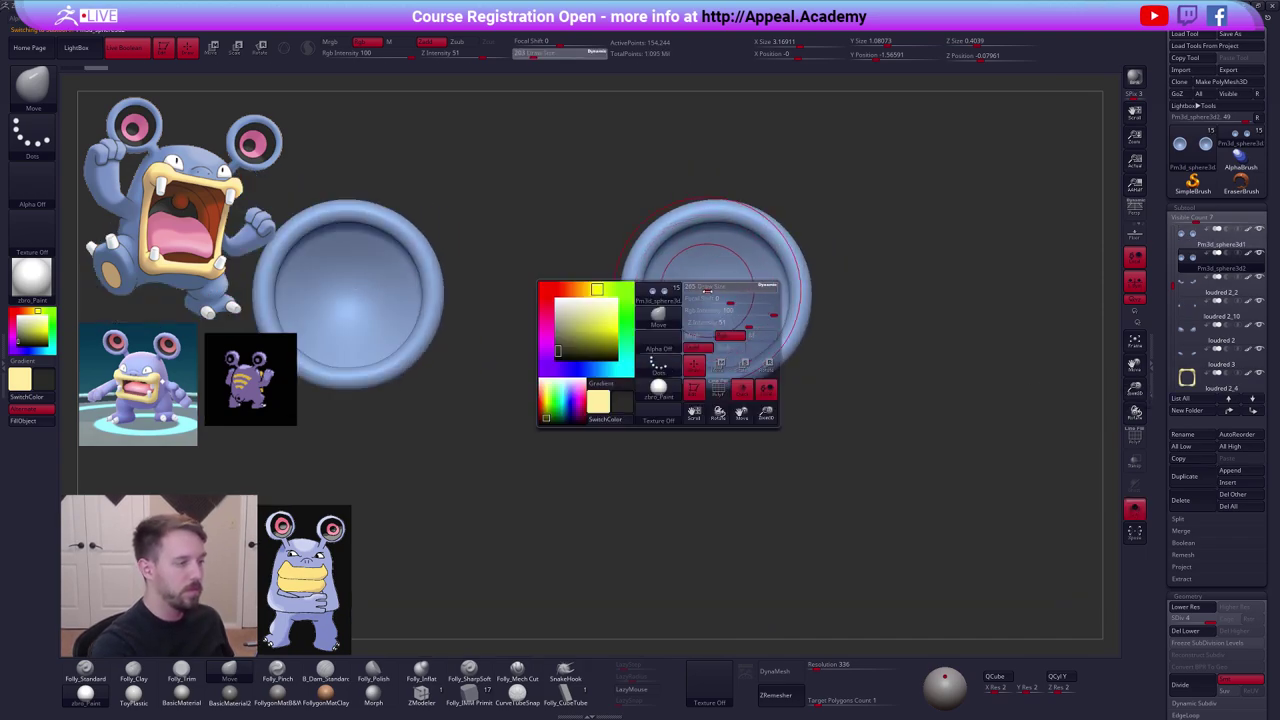
{"action": "left_click_drag", "start_coordinate": [707, 290], "coordinate": [709, 290]}
{"action": "key", "text": "ctrl+space"}
{"action": "key", "text": "ctrl+space"}
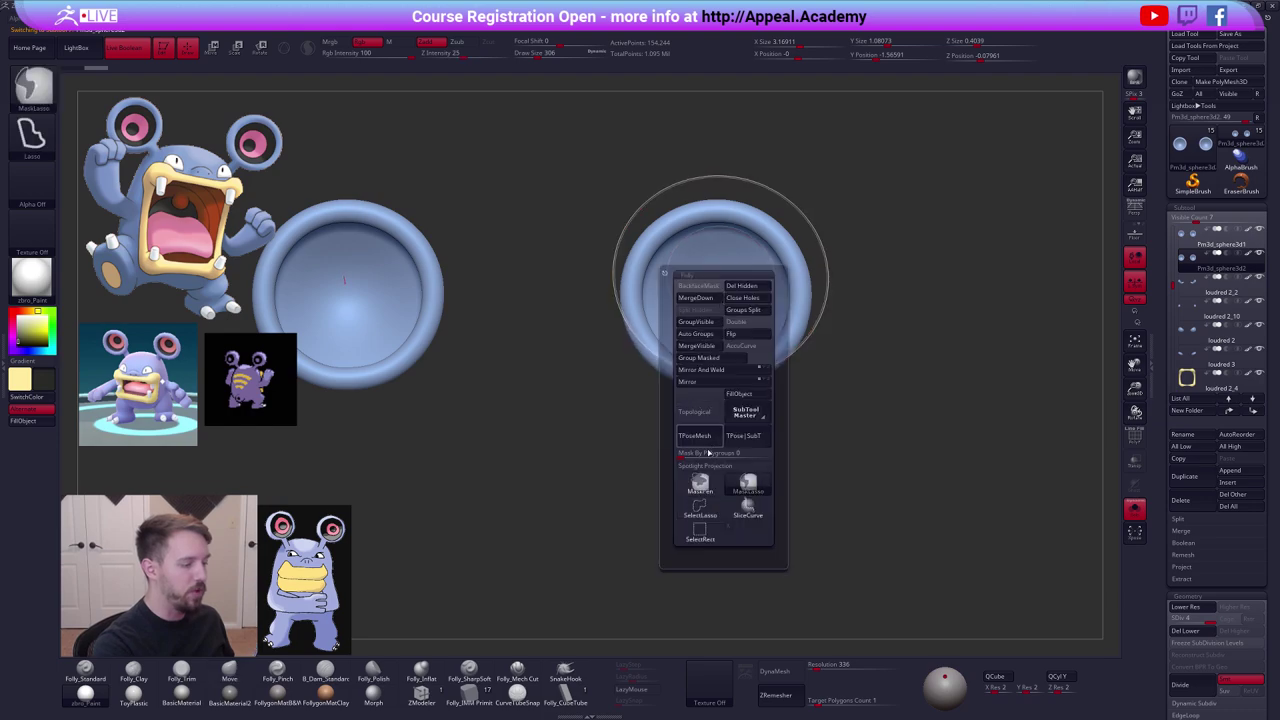
{"action": "key", "text": "space"}
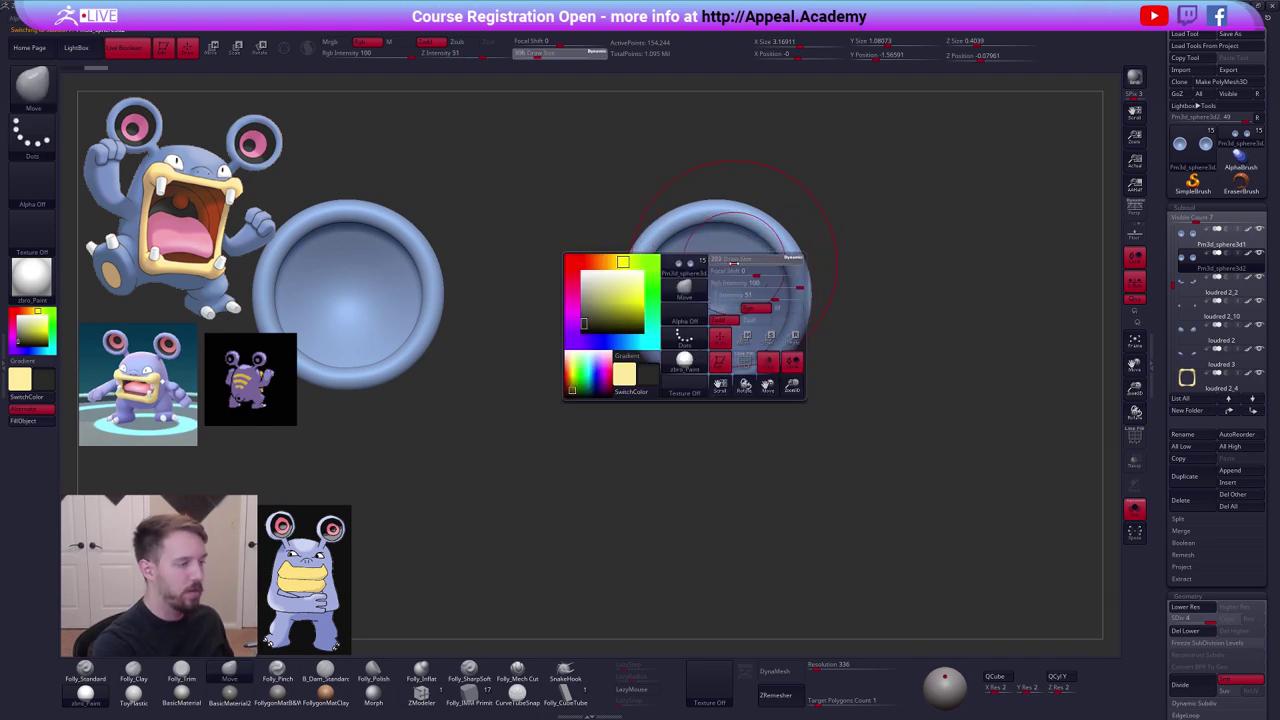
{"action": "left_click_drag", "start_coordinate": [733, 263], "coordinate": [732, 263]}
{"action": "mouse_move", "coordinate": [720, 267]}
{"action": "right_mouse_down", "text": "ctrl"}
{"action": "mouse_move", "coordinate": [716, 286]}
{"action": "mouse_move", "coordinate": [740, 307]}
{"action": "right_mouse_up", "text": "ctrl"}
{"action": "left_click_drag", "start_coordinate": [744, 317], "coordinate": [744, 314], "text": "ctrl"}
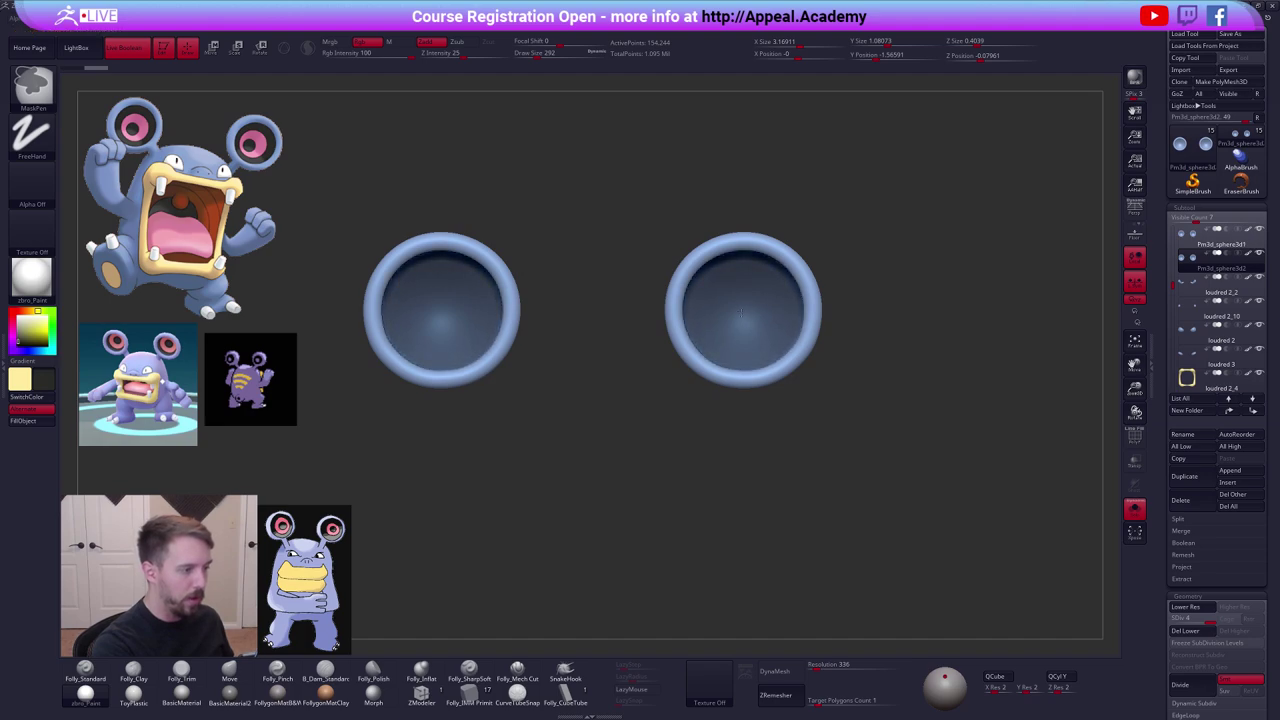
{"action": "mouse_move", "coordinate": [742, 312]}
{"action": "right_mouse_down"}
{"action": "mouse_move", "coordinate": [752, 235]}
{"action": "mouse_move", "coordinate": [744, 266]}
{"action": "right_mouse_up"}
{"action": "key", "text": "shift+f"}
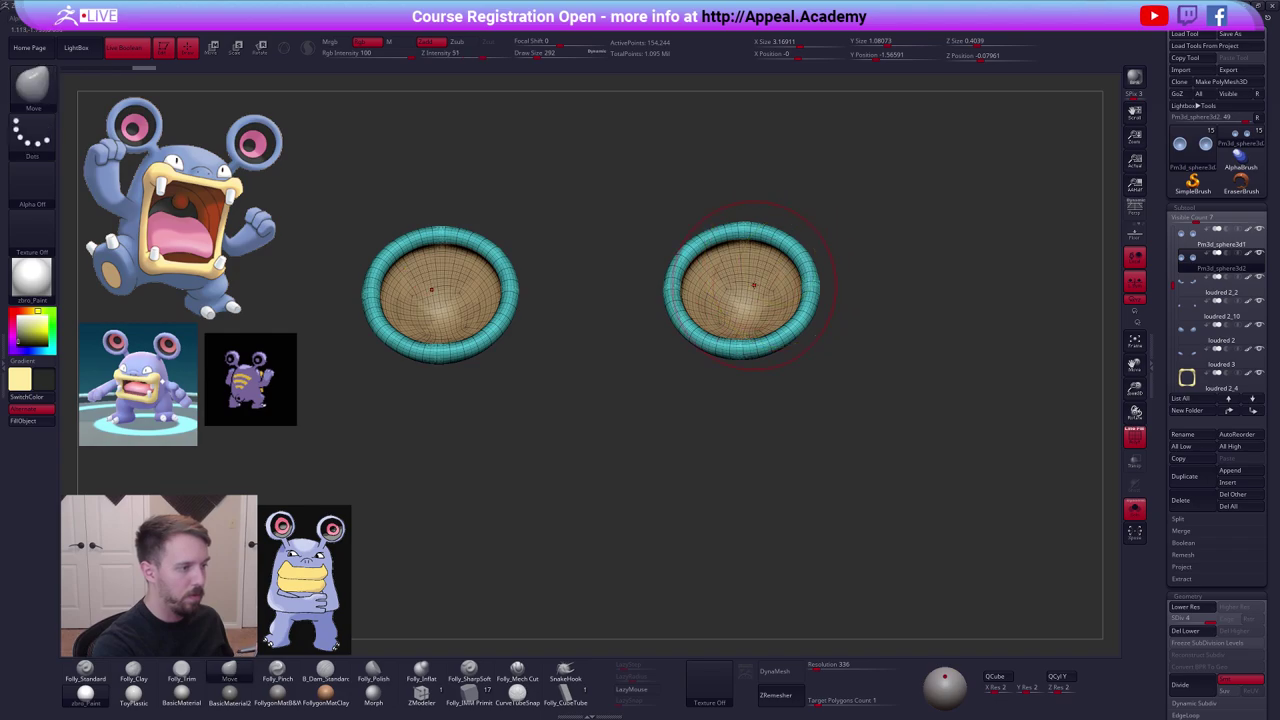
Isolate the inner-bowl polygroup of both duplicated ear cups and turn on double-sided display.
{"action": "key", "text": "ctrl"}
{"action": "key", "text": "ctrl+shift"}
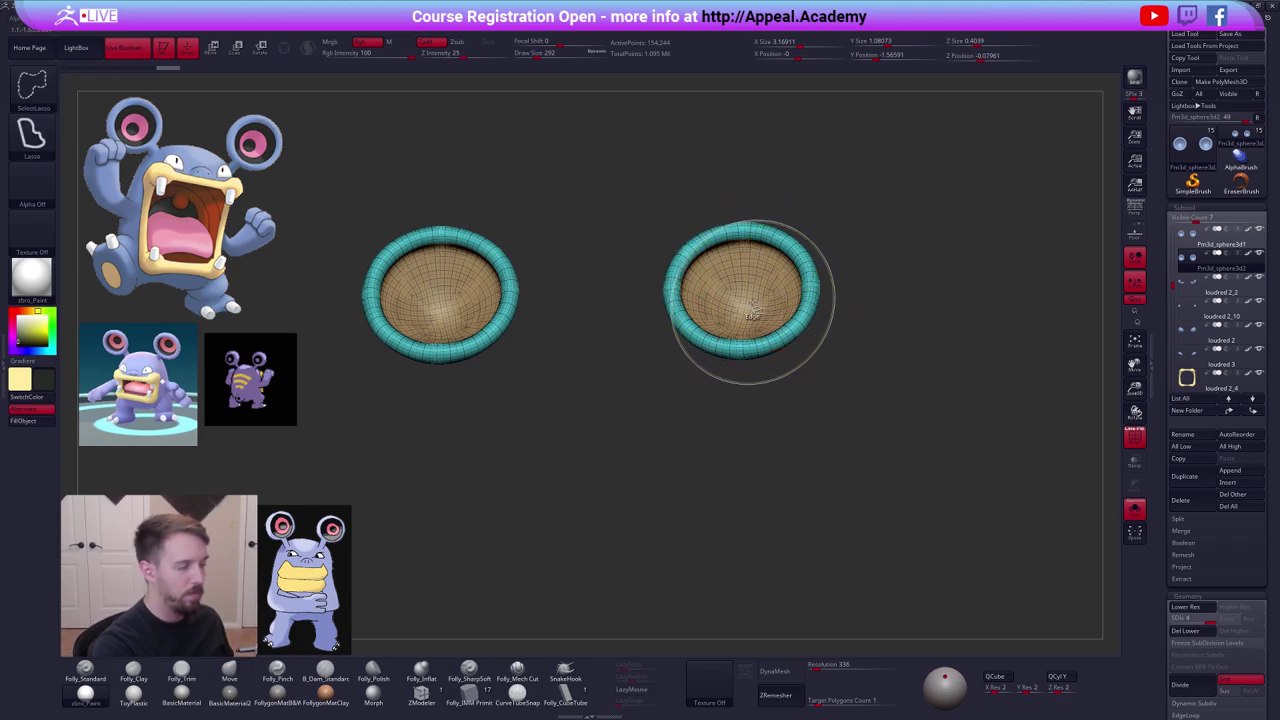
{"action": "right_click", "coordinate": [757, 315]}
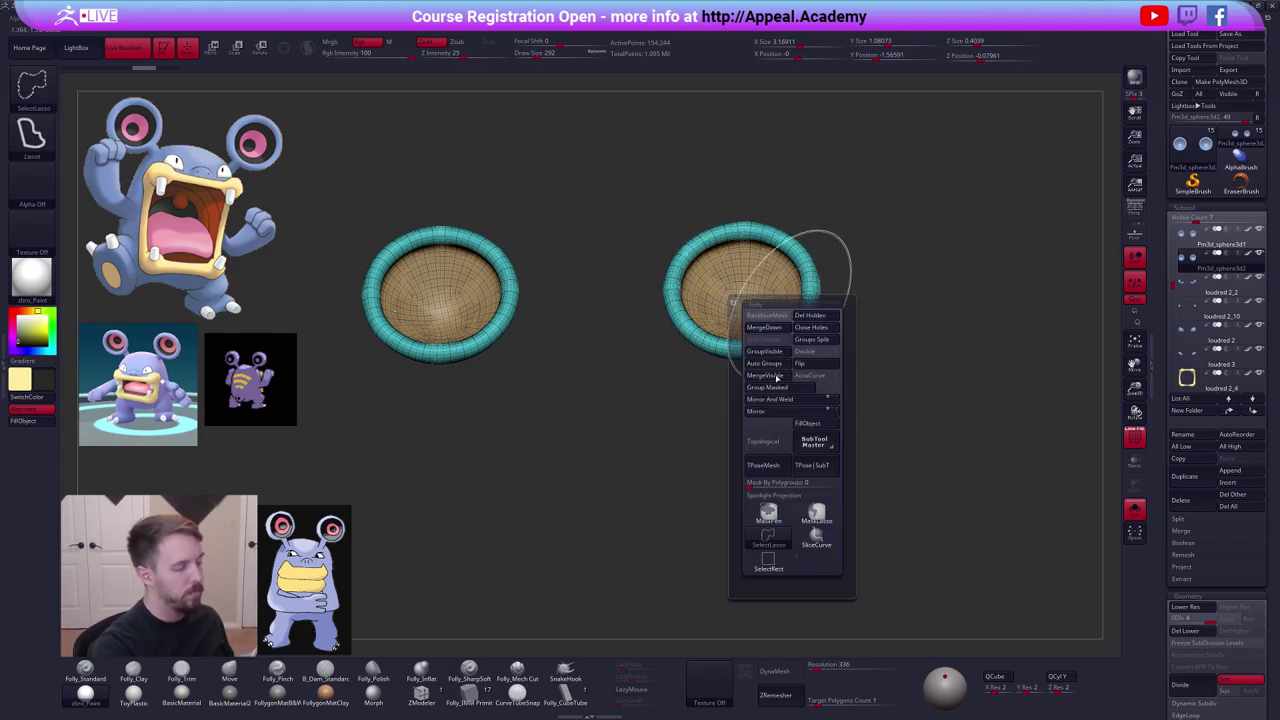
{"action": "key", "text": "ctrl+z"}
{"action": "left_click", "coordinate": [768, 290], "text": "ctrl+shift"}
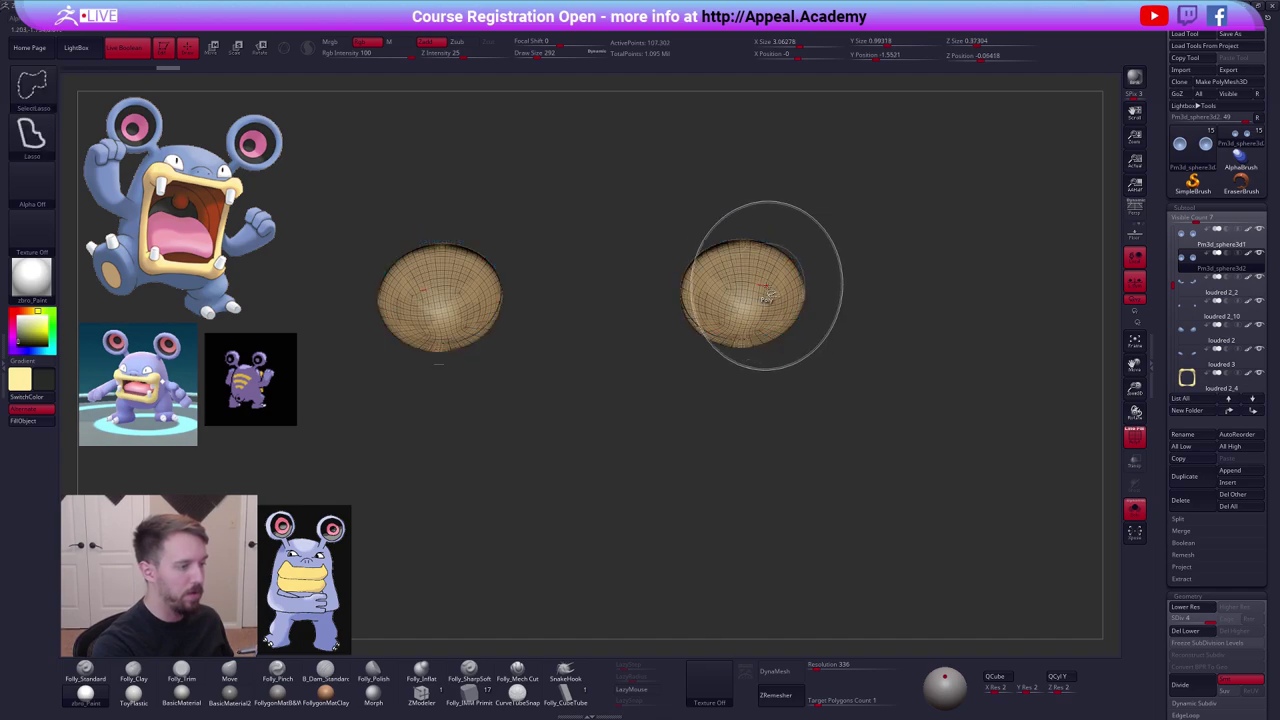
{"action": "right_click_drag", "start_coordinate": [768, 288], "coordinate": [771, 337]}
{"action": "key", "text": "space"}
{"action": "left_click", "coordinate": [820, 348]}
Set the draw size to 140 and divide the visible bowl shells into separate polygroups with Auto Groups.
{"action": "key", "text": "space"}
{"action": "left_click", "coordinate": [764, 287]}
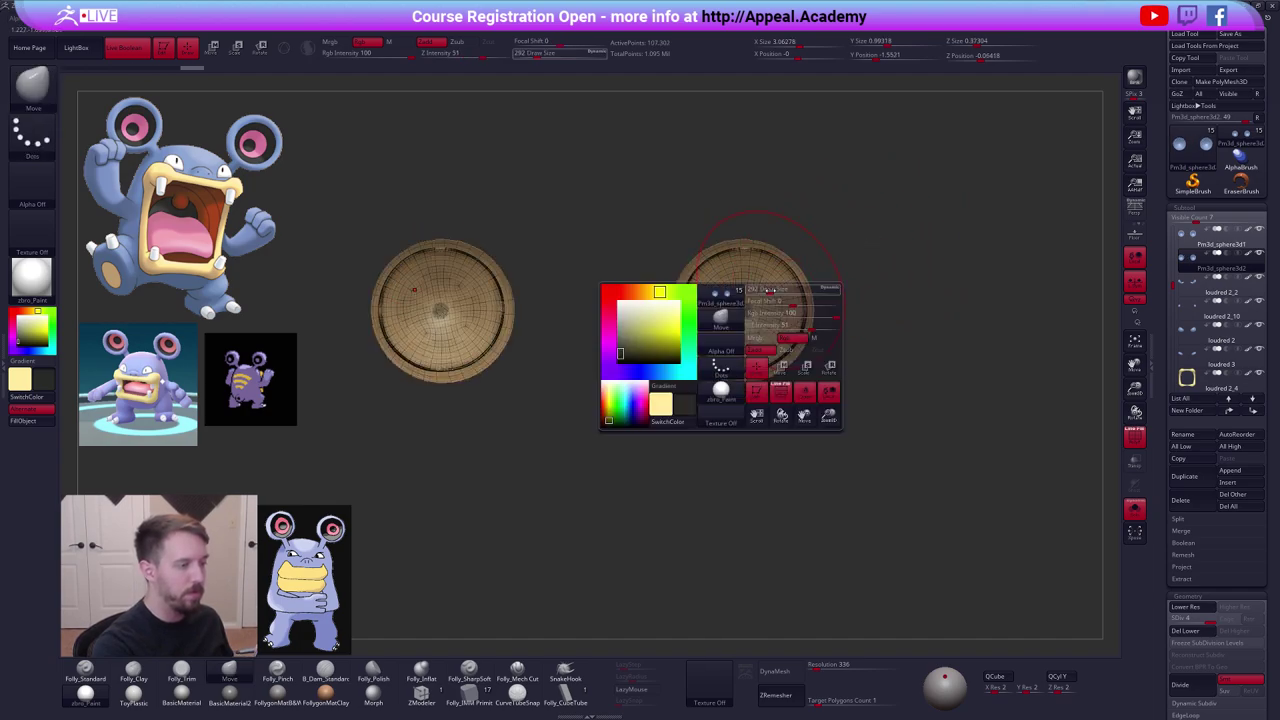
{"action": "mouse_move", "coordinate": [764, 290]}
{"action": "right_mouse_down"}
{"action": "mouse_move", "coordinate": [806, 331]}
{"action": "mouse_move", "coordinate": [775, 335]}
{"action": "right_mouse_up"}
{"action": "key", "text": "ctrl+shift+f"}
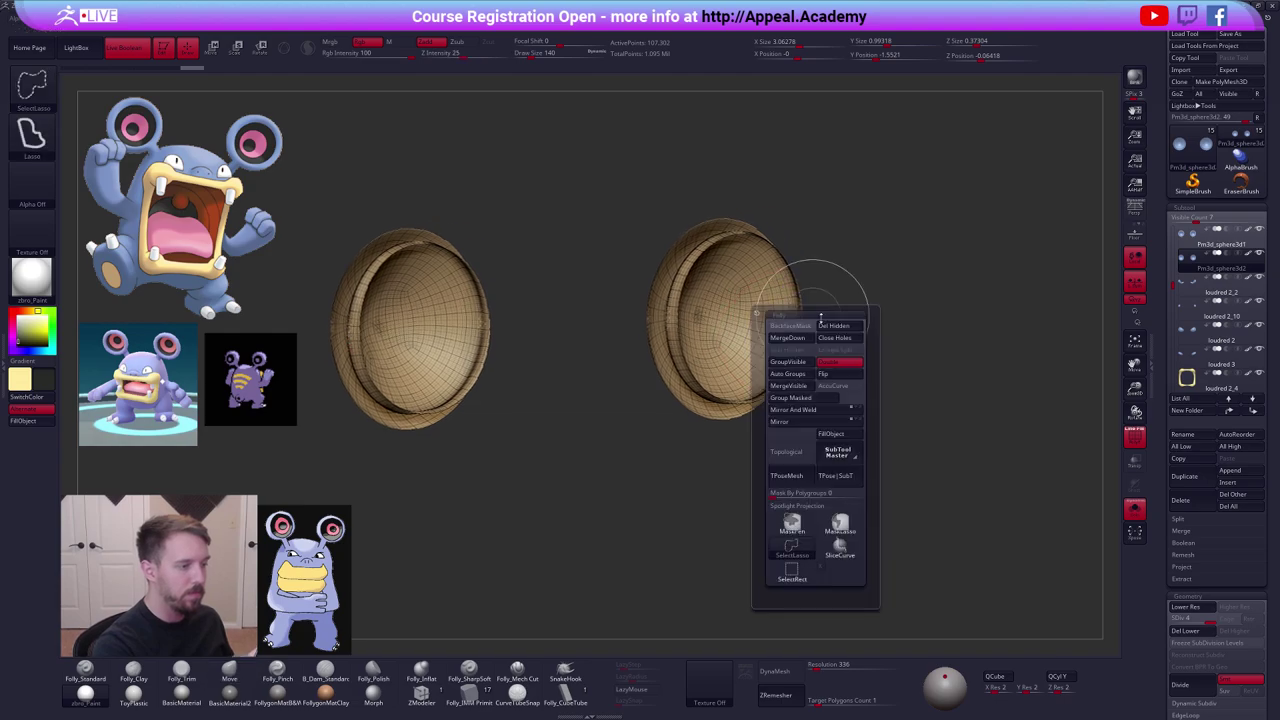
{"action": "left_click", "coordinate": [806, 372]}
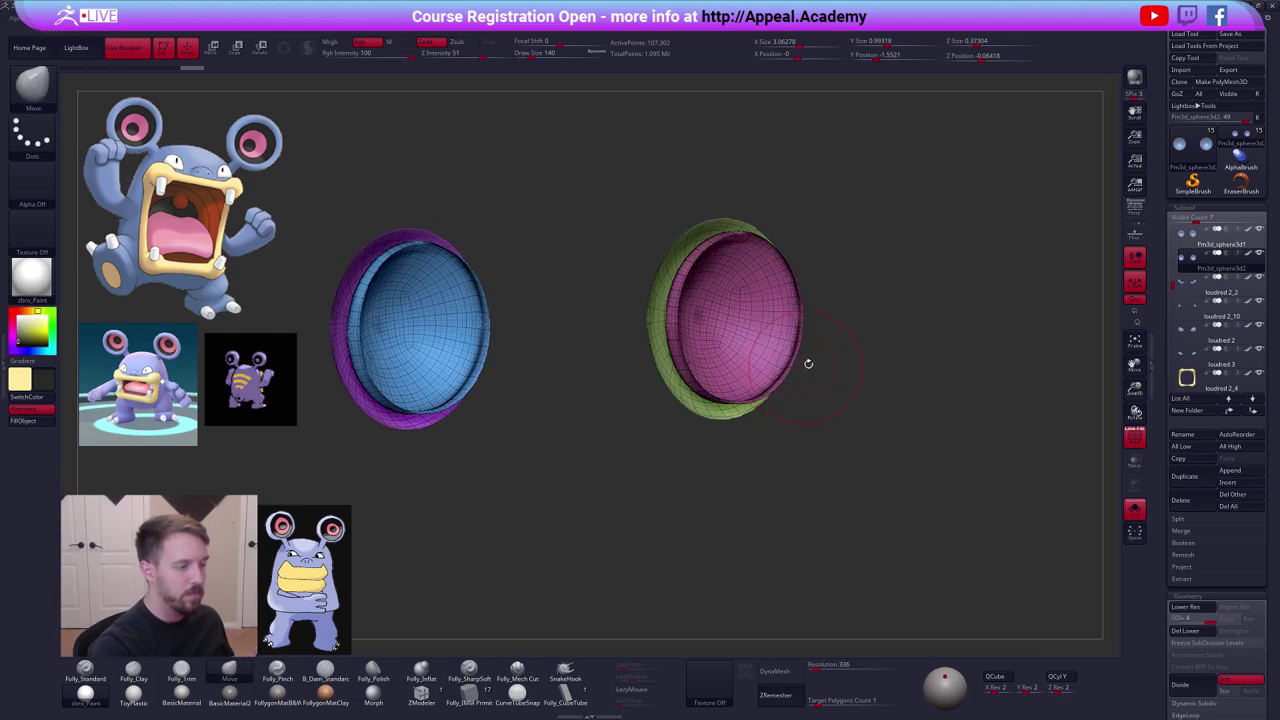
Hide the outer shell of each ear cup and try to delete the hidden geometry.
{"action": "left_click", "coordinate": [700, 416], "text": "ctrl+shift"}
{"action": "right_click_drag", "start_coordinate": [703, 420], "coordinate": [597, 386]}
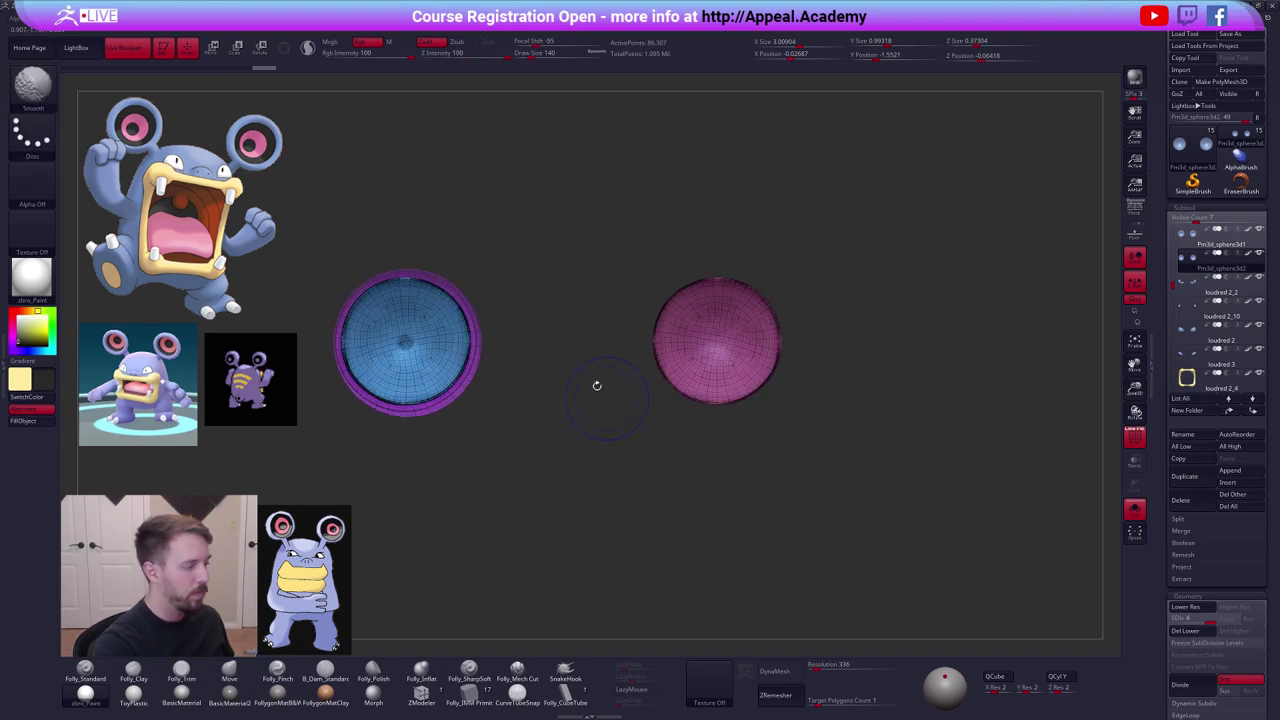
{"action": "left_click", "coordinate": [479, 336], "text": "ctrl+shift"}
{"action": "key", "text": "ctrl+shift+f"}
{"action": "left_click", "coordinate": [650, 304]}
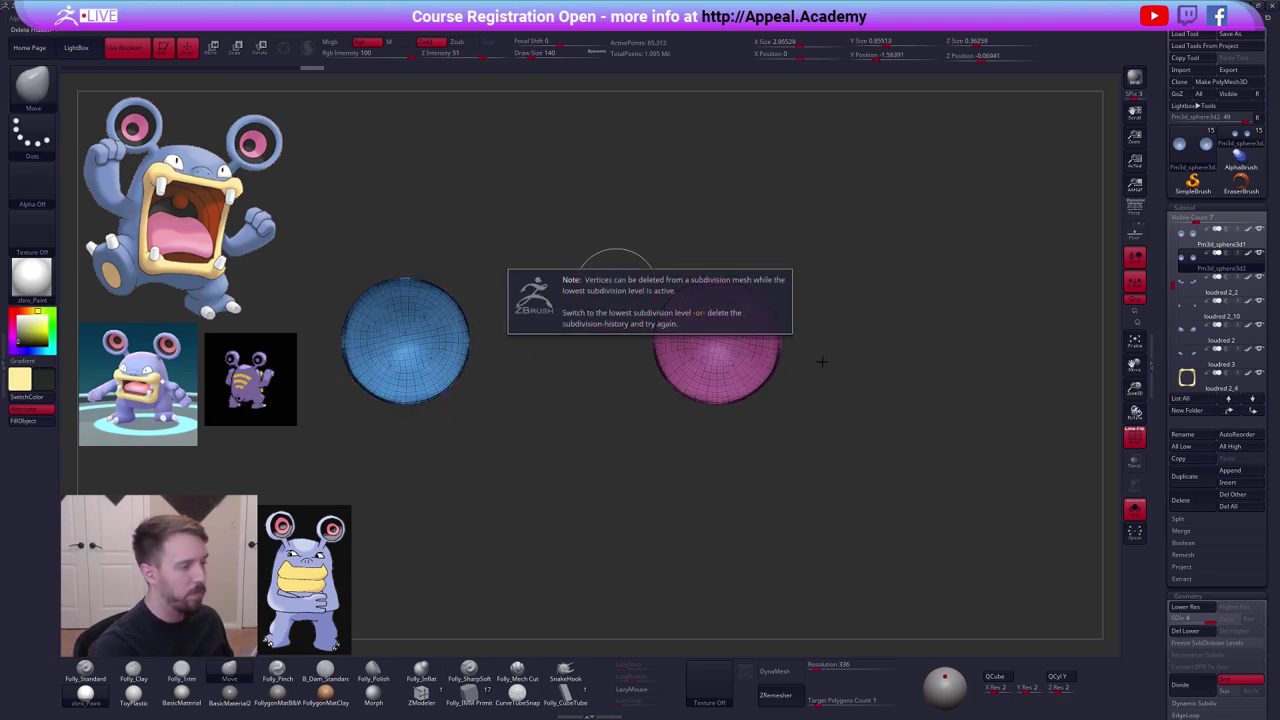
Delete the higher subdivision levels at SDiv 1 and remove the hidden outer shells with Del Hidden.
{"action": "left_click", "coordinate": [1203, 631]}
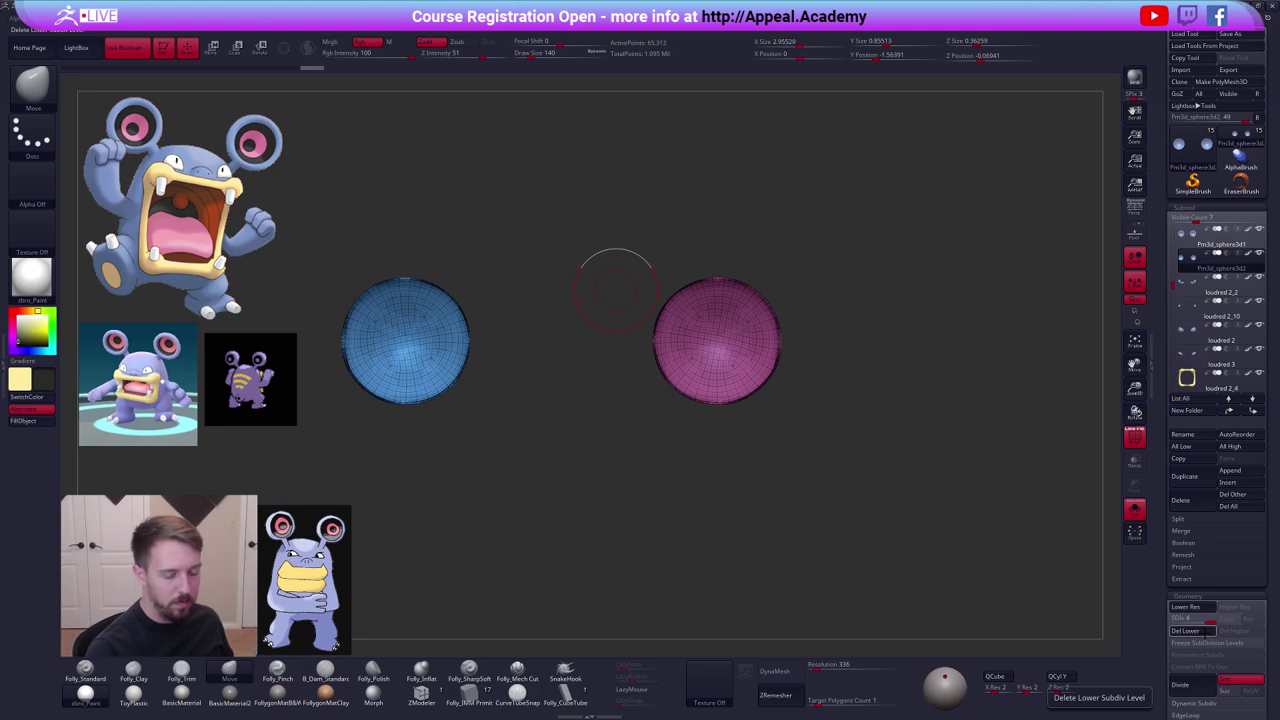
{"action": "left_click", "coordinate": [1188, 630]}
{"action": "mouse_move", "coordinate": [982, 520]}
{"action": "left_mouse_down"}
{"action": "mouse_move", "coordinate": [889, 529]}
{"action": "mouse_move", "coordinate": [892, 554]}
{"action": "mouse_move", "coordinate": [920, 524]}
{"action": "left_mouse_up"}
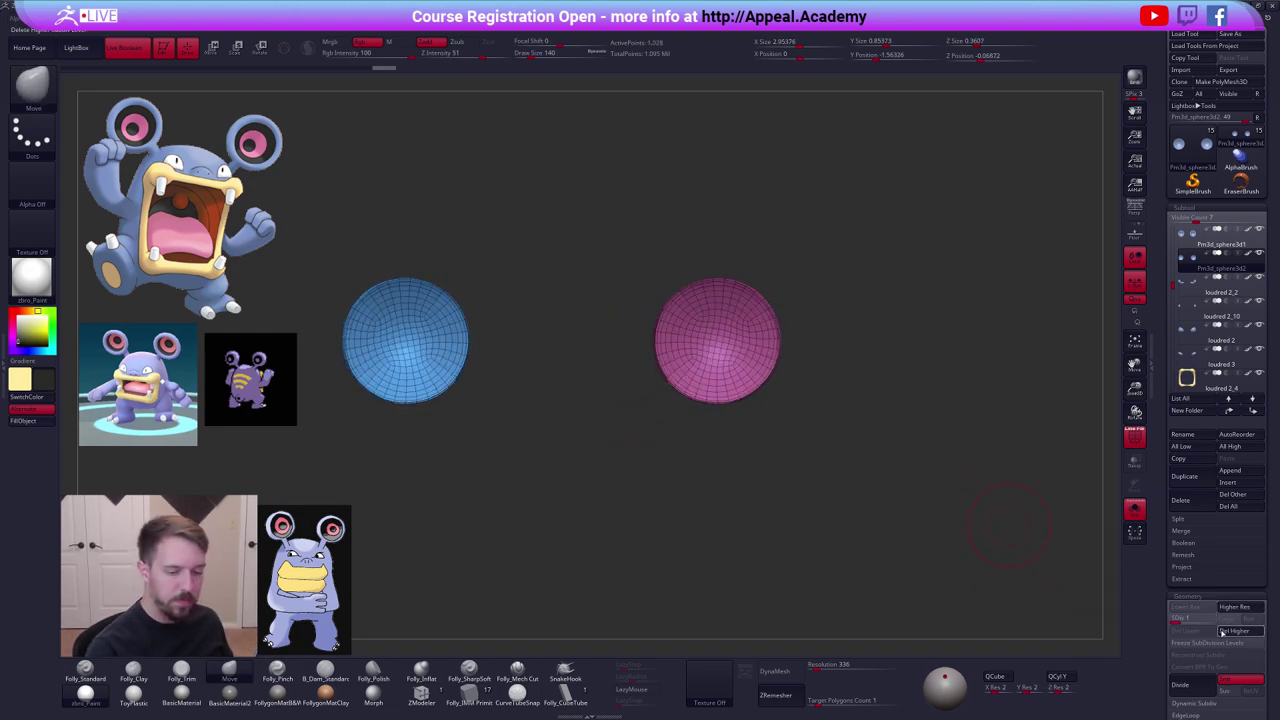
{"action": "key", "text": "ctrl+space"}
{"action": "left_click", "coordinate": [915, 348]}
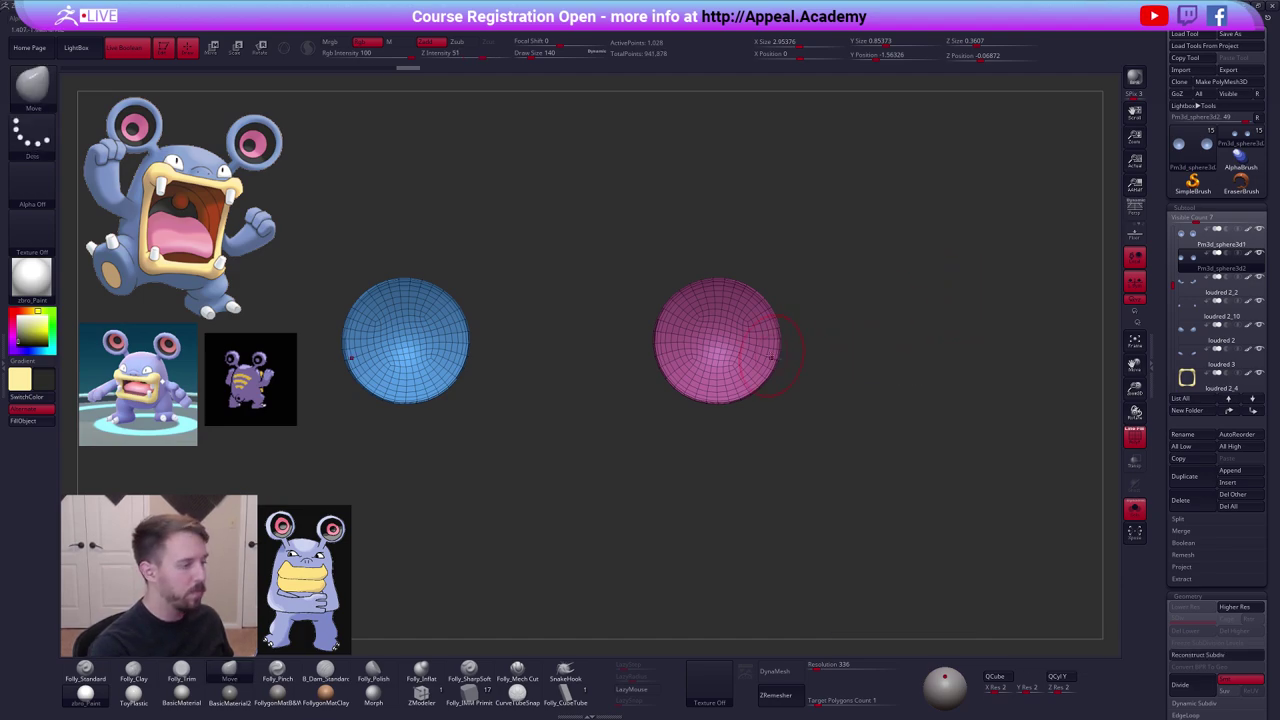
Isolate the pink bowl and delete the hidden blue bowl.
{"action": "mouse_move", "coordinate": [663, 240]}
{"action": "left_mouse_down", "text": "ctrl+shift"}
{"action": "mouse_move", "coordinate": [623, 280]}
{"action": "mouse_move", "coordinate": [903, 306]}
{"action": "mouse_move", "coordinate": [895, 284]}
{"action": "left_mouse_up", "text": "ctrl+shift"}
{"action": "key", "text": "ctrl+space"}
{"action": "left_click", "coordinate": [888, 260]}
Hide the uneven leftover polygons along the pink bowl's rim with SelectLasso and delete them.
{"action": "left_click", "coordinate": [421, 694]}
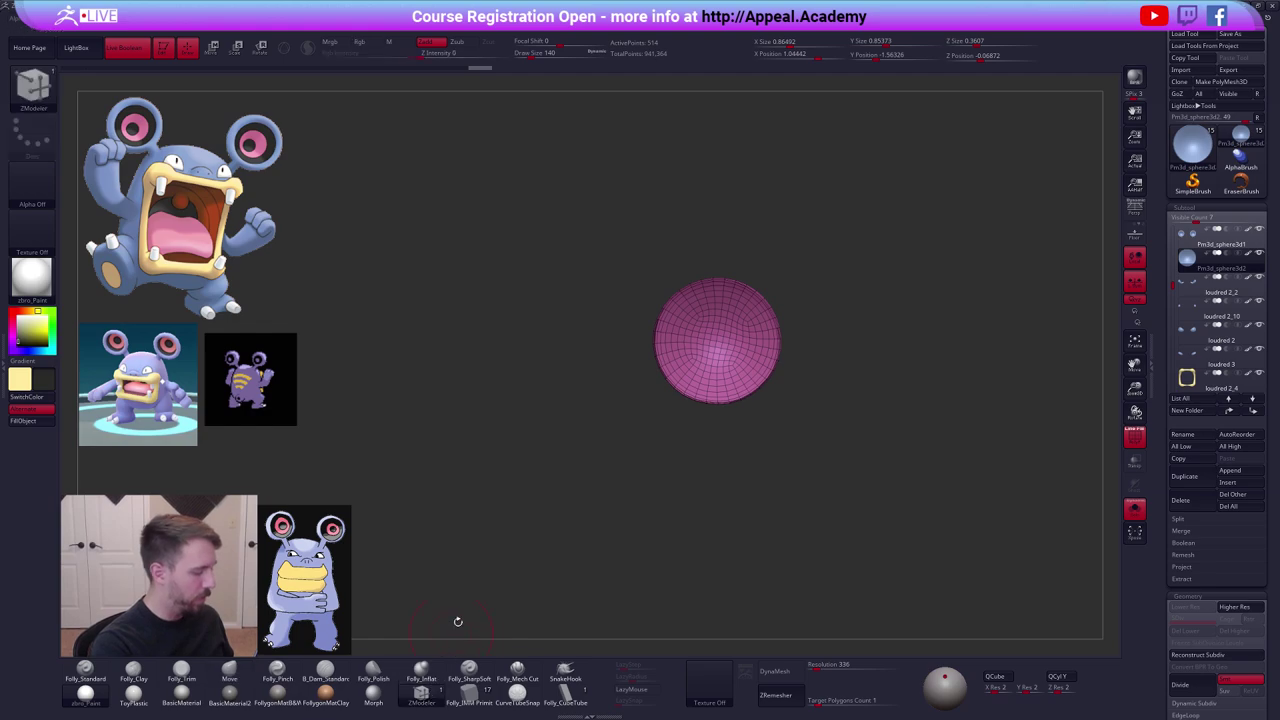
{"action": "left_click_drag", "start_coordinate": [575, 480], "coordinate": [640, 455]}
{"action": "left_click_drag", "start_coordinate": [805, 354], "coordinate": [787, 397], "text": "alt"}
{"action": "mouse_move", "coordinate": [787, 398]}
{"action": "right_mouse_down"}
{"action": "mouse_move", "coordinate": [811, 474]}
{"action": "mouse_move", "coordinate": [791, 423]}
{"action": "mouse_move", "coordinate": [820, 366]}
{"action": "right_mouse_up"}
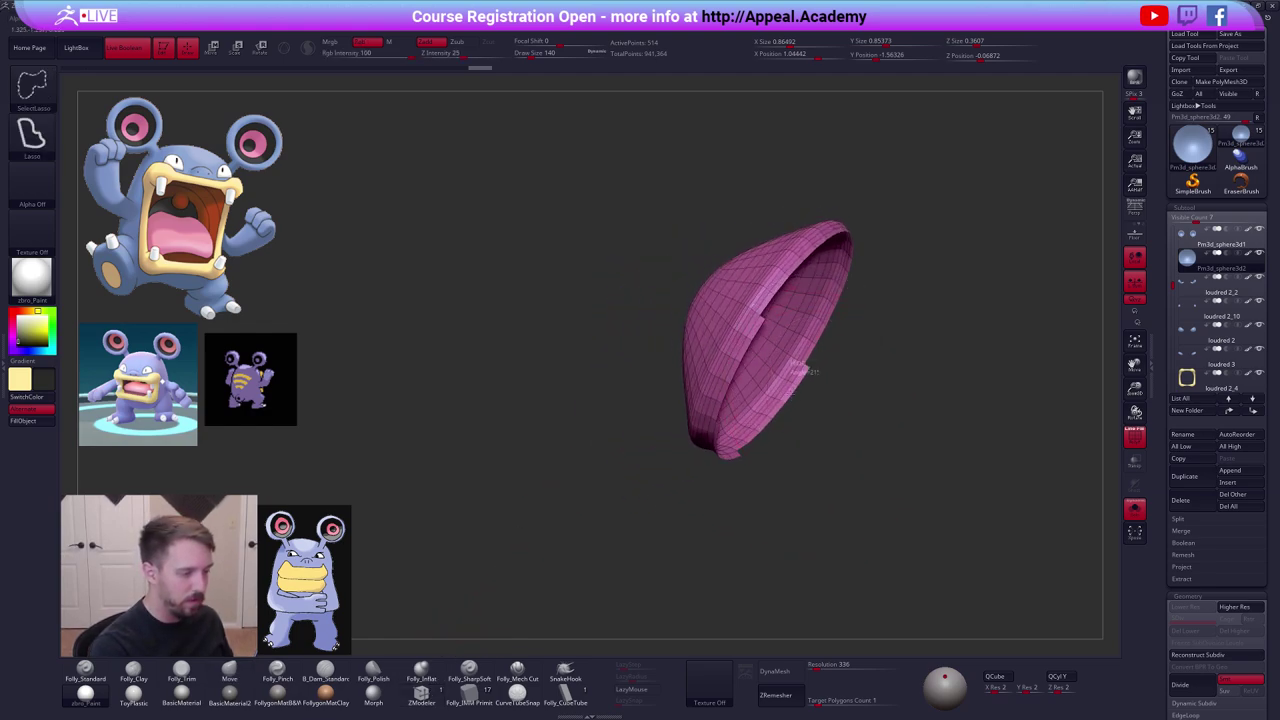
{"action": "left_click_drag", "start_coordinate": [920, 347], "coordinate": [918, 350], "text": "ctrl+alt+shift"}
{"action": "mouse_move", "coordinate": [900, 365]}
{"action": "right_mouse_down"}
{"action": "mouse_move", "coordinate": [690, 420]}
{"action": "mouse_move", "coordinate": [689, 482]}
{"action": "mouse_move", "coordinate": [658, 300]}
{"action": "mouse_move", "coordinate": [668, 384]}
{"action": "right_mouse_up"}
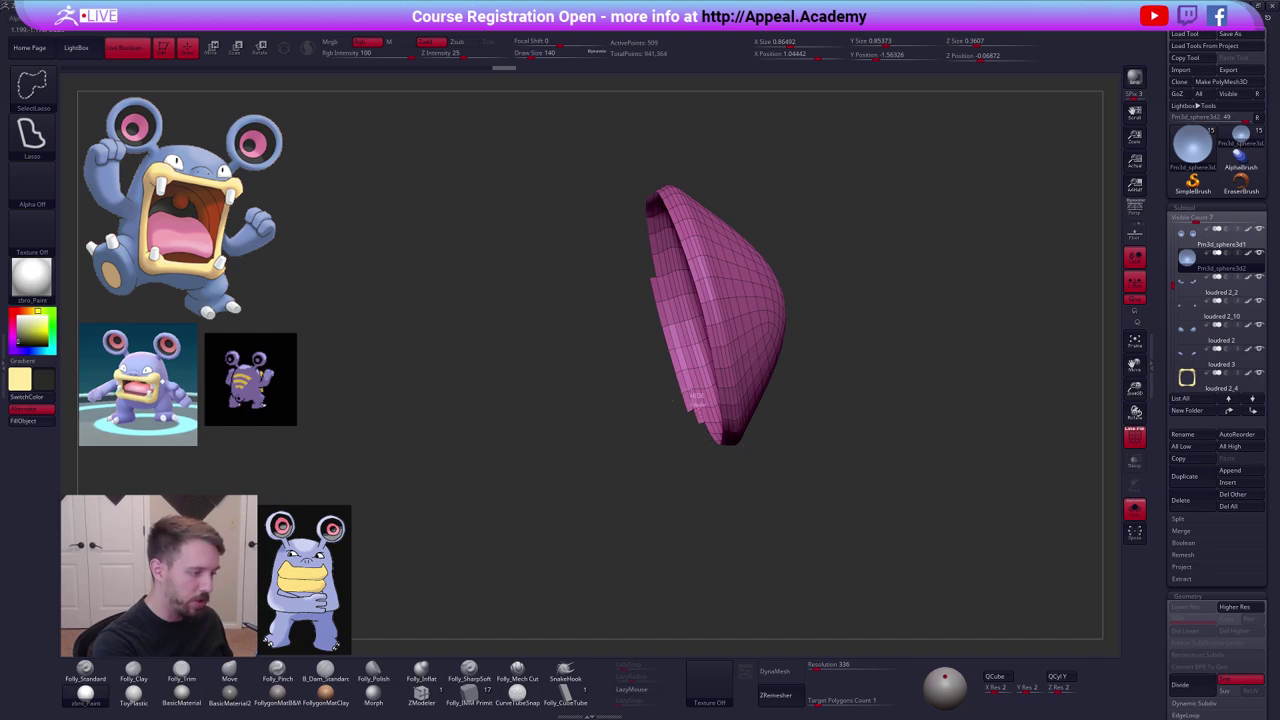
{"action": "mouse_move", "coordinate": [663, 320]}
{"action": "right_mouse_down"}
{"action": "mouse_move", "coordinate": [651, 354]}
{"action": "mouse_move", "coordinate": [666, 360]}
{"action": "mouse_move", "coordinate": [673, 397]}
{"action": "right_mouse_up"}
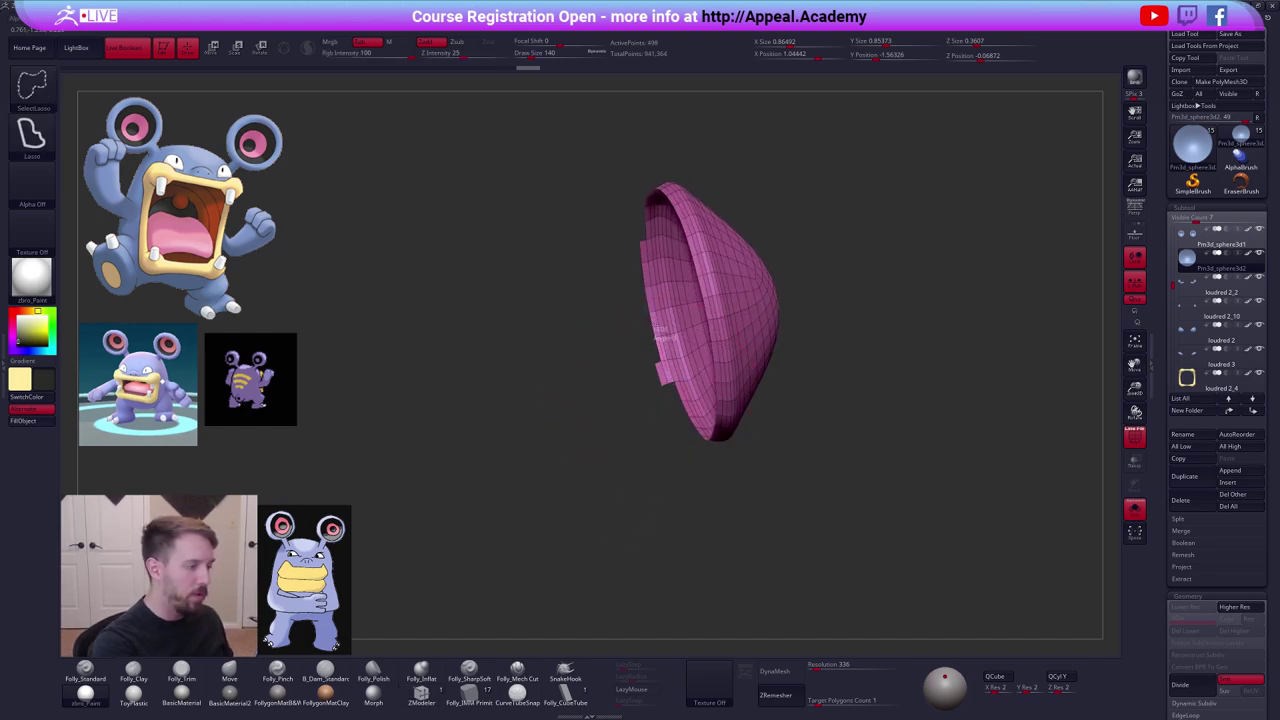
{"action": "left_click_drag", "start_coordinate": [606, 293], "coordinate": [606, 323], "text": "ctrl+shift"}
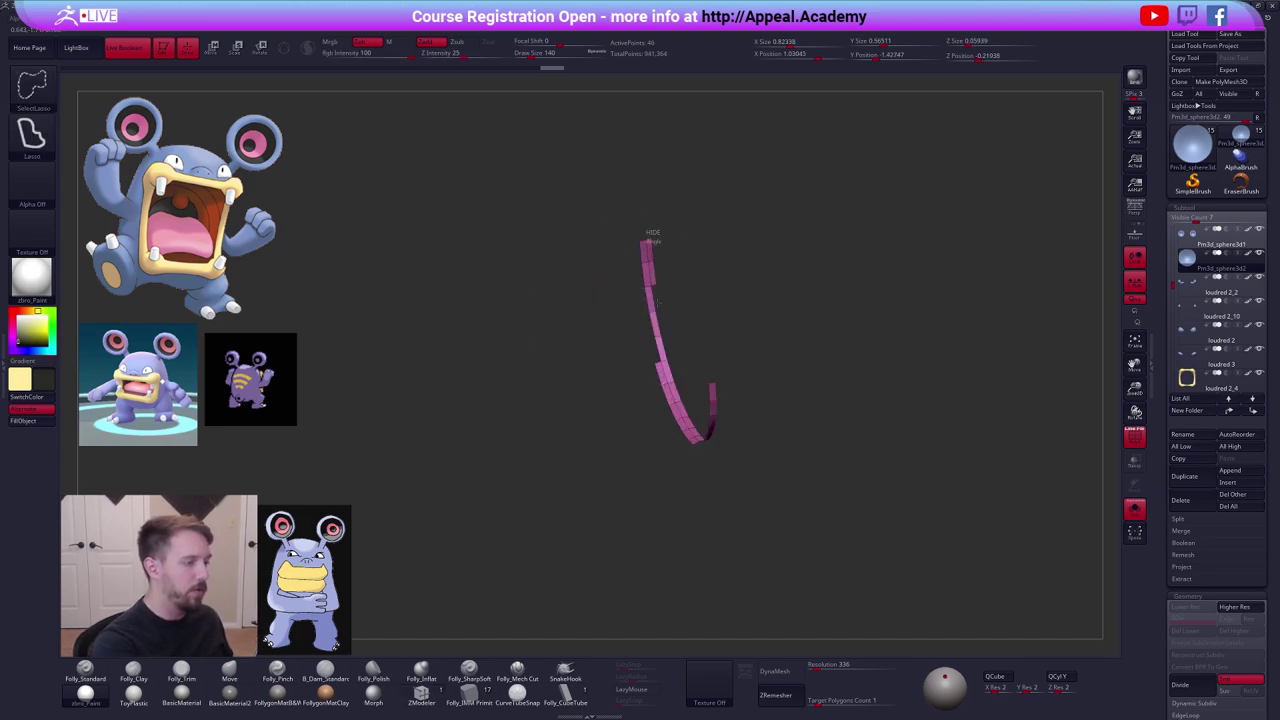
{"action": "left_click_drag", "start_coordinate": [728, 235], "coordinate": [736, 240], "text": "ctrl+shift"}
{"action": "right_click_drag", "start_coordinate": [736, 240], "coordinate": [880, 300]}
{"action": "key", "text": "ctrl+shift+d"}
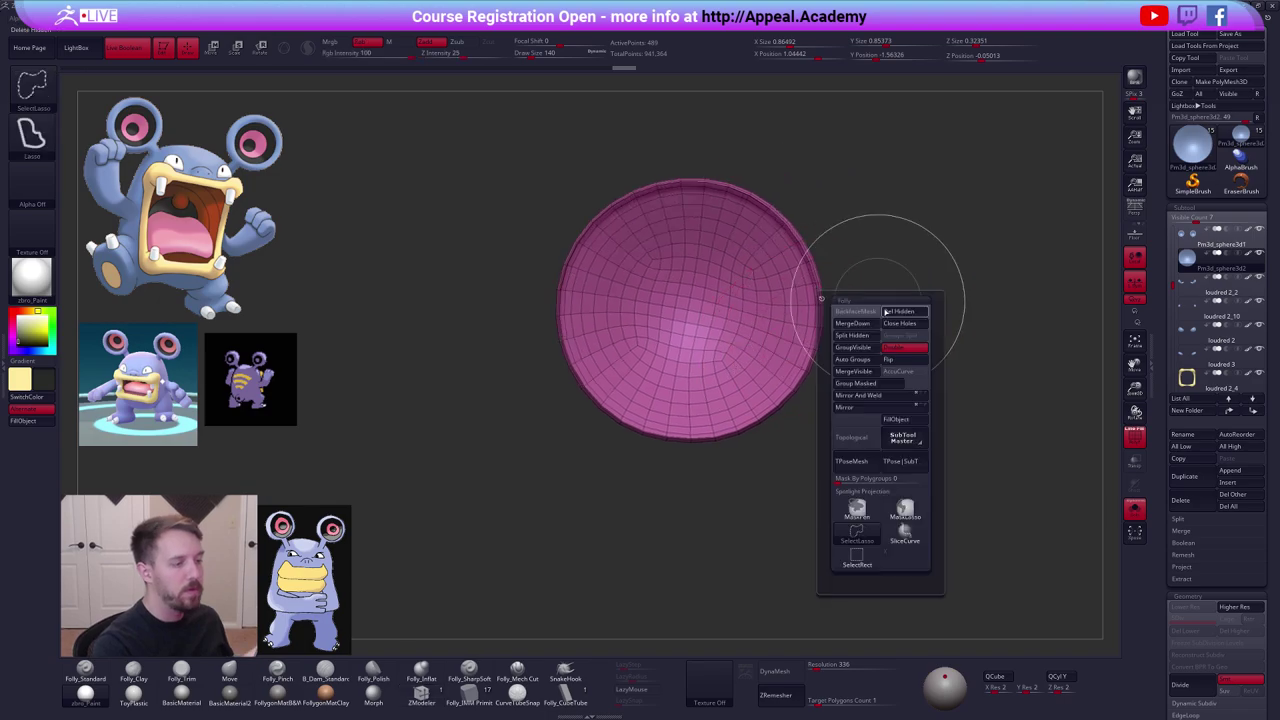
{"action": "left_click", "coordinate": [882, 308]}
Show the whole model without polyframes and fill the inner ear bowl with the dark colour using FillObject.
{"action": "right_click_drag", "start_coordinate": [960, 262], "coordinate": [911, 340], "text": "ctrl"}
{"action": "key", "text": "shift+f"}
{"action": "key", "text": "alt+s"}
{"action": "right_click_drag", "start_coordinate": [946, 457], "coordinate": [953, 461]}
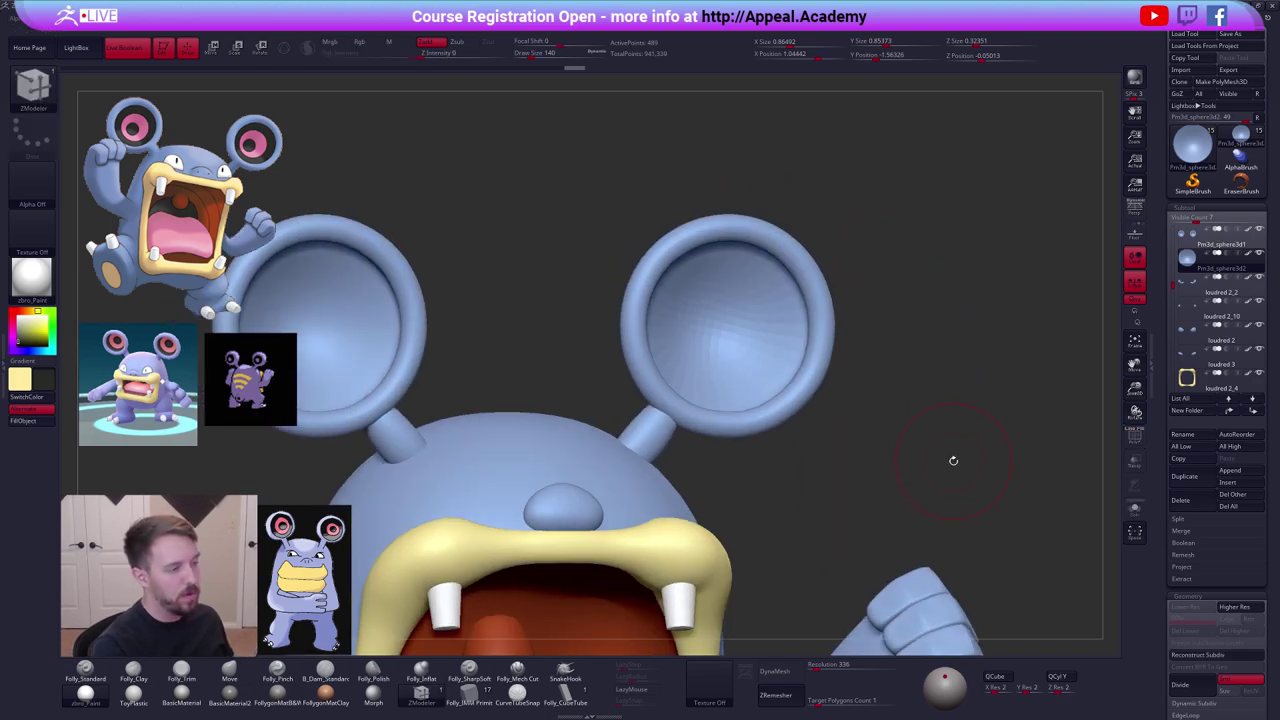
{"action": "key", "text": "1"}
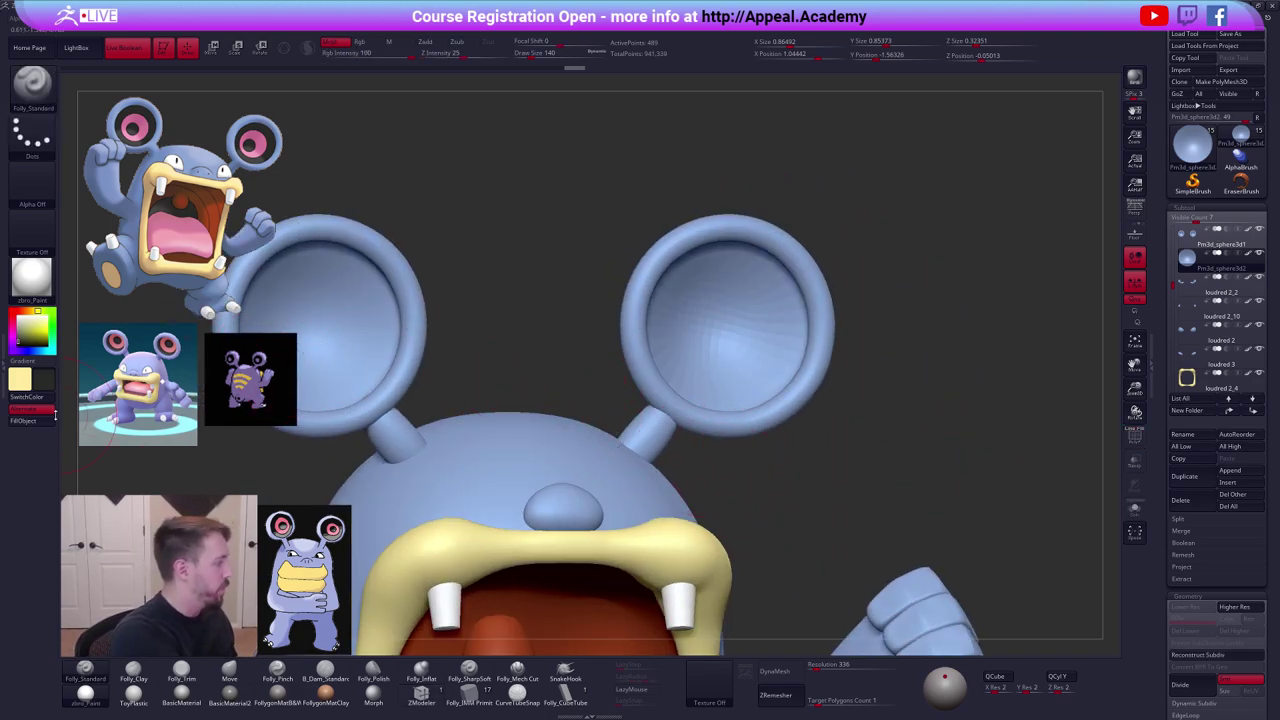
{"action": "left_click", "coordinate": [55, 416]}
{"action": "right_click_drag", "start_coordinate": [877, 490], "coordinate": [848, 510]}
Isolate the dark bowl and delete two edge loops near its rim with ZModeler's Delete EdgeLoop Complete.
{"action": "key", "text": "alt+shift+s"}
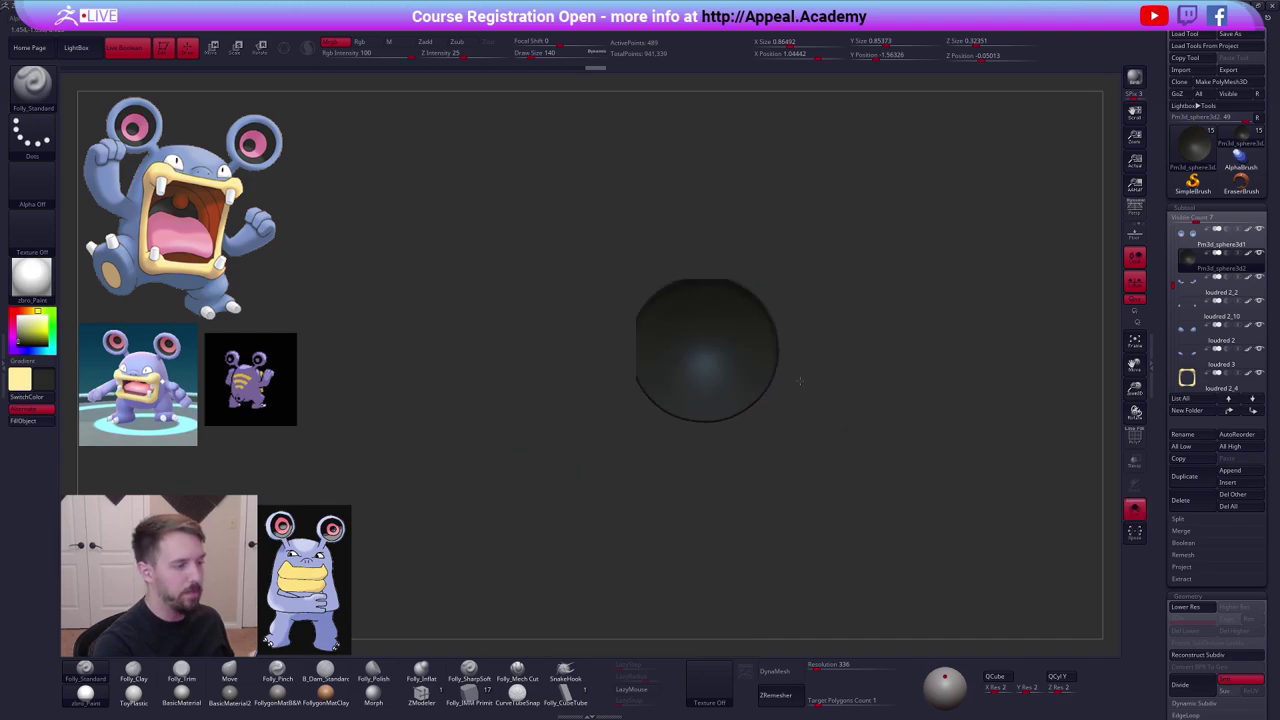
{"action": "key", "text": "f"}
{"action": "key", "text": "shift+f"}
{"action": "key", "text": "shift+d"}
{"action": "left_click", "coordinate": [423, 694]}
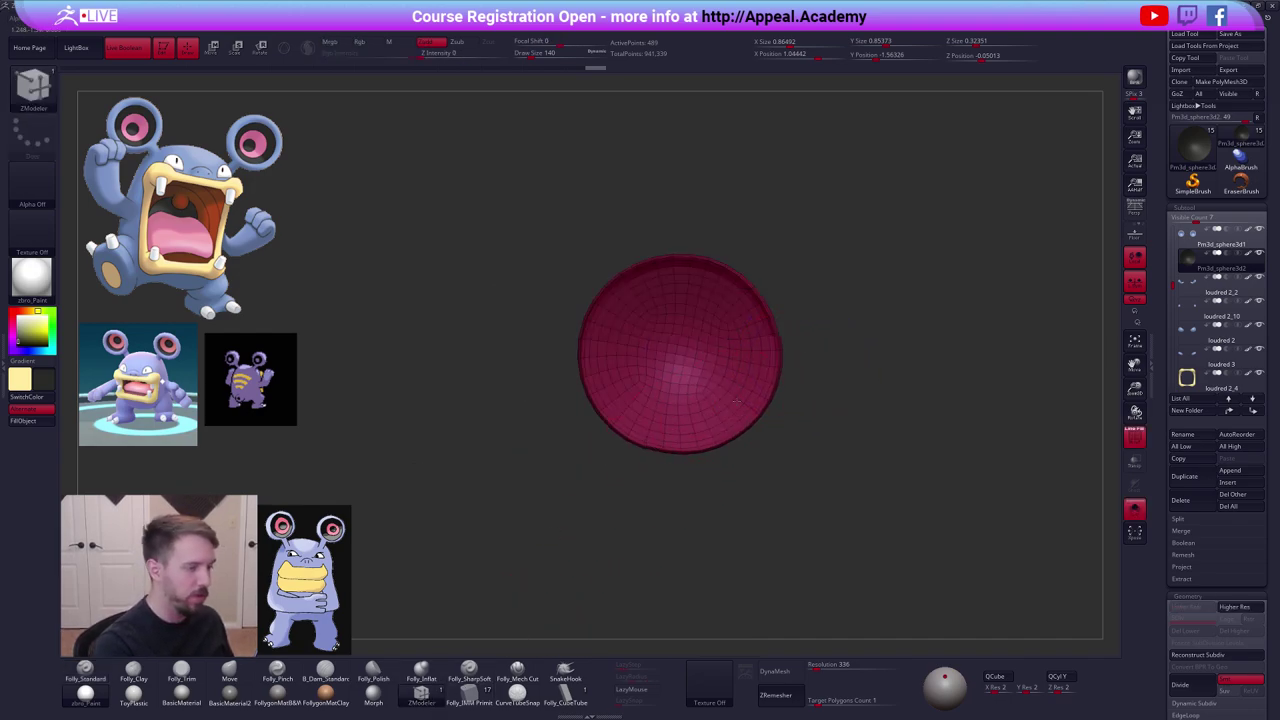
{"action": "mouse_move", "coordinate": [775, 395]}
{"action": "right_mouse_down"}
{"action": "mouse_move", "coordinate": [760, 417]}
{"action": "mouse_move", "coordinate": [789, 434]}
{"action": "mouse_move", "coordinate": [764, 444]}
{"action": "mouse_move", "coordinate": [773, 472]}
{"action": "right_mouse_up"}
{"action": "key", "text": "space"}
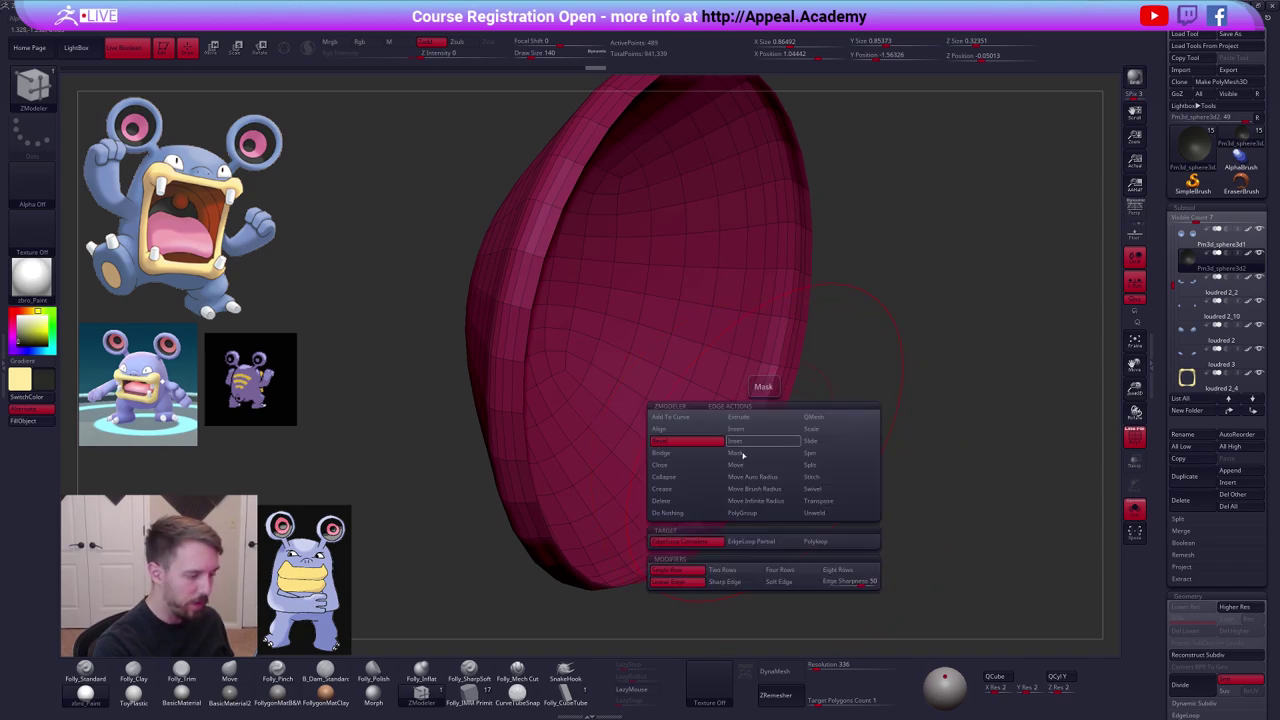
{"action": "left_click", "coordinate": [688, 503]}
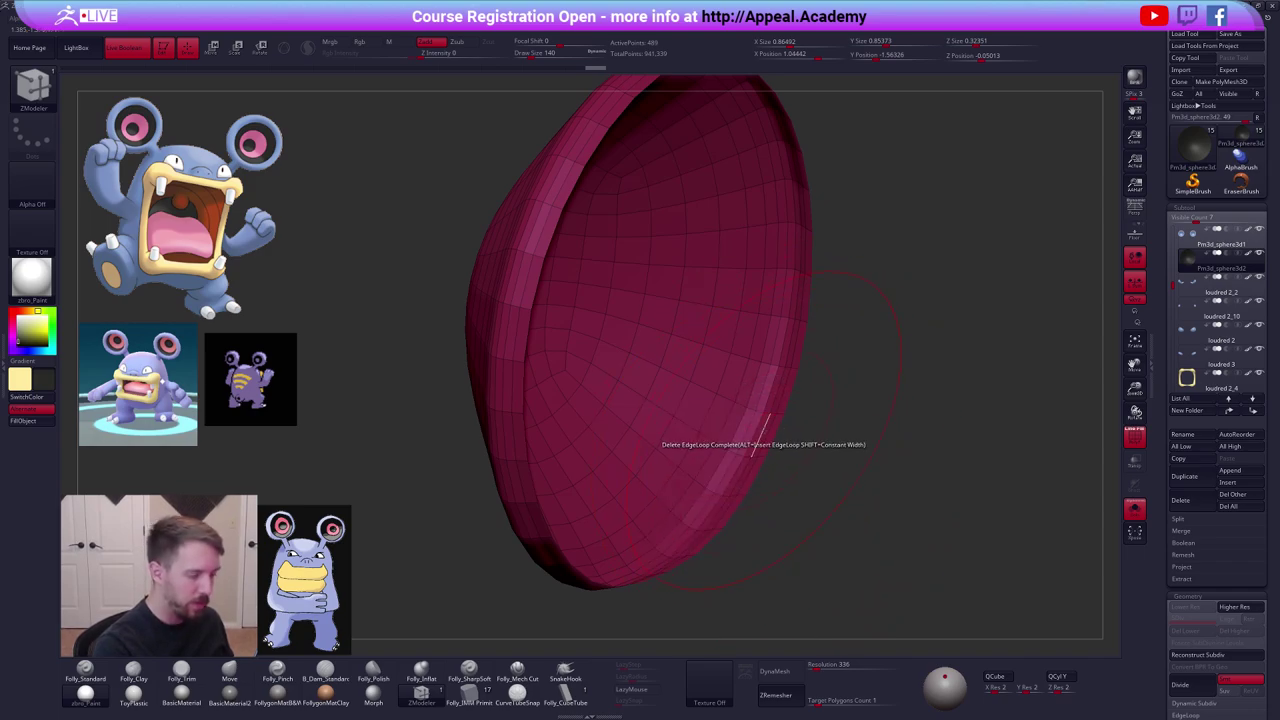
{"action": "left_click", "coordinate": [762, 431]}
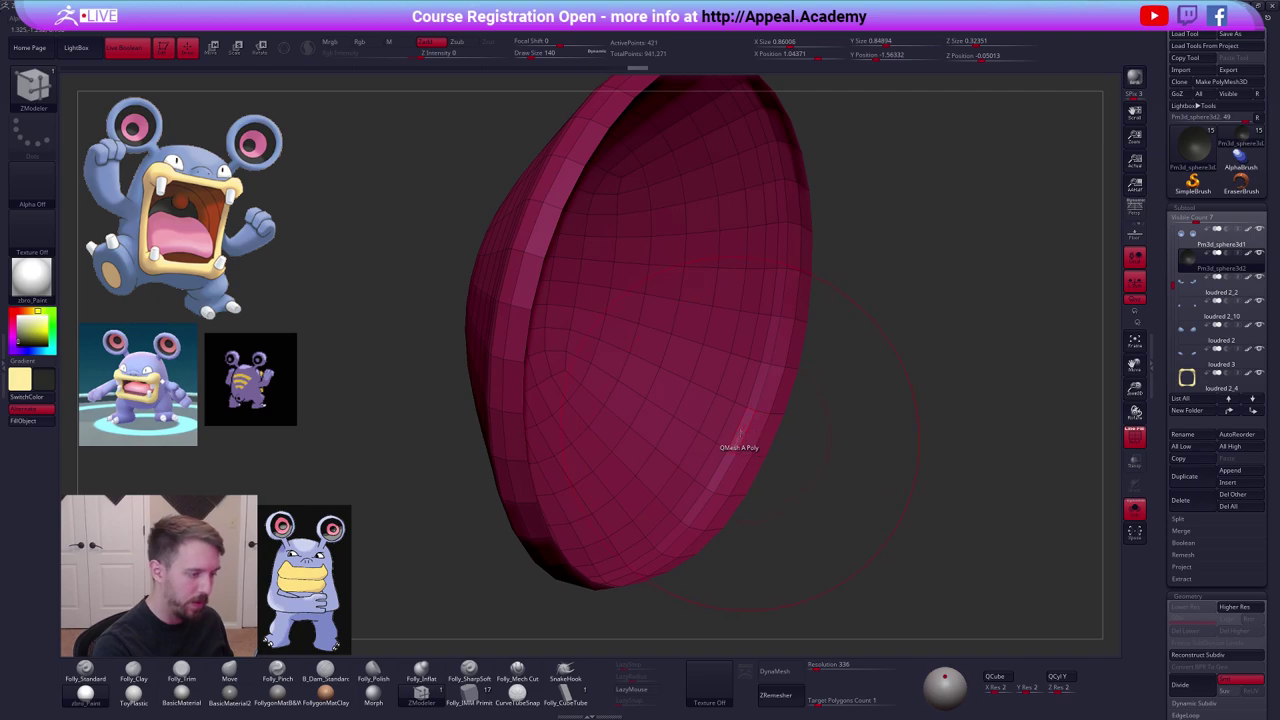
{"action": "left_click", "coordinate": [742, 430]}
Extrude the whole bowl inward with ZModeler's polygon Extrude, then preview it smoothed inside the ear.
{"action": "right_click_drag", "start_coordinate": [745, 432], "coordinate": [728, 433]}
{"action": "key", "text": "space"}
{"action": "left_click", "coordinate": [662, 392]}
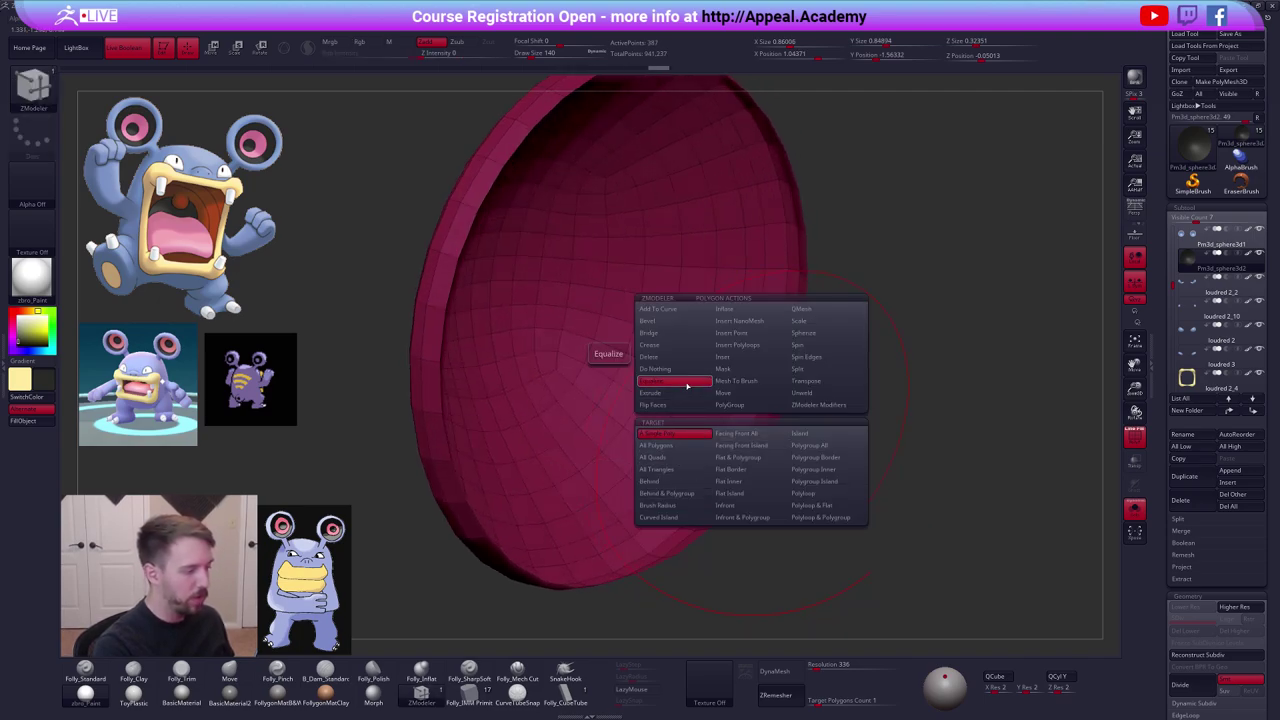
{"action": "left_click", "coordinate": [677, 460]}
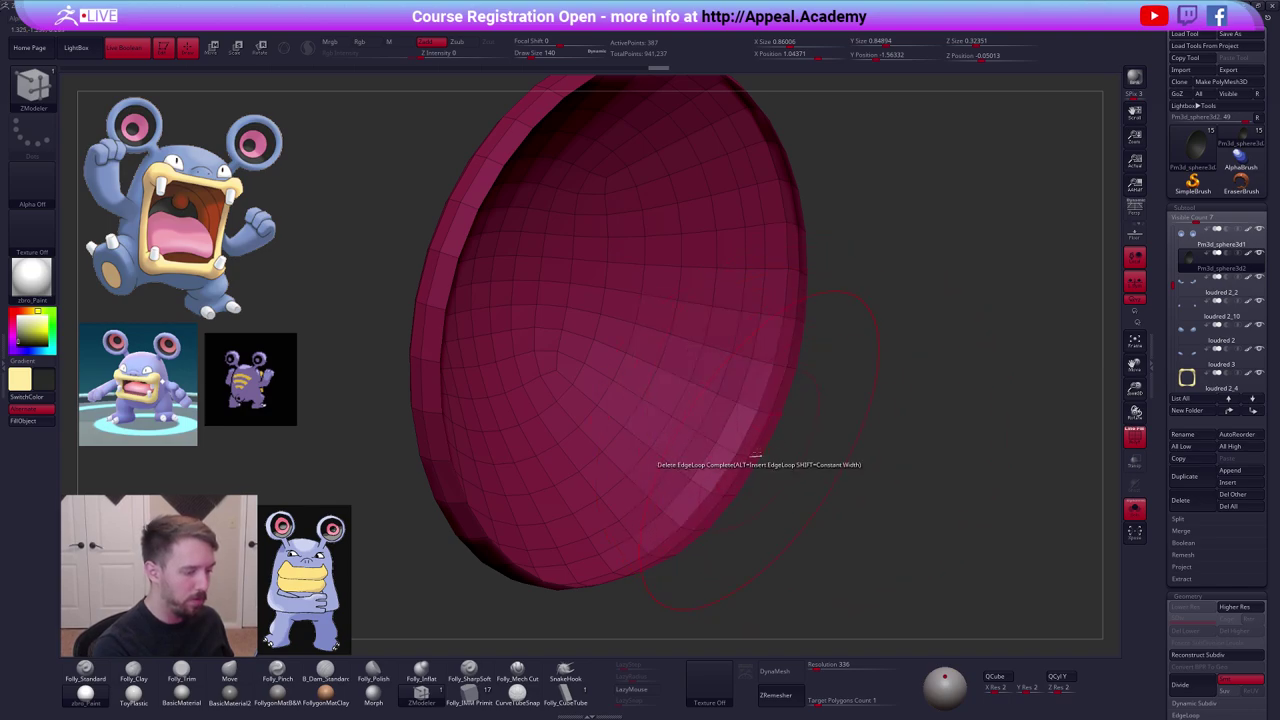
{"action": "left_click_drag", "start_coordinate": [760, 441], "coordinate": [751, 434]}
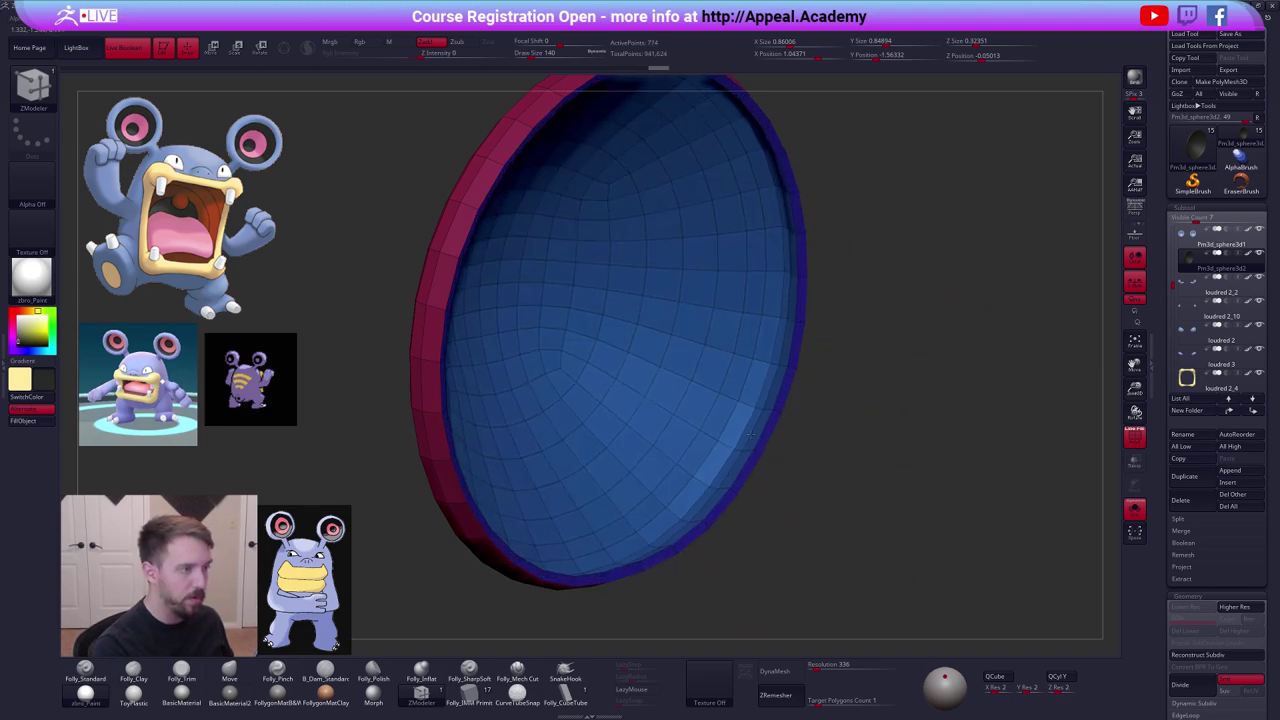
{"action": "right_click_drag", "start_coordinate": [760, 457], "coordinate": [812, 415], "text": "ctrl"}
{"action": "key", "text": "d"}
{"action": "key", "text": "shift+f"}
{"action": "mouse_move", "coordinate": [866, 486]}
{"action": "left_mouse_down", "text": "shift"}
{"action": "mouse_move", "coordinate": [843, 494]}
{"action": "mouse_move", "coordinate": [847, 471]}
{"action": "left_mouse_up", "text": "shift"}
{"action": "key", "text": "alt+s"}
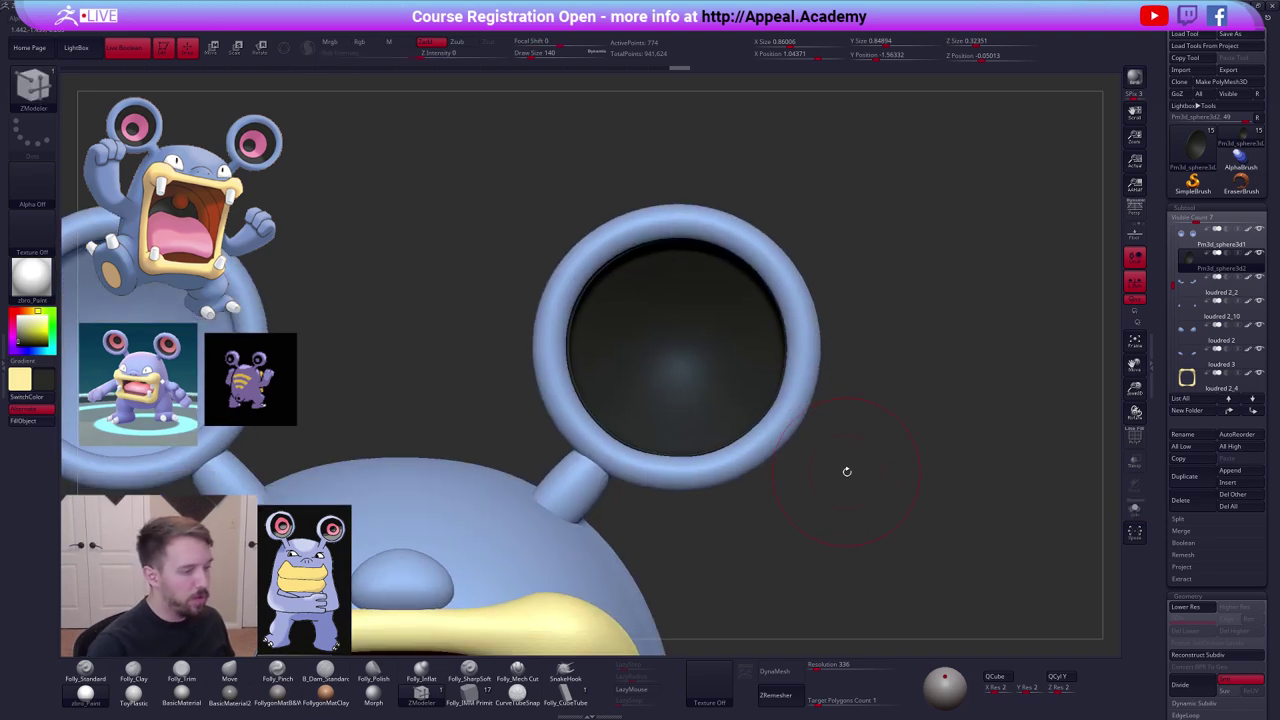
Undo the inward extrusion and extrude the bowl outward to thicken it.
{"action": "key", "text": "ctrl"}
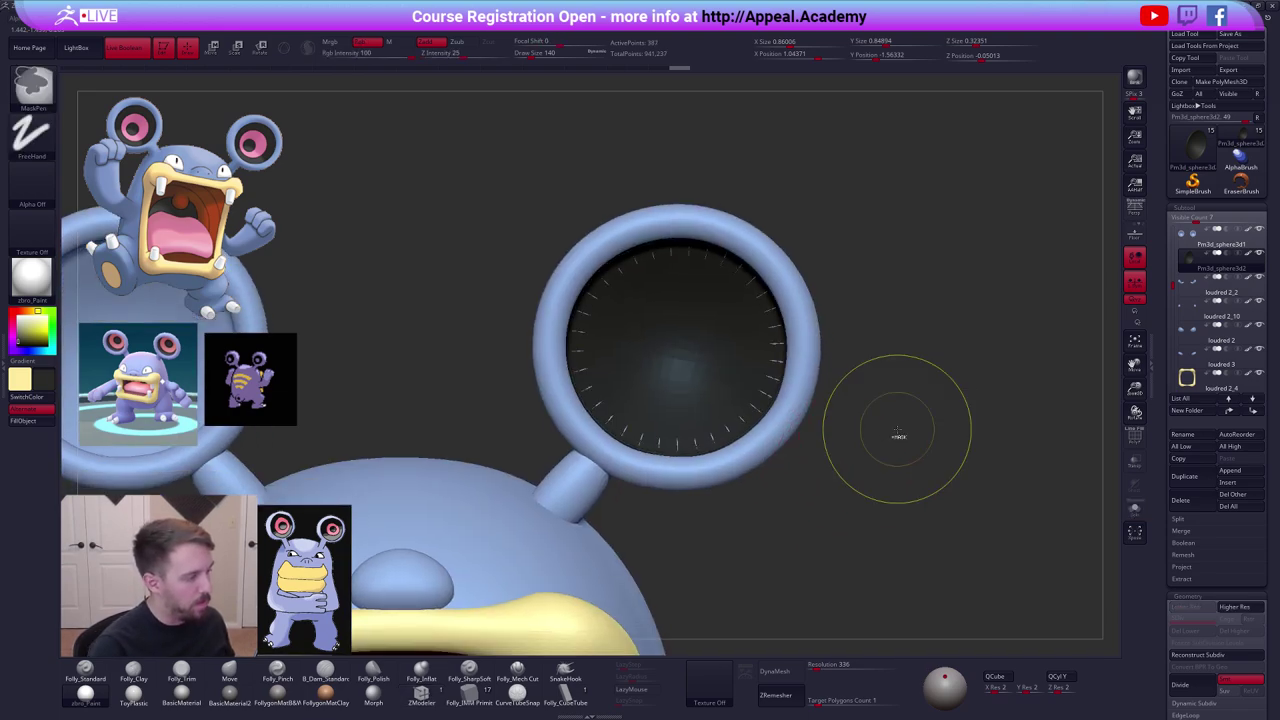
{"action": "key", "text": "ctrl+shift+s"}
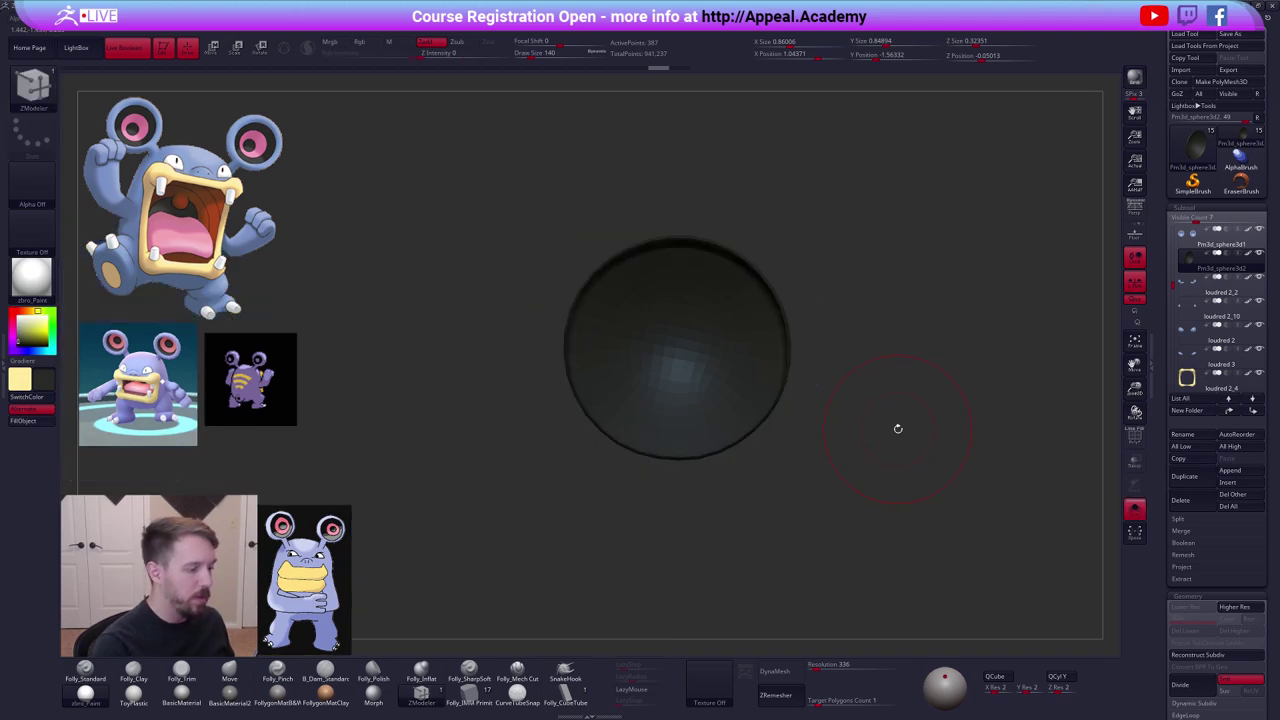
{"action": "left_click_drag", "start_coordinate": [898, 428], "coordinate": [750, 436]}
{"action": "right_click_drag", "start_coordinate": [747, 421], "coordinate": [757, 454], "text": "ctrl"}
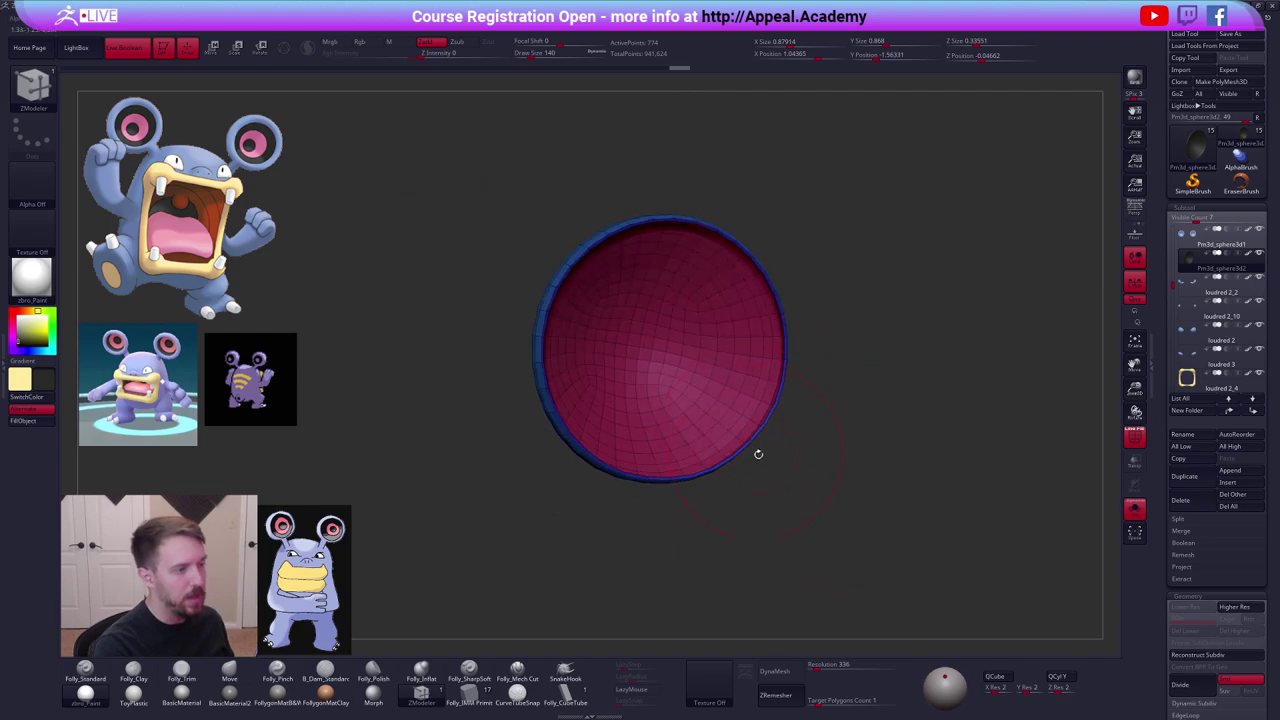
Flip the thickened bowl's normals and flip them back.
{"action": "key", "text": "ctrl+shift+f"}
{"action": "left_click", "coordinate": [937, 398]}
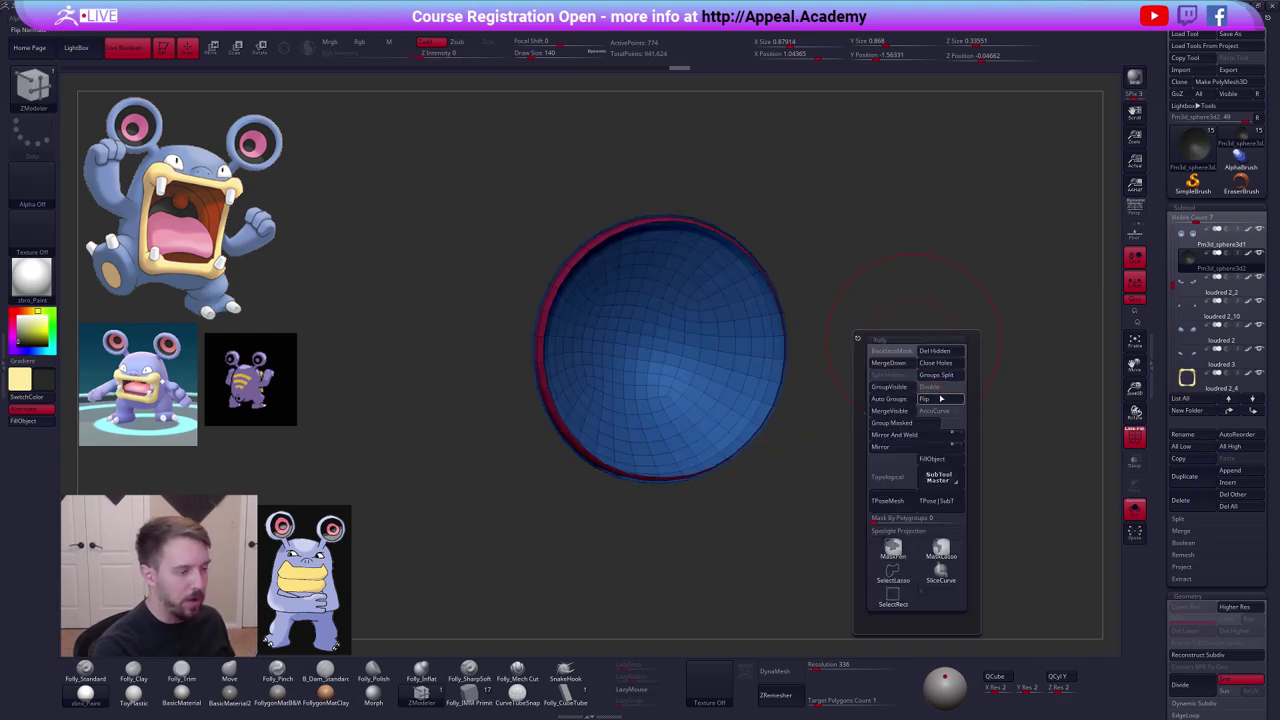
{"action": "left_click", "coordinate": [937, 402]}
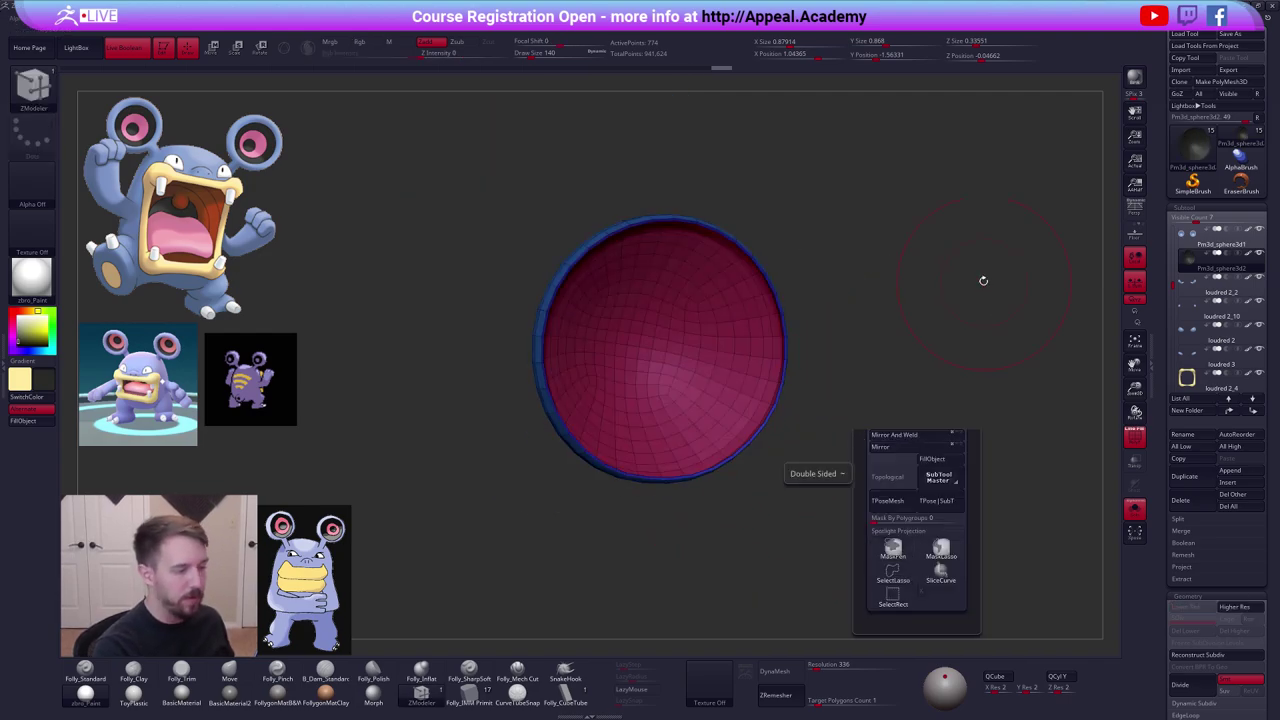
Preview the thickened bowl smoothed inside the ear, with the wireframe off and the whole character shown.
{"action": "key", "text": "d"}
{"action": "key", "text": "shift+f"}
{"action": "left_click_drag", "start_coordinate": [893, 487], "coordinate": [884, 527], "text": "shift"}
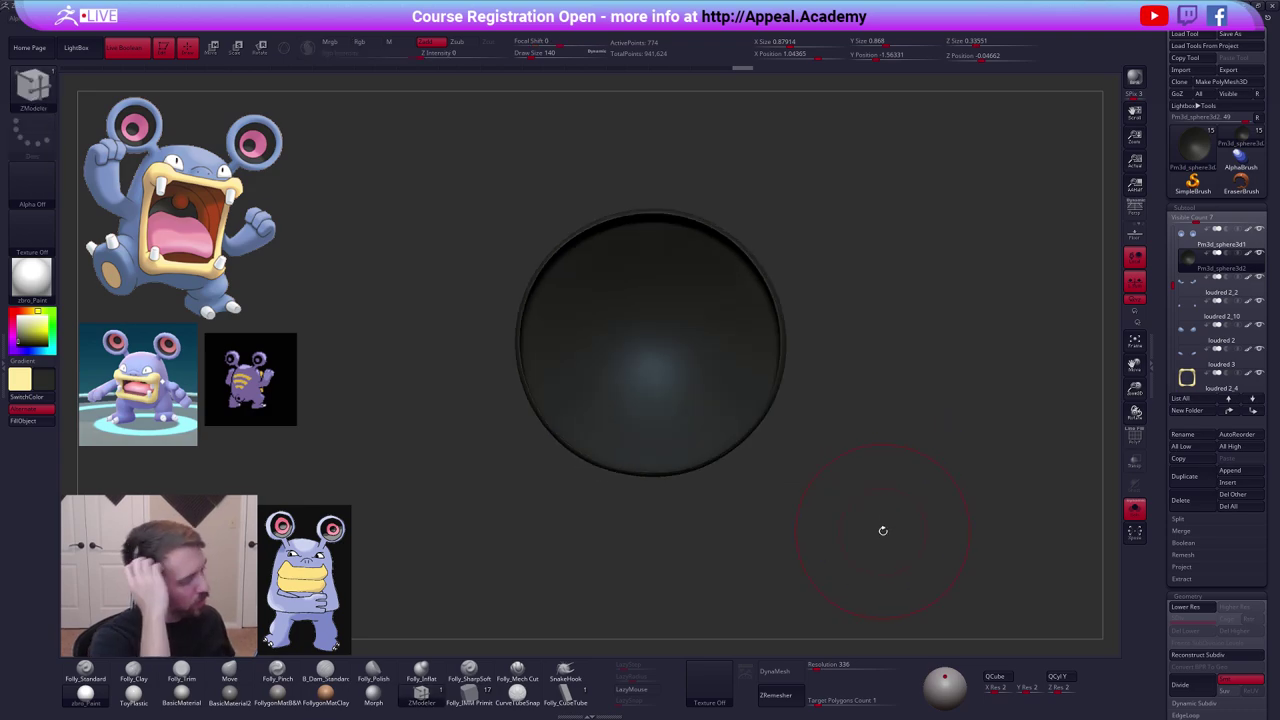
{"action": "key", "text": "alt+s"}
{"action": "mouse_move", "coordinate": [831, 434]}
{"action": "left_mouse_down"}
{"action": "mouse_move", "coordinate": [843, 457]}
{"action": "mouse_move", "coordinate": [835, 449]}
{"action": "left_mouse_up"}
{"action": "key", "text": "w"}
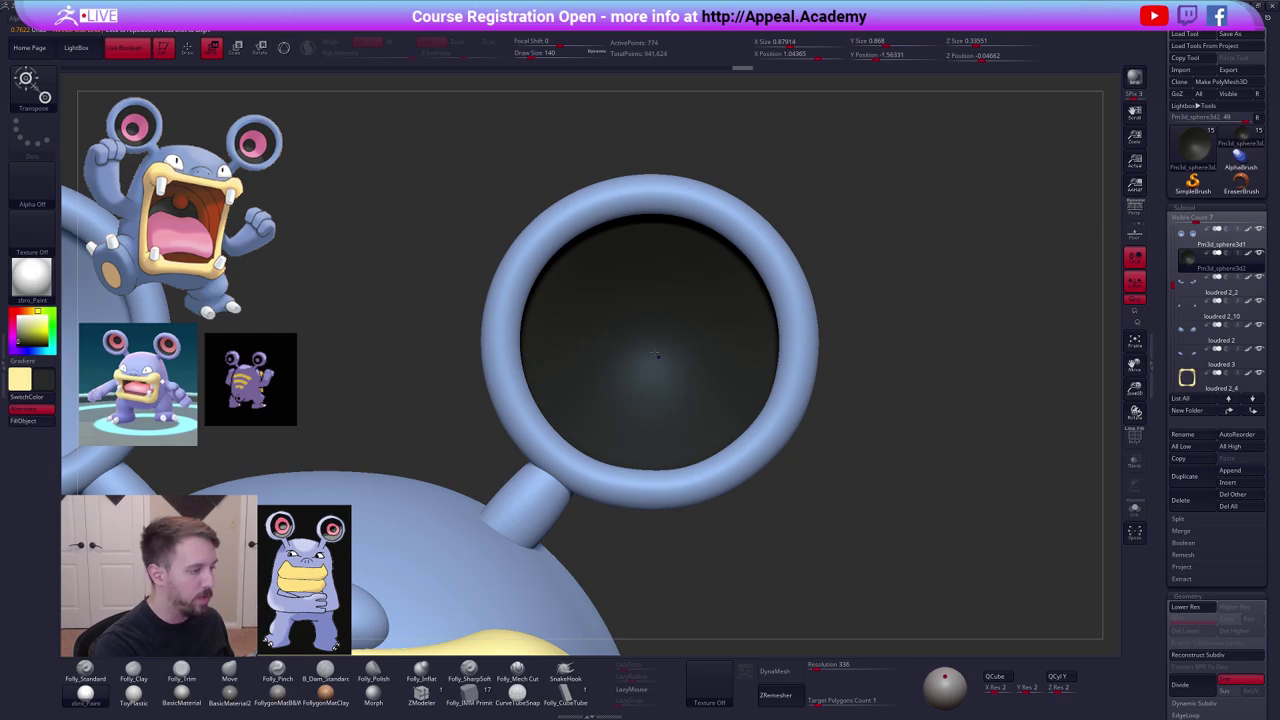
{"action": "left_click_drag", "start_coordinate": [656, 355], "coordinate": [868, 357]}
{"action": "key", "text": "y"}
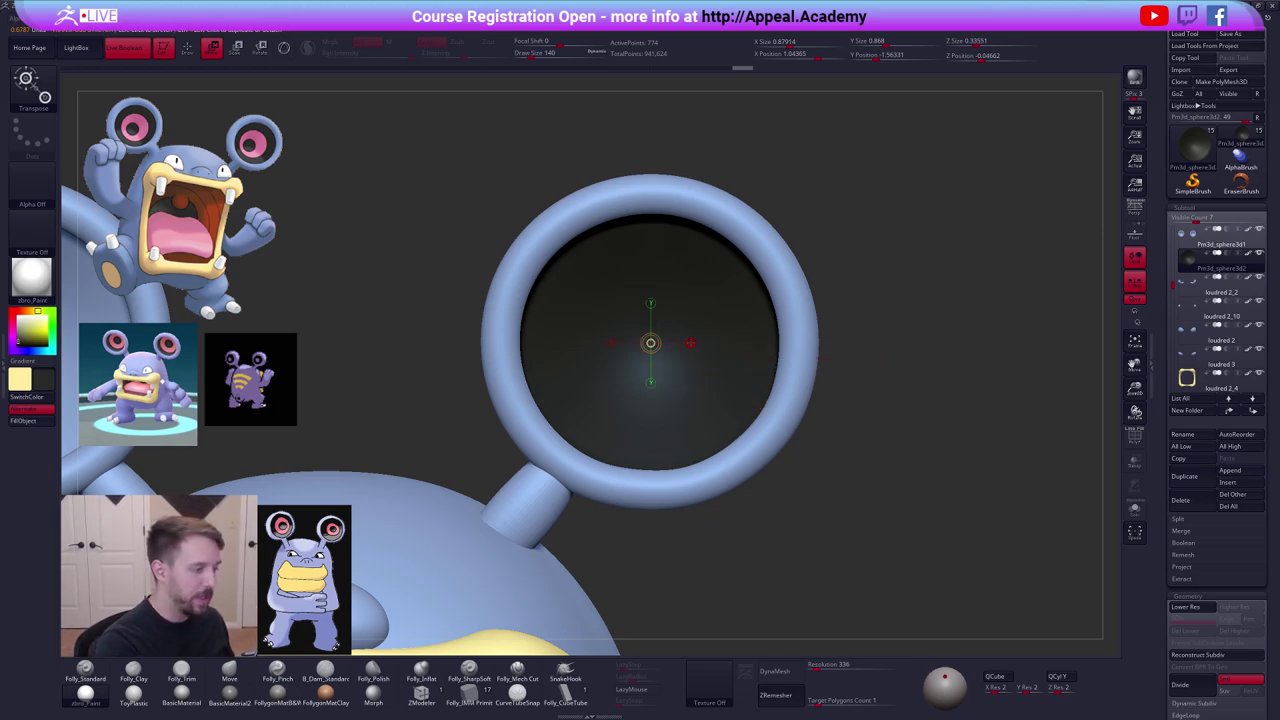
{"action": "key", "text": "y"}
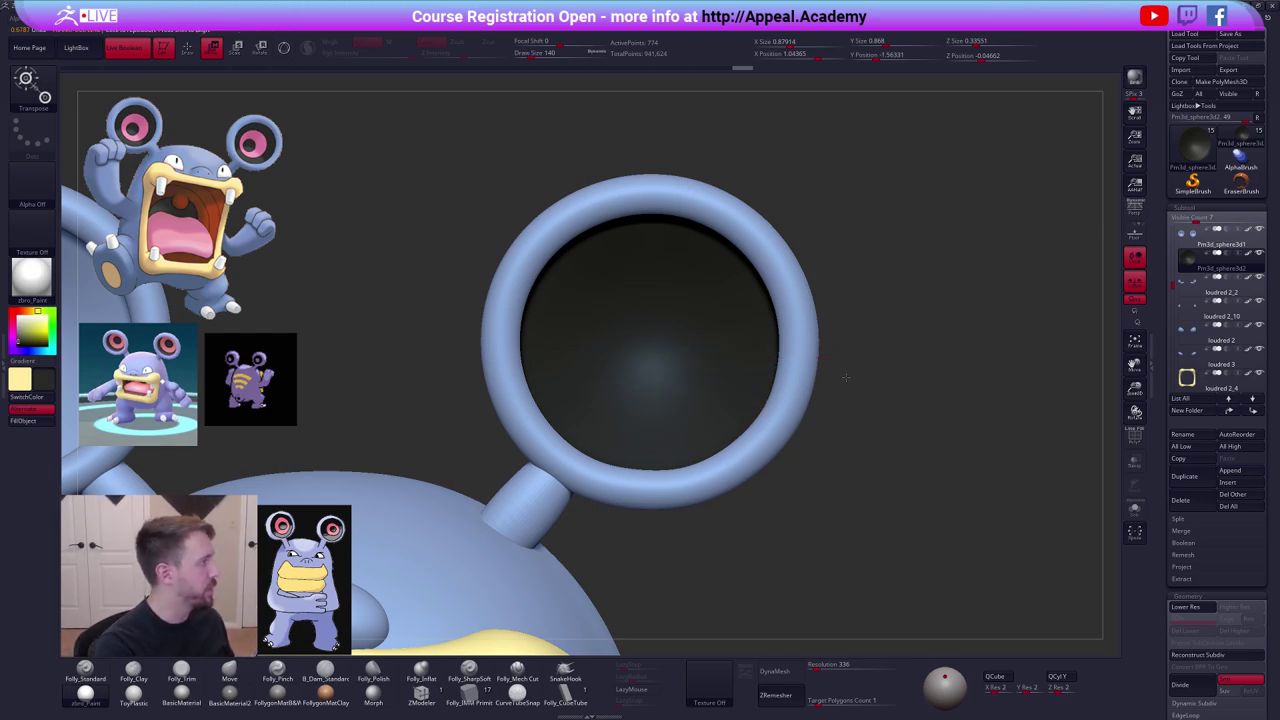
{"action": "left_click_drag", "start_coordinate": [839, 377], "coordinate": [848, 377]}
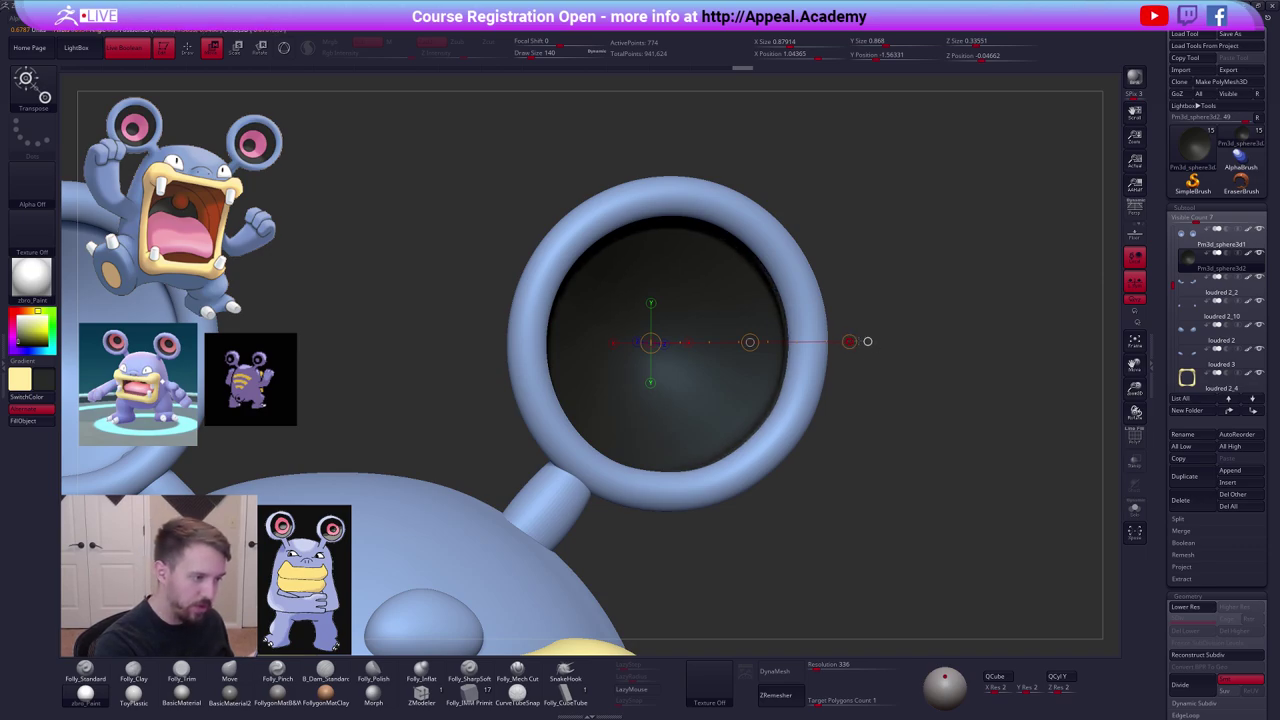
{"action": "mouse_move", "coordinate": [829, 375]}
{"action": "left_mouse_down"}
{"action": "mouse_move", "coordinate": [828, 425]}
{"action": "mouse_move", "coordinate": [872, 518]}
{"action": "mouse_move", "coordinate": [860, 528]}
{"action": "mouse_move", "coordinate": [823, 489]}
{"action": "mouse_move", "coordinate": [826, 517]}
{"action": "mouse_move", "coordinate": [871, 482]}
{"action": "left_mouse_up"}
Isolate the bowl, subdivide it three times and delete its lower subdivision levels.
{"action": "key", "text": "alt+s"}
{"action": "key", "text": "shift+f"}
{"action": "key", "text": "ctrl+d"}
{"action": "key", "text": "ctrl+d"}
{"action": "key", "text": "ctrl+d"}
{"action": "key", "text": "shift+f"}
{"action": "key", "text": "alt+s"}
{"action": "key", "text": "q"}
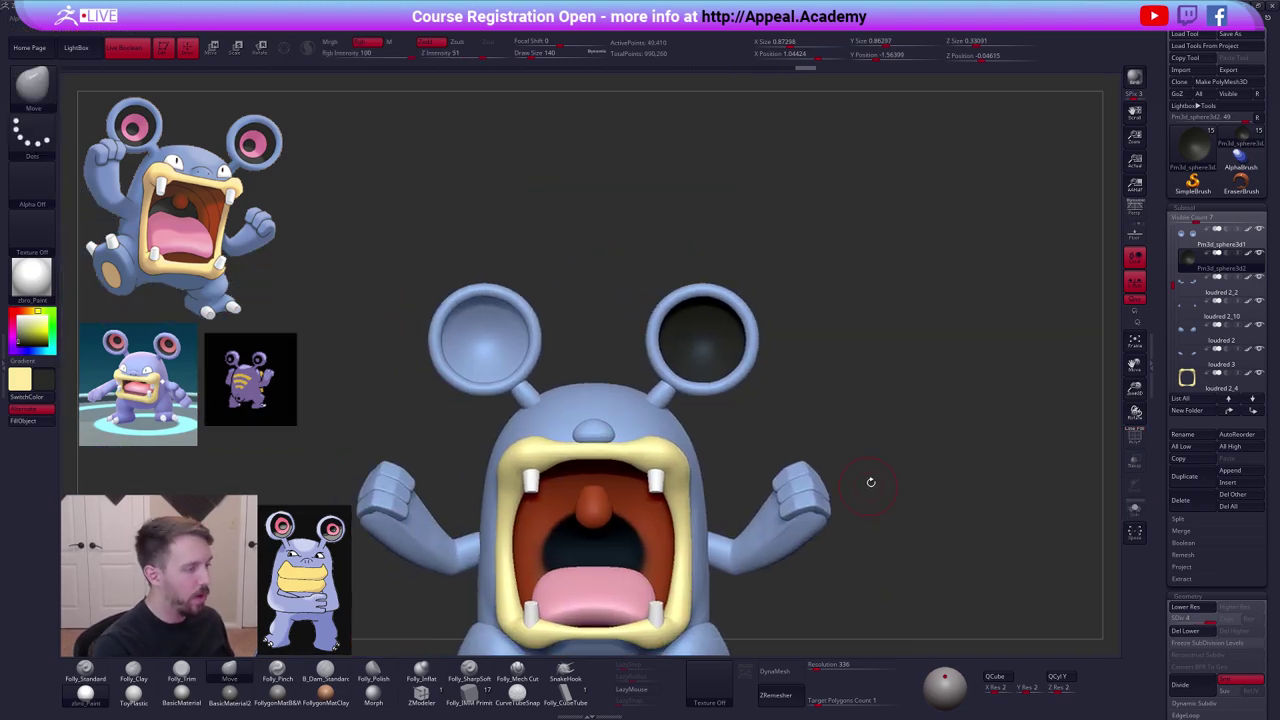
{"action": "left_click", "coordinate": [1190, 631]}
Turn off local symmetry and mirror the dark bowl into the opposite ear with Mirror And Weld.
{"action": "key", "text": "ctrl+shift+f"}
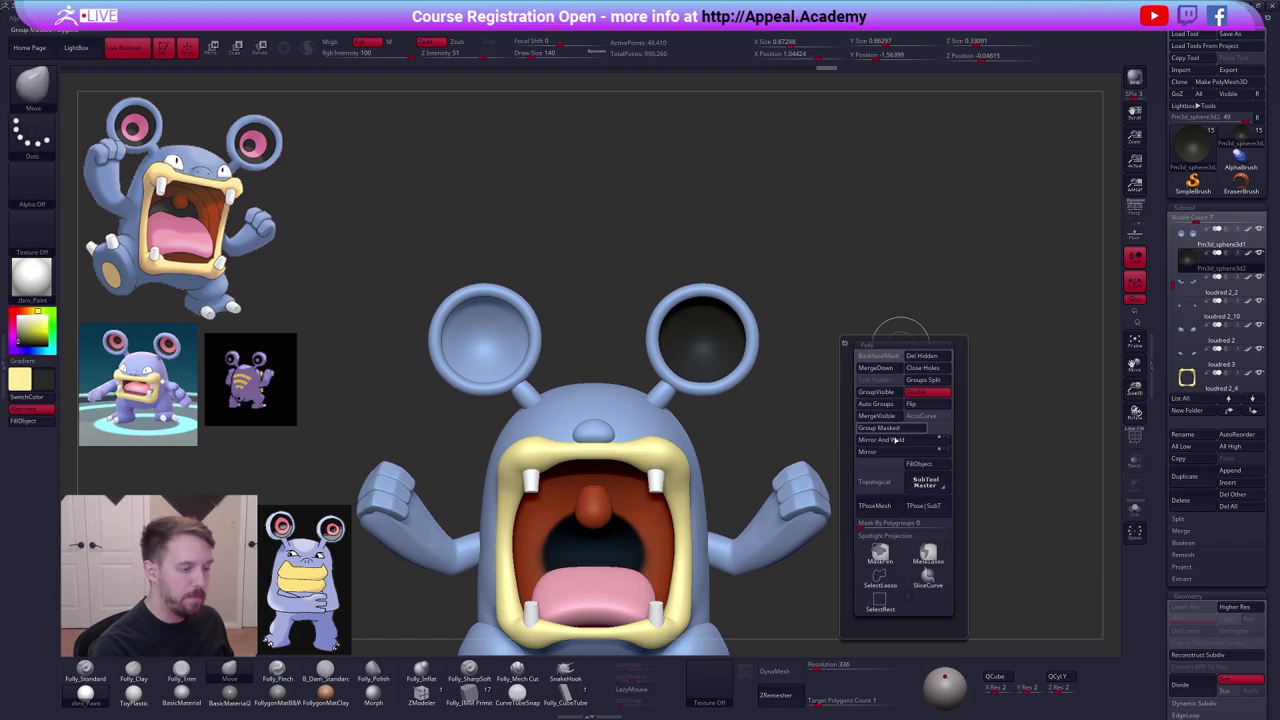
{"action": "left_click", "coordinate": [898, 441]}
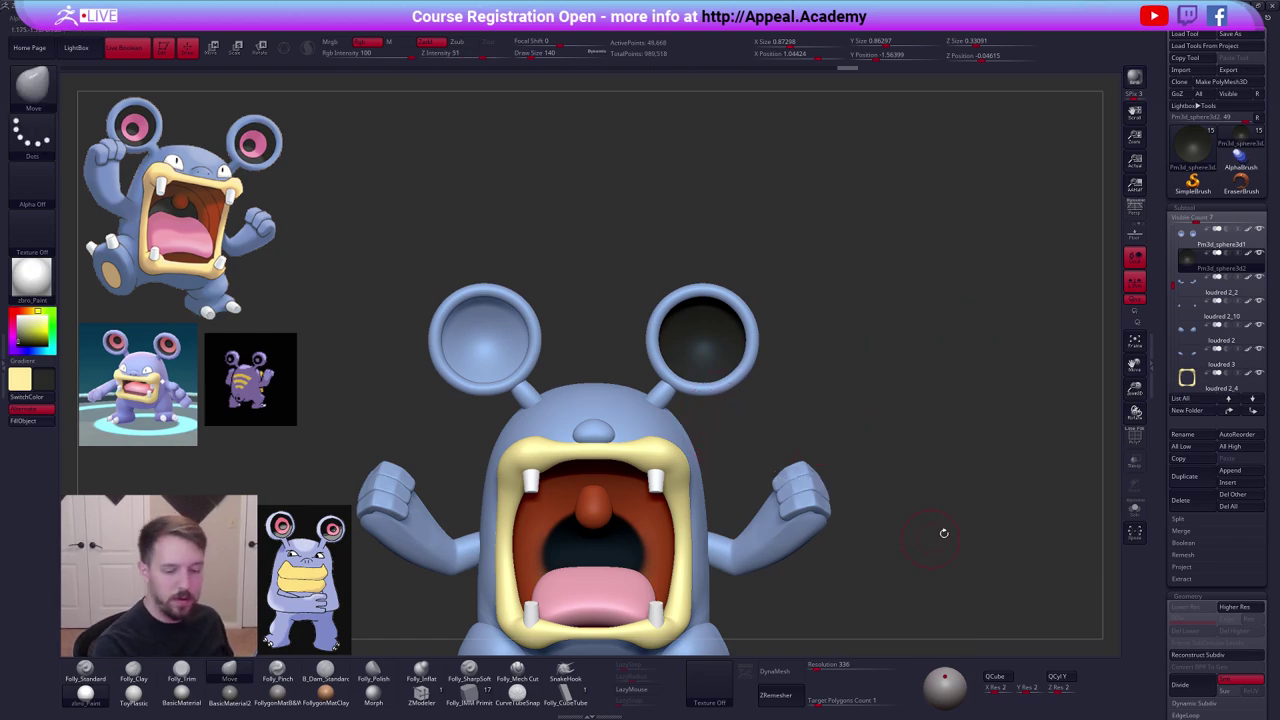
{"action": "left_click", "coordinate": [1134, 283]}
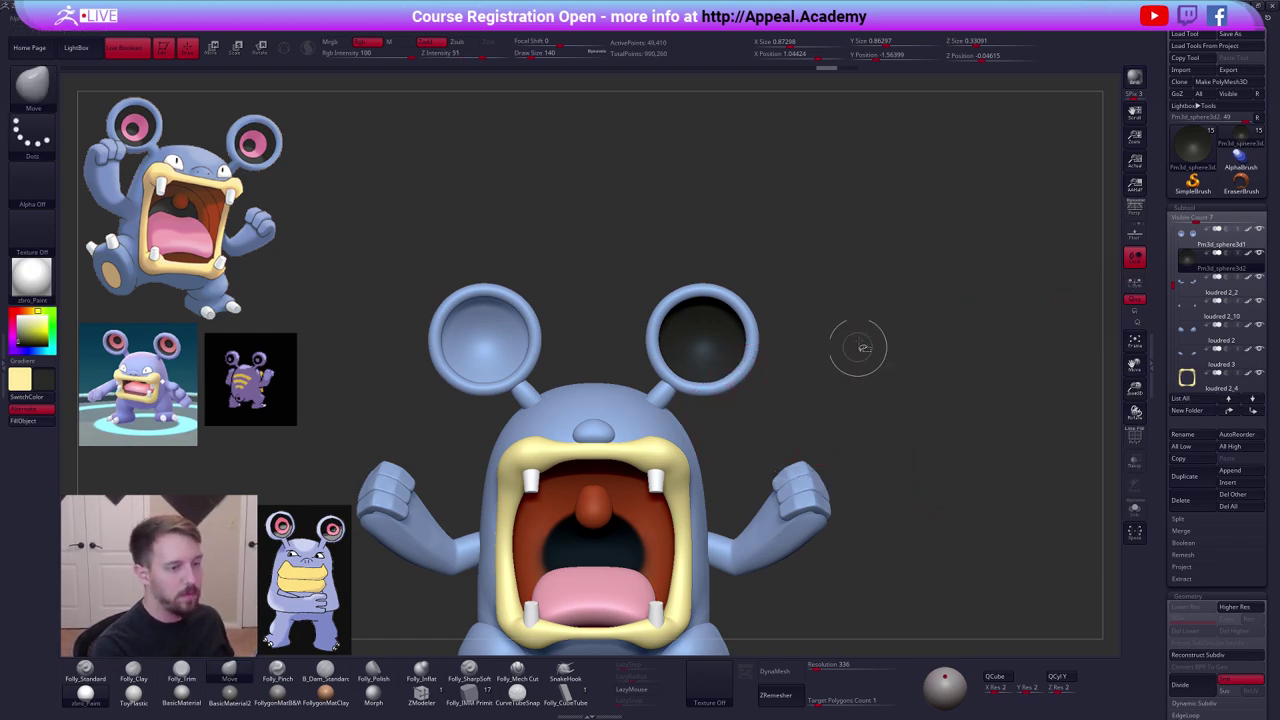
{"action": "key", "text": "space"}
{"action": "left_click", "coordinate": [882, 422]}
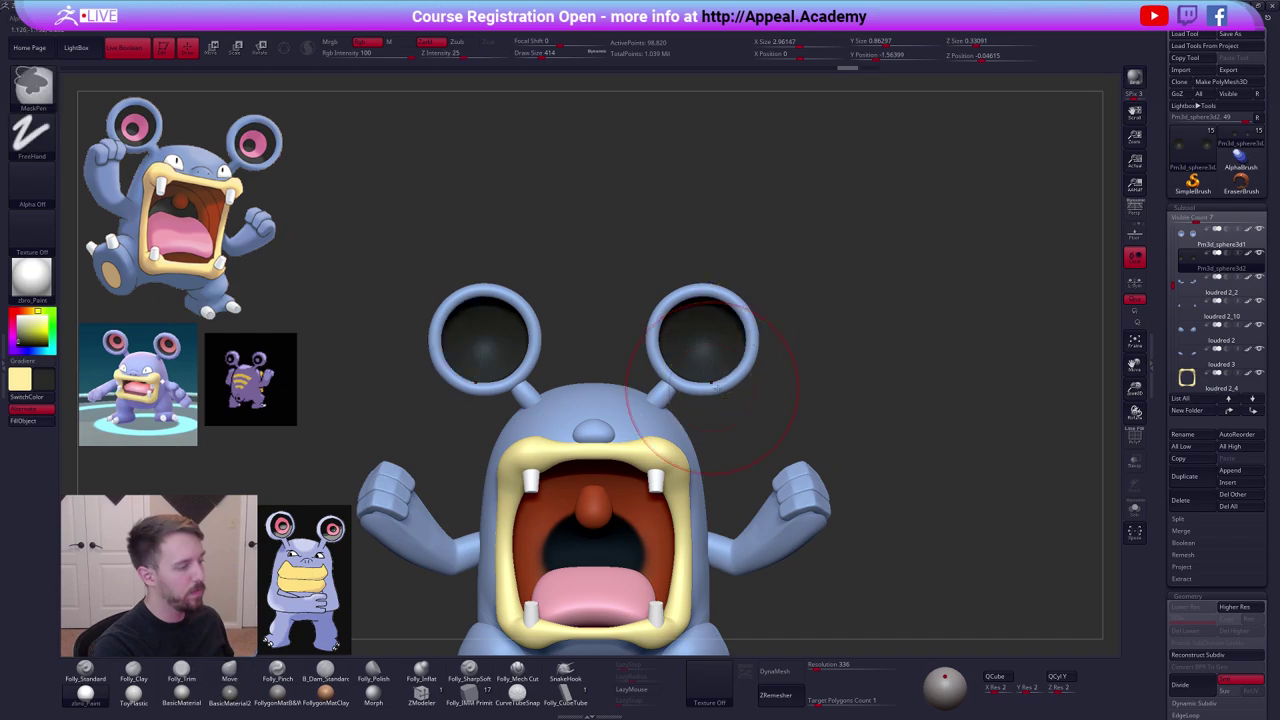
Pick the light pink of the inner ear in the reference image as the paint colour.
{"action": "key", "text": "space"}
{"action": "left_click_drag", "start_coordinate": [780, 355], "coordinate": [716, 374]}
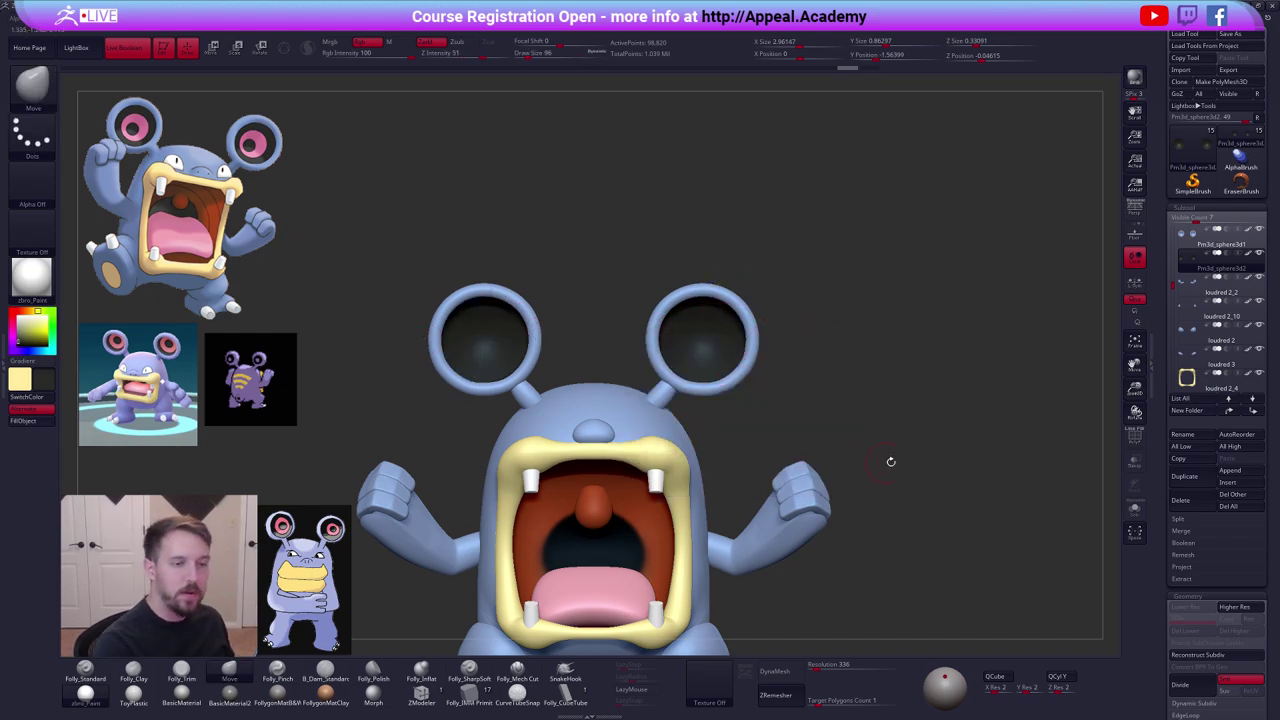
{"action": "right_click_drag", "start_coordinate": [702, 343], "coordinate": [702, 430], "text": "ctrl"}
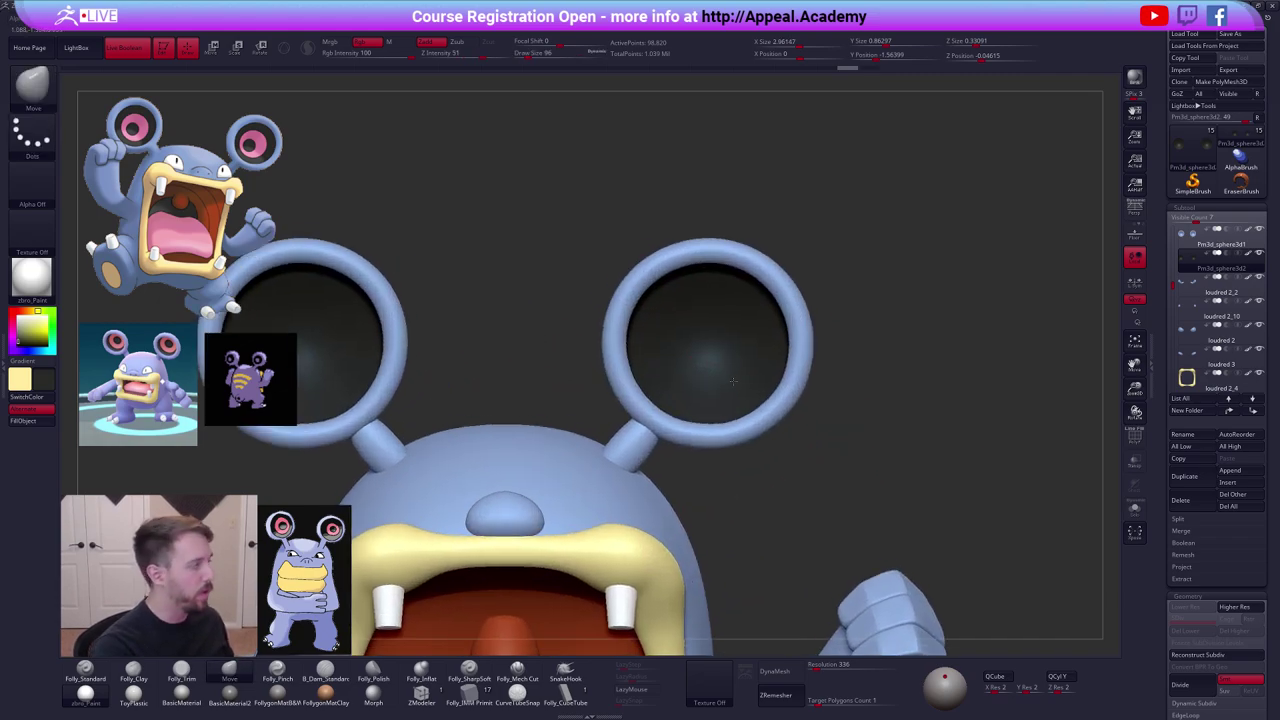
{"action": "key", "text": "z"}
{"action": "key", "text": "c"}
{"action": "key", "text": "z"}
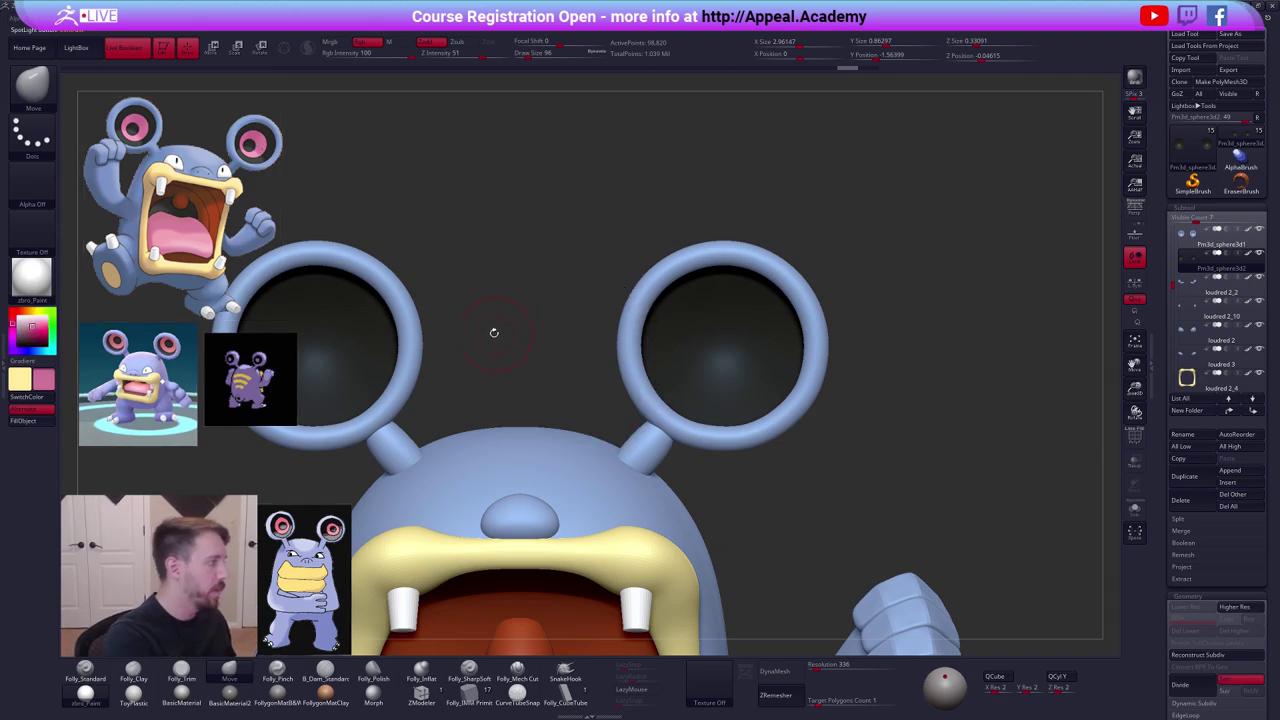
{"action": "key", "text": "z"}
{"action": "key", "text": "z"}
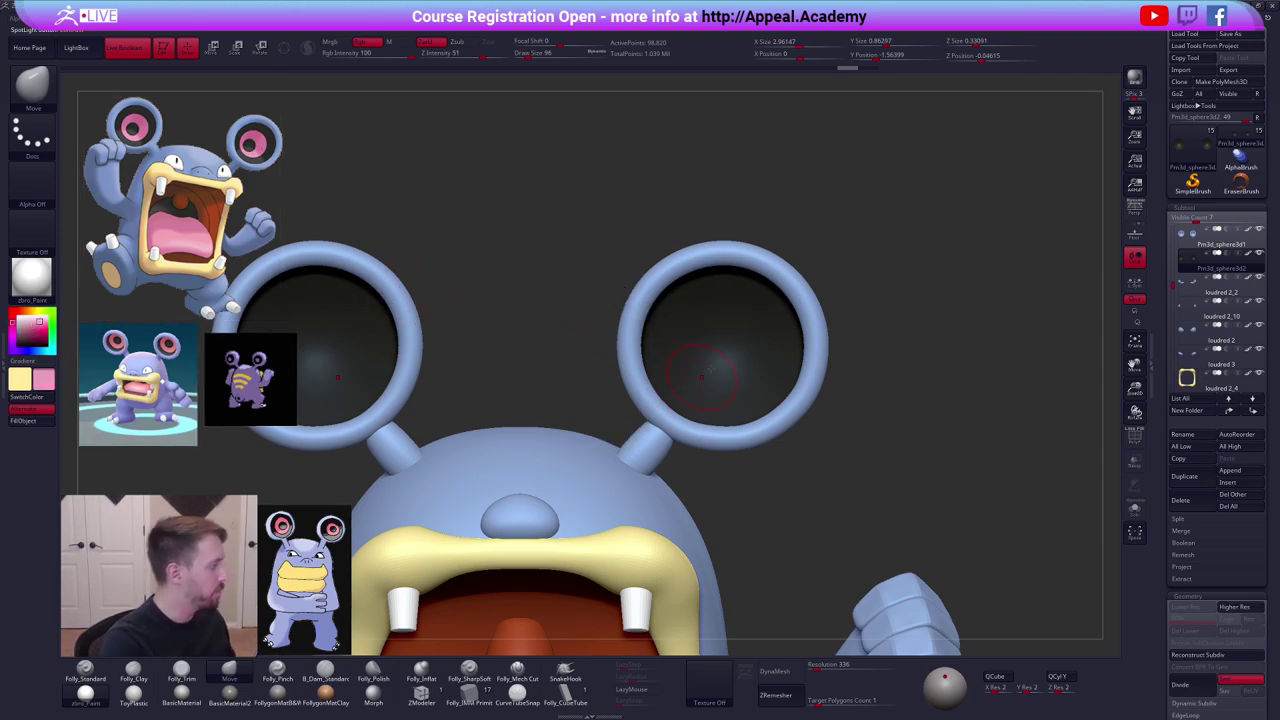
Paint a round pink disc in the centre of both dark ear bowls with Folly_Standard at draw size 160, sculpting off.
{"action": "right_click_drag", "start_coordinate": [702, 377], "coordinate": [706, 425], "text": "ctrl"}
{"action": "key", "text": "1"}
{"action": "key", "text": "space"}
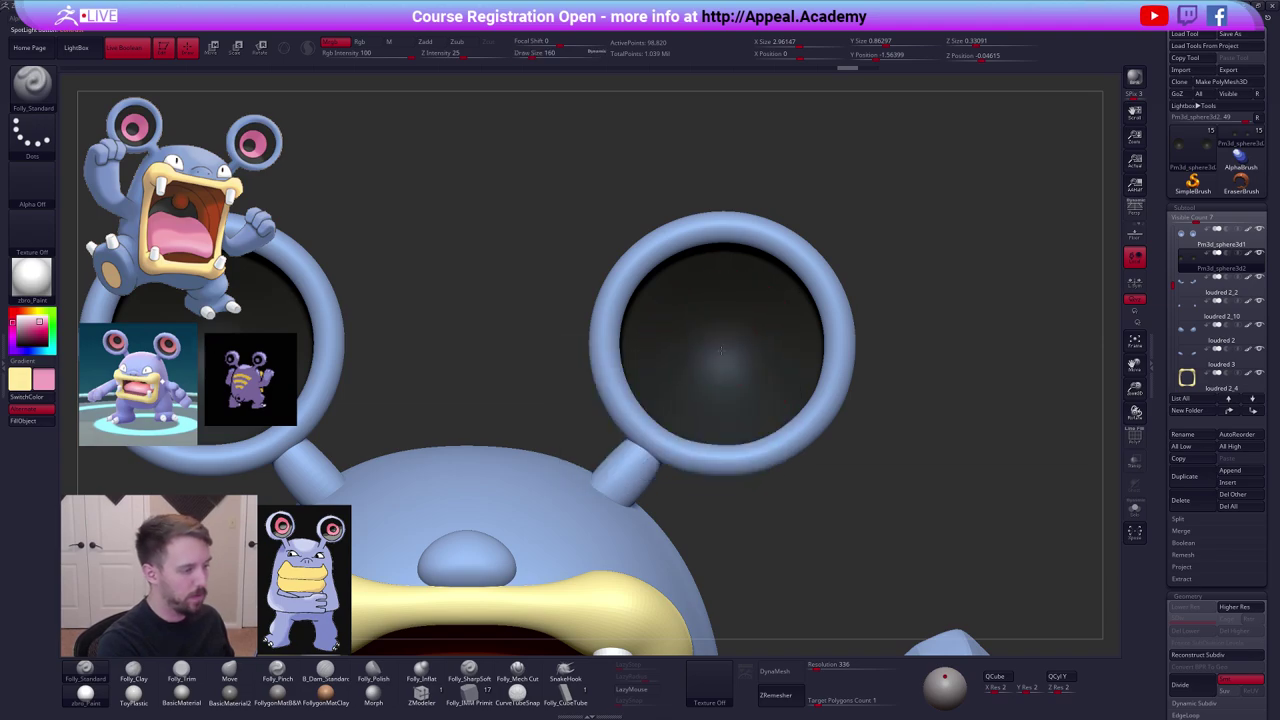
{"action": "left_click_drag", "start_coordinate": [721, 350], "coordinate": [720, 352]}
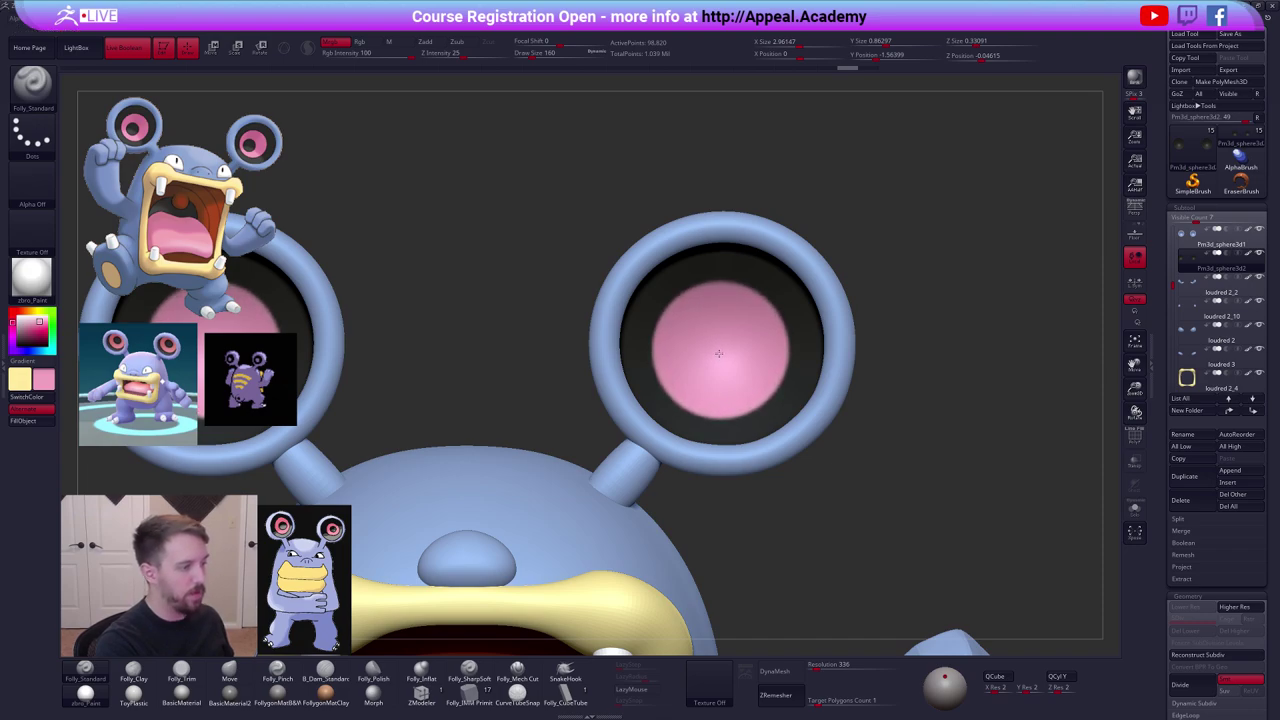
{"action": "key", "text": "f"}
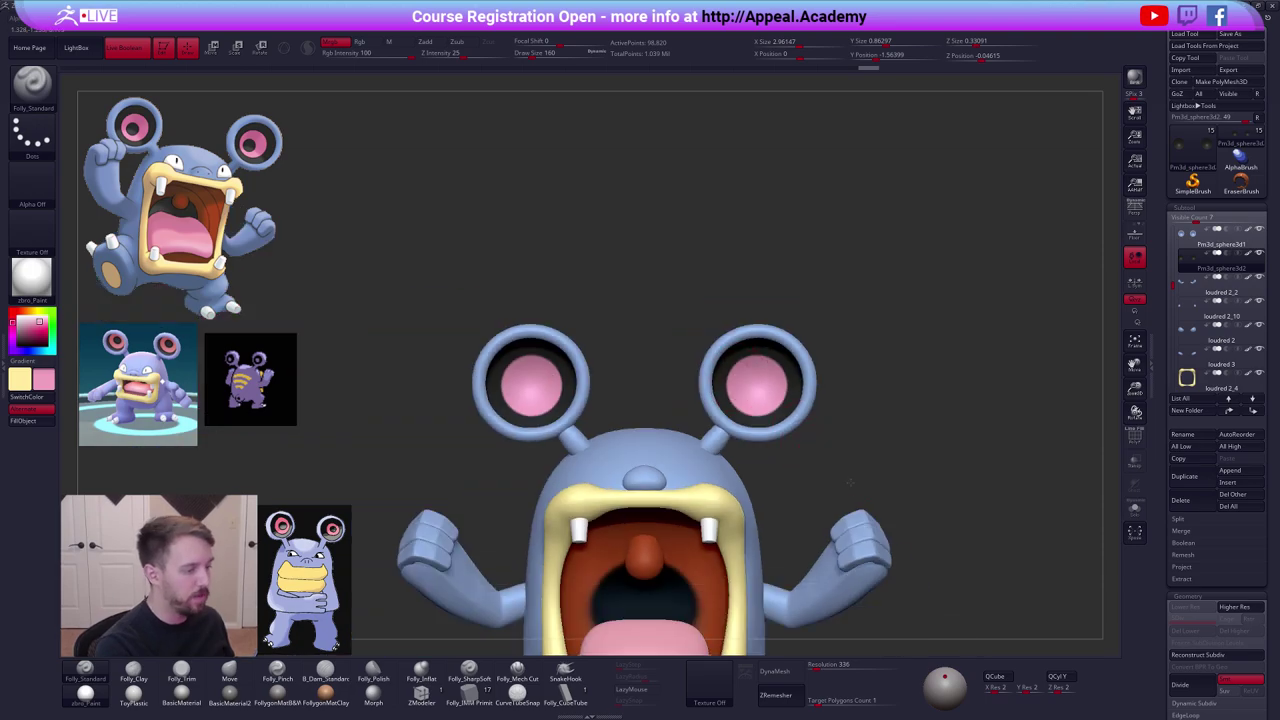
Paint a smaller dark spot in the centre of both pink discs with the brush at draw size 81.
{"action": "left_click_drag", "start_coordinate": [800, 393], "coordinate": [790, 388]}
{"action": "right_click_drag", "start_coordinate": [732, 331], "coordinate": [750, 348], "text": "ctrl"}
{"action": "key", "text": "space"}
{"action": "left_click_drag", "start_coordinate": [752, 349], "coordinate": [739, 343]}
{"action": "key", "text": "c"}
{"action": "key", "text": "space"}
{"action": "left_click_drag", "start_coordinate": [862, 484], "coordinate": [837, 424], "text": "alt"}
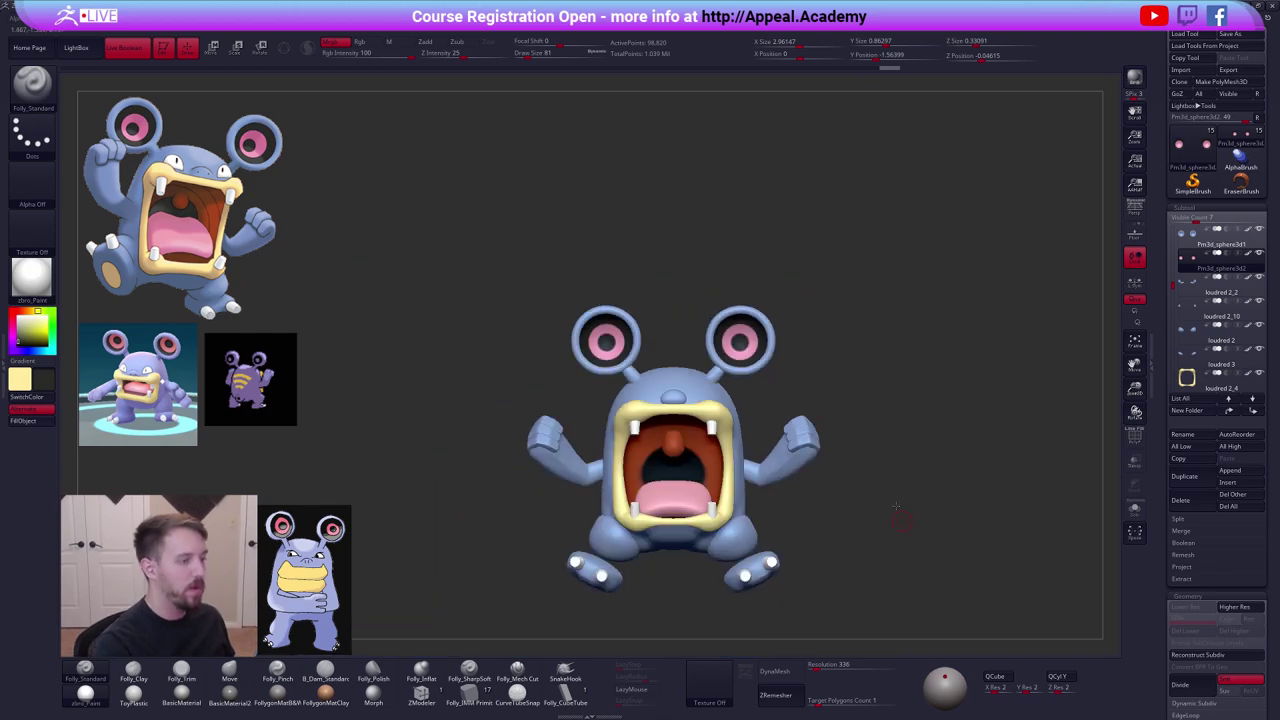
{"action": "mouse_move", "coordinate": [885, 519]}
{"action": "left_mouse_down", "text": "alt"}
{"action": "mouse_move", "coordinate": [852, 438]}
{"action": "mouse_move", "coordinate": [898, 471]}
{"action": "left_mouse_up", "text": "alt"}
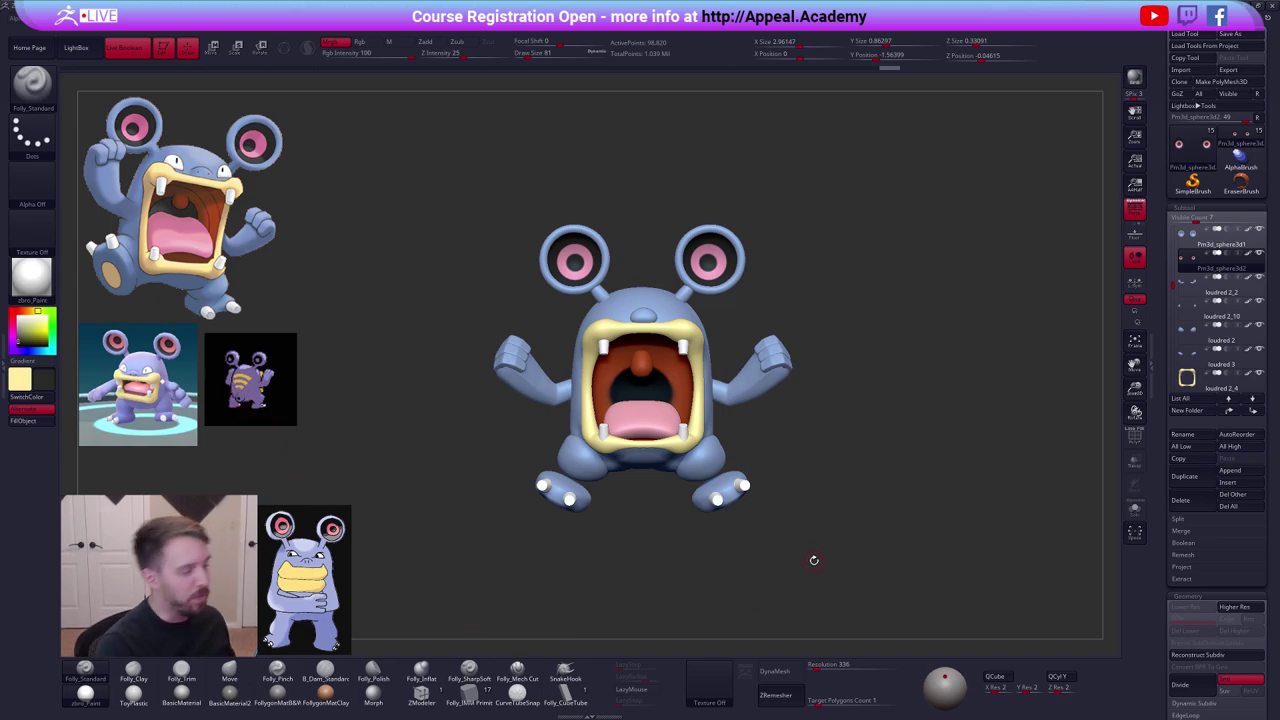
Enlarge the purple back-view reference image in Spotlight and place it beside the blue-background reference.
{"action": "left_click_drag", "start_coordinate": [787, 584], "coordinate": [636, 580]}
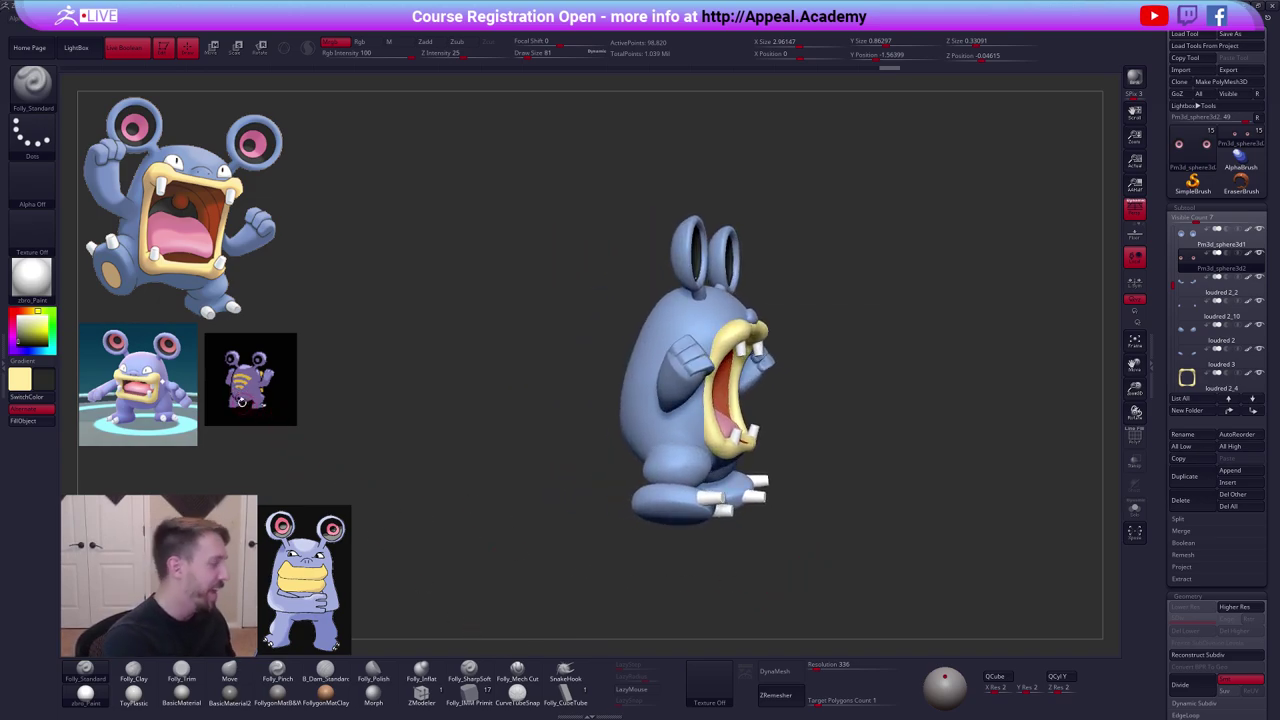
{"action": "key", "text": "z"}
{"action": "left_click_drag", "start_coordinate": [271, 404], "coordinate": [527, 342]}
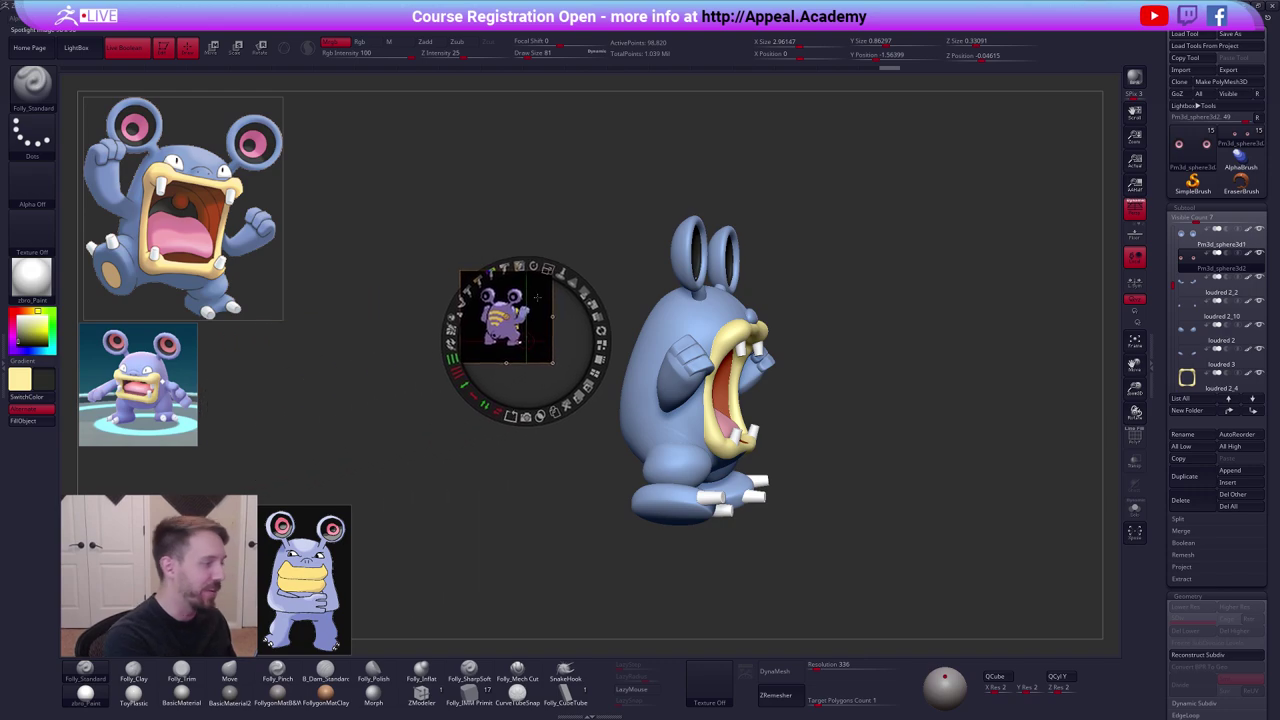
{"action": "left_click_drag", "start_coordinate": [548, 268], "coordinate": [658, 370]}
{"action": "left_click_drag", "start_coordinate": [558, 350], "coordinate": [578, 356]}
{"action": "left_click", "coordinate": [588, 479]}
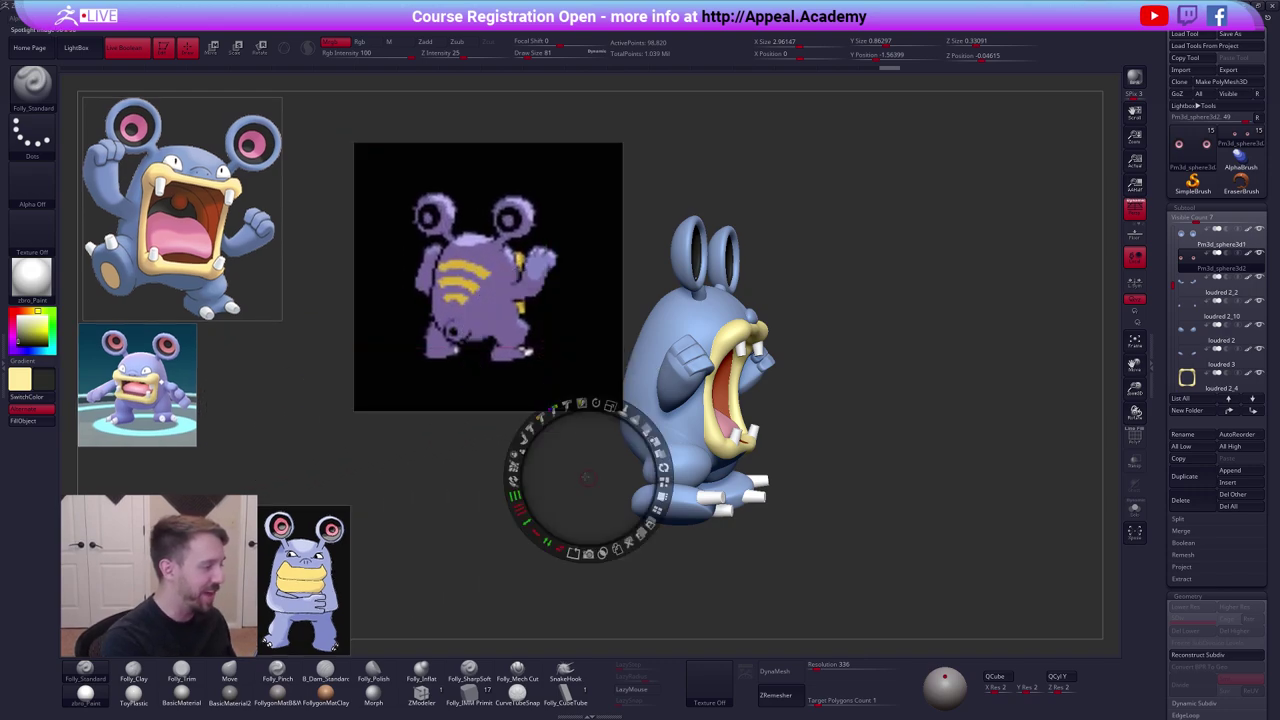
{"action": "left_click", "coordinate": [589, 321]}
{"action": "left_click_drag", "start_coordinate": [611, 248], "coordinate": [335, 345]}
{"action": "left_click_drag", "start_coordinate": [307, 402], "coordinate": [292, 390]}
{"action": "key", "text": "z"}
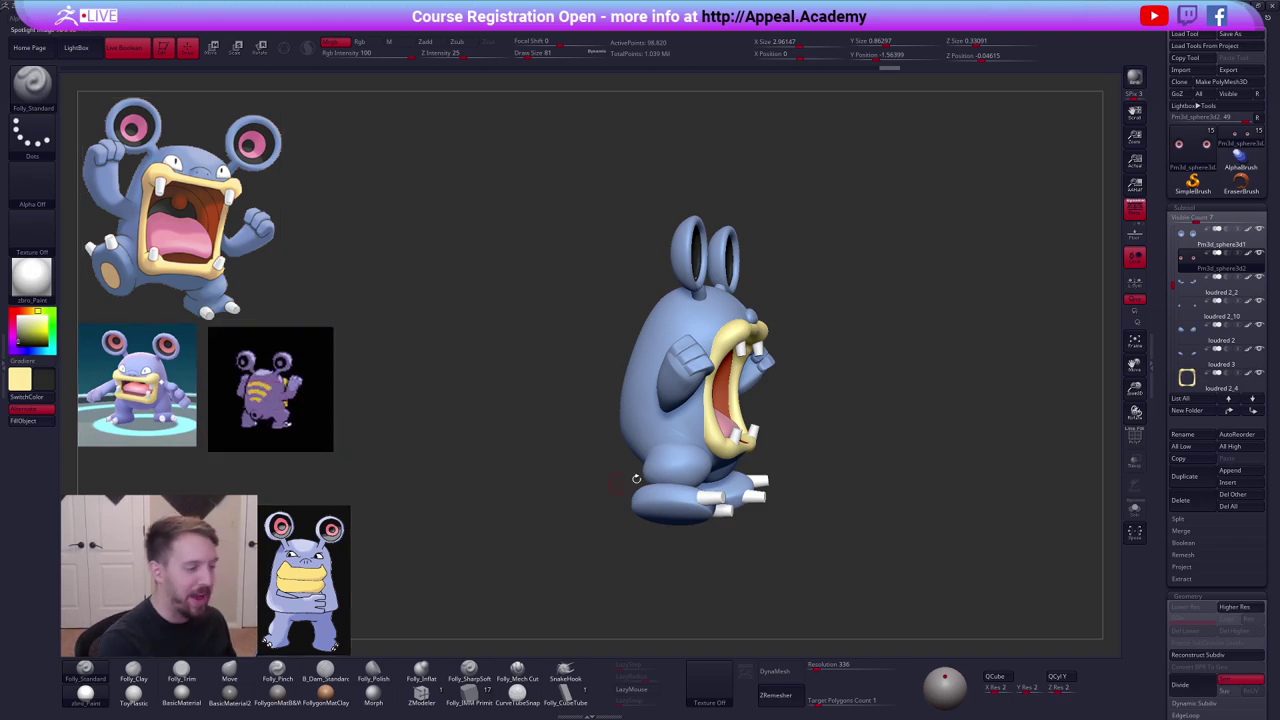
Isolate the blue body mesh and lower it by one subdivision level for smoothing.
{"action": "left_click_drag", "start_coordinate": [636, 479], "coordinate": [763, 483]}
{"action": "left_click", "coordinate": [722, 392], "text": "alt"}
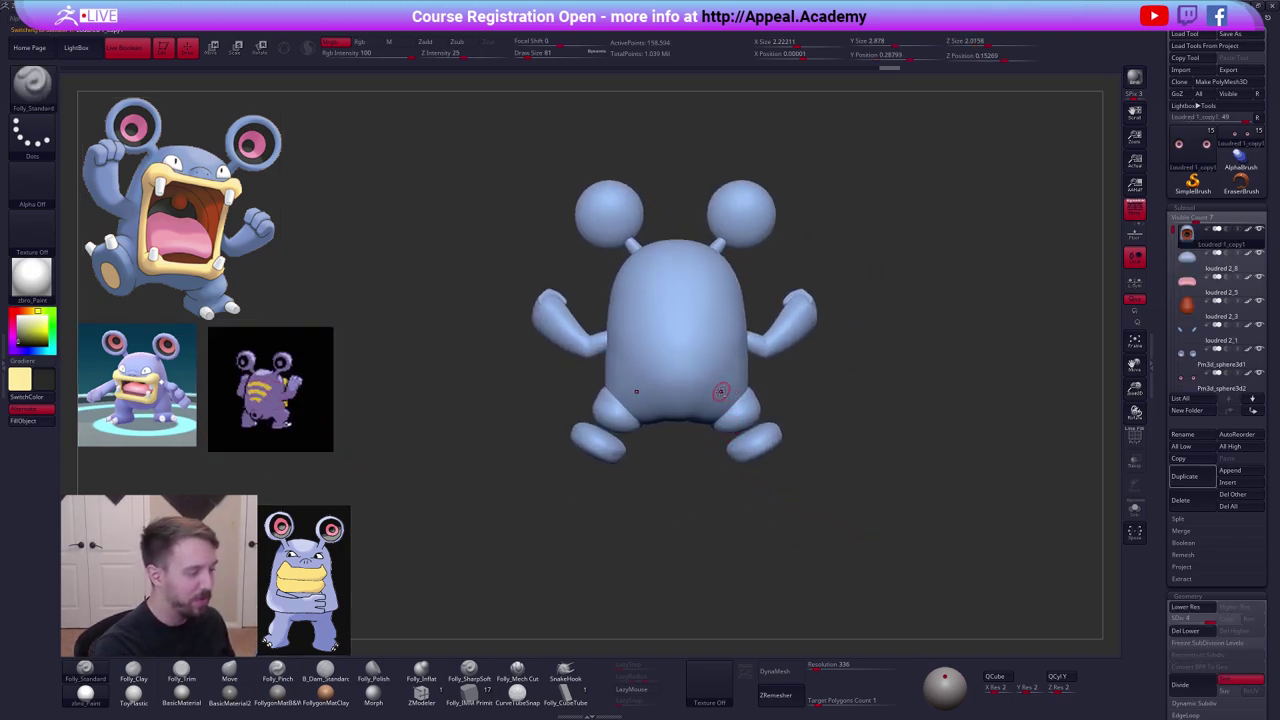
{"action": "key", "text": "space"}
{"action": "left_click_drag", "start_coordinate": [736, 372], "coordinate": [762, 372]}
{"action": "left_click_drag", "start_coordinate": [872, 430], "coordinate": [790, 412]}
{"action": "mouse_move", "coordinate": [790, 412]}
{"action": "left_mouse_down", "text": "alt"}
{"action": "mouse_move", "coordinate": [825, 424]}
{"action": "mouse_move", "coordinate": [835, 470]}
{"action": "left_mouse_up", "text": "alt"}
{"action": "key", "text": "shift+f"}
{"action": "key", "text": "shift+f"}
{"action": "key", "text": "space"}
{"action": "left_click_drag", "start_coordinate": [762, 374], "coordinate": [752, 374]}
{"action": "mouse_move", "coordinate": [870, 440]}
{"action": "left_mouse_down"}
{"action": "mouse_move", "coordinate": [820, 425]}
{"action": "mouse_move", "coordinate": [800, 450]}
{"action": "left_mouse_up"}
{"action": "key", "text": "ctrl+shift+s"}
{"action": "mouse_move", "coordinate": [845, 400]}
{"action": "left_mouse_down"}
{"action": "mouse_move", "coordinate": [797, 387]}
{"action": "mouse_move", "coordinate": [718, 414]}
{"action": "left_mouse_up"}
{"action": "key", "text": "shift+d"}
Smooth the lower part of the body, and return to the whole model at the body's higher subdivision level.
{"action": "right_click_drag", "start_coordinate": [775, 396], "coordinate": [754, 394]}
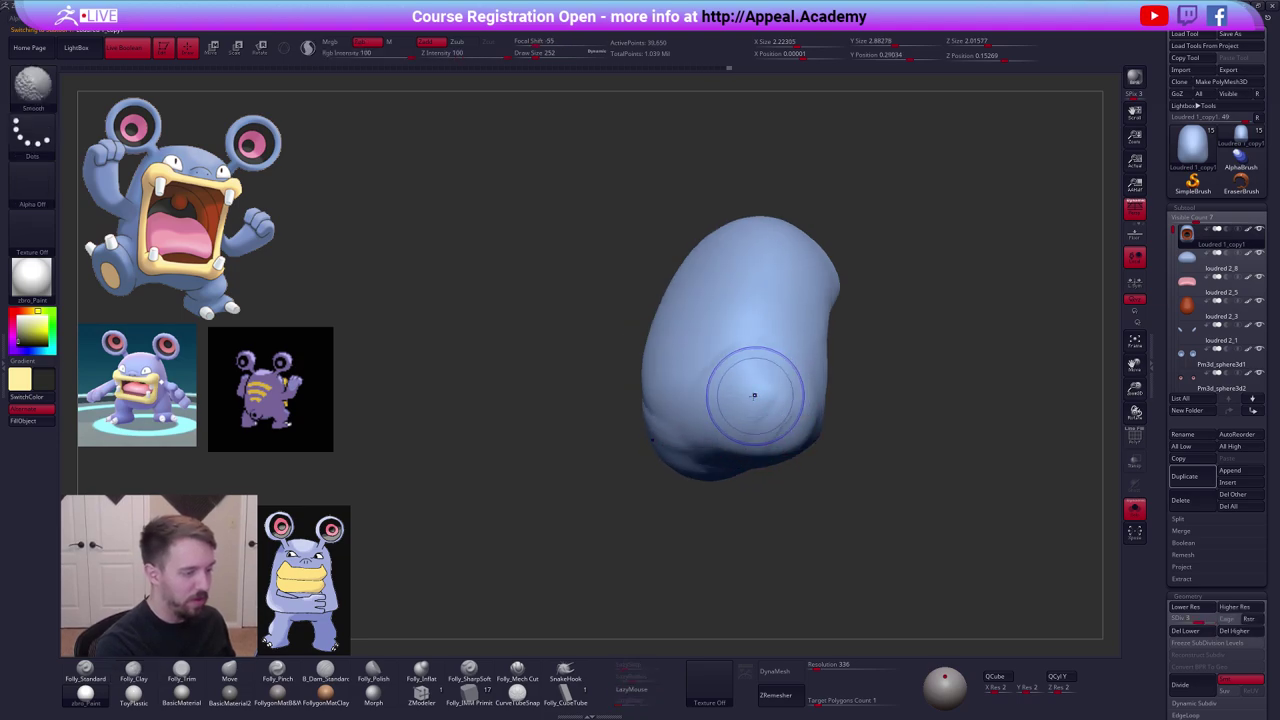
{"action": "mouse_move", "coordinate": [754, 394]}
{"action": "left_mouse_down", "text": "shift"}
{"action": "mouse_move", "coordinate": [725, 382]}
{"action": "mouse_move", "coordinate": [690, 400]}
{"action": "mouse_move", "coordinate": [718, 380]}
{"action": "mouse_move", "coordinate": [718, 396]}
{"action": "mouse_move", "coordinate": [733, 396]}
{"action": "left_mouse_up", "text": "shift"}
{"action": "key", "text": "space"}
{"action": "key", "text": "d"}
{"action": "key", "text": "alt+s"}
{"action": "right_click_drag", "start_coordinate": [737, 397], "coordinate": [775, 412], "text": "shift"}
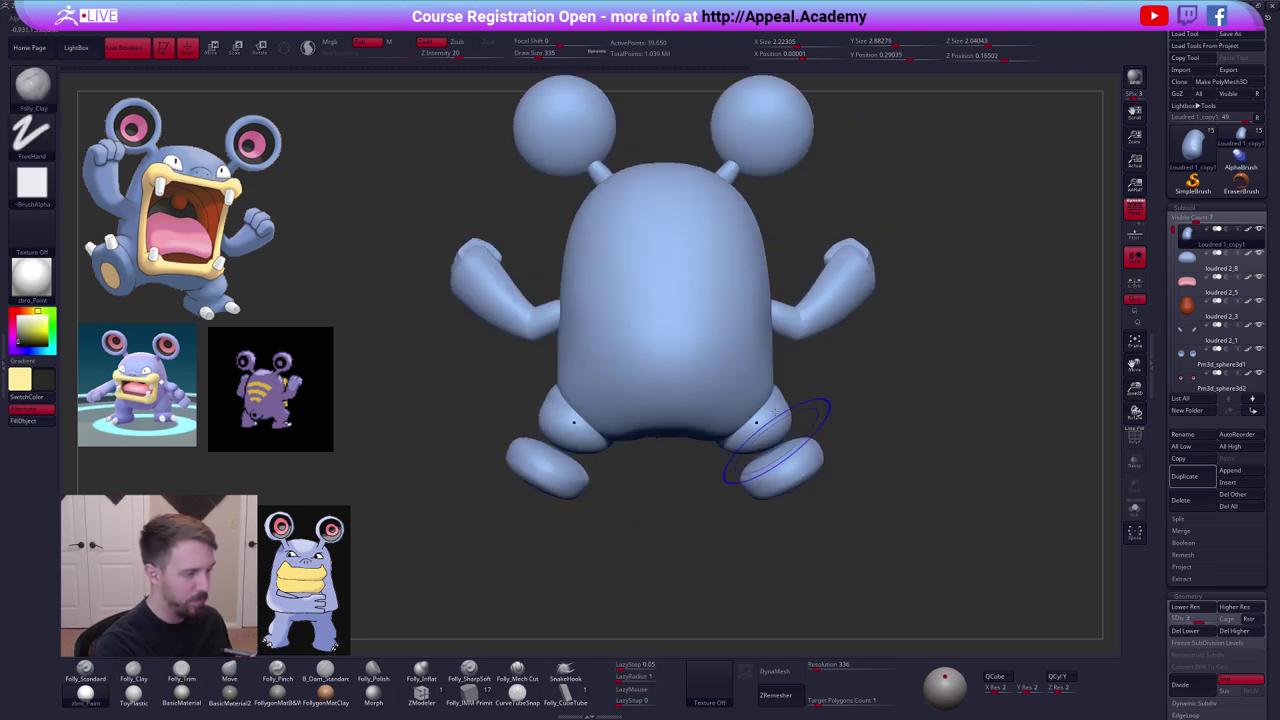
Set the brush size to 160 and duplicate the body subtool, deleting the copy's lower subdivision levels.
{"action": "key", "text": "space"}
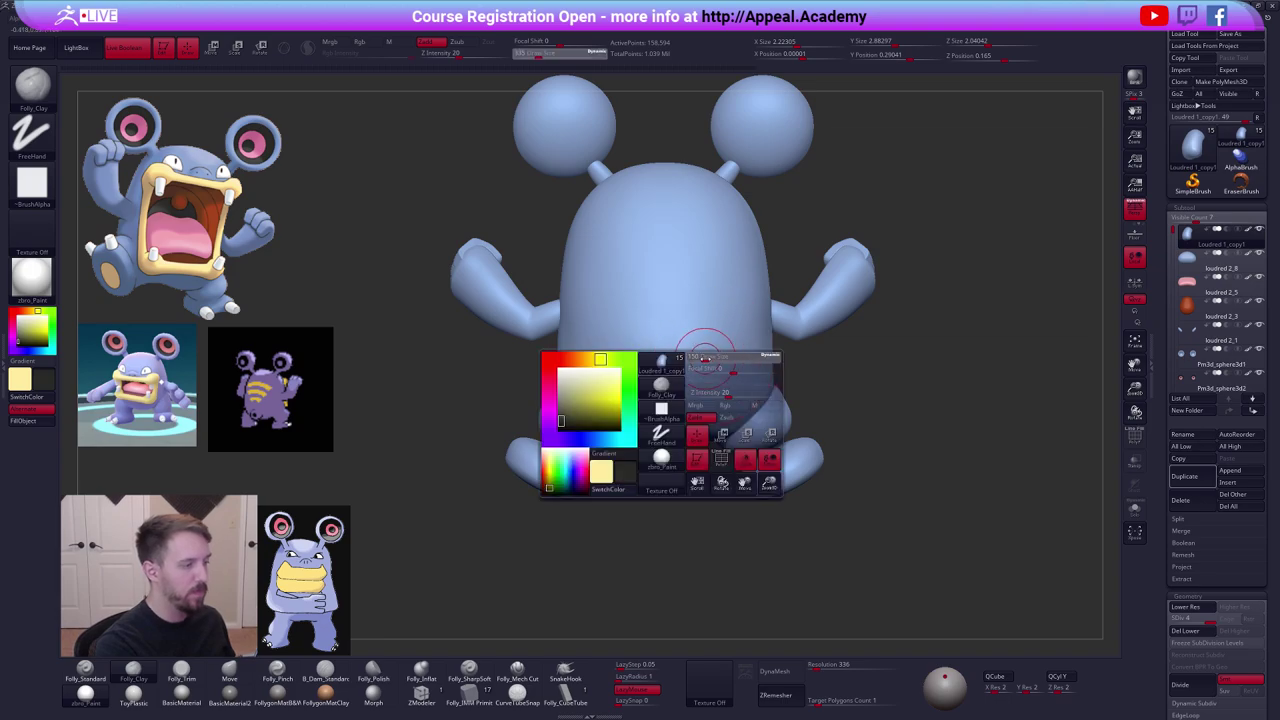
{"action": "left_click_drag", "start_coordinate": [705, 358], "coordinate": [706, 358]}
{"action": "left_click_drag", "start_coordinate": [903, 488], "coordinate": [905, 512], "text": "alt"}
{"action": "left_click", "coordinate": [1200, 478]}
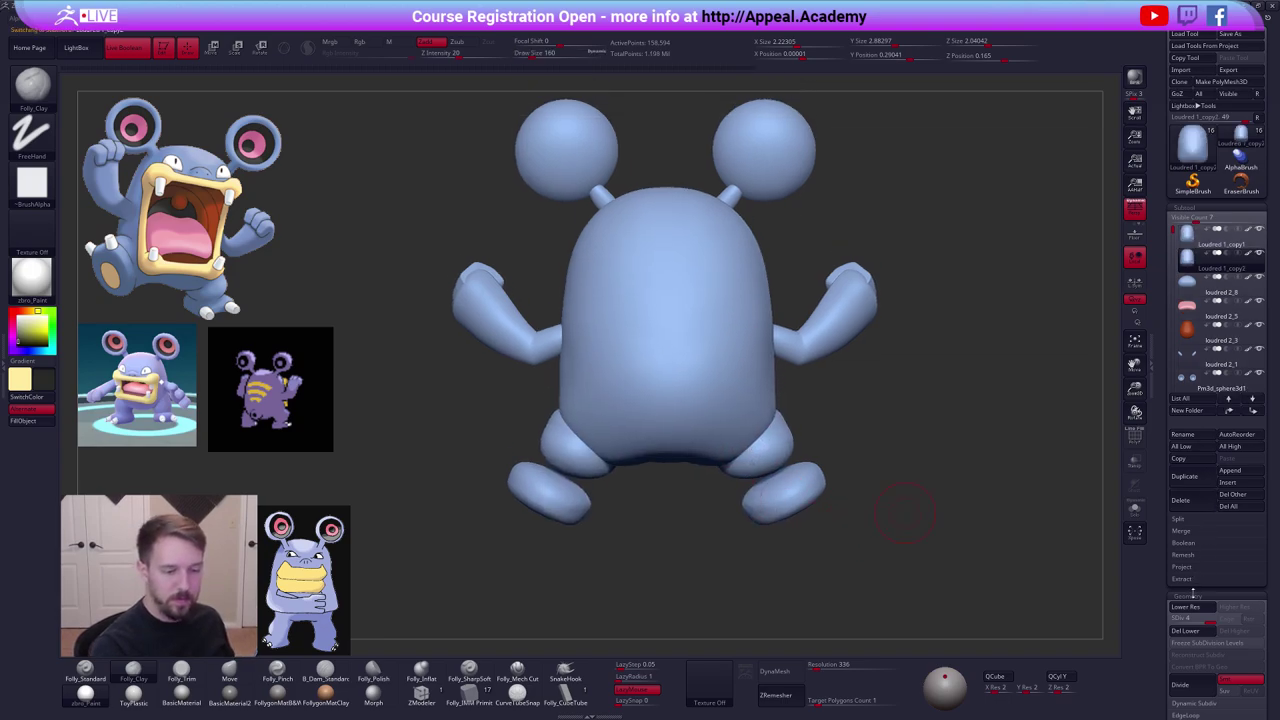
{"action": "left_click", "coordinate": [1190, 631]}
Sample the body's blue and insert a Creased Cylinder primitive at the centre of the lower back as a tail.
{"action": "left_click", "coordinate": [470, 690]}
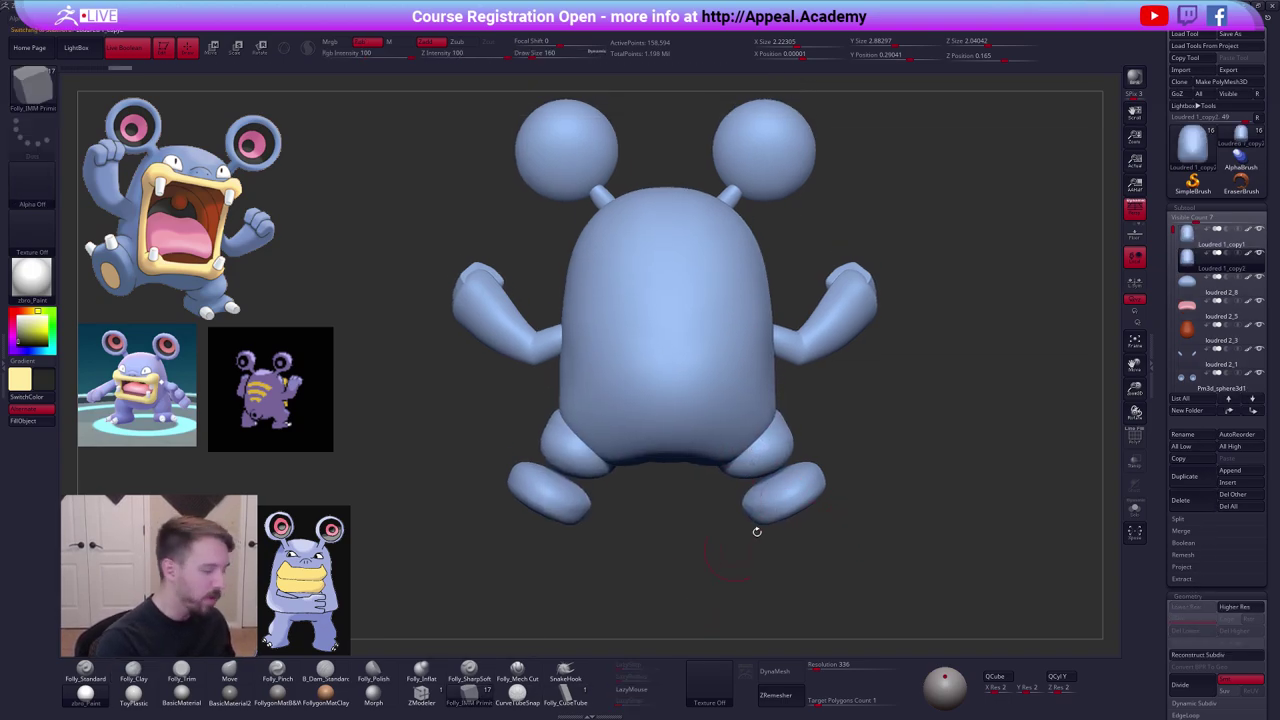
{"action": "scroll", "coordinate": [1178, 292], "scroll_direction": "down", "scroll_amount": 3}
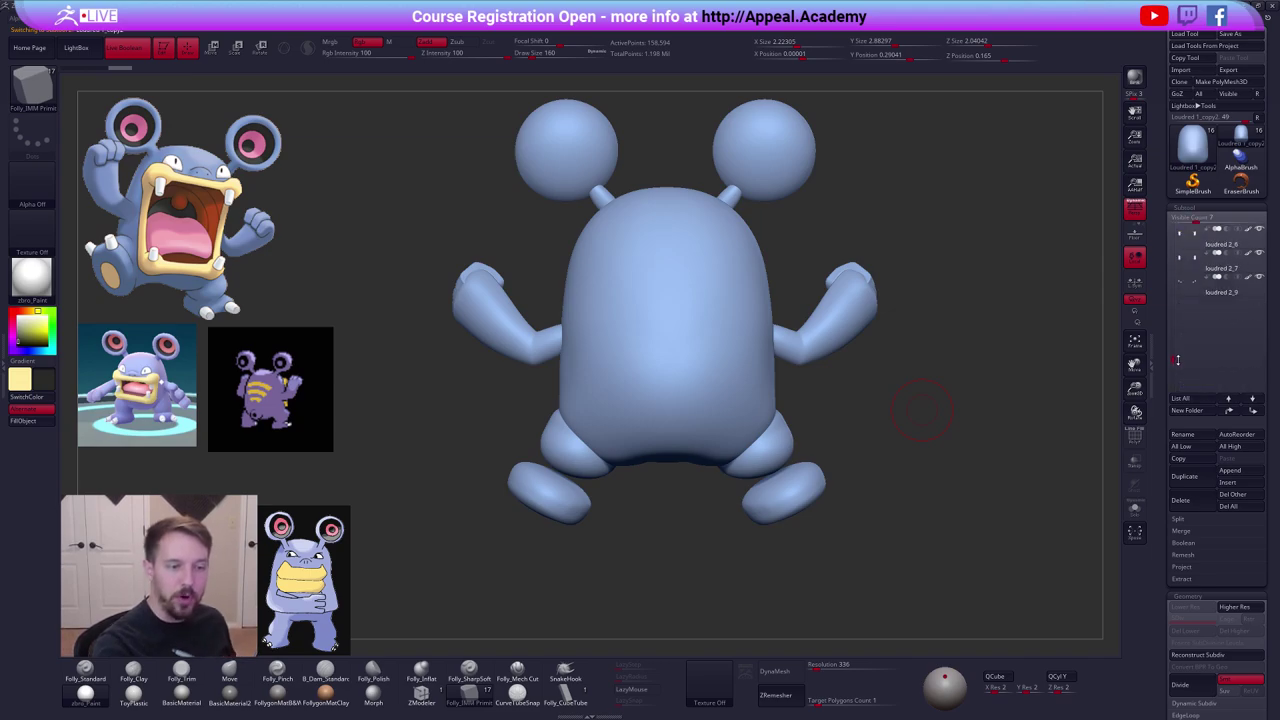
{"action": "scroll", "coordinate": [1176, 250], "scroll_direction": "up", "scroll_amount": 3}
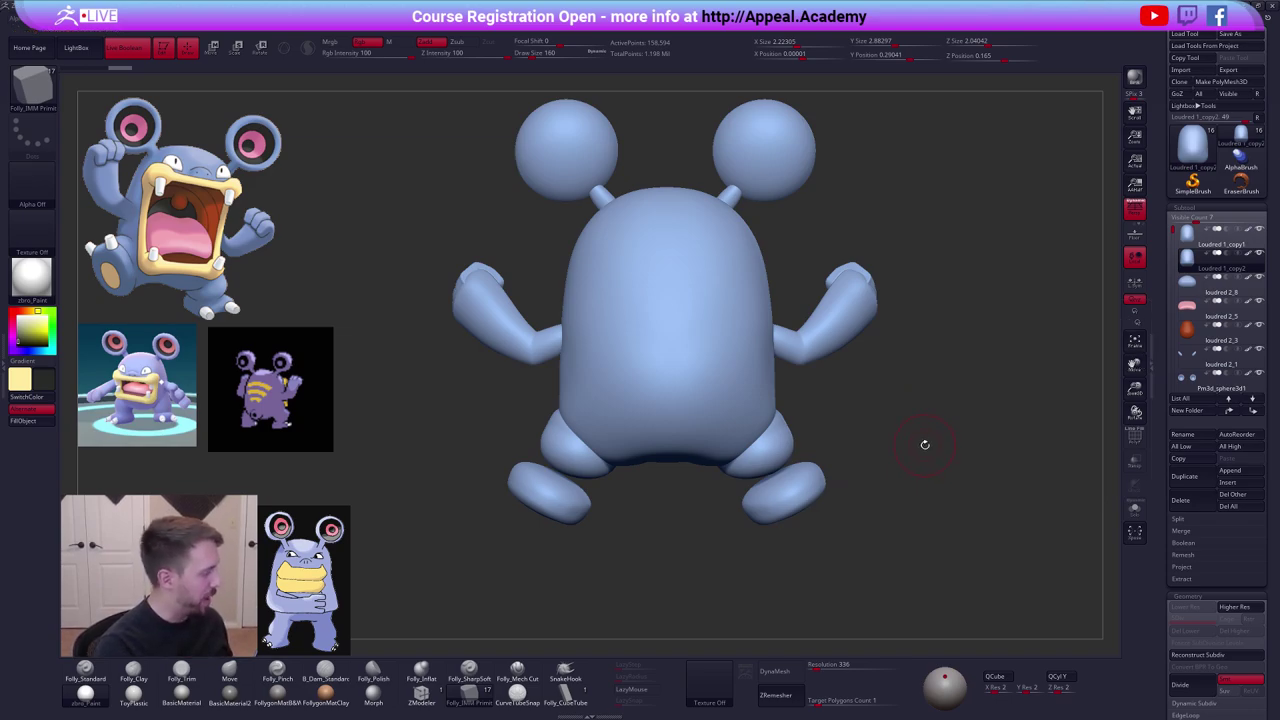
{"action": "key", "text": "c"}
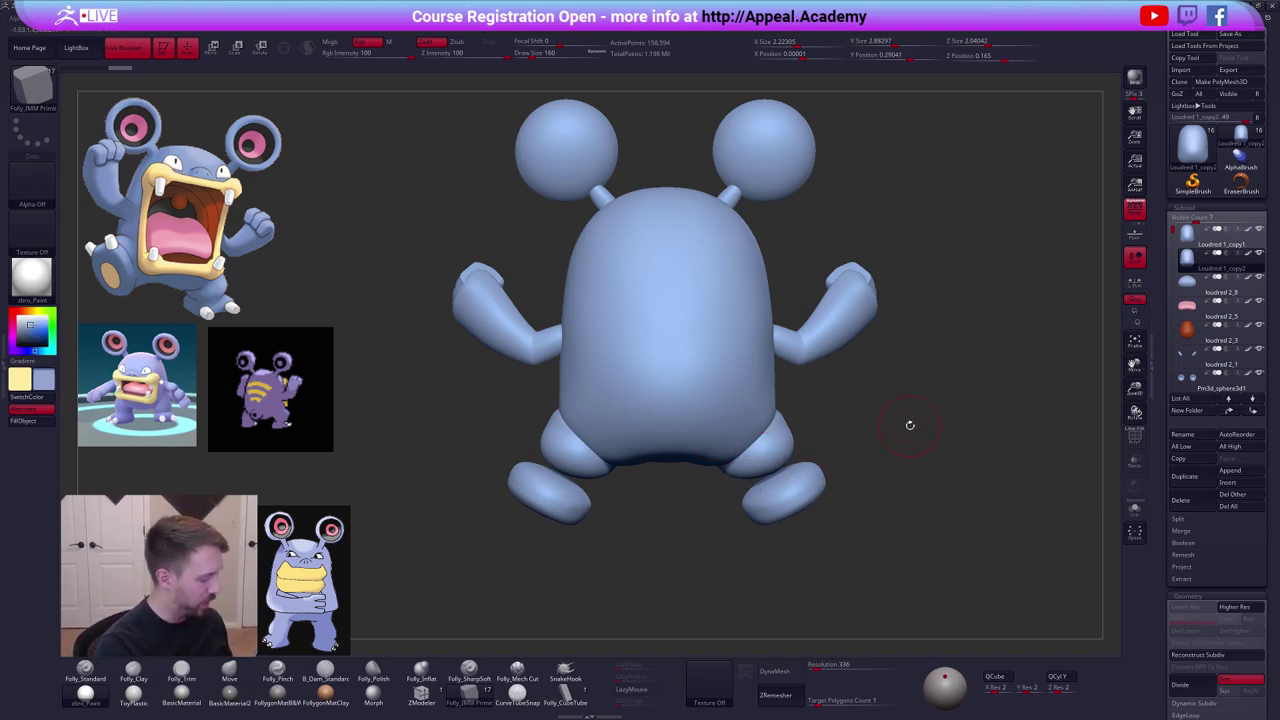
{"action": "key", "text": "m"}
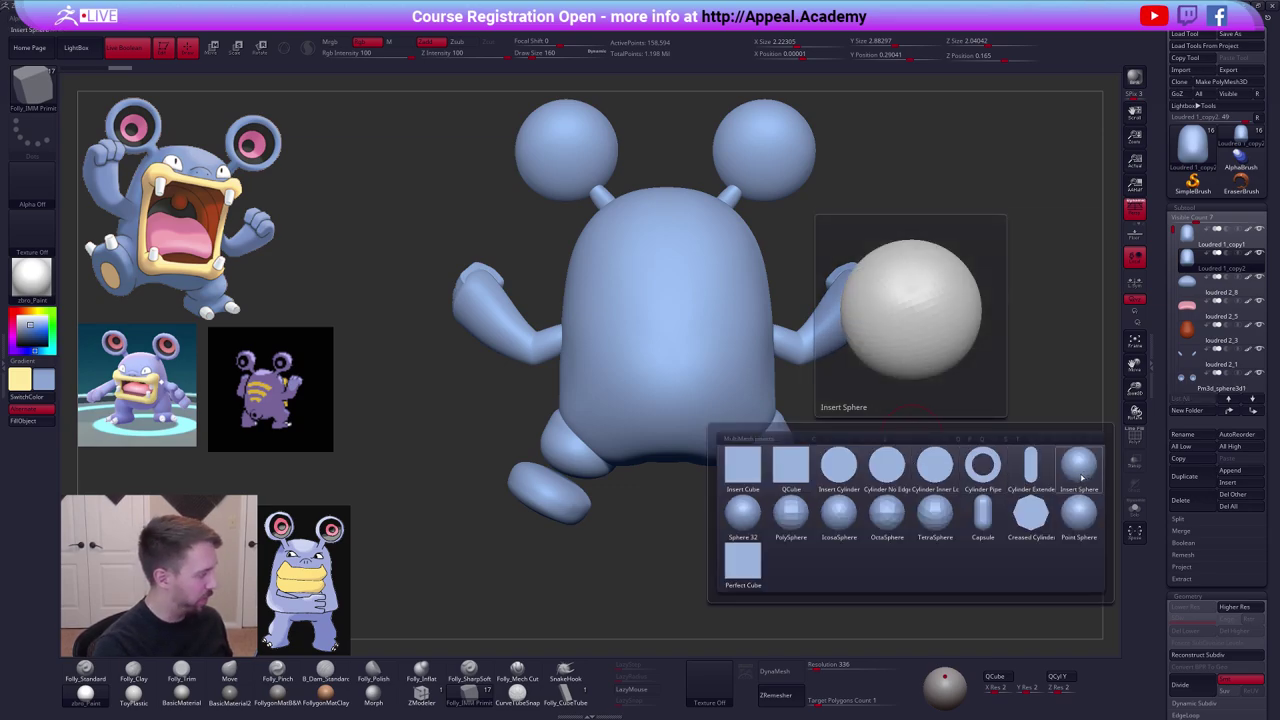
{"action": "left_click", "coordinate": [1040, 523]}
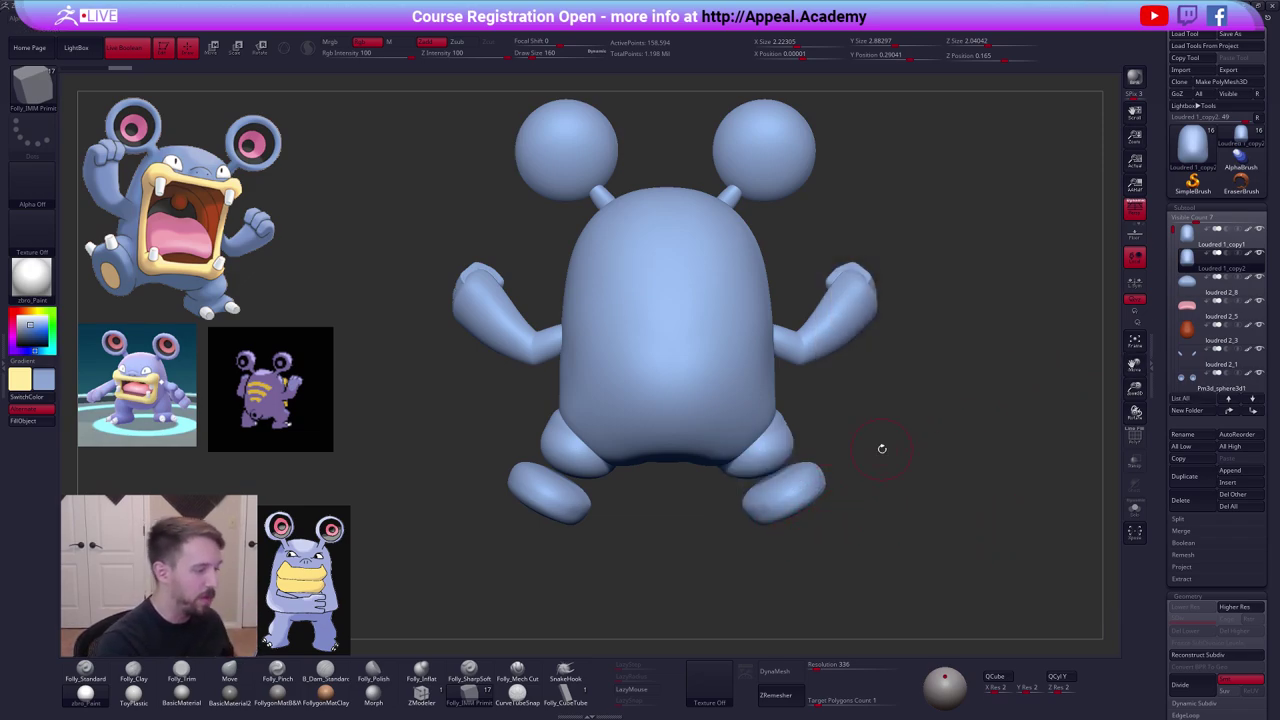
{"action": "right_click_drag", "start_coordinate": [676, 446], "coordinate": [668, 436], "text": "ctrl"}
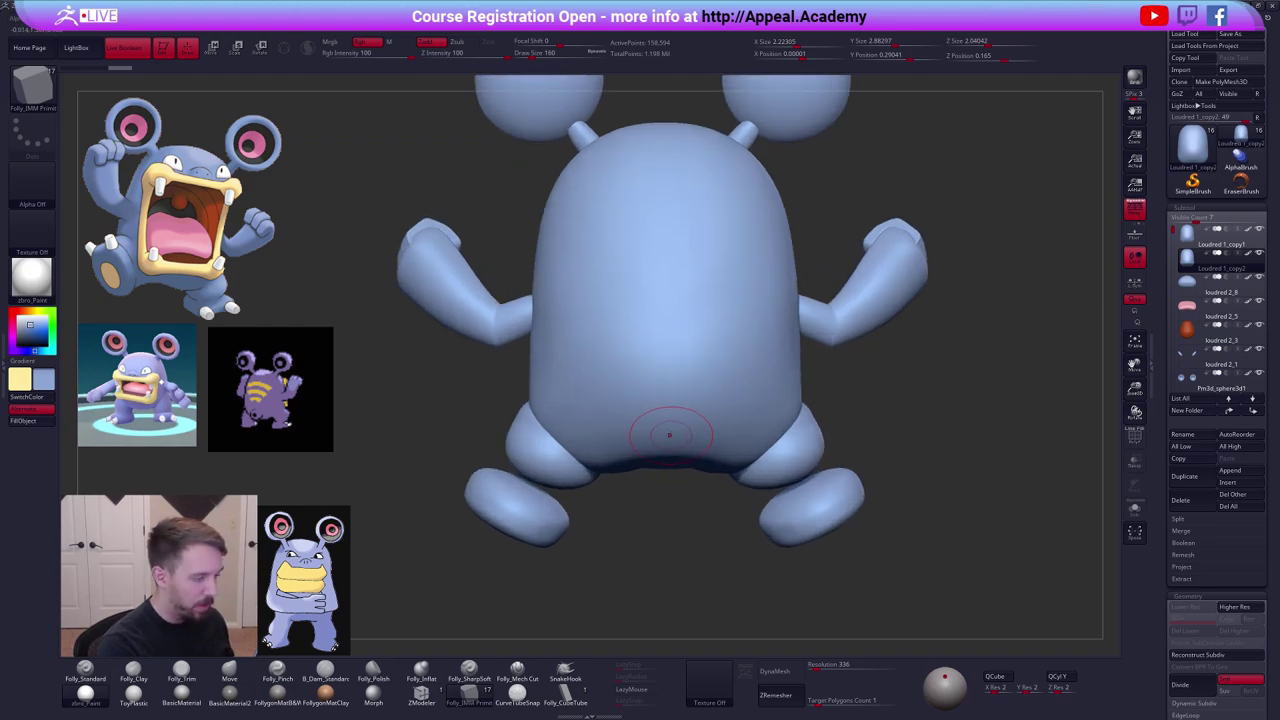
{"action": "left_click_drag", "start_coordinate": [670, 438], "coordinate": [686, 452]}
Isolate the inserted cylinder and delete the copied body from the duplicate subtool, keeping only the cylinder.
{"action": "right_click_drag", "start_coordinate": [686, 452], "coordinate": [761, 423]}
{"action": "left_click", "coordinate": [761, 423], "text": "ctrl"}
{"action": "key", "text": "ctrl+w"}
{"action": "key", "text": "shift+f"}
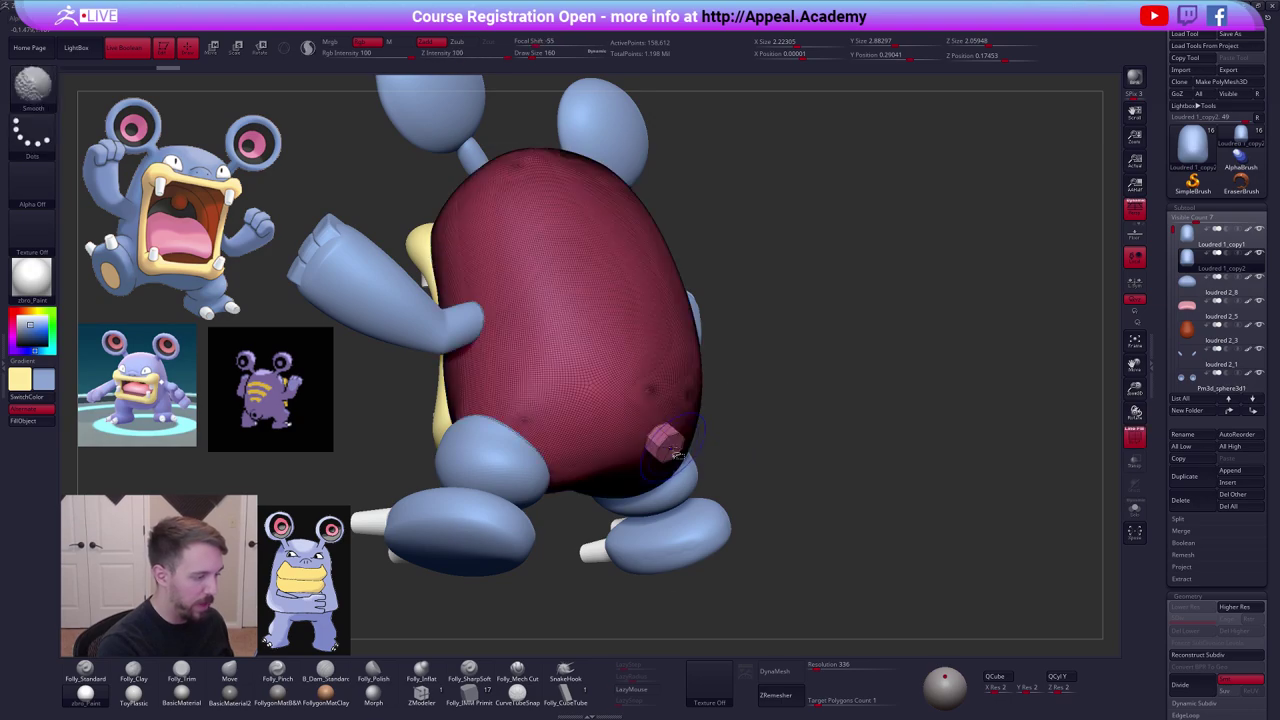
{"action": "left_click", "coordinate": [673, 446], "text": "ctrl+shift"}
{"action": "key", "text": "space"}
{"action": "left_click", "coordinate": [718, 444]}
Turn off perspective and rotate the tail cylinder in side view so it angles out from the lower back.
{"action": "left_click_drag", "start_coordinate": [757, 466], "coordinate": [814, 483]}
{"action": "left_click", "coordinate": [1134, 209]}
{"action": "key", "text": "r"}
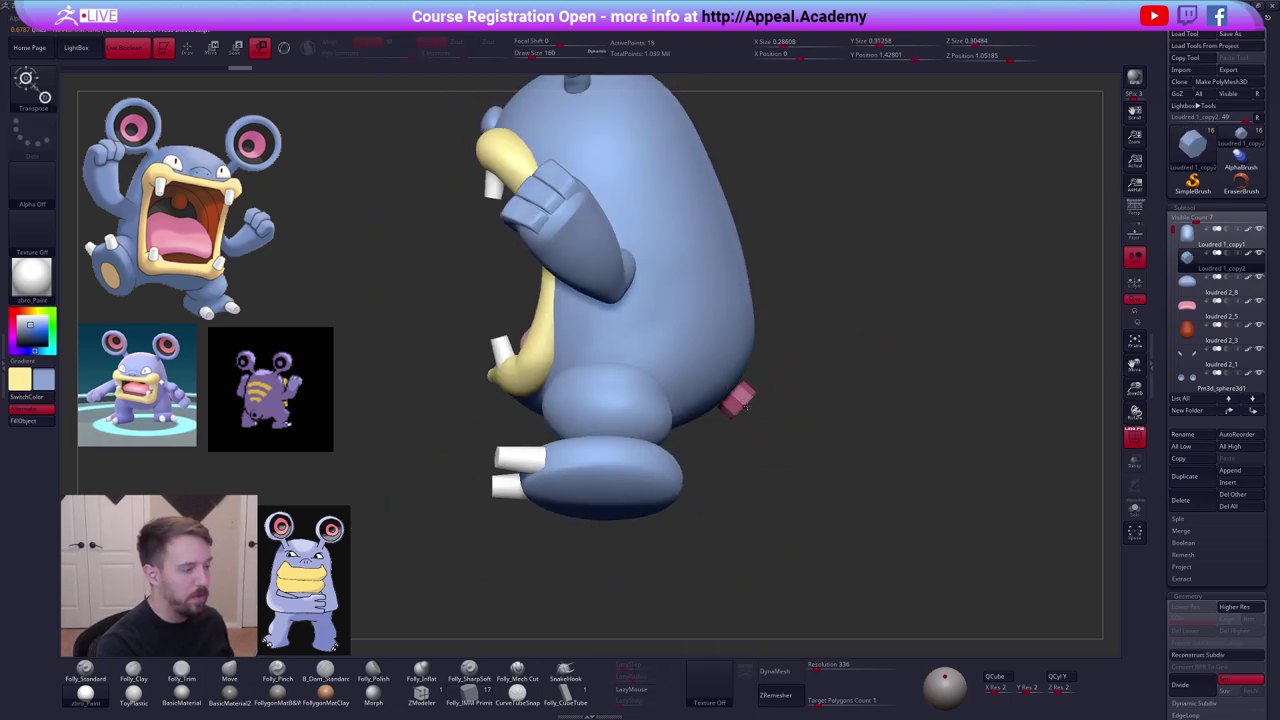
{"action": "left_click_drag", "start_coordinate": [900, 385], "coordinate": [908, 430], "text": "alt"}
{"action": "mouse_move", "coordinate": [721, 385]}
{"action": "left_mouse_down"}
{"action": "mouse_move", "coordinate": [836, 491]}
{"action": "mouse_move", "coordinate": [842, 446]}
{"action": "left_mouse_up"}
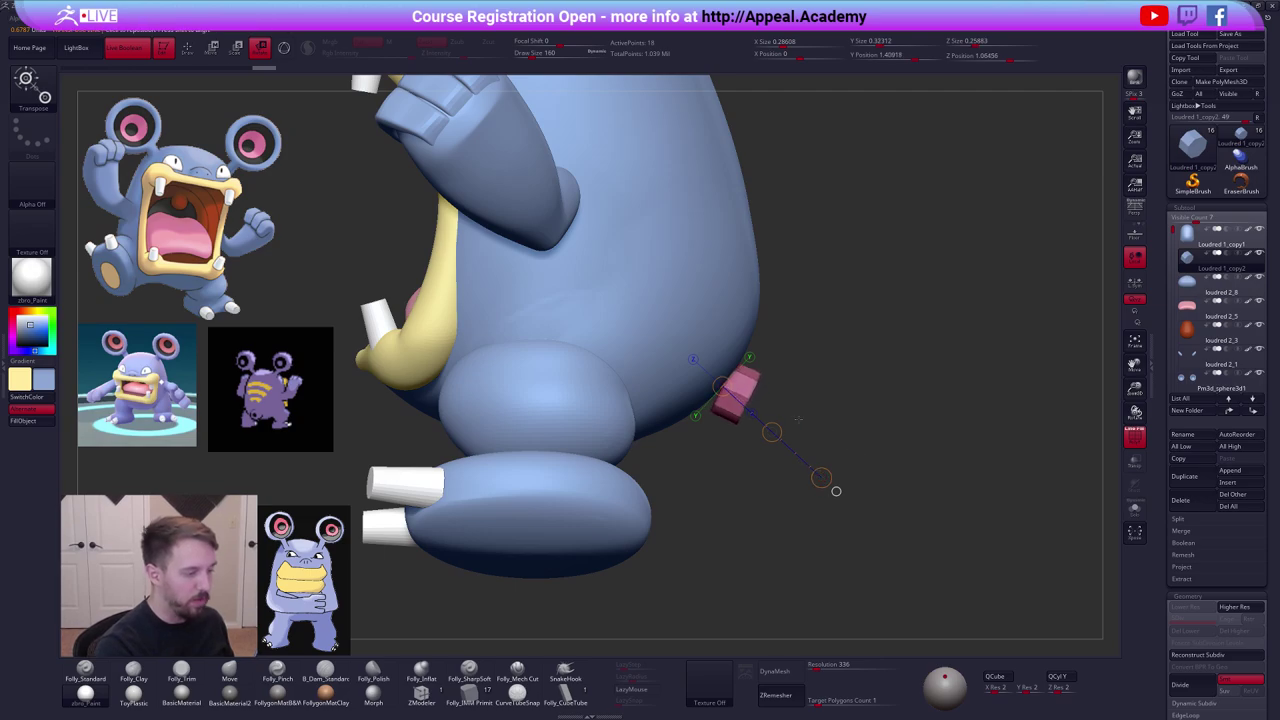
{"action": "mouse_move", "coordinate": [745, 465]}
{"action": "left_mouse_down"}
{"action": "mouse_move", "coordinate": [786, 453]}
{"action": "mouse_move", "coordinate": [803, 508]}
{"action": "mouse_move", "coordinate": [769, 474]}
{"action": "mouse_move", "coordinate": [752, 477]}
{"action": "left_mouse_up"}
Lengthen the tail cylinder along its axis so it sticks out further behind the body.
{"action": "key", "text": "w"}
{"action": "left_click", "coordinate": [711, 385]}
{"action": "left_click", "coordinate": [711, 385]}
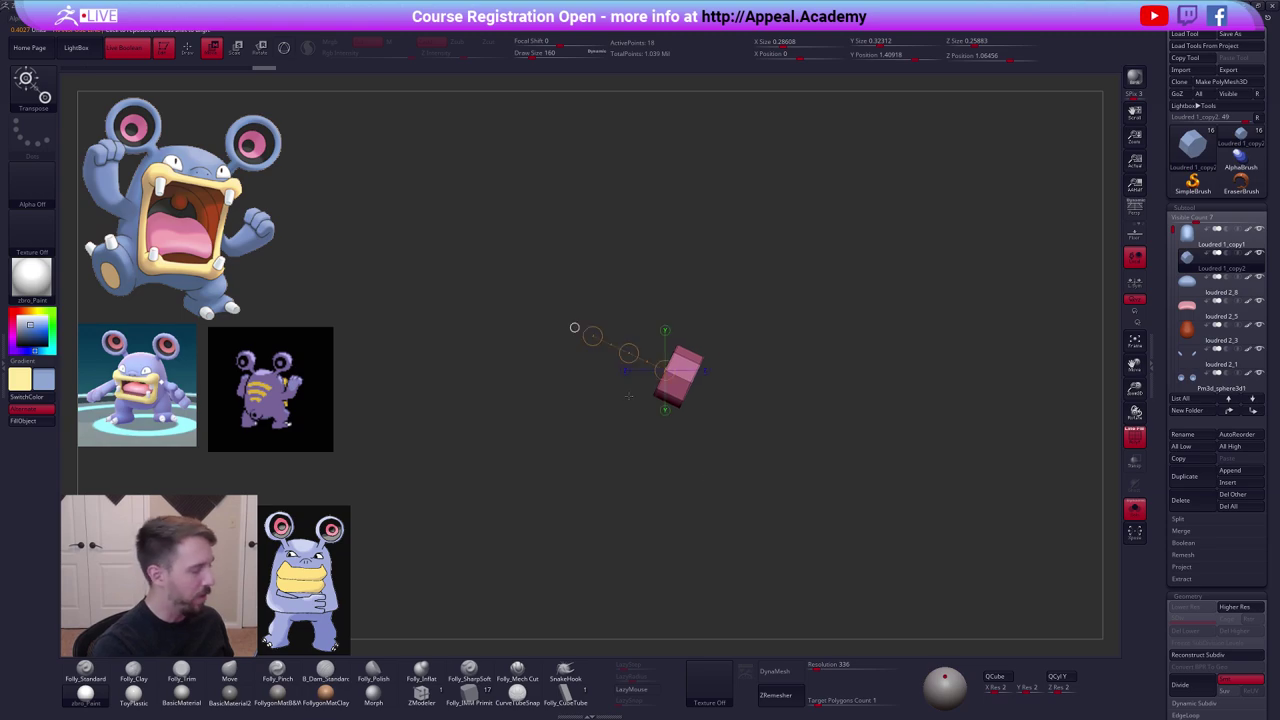
{"action": "left_click_drag", "start_coordinate": [574, 327], "coordinate": [520, 339]}
{"action": "left_click", "coordinate": [1134, 510]}
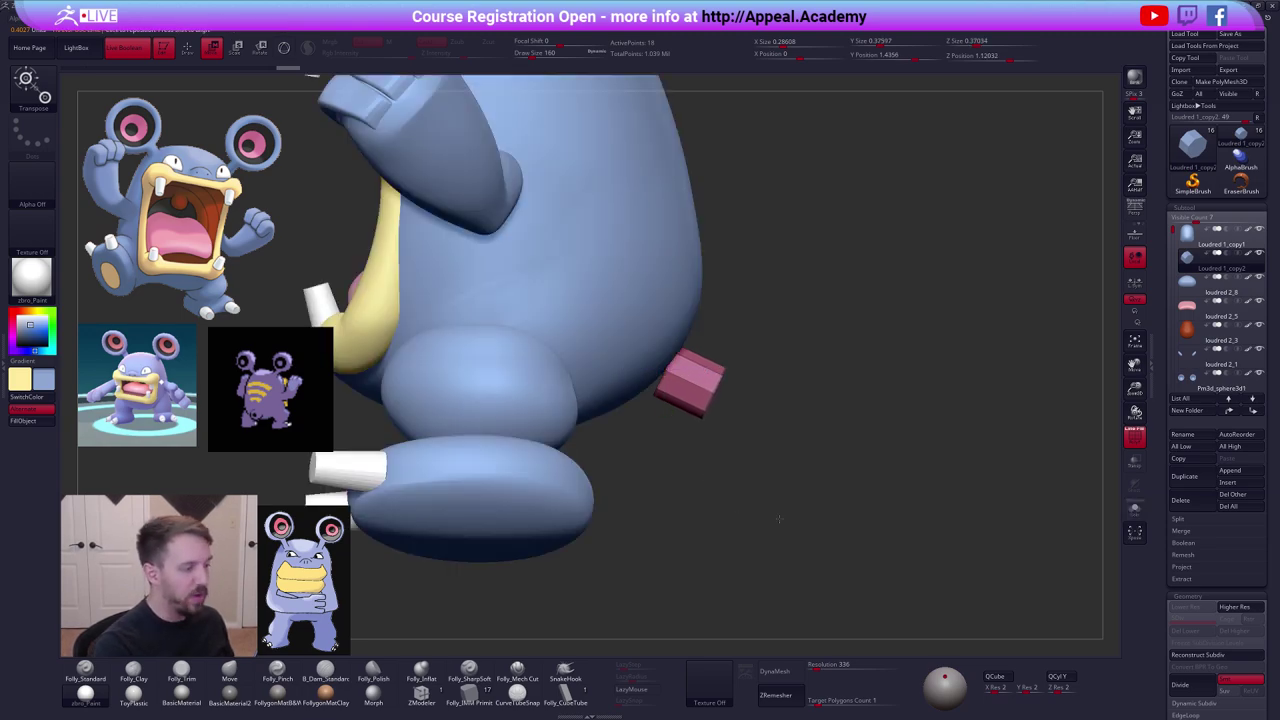
{"action": "left_click_drag", "start_coordinate": [780, 520], "coordinate": [567, 439], "text": "alt"}
{"action": "key", "text": "q"}
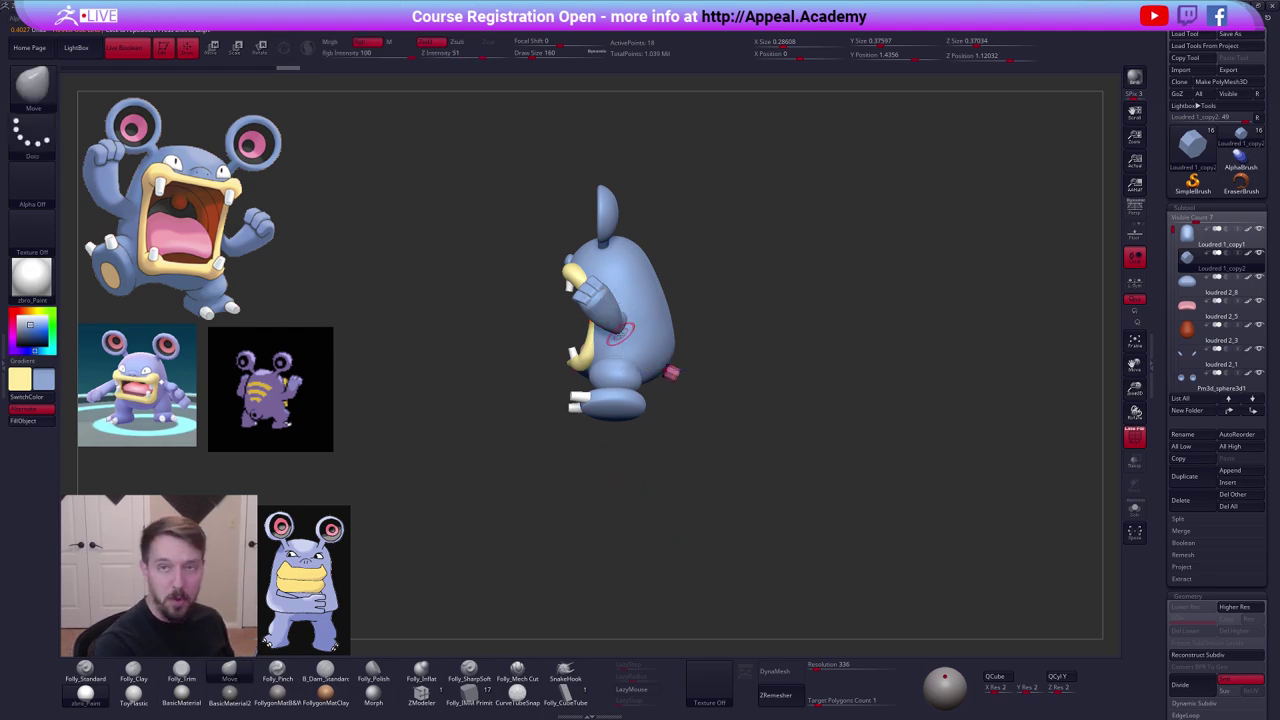
Move the tail cylinder up to sit against the lower back.
{"action": "mouse_move", "coordinate": [1175, 230]}
{"action": "left_mouse_down"}
{"action": "mouse_move", "coordinate": [1176, 242]}
{"action": "mouse_move", "coordinate": [1176, 226]}
{"action": "left_mouse_up"}
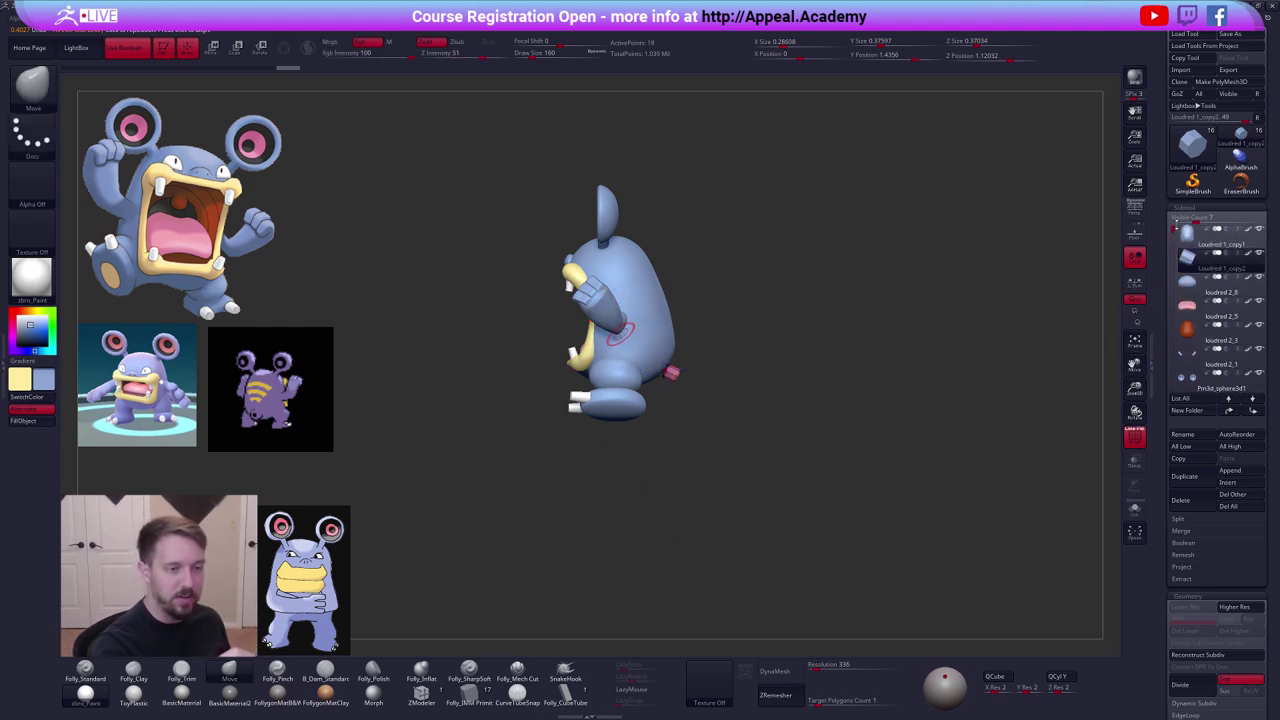
{"action": "left_click_drag", "start_coordinate": [994, 246], "coordinate": [729, 460], "text": "alt"}
{"action": "key", "text": "w"}
{"action": "mouse_move", "coordinate": [691, 397]}
{"action": "left_mouse_down", "text": "shift"}
{"action": "mouse_move", "coordinate": [691, 464]}
{"action": "mouse_move", "coordinate": [700, 408]}
{"action": "left_mouse_up", "text": "shift"}
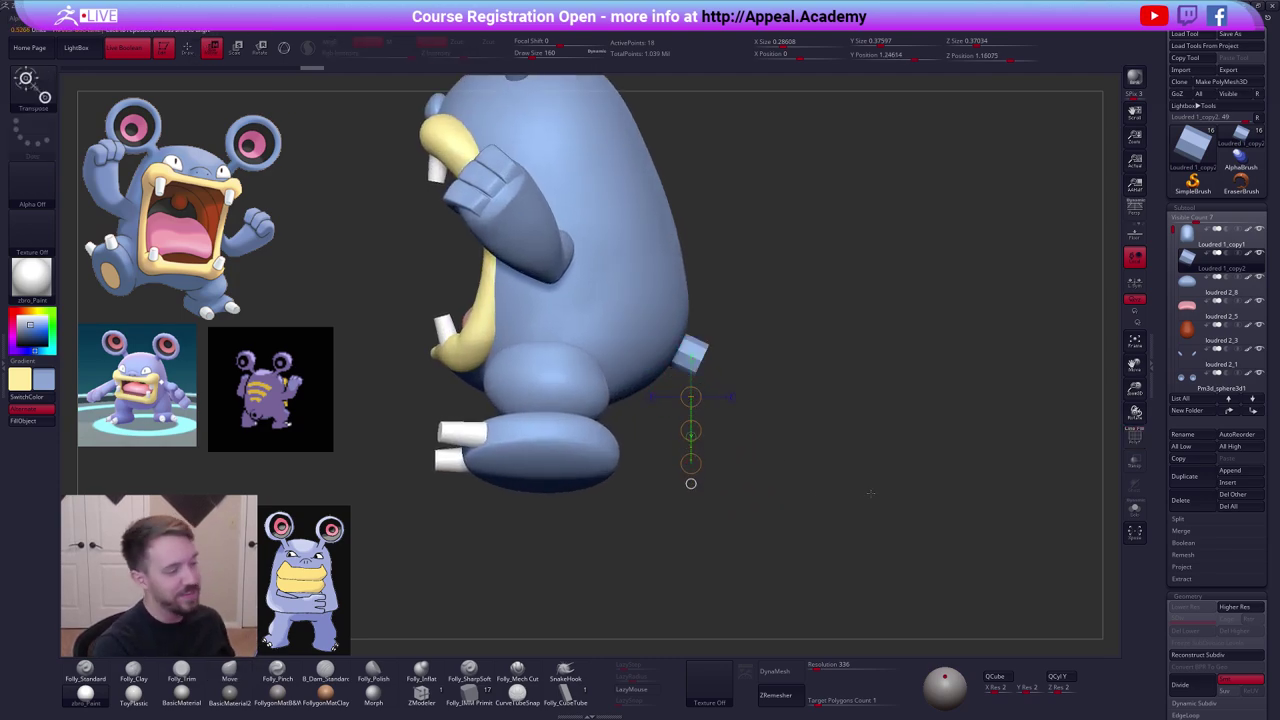
{"action": "key", "text": "q"}
{"action": "mouse_move", "coordinate": [883, 493]}
{"action": "left_mouse_down"}
{"action": "mouse_move", "coordinate": [843, 511]}
{"action": "mouse_move", "coordinate": [909, 494]}
{"action": "mouse_move", "coordinate": [870, 510]}
{"action": "left_mouse_up"}
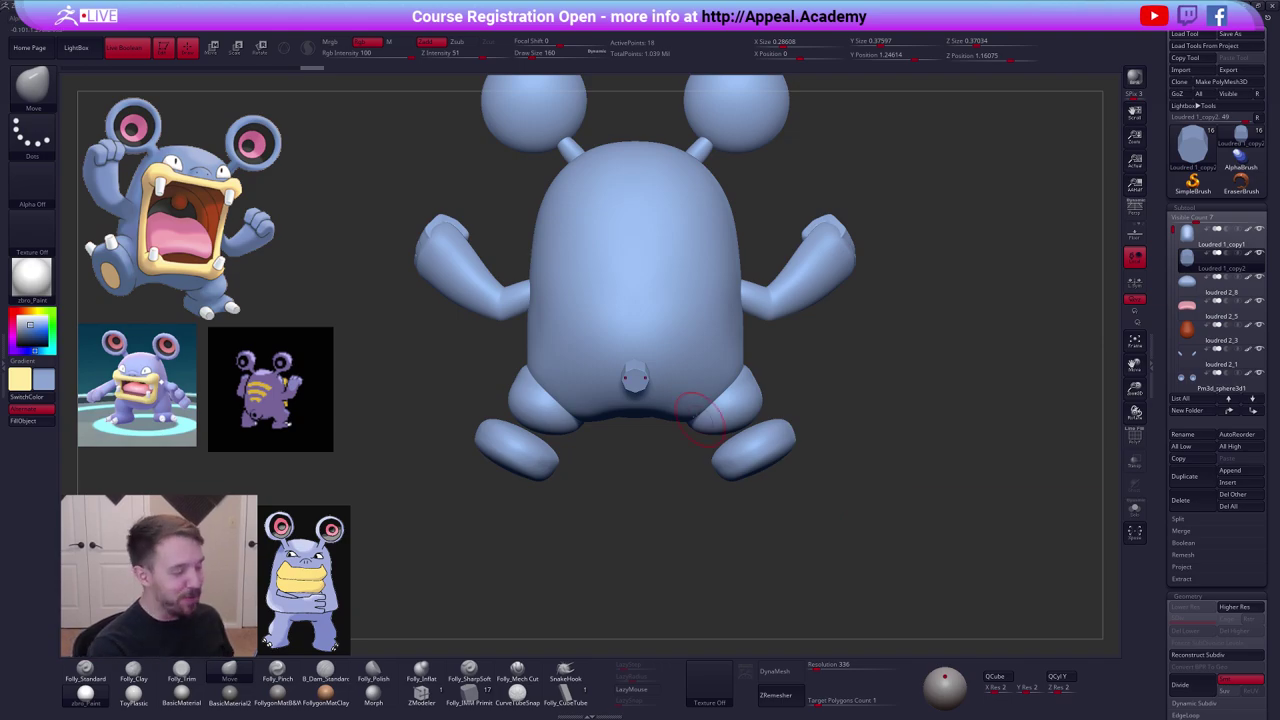
Subdivide the tail cylinder to level 4 to round its sides.
{"action": "mouse_move", "coordinate": [631, 377]}
{"action": "right_mouse_down", "text": "ctrl"}
{"action": "mouse_move", "coordinate": [672, 488]}
{"action": "mouse_move", "coordinate": [700, 497]}
{"action": "right_mouse_up", "text": "ctrl"}
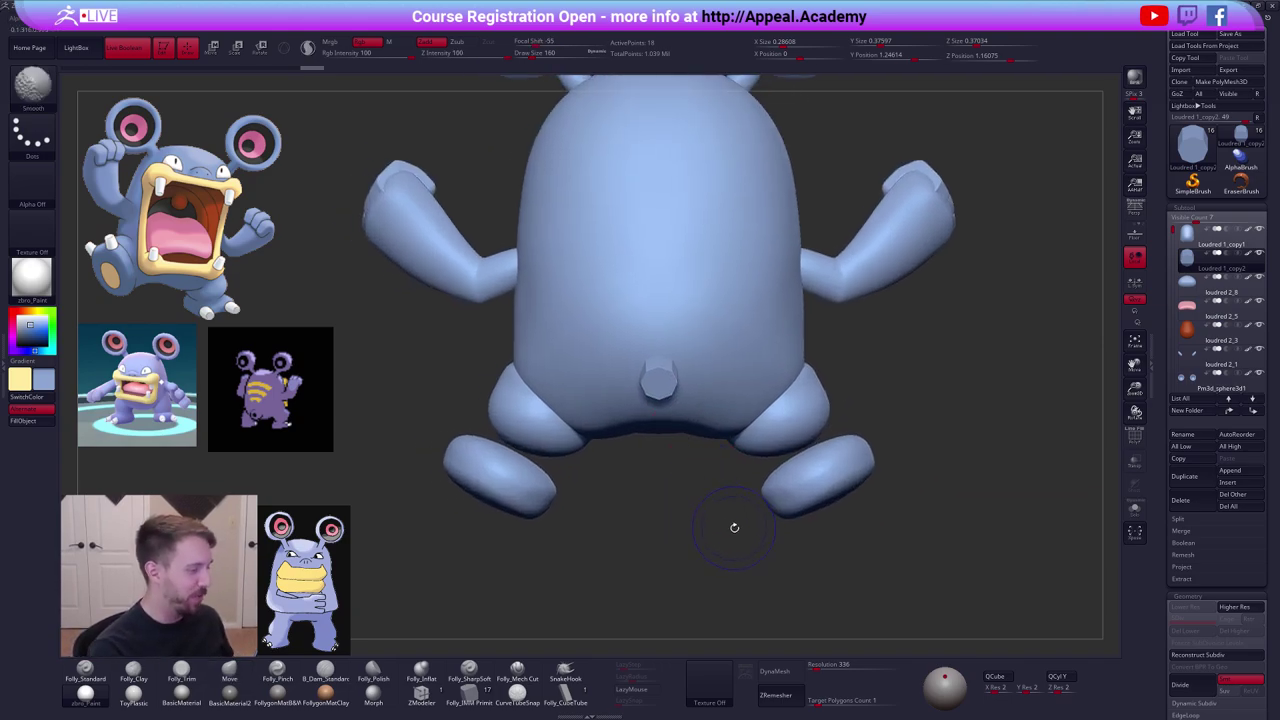
{"action": "key", "text": "ctrl+d"}
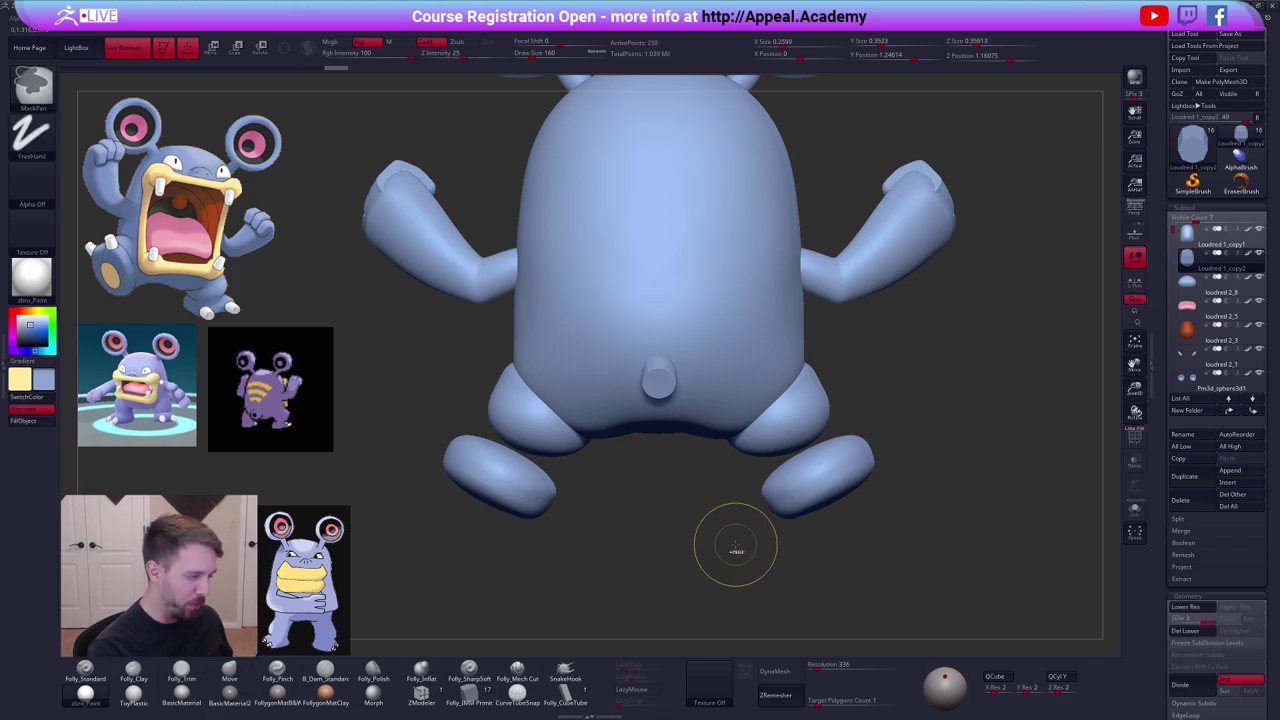
{"action": "key", "text": "ctrl+d"}
Try smoothing the tail's end with a larger brush, and undo the smoothing.
{"action": "key", "text": "space"}
{"action": "left_click_drag", "start_coordinate": [657, 378], "coordinate": [660, 388], "text": "shift"}
{"action": "right_click_drag", "start_coordinate": [838, 240], "coordinate": [830, 345], "text": "ctrl"}
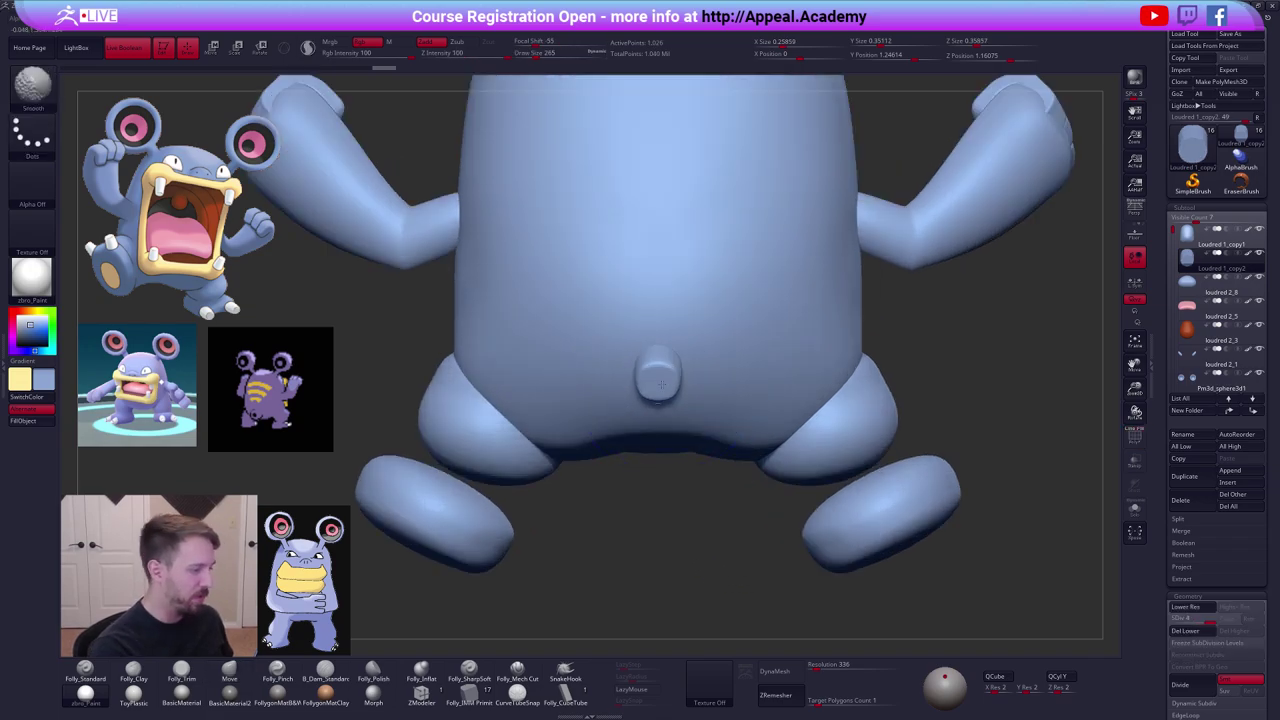
{"action": "left_click_drag", "start_coordinate": [661, 384], "coordinate": [662, 390], "text": "shift"}
{"action": "key", "text": "ctrl+z"}
Subdivide the tail cylinder to level 7 and smooth the hard edges of its end.
{"action": "key", "text": "ctrl+d"}
{"action": "key", "text": "ctrl+d"}
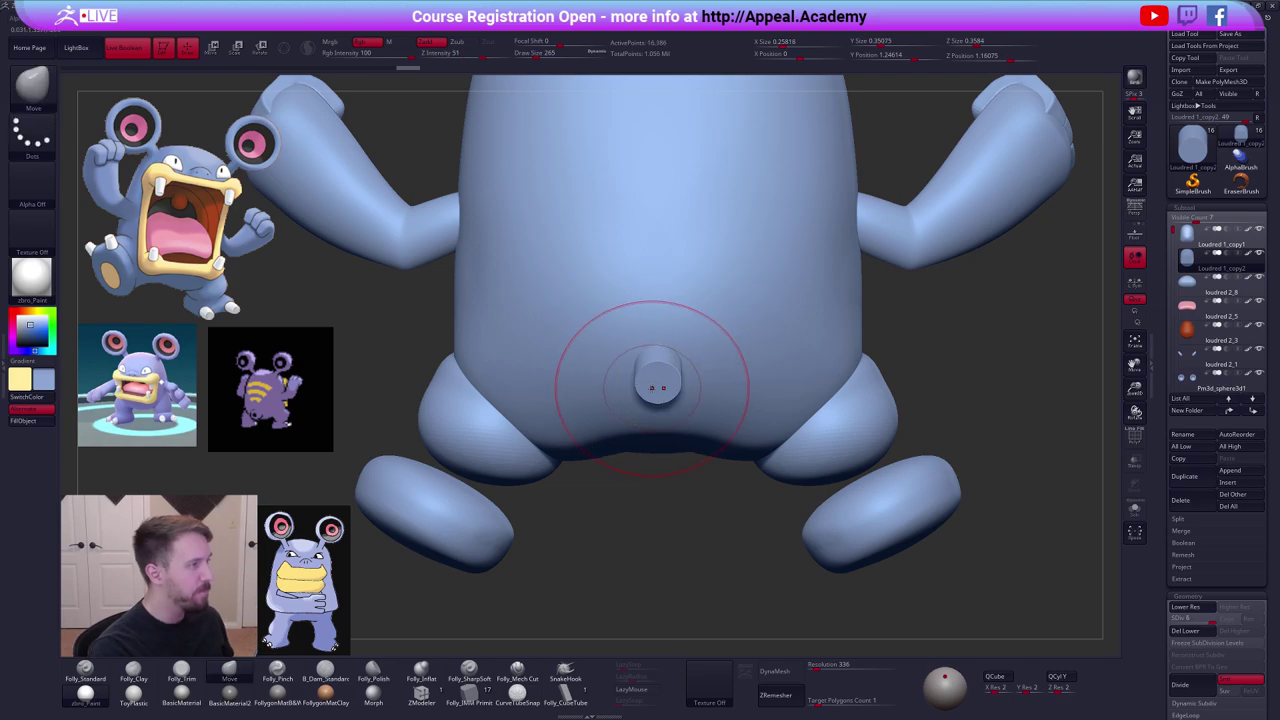
{"action": "right_click_drag", "start_coordinate": [652, 388], "coordinate": [668, 383]}
{"action": "key", "text": "ctrl+d"}
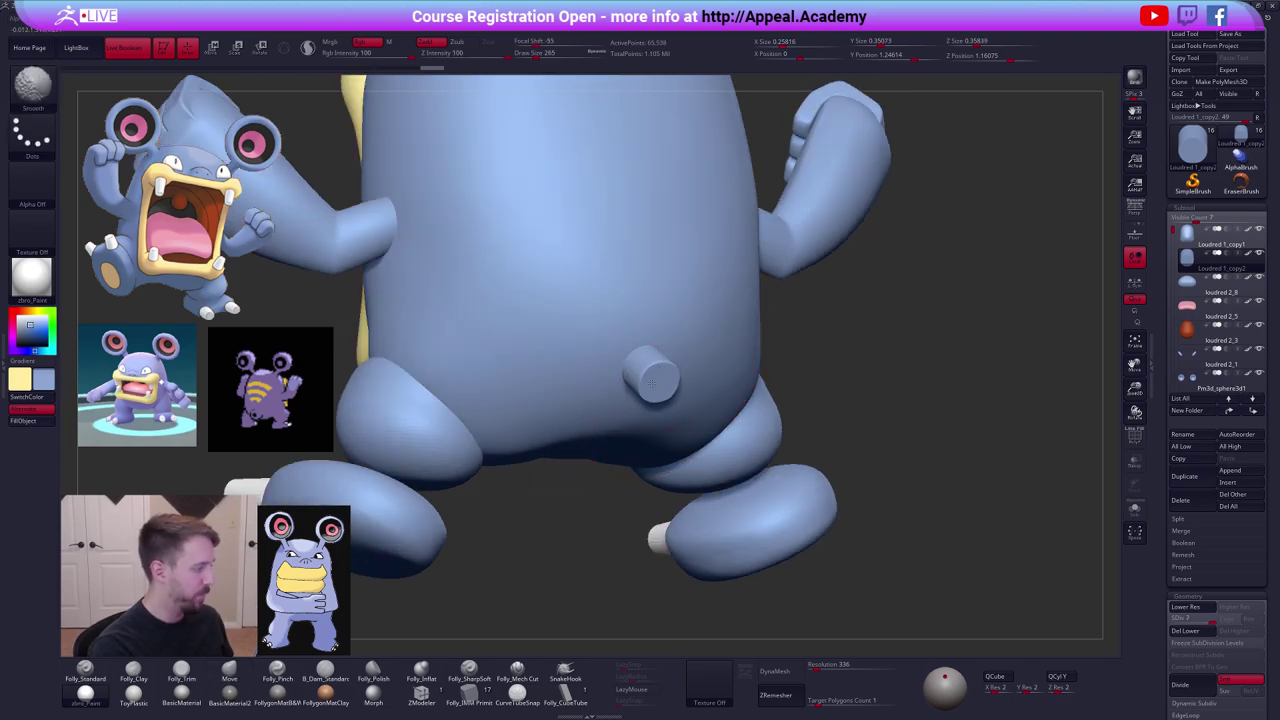
{"action": "mouse_move", "coordinate": [651, 383]}
{"action": "left_mouse_down", "text": "shift"}
{"action": "mouse_move", "coordinate": [661, 378]}
{"action": "mouse_move", "coordinate": [652, 401]}
{"action": "left_mouse_up", "text": "shift"}
{"action": "key", "text": "space"}
Isolate the tail and, with brush size 43, mask everything except a circle centred on its end face.
{"action": "key", "text": "alt+s"}
{"action": "mouse_move", "coordinate": [666, 393]}
{"action": "right_mouse_down"}
{"action": "mouse_move", "coordinate": [650, 378]}
{"action": "mouse_move", "coordinate": [686, 391]}
{"action": "right_mouse_up"}
{"action": "key", "text": "space"}
{"action": "left_click_drag", "start_coordinate": [690, 390], "coordinate": [684, 390]}
{"action": "key", "text": "ctrl+shift+space"}
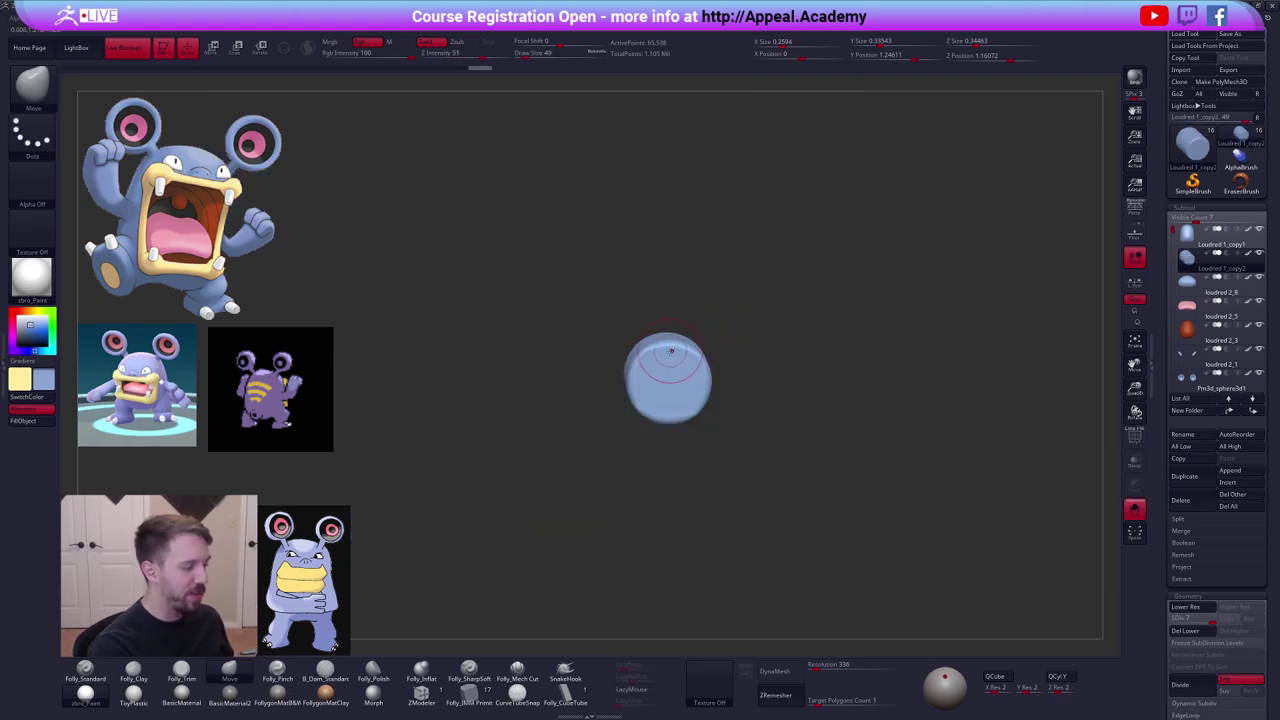
{"action": "right_click_drag", "start_coordinate": [671, 347], "coordinate": [670, 378]}
{"action": "right_click_drag", "start_coordinate": [670, 378], "coordinate": [671, 393], "text": "ctrl"}
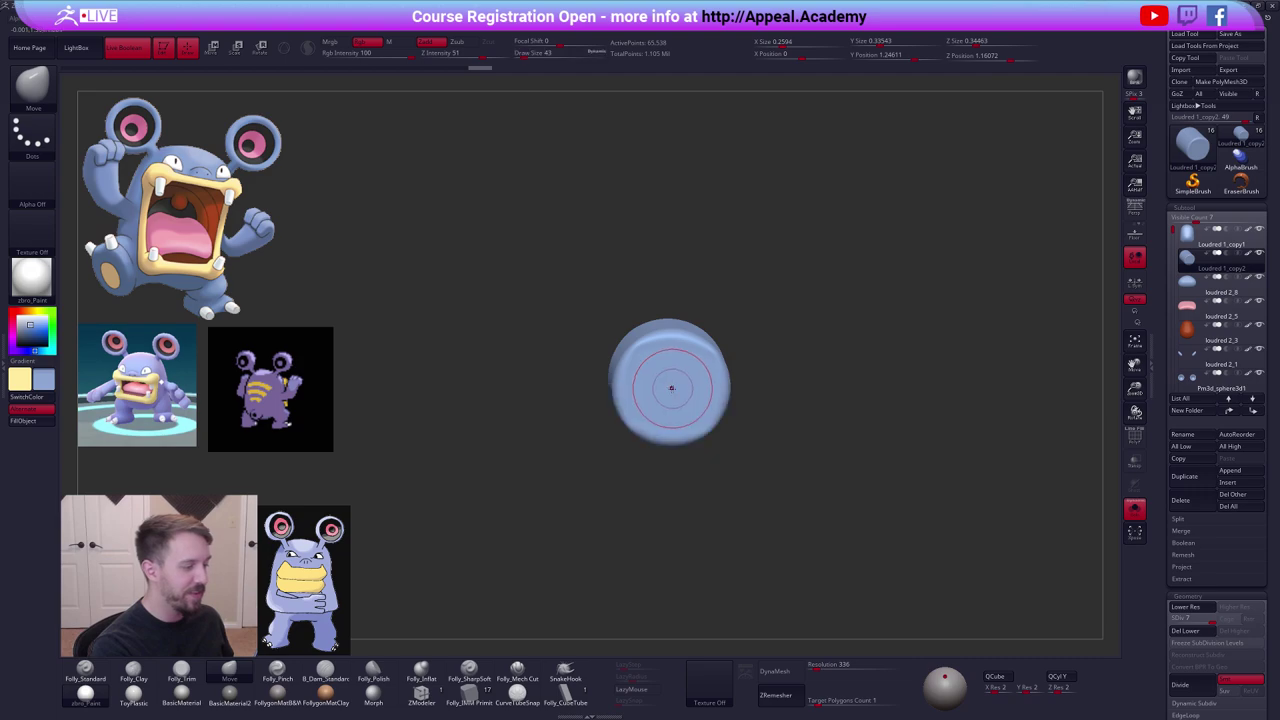
{"action": "left_click", "coordinate": [671, 389], "text": "ctrl"}
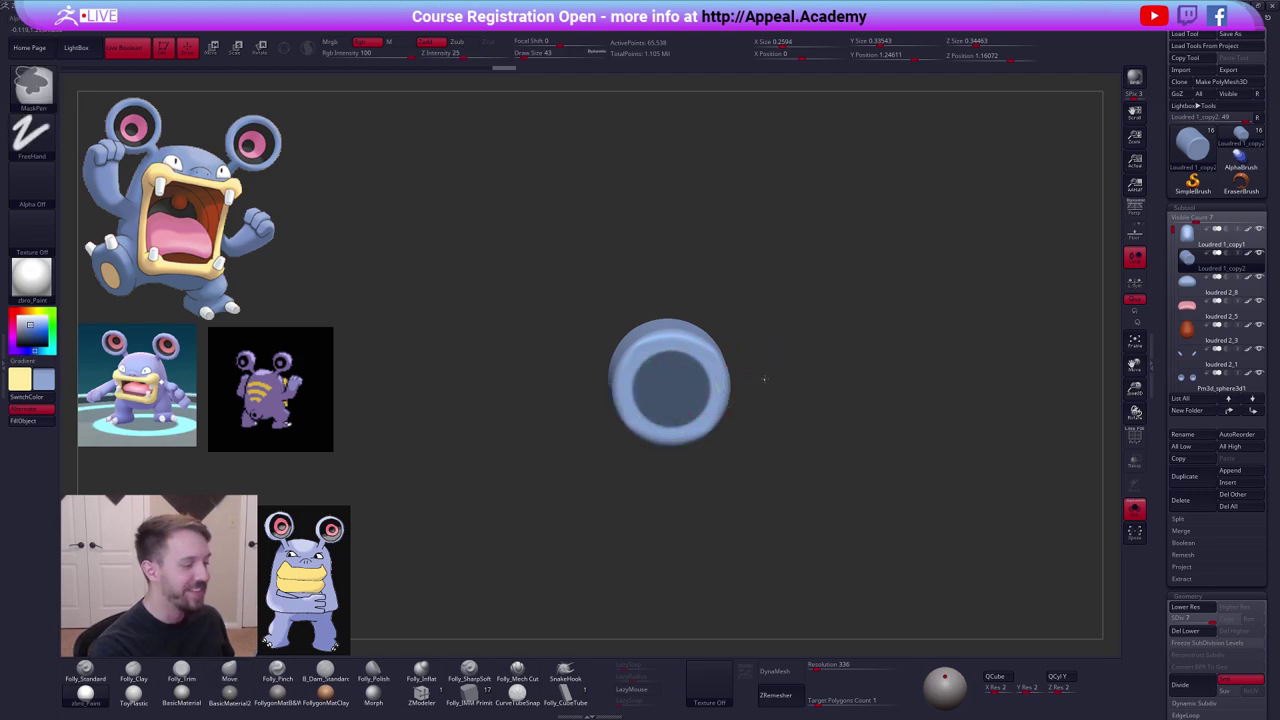
{"action": "left_click", "coordinate": [763, 378], "text": "ctrl"}
Push the unmasked circle into the tail to hollow its end, and clear the mask to return to the full model.
{"action": "left_click_drag", "start_coordinate": [763, 378], "coordinate": [805, 385]}
{"action": "key", "text": "w"}
{"action": "left_click", "coordinate": [680, 396]}
{"action": "mouse_move", "coordinate": [692, 452]}
{"action": "left_mouse_down"}
{"action": "mouse_move", "coordinate": [718, 439]}
{"action": "mouse_move", "coordinate": [682, 393]}
{"action": "left_mouse_up"}
{"action": "key", "text": "q"}
{"action": "left_click_drag", "start_coordinate": [808, 463], "coordinate": [834, 481], "text": "ctrl"}
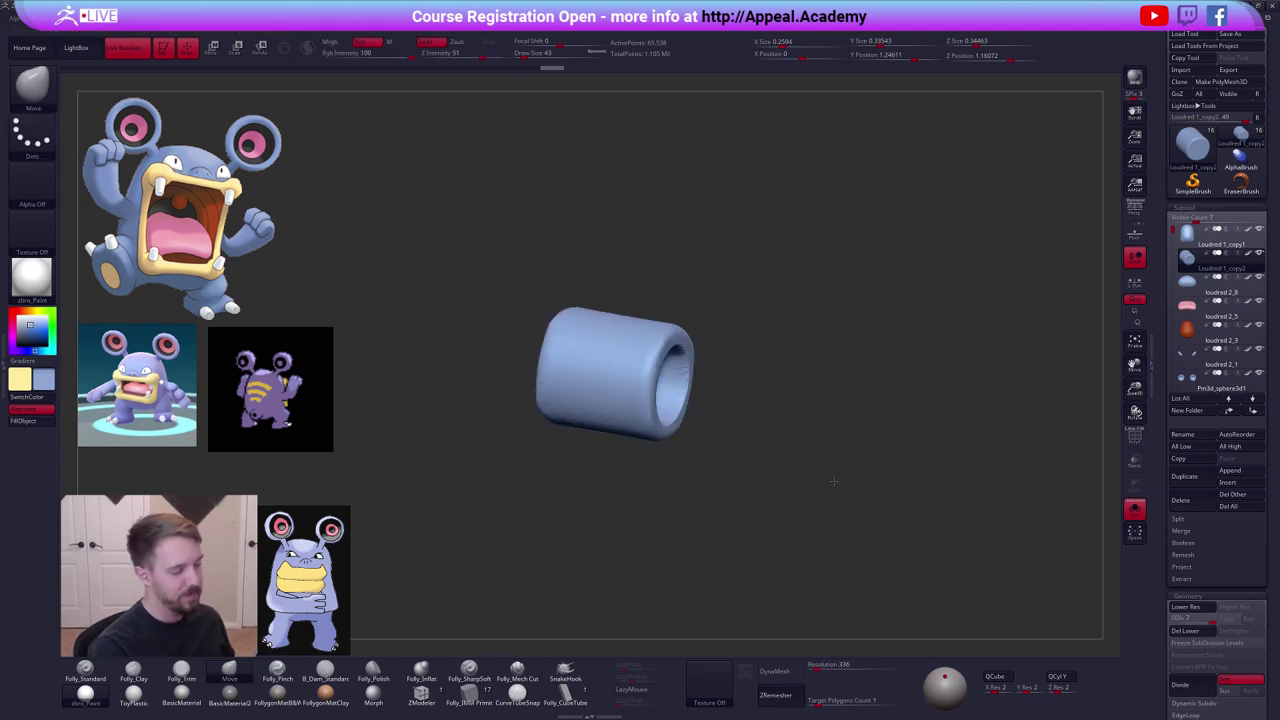
{"action": "key", "text": "alt+s"}
Thicken the hollow tail with the Inflate deformation.
{"action": "right_click_drag", "start_coordinate": [834, 481], "coordinate": [782, 498], "text": "ctrl"}
{"action": "right_click_drag", "start_coordinate": [923, 491], "coordinate": [889, 500]}
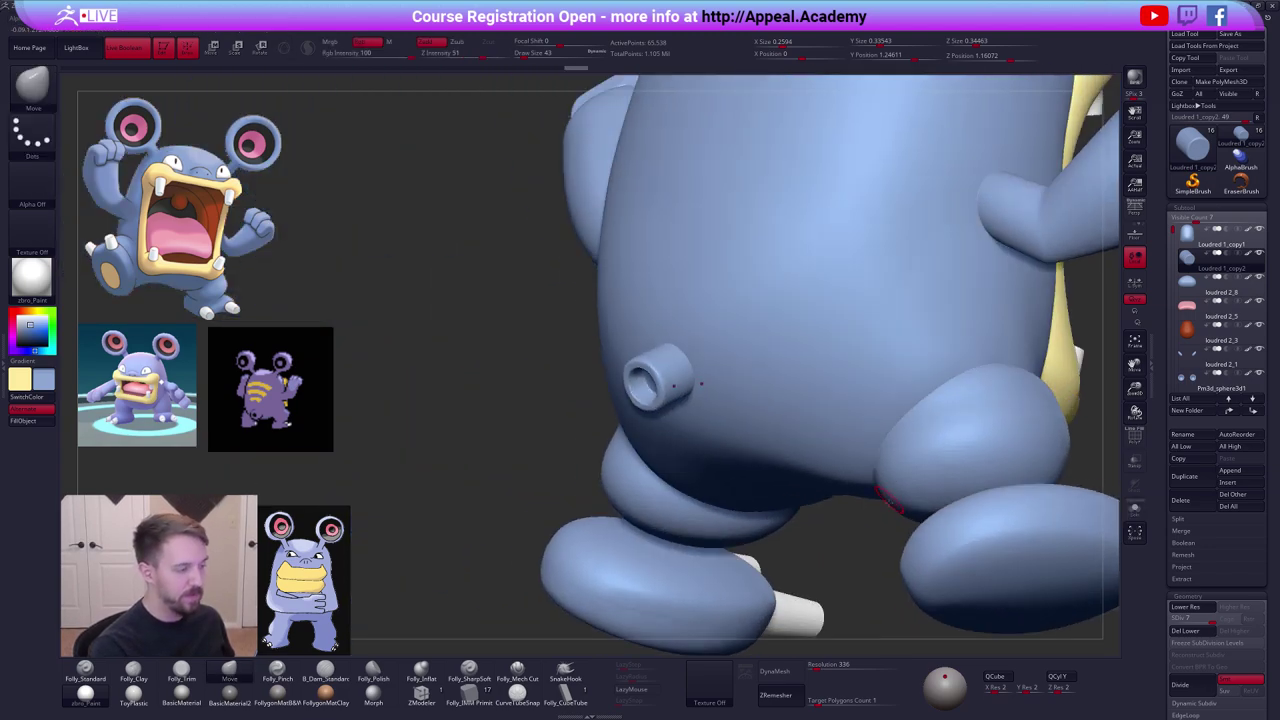
{"action": "left_click_drag", "start_coordinate": [885, 500], "coordinate": [1162, 377]}
{"action": "left_click", "coordinate": [1194, 437]}
{"action": "left_click_drag", "start_coordinate": [1221, 430], "coordinate": [1222, 230]}
{"action": "right_click_drag", "start_coordinate": [954, 437], "coordinate": [862, 436], "text": "ctrl"}
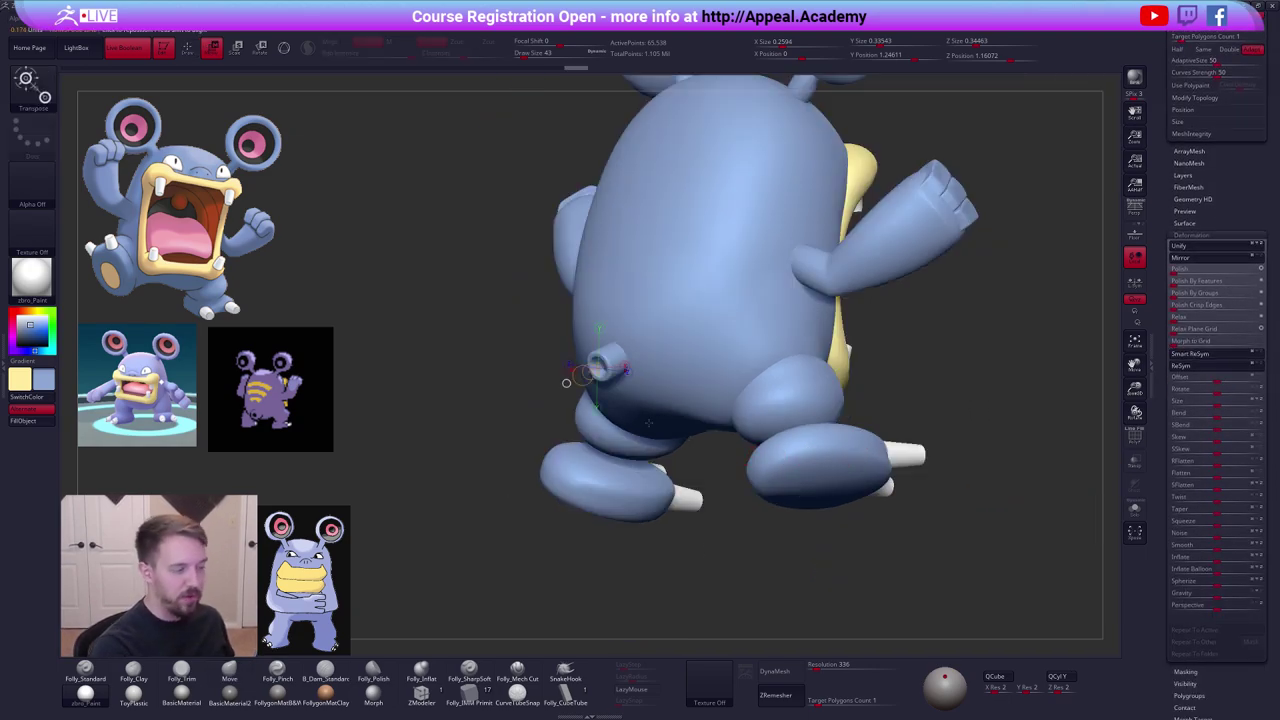
{"action": "scroll", "coordinate": [1224, 177], "scroll_direction": "down", "scroll_amount": 2}
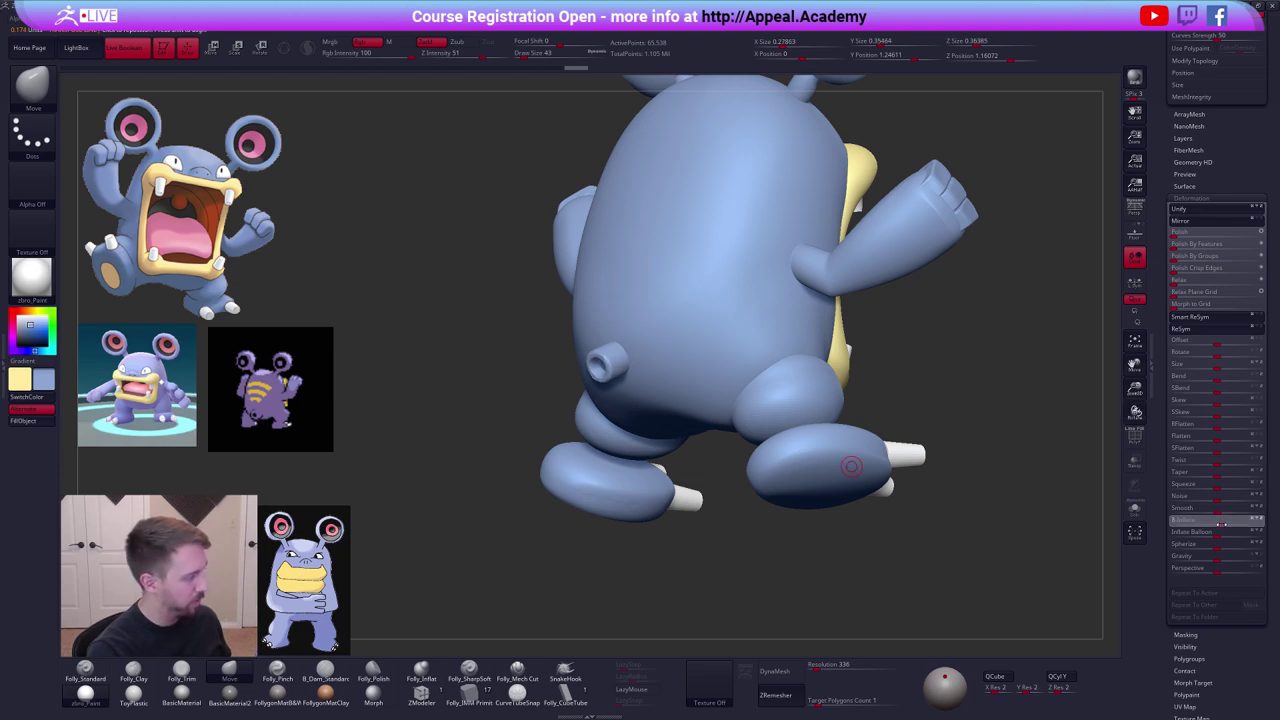
{"action": "left_click_drag", "start_coordinate": [1226, 524], "coordinate": [1219, 522]}
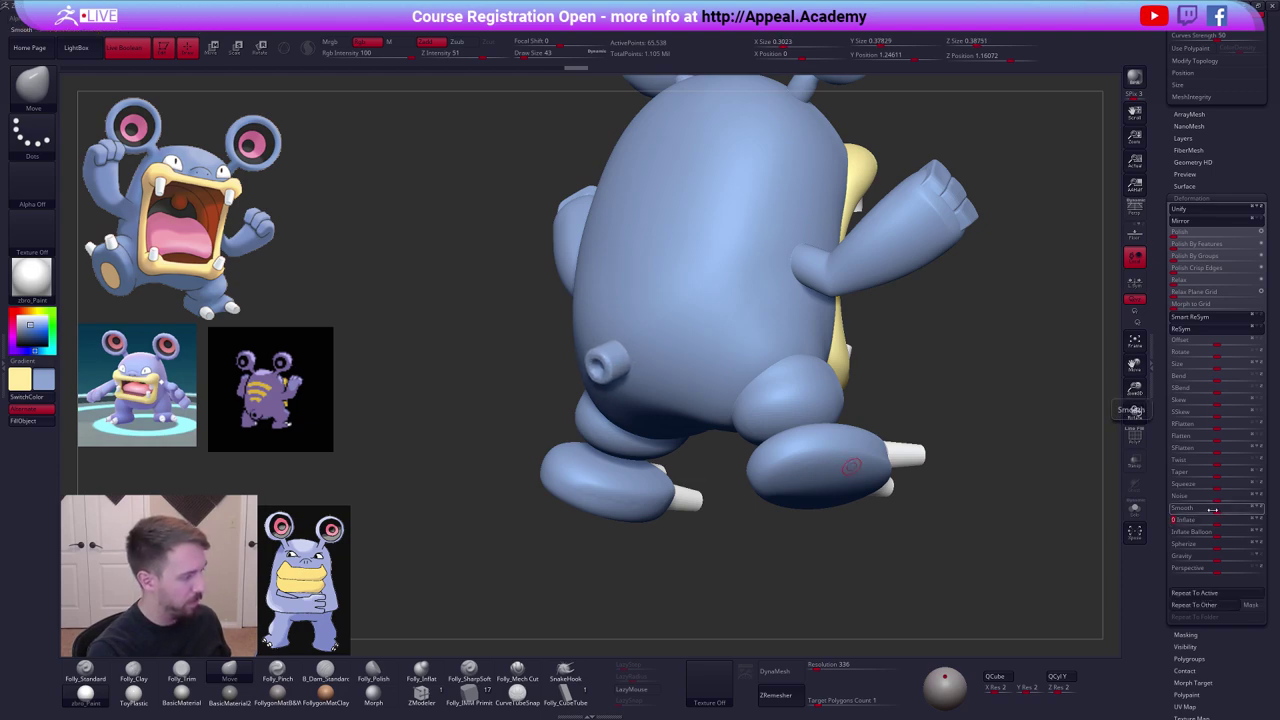
{"action": "left_click", "coordinate": [1182, 199]}
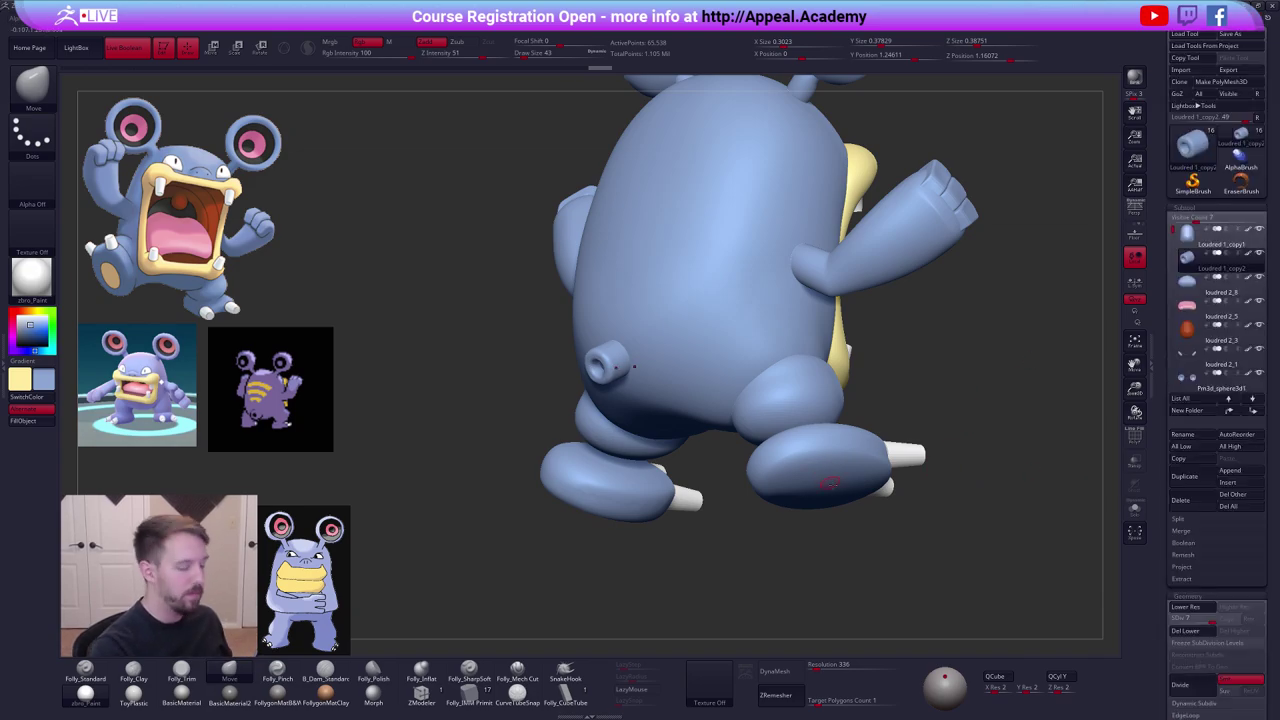
Rebuild the tail's mesh with DynaMesh at resolution 336 followed by ZRemesher, and isolate the tail.
{"action": "left_click", "coordinate": [776, 672]}
{"action": "left_click", "coordinate": [754, 693]}
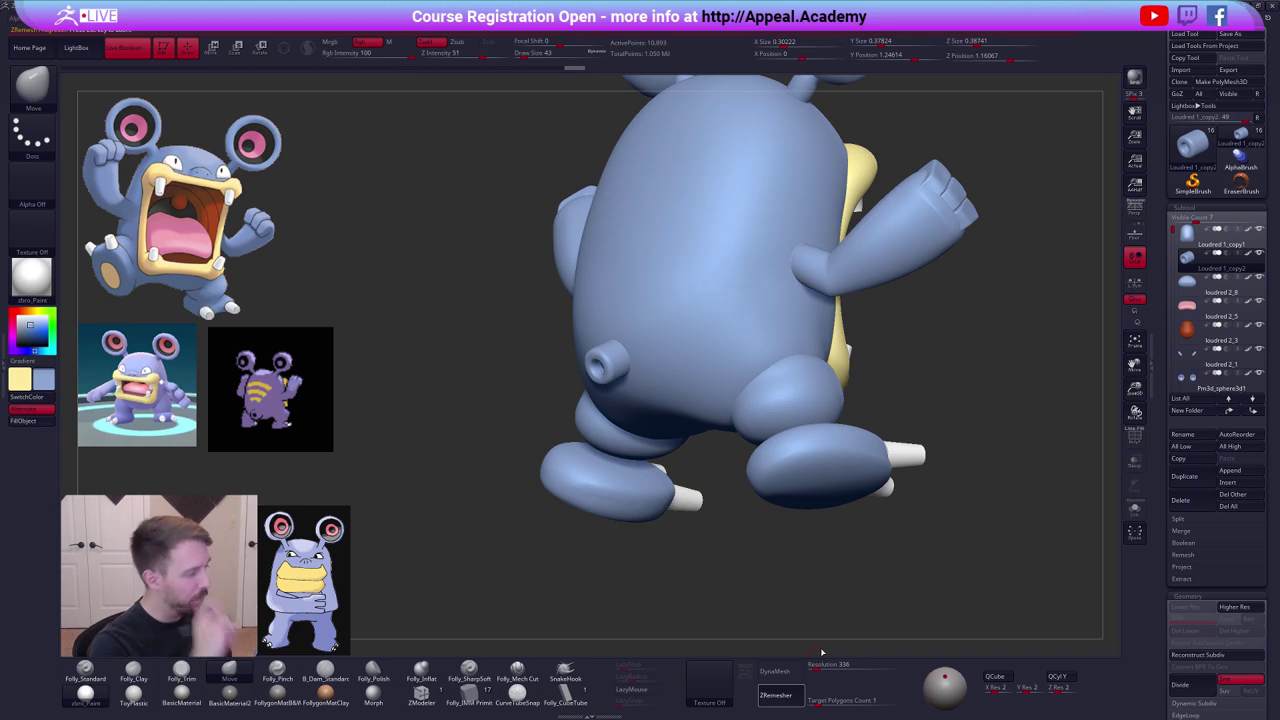
{"action": "key", "text": "alt+s"}
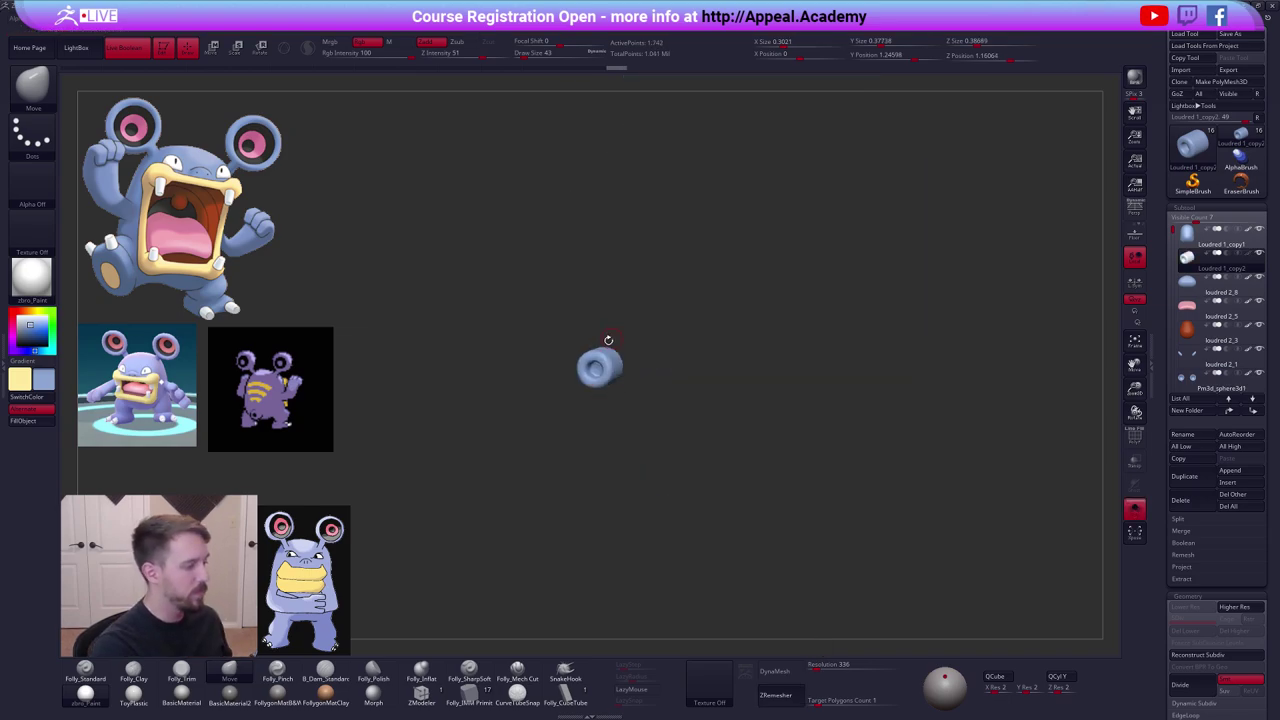
Adjust the shape of the tail's end with the Move brush at size 140, and return to the full model.
{"action": "right_click_drag", "start_coordinate": [606, 340], "coordinate": [597, 386], "text": "ctrl"}
{"action": "key", "text": "s"}
{"action": "left_click_drag", "start_coordinate": [581, 384], "coordinate": [592, 384]}
{"action": "right_click_drag", "start_coordinate": [628, 372], "coordinate": [666, 387], "text": "alt"}
{"action": "left_click_drag", "start_coordinate": [660, 385], "coordinate": [666, 422]}
{"action": "key", "text": "alt+s"}
{"action": "right_click_drag", "start_coordinate": [660, 414], "coordinate": [620, 432]}
{"action": "right_click_drag", "start_coordinate": [683, 392], "coordinate": [671, 405]}
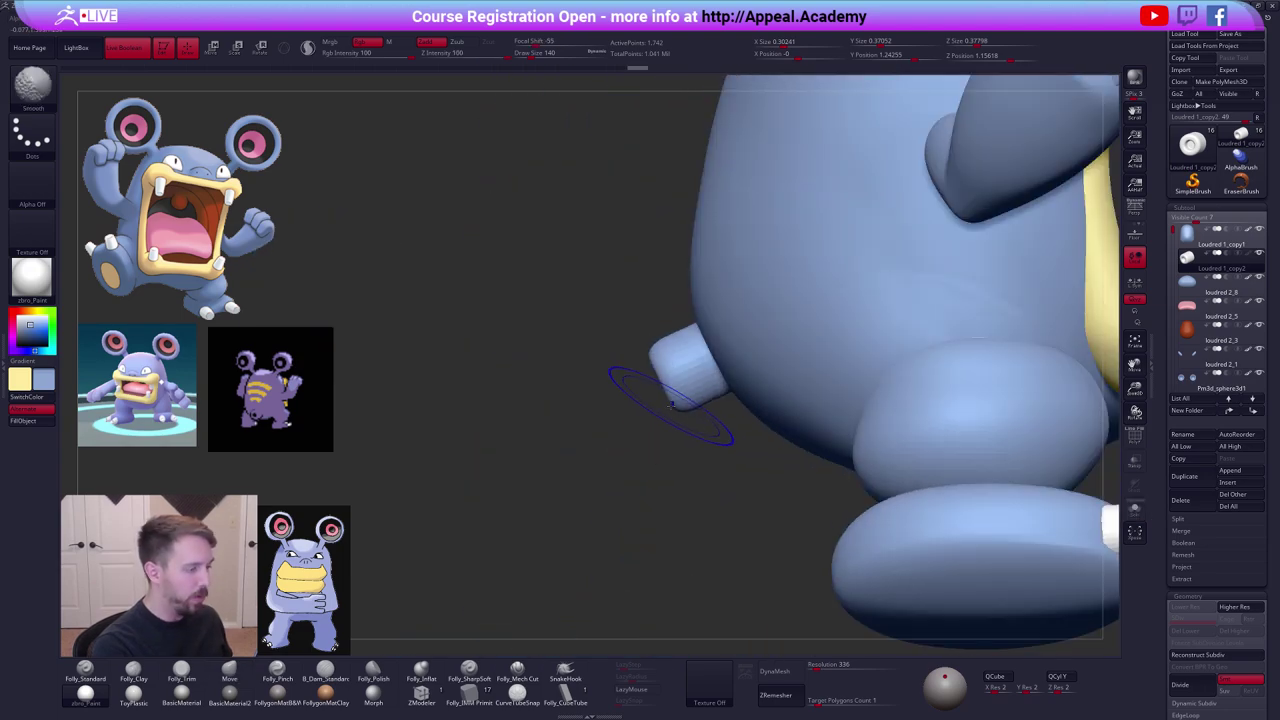
{"action": "key", "text": "shift+f"}
{"action": "key", "text": "shift+f"}
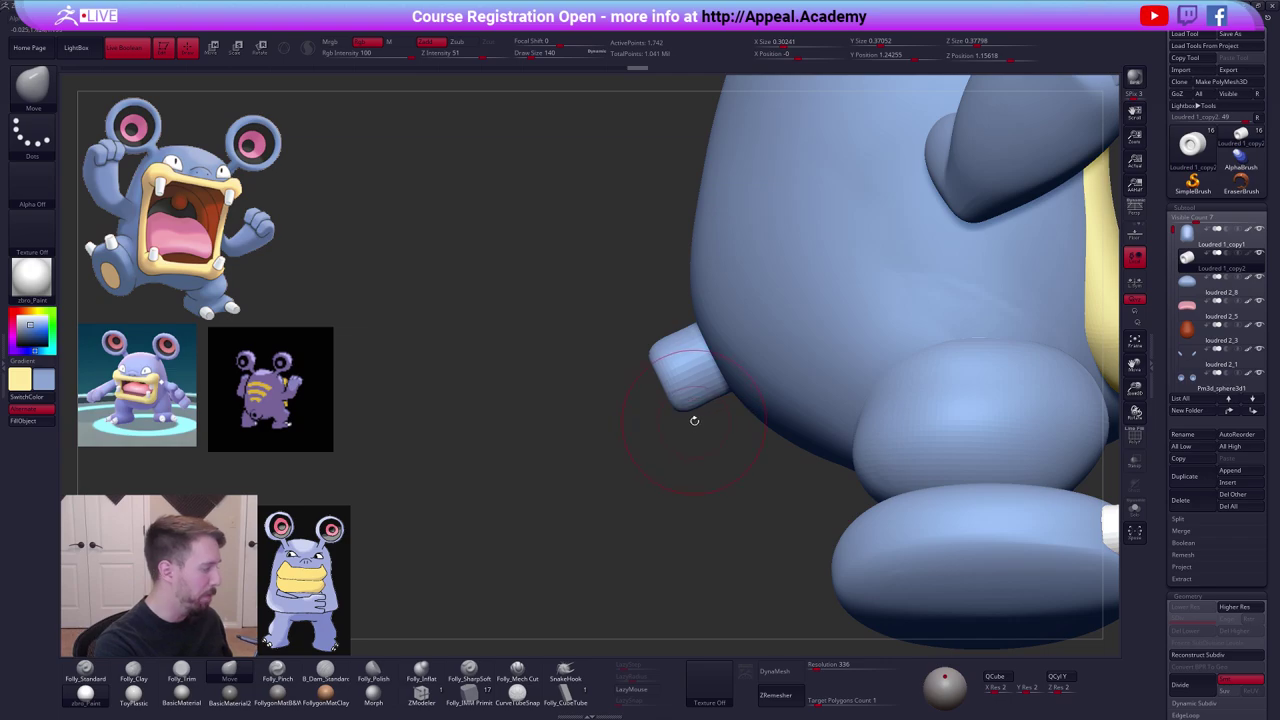
Scale up the tail uniformly with a Transpose line in the rear view.
{"action": "right_click_drag", "start_coordinate": [704, 411], "coordinate": [735, 400]}
{"action": "right_click_drag", "start_coordinate": [690, 440], "coordinate": [775, 395], "text": "ctrl"}
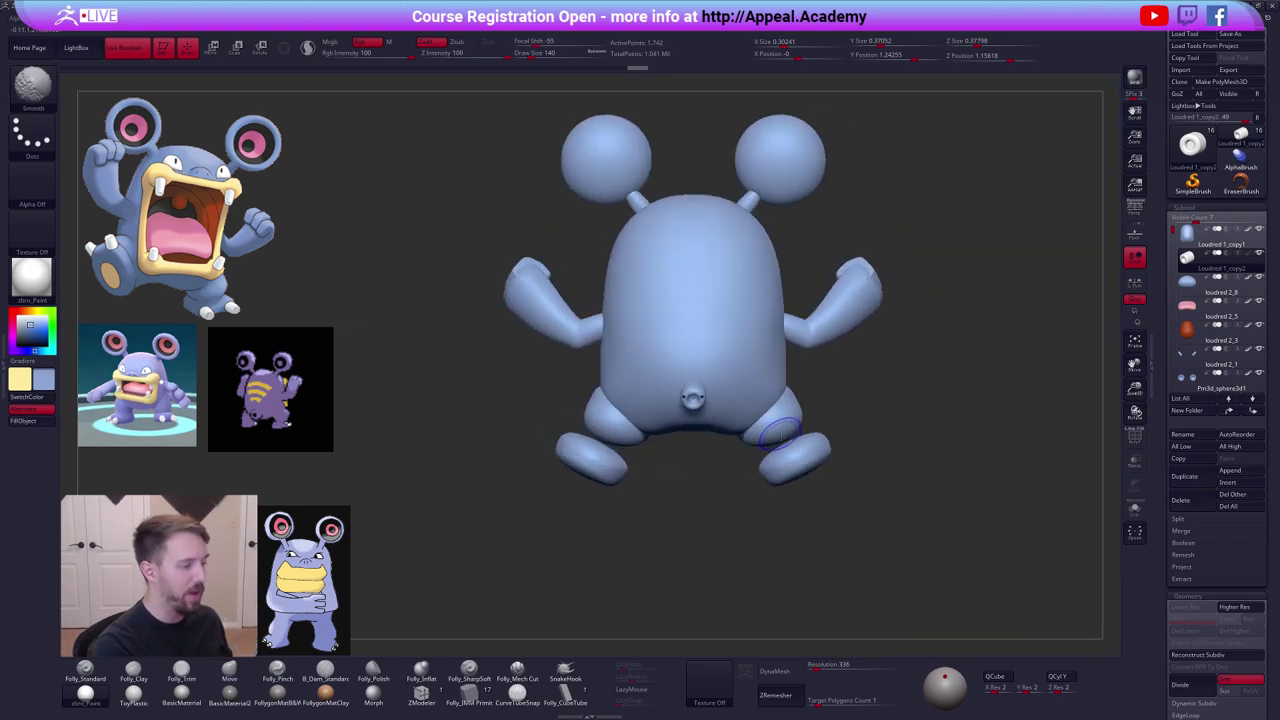
{"action": "key", "text": "w"}
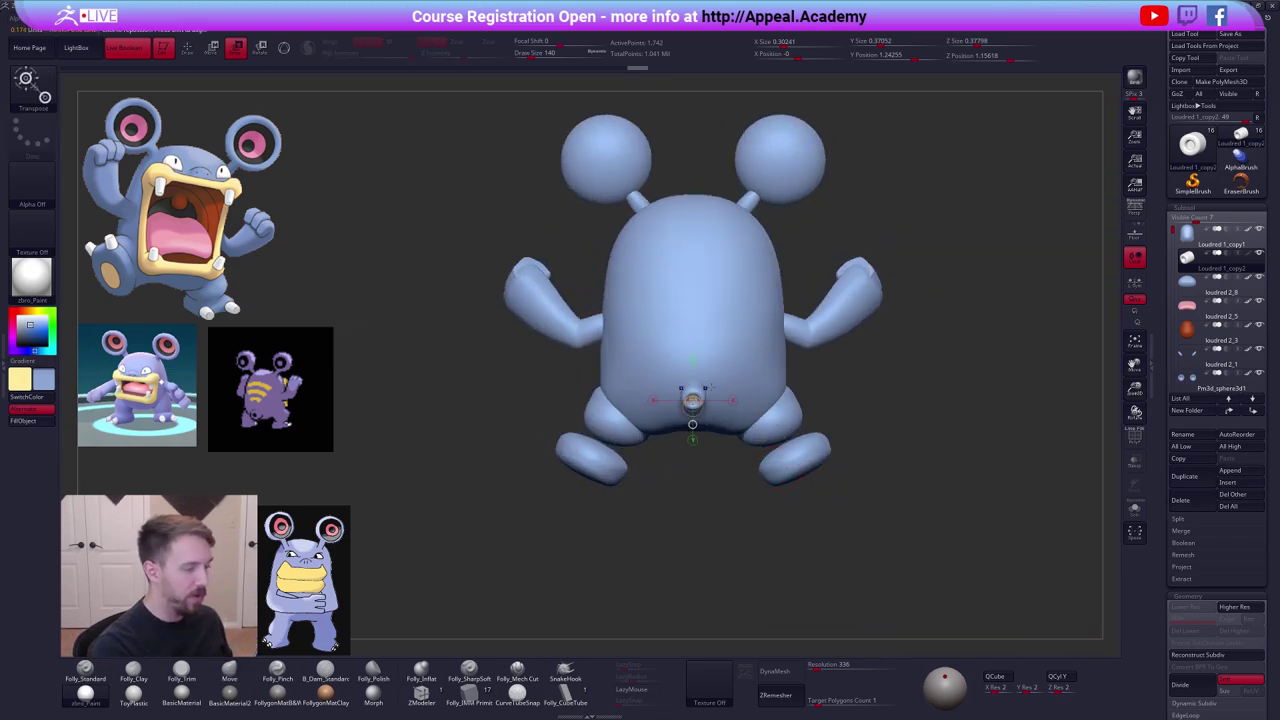
{"action": "left_click_drag", "start_coordinate": [665, 388], "coordinate": [823, 387]}
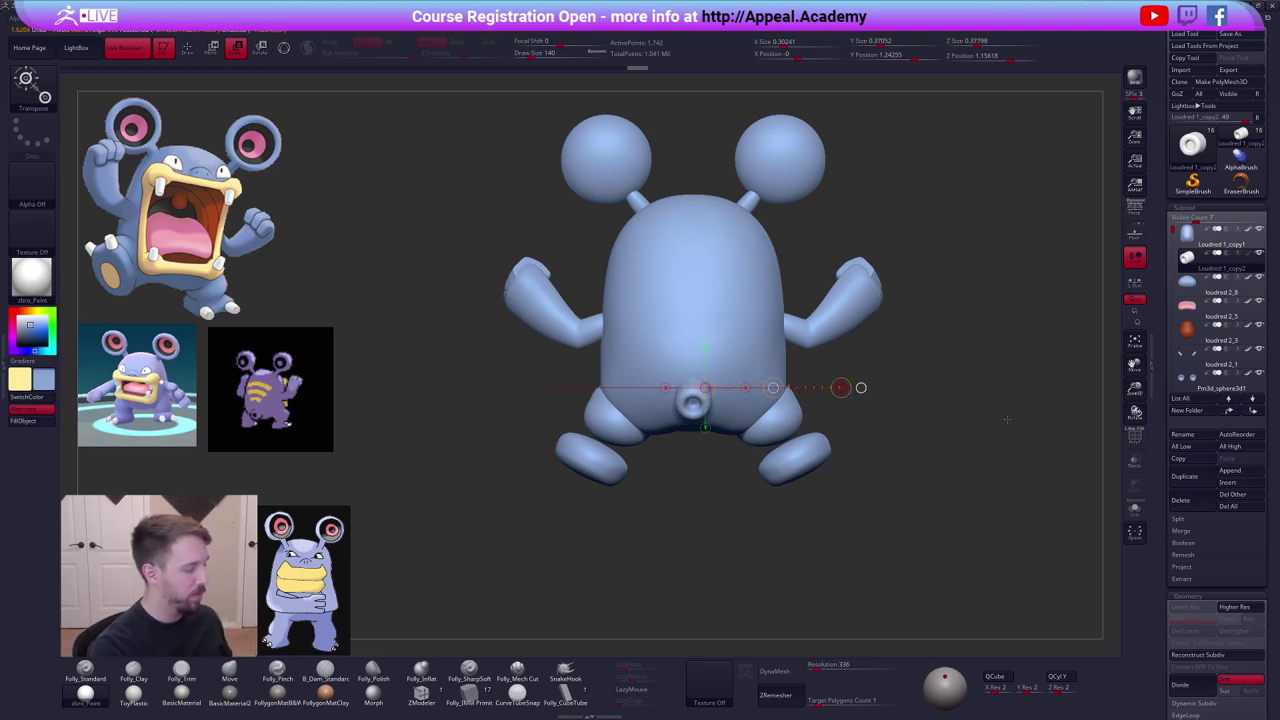
{"action": "left_click_drag", "start_coordinate": [1007, 420], "coordinate": [874, 470]}
Move and rotate the tail in the side view to seat it against the lower back.
{"action": "left_click_drag", "start_coordinate": [688, 409], "coordinate": [688, 503]}
{"action": "key", "text": "w"}
{"action": "key", "text": "r"}
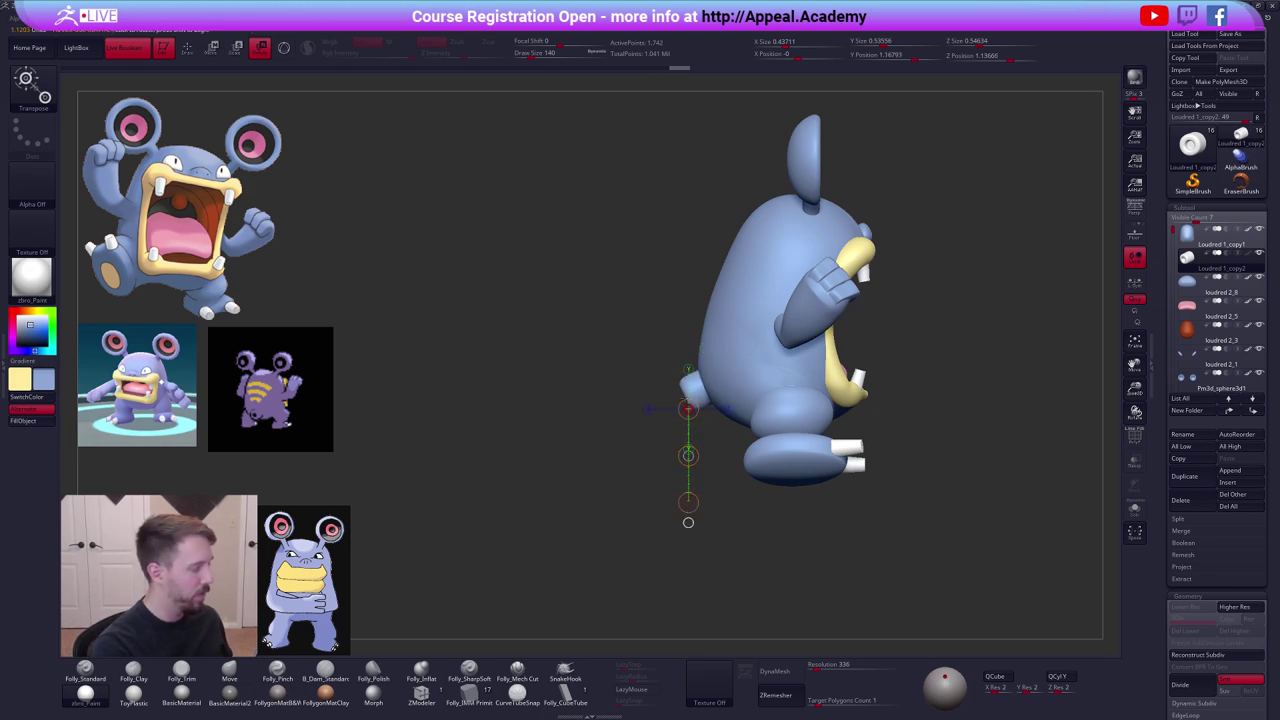
{"action": "left_click_drag", "start_coordinate": [695, 388], "coordinate": [945, 326]}
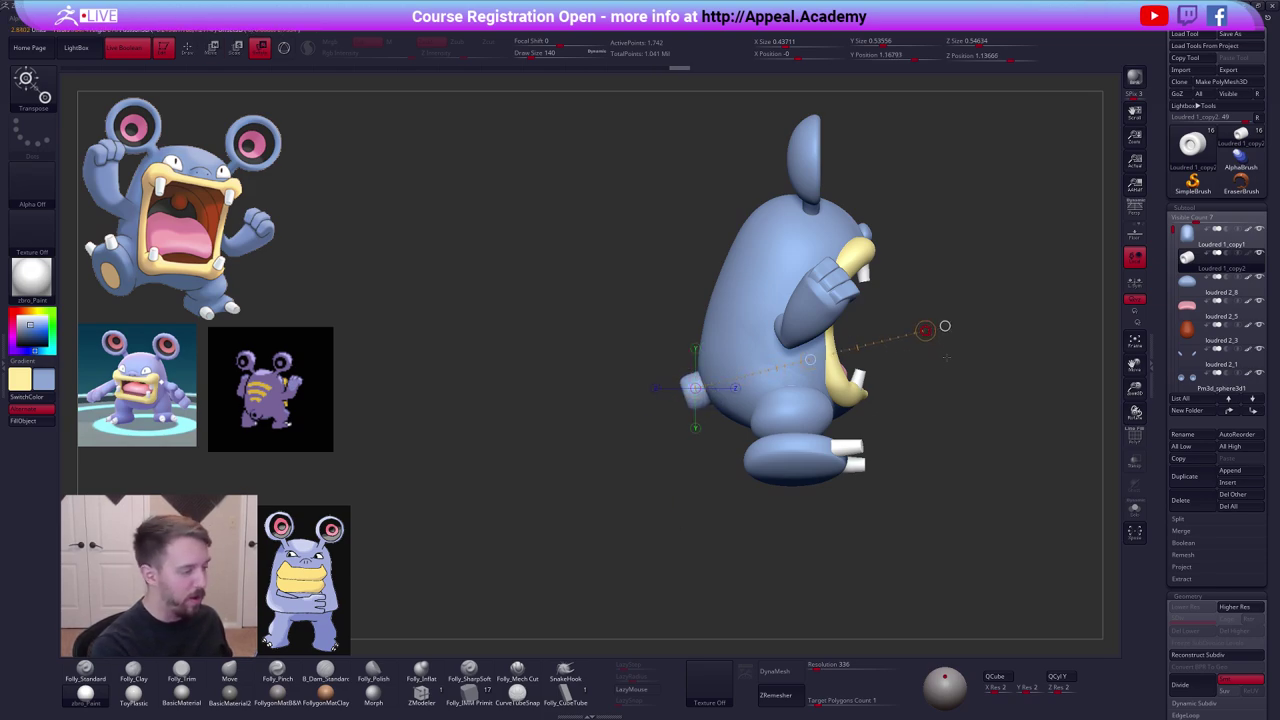
{"action": "key", "text": "q"}
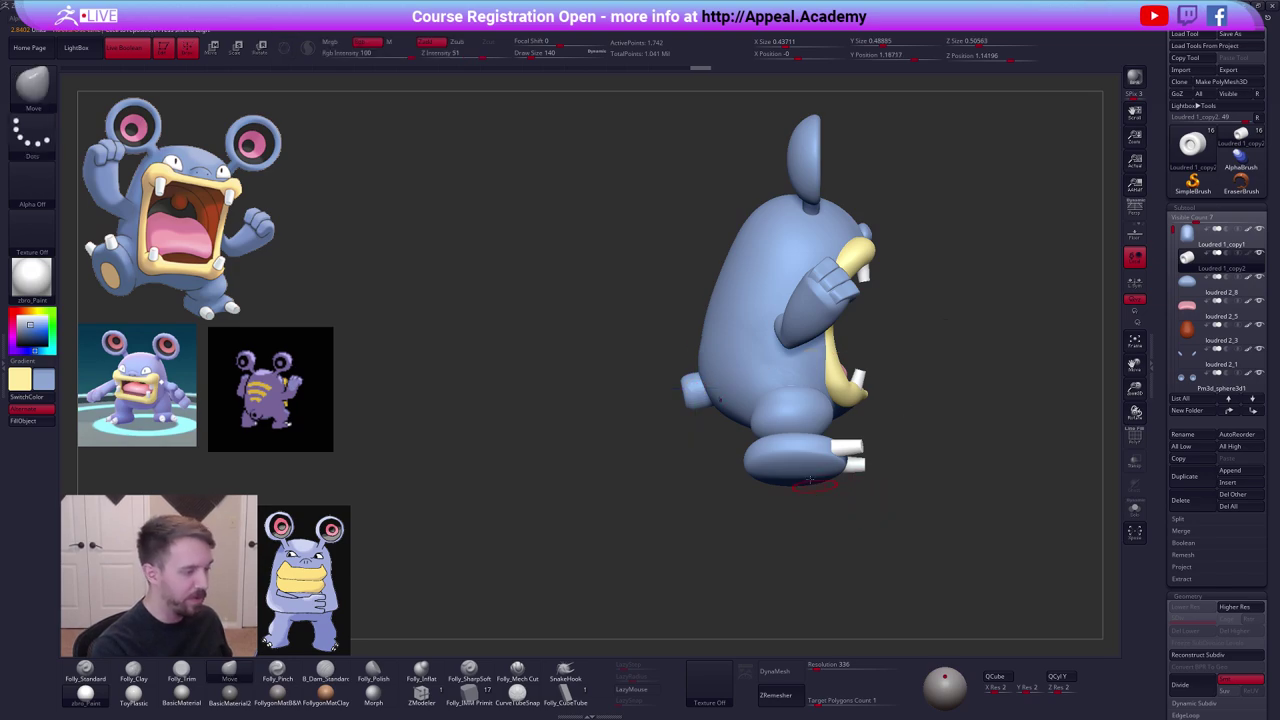
Select the body, isolate it and drop it to its lowest subdivision level.
{"action": "left_click", "coordinate": [735, 405], "text": "alt"}
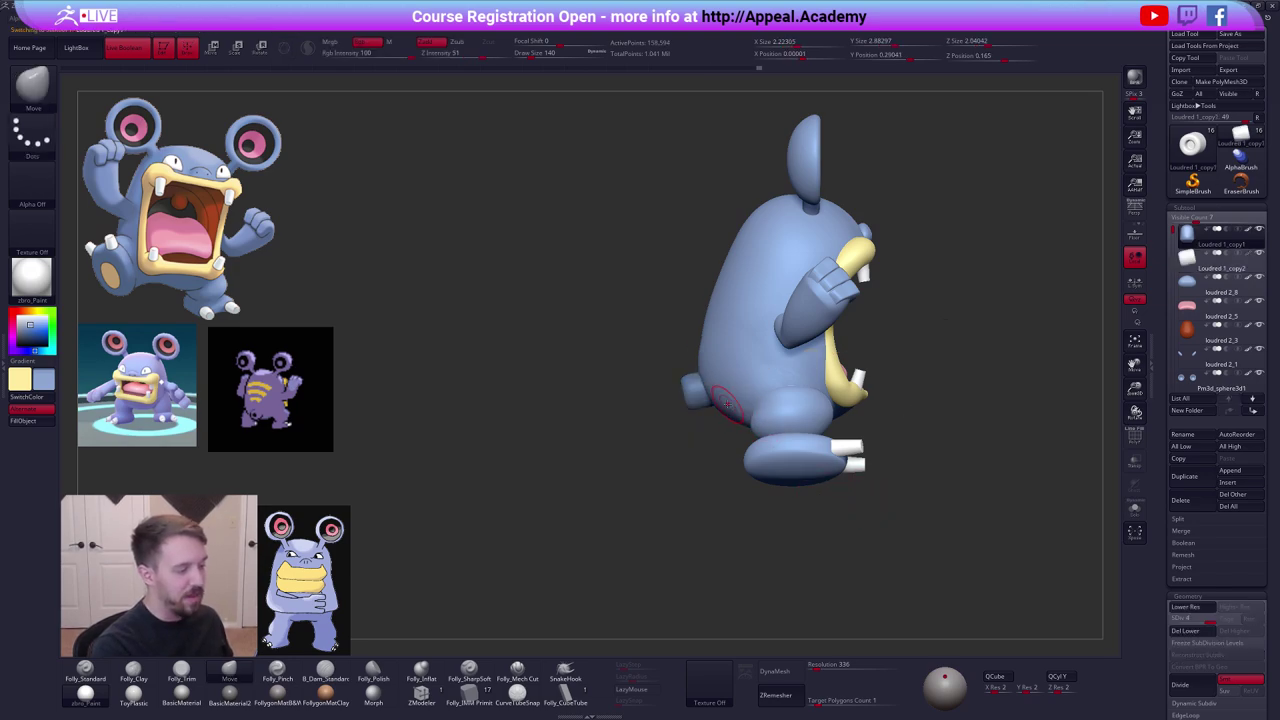
{"action": "key", "text": "space"}
{"action": "left_click_drag", "start_coordinate": [720, 425], "coordinate": [733, 426]}
{"action": "key", "text": "alt+s"}
{"action": "key", "text": "shift"}
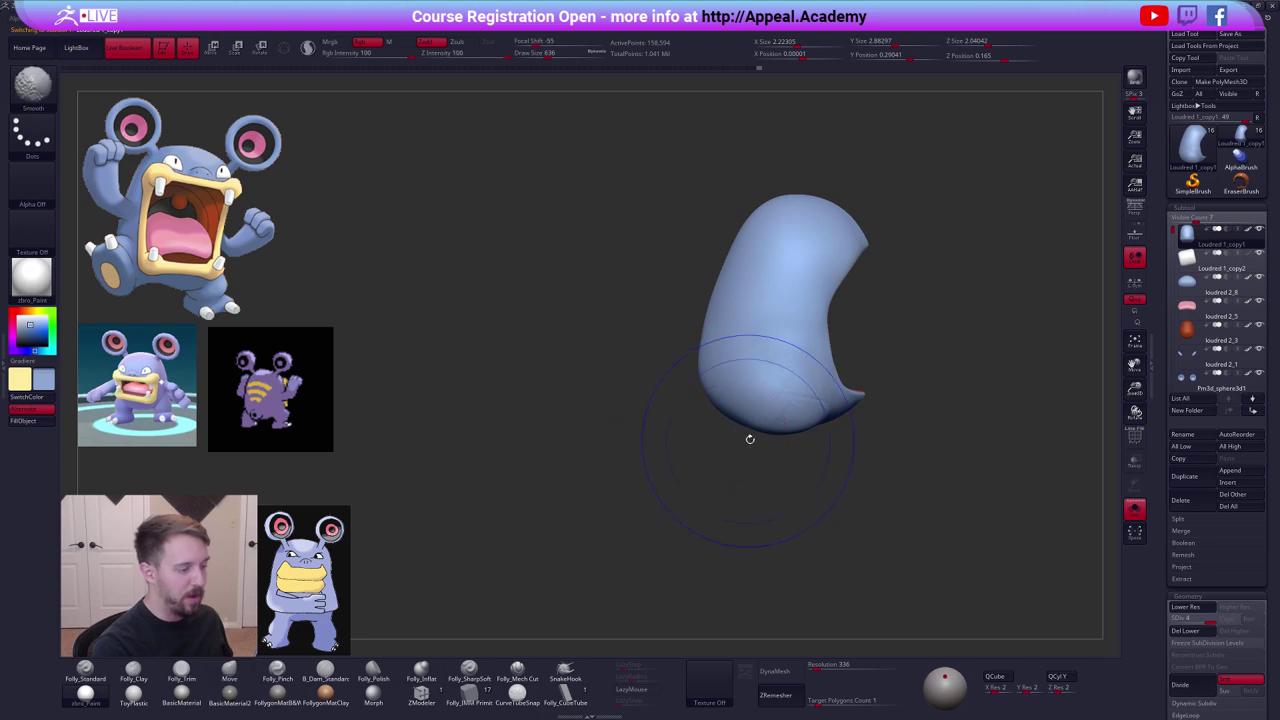
{"action": "key", "text": "shift+d"}
Mask the body above its base with the MaskLasso brush and soften the mask.
{"action": "left_click_drag", "start_coordinate": [776, 440], "coordinate": [654, 364], "text": "ctrl"}
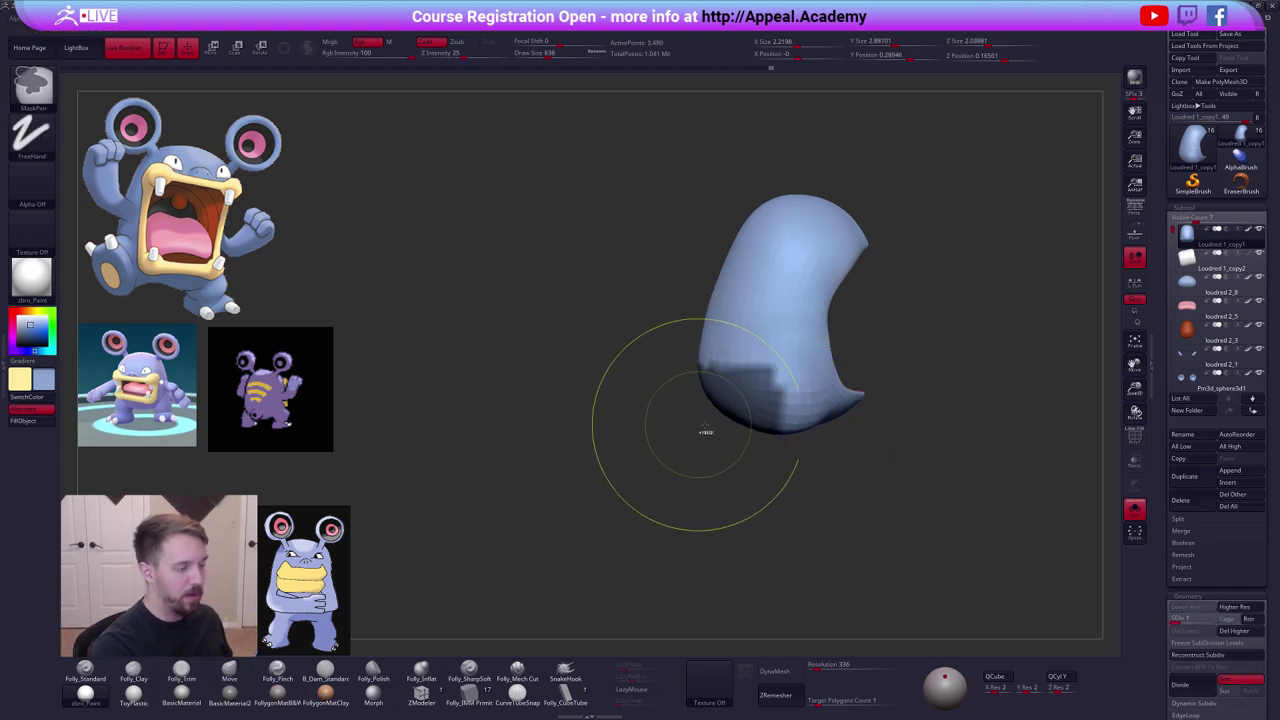
{"action": "key", "text": "ctrl+space"}
{"action": "left_click", "coordinate": [792, 617]}
{"action": "mouse_move", "coordinate": [817, 496]}
{"action": "left_mouse_down", "text": "ctrl"}
{"action": "mouse_move", "coordinate": [765, 480]}
{"action": "mouse_move", "coordinate": [703, 360]}
{"action": "mouse_move", "coordinate": [493, 502]}
{"action": "left_mouse_up", "text": "ctrl"}
{"action": "left_click", "coordinate": [760, 415], "text": "ctrl"}
{"action": "left_click", "coordinate": [760, 420], "text": "ctrl"}
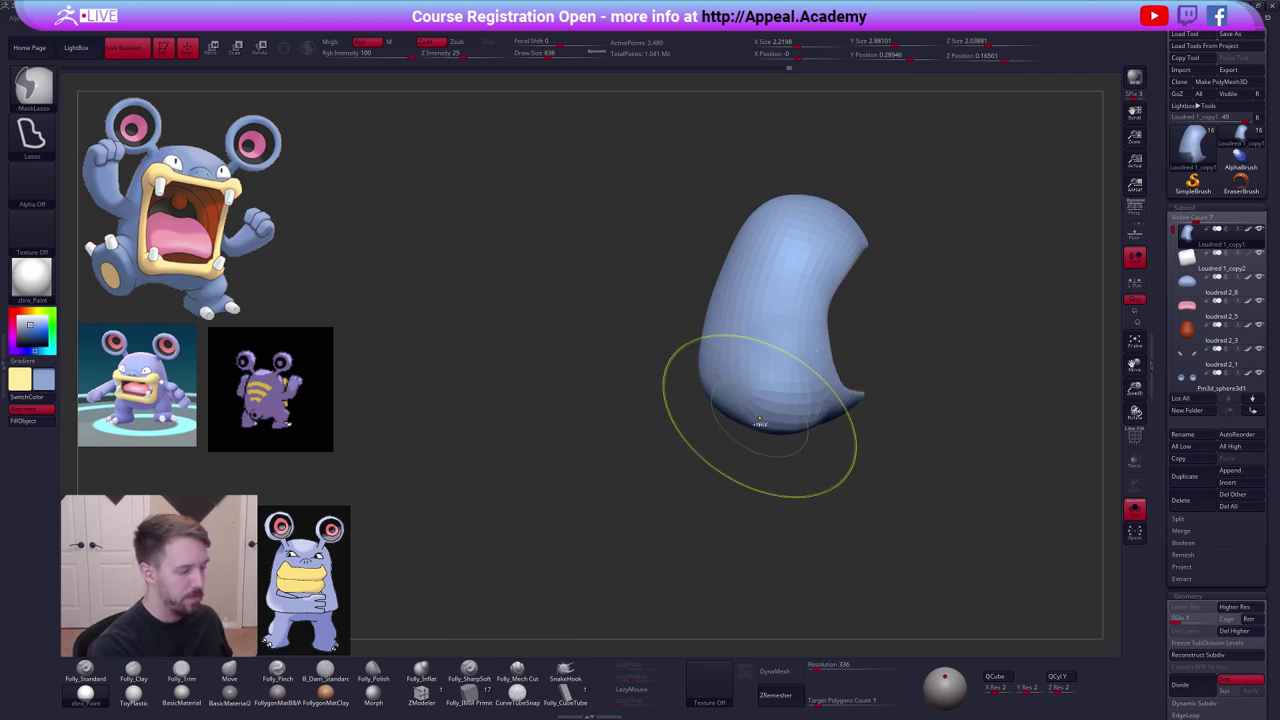
{"action": "left_click", "coordinate": [760, 446], "text": "ctrl"}
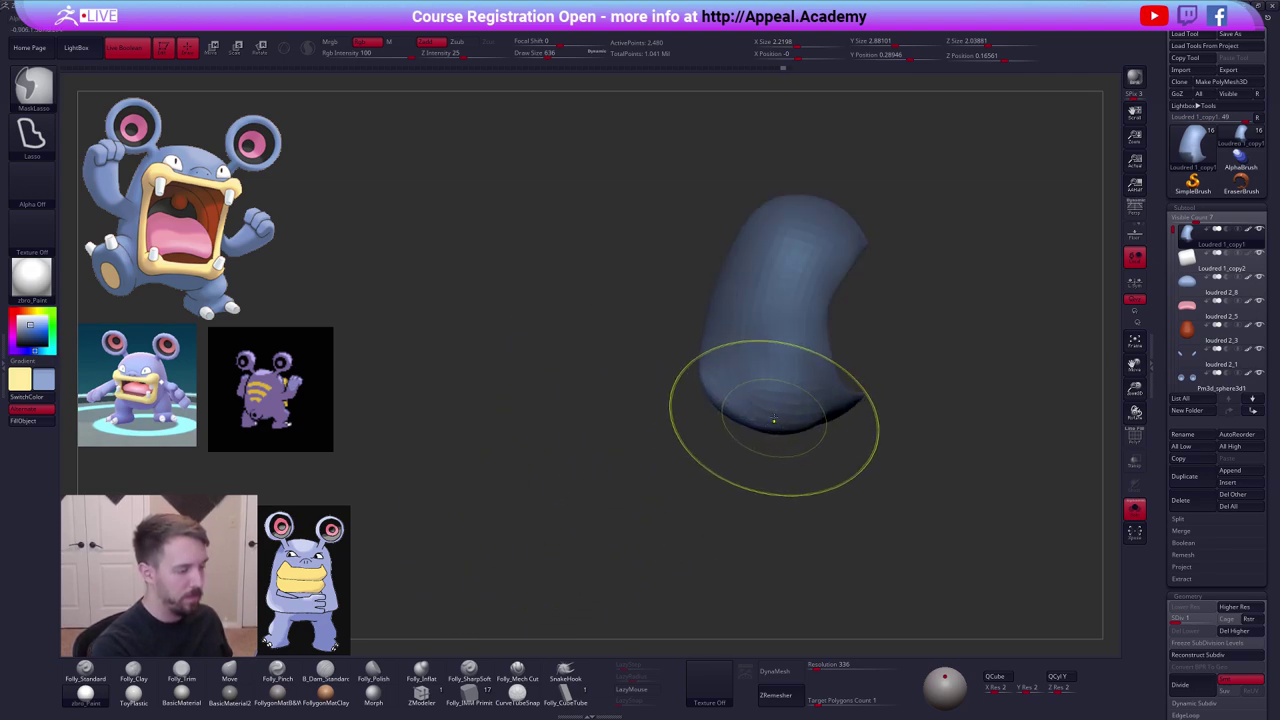
Reposition the lower body with Transpose and reshape the lower back with the Move brush at size 537.
{"action": "key", "text": "w"}
{"action": "left_click_drag", "start_coordinate": [760, 418], "coordinate": [760, 511], "text": "shift"}
{"action": "key", "text": "q"}
{"action": "key", "text": "space"}
{"action": "left_click_drag", "start_coordinate": [799, 438], "coordinate": [785, 475]}
{"action": "key", "text": "s"}
{"action": "mouse_move", "coordinate": [784, 410]}
{"action": "left_mouse_down"}
{"action": "mouse_move", "coordinate": [773, 415]}
{"action": "mouse_move", "coordinate": [778, 395]}
{"action": "left_mouse_up"}
Return the body to a higher subdivision level and check its profile from the opposite side.
{"action": "key", "text": "ctrl+d"}
{"action": "left_click_drag", "start_coordinate": [772, 448], "coordinate": [742, 446], "text": "shift"}
{"action": "right_click_drag", "start_coordinate": [739, 447], "coordinate": [787, 432]}
{"action": "key", "text": "d"}
{"action": "key", "text": "d"}
Select the tail and move it slightly down along the back.
{"action": "left_click", "coordinate": [840, 416], "text": "alt"}
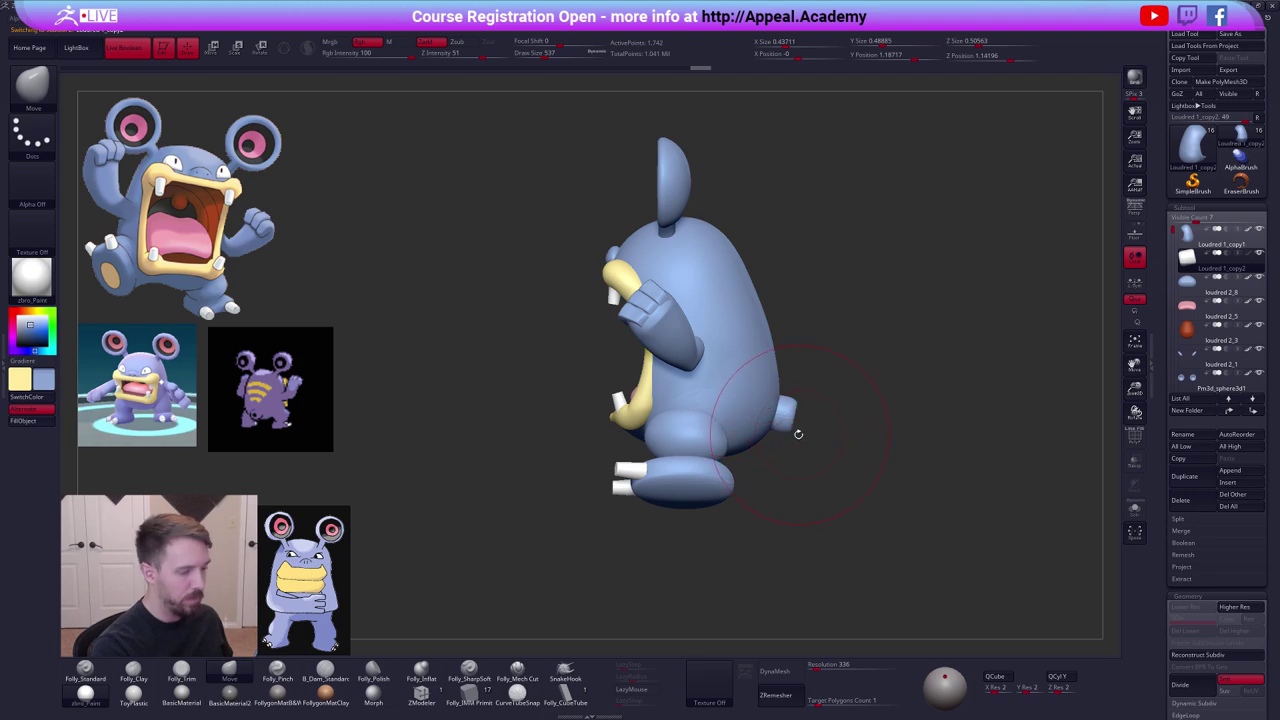
{"action": "key", "text": "w"}
{"action": "left_click_drag", "start_coordinate": [816, 423], "coordinate": [816, 419]}
{"action": "key", "text": "q"}
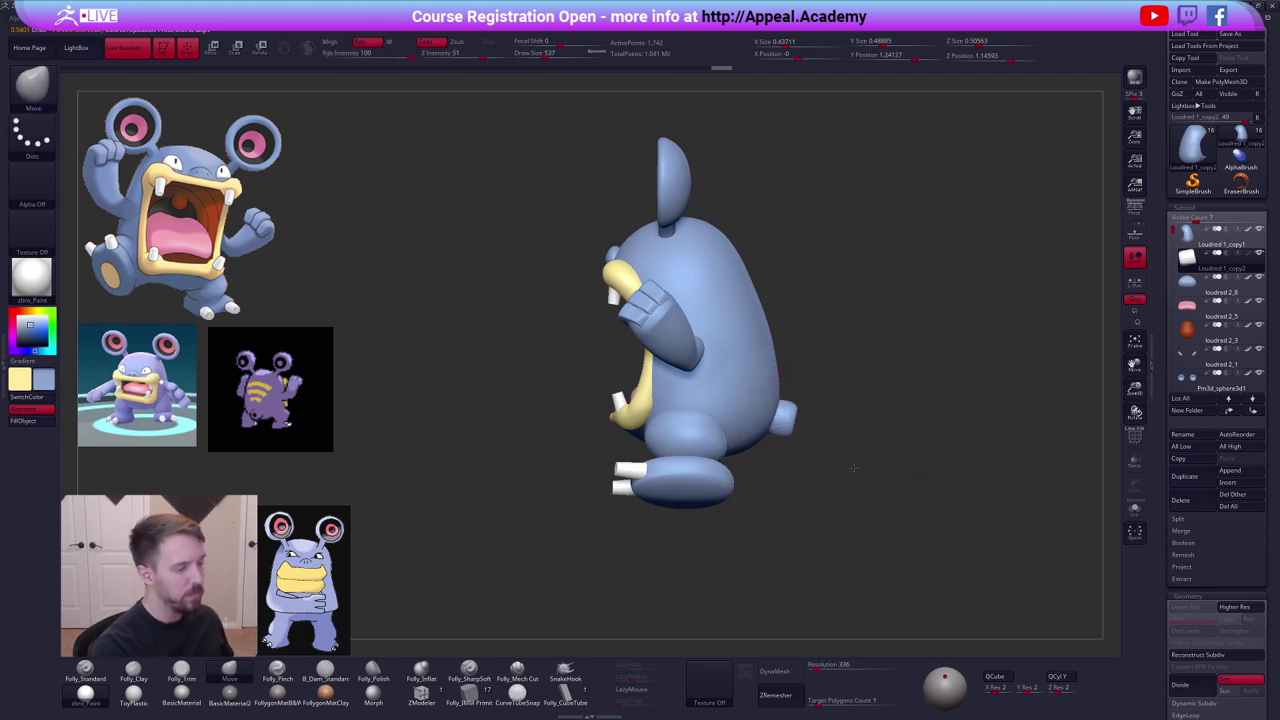
Isolate the tail, lasso-mask its open half with a softened edge, and scale up the base to flare it.
{"action": "mouse_move", "coordinate": [854, 466]}
{"action": "right_mouse_down", "text": "shift"}
{"action": "mouse_move", "coordinate": [897, 486]}
{"action": "mouse_move", "coordinate": [813, 472]}
{"action": "right_mouse_up", "text": "shift"}
{"action": "key", "text": "space"}
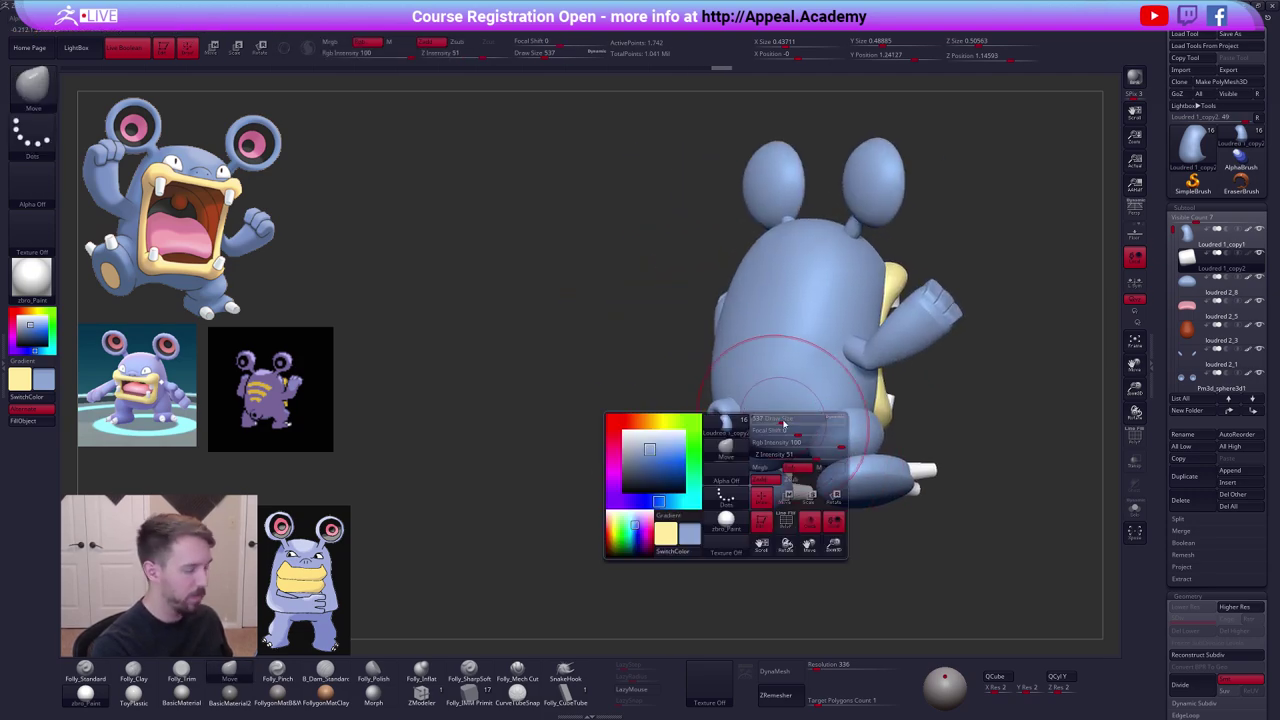
{"action": "left_click_drag", "start_coordinate": [786, 423], "coordinate": [772, 424]}
{"action": "key", "text": "alt+s"}
{"action": "right_click_drag", "start_coordinate": [740, 430], "coordinate": [763, 394], "text": "ctrl"}
{"action": "key", "text": "shift+f"}
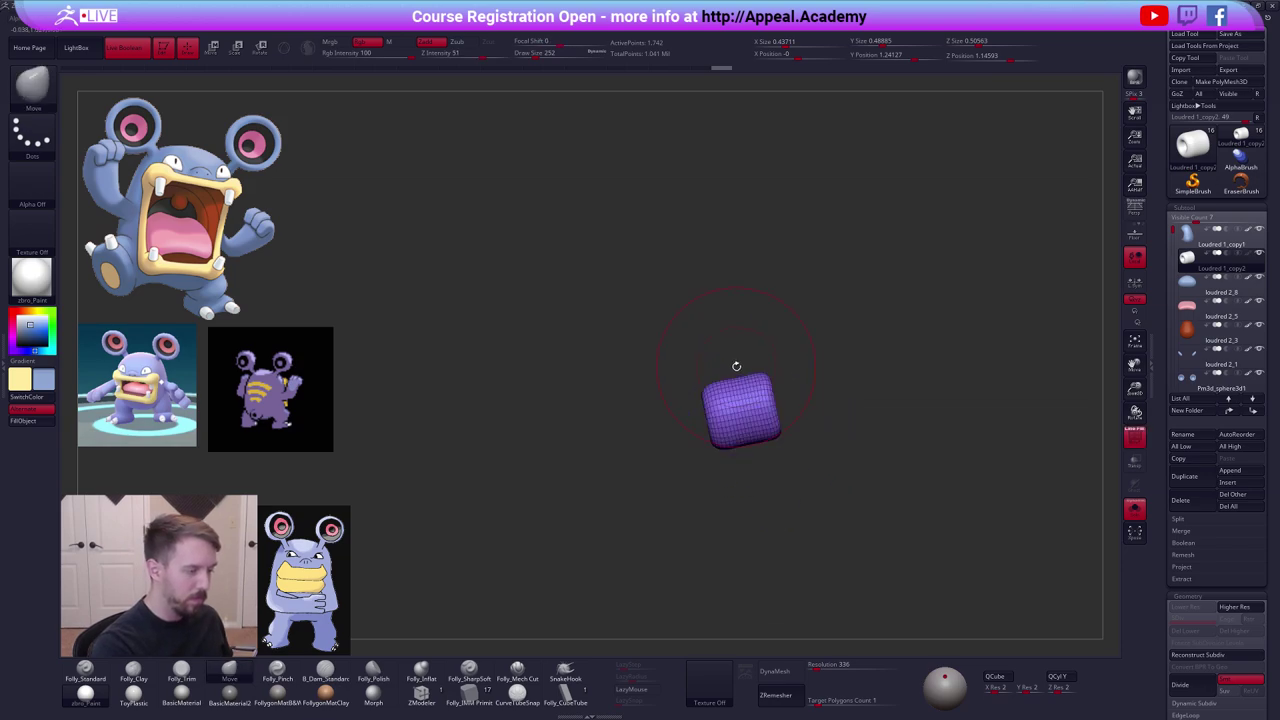
{"action": "left_click_drag", "start_coordinate": [734, 366], "coordinate": [822, 406], "text": "ctrl"}
{"action": "left_click_drag", "start_coordinate": [754, 487], "coordinate": [756, 482], "text": "ctrl"}
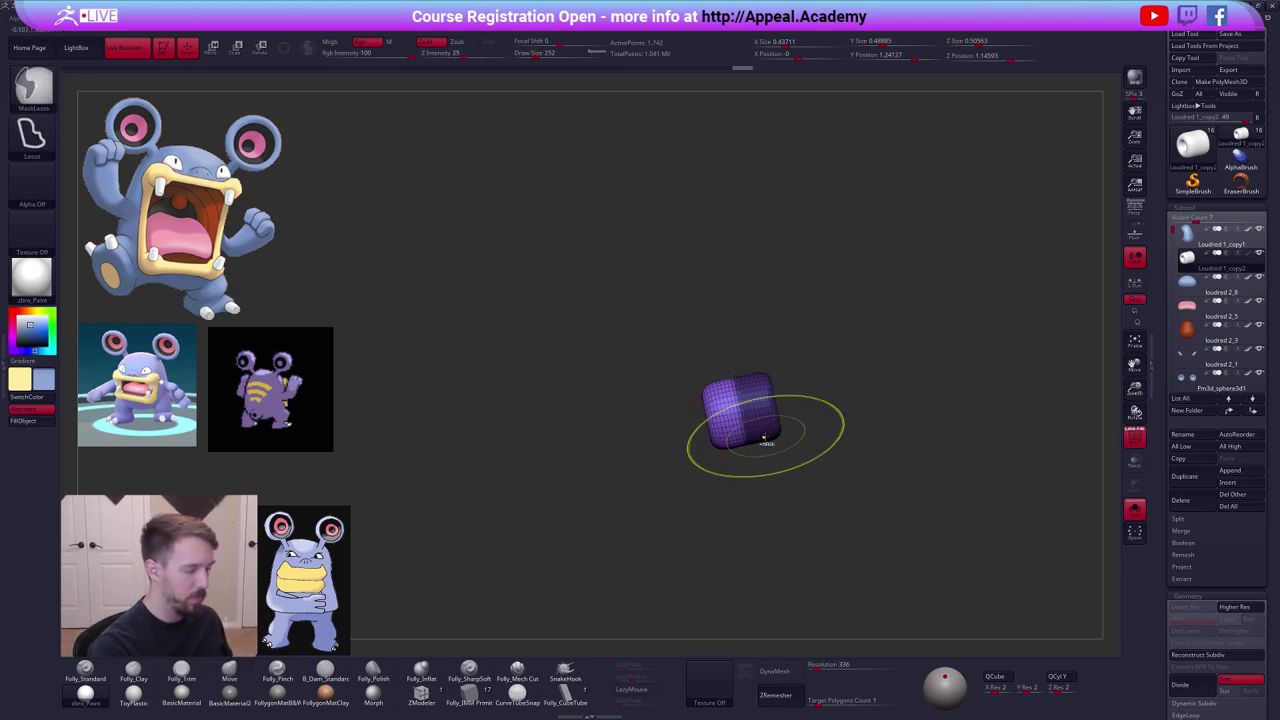
{"action": "key", "text": "w"}
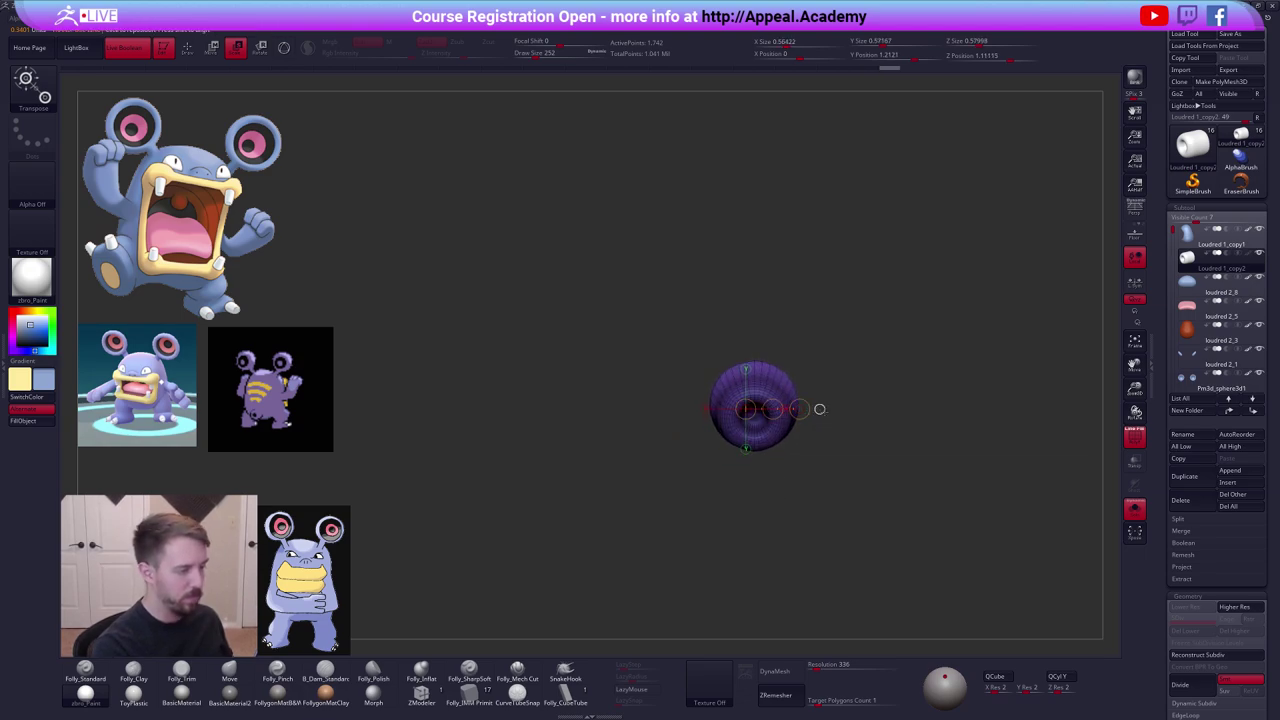
{"action": "key", "text": "q"}
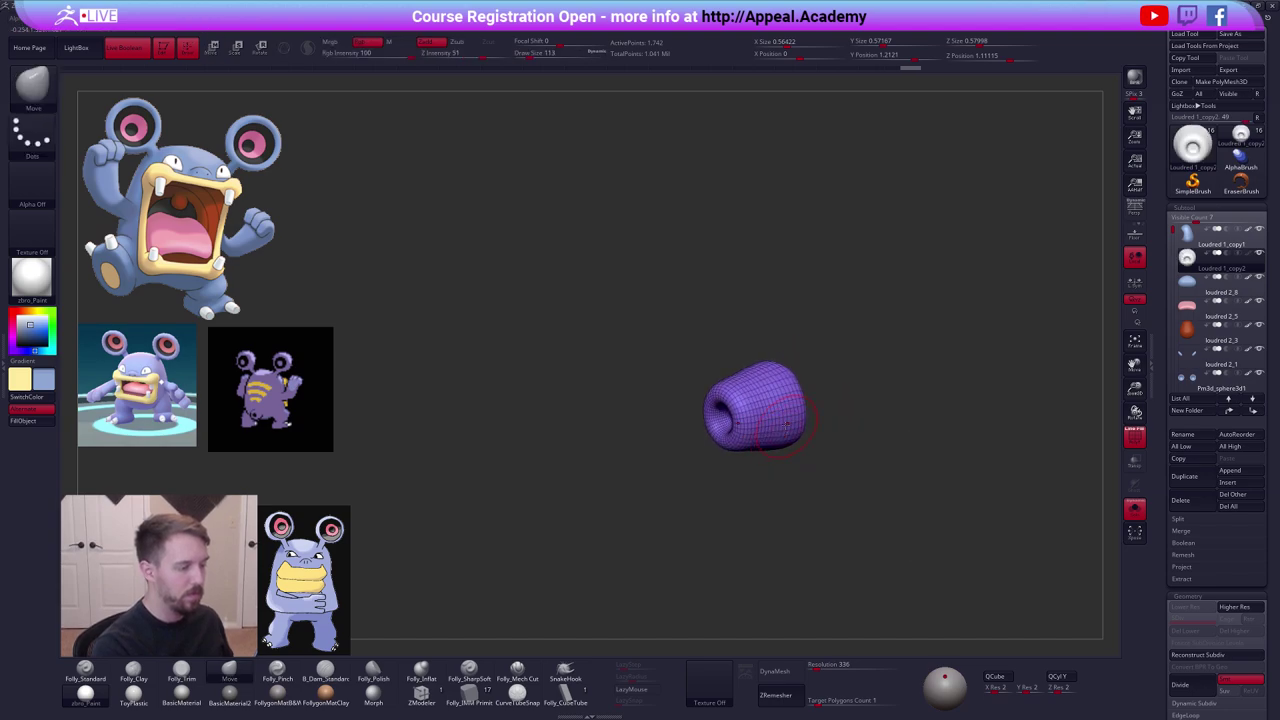
Remove surplus edge loops around the tail with ZModeler, using the Delete action on complete edge loops.
{"action": "left_click", "coordinate": [432, 693]}
{"action": "right_click_drag", "start_coordinate": [754, 424], "coordinate": [720, 414], "text": "ctrl"}
{"action": "key", "text": "space"}
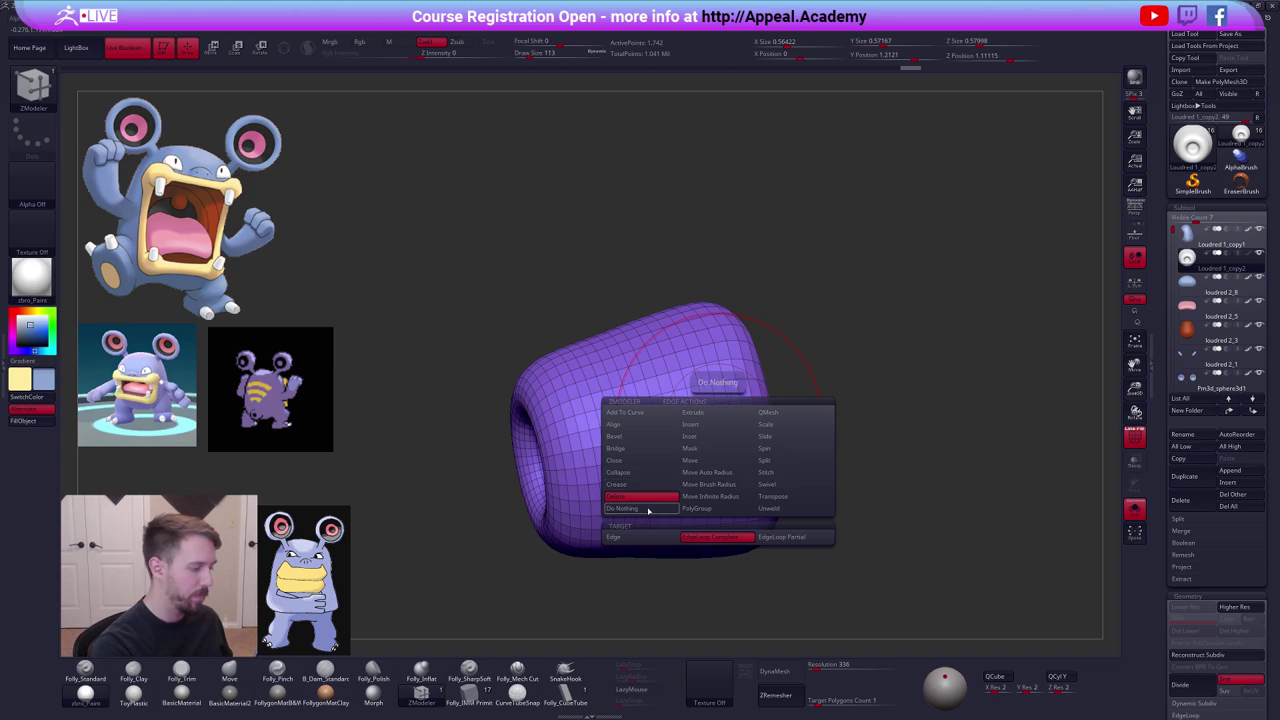
{"action": "left_click", "coordinate": [734, 415]}
{"action": "left_click", "coordinate": [721, 416]}
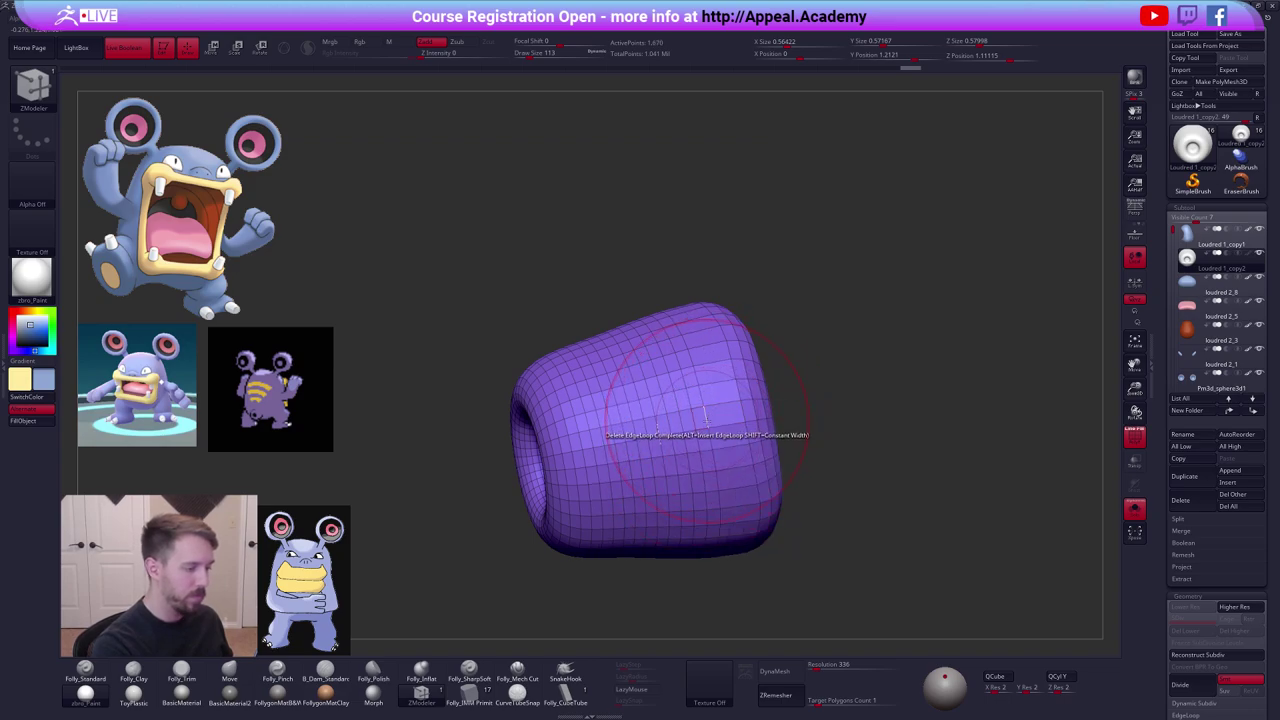
{"action": "left_click", "coordinate": [707, 422]}
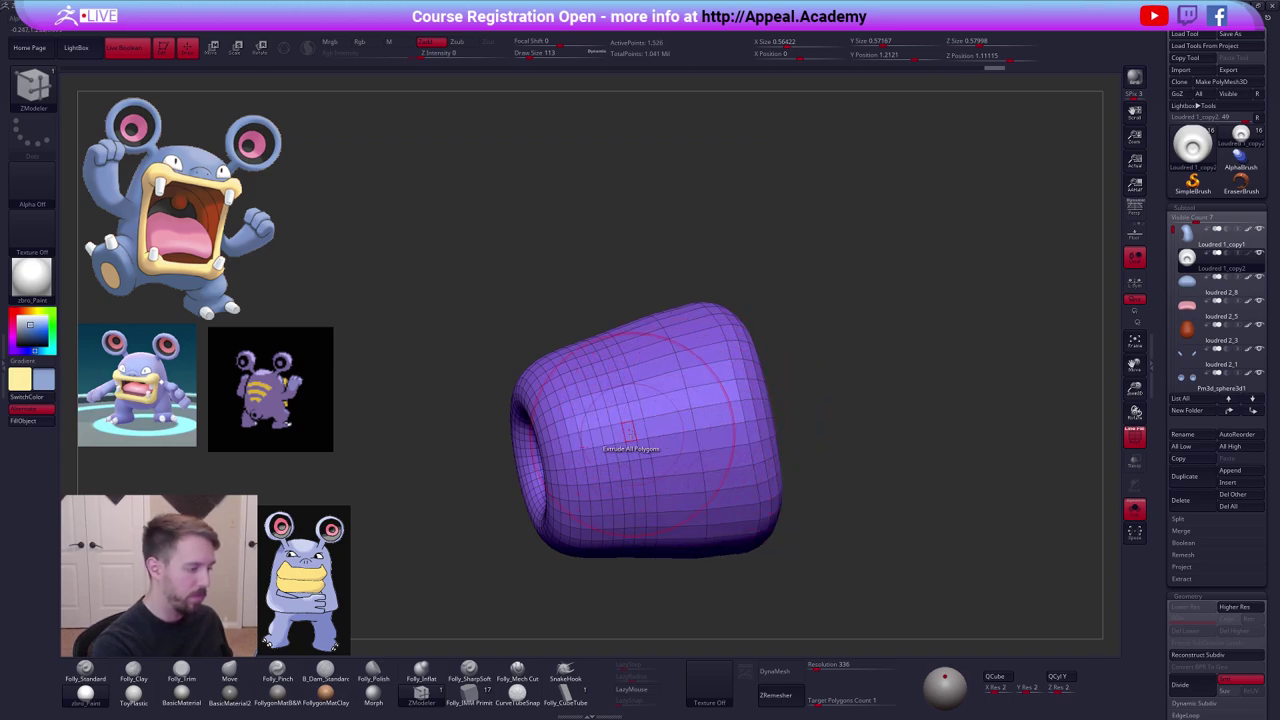
{"action": "left_click", "coordinate": [619, 436]}
{"action": "left_click", "coordinate": [597, 443]}
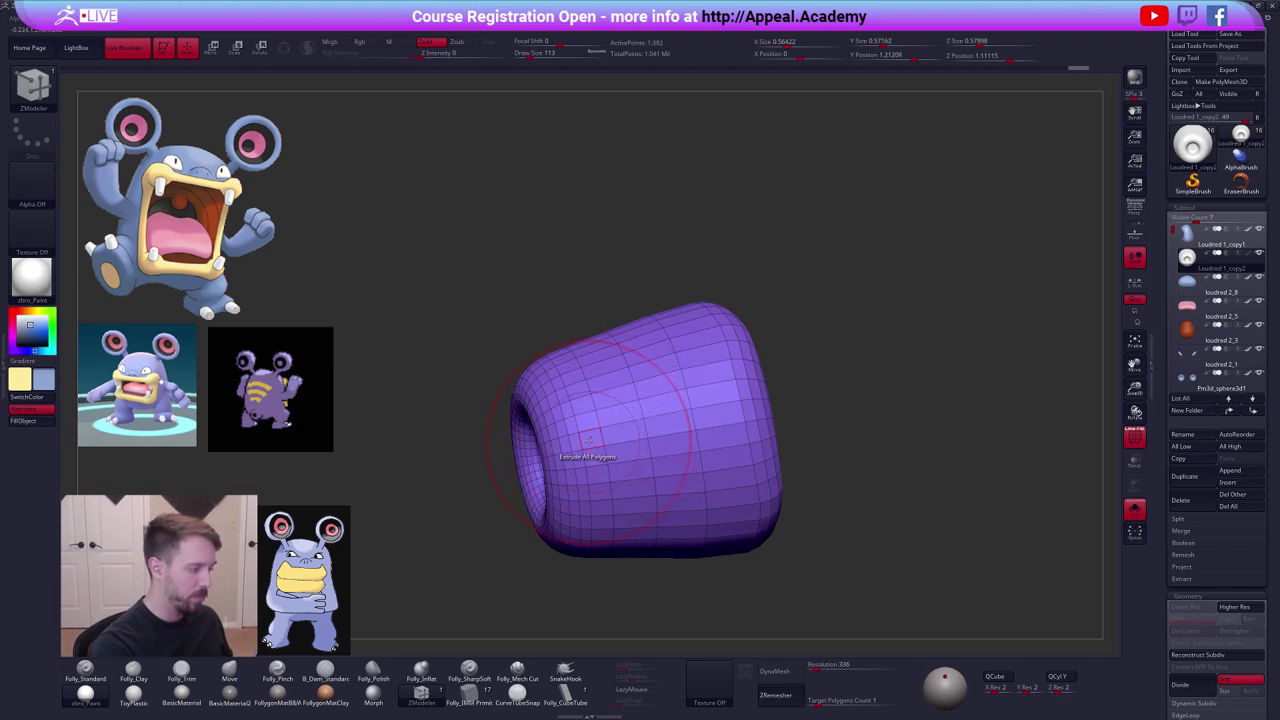
{"action": "left_click", "coordinate": [592, 444]}
{"action": "left_click", "coordinate": [619, 447]}
{"action": "key", "text": "ctrl+z"}
{"action": "left_click", "coordinate": [591, 445]}
Switch back to the Move brush at size 81, hide the polyframe and show the full model.
{"action": "right_click_drag", "start_coordinate": [597, 447], "coordinate": [601, 403], "text": "ctrl"}
{"action": "mouse_move", "coordinate": [601, 403]}
{"action": "right_mouse_down", "text": "alt"}
{"action": "mouse_move", "coordinate": [674, 377]}
{"action": "mouse_move", "coordinate": [729, 397]}
{"action": "right_mouse_up", "text": "alt"}
{"action": "key", "text": "b"}
{"action": "key", "text": "m"}
{"action": "key", "text": "v"}
{"action": "key", "text": "s"}
{"action": "left_click", "coordinate": [737, 394]}
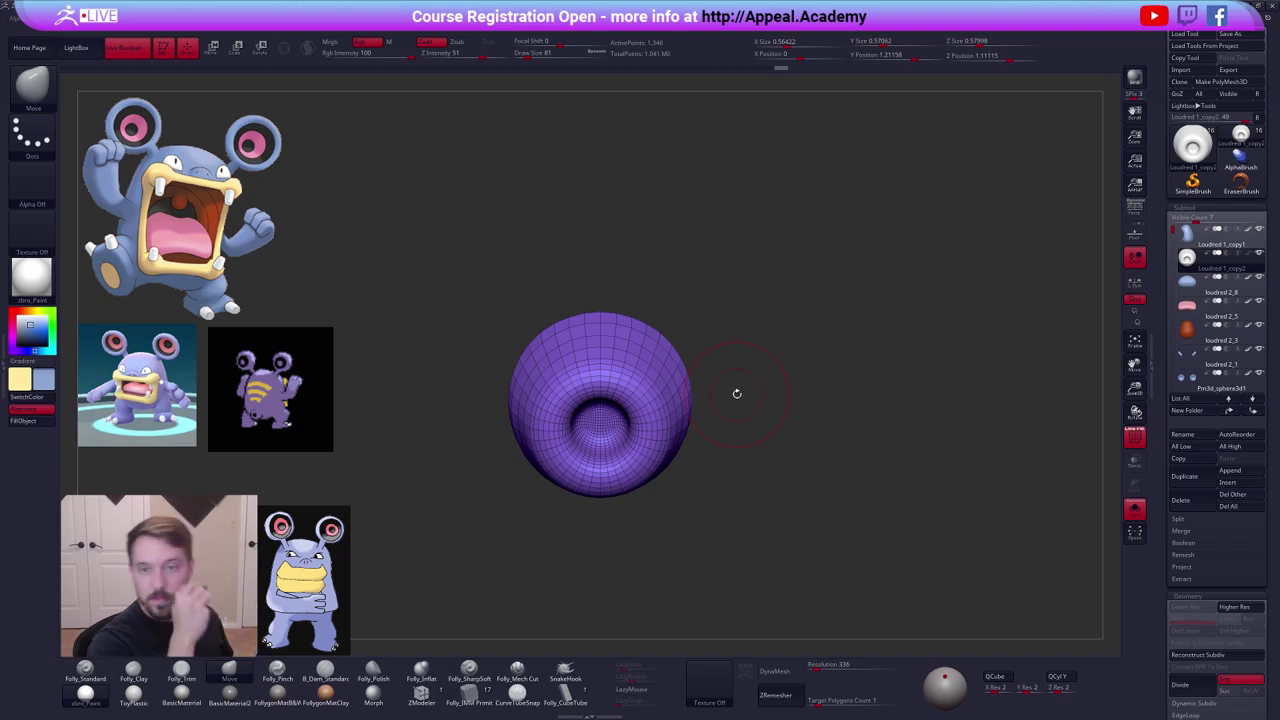
{"action": "mouse_move", "coordinate": [848, 481]}
{"action": "left_mouse_down", "text": "alt"}
{"action": "mouse_move", "coordinate": [906, 477]}
{"action": "mouse_move", "coordinate": [889, 471]}
{"action": "left_mouse_up", "text": "alt"}
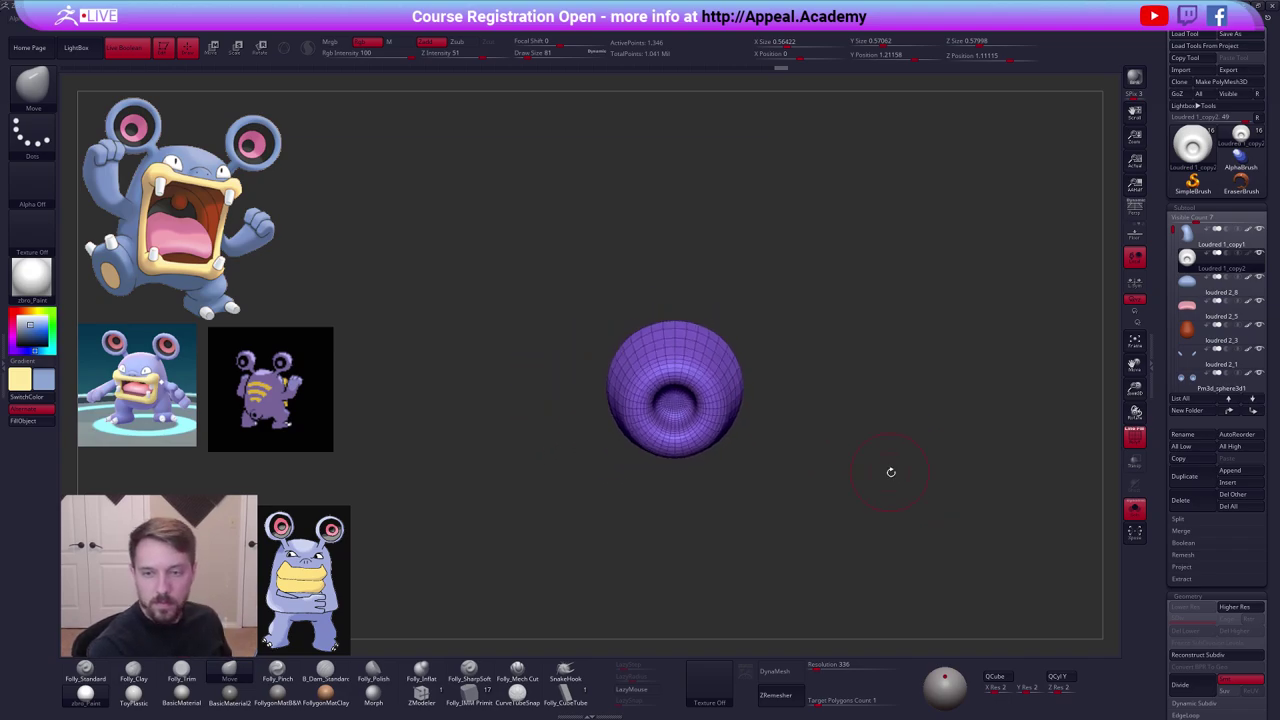
{"action": "key", "text": "shift+f"}
{"action": "key", "text": "shift+s"}
{"action": "right_click_drag", "start_coordinate": [886, 484], "coordinate": [892, 496]}
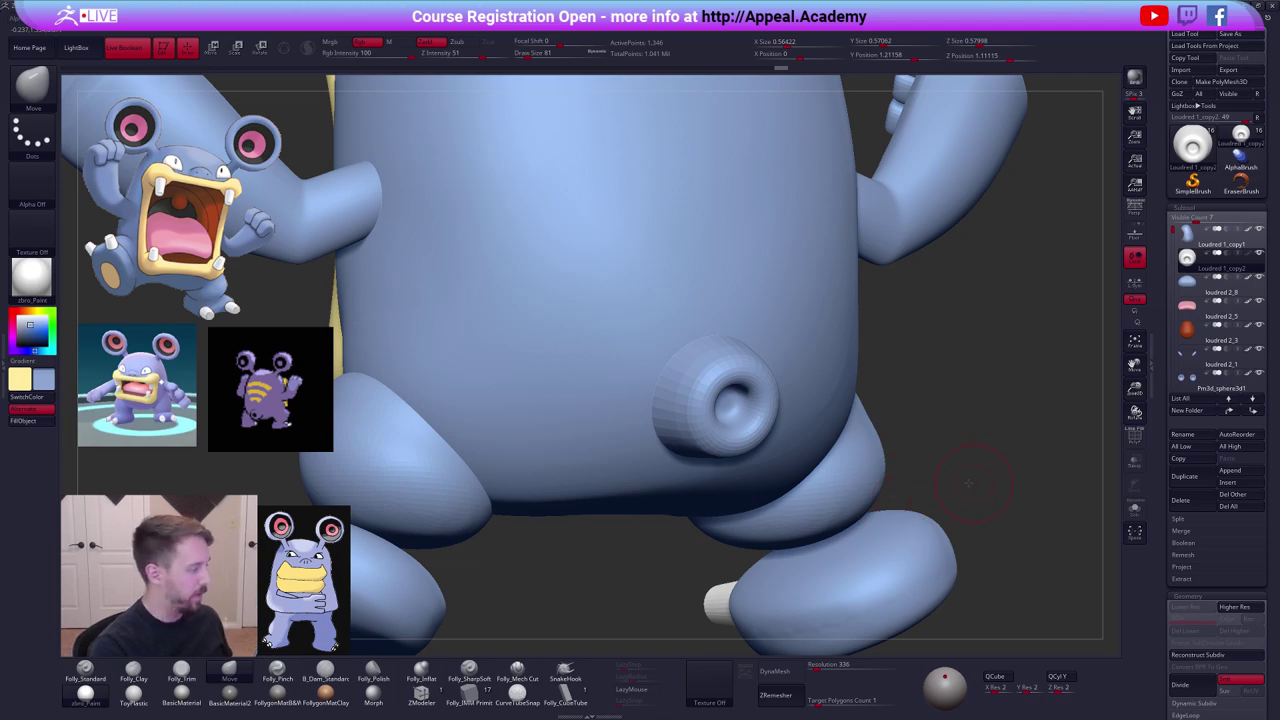
{"action": "mouse_move", "coordinate": [968, 484]}
{"action": "left_mouse_down"}
{"action": "mouse_move", "coordinate": [949, 472]}
{"action": "mouse_move", "coordinate": [868, 477]}
{"action": "left_mouse_up"}
Isolate the tail with its polyframe shown, set the brush size to 121, and lasso-mask the tail with a softened edge.
{"action": "key", "text": "space"}
{"action": "left_click_drag", "start_coordinate": [728, 396], "coordinate": [709, 408]}
{"action": "key", "text": "shift+f"}
{"action": "key", "text": "alt+s"}
{"action": "left_click_drag", "start_coordinate": [705, 342], "coordinate": [741, 461], "text": "ctrl"}
{"action": "left_click", "coordinate": [737, 442], "text": "ctrl"}
{"action": "left_click", "coordinate": [756, 462], "text": "ctrl"}
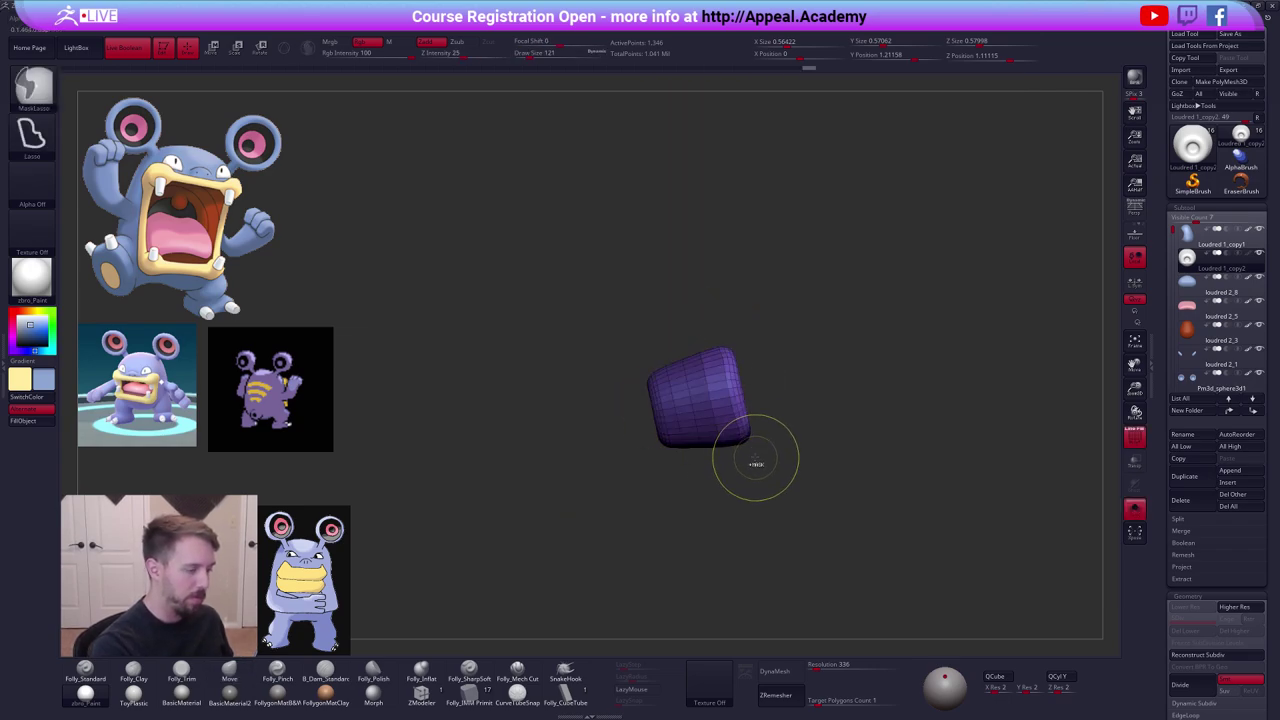
{"action": "left_click", "coordinate": [748, 434], "text": "ctrl"}
Scale the tail's flared base down slightly and clear the mask.
{"action": "key", "text": "r"}
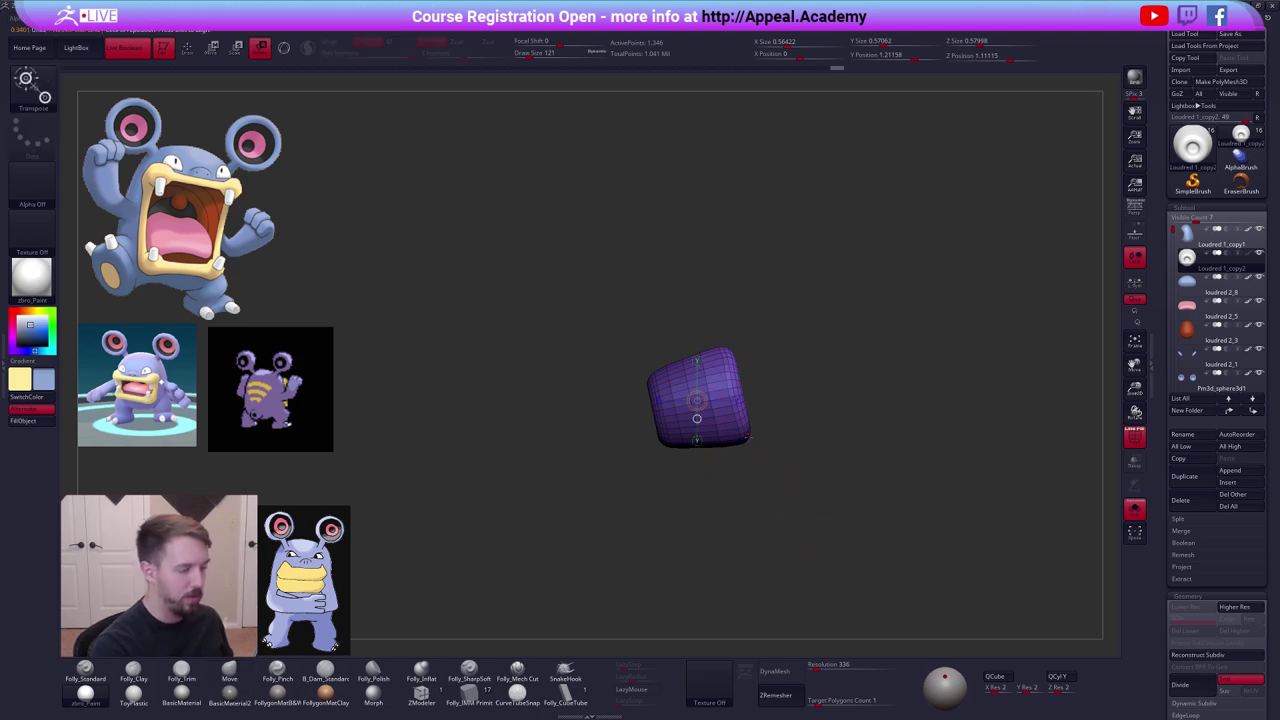
{"action": "left_click_drag", "start_coordinate": [746, 433], "coordinate": [794, 551]}
{"action": "left_click_drag", "start_coordinate": [701, 403], "coordinate": [825, 376]}
{"action": "key", "text": "e"}
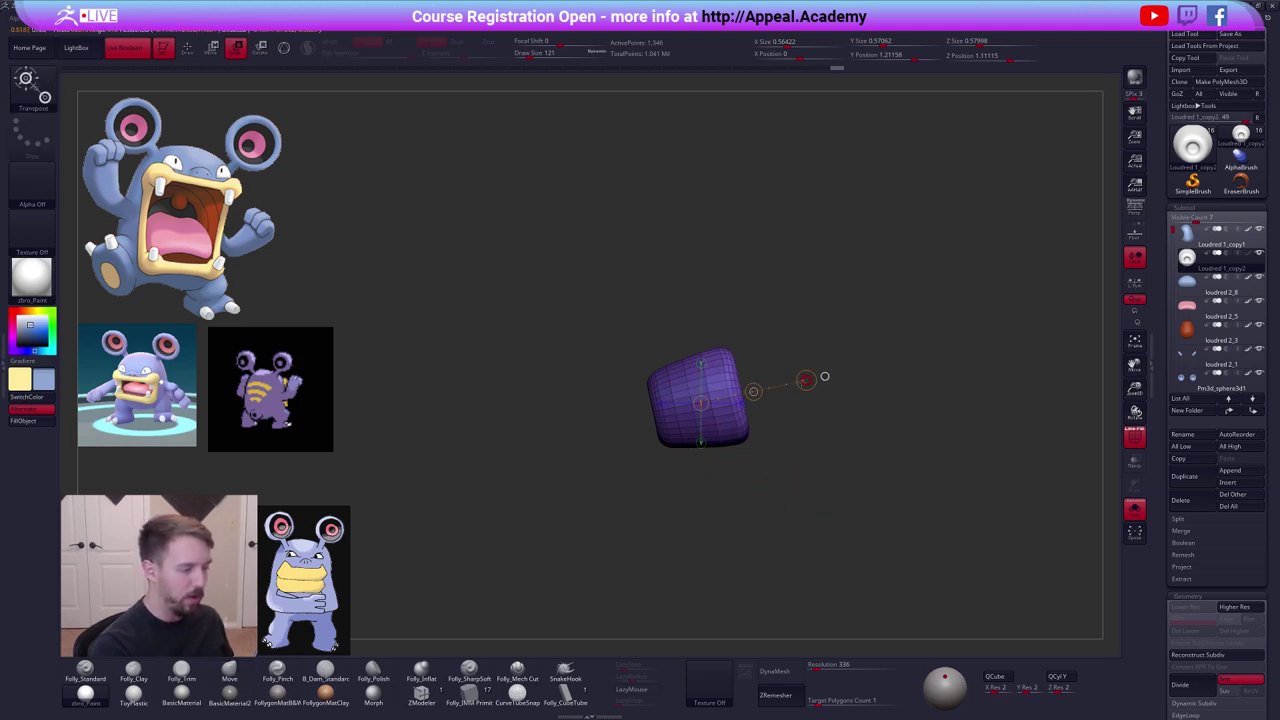
{"action": "key", "text": "q"}
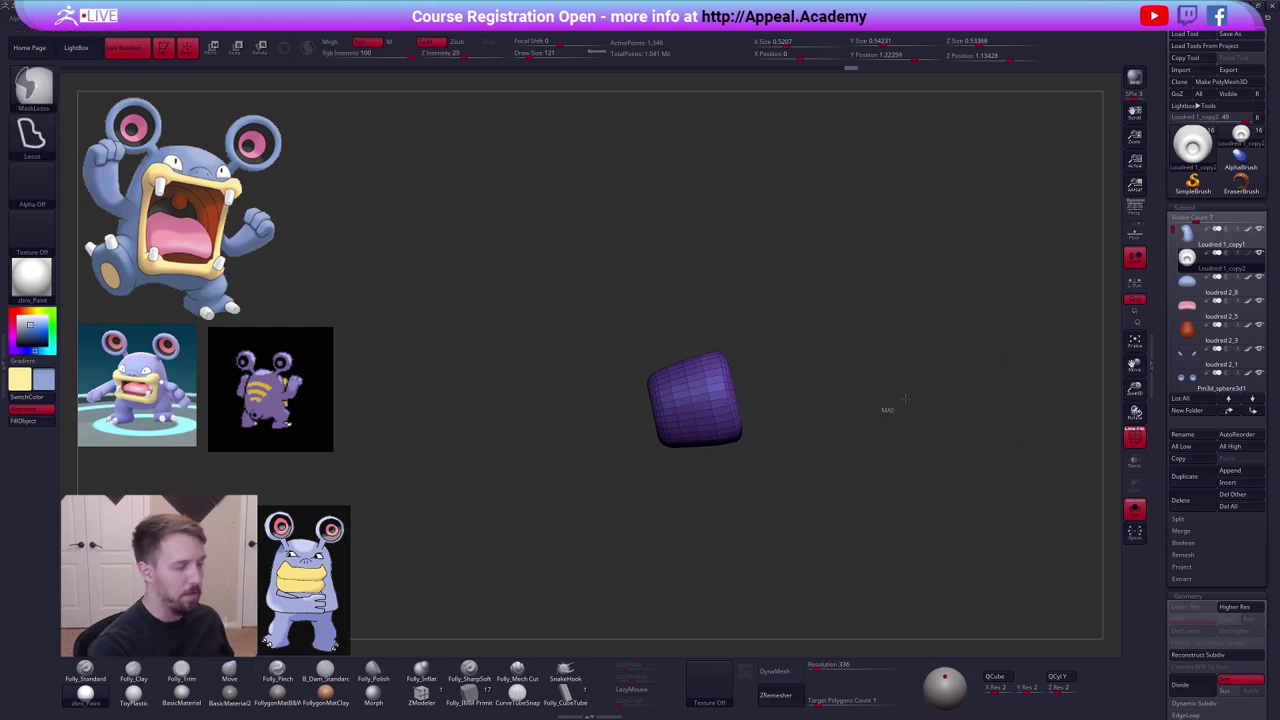
{"action": "left_click_drag", "start_coordinate": [886, 409], "coordinate": [850, 450], "text": "ctrl"}
Show the full model, subdivide the tail to level 5 and switch to the Folly_Standard brush.
{"action": "left_click_drag", "start_coordinate": [843, 506], "coordinate": [875, 512]}
{"action": "key", "text": "alt+s"}
{"action": "key", "text": "shift+f"}
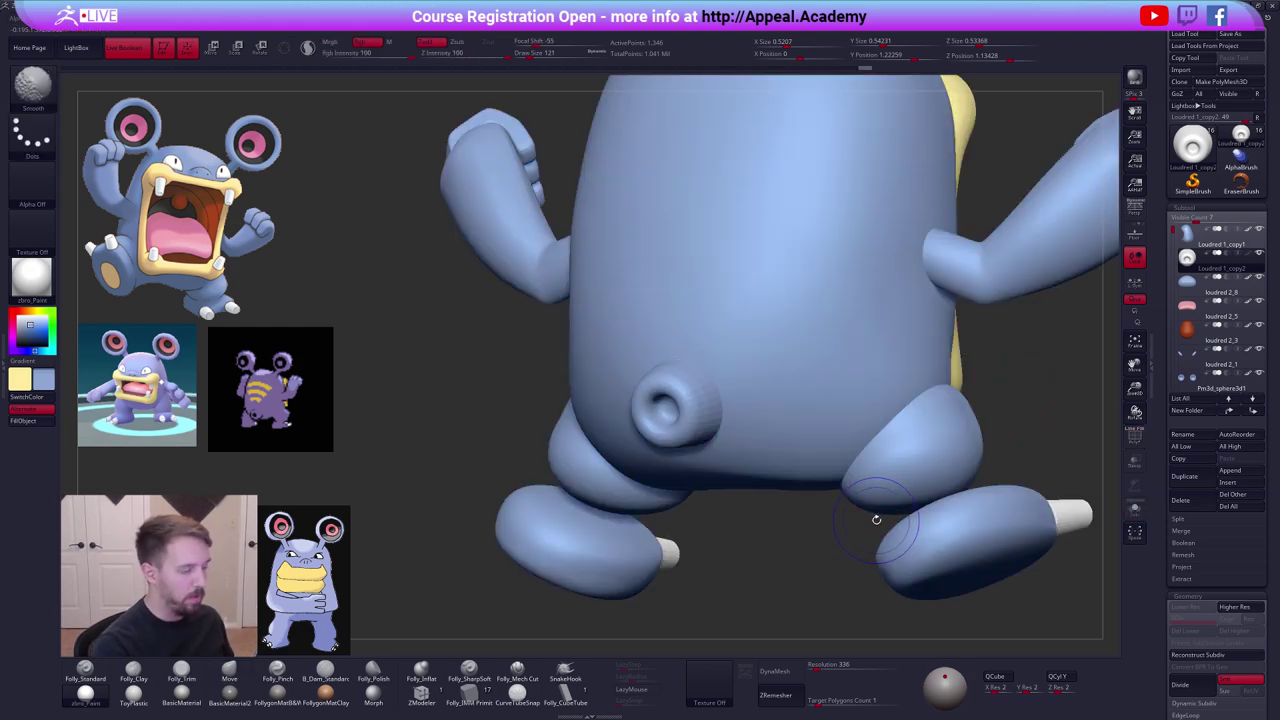
{"action": "key", "text": "ctrl+d"}
{"action": "mouse_move", "coordinate": [873, 524]}
{"action": "left_mouse_down", "text": "shift"}
{"action": "mouse_move", "coordinate": [905, 526]}
{"action": "mouse_move", "coordinate": [834, 528]}
{"action": "left_mouse_up", "text": "shift"}
{"action": "key", "text": "1"}
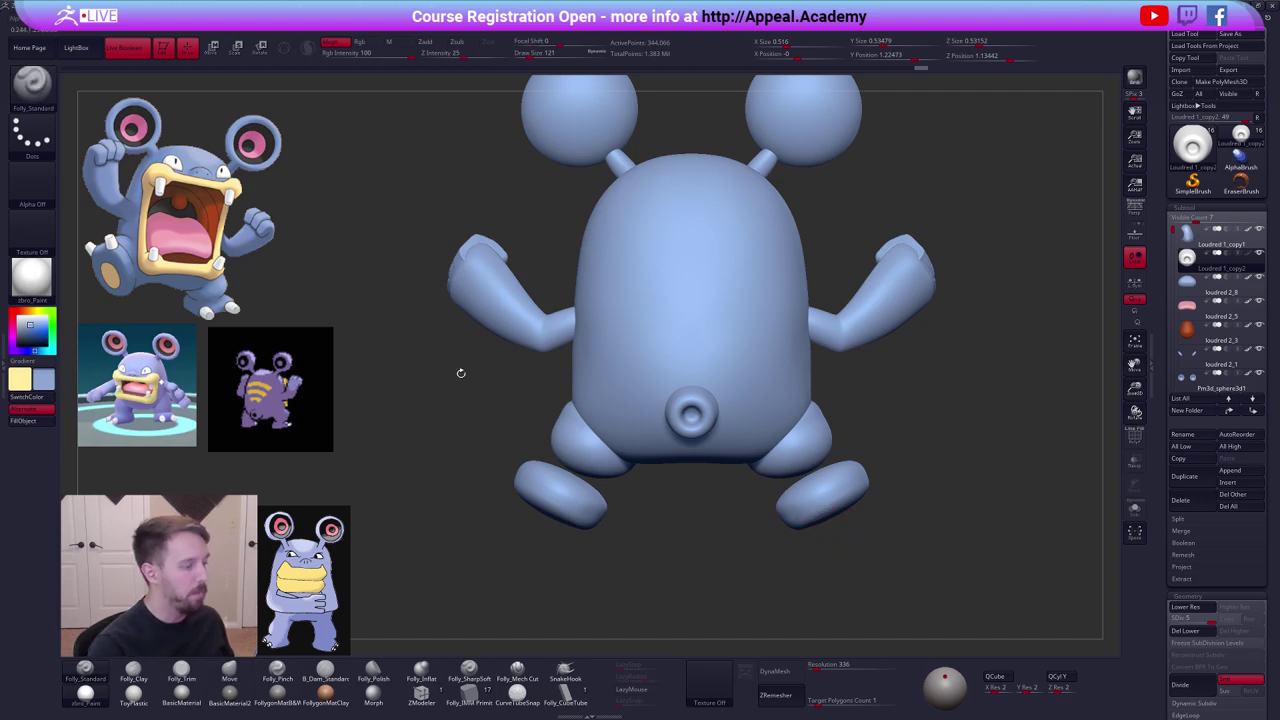
Fill the tail with the body's blue colour.
{"action": "left_click", "coordinate": [36, 421]}
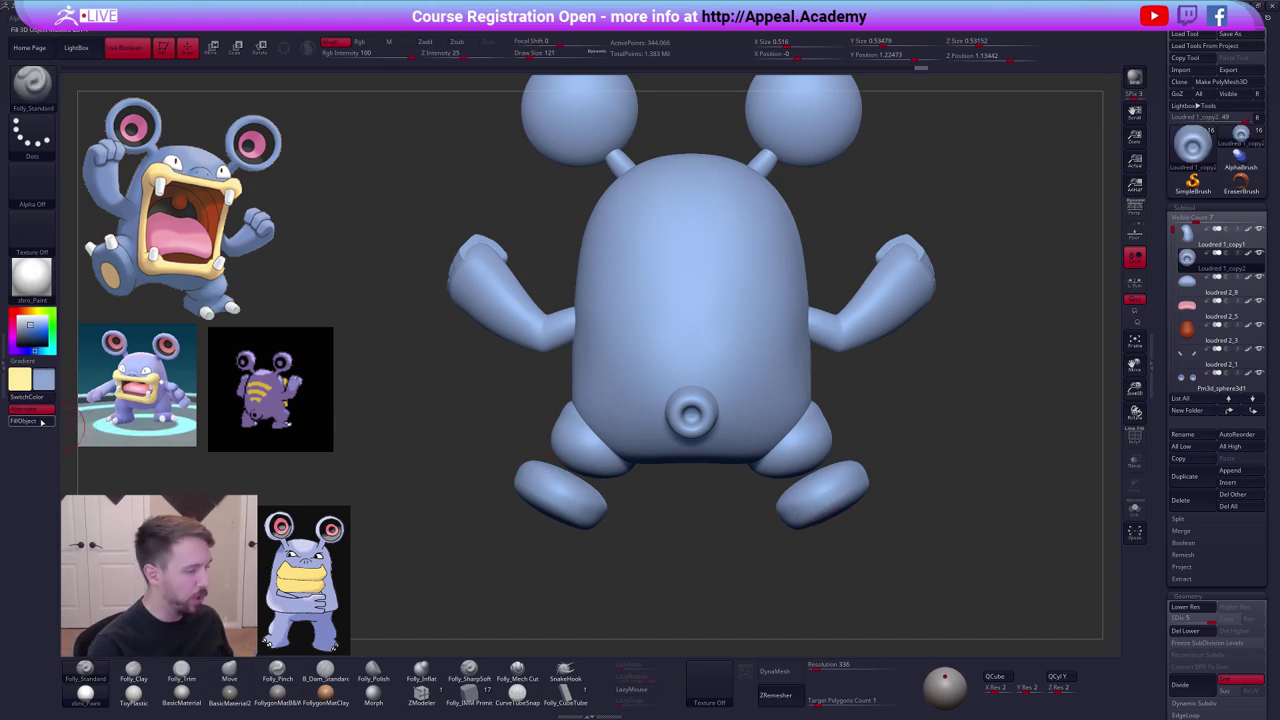
{"action": "left_click_drag", "start_coordinate": [880, 460], "coordinate": [757, 450]}
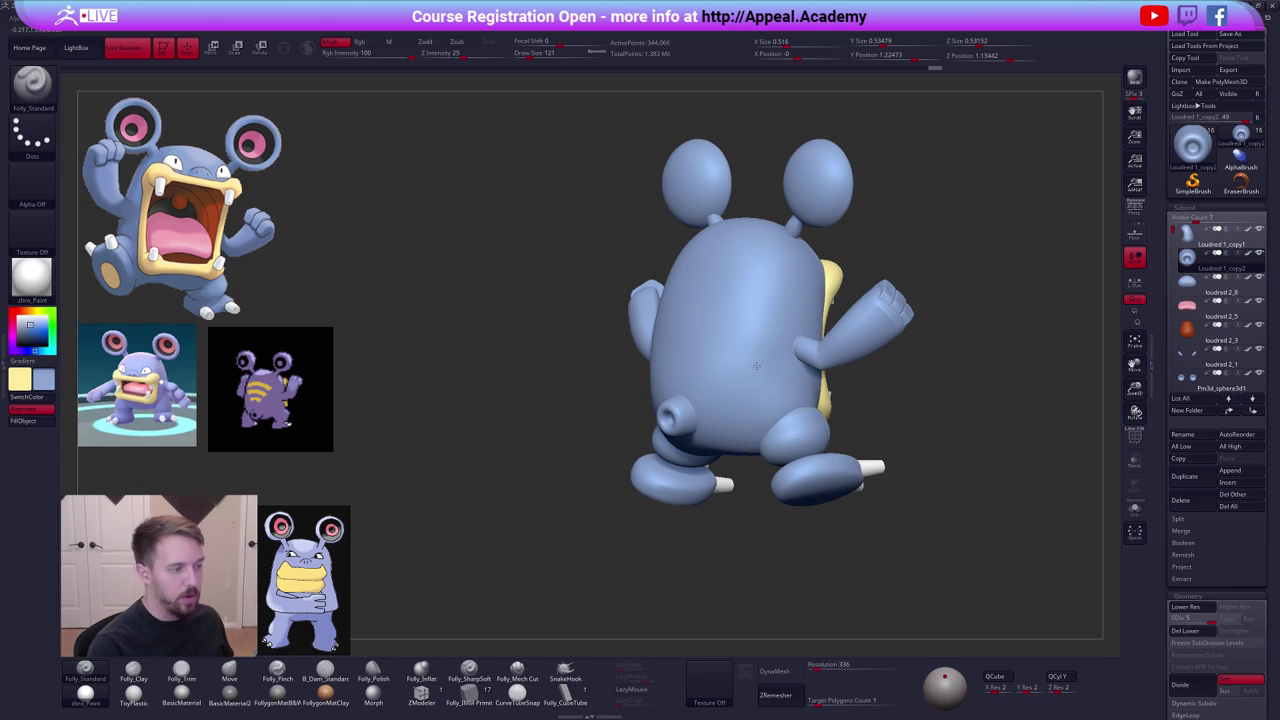
Isolate the body with MaskPen as the masking brush, try a mask spot on its back, invert it and clear it.
{"action": "left_click", "coordinate": [750, 328], "text": "alt"}
{"action": "key", "text": "ctrl+space"}
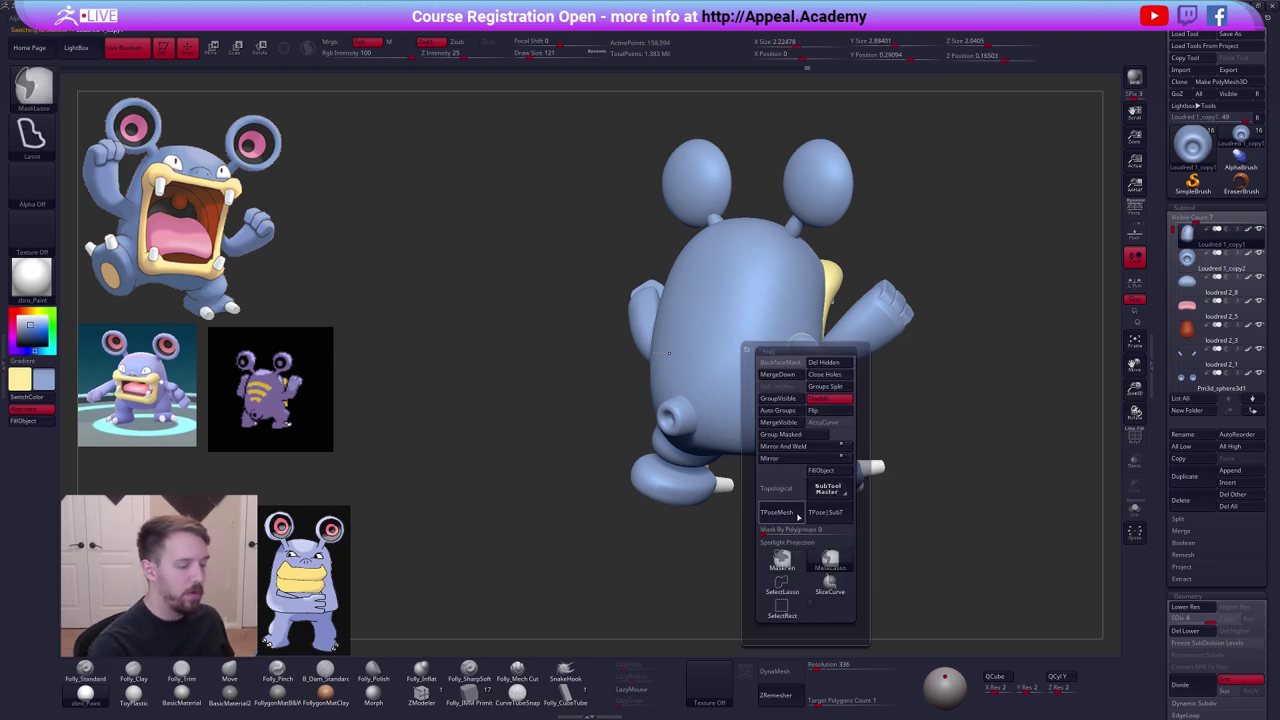
{"action": "left_click", "coordinate": [785, 561]}
{"action": "left_click_drag", "start_coordinate": [751, 326], "coordinate": [749, 323], "text": "ctrl"}
{"action": "key", "text": "shift+s"}
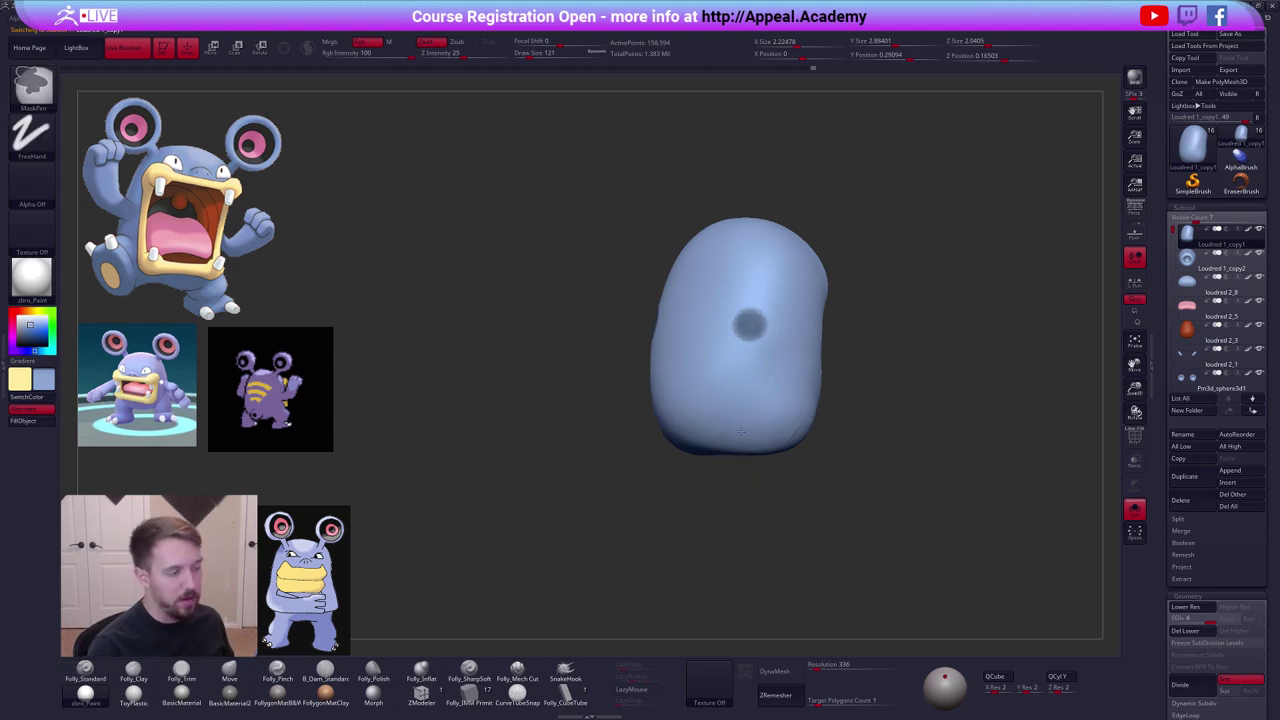
{"action": "left_click", "coordinate": [766, 464], "text": "ctrl"}
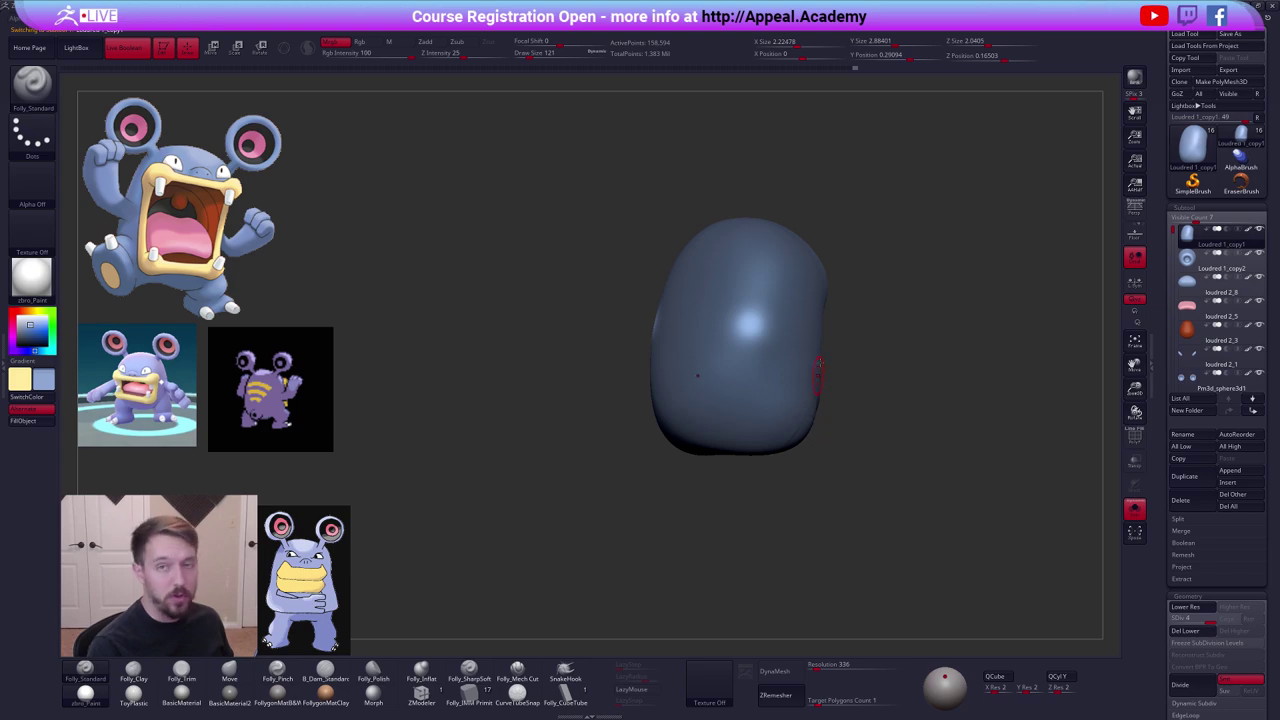
{"action": "right_click_drag", "start_coordinate": [779, 359], "coordinate": [777, 297], "text": "ctrl"}
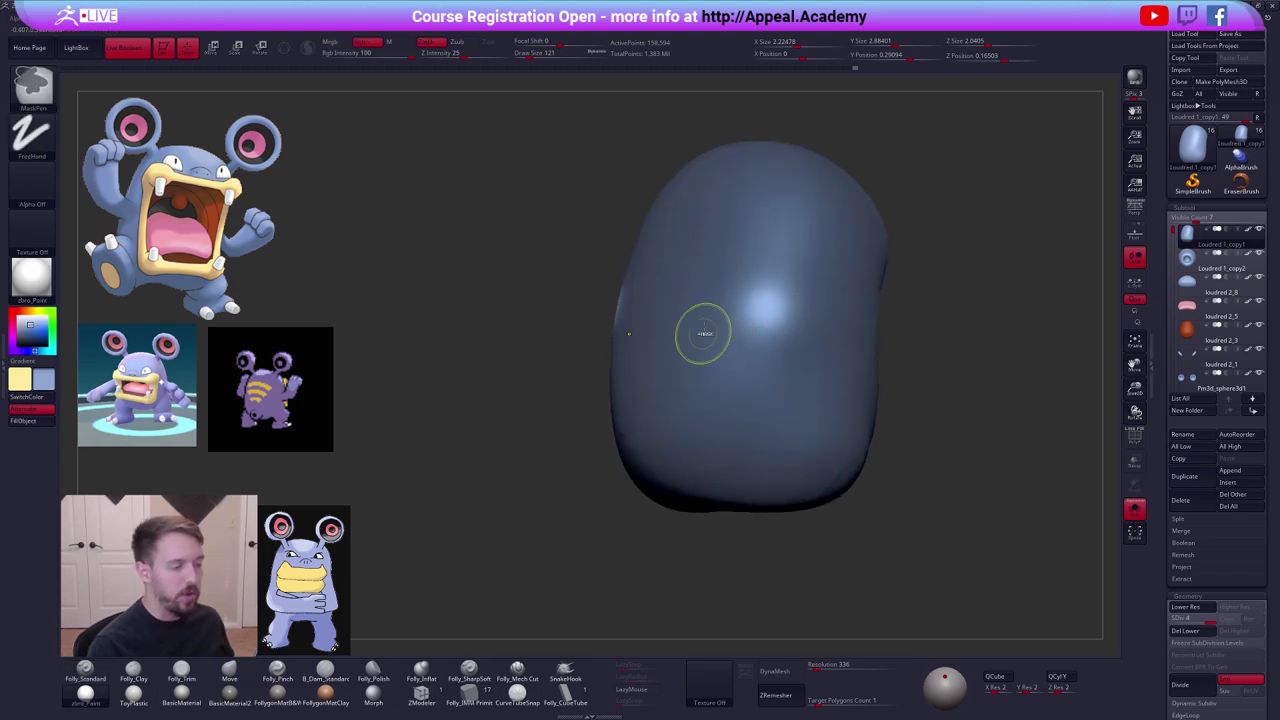
{"action": "right_click_drag", "start_coordinate": [764, 366], "coordinate": [717, 374], "text": "alt"}
{"action": "left_click_drag", "start_coordinate": [936, 428], "coordinate": [860, 486], "text": "ctrl"}
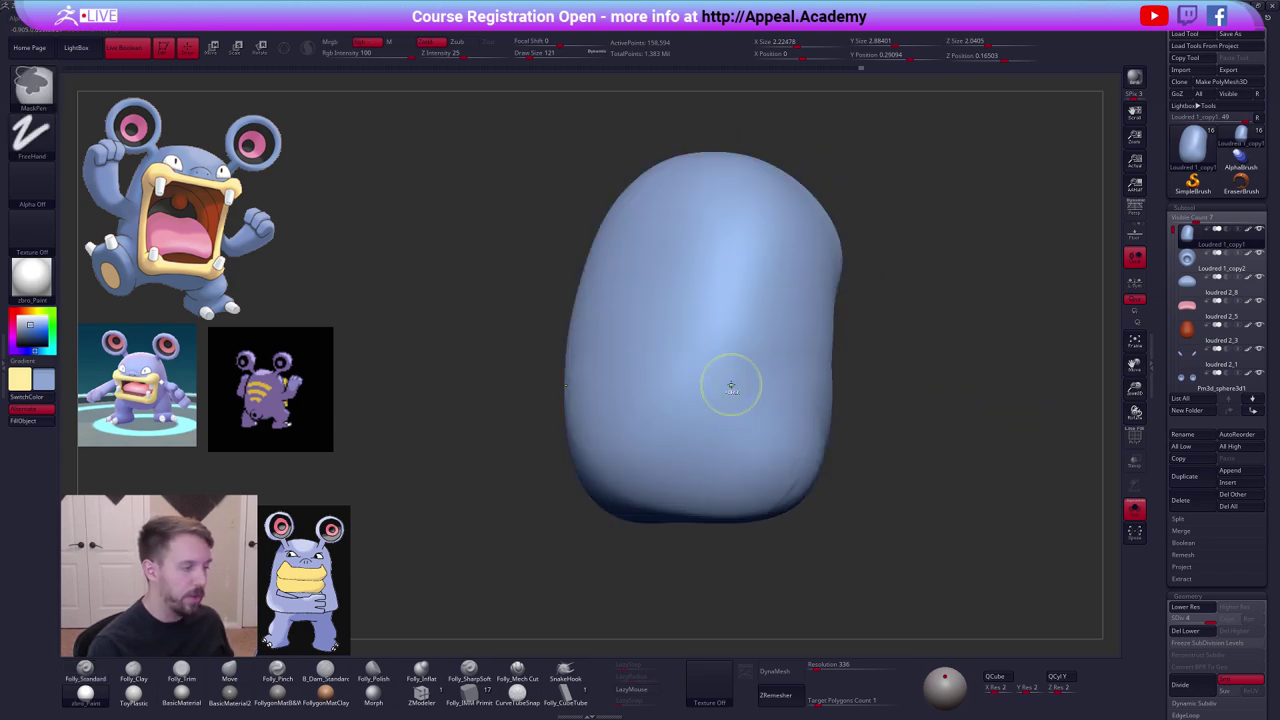
Paint a mask spot and a diagonal mask stroke on the body's back, then invert and blur the mask.
{"action": "left_click_drag", "start_coordinate": [812, 330], "coordinate": [808, 365], "text": "ctrl"}
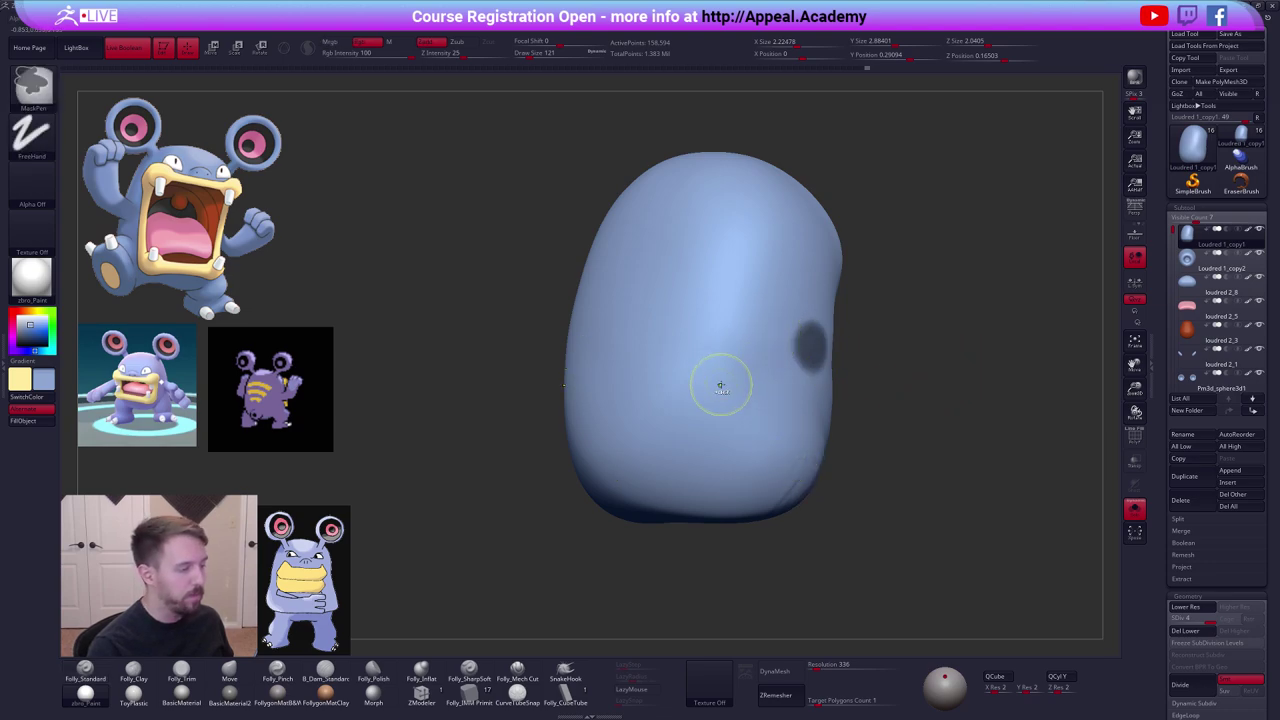
{"action": "left_click_drag", "start_coordinate": [755, 292], "coordinate": [700, 362], "text": "ctrl"}
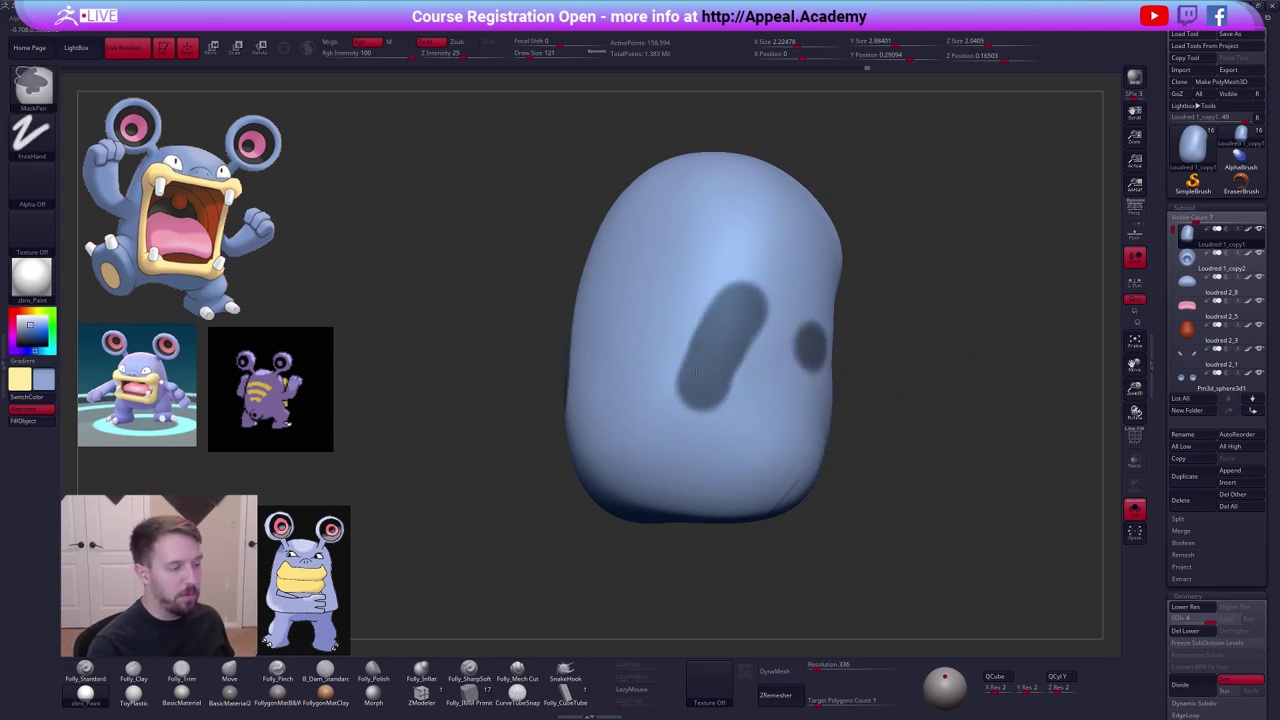
{"action": "left_click", "coordinate": [695, 372], "text": "ctrl"}
{"action": "left_click", "coordinate": [900, 451], "text": "ctrl"}
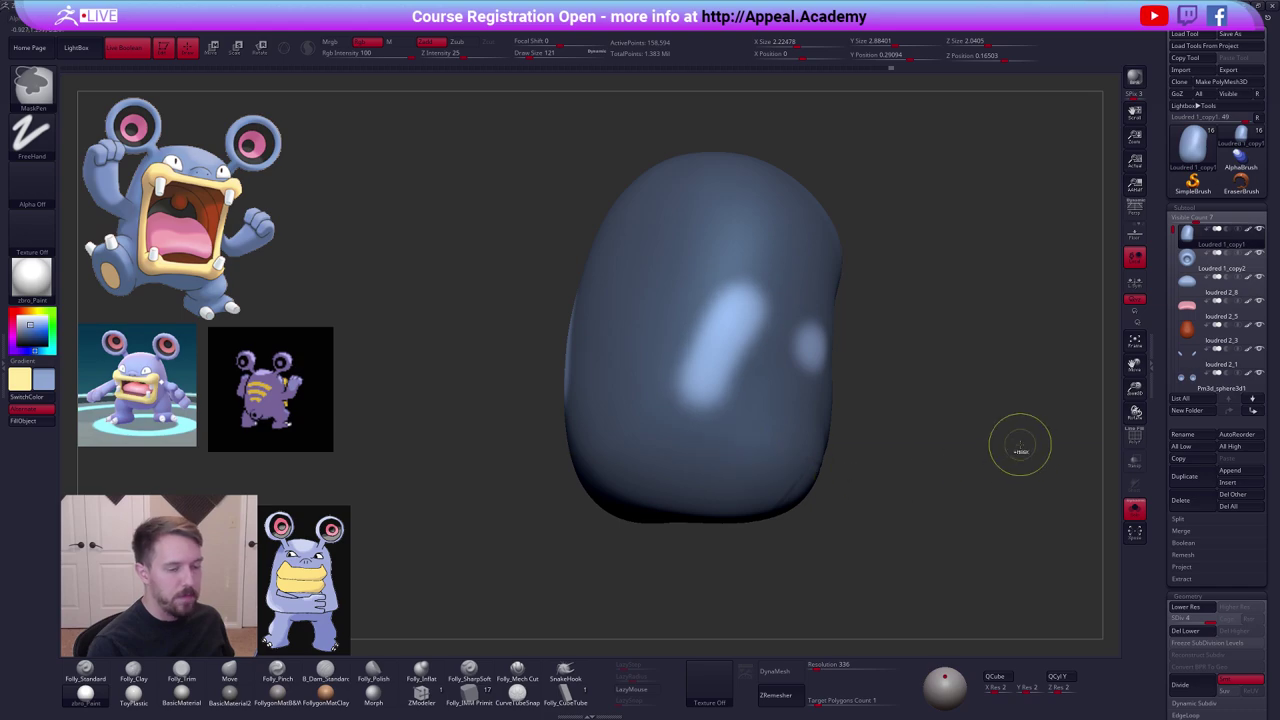
{"action": "key", "text": "ctrl"}
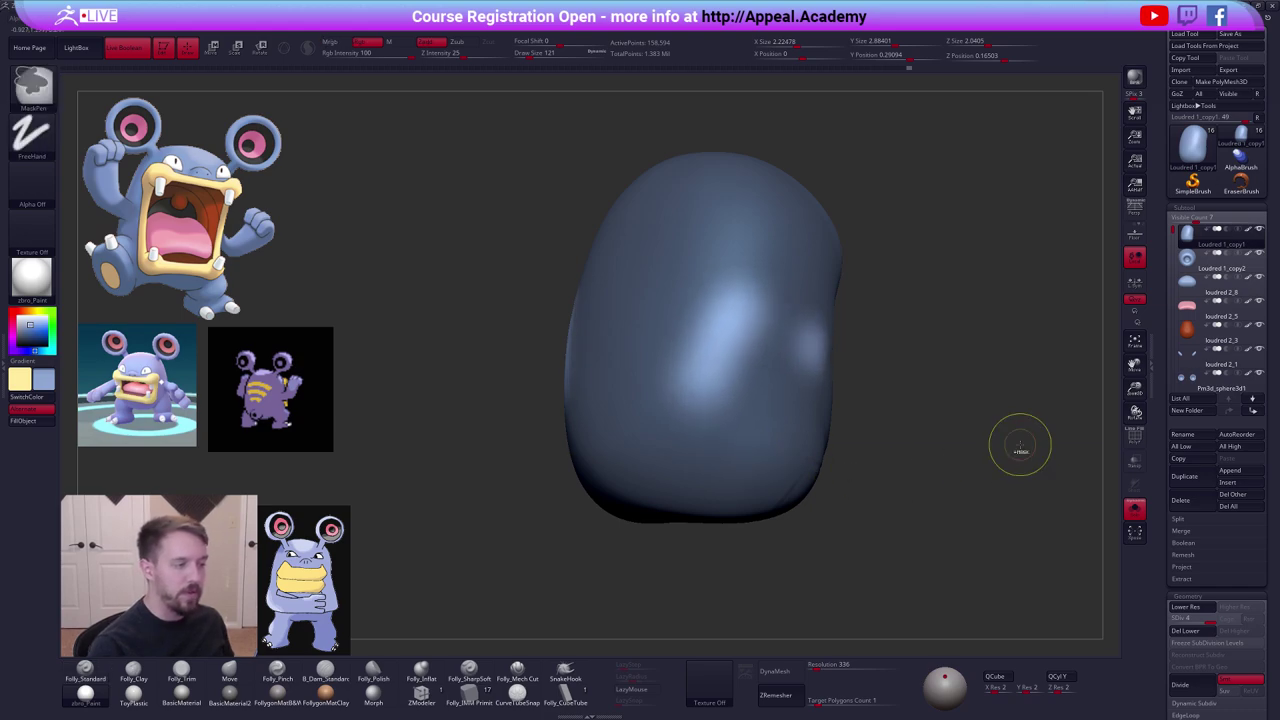
Clear the body's mask, paint a single round mask spot on the lower back and blur its edge.
{"action": "left_click", "coordinate": [906, 431], "text": "ctrl"}
{"action": "left_click", "coordinate": [725, 377], "text": "ctrl"}
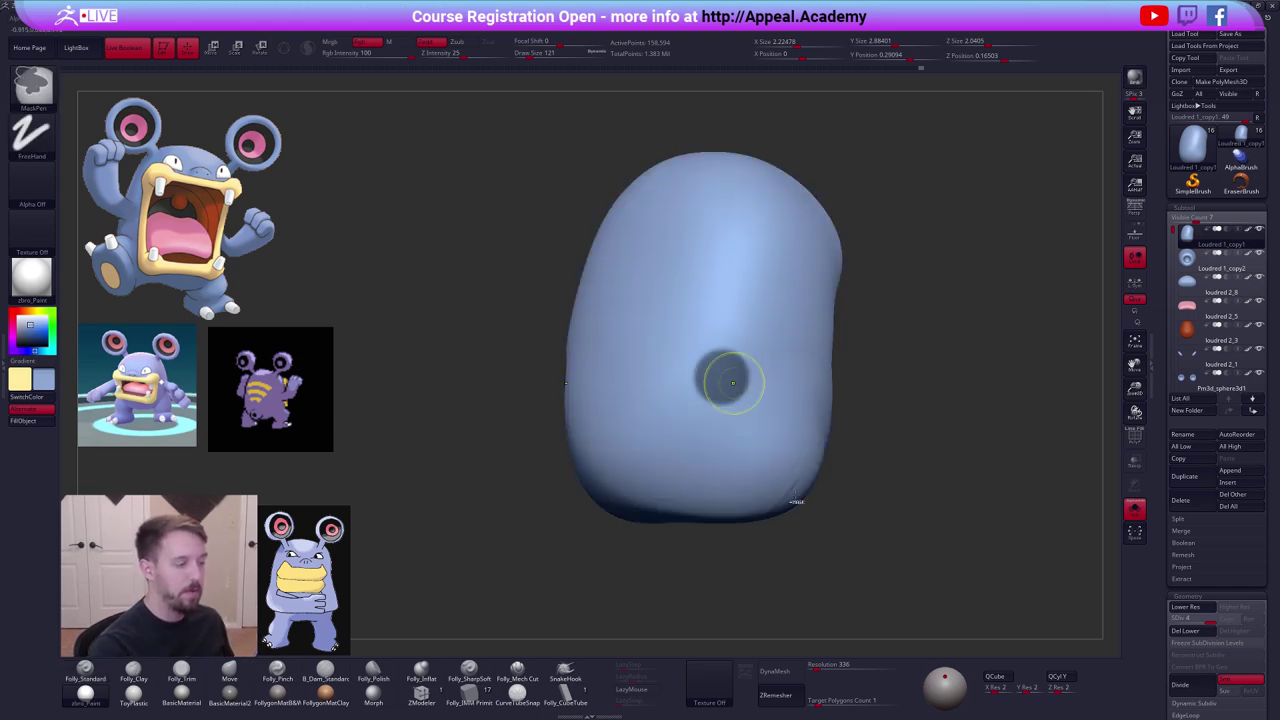
{"action": "left_click", "coordinate": [831, 514], "text": "ctrl"}
{"action": "left_click", "coordinate": [831, 514], "text": "ctrl"}
{"action": "left_click", "coordinate": [834, 514], "text": "ctrl"}
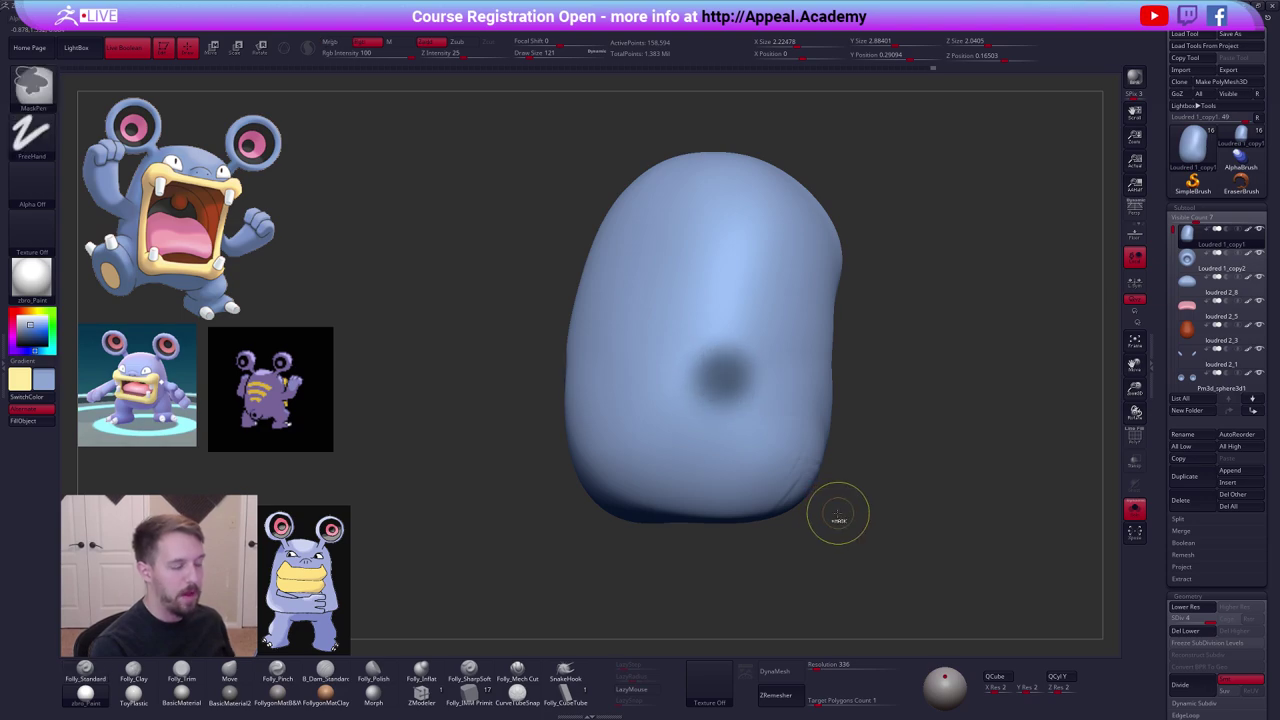
Step back through the earlier masking actions and leave the body without a mask.
{"action": "left_click", "coordinate": [838, 514], "text": "ctrl"}
{"action": "left_click", "coordinate": [840, 518], "text": "ctrl"}
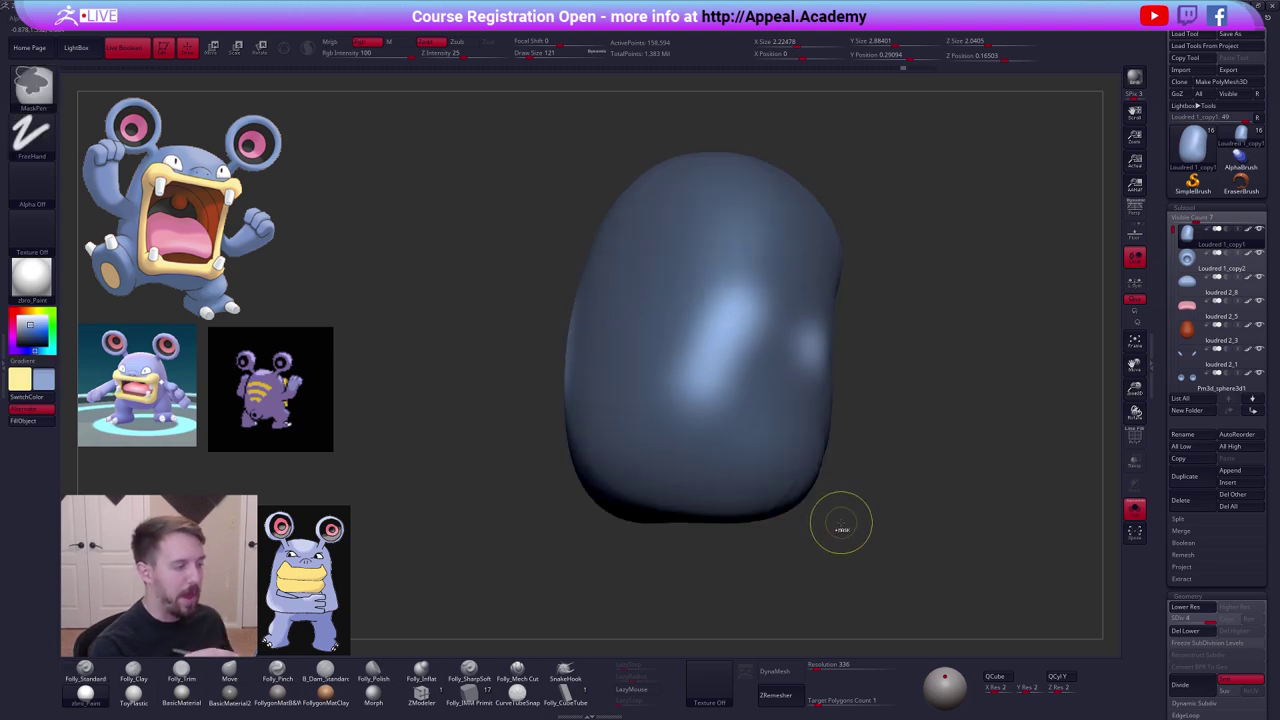
{"action": "left_click", "coordinate": [841, 522], "text": "ctrl"}
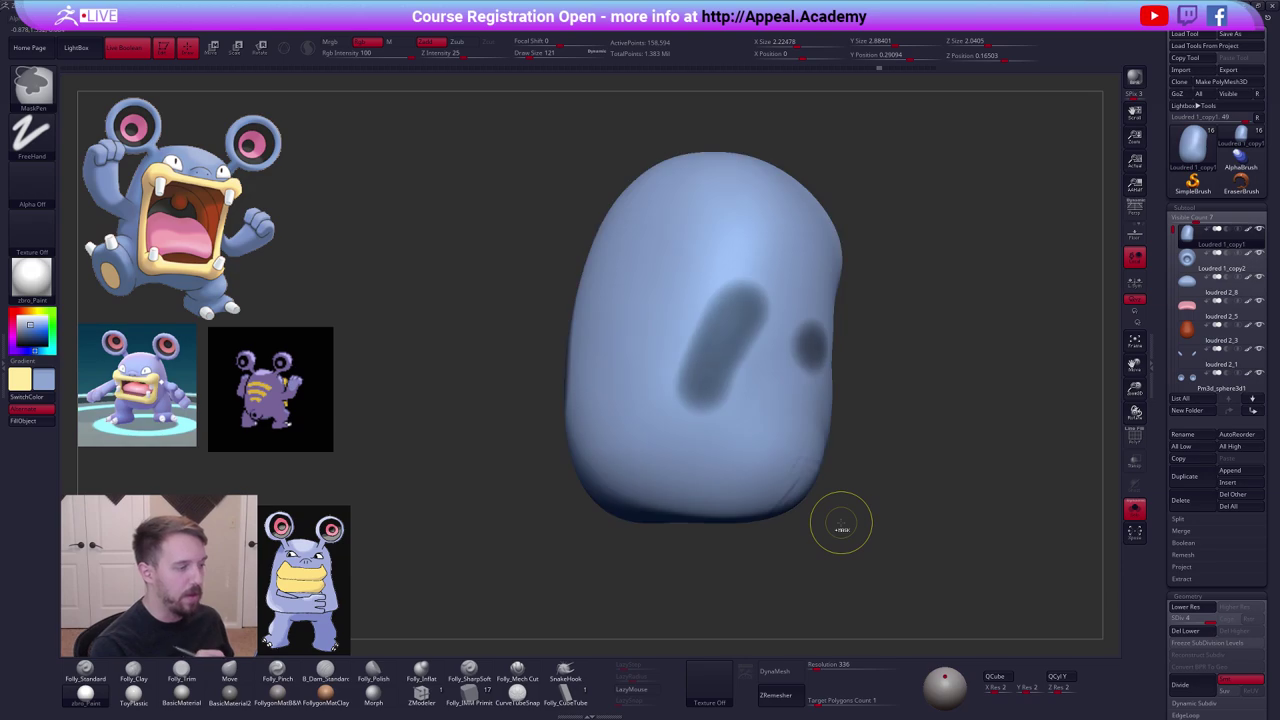
{"action": "key", "text": "ctrl+z"}
{"action": "key", "text": "ctrl+z"}
{"action": "key", "text": "ctrl+z"}
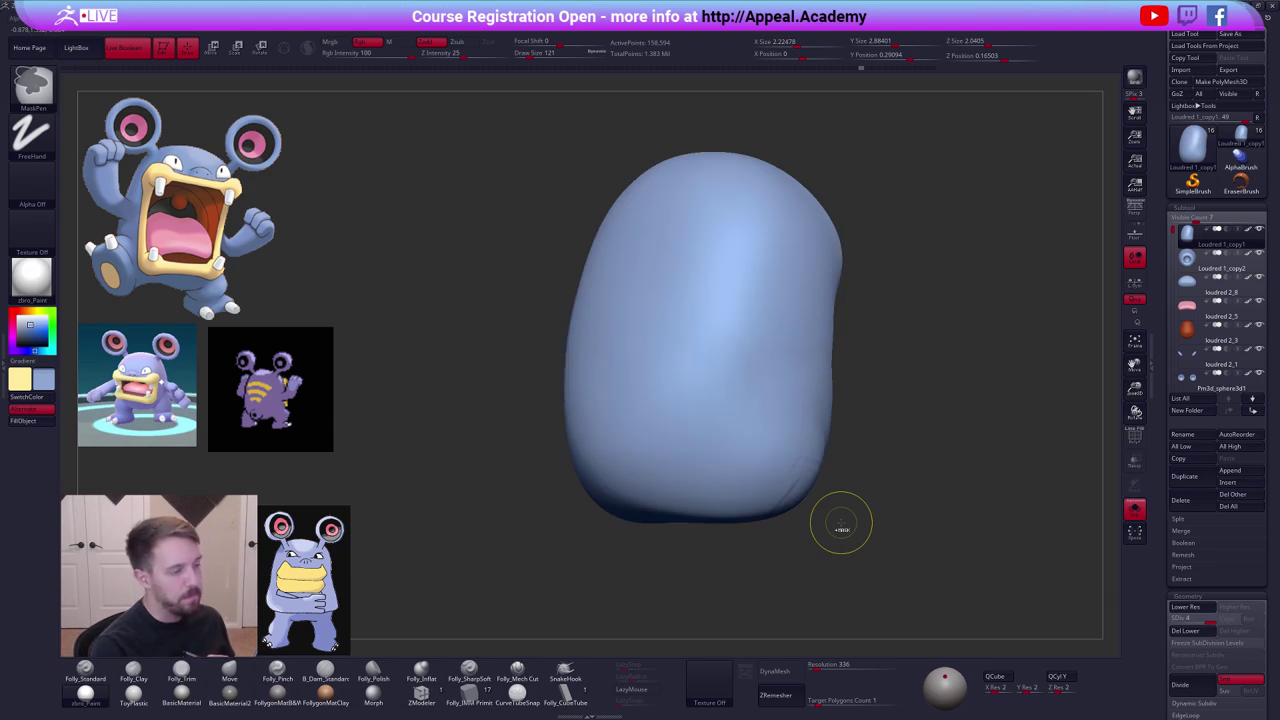
{"action": "left_click", "coordinate": [841, 522], "text": "ctrl"}
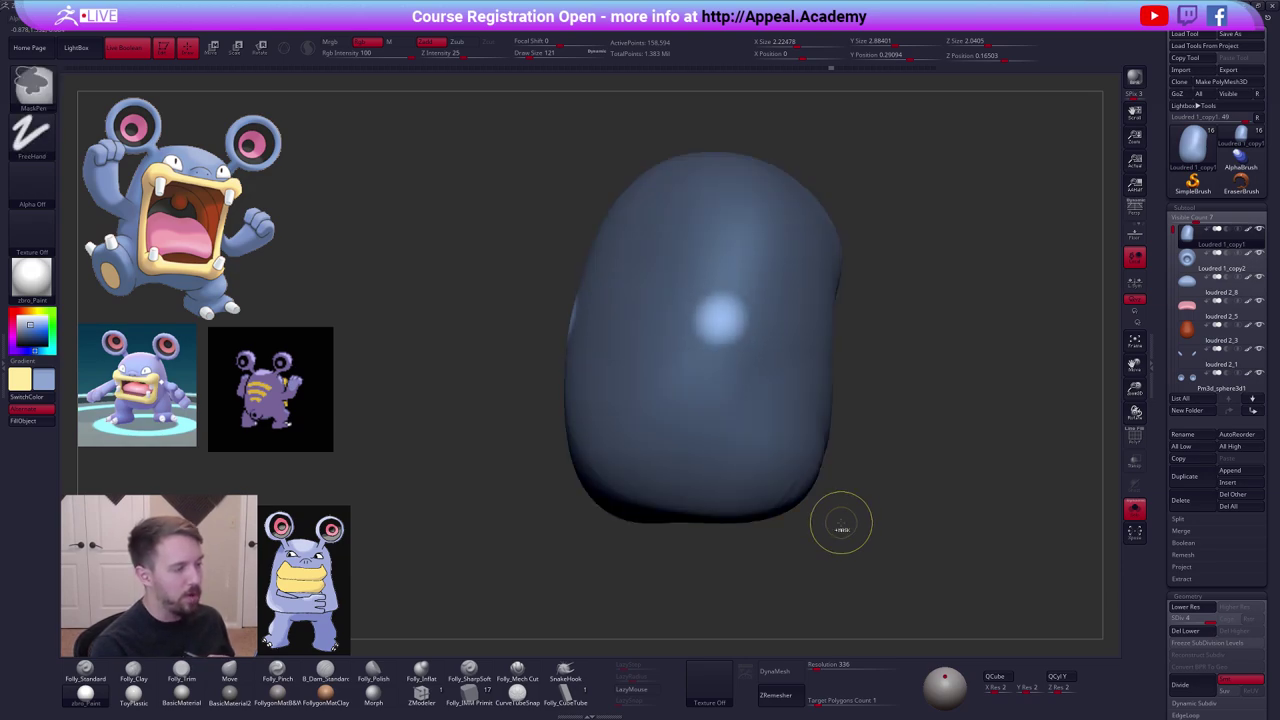
{"action": "left_click", "coordinate": [841, 522], "text": "ctrl"}
{"action": "left_click_drag", "start_coordinate": [841, 522], "coordinate": [843, 524], "text": "ctrl"}
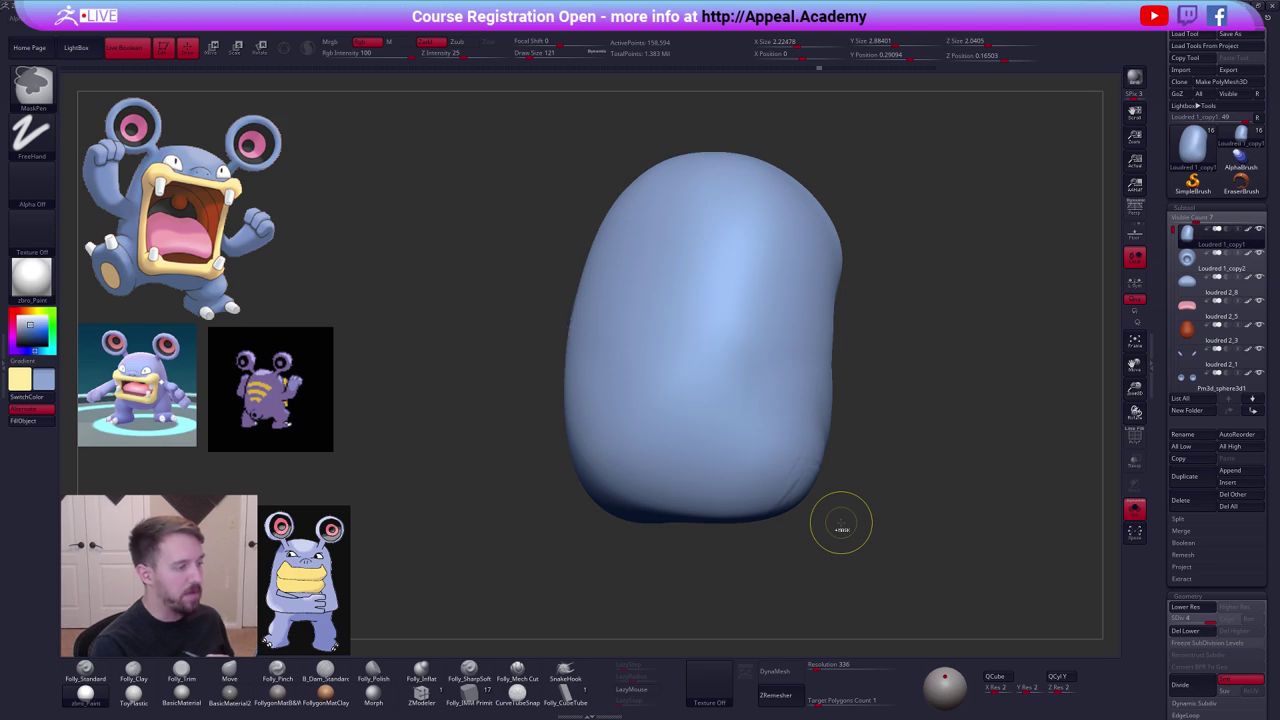
Show the full model from the front and switch to the Move brush at size 227.
{"action": "key", "text": "d"}
{"action": "right_click_drag", "start_coordinate": [799, 472], "coordinate": [808, 458]}
{"action": "left_click", "coordinate": [790, 509], "text": "shift"}
{"action": "left_click", "coordinate": [774, 561]}
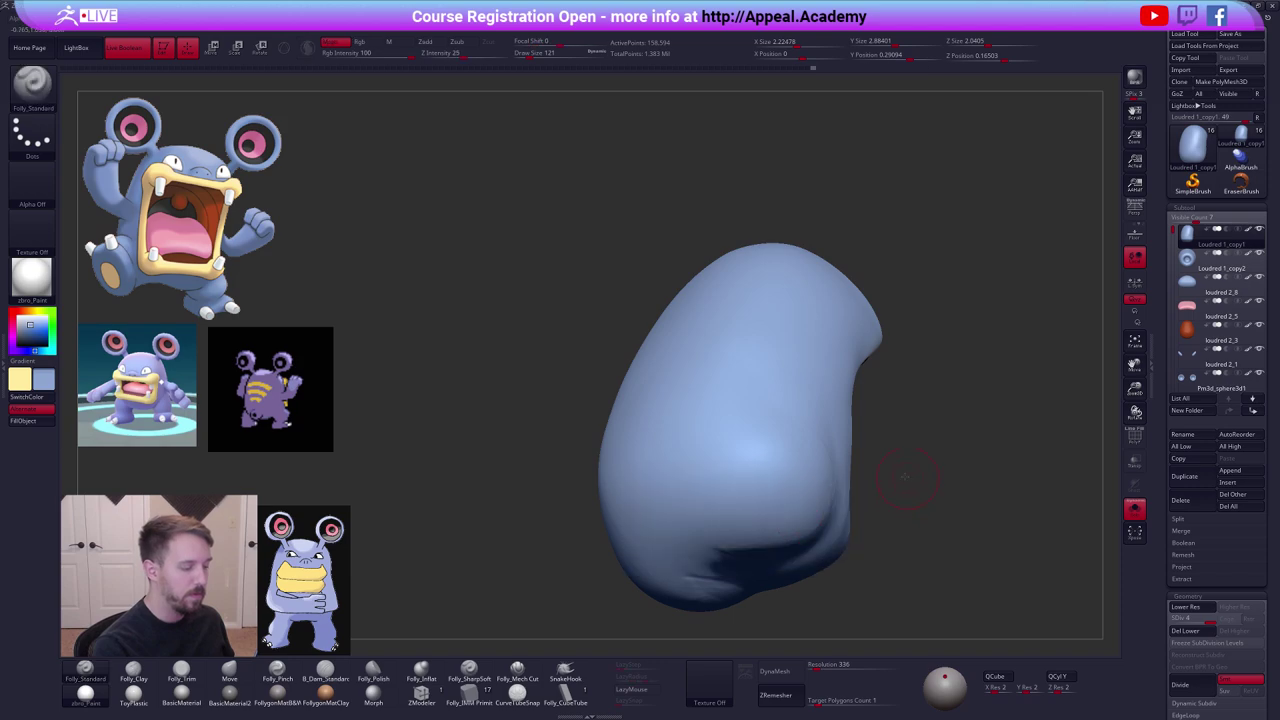
{"action": "key", "text": "alt+s"}
{"action": "mouse_move", "coordinate": [886, 484]}
{"action": "right_mouse_down", "text": "ctrl"}
{"action": "mouse_move", "coordinate": [872, 580]}
{"action": "mouse_move", "coordinate": [859, 525]}
{"action": "mouse_move", "coordinate": [843, 509]}
{"action": "mouse_move", "coordinate": [826, 532]}
{"action": "right_mouse_up", "text": "ctrl"}
{"action": "right_click_drag", "start_coordinate": [909, 522], "coordinate": [798, 496], "text": "alt"}
{"action": "key", "text": "b"}
{"action": "key", "text": "m"}
{"action": "key", "text": "v"}
{"action": "key", "text": "space"}
{"action": "left_click", "coordinate": [894, 362]}
{"action": "right_click_drag", "start_coordinate": [890, 395], "coordinate": [840, 403], "text": "alt"}
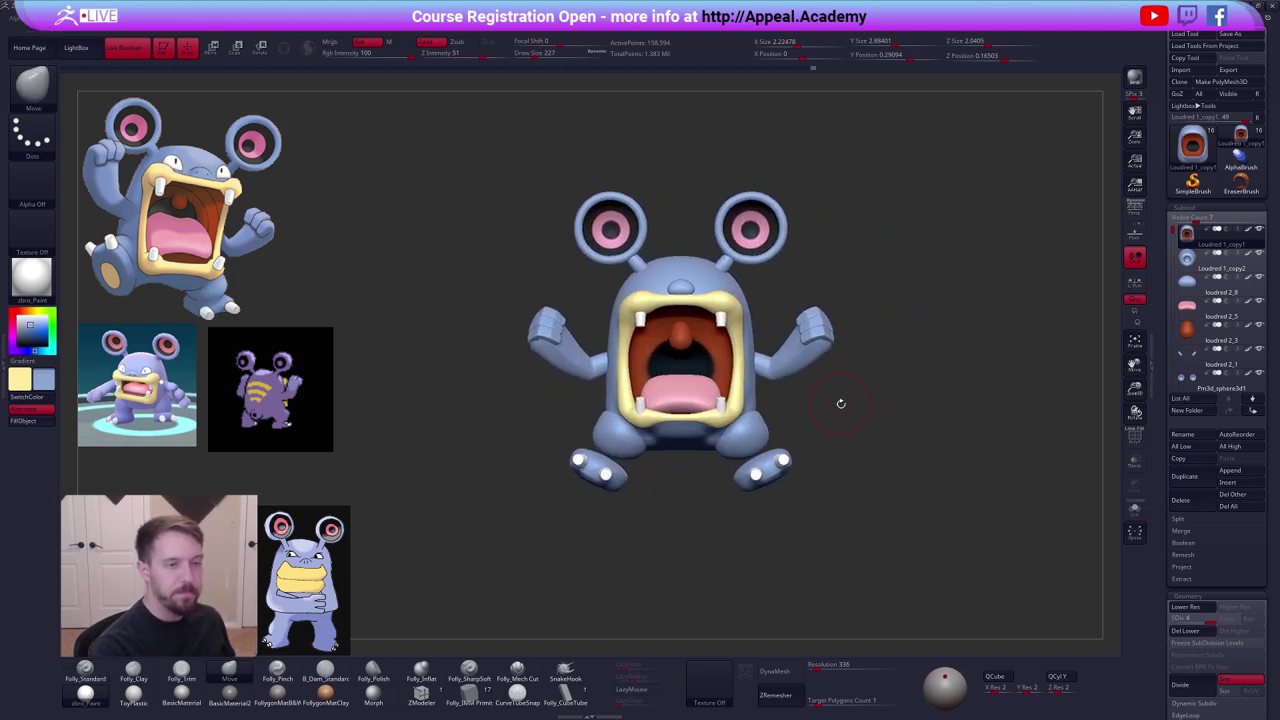
{"action": "right_click_drag", "start_coordinate": [918, 450], "coordinate": [891, 477], "text": "alt"}
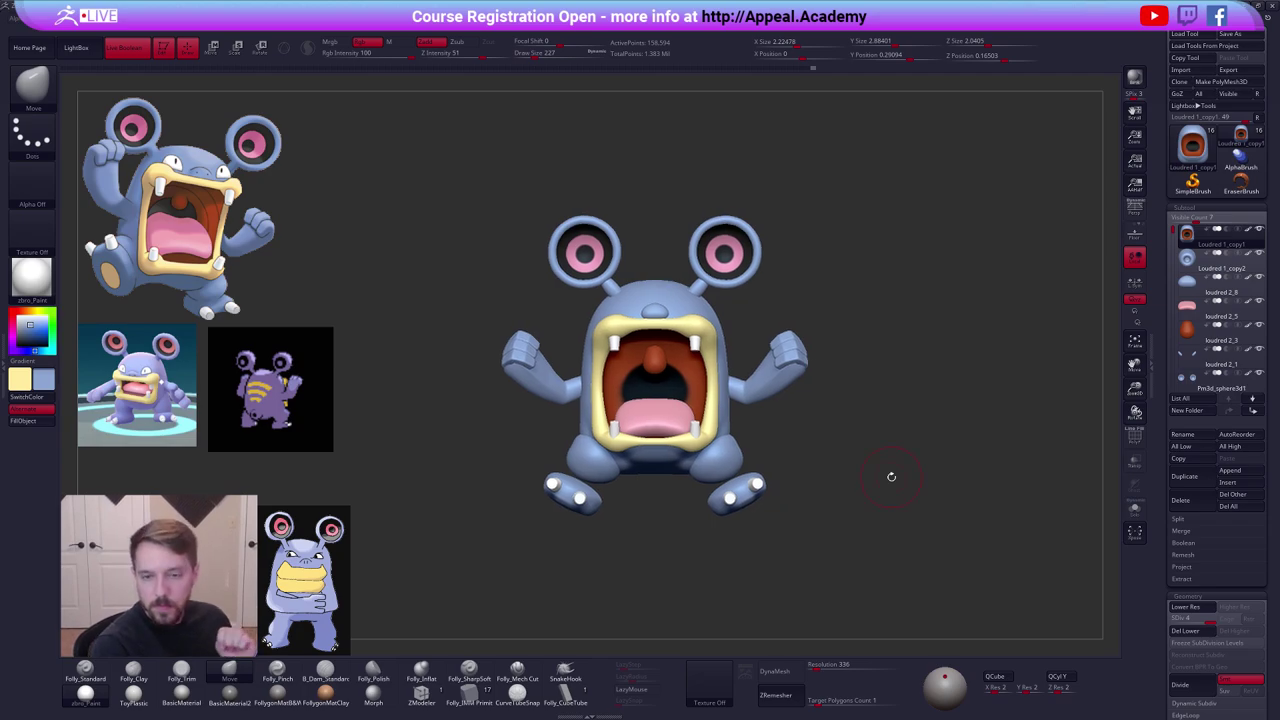
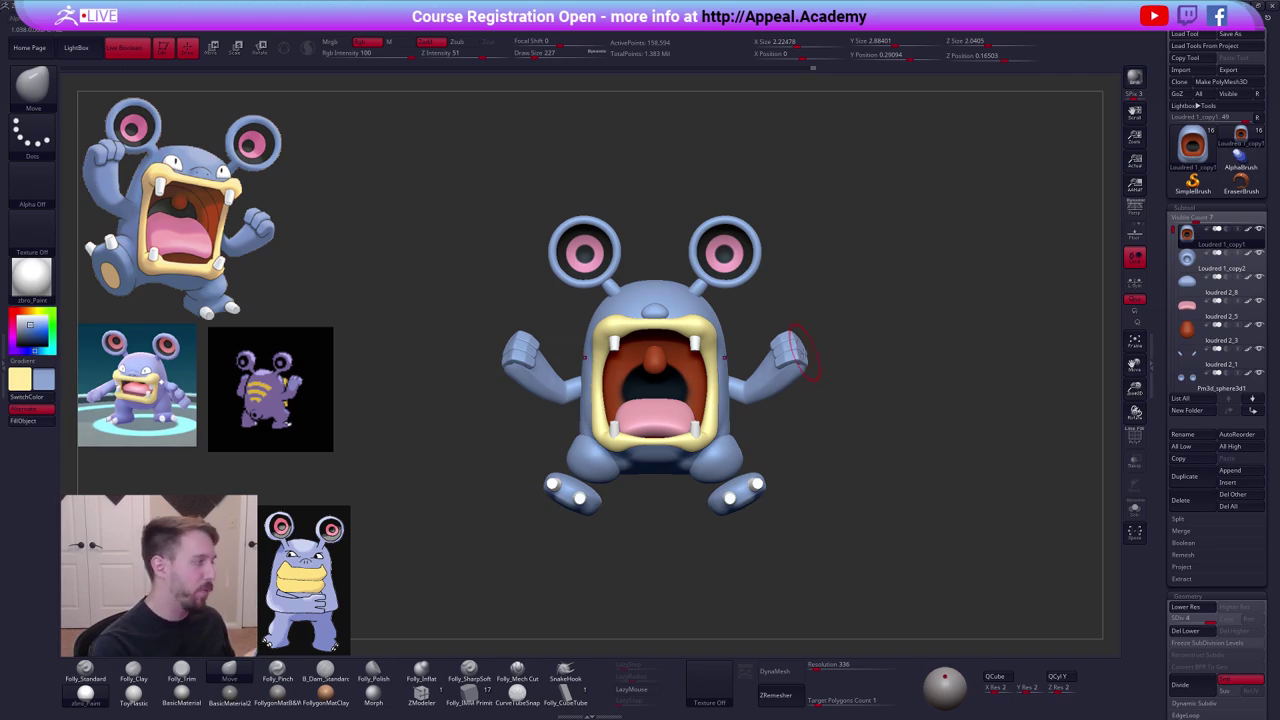
Select the ear stalks and use the transpose line to reposition and rotate them between the ears and head.
{"action": "right_click_drag", "start_coordinate": [800, 348], "coordinate": [822, 378], "text": "alt"}
{"action": "left_click", "coordinate": [711, 319], "text": "alt"}
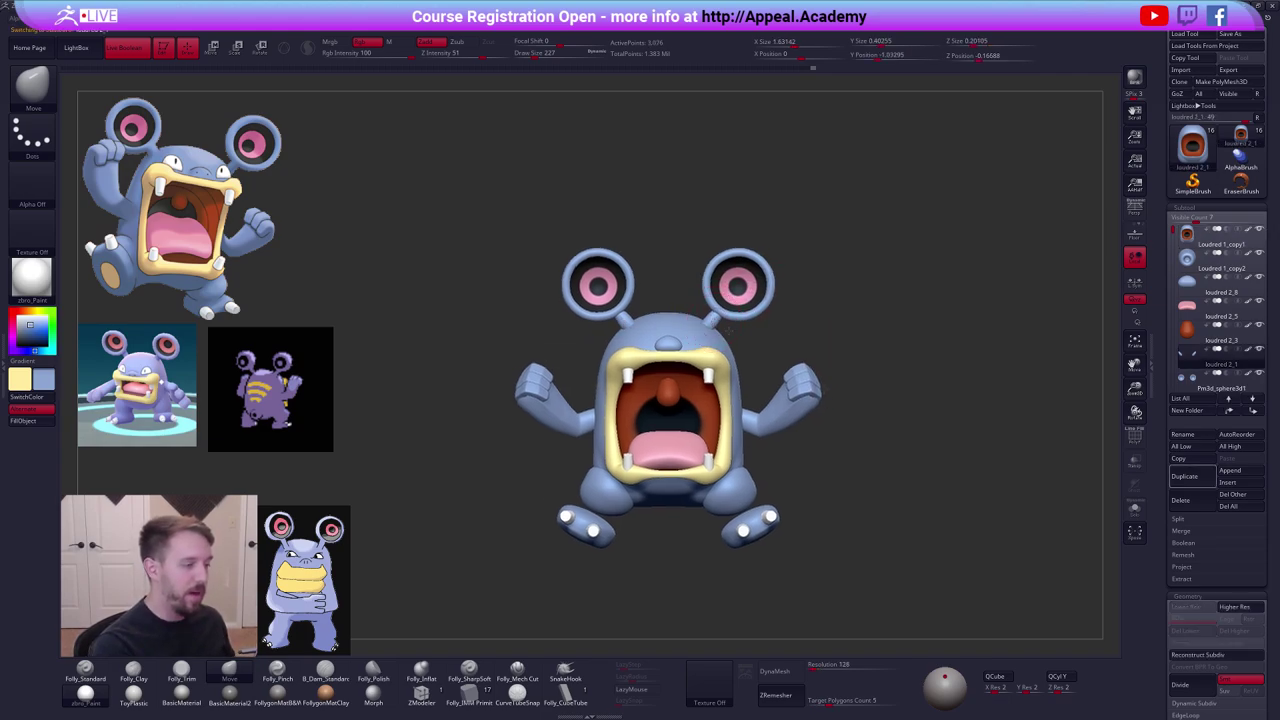
{"action": "right_click_drag", "start_coordinate": [713, 323], "coordinate": [751, 355], "text": "ctrl"}
{"action": "left_click_drag", "start_coordinate": [884, 509], "coordinate": [914, 507], "text": "alt"}
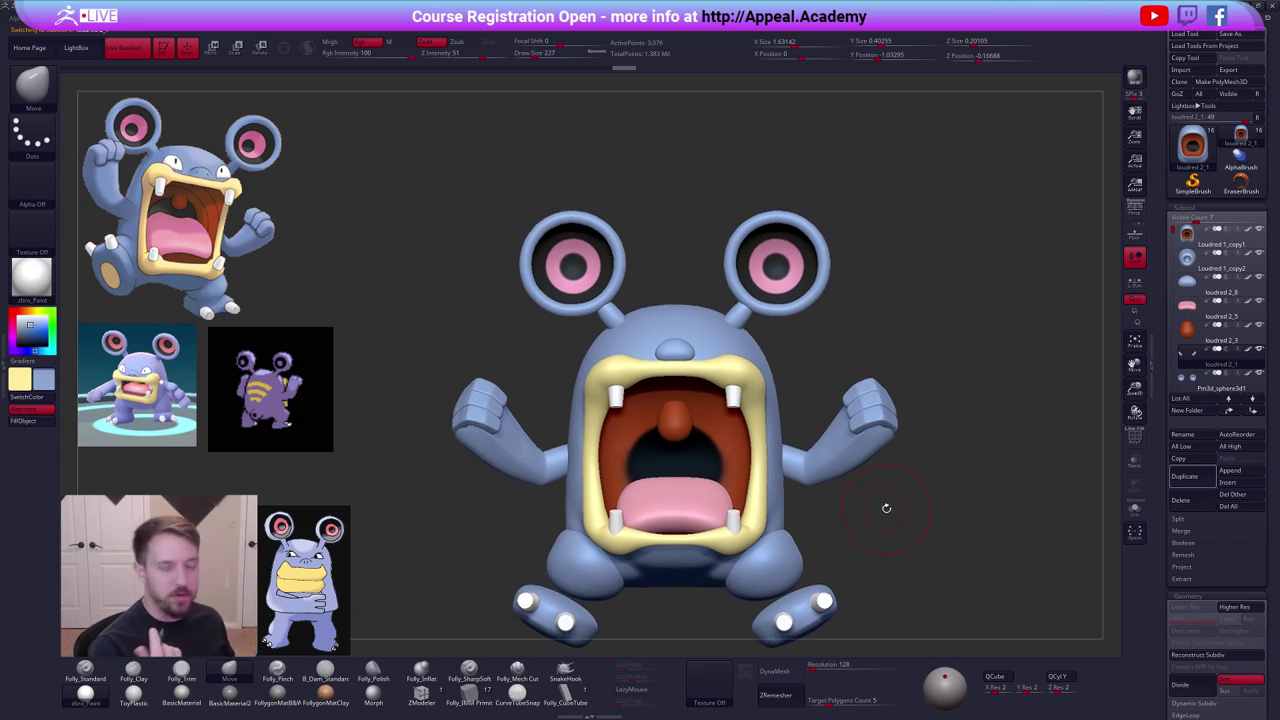
{"action": "key", "text": "w"}
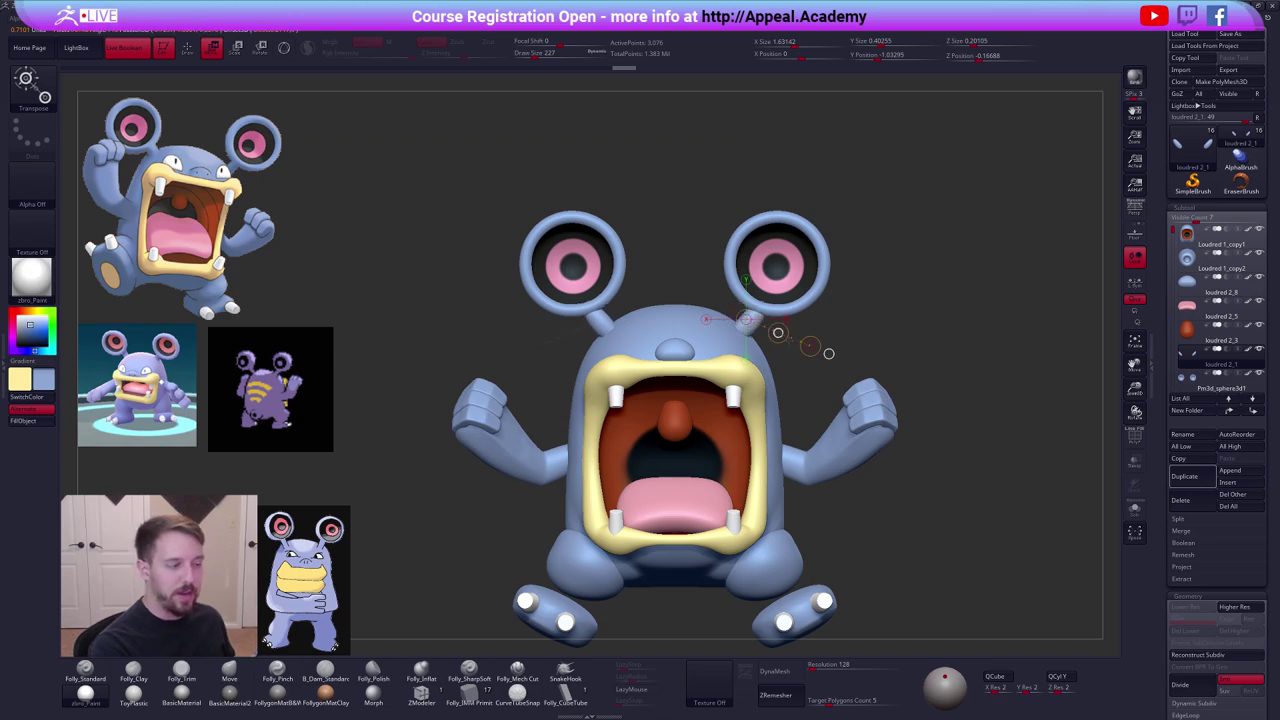
{"action": "key", "text": "r"}
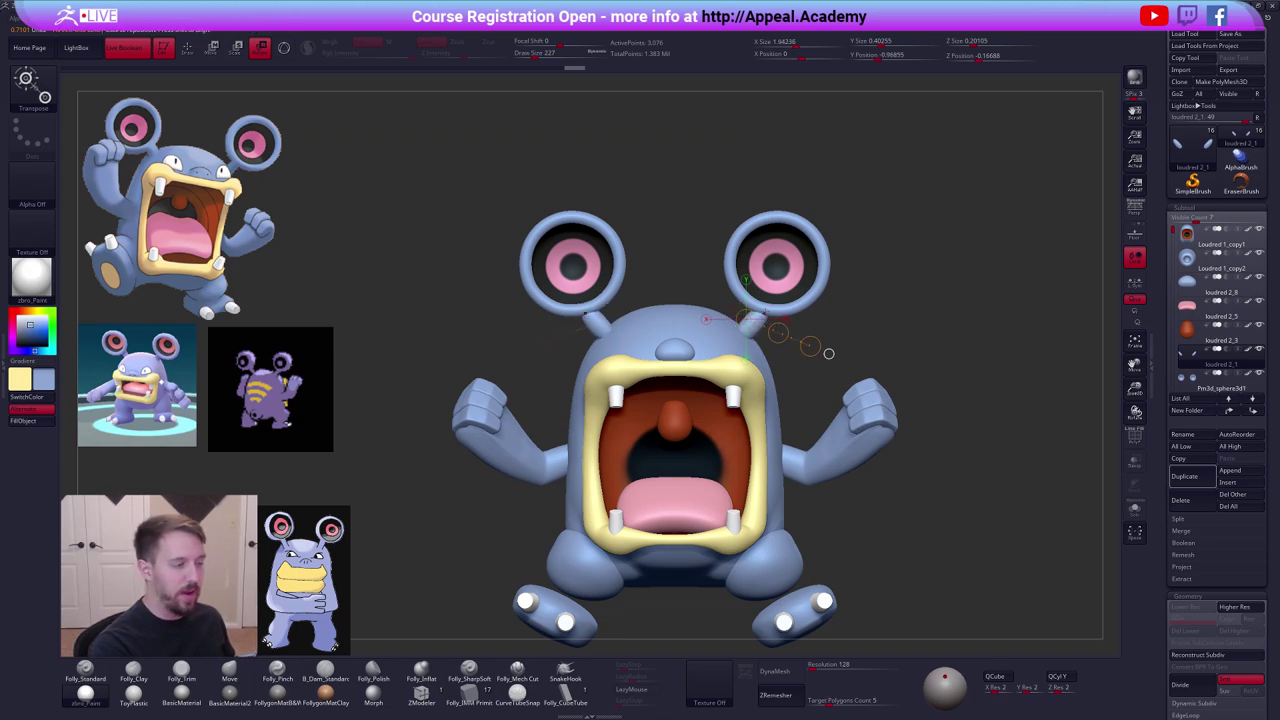
{"action": "left_click_drag", "start_coordinate": [828, 353], "coordinate": [895, 329]}
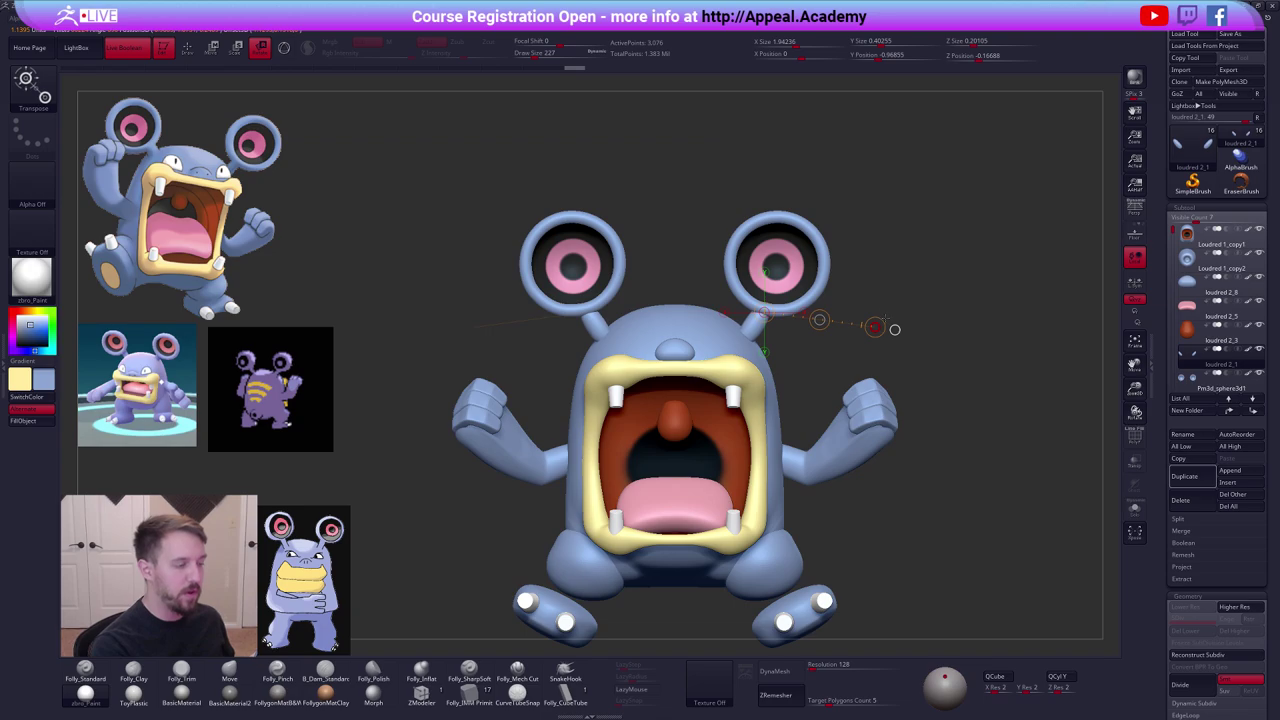
{"action": "left_click_drag", "start_coordinate": [745, 338], "coordinate": [859, 315]}
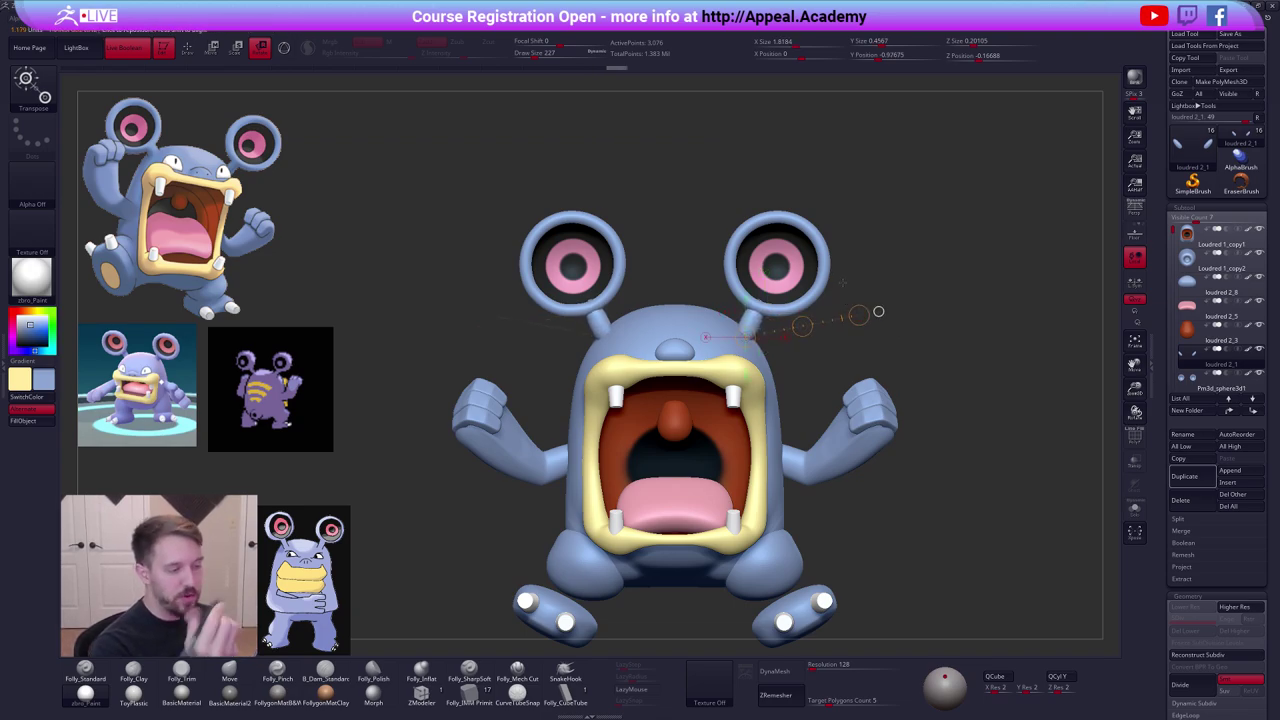
Switch back to the Move brush and nudge the lower ends of the ear stalks inward on the head.
{"action": "key", "text": "q"}
{"action": "key", "text": "b"}
{"action": "key", "text": "m"}
{"action": "key", "text": "v"}
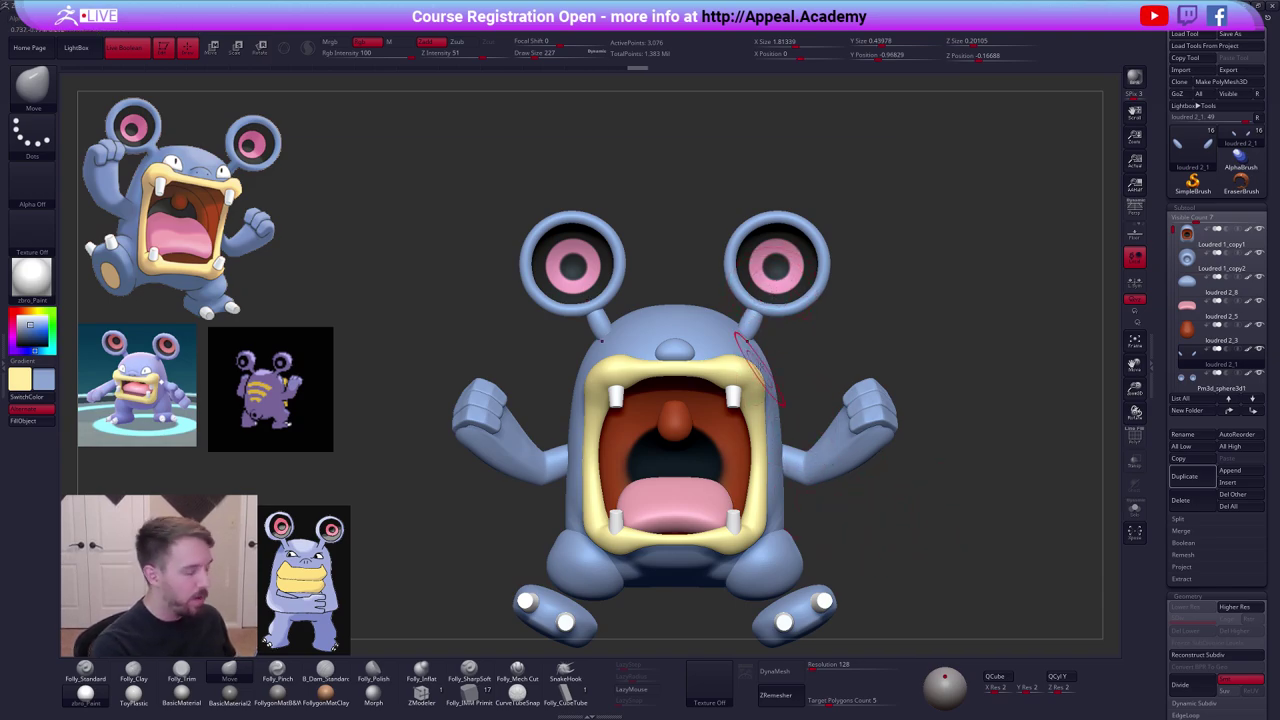
{"action": "left_click_drag", "start_coordinate": [744, 345], "coordinate": [734, 342]}
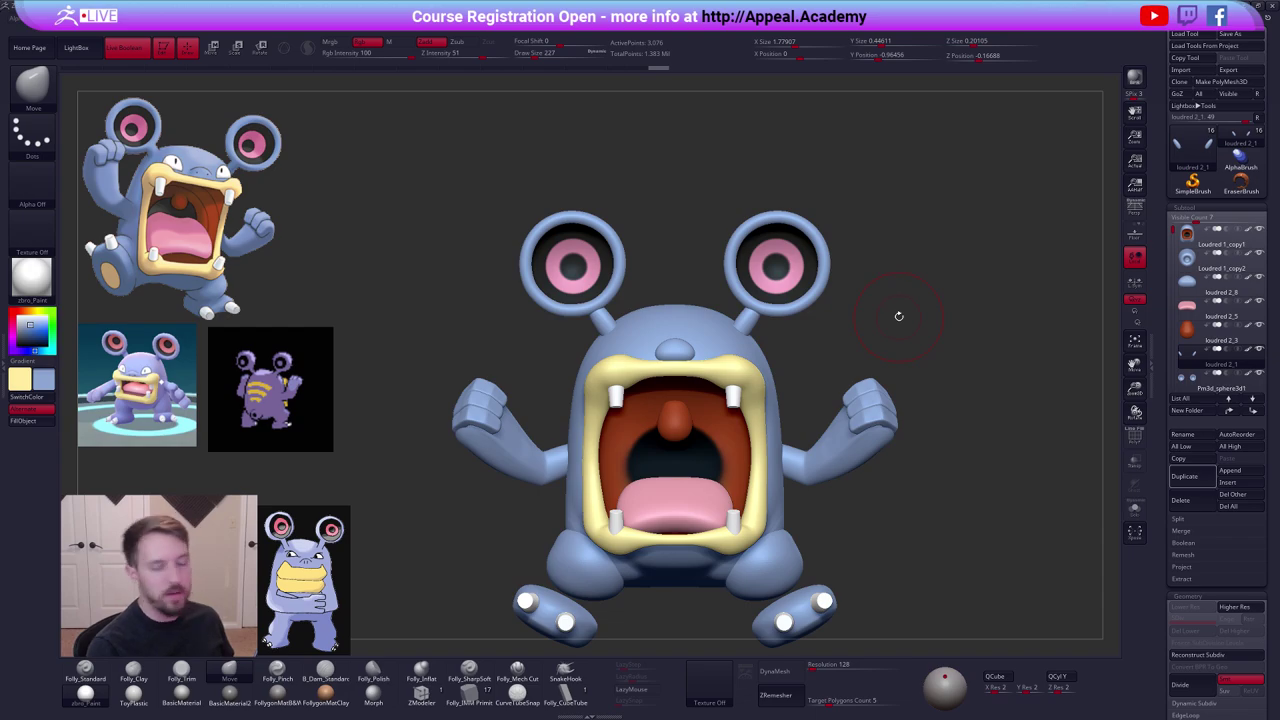
Check the ear stalks' polyframe, DynaMesh them at resolution 128, isolate them, and ZRemesh them with a target polygon count of 0.1.
{"action": "left_click", "coordinate": [860, 340], "text": "ctrl"}
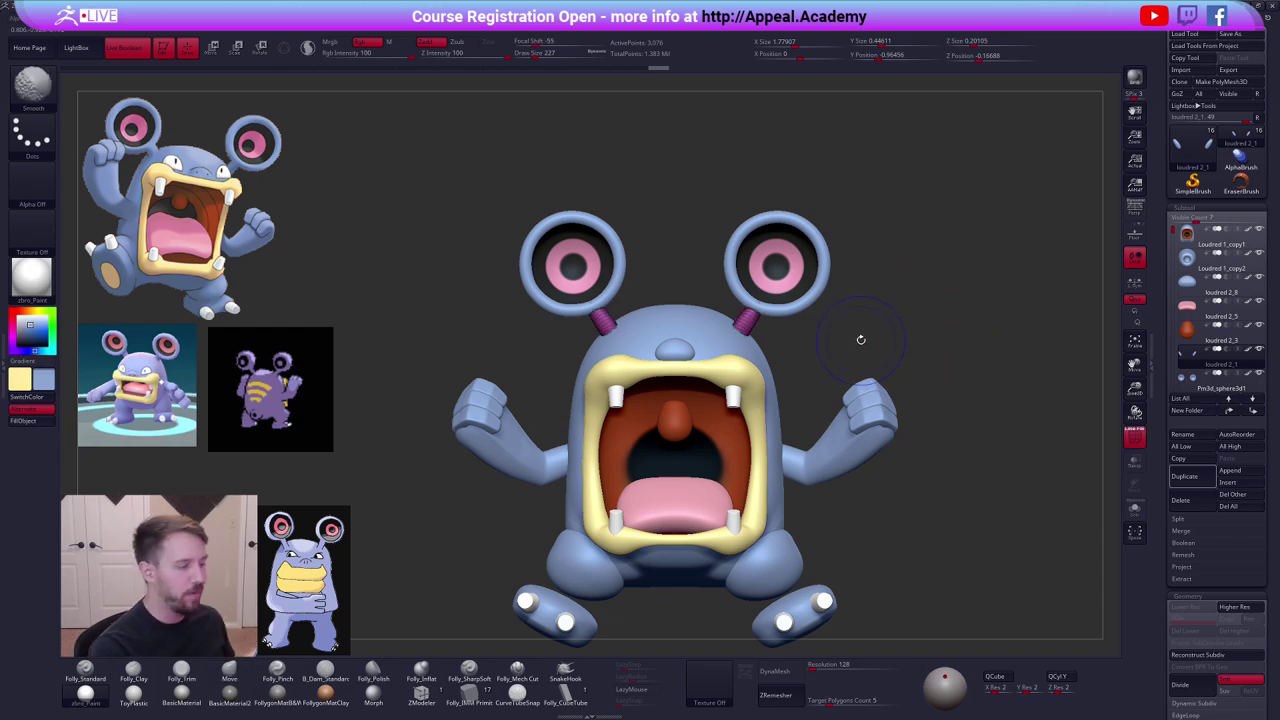
{"action": "left_click", "coordinate": [829, 318], "text": "ctrl"}
{"action": "right_click_drag", "start_coordinate": [748, 333], "coordinate": [750, 340], "text": "alt"}
{"action": "scroll", "coordinate": [752, 337], "scroll_direction": "up", "scroll_amount": 3}
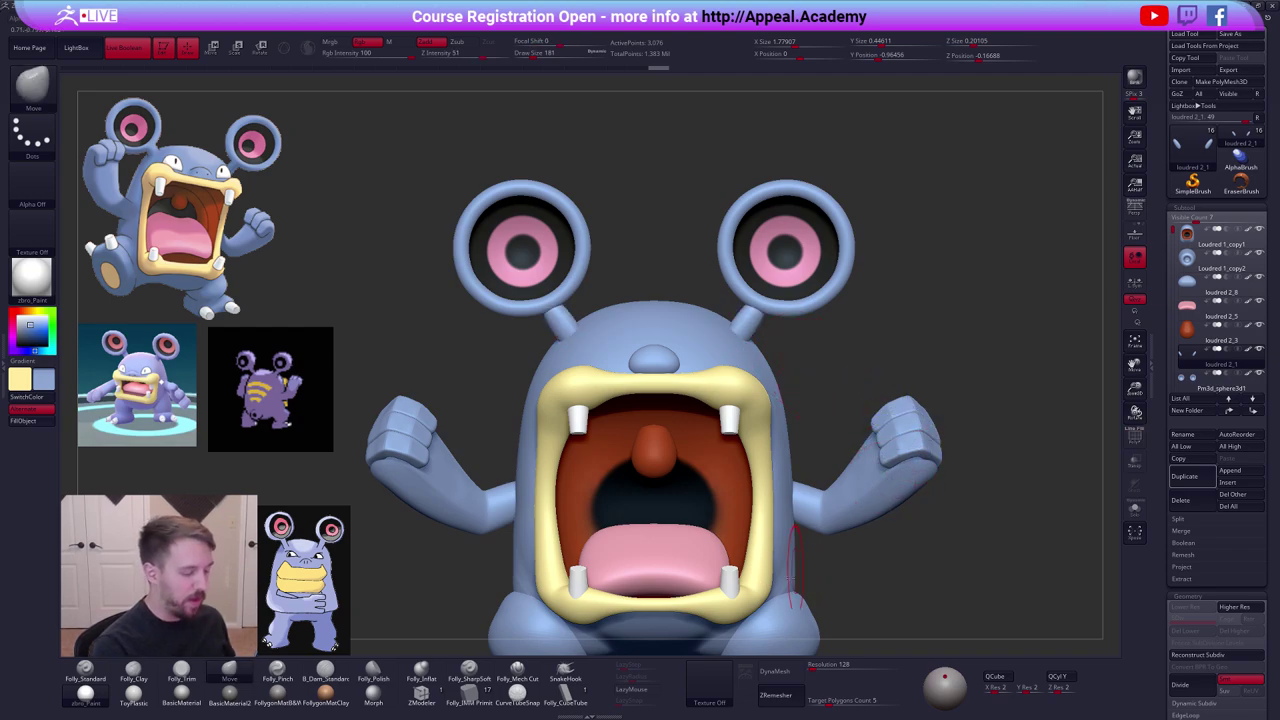
{"action": "left_click", "coordinate": [781, 671]}
{"action": "key", "text": "alt+s"}
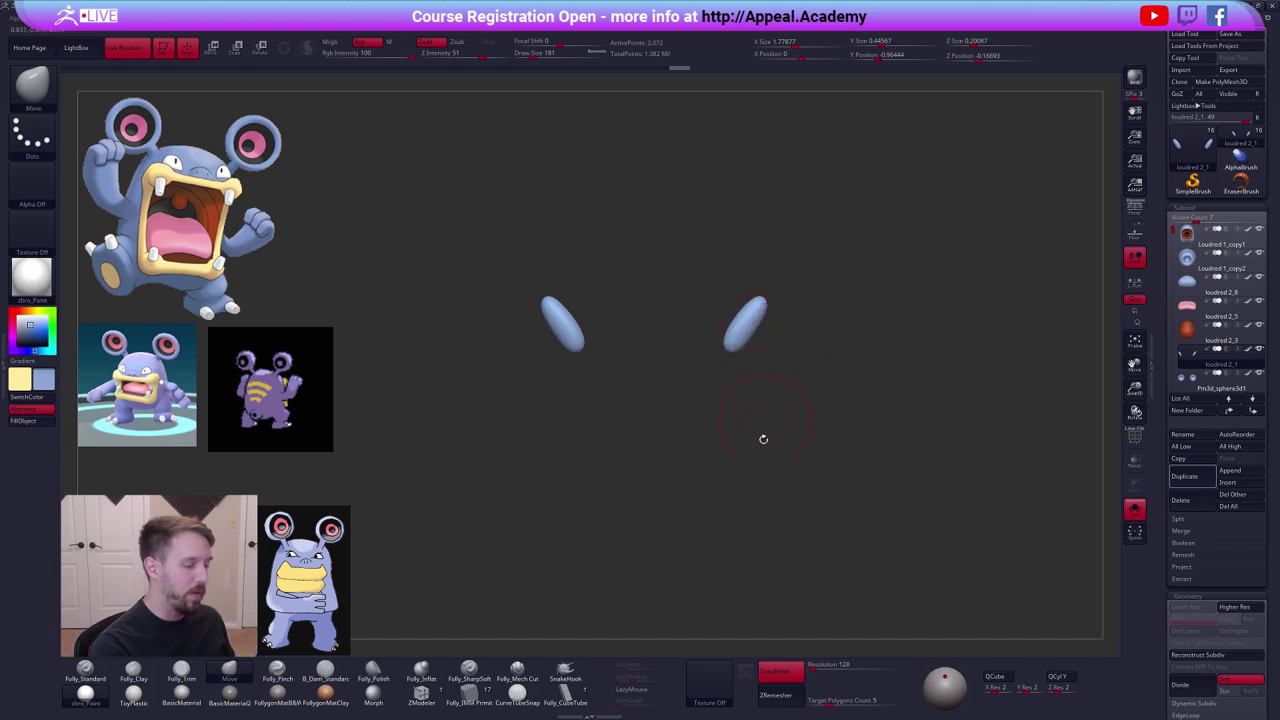
{"action": "left_click", "coordinate": [781, 670]}
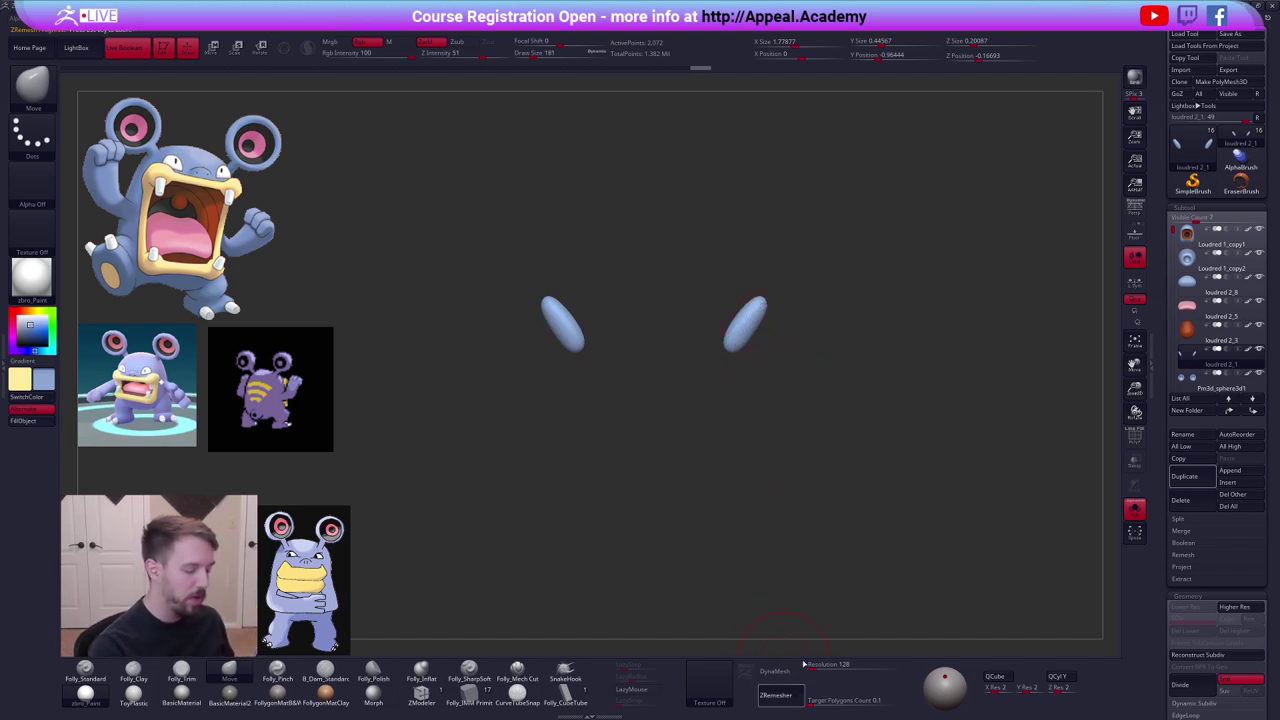
{"action": "left_click", "coordinate": [777, 695]}
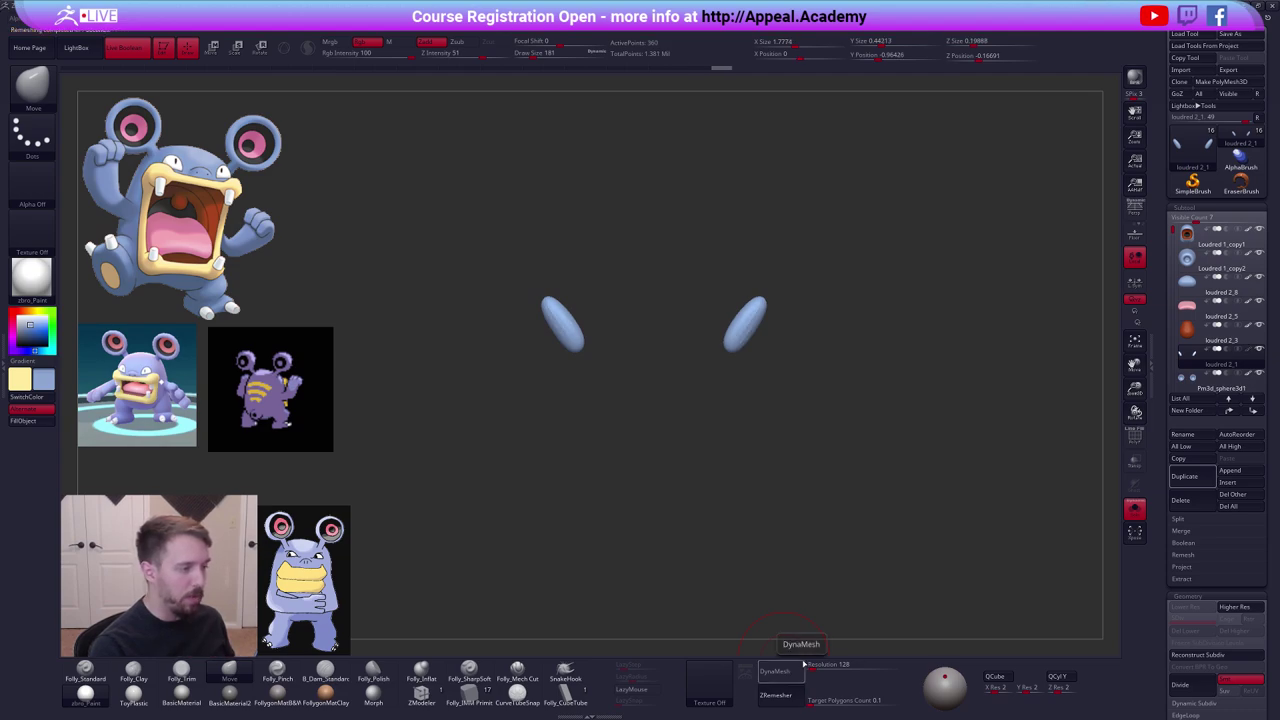
Try to delete an edge loop near the outer end of the ear stalk with ZModeler, checking the polyframe.
{"action": "left_click_drag", "start_coordinate": [791, 449], "coordinate": [743, 343]}
{"action": "key", "text": "space"}
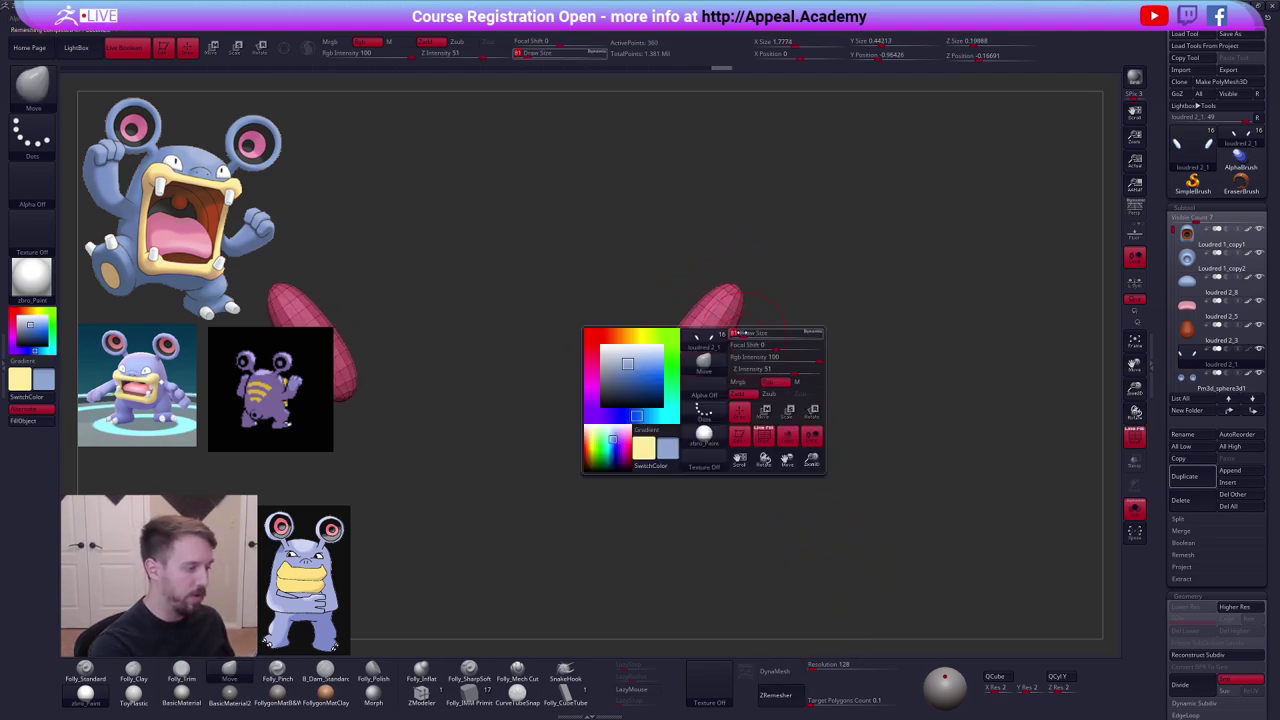
{"action": "left_click", "coordinate": [425, 696]}
{"action": "mouse_move", "coordinate": [600, 445]}
{"action": "right_mouse_down", "text": "ctrl"}
{"action": "mouse_move", "coordinate": [706, 384]}
{"action": "mouse_move", "coordinate": [729, 408]}
{"action": "right_mouse_up", "text": "ctrl"}
{"action": "right_click_drag", "start_coordinate": [752, 332], "coordinate": [766, 285], "text": "ctrl"}
{"action": "key", "text": "space"}
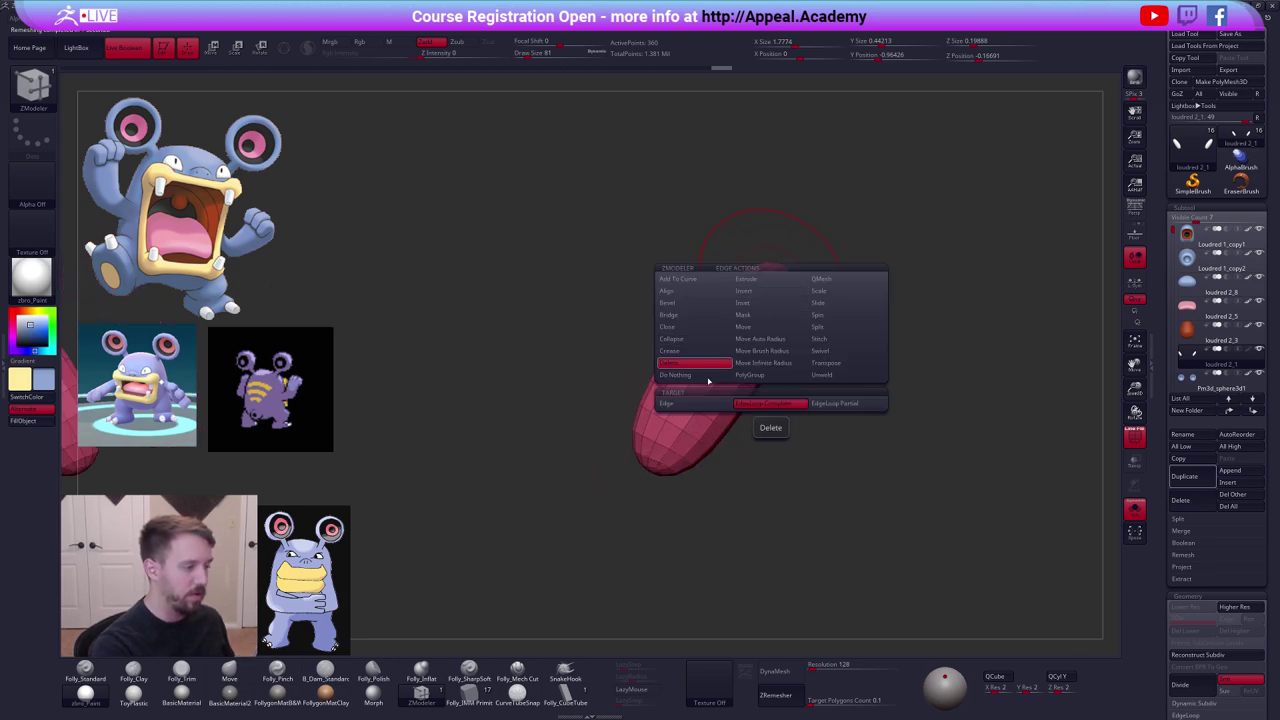
{"action": "left_click", "coordinate": [770, 283]}
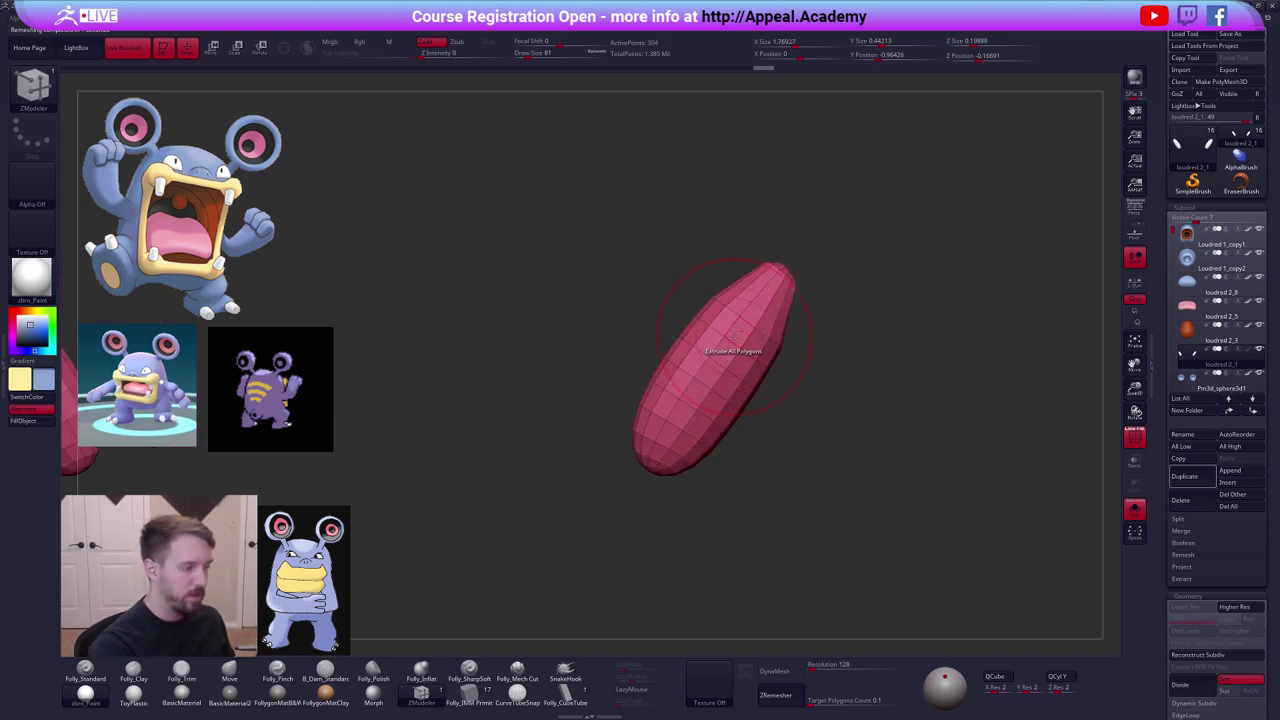
{"action": "key", "text": "ctrl+z"}
{"action": "right_click_drag", "start_coordinate": [823, 434], "coordinate": [774, 343], "text": "ctrl"}
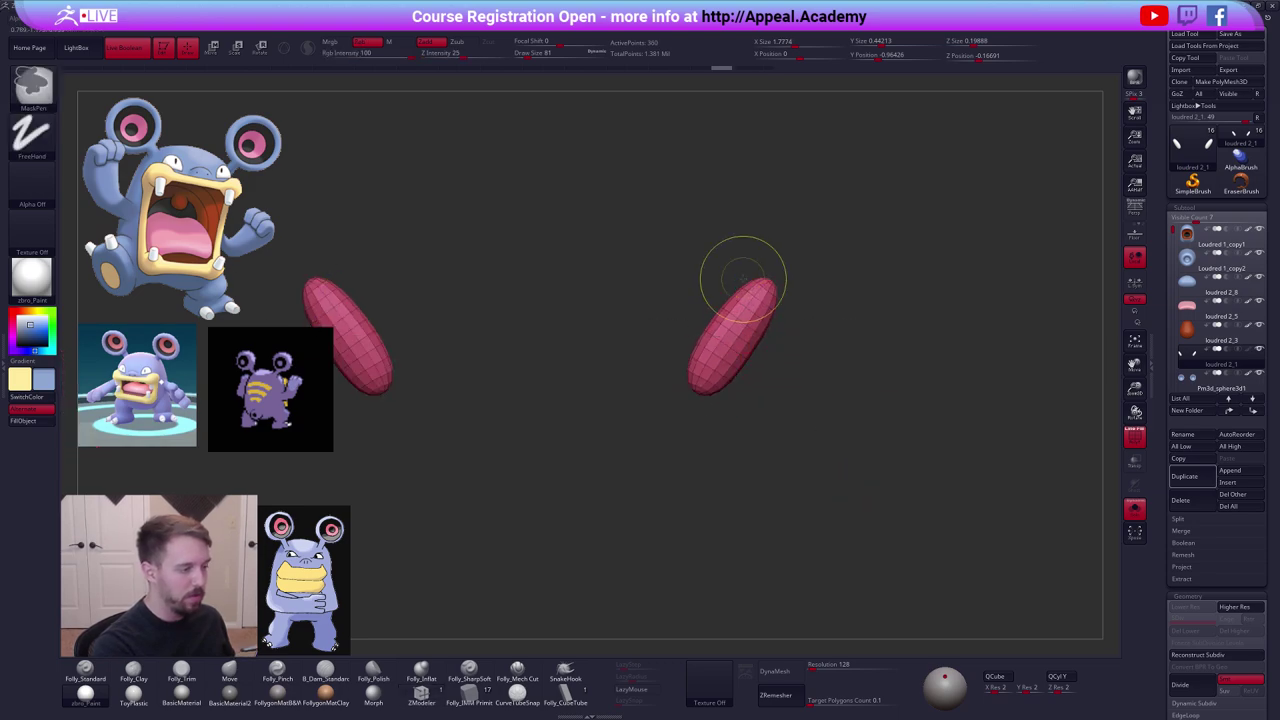
Lasso-mask one end of the ear stalks and use the transpose line to scale the other end.
{"action": "left_click_drag", "start_coordinate": [743, 279], "coordinate": [801, 318], "text": "ctrl"}
{"action": "left_click", "coordinate": [812, 315], "text": "ctrl"}
{"action": "key", "text": "ctrl+shift+space"}
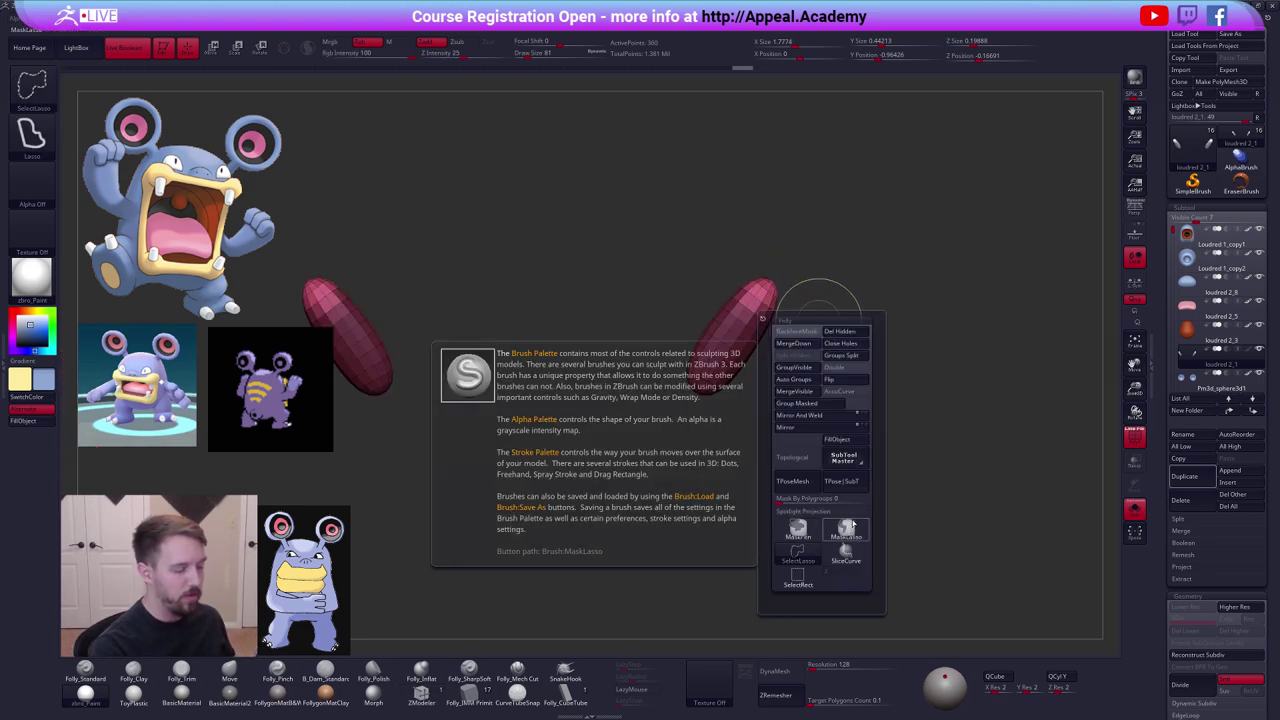
{"action": "left_click", "coordinate": [852, 524]}
{"action": "left_click_drag", "start_coordinate": [914, 332], "coordinate": [880, 312], "text": "ctrl"}
{"action": "mouse_move", "coordinate": [743, 282]}
{"action": "left_mouse_down", "text": "ctrl"}
{"action": "mouse_move", "coordinate": [790, 324]}
{"action": "mouse_move", "coordinate": [752, 360]}
{"action": "mouse_move", "coordinate": [762, 290]}
{"action": "mouse_move", "coordinate": [897, 98]}
{"action": "left_mouse_up", "text": "ctrl"}
{"action": "left_click", "coordinate": [784, 322], "text": "ctrl"}
{"action": "key", "text": "w"}
{"action": "left_click_drag", "start_coordinate": [1063, 288], "coordinate": [857, 302], "text": "alt"}
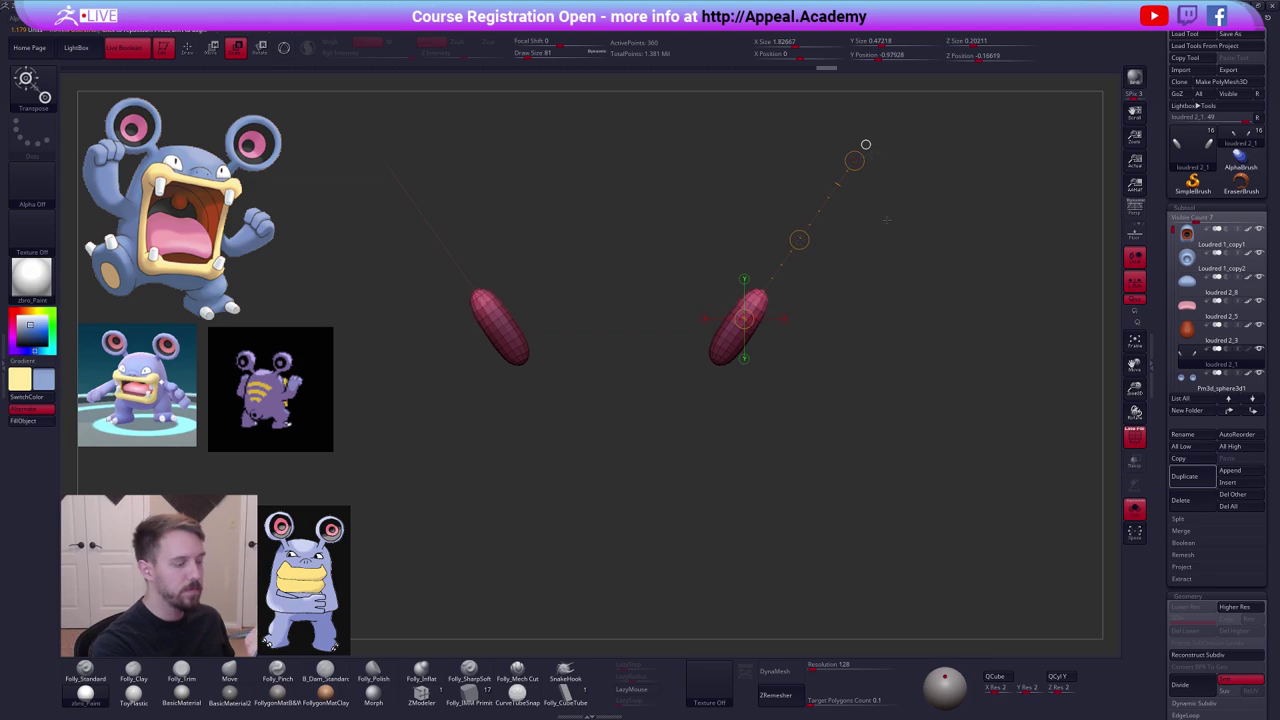
Reposition the ear stalks between the ears and head on the full model, hide the polyframe, and subdivide them.
{"action": "key", "text": "q"}
{"action": "left_click_drag", "start_coordinate": [847, 303], "coordinate": [880, 304], "text": "ctrl"}
{"action": "key", "text": "w"}
{"action": "key", "text": "alt+s"}
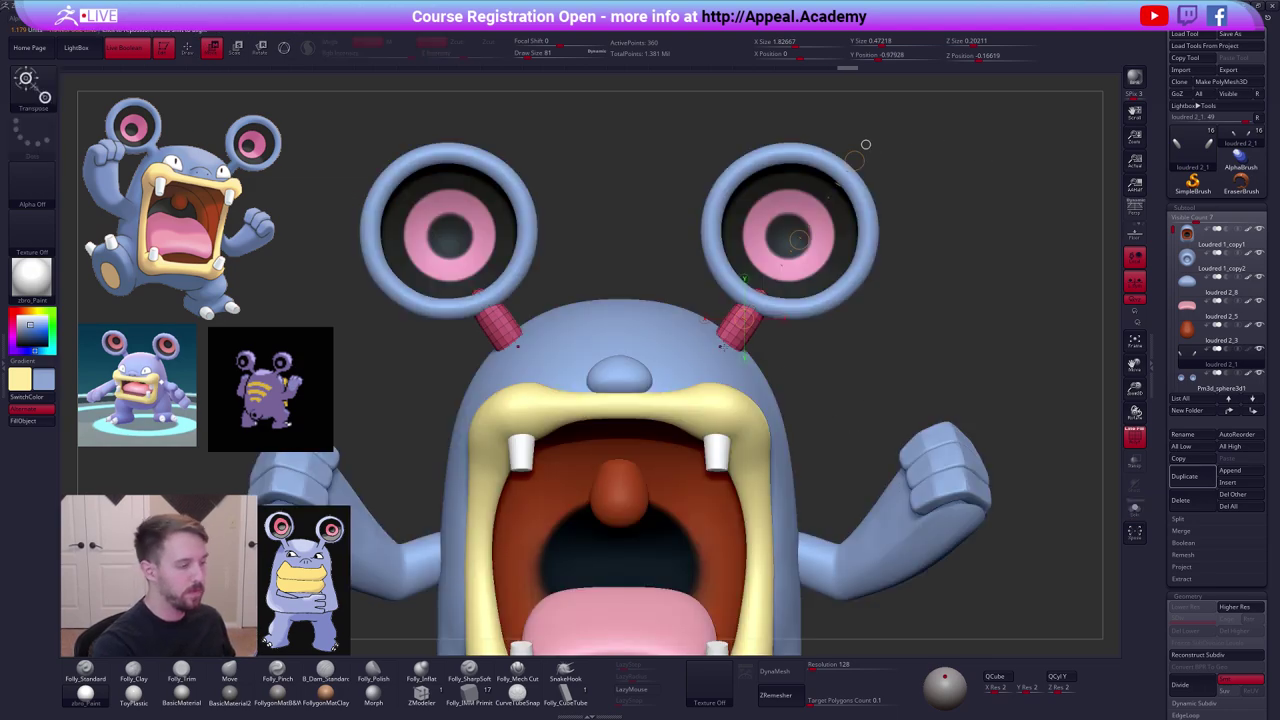
{"action": "key", "text": "shift+f"}
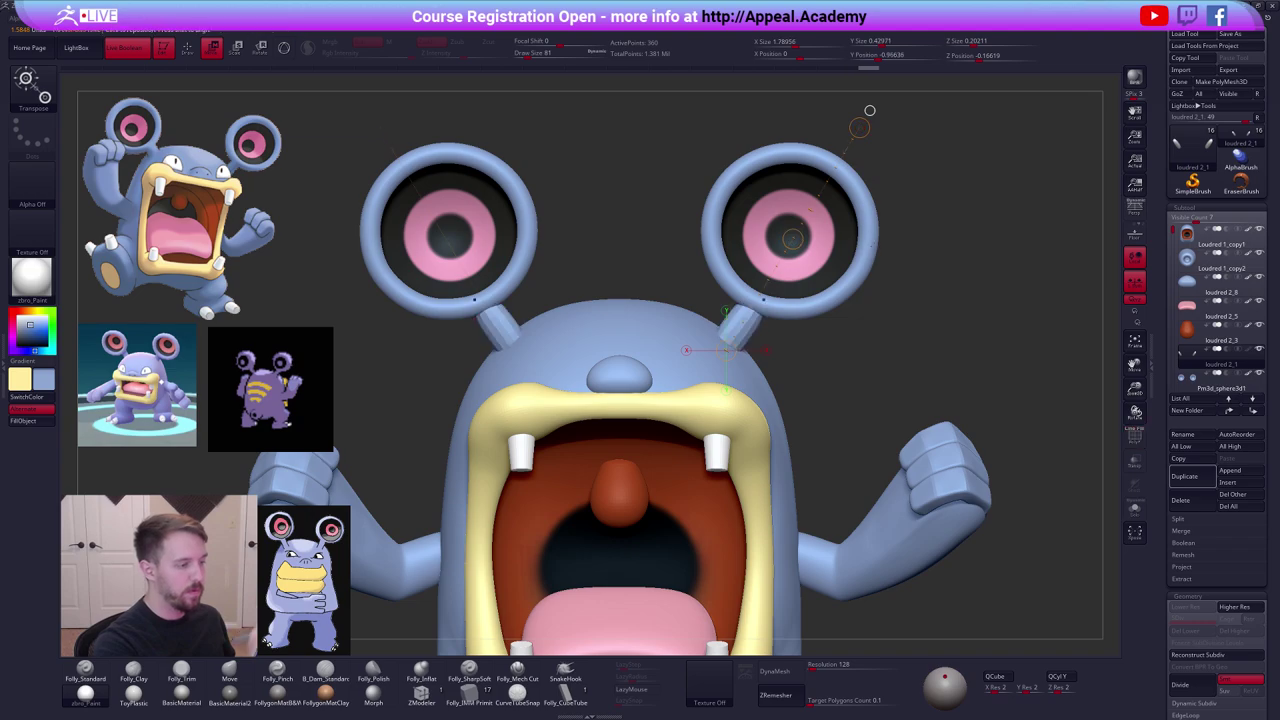
{"action": "key", "text": "q"}
{"action": "mouse_move", "coordinate": [846, 360]}
{"action": "left_mouse_down", "text": "alt"}
{"action": "mouse_move", "coordinate": [826, 354]}
{"action": "mouse_move", "coordinate": [908, 477]}
{"action": "mouse_move", "coordinate": [925, 477]}
{"action": "left_mouse_up", "text": "alt"}
{"action": "key", "text": "d"}
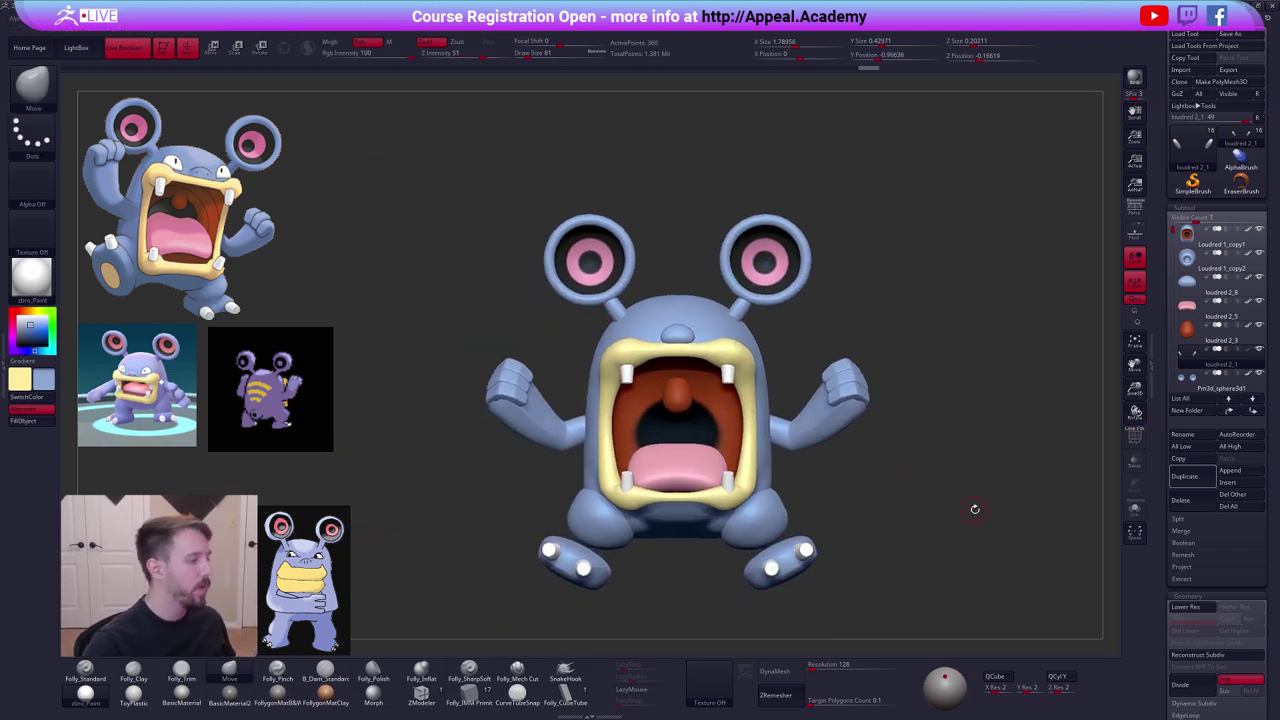
Select the body and reshape the top of the head with the Move brush at size 366.
{"action": "key", "text": "1"}
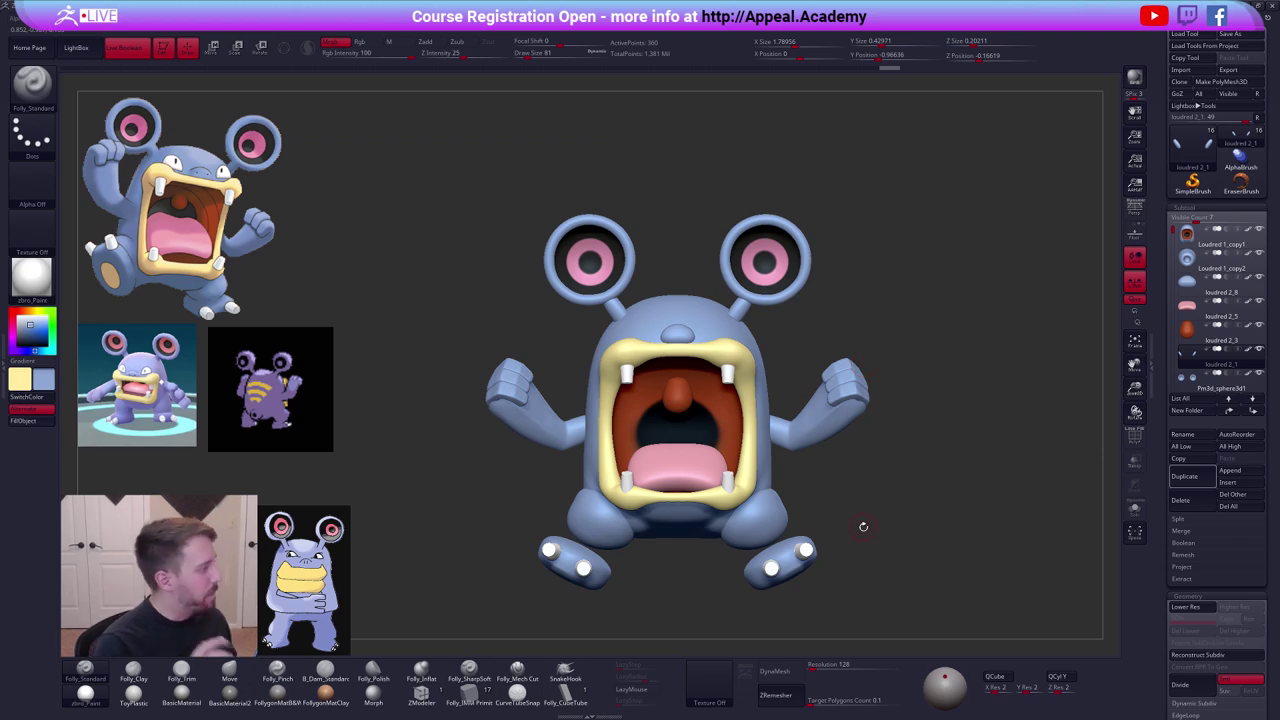
{"action": "left_click_drag", "start_coordinate": [863, 526], "coordinate": [857, 617]}
{"action": "left_click", "coordinate": [717, 349], "text": "alt"}
{"action": "key", "text": "4"}
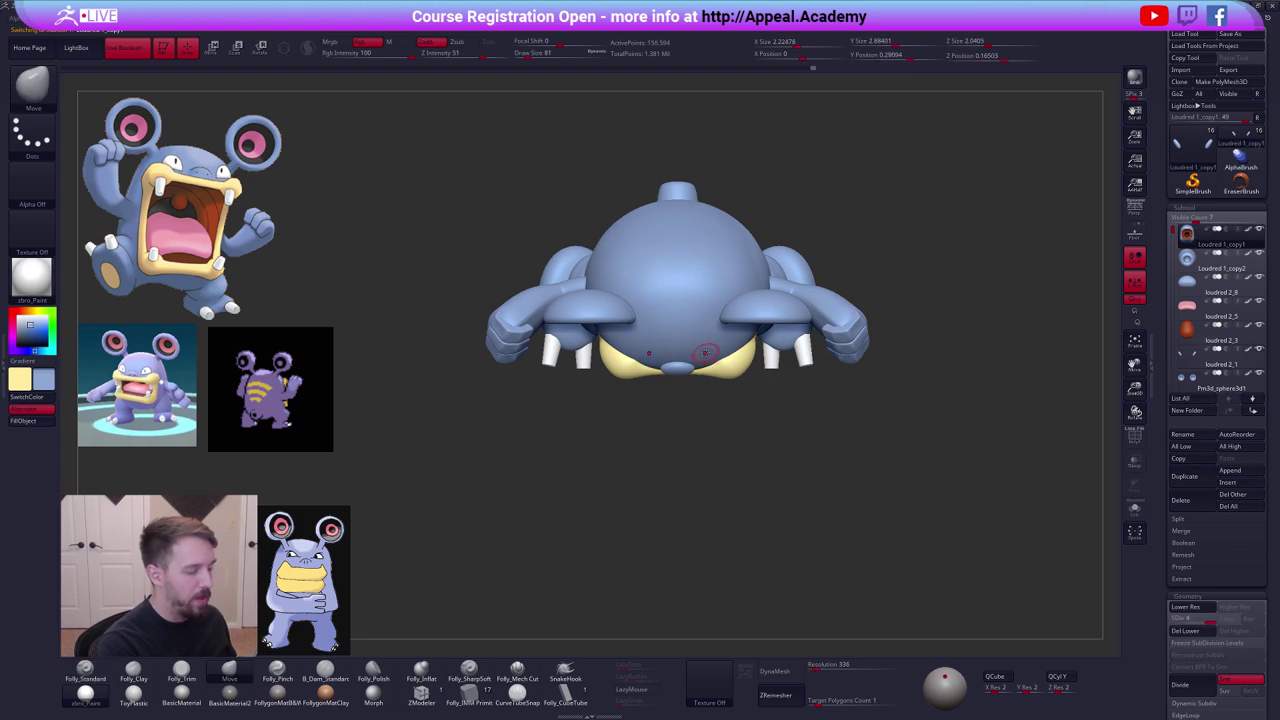
{"action": "key", "text": "space"}
{"action": "left_click_drag", "start_coordinate": [706, 354], "coordinate": [727, 366]}
{"action": "left_click_drag", "start_coordinate": [730, 455], "coordinate": [716, 372], "text": "shift"}
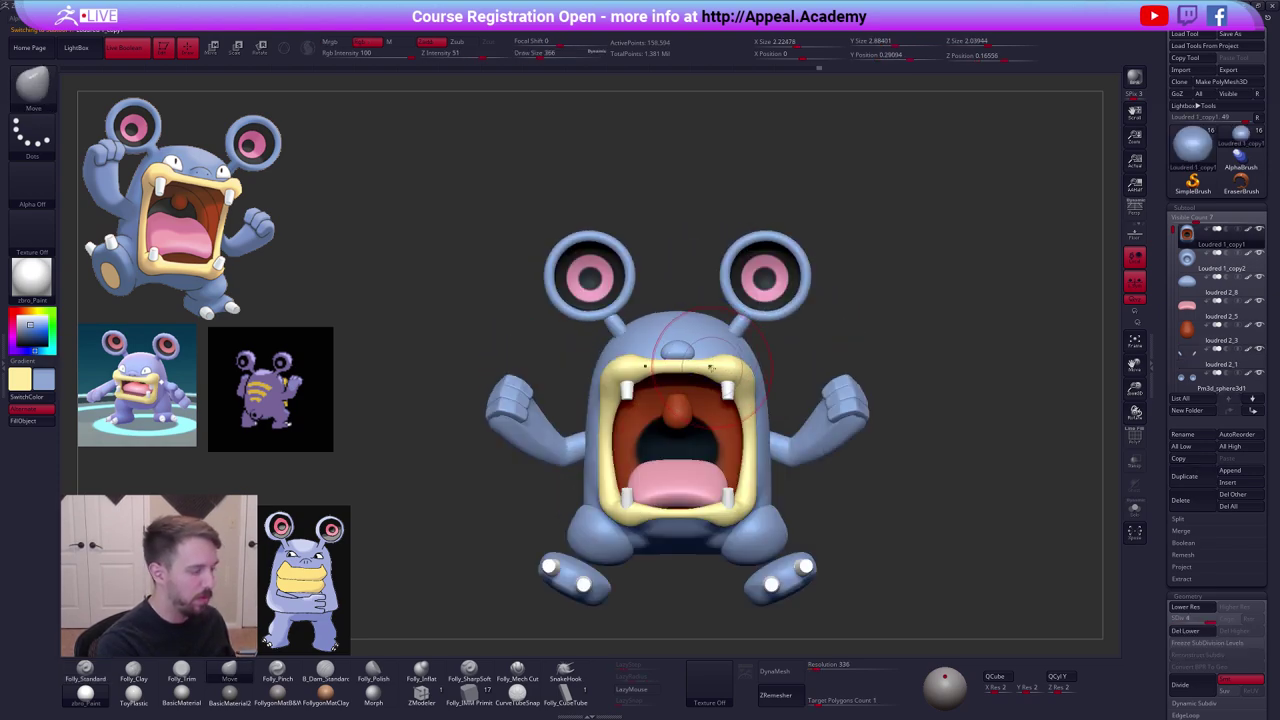
Enlarge the Move brush to size 447 and adjust the upper back of the head in side view.
{"action": "mouse_move", "coordinate": [710, 388]}
{"action": "right_mouse_down"}
{"action": "mouse_move", "coordinate": [794, 390]}
{"action": "mouse_move", "coordinate": [742, 359]}
{"action": "right_mouse_up"}
{"action": "key", "text": "space"}
{"action": "left_click_drag", "start_coordinate": [682, 377], "coordinate": [660, 361]}
{"action": "key", "text": "space"}
{"action": "left_click_drag", "start_coordinate": [651, 299], "coordinate": [658, 307]}
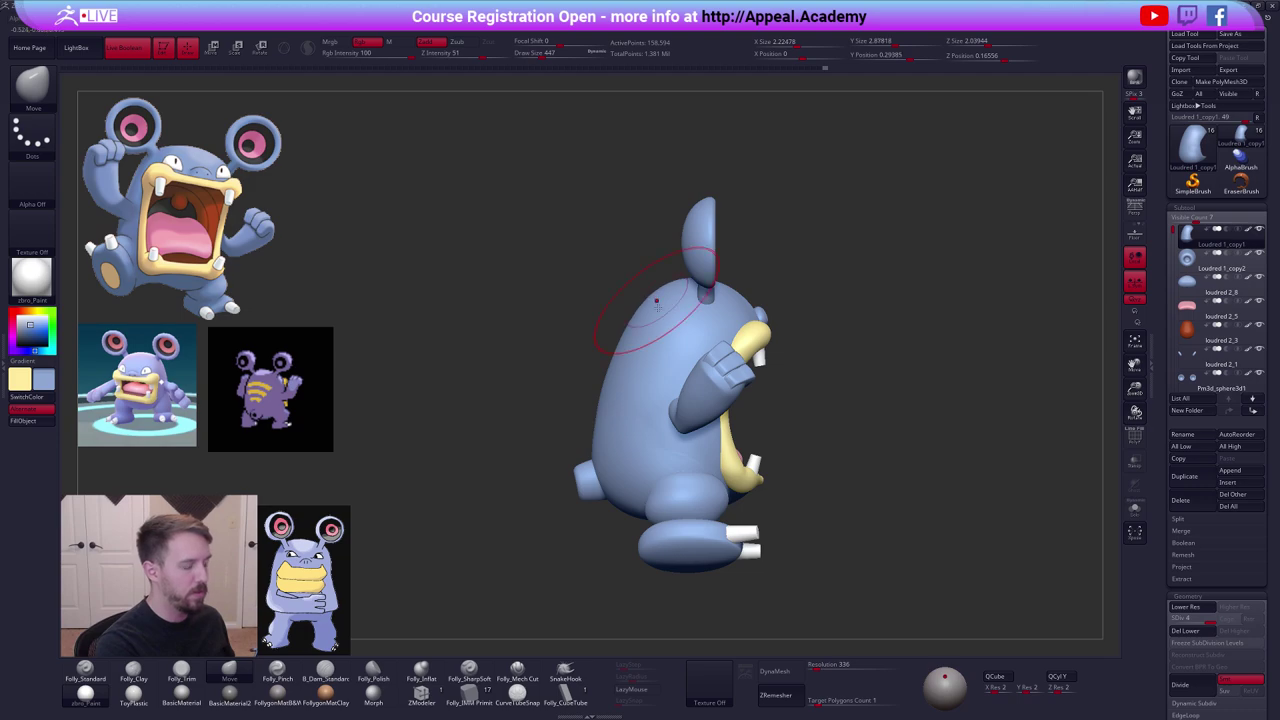
{"action": "left_click_drag", "start_coordinate": [890, 450], "coordinate": [853, 491]}
{"action": "right_click_drag", "start_coordinate": [853, 491], "coordinate": [897, 484], "text": "shift"}
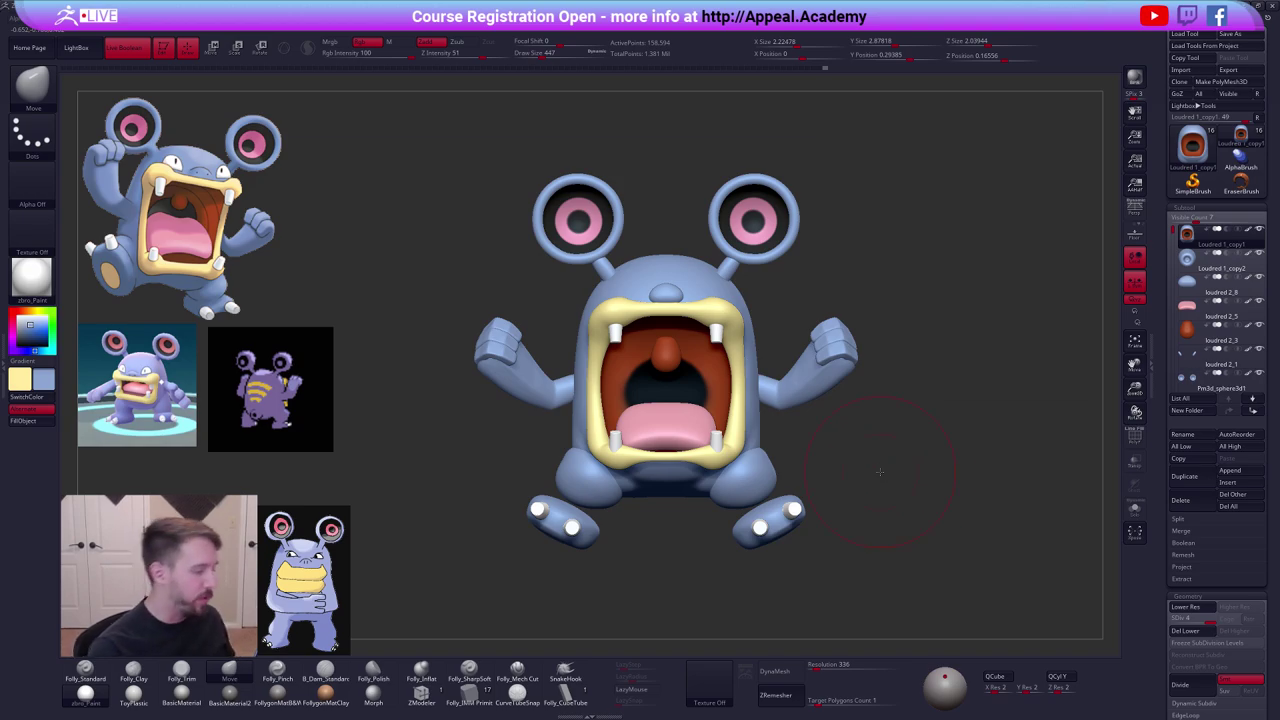
Isolate the body, then smooth and reshape the area below the mouth opening with the Move brush at size 239.
{"action": "key", "text": "space"}
{"action": "key", "text": "alt+s"}
{"action": "right_click_drag", "start_coordinate": [790, 420], "coordinate": [722, 440]}
{"action": "key", "text": "space"}
{"action": "left_click_drag", "start_coordinate": [737, 440], "coordinate": [722, 441]}
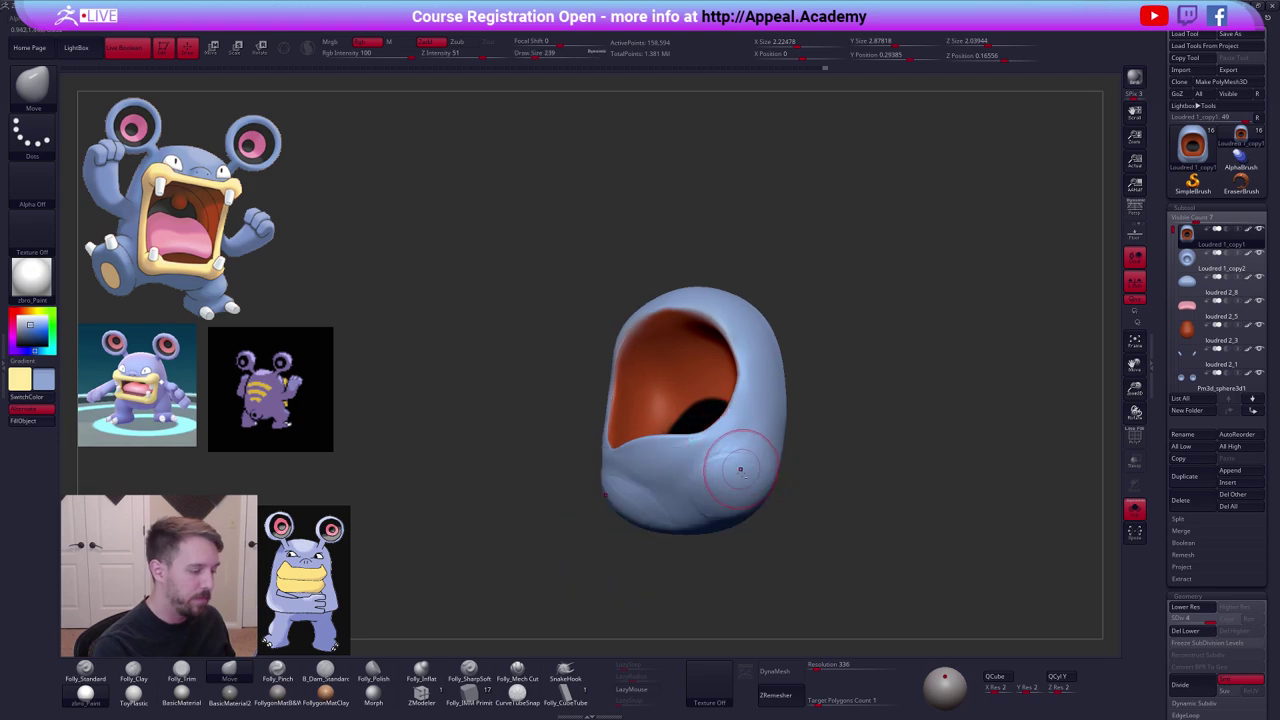
{"action": "right_click_drag", "start_coordinate": [743, 466], "coordinate": [763, 421], "text": "alt"}
{"action": "left_click_drag", "start_coordinate": [750, 412], "coordinate": [744, 409], "text": "shift"}
{"action": "right_click_drag", "start_coordinate": [754, 446], "coordinate": [737, 414]}
{"action": "right_click", "coordinate": [737, 414]}
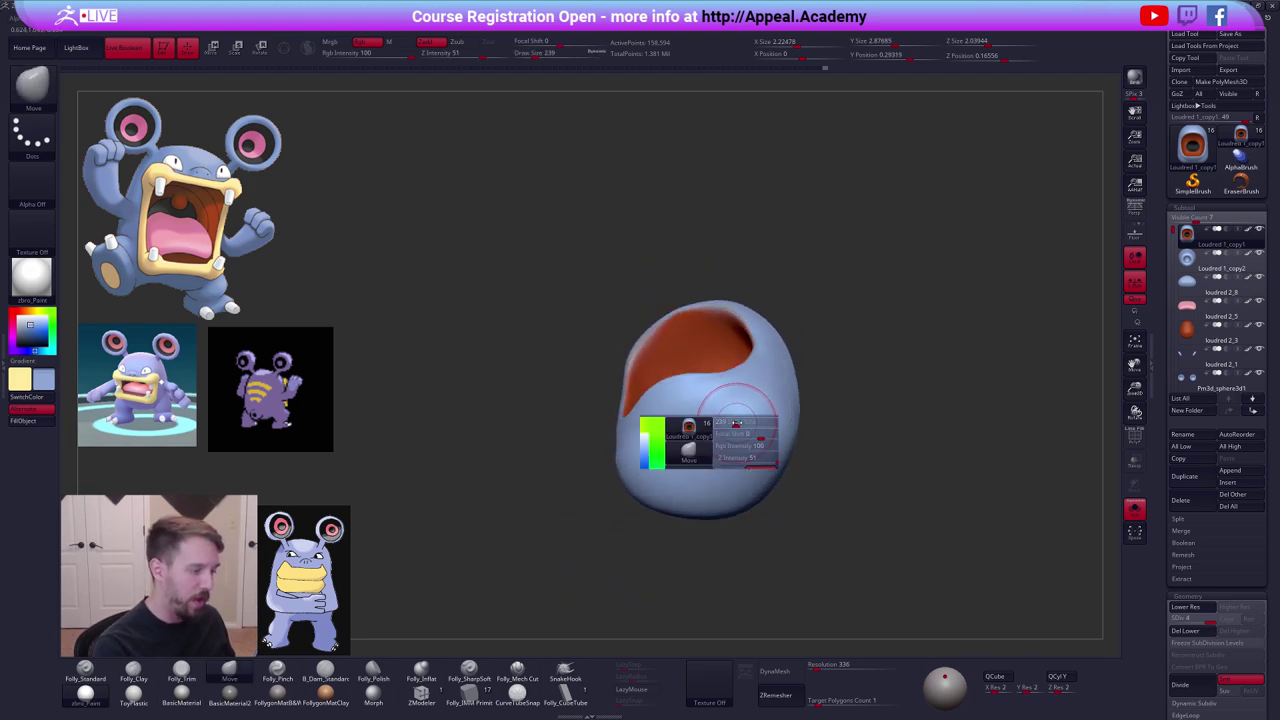
{"action": "left_click_drag", "start_coordinate": [737, 414], "coordinate": [718, 424], "text": "shift"}
{"action": "right_click_drag", "start_coordinate": [735, 414], "coordinate": [740, 446]}
{"action": "mouse_move", "coordinate": [753, 391]}
{"action": "left_mouse_down"}
{"action": "mouse_move", "coordinate": [692, 436]}
{"action": "mouse_move", "coordinate": [726, 440]}
{"action": "mouse_move", "coordinate": [746, 422]}
{"action": "left_mouse_up"}
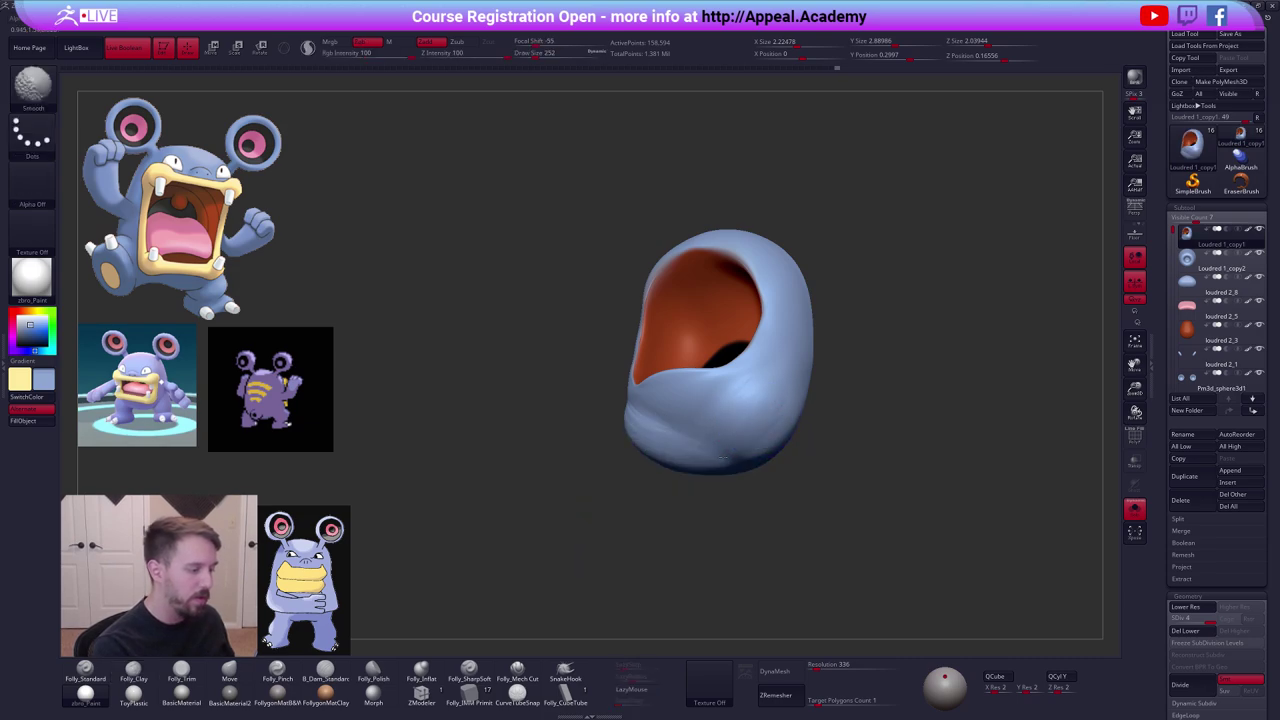
Smooth the lower front of the body and work over its underside with the Folly_Clay brush at size 252.
{"action": "right_click_drag", "start_coordinate": [723, 458], "coordinate": [748, 418]}
{"action": "left_click_drag", "start_coordinate": [744, 430], "coordinate": [762, 452], "text": "shift"}
{"action": "right_click_drag", "start_coordinate": [766, 457], "coordinate": [764, 389], "text": "alt"}
{"action": "key", "text": "space"}
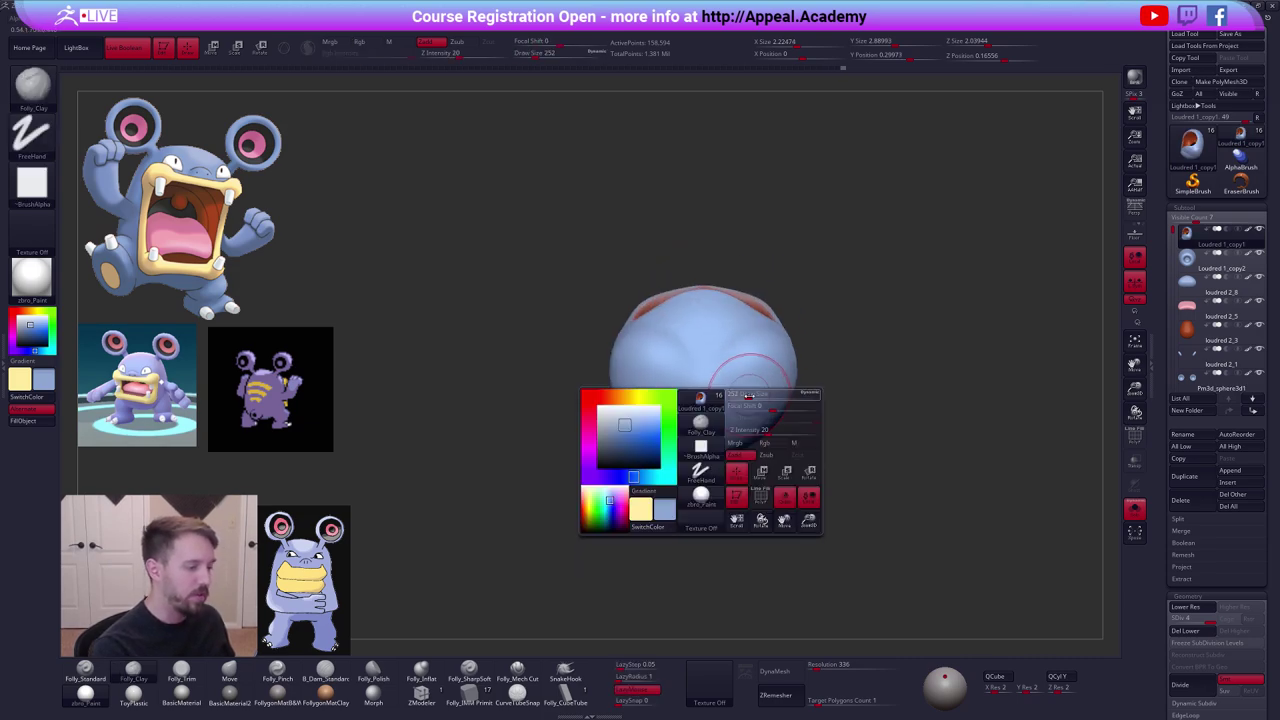
{"action": "mouse_move", "coordinate": [766, 364]}
{"action": "left_mouse_down"}
{"action": "mouse_move", "coordinate": [743, 397]}
{"action": "mouse_move", "coordinate": [769, 395]}
{"action": "left_mouse_up"}
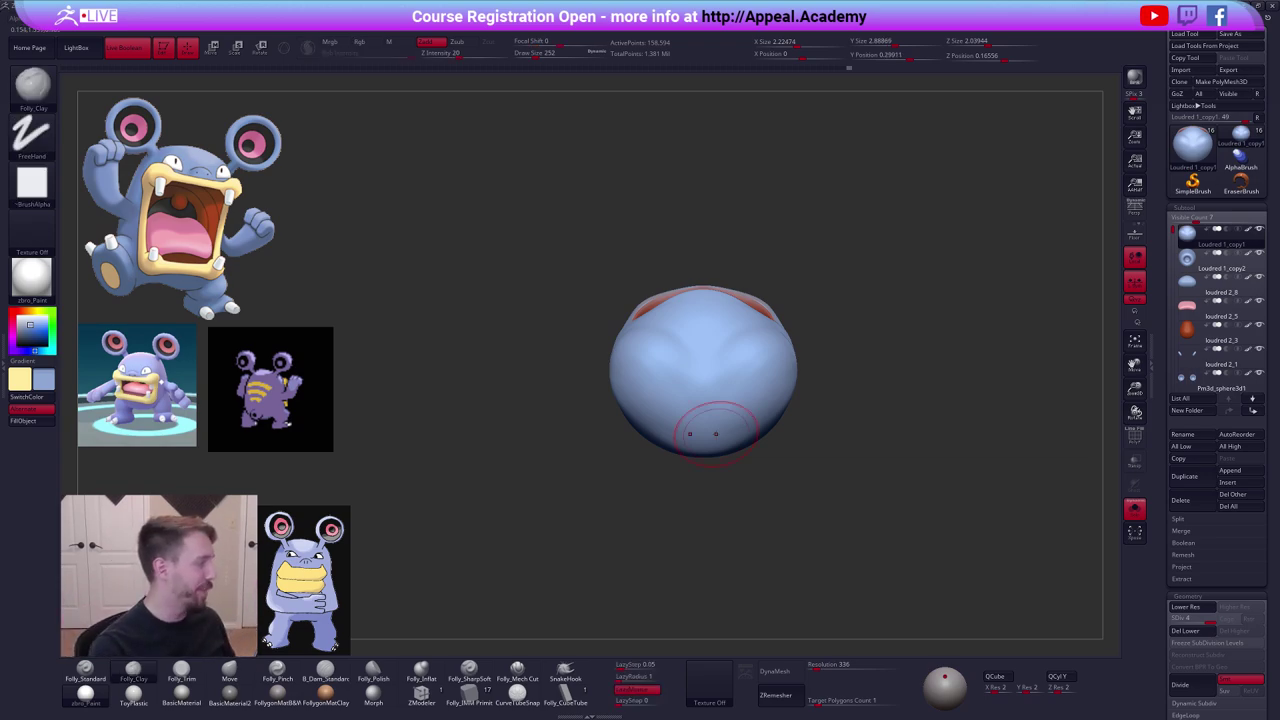
Review the full model's proportions from several angles and turn on perspective view.
{"action": "left_click_drag", "start_coordinate": [794, 437], "coordinate": [756, 446]}
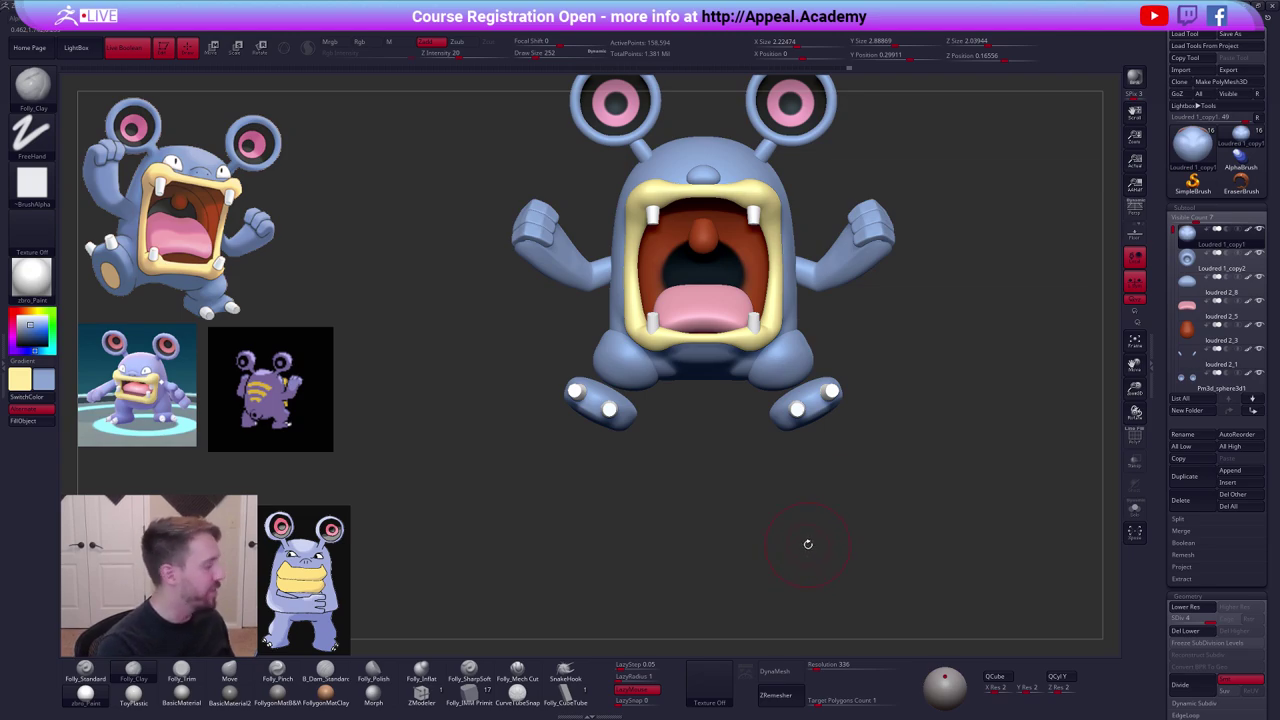
{"action": "left_click_drag", "start_coordinate": [772, 457], "coordinate": [848, 492]}
{"action": "left_click_drag", "start_coordinate": [838, 425], "coordinate": [742, 440]}
{"action": "left_click_drag", "start_coordinate": [760, 347], "coordinate": [735, 460]}
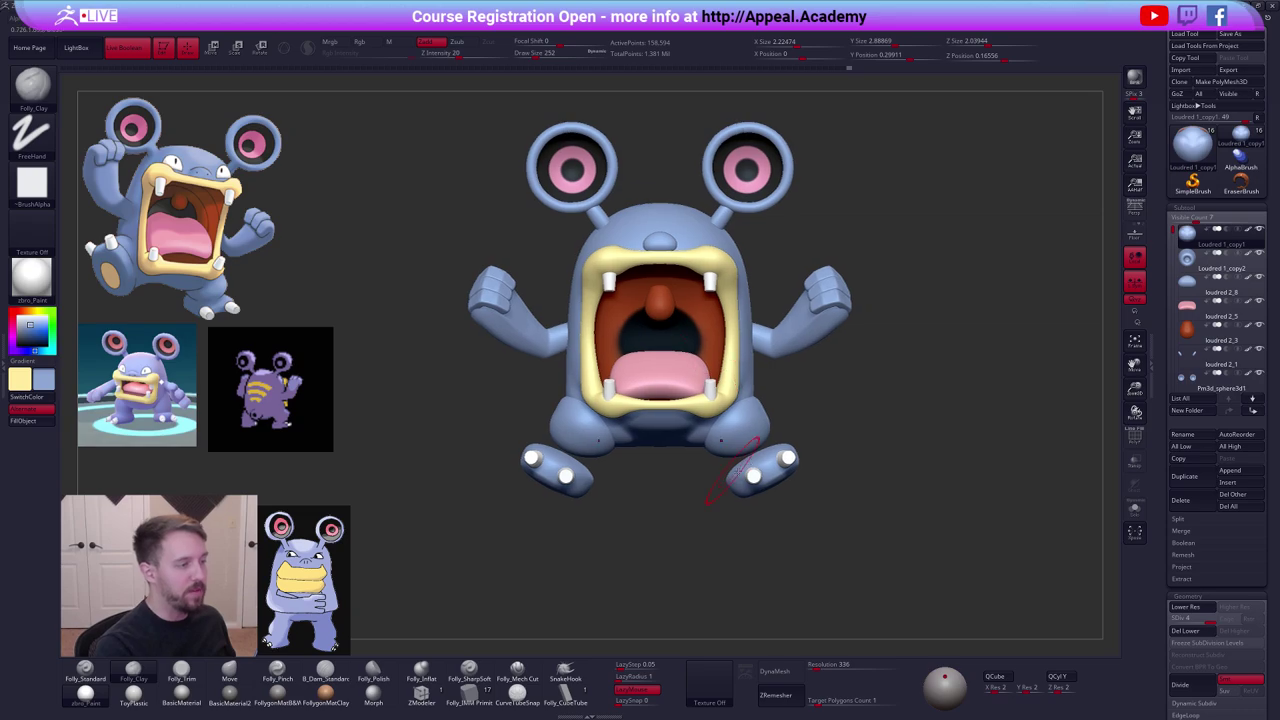
{"action": "left_click", "coordinate": [1134, 215]}
{"action": "left_click_drag", "start_coordinate": [900, 508], "coordinate": [735, 528]}
Isolate the body, drop it to subdivision level 1, and lasso-mask the lower back half.
{"action": "key", "text": "alt+s"}
{"action": "key", "text": "shift+d"}
{"action": "key", "text": "shift+d"}
{"action": "key", "text": "shift+d"}
{"action": "mouse_move", "coordinate": [738, 452]}
{"action": "left_mouse_down", "text": "shift"}
{"action": "mouse_move", "coordinate": [719, 445]}
{"action": "mouse_move", "coordinate": [733, 468]}
{"action": "left_mouse_up", "text": "shift"}
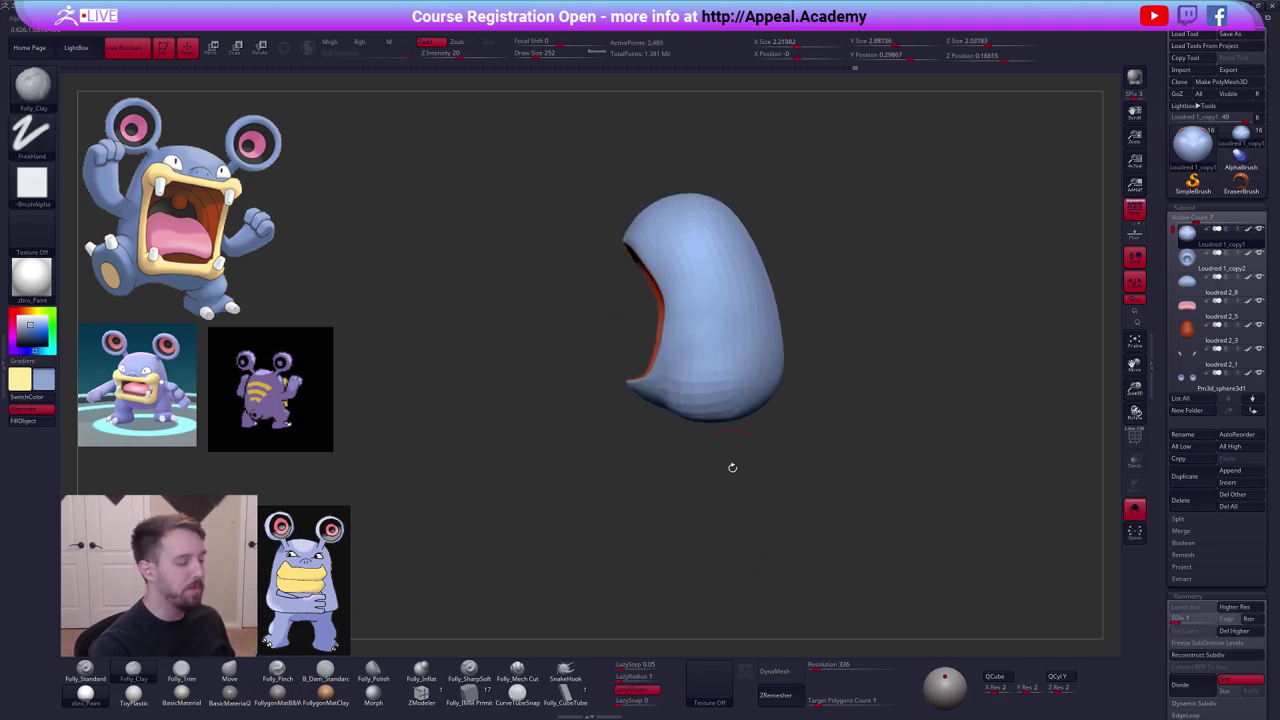
{"action": "mouse_move", "coordinate": [791, 291]}
{"action": "left_mouse_down", "text": "ctrl"}
{"action": "mouse_move", "coordinate": [710, 350]}
{"action": "mouse_move", "coordinate": [800, 480]}
{"action": "left_mouse_up", "text": "ctrl"}
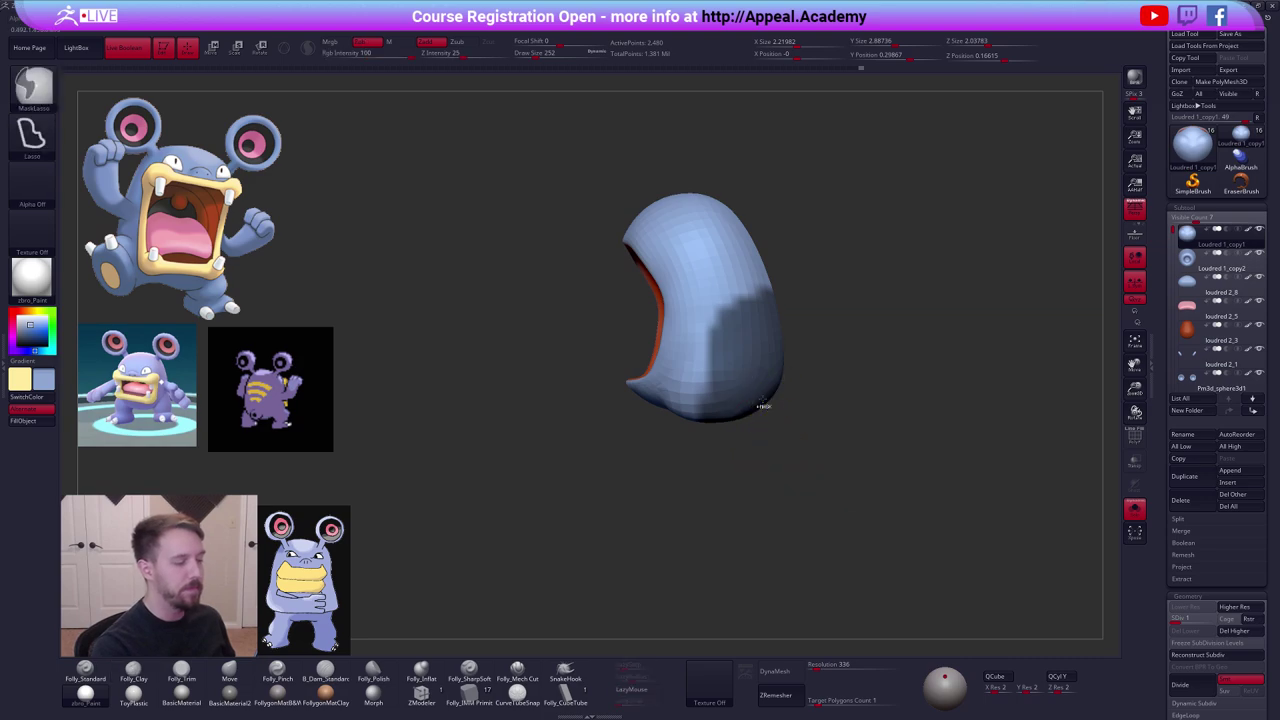
{"action": "left_click_drag", "start_coordinate": [762, 405], "coordinate": [783, 426]}
Scale the lower part of the body wider with the transpose line and check it on the full model.
{"action": "key", "text": "w"}
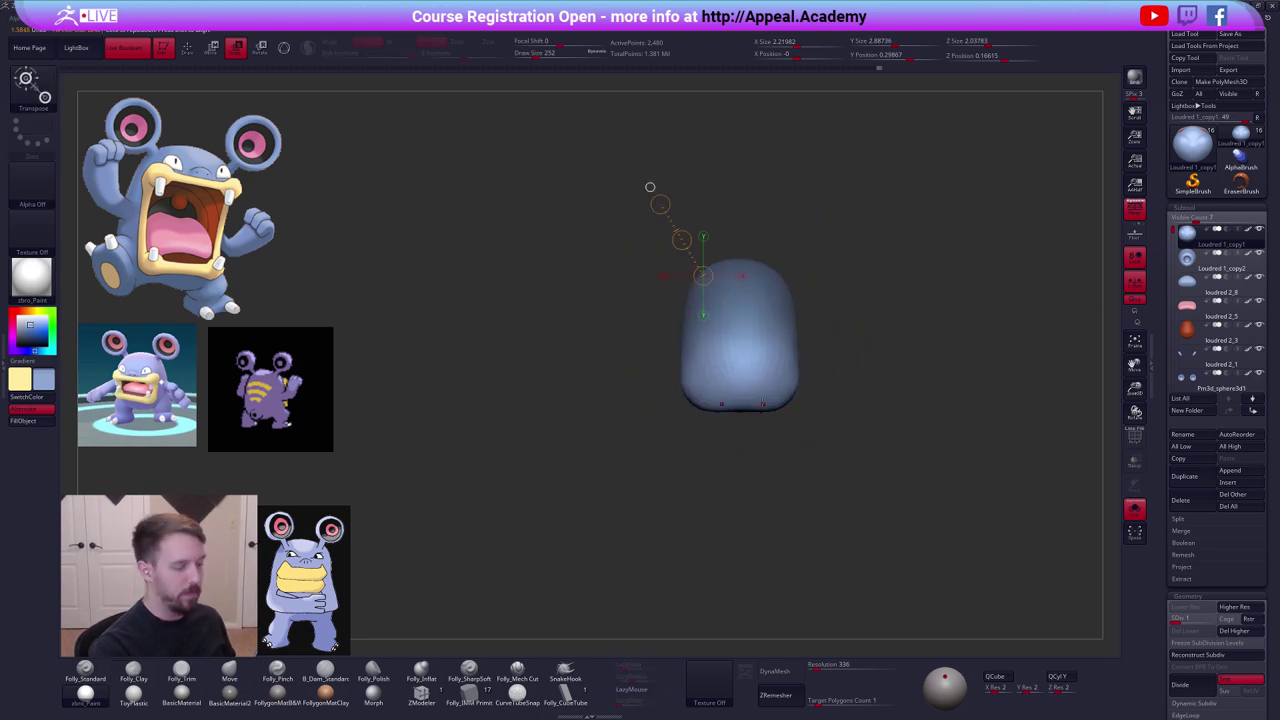
{"action": "left_click", "coordinate": [744, 387]}
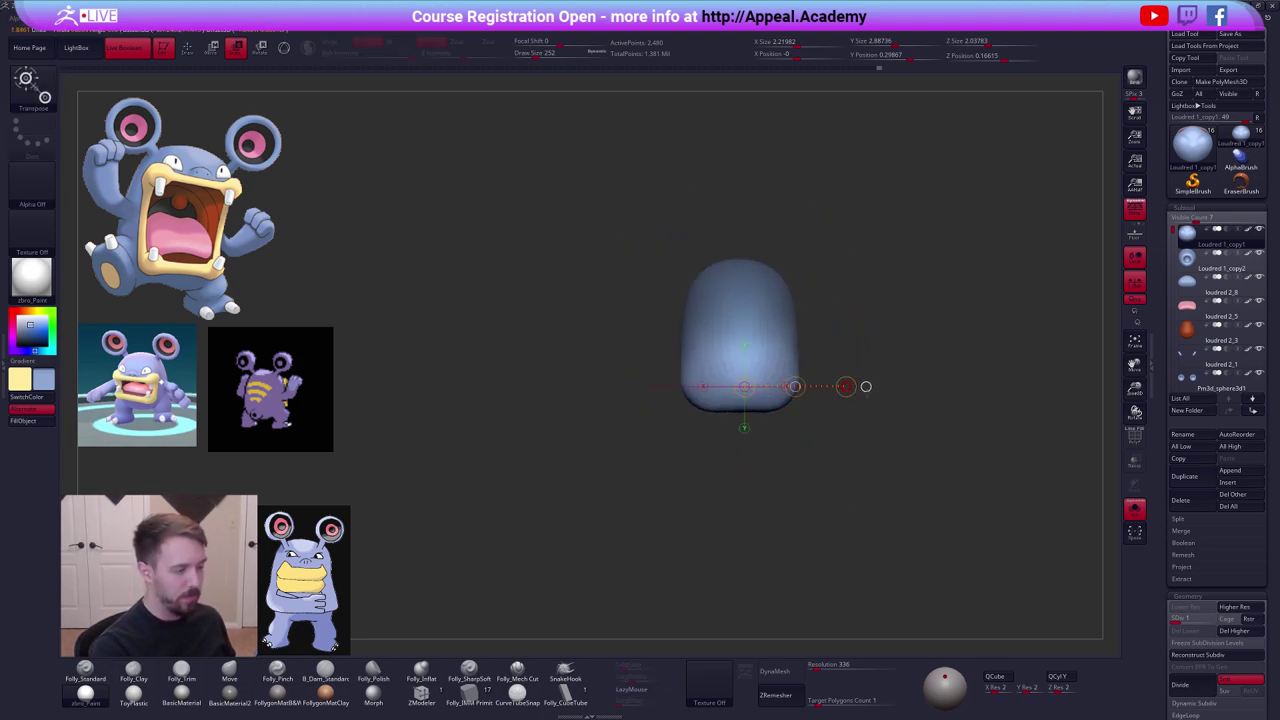
{"action": "key", "text": "alt+s"}
{"action": "left_click_drag", "start_coordinate": [780, 450], "coordinate": [868, 483]}
{"action": "left_click_drag", "start_coordinate": [905, 532], "coordinate": [831, 520], "text": "alt"}
{"action": "key", "text": "q"}
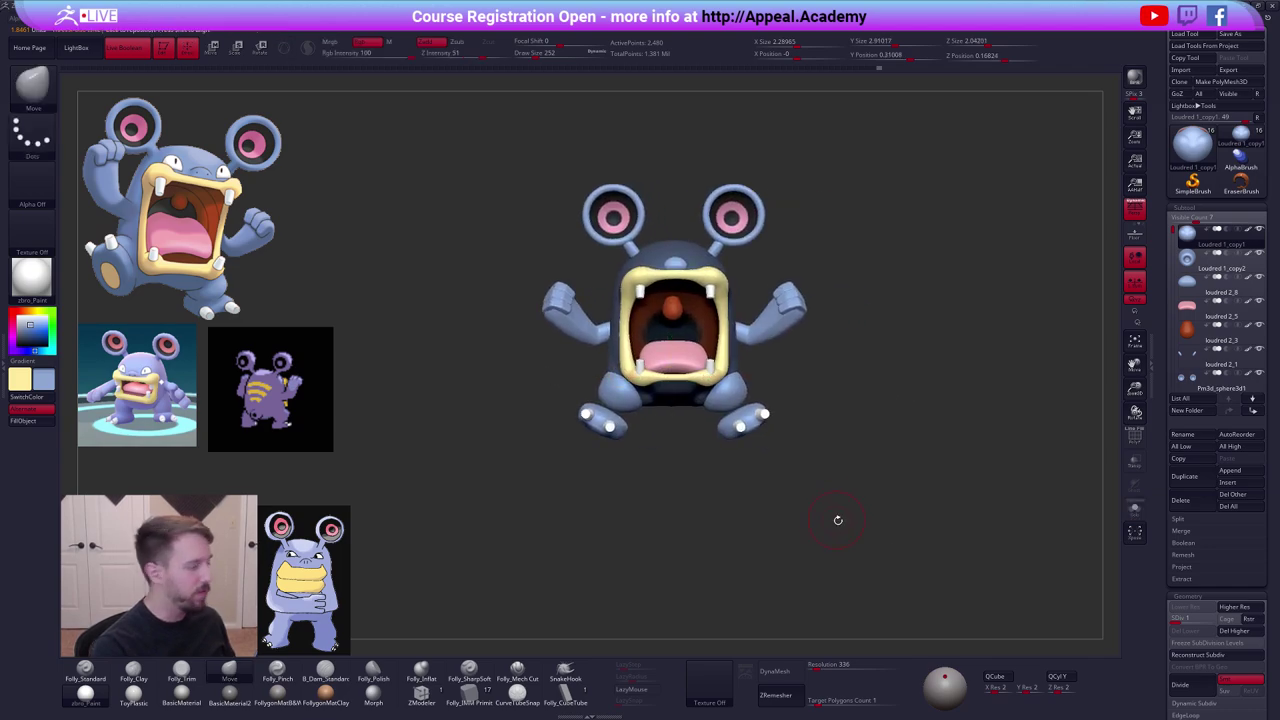
Isolate the body and refine its sides with Folly_Clay and smoothing while stepping up to subdivision level 3.
{"action": "key", "text": "alt+s"}
{"action": "mouse_move", "coordinate": [788, 383]}
{"action": "left_mouse_down"}
{"action": "mouse_move", "coordinate": [705, 394]}
{"action": "mouse_move", "coordinate": [728, 392]}
{"action": "mouse_move", "coordinate": [722, 404]}
{"action": "left_mouse_up"}
{"action": "key", "text": "2"}
{"action": "mouse_move", "coordinate": [685, 345]}
{"action": "left_mouse_down"}
{"action": "mouse_move", "coordinate": [700, 303]}
{"action": "mouse_move", "coordinate": [714, 335]}
{"action": "left_mouse_up"}
{"action": "key", "text": "d"}
{"action": "left_click_drag", "start_coordinate": [785, 410], "coordinate": [673, 408]}
{"action": "right_click_drag", "start_coordinate": [673, 408], "coordinate": [692, 409]}
{"action": "left_click_drag", "start_coordinate": [750, 394], "coordinate": [757, 385], "text": "shift"}
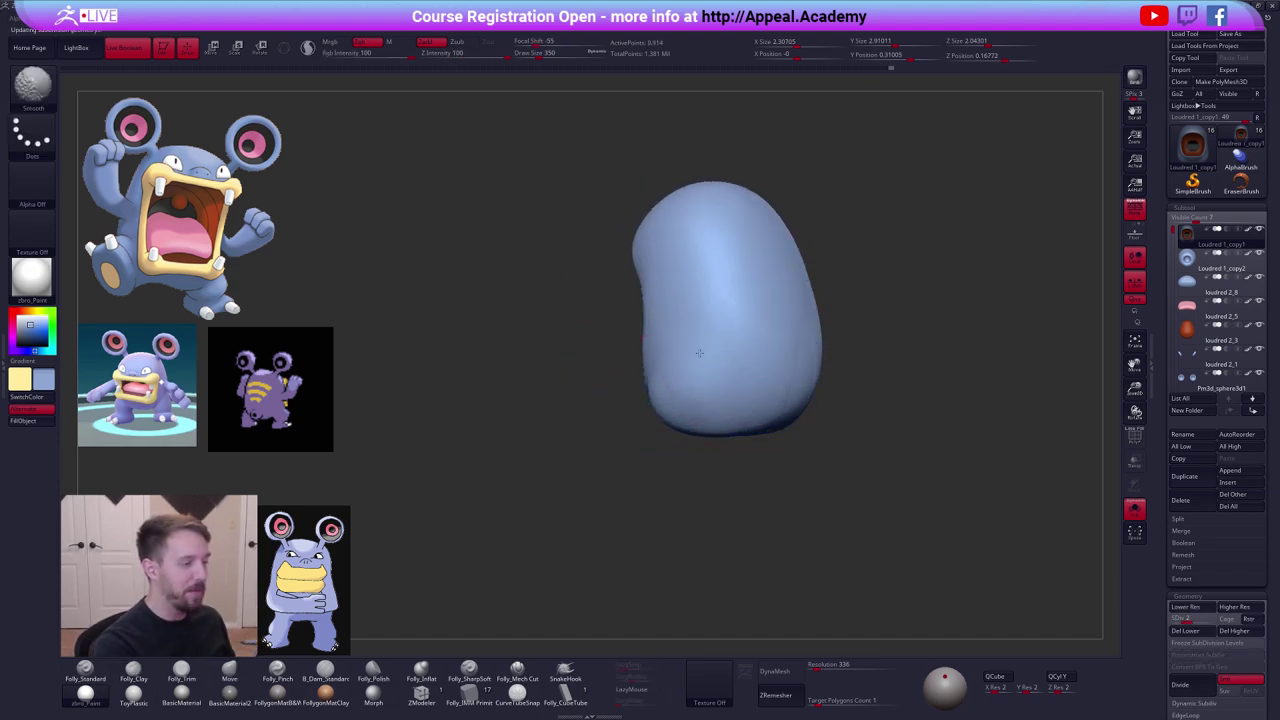
{"action": "key", "text": "d"}
{"action": "mouse_move", "coordinate": [699, 353]}
{"action": "left_mouse_down", "text": "shift"}
{"action": "mouse_move", "coordinate": [711, 342]}
{"action": "mouse_move", "coordinate": [752, 368]}
{"action": "left_mouse_up", "text": "shift"}
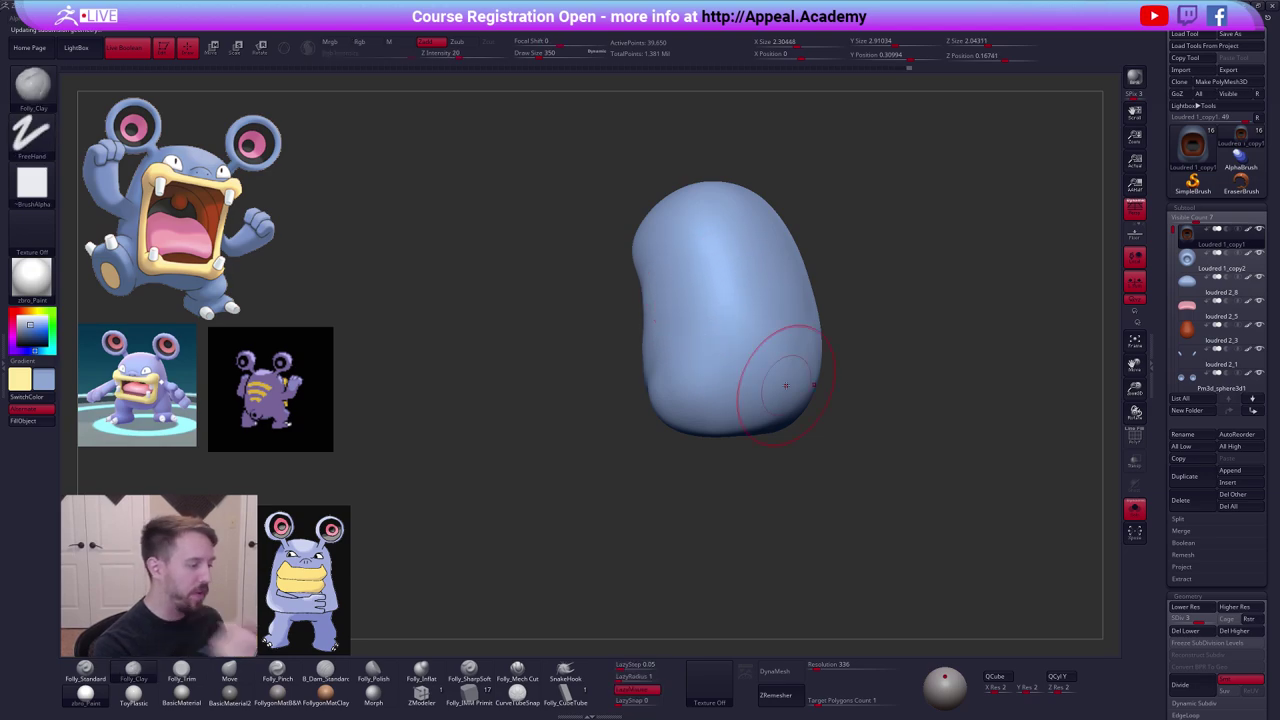
Raise the body to subdivision level 4 and smooth the lower side beside the mouth opening.
{"action": "key", "text": "ctrl+d"}
{"action": "key", "text": "shift"}
{"action": "right_click_drag", "start_coordinate": [791, 364], "coordinate": [771, 326]}
{"action": "key", "text": "shift"}
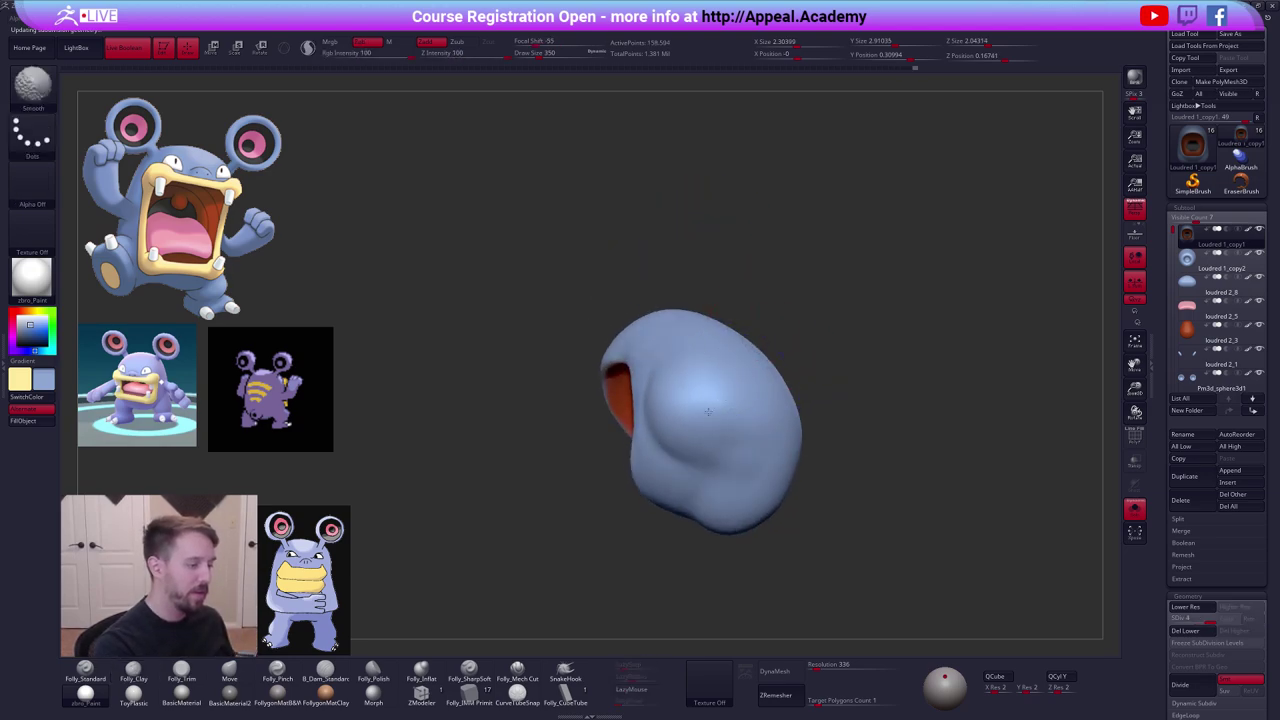
{"action": "right_click_drag", "start_coordinate": [700, 400], "coordinate": [680, 465]}
{"action": "right_click", "coordinate": [680, 471]}
{"action": "right_click_drag", "start_coordinate": [740, 410], "coordinate": [657, 366]}
{"action": "key", "text": "shift"}
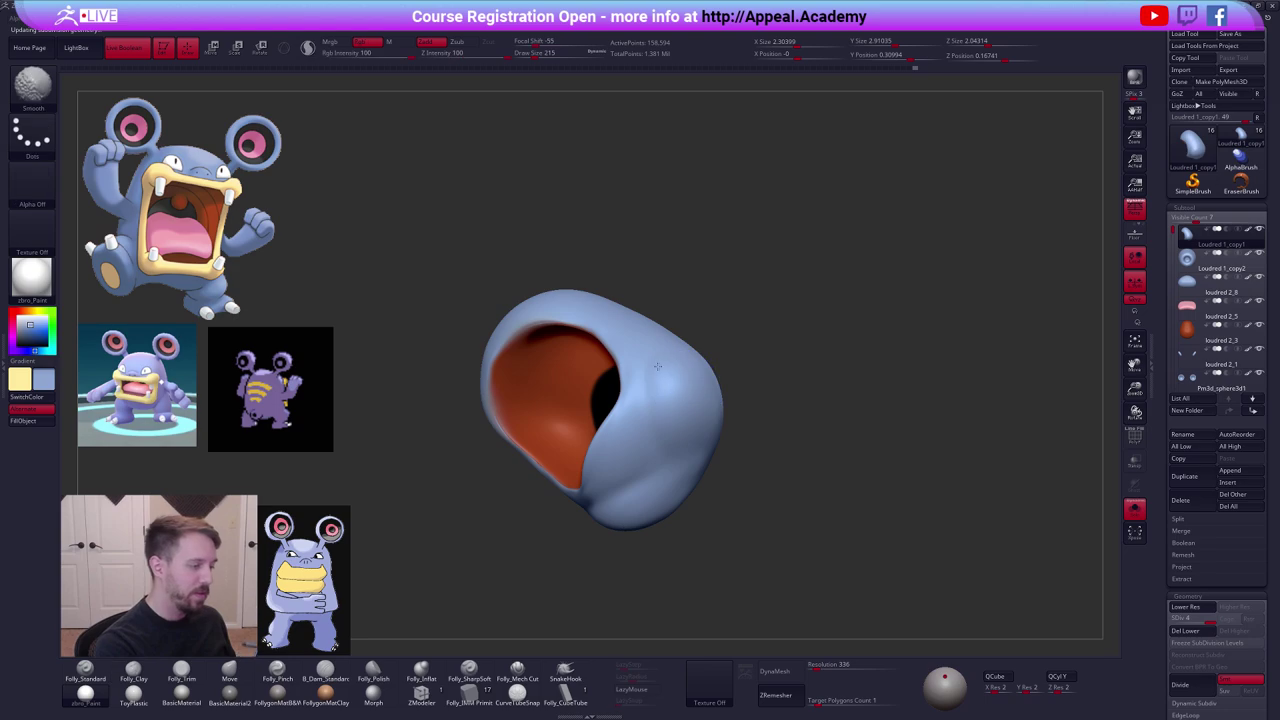
Smooth the bumps on the body's lower side at subdivision level 2, and return to level 4.
{"action": "key", "text": "shift+d"}
{"action": "key", "text": "shift+d"}
{"action": "right_click_drag", "start_coordinate": [663, 469], "coordinate": [666, 407]}
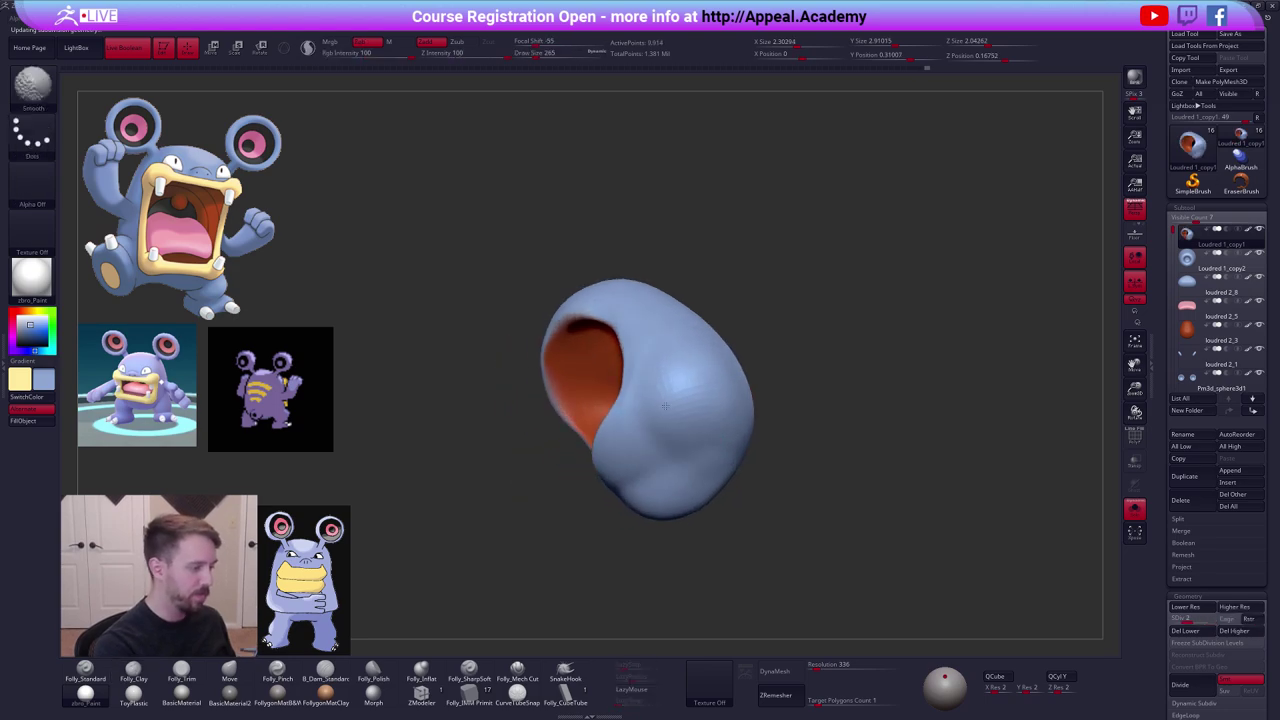
{"action": "key", "text": "d"}
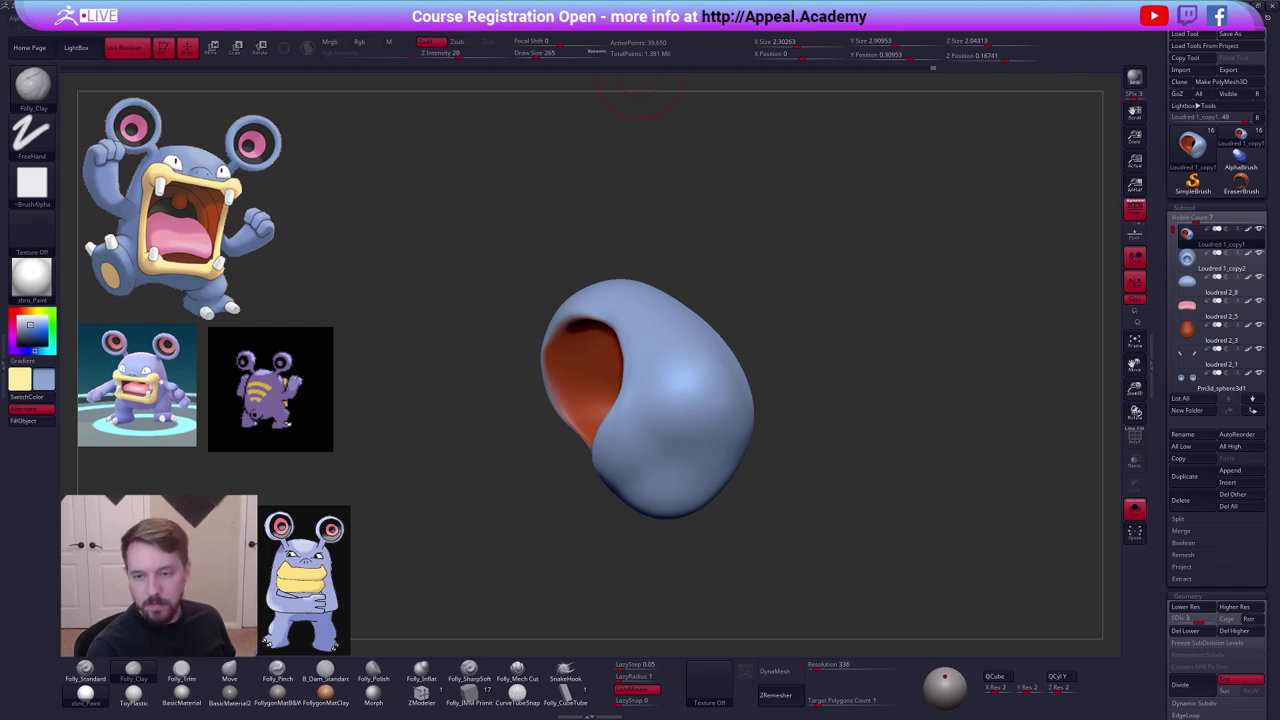
{"action": "key", "text": "d"}
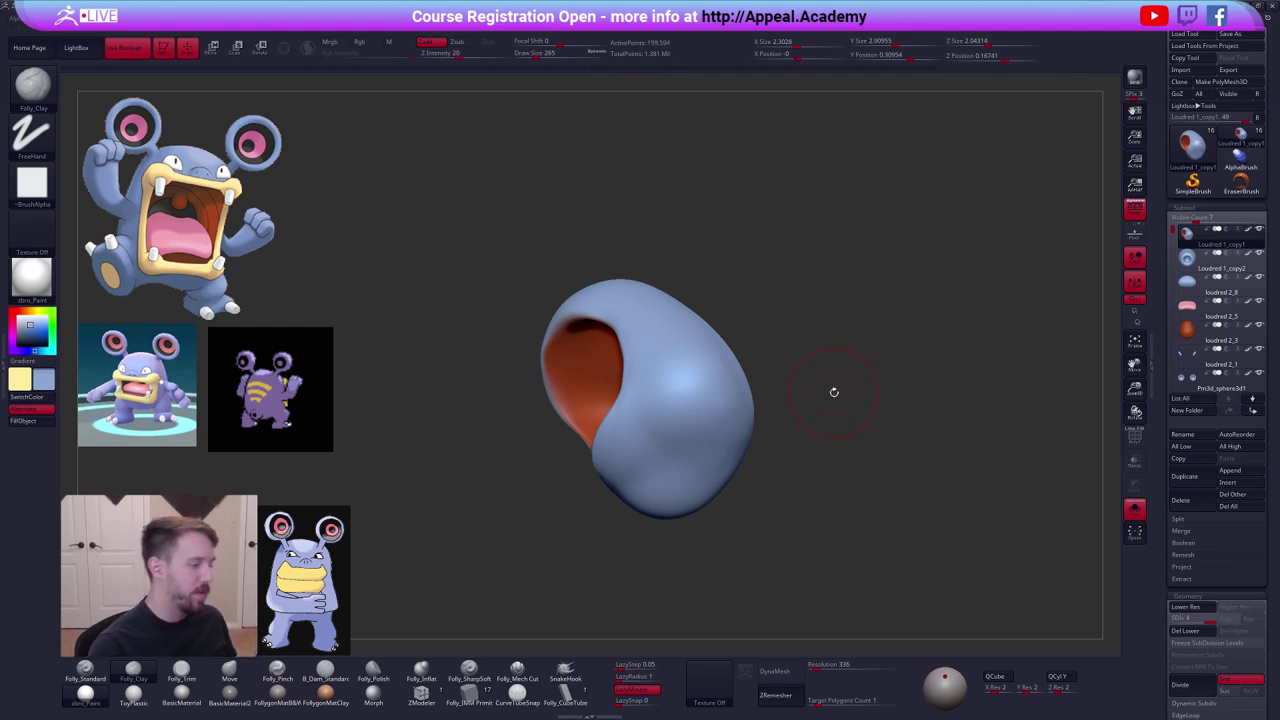
Shift the thighs backward under the body from the side view and push their rear edge in with the Move brush.
{"action": "mouse_move", "coordinate": [760, 445]}
{"action": "right_mouse_down"}
{"action": "mouse_move", "coordinate": [741, 463]}
{"action": "mouse_move", "coordinate": [762, 429]}
{"action": "right_mouse_up"}
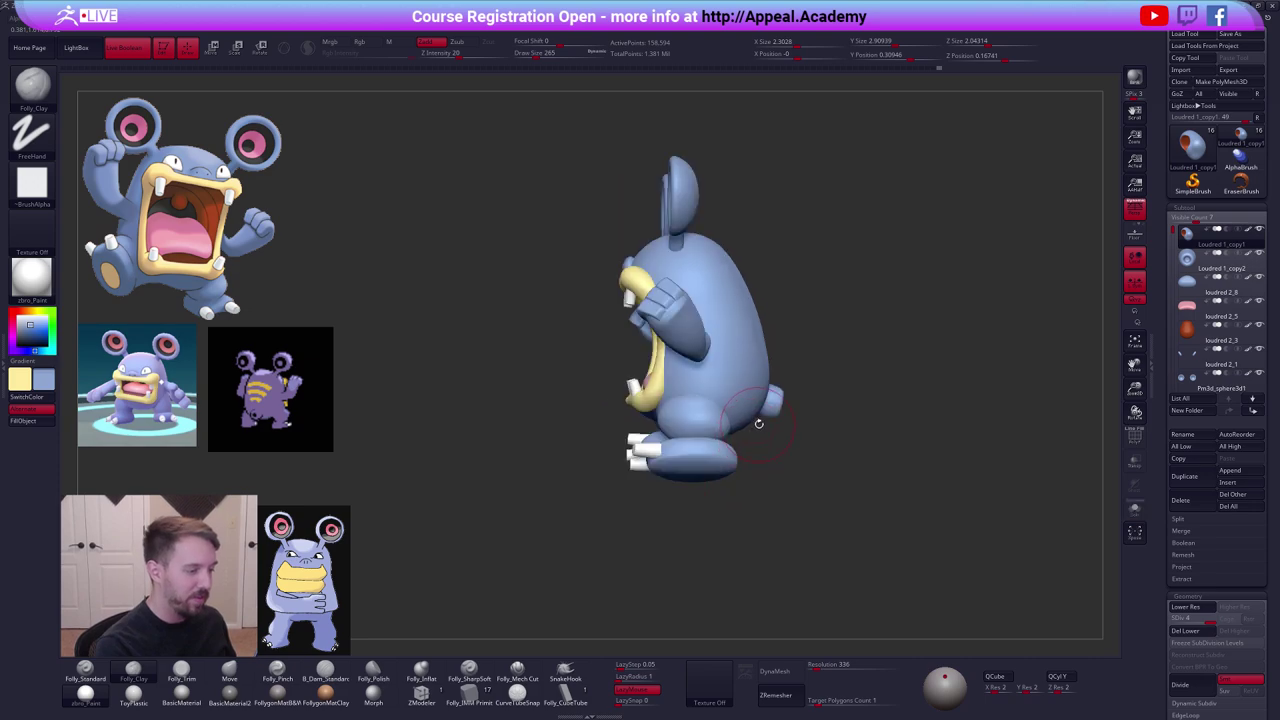
{"action": "left_click", "coordinate": [752, 428], "text": "alt"}
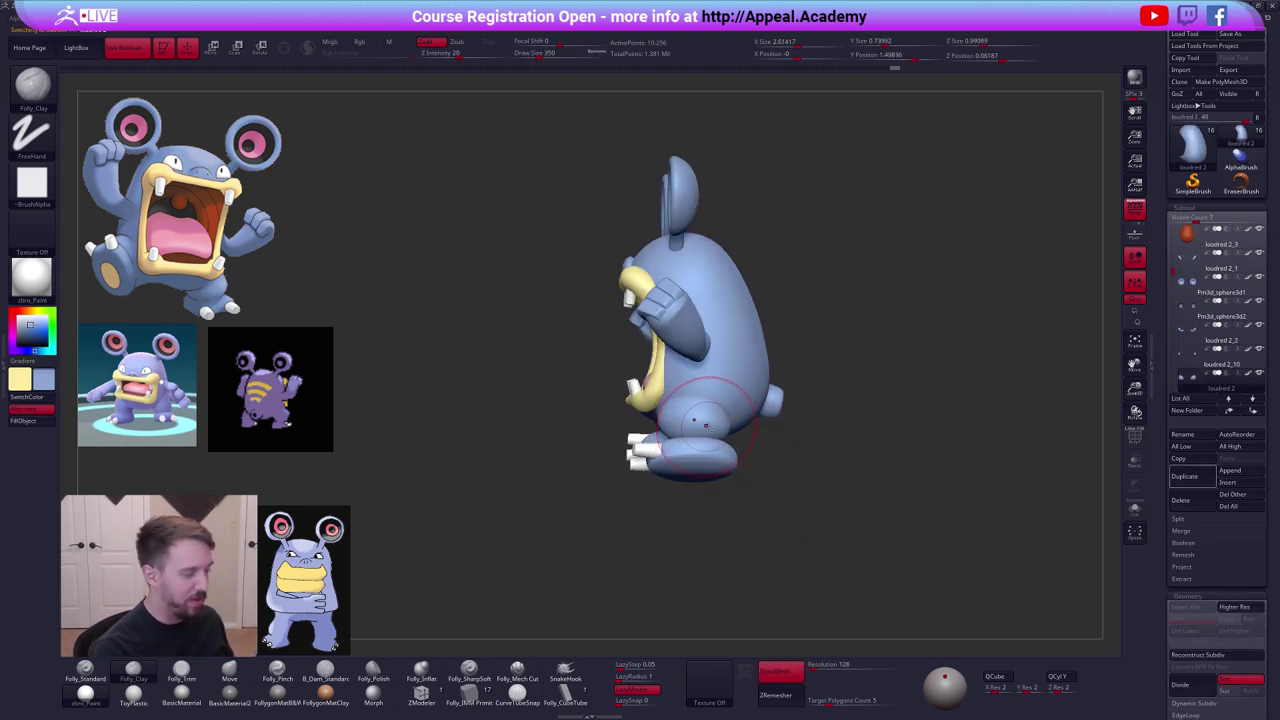
{"action": "key", "text": "w"}
{"action": "left_click_drag", "start_coordinate": [729, 427], "coordinate": [745, 427]}
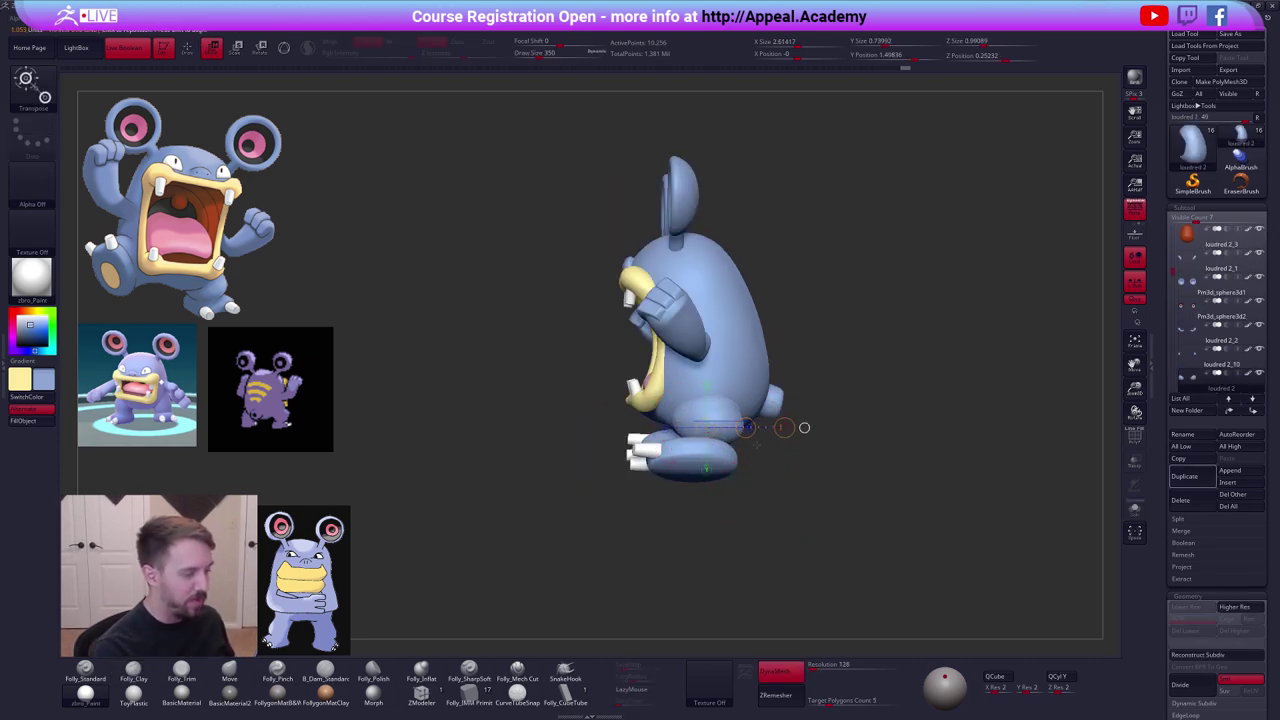
{"action": "mouse_move", "coordinate": [801, 495]}
{"action": "right_mouse_down"}
{"action": "mouse_move", "coordinate": [797, 552]}
{"action": "mouse_move", "coordinate": [788, 528]}
{"action": "right_mouse_up"}
{"action": "key", "text": "q"}
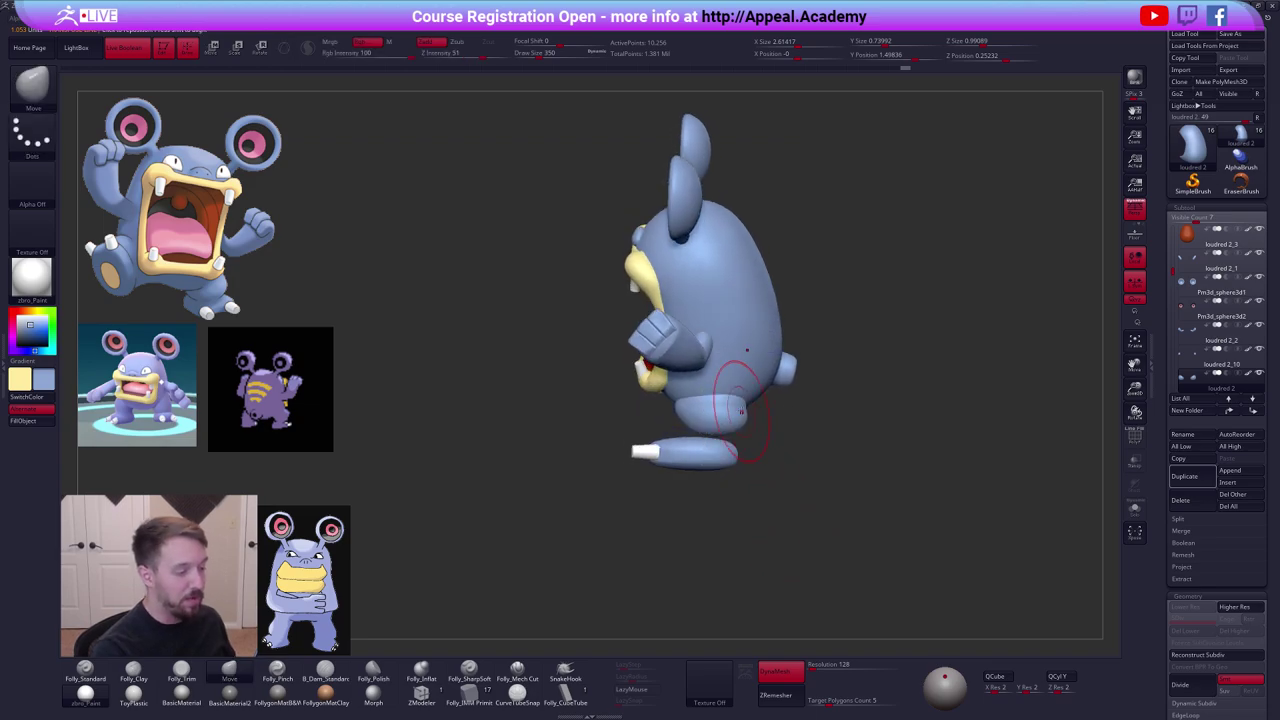
{"action": "left_click_drag", "start_coordinate": [746, 402], "coordinate": [733, 402]}
{"action": "mouse_move", "coordinate": [722, 462]}
{"action": "right_mouse_down"}
{"action": "mouse_move", "coordinate": [784, 419]}
{"action": "mouse_move", "coordinate": [820, 449]}
{"action": "right_mouse_up"}
Switch to the Follygon YouTube channel in Chrome and open the 15 Minute Sculpting Challenge video in full screen.
{"action": "key", "text": "alt+Tab"}
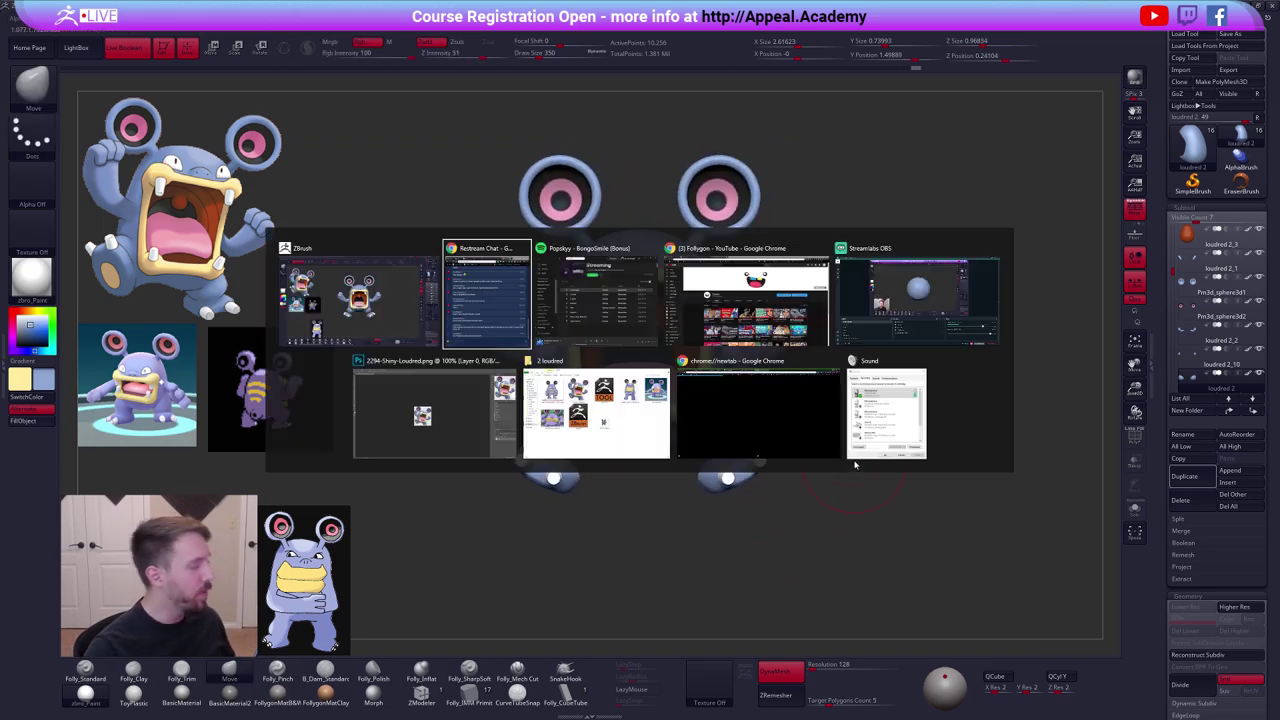
{"action": "left_click", "coordinate": [745, 304]}
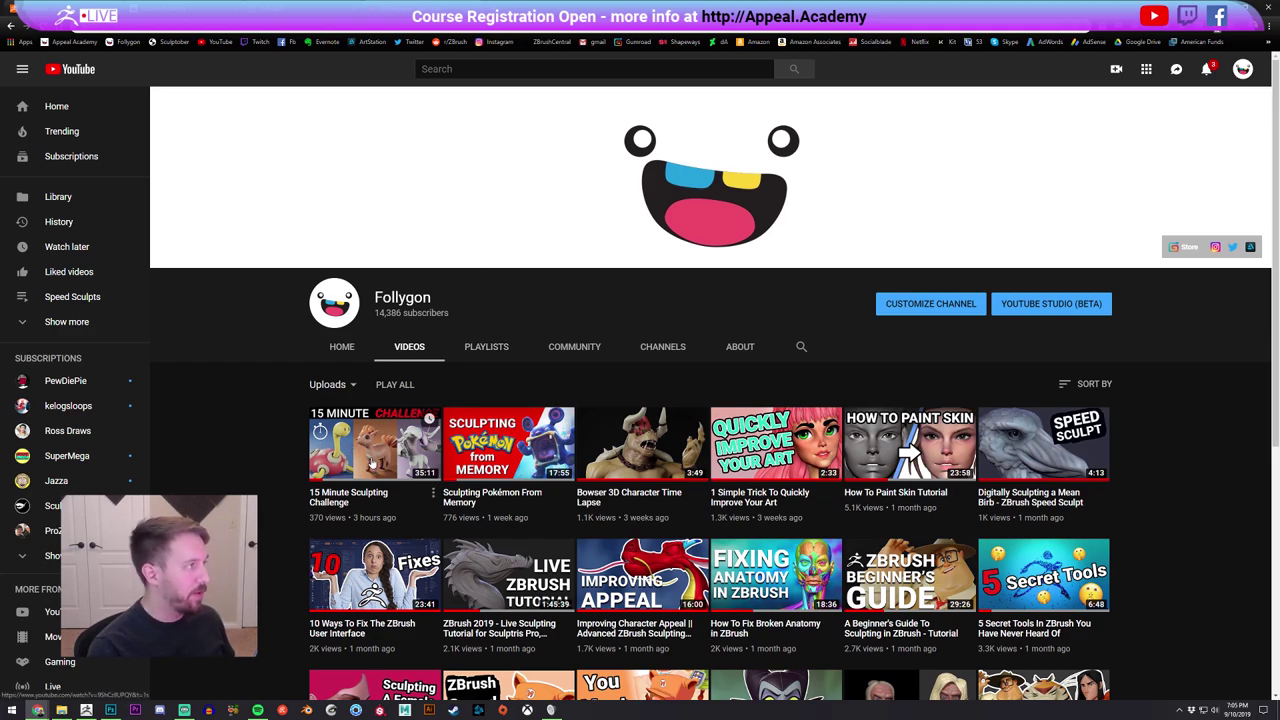
{"action": "left_click", "coordinate": [372, 462]}
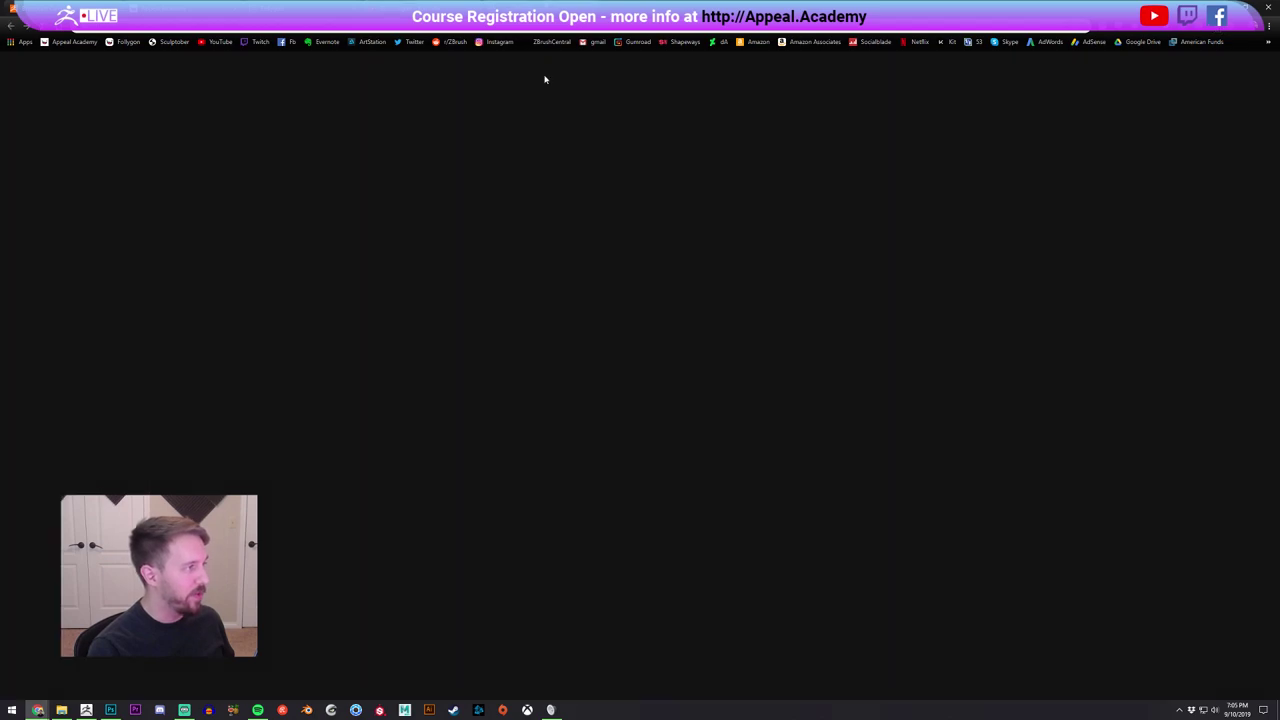
{"action": "key", "text": "space"}
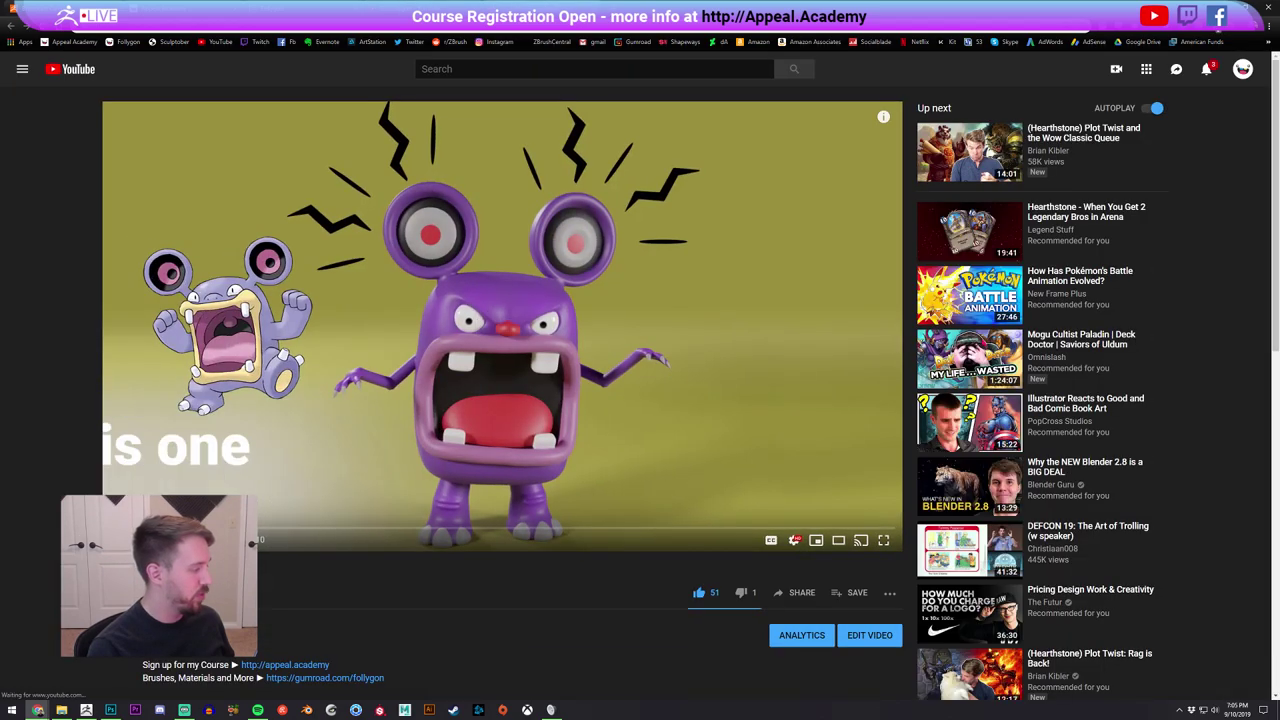
{"action": "key", "text": "space"}
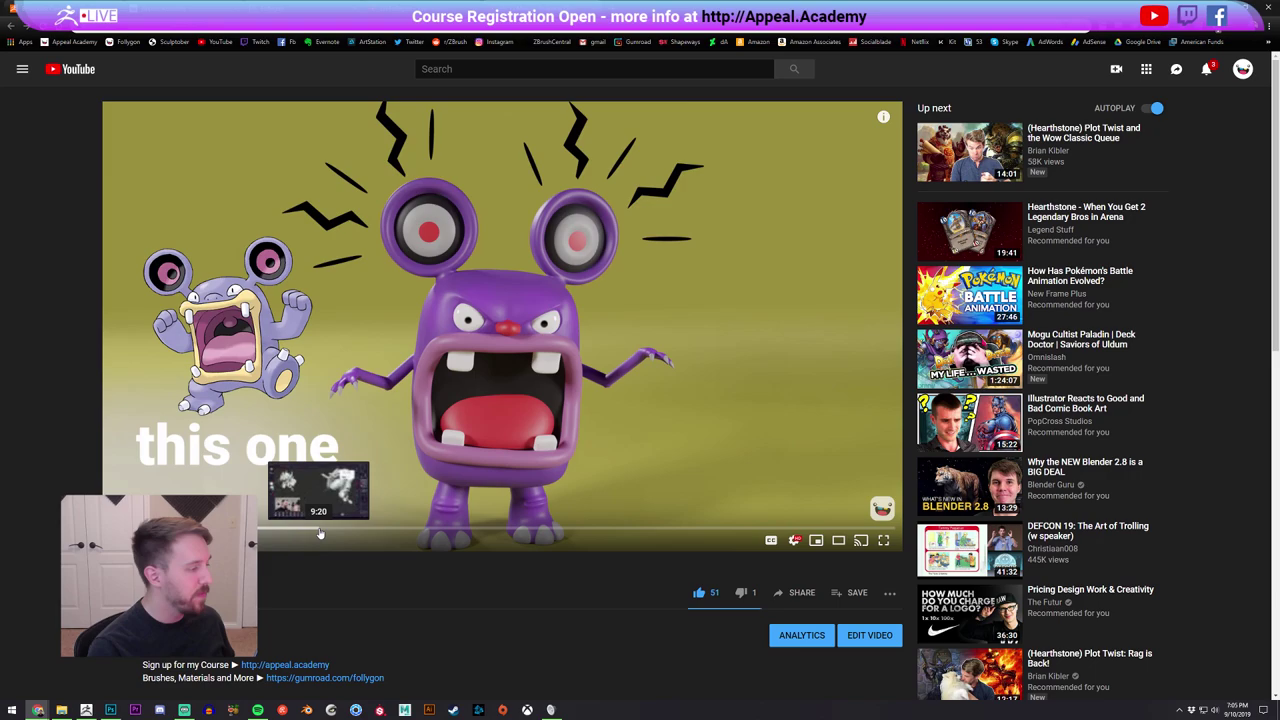
{"action": "left_click", "coordinate": [276, 528]}
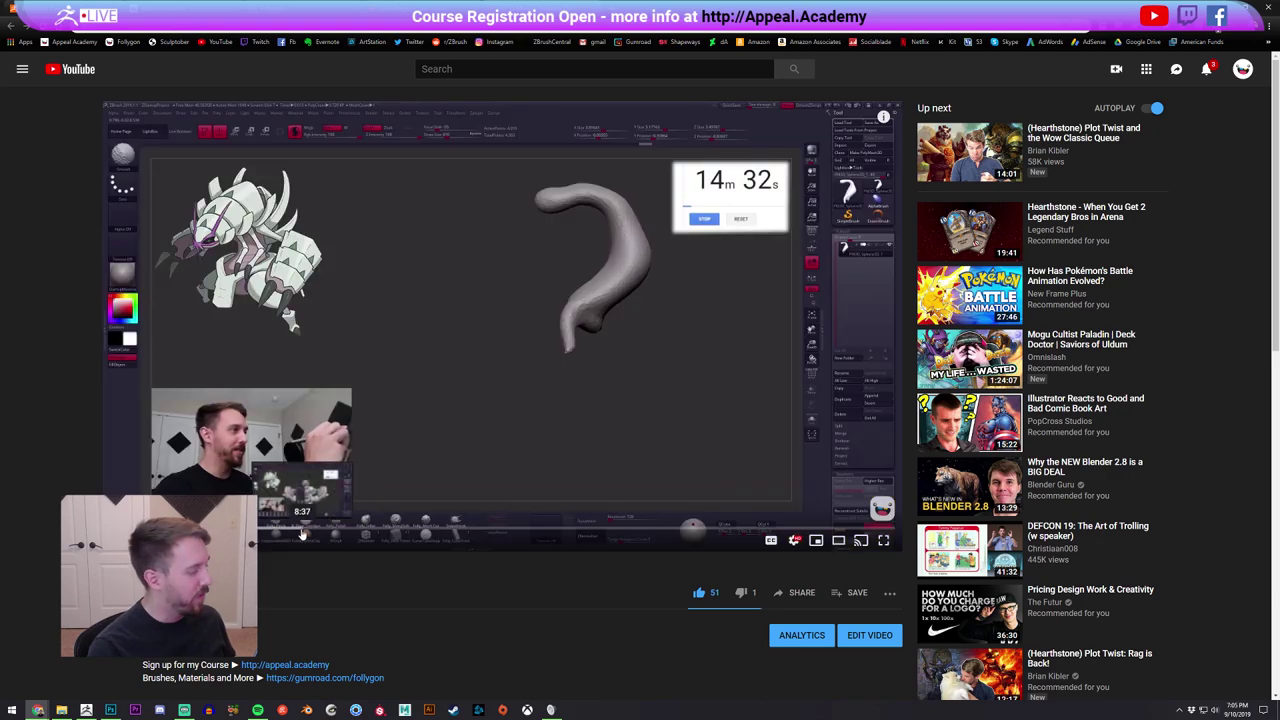
{"action": "double_click", "coordinate": [323, 430]}
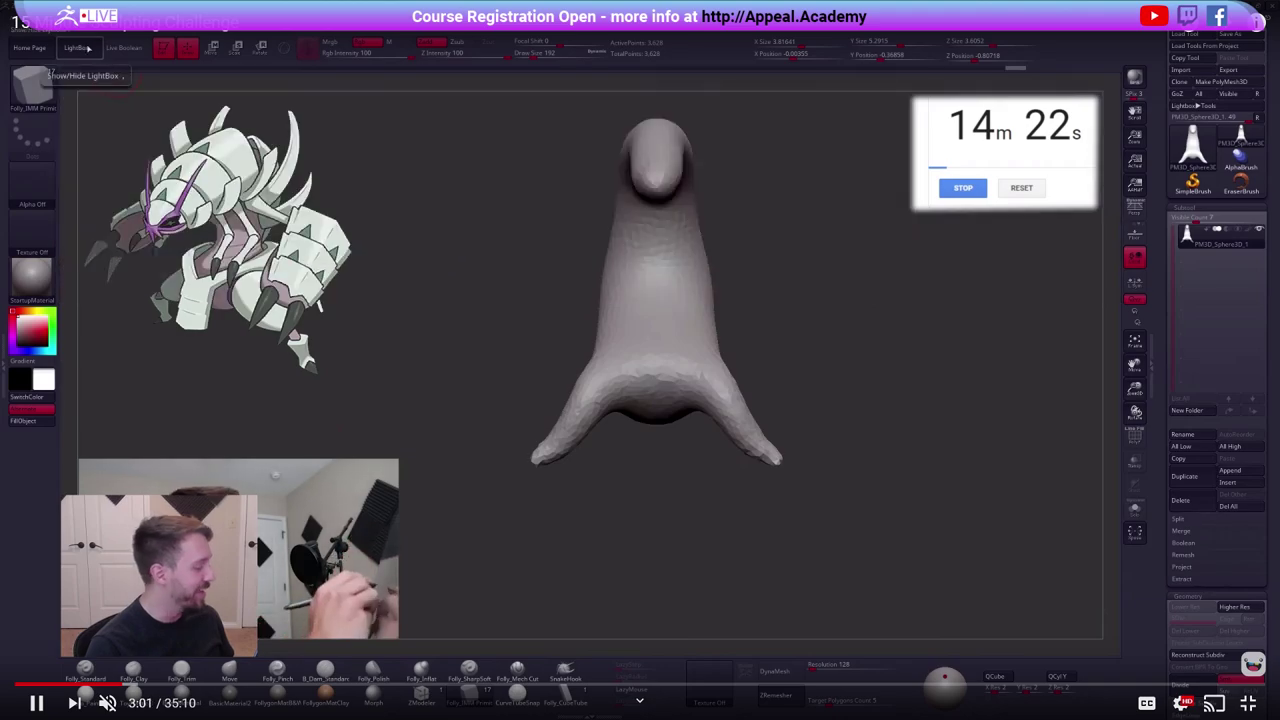
Skim through the video's three creature sculpts, leave it for the channel's video list, and return to ZBrush.
{"action": "left_click", "coordinate": [217, 684]}
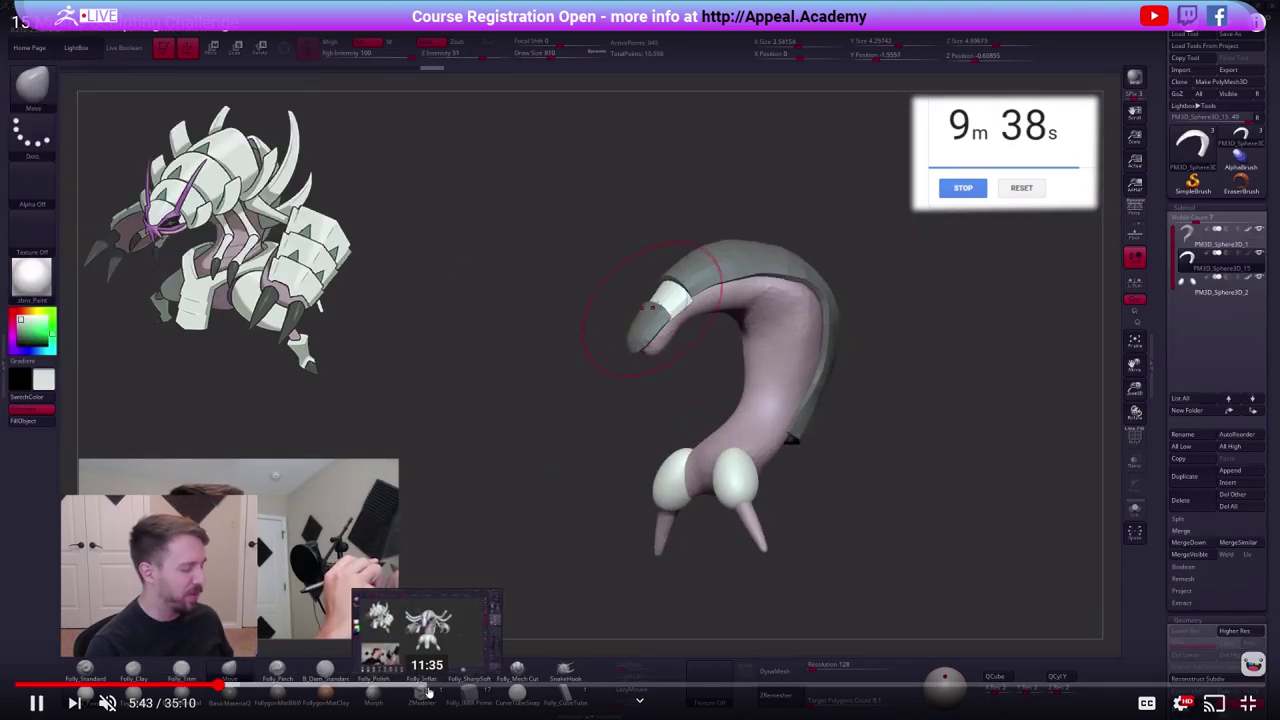
{"action": "left_click_drag", "start_coordinate": [545, 686], "coordinate": [864, 686]}
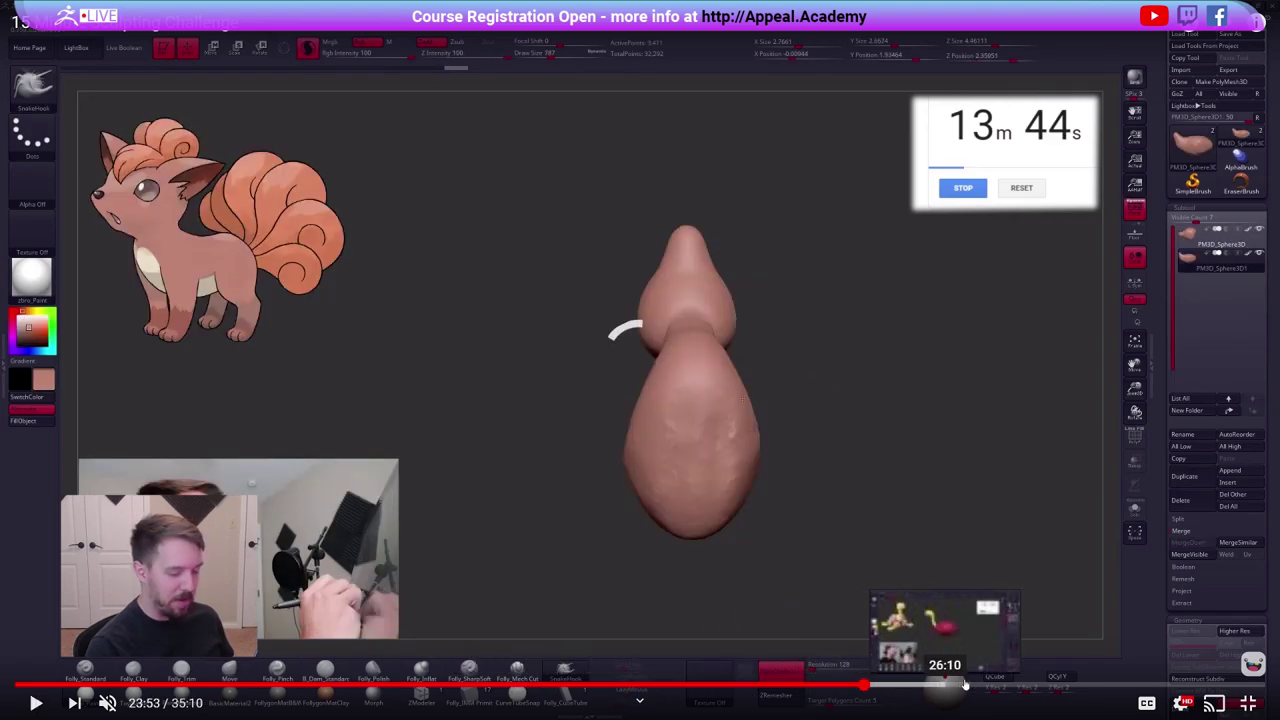
{"action": "left_click", "coordinate": [1039, 686]}
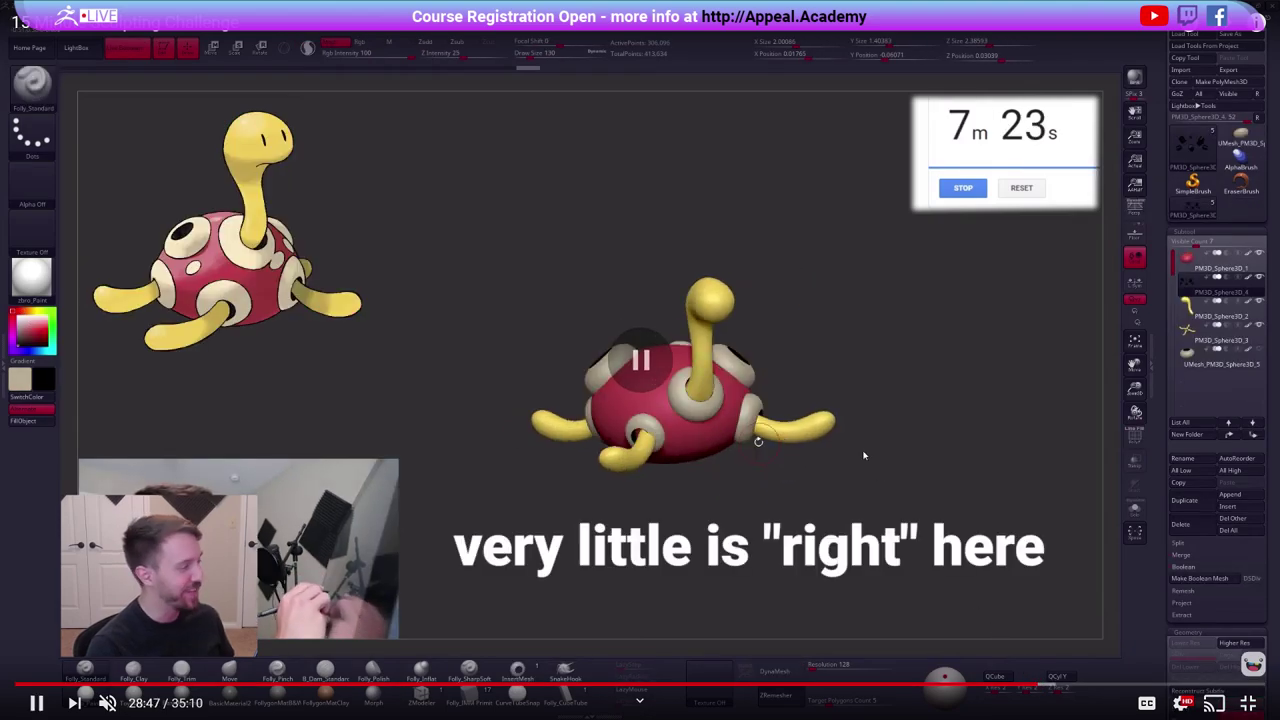
{"action": "double_click", "coordinate": [865, 455]}
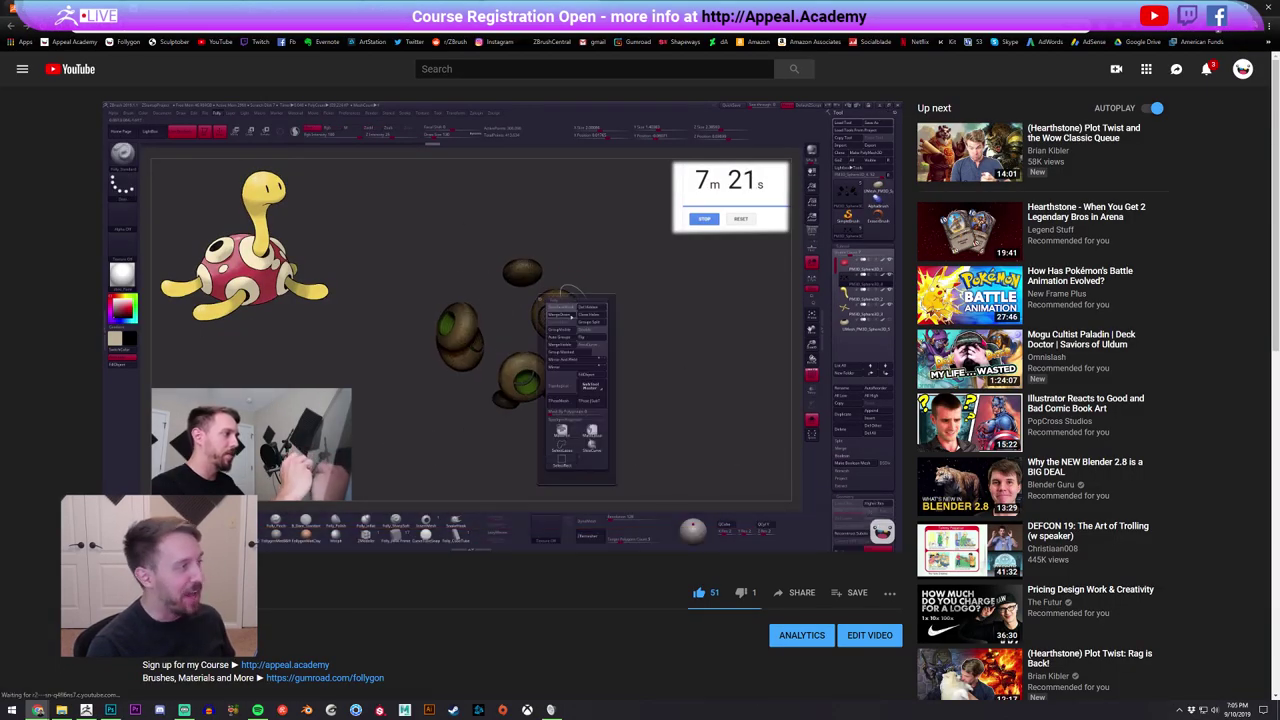
{"action": "left_click", "coordinate": [11, 26]}
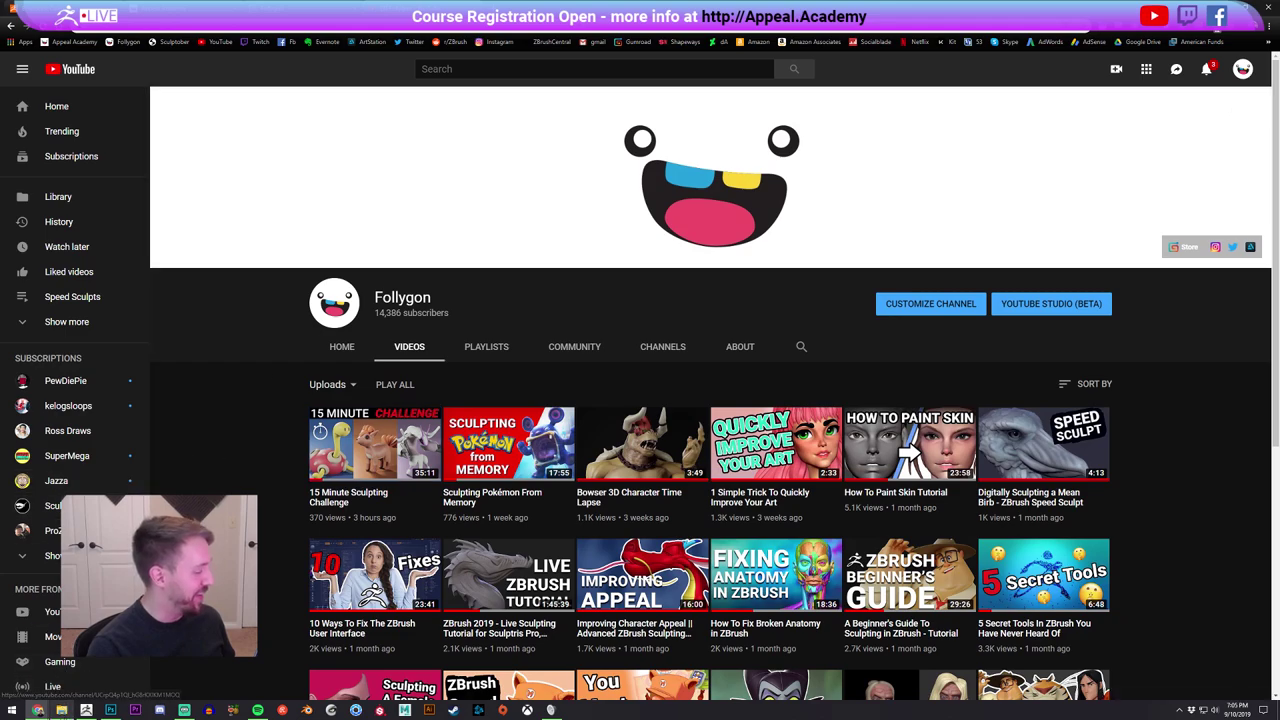
{"action": "left_click", "coordinate": [86, 710]}
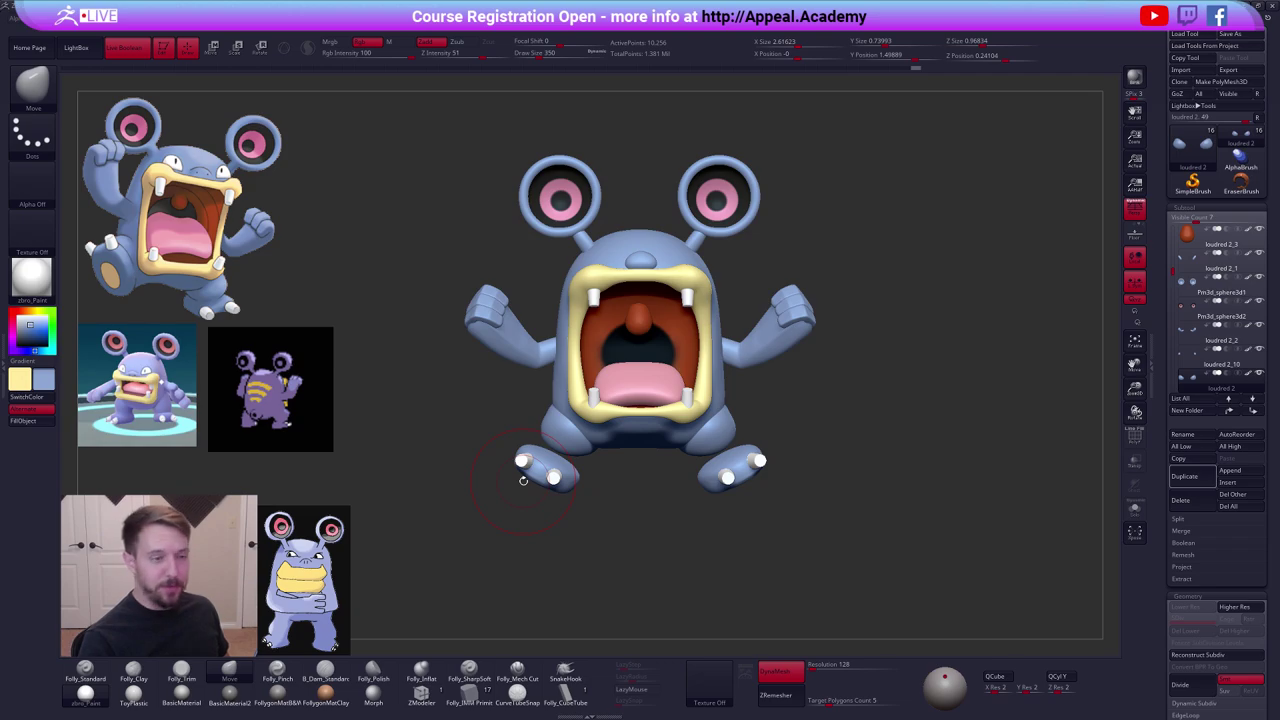
Isolate the body and paint over the black throat opening in the mouth's orange with Folly_Standard at draw size 215.
{"action": "left_click", "coordinate": [671, 363], "text": "alt"}
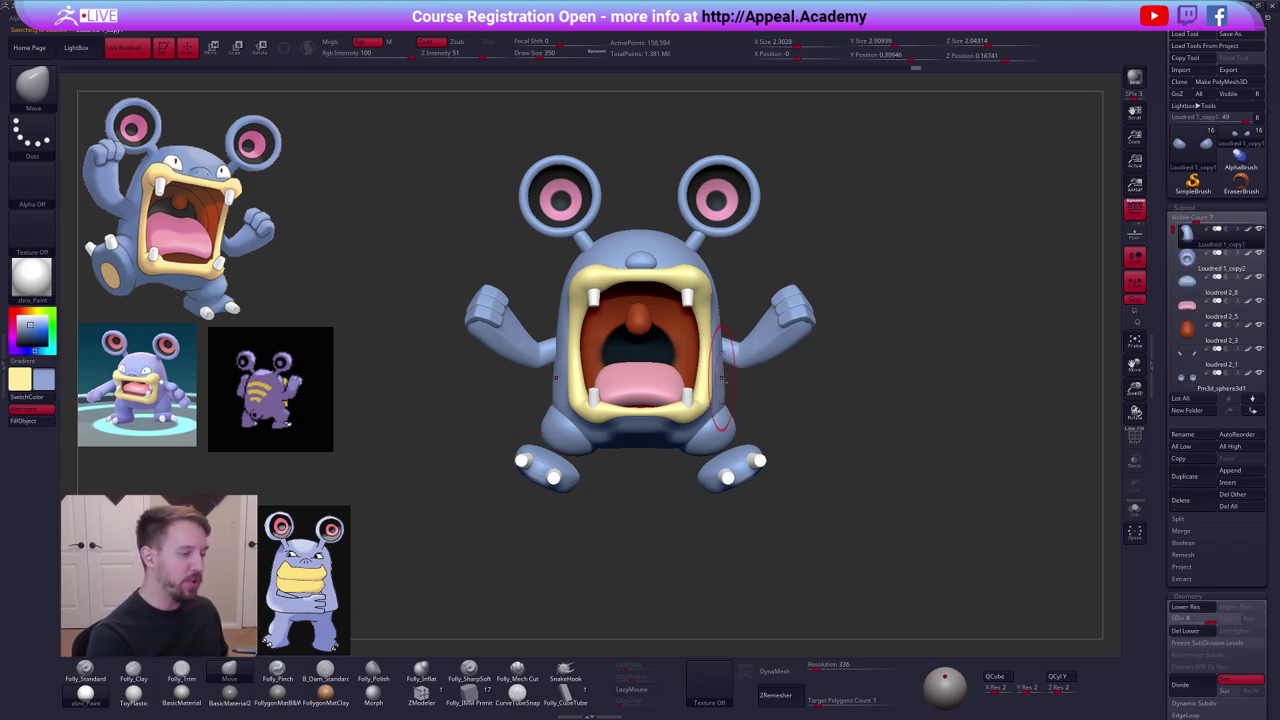
{"action": "key", "text": "alt+s"}
{"action": "mouse_move", "coordinate": [671, 363]}
{"action": "right_mouse_down", "text": "alt"}
{"action": "mouse_move", "coordinate": [727, 391]}
{"action": "mouse_move", "coordinate": [660, 419]}
{"action": "right_mouse_up", "text": "alt"}
{"action": "right_click", "coordinate": [660, 419]}
{"action": "key", "text": "1"}
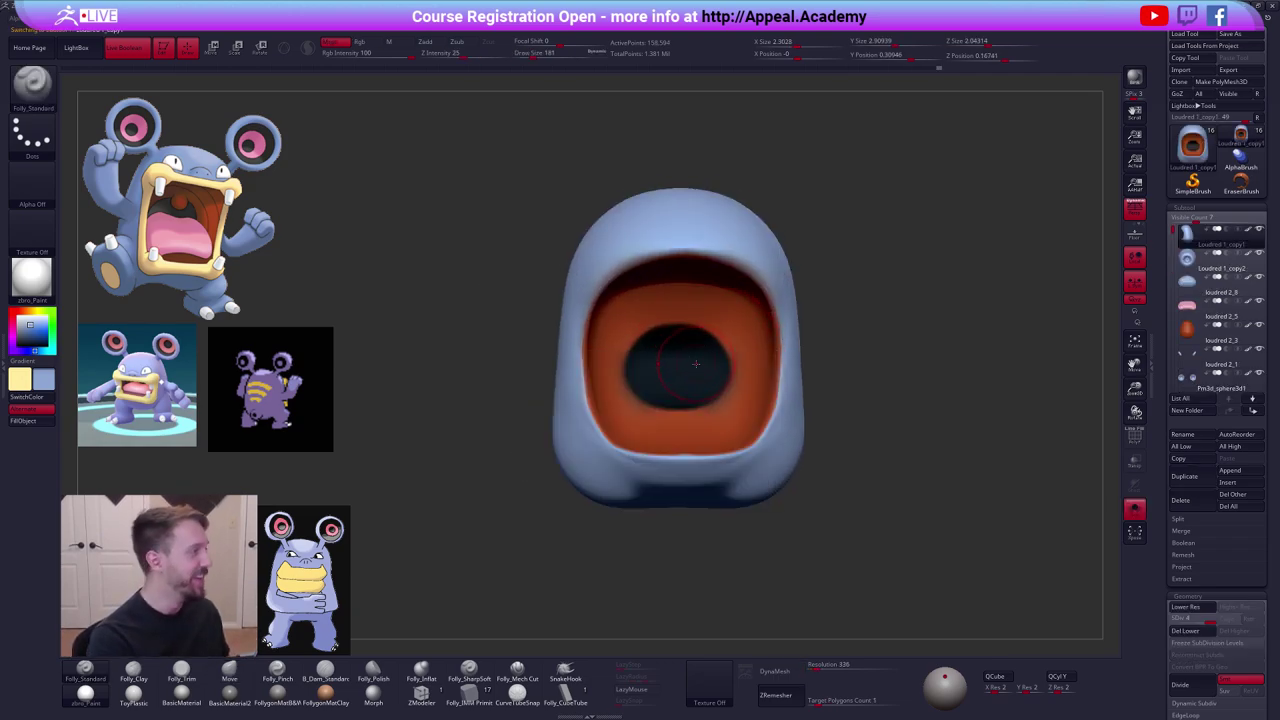
{"action": "key", "text": "c"}
{"action": "key", "text": "space"}
{"action": "left_click_drag", "start_coordinate": [689, 383], "coordinate": [695, 383]}
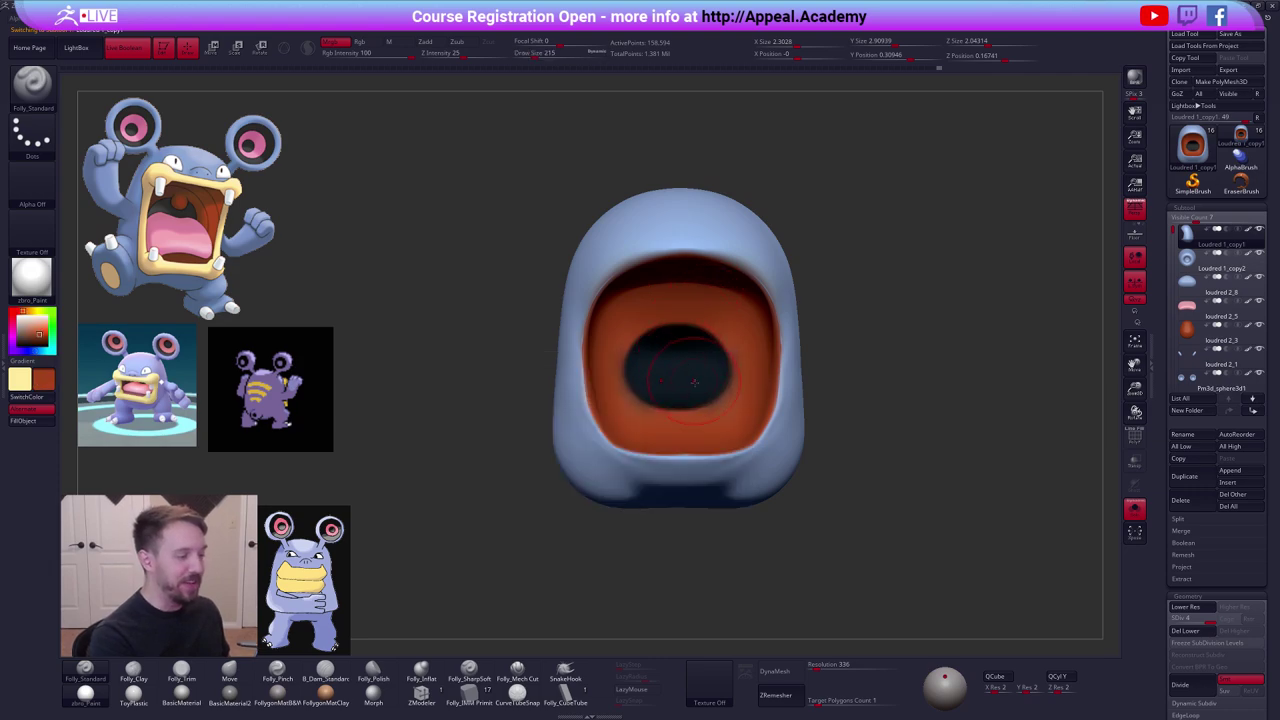
{"action": "key", "text": "v"}
{"action": "key", "text": "c"}
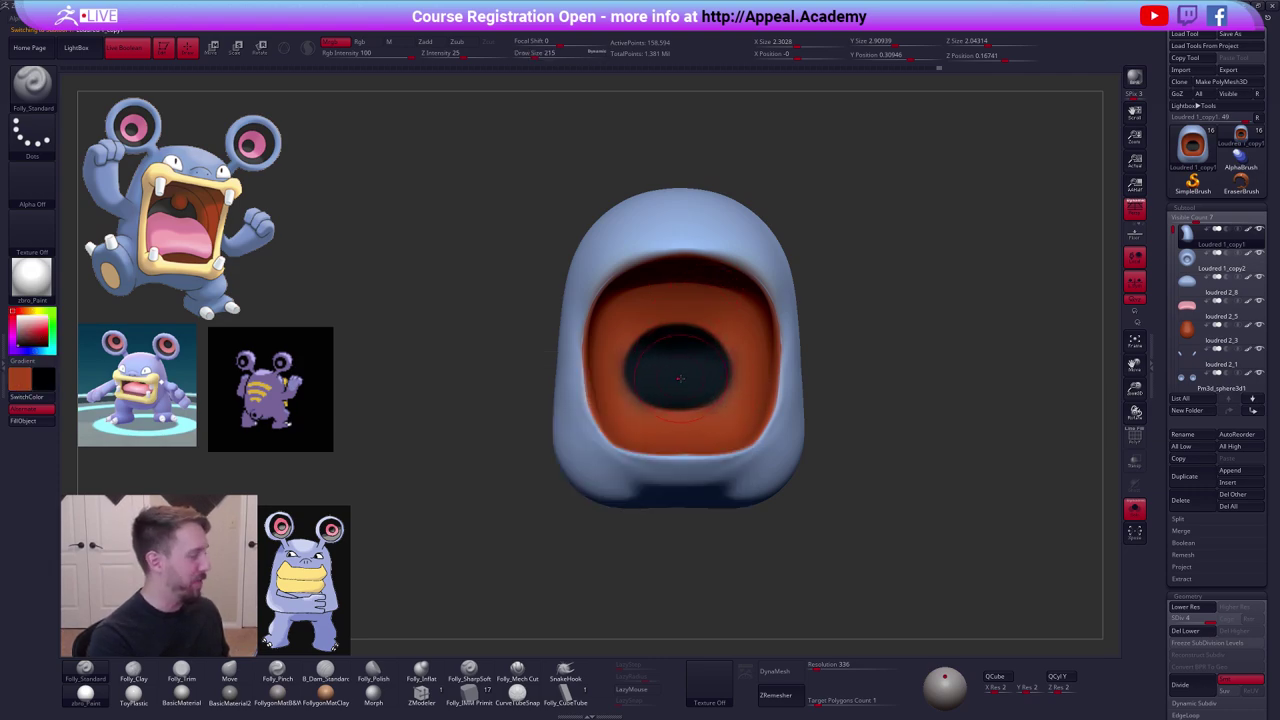
{"action": "key", "text": "v"}
{"action": "mouse_move", "coordinate": [736, 402]}
{"action": "left_mouse_down"}
{"action": "mouse_move", "coordinate": [719, 349]}
{"action": "mouse_move", "coordinate": [690, 391]}
{"action": "left_mouse_up"}
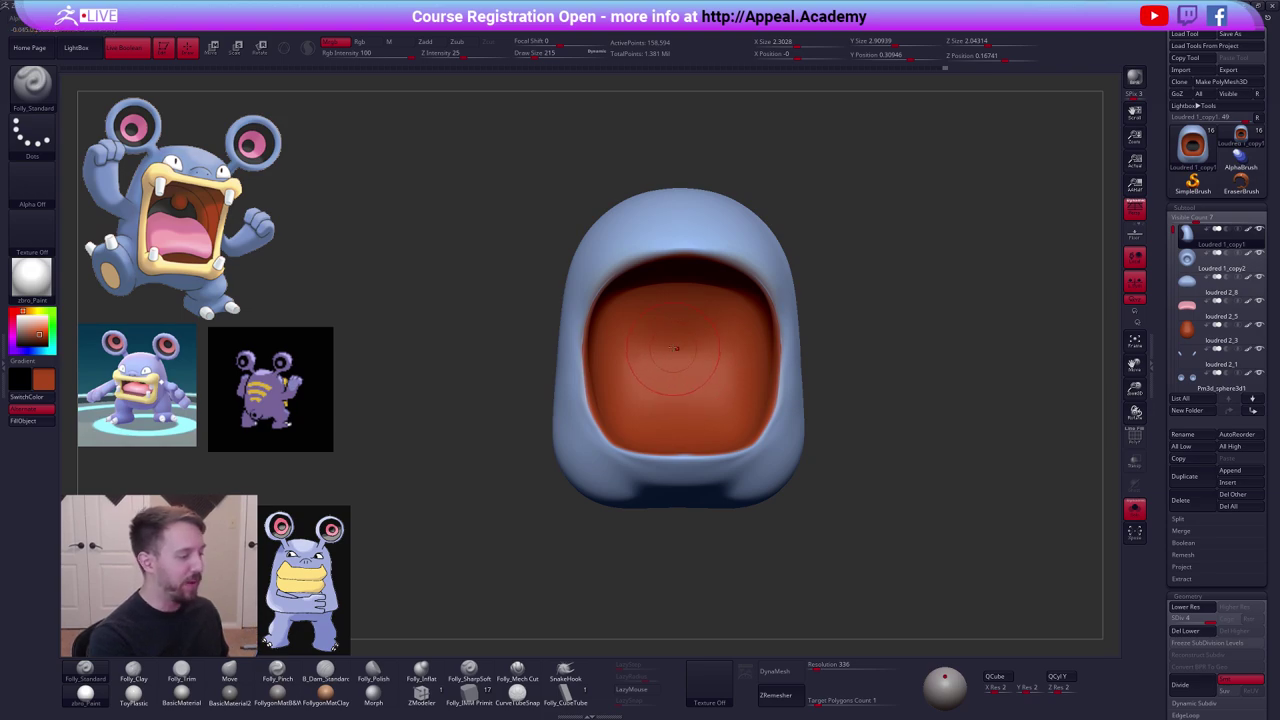
{"action": "key", "text": "v"}
{"action": "key", "text": "alt+s"}
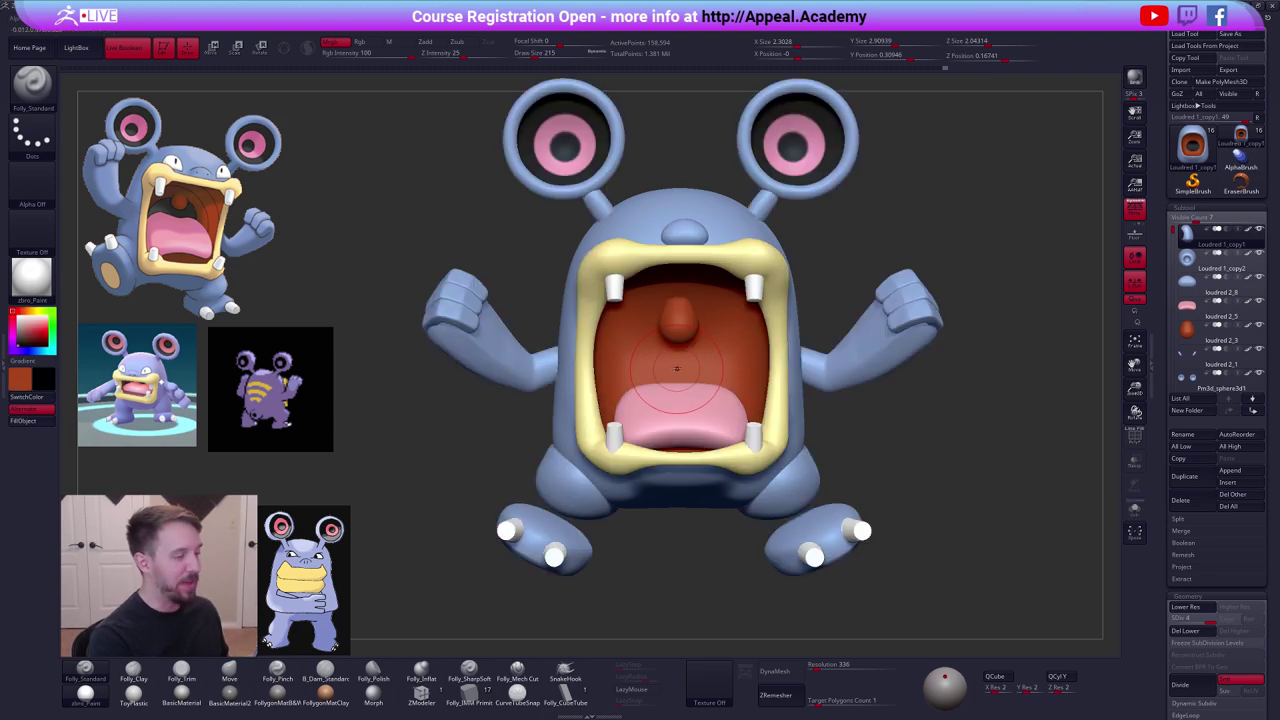
Paint a larger, rounder black throat opening with draw size 279 and check it on the full model.
{"action": "key", "text": "space"}
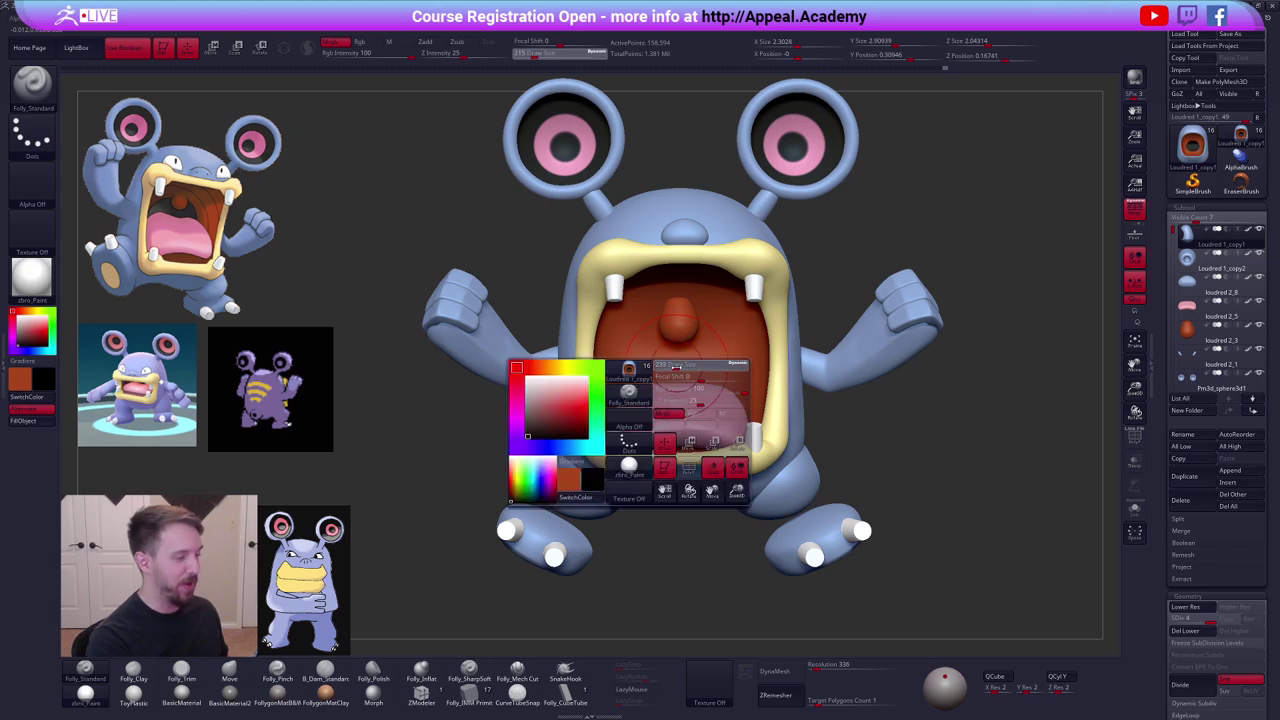
{"action": "left_click_drag", "start_coordinate": [677, 369], "coordinate": [675, 373]}
{"action": "key", "text": "alt+s"}
{"action": "key", "text": "alt+s"}
{"action": "key", "text": "shift+s"}
{"action": "key", "text": "shift+s"}
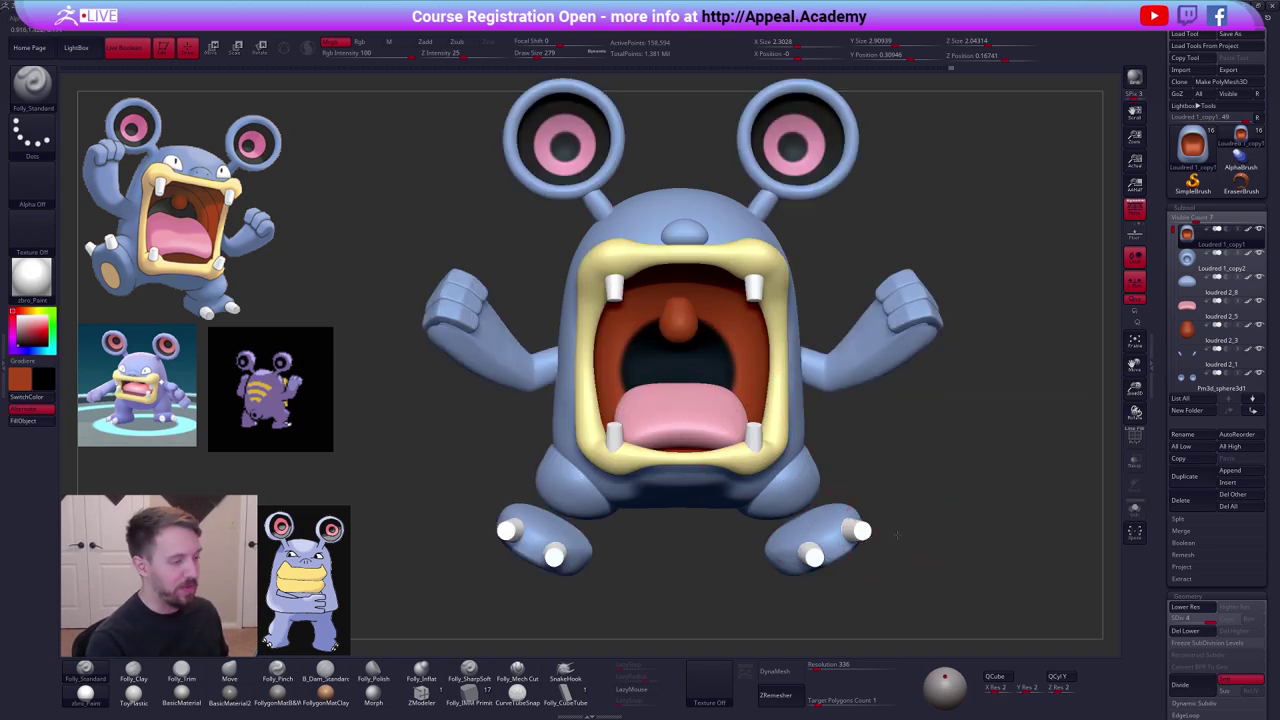
{"action": "mouse_move", "coordinate": [905, 535]}
{"action": "left_mouse_down"}
{"action": "mouse_move", "coordinate": [883, 541]}
{"action": "mouse_move", "coordinate": [904, 541]}
{"action": "mouse_move", "coordinate": [880, 517]}
{"action": "mouse_move", "coordinate": [907, 525]}
{"action": "left_mouse_up"}
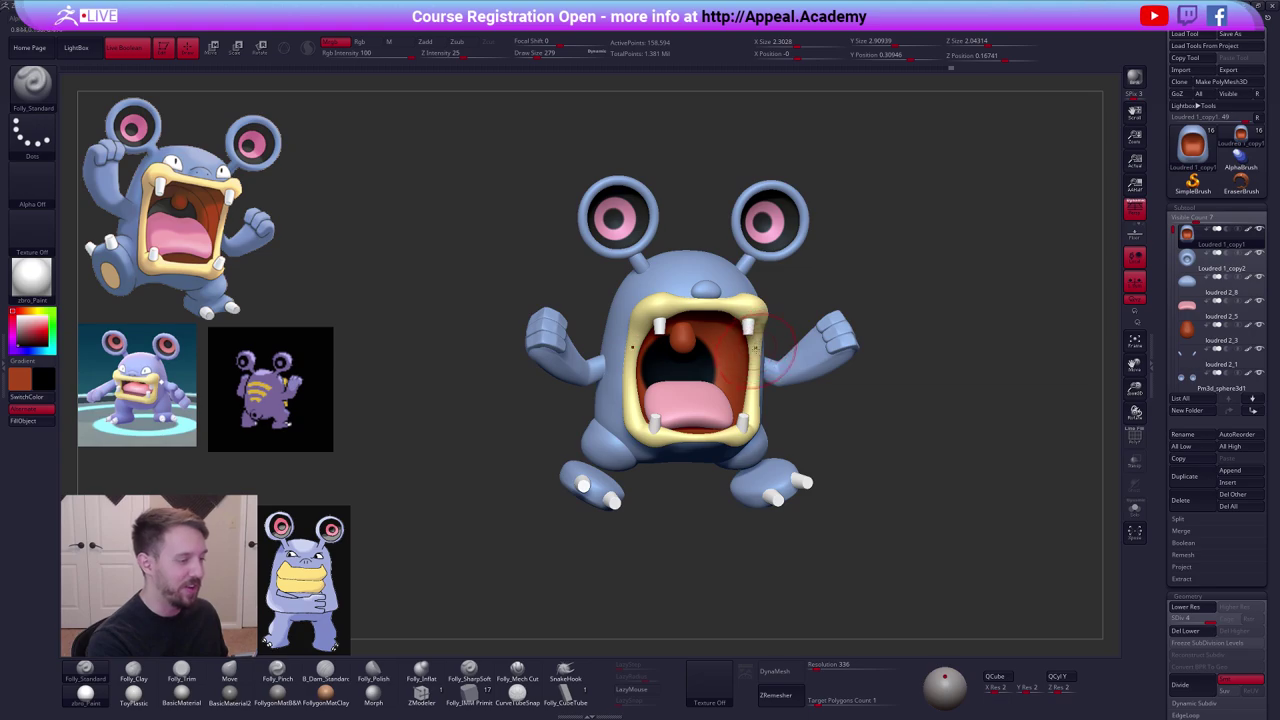
{"action": "key", "text": "shift+f"}
{"action": "right_click_drag", "start_coordinate": [750, 340], "coordinate": [788, 355]}
{"action": "key", "text": "shift+f"}
{"action": "left_click_drag", "start_coordinate": [788, 355], "coordinate": [839, 302]}
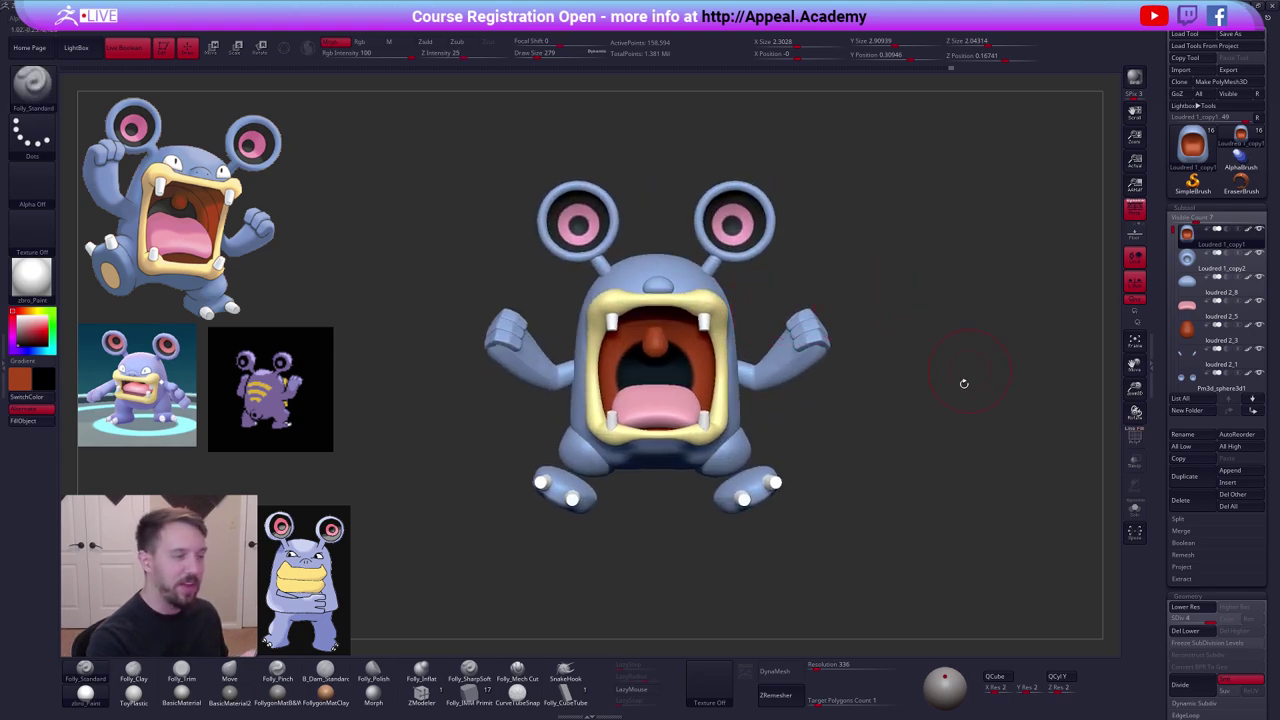
Isolate the body, lower it to subdivision level 1, and mask everything except the top of the head.
{"action": "key", "text": "alt+s"}
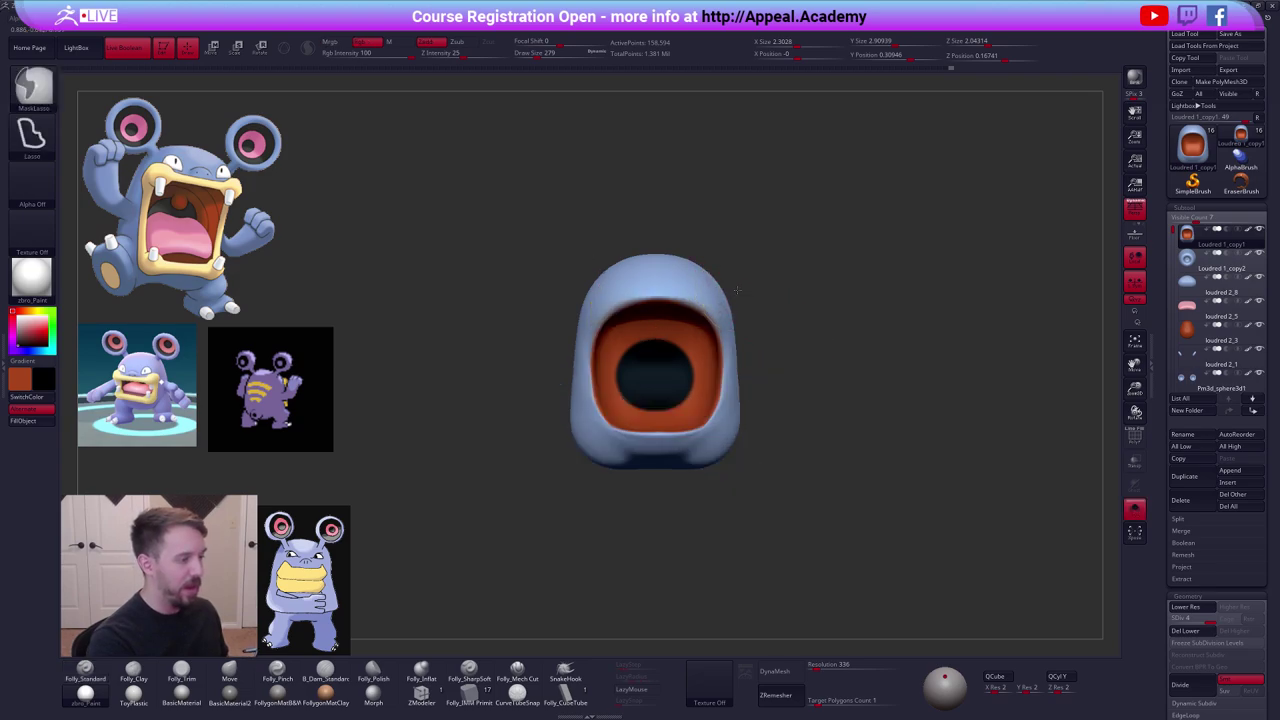
{"action": "mouse_move", "coordinate": [738, 288]}
{"action": "left_mouse_down", "text": "ctrl"}
{"action": "mouse_move", "coordinate": [586, 286]}
{"action": "mouse_move", "coordinate": [768, 204]}
{"action": "left_mouse_up", "text": "ctrl"}
{"action": "key", "text": "shift+d"}
{"action": "key", "text": "shift+d"}
{"action": "key", "text": "shift+d"}
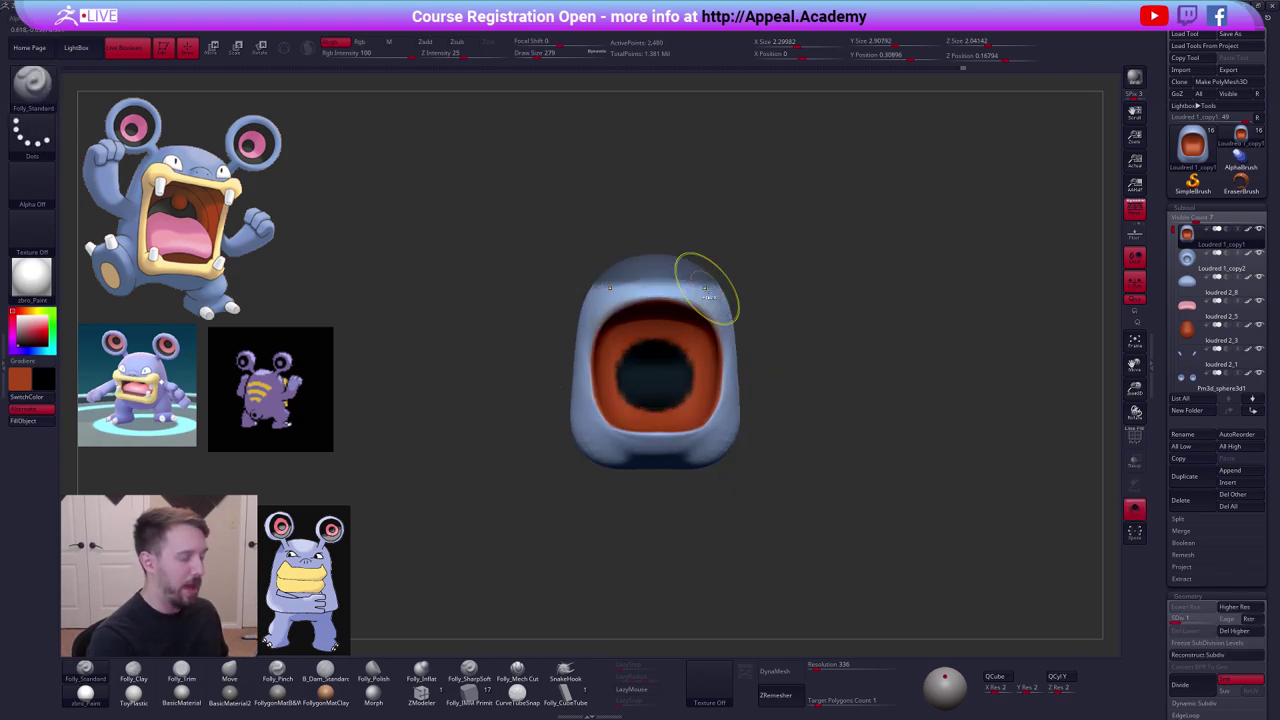
{"action": "right_click_drag", "start_coordinate": [713, 294], "coordinate": [713, 324], "text": "ctrl"}
Raise the top of the head slightly with the transpose line while the full model is shown.
{"action": "key", "text": "w"}
{"action": "left_click_drag", "start_coordinate": [712, 294], "coordinate": [712, 355], "text": "shift"}
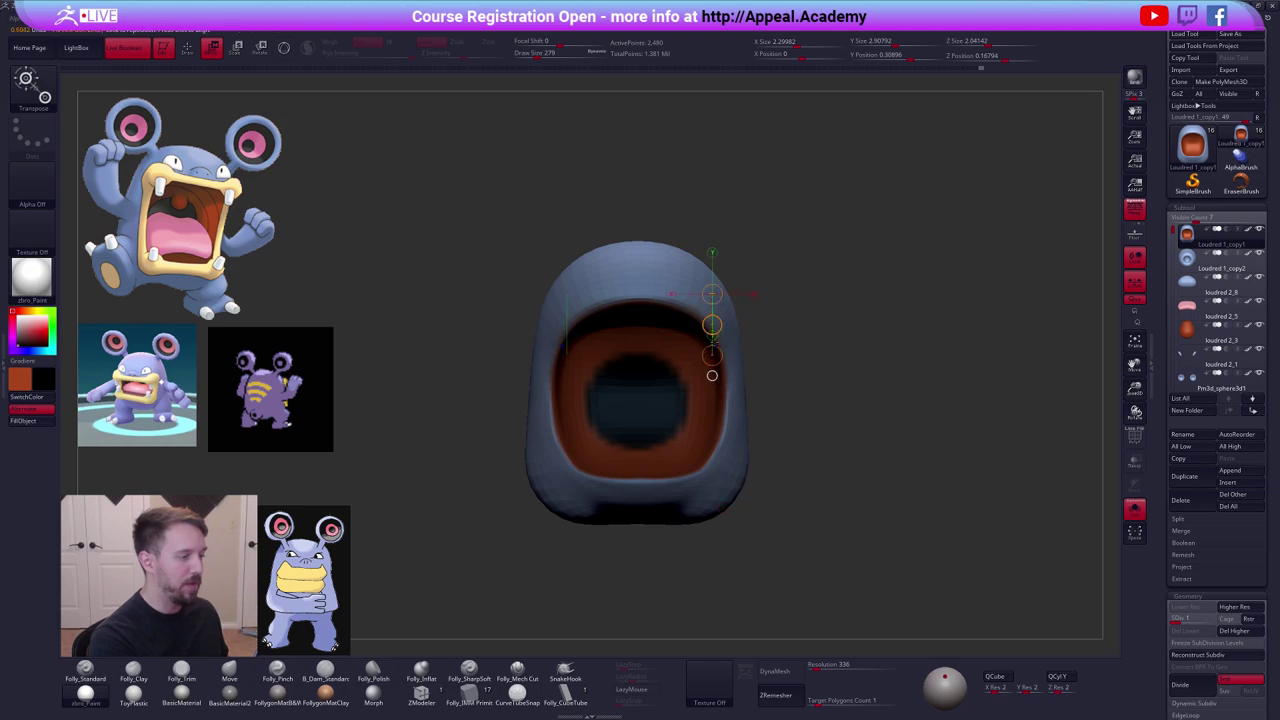
{"action": "left_click_drag", "start_coordinate": [686, 304], "coordinate": [718, 234]}
{"action": "key", "text": "e"}
{"action": "key", "text": "alt+shift+s"}
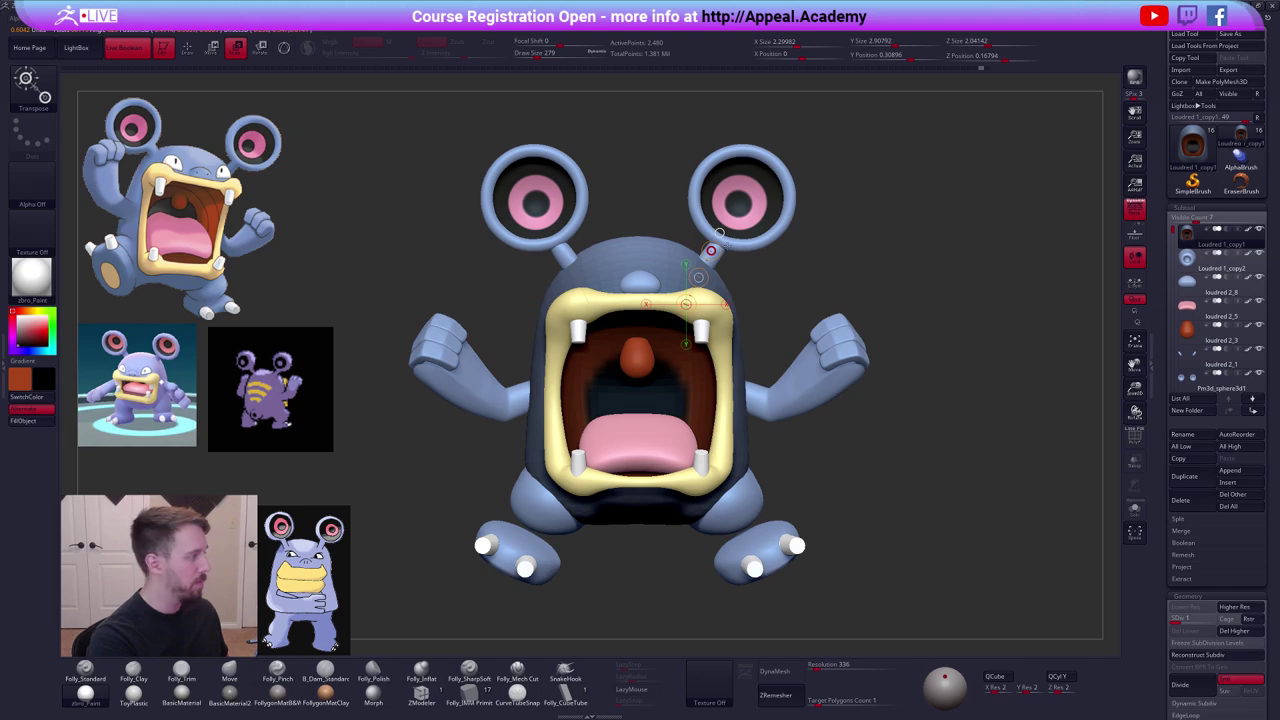
{"action": "key", "text": "w"}
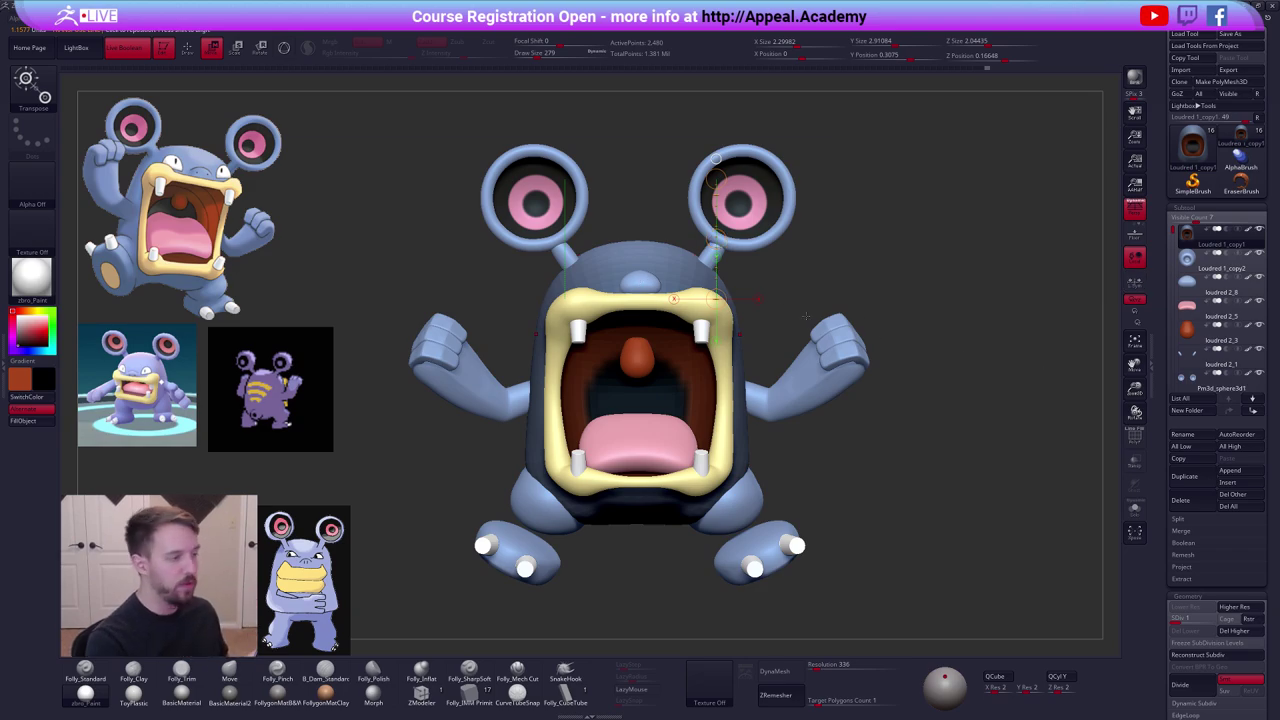
{"action": "left_click_drag", "start_coordinate": [716, 239], "coordinate": [716, 237]}
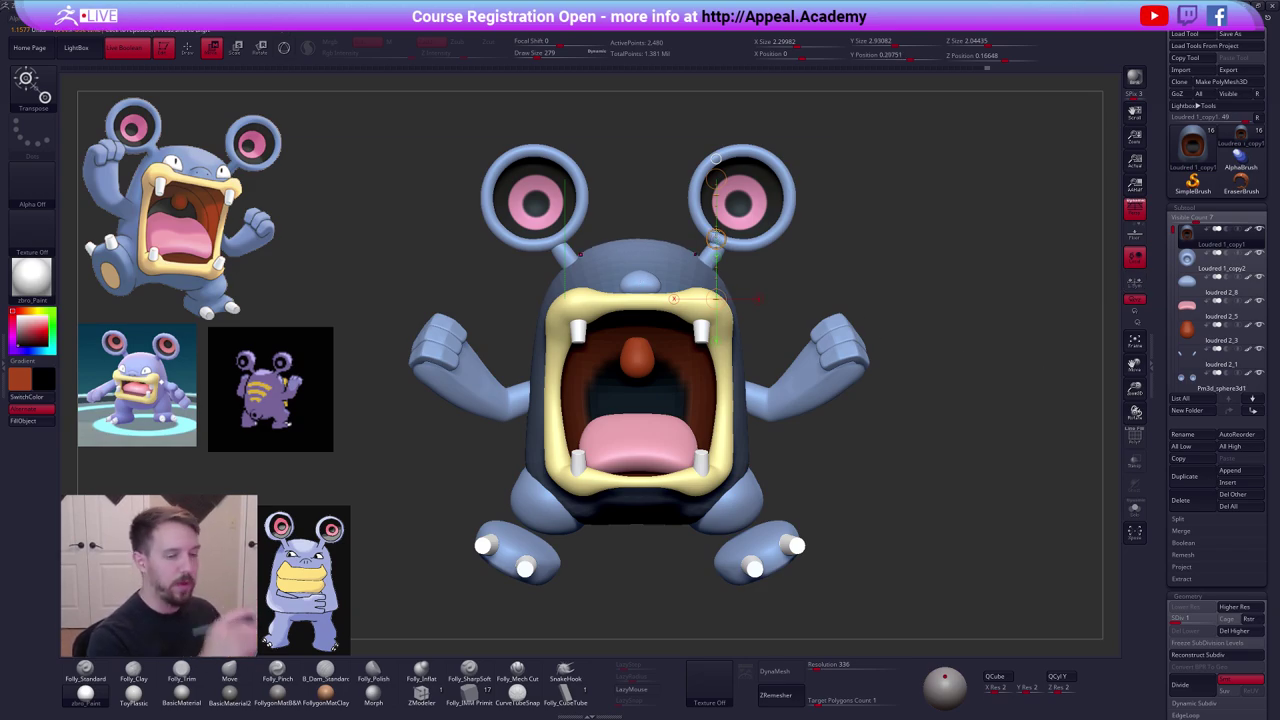
Display the body's wireframe and scale the top of the head taller with the transpose line.
{"action": "left_click", "coordinate": [1134, 282]}
{"action": "key", "text": "e"}
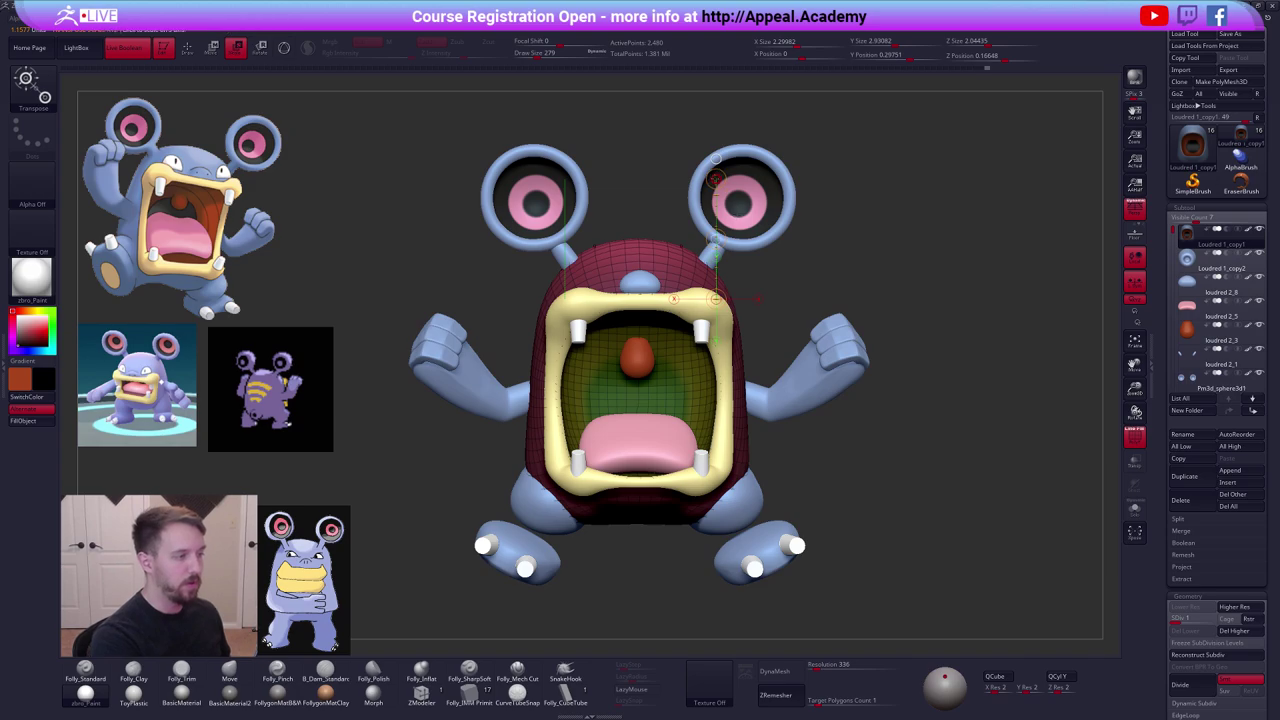
{"action": "left_click_drag", "start_coordinate": [722, 154], "coordinate": [720, 142]}
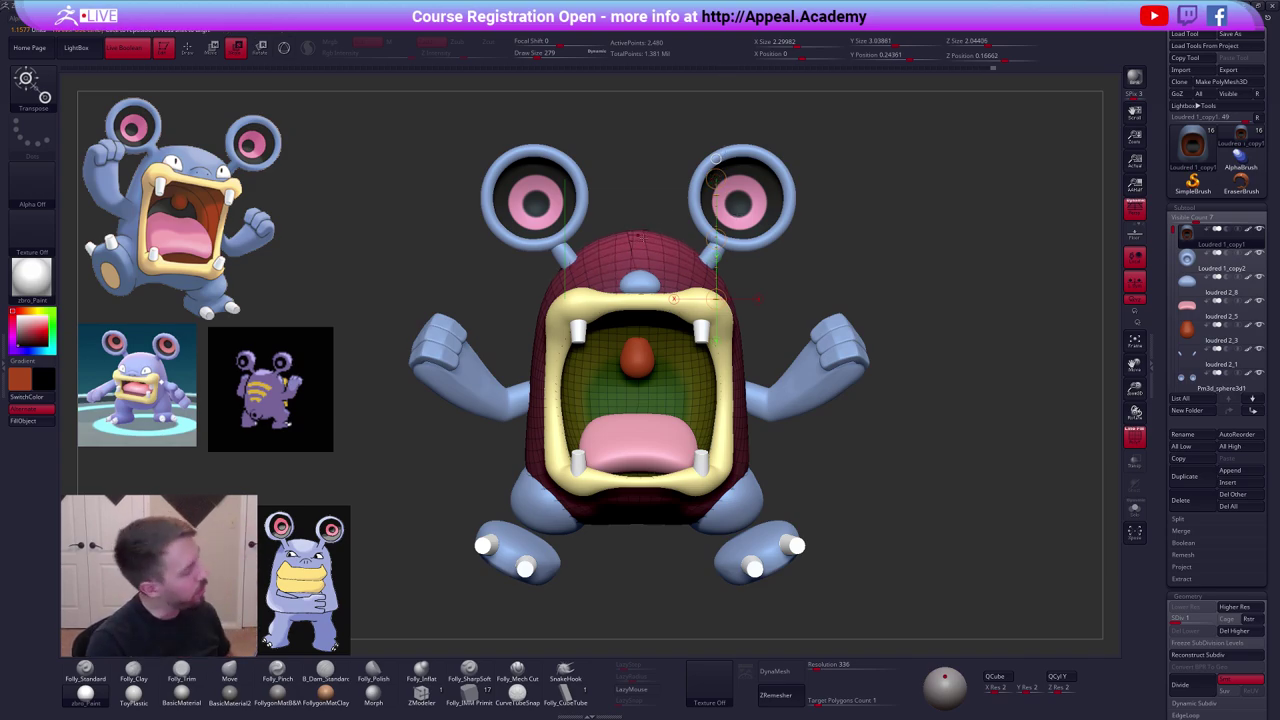
Finish scaling the top of the head, return the body to its highest subdivision level, and clear its mask and wireframe display.
{"action": "left_click_drag", "start_coordinate": [716, 158], "coordinate": [716, 160]}
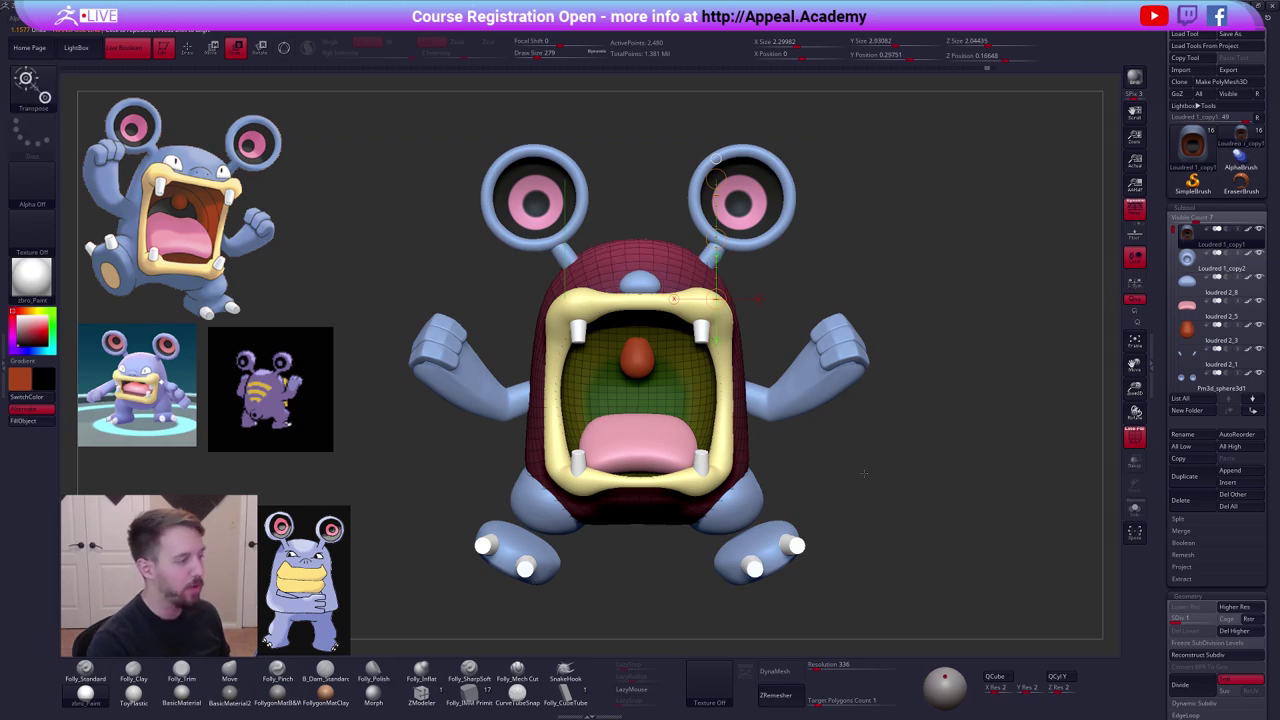
{"action": "key", "text": "d"}
{"action": "key", "text": "d"}
{"action": "key", "text": "d"}
{"action": "key", "text": "q"}
{"action": "left_click_drag", "start_coordinate": [922, 372], "coordinate": [934, 384], "text": "ctrl"}
{"action": "key", "text": "shift+f"}
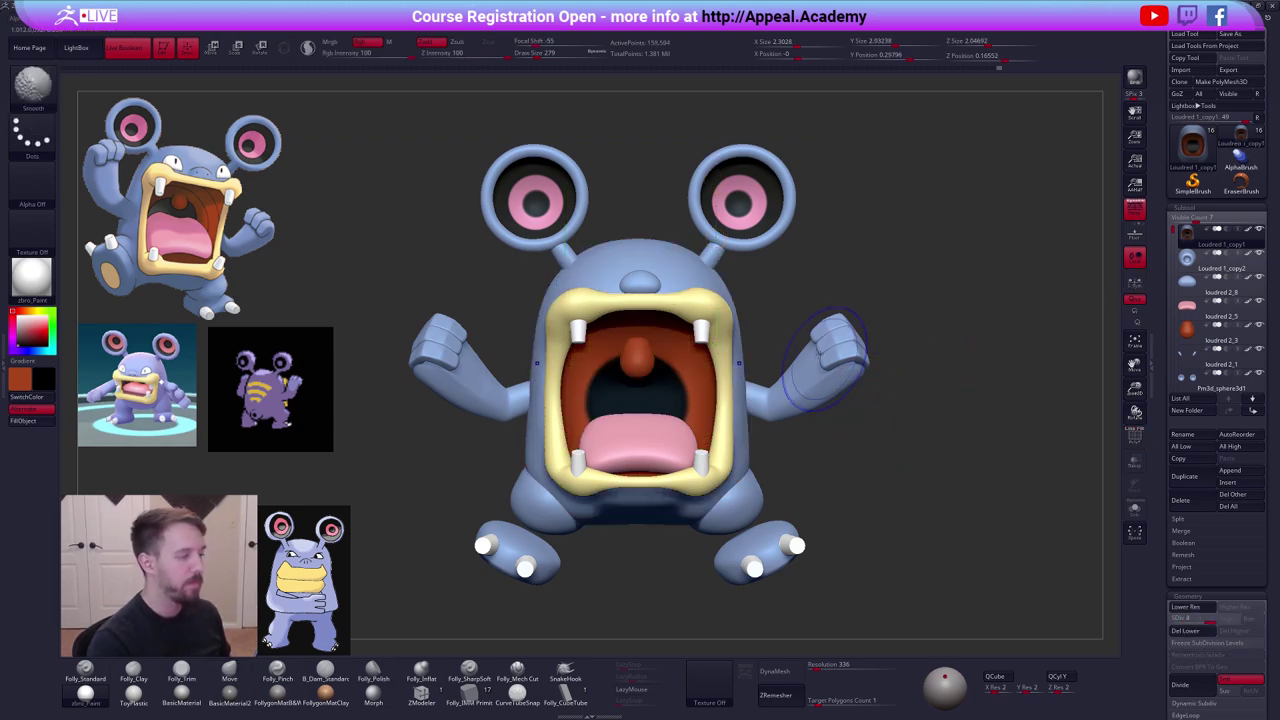
Duplicate the body and delete the lower subdivision levels of the copy.
{"action": "key", "text": "space"}
{"action": "mouse_move", "coordinate": [776, 333]}
{"action": "left_mouse_down"}
{"action": "mouse_move", "coordinate": [750, 333]}
{"action": "mouse_move", "coordinate": [757, 357]}
{"action": "left_mouse_up"}
{"action": "left_click", "coordinate": [1190, 479]}
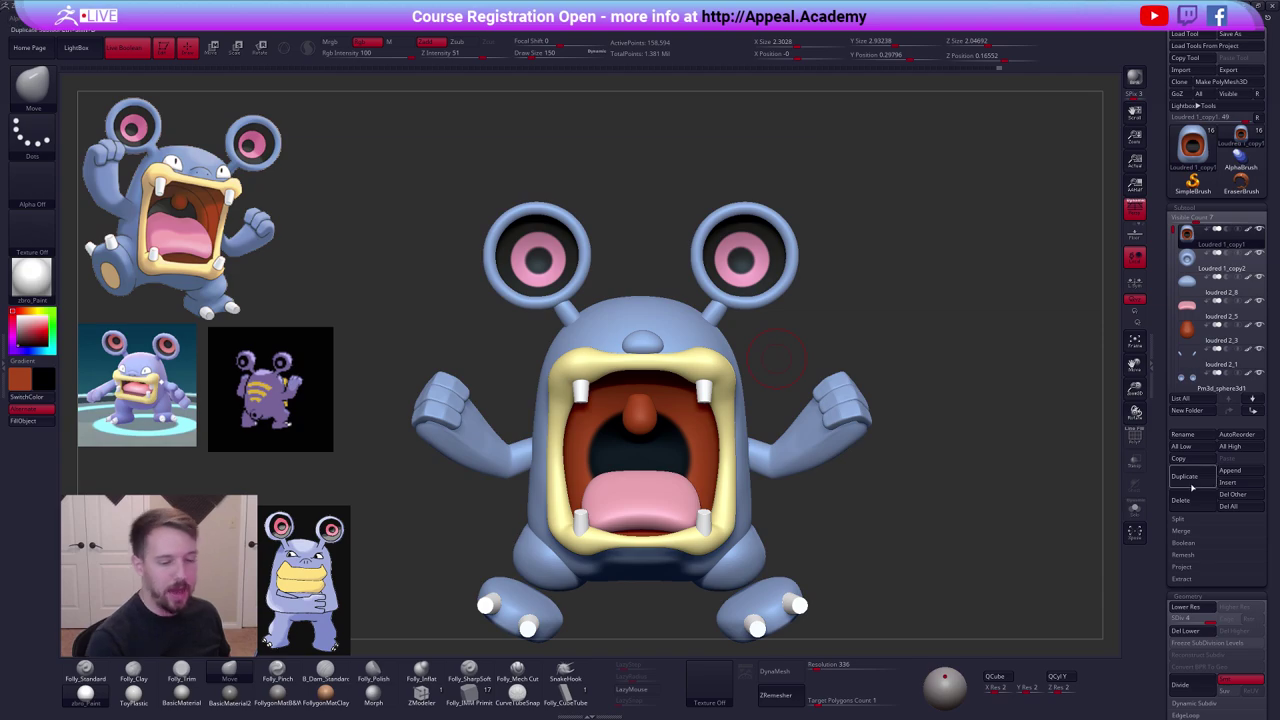
{"action": "left_click", "coordinate": [1186, 630]}
{"action": "left_click_drag", "start_coordinate": [776, 440], "coordinate": [762, 520]}
Choose MaskPen as the masking brush and reduce the draw size to 12 for work on the face.
{"action": "key", "text": "space"}
{"action": "left_click_drag", "start_coordinate": [690, 363], "coordinate": [682, 363]}
{"action": "mouse_move", "coordinate": [690, 363]}
{"action": "right_mouse_down"}
{"action": "mouse_move", "coordinate": [646, 354]}
{"action": "mouse_move", "coordinate": [701, 357]}
{"action": "right_mouse_up"}
{"action": "key", "text": "space"}
{"action": "left_click_drag", "start_coordinate": [701, 357], "coordinate": [694, 357]}
{"action": "key", "text": "ctrl+shift+space"}
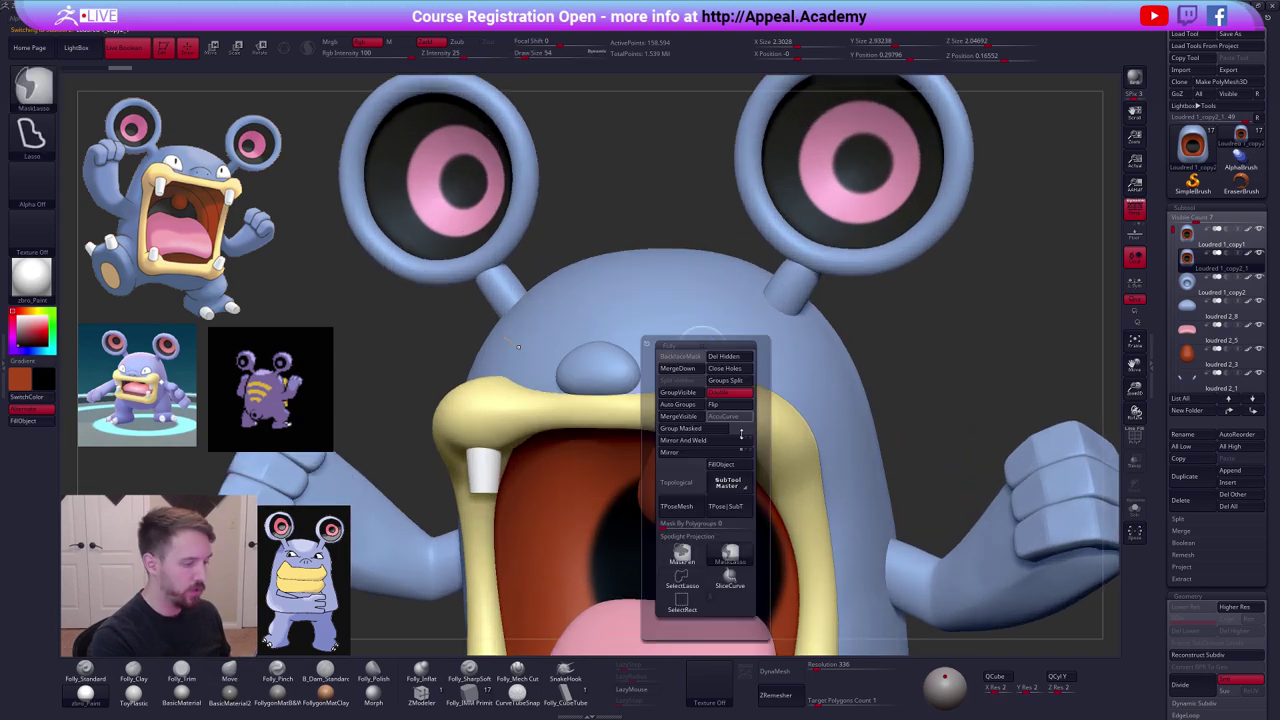
{"action": "left_click", "coordinate": [683, 555]}
{"action": "right_click_drag", "start_coordinate": [729, 282], "coordinate": [723, 346], "text": "ctrl"}
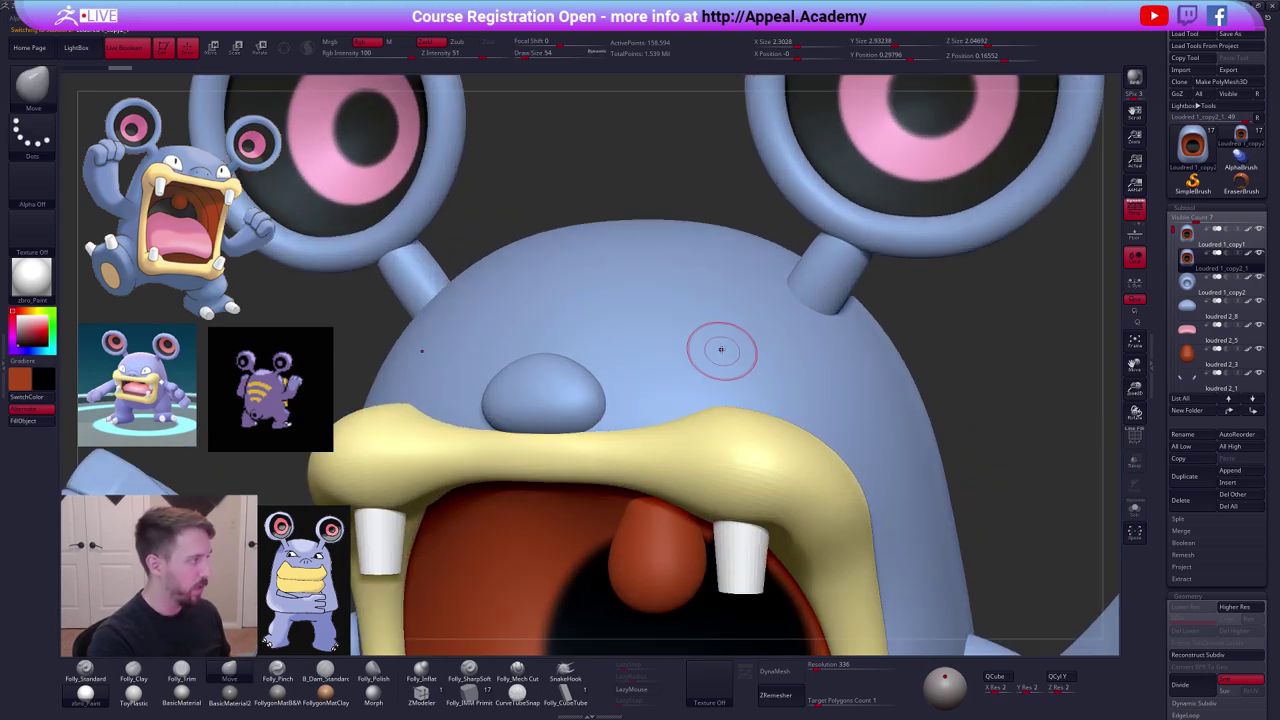
{"action": "key", "text": "space"}
{"action": "left_click_drag", "start_coordinate": [695, 357], "coordinate": [696, 361]}
{"action": "right_click_drag", "start_coordinate": [691, 394], "coordinate": [671, 391]}
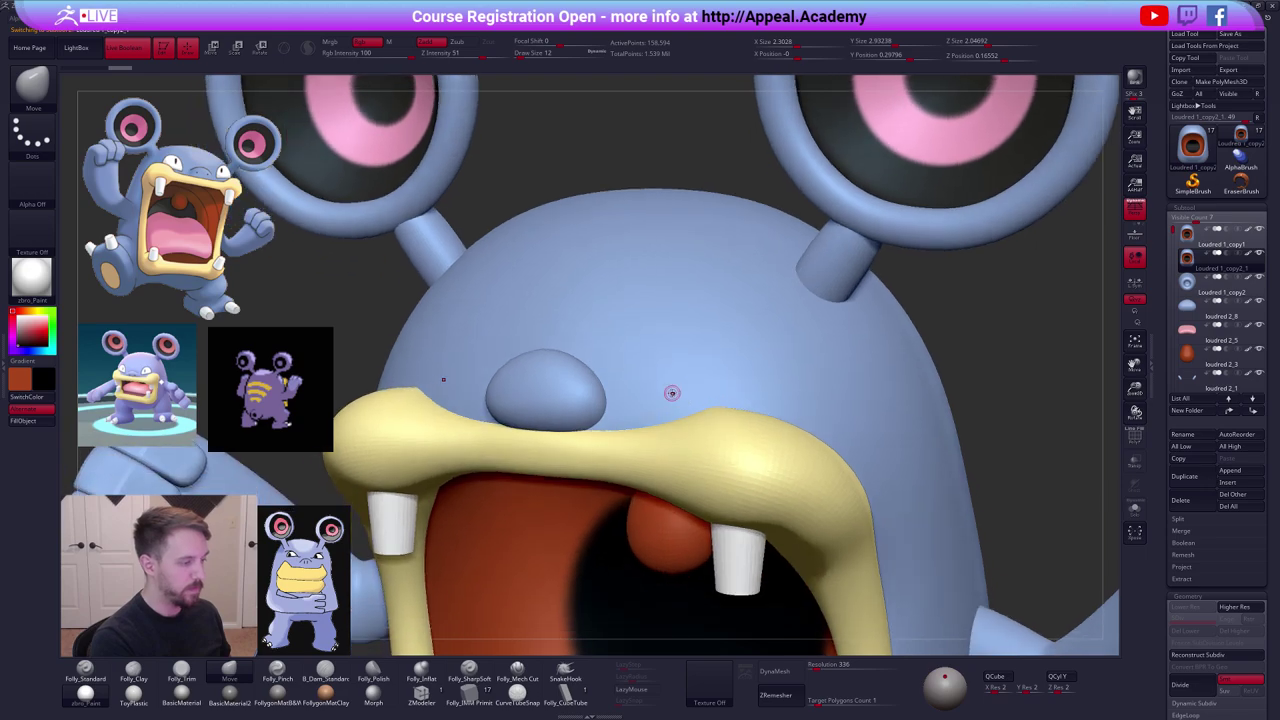
Try a mask stroke above the upper lip beside the nose, and undo it.
{"action": "key", "text": "ctrl"}
{"action": "left_click_drag", "start_coordinate": [722, 395], "coordinate": [768, 389]}
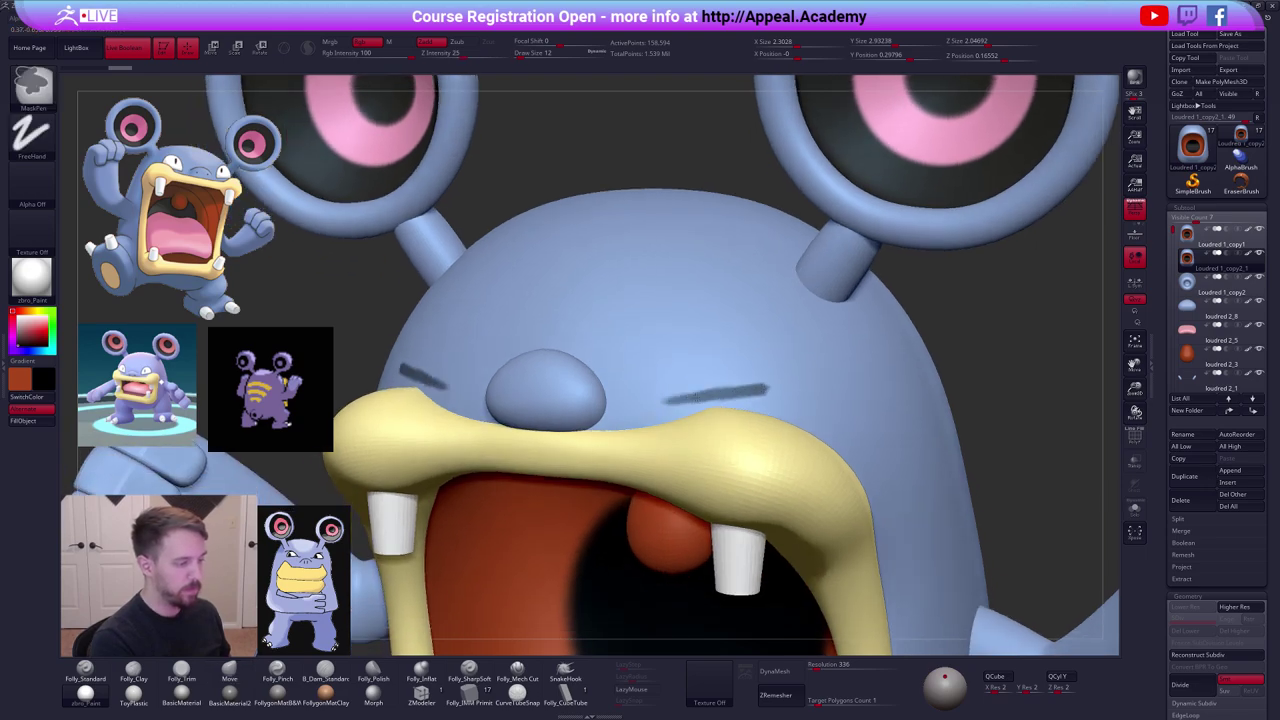
{"action": "key", "text": "ctrl+z"}
Subdivide the body copy twice, and trim the isolated copy down to the upper part of the head.
{"action": "key", "text": "ctrl+d"}
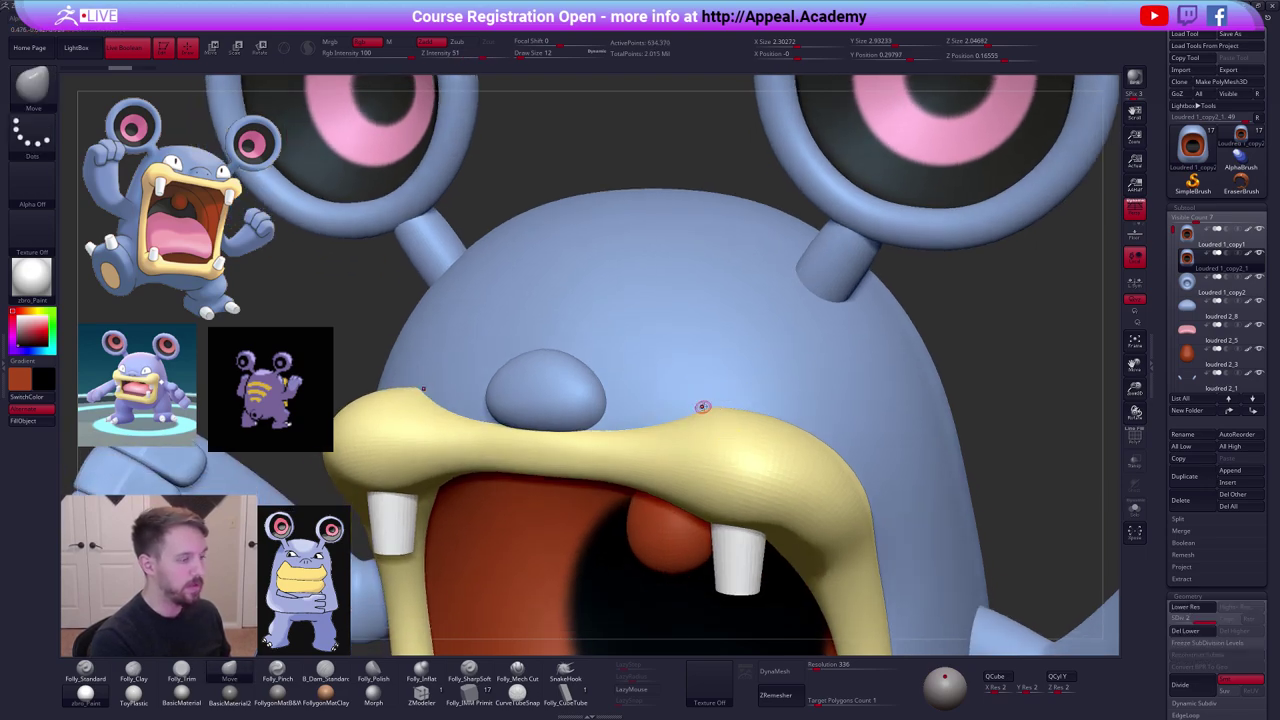
{"action": "key", "text": "ctrl+d"}
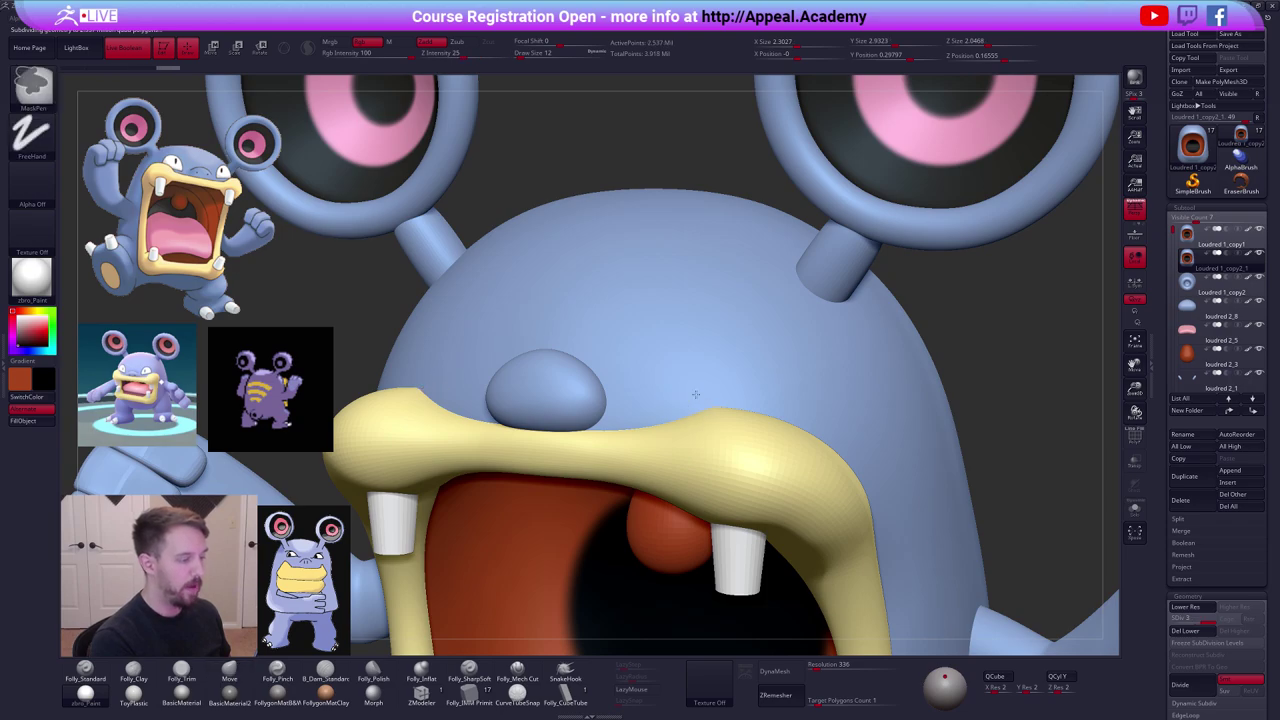
{"action": "key", "text": "alt+s"}
{"action": "mouse_move", "coordinate": [757, 431]}
{"action": "right_mouse_down"}
{"action": "mouse_move", "coordinate": [720, 405]}
{"action": "mouse_move", "coordinate": [743, 426]}
{"action": "mouse_move", "coordinate": [713, 443]}
{"action": "right_mouse_up"}
{"action": "mouse_move", "coordinate": [713, 444]}
{"action": "left_mouse_down"}
{"action": "mouse_move", "coordinate": [627, 410]}
{"action": "mouse_move", "coordinate": [748, 340]}
{"action": "mouse_move", "coordinate": [652, 345]}
{"action": "left_mouse_up"}
{"action": "key", "text": "shift+d"}
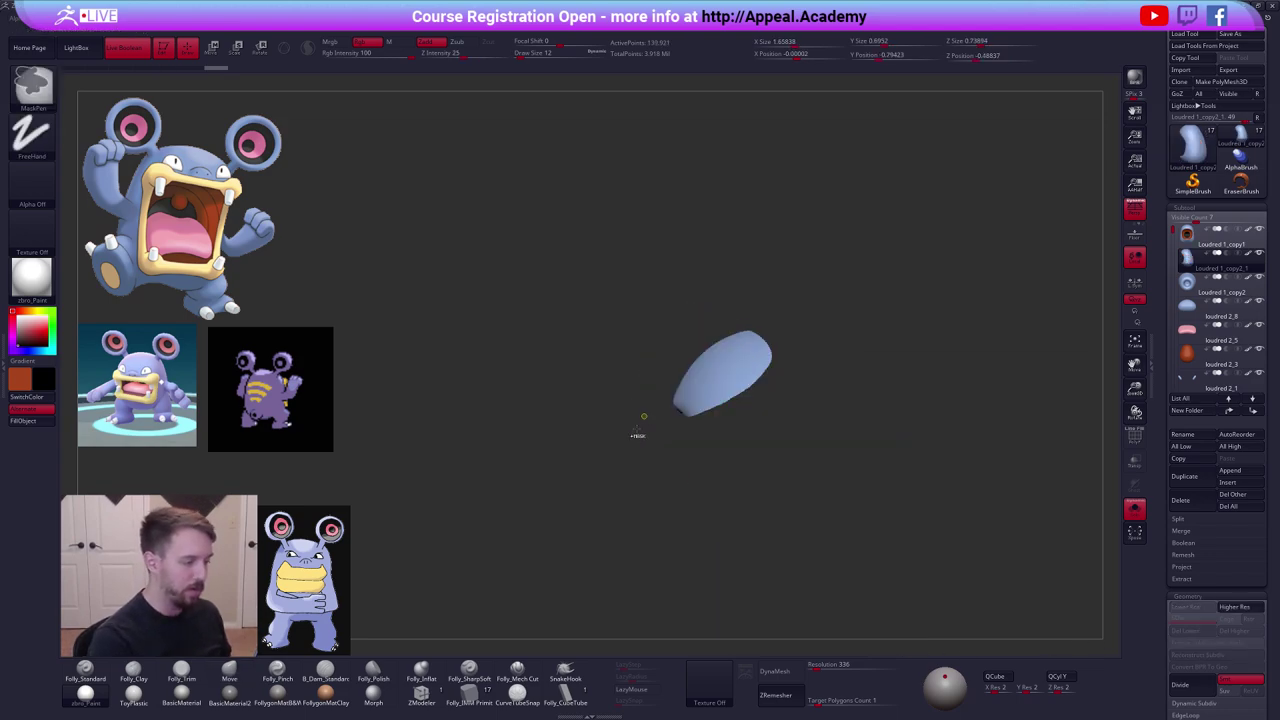
{"action": "left_click", "coordinate": [641, 420], "text": "ctrl+shift"}
{"action": "mouse_move", "coordinate": [636, 429]}
{"action": "left_mouse_down", "text": "ctrl+shift"}
{"action": "mouse_move", "coordinate": [829, 388]}
{"action": "mouse_move", "coordinate": [605, 352]}
{"action": "left_mouse_up", "text": "ctrl+shift"}
{"action": "key", "text": "space"}
{"action": "left_click", "coordinate": [822, 357]}
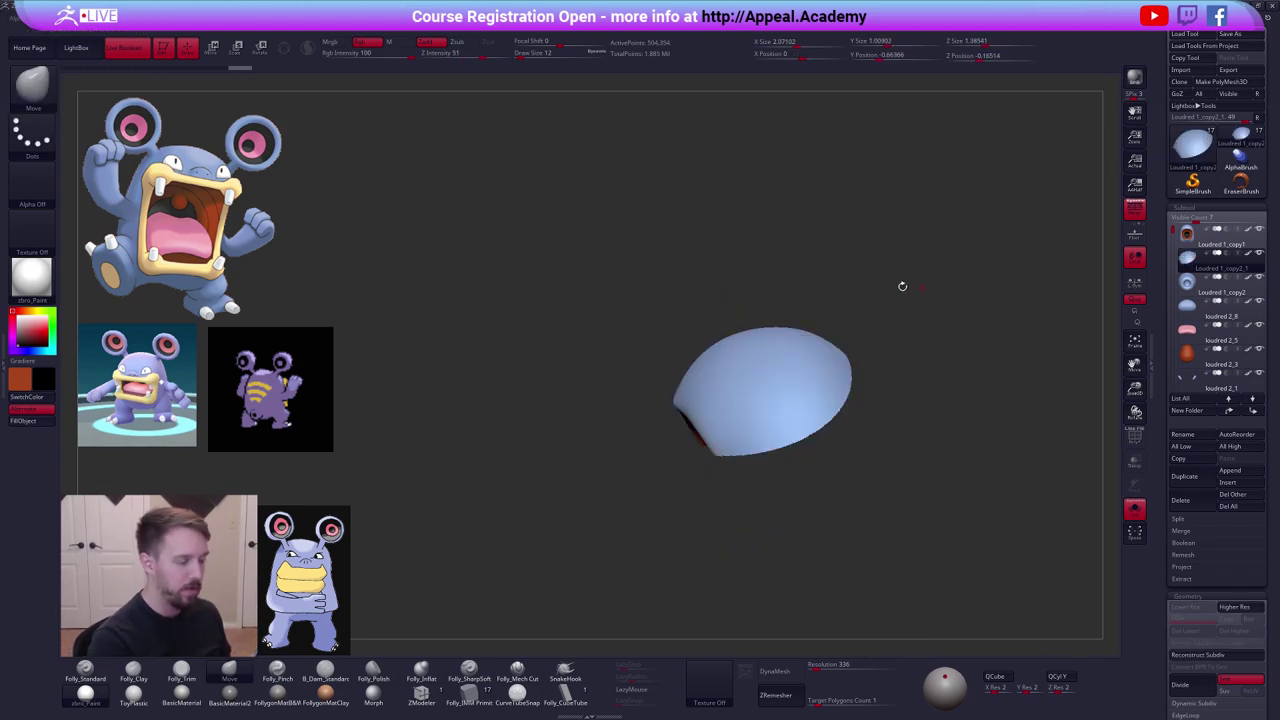
Cut the central strip out of the head piece with a selection and delete the hidden geometry.
{"action": "left_click_drag", "start_coordinate": [628, 398], "coordinate": [710, 400]}
{"action": "key", "text": "alt+s"}
{"action": "key", "text": "alt+s"}
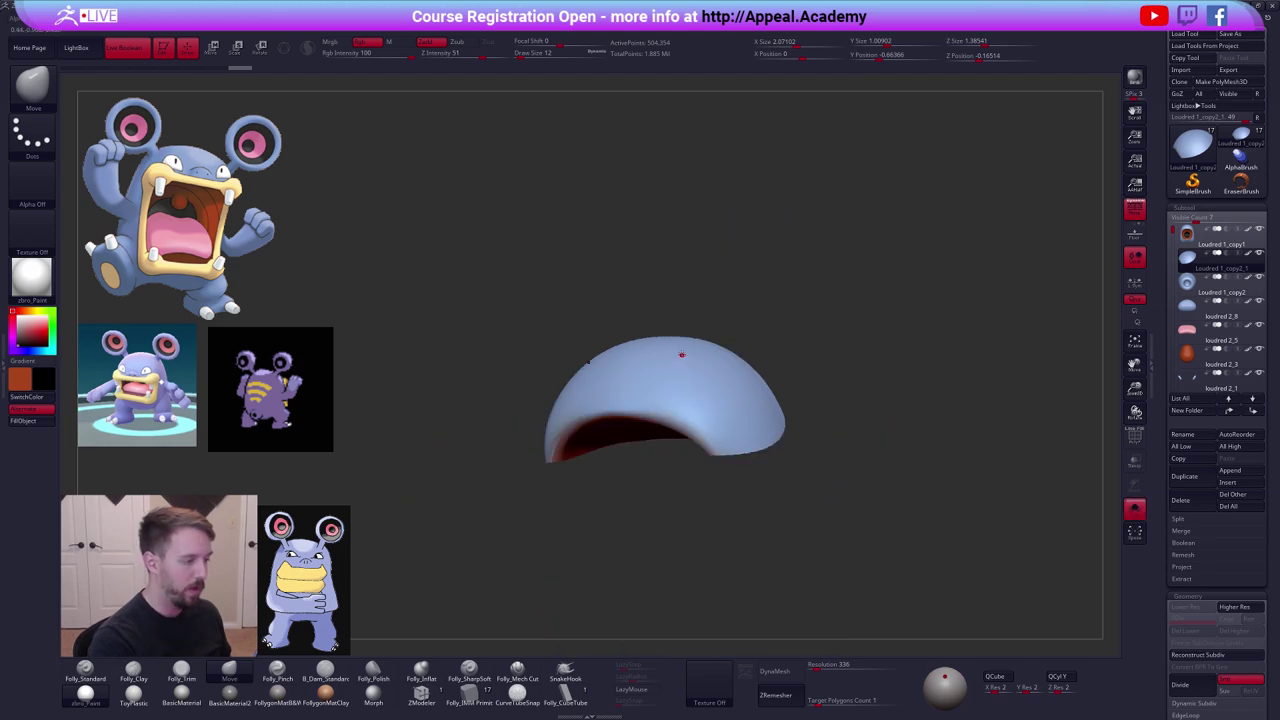
{"action": "mouse_move", "coordinate": [670, 345]}
{"action": "left_mouse_down", "text": "ctrl+shift"}
{"action": "mouse_move", "coordinate": [624, 416]}
{"action": "mouse_move", "coordinate": [724, 362]}
{"action": "mouse_move", "coordinate": [704, 342]}
{"action": "left_mouse_up", "text": "ctrl+shift"}
{"action": "key", "text": "space"}
{"action": "left_click", "coordinate": [785, 370]}
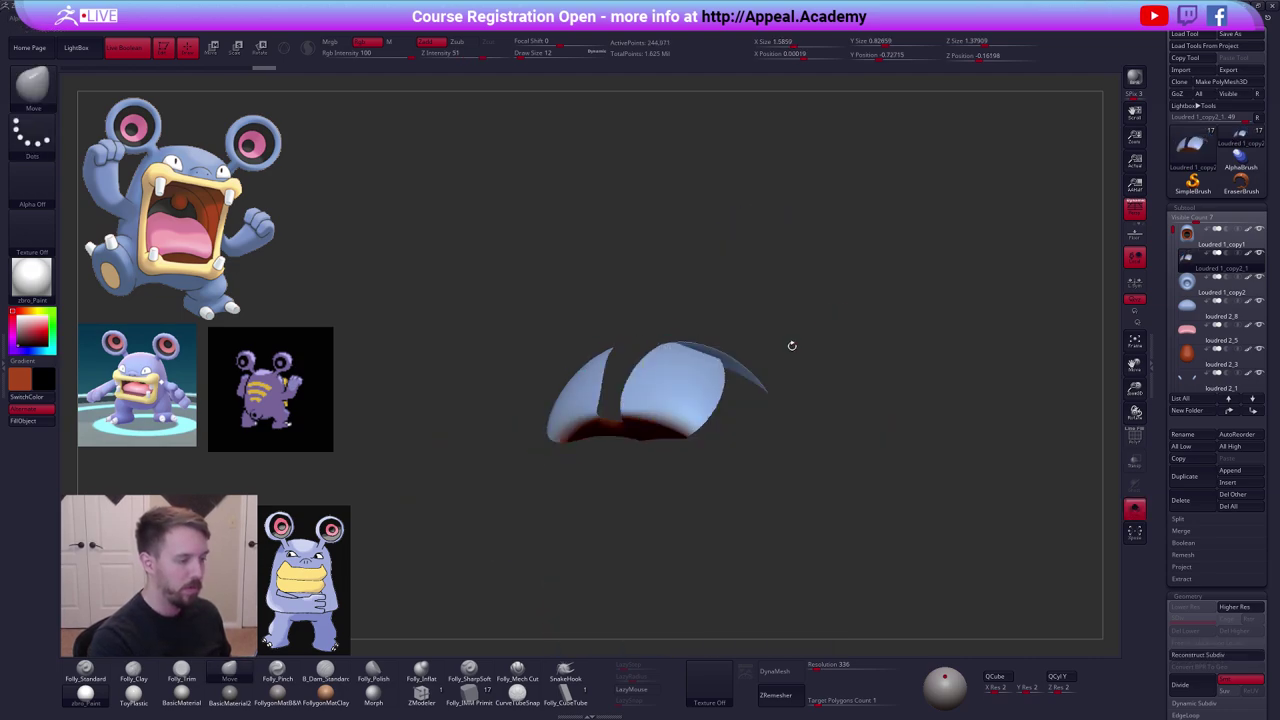
Remove the rear part of the head piece with a lasso selection, keeping only the front patches on both sides.
{"action": "mouse_move", "coordinate": [791, 346]}
{"action": "left_mouse_down"}
{"action": "mouse_move", "coordinate": [738, 376]}
{"action": "mouse_move", "coordinate": [709, 308]}
{"action": "mouse_move", "coordinate": [700, 345]}
{"action": "left_mouse_up"}
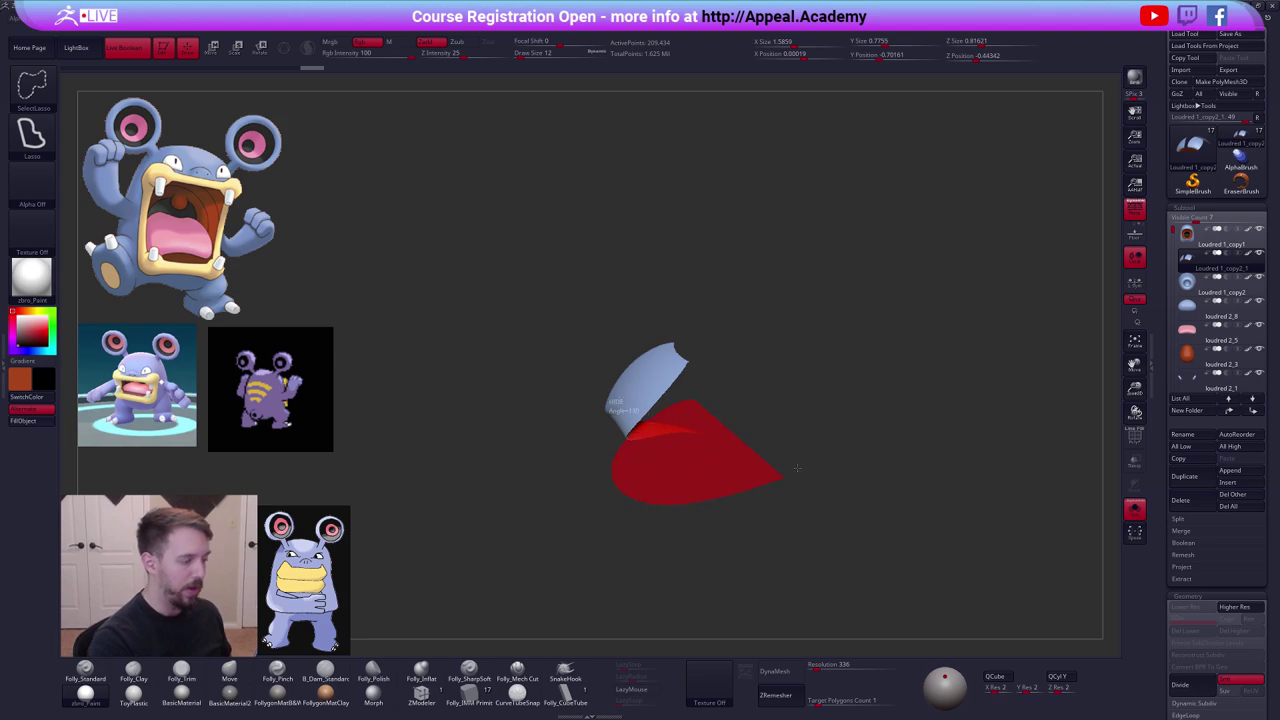
{"action": "left_click_drag", "start_coordinate": [797, 468], "coordinate": [804, 463], "text": "ctrl+alt+shift"}
{"action": "key", "text": "space"}
{"action": "left_click", "coordinate": [829, 369]}
{"action": "left_click_drag", "start_coordinate": [737, 331], "coordinate": [734, 509], "text": "alt"}
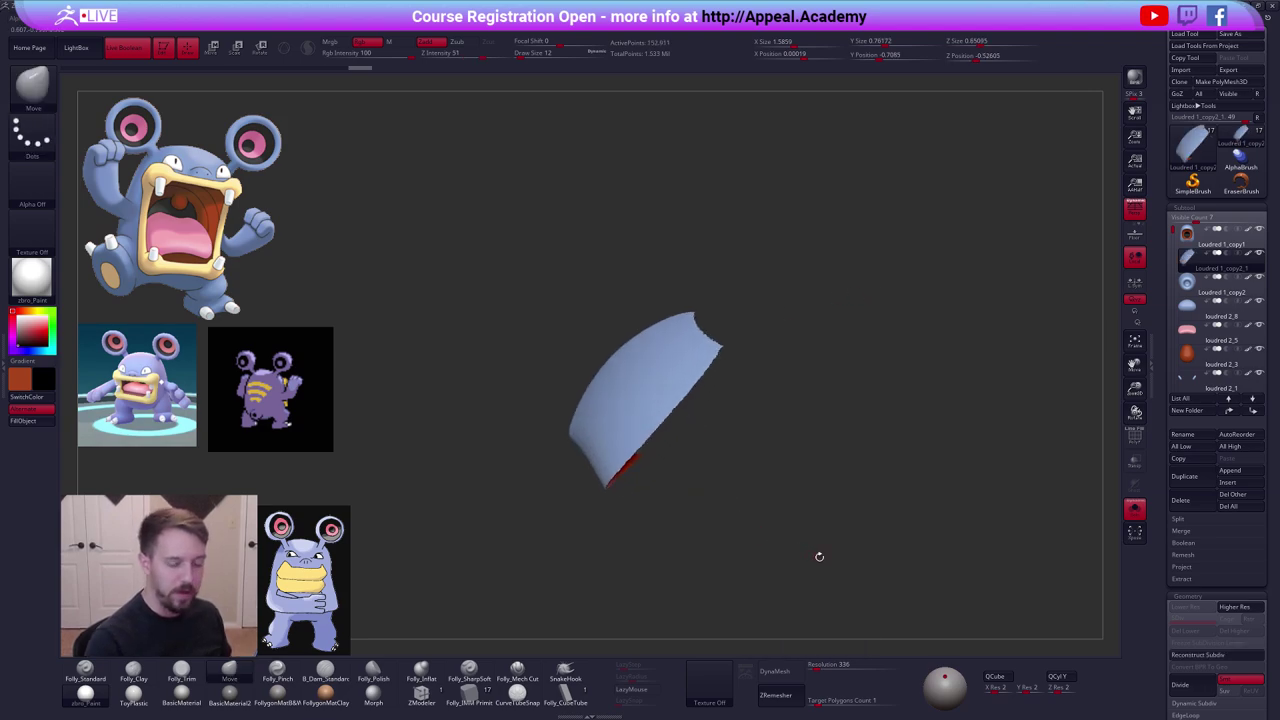
Subdivide the two front patches to level 3 and show them with the other parts while the original body is hidden.
{"action": "key", "text": "ctrl+d"}
{"action": "left_click", "coordinate": [728, 420], "text": "ctrl+shift"}
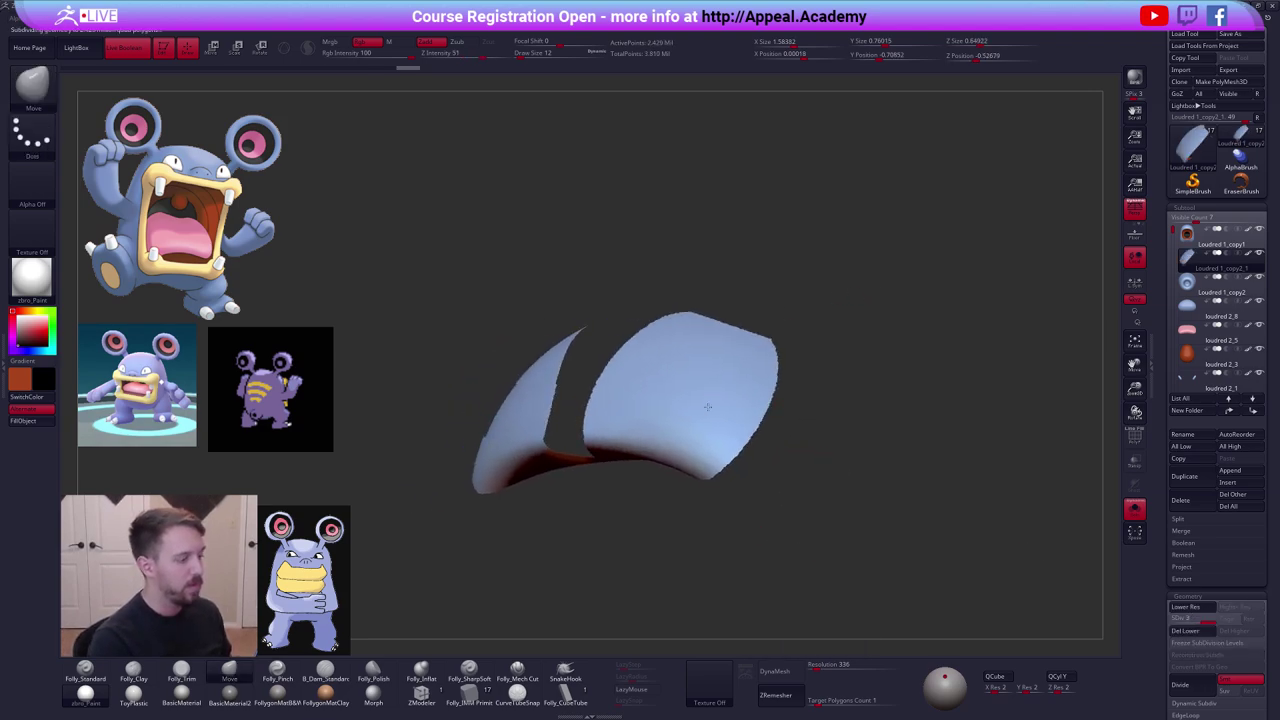
{"action": "mouse_move", "coordinate": [708, 407]}
{"action": "right_mouse_down"}
{"action": "mouse_move", "coordinate": [696, 391]}
{"action": "mouse_move", "coordinate": [669, 421]}
{"action": "mouse_move", "coordinate": [760, 386]}
{"action": "mouse_move", "coordinate": [714, 392]}
{"action": "right_mouse_up"}
{"action": "key", "text": "1"}
{"action": "key", "text": "alt+s"}
{"action": "left_click", "coordinate": [1258, 230]}
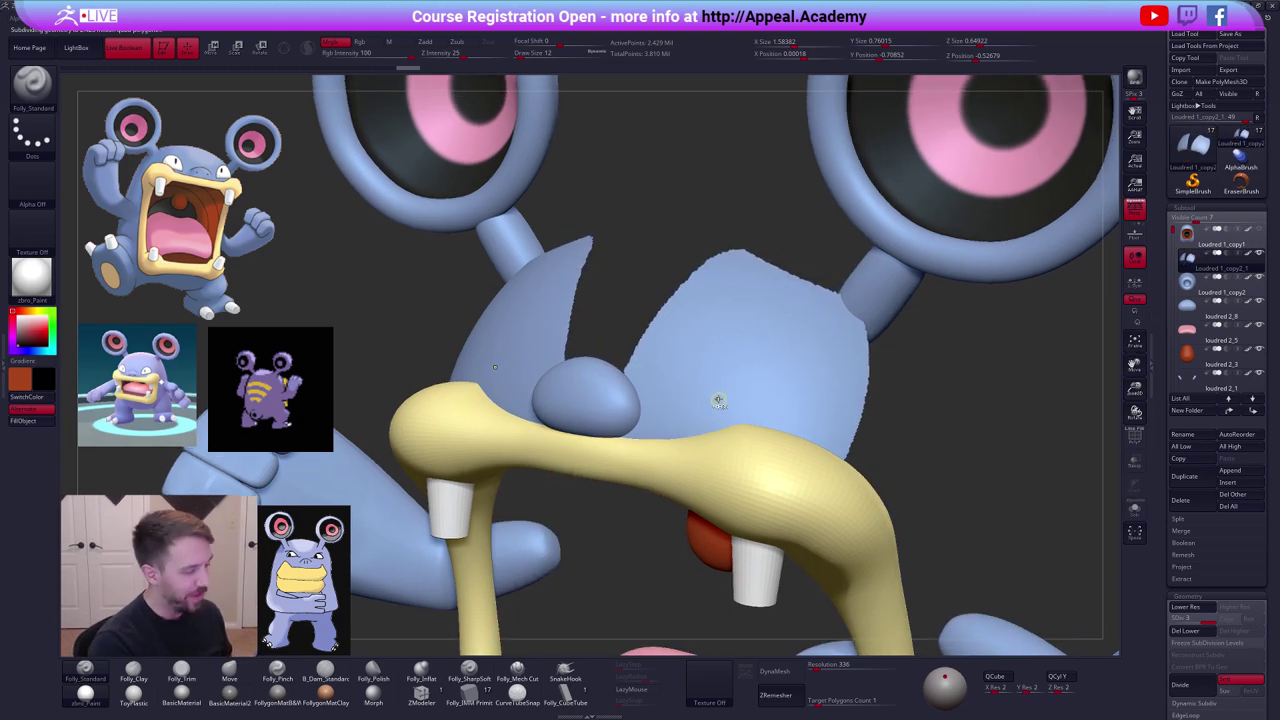
Mask a straight, slightly slanted line on the patches above the upper lip as the lower edge of the eyes.
{"action": "left_click_drag", "start_coordinate": [704, 412], "coordinate": [792, 404], "text": "ctrl"}
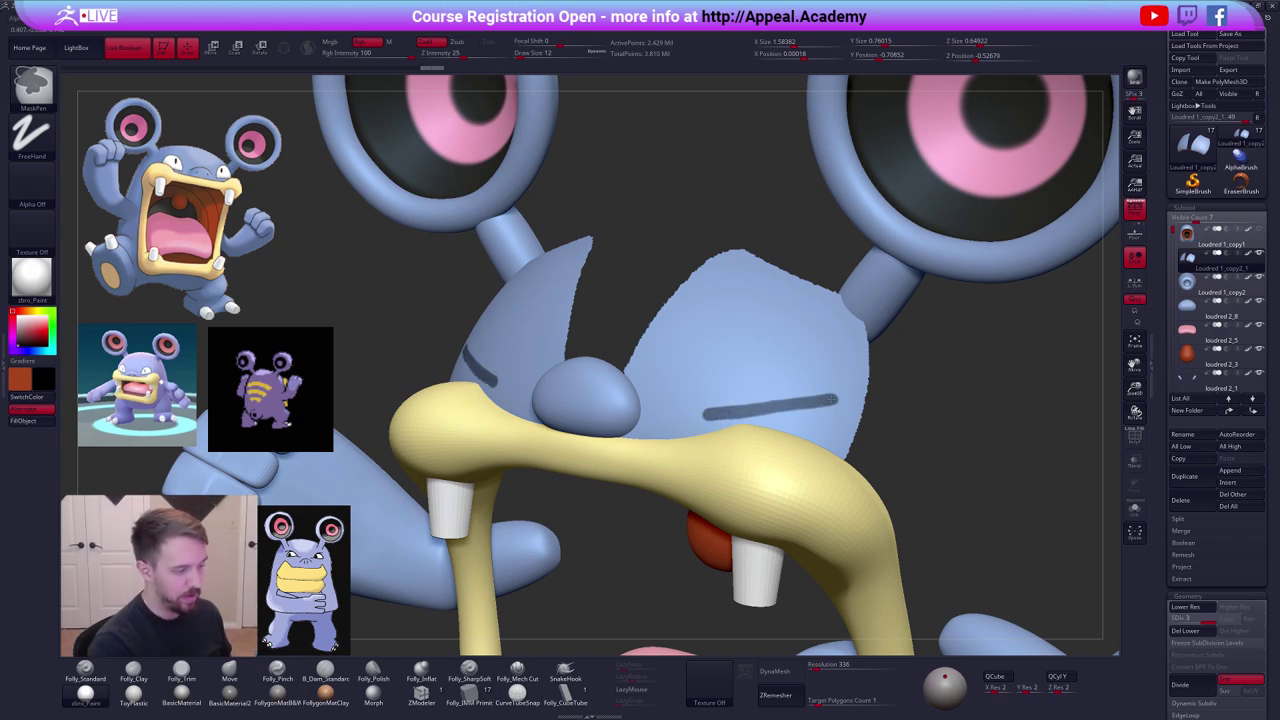
{"action": "mouse_move", "coordinate": [802, 432]}
{"action": "right_mouse_down"}
{"action": "mouse_move", "coordinate": [914, 451]}
{"action": "mouse_move", "coordinate": [920, 512]}
{"action": "mouse_move", "coordinate": [800, 450]}
{"action": "right_mouse_up"}
{"action": "key", "text": "shift+s"}
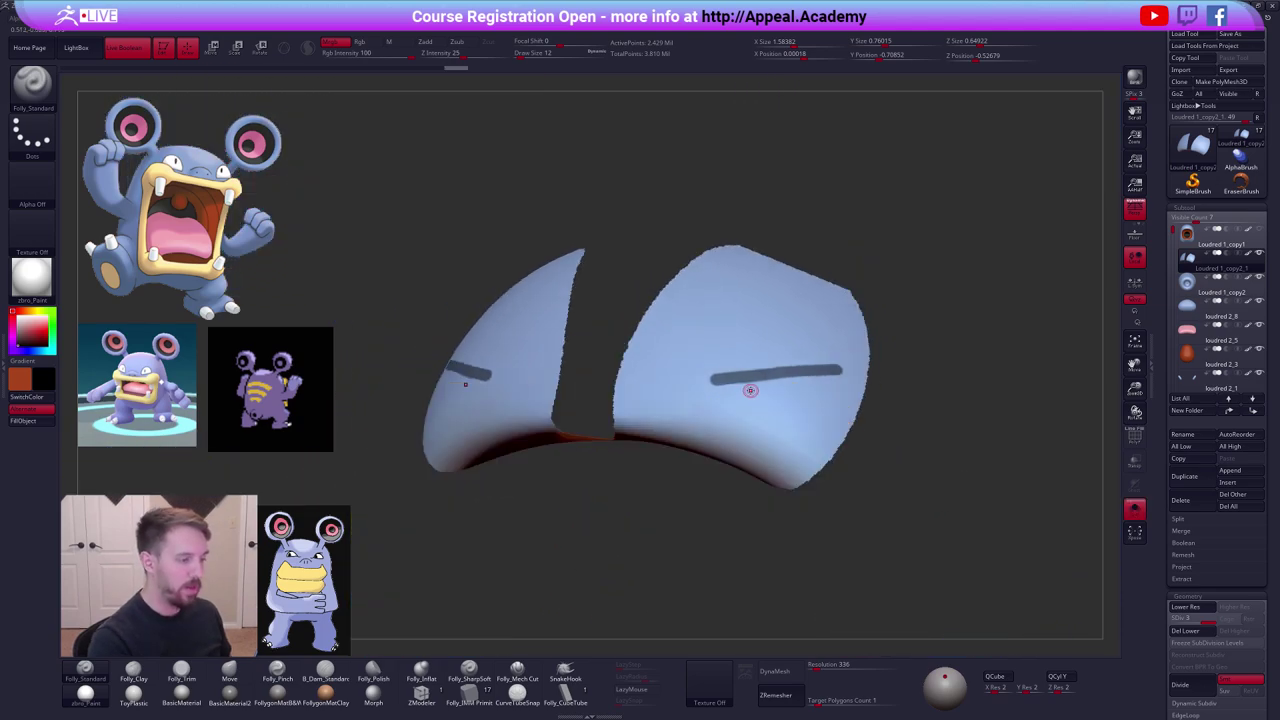
{"action": "right_click_drag", "start_coordinate": [751, 391], "coordinate": [724, 434]}
{"action": "mouse_move", "coordinate": [692, 409]}
{"action": "left_mouse_down", "text": "ctrl"}
{"action": "mouse_move", "coordinate": [699, 377]}
{"action": "mouse_move", "coordinate": [742, 332]}
{"action": "mouse_move", "coordinate": [785, 329]}
{"action": "mouse_move", "coordinate": [808, 374]}
{"action": "mouse_move", "coordinate": [765, 340]}
{"action": "mouse_move", "coordinate": [725, 362]}
{"action": "mouse_move", "coordinate": [710, 395]}
{"action": "mouse_move", "coordinate": [740, 378]}
{"action": "mouse_move", "coordinate": [790, 388]}
{"action": "mouse_move", "coordinate": [743, 401]}
{"action": "left_mouse_up", "text": "ctrl"}
Fill the mask into a half-round eye shape above the line and clean up its edges with draw size 14.
{"action": "key", "text": "space"}
{"action": "mouse_move", "coordinate": [540, 407]}
{"action": "right_mouse_down"}
{"action": "mouse_move", "coordinate": [621, 388]}
{"action": "mouse_move", "coordinate": [746, 426]}
{"action": "right_mouse_up"}
{"action": "right_click_drag", "start_coordinate": [705, 487], "coordinate": [690, 445]}
{"action": "key", "text": "space"}
{"action": "left_click_drag", "start_coordinate": [597, 367], "coordinate": [588, 367]}
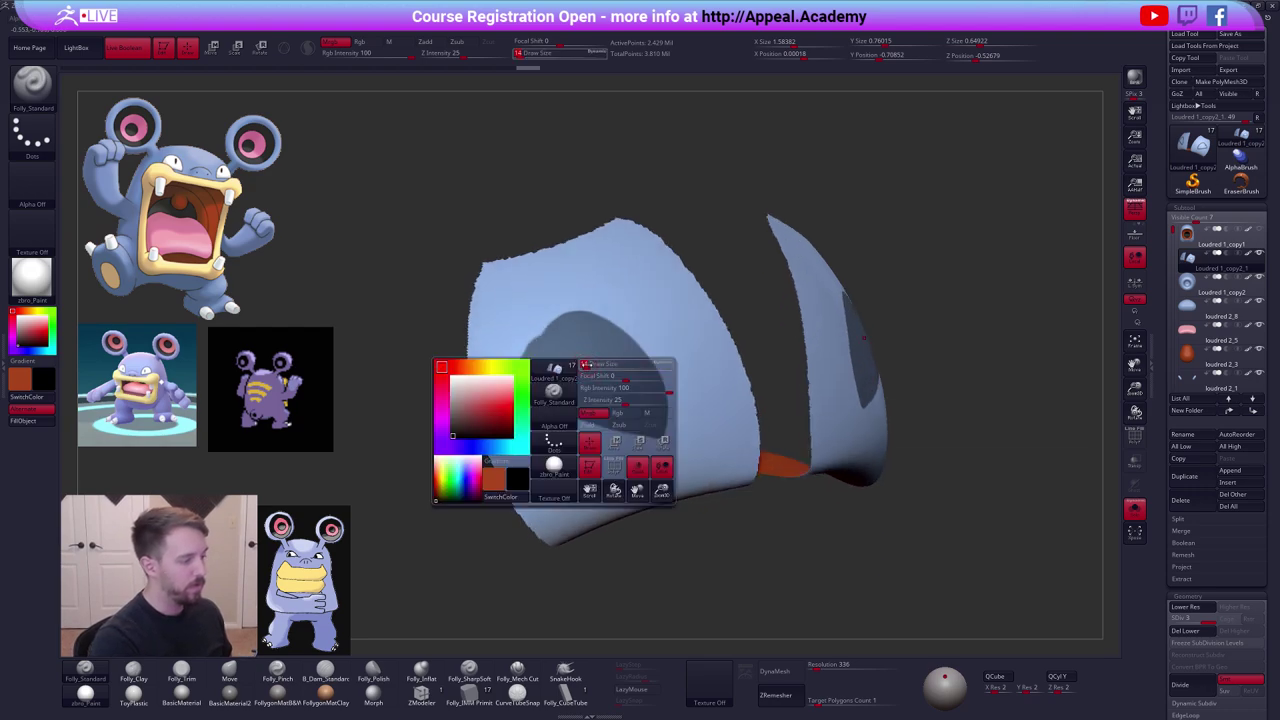
{"action": "mouse_move", "coordinate": [575, 380]}
{"action": "right_mouse_down", "text": "alt"}
{"action": "mouse_move", "coordinate": [620, 441]}
{"action": "mouse_move", "coordinate": [576, 457]}
{"action": "right_mouse_up", "text": "alt"}
{"action": "key", "text": "ctrl"}
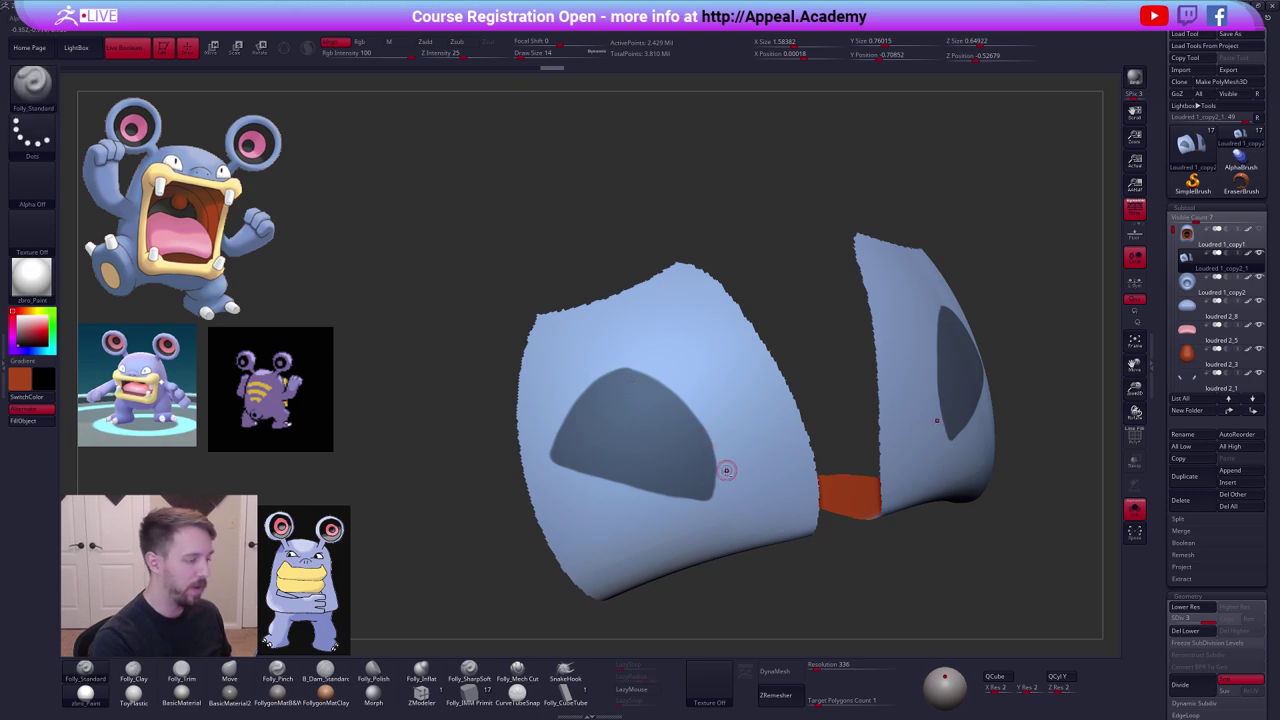
{"action": "mouse_move", "coordinate": [726, 469]}
{"action": "right_mouse_down"}
{"action": "mouse_move", "coordinate": [677, 414]}
{"action": "mouse_move", "coordinate": [668, 444]}
{"action": "right_mouse_up"}
{"action": "key", "text": "ctrl"}
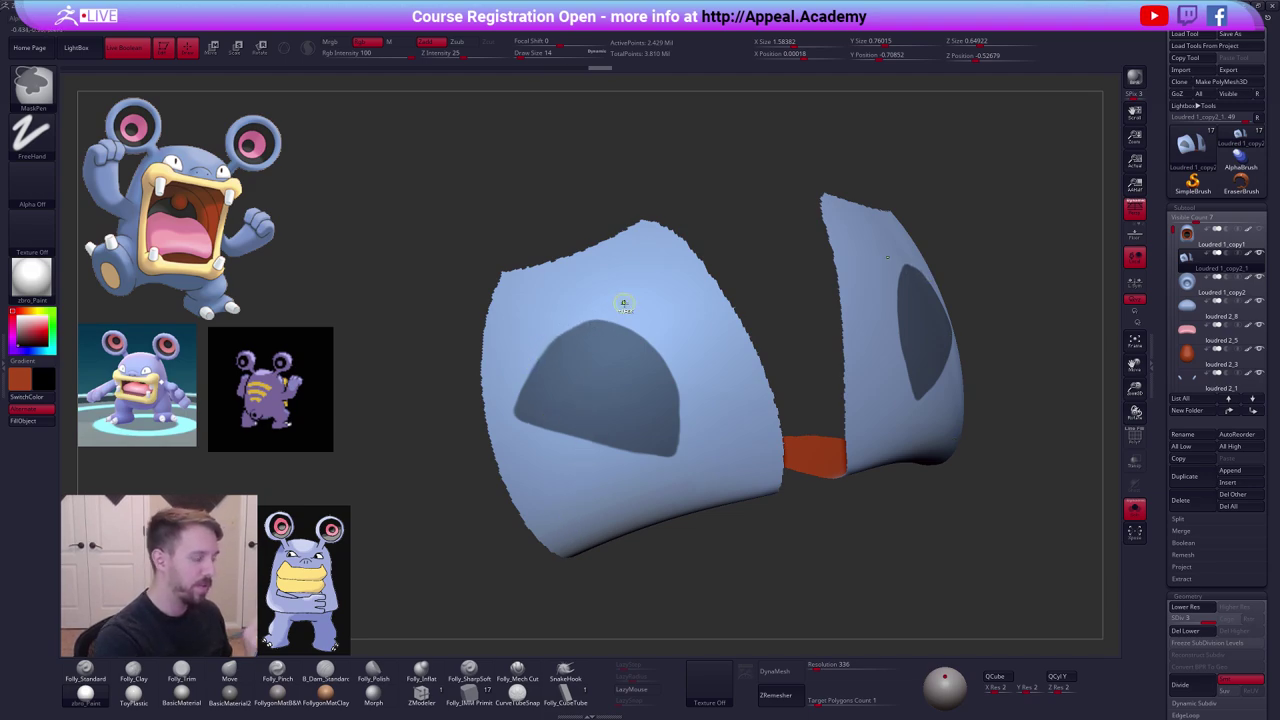
{"action": "key", "text": "ctrl"}
Show the body again and compare the masked eye shapes with the whole head from the front and the side.
{"action": "right_click_drag", "start_coordinate": [774, 423], "coordinate": [880, 470], "text": "shift"}
{"action": "key", "text": "alt+s"}
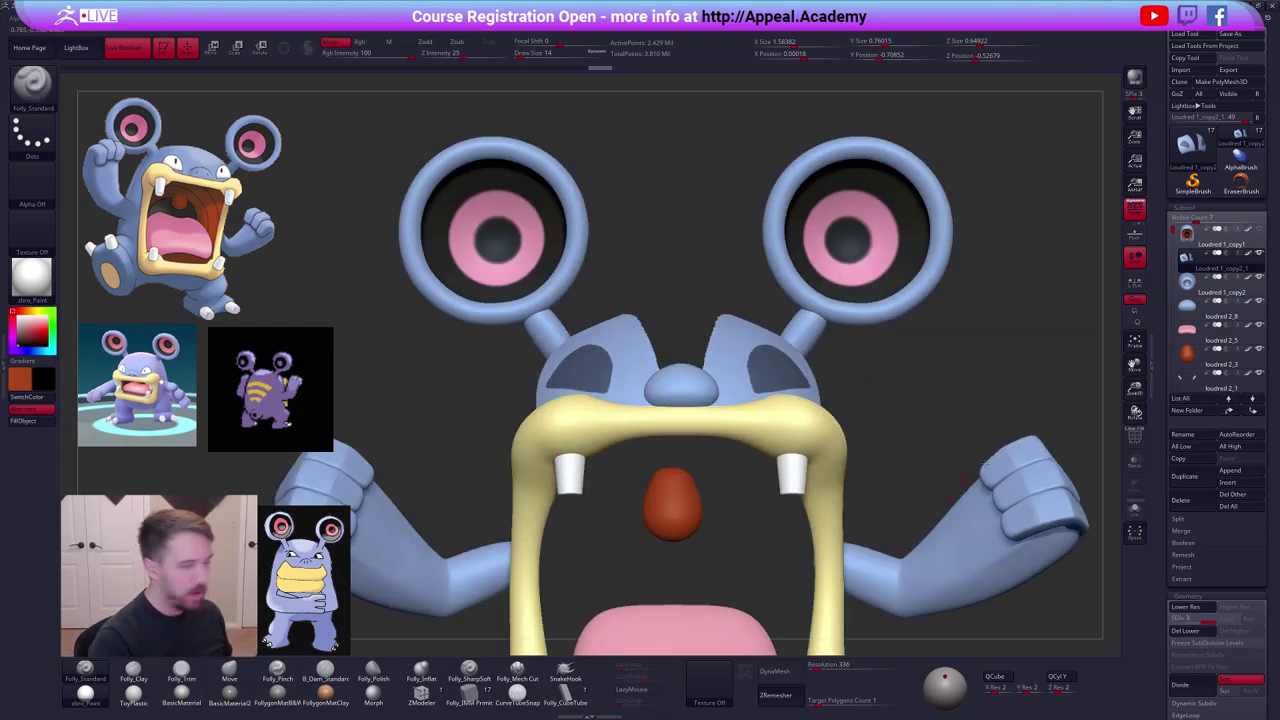
{"action": "left_click", "coordinate": [1240, 244]}
{"action": "key", "text": "alt+s"}
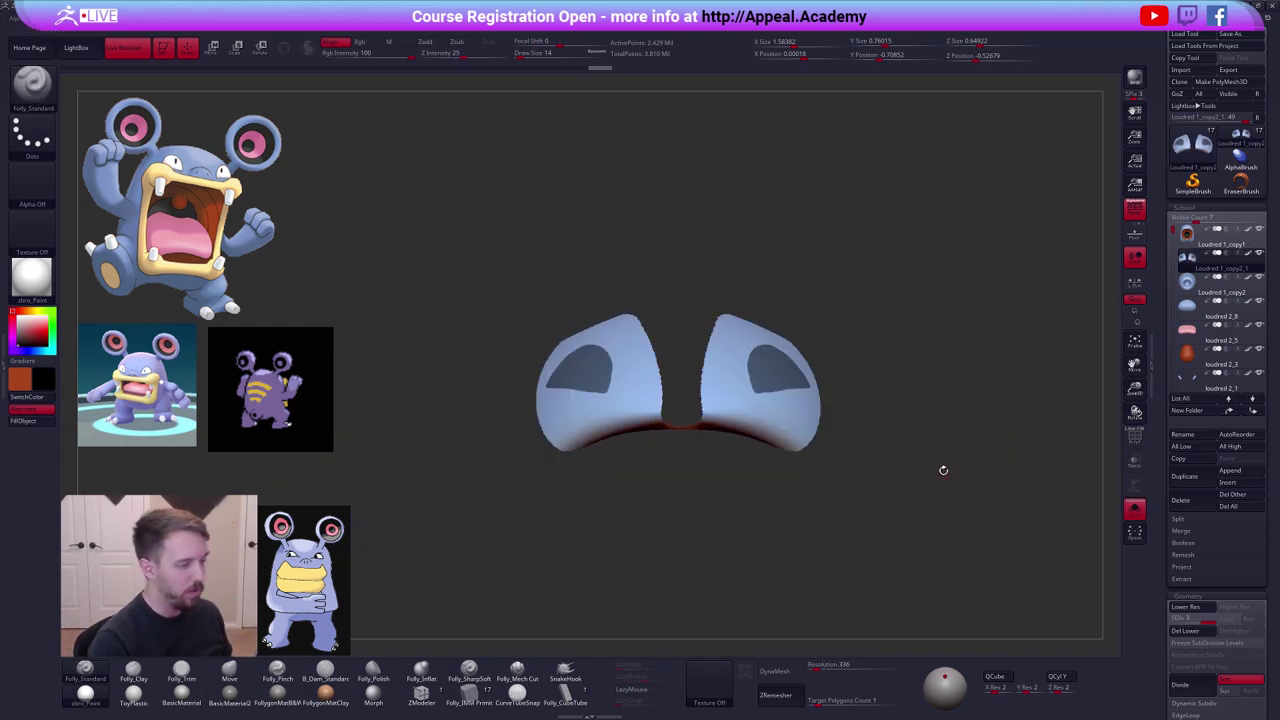
{"action": "left_click_drag", "start_coordinate": [943, 469], "coordinate": [872, 514]}
{"action": "key", "text": "ctrl+shift+s"}
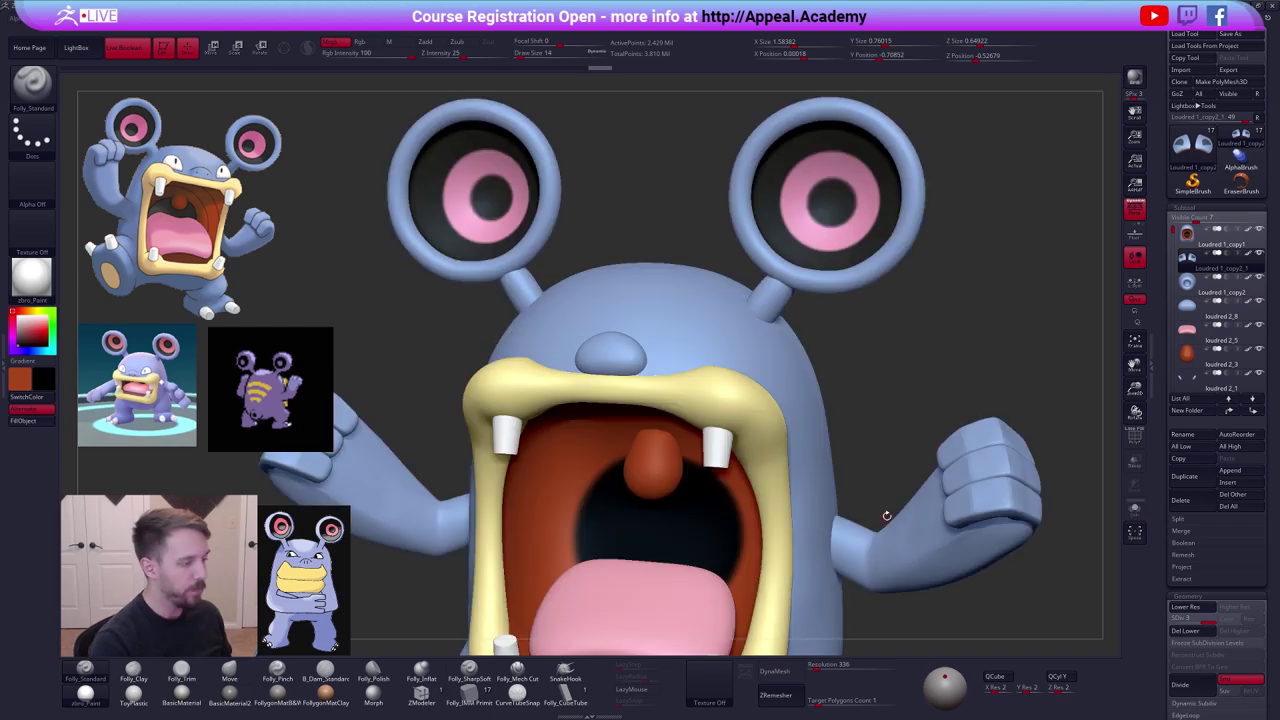
{"action": "mouse_move", "coordinate": [872, 415]}
{"action": "left_mouse_down"}
{"action": "mouse_move", "coordinate": [904, 413]}
{"action": "mouse_move", "coordinate": [870, 414]}
{"action": "left_mouse_up"}
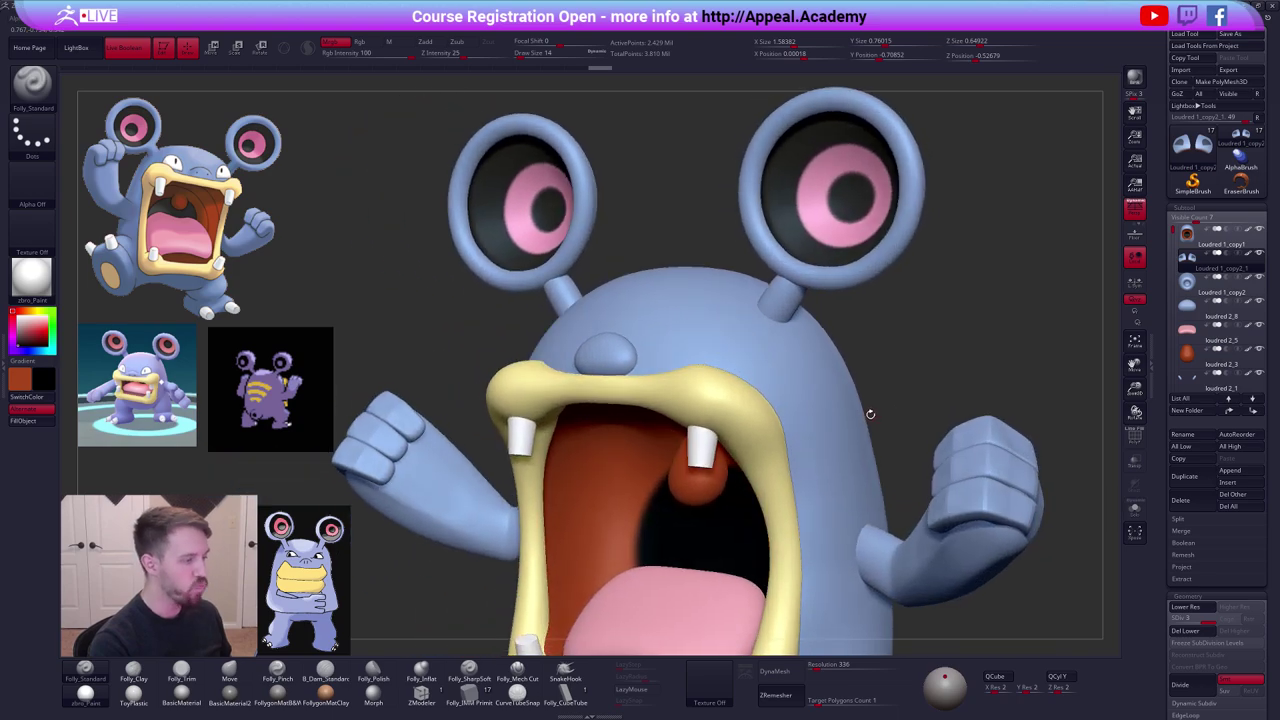
{"action": "key", "text": "ctrl+shift+s"}
{"action": "key", "text": "ctrl+shift+s"}
{"action": "left_click_drag", "start_coordinate": [919, 476], "coordinate": [886, 478]}
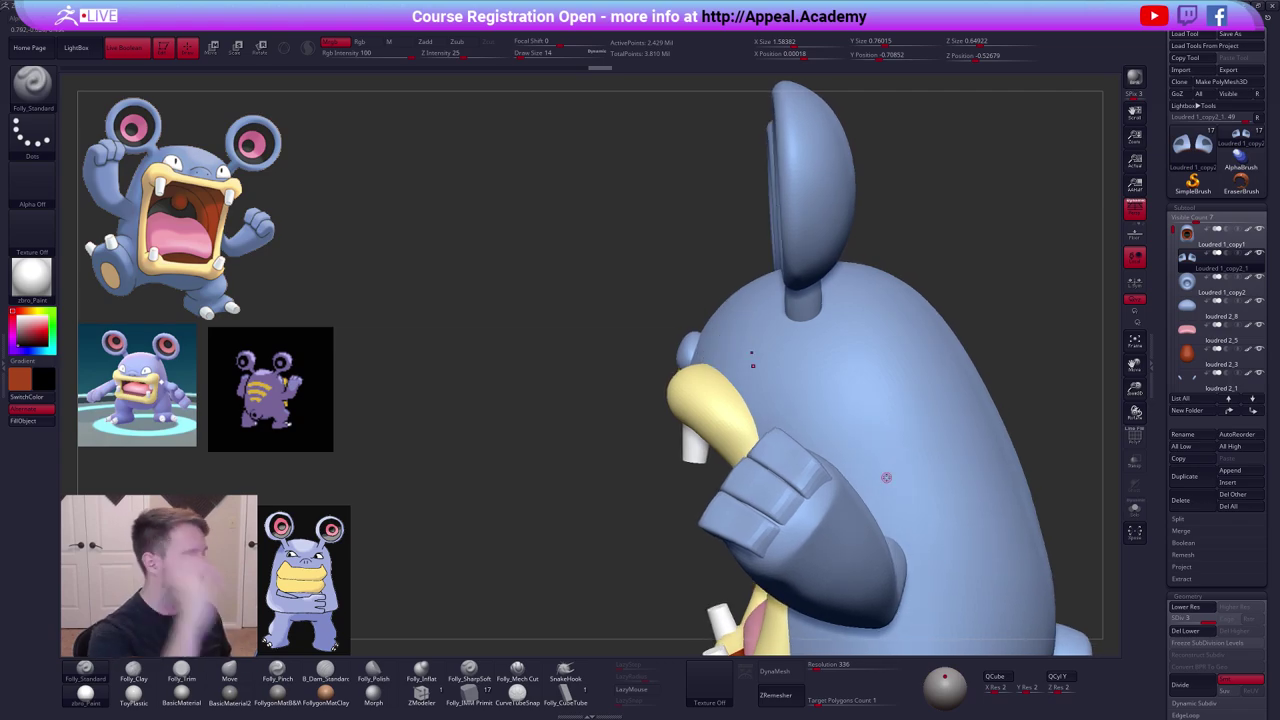
{"action": "right_click_drag", "start_coordinate": [790, 382], "coordinate": [848, 380]}
Give the masked eye shapes their own polygroup, isolate them, and try to delete the hidden geometry.
{"action": "key", "text": "ctrl+shift+s"}
{"action": "right_click_drag", "start_coordinate": [700, 342], "coordinate": [718, 339]}
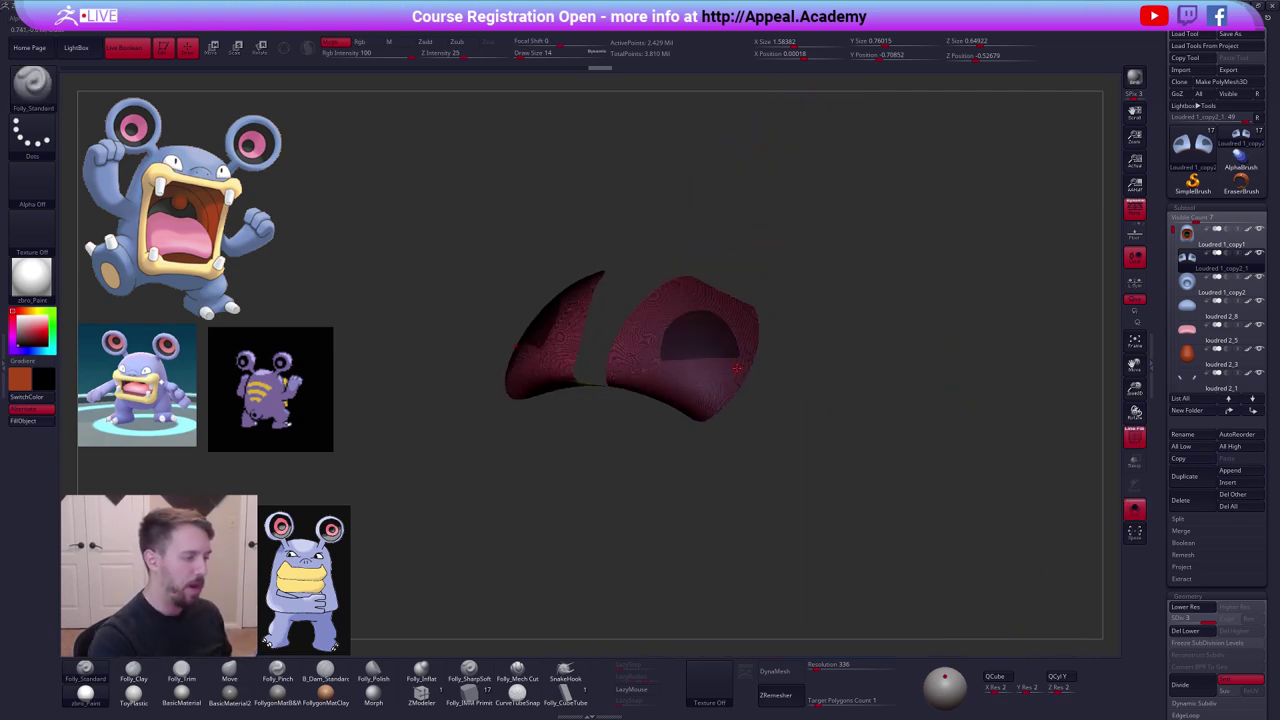
{"action": "key", "text": "shift+f"}
{"action": "left_click", "coordinate": [719, 340], "text": "ctrl+shift"}
{"action": "key", "text": "space"}
{"action": "left_click", "coordinate": [752, 346]}
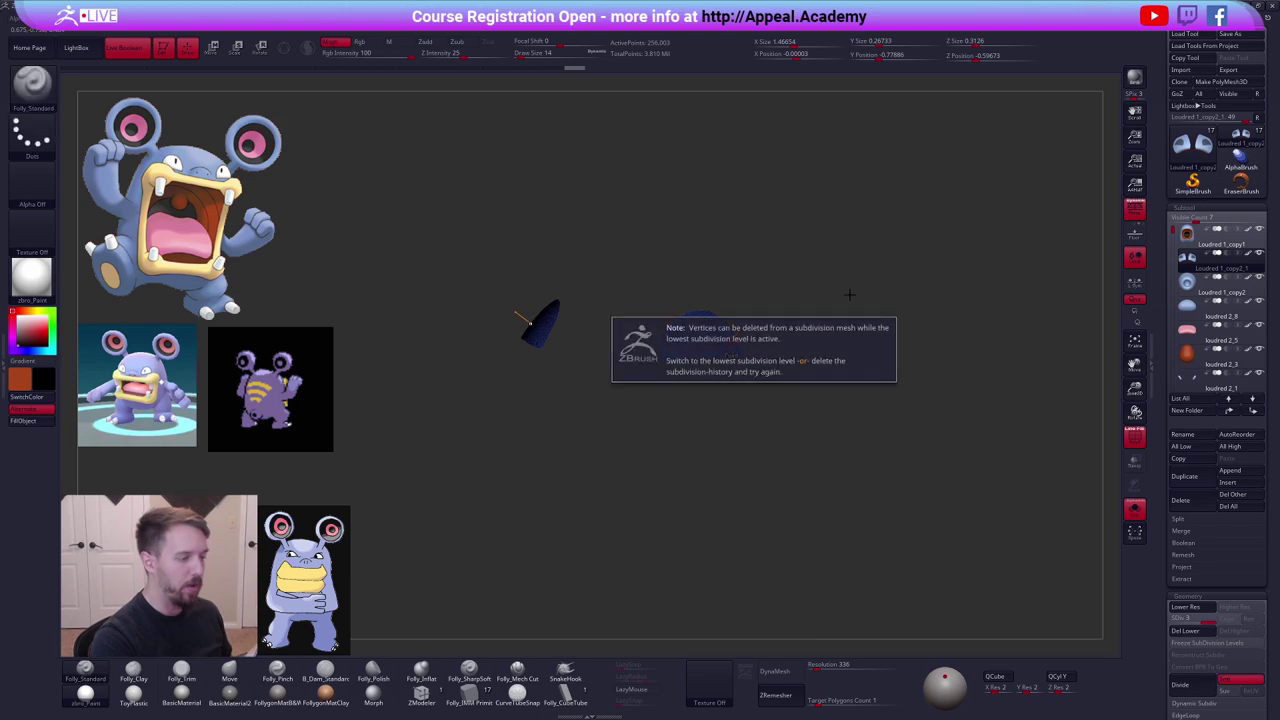
Discard the patches' lower subdivision levels and delete everything hidden around the two eye shapes.
{"action": "key", "text": "shift+d"}
{"action": "key", "text": "shift+d"}
{"action": "key", "text": "space"}
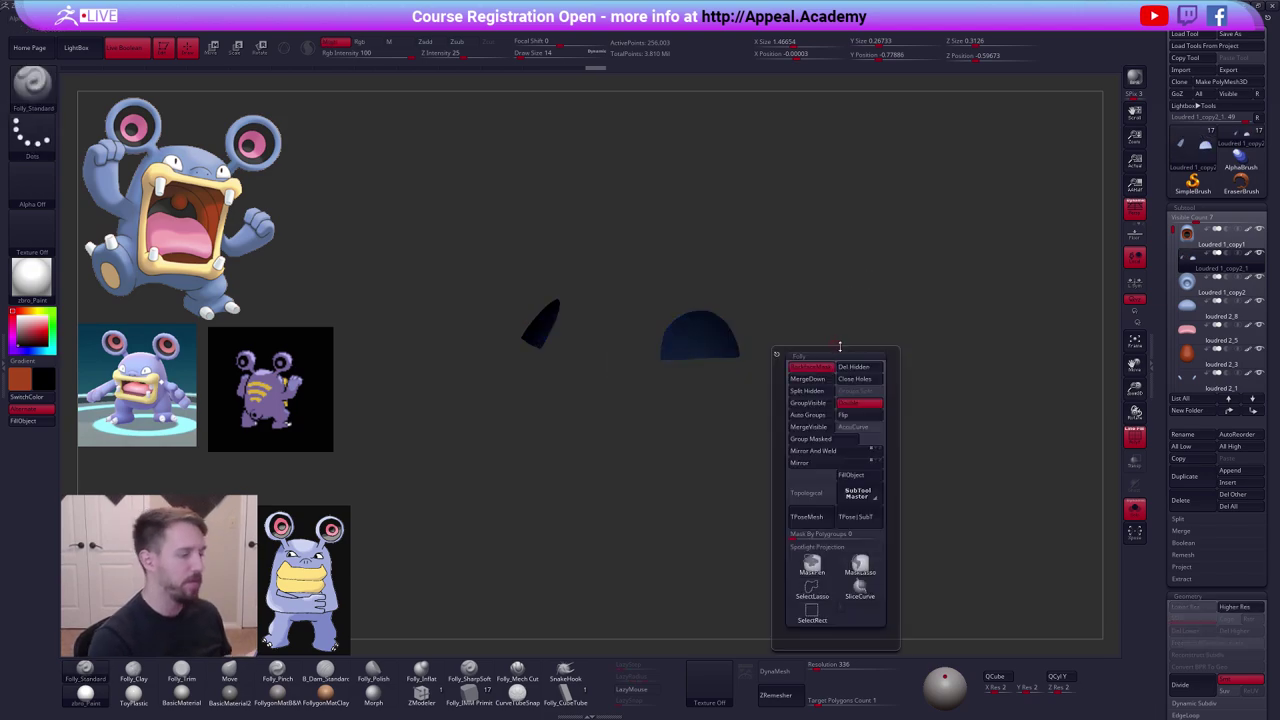
{"action": "left_click", "coordinate": [856, 367]}
{"action": "key", "text": "shift+f"}
Try adding an edge loop and group loops around the borders of the two isolated eye patches.
{"action": "right_click_drag", "start_coordinate": [714, 349], "coordinate": [732, 387], "text": "shift"}
{"action": "right_click_drag", "start_coordinate": [732, 387], "coordinate": [752, 398], "text": "alt"}
{"action": "left_click_drag", "start_coordinate": [752, 398], "coordinate": [790, 458]}
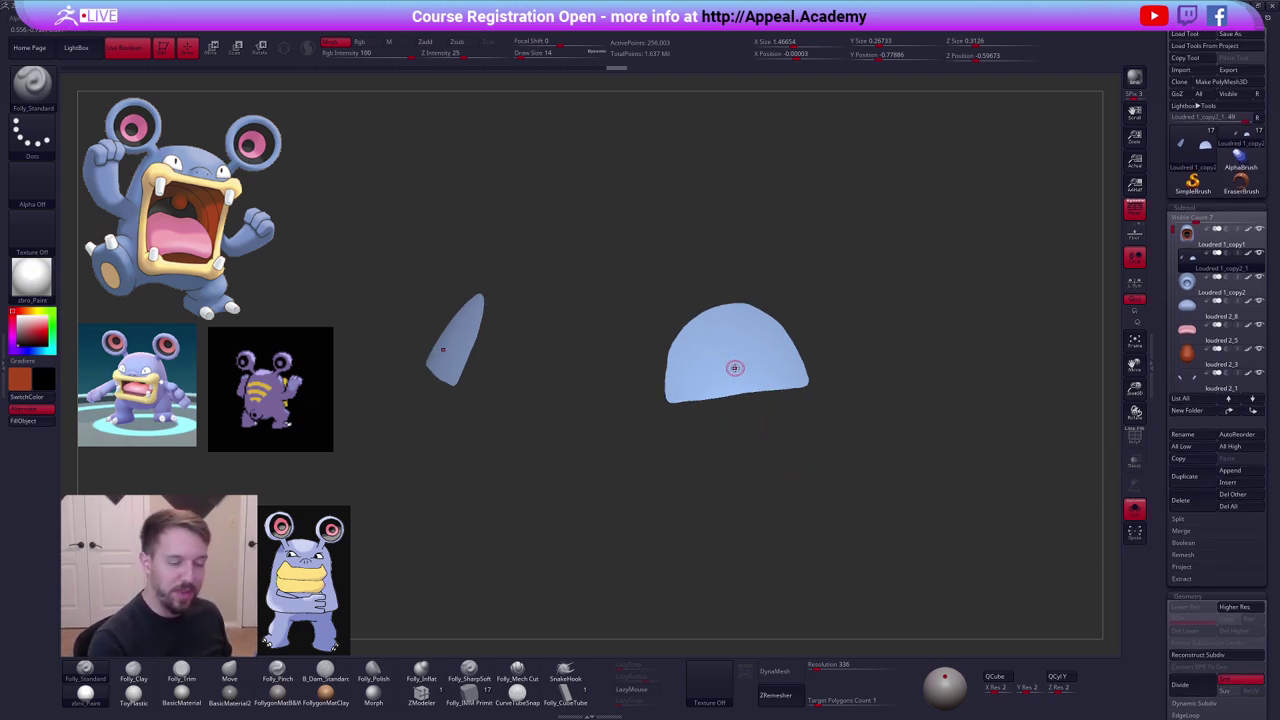
{"action": "scroll", "coordinate": [1172, 438], "scroll_direction": "down", "scroll_amount": 5}
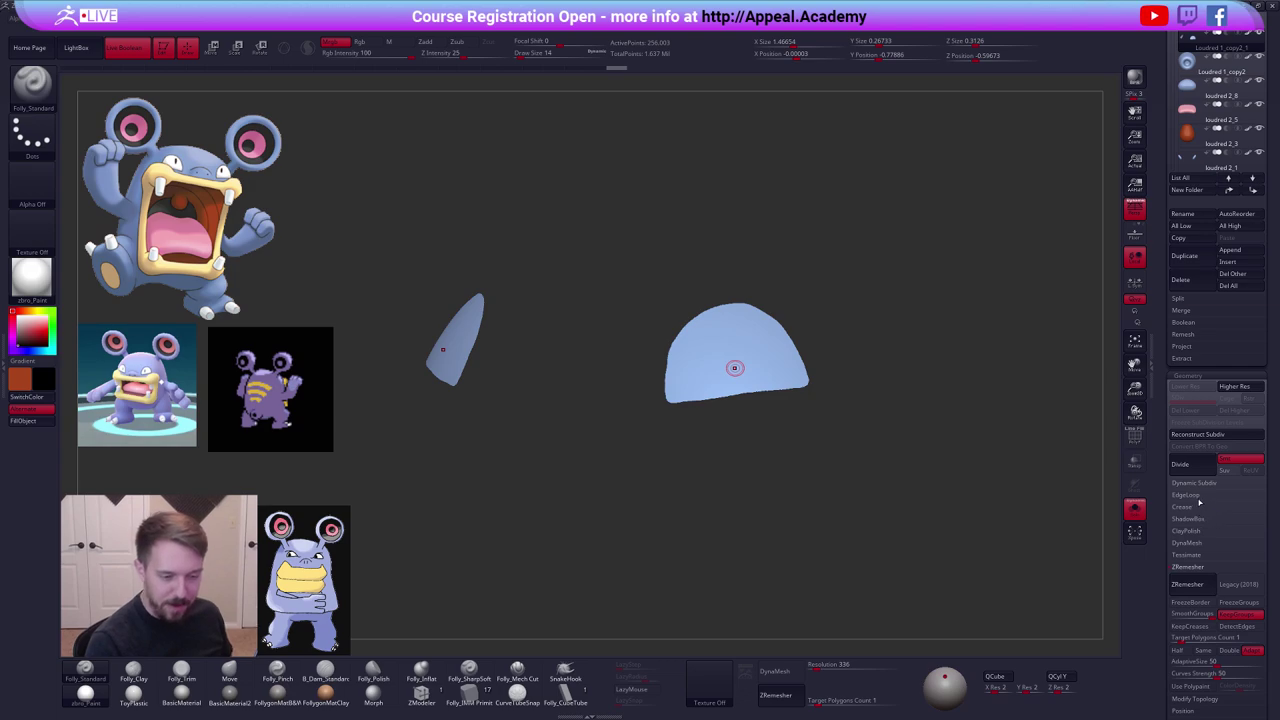
{"action": "left_click", "coordinate": [1196, 497]}
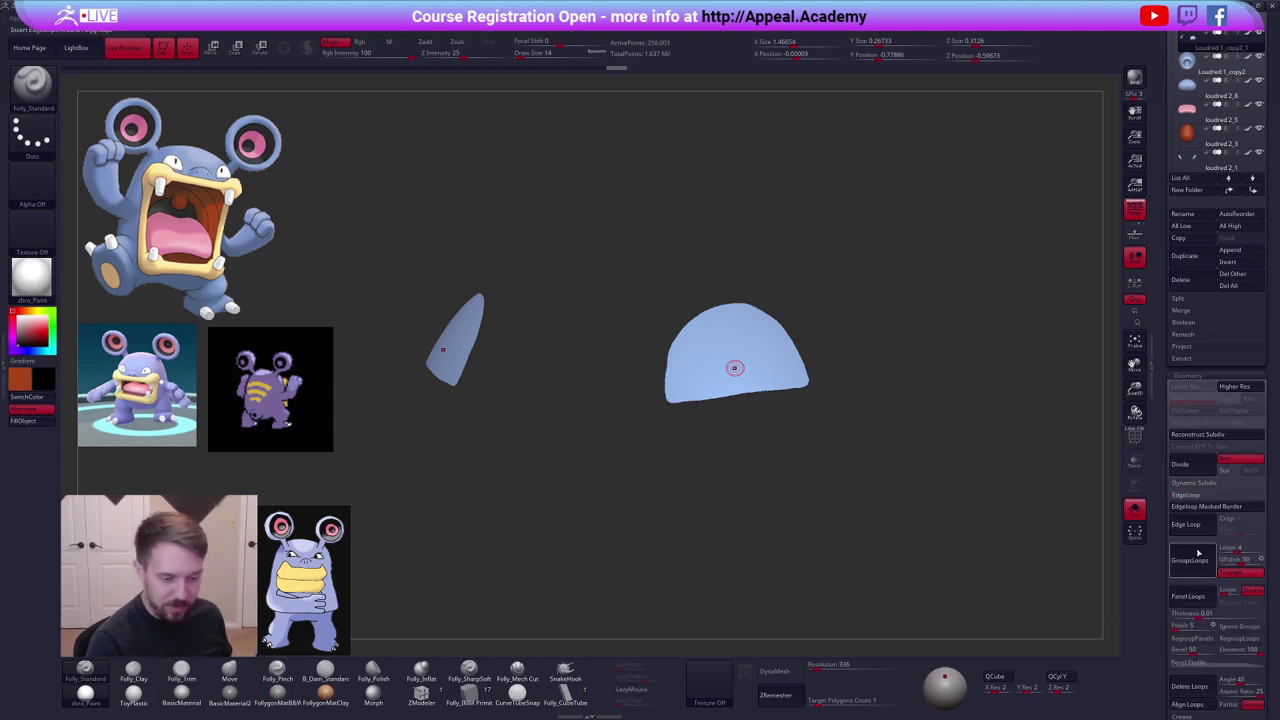
{"action": "left_click", "coordinate": [1188, 524]}
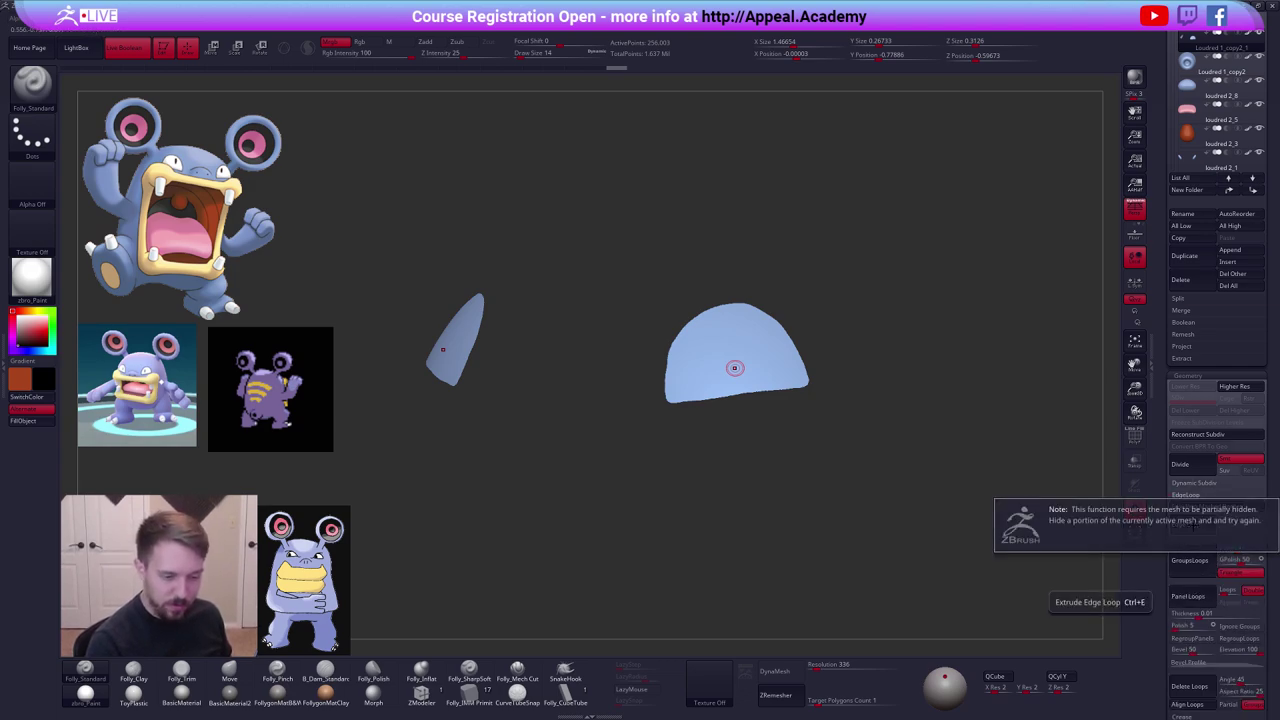
{"action": "key", "text": "ctrl+e"}
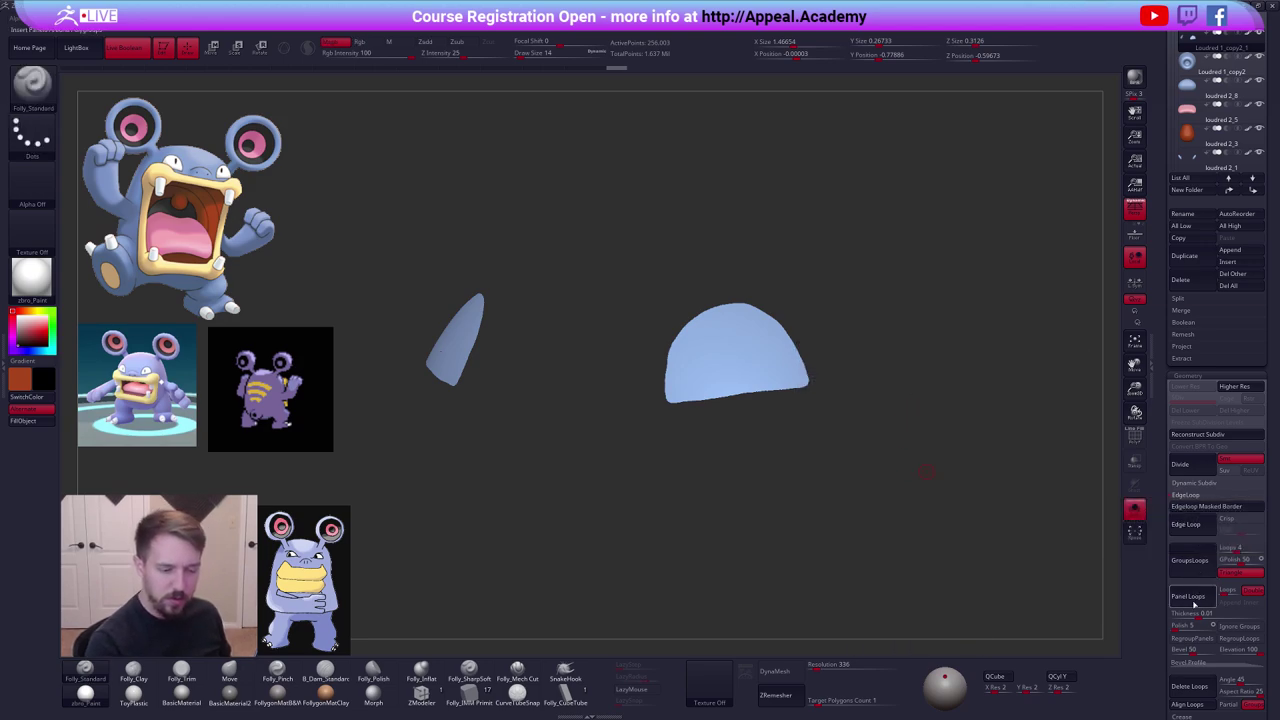
{"action": "left_click", "coordinate": [1192, 570]}
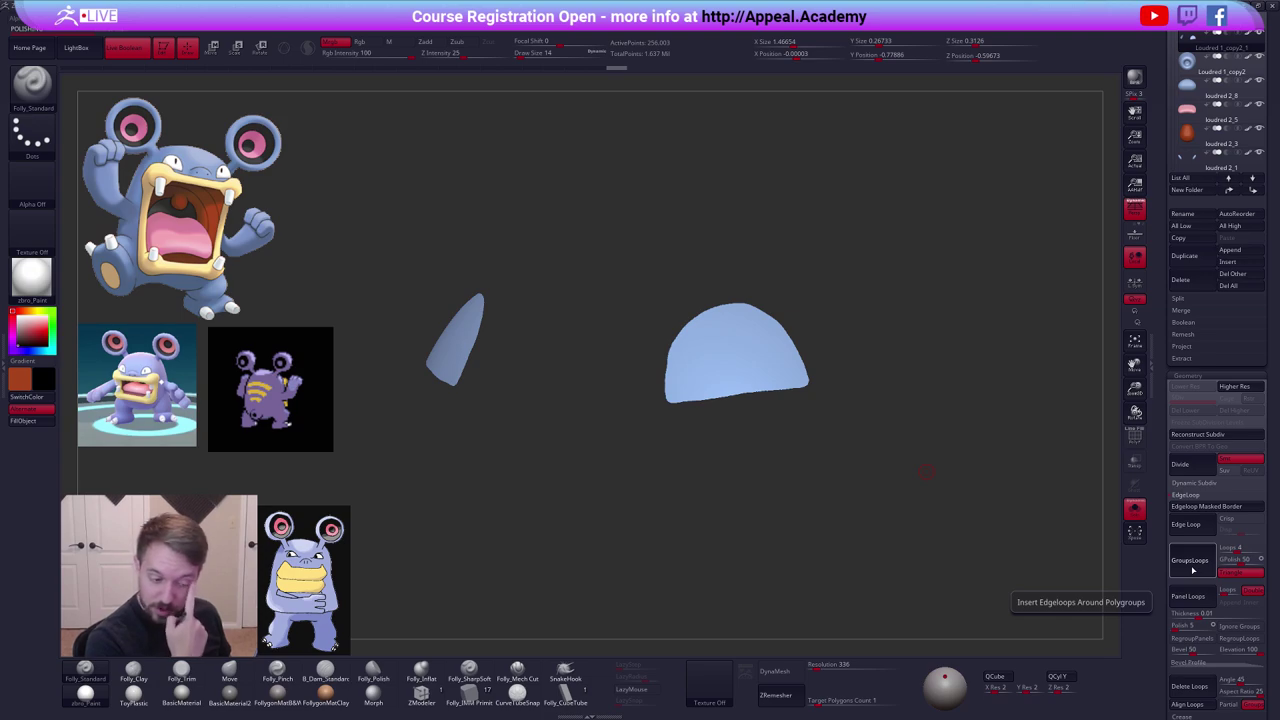
{"action": "scroll", "coordinate": [1185, 580], "scroll_direction": "up", "scroll_amount": 5}
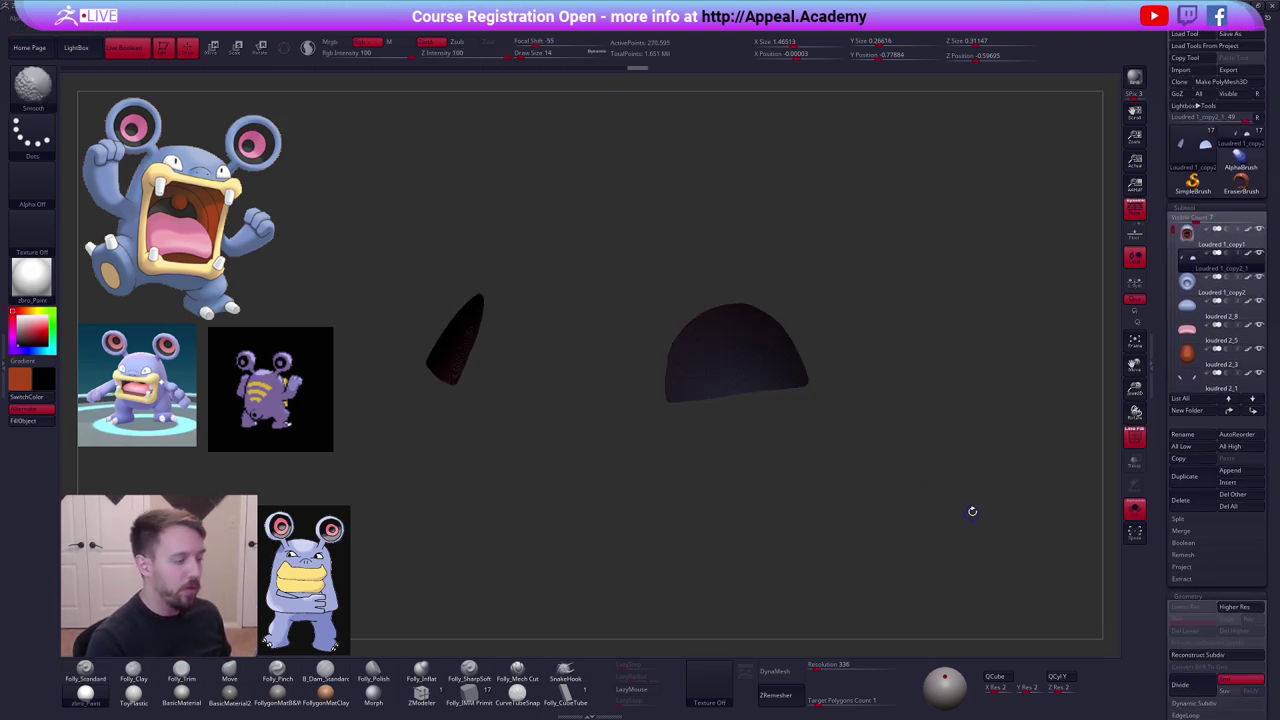
Try remeshing the looped eye patches with ZRemesher, inspect their wireframe, and undo the remesh and the loops.
{"action": "left_click_drag", "start_coordinate": [1163, 480], "coordinate": [1169, 349]}
{"action": "left_click", "coordinate": [1192, 372]}
{"action": "scroll", "coordinate": [1201, 360], "scroll_direction": "up", "scroll_amount": 2}
{"action": "left_click", "coordinate": [1189, 301]}
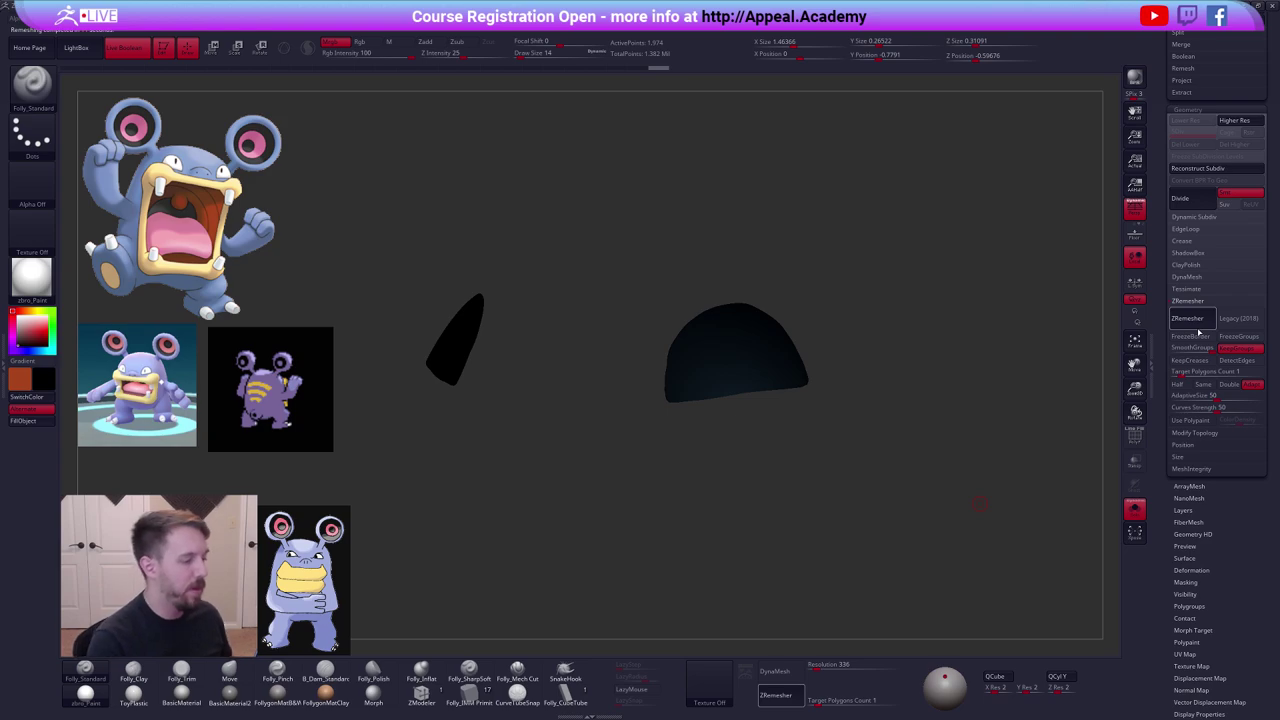
{"action": "key", "text": "shift"}
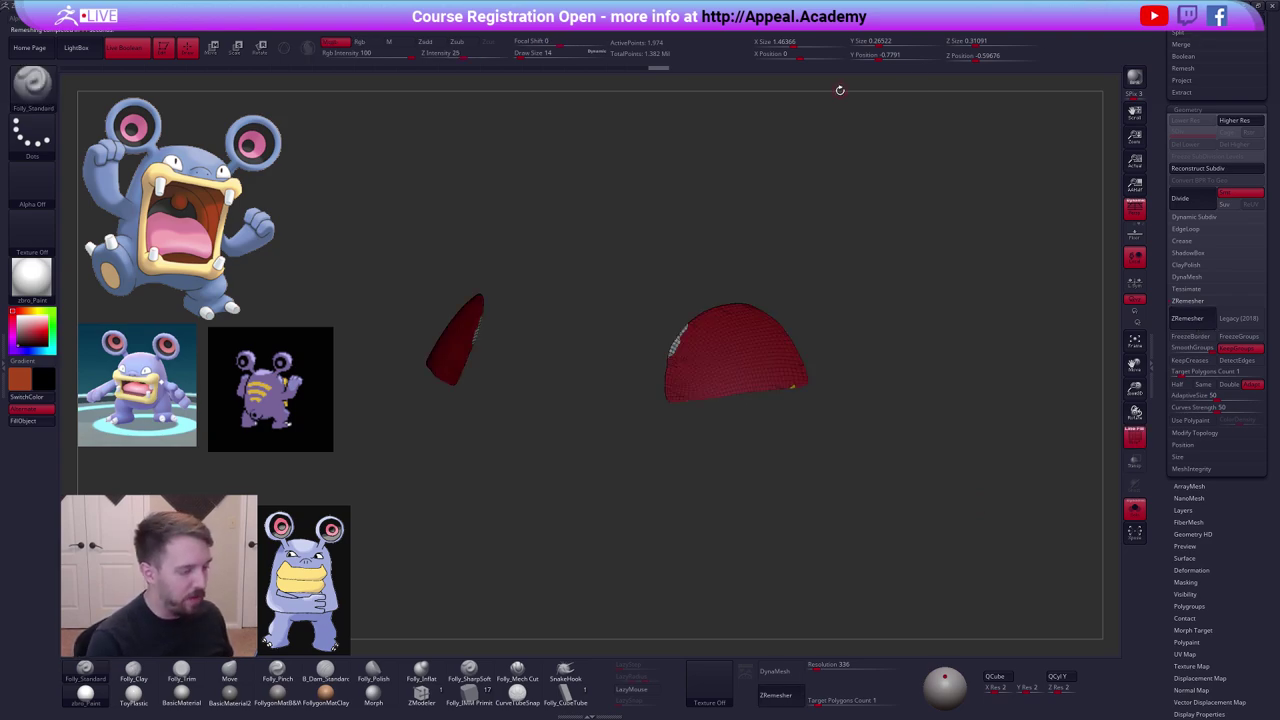
{"action": "key", "text": "ctrl+z"}
{"action": "key", "text": "ctrl+z"}
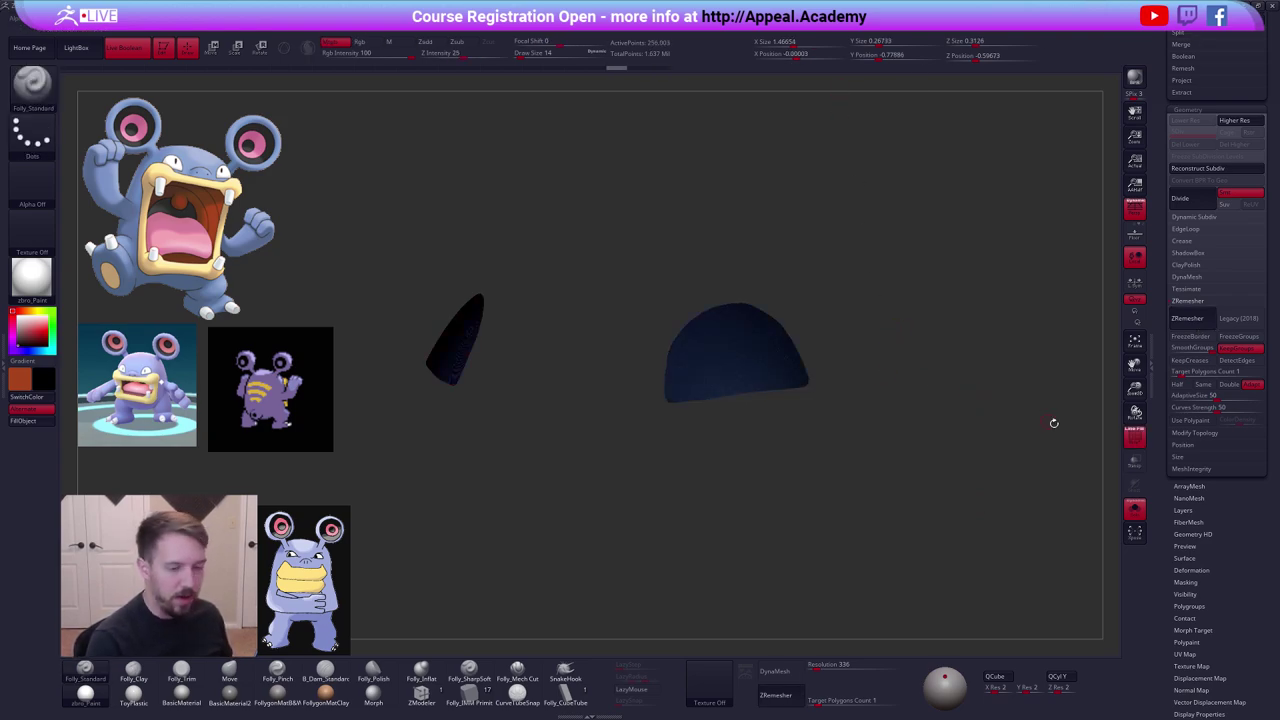
{"action": "key", "text": "shift+f"}
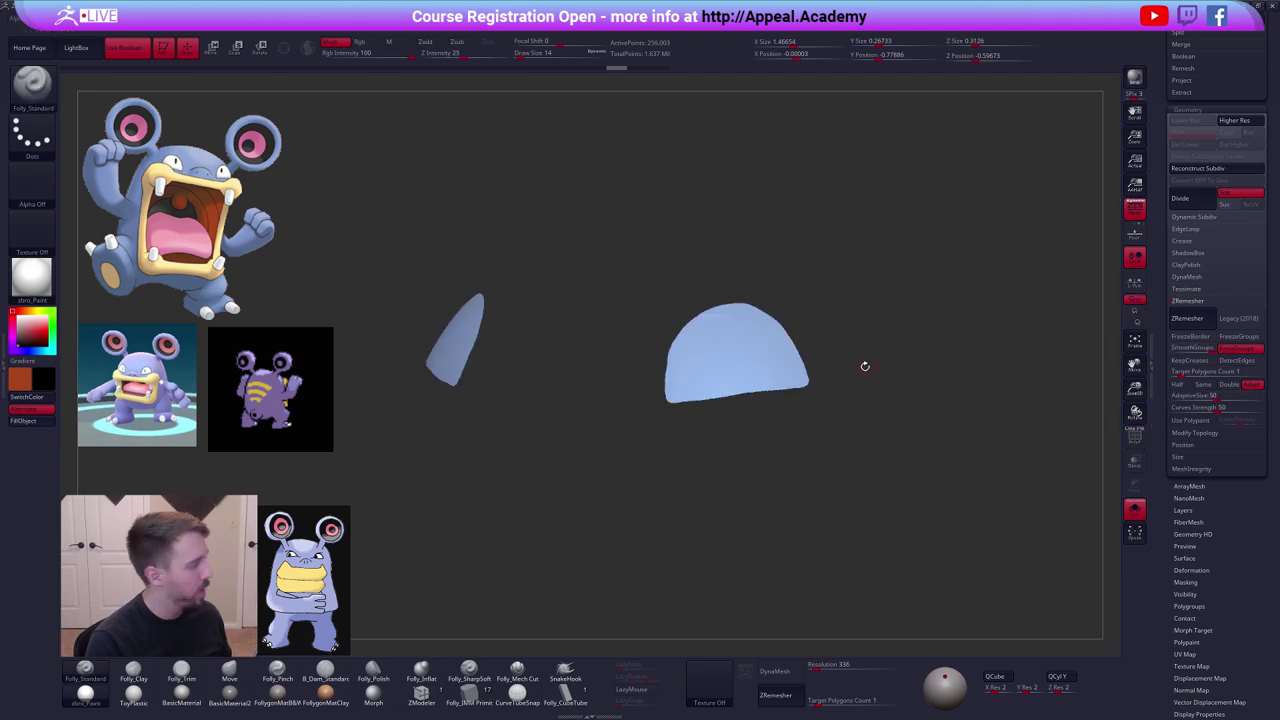
Sample the eye patches' light blue colour, remesh the patches with ZRemesher, and check their wireframe.
{"action": "key", "text": "v"}
{"action": "key", "text": "c"}
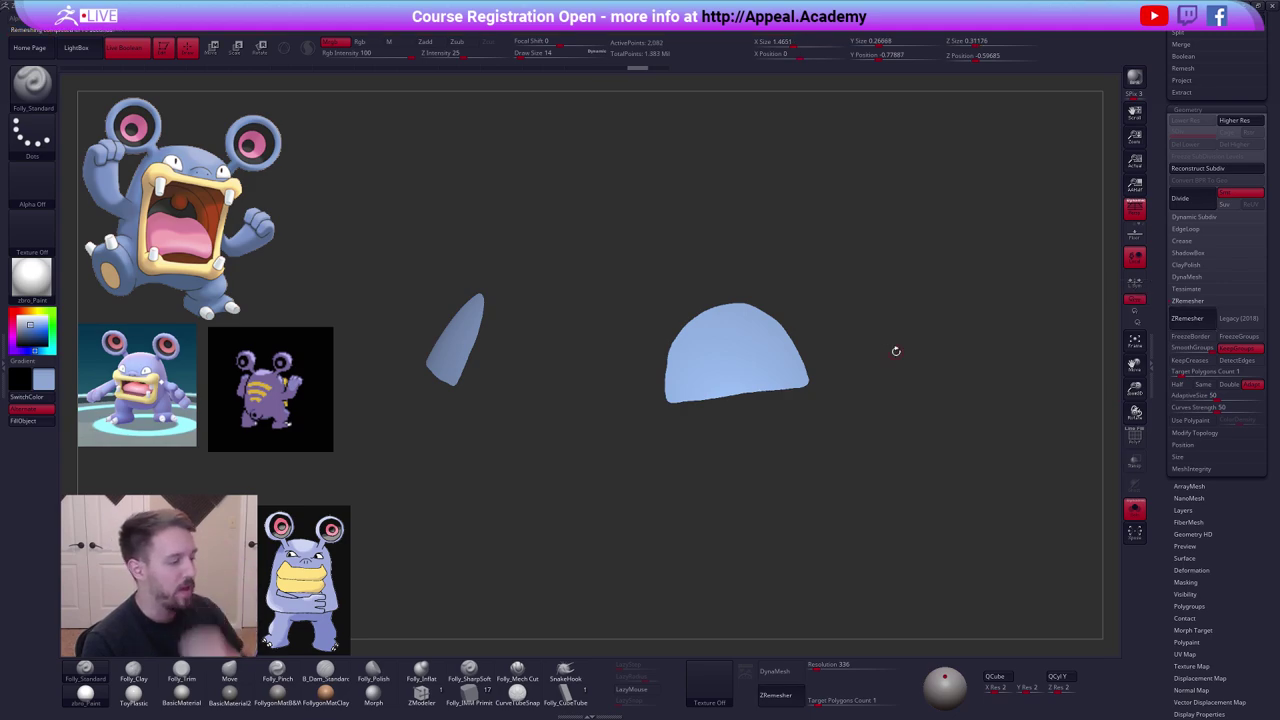
{"action": "key", "text": "shift+f"}
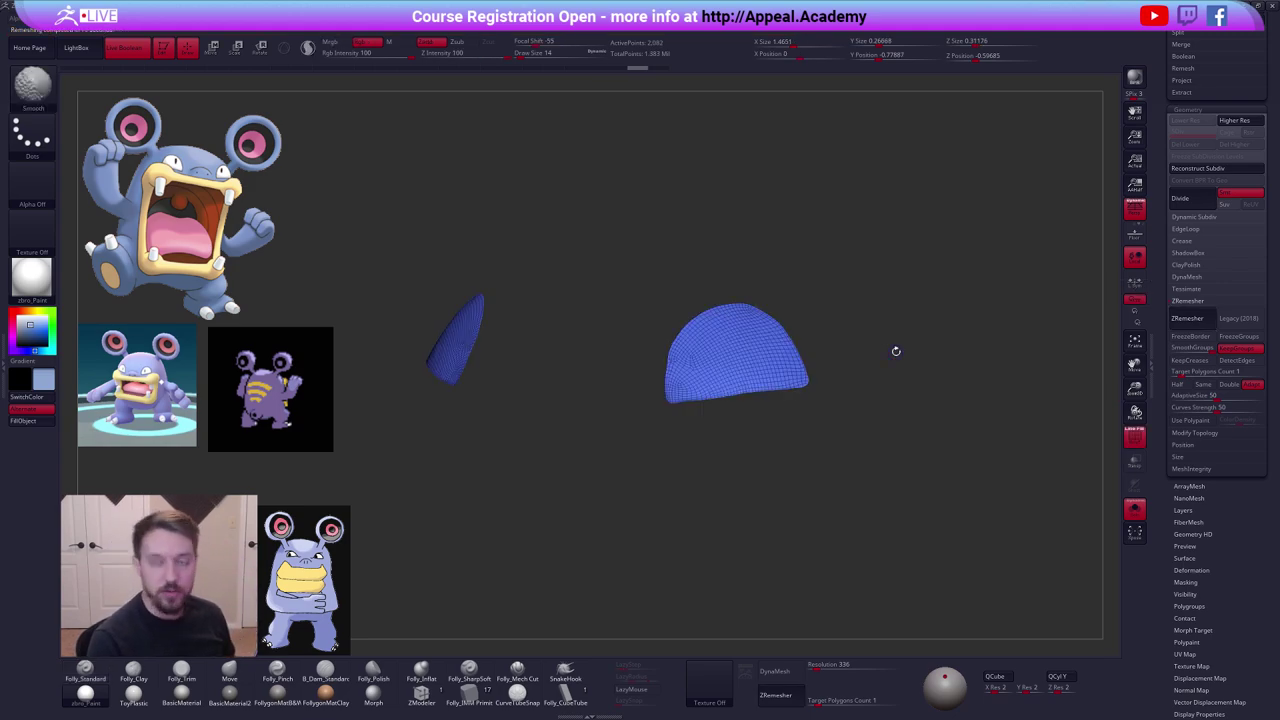
{"action": "key", "text": "shift+f"}
{"action": "left_click_drag", "start_coordinate": [815, 367], "coordinate": [834, 390], "text": "alt"}
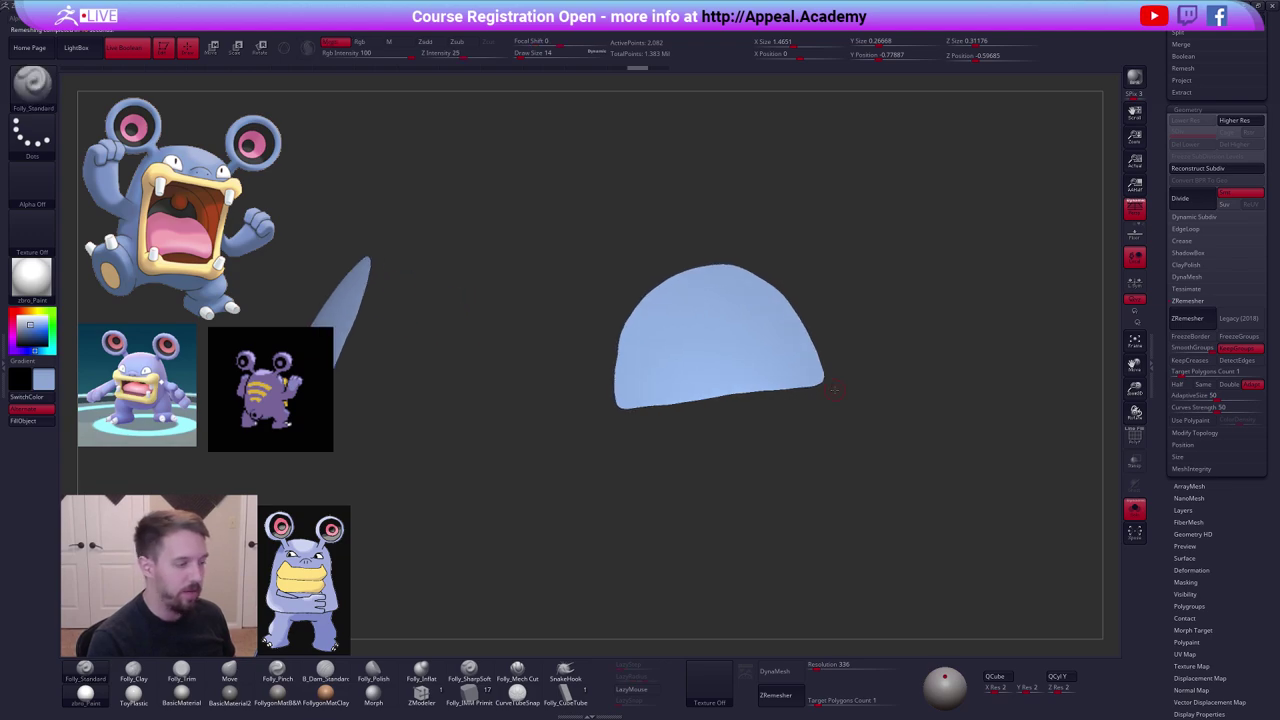
{"action": "key", "text": "shift+f"}
{"action": "key", "text": "shift+f"}
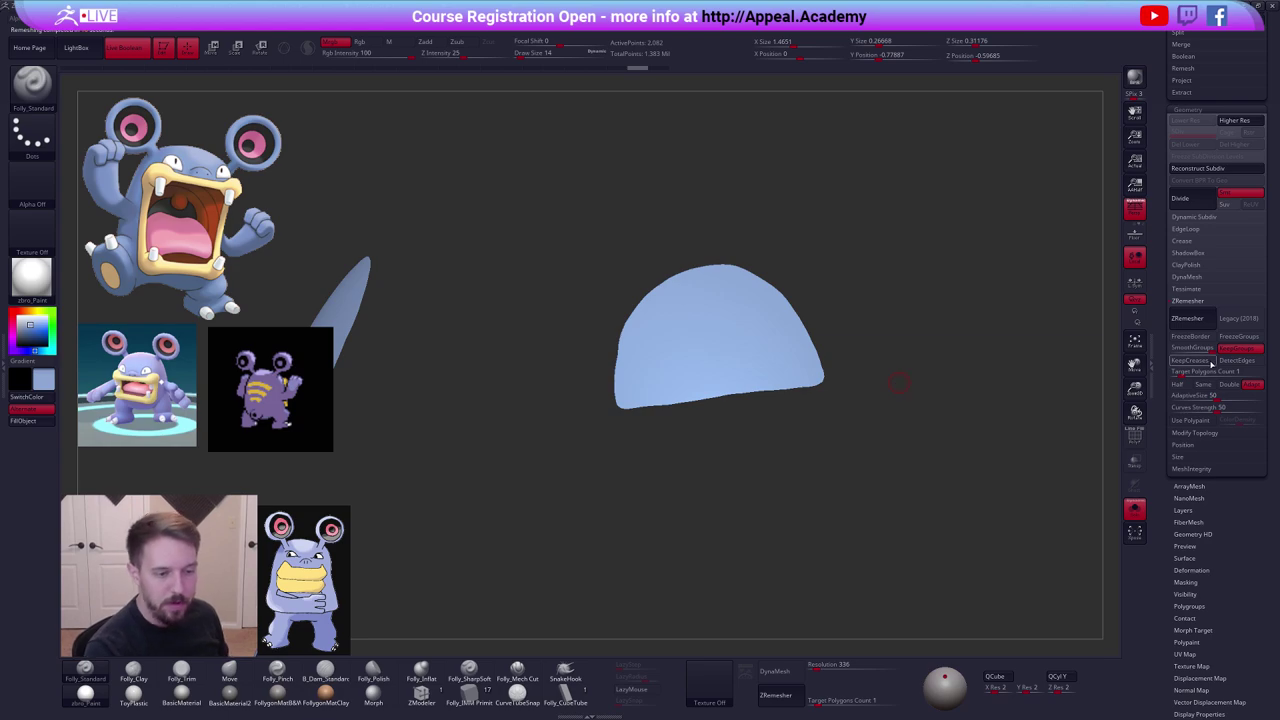
Remesh the eye patches again with ZRemesher at a target polygon count of 0.1.
{"action": "left_click_drag", "start_coordinate": [1188, 372], "coordinate": [1172, 373]}
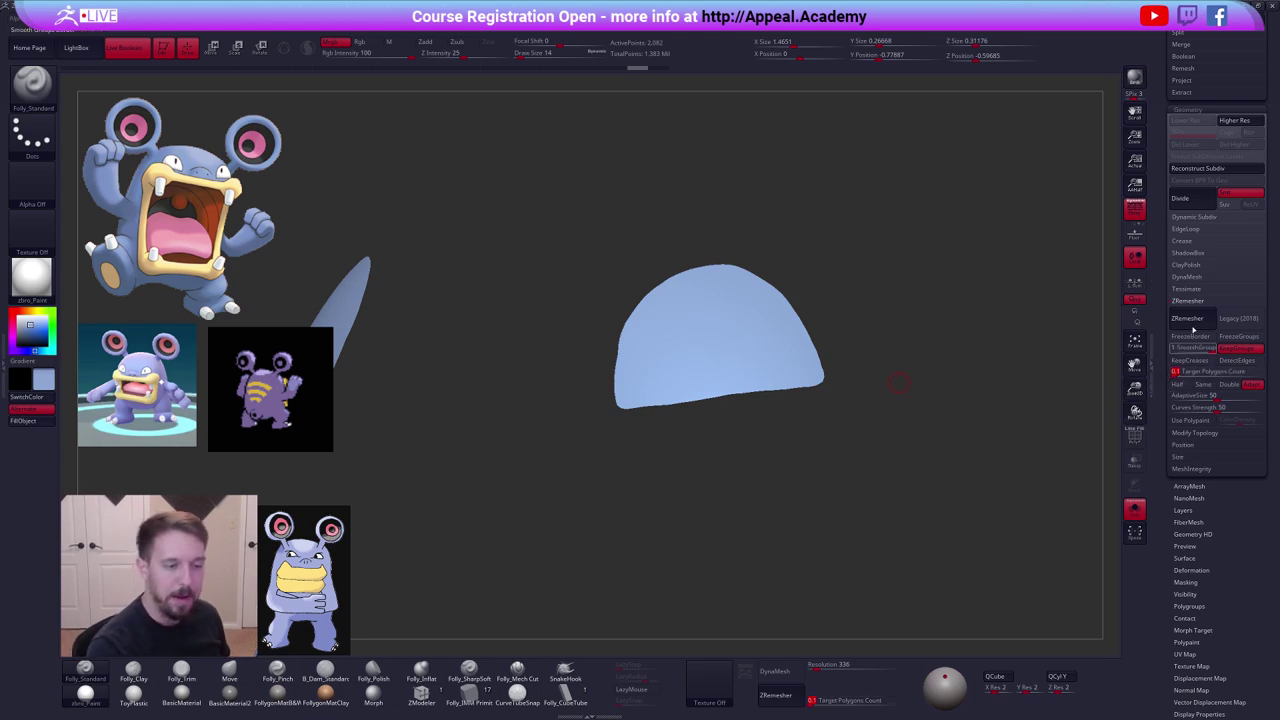
{"action": "key", "text": "Return"}
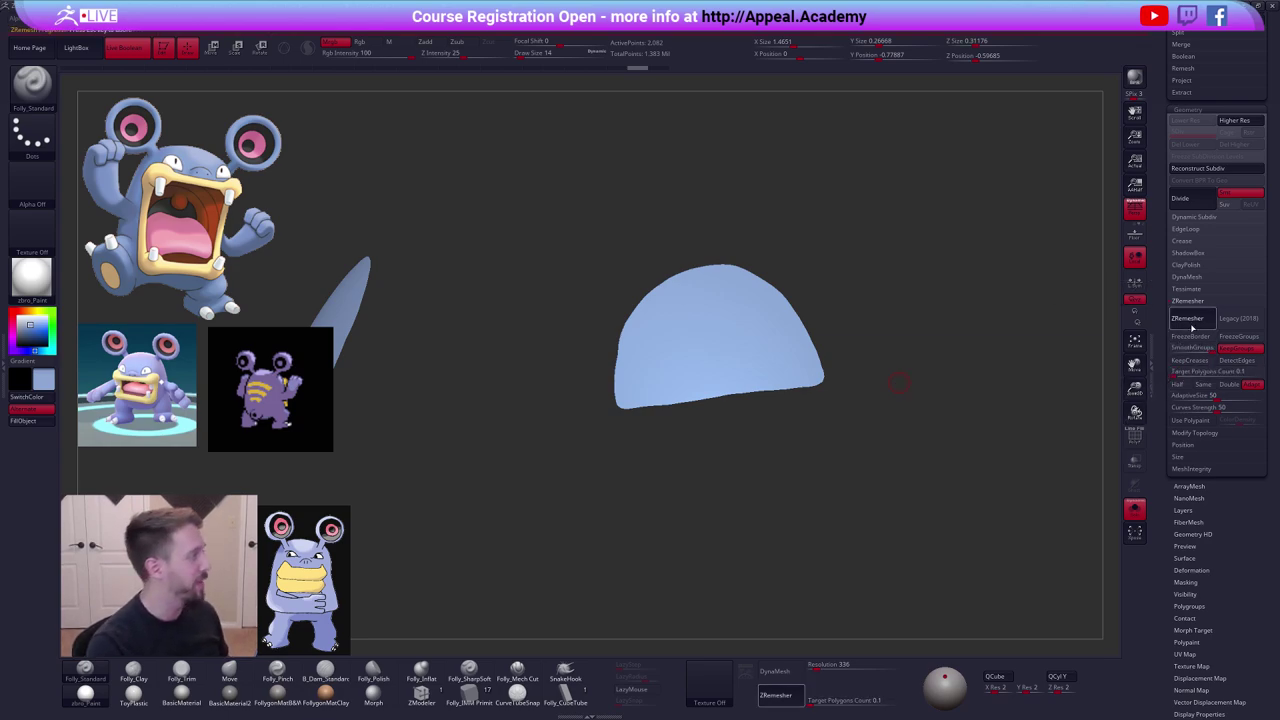
{"action": "left_click", "coordinate": [1187, 318]}
Pull the lower corners of the eye patches outward into sharper points with the Move brush, using the wireframe as a guide.
{"action": "key", "text": "b"}
{"action": "key", "text": "m"}
{"action": "key", "text": "v"}
{"action": "key", "text": "shift+f"}
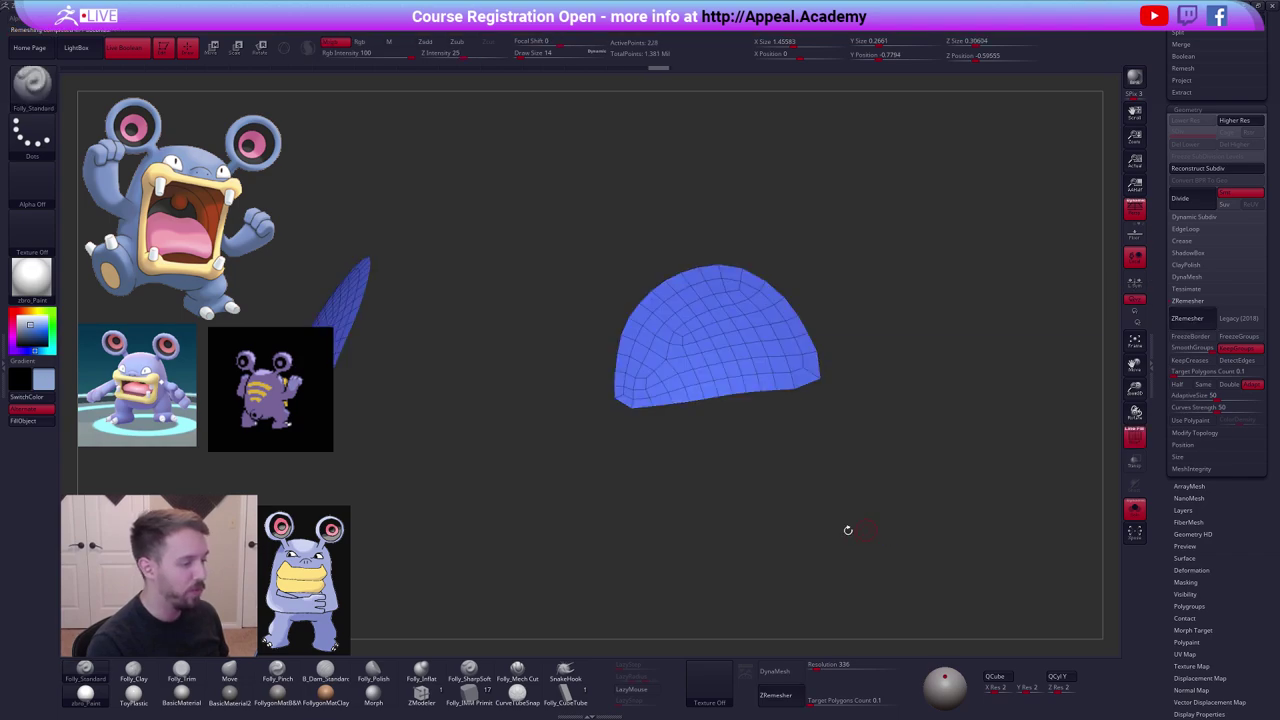
{"action": "left_click_drag", "start_coordinate": [611, 423], "coordinate": [611, 426]}
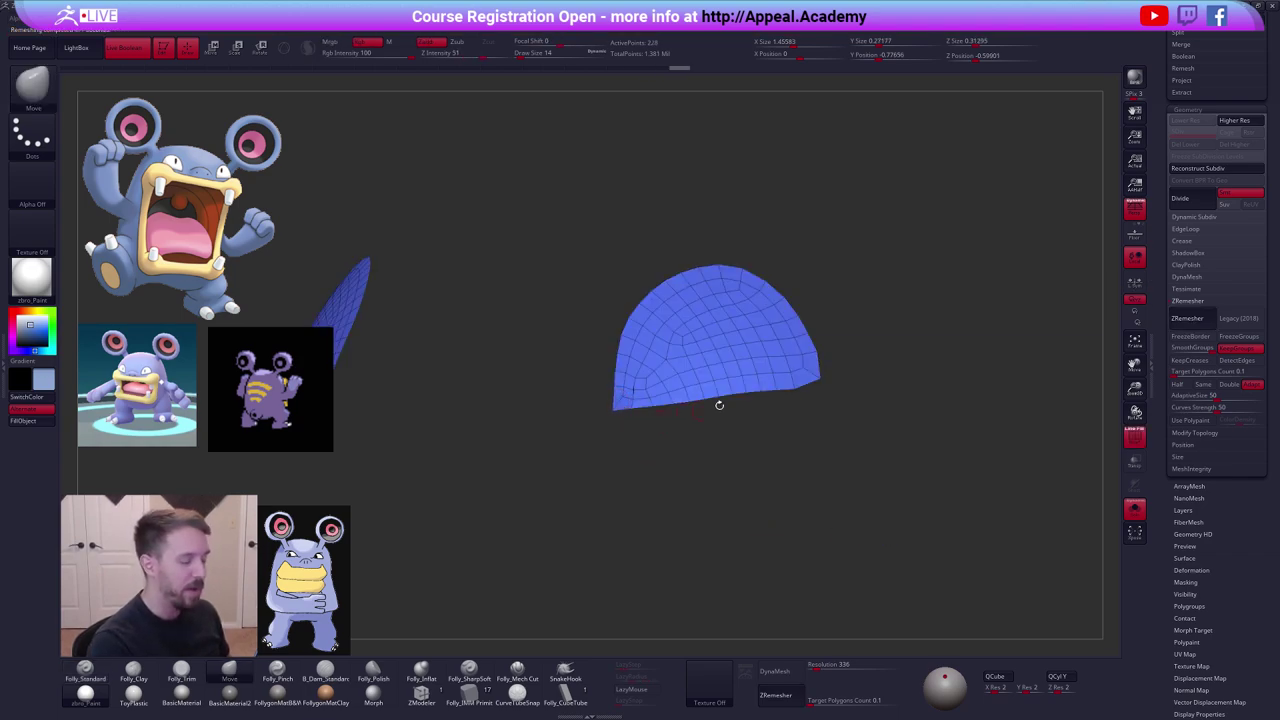
{"action": "left_click_drag", "start_coordinate": [829, 394], "coordinate": [838, 443]}
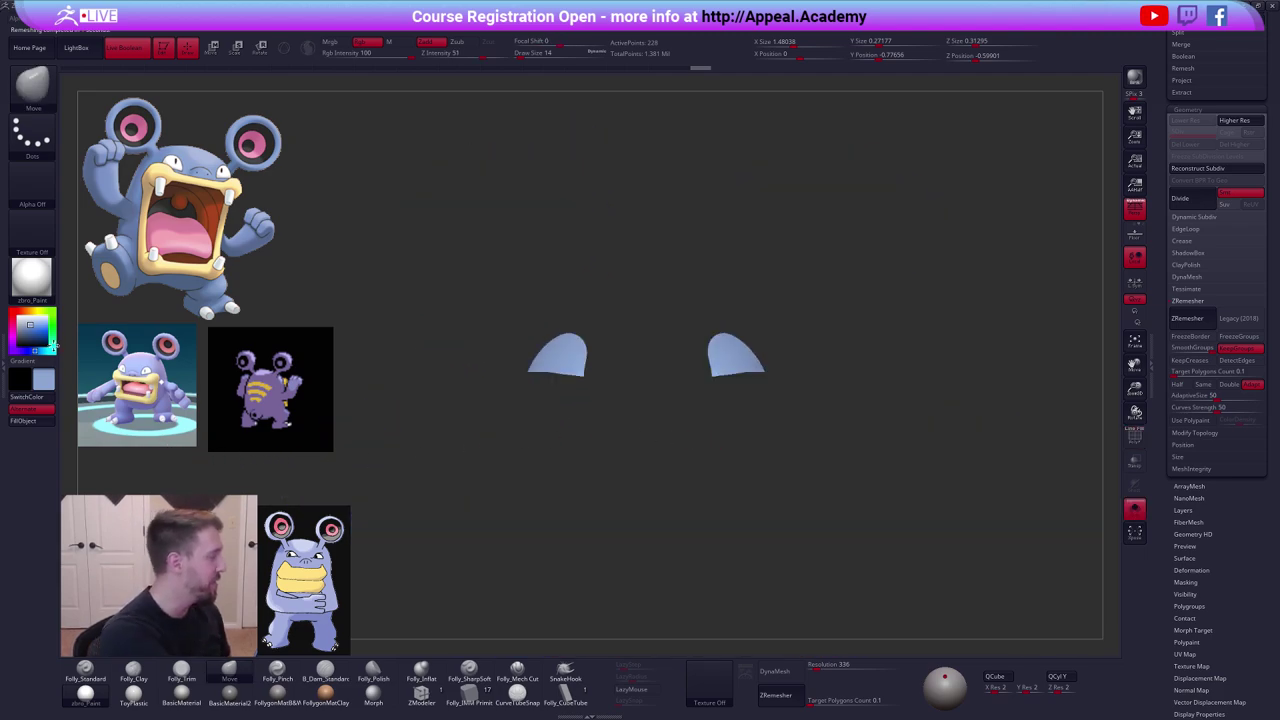
Colour the eye patches white and extrude them into thick, smoothly subdivided pieces with ZModeler.
{"action": "left_click", "coordinate": [53, 342]}
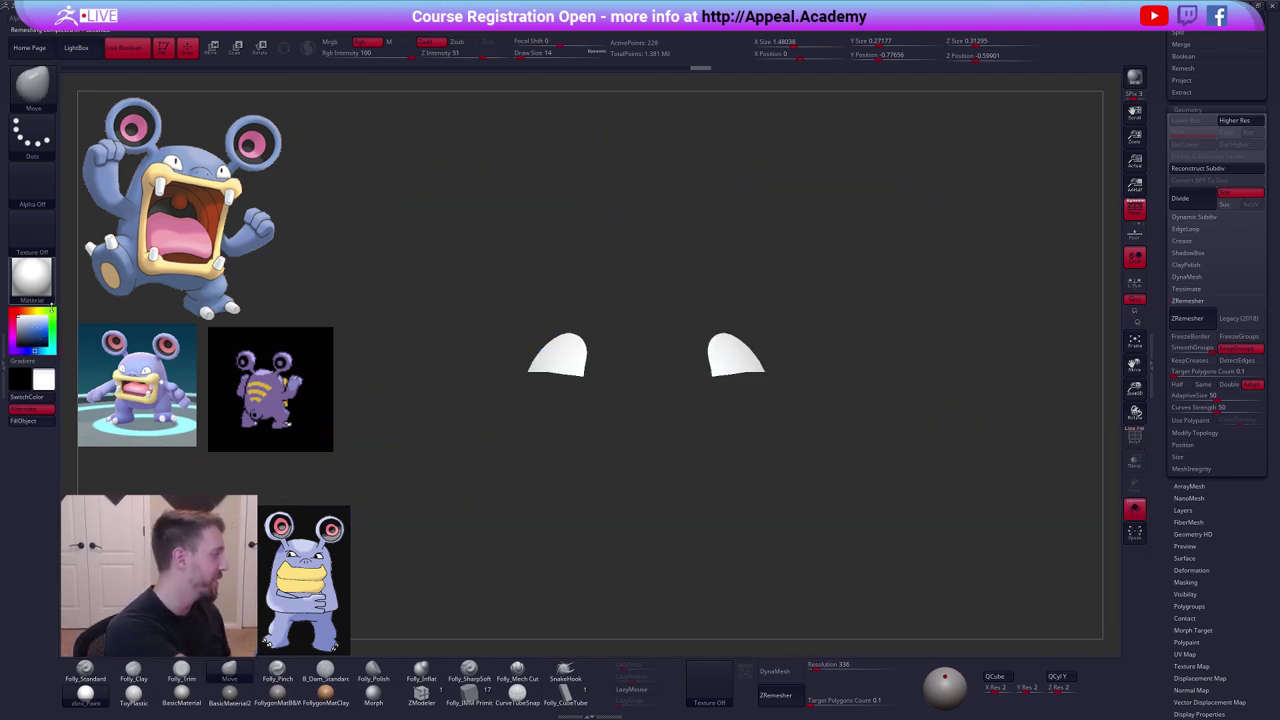
{"action": "left_click", "coordinate": [424, 698]}
{"action": "left_click_drag", "start_coordinate": [640, 470], "coordinate": [718, 393]}
{"action": "key", "text": "shift+f"}
{"action": "key", "text": "d"}
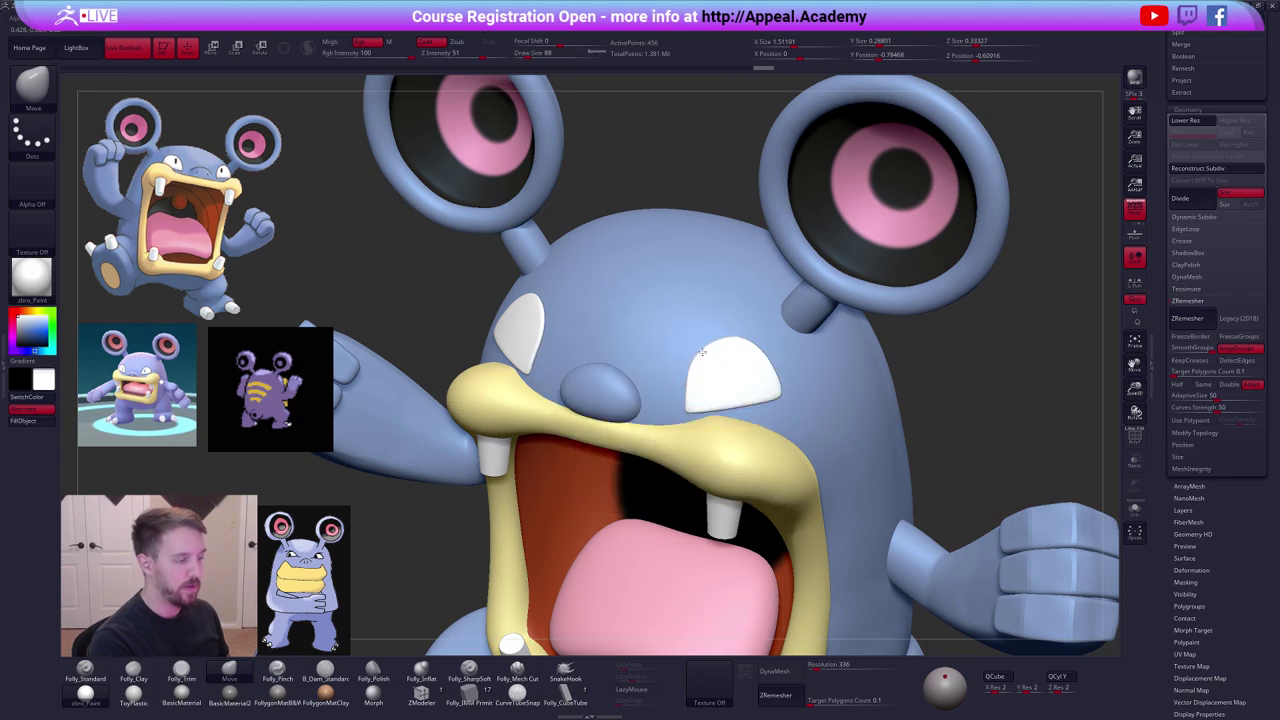
Refine the white eyes with the Move brush and shift them slightly inward and down on the face from the front view.
{"action": "right_click_drag", "start_coordinate": [740, 359], "coordinate": [755, 351]}
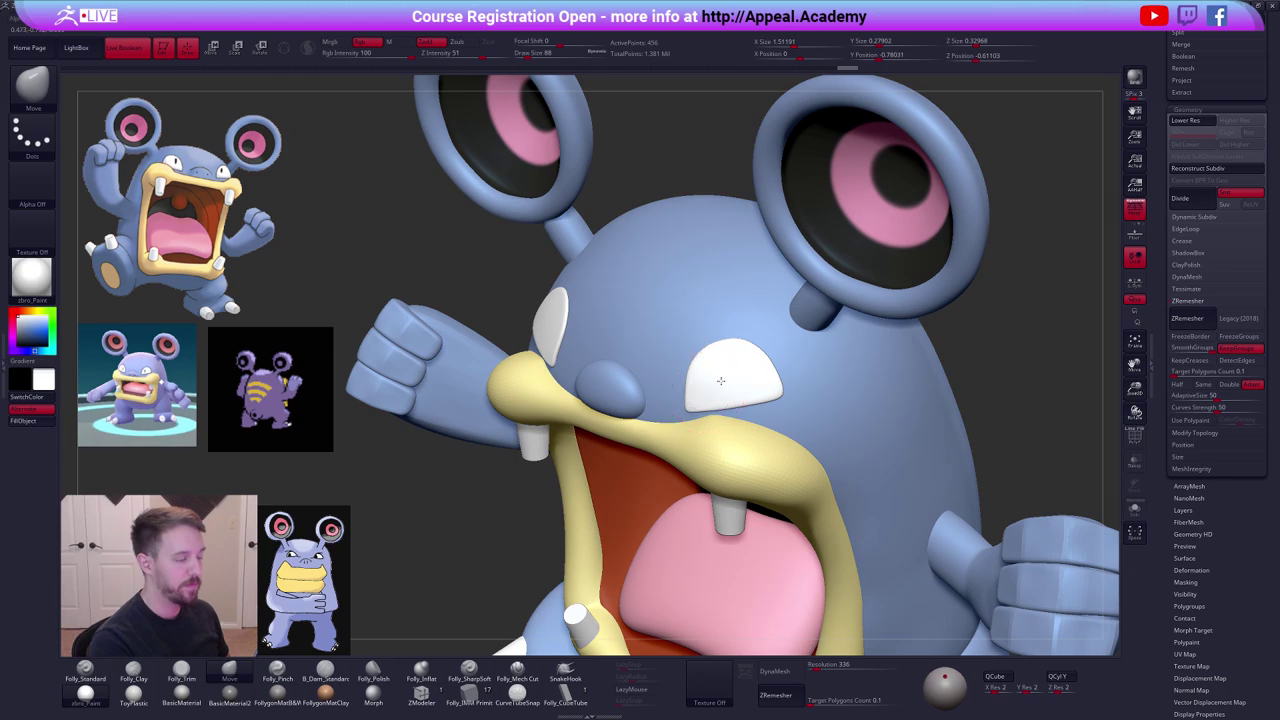
{"action": "right_click_drag", "start_coordinate": [721, 381], "coordinate": [744, 413], "text": "shift"}
{"action": "key", "text": "w"}
{"action": "left_click", "coordinate": [748, 357]}
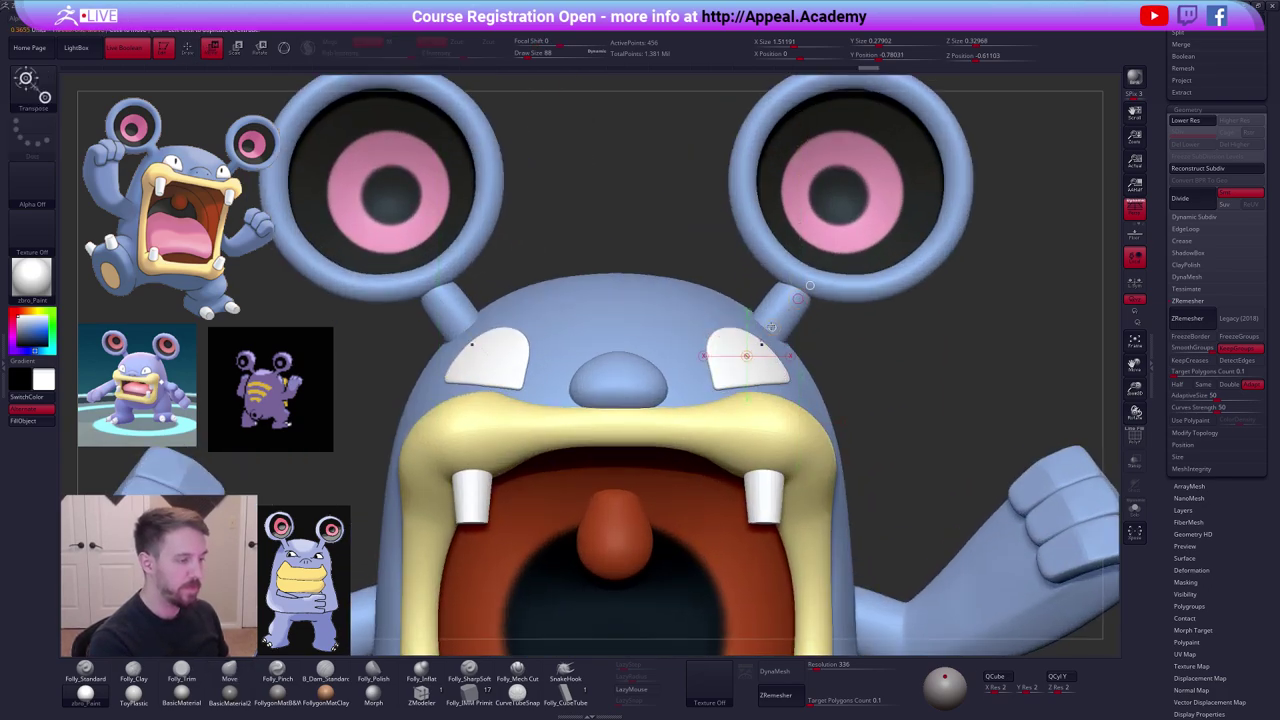
{"action": "left_click_drag", "start_coordinate": [772, 327], "coordinate": [769, 330]}
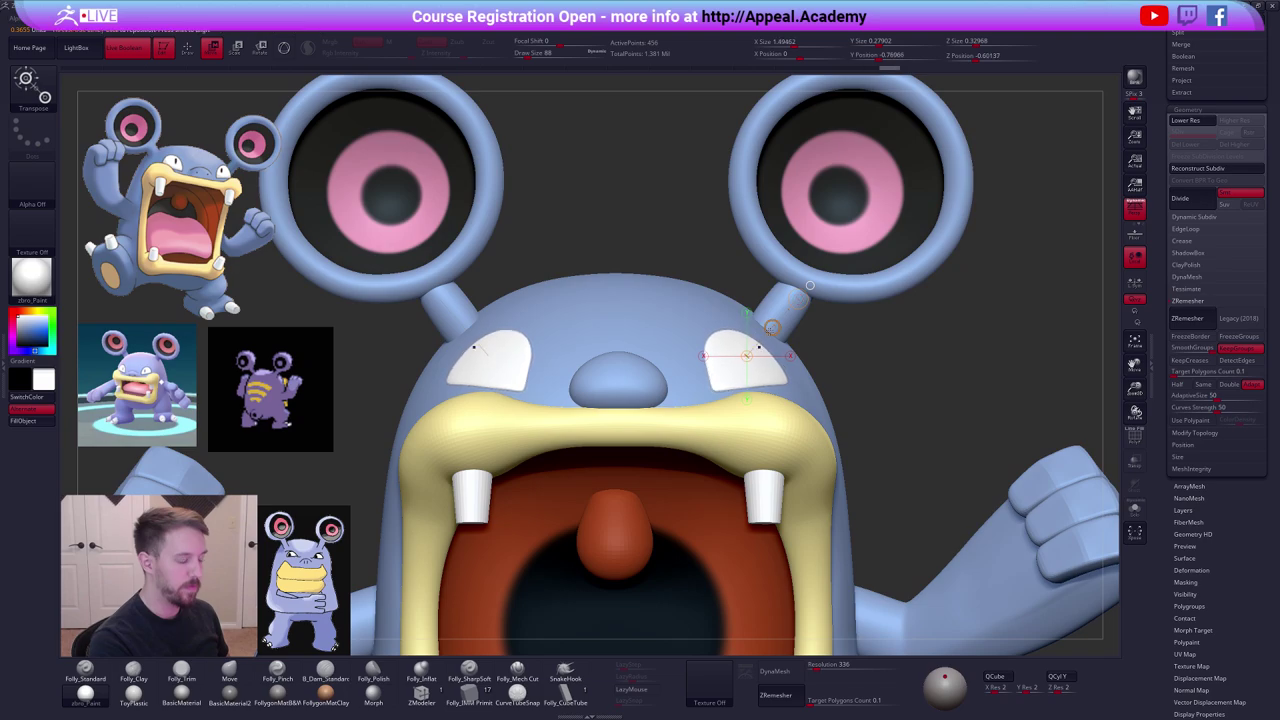
{"action": "key", "text": "q"}
Raise the Move brush draw size to 150 and push the eyes' surface into shape against the head.
{"action": "mouse_move", "coordinate": [828, 388]}
{"action": "right_mouse_down"}
{"action": "mouse_move", "coordinate": [735, 404]}
{"action": "mouse_move", "coordinate": [770, 345]}
{"action": "right_mouse_up"}
{"action": "right_click_drag", "start_coordinate": [784, 440], "coordinate": [814, 437], "text": "shift"}
{"action": "key", "text": "space"}
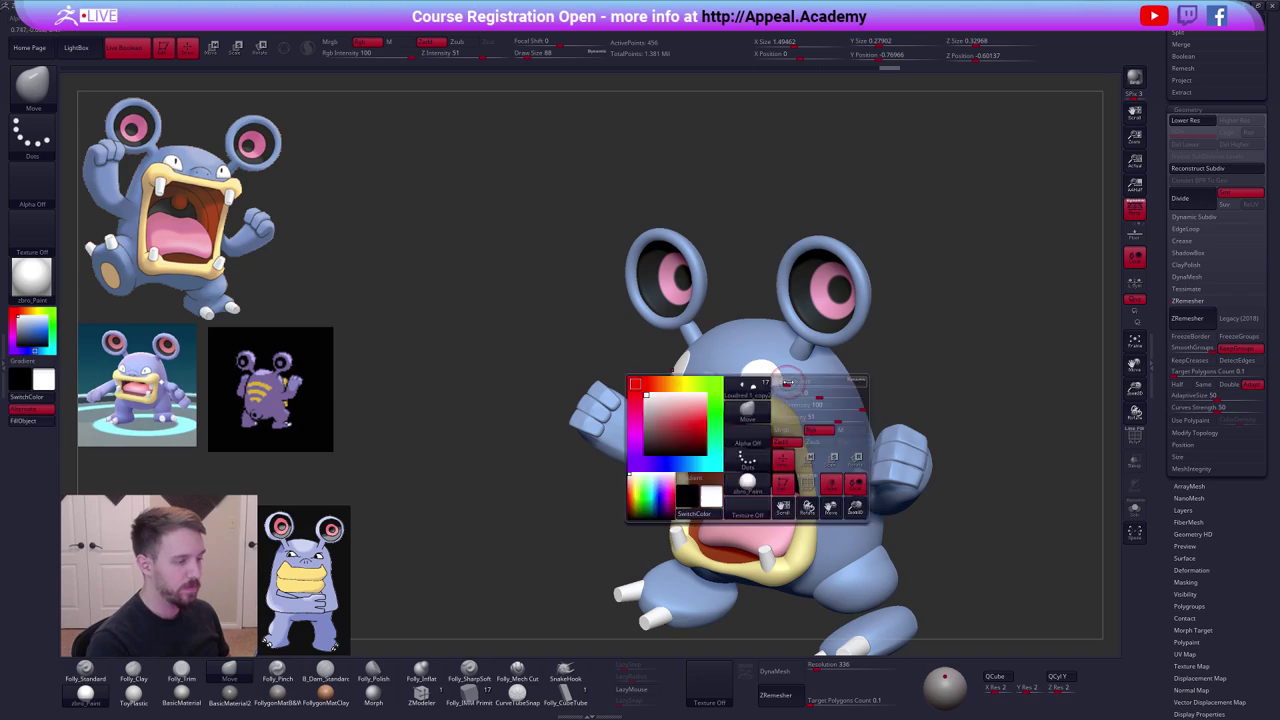
{"action": "left_click_drag", "start_coordinate": [787, 382], "coordinate": [793, 382]}
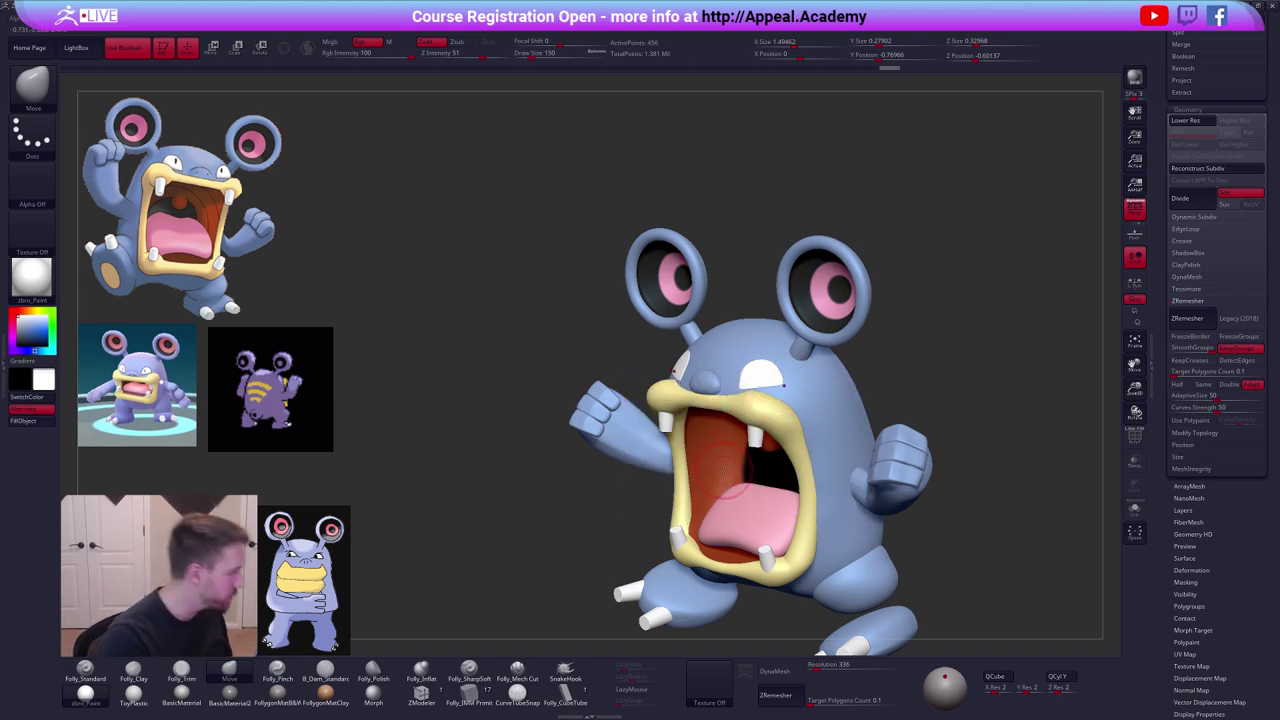
{"action": "right_click_drag", "start_coordinate": [722, 403], "coordinate": [743, 389], "text": "ctrl"}
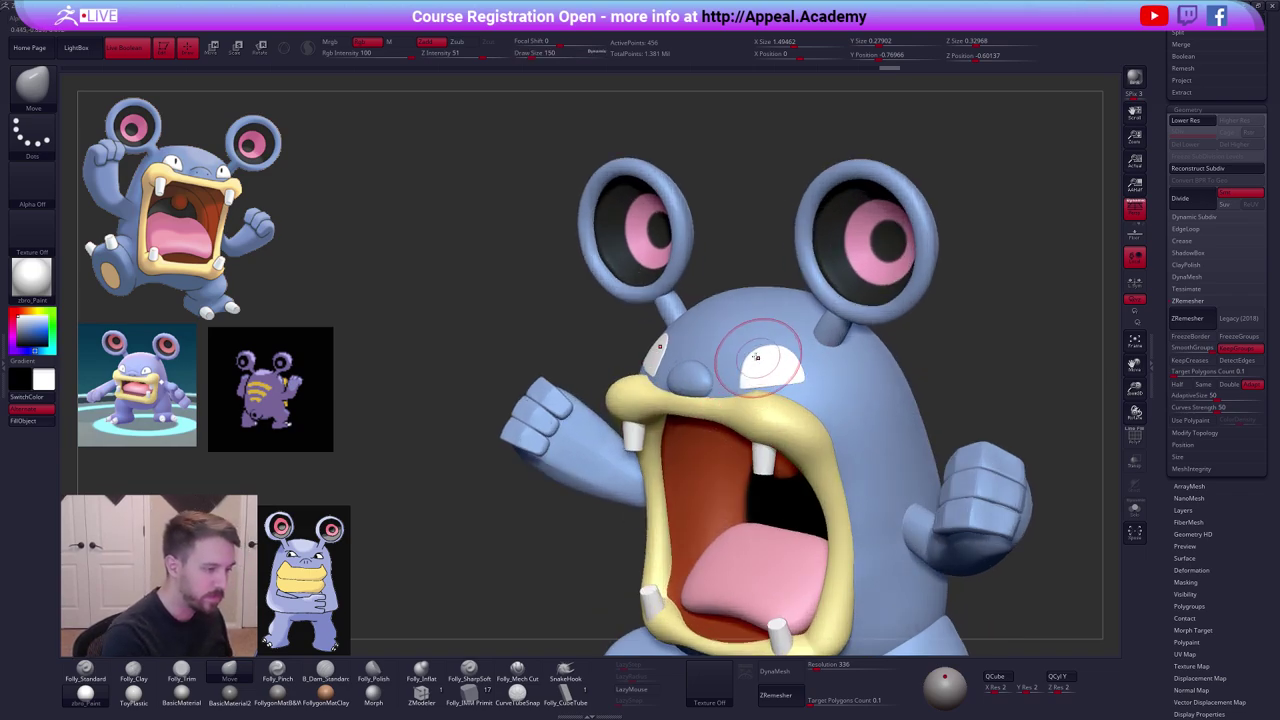
{"action": "left_click_drag", "start_coordinate": [786, 349], "coordinate": [780, 383]}
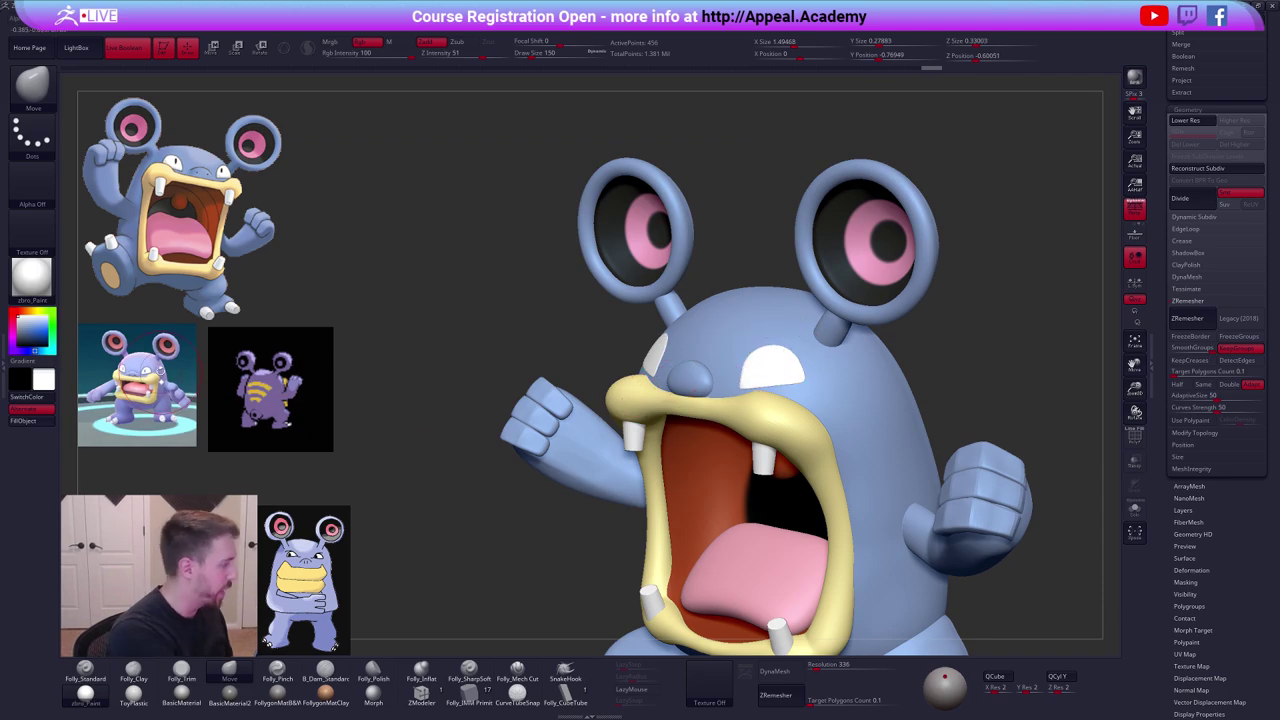
{"action": "right_click_drag", "start_coordinate": [803, 398], "coordinate": [769, 347]}
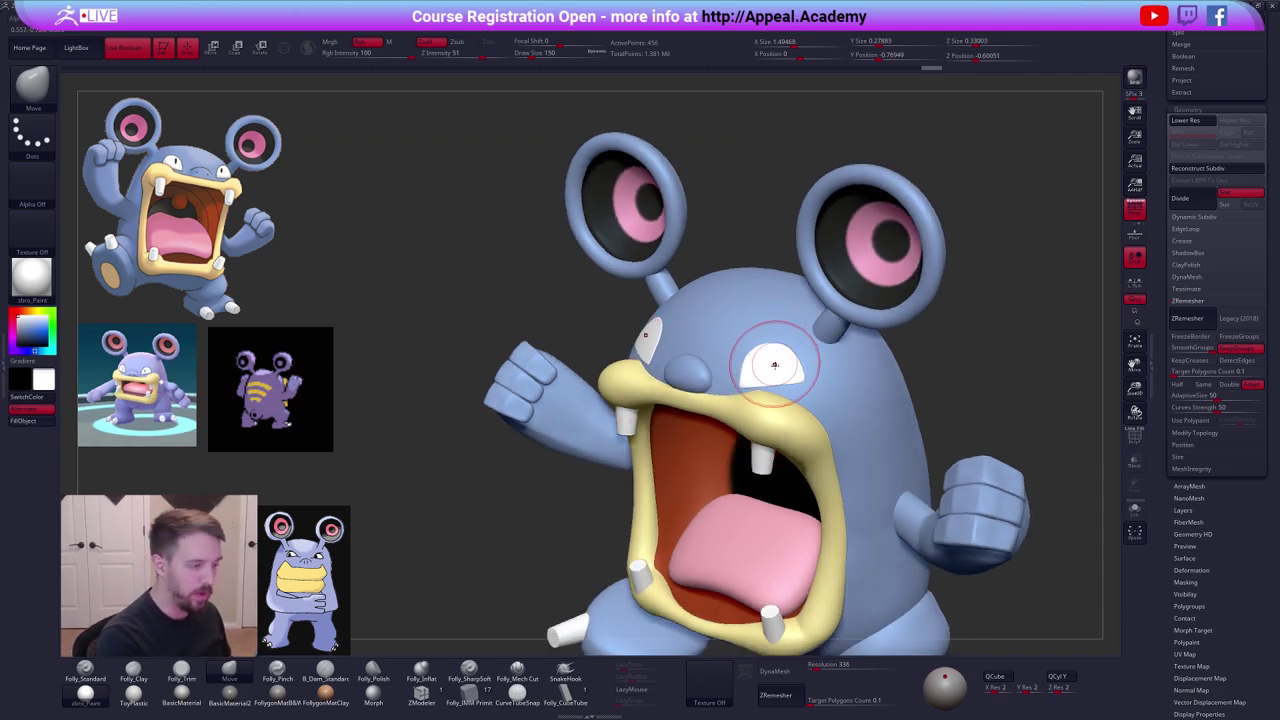
Adjust how the eyes sit against the head with Transpose and check them from three-quarter views.
{"action": "key", "text": "w"}
{"action": "left_click_drag", "start_coordinate": [765, 253], "coordinate": [769, 211]}
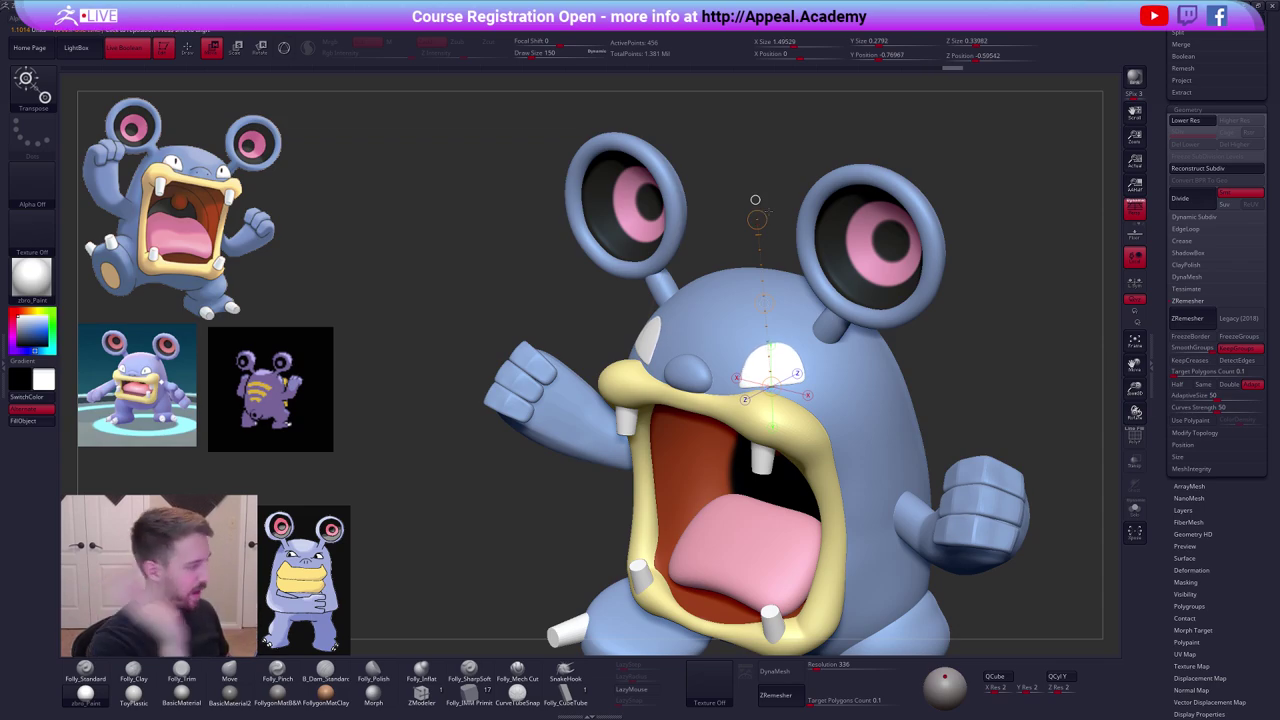
{"action": "key", "text": "q"}
{"action": "right_click_drag", "start_coordinate": [684, 432], "coordinate": [717, 428]}
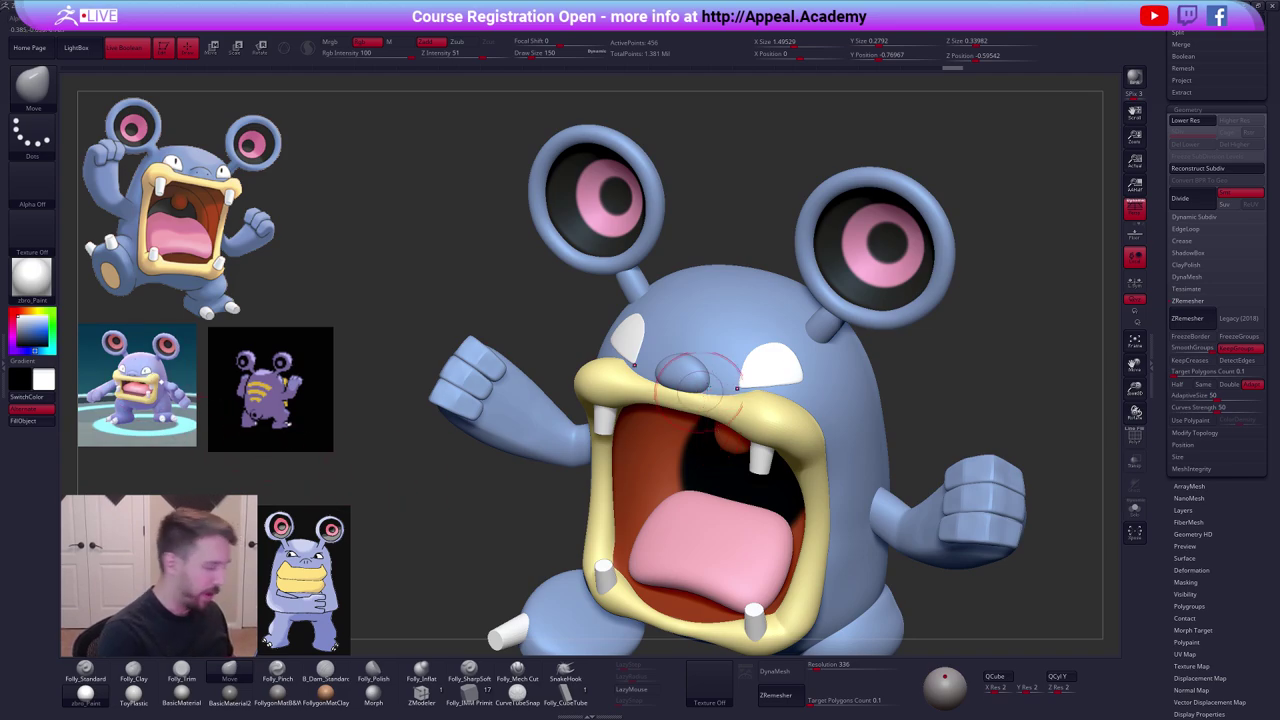
{"action": "right_click_drag", "start_coordinate": [736, 360], "coordinate": [771, 378]}
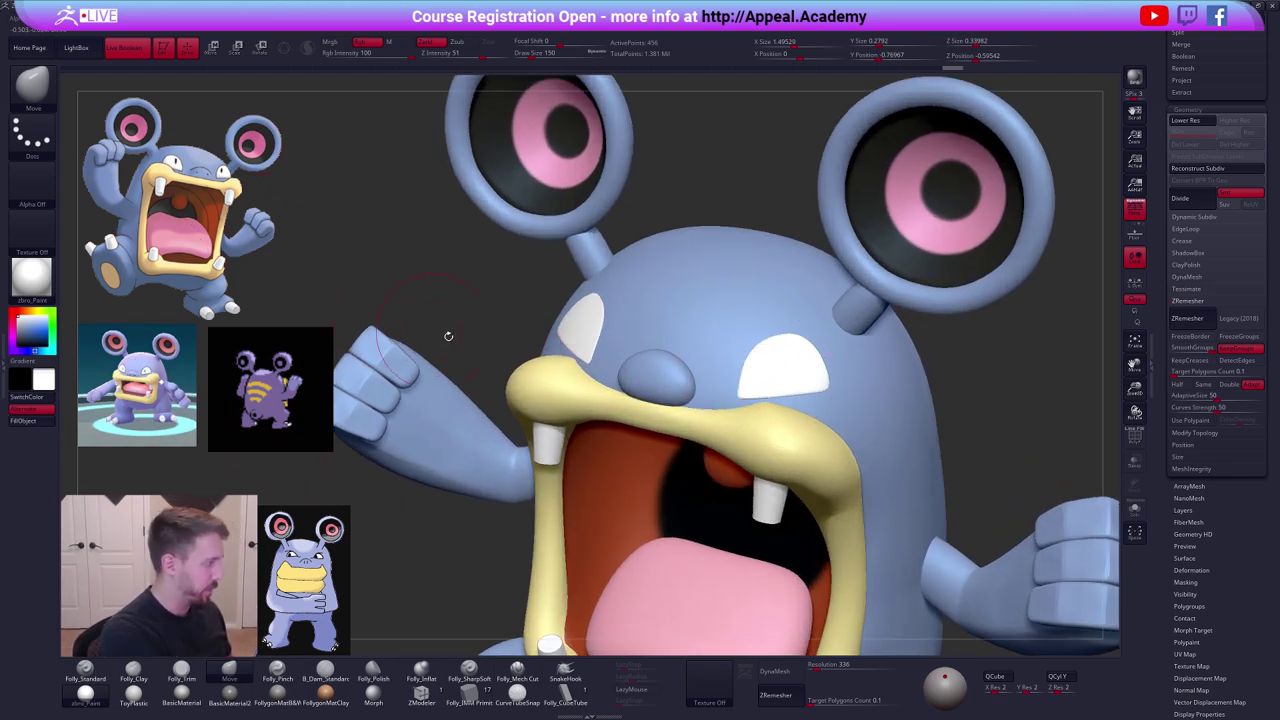
Refine the edges of the white eyes with the Move brush at draw sizes 96 and 54.
{"action": "key", "text": "space"}
{"action": "left_click_drag", "start_coordinate": [783, 363], "coordinate": [775, 363]}
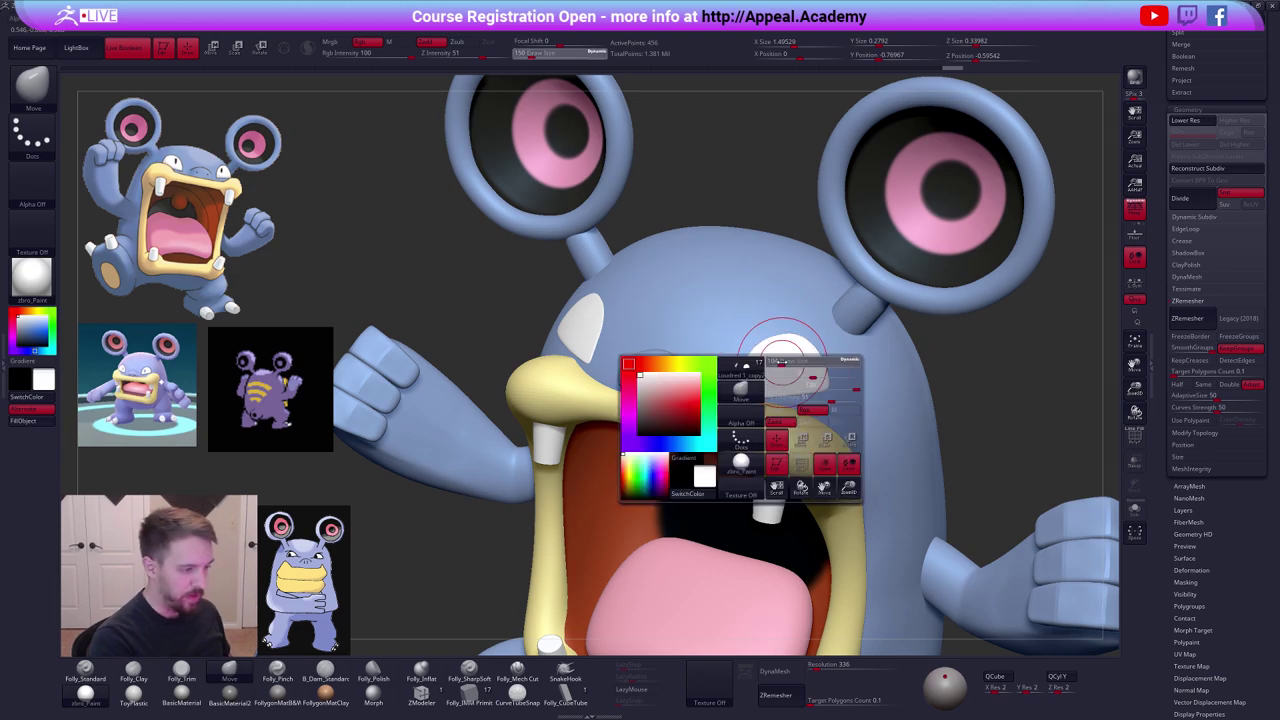
{"action": "key", "text": "shift+f"}
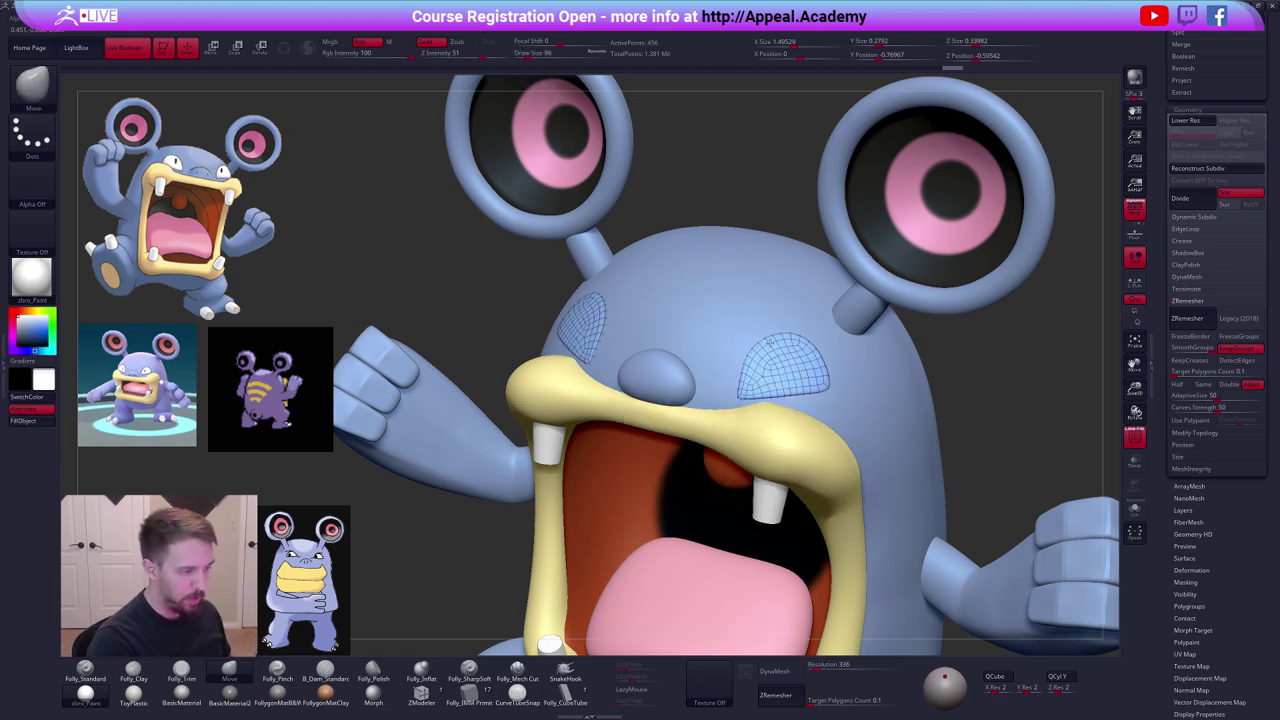
{"action": "key", "text": "shift+f"}
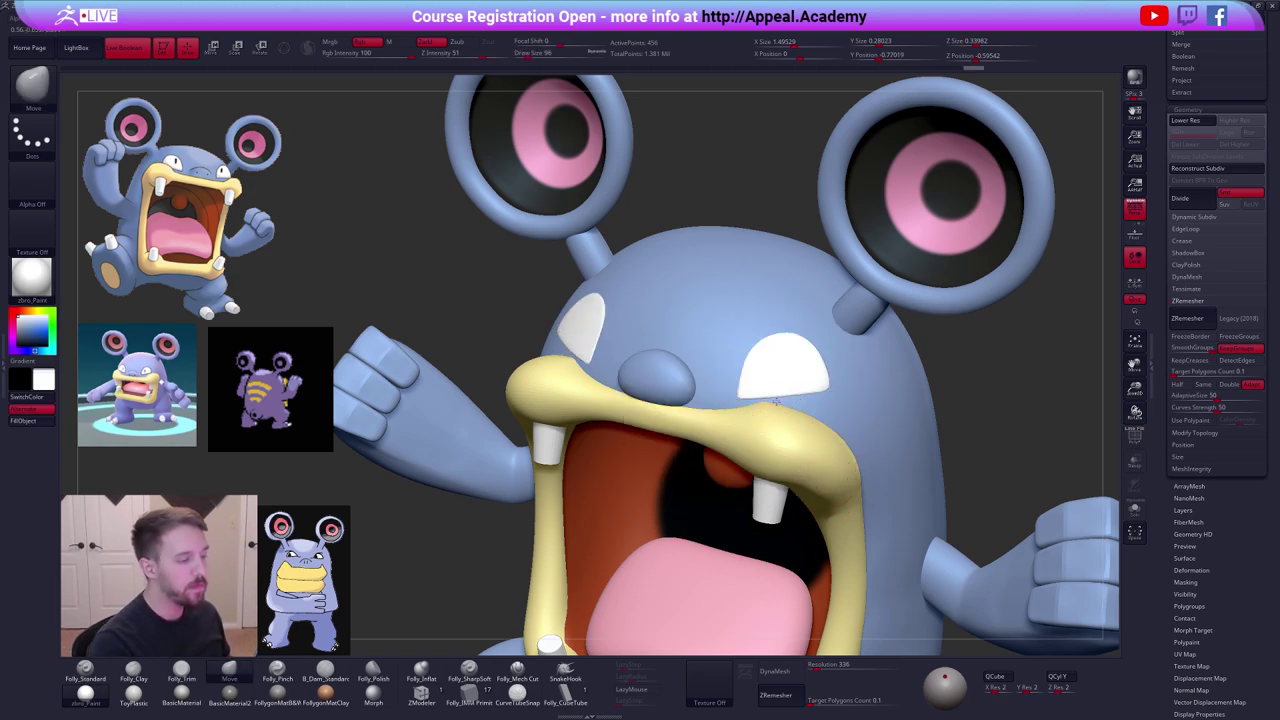
{"action": "key", "text": "space"}
{"action": "left_click_drag", "start_coordinate": [759, 373], "coordinate": [751, 371]}
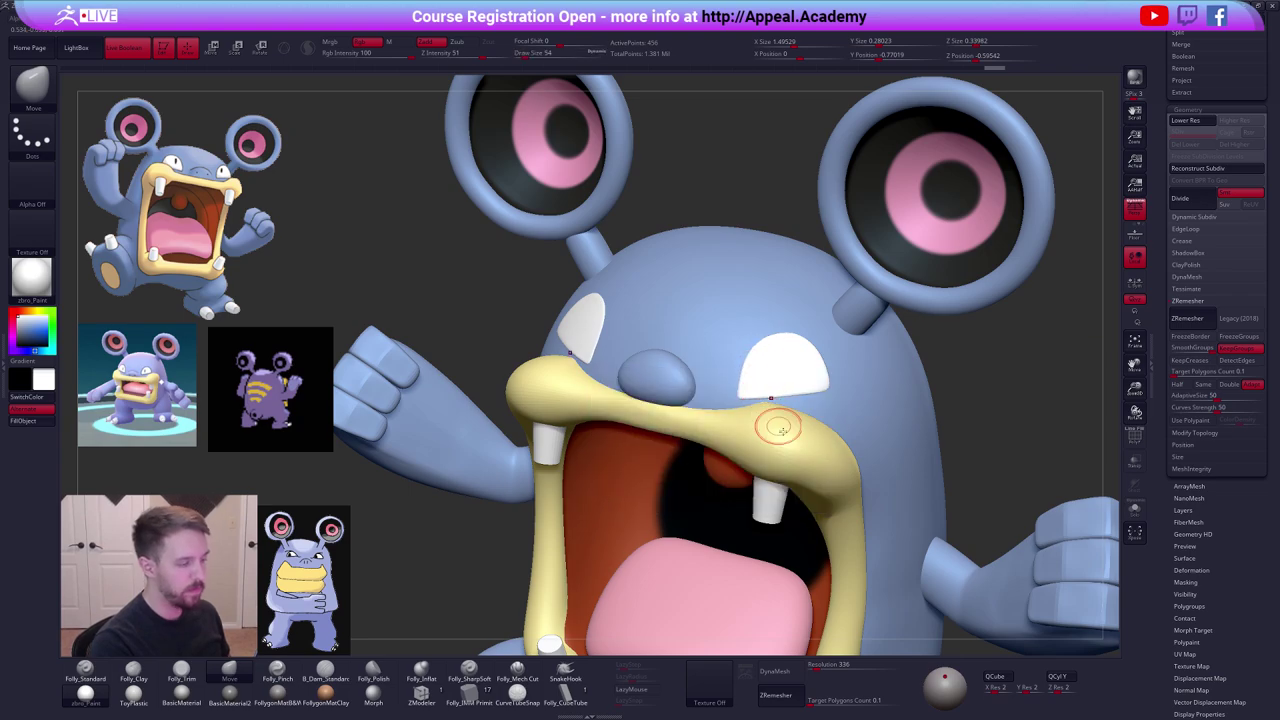
Subdivide the white eyes four times to subdivision level 5.
{"action": "key", "text": "ctrl+d"}
{"action": "key", "text": "ctrl+d"}
{"action": "key", "text": "ctrl+d"}
{"action": "key", "text": "ctrl+d"}
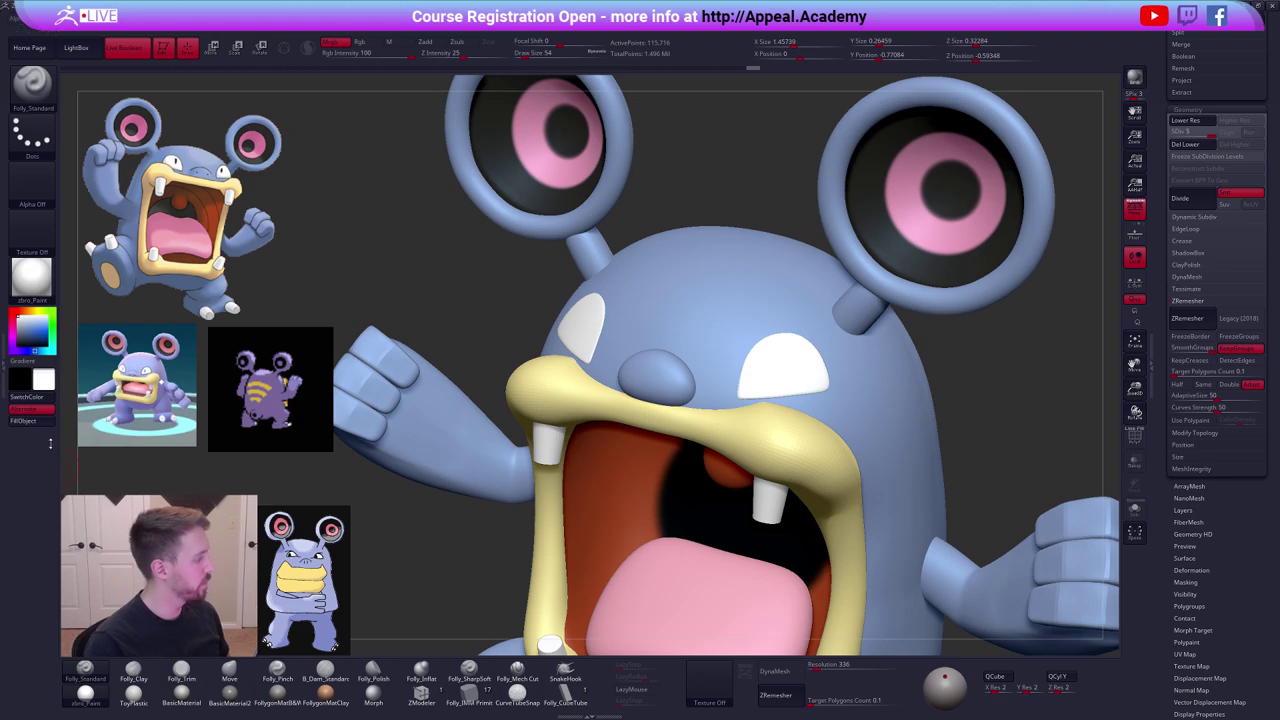
Duplicate the white eyes subtool and delete the duplicate's lower subdivision levels.
{"action": "right_click_drag", "start_coordinate": [890, 467], "coordinate": [858, 350], "text": "ctrl"}
{"action": "right_click_drag", "start_coordinate": [858, 350], "coordinate": [821, 433], "text": "shift"}
{"action": "left_click_drag", "start_coordinate": [1167, 355], "coordinate": [1167, 600]}
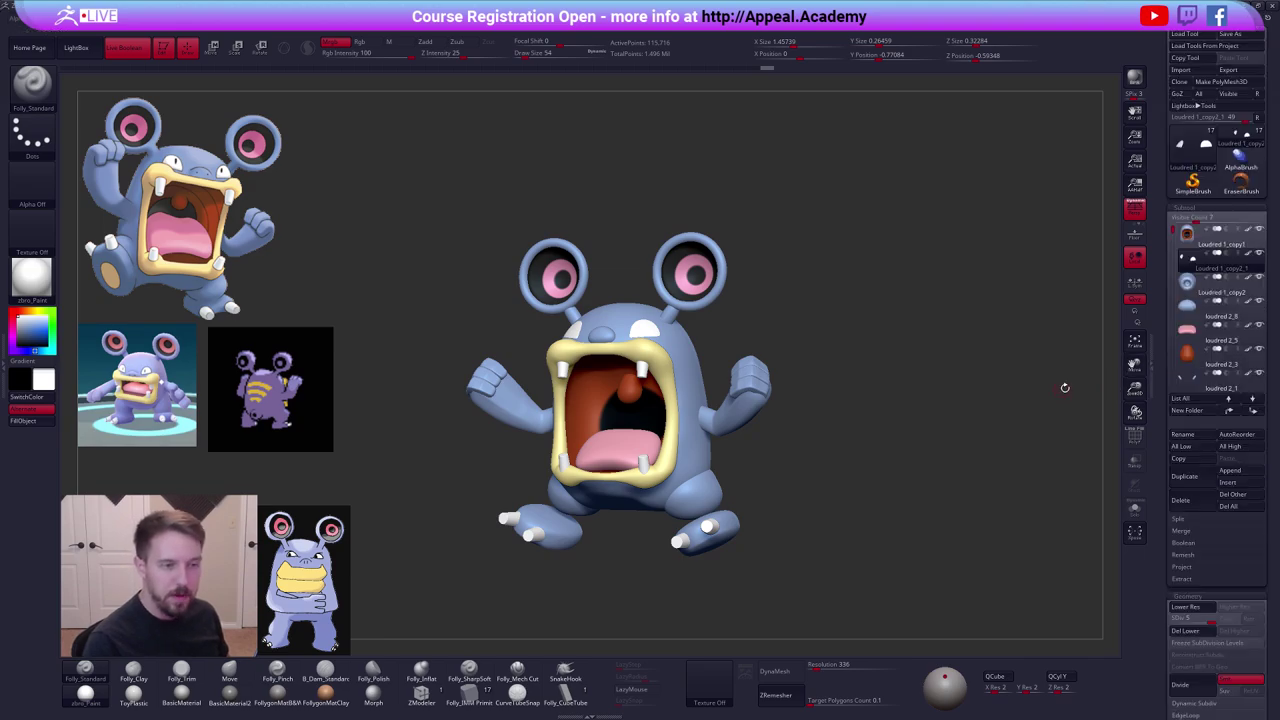
{"action": "left_click", "coordinate": [1185, 477]}
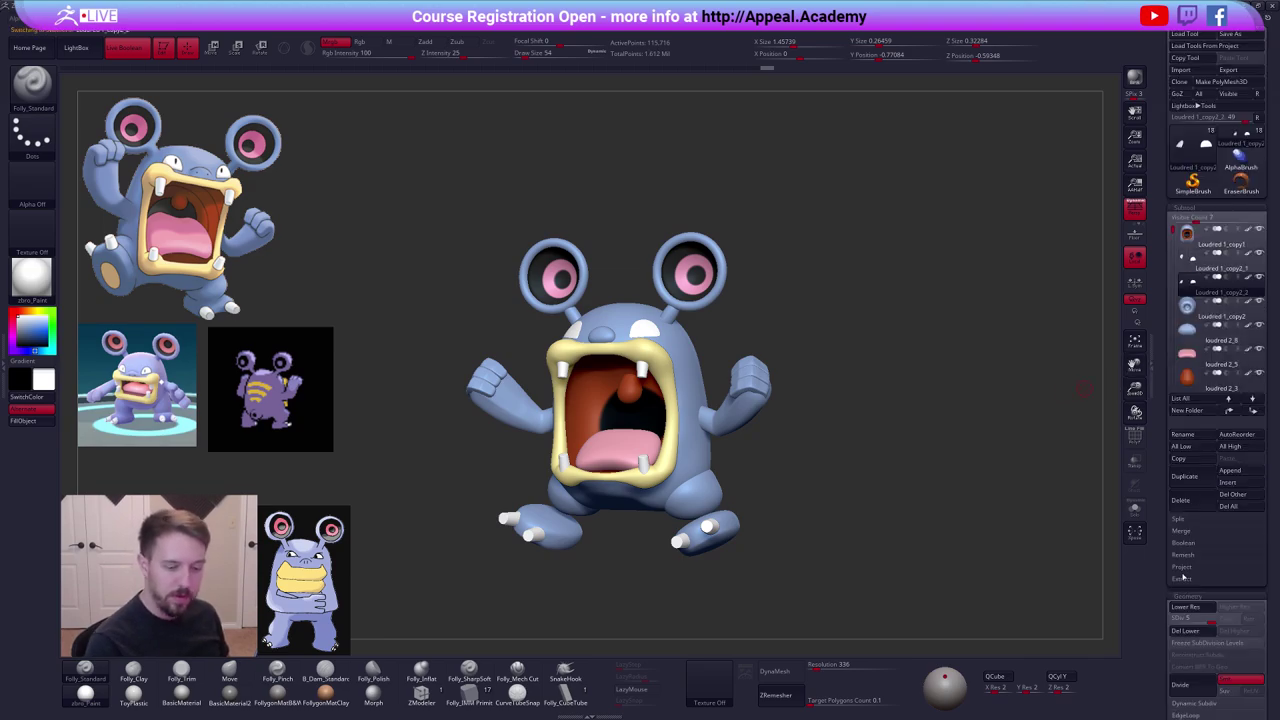
{"action": "left_click", "coordinate": [1185, 631]}
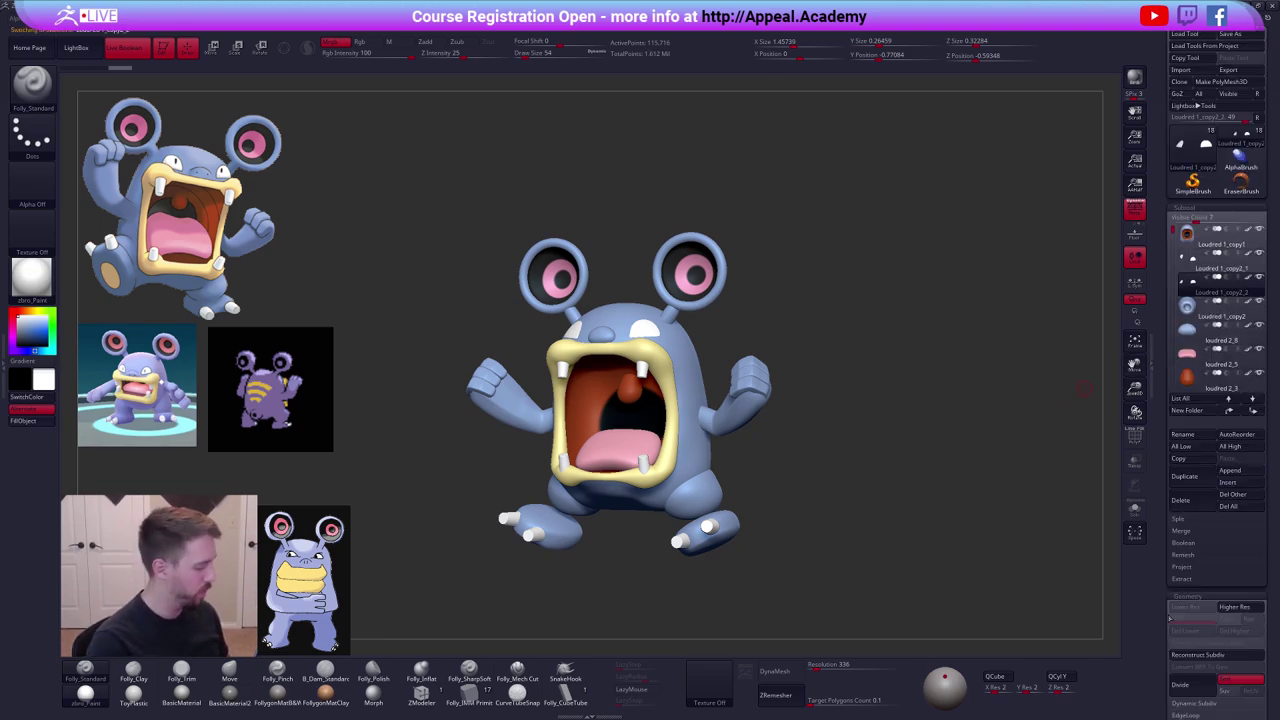
Place a small black primitive on the duplicated eye with the Folly_IMM Primitives brush and isolate the subtool.
{"action": "left_click", "coordinate": [469, 690]}
{"action": "key", "text": "v"}
{"action": "right_click_drag", "start_coordinate": [632, 347], "coordinate": [652, 372]}
{"action": "right_click_drag", "start_coordinate": [652, 325], "coordinate": [607, 374], "text": "ctrl"}
{"action": "key", "text": "space"}
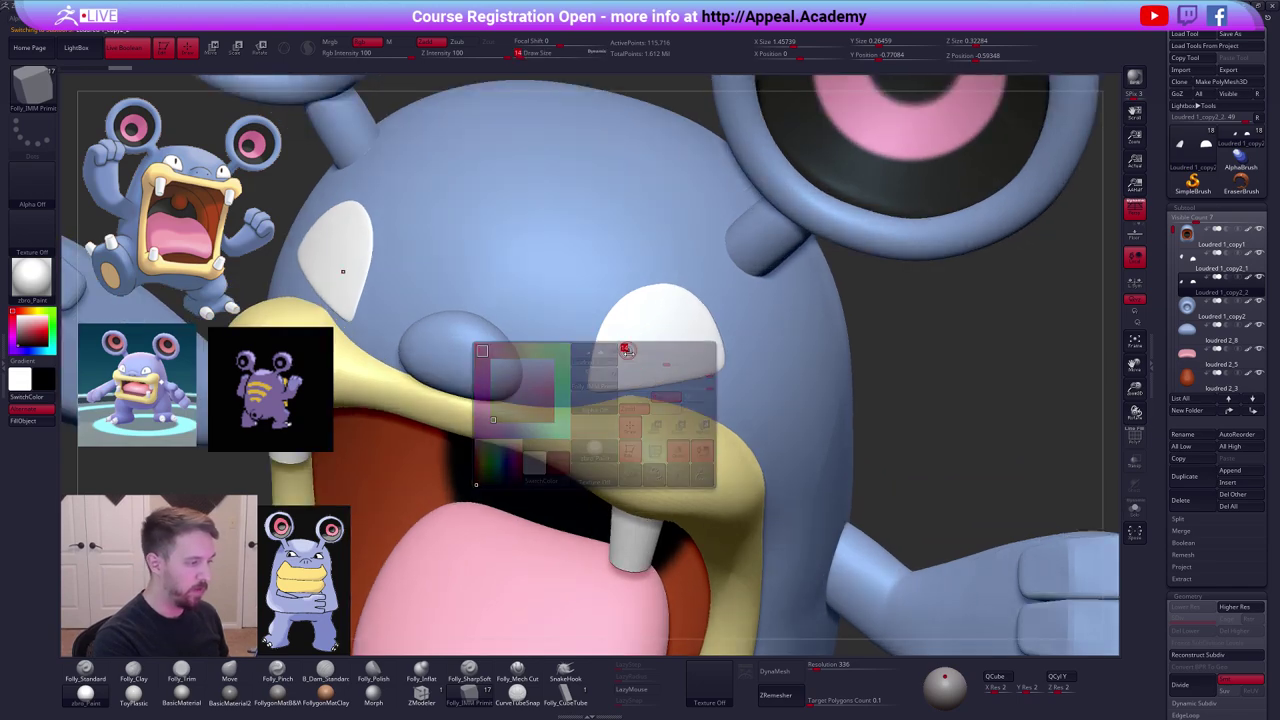
{"action": "left_click", "coordinate": [632, 353]}
{"action": "key", "text": "alt+s"}
{"action": "right_click_drag", "start_coordinate": [634, 355], "coordinate": [642, 372], "text": "ctrl"}
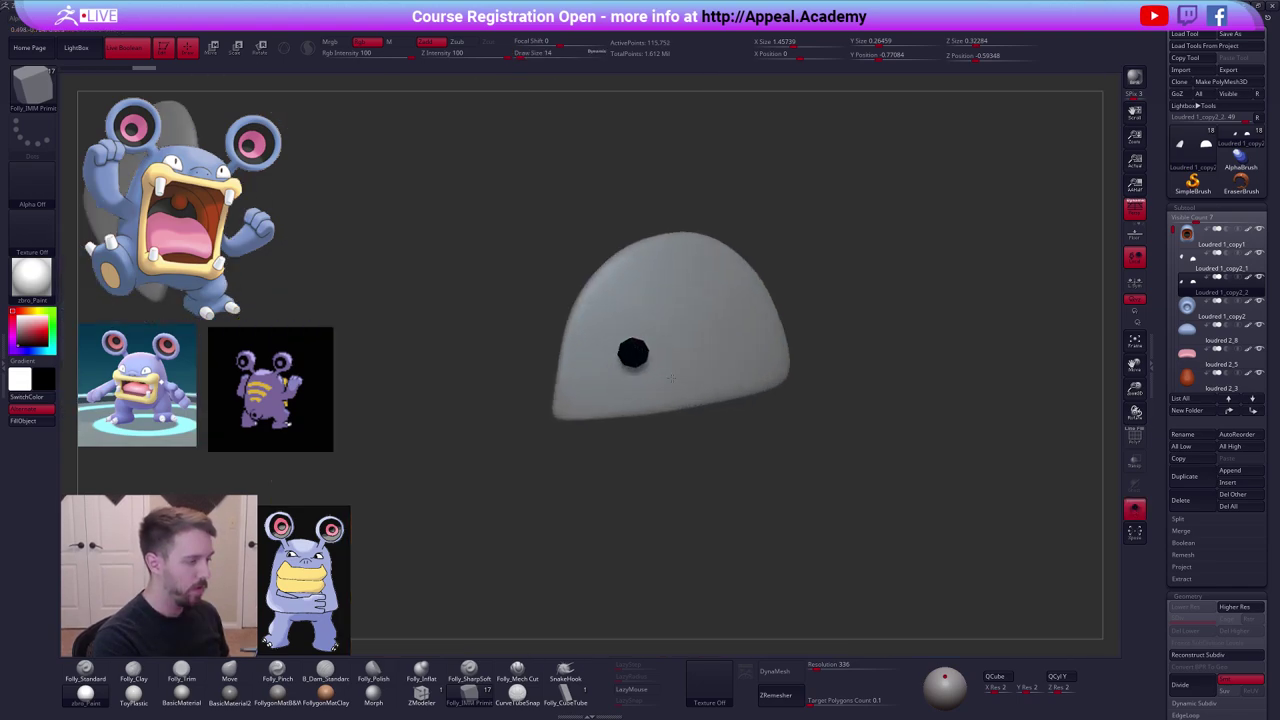
Replace the placed primitive with a small black Insert Sphere on the inner part of the eye.
{"action": "key", "text": "shift+f"}
{"action": "left_click", "coordinate": [676, 364], "text": "ctrl+shift"}
{"action": "key", "text": "m"}
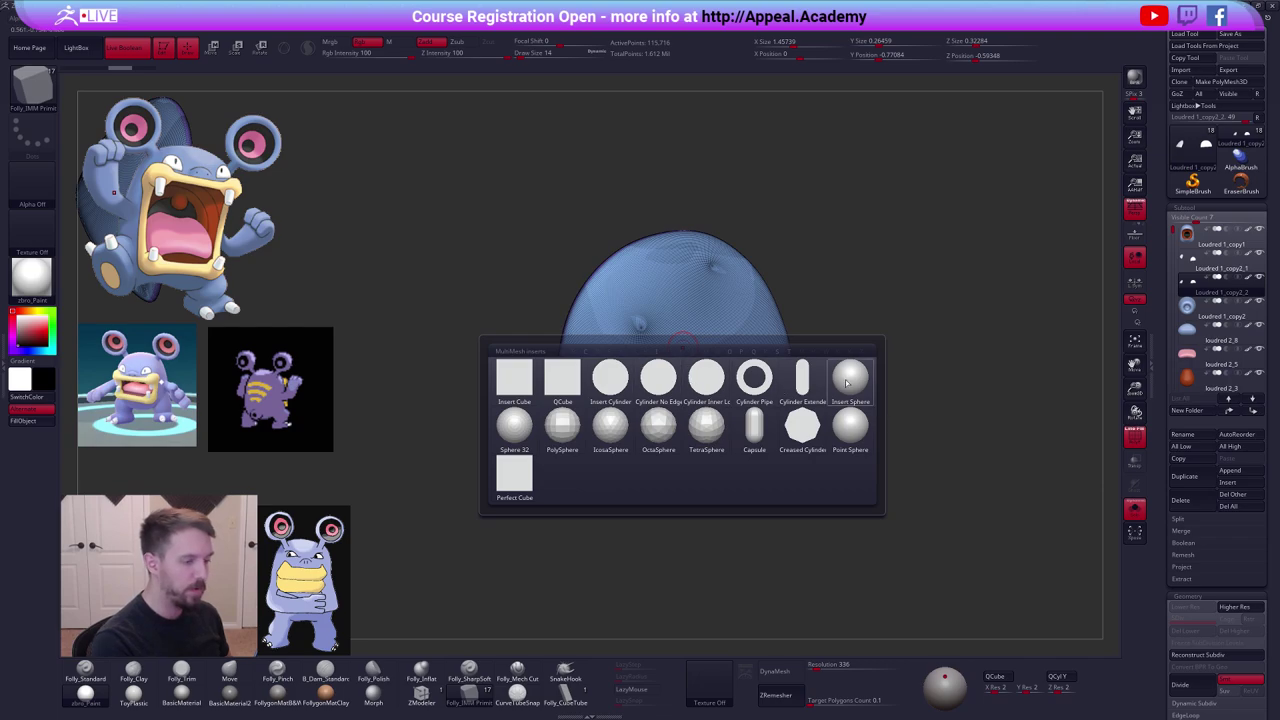
{"action": "left_click", "coordinate": [850, 382]}
{"action": "left_click_drag", "start_coordinate": [628, 357], "coordinate": [628, 360]}
{"action": "key", "text": "shift+f"}
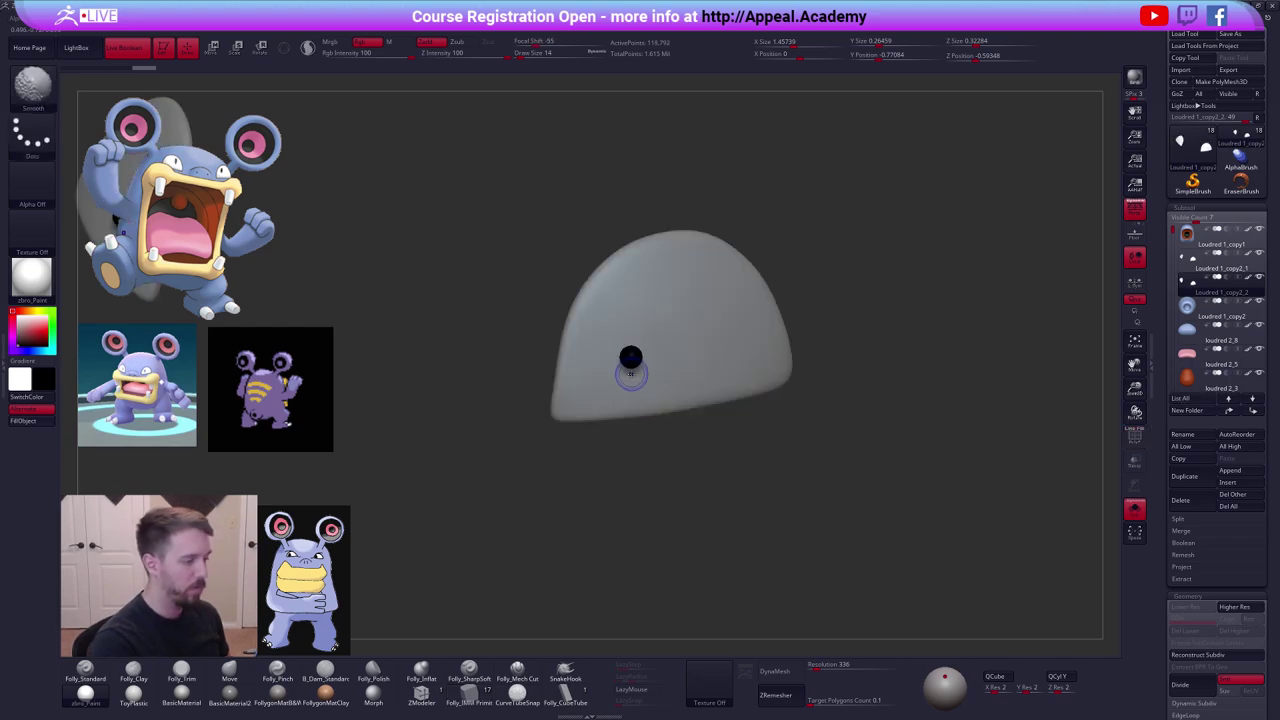
Keep only the black spheres in the duplicated subtool and stretch them vertically into oval pupils.
{"action": "left_click", "coordinate": [632, 359], "text": "ctrl+shift"}
{"action": "key", "text": "space"}
{"action": "key", "text": "w"}
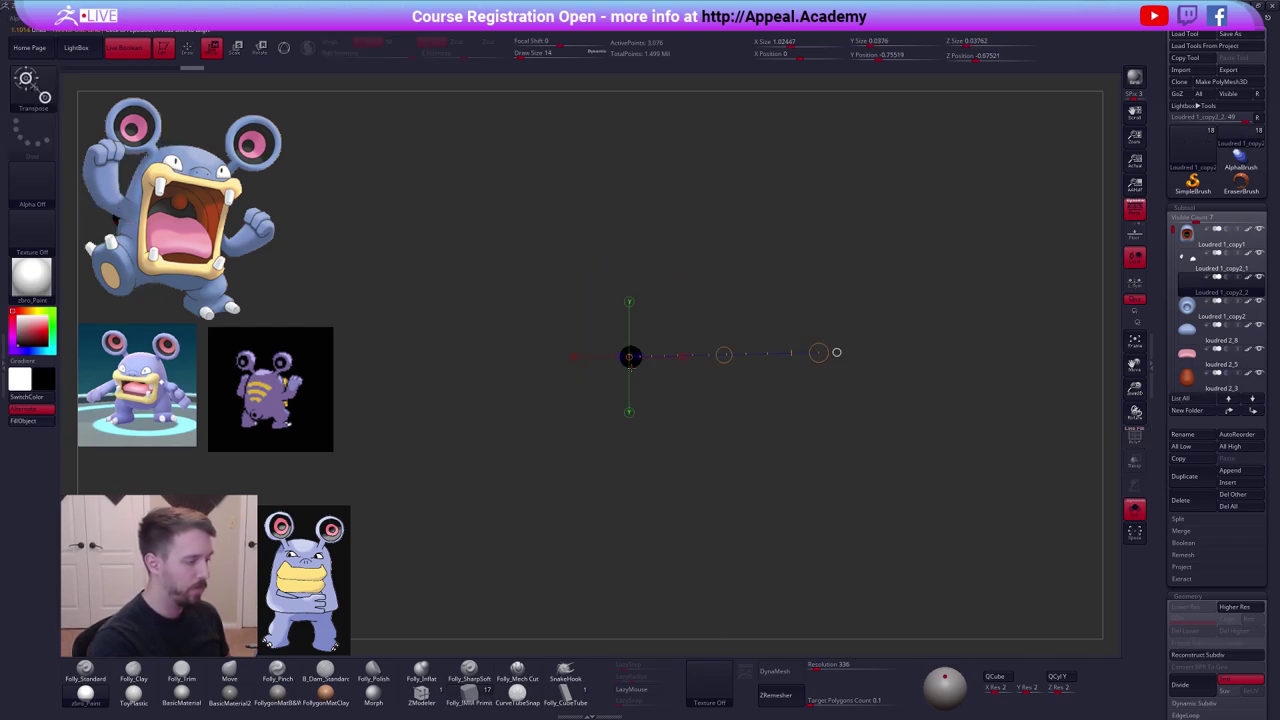
{"action": "key", "text": "shift+s"}
{"action": "left_click_drag", "start_coordinate": [634, 368], "coordinate": [634, 412]}
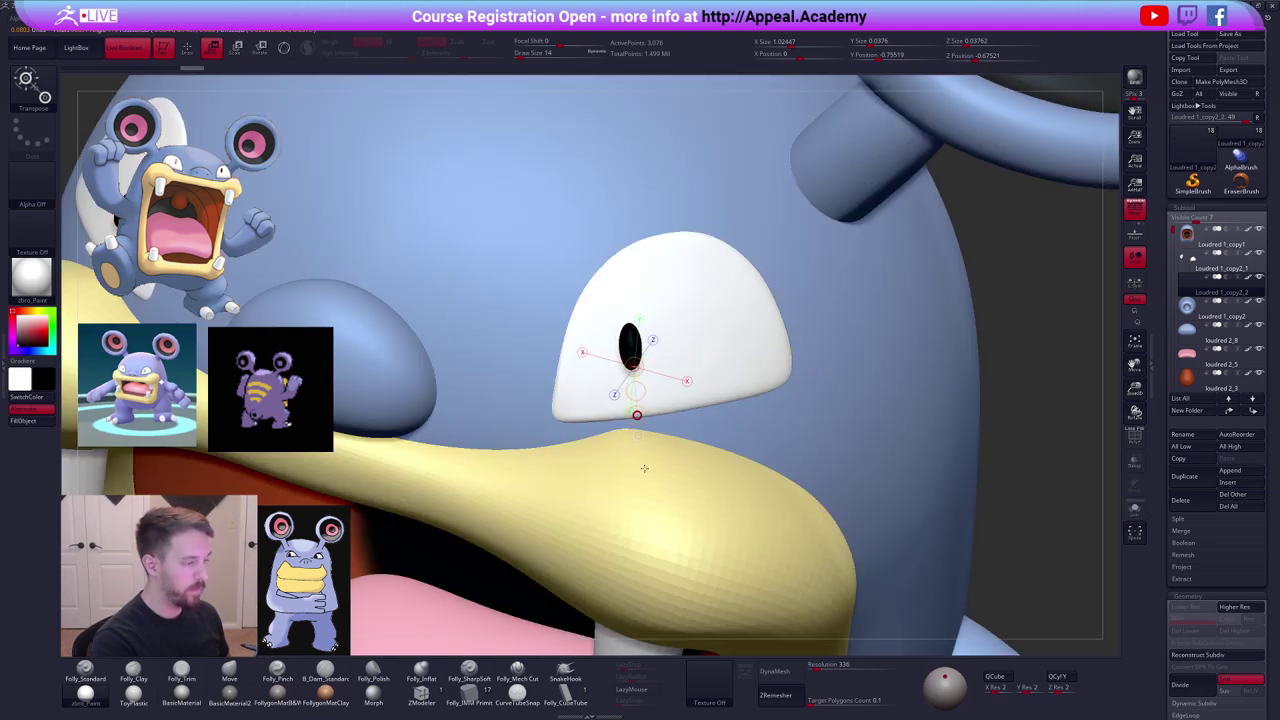
{"action": "left_click", "coordinate": [660, 353]}
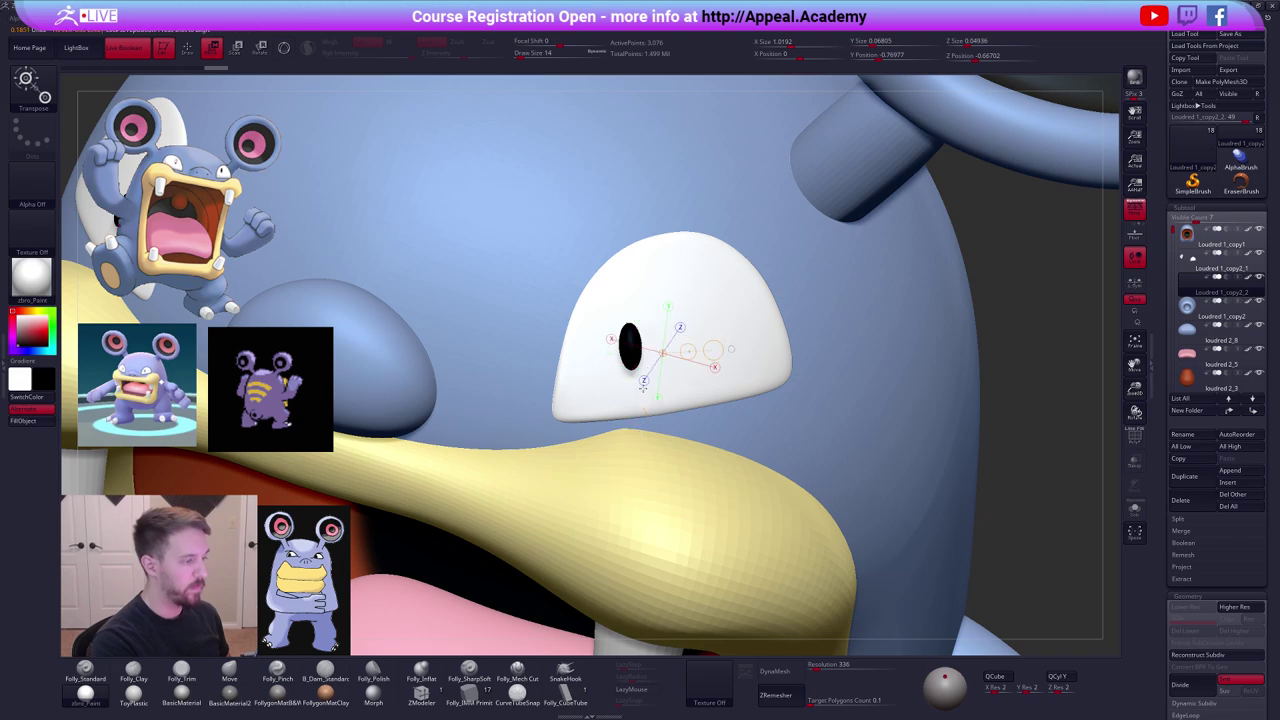
Shift the pupils slightly inward with Transpose and make them thinner, then check them on the full character from the front.
{"action": "right_click_drag", "start_coordinate": [648, 352], "coordinate": [685, 358]}
{"action": "key", "text": "shift+f"}
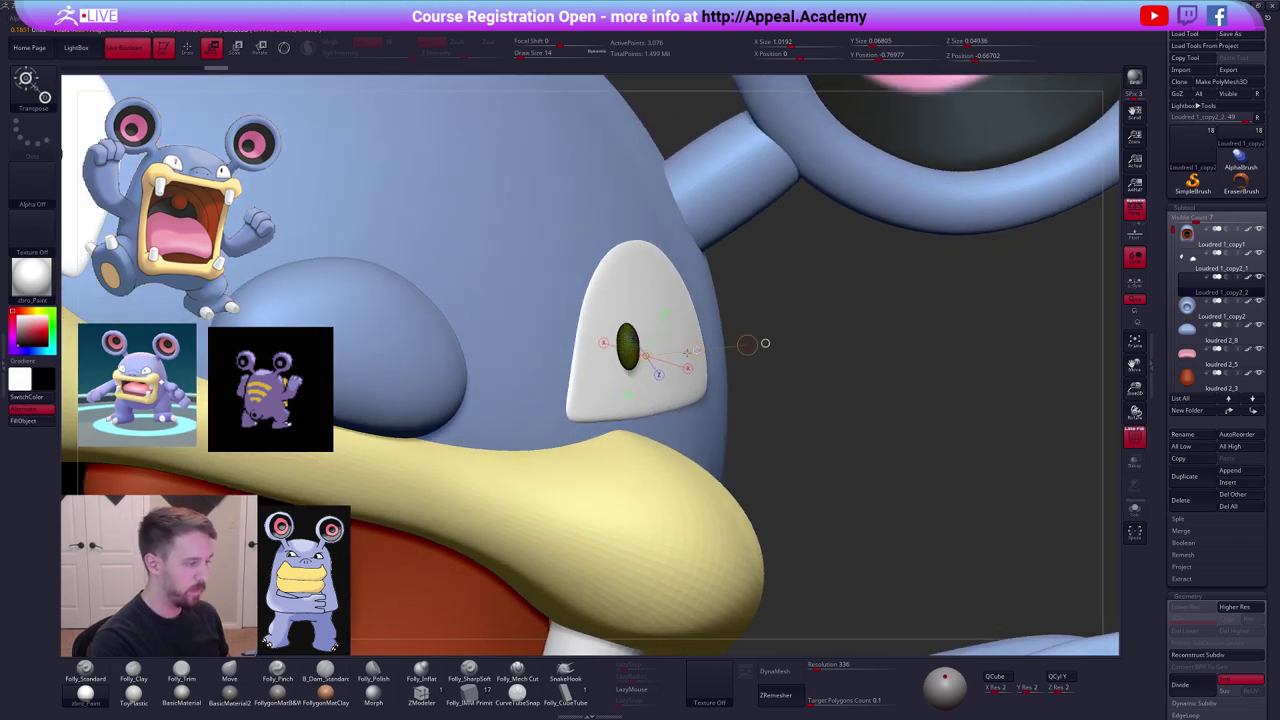
{"action": "left_click_drag", "start_coordinate": [765, 343], "coordinate": [718, 342]}
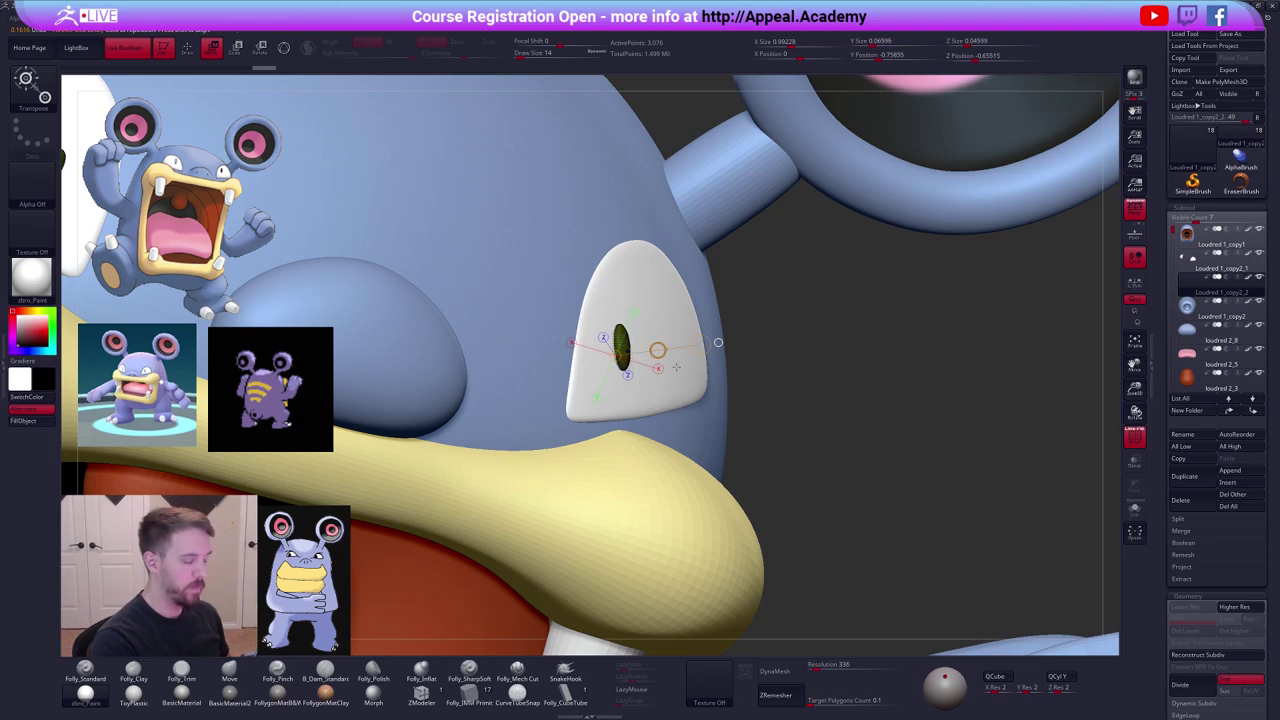
{"action": "key", "text": "shift+f"}
{"action": "key", "text": "q"}
{"action": "left_click_drag", "start_coordinate": [830, 405], "coordinate": [657, 351], "text": "alt"}
{"action": "key", "text": "q"}
{"action": "mouse_move", "coordinate": [833, 506]}
{"action": "left_mouse_down", "text": "shift"}
{"action": "mouse_move", "coordinate": [867, 553]}
{"action": "mouse_move", "coordinate": [831, 541]}
{"action": "mouse_move", "coordinate": [877, 512]}
{"action": "left_mouse_up", "text": "shift"}
{"action": "key", "text": "1"}
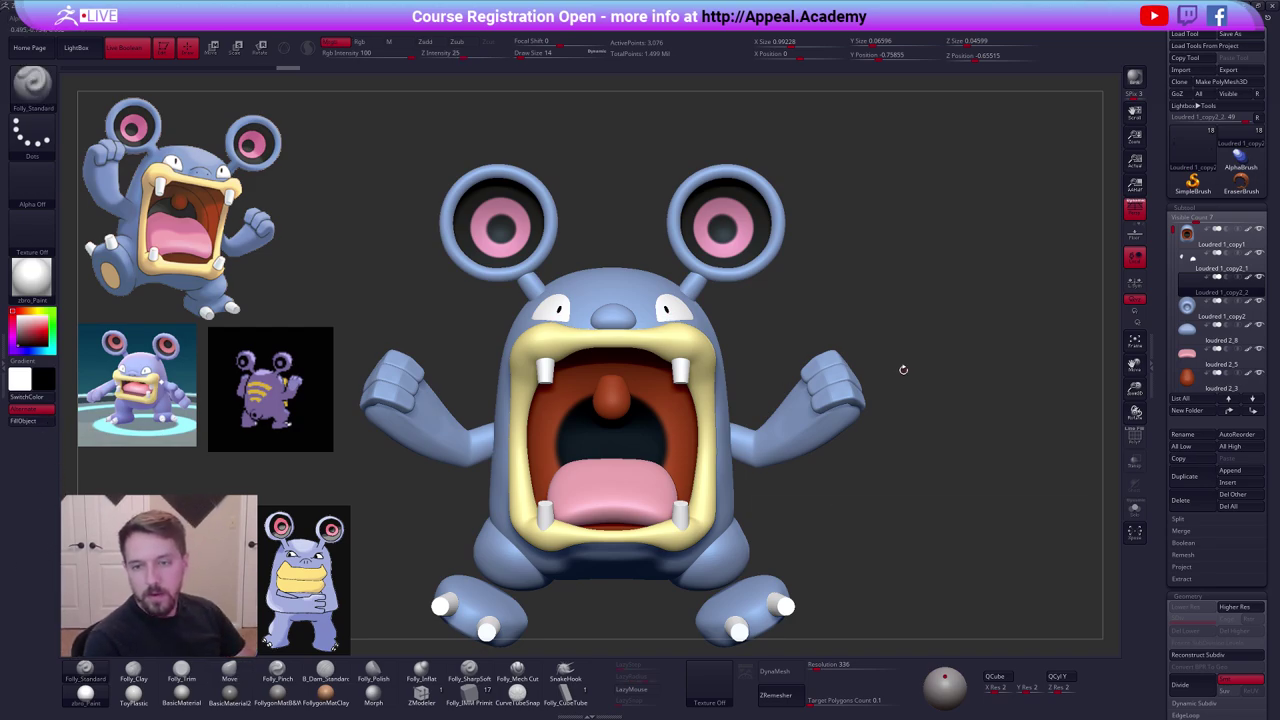
Check the pupils' fit from the side and nudge them against the eye surface with the Move brush.
{"action": "left_click_drag", "start_coordinate": [904, 370], "coordinate": [701, 397]}
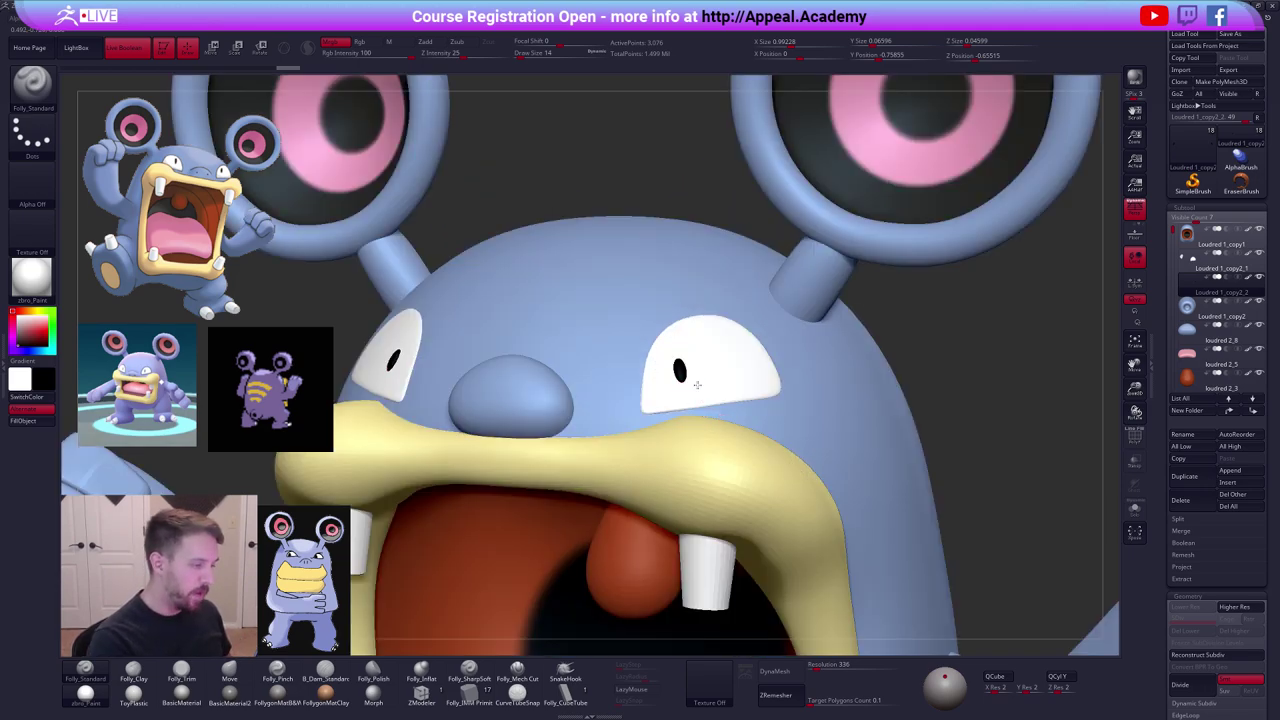
{"action": "mouse_move", "coordinate": [690, 386]}
{"action": "right_mouse_down"}
{"action": "mouse_move", "coordinate": [693, 374]}
{"action": "mouse_move", "coordinate": [743, 428]}
{"action": "mouse_move", "coordinate": [738, 418]}
{"action": "mouse_move", "coordinate": [847, 327]}
{"action": "right_mouse_up"}
{"action": "key", "text": "w"}
{"action": "right_click_drag", "start_coordinate": [780, 366], "coordinate": [774, 378]}
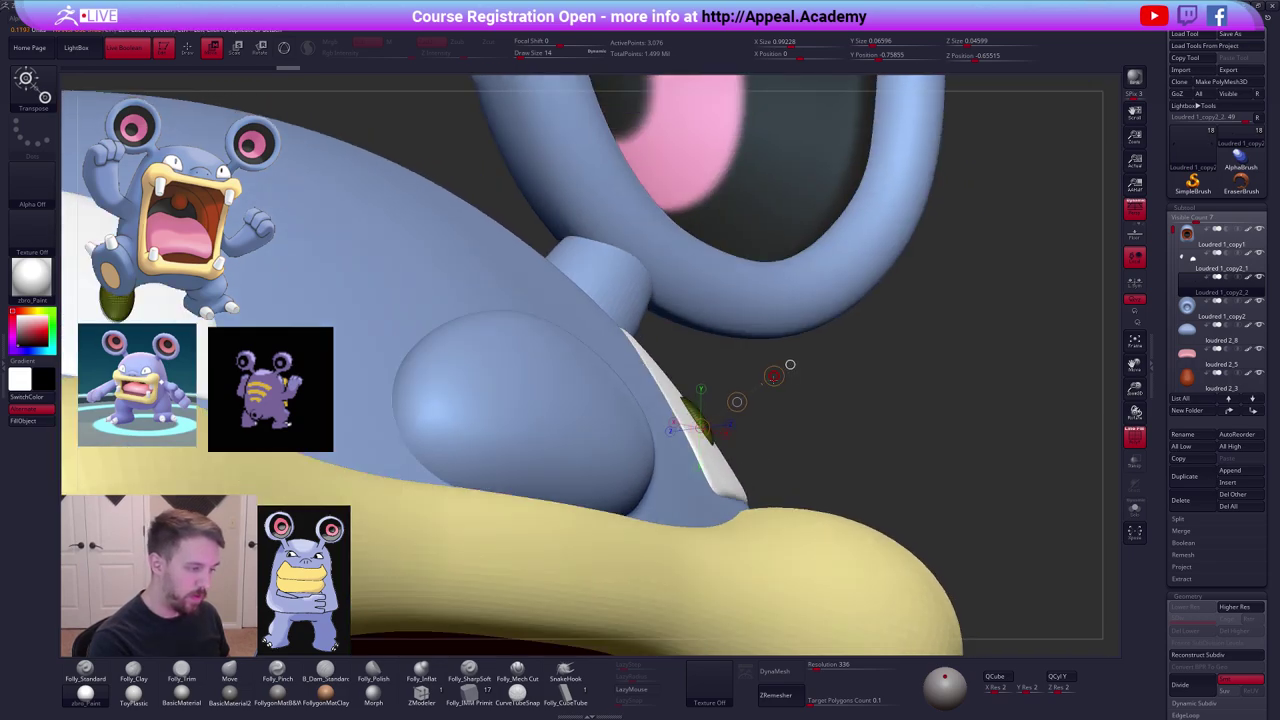
{"action": "key", "text": "alt+s"}
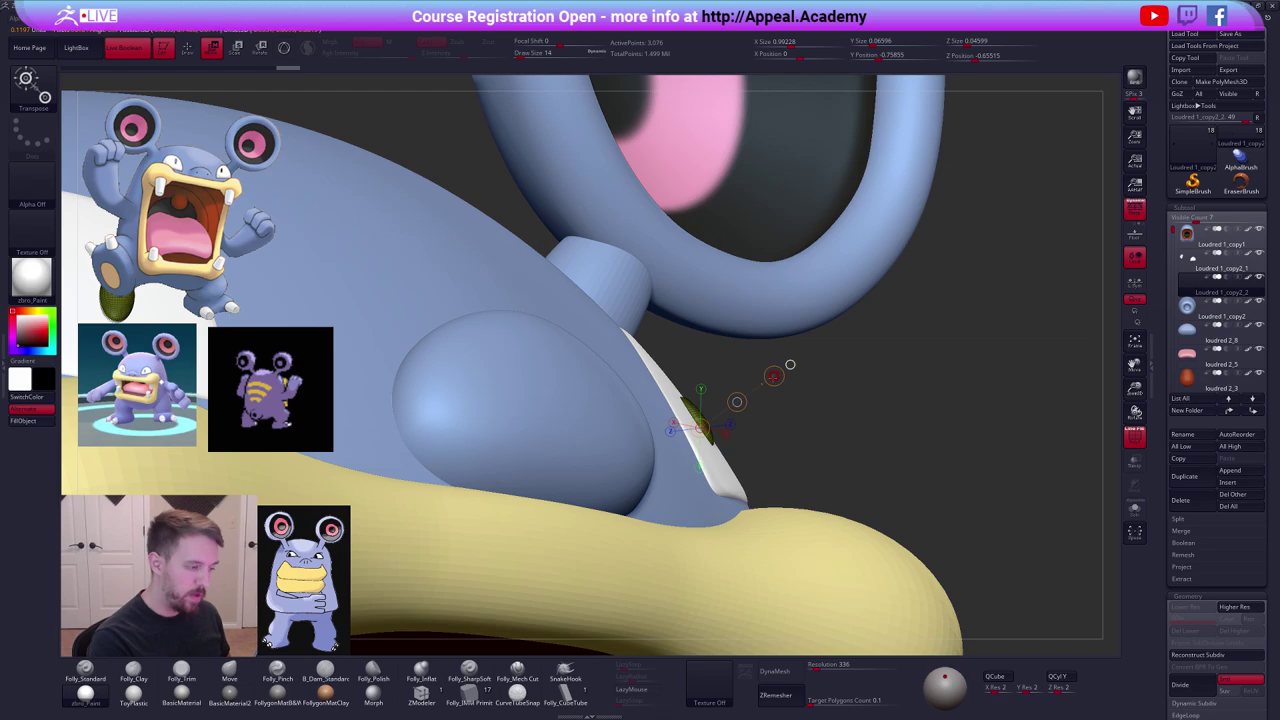
{"action": "key", "text": "q"}
{"action": "mouse_move", "coordinate": [820, 423]}
{"action": "left_mouse_down"}
{"action": "mouse_move", "coordinate": [784, 466]}
{"action": "mouse_move", "coordinate": [763, 443]}
{"action": "left_mouse_up"}
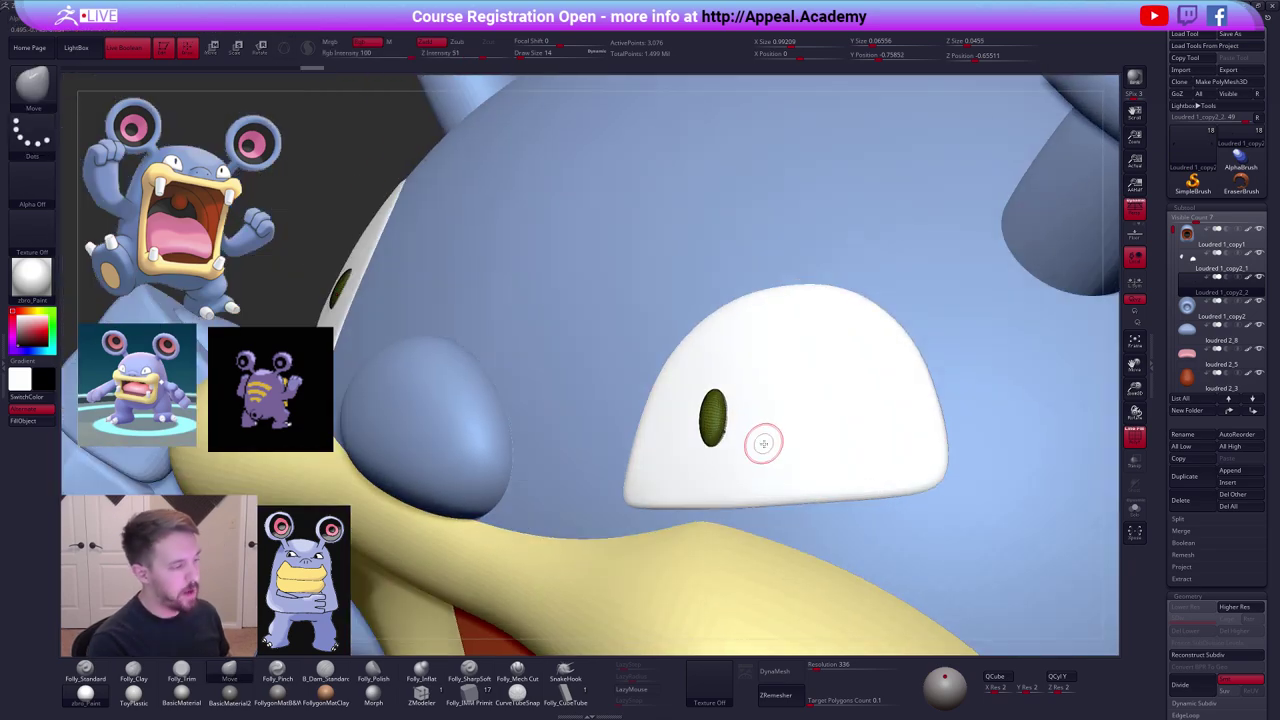
Enlarge the pupils slightly with Transpose and review the full character from front and three-quarter views.
{"action": "key", "text": "shift+f"}
{"action": "mouse_move", "coordinate": [751, 456]}
{"action": "right_mouse_down"}
{"action": "mouse_move", "coordinate": [766, 457]}
{"action": "mouse_move", "coordinate": [741, 446]}
{"action": "right_mouse_up"}
{"action": "key", "text": "w"}
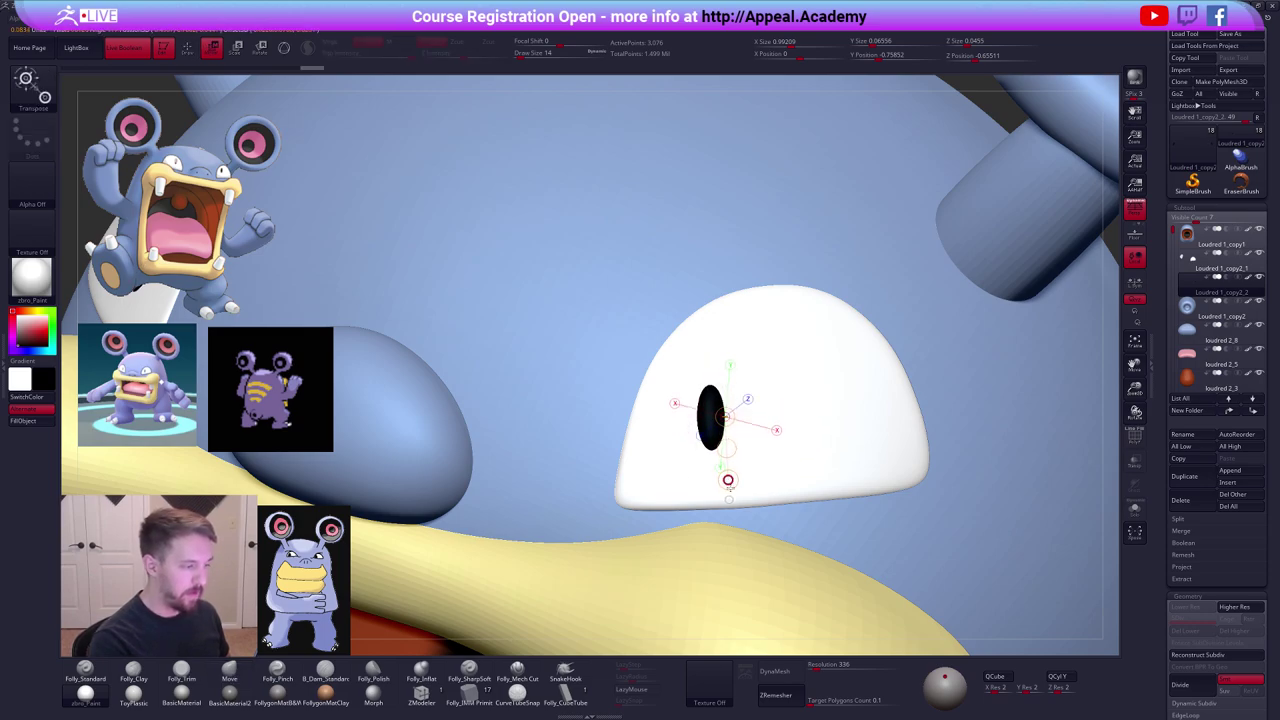
{"action": "key", "text": "q"}
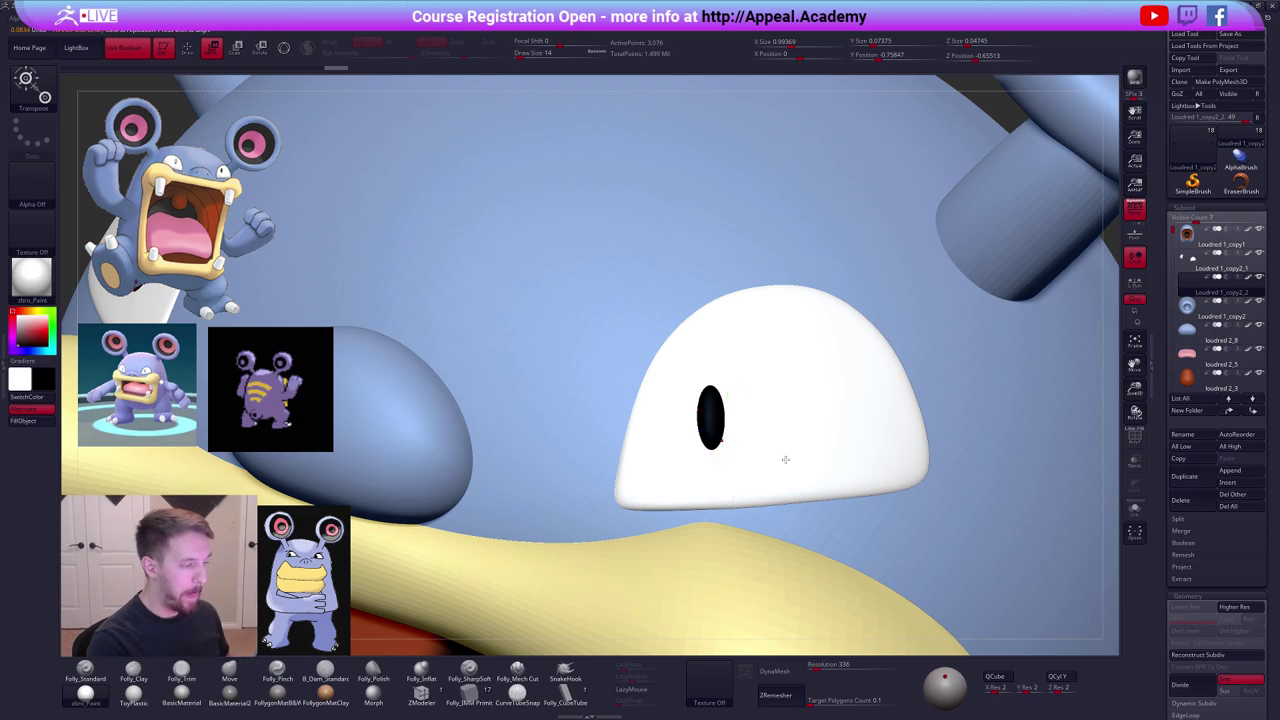
{"action": "mouse_move", "coordinate": [785, 458]}
{"action": "right_mouse_down", "text": "ctrl"}
{"action": "mouse_move", "coordinate": [600, 240]}
{"action": "mouse_move", "coordinate": [592, 170]}
{"action": "right_mouse_up", "text": "ctrl"}
{"action": "mouse_move", "coordinate": [883, 466]}
{"action": "right_mouse_down", "text": "shift"}
{"action": "mouse_move", "coordinate": [854, 503]}
{"action": "mouse_move", "coordinate": [824, 400]}
{"action": "right_mouse_up", "text": "shift"}
{"action": "right_click_drag", "start_coordinate": [889, 555], "coordinate": [883, 571], "text": "ctrl"}
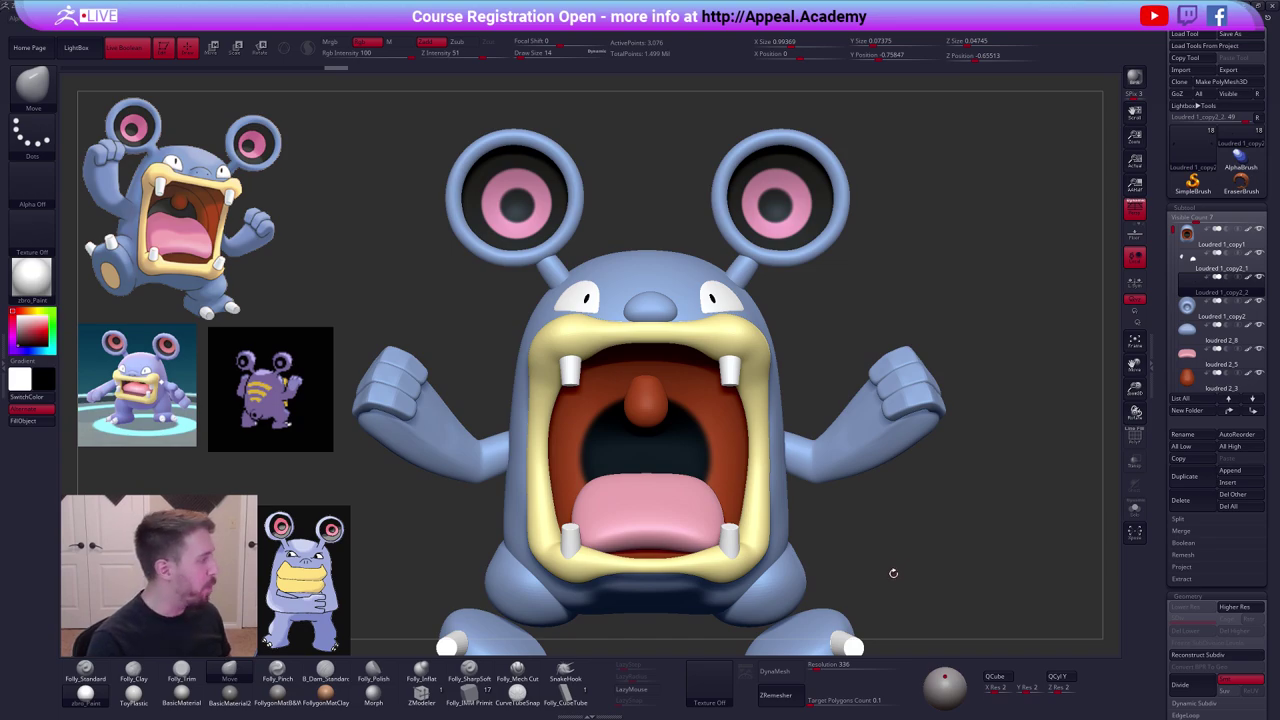
{"action": "right_click_drag", "start_coordinate": [915, 587], "coordinate": [906, 586]}
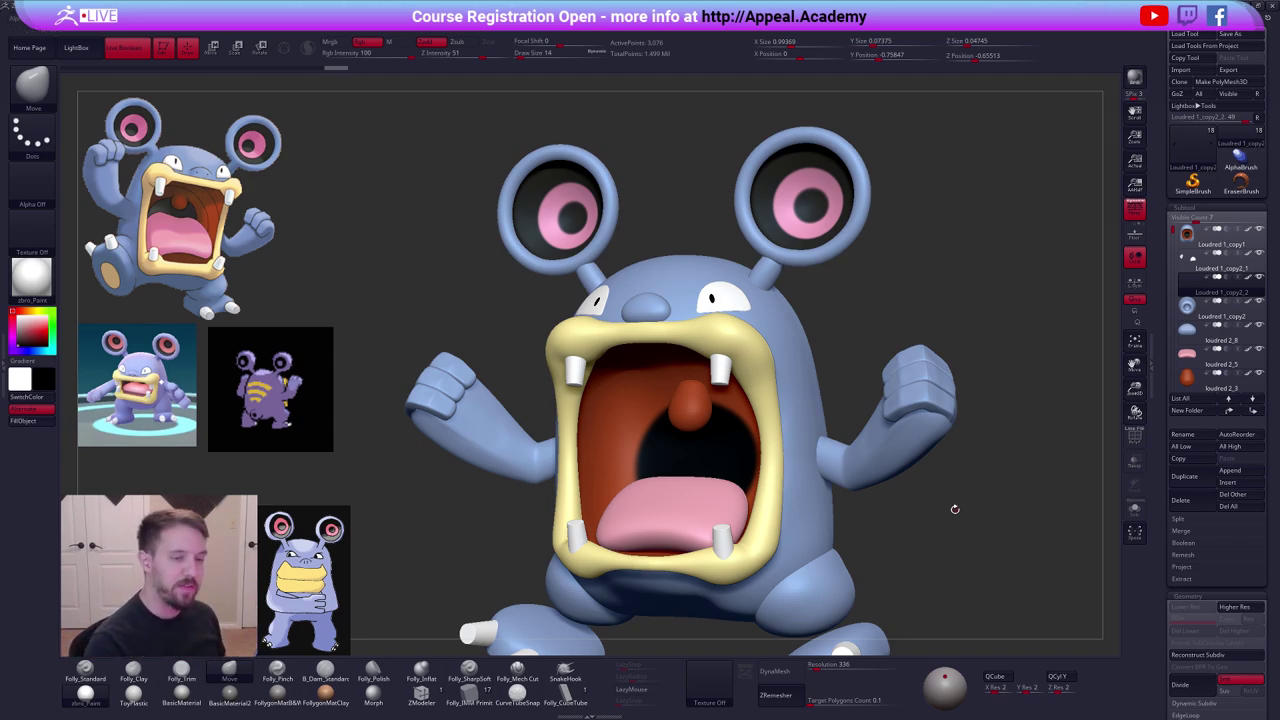
Select the white eyes and pull their lower outer corners outward with the Move brush at draw size 54.
{"action": "left_click", "coordinate": [1220, 262]}
{"action": "left_click", "coordinate": [1003, 447], "text": "ctrl"}
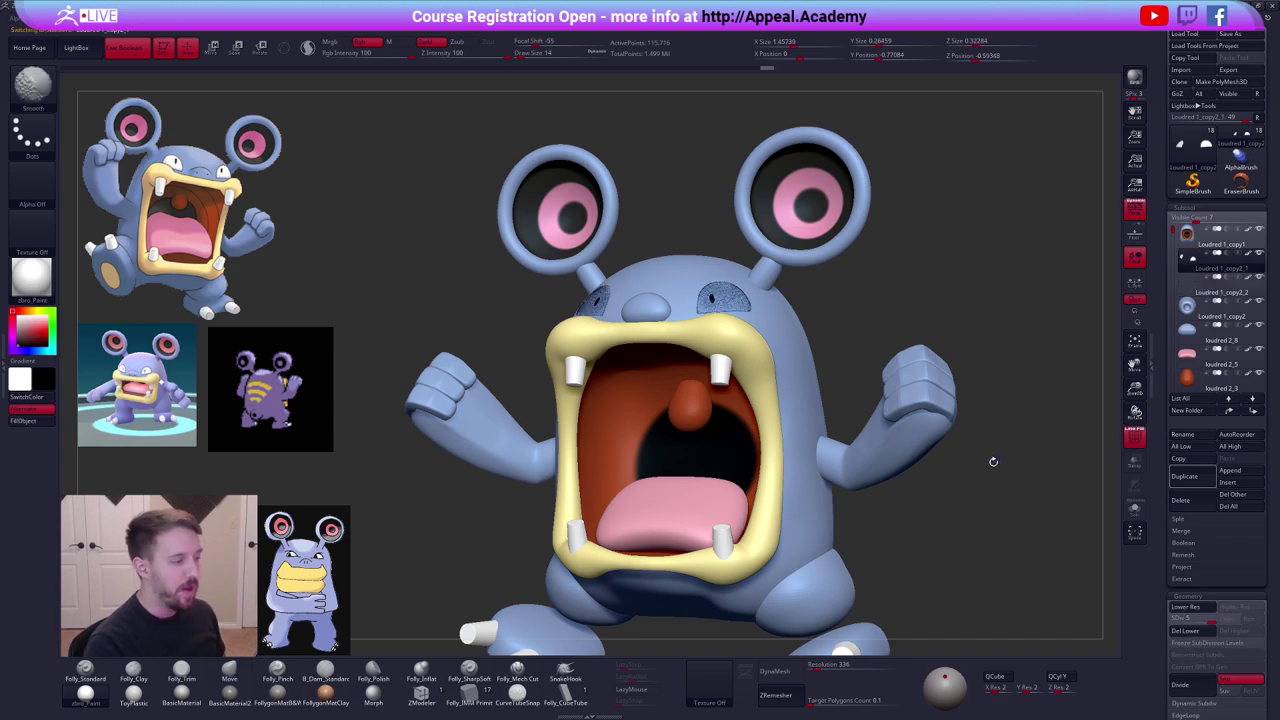
{"action": "left_click", "coordinate": [993, 460], "text": "ctrl"}
{"action": "mouse_move", "coordinate": [992, 462]}
{"action": "left_mouse_down"}
{"action": "mouse_move", "coordinate": [982, 514]}
{"action": "mouse_move", "coordinate": [981, 499]}
{"action": "left_mouse_up"}
{"action": "right_click_drag", "start_coordinate": [749, 323], "coordinate": [727, 315], "text": "ctrl"}
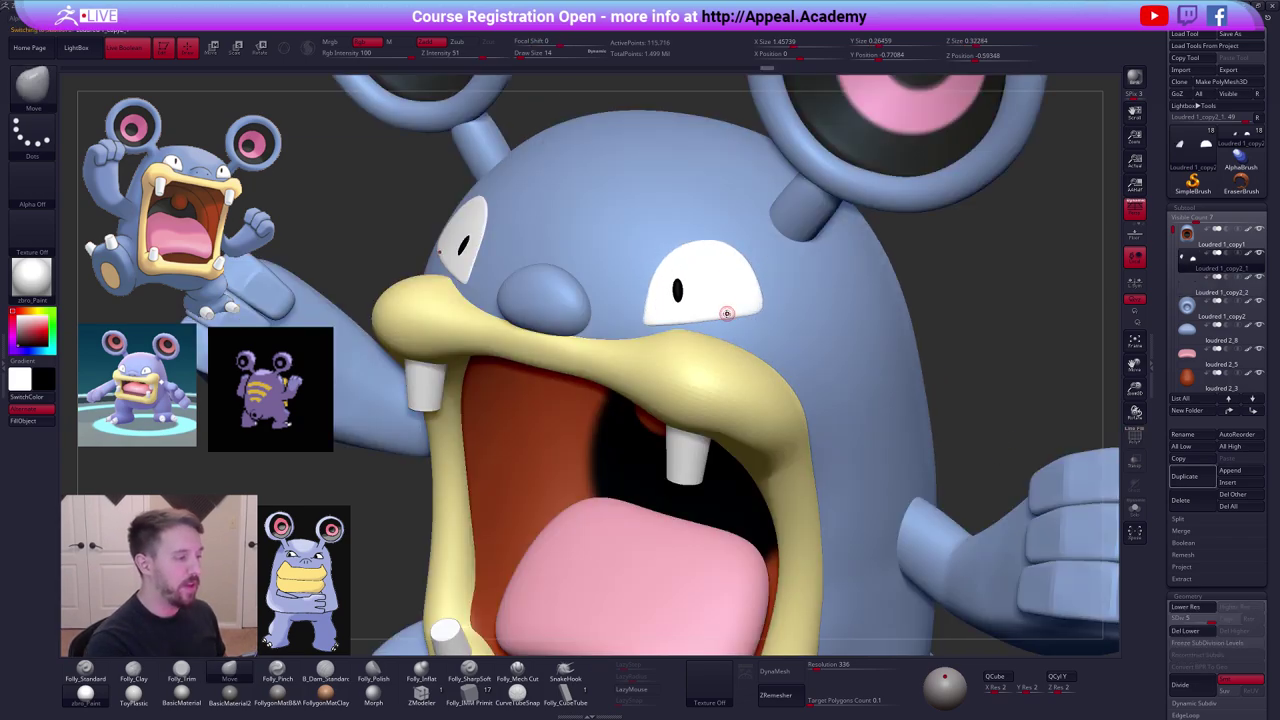
{"action": "key", "text": "space"}
{"action": "left_click_drag", "start_coordinate": [727, 315], "coordinate": [765, 308]}
{"action": "key", "text": "space"}
{"action": "key", "text": "1"}
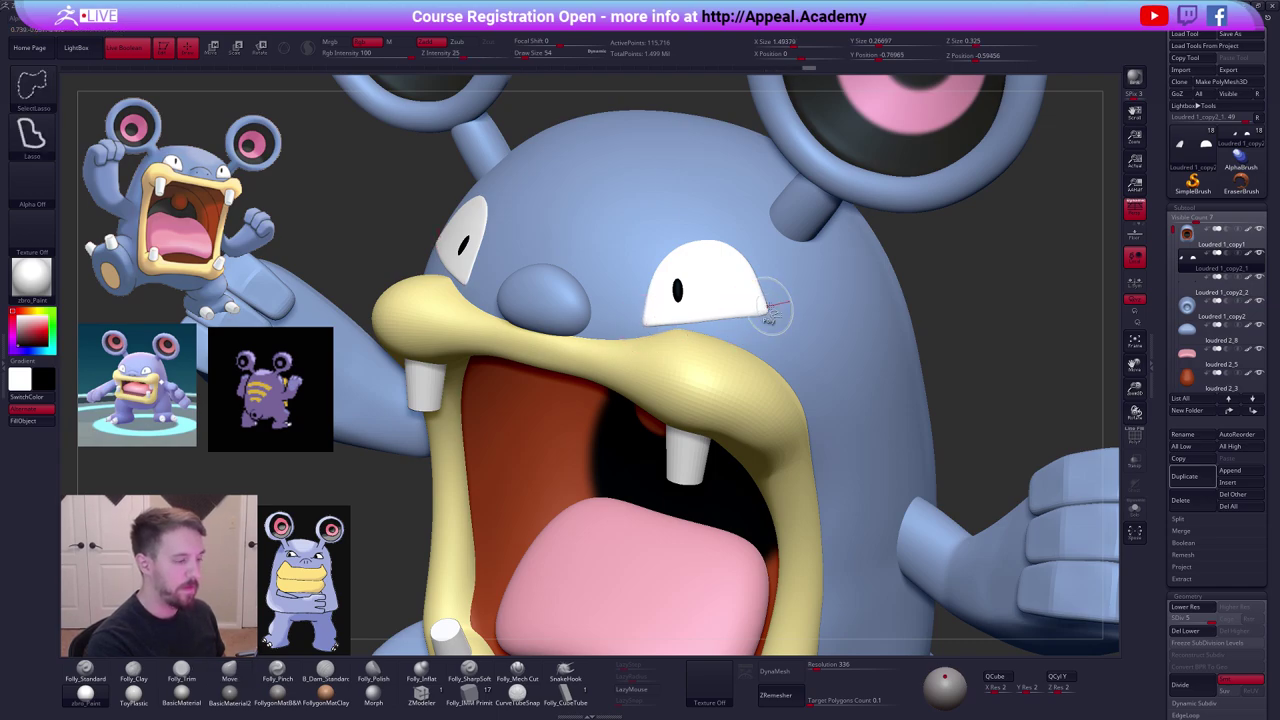
{"action": "key", "text": "shift+space"}
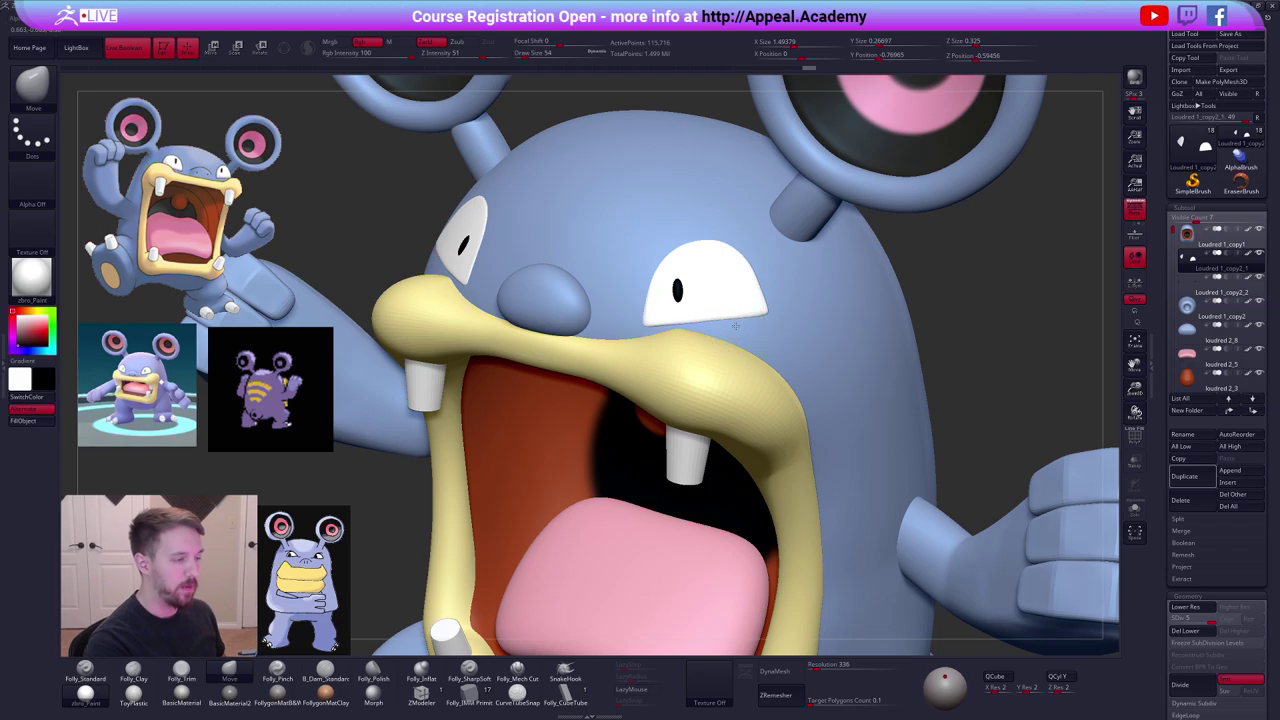
Switch to the web browser and open the Vulpix + Butterfree 3D fusion artwork in the artist's ArtStation portfolio to examine its eyes.
{"action": "key", "text": "alt+Tab"}
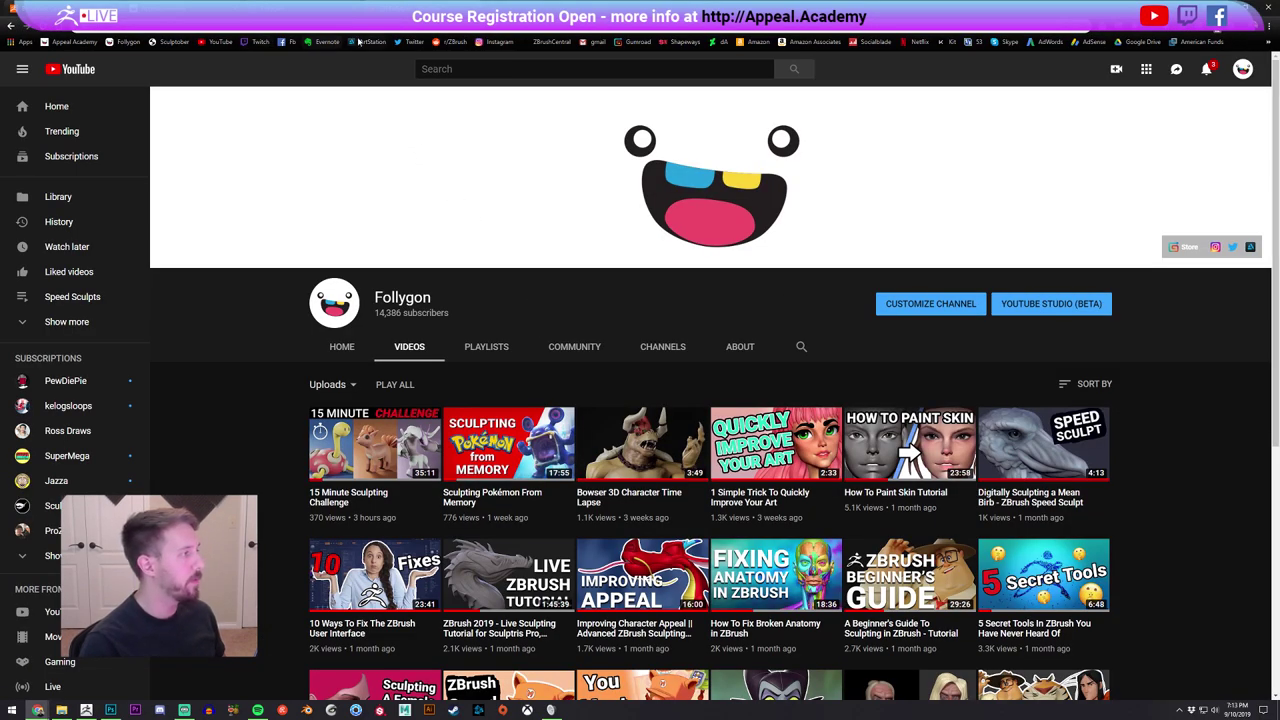
{"action": "left_click", "coordinate": [370, 41]}
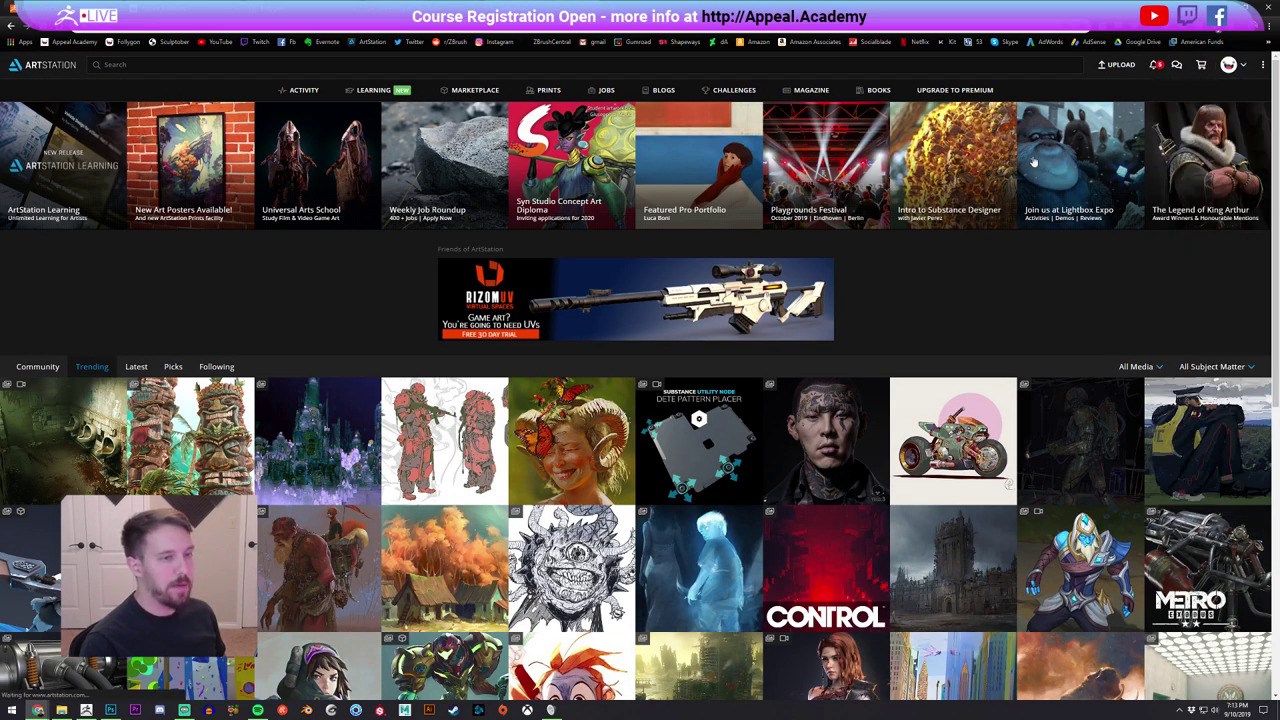
{"action": "scroll", "coordinate": [869, 244], "scroll_direction": "down", "scroll_amount": 3}
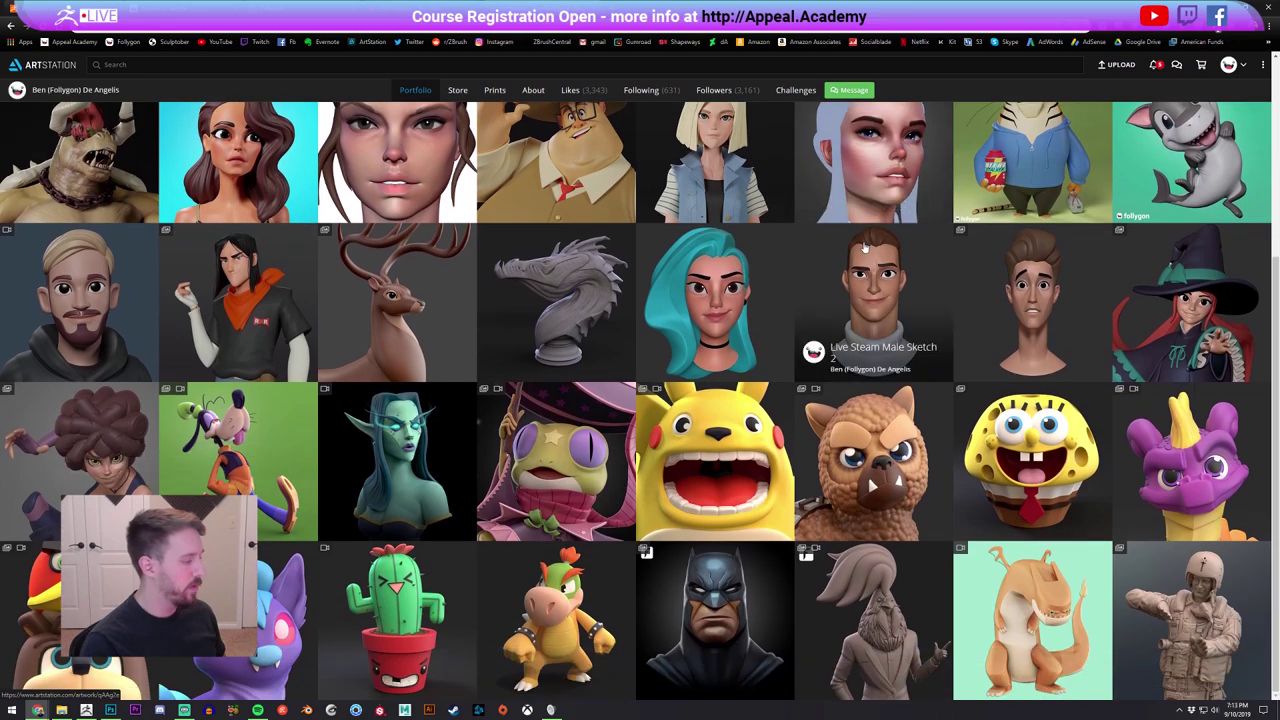
{"action": "left_click", "coordinate": [268, 600]}
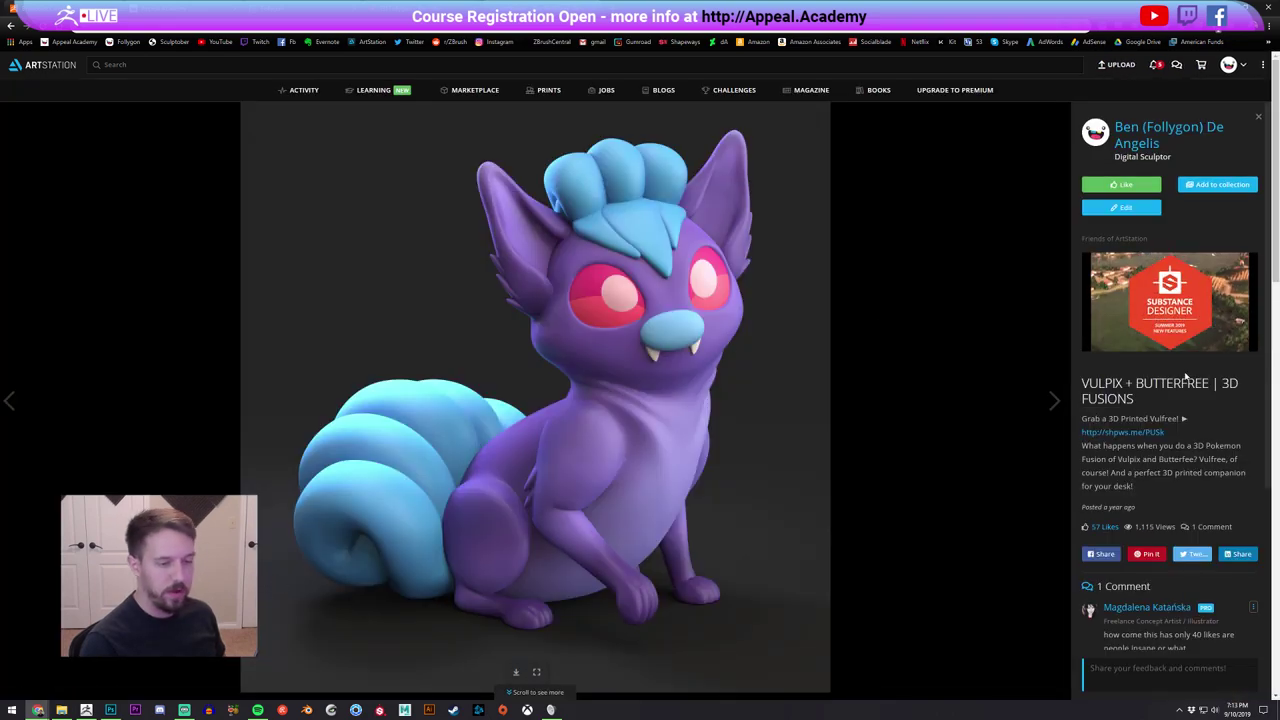
{"action": "left_click_drag", "start_coordinate": [1209, 384], "coordinate": [1082, 384]}
{"action": "left_click", "coordinate": [947, 337]}
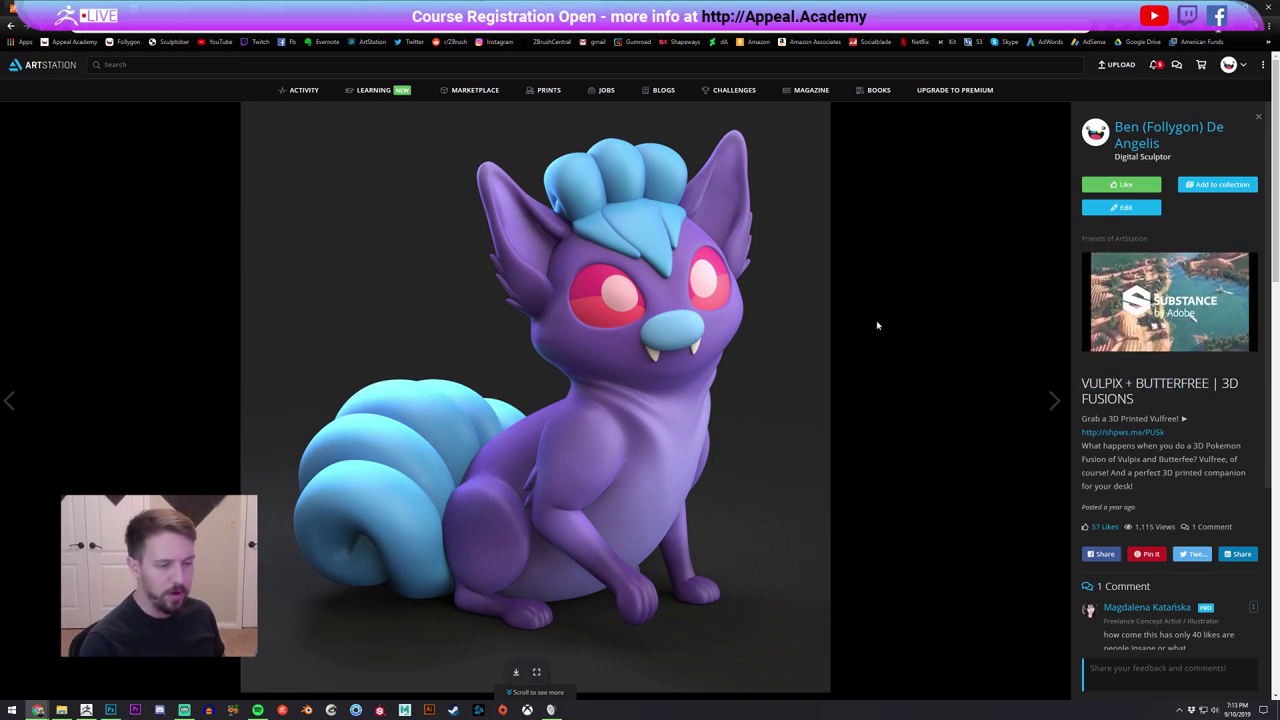
Compare the eyes in the Vulpix + Butterfree render and the printed figure photo, and switch back to ZBrush.
{"action": "scroll", "coordinate": [781, 320], "scroll_direction": "down", "scroll_amount": 4}
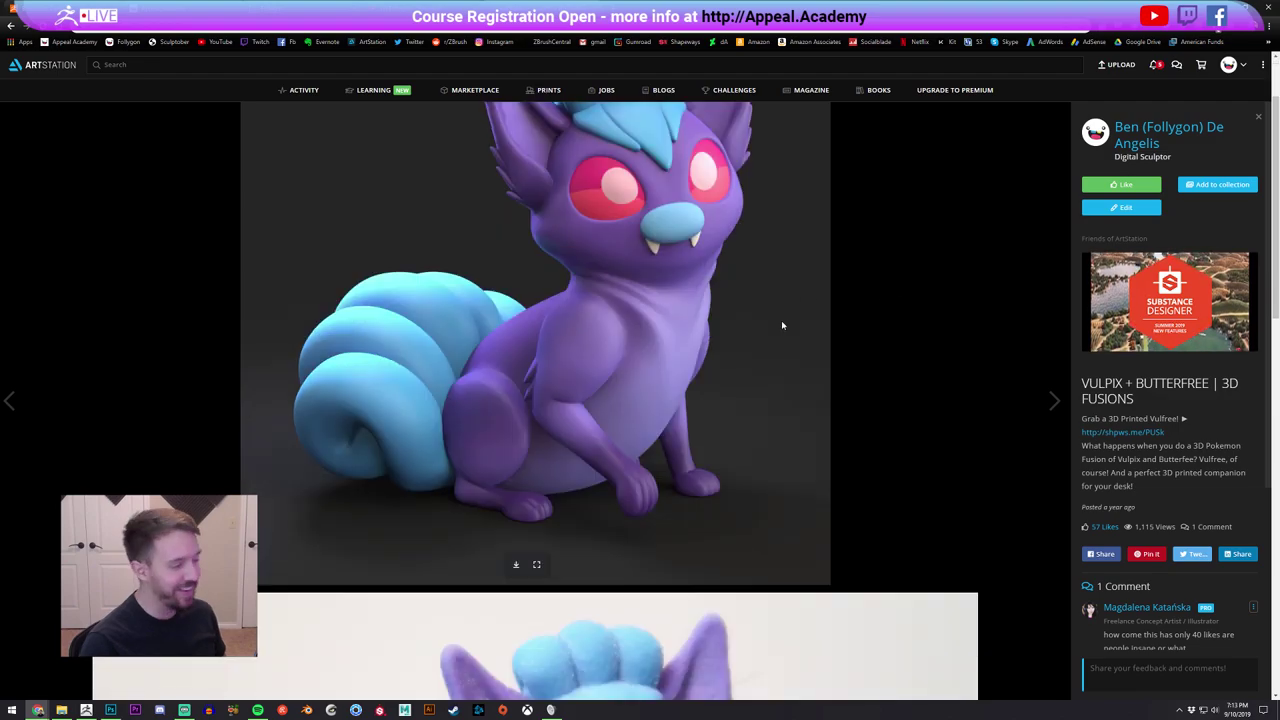
{"action": "scroll", "coordinate": [820, 319], "scroll_direction": "down", "scroll_amount": 3}
{"action": "scroll", "coordinate": [668, 249], "scroll_direction": "up", "scroll_amount": 1}
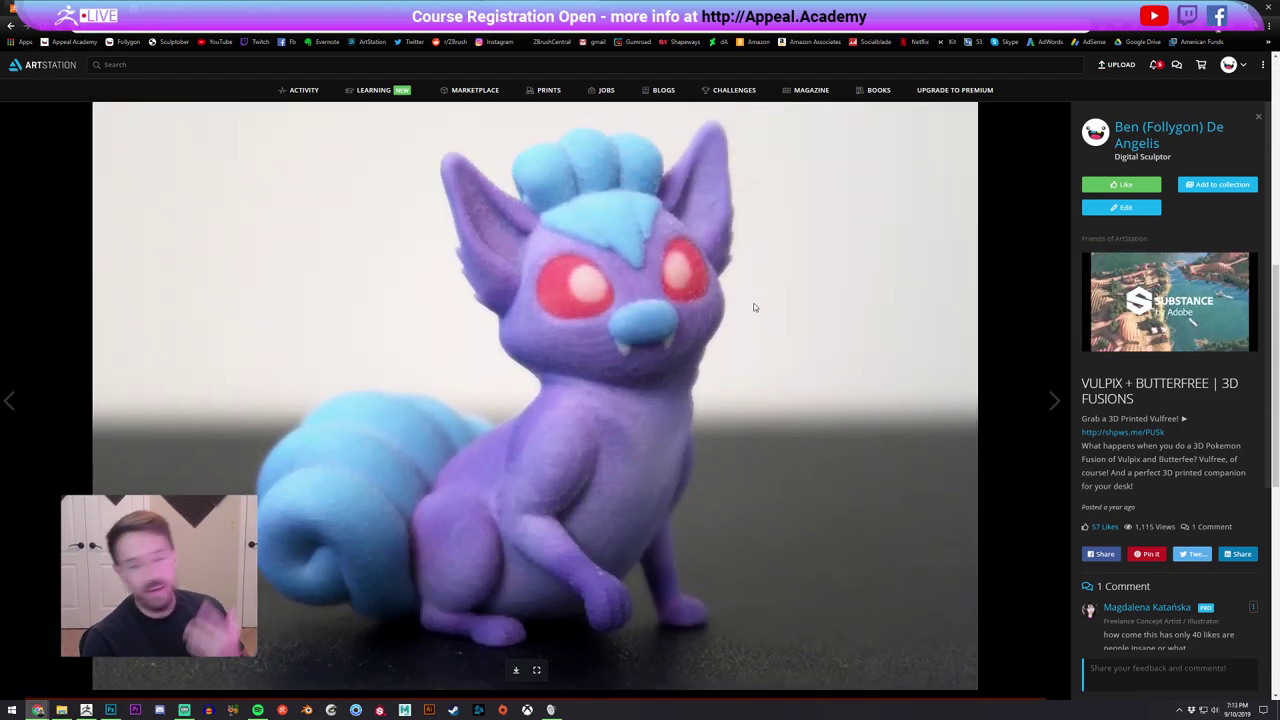
{"action": "left_click", "coordinate": [543, 8]}
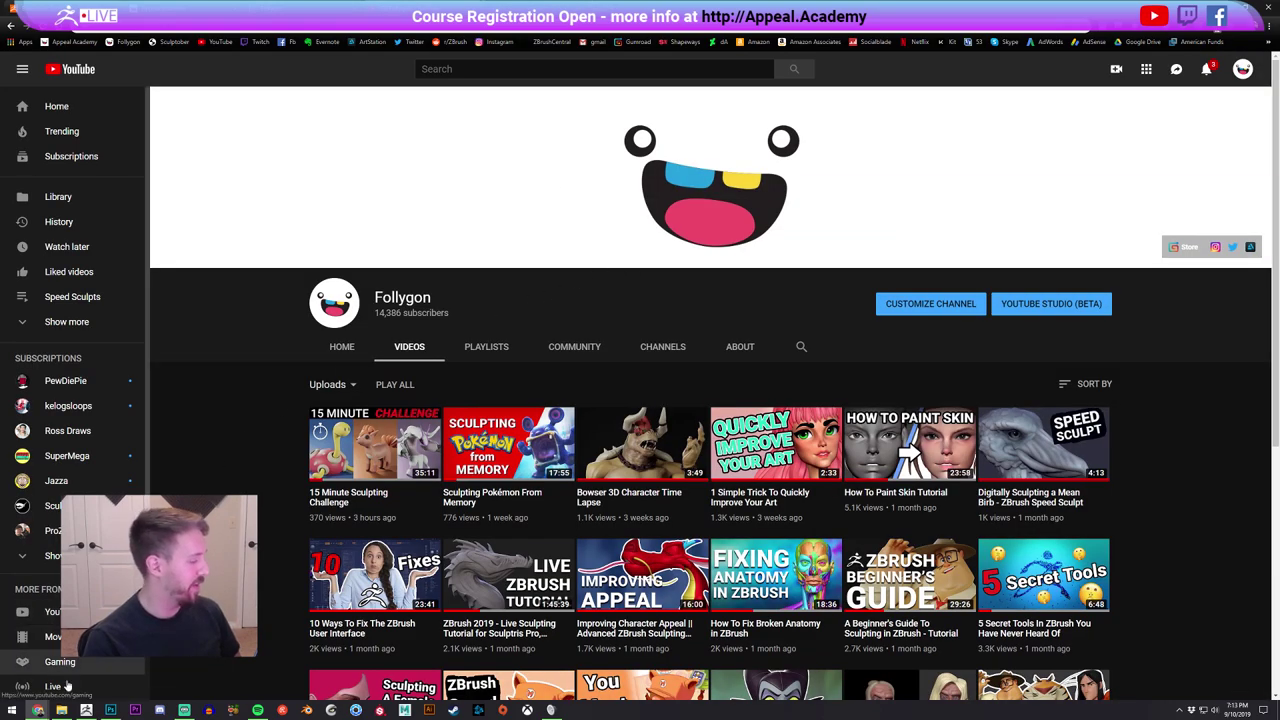
{"action": "left_click", "coordinate": [86, 710]}
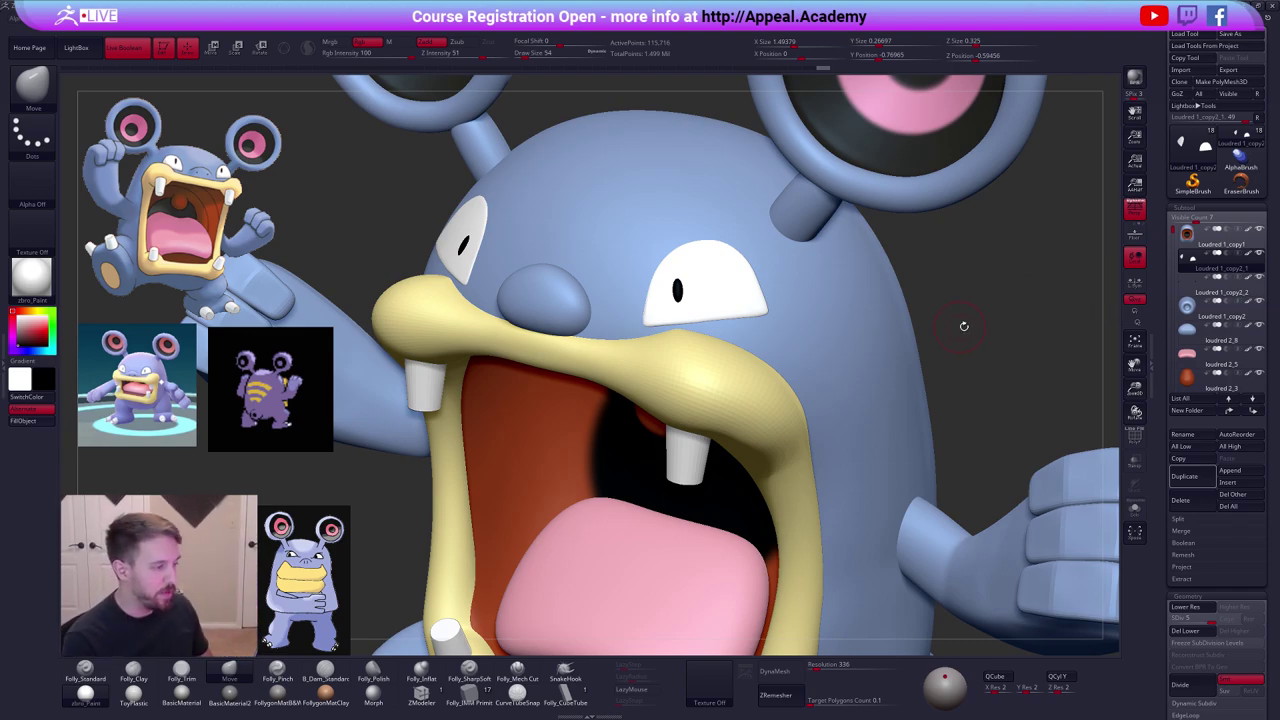
Isolate the yellow lips, choose the Folly_SharpSoft brush and divide the lip mesh once.
{"action": "key", "text": "f"}
{"action": "left_click_drag", "start_coordinate": [900, 306], "coordinate": [900, 305], "text": "shift"}
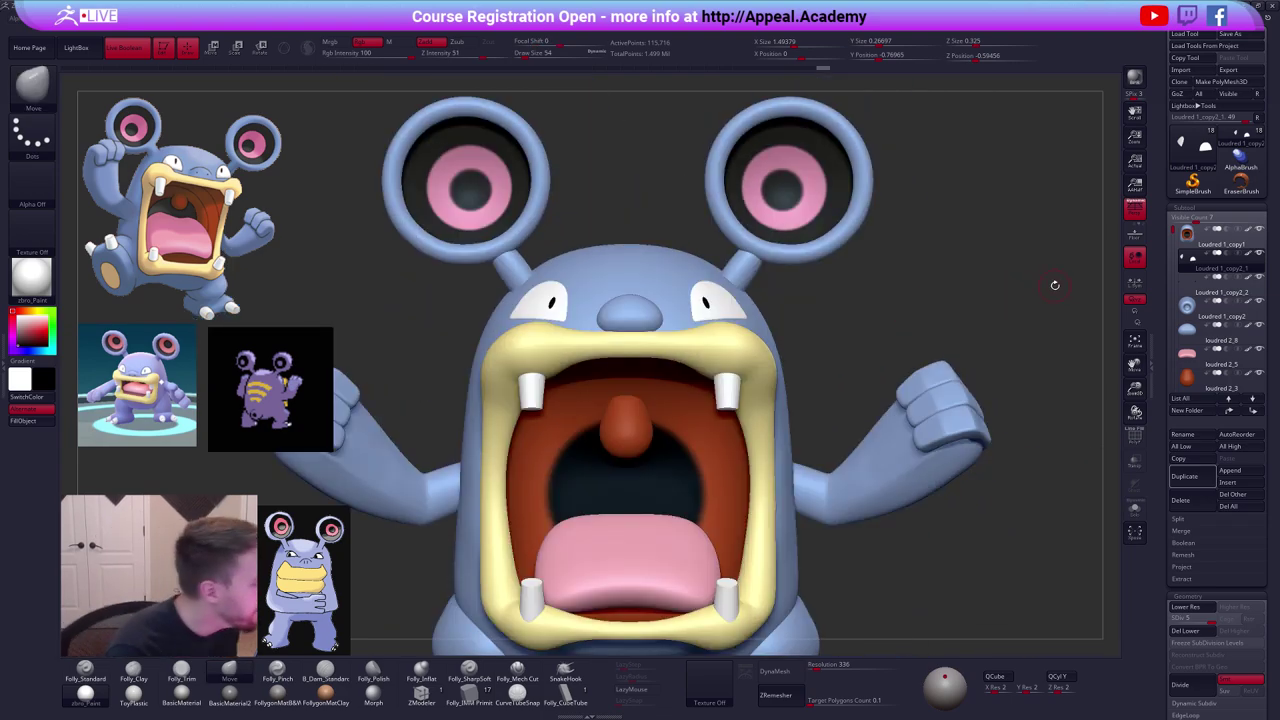
{"action": "left_click", "coordinate": [755, 392], "text": "alt"}
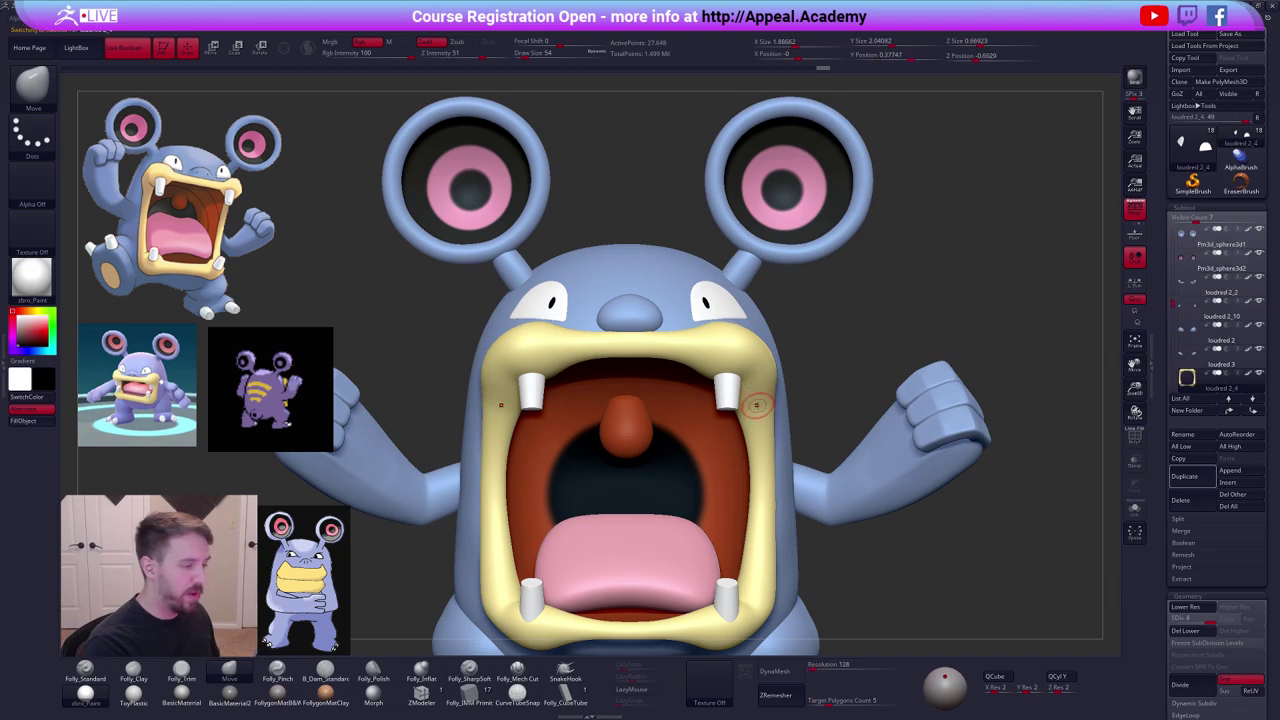
{"action": "left_click", "coordinate": [477, 674]}
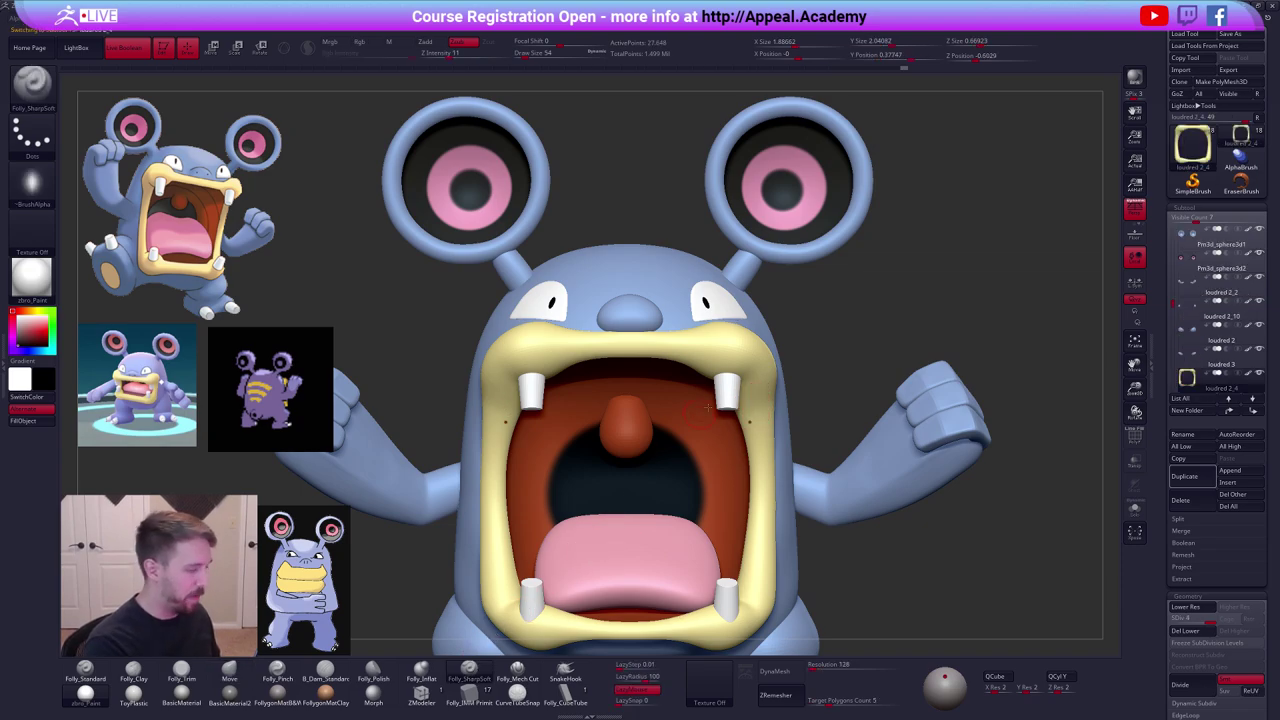
{"action": "key", "text": "alt+s"}
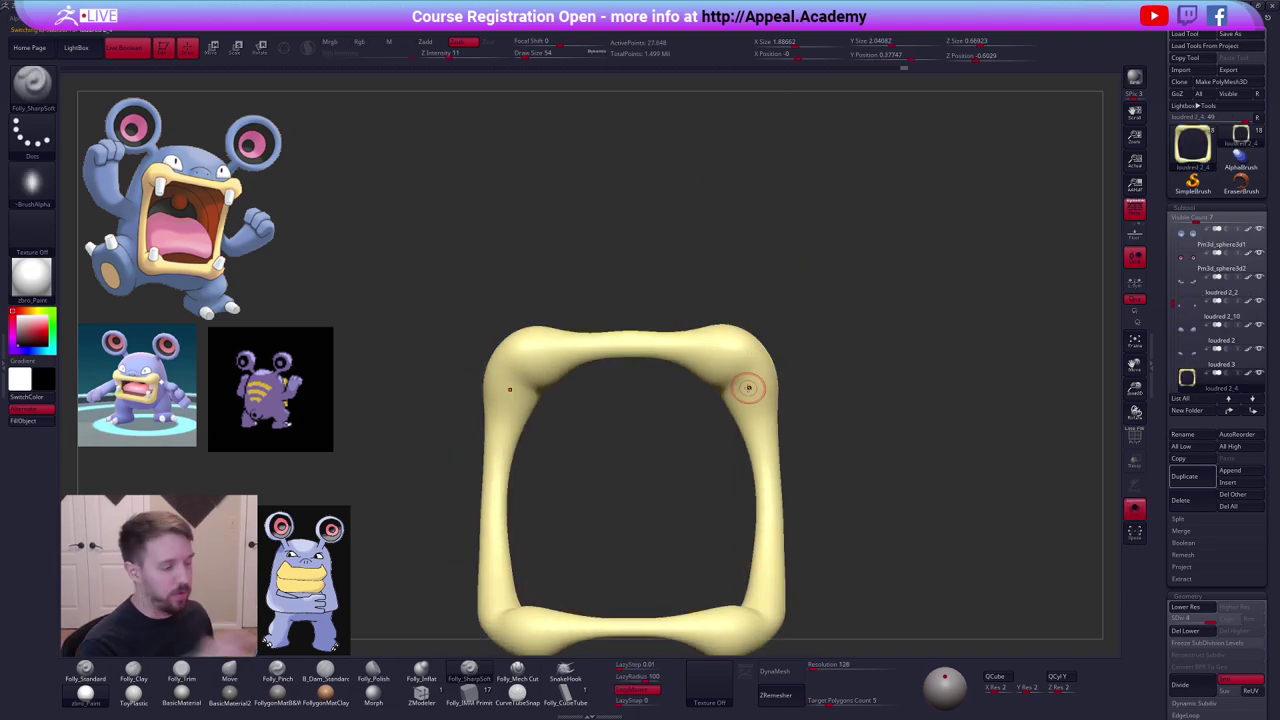
{"action": "right_click_drag", "start_coordinate": [756, 398], "coordinate": [746, 394]}
{"action": "left_click_drag", "start_coordinate": [756, 408], "coordinate": [754, 417], "text": "shift"}
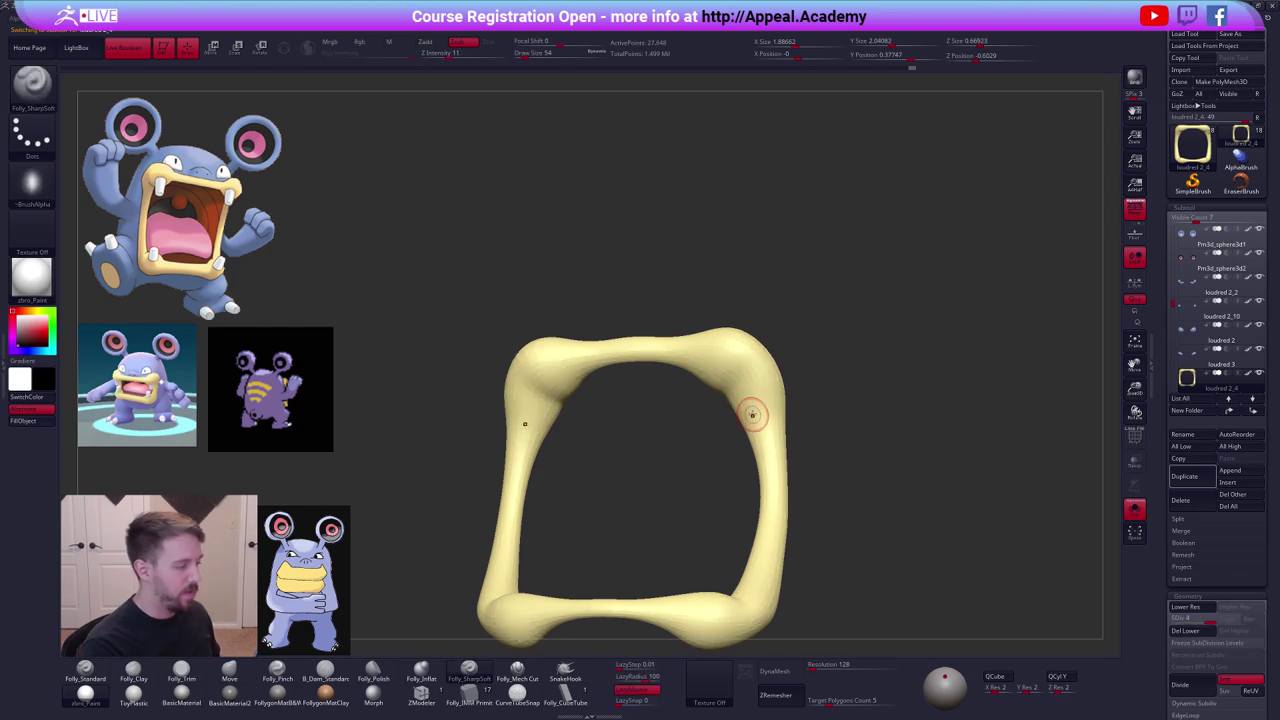
{"action": "key", "text": "ctrl+d"}
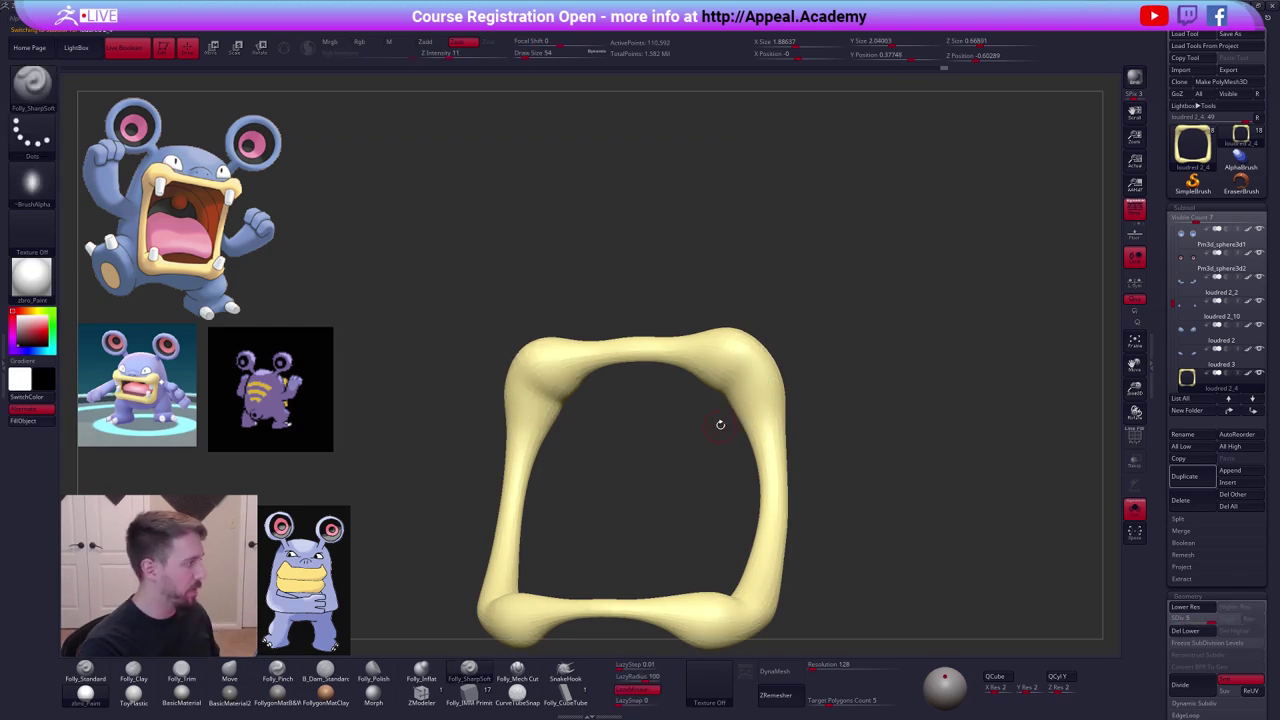
Divide the lips once more and carve a crease beneath each upper mouth corner with Folly_SharpSoft at draw size 61.
{"action": "left_click_drag", "start_coordinate": [720, 425], "coordinate": [766, 397], "text": "alt"}
{"action": "key", "text": "space"}
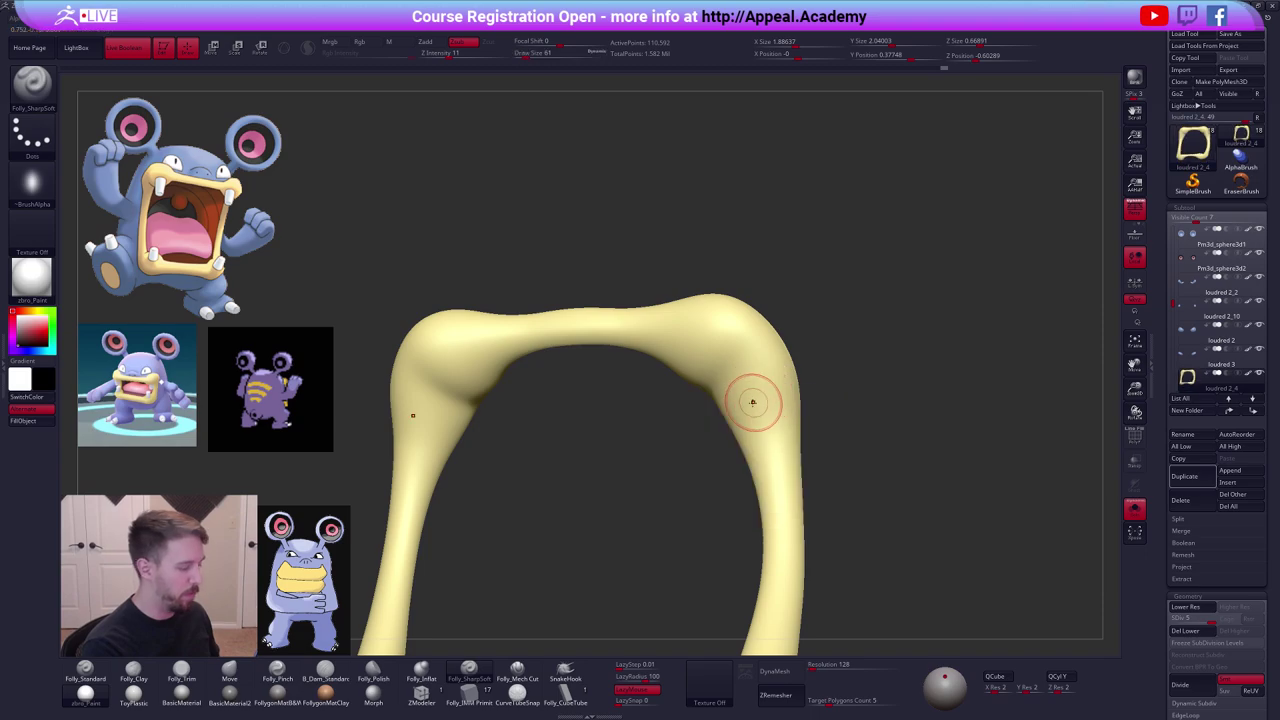
{"action": "mouse_move", "coordinate": [752, 406]}
{"action": "right_mouse_down", "text": "alt"}
{"action": "mouse_move", "coordinate": [780, 384]}
{"action": "mouse_move", "coordinate": [796, 396]}
{"action": "right_mouse_up", "text": "alt"}
{"action": "right_click_drag", "start_coordinate": [800, 343], "coordinate": [803, 331]}
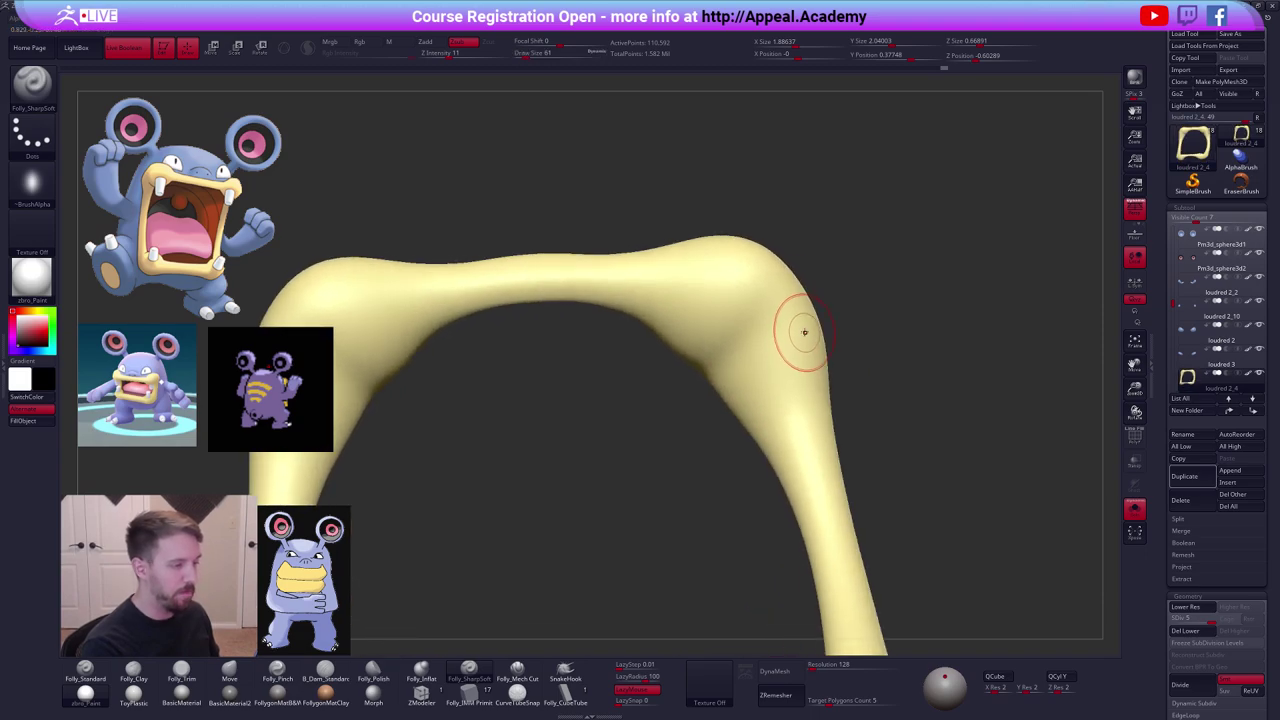
{"action": "key", "text": "ctrl+d"}
{"action": "left_click_drag", "start_coordinate": [712, 378], "coordinate": [800, 335]}
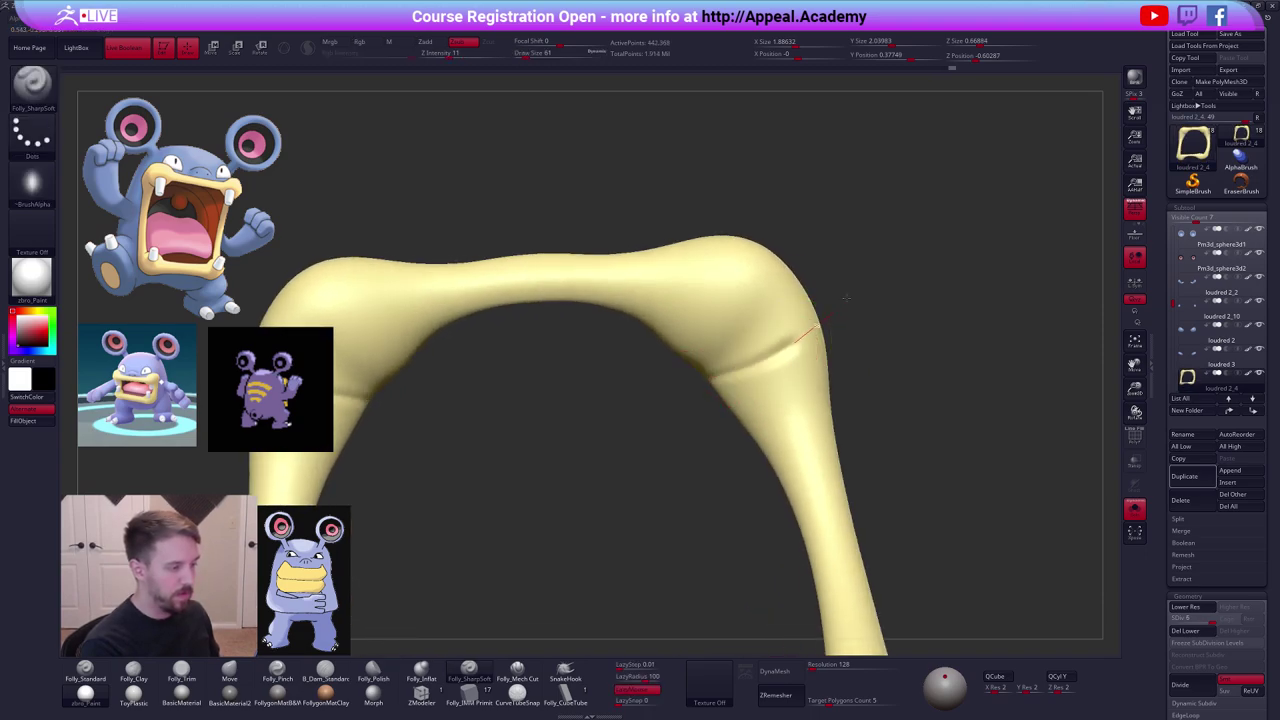
{"action": "left_click_drag", "start_coordinate": [714, 371], "coordinate": [822, 320]}
{"action": "right_click_drag", "start_coordinate": [839, 262], "coordinate": [770, 300]}
{"action": "key", "text": "alt+s"}
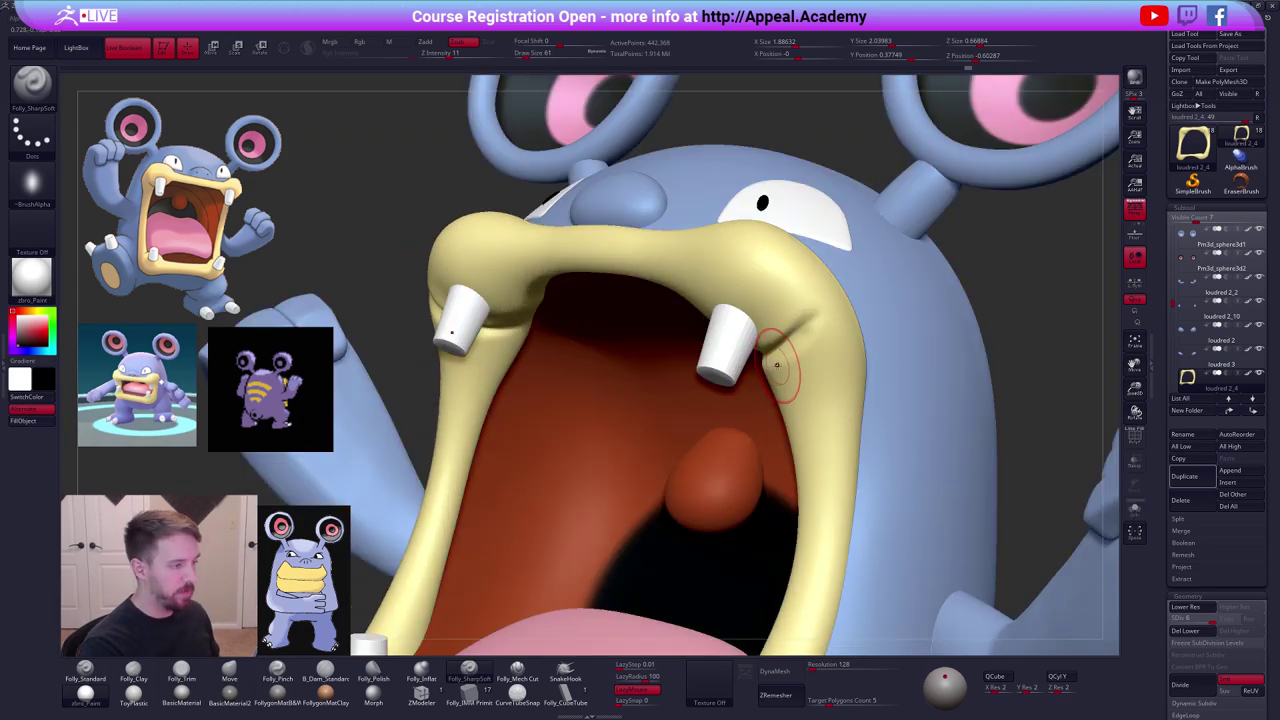
Review the creased lips on the full character from the front and switch to the Move brush.
{"action": "right_click_drag", "start_coordinate": [803, 369], "coordinate": [786, 425], "text": "ctrl"}
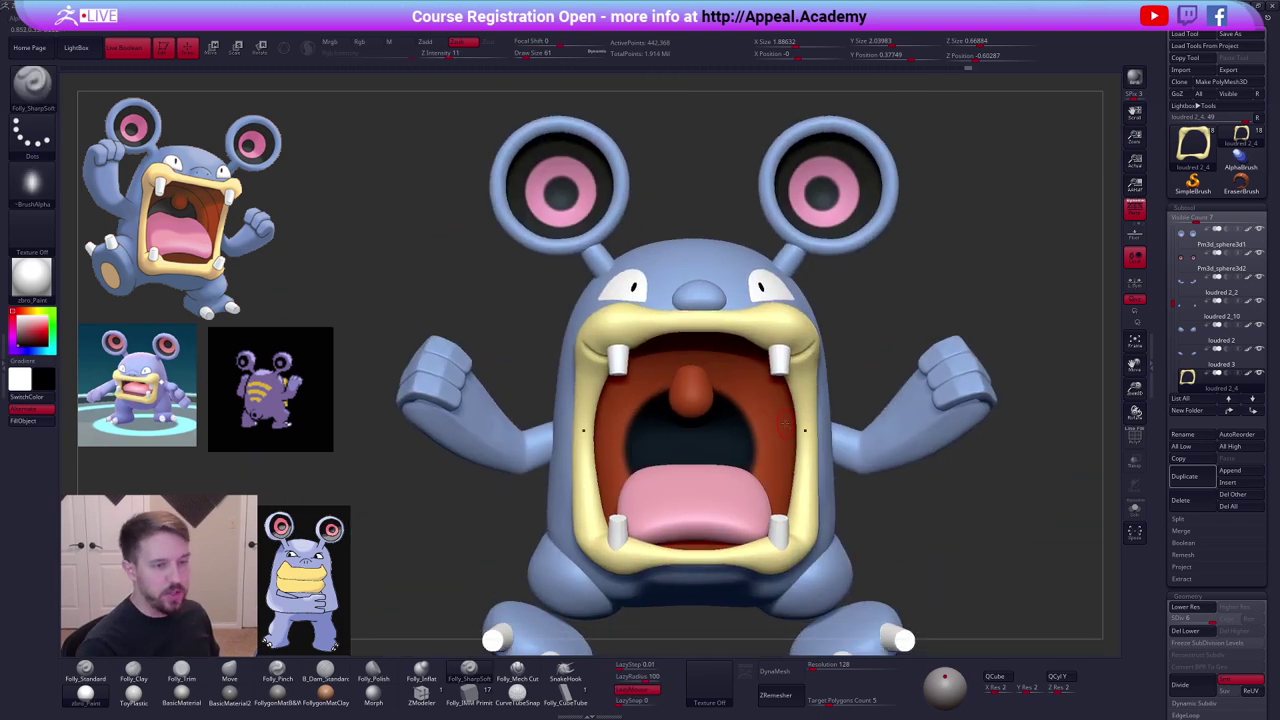
{"action": "right_click_drag", "start_coordinate": [912, 508], "coordinate": [924, 519]}
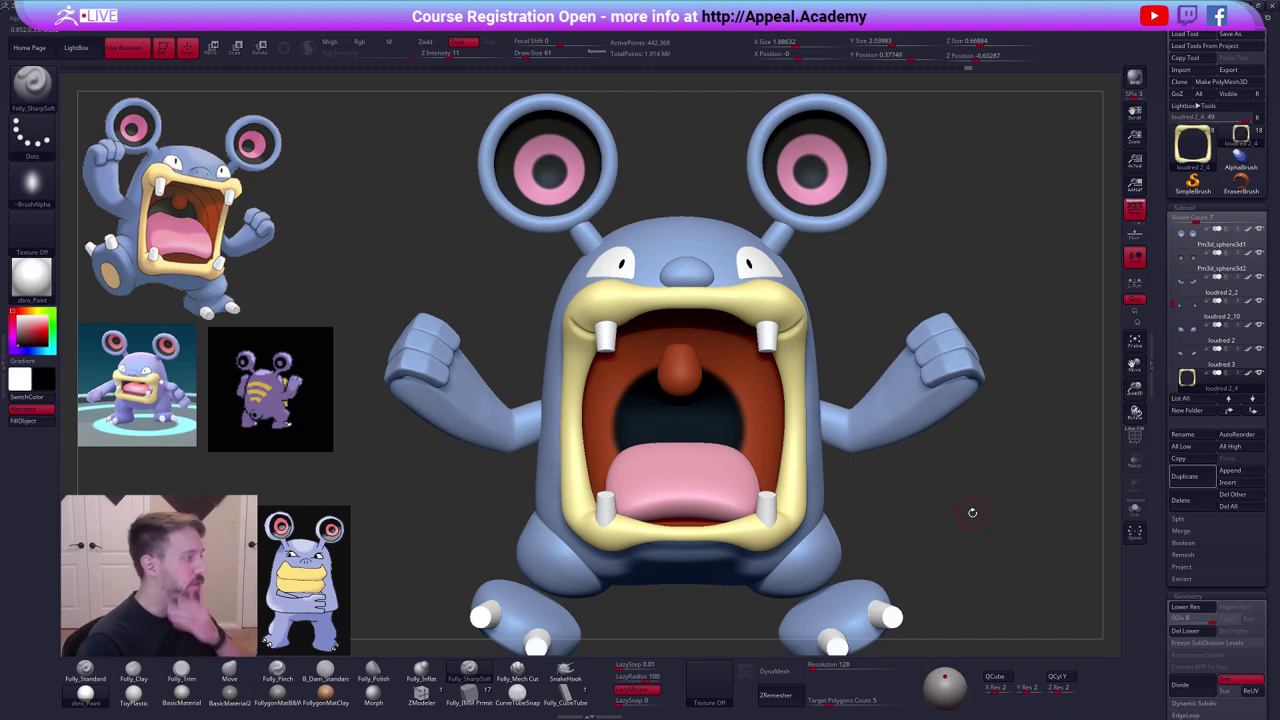
{"action": "right_click_drag", "start_coordinate": [855, 528], "coordinate": [868, 522]}
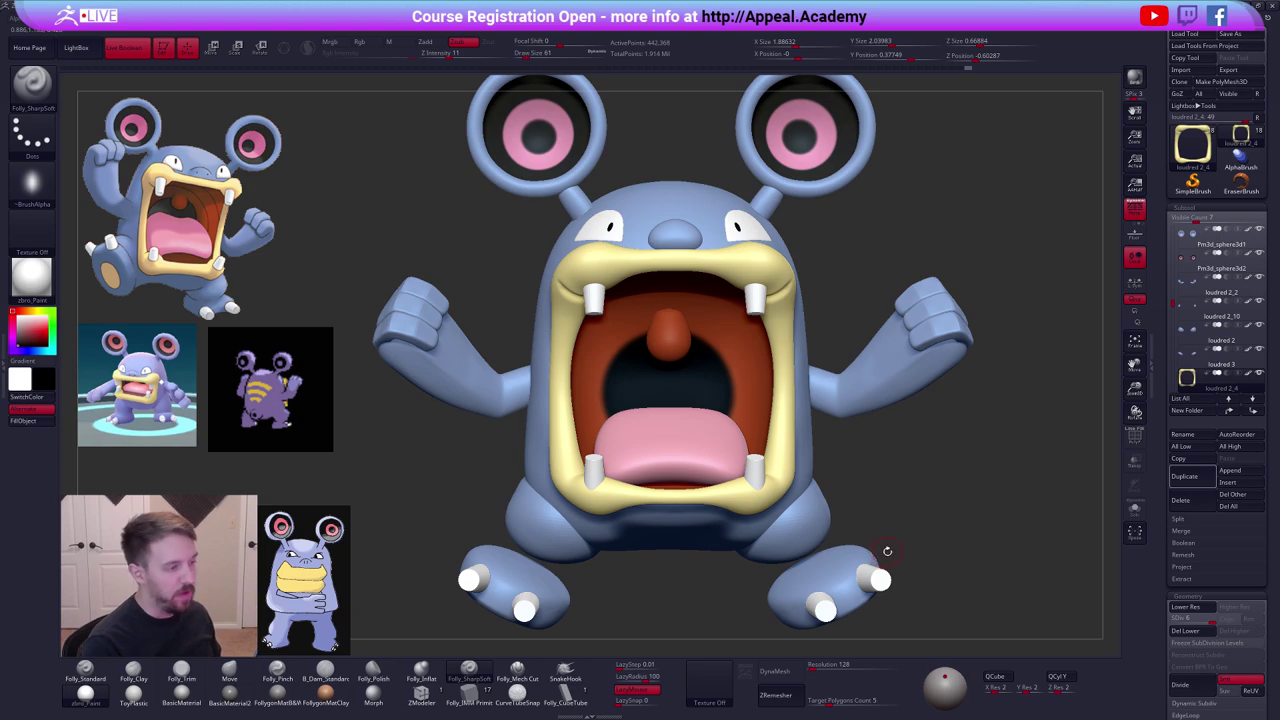
{"action": "left_click_drag", "start_coordinate": [1171, 304], "coordinate": [1171, 314]}
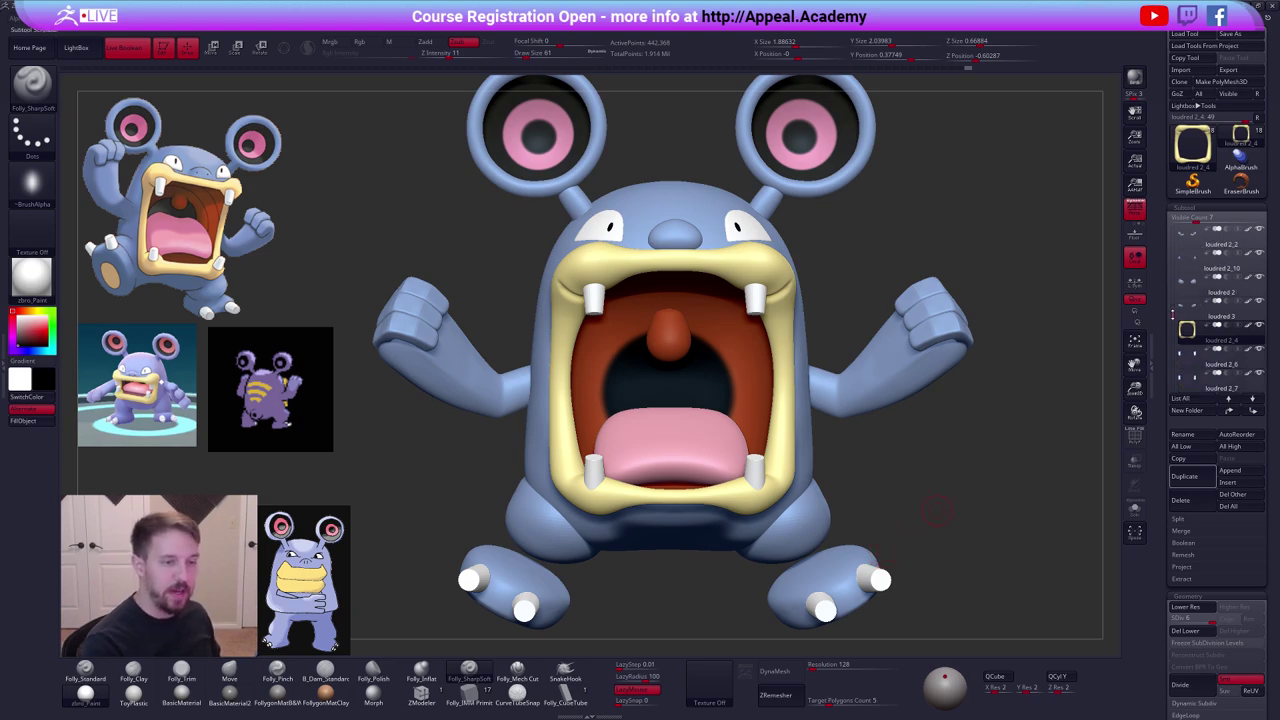
{"action": "left_click_drag", "start_coordinate": [991, 436], "coordinate": [963, 463], "text": "alt"}
{"action": "key", "text": "b"}
{"action": "key", "text": "m"}
{"action": "key", "text": "v"}
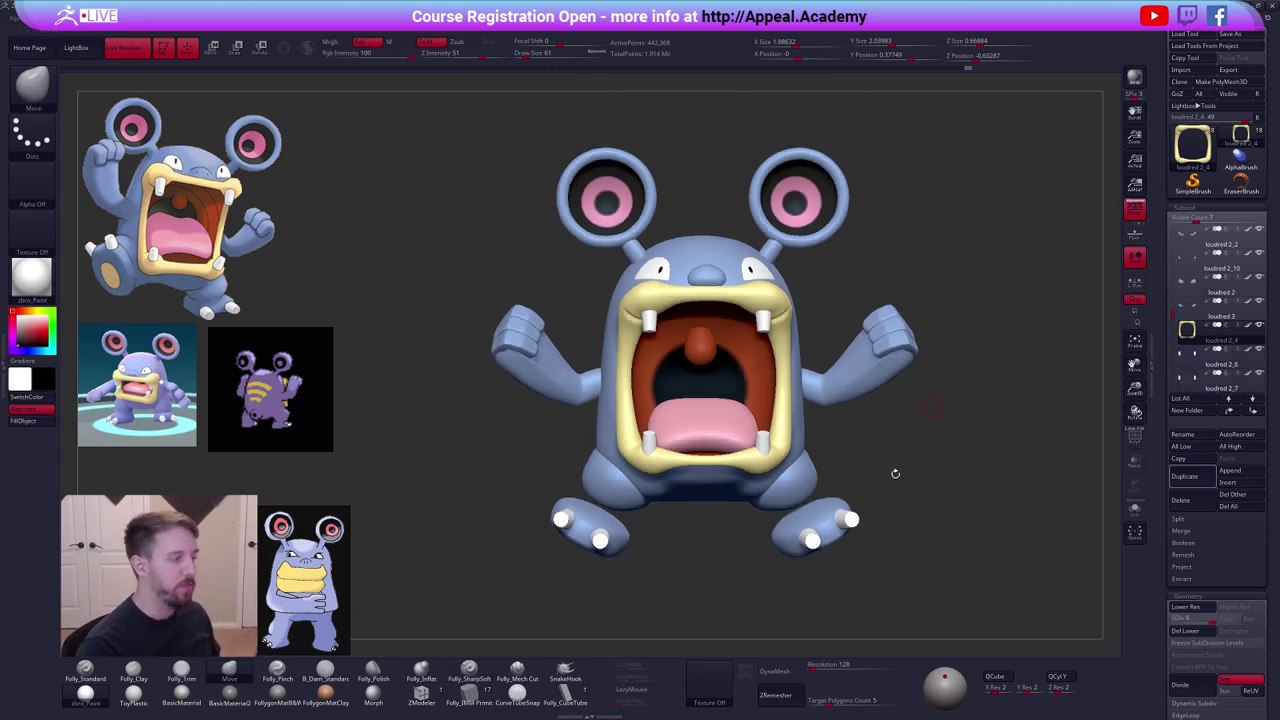
{"action": "right_click_drag", "start_coordinate": [895, 473], "coordinate": [856, 419]}
{"action": "left_click_drag", "start_coordinate": [896, 530], "coordinate": [929, 511]}
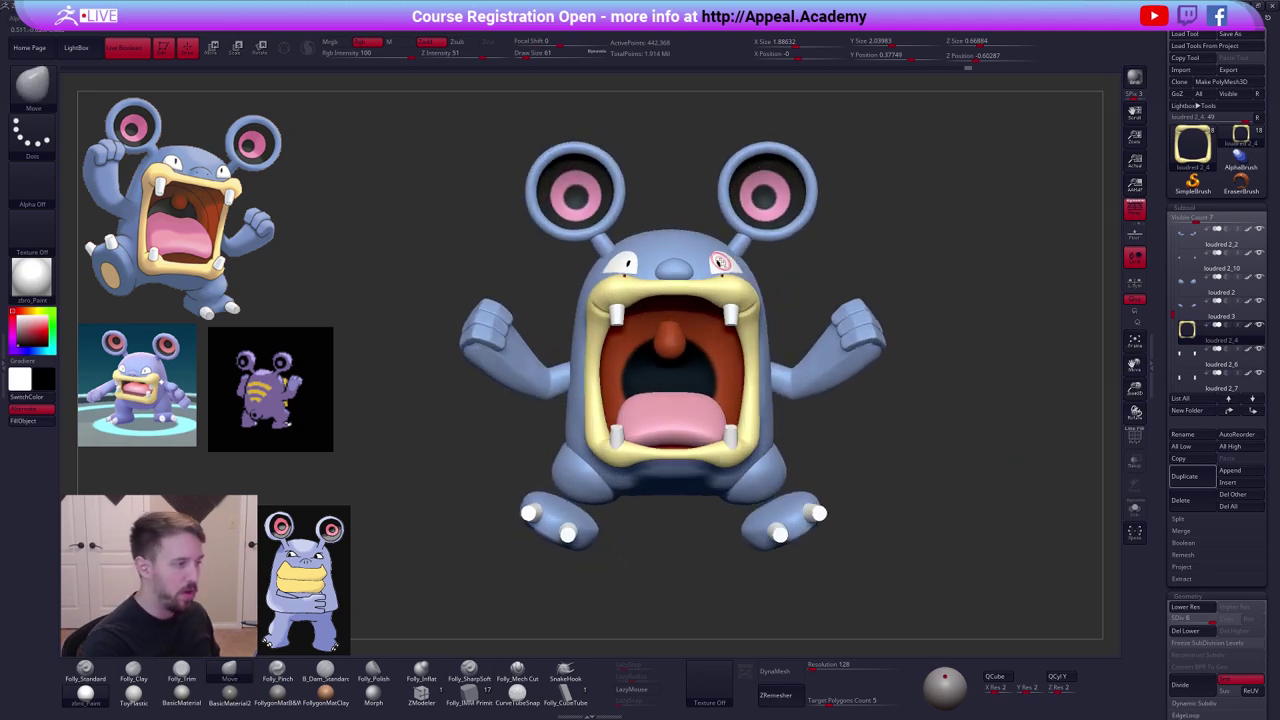
Select the black pupils and enlarge them slightly with Transpose, and check the character from three-quarter and front views.
{"action": "left_click", "coordinate": [722, 270], "text": "alt"}
{"action": "left_click", "coordinate": [1185, 274]}
{"action": "right_click_drag", "start_coordinate": [779, 259], "coordinate": [722, 270]}
{"action": "right_click_drag", "start_coordinate": [722, 270], "coordinate": [729, 288], "text": "ctrl"}
{"action": "key", "text": "w"}
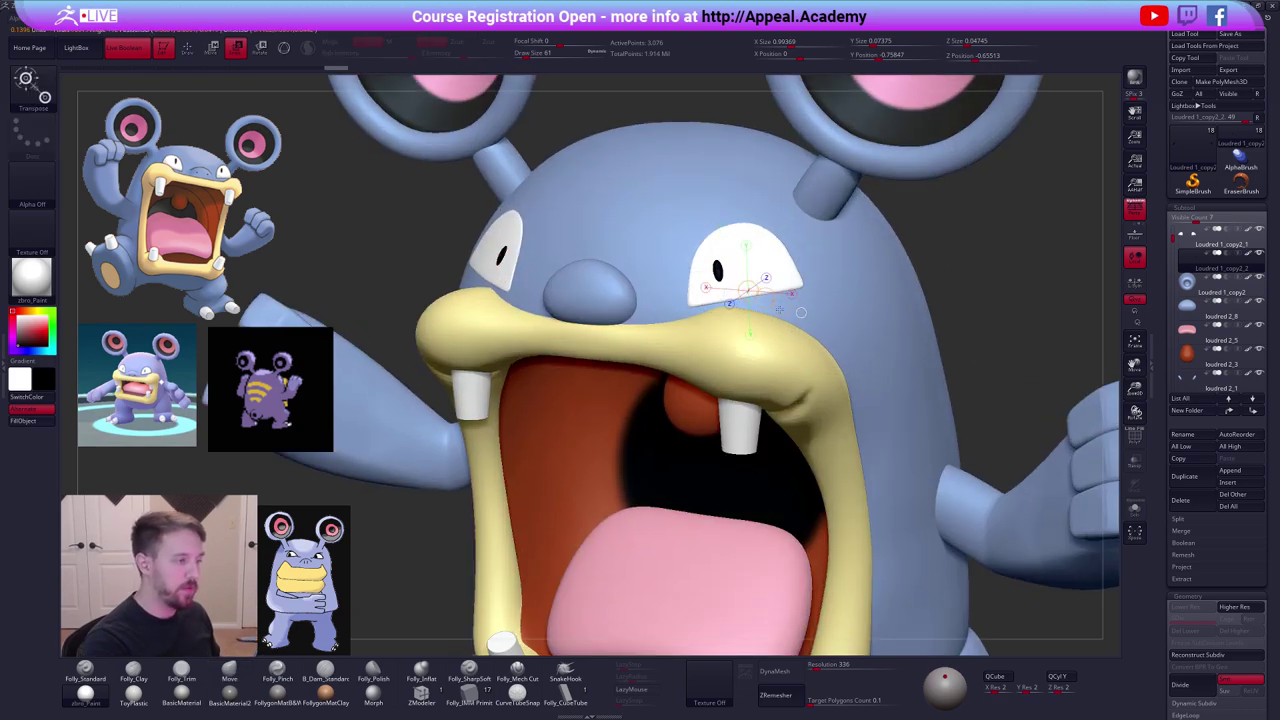
{"action": "left_click_drag", "start_coordinate": [718, 270], "coordinate": [944, 244]}
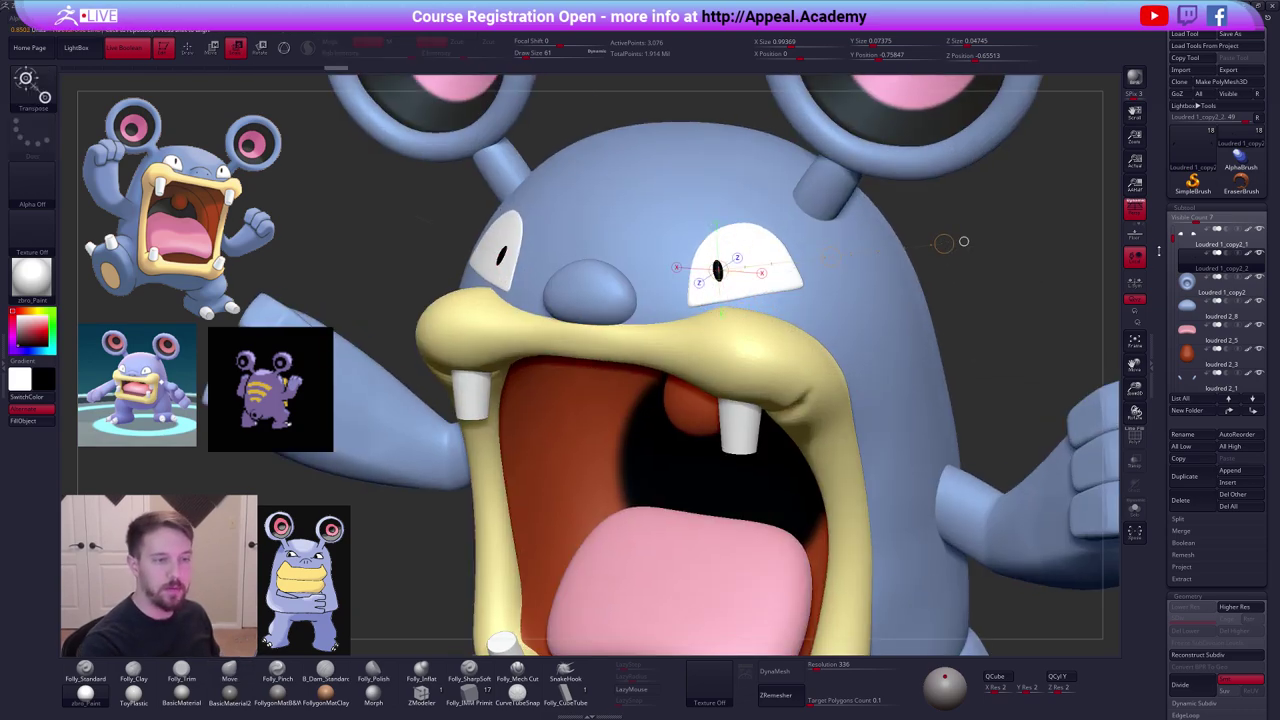
{"action": "left_click", "coordinate": [1135, 282]}
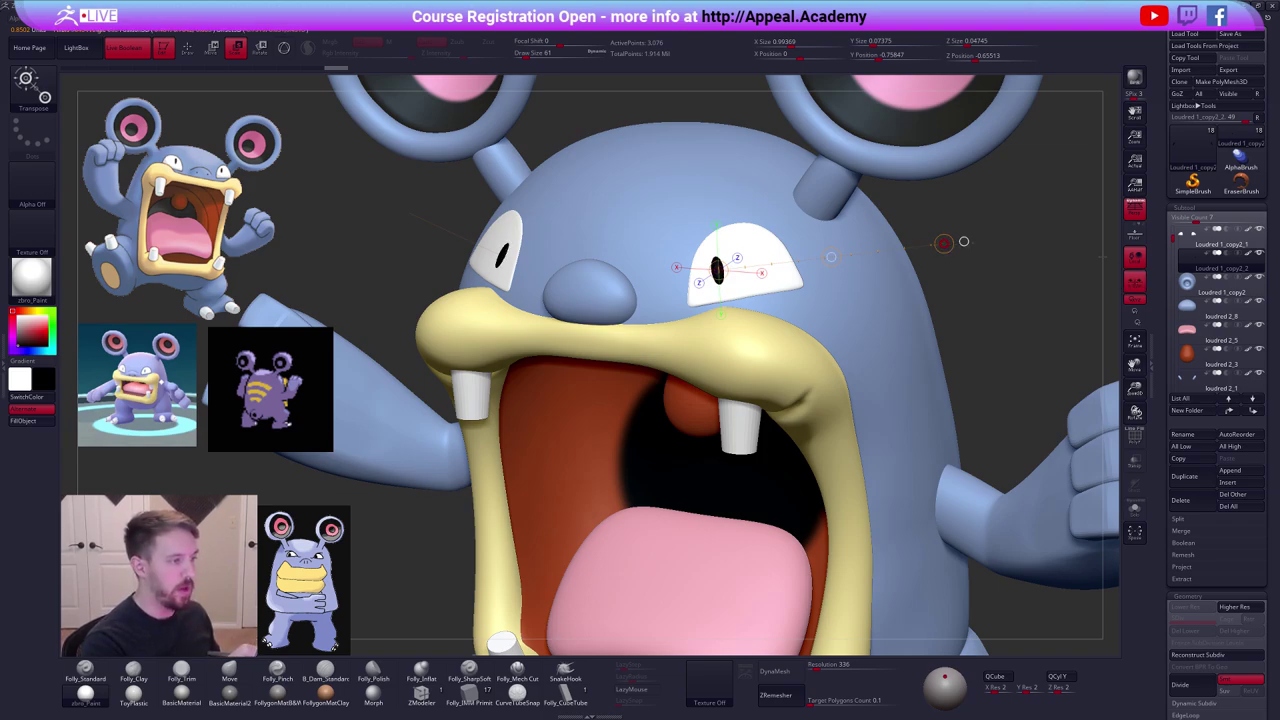
{"action": "left_click", "coordinate": [1136, 281]}
{"action": "left_click_drag", "start_coordinate": [1009, 357], "coordinate": [950, 270], "text": "alt"}
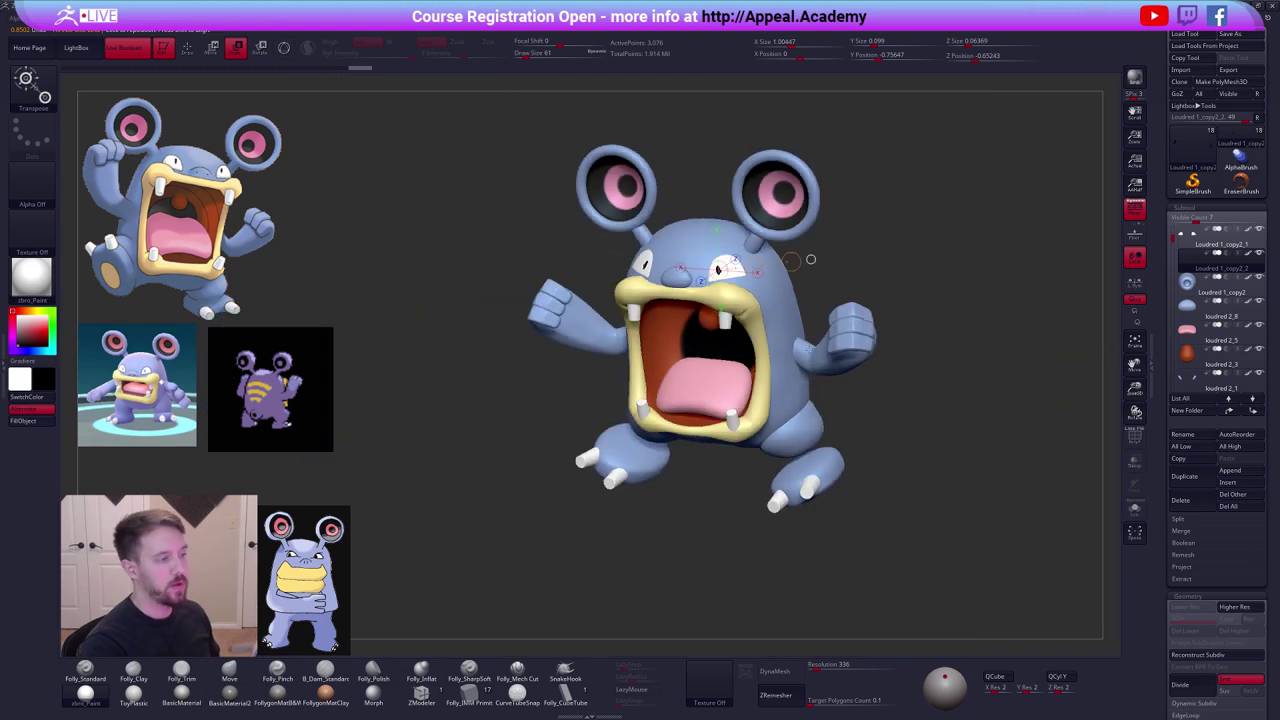
{"action": "key", "text": "q"}
{"action": "left_click_drag", "start_coordinate": [877, 414], "coordinate": [920, 412], "text": "shift"}
Delete the lips' lower subdivision levels, duplicate the lip subtool and select the original loudred 2_4.
{"action": "left_click", "coordinate": [749, 353], "text": "alt"}
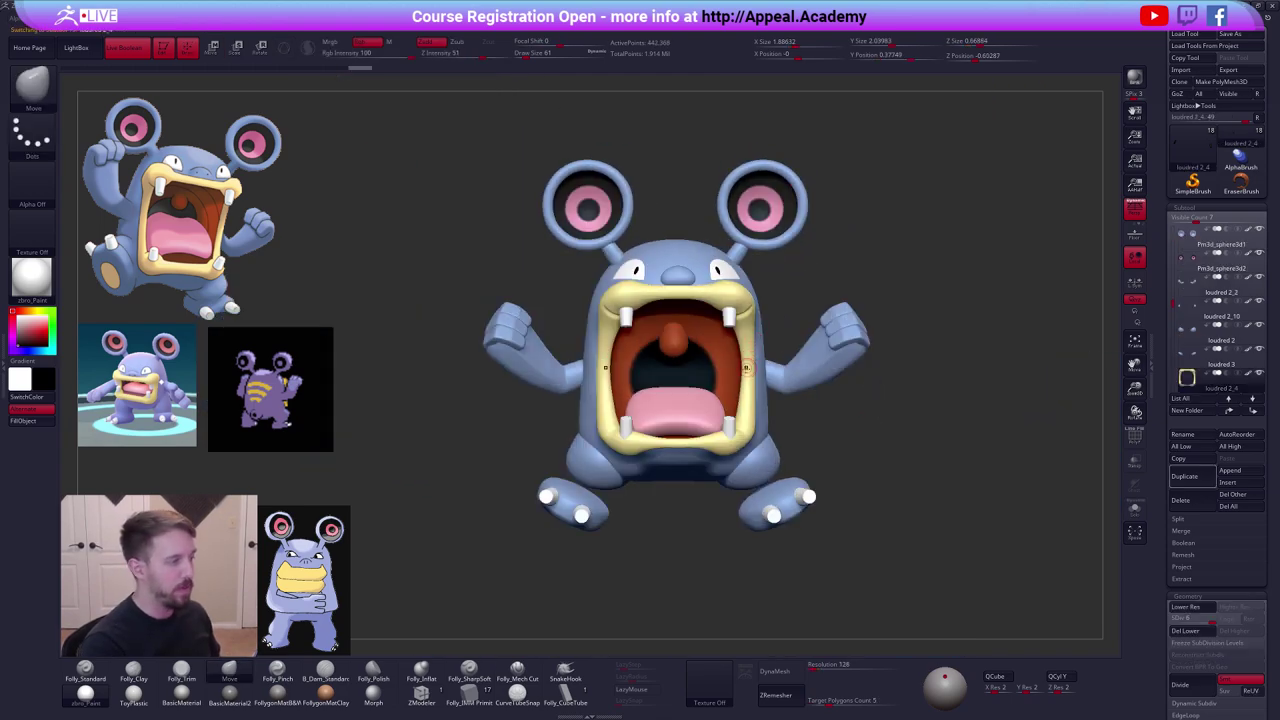
{"action": "right_click_drag", "start_coordinate": [748, 388], "coordinate": [778, 428]}
{"action": "left_click_drag", "start_coordinate": [851, 600], "coordinate": [827, 580], "text": "alt"}
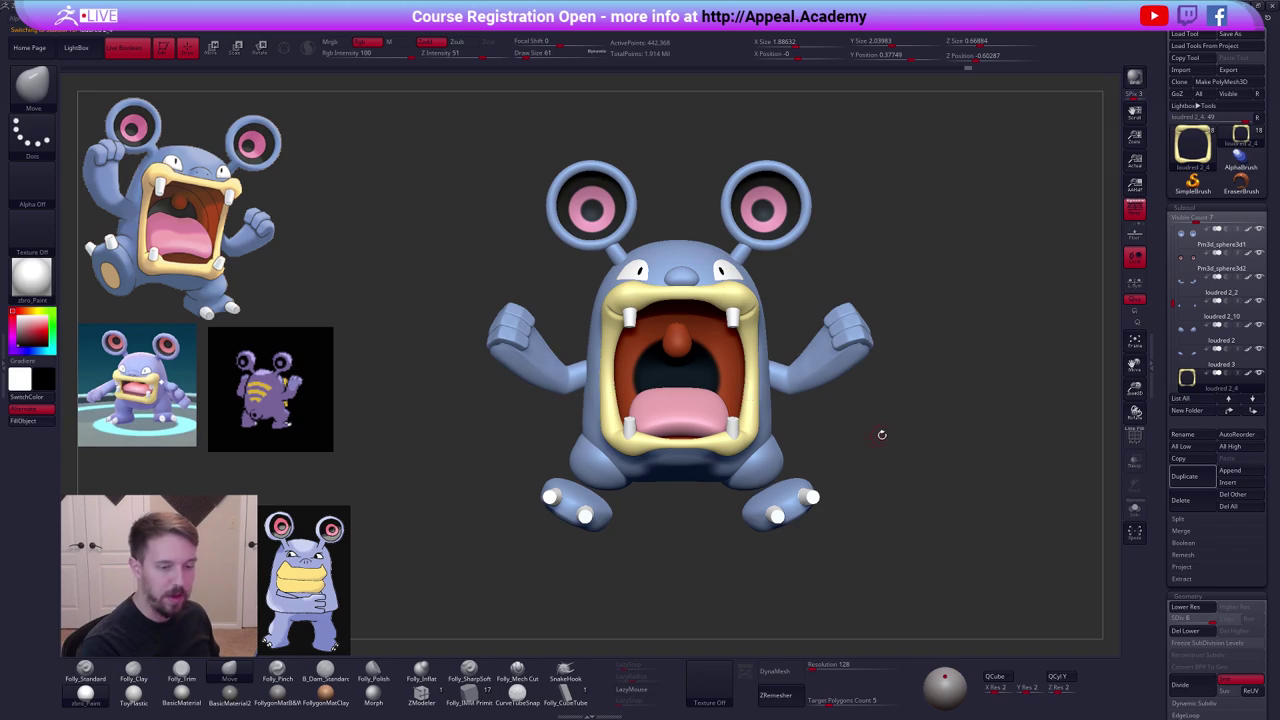
{"action": "left_click", "coordinate": [1194, 632]}
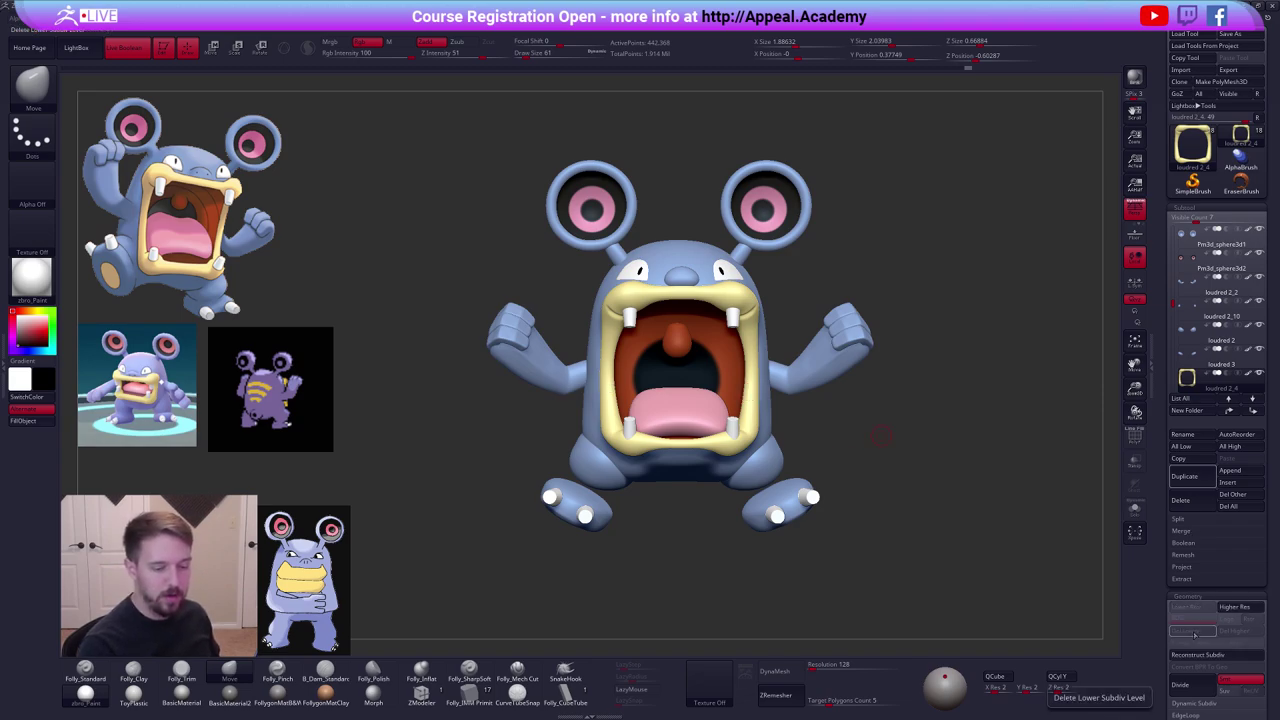
{"action": "left_click", "coordinate": [1184, 476]}
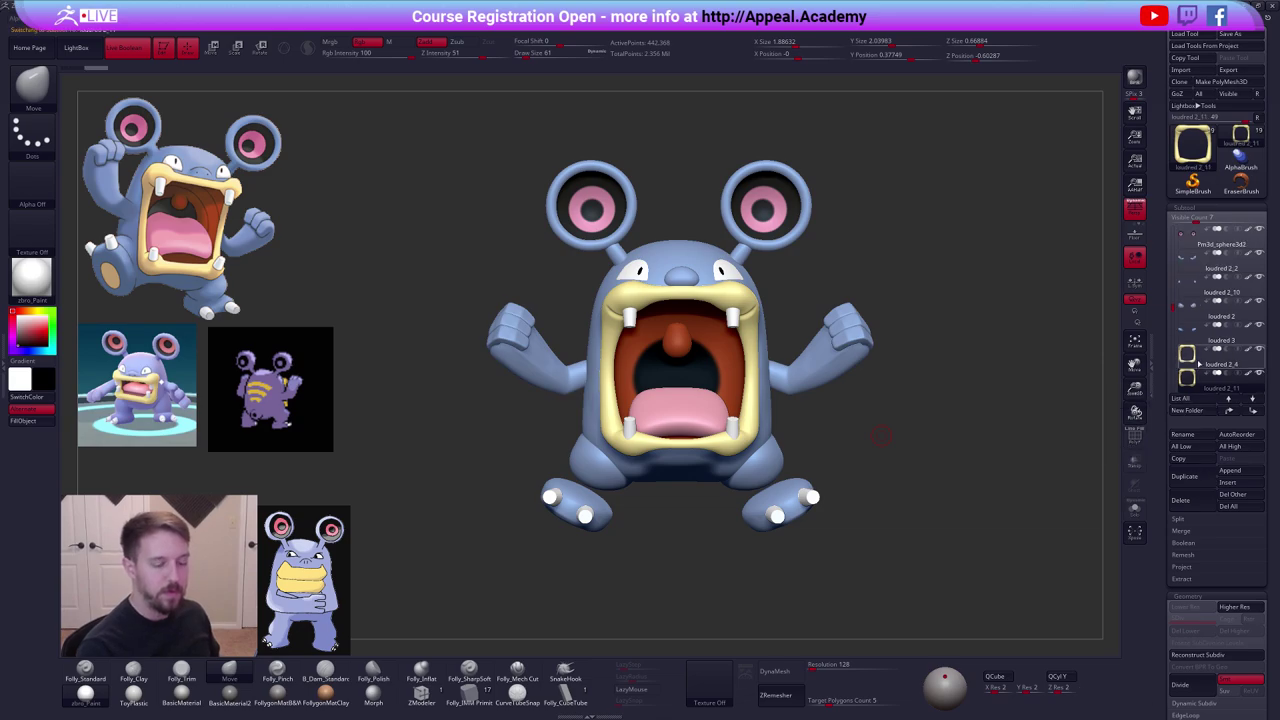
{"action": "left_click", "coordinate": [1199, 364]}
Enlarge the brush to draw size 292, reconstruct the lips' lower subdivision levels, isolate the mesh and go up to level 2.
{"action": "key", "text": "space"}
{"action": "left_click_drag", "start_coordinate": [833, 333], "coordinate": [843, 335]}
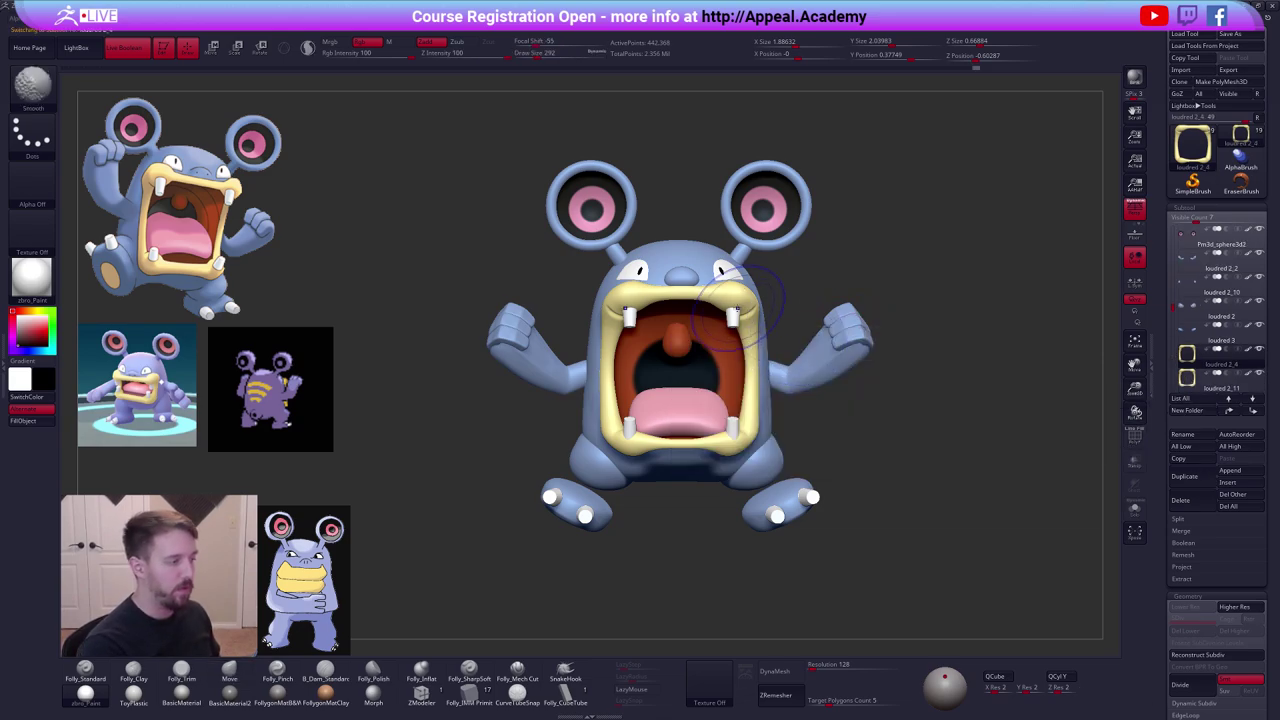
{"action": "left_click", "coordinate": [1202, 656]}
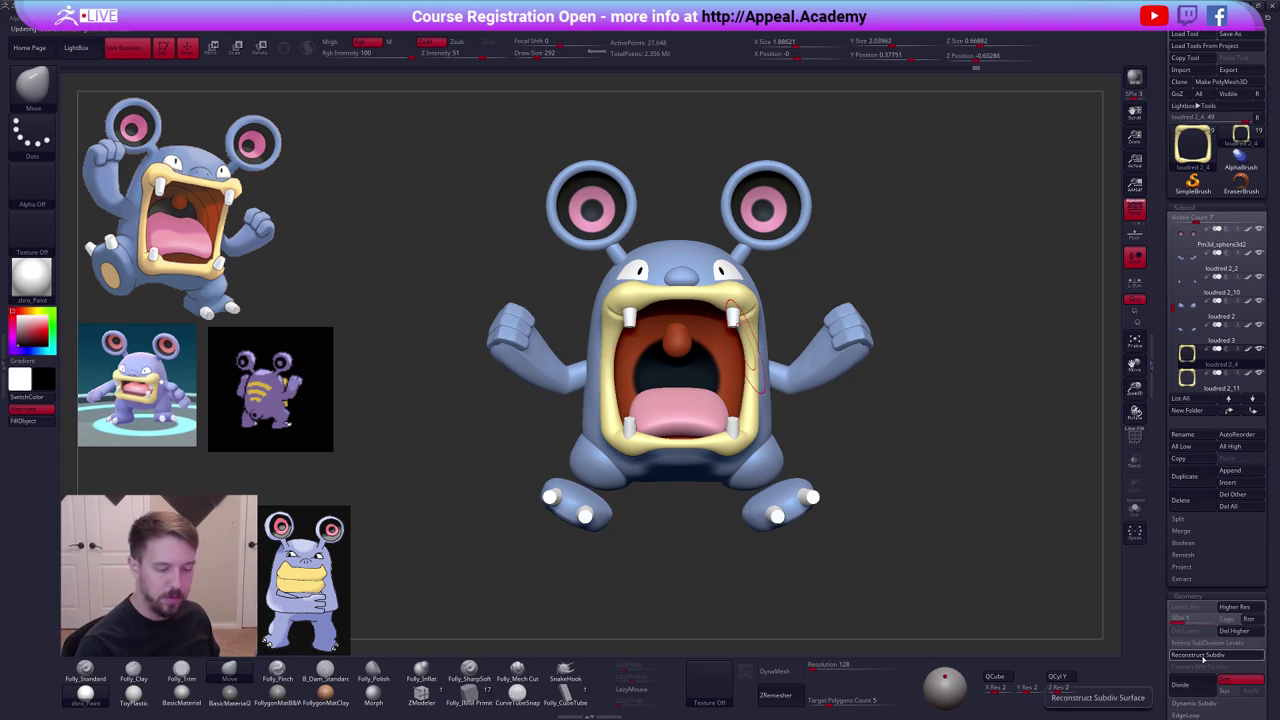
{"action": "key", "text": "shift"}
{"action": "key", "text": "alt+s"}
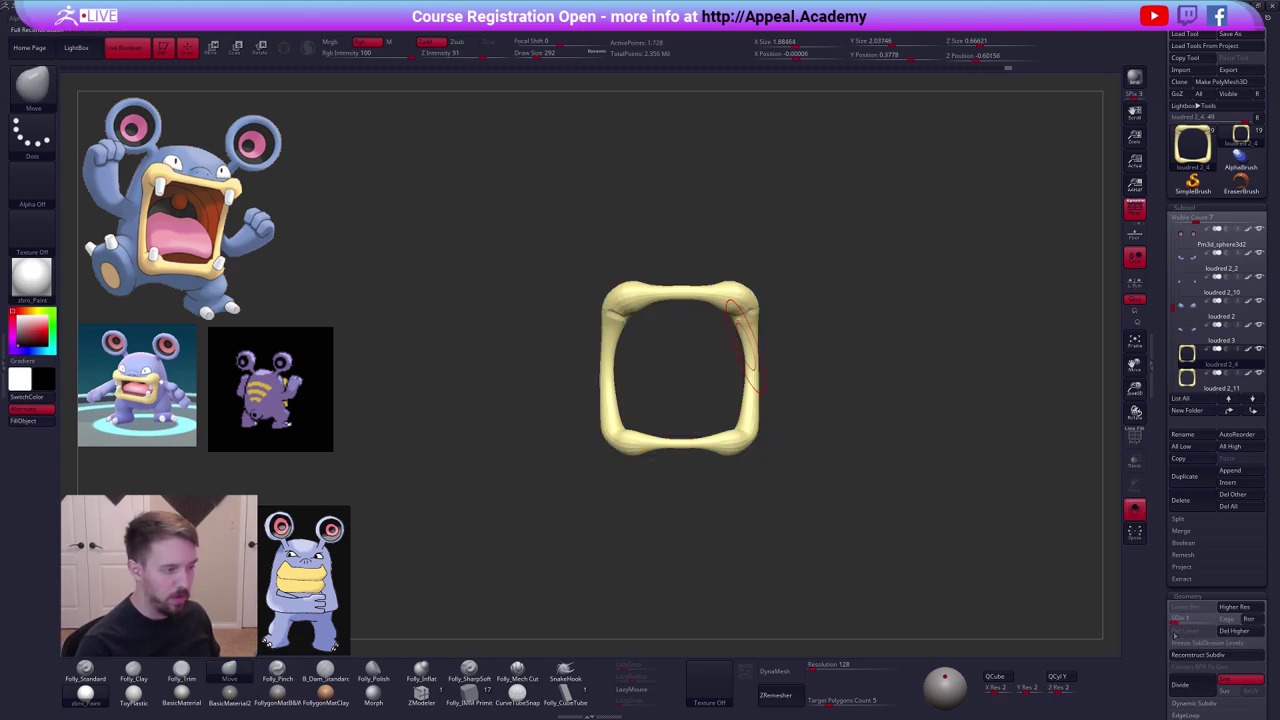
{"action": "key", "text": "d"}
Smooth the bulging corners and sides of the original lips into a thin, even ring.
{"action": "right_click_drag", "start_coordinate": [743, 333], "coordinate": [759, 333]}
{"action": "left_click_drag", "start_coordinate": [746, 314], "coordinate": [742, 306], "text": "shift"}
{"action": "mouse_move", "coordinate": [742, 434]}
{"action": "left_mouse_down", "text": "shift"}
{"action": "mouse_move", "coordinate": [761, 357]}
{"action": "mouse_move", "coordinate": [728, 302]}
{"action": "mouse_move", "coordinate": [741, 306]}
{"action": "left_mouse_up", "text": "shift"}
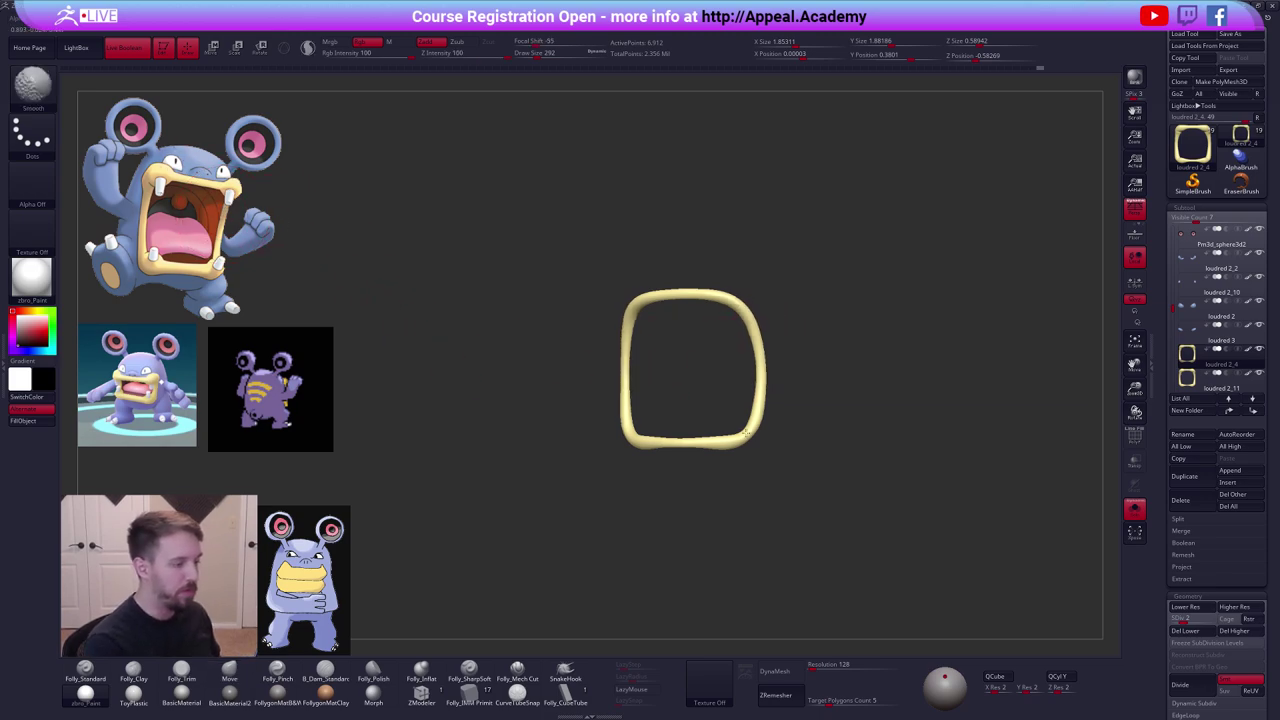
{"action": "right_click_drag", "start_coordinate": [688, 445], "coordinate": [731, 430], "text": "shift"}
{"action": "key", "text": "alt+s"}
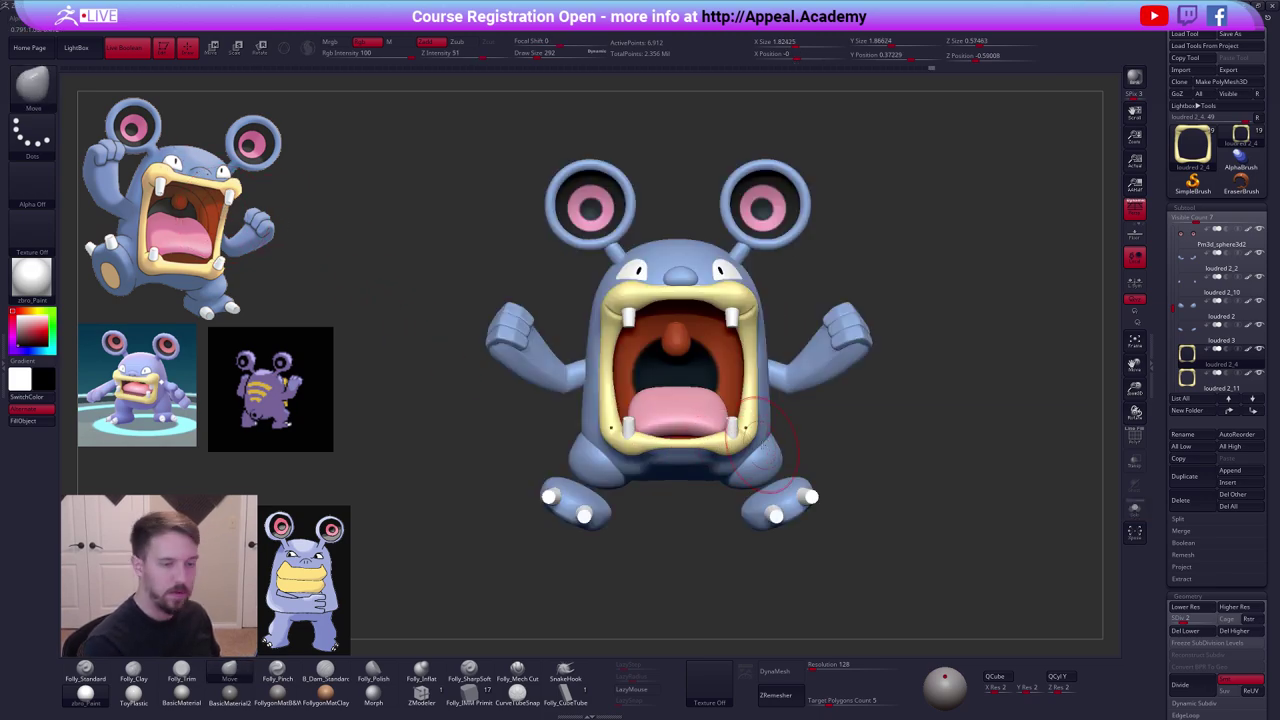
Hide the duplicated lips and nudge the thin lip ring against the mouth opening with the Move brush.
{"action": "left_click", "coordinate": [1262, 375]}
{"action": "right_click_drag", "start_coordinate": [870, 345], "coordinate": [746, 320]}
{"action": "left_click_drag", "start_coordinate": [755, 316], "coordinate": [757, 316]}
{"action": "right_click_drag", "start_coordinate": [757, 316], "coordinate": [705, 311], "text": "shift"}
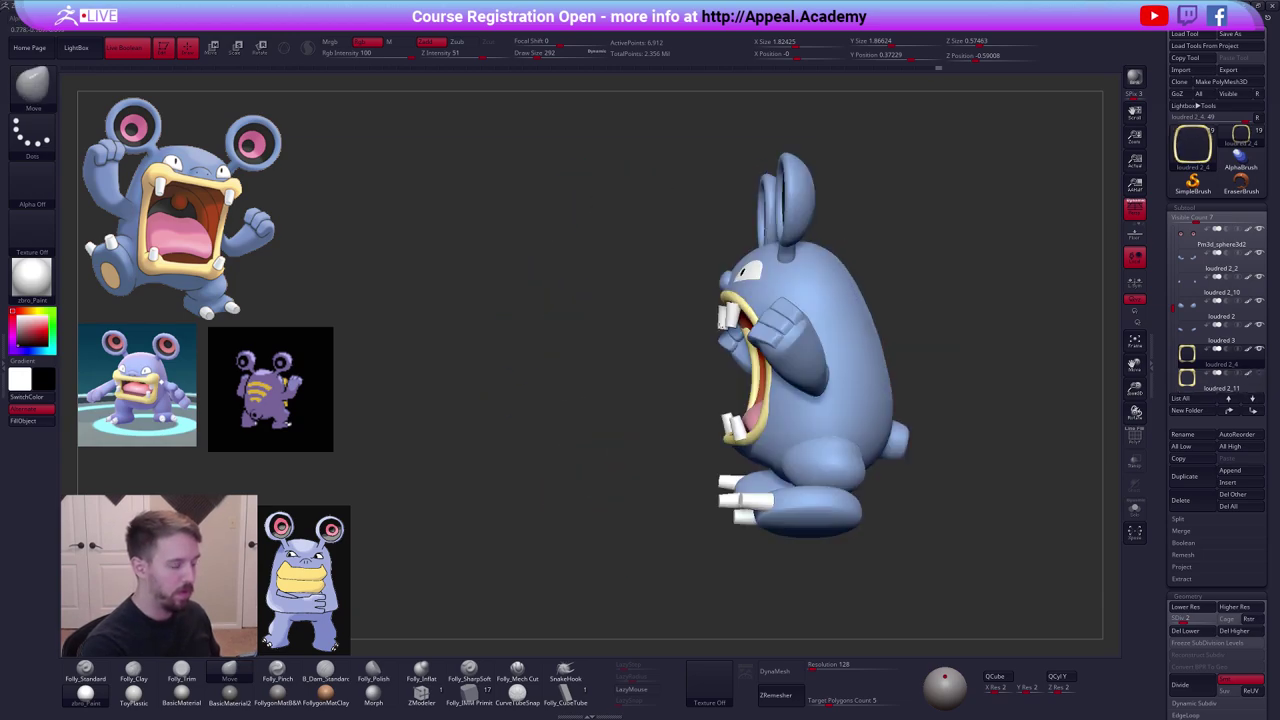
{"action": "left_click_drag", "start_coordinate": [742, 305], "coordinate": [744, 309]}
{"action": "right_click_drag", "start_coordinate": [742, 307], "coordinate": [785, 306], "text": "shift"}
{"action": "left_click_drag", "start_coordinate": [735, 438], "coordinate": [736, 446]}
{"action": "right_click_drag", "start_coordinate": [745, 448], "coordinate": [742, 447]}
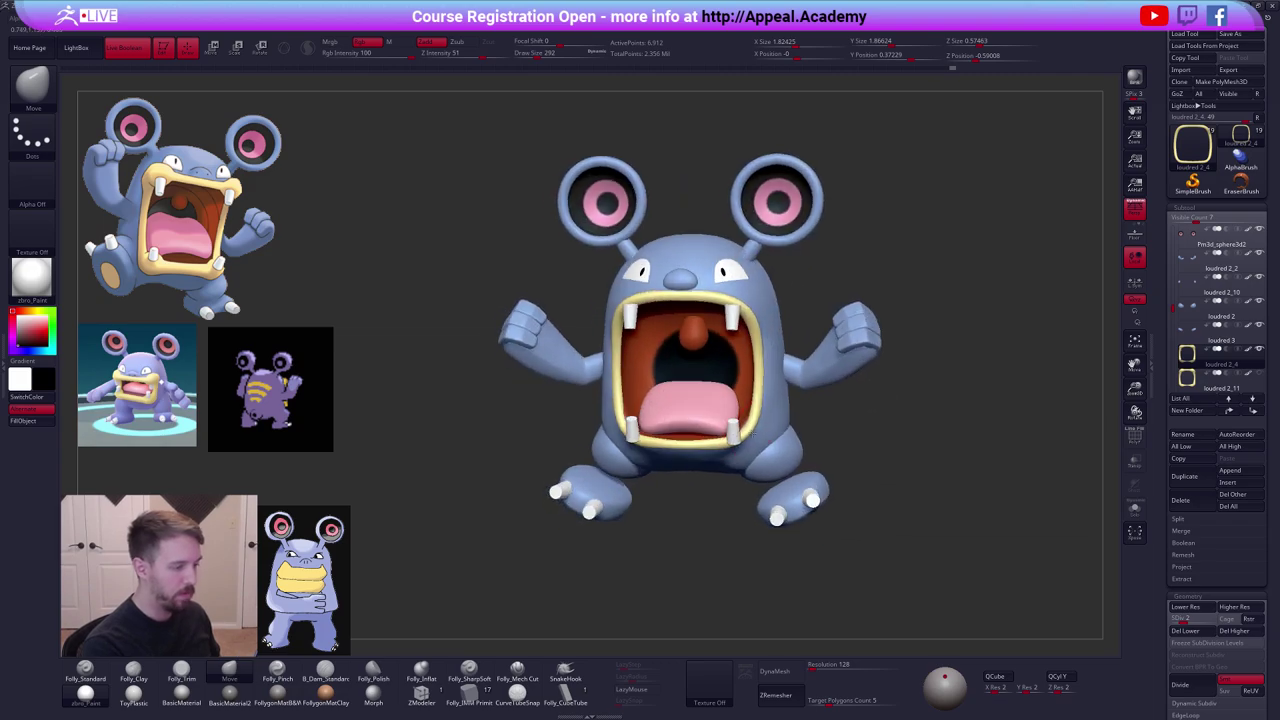
Nudge the thin lip ring's lower corner toward the mouth opening with the Move brush and reduce the draw size to 252.
{"action": "left_click_drag", "start_coordinate": [740, 443], "coordinate": [740, 439]}
{"action": "right_click_drag", "start_coordinate": [742, 438], "coordinate": [760, 427]}
{"action": "right_click_drag", "start_coordinate": [760, 427], "coordinate": [763, 437], "text": "ctrl"}
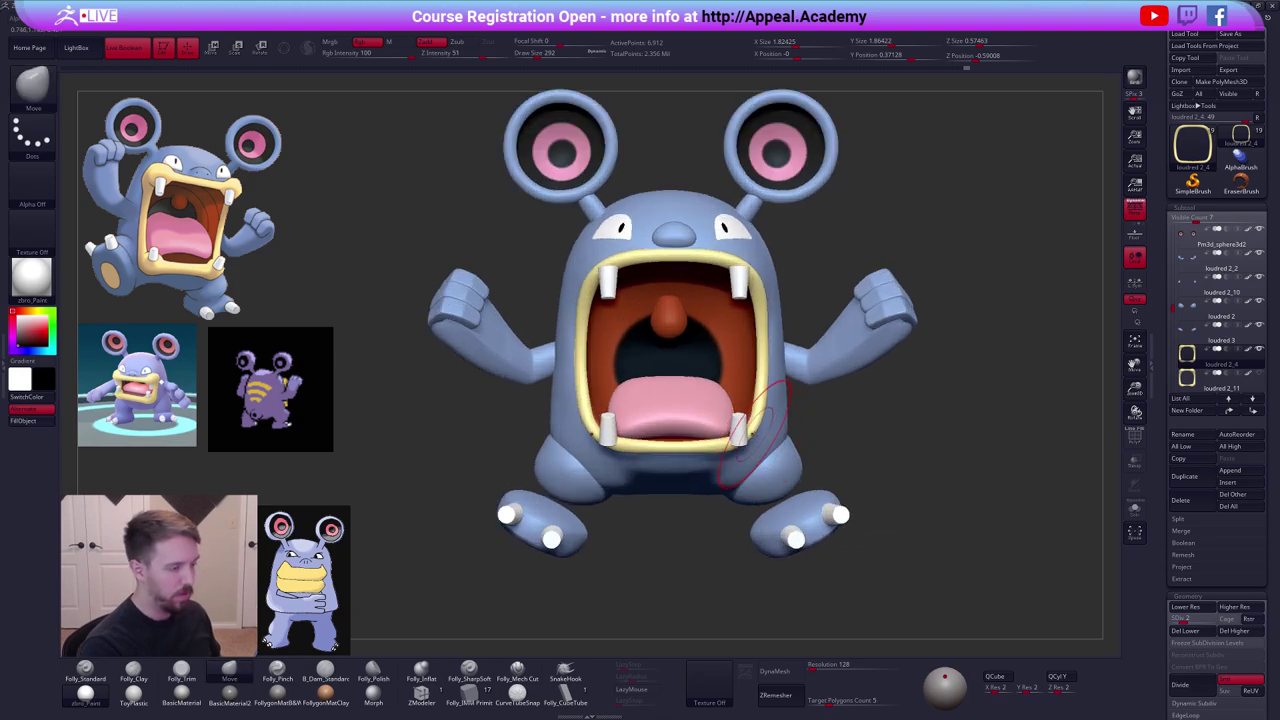
{"action": "key", "text": "space"}
{"action": "left_click_drag", "start_coordinate": [784, 426], "coordinate": [755, 440]}
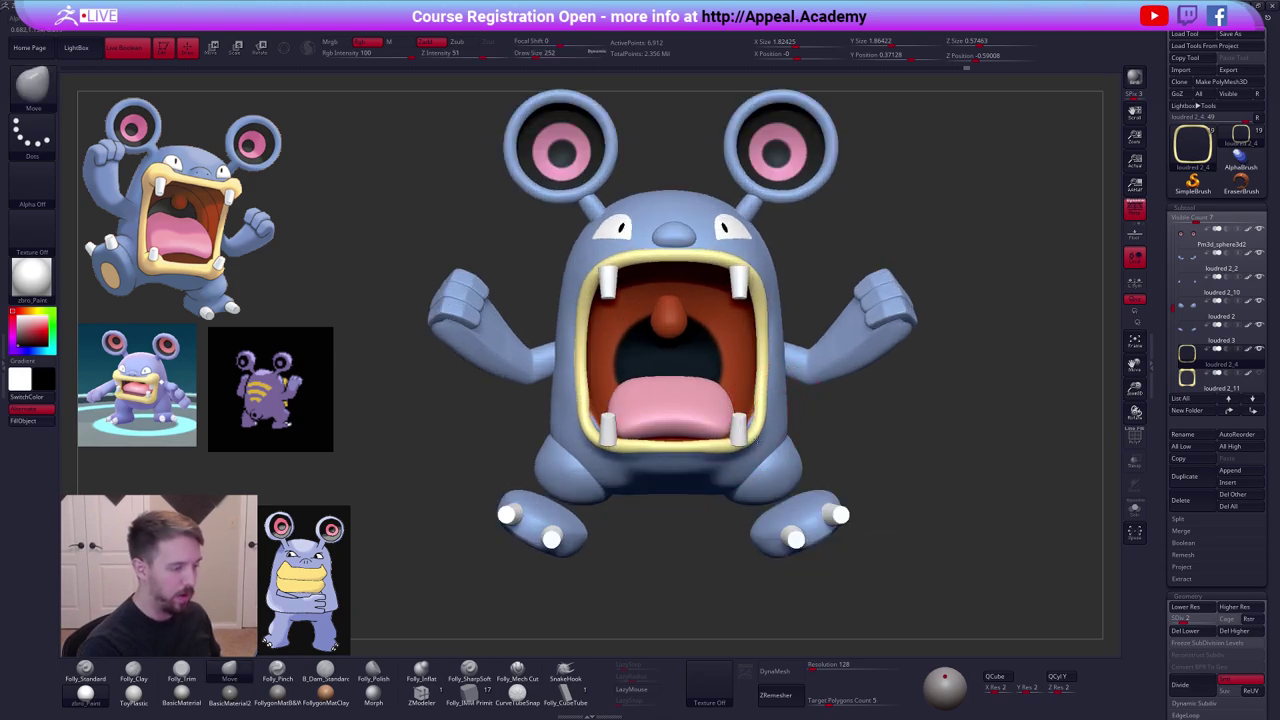
Isolate the thin lip ring, even out its upper corners and sides with the Move brush, and restore the full character.
{"action": "key", "text": "alt+s"}
{"action": "left_click_drag", "start_coordinate": [759, 268], "coordinate": [757, 271]}
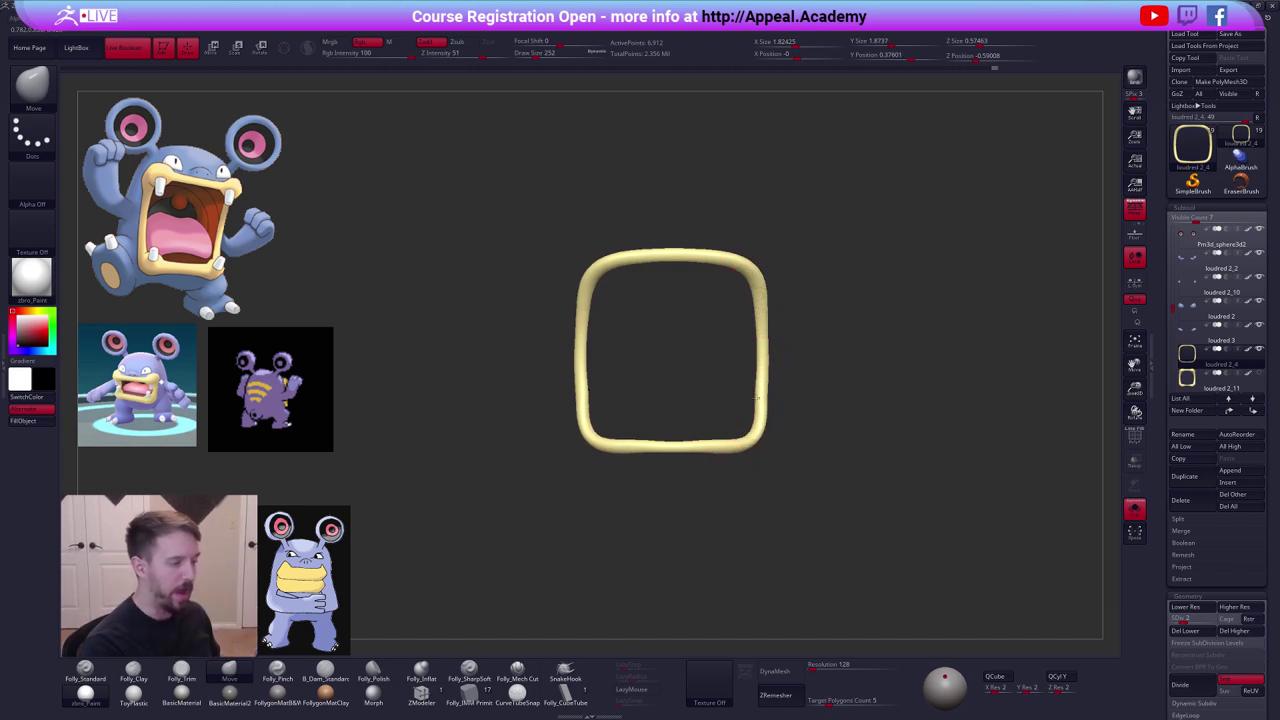
{"action": "right_click", "coordinate": [757, 305]}
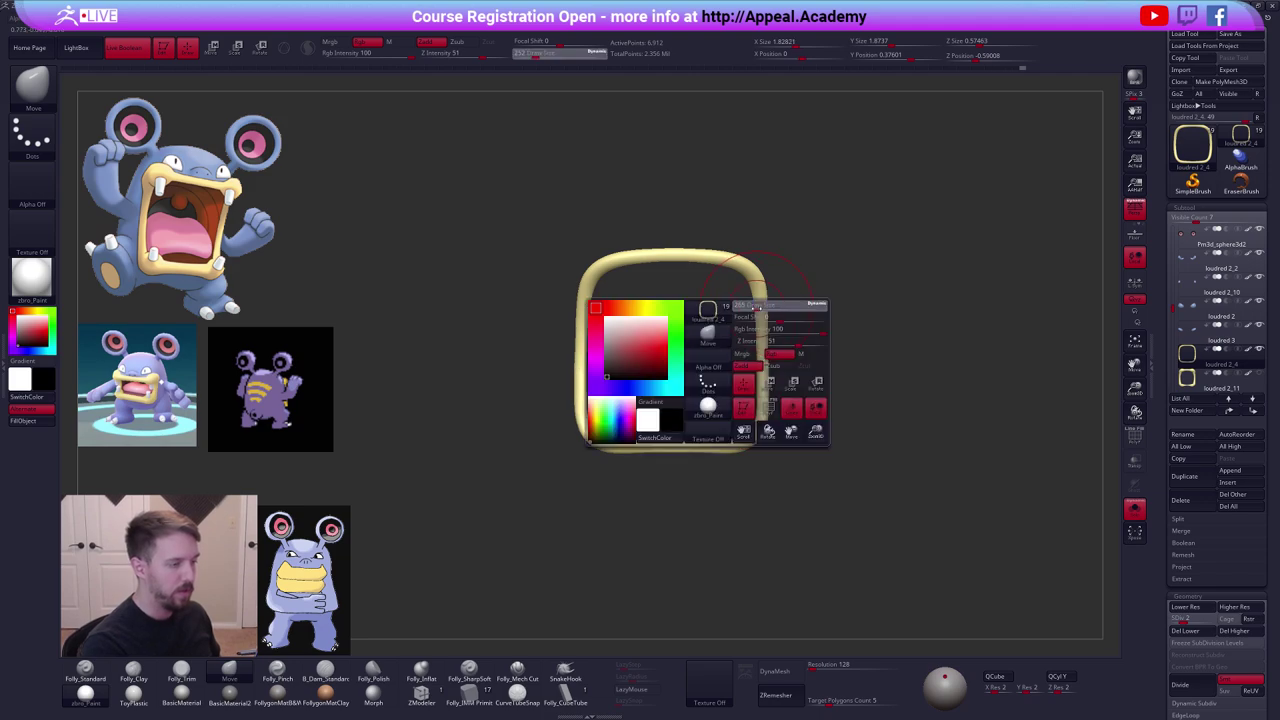
{"action": "key", "text": "shift+alt+s"}
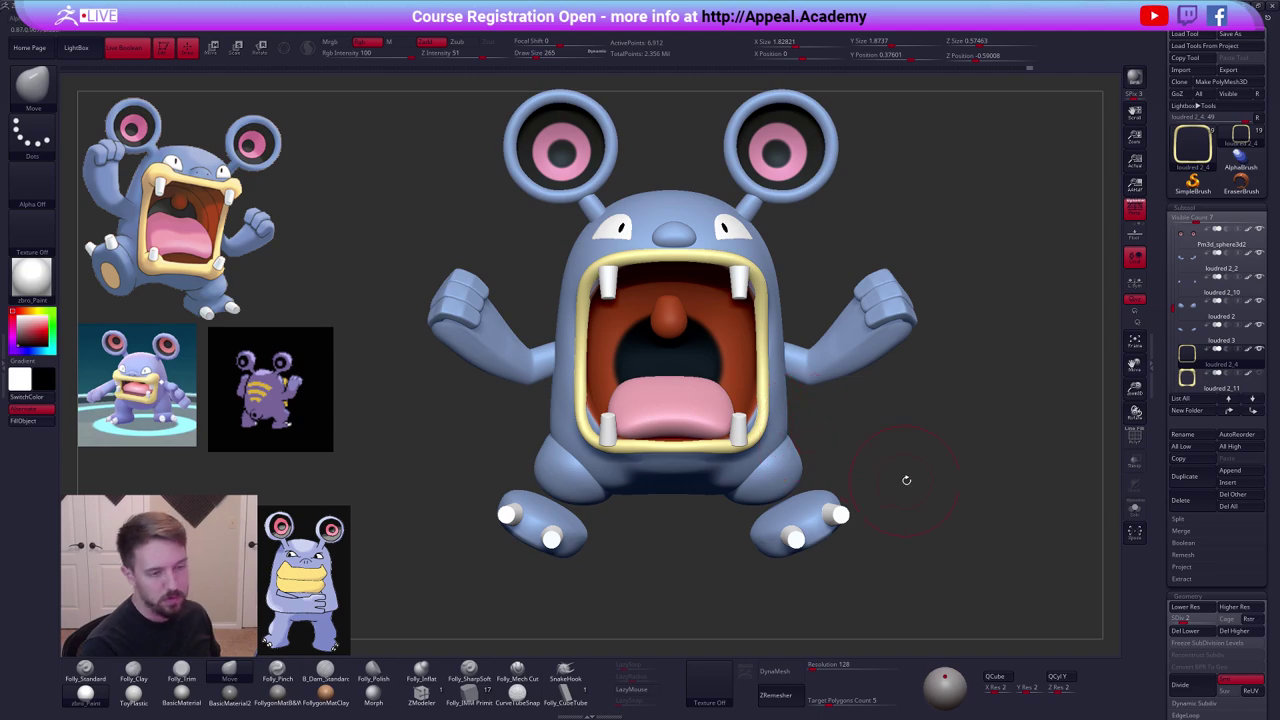
Drop the thin lip ring to its lowest subdivision level, delete the higher levels and preview it with dynamic subdivision.
{"action": "left_click_drag", "start_coordinate": [1193, 619], "coordinate": [1213, 619]}
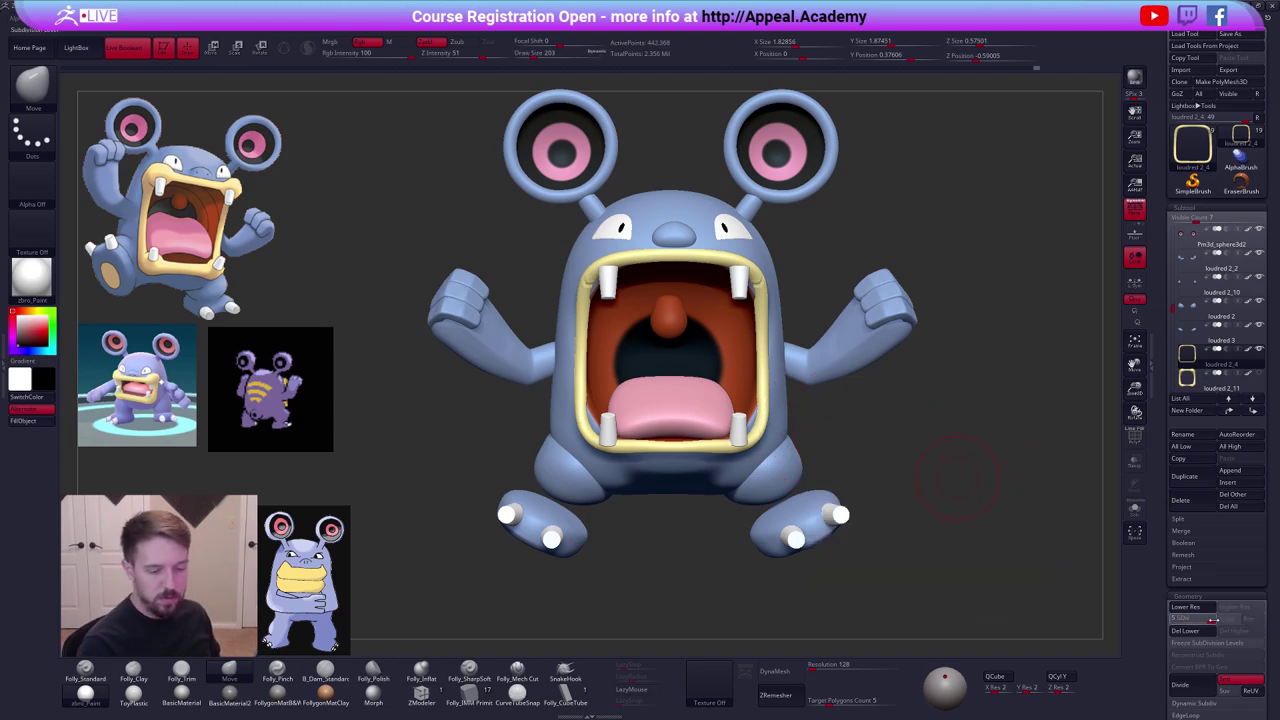
{"action": "key", "text": "shift+d"}
{"action": "key", "text": "shift+d"}
{"action": "key", "text": "shift+d"}
{"action": "key", "text": "shift+d"}
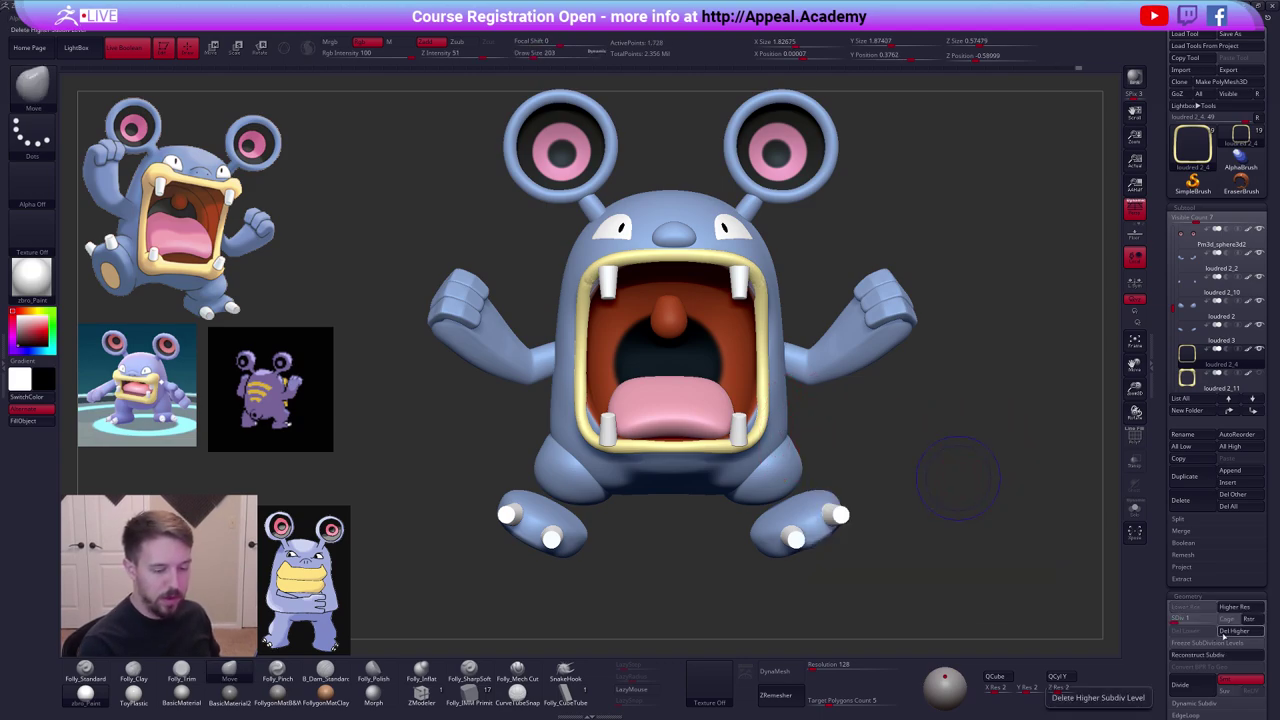
{"action": "left_click", "coordinate": [1224, 633]}
{"action": "key", "text": "d"}
{"action": "mouse_move", "coordinate": [1024, 555]}
{"action": "left_mouse_down"}
{"action": "mouse_move", "coordinate": [995, 562]}
{"action": "mouse_move", "coordinate": [1022, 534]}
{"action": "left_mouse_up"}
Select the duplicated lips loudred 2_11, isolate them and lasso-hide their two bulging upper corners.
{"action": "left_click", "coordinate": [1196, 385]}
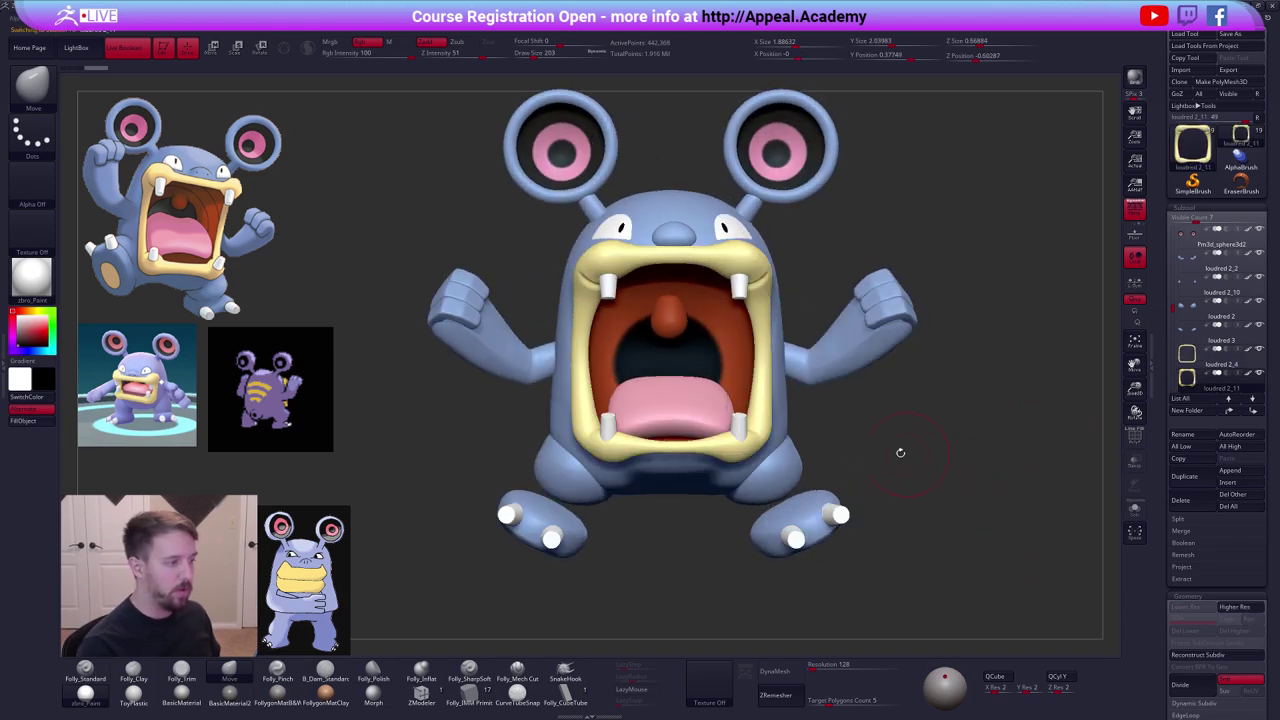
{"action": "key", "text": "shift+f"}
{"action": "key", "text": "alt+s"}
{"action": "mouse_move", "coordinate": [724, 236]}
{"action": "left_mouse_down"}
{"action": "mouse_move", "coordinate": [730, 224]}
{"action": "mouse_move", "coordinate": [714, 320]}
{"action": "mouse_move", "coordinate": [796, 277]}
{"action": "mouse_move", "coordinate": [774, 238]}
{"action": "left_mouse_up"}
{"action": "key", "text": "ctrl+shift+a"}
{"action": "left_click_drag", "start_coordinate": [806, 323], "coordinate": [798, 340], "text": "ctrl+shift"}
Lasso-hide the bulging lower lip corners, invert the visibility and delete the straight sections so only the four corner pieces remain.
{"action": "left_click_drag", "start_coordinate": [790, 366], "coordinate": [780, 404]}
{"action": "key", "text": "shift+f"}
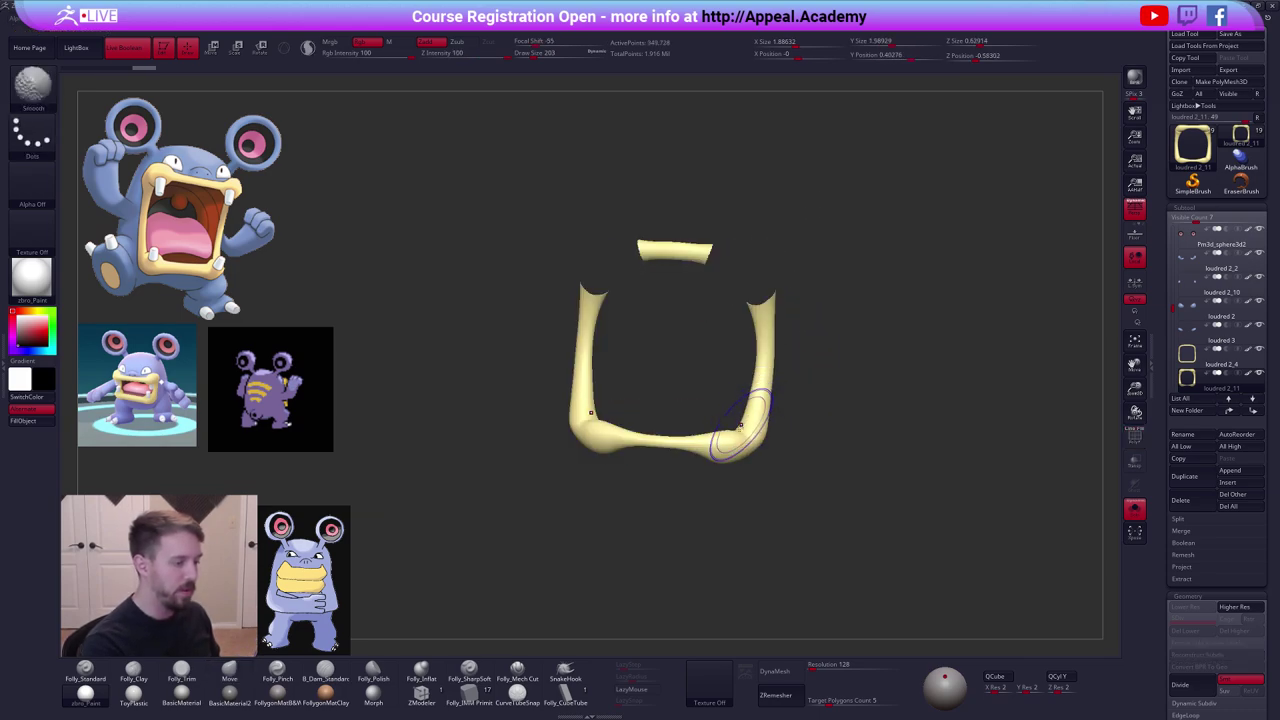
{"action": "left_click_drag", "start_coordinate": [678, 406], "coordinate": [781, 463]}
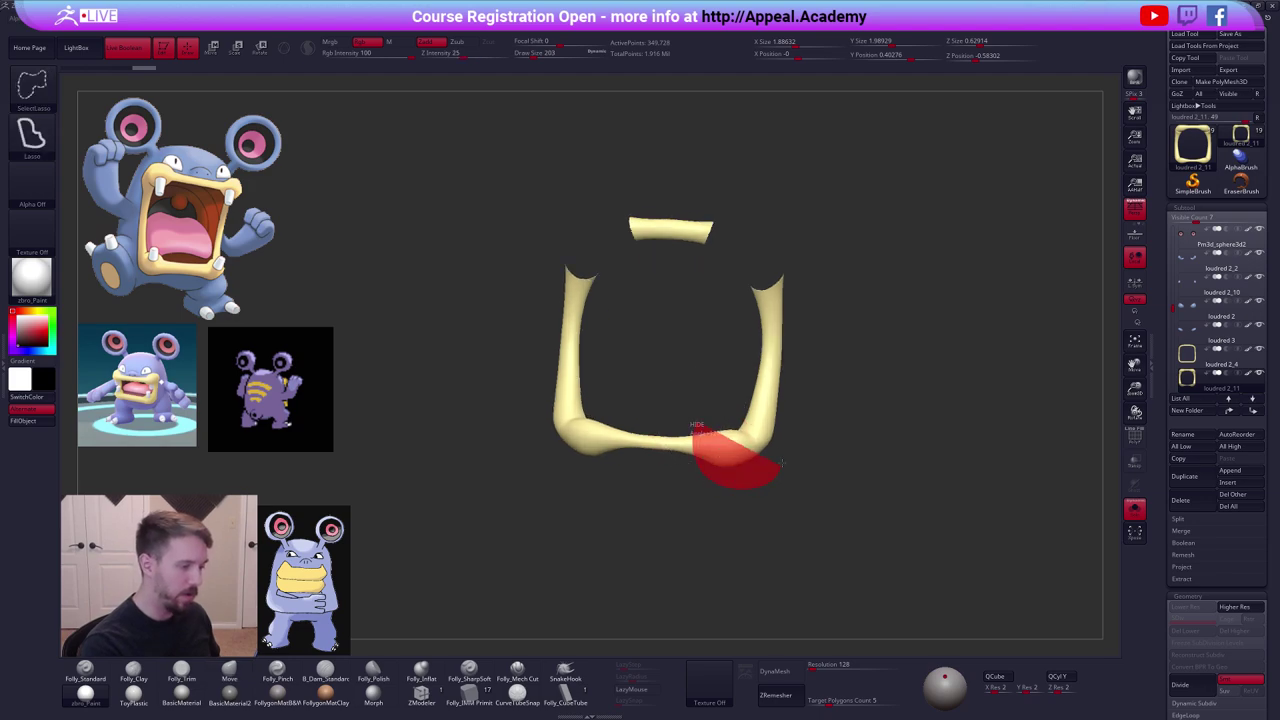
{"action": "left_click_drag", "start_coordinate": [722, 410], "coordinate": [705, 426], "text": "ctrl+alt+shift"}
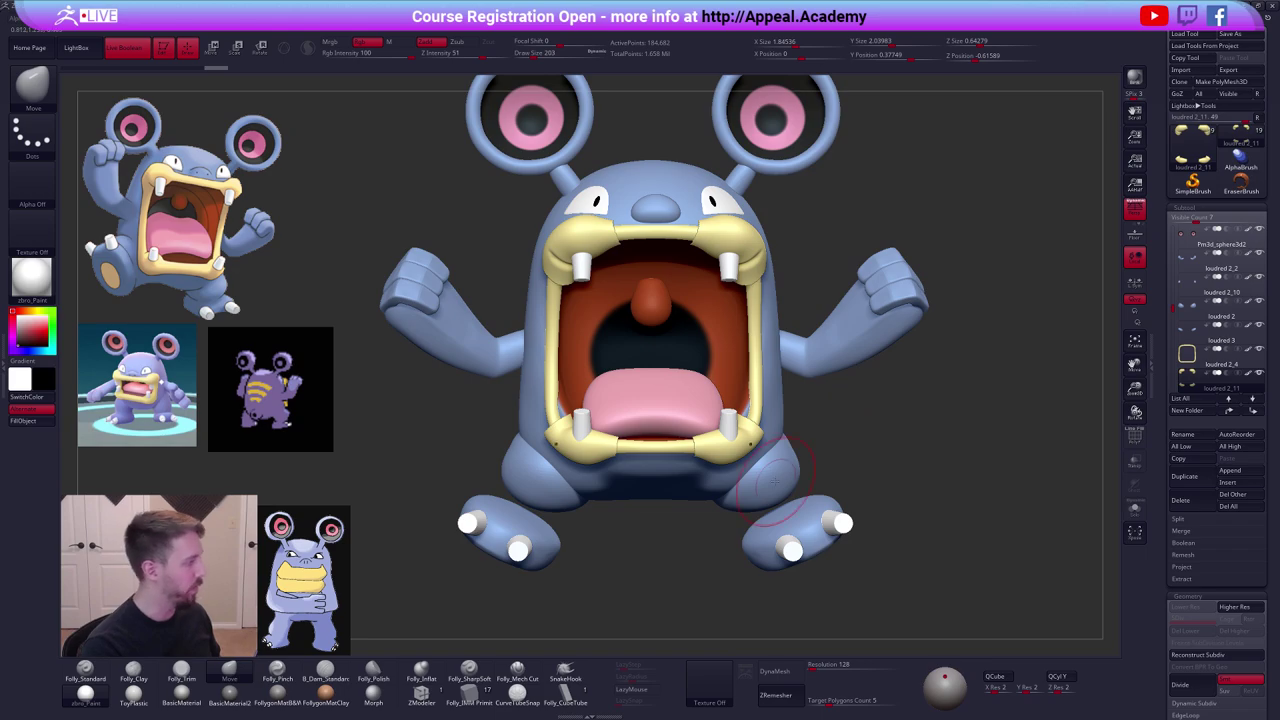
Isolate the four lip corner pieces, sample their yellow as the active color and DynaMesh them at resolution 128.
{"action": "key", "text": "alt+s"}
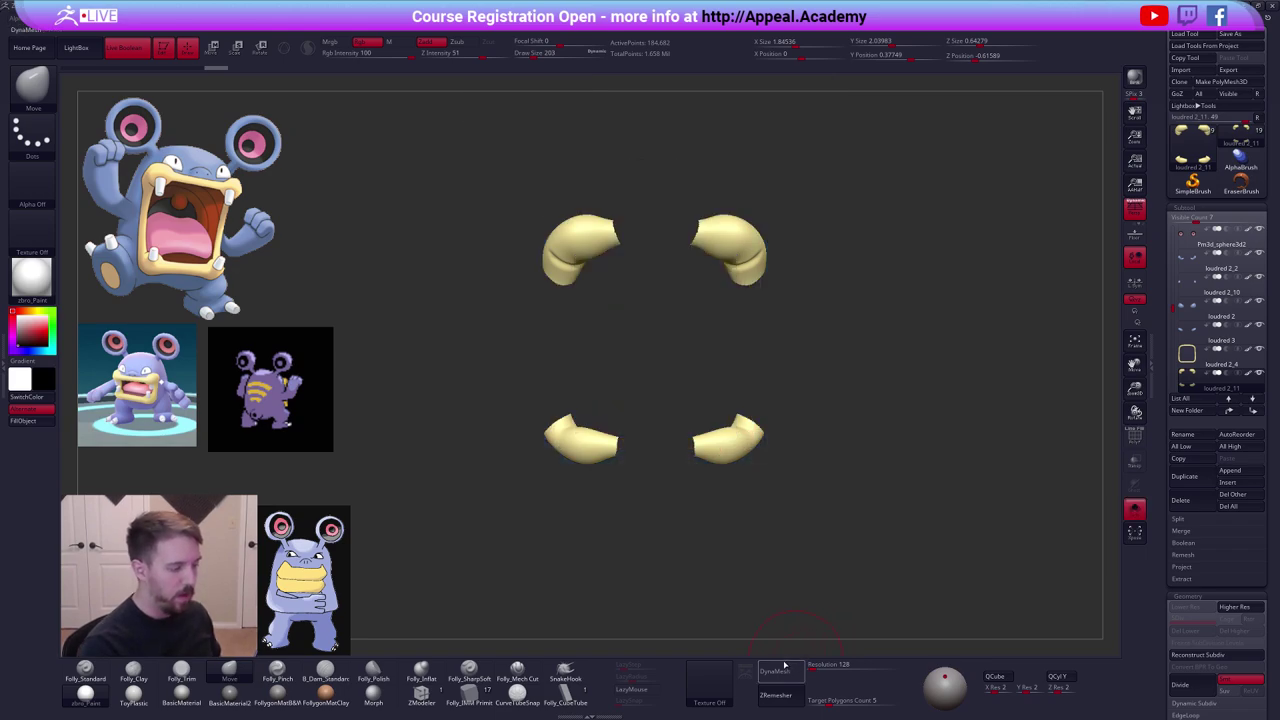
{"action": "left_click", "coordinate": [785, 665]}
{"action": "key", "text": "ctrl+z"}
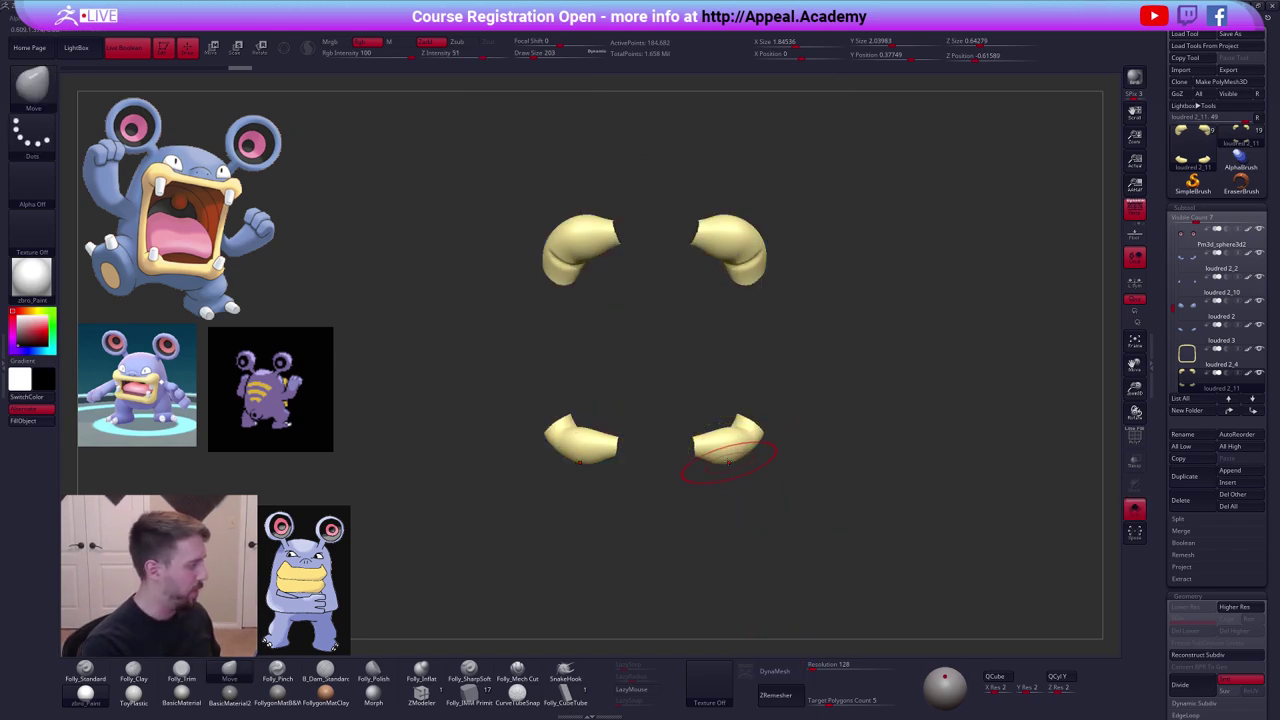
{"action": "key", "text": "c"}
{"action": "left_click", "coordinate": [783, 671]}
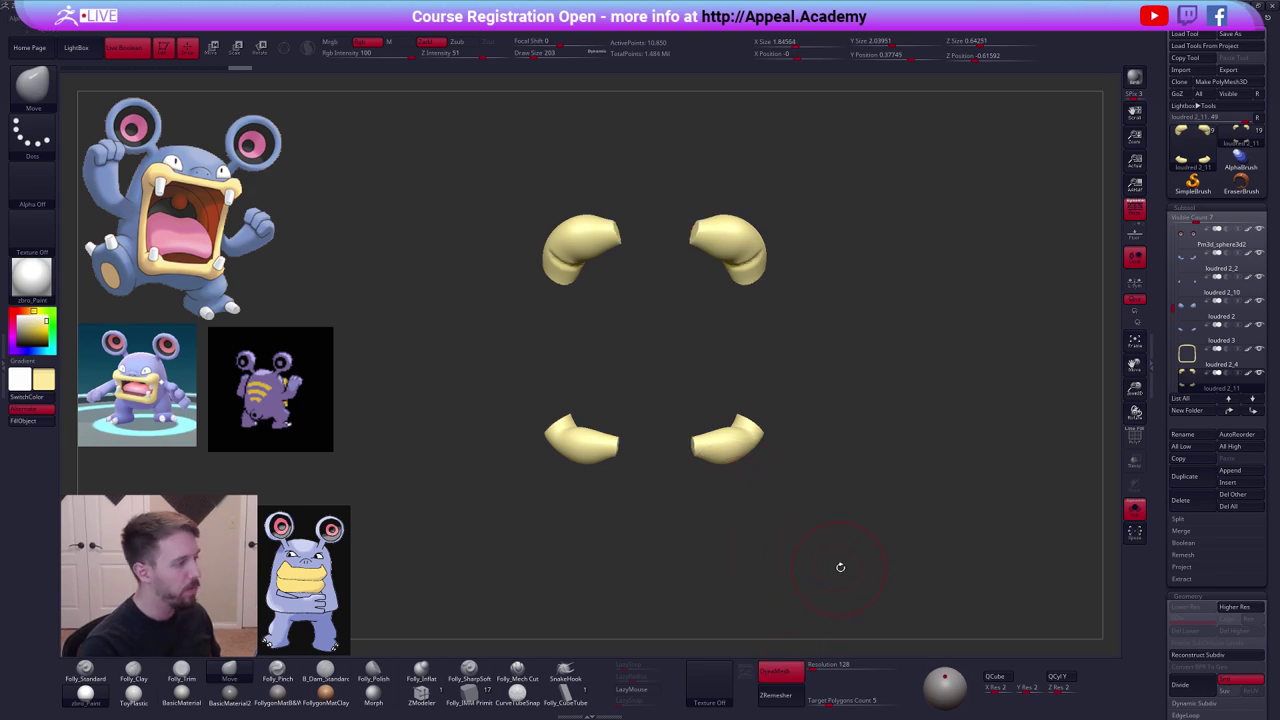
Bring back the full character and push the upper lip corner pieces over the thin ring, with the Move brush at draw size 160.
{"action": "key", "text": "alt+shift+s"}
{"action": "left_click_drag", "start_coordinate": [805, 475], "coordinate": [738, 455]}
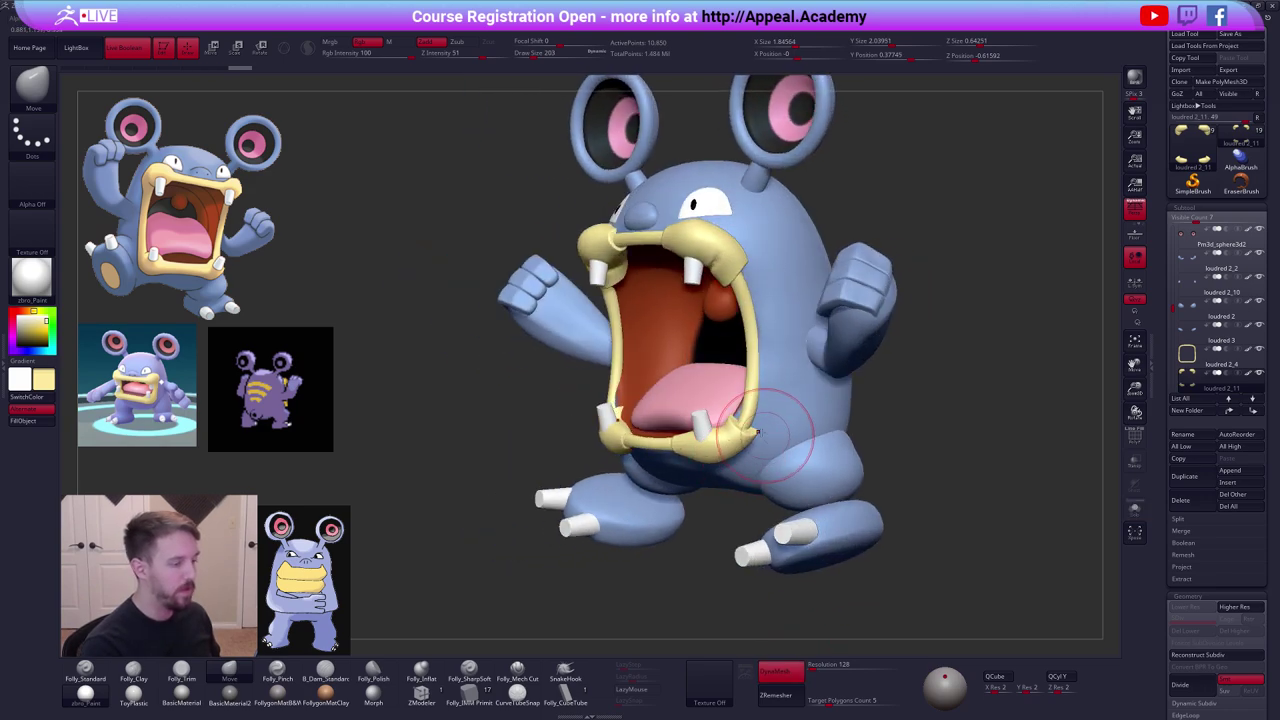
{"action": "mouse_move", "coordinate": [728, 274]}
{"action": "right_mouse_down"}
{"action": "mouse_move", "coordinate": [665, 270]}
{"action": "mouse_move", "coordinate": [720, 291]}
{"action": "mouse_move", "coordinate": [699, 284]}
{"action": "right_mouse_up"}
{"action": "key", "text": "shift"}
{"action": "left_click_drag", "start_coordinate": [708, 255], "coordinate": [707, 262]}
{"action": "right_click_drag", "start_coordinate": [710, 254], "coordinate": [684, 250]}
{"action": "key", "text": "s"}
{"action": "left_click_drag", "start_coordinate": [692, 252], "coordinate": [686, 252]}
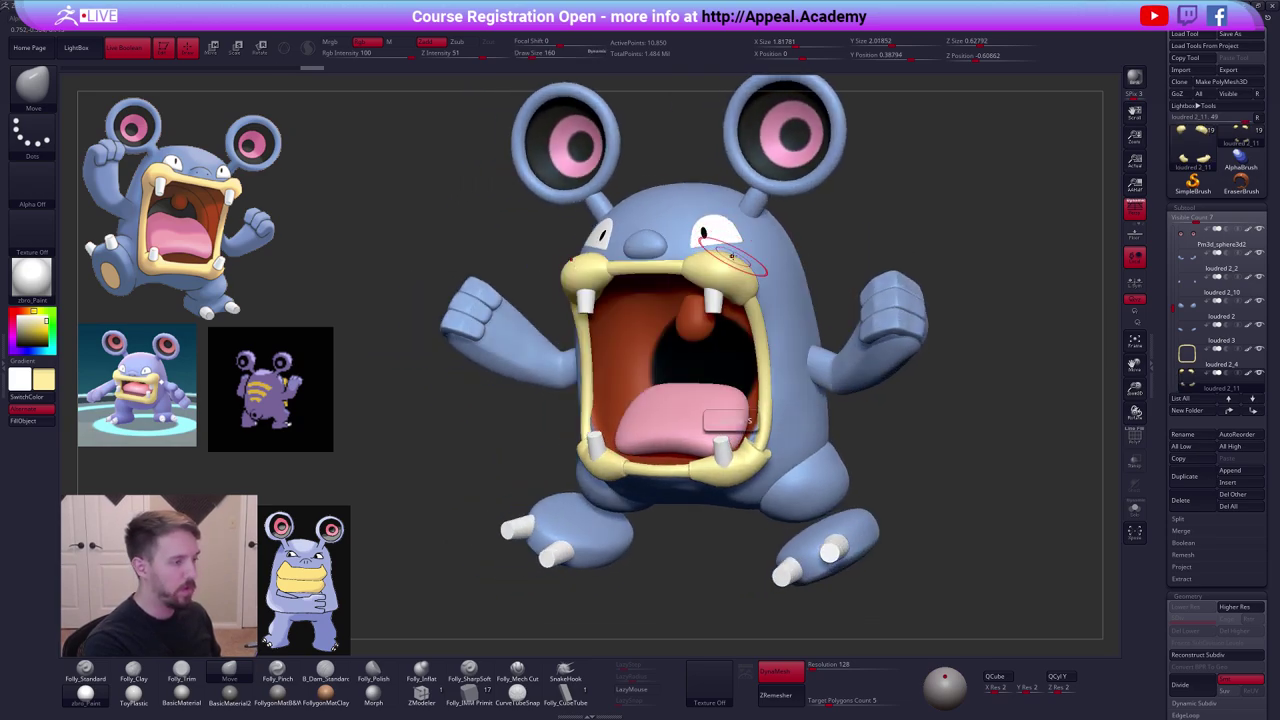
Smooth the lower lip corner pieces and shape them around the lower teeth with the Move brush.
{"action": "mouse_move", "coordinate": [733, 257]}
{"action": "right_mouse_down", "text": "shift"}
{"action": "mouse_move", "coordinate": [598, 308]}
{"action": "mouse_move", "coordinate": [618, 305]}
{"action": "mouse_move", "coordinate": [655, 388]}
{"action": "right_mouse_up", "text": "shift"}
{"action": "left_click_drag", "start_coordinate": [712, 412], "coordinate": [728, 408], "text": "shift"}
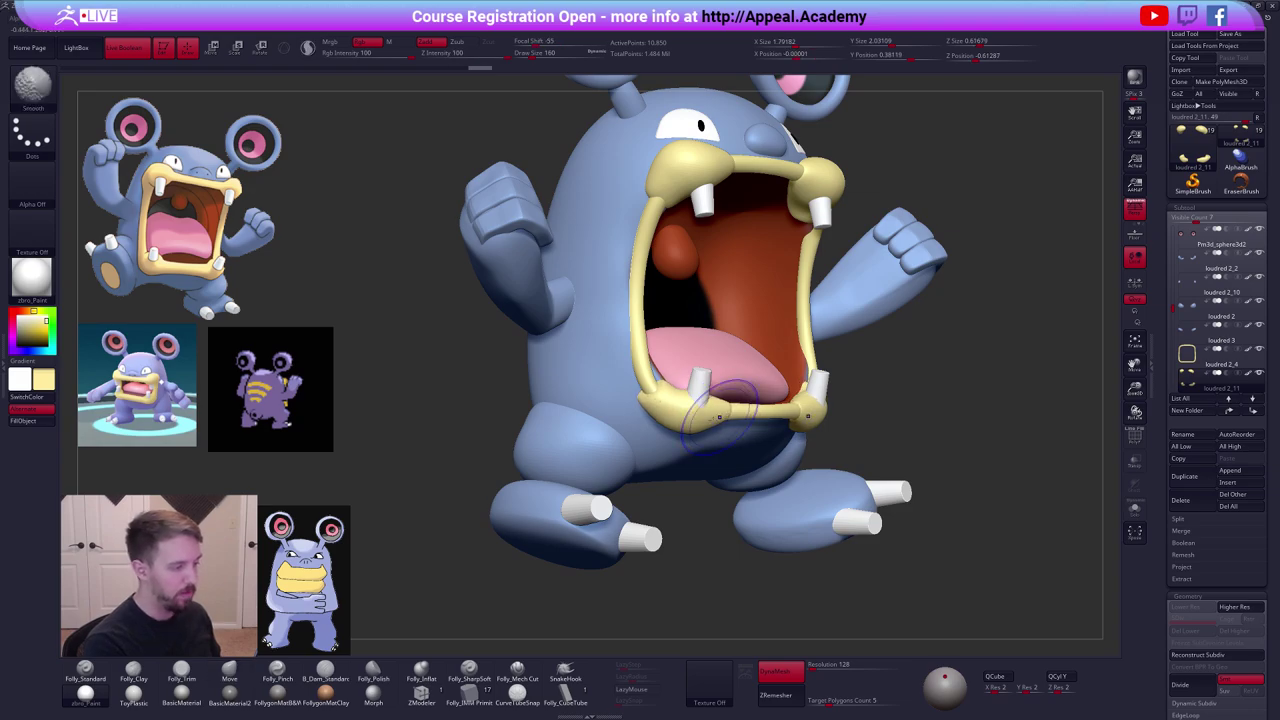
{"action": "right_click_drag", "start_coordinate": [728, 408], "coordinate": [682, 426]}
{"action": "left_click_drag", "start_coordinate": [686, 424], "coordinate": [688, 416]}
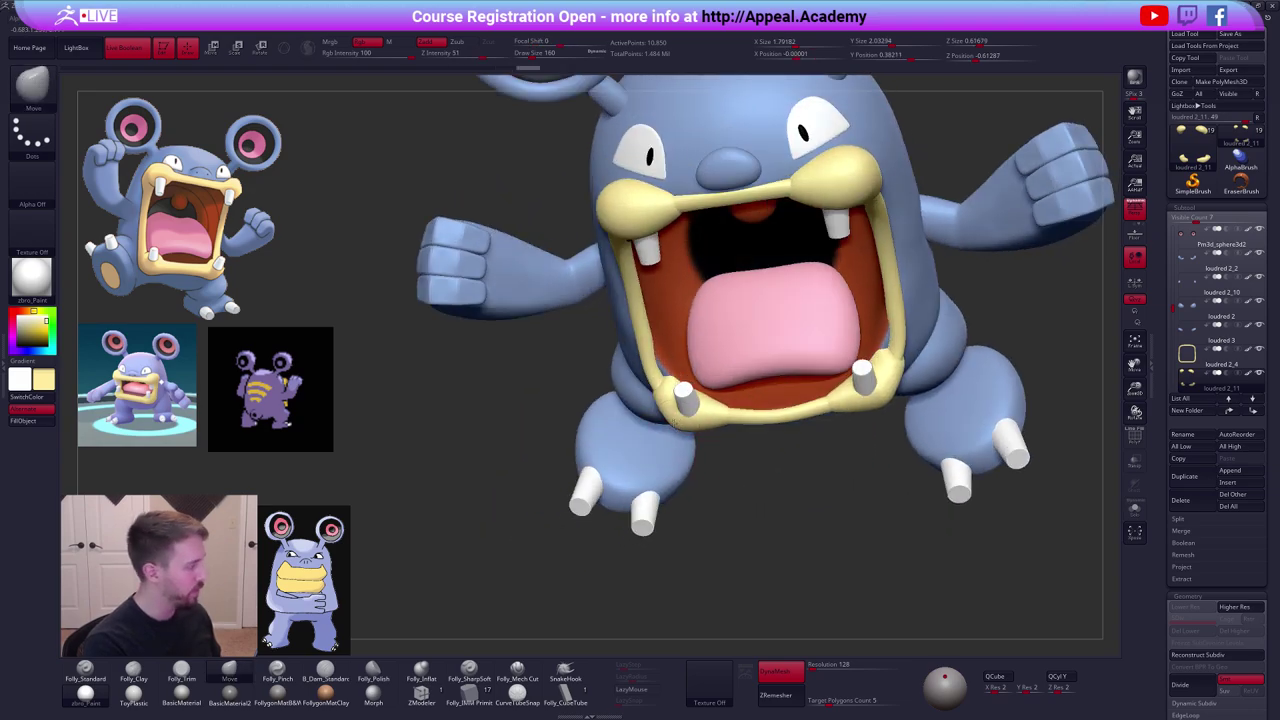
{"action": "mouse_move", "coordinate": [700, 430]}
{"action": "right_mouse_down"}
{"action": "mouse_move", "coordinate": [700, 345]}
{"action": "mouse_move", "coordinate": [700, 458]}
{"action": "mouse_move", "coordinate": [700, 447]}
{"action": "mouse_move", "coordinate": [625, 440]}
{"action": "right_mouse_up"}
{"action": "right_click_drag", "start_coordinate": [925, 510], "coordinate": [837, 440], "text": "ctrl"}
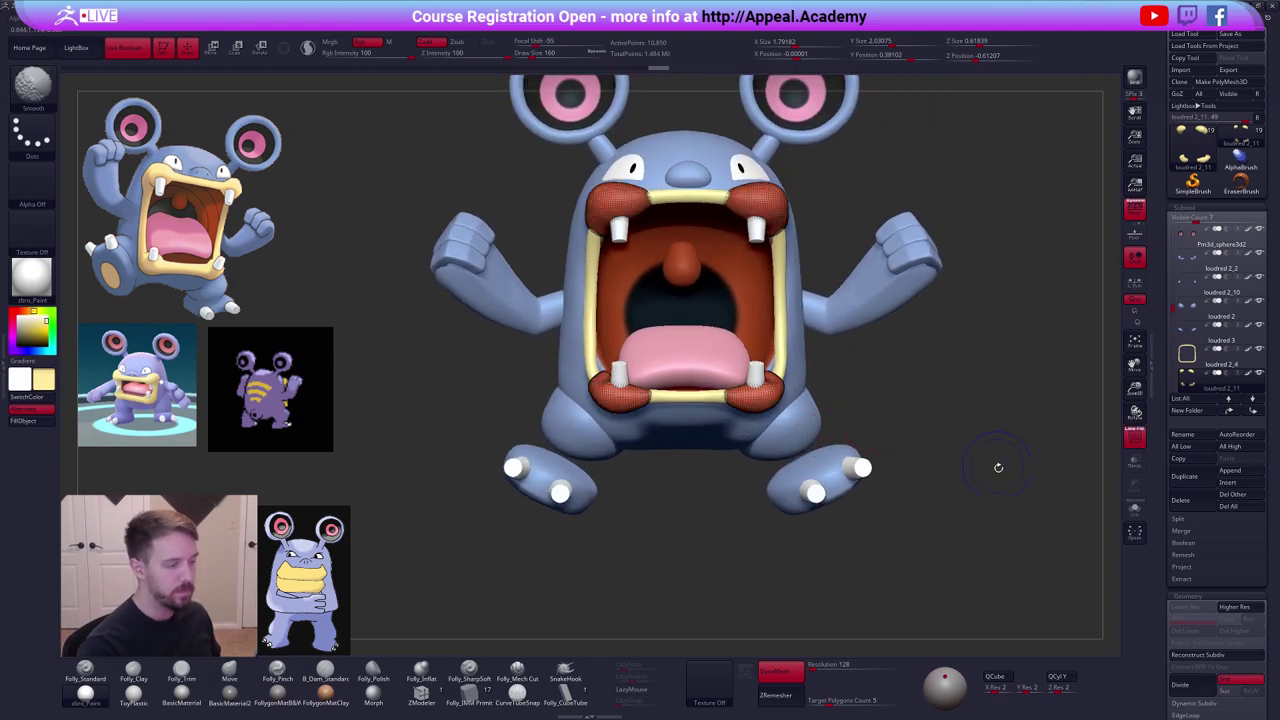
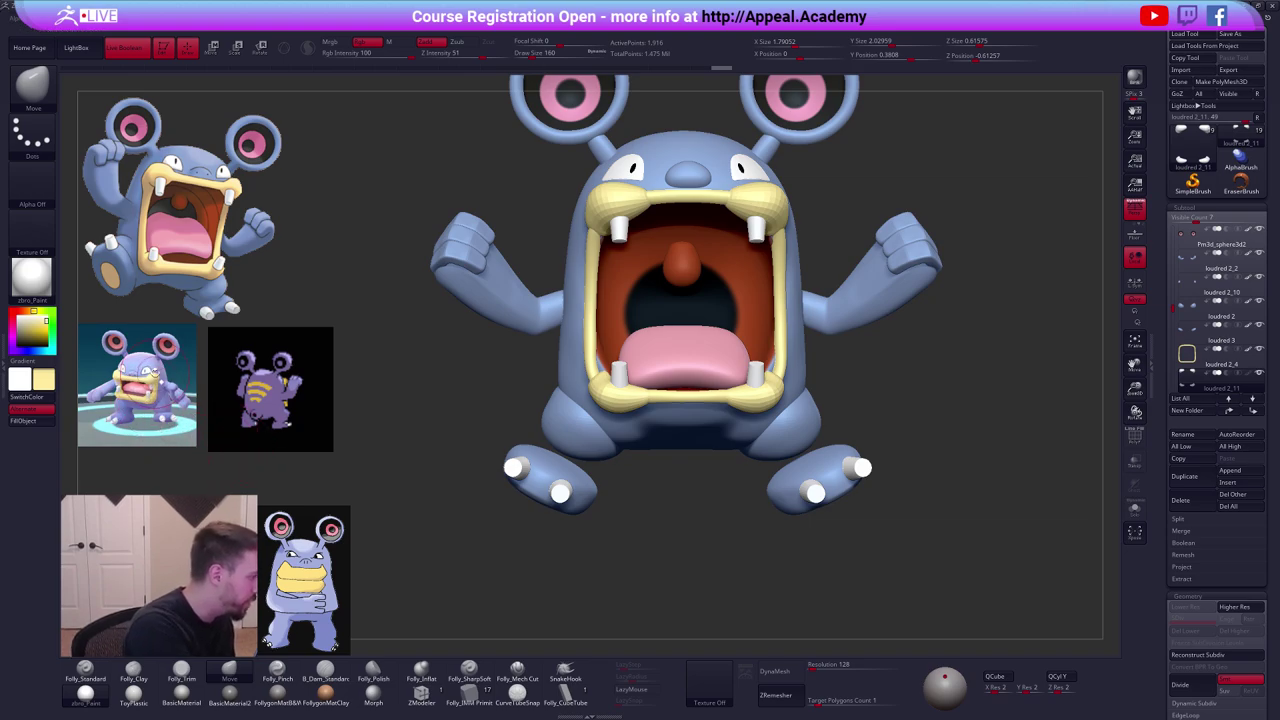
Adjust the upper lip corner pieces with the Move brush, subdividing them to level 2 along the way.
{"action": "right_click_drag", "start_coordinate": [684, 381], "coordinate": [627, 430], "text": "alt"}
{"action": "mouse_move", "coordinate": [770, 405]}
{"action": "right_mouse_down"}
{"action": "mouse_move", "coordinate": [663, 417]}
{"action": "mouse_move", "coordinate": [671, 408]}
{"action": "right_mouse_up"}
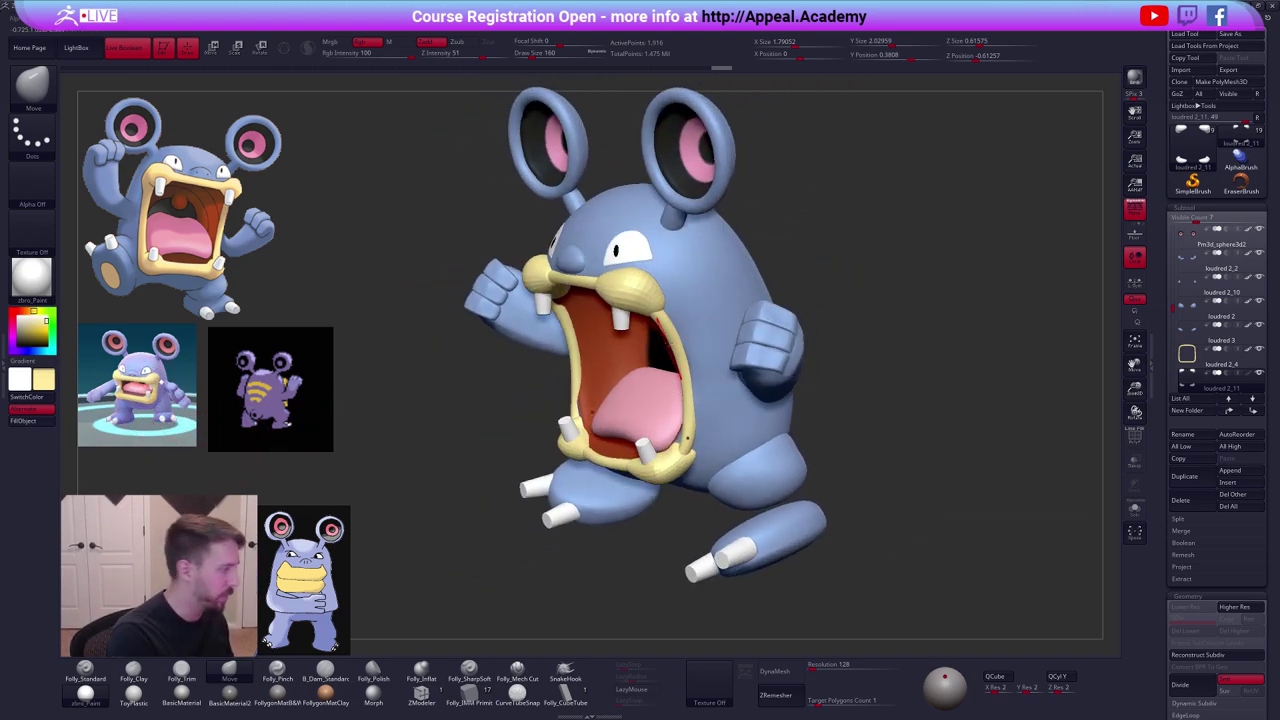
{"action": "mouse_move", "coordinate": [650, 280]}
{"action": "left_mouse_down"}
{"action": "mouse_move", "coordinate": [661, 273]}
{"action": "mouse_move", "coordinate": [668, 308]}
{"action": "mouse_move", "coordinate": [661, 286]}
{"action": "left_mouse_up"}
{"action": "right_click_drag", "start_coordinate": [668, 292], "coordinate": [772, 288]}
{"action": "key", "text": "d"}
{"action": "mouse_move", "coordinate": [700, 306]}
{"action": "right_mouse_down"}
{"action": "mouse_move", "coordinate": [611, 300]}
{"action": "mouse_move", "coordinate": [654, 298]}
{"action": "right_mouse_up"}
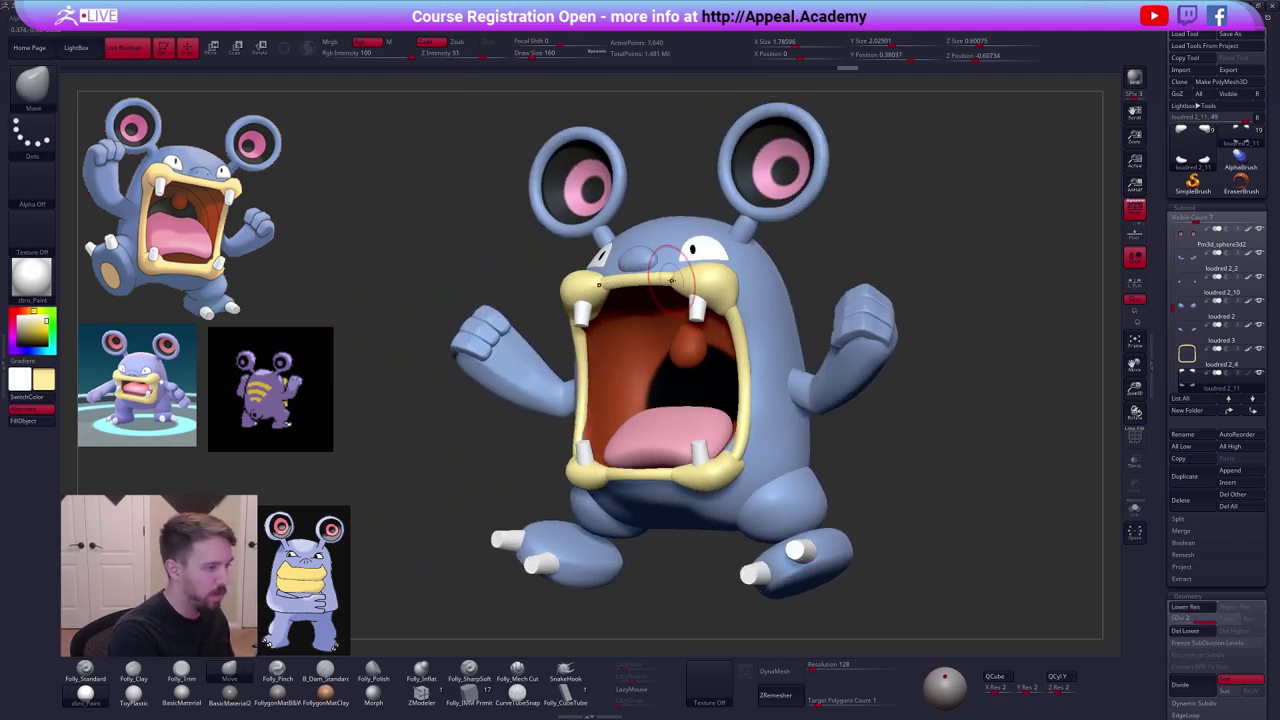
{"action": "left_click_drag", "start_coordinate": [678, 290], "coordinate": [683, 296]}
Select the thin ring loudred 2_4 and inflate it slightly using a sideways transpose line, undoing the last extra inflation.
{"action": "left_click", "coordinate": [1217, 358]}
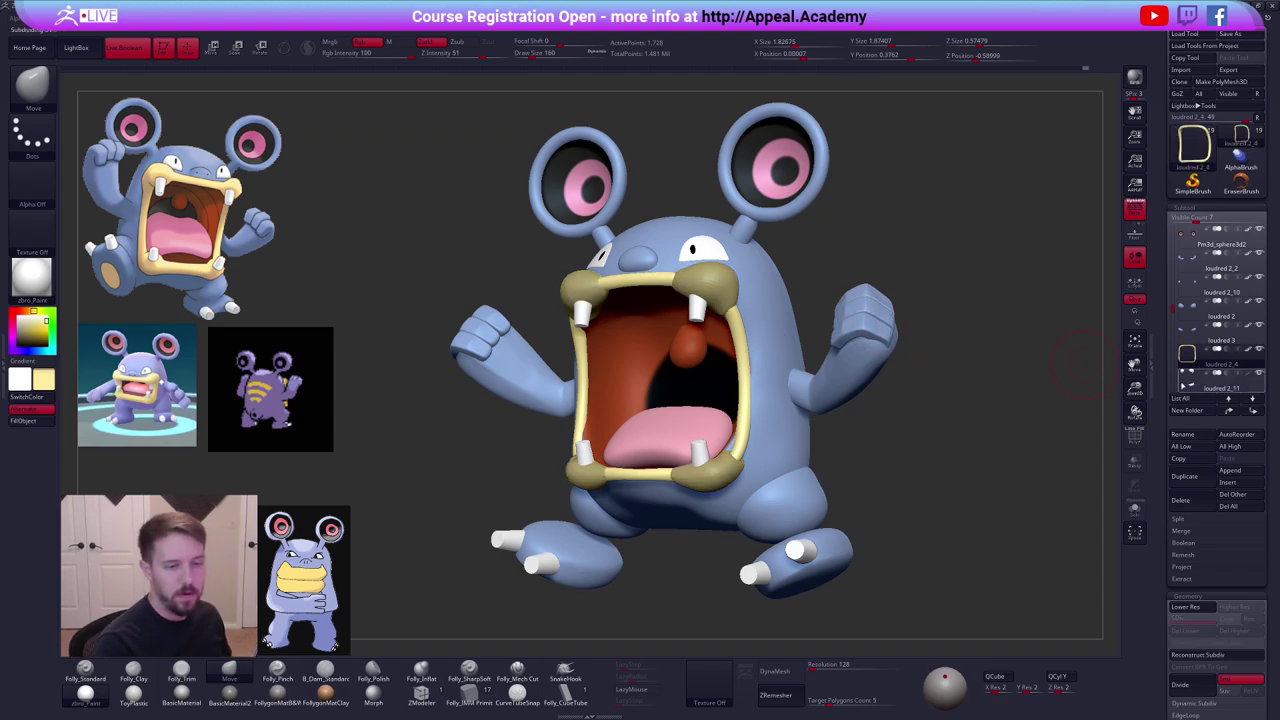
{"action": "left_click_drag", "start_coordinate": [985, 436], "coordinate": [1008, 441], "text": "shift"}
{"action": "key", "text": "w"}
{"action": "left_click_drag", "start_coordinate": [708, 388], "coordinate": [912, 386]}
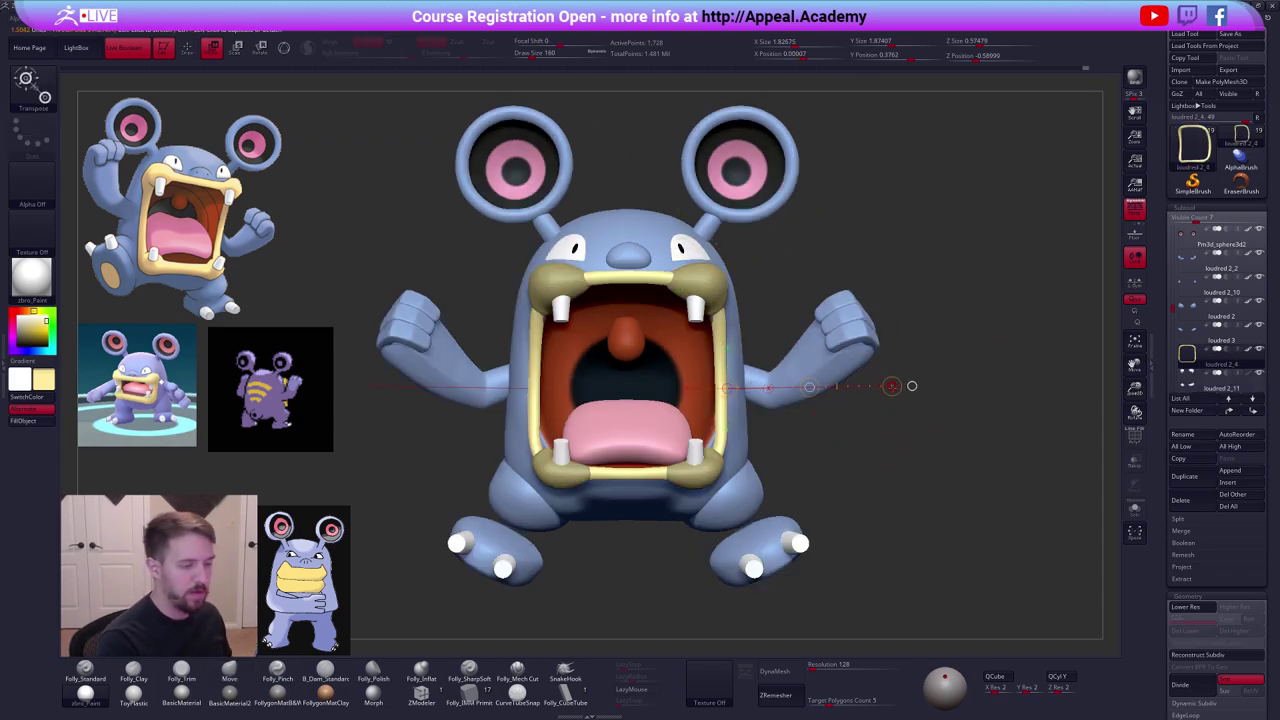
{"action": "right_click_drag", "start_coordinate": [892, 386], "coordinate": [894, 386]}
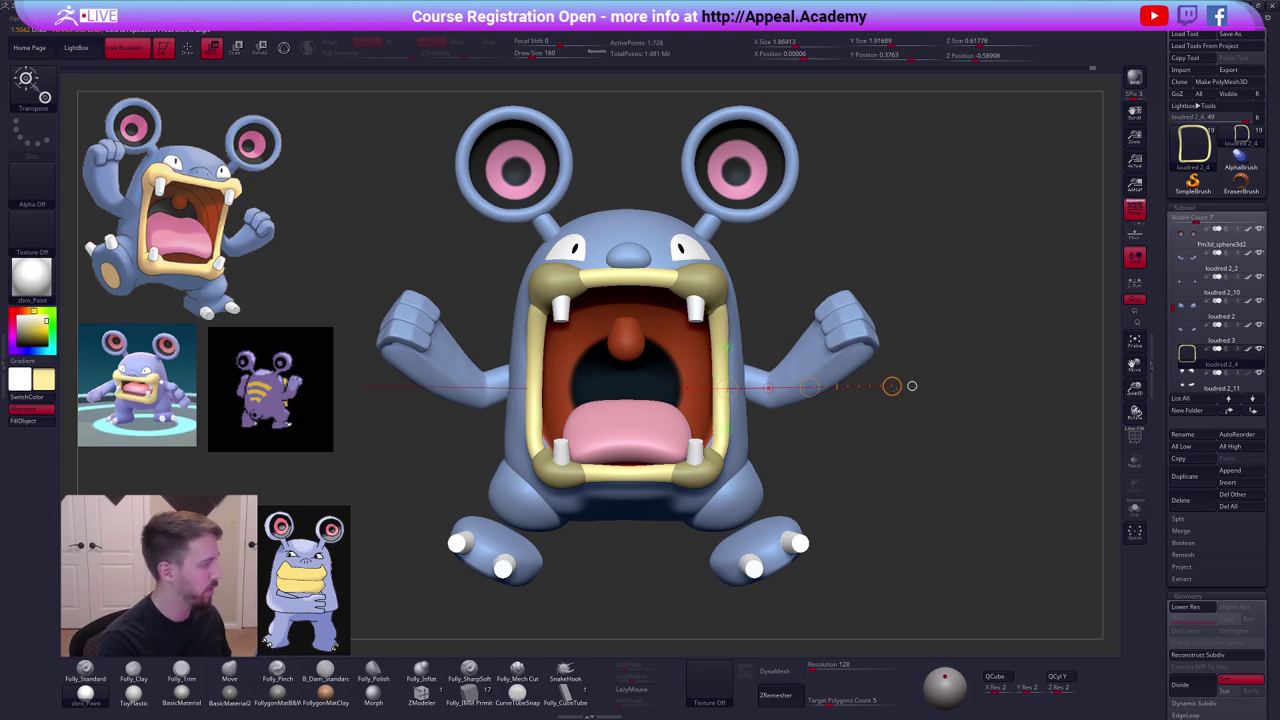
{"action": "left_click_drag", "start_coordinate": [891, 386], "coordinate": [893, 386]}
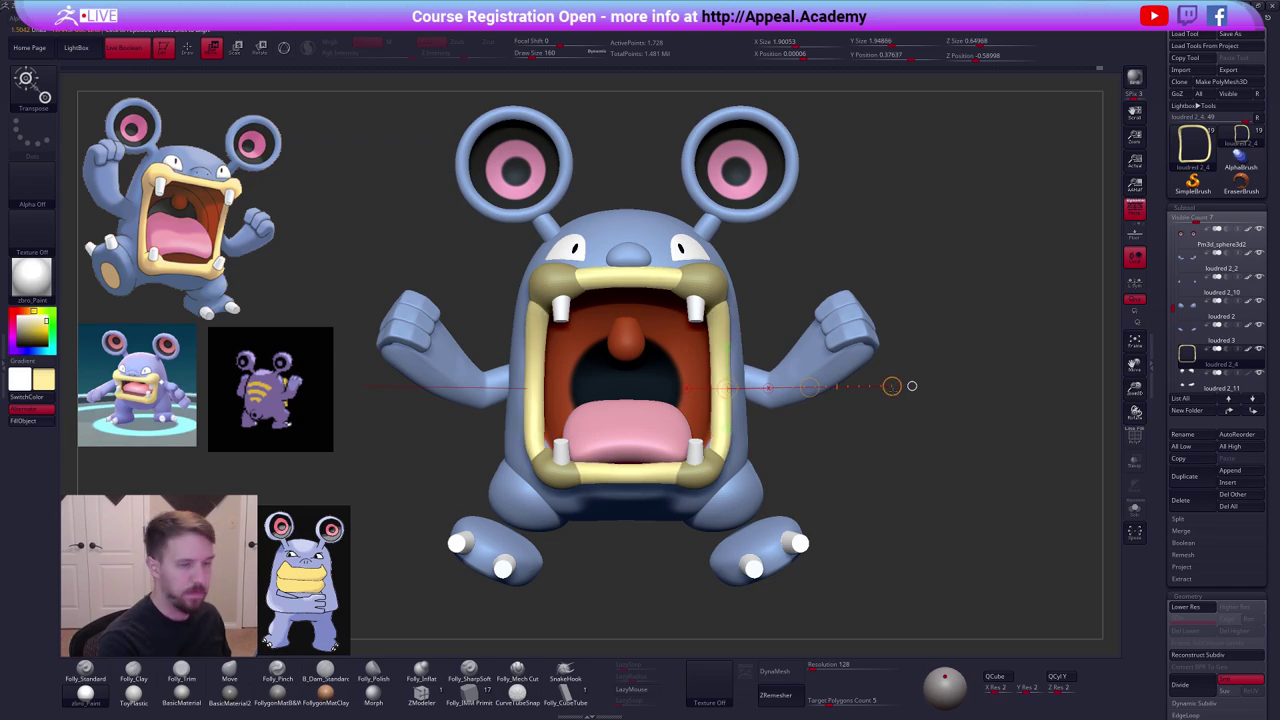
{"action": "key", "text": "ctrl+z"}
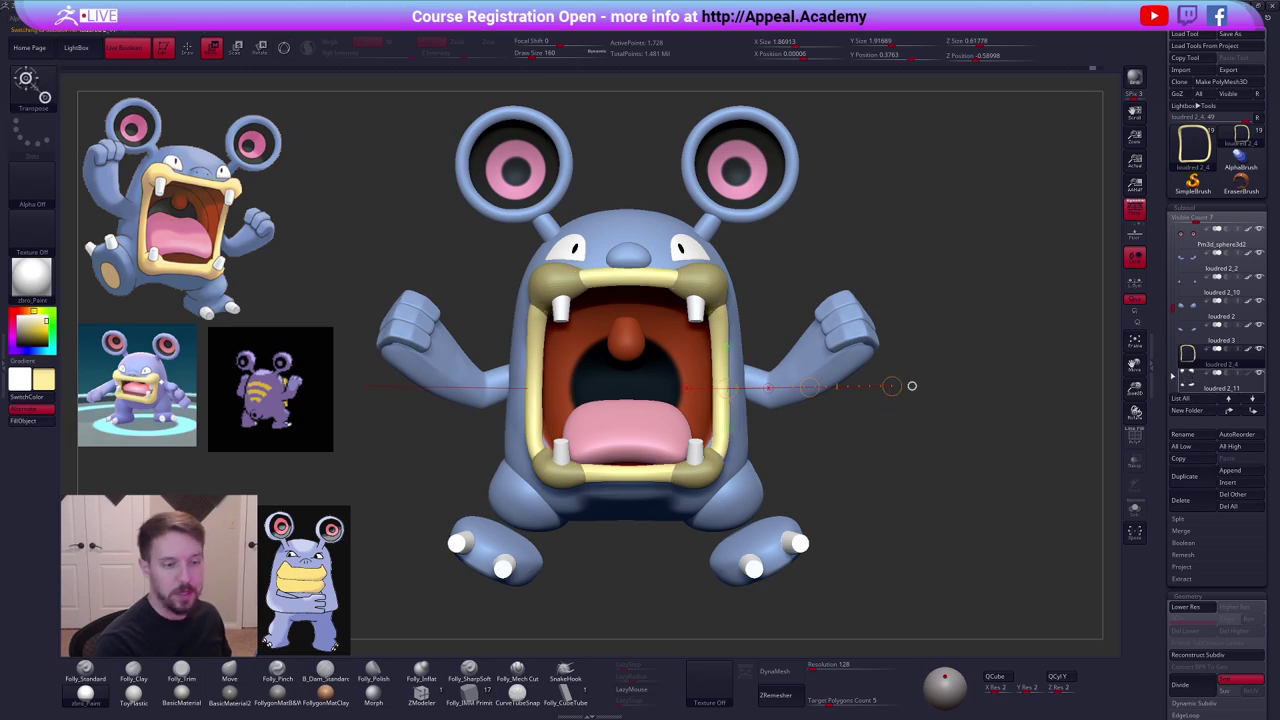
Inflate the lip-corner pads around the mouth slightly with the Transpose line.
{"action": "left_click", "coordinate": [697, 309], "text": "alt"}
{"action": "key", "text": "q"}
{"action": "right_click_drag", "start_coordinate": [815, 285], "coordinate": [737, 305]}
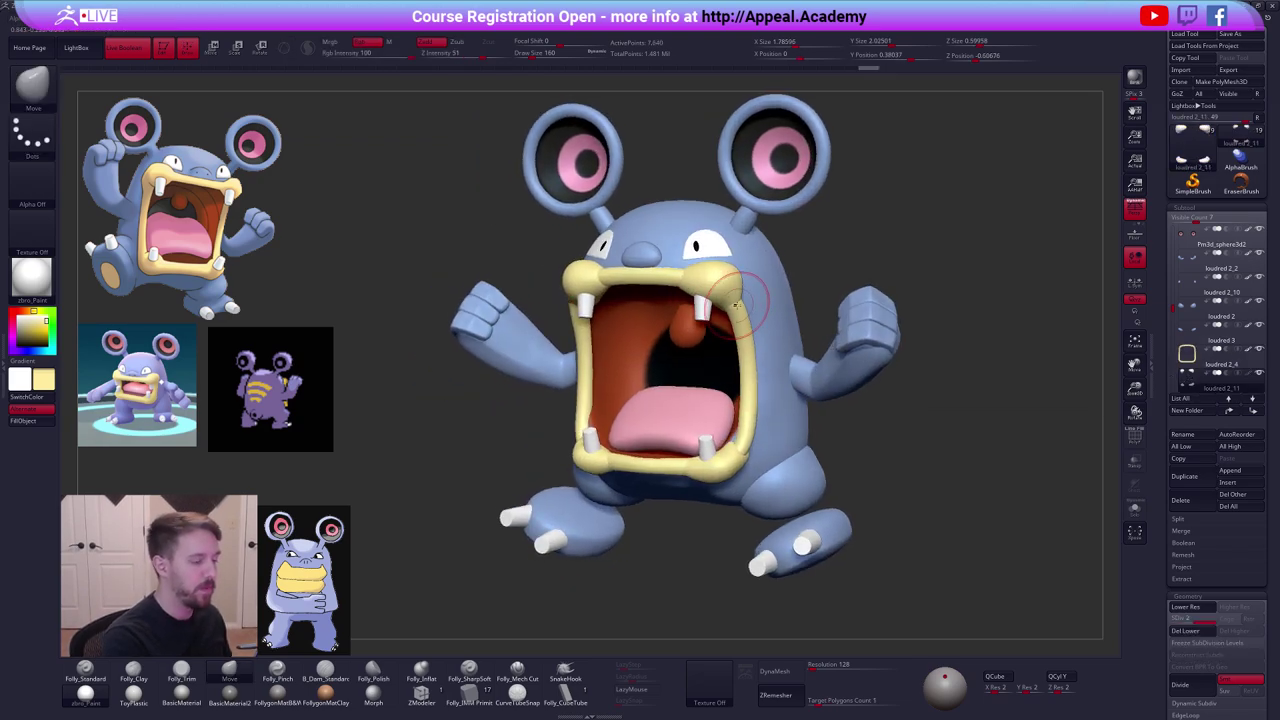
{"action": "key", "text": "w"}
{"action": "left_click_drag", "start_coordinate": [691, 288], "coordinate": [808, 286]}
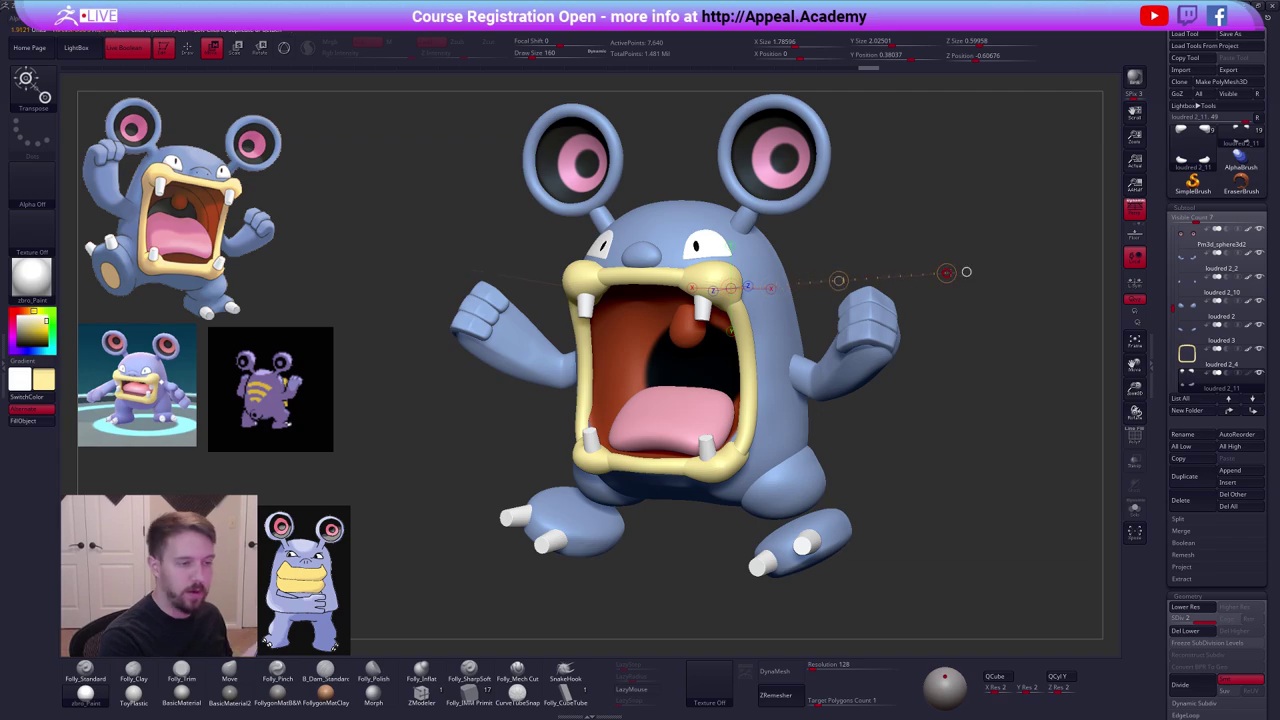
{"action": "right_click_drag", "start_coordinate": [947, 273], "coordinate": [966, 272]}
{"action": "key", "text": "q"}
{"action": "left_click_drag", "start_coordinate": [848, 277], "coordinate": [746, 299]}
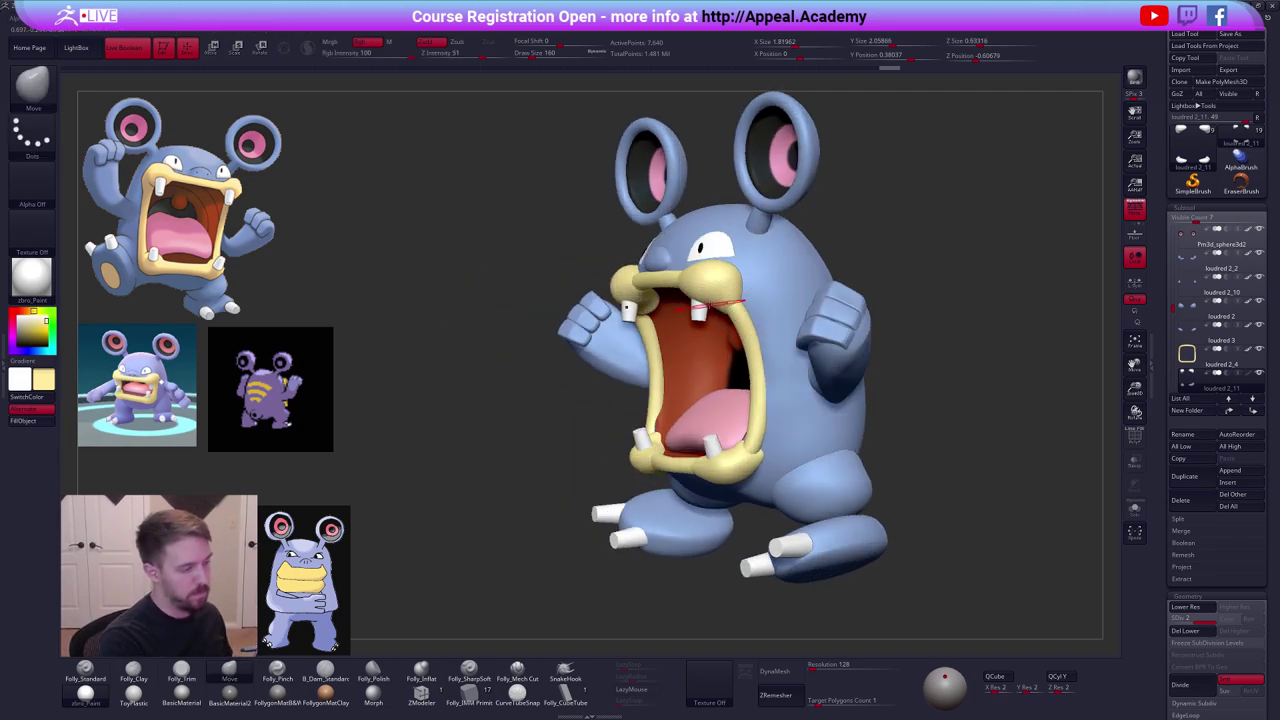
Raise the lip-corner pads to subdivision level 3 and fill them with the pale yellow colour.
{"action": "mouse_move", "coordinate": [709, 301]}
{"action": "right_mouse_down"}
{"action": "mouse_move", "coordinate": [765, 275]}
{"action": "mouse_move", "coordinate": [750, 309]}
{"action": "mouse_move", "coordinate": [765, 312]}
{"action": "mouse_move", "coordinate": [678, 315]}
{"action": "mouse_move", "coordinate": [740, 295]}
{"action": "mouse_move", "coordinate": [753, 315]}
{"action": "mouse_move", "coordinate": [731, 408]}
{"action": "right_mouse_up"}
{"action": "key", "text": "alt+s"}
{"action": "key", "text": "ctrl+shift+s"}
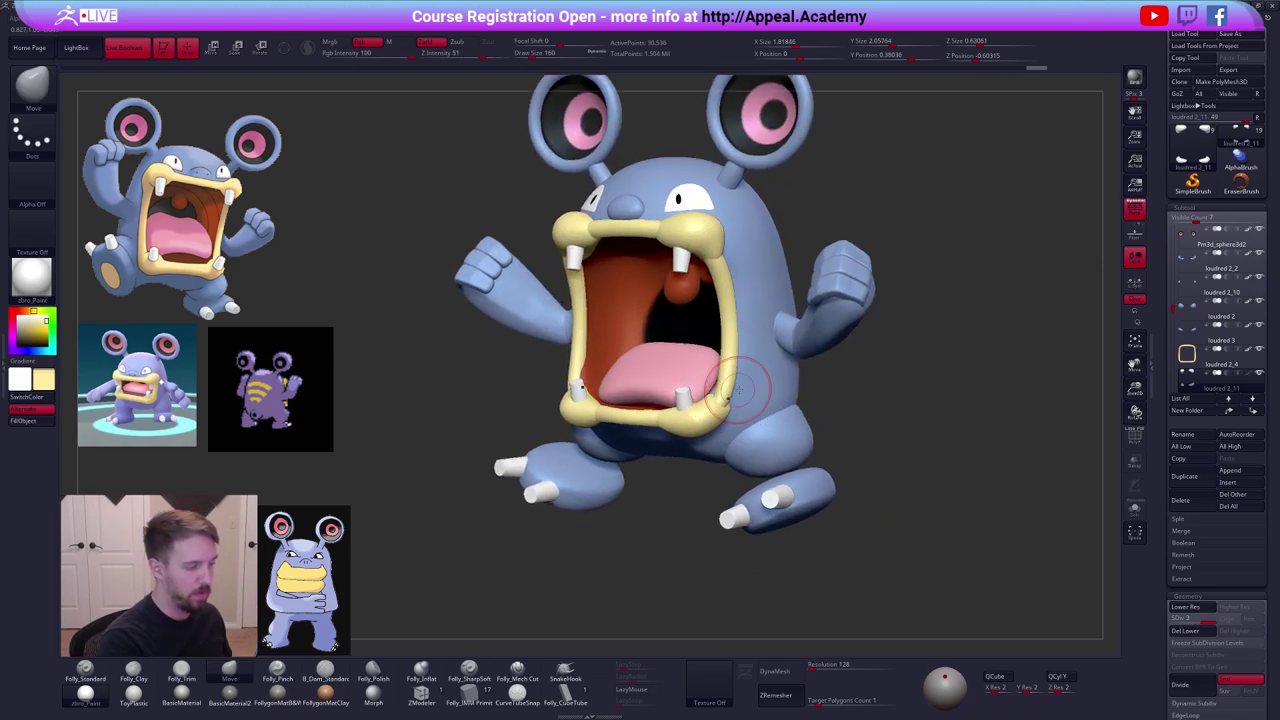
{"action": "left_click", "coordinate": [762, 386], "text": "alt"}
{"action": "left_click", "coordinate": [708, 414], "text": "alt"}
{"action": "key", "text": "1"}
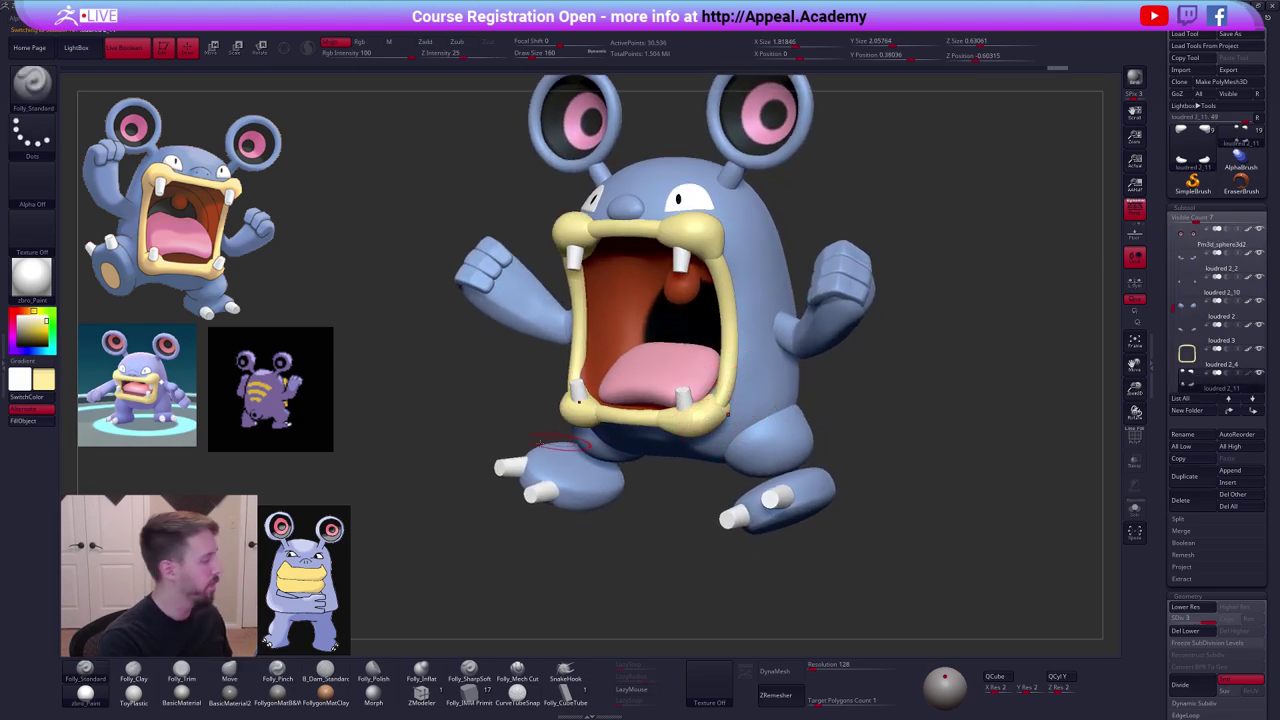
{"action": "left_click", "coordinate": [40, 425]}
Select the body and examine its wireframe and the fit around the mouth at the lowest subdivision level.
{"action": "left_click", "coordinate": [730, 395], "text": "alt"}
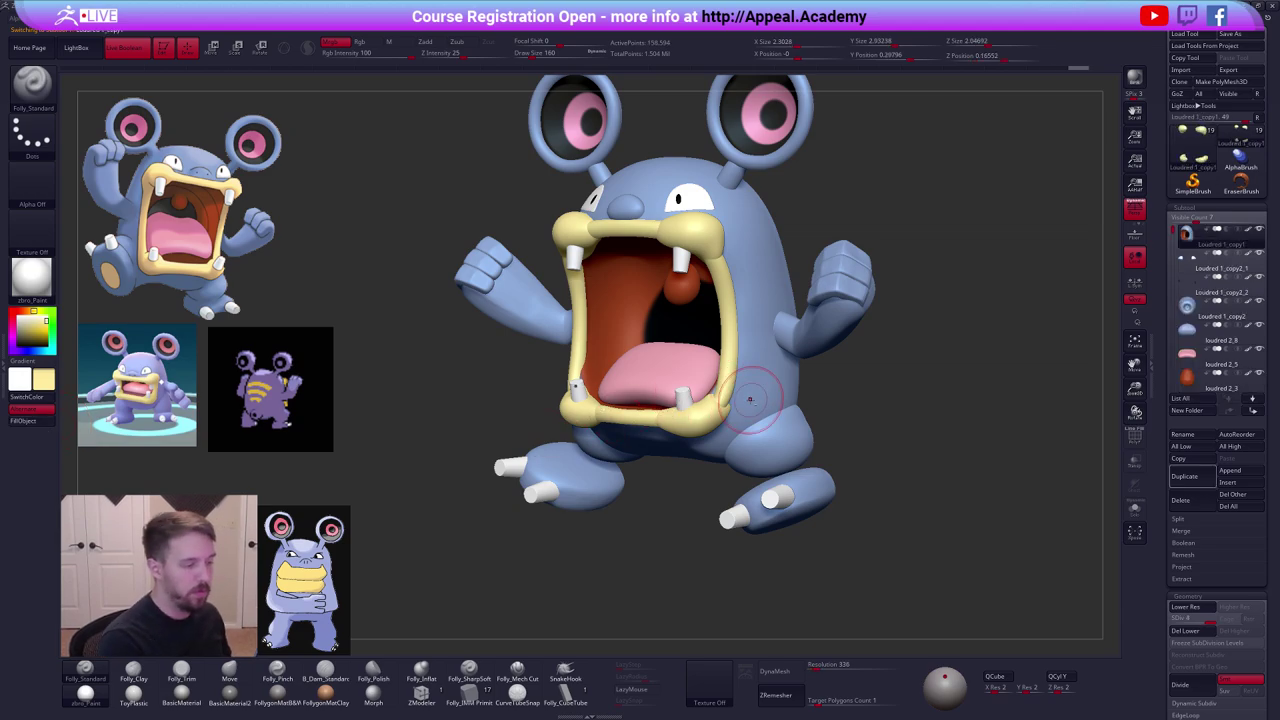
{"action": "key", "text": "shift+f"}
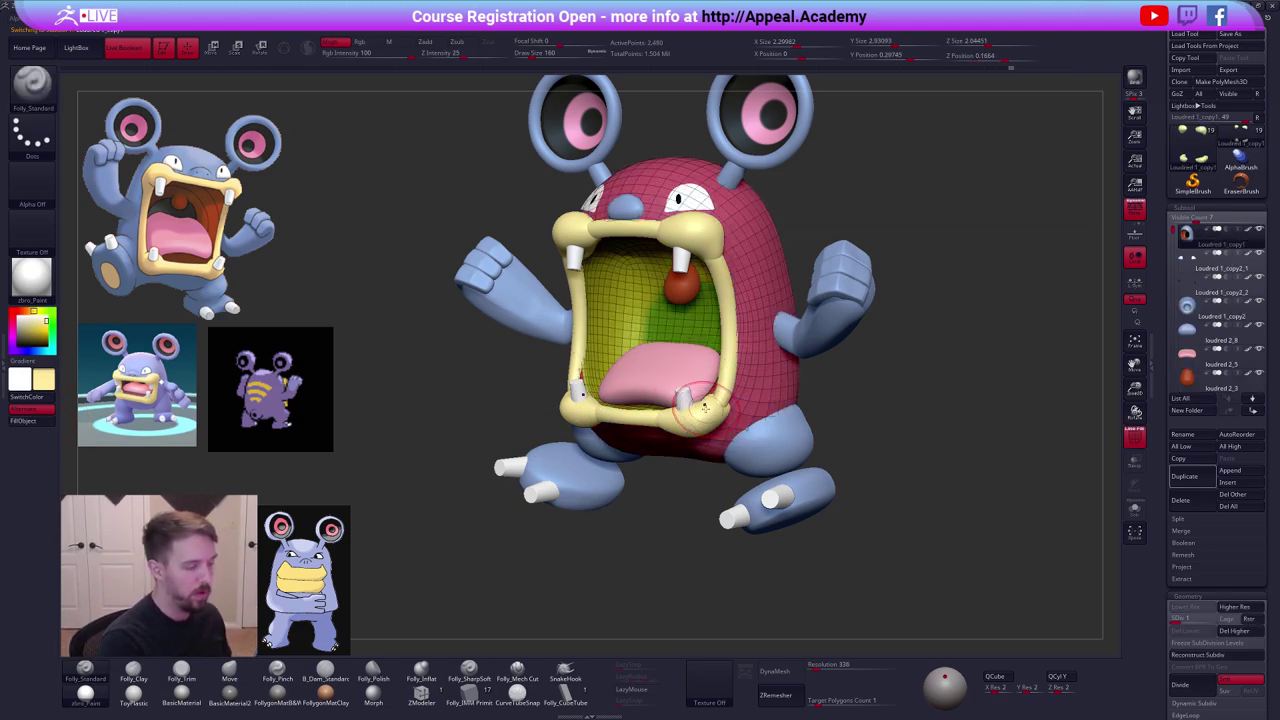
{"action": "key", "text": "2"}
{"action": "right_click", "coordinate": [711, 436]}
{"action": "mouse_move", "coordinate": [705, 393]}
{"action": "right_mouse_down"}
{"action": "mouse_move", "coordinate": [724, 404]}
{"action": "mouse_move", "coordinate": [697, 393]}
{"action": "mouse_move", "coordinate": [715, 389]}
{"action": "mouse_move", "coordinate": [664, 427]}
{"action": "mouse_move", "coordinate": [698, 420]}
{"action": "right_mouse_up"}
{"action": "key", "text": "shift+f"}
{"action": "right_click_drag", "start_coordinate": [730, 330], "coordinate": [718, 262]}
{"action": "key", "text": "shift+f"}
{"action": "key", "text": "shift+f"}
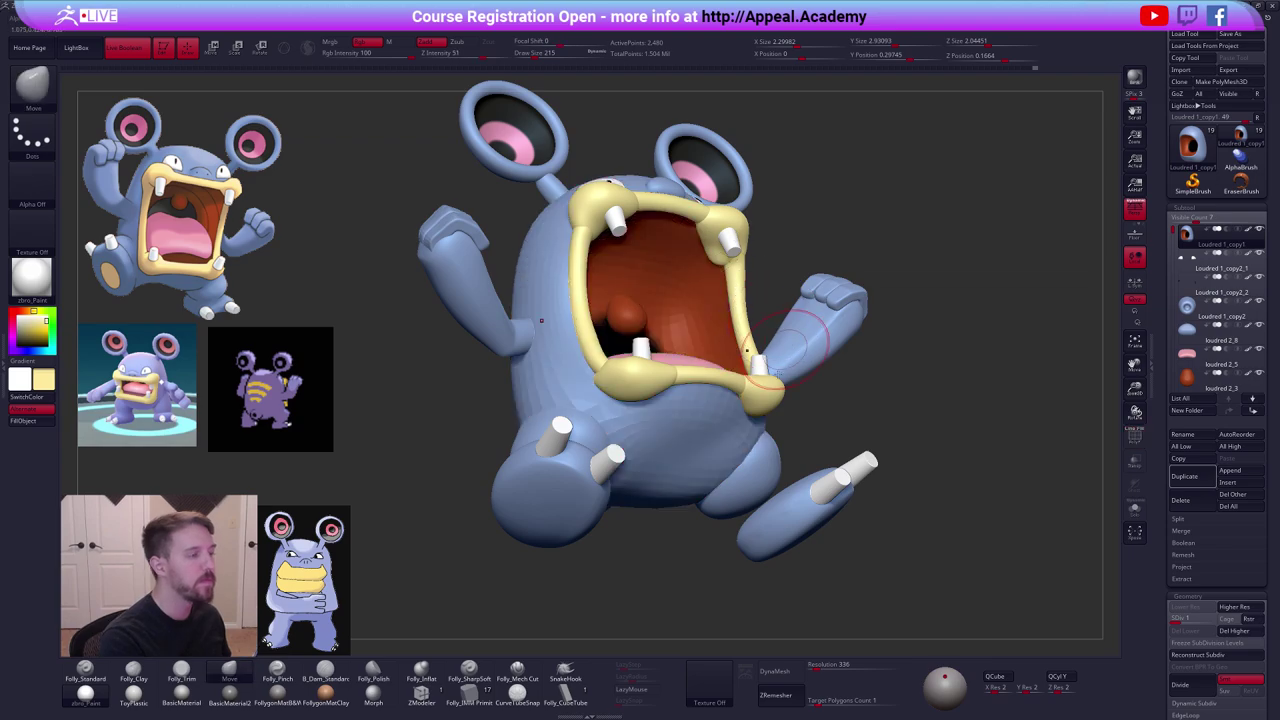
{"action": "right_click_drag", "start_coordinate": [758, 350], "coordinate": [777, 406], "text": "shift"}
{"action": "right_click_drag", "start_coordinate": [914, 510], "coordinate": [936, 520], "text": "alt"}
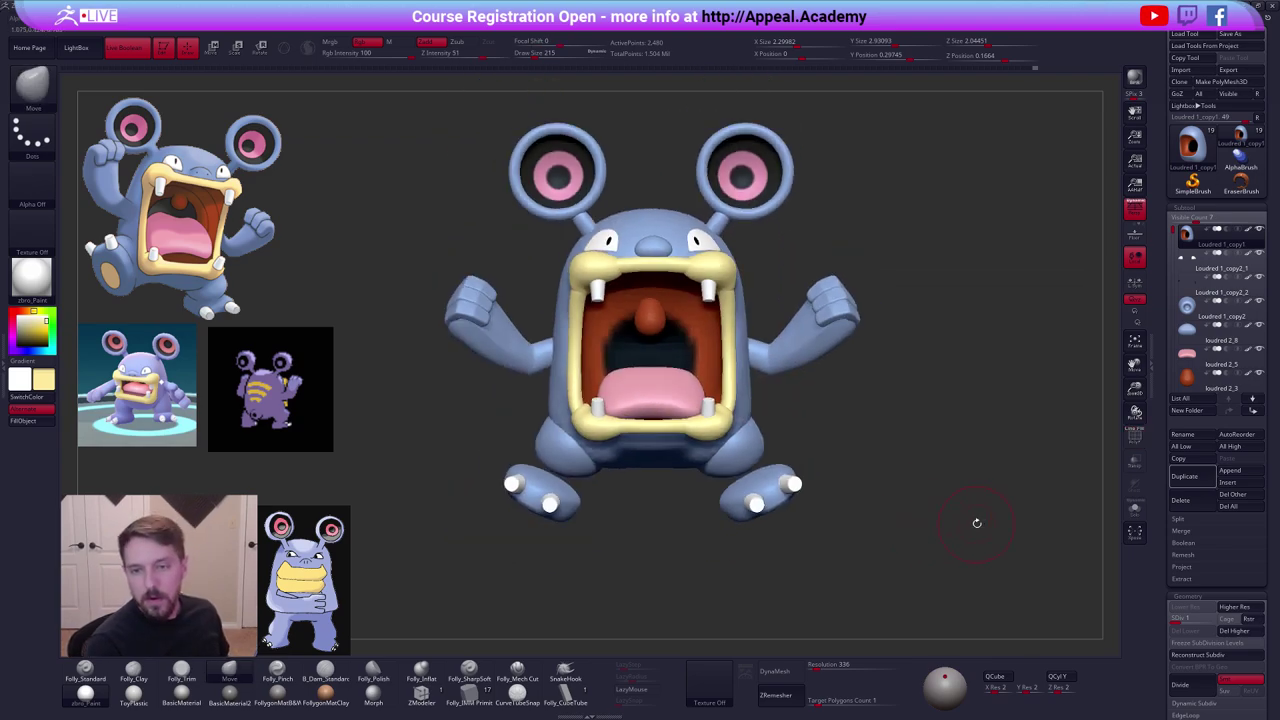
{"action": "key", "text": "d"}
{"action": "key", "text": "d"}
{"action": "key", "text": "d"}
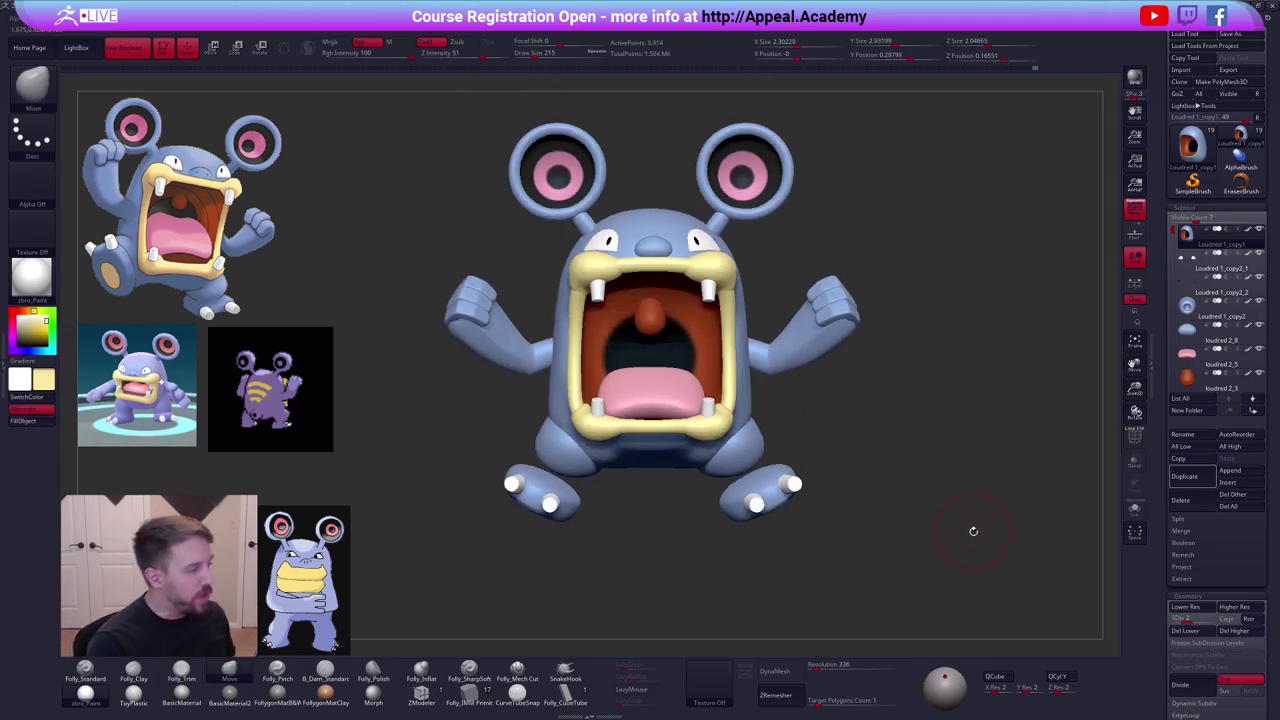
Set the brush size to 181 and adjust the body's mouth edge near the lower lip corner with the Move brush.
{"action": "mouse_move", "coordinate": [972, 531]}
{"action": "right_mouse_down"}
{"action": "mouse_move", "coordinate": [931, 565]}
{"action": "mouse_move", "coordinate": [976, 556]}
{"action": "right_mouse_up"}
{"action": "mouse_move", "coordinate": [776, 458]}
{"action": "right_mouse_down"}
{"action": "mouse_move", "coordinate": [786, 450]}
{"action": "mouse_move", "coordinate": [720, 446]}
{"action": "mouse_move", "coordinate": [722, 492]}
{"action": "right_mouse_up"}
{"action": "right_click_drag", "start_coordinate": [722, 492], "coordinate": [704, 482]}
{"action": "key", "text": "s"}
{"action": "left_click_drag", "start_coordinate": [704, 482], "coordinate": [696, 482]}
{"action": "left_click_drag", "start_coordinate": [744, 424], "coordinate": [735, 404]}
{"action": "mouse_move", "coordinate": [745, 415]}
{"action": "right_mouse_down"}
{"action": "mouse_move", "coordinate": [736, 469]}
{"action": "mouse_move", "coordinate": [728, 451]}
{"action": "right_mouse_up"}
{"action": "key", "text": "shift+f"}
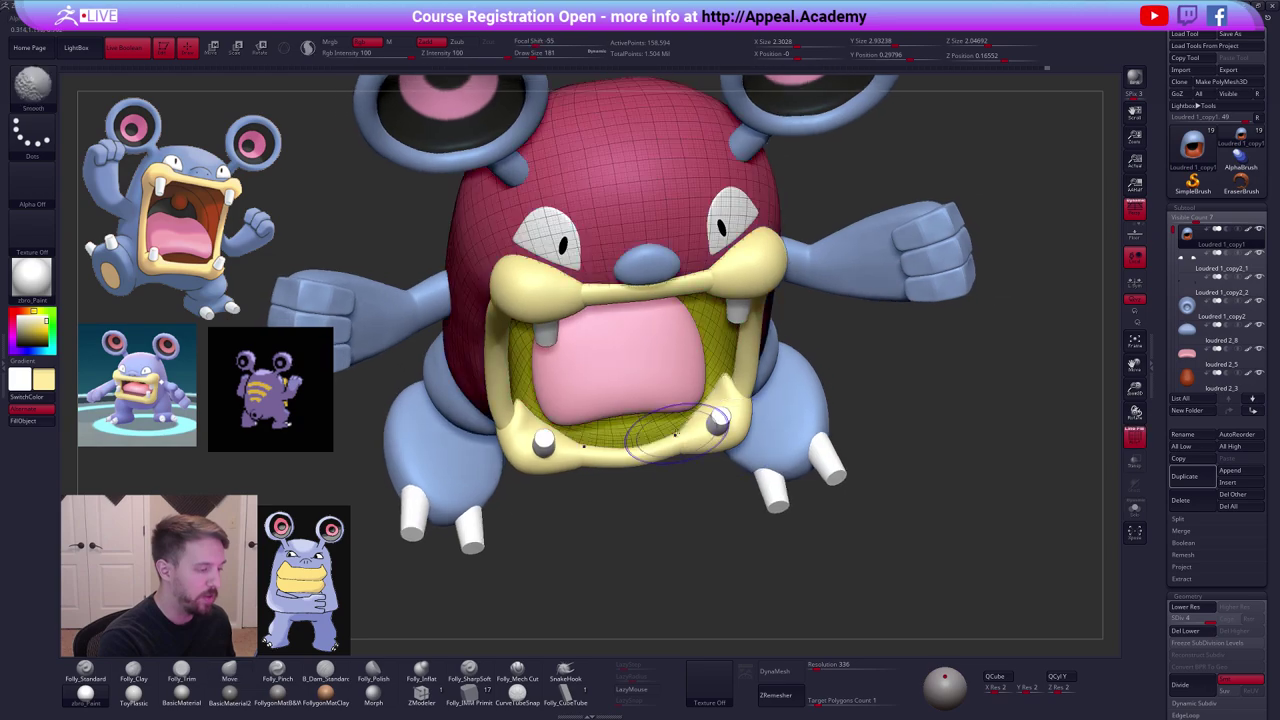
{"action": "key", "text": "shift+d"}
{"action": "key", "text": "shift+d"}
{"action": "right_click_drag", "start_coordinate": [651, 482], "coordinate": [642, 448]}
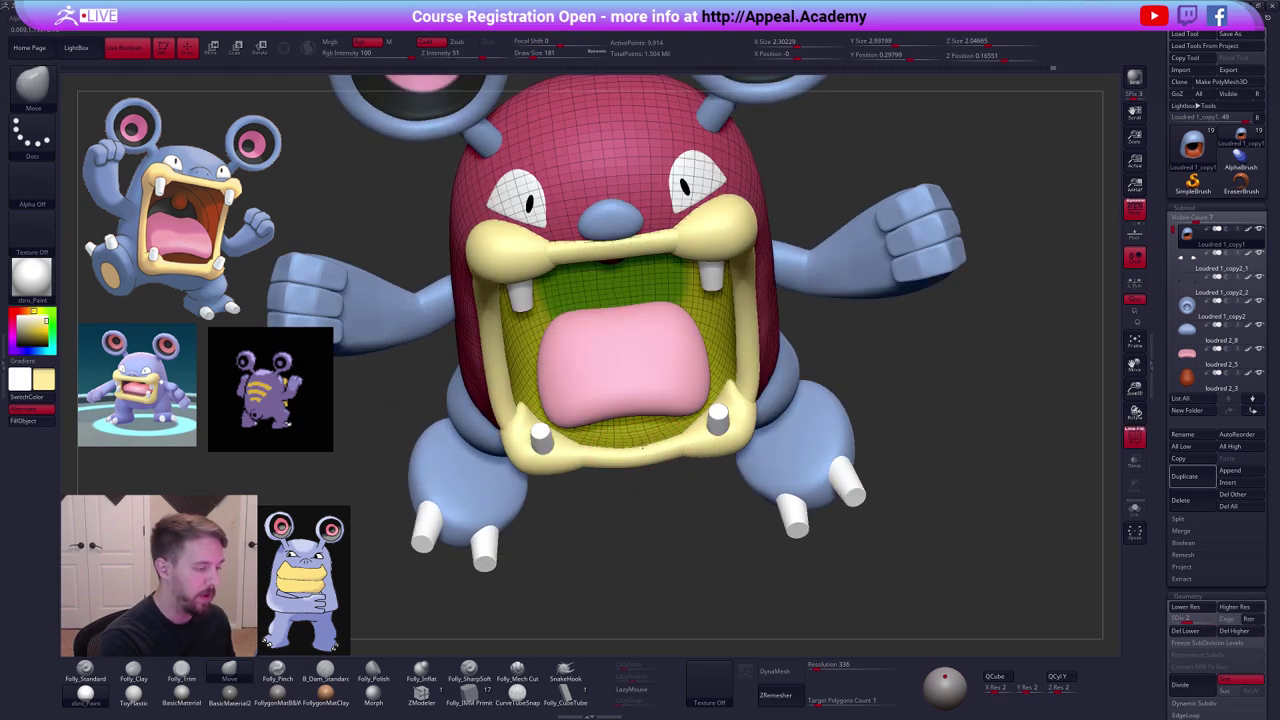
Isolate the body at subdivision level 1 and build up the chin below the mouth with the Folly_Clay brush.
{"action": "right_click_drag", "start_coordinate": [862, 520], "coordinate": [820, 434]}
{"action": "key", "text": "d"}
{"action": "key", "text": "d"}
{"action": "key", "text": "shift+f"}
{"action": "key", "text": "shift+d"}
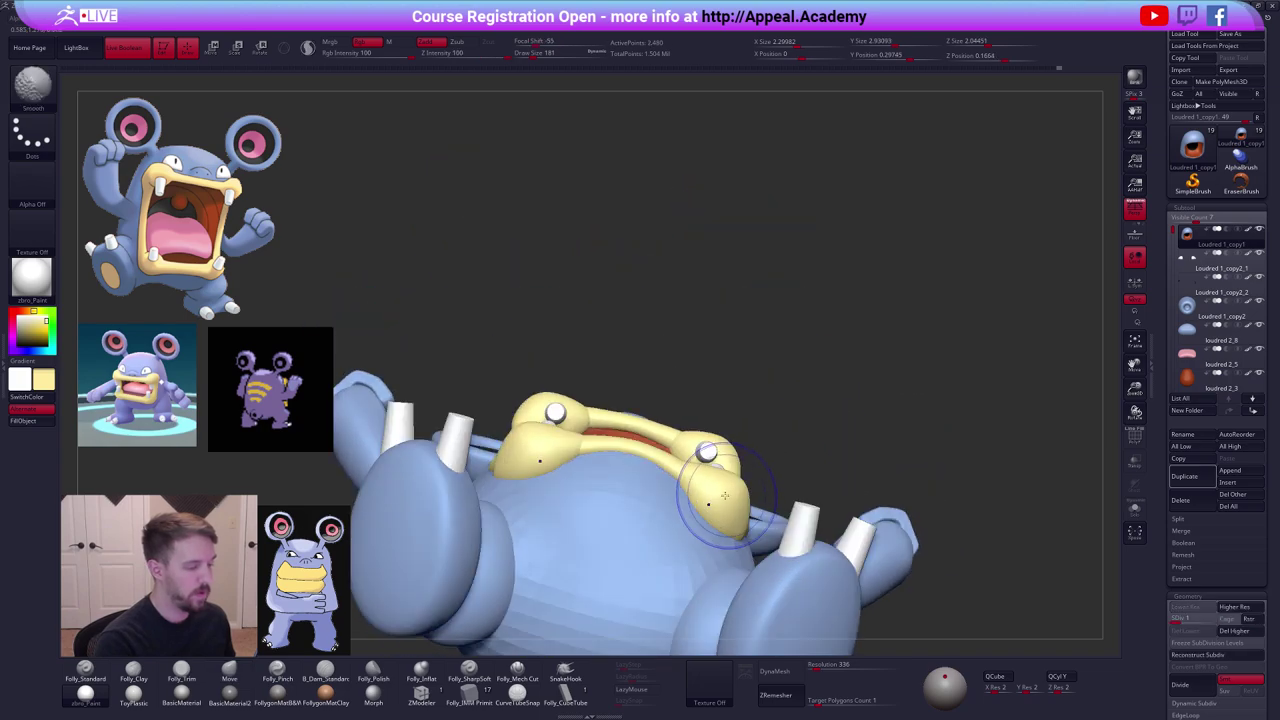
{"action": "key", "text": "shift+s"}
{"action": "right_click_drag", "start_coordinate": [725, 496], "coordinate": [722, 565]}
{"action": "key", "text": "space"}
{"action": "left_click_drag", "start_coordinate": [733, 453], "coordinate": [738, 453]}
{"action": "mouse_move", "coordinate": [740, 454]}
{"action": "right_mouse_down", "text": "ctrl"}
{"action": "mouse_move", "coordinate": [744, 476]}
{"action": "mouse_move", "coordinate": [743, 436]}
{"action": "right_mouse_up", "text": "ctrl"}
{"action": "key", "text": "2"}
{"action": "key", "text": "space"}
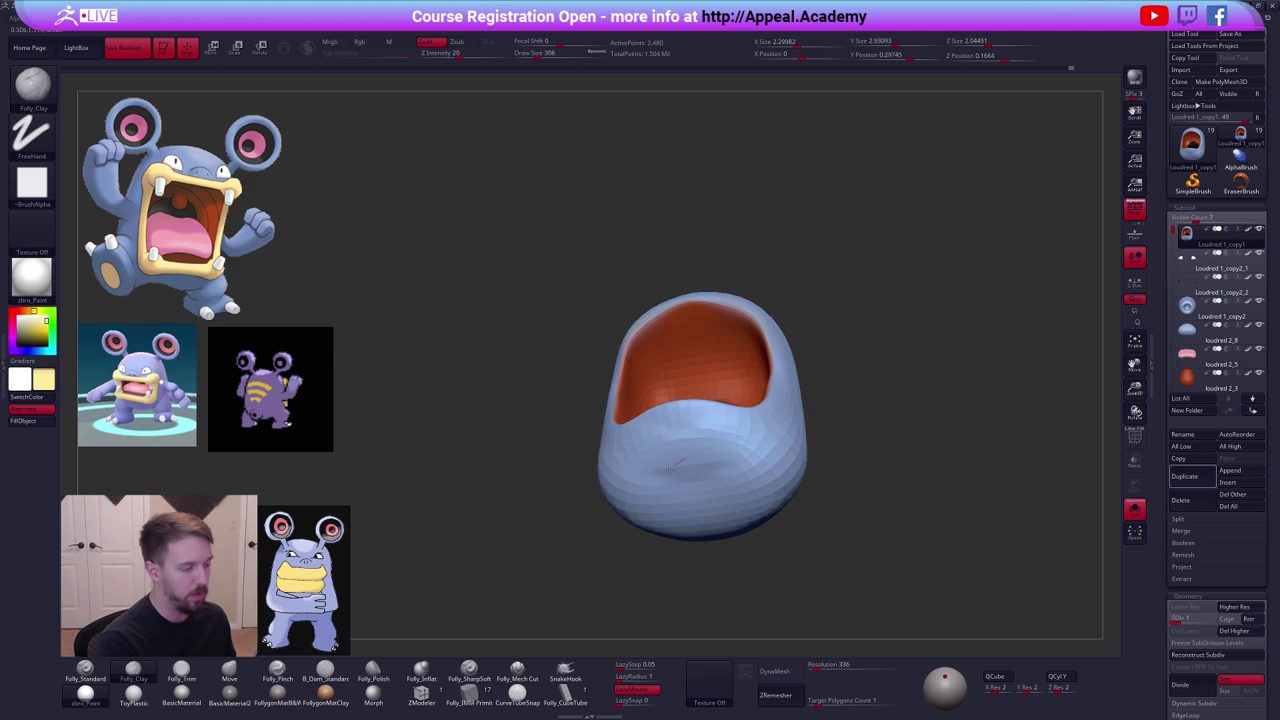
Raise the body to subdivision level 2 and smooth the clay strokes across the chin.
{"action": "key", "text": "ctrl+d"}
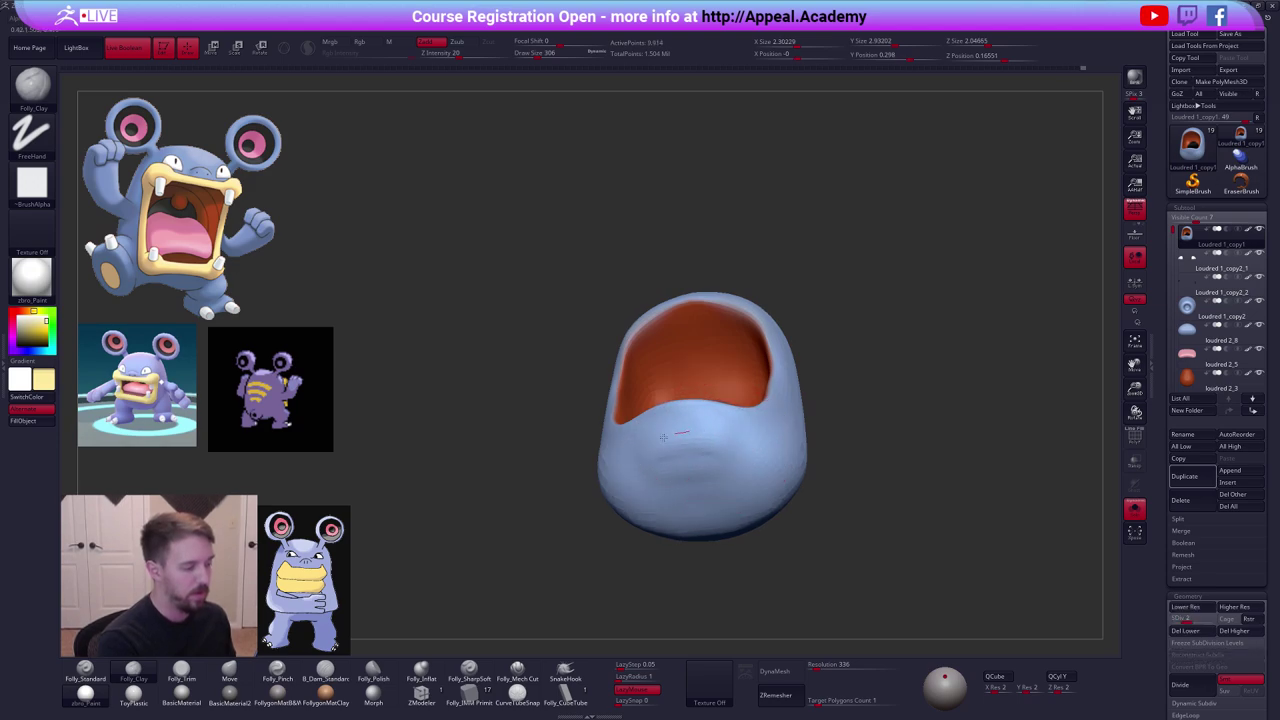
{"action": "left_click_drag", "start_coordinate": [632, 467], "coordinate": [744, 462], "text": "shift"}
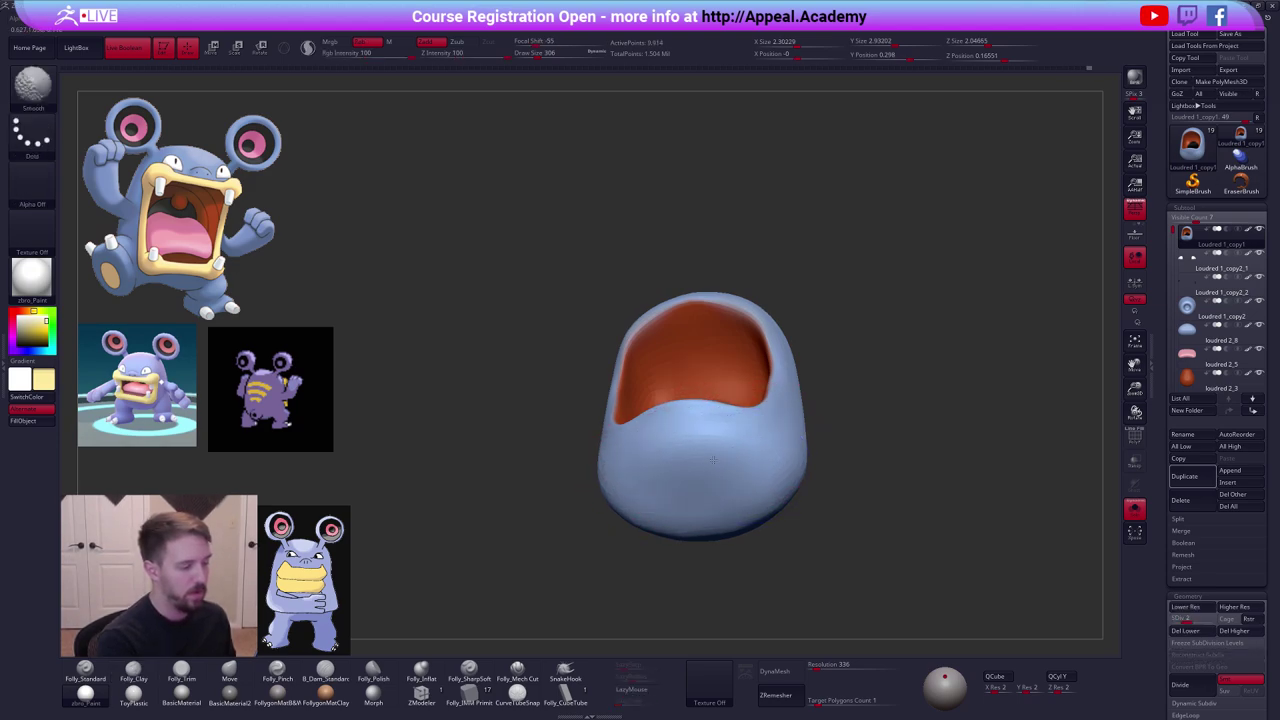
{"action": "right_click_drag", "start_coordinate": [713, 460], "coordinate": [664, 444]}
{"action": "left_click_drag", "start_coordinate": [635, 487], "coordinate": [662, 472], "text": "shift"}
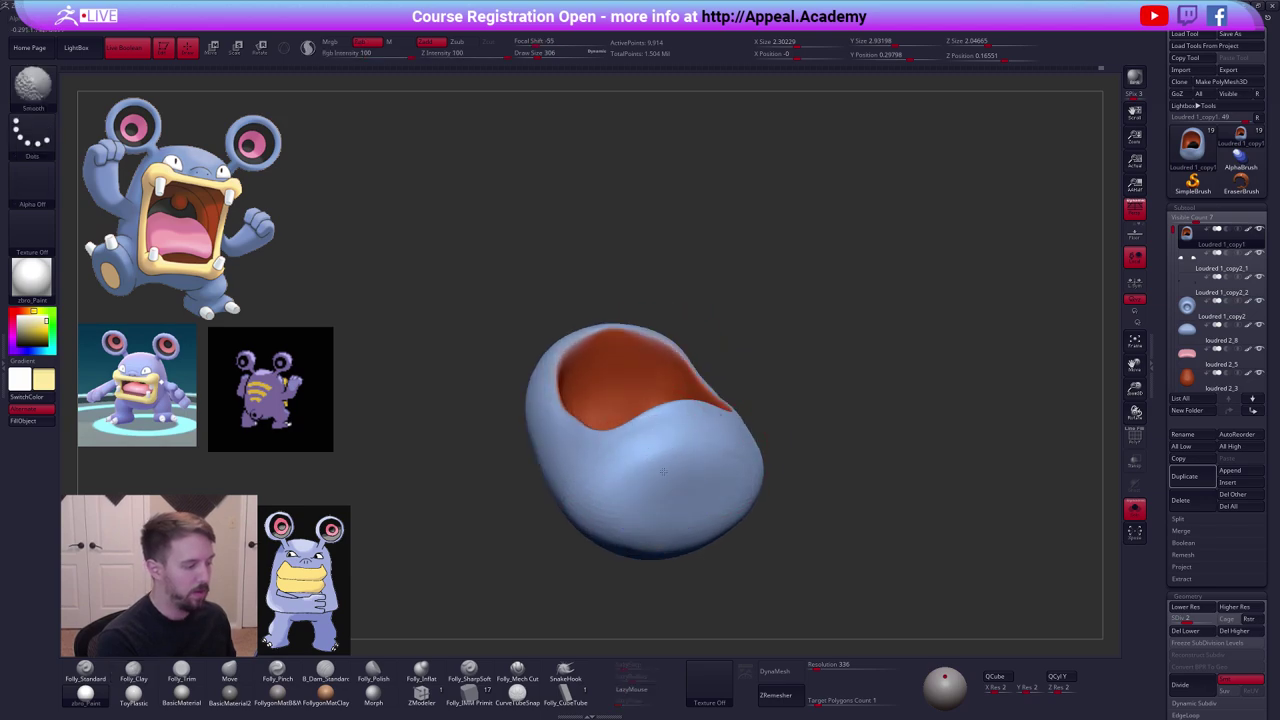
Refine the chin's shape with the Move brush and smooth the surface beside the mouth.
{"action": "mouse_move", "coordinate": [638, 468]}
{"action": "right_mouse_down"}
{"action": "mouse_move", "coordinate": [628, 548]}
{"action": "mouse_move", "coordinate": [596, 535]}
{"action": "mouse_move", "coordinate": [684, 500]}
{"action": "mouse_move", "coordinate": [678, 477]}
{"action": "mouse_move", "coordinate": [664, 478]}
{"action": "mouse_move", "coordinate": [698, 489]}
{"action": "mouse_move", "coordinate": [749, 467]}
{"action": "mouse_move", "coordinate": [753, 417]}
{"action": "right_mouse_up"}
{"action": "key", "text": "ctrl+shift+s"}
{"action": "key", "text": "b"}
{"action": "key", "text": "m"}
{"action": "key", "text": "v"}
{"action": "key", "text": "s"}
{"action": "key", "text": "ctrl+shift+s"}
{"action": "left_click_drag", "start_coordinate": [650, 407], "coordinate": [645, 412], "text": "shift"}
{"action": "right_click_drag", "start_coordinate": [660, 478], "coordinate": [755, 500]}
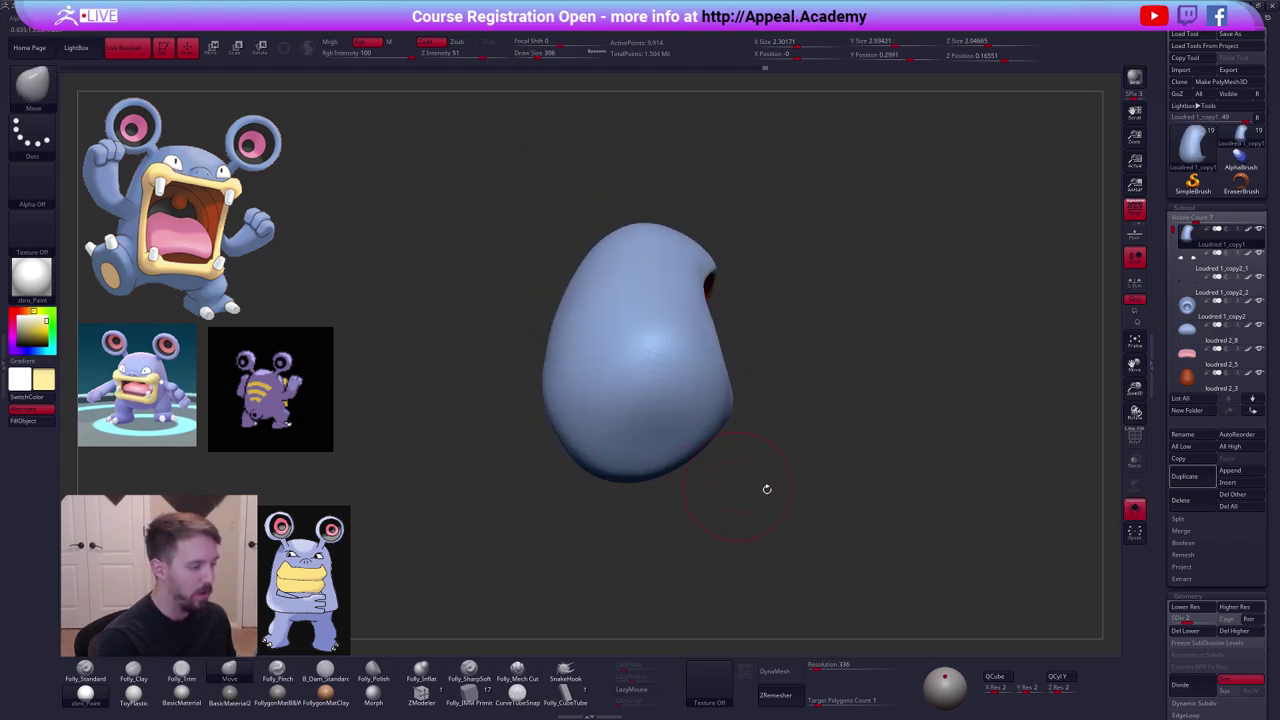
Raise the body to subdivision level 3 and smooth the area beside the mouth's lower corner using brush size 227.
{"action": "key", "text": "ctrl+shift+s"}
{"action": "right_click_drag", "start_coordinate": [900, 535], "coordinate": [774, 411]}
{"action": "key", "text": "alt+s"}
{"action": "right_click_drag", "start_coordinate": [762, 364], "coordinate": [775, 423], "text": "alt"}
{"action": "right_click_drag", "start_coordinate": [775, 423], "coordinate": [846, 424]}
{"action": "key", "text": "2"}
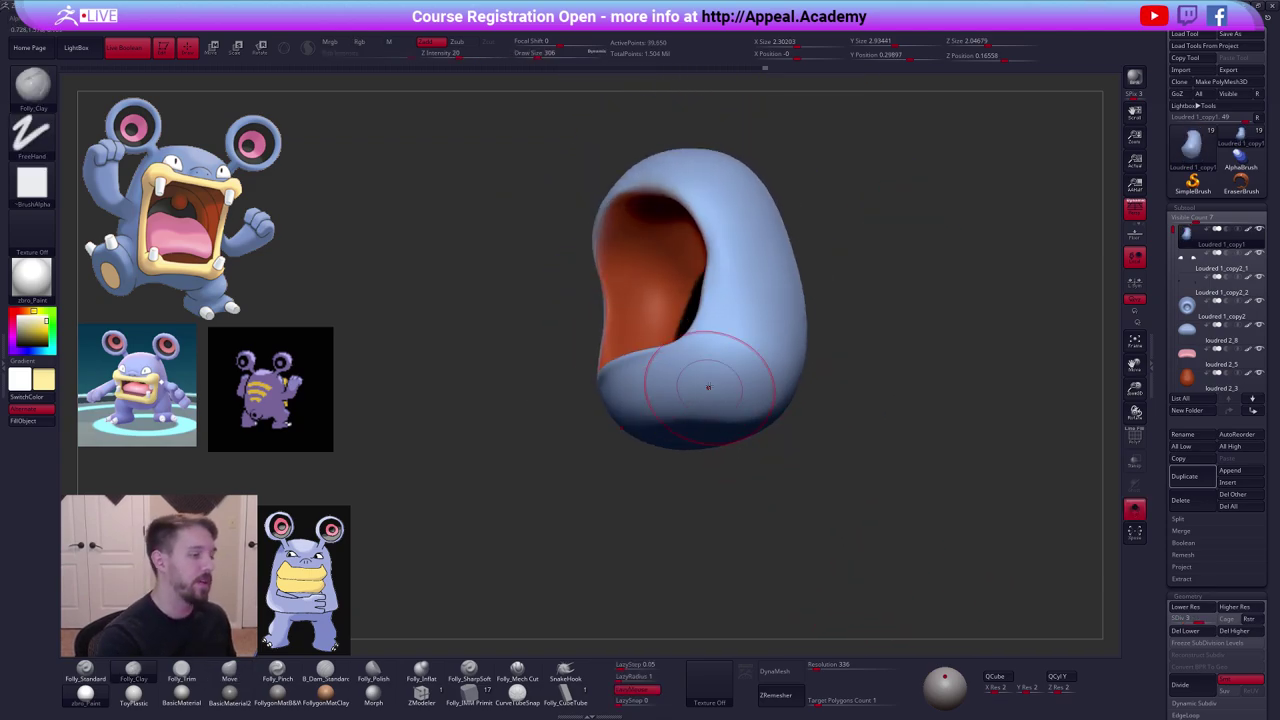
{"action": "right_click_drag", "start_coordinate": [710, 389], "coordinate": [695, 407]}
{"action": "left_click_drag", "start_coordinate": [731, 354], "coordinate": [731, 336], "text": "shift"}
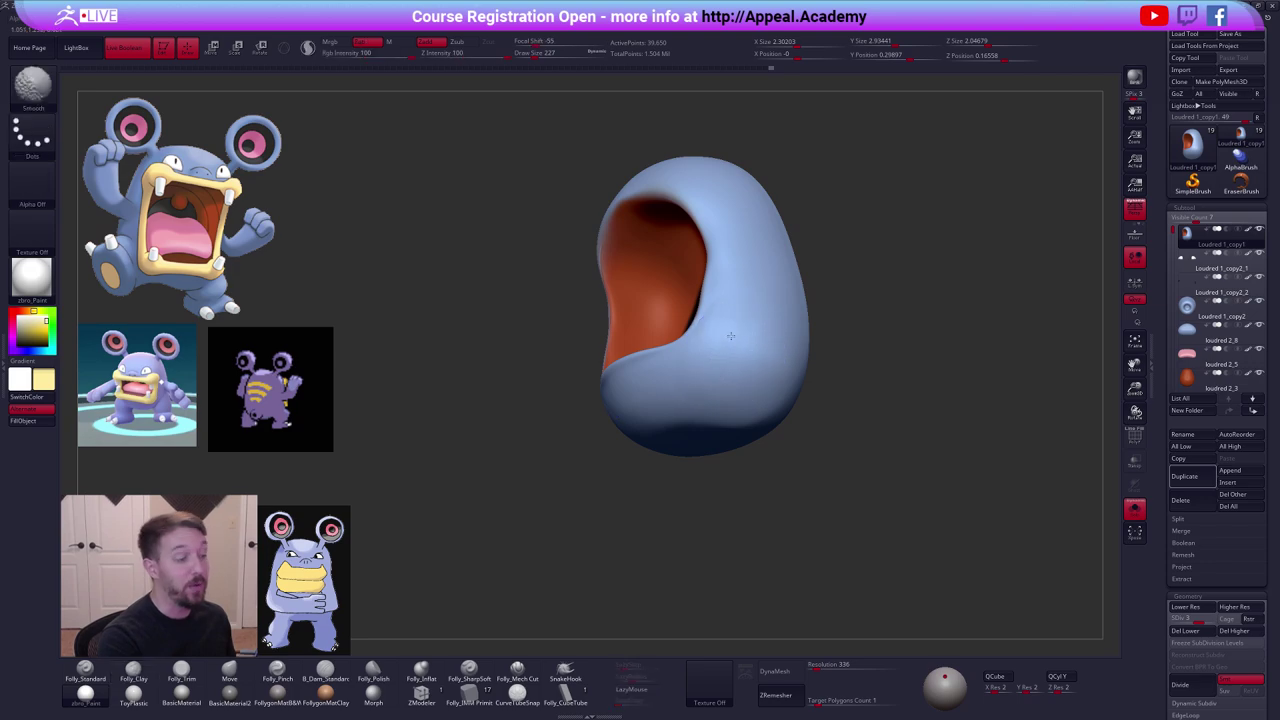
{"action": "right_click_drag", "start_coordinate": [724, 328], "coordinate": [706, 363]}
{"action": "key", "text": "3"}
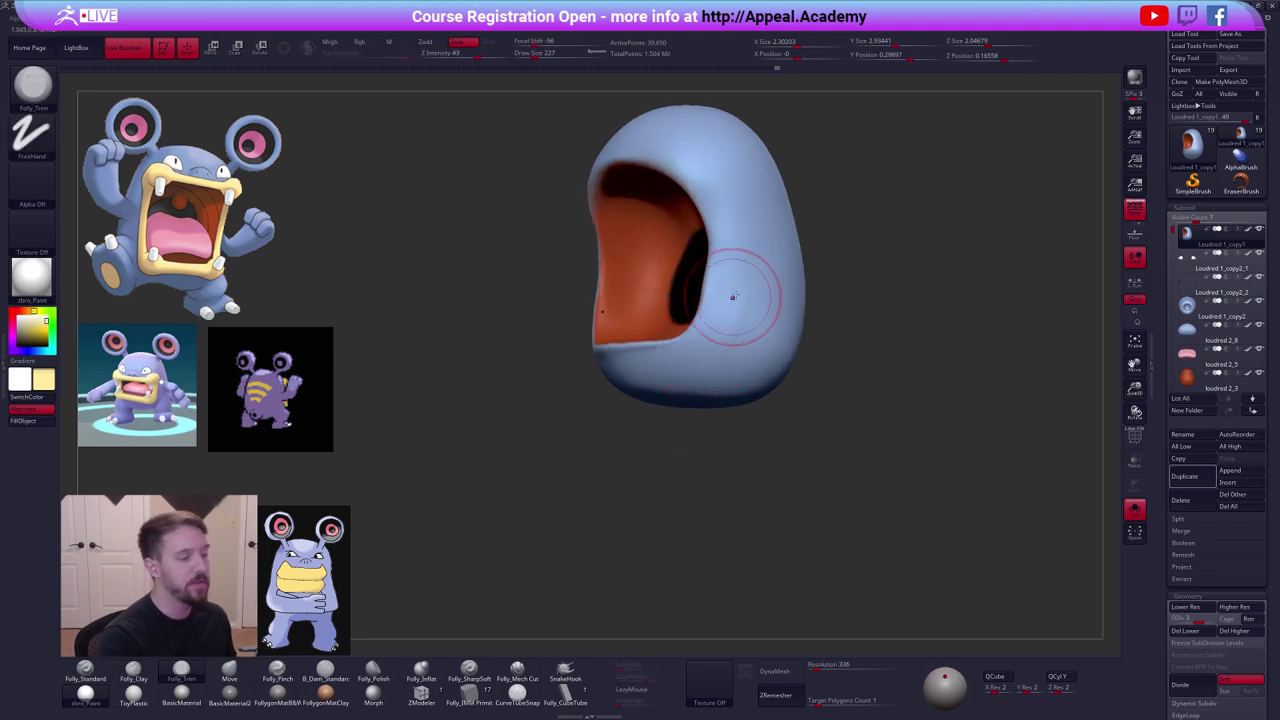
Lower the body to subdivision level 1 and reshape the side edge of the mouth opening in profile with the Move brush.
{"action": "mouse_move", "coordinate": [748, 293]}
{"action": "right_mouse_down"}
{"action": "mouse_move", "coordinate": [702, 378]}
{"action": "mouse_move", "coordinate": [701, 303]}
{"action": "right_mouse_up"}
{"action": "key", "text": "shift+d"}
{"action": "key", "text": "shift+d"}
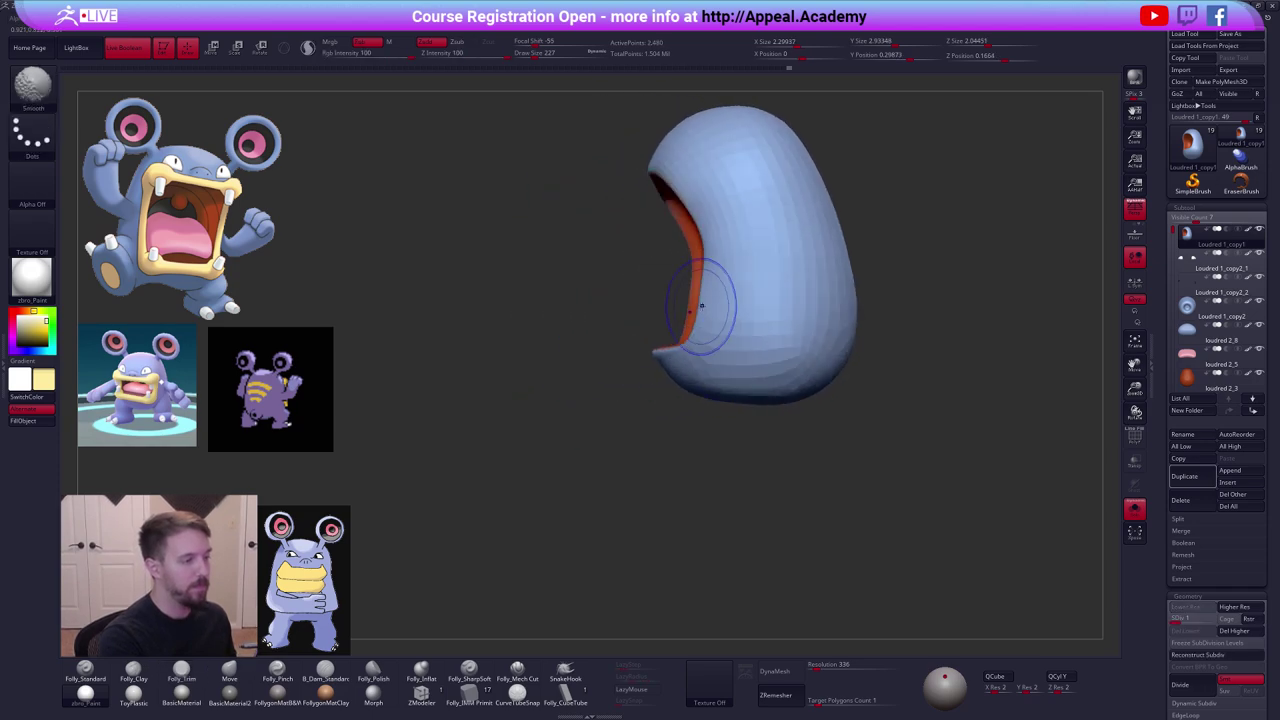
{"action": "key", "text": "4"}
{"action": "key", "text": "s"}
{"action": "left_click_drag", "start_coordinate": [711, 298], "coordinate": [711, 272]}
{"action": "key", "text": "s"}
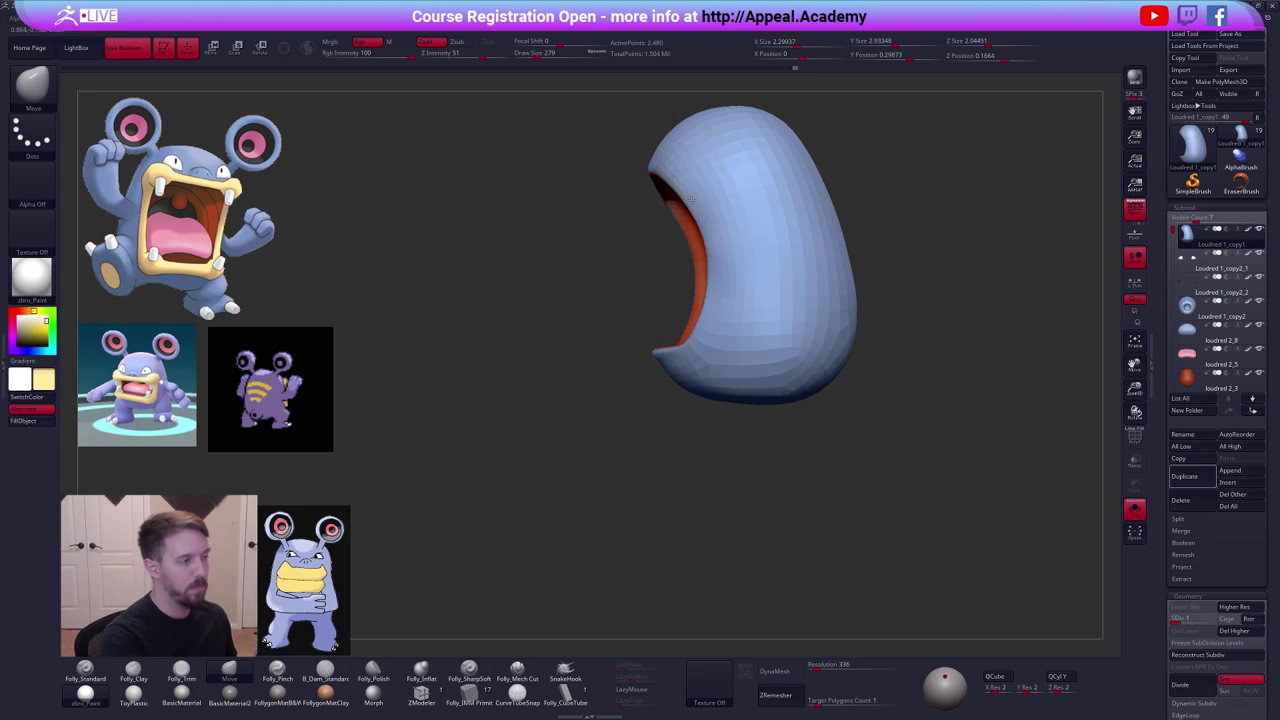
{"action": "key", "text": "space"}
{"action": "left_click_drag", "start_coordinate": [691, 200], "coordinate": [685, 176]}
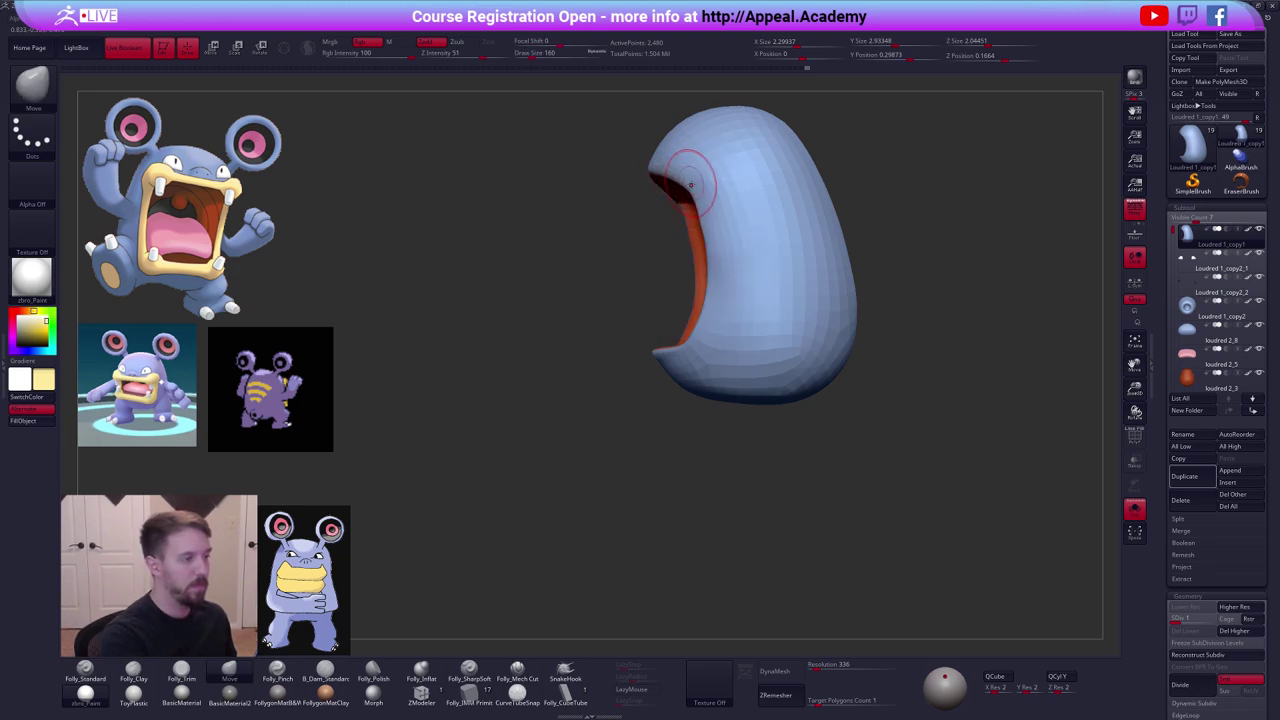
{"action": "key", "text": "space"}
{"action": "left_click_drag", "start_coordinate": [690, 215], "coordinate": [712, 234]}
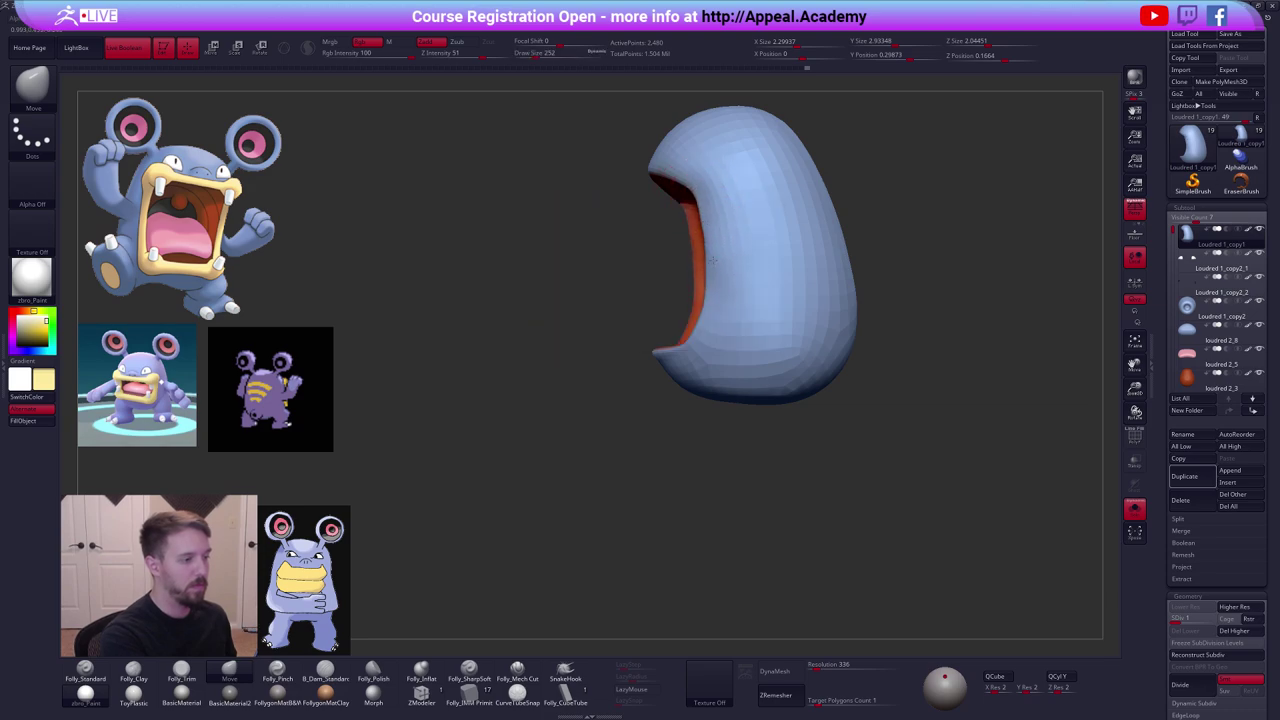
Refine the sides of the body's mouth opening from the front and in profile, using Move brush sizes 192 and 265.
{"action": "right_click_drag", "start_coordinate": [715, 246], "coordinate": [751, 309], "text": "shift"}
{"action": "key", "text": "alt+s"}
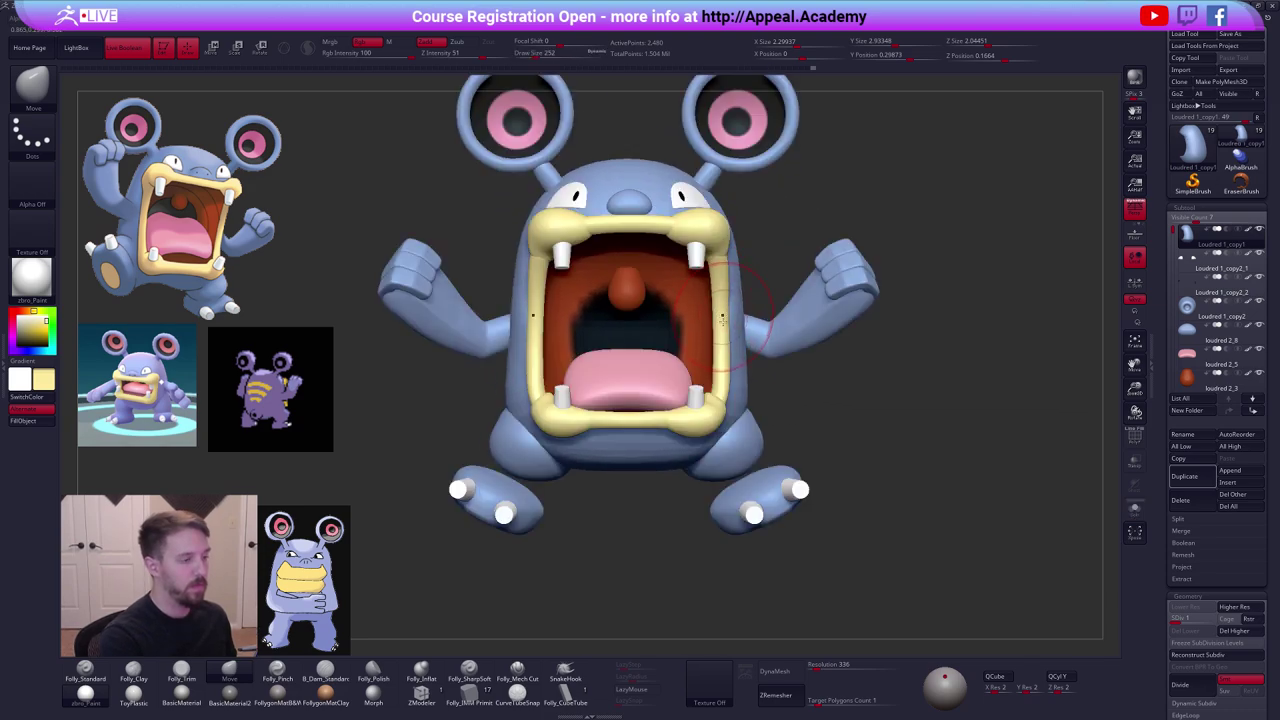
{"action": "key", "text": "alt+s"}
{"action": "key", "text": "space"}
{"action": "left_click_drag", "start_coordinate": [728, 316], "coordinate": [723, 341]}
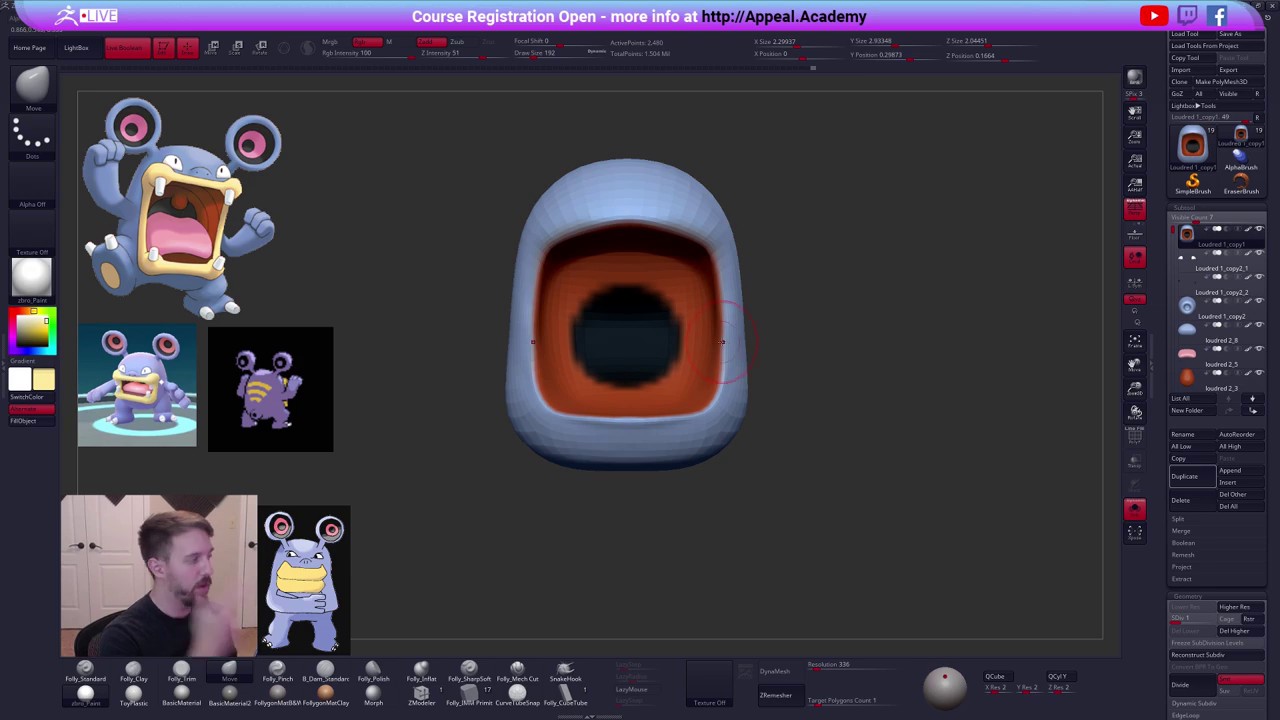
{"action": "right_click_drag", "start_coordinate": [722, 342], "coordinate": [740, 334], "text": "shift"}
{"action": "key", "text": "space"}
{"action": "left_click_drag", "start_coordinate": [738, 330], "coordinate": [746, 316]}
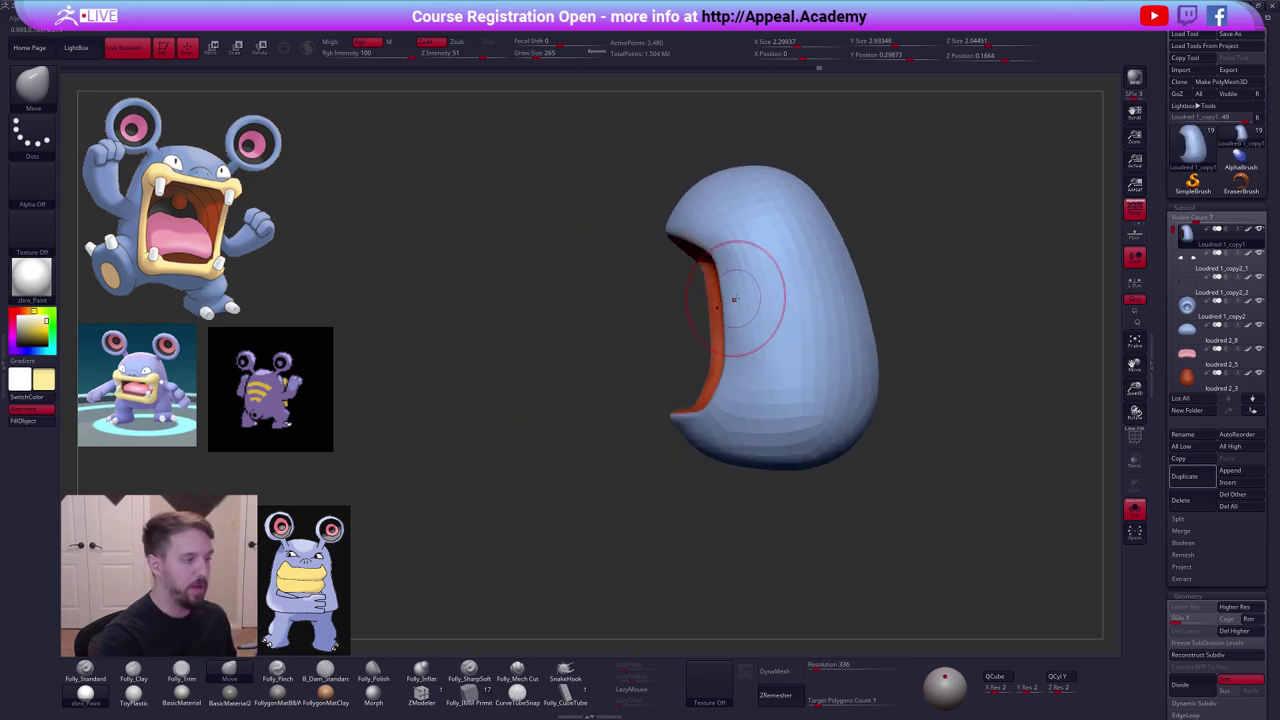
Raise the body's subdivision level by three and bring all the other subtools back into view.
{"action": "key", "text": "d"}
{"action": "key", "text": "d"}
{"action": "key", "text": "d"}
{"action": "key", "text": "alt+s"}
{"action": "right_click_drag", "start_coordinate": [750, 252], "coordinate": [880, 298]}
Hide the arm subtools loudred 2_2 and loudred 2_10 to clear the view of the mouth's side.
{"action": "left_click", "coordinate": [766, 312], "text": "alt"}
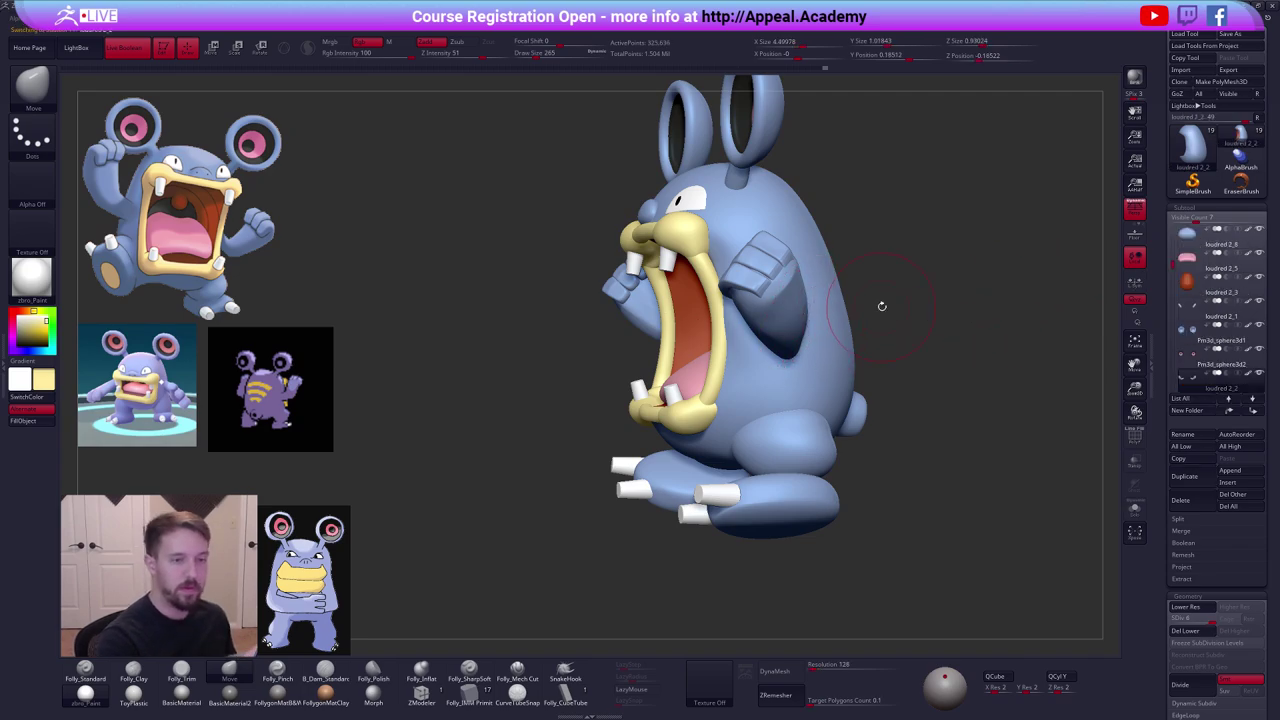
{"action": "left_click_drag", "start_coordinate": [1172, 252], "coordinate": [1172, 271]}
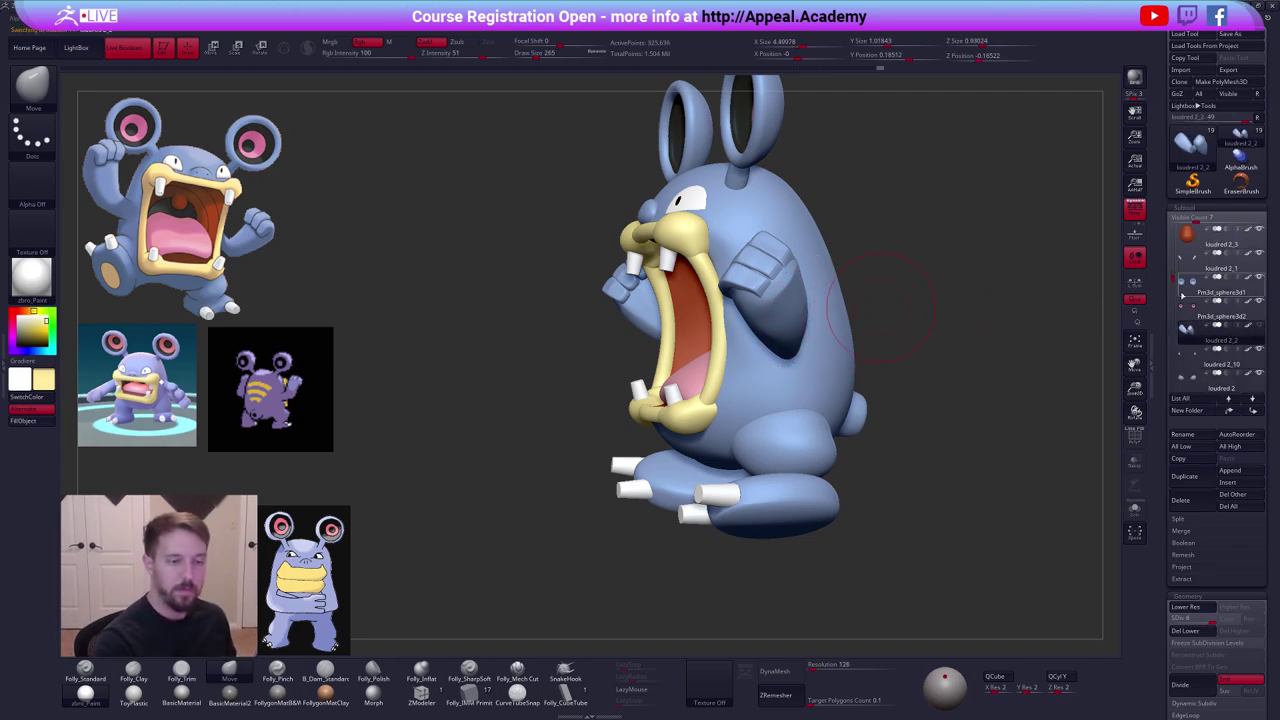
{"action": "left_click", "coordinate": [1222, 358]}
{"action": "left_click", "coordinate": [1259, 349]}
{"action": "left_click", "coordinate": [1222, 311]}
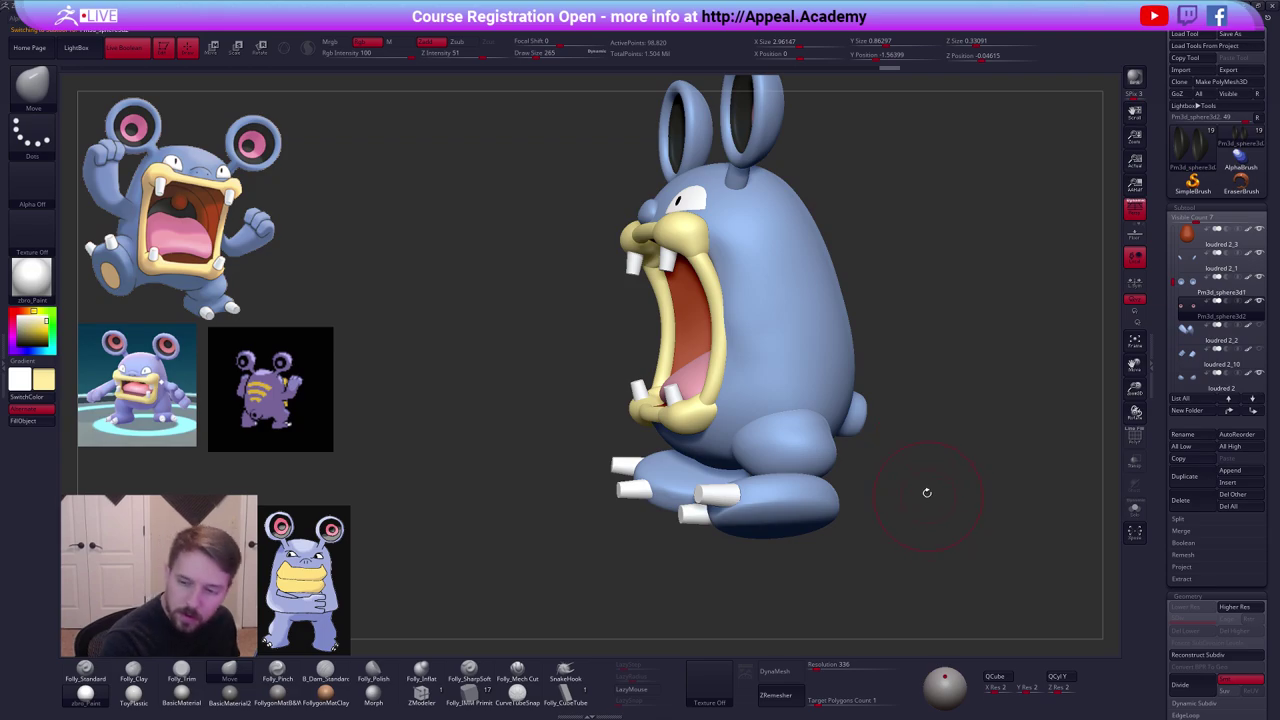
Select the lips at subdivision level 1 and reshape their sides from the front and in profile with the Move brush at size 265.
{"action": "right_click_drag", "start_coordinate": [846, 367], "coordinate": [785, 300], "text": "ctrl"}
{"action": "left_click", "coordinate": [727, 305], "text": "alt"}
{"action": "key", "text": "shift+d"}
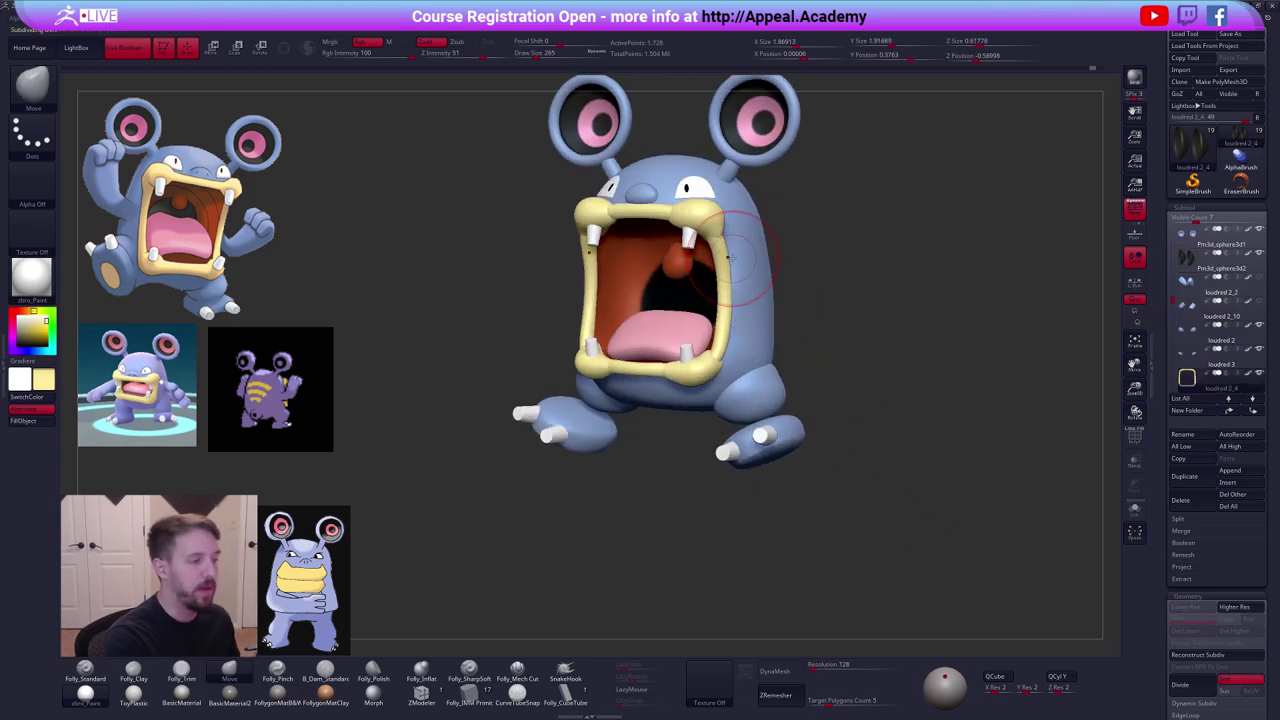
{"action": "right_click_drag", "start_coordinate": [739, 261], "coordinate": [718, 257], "text": "shift"}
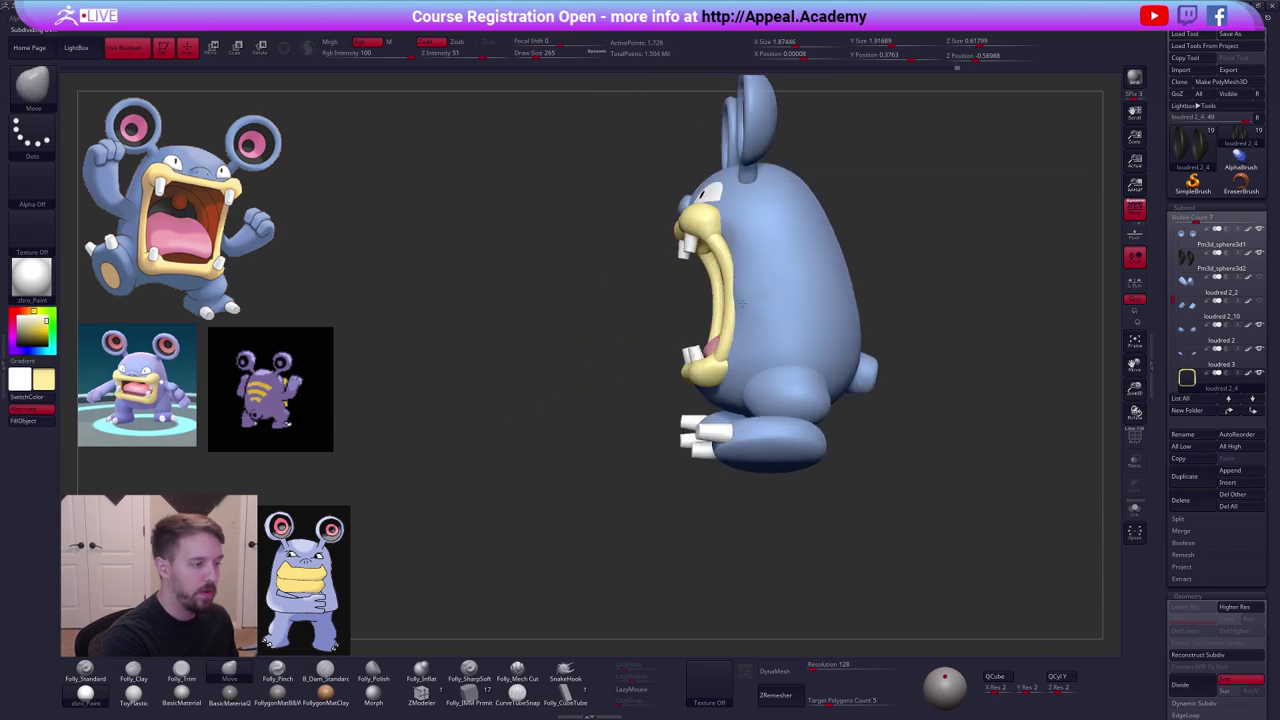
{"action": "right_click_drag", "start_coordinate": [742, 304], "coordinate": [768, 302], "text": "shift"}
{"action": "left_click_drag", "start_coordinate": [731, 297], "coordinate": [738, 297]}
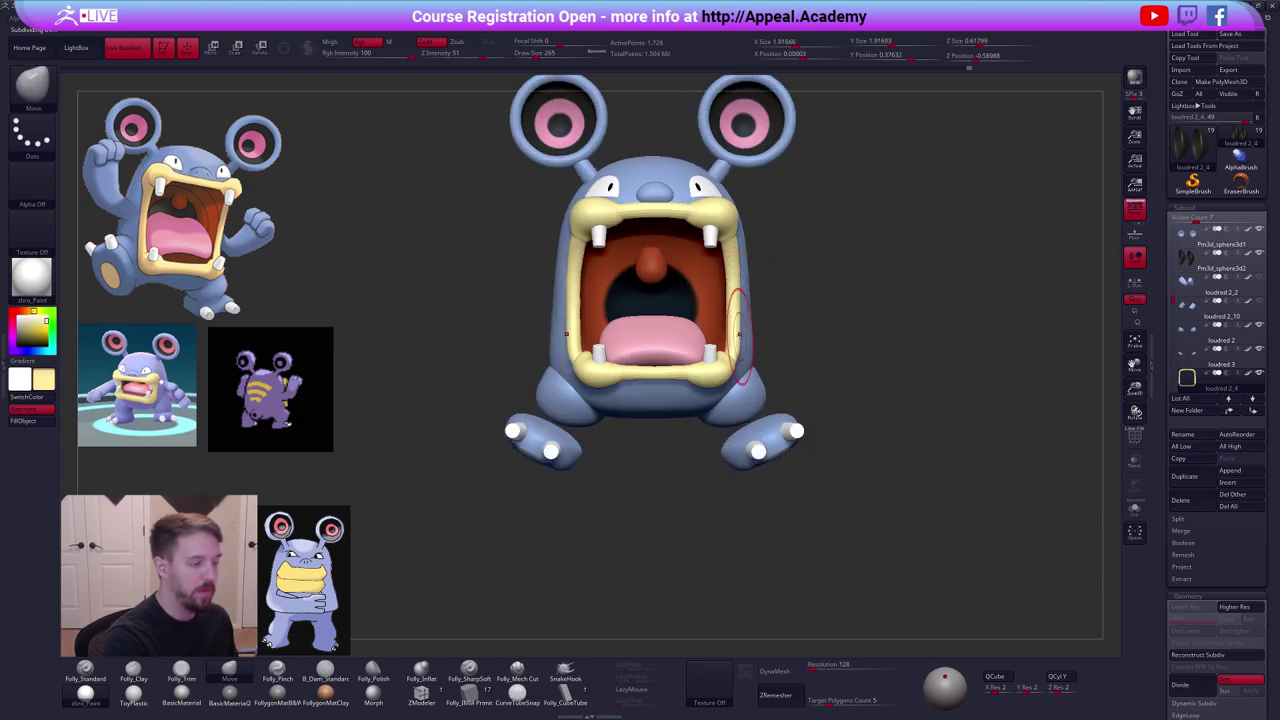
{"action": "left_click_drag", "start_coordinate": [731, 349], "coordinate": [755, 290]}
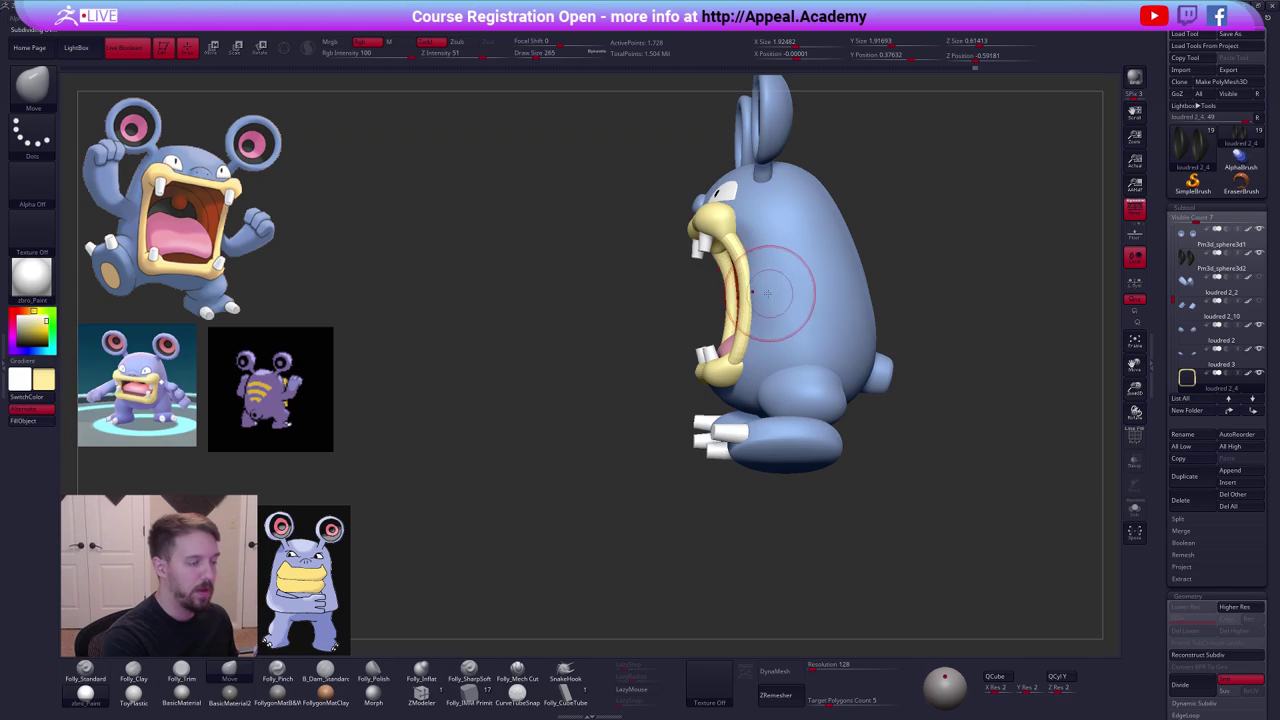
Refine the upper and middle sides of the lips from the front and in profile with the Move brush at size 292.
{"action": "right_click_drag", "start_coordinate": [768, 294], "coordinate": [798, 300], "text": "shift"}
{"action": "key", "text": "space"}
{"action": "left_click_drag", "start_coordinate": [742, 329], "coordinate": [749, 329]}
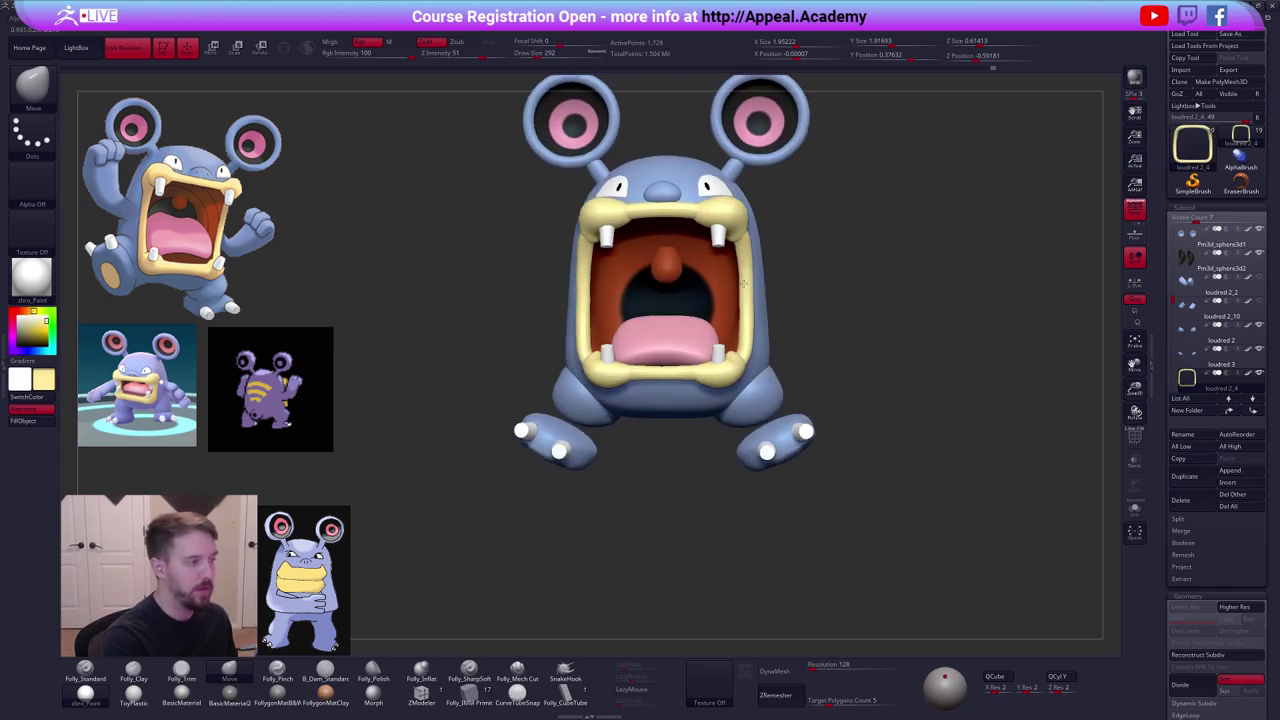
{"action": "left_click_drag", "start_coordinate": [748, 250], "coordinate": [729, 261]}
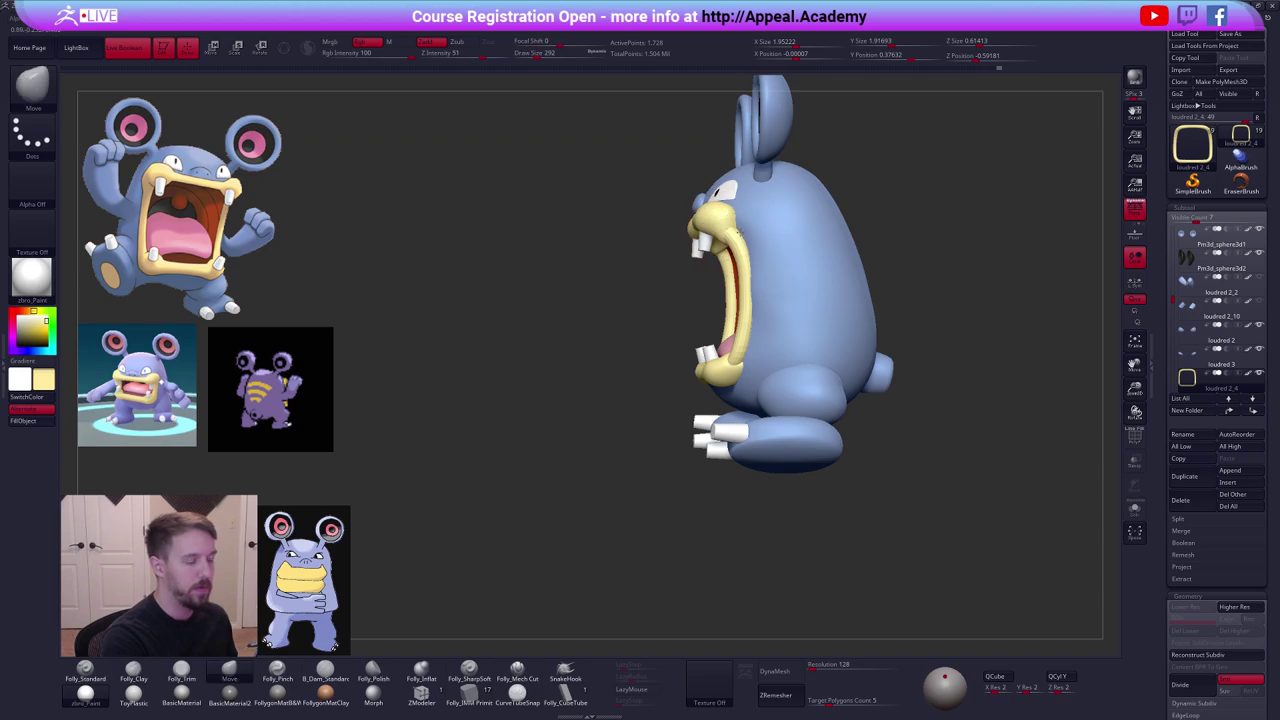
{"action": "right_click_drag", "start_coordinate": [760, 298], "coordinate": [796, 299], "text": "shift"}
{"action": "left_click_drag", "start_coordinate": [744, 290], "coordinate": [750, 290]}
Undo the last Move stroke on the side of the lips and divide the lips to subdivision level 2.
{"action": "right_click_drag", "start_coordinate": [750, 292], "coordinate": [770, 299]}
{"action": "key", "text": "space"}
{"action": "left_click_drag", "start_coordinate": [752, 307], "coordinate": [748, 325]}
{"action": "key", "text": "ctrl+z"}
{"action": "key", "text": "d"}
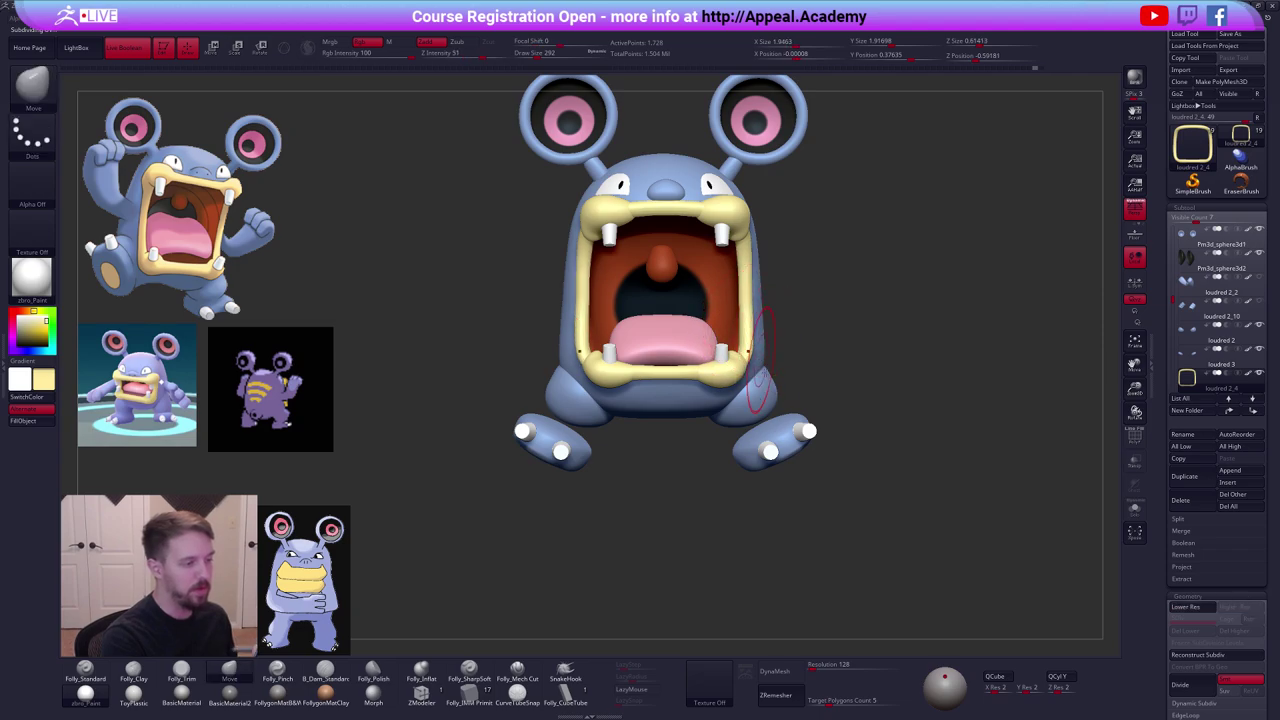
{"action": "key", "text": "ctrl+d"}
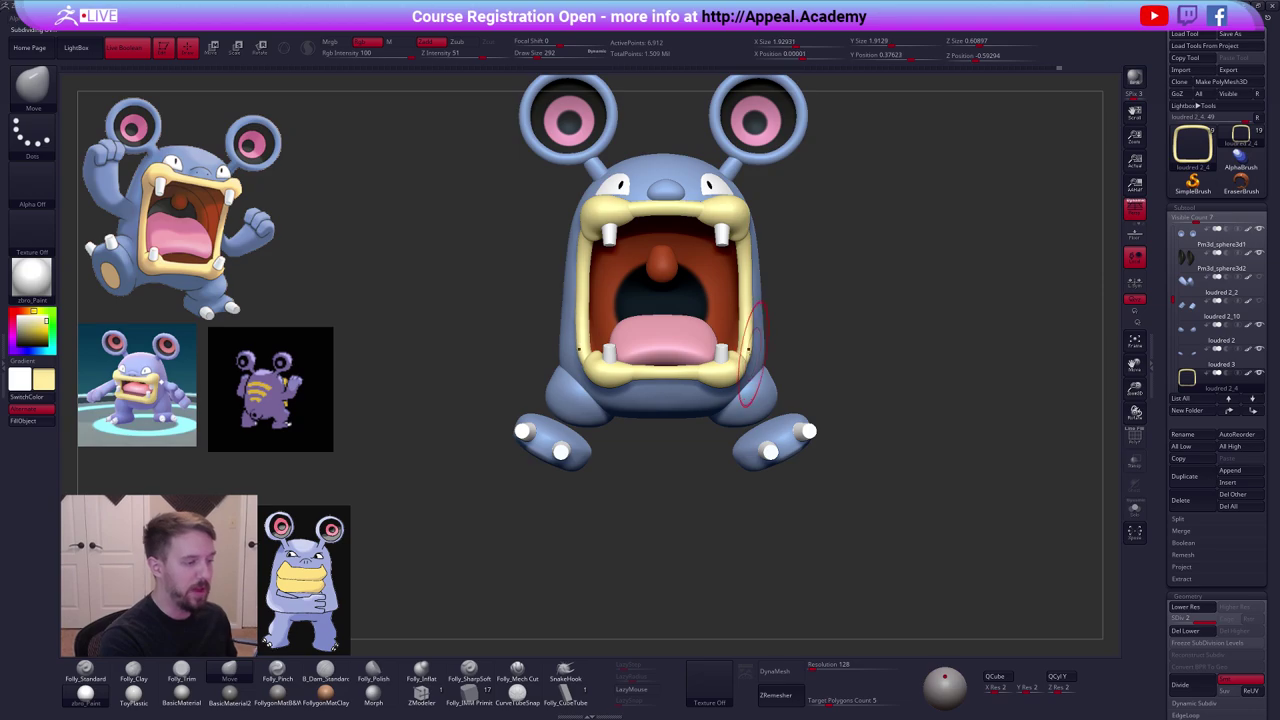
Lower the body to subdivision level 2 and adjust its surface beside the upper mouth corner with the Move brush at size 265.
{"action": "right_click_drag", "start_coordinate": [748, 355], "coordinate": [790, 300]}
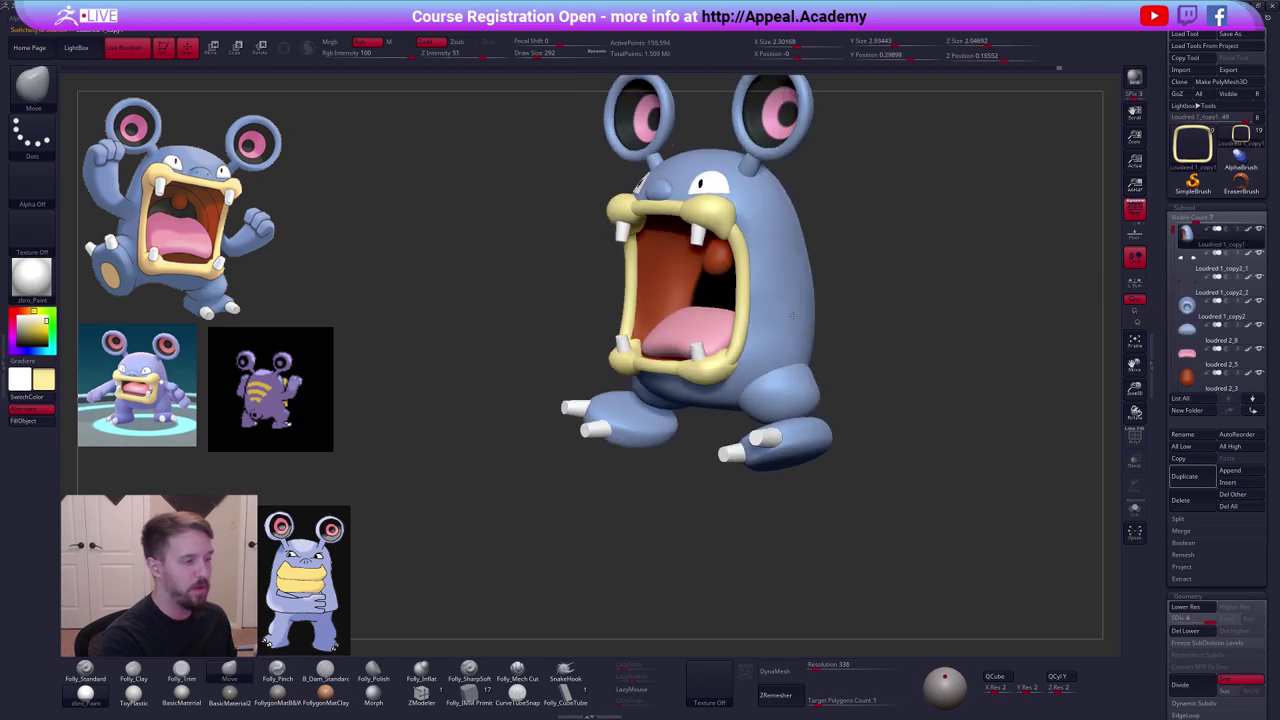
{"action": "key", "text": "shift+d"}
{"action": "key", "text": "shift+d"}
{"action": "right_click_drag", "start_coordinate": [786, 262], "coordinate": [766, 274]}
{"action": "key", "text": "space"}
{"action": "left_click_drag", "start_coordinate": [752, 257], "coordinate": [761, 255]}
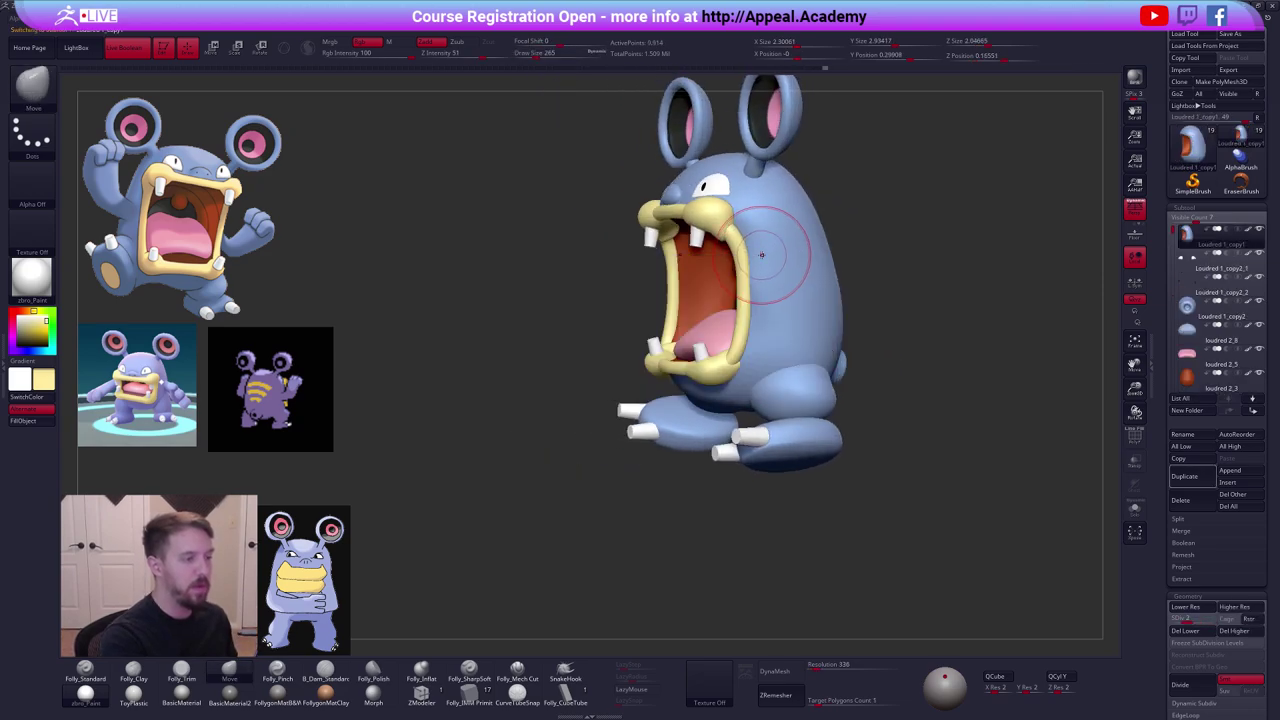
{"action": "right_click_drag", "start_coordinate": [761, 254], "coordinate": [790, 250]}
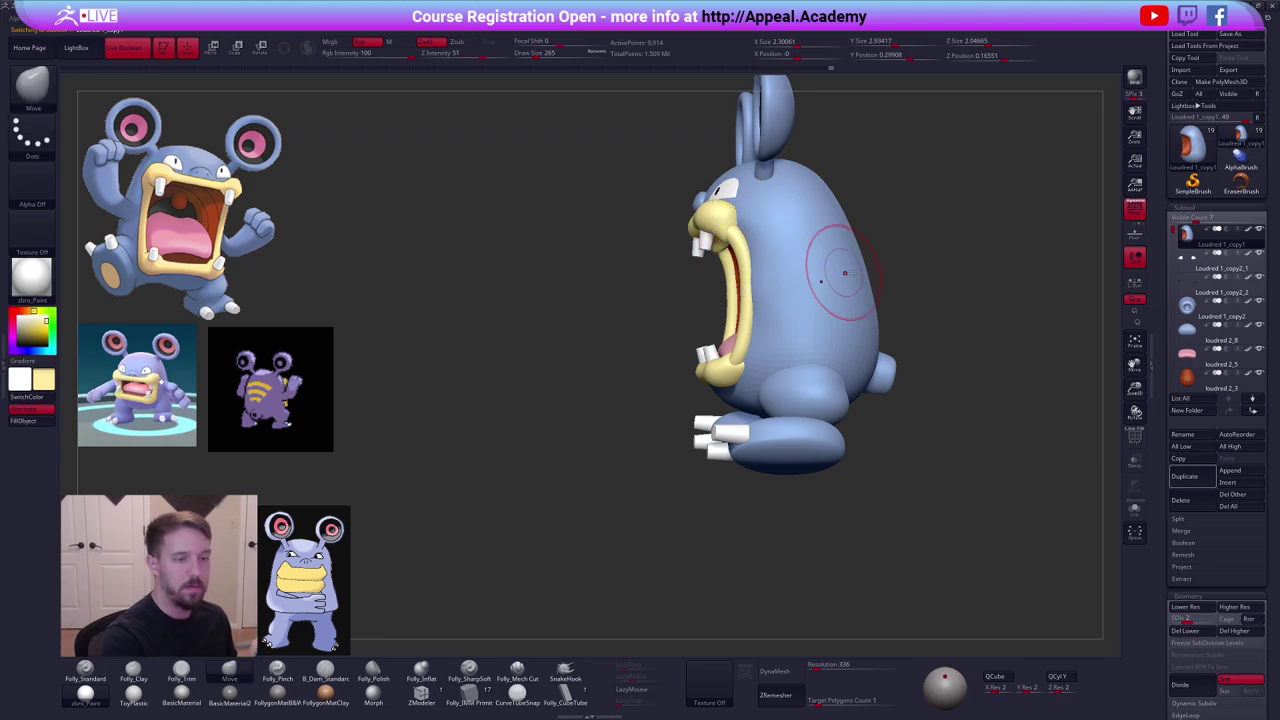
Turn off perspective and mask the body in profile with the MaskLasso brush, inverting the mask.
{"action": "left_click", "coordinate": [1134, 208]}
{"action": "key", "text": "ctrl+space"}
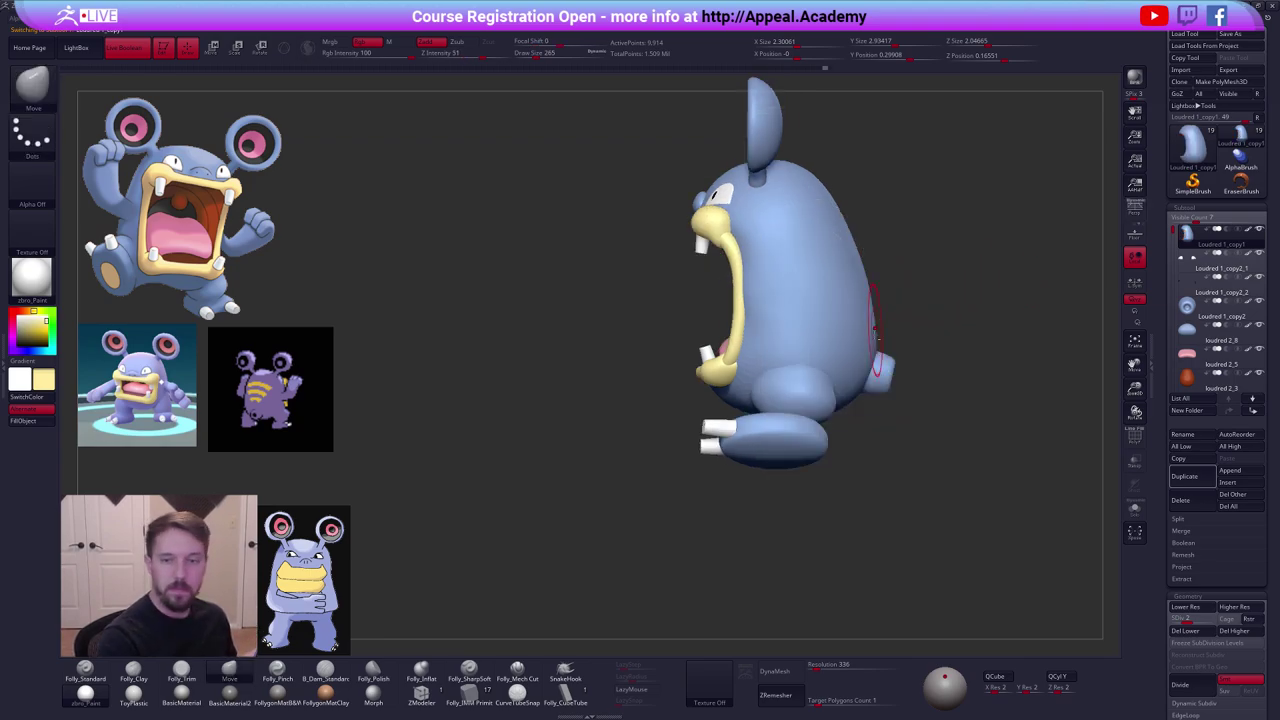
{"action": "right_click_drag", "start_coordinate": [875, 330], "coordinate": [679, 278]}
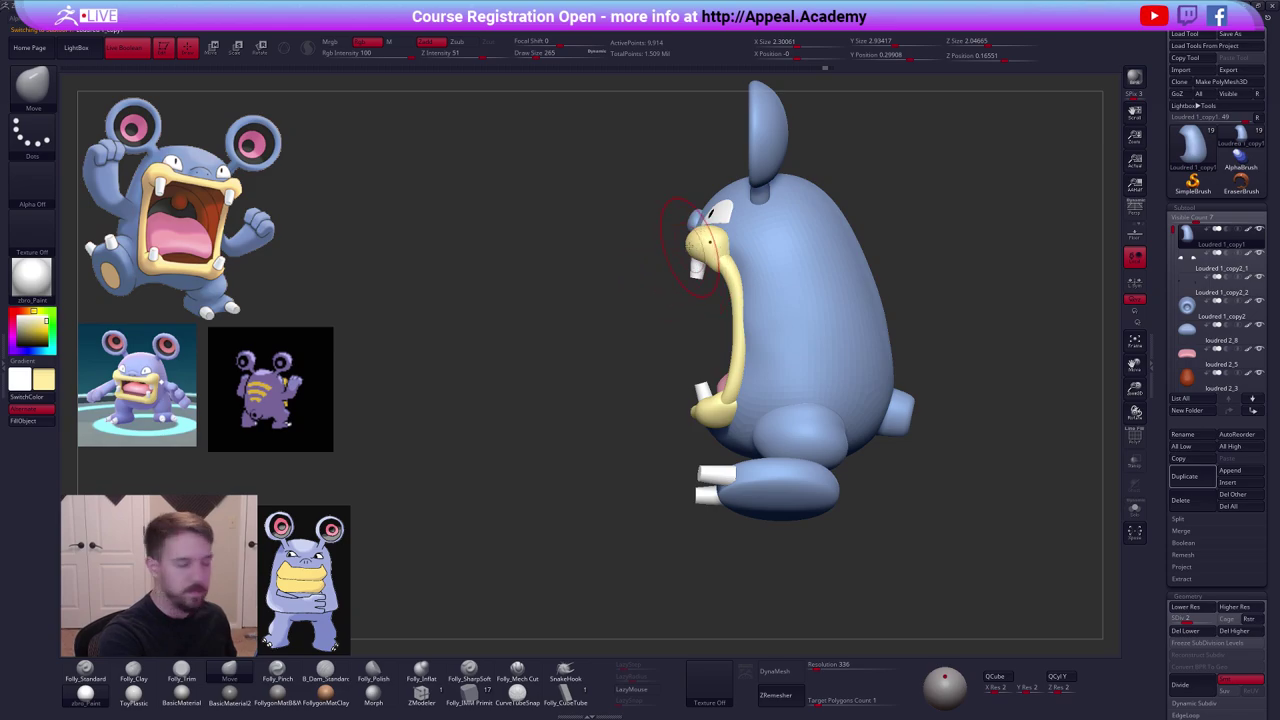
{"action": "key", "text": "ctrl"}
{"action": "mouse_move", "coordinate": [728, 246]}
{"action": "left_mouse_down", "text": "ctrl"}
{"action": "mouse_move", "coordinate": [744, 400]}
{"action": "mouse_move", "coordinate": [662, 238]}
{"action": "left_mouse_up", "text": "ctrl"}
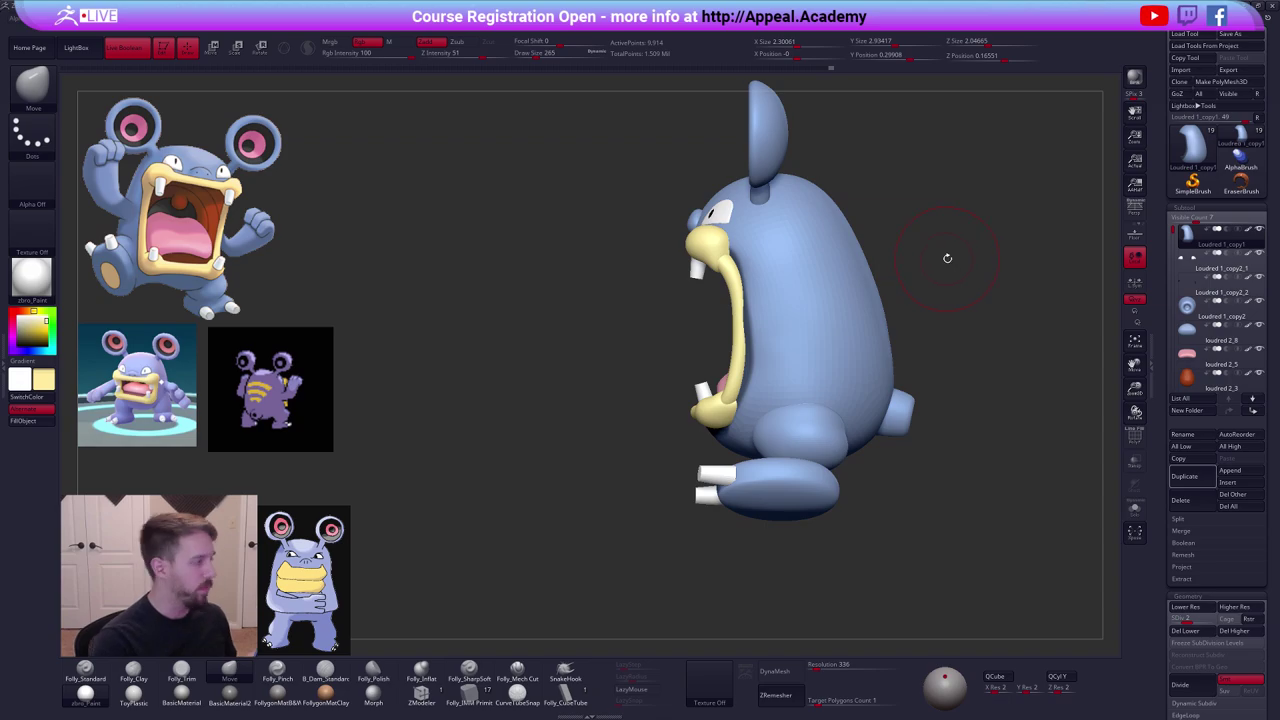
{"action": "key", "text": "ctrl"}
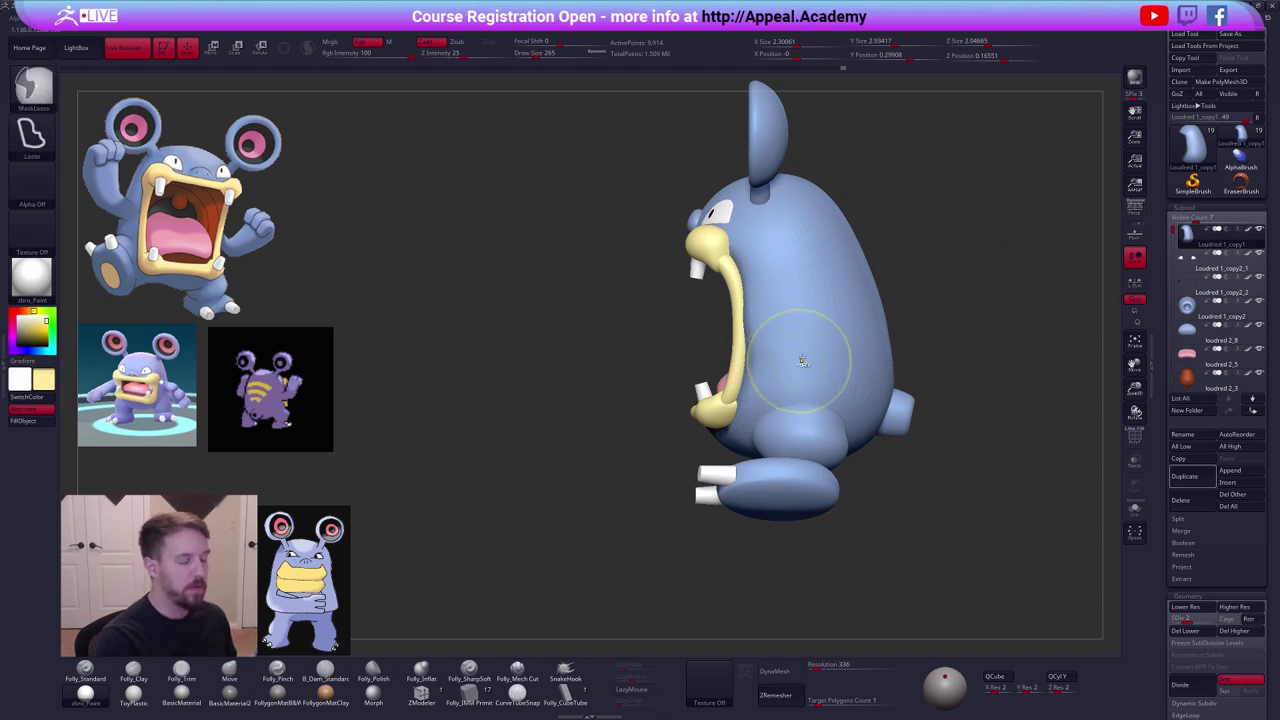
{"action": "left_click", "coordinate": [935, 318], "text": "ctrl"}
Refine the side of the body's mouth opening from the front and in profile, using Move brush sizes 366 and 279.
{"action": "right_click_drag", "start_coordinate": [788, 355], "coordinate": [848, 350], "text": "shift"}
{"action": "key", "text": "space"}
{"action": "left_click_drag", "start_coordinate": [773, 343], "coordinate": [785, 342]}
{"action": "key", "text": "w"}
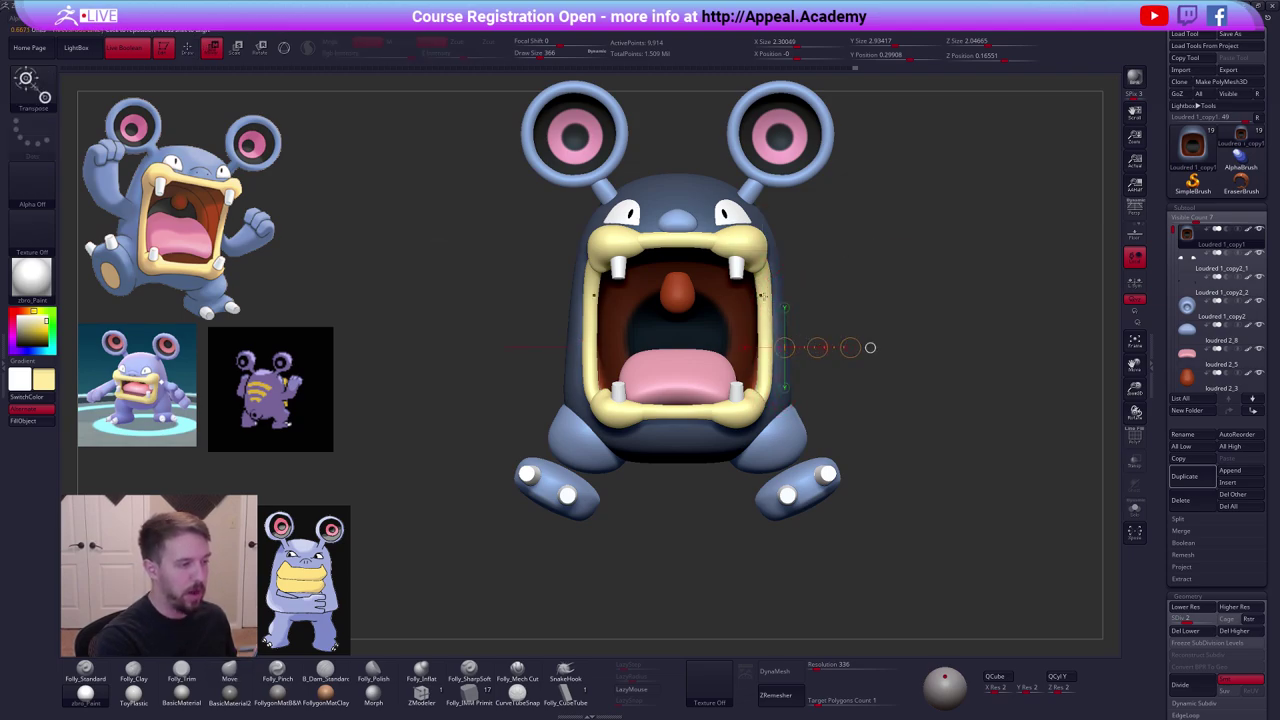
{"action": "key", "text": "q"}
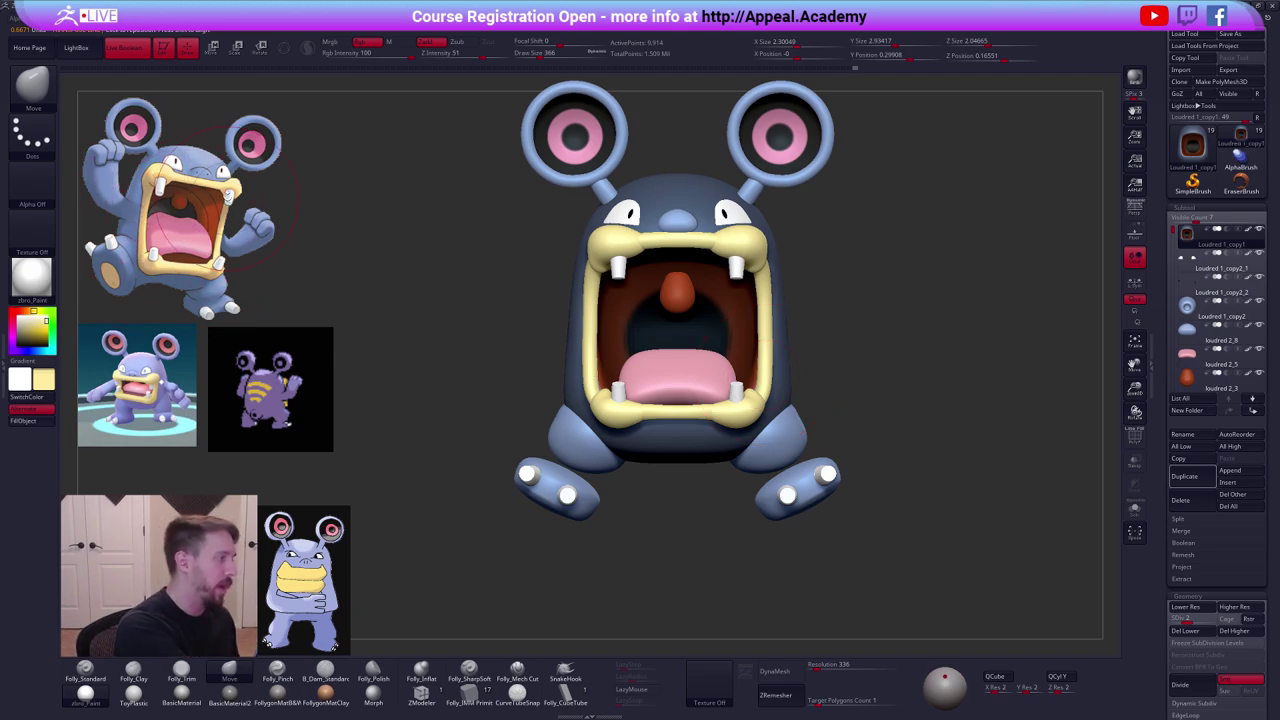
{"action": "left_click_drag", "start_coordinate": [882, 494], "coordinate": [871, 517]}
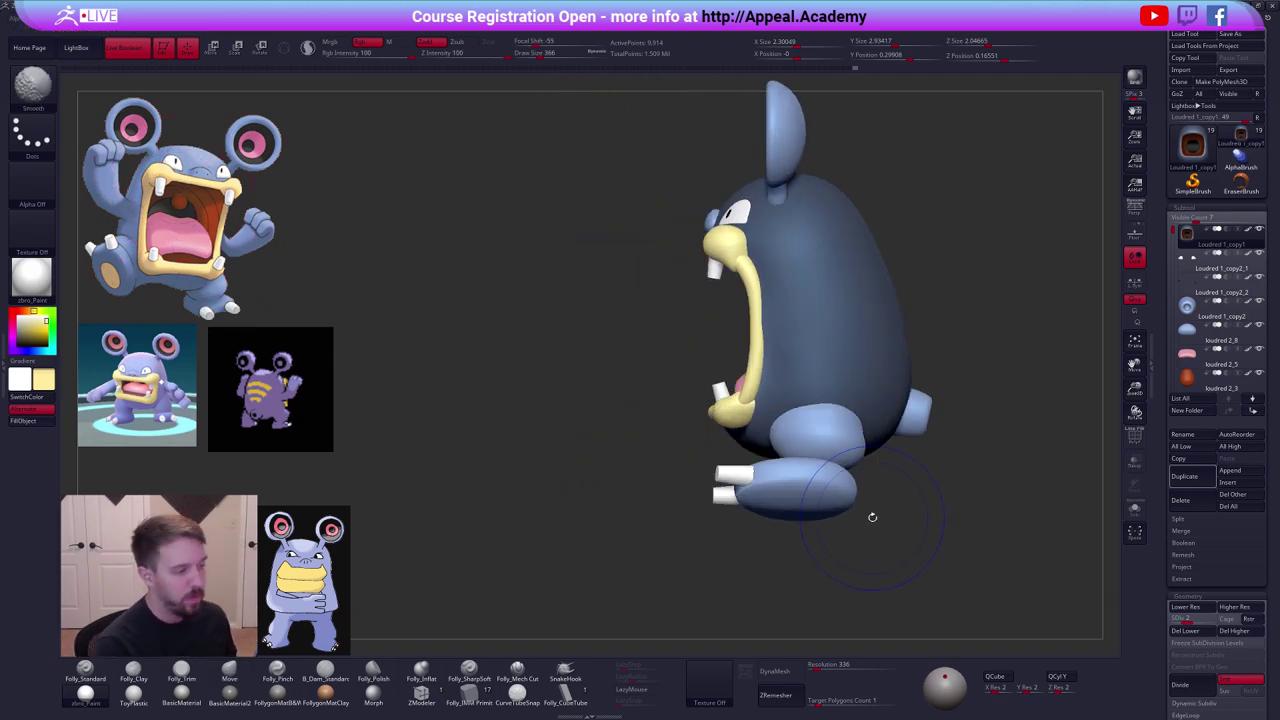
{"action": "key", "text": "space"}
{"action": "left_click", "coordinate": [790, 405]}
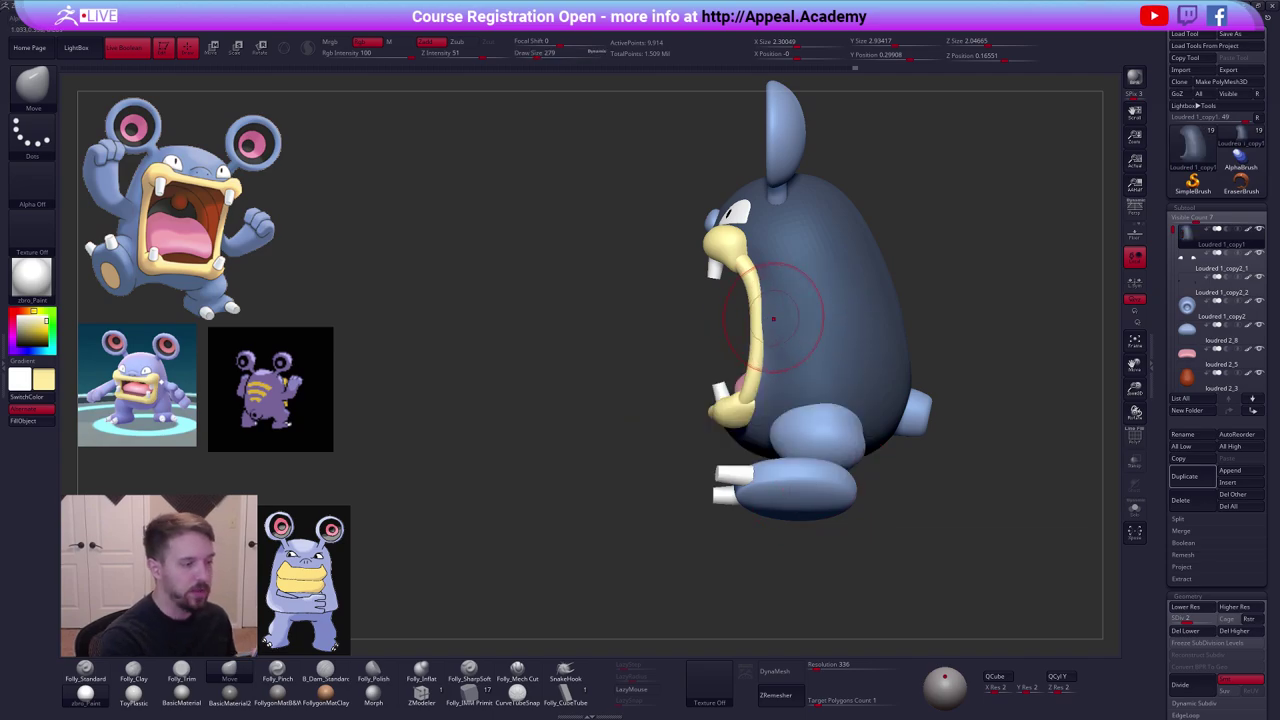
{"action": "right_click_drag", "start_coordinate": [773, 318], "coordinate": [872, 299]}
{"action": "right_click_drag", "start_coordinate": [768, 313], "coordinate": [840, 325], "text": "shift"}
Isolate the body and smooth its side surface next to the mouth opening.
{"action": "key", "text": "shift+s"}
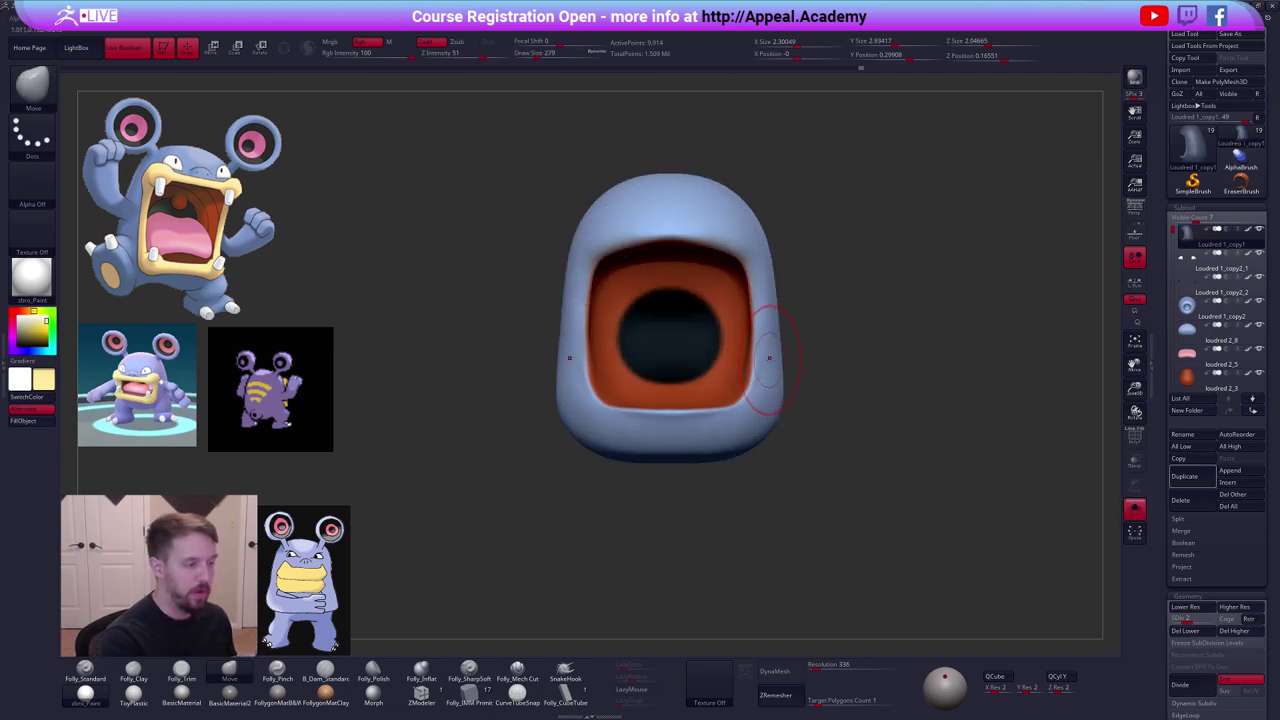
{"action": "right_click_drag", "start_coordinate": [800, 448], "coordinate": [722, 436]}
{"action": "key", "text": "2"}
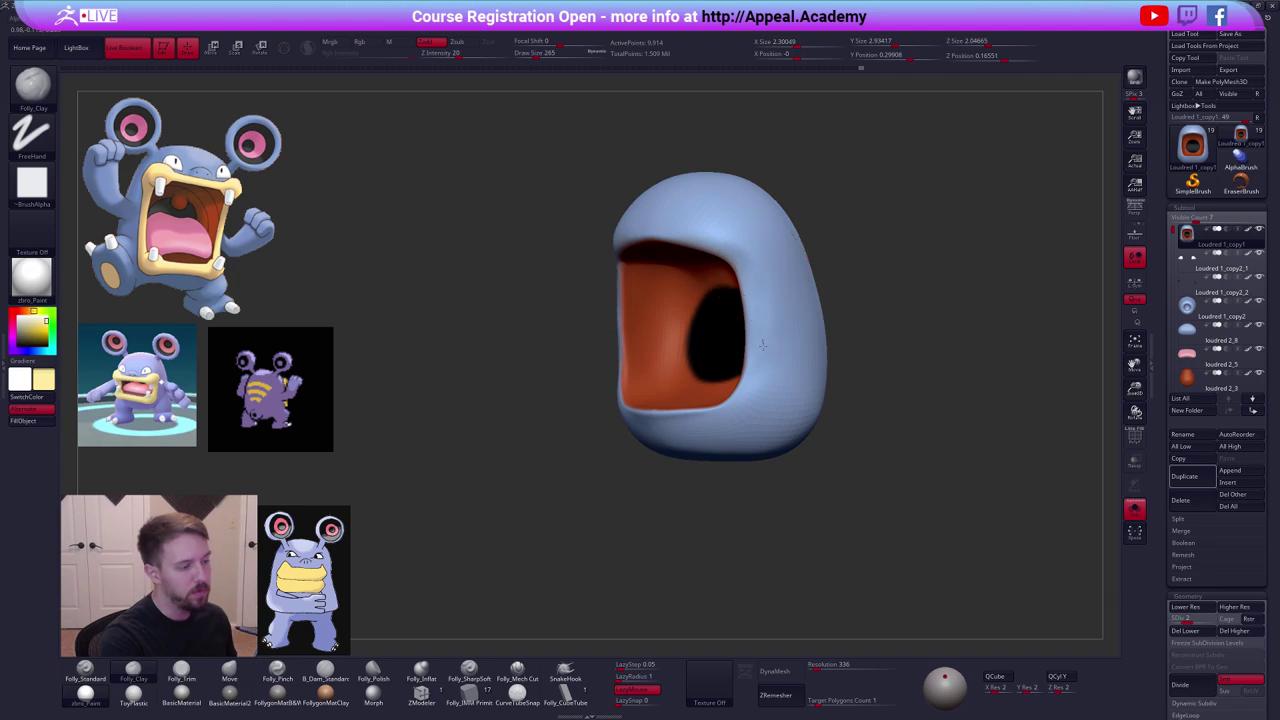
{"action": "right_click_drag", "start_coordinate": [762, 345], "coordinate": [795, 342]}
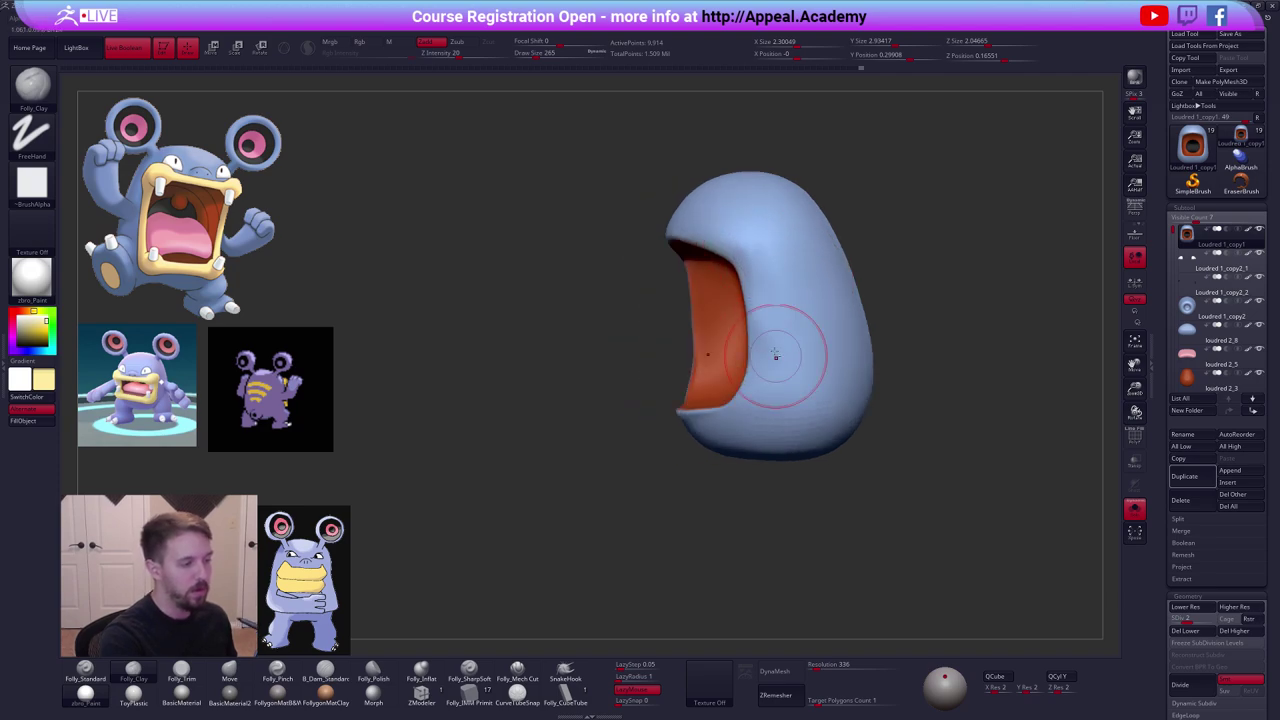
{"action": "key", "text": "shift"}
{"action": "left_click_drag", "start_coordinate": [785, 296], "coordinate": [785, 380], "text": "shift"}
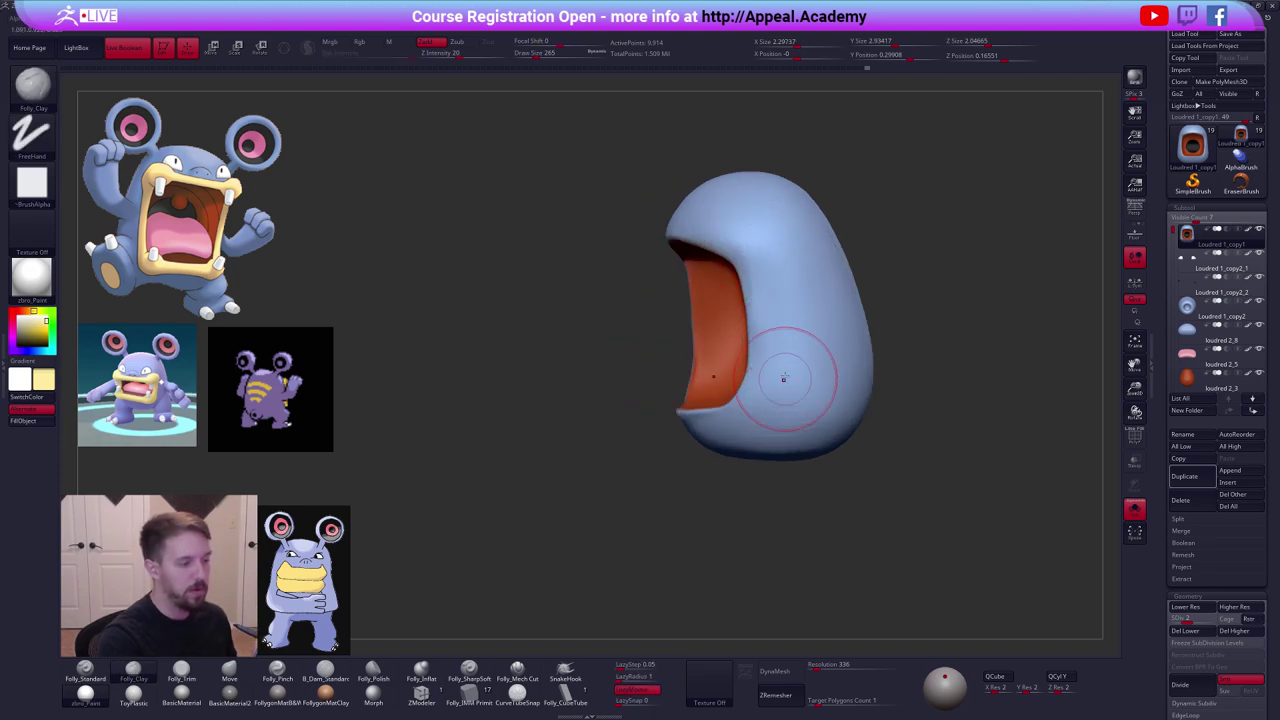
Bring the other subtools back into view and raise the body's subdivision level by two.
{"action": "key", "text": "alt+s"}
{"action": "right_click_drag", "start_coordinate": [785, 375], "coordinate": [786, 303]}
{"action": "key", "text": "d"}
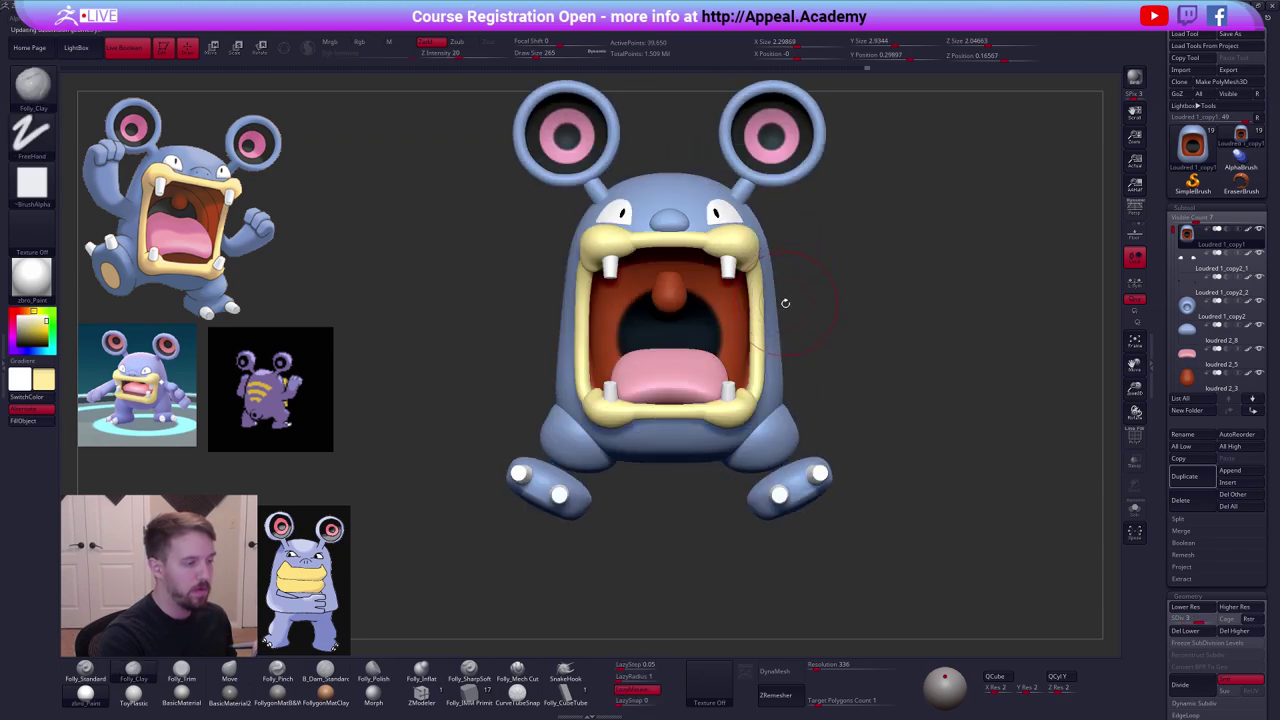
{"action": "key", "text": "d"}
Adjust the sides of the lips with the Move brush at size 321 and add one more subdivision level to them.
{"action": "left_click", "coordinate": [757, 300], "text": "alt"}
{"action": "key", "text": "space"}
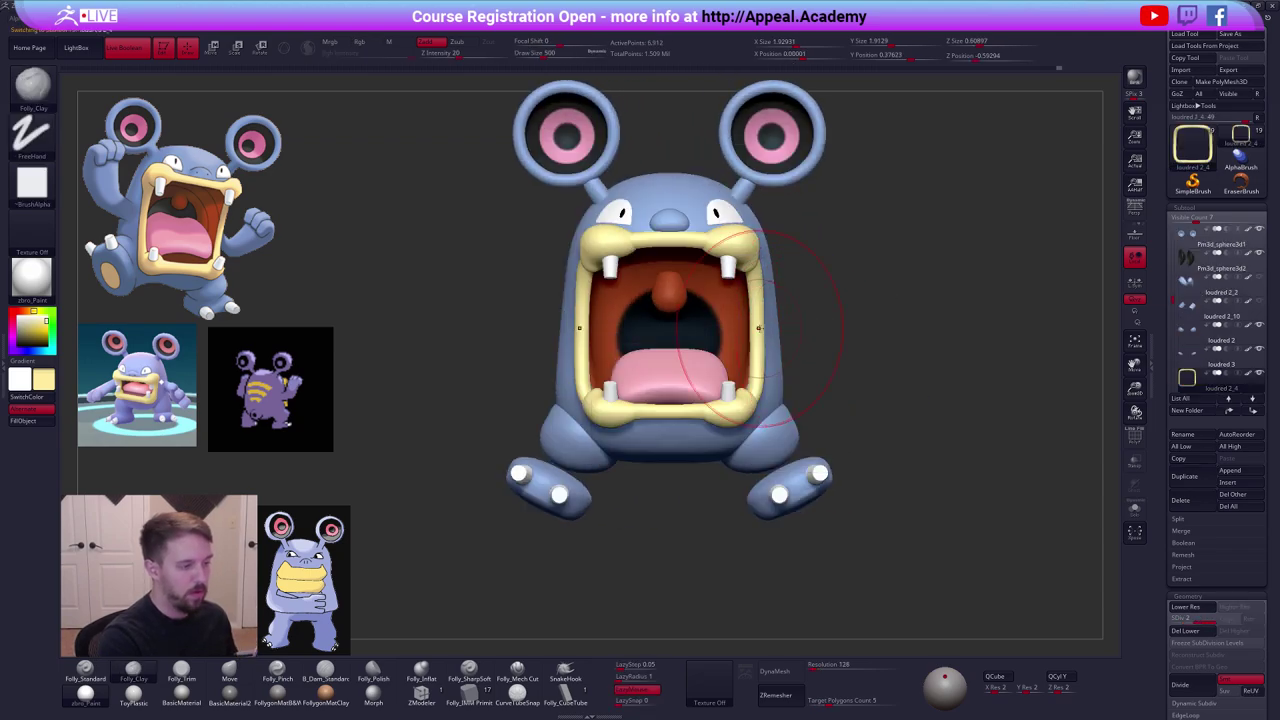
{"action": "right_click_drag", "start_coordinate": [767, 329], "coordinate": [802, 328], "text": "shift"}
{"action": "key", "text": "space"}
{"action": "key", "text": "space"}
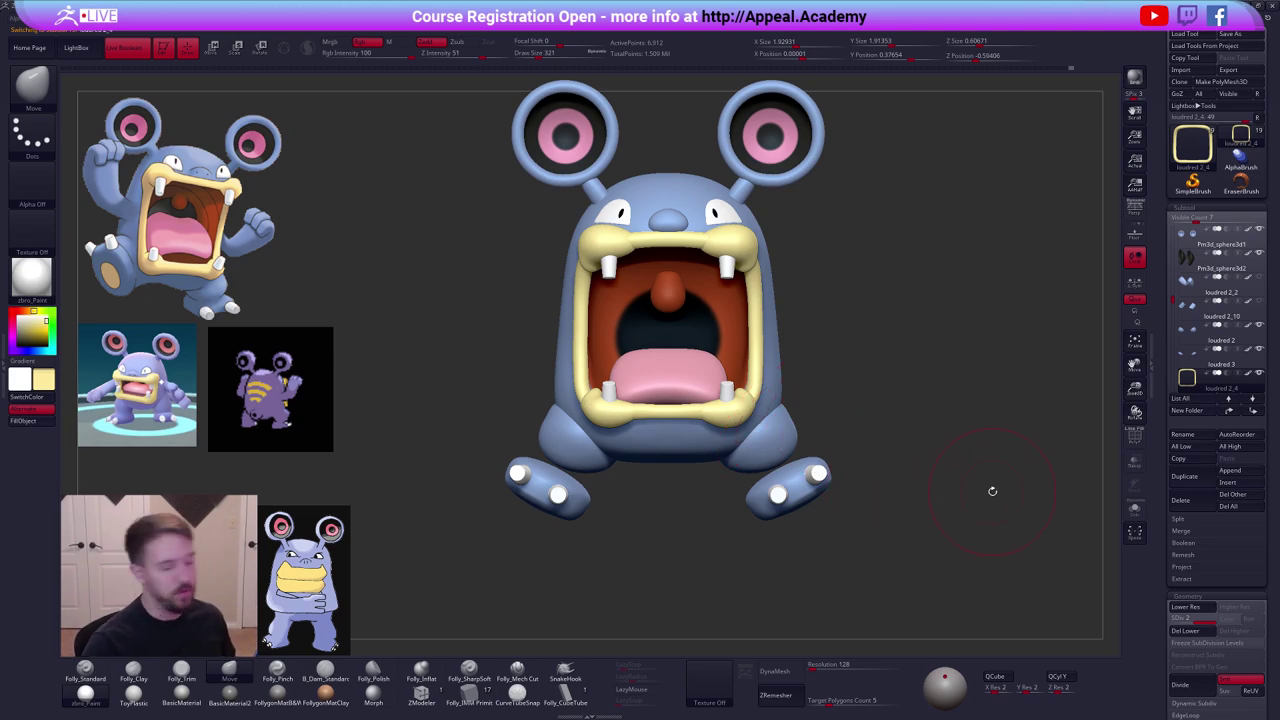
{"action": "left_click_drag", "start_coordinate": [903, 520], "coordinate": [890, 532]}
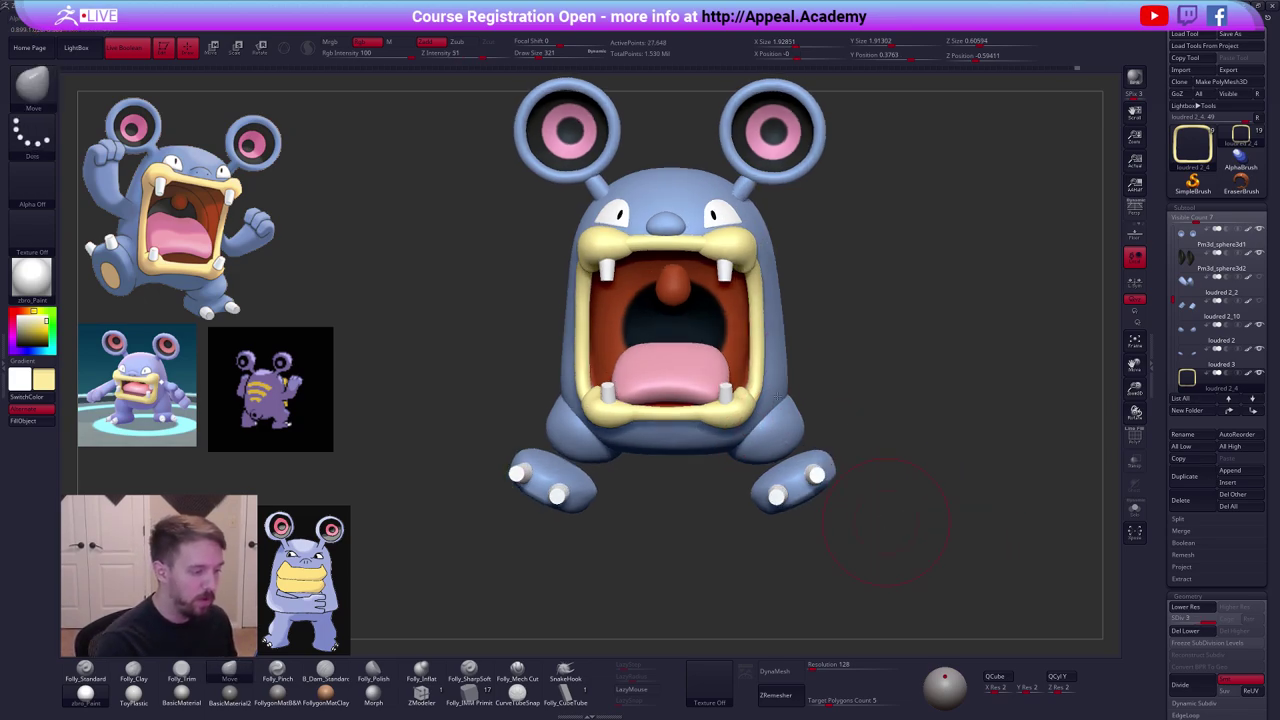
Fit the body to the lips at subdivision level 1 with the Move brush at size 265, and raise it back three levels.
{"action": "left_click", "coordinate": [777, 391], "text": "alt"}
{"action": "key", "text": "shift+d"}
{"action": "key", "text": "shift+d"}
{"action": "key", "text": "shift+d"}
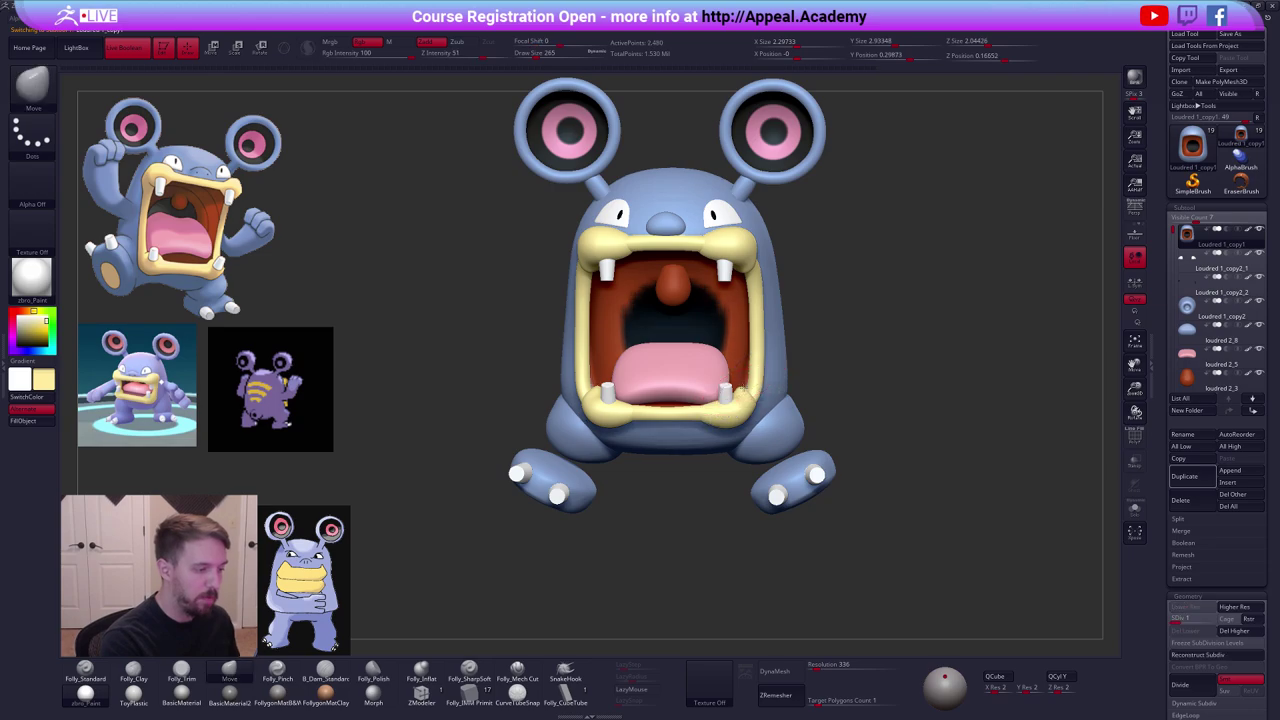
{"action": "right_click_drag", "start_coordinate": [750, 385], "coordinate": [747, 275], "text": "shift"}
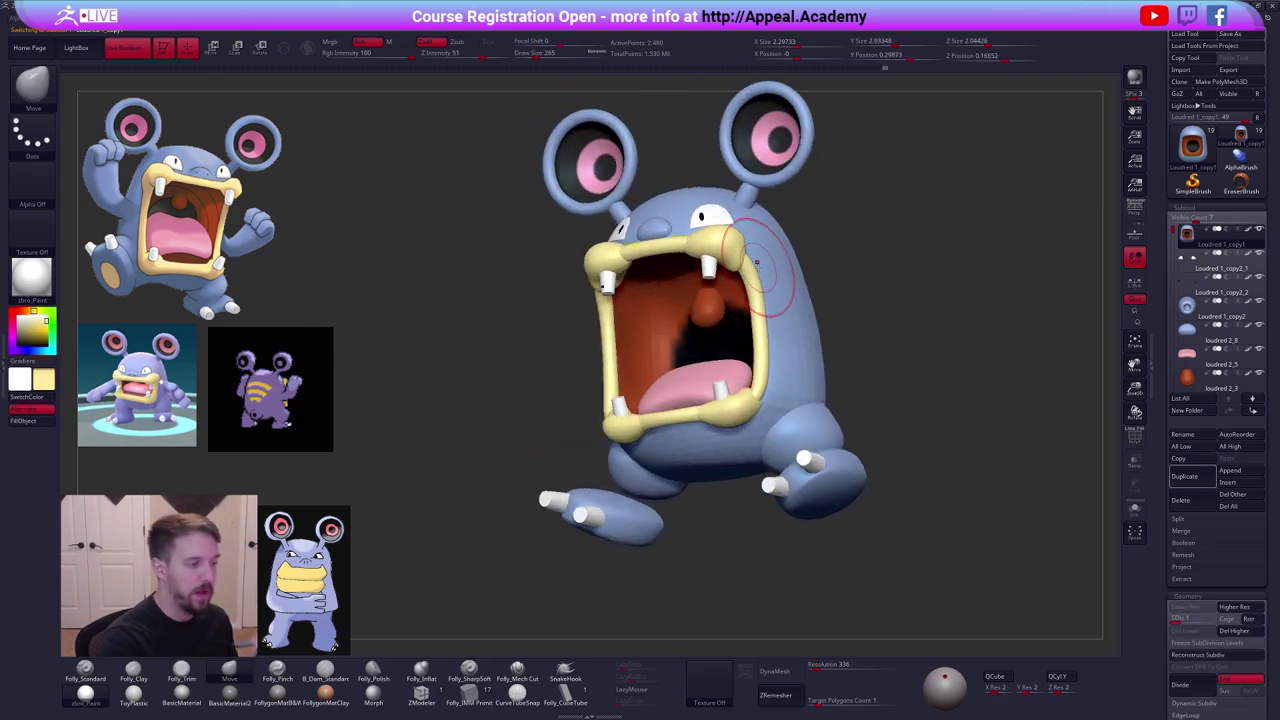
{"action": "key", "text": "d"}
{"action": "key", "text": "d"}
{"action": "key", "text": "d"}
{"action": "right_click_drag", "start_coordinate": [795, 349], "coordinate": [810, 352], "text": "shift"}
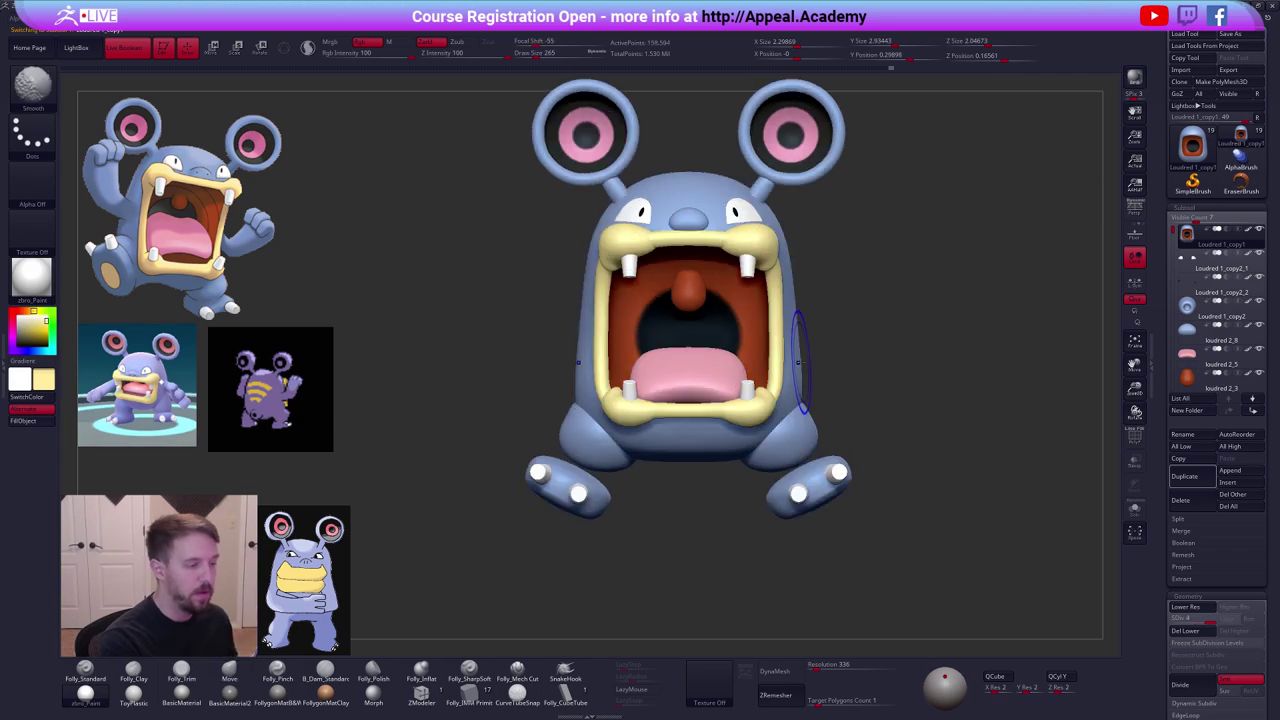
Check the polygon wireframe of the body and lips where they meet at the side of the mouth.
{"action": "key", "text": "shift+f"}
{"action": "left_click", "coordinate": [780, 363], "text": "alt"}
{"action": "key", "text": "shift+f"}
{"action": "right_click", "coordinate": [772, 392]}
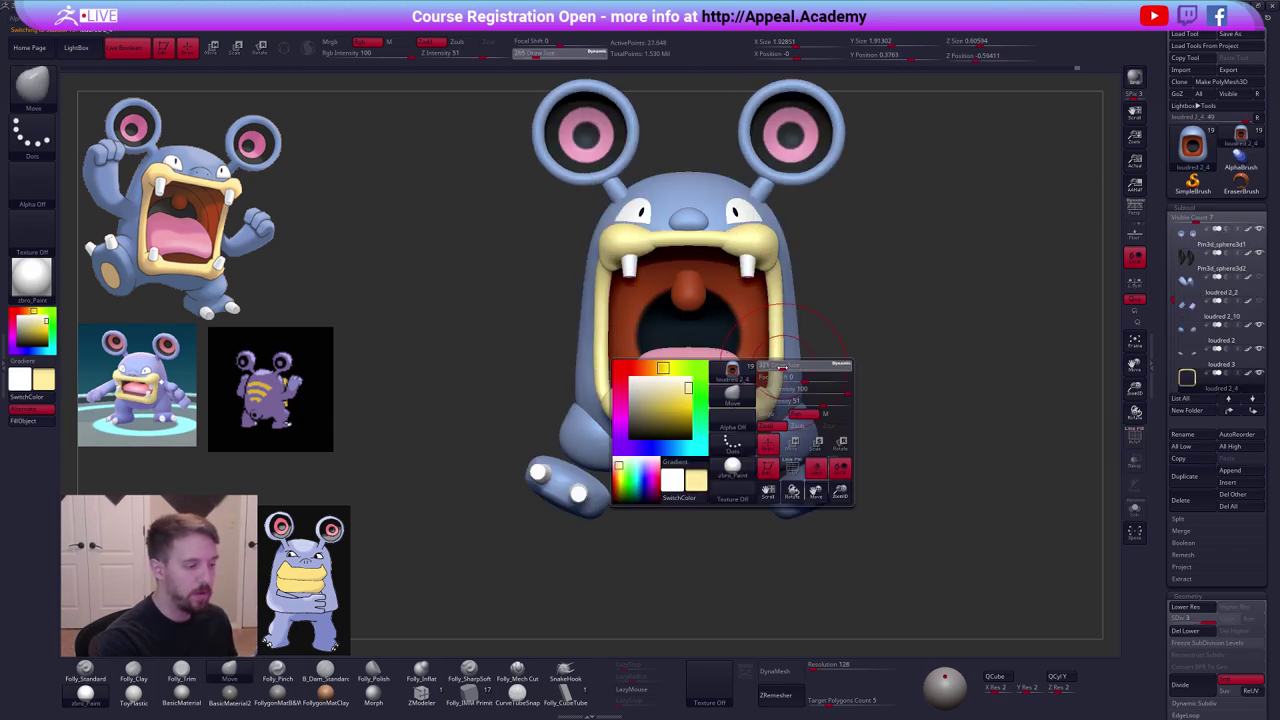
{"action": "right_click_drag", "start_coordinate": [758, 398], "coordinate": [806, 384]}
{"action": "left_click", "coordinate": [792, 375], "text": "alt"}
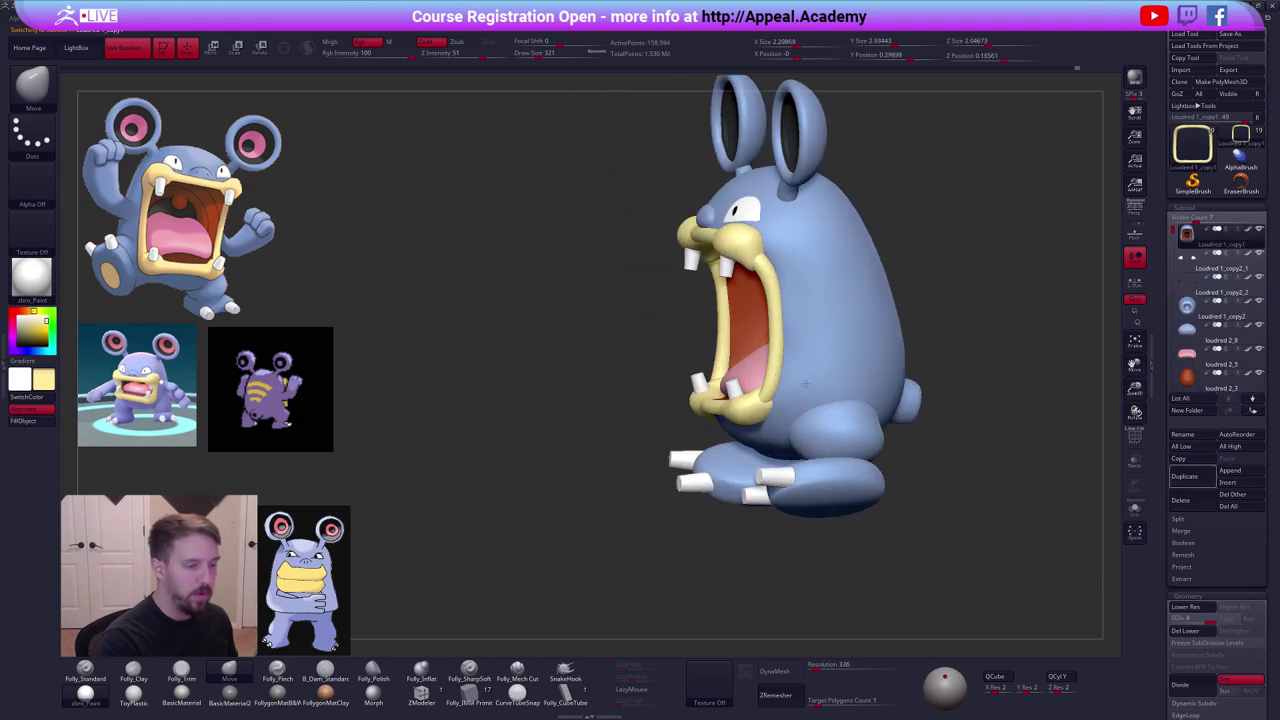
Lower the body to subdivision level 2 and isolate it in profile with transparency switched on.
{"action": "left_click", "coordinate": [1137, 466]}
{"action": "key", "text": "shift+f"}
{"action": "key", "text": "shift+f"}
{"action": "mouse_move", "coordinate": [798, 314]}
{"action": "right_mouse_down", "text": "shift"}
{"action": "mouse_move", "coordinate": [819, 332]}
{"action": "mouse_move", "coordinate": [795, 336]}
{"action": "mouse_move", "coordinate": [820, 335]}
{"action": "mouse_move", "coordinate": [754, 317]}
{"action": "right_mouse_up", "text": "shift"}
{"action": "key", "text": "shift+d"}
{"action": "key", "text": "shift+d"}
{"action": "key", "text": "alt+s"}
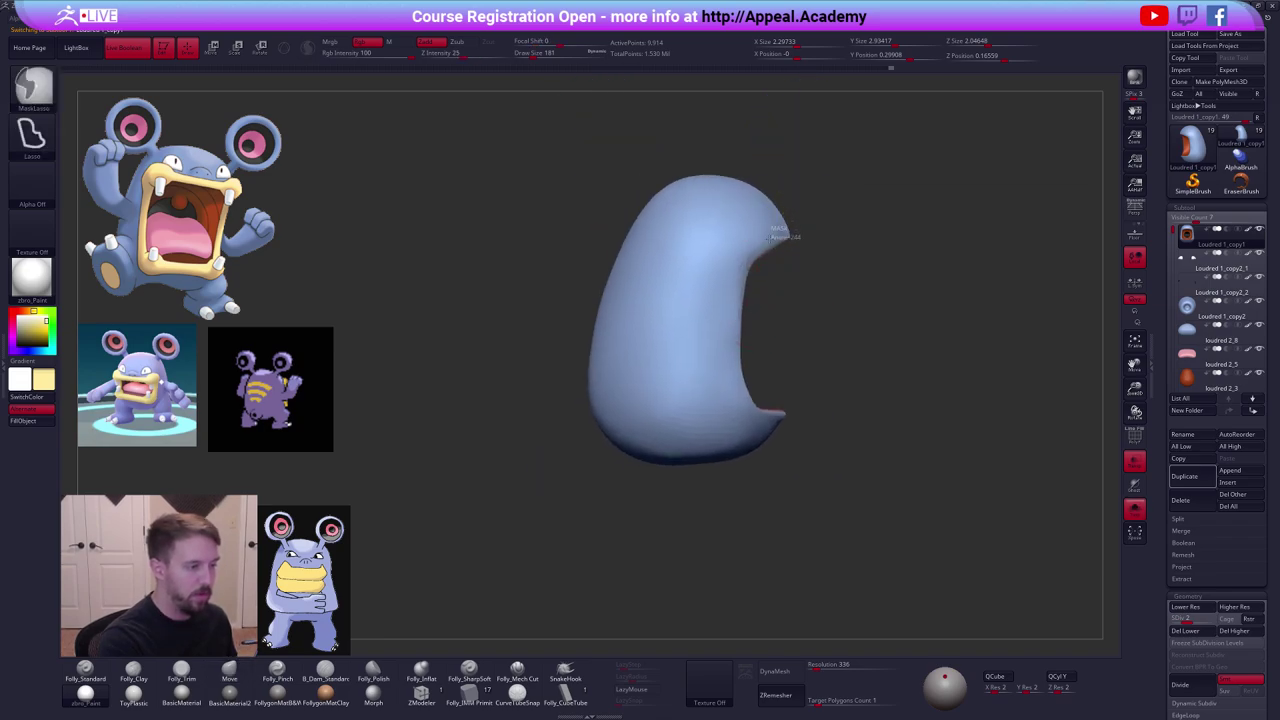
Mask the body so only the sides of its mouth opening stay editable, and lower it to subdivision level 1.
{"action": "mouse_move", "coordinate": [790, 228]}
{"action": "left_mouse_down", "text": "ctrl"}
{"action": "mouse_move", "coordinate": [740, 288]}
{"action": "mouse_move", "coordinate": [752, 412]}
{"action": "mouse_move", "coordinate": [782, 420]}
{"action": "left_mouse_up", "text": "ctrl"}
{"action": "mouse_move", "coordinate": [757, 378]}
{"action": "left_mouse_down", "text": "ctrl"}
{"action": "mouse_move", "coordinate": [753, 448]}
{"action": "mouse_move", "coordinate": [882, 422]}
{"action": "left_mouse_up", "text": "ctrl"}
{"action": "right_click_drag", "start_coordinate": [842, 445], "coordinate": [767, 400]}
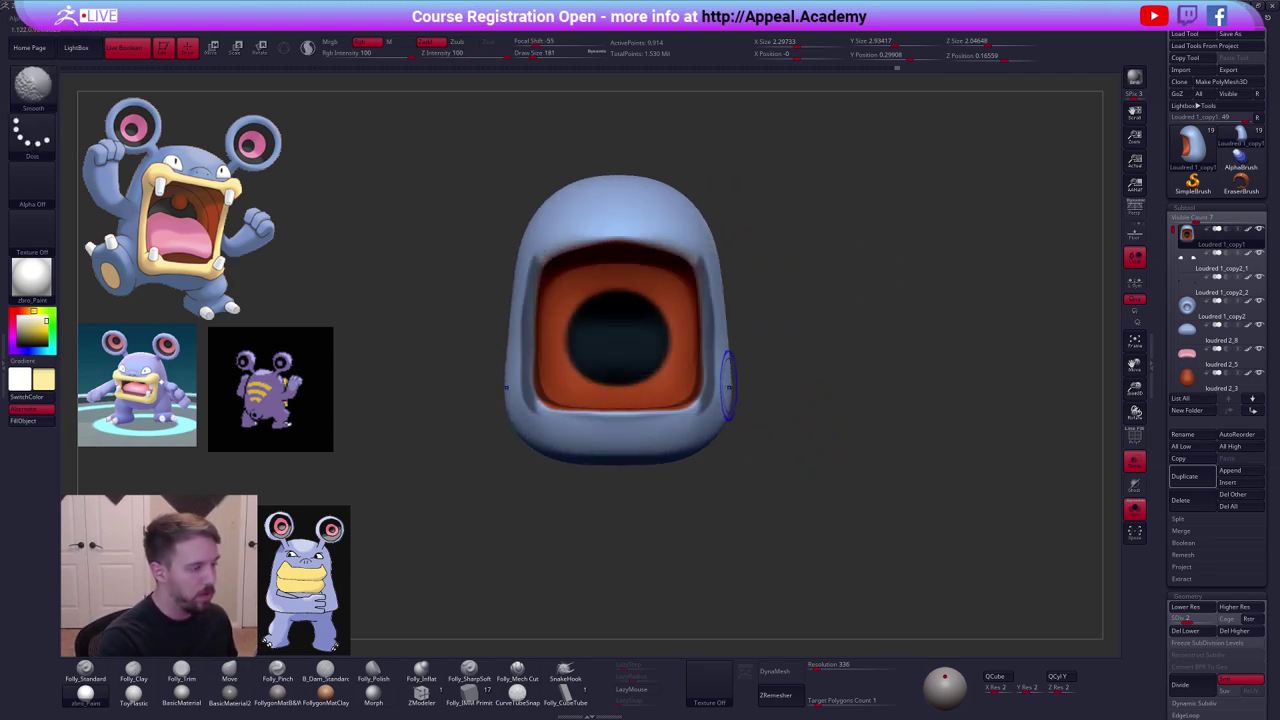
{"action": "key", "text": "shift+d"}
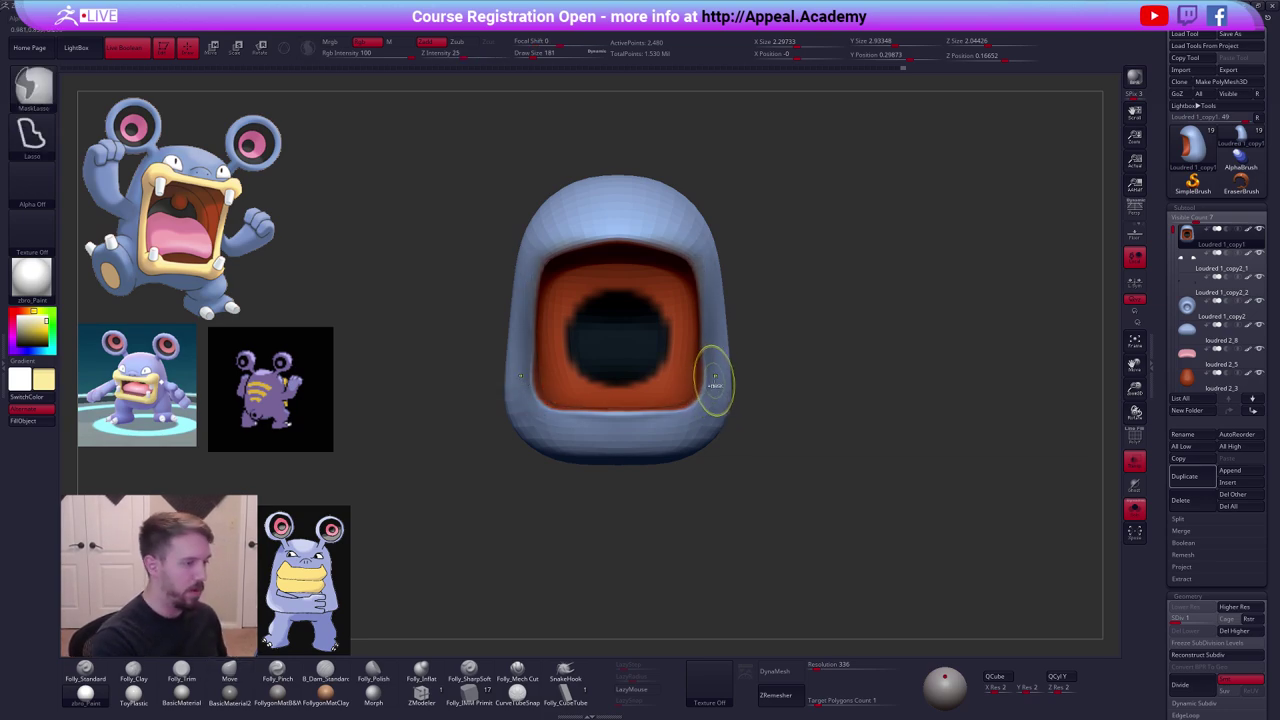
{"action": "left_click", "coordinate": [763, 346], "text": "ctrl"}
Move the unmasked sides of the body's mouth opening slightly outward with Transpose Move.
{"action": "right_click_drag", "start_coordinate": [763, 346], "coordinate": [765, 368], "text": "ctrl"}
{"action": "key", "text": "w"}
{"action": "left_click", "coordinate": [823, 349]}
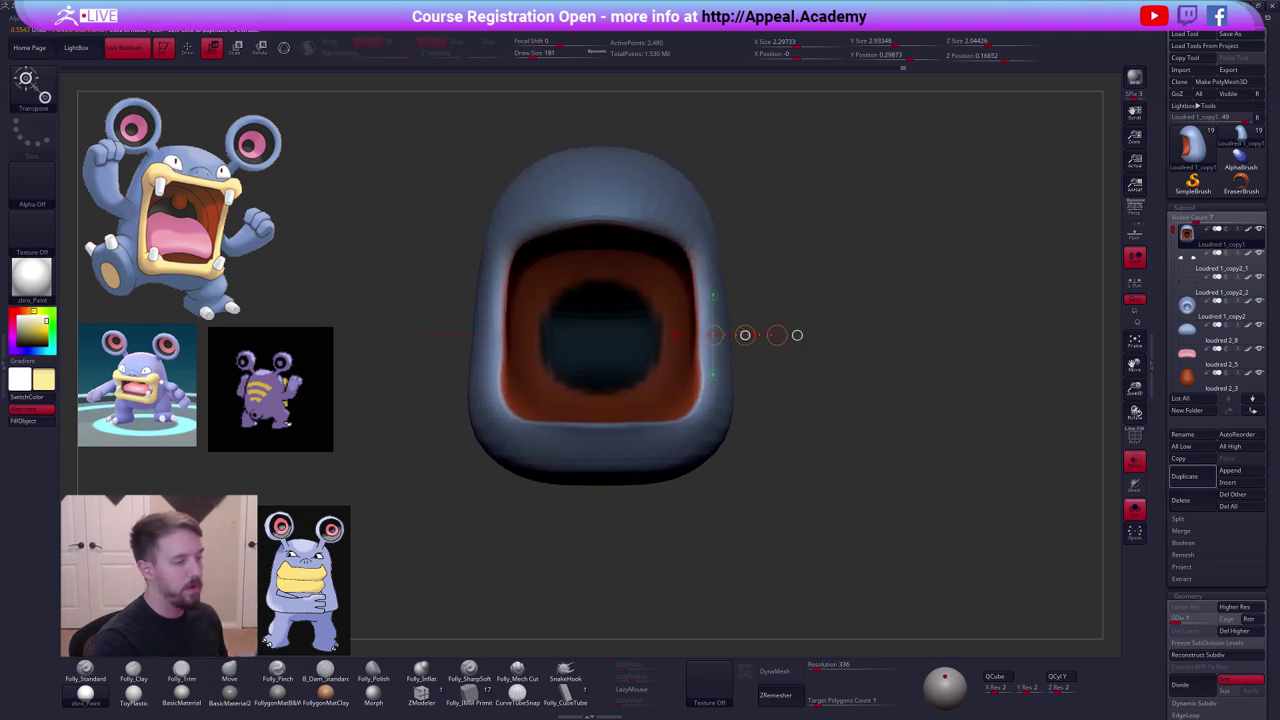
{"action": "left_click_drag", "start_coordinate": [745, 335], "coordinate": [754, 335]}
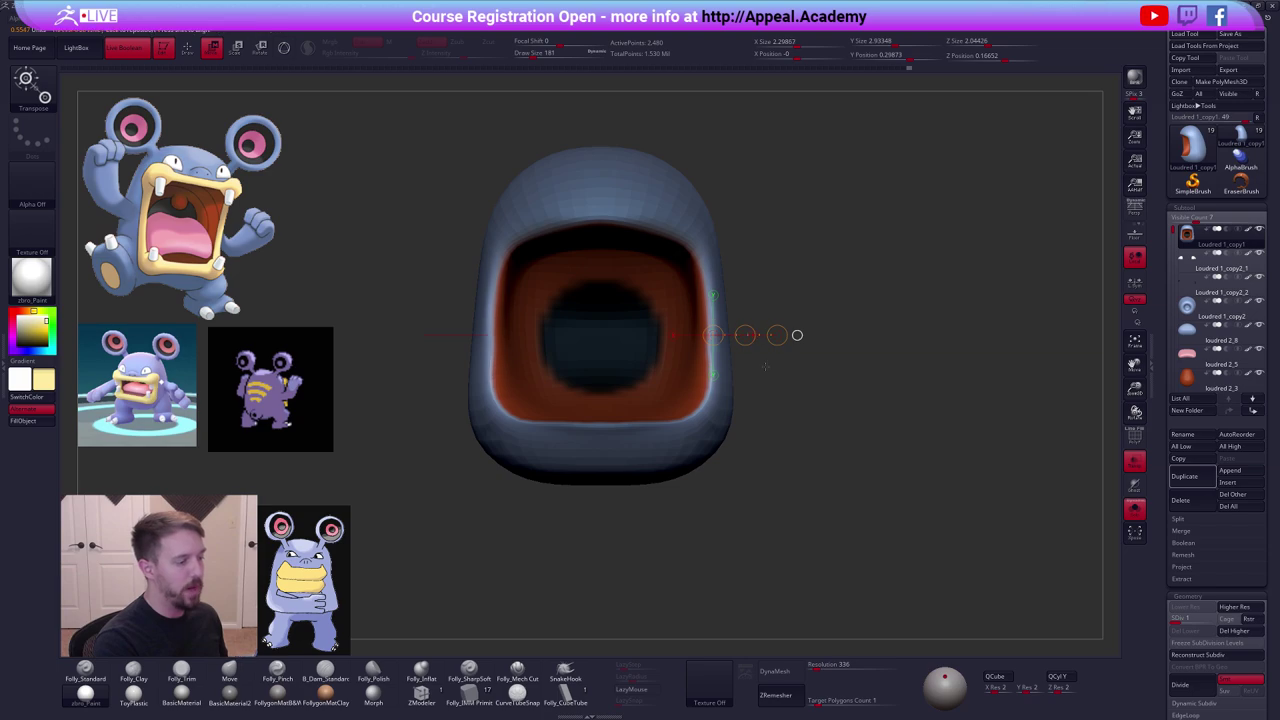
Show the whole character, fit the mouth opening's side to the lips with the Move brush at size 306, and clear the mask.
{"action": "key", "text": "alt+s"}
{"action": "key", "text": "q"}
{"action": "key", "text": "space"}
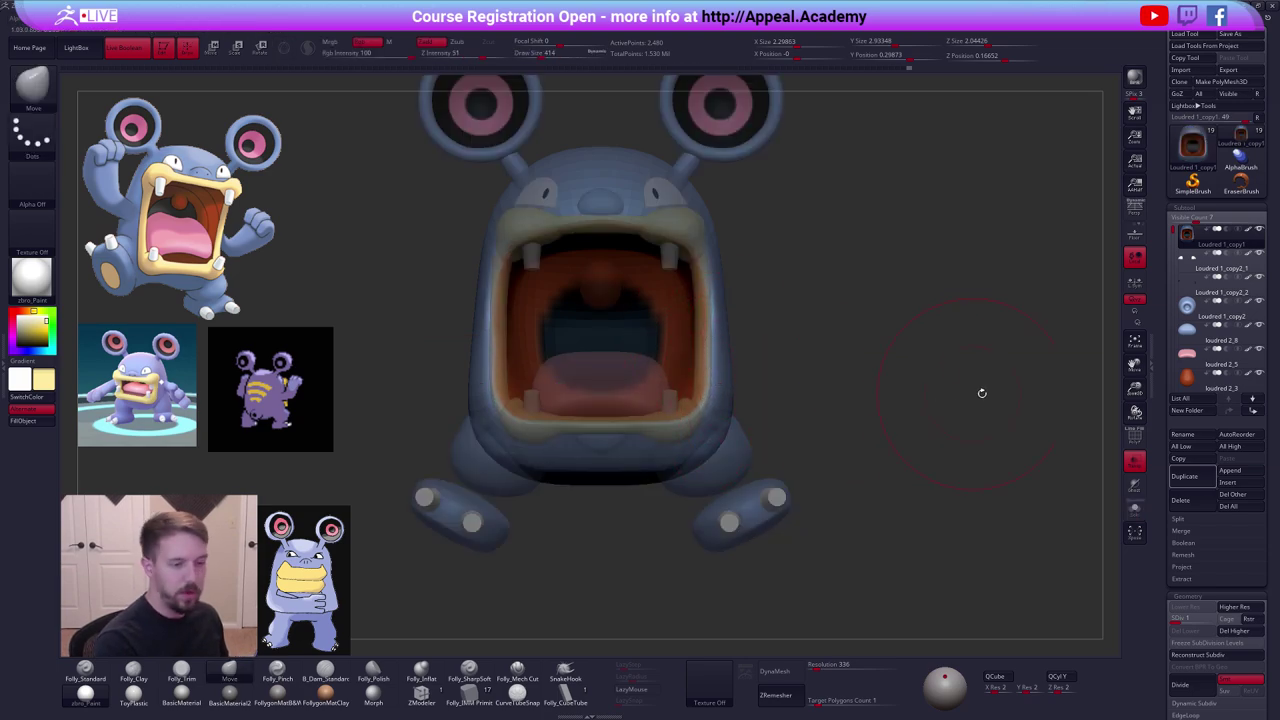
{"action": "left_click_drag", "start_coordinate": [1075, 410], "coordinate": [887, 460]}
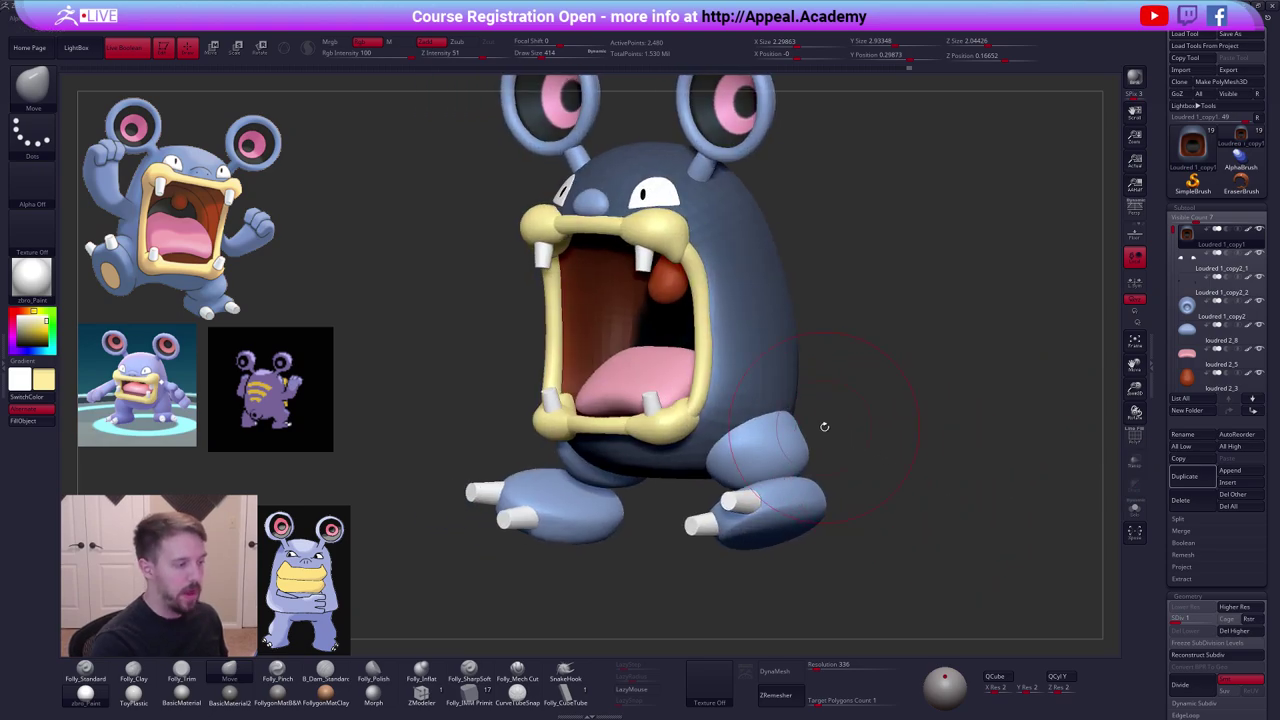
{"action": "key", "text": "space"}
{"action": "left_click_drag", "start_coordinate": [738, 347], "coordinate": [722, 347]}
{"action": "left_click_drag", "start_coordinate": [850, 420], "coordinate": [940, 420]}
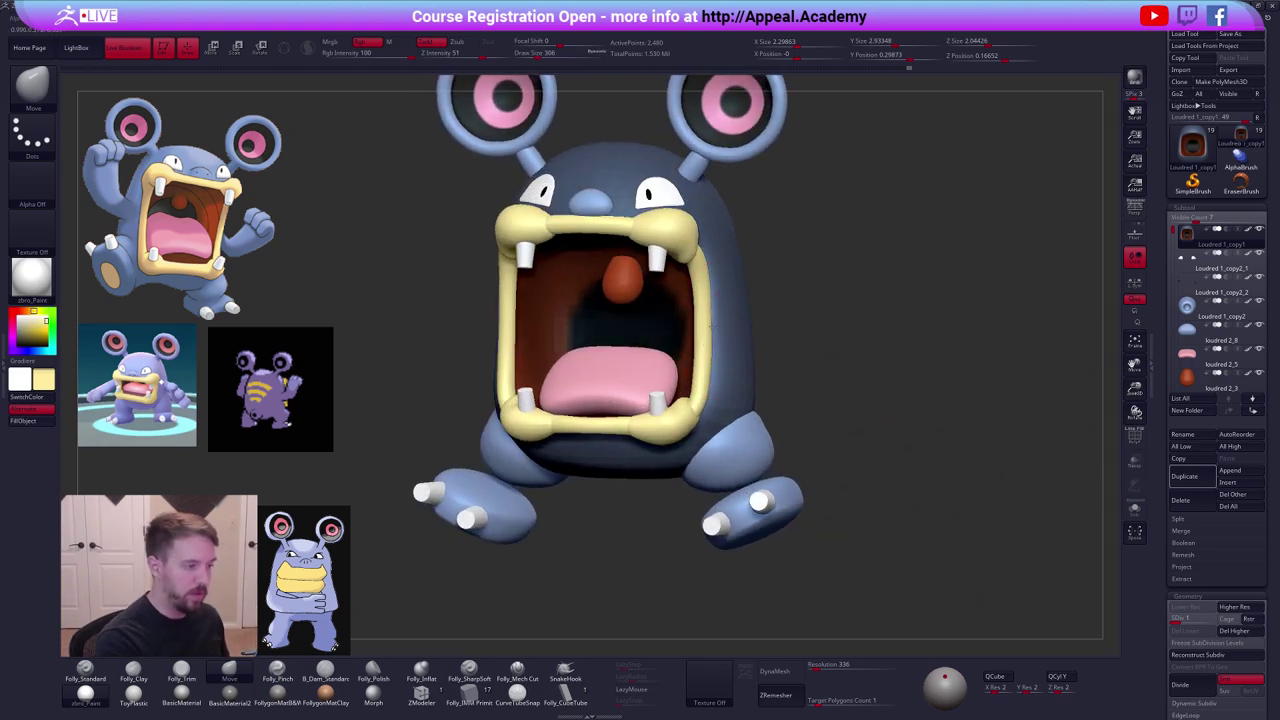
{"action": "left_click_drag", "start_coordinate": [775, 312], "coordinate": [708, 337], "text": "ctrl"}
Raise the body to subdivision level 2 and smooth its surface where it meets the side of the lips.
{"action": "key", "text": "d"}
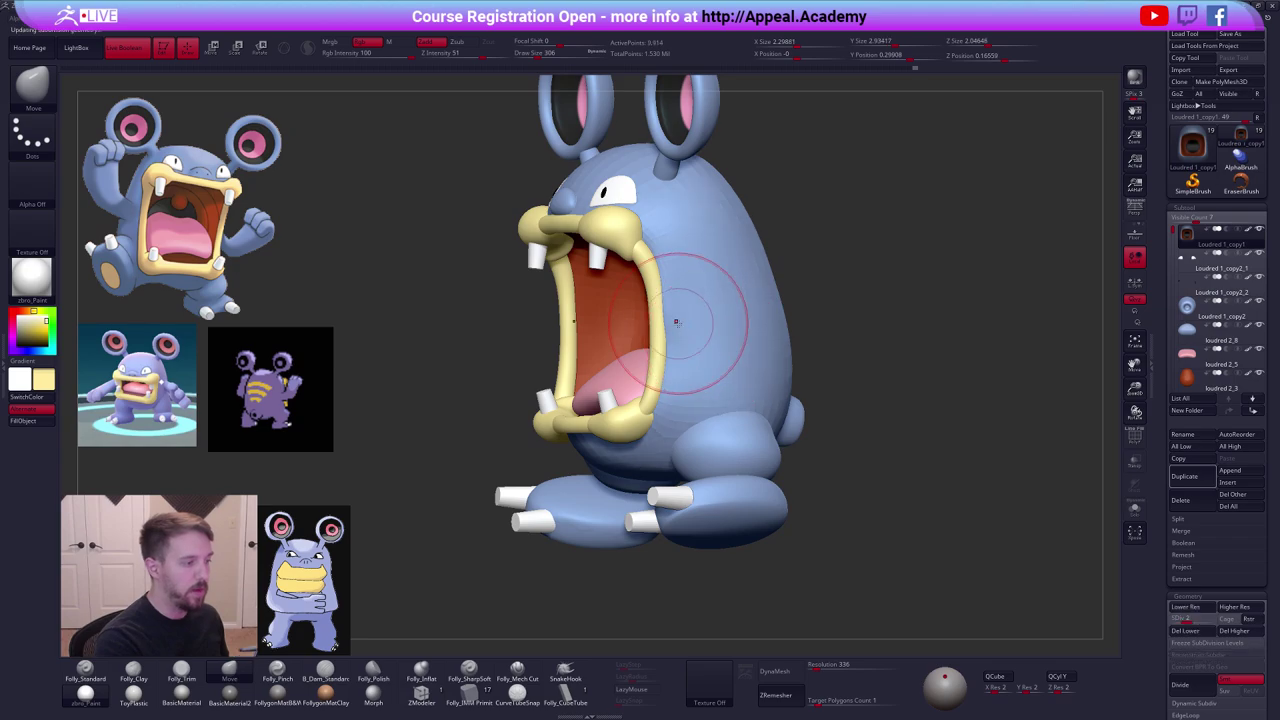
{"action": "right_click_drag", "start_coordinate": [650, 321], "coordinate": [688, 318]}
{"action": "left_click_drag", "start_coordinate": [687, 318], "coordinate": [681, 330], "text": "shift"}
{"action": "right_click_drag", "start_coordinate": [682, 330], "coordinate": [632, 338]}
{"action": "key", "text": "2"}
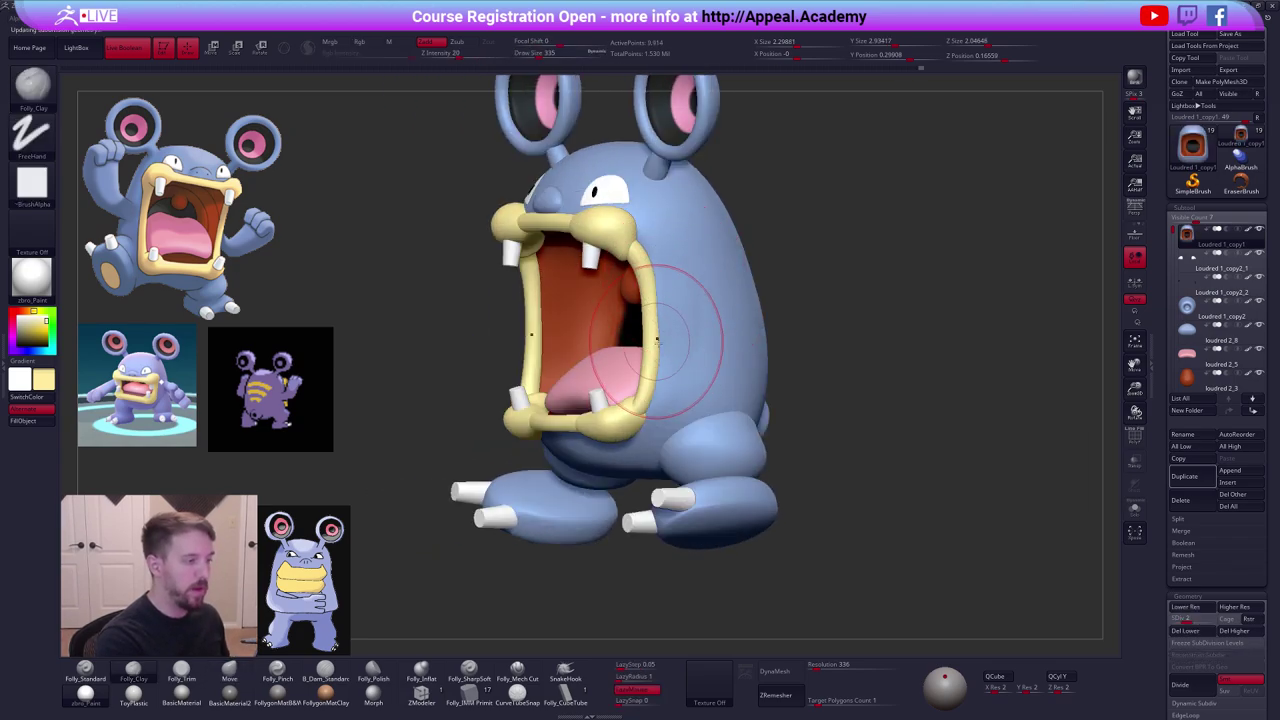
{"action": "left_click_drag", "start_coordinate": [657, 340], "coordinate": [656, 315], "text": "shift"}
{"action": "key", "text": "m"}
{"action": "right_click_drag", "start_coordinate": [651, 334], "coordinate": [596, 332]}
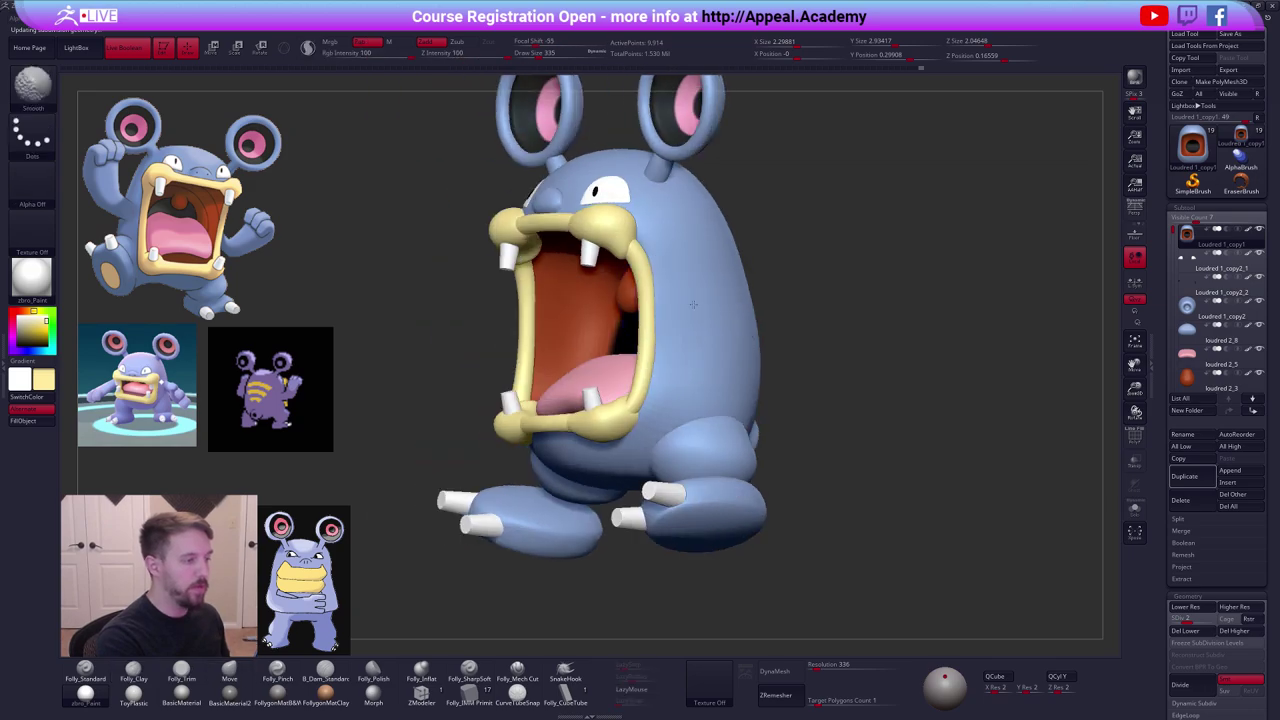
Widen the sides of the body from behind with the Move brush, lowering it to subdivision level 1 and using size 492.
{"action": "right_click_drag", "start_coordinate": [750, 312], "coordinate": [664, 318], "text": "shift"}
{"action": "key", "text": "space"}
{"action": "mouse_move", "coordinate": [666, 334]}
{"action": "left_mouse_down"}
{"action": "mouse_move", "coordinate": [668, 311]}
{"action": "mouse_move", "coordinate": [669, 329]}
{"action": "left_mouse_up"}
{"action": "key", "text": "space"}
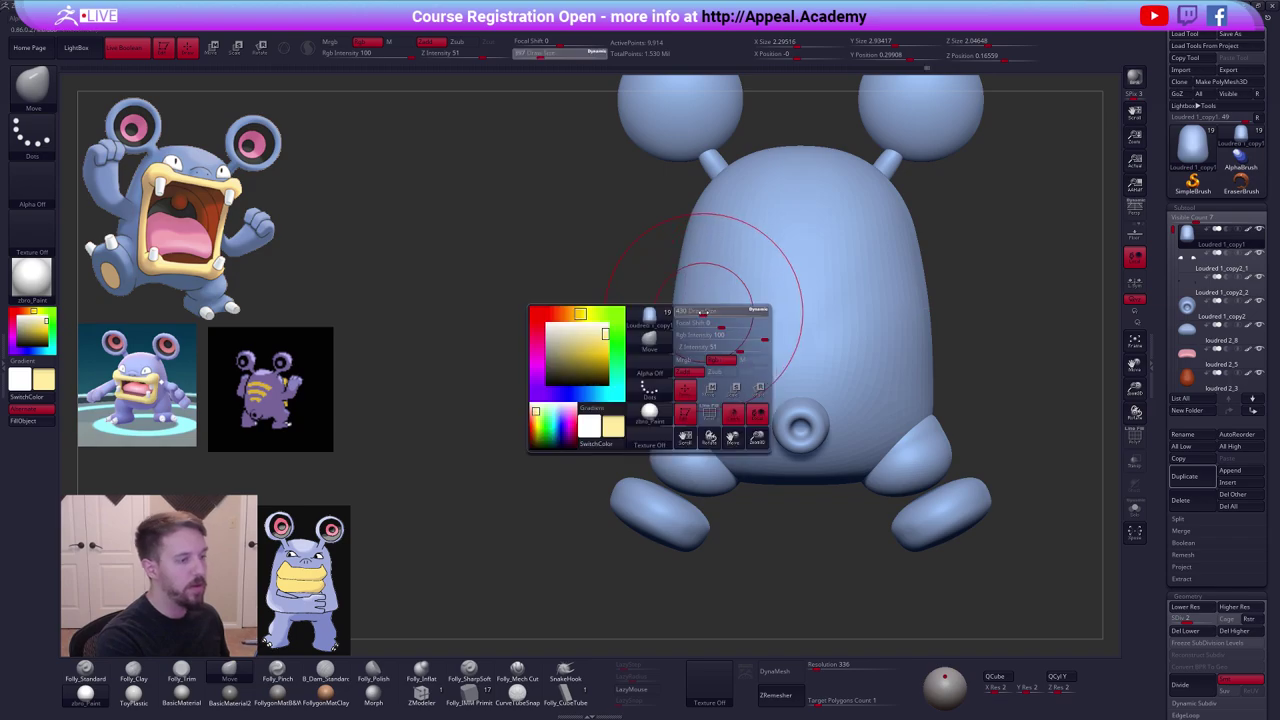
{"action": "right_click_drag", "start_coordinate": [669, 326], "coordinate": [674, 303], "text": "ctrl"}
{"action": "key", "text": "shift+d"}
{"action": "key", "text": "space"}
{"action": "left_click_drag", "start_coordinate": [676, 326], "coordinate": [680, 326]}
{"action": "left_click_drag", "start_coordinate": [713, 298], "coordinate": [708, 297]}
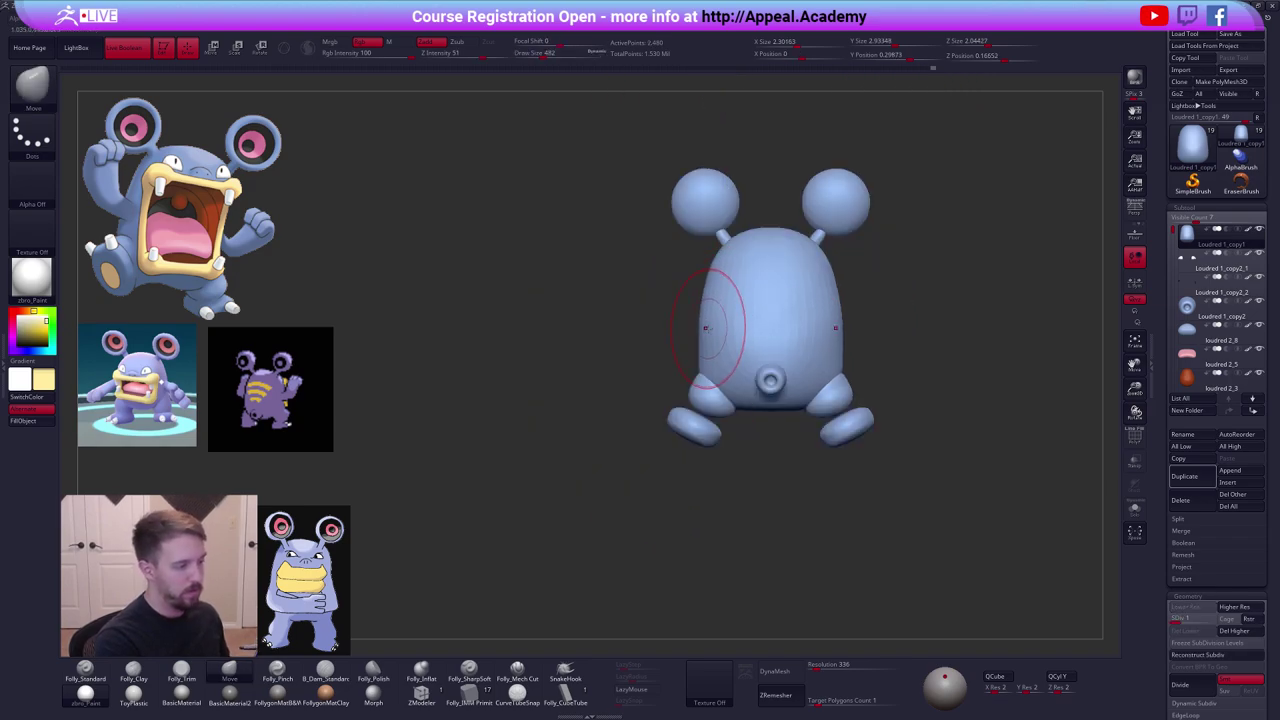
Check the widened body from several angles and raise it to subdivision level 3.
{"action": "key", "text": "2"}
{"action": "mouse_move", "coordinate": [668, 318]}
{"action": "right_mouse_down"}
{"action": "mouse_move", "coordinate": [697, 297]}
{"action": "mouse_move", "coordinate": [695, 346]}
{"action": "right_mouse_up"}
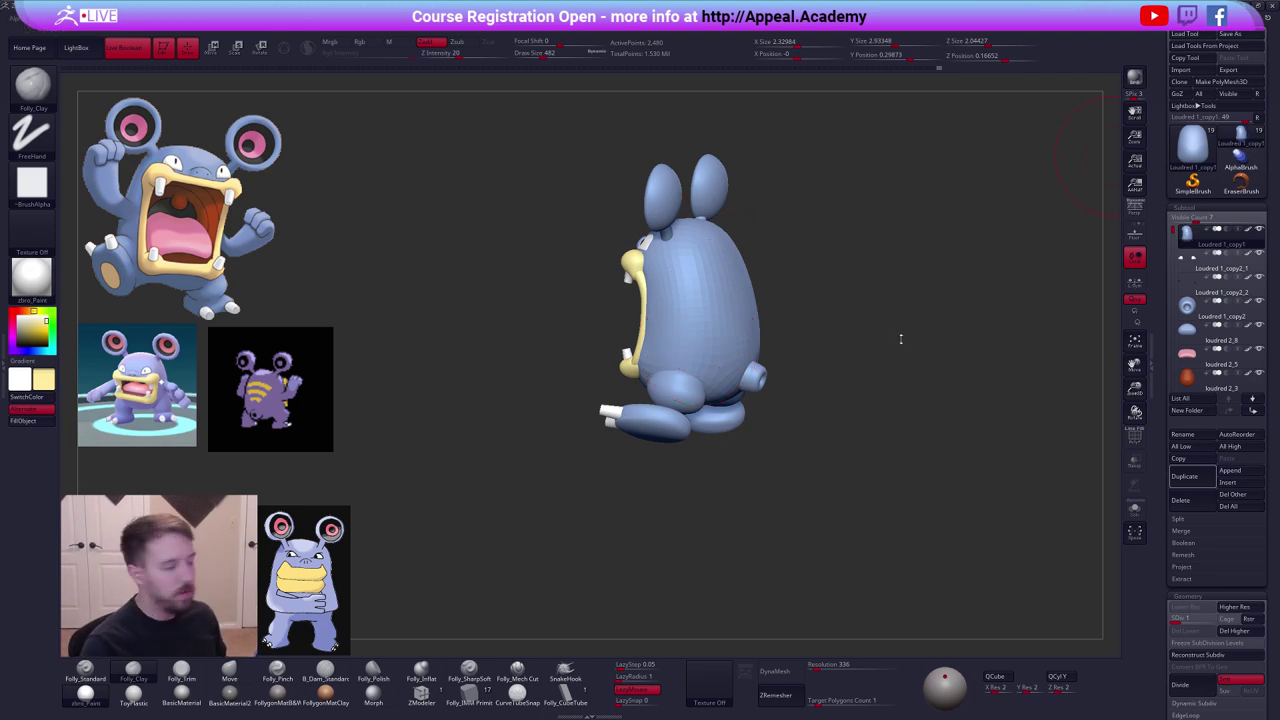
{"action": "right_click_drag", "start_coordinate": [900, 339], "coordinate": [1006, 347]}
{"action": "mouse_move", "coordinate": [661, 314]}
{"action": "right_mouse_down"}
{"action": "mouse_move", "coordinate": [754, 312]}
{"action": "mouse_move", "coordinate": [750, 362]}
{"action": "right_mouse_up"}
{"action": "mouse_move", "coordinate": [750, 362]}
{"action": "right_mouse_down"}
{"action": "mouse_move", "coordinate": [656, 355]}
{"action": "mouse_move", "coordinate": [676, 336]}
{"action": "mouse_move", "coordinate": [705, 373]}
{"action": "right_mouse_up"}
{"action": "key", "text": "d"}
{"action": "key", "text": "d"}
{"action": "key", "text": "space"}
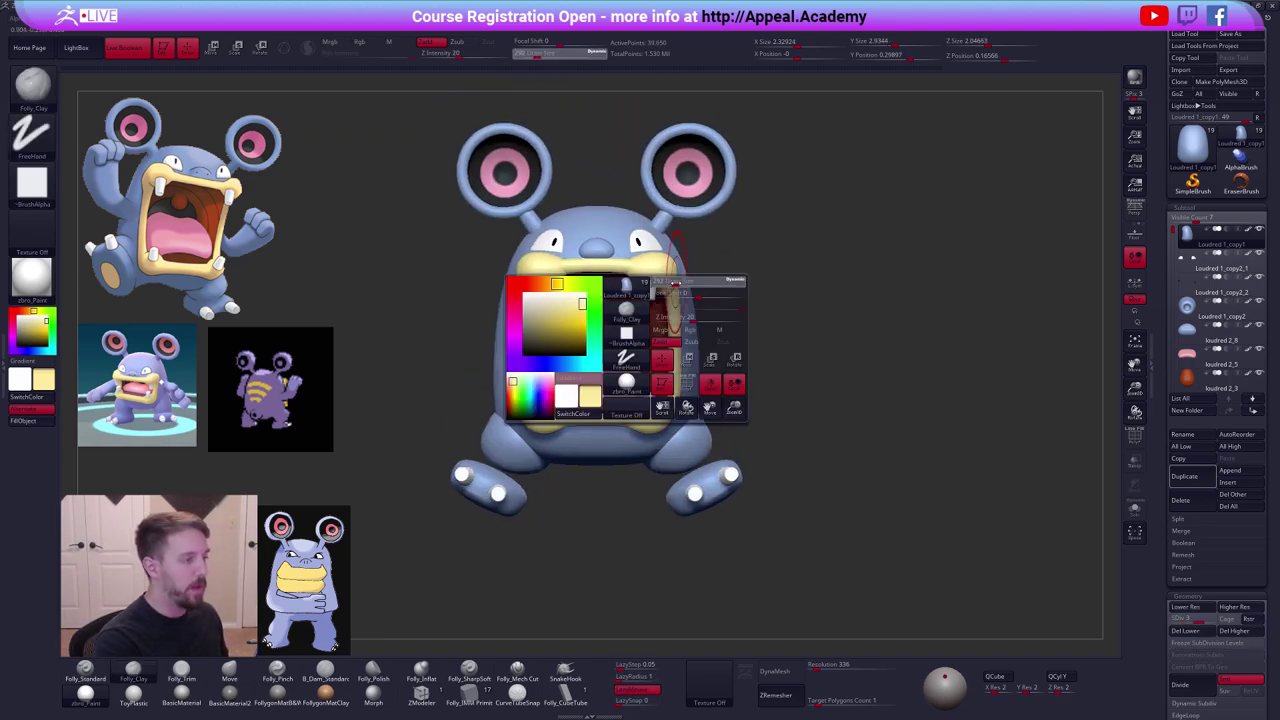
{"action": "right_click_drag", "start_coordinate": [713, 272], "coordinate": [757, 334], "text": "alt"}
{"action": "key", "text": "space"}
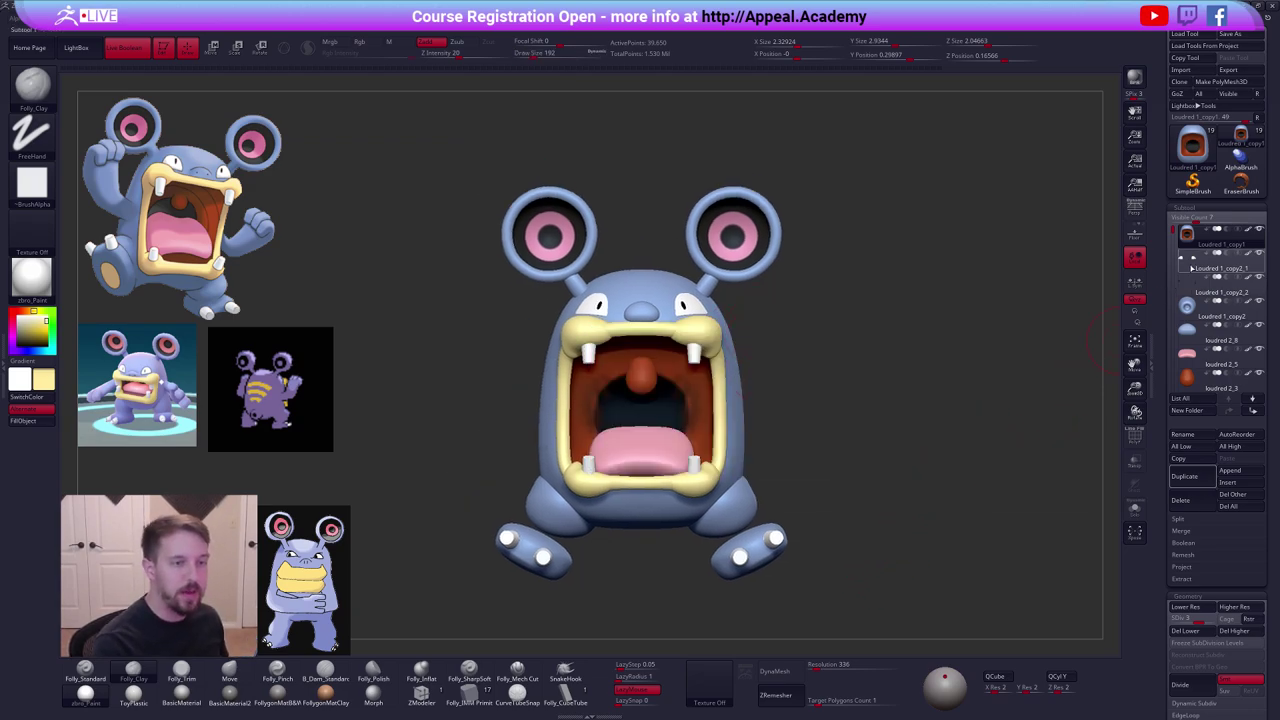
Isolate the eye whites and duplicate them as a new subtool.
{"action": "left_click", "coordinate": [1192, 267]}
{"action": "right_click_drag", "start_coordinate": [888, 441], "coordinate": [825, 500]}
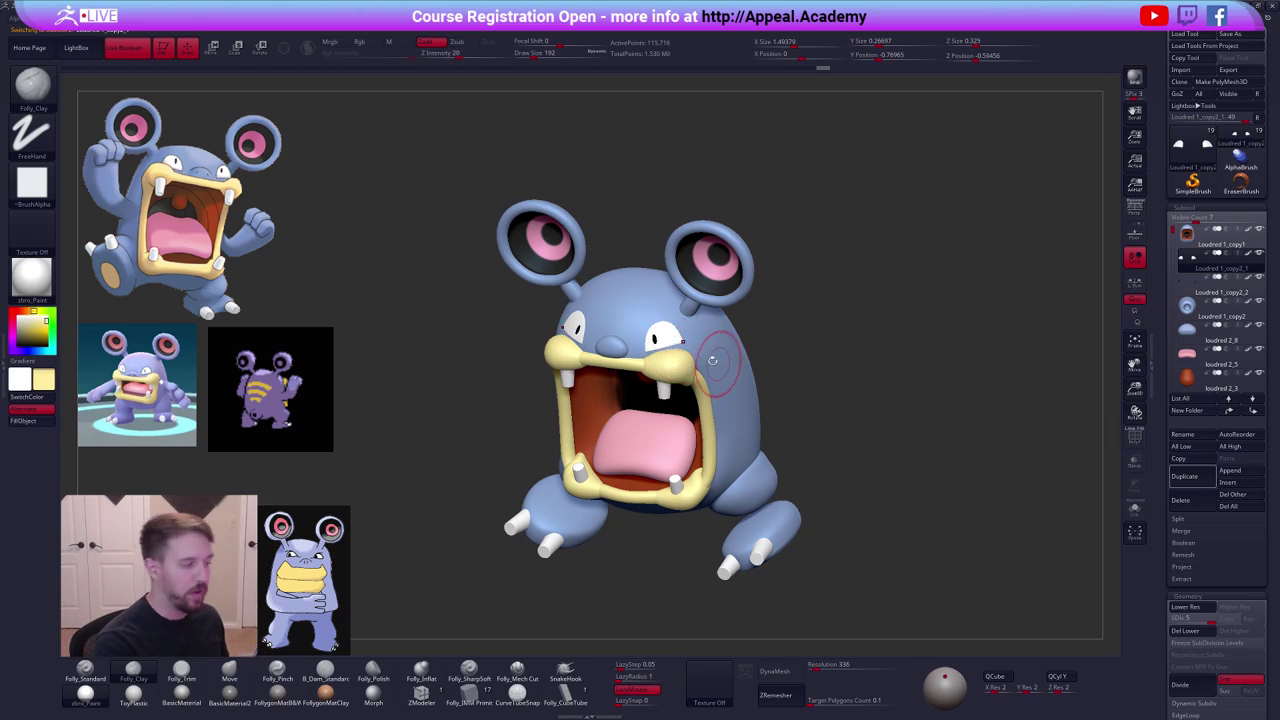
{"action": "key", "text": "alt+s"}
{"action": "right_click_drag", "start_coordinate": [712, 361], "coordinate": [703, 380], "text": "ctrl"}
{"action": "key", "text": "space"}
{"action": "left_click_drag", "start_coordinate": [703, 380], "coordinate": [695, 379]}
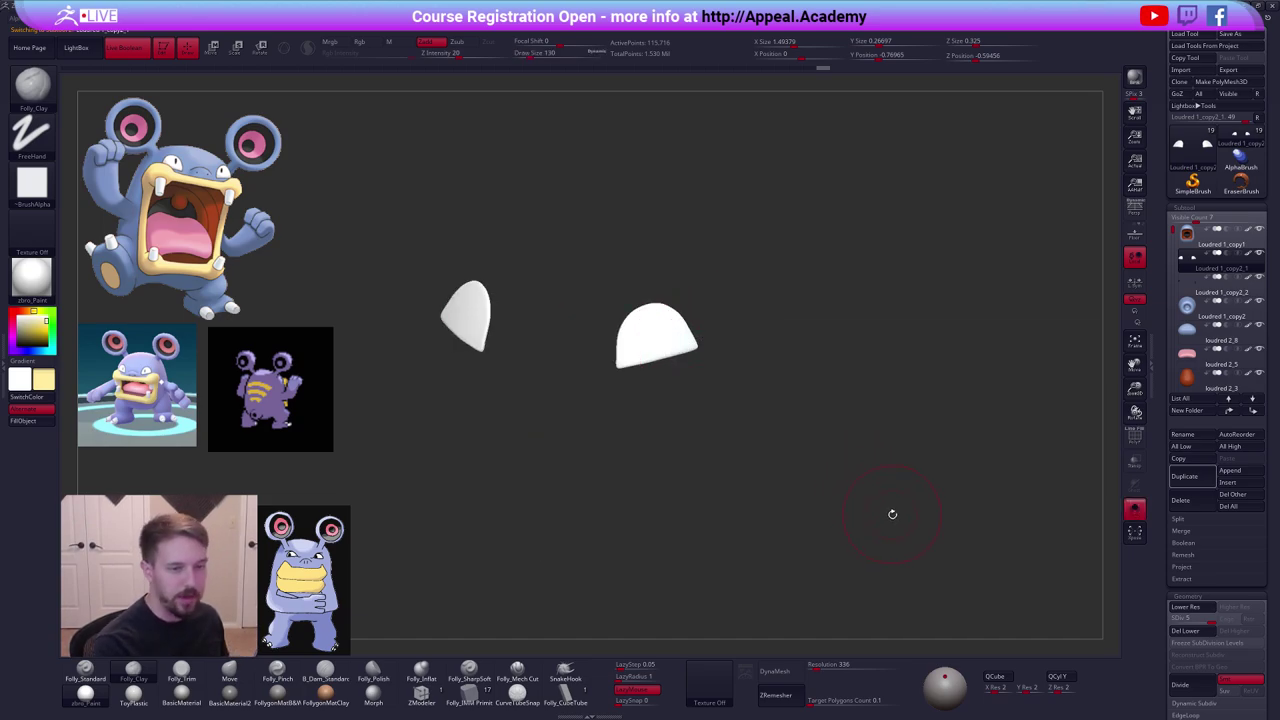
{"action": "right_click_drag", "start_coordinate": [893, 514], "coordinate": [917, 484], "text": "alt"}
{"action": "left_click", "coordinate": [1188, 477]}
Turn on local symmetry and scale the duplicated eye whites up slightly with Transpose Scale.
{"action": "key", "text": "e"}
{"action": "left_click_drag", "start_coordinate": [797, 492], "coordinate": [910, 505]}
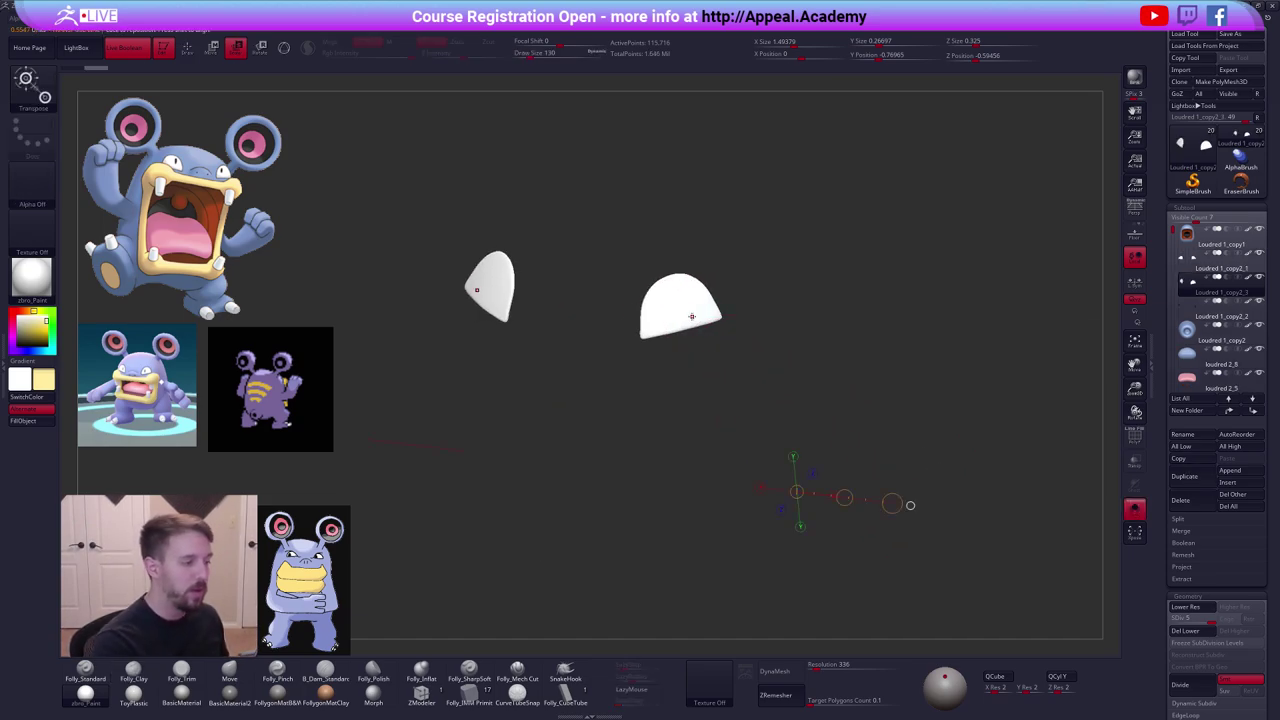
{"action": "left_click_drag", "start_coordinate": [684, 307], "coordinate": [790, 325]}
{"action": "right_click_drag", "start_coordinate": [774, 352], "coordinate": [776, 398], "text": "ctrl"}
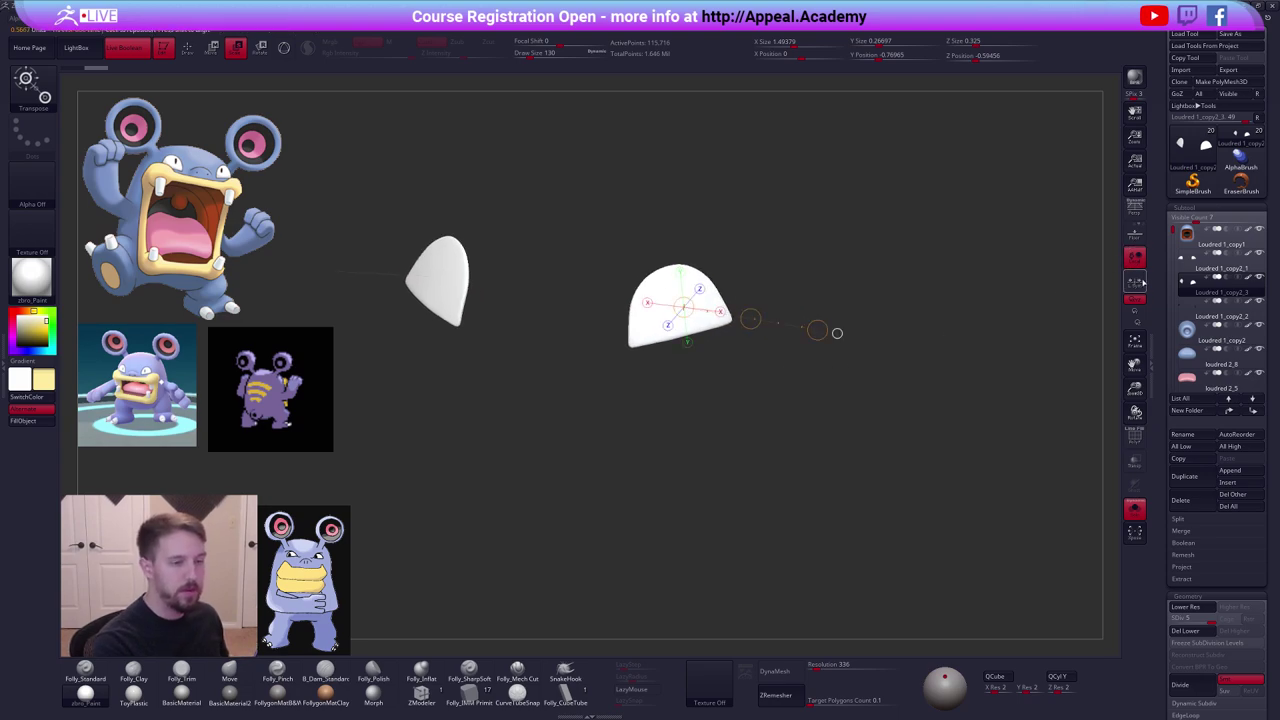
{"action": "left_click", "coordinate": [798, 349]}
{"action": "left_click_drag", "start_coordinate": [612, 382], "coordinate": [808, 324]}
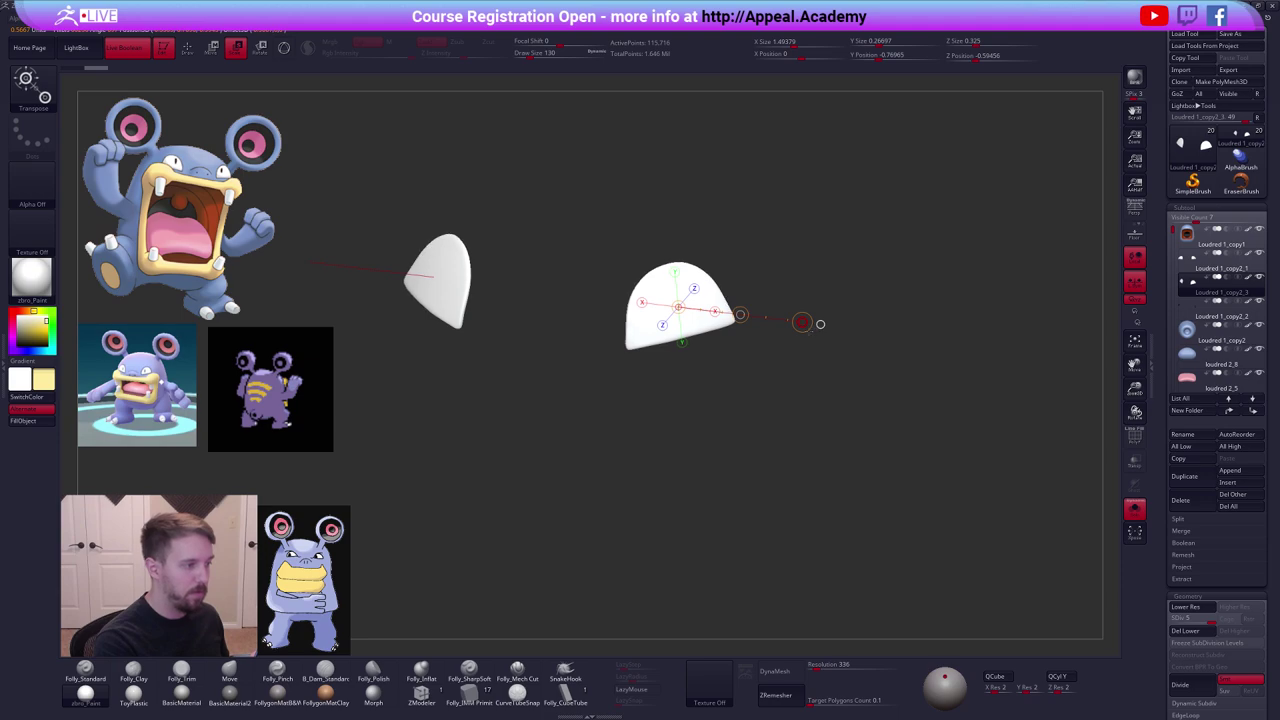
Fill the enlarged eye copy with black and show the whole character again.
{"action": "key", "text": "q"}
{"action": "left_click", "coordinate": [18, 349]}
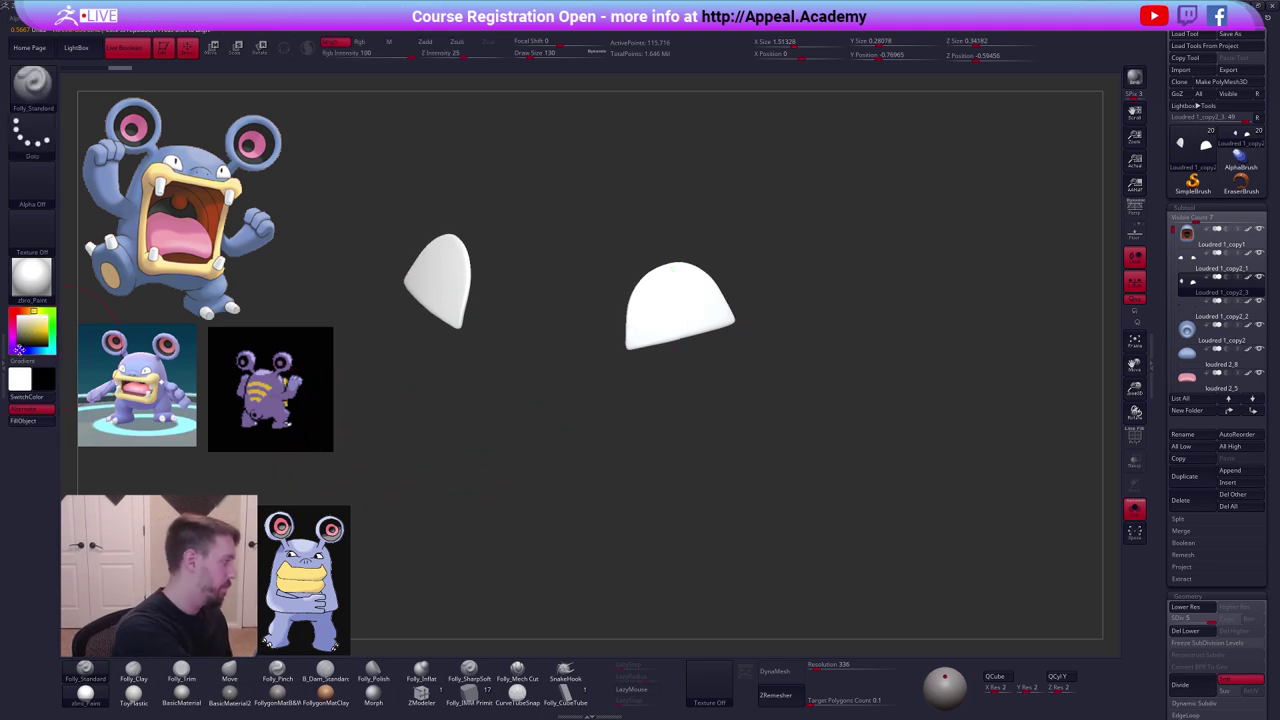
{"action": "left_click", "coordinate": [36, 421]}
{"action": "key", "text": "alt+s"}
Try to shift the black eye copy behind the whites with Transpose Move, and undo the attempts.
{"action": "key", "text": "w"}
{"action": "left_click_drag", "start_coordinate": [817, 323], "coordinate": [820, 324]}
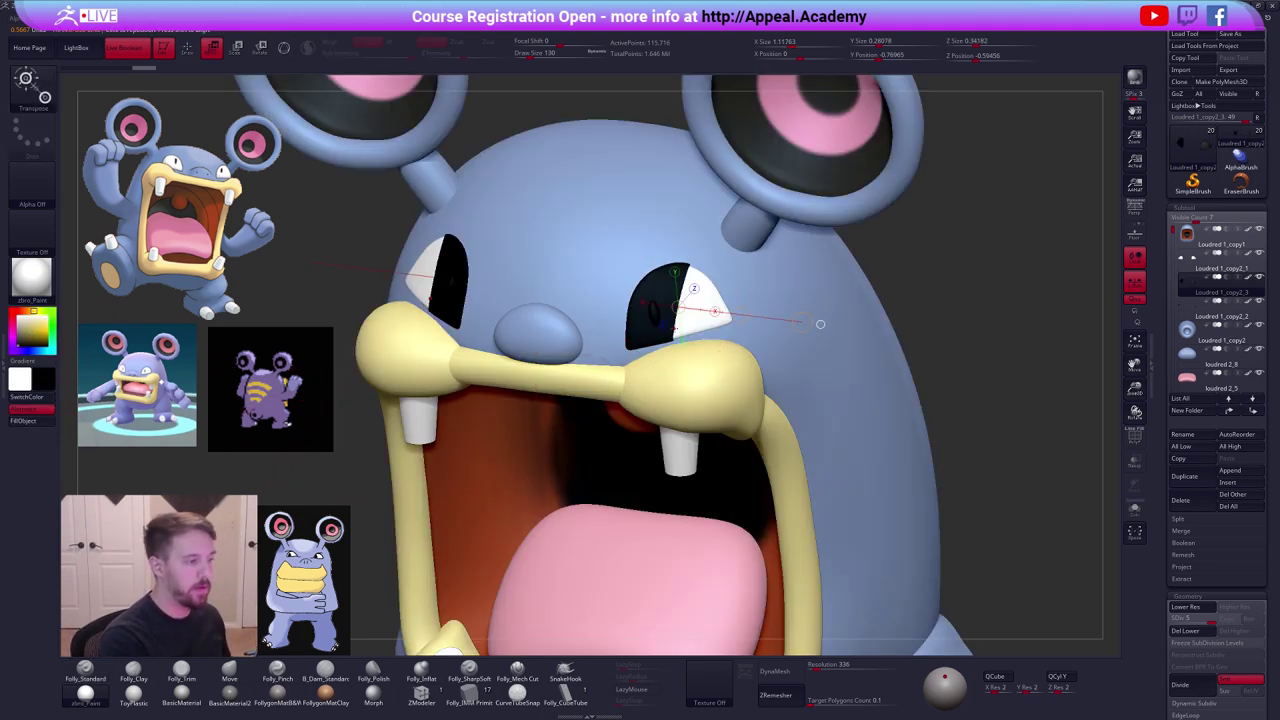
{"action": "key", "text": "ctrl+z"}
{"action": "left_click", "coordinate": [757, 286]}
{"action": "left_click", "coordinate": [683, 306]}
{"action": "right_click_drag", "start_coordinate": [650, 340], "coordinate": [732, 342]}
{"action": "left_click_drag", "start_coordinate": [708, 300], "coordinate": [706, 300]}
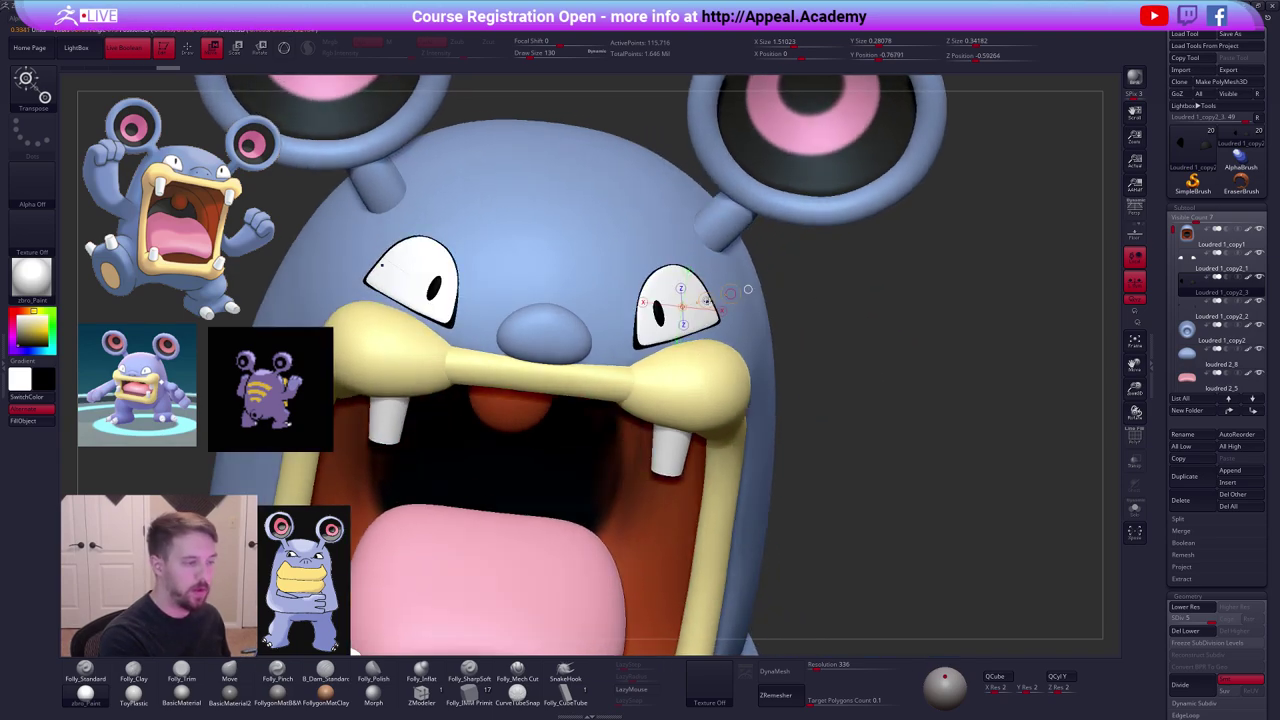
{"action": "key", "text": "ctrl+shift+z"}
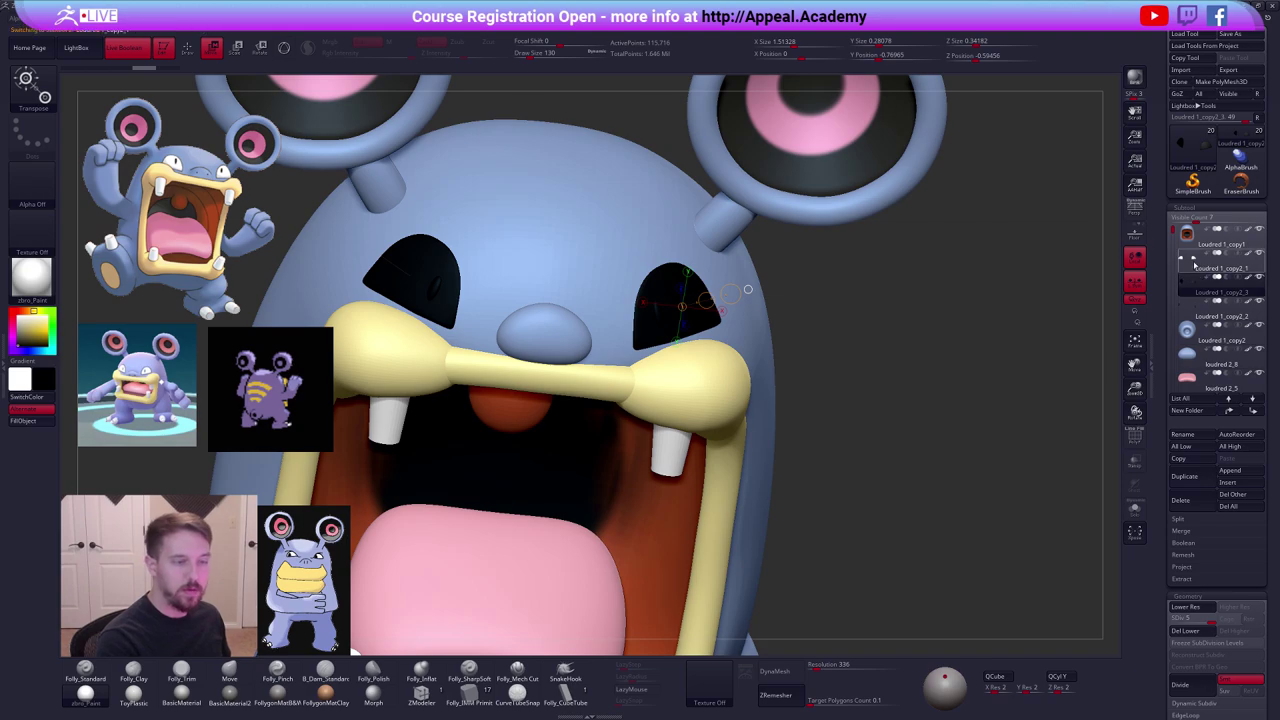
Move the eye whites slightly forward in front of the black copy, and bring the pupils forward as well.
{"action": "left_click", "coordinate": [1193, 262]}
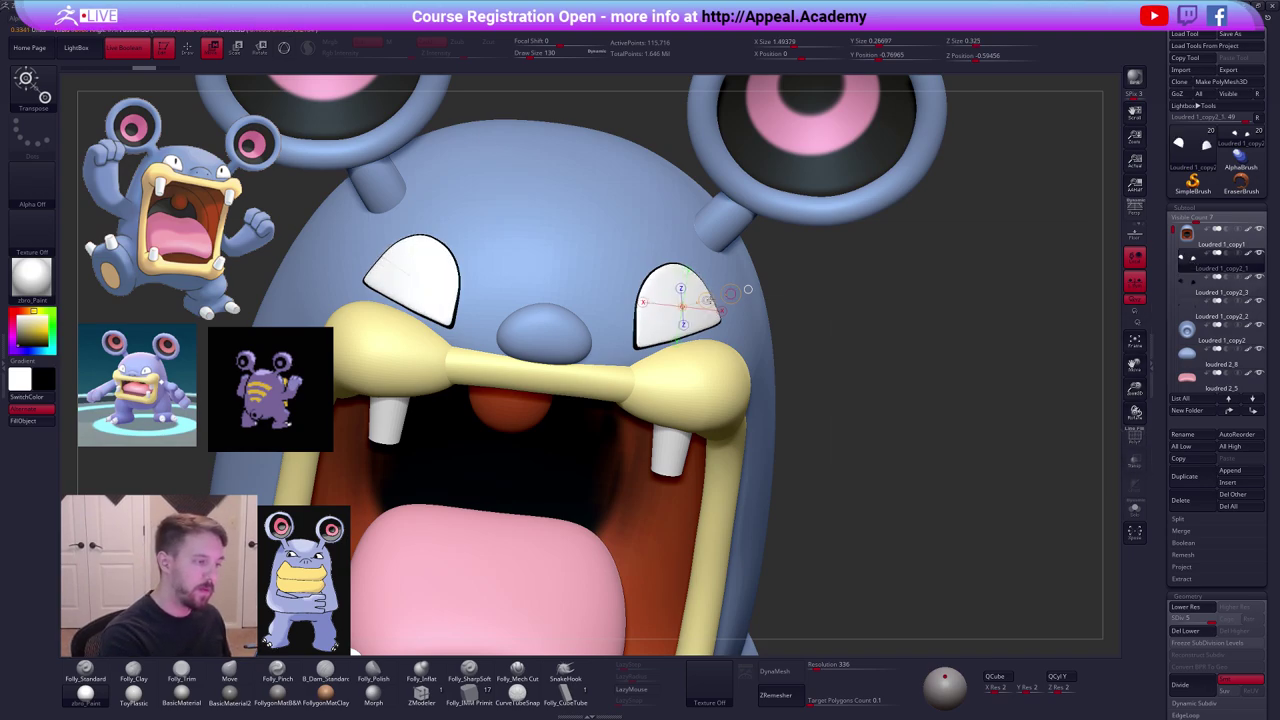
{"action": "right_click_drag", "start_coordinate": [731, 358], "coordinate": [715, 330]}
{"action": "left_click", "coordinate": [1196, 311]}
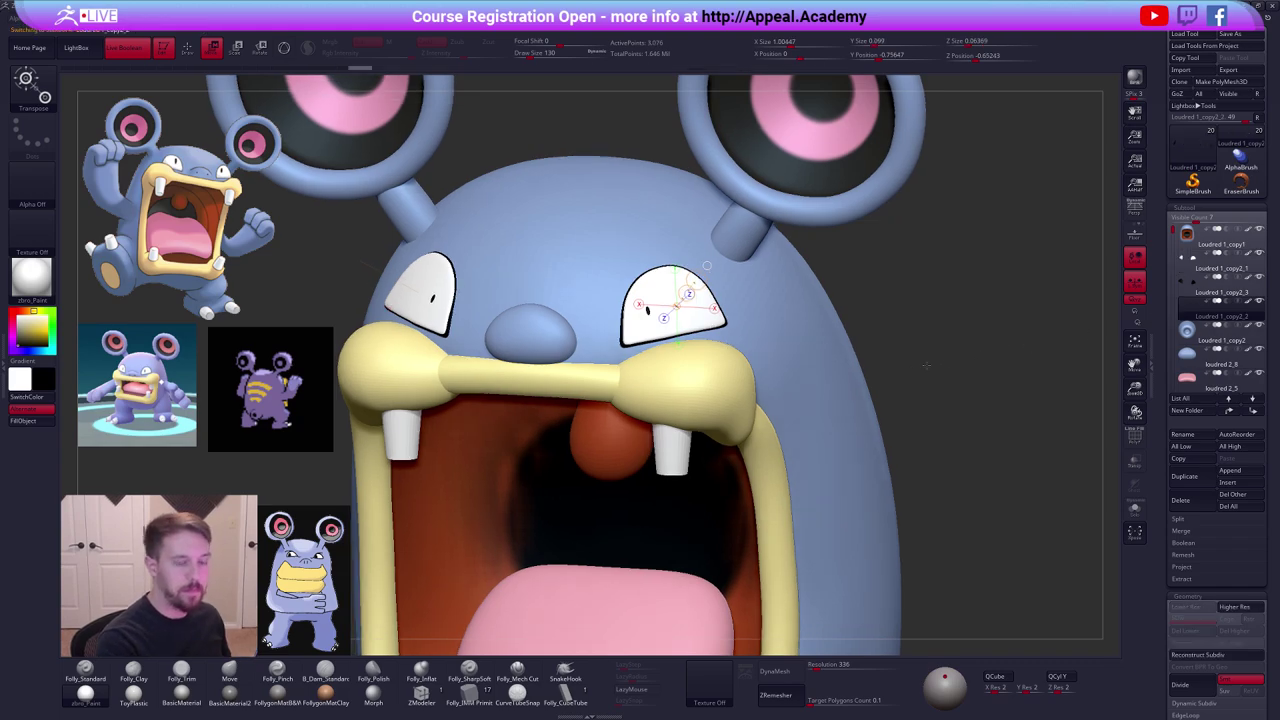
{"action": "right_click_drag", "start_coordinate": [882, 360], "coordinate": [929, 351]}
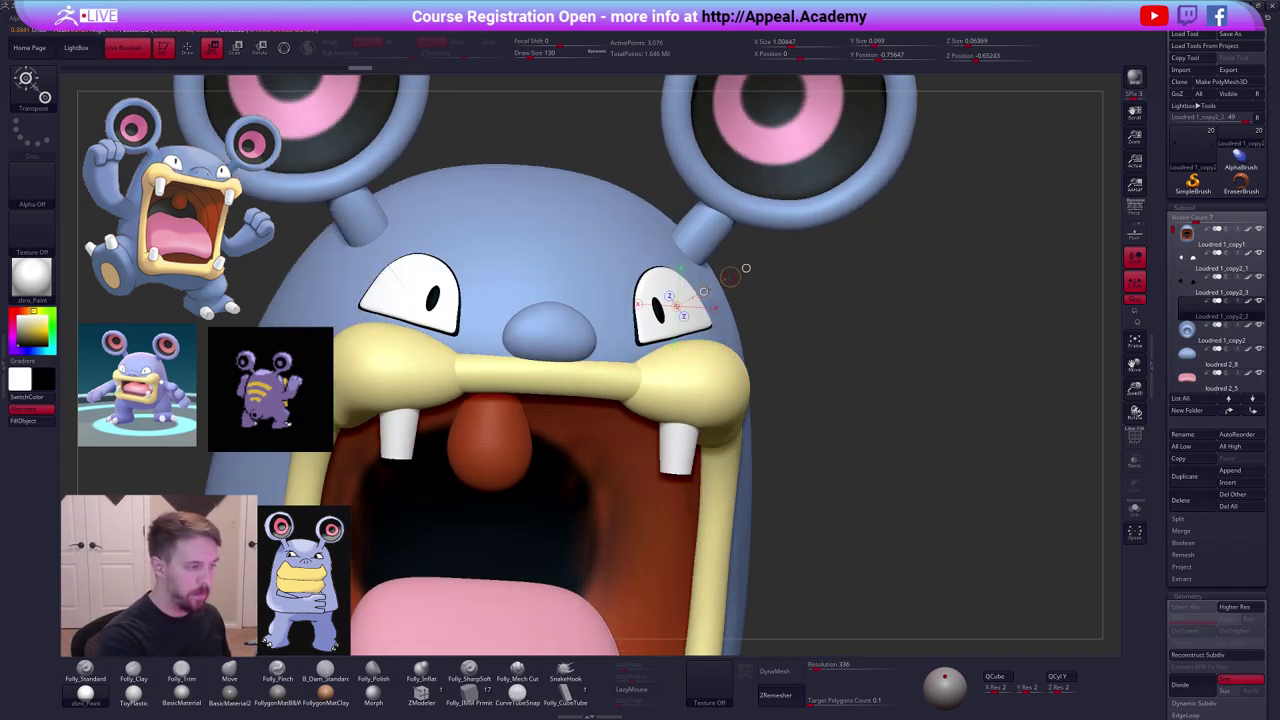
{"action": "key", "text": "q"}
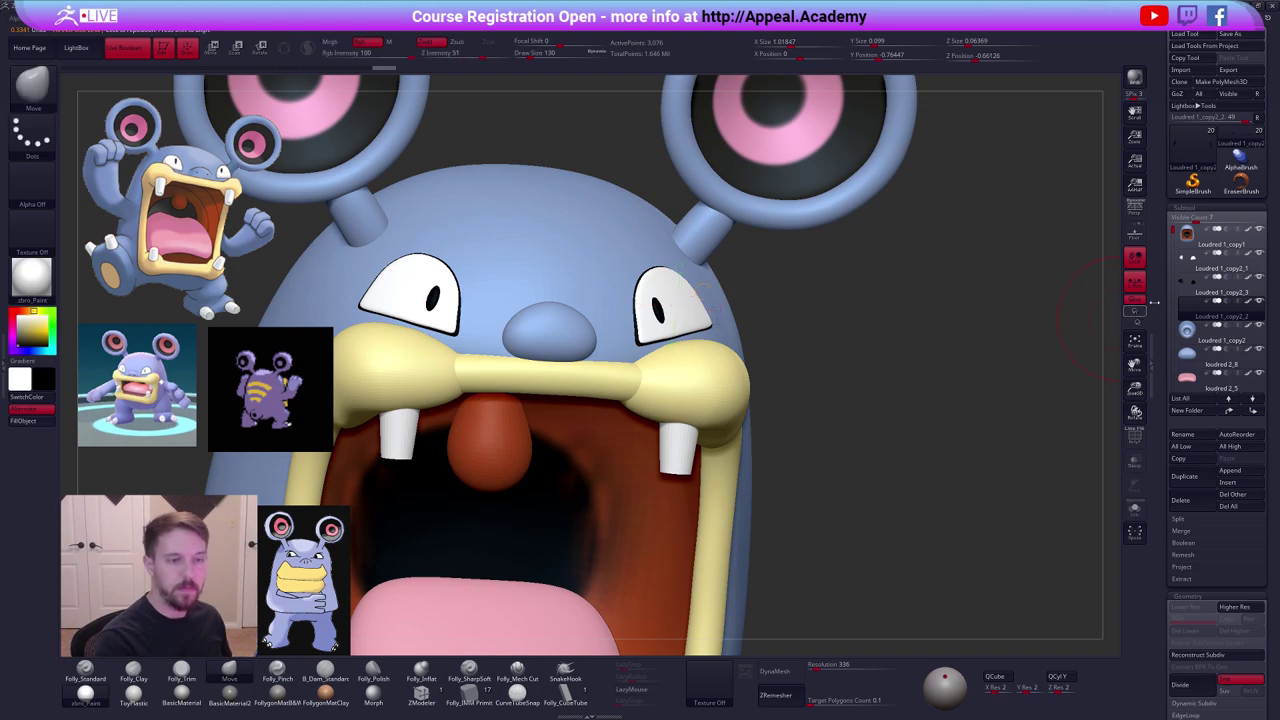
Check the black eye outline's wireframe and even out its lower edge with the Move brush at size 130.
{"action": "left_click", "coordinate": [1200, 287]}
{"action": "key", "text": "shift+f"}
{"action": "right_click_drag", "start_coordinate": [764, 358], "coordinate": [715, 352]}
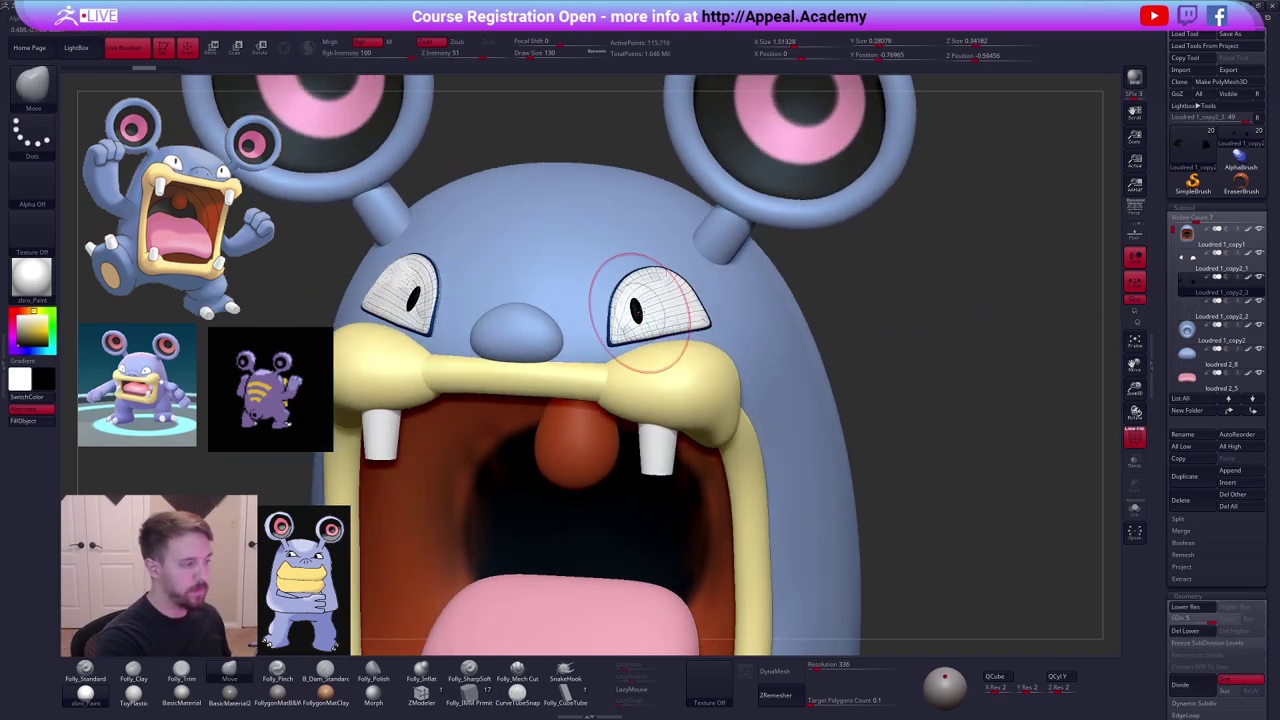
{"action": "key", "text": "shift+f"}
{"action": "right_click_drag", "start_coordinate": [641, 320], "coordinate": [622, 299]}
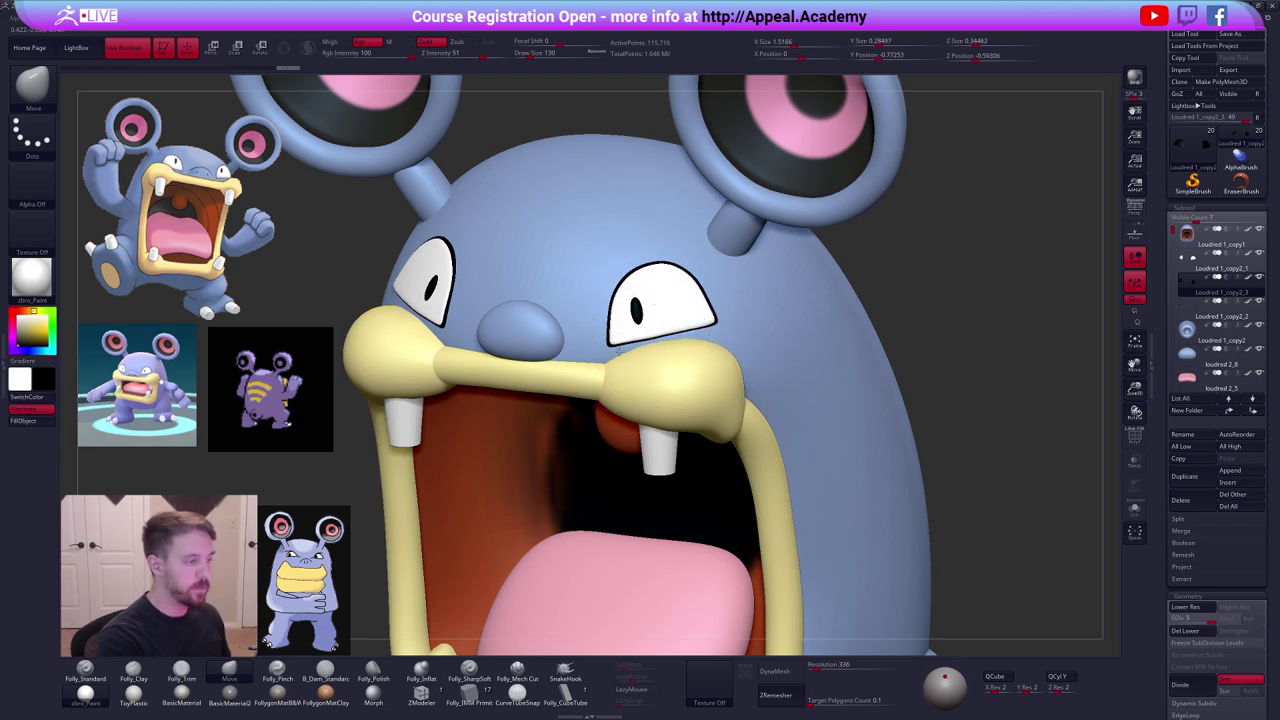
{"action": "left_click_drag", "start_coordinate": [619, 352], "coordinate": [621, 354]}
{"action": "left_click_drag", "start_coordinate": [666, 338], "coordinate": [703, 317]}
{"action": "mouse_move", "coordinate": [704, 318]}
{"action": "right_mouse_down"}
{"action": "mouse_move", "coordinate": [835, 352]}
{"action": "mouse_move", "coordinate": [850, 385]}
{"action": "mouse_move", "coordinate": [807, 394]}
{"action": "right_mouse_up"}
{"action": "right_click_drag", "start_coordinate": [885, 511], "coordinate": [863, 467], "text": "alt"}
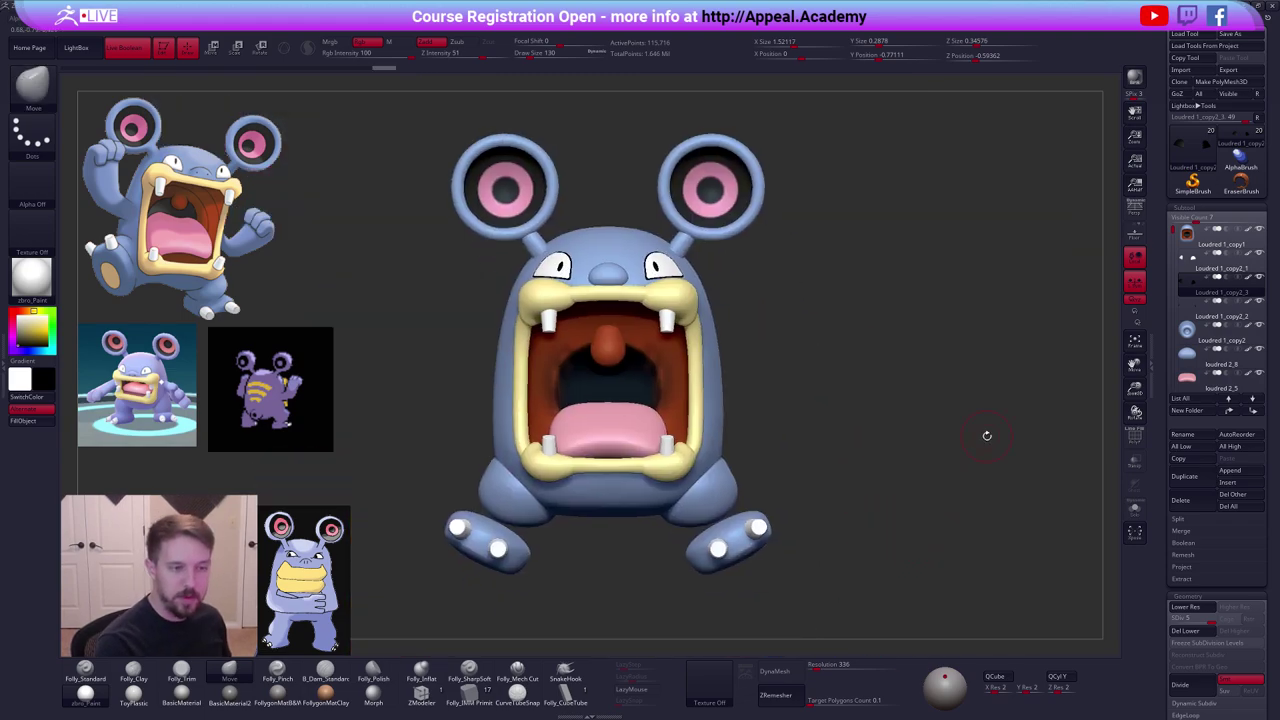
{"action": "right_click_drag", "start_coordinate": [860, 533], "coordinate": [850, 525], "text": "alt"}
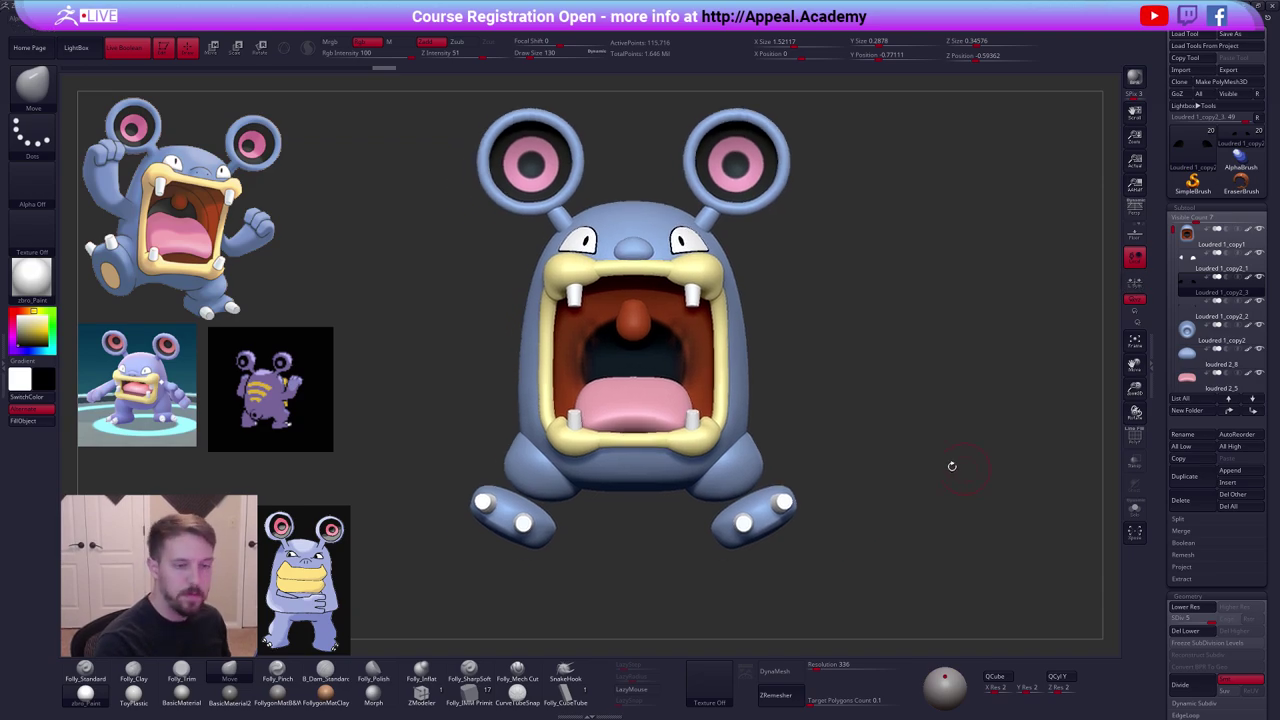
Isolate the body and paint over the dark throat area with the orange sampled from the mouth interior.
{"action": "left_click", "coordinate": [737, 395], "text": "alt"}
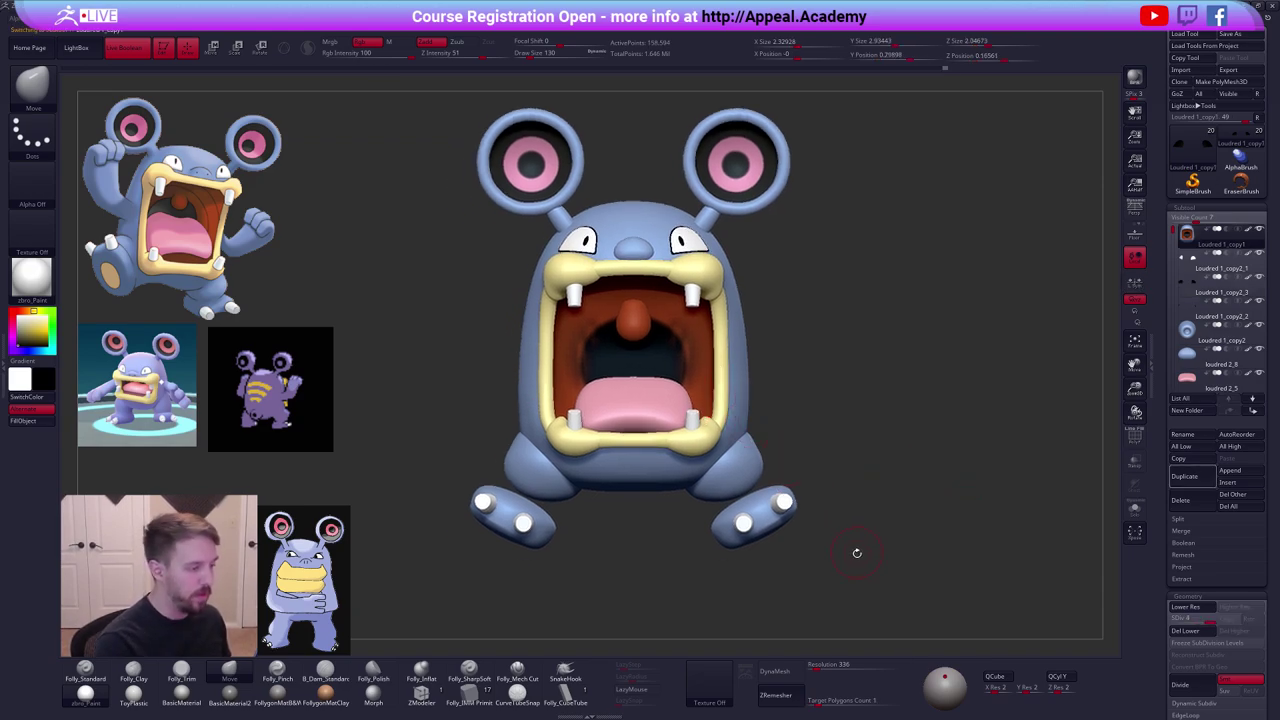
{"action": "right_click_drag", "start_coordinate": [857, 554], "coordinate": [865, 560]}
{"action": "key", "text": "alt+s"}
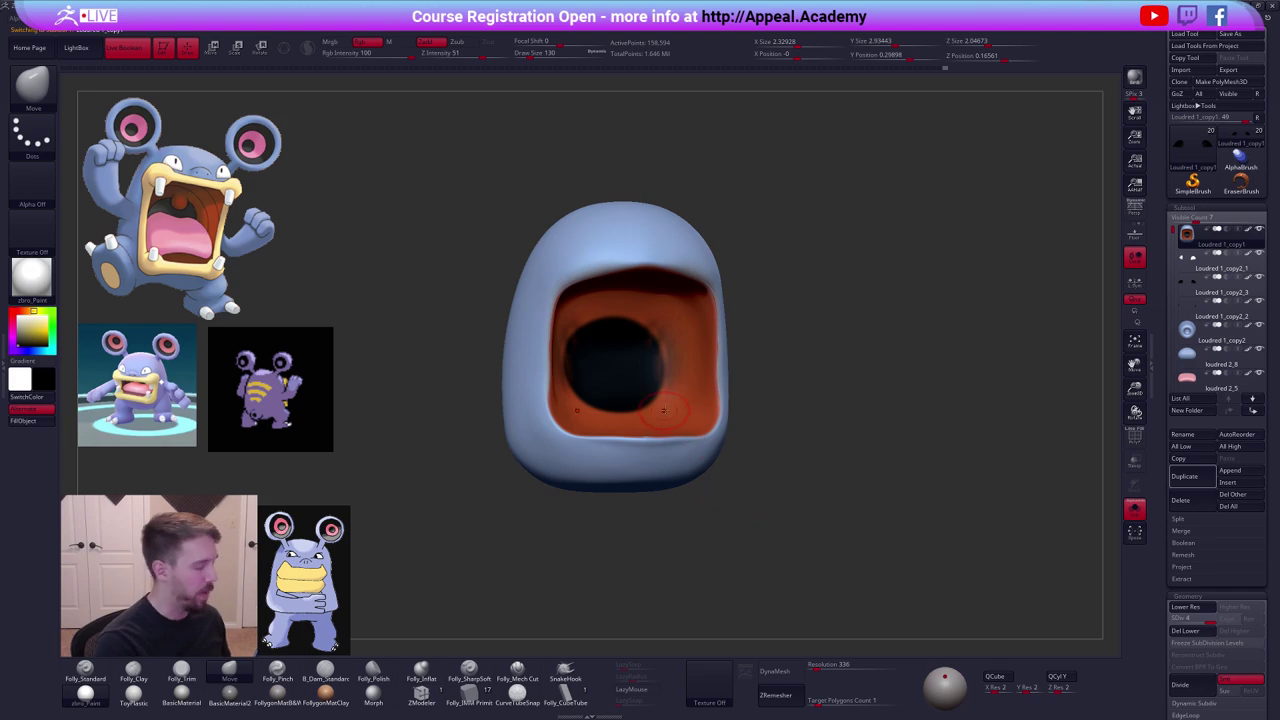
{"action": "key", "text": "c"}
{"action": "key", "text": "s"}
{"action": "left_click_drag", "start_coordinate": [669, 404], "coordinate": [680, 403]}
{"action": "right_click_drag", "start_coordinate": [680, 403], "coordinate": [660, 401], "text": "shift"}
{"action": "mouse_move", "coordinate": [661, 394]}
{"action": "left_mouse_down"}
{"action": "mouse_move", "coordinate": [670, 364]}
{"action": "mouse_move", "coordinate": [689, 379]}
{"action": "mouse_move", "coordinate": [664, 362]}
{"action": "mouse_move", "coordinate": [617, 374]}
{"action": "left_mouse_up"}
{"action": "key", "text": "ctrl+z"}
Smooth the body's mouth interior at lower subdivision levels, show all parts again and return the body to subdivision level 4.
{"action": "key", "text": "1"}
{"action": "key", "text": "shift+d"}
{"action": "key", "text": "shift+d"}
{"action": "key", "text": "shift+d"}
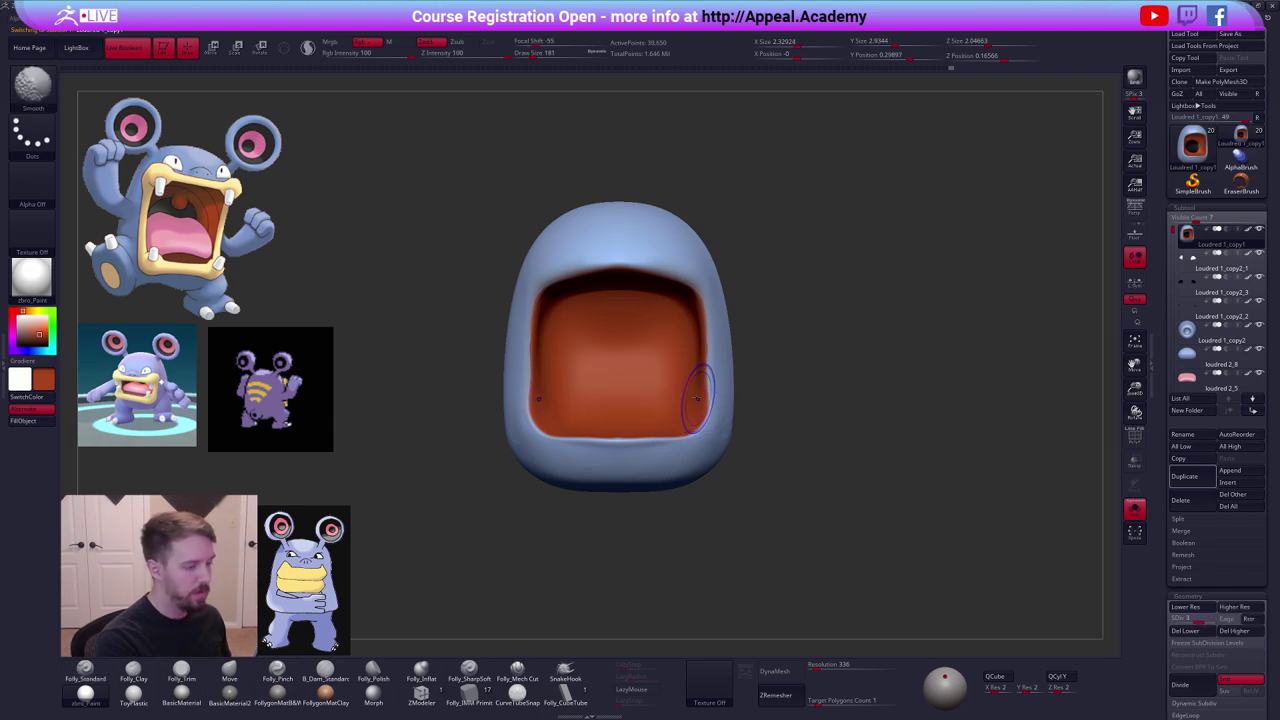
{"action": "key", "text": "b"}
{"action": "key", "text": "m"}
{"action": "key", "text": "v"}
{"action": "key", "text": "shift+s"}
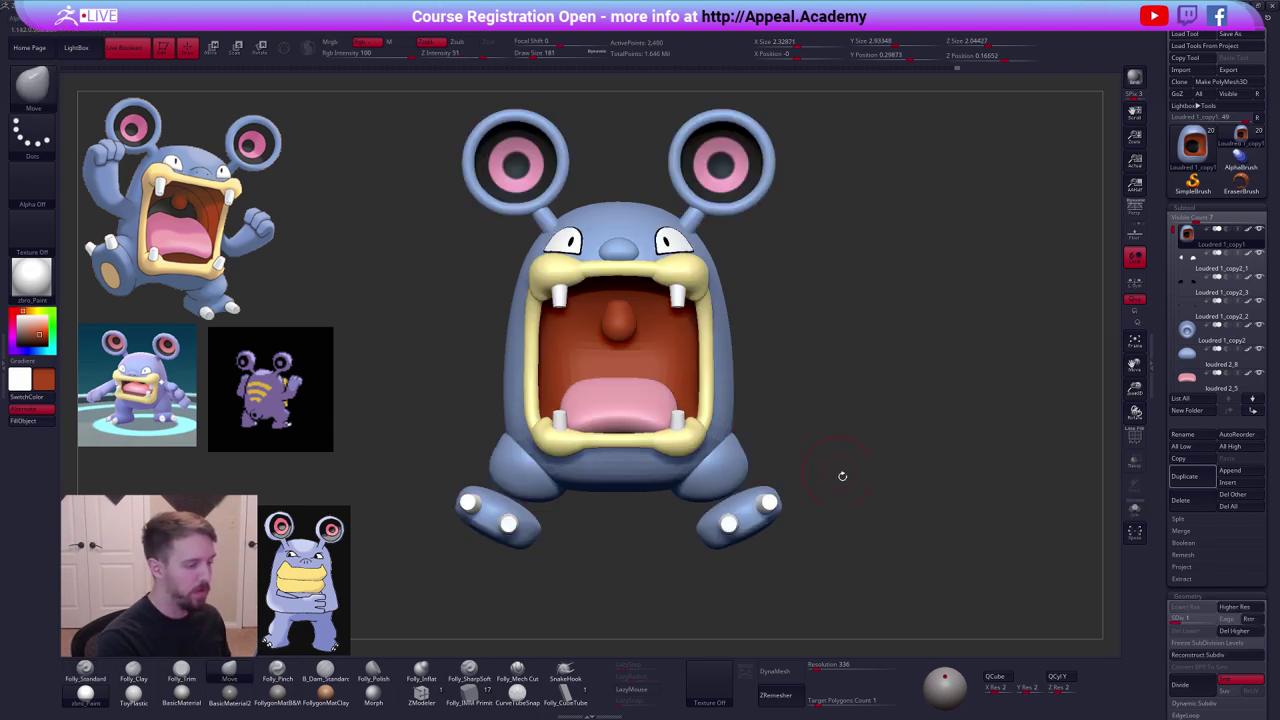
{"action": "key", "text": "d"}
{"action": "key", "text": "d"}
{"action": "key", "text": "d"}
Enlarge and reshape the pink tongue inside the lower lip with the Move brush at size 335.
{"action": "mouse_move", "coordinate": [892, 555]}
{"action": "left_mouse_down"}
{"action": "mouse_move", "coordinate": [900, 565]}
{"action": "mouse_move", "coordinate": [870, 558]}
{"action": "left_mouse_up"}
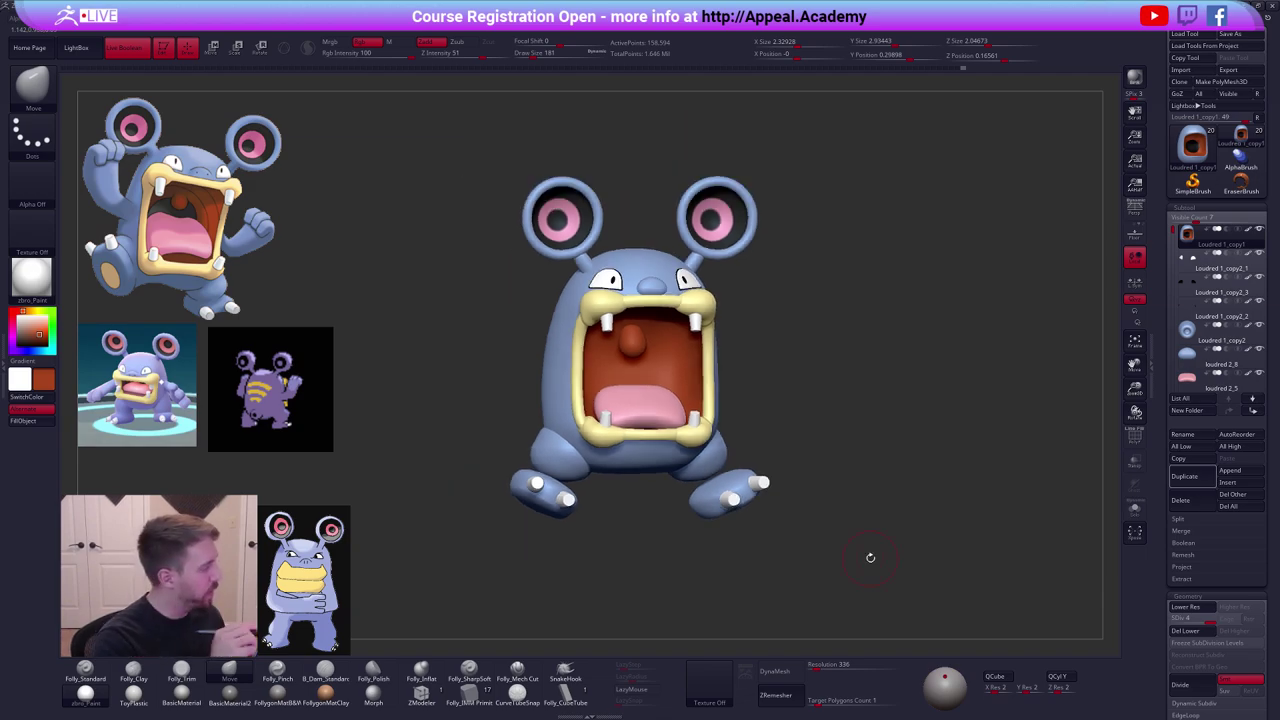
{"action": "left_click_drag", "start_coordinate": [870, 557], "coordinate": [893, 586], "text": "shift"}
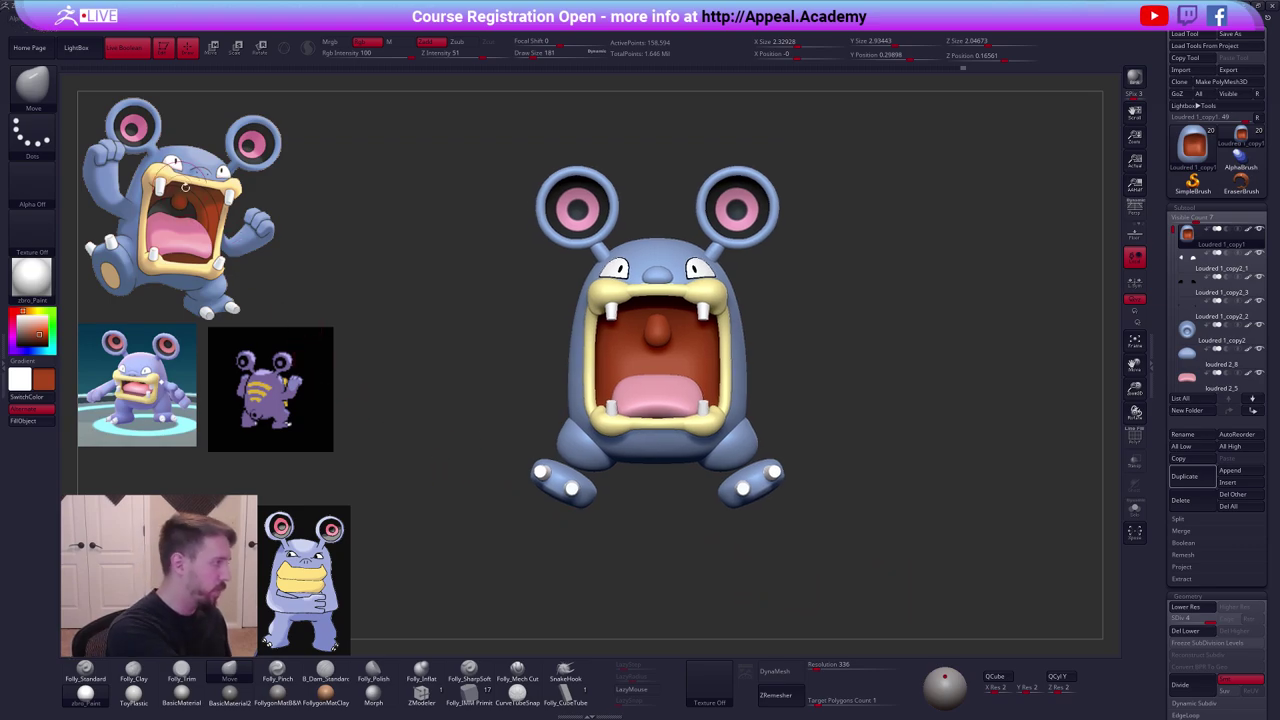
{"action": "right_click_drag", "start_coordinate": [676, 379], "coordinate": [669, 424], "text": "ctrl"}
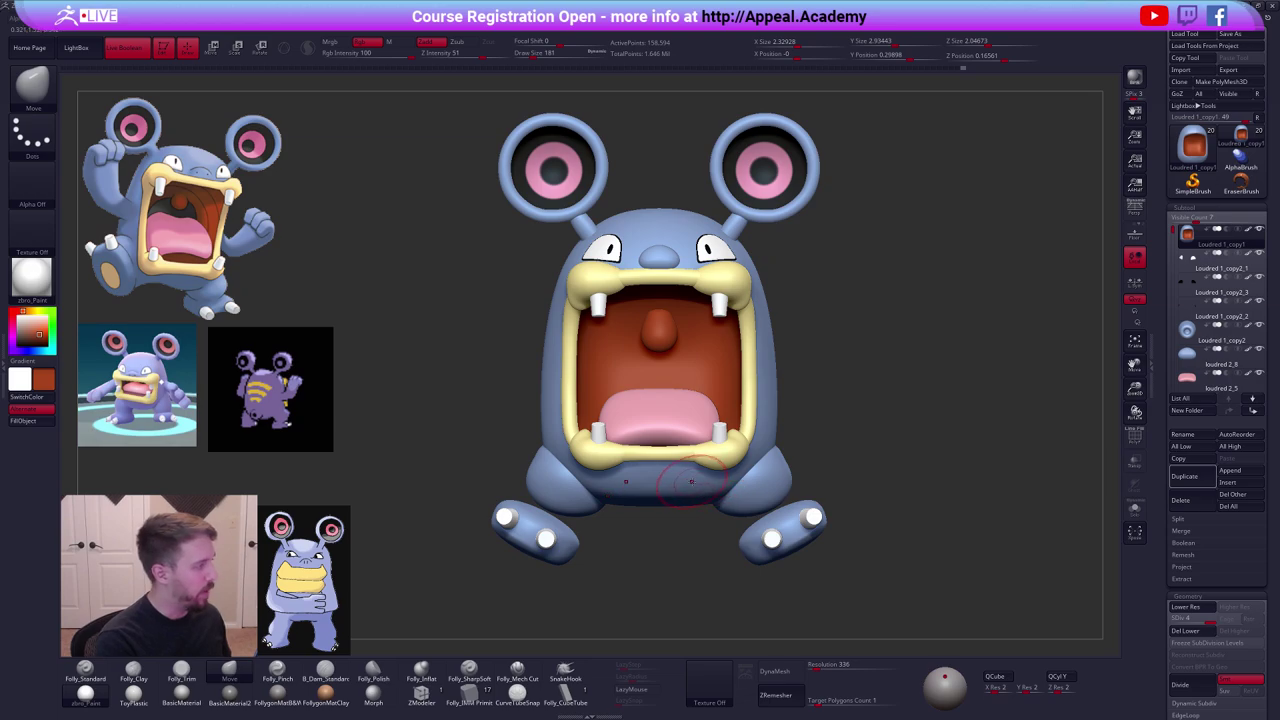
{"action": "left_click", "coordinate": [687, 423], "text": "alt"}
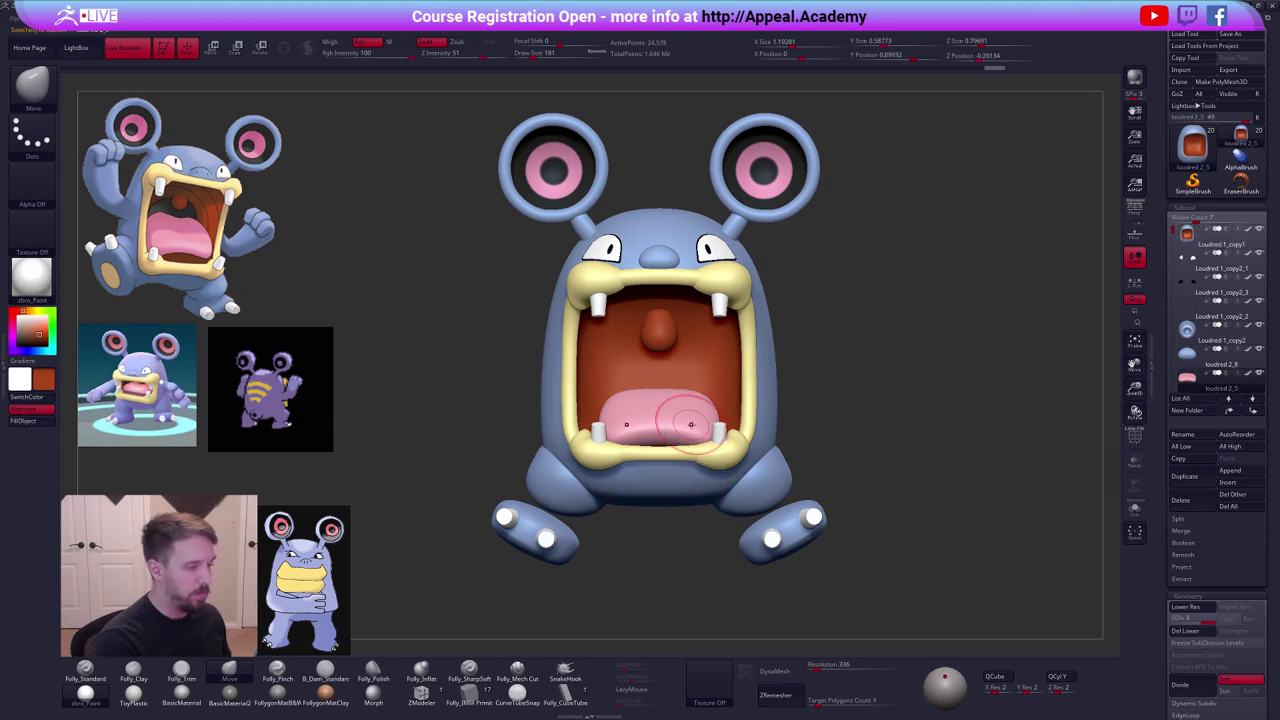
{"action": "right_click_drag", "start_coordinate": [688, 423], "coordinate": [697, 403]}
{"action": "key", "text": "space"}
{"action": "left_click_drag", "start_coordinate": [697, 403], "coordinate": [706, 403]}
{"action": "right_click_drag", "start_coordinate": [707, 401], "coordinate": [702, 374]}
{"action": "left_click_drag", "start_coordinate": [699, 375], "coordinate": [699, 360]}
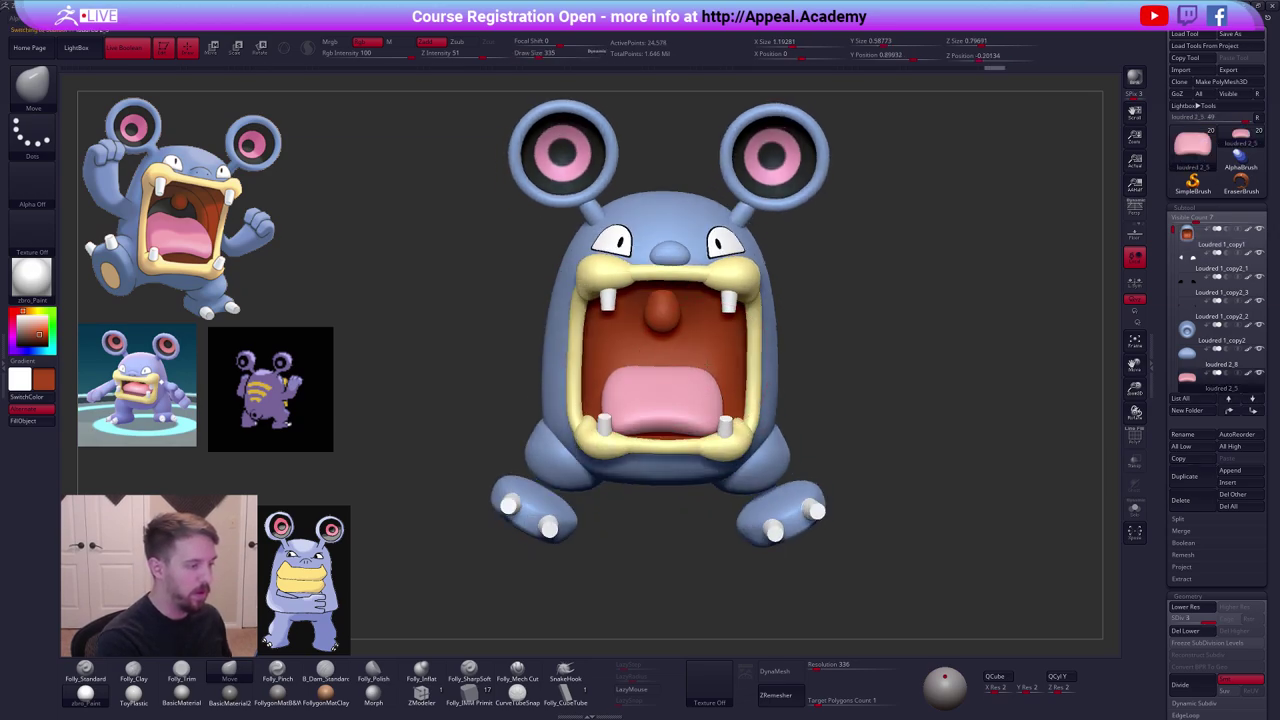
{"action": "mouse_move", "coordinate": [706, 362]}
{"action": "right_mouse_down"}
{"action": "mouse_move", "coordinate": [716, 420]}
{"action": "mouse_move", "coordinate": [707, 398]}
{"action": "right_mouse_up"}
{"action": "left_click_drag", "start_coordinate": [707, 400], "coordinate": [703, 408]}
{"action": "key", "text": "space"}
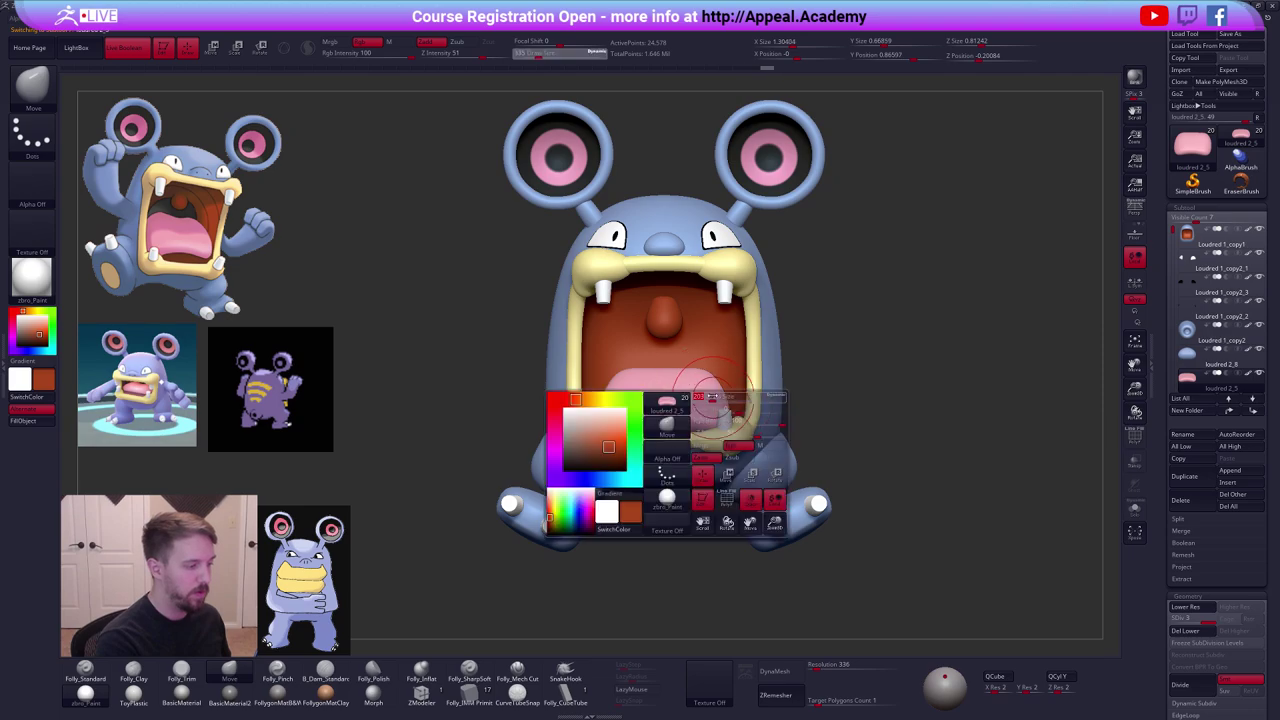
Select the body and mask a round area at the back of the mouth with a size 215 brush.
{"action": "left_click", "coordinate": [729, 374], "text": "alt"}
{"action": "key", "text": "1"}
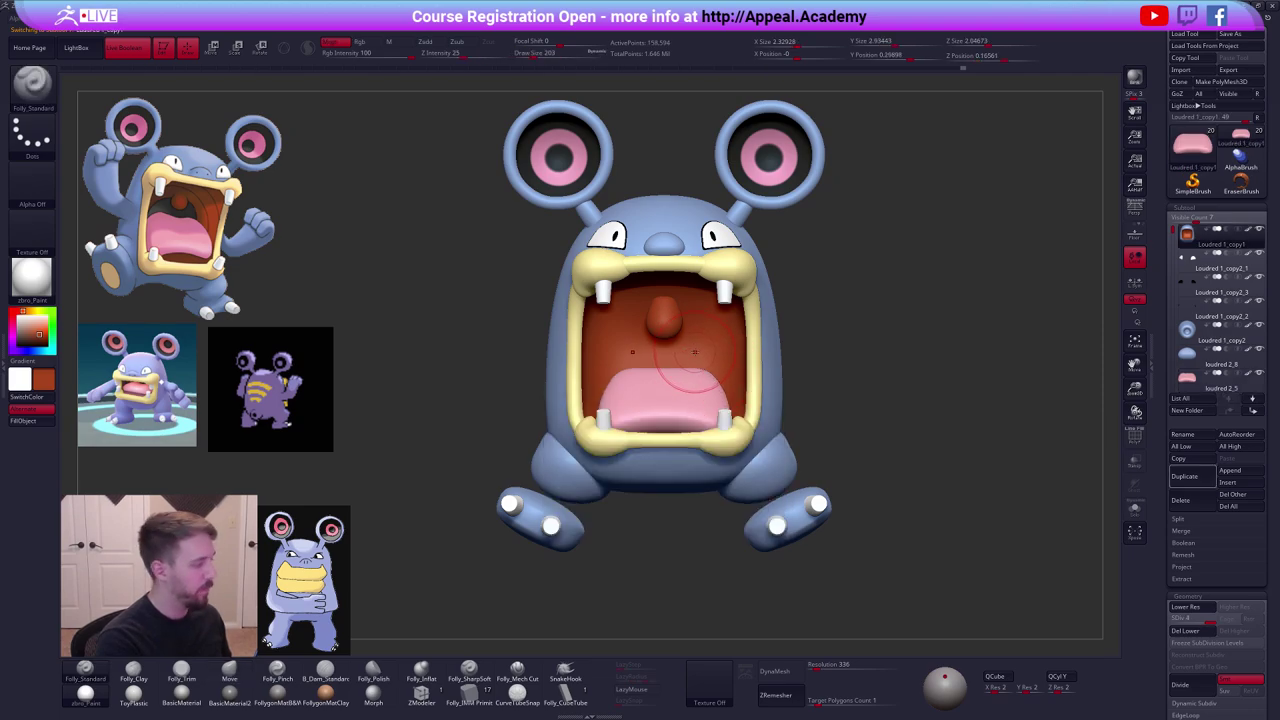
{"action": "key", "text": "ctrl+space"}
{"action": "left_click", "coordinate": [942, 555]}
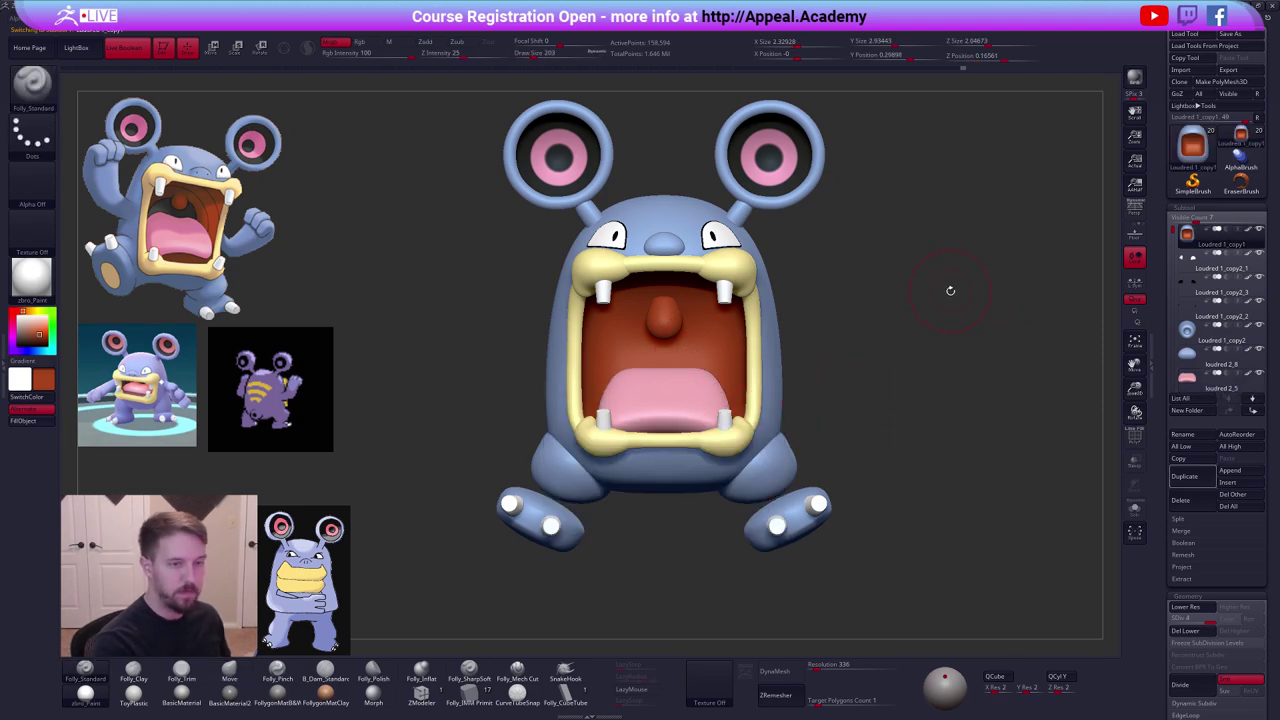
{"action": "key", "text": "space"}
{"action": "left_click_drag", "start_coordinate": [964, 306], "coordinate": [957, 307]}
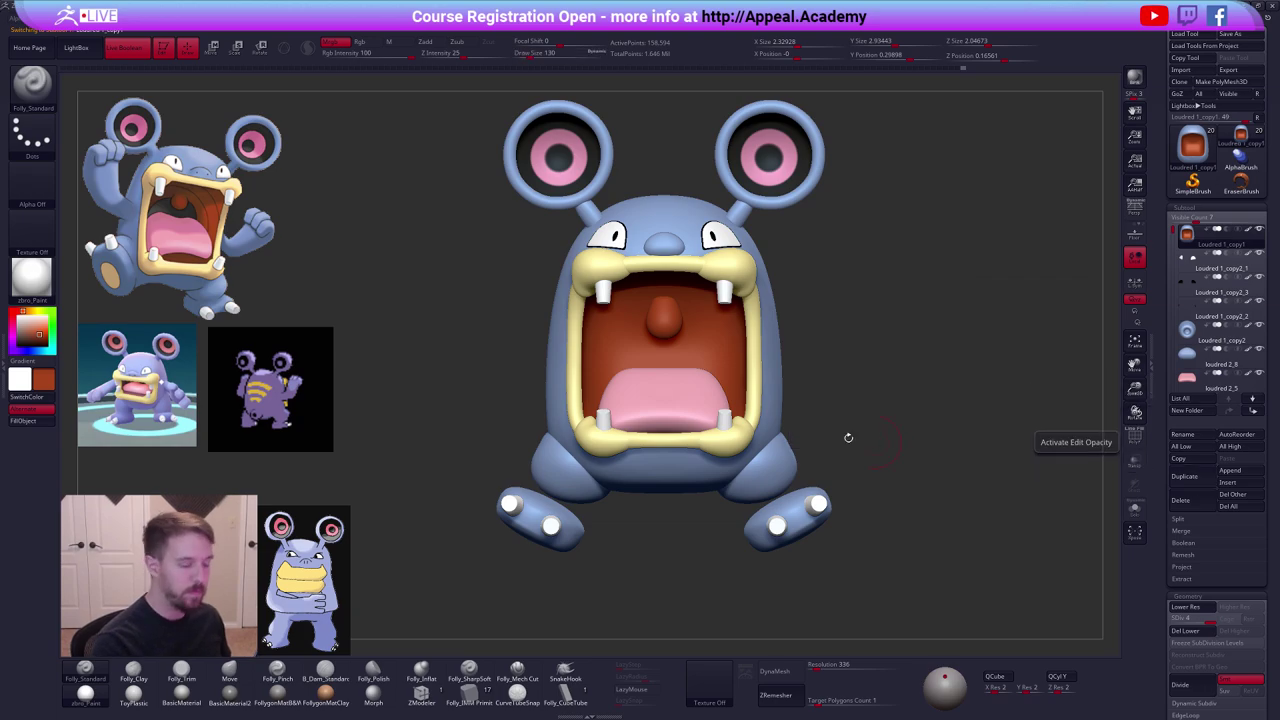
{"action": "key", "text": "shift+s"}
{"action": "key", "text": "space"}
{"action": "left_click_drag", "start_coordinate": [660, 368], "coordinate": [667, 368]}
{"action": "key", "text": "shift+s"}
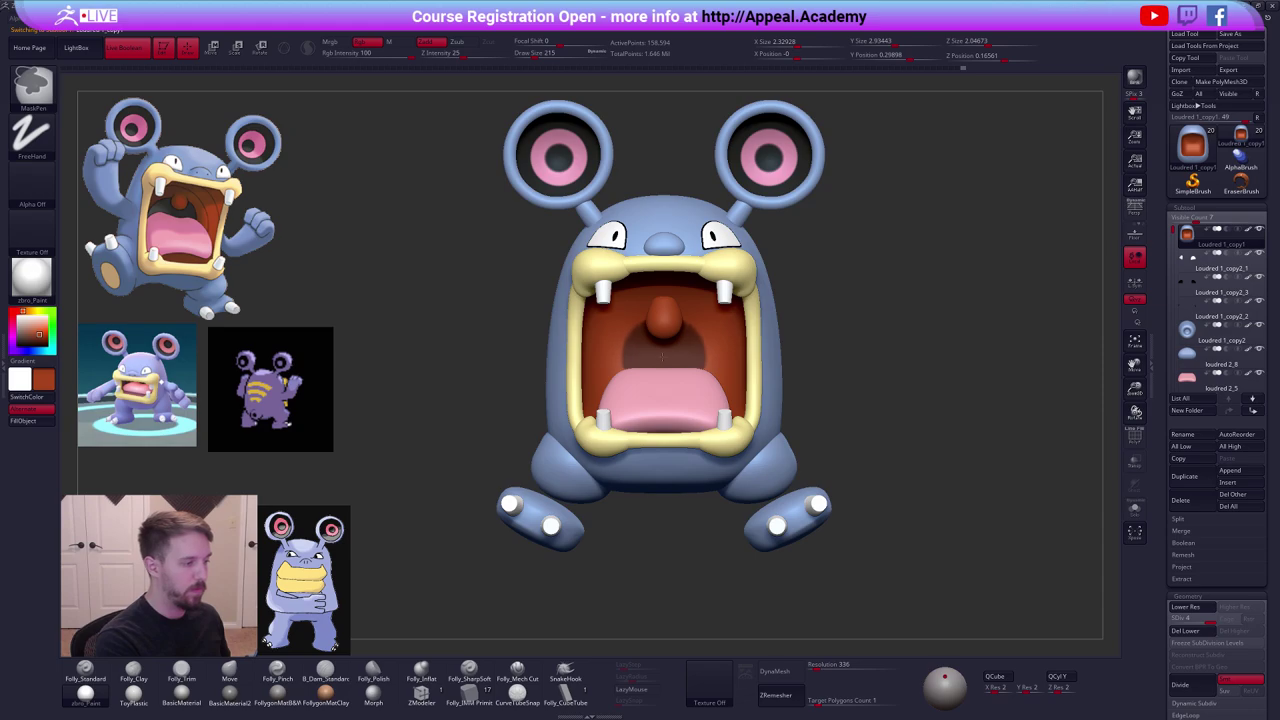
Enlarge the round throat mask with the brush at size 265 and check it against the full face.
{"action": "key", "text": "shift+s"}
{"action": "key", "text": "space"}
{"action": "left_click_drag", "start_coordinate": [661, 360], "coordinate": [665, 360]}
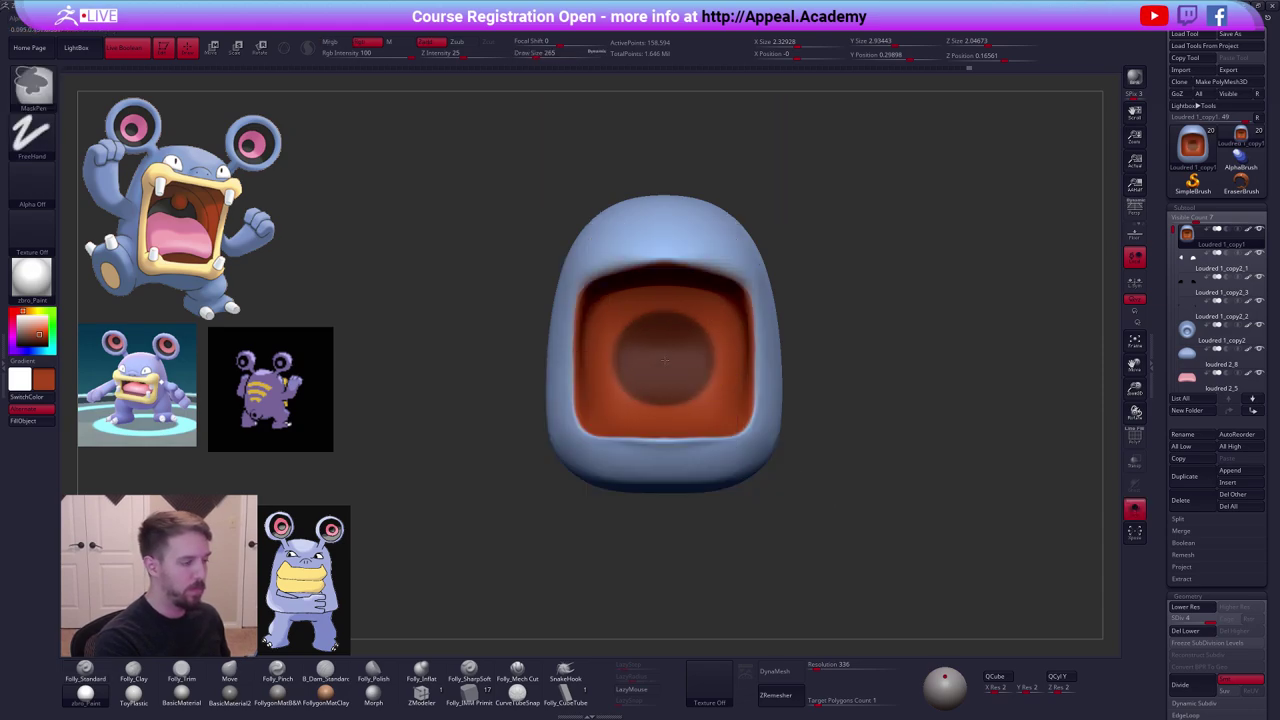
{"action": "key", "text": "shift+s"}
{"action": "left_click_drag", "start_coordinate": [897, 523], "coordinate": [908, 531]}
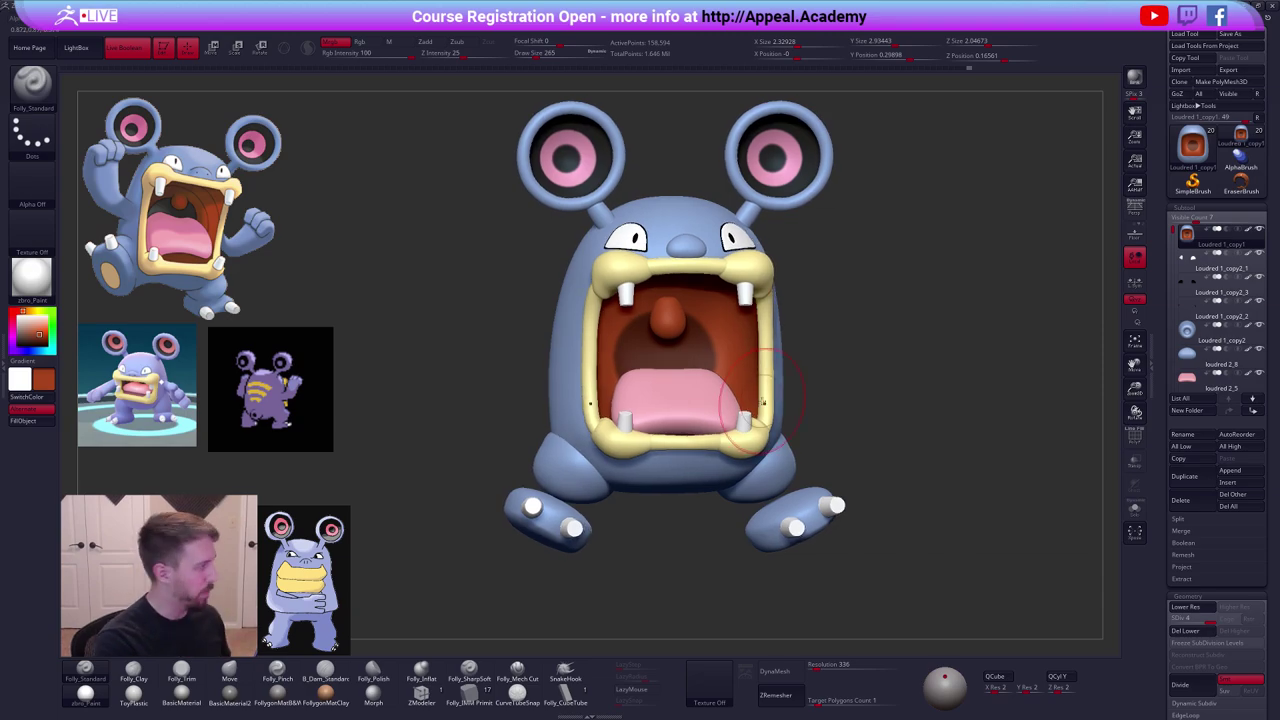
Isolate the body and widen the round throat mask a little more with the brush at size 306.
{"action": "key", "text": "ctrl+shift+s"}
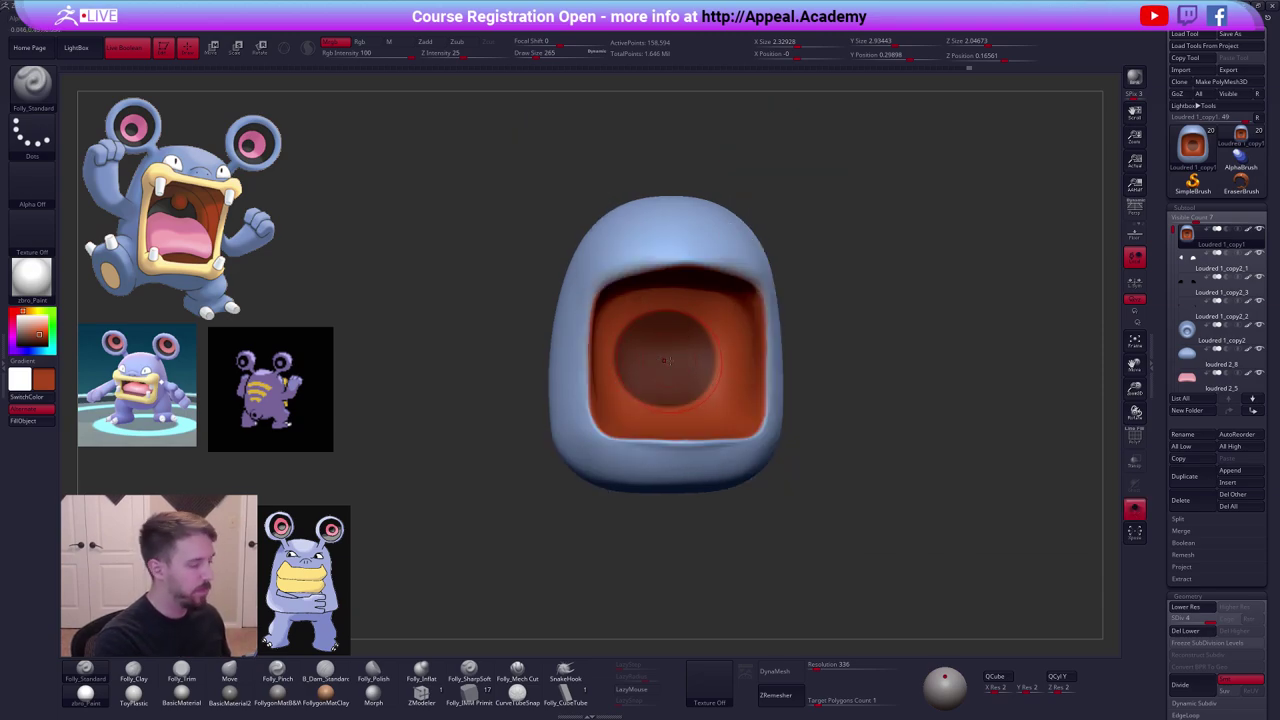
{"action": "key", "text": "space"}
{"action": "key", "text": "ctrl"}
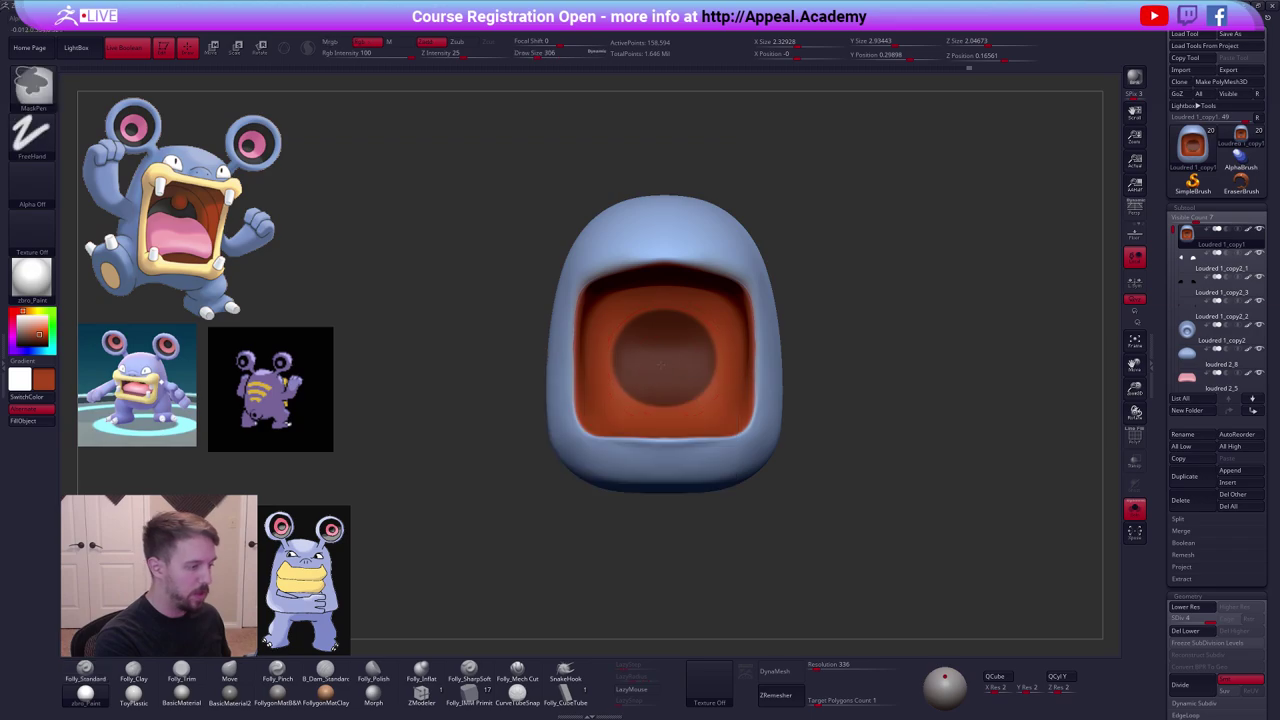
{"action": "key", "text": "space"}
{"action": "left_click_drag", "start_coordinate": [668, 363], "coordinate": [660, 363]}
{"action": "right_click_drag", "start_coordinate": [597, 428], "coordinate": [619, 431]}
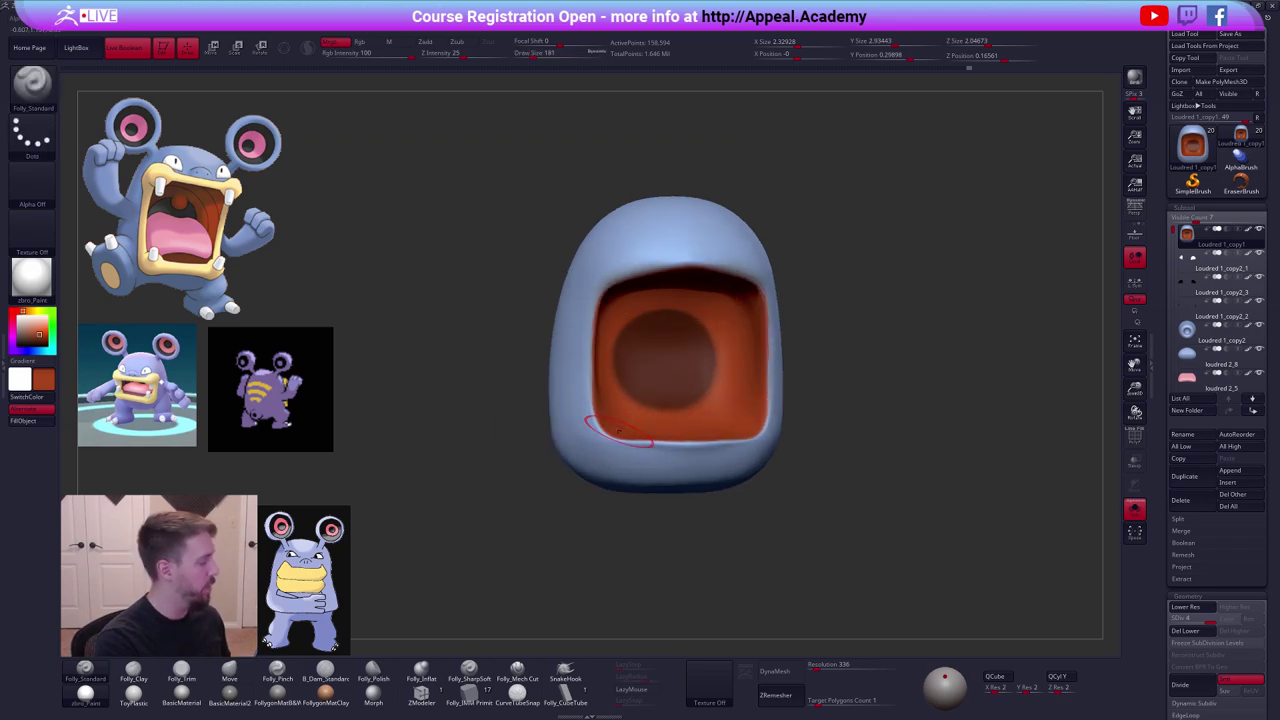
Turn the masked throat circle into its own polygroup and mask everything on the body outside it.
{"action": "key", "text": "shift+f"}
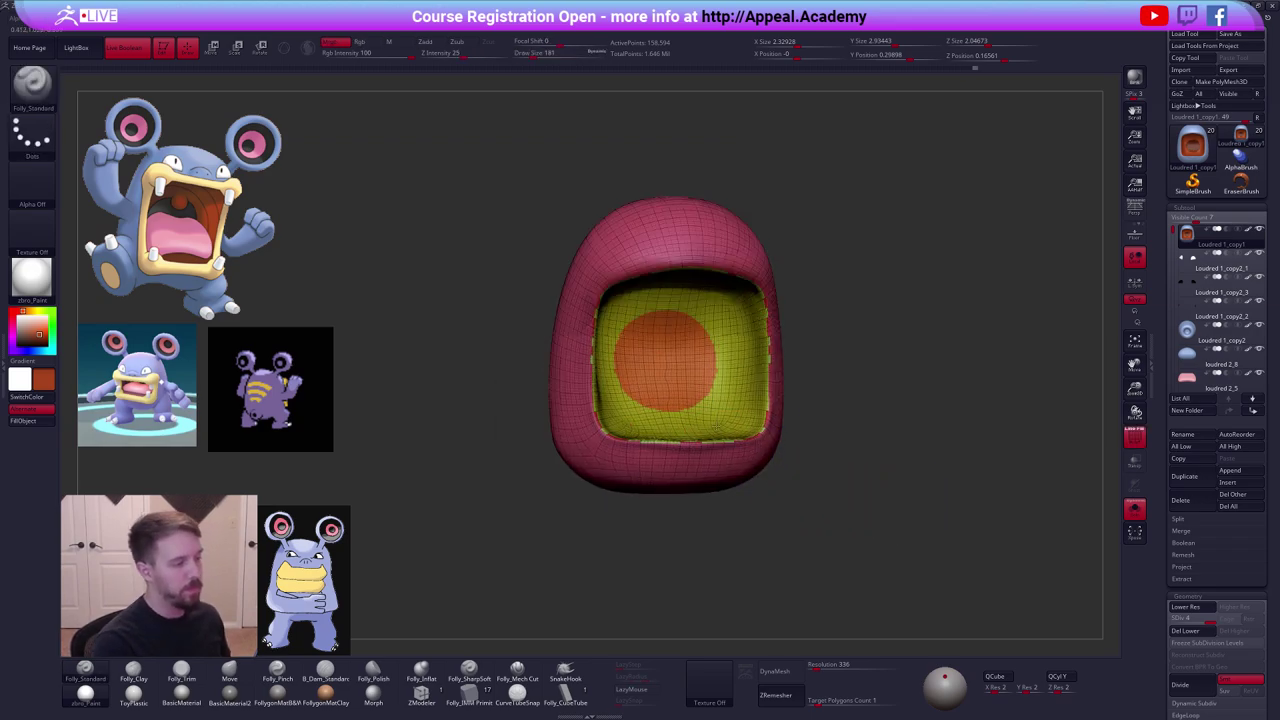
{"action": "key", "text": "f"}
{"action": "key", "text": "w"}
{"action": "left_click", "coordinate": [684, 366], "text": "ctrl"}
{"action": "key", "text": "q"}
{"action": "key", "text": "shift+f"}
{"action": "key", "text": "w"}
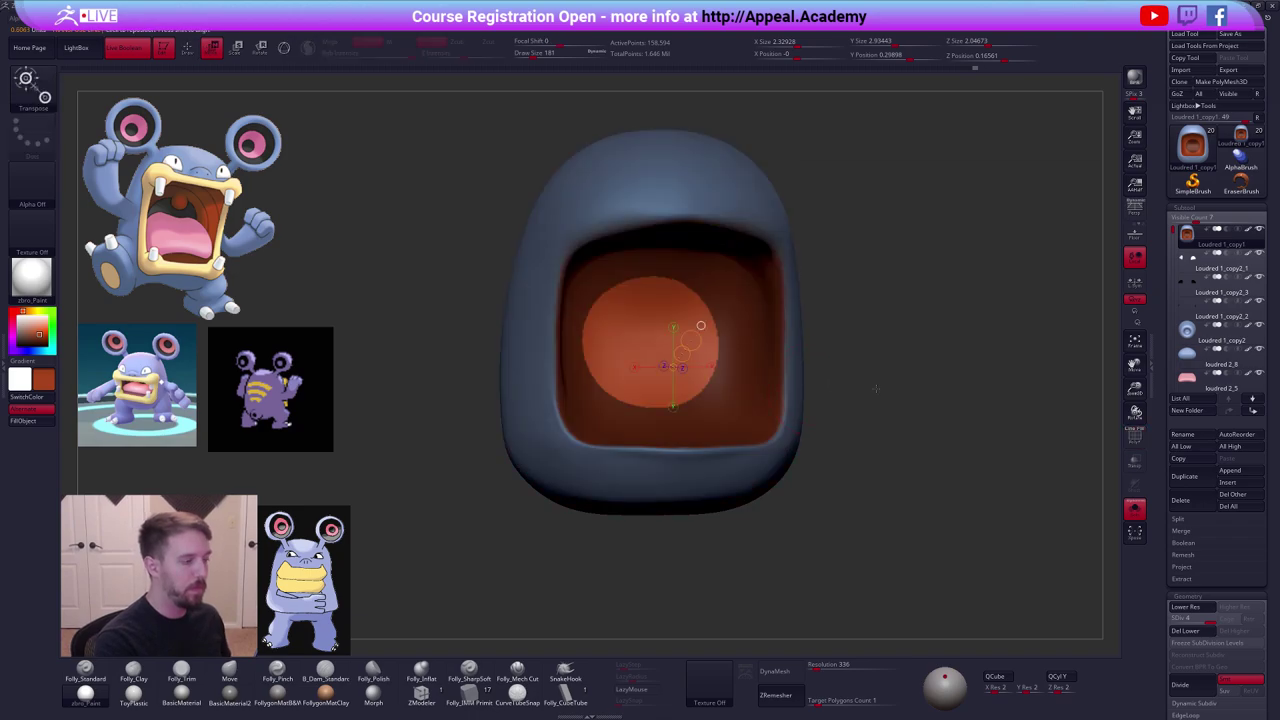
Soften the throat circle's mask edge and invert the mask so only the circle stays editable.
{"action": "left_click", "coordinate": [874, 403], "text": "ctrl"}
{"action": "key", "text": "q"}
{"action": "left_click", "coordinate": [690, 375], "text": "ctrl"}
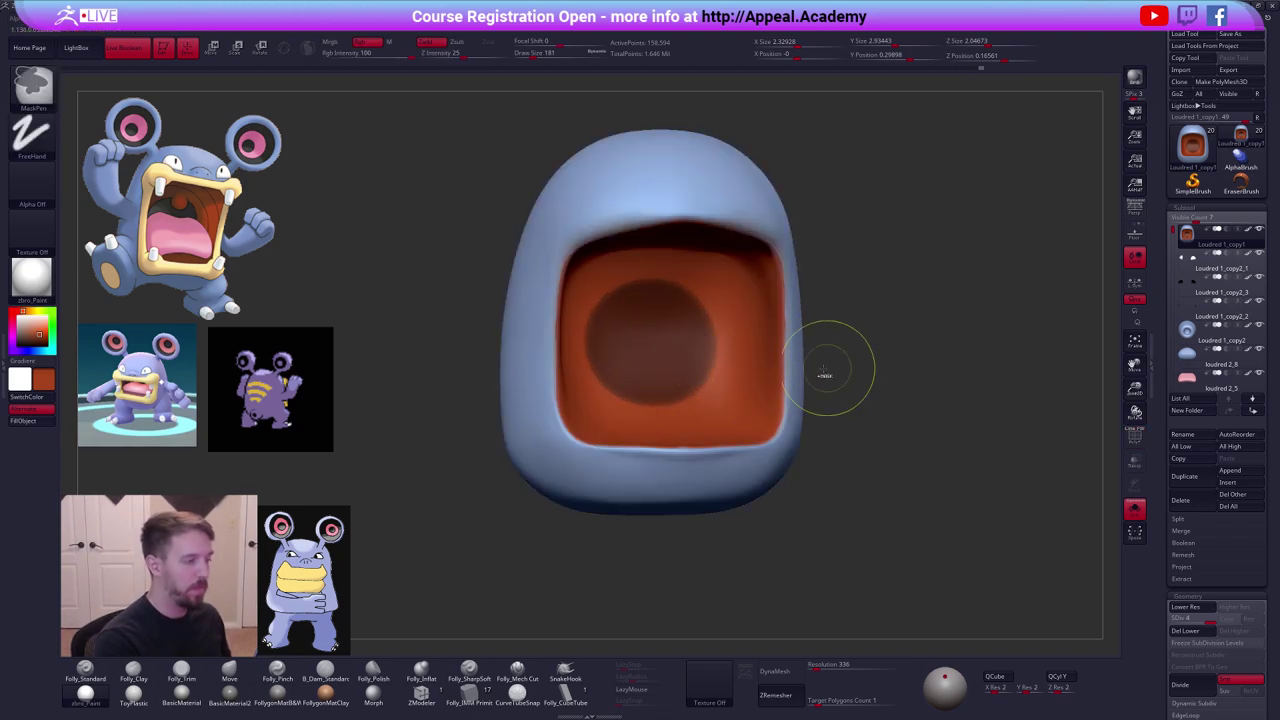
{"action": "key", "text": "ctrl+z"}
{"action": "key", "text": "ctrl+z"}
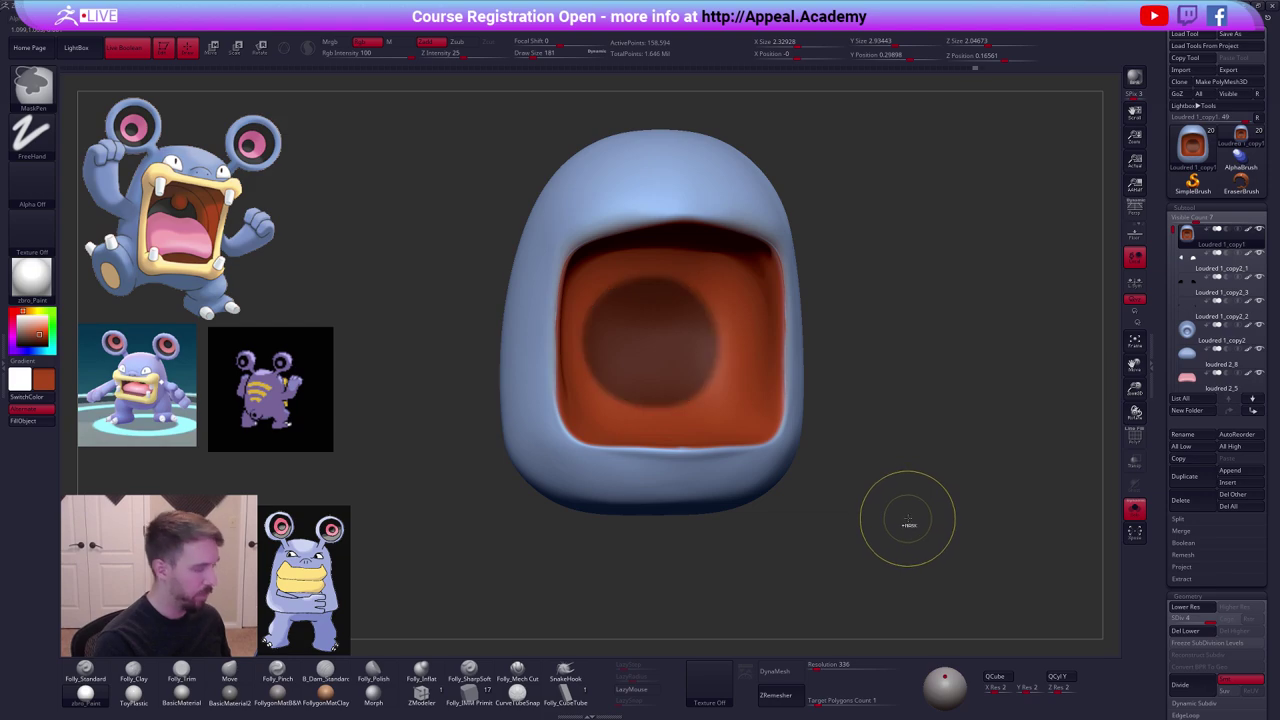
{"action": "left_click", "coordinate": [869, 417], "text": "ctrl"}
{"action": "key", "text": "w"}
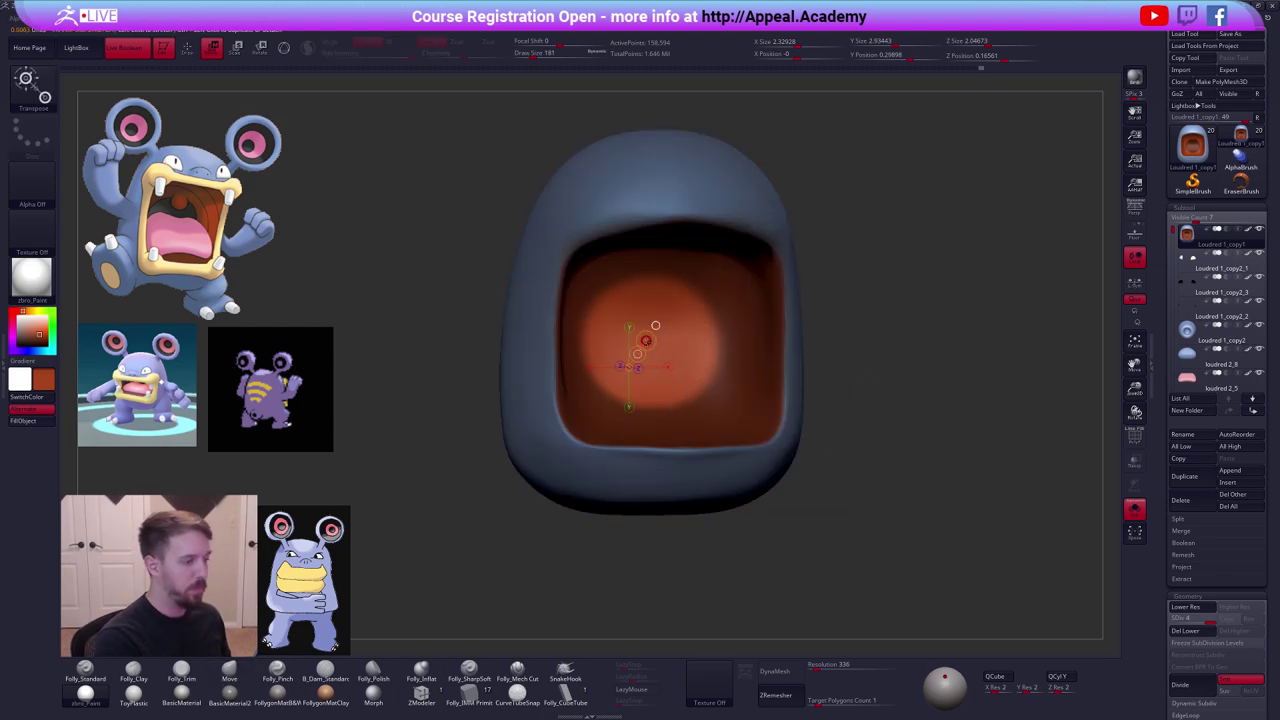
Try to shift the round throat area with Transpose Move, and undo back to the masked state.
{"action": "right_click_drag", "start_coordinate": [656, 395], "coordinate": [670, 406]}
{"action": "left_click_drag", "start_coordinate": [678, 330], "coordinate": [697, 314]}
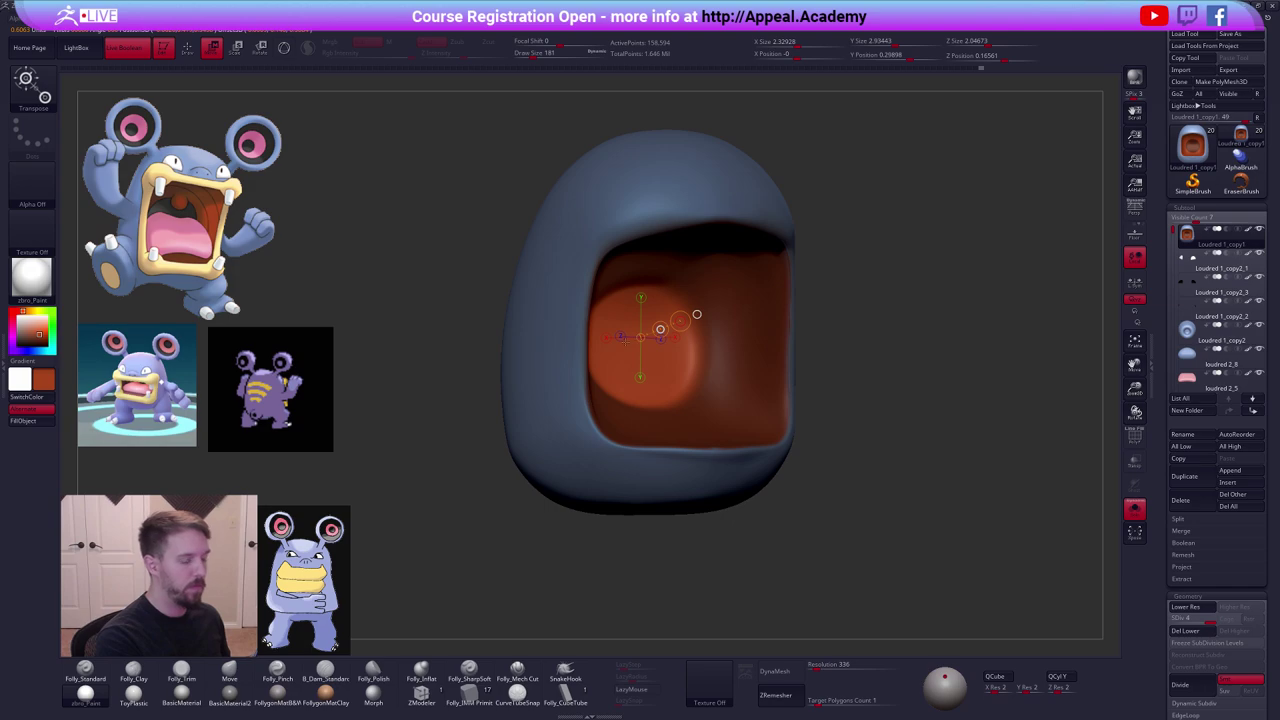
{"action": "key", "text": "q"}
{"action": "mouse_move", "coordinate": [889, 486]}
{"action": "left_mouse_down", "text": "ctrl"}
{"action": "mouse_move", "coordinate": [849, 554]}
{"action": "mouse_move", "coordinate": [857, 543]}
{"action": "left_mouse_up", "text": "ctrl"}
{"action": "key", "text": "shift+f"}
{"action": "key", "text": "shift+f"}
{"action": "key", "text": "ctrl+z"}
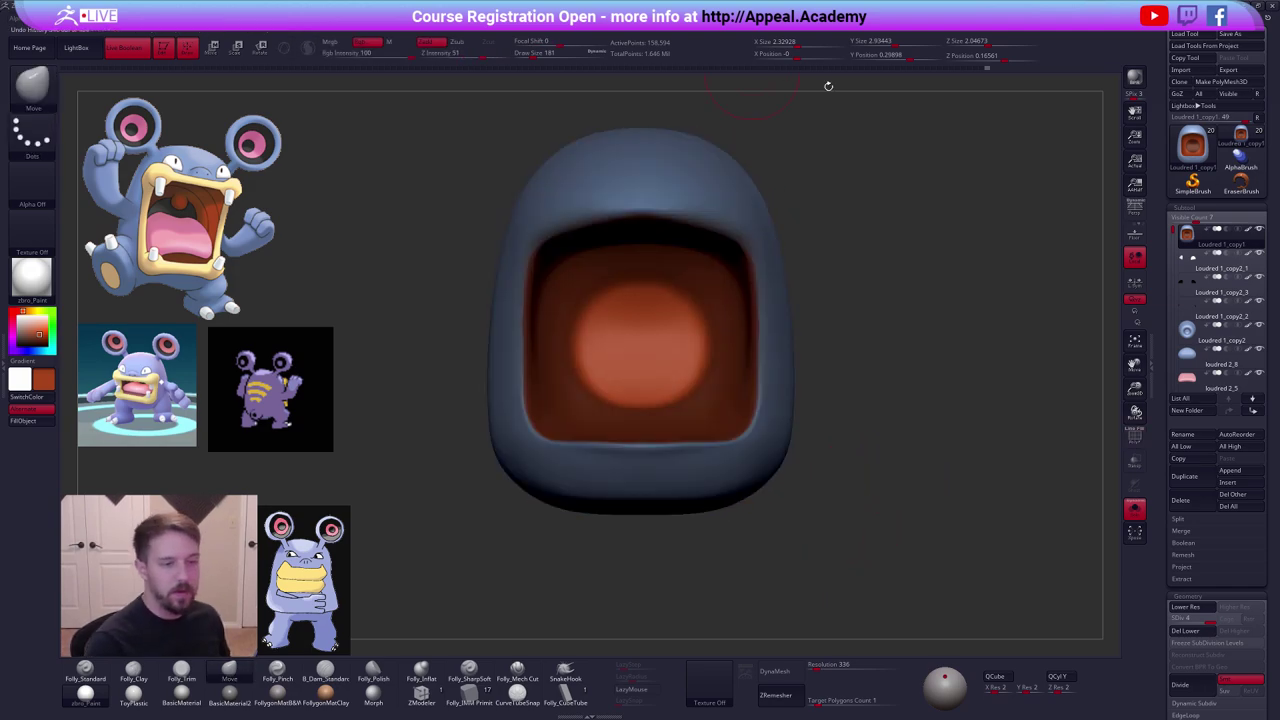
Duplicate the body subtool, select the copy and clear its mask with the polygroup wireframe shown.
{"action": "left_click", "coordinate": [1185, 476]}
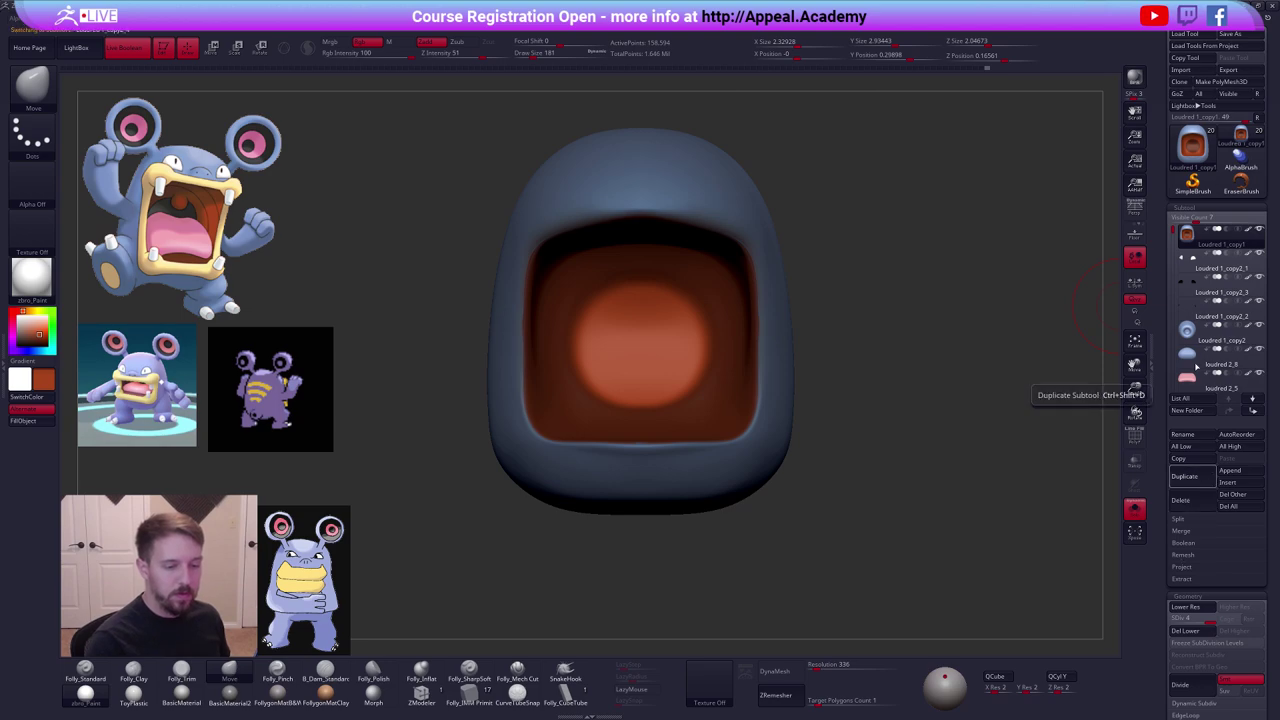
{"action": "left_click_drag", "start_coordinate": [1045, 300], "coordinate": [1024, 281], "text": "ctrl"}
{"action": "left_click", "coordinate": [1190, 262]}
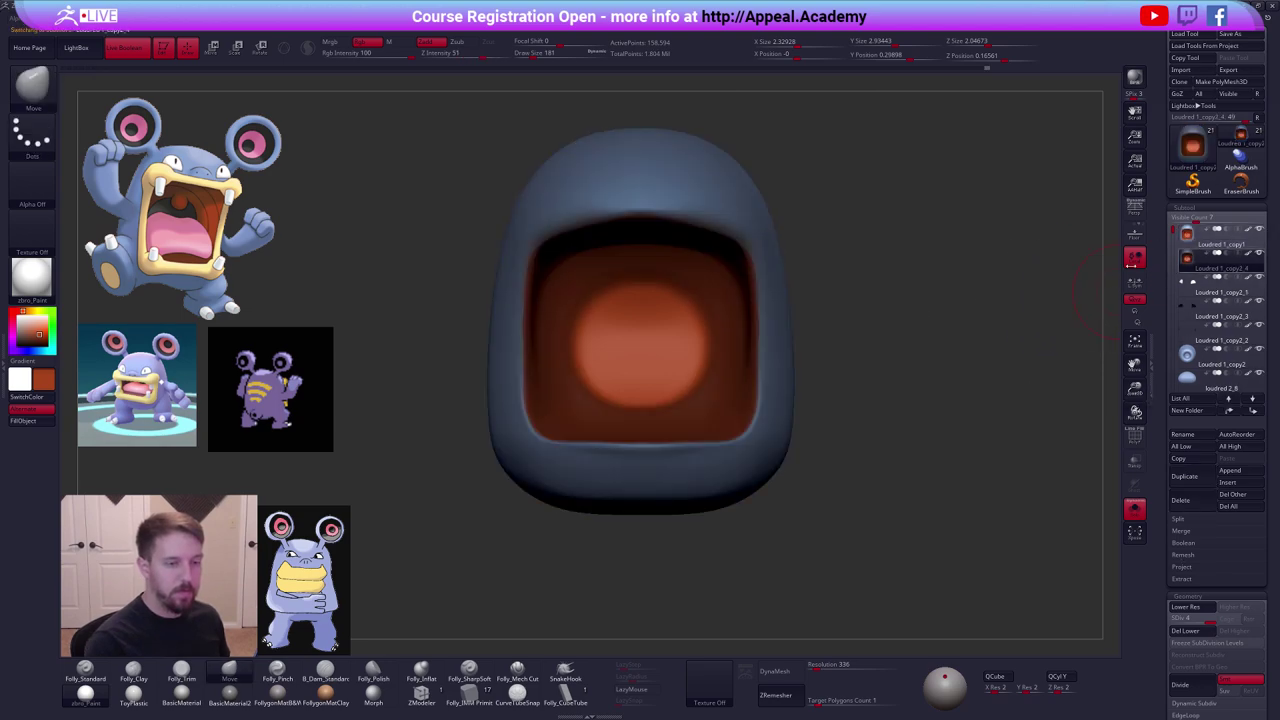
{"action": "left_click", "coordinate": [935, 334], "text": "ctrl"}
{"action": "key", "text": "shift+f"}
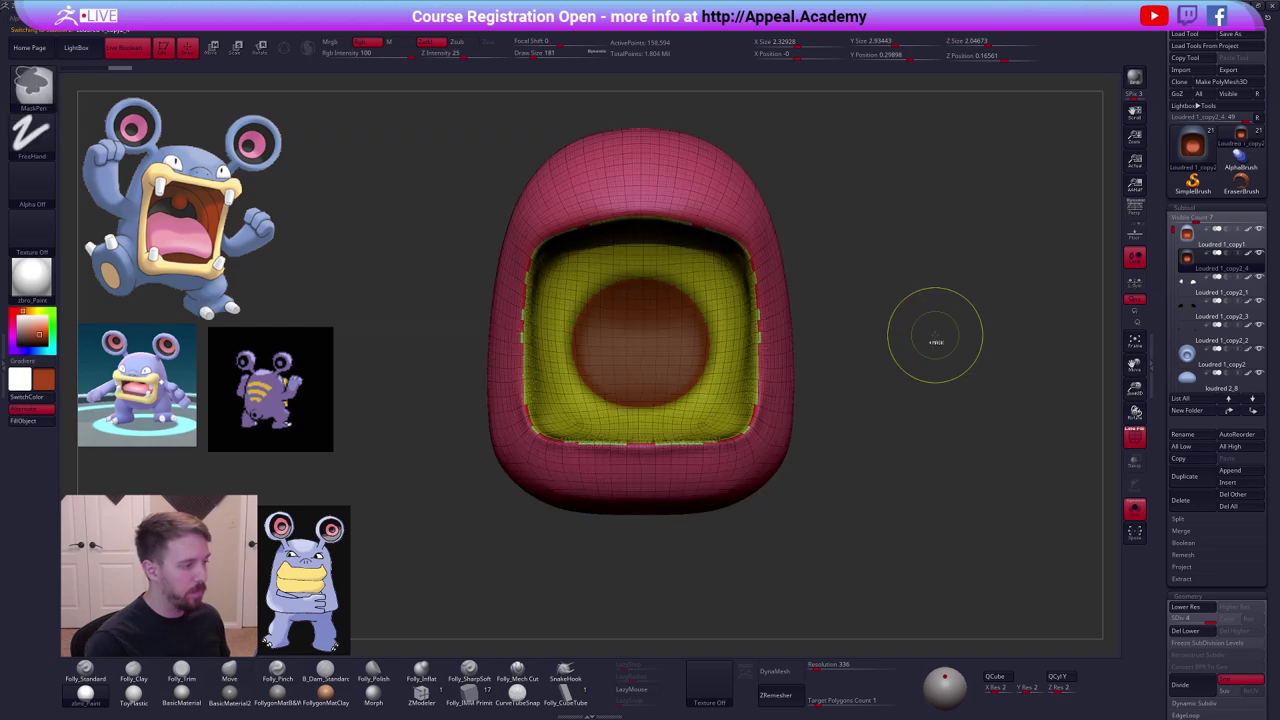
{"action": "mouse_move", "coordinate": [896, 338]}
{"action": "left_mouse_down", "text": "ctrl"}
{"action": "mouse_move", "coordinate": [925, 362]}
{"action": "mouse_move", "coordinate": [900, 383]}
{"action": "left_mouse_up", "text": "ctrl"}
Remove the copy's lower subdivision levels, isolate its round throat polygroup and delete all the hidden geometry.
{"action": "key", "text": "w"}
{"action": "left_click", "coordinate": [642, 300], "text": "ctrl"}
{"action": "key", "text": "q"}
{"action": "left_click", "coordinate": [1188, 631]}
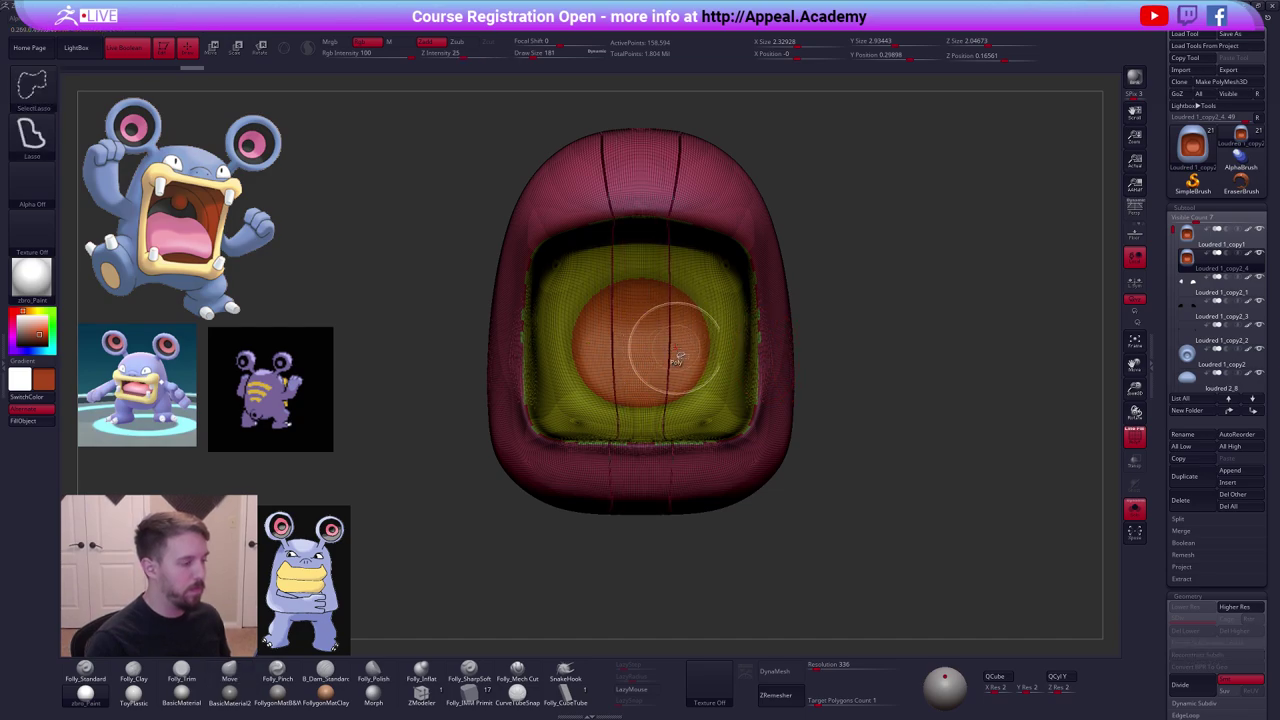
{"action": "right_click", "coordinate": [761, 338], "text": "ctrl+shift"}
{"action": "left_click", "coordinate": [771, 577], "text": "ctrl+shift"}
{"action": "left_click", "coordinate": [657, 375], "text": "ctrl+shift"}
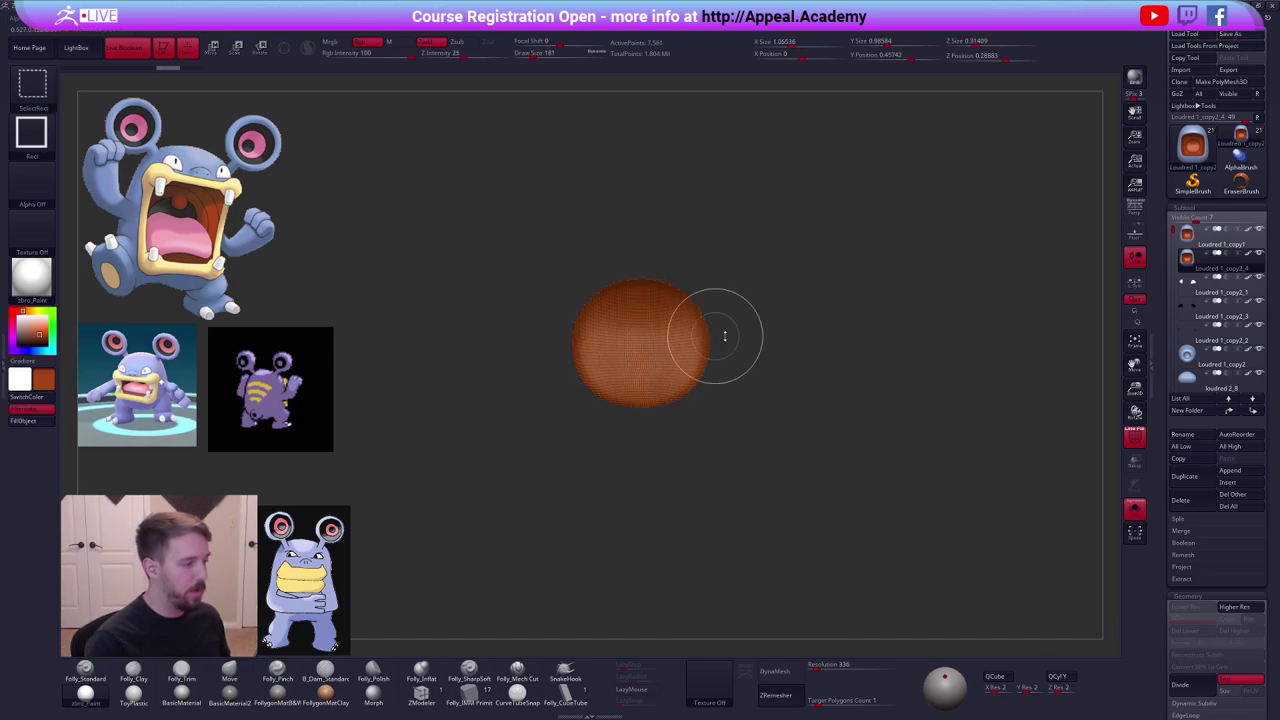
{"action": "right_click", "coordinate": [717, 337]}
{"action": "key", "text": "shift+f"}
{"action": "left_click_drag", "start_coordinate": [868, 537], "coordinate": [889, 547], "text": "alt"}
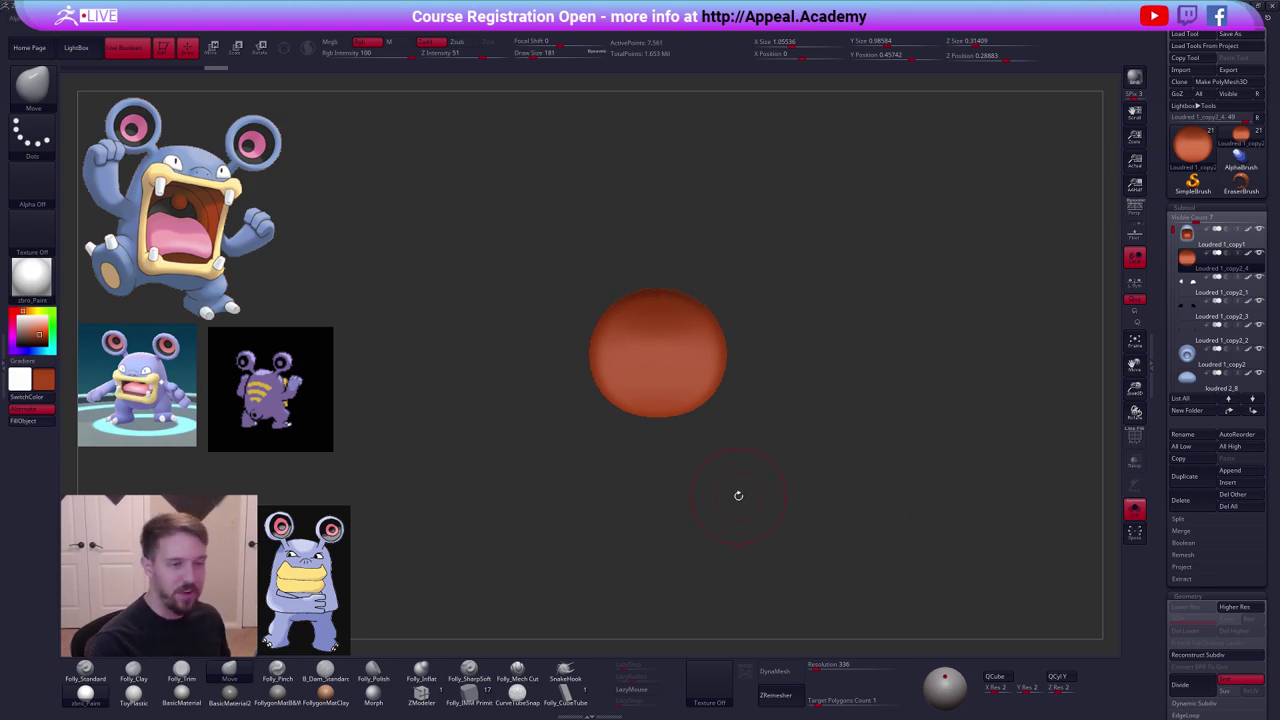
Turn off the throat disc's polypaint and check its wireframe.
{"action": "left_click", "coordinate": [1247, 257]}
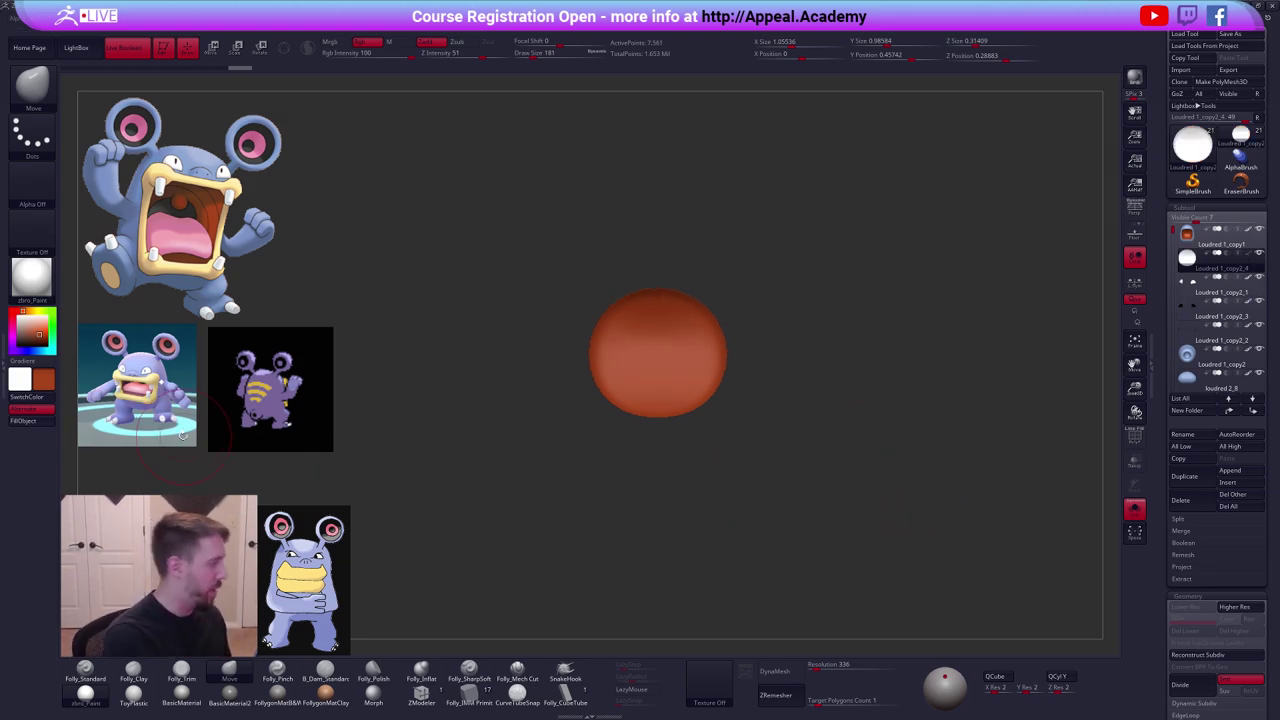
{"action": "key", "text": "shift+f"}
{"action": "key", "text": "shift+f"}
{"action": "right_click", "coordinate": [889, 381], "text": "ctrl+shift"}
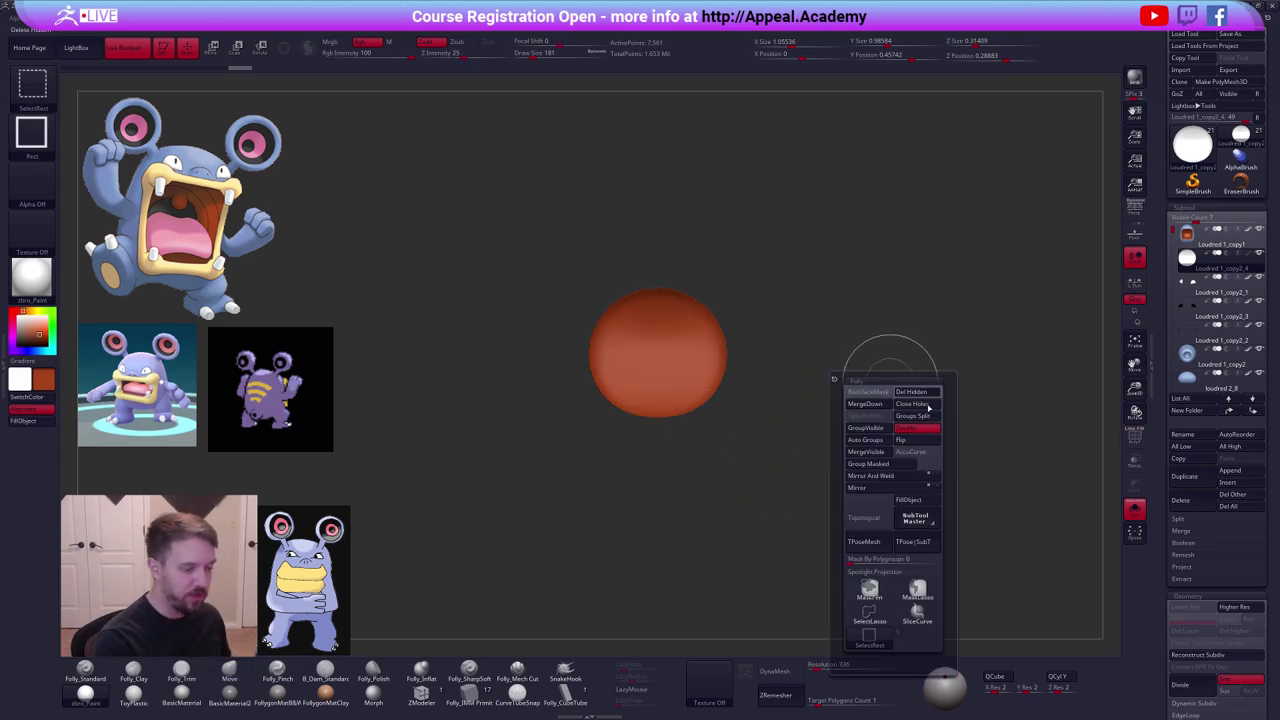
{"action": "left_click", "coordinate": [903, 618]}
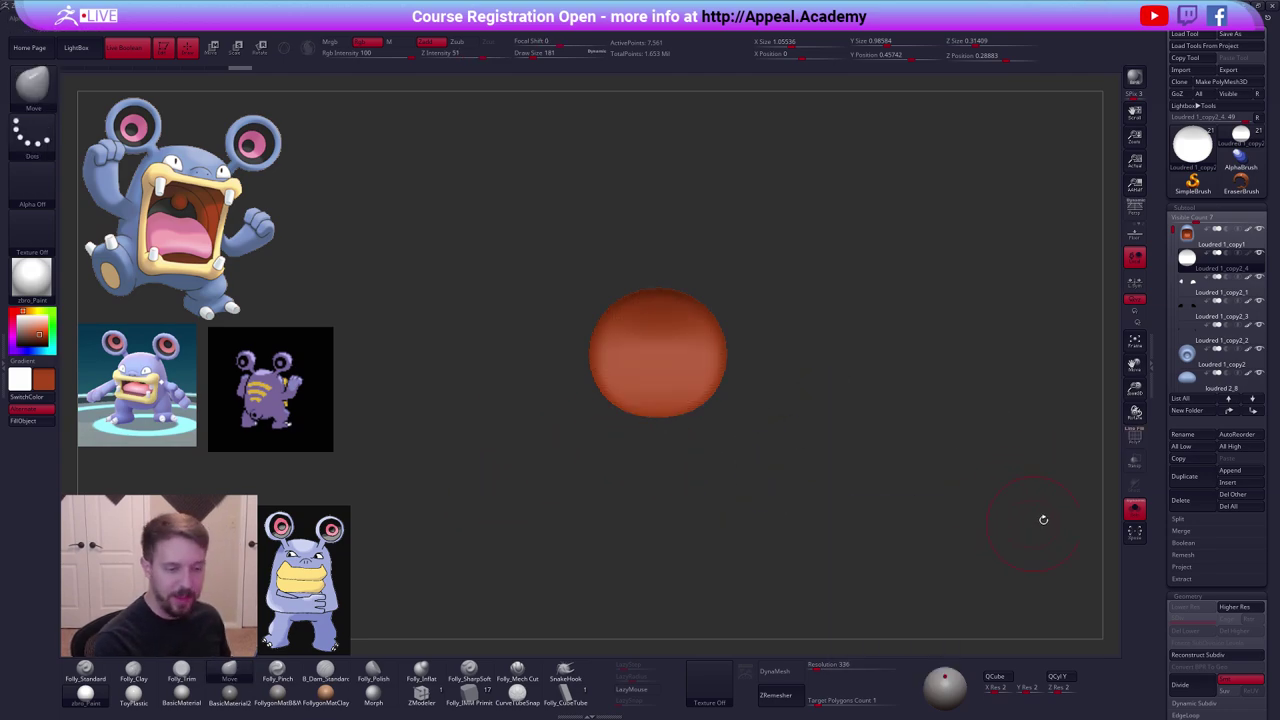
Set the ZRemesher target polygon count to 0.1 with KeepGroups off, try remeshing the throat disc, and undo the remesh.
{"action": "left_click_drag", "start_coordinate": [1159, 499], "coordinate": [1167, 408]}
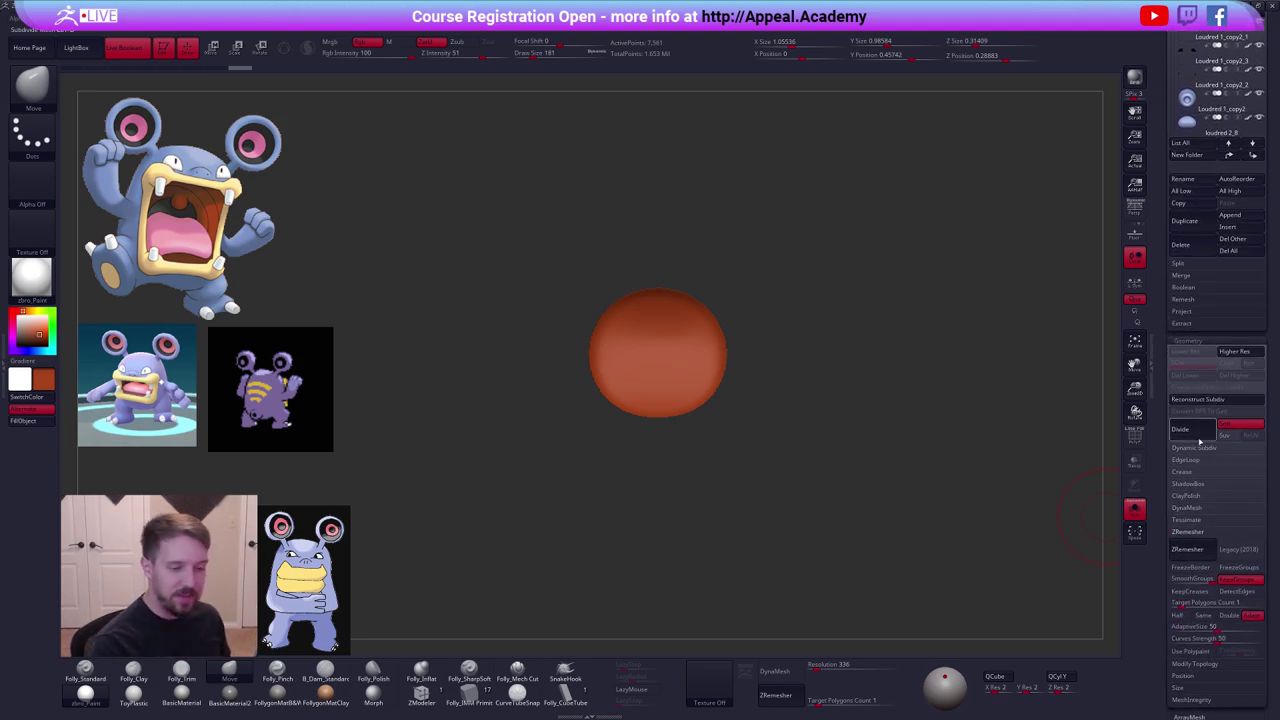
{"action": "left_click", "coordinate": [1185, 603]}
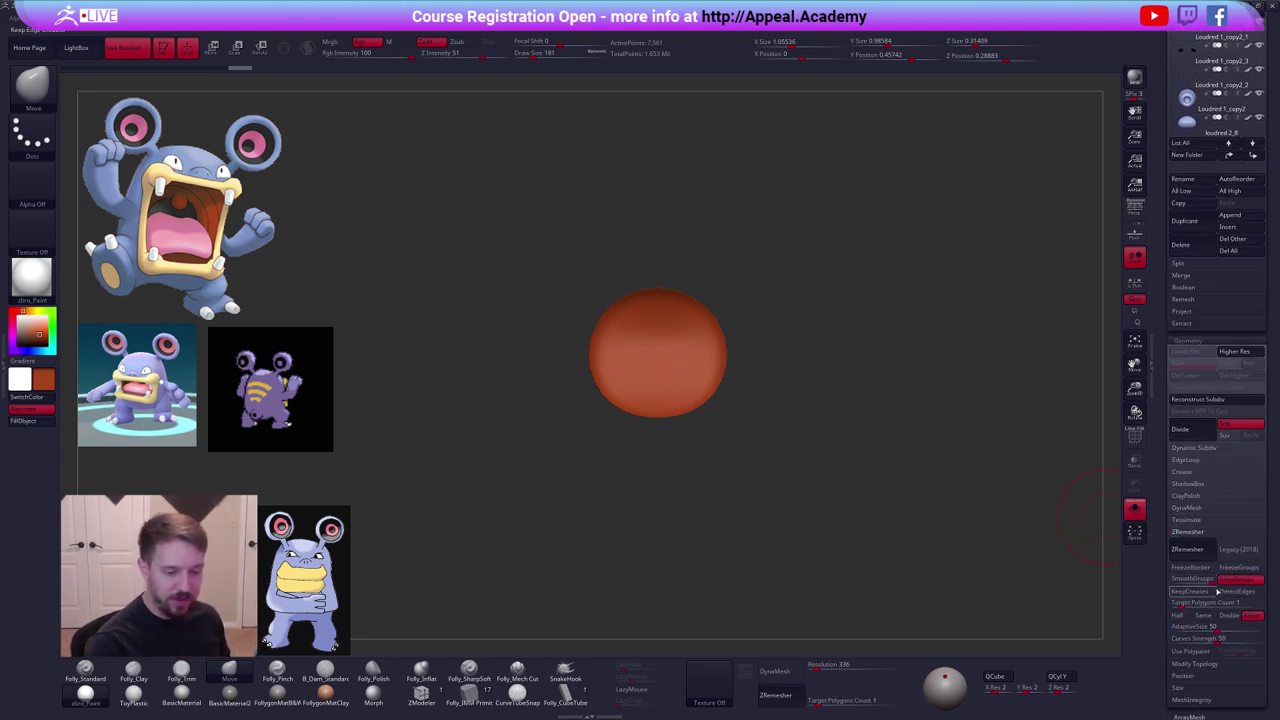
{"action": "type", "text": "0.1"}
{"action": "key", "text": "Return"}
{"action": "left_click", "coordinate": [1223, 581]}
{"action": "left_click", "coordinate": [1193, 555]}
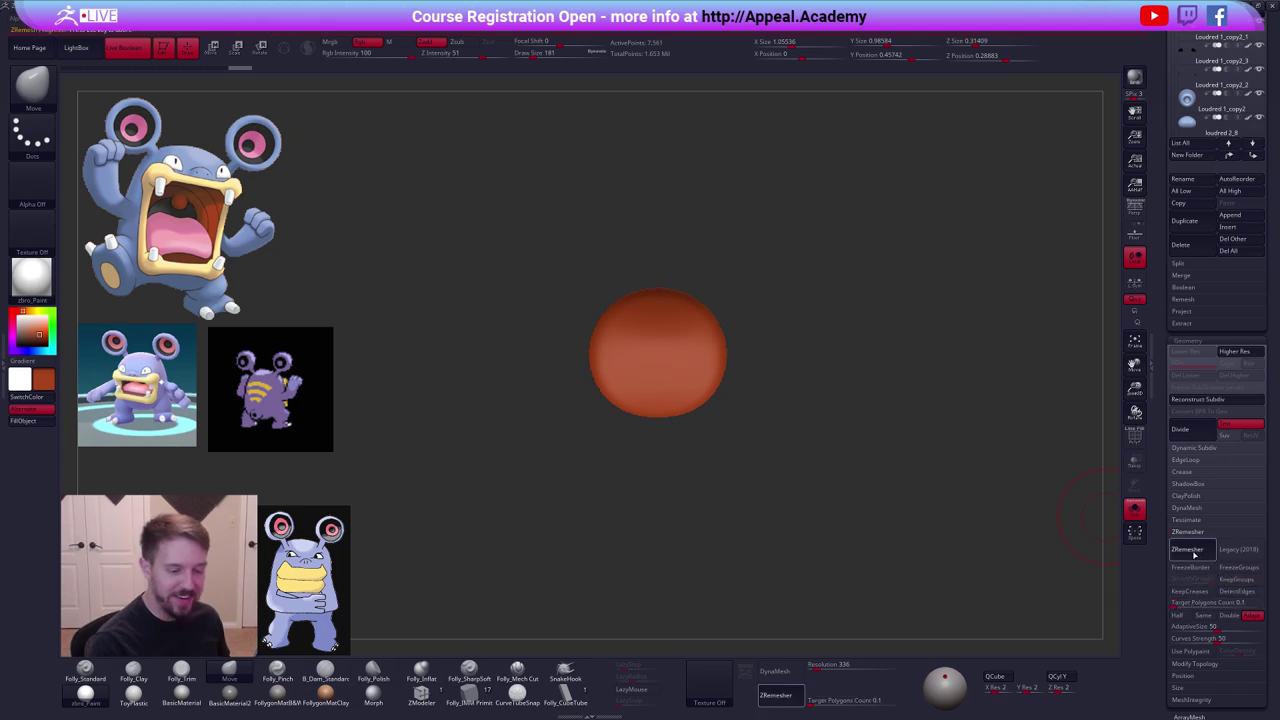
{"action": "left_click", "coordinate": [1189, 550]}
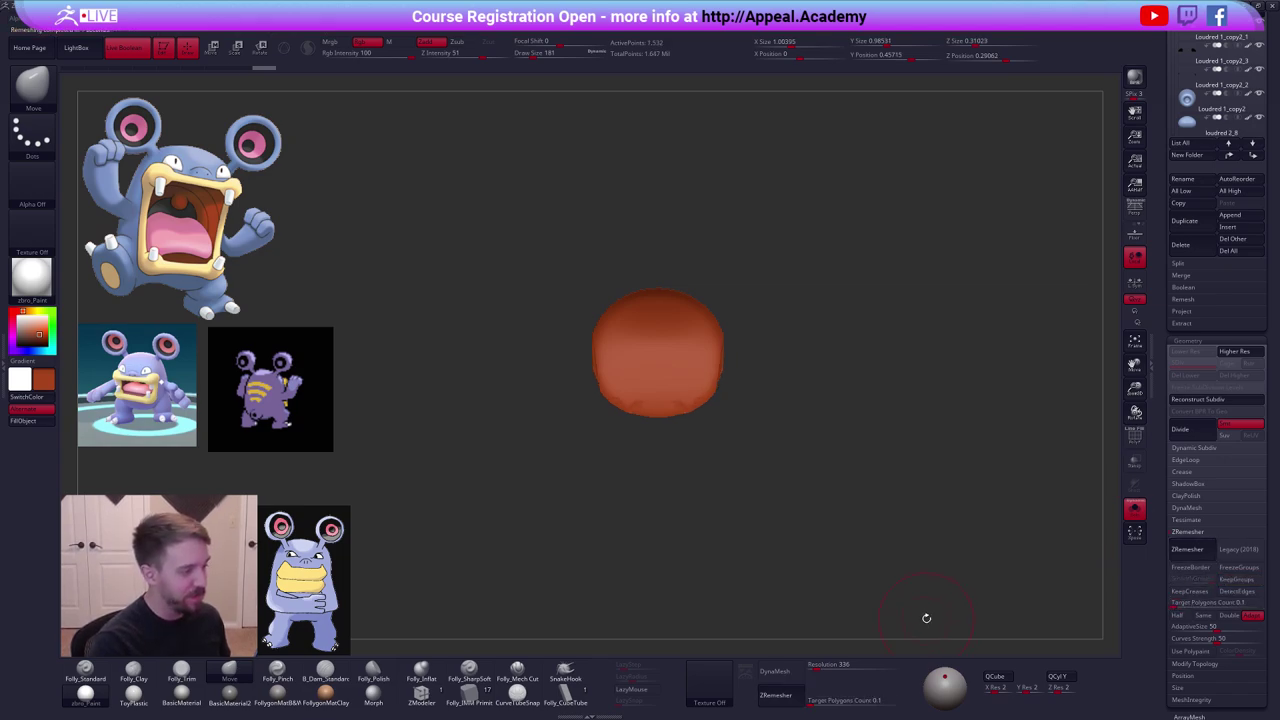
{"action": "key", "text": "ctrl+z"}
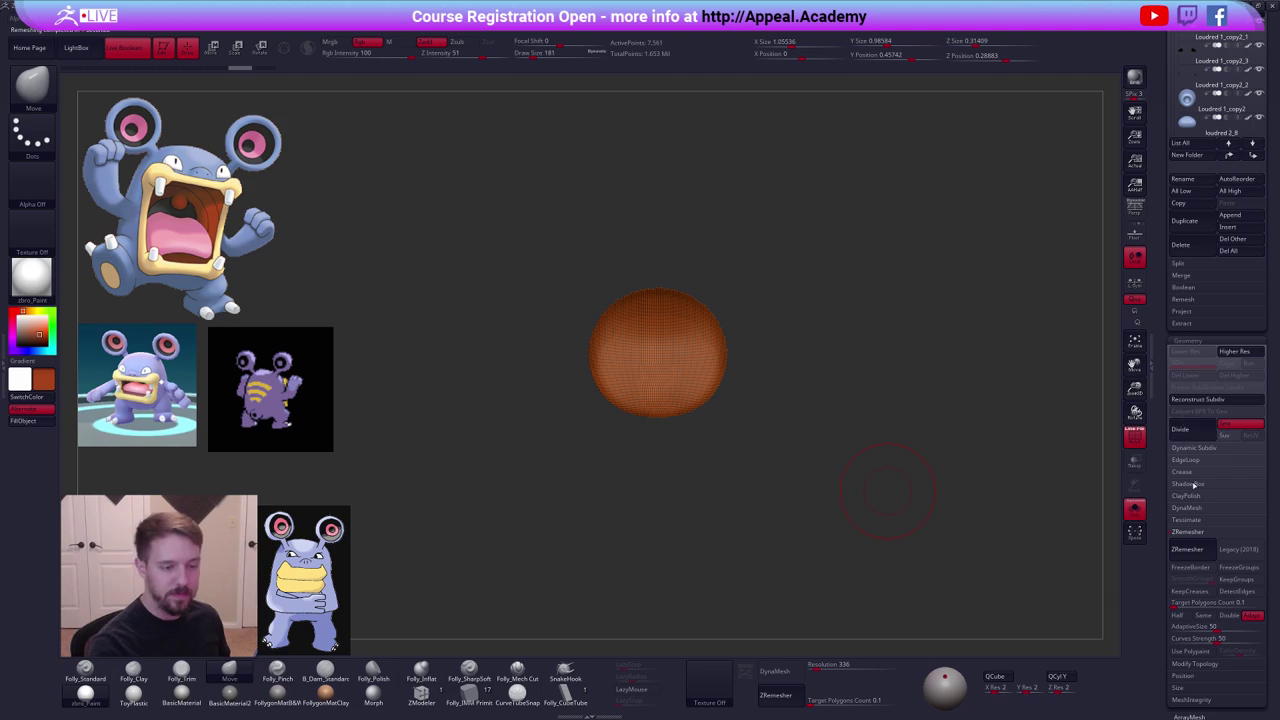
Apply GroupsLoops to clean up the throat disc's border, and retopologize the disc with ZRemesher.
{"action": "left_click", "coordinate": [1203, 461]}
{"action": "left_click", "coordinate": [1197, 527]}
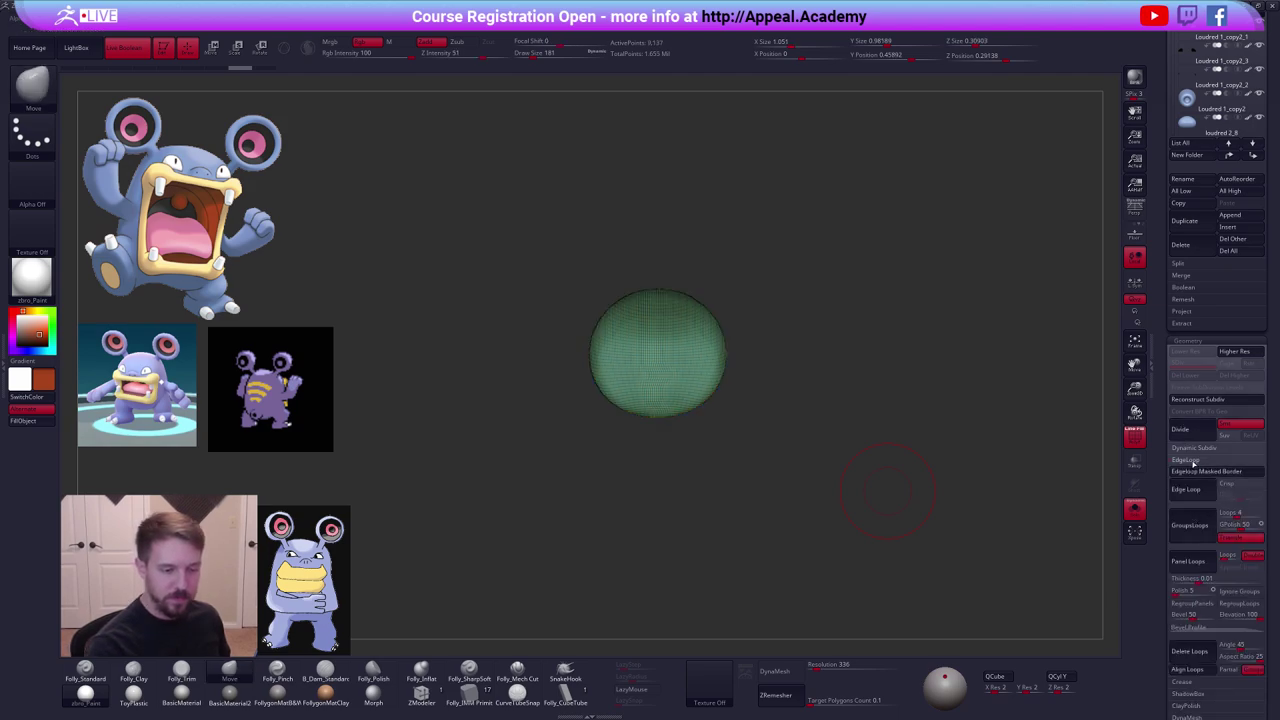
{"action": "left_click", "coordinate": [1194, 461]}
{"action": "scroll", "coordinate": [1166, 480], "scroll_direction": "down", "scroll_amount": 3}
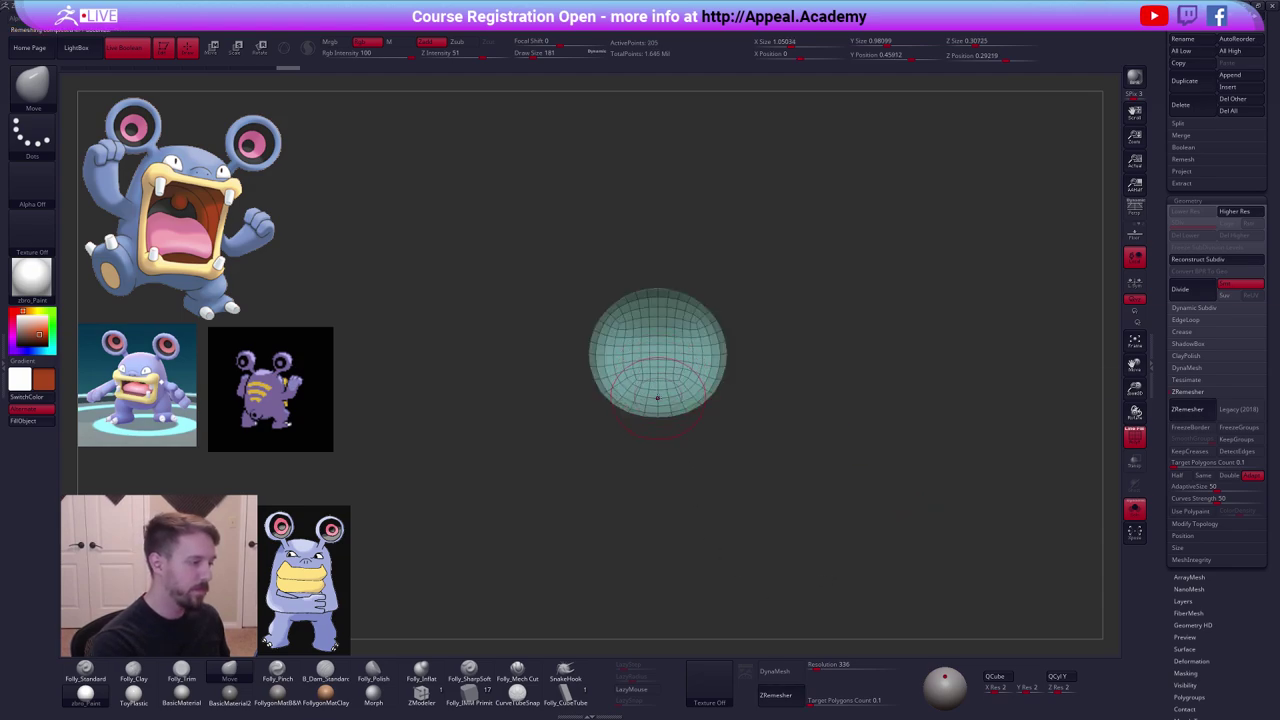
Extrude the throat disc's polygons slightly with the ZModeler brush to give it thickness, and hide the wireframe.
{"action": "mouse_move", "coordinate": [660, 398]}
{"action": "right_mouse_down"}
{"action": "mouse_move", "coordinate": [677, 378]}
{"action": "mouse_move", "coordinate": [683, 403]}
{"action": "right_mouse_up"}
{"action": "left_click", "coordinate": [421, 694]}
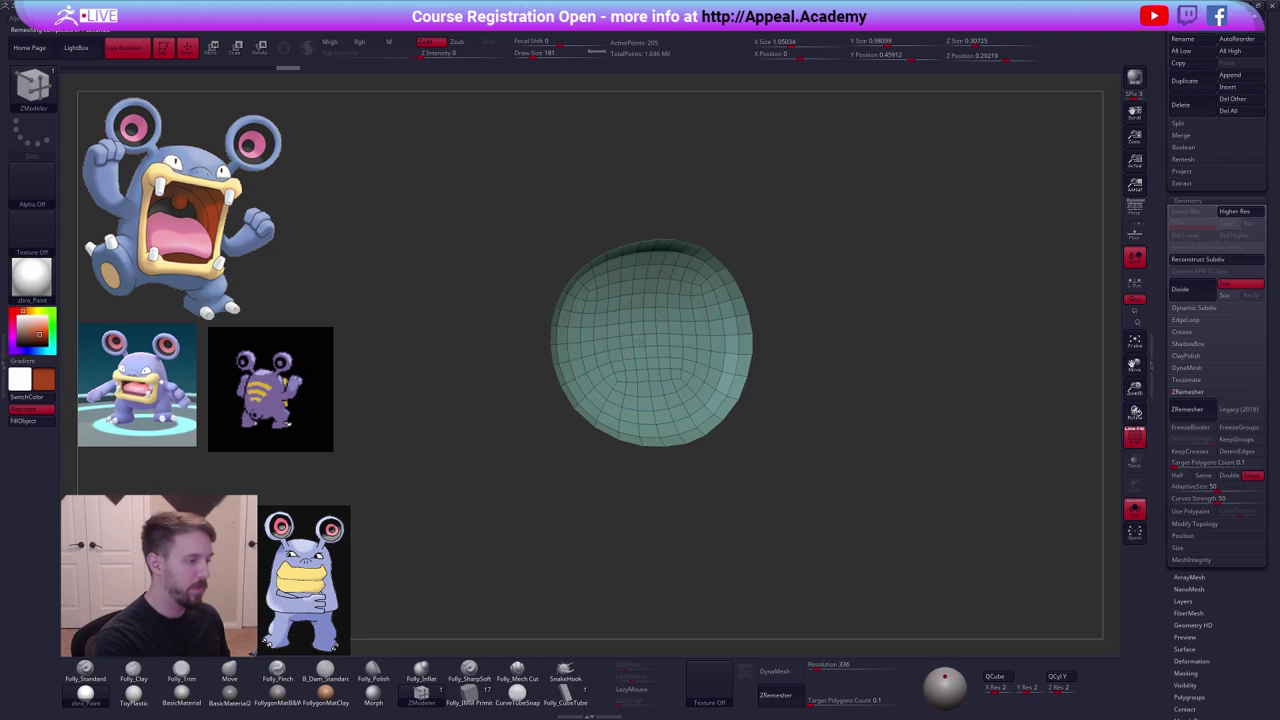
{"action": "left_click_drag", "start_coordinate": [639, 341], "coordinate": [646, 343]}
{"action": "key", "text": "shift+f"}
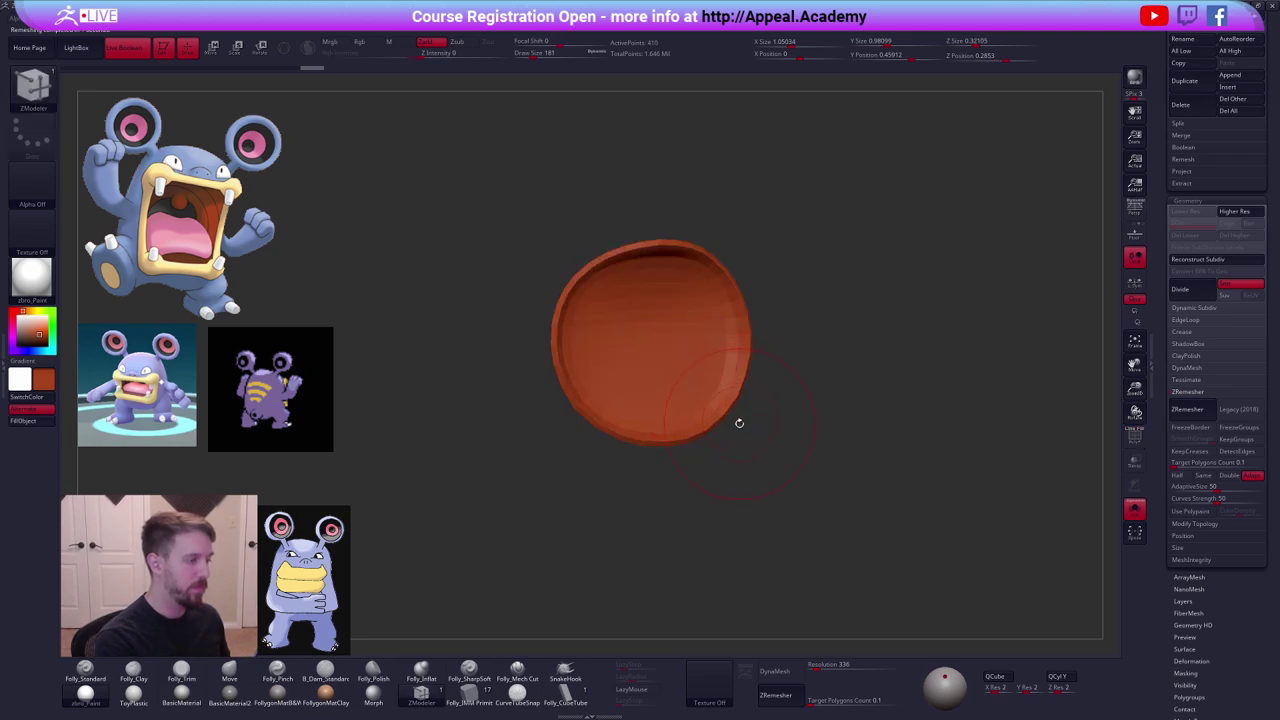
Turn on dynamic subdivision for the thickened throat disc and fill it with black.
{"action": "key", "text": "d"}
{"action": "key", "text": "1"}
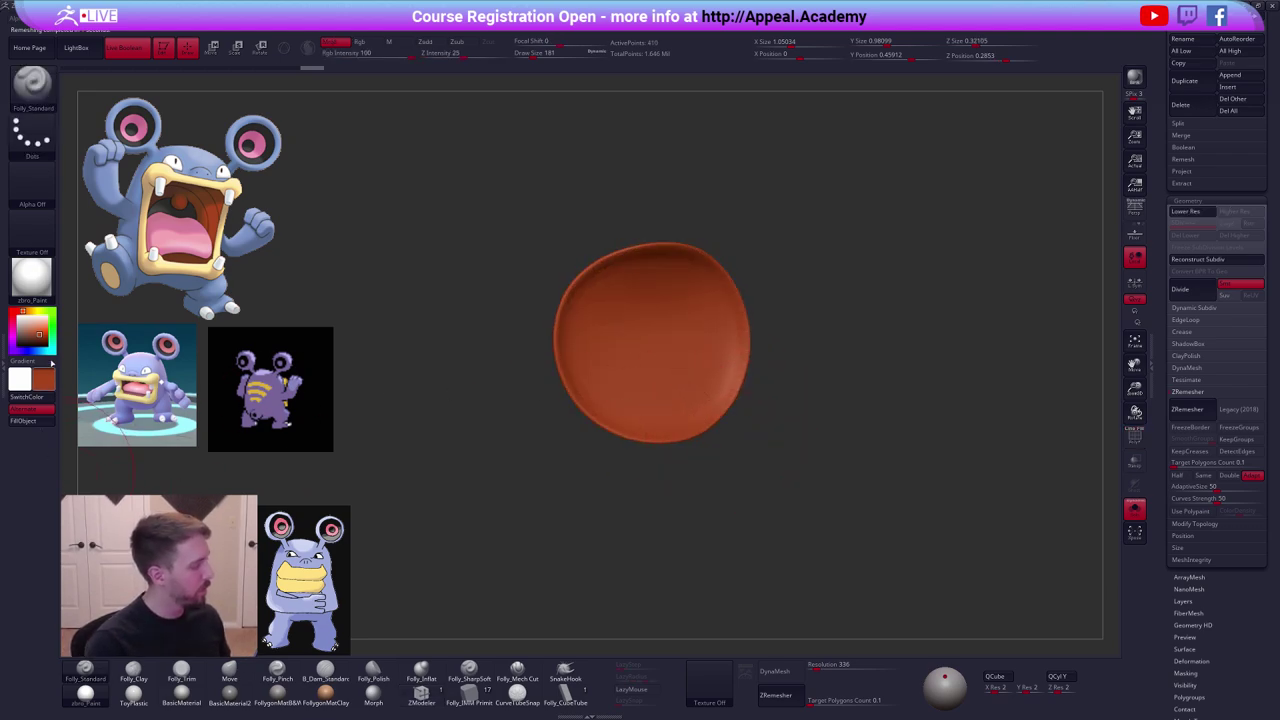
{"action": "left_click_drag", "start_coordinate": [43, 342], "coordinate": [20, 356]}
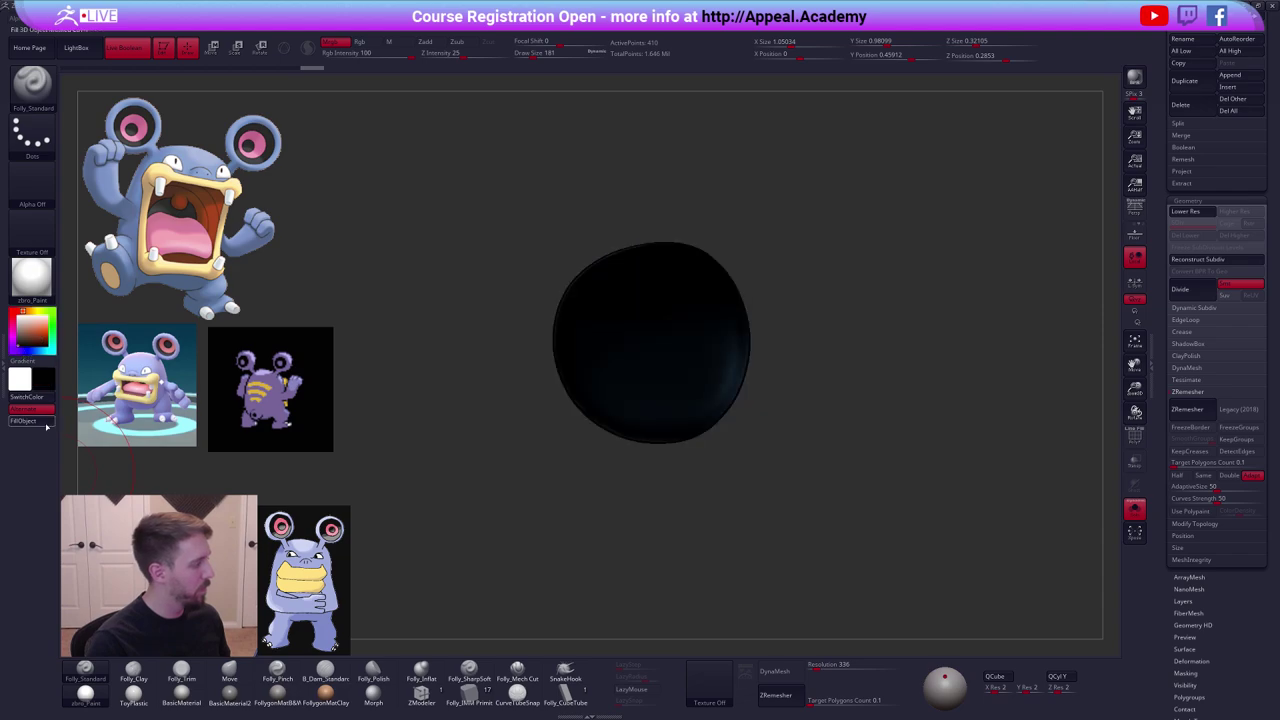
{"action": "left_click", "coordinate": [46, 427]}
Show the whole character from the front and turn off double-sided display for the throat disc.
{"action": "left_click_drag", "start_coordinate": [435, 465], "coordinate": [600, 451]}
{"action": "key", "text": "shift+s"}
{"action": "left_click_drag", "start_coordinate": [694, 503], "coordinate": [824, 438], "text": "shift"}
{"action": "key", "text": "ctrl+shift+f"}
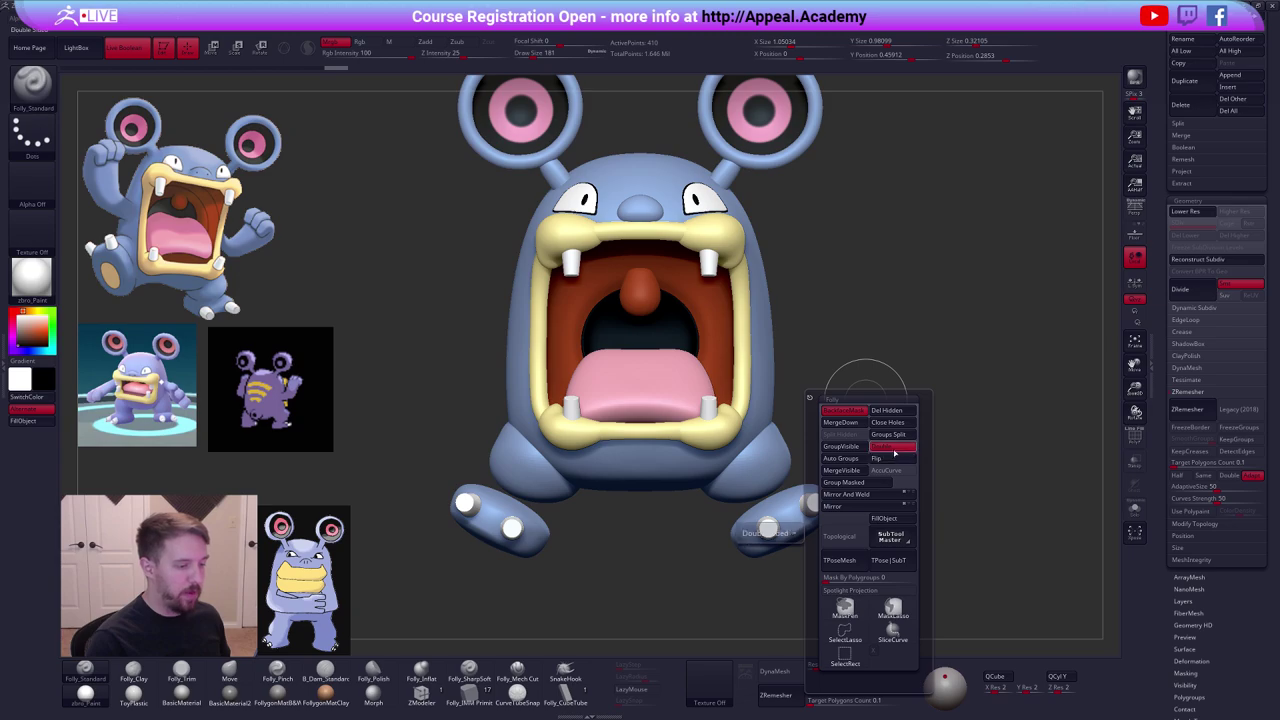
{"action": "left_click", "coordinate": [893, 446]}
Turn off dynamic subdivision on the throat disc and divide its mesh three times.
{"action": "key", "text": "f"}
{"action": "key", "text": "shift+f"}
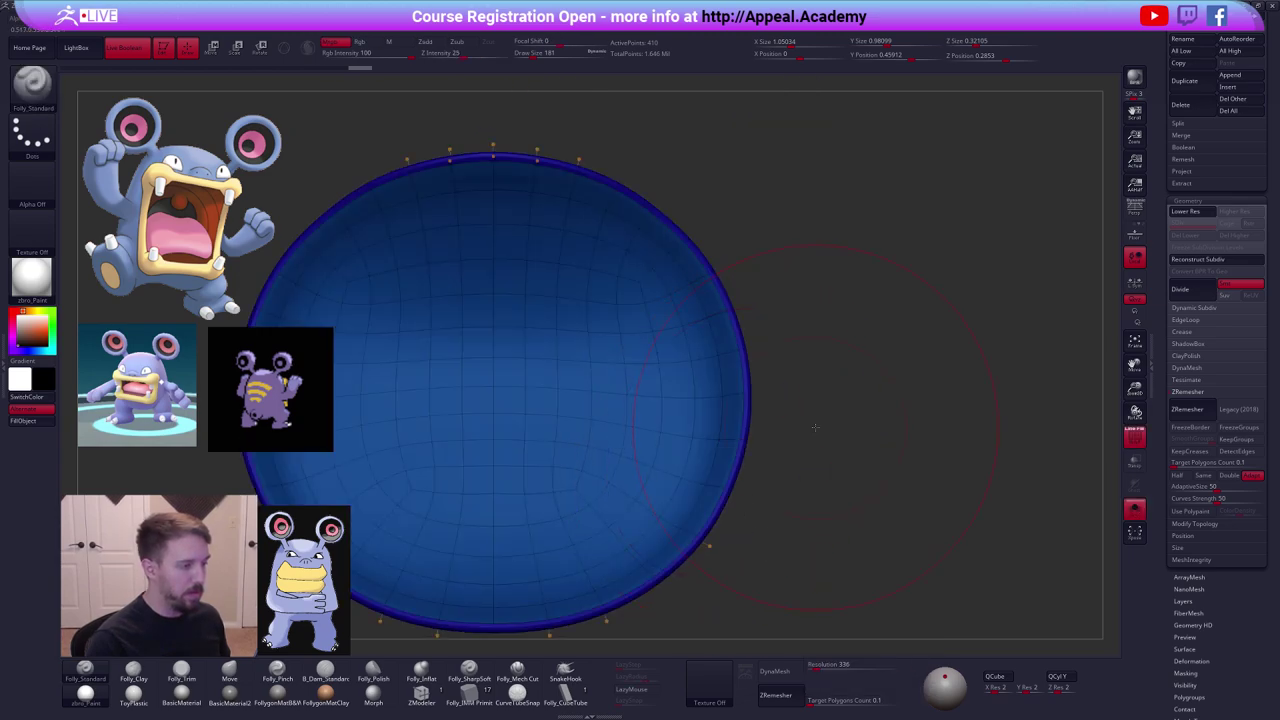
{"action": "key", "text": "shift+d"}
{"action": "key", "text": "ctrl+shift+f"}
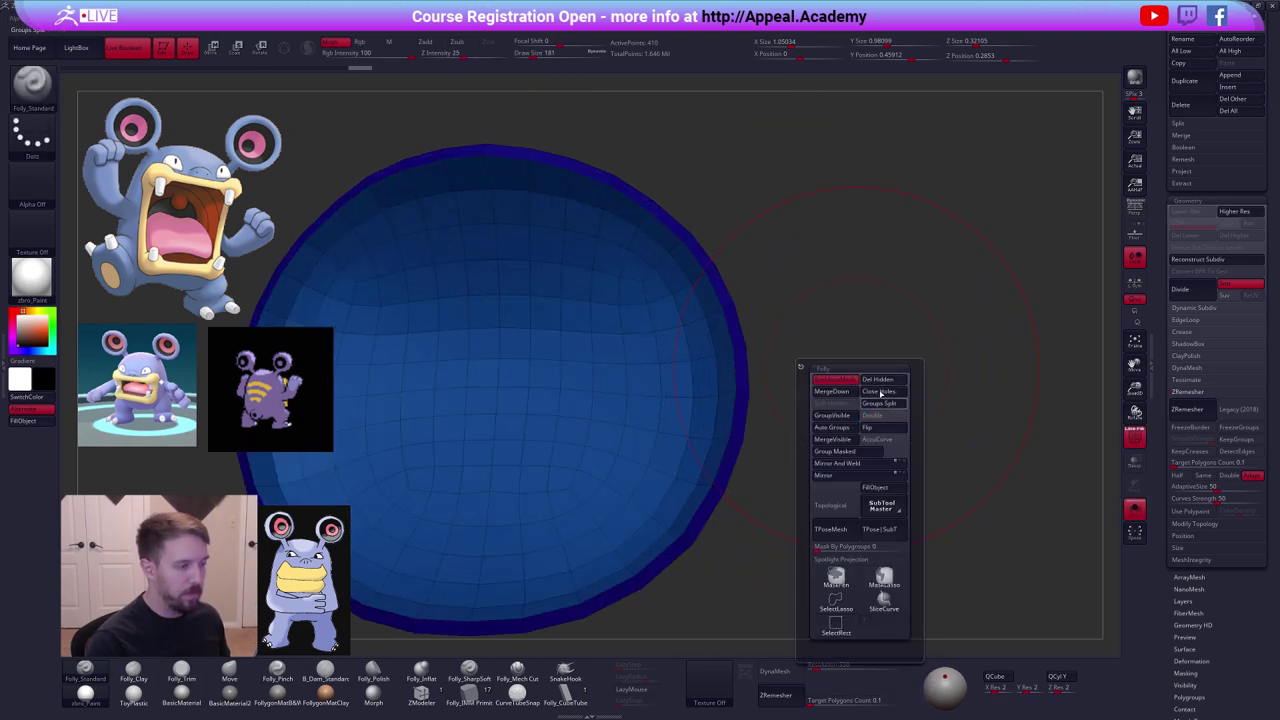
{"action": "key", "text": "f"}
{"action": "key", "text": "ctrl+d"}
{"action": "key", "text": "ctrl+d"}
{"action": "key", "text": "ctrl+d"}
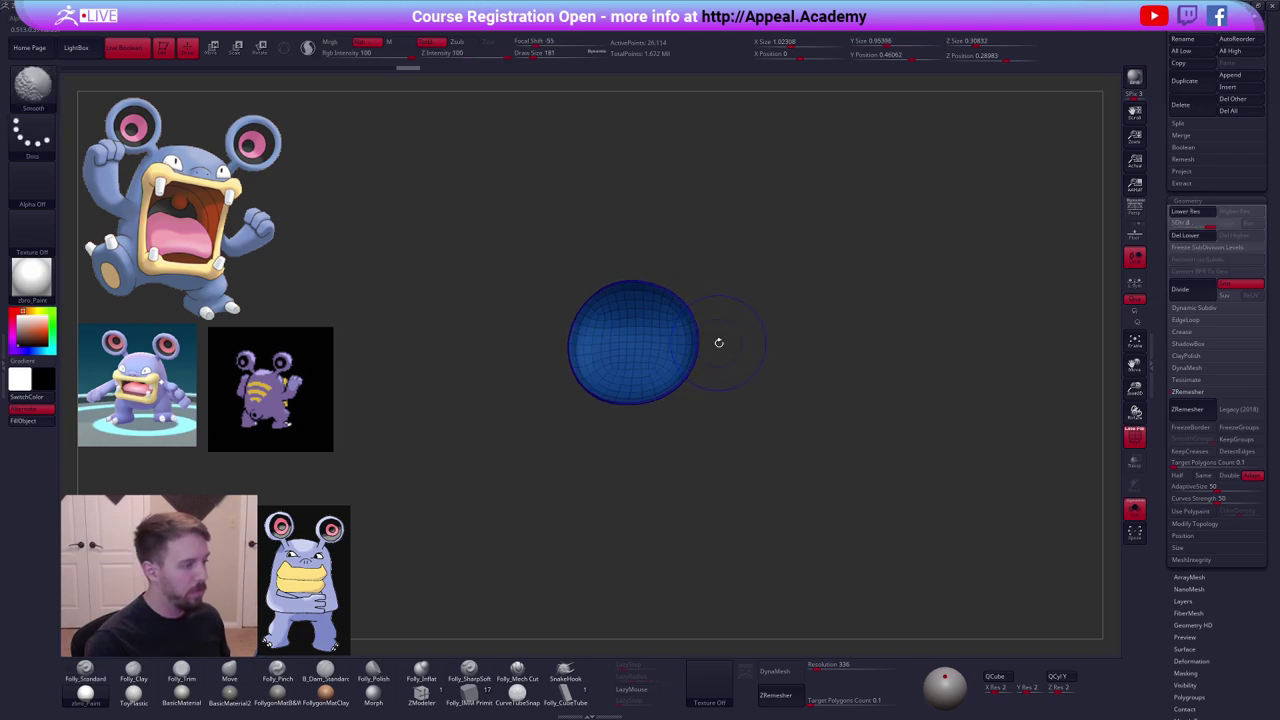
Fill the subdivided throat disc with black, reset the active colour to white, and show the full character.
{"action": "key", "text": "shift+f"}
{"action": "left_click", "coordinate": [24, 421]}
{"action": "left_click_drag", "start_coordinate": [30, 325], "coordinate": [17, 314]}
{"action": "key", "text": "alt+s"}
{"action": "right_click_drag", "start_coordinate": [638, 362], "coordinate": [654, 375], "text": "alt"}
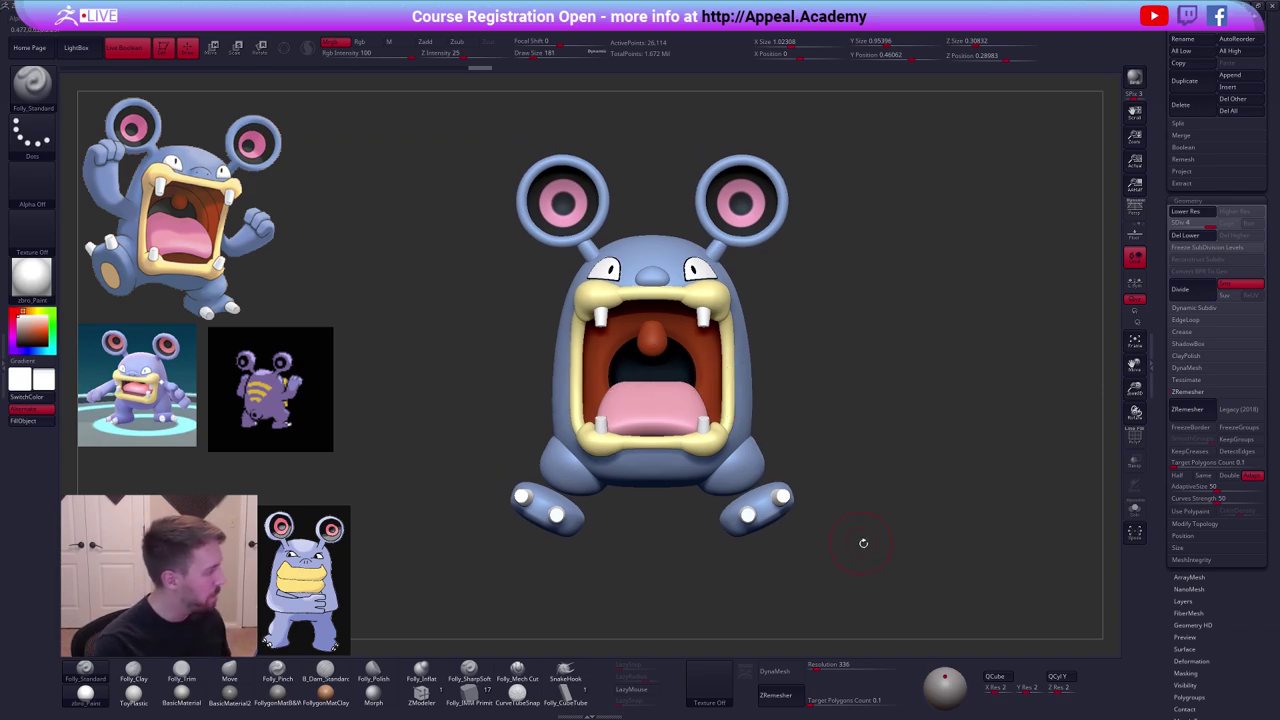
Select the tongue and adjust its shape inside the mouth using the Move brush at draw size 308.
{"action": "mouse_move", "coordinate": [862, 543]}
{"action": "left_mouse_down"}
{"action": "mouse_move", "coordinate": [878, 560]}
{"action": "mouse_move", "coordinate": [858, 550]}
{"action": "left_mouse_up"}
{"action": "left_click", "coordinate": [662, 414], "text": "alt"}
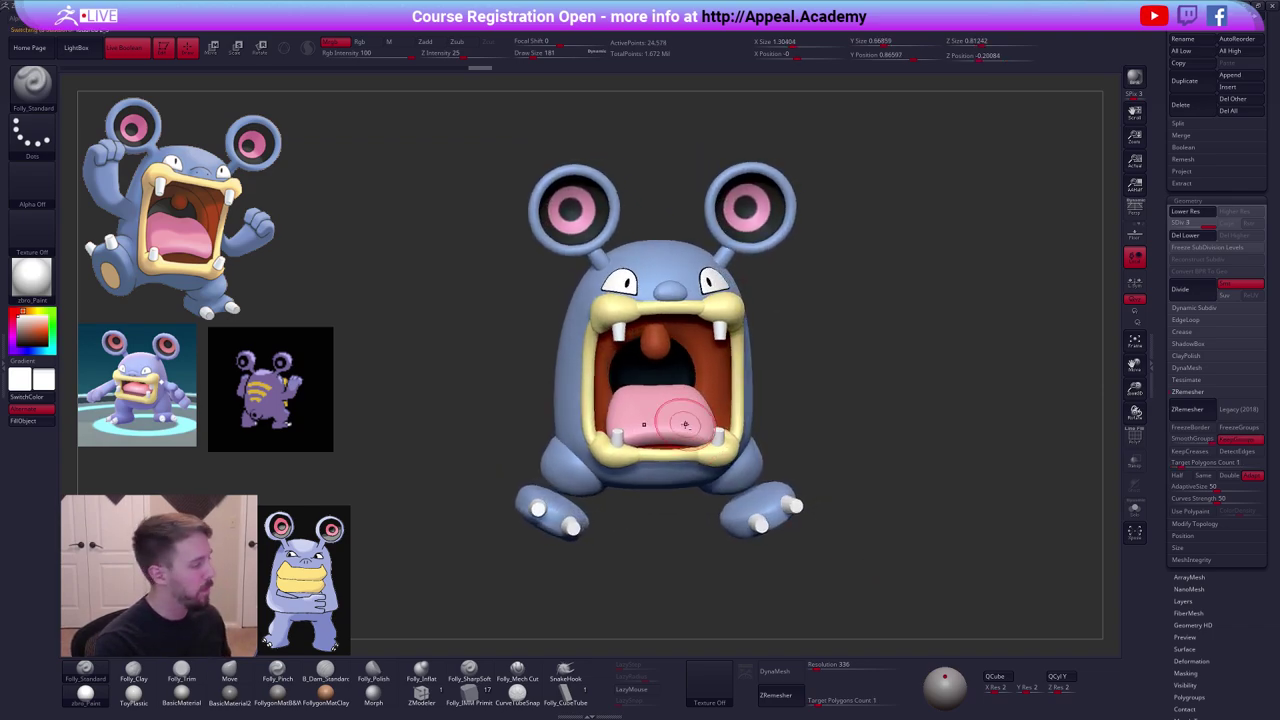
{"action": "right_click_drag", "start_coordinate": [664, 418], "coordinate": [684, 460]}
{"action": "right_click_drag", "start_coordinate": [684, 460], "coordinate": [702, 412], "text": "alt"}
{"action": "key", "text": "b"}
{"action": "key", "text": "m"}
{"action": "key", "text": "v"}
{"action": "key", "text": "space"}
{"action": "left_click_drag", "start_coordinate": [702, 414], "coordinate": [714, 414]}
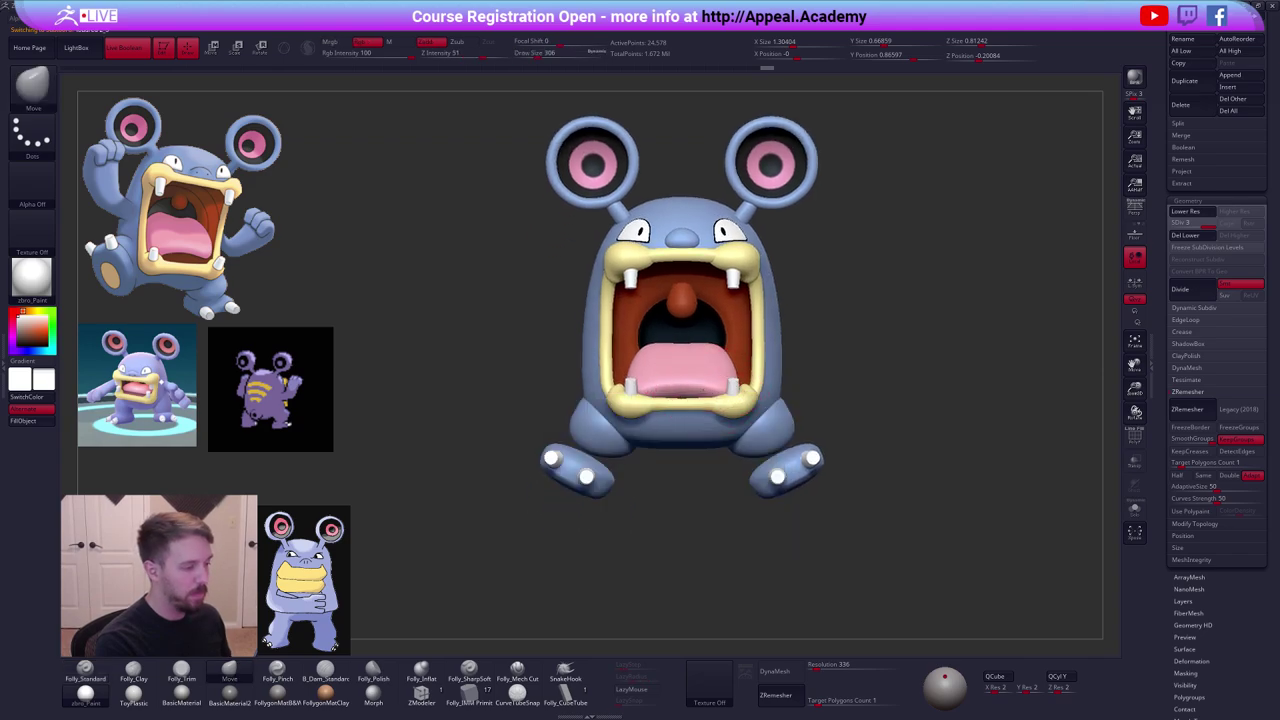
{"action": "right_click_drag", "start_coordinate": [760, 404], "coordinate": [710, 398]}
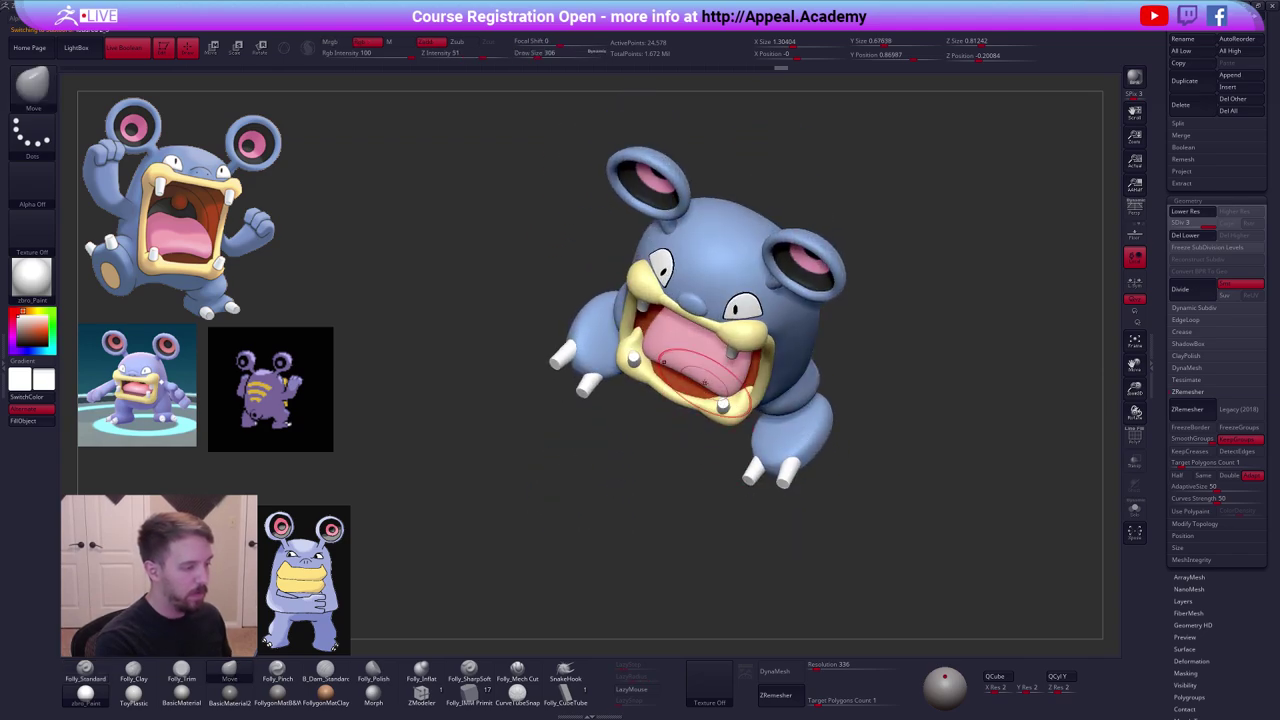
Select the yellow lip-corner pieces, refine a lower corner with a smaller Move brush, and isolate the pieces.
{"action": "left_click", "coordinate": [716, 407], "text": "alt"}
{"action": "key", "text": "space"}
{"action": "left_click_drag", "start_coordinate": [738, 420], "coordinate": [728, 420]}
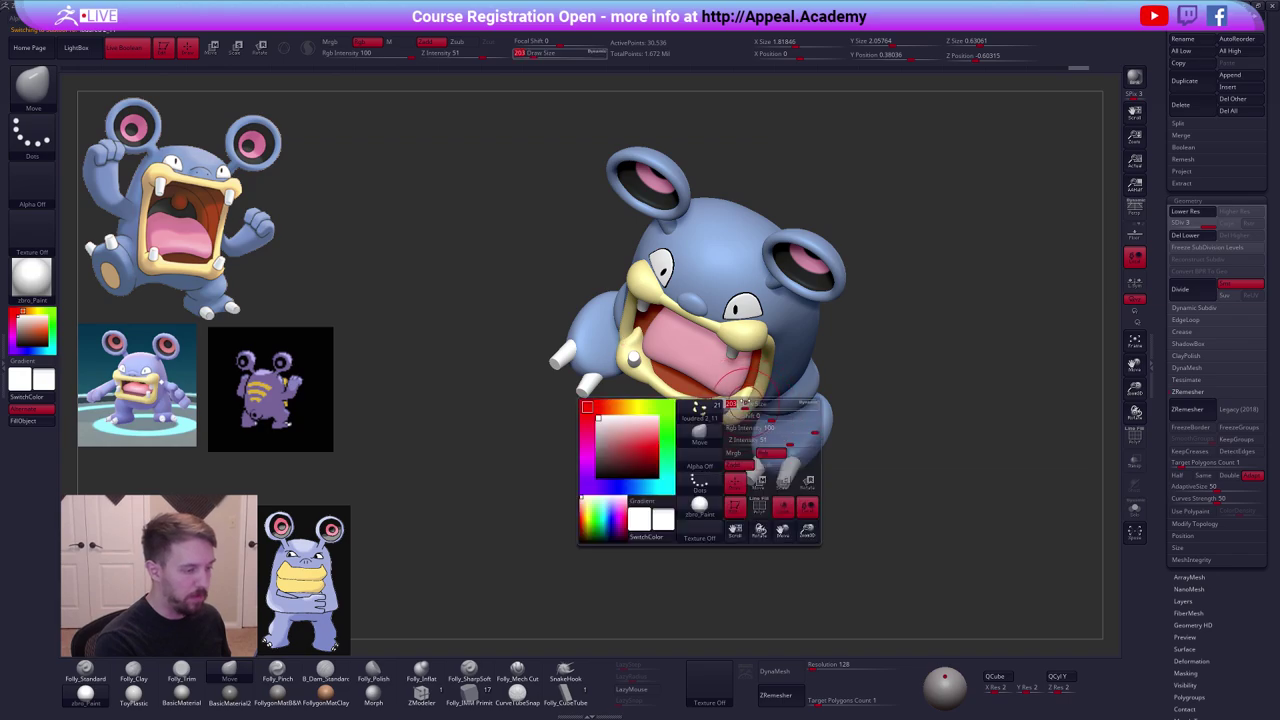
{"action": "right_click_drag", "start_coordinate": [730, 408], "coordinate": [740, 432]}
{"action": "right_click_drag", "start_coordinate": [740, 432], "coordinate": [746, 405], "text": "ctrl"}
{"action": "key", "text": "space"}
{"action": "left_click_drag", "start_coordinate": [742, 410], "coordinate": [732, 411]}
{"action": "key", "text": "alt+s"}
{"action": "mouse_move", "coordinate": [731, 414]}
{"action": "right_mouse_down"}
{"action": "mouse_move", "coordinate": [756, 402]}
{"action": "mouse_move", "coordinate": [729, 452]}
{"action": "right_mouse_up"}
Refine the lower lip corners with the Folly_Clay brush at draw size 88, smooth them, and save the work.
{"action": "key", "text": "2"}
{"action": "key", "text": "space"}
{"action": "key", "text": "alt+s"}
{"action": "mouse_move", "coordinate": [728, 424]}
{"action": "left_mouse_down"}
{"action": "mouse_move", "coordinate": [711, 414]}
{"action": "mouse_move", "coordinate": [720, 391]}
{"action": "mouse_move", "coordinate": [766, 368]}
{"action": "mouse_move", "coordinate": [727, 413]}
{"action": "left_mouse_up"}
{"action": "key", "text": "alt+s"}
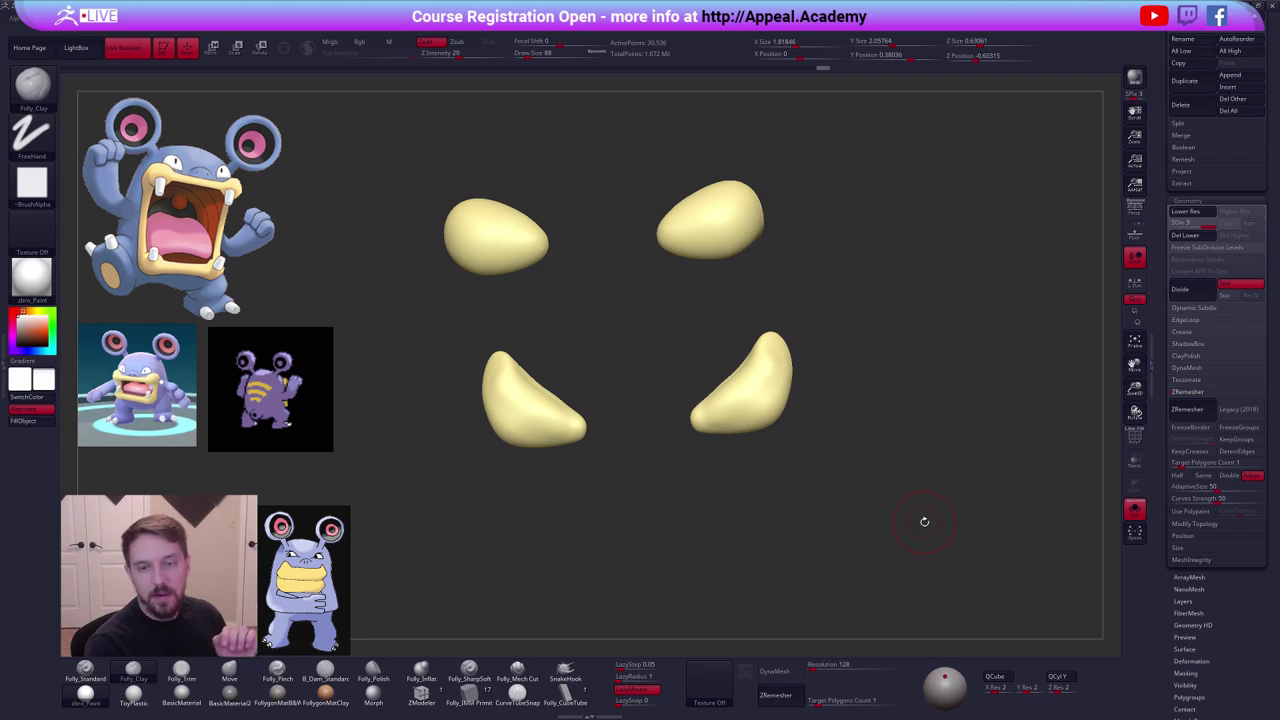
{"action": "key", "text": "shift"}
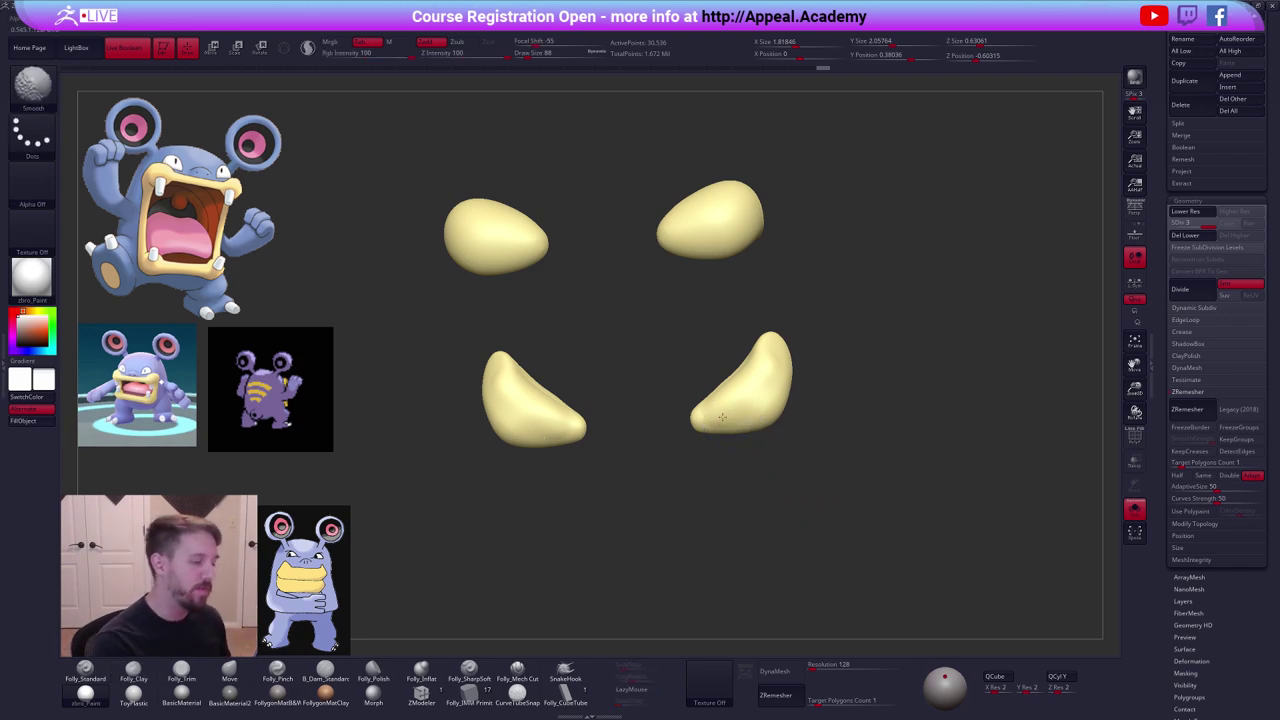
{"action": "left_click_drag", "start_coordinate": [751, 392], "coordinate": [771, 362], "text": "shift"}
{"action": "mouse_move", "coordinate": [757, 403]}
{"action": "right_mouse_down", "text": "ctrl"}
{"action": "mouse_move", "coordinate": [751, 423]}
{"action": "mouse_move", "coordinate": [823, 471]}
{"action": "right_mouse_up", "text": "ctrl"}
{"action": "key", "text": "alt+s"}
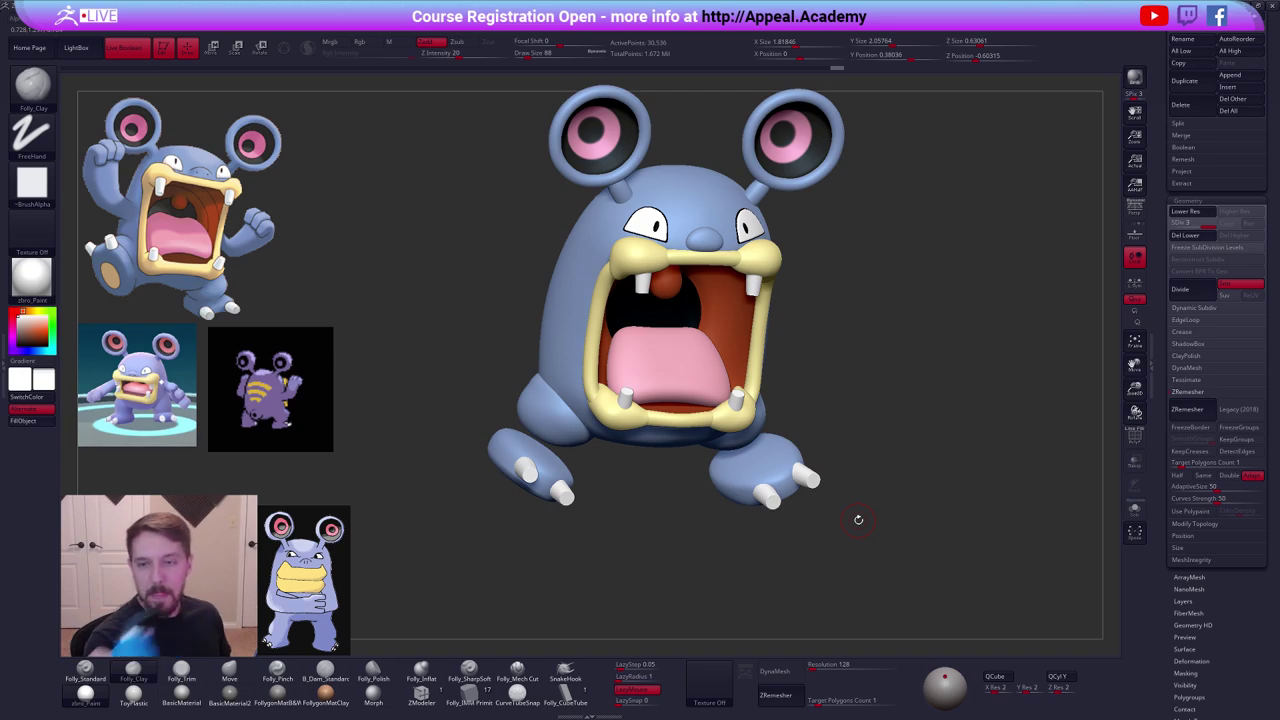
{"action": "key", "text": "ctrl+s"}
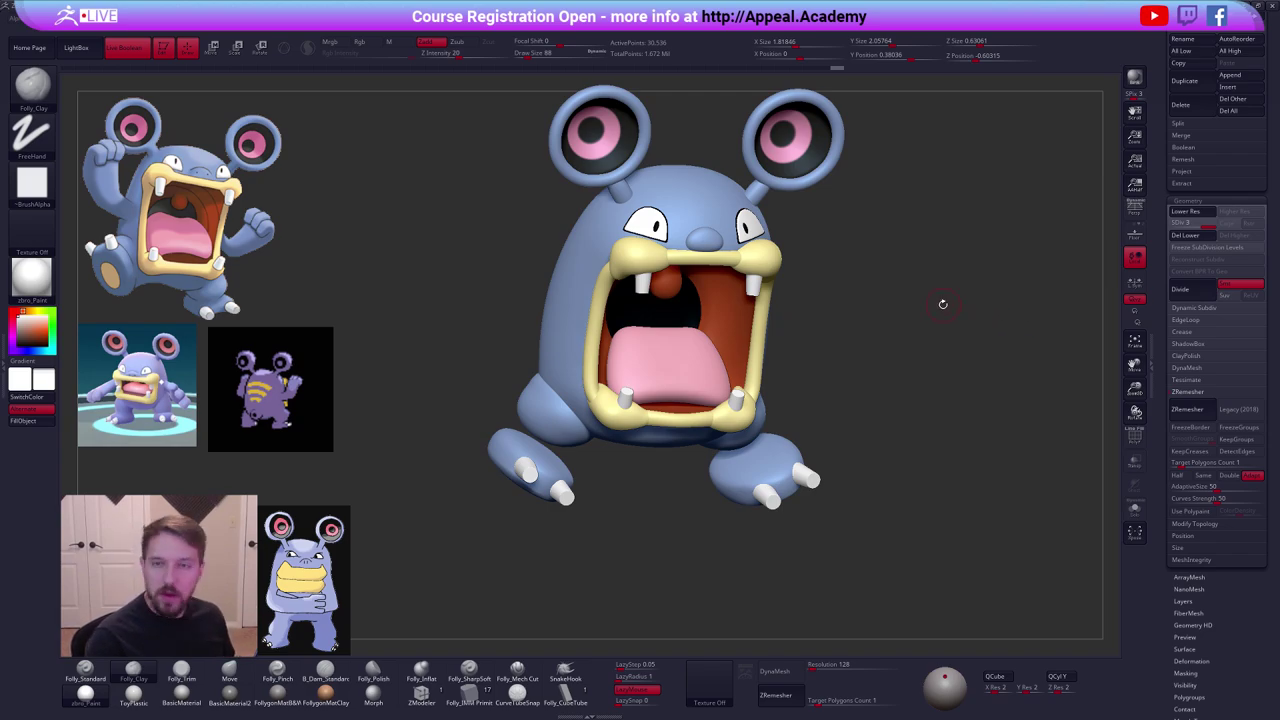
Reshape the outer underside of the upper lip corners around the fangs using the Move brush at draw size 130.
{"action": "left_click_drag", "start_coordinate": [928, 300], "coordinate": [840, 364], "text": "shift"}
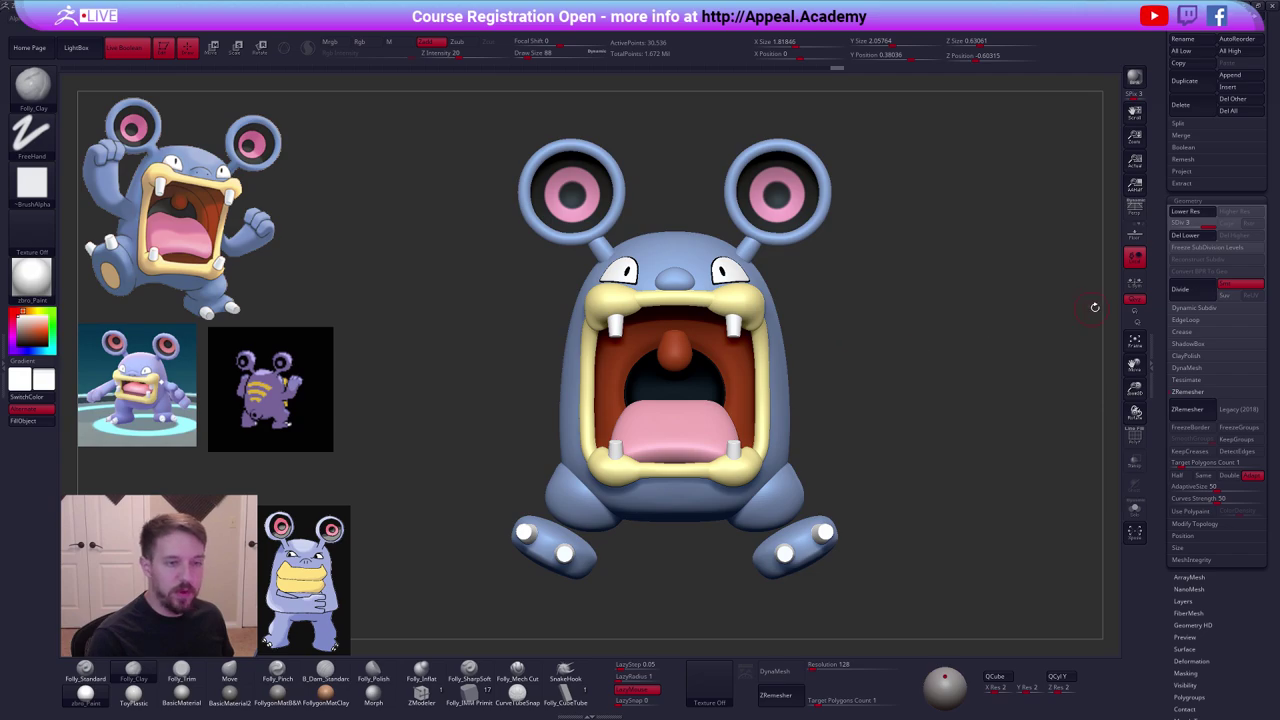
{"action": "scroll", "coordinate": [1162, 461], "scroll_direction": "up", "scroll_amount": 5}
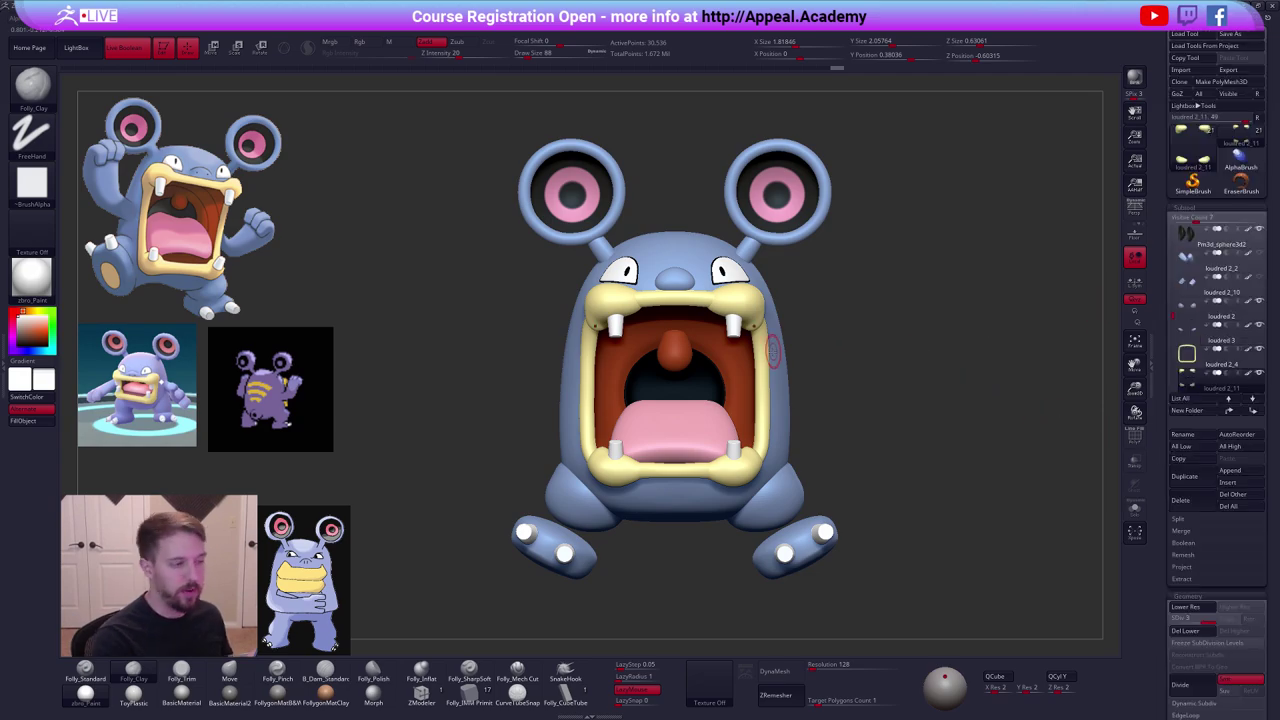
{"action": "left_click_drag", "start_coordinate": [773, 352], "coordinate": [702, 350]}
{"action": "left_click_drag", "start_coordinate": [702, 350], "coordinate": [707, 402], "text": "alt"}
{"action": "key", "text": "b"}
{"action": "key", "text": "m"}
{"action": "key", "text": "v"}
{"action": "key", "text": "space"}
{"action": "left_click_drag", "start_coordinate": [743, 336], "coordinate": [746, 337]}
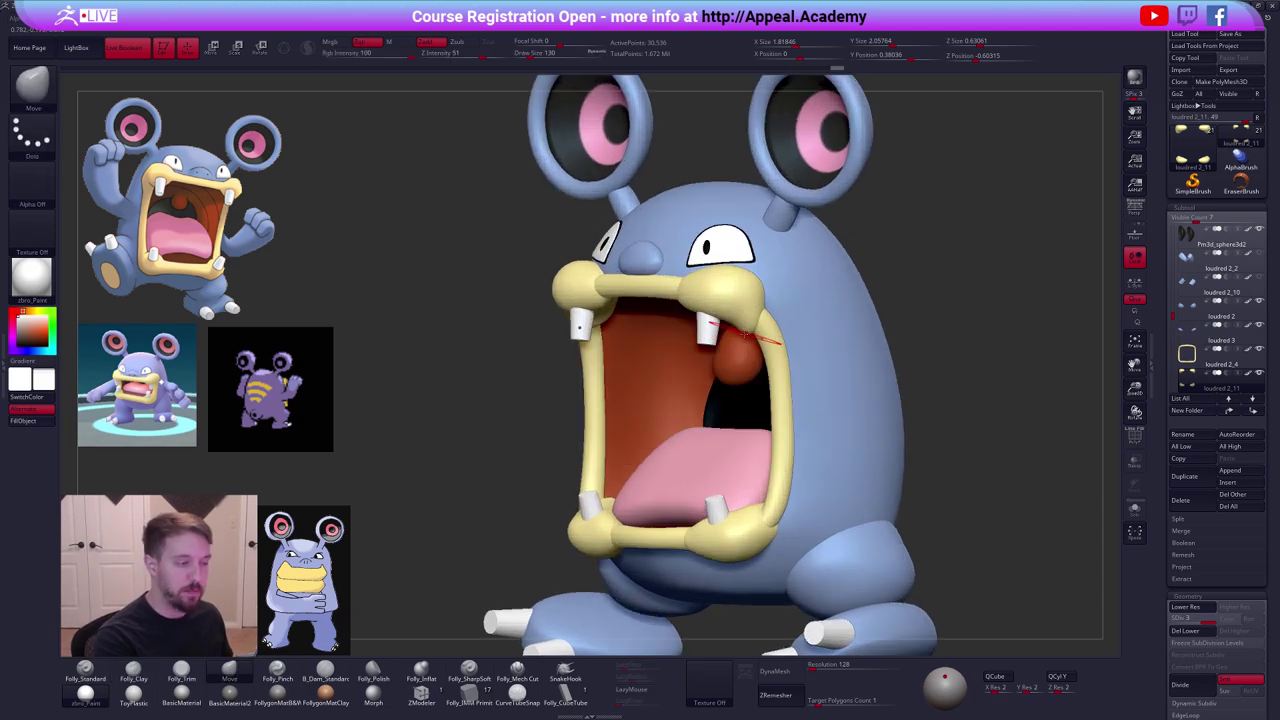
{"action": "key", "text": "shift"}
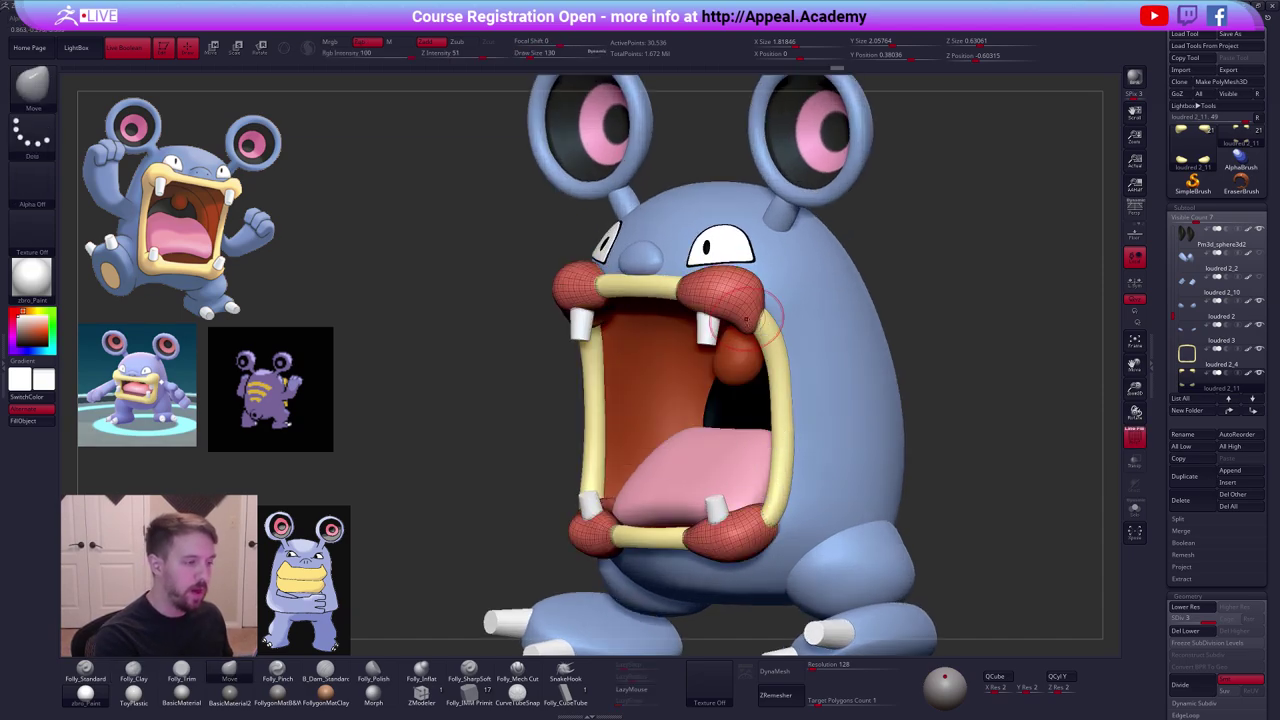
{"action": "key", "text": "space"}
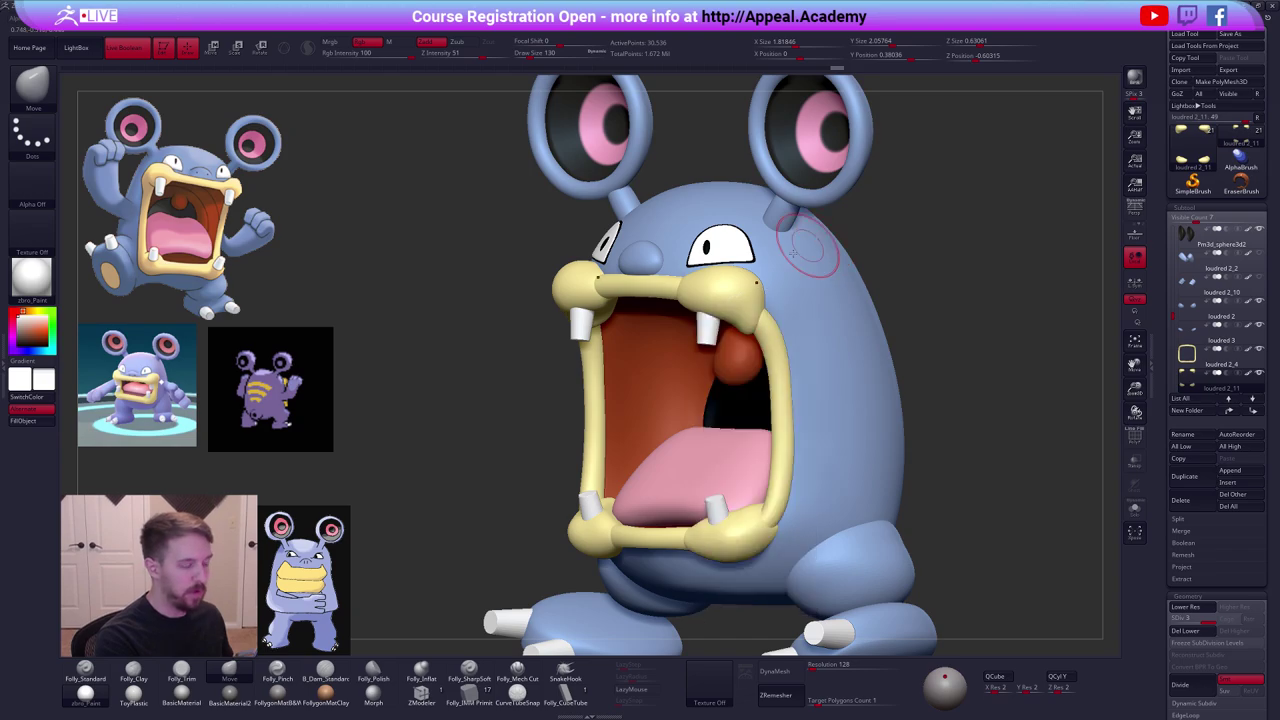
{"action": "left_click_drag", "start_coordinate": [757, 324], "coordinate": [751, 328]}
{"action": "left_click_drag", "start_coordinate": [749, 332], "coordinate": [736, 322]}
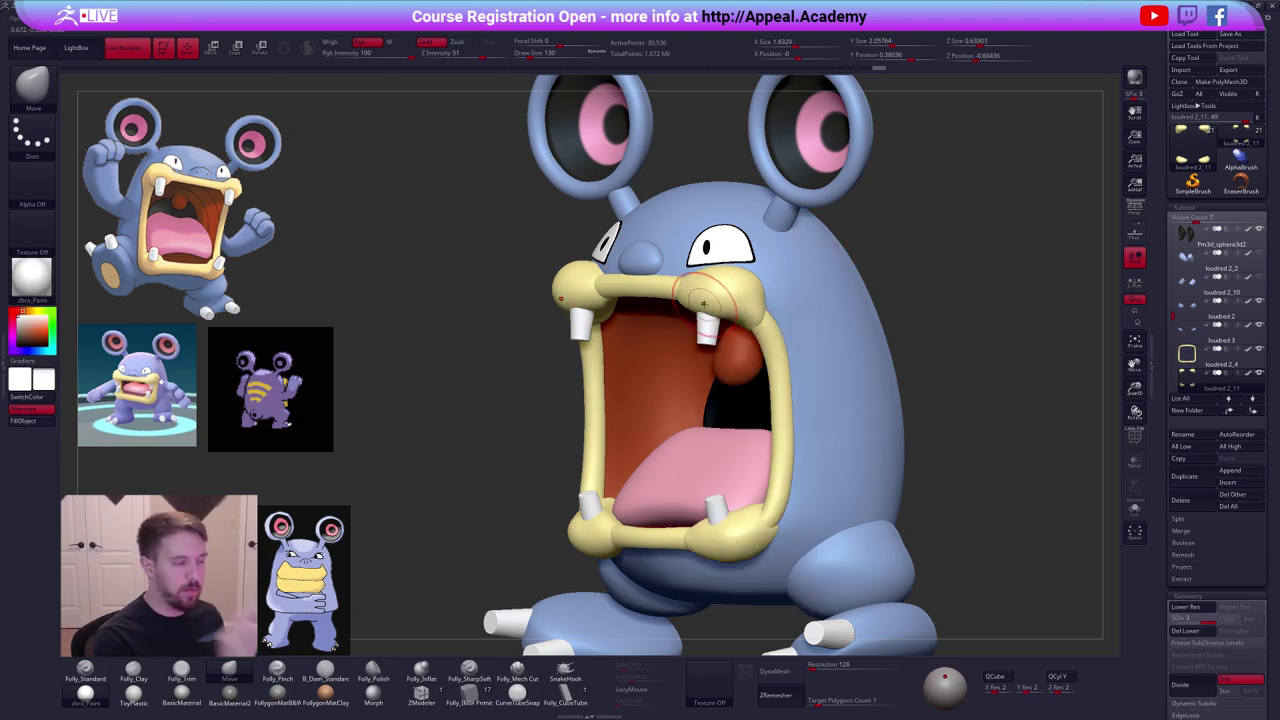
Isolate the lip corners, trim and smooth the upper pieces' undersides with Folly_Trim at draw size 104, and show the full character.
{"action": "key", "text": "alt+s"}
{"action": "left_click_drag", "start_coordinate": [706, 440], "coordinate": [716, 313]}
{"action": "key", "text": "3"}
{"action": "key", "text": "space"}
{"action": "mouse_move", "coordinate": [714, 322]}
{"action": "right_mouse_down"}
{"action": "mouse_move", "coordinate": [712, 338]}
{"action": "mouse_move", "coordinate": [708, 323]}
{"action": "right_mouse_up"}
{"action": "left_click_drag", "start_coordinate": [708, 323], "coordinate": [710, 325]}
{"action": "right_click_drag", "start_coordinate": [711, 318], "coordinate": [721, 426], "text": "shift"}
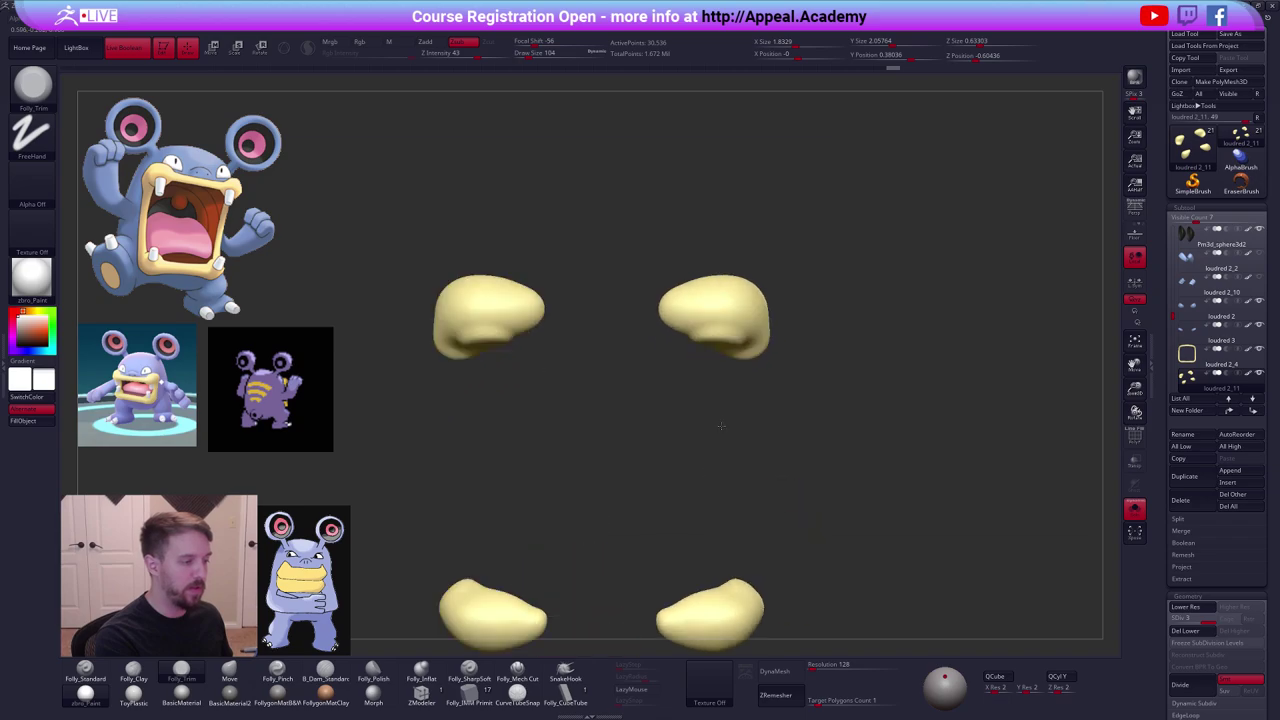
{"action": "key", "text": "alt+s"}
{"action": "right_click_drag", "start_coordinate": [872, 567], "coordinate": [885, 608], "text": "alt"}
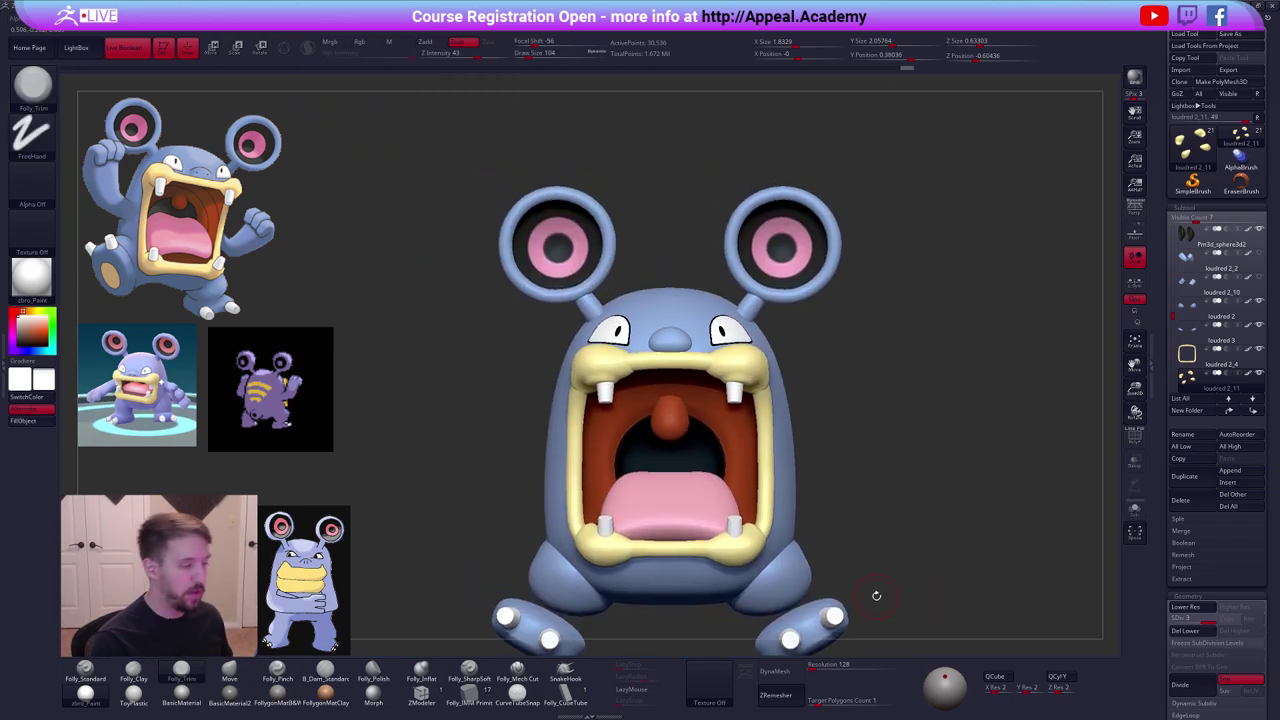
Push the outer side of the upper lip corner back toward the cheek with the Move brush at draw size 130.
{"action": "mouse_move", "coordinate": [738, 412]}
{"action": "right_mouse_down"}
{"action": "mouse_move", "coordinate": [645, 398]}
{"action": "mouse_move", "coordinate": [726, 376]}
{"action": "right_mouse_up"}
{"action": "key", "text": "b"}
{"action": "key", "text": "m"}
{"action": "key", "text": "v"}
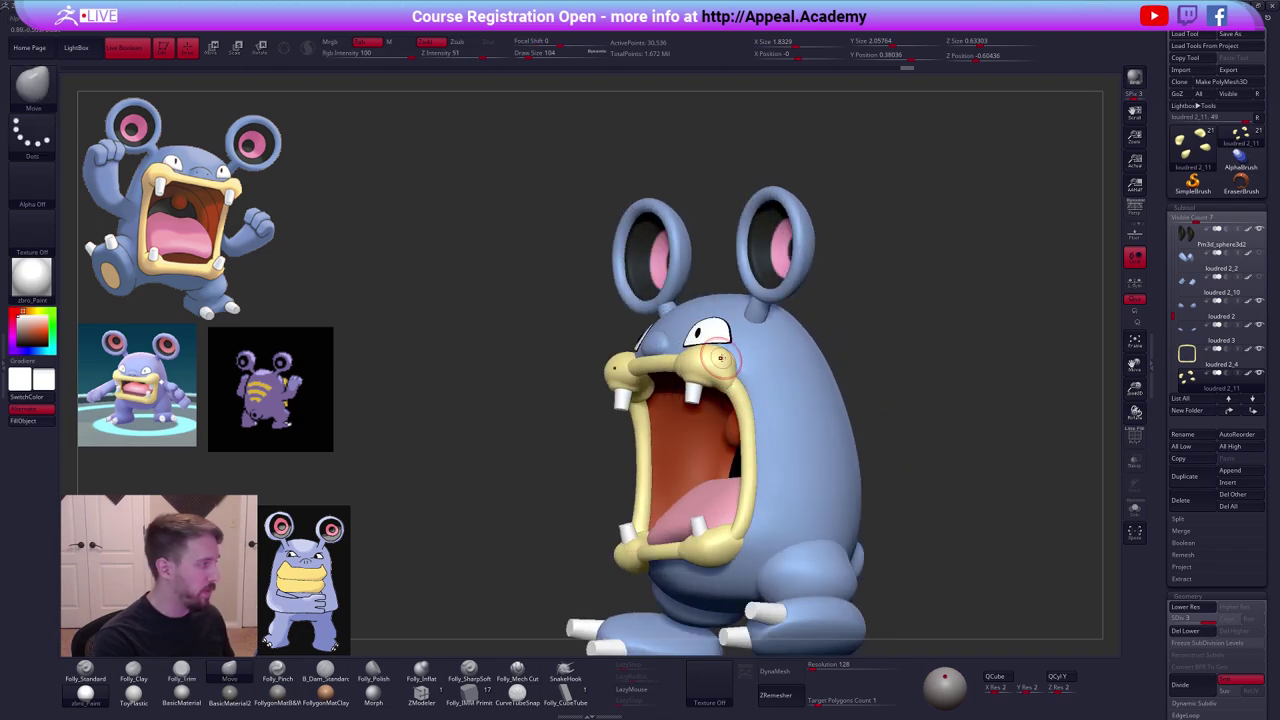
{"action": "key", "text": "space"}
{"action": "left_click_drag", "start_coordinate": [726, 362], "coordinate": [739, 364]}
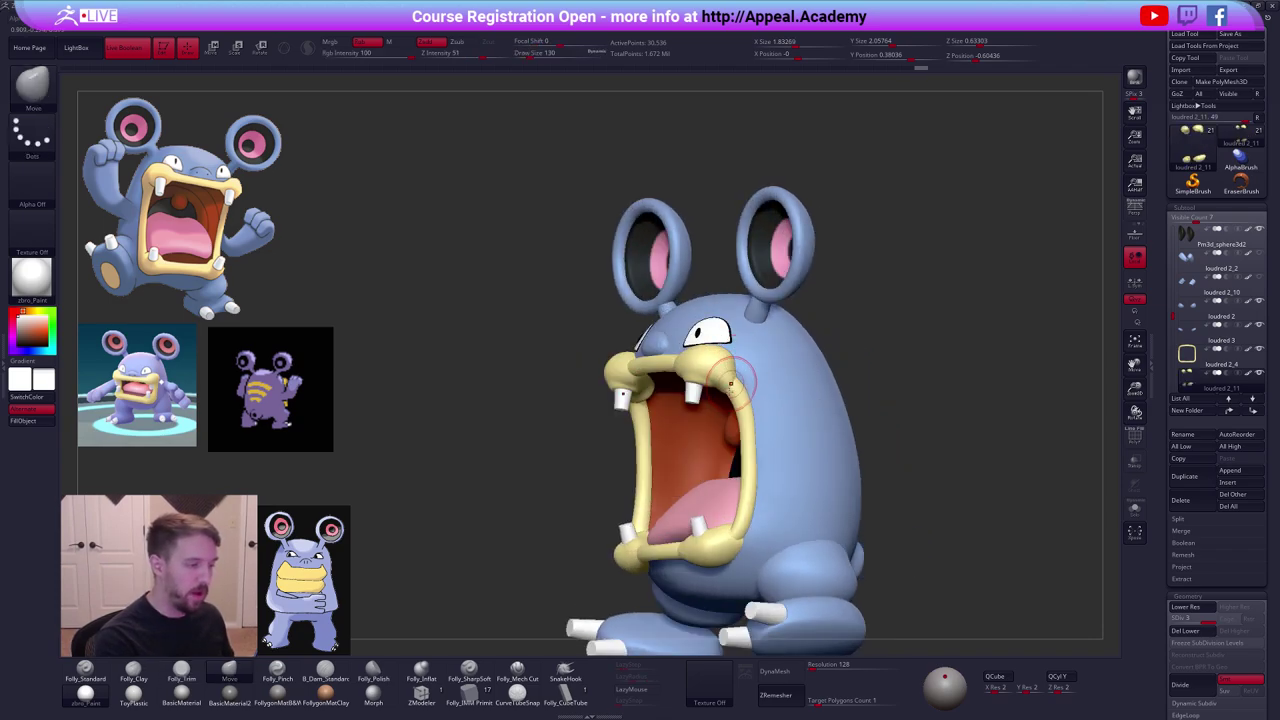
{"action": "right_click_drag", "start_coordinate": [712, 385], "coordinate": [746, 404]}
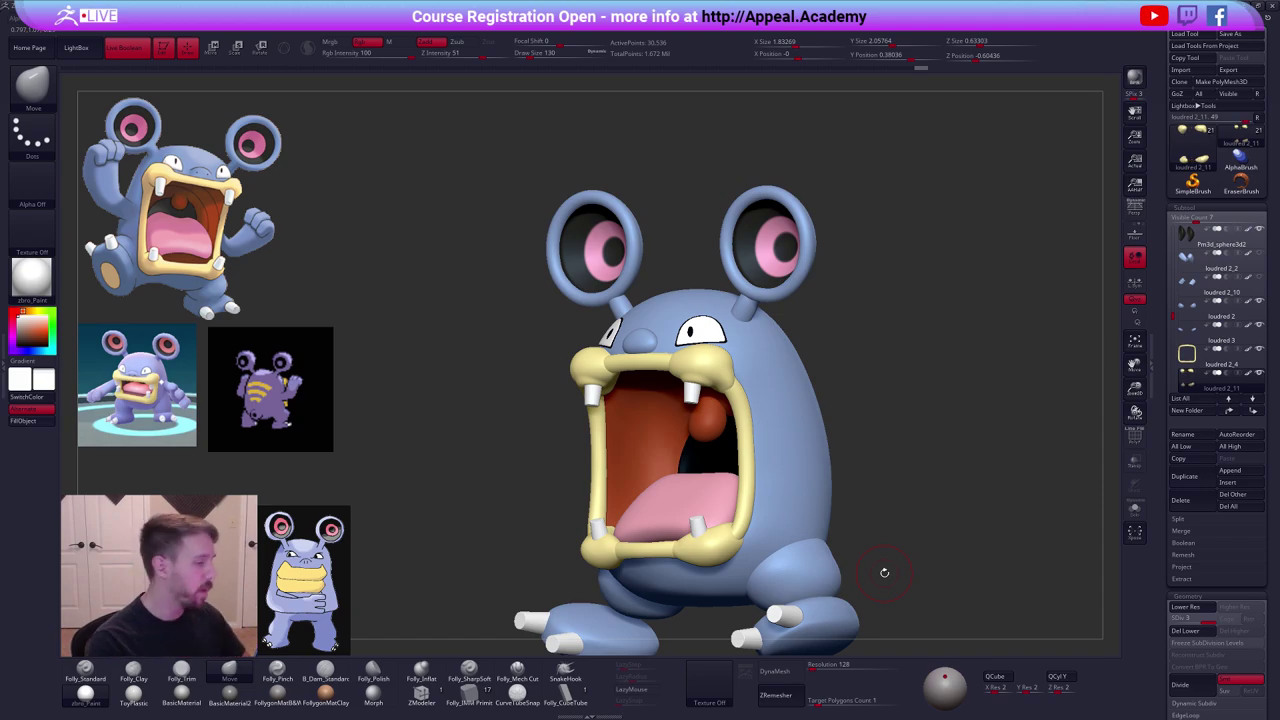
Isolate the yellow lip corners and flatten the fang seats on the lower pieces with the Folly_Trim brush at draw size 74.
{"action": "right_click_drag", "start_coordinate": [817, 523], "coordinate": [863, 408], "text": "alt"}
{"action": "mouse_move", "coordinate": [863, 408]}
{"action": "right_mouse_down"}
{"action": "mouse_move", "coordinate": [880, 412]}
{"action": "mouse_move", "coordinate": [888, 460]}
{"action": "right_mouse_up"}
{"action": "key", "text": "3"}
{"action": "key", "text": "space"}
{"action": "key", "text": "alt+s"}
{"action": "right_click_drag", "start_coordinate": [747, 421], "coordinate": [746, 437], "text": "ctrl"}
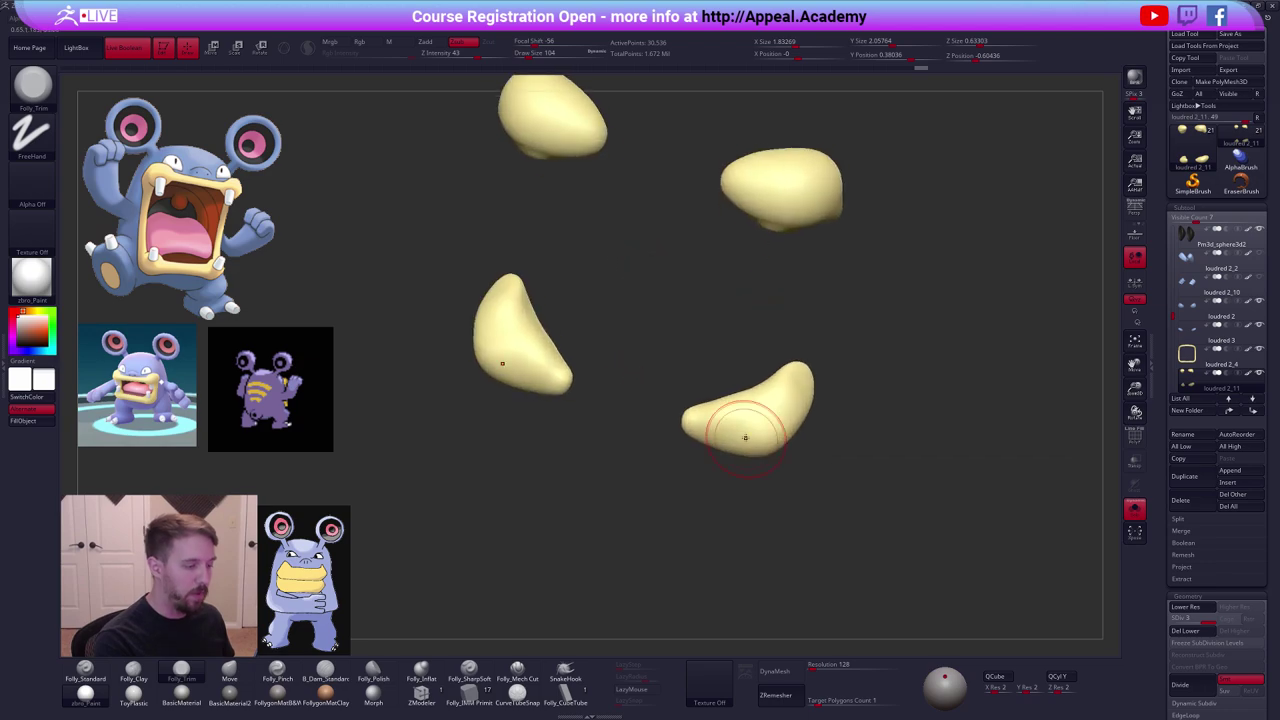
{"action": "key", "text": "space"}
{"action": "left_click_drag", "start_coordinate": [751, 426], "coordinate": [745, 421]}
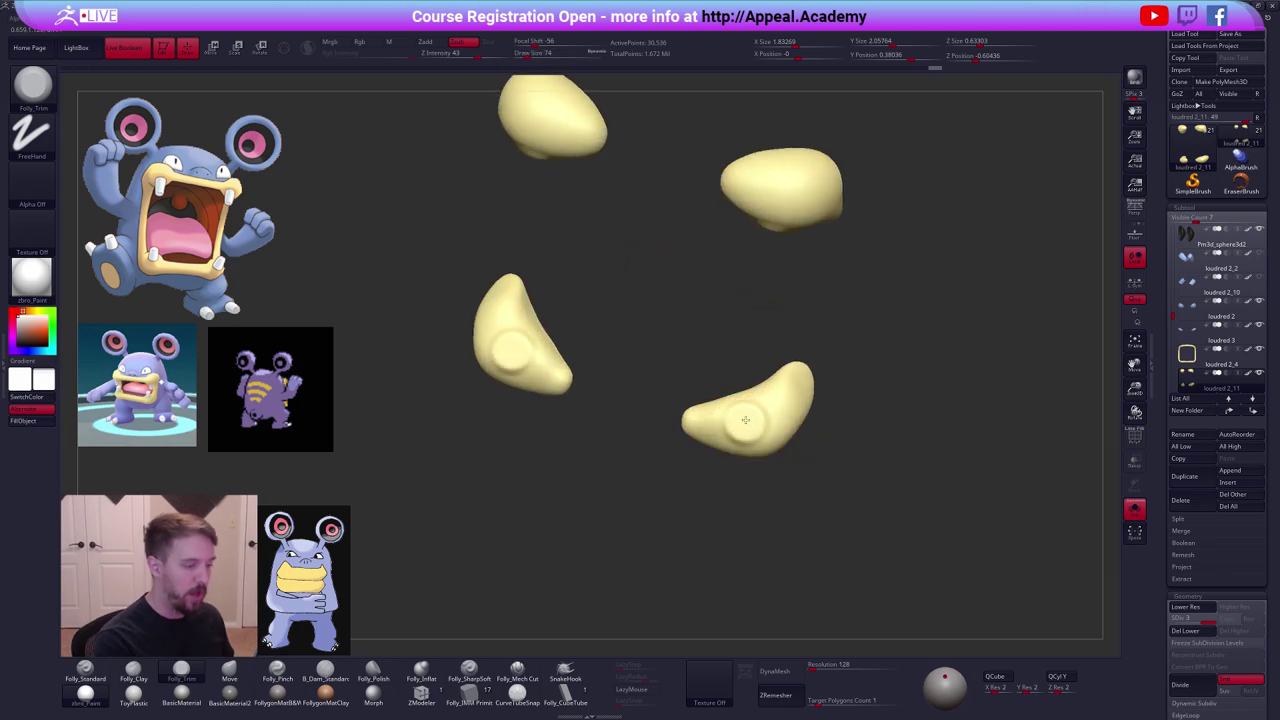
Show the full character and reshape the tips of the lower lip corners around the fangs with the Move brush at draw size 130.
{"action": "key", "text": "alt+s"}
{"action": "right_click_drag", "start_coordinate": [785, 478], "coordinate": [760, 437]}
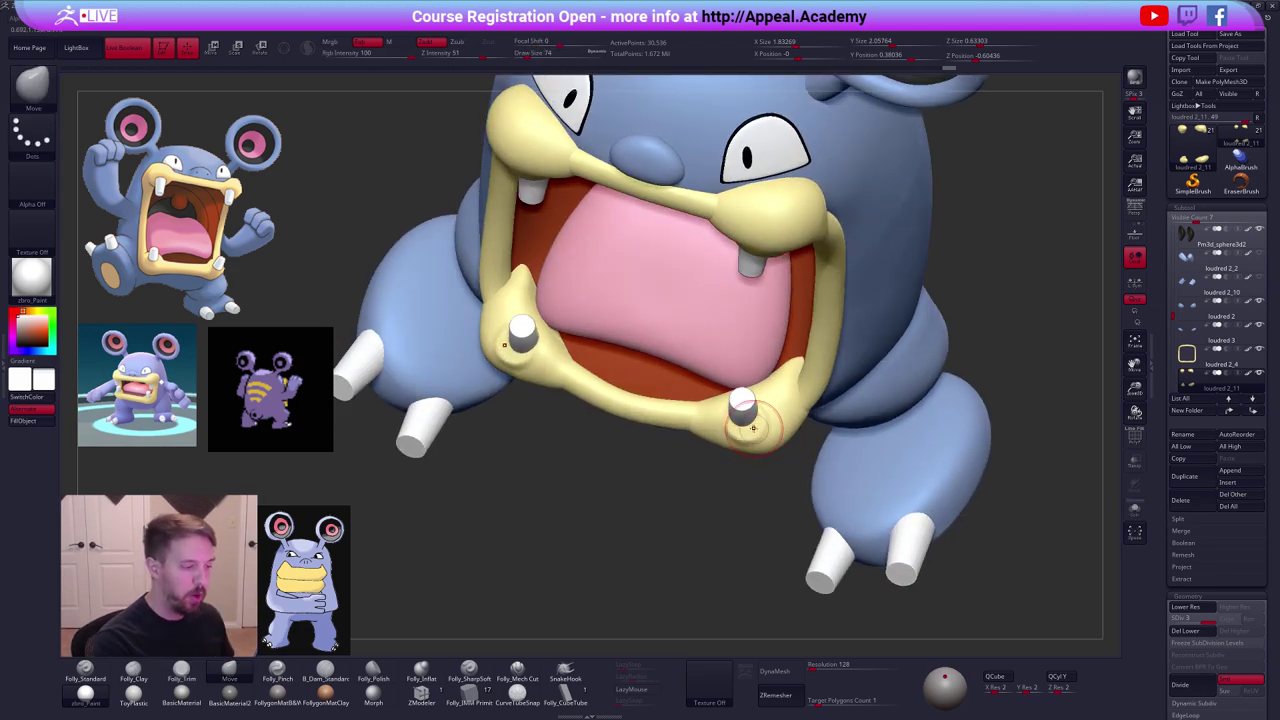
{"action": "key", "text": "4"}
{"action": "key", "text": "space"}
{"action": "left_click_drag", "start_coordinate": [752, 430], "coordinate": [763, 430]}
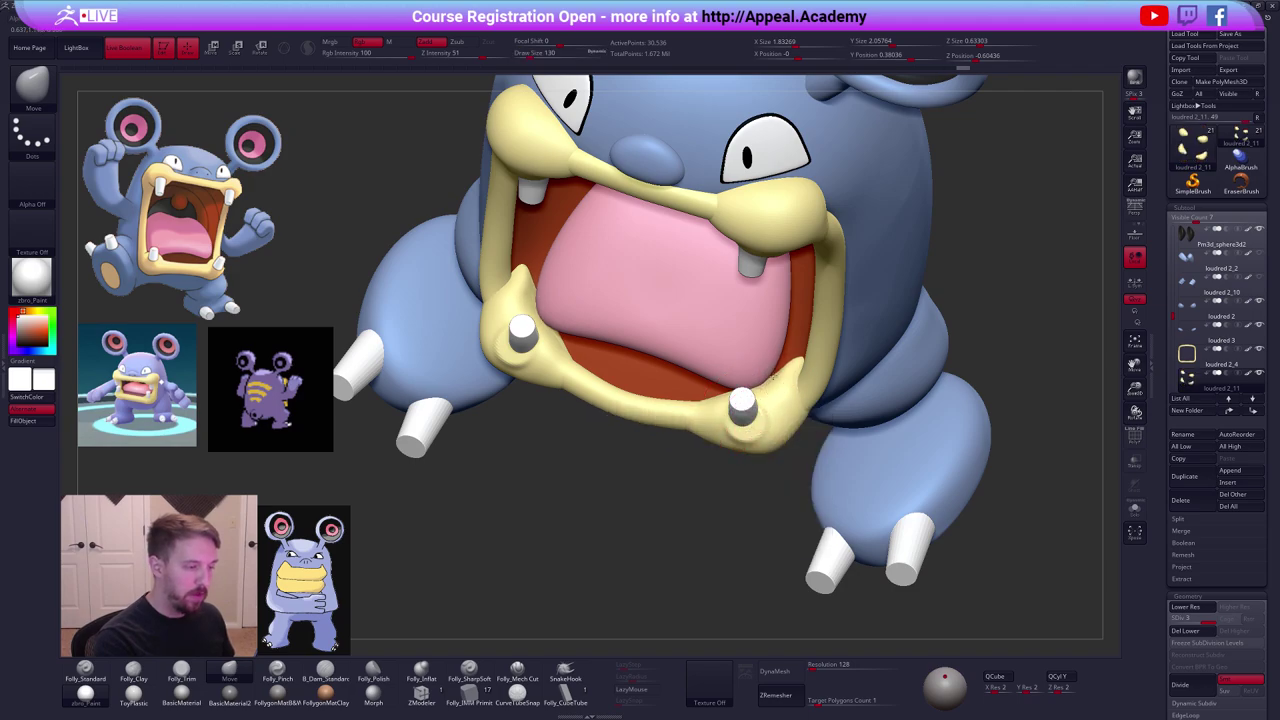
{"action": "left_click_drag", "start_coordinate": [774, 376], "coordinate": [794, 372]}
{"action": "key", "text": "ctrl+shift+f"}
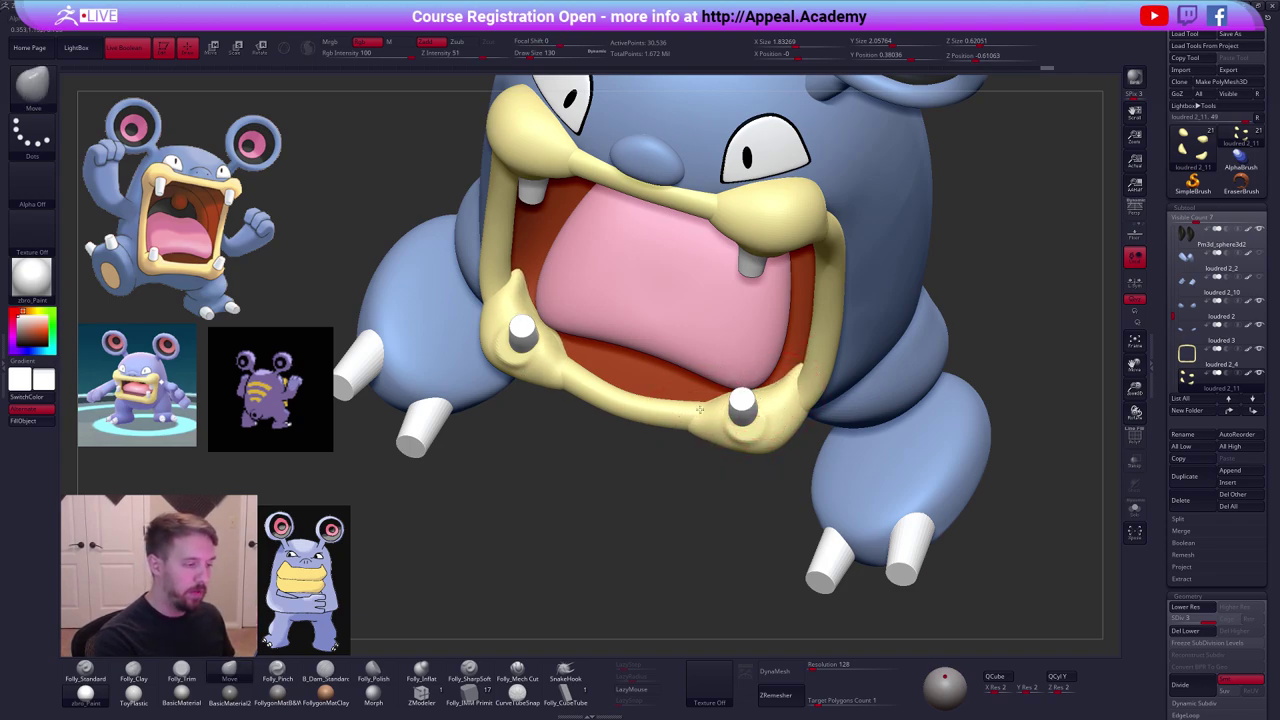
{"action": "key", "text": "space"}
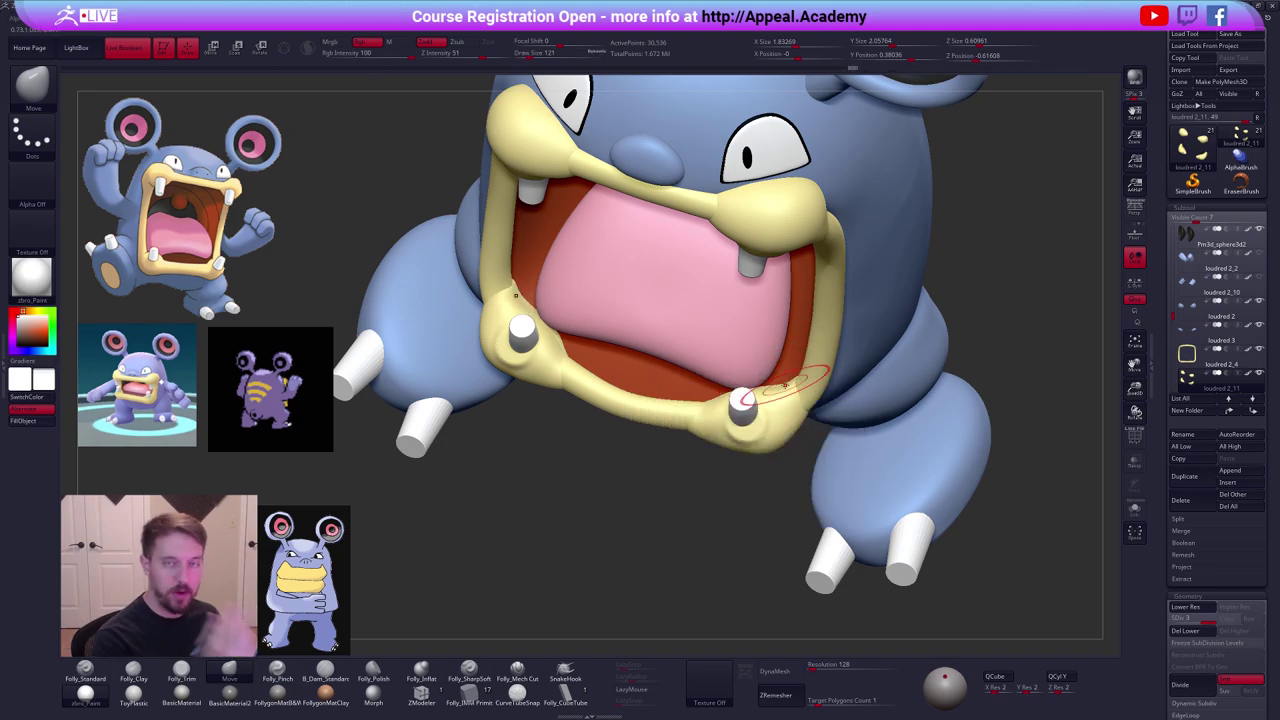
Isolate the lip corners and refine the lower pieces around the fang seats with Move and Folly_Clay at draw size 96, then smooth them.
{"action": "key", "text": "space"}
{"action": "key", "text": "alt+s"}
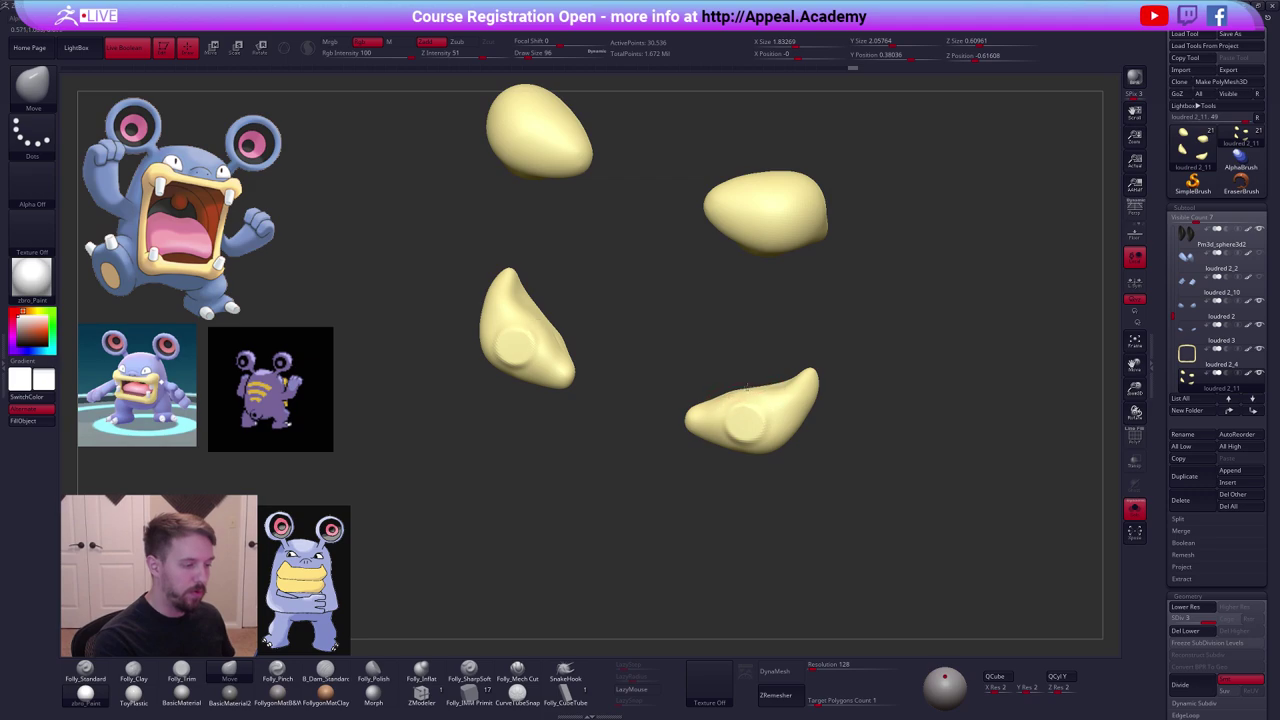
{"action": "left_click_drag", "start_coordinate": [747, 388], "coordinate": [745, 381]}
{"action": "right_click_drag", "start_coordinate": [750, 401], "coordinate": [728, 388]}
{"action": "key", "text": "2"}
{"action": "left_click_drag", "start_coordinate": [730, 386], "coordinate": [726, 391]}
{"action": "right_click_drag", "start_coordinate": [732, 388], "coordinate": [744, 408]}
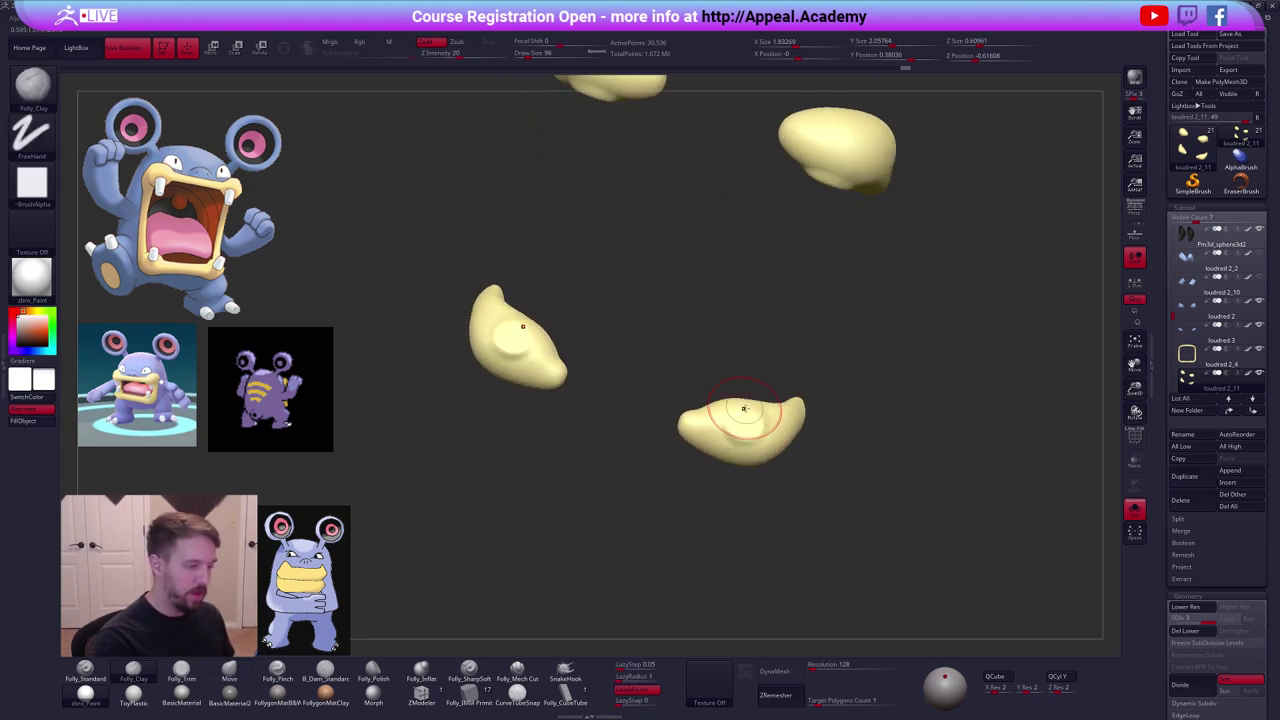
{"action": "left_click_drag", "start_coordinate": [745, 410], "coordinate": [755, 430], "text": "shift"}
{"action": "key", "text": "alt+s"}
Sharpen the edges of the upper lip corners with the Folly_Pinch brush at draw size 130.
{"action": "mouse_move", "coordinate": [777, 450]}
{"action": "right_mouse_down", "text": "shift"}
{"action": "mouse_move", "coordinate": [763, 448]}
{"action": "mouse_move", "coordinate": [757, 275]}
{"action": "mouse_move", "coordinate": [772, 300]}
{"action": "mouse_move", "coordinate": [760, 400]}
{"action": "mouse_move", "coordinate": [775, 375]}
{"action": "right_mouse_up", "text": "shift"}
{"action": "key", "text": "shift+s"}
{"action": "key", "text": "shift+s"}
{"action": "key", "text": "b"}
{"action": "key", "text": "m"}
{"action": "key", "text": "v"}
{"action": "key", "text": "b"}
{"action": "key", "text": "p"}
{"action": "key", "text": "i"}
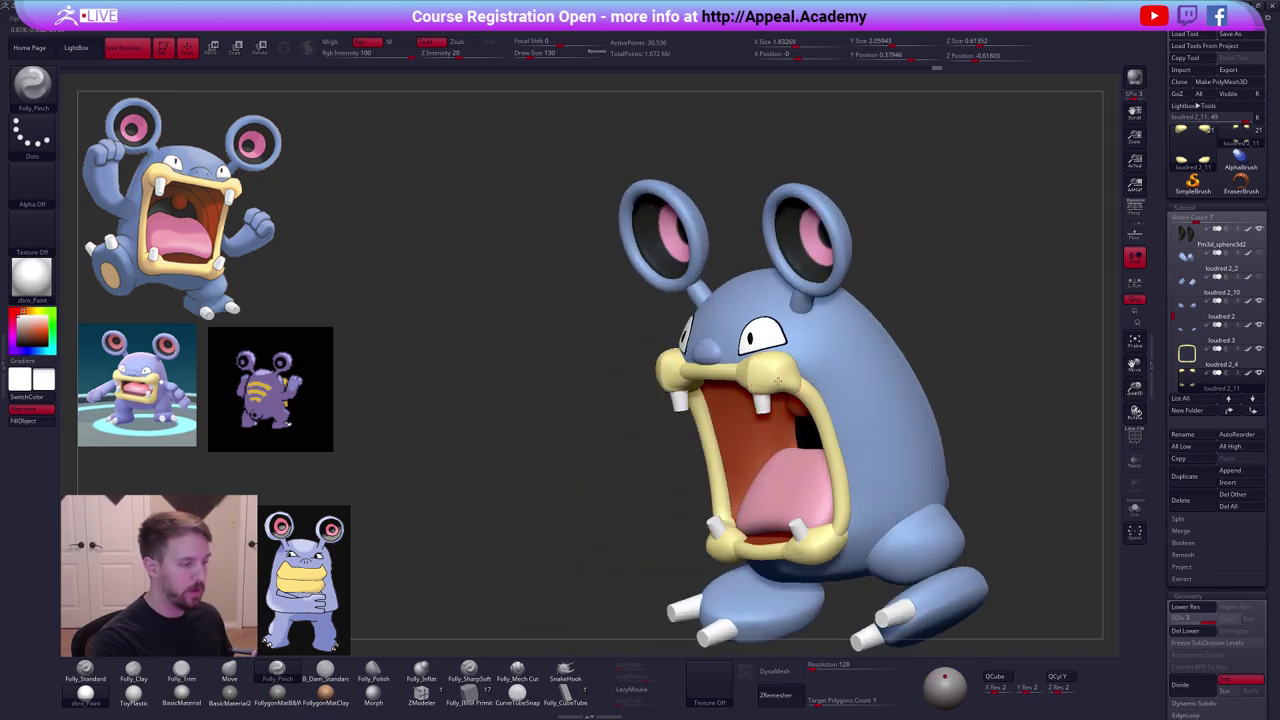
{"action": "left_click_drag", "start_coordinate": [775, 375], "coordinate": [779, 378]}
{"action": "mouse_move", "coordinate": [779, 378]}
{"action": "right_mouse_down"}
{"action": "mouse_move", "coordinate": [805, 392]}
{"action": "mouse_move", "coordinate": [782, 381]}
{"action": "mouse_move", "coordinate": [781, 466]}
{"action": "mouse_move", "coordinate": [730, 386]}
{"action": "mouse_move", "coordinate": [734, 406]}
{"action": "right_mouse_up"}
{"action": "right_click", "coordinate": [793, 381]}
Sharpen the edges of the lower lip corners with Folly_Pinch at draw size 121 and adjust their undersides with the Move brush.
{"action": "key", "text": "b"}
{"action": "key", "text": "m"}
{"action": "key", "text": "v"}
{"action": "key", "text": "5"}
{"action": "key", "text": "s"}
{"action": "left_click_drag", "start_coordinate": [729, 401], "coordinate": [720, 402]}
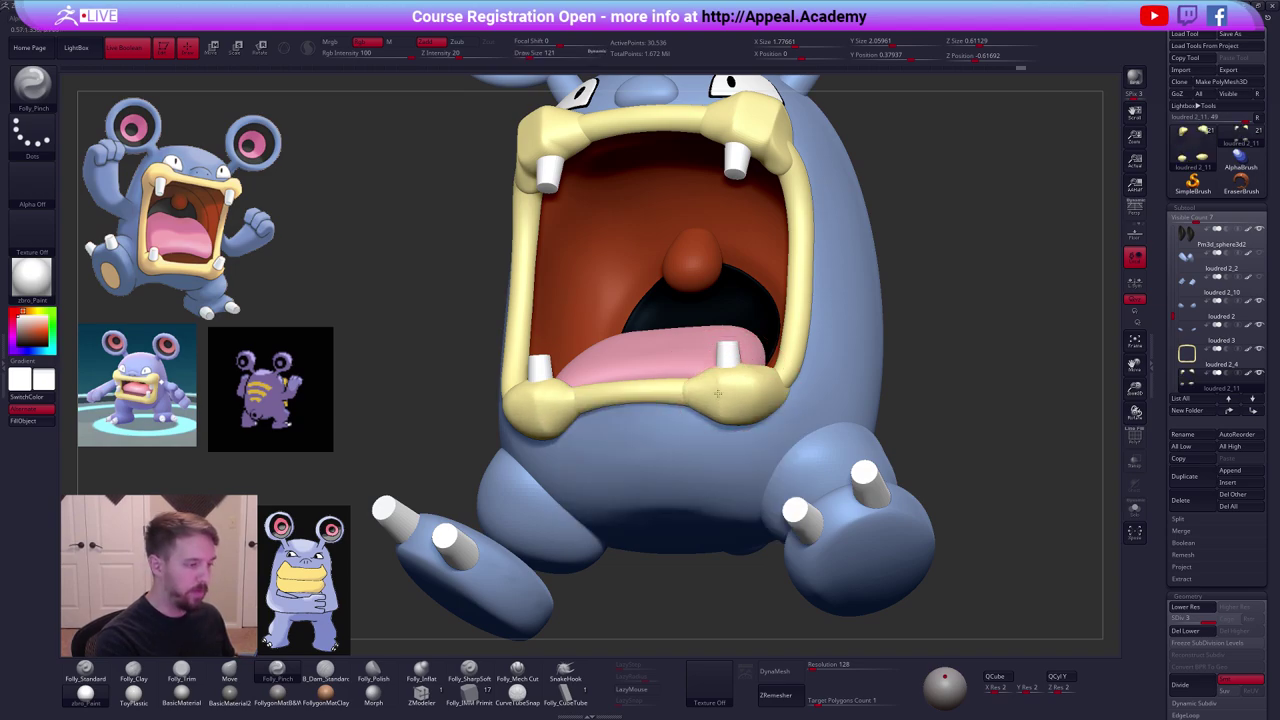
{"action": "right_click_drag", "start_coordinate": [717, 401], "coordinate": [758, 391]}
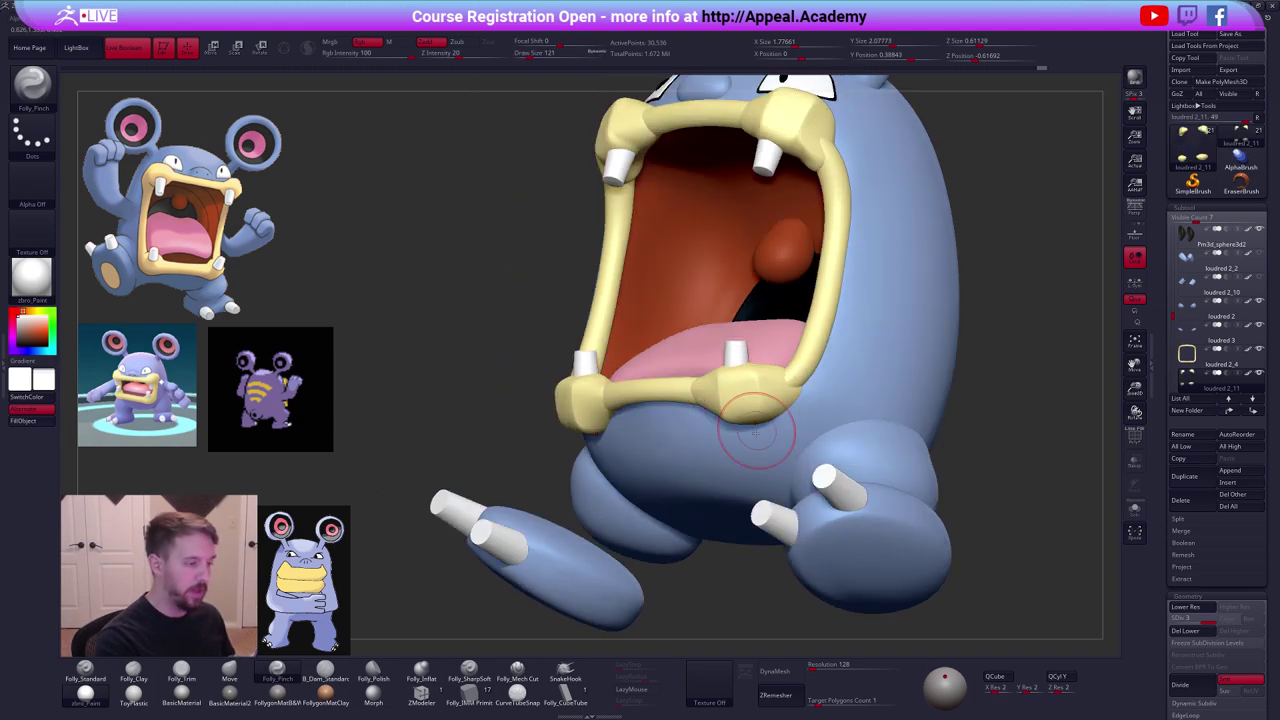
{"action": "key", "text": "4"}
{"action": "left_click_drag", "start_coordinate": [756, 433], "coordinate": [755, 429]}
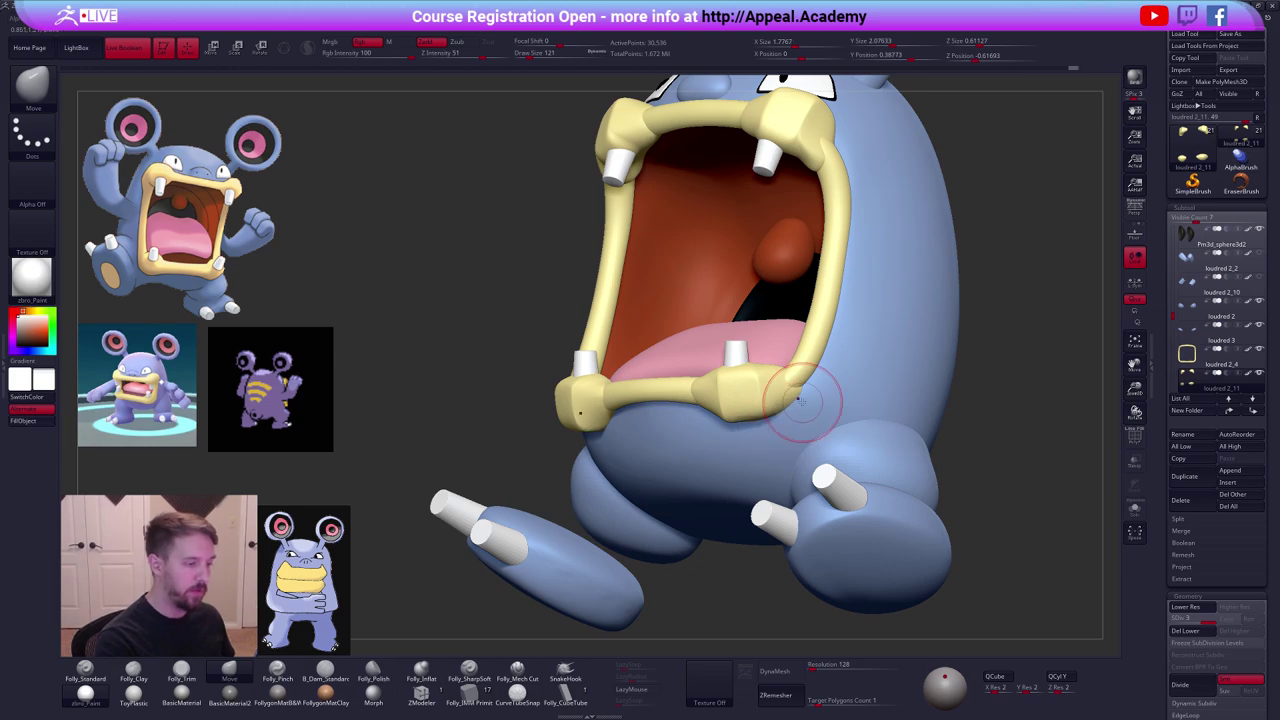
{"action": "mouse_move", "coordinate": [784, 420]}
{"action": "right_mouse_down"}
{"action": "mouse_move", "coordinate": [778, 490]}
{"action": "mouse_move", "coordinate": [731, 349]}
{"action": "right_mouse_up"}
Isolate the lip corners, lasso-mask the inner edges of the lower pieces, and invert the mask so only those edges stay editable.
{"action": "key", "text": "alt+s"}
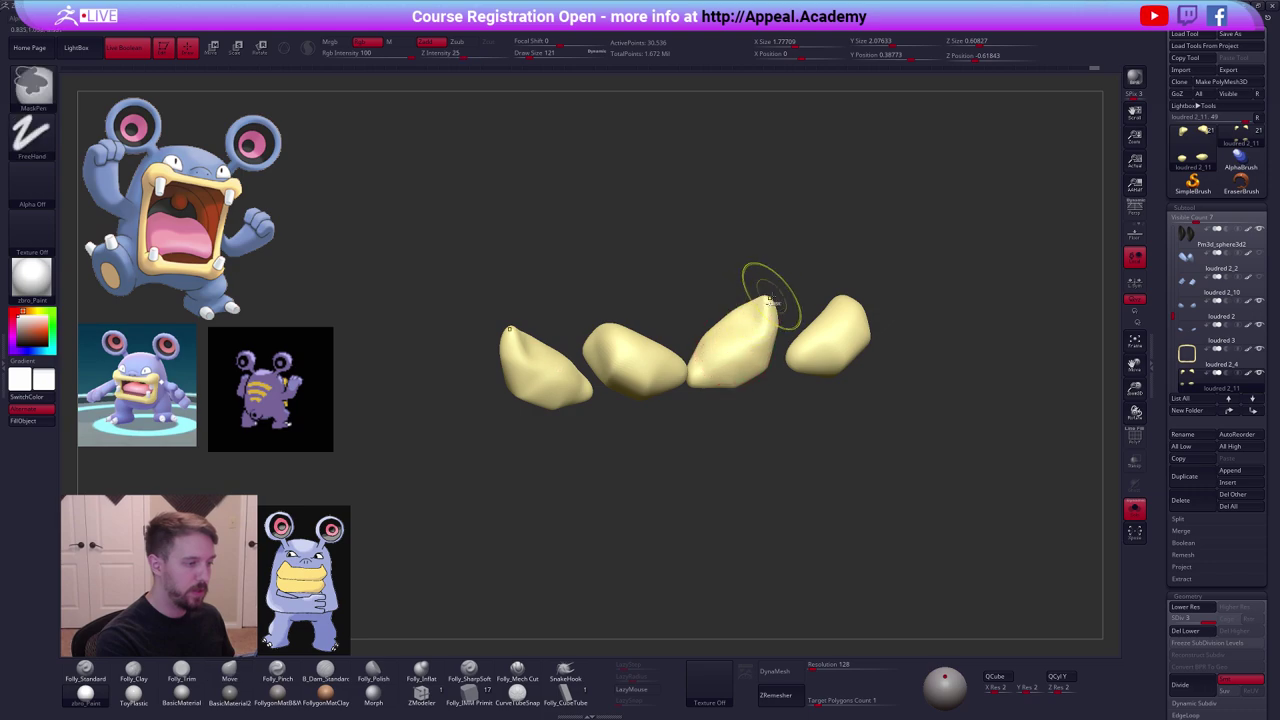
{"action": "left_click_drag", "start_coordinate": [724, 331], "coordinate": [710, 343], "text": "ctrl"}
{"action": "left_click", "coordinate": [706, 338], "text": "ctrl"}
{"action": "key", "text": "space"}
{"action": "left_click", "coordinate": [778, 541]}
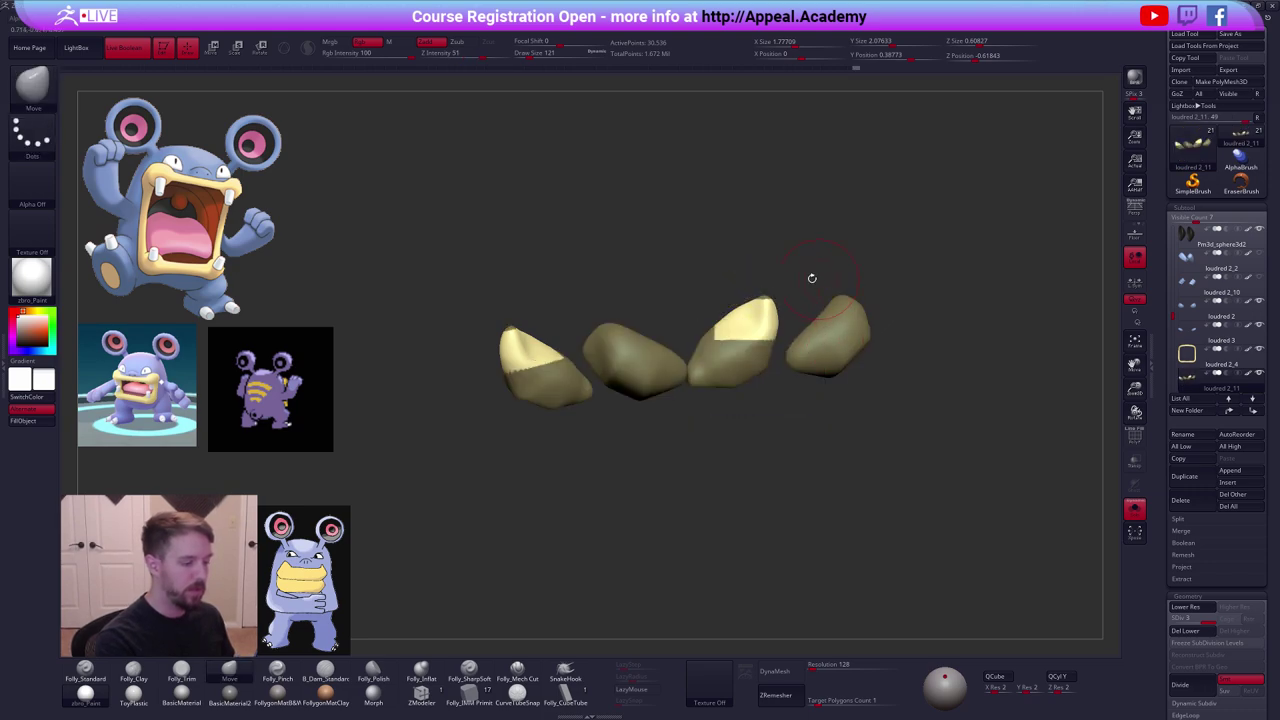
{"action": "right_click_drag", "start_coordinate": [811, 277], "coordinate": [805, 300]}
{"action": "left_click_drag", "start_coordinate": [755, 275], "coordinate": [768, 288], "text": "ctrl"}
{"action": "right_click_drag", "start_coordinate": [753, 327], "coordinate": [740, 340]}
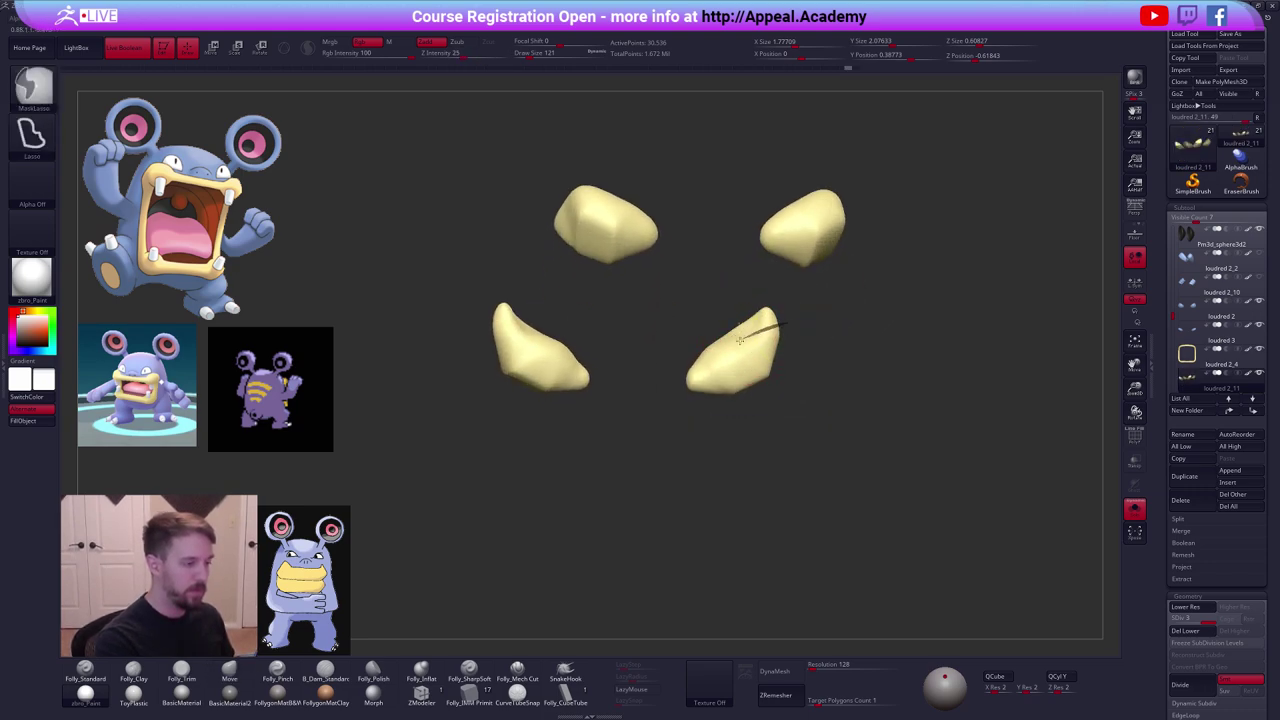
{"action": "left_click_drag", "start_coordinate": [667, 385], "coordinate": [782, 295], "text": "ctrl"}
{"action": "left_click", "coordinate": [758, 356], "text": "ctrl"}
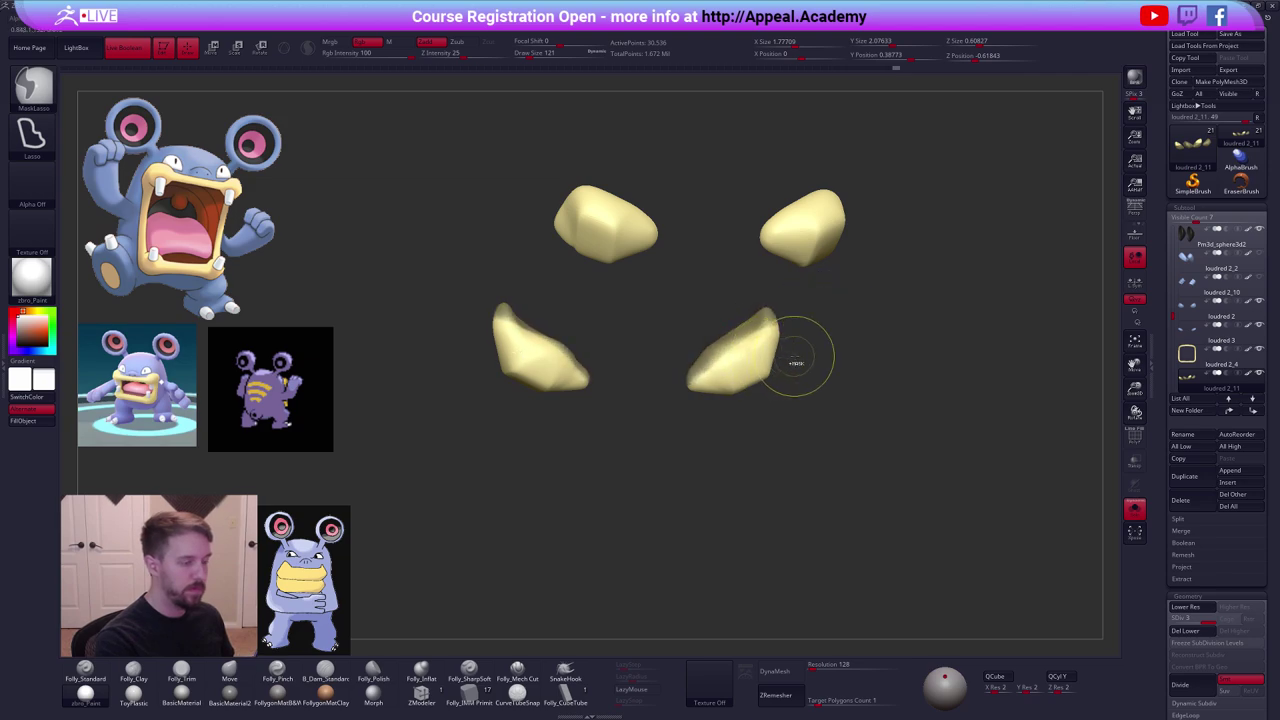
{"action": "left_click", "coordinate": [794, 356], "text": "ctrl"}
Smooth the unmasked lower lip corner edges at draw size 160 and the lowest subdivision level, clear the mask, and restore the highest level.
{"action": "right_click_drag", "start_coordinate": [775, 362], "coordinate": [768, 368]}
{"action": "key", "text": "space"}
{"action": "left_click_drag", "start_coordinate": [730, 348], "coordinate": [738, 347]}
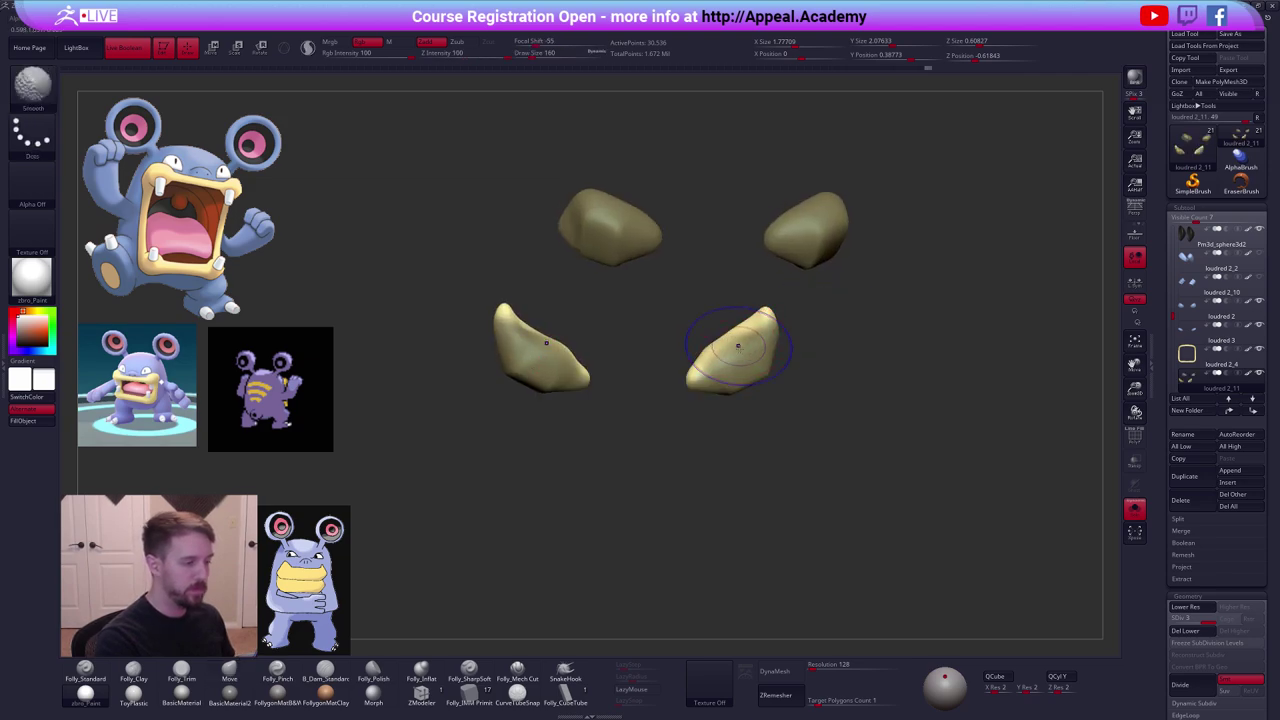
{"action": "key", "text": "shift+d"}
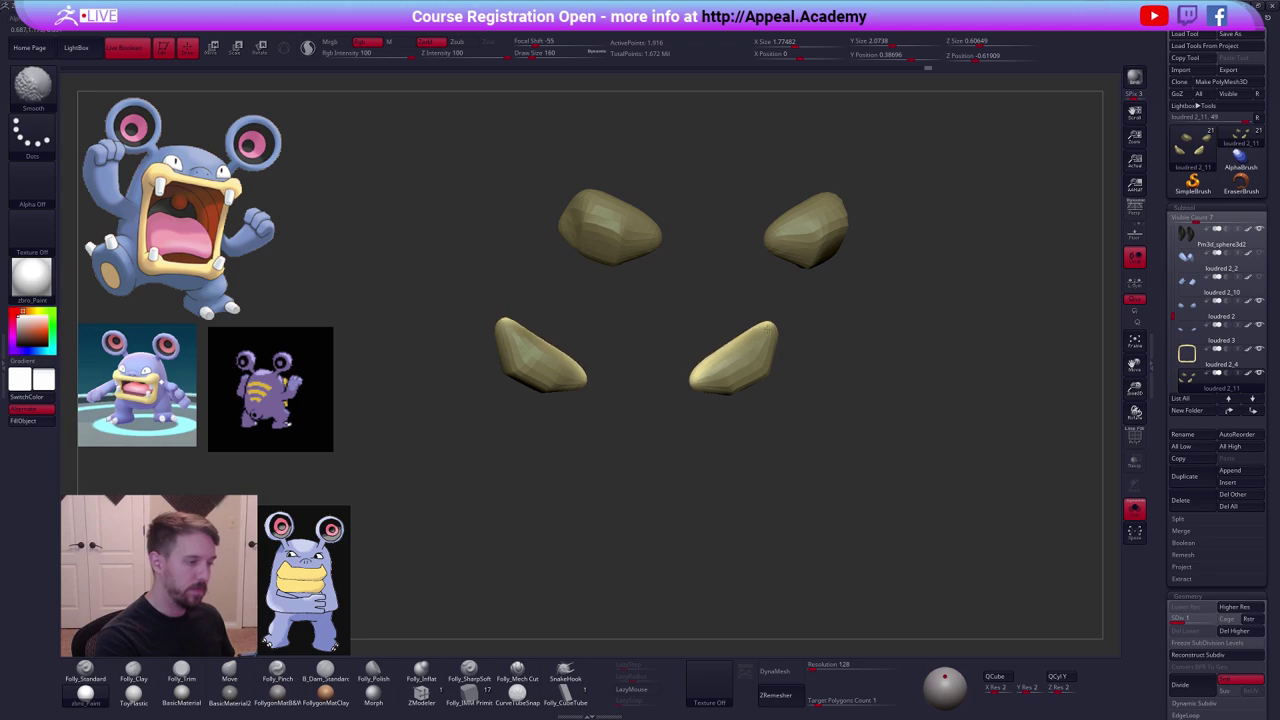
{"action": "right_click_drag", "start_coordinate": [767, 328], "coordinate": [850, 340]}
{"action": "key", "text": "alt+s"}
{"action": "left_click_drag", "start_coordinate": [906, 340], "coordinate": [925, 360], "text": "ctrl"}
{"action": "key", "text": "d"}
{"action": "key", "text": "d"}
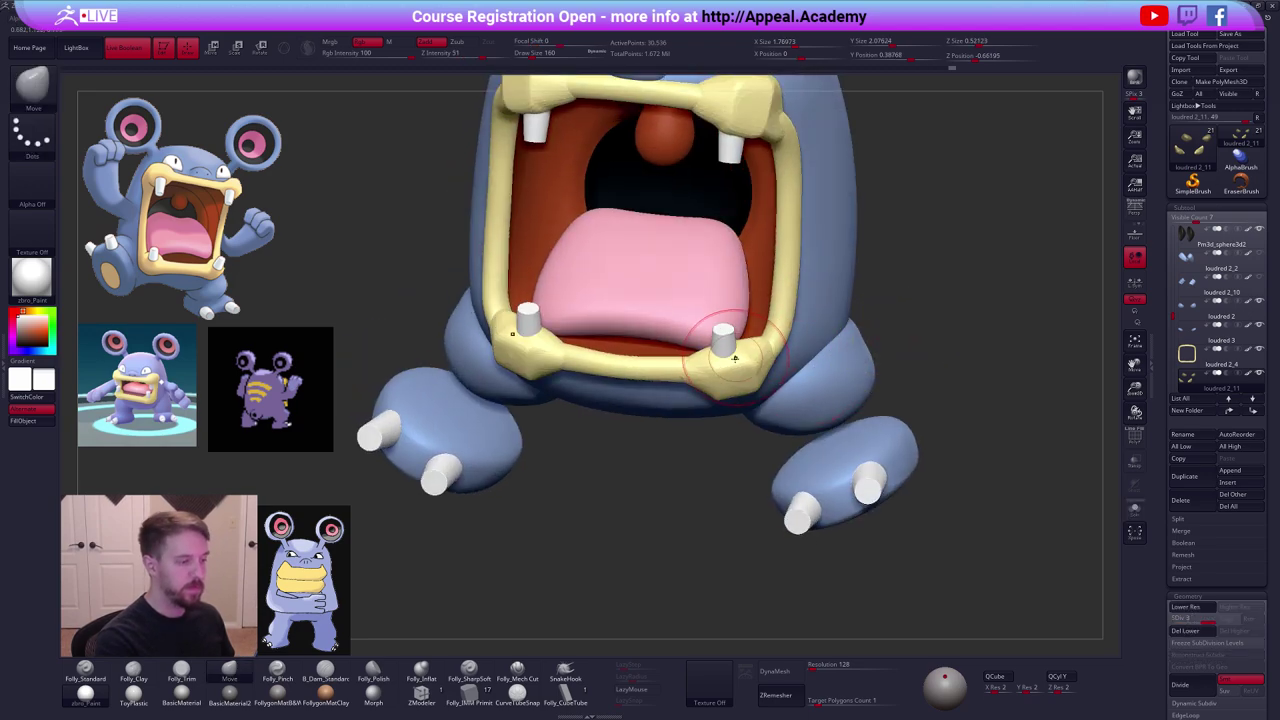
Adjust the lower lip corners with the Move brush at draw size 130 and the upper ones at draw size 140.
{"action": "right_click_drag", "start_coordinate": [735, 358], "coordinate": [760, 405]}
{"action": "left_click_drag", "start_coordinate": [698, 380], "coordinate": [697, 374]}
{"action": "right_click_drag", "start_coordinate": [698, 374], "coordinate": [680, 362]}
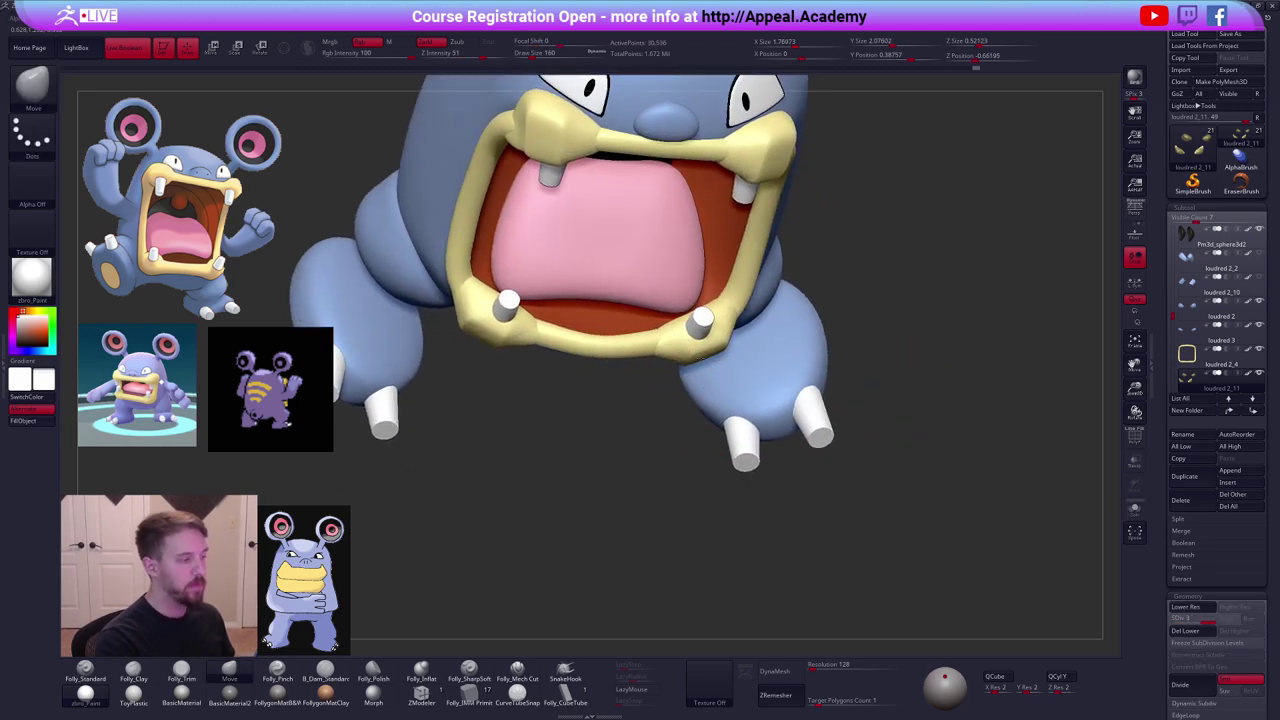
{"action": "right_click_drag", "start_coordinate": [866, 386], "coordinate": [810, 340], "text": "ctrl"}
{"action": "mouse_move", "coordinate": [810, 340]}
{"action": "right_mouse_down"}
{"action": "mouse_move", "coordinate": [786, 423]}
{"action": "mouse_move", "coordinate": [845, 368]}
{"action": "right_mouse_up"}
{"action": "key", "text": "bracketleft"}
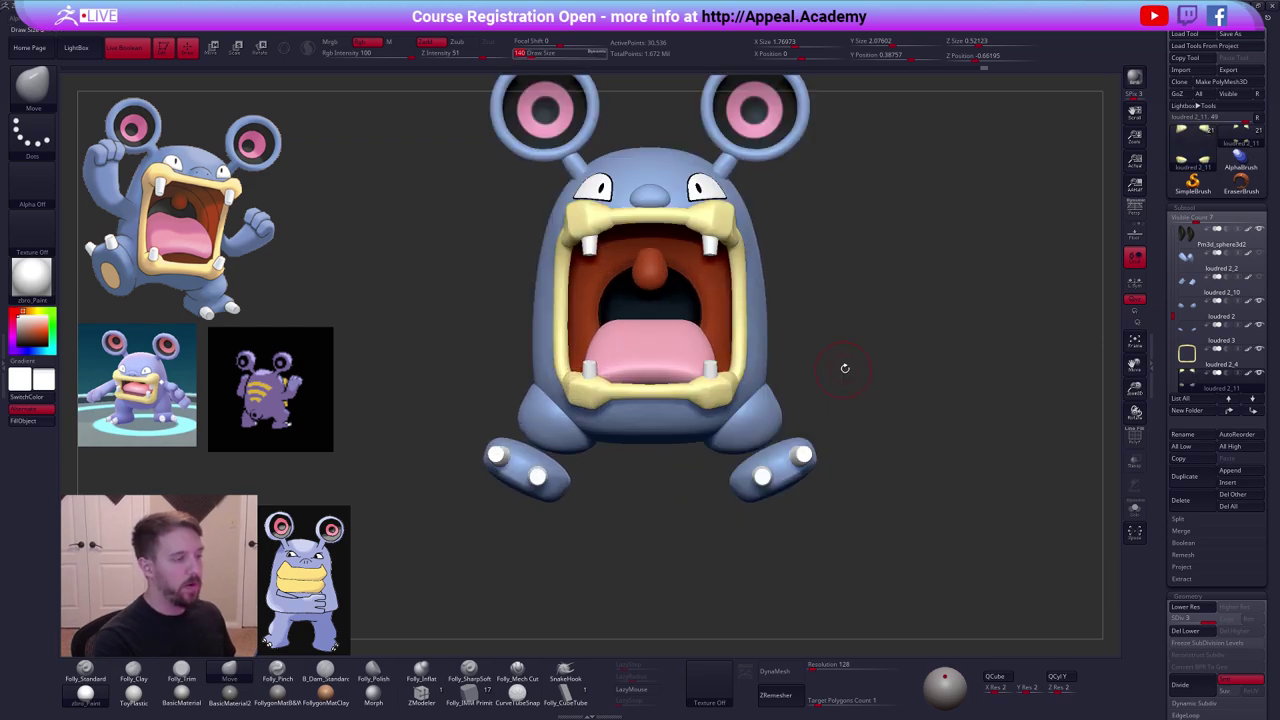
{"action": "mouse_move", "coordinate": [845, 368]}
{"action": "left_mouse_down"}
{"action": "mouse_move", "coordinate": [705, 248]}
{"action": "mouse_move", "coordinate": [720, 206]}
{"action": "left_mouse_up"}
{"action": "mouse_move", "coordinate": [720, 208]}
{"action": "right_mouse_down", "text": "alt"}
{"action": "mouse_move", "coordinate": [726, 250]}
{"action": "mouse_move", "coordinate": [702, 264]}
{"action": "mouse_move", "coordinate": [798, 306]}
{"action": "right_mouse_up", "text": "alt"}
{"action": "left_click", "coordinate": [903, 397], "text": "ctrl"}
{"action": "left_click", "coordinate": [908, 402], "text": "ctrl"}
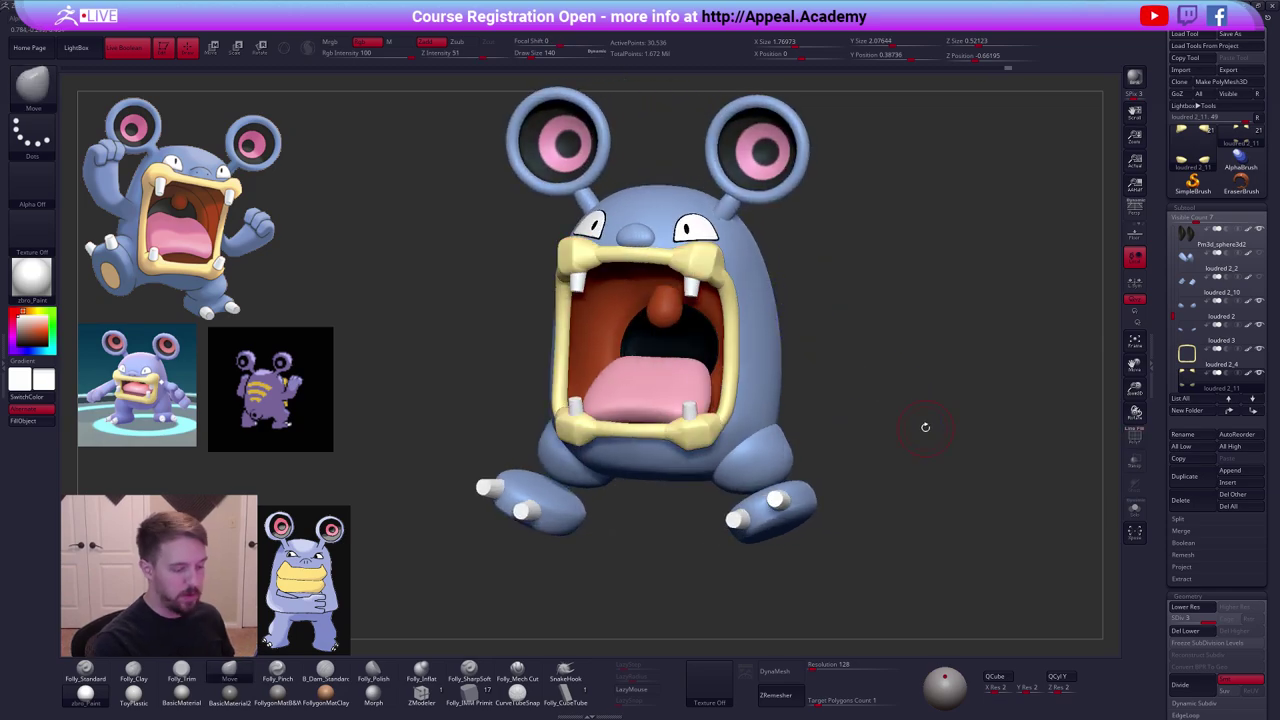
Rebuild the lip corners with DynaMesh at resolution 448 without freezing subdivision levels, and remesh them with ZRemesher.
{"action": "left_click", "coordinate": [774, 671]}
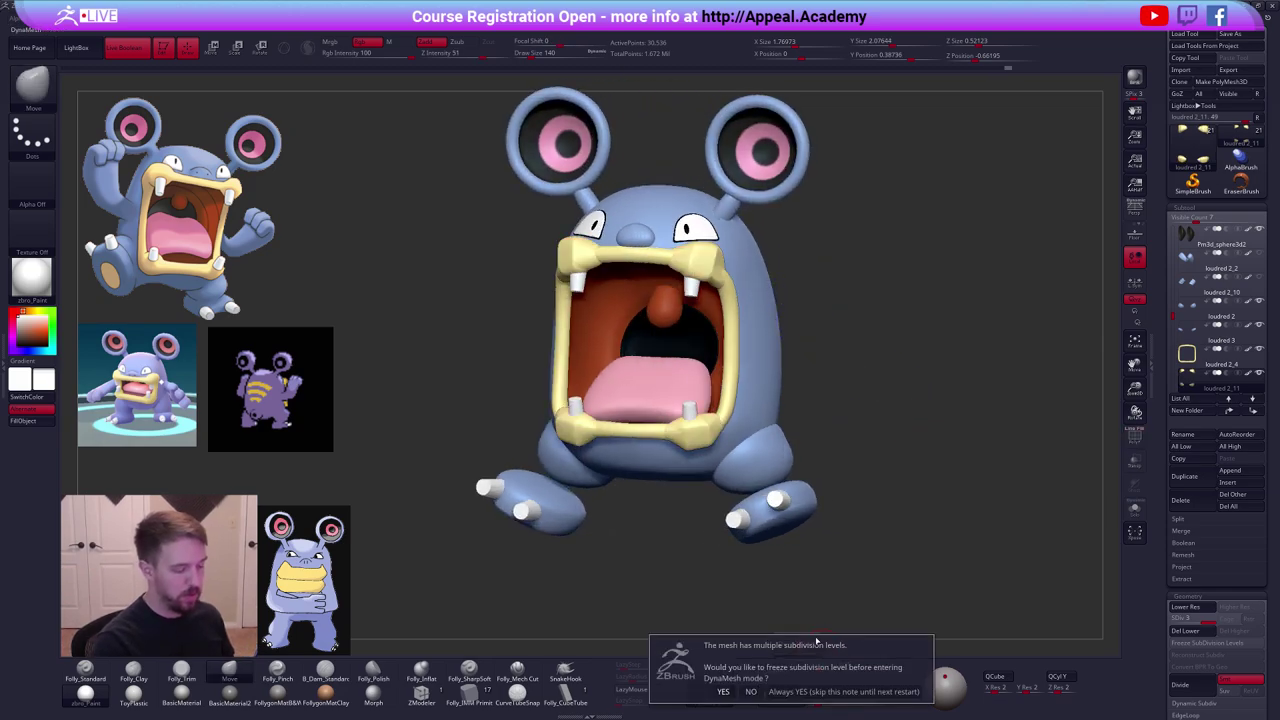
{"action": "left_click", "coordinate": [751, 692]}
{"action": "left_click", "coordinate": [855, 578], "text": "ctrl"}
{"action": "left_click", "coordinate": [851, 582], "text": "ctrl"}
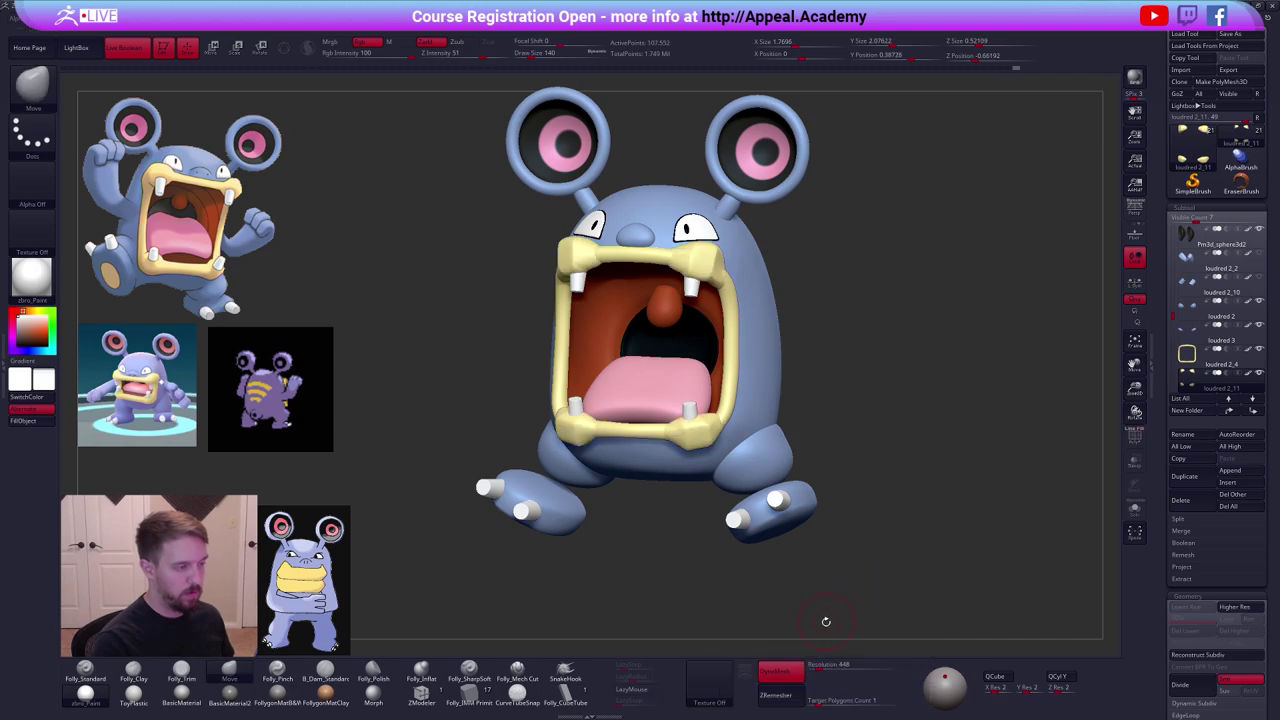
{"action": "left_click", "coordinate": [792, 666]}
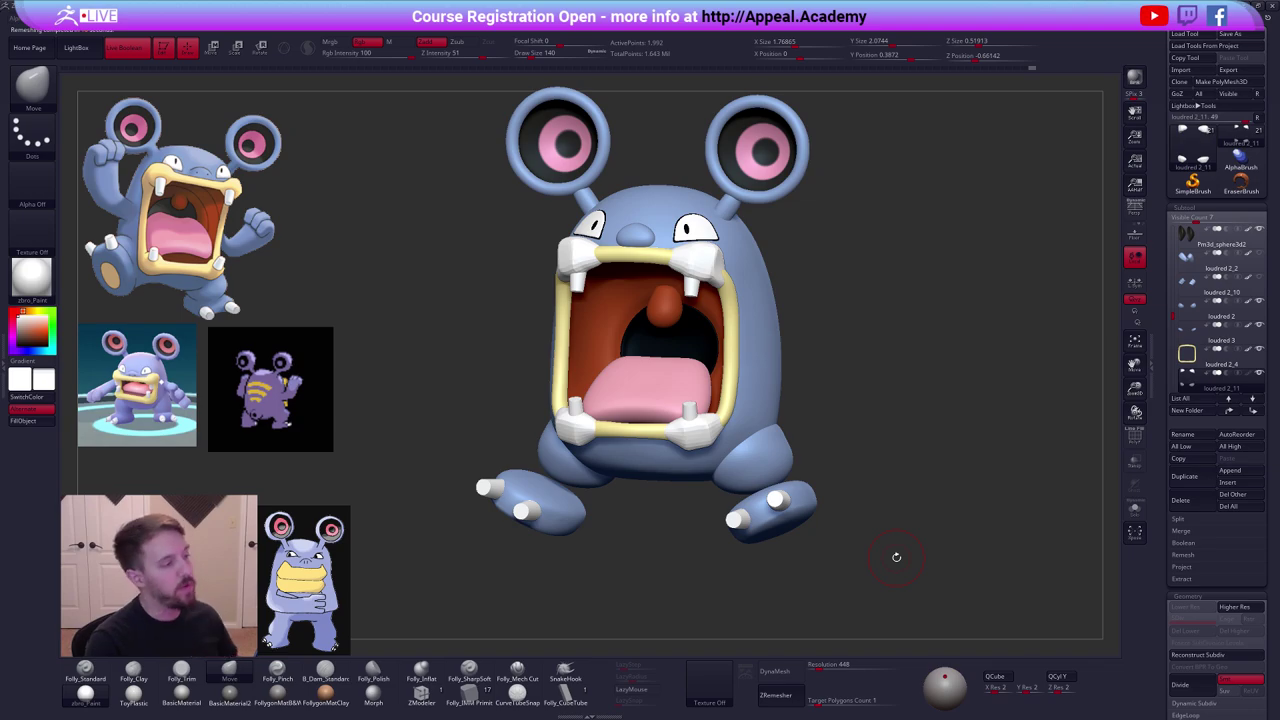
Fill the remeshed lip corners with the yellow sampled from the lips and raise them by two subdivision levels.
{"action": "key", "text": "1"}
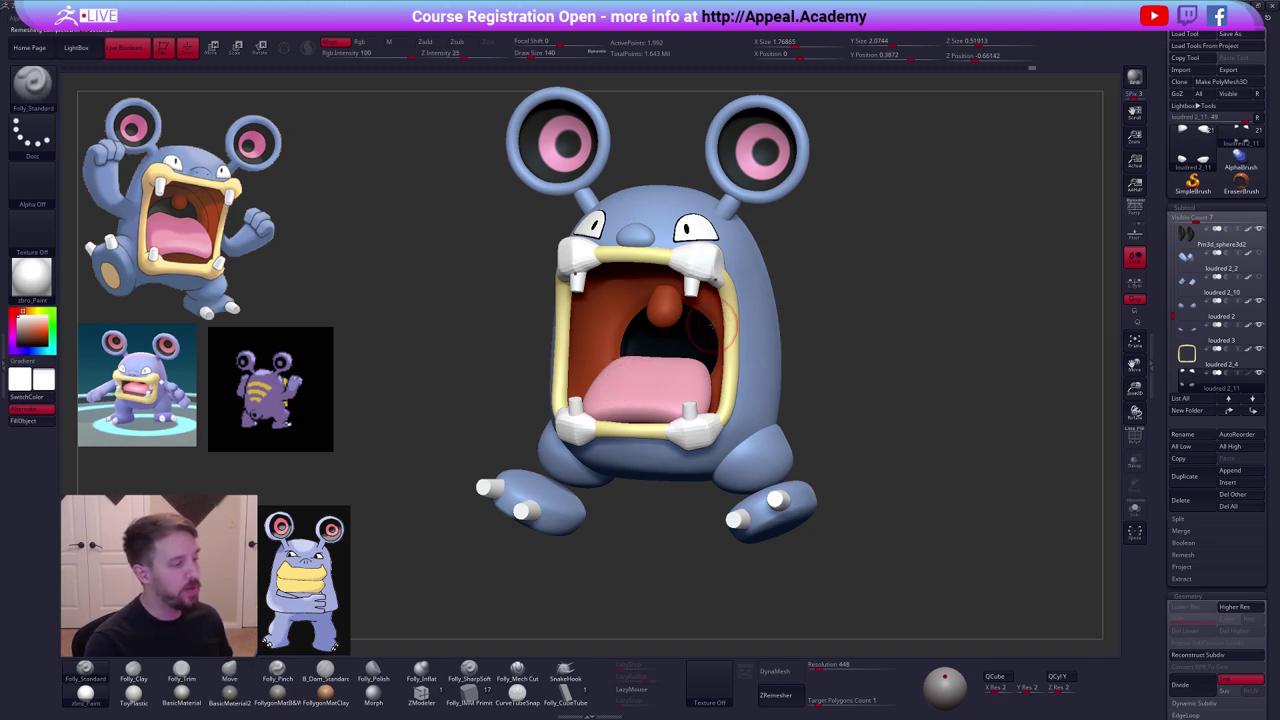
{"action": "key", "text": "c"}
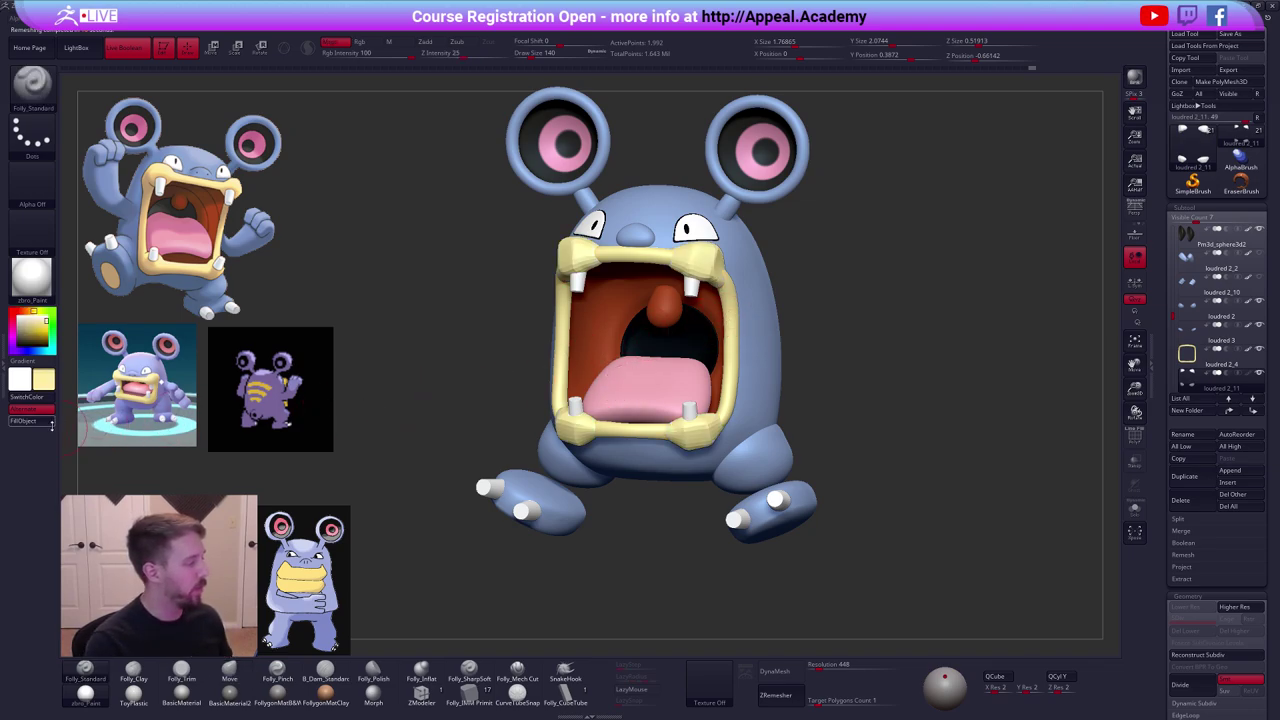
{"action": "left_click", "coordinate": [49, 426]}
{"action": "left_click_drag", "start_coordinate": [506, 426], "coordinate": [500, 382], "text": "alt"}
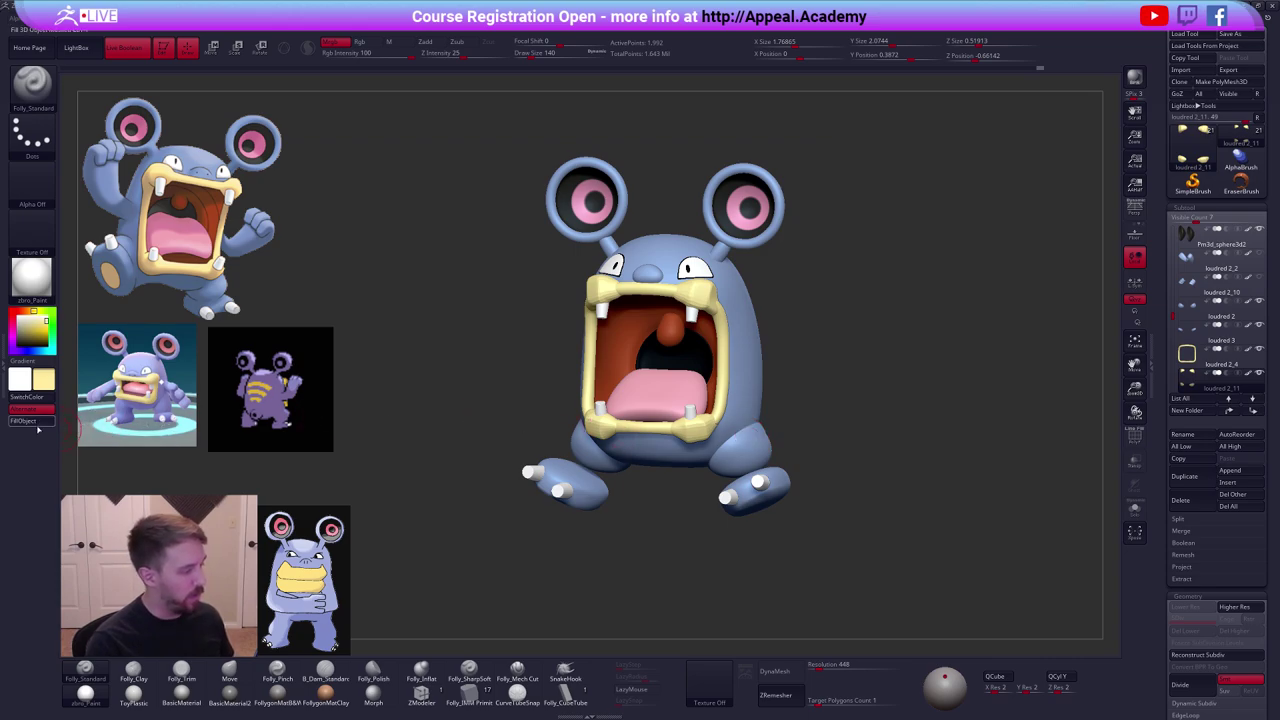
{"action": "left_click_drag", "start_coordinate": [460, 437], "coordinate": [500, 438], "text": "shift"}
{"action": "left_click_drag", "start_coordinate": [688, 444], "coordinate": [750, 436], "text": "alt"}
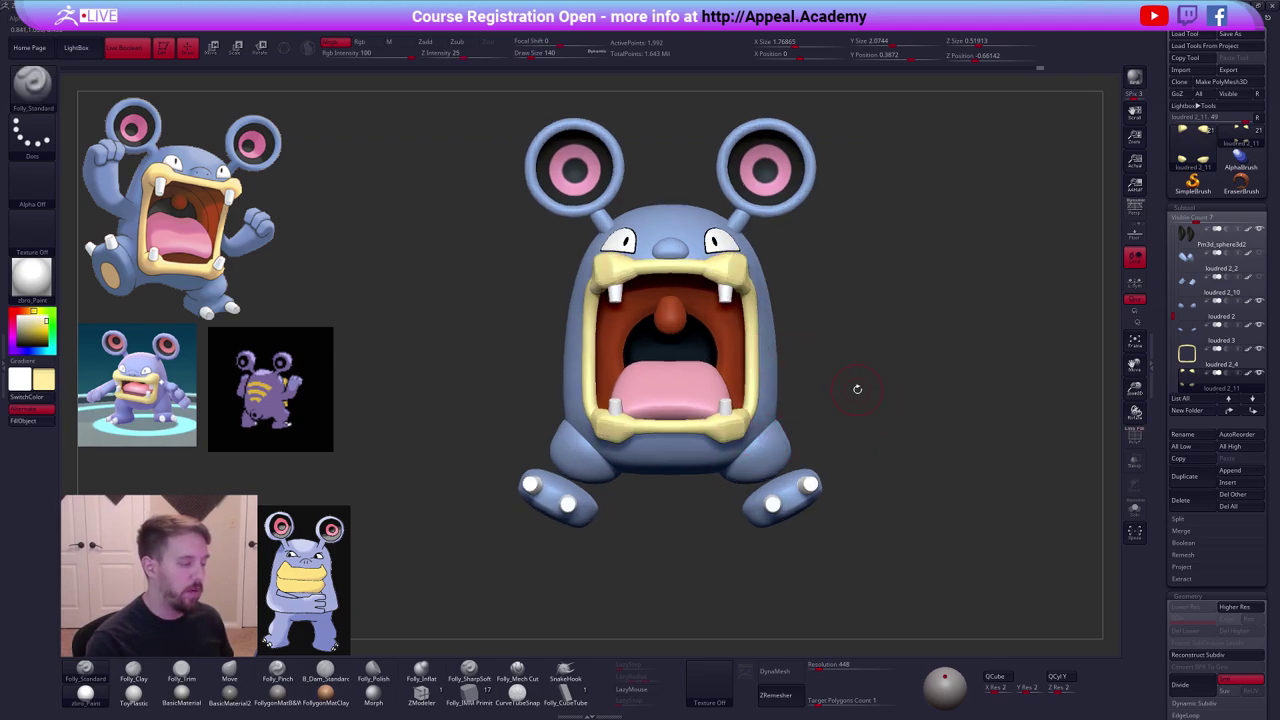
{"action": "key", "text": "d"}
{"action": "key", "text": "d"}
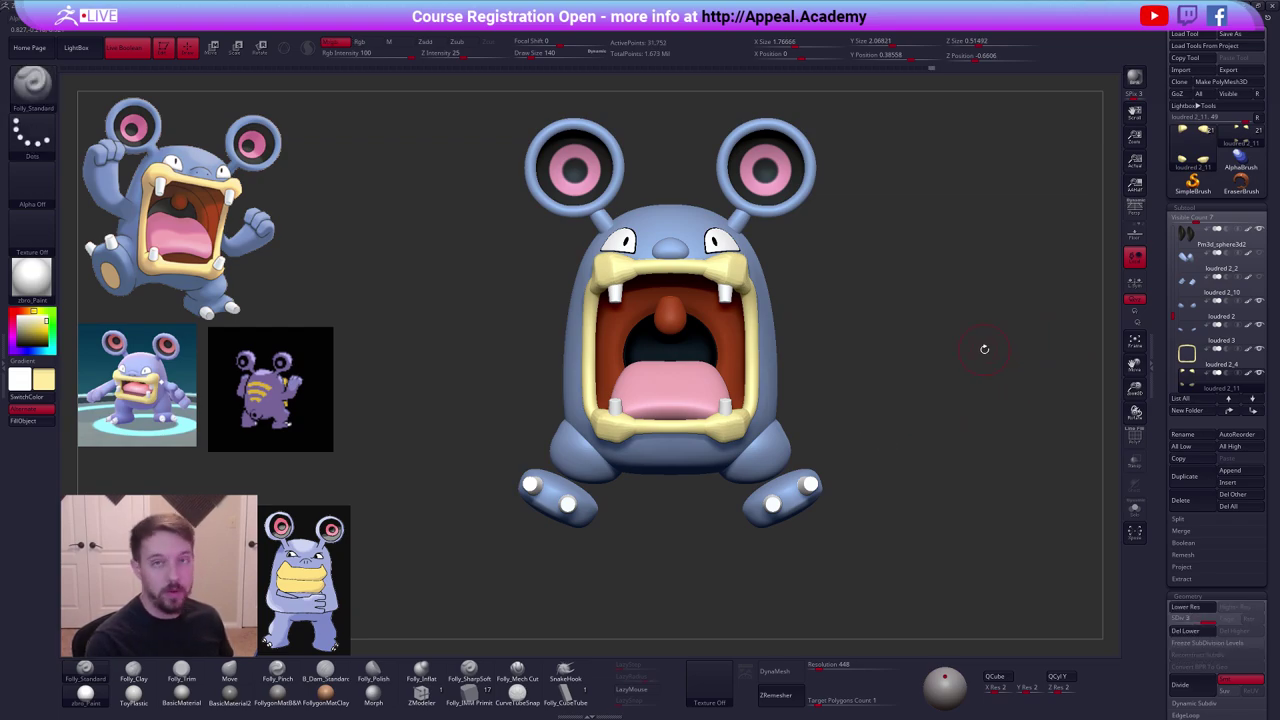
Switch to the Follygon YouTube channel in Chrome, open and close its channel search, and return to ZBrush.
{"action": "key", "text": "alt+Tab"}
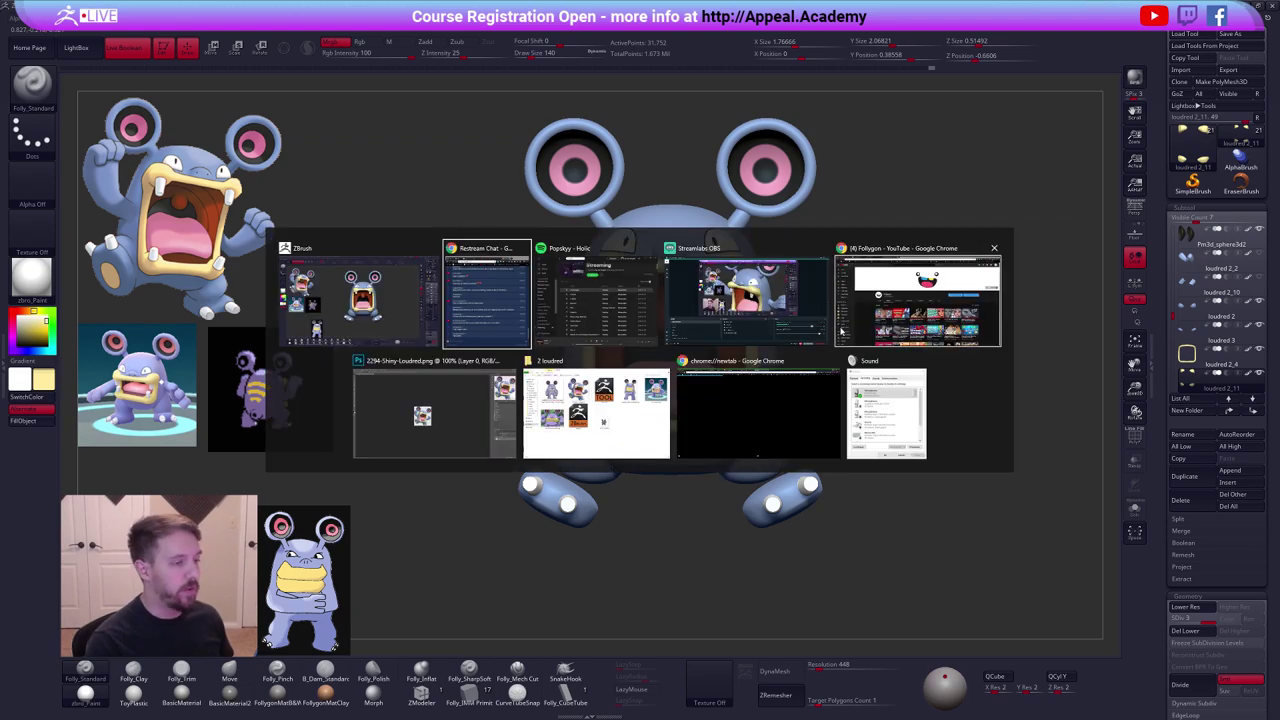
{"action": "key", "text": "alt+Tab"}
{"action": "key", "text": "alt+Tab"}
{"action": "key", "text": "alt+Tab"}
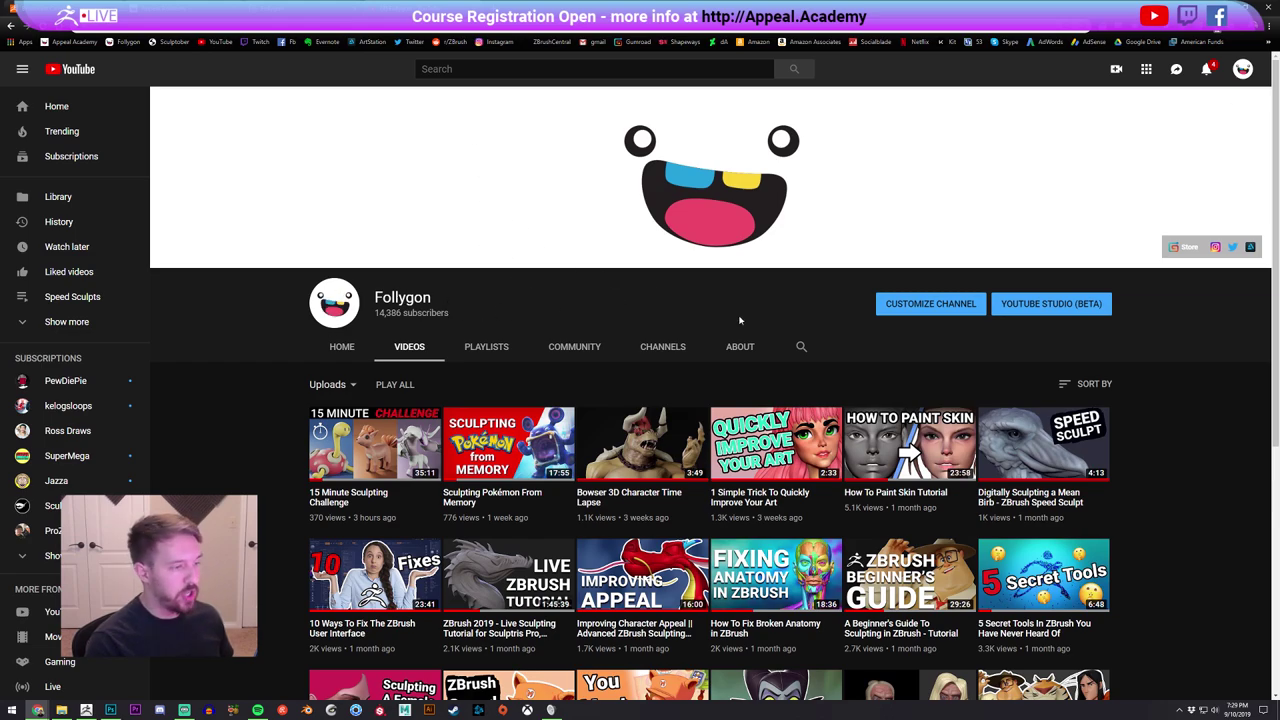
{"action": "left_click", "coordinate": [804, 347]}
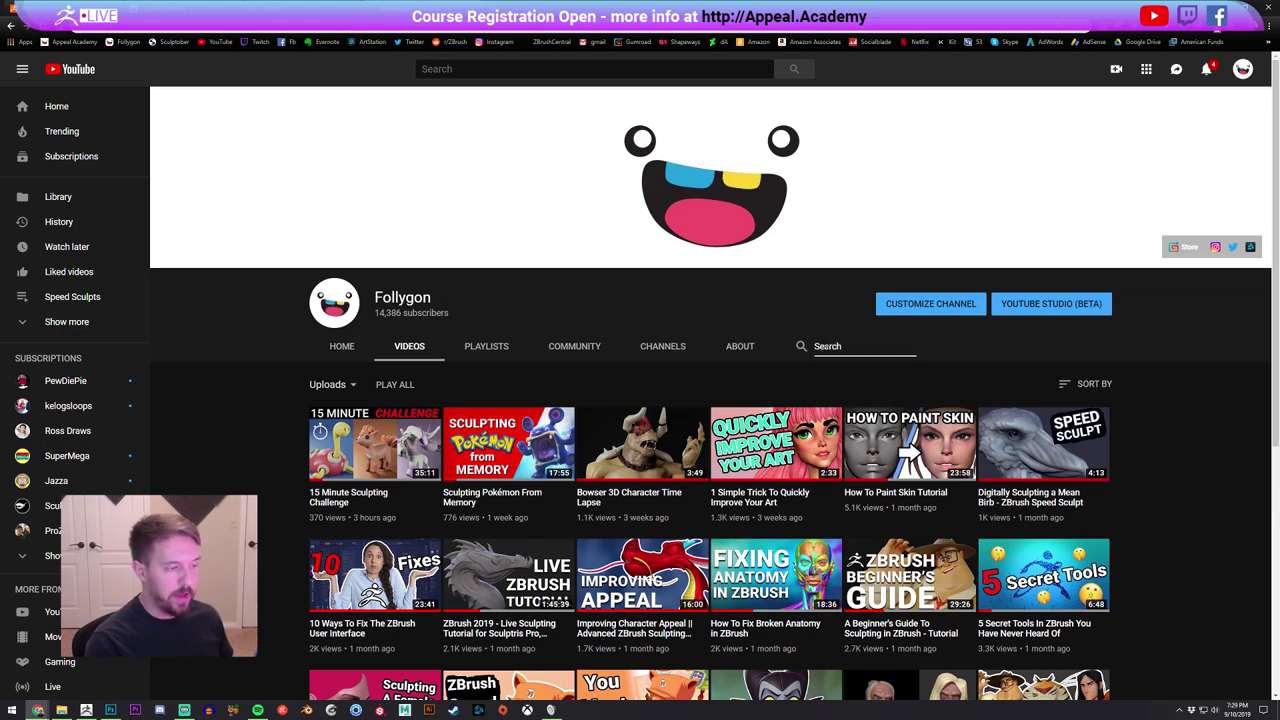
{"action": "left_click", "coordinate": [797, 324]}
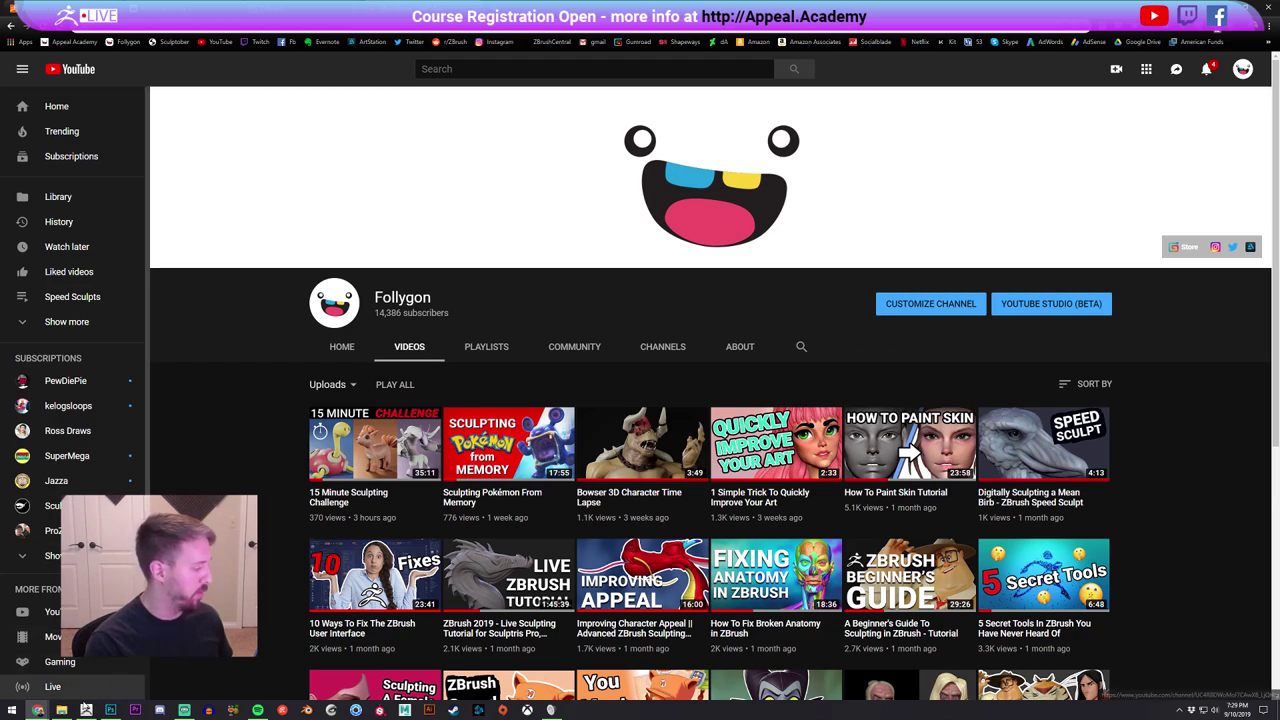
{"action": "left_click", "coordinate": [87, 709]}
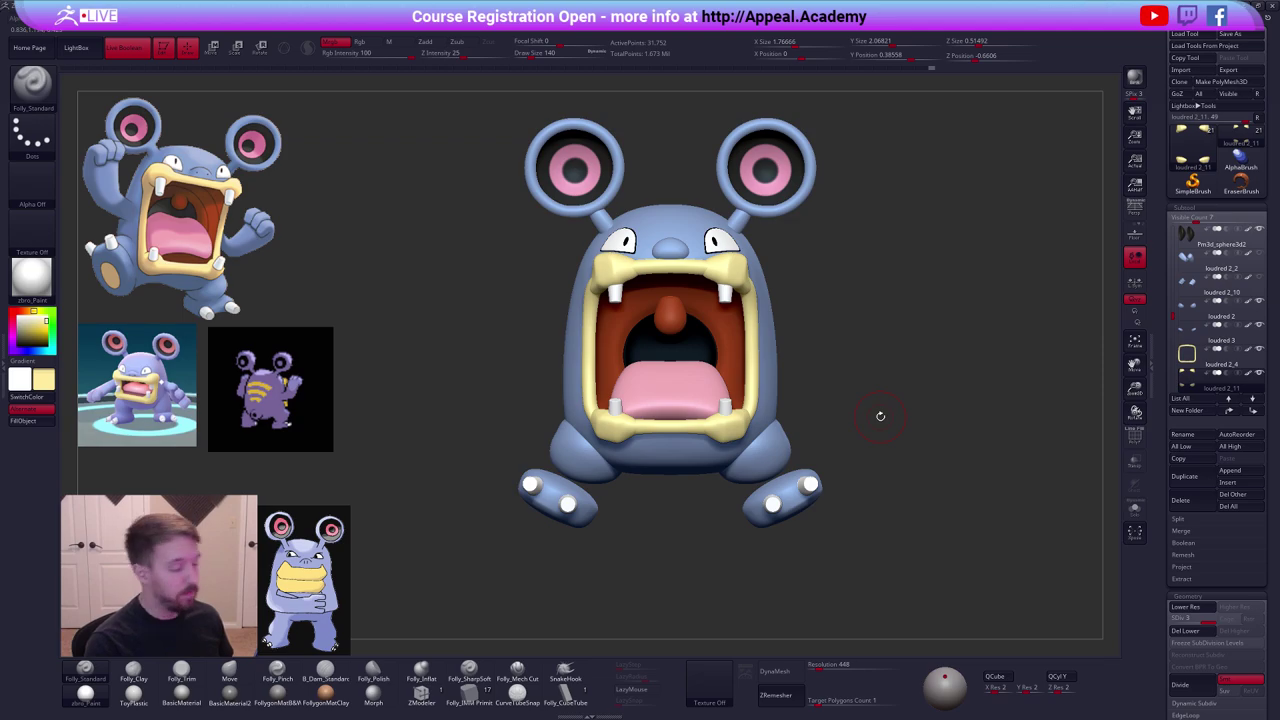
Nudge the lower lip corners with the Move brush from a three-quarter view.
{"action": "right_click_drag", "start_coordinate": [707, 422], "coordinate": [709, 456], "text": "ctrl"}
{"action": "key", "text": "b"}
{"action": "key", "text": "m"}
{"action": "key", "text": "v"}
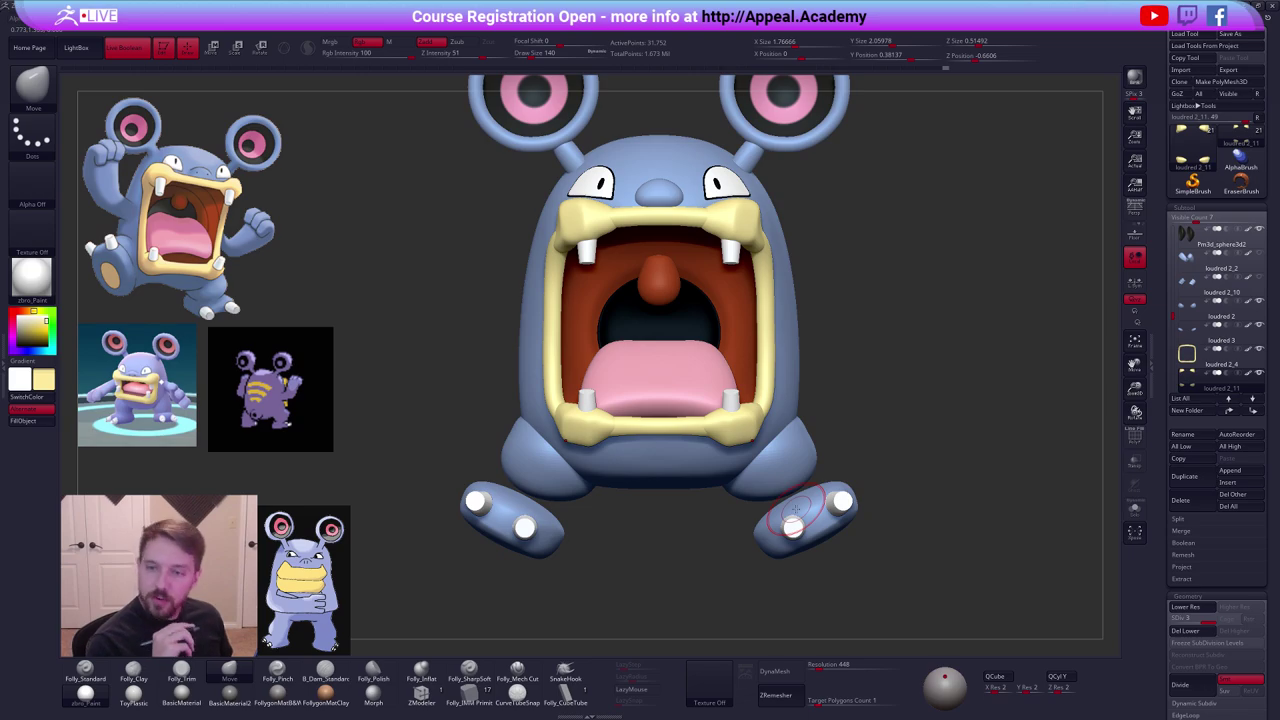
{"action": "right_click_drag", "start_coordinate": [804, 509], "coordinate": [735, 485]}
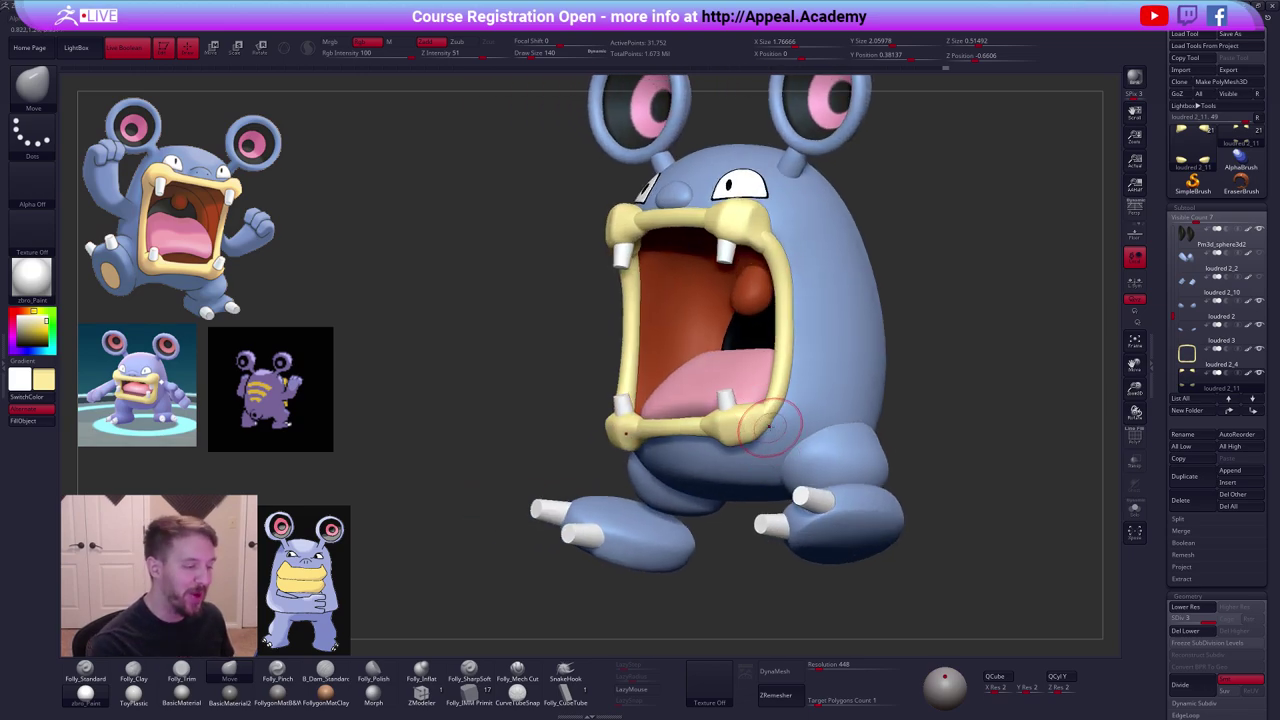
{"action": "key", "text": "s"}
{"action": "left_click_drag", "start_coordinate": [765, 429], "coordinate": [771, 429]}
{"action": "mouse_move", "coordinate": [770, 440]}
{"action": "right_mouse_down"}
{"action": "mouse_move", "coordinate": [690, 470]}
{"action": "mouse_move", "coordinate": [735, 428]}
{"action": "mouse_move", "coordinate": [725, 385]}
{"action": "right_mouse_up"}
Isolate the lip corners, plane the faces of the lower ones with the Folly_Trim brush at draw size 130, and show the full model again.
{"action": "key", "text": "shift+s"}
{"action": "key", "text": "3"}
{"action": "key", "text": "space"}
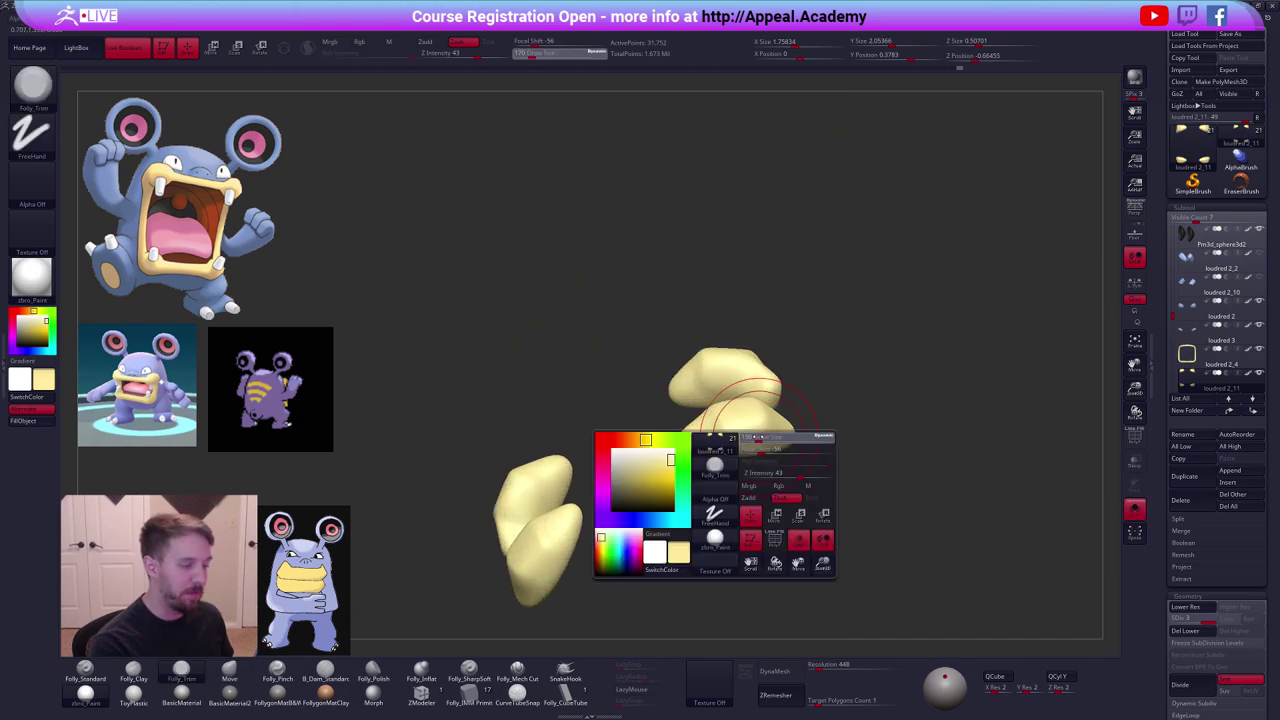
{"action": "mouse_move", "coordinate": [772, 452]}
{"action": "left_mouse_down"}
{"action": "mouse_move", "coordinate": [746, 432]}
{"action": "mouse_move", "coordinate": [758, 440]}
{"action": "left_mouse_up"}
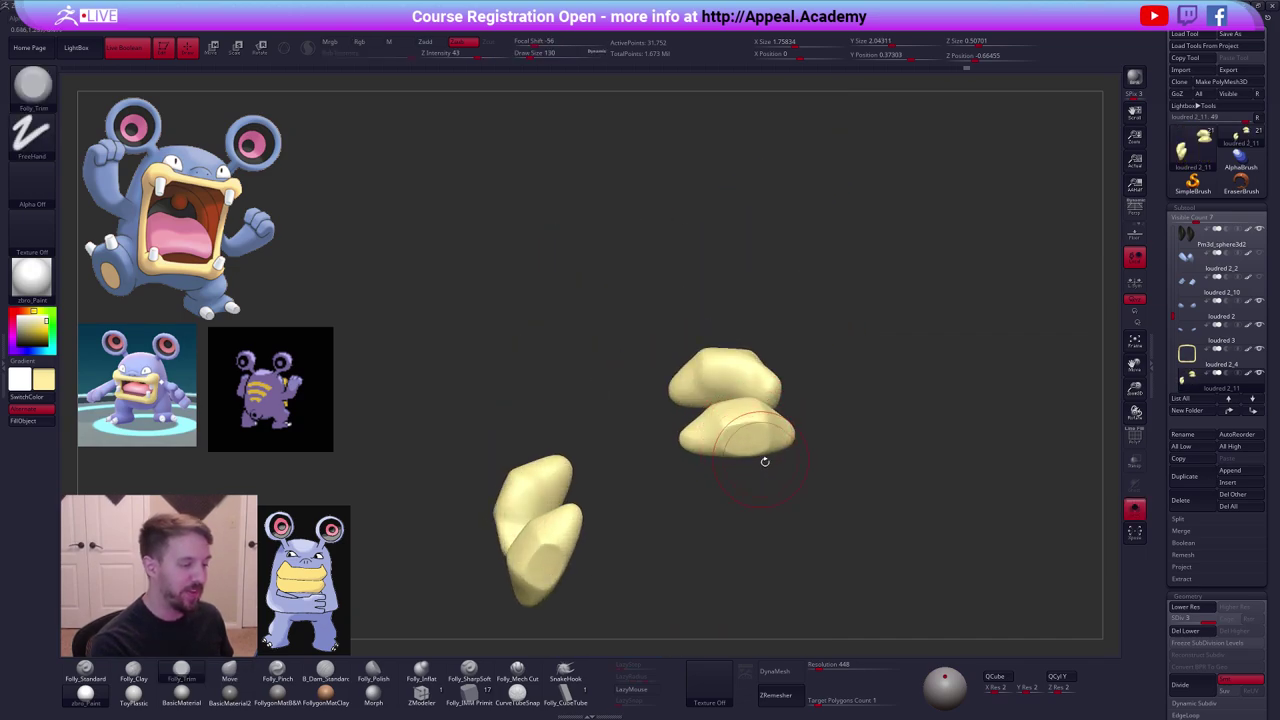
{"action": "right_click_drag", "start_coordinate": [781, 470], "coordinate": [940, 577], "text": "shift"}
{"action": "key", "text": "shift+s"}
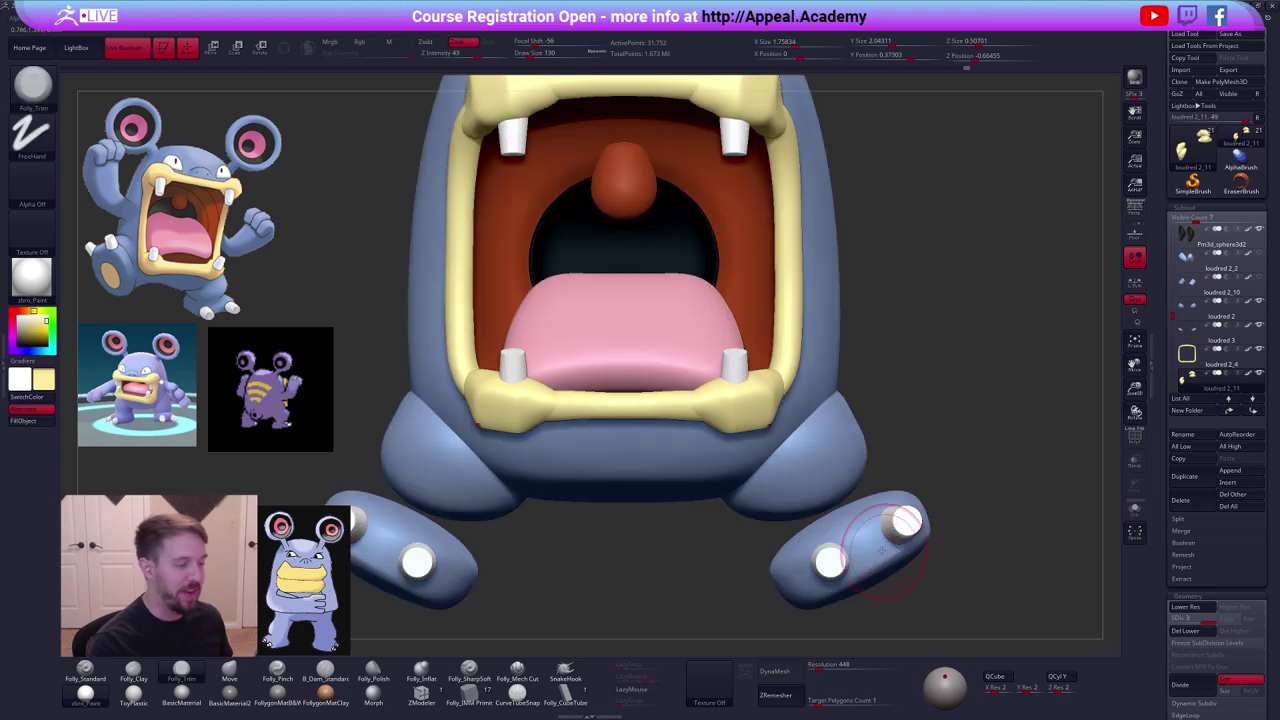
Raise the lip corners by one subdivision level to SDiv 4.
{"action": "right_click_drag", "start_coordinate": [742, 455], "coordinate": [840, 449]}
{"action": "key", "text": "ctrl+shift+s"}
{"action": "key", "text": "ctrl+shift+s"}
{"action": "key", "text": "f"}
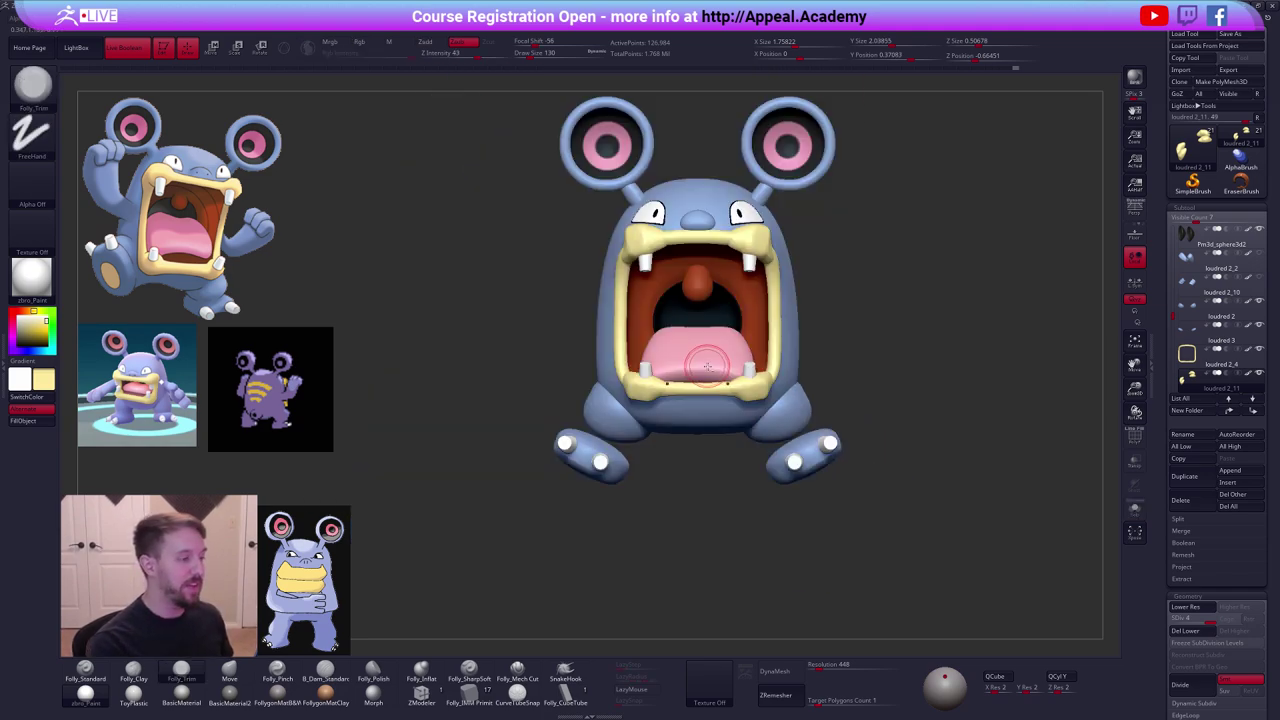
Inflate the lip corners slightly with a Transpose line and return to Draw mode.
{"action": "right_click_drag", "start_coordinate": [787, 417], "coordinate": [793, 427], "text": "ctrl"}
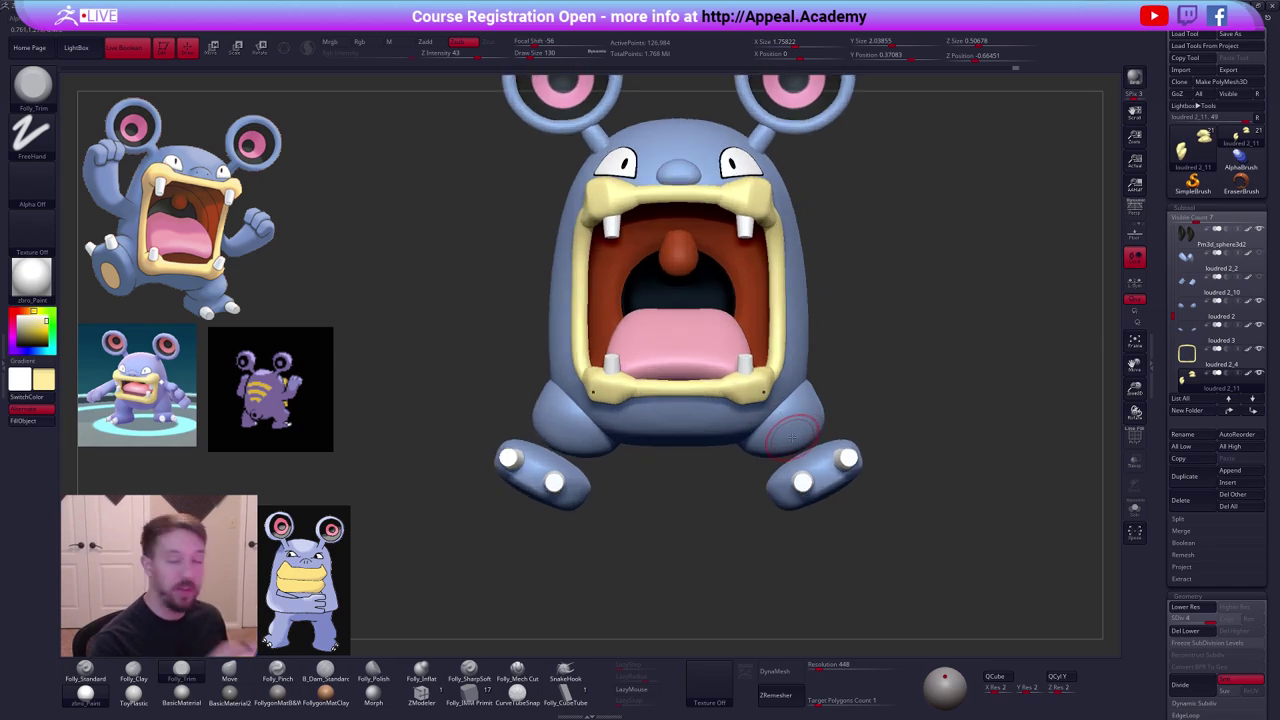
{"action": "right_click_drag", "start_coordinate": [829, 543], "coordinate": [821, 556], "text": "alt"}
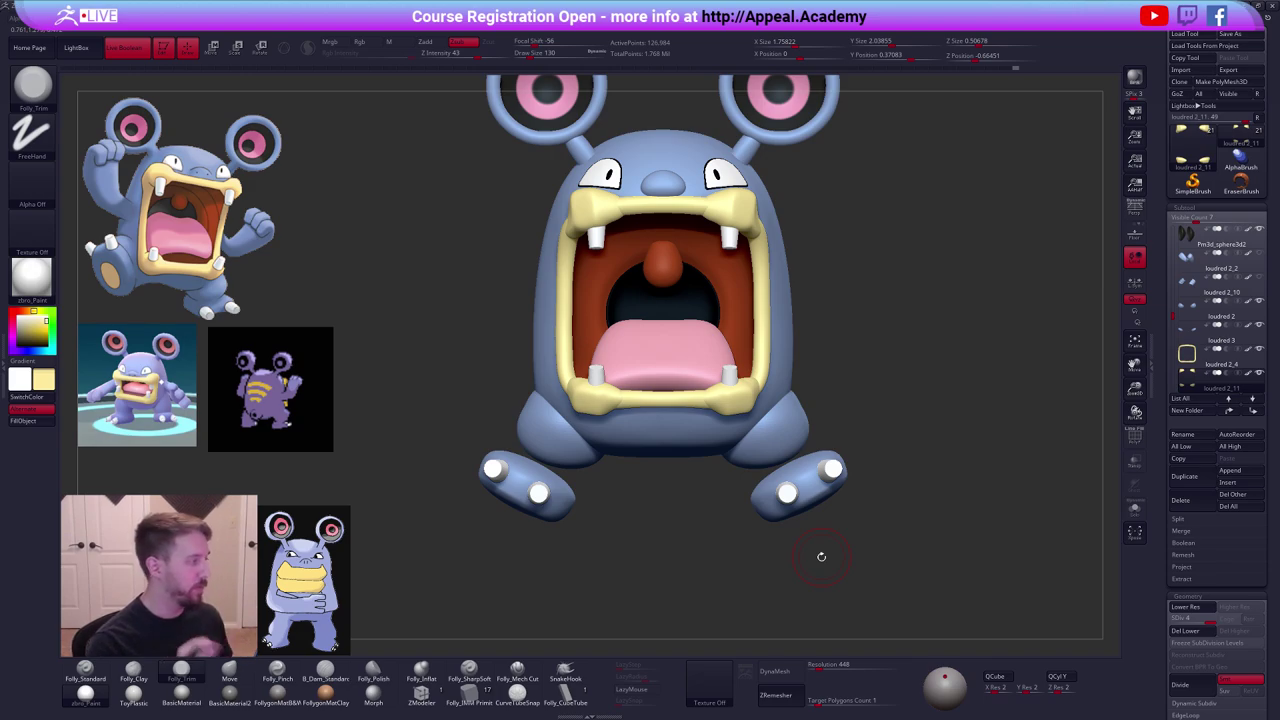
{"action": "right_click_drag", "start_coordinate": [858, 565], "coordinate": [853, 595], "text": "alt"}
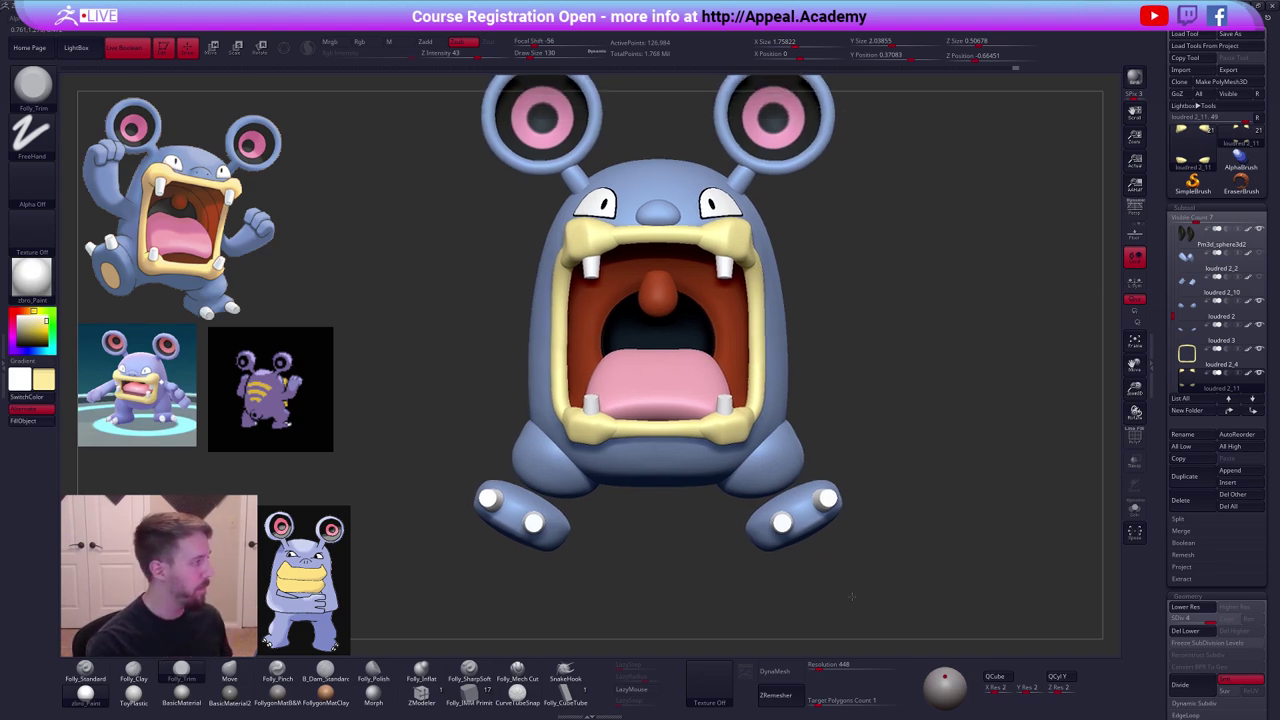
{"action": "key", "text": "w"}
{"action": "left_click_drag", "start_coordinate": [744, 430], "coordinate": [880, 423]}
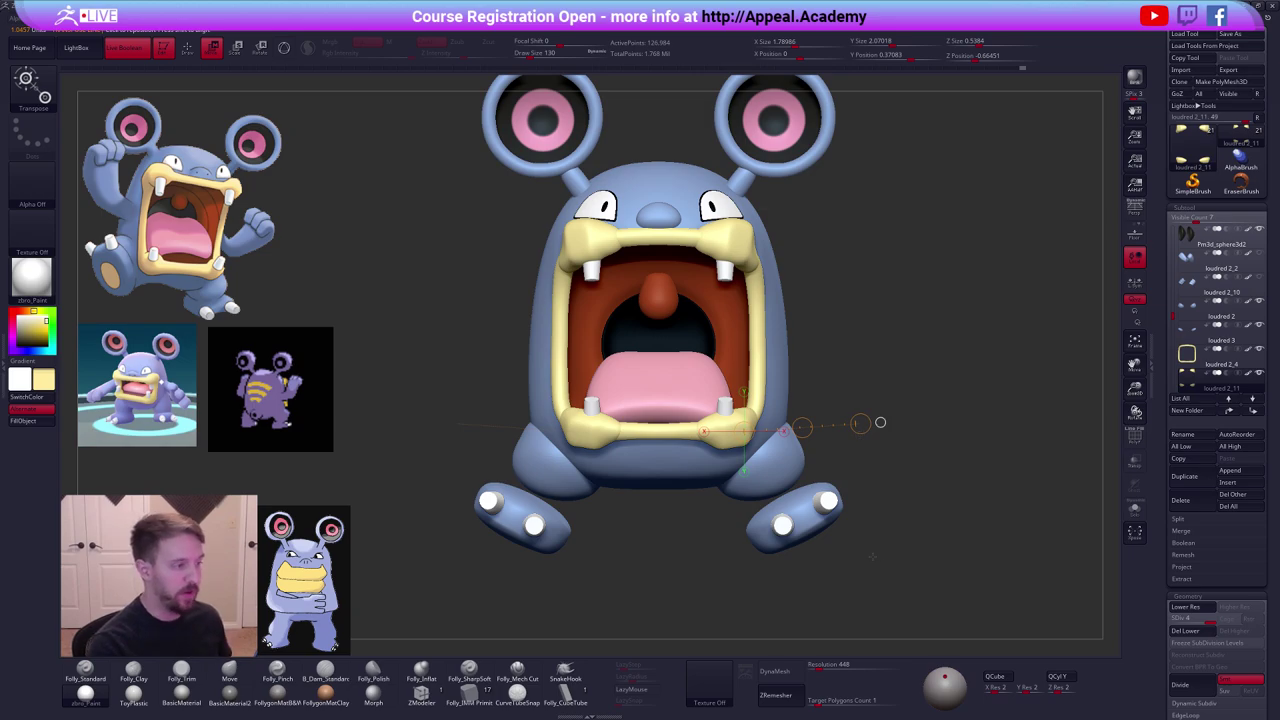
{"action": "key", "text": "q"}
Flatten the faces of the upper lip corners with the Folly_Trim brush, isolating the corners while shaping them.
{"action": "right_click_drag", "start_coordinate": [831, 414], "coordinate": [758, 408]}
{"action": "right_click_drag", "start_coordinate": [751, 244], "coordinate": [805, 244]}
{"action": "left_click_drag", "start_coordinate": [750, 243], "coordinate": [755, 248]}
{"action": "right_click_drag", "start_coordinate": [757, 256], "coordinate": [705, 243]}
{"action": "right_click_drag", "start_coordinate": [705, 243], "coordinate": [712, 272], "text": "ctrl"}
{"action": "key", "text": "5"}
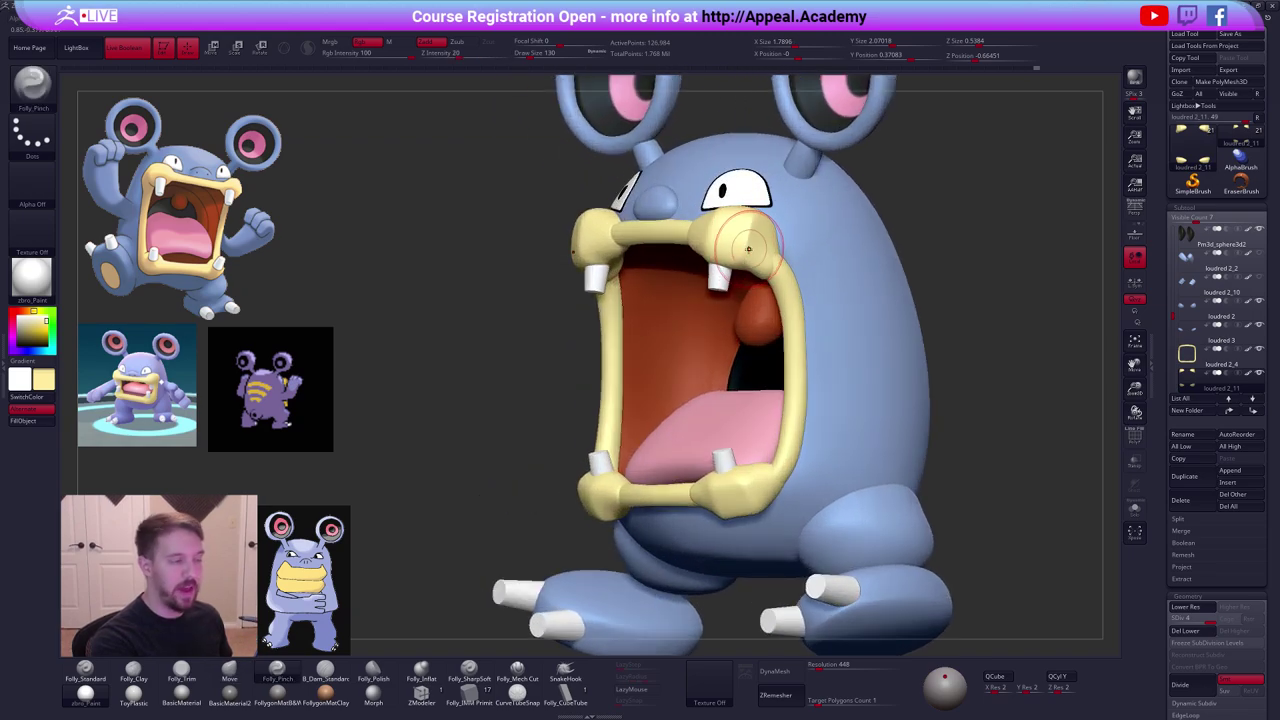
{"action": "mouse_move", "coordinate": [945, 372]}
{"action": "right_mouse_down"}
{"action": "mouse_move", "coordinate": [849, 363]}
{"action": "mouse_move", "coordinate": [841, 437]}
{"action": "right_mouse_up"}
{"action": "right_click_drag", "start_coordinate": [790, 316], "coordinate": [795, 262]}
{"action": "key", "text": "3"}
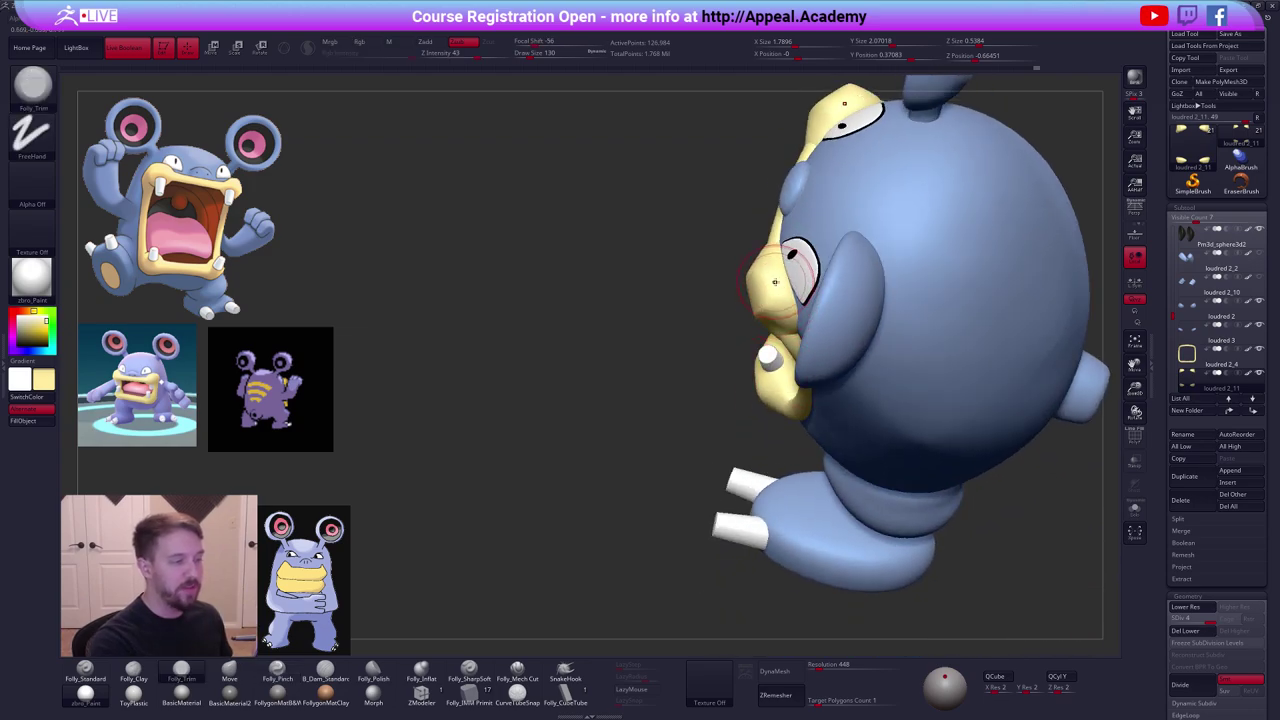
{"action": "key", "text": "shift+s"}
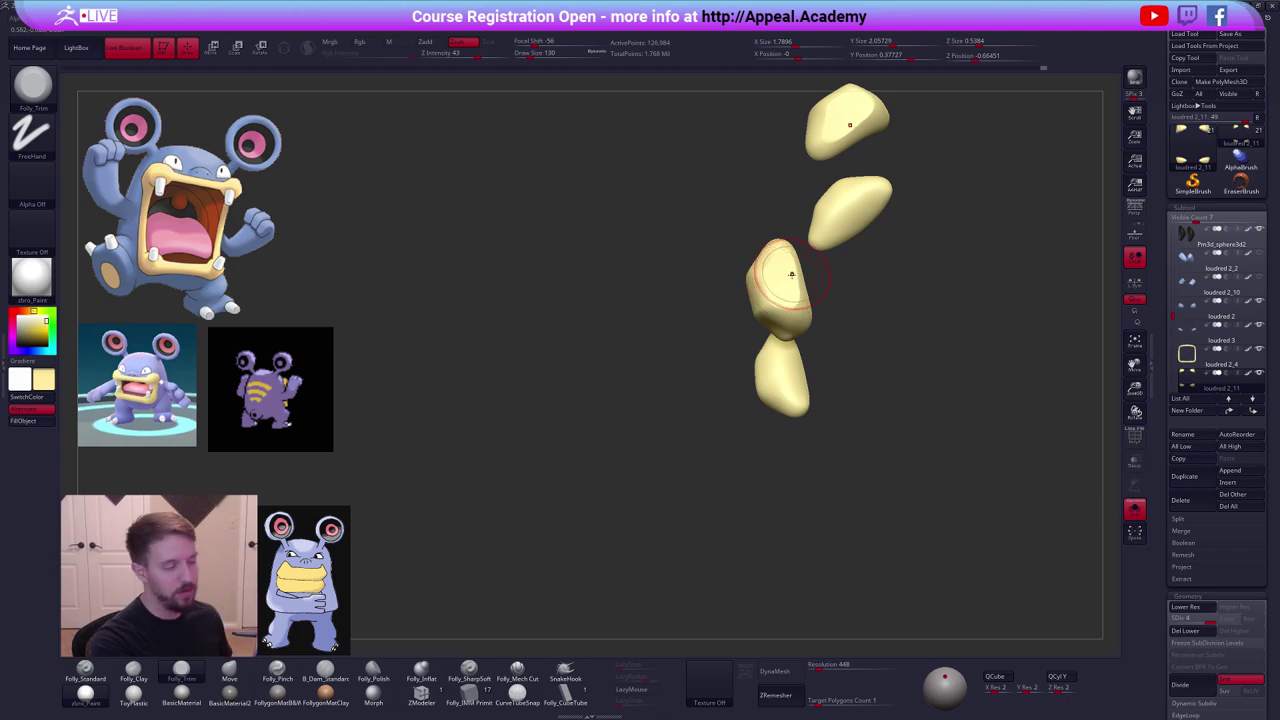
{"action": "key", "text": "ctrl+shift+s"}
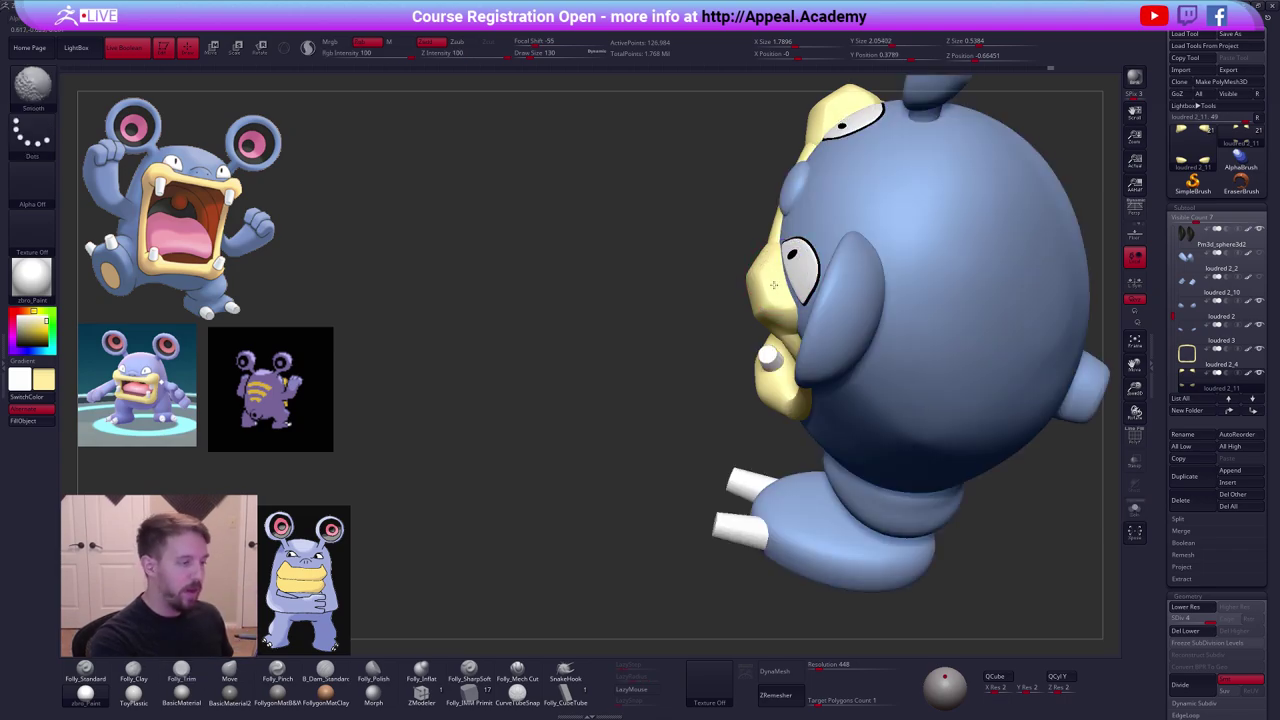
{"action": "mouse_move", "coordinate": [690, 290]}
{"action": "right_mouse_down"}
{"action": "mouse_move", "coordinate": [700, 325]}
{"action": "mouse_move", "coordinate": [773, 357]}
{"action": "right_mouse_up"}
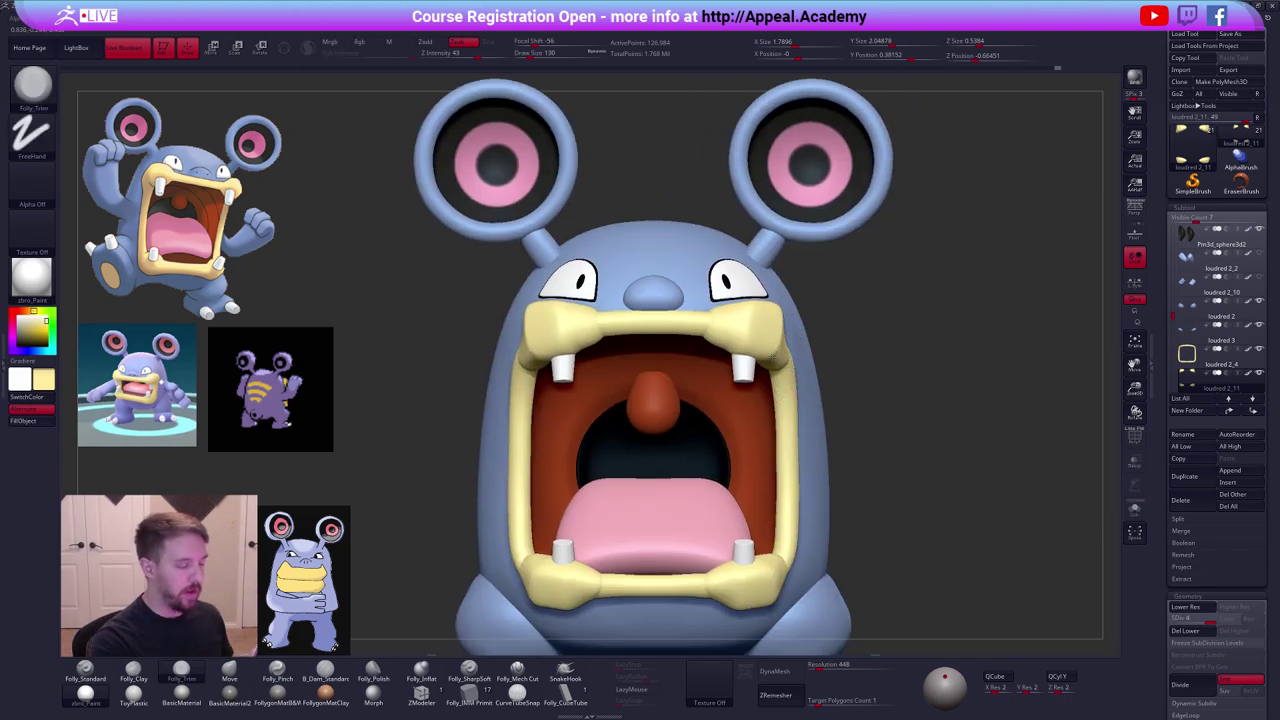
{"action": "key", "text": "f"}
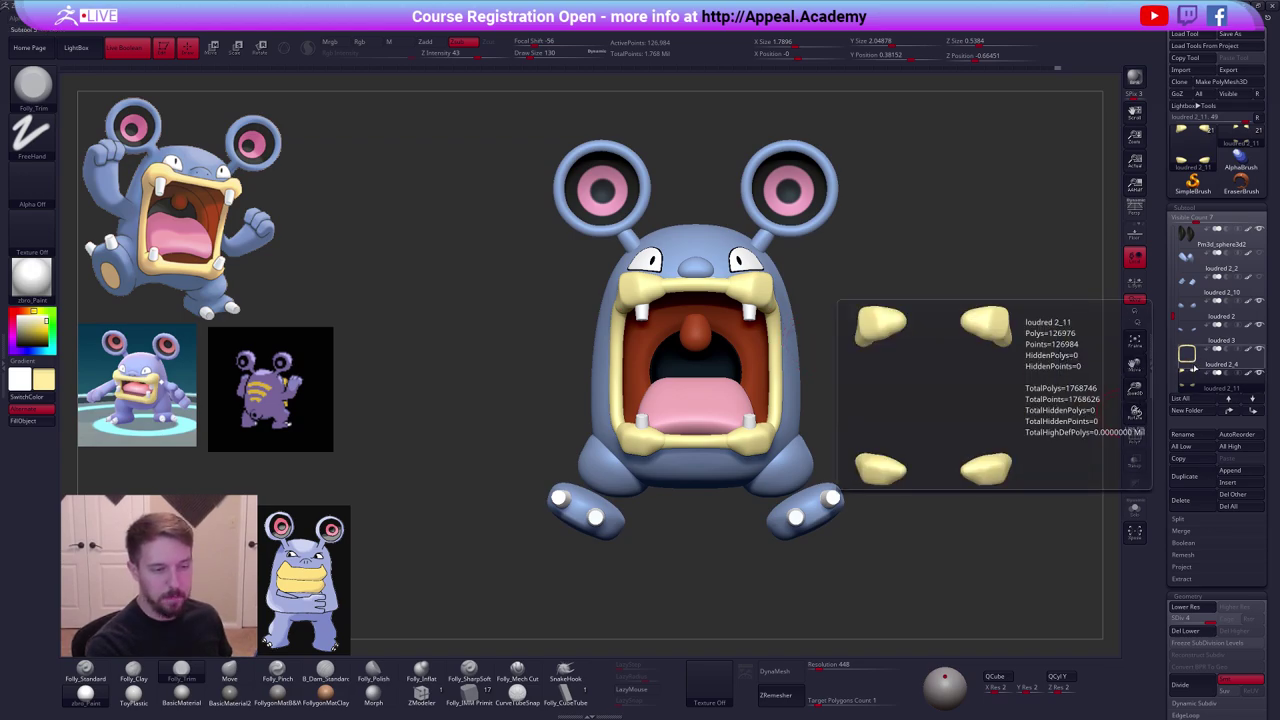
Select the yellow lip ring and smooth its vertical sides and lower edge at draw size 265.
{"action": "left_click", "coordinate": [1192, 369]}
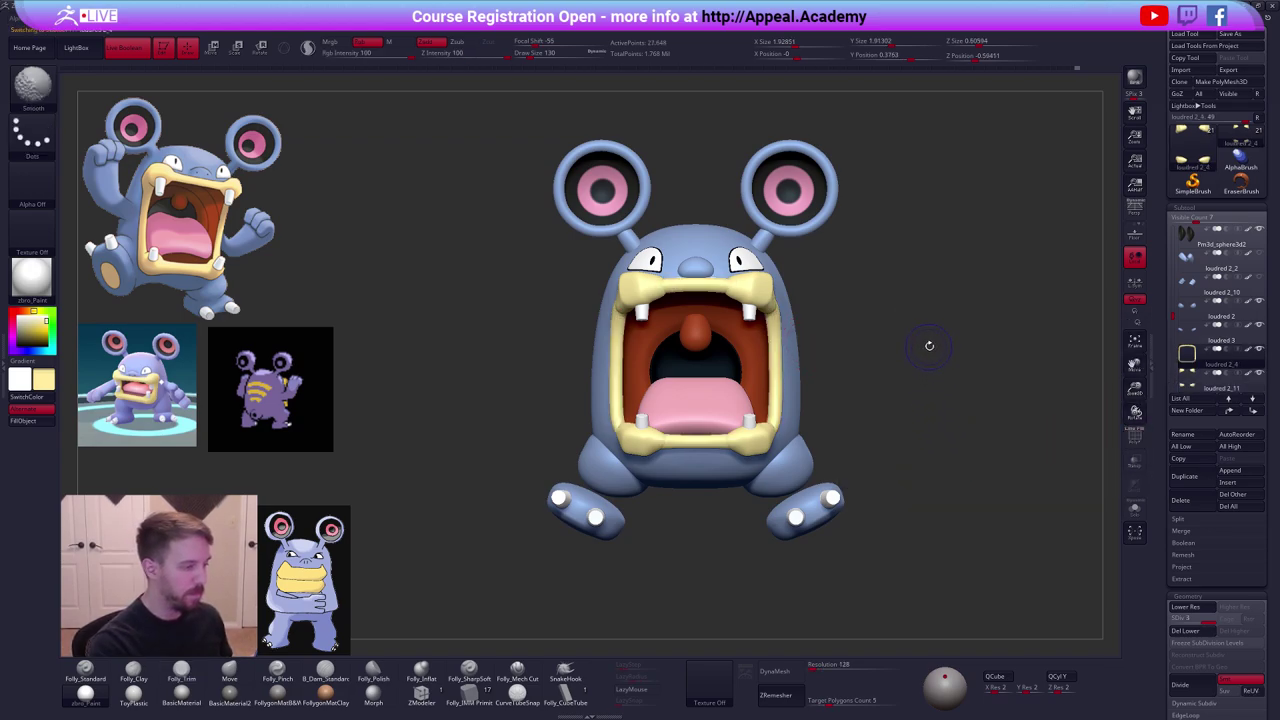
{"action": "left_click", "coordinate": [775, 380], "text": "alt"}
{"action": "key", "text": "shift"}
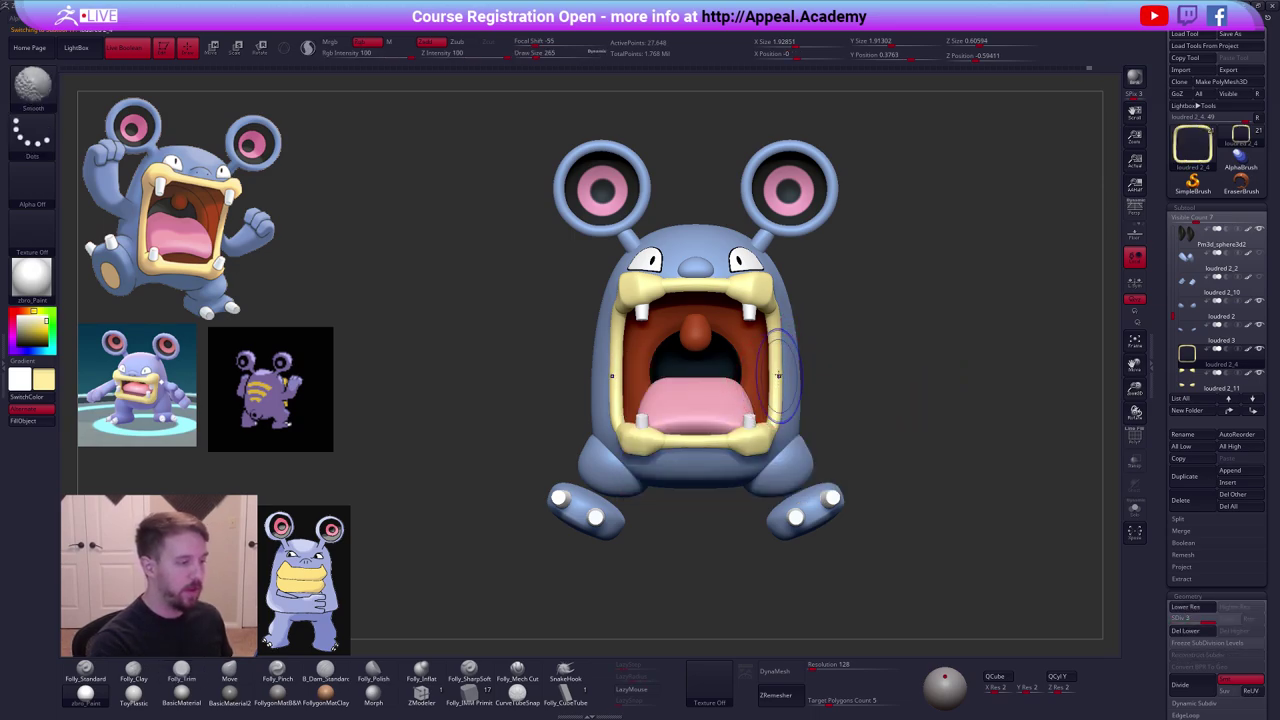
{"action": "left_click_drag", "start_coordinate": [774, 375], "coordinate": [773, 428], "text": "shift"}
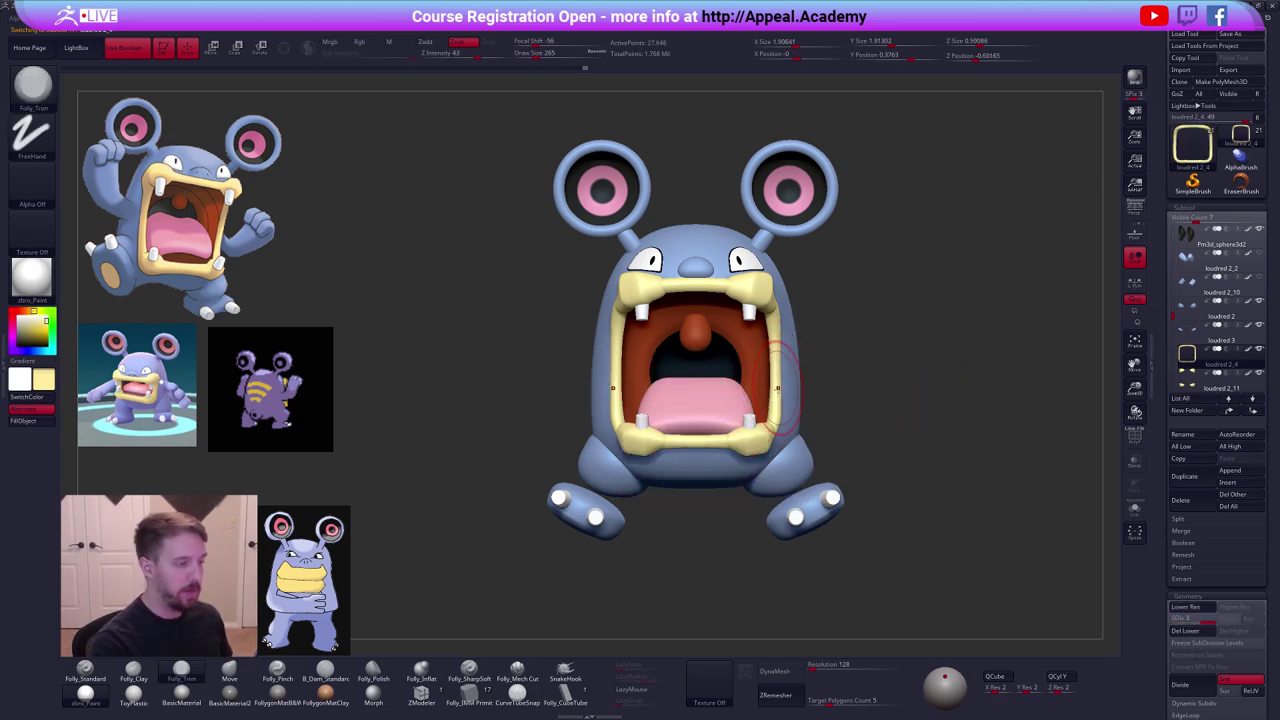
{"action": "key", "text": "shift"}
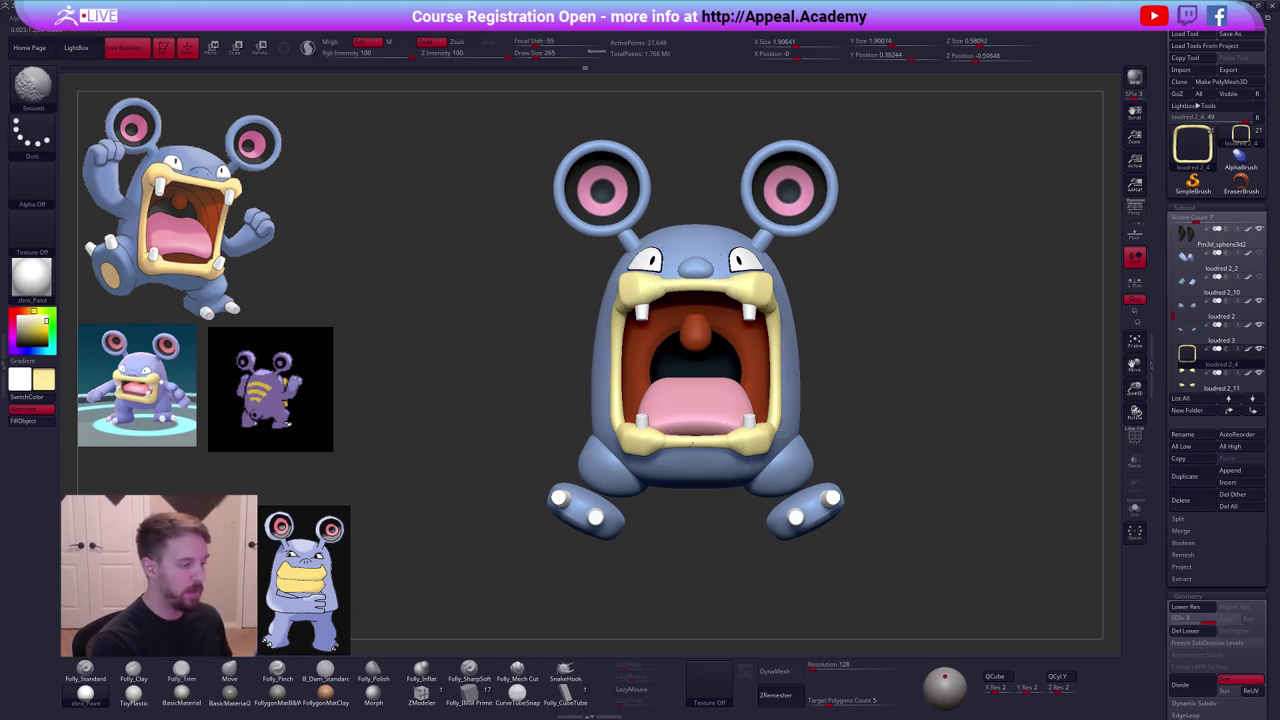
{"action": "left_click_drag", "start_coordinate": [692, 443], "coordinate": [677, 456], "text": "shift"}
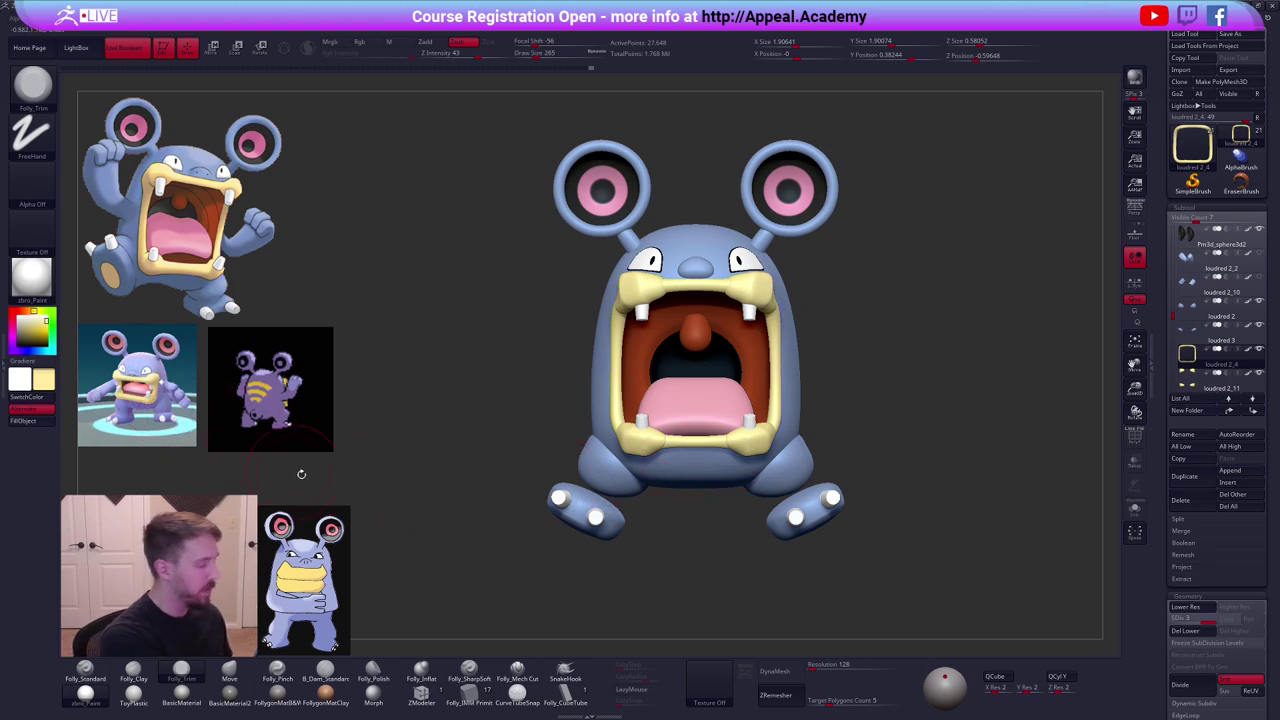
Thicken the lip ring by inflating it with a Transpose line, comparing the result through undo and redo.
{"action": "left_click_drag", "start_coordinate": [883, 518], "coordinate": [865, 436]}
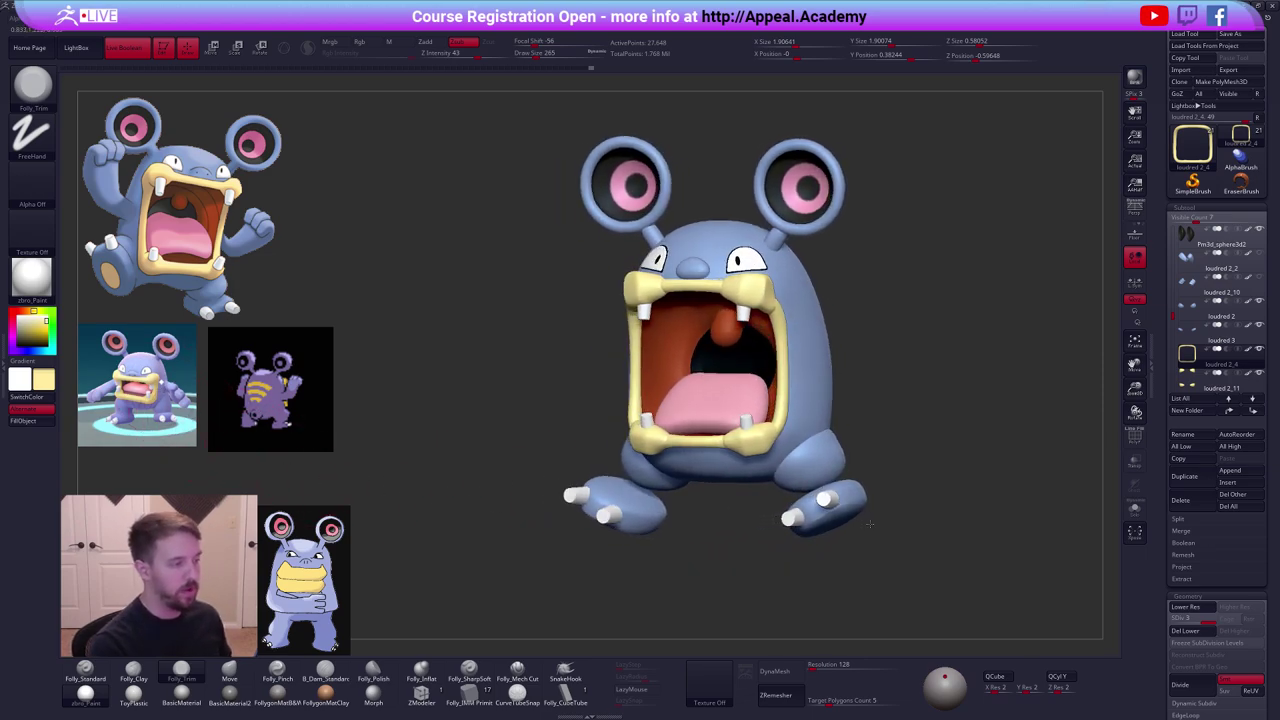
{"action": "key", "text": "w"}
{"action": "left_click_drag", "start_coordinate": [800, 372], "coordinate": [956, 463]}
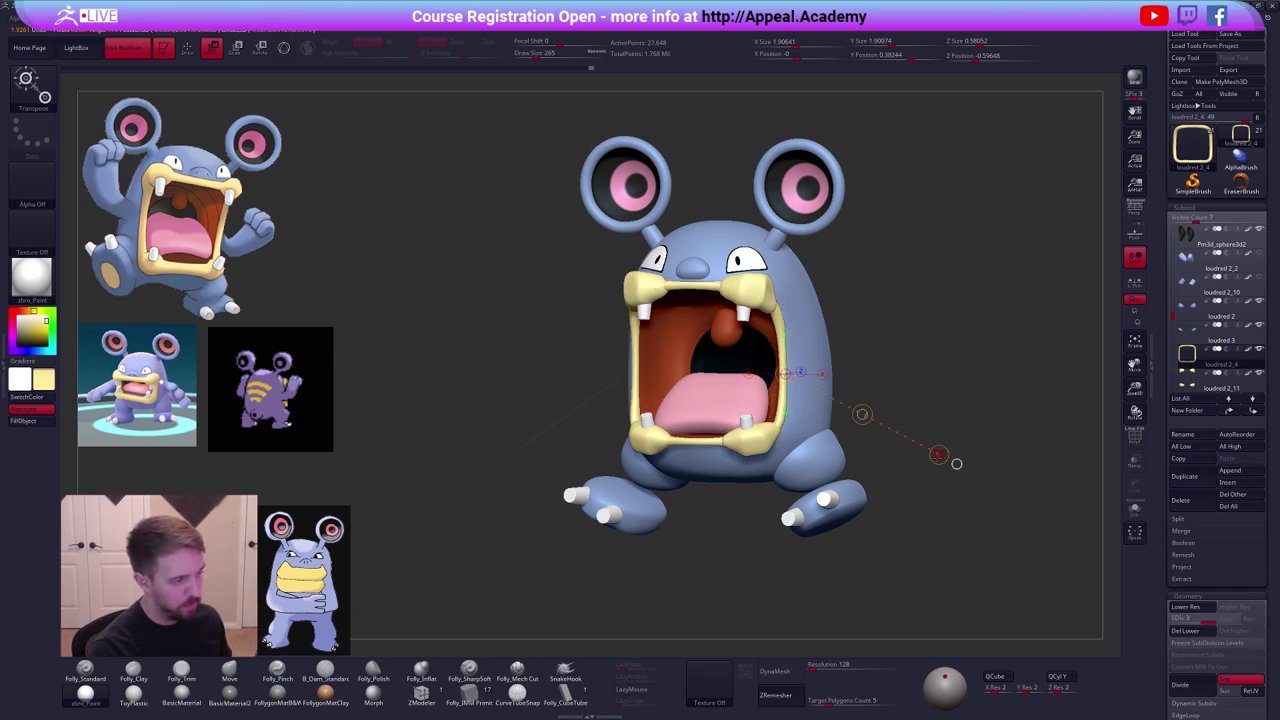
{"action": "key", "text": "ctrl+z"}
{"action": "key", "text": "ctrl+shift+z"}
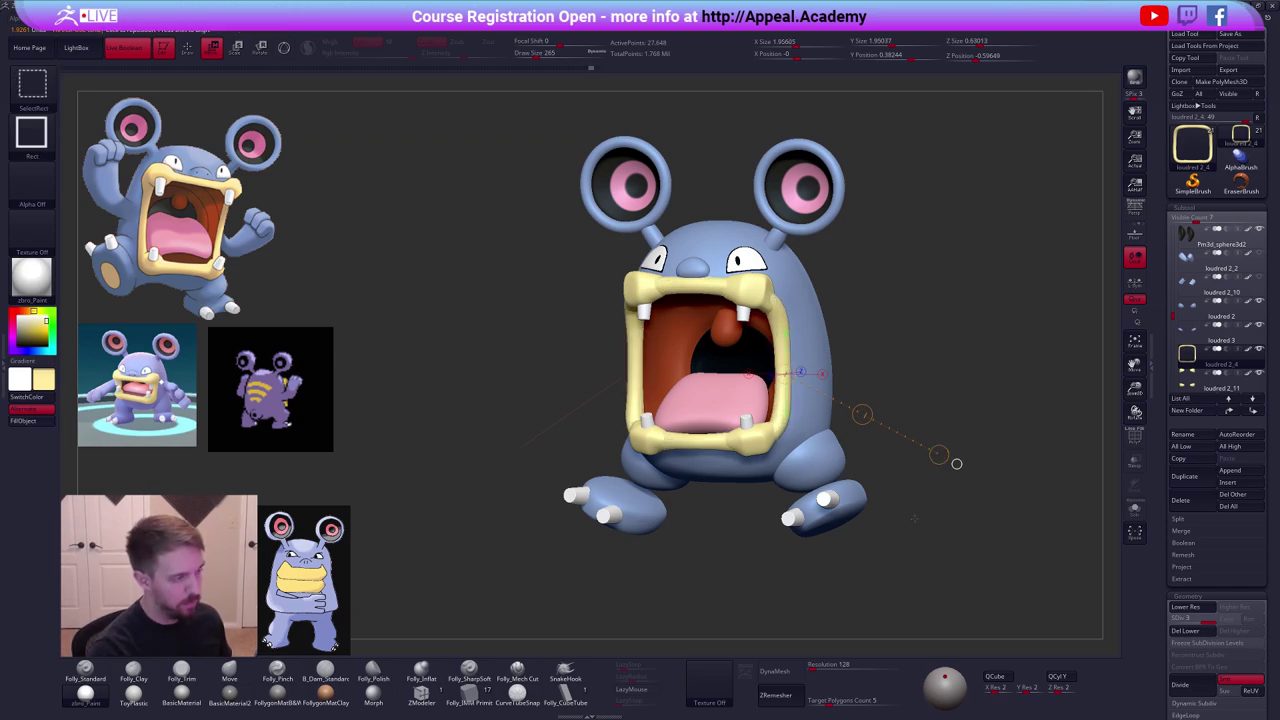
{"action": "key", "text": "q"}
Smooth the lip ring's sides, upper and lower edges at draw size 414, and adjust its shape with the Move brush at 321.
{"action": "key", "text": "shift"}
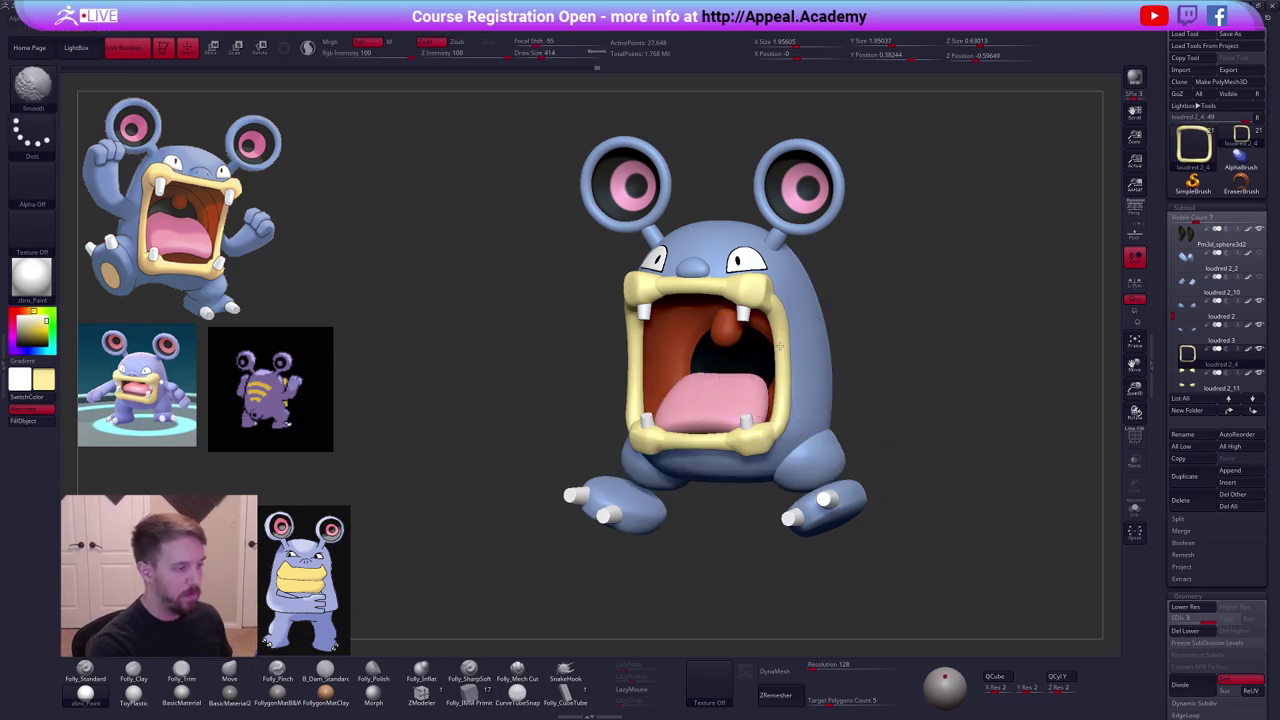
{"action": "left_click_drag", "start_coordinate": [779, 378], "coordinate": [770, 382], "text": "shift"}
{"action": "right_click_drag", "start_coordinate": [770, 382], "coordinate": [830, 385]}
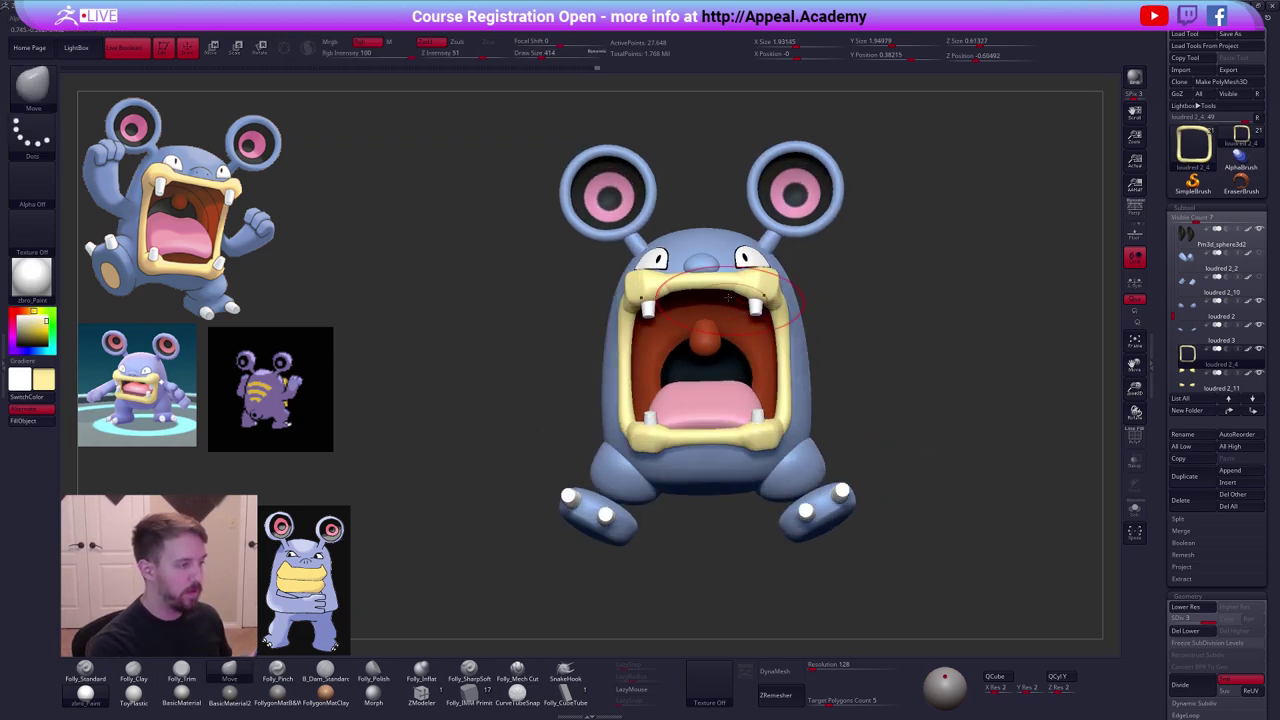
{"action": "left_click_drag", "start_coordinate": [718, 286], "coordinate": [685, 300], "text": "shift"}
{"action": "left_click_drag", "start_coordinate": [672, 432], "coordinate": [725, 432], "text": "shift"}
{"action": "mouse_move", "coordinate": [725, 440]}
{"action": "right_mouse_down"}
{"action": "mouse_move", "coordinate": [750, 510]}
{"action": "mouse_move", "coordinate": [800, 490]}
{"action": "right_mouse_up"}
{"action": "key", "text": "space"}
{"action": "right_click_drag", "start_coordinate": [787, 374], "coordinate": [786, 369], "text": "shift"}
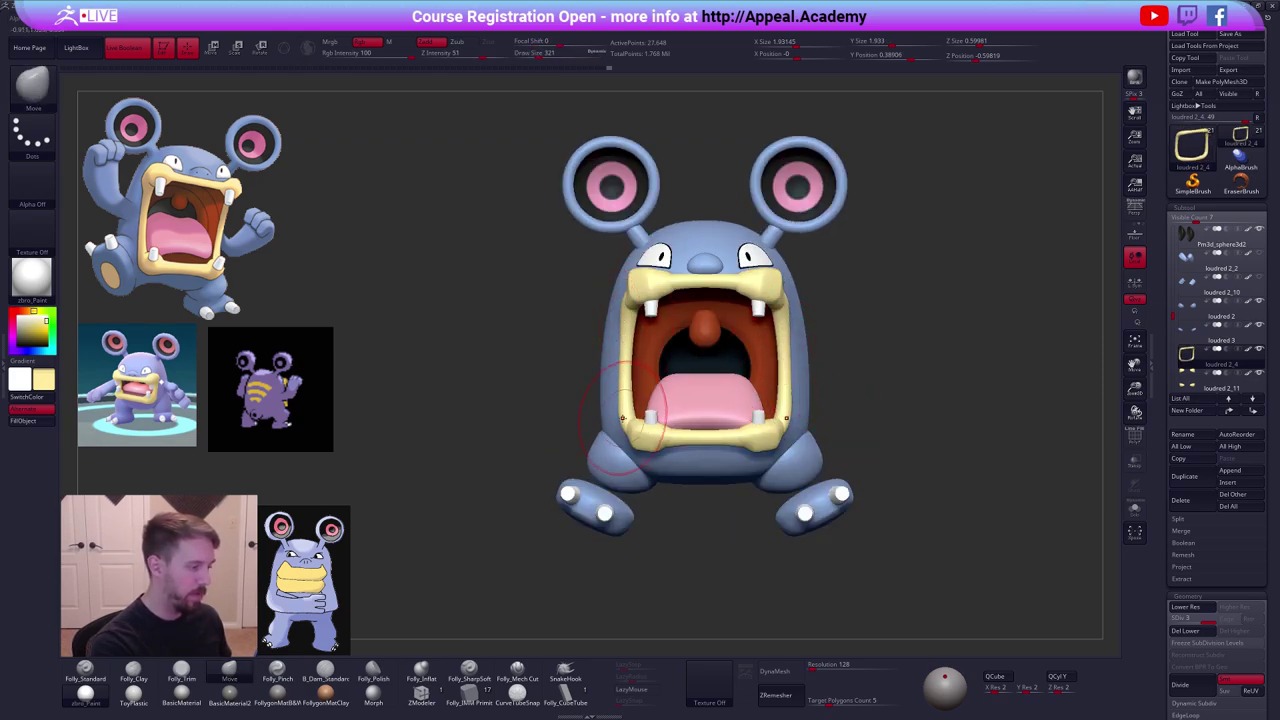
Merge the lip ring down with the lip corners and set the Move brush's draw size to 252.
{"action": "key", "text": "ctrl+space"}
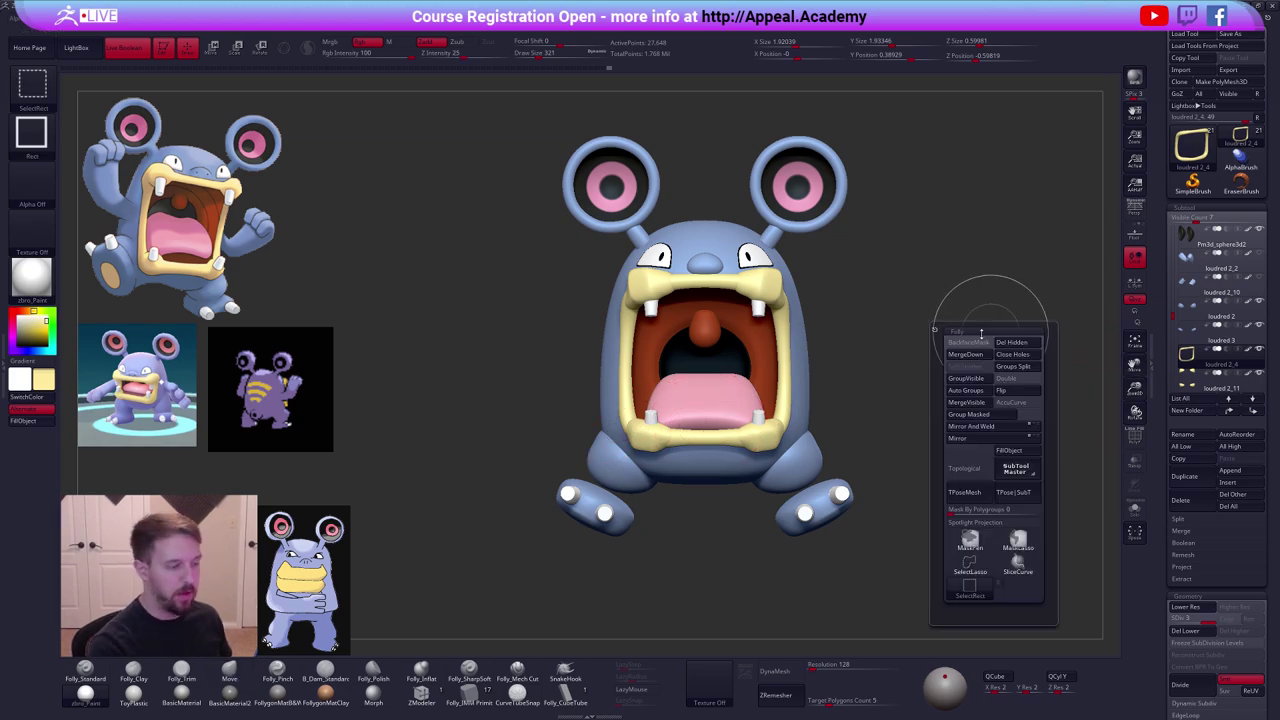
{"action": "left_click", "coordinate": [970, 346]}
{"action": "left_click", "coordinate": [944, 374]}
{"action": "mouse_move", "coordinate": [868, 400]}
{"action": "right_mouse_down"}
{"action": "mouse_move", "coordinate": [923, 409]}
{"action": "mouse_move", "coordinate": [905, 445]}
{"action": "mouse_move", "coordinate": [920, 449]}
{"action": "mouse_move", "coordinate": [851, 466]}
{"action": "right_mouse_up"}
{"action": "key", "text": "shift+f"}
{"action": "key", "text": "shift+f"}
{"action": "key", "text": "shift+f"}
{"action": "key", "text": "shift+f"}
{"action": "key", "text": "space"}
{"action": "left_click", "coordinate": [912, 392]}
{"action": "right_click_drag", "start_coordinate": [888, 417], "coordinate": [863, 421]}
Select the body, isolate it in a top view, and lower it to subdivision level 1.
{"action": "left_click_drag", "start_coordinate": [862, 421], "coordinate": [711, 447]}
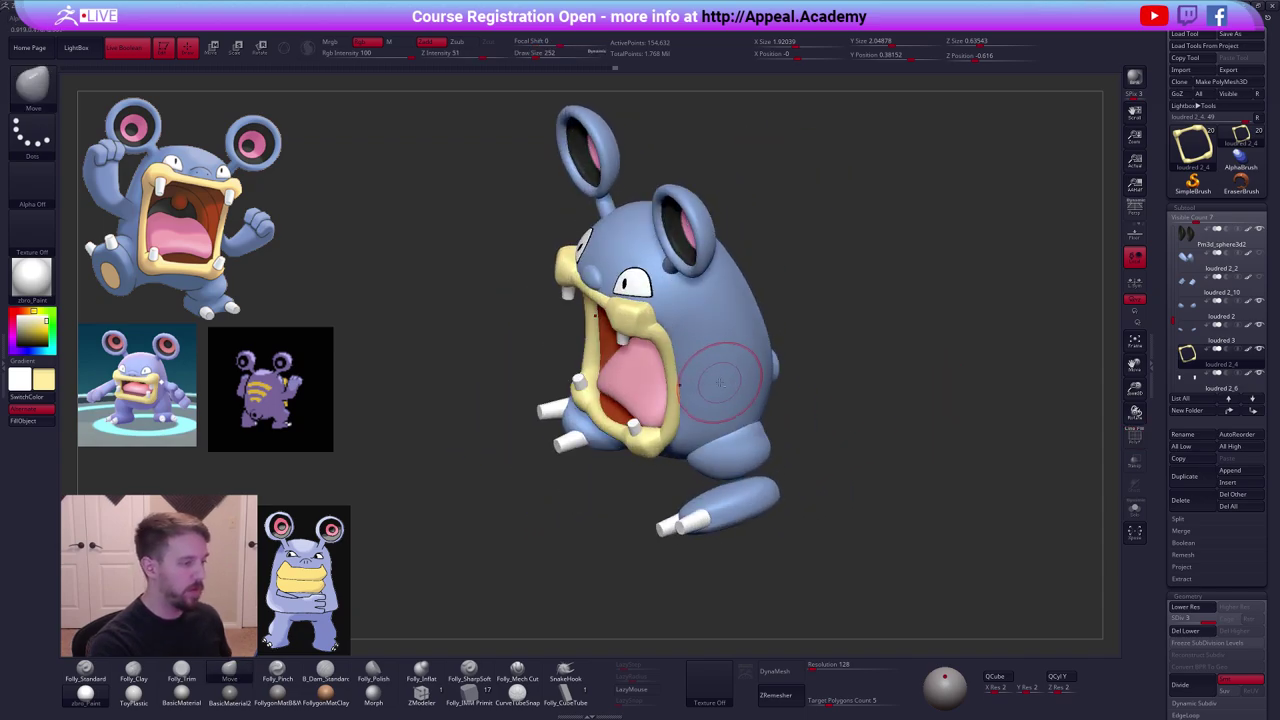
{"action": "left_click_drag", "start_coordinate": [958, 367], "coordinate": [713, 491]}
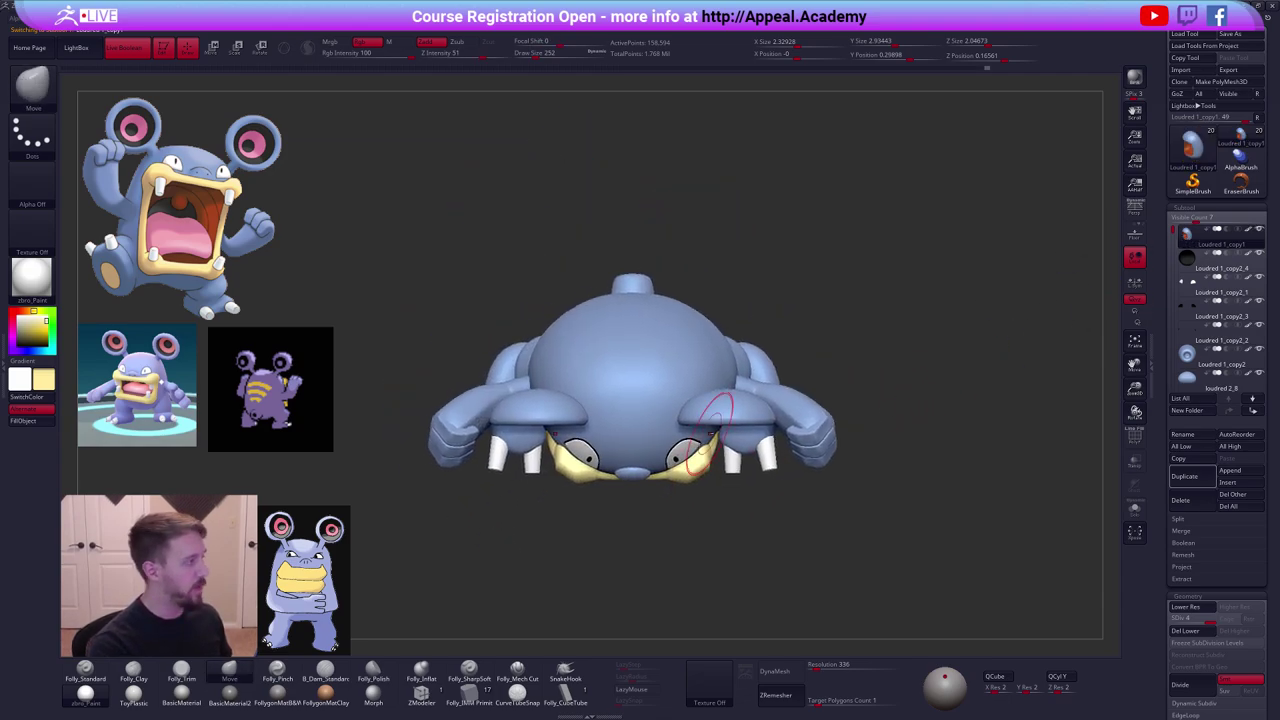
{"action": "key", "text": "alt+s"}
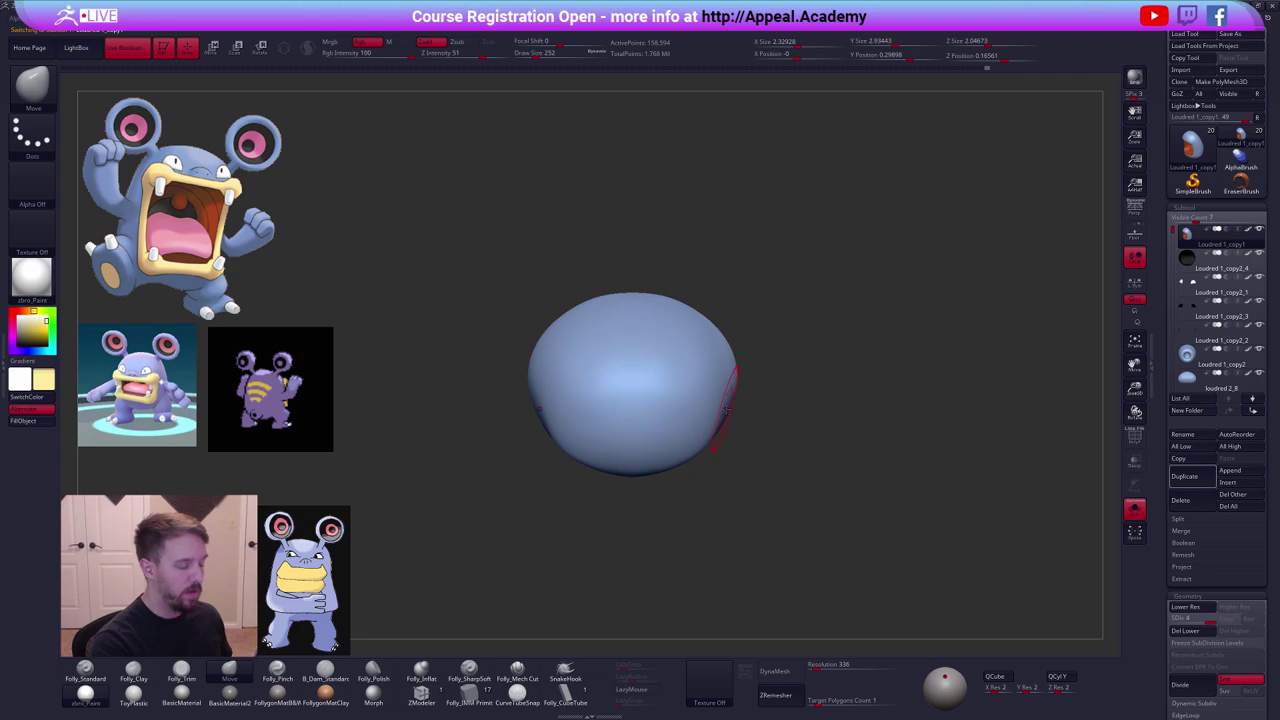
{"action": "key", "text": "shift+d"}
{"action": "key", "text": "shift+d"}
{"action": "key", "text": "shift+d"}
{"action": "key", "text": "alt+s"}
{"action": "key", "text": "alt+s"}
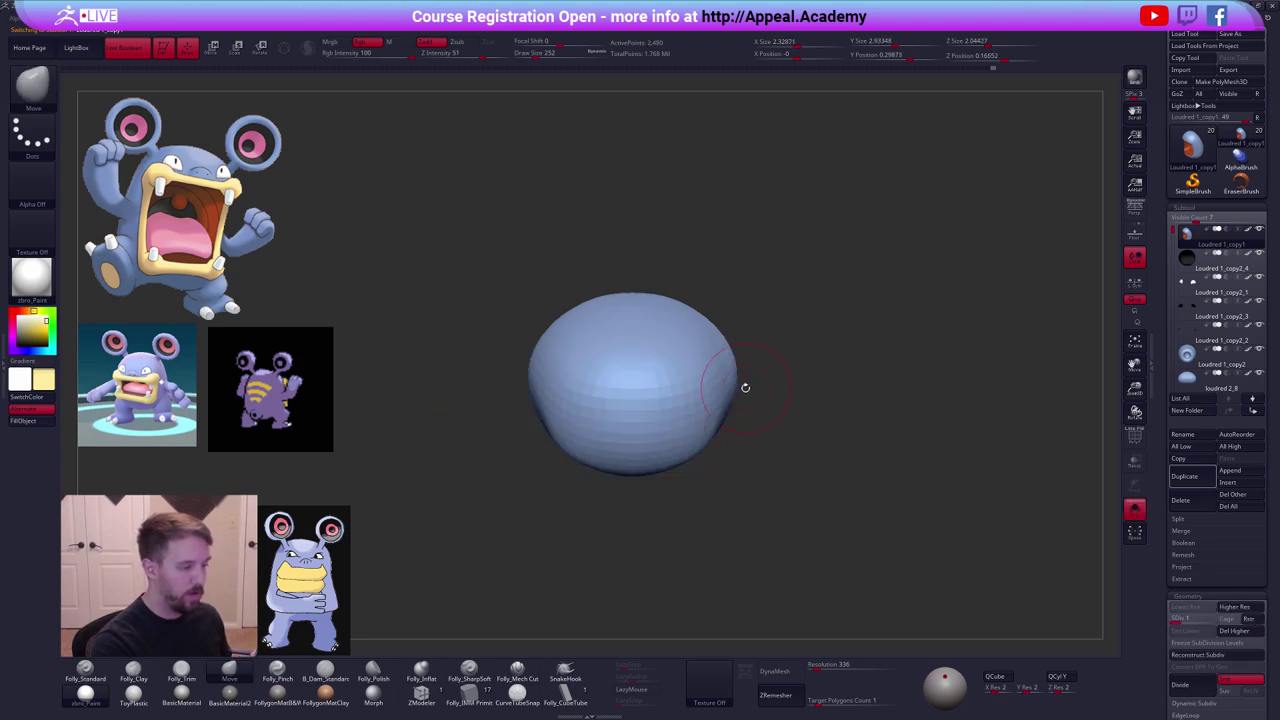
Mask the outer sides of the body symmetrically and invert the mask to protect the middle.
{"action": "key", "text": "ctrl+space"}
{"action": "left_click", "coordinate": [832, 565]}
{"action": "mouse_move", "coordinate": [847, 271]}
{"action": "left_mouse_down", "text": "ctrl"}
{"action": "mouse_move", "coordinate": [723, 520]}
{"action": "mouse_move", "coordinate": [760, 374]}
{"action": "mouse_move", "coordinate": [747, 441]}
{"action": "mouse_move", "coordinate": [763, 369]}
{"action": "mouse_move", "coordinate": [823, 337]}
{"action": "mouse_move", "coordinate": [736, 580]}
{"action": "left_mouse_up", "text": "ctrl"}
{"action": "right_click_drag", "start_coordinate": [744, 486], "coordinate": [768, 426], "text": "alt"}
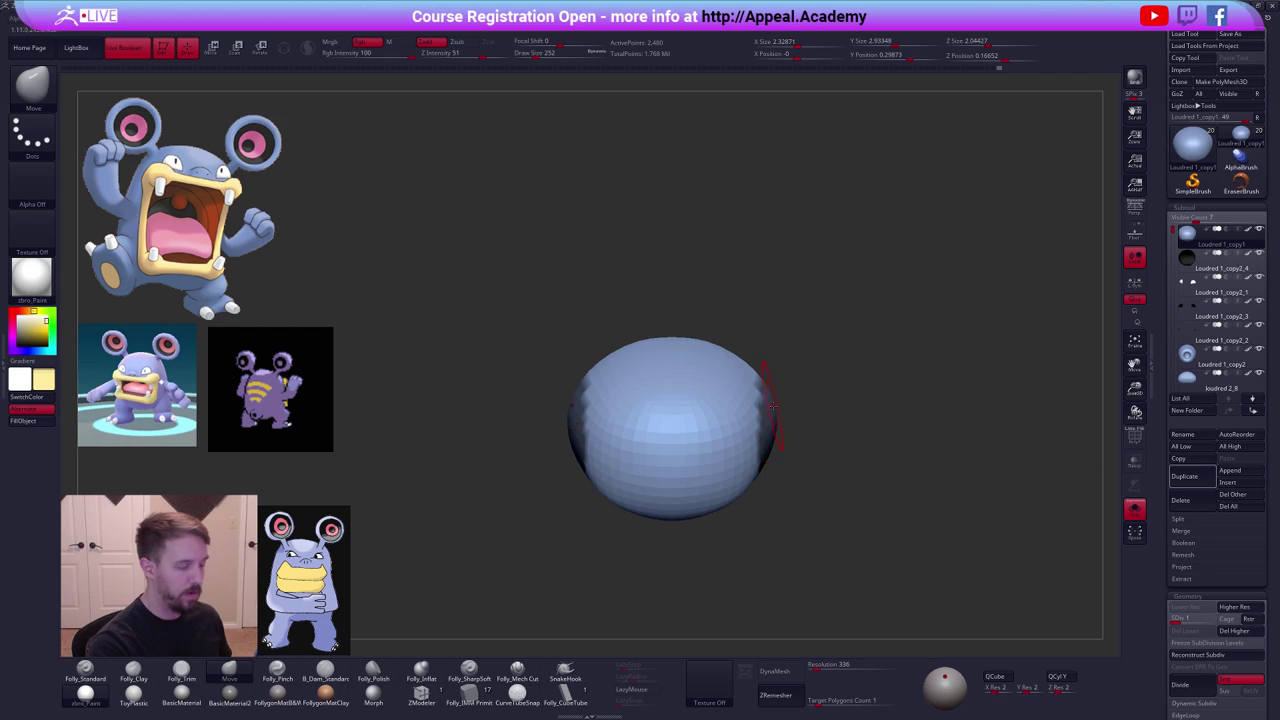
{"action": "key", "text": "ctrl+space"}
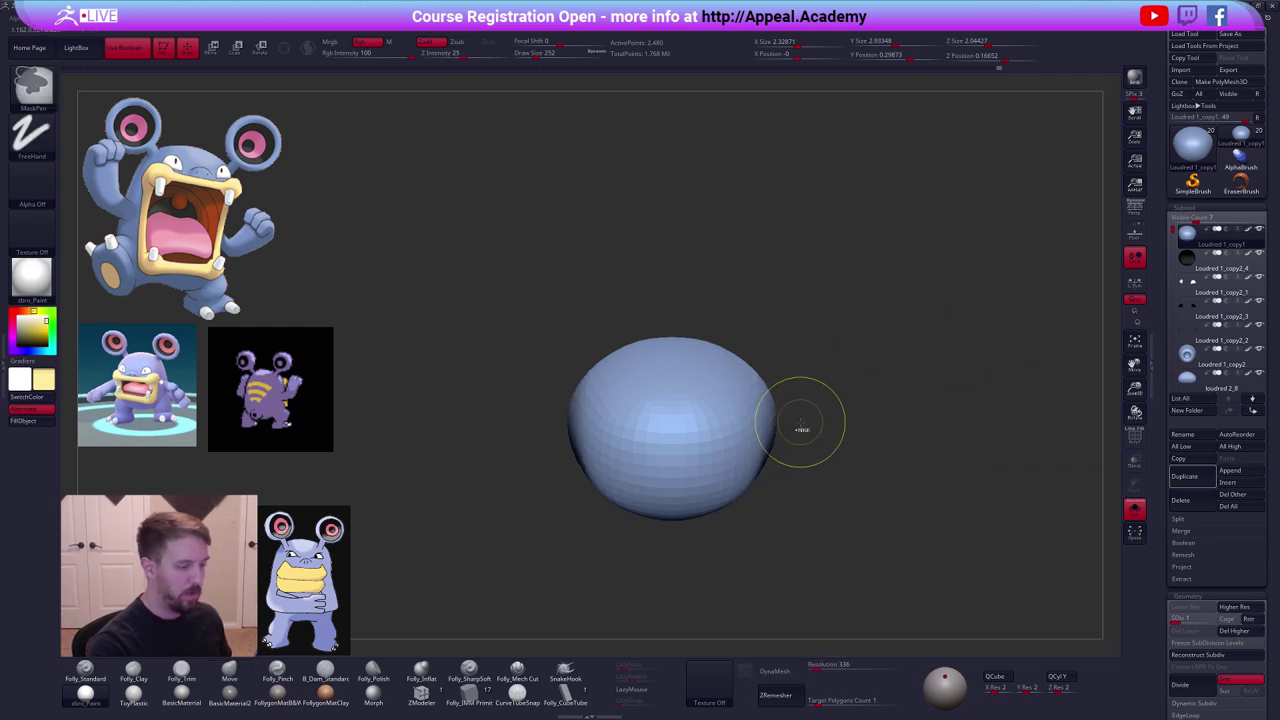
{"action": "left_click", "coordinate": [801, 424], "text": "ctrl"}
Narrow the body by moving its unmasked sides inward with a Transpose line, and return to Draw mode.
{"action": "key", "text": "w"}
{"action": "mouse_move", "coordinate": [776, 424]}
{"action": "left_mouse_down", "text": "shift"}
{"action": "mouse_move", "coordinate": [893, 427]}
{"action": "mouse_move", "coordinate": [866, 477]}
{"action": "left_mouse_up", "text": "shift"}
{"action": "key", "text": "q"}
{"action": "mouse_move", "coordinate": [894, 534]}
{"action": "left_mouse_down"}
{"action": "mouse_move", "coordinate": [878, 596]}
{"action": "mouse_move", "coordinate": [866, 587]}
{"action": "mouse_move", "coordinate": [869, 529]}
{"action": "left_mouse_up"}
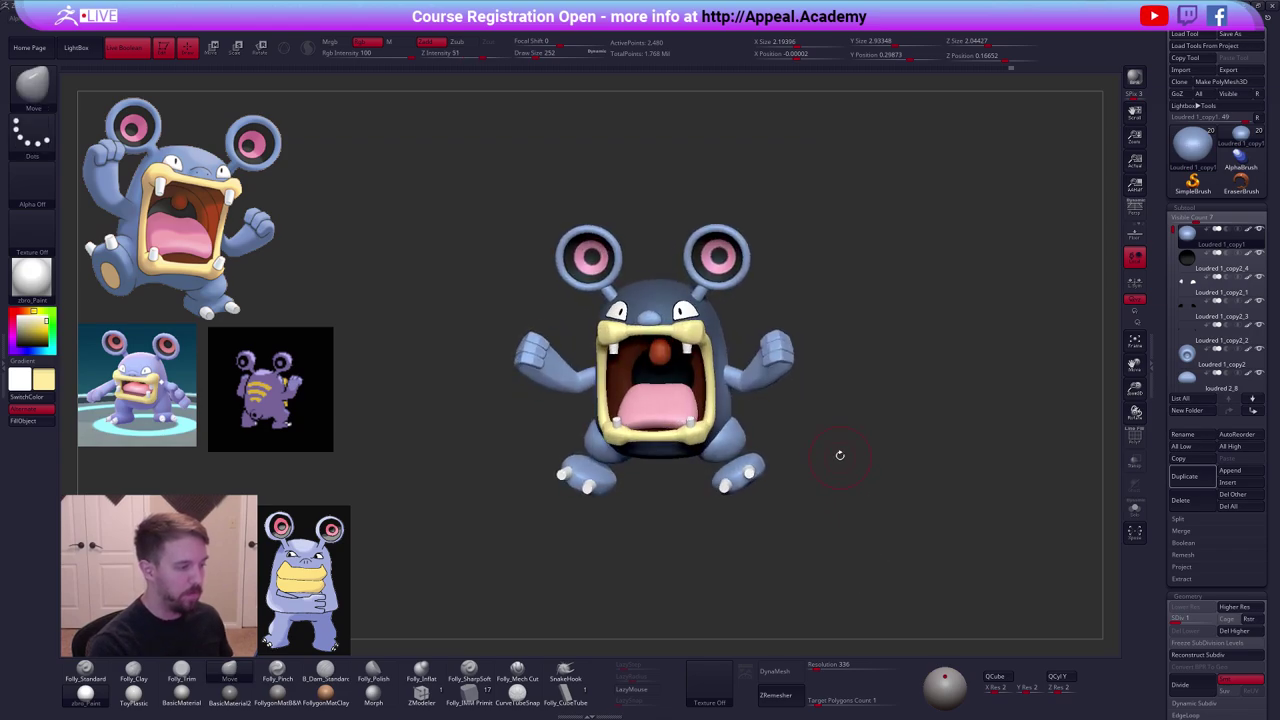
Clear the body's mask and raise the body to subdivision level 4.
{"action": "left_click_drag", "start_coordinate": [840, 455], "coordinate": [865, 410], "text": "ctrl"}
{"action": "key", "text": "ctrl+shift+f"}
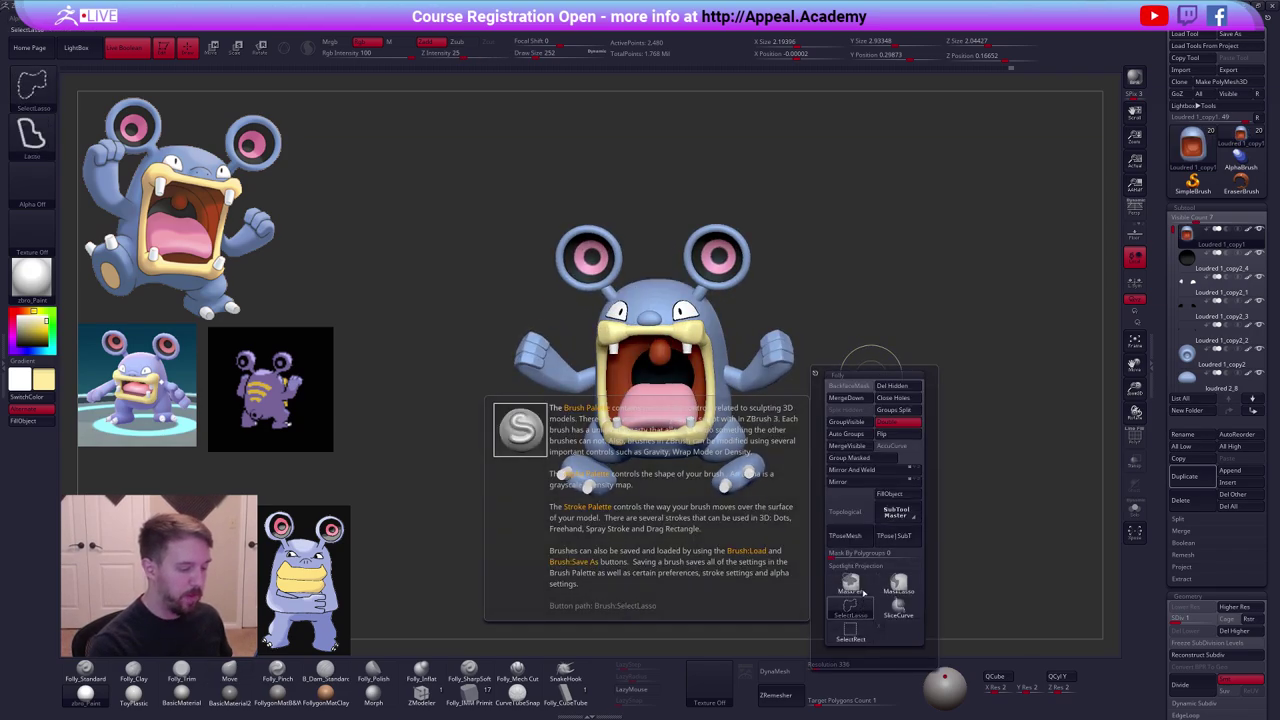
{"action": "left_click_drag", "start_coordinate": [815, 425], "coordinate": [723, 400]}
{"action": "key", "text": "d"}
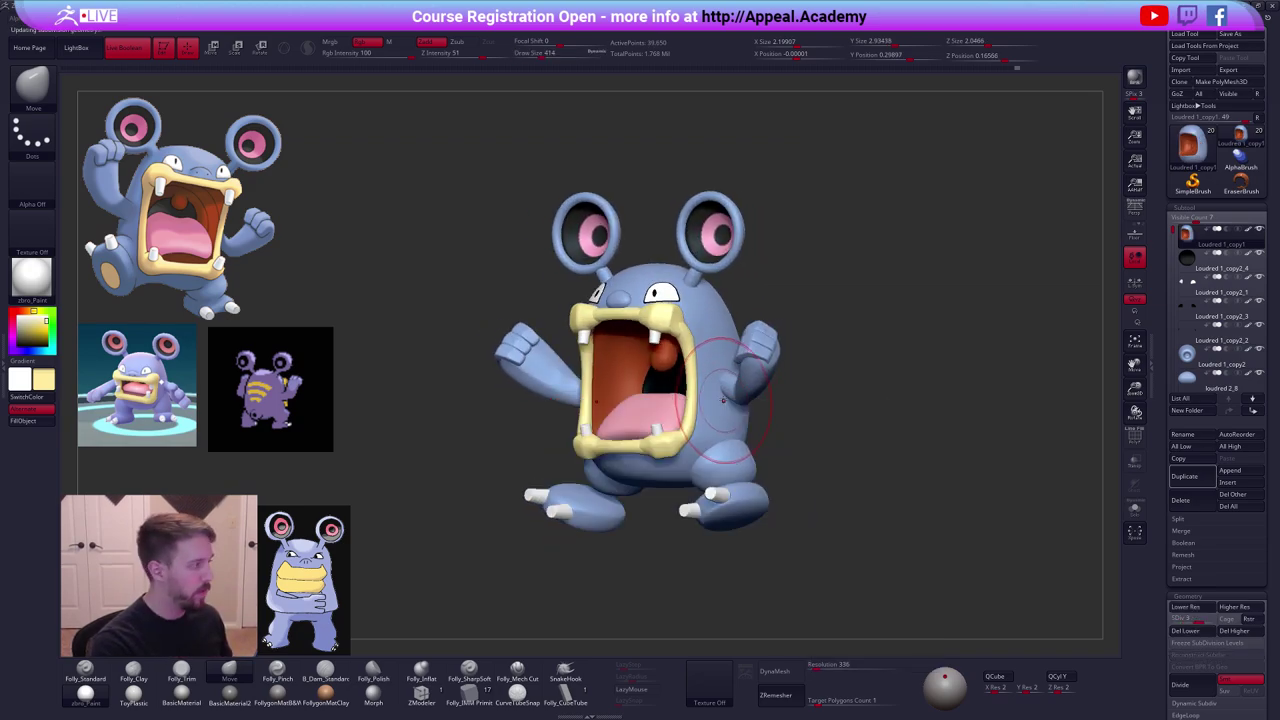
{"action": "key", "text": "d"}
Smooth the narrowed sides of the body from the back at a lower subdivision level, and return it to its highest level.
{"action": "right_click_drag", "start_coordinate": [717, 408], "coordinate": [610, 385], "text": "shift"}
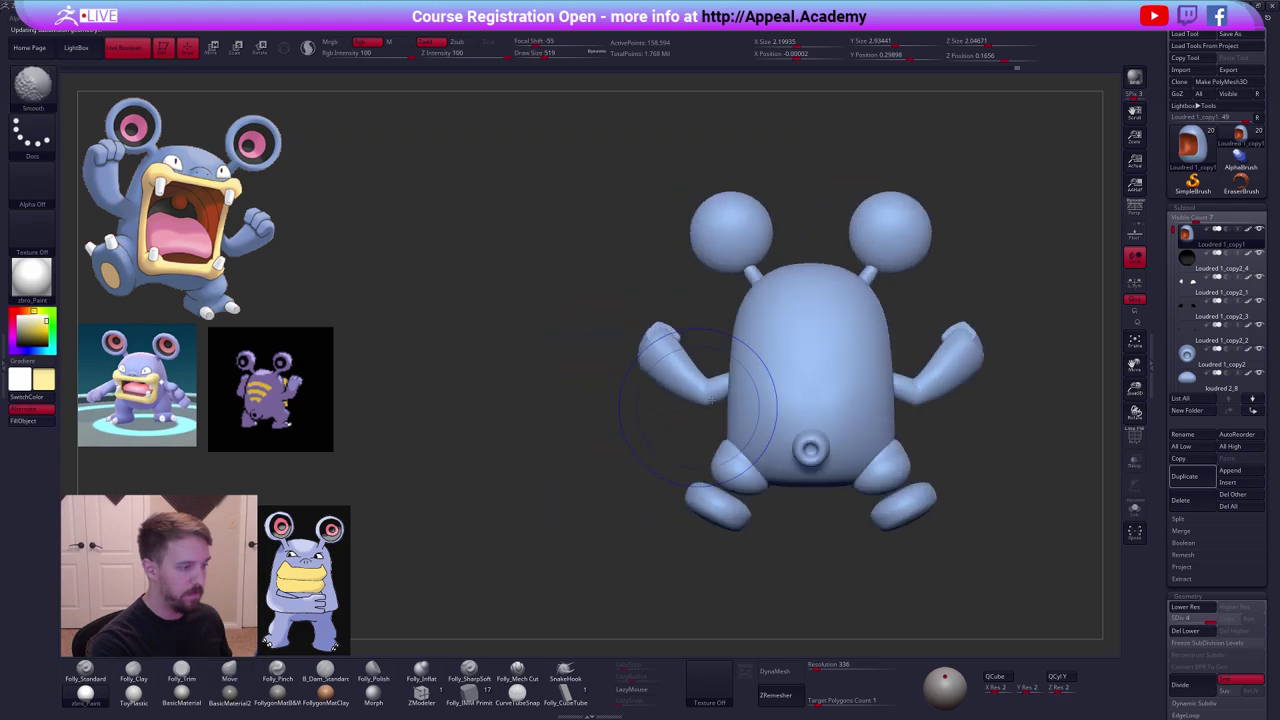
{"action": "left_click_drag", "start_coordinate": [745, 377], "coordinate": [742, 368]}
{"action": "key", "text": "shift+d"}
{"action": "key", "text": "shift+d"}
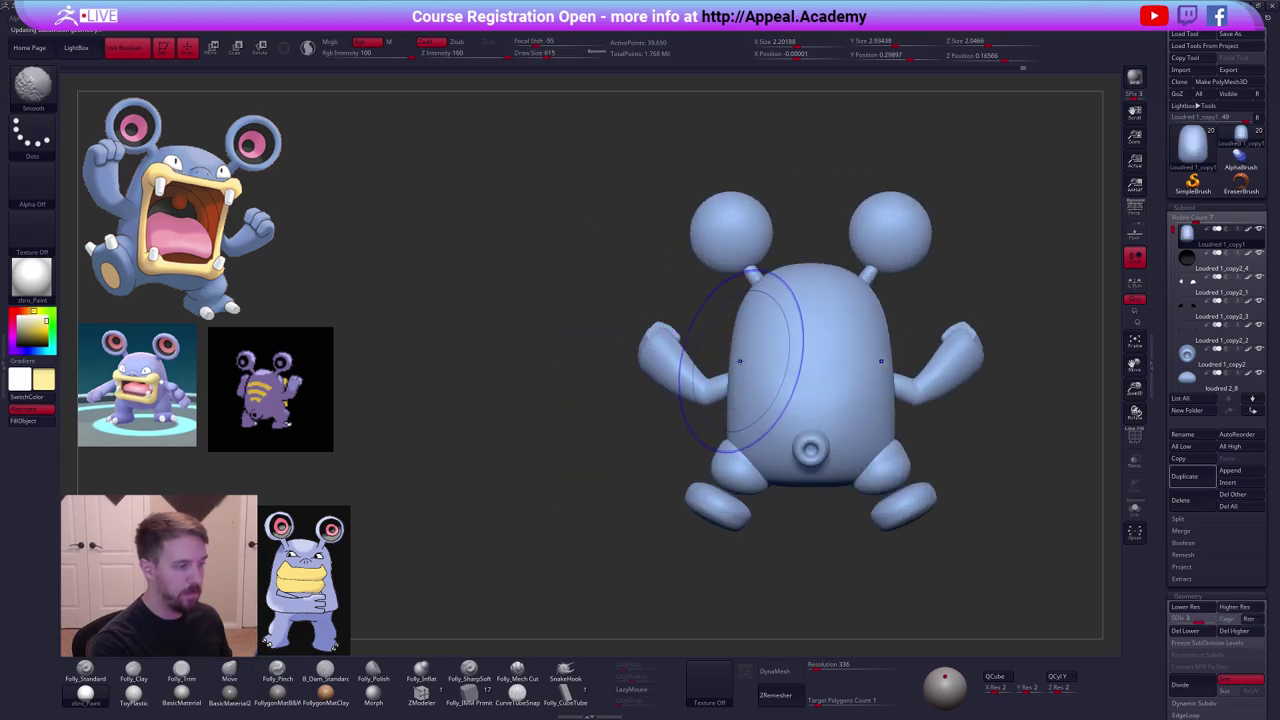
{"action": "right_click_drag", "start_coordinate": [741, 317], "coordinate": [838, 302]}
{"action": "key", "text": "d"}
{"action": "key", "text": "d"}
{"action": "key", "text": "space"}
{"action": "left_click_drag", "start_coordinate": [800, 357], "coordinate": [746, 386]}
Isolate the yellow lips and fuse their ring and corners with DynaMesh at resolution 552.
{"action": "left_click", "coordinate": [751, 380], "text": "alt"}
{"action": "key", "text": "space"}
{"action": "key", "text": "shift+f"}
{"action": "key", "text": "shift+f"}
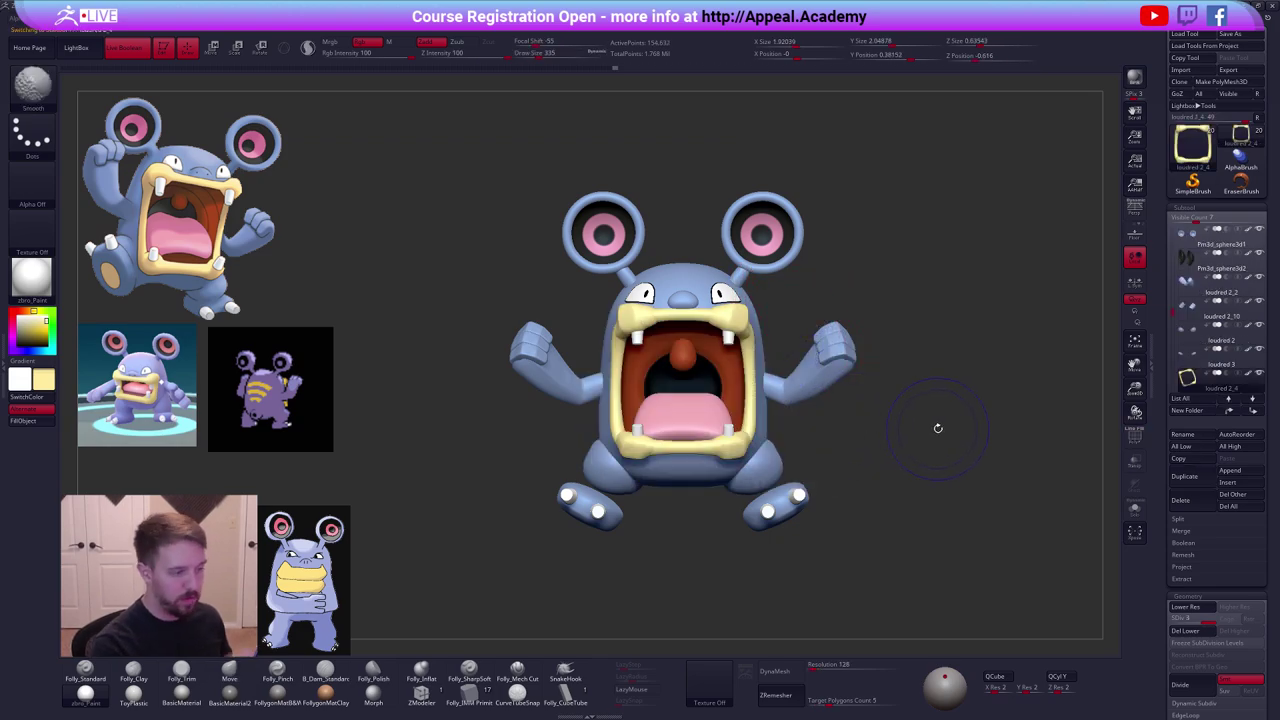
{"action": "key", "text": "alt+s"}
{"action": "right_click_drag", "start_coordinate": [913, 531], "coordinate": [818, 647]}
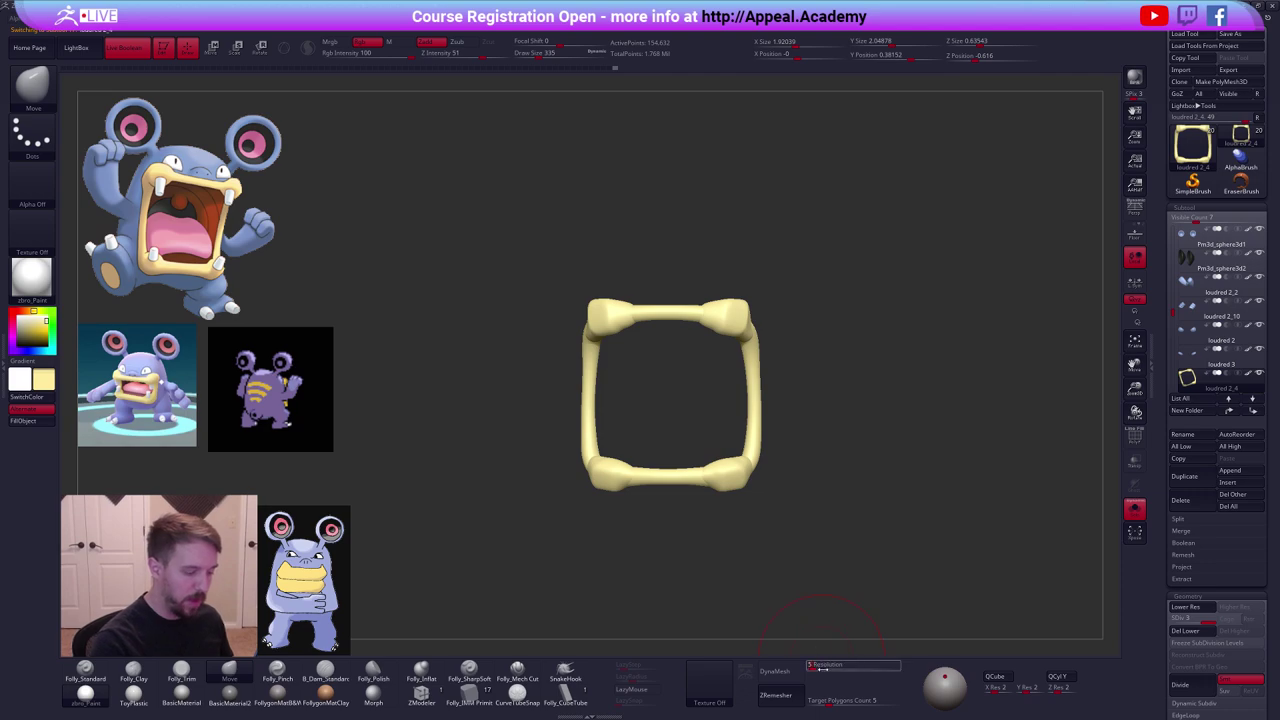
{"action": "left_click", "coordinate": [762, 672]}
{"action": "left_click", "coordinate": [746, 691]}
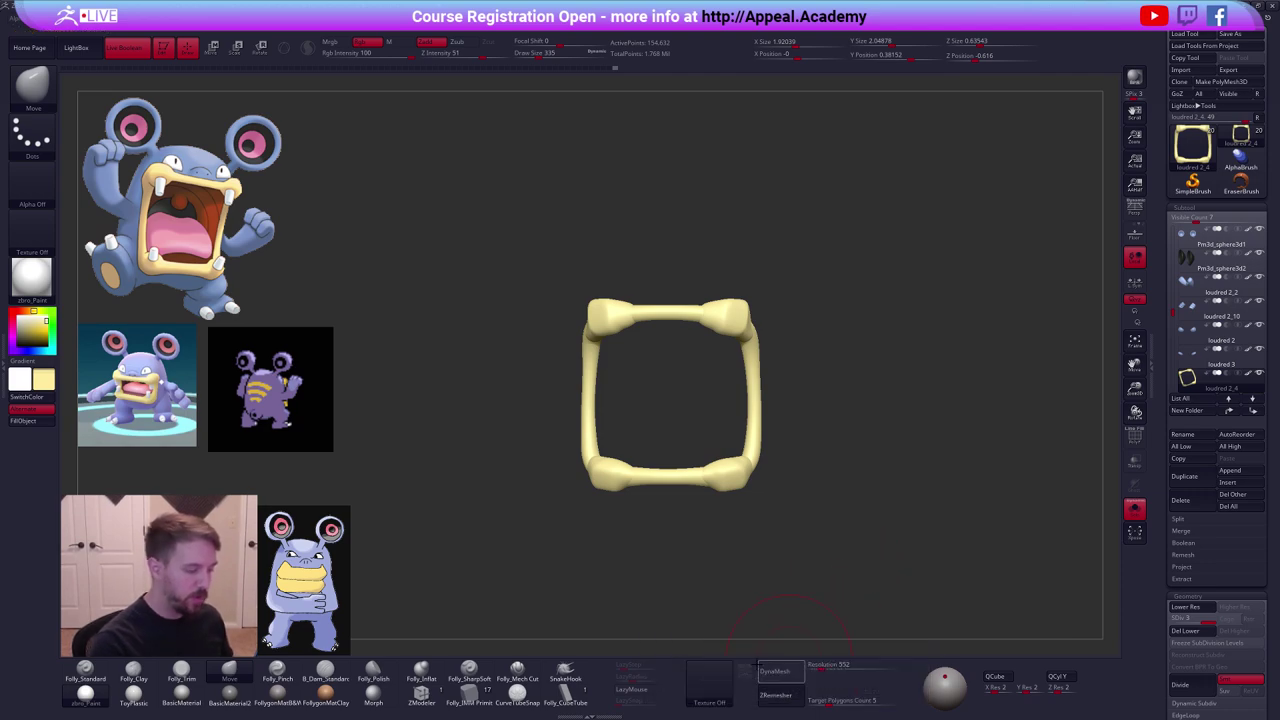
Smooth the junctions where the lip corners meet the lip ring, working from the front and side.
{"action": "key", "text": "space"}
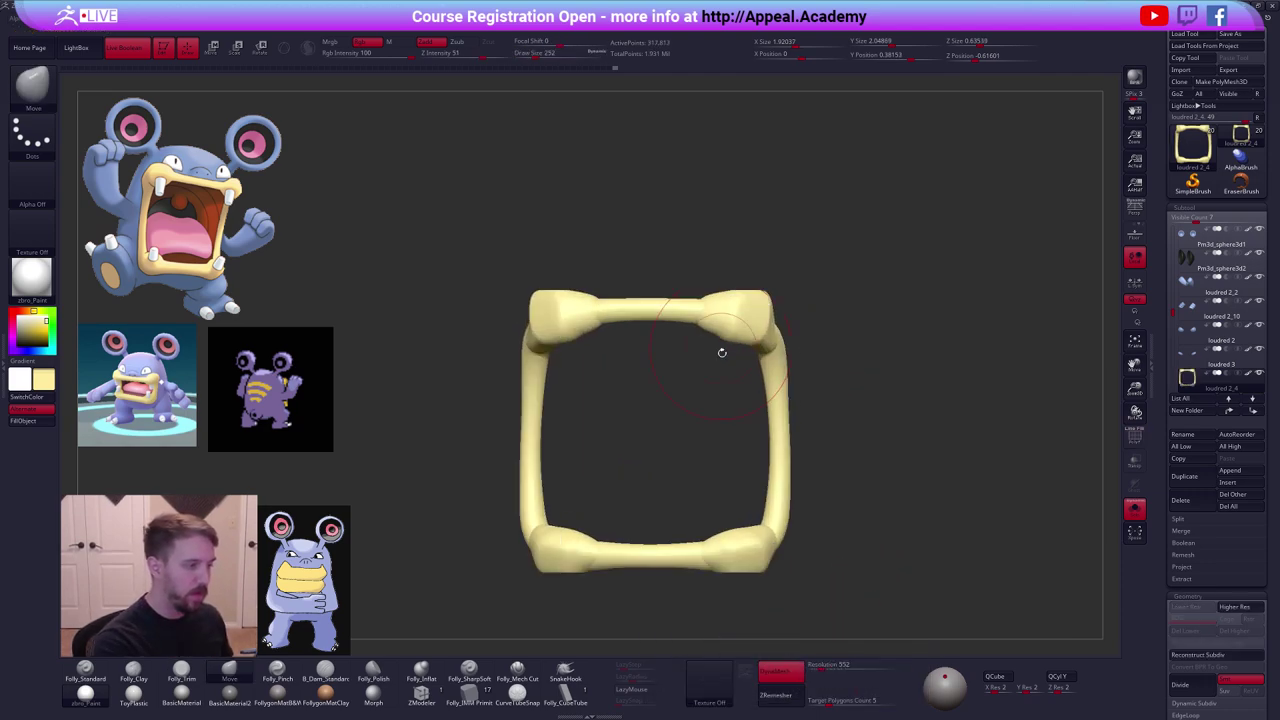
{"action": "right_click_drag", "start_coordinate": [720, 350], "coordinate": [773, 344]}
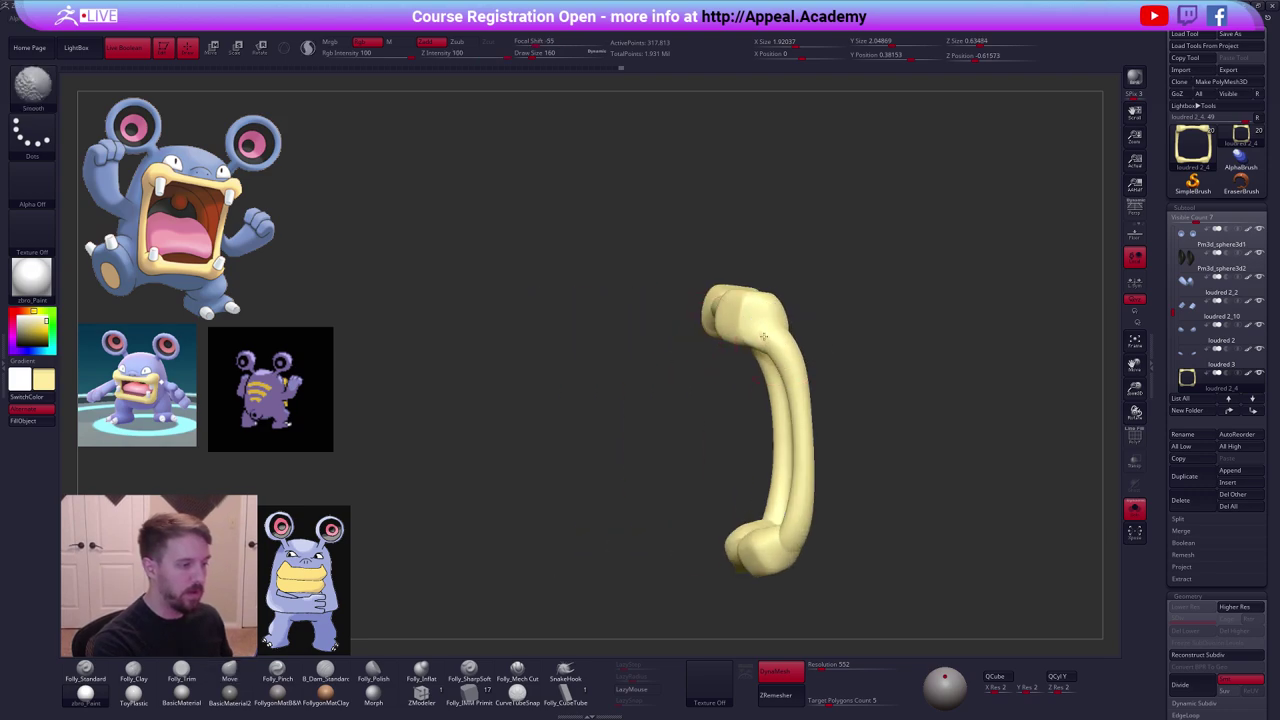
{"action": "mouse_move", "coordinate": [773, 524]}
{"action": "right_mouse_down"}
{"action": "mouse_move", "coordinate": [826, 465]}
{"action": "mouse_move", "coordinate": [775, 505]}
{"action": "mouse_move", "coordinate": [771, 486]}
{"action": "mouse_move", "coordinate": [735, 500]}
{"action": "mouse_move", "coordinate": [857, 527]}
{"action": "mouse_move", "coordinate": [846, 487]}
{"action": "mouse_move", "coordinate": [785, 455]}
{"action": "right_mouse_up"}
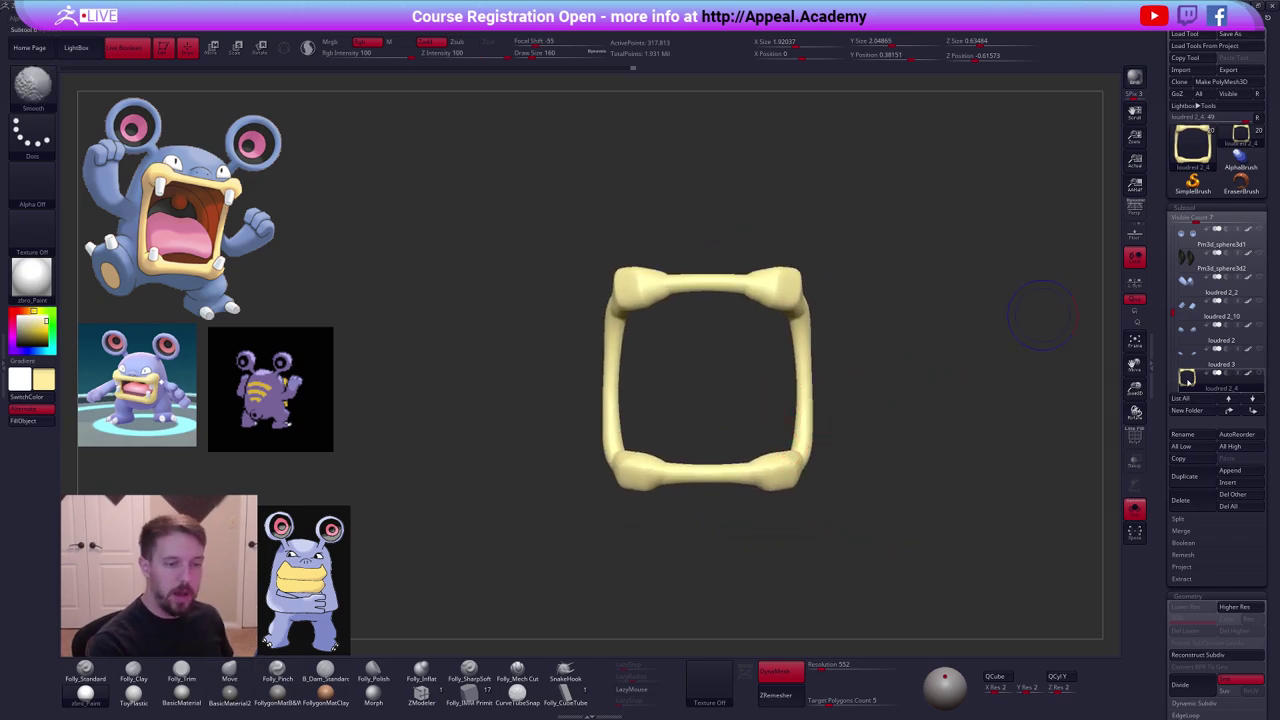
Duplicate the lips, turn off DynaMesh on the original, and ZRemesh it with a target polygon count of 1.
{"action": "left_click", "coordinate": [1188, 476]}
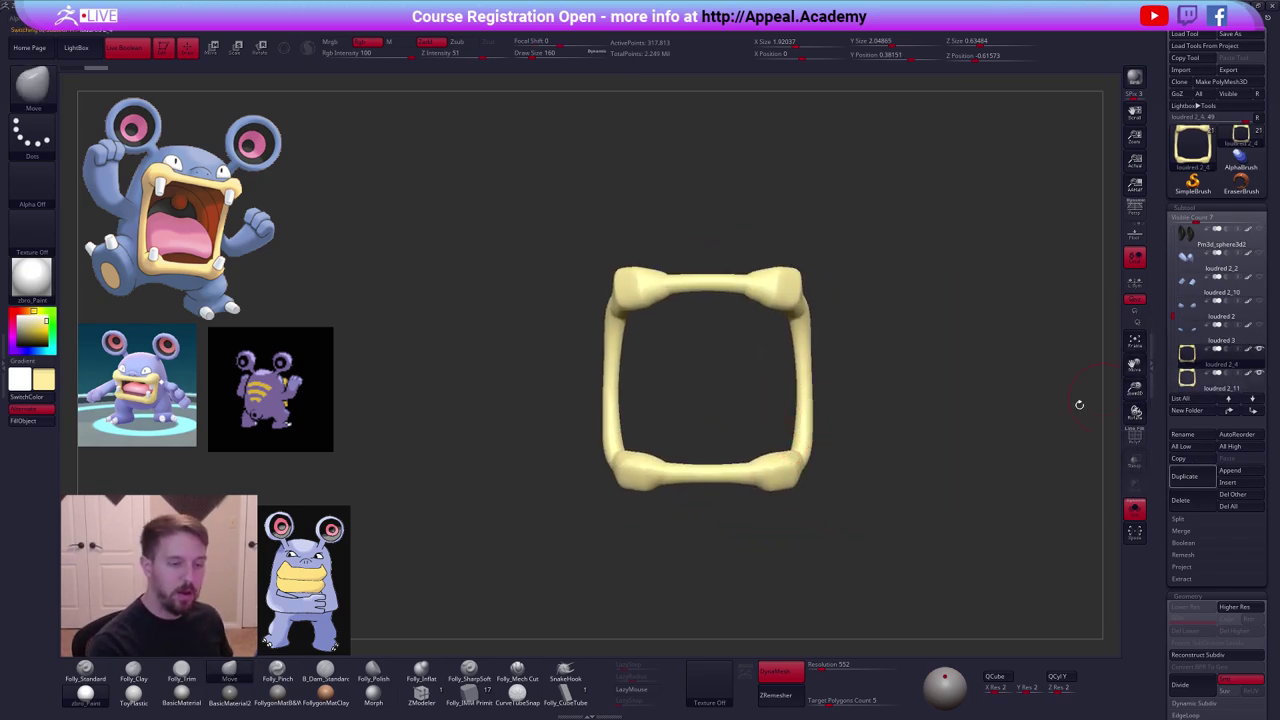
{"action": "right_click", "coordinate": [982, 398]}
{"action": "left_click", "coordinate": [785, 667]}
{"action": "left_click", "coordinate": [858, 701]}
{"action": "type", "text": "1"}
{"action": "key", "text": "Return"}
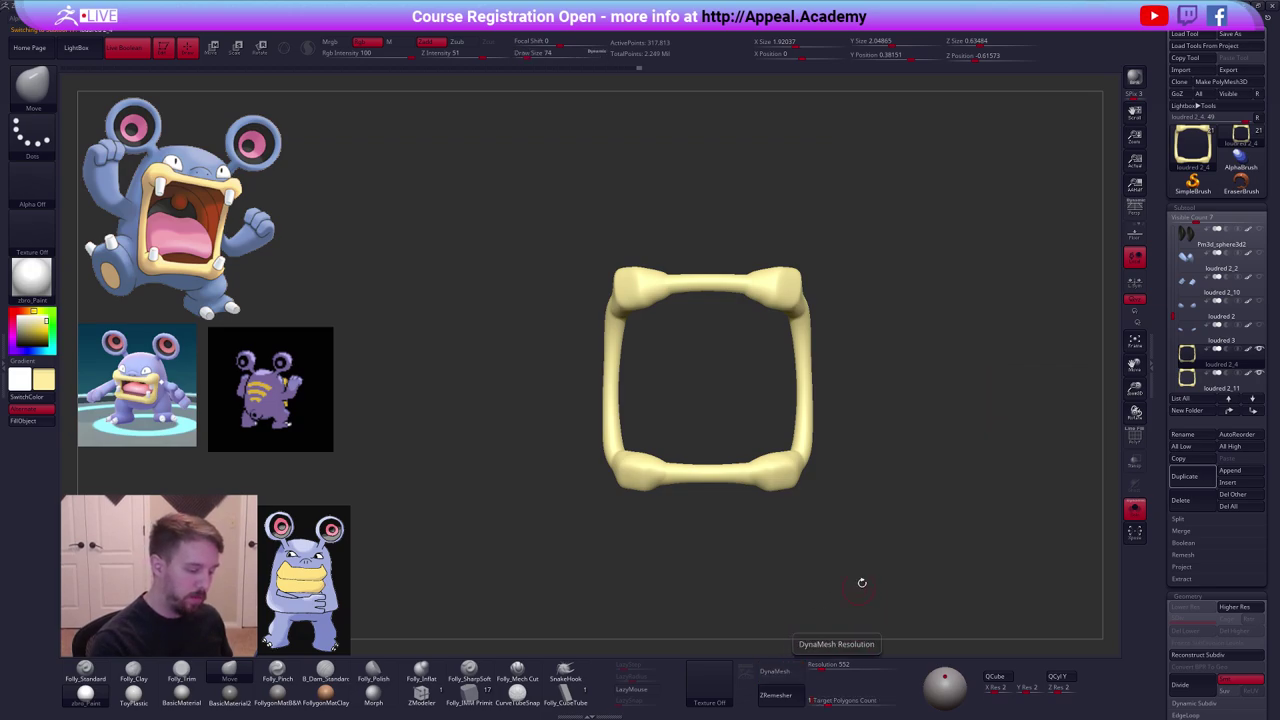
{"action": "left_click", "coordinate": [781, 697]}
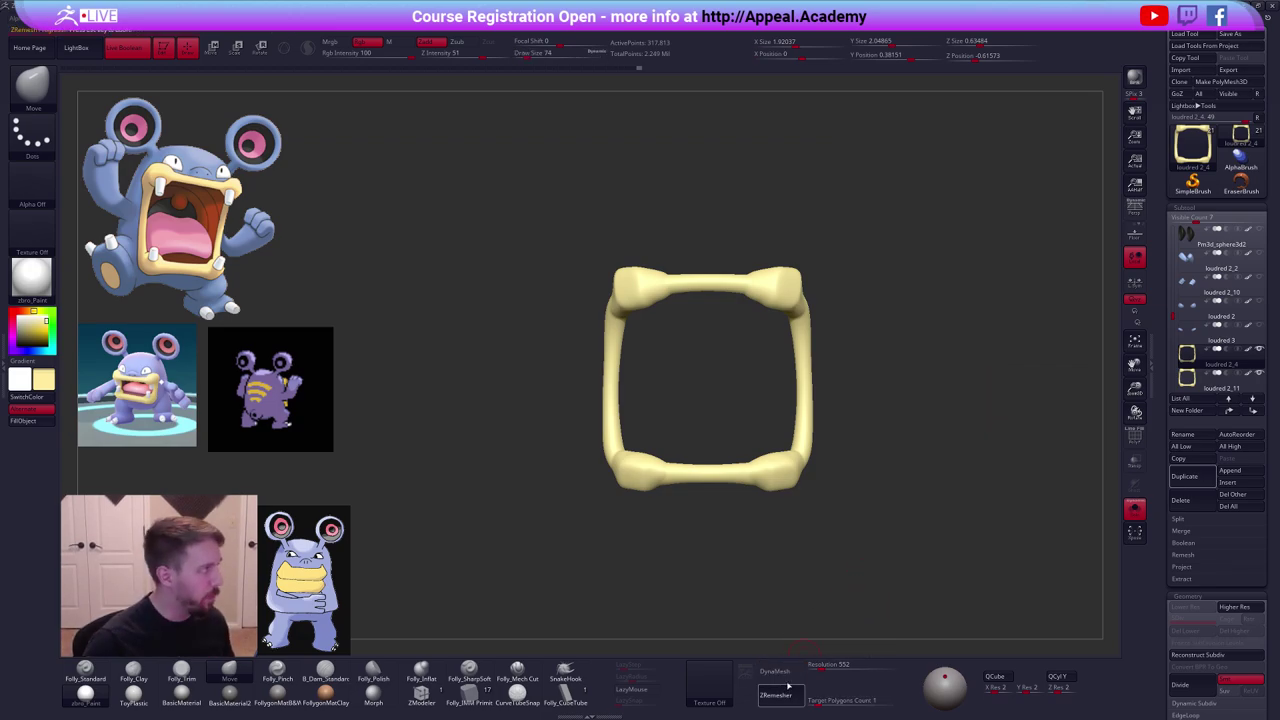
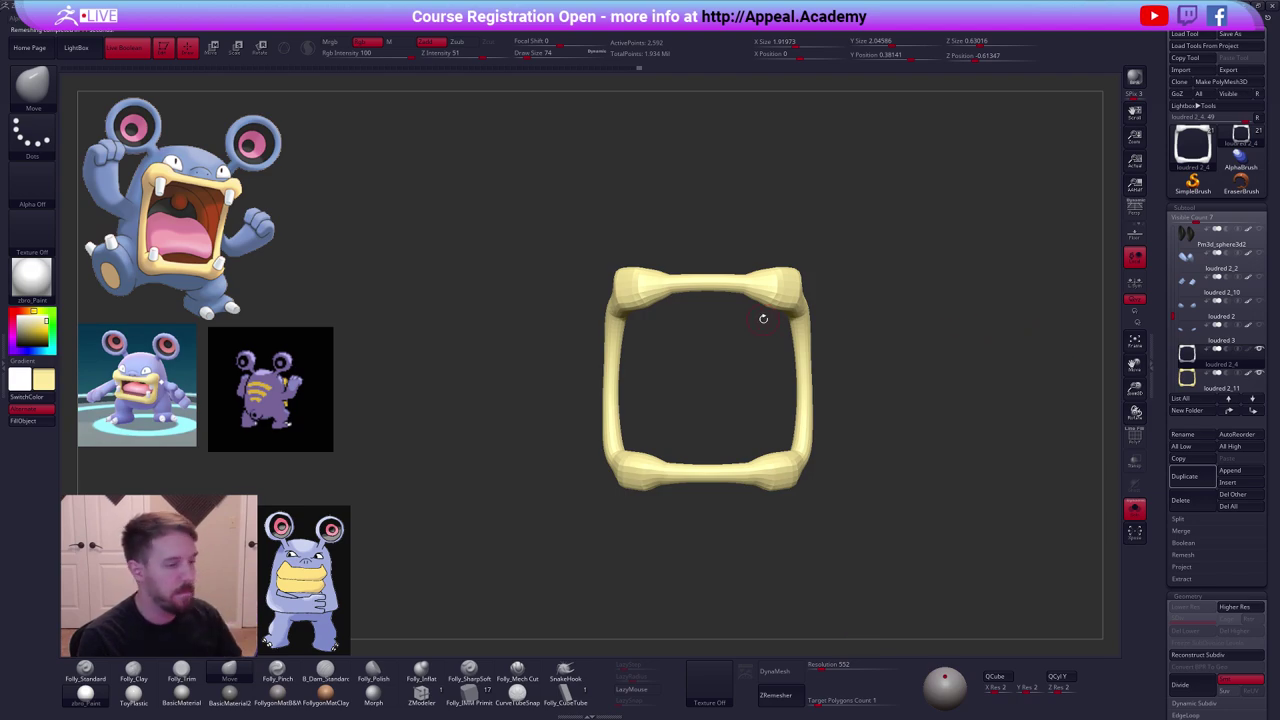
Subdivide the remeshed lips to level 4, projecting the duplicate's detail onto them between subdivisions.
{"action": "key", "text": "ctrl+shift+d"}
{"action": "left_click", "coordinate": [963, 294]}
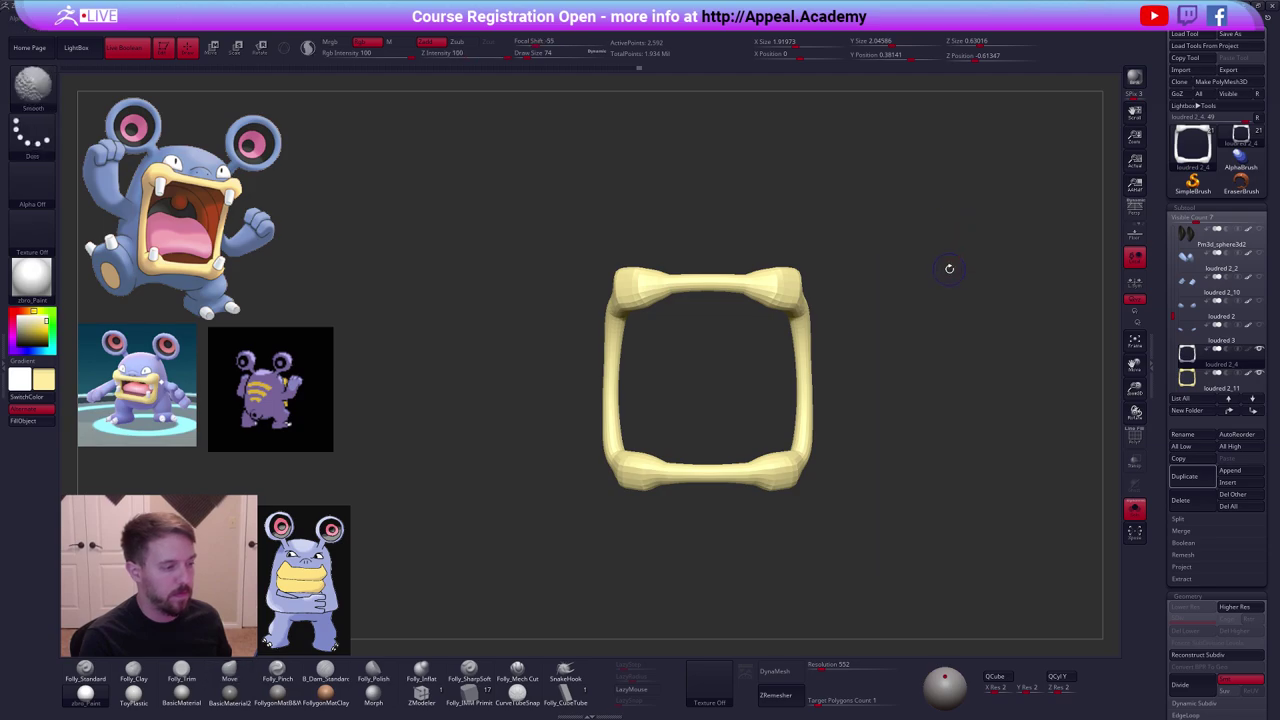
{"action": "key", "text": "ctrl+d"}
{"action": "left_click", "coordinate": [1184, 566]}
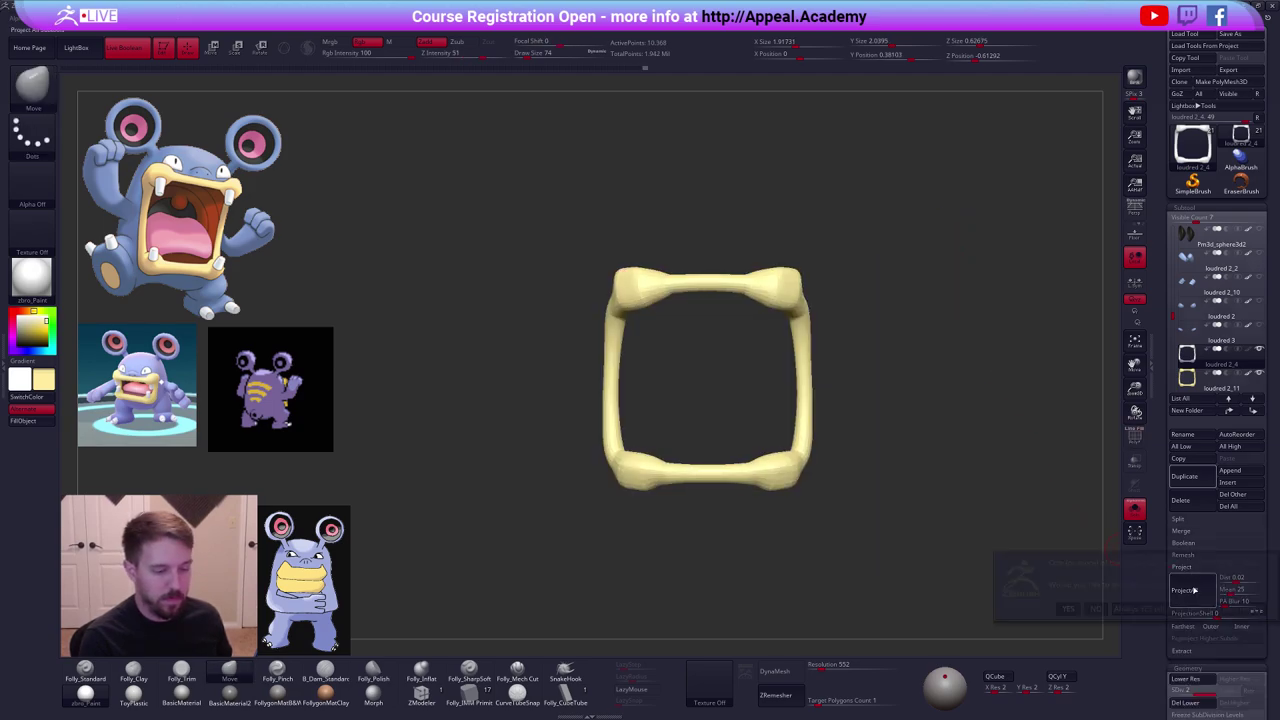
{"action": "left_click", "coordinate": [1140, 608]}
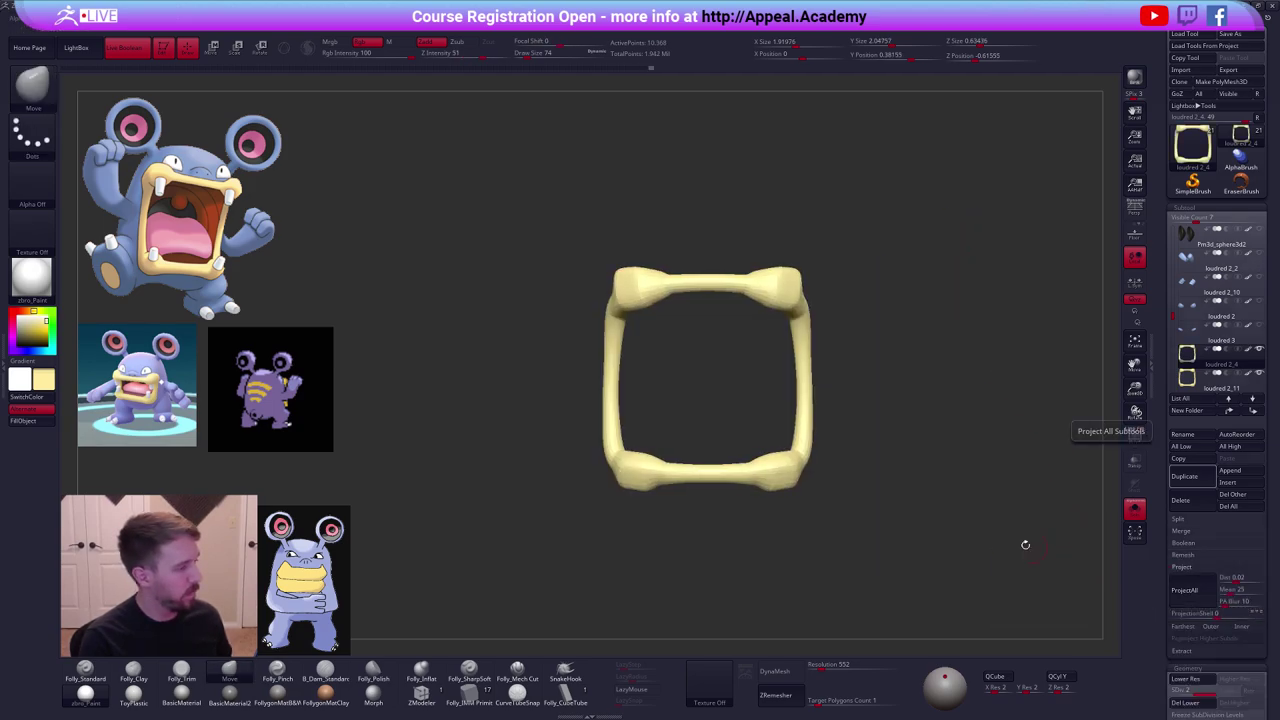
{"action": "key", "text": "ctrl+d"}
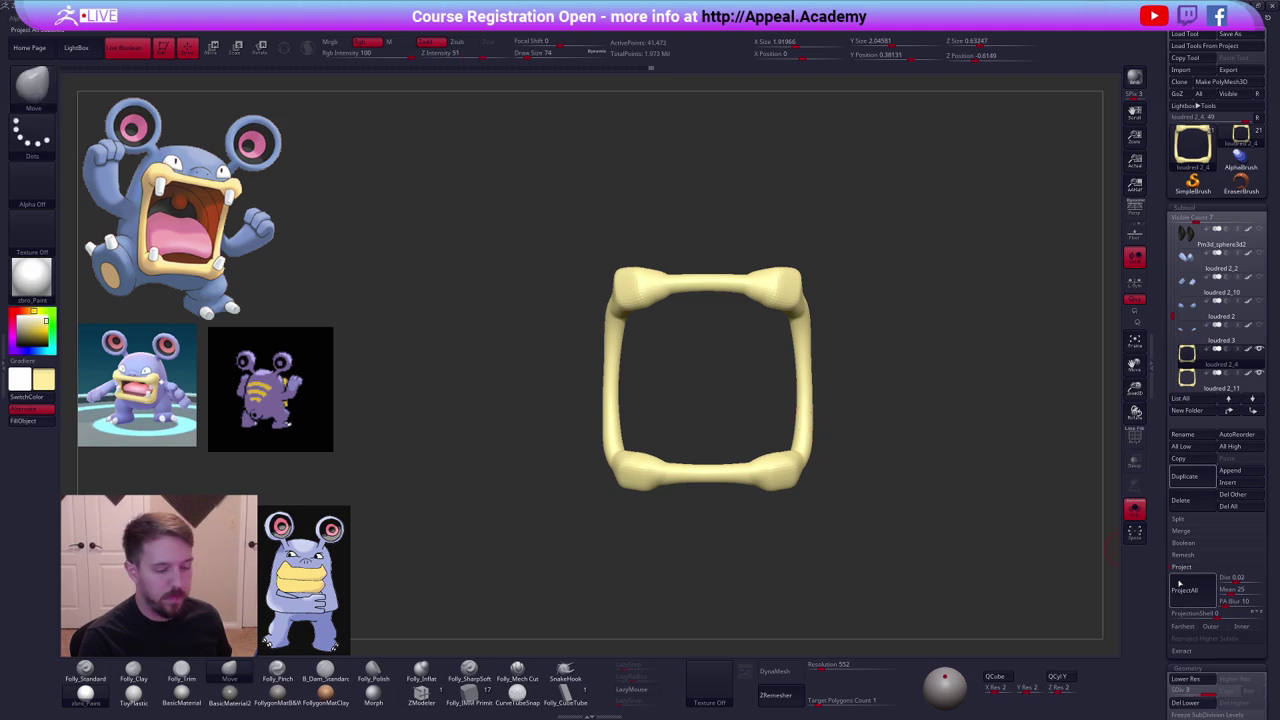
{"action": "left_click", "coordinate": [1189, 590]}
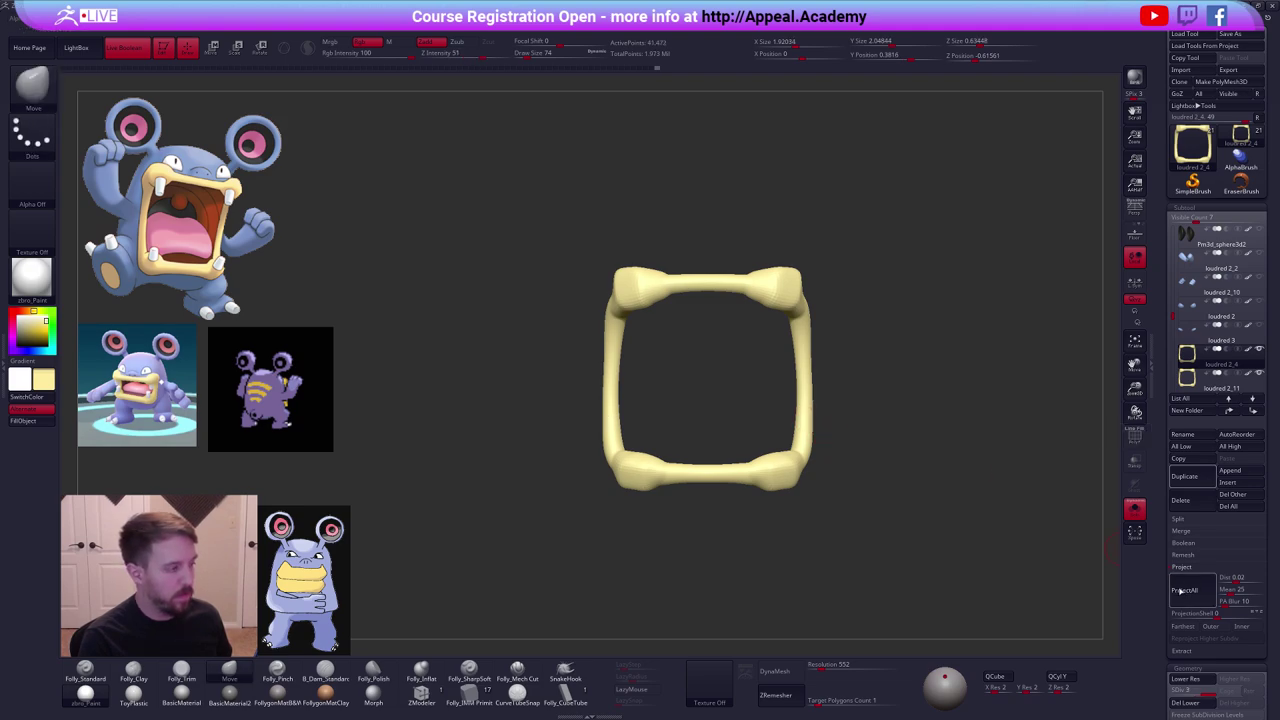
{"action": "key", "text": "ctrl+d"}
Delete the duplicate high-resolution lips, select the remeshed lips, and show the whole character again.
{"action": "left_click", "coordinate": [1179, 385]}
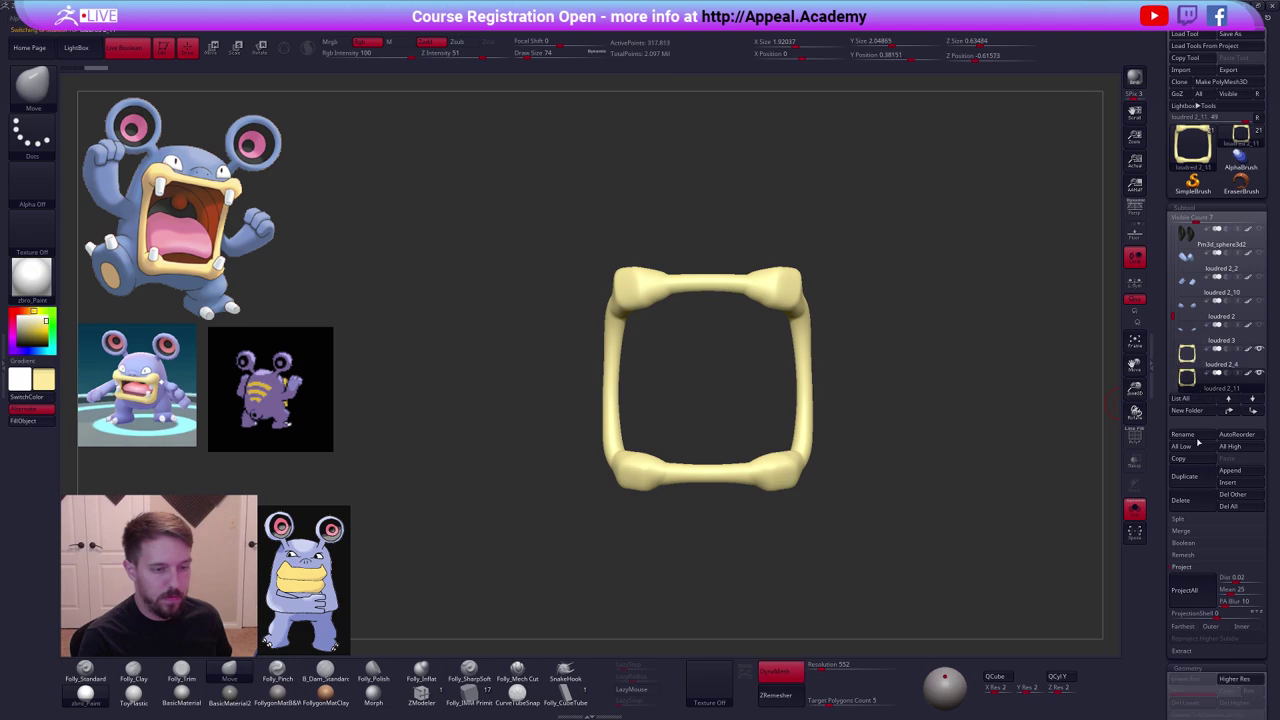
{"action": "left_click", "coordinate": [1190, 500]}
{"action": "left_click", "coordinate": [1108, 520]}
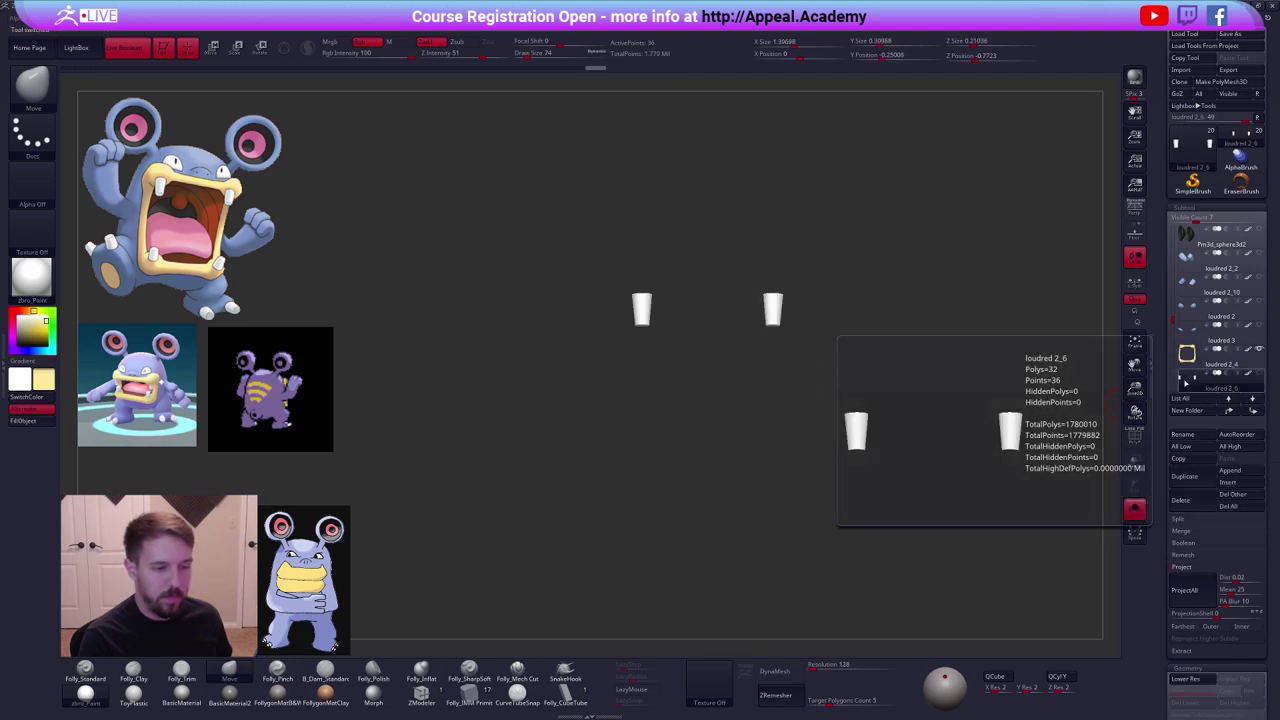
{"action": "left_click", "coordinate": [1187, 356]}
{"action": "left_click", "coordinate": [1135, 509]}
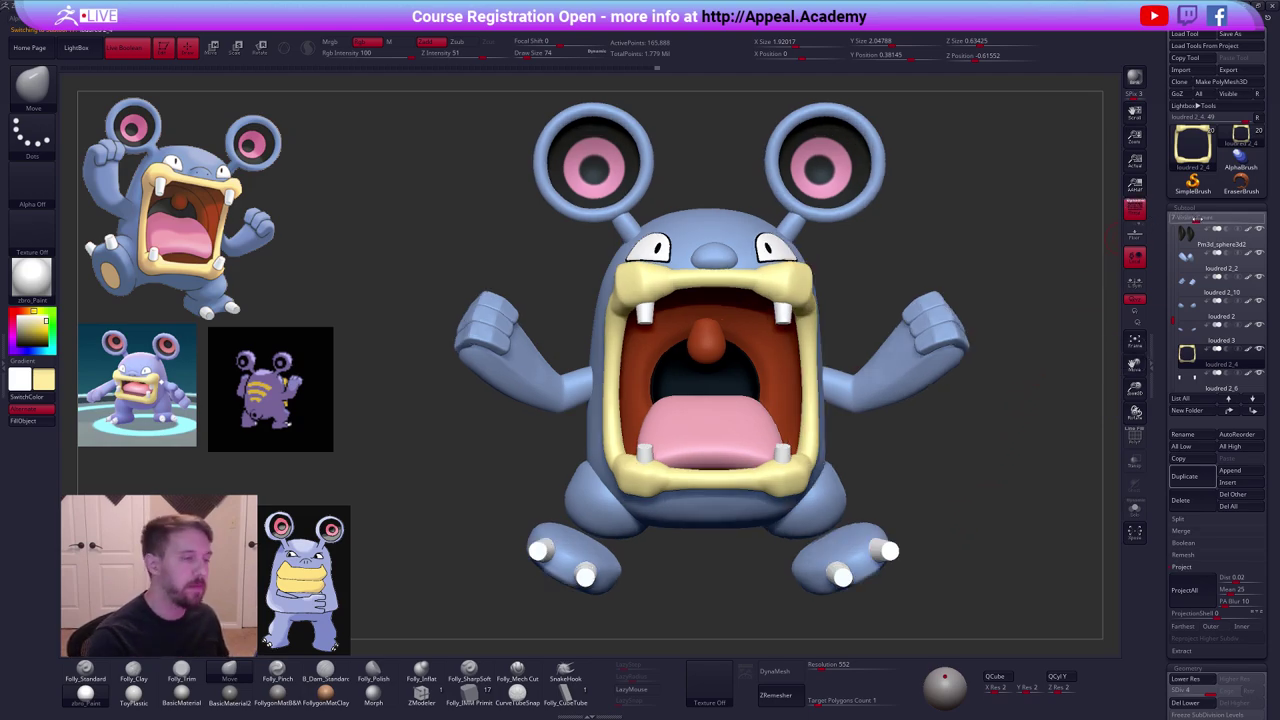
{"action": "key", "text": "alt+Tab"}
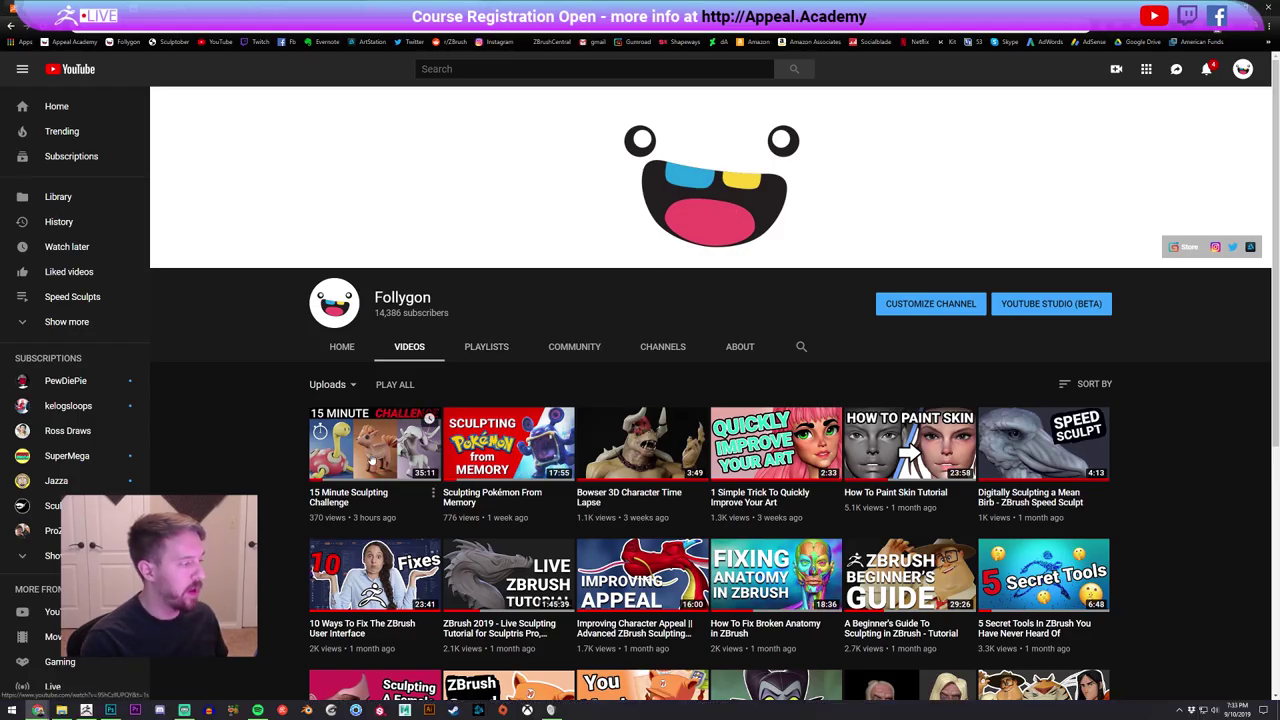
{"action": "key", "text": "alt+Tab"}
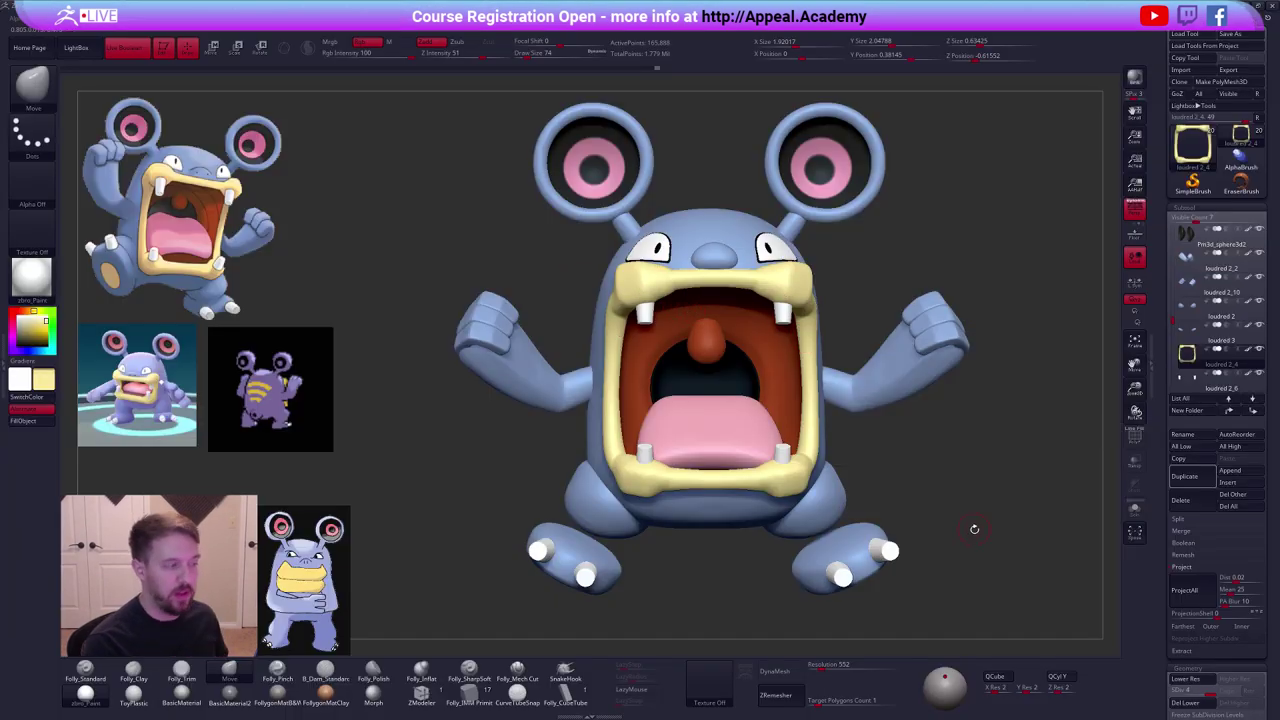
{"action": "left_click_drag", "start_coordinate": [974, 529], "coordinate": [910, 550], "text": "alt"}
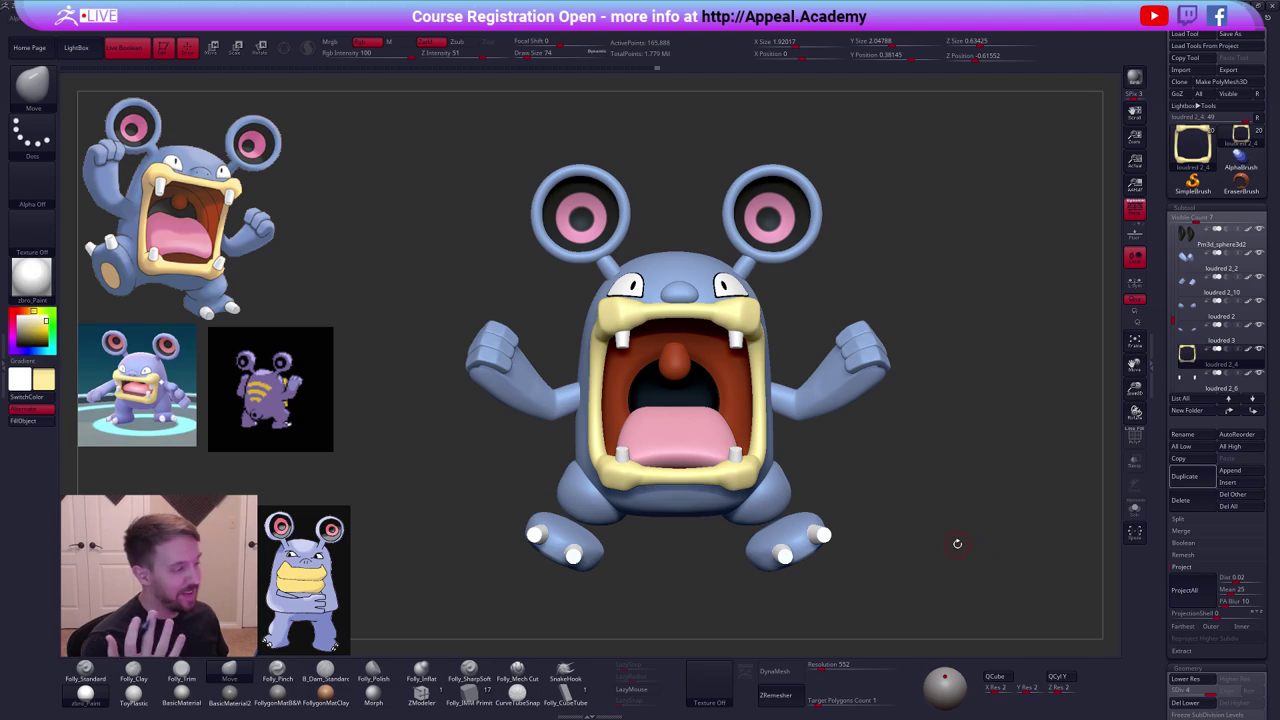
{"action": "left_click_drag", "start_coordinate": [957, 543], "coordinate": [895, 564]}
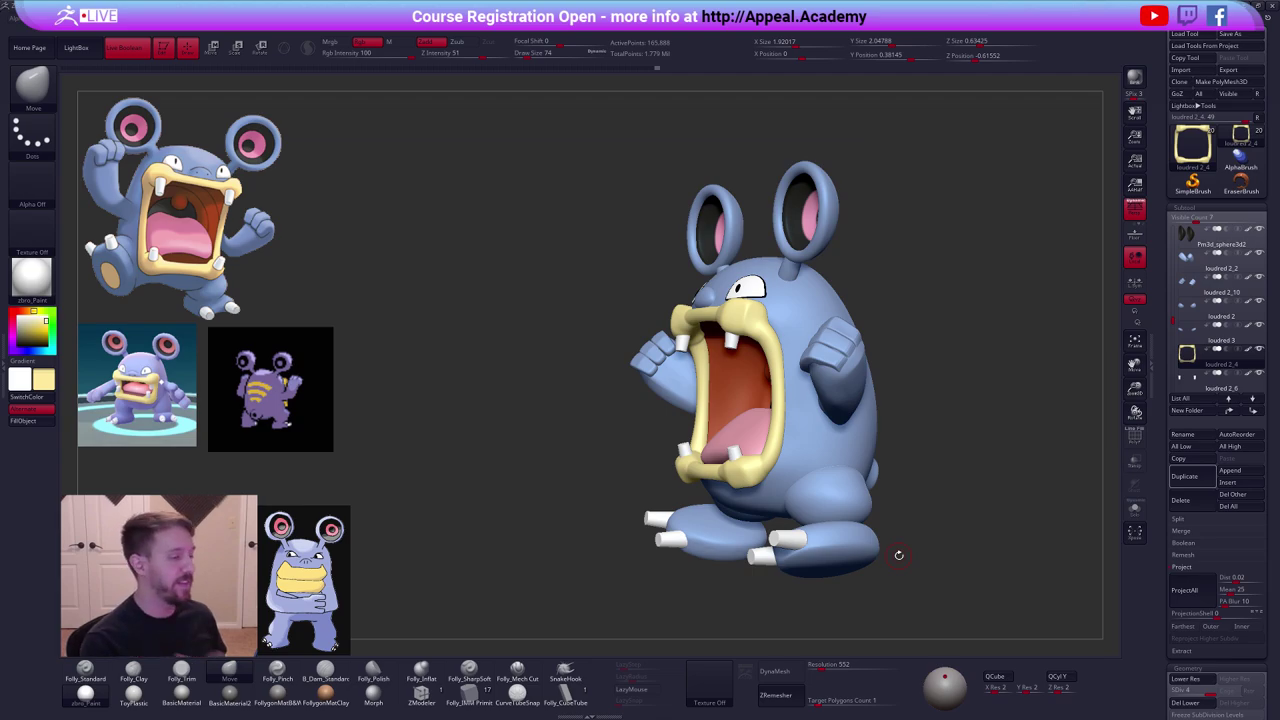
{"action": "right_click_drag", "start_coordinate": [811, 428], "coordinate": [846, 491]}
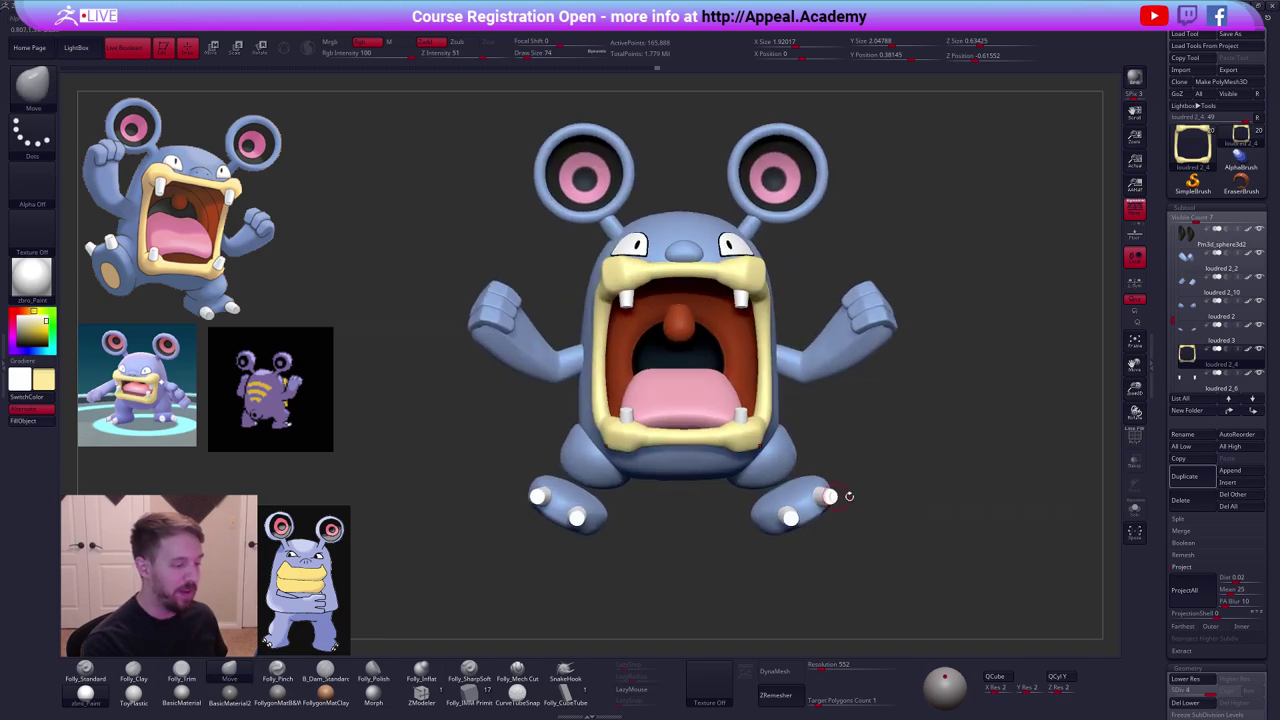
{"action": "right_click_drag", "start_coordinate": [986, 531], "coordinate": [932, 568]}
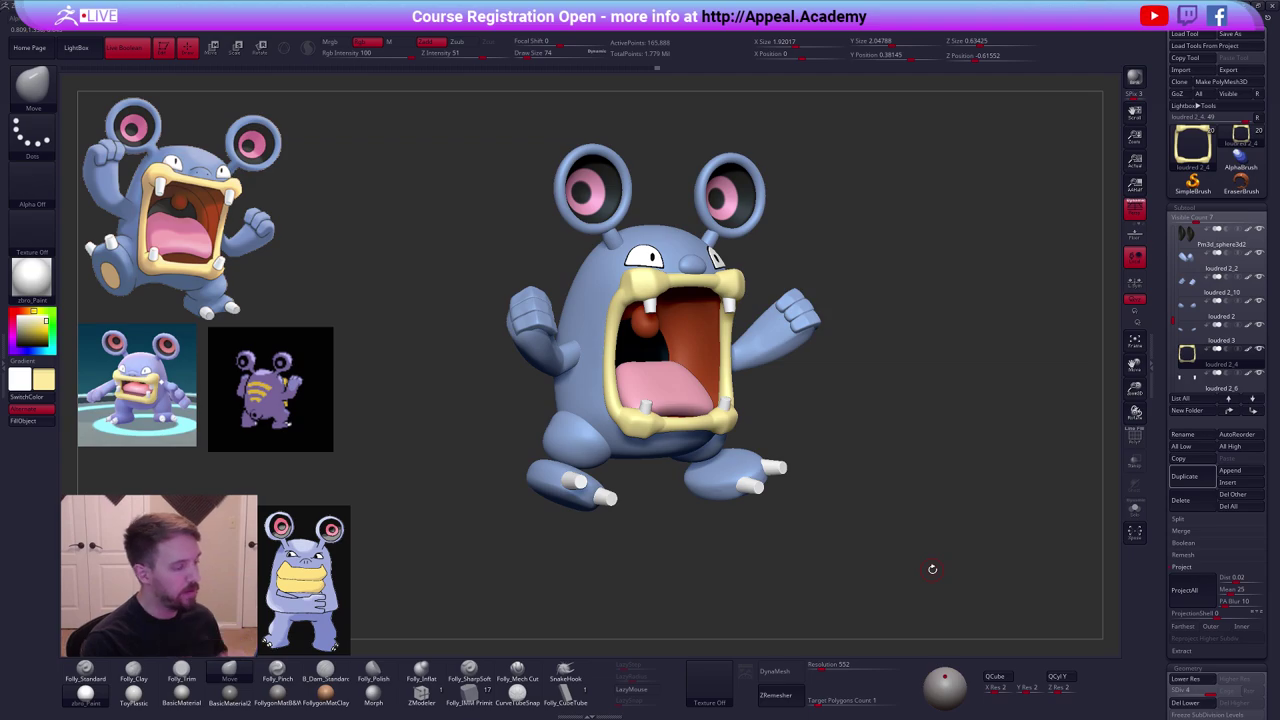
Select the feet and rotate them symmetrically with a Transpose line drawn along the foot's length.
{"action": "right_click_drag", "start_coordinate": [857, 599], "coordinate": [834, 589], "text": "shift"}
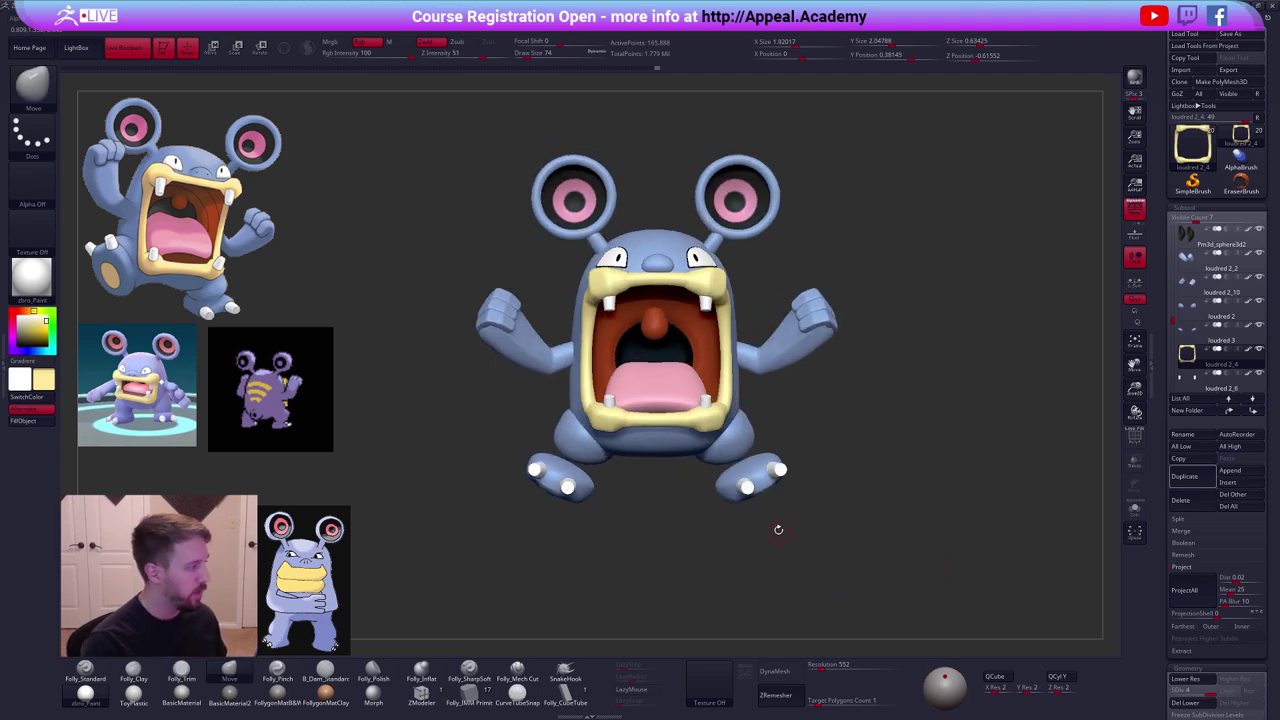
{"action": "left_click", "coordinate": [755, 482], "text": "alt"}
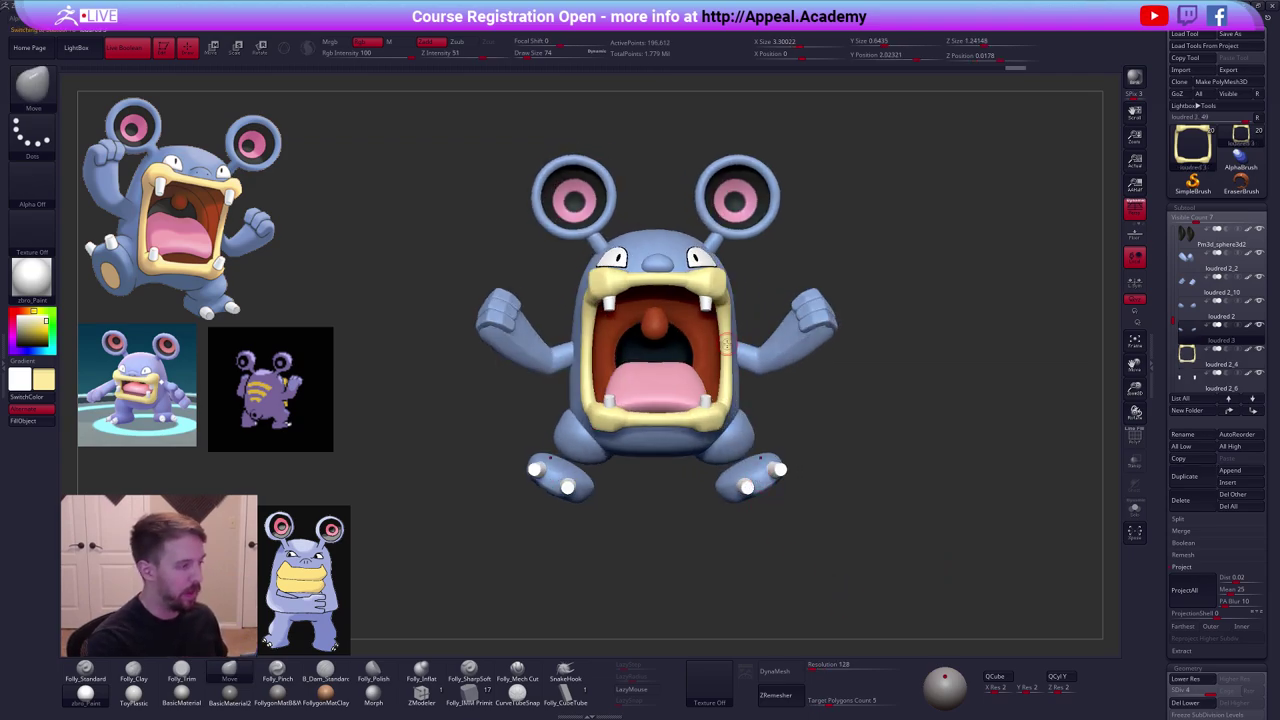
{"action": "key", "text": "space"}
{"action": "right_click_drag", "start_coordinate": [754, 395], "coordinate": [768, 432]}
{"action": "right_click_drag", "start_coordinate": [736, 331], "coordinate": [722, 394], "text": "shift"}
{"action": "key", "text": "w"}
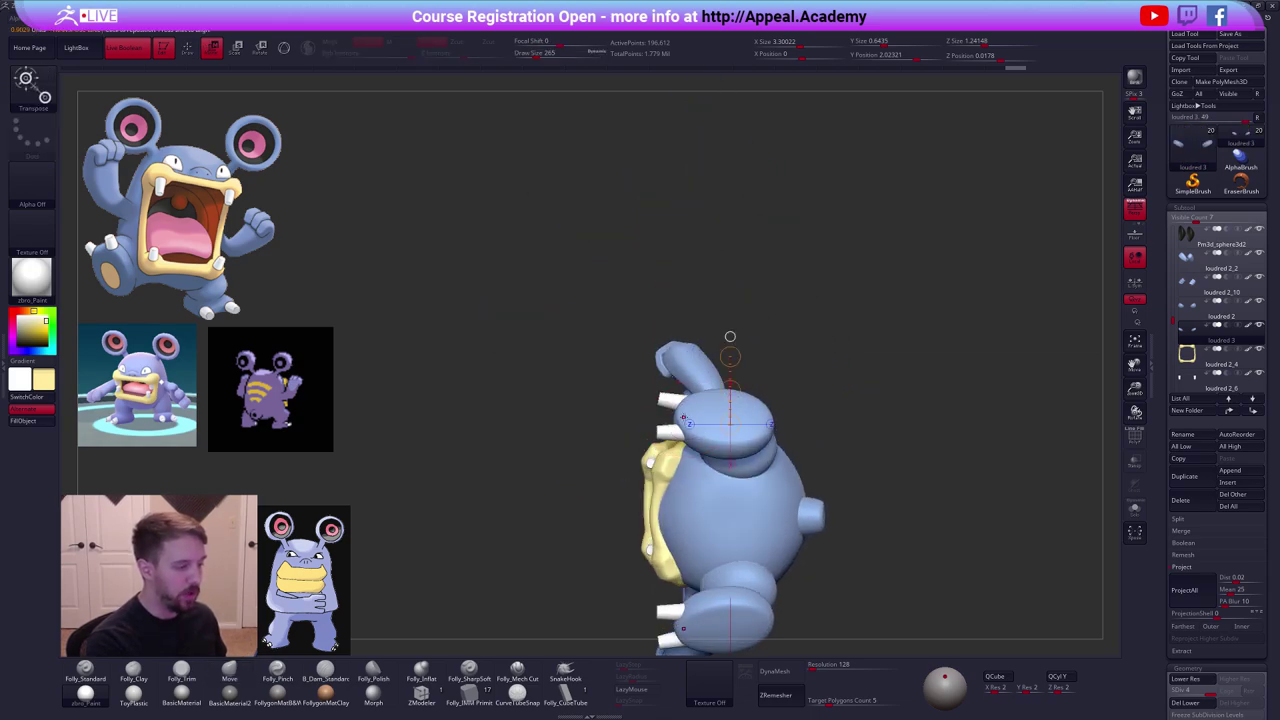
{"action": "mouse_move", "coordinate": [680, 414]}
{"action": "left_mouse_down", "text": "shift"}
{"action": "mouse_move", "coordinate": [826, 414]}
{"action": "mouse_move", "coordinate": [813, 414]}
{"action": "left_mouse_up", "text": "shift"}
{"action": "right_click_drag", "start_coordinate": [740, 390], "coordinate": [736, 444]}
{"action": "left_click_drag", "start_coordinate": [722, 416], "coordinate": [768, 285]}
{"action": "left_click_drag", "start_coordinate": [681, 408], "coordinate": [843, 419]}
{"action": "key", "text": "r"}
{"action": "right_click_drag", "start_coordinate": [862, 400], "coordinate": [845, 404]}
Adjust the feet further with a Transpose line drawn upward from the foot's centre, and return to Draw mode.
{"action": "key", "text": "w"}
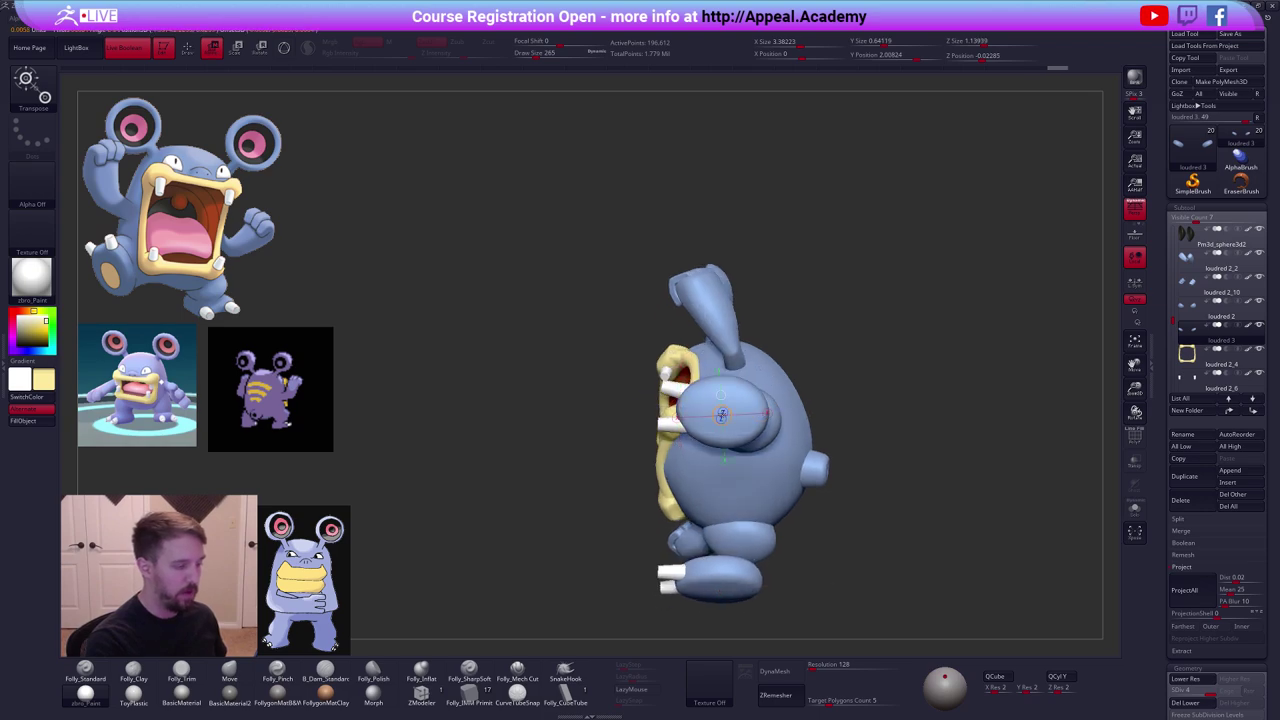
{"action": "left_click_drag", "start_coordinate": [722, 412], "coordinate": [740, 204]}
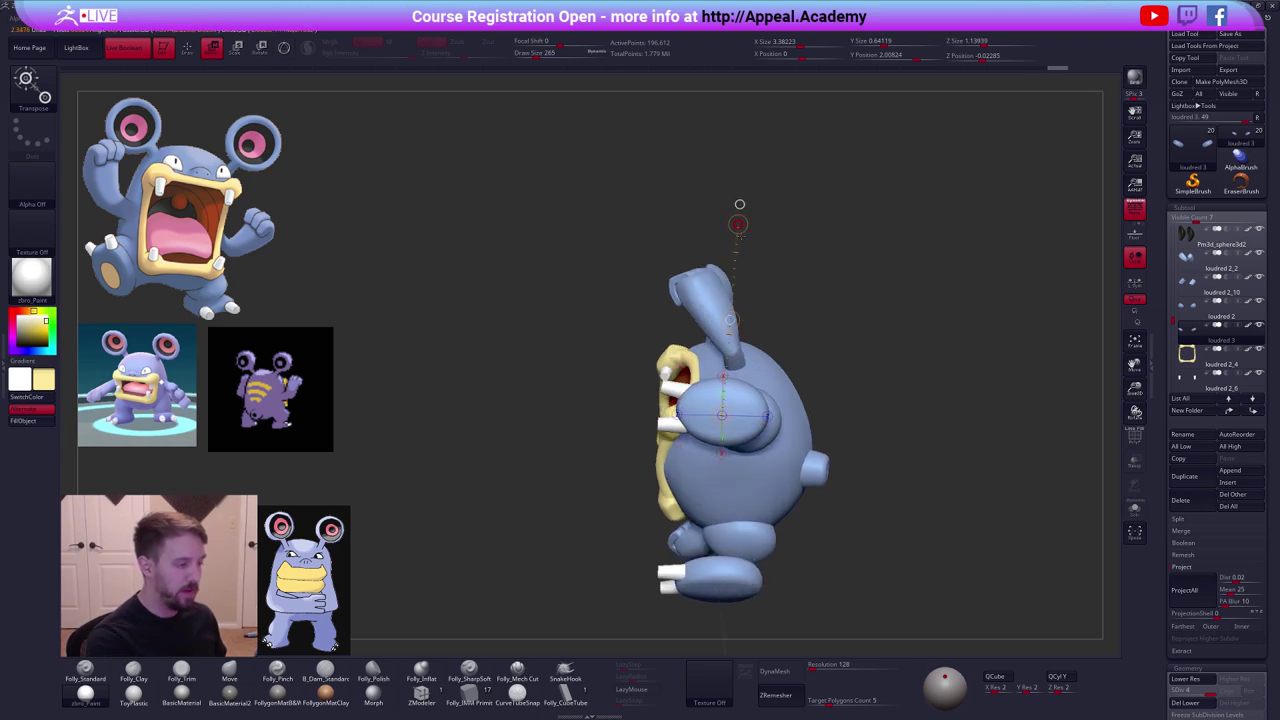
{"action": "key", "text": "q"}
{"action": "left_click_drag", "start_coordinate": [909, 491], "coordinate": [962, 559]}
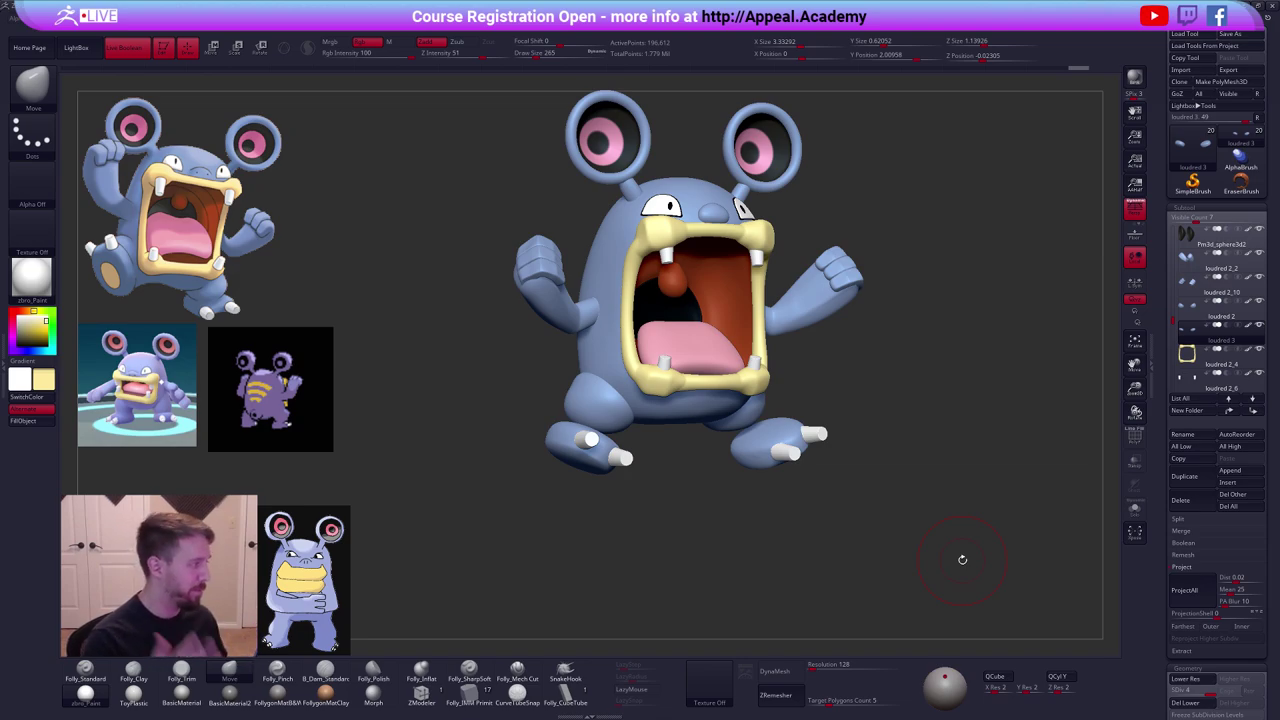
{"action": "left_click_drag", "start_coordinate": [692, 482], "coordinate": [646, 409], "text": "shift"}
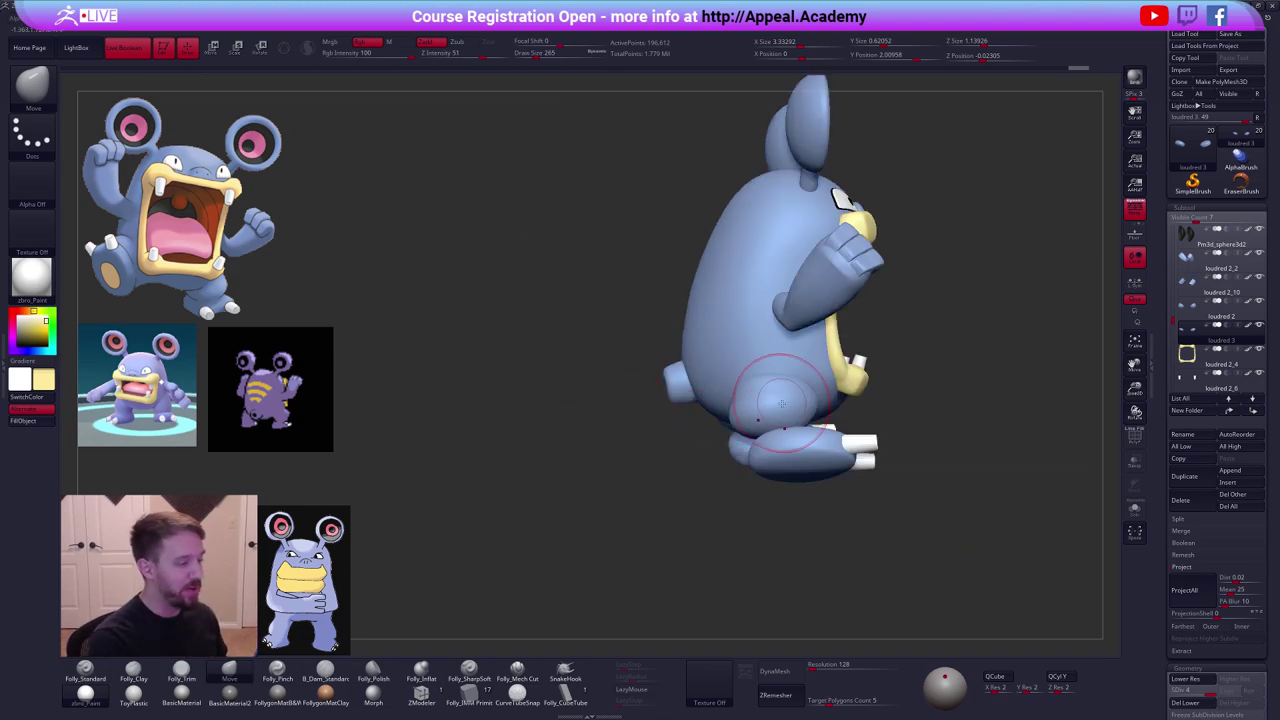
Select the thighs and compare the character from the front and at an angle with the reference images.
{"action": "left_click_drag", "start_coordinate": [780, 403], "coordinate": [864, 414], "text": "alt"}
{"action": "left_click", "coordinate": [746, 412], "text": "alt"}
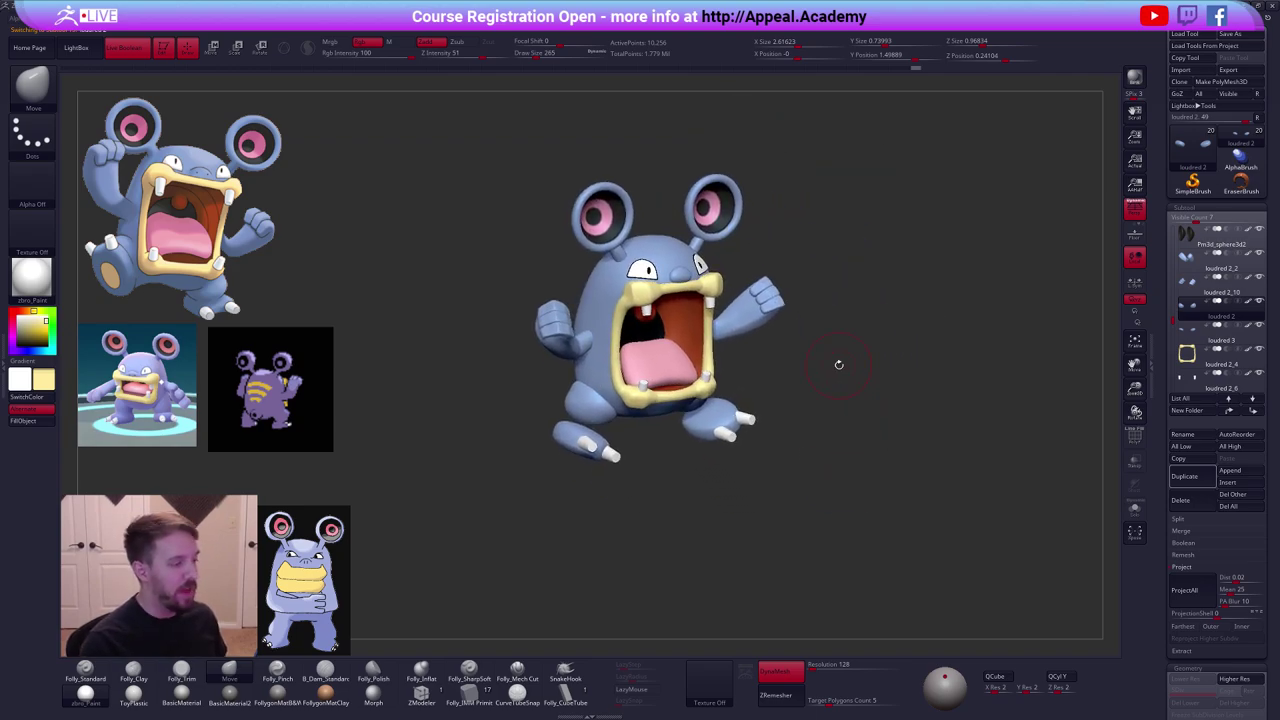
{"action": "key", "text": "z"}
{"action": "left_click", "coordinate": [320, 554]}
{"action": "key", "text": "z"}
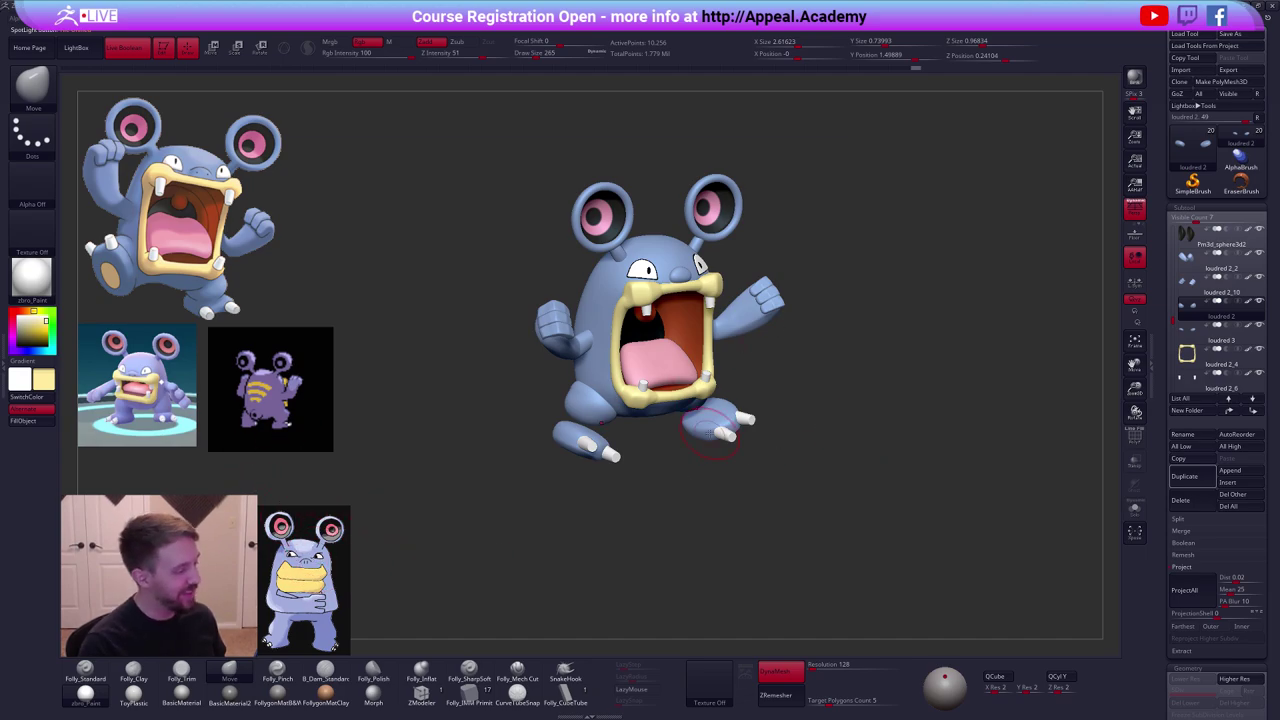
{"action": "left_click_drag", "start_coordinate": [686, 468], "coordinate": [630, 550]}
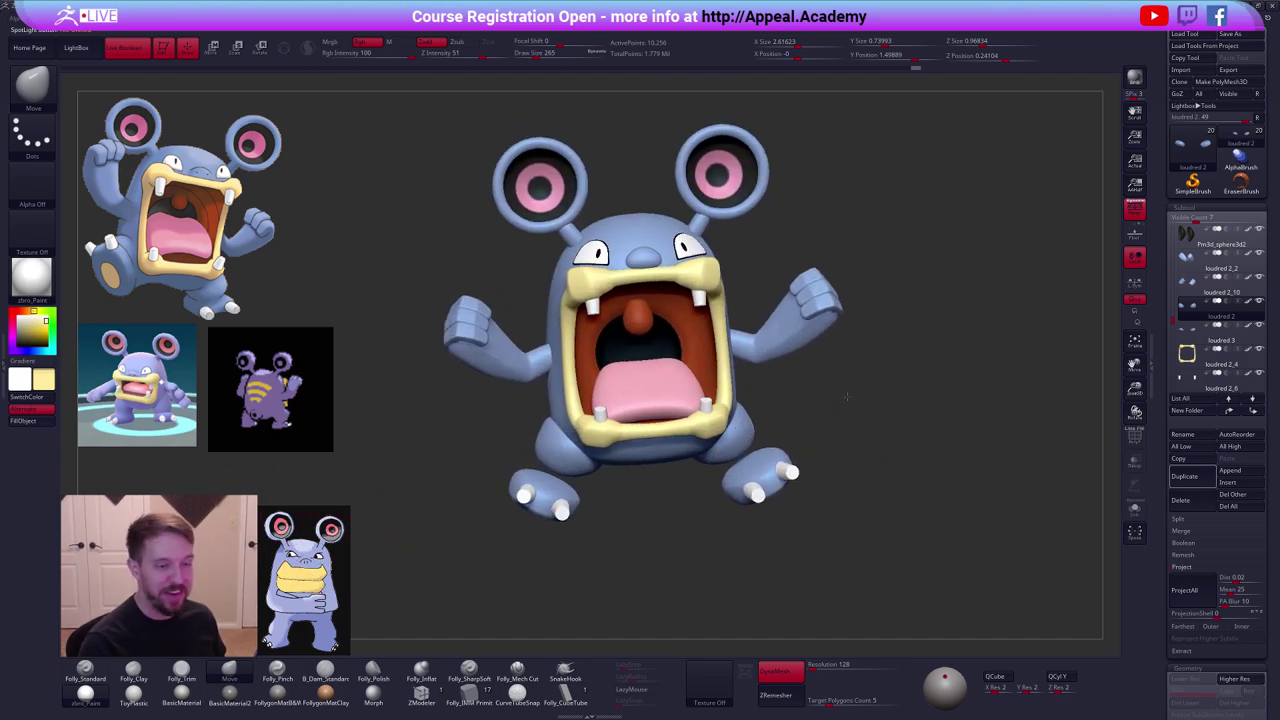
{"action": "left_click_drag", "start_coordinate": [846, 397], "coordinate": [876, 424], "text": "alt"}
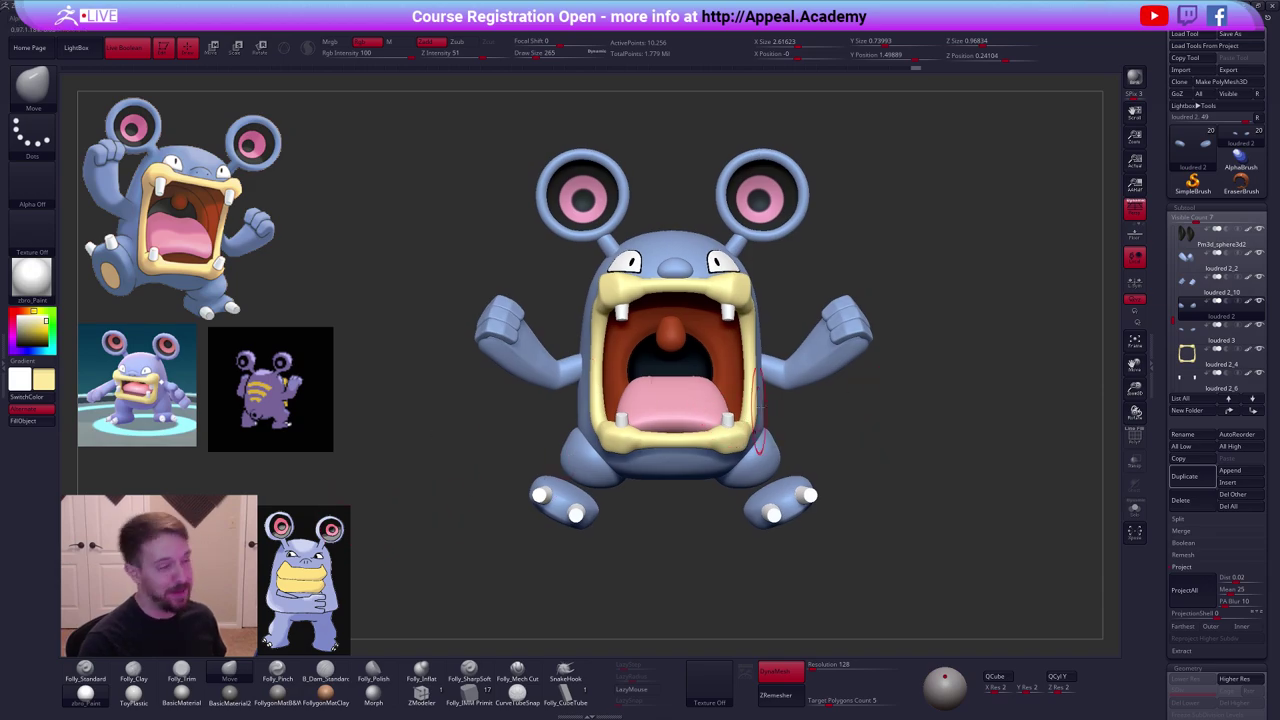
Load the purple loudred posed model, leave a canvas snapshot of it for comparison, and return to the blue Loudred.
{"action": "key", "text": "alt+Tab"}
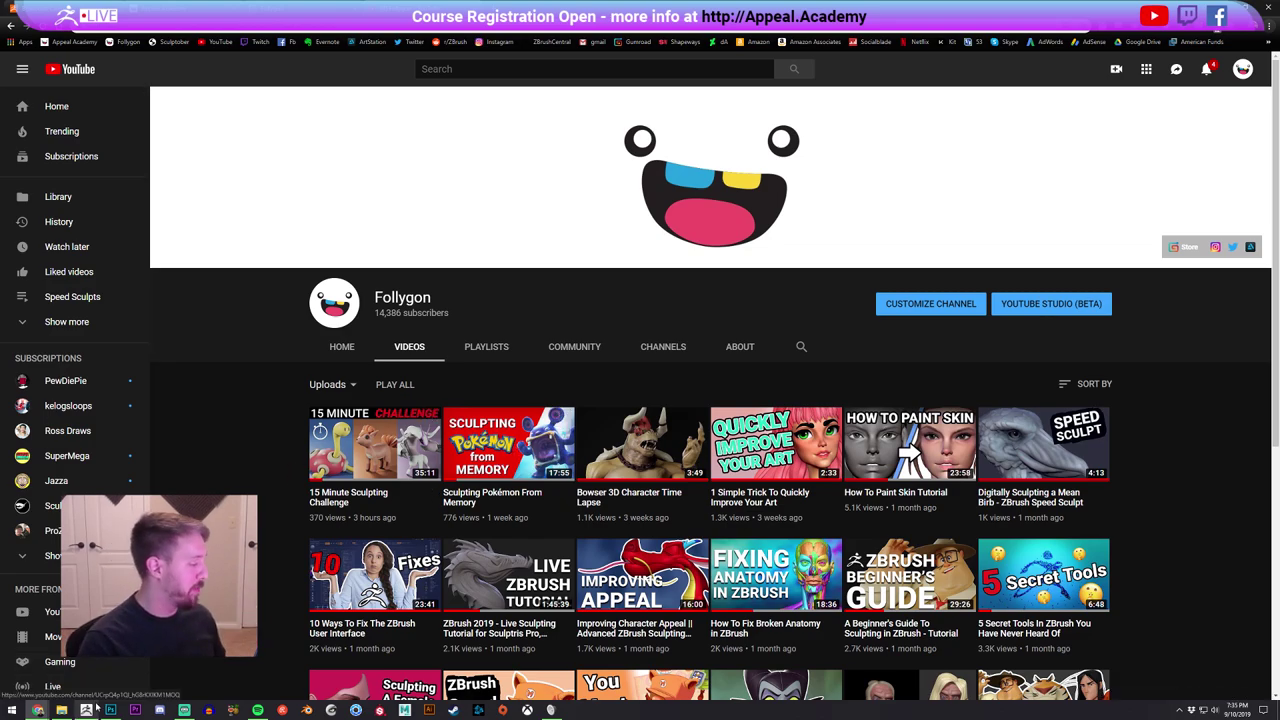
{"action": "left_click", "coordinate": [95, 707]}
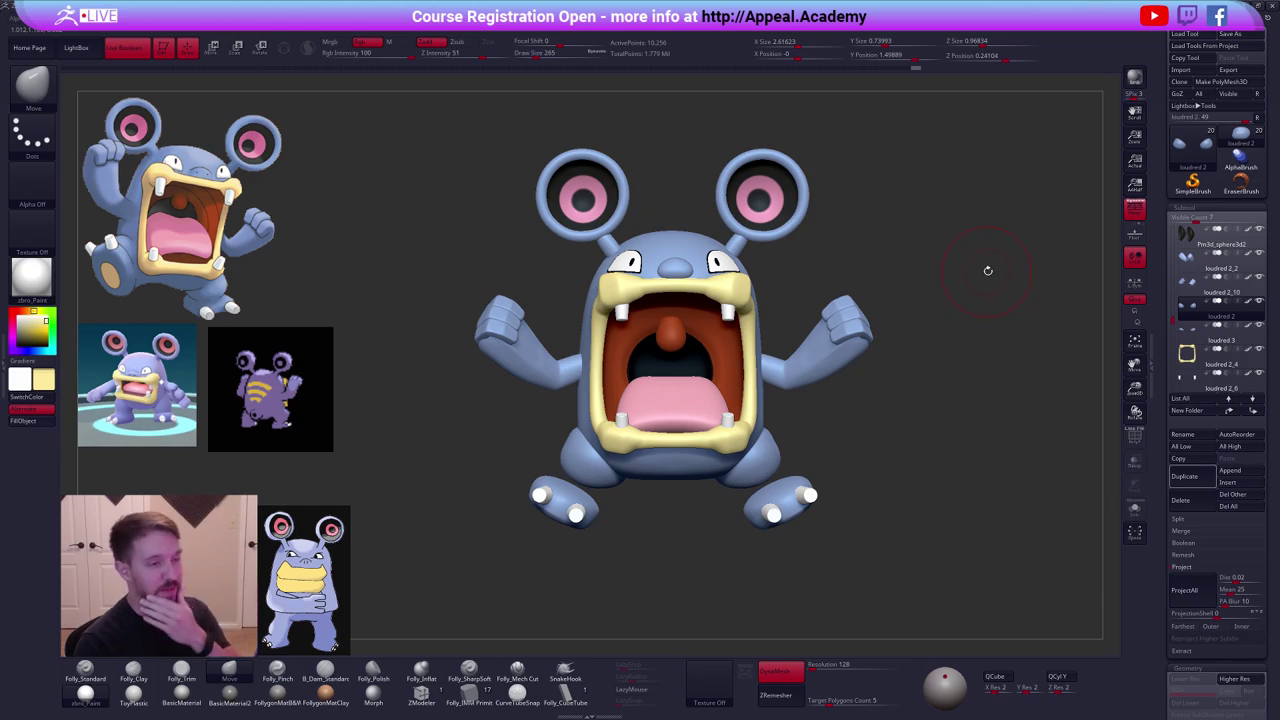
{"action": "left_click", "coordinate": [1192, 145]}
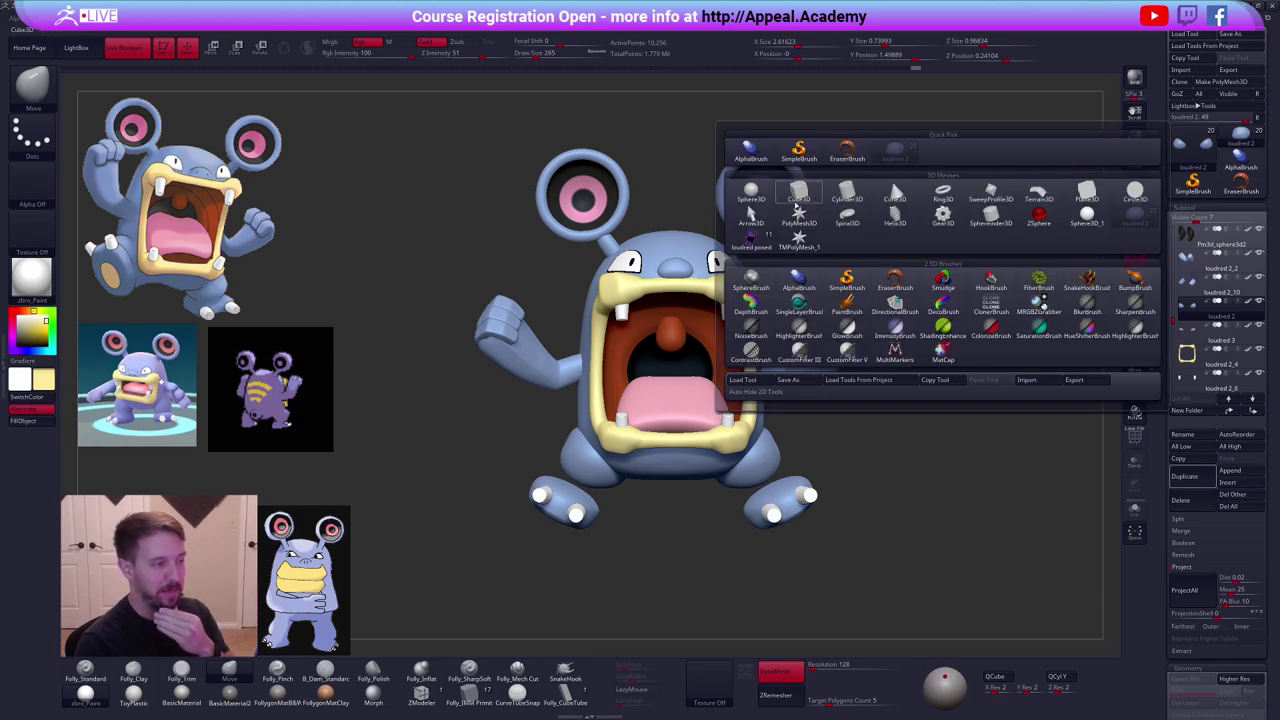
{"action": "left_click", "coordinate": [751, 228]}
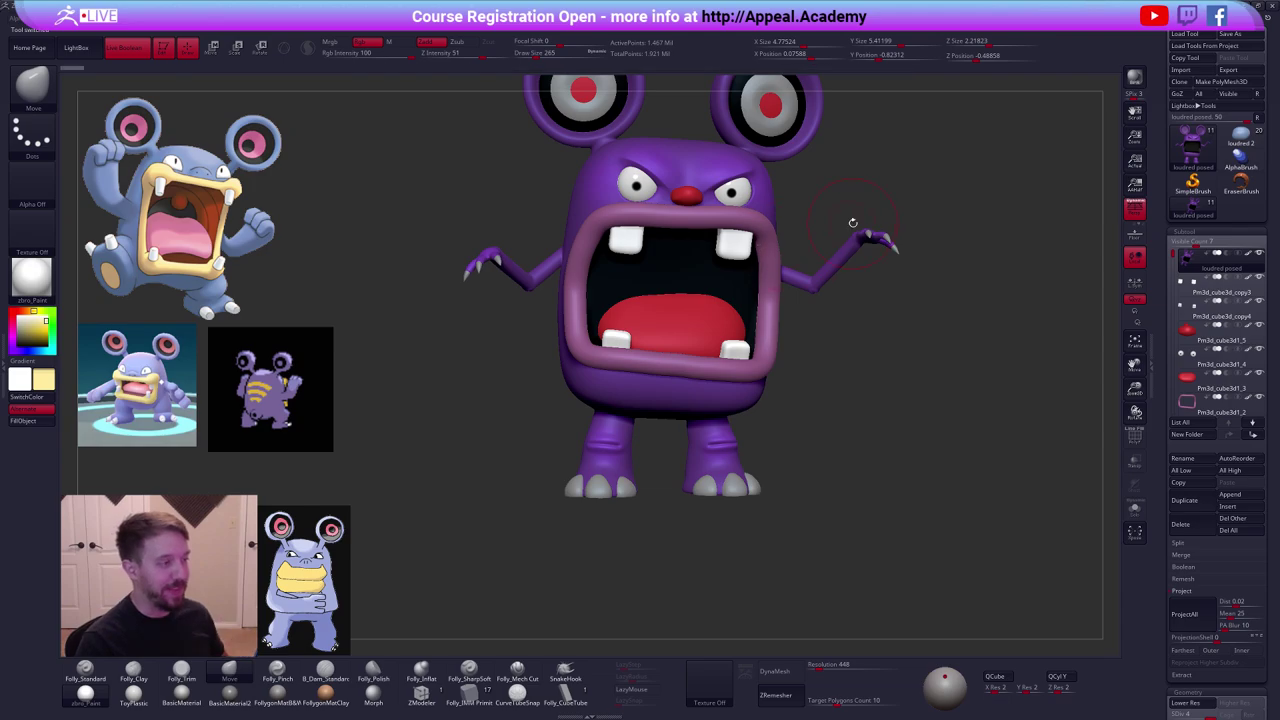
{"action": "left_click_drag", "start_coordinate": [933, 269], "coordinate": [730, 411], "text": "alt"}
{"action": "key", "text": "shift+s"}
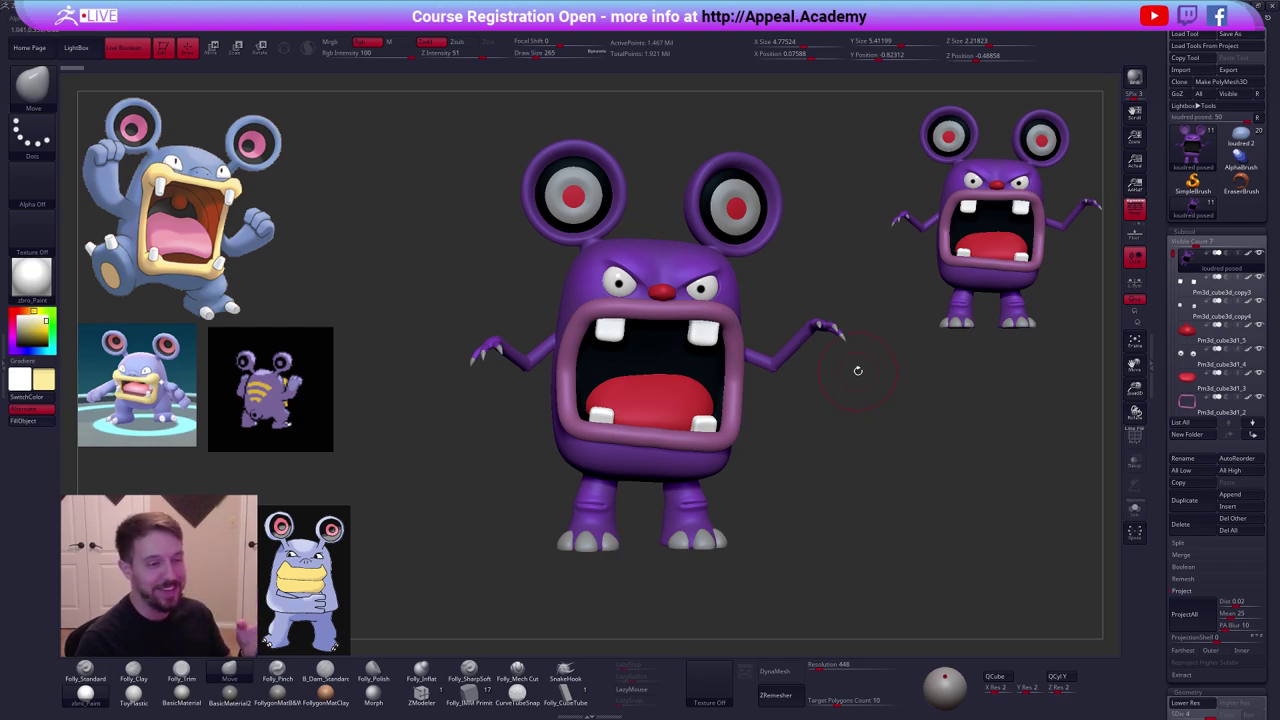
{"action": "left_click", "coordinate": [1236, 140]}
{"action": "left_click", "coordinate": [1258, 118]}
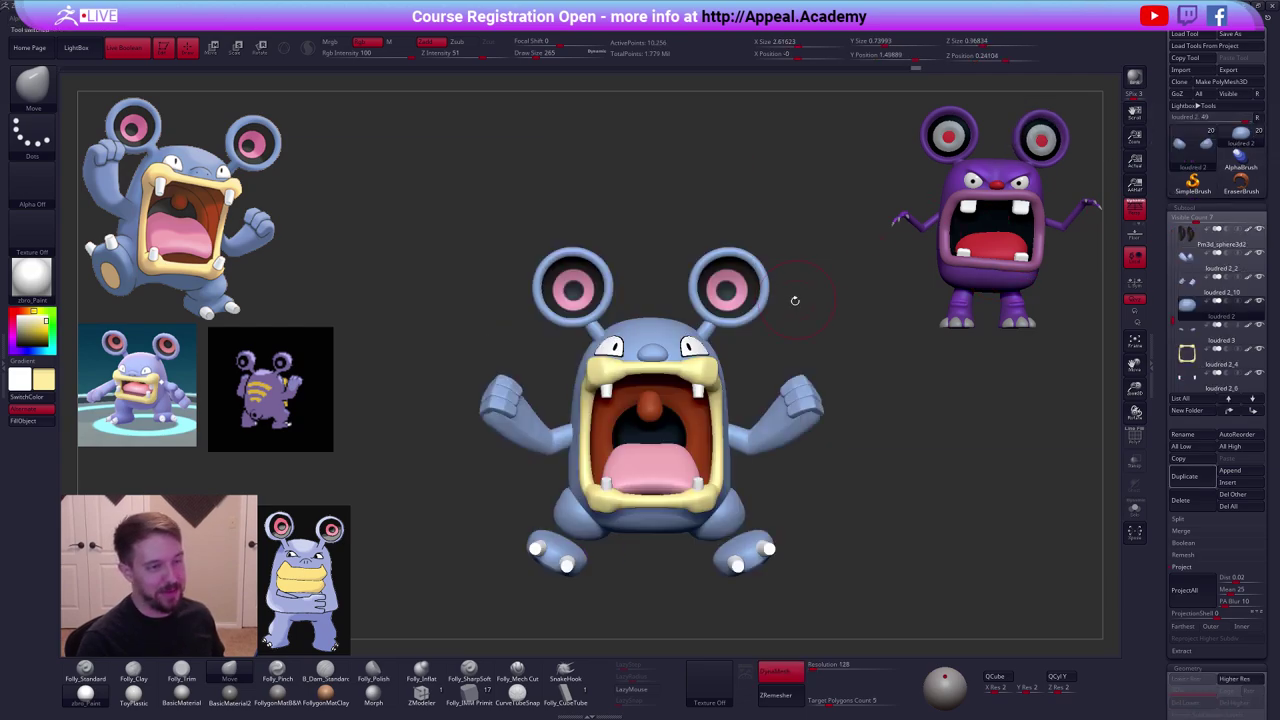
Adjust the uvula inside the mouth with the Move brush and subdivide it to level 3.
{"action": "left_click_drag", "start_coordinate": [849, 297], "coordinate": [830, 470]}
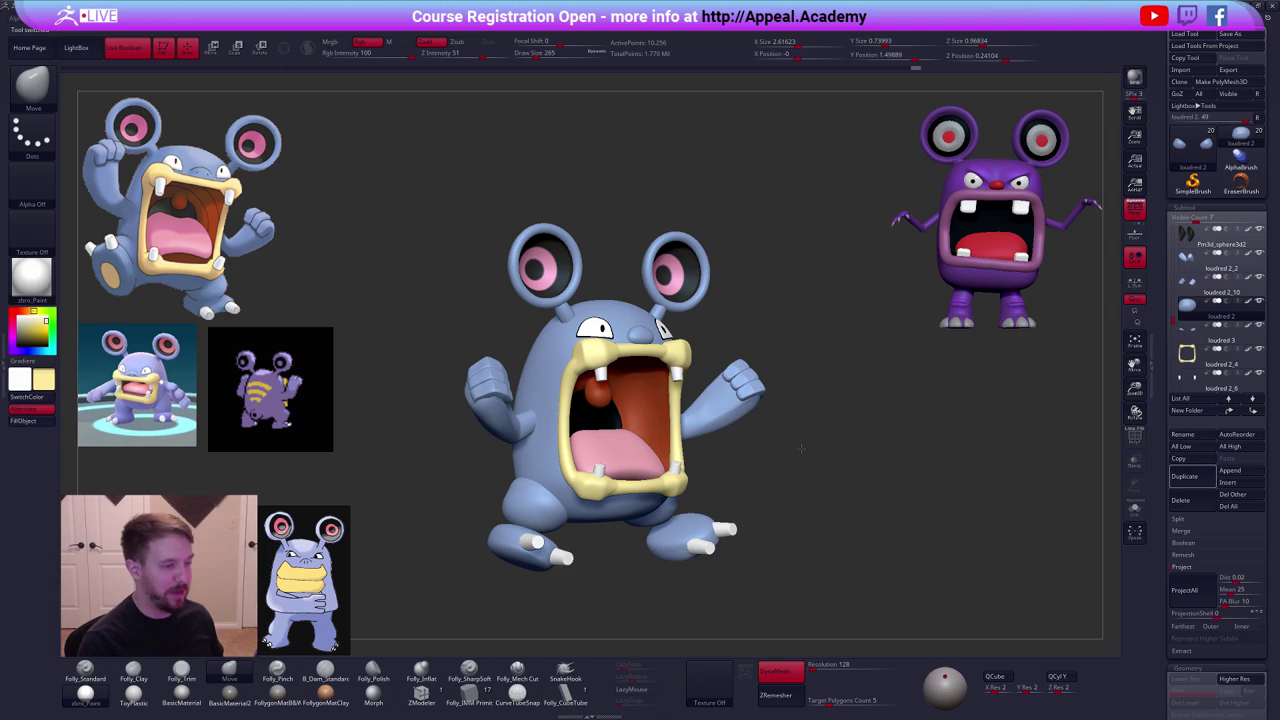
{"action": "left_click_drag", "start_coordinate": [800, 449], "coordinate": [822, 429]}
{"action": "left_click_drag", "start_coordinate": [661, 542], "coordinate": [731, 566]}
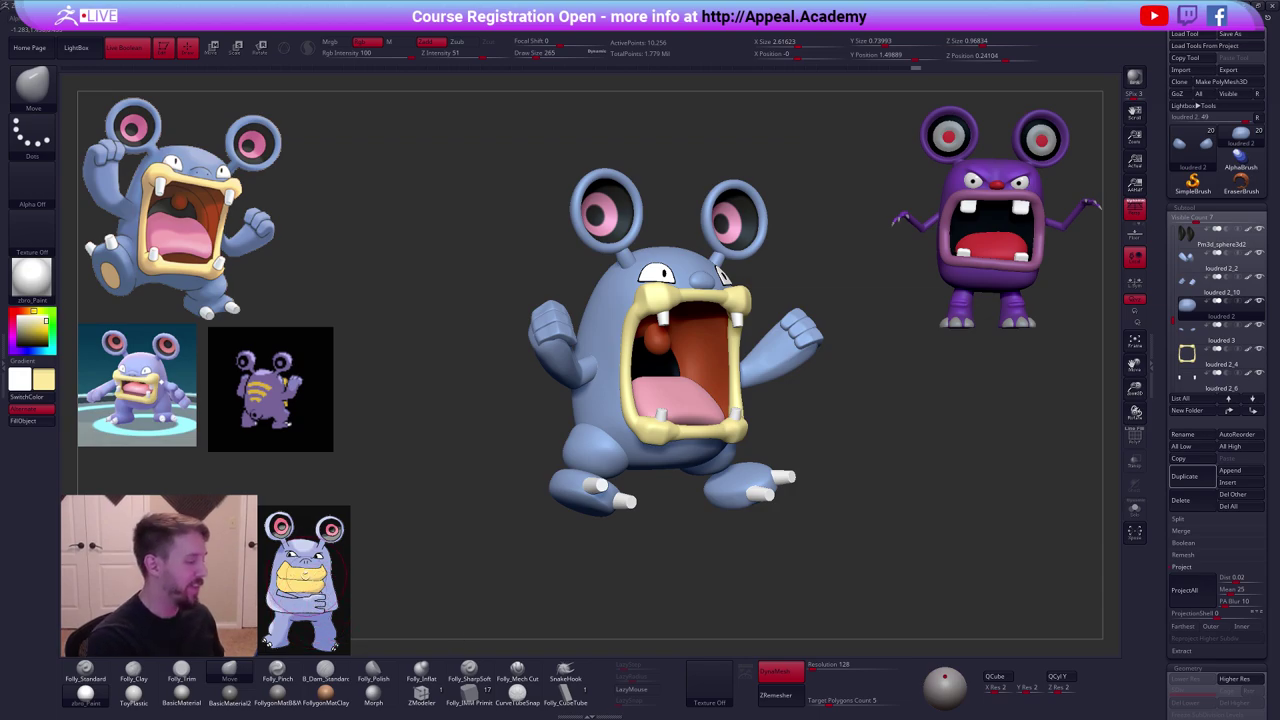
{"action": "left_click_drag", "start_coordinate": [675, 521], "coordinate": [760, 470]}
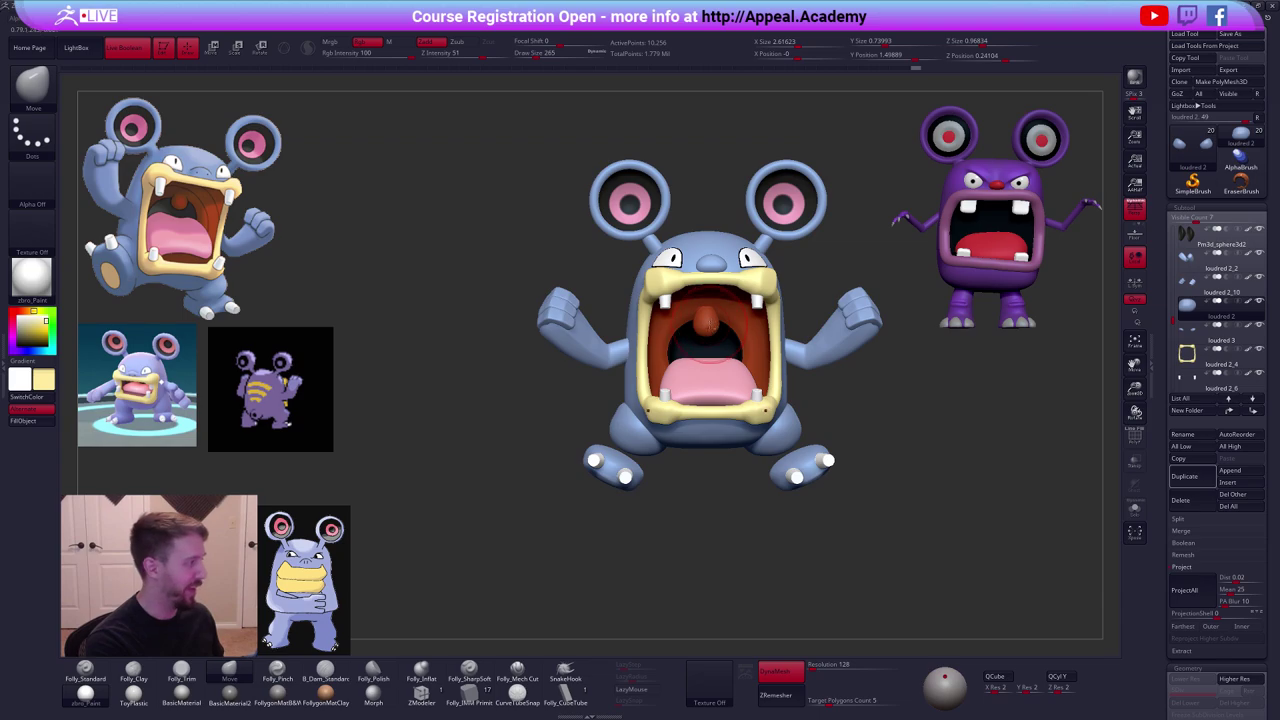
{"action": "left_click", "coordinate": [710, 326], "text": "alt"}
{"action": "right_click_drag", "start_coordinate": [709, 329], "coordinate": [708, 326], "text": "ctrl"}
{"action": "key", "text": "space"}
{"action": "left_click_drag", "start_coordinate": [723, 318], "coordinate": [720, 318]}
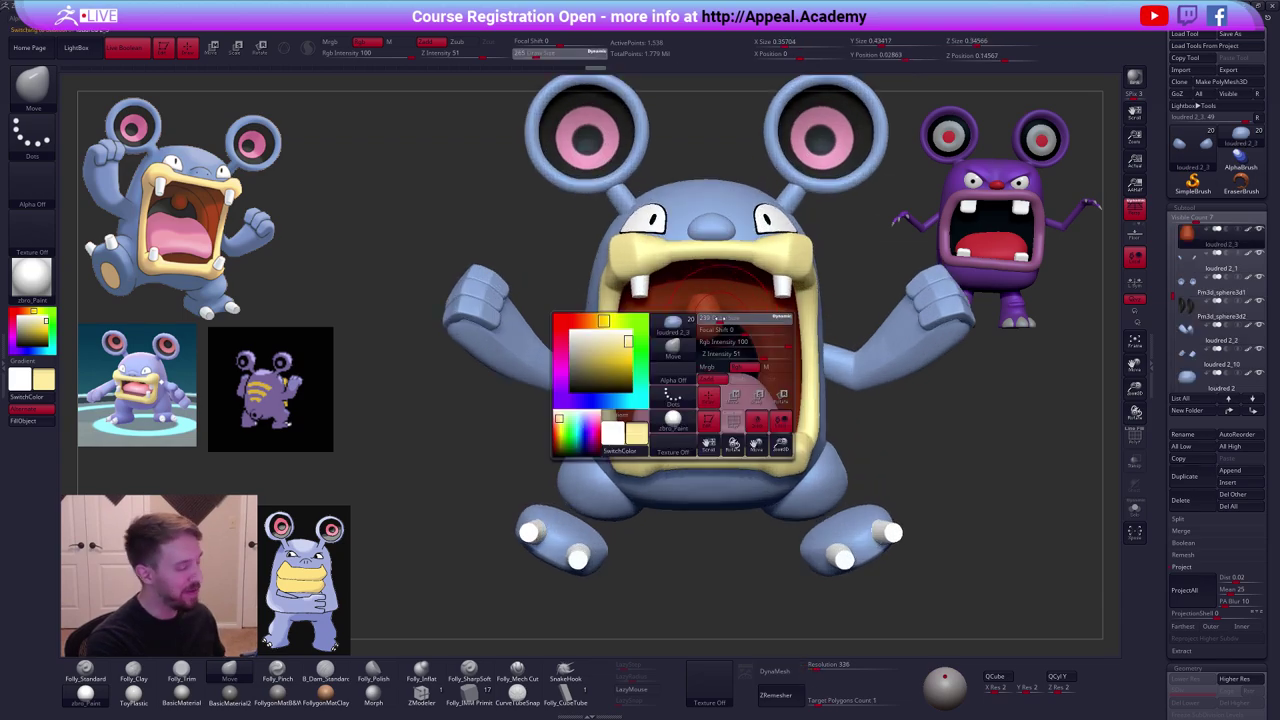
{"action": "key", "text": "ctrl+d"}
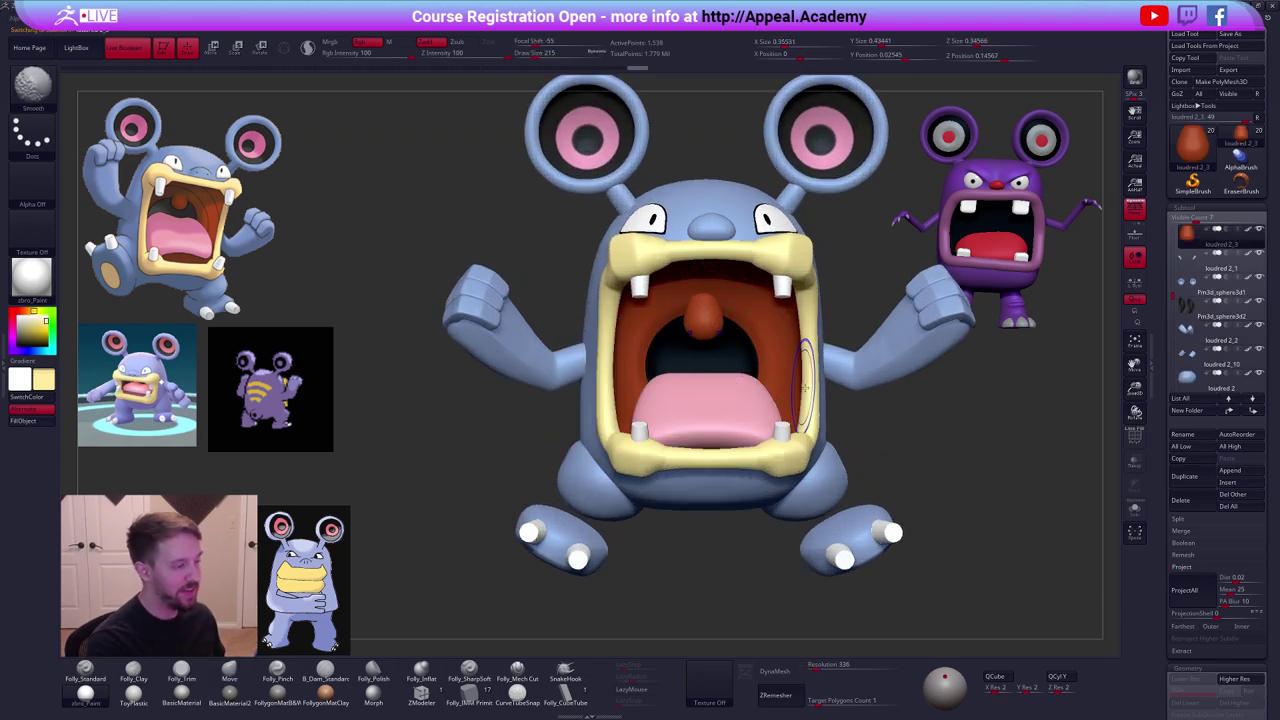
Select the thighs and reshape them symmetrically with the Move brush at draw size 350, working from the back.
{"action": "right_click_drag", "start_coordinate": [934, 534], "coordinate": [907, 552], "text": "ctrl"}
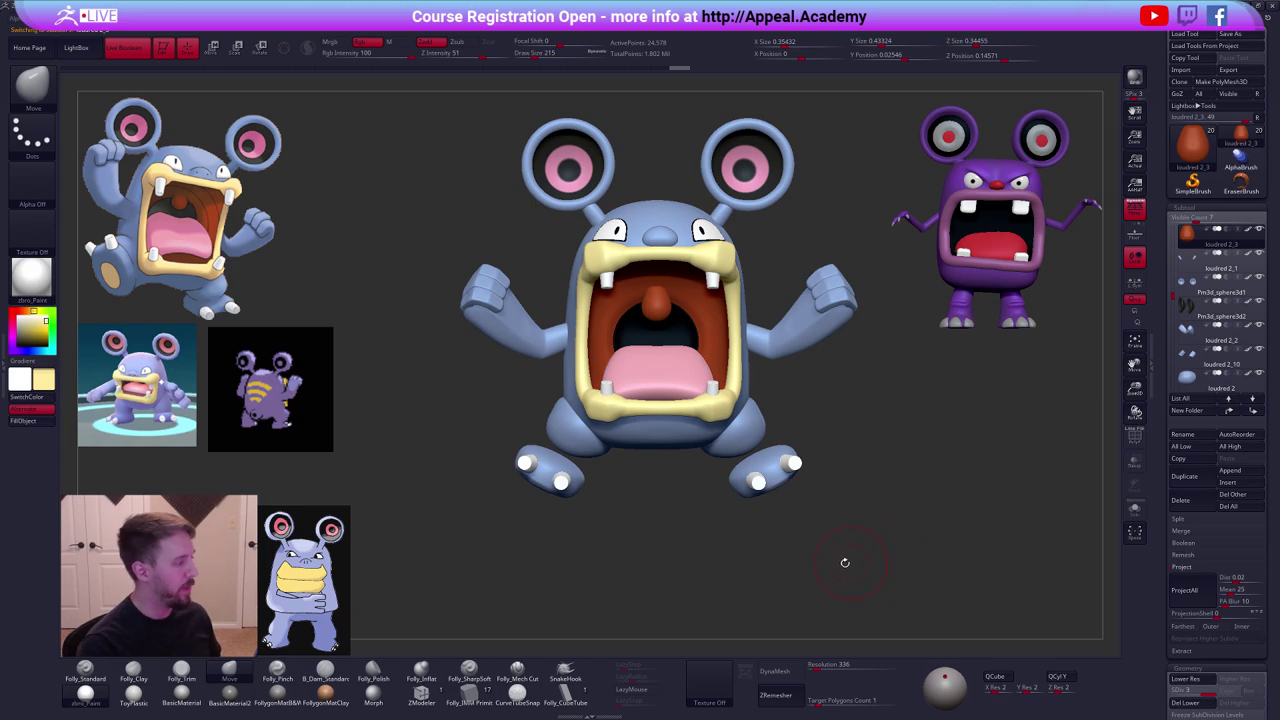
{"action": "left_click", "coordinate": [754, 450], "text": "alt"}
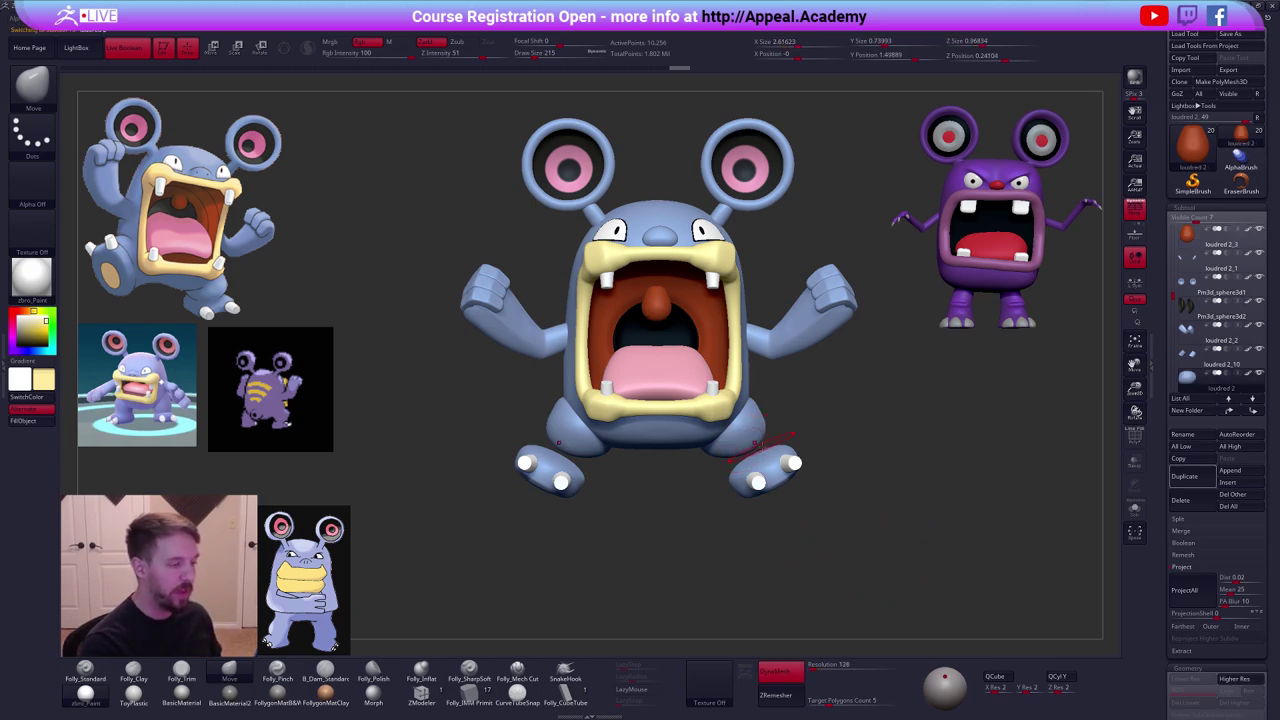
{"action": "right_click_drag", "start_coordinate": [755, 450], "coordinate": [734, 453], "text": "ctrl"}
{"action": "key", "text": "space"}
{"action": "left_click_drag", "start_coordinate": [732, 453], "coordinate": [745, 453]}
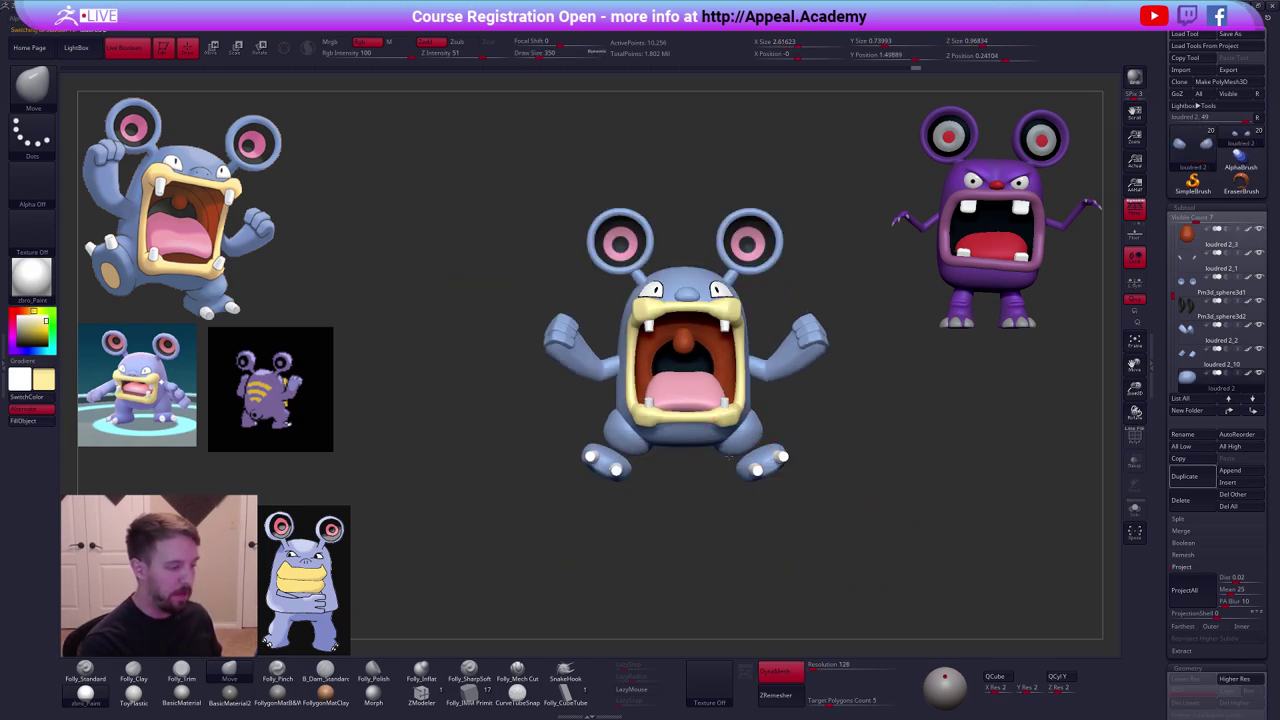
{"action": "right_click_drag", "start_coordinate": [737, 455], "coordinate": [785, 415]}
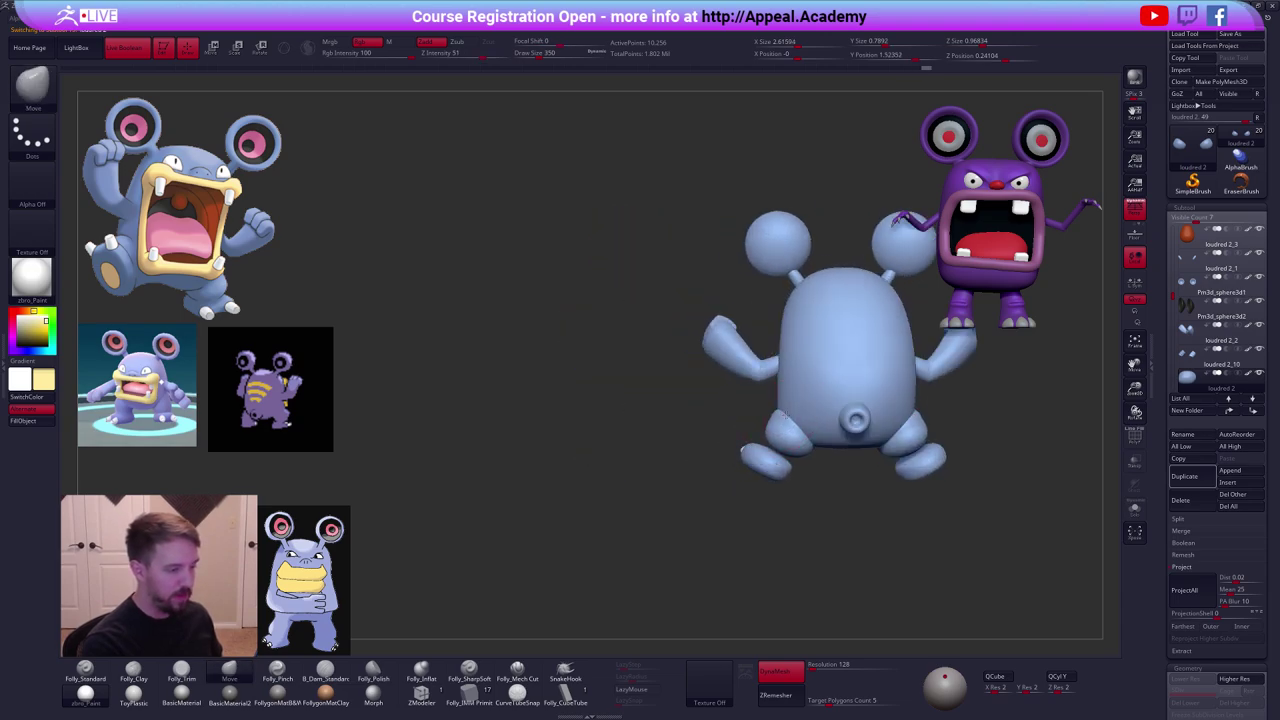
{"action": "left_click_drag", "start_coordinate": [797, 452], "coordinate": [789, 455]}
{"action": "mouse_move", "coordinate": [792, 455]}
{"action": "right_mouse_down", "text": "shift"}
{"action": "mouse_move", "coordinate": [835, 458]}
{"action": "mouse_move", "coordinate": [817, 443]}
{"action": "right_mouse_up", "text": "shift"}
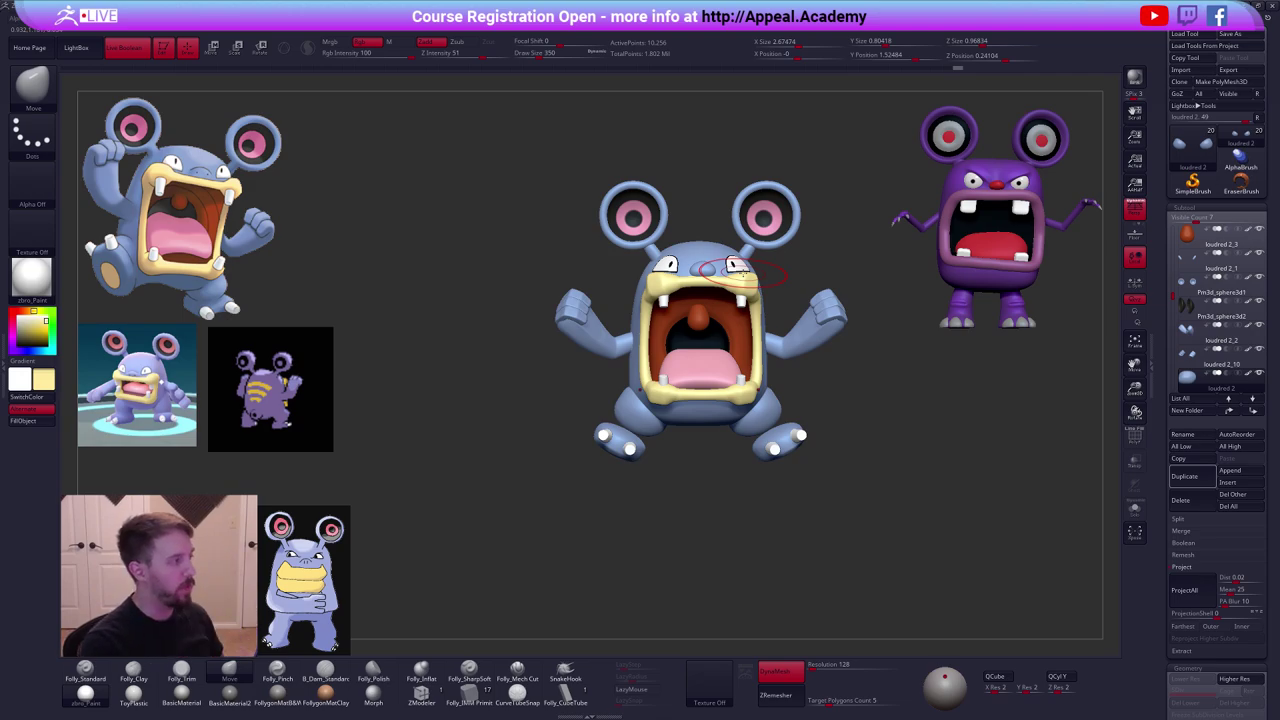
Move the thighs directly below the body in the subtool order and select the body.
{"action": "mouse_move", "coordinate": [745, 270]}
{"action": "right_mouse_down"}
{"action": "mouse_move", "coordinate": [728, 427]}
{"action": "mouse_move", "coordinate": [765, 364]}
{"action": "right_mouse_up"}
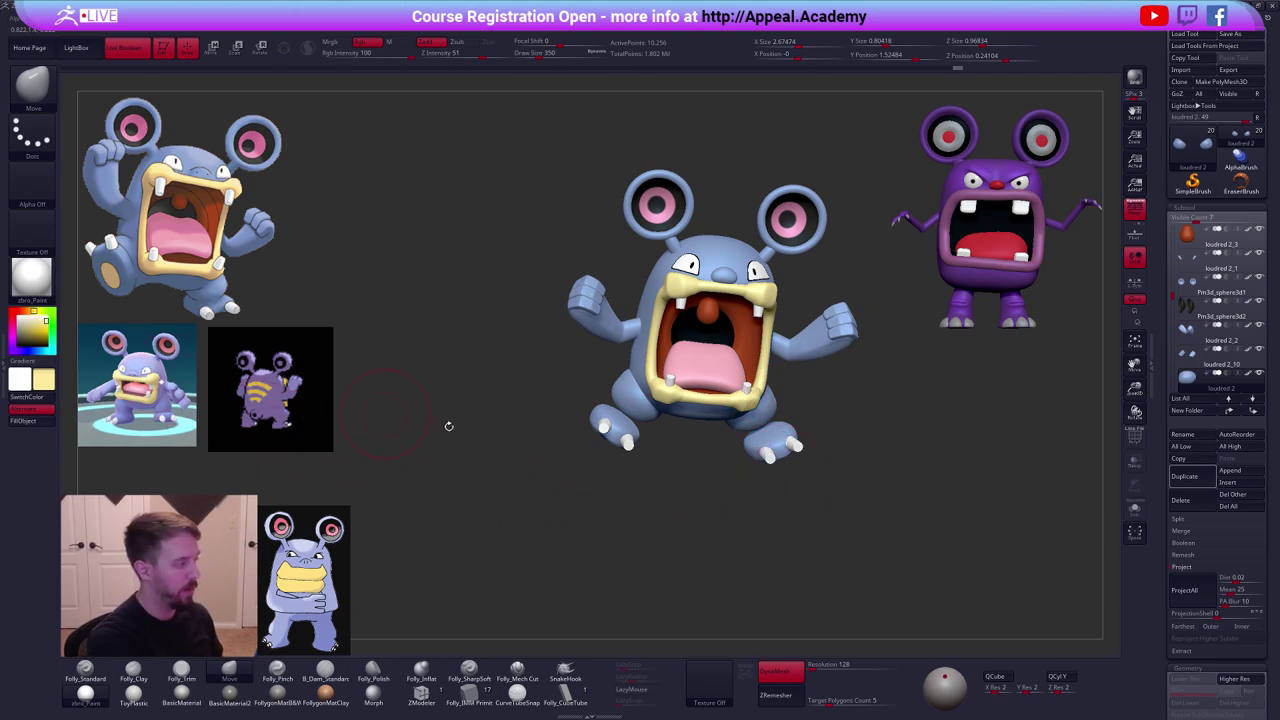
{"action": "right_click_drag", "start_coordinate": [791, 523], "coordinate": [832, 414]}
{"action": "right_click_drag", "start_coordinate": [810, 372], "coordinate": [821, 377], "text": "ctrl"}
{"action": "right_click_drag", "start_coordinate": [821, 377], "coordinate": [874, 414], "text": "alt"}
{"action": "key", "text": "shift+f"}
{"action": "left_click", "coordinate": [1230, 412], "text": "shift"}
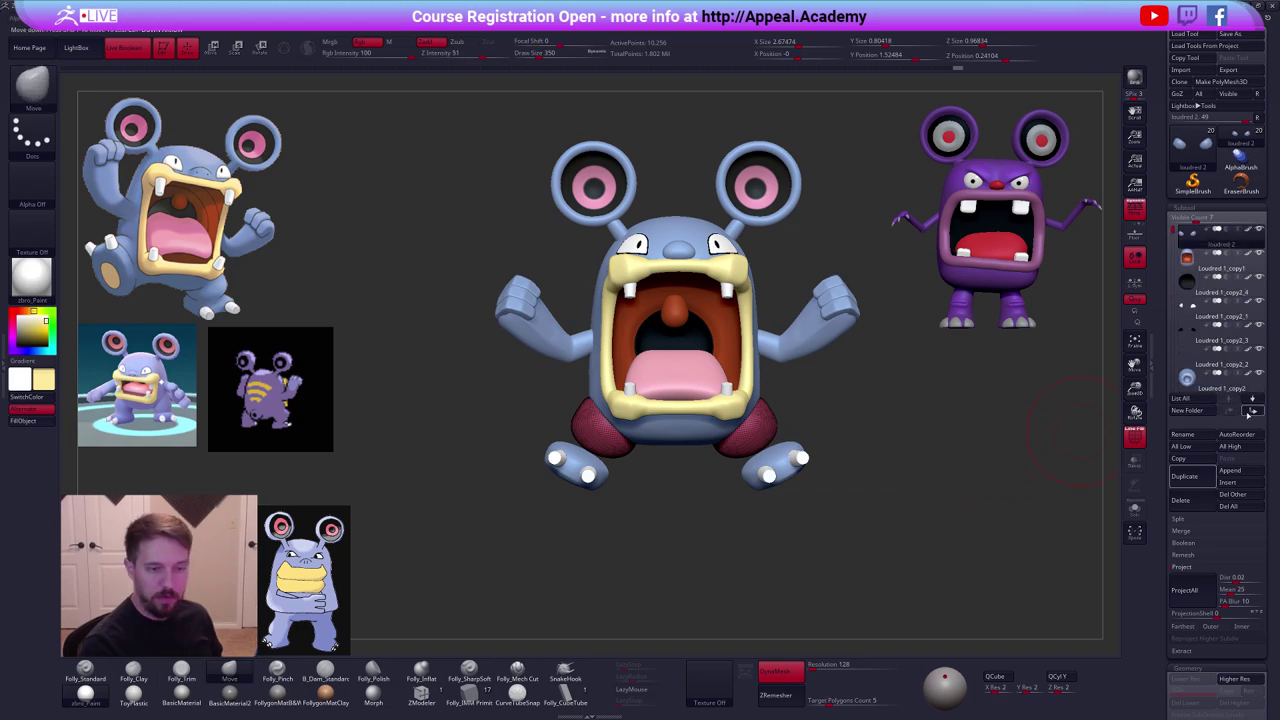
{"action": "left_click", "coordinate": [1249, 413]}
{"action": "left_click", "coordinate": [1202, 241]}
{"action": "key", "text": "shift+f"}
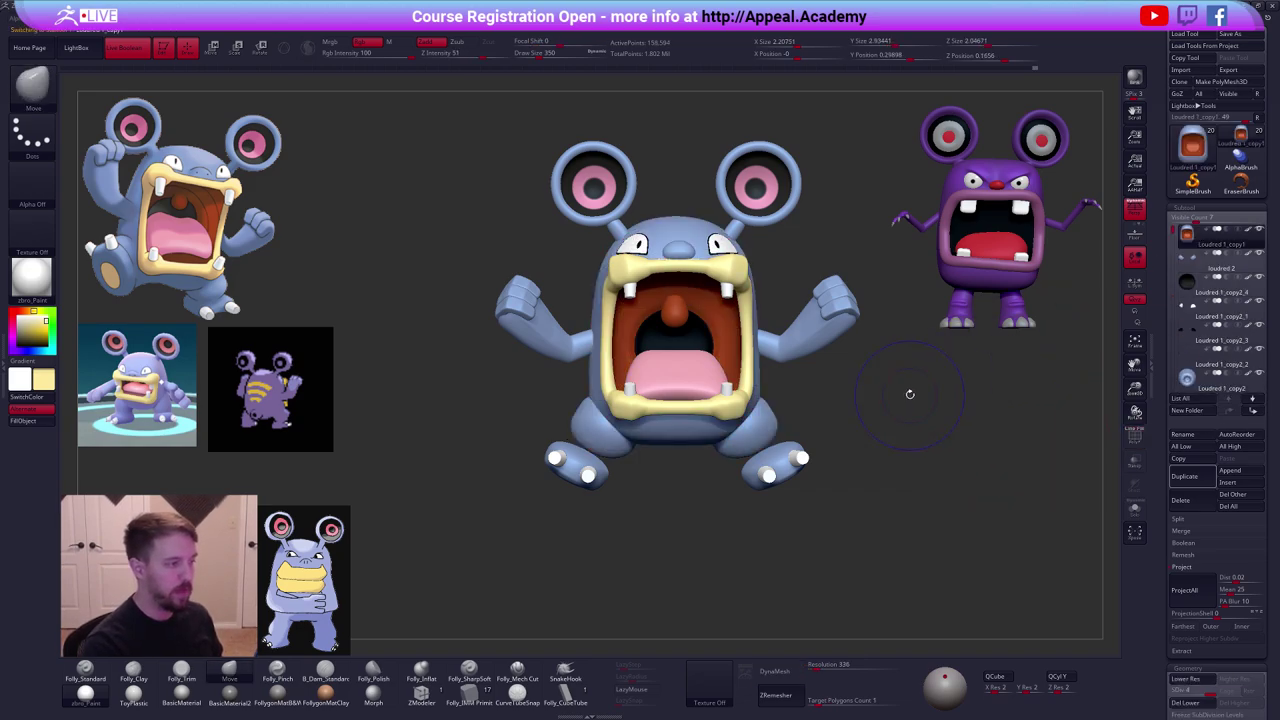
Isolate the body and assign it a single polygroup.
{"action": "key", "text": "alt+s"}
{"action": "key", "text": "shift+f"}
{"action": "key", "text": "ctrl+w"}
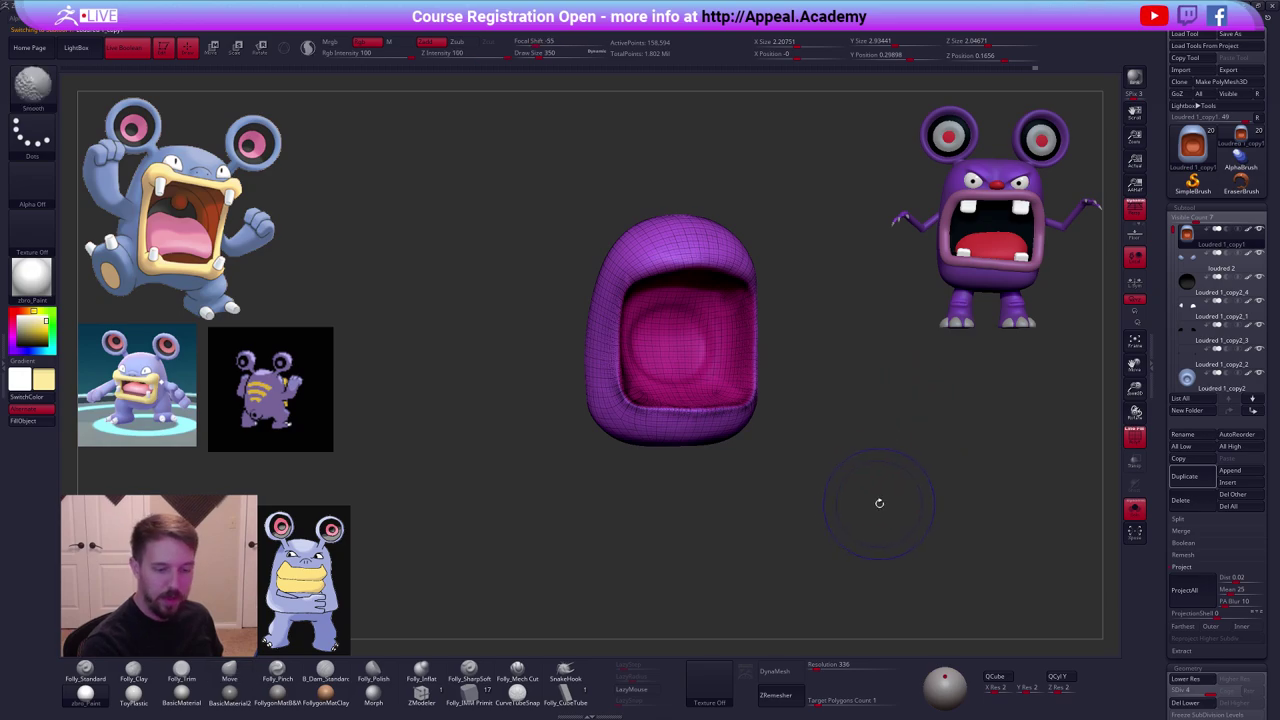
{"action": "key", "text": "shift+f"}
Merge the thighs down into the body subtool and set the brush draw size to 239.
{"action": "left_click", "coordinate": [1185, 567]}
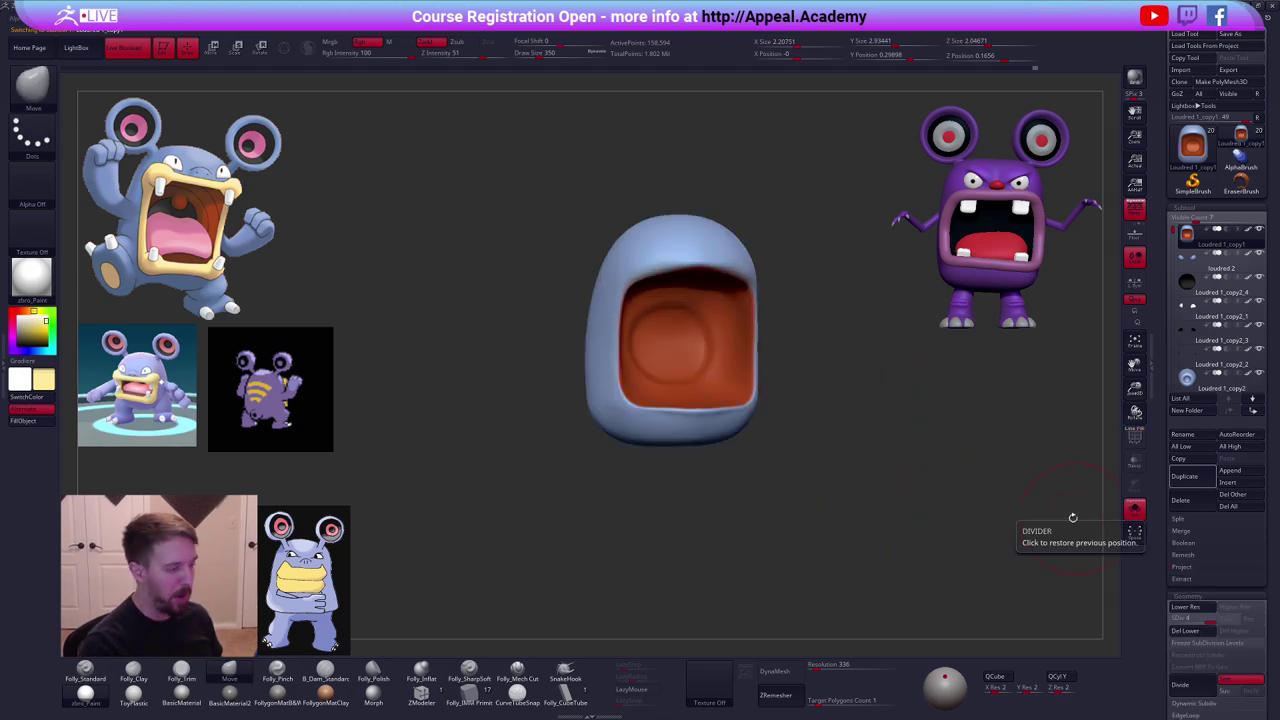
{"action": "left_click_drag", "start_coordinate": [1071, 520], "coordinate": [997, 490]}
{"action": "key", "text": "space"}
{"action": "left_click", "coordinate": [896, 382]}
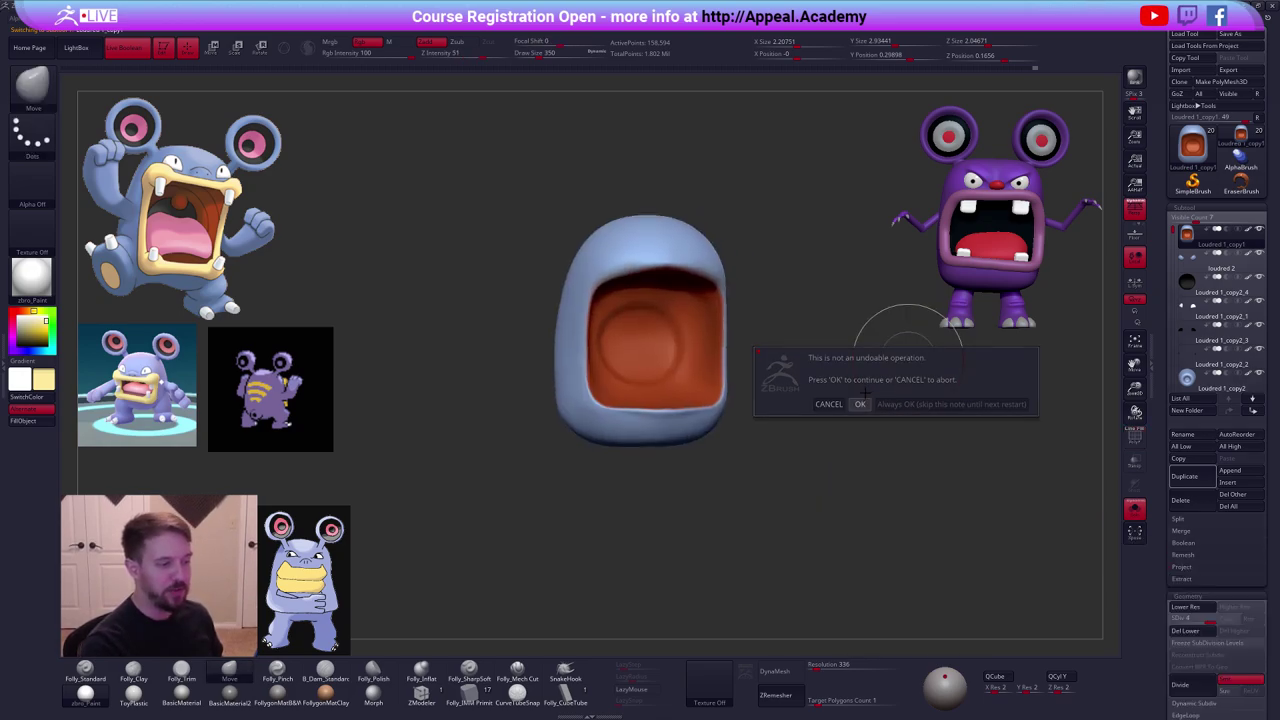
{"action": "left_click", "coordinate": [861, 402]}
{"action": "key", "text": "s"}
{"action": "left_click", "coordinate": [848, 370]}
{"action": "left_click_drag", "start_coordinate": [825, 396], "coordinate": [833, 447], "text": "alt"}
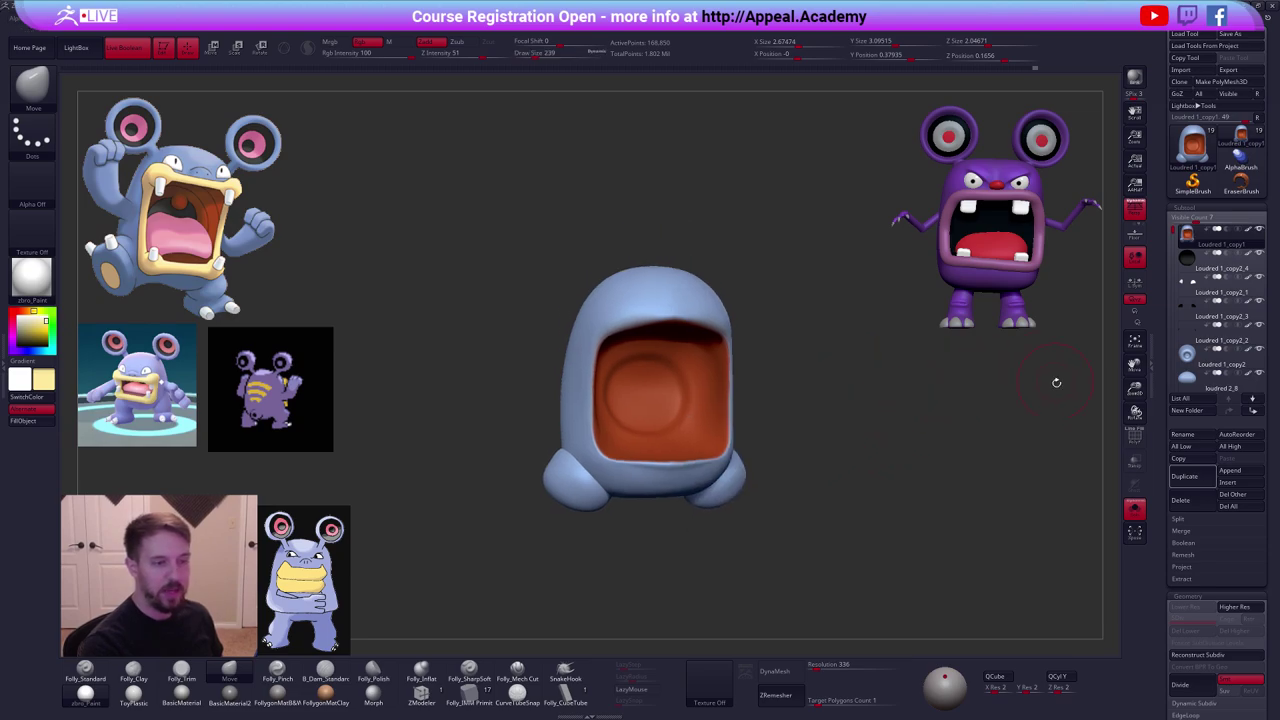
Show the whole character, place the nose directly below the body in the subtool order, and merge it into the body.
{"action": "key", "text": "alt+s"}
{"action": "key", "text": "shift+f"}
{"action": "left_click", "coordinate": [1190, 384]}
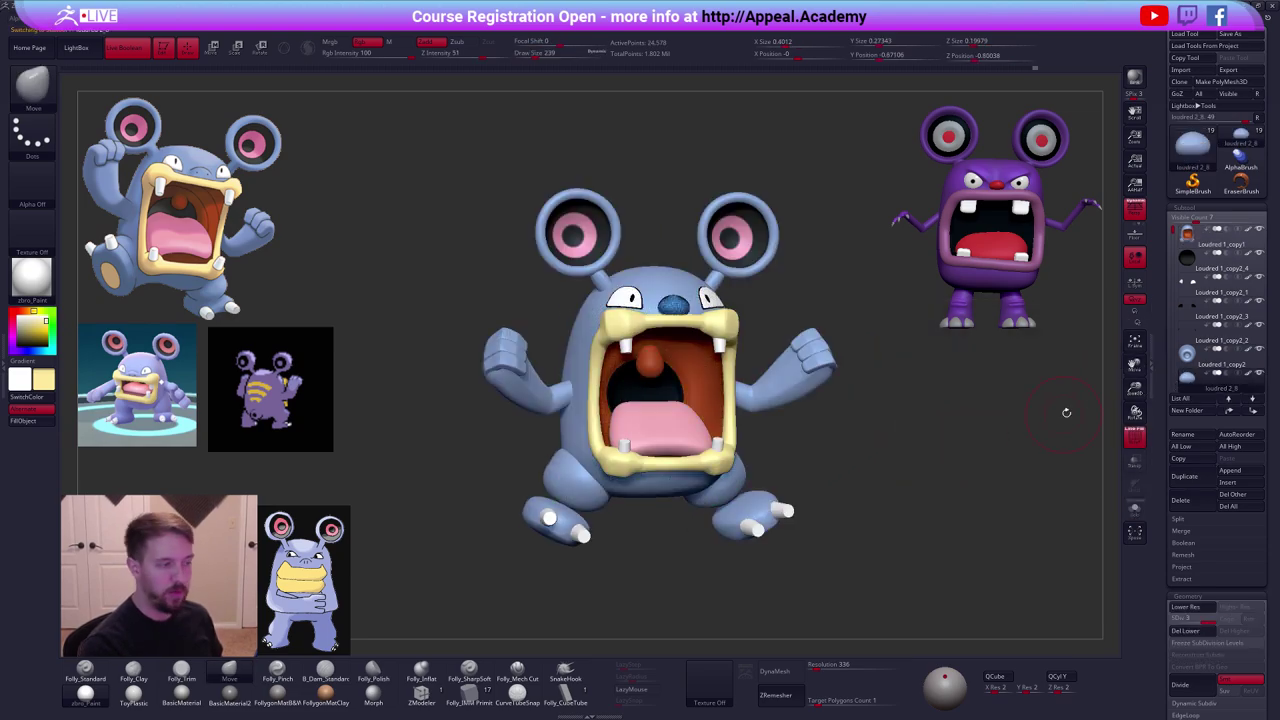
{"action": "left_click", "coordinate": [1229, 410], "text": "shift"}
{"action": "left_click", "coordinate": [1252, 411]}
{"action": "left_click", "coordinate": [1212, 238]}
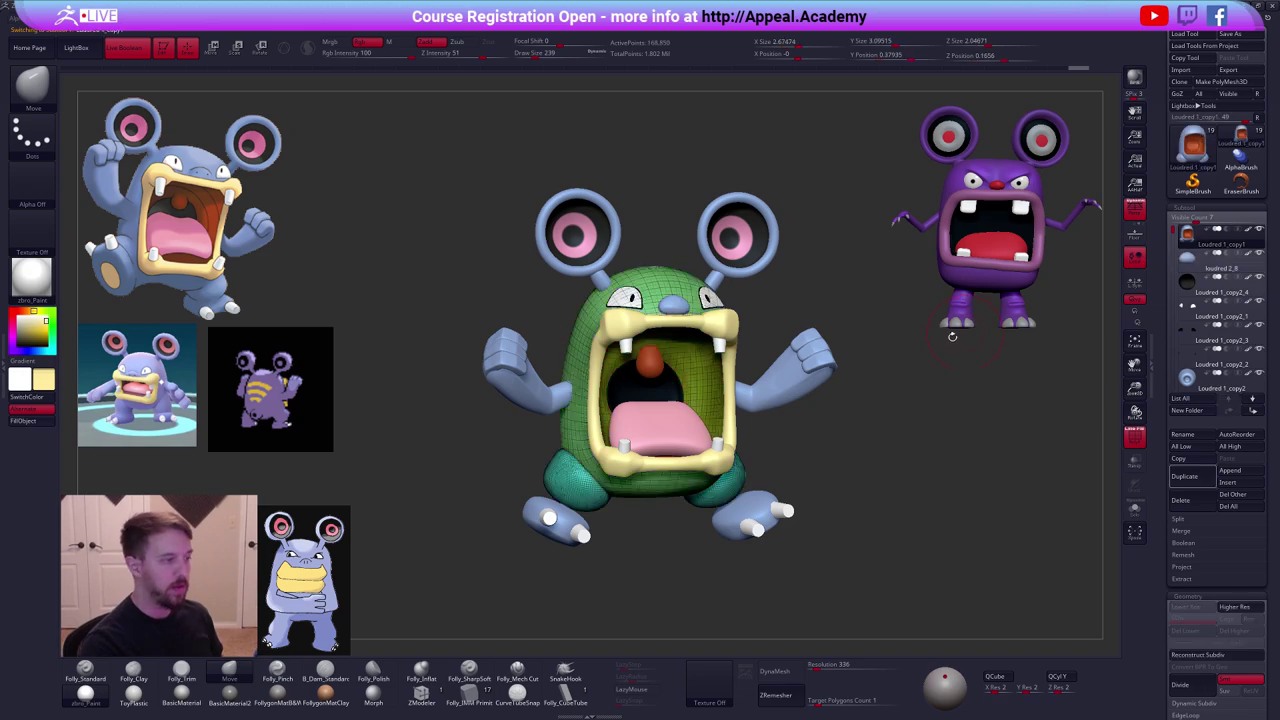
{"action": "key", "text": "space"}
{"action": "left_click", "coordinate": [941, 369]}
{"action": "left_click", "coordinate": [880, 391]}
Place the tail directly below the body in the subtool order and merge it into the body.
{"action": "left_click_drag", "start_coordinate": [895, 392], "coordinate": [950, 425]}
{"action": "key", "text": "shift+f"}
{"action": "left_click_drag", "start_coordinate": [611, 488], "coordinate": [700, 472]}
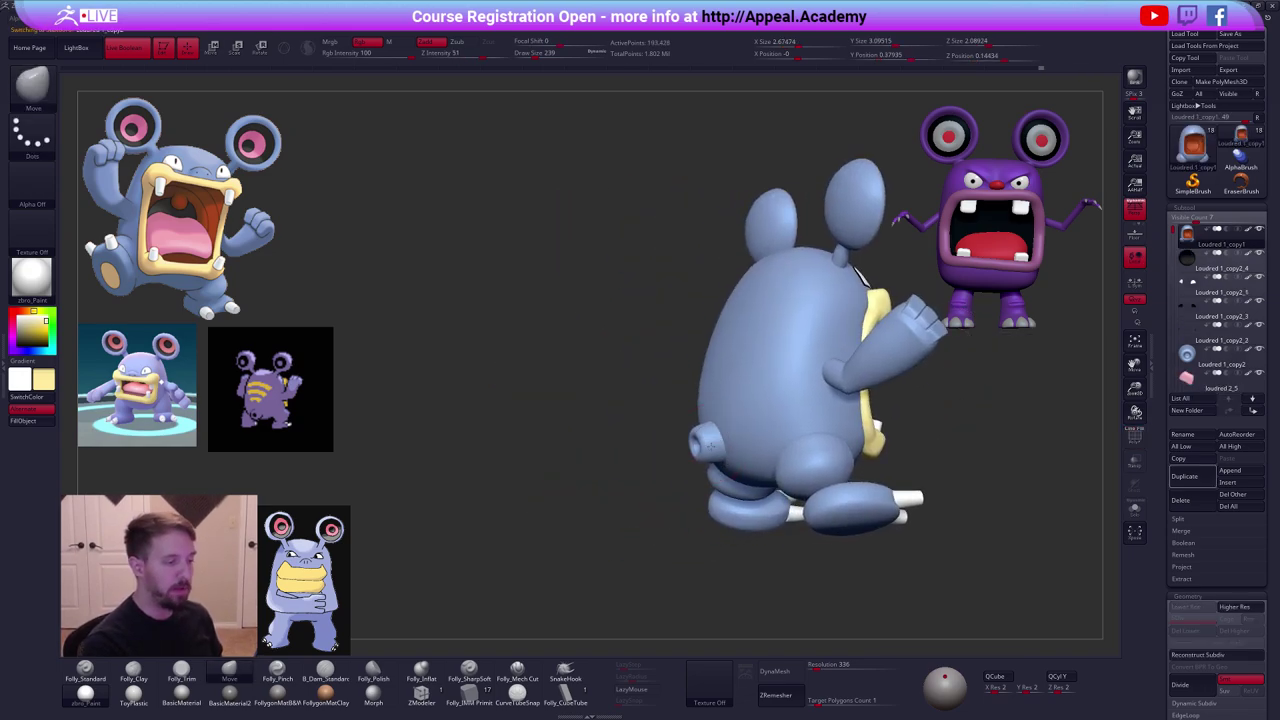
{"action": "left_click", "coordinate": [720, 449], "text": "alt"}
{"action": "left_click", "coordinate": [1229, 410], "text": "shift"}
{"action": "left_click", "coordinate": [1252, 410]}
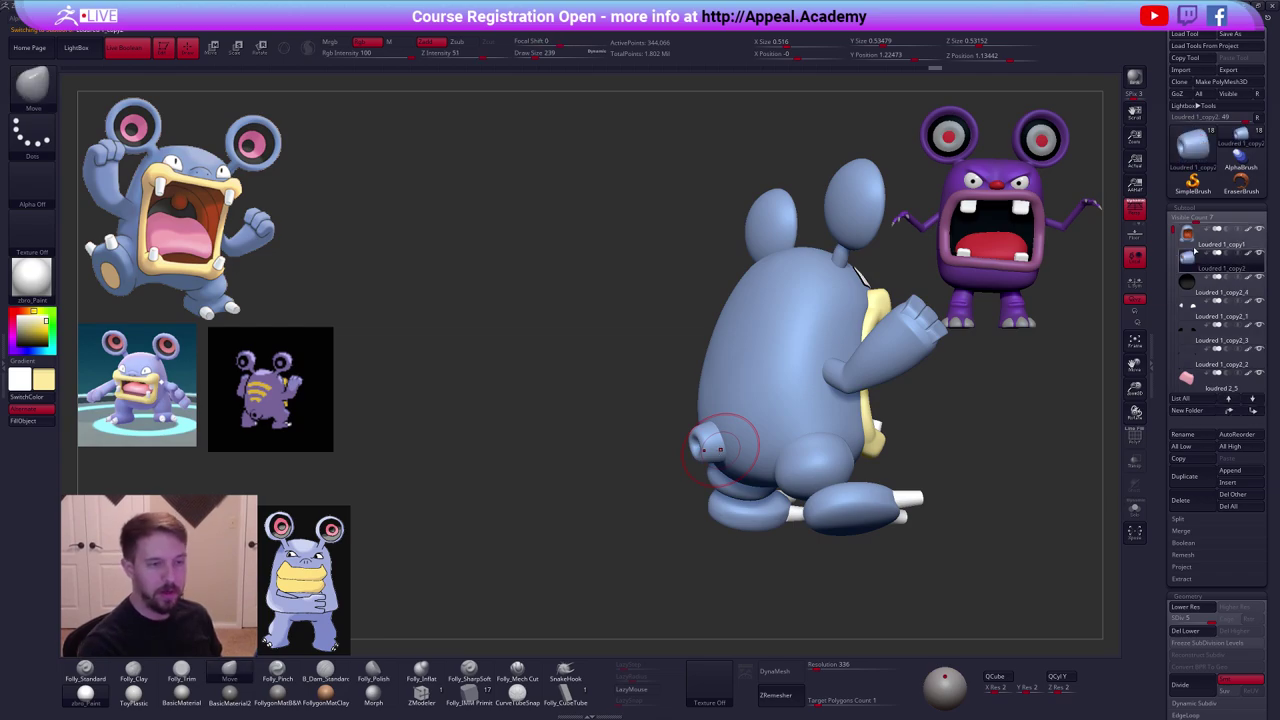
{"action": "left_click", "coordinate": [1212, 238]}
{"action": "left_click_drag", "start_coordinate": [1011, 431], "coordinate": [895, 431], "text": "alt"}
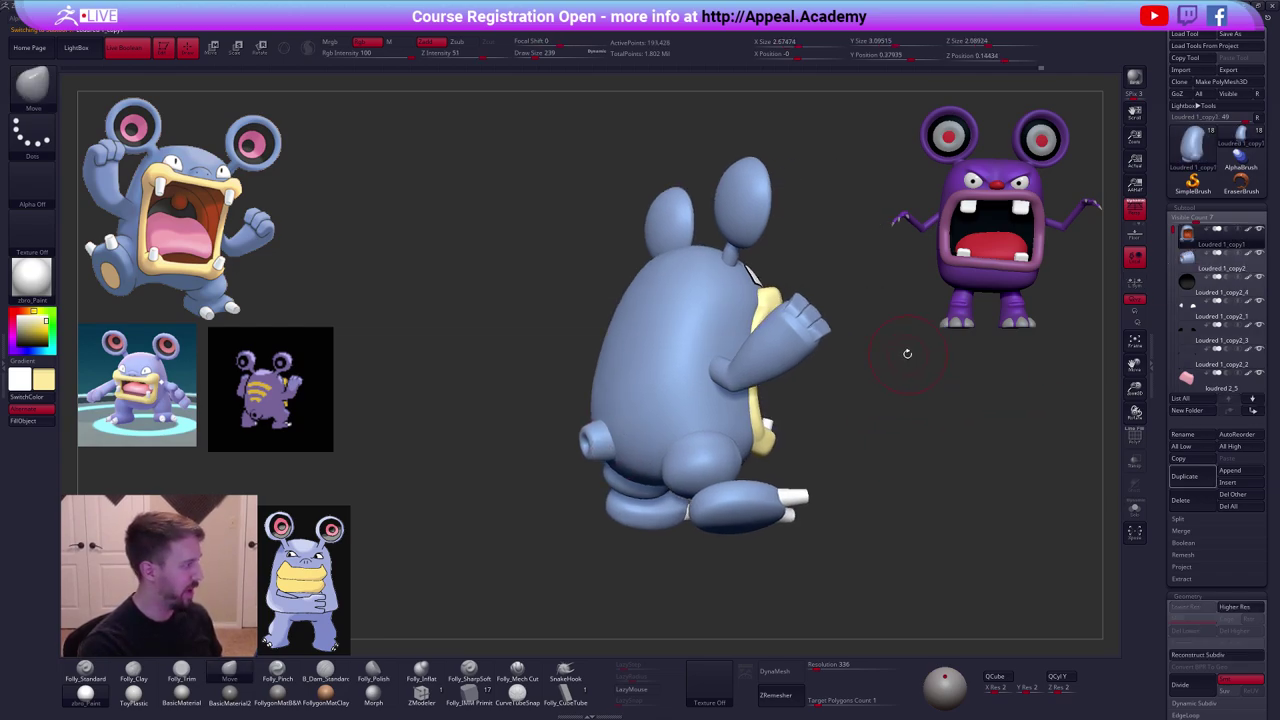
{"action": "key", "text": "space"}
{"action": "left_click", "coordinate": [876, 359]}
{"action": "left_click", "coordinate": [852, 381]}
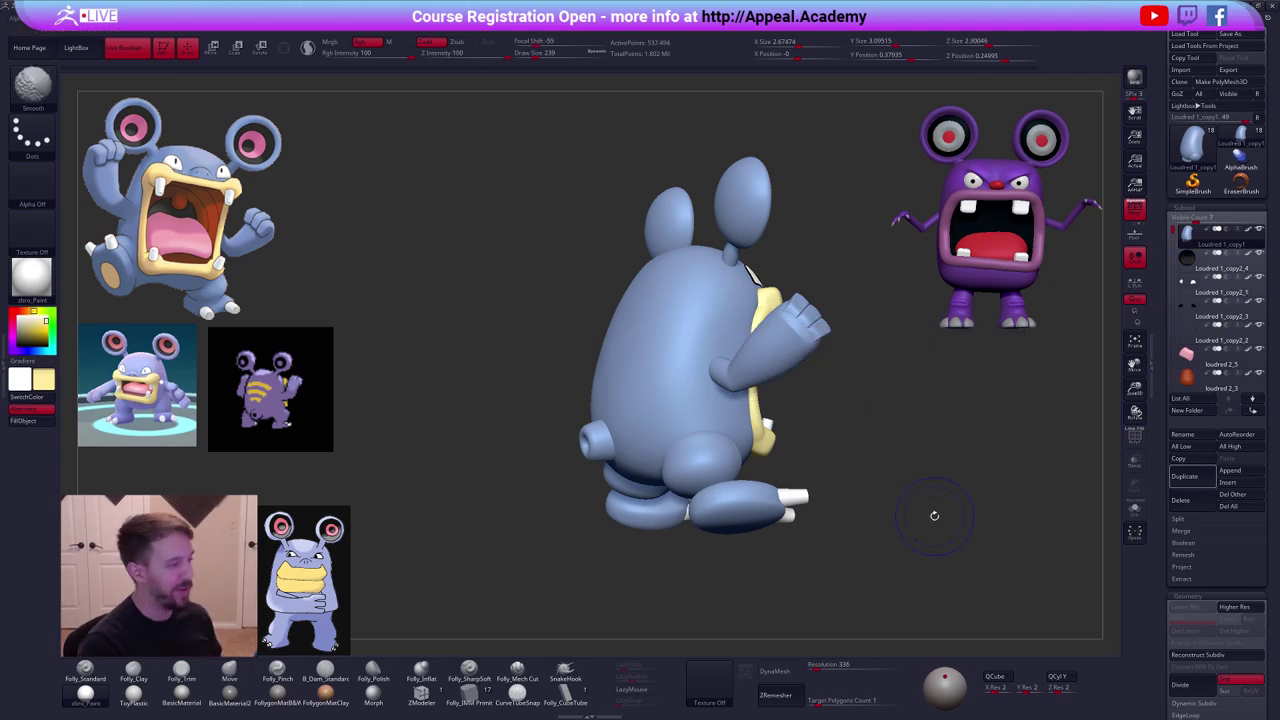
Check the merged body's polygroups and wireframe, and view the whole character from the front.
{"action": "key", "text": "shift+f"}
{"action": "key", "text": "shift+f"}
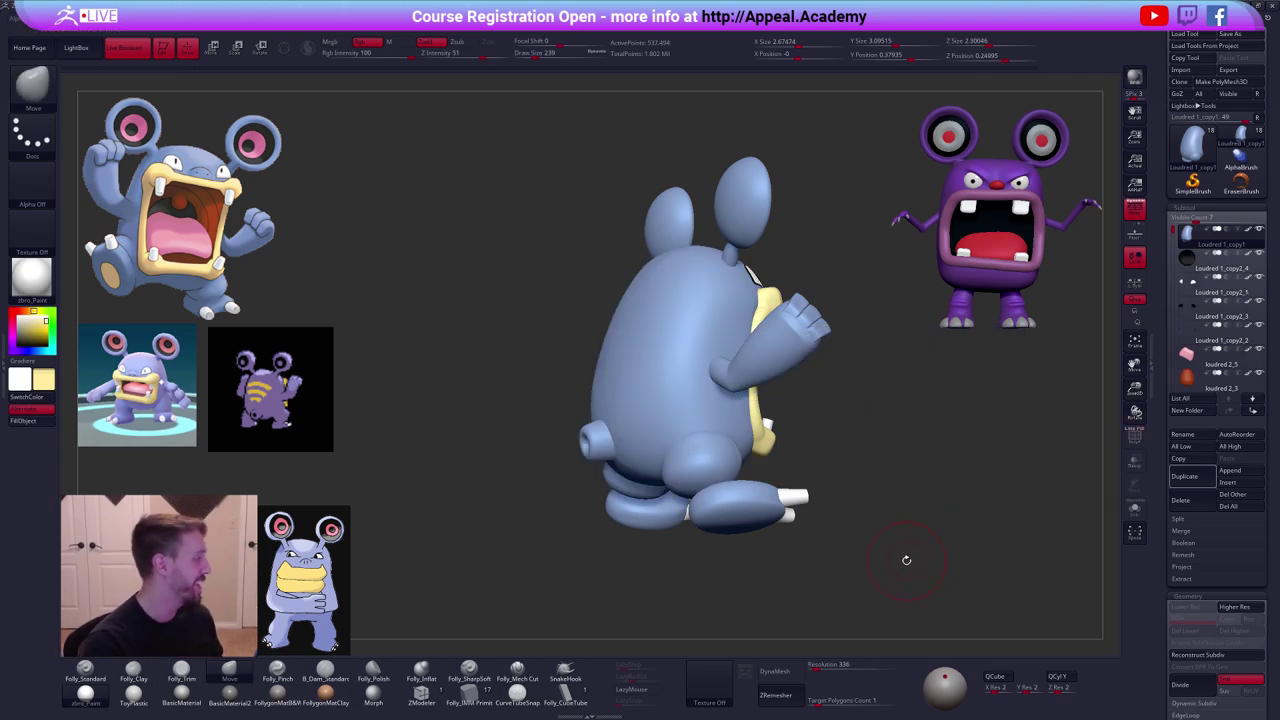
{"action": "left_click_drag", "start_coordinate": [917, 558], "coordinate": [878, 550]}
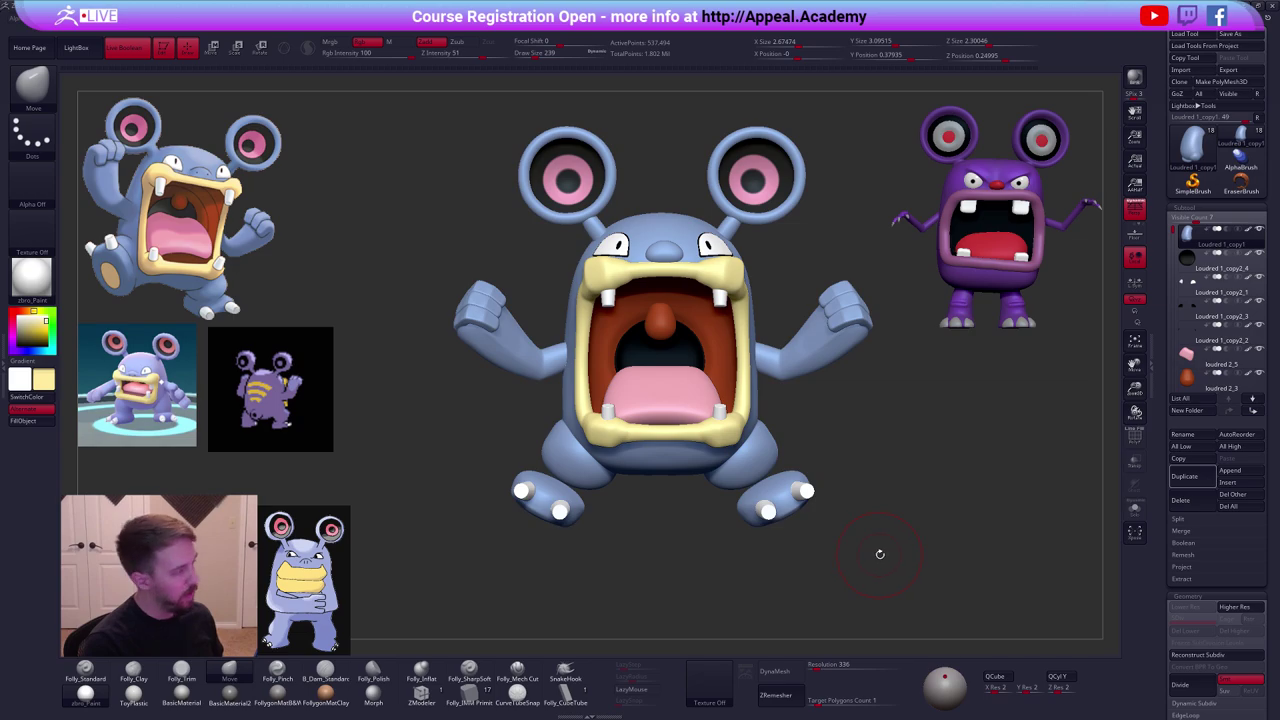
Check the whole character's silhouette and wireframe, select the merged body subtool, and isolate it.
{"action": "mouse_move", "coordinate": [881, 555]}
{"action": "left_mouse_down"}
{"action": "mouse_move", "coordinate": [914, 555]}
{"action": "mouse_move", "coordinate": [868, 562]}
{"action": "left_mouse_up"}
{"action": "key", "text": "shift+f"}
{"action": "key", "text": "shift+f"}
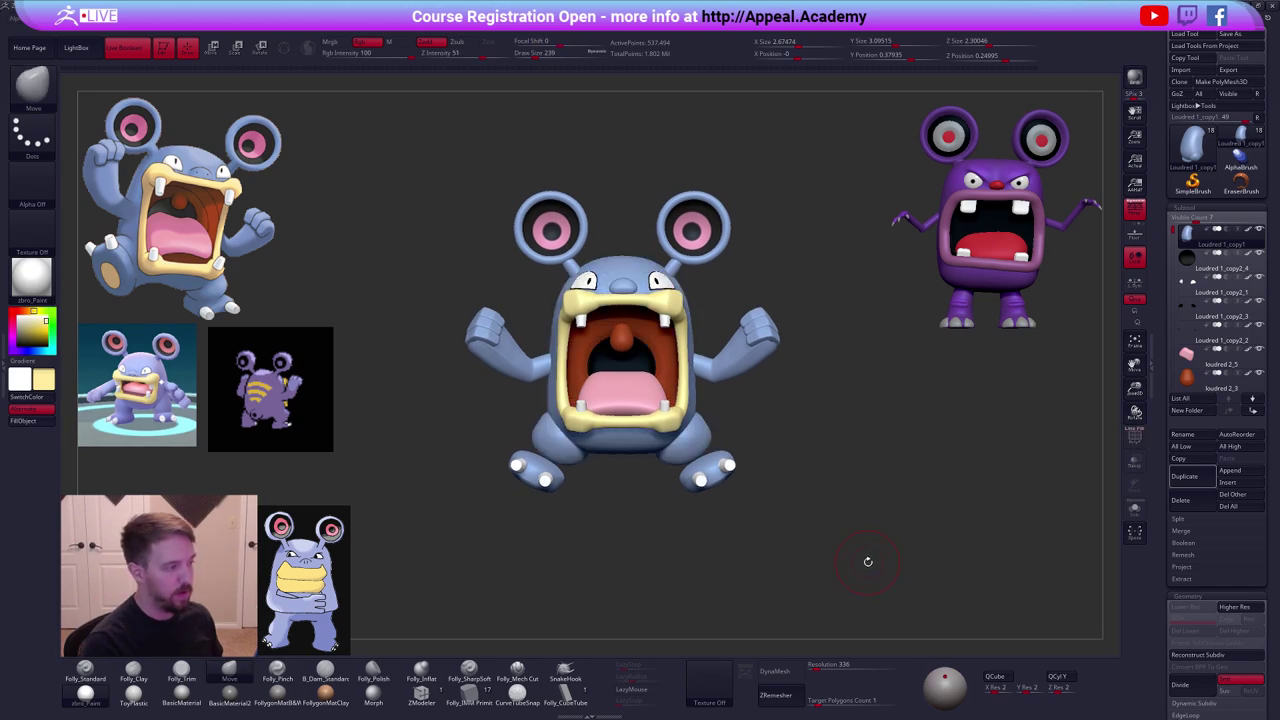
{"action": "key", "text": "alt+s"}
{"action": "key", "text": "alt+s"}
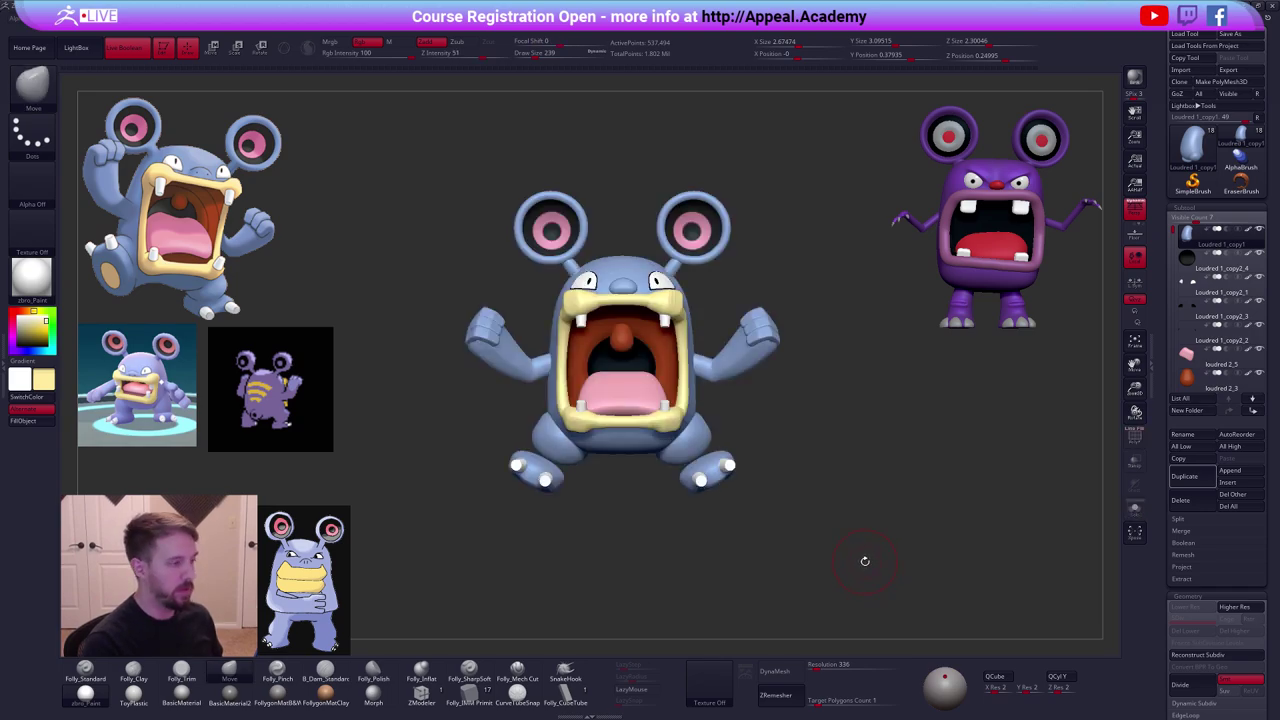
{"action": "left_click_drag", "start_coordinate": [865, 561], "coordinate": [869, 577], "text": "alt"}
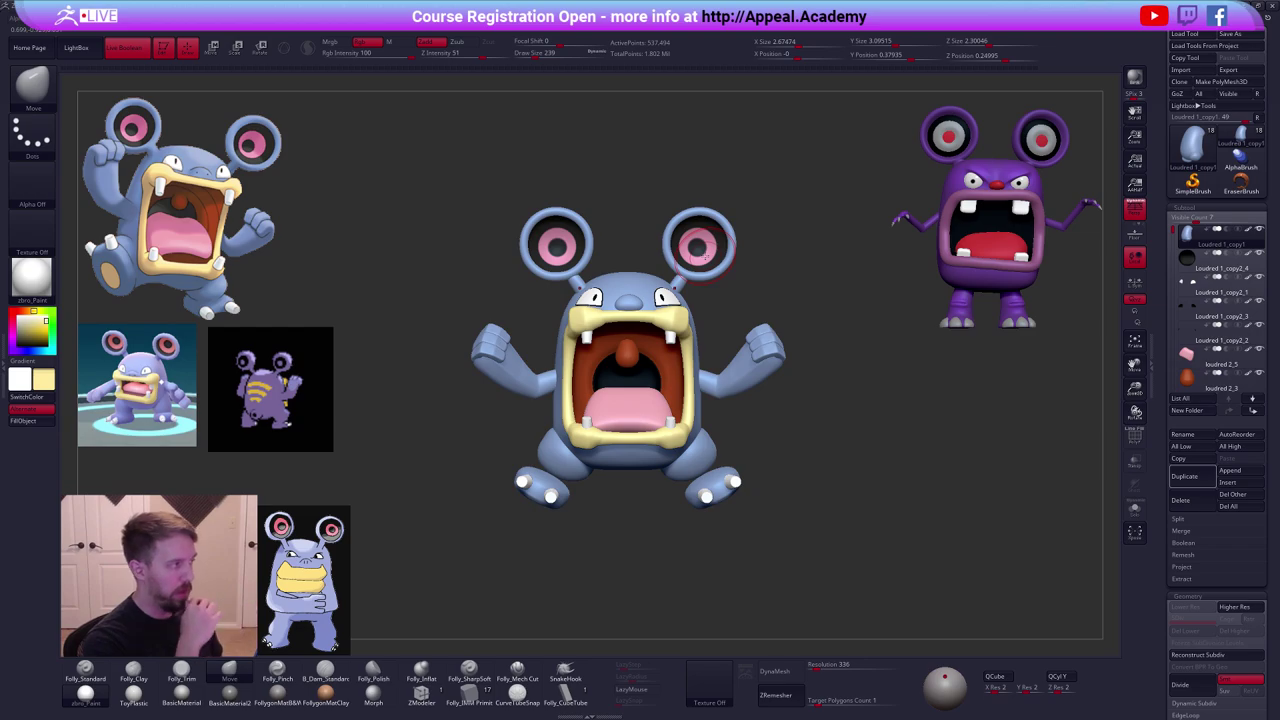
{"action": "left_click", "coordinate": [705, 252], "text": "alt"}
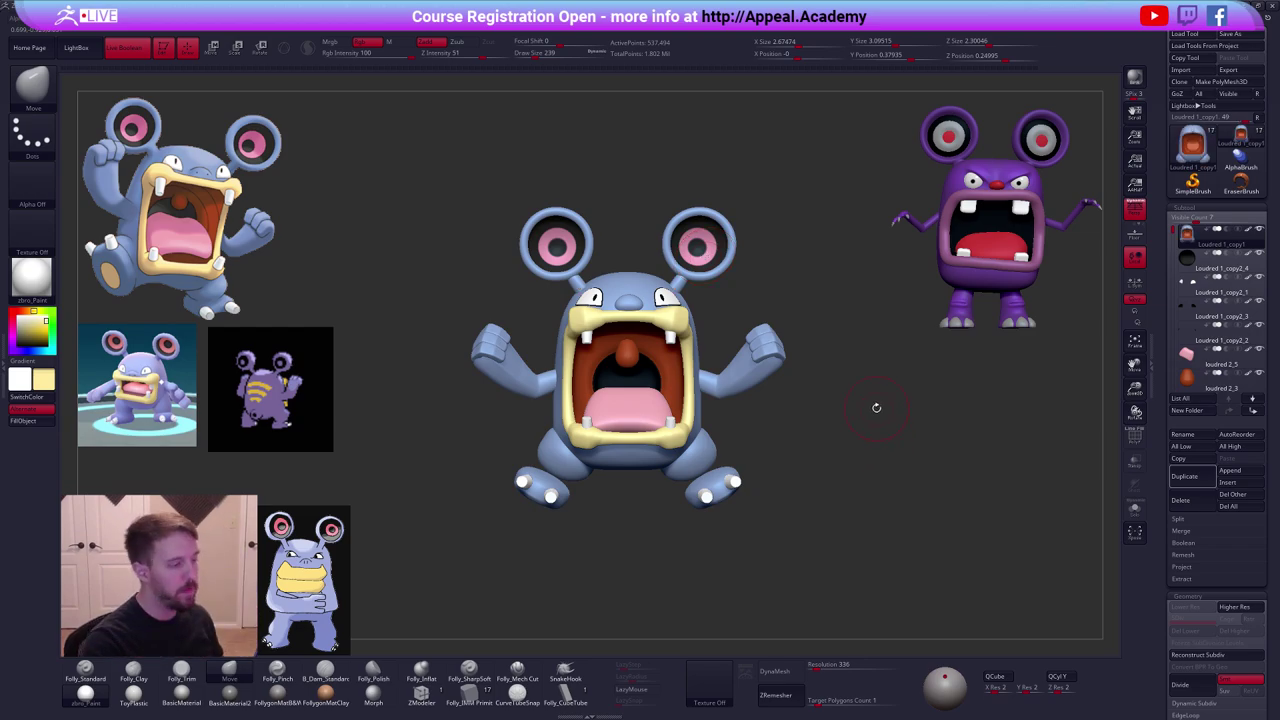
{"action": "key", "text": "ctrl+shift+s"}
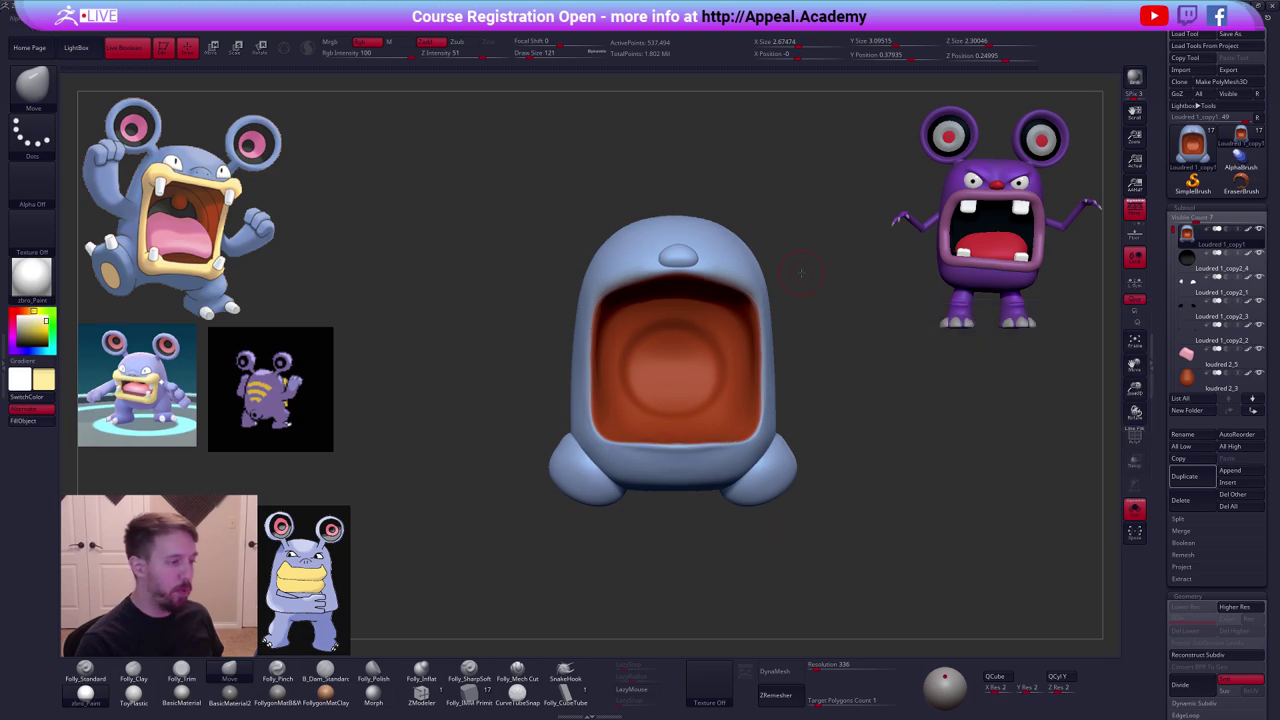
{"action": "left_click_drag", "start_coordinate": [910, 325], "coordinate": [856, 334], "text": "alt"}
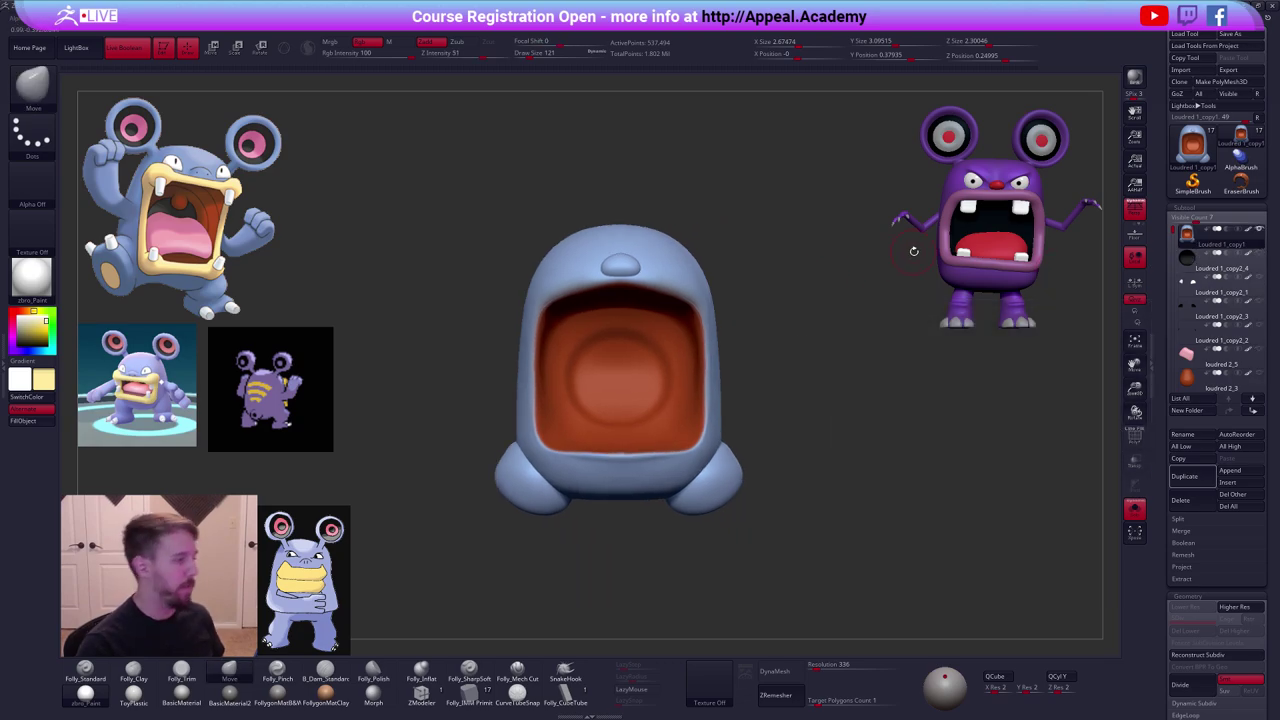
Reshape the nose against the head from the side using the Move brush at draw size 96.
{"action": "mouse_move", "coordinate": [914, 251]}
{"action": "left_mouse_down", "text": "alt"}
{"action": "mouse_move", "coordinate": [983, 329]}
{"action": "mouse_move", "coordinate": [986, 410]}
{"action": "left_mouse_up", "text": "alt"}
{"action": "key", "text": "w"}
{"action": "mouse_move", "coordinate": [690, 338]}
{"action": "left_mouse_down", "text": "ctrl"}
{"action": "mouse_move", "coordinate": [726, 332]}
{"action": "mouse_move", "coordinate": [630, 353]}
{"action": "left_mouse_up", "text": "ctrl"}
{"action": "key", "text": "q"}
{"action": "key", "text": "space"}
{"action": "key", "text": "space"}
{"action": "right_click_drag", "start_coordinate": [630, 382], "coordinate": [662, 352]}
{"action": "left_click_drag", "start_coordinate": [634, 350], "coordinate": [642, 345]}
{"action": "mouse_move", "coordinate": [642, 345]}
{"action": "right_mouse_down"}
{"action": "mouse_move", "coordinate": [713, 353]}
{"action": "mouse_move", "coordinate": [705, 344]}
{"action": "right_mouse_up"}
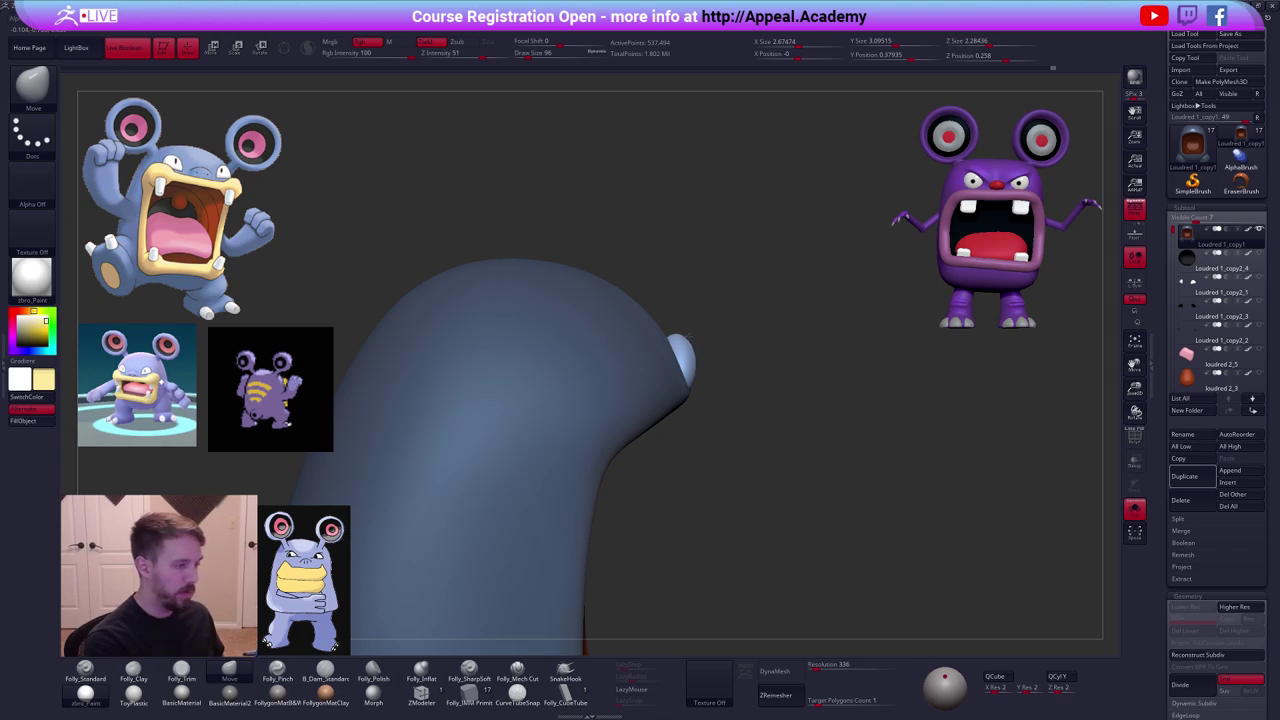
{"action": "mouse_move", "coordinate": [691, 352]}
{"action": "right_mouse_down"}
{"action": "mouse_move", "coordinate": [703, 332]}
{"action": "mouse_move", "coordinate": [733, 368]}
{"action": "right_mouse_up"}
Mask everything except the nose, adjust the nose's fit against the head with the Move brush, and clear the mask.
{"action": "key", "text": "shift+f"}
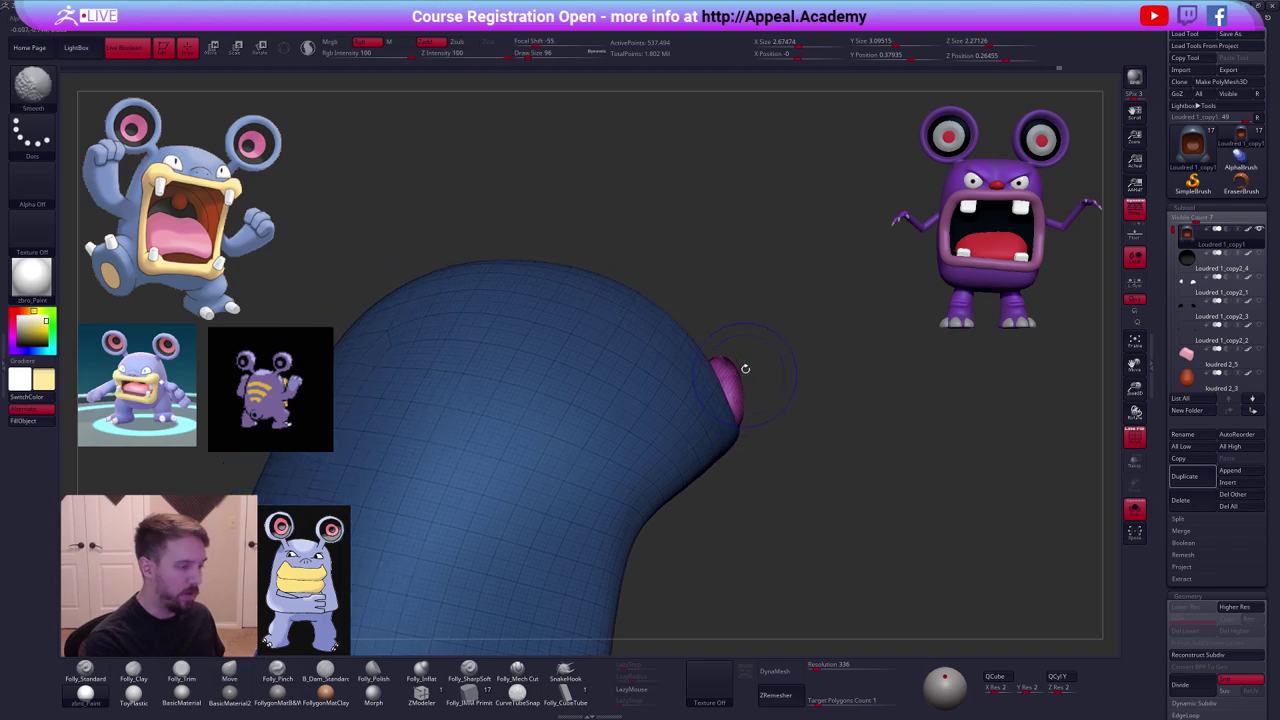
{"action": "key", "text": "shift+f"}
{"action": "key", "text": "ctrl"}
{"action": "mouse_move", "coordinate": [780, 345]}
{"action": "left_mouse_down", "text": "ctrl"}
{"action": "mouse_move", "coordinate": [760, 394]}
{"action": "mouse_move", "coordinate": [789, 374]}
{"action": "left_mouse_up", "text": "ctrl"}
{"action": "right_click_drag", "start_coordinate": [789, 374], "coordinate": [723, 443]}
{"action": "right_click_drag", "start_coordinate": [722, 393], "coordinate": [691, 437]}
{"action": "key", "text": "ctrl+shift"}
{"action": "left_click", "coordinate": [789, 401], "text": "ctrl+shift"}
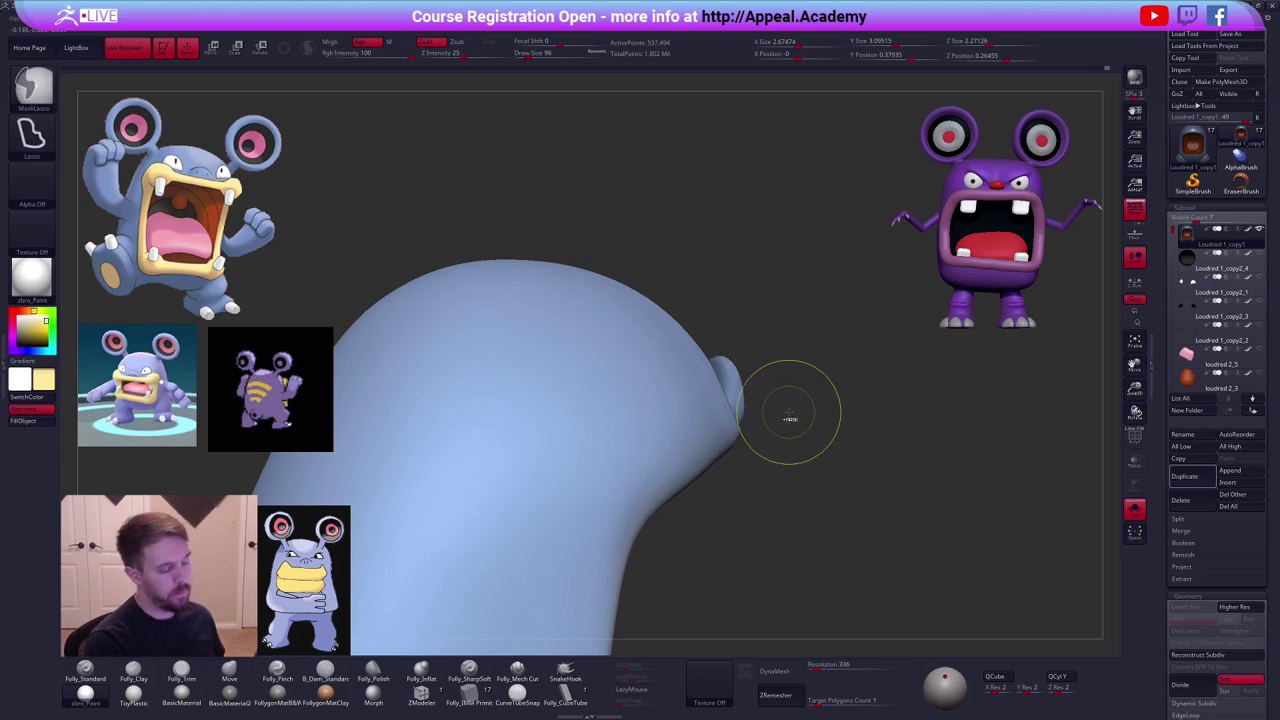
{"action": "left_click", "coordinate": [788, 417], "text": "ctrl"}
{"action": "key", "text": "w"}
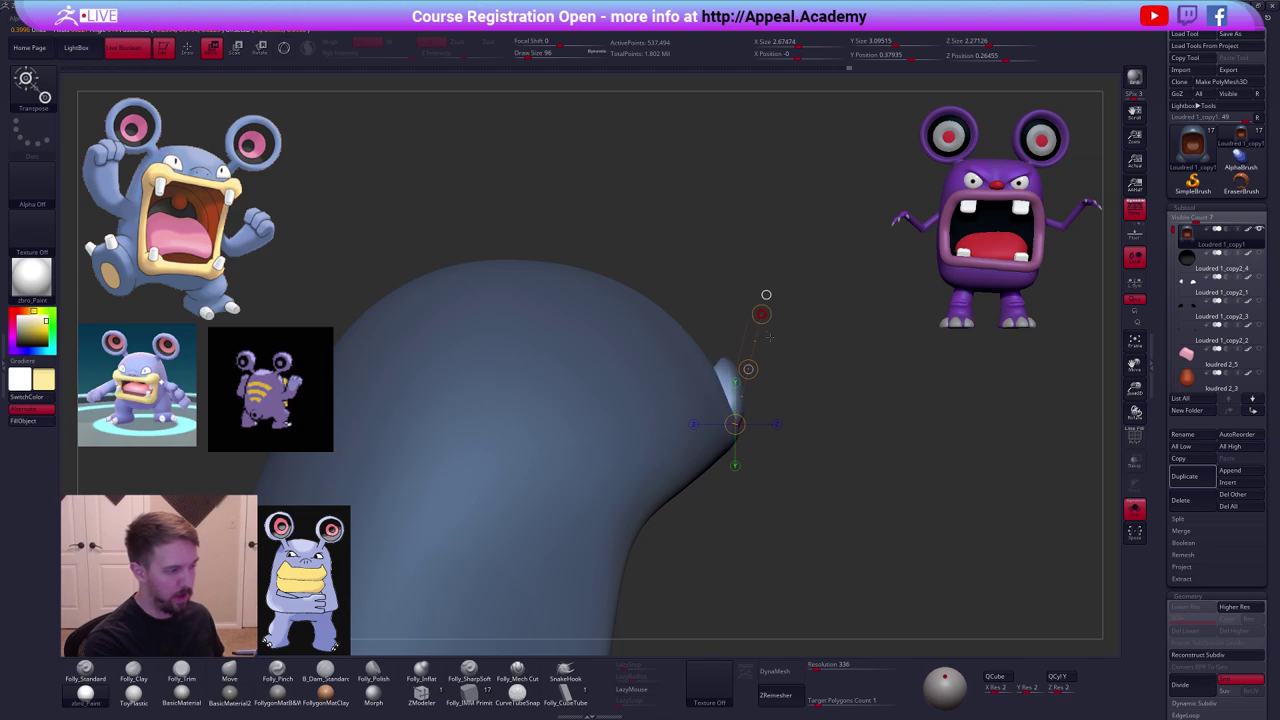
{"action": "key", "text": "q"}
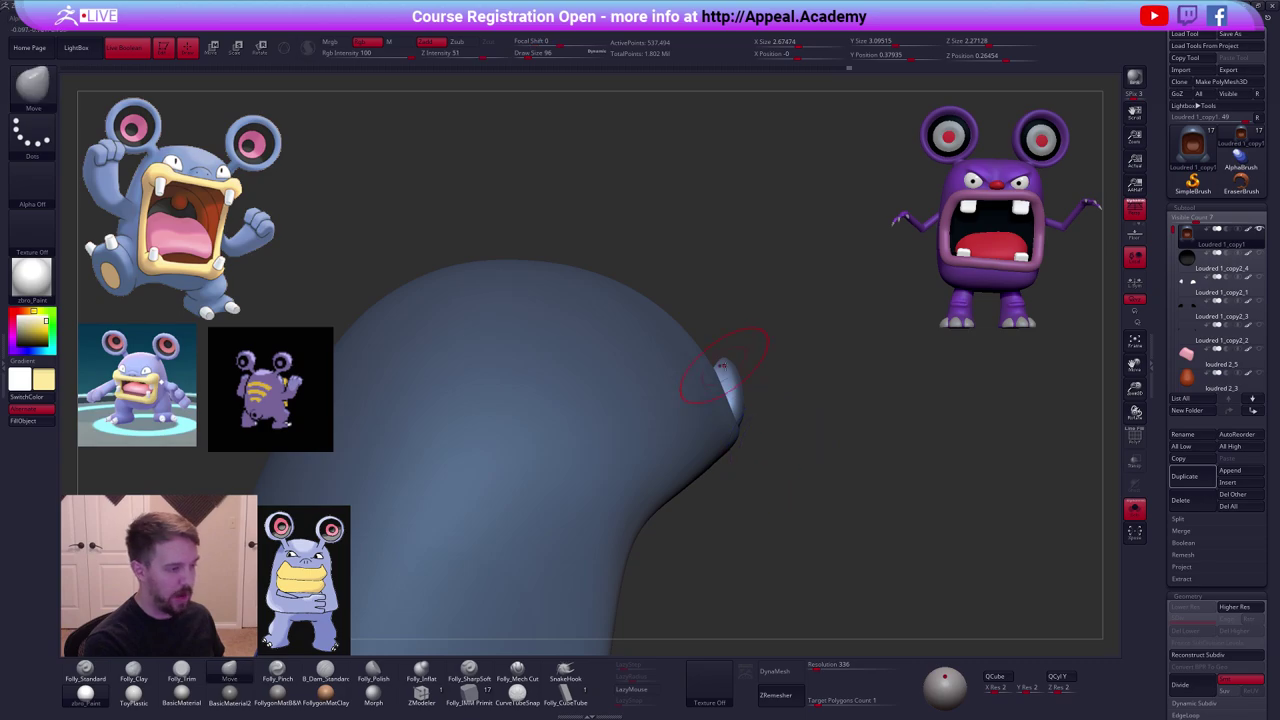
{"action": "left_click_drag", "start_coordinate": [793, 412], "coordinate": [880, 510], "text": "ctrl"}
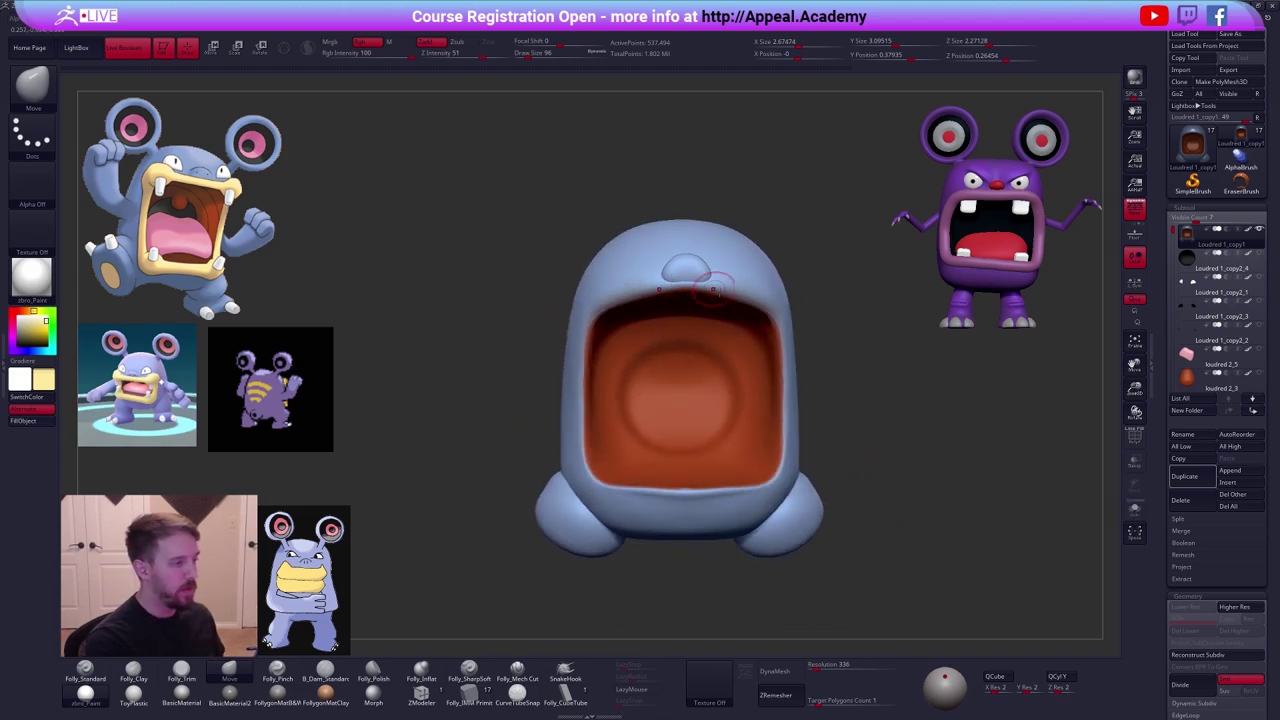
Fuse the body, nose, thighs and tail into one mesh with DynaMesh at resolution 552.
{"action": "key", "text": "shift+f"}
{"action": "key", "text": "shift+f"}
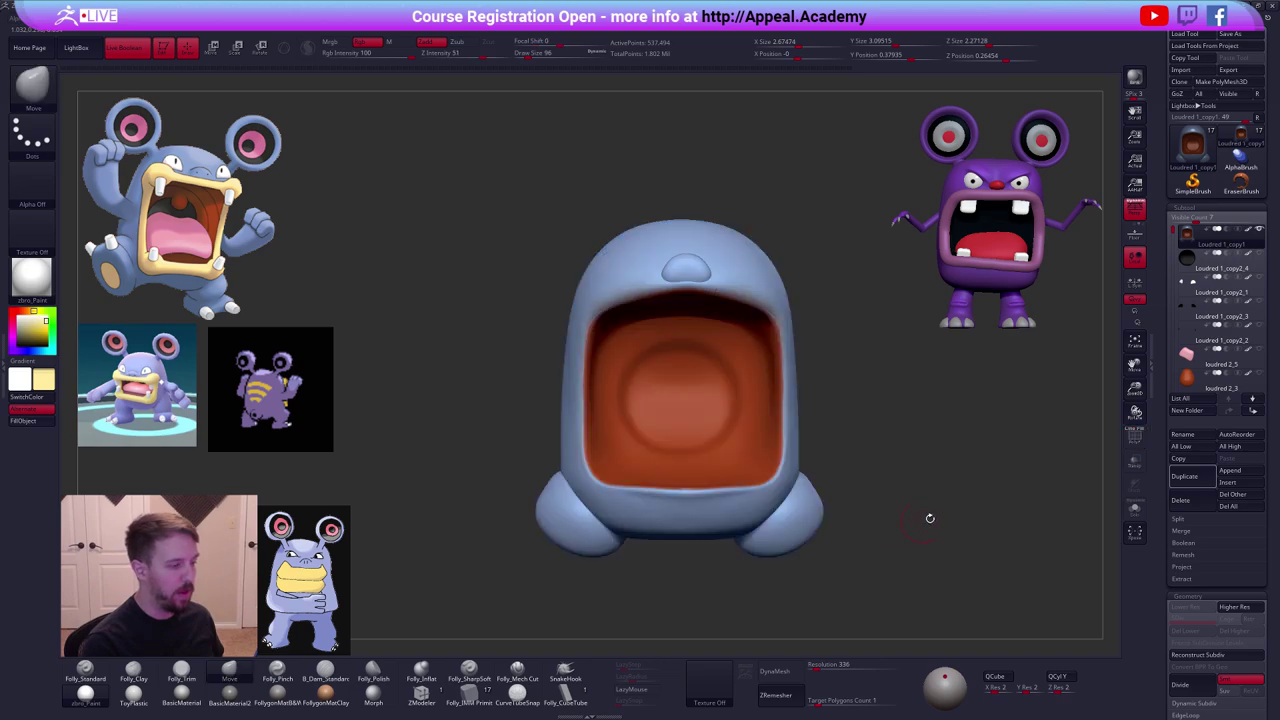
{"action": "left_click_drag", "start_coordinate": [1015, 526], "coordinate": [980, 513], "text": "alt"}
{"action": "left_click_drag", "start_coordinate": [816, 667], "coordinate": [823, 667]}
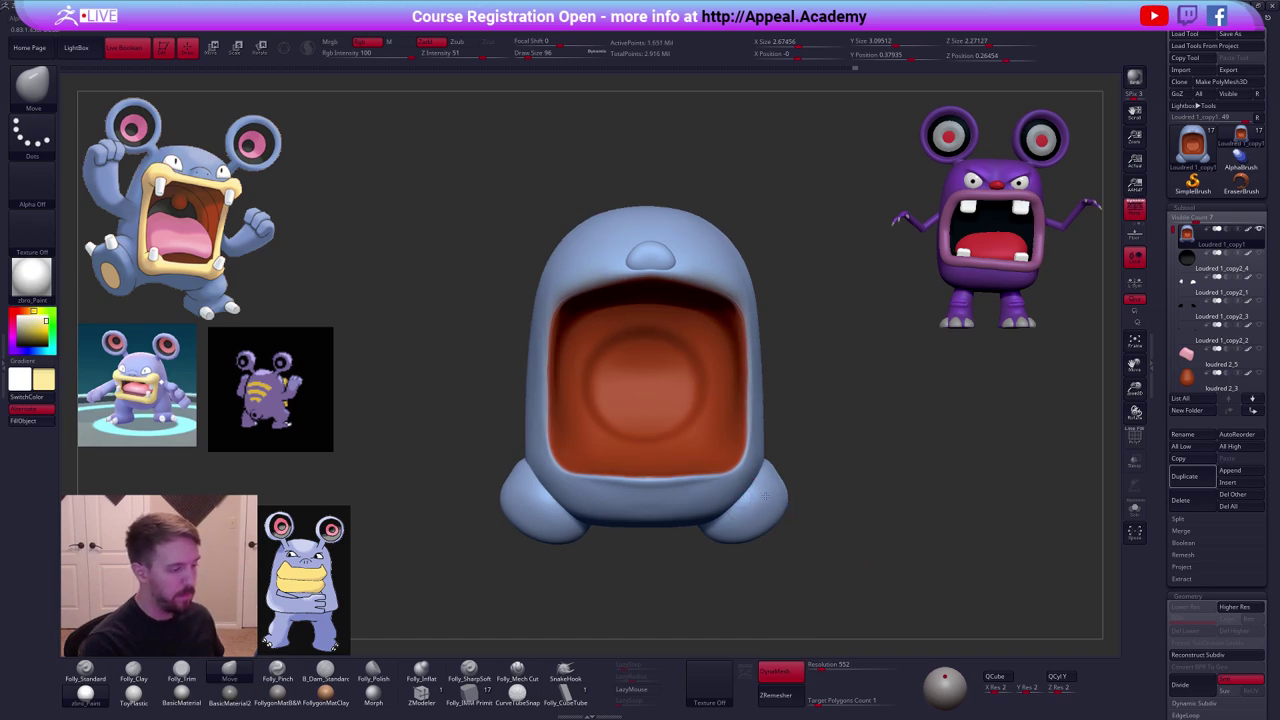
Clean up and smooth the seam around the nose using the Folly_Trim and Smooth brushes at draw size 33.
{"action": "right_click_drag", "start_coordinate": [728, 464], "coordinate": [740, 477]}
{"action": "mouse_move", "coordinate": [677, 277]}
{"action": "right_mouse_down", "text": "alt"}
{"action": "mouse_move", "coordinate": [701, 352]}
{"action": "mouse_move", "coordinate": [680, 427]}
{"action": "right_mouse_up", "text": "alt"}
{"action": "key", "text": "space"}
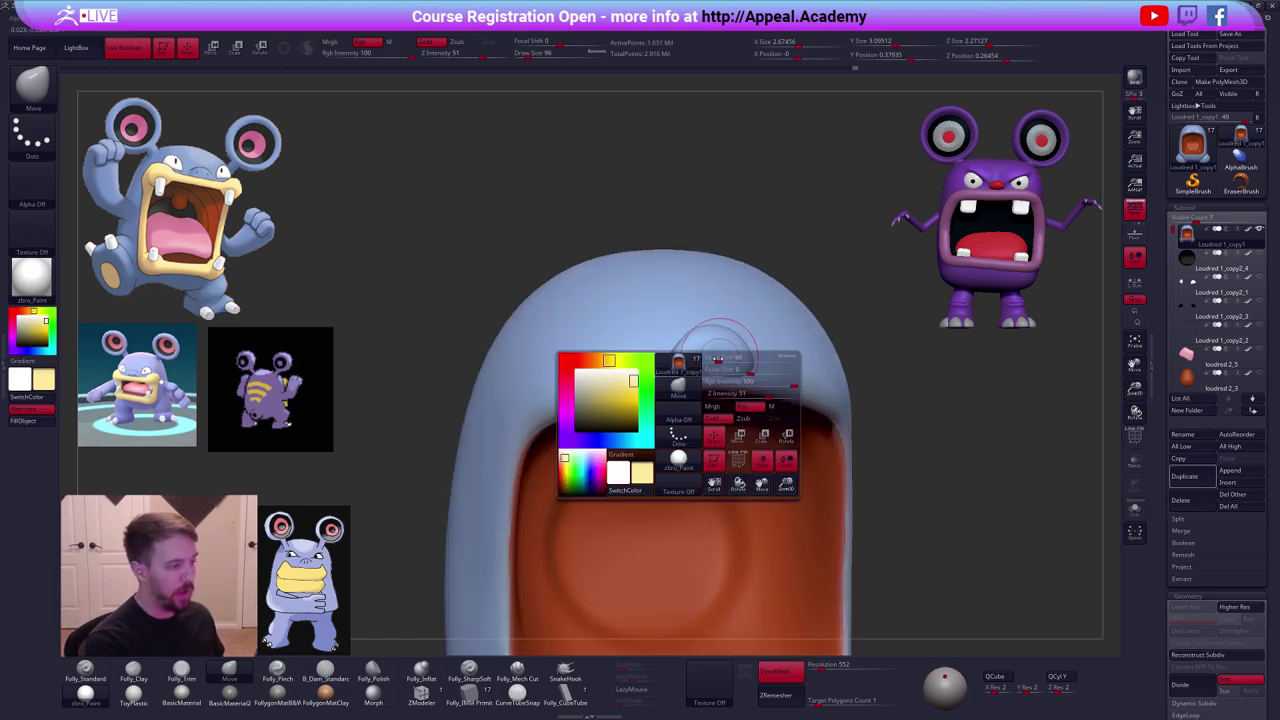
{"action": "left_click", "coordinate": [716, 359]}
{"action": "mouse_move", "coordinate": [786, 358]}
{"action": "right_mouse_down"}
{"action": "mouse_move", "coordinate": [715, 349]}
{"action": "mouse_move", "coordinate": [742, 405]}
{"action": "mouse_move", "coordinate": [750, 392]}
{"action": "mouse_move", "coordinate": [805, 402]}
{"action": "right_mouse_up"}
{"action": "key", "text": "space"}
{"action": "key", "text": "3"}
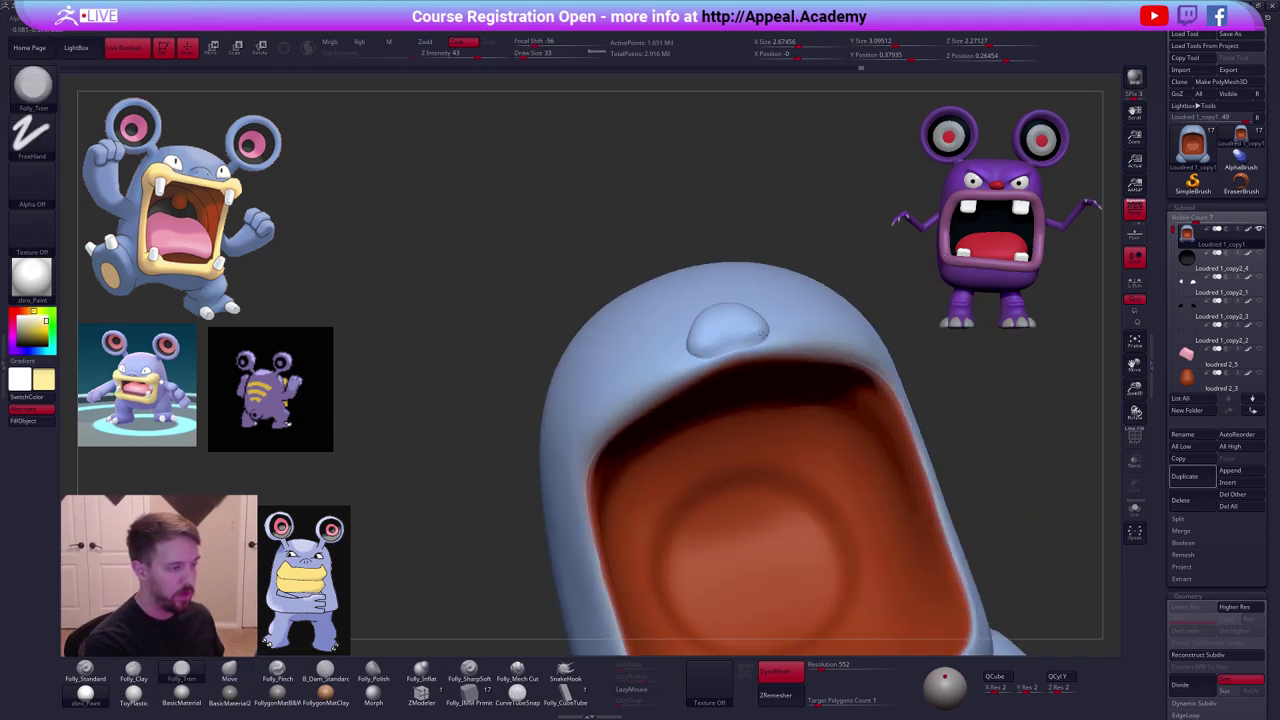
{"action": "key", "text": "shift"}
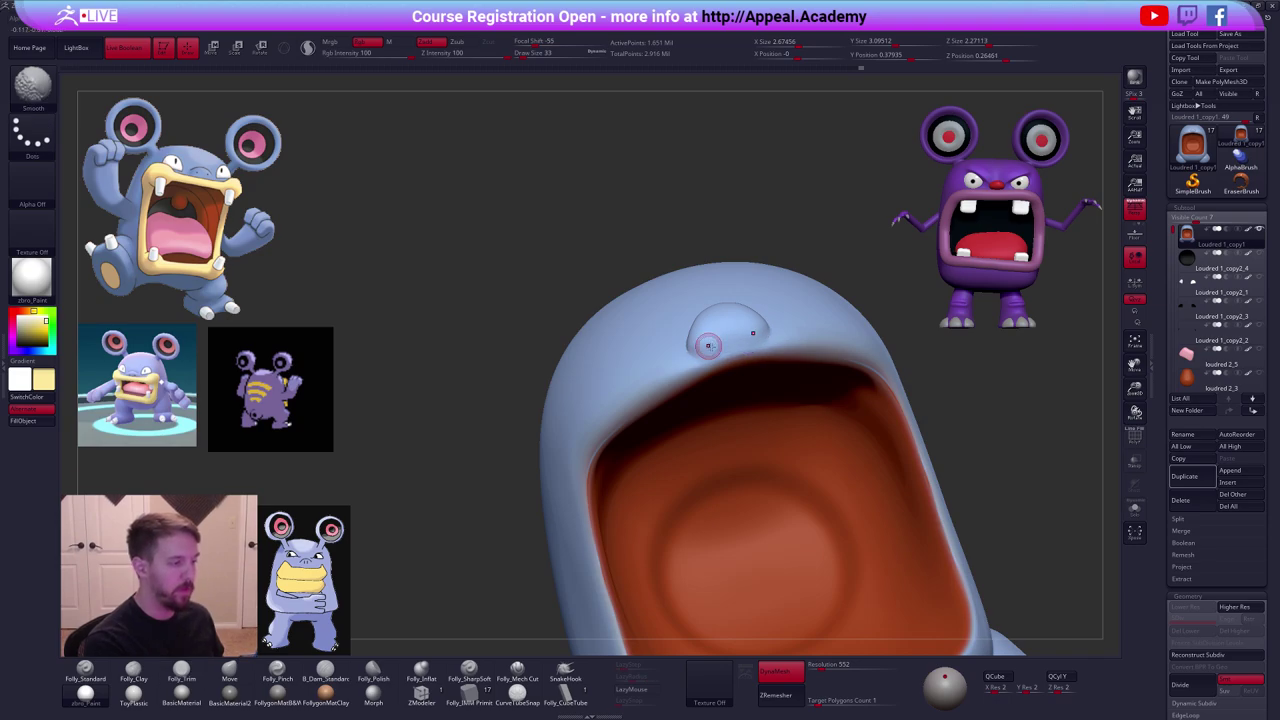
Smooth the remaining joins on the fused body, including the thighs and tail, with a brush draw size of 140.
{"action": "mouse_move", "coordinate": [708, 346]}
{"action": "right_mouse_down"}
{"action": "mouse_move", "coordinate": [720, 339]}
{"action": "mouse_move", "coordinate": [746, 358]}
{"action": "mouse_move", "coordinate": [739, 287]}
{"action": "mouse_move", "coordinate": [708, 322]}
{"action": "mouse_move", "coordinate": [764, 269]}
{"action": "right_mouse_up"}
{"action": "key", "text": "space"}
{"action": "key", "text": "shift"}
{"action": "key", "text": "shift+f"}
{"action": "key", "text": "shift+f"}
{"action": "mouse_move", "coordinate": [700, 390]}
{"action": "right_mouse_down"}
{"action": "mouse_move", "coordinate": [754, 393]}
{"action": "mouse_move", "coordinate": [818, 370]}
{"action": "mouse_move", "coordinate": [820, 450]}
{"action": "right_mouse_up"}
{"action": "key", "text": "space"}
{"action": "key", "text": "shift"}
{"action": "mouse_move", "coordinate": [698, 406]}
{"action": "right_mouse_down"}
{"action": "mouse_move", "coordinate": [674, 350]}
{"action": "mouse_move", "coordinate": [705, 457]}
{"action": "mouse_move", "coordinate": [666, 457]}
{"action": "mouse_move", "coordinate": [733, 460]}
{"action": "right_mouse_up"}
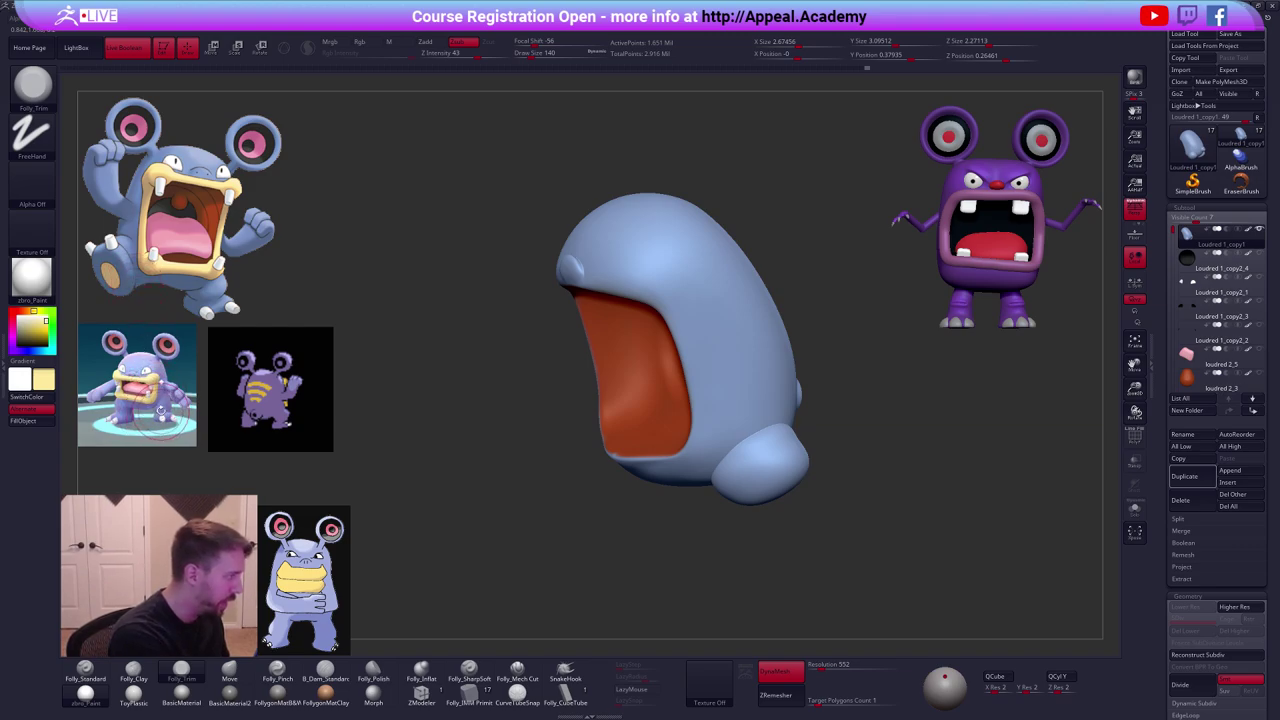
Check the fused body's wireframe from the front, duplicate the body subtool, and keep the original selected.
{"action": "left_click_drag", "start_coordinate": [682, 501], "coordinate": [741, 465]}
{"action": "key", "text": "shift+f"}
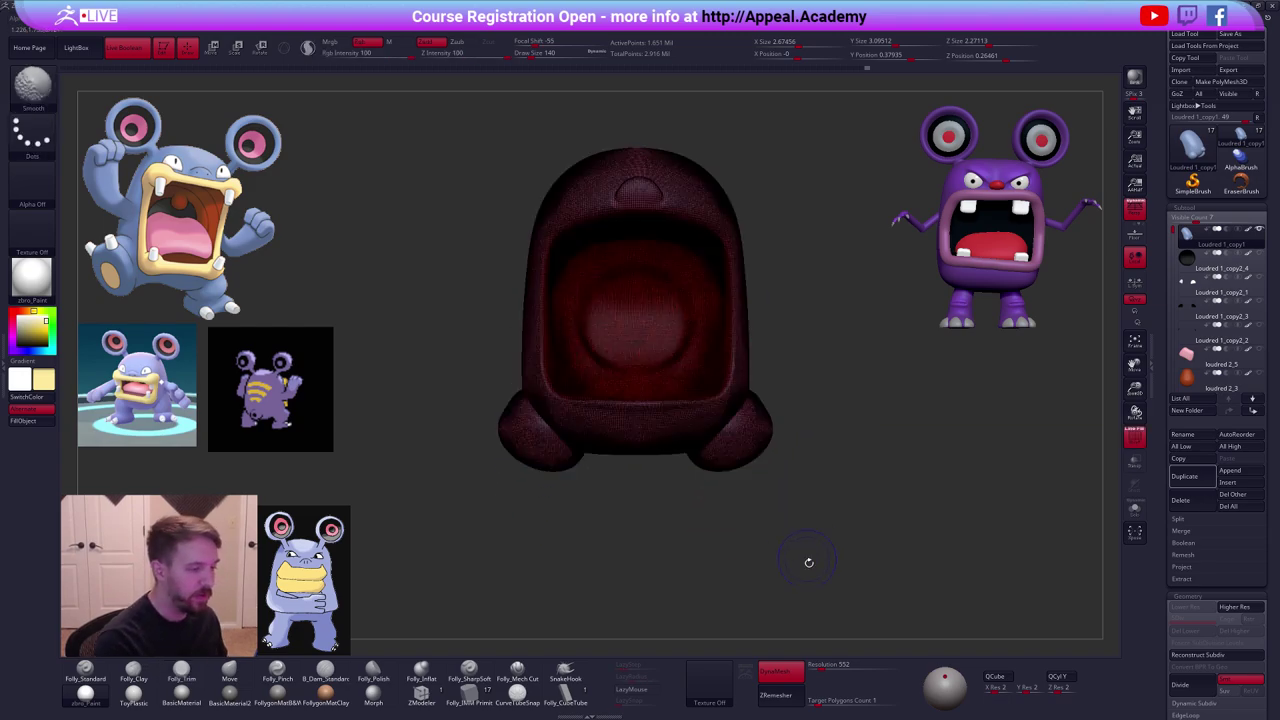
{"action": "key", "text": "shift+f"}
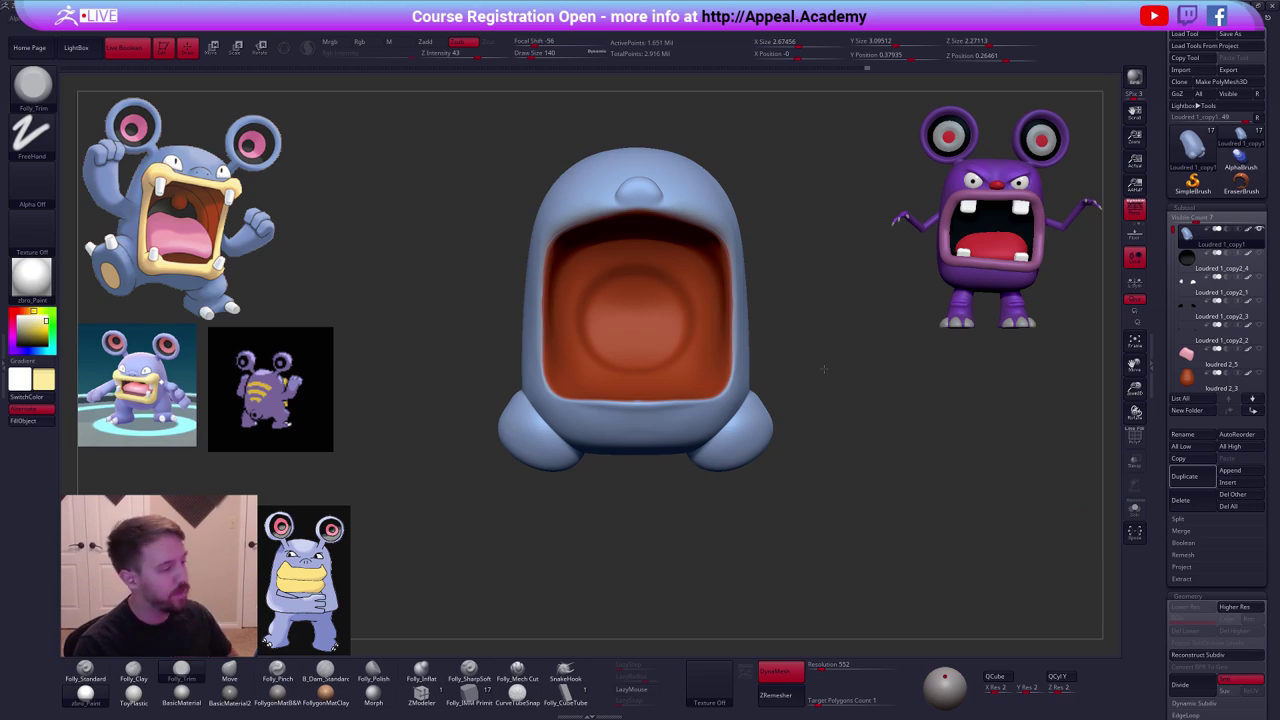
{"action": "key", "text": "shift+f"}
{"action": "key", "text": "shift+f"}
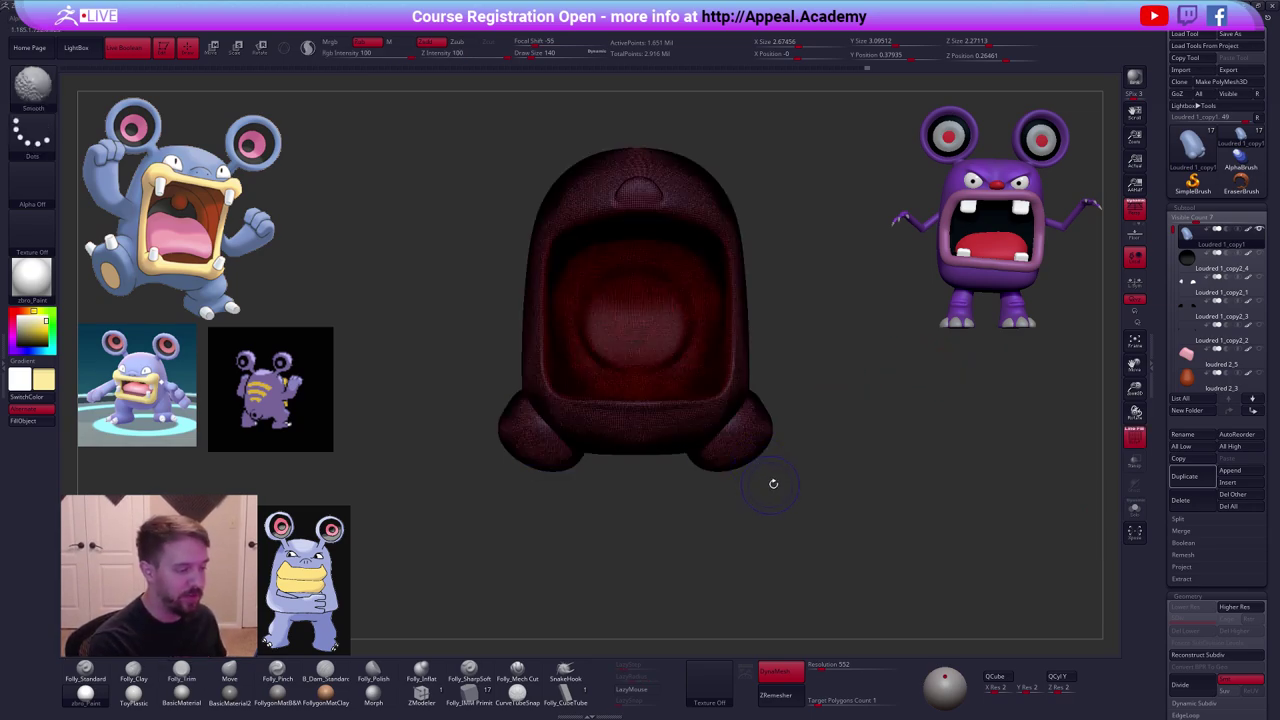
{"action": "left_click_drag", "start_coordinate": [805, 505], "coordinate": [829, 521], "text": "alt"}
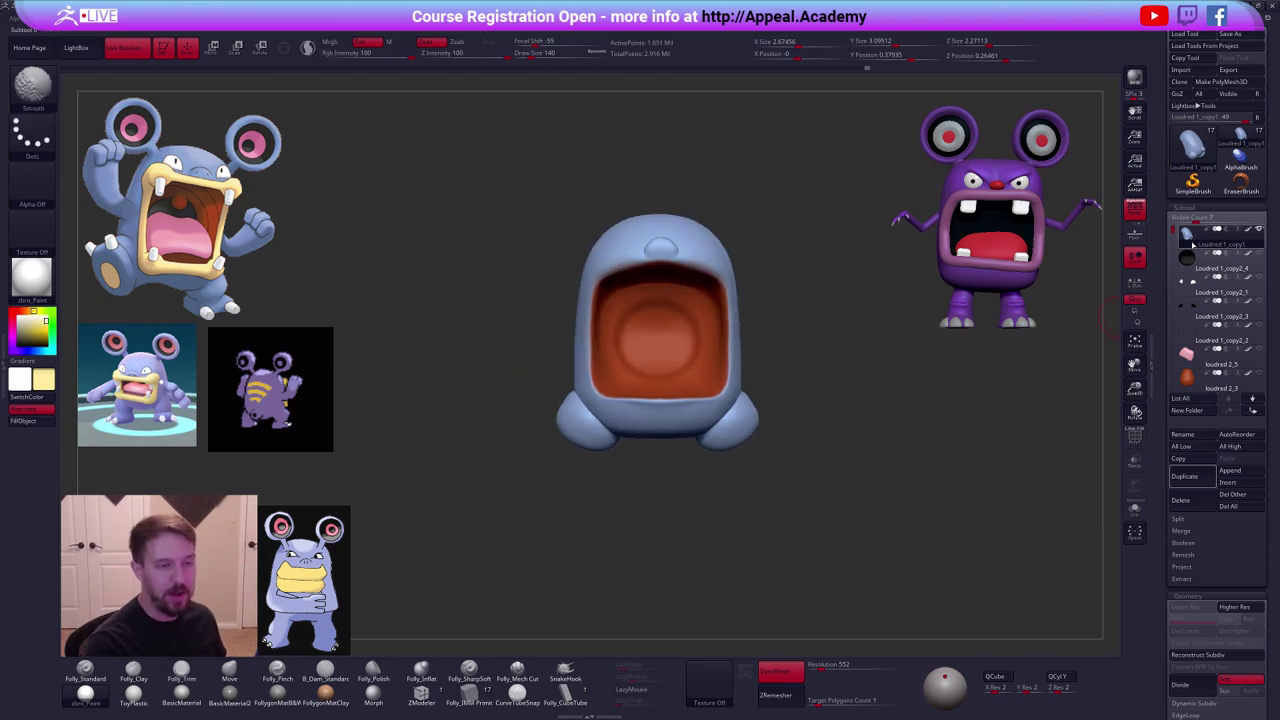
{"action": "left_click", "coordinate": [1195, 472]}
{"action": "left_click", "coordinate": [1199, 245]}
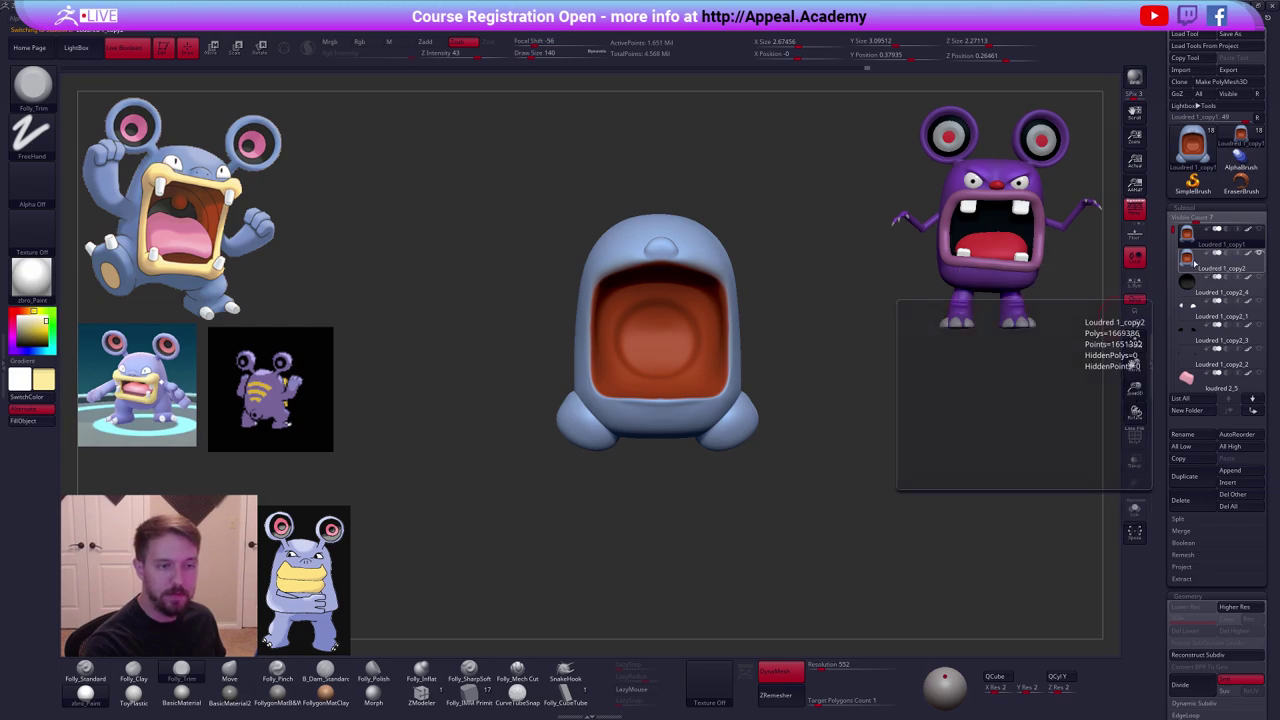
{"action": "key", "text": "Down"}
{"action": "key", "text": "Up"}
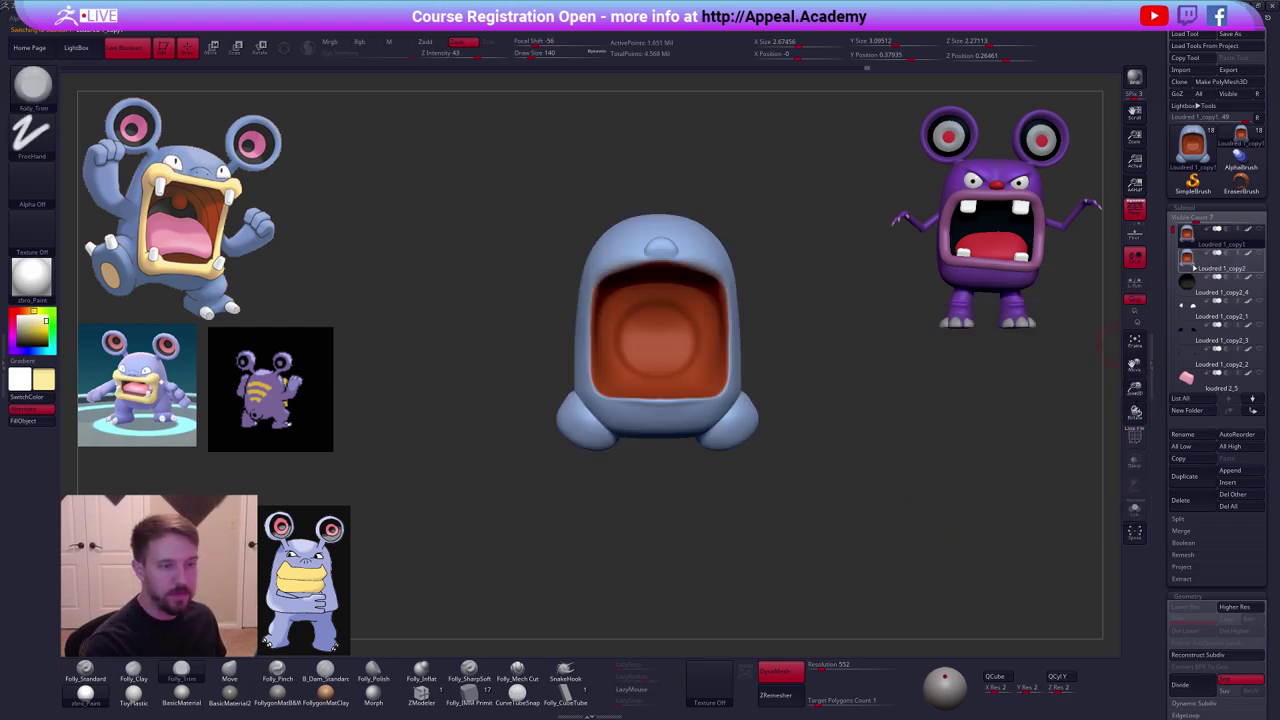
Isolate the original body and retopologize it with ZRemesher at a target polygon count of 5.
{"action": "key", "text": "shift+f"}
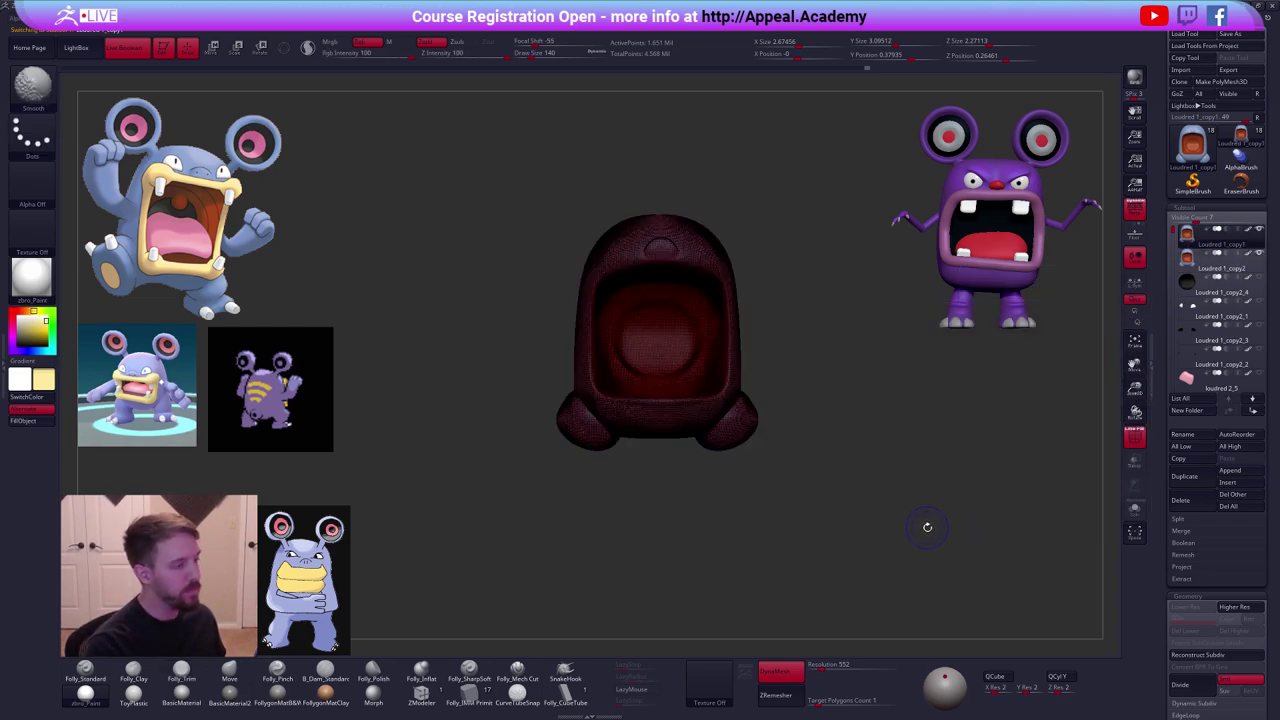
{"action": "key", "text": "shift+f"}
{"action": "key", "text": "alt+s"}
{"action": "scroll", "coordinate": [1190, 565], "scroll_direction": "down", "scroll_amount": 5}
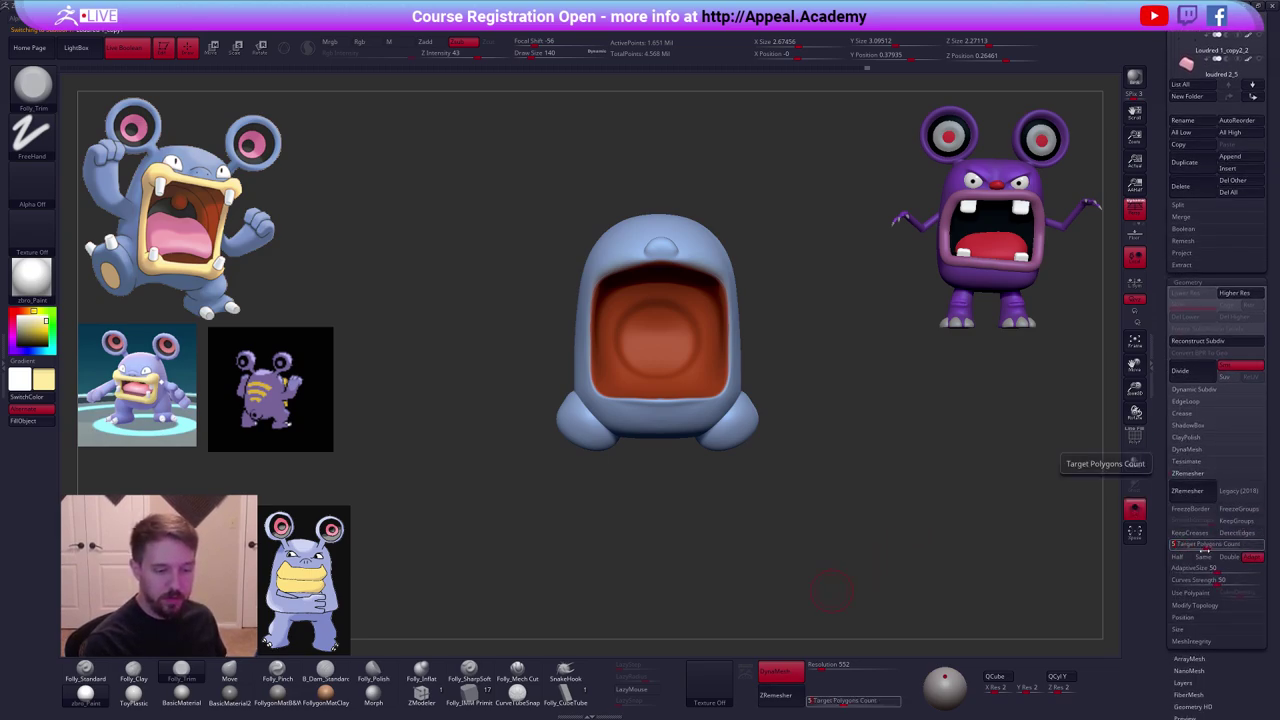
{"action": "key", "text": "Tab"}
{"action": "left_click", "coordinate": [1190, 490]}
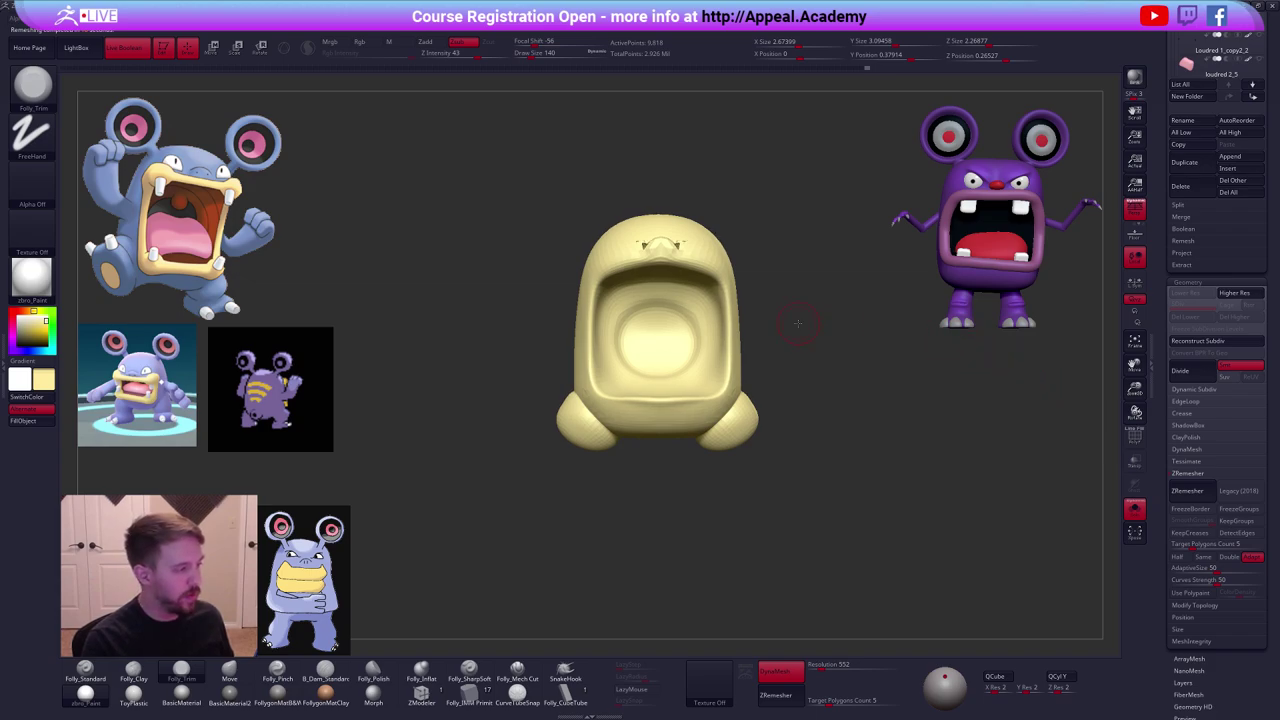
{"action": "left_click_drag", "start_coordinate": [806, 323], "coordinate": [799, 373]}
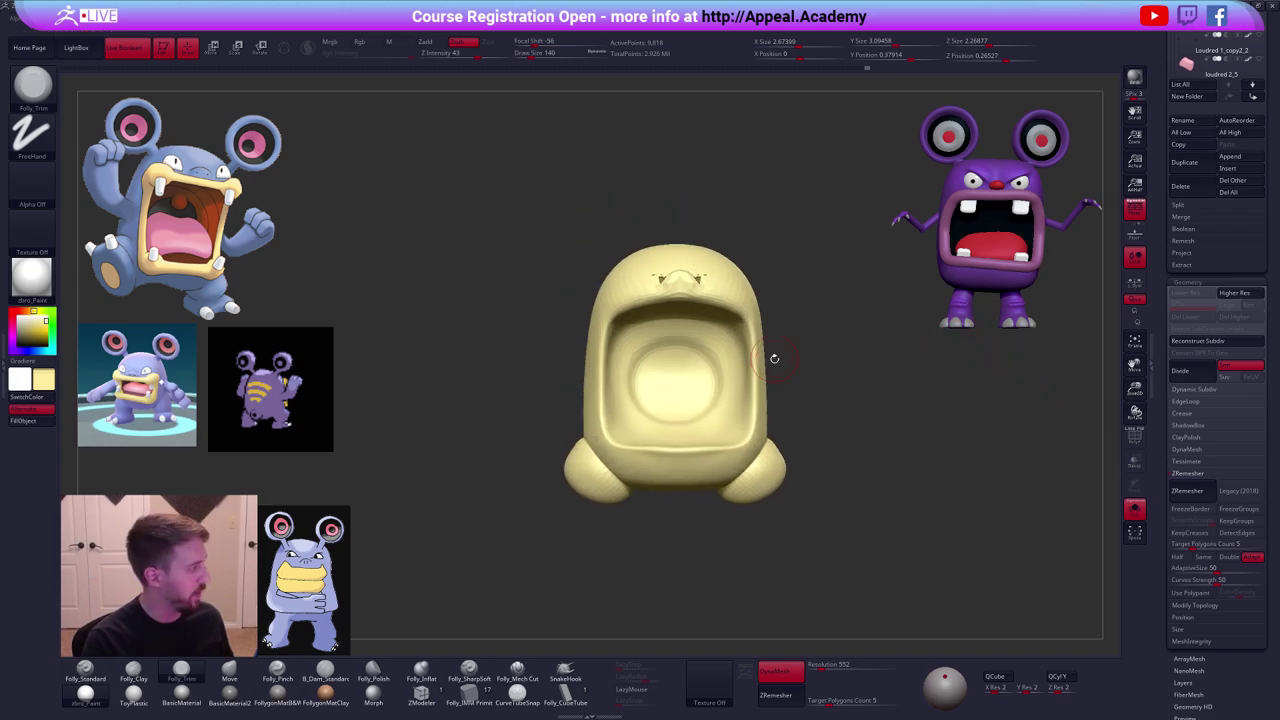
Compare the remeshed body's wireframe with the painted sculpt, checking the topology around the nose and mouth.
{"action": "key", "text": "ctrl+z"}
{"action": "key", "text": "shift+f"}
{"action": "key", "text": "ctrl+shift+z"}
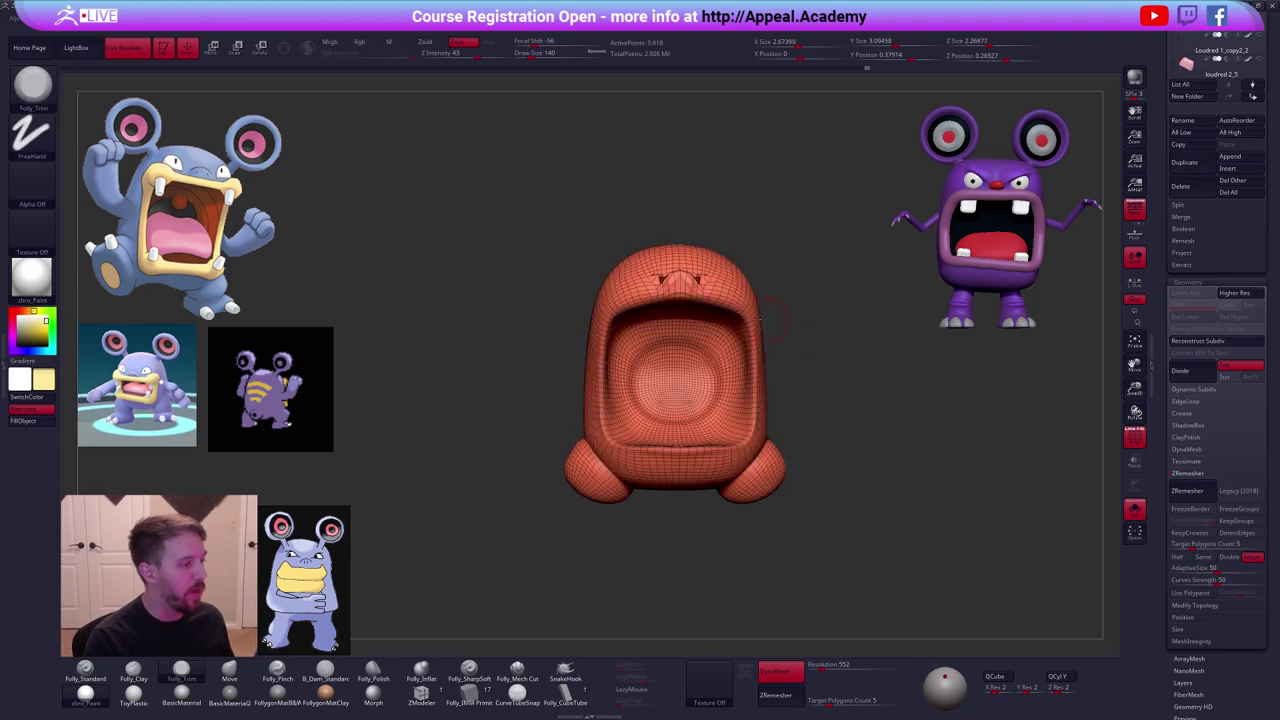
{"action": "left_click_drag", "start_coordinate": [752, 340], "coordinate": [770, 342]}
{"action": "key", "text": "ctrl+z"}
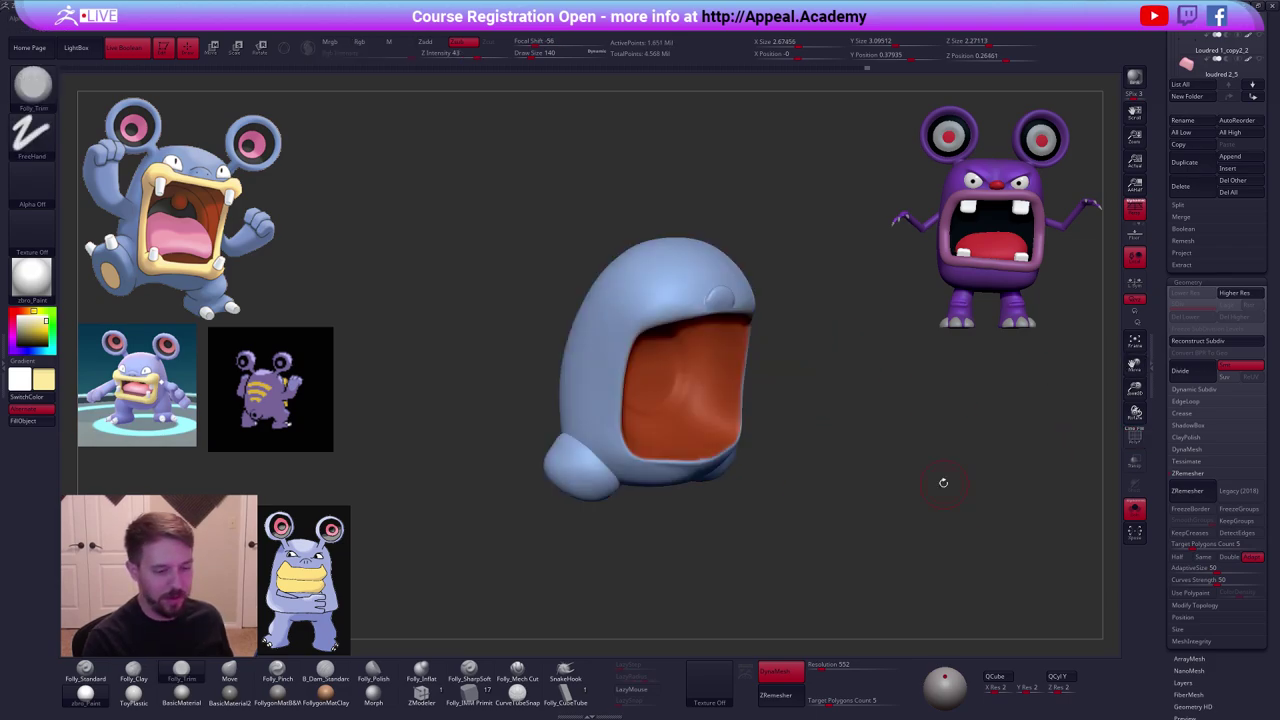
{"action": "key", "text": "ctrl+shift+z"}
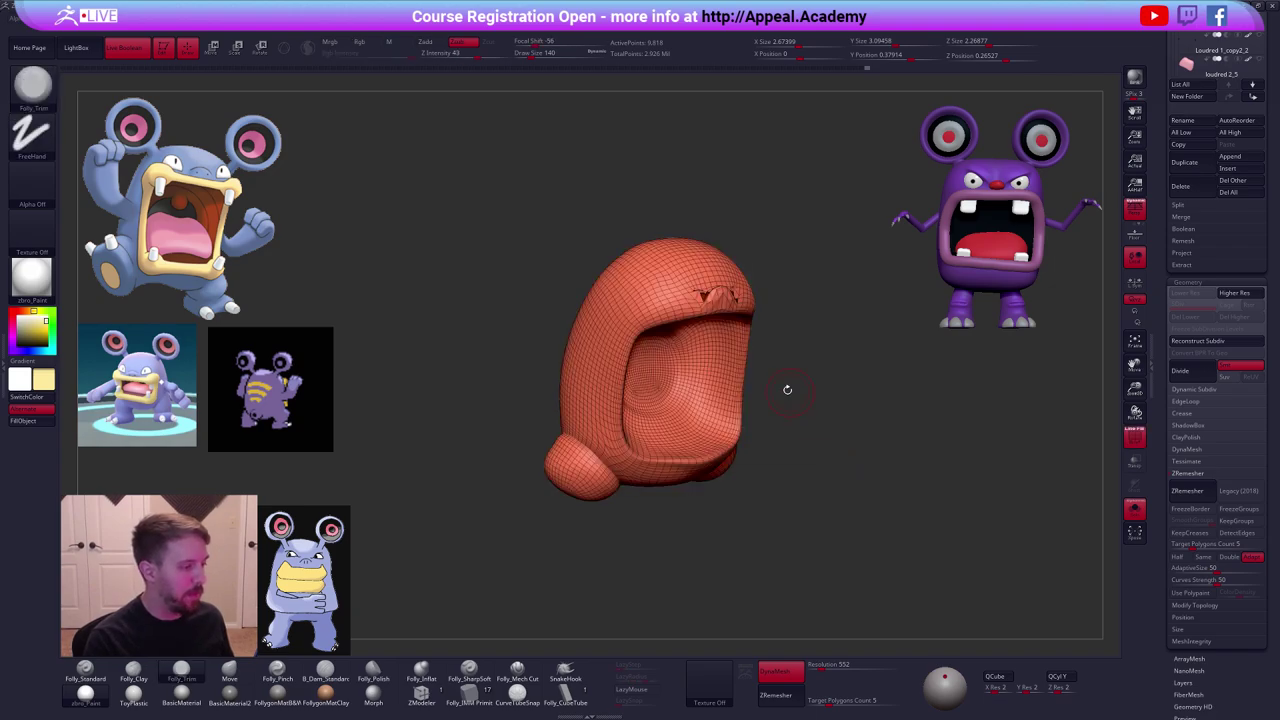
Undo the body's ZRemesher pass to return to the dense painted sculpt.
{"action": "right_click_drag", "start_coordinate": [714, 300], "coordinate": [754, 393], "text": "alt"}
{"action": "key", "text": "ctrl+z"}
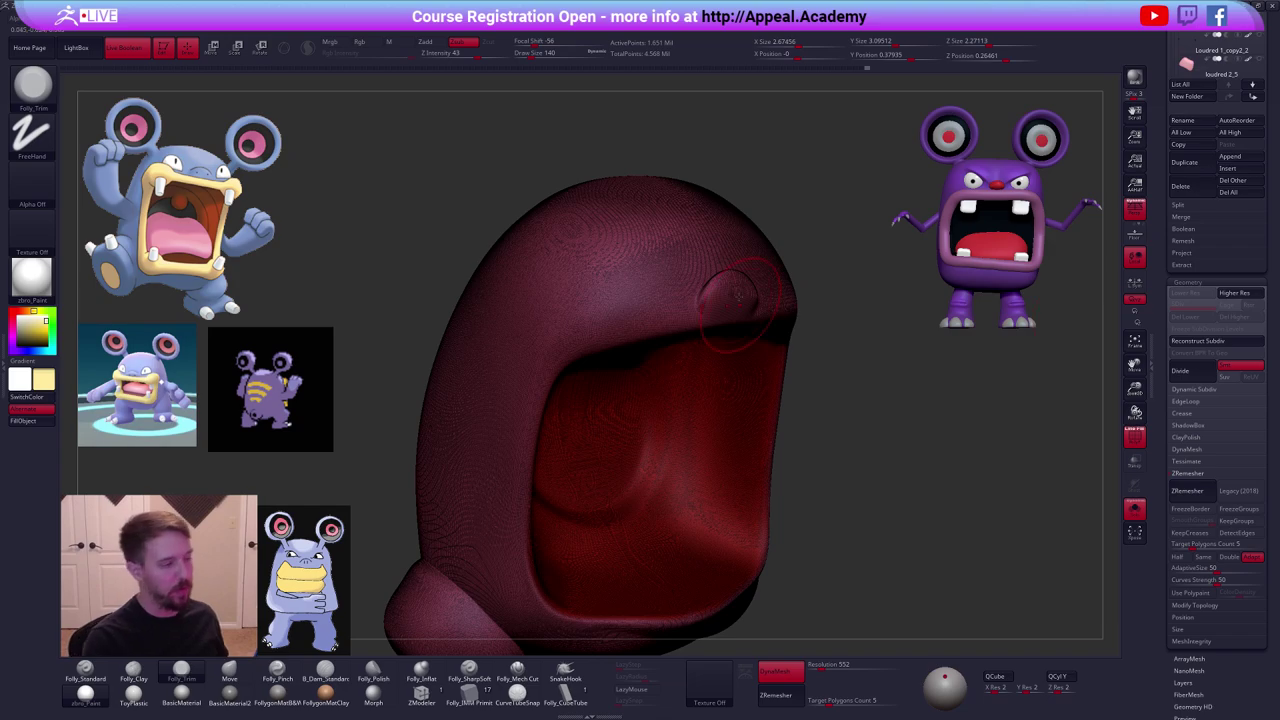
{"action": "key", "text": "ctrl+z"}
{"action": "key", "text": "ctrl+z"}
{"action": "key", "text": "ctrl+z"}
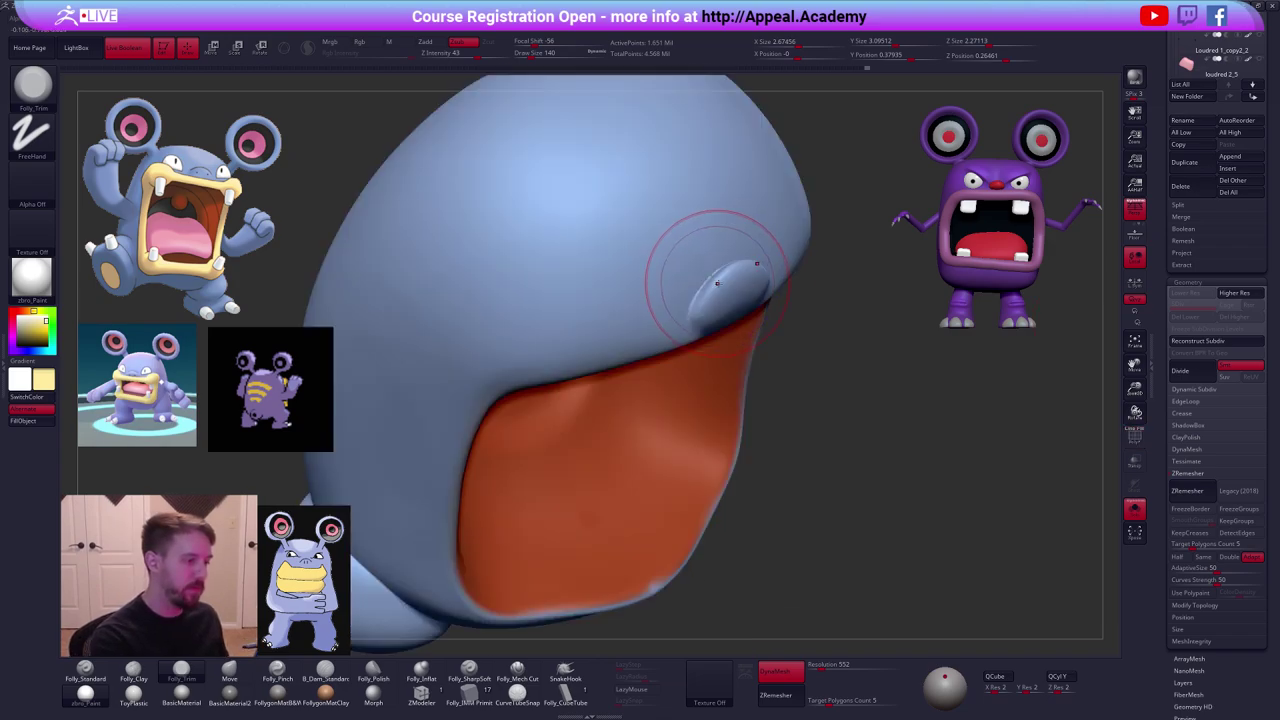
Smooth the crease where the nose meets the face using a draw size of 113.
{"action": "key", "text": "space"}
{"action": "left_click_drag", "start_coordinate": [717, 283], "coordinate": [697, 297]}
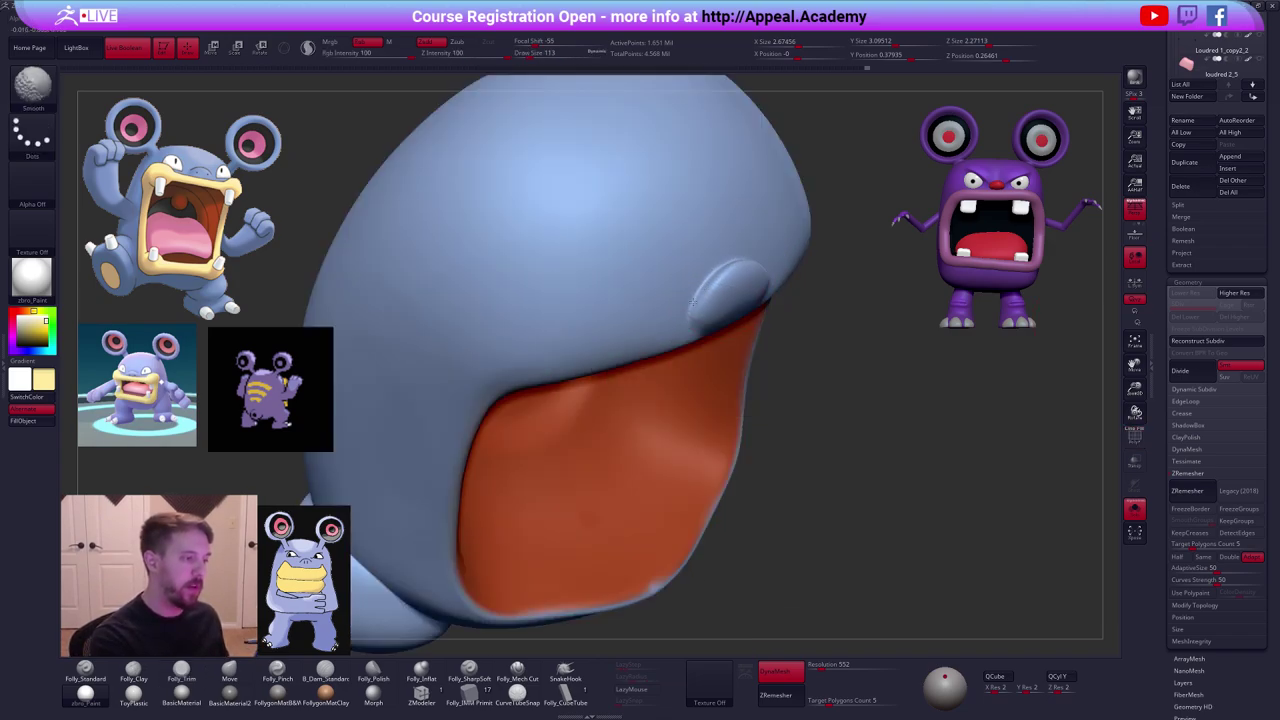
{"action": "mouse_move", "coordinate": [794, 297]}
{"action": "left_mouse_down", "text": "alt"}
{"action": "mouse_move", "coordinate": [791, 331]}
{"action": "mouse_move", "coordinate": [822, 371]}
{"action": "mouse_move", "coordinate": [781, 345]}
{"action": "left_mouse_up", "text": "alt"}
{"action": "left_click_drag", "start_coordinate": [893, 462], "coordinate": [881, 467]}
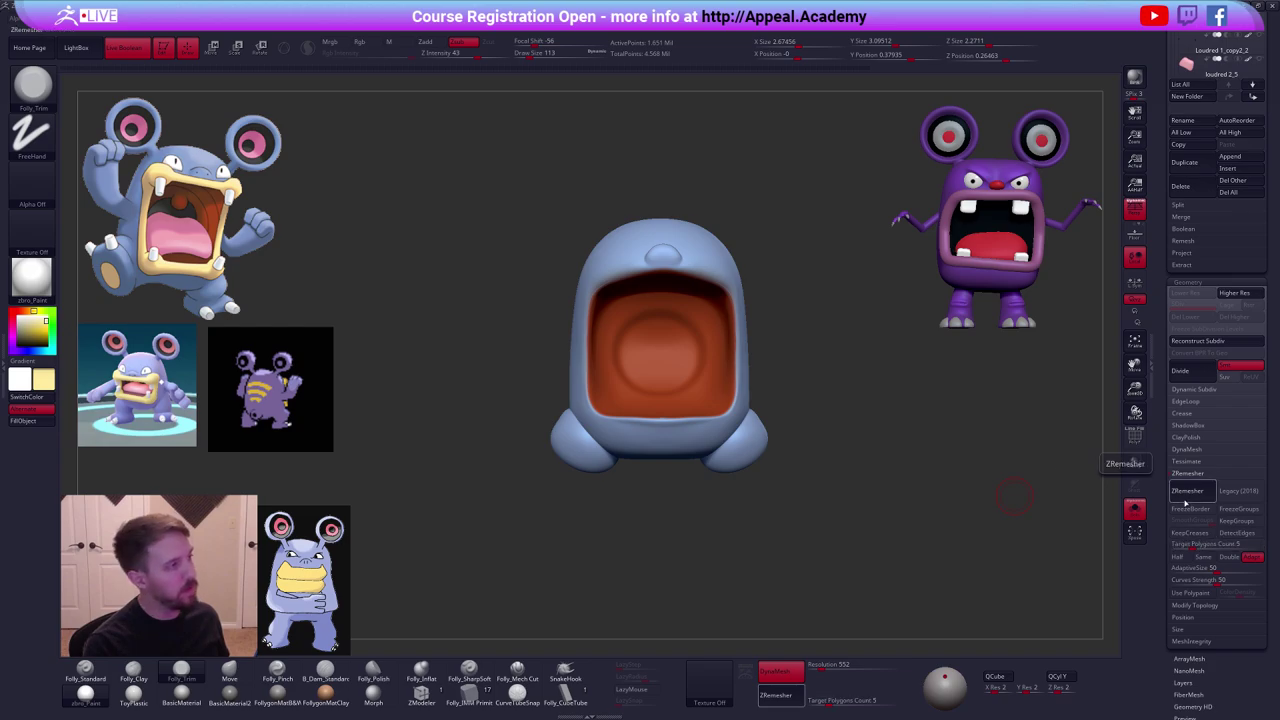
ZRemesh the body with a target polygon count of 5 and inspect the new wireframe.
{"action": "left_click", "coordinate": [1200, 492]}
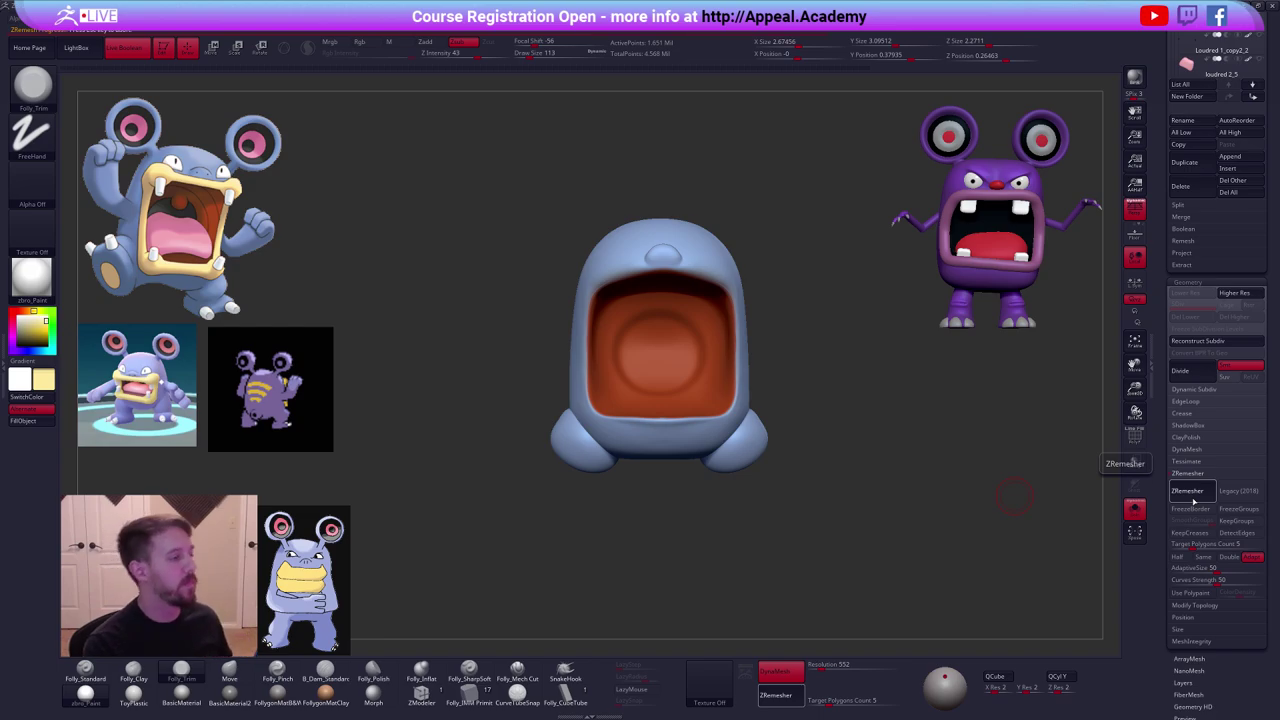
{"action": "left_click", "coordinate": [1187, 490]}
{"action": "key", "text": "shift+f"}
{"action": "left_click_drag", "start_coordinate": [794, 303], "coordinate": [710, 318]}
{"action": "key", "text": "shift+f"}
{"action": "left_click_drag", "start_coordinate": [860, 452], "coordinate": [801, 455]}
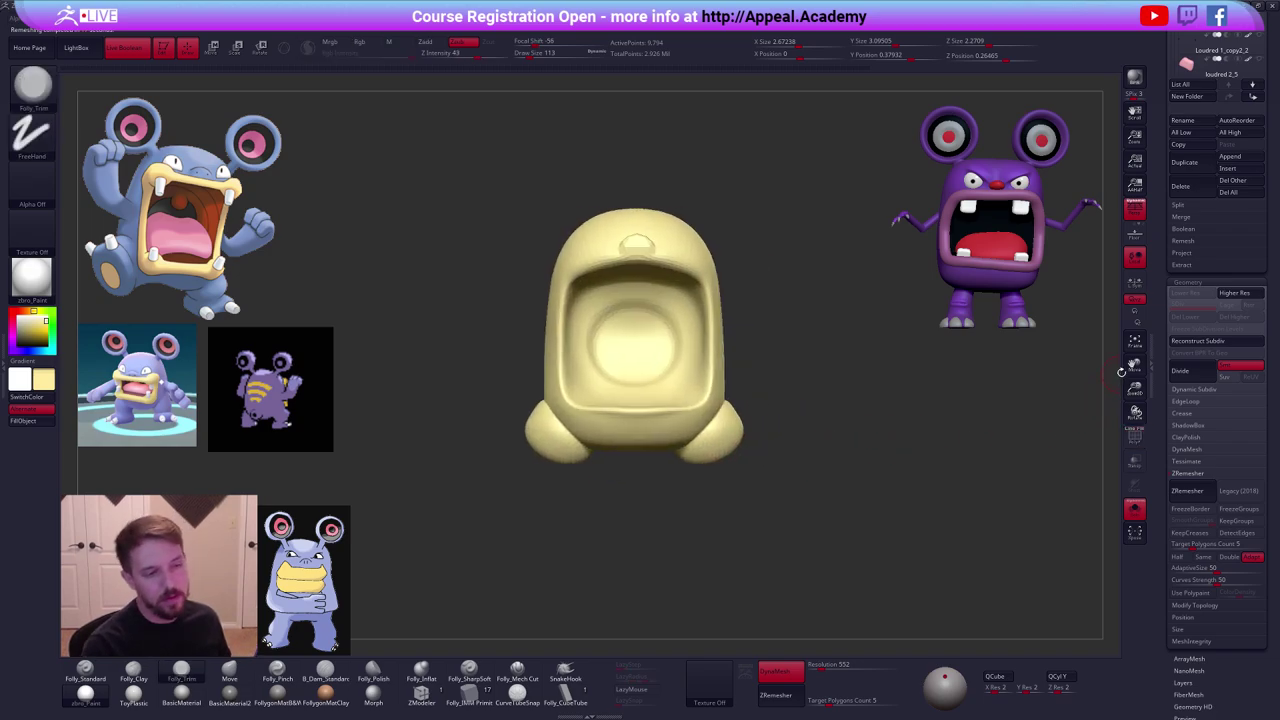
Sample the painted body's blue as the colour for the remeshed body and subdivide the remeshed body once.
{"action": "left_click_drag", "start_coordinate": [1157, 315], "coordinate": [1200, 517]}
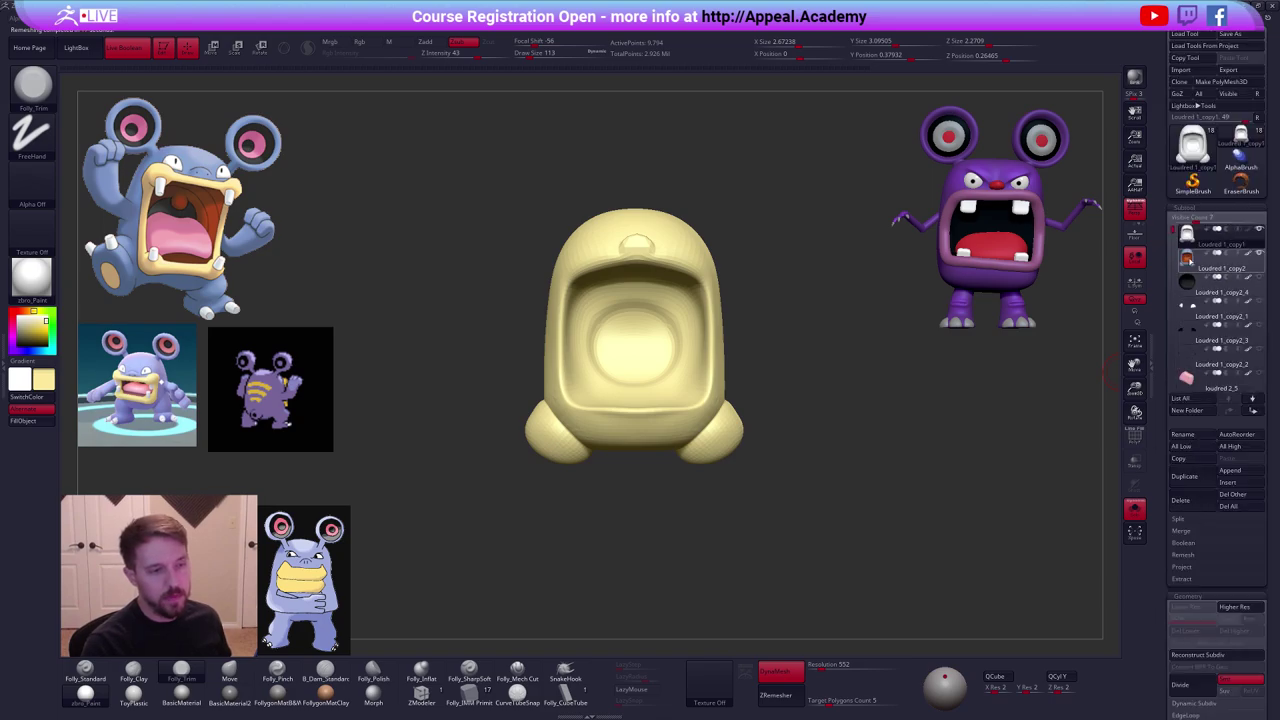
{"action": "left_click", "coordinate": [1222, 261]}
{"action": "key", "text": "c"}
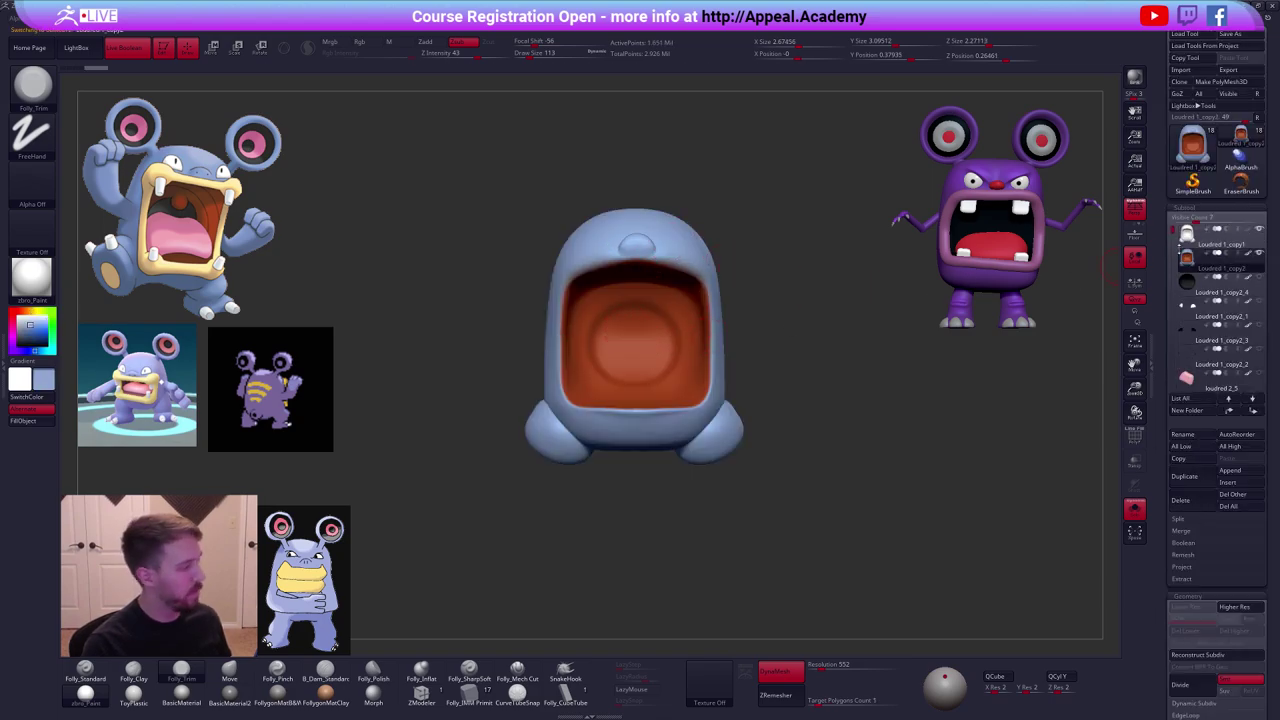
{"action": "left_click", "coordinate": [1200, 236]}
{"action": "key", "text": "shift+f"}
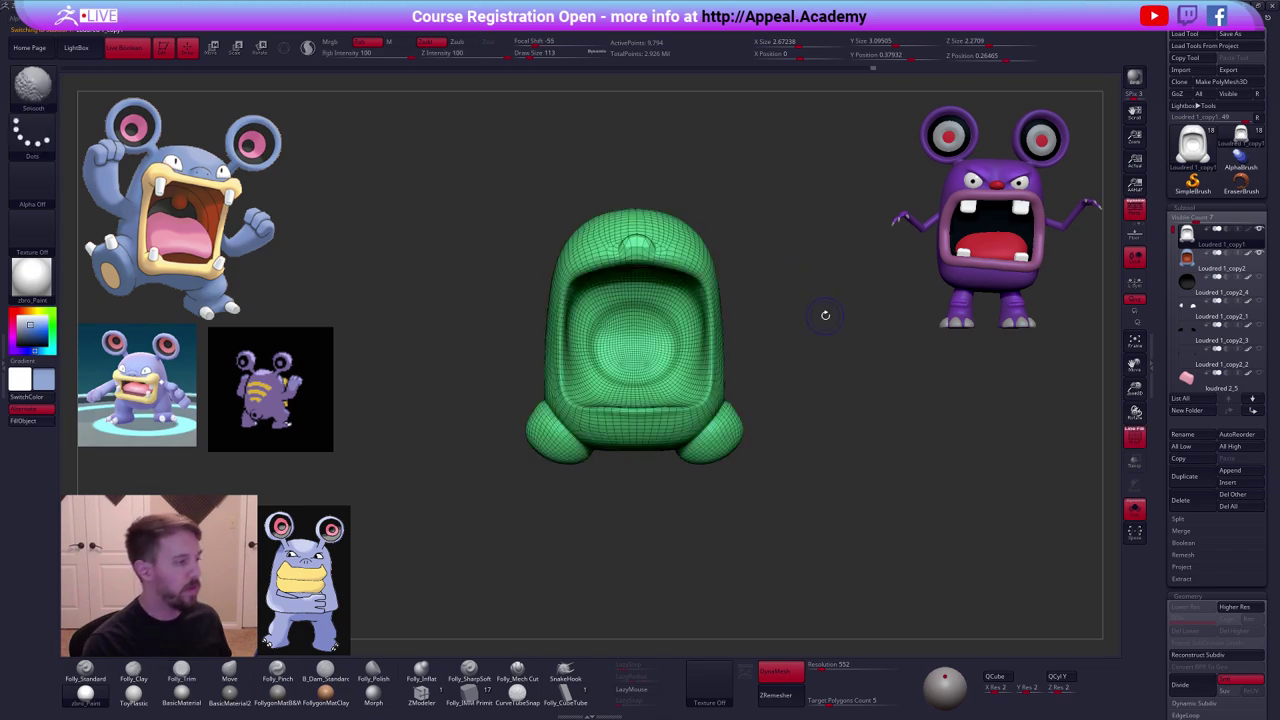
{"action": "key", "text": "shift+f"}
{"action": "key", "text": "space"}
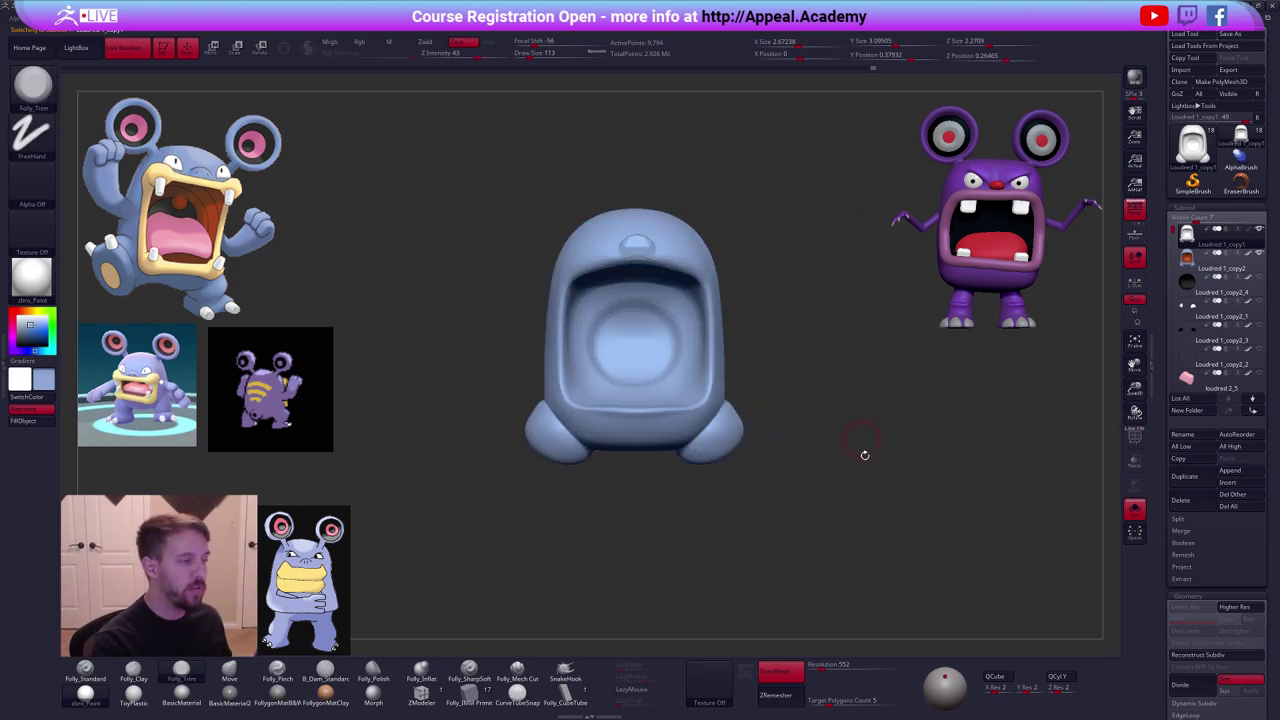
{"action": "key", "text": "ctrl+d"}
Try projecting the painted body onto a further subdivided duplicate of the remeshed body, and delete that duplicate.
{"action": "left_click", "coordinate": [1191, 478]}
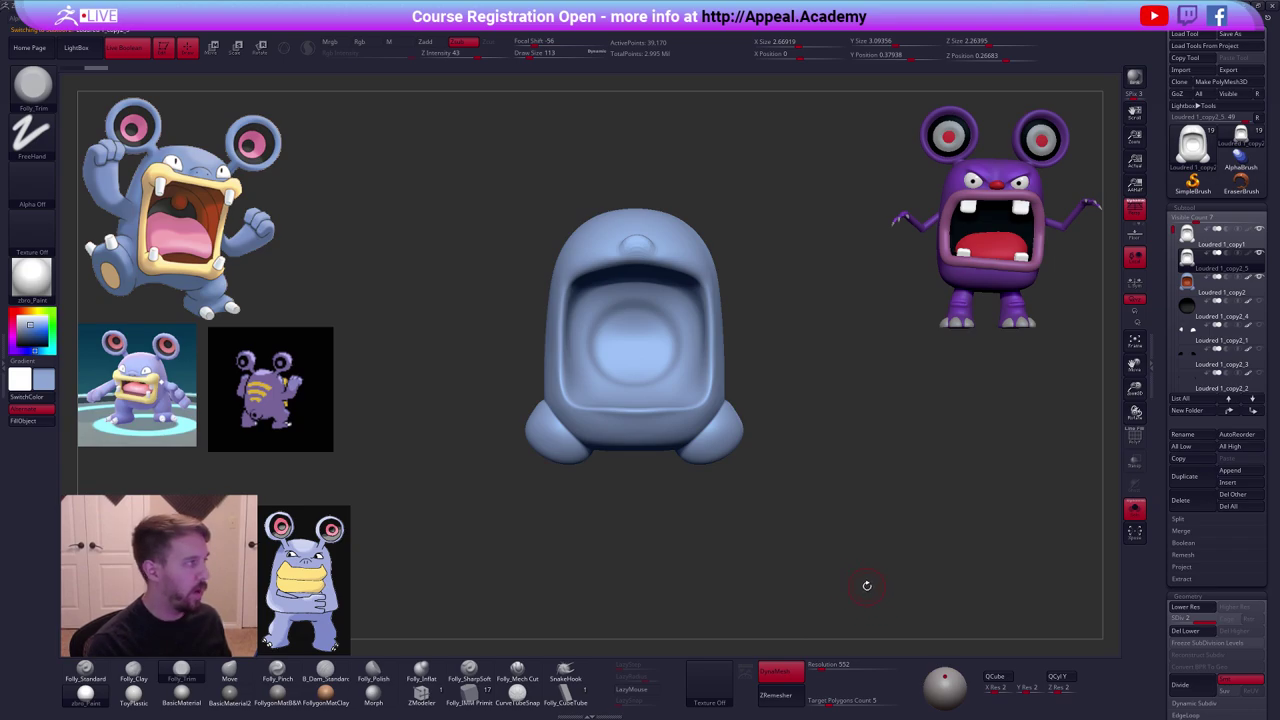
{"action": "mouse_move", "coordinate": [867, 585]}
{"action": "left_mouse_down"}
{"action": "mouse_move", "coordinate": [908, 587]}
{"action": "mouse_move", "coordinate": [883, 574]}
{"action": "left_mouse_up"}
{"action": "key", "text": "d"}
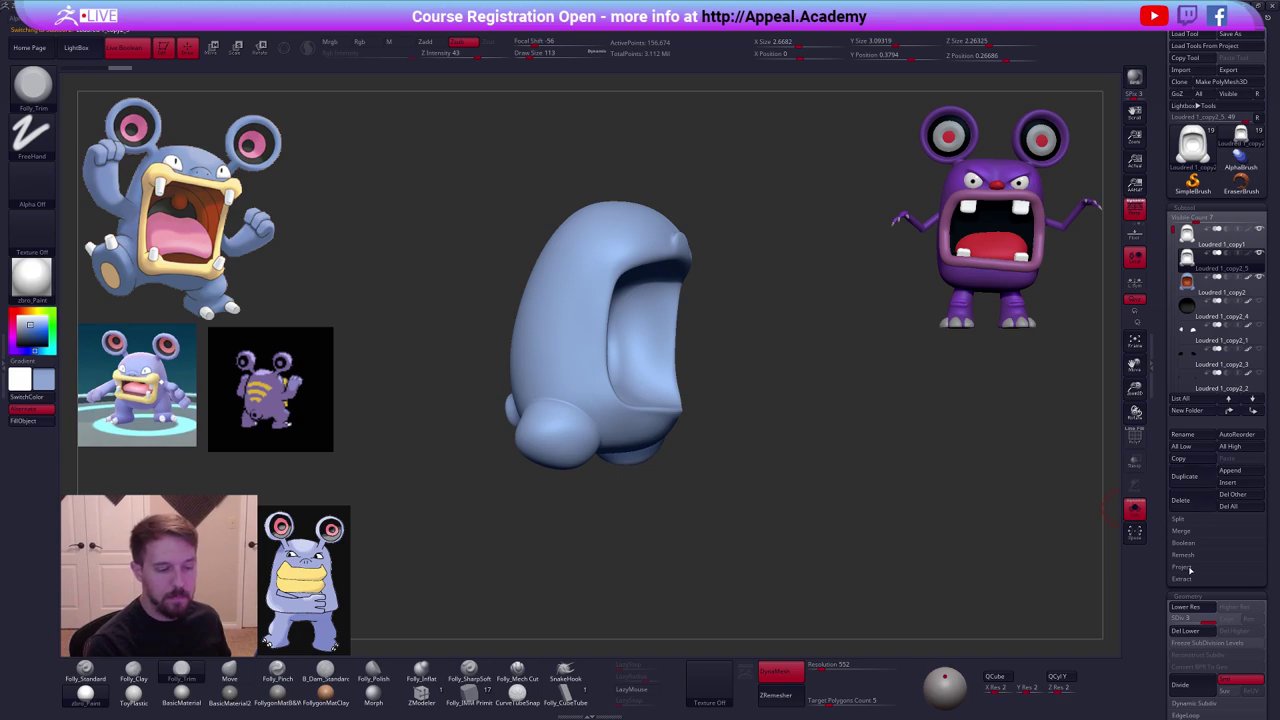
{"action": "left_click", "coordinate": [1190, 568]}
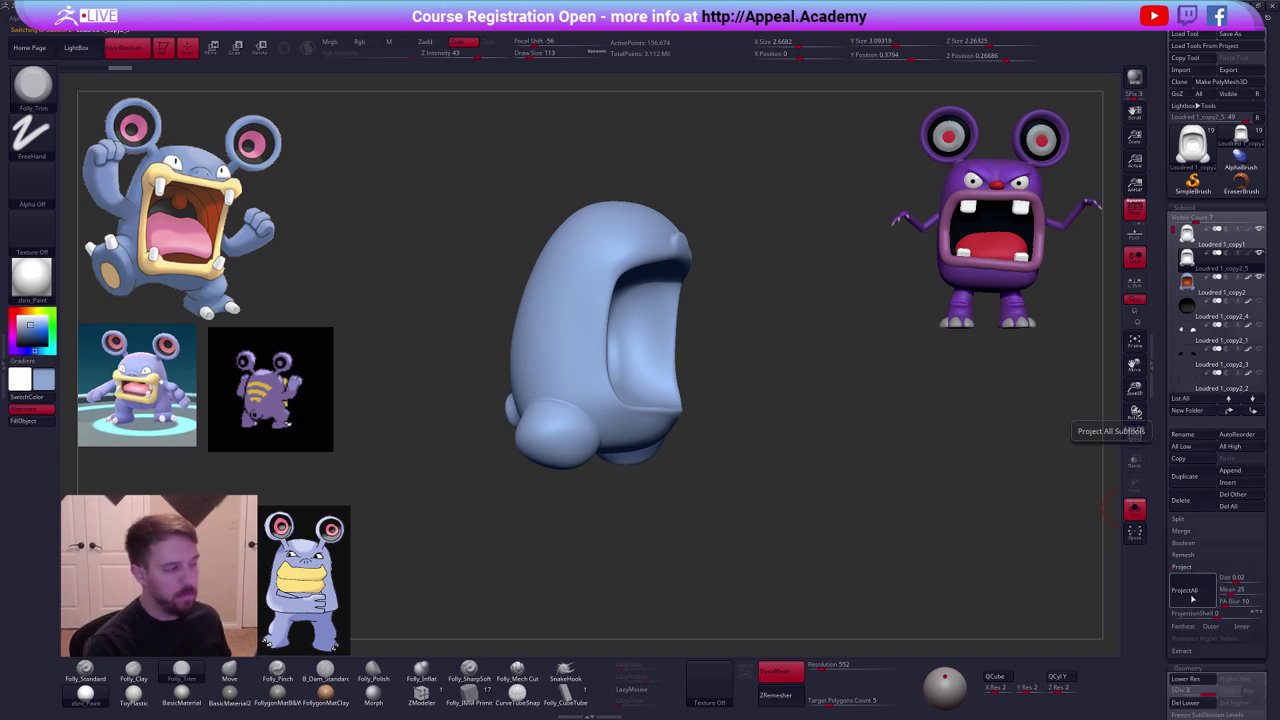
{"action": "left_click", "coordinate": [1186, 590]}
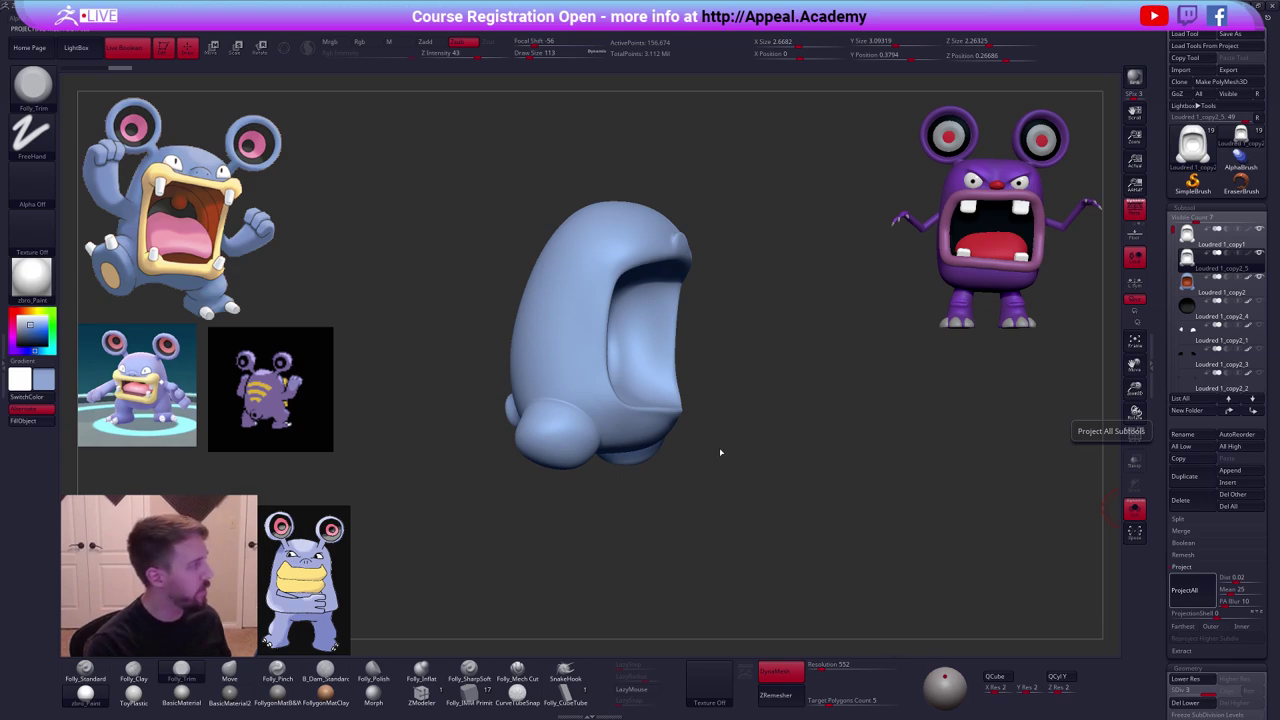
{"action": "left_click_drag", "start_coordinate": [734, 552], "coordinate": [819, 561]}
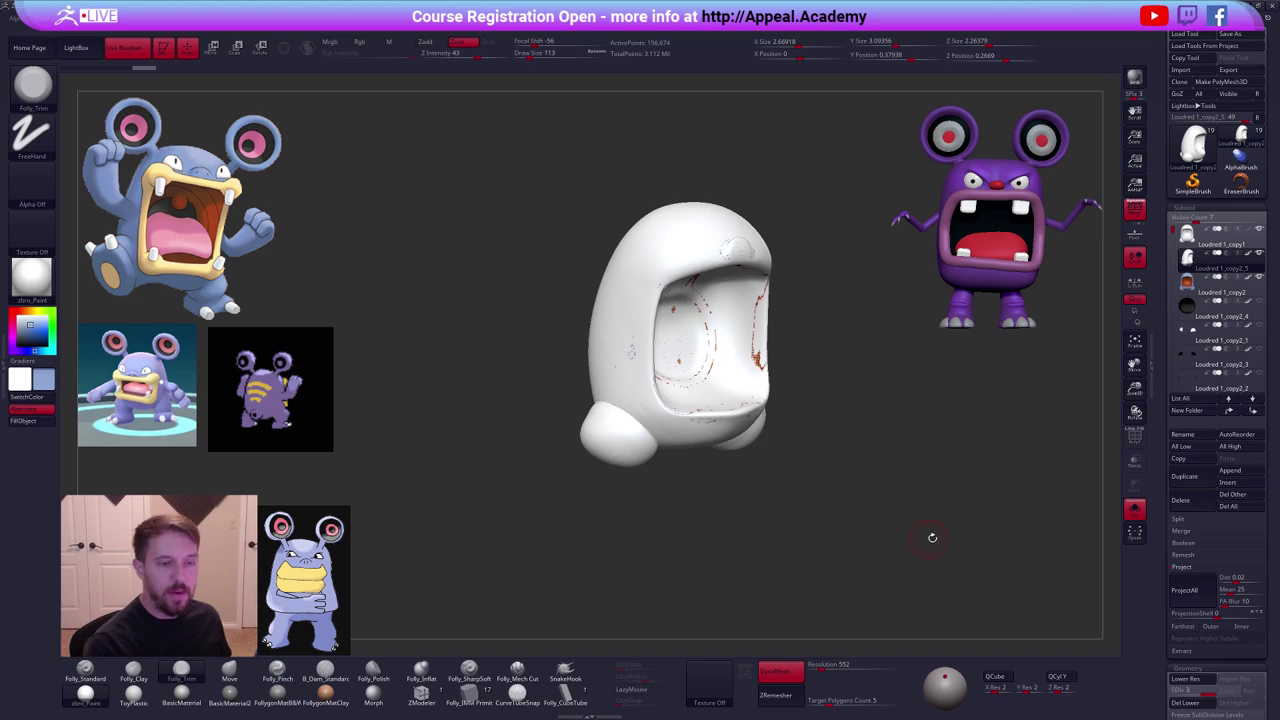
{"action": "left_click", "coordinate": [1182, 502]}
{"action": "key", "text": "Return"}
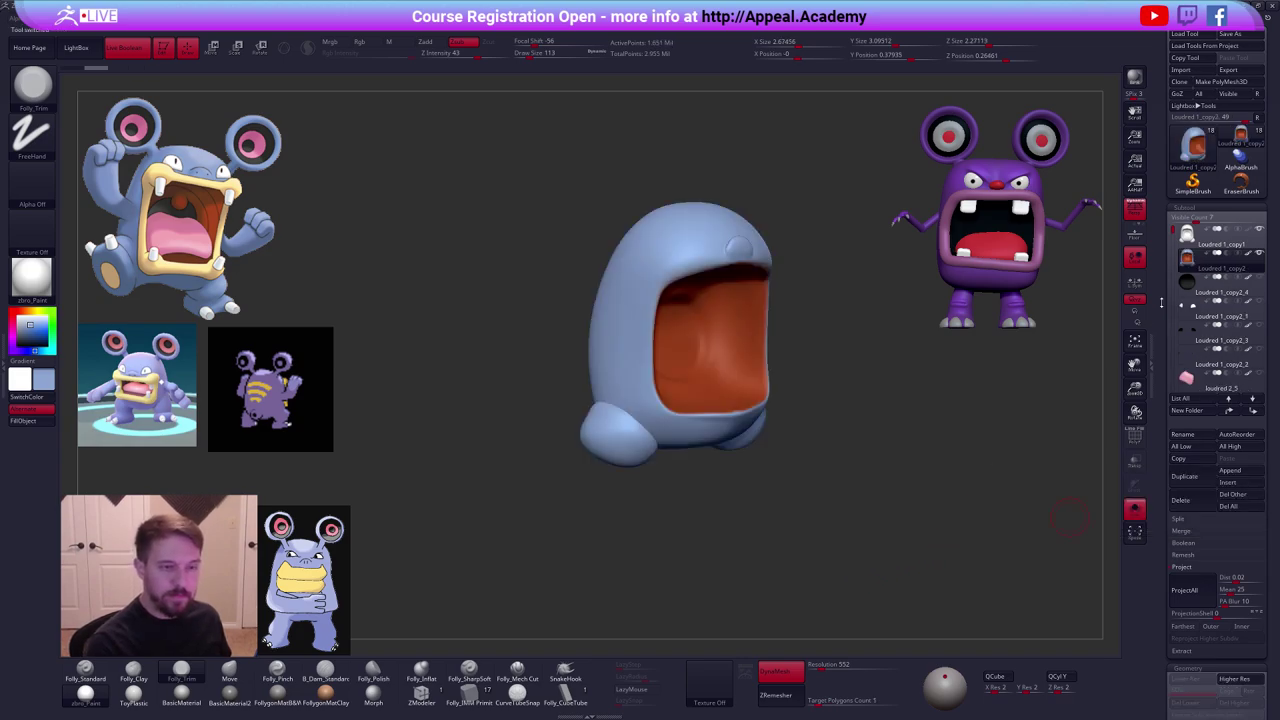
Subdivide the remeshed body up to level 4, projecting the painted body's shape and colour onto it along the way.
{"action": "left_click_drag", "start_coordinate": [891, 460], "coordinate": [818, 578]}
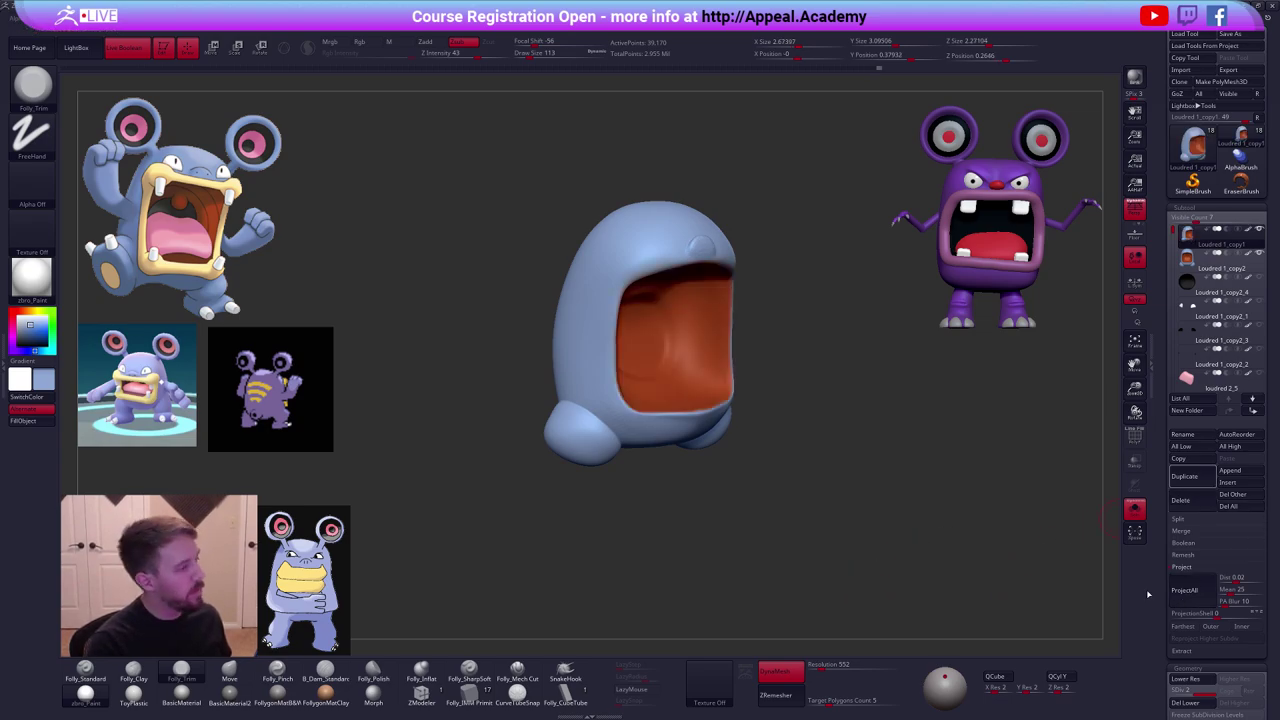
{"action": "key", "text": "ctrl+d"}
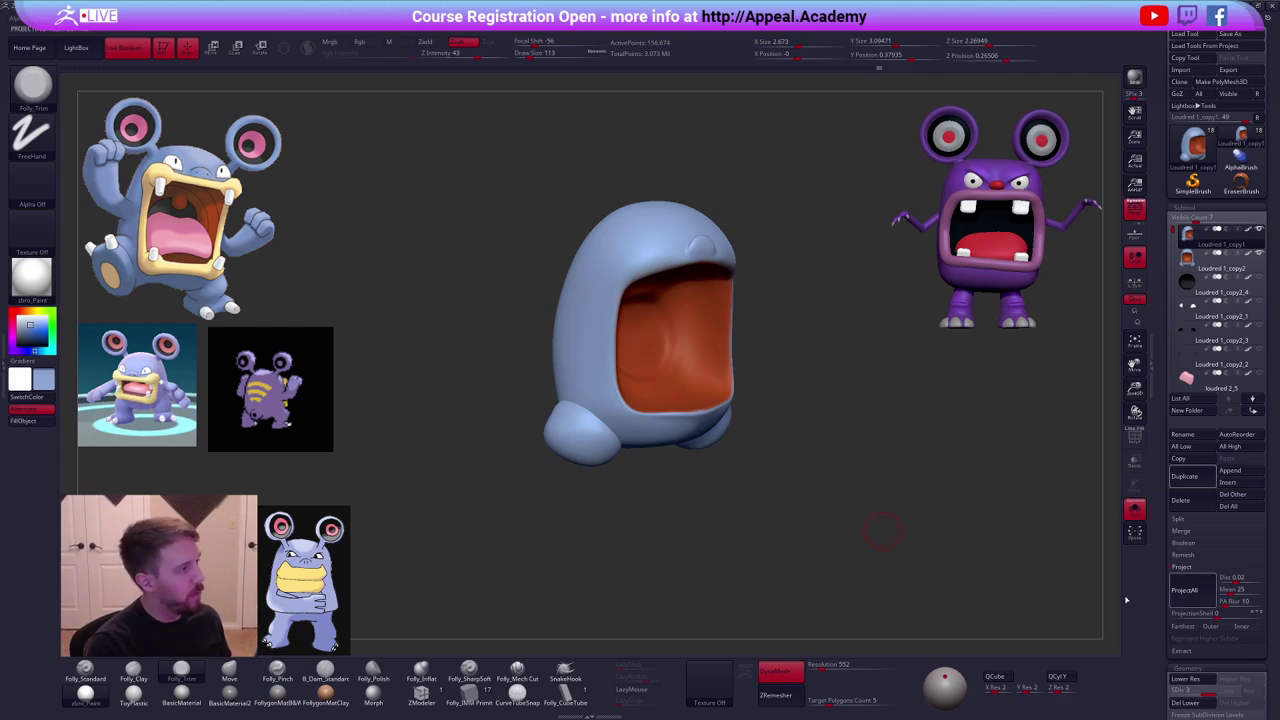
{"action": "left_click", "coordinate": [1185, 590]}
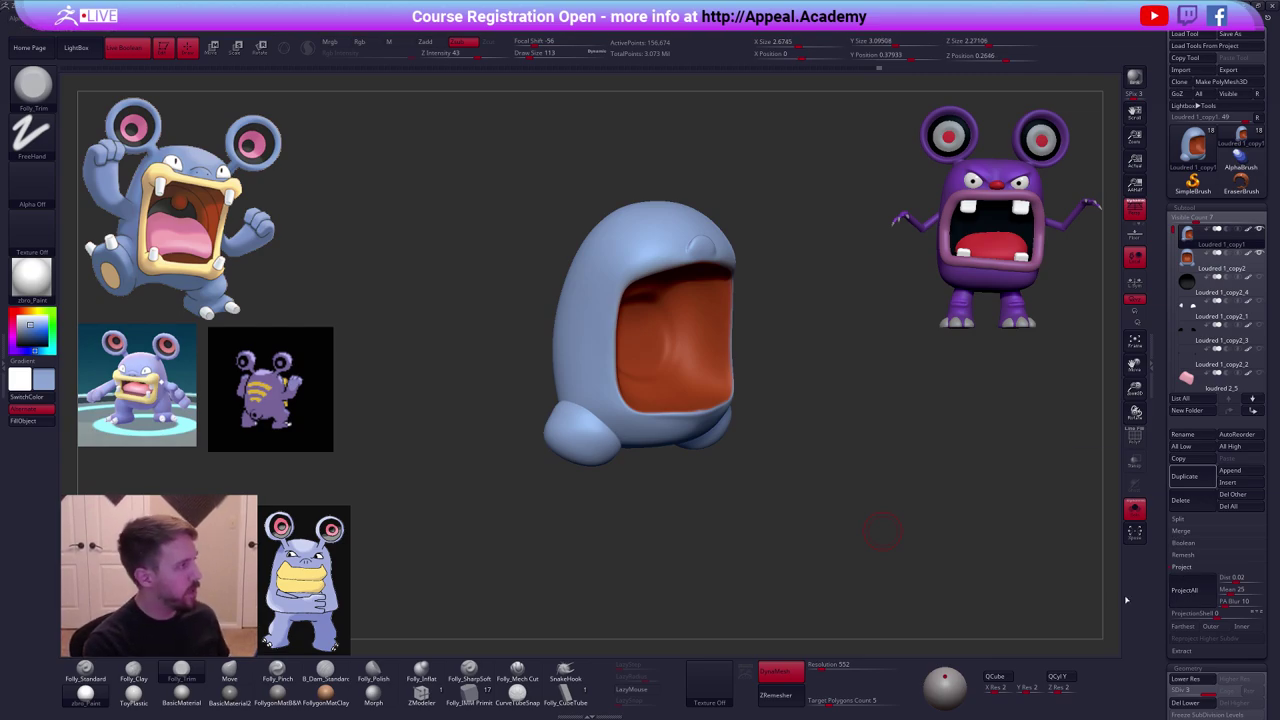
{"action": "right_click_drag", "start_coordinate": [703, 240], "coordinate": [769, 375], "text": "ctrl"}
{"action": "key", "text": "ctrl+d"}
{"action": "right_click_drag", "start_coordinate": [769, 375], "coordinate": [869, 406]}
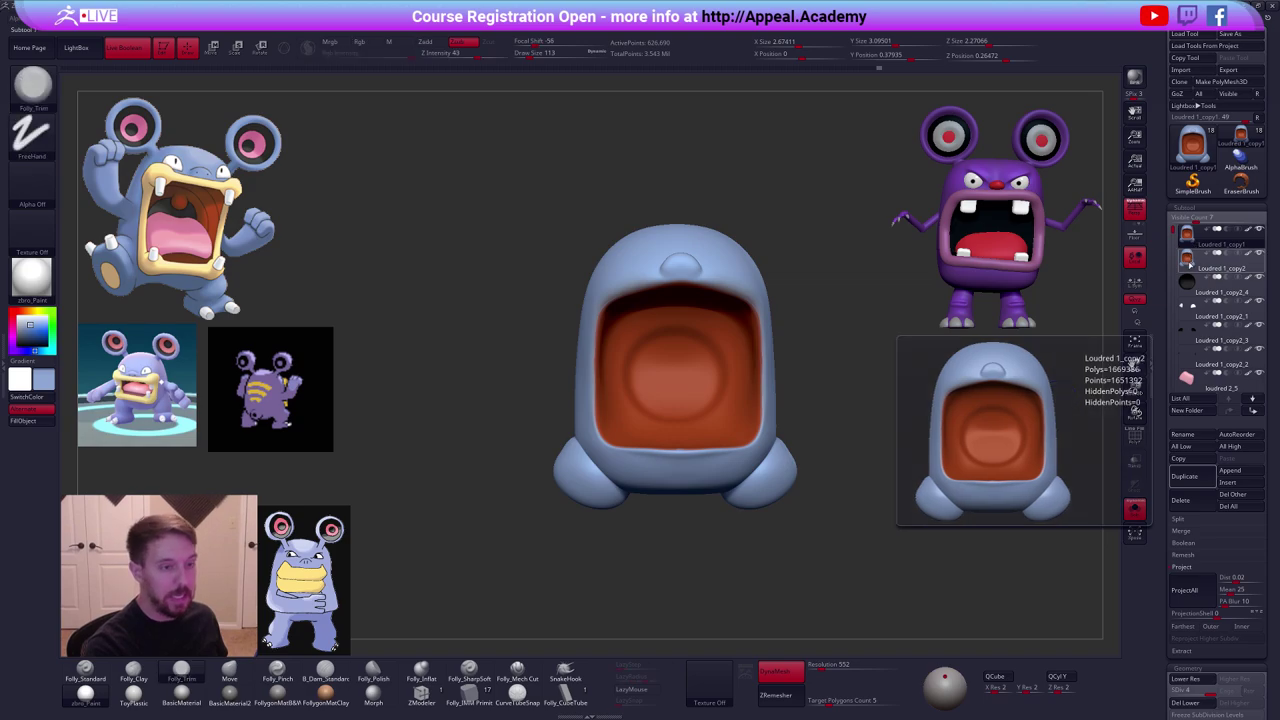
Delete the dense Loudred 1_copy2 subtool and make the Loudred 1_copy1 body the active subtool.
{"action": "left_click", "coordinate": [1190, 262]}
{"action": "left_click", "coordinate": [1182, 500]}
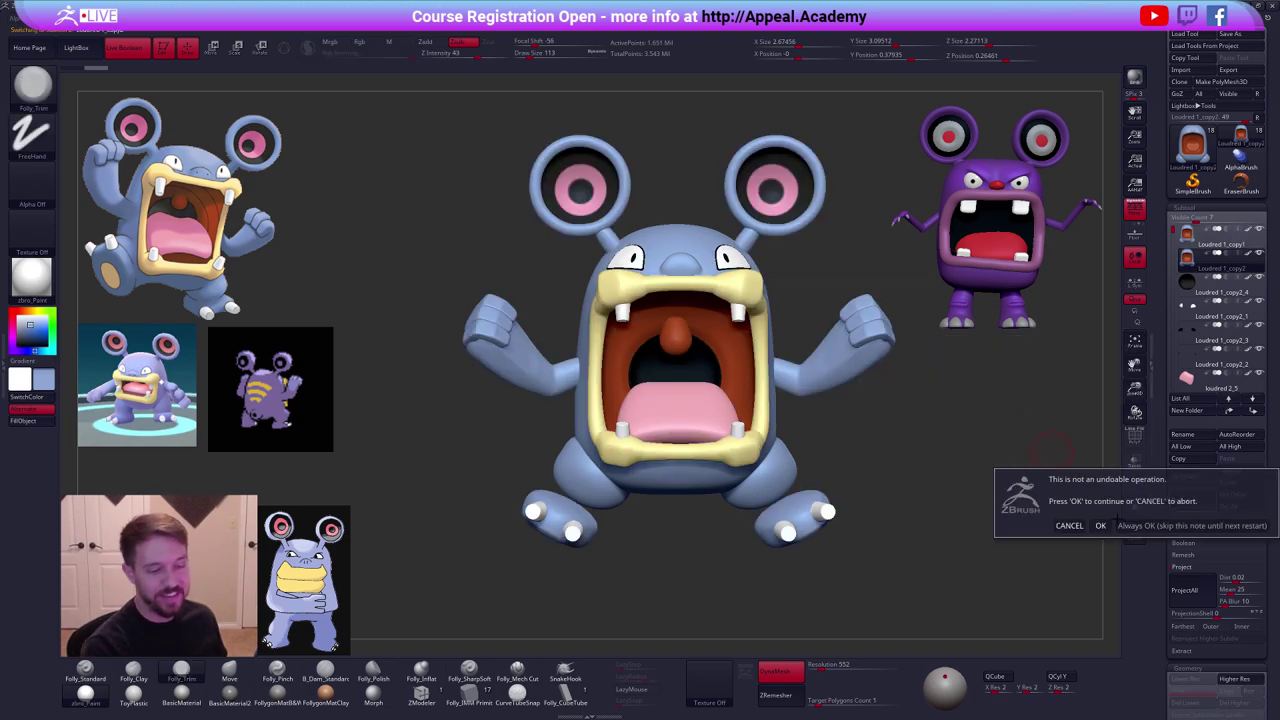
{"action": "left_click", "coordinate": [1100, 526]}
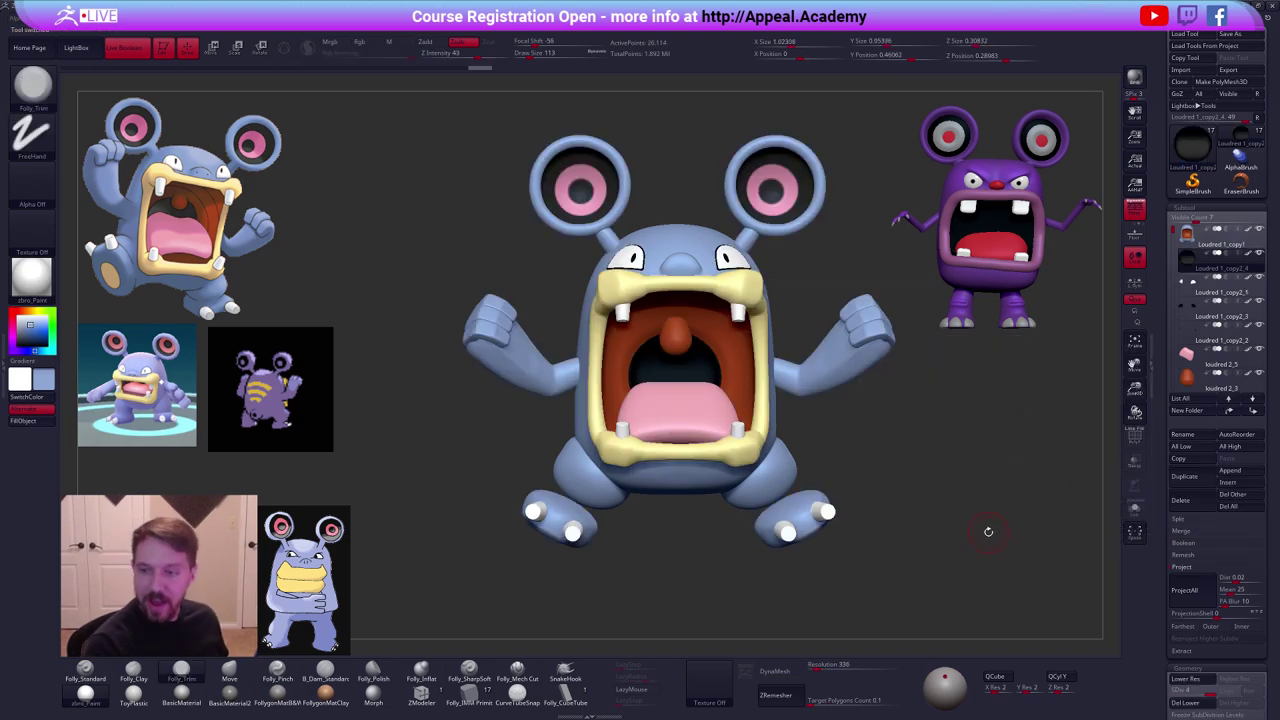
{"action": "left_click_drag", "start_coordinate": [968, 535], "coordinate": [904, 526]}
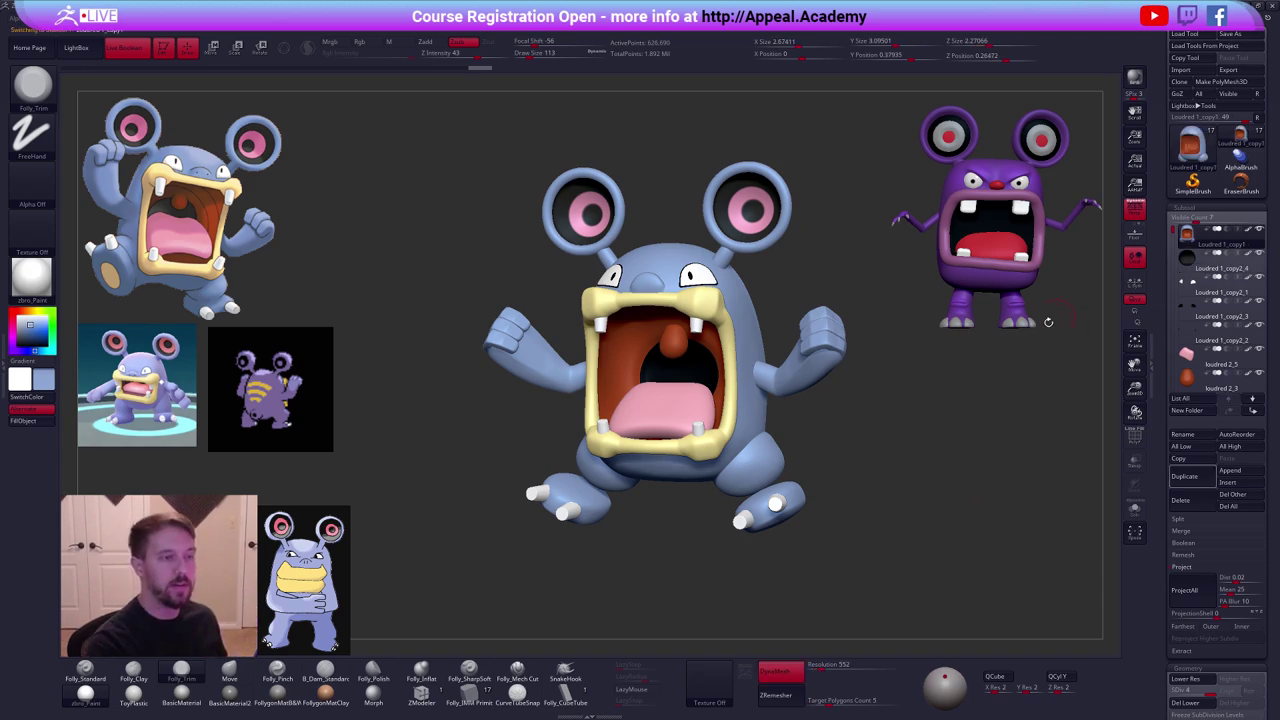
{"action": "mouse_move", "coordinate": [1049, 320]}
{"action": "left_mouse_down"}
{"action": "mouse_move", "coordinate": [846, 437]}
{"action": "mouse_move", "coordinate": [792, 497]}
{"action": "mouse_move", "coordinate": [835, 456]}
{"action": "left_mouse_up"}
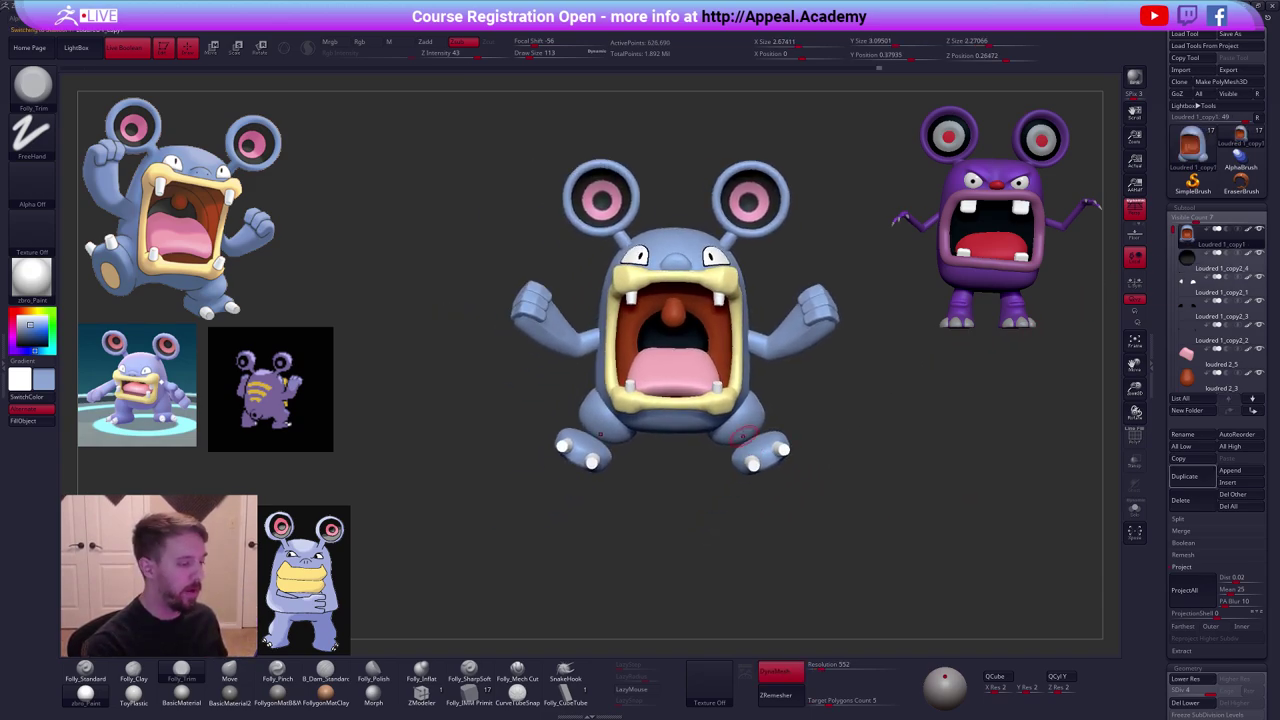
Choose the Move brush at draw size 279 and, at the body's lowest subdivision level, mask everything except the leg stubs.
{"action": "key", "text": "b"}
{"action": "key", "text": "m"}
{"action": "key", "text": "v"}
{"action": "key", "text": "space"}
{"action": "left_click", "coordinate": [806, 390]}
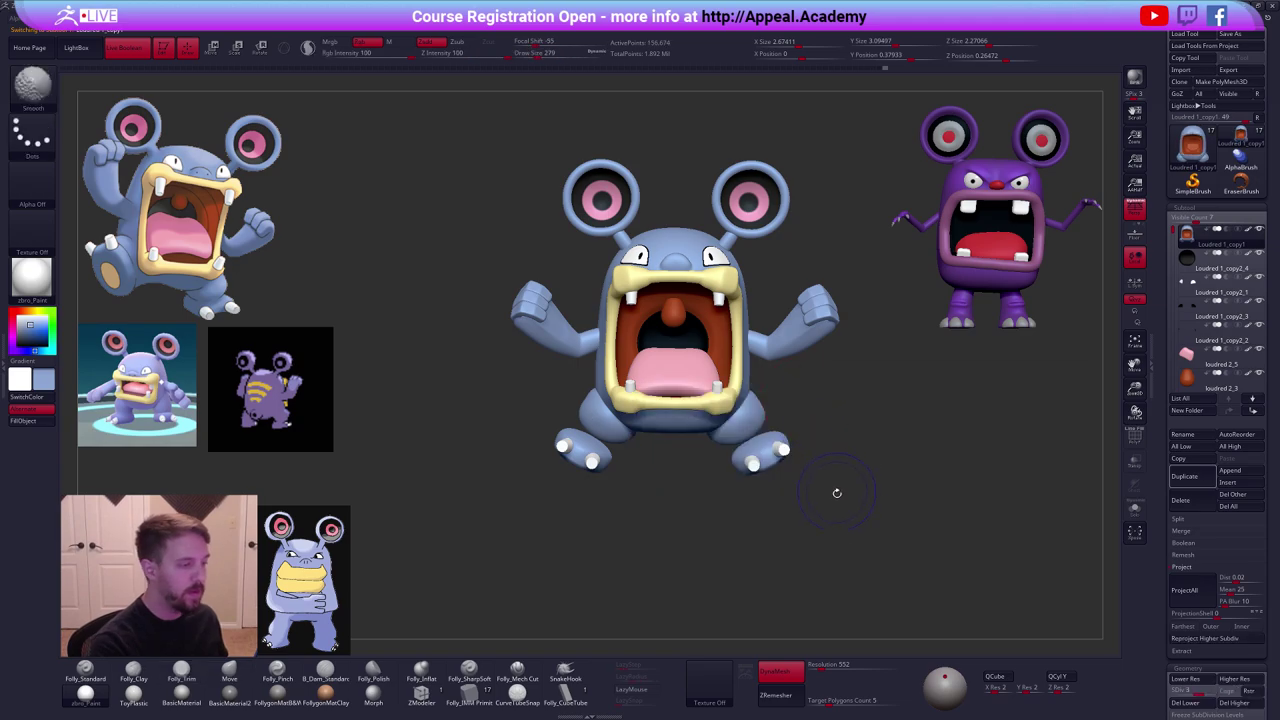
{"action": "left_click_drag", "start_coordinate": [823, 523], "coordinate": [786, 414]}
{"action": "key", "text": "space"}
{"action": "key", "text": "shift+s"}
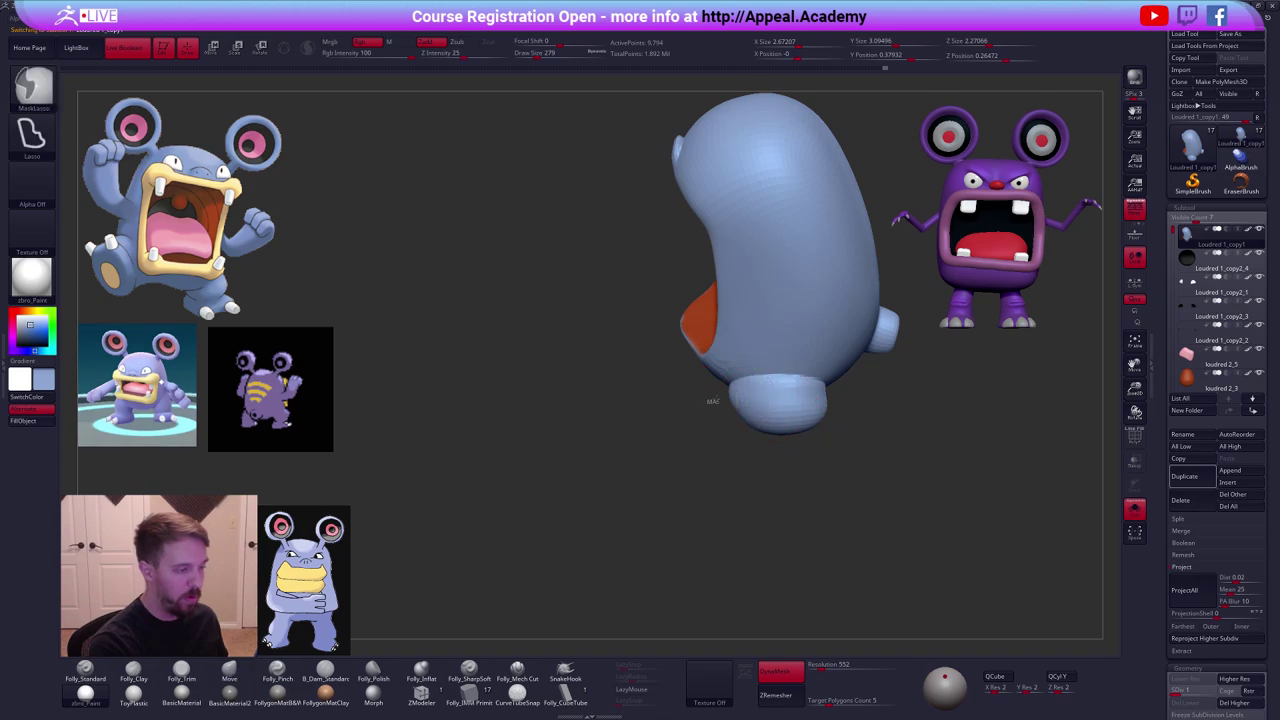
{"action": "mouse_move", "coordinate": [710, 397]}
{"action": "left_mouse_down", "text": "ctrl"}
{"action": "mouse_move", "coordinate": [889, 401]}
{"action": "mouse_move", "coordinate": [724, 440]}
{"action": "left_mouse_up", "text": "ctrl"}
{"action": "left_click", "coordinate": [810, 436], "text": "ctrl"}
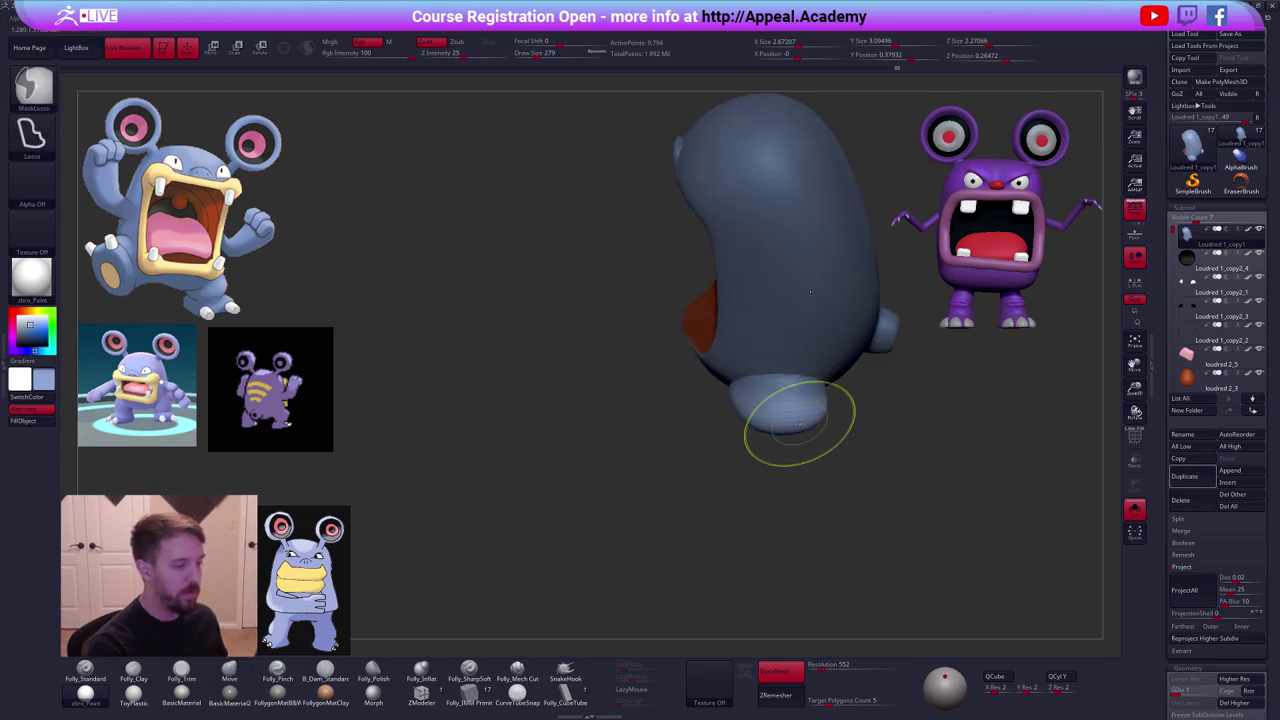
Pull the unmasked legs down and outward so they reach the feet.
{"action": "key", "text": "w"}
{"action": "left_click_drag", "start_coordinate": [779, 383], "coordinate": [782, 508]}
{"action": "key", "text": "shift+s"}
{"action": "key", "text": "q"}
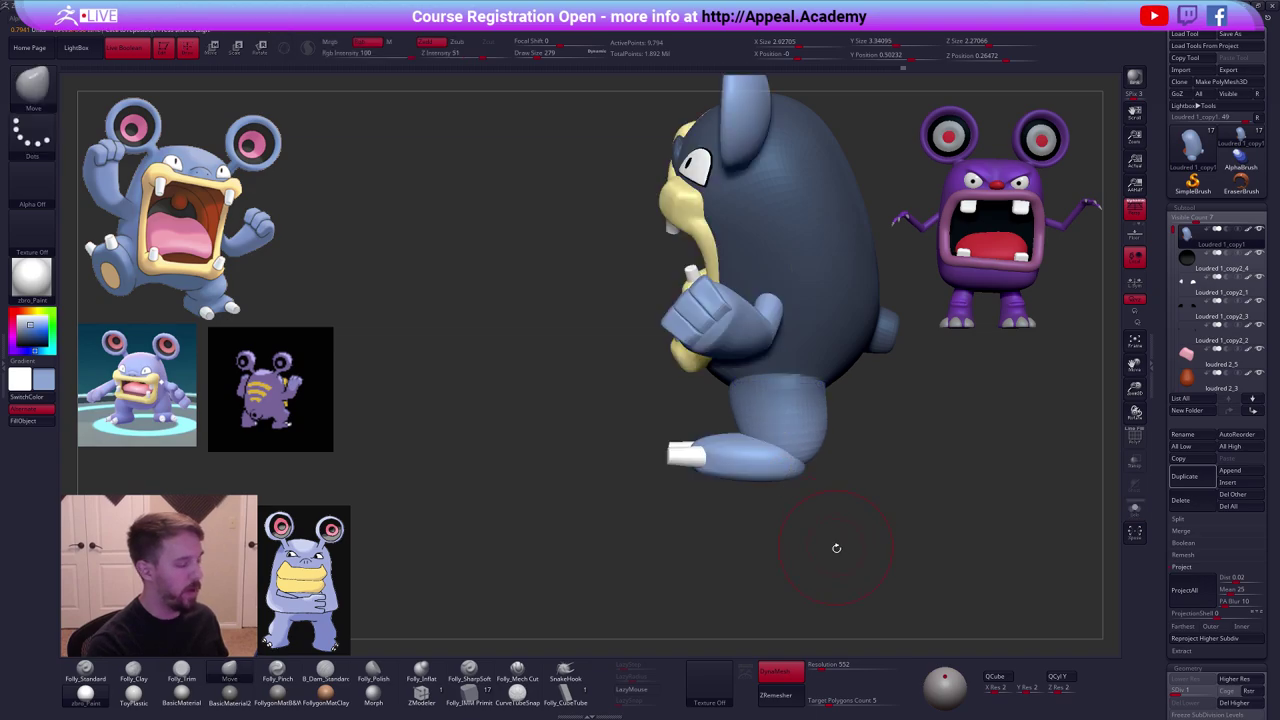
{"action": "mouse_move", "coordinate": [835, 546]}
{"action": "left_mouse_down"}
{"action": "mouse_move", "coordinate": [872, 531]}
{"action": "mouse_move", "coordinate": [833, 543]}
{"action": "left_mouse_up"}
{"action": "mouse_move", "coordinate": [833, 543]}
{"action": "left_mouse_down"}
{"action": "mouse_move", "coordinate": [867, 534]}
{"action": "mouse_move", "coordinate": [871, 552]}
{"action": "mouse_move", "coordinate": [871, 537]}
{"action": "left_mouse_up"}
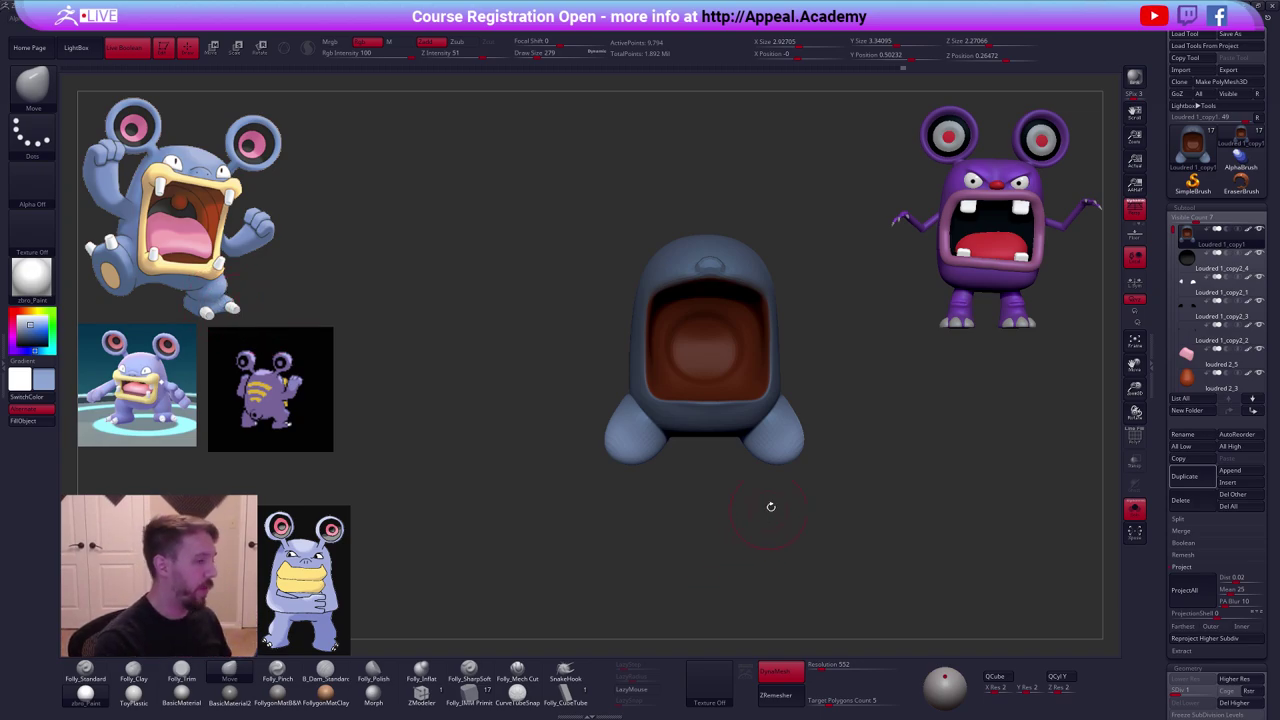
Refine the leg shape with the Move brush at draw size 265 and clear the mask.
{"action": "key", "text": "space"}
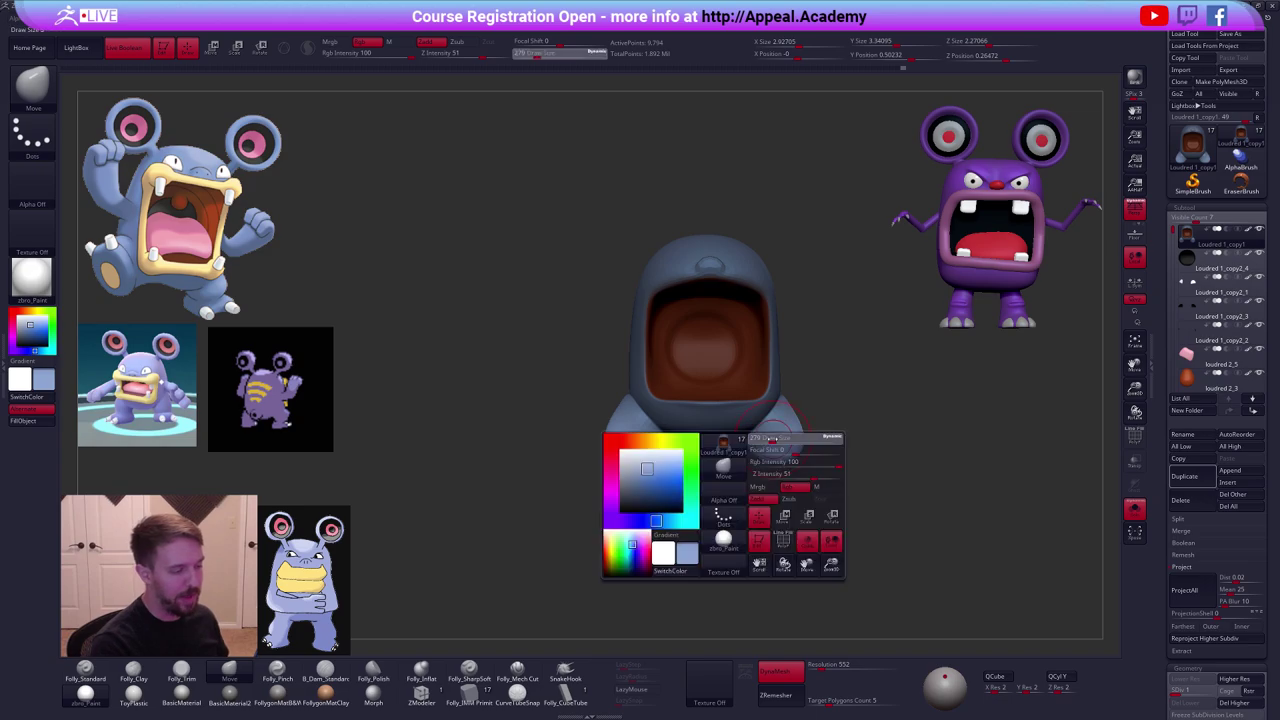
{"action": "left_click", "coordinate": [795, 428], "text": "ctrl+shift"}
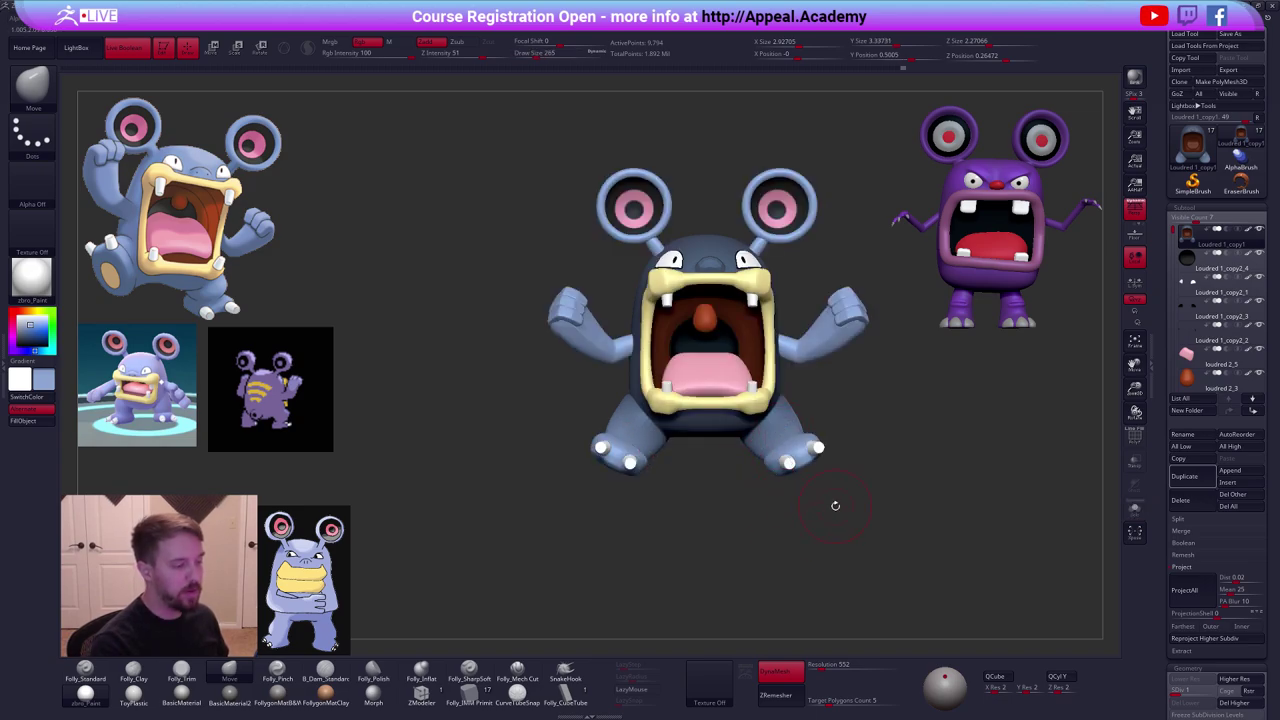
{"action": "left_click_drag", "start_coordinate": [860, 529], "coordinate": [814, 566]}
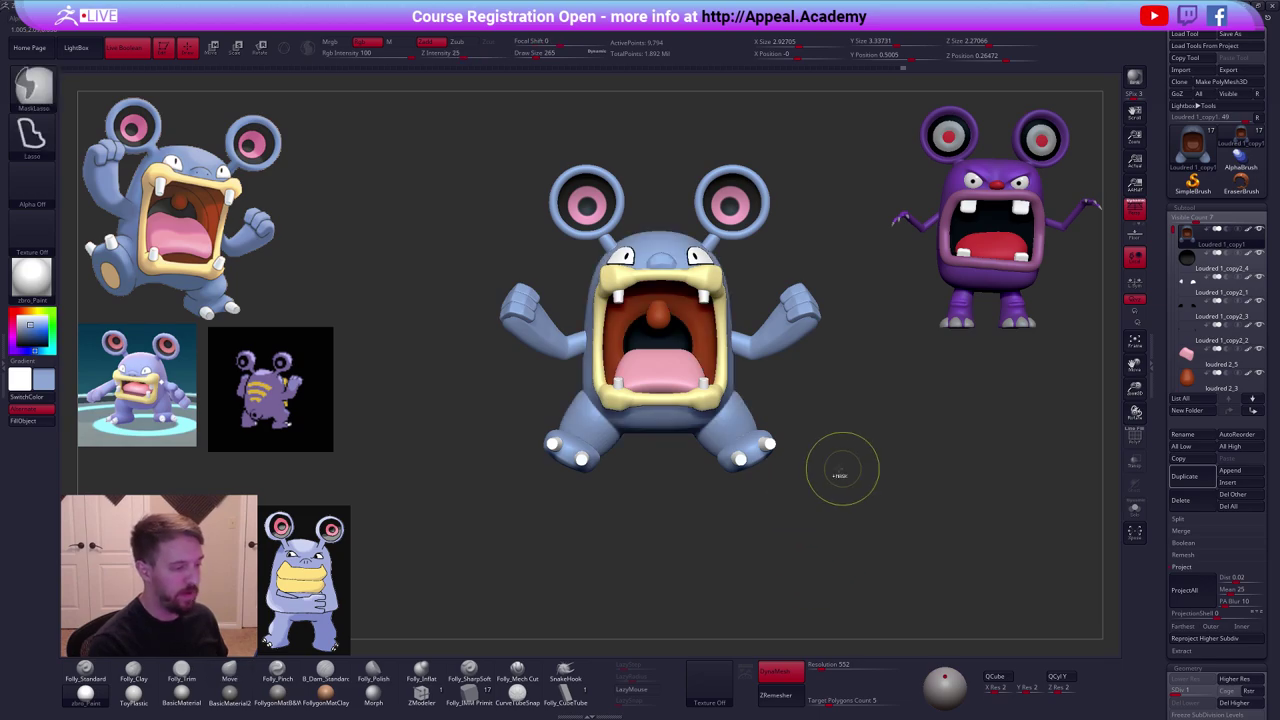
Isolate the body and mask everything except the legs.
{"action": "left_click", "coordinate": [748, 440], "text": "ctrl+shift"}
{"action": "key", "text": "f"}
{"action": "left_click_drag", "start_coordinate": [776, 409], "coordinate": [798, 497], "text": "ctrl"}
{"action": "key", "text": "ctrl+z"}
{"action": "left_click", "coordinate": [779, 470], "text": "ctrl"}
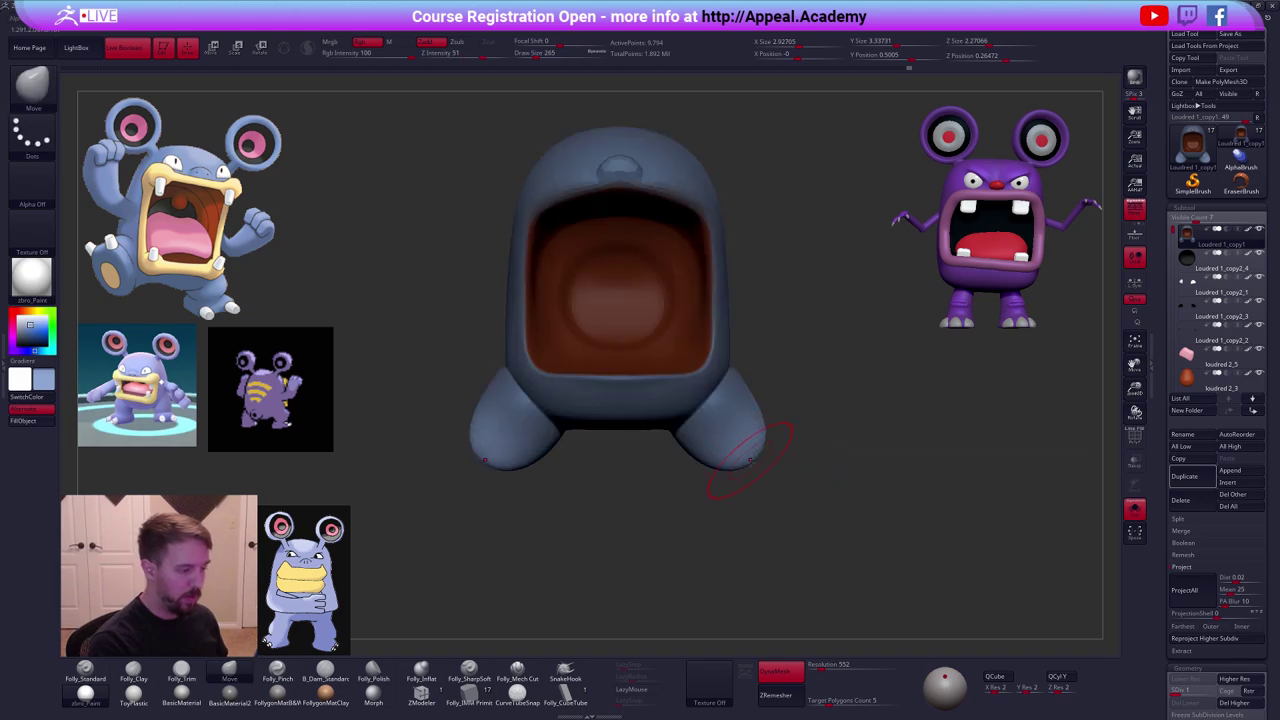
Scale the unmasked legs down slightly, including across their width, with the Transpose line.
{"action": "key", "text": "e"}
{"action": "mouse_move", "coordinate": [737, 371]}
{"action": "left_mouse_down"}
{"action": "mouse_move", "coordinate": [789, 456]}
{"action": "mouse_move", "coordinate": [769, 516]}
{"action": "mouse_move", "coordinate": [757, 494]}
{"action": "left_mouse_up"}
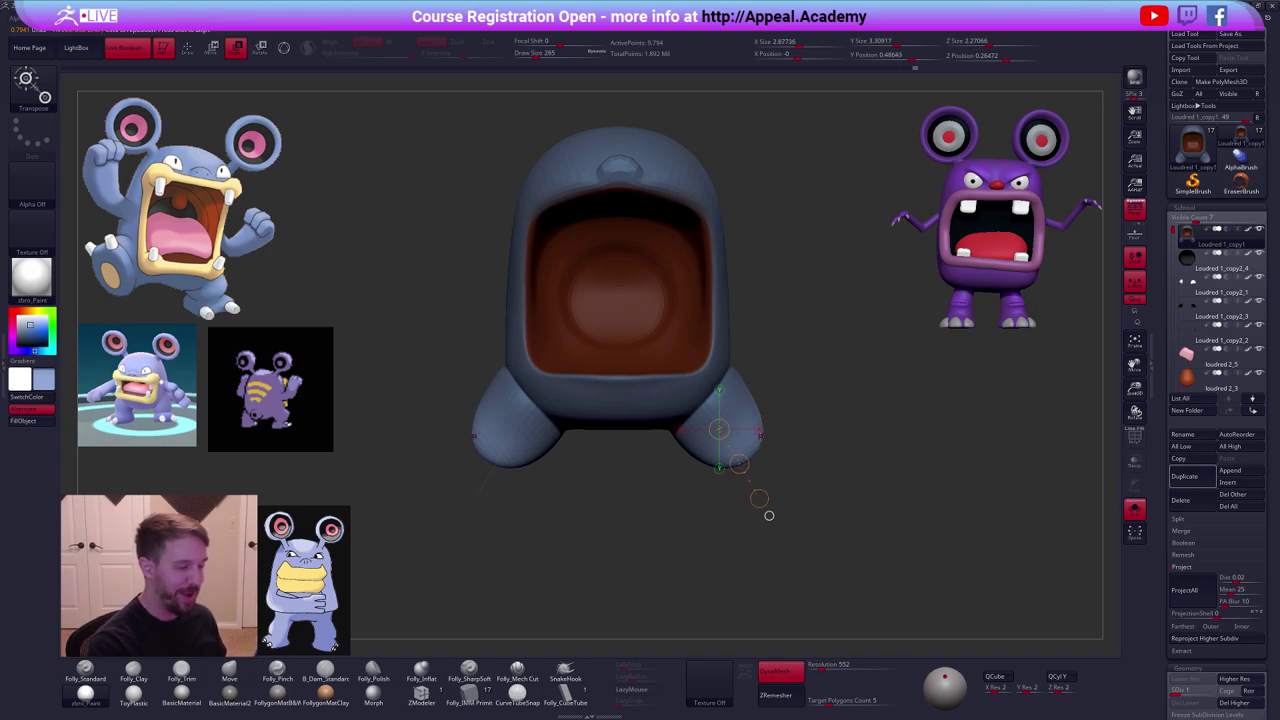
{"action": "left_click", "coordinate": [760, 430]}
{"action": "left_click_drag", "start_coordinate": [800, 429], "coordinate": [795, 430]}
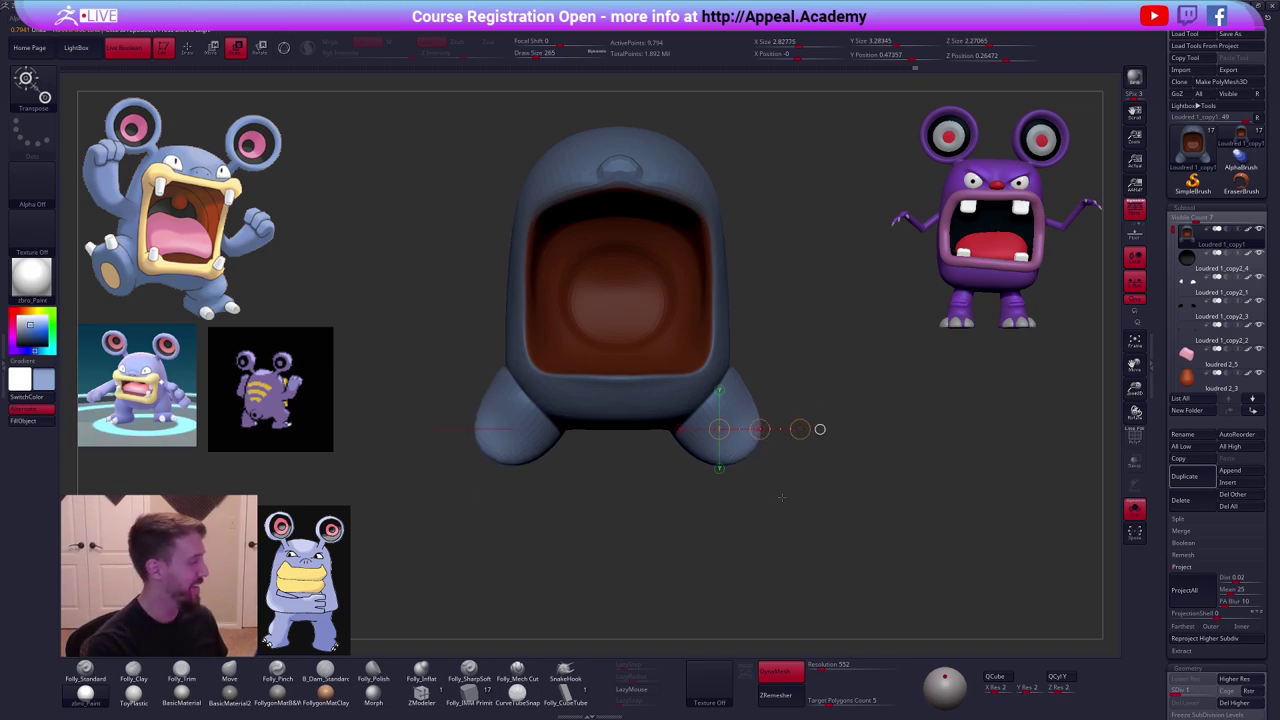
Move the unmasked legs slightly outward and up with the Transpose line and clear the mask.
{"action": "key", "text": "w"}
{"action": "left_click_drag", "start_coordinate": [736, 459], "coordinate": [810, 386]}
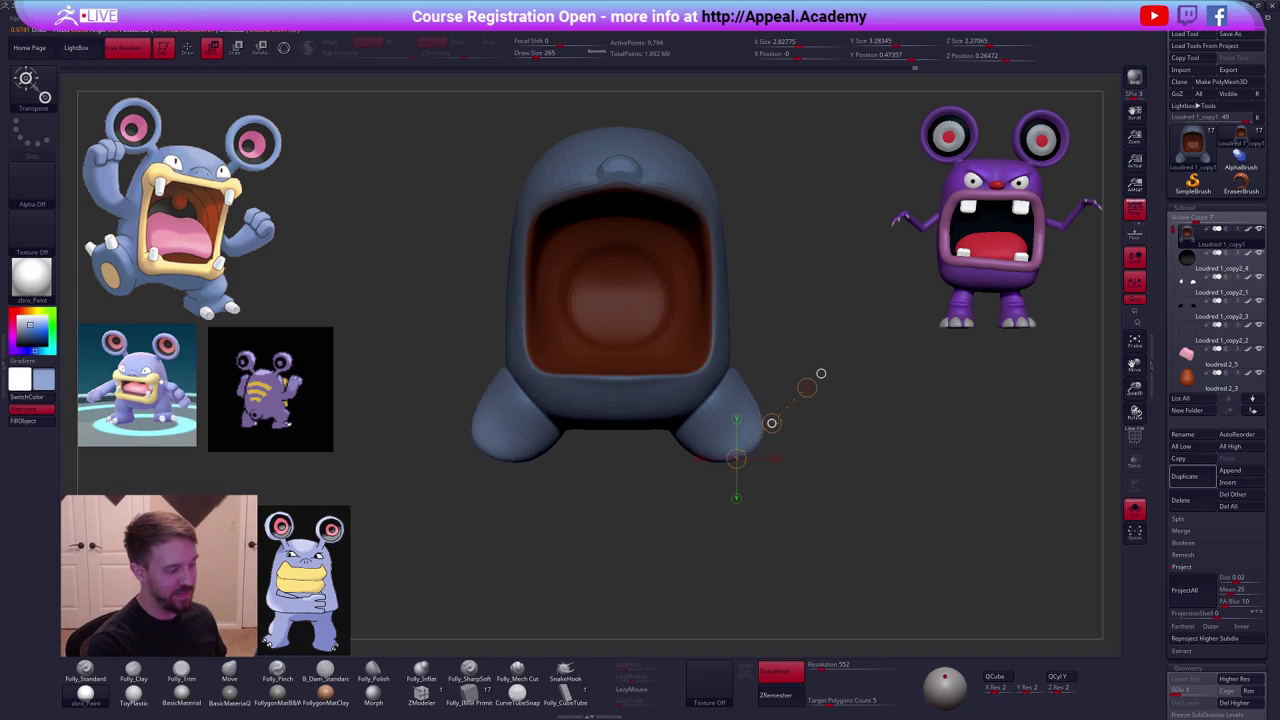
{"action": "key", "text": "q"}
{"action": "left_click_drag", "start_coordinate": [806, 420], "coordinate": [850, 425], "text": "ctrl"}
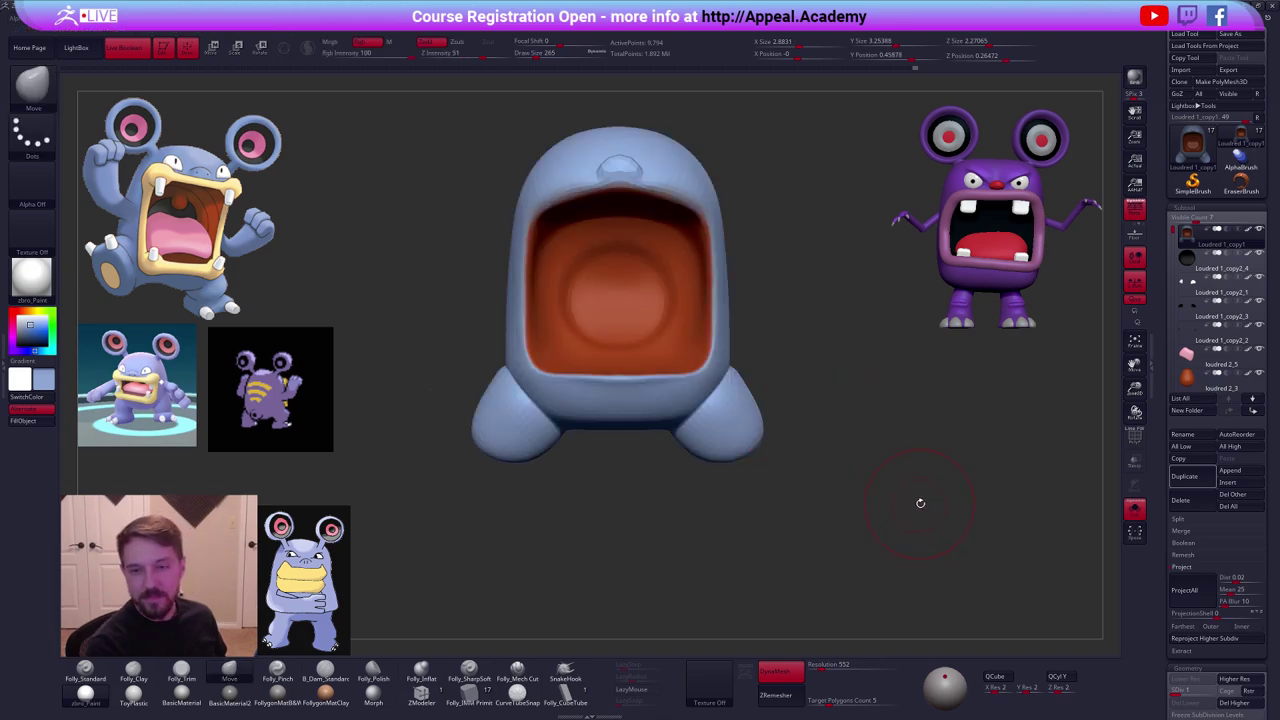
Refine the legs against the whole character with the Move brush at draw size 192 on the body's lowest subdivision level.
{"action": "left_click_drag", "start_coordinate": [922, 505], "coordinate": [910, 508], "text": "alt"}
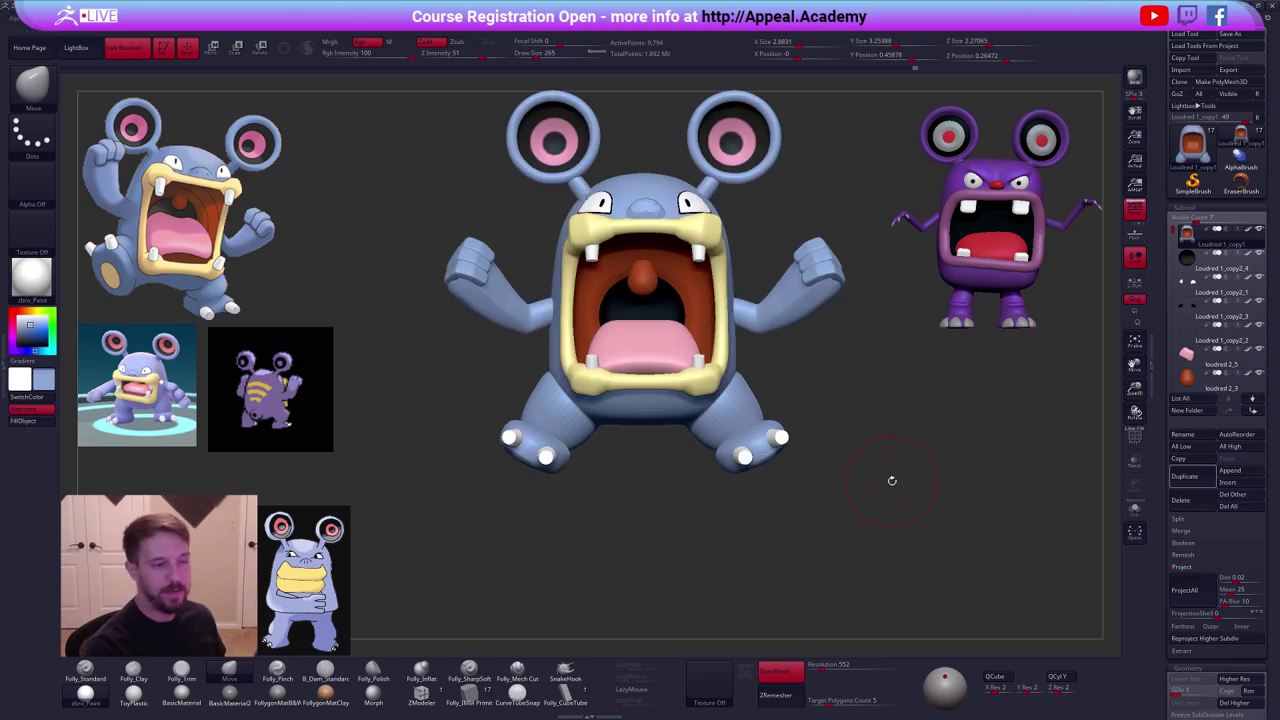
{"action": "left_click_drag", "start_coordinate": [892, 480], "coordinate": [880, 493]}
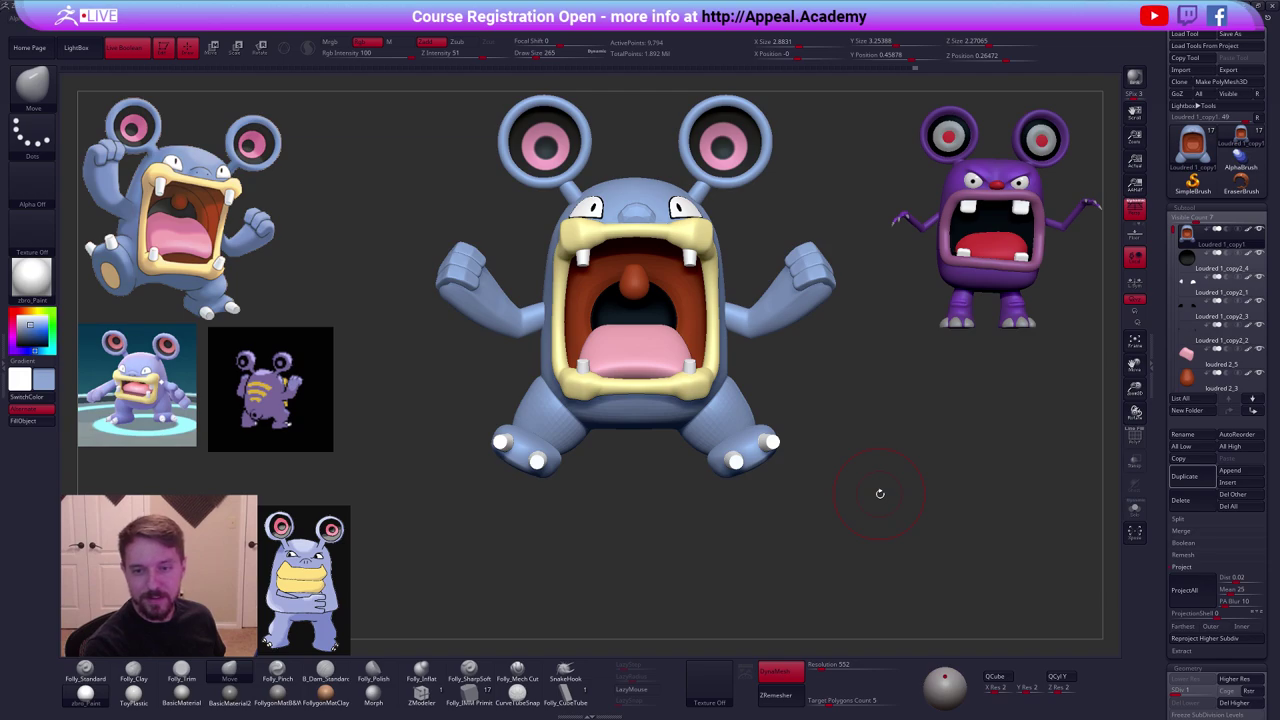
{"action": "left_click_drag", "start_coordinate": [808, 418], "coordinate": [820, 450], "text": "alt"}
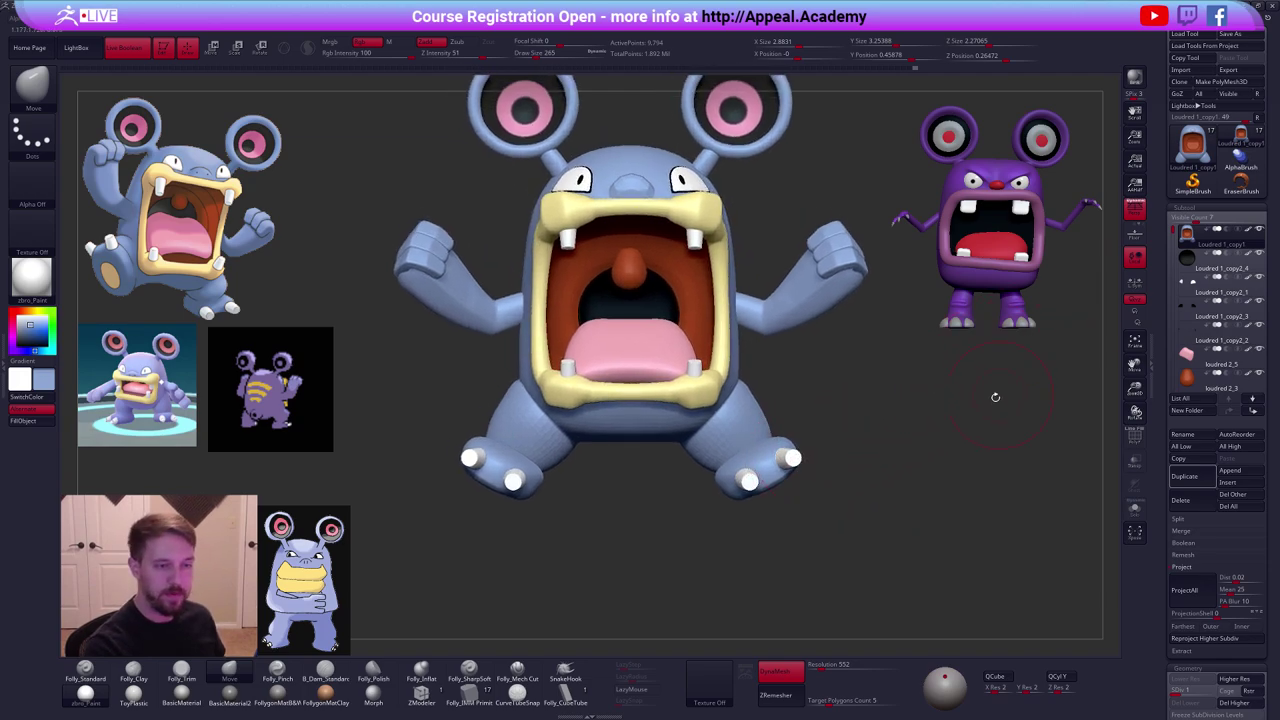
{"action": "scroll", "coordinate": [950, 403], "scroll_direction": "down", "scroll_amount": 2}
{"action": "left_click_drag", "start_coordinate": [784, 467], "coordinate": [803, 498], "text": "alt"}
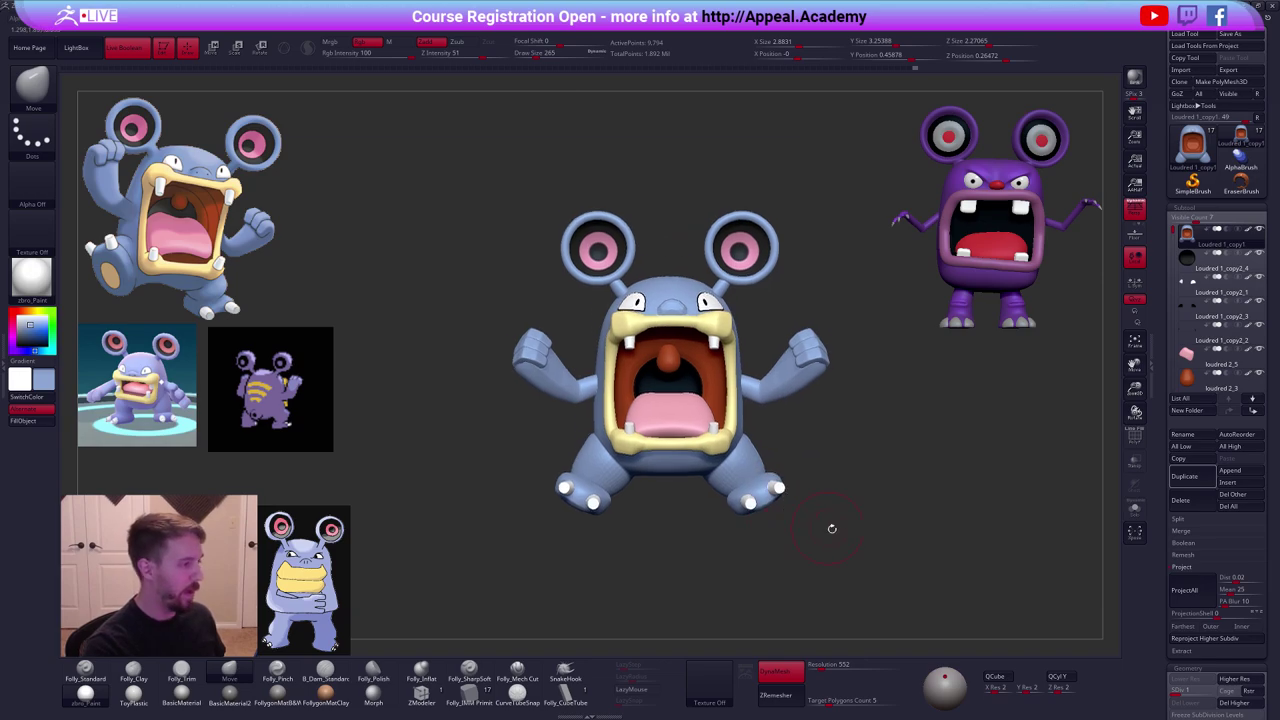
{"action": "left_click_drag", "start_coordinate": [863, 550], "coordinate": [785, 460]}
{"action": "key", "text": "d"}
{"action": "key", "text": "d"}
{"action": "key", "text": "d"}
{"action": "key", "text": "alt+s"}
{"action": "key", "text": "space"}
{"action": "key", "text": "shift+d"}
{"action": "key", "text": "shift+d"}
{"action": "key", "text": "shift+d"}
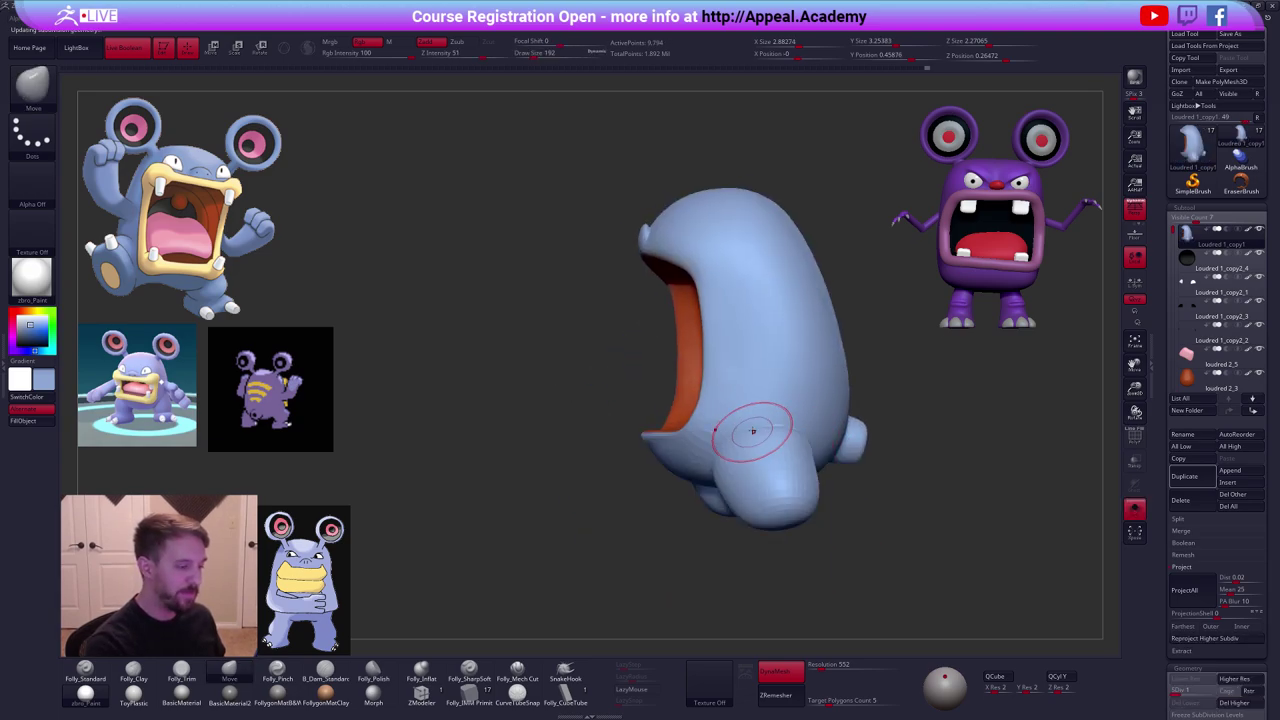
Soften the crease around the top of the leg with the Folly_Trim brush at draw size 170 on subdivision level 2.
{"action": "right_click_drag", "start_coordinate": [676, 447], "coordinate": [663, 485]}
{"action": "key", "text": "3"}
{"action": "key", "text": "d"}
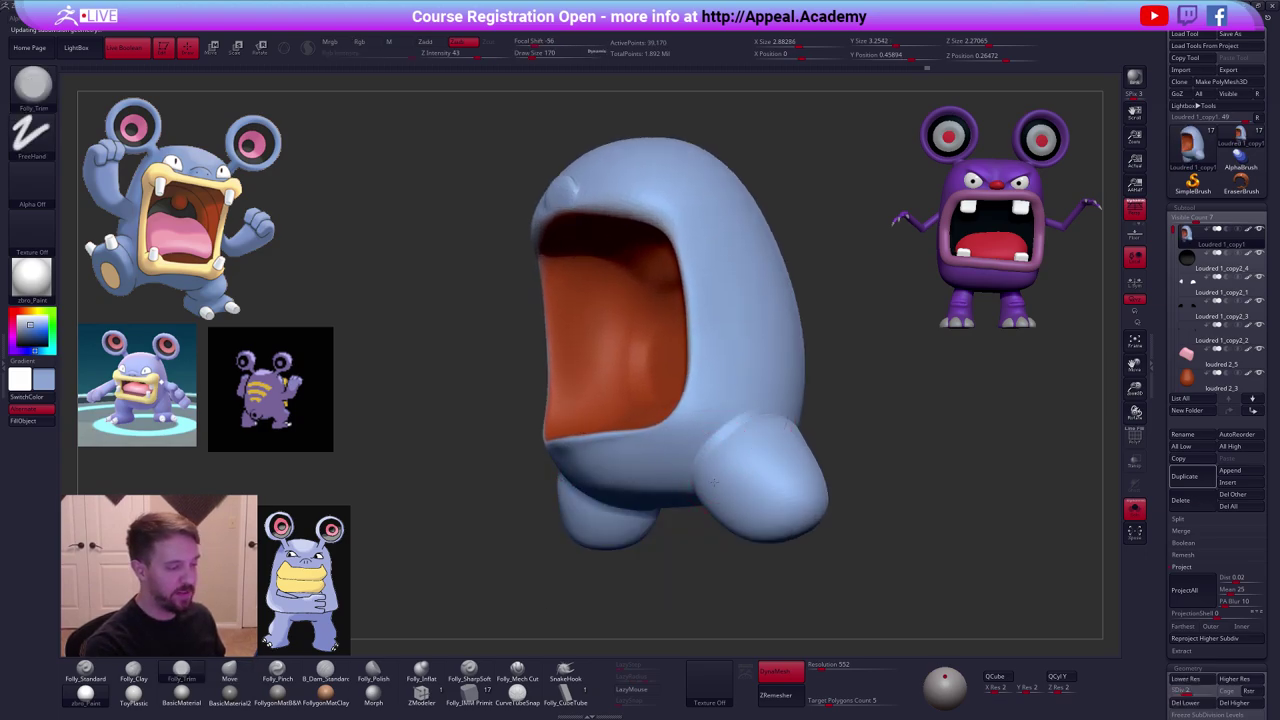
{"action": "right_click_drag", "start_coordinate": [759, 407], "coordinate": [771, 423]}
{"action": "right_click_drag", "start_coordinate": [863, 433], "coordinate": [823, 423]}
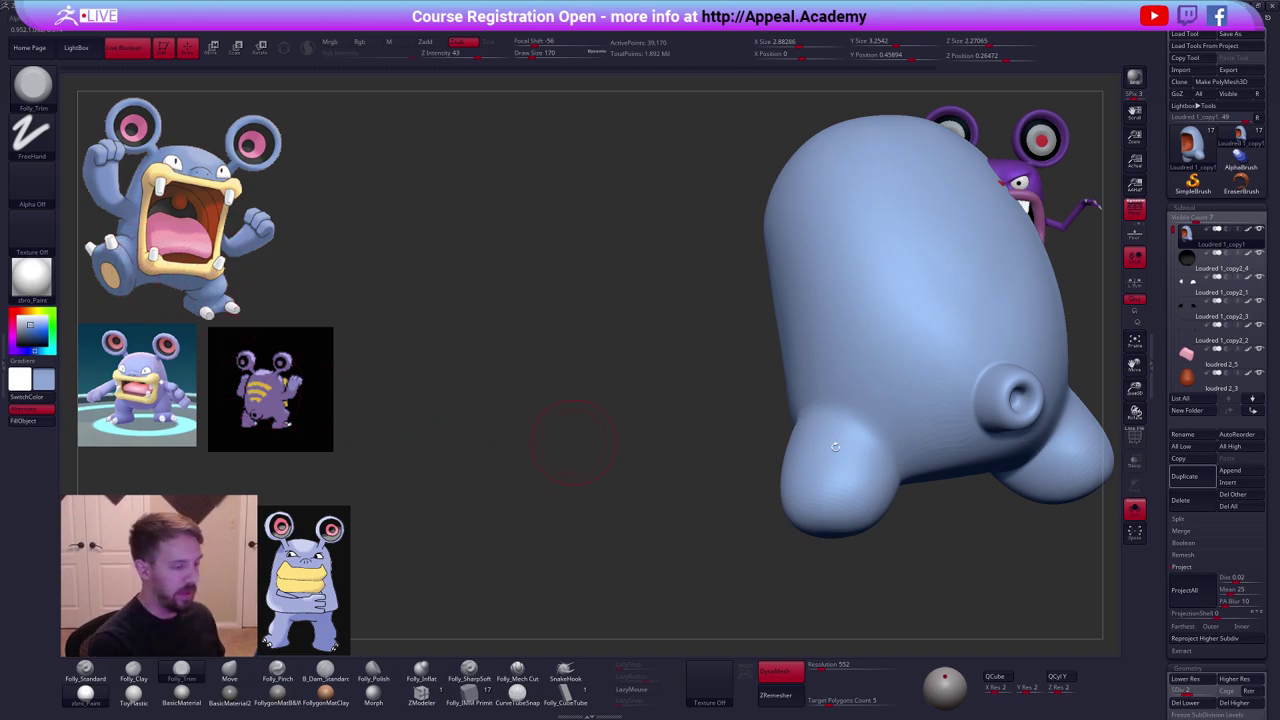
{"action": "mouse_move", "coordinate": [834, 447]}
{"action": "right_mouse_down"}
{"action": "mouse_move", "coordinate": [771, 423]}
{"action": "mouse_move", "coordinate": [737, 457]}
{"action": "mouse_move", "coordinate": [706, 434]}
{"action": "right_mouse_up"}
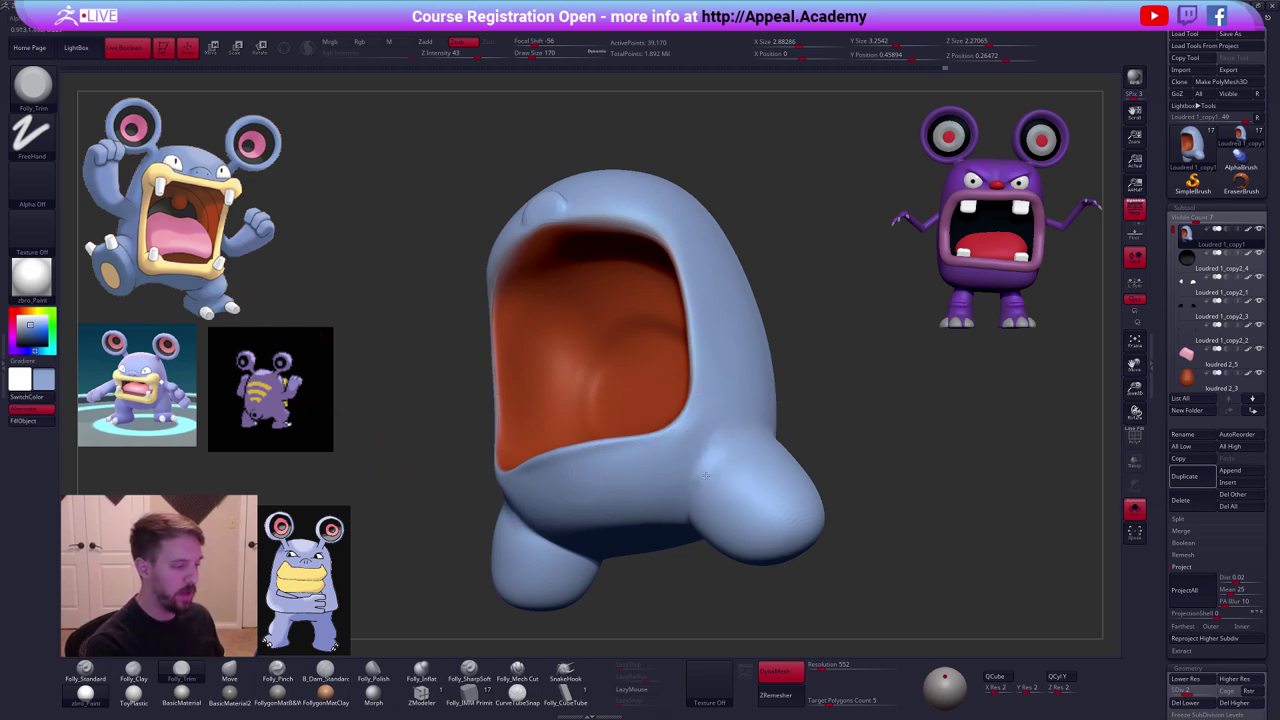
Build up the joint between legs and body with the Folly_Clay brush at draw size 150 and smooth it on subdivision level 3.
{"action": "key", "text": "2"}
{"action": "mouse_move", "coordinate": [712, 430]}
{"action": "left_mouse_down"}
{"action": "mouse_move", "coordinate": [711, 452]}
{"action": "mouse_move", "coordinate": [738, 455]}
{"action": "left_mouse_up"}
{"action": "mouse_move", "coordinate": [718, 462]}
{"action": "right_mouse_down"}
{"action": "mouse_move", "coordinate": [758, 474]}
{"action": "mouse_move", "coordinate": [786, 534]}
{"action": "mouse_move", "coordinate": [737, 443]}
{"action": "mouse_move", "coordinate": [694, 462]}
{"action": "mouse_move", "coordinate": [731, 424]}
{"action": "mouse_move", "coordinate": [814, 414]}
{"action": "mouse_move", "coordinate": [770, 463]}
{"action": "mouse_move", "coordinate": [749, 437]}
{"action": "right_mouse_up"}
{"action": "key", "text": "alt+s"}
{"action": "left_click_drag", "start_coordinate": [749, 437], "coordinate": [749, 457], "text": "shift"}
{"action": "mouse_move", "coordinate": [749, 457]}
{"action": "right_mouse_down"}
{"action": "mouse_move", "coordinate": [634, 489]}
{"action": "mouse_move", "coordinate": [672, 470]}
{"action": "mouse_move", "coordinate": [688, 500]}
{"action": "mouse_move", "coordinate": [690, 470]}
{"action": "mouse_move", "coordinate": [636, 434]}
{"action": "mouse_move", "coordinate": [708, 449]}
{"action": "mouse_move", "coordinate": [634, 445]}
{"action": "right_mouse_up"}
{"action": "key", "text": "space"}
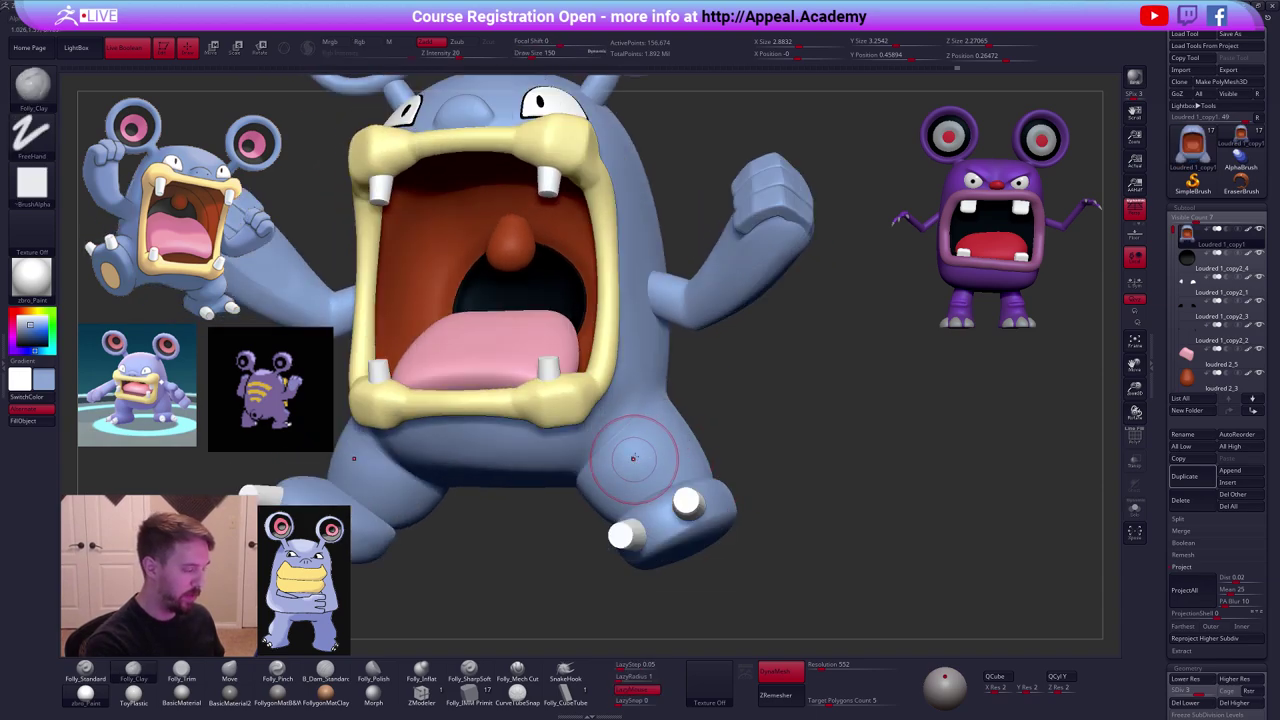
{"action": "left_click_drag", "start_coordinate": [634, 440], "coordinate": [635, 430], "text": "shift"}
{"action": "mouse_move", "coordinate": [578, 492]}
{"action": "right_mouse_down", "text": "alt"}
{"action": "mouse_move", "coordinate": [721, 486]}
{"action": "mouse_move", "coordinate": [737, 457]}
{"action": "right_mouse_up", "text": "alt"}
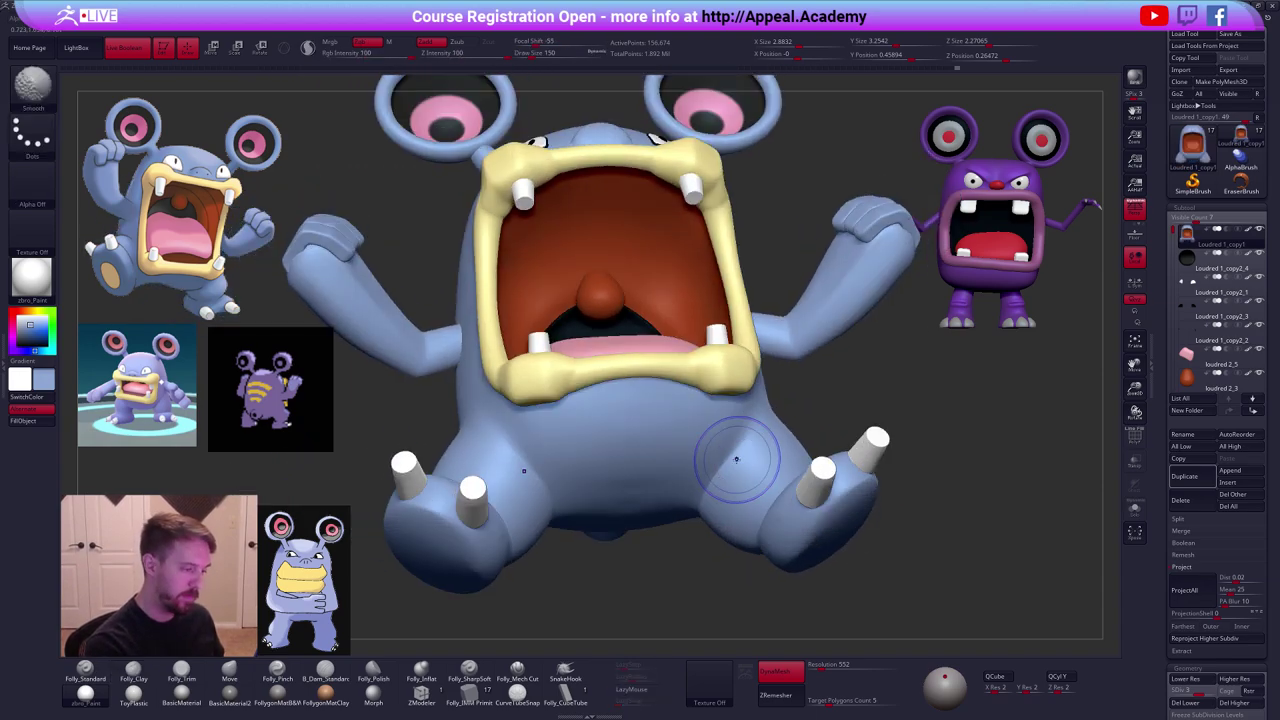
{"action": "left_click_drag", "start_coordinate": [737, 457], "coordinate": [726, 504], "text": "shift"}
{"action": "mouse_move", "coordinate": [731, 503]}
{"action": "right_mouse_down", "text": "alt"}
{"action": "mouse_move", "coordinate": [689, 486]}
{"action": "mouse_move", "coordinate": [680, 466]}
{"action": "right_mouse_up", "text": "alt"}
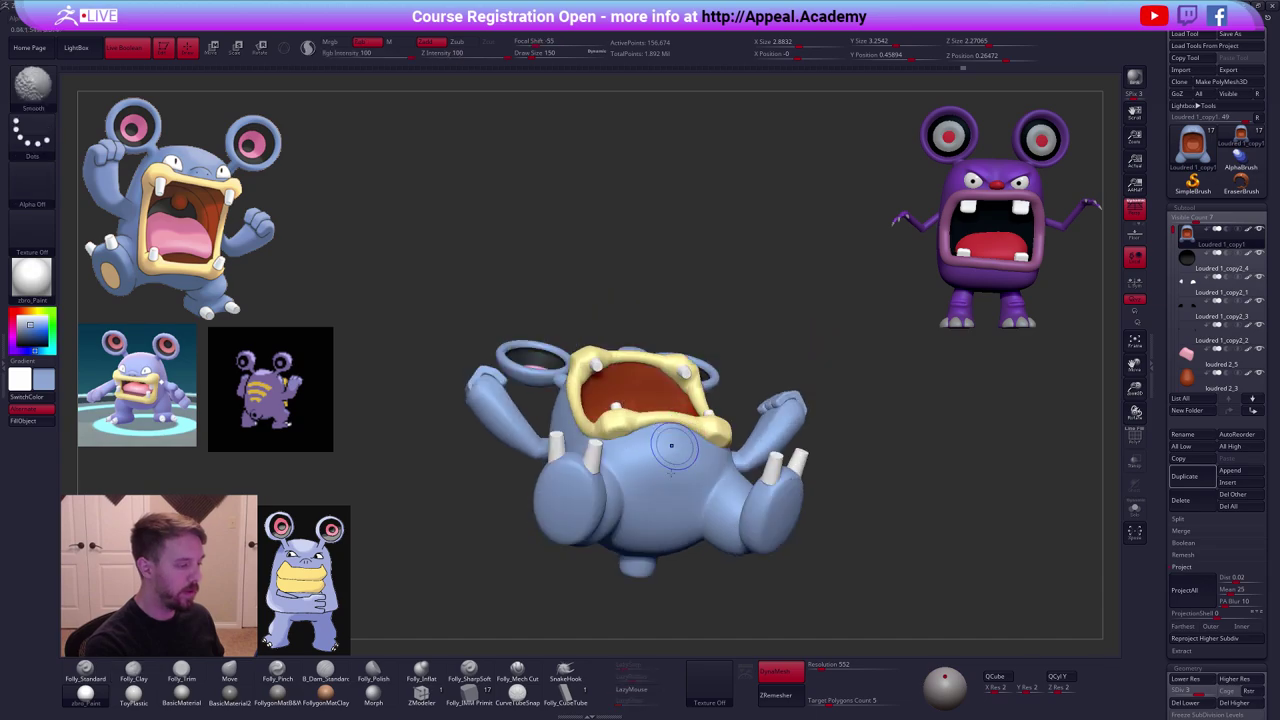
Raise the body to its highest subdivision level, 4, and view the whole character from the front.
{"action": "key", "text": "d"}
{"action": "key", "text": "d"}
{"action": "key", "text": "d"}
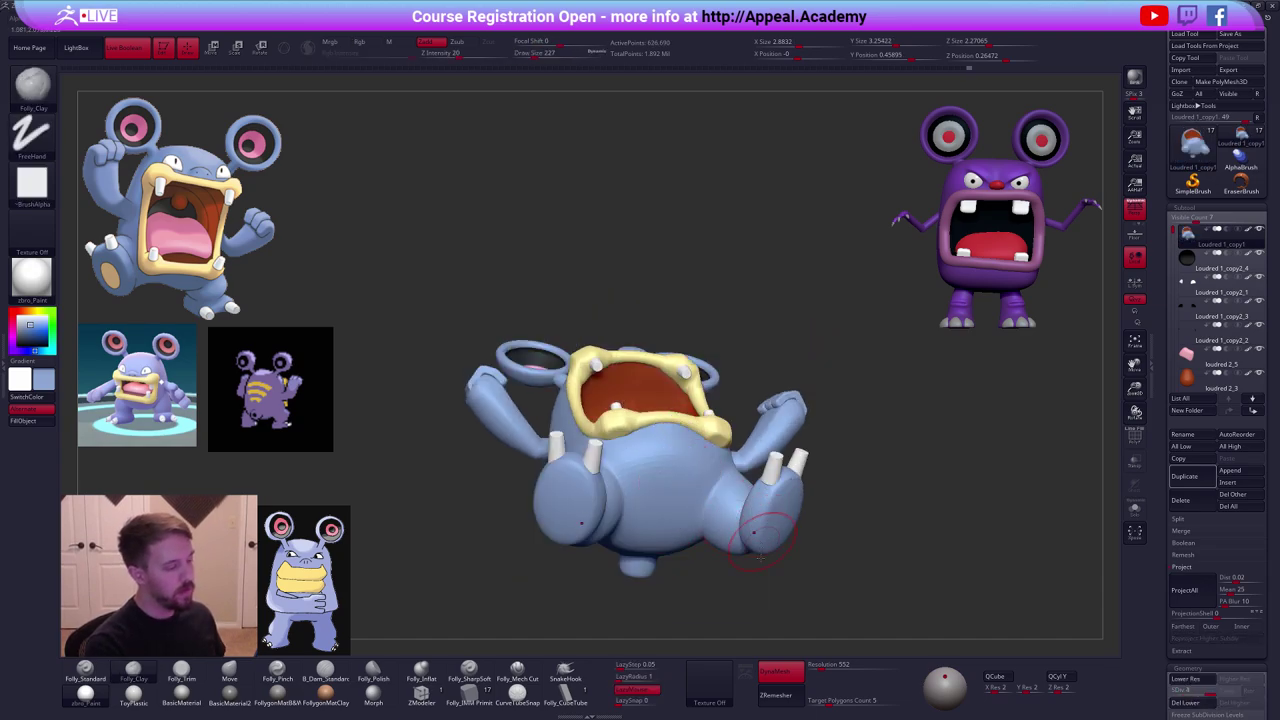
{"action": "right_click_drag", "start_coordinate": [725, 530], "coordinate": [751, 511], "text": "shift"}
{"action": "right_click_drag", "start_coordinate": [866, 540], "coordinate": [847, 564], "text": "alt"}
{"action": "right_click_drag", "start_coordinate": [888, 510], "coordinate": [856, 527], "text": "ctrl"}
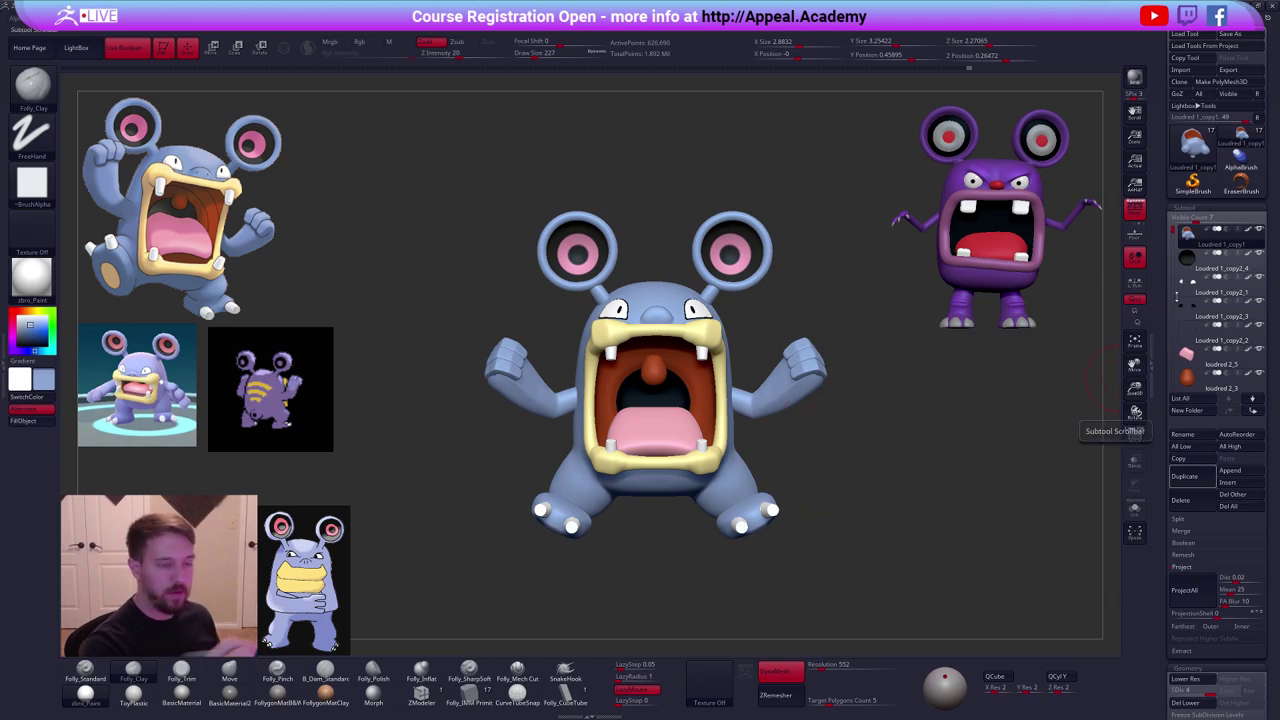
Merge the upper and lower teeth into one subtool with MergeDown.
{"action": "left_click", "coordinate": [708, 345], "text": "alt"}
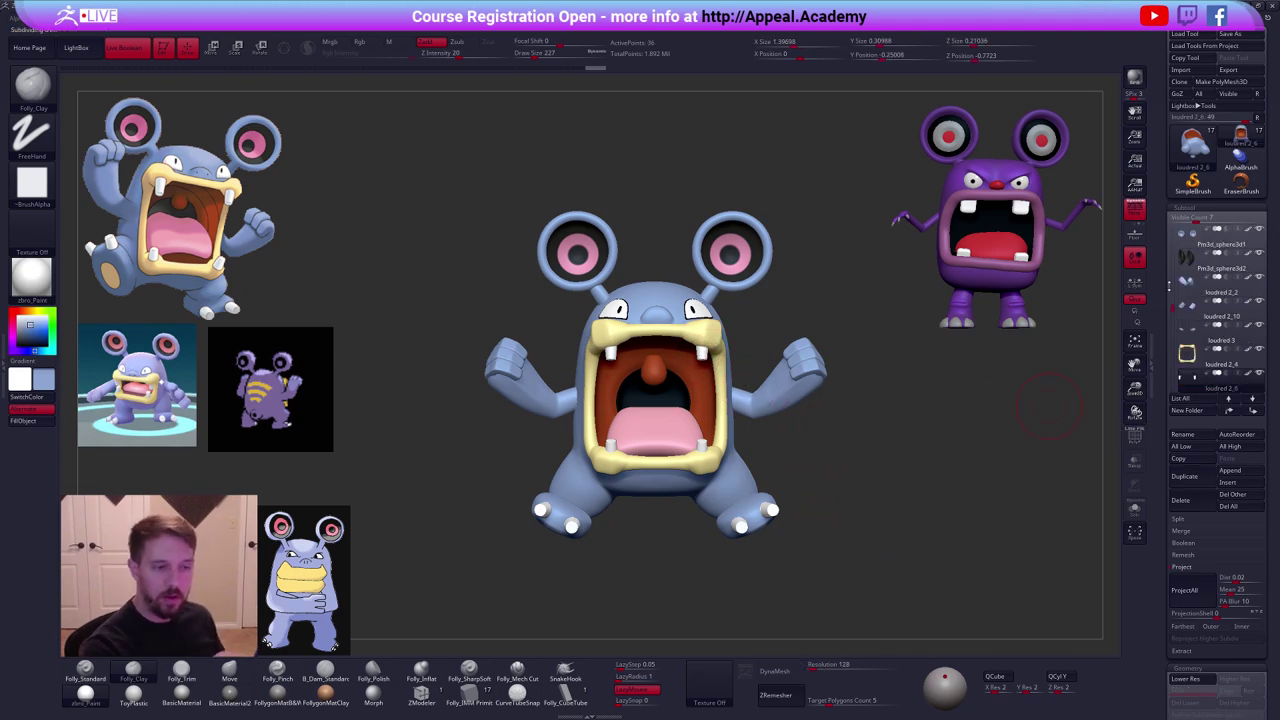
{"action": "key", "text": "ctrl+f"}
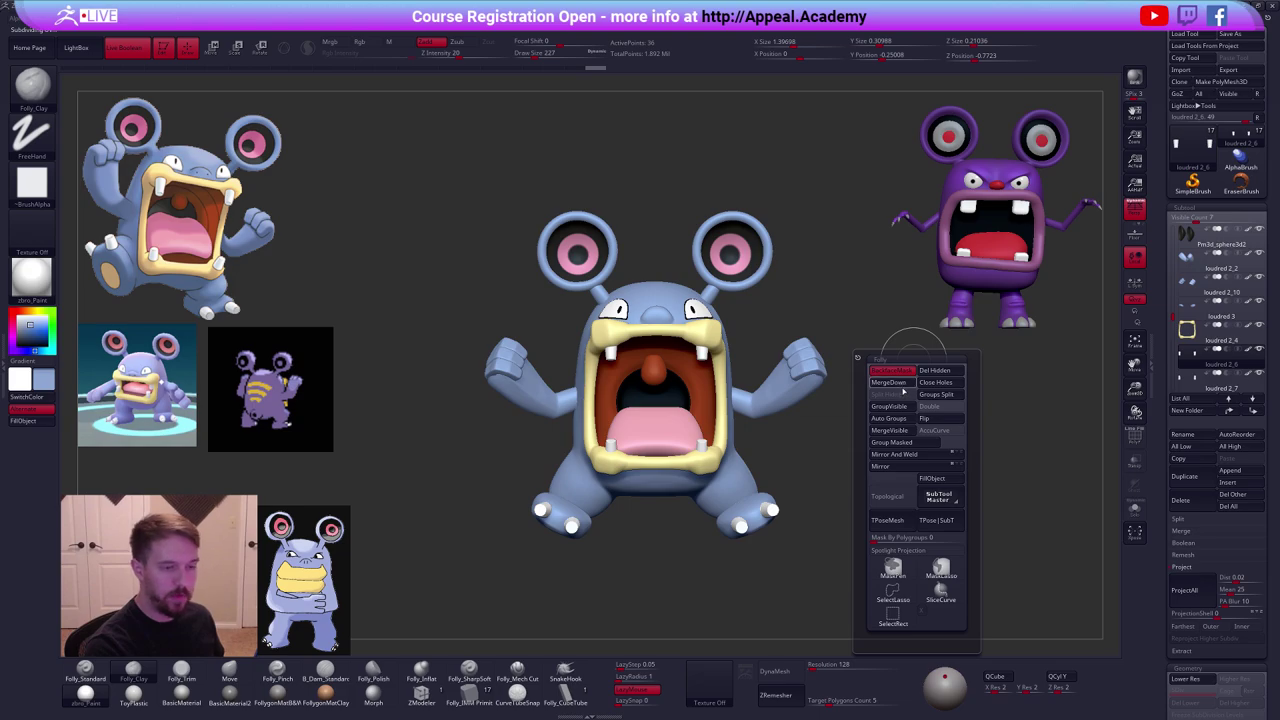
{"action": "left_click", "coordinate": [895, 383]}
{"action": "left_click", "coordinate": [868, 408]}
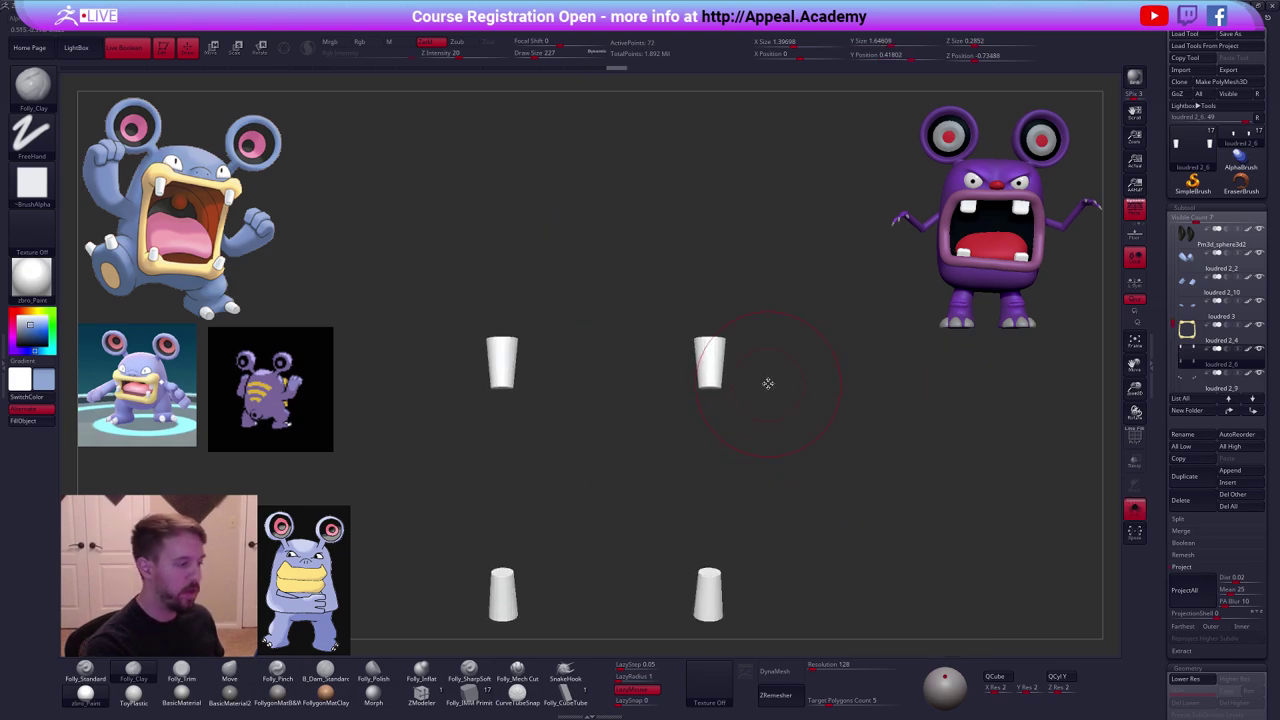
Subdivide the merged teeth up to subdivision level 7.
{"action": "key", "text": "shift+d"}
{"action": "left_click_drag", "start_coordinate": [797, 457], "coordinate": [831, 370], "text": "alt"}
{"action": "key", "text": "ctrl+d"}
{"action": "key", "text": "ctrl+d"}
{"action": "key", "text": "ctrl+d"}
{"action": "key", "text": "ctrl+d"}
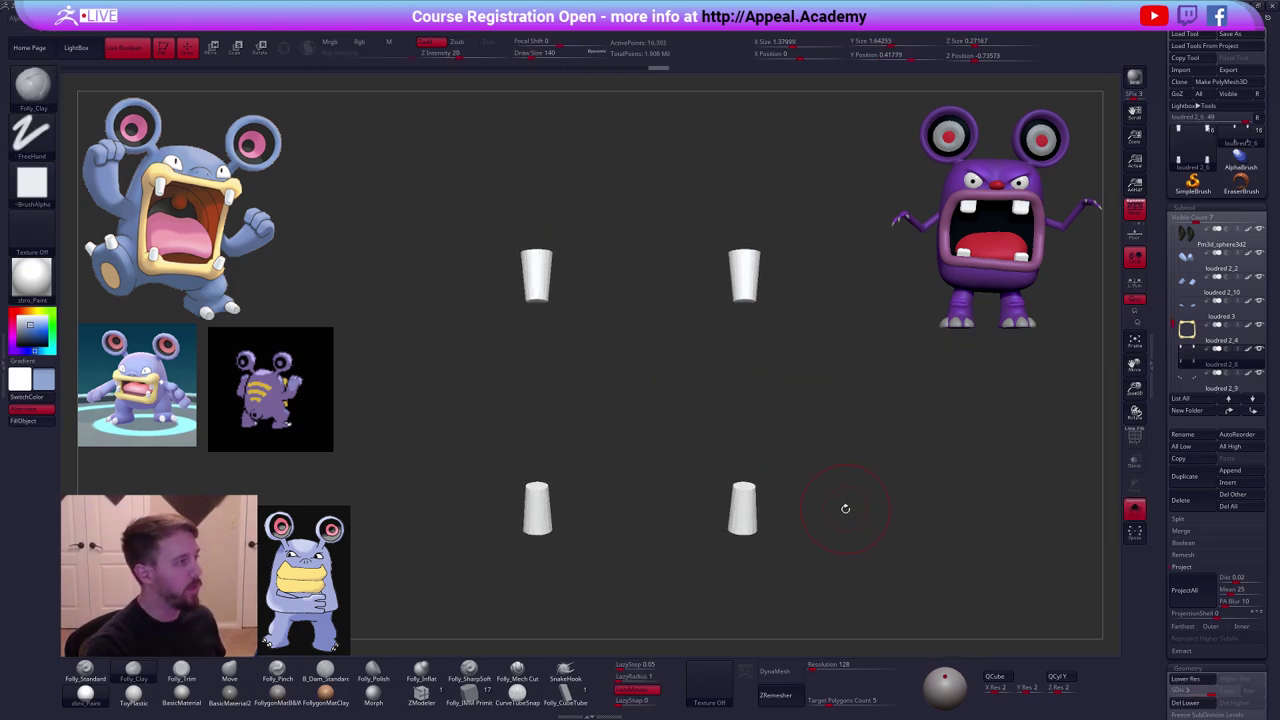
{"action": "key", "text": "ctrl+d"}
{"action": "key", "text": "ctrl+d"}
Try smoothing the end of a lower tooth at draw size 96 and undo it.
{"action": "key", "text": "b"}
{"action": "key", "text": "m"}
{"action": "key", "text": "v"}
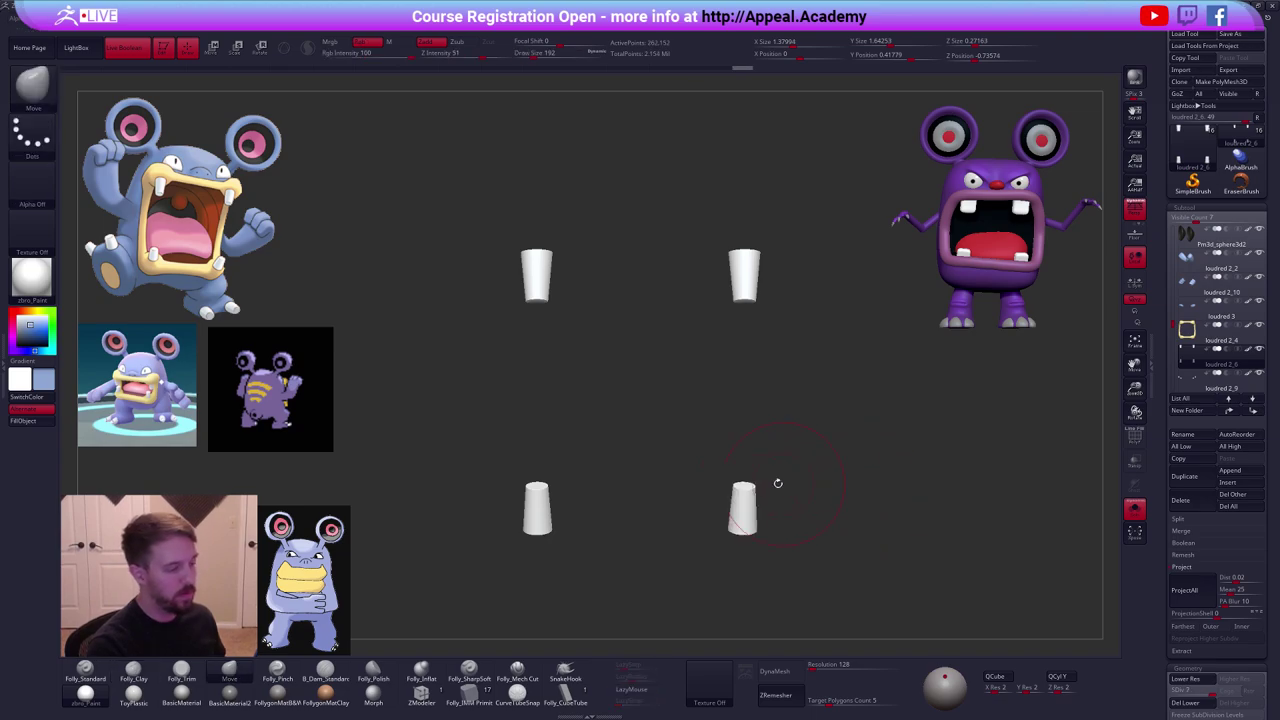
{"action": "mouse_move", "coordinate": [777, 483]}
{"action": "left_mouse_down"}
{"action": "mouse_move", "coordinate": [745, 523]}
{"action": "mouse_move", "coordinate": [751, 485]}
{"action": "left_mouse_up"}
{"action": "mouse_move", "coordinate": [743, 502]}
{"action": "right_mouse_down"}
{"action": "mouse_move", "coordinate": [743, 482]}
{"action": "mouse_move", "coordinate": [746, 508]}
{"action": "right_mouse_up"}
{"action": "left_click_drag", "start_coordinate": [746, 506], "coordinate": [741, 486], "text": "shift"}
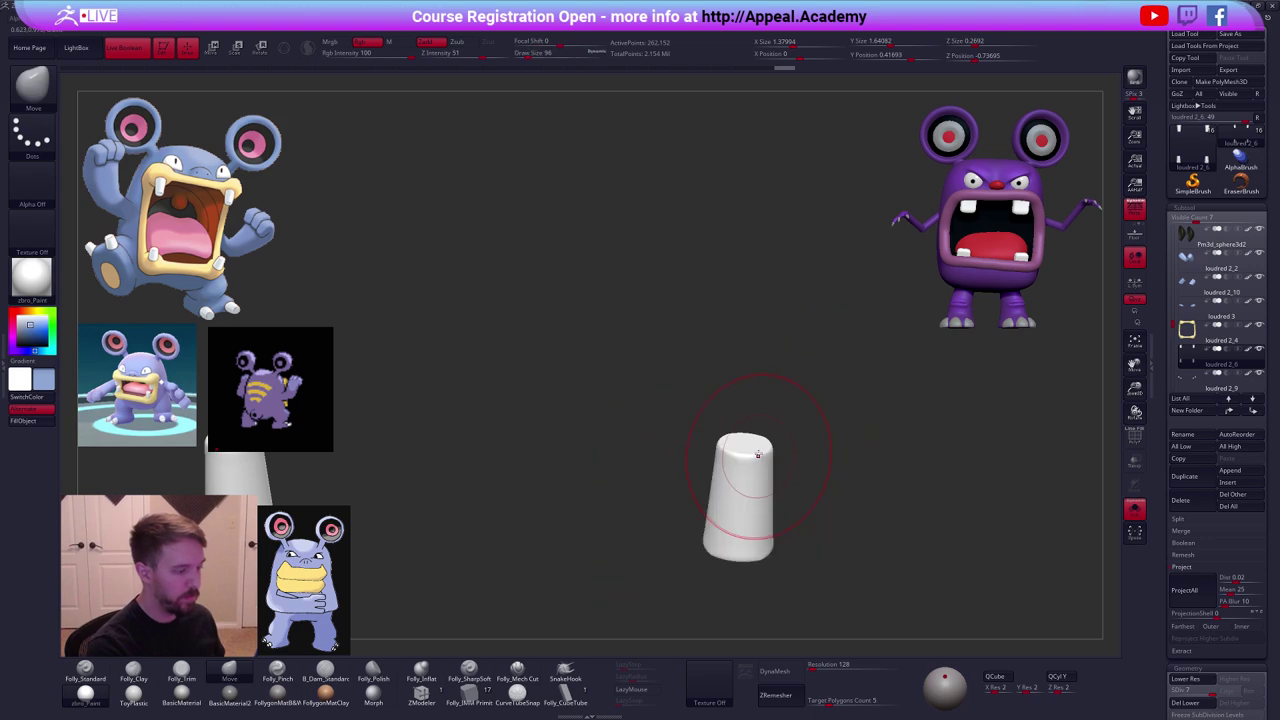
{"action": "key", "text": "ctrl+z"}
Try remeshing the teeth with DynaMesh at resolution 552.
{"action": "key", "text": "shift+f"}
{"action": "key", "text": "shift+f"}
{"action": "right_click_drag", "start_coordinate": [871, 511], "coordinate": [808, 548], "text": "ctrl"}
{"action": "mouse_move", "coordinate": [808, 548]}
{"action": "right_mouse_down", "text": "alt"}
{"action": "mouse_move", "coordinate": [800, 485]}
{"action": "mouse_move", "coordinate": [796, 510]}
{"action": "right_mouse_up", "text": "alt"}
{"action": "key", "text": "shift+f"}
{"action": "mouse_move", "coordinate": [796, 510]}
{"action": "right_mouse_down", "text": "ctrl"}
{"action": "mouse_move", "coordinate": [797, 530]}
{"action": "mouse_move", "coordinate": [785, 487]}
{"action": "right_mouse_up", "text": "ctrl"}
{"action": "key", "text": "bracketleft"}
{"action": "left_click_drag", "start_coordinate": [785, 487], "coordinate": [778, 489]}
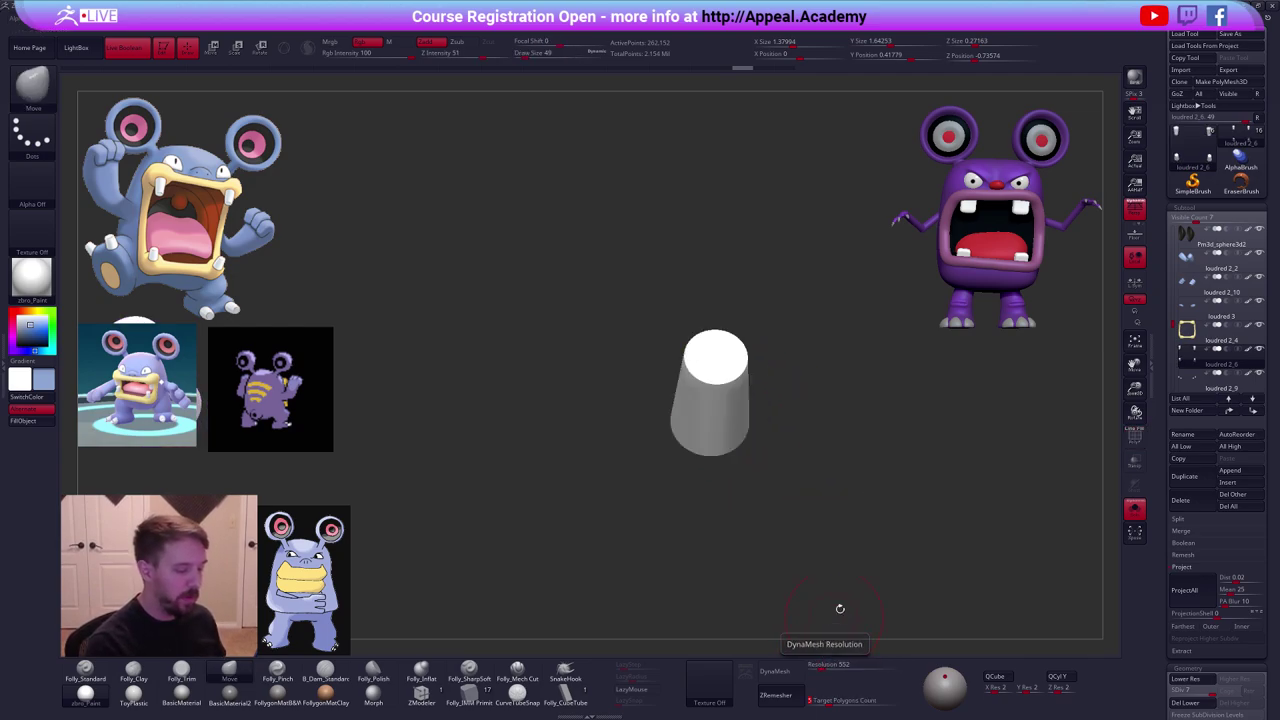
{"action": "left_click", "coordinate": [774, 671]}
{"action": "left_click", "coordinate": [754, 692]}
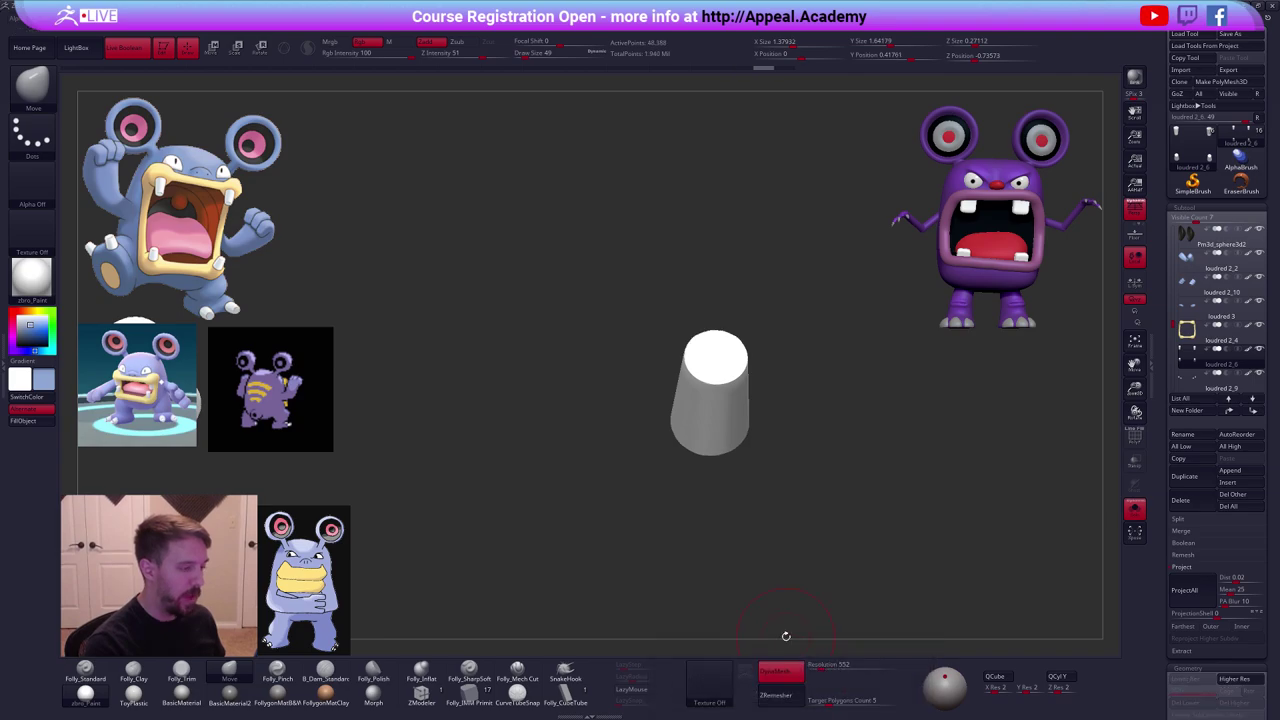
Try smoothing the tooth's end at draw size 74, then restore the subdivided teeth from before the remesh.
{"action": "key", "text": "shift+f"}
{"action": "key", "text": "shift+f"}
{"action": "key", "text": "space"}
{"action": "left_click_drag", "start_coordinate": [802, 428], "coordinate": [812, 428]}
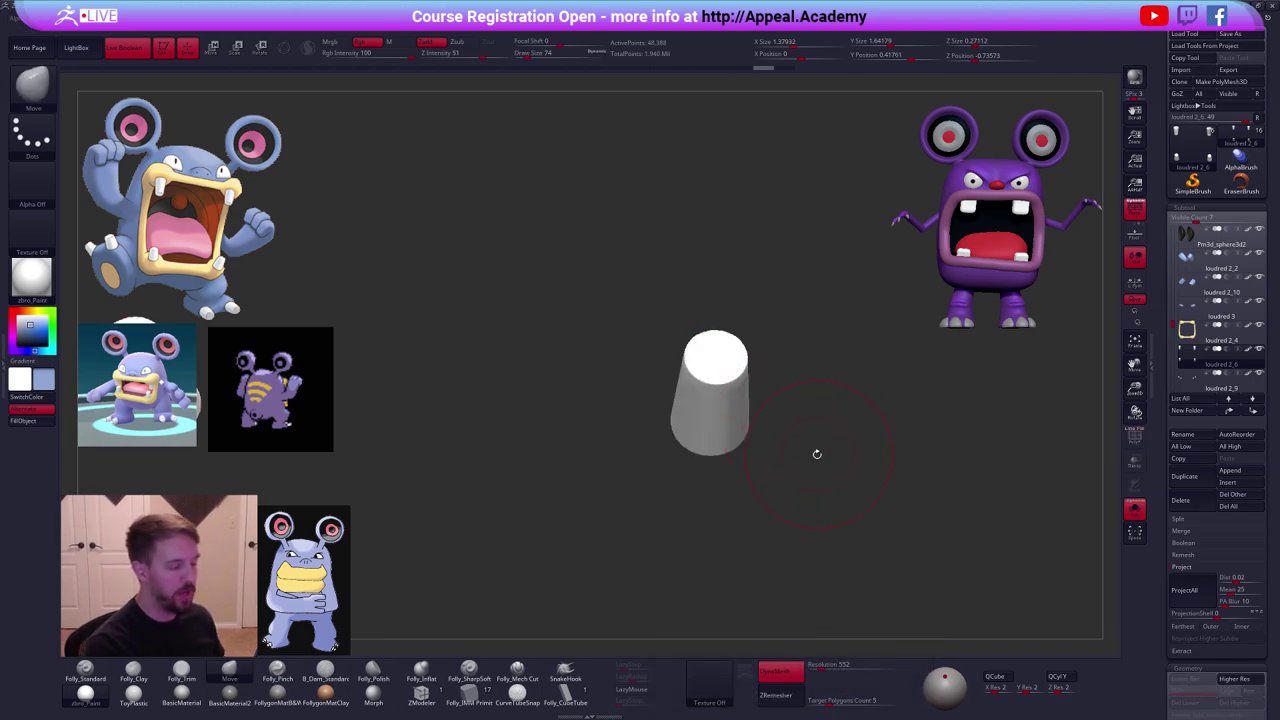
{"action": "left_click_drag", "start_coordinate": [718, 374], "coordinate": [701, 392], "text": "shift"}
{"action": "left_click_drag", "start_coordinate": [743, 514], "coordinate": [737, 420]}
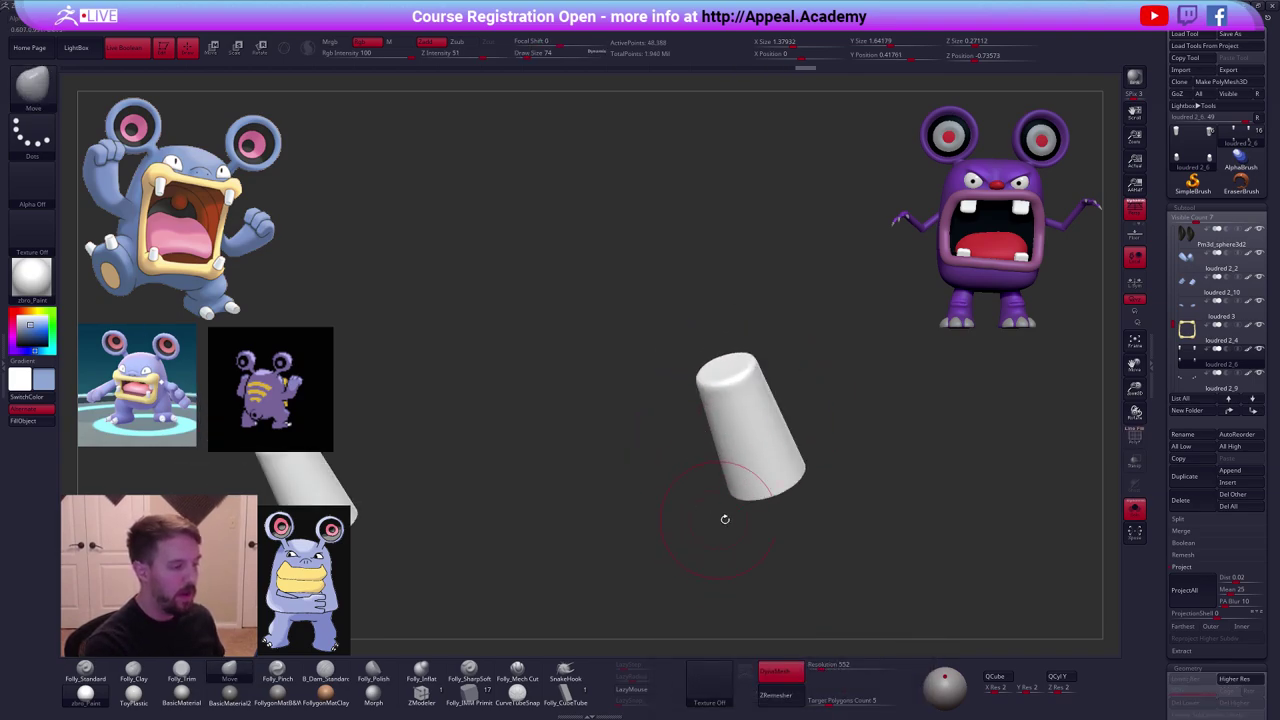
{"action": "key", "text": "ctrl+d"}
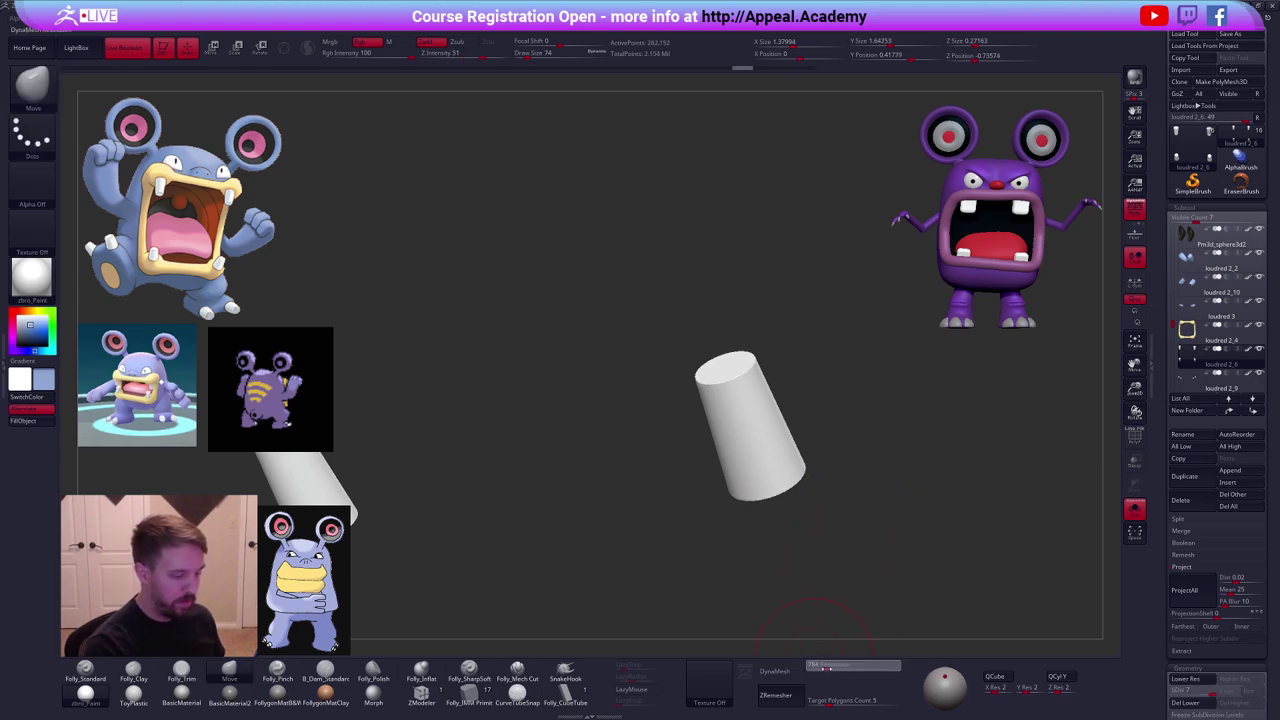
Set the DynaMesh resolution to 1064 and remesh the teeth.
{"action": "left_click_drag", "start_coordinate": [833, 668], "coordinate": [831, 668]}
{"action": "left_click", "coordinate": [778, 671]}
{"action": "left_click", "coordinate": [747, 688]}
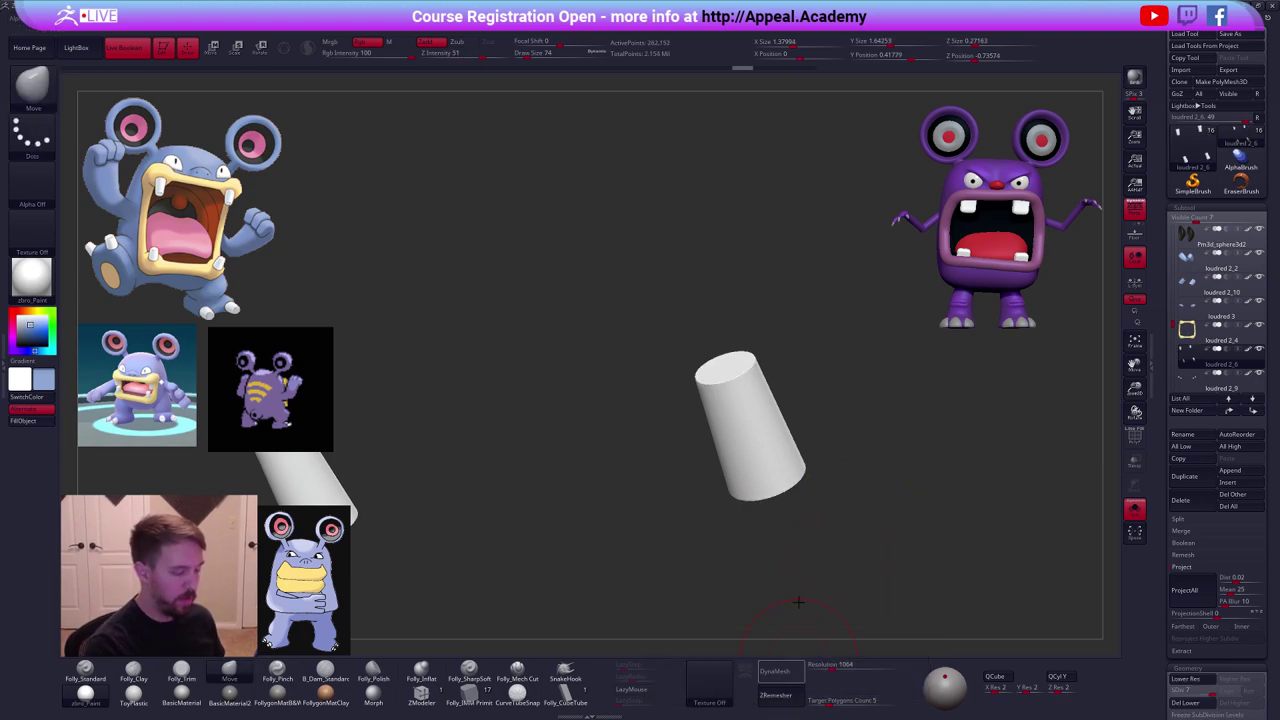
Smooth the hard edges at the ends of the upper and lower teeth at draw size 74.
{"action": "left_click_drag", "start_coordinate": [799, 601], "coordinate": [717, 349]}
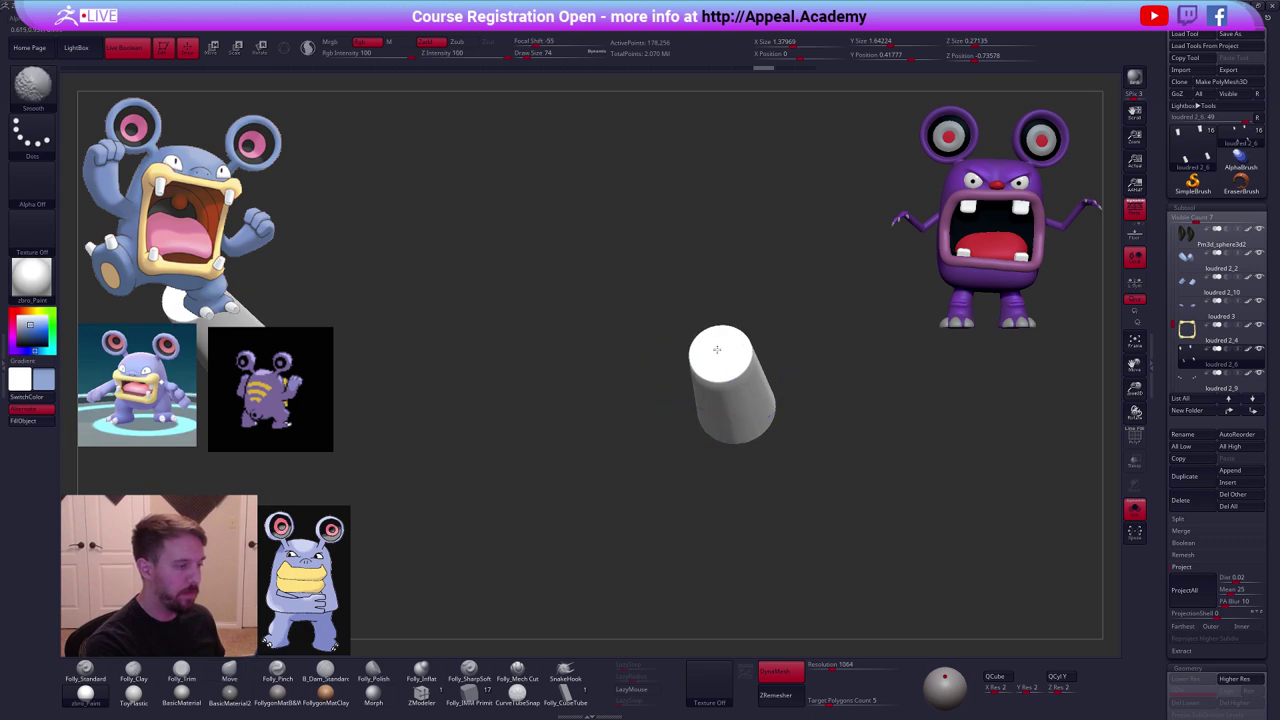
{"action": "mouse_move", "coordinate": [705, 378]}
{"action": "right_mouse_down"}
{"action": "mouse_move", "coordinate": [723, 360]}
{"action": "mouse_move", "coordinate": [743, 464]}
{"action": "mouse_move", "coordinate": [746, 400]}
{"action": "right_mouse_up"}
{"action": "right_click_drag", "start_coordinate": [746, 400], "coordinate": [706, 550], "text": "alt"}
{"action": "right_click_drag", "start_coordinate": [706, 550], "coordinate": [717, 298]}
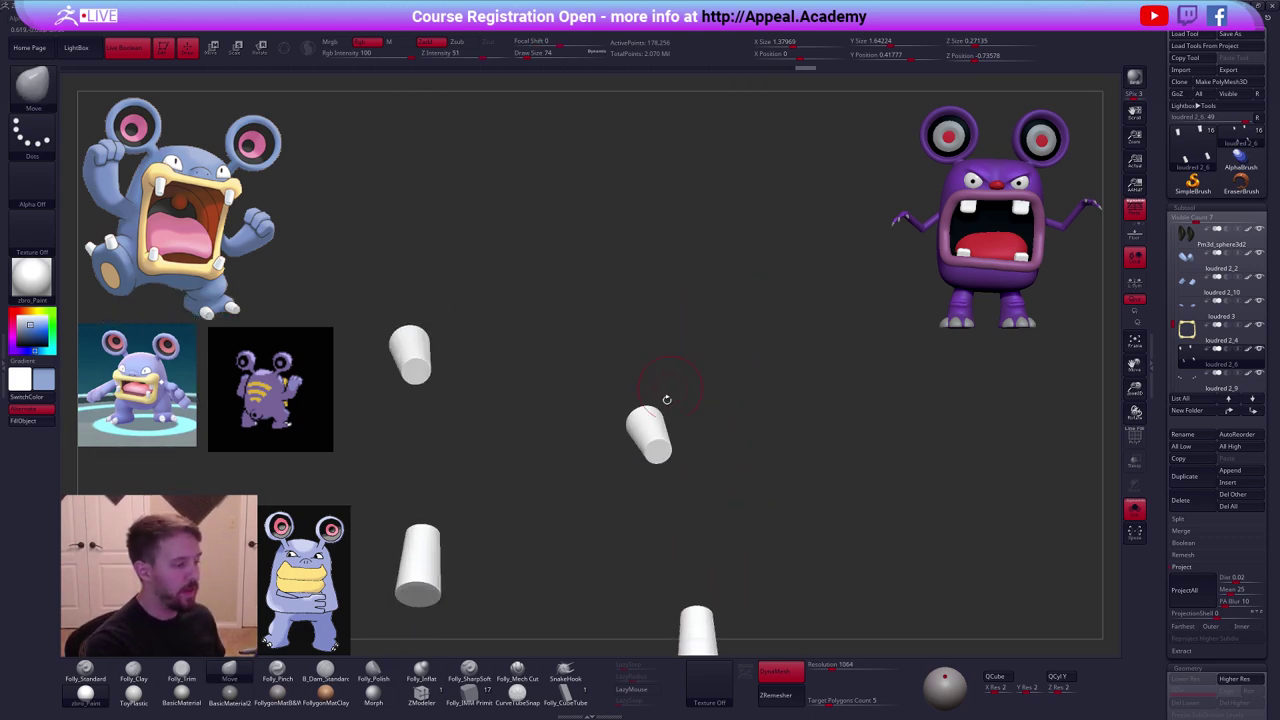
{"action": "right_click_drag", "start_coordinate": [653, 455], "coordinate": [689, 378], "text": "alt"}
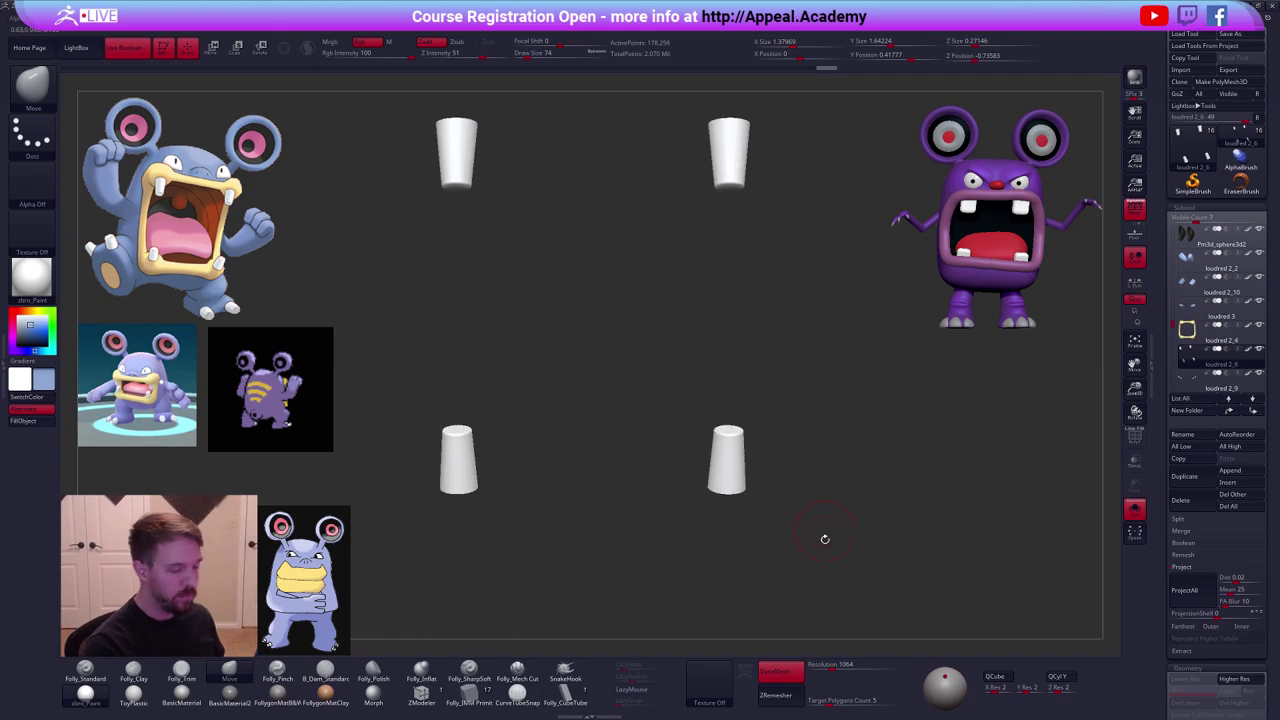
Rebuild the teeth with ZRemesher at a target polygon count of 1, colour them white and subdivide to level 3.
{"action": "left_click", "coordinate": [795, 675]}
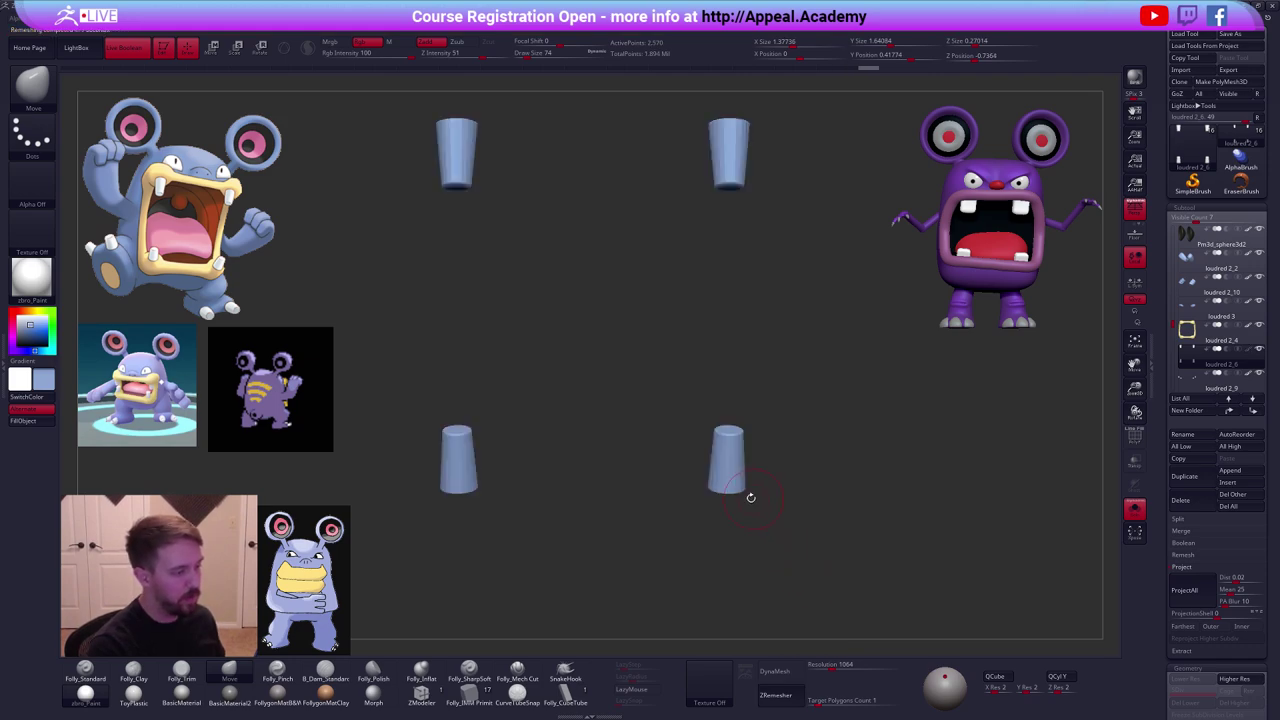
{"action": "key", "text": "v"}
{"action": "right_click_drag", "start_coordinate": [716, 370], "coordinate": [735, 430]}
{"action": "right_click_drag", "start_coordinate": [735, 430], "coordinate": [736, 469], "text": "ctrl"}
{"action": "key", "text": "ctrl+d"}
{"action": "right_click", "coordinate": [740, 425]}
{"action": "key", "text": "ctrl+d"}
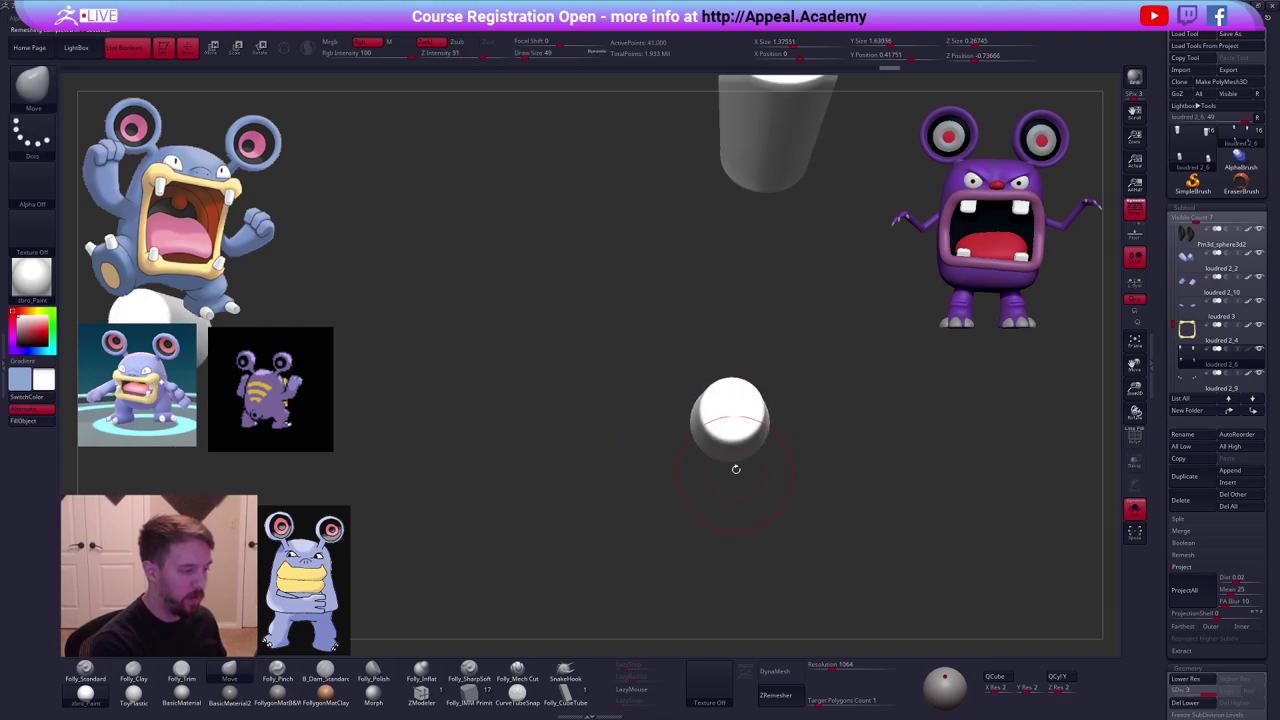
Check the tooth's wireframe and smooth its flat end at draw size 33.
{"action": "key", "text": "space"}
{"action": "left_click_drag", "start_coordinate": [743, 428], "coordinate": [734, 428]}
{"action": "mouse_move", "coordinate": [734, 414]}
{"action": "right_mouse_down", "text": "ctrl"}
{"action": "mouse_move", "coordinate": [743, 431]}
{"action": "mouse_move", "coordinate": [728, 408]}
{"action": "mouse_move", "coordinate": [740, 426]}
{"action": "mouse_move", "coordinate": [758, 416]}
{"action": "right_mouse_up", "text": "ctrl"}
{"action": "key", "text": "shift+f"}
{"action": "key", "text": "shift+f"}
{"action": "key", "text": "space"}
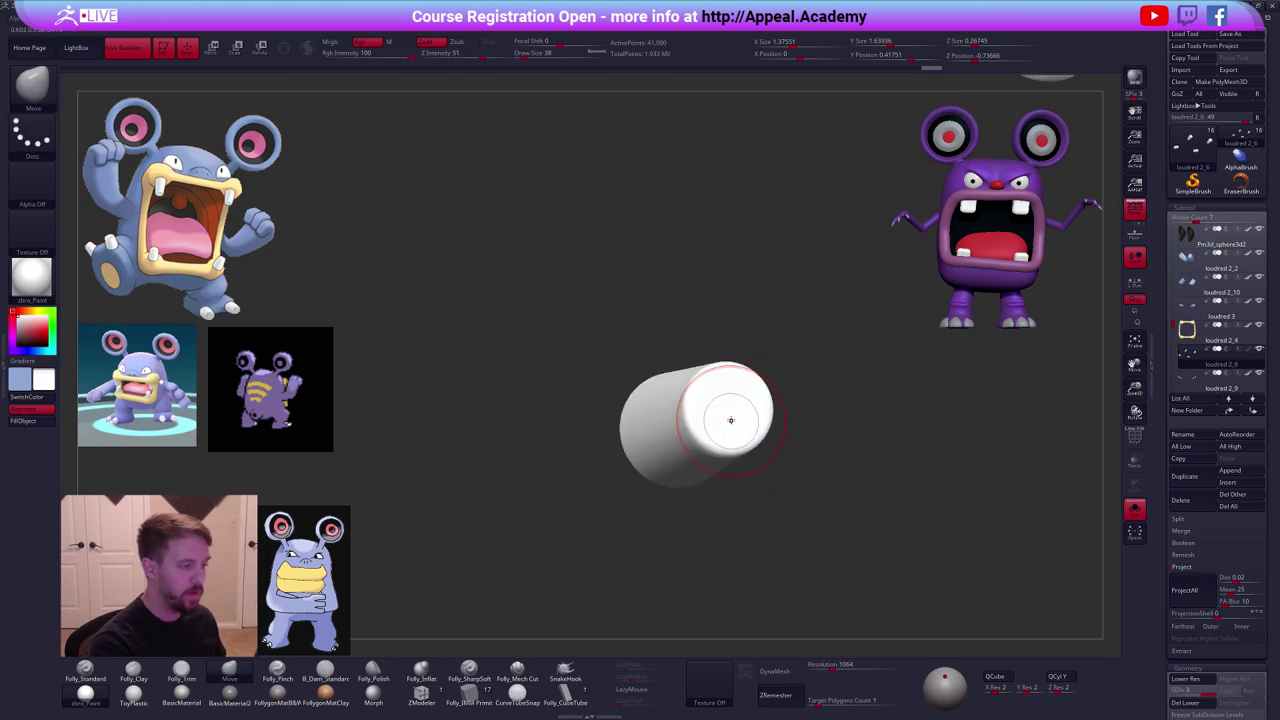
{"action": "key", "text": "space"}
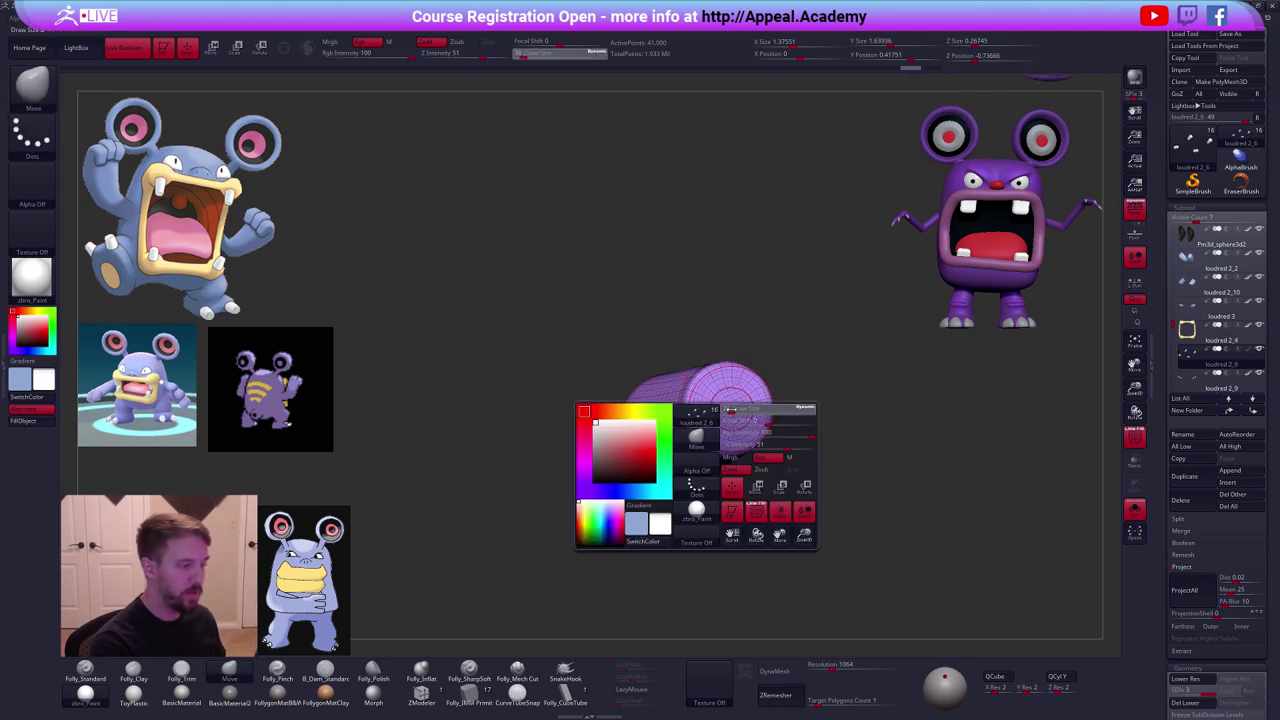
{"action": "left_click_drag", "start_coordinate": [724, 412], "coordinate": [727, 422], "text": "alt"}
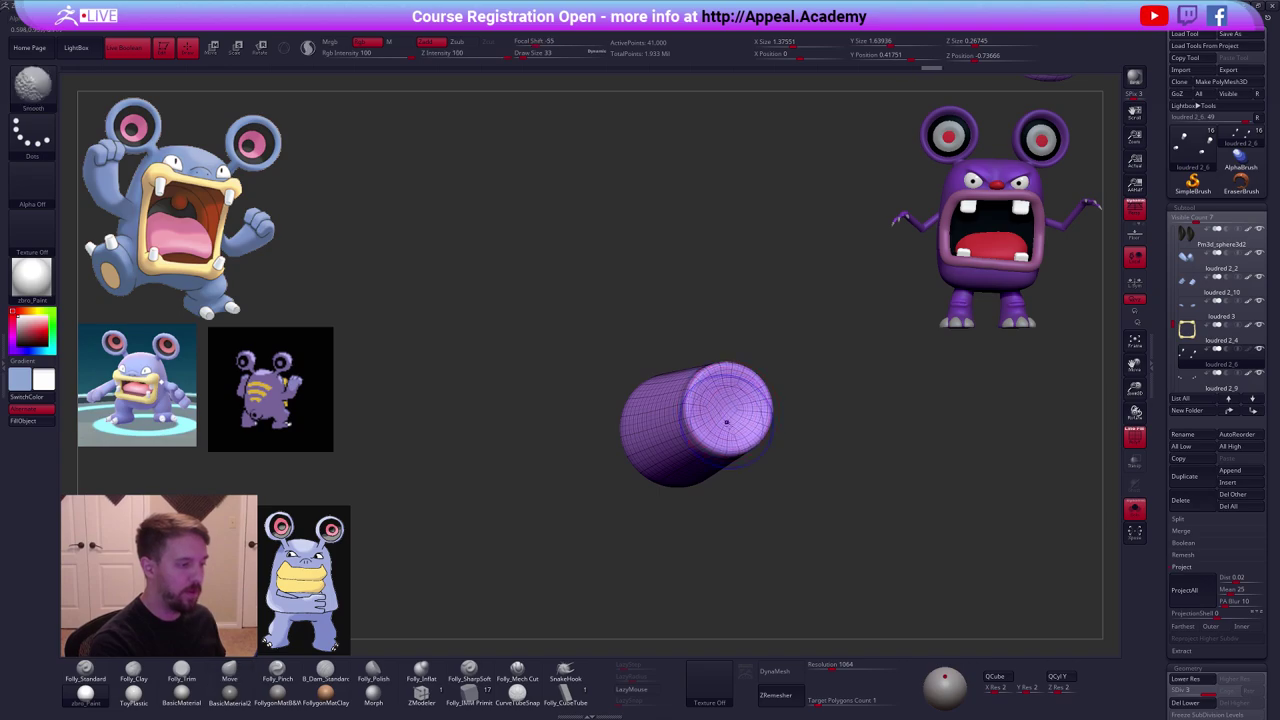
{"action": "key", "text": "shift+f"}
Show the whole character from the front and subdivide the teeth to level 4.
{"action": "right_click_drag", "start_coordinate": [727, 422], "coordinate": [697, 372]}
{"action": "left_click_drag", "start_coordinate": [697, 372], "coordinate": [624, 325]}
{"action": "key", "text": "alt+shift+s"}
{"action": "left_click_drag", "start_coordinate": [801, 502], "coordinate": [796, 459], "text": "shift"}
{"action": "key", "text": "ctrl+d"}
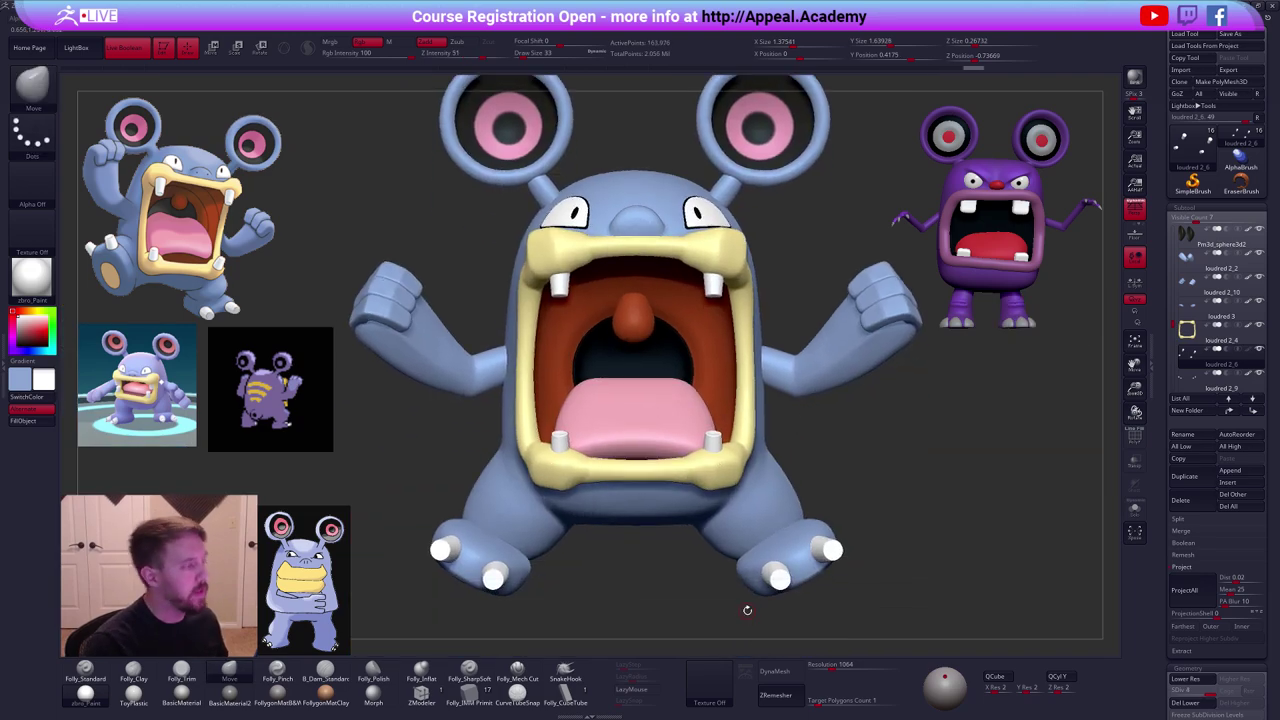
Select the Folly_Standard brush and combine all the character's parts into one posing mesh with TPoseMesh.
{"action": "key", "text": "1"}
{"action": "left_click_drag", "start_coordinate": [95, 470], "coordinate": [87, 455]}
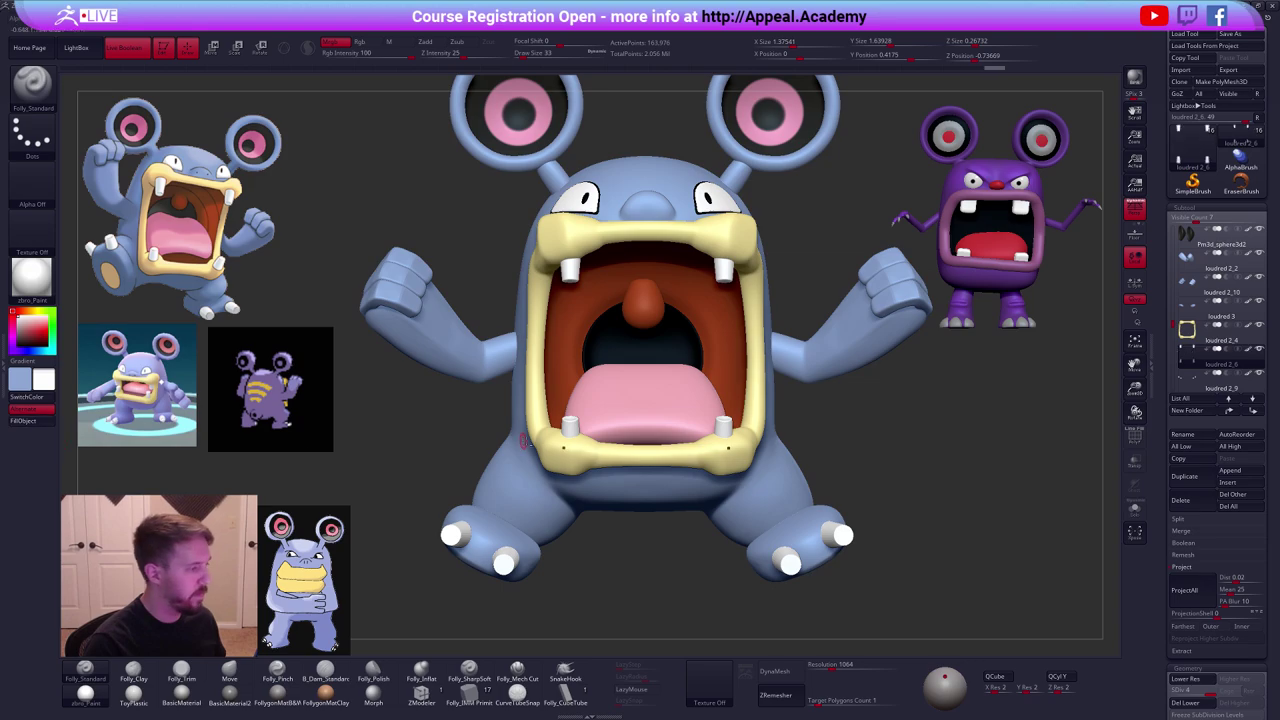
{"action": "left_click_drag", "start_coordinate": [752, 588], "coordinate": [786, 518], "text": "alt"}
{"action": "key", "text": "space"}
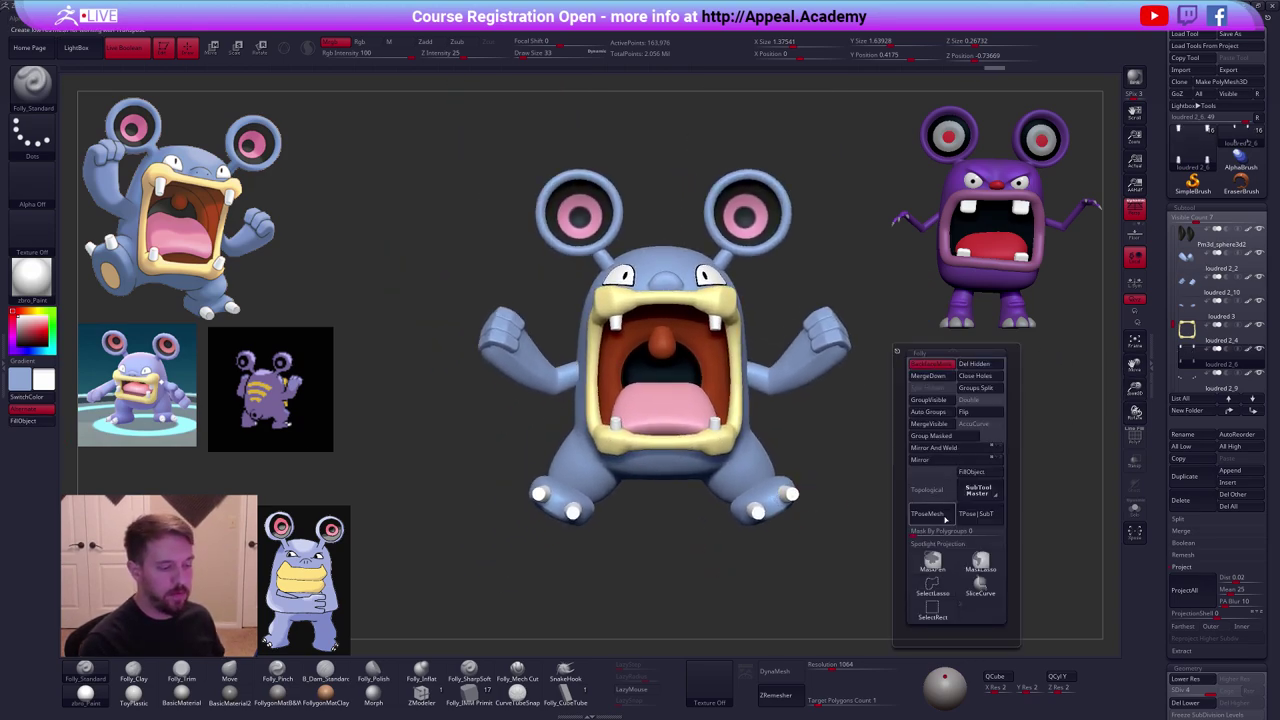
{"action": "left_click", "coordinate": [944, 516]}
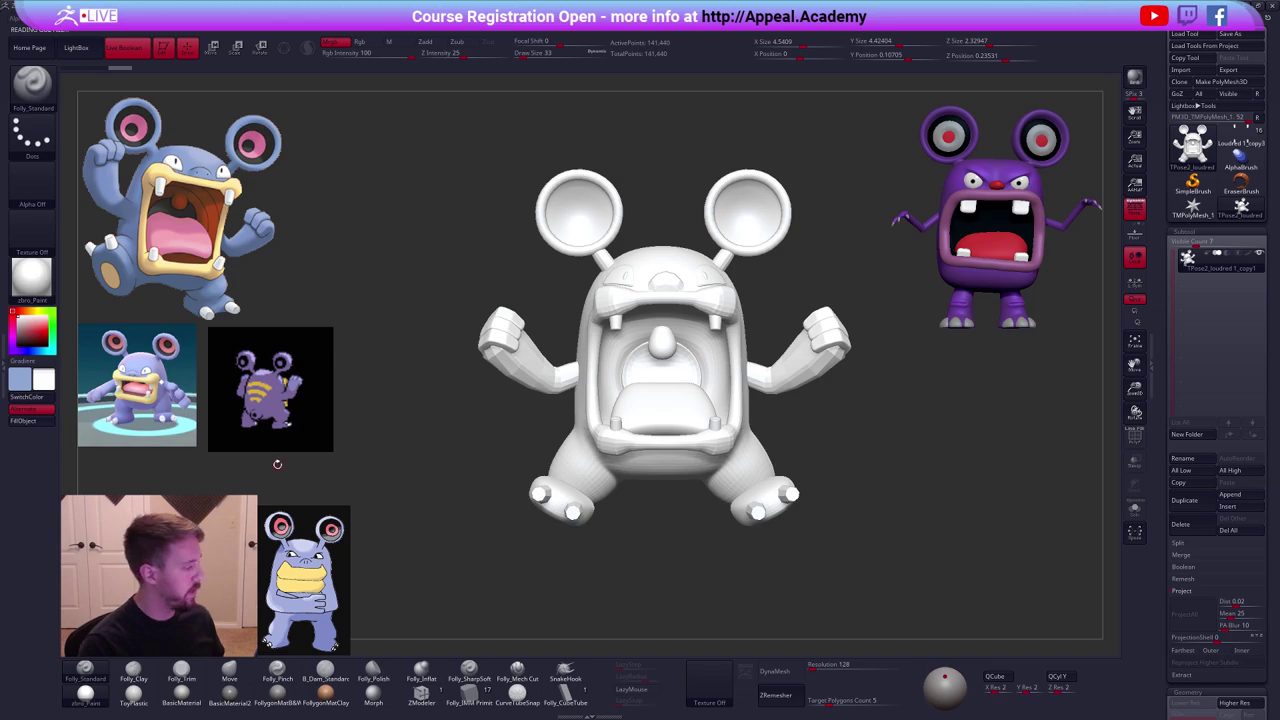
Switch the combined mesh's display colour to blue and make its surfaces double-sided, viewed from the side.
{"action": "key", "text": "v"}
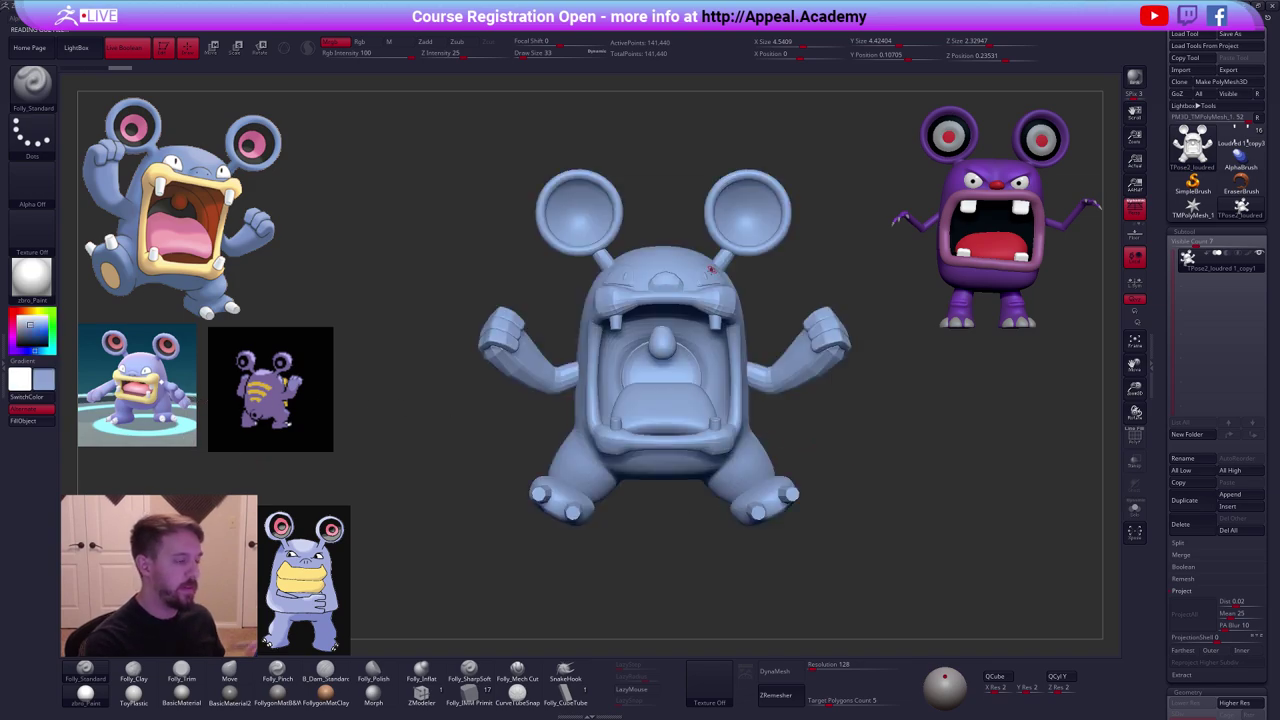
{"action": "mouse_move", "coordinate": [711, 269]}
{"action": "right_mouse_down"}
{"action": "mouse_move", "coordinate": [714, 372]}
{"action": "mouse_move", "coordinate": [727, 279]}
{"action": "right_mouse_up"}
{"action": "key", "text": "space"}
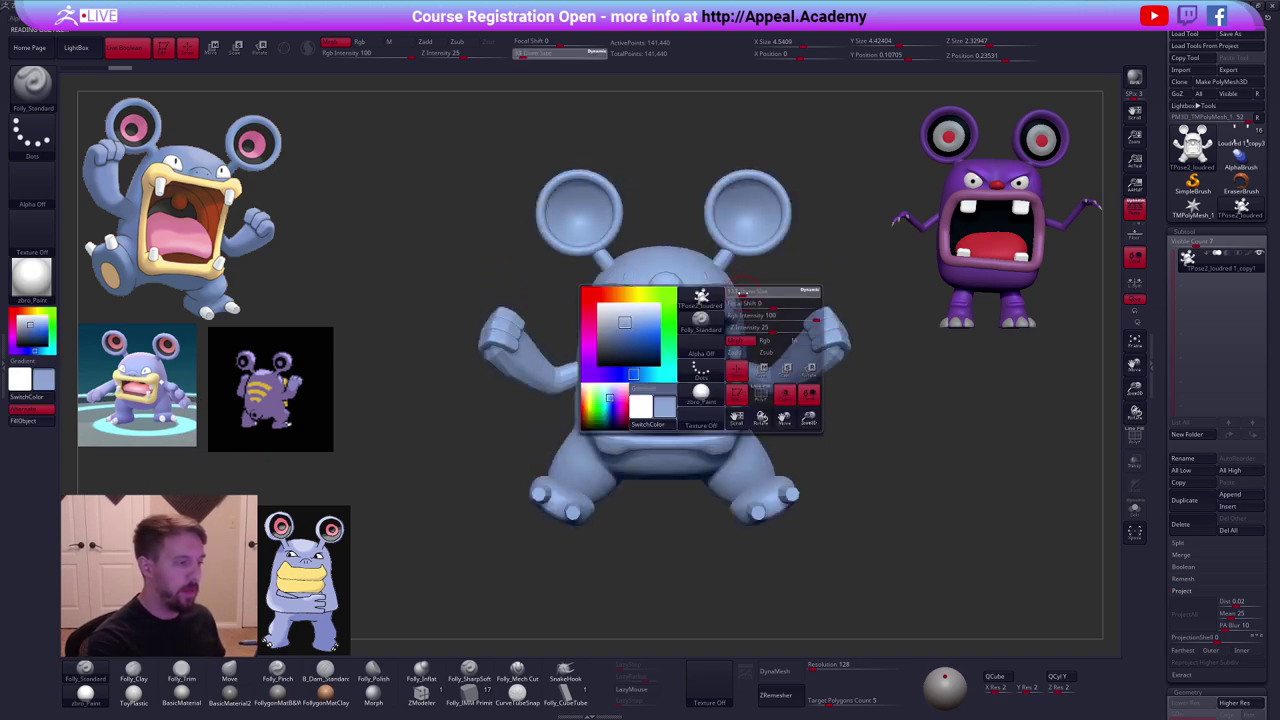
{"action": "left_click_drag", "start_coordinate": [743, 292], "coordinate": [741, 290]}
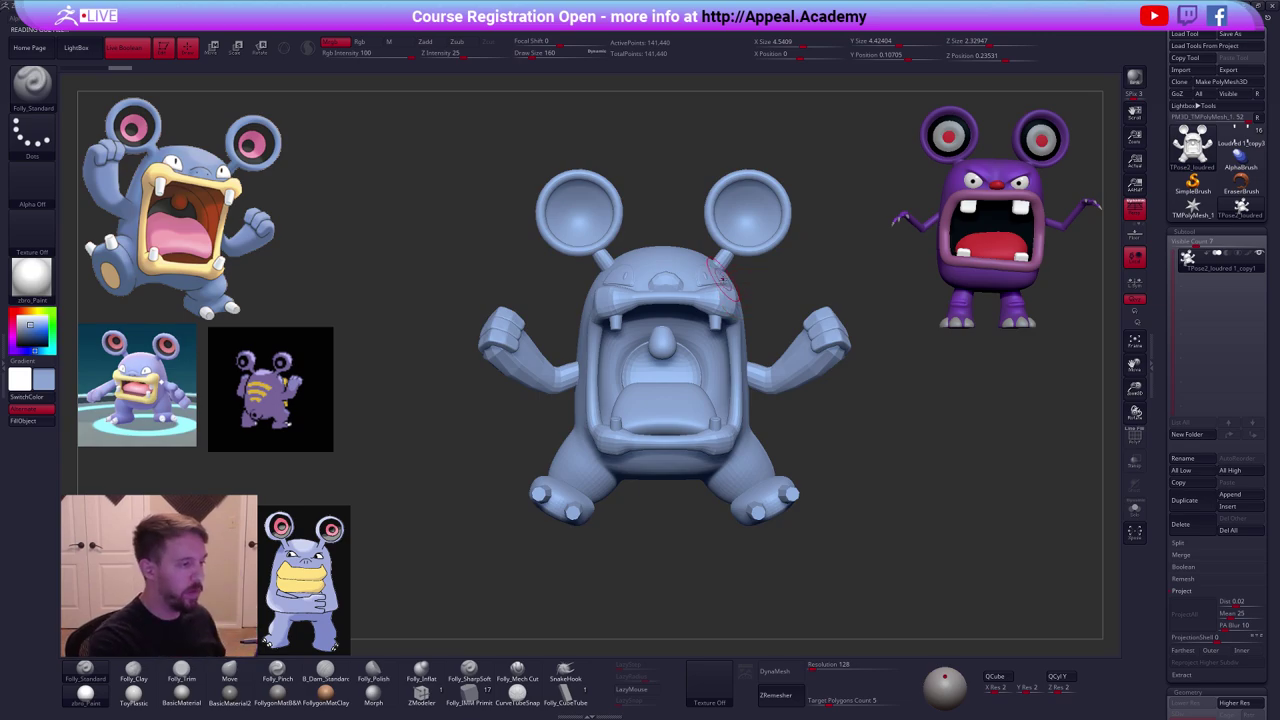
{"action": "right_click_drag", "start_coordinate": [726, 283], "coordinate": [598, 288]}
{"action": "left_click", "coordinate": [764, 307], "text": "ctrl+shift"}
{"action": "key", "text": "space"}
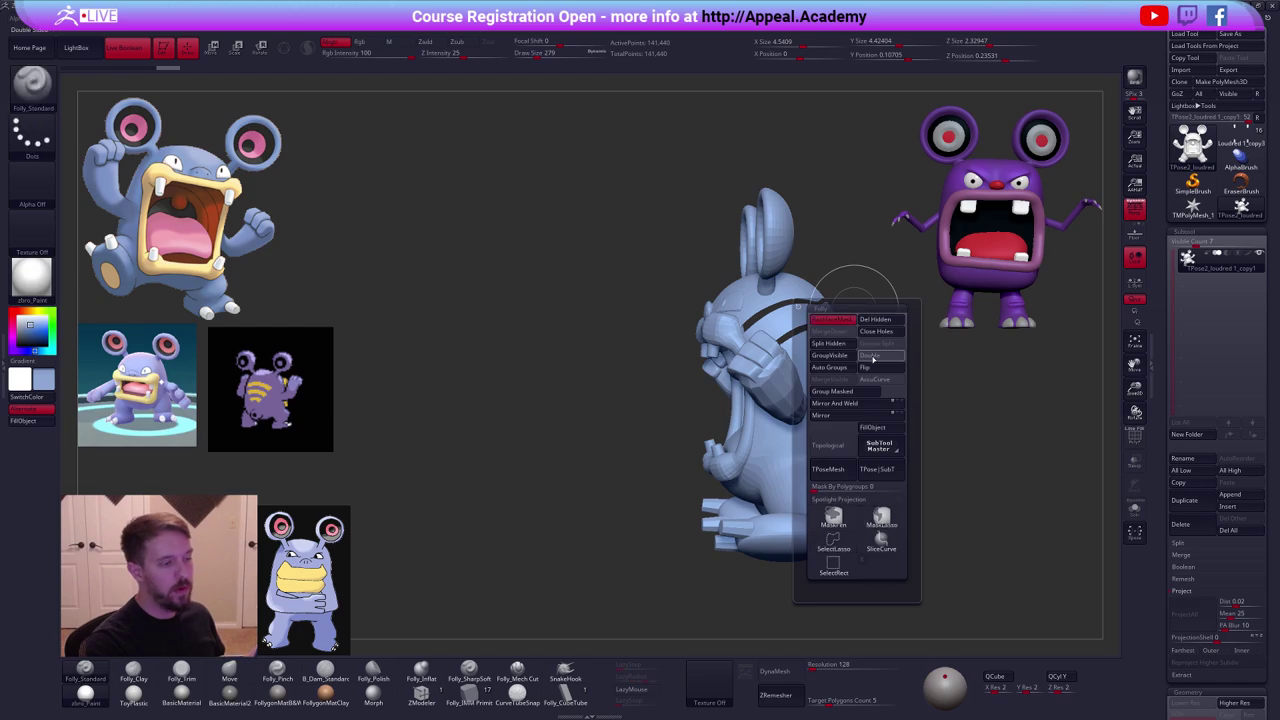
{"action": "left_click", "coordinate": [872, 357]}
Mask the ears, mouth, arms and feet of the combined mesh, leaving the main body unmasked.
{"action": "left_click", "coordinate": [826, 337], "text": "ctrl+shift"}
{"action": "left_click_drag", "start_coordinate": [845, 326], "coordinate": [905, 252], "text": "ctrl+shift"}
{"action": "key", "text": "ctrl+w"}
{"action": "left_click", "coordinate": [777, 285], "text": "ctrl+shift"}
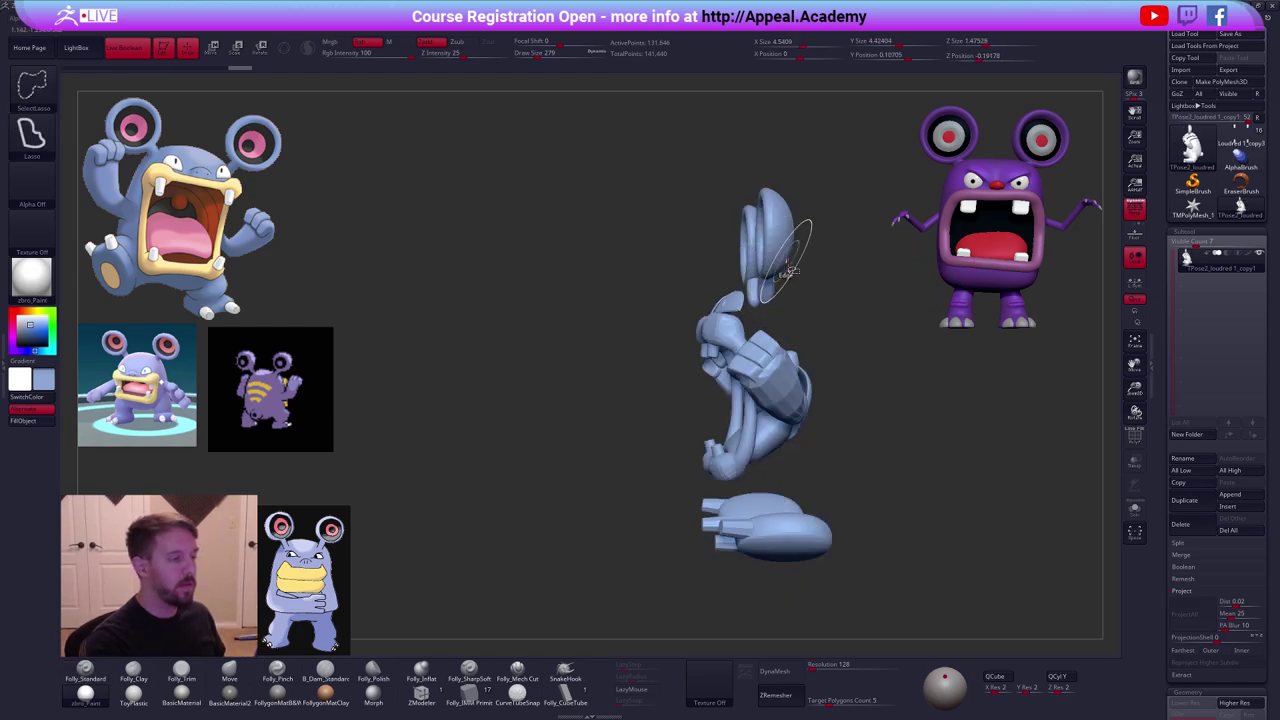
{"action": "right_click_drag", "start_coordinate": [734, 303], "coordinate": [738, 325], "text": "ctrl"}
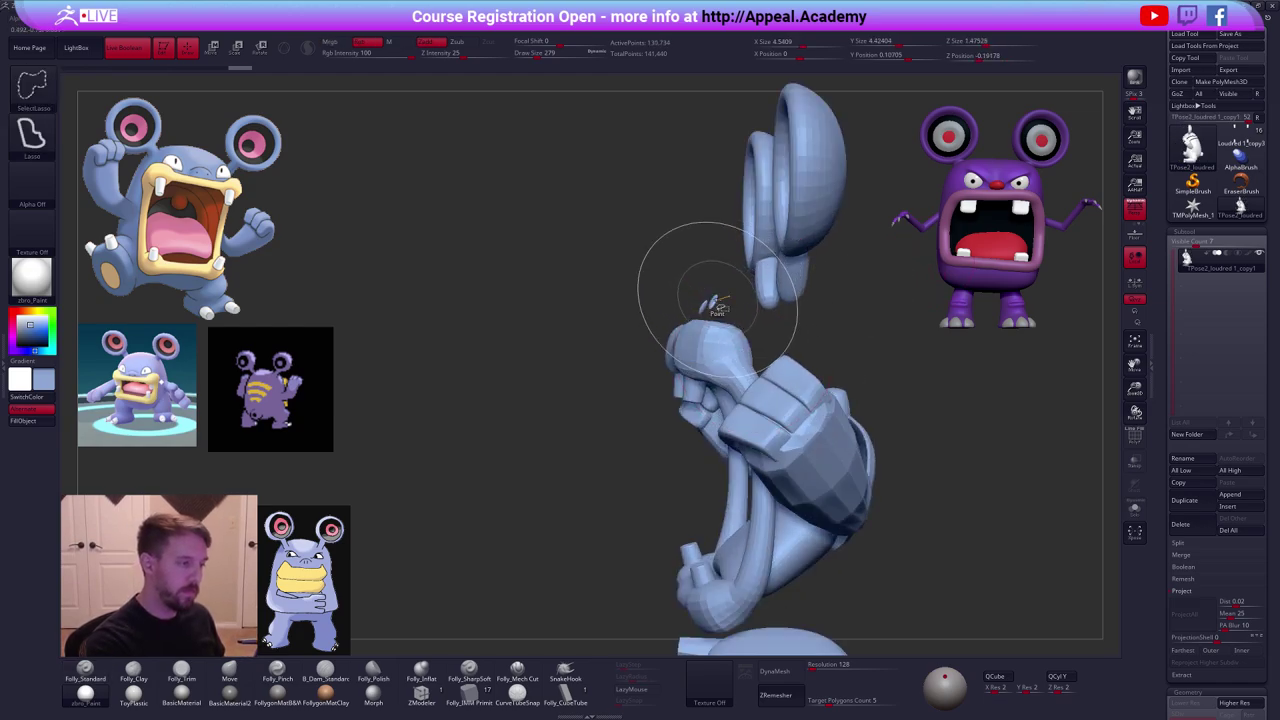
{"action": "left_click", "coordinate": [850, 288], "text": "ctrl+shift"}
{"action": "right_click_drag", "start_coordinate": [831, 291], "coordinate": [828, 268], "text": "ctrl"}
Set the draw size to 350 and clear the mask from the mouth and lips.
{"action": "key", "text": "space"}
{"action": "mouse_move", "coordinate": [748, 331]}
{"action": "left_mouse_down"}
{"action": "mouse_move", "coordinate": [778, 331]}
{"action": "mouse_move", "coordinate": [755, 331]}
{"action": "left_mouse_up"}
{"action": "key", "text": "space"}
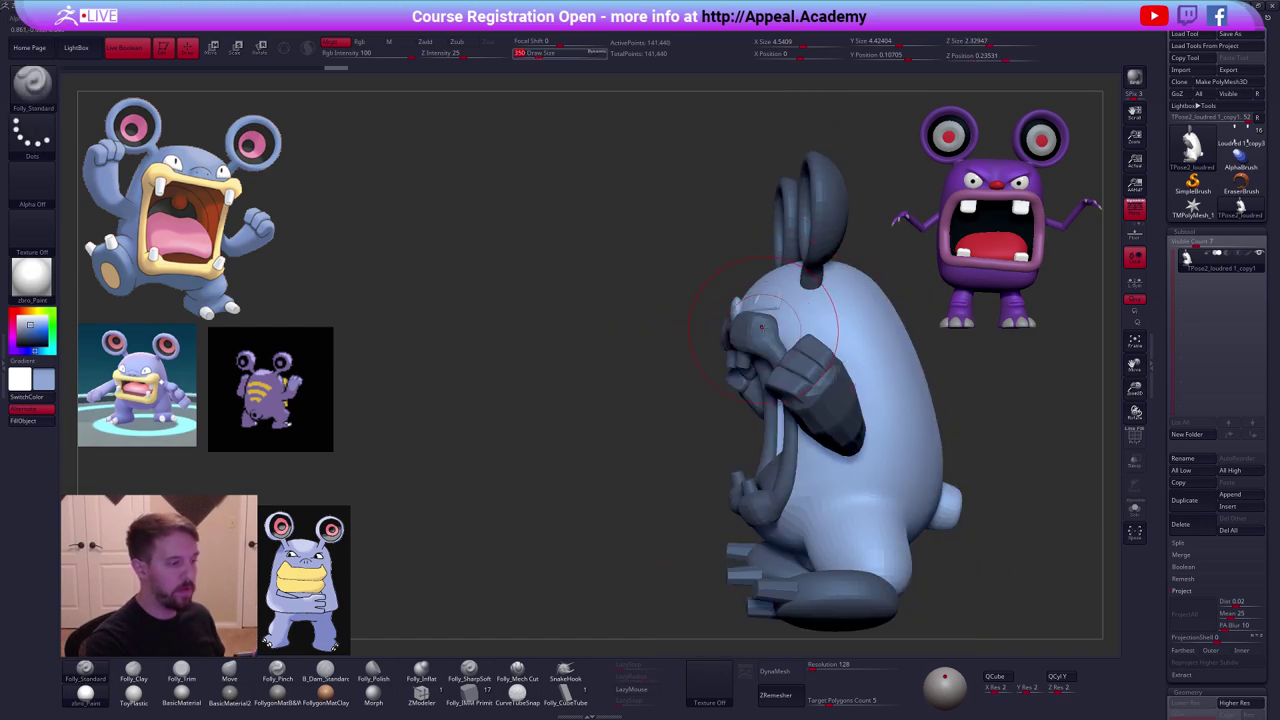
{"action": "left_click", "coordinate": [765, 336], "text": "ctrl+shift"}
{"action": "left_click", "coordinate": [720, 388], "text": "ctrl"}
{"action": "left_click", "coordinate": [720, 388], "text": "ctrl+shift"}
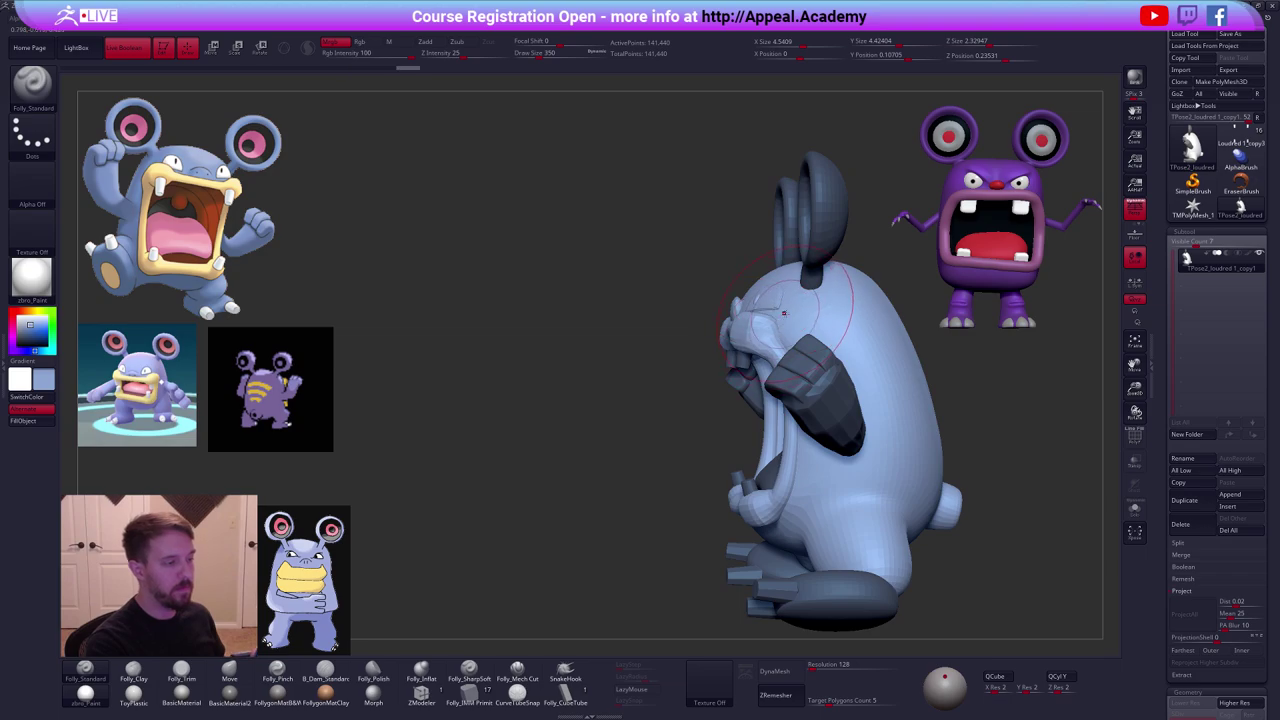
Nudge the side of the head with the Move brush at draw size 595.
{"action": "key", "text": "b"}
{"action": "key", "text": "m"}
{"action": "key", "text": "v"}
{"action": "key", "text": "space"}
{"action": "left_click_drag", "start_coordinate": [793, 311], "coordinate": [799, 310]}
{"action": "key", "text": "space"}
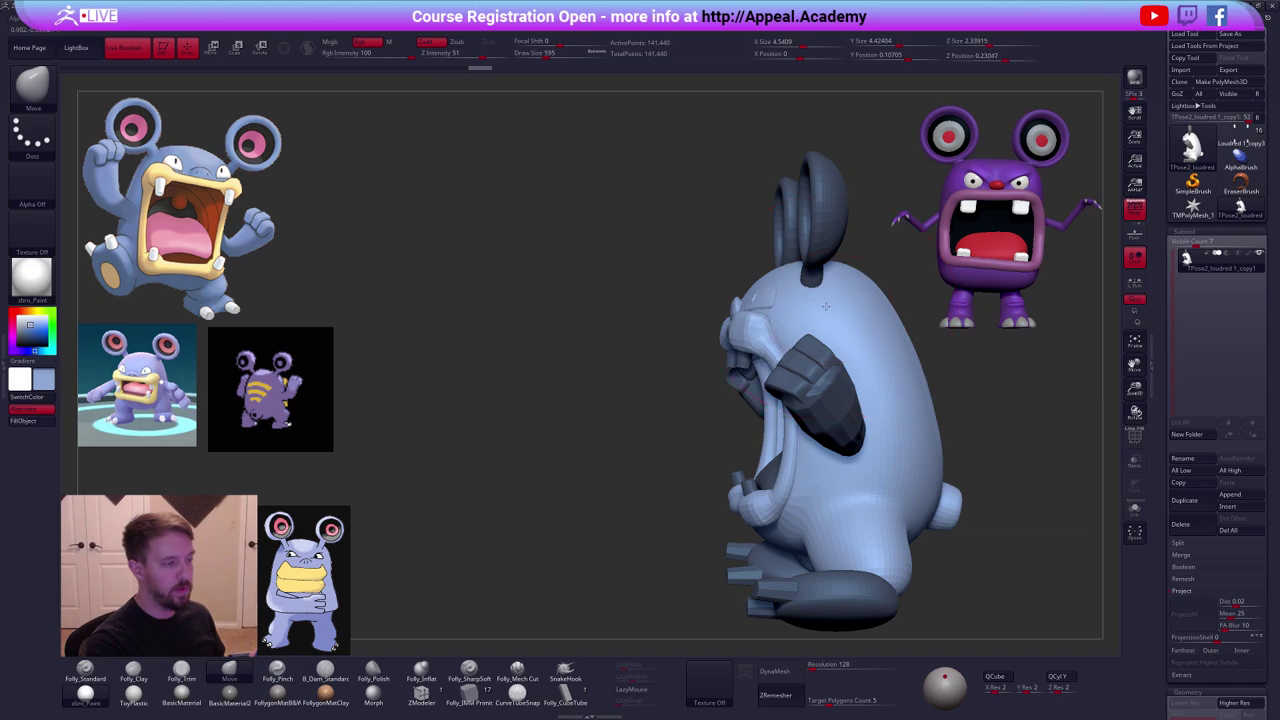
{"action": "left_click_drag", "start_coordinate": [826, 307], "coordinate": [828, 309]}
Try to reposition the mouth as seen from above, then undo the change.
{"action": "mouse_move", "coordinate": [828, 309]}
{"action": "right_mouse_down"}
{"action": "mouse_move", "coordinate": [805, 460]}
{"action": "mouse_move", "coordinate": [775, 480]}
{"action": "right_mouse_up"}
{"action": "right_click_drag", "start_coordinate": [702, 291], "coordinate": [700, 319], "text": "alt"}
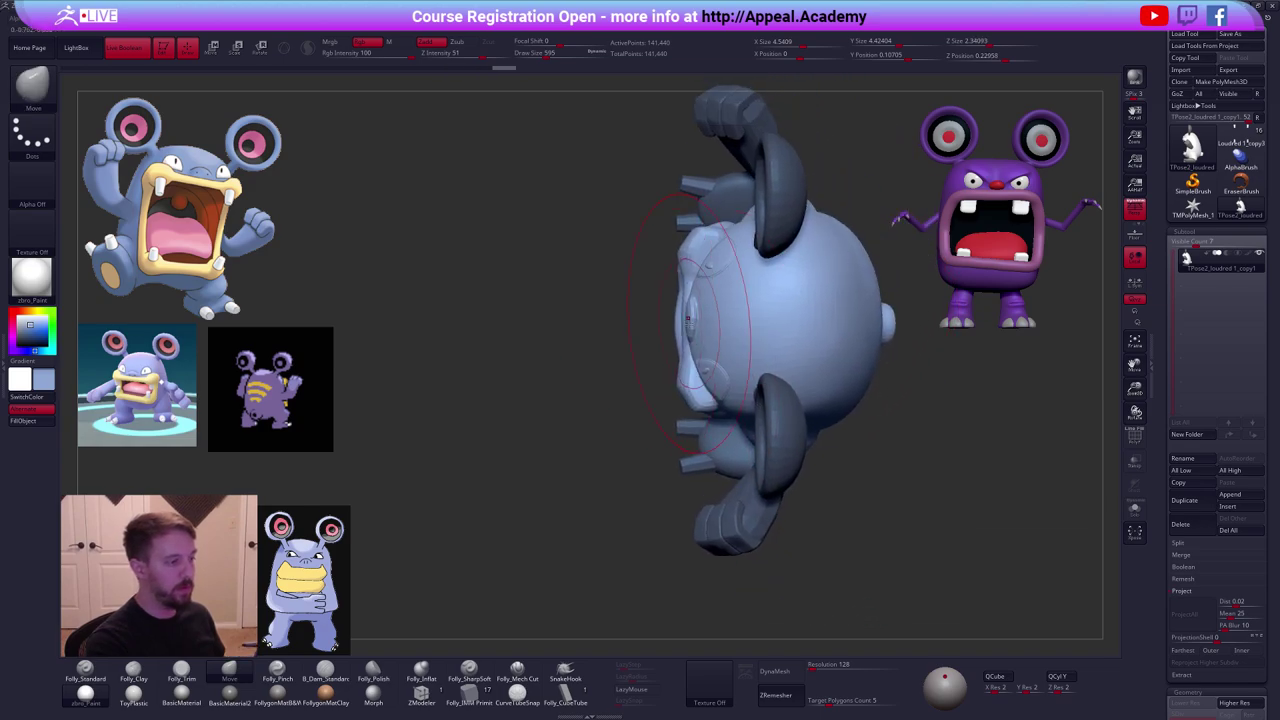
{"action": "left_click_drag", "start_coordinate": [693, 323], "coordinate": [694, 323]}
{"action": "key", "text": "ctrl+z"}
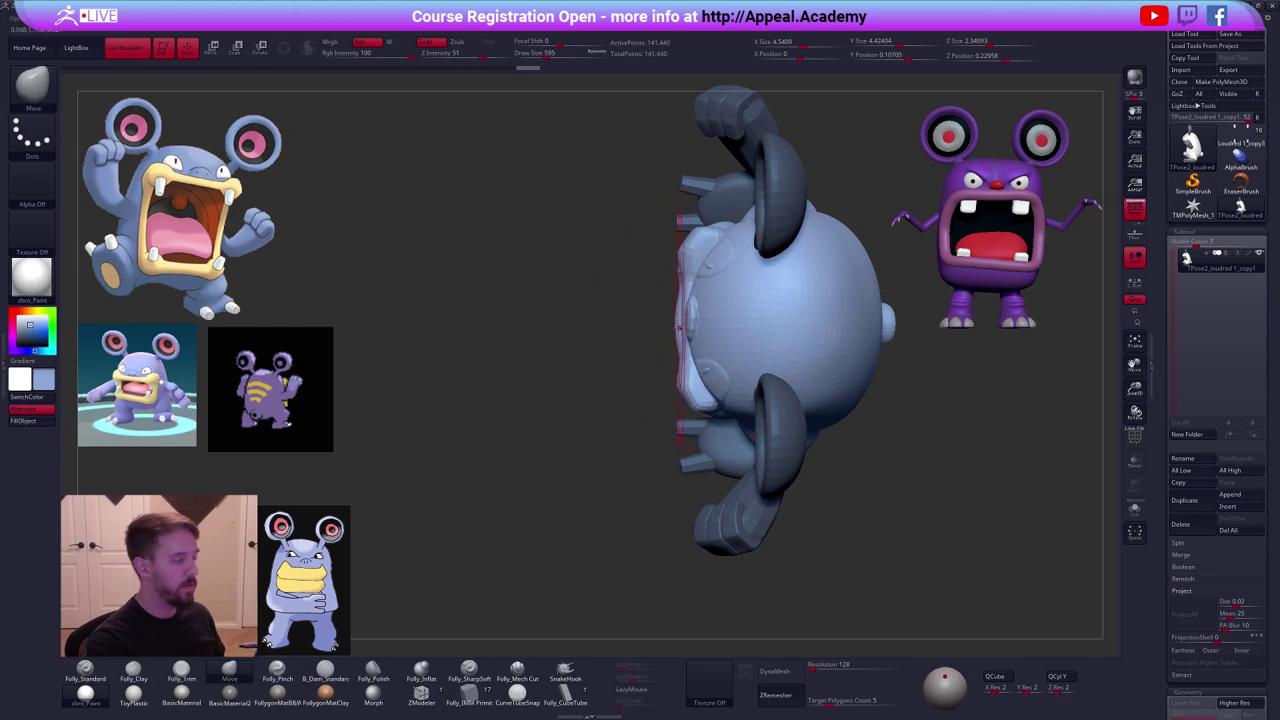
{"action": "key", "text": "w"}
{"action": "key", "text": "q"}
{"action": "mouse_move", "coordinate": [695, 255]}
{"action": "right_mouse_down", "text": "shift"}
{"action": "mouse_move", "coordinate": [600, 300]}
{"action": "mouse_move", "coordinate": [690, 328]}
{"action": "right_mouse_up", "text": "shift"}
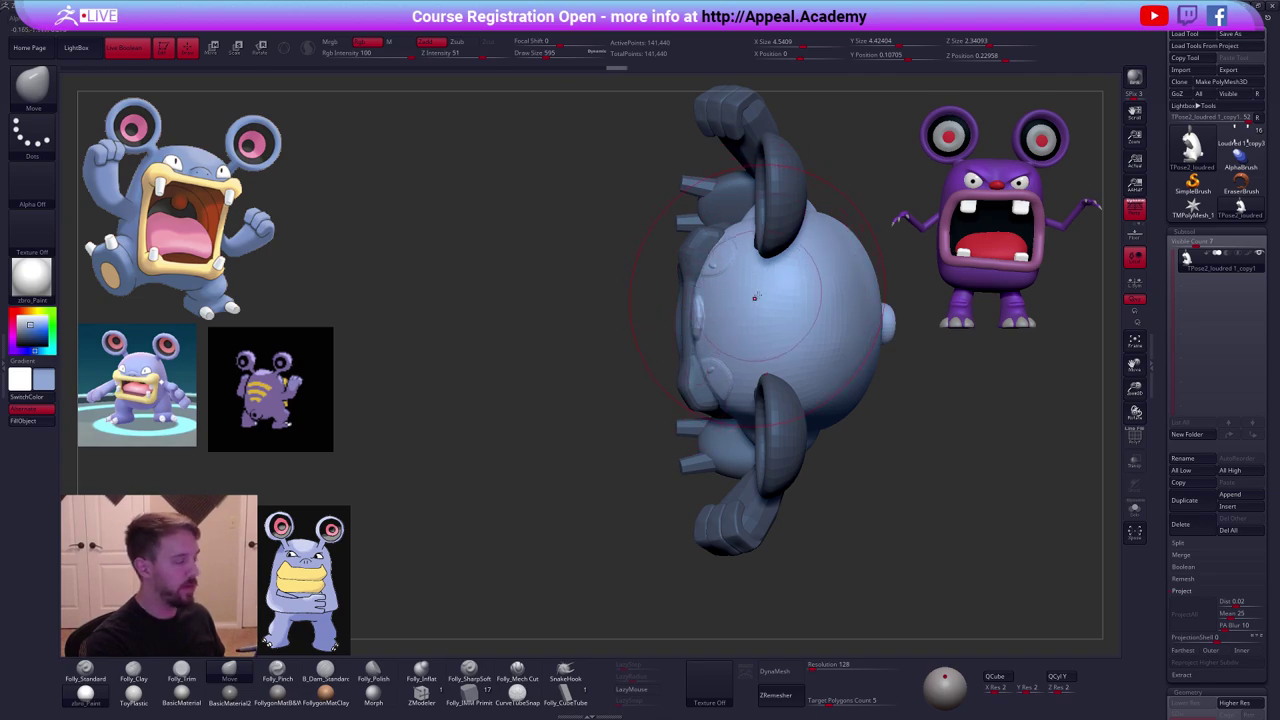
Adjust the head's shape from the side and front with the Move brush at draw sizes 447, 500 and 414.
{"action": "key", "text": "bracketleft"}
{"action": "left_click_drag", "start_coordinate": [720, 343], "coordinate": [741, 396]}
{"action": "key", "text": "space"}
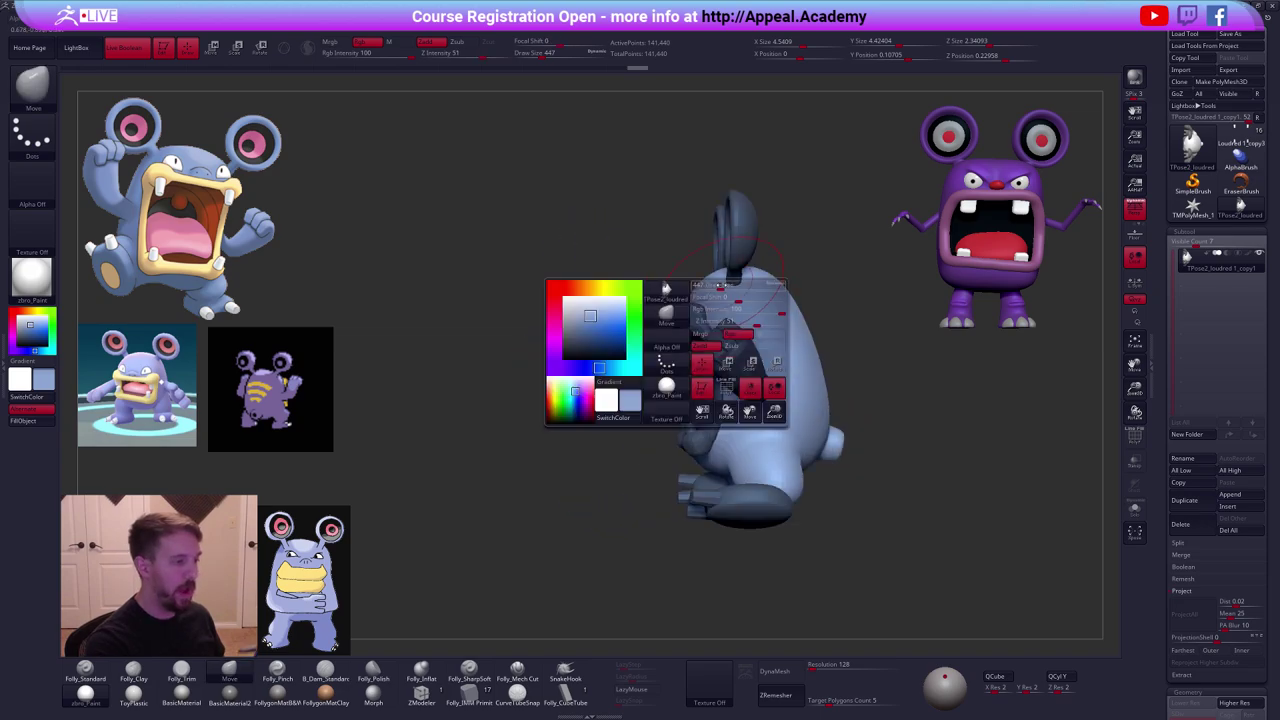
{"action": "left_click_drag", "start_coordinate": [716, 301], "coordinate": [724, 300]}
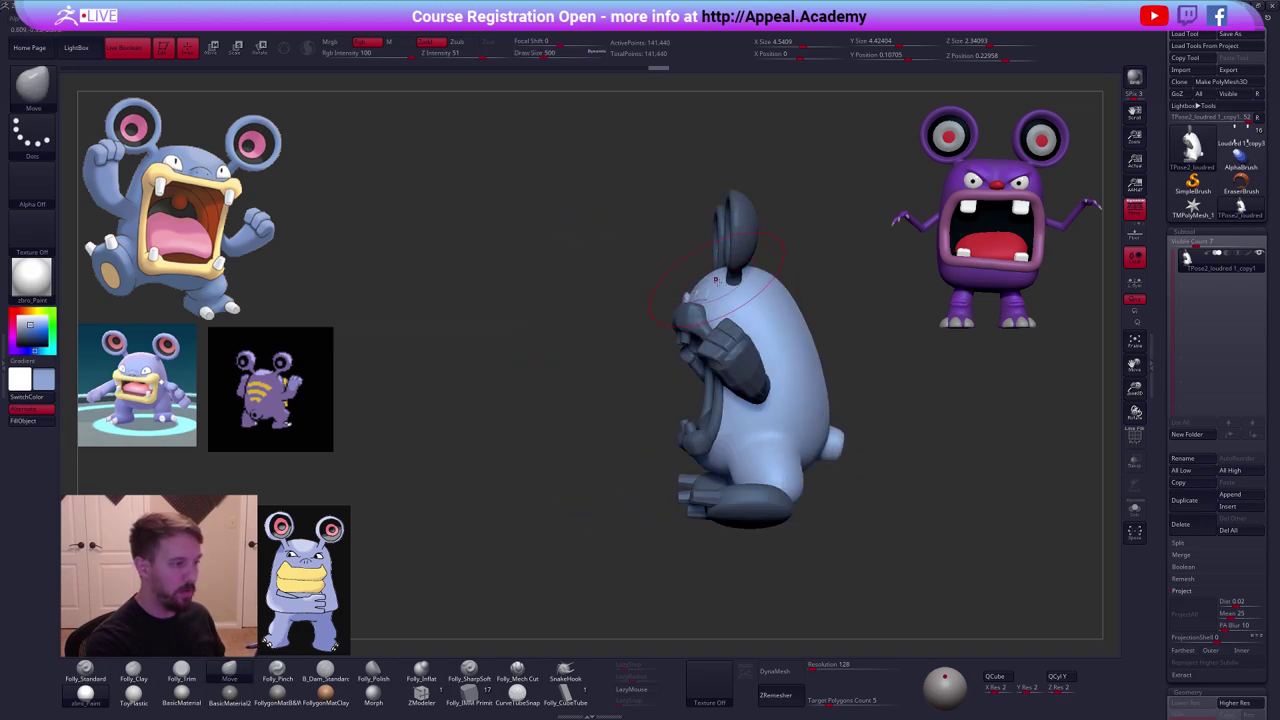
{"action": "right_click_drag", "start_coordinate": [716, 281], "coordinate": [718, 265]}
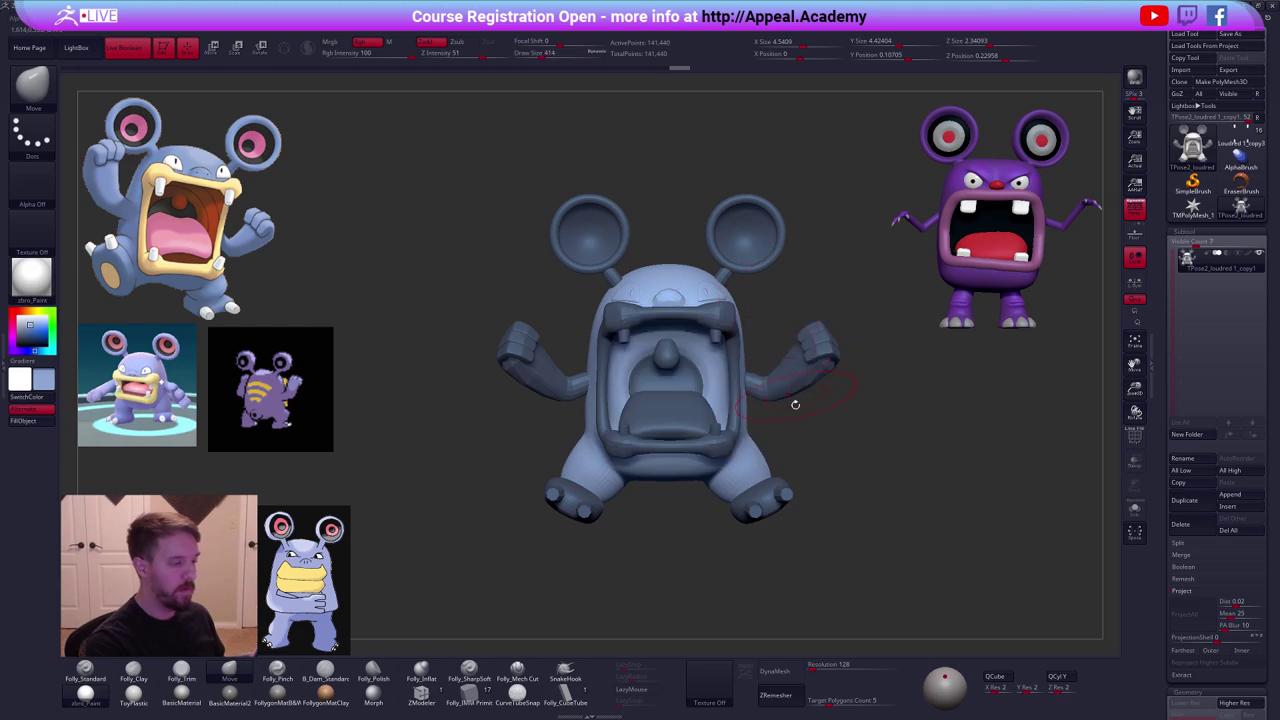
{"action": "left_click_drag", "start_coordinate": [794, 400], "coordinate": [805, 453]}
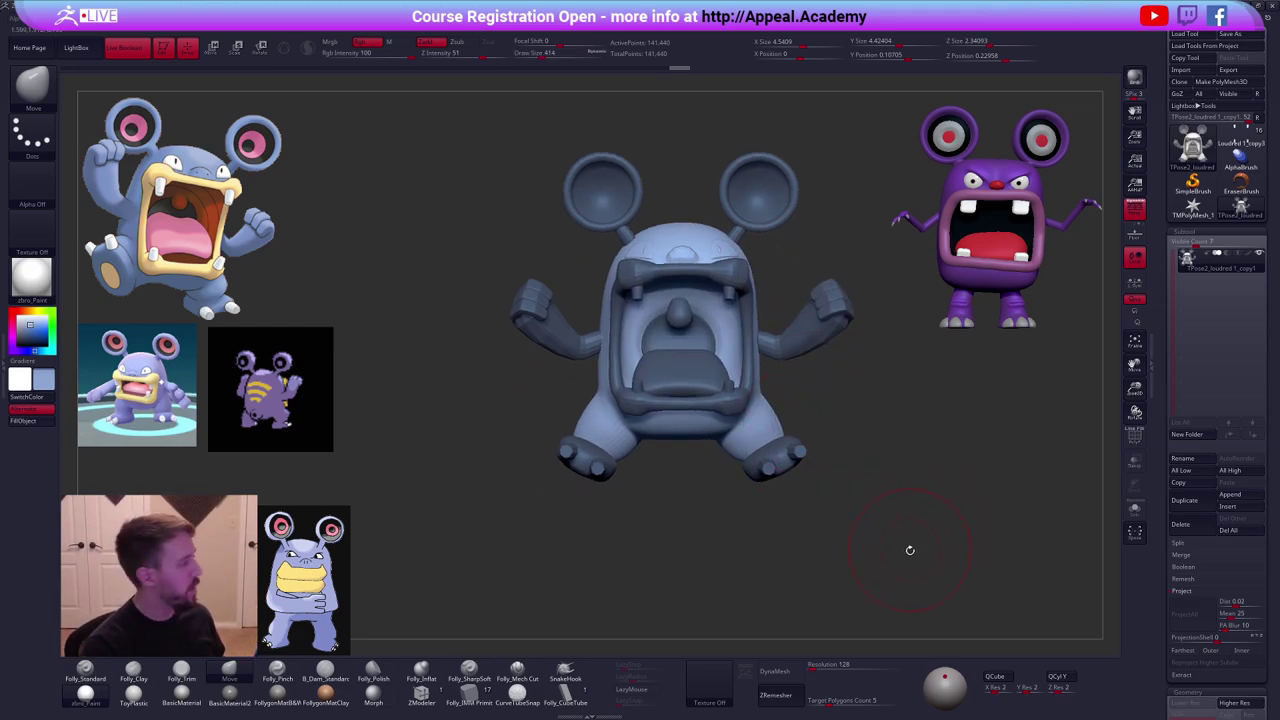
Isolate the feet and toes in side view and mask everything else on the combined mesh.
{"action": "left_click_drag", "start_coordinate": [910, 550], "coordinate": [756, 425]}
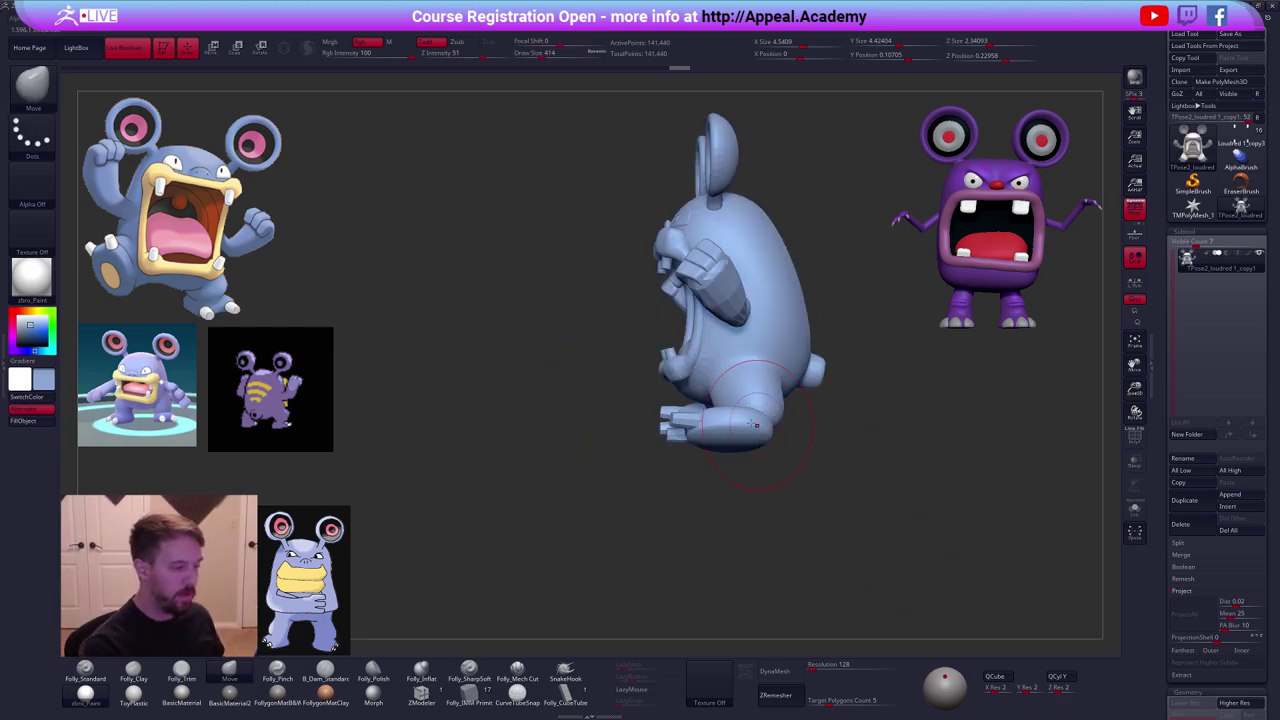
{"action": "left_click", "coordinate": [756, 425], "text": "ctrl+shift"}
{"action": "left_click", "coordinate": [684, 440], "text": "ctrl+shift"}
{"action": "left_click", "coordinate": [677, 472], "text": "ctrl"}
{"action": "left_click", "coordinate": [702, 471], "text": "ctrl+shift"}
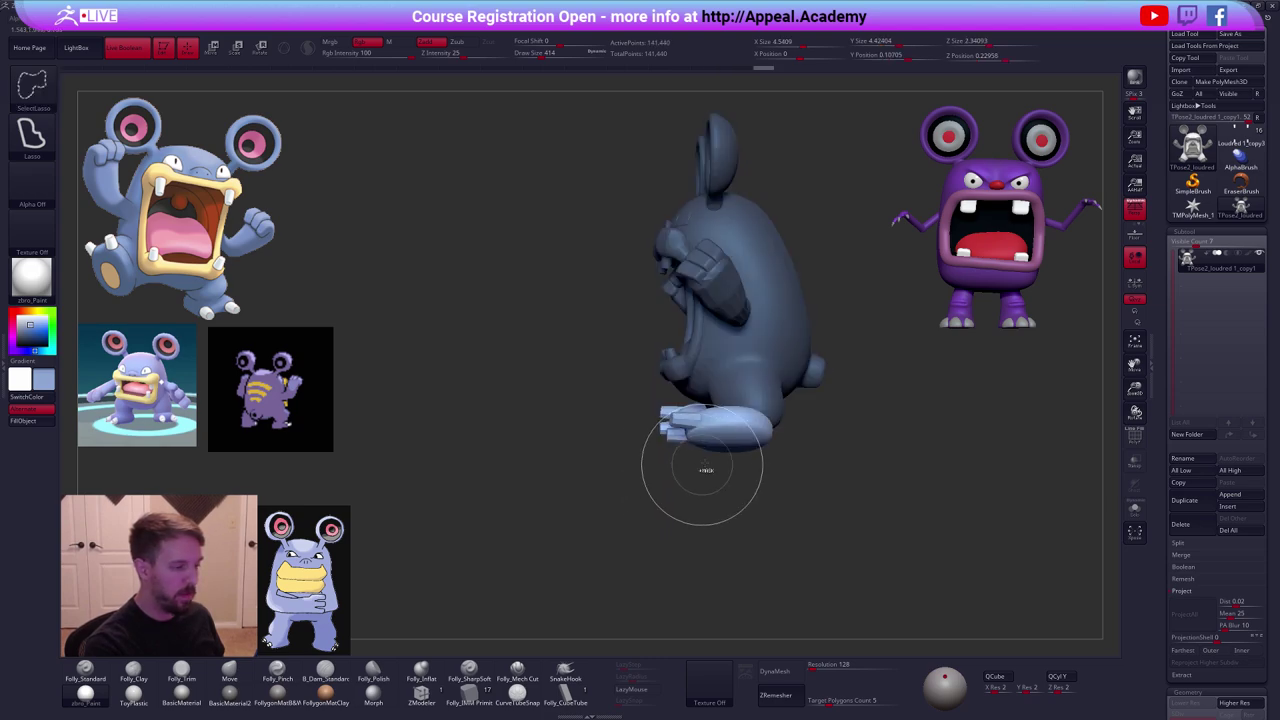
Turn off the perspective view and unmask the lower legs together with the feet using a lasso.
{"action": "left_click", "coordinate": [1134, 209]}
{"action": "mouse_move", "coordinate": [780, 430]}
{"action": "left_mouse_down", "text": "alt"}
{"action": "mouse_move", "coordinate": [748, 468]}
{"action": "mouse_move", "coordinate": [811, 464]}
{"action": "mouse_move", "coordinate": [800, 450]}
{"action": "mouse_move", "coordinate": [825, 467]}
{"action": "mouse_move", "coordinate": [795, 465]}
{"action": "left_mouse_up", "text": "alt"}
{"action": "key", "text": "w"}
{"action": "key", "text": "q"}
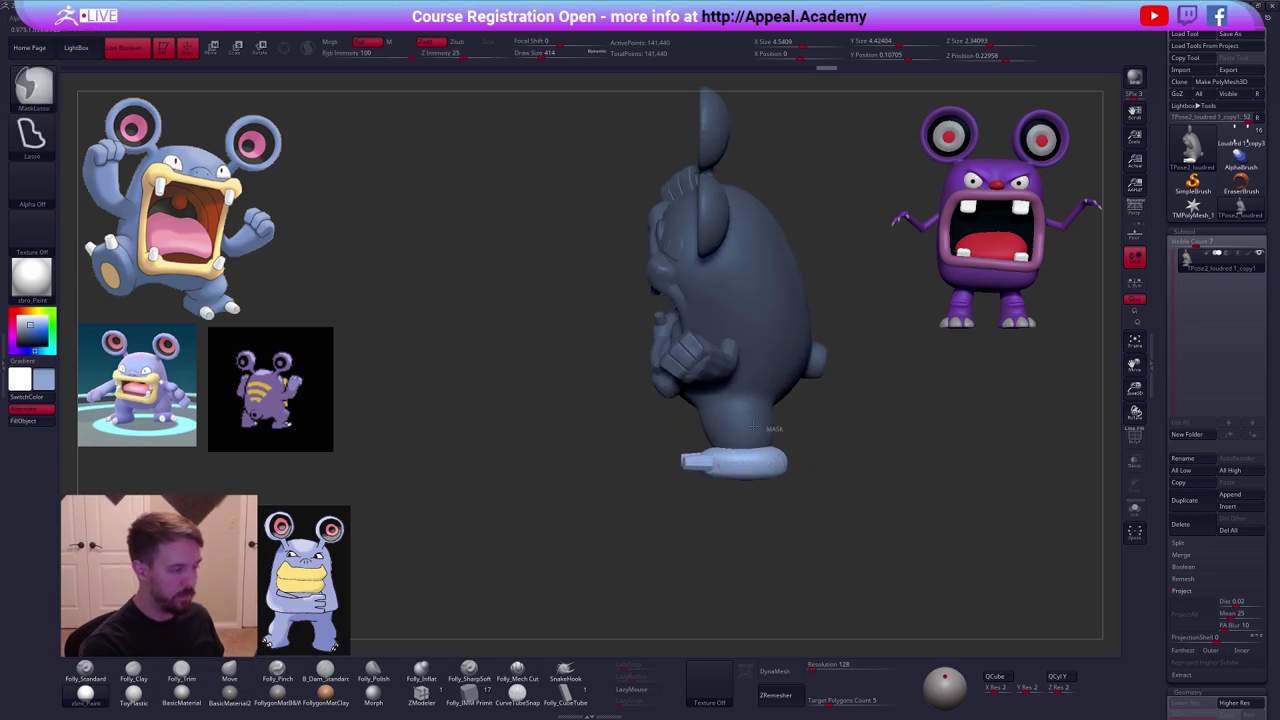
{"action": "left_click_drag", "start_coordinate": [638, 432], "coordinate": [814, 535], "text": "ctrl+alt"}
{"action": "key", "text": "ctrl+z"}
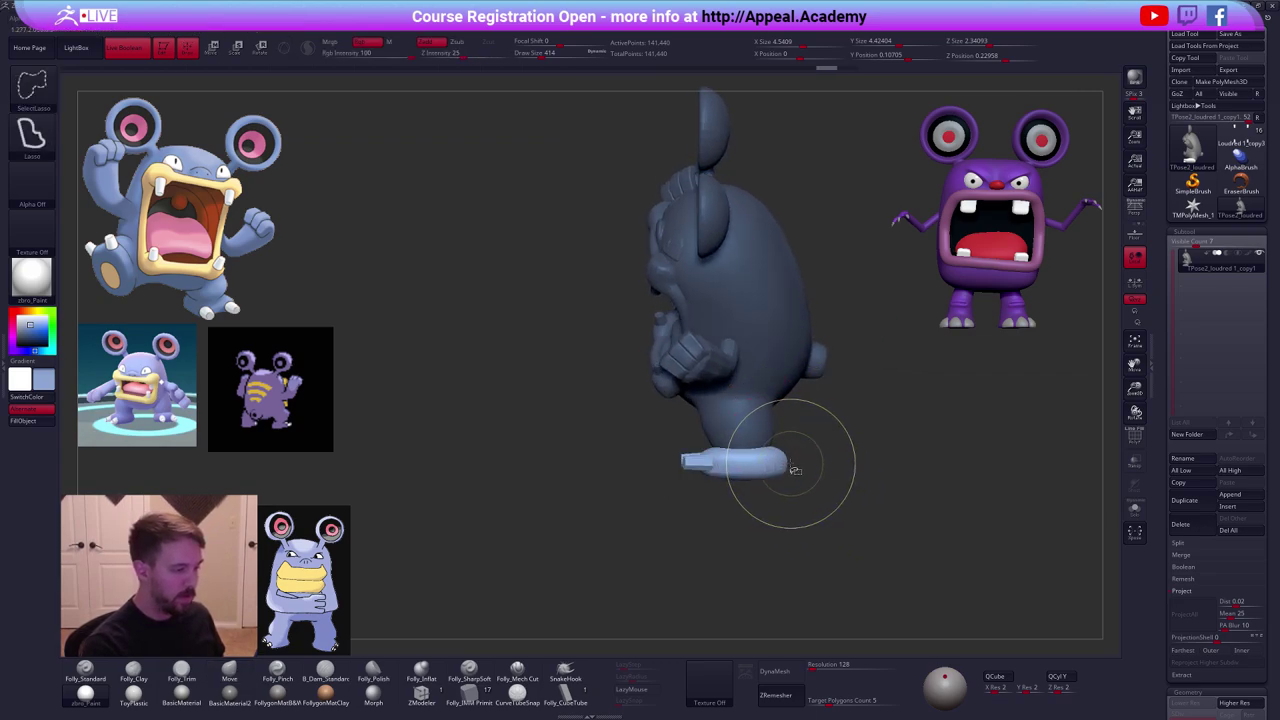
{"action": "key", "text": "ctrl+shift+z"}
Try adjusting the unmasked lower legs and feet from the front with the Move brush at draw size 381.
{"action": "left_click_drag", "start_coordinate": [808, 484], "coordinate": [800, 456]}
{"action": "key", "text": "w"}
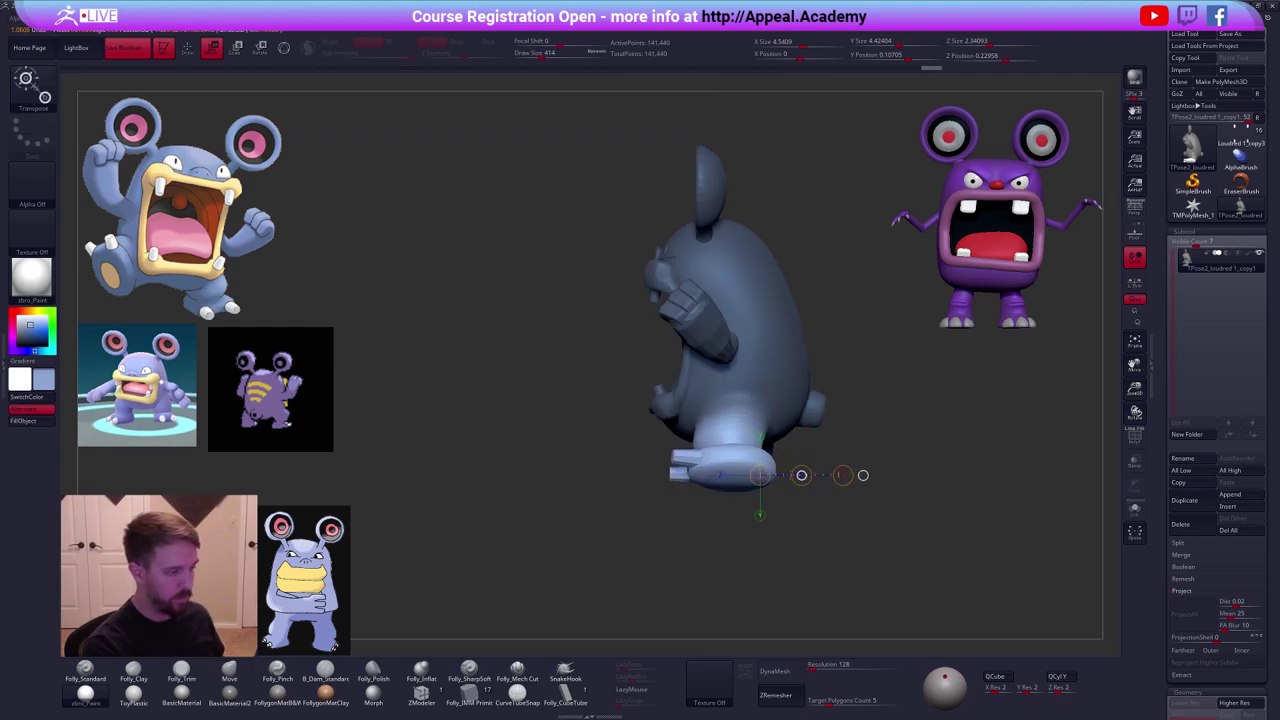
{"action": "key", "text": "q"}
{"action": "left_click_drag", "start_coordinate": [722, 500], "coordinate": [771, 446], "text": "shift"}
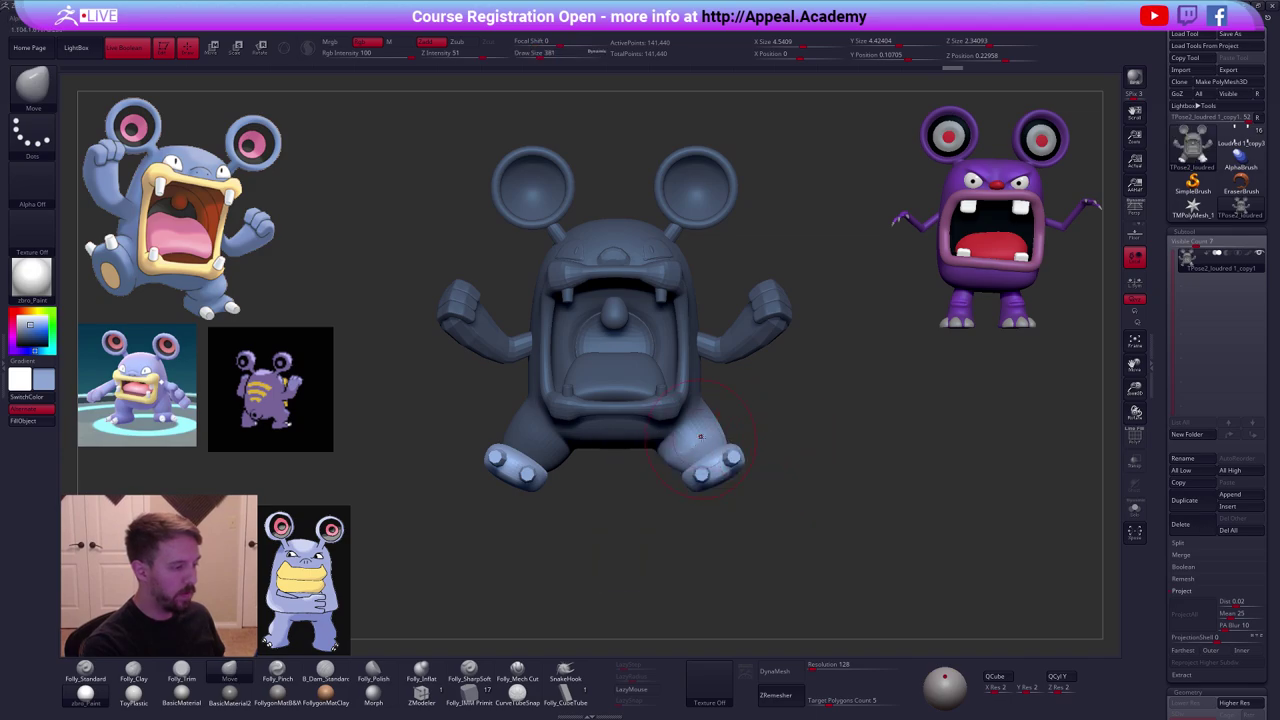
{"action": "mouse_move", "coordinate": [673, 506]}
{"action": "left_mouse_down", "text": "alt"}
{"action": "mouse_move", "coordinate": [747, 484]}
{"action": "mouse_move", "coordinate": [796, 488]}
{"action": "left_mouse_up", "text": "alt"}
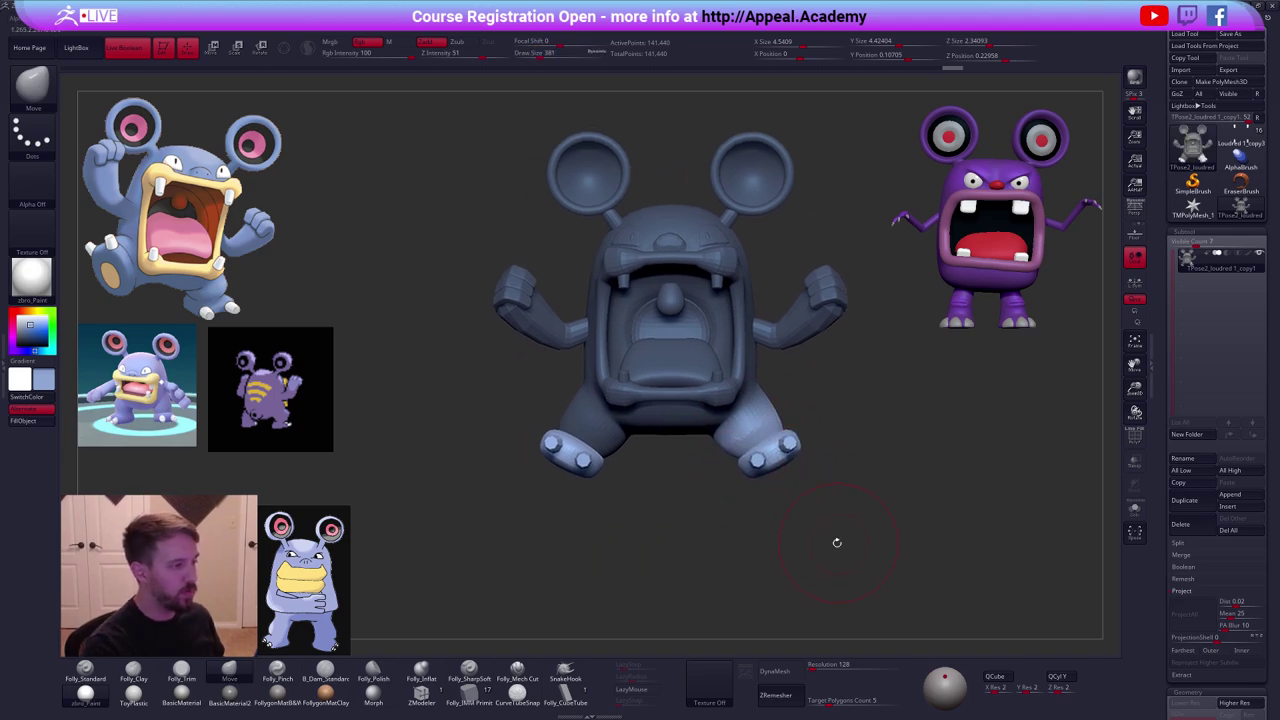
{"action": "mouse_move", "coordinate": [837, 543]}
{"action": "left_mouse_down", "text": "shift"}
{"action": "mouse_move", "coordinate": [838, 612]}
{"action": "mouse_move", "coordinate": [835, 544]}
{"action": "left_mouse_up", "text": "shift"}
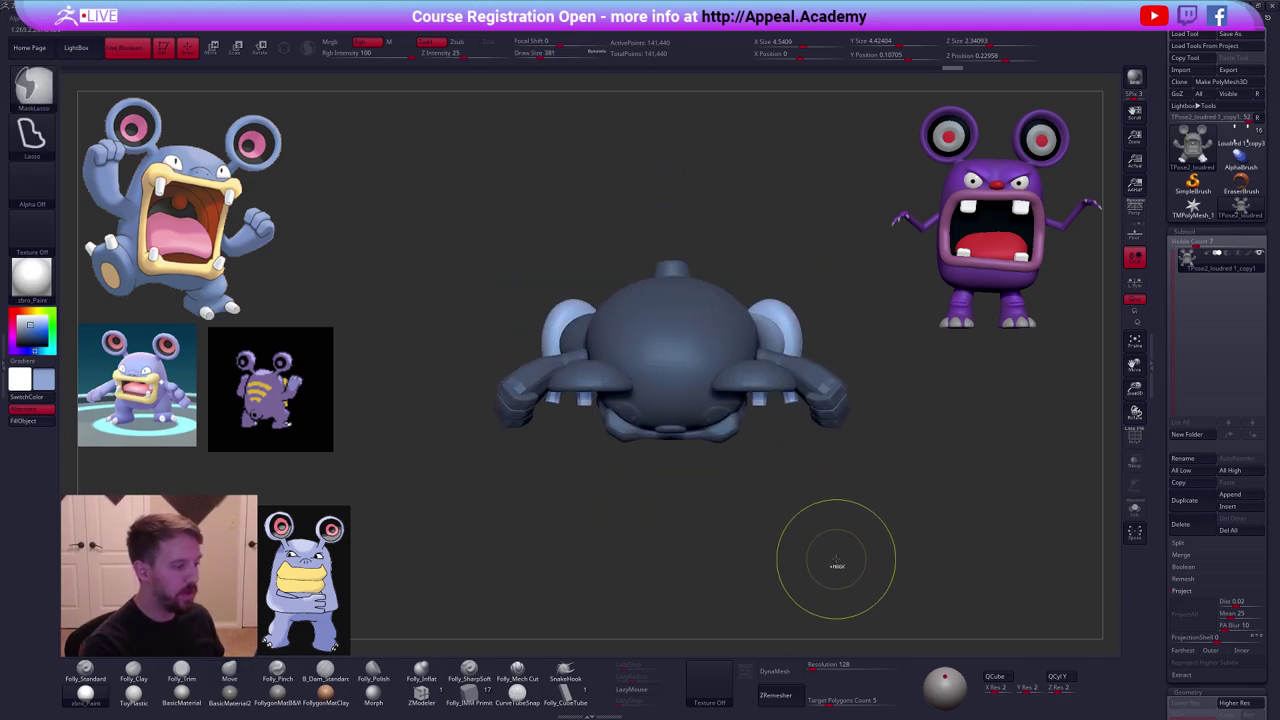
Undo all the masking and reshaping, returning to the original unmasked combined mesh.
{"action": "key", "text": "ctrl+z"}
{"action": "key", "text": "ctrl+z"}
{"action": "key", "text": "ctrl+z"}
{"action": "key", "text": "ctrl+z"}
{"action": "key", "text": "ctrl+z"}
{"action": "key", "text": "ctrl+z"}
{"action": "key", "text": "ctrl+z"}
{"action": "key", "text": "ctrl+z"}
{"action": "key", "text": "ctrl+z"}
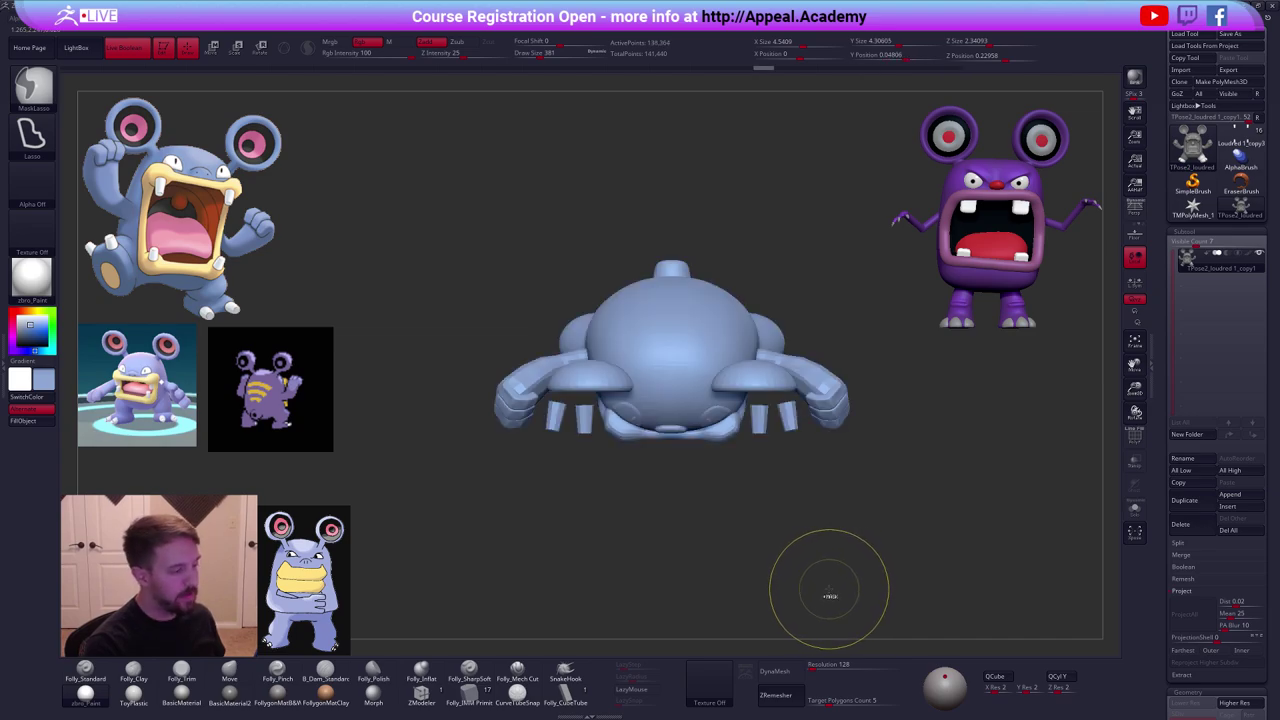
{"action": "key", "text": "ctrl+z"}
{"action": "left_click_drag", "start_coordinate": [743, 503], "coordinate": [727, 385]}
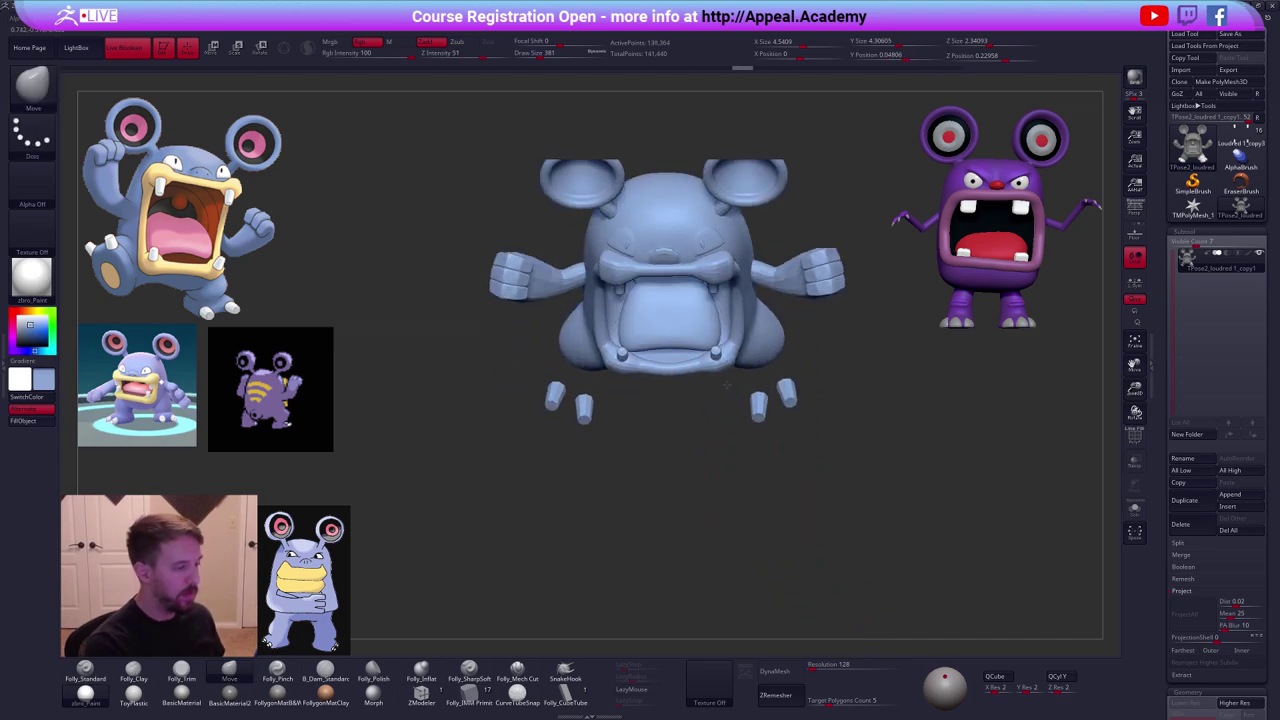
{"action": "key", "text": "ctrl+z"}
{"action": "key", "text": "ctrl+z"}
{"action": "key", "text": "ctrl+z"}
{"action": "key", "text": "ctrl+z"}
{"action": "key", "text": "ctrl+z"}
{"action": "key", "text": "ctrl+z"}
{"action": "key", "text": "ctrl+z"}
{"action": "key", "text": "ctrl+z"}
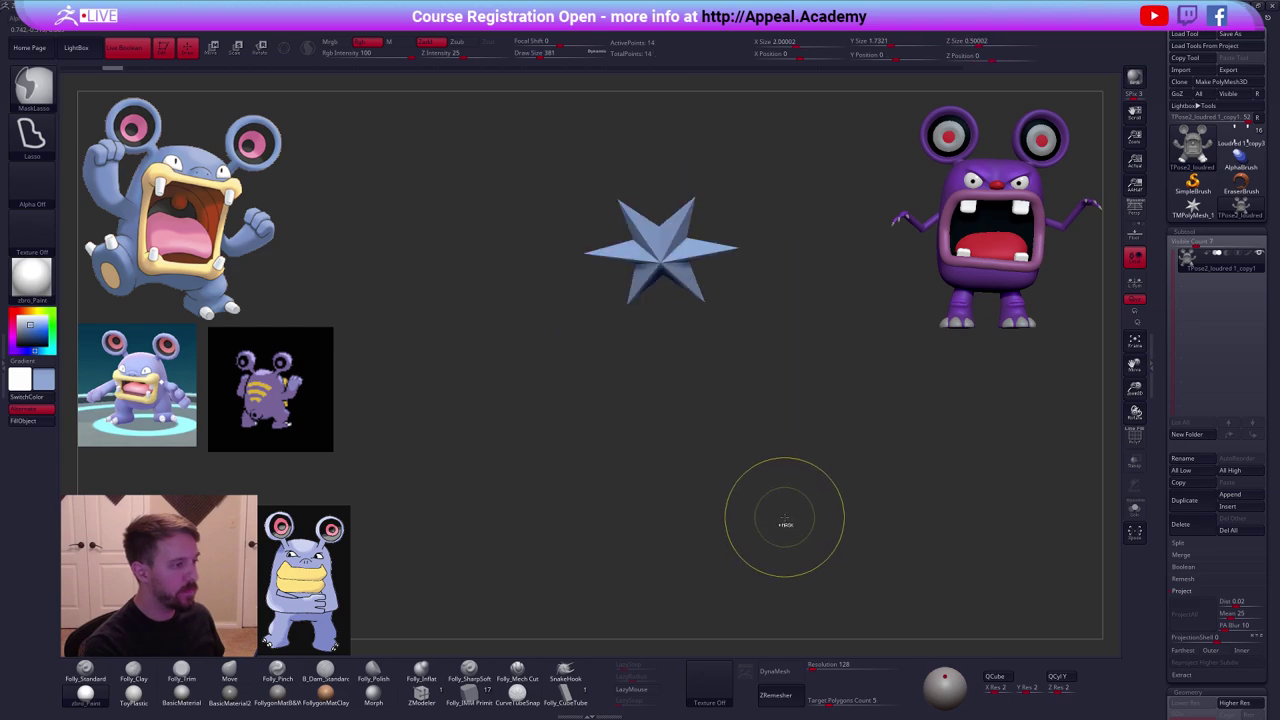
{"action": "key", "text": "ctrl+shift+z"}
{"action": "key", "text": "ctrl+shift+z"}
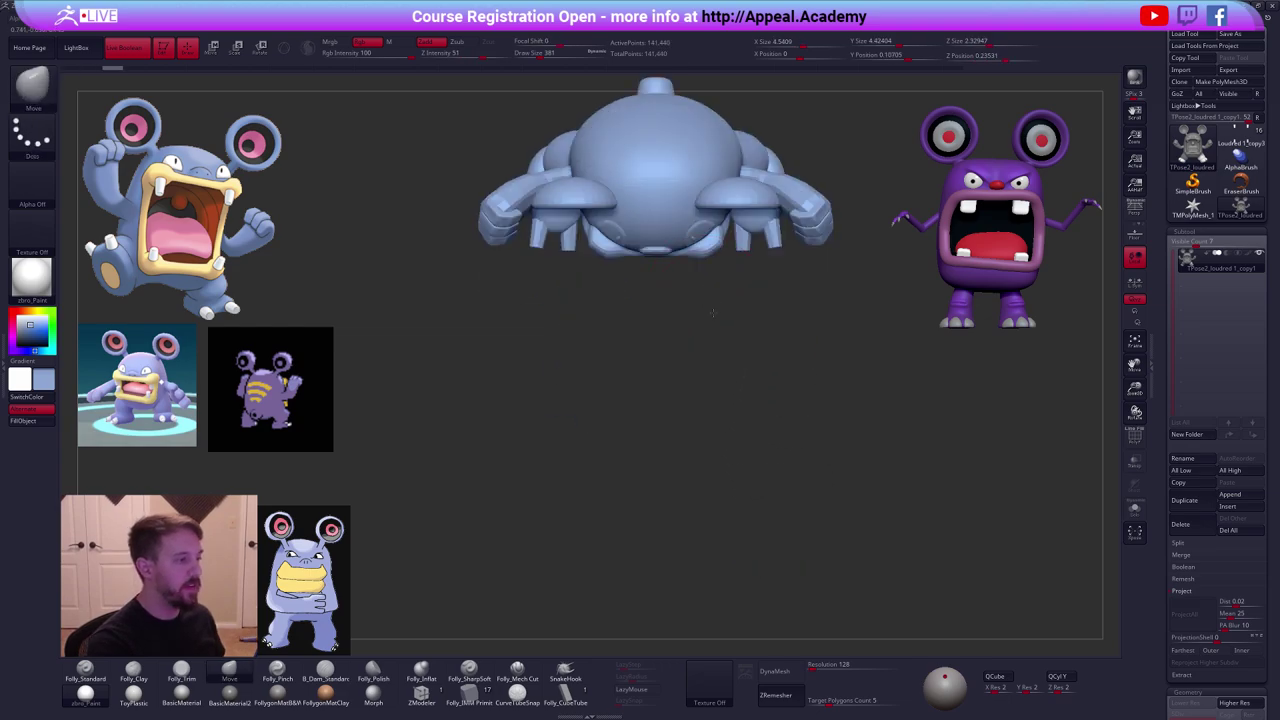
Mask the ears, arms, mouth parts and feet by temporarily hiding the body and legs, leaving only the body unmasked.
{"action": "left_click_drag", "start_coordinate": [713, 313], "coordinate": [600, 240]}
{"action": "right_click_drag", "start_coordinate": [706, 350], "coordinate": [743, 357], "text": "ctrl"}
{"action": "left_click", "coordinate": [743, 355], "text": "ctrl+shift"}
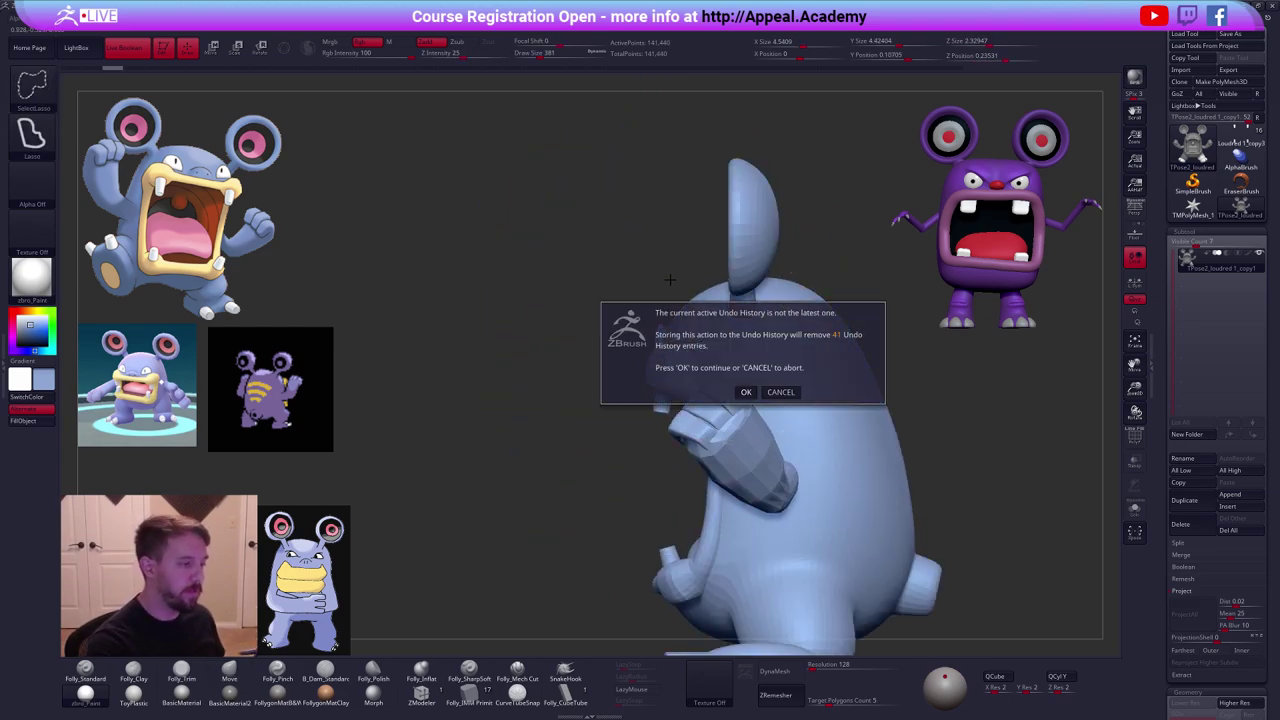
{"action": "left_click", "coordinate": [745, 391]}
{"action": "left_click", "coordinate": [707, 300], "text": "ctrl+shift"}
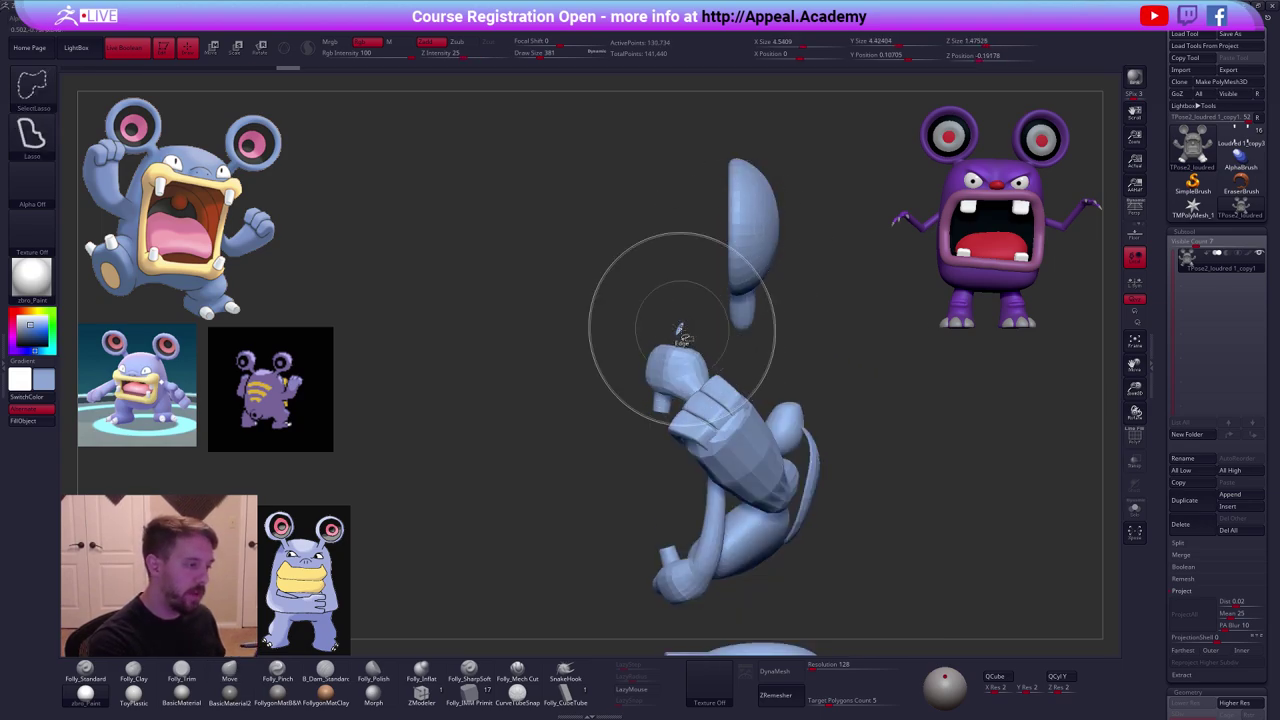
{"action": "left_click", "coordinate": [686, 314], "text": "ctrl+shift"}
{"action": "key", "text": "space"}
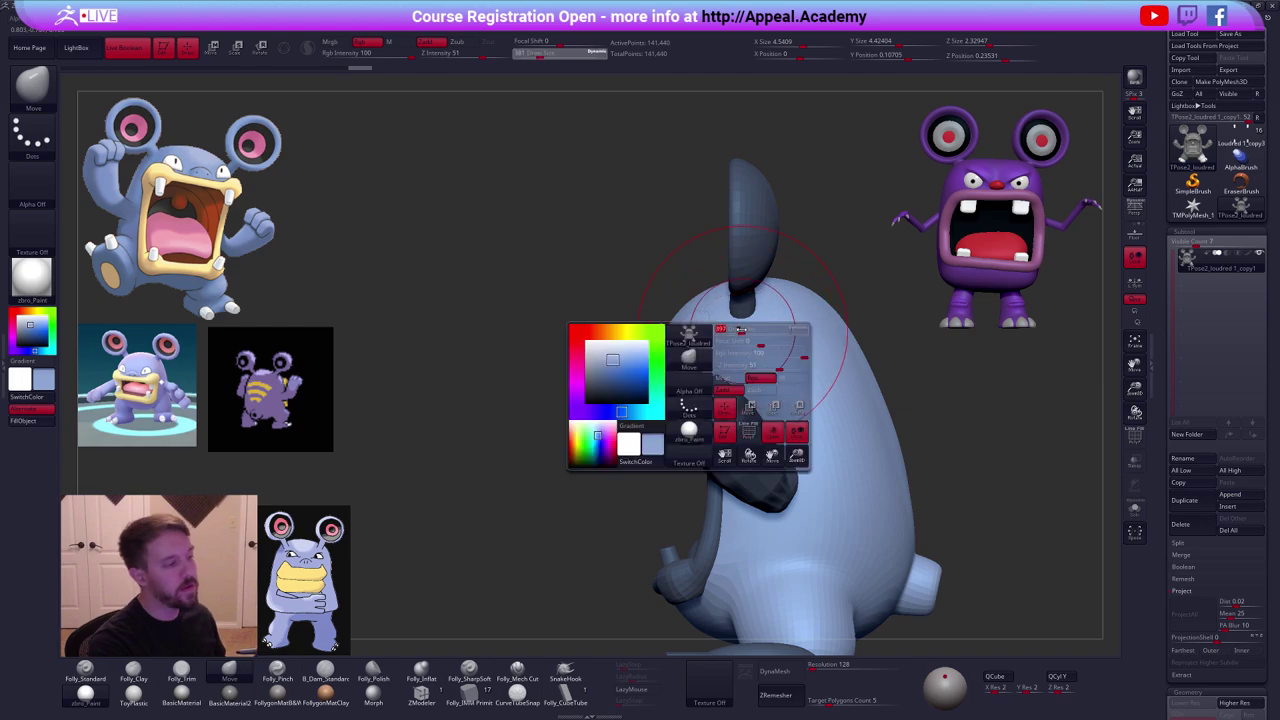
Round out the unmasked body from above using the Move brush at draw sizes 397 and 576.
{"action": "mouse_move", "coordinate": [744, 348]}
{"action": "right_mouse_down"}
{"action": "mouse_move", "coordinate": [730, 355]}
{"action": "mouse_move", "coordinate": [734, 298]}
{"action": "mouse_move", "coordinate": [715, 339]}
{"action": "mouse_move", "coordinate": [678, 333]}
{"action": "right_mouse_up"}
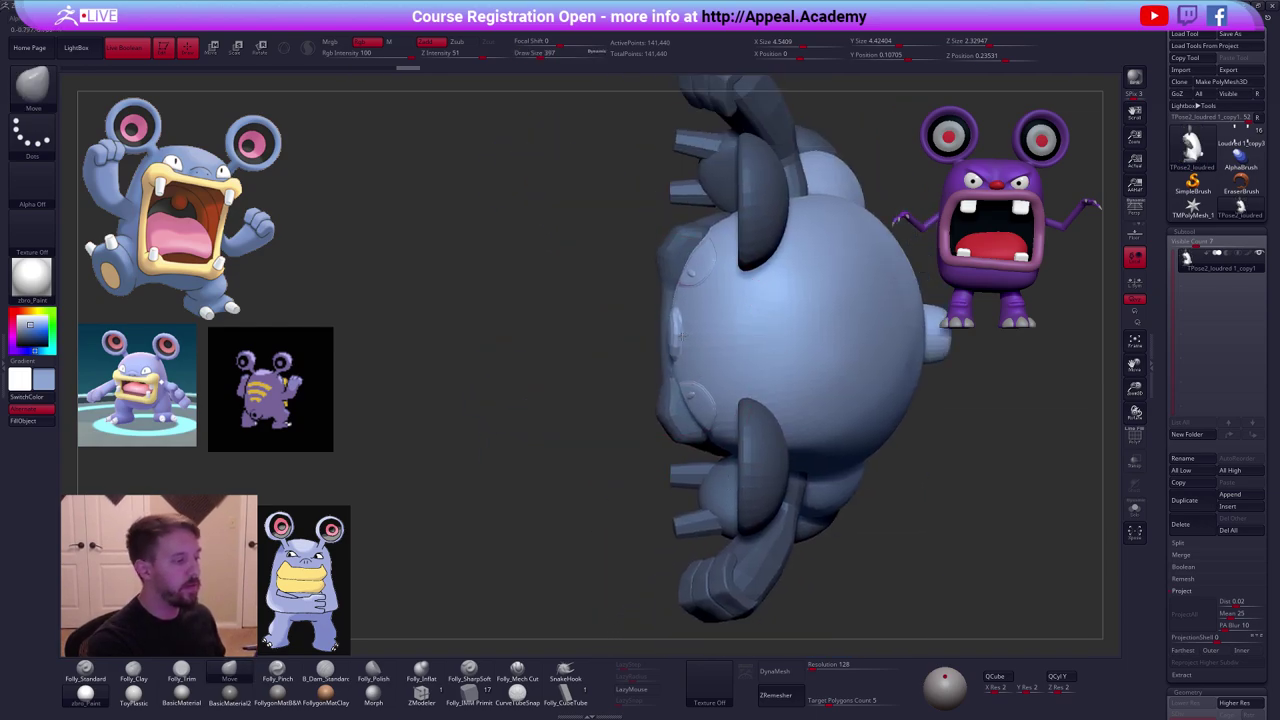
{"action": "key", "text": "space"}
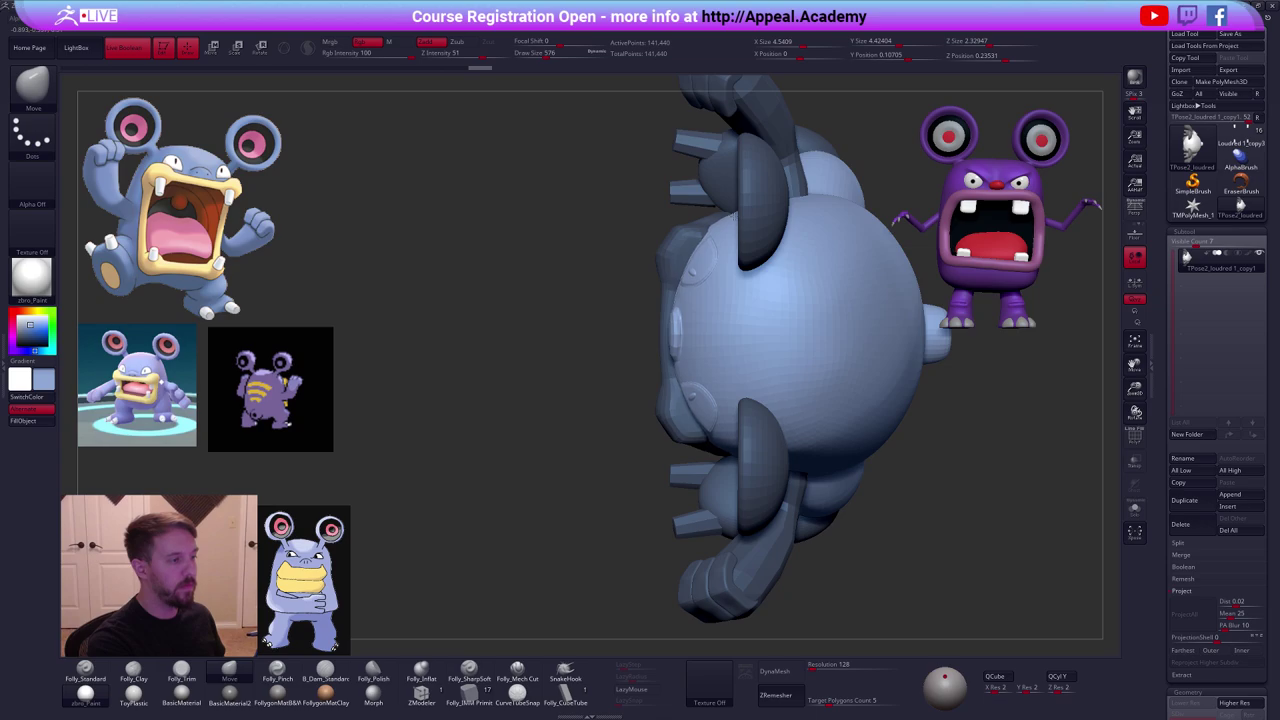
{"action": "mouse_move", "coordinate": [760, 388]}
{"action": "right_mouse_down", "text": "shift"}
{"action": "mouse_move", "coordinate": [771, 309]}
{"action": "mouse_move", "coordinate": [758, 320]}
{"action": "mouse_move", "coordinate": [730, 287]}
{"action": "mouse_move", "coordinate": [700, 308]}
{"action": "mouse_move", "coordinate": [734, 352]}
{"action": "right_mouse_up", "text": "shift"}
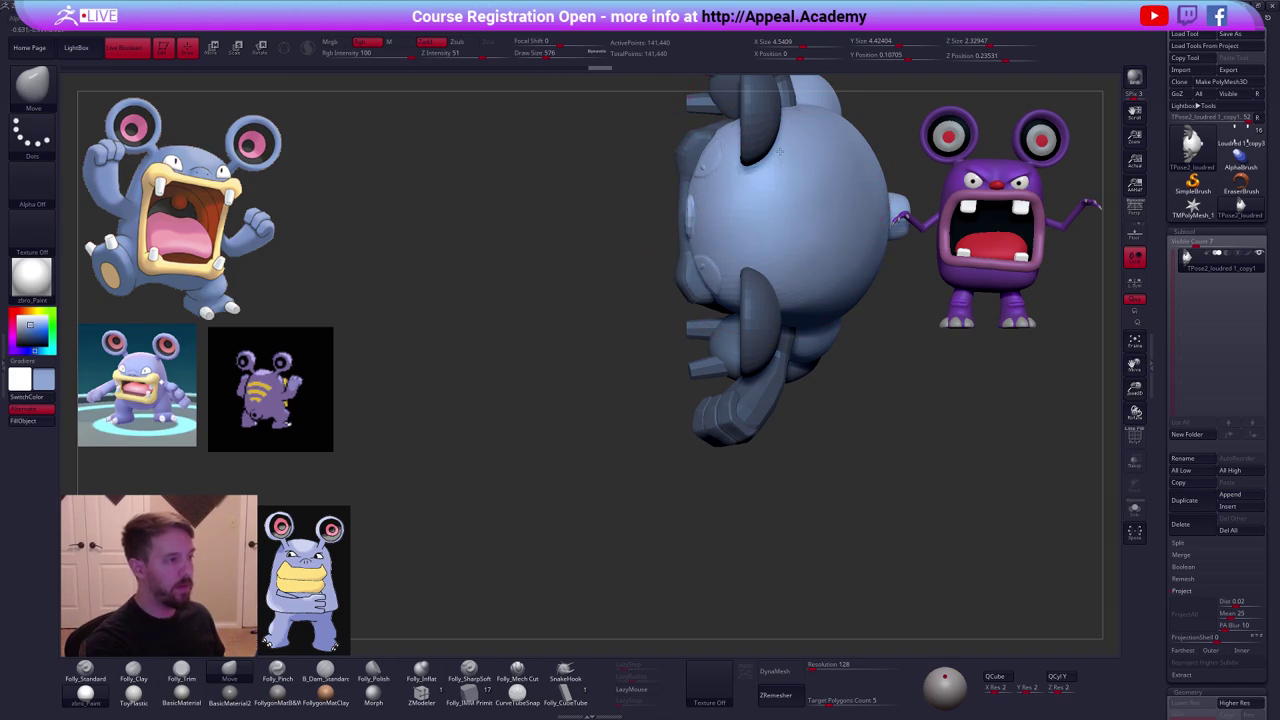
{"action": "right_click_drag", "start_coordinate": [780, 150], "coordinate": [797, 337]}
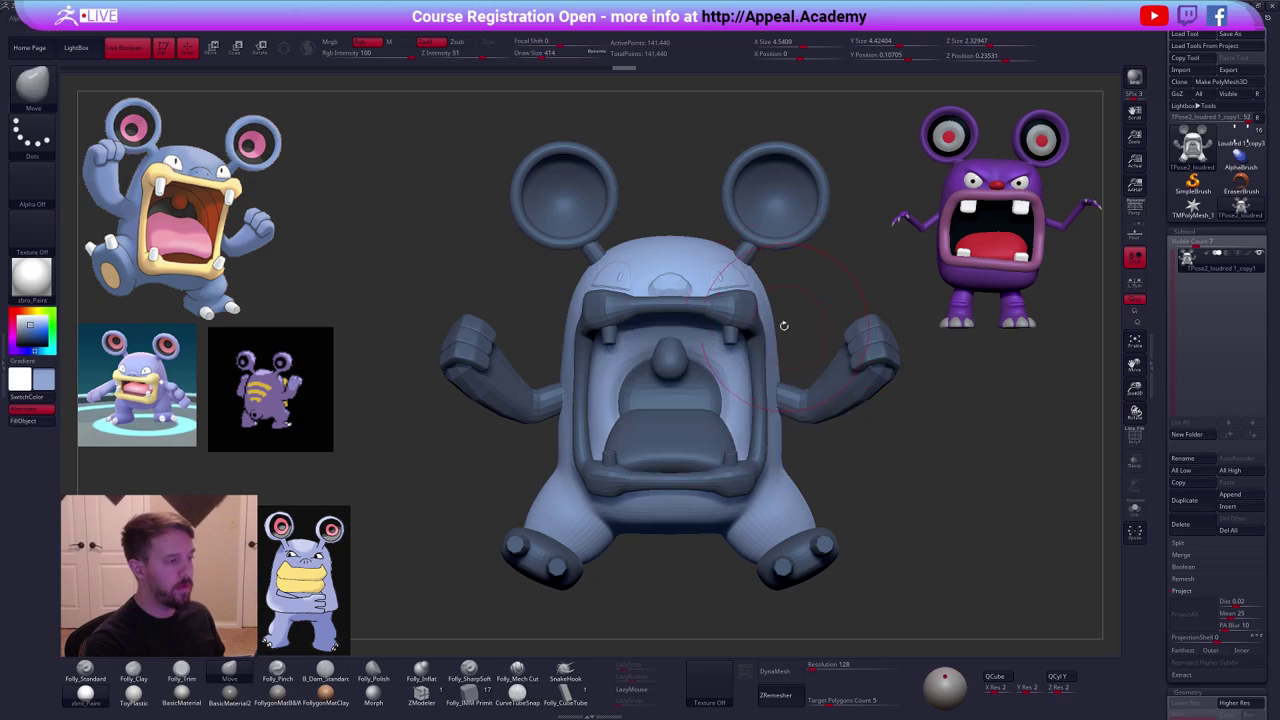
Clear the body mask, temporarily hide the feet and toes, and mask everything else on the mesh.
{"action": "right_click_drag", "start_coordinate": [714, 242], "coordinate": [680, 514]}
{"action": "left_click_drag", "start_coordinate": [706, 511], "coordinate": [698, 500], "text": "ctrl"}
{"action": "right_click_drag", "start_coordinate": [698, 500], "coordinate": [688, 457]}
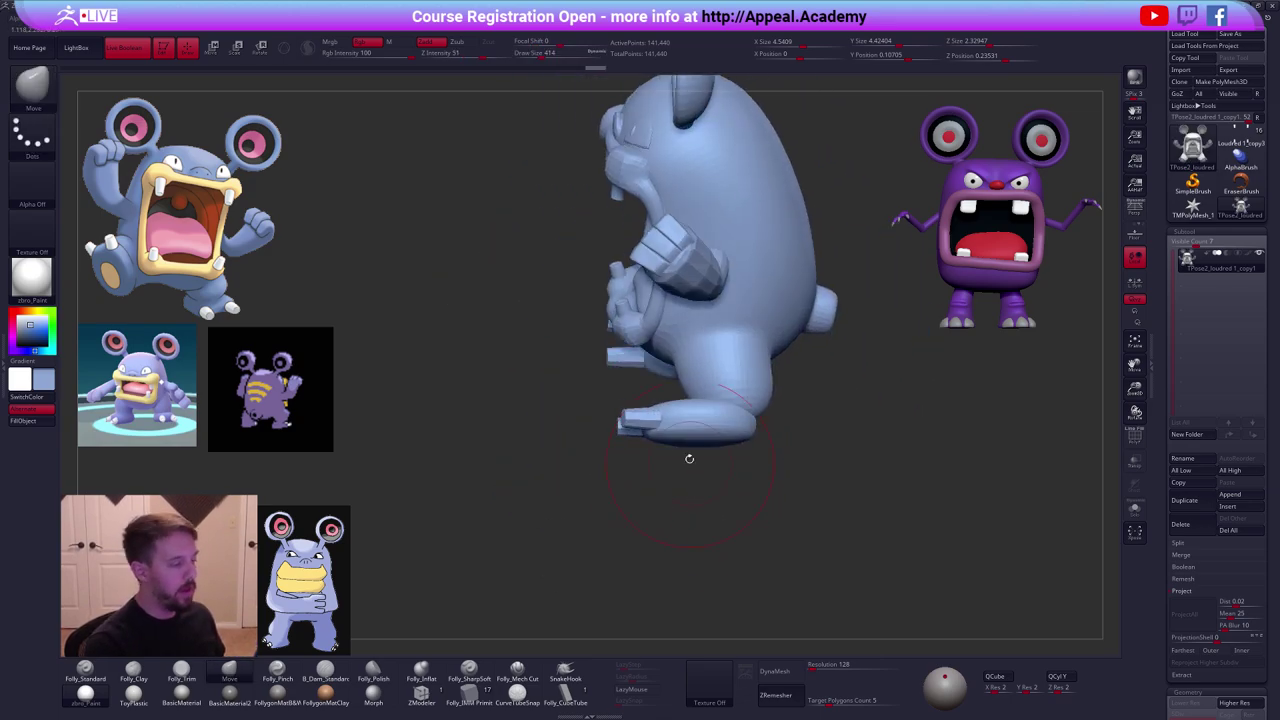
{"action": "left_click", "coordinate": [670, 436], "text": "ctrl+shift"}
{"action": "left_click", "coordinate": [656, 426], "text": "ctrl+shift"}
{"action": "left_click", "coordinate": [655, 426], "text": "ctrl+shift"}
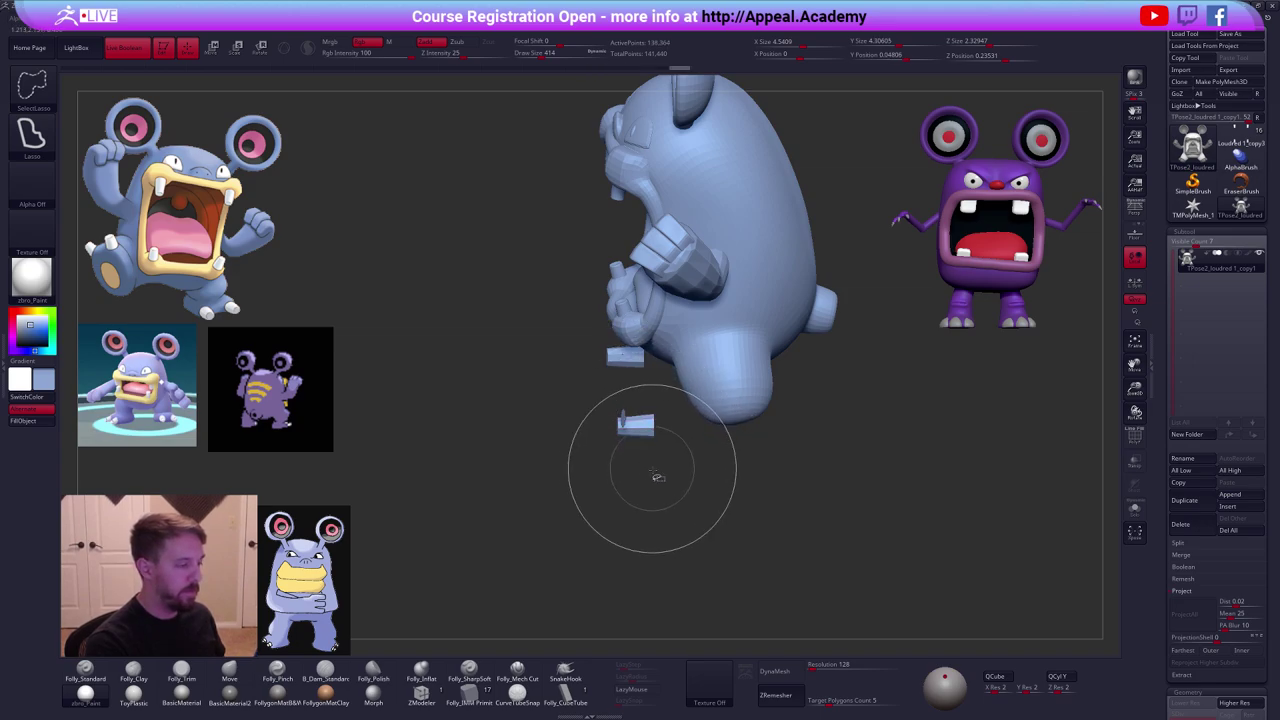
{"action": "left_click", "coordinate": [644, 436], "text": "ctrl+shift"}
{"action": "mouse_move", "coordinate": [661, 402]}
{"action": "left_mouse_down", "text": "ctrl+alt+shift"}
{"action": "mouse_move", "coordinate": [567, 432]}
{"action": "mouse_move", "coordinate": [662, 446]}
{"action": "left_mouse_up", "text": "ctrl+alt+shift"}
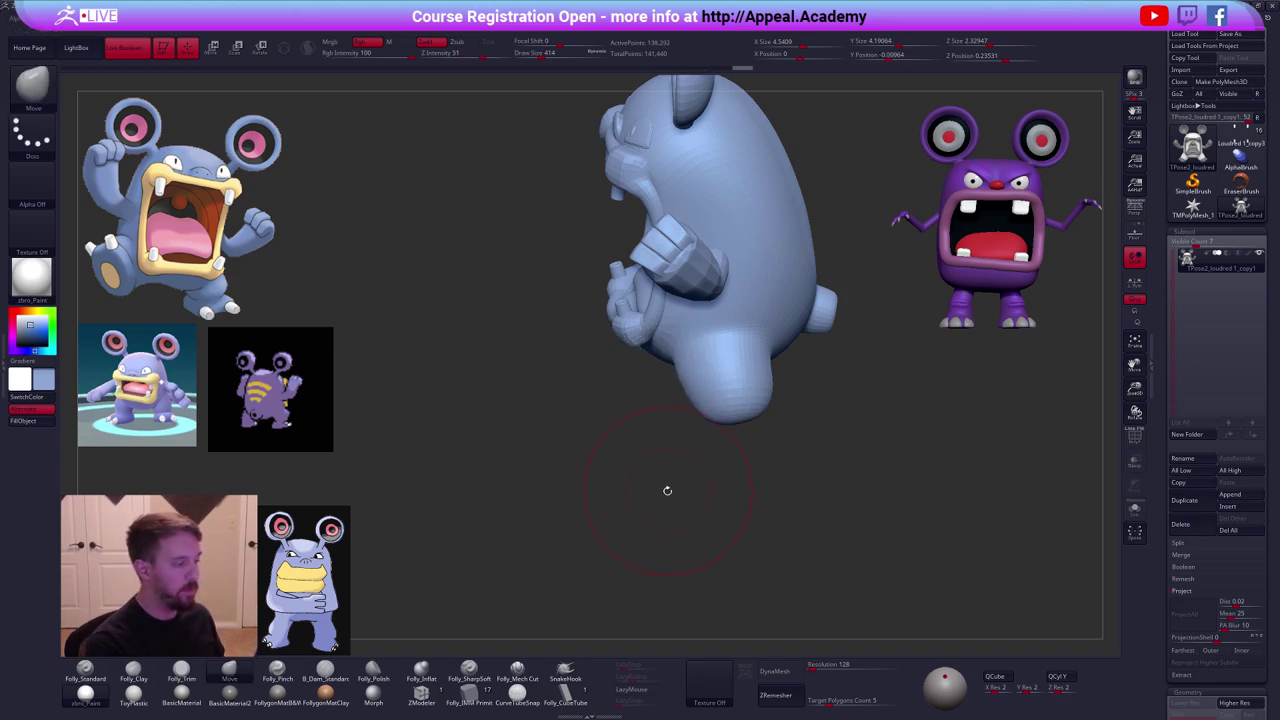
{"action": "right_click_drag", "start_coordinate": [667, 490], "coordinate": [677, 509]}
{"action": "left_click", "coordinate": [678, 508], "text": "ctrl"}
{"action": "left_click", "coordinate": [690, 488], "text": "ctrl+shift"}
Shift the unmasked feet and toes slightly backward under the legs with Transpose Move in side view.
{"action": "key", "text": "w"}
{"action": "left_click_drag", "start_coordinate": [684, 433], "coordinate": [710, 434]}
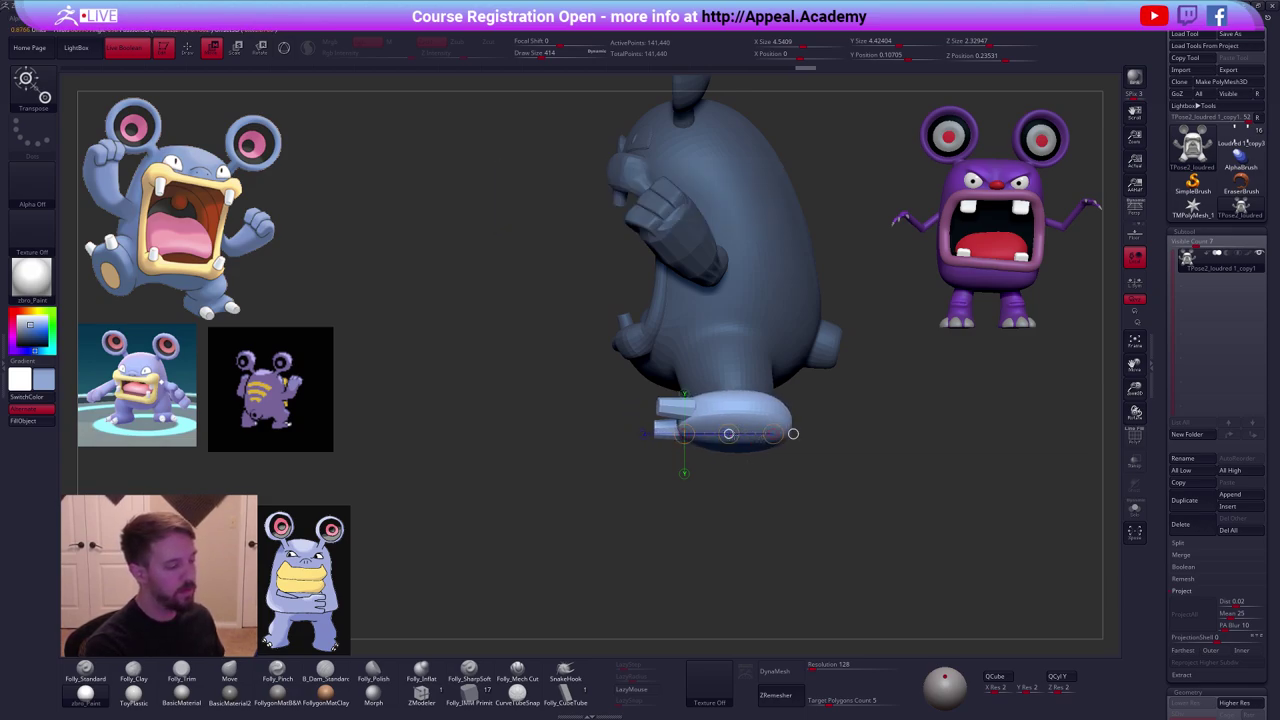
{"action": "key", "text": "q"}
{"action": "right_click_drag", "start_coordinate": [735, 440], "coordinate": [730, 482]}
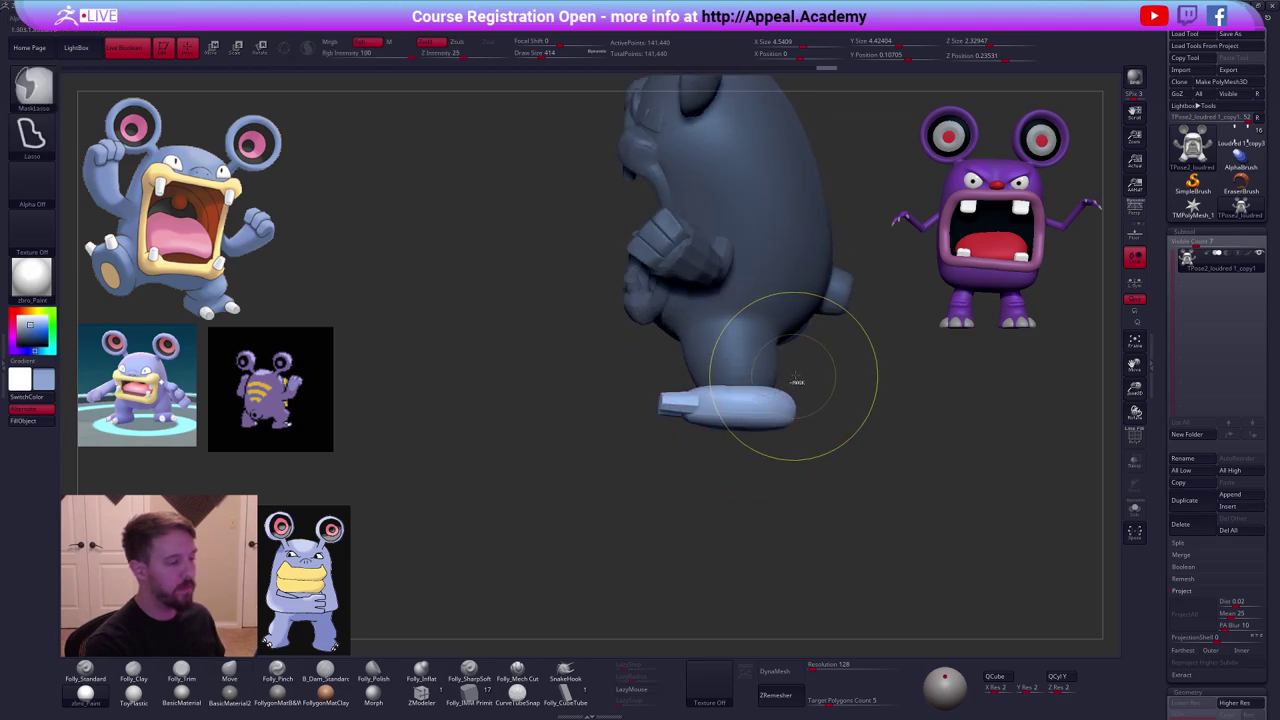
Unmask the lower legs with a lasso, soften the mask edge, and move the lower legs and feet slightly forward.
{"action": "left_click_drag", "start_coordinate": [604, 406], "coordinate": [836, 446], "text": "ctrl+alt"}
{"action": "left_click", "coordinate": [755, 395], "text": "ctrl"}
{"action": "left_click", "coordinate": [755, 395], "text": "ctrl"}
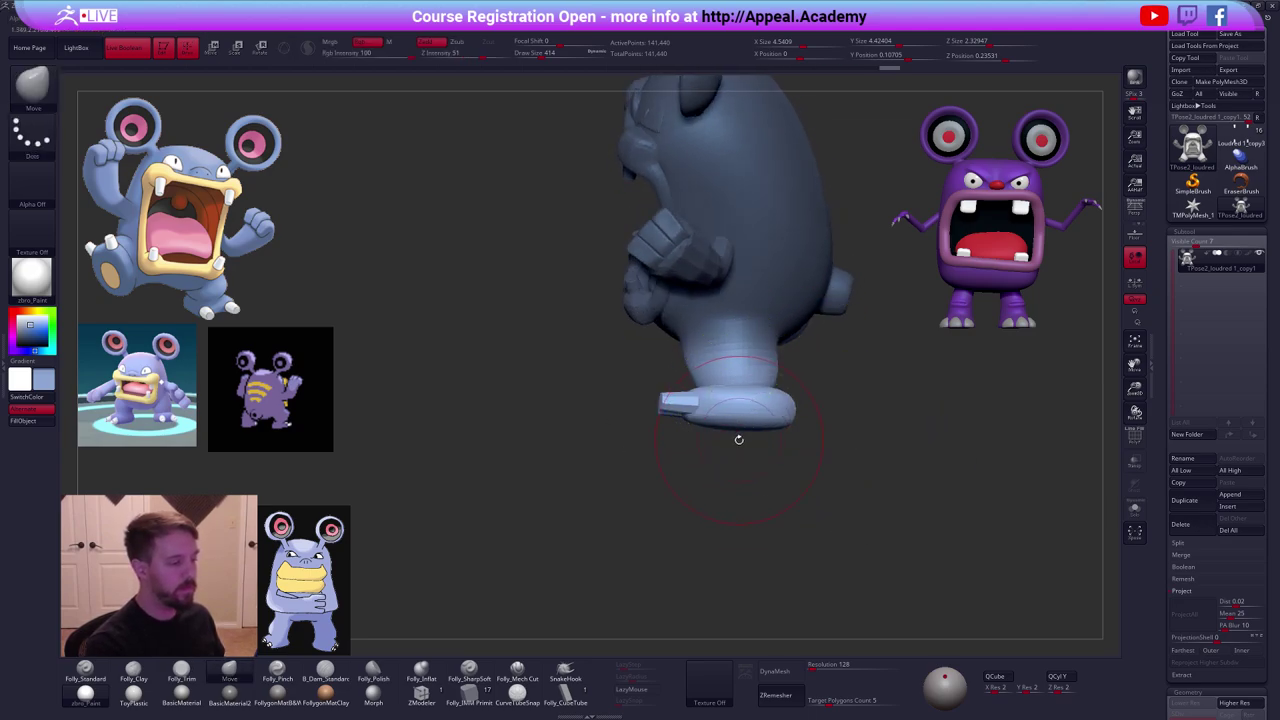
{"action": "right_click_drag", "start_coordinate": [737, 464], "coordinate": [735, 440]}
{"action": "key", "text": "w"}
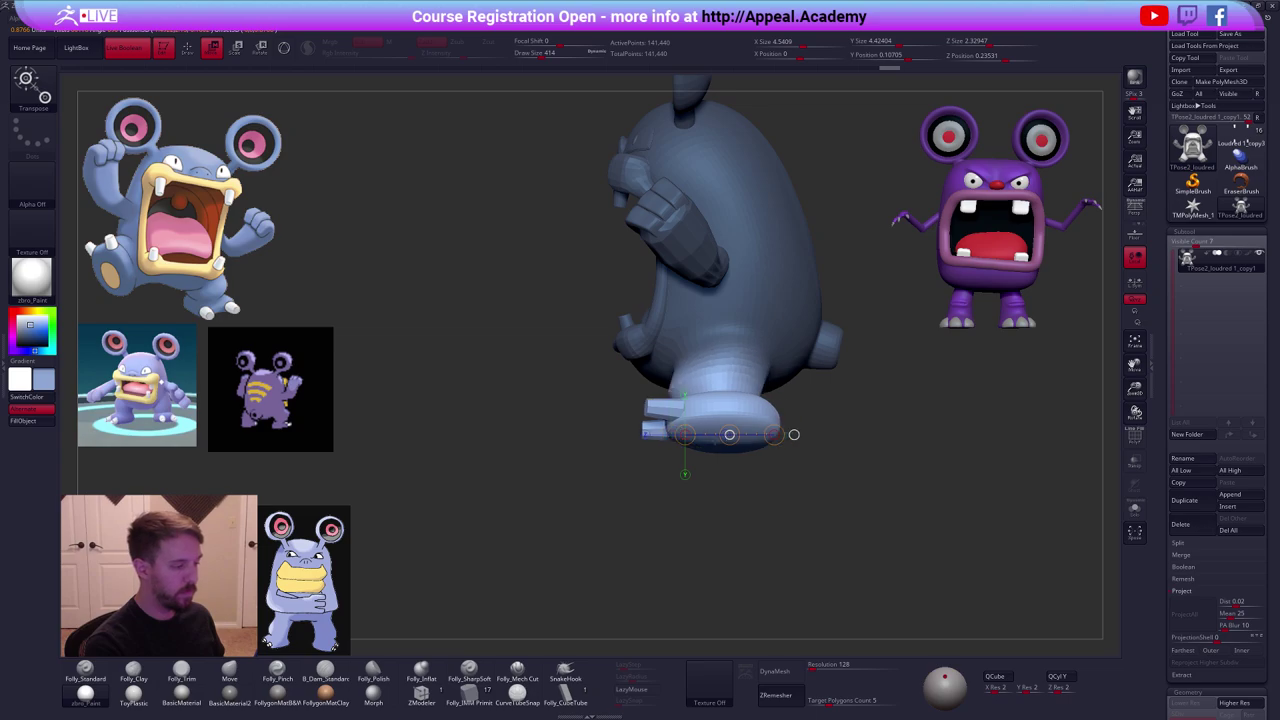
{"action": "key", "text": "q"}
{"action": "mouse_move", "coordinate": [711, 440]}
{"action": "right_mouse_down"}
{"action": "mouse_move", "coordinate": [749, 434]}
{"action": "mouse_move", "coordinate": [740, 527]}
{"action": "mouse_move", "coordinate": [757, 506]}
{"action": "right_mouse_up"}
Touch up the lower legs with the Move brush at draw size 279 and clear the mask.
{"action": "key", "text": "space"}
{"action": "left_click", "coordinate": [716, 432]}
{"action": "key", "text": "space"}
{"action": "left_click", "coordinate": [785, 487]}
{"action": "left_click_drag", "start_coordinate": [802, 438], "coordinate": [814, 449], "text": "ctrl"}
{"action": "right_click_drag", "start_coordinate": [721, 501], "coordinate": [733, 462], "text": "alt"}
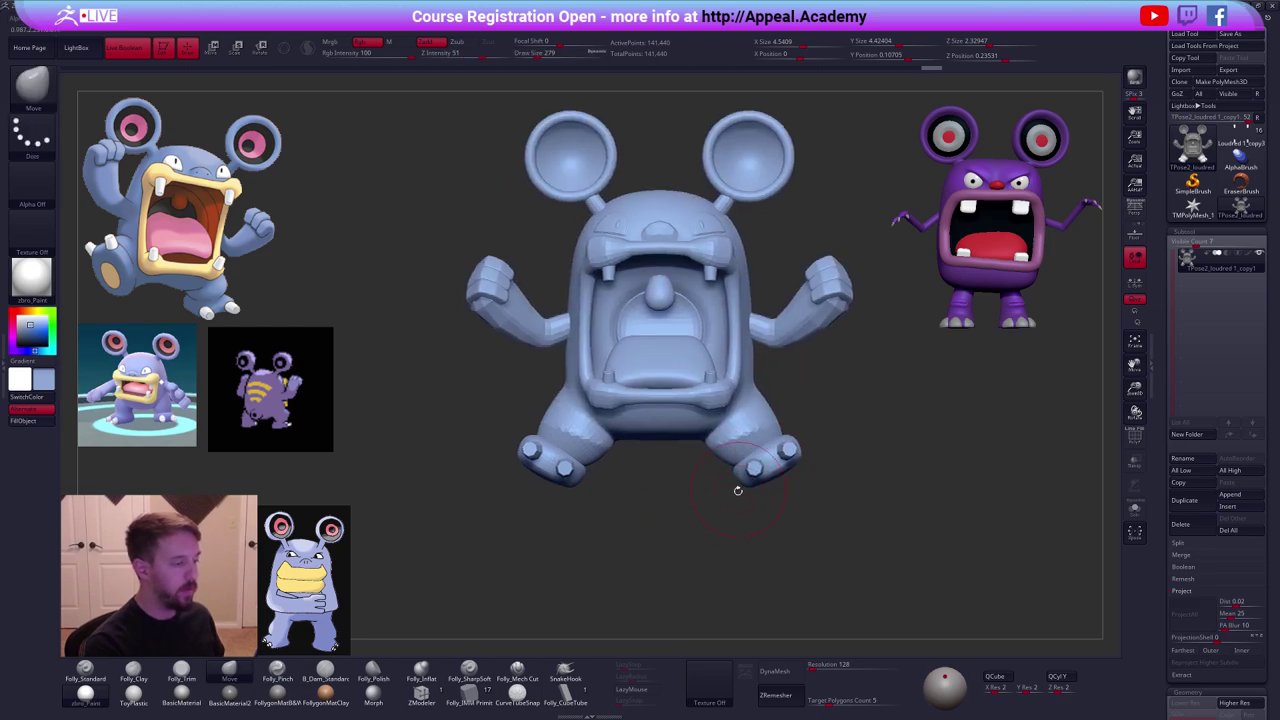
Turn on perspective and, from the opposite side, mask everything except the body.
{"action": "mouse_move", "coordinate": [738, 490]}
{"action": "left_mouse_down"}
{"action": "mouse_move", "coordinate": [800, 529]}
{"action": "mouse_move", "coordinate": [943, 545]}
{"action": "mouse_move", "coordinate": [860, 537]}
{"action": "mouse_move", "coordinate": [908, 566]}
{"action": "mouse_move", "coordinate": [845, 558]}
{"action": "mouse_move", "coordinate": [983, 394]}
{"action": "mouse_move", "coordinate": [969, 523]}
{"action": "mouse_move", "coordinate": [884, 535]}
{"action": "mouse_move", "coordinate": [924, 547]}
{"action": "mouse_move", "coordinate": [845, 565]}
{"action": "left_mouse_up"}
{"action": "key", "text": "space"}
{"action": "left_click_drag", "start_coordinate": [841, 396], "coordinate": [857, 398]}
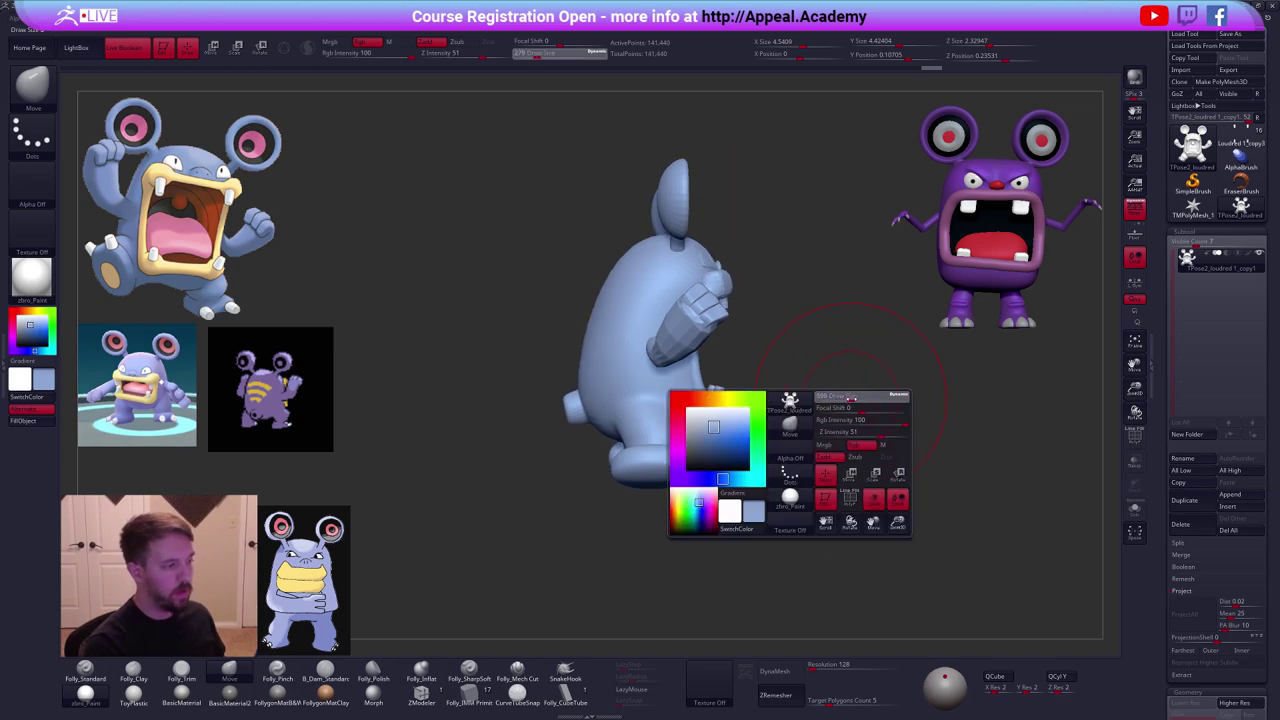
{"action": "key", "text": "w"}
{"action": "left_click", "coordinate": [620, 306], "text": "ctrl"}
Adjust the body's back profile from the side with the Move brush at draw sizes 881 and 764.
{"action": "key", "text": "q"}
{"action": "key", "text": "space"}
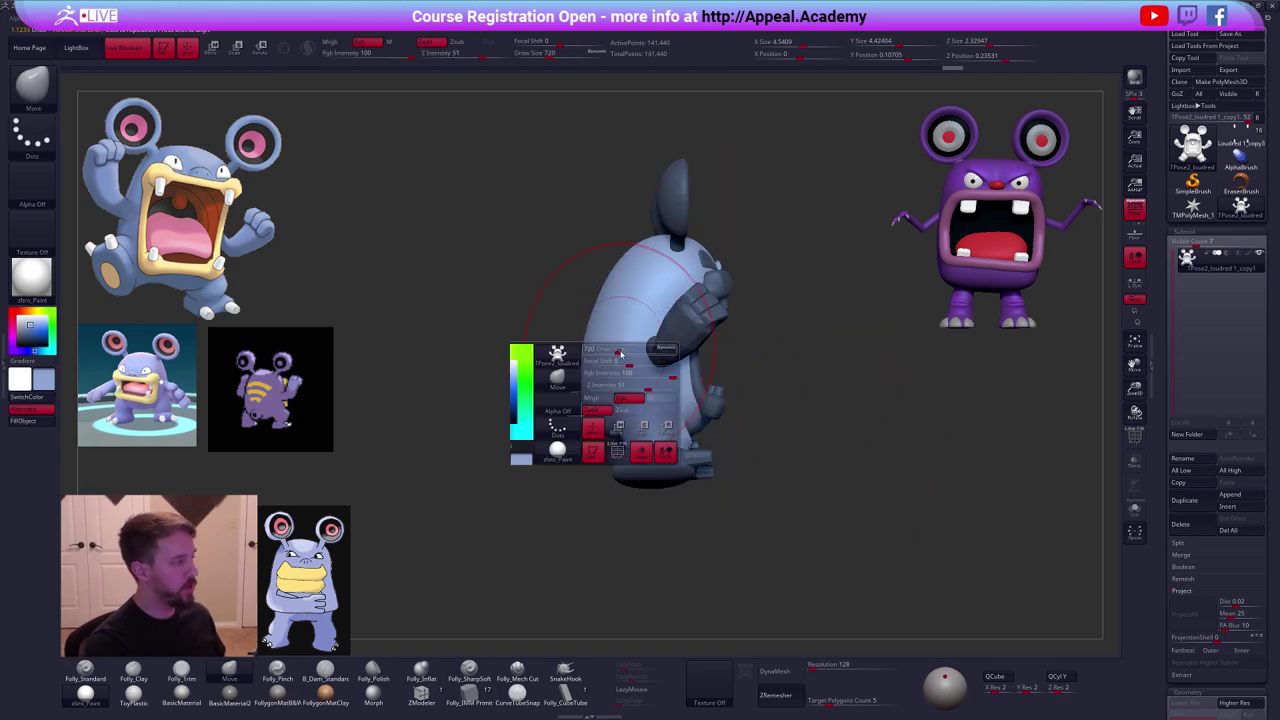
{"action": "left_click_drag", "start_coordinate": [584, 349], "coordinate": [590, 348]}
{"action": "right_click_drag", "start_coordinate": [590, 345], "coordinate": [572, 341]}
{"action": "mouse_move", "coordinate": [572, 342]}
{"action": "left_mouse_down"}
{"action": "mouse_move", "coordinate": [637, 447]}
{"action": "mouse_move", "coordinate": [680, 470]}
{"action": "left_mouse_up"}
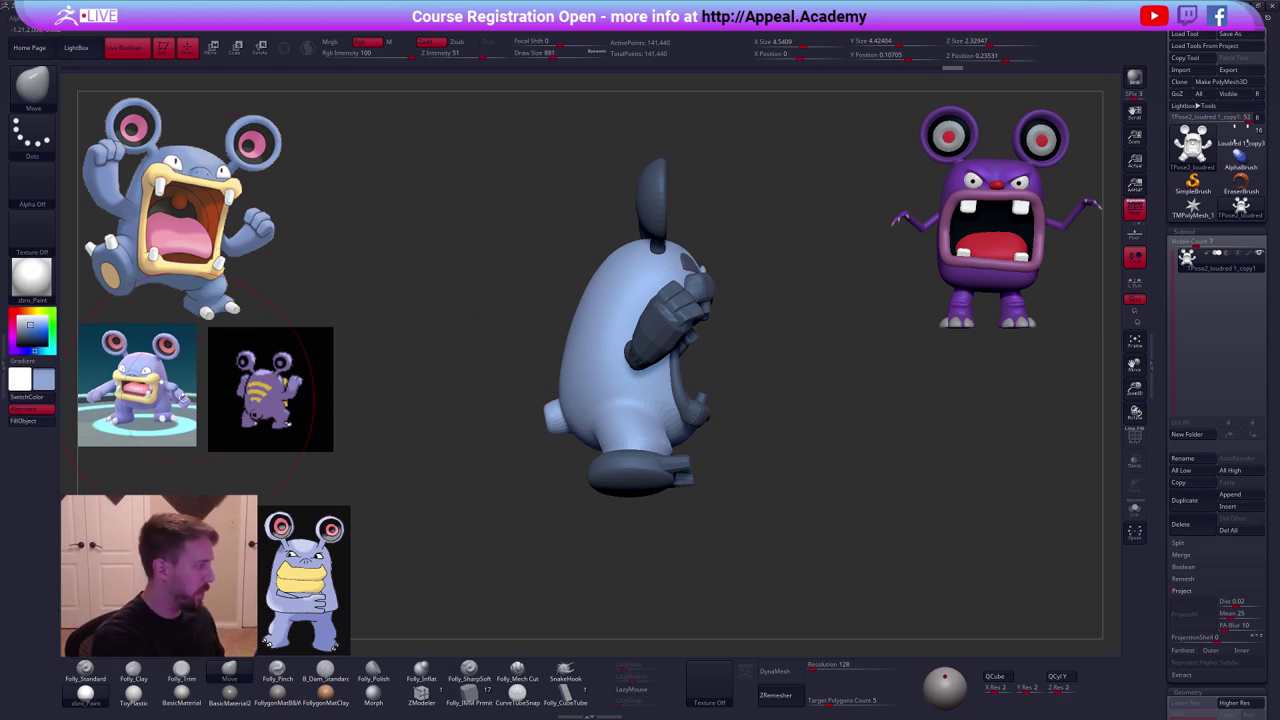
{"action": "key", "text": "ctrl+z"}
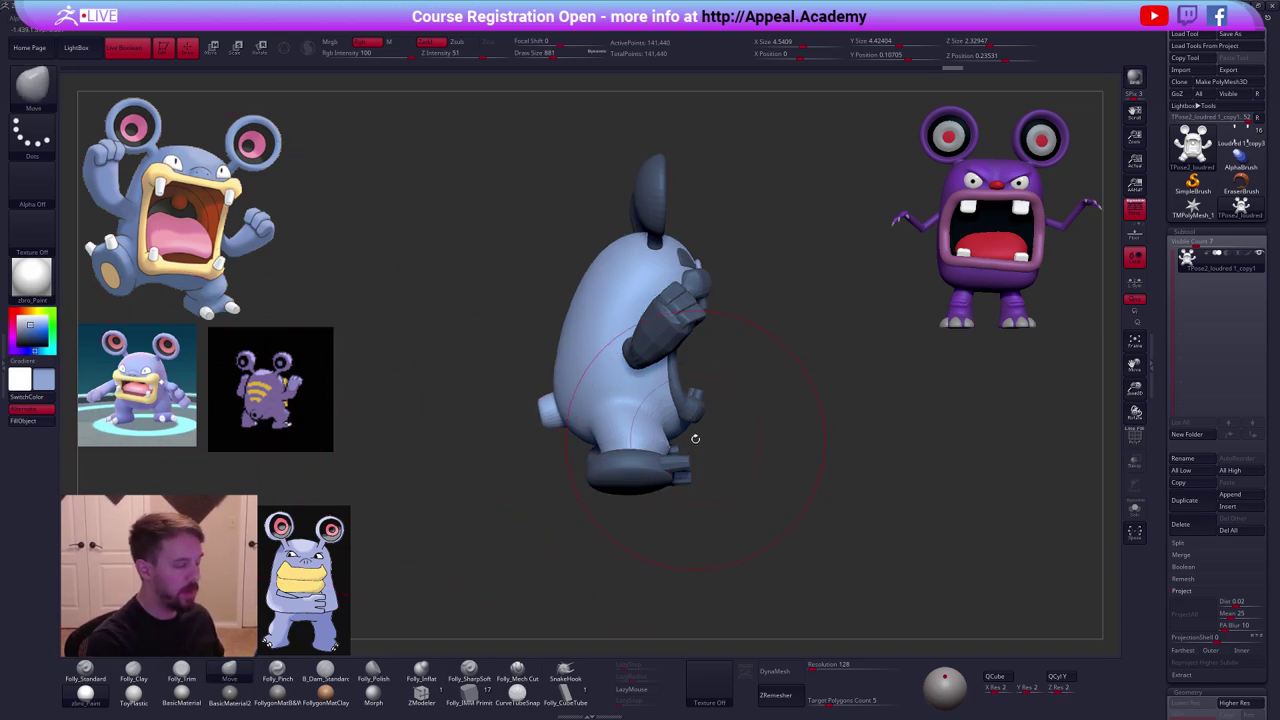
{"action": "key", "text": "space"}
{"action": "left_click_drag", "start_coordinate": [725, 418], "coordinate": [689, 444]}
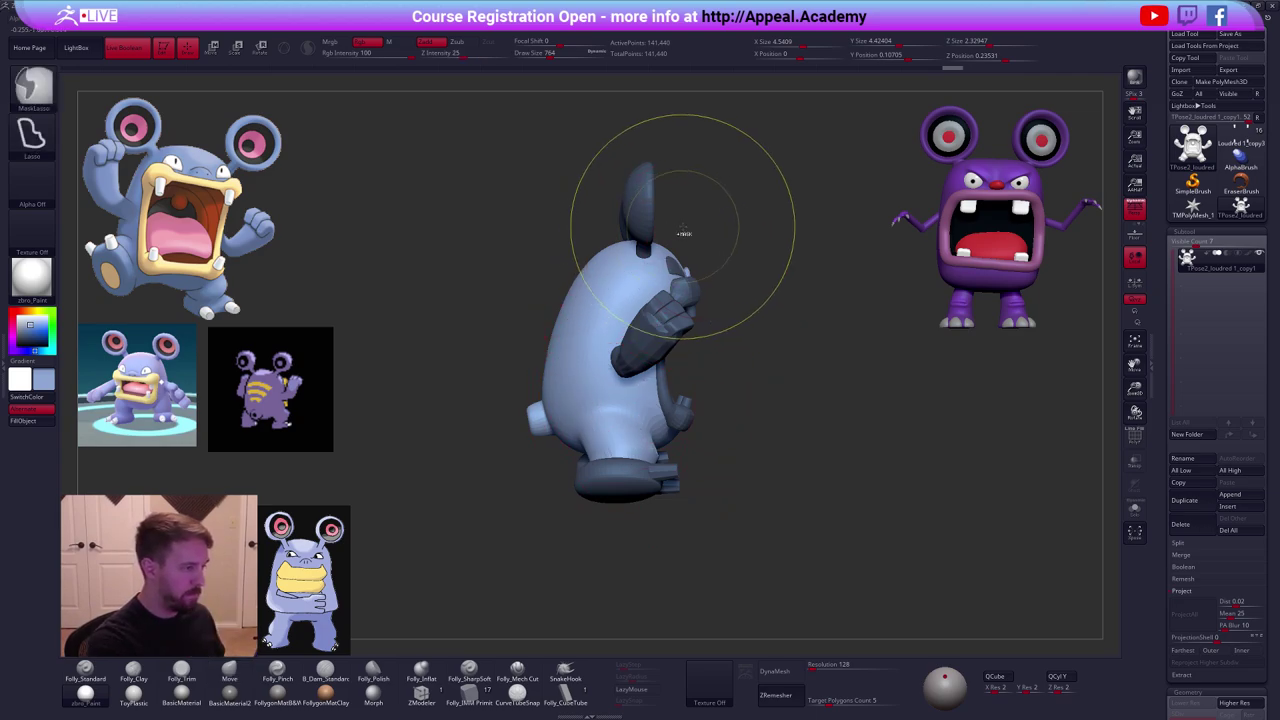
Lasso-mask the front of the body, soften the mask, and reshape the back and tail at draw size 1138.
{"action": "mouse_move", "coordinate": [679, 237]}
{"action": "left_mouse_down", "text": "ctrl"}
{"action": "mouse_move", "coordinate": [608, 306]}
{"action": "mouse_move", "coordinate": [573, 412]}
{"action": "mouse_move", "coordinate": [577, 477]}
{"action": "mouse_move", "coordinate": [697, 590]}
{"action": "mouse_move", "coordinate": [865, 362]}
{"action": "left_mouse_up", "text": "ctrl"}
{"action": "mouse_move", "coordinate": [751, 428]}
{"action": "left_mouse_down"}
{"action": "mouse_move", "coordinate": [663, 414]}
{"action": "mouse_move", "coordinate": [717, 391]}
{"action": "left_mouse_up"}
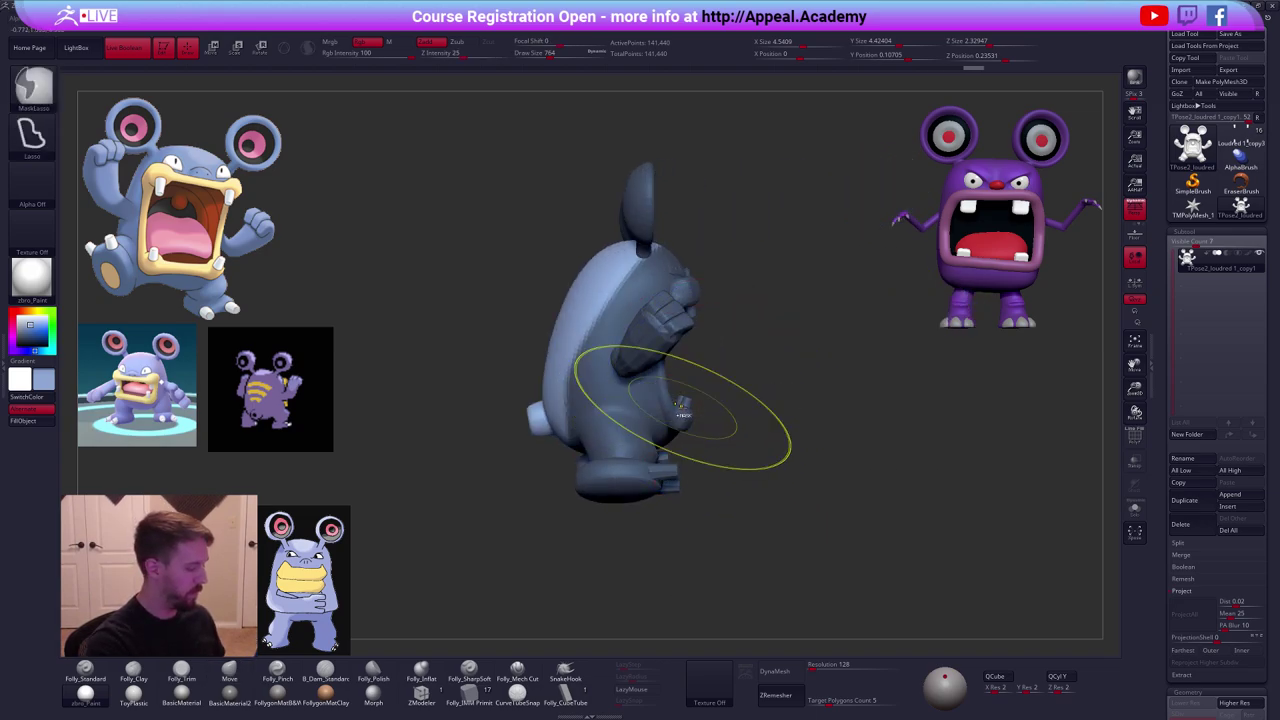
{"action": "key", "text": "w"}
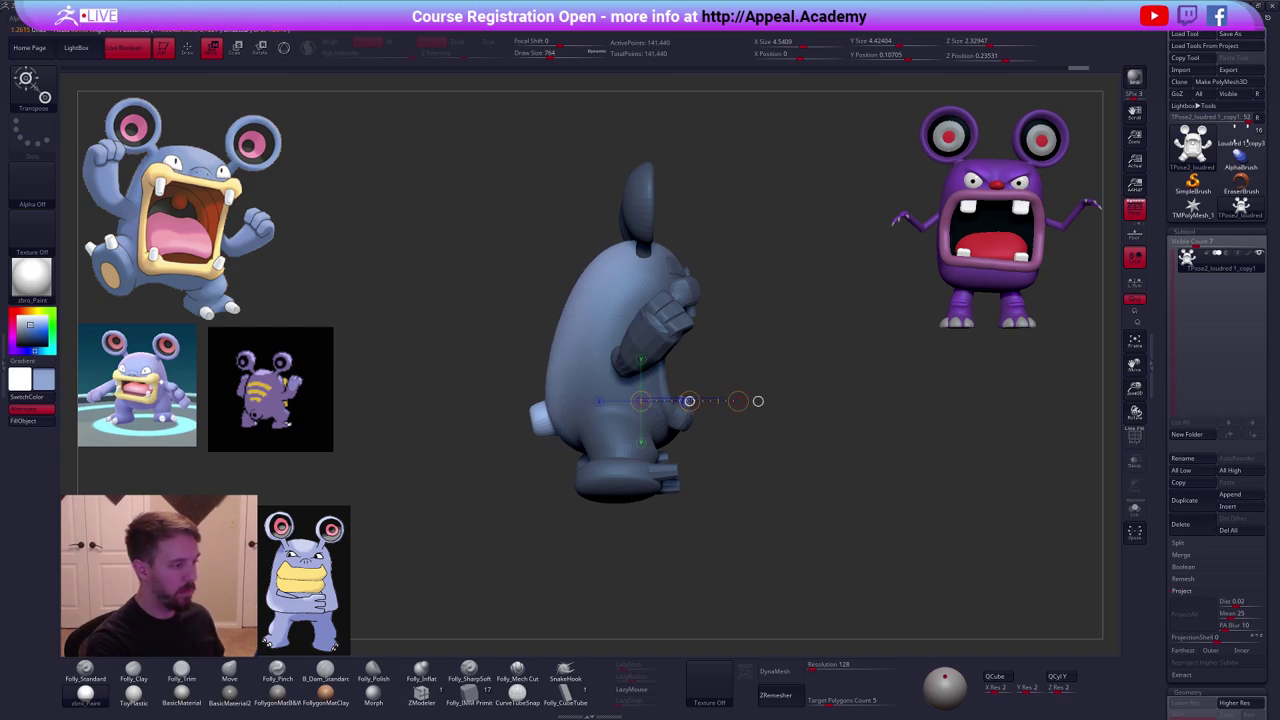
{"action": "key", "text": "q"}
{"action": "key", "text": "space"}
{"action": "left_click_drag", "start_coordinate": [669, 378], "coordinate": [680, 378]}
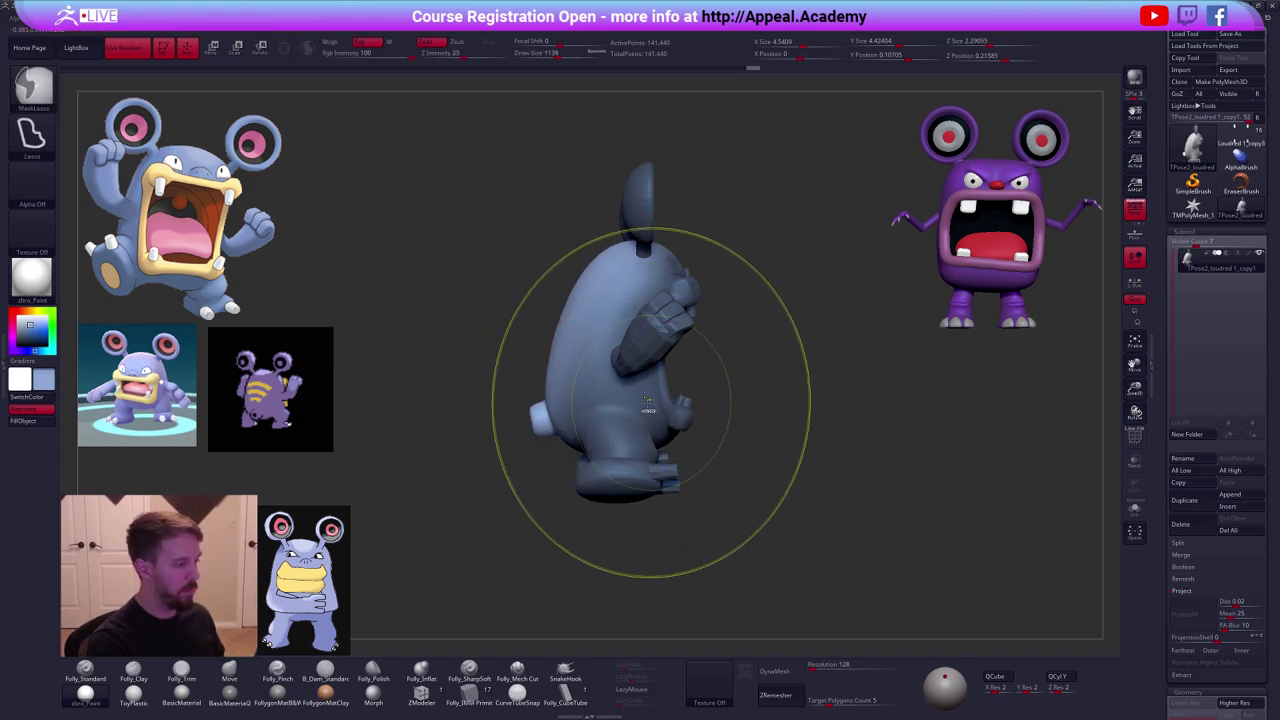
{"action": "left_click_drag", "start_coordinate": [566, 430], "coordinate": [564, 430]}
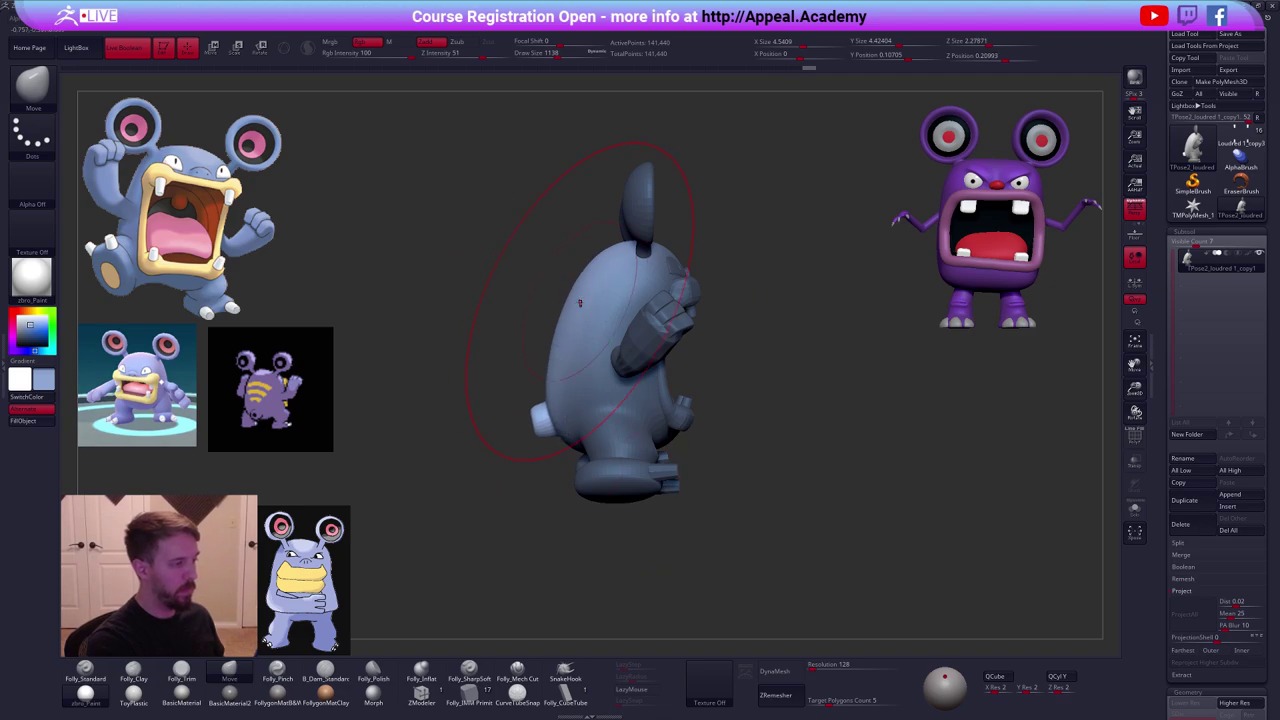
Refine the masked body from a three-quarter view with a smaller Move brush and clear the mask.
{"action": "right_click_drag", "start_coordinate": [605, 430], "coordinate": [564, 471]}
{"action": "key", "text": "space"}
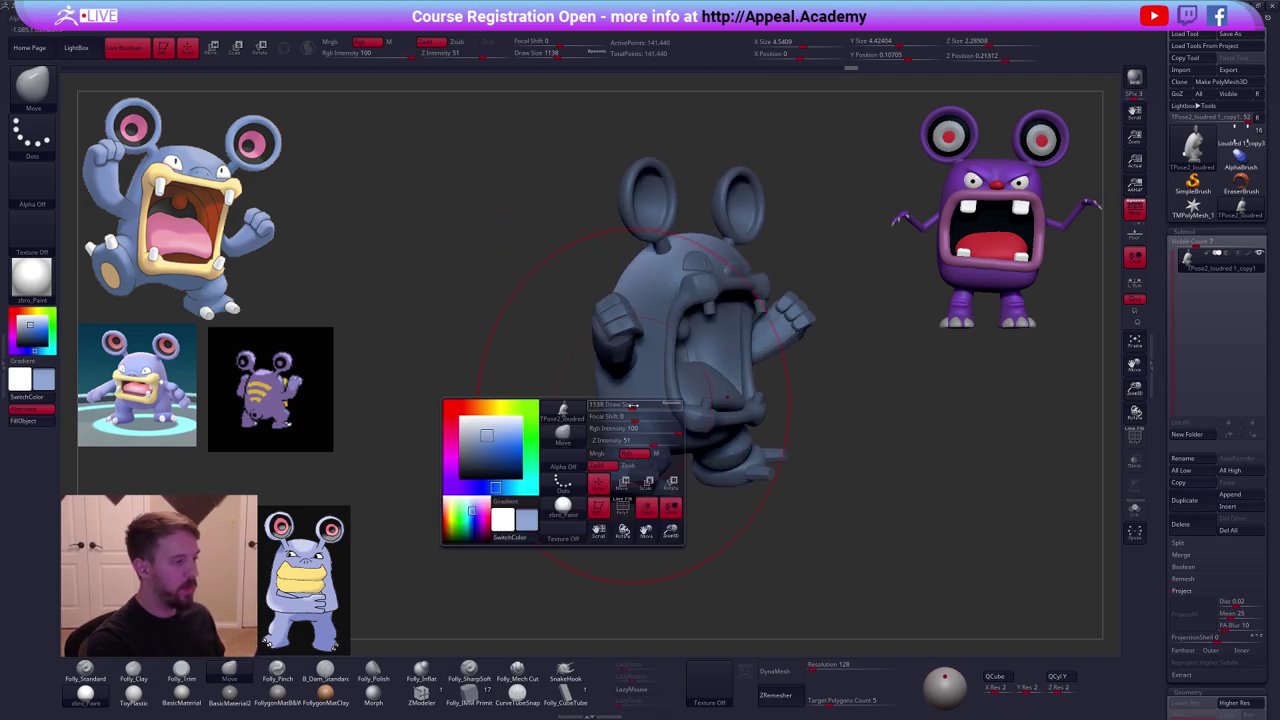
{"action": "left_click_drag", "start_coordinate": [632, 403], "coordinate": [622, 403]}
{"action": "right_click_drag", "start_coordinate": [622, 403], "coordinate": [656, 392]}
{"action": "left_click_drag", "start_coordinate": [774, 400], "coordinate": [780, 408], "text": "ctrl"}
Reshape the whole character's side silhouette with the Move brush at draw sizes 1194 and 955.
{"action": "key", "text": "space"}
{"action": "left_click_drag", "start_coordinate": [776, 387], "coordinate": [786, 387]}
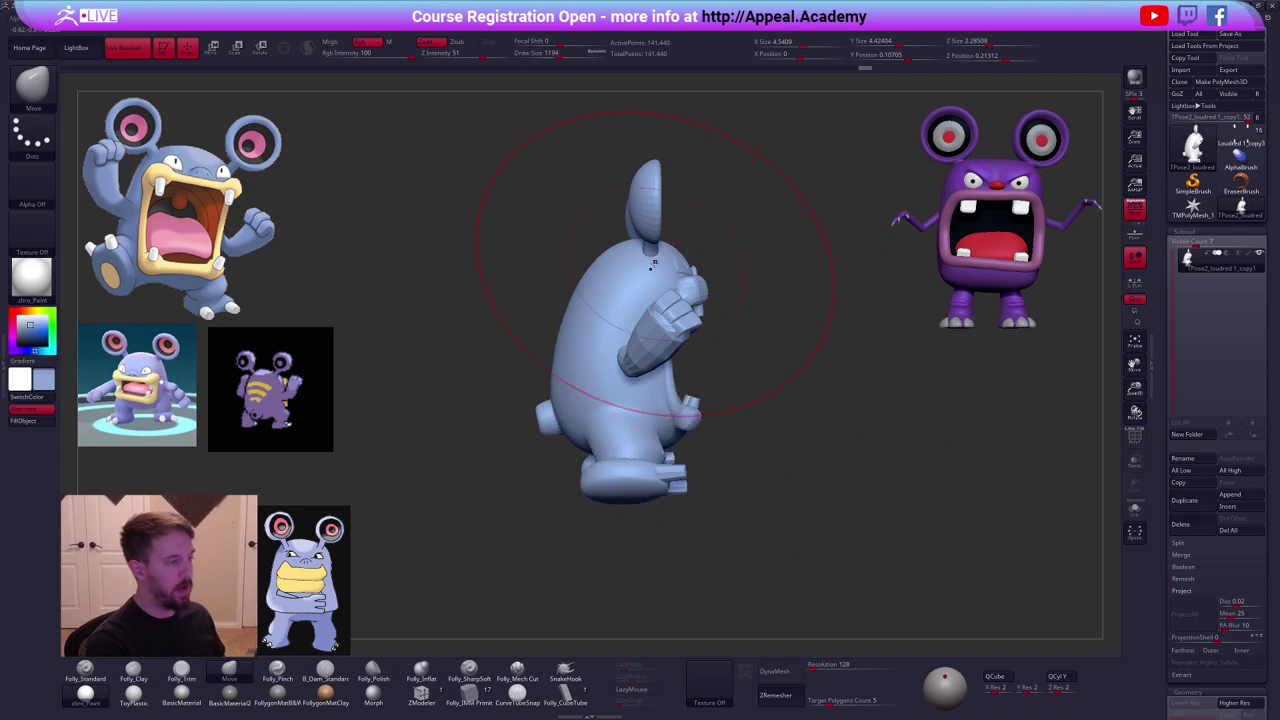
{"action": "mouse_move", "coordinate": [859, 511]}
{"action": "left_mouse_down"}
{"action": "mouse_move", "coordinate": [893, 543]}
{"action": "mouse_move", "coordinate": [803, 527]}
{"action": "left_mouse_up"}
{"action": "key", "text": "space"}
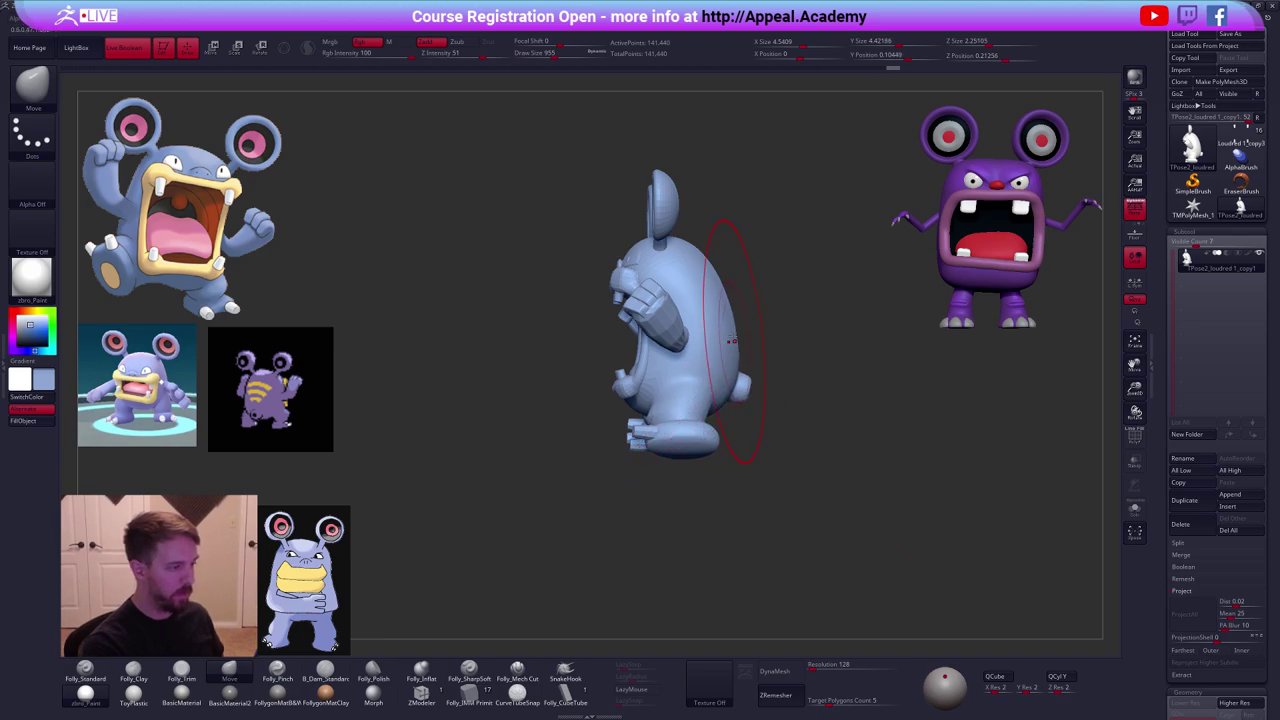
{"action": "left_click_drag", "start_coordinate": [770, 430], "coordinate": [800, 435]}
Refine the feet and lower legs with the Move brush at draw sizes 615 and 366.
{"action": "key", "text": "space"}
{"action": "left_click_drag", "start_coordinate": [700, 455], "coordinate": [680, 455]}
{"action": "mouse_move", "coordinate": [530, 420]}
{"action": "left_mouse_down"}
{"action": "mouse_move", "coordinate": [568, 423]}
{"action": "mouse_move", "coordinate": [505, 420]}
{"action": "left_mouse_up"}
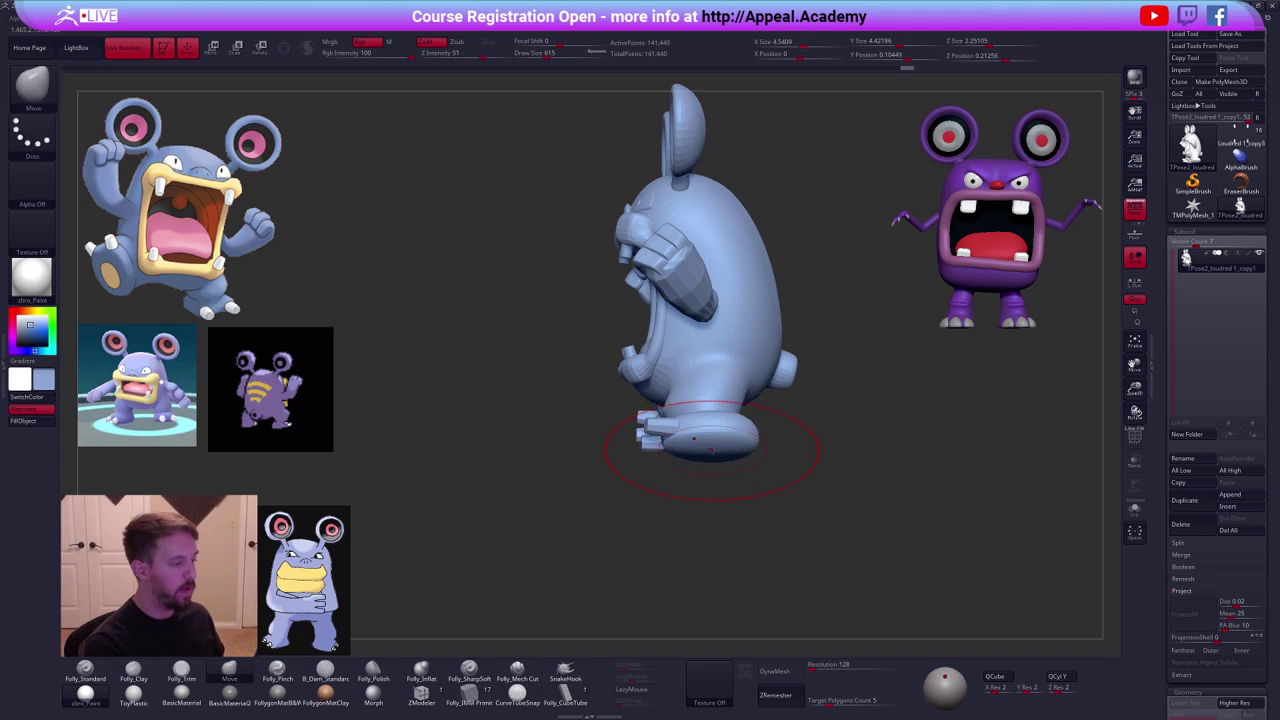
{"action": "mouse_move", "coordinate": [714, 449]}
{"action": "left_mouse_down"}
{"action": "mouse_move", "coordinate": [762, 450]}
{"action": "mouse_move", "coordinate": [826, 426]}
{"action": "mouse_move", "coordinate": [886, 543]}
{"action": "mouse_move", "coordinate": [908, 554]}
{"action": "mouse_move", "coordinate": [877, 523]}
{"action": "mouse_move", "coordinate": [910, 539]}
{"action": "mouse_move", "coordinate": [895, 550]}
{"action": "mouse_move", "coordinate": [866, 531]}
{"action": "left_mouse_up"}
{"action": "key", "text": "space"}
{"action": "left_click_drag", "start_coordinate": [778, 436], "coordinate": [742, 415]}
{"action": "mouse_move", "coordinate": [738, 412]}
{"action": "left_mouse_down", "text": "alt"}
{"action": "mouse_move", "coordinate": [787, 408]}
{"action": "mouse_move", "coordinate": [740, 331]}
{"action": "mouse_move", "coordinate": [760, 333]}
{"action": "left_mouse_up", "text": "alt"}
Mask everything except the upper teeth and move them outward toward the mouth corners.
{"action": "key", "text": "w"}
{"action": "left_click", "coordinate": [712, 328], "text": "ctrl"}
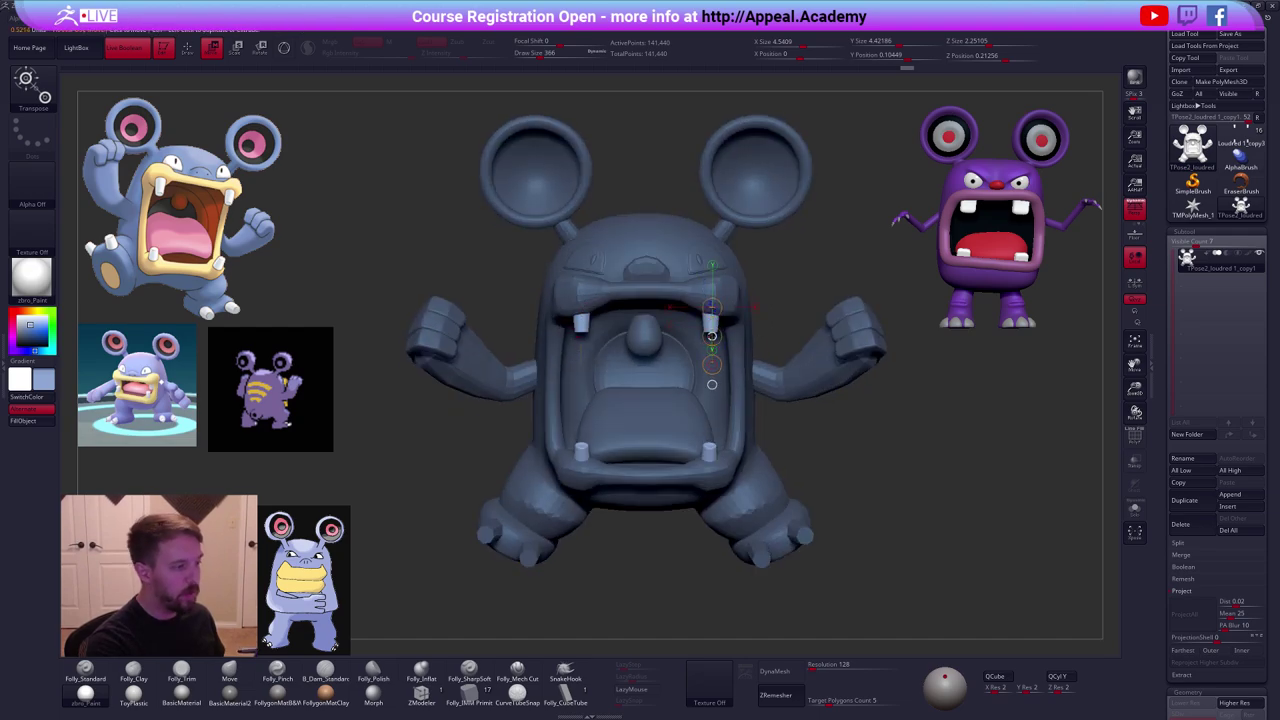
{"action": "key", "text": "q"}
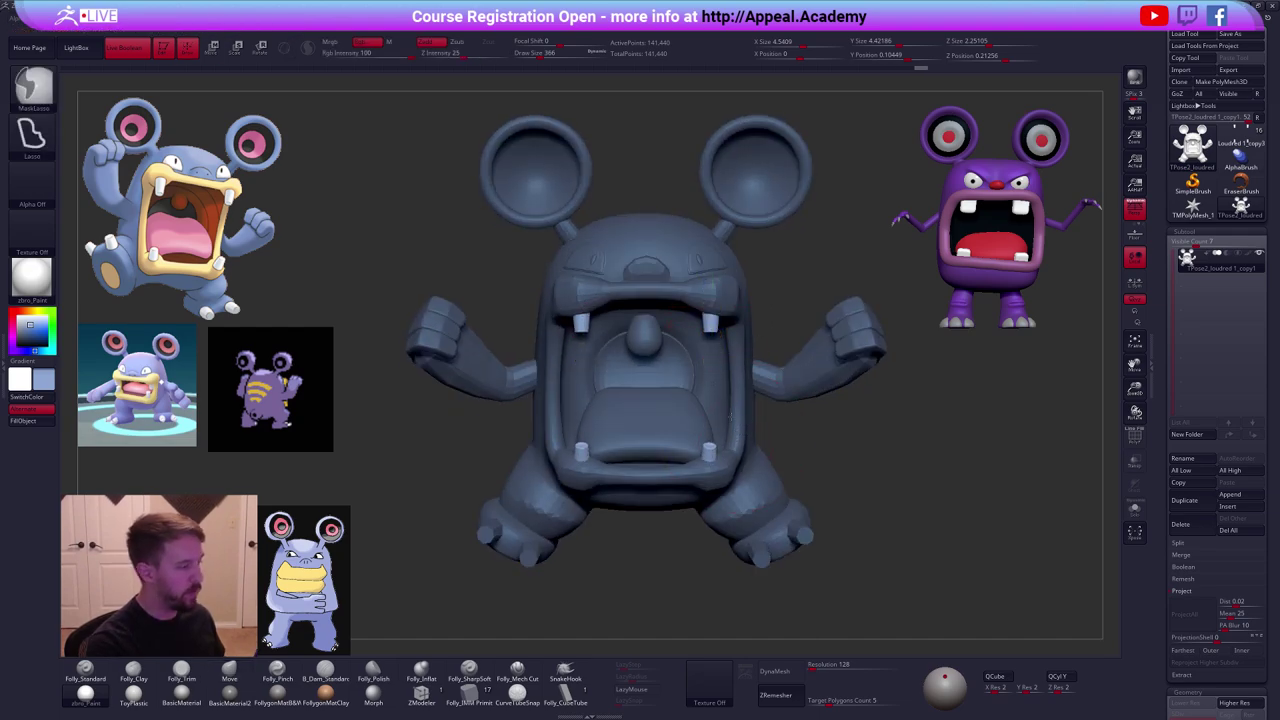
{"action": "mouse_move", "coordinate": [730, 417]}
{"action": "left_mouse_down", "text": "ctrl"}
{"action": "mouse_move", "coordinate": [699, 568]}
{"action": "mouse_move", "coordinate": [774, 415]}
{"action": "left_mouse_up", "text": "ctrl"}
{"action": "key", "text": "w"}
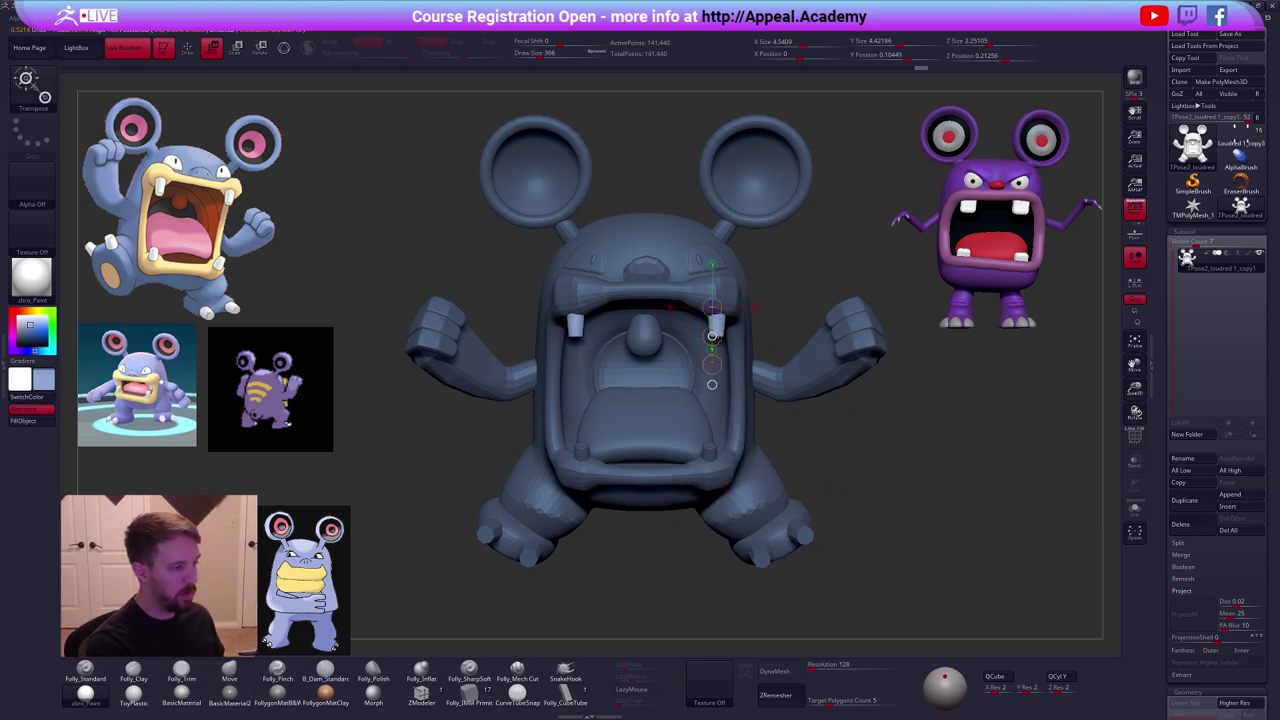
{"action": "key", "text": "q"}
Mask everything except the lower teeth, move them outward and rotate them from the side, and clear the mask.
{"action": "key", "text": "w"}
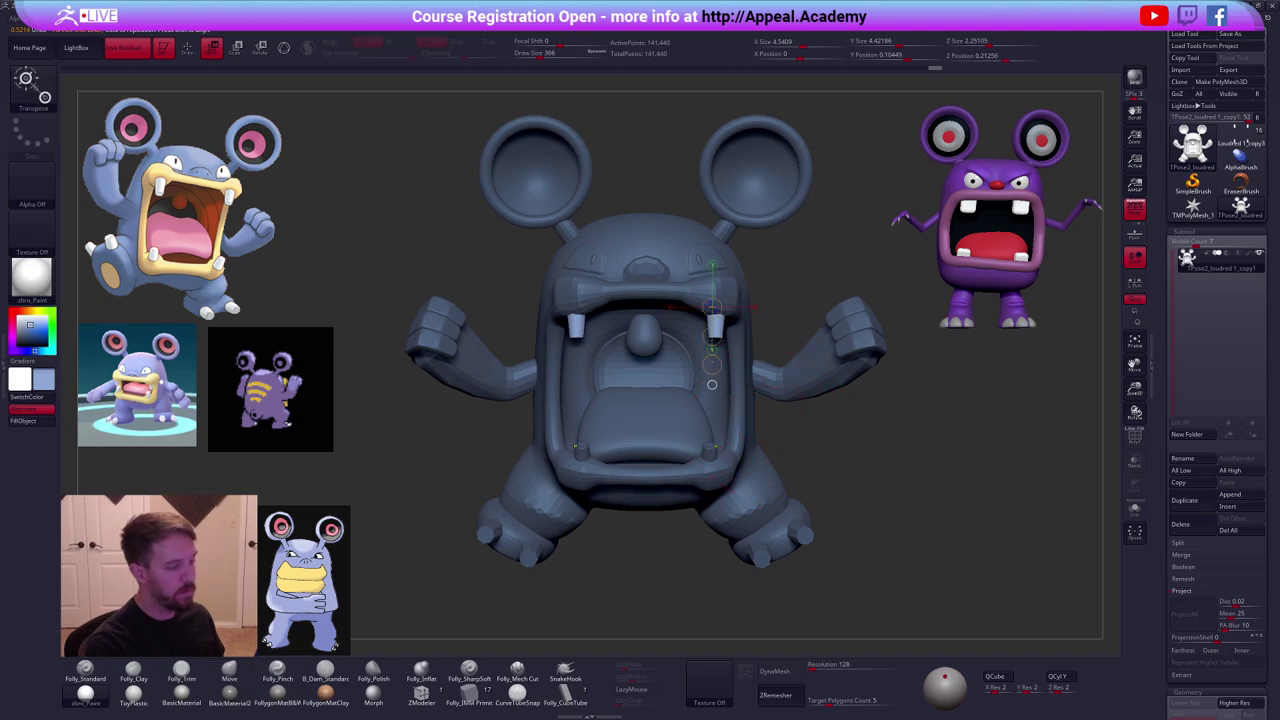
{"action": "left_click_drag", "start_coordinate": [711, 450], "coordinate": [722, 464], "text": "ctrl"}
{"action": "key", "text": "q"}
{"action": "right_click_drag", "start_coordinate": [692, 496], "coordinate": [684, 466]}
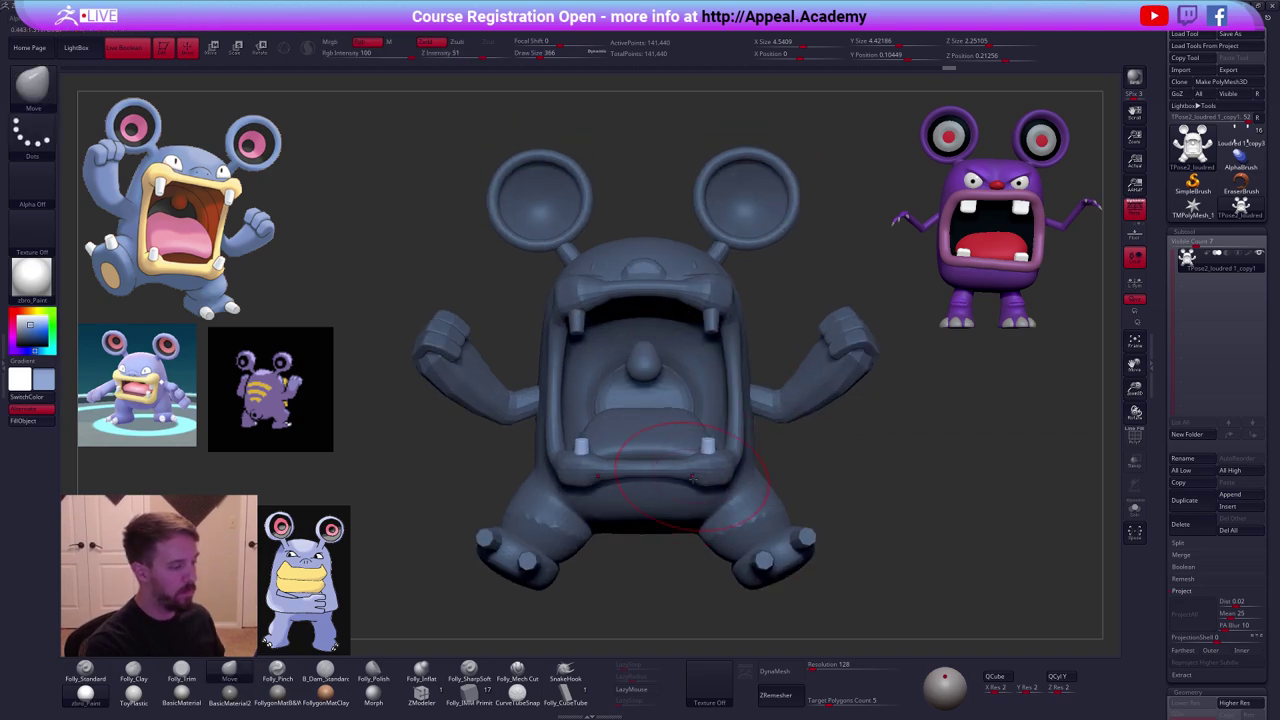
{"action": "key", "text": "w"}
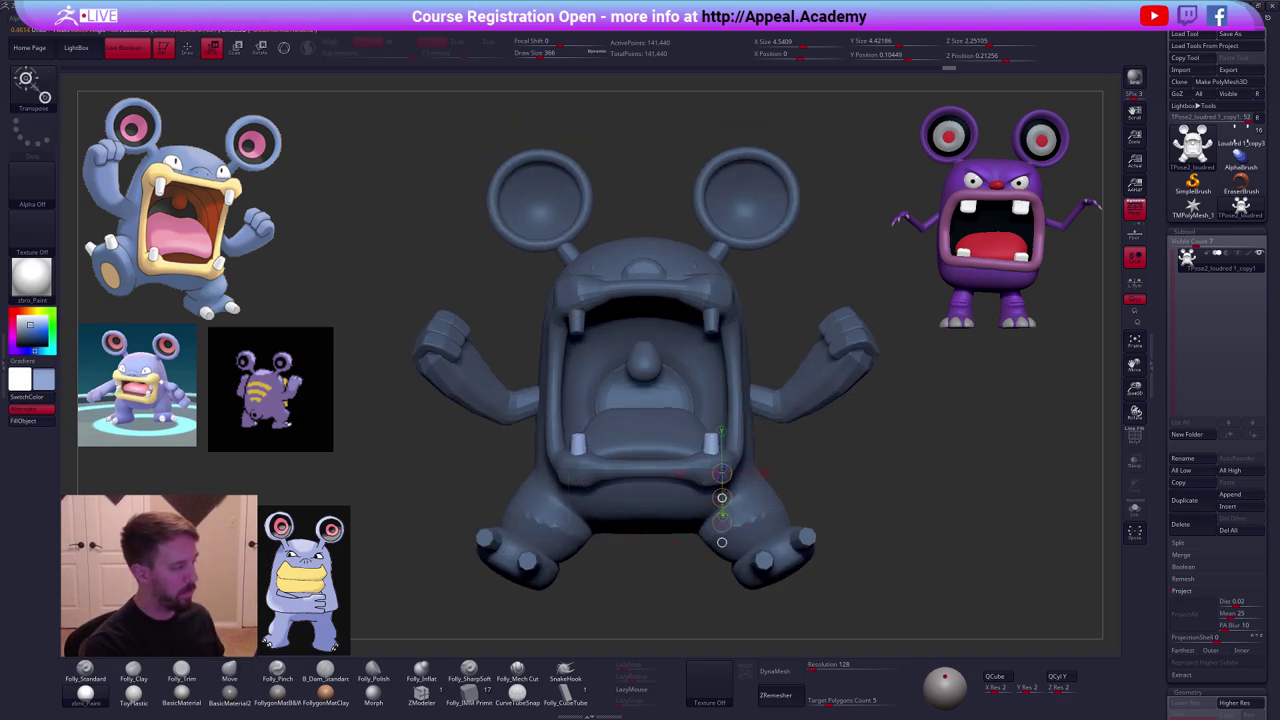
{"action": "right_click_drag", "start_coordinate": [771, 470], "coordinate": [660, 472]}
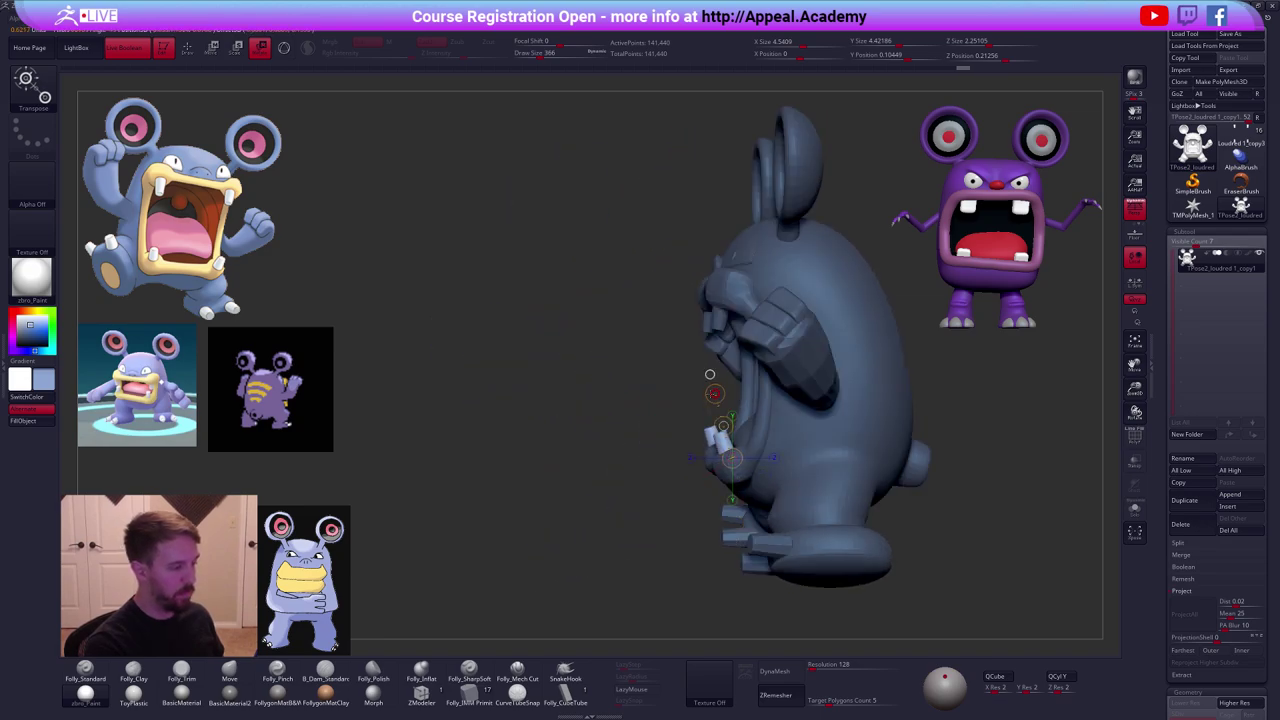
{"action": "key", "text": "q"}
{"action": "mouse_move", "coordinate": [710, 375]}
{"action": "right_mouse_down", "text": "shift"}
{"action": "mouse_move", "coordinate": [823, 388]}
{"action": "mouse_move", "coordinate": [802, 367]}
{"action": "right_mouse_up", "text": "shift"}
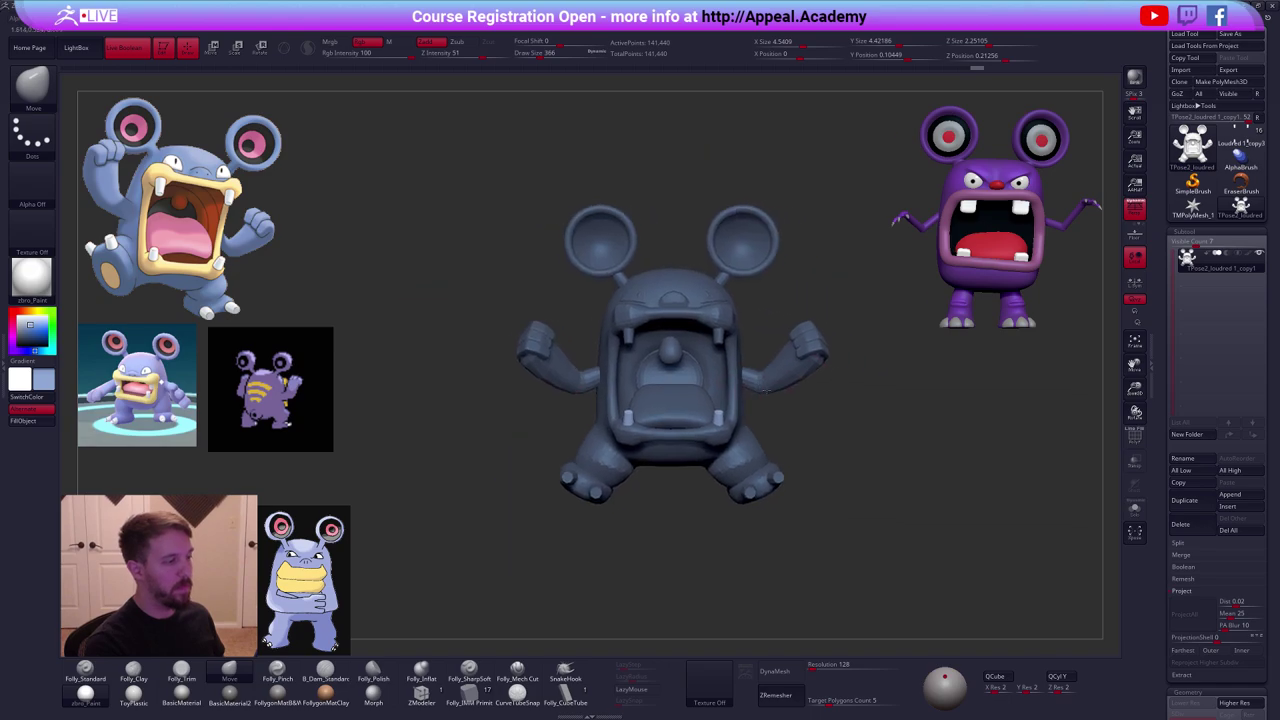
{"action": "left_click_drag", "start_coordinate": [809, 387], "coordinate": [848, 418], "text": "ctrl"}
Transfer the combined Transpose Master mesh edits back to the individual subtools with TPose|SubT.
{"action": "right_click_drag", "start_coordinate": [871, 411], "coordinate": [825, 401], "text": "alt"}
{"action": "key", "text": "space"}
{"action": "left_click_drag", "start_coordinate": [813, 368], "coordinate": [834, 369]}
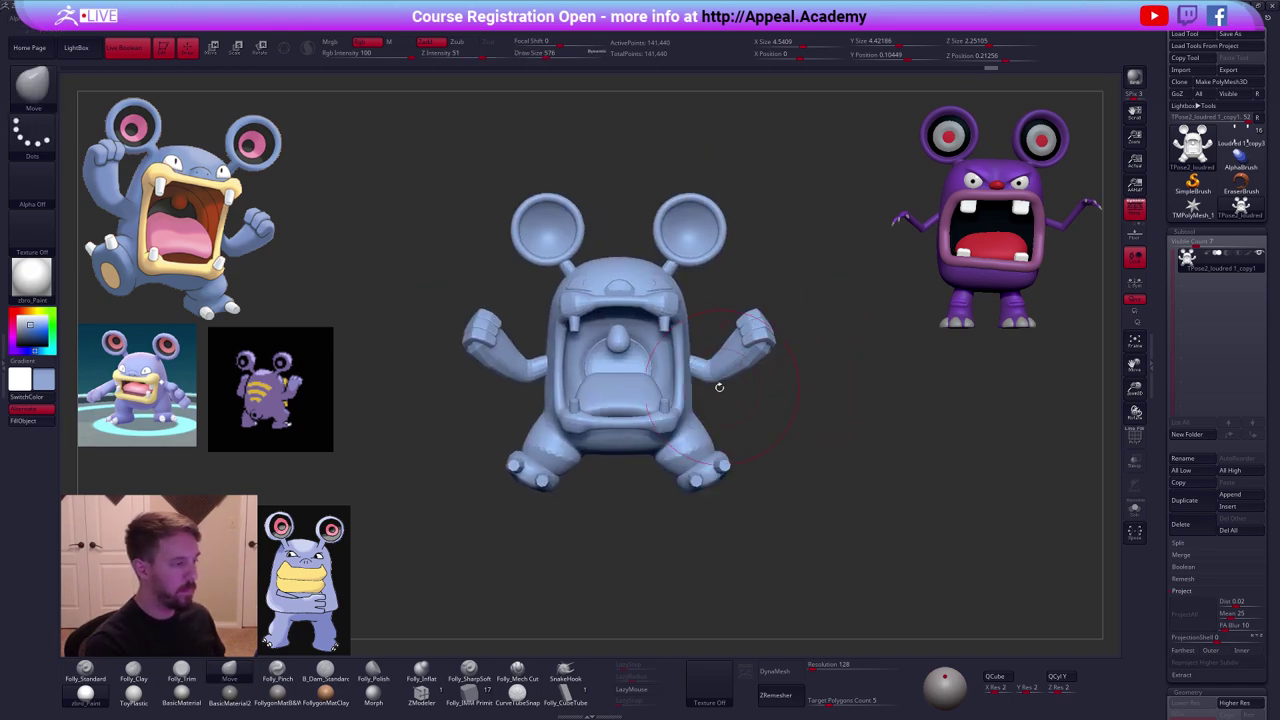
{"action": "key", "text": "1"}
{"action": "left_click", "coordinate": [862, 514]}
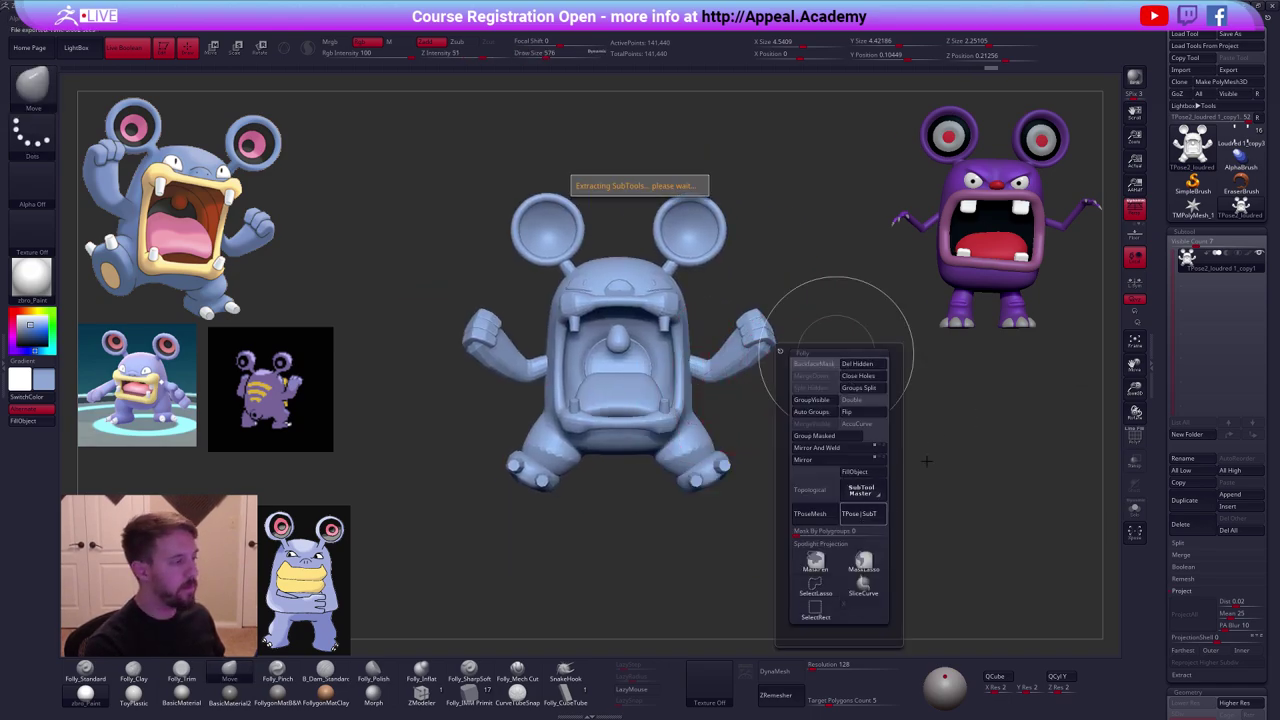
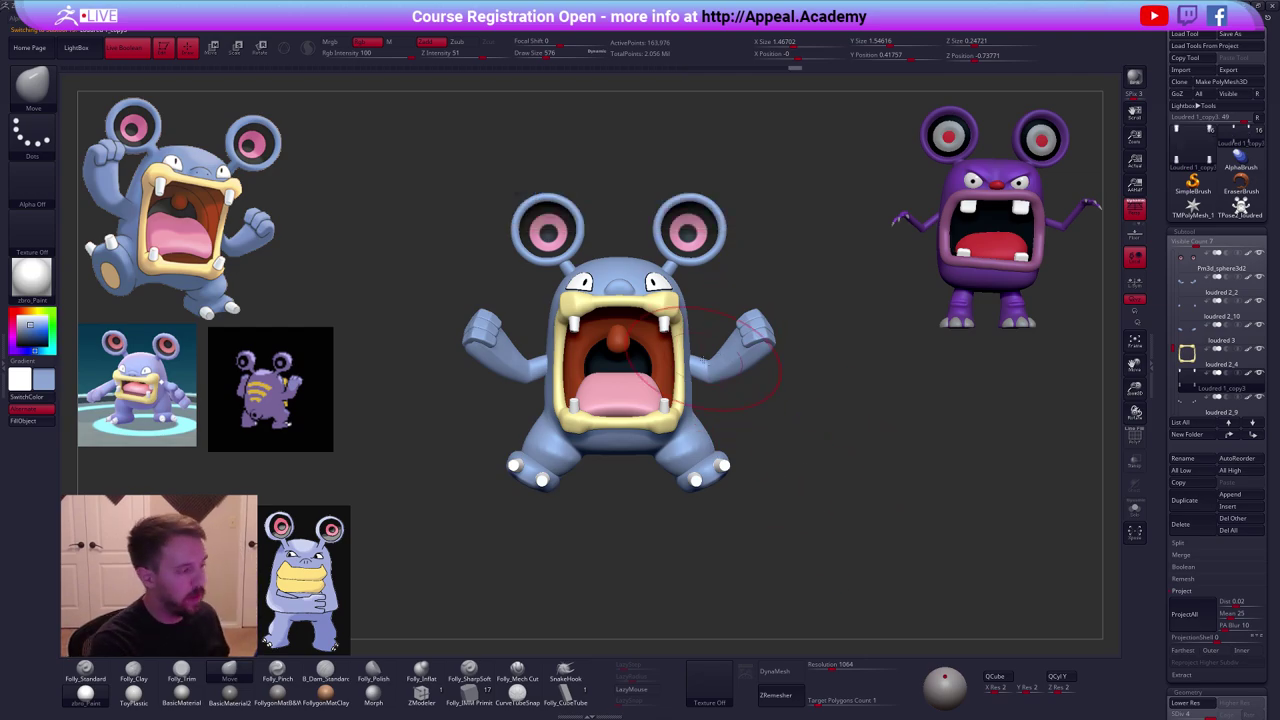
Make the body the active subtool and show it alone in Solo mode.
{"action": "right_click", "coordinate": [753, 347]}
{"action": "right_click_drag", "start_coordinate": [725, 341], "coordinate": [752, 348], "text": "alt"}
{"action": "right_click", "coordinate": [752, 348]}
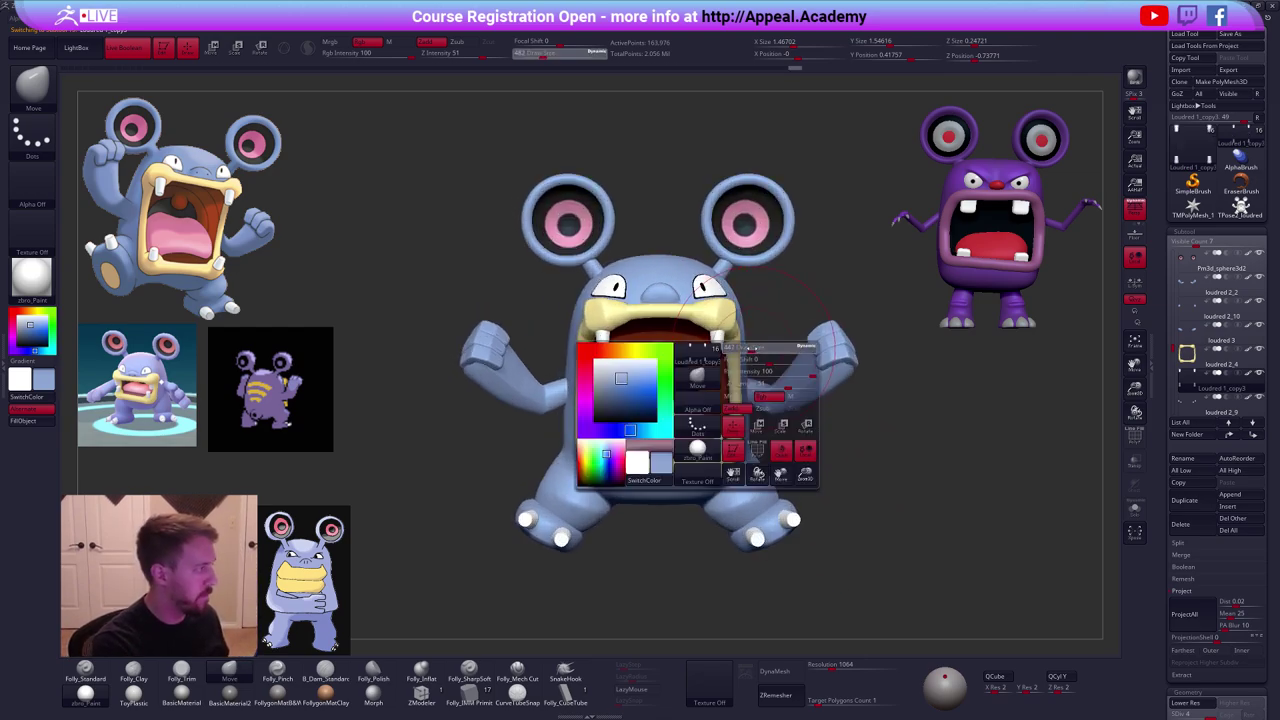
{"action": "key", "text": "space"}
{"action": "key", "text": "shift+s"}
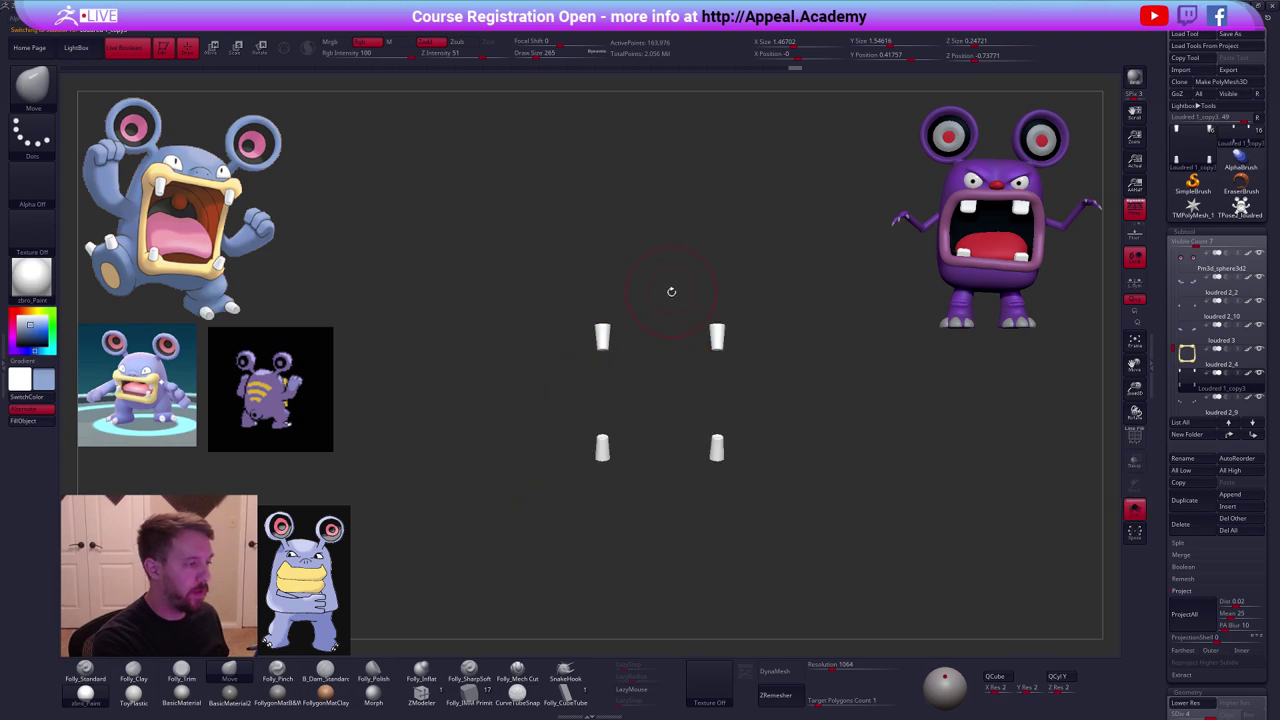
{"action": "left_click_drag", "start_coordinate": [671, 291], "coordinate": [680, 296]}
{"action": "key", "text": "shift+s"}
{"action": "left_click", "coordinate": [676, 287], "text": "alt"}
{"action": "key", "text": "shift+s"}
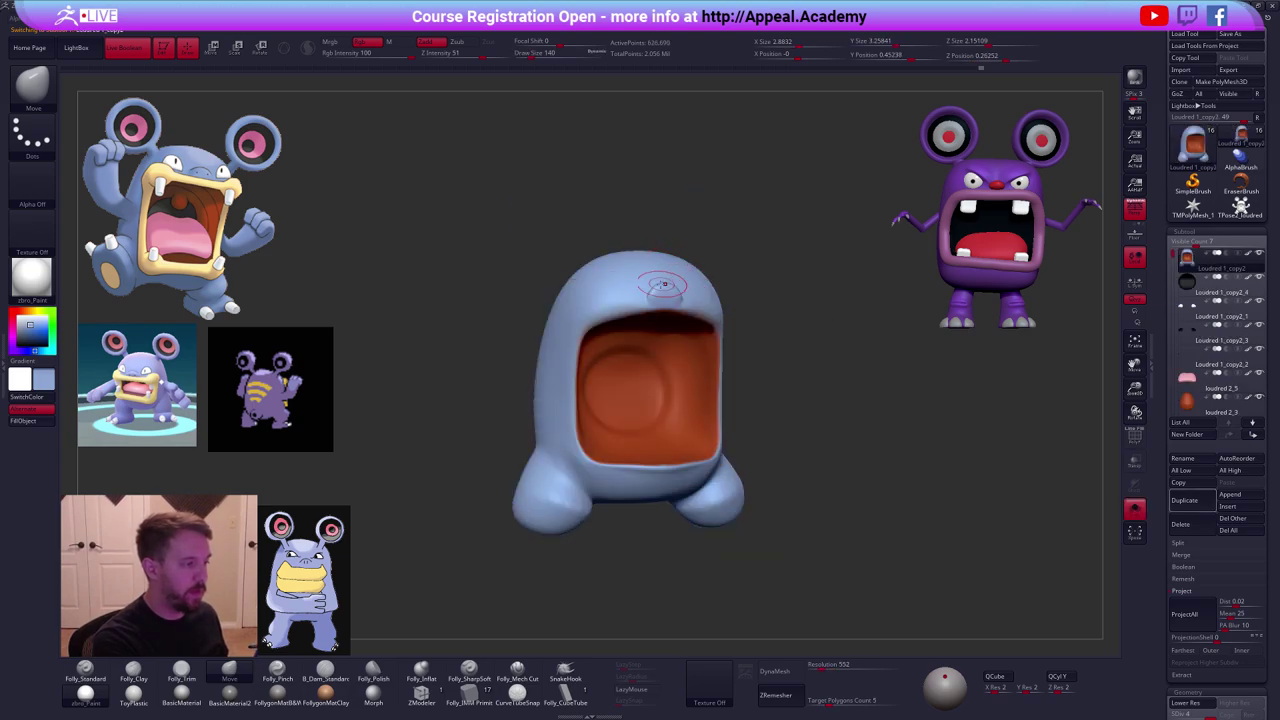
{"action": "right_click_drag", "start_coordinate": [676, 287], "coordinate": [618, 332], "text": "ctrl"}
{"action": "key", "text": "shift+s"}
{"action": "key", "text": "shift+s"}
Build up and smooth the area around the base of the nose with the Folly_Clay and Smooth brushes at draw size 81.
{"action": "right_click_drag", "start_coordinate": [742, 297], "coordinate": [649, 334], "text": "alt"}
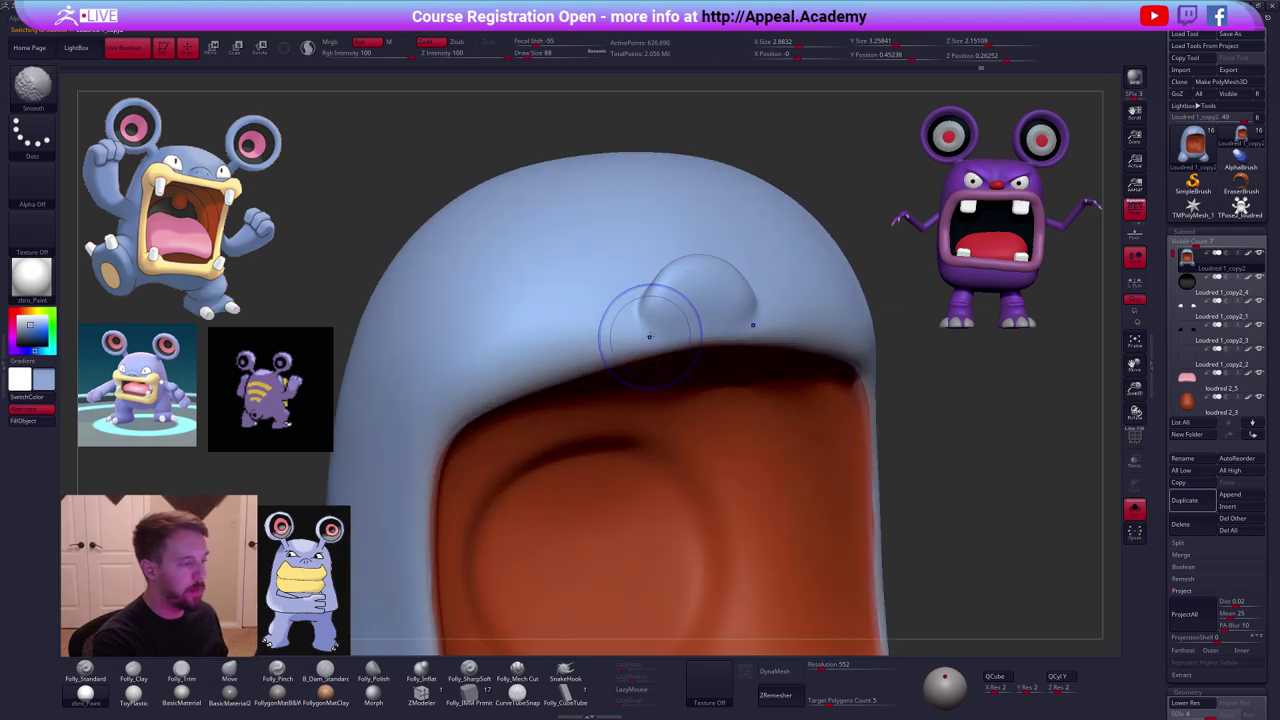
{"action": "left_click_drag", "start_coordinate": [649, 334], "coordinate": [660, 326]}
{"action": "right_click_drag", "start_coordinate": [651, 337], "coordinate": [660, 336]}
{"action": "key", "text": "space"}
{"action": "left_click_drag", "start_coordinate": [650, 336], "coordinate": [643, 336]}
{"action": "key", "text": "2"}
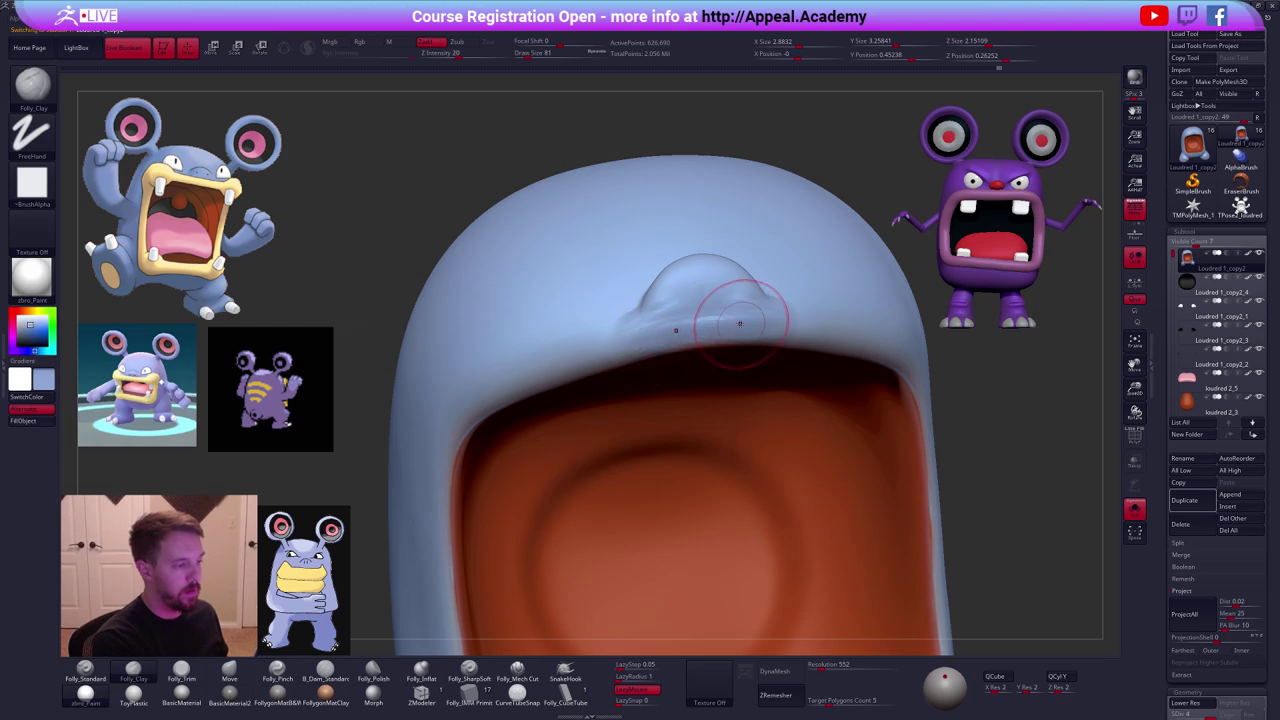
{"action": "key", "text": "shift"}
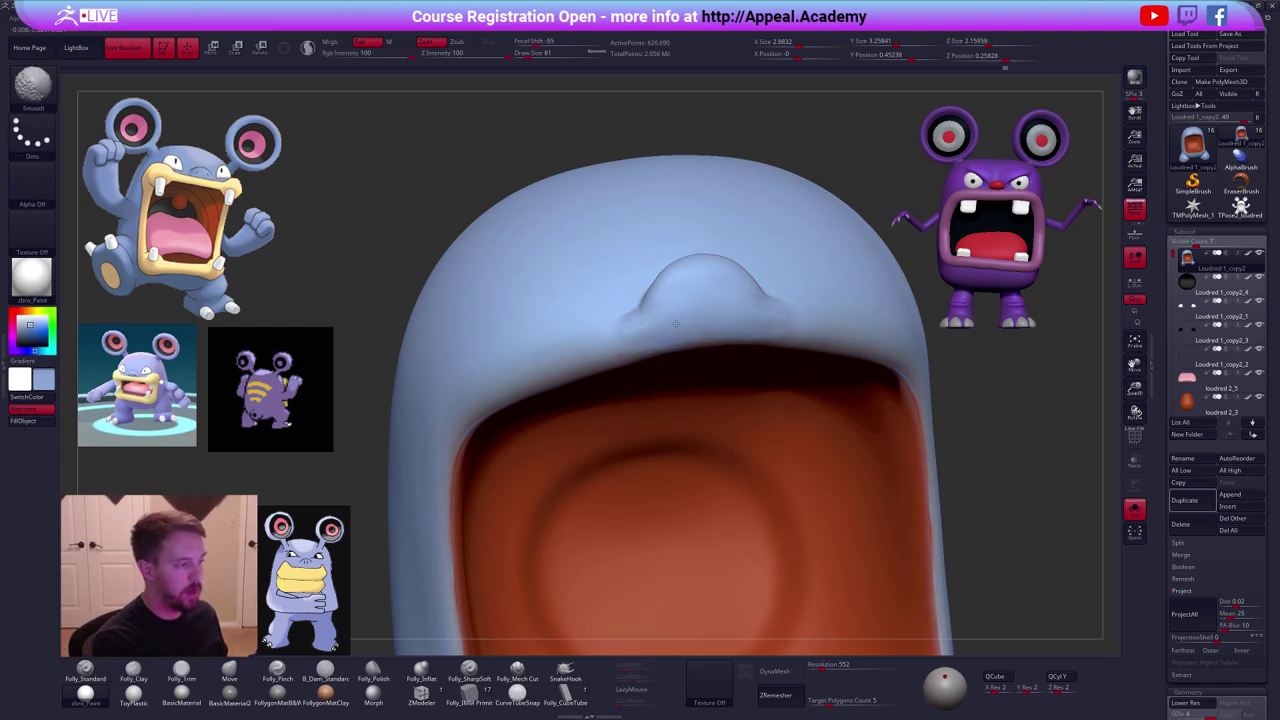
{"action": "left_click_drag", "start_coordinate": [676, 323], "coordinate": [664, 334], "text": "shift"}
{"action": "right_click_drag", "start_coordinate": [663, 336], "coordinate": [690, 332]}
{"action": "mouse_move", "coordinate": [690, 328]}
{"action": "left_mouse_down", "text": "shift"}
{"action": "mouse_move", "coordinate": [708, 318]}
{"action": "mouse_move", "coordinate": [691, 320]}
{"action": "left_mouse_up", "text": "shift"}
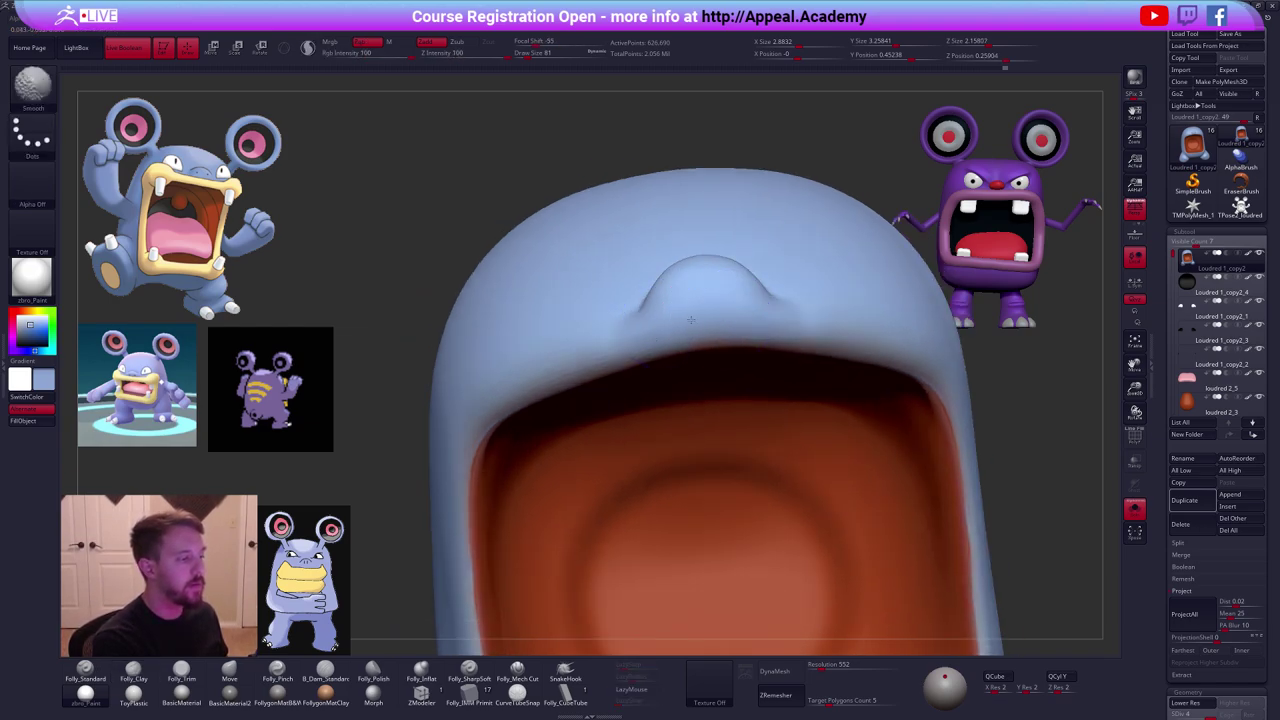
Subdivide the body once more and define the nose's edges with the Folly_Mech Cut brush at draw size 61.
{"action": "key", "text": "ctrl+d"}
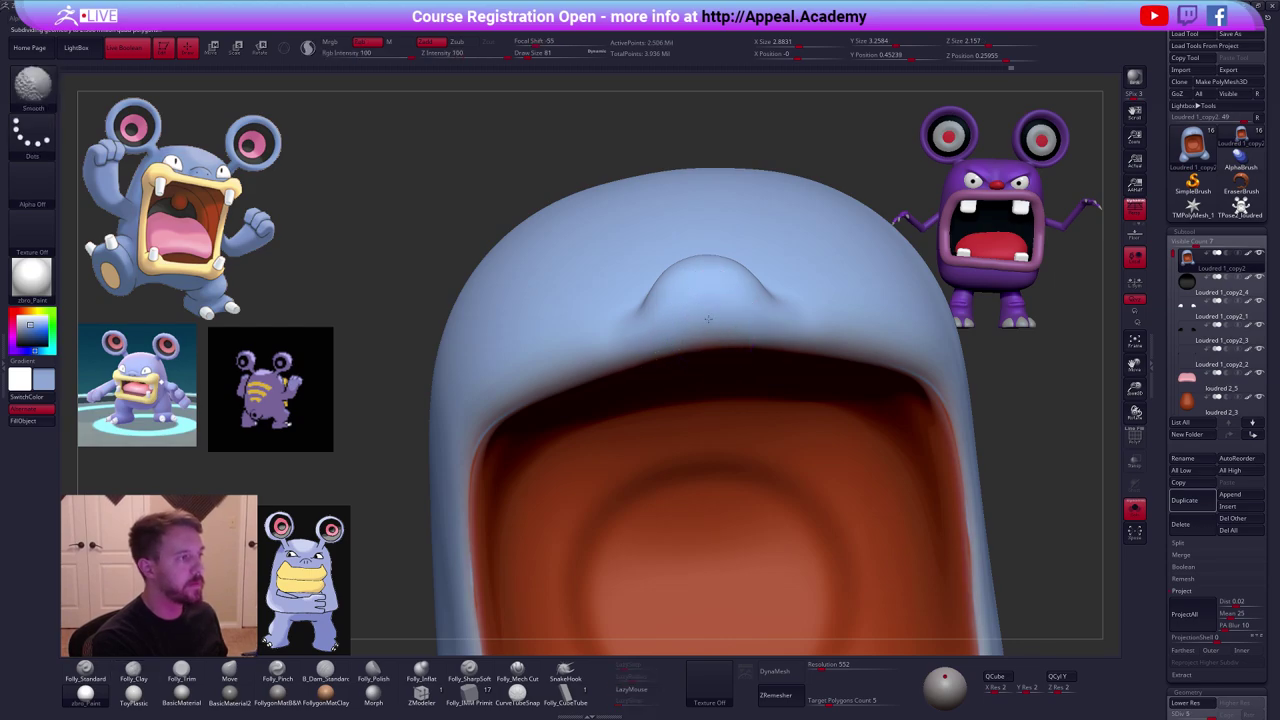
{"action": "mouse_move", "coordinate": [703, 309]}
{"action": "right_mouse_down"}
{"action": "mouse_move", "coordinate": [706, 335]}
{"action": "mouse_move", "coordinate": [815, 345]}
{"action": "right_mouse_up"}
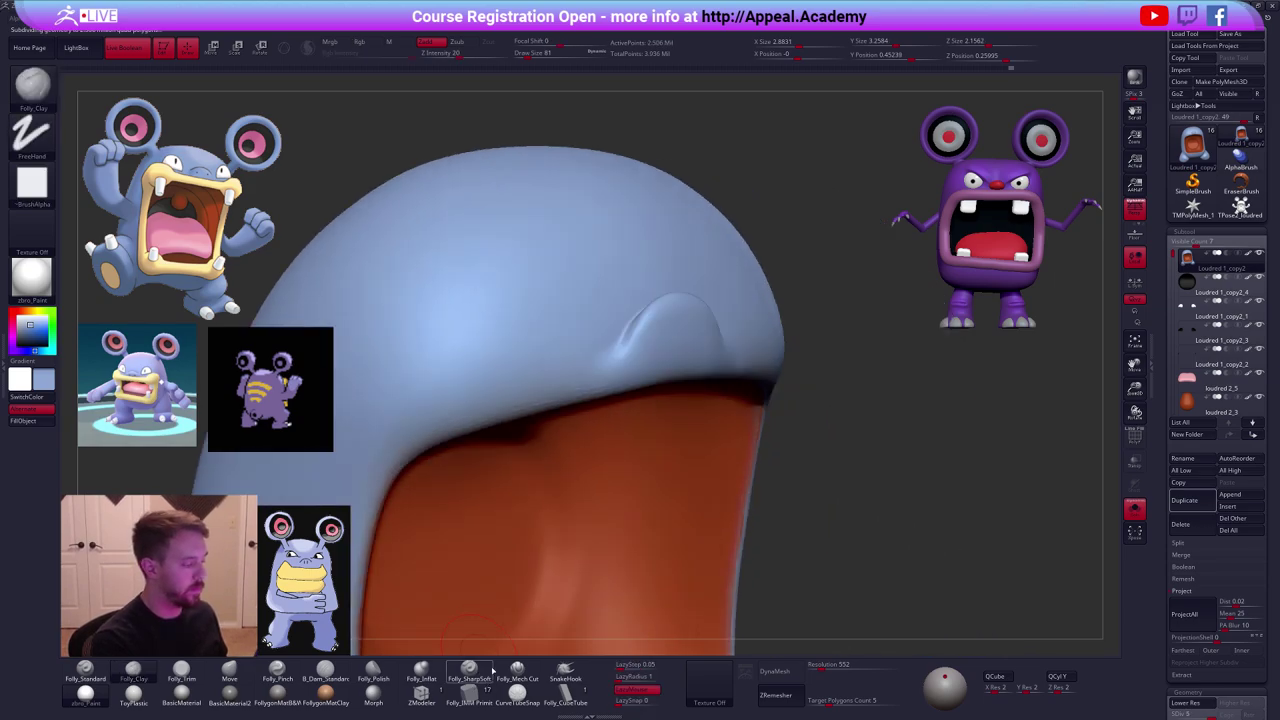
{"action": "left_click", "coordinate": [487, 677]}
{"action": "left_click", "coordinate": [516, 674]}
{"action": "right_click_drag", "start_coordinate": [656, 312], "coordinate": [684, 396], "text": "alt"}
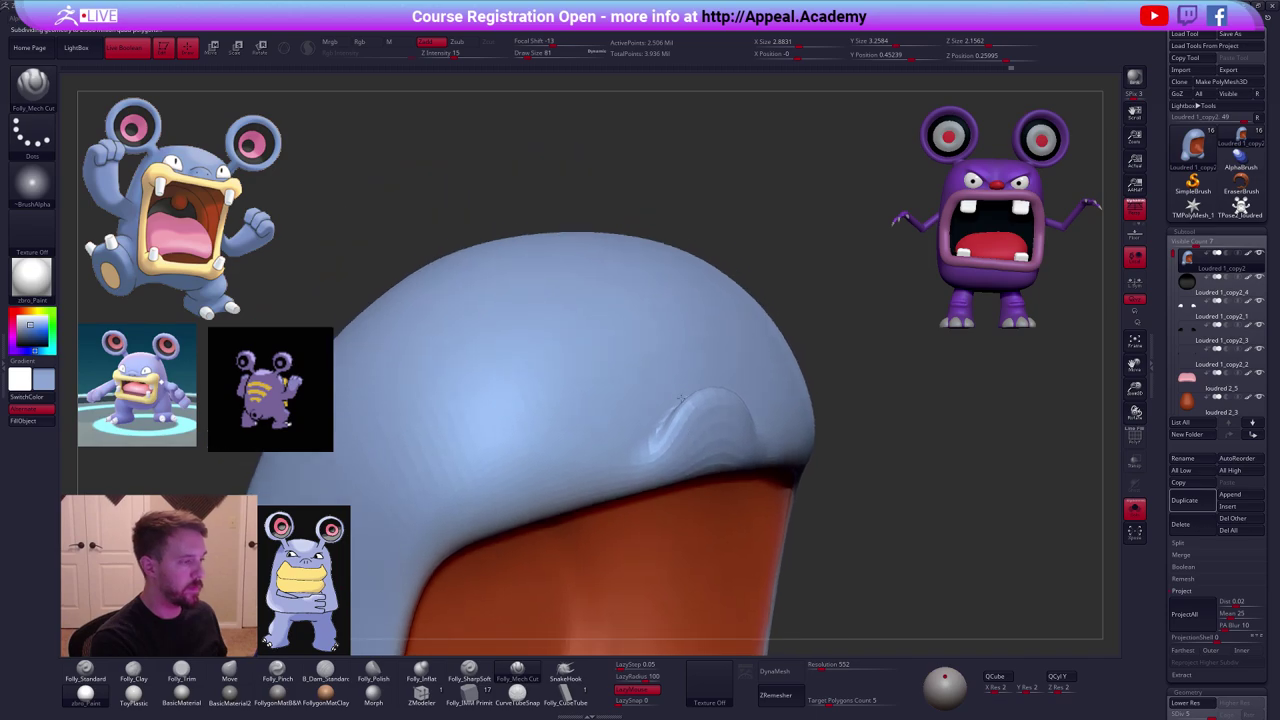
{"action": "key", "text": "space"}
{"action": "left_click_drag", "start_coordinate": [686, 392], "coordinate": [682, 392]}
{"action": "mouse_move", "coordinate": [680, 392]}
{"action": "right_mouse_down"}
{"action": "mouse_move", "coordinate": [651, 400]}
{"action": "mouse_move", "coordinate": [662, 390]}
{"action": "right_mouse_up"}
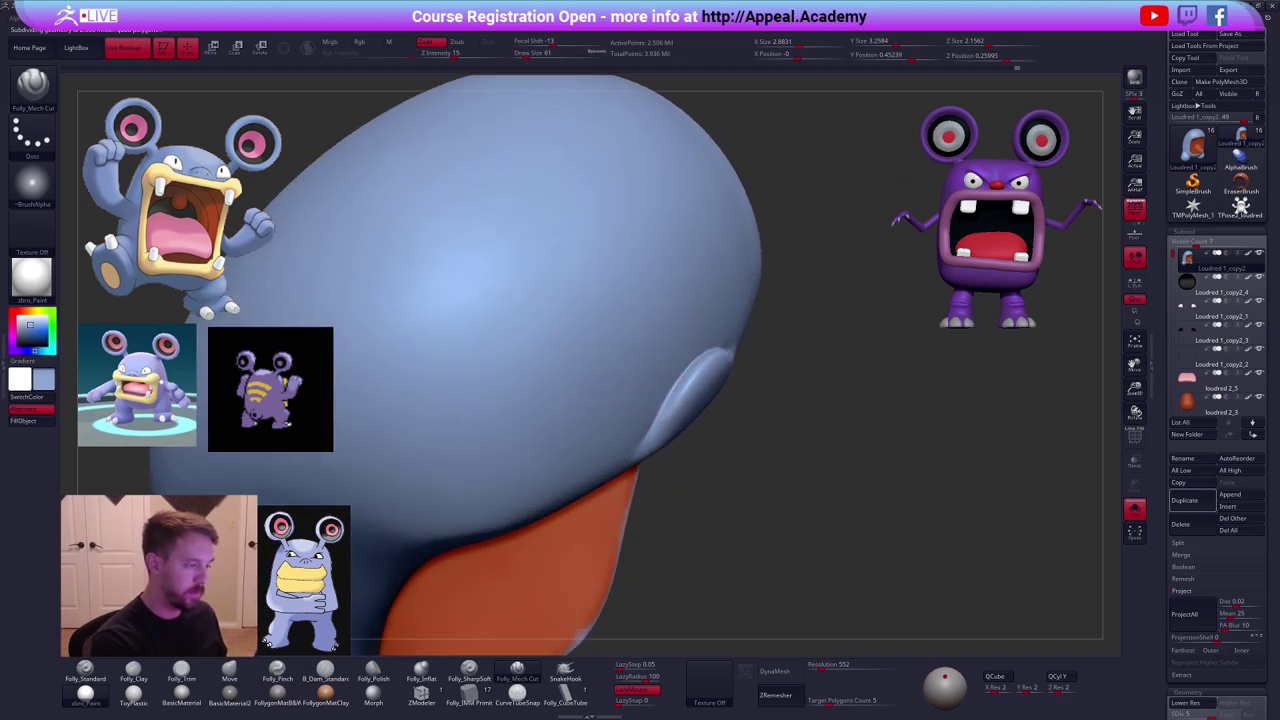
{"action": "right_click_drag", "start_coordinate": [715, 430], "coordinate": [590, 455]}
{"action": "right_click_drag", "start_coordinate": [700, 470], "coordinate": [780, 560], "text": "ctrl"}
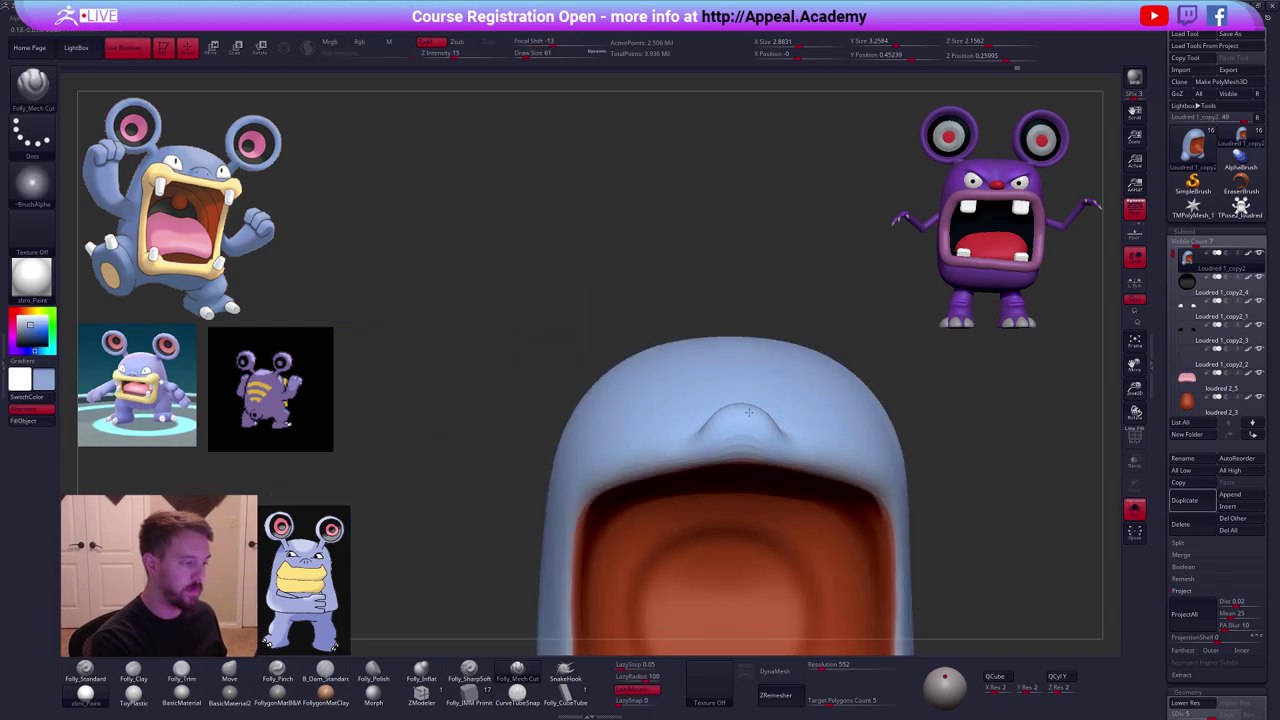
Show all the parts and soften the nose into the face on lower subdivision levels, then return the body to its highest level.
{"action": "mouse_move", "coordinate": [840, 600]}
{"action": "right_mouse_down", "text": "alt"}
{"action": "mouse_move", "coordinate": [850, 476]}
{"action": "mouse_move", "coordinate": [918, 473]}
{"action": "mouse_move", "coordinate": [855, 533]}
{"action": "mouse_move", "coordinate": [883, 553]}
{"action": "mouse_move", "coordinate": [849, 554]}
{"action": "mouse_move", "coordinate": [806, 455]}
{"action": "right_mouse_up", "text": "alt"}
{"action": "key", "text": "alt+s"}
{"action": "key", "text": "s"}
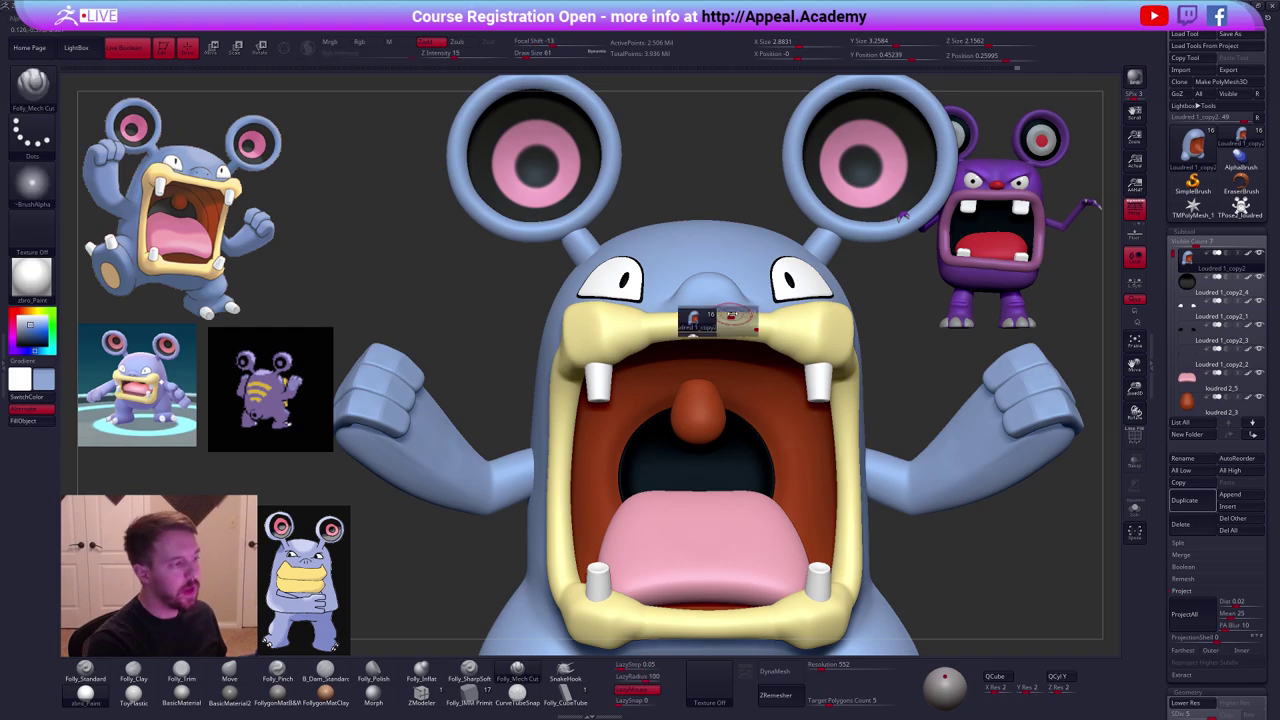
{"action": "left_click", "coordinate": [701, 315]}
{"action": "key", "text": "shift+d"}
{"action": "key", "text": "shift+d"}
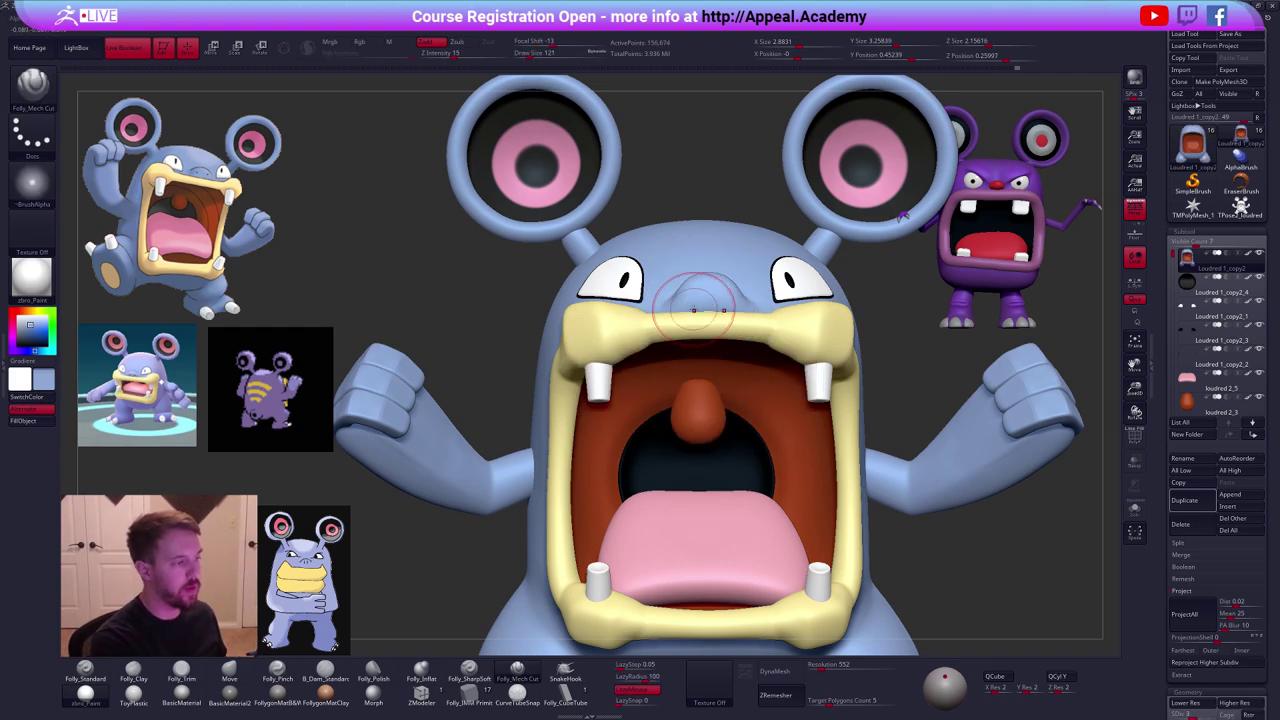
{"action": "mouse_move", "coordinate": [684, 305]}
{"action": "right_mouse_down"}
{"action": "mouse_move", "coordinate": [625, 300]}
{"action": "mouse_move", "coordinate": [702, 298]}
{"action": "right_mouse_up"}
{"action": "key", "text": "shift"}
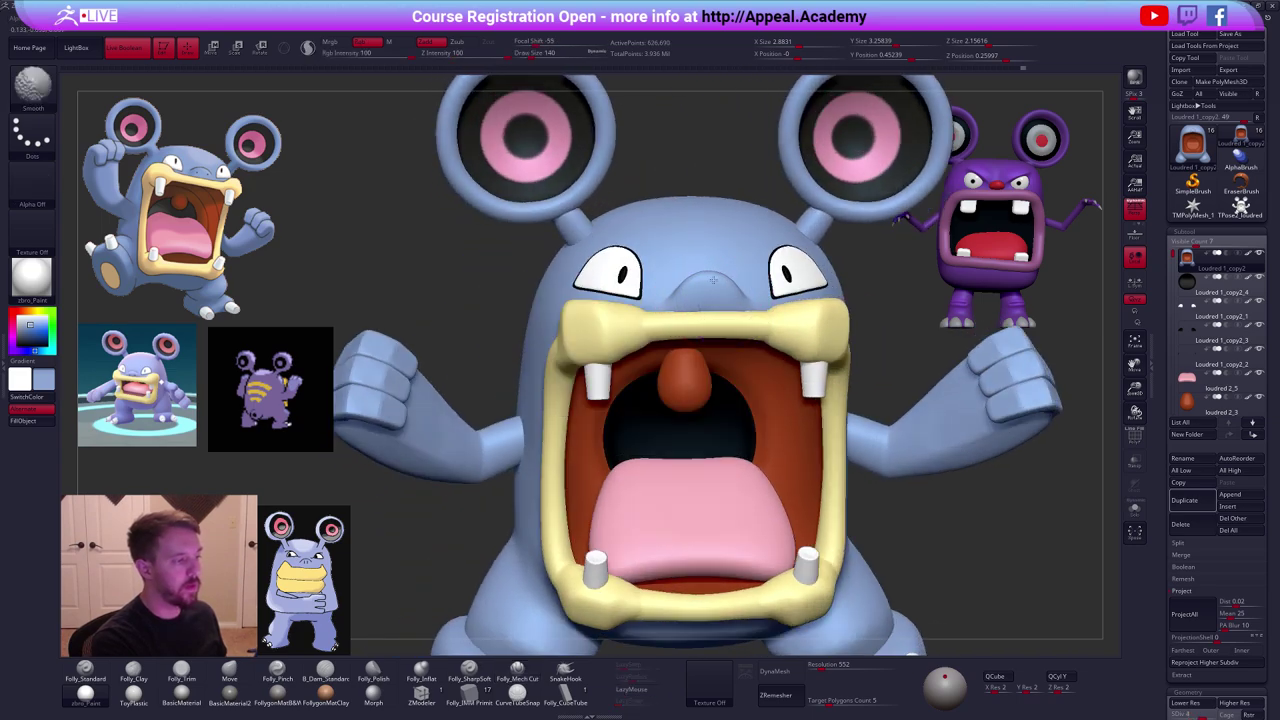
{"action": "right_click_drag", "start_coordinate": [695, 281], "coordinate": [655, 352]}
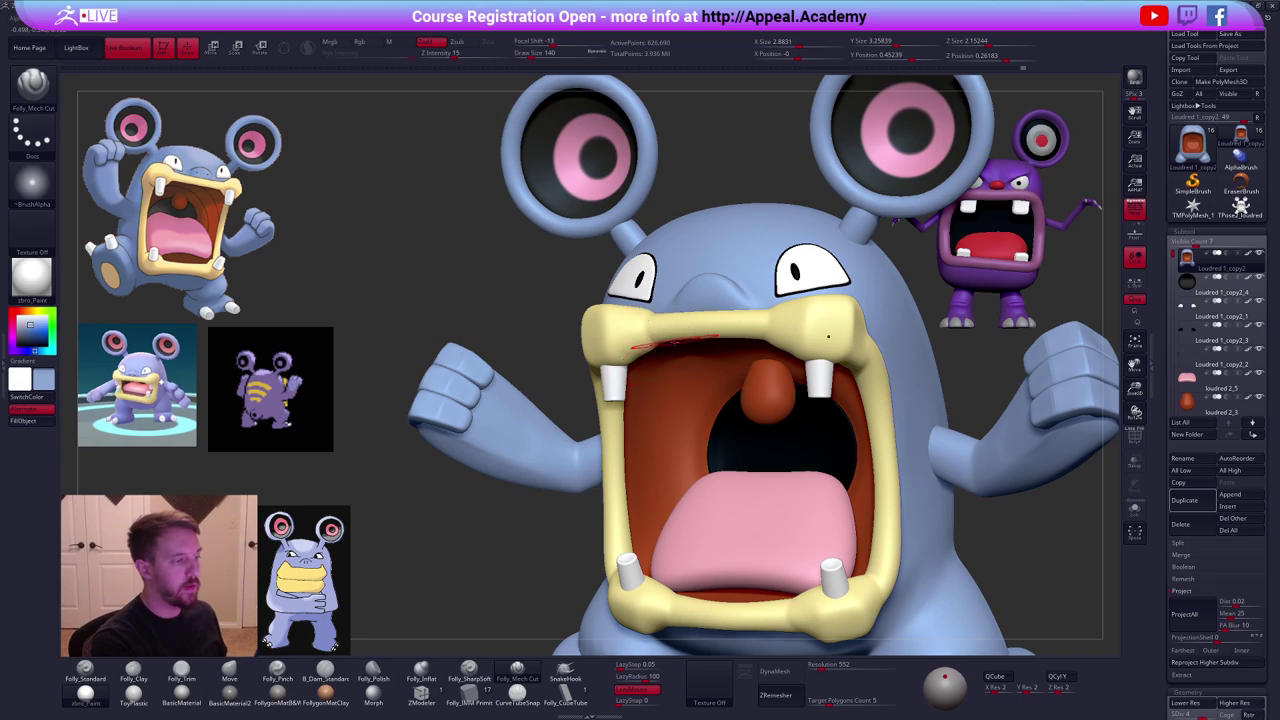
{"action": "key", "text": "d"}
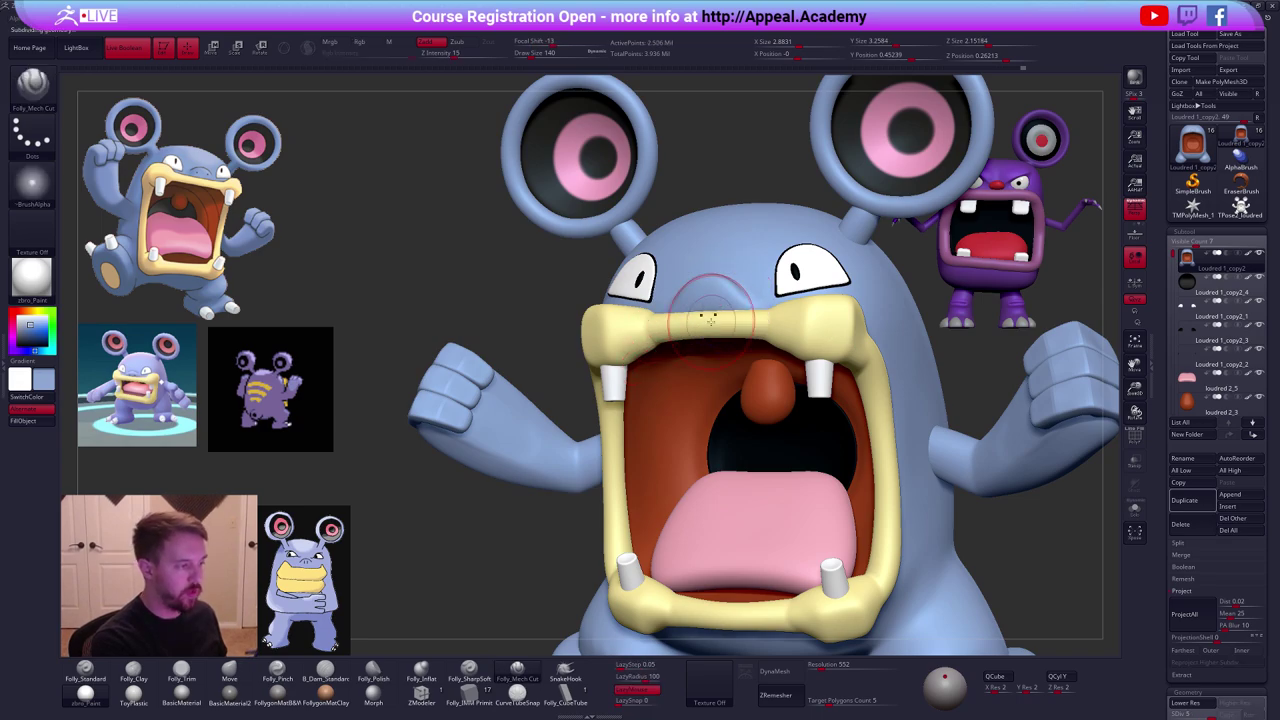
Isolate the body and set up the Folly_Standard brush with black as the paint colour.
{"action": "mouse_move", "coordinate": [714, 316]}
{"action": "right_mouse_down", "text": "shift"}
{"action": "mouse_move", "coordinate": [780, 330]}
{"action": "mouse_move", "coordinate": [736, 351]}
{"action": "mouse_move", "coordinate": [730, 440]}
{"action": "right_mouse_up", "text": "shift"}
{"action": "key", "text": "alt+s"}
{"action": "key", "text": "space"}
{"action": "left_click_drag", "start_coordinate": [728, 386], "coordinate": [708, 386]}
{"action": "right_click_drag", "start_coordinate": [706, 386], "coordinate": [738, 384], "text": "alt"}
{"action": "key", "text": "1"}
{"action": "left_click", "coordinate": [17, 354]}
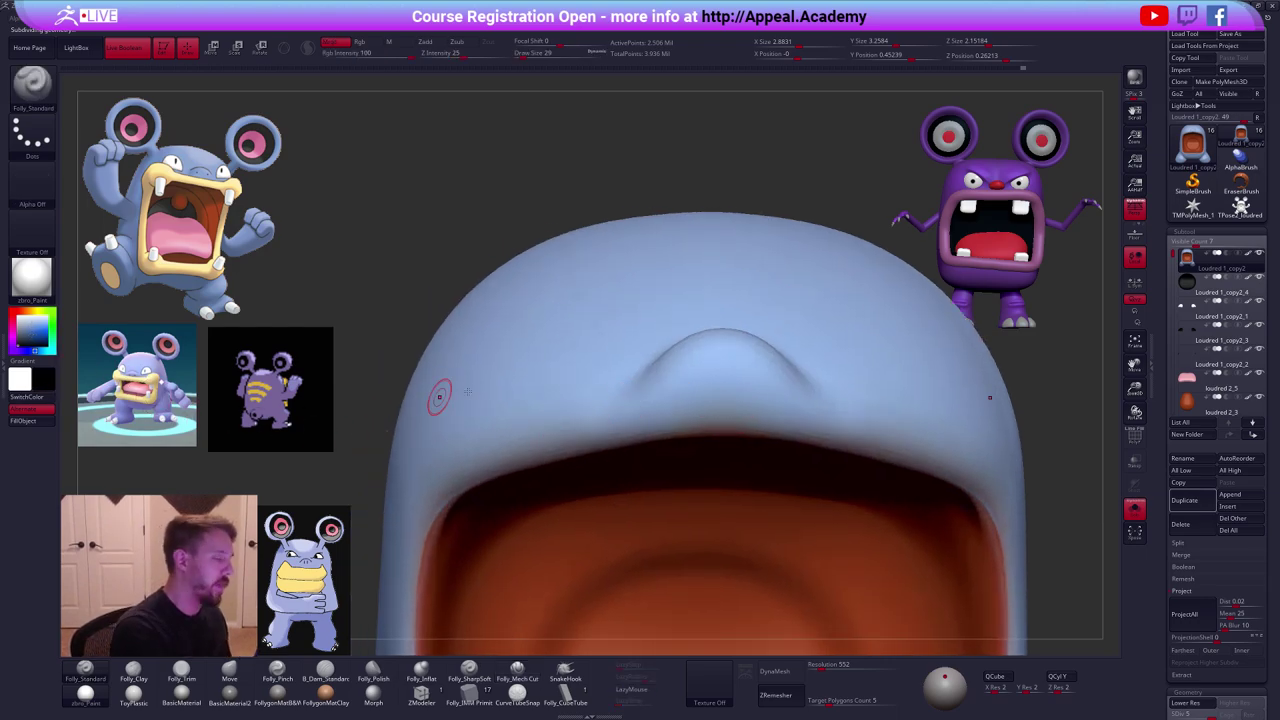
Paint two small symmetrical black nostrils on the nose at draw size 7, replacing the dots made at draw size 4.
{"action": "key", "text": "space"}
{"action": "left_click_drag", "start_coordinate": [693, 356], "coordinate": [682, 358]}
{"action": "right_click_drag", "start_coordinate": [683, 363], "coordinate": [704, 352]}
{"action": "key", "text": "space"}
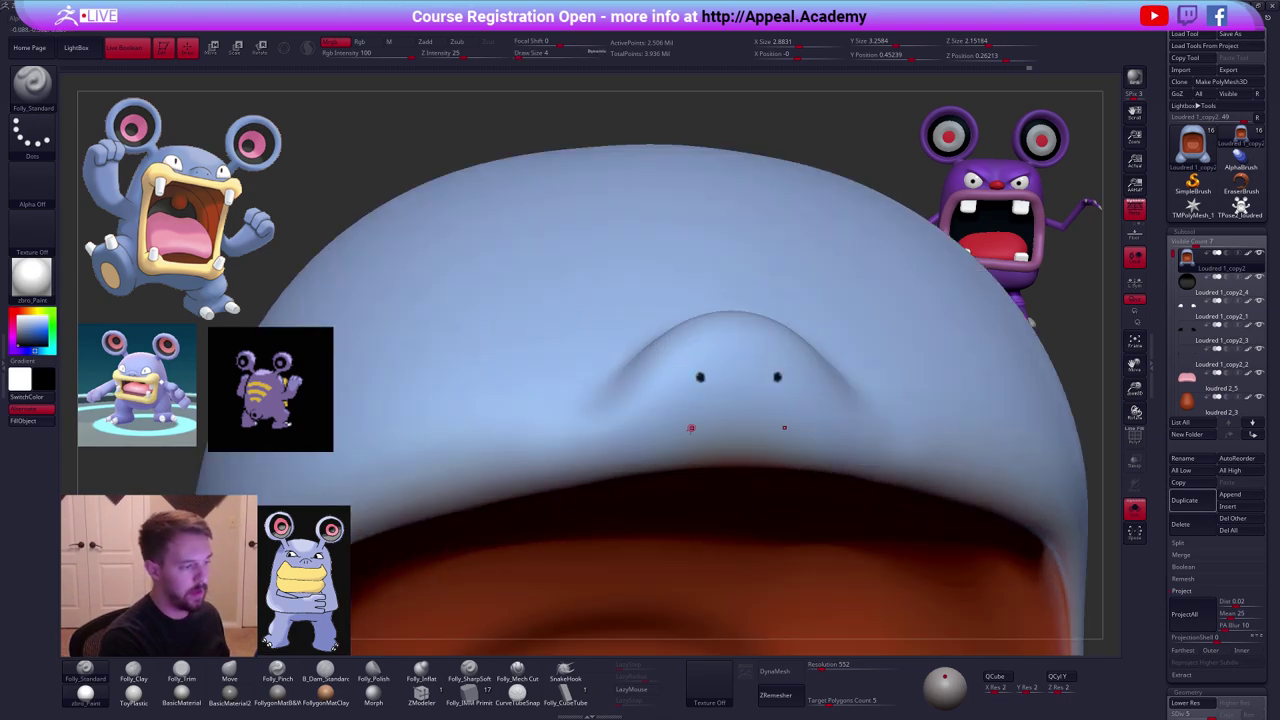
{"action": "key", "text": "ctrl+z"}
{"action": "key", "text": "space"}
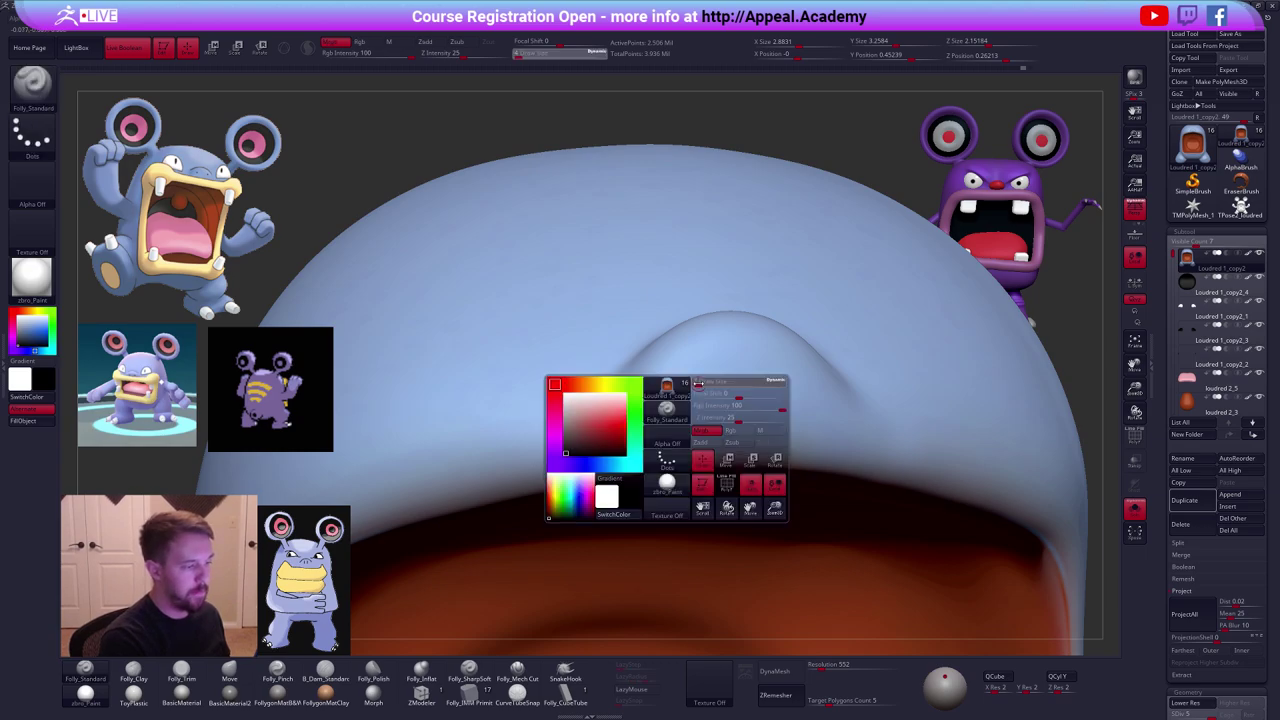
{"action": "key", "text": "f"}
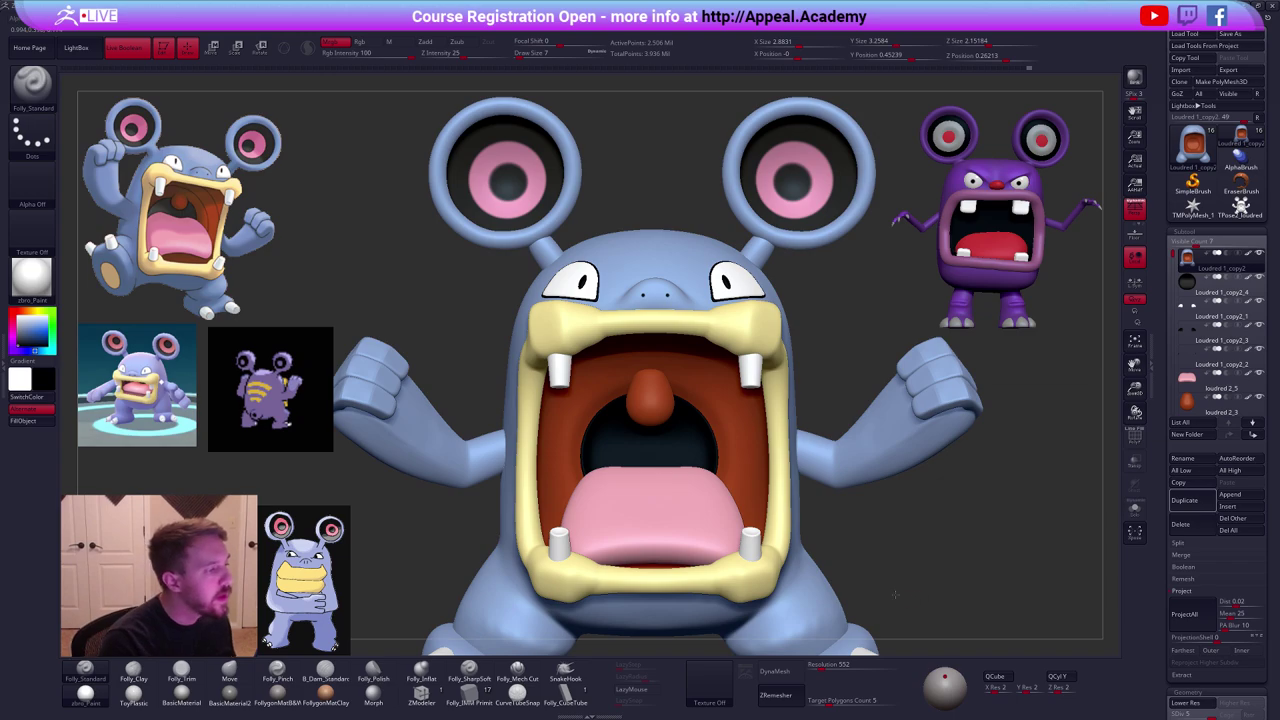
Isolate the body again and pinch the front of the legs with the Folly_Pinch brush at draw size 160.
{"action": "left_click_drag", "start_coordinate": [895, 594], "coordinate": [884, 591], "text": "alt"}
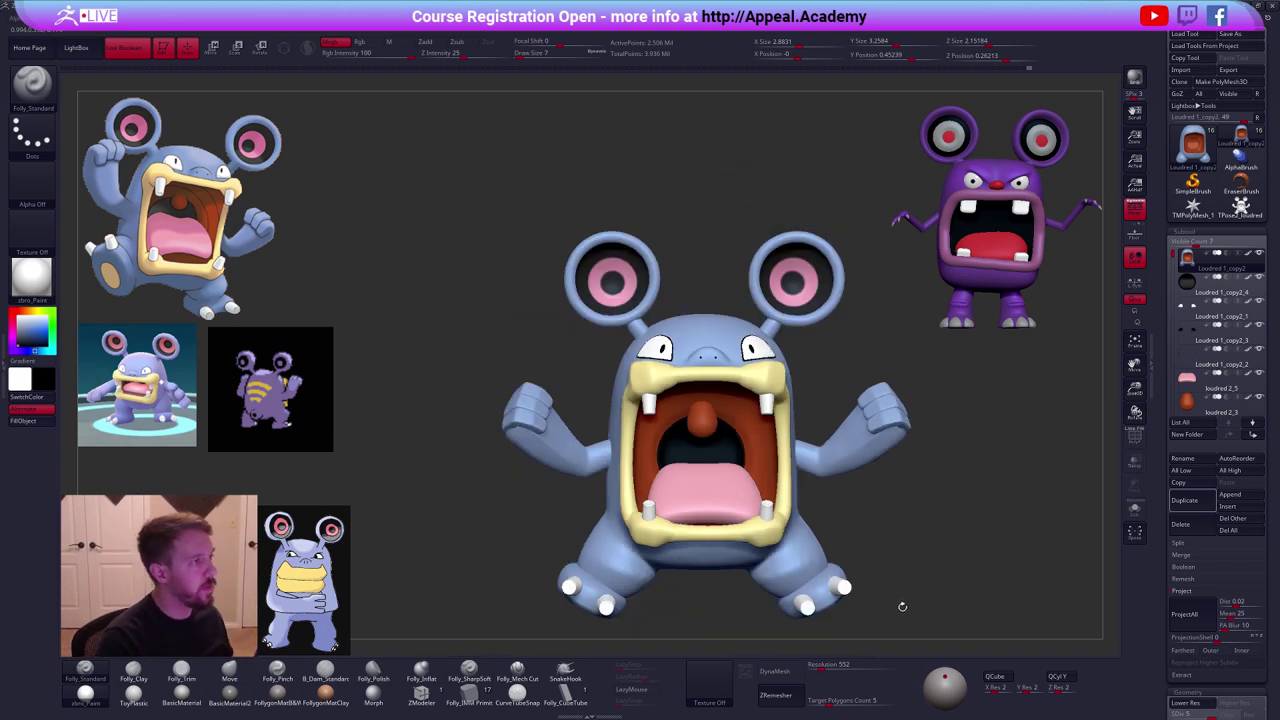
{"action": "mouse_move", "coordinate": [915, 638]}
{"action": "left_mouse_down", "text": "alt"}
{"action": "mouse_move", "coordinate": [889, 580]}
{"action": "mouse_move", "coordinate": [874, 618]}
{"action": "mouse_move", "coordinate": [790, 552]}
{"action": "left_mouse_up", "text": "alt"}
{"action": "key", "text": "shift+f"}
{"action": "key", "text": "shift+f"}
{"action": "key", "text": "3"}
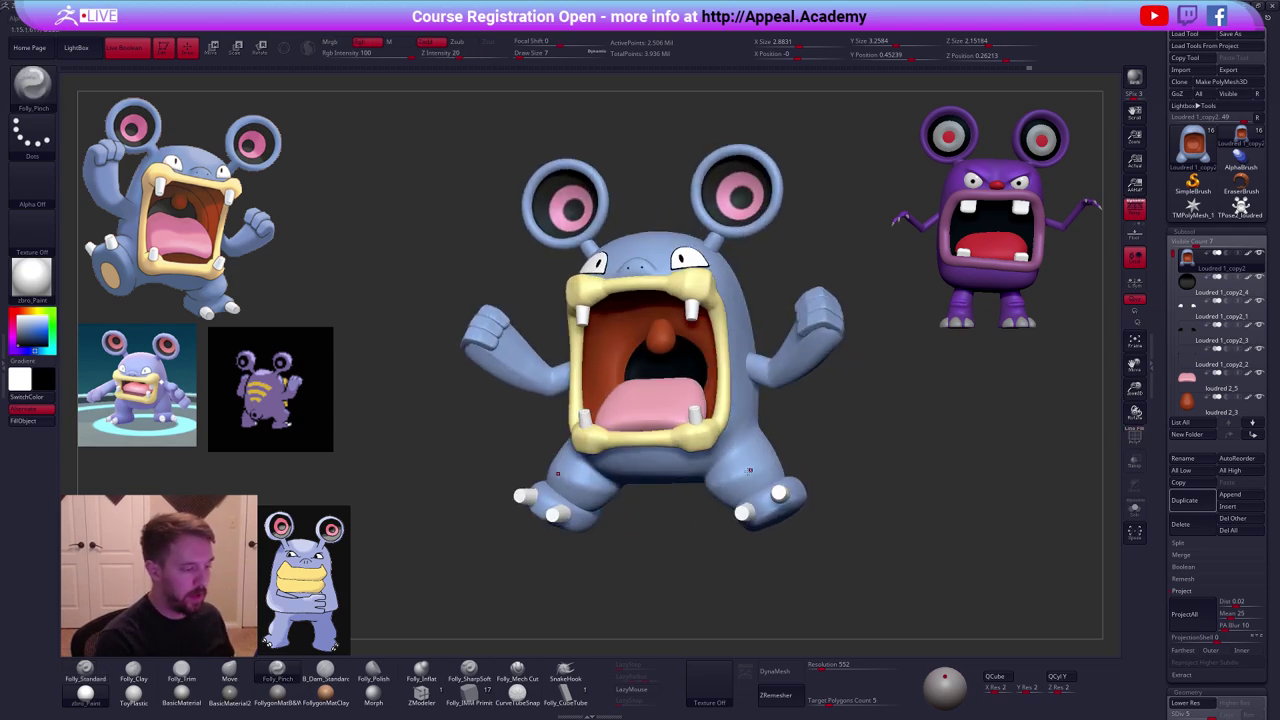
{"action": "key", "text": "space"}
{"action": "left_click_drag", "start_coordinate": [764, 477], "coordinate": [766, 477]}
{"action": "key", "text": "alt+s"}
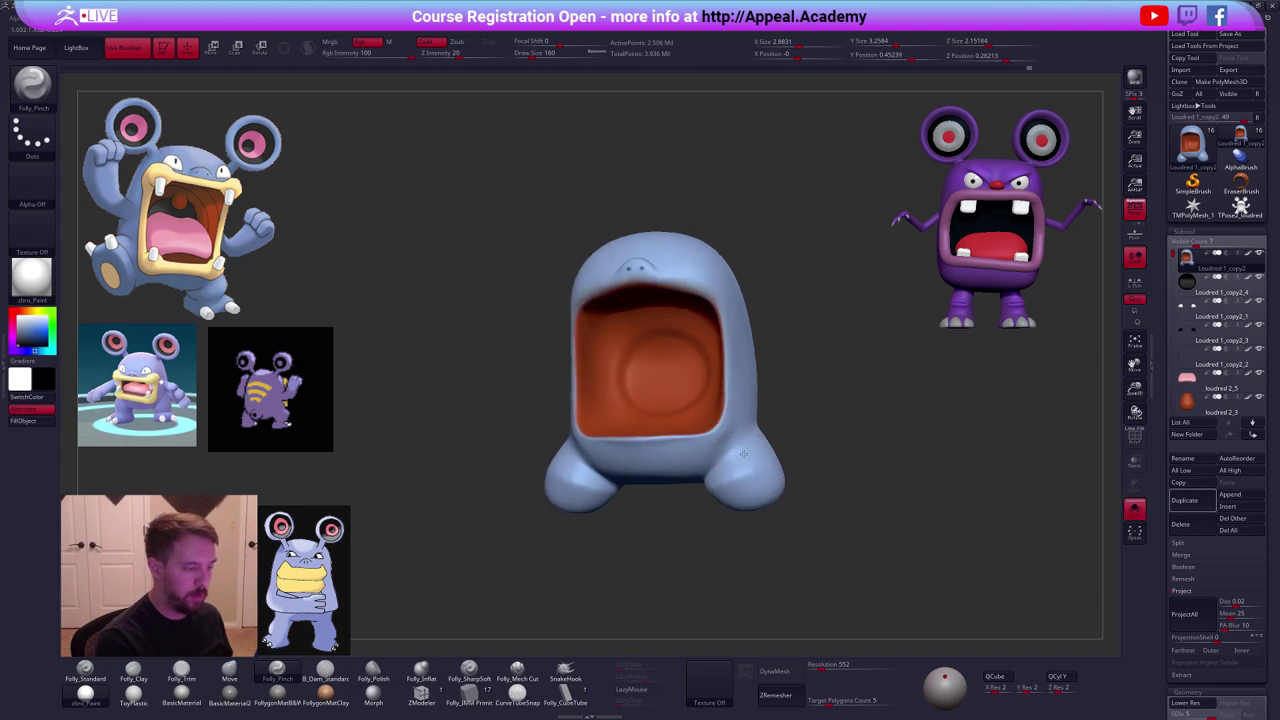
{"action": "left_click_drag", "start_coordinate": [838, 520], "coordinate": [822, 535]}
{"action": "mouse_move", "coordinate": [822, 535]}
{"action": "left_mouse_down", "text": "alt"}
{"action": "mouse_move", "coordinate": [834, 485]}
{"action": "mouse_move", "coordinate": [838, 530]}
{"action": "left_mouse_up", "text": "alt"}
{"action": "right_click_drag", "start_coordinate": [744, 446], "coordinate": [722, 434]}
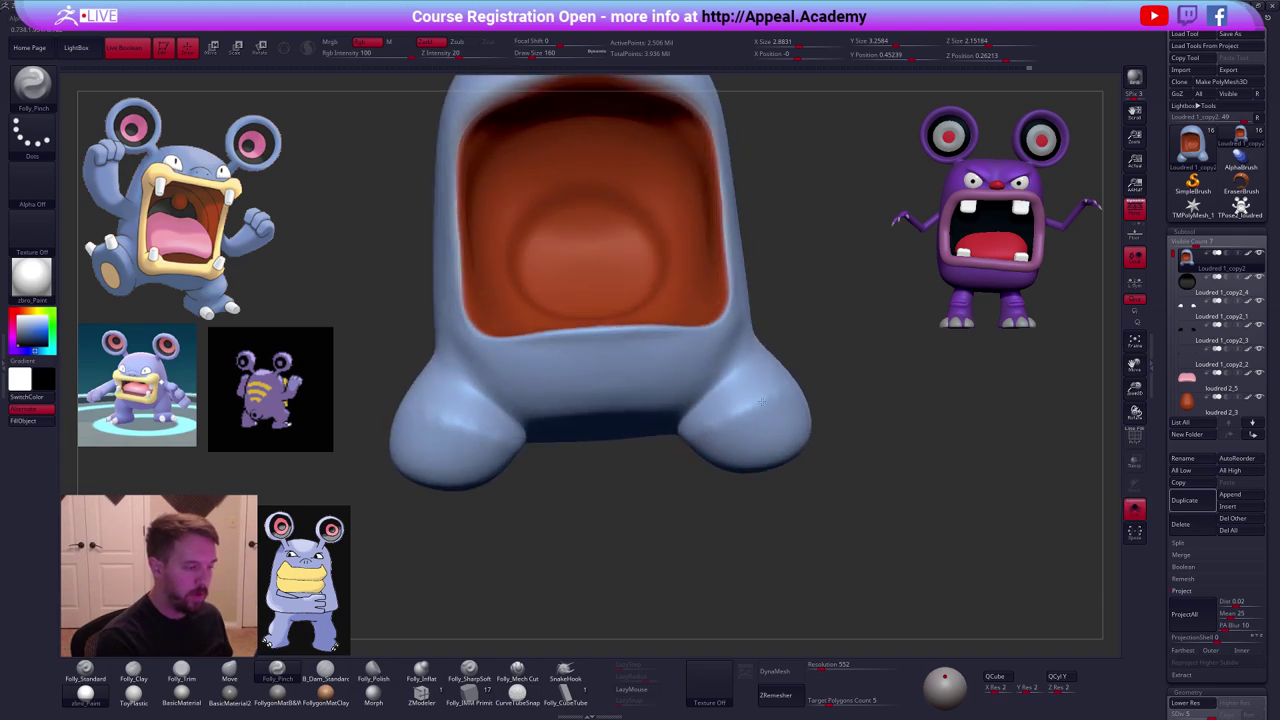
Pinch and smooth the front of both legs on lower subdivision levels of the body, enlarging the draw size to 181.
{"action": "key", "text": "shift+d"}
{"action": "key", "text": "shift+d"}
{"action": "key", "text": "space"}
{"action": "left_click_drag", "start_coordinate": [752, 428], "coordinate": [756, 428]}
{"action": "key", "text": "shift+d"}
{"action": "key", "text": "shift+d"}
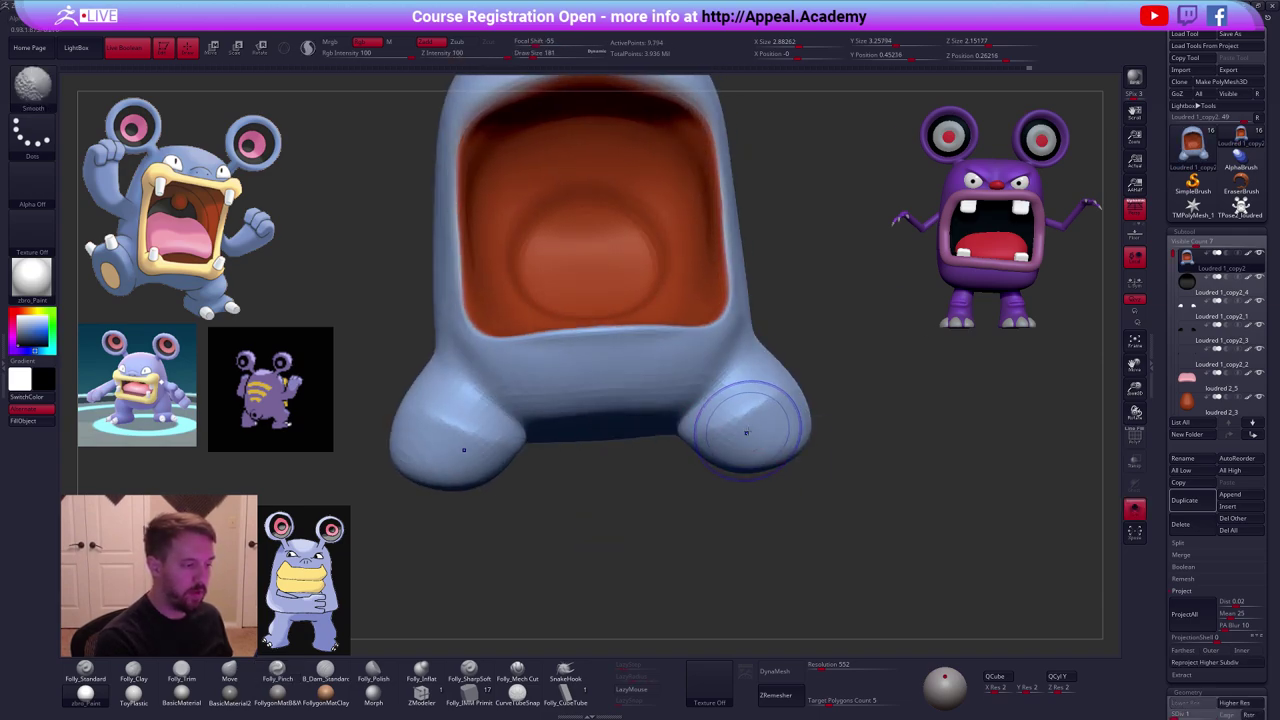
{"action": "right_click_drag", "start_coordinate": [753, 430], "coordinate": [743, 446]}
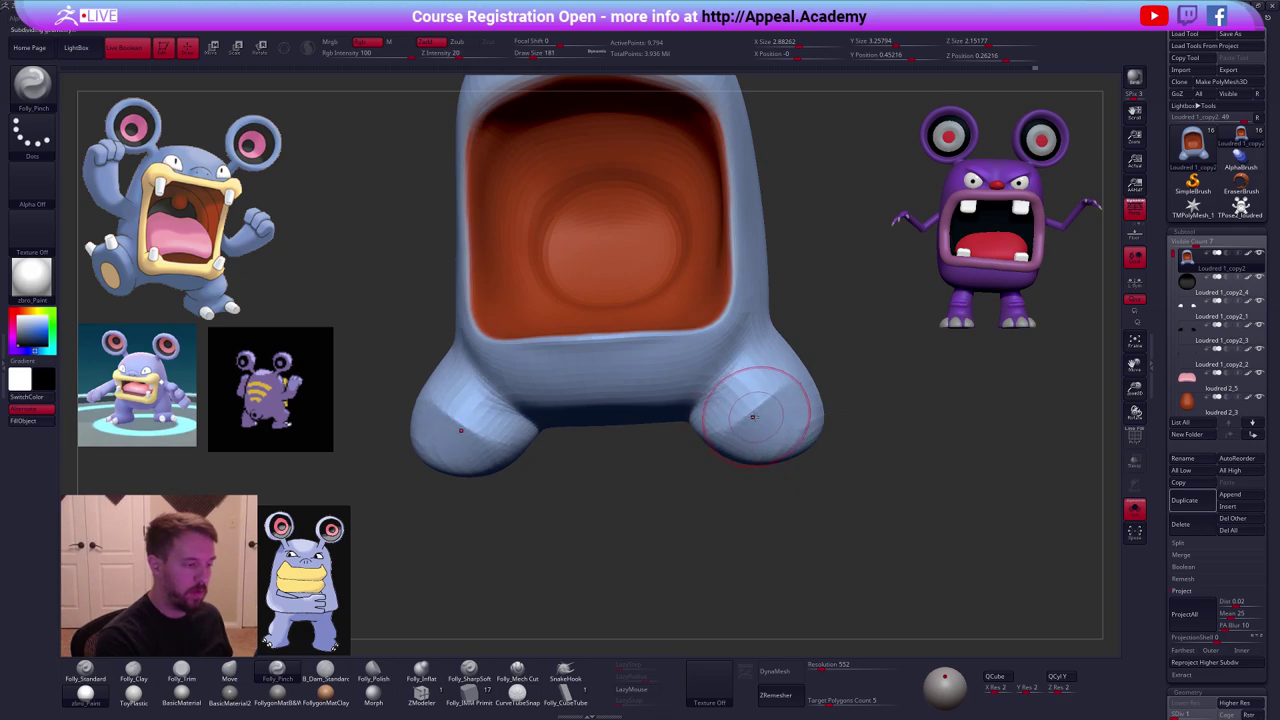
{"action": "key", "text": "d"}
{"action": "right_click_drag", "start_coordinate": [755, 403], "coordinate": [748, 437]}
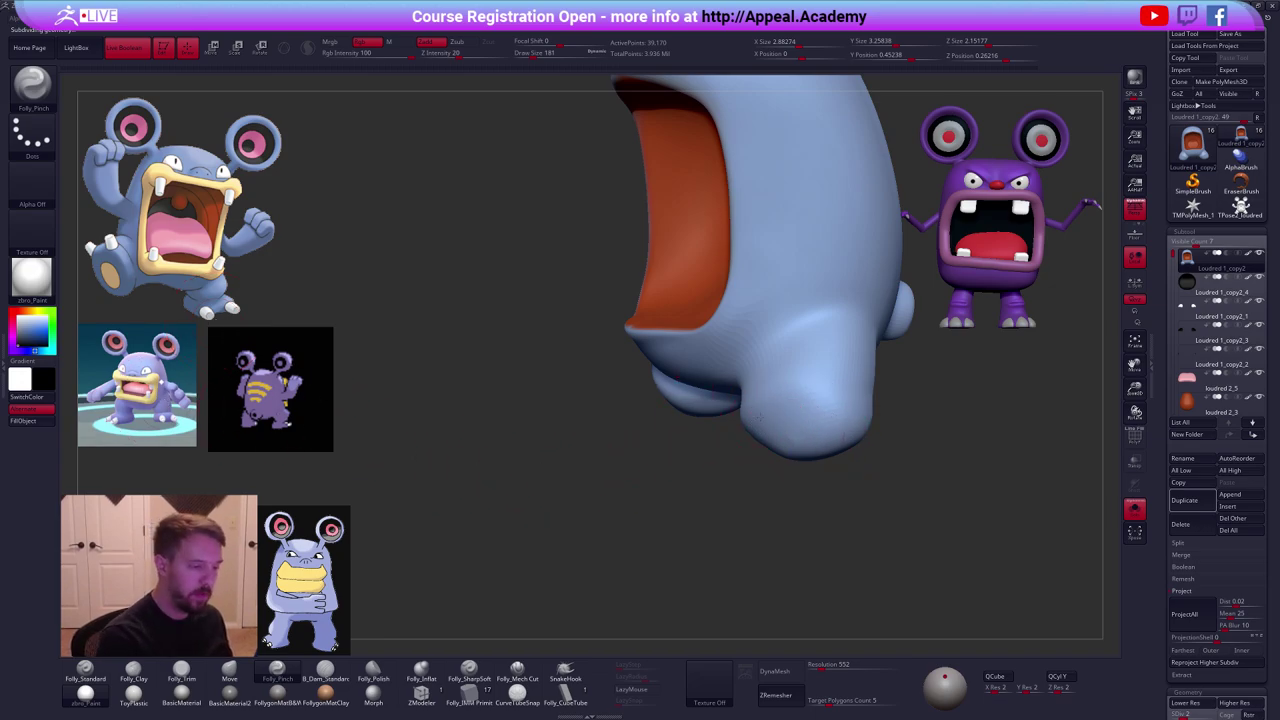
Refine where the legs join the body using Folly_Clay at draw size 140, and smooth the area at draw size 170.
{"action": "right_click_drag", "start_coordinate": [760, 417], "coordinate": [780, 424]}
{"action": "key", "text": "space"}
{"action": "left_click_drag", "start_coordinate": [777, 426], "coordinate": [770, 426]}
{"action": "key", "text": "2"}
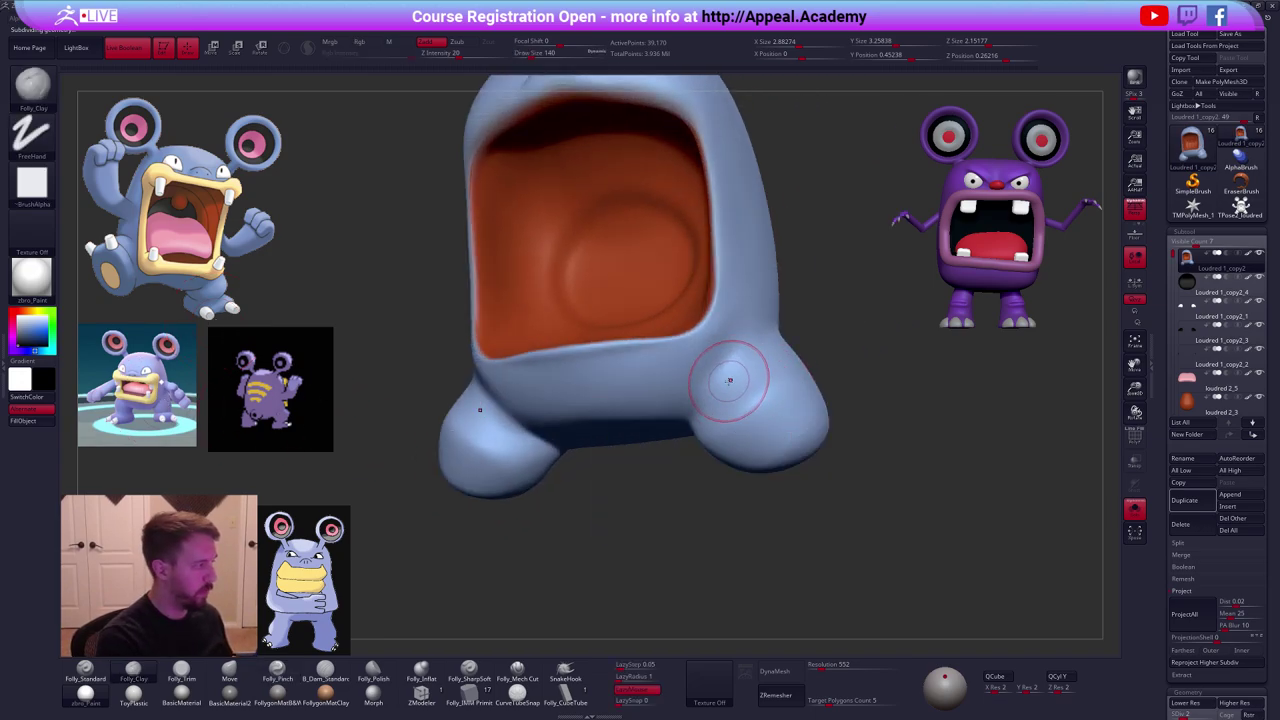
{"action": "key", "text": "shift"}
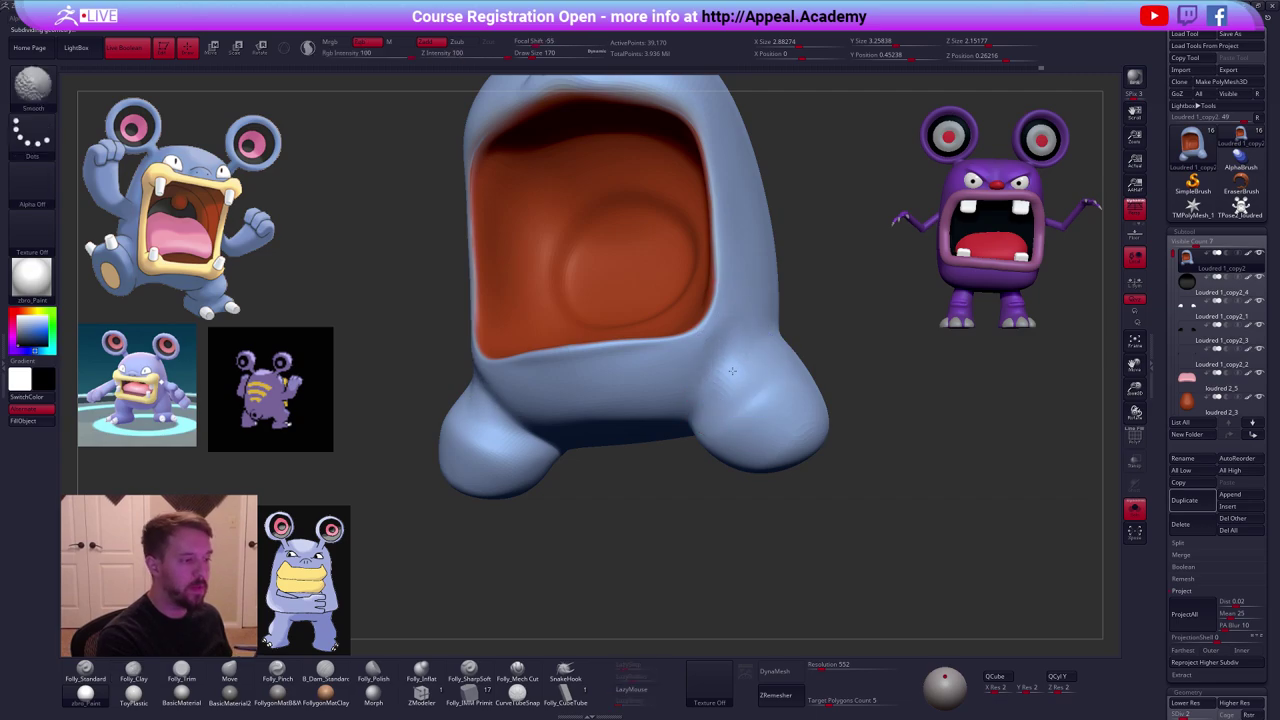
{"action": "mouse_move", "coordinate": [732, 371]}
{"action": "right_mouse_down", "text": "shift"}
{"action": "mouse_move", "coordinate": [742, 390]}
{"action": "mouse_move", "coordinate": [723, 380]}
{"action": "right_mouse_up", "text": "shift"}
{"action": "right_click_drag", "start_coordinate": [752, 428], "coordinate": [712, 438]}
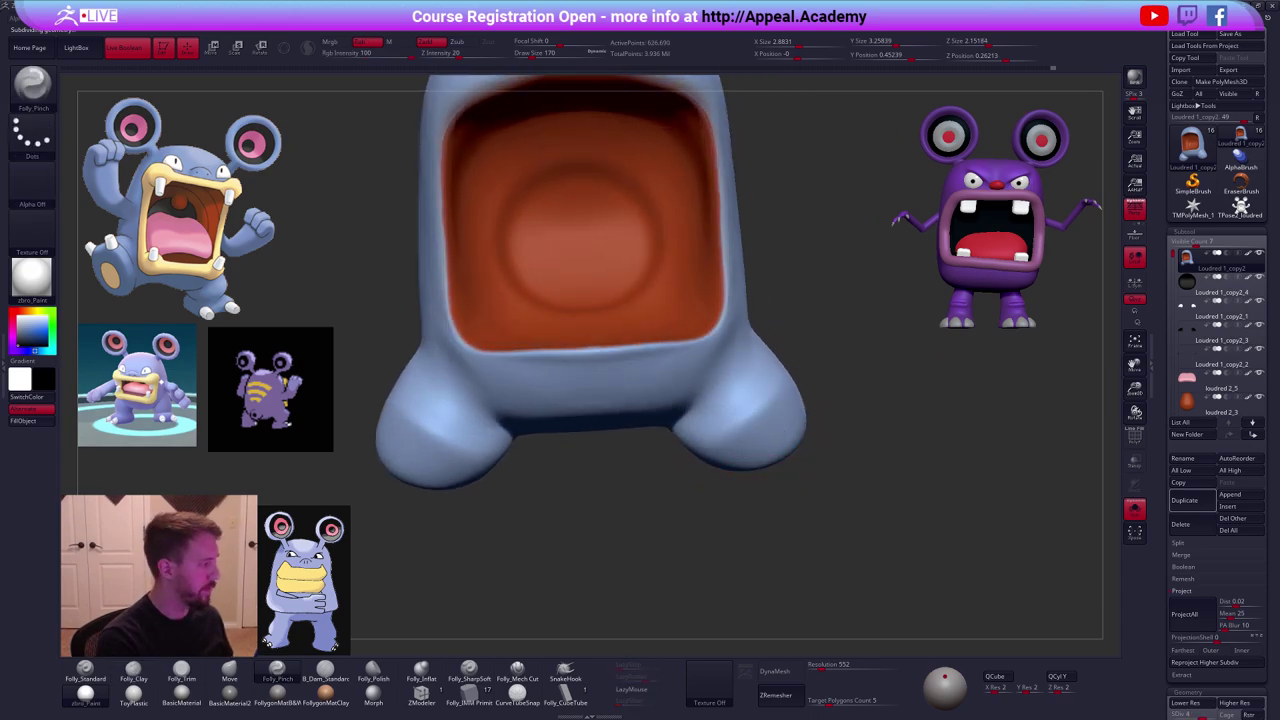
Show all the parts, select the feet, switch off perspective and adjust the feet beneath the legs with Transpose.
{"action": "left_click", "coordinate": [864, 558], "text": "ctrl+shift"}
{"action": "right_click_drag", "start_coordinate": [885, 582], "coordinate": [817, 520]}
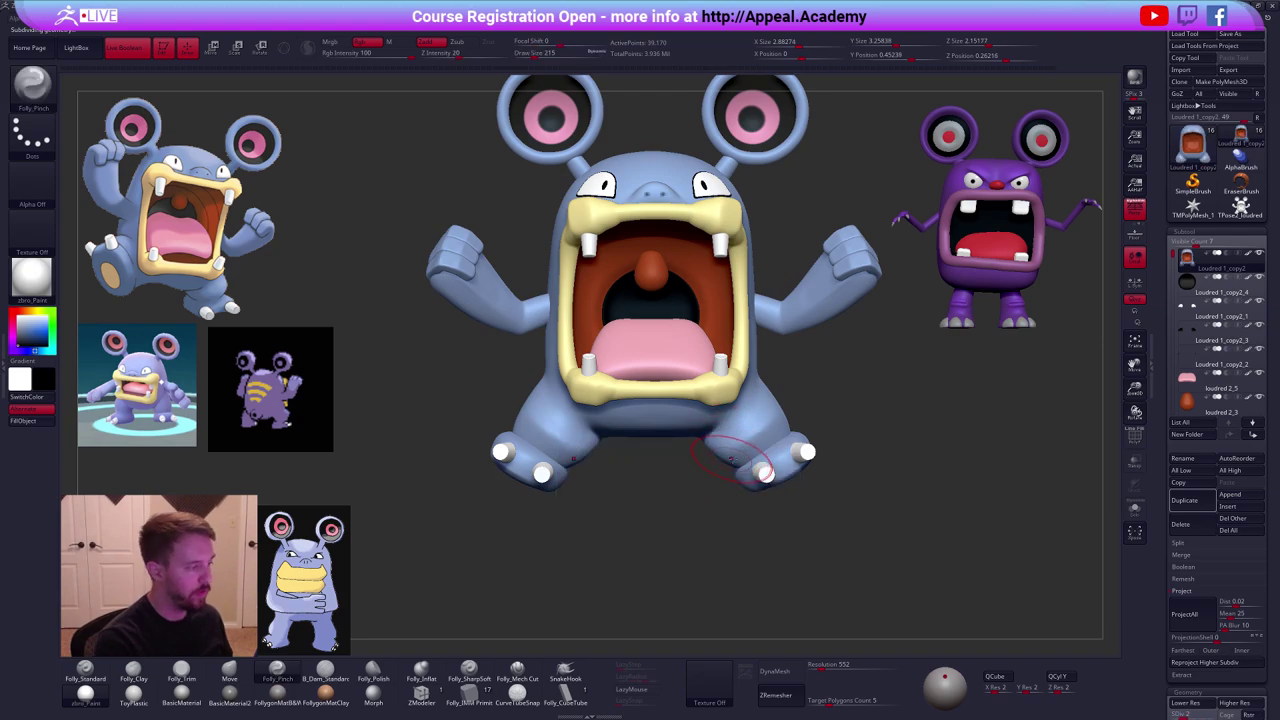
{"action": "right_click_drag", "start_coordinate": [762, 470], "coordinate": [694, 442]}
{"action": "left_click", "coordinate": [701, 441], "text": "alt"}
{"action": "key", "text": "w"}
{"action": "left_click_drag", "start_coordinate": [687, 418], "coordinate": [735, 483]}
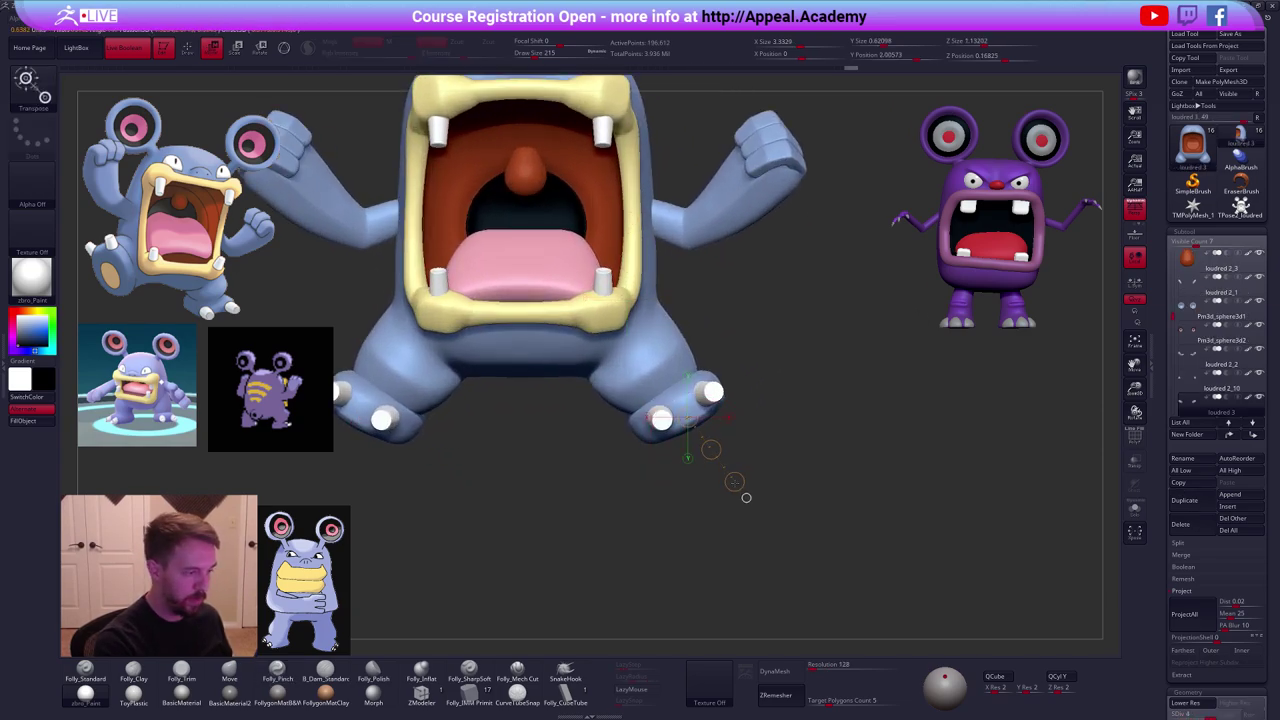
{"action": "left_click", "coordinate": [1142, 217]}
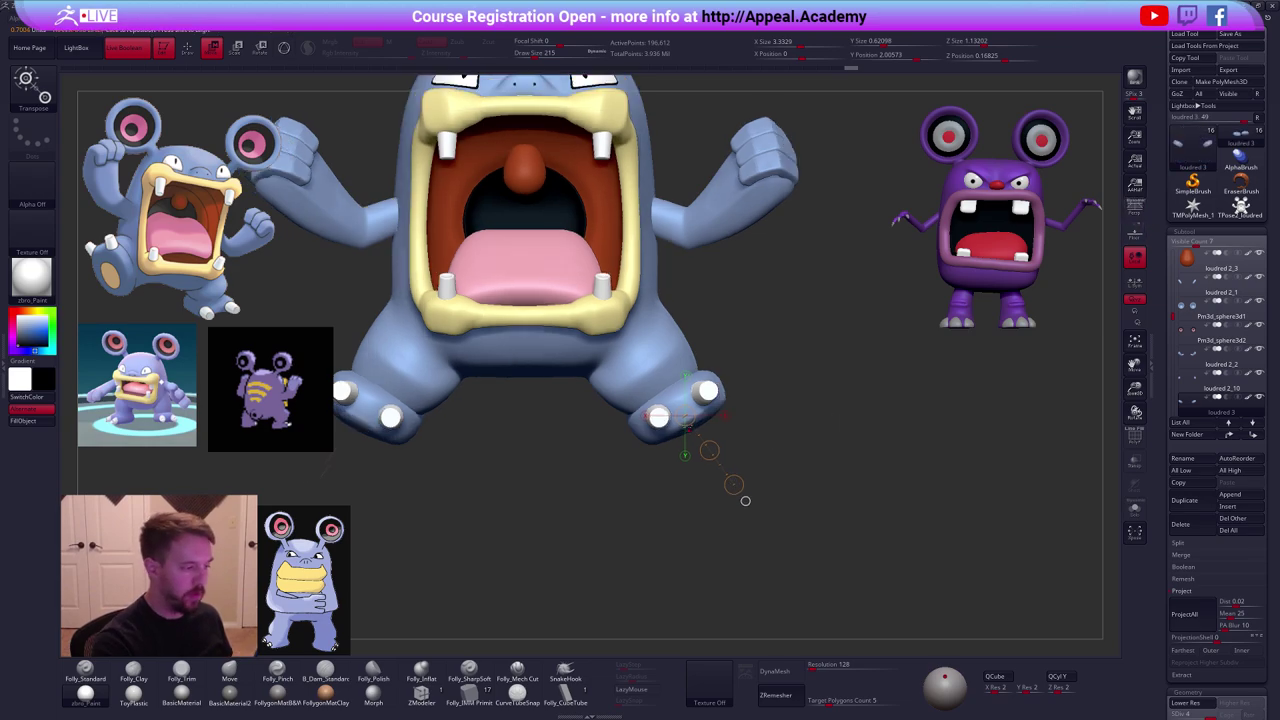
{"action": "left_click_drag", "start_coordinate": [708, 394], "coordinate": [760, 456]}
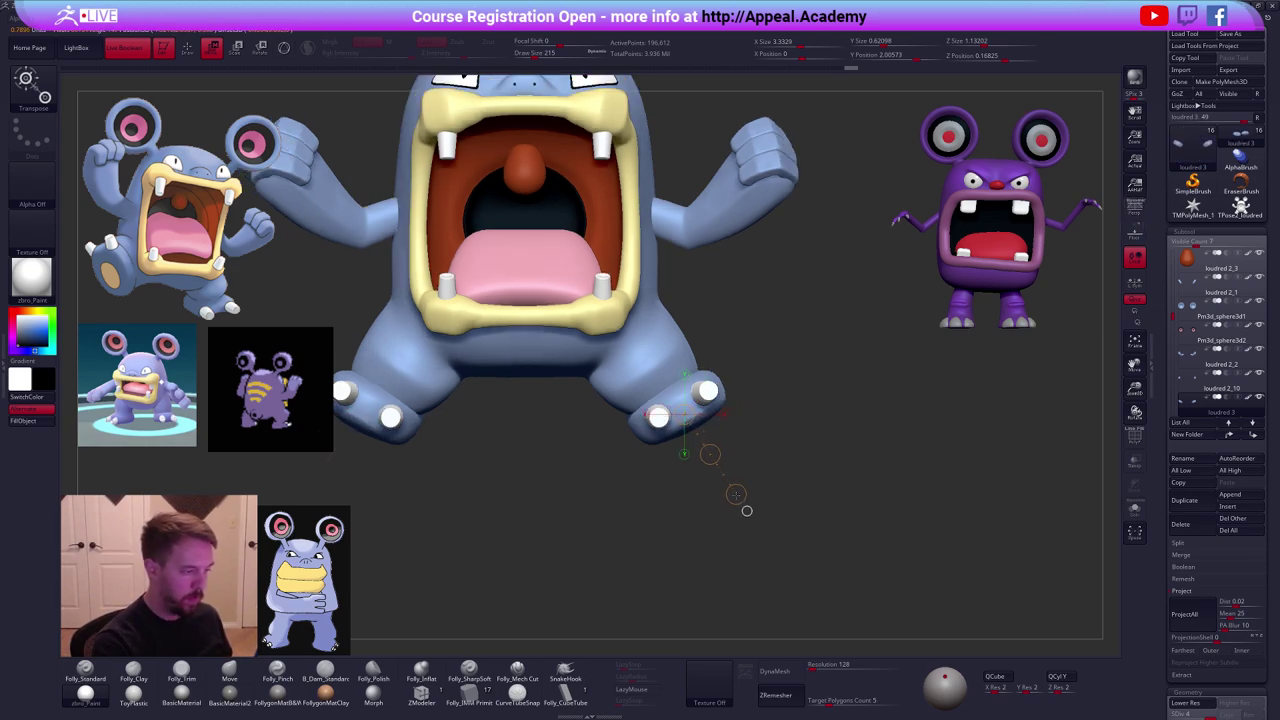
{"action": "left_click_drag", "start_coordinate": [741, 504], "coordinate": [752, 525]}
{"action": "right_click_drag", "start_coordinate": [752, 525], "coordinate": [780, 529], "text": "alt"}
{"action": "key", "text": "q"}
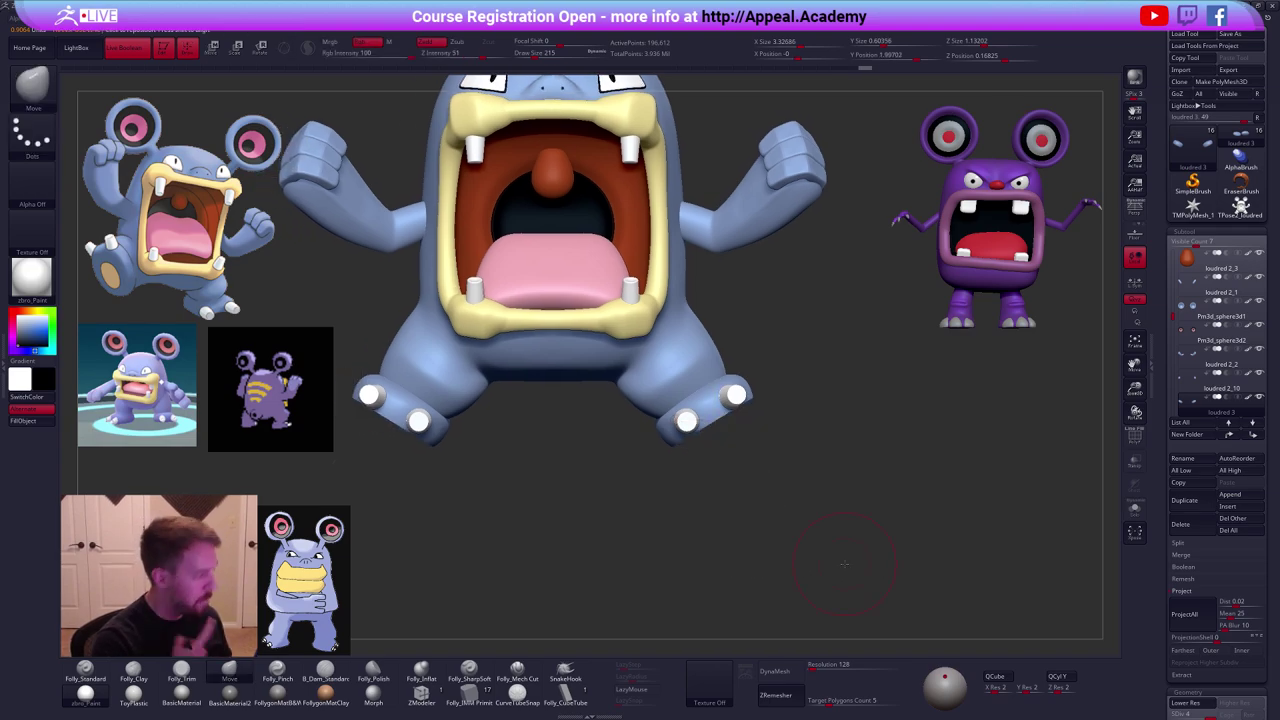
{"action": "right_click_drag", "start_coordinate": [886, 545], "coordinate": [814, 591]}
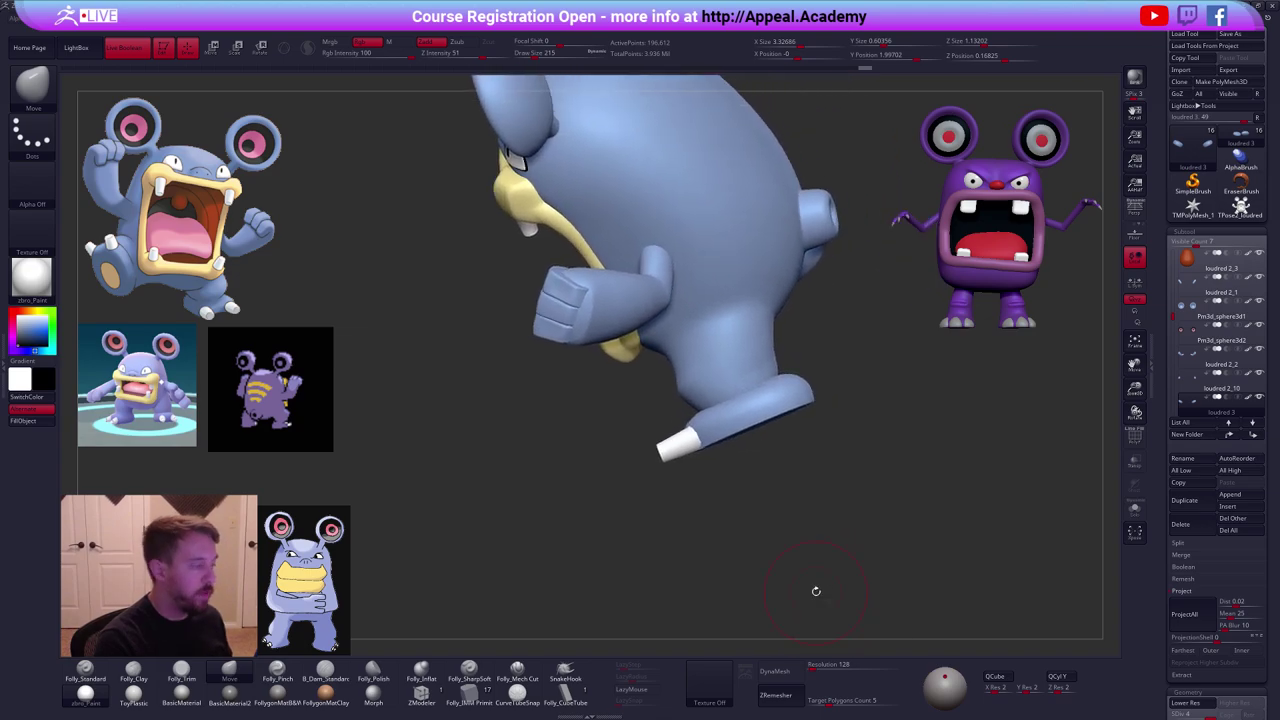
{"action": "key", "text": "w"}
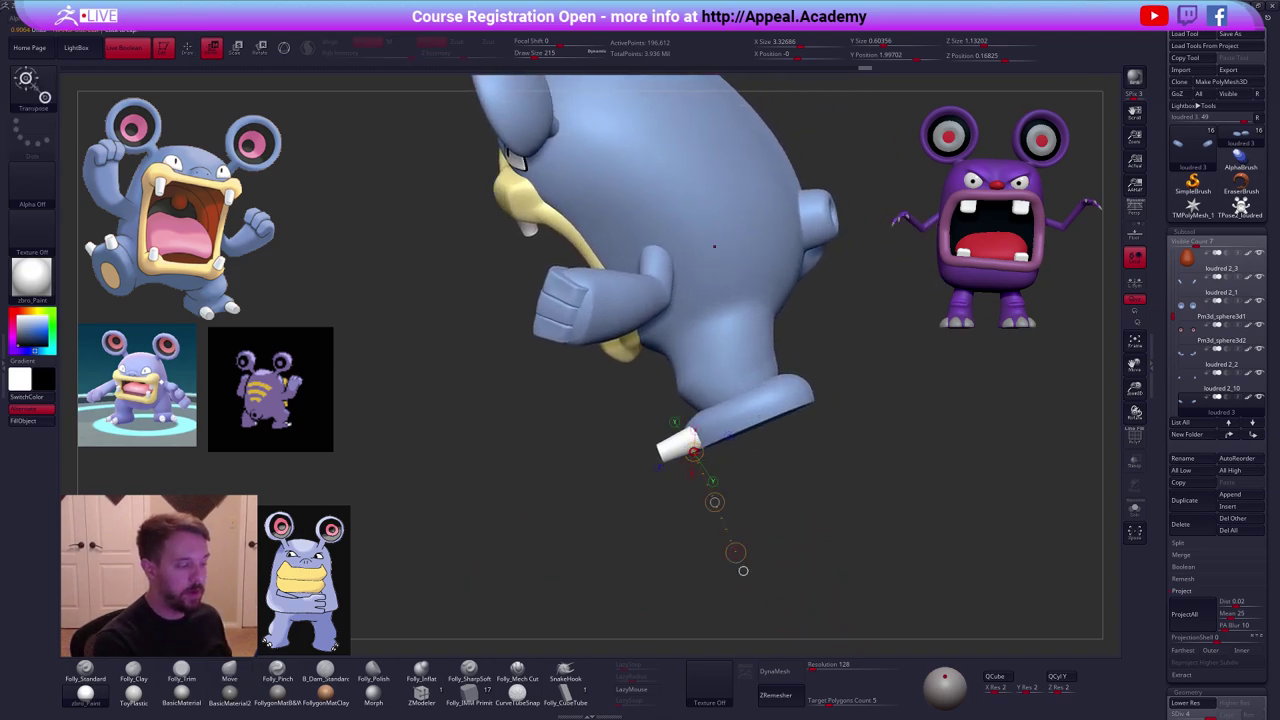
{"action": "left_click", "coordinate": [751, 420]}
{"action": "left_click_drag", "start_coordinate": [775, 510], "coordinate": [774, 507]}
{"action": "key", "text": "ctrl+z"}
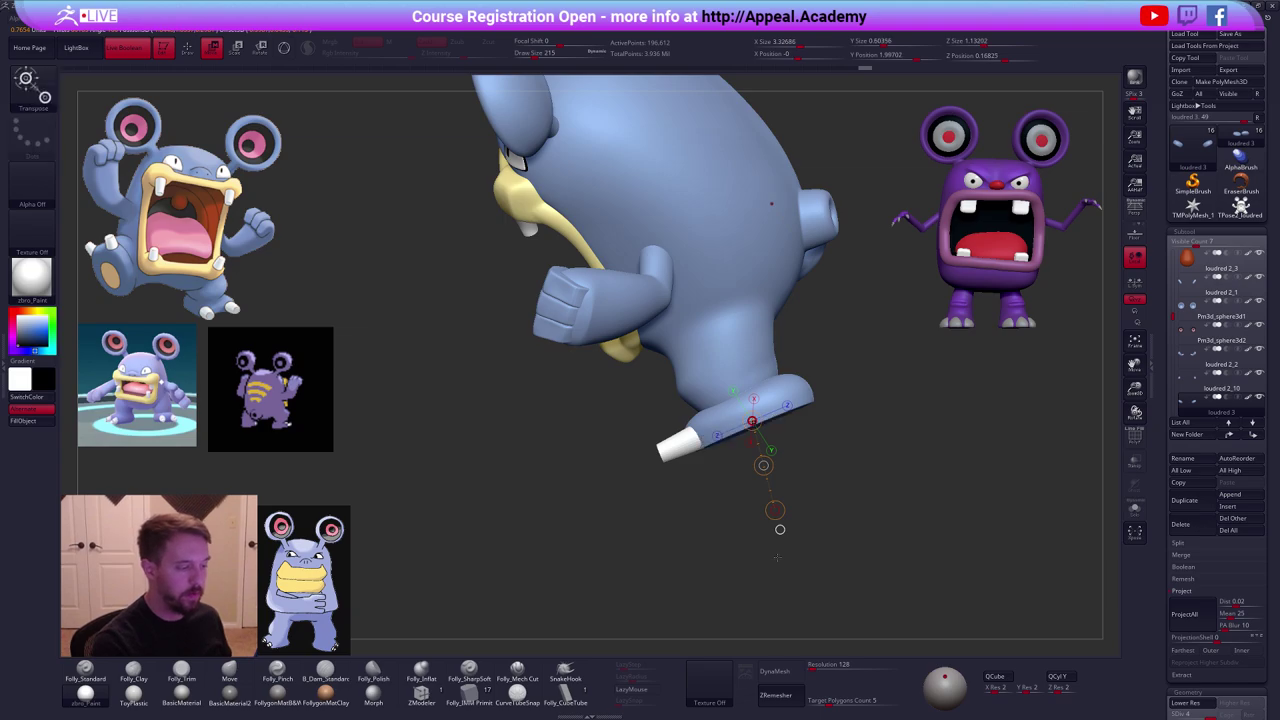
Isolate the feet and shorten them from heel to toe with a Transpose line along the sole.
{"action": "mouse_move", "coordinate": [806, 538]}
{"action": "right_mouse_down"}
{"action": "mouse_move", "coordinate": [821, 533]}
{"action": "mouse_move", "coordinate": [743, 443]}
{"action": "mouse_move", "coordinate": [763, 471]}
{"action": "mouse_move", "coordinate": [733, 375]}
{"action": "mouse_move", "coordinate": [737, 411]}
{"action": "mouse_move", "coordinate": [757, 423]}
{"action": "right_mouse_up"}
{"action": "key", "text": "q"}
{"action": "key", "text": "shift+s"}
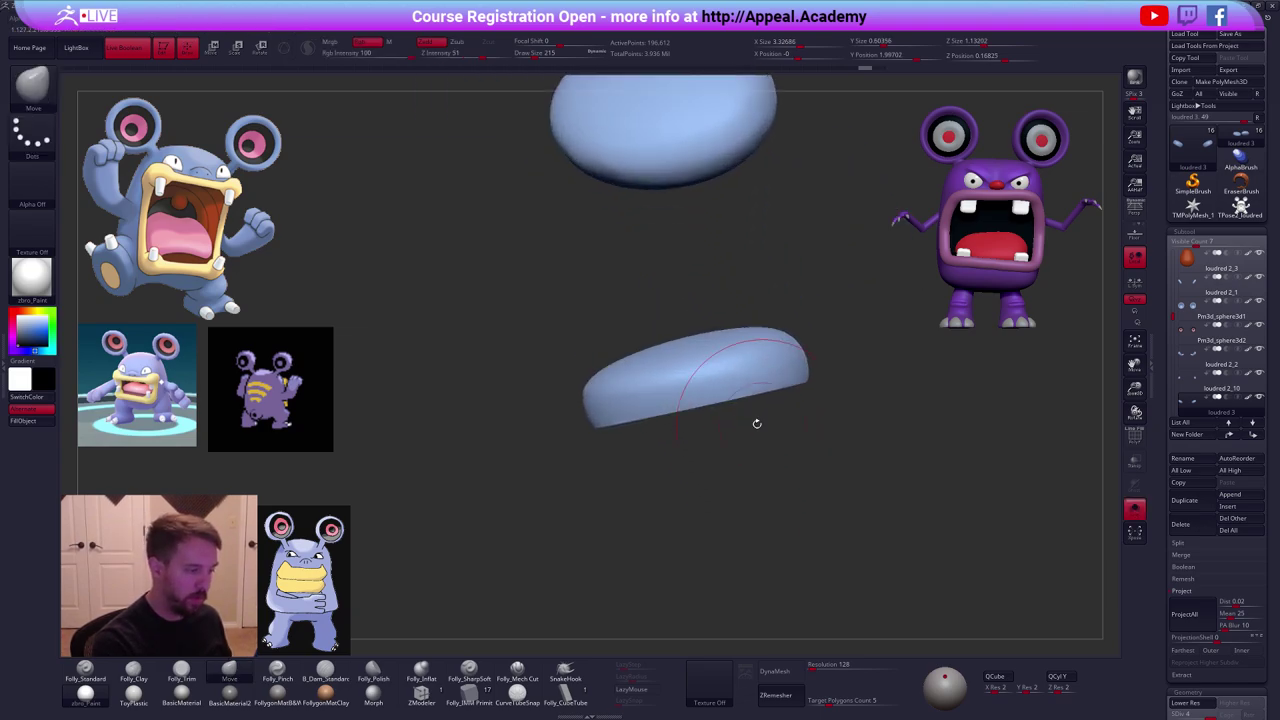
{"action": "key", "text": "shift+s"}
{"action": "key", "text": "w"}
{"action": "mouse_move", "coordinate": [595, 430]}
{"action": "left_mouse_down"}
{"action": "mouse_move", "coordinate": [876, 368]}
{"action": "mouse_move", "coordinate": [836, 377]}
{"action": "left_mouse_up"}
{"action": "key", "text": "q"}
{"action": "mouse_move", "coordinate": [769, 420]}
{"action": "right_mouse_down"}
{"action": "mouse_move", "coordinate": [751, 322]}
{"action": "mouse_move", "coordinate": [742, 440]}
{"action": "mouse_move", "coordinate": [739, 408]}
{"action": "right_mouse_up"}
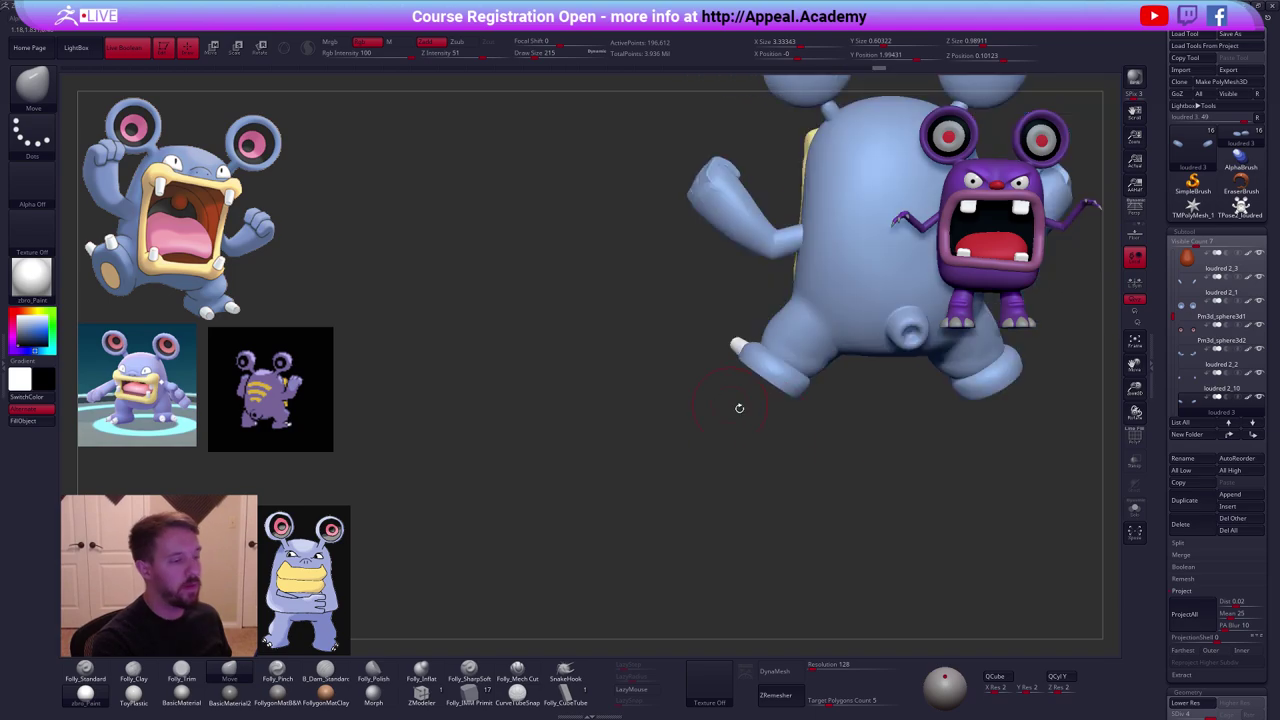
Rotate the feet with Transpose while viewing the character from below.
{"action": "mouse_move", "coordinate": [739, 408]}
{"action": "left_mouse_down"}
{"action": "mouse_move", "coordinate": [837, 451]}
{"action": "mouse_move", "coordinate": [654, 400]}
{"action": "mouse_move", "coordinate": [732, 441]}
{"action": "mouse_move", "coordinate": [672, 356]}
{"action": "mouse_move", "coordinate": [598, 440]}
{"action": "left_mouse_up"}
{"action": "key", "text": "w"}
{"action": "key", "text": "q"}
{"action": "key", "text": "w"}
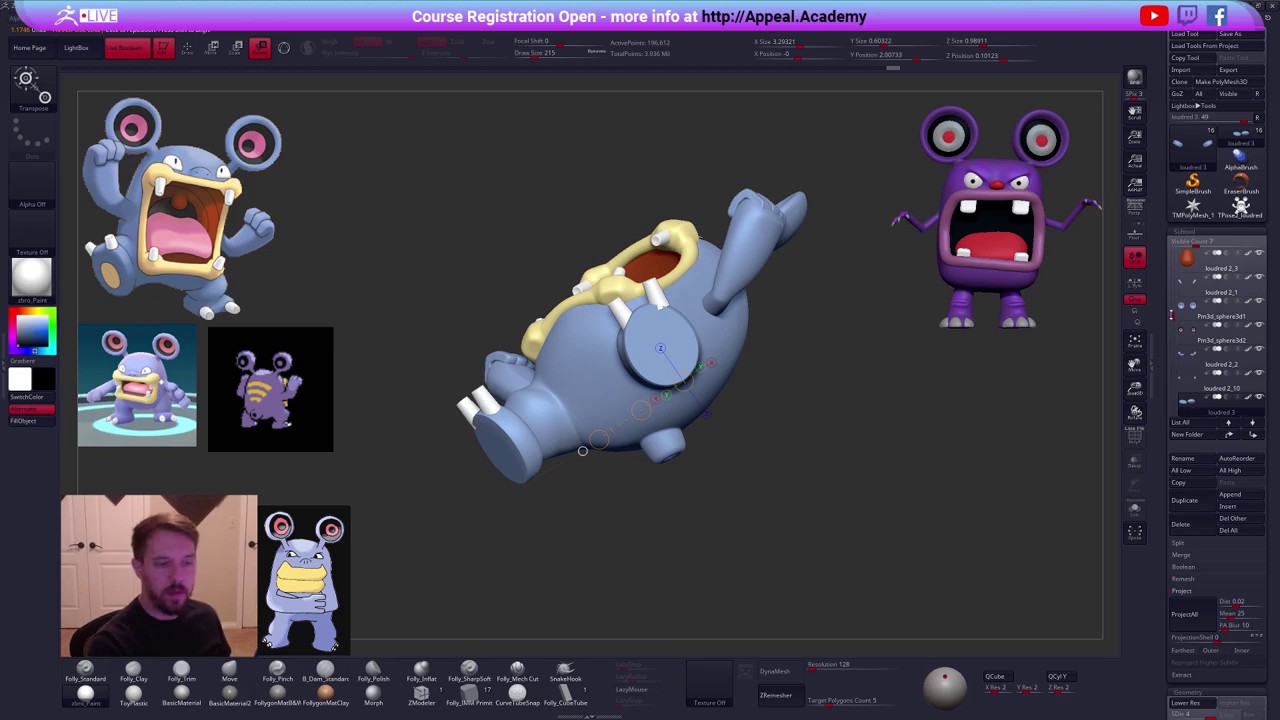
Select the toe claws and rotate and reposition them with Transpose to match the new angle of the feet.
{"action": "left_click_drag", "start_coordinate": [1171, 315], "coordinate": [1173, 341]}
{"action": "left_click", "coordinate": [1190, 401]}
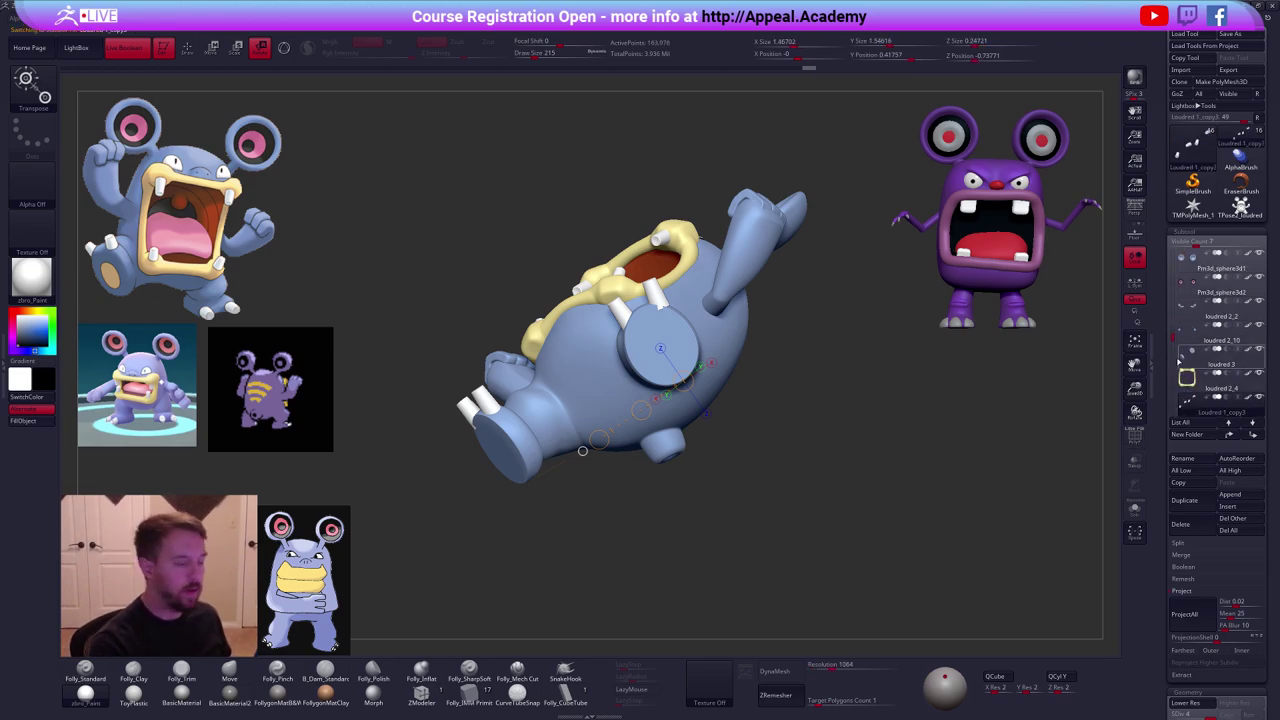
{"action": "left_click", "coordinate": [661, 303], "text": "alt"}
{"action": "key", "text": "q"}
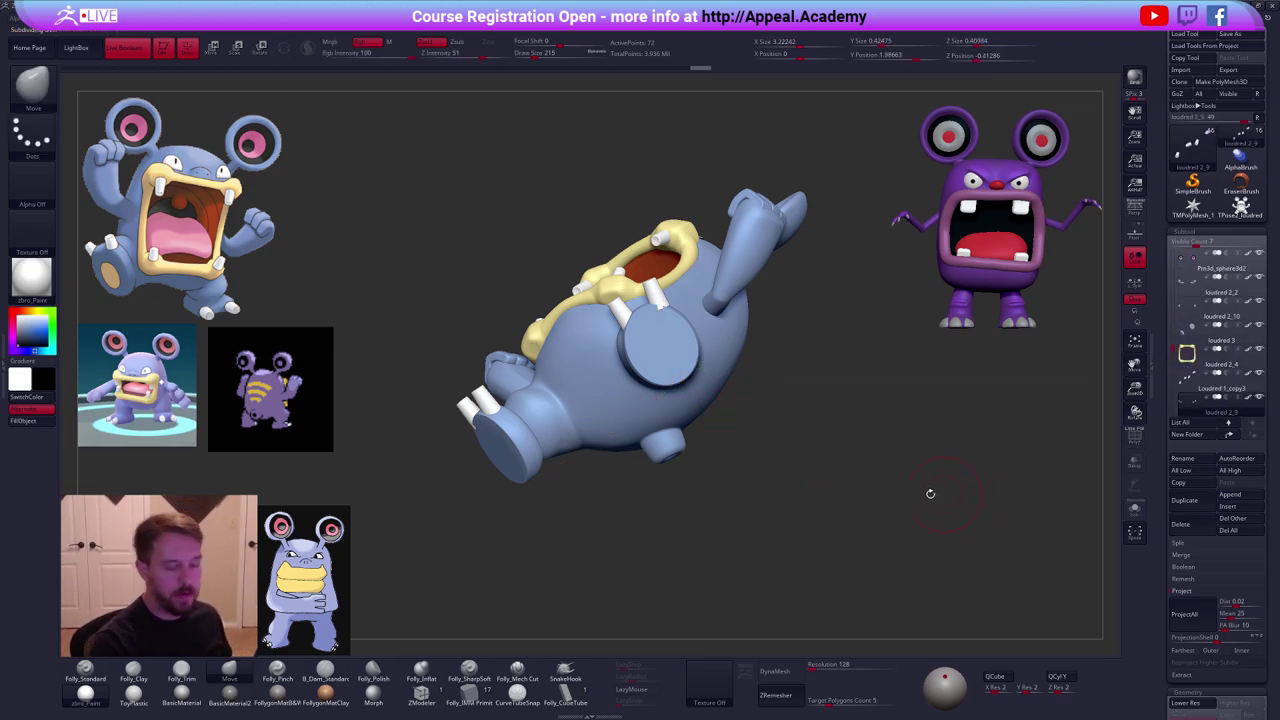
{"action": "right_click_drag", "start_coordinate": [684, 364], "coordinate": [692, 408], "text": "alt"}
{"action": "key", "text": "r"}
{"action": "mouse_move", "coordinate": [656, 364]}
{"action": "left_mouse_down"}
{"action": "mouse_move", "coordinate": [589, 158]}
{"action": "mouse_move", "coordinate": [581, 166]}
{"action": "left_mouse_up"}
{"action": "left_click_drag", "start_coordinate": [611, 340], "coordinate": [840, 262]}
{"action": "right_click_drag", "start_coordinate": [818, 342], "coordinate": [765, 474]}
{"action": "left_click_drag", "start_coordinate": [745, 456], "coordinate": [742, 428]}
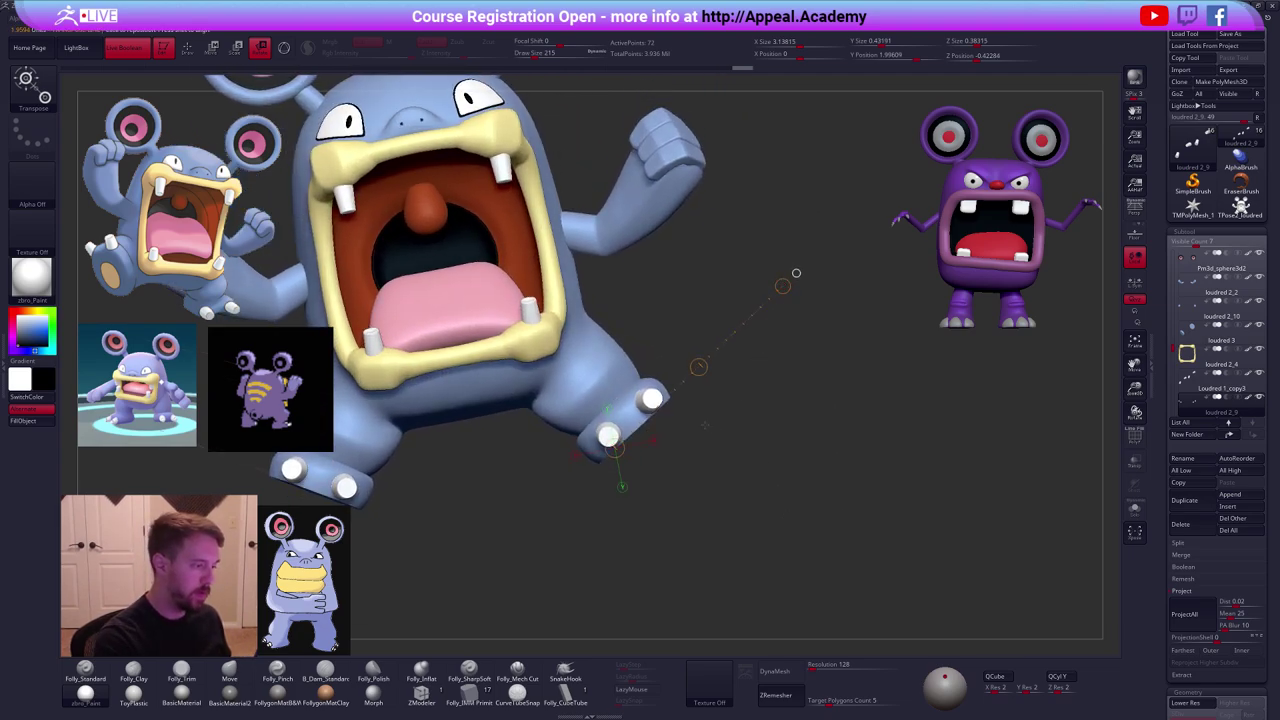
{"action": "mouse_move", "coordinate": [608, 436]}
{"action": "left_mouse_down"}
{"action": "mouse_move", "coordinate": [691, 384]}
{"action": "mouse_move", "coordinate": [687, 366]}
{"action": "mouse_move", "coordinate": [687, 448]}
{"action": "mouse_move", "coordinate": [681, 432]}
{"action": "mouse_move", "coordinate": [794, 440]}
{"action": "mouse_move", "coordinate": [787, 432]}
{"action": "left_mouse_up"}
Select and isolate the feet, and shift them with Transpose to fit the toe claws.
{"action": "key", "text": "q"}
{"action": "left_click", "coordinate": [639, 423], "text": "alt"}
{"action": "key", "text": "alt+s"}
{"action": "key", "text": "w"}
{"action": "left_click", "coordinate": [647, 449]}
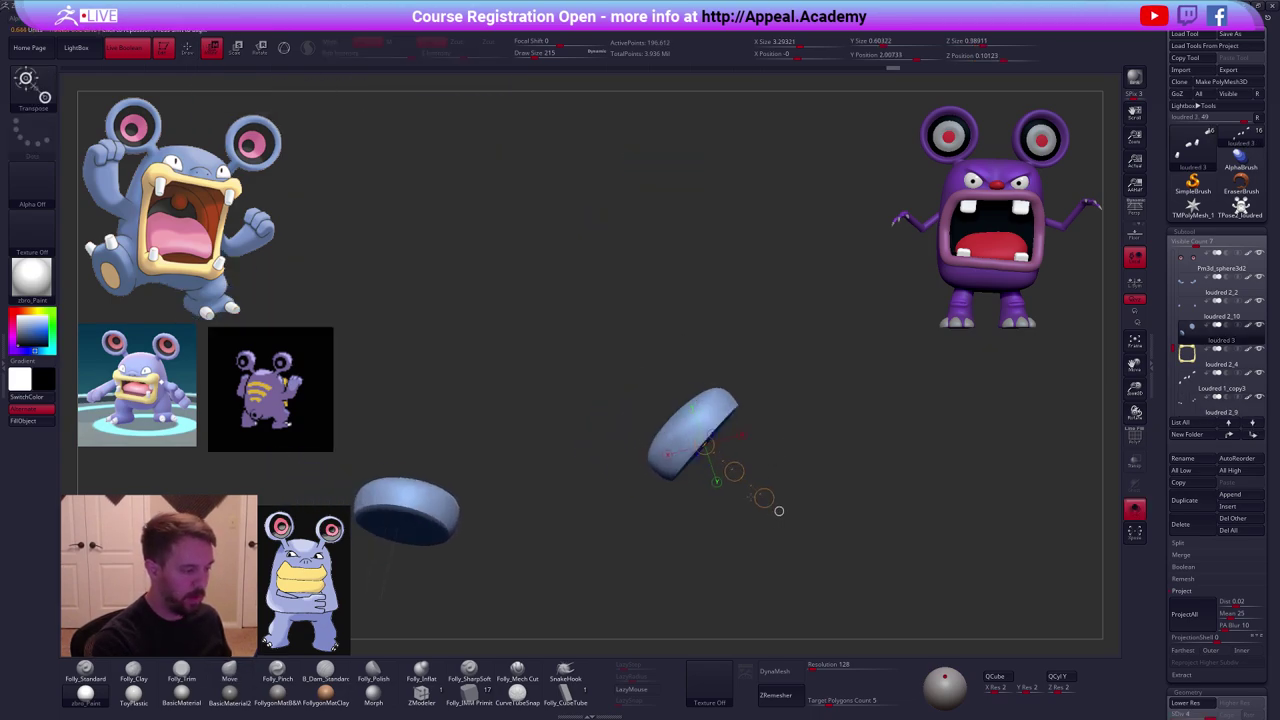
{"action": "left_click_drag", "start_coordinate": [767, 501], "coordinate": [745, 340]}
{"action": "key", "text": "alt+s"}
Isolate the toe claws and subdivide them four times, checking the wireframe.
{"action": "key", "text": "q"}
{"action": "key", "text": "alt+s"}
{"action": "key", "text": "shift+f"}
{"action": "key", "text": "shift+d"}
{"action": "key", "text": "ctrl+d"}
{"action": "key", "text": "ctrl+d"}
{"action": "key", "text": "ctrl+d"}
{"action": "key", "text": "ctrl+d"}
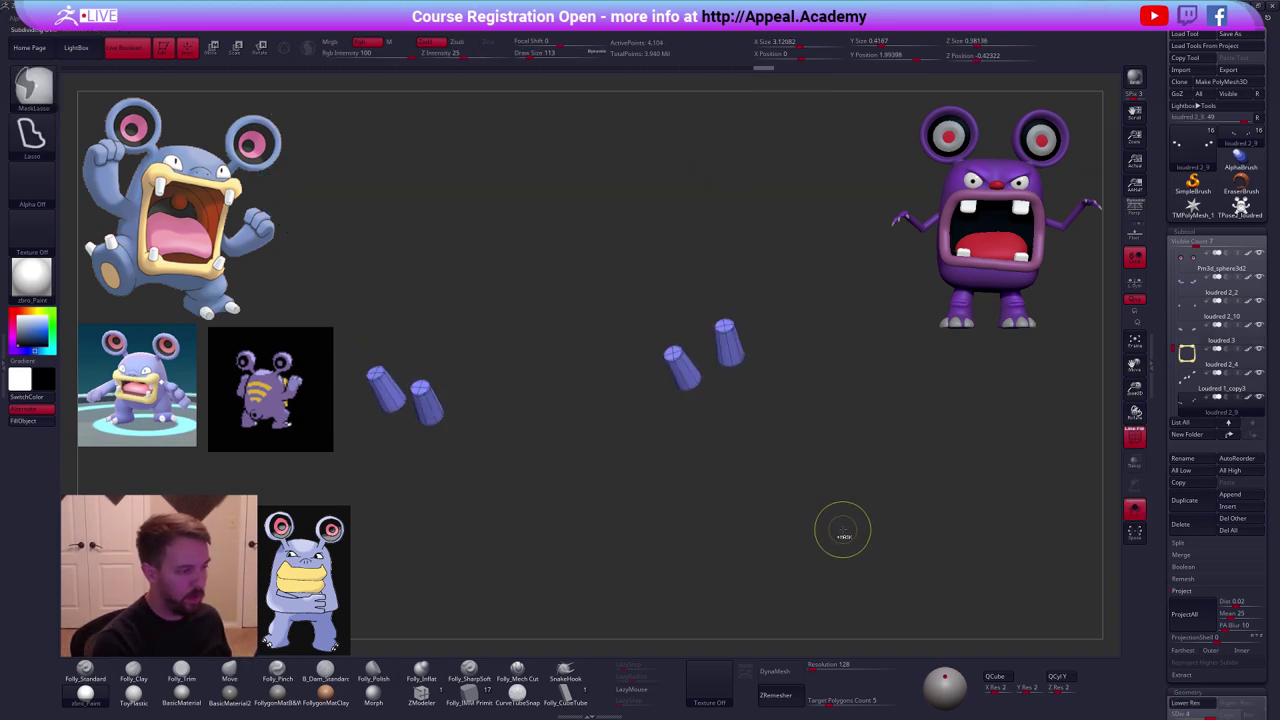
{"action": "key", "text": "shift+f"}
DynaMesh the toe claws at resolution 552 without freezing their subdivision levels.
{"action": "left_click_drag", "start_coordinate": [846, 530], "coordinate": [888, 547], "text": "alt"}
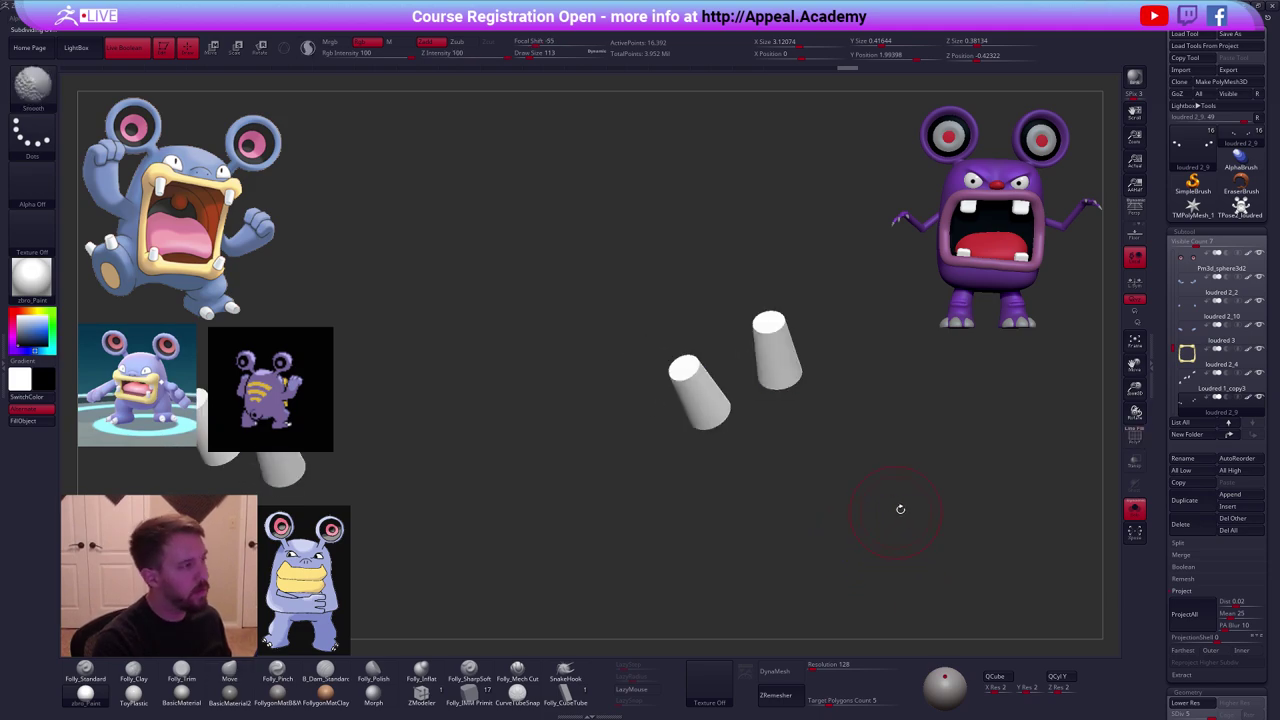
{"action": "left_click_drag", "start_coordinate": [839, 664], "coordinate": [820, 665]}
{"action": "left_click", "coordinate": [775, 672]}
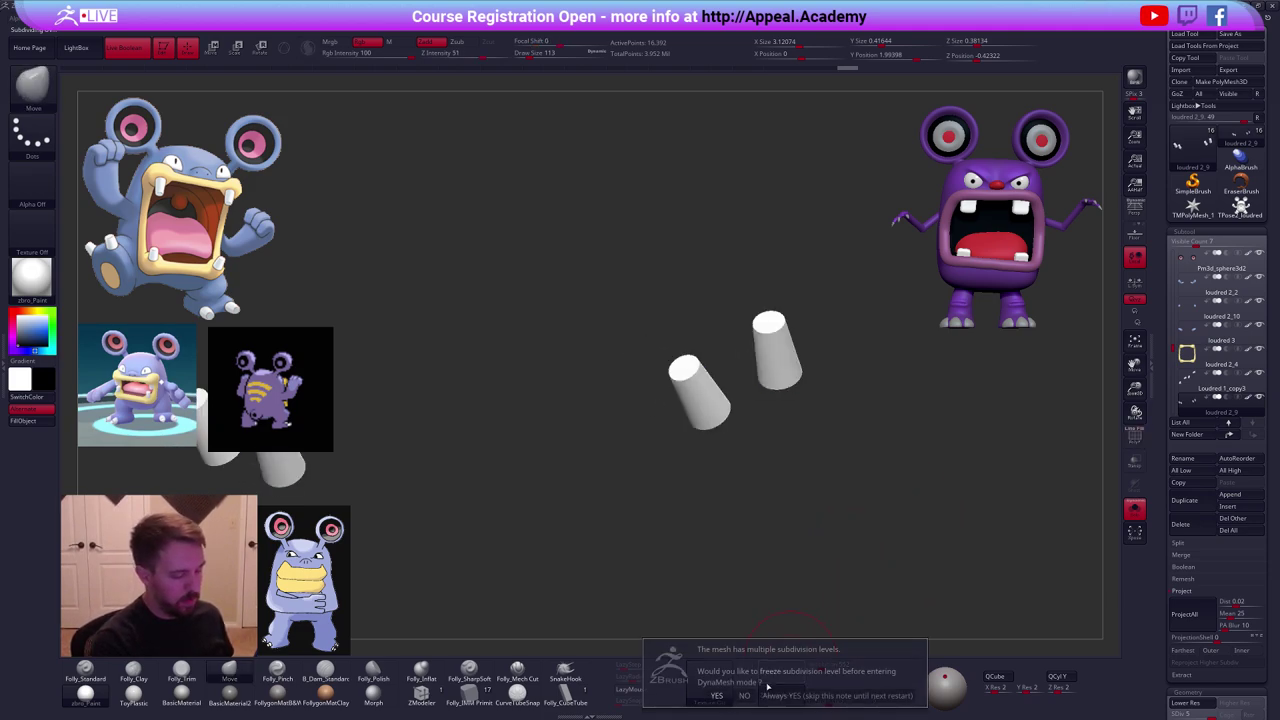
{"action": "left_click", "coordinate": [749, 696]}
Smooth the hard rims around the flat tips of the toe claws.
{"action": "mouse_move", "coordinate": [775, 349]}
{"action": "right_mouse_down"}
{"action": "mouse_move", "coordinate": [771, 374]}
{"action": "mouse_move", "coordinate": [764, 335]}
{"action": "right_mouse_up"}
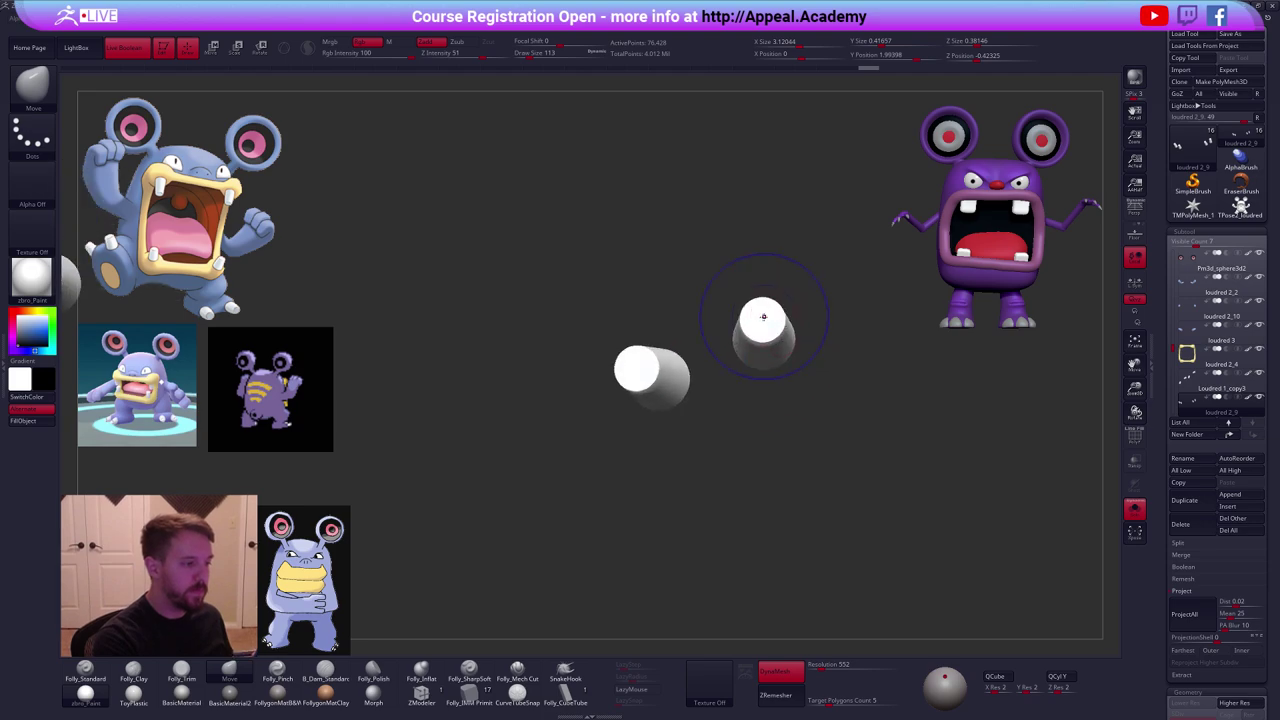
{"action": "left_click_drag", "start_coordinate": [763, 317], "coordinate": [757, 330], "text": "shift"}
{"action": "right_click_drag", "start_coordinate": [757, 330], "coordinate": [675, 364]}
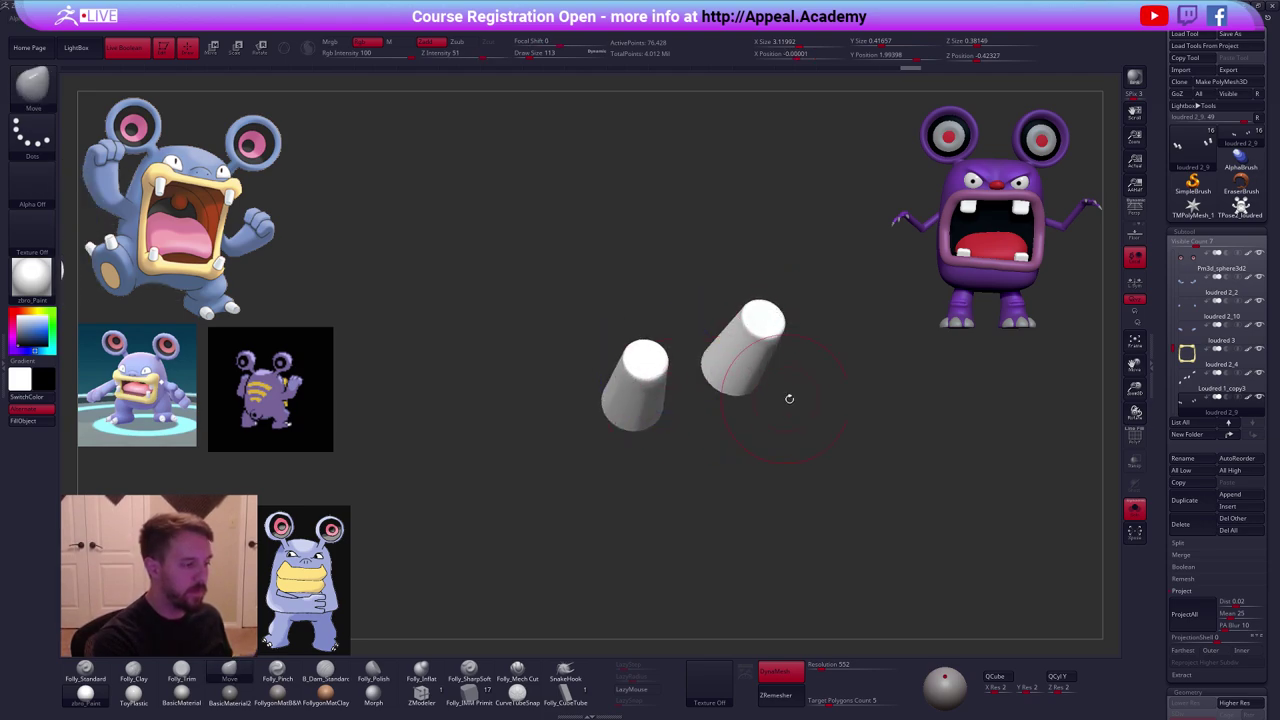
Group the toe claws into one polygroup and ZRemesh them with a target polygon count of 1.
{"action": "key", "text": "shift+f"}
{"action": "key", "text": "ctrl+w"}
{"action": "key", "text": "shift+f"}
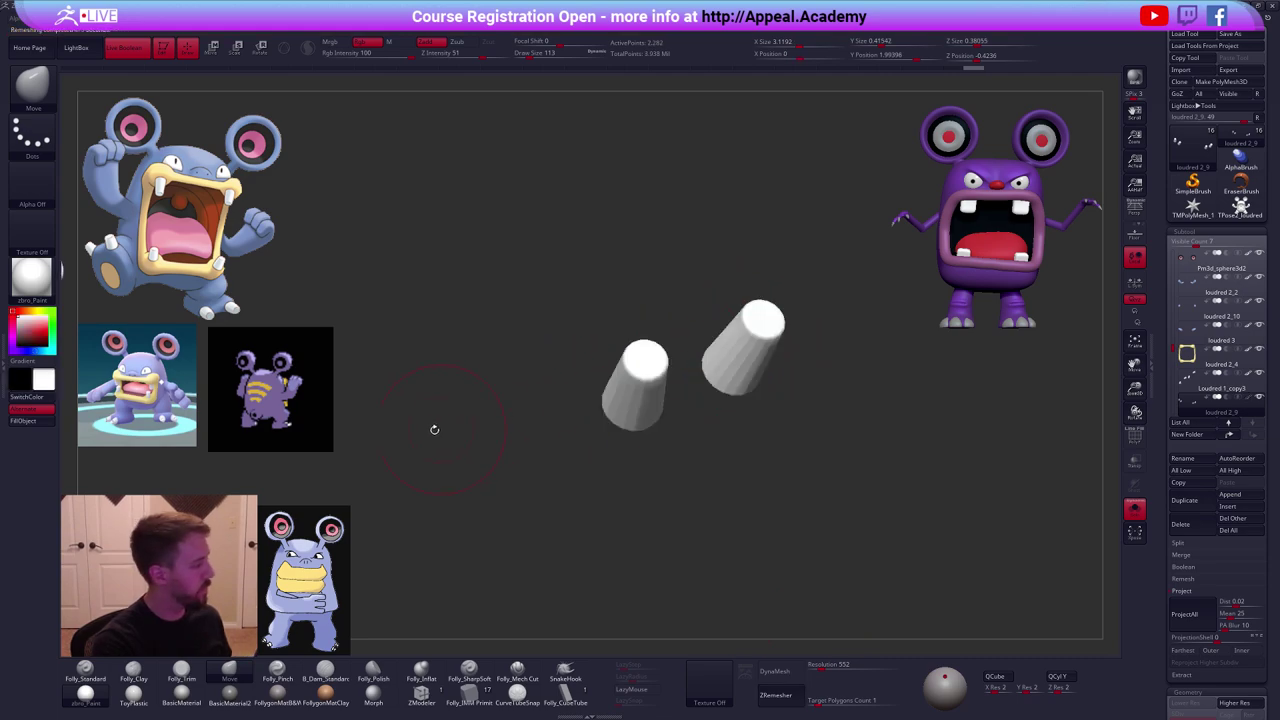
Reshape the flat tips of the remeshed toe claws with the Move brush, reducing the draw size to 43.
{"action": "key", "text": "space"}
{"action": "left_click_drag", "start_coordinate": [738, 327], "coordinate": [716, 327]}
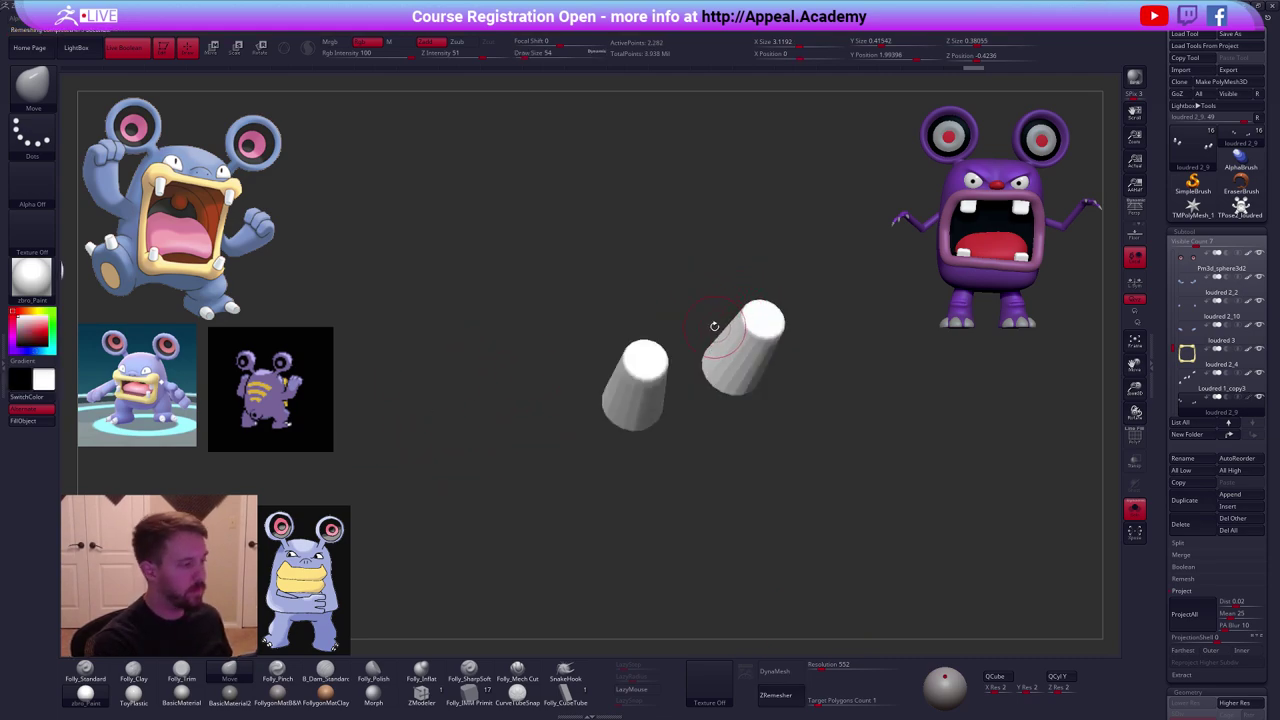
{"action": "mouse_move", "coordinate": [714, 328]}
{"action": "right_mouse_down"}
{"action": "mouse_move", "coordinate": [660, 406]}
{"action": "mouse_move", "coordinate": [669, 379]}
{"action": "right_mouse_up"}
{"action": "key", "text": "space"}
{"action": "left_click_drag", "start_coordinate": [659, 357], "coordinate": [655, 357]}
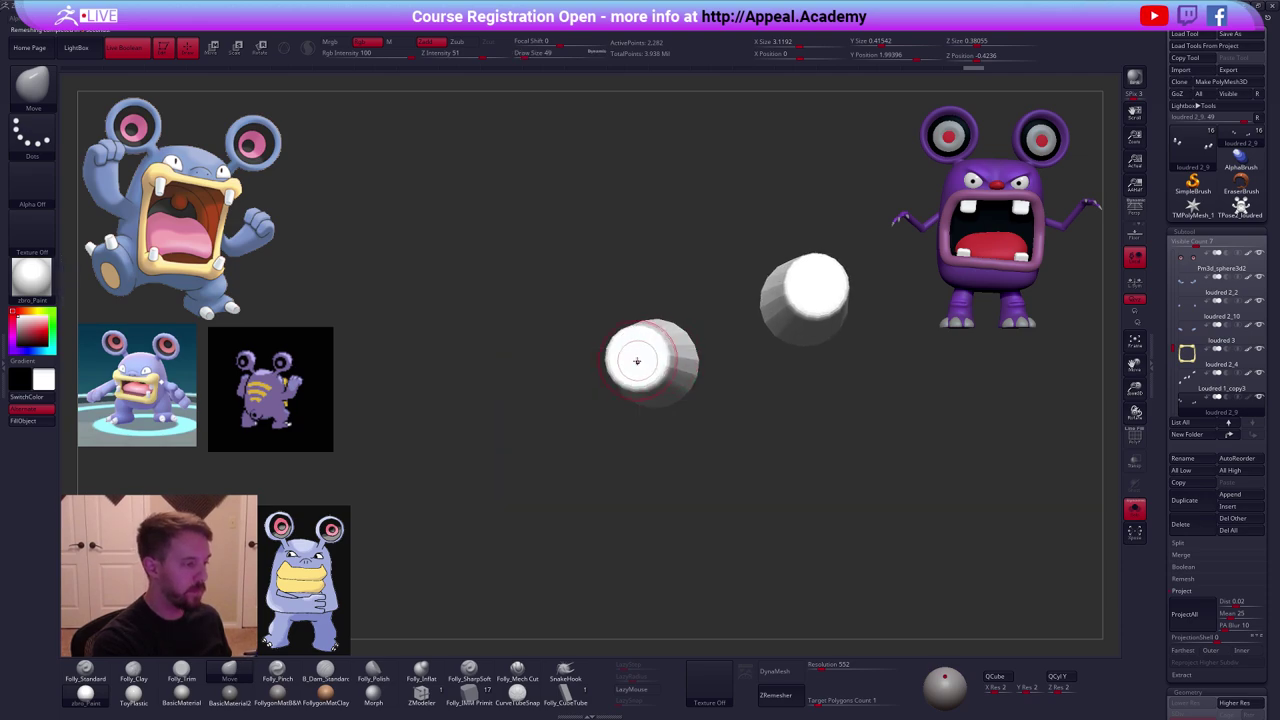
{"action": "right_click_drag", "start_coordinate": [637, 360], "coordinate": [662, 356]}
{"action": "key", "text": "space"}
{"action": "left_click_drag", "start_coordinate": [634, 357], "coordinate": [636, 375]}
Subdivide the remeshed toe claws up to level 4.
{"action": "key", "text": "shift+f"}
{"action": "key", "text": "ctrl+d"}
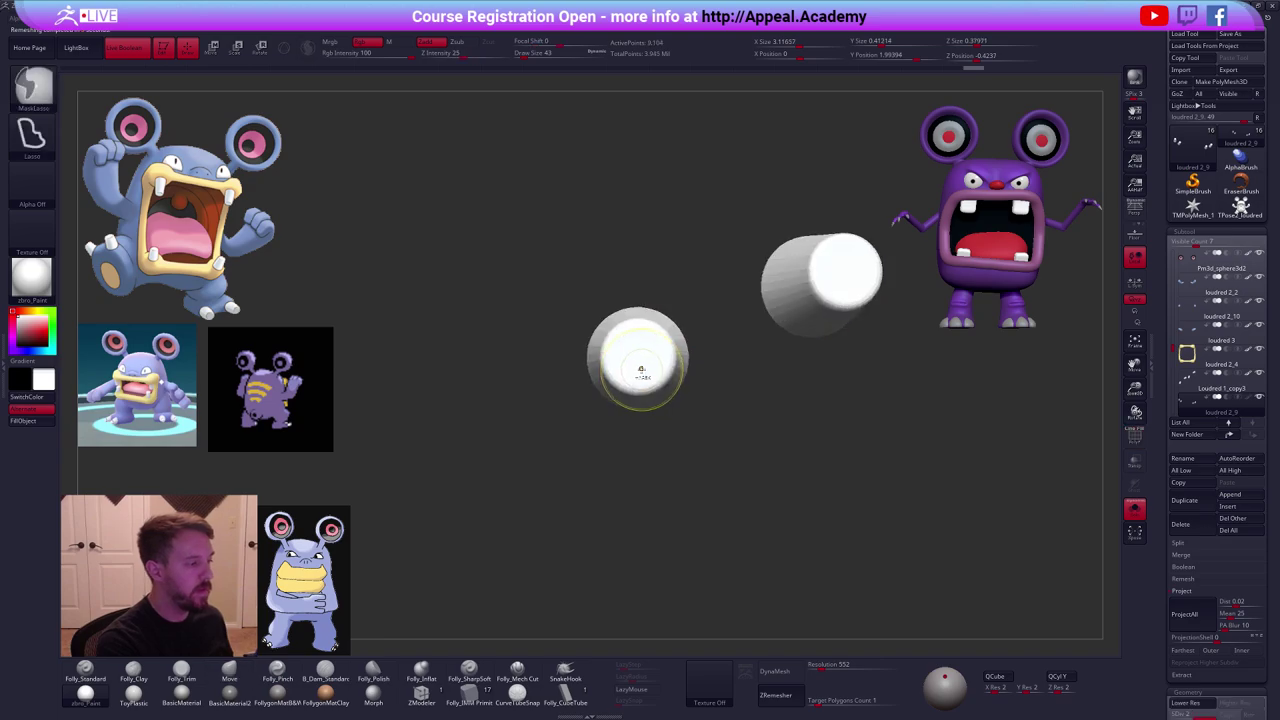
{"action": "key", "text": "ctrl+d"}
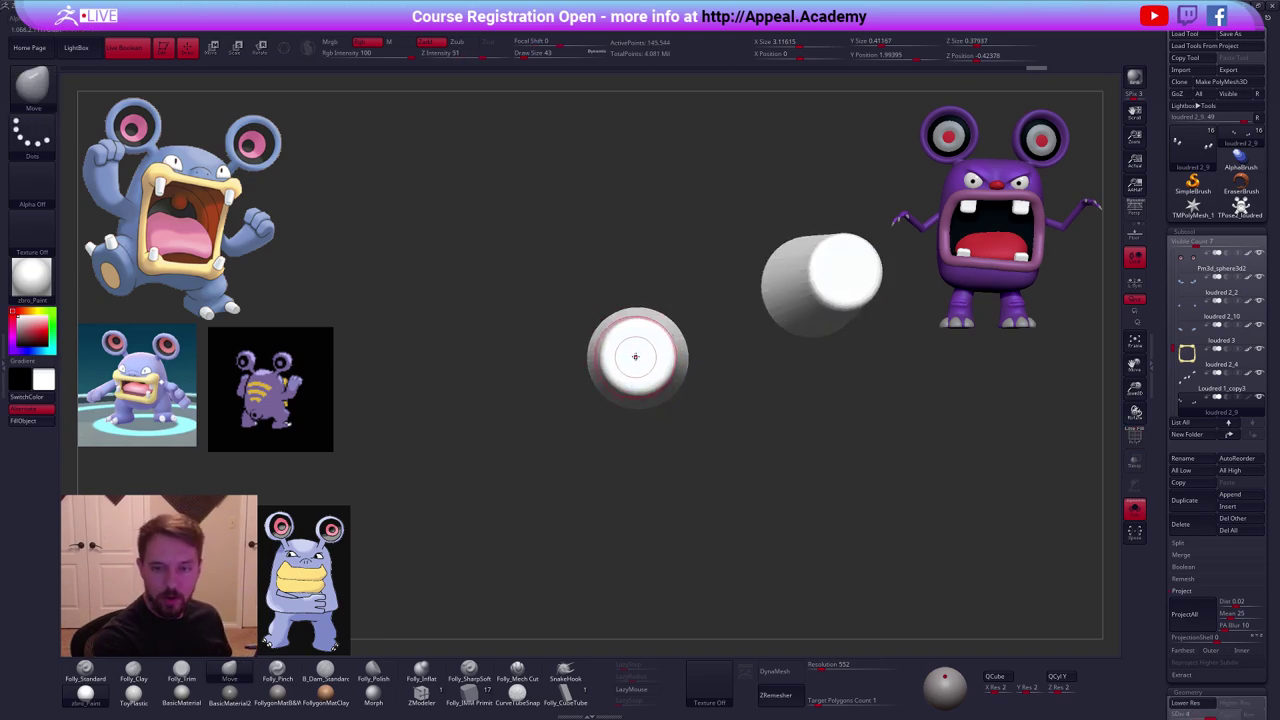
Refine the round flat ends of the subdivided toe claws with the Move brush at draw size 43, then show the whole character.
{"action": "right_click_drag", "start_coordinate": [636, 357], "coordinate": [642, 376], "text": "alt"}
{"action": "key", "text": "space"}
{"action": "left_click", "coordinate": [640, 357]}
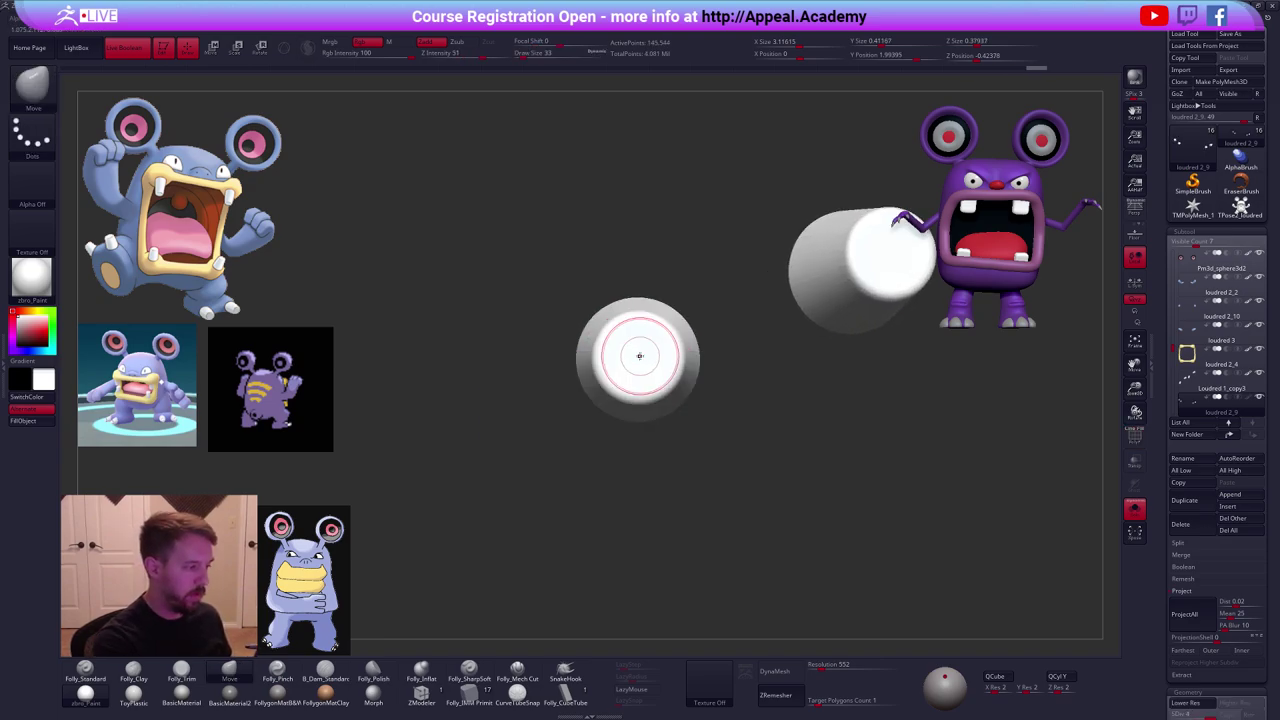
{"action": "key", "text": "space"}
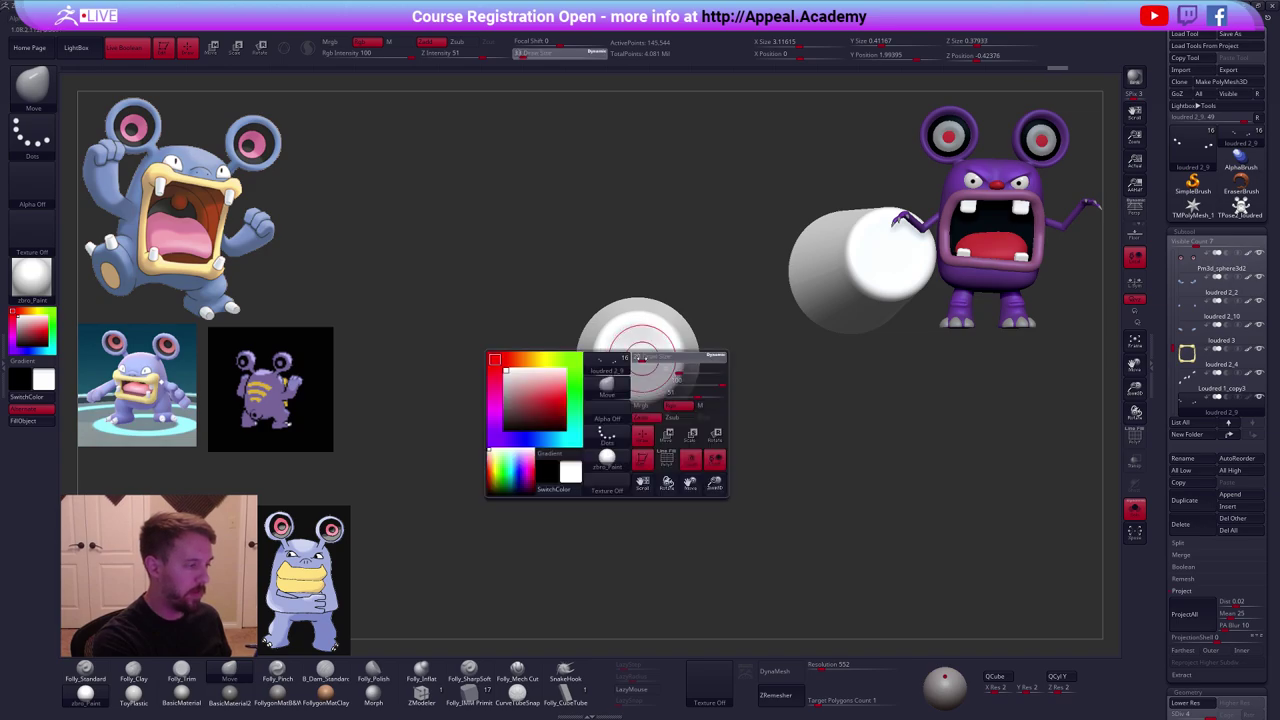
{"action": "key", "text": "space"}
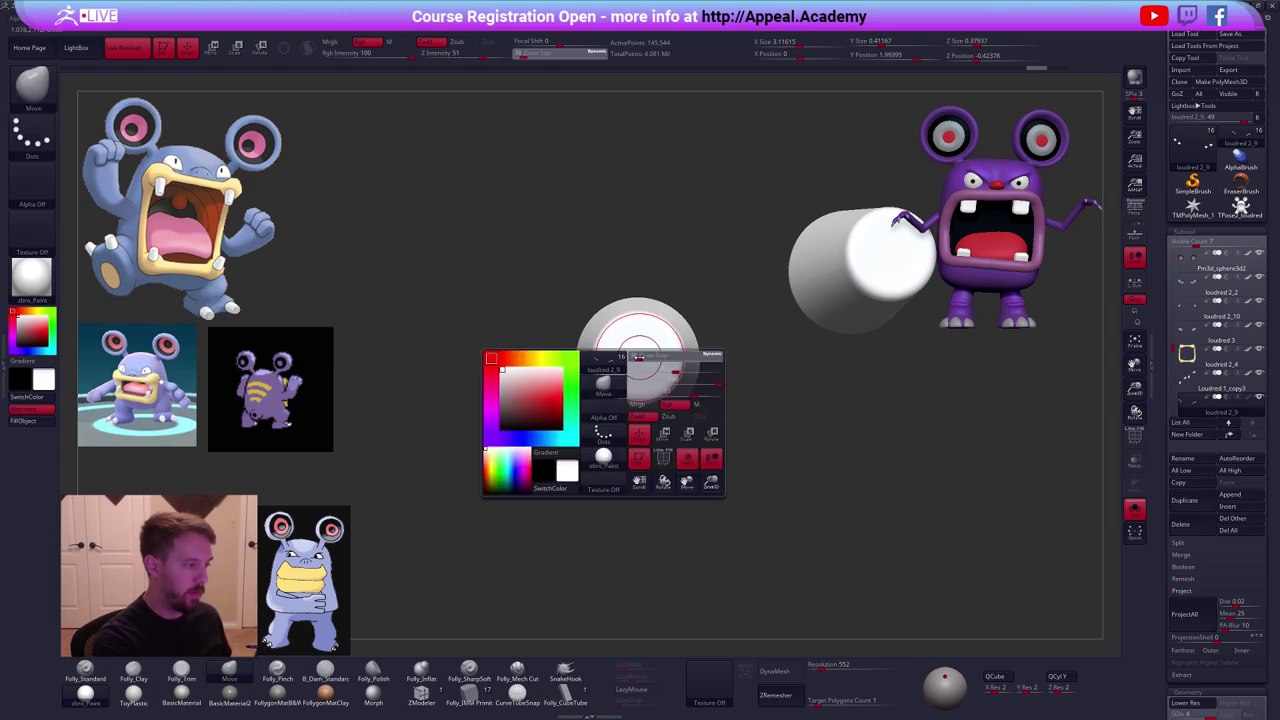
{"action": "key", "text": "space"}
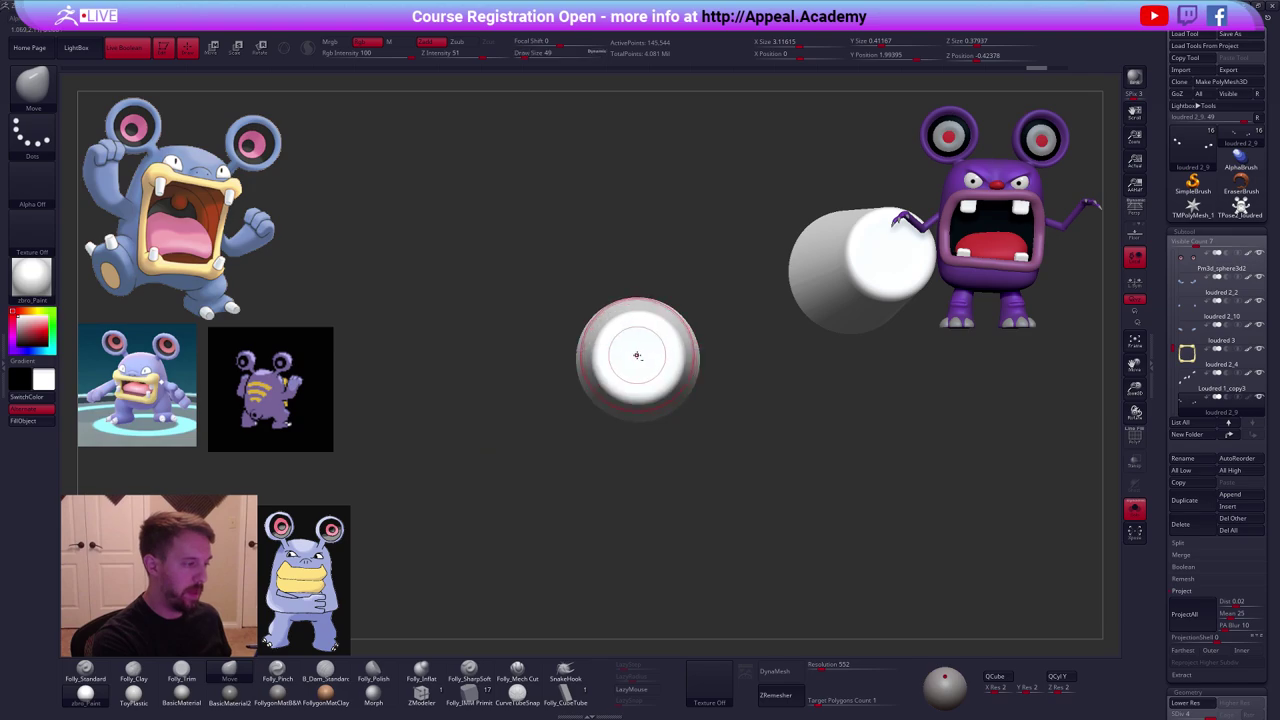
{"action": "key", "text": "space"}
{"action": "key", "text": "space"}
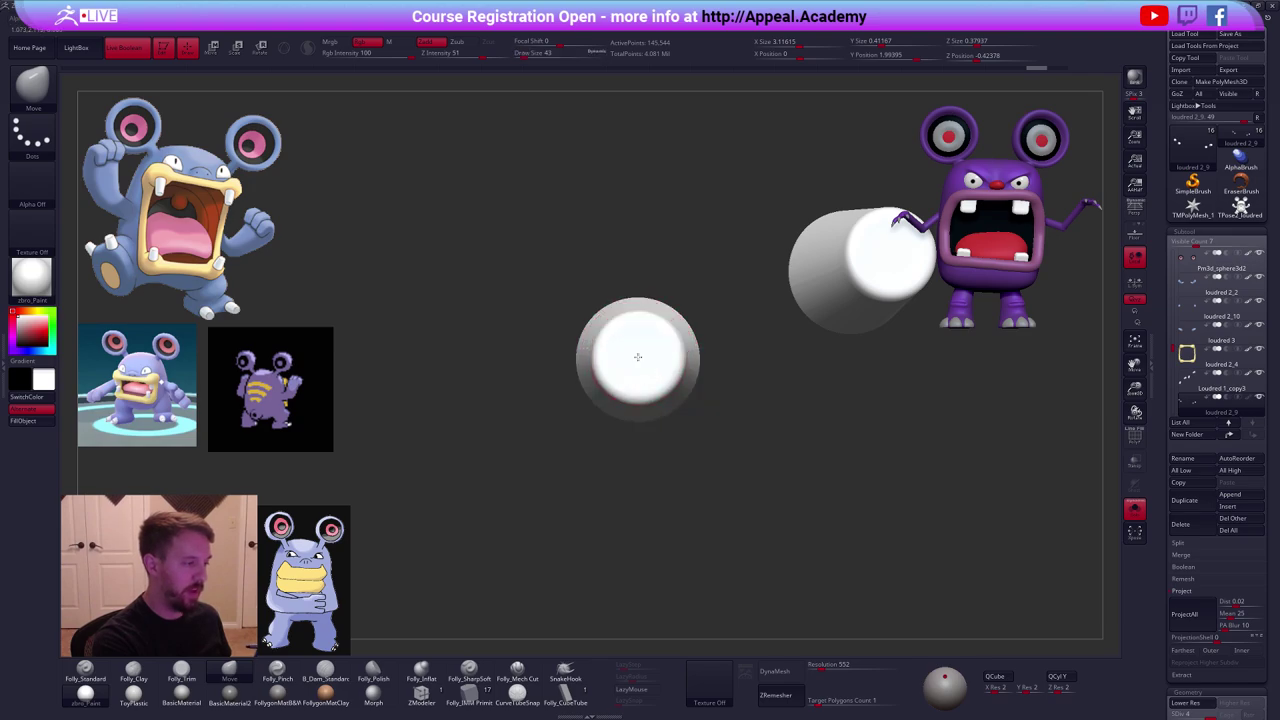
{"action": "left_click_drag", "start_coordinate": [631, 364], "coordinate": [634, 357]}
{"action": "right_click_drag", "start_coordinate": [655, 360], "coordinate": [557, 414], "text": "alt"}
{"action": "right_click_drag", "start_coordinate": [782, 336], "coordinate": [743, 368]}
{"action": "left_click_drag", "start_coordinate": [766, 341], "coordinate": [761, 344]}
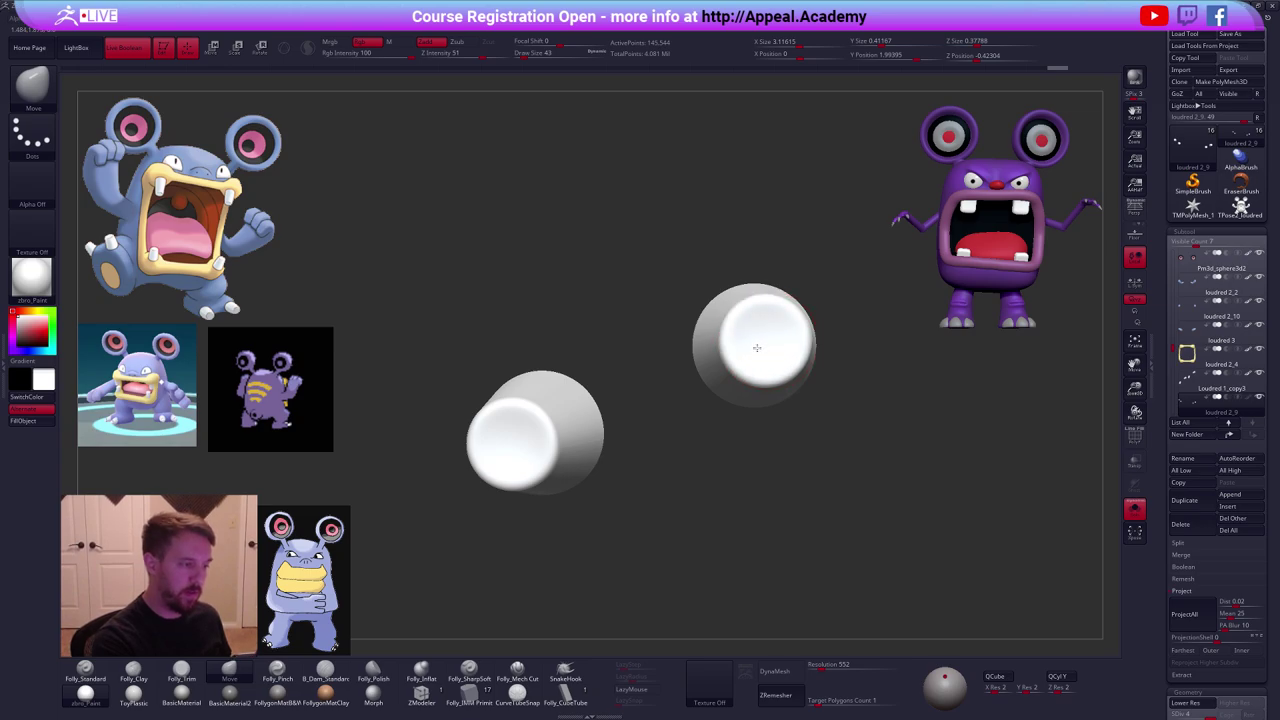
{"action": "mouse_move", "coordinate": [755, 348]}
{"action": "right_mouse_down"}
{"action": "mouse_move", "coordinate": [783, 383]}
{"action": "mouse_move", "coordinate": [690, 439]}
{"action": "mouse_move", "coordinate": [780, 461]}
{"action": "right_mouse_up"}
{"action": "key", "text": "alt+s"}
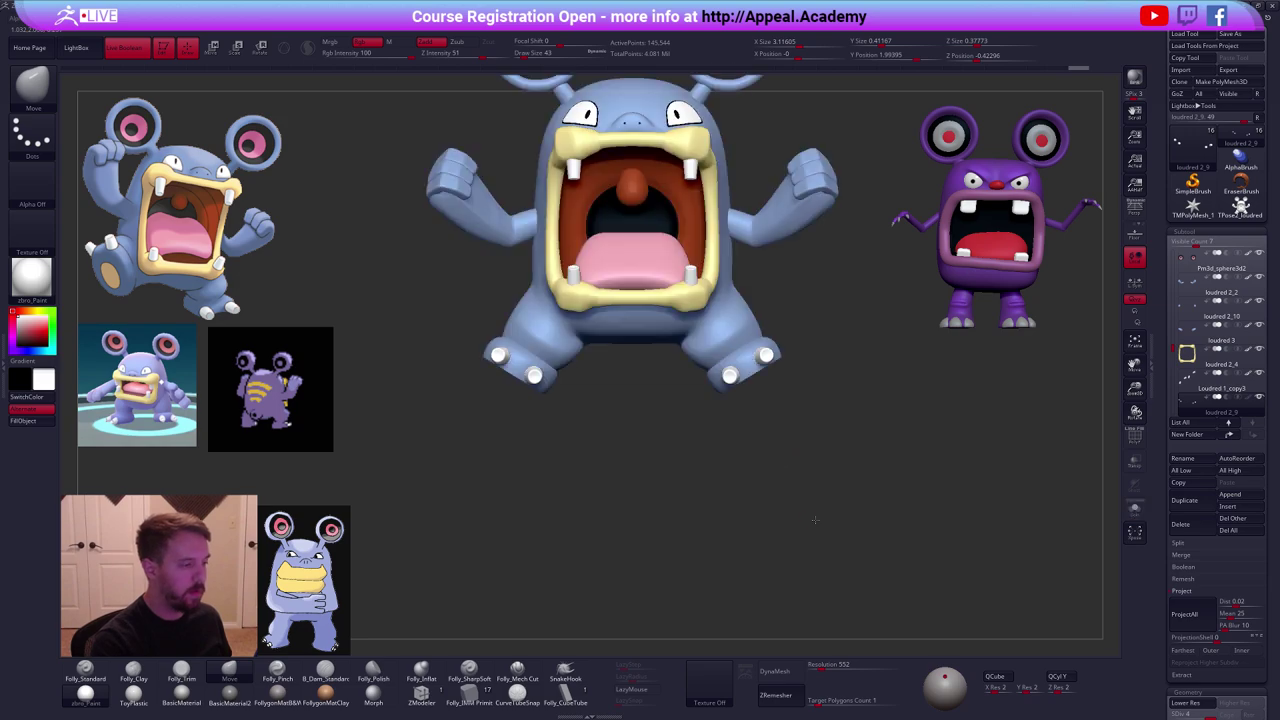
Delete the leftover TPose2_loudred mesh and return to the loudred tool.
{"action": "key", "text": "1"}
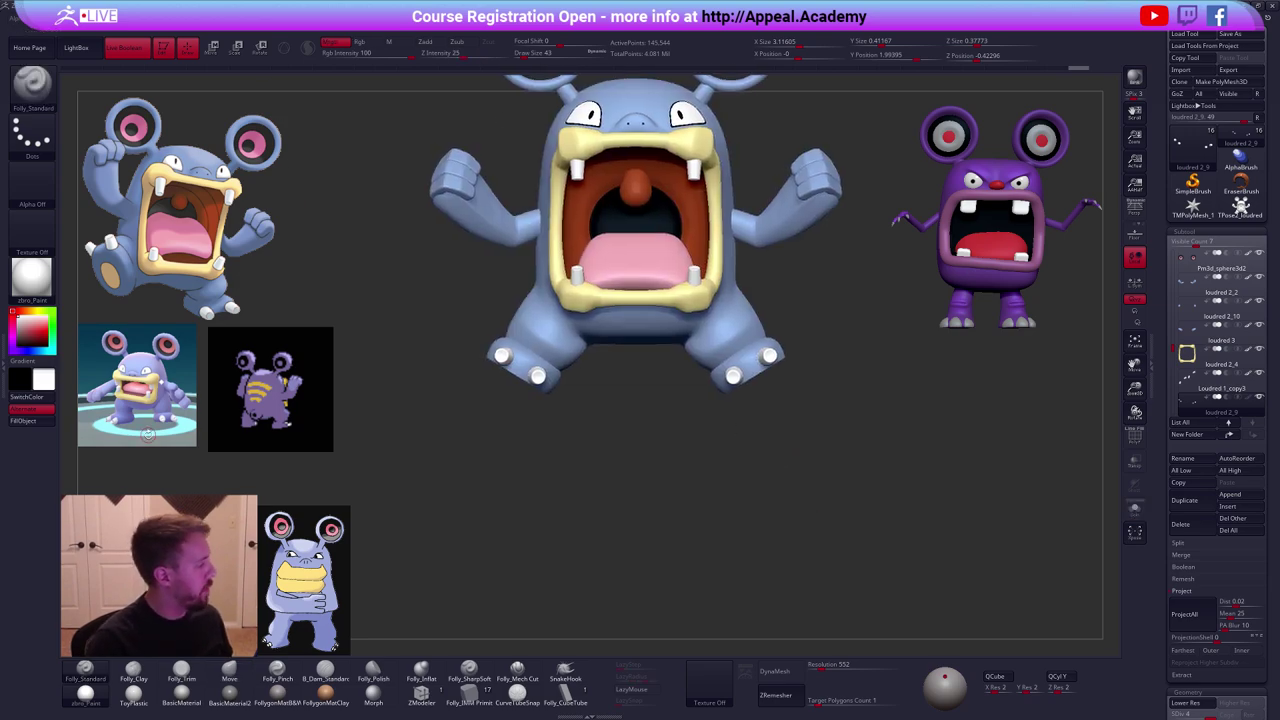
{"action": "right_click_drag", "start_coordinate": [784, 426], "coordinate": [782, 460]}
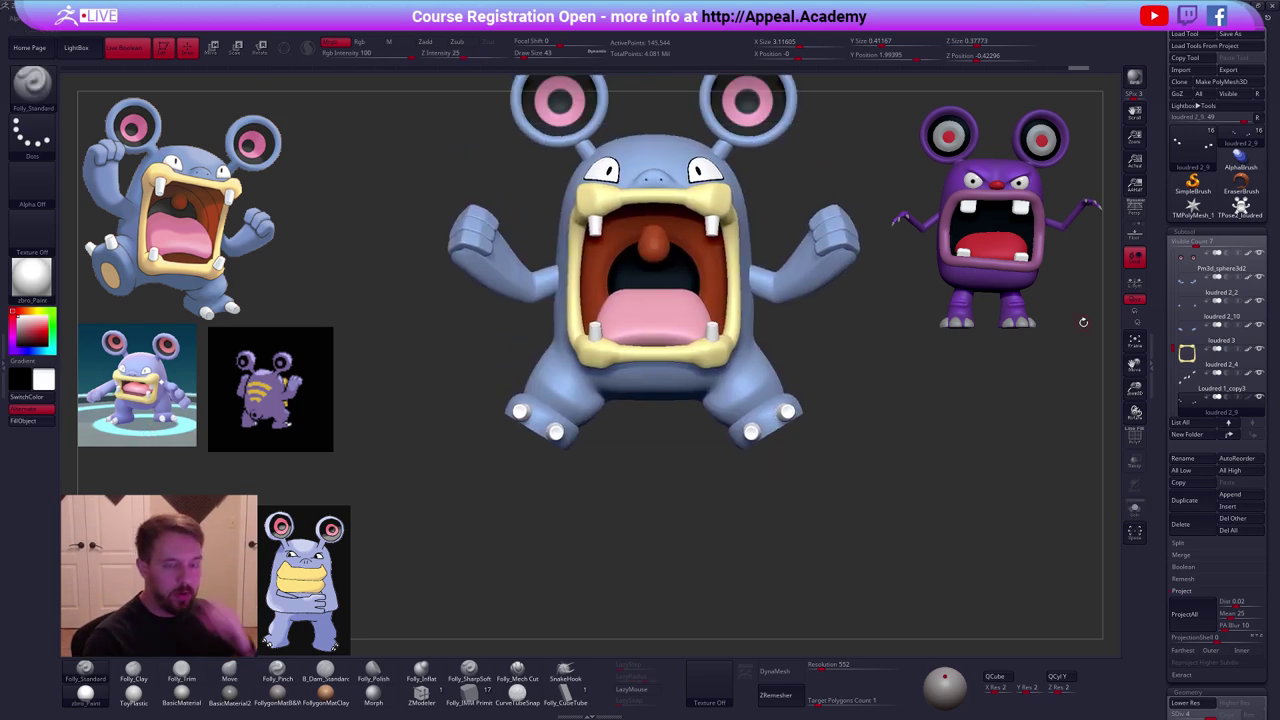
{"action": "left_click", "coordinate": [1241, 207]}
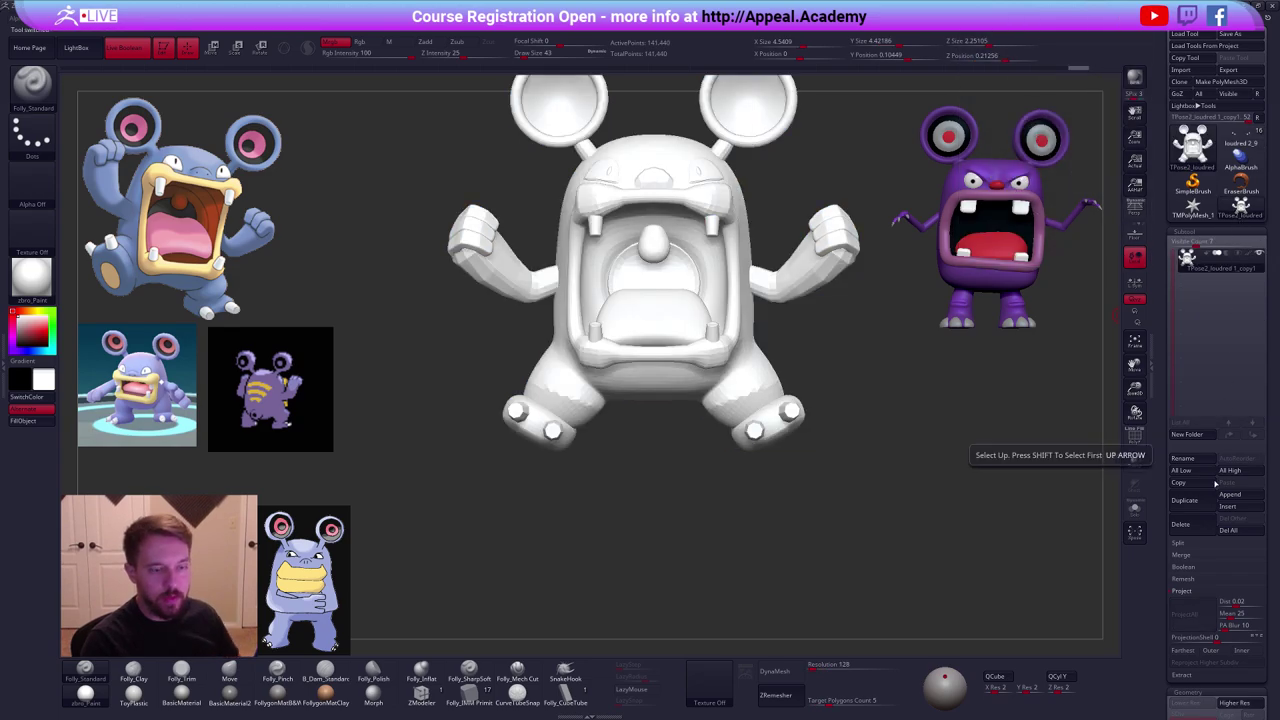
{"action": "left_click", "coordinate": [1196, 532]}
{"action": "left_click", "coordinate": [1100, 556]}
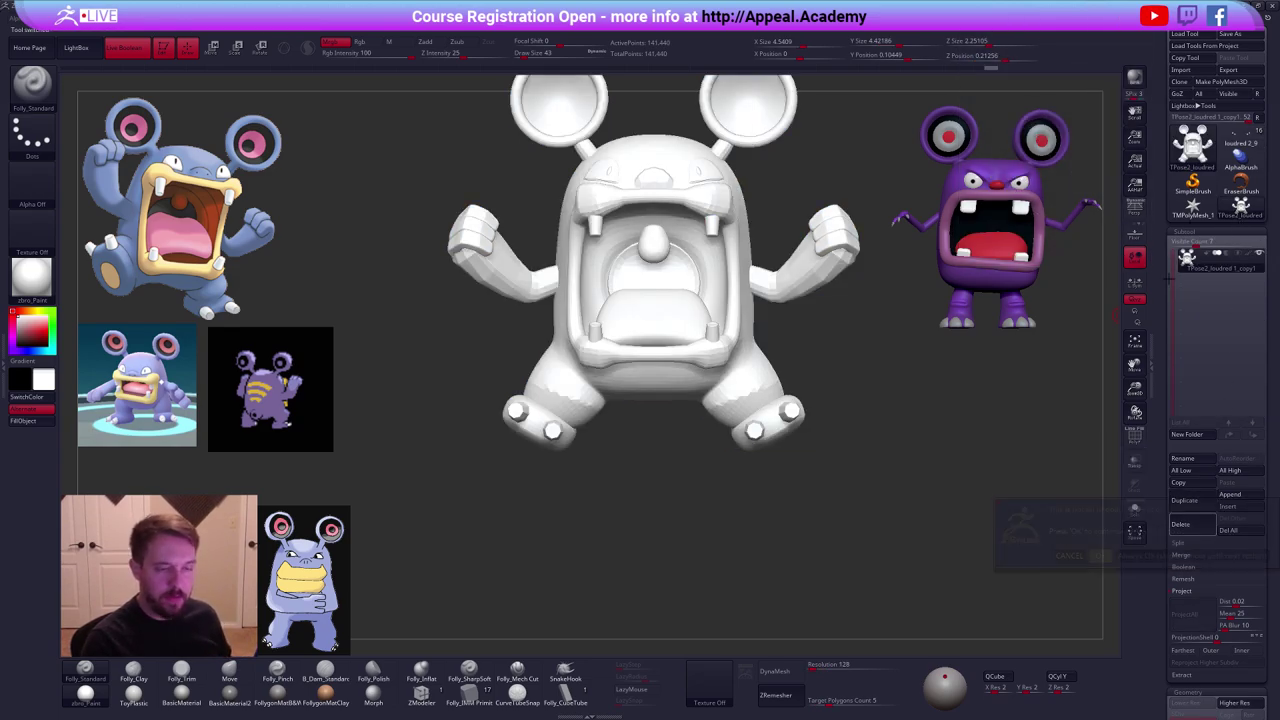
{"action": "left_click", "coordinate": [1260, 120]}
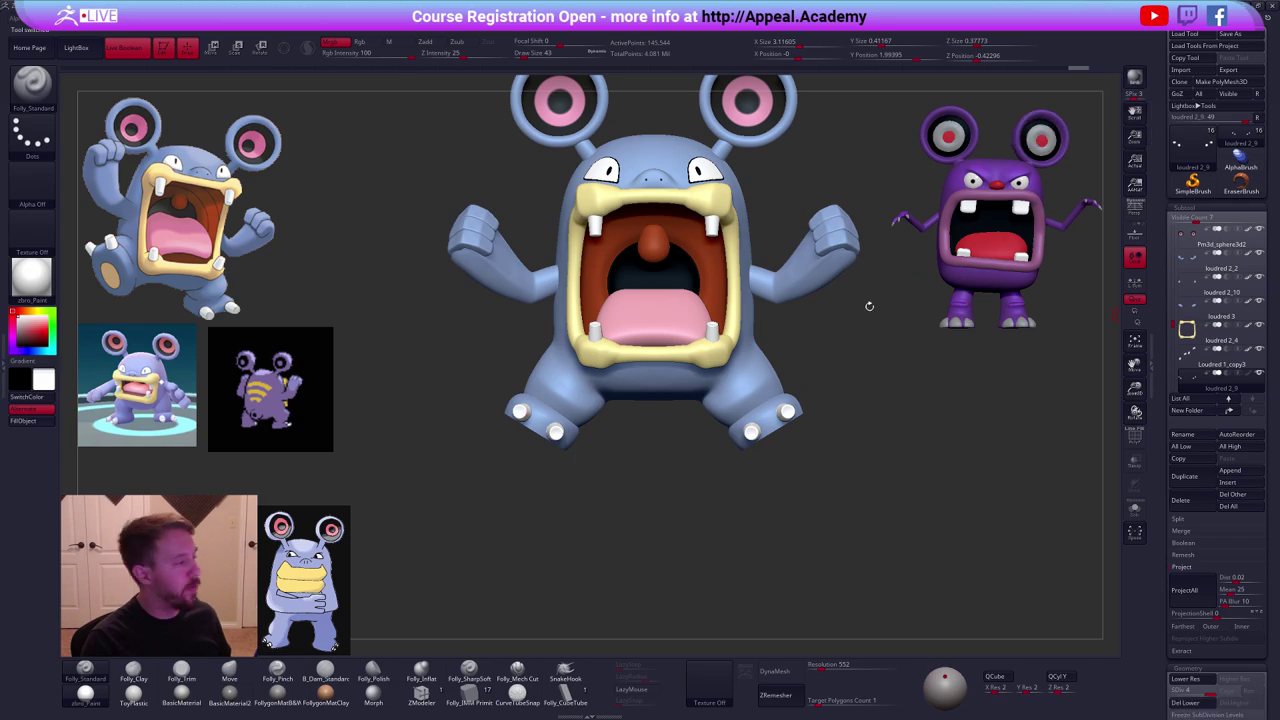
Turn on perspective distortion for the view of the whole character.
{"action": "left_click_drag", "start_coordinate": [869, 306], "coordinate": [831, 397], "text": "alt"}
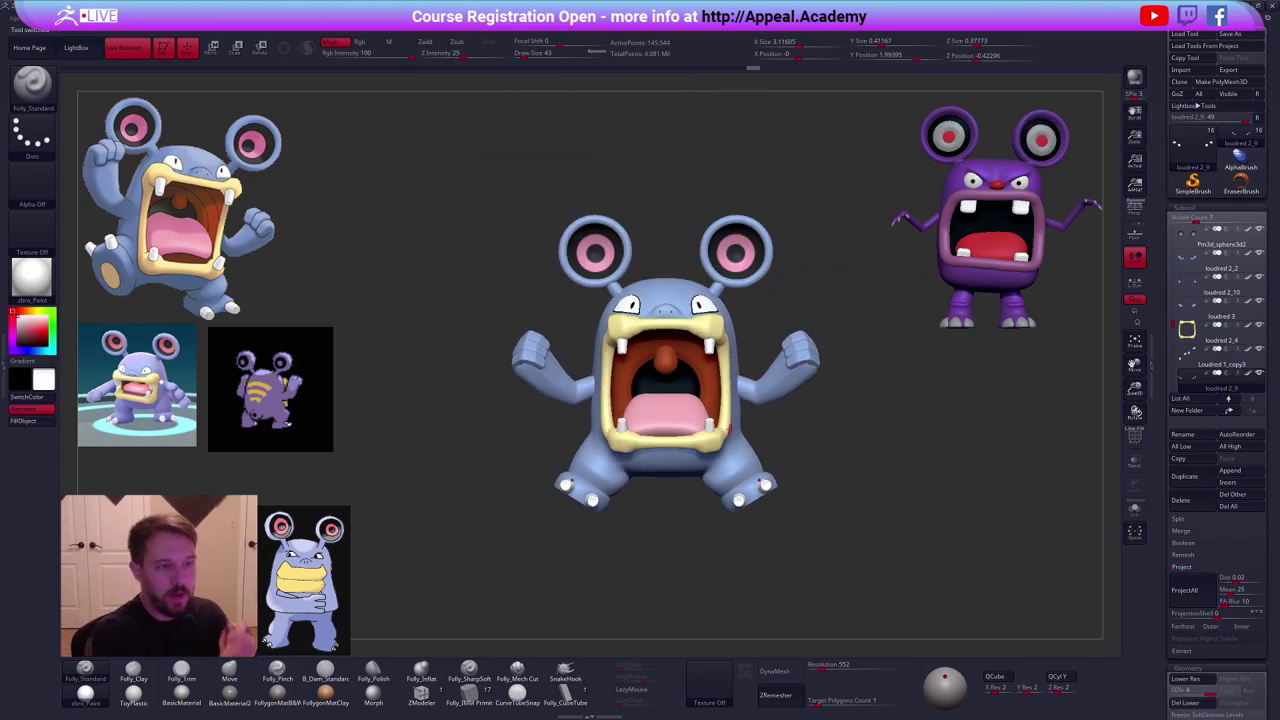
{"action": "left_click", "coordinate": [1137, 216]}
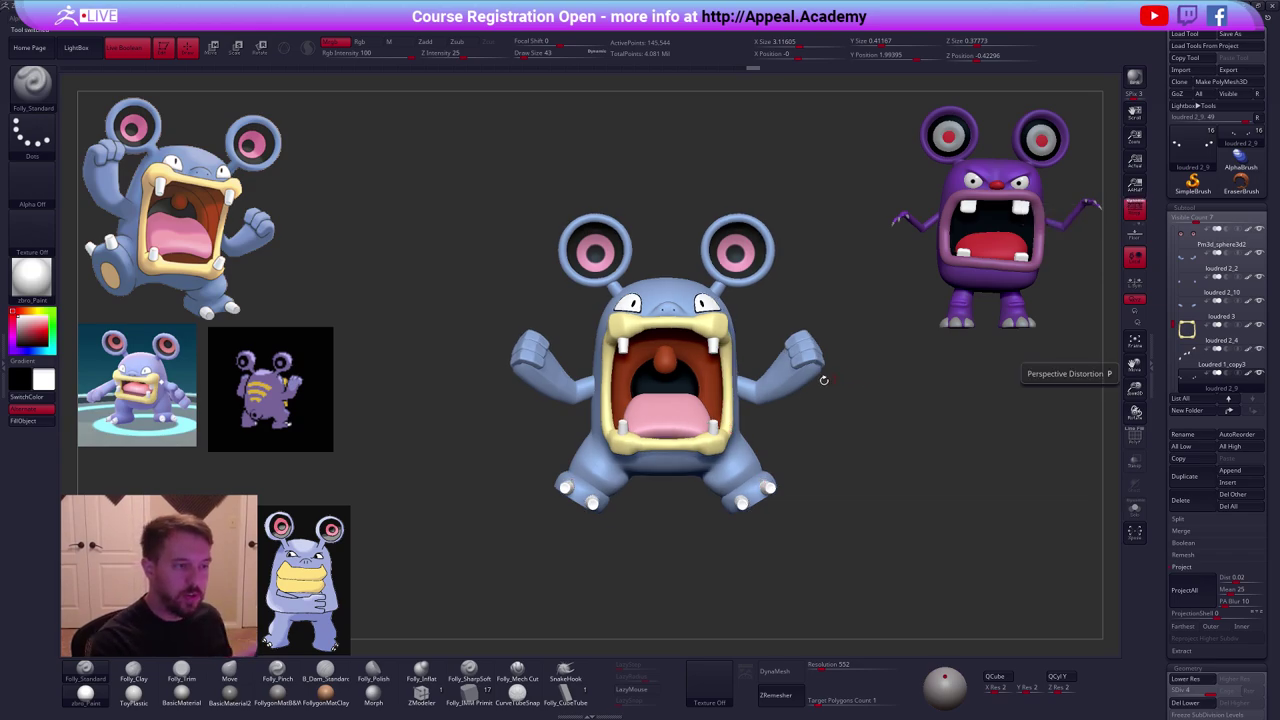
{"action": "left_click_drag", "start_coordinate": [796, 386], "coordinate": [802, 528], "text": "alt"}
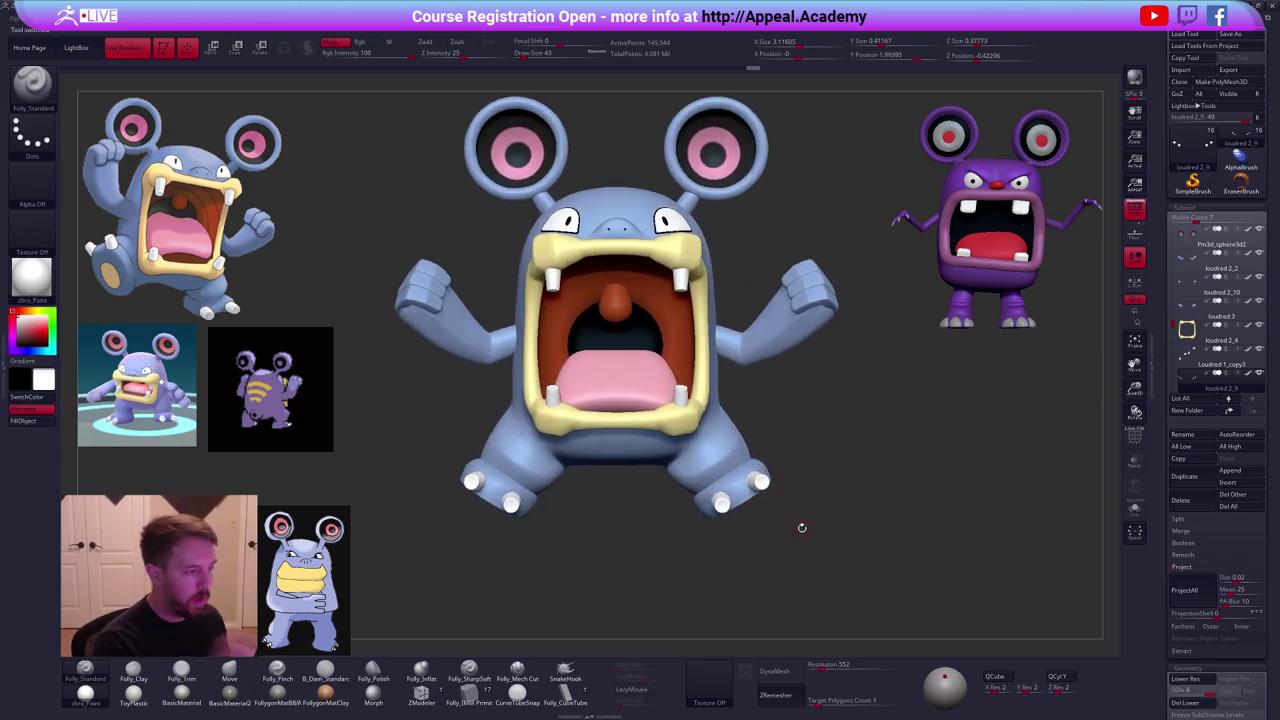
Select the yellow mouth rim, lower it to subdivision level 2 and isolate it.
{"action": "right_click_drag", "start_coordinate": [712, 471], "coordinate": [697, 421], "text": "alt"}
{"action": "left_click", "coordinate": [697, 421], "text": "alt"}
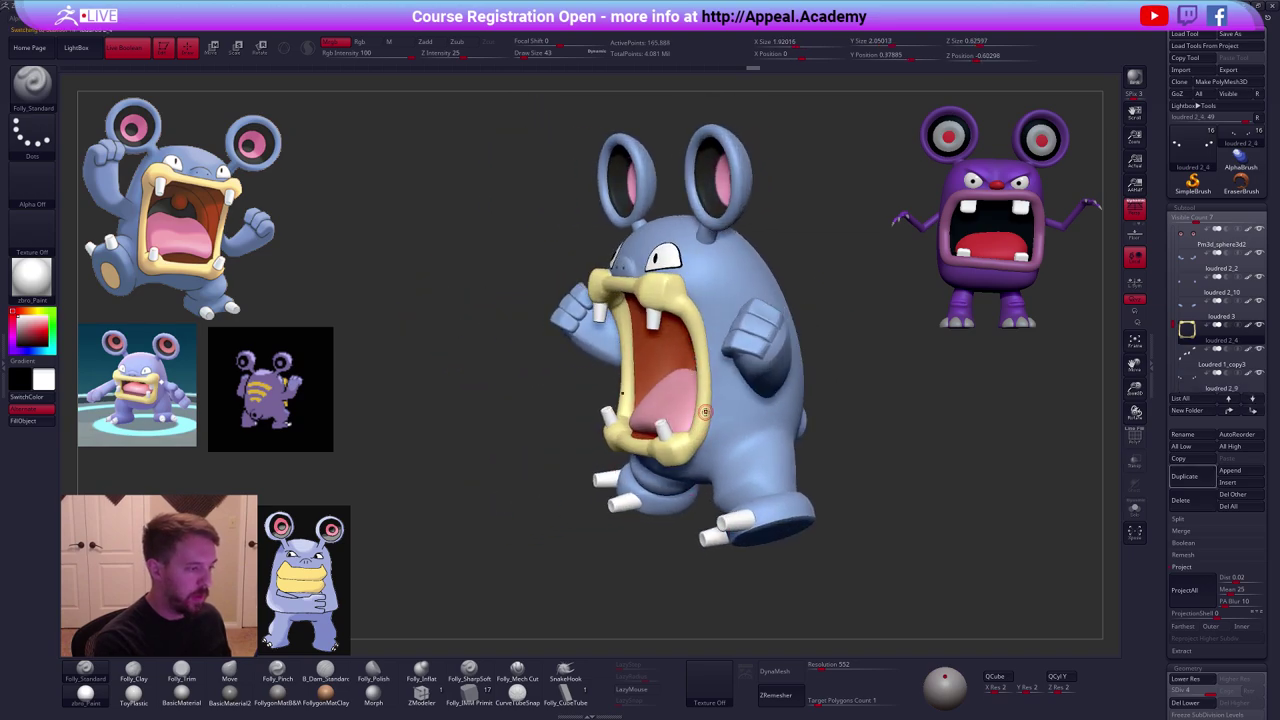
{"action": "right_click", "coordinate": [672, 471]}
{"action": "mouse_move", "coordinate": [672, 466]}
{"action": "right_mouse_down"}
{"action": "mouse_move", "coordinate": [701, 431]}
{"action": "mouse_move", "coordinate": [733, 457]}
{"action": "mouse_move", "coordinate": [745, 450]}
{"action": "right_mouse_up"}
{"action": "key", "text": "shift+d"}
{"action": "key", "text": "shift+d"}
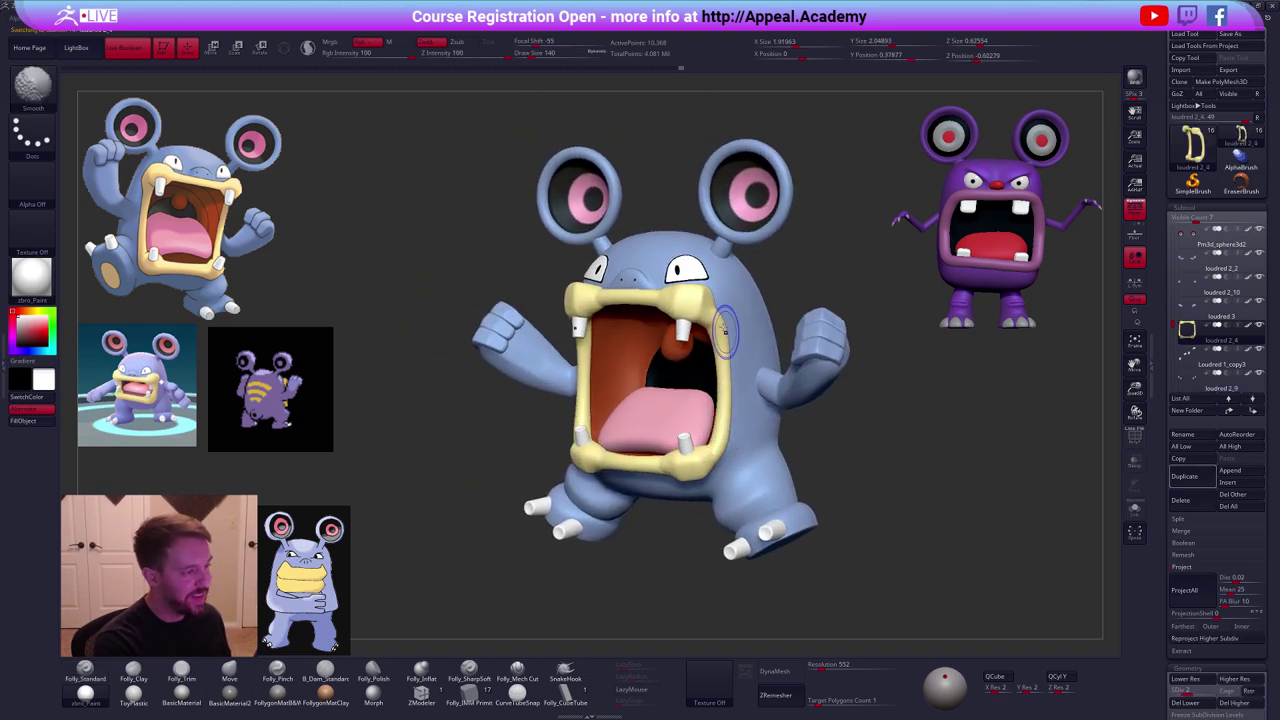
{"action": "mouse_move", "coordinate": [740, 360]}
{"action": "right_mouse_down"}
{"action": "mouse_move", "coordinate": [692, 352]}
{"action": "mouse_move", "coordinate": [731, 337]}
{"action": "right_mouse_up"}
{"action": "key", "text": "alt+s"}
Smooth the corners and side bars of the mouth rim, stepping back up to subdivision level 4.
{"action": "left_click_drag", "start_coordinate": [706, 303], "coordinate": [719, 320], "text": "shift"}
{"action": "mouse_move", "coordinate": [718, 320]}
{"action": "right_mouse_down"}
{"action": "mouse_move", "coordinate": [656, 258]}
{"action": "mouse_move", "coordinate": [623, 366]}
{"action": "mouse_move", "coordinate": [640, 392]}
{"action": "right_mouse_up"}
{"action": "key", "text": "d"}
{"action": "right_click_drag", "start_coordinate": [697, 275], "coordinate": [677, 232]}
{"action": "left_click_drag", "start_coordinate": [677, 250], "coordinate": [690, 266], "text": "shift"}
{"action": "right_click_drag", "start_coordinate": [693, 297], "coordinate": [700, 230]}
{"action": "mouse_move", "coordinate": [750, 285]}
{"action": "right_mouse_down"}
{"action": "mouse_move", "coordinate": [852, 416]}
{"action": "mouse_move", "coordinate": [828, 412]}
{"action": "right_mouse_up"}
{"action": "key", "text": "d"}
{"action": "left_click_drag", "start_coordinate": [858, 340], "coordinate": [812, 372], "text": "shift"}
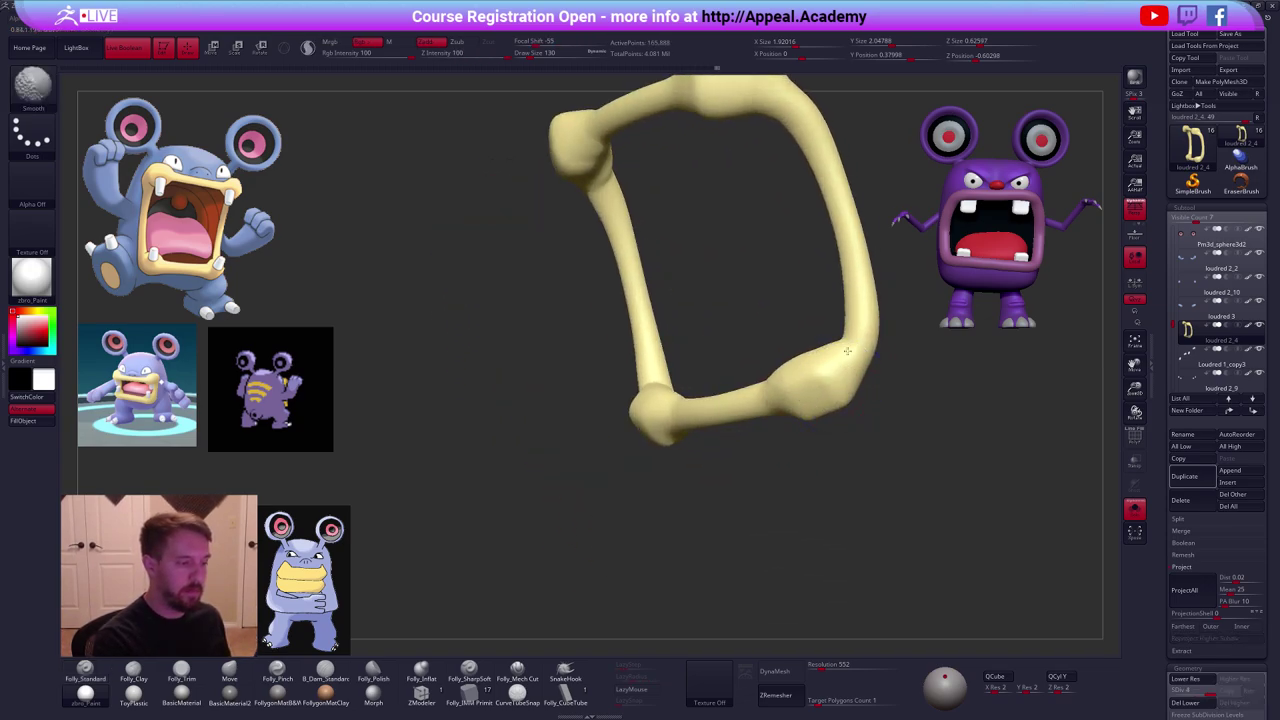
{"action": "mouse_move", "coordinate": [812, 400]}
{"action": "right_mouse_down"}
{"action": "mouse_move", "coordinate": [748, 432]}
{"action": "mouse_move", "coordinate": [762, 470]}
{"action": "right_mouse_up"}
{"action": "mouse_move", "coordinate": [784, 332]}
{"action": "right_mouse_down"}
{"action": "mouse_move", "coordinate": [803, 346]}
{"action": "mouse_move", "coordinate": [715, 410]}
{"action": "mouse_move", "coordinate": [652, 580]}
{"action": "right_mouse_up"}
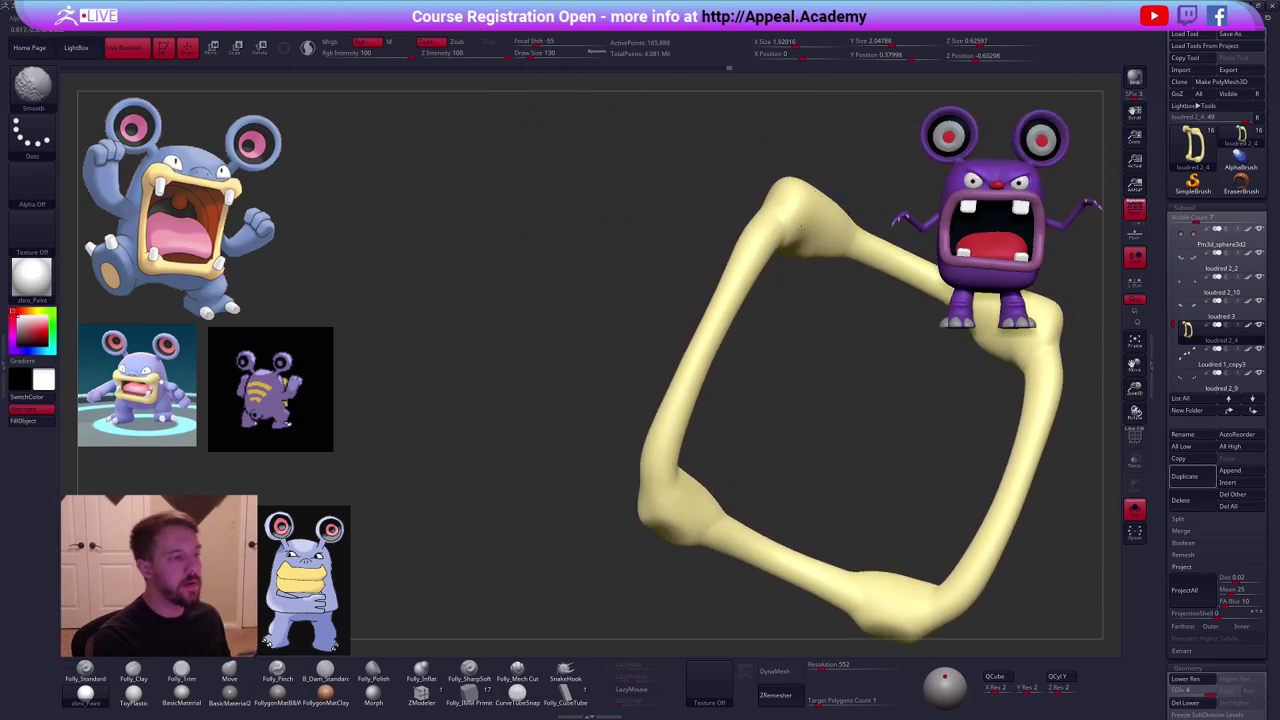
Reshape the corners of the mouth rim with the Move brush at draw size 321, then show the whole character.
{"action": "mouse_move", "coordinate": [829, 246]}
{"action": "right_mouse_down"}
{"action": "mouse_move", "coordinate": [808, 285]}
{"action": "mouse_move", "coordinate": [841, 351]}
{"action": "mouse_move", "coordinate": [745, 374]}
{"action": "mouse_move", "coordinate": [751, 389]}
{"action": "mouse_move", "coordinate": [736, 366]}
{"action": "right_mouse_up"}
{"action": "key", "text": "b"}
{"action": "key", "text": "m"}
{"action": "key", "text": "v"}
{"action": "right_click", "coordinate": [735, 363], "text": "ctrl"}
{"action": "key", "text": "space"}
{"action": "left_click_drag", "start_coordinate": [737, 406], "coordinate": [756, 406]}
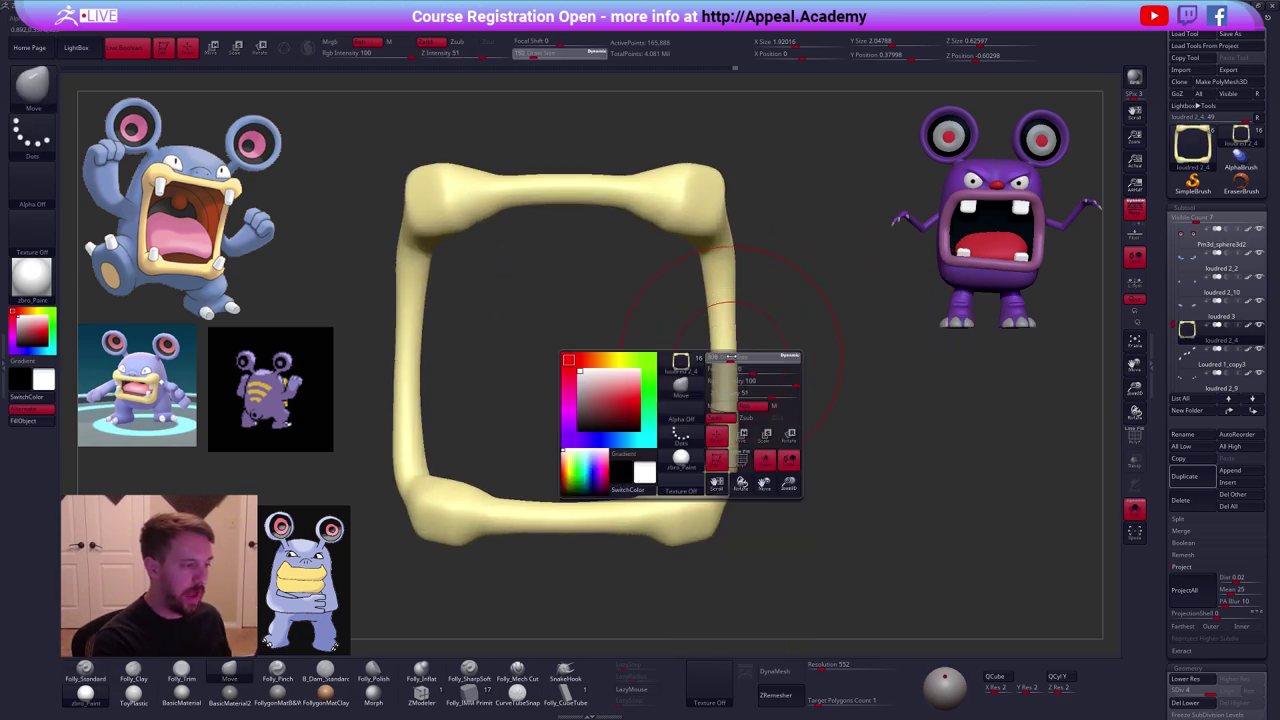
{"action": "left_click_drag", "start_coordinate": [727, 361], "coordinate": [732, 361]}
{"action": "mouse_move", "coordinate": [732, 358]}
{"action": "right_mouse_down"}
{"action": "mouse_move", "coordinate": [694, 252]}
{"action": "mouse_move", "coordinate": [701, 313]}
{"action": "mouse_move", "coordinate": [672, 282]}
{"action": "right_mouse_up"}
{"action": "left_click_drag", "start_coordinate": [672, 282], "coordinate": [677, 298]}
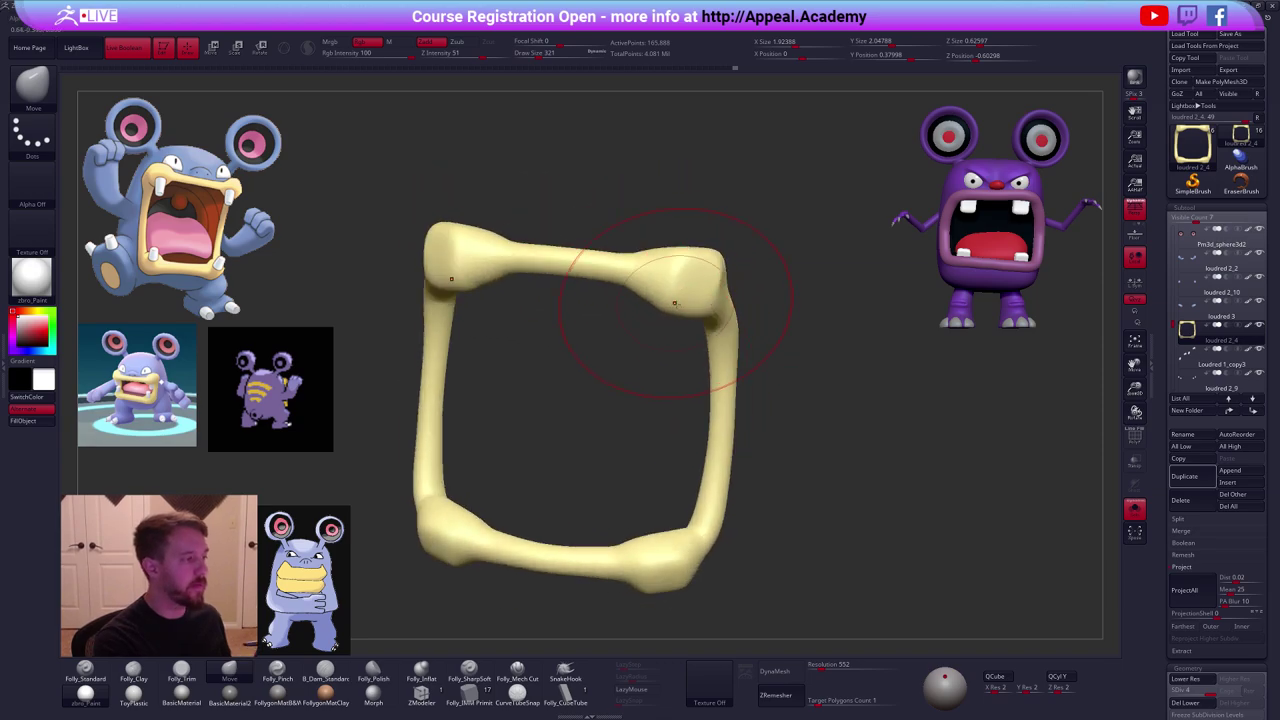
{"action": "right_click", "coordinate": [694, 303], "text": "ctrl+shift"}
{"action": "mouse_move", "coordinate": [677, 298]}
{"action": "right_mouse_down", "text": "ctrl"}
{"action": "mouse_move", "coordinate": [806, 410]}
{"action": "mouse_move", "coordinate": [790, 408]}
{"action": "right_mouse_up", "text": "ctrl"}
{"action": "key", "text": "shift+s"}
Select the arms and set the Move brush's draw size to 265.
{"action": "left_click", "coordinate": [772, 368], "text": "alt"}
{"action": "key", "text": "space"}
{"action": "left_click_drag", "start_coordinate": [806, 391], "coordinate": [798, 391]}
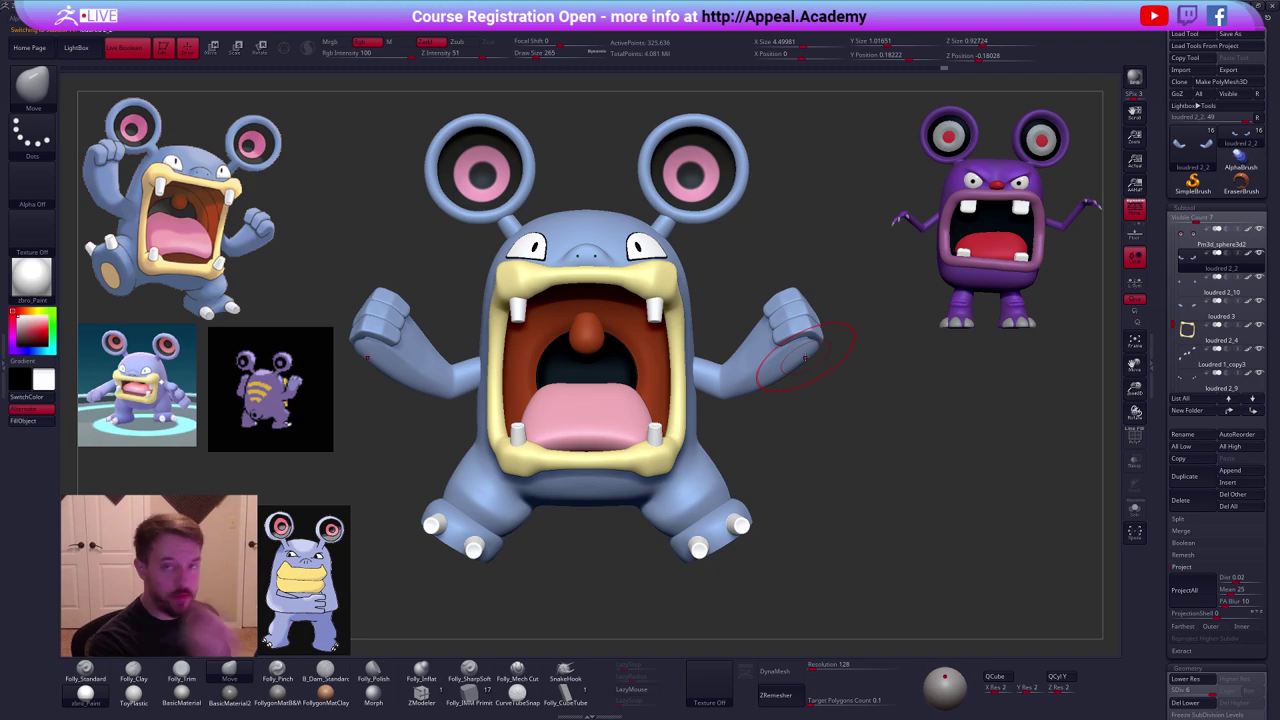
{"action": "right_click_drag", "start_coordinate": [863, 535], "coordinate": [840, 509]}
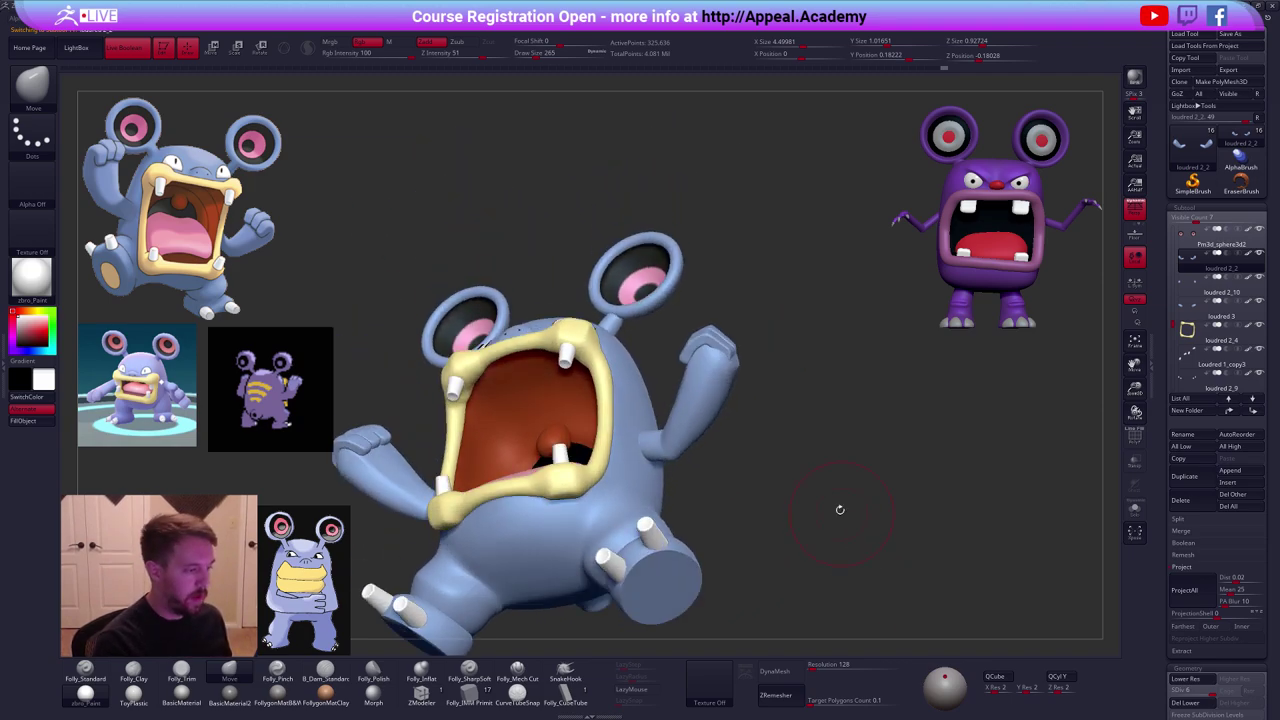
{"action": "key", "text": "space"}
{"action": "left_click_drag", "start_coordinate": [727, 390], "coordinate": [720, 390]}
{"action": "mouse_move", "coordinate": [722, 392]}
{"action": "right_mouse_down"}
{"action": "mouse_move", "coordinate": [670, 372]}
{"action": "mouse_move", "coordinate": [690, 395]}
{"action": "right_mouse_up"}
Isolate the arms and switch to the Folly_Pinch brush, starting at draw size 140.
{"action": "key", "text": "5"}
{"action": "key", "text": "space"}
{"action": "left_click_drag", "start_coordinate": [726, 386], "coordinate": [723, 376]}
{"action": "key", "text": "alt+shift+s"}
{"action": "key", "text": "space"}
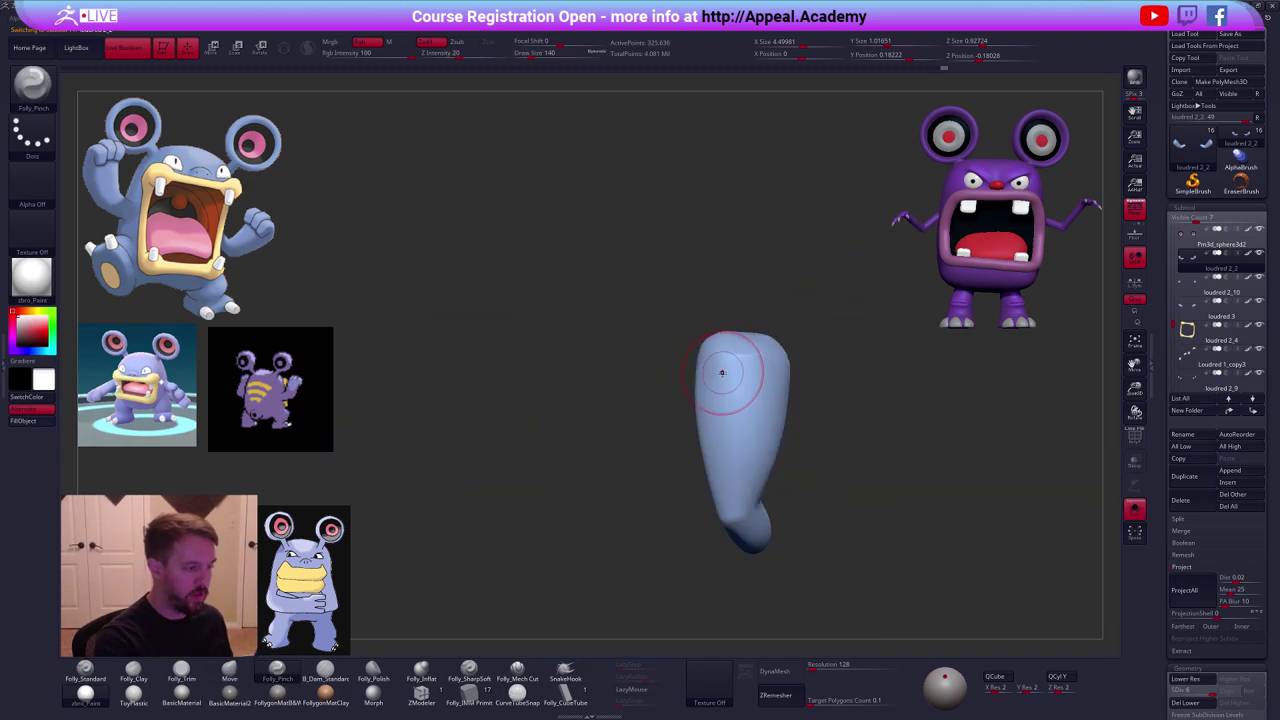
{"action": "right_click_drag", "start_coordinate": [723, 375], "coordinate": [727, 381]}
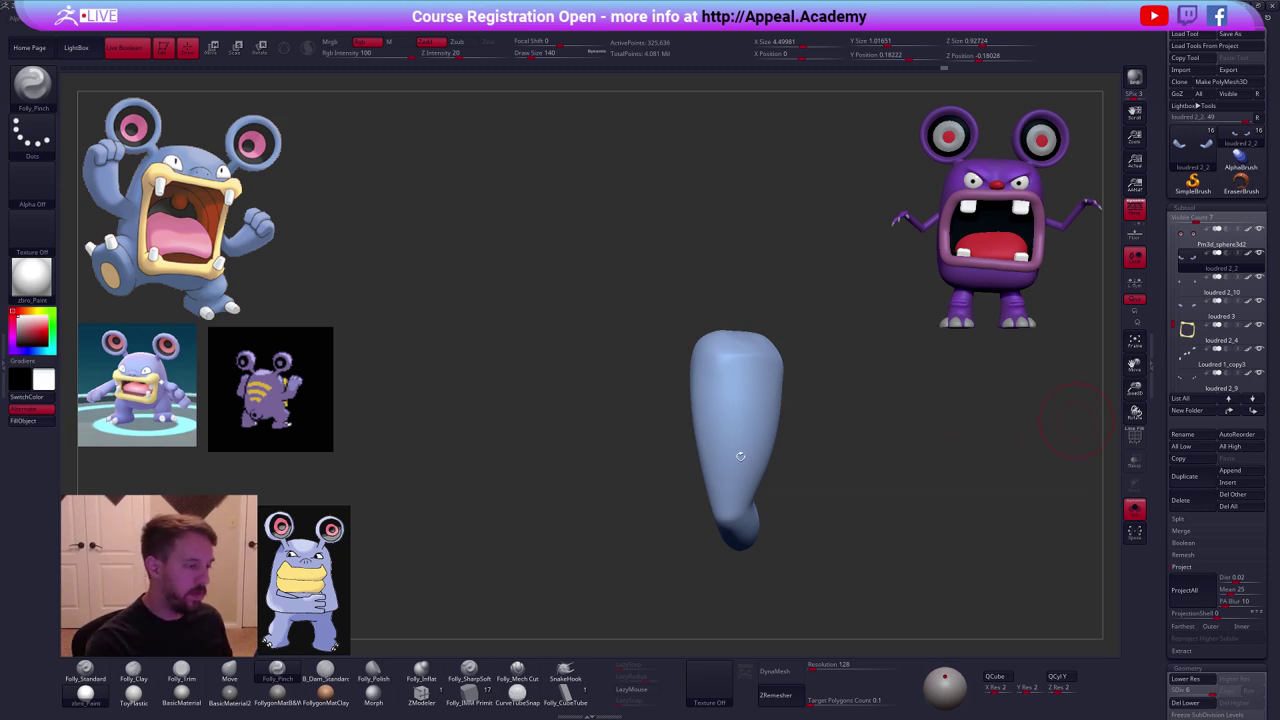
{"action": "right_click_drag", "start_coordinate": [740, 456], "coordinate": [686, 339]}
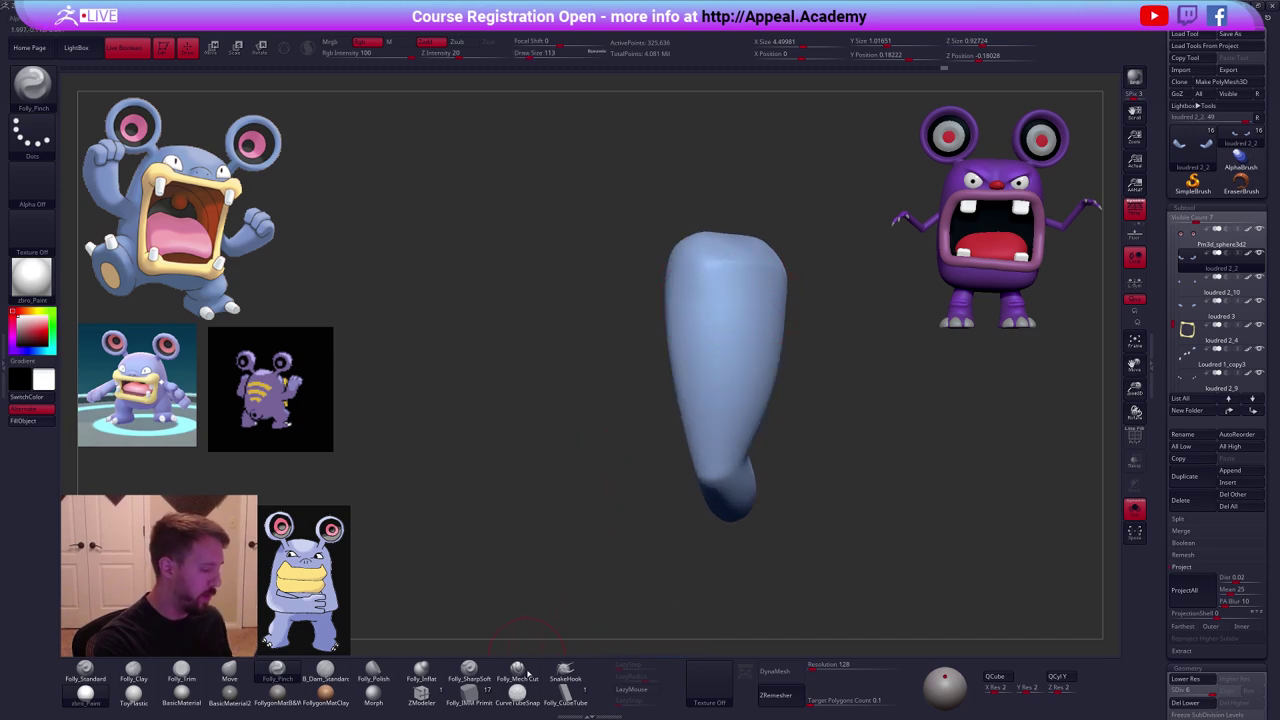
Turn on LazyMouse and sharpen the planes of the forearm and elbow with the Folly_Pinch brush at draw size 150.
{"action": "left_click", "coordinate": [645, 690]}
{"action": "key", "text": "space"}
{"action": "left_click_drag", "start_coordinate": [681, 303], "coordinate": [688, 303]}
{"action": "right_click_drag", "start_coordinate": [688, 303], "coordinate": [692, 277]}
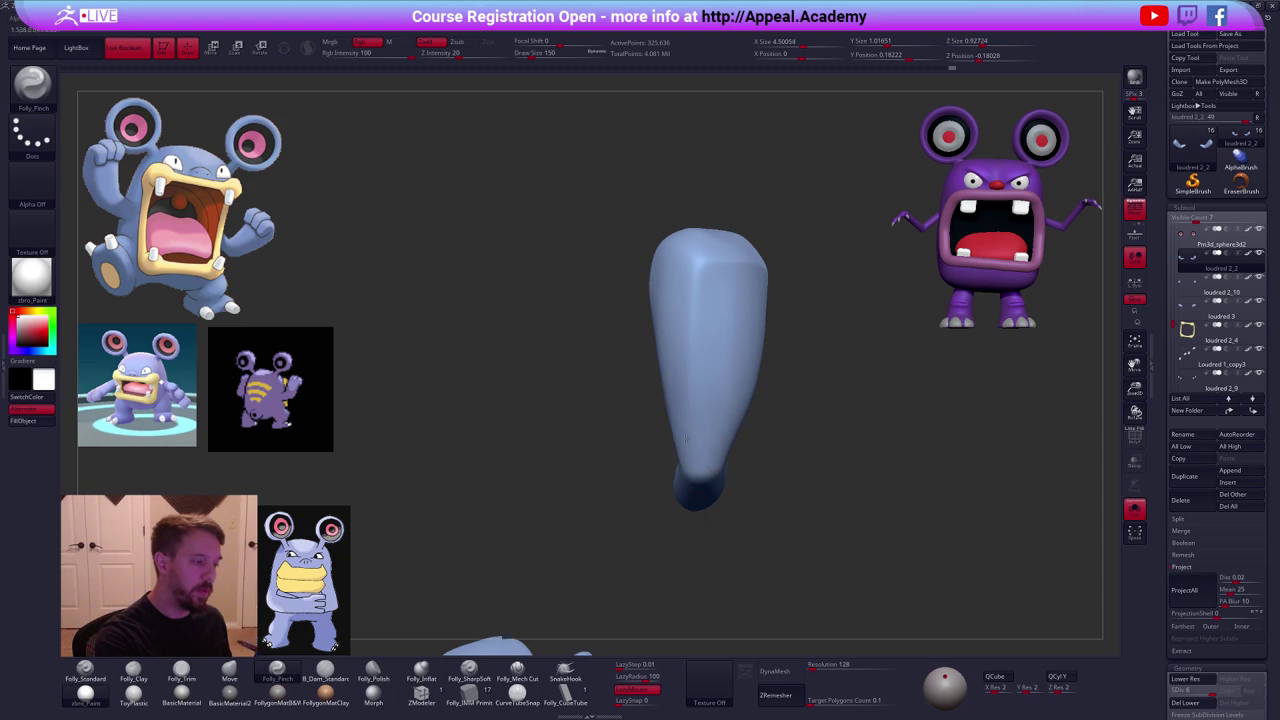
{"action": "right_click_drag", "start_coordinate": [685, 436], "coordinate": [734, 269]}
{"action": "left_click_drag", "start_coordinate": [730, 426], "coordinate": [730, 474]}
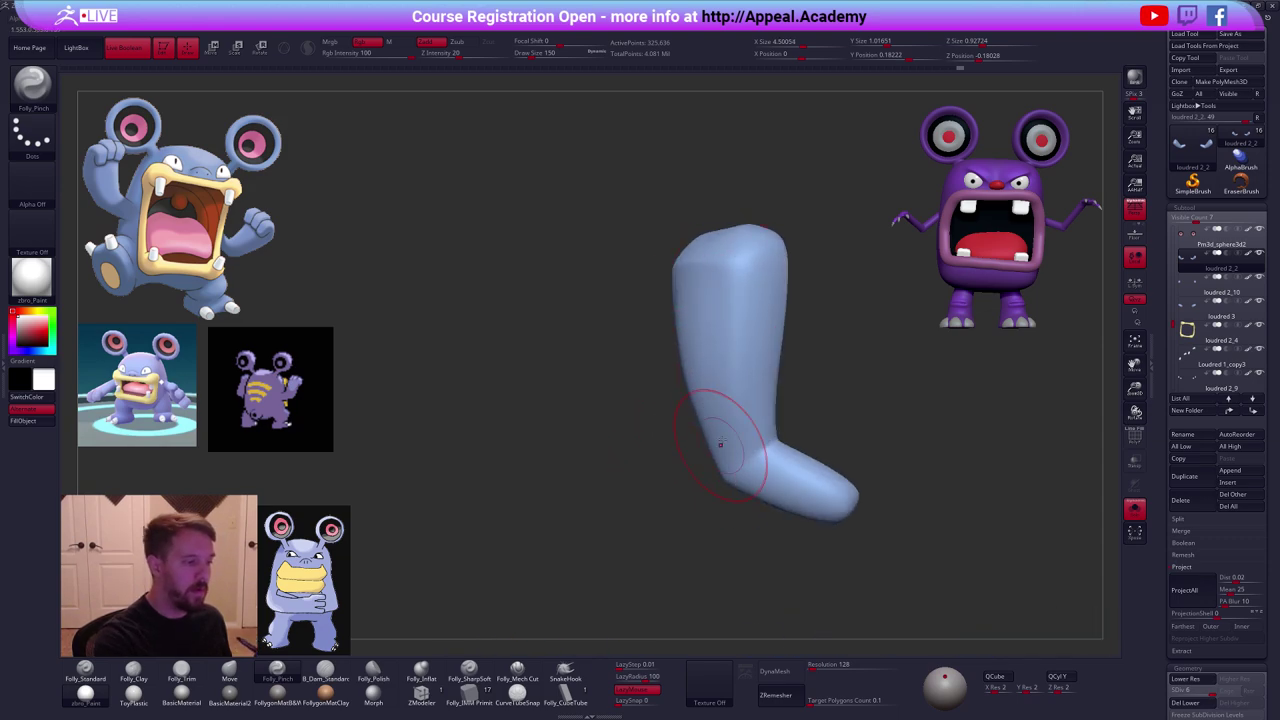
Refine the arms at a lower subdivision level, show the whole character and switch to the Folly_Trim brush.
{"action": "mouse_move", "coordinate": [720, 443]}
{"action": "right_mouse_down"}
{"action": "mouse_move", "coordinate": [690, 472]}
{"action": "mouse_move", "coordinate": [670, 545]}
{"action": "right_mouse_up"}
{"action": "key", "text": "shift+d"}
{"action": "mouse_move", "coordinate": [717, 315]}
{"action": "right_mouse_down"}
{"action": "mouse_move", "coordinate": [754, 310]}
{"action": "mouse_move", "coordinate": [714, 355]}
{"action": "mouse_move", "coordinate": [729, 303]}
{"action": "mouse_move", "coordinate": [712, 348]}
{"action": "mouse_move", "coordinate": [712, 322]}
{"action": "mouse_move", "coordinate": [680, 338]}
{"action": "mouse_move", "coordinate": [710, 350]}
{"action": "mouse_move", "coordinate": [703, 367]}
{"action": "mouse_move", "coordinate": [724, 336]}
{"action": "mouse_move", "coordinate": [723, 386]}
{"action": "mouse_move", "coordinate": [740, 398]}
{"action": "mouse_move", "coordinate": [690, 406]}
{"action": "mouse_move", "coordinate": [732, 412]}
{"action": "mouse_move", "coordinate": [763, 327]}
{"action": "right_mouse_up"}
{"action": "key", "text": "alt+s"}
{"action": "key", "text": "3"}
{"action": "key", "text": "shift"}
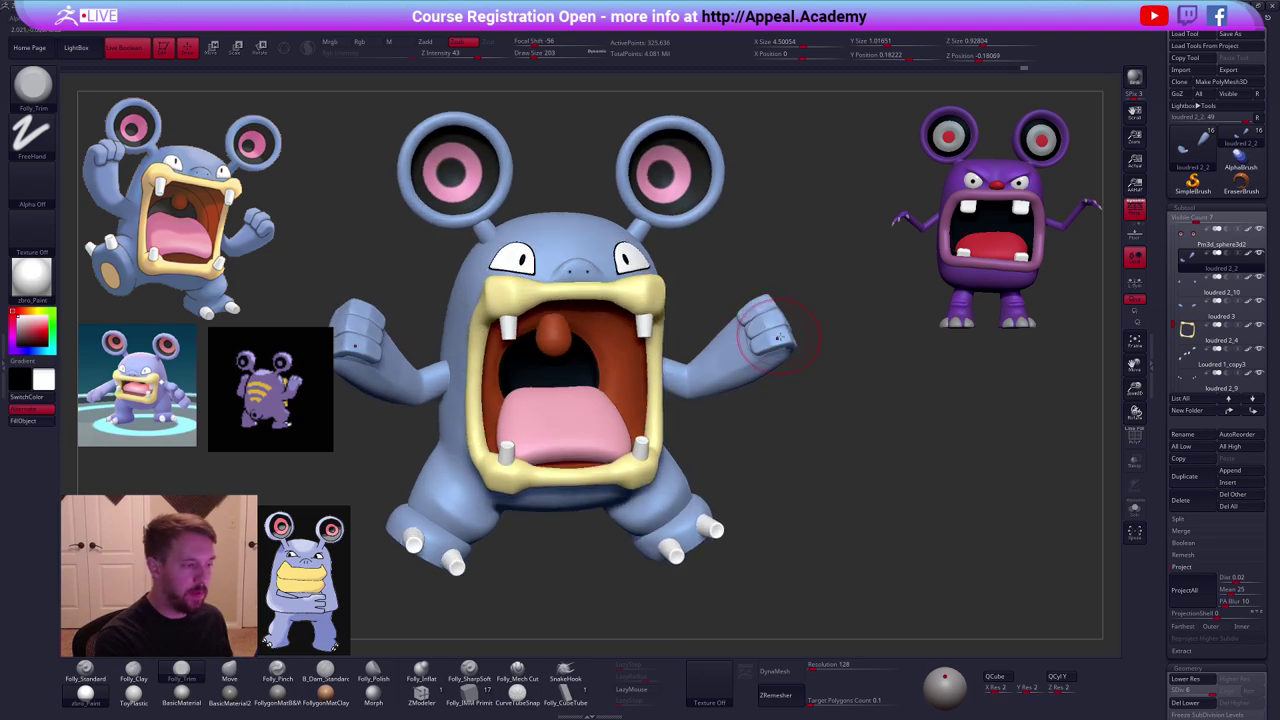
Select the finger blocks of the fists and reshape them with a large Move brush, starting at draw size 279.
{"action": "key", "text": "shift+f"}
{"action": "left_click", "coordinate": [774, 335], "text": "alt"}
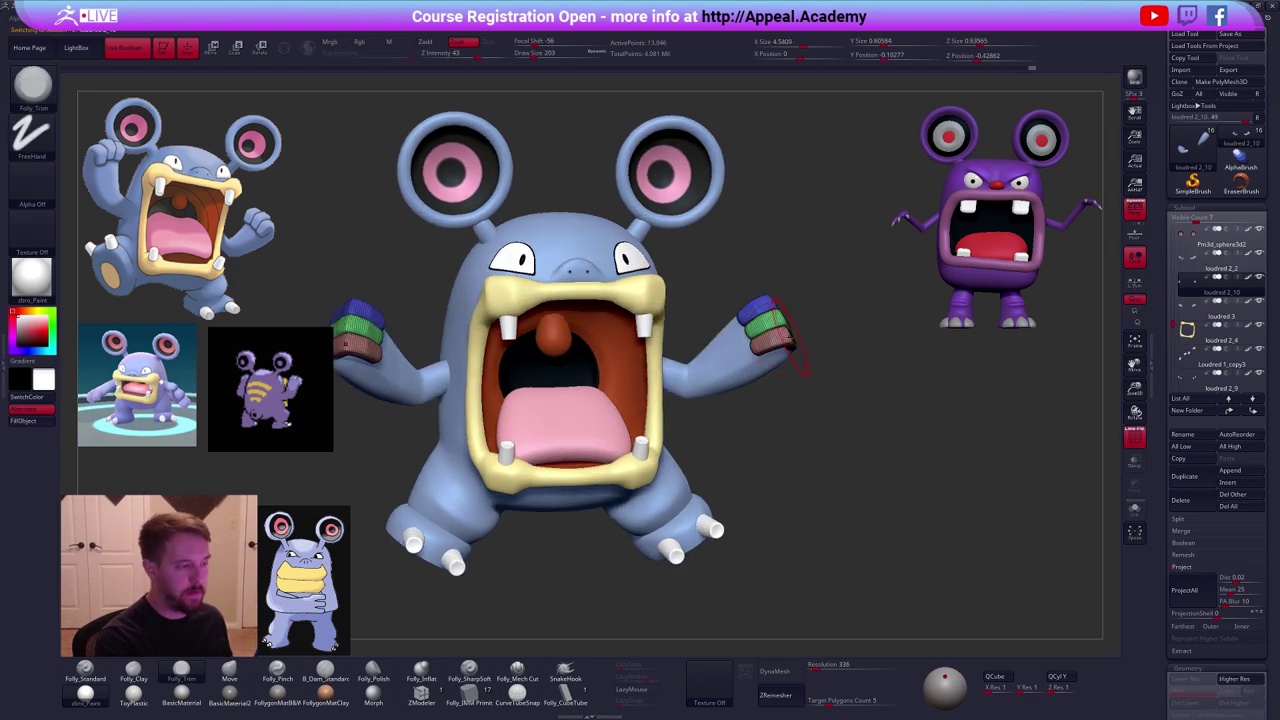
{"action": "right_click_drag", "start_coordinate": [774, 335], "coordinate": [712, 330]}
{"action": "key", "text": "b"}
{"action": "key", "text": "m"}
{"action": "key", "text": "v"}
{"action": "right_click_drag", "start_coordinate": [793, 317], "coordinate": [783, 350]}
{"action": "key", "text": "space"}
{"action": "left_click_drag", "start_coordinate": [783, 351], "coordinate": [785, 350]}
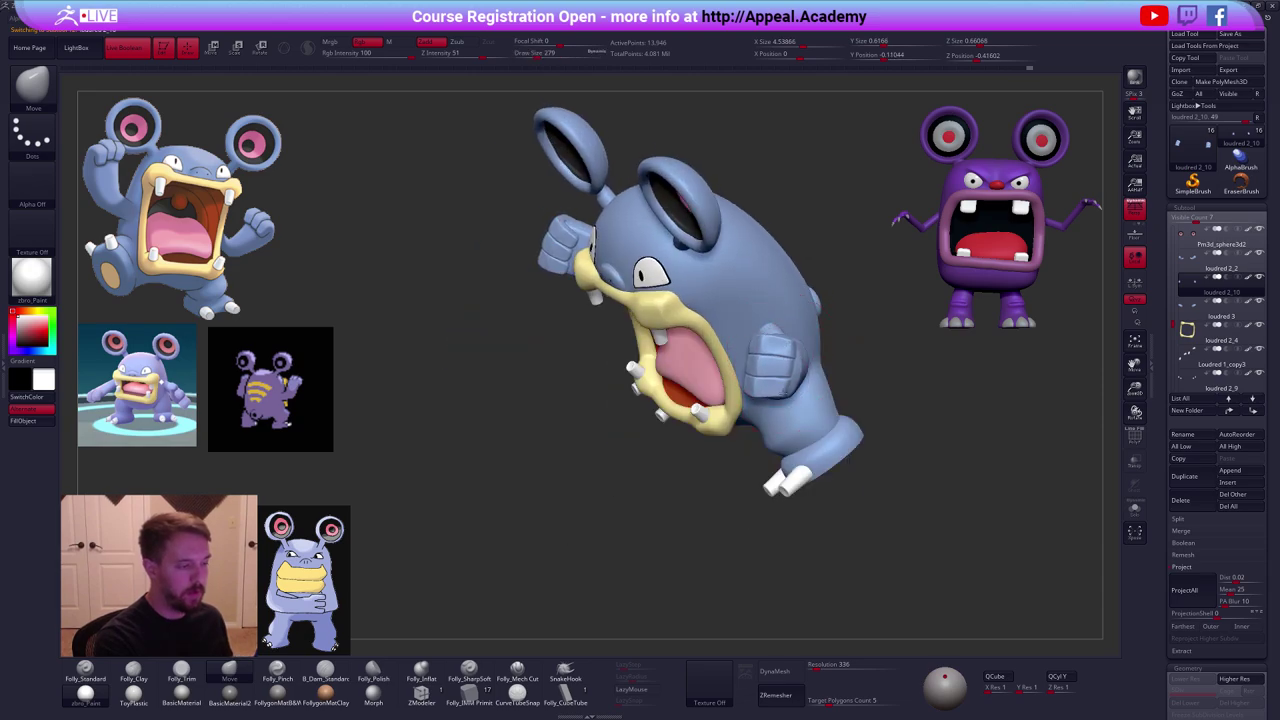
{"action": "mouse_move", "coordinate": [783, 393]}
{"action": "right_mouse_down"}
{"action": "mouse_move", "coordinate": [795, 388]}
{"action": "mouse_move", "coordinate": [801, 428]}
{"action": "mouse_move", "coordinate": [760, 398]}
{"action": "right_mouse_up"}
{"action": "key", "text": "space"}
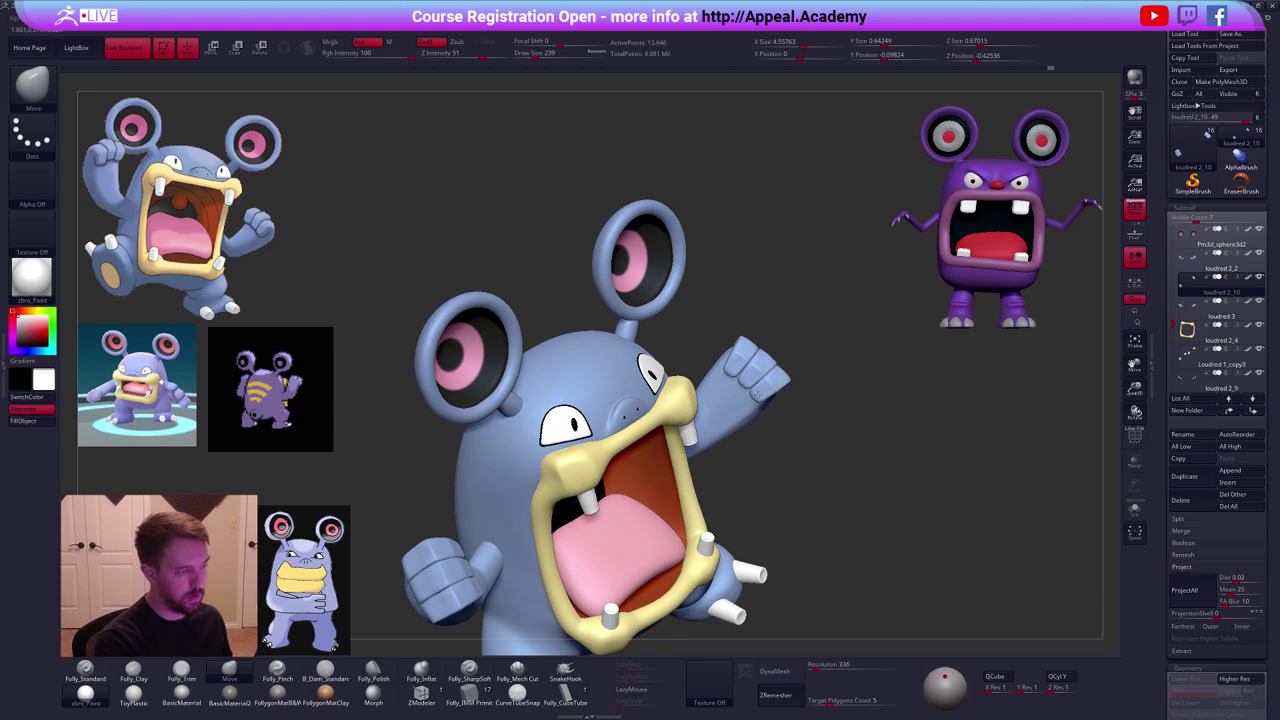
Mask the fist so single finger blocks stay editable, and reshape the outer finger with the Move brush at draw size 252.
{"action": "right_click_drag", "start_coordinate": [744, 386], "coordinate": [771, 386], "text": "ctrl"}
{"action": "key", "text": "w"}
{"action": "left_click", "coordinate": [769, 382], "text": "ctrl"}
{"action": "key", "text": "q"}
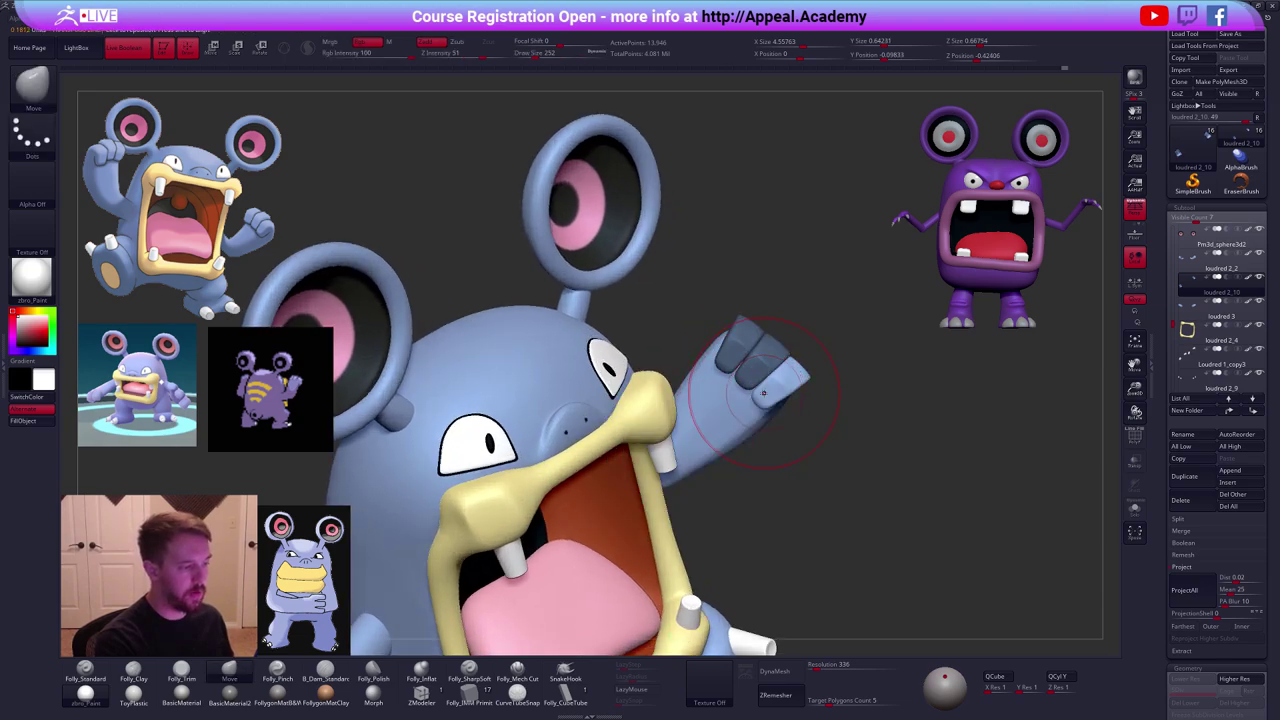
{"action": "left_click", "coordinate": [824, 474], "text": "ctrl"}
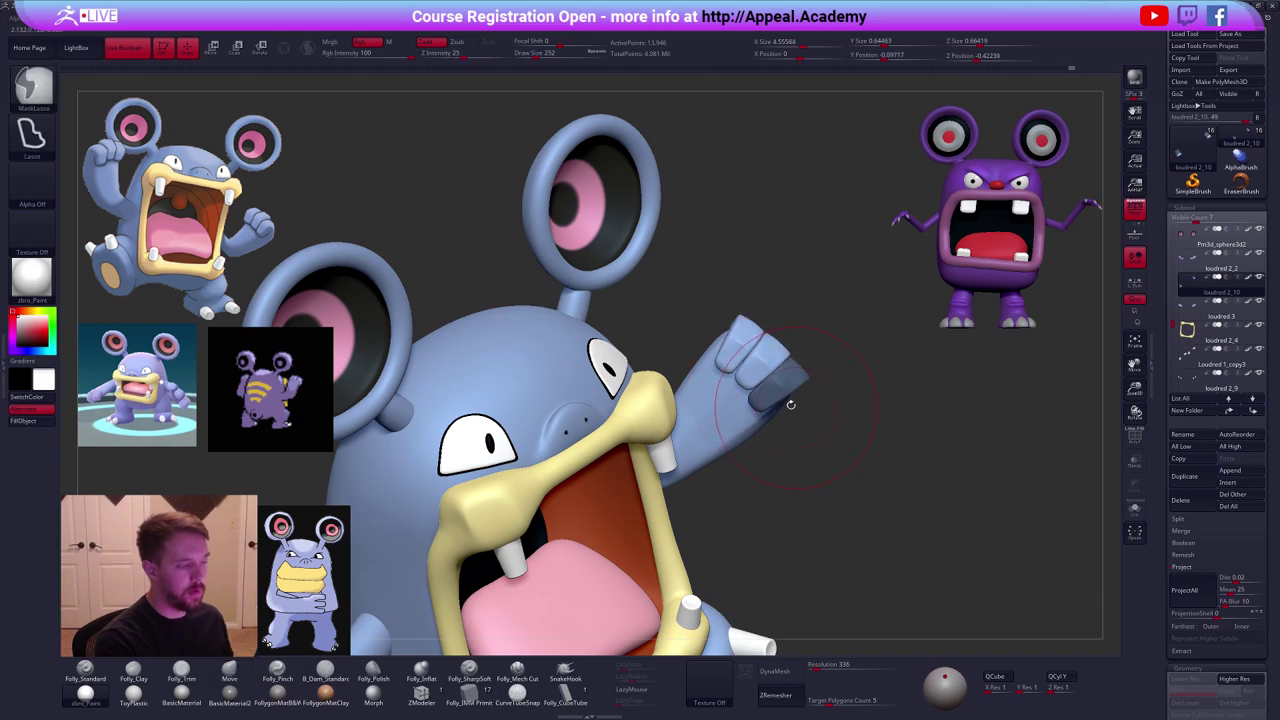
{"action": "key", "text": "w"}
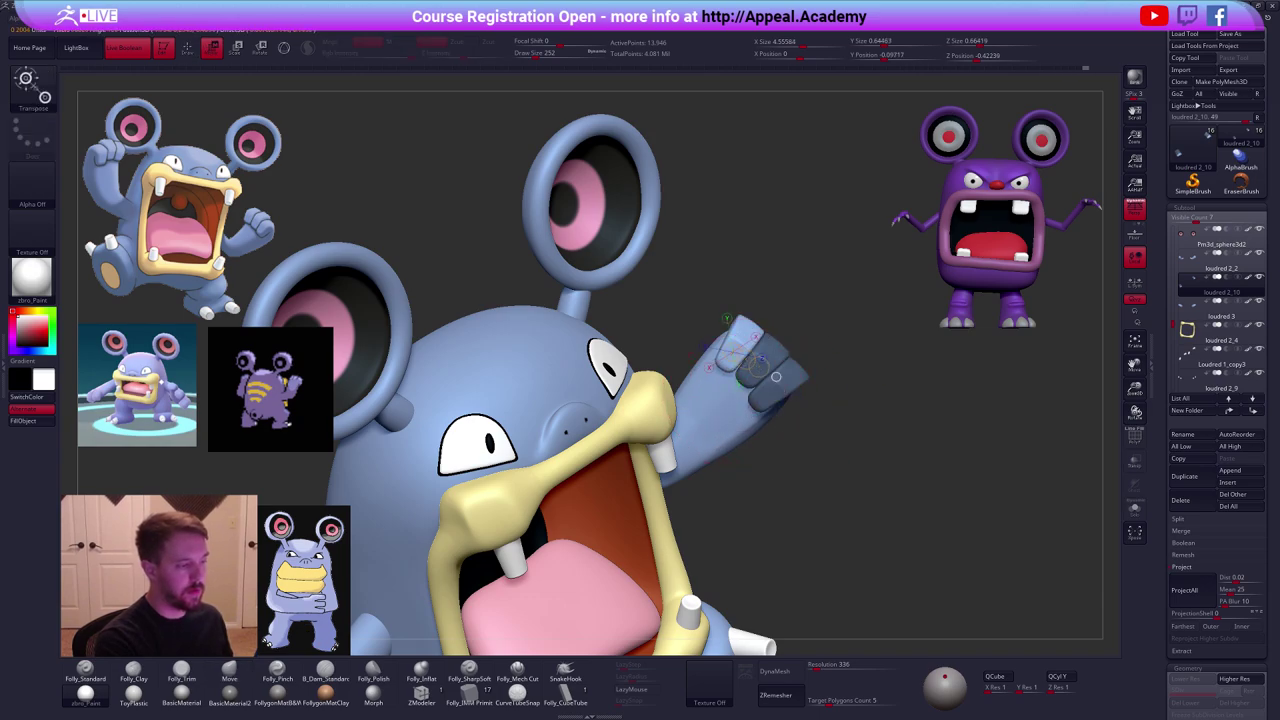
Adjust the remaining finger block and the side of the fist with the Move brush, reducing the draw size to 121.
{"action": "key", "text": "q"}
{"action": "key", "text": "space"}
{"action": "left_click_drag", "start_coordinate": [734, 370], "coordinate": [727, 370]}
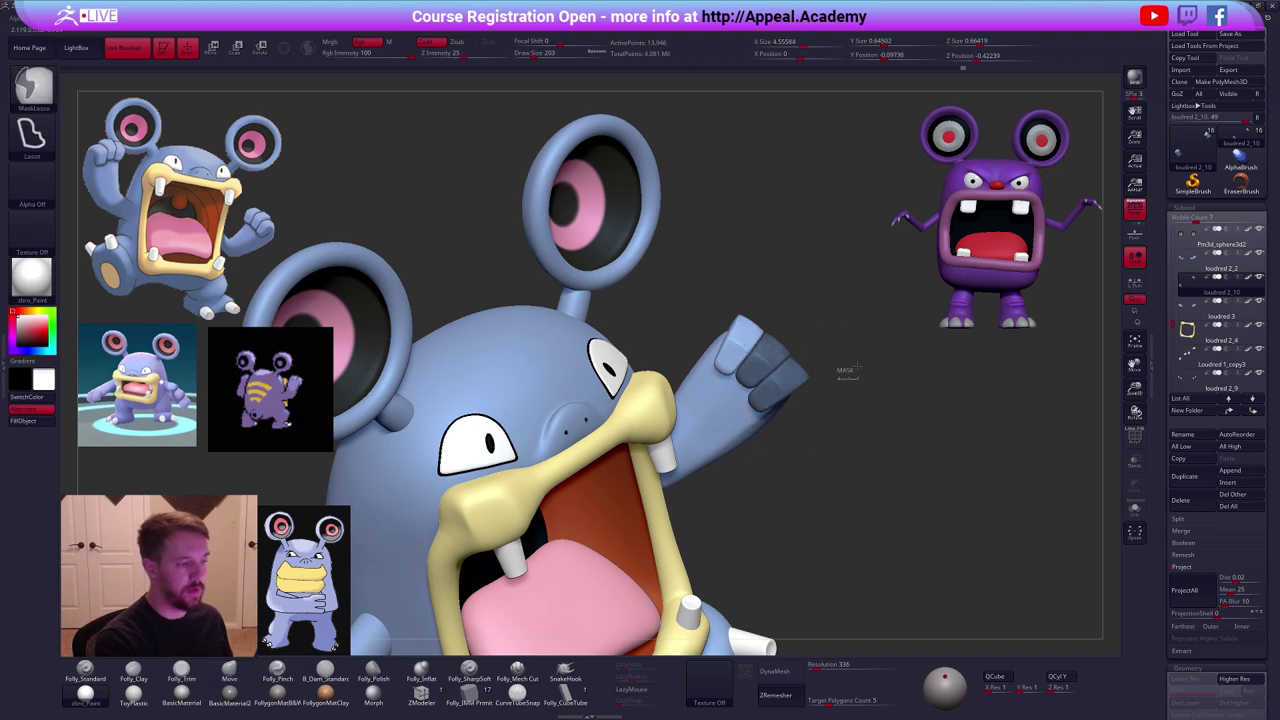
{"action": "mouse_move", "coordinate": [923, 560]}
{"action": "left_mouse_down"}
{"action": "mouse_move", "coordinate": [885, 546]}
{"action": "mouse_move", "coordinate": [894, 537]}
{"action": "mouse_move", "coordinate": [786, 432]}
{"action": "left_mouse_up"}
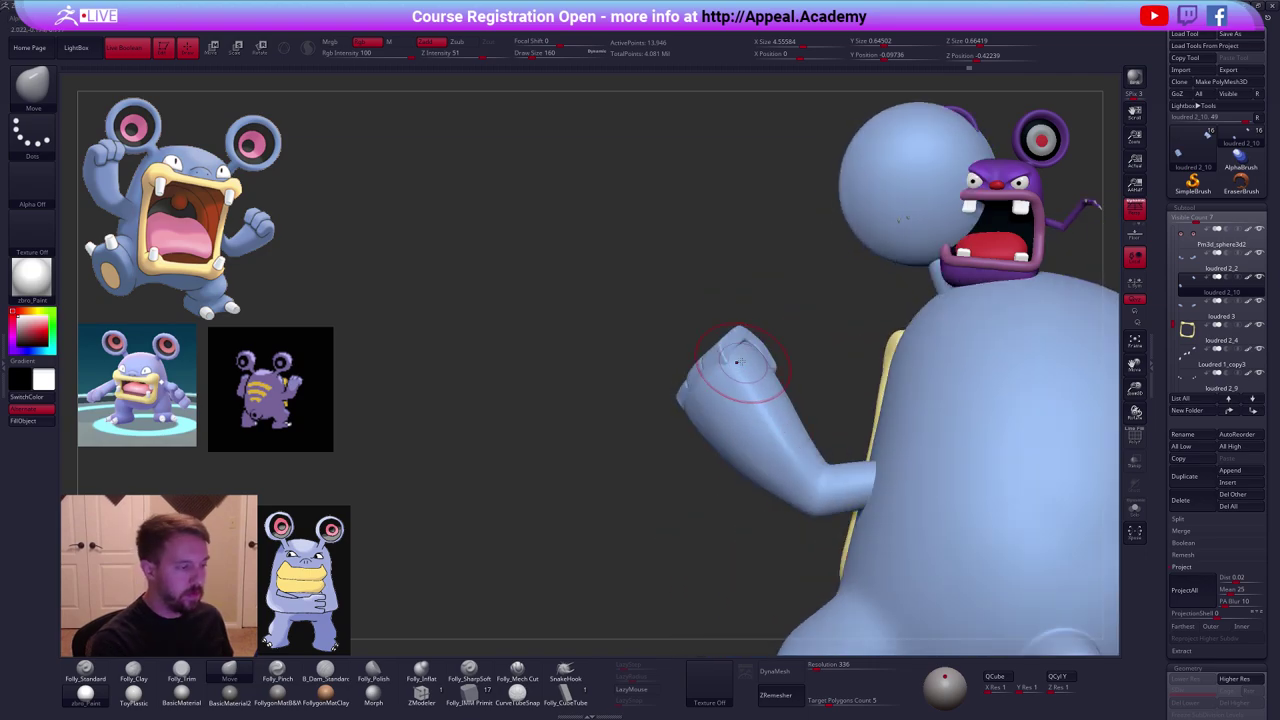
{"action": "key", "text": "space"}
{"action": "left_click_drag", "start_coordinate": [745, 368], "coordinate": [648, 374]}
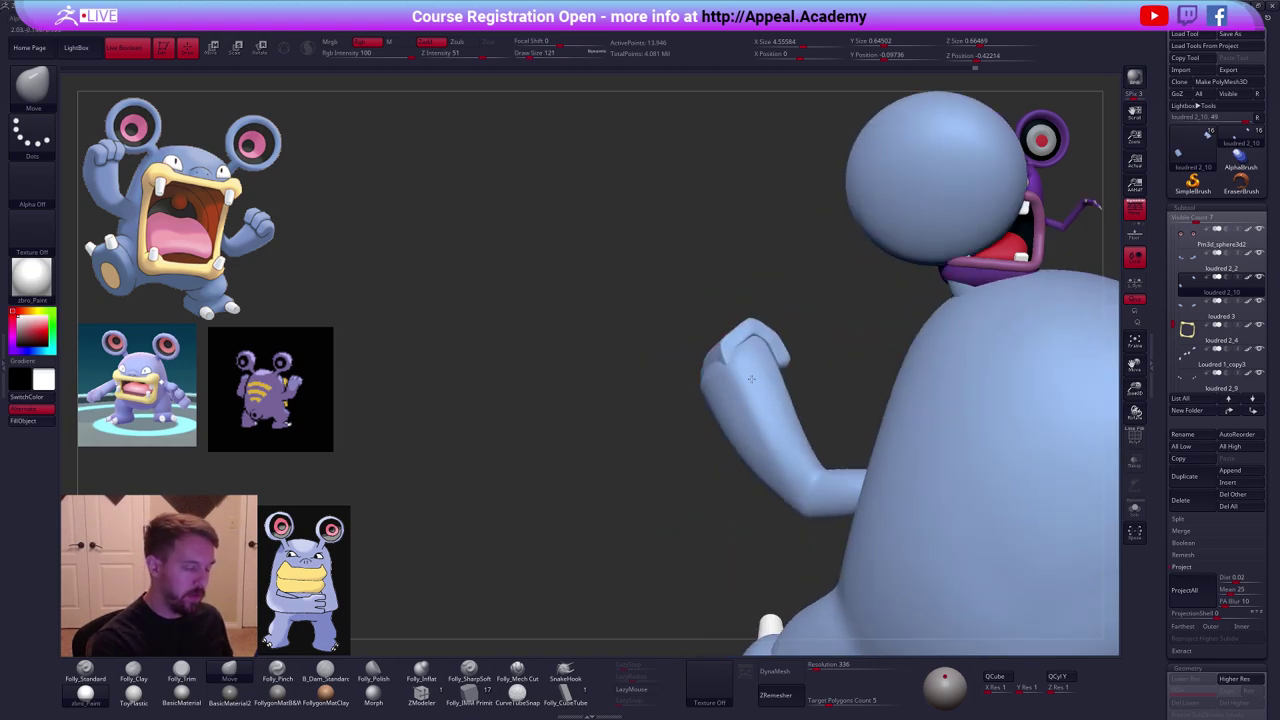
{"action": "key", "text": "d"}
{"action": "right_click_drag", "start_coordinate": [751, 379], "coordinate": [738, 421]}
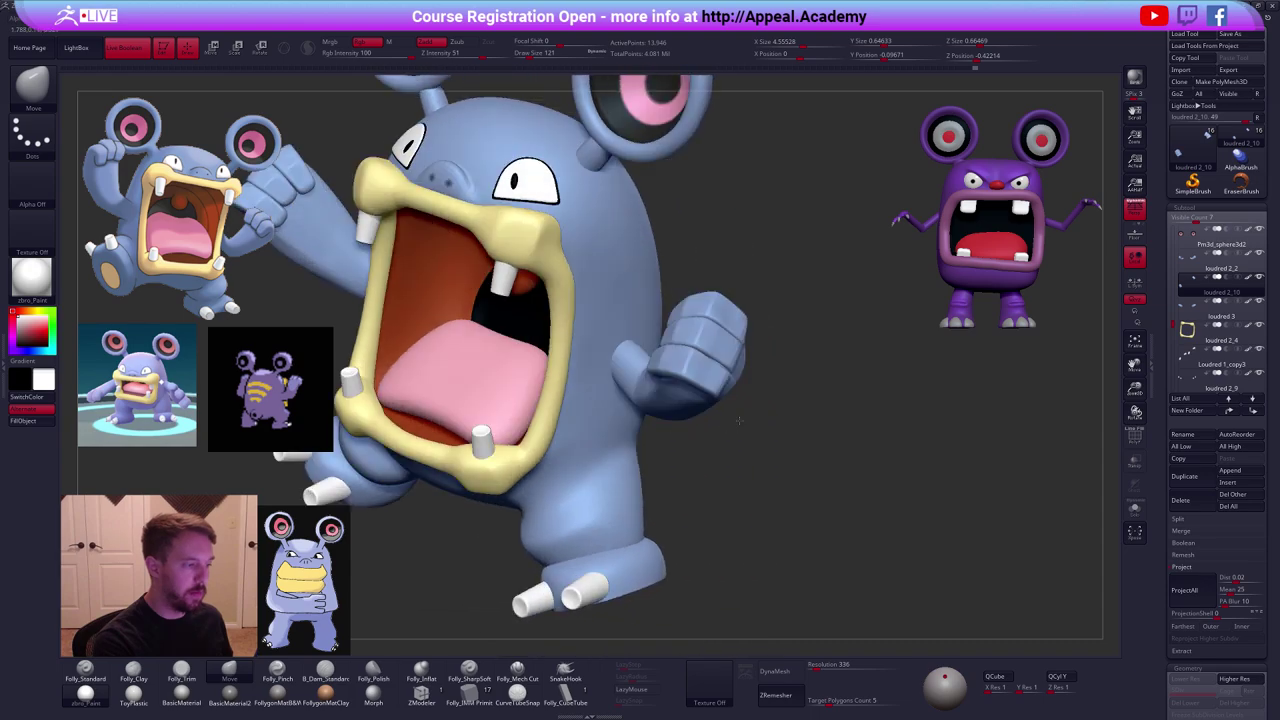
{"action": "left_click_drag", "start_coordinate": [739, 421], "coordinate": [712, 381]}
{"action": "key", "text": "f"}
{"action": "left_click_drag", "start_coordinate": [850, 500], "coordinate": [881, 511], "text": "shift"}
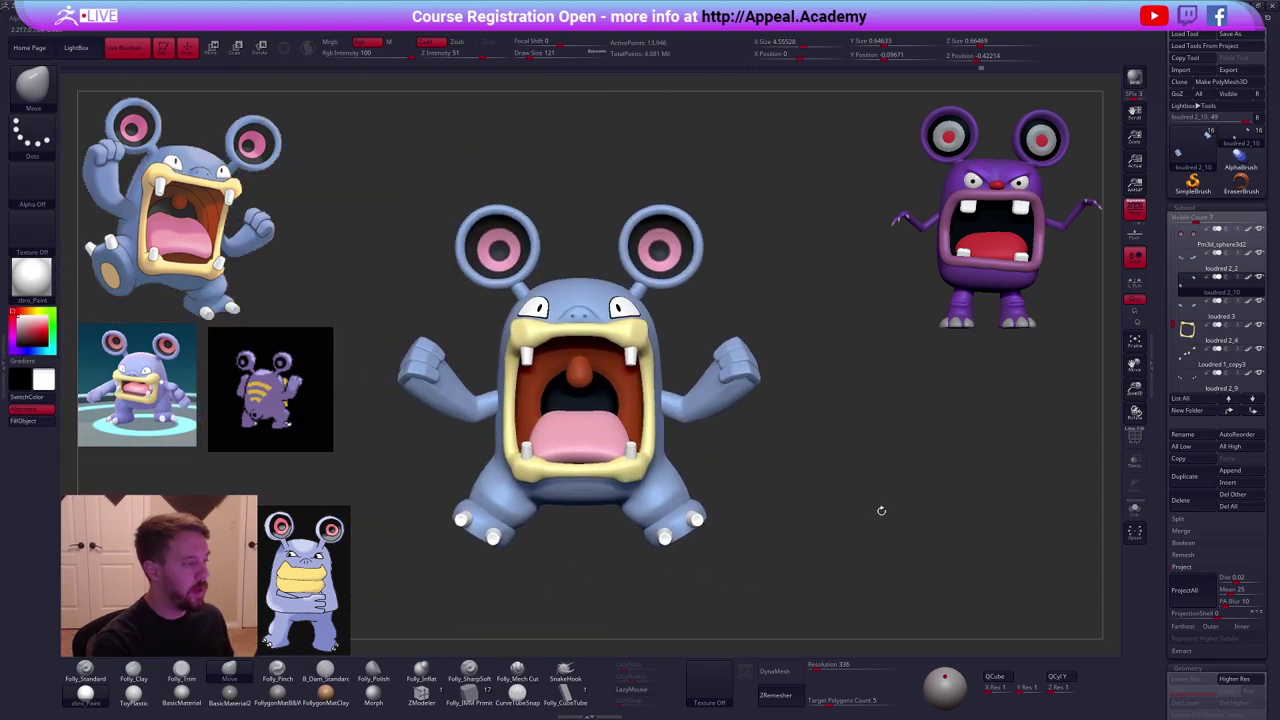
{"action": "mouse_move", "coordinate": [881, 510]}
{"action": "right_mouse_down"}
{"action": "mouse_move", "coordinate": [853, 514]}
{"action": "mouse_move", "coordinate": [903, 554]}
{"action": "mouse_move", "coordinate": [822, 491]}
{"action": "mouse_move", "coordinate": [775, 413]}
{"action": "mouse_move", "coordinate": [785, 410]}
{"action": "right_mouse_up"}
{"action": "key", "text": "w"}
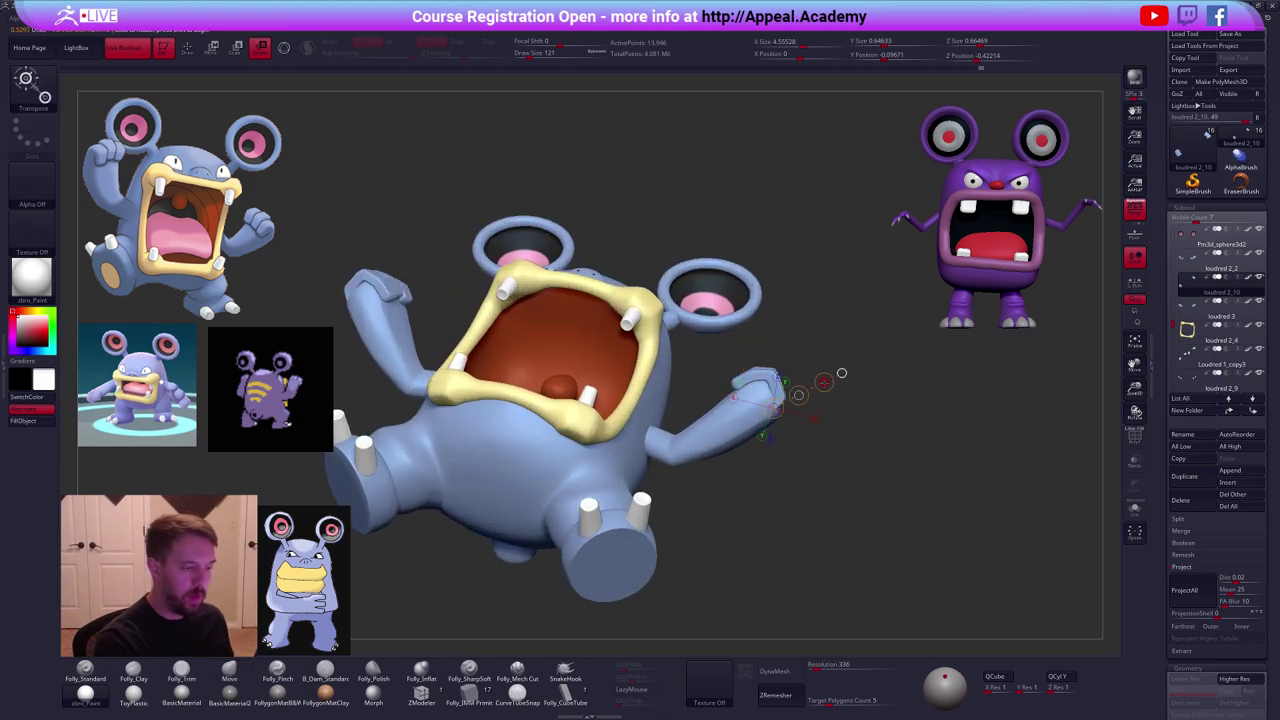
{"action": "left_click_drag", "start_coordinate": [824, 382], "coordinate": [858, 503]}
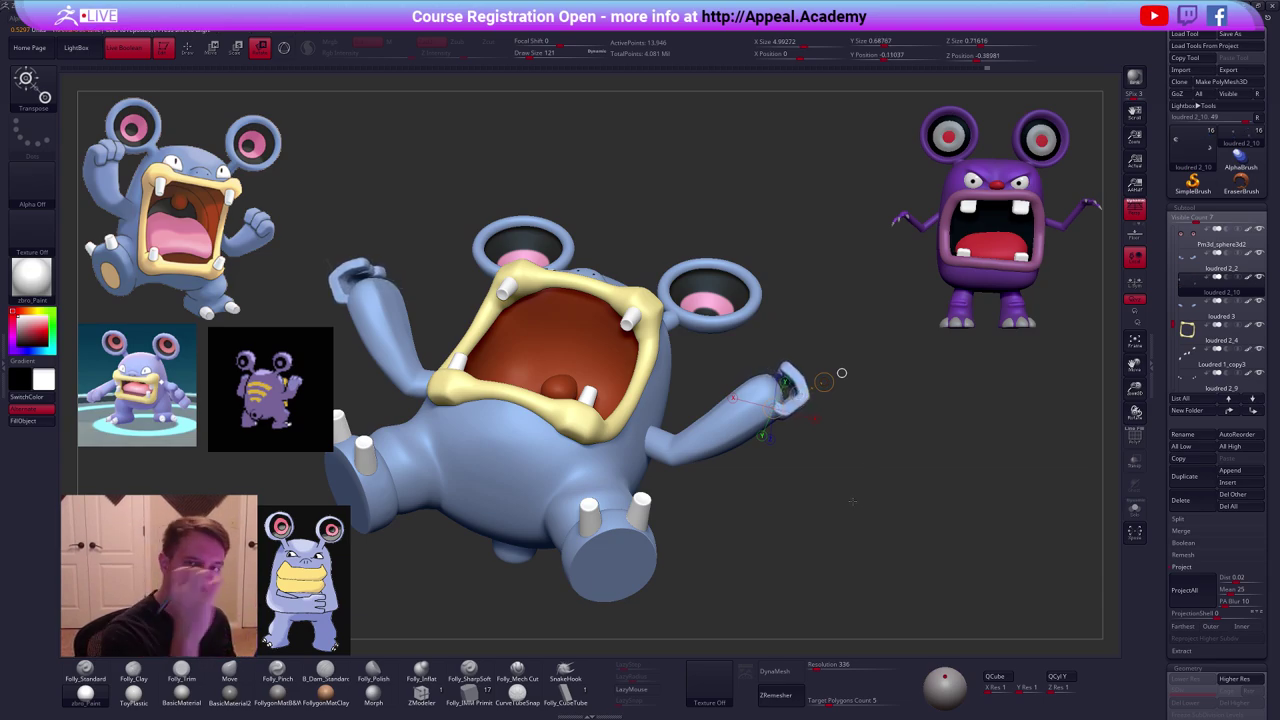
{"action": "key", "text": "ctrl+z"}
{"action": "key", "text": "q"}
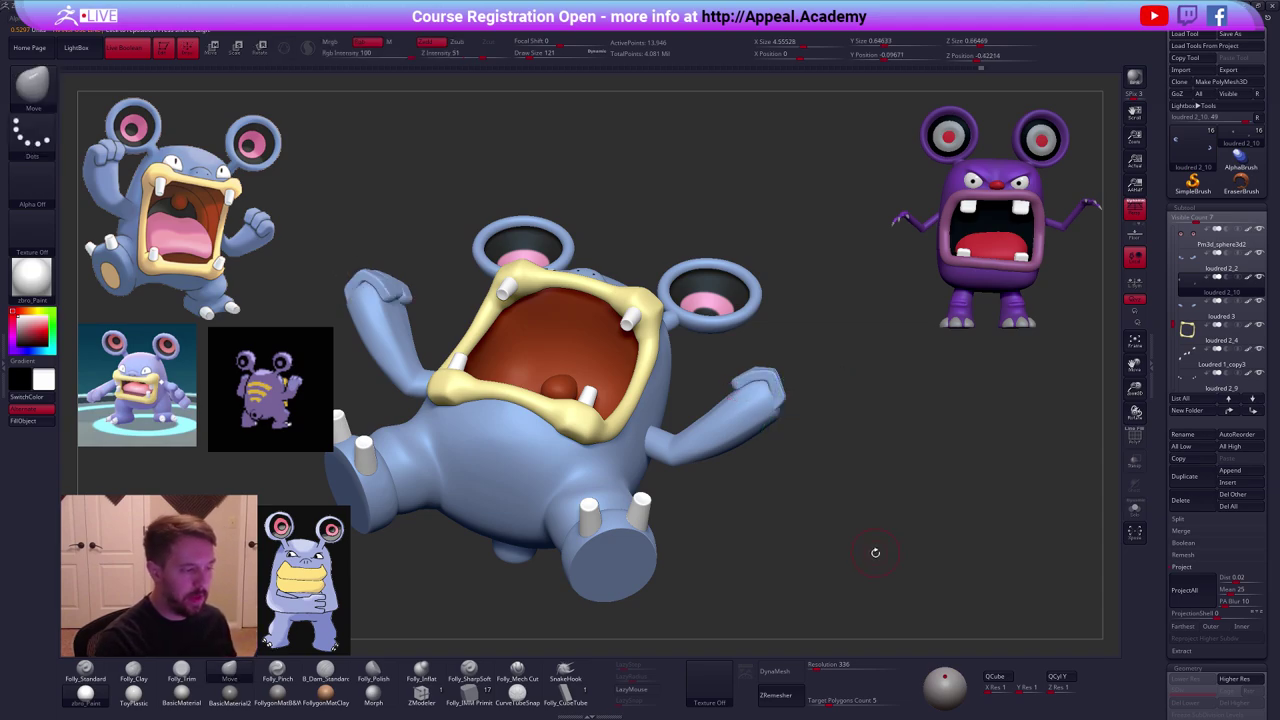
Raise the arms' subdivision level, lower the mouth rim two levels, smooth it at draw size 140 and return it to a higher level.
{"action": "left_click_drag", "start_coordinate": [857, 566], "coordinate": [926, 548]}
{"action": "key", "text": "d"}
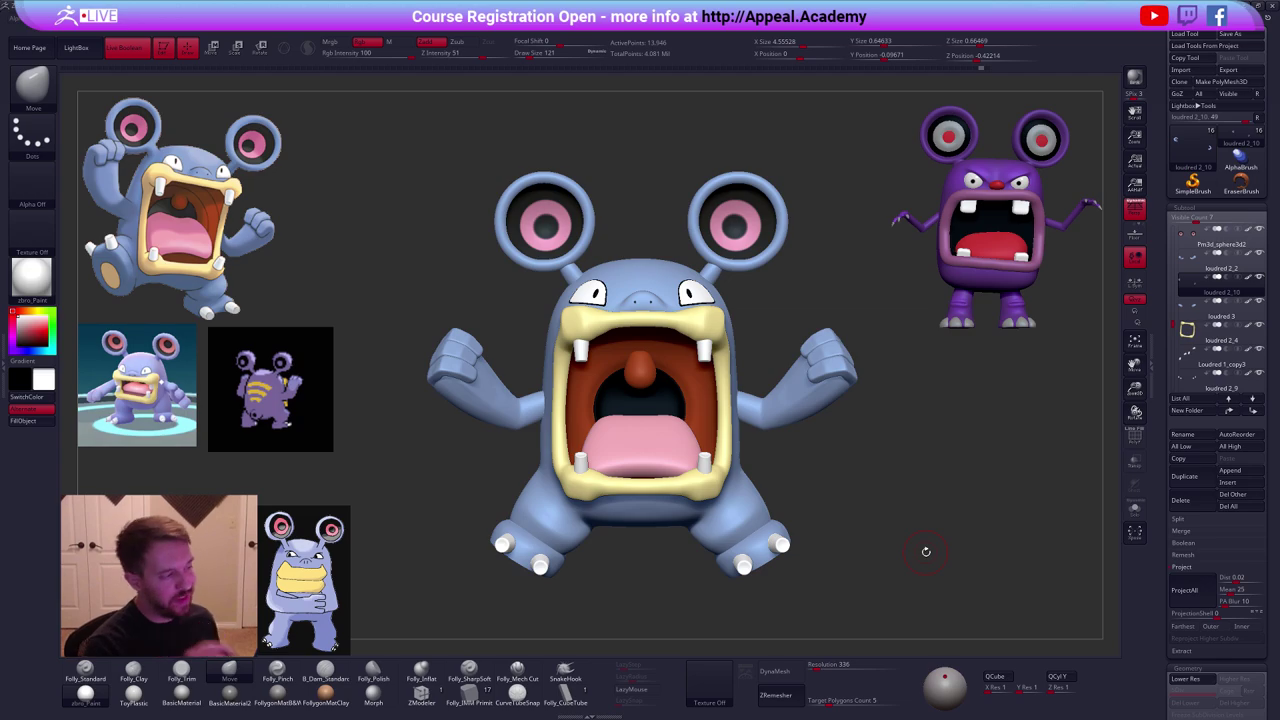
{"action": "left_click", "coordinate": [714, 487], "text": "alt"}
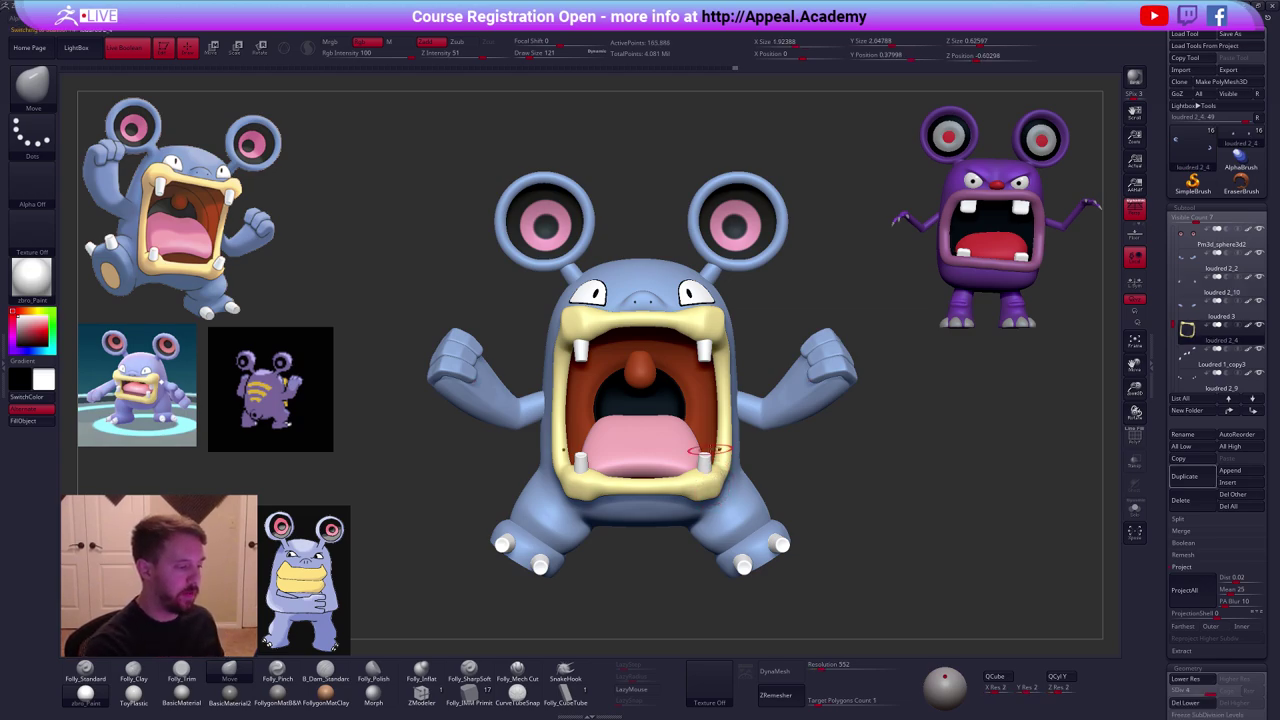
{"action": "key", "text": "space"}
{"action": "left_click_drag", "start_coordinate": [725, 451], "coordinate": [733, 451]}
{"action": "right_click_drag", "start_coordinate": [760, 430], "coordinate": [704, 438]}
{"action": "key", "text": "shift+d"}
{"action": "key", "text": "shift+d"}
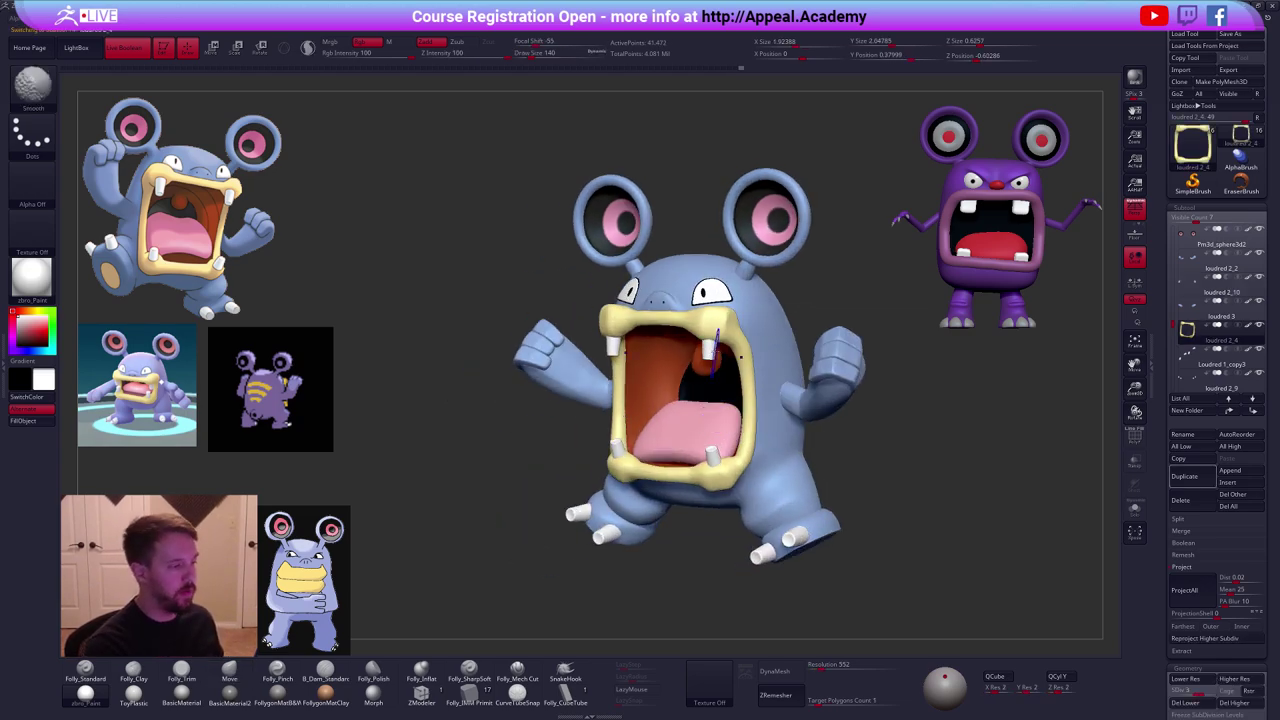
{"action": "mouse_move", "coordinate": [711, 320]}
{"action": "right_mouse_down", "text": "alt"}
{"action": "mouse_move", "coordinate": [720, 336]}
{"action": "mouse_move", "coordinate": [716, 322]}
{"action": "mouse_move", "coordinate": [728, 322]}
{"action": "right_mouse_up", "text": "alt"}
{"action": "left_click_drag", "start_coordinate": [682, 312], "coordinate": [694, 320], "text": "shift"}
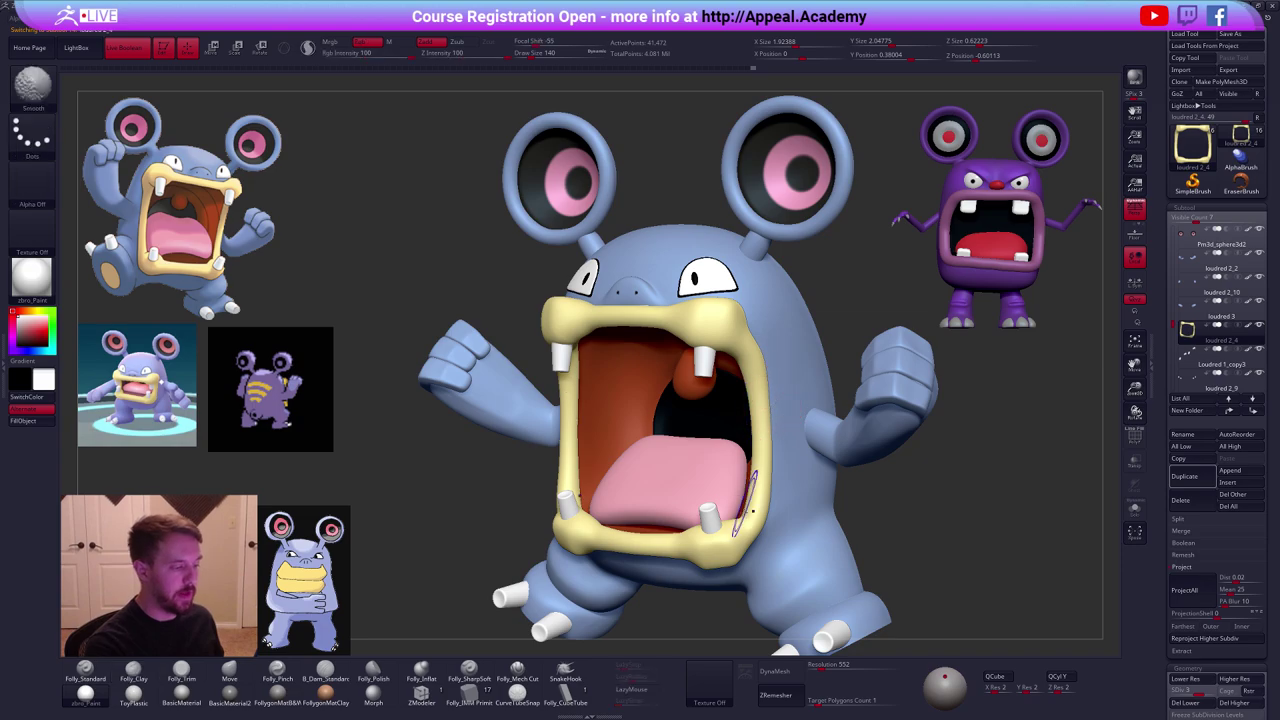
{"action": "key", "text": "d"}
{"action": "mouse_move", "coordinate": [848, 528]}
{"action": "right_mouse_down"}
{"action": "mouse_move", "coordinate": [880, 520]}
{"action": "mouse_move", "coordinate": [884, 575]}
{"action": "mouse_move", "coordinate": [867, 544]}
{"action": "right_mouse_up"}
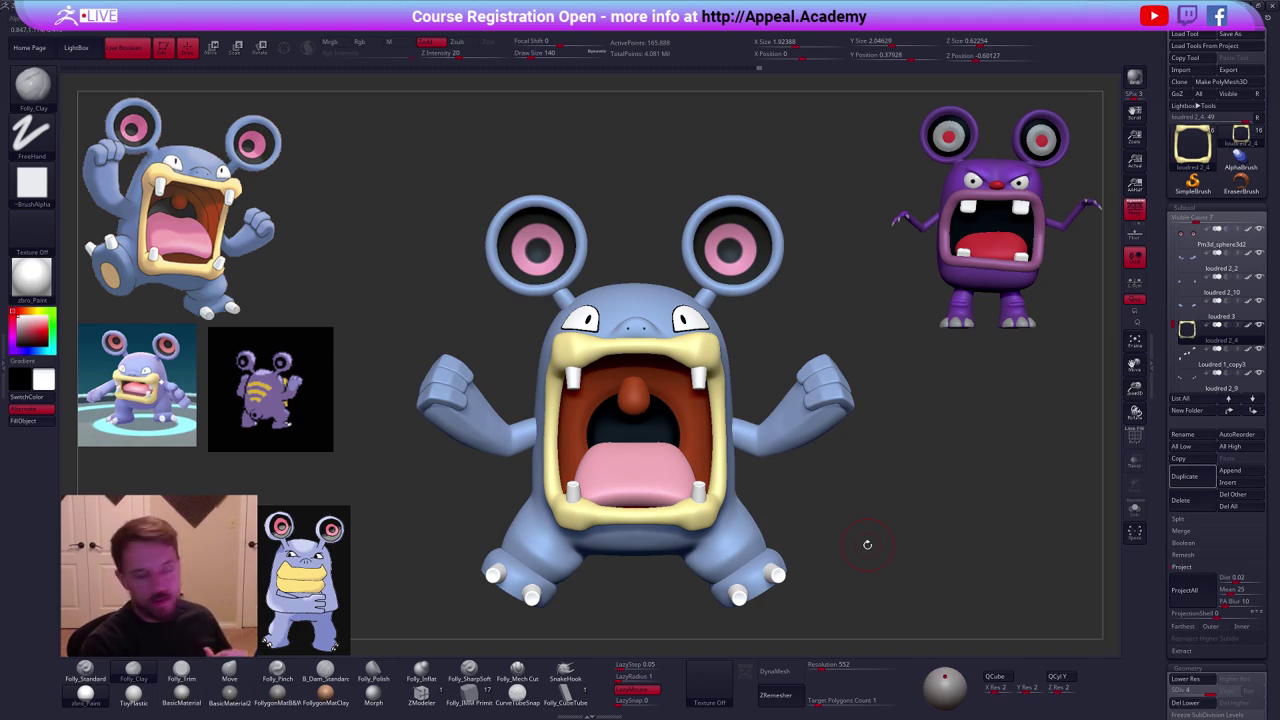
Move the ear stalks subtool and the outer ear cups subtool to the end of the subtool list.
{"action": "right_click_drag", "start_coordinate": [933, 398], "coordinate": [887, 552]}
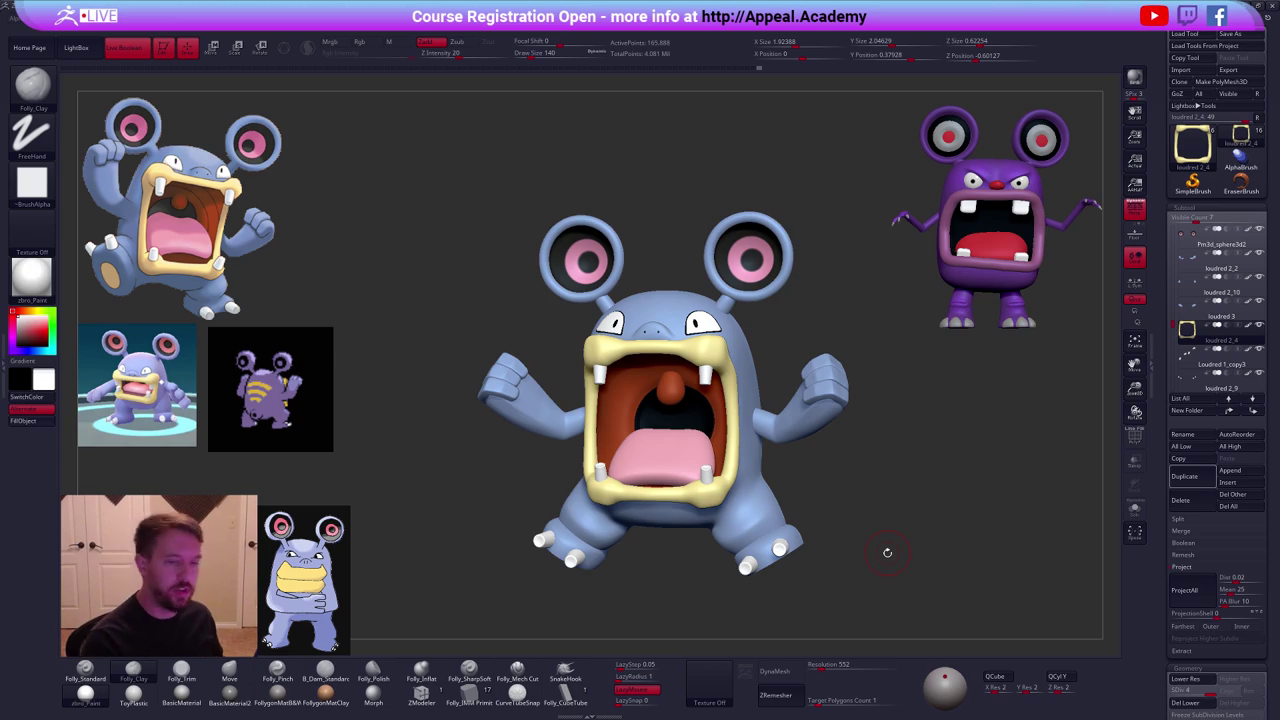
{"action": "right_click_drag", "start_coordinate": [887, 552], "coordinate": [986, 536]}
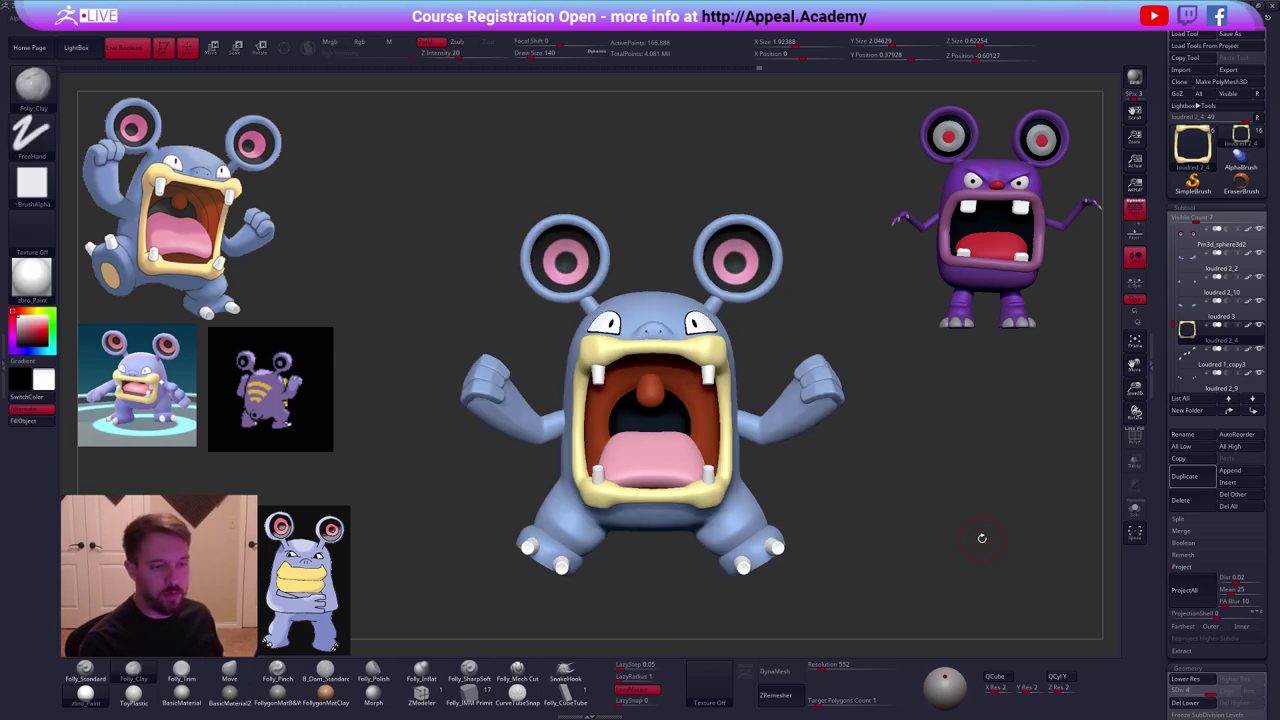
{"action": "left_click_drag", "start_coordinate": [1175, 322], "coordinate": [1178, 225]}
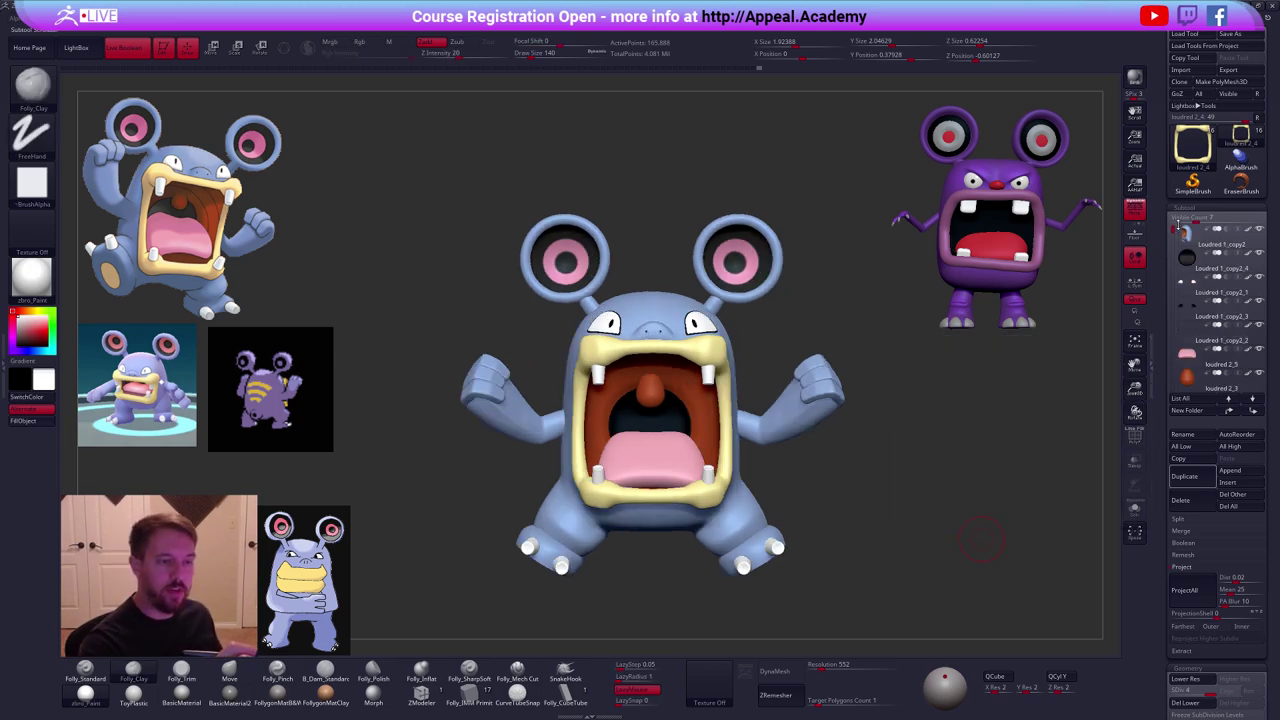
{"action": "mouse_move", "coordinate": [1196, 250]}
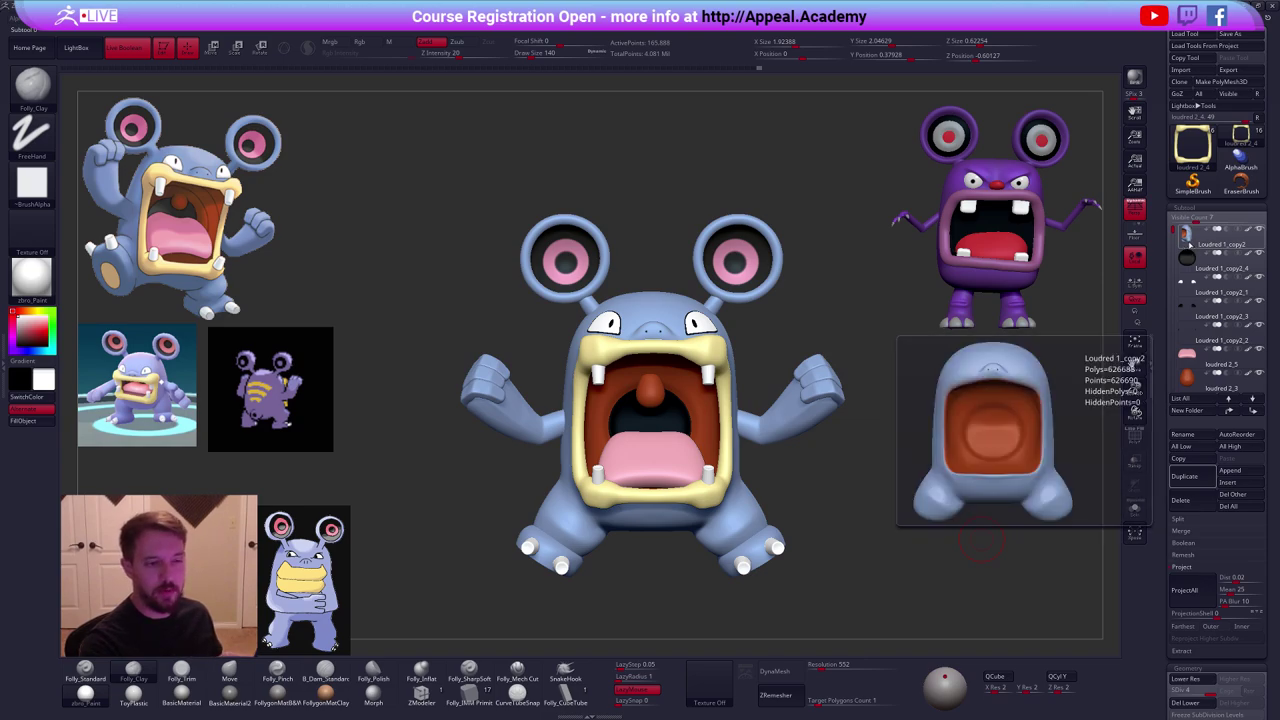
{"action": "left_click", "coordinate": [710, 316], "text": "alt"}
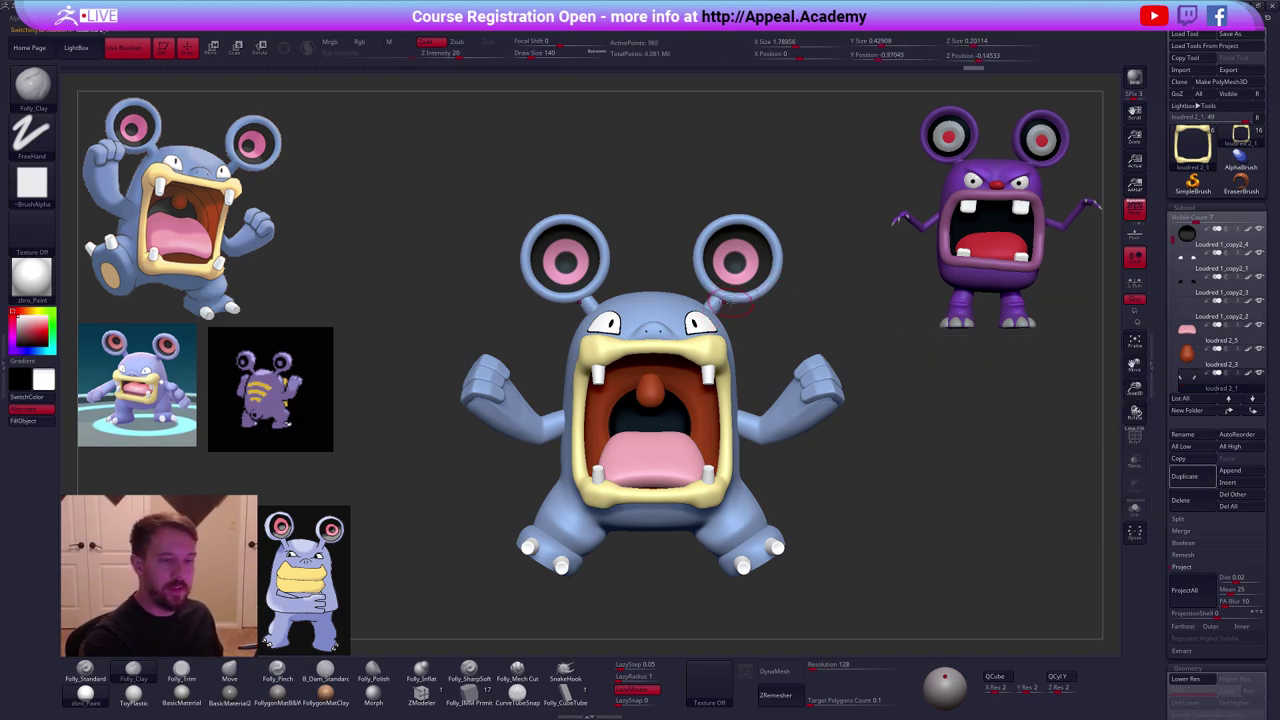
{"action": "right_click_drag", "start_coordinate": [730, 303], "coordinate": [740, 309], "text": "ctrl"}
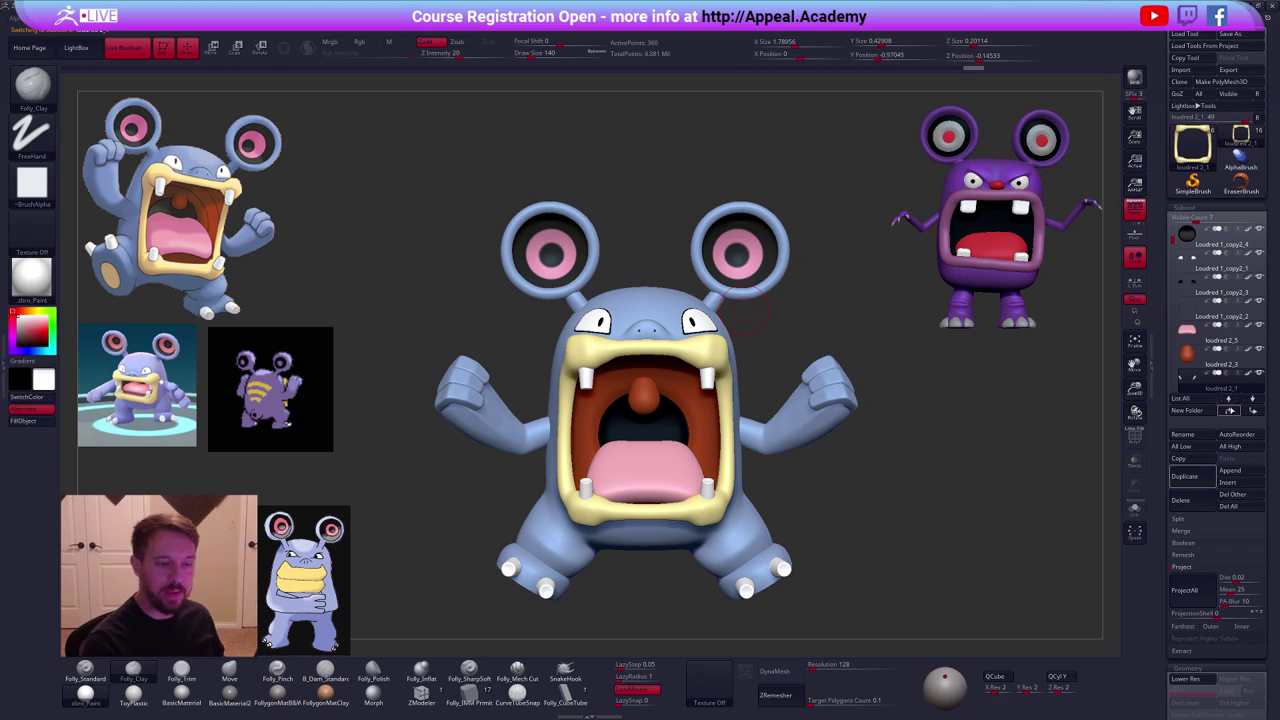
{"action": "left_click", "coordinate": [1253, 411], "text": "shift"}
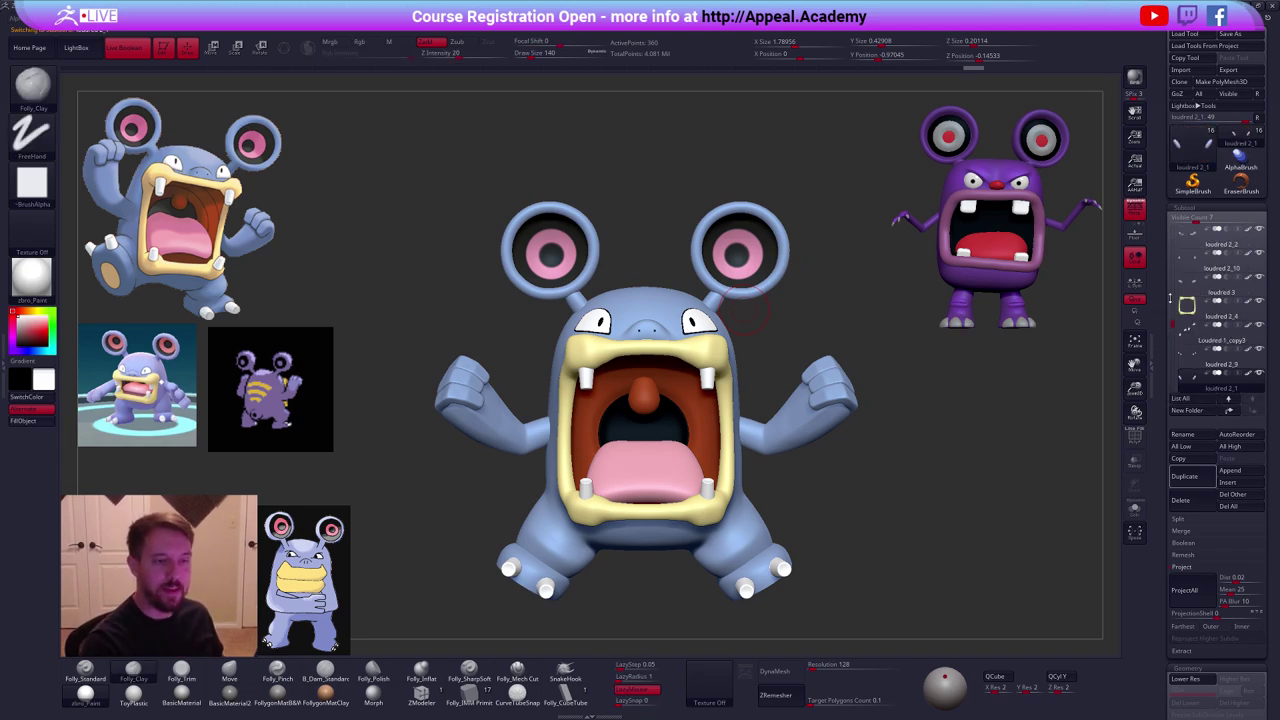
{"action": "left_click_drag", "start_coordinate": [1173, 309], "coordinate": [1173, 300]}
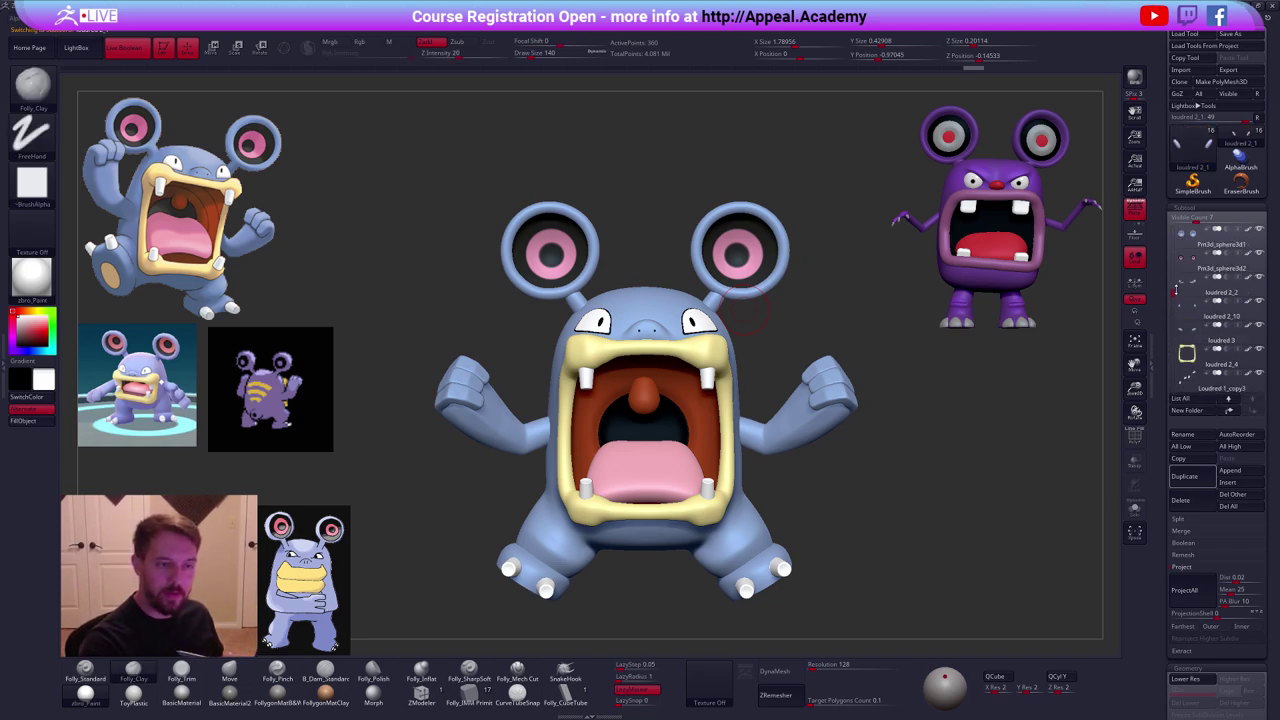
{"action": "left_click", "coordinate": [1216, 241]}
{"action": "left_click", "coordinate": [1252, 411], "text": "shift"}
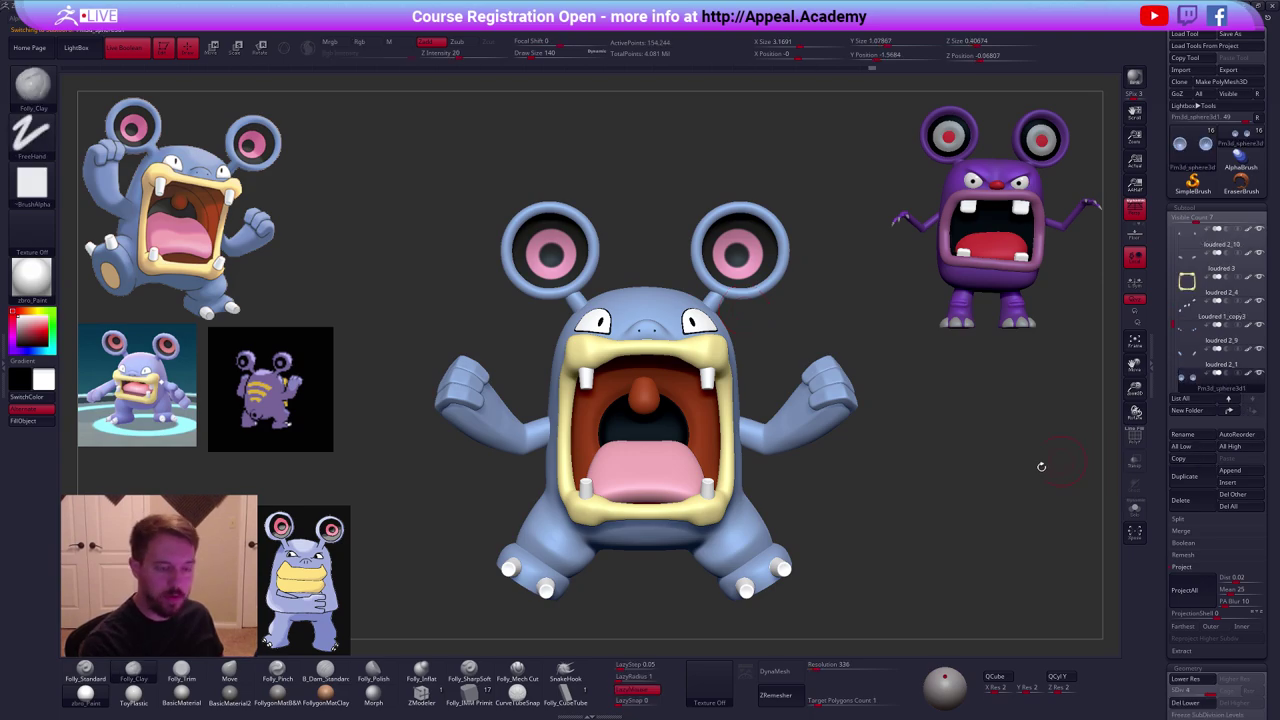
Check the wireframe of the ear cups and place their subtool directly above the ear stalks.
{"action": "key", "text": "shift+f"}
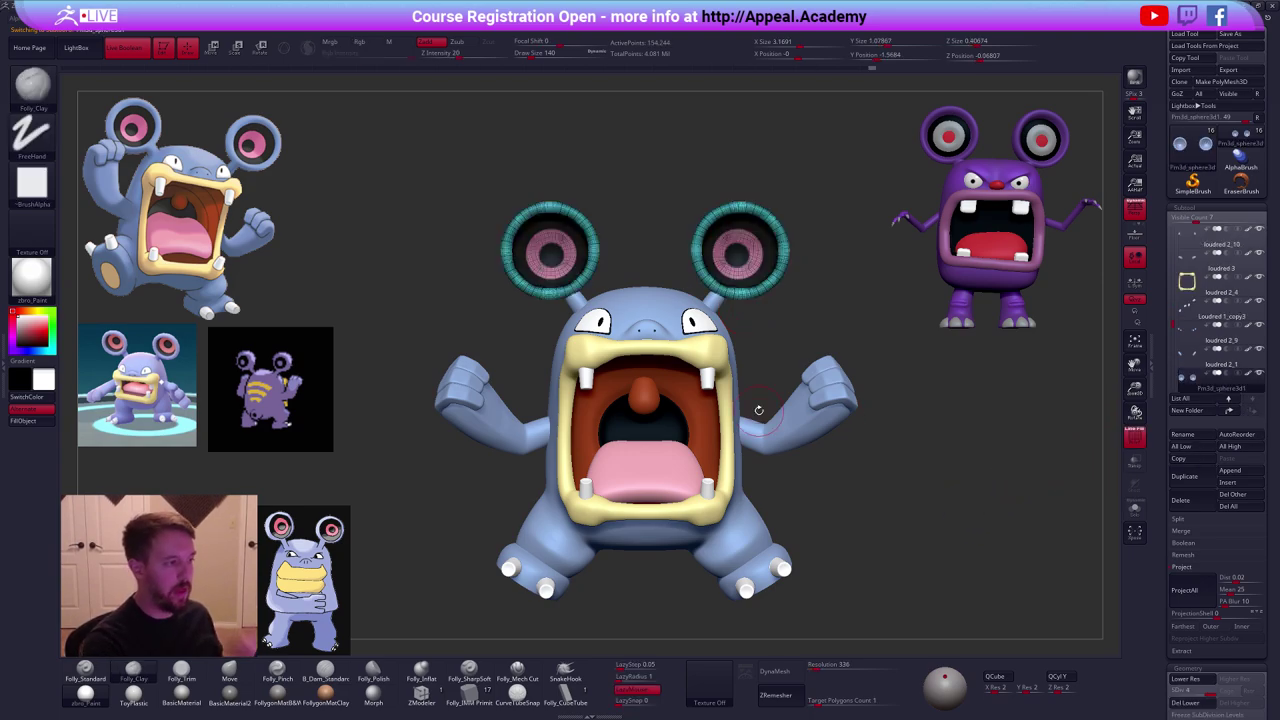
{"action": "key", "text": "shift+f"}
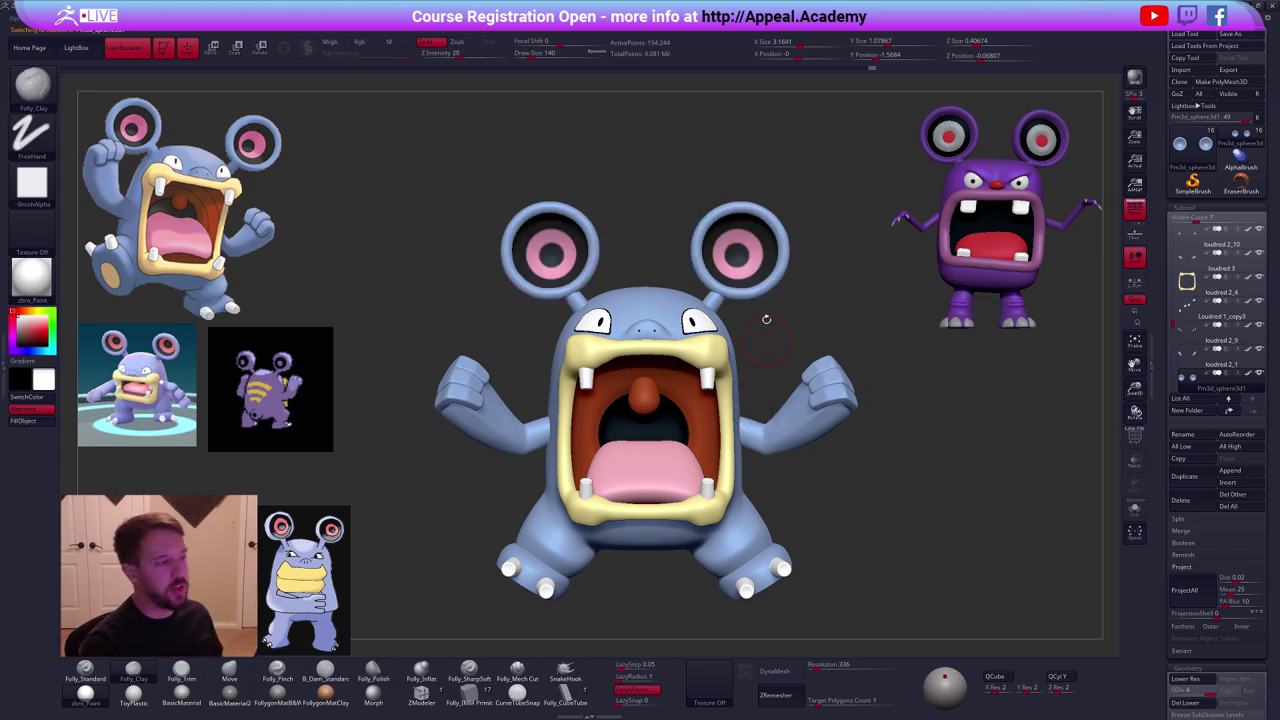
{"action": "scroll", "coordinate": [765, 340], "scroll_direction": "up", "scroll_amount": 5}
{"action": "left_click_drag", "start_coordinate": [774, 387], "coordinate": [774, 388]}
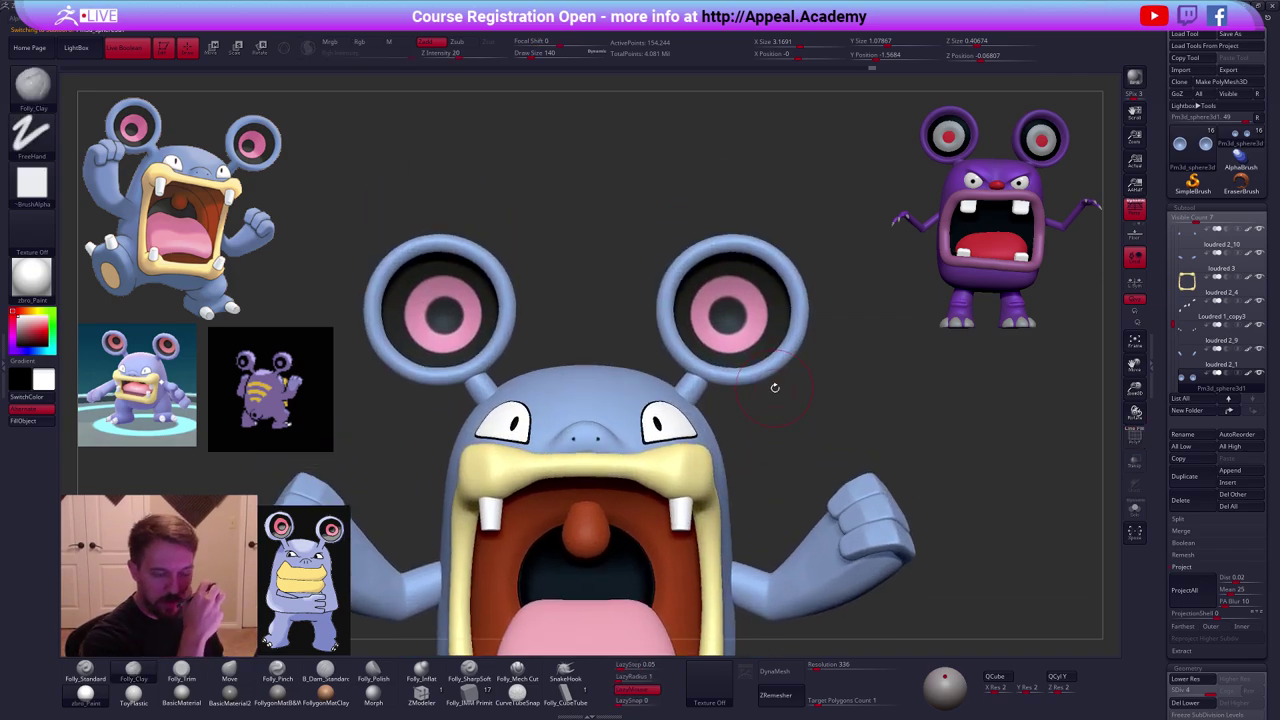
{"action": "left_click", "coordinate": [1229, 410]}
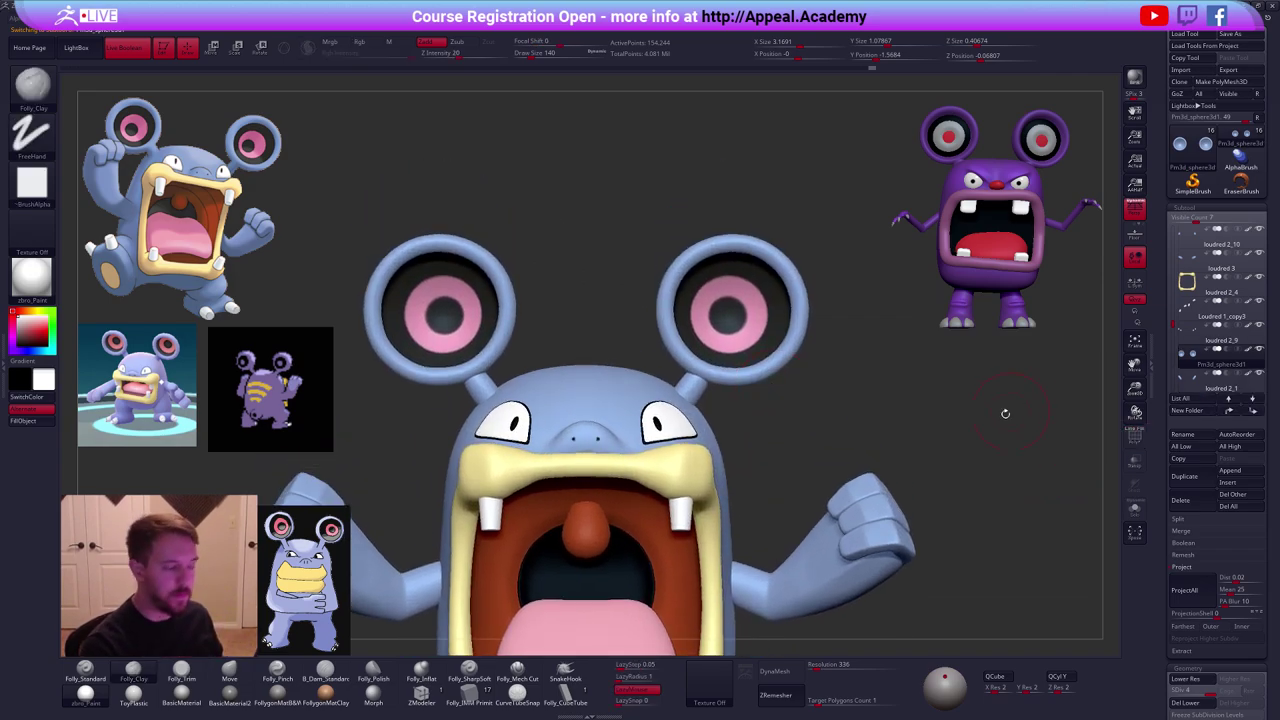
Merge the ear cups subtool down with the ear stalks and confirm the merge.
{"action": "mouse_move", "coordinate": [1005, 413]}
{"action": "left_mouse_down", "text": "shift"}
{"action": "mouse_move", "coordinate": [937, 423]}
{"action": "mouse_move", "coordinate": [957, 439]}
{"action": "left_mouse_up", "text": "shift"}
{"action": "key", "text": "shift+f"}
{"action": "key", "text": "alt+s"}
{"action": "key", "text": "alt+s"}
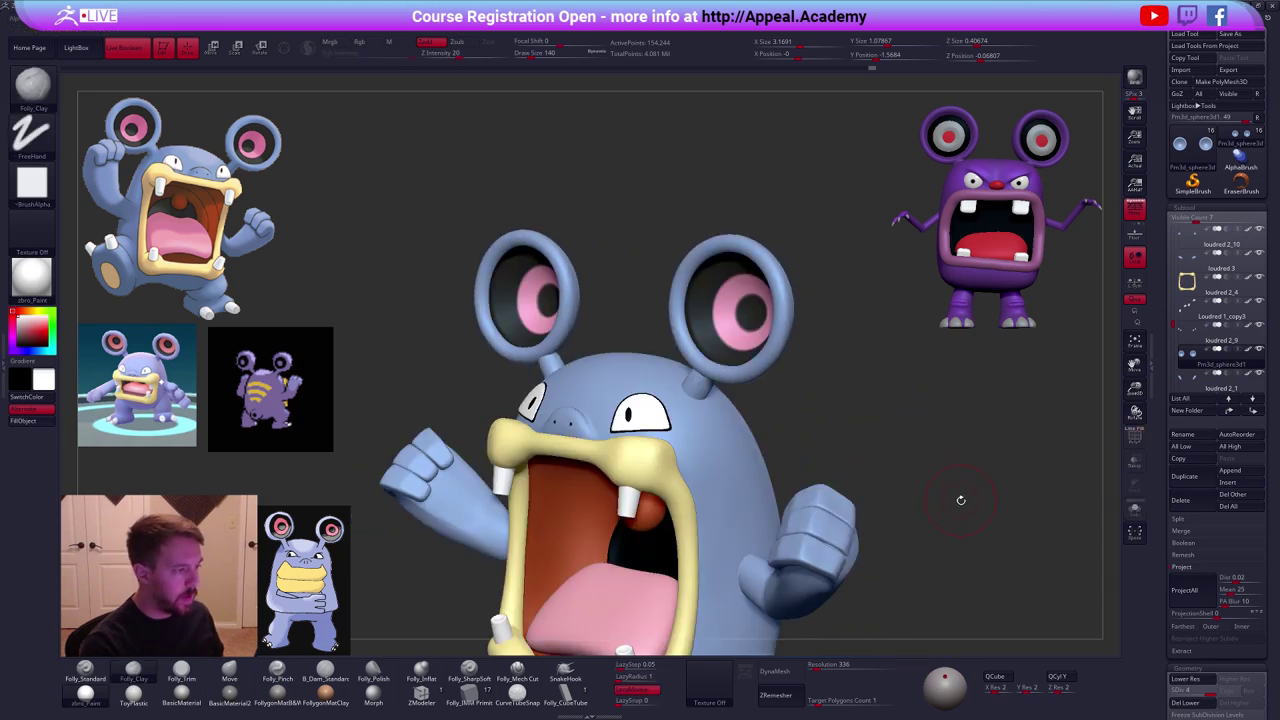
{"action": "left_click_drag", "start_coordinate": [960, 500], "coordinate": [914, 529]}
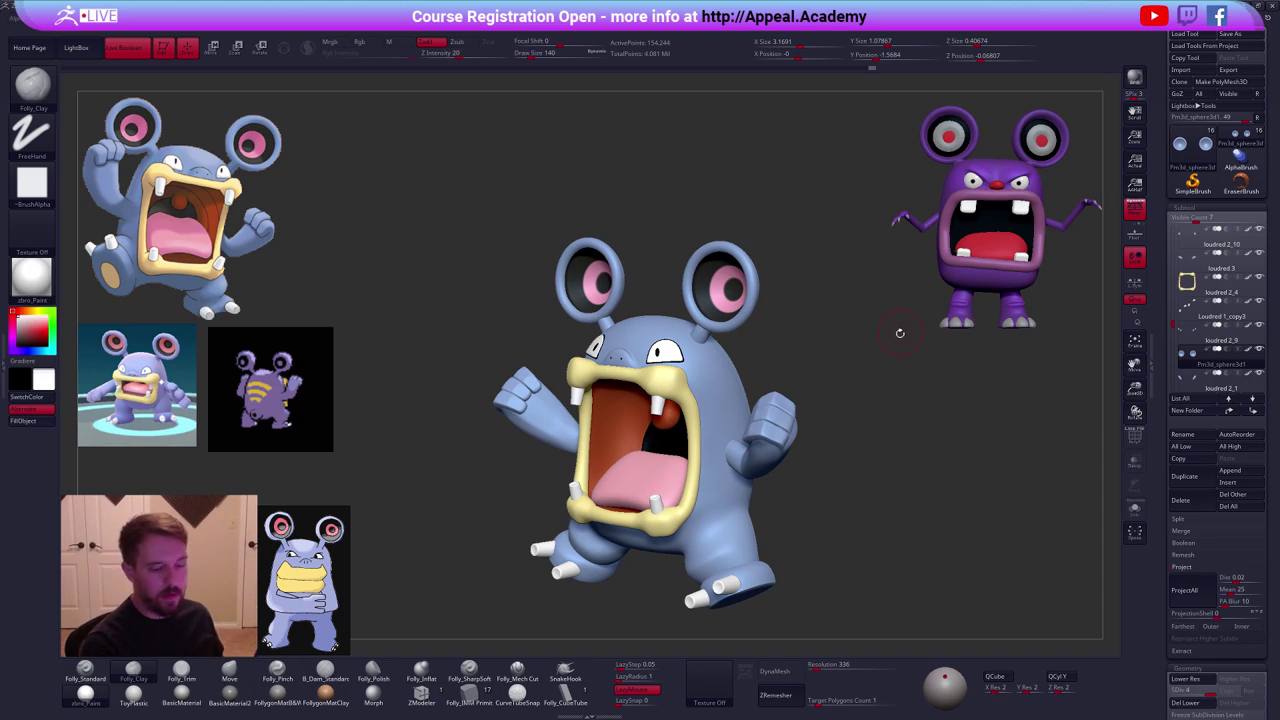
{"action": "key", "text": "ctrl+d"}
{"action": "left_click", "coordinate": [880, 364]}
{"action": "left_click", "coordinate": [847, 384]}
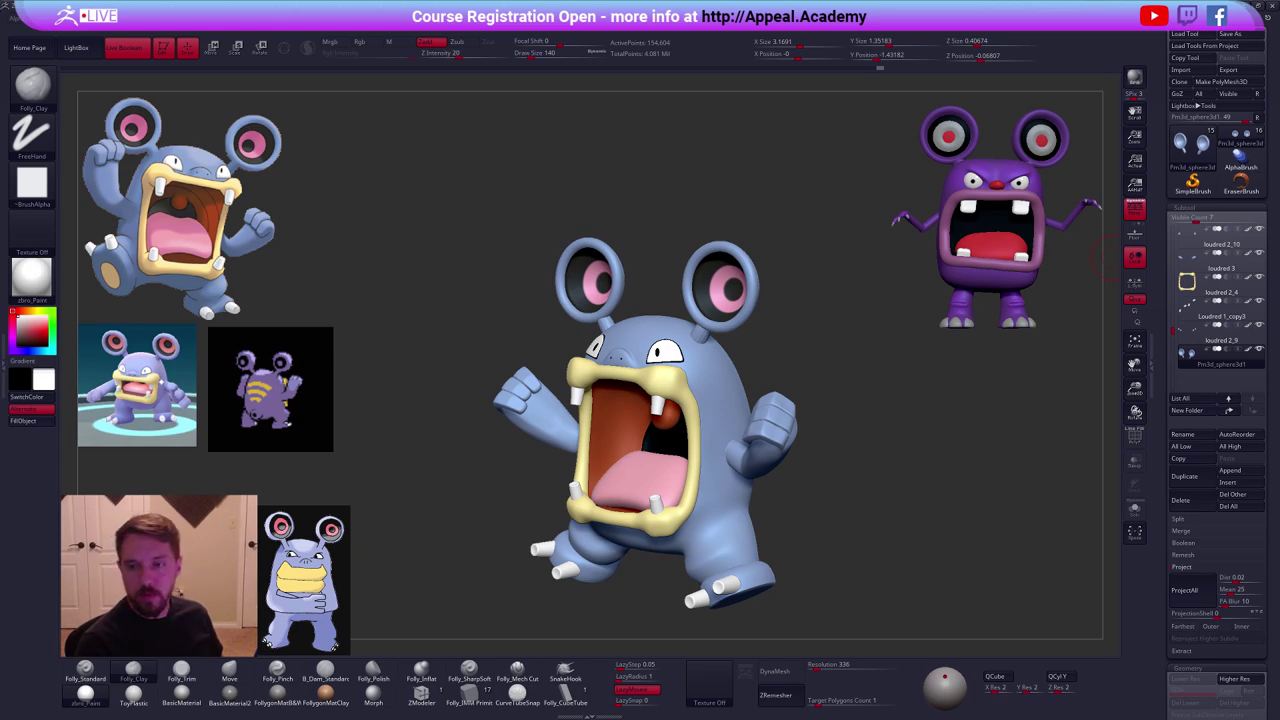
Isolate the merged ear mesh, raise its subdivision level and DynaMesh it at resolution 336, freezing the subdivision levels.
{"action": "key", "text": "shift+s"}
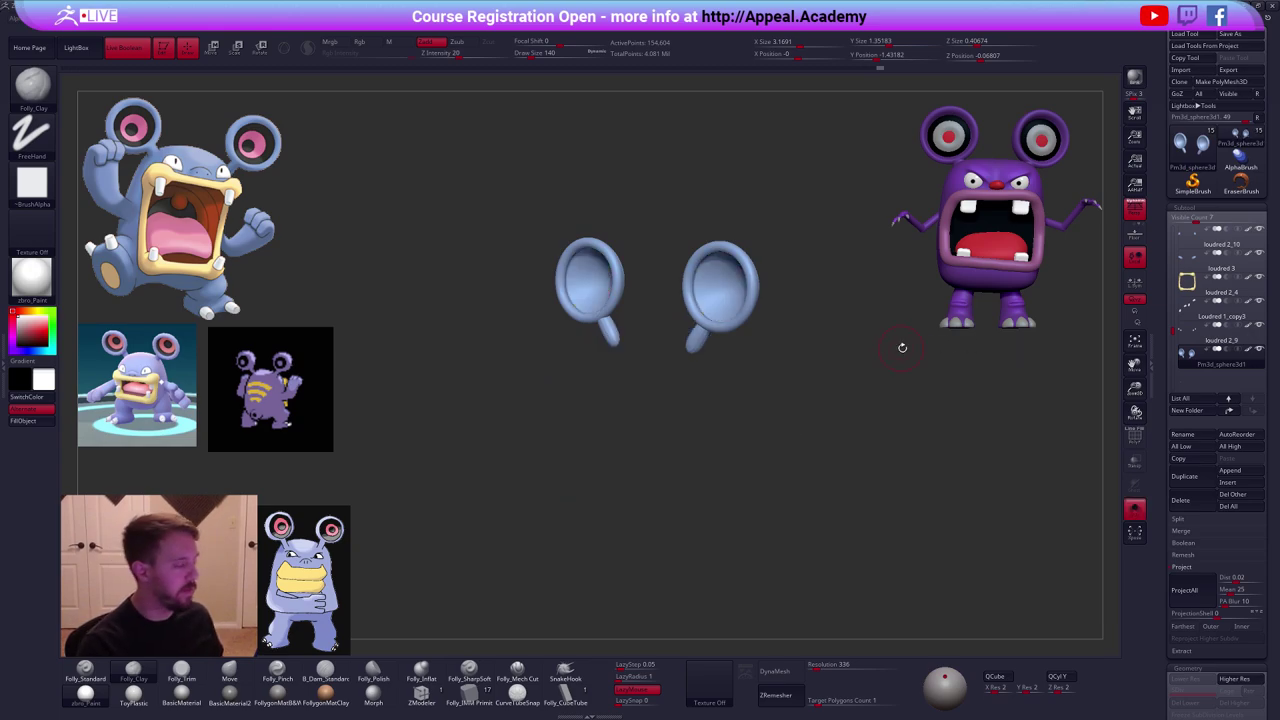
{"action": "left_click_drag", "start_coordinate": [963, 345], "coordinate": [760, 376], "text": "shift"}
{"action": "key", "text": "d"}
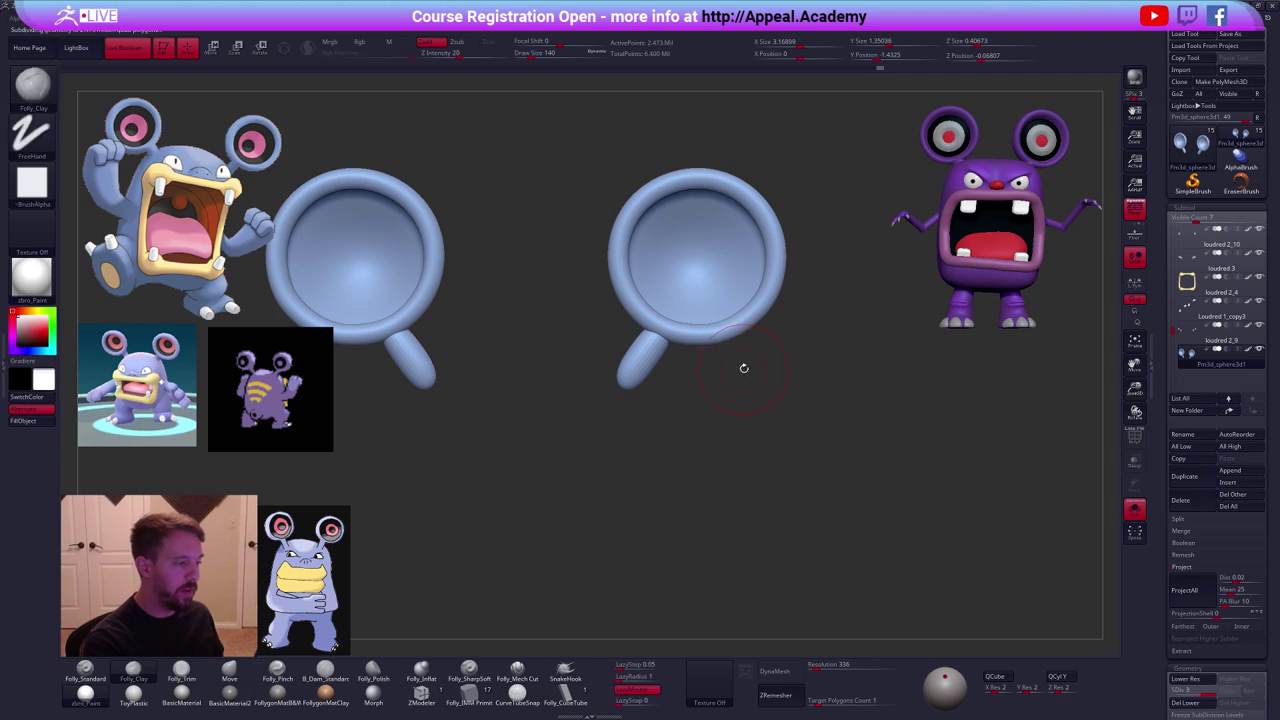
{"action": "left_click", "coordinate": [776, 670]}
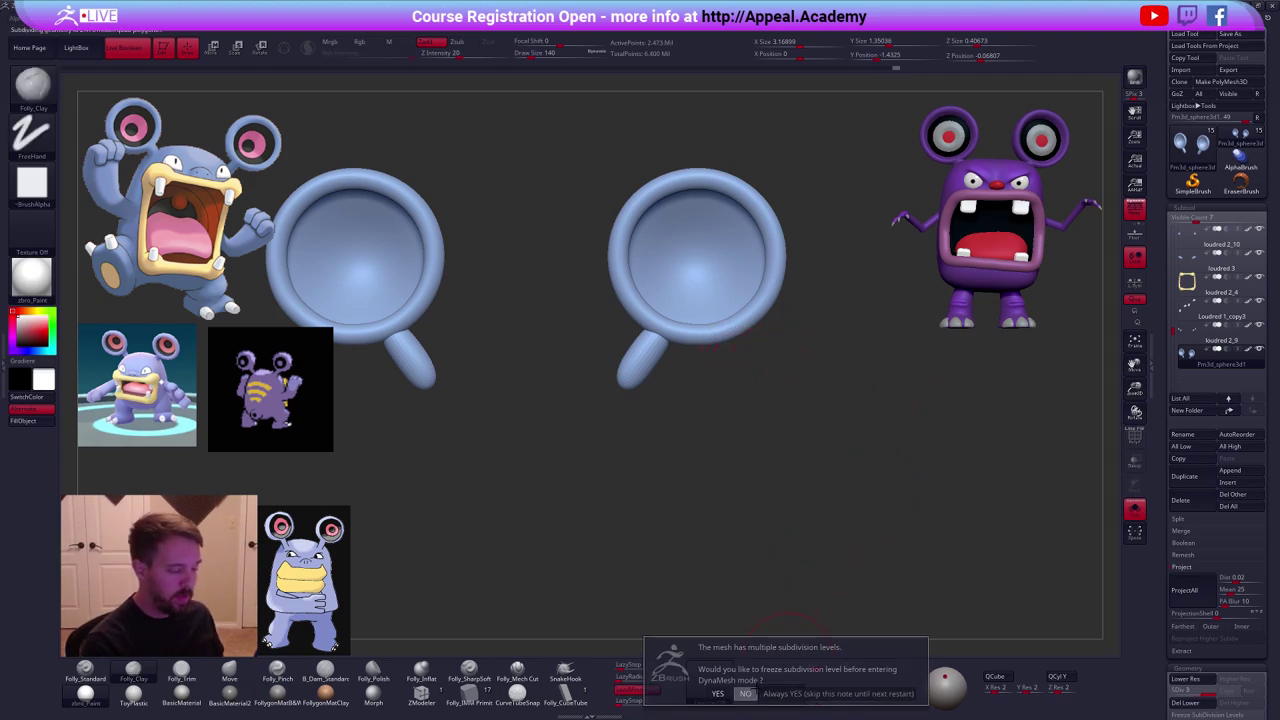
{"action": "left_click", "coordinate": [717, 693]}
{"action": "left_click", "coordinate": [785, 673]}
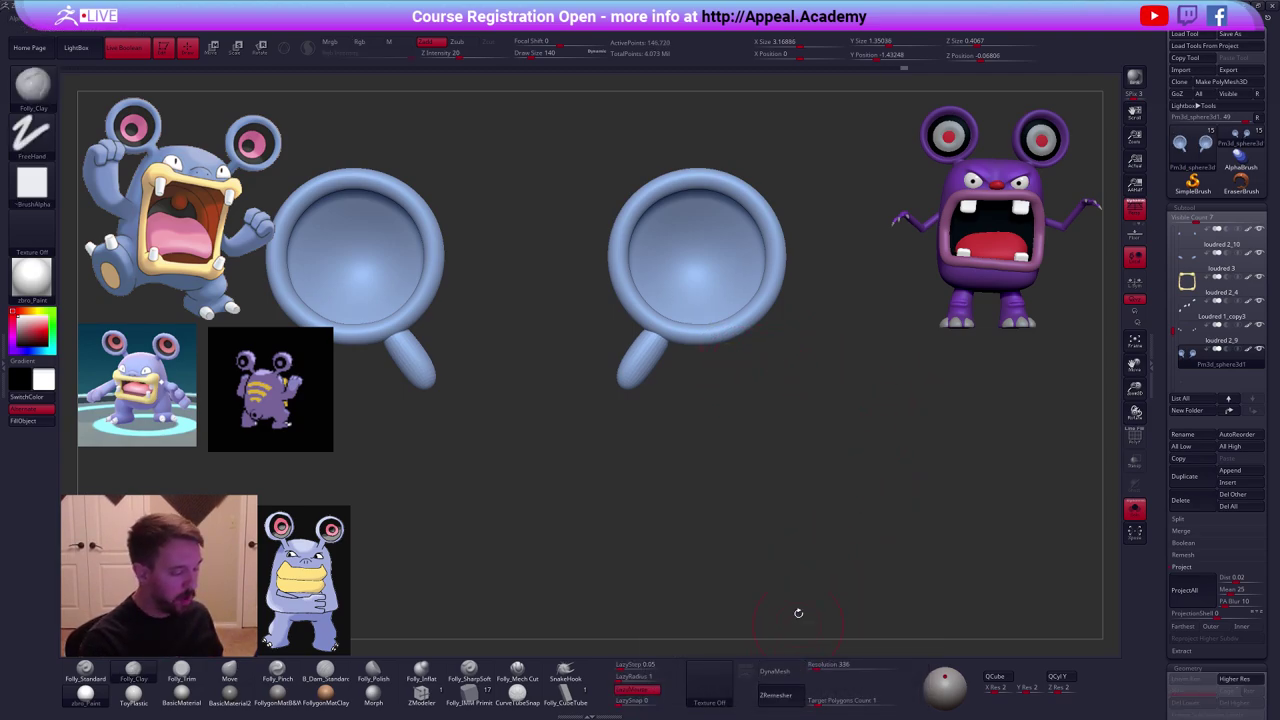
Set the draw size to 88 and check the wireframe of the fused ear mesh.
{"action": "key", "text": "space"}
{"action": "mouse_move", "coordinate": [703, 374]}
{"action": "left_mouse_down"}
{"action": "mouse_move", "coordinate": [688, 374]}
{"action": "mouse_move", "coordinate": [727, 416]}
{"action": "mouse_move", "coordinate": [737, 363]}
{"action": "mouse_move", "coordinate": [723, 397]}
{"action": "left_mouse_up"}
{"action": "key", "text": "space"}
{"action": "key", "text": "shift+f"}
{"action": "mouse_move", "coordinate": [600, 400]}
{"action": "left_mouse_down"}
{"action": "mouse_move", "coordinate": [742, 411]}
{"action": "mouse_move", "coordinate": [800, 400]}
{"action": "left_mouse_up"}
{"action": "key", "text": "shift+f"}
{"action": "left_click_drag", "start_coordinate": [625, 412], "coordinate": [837, 380]}
{"action": "key", "text": "f"}
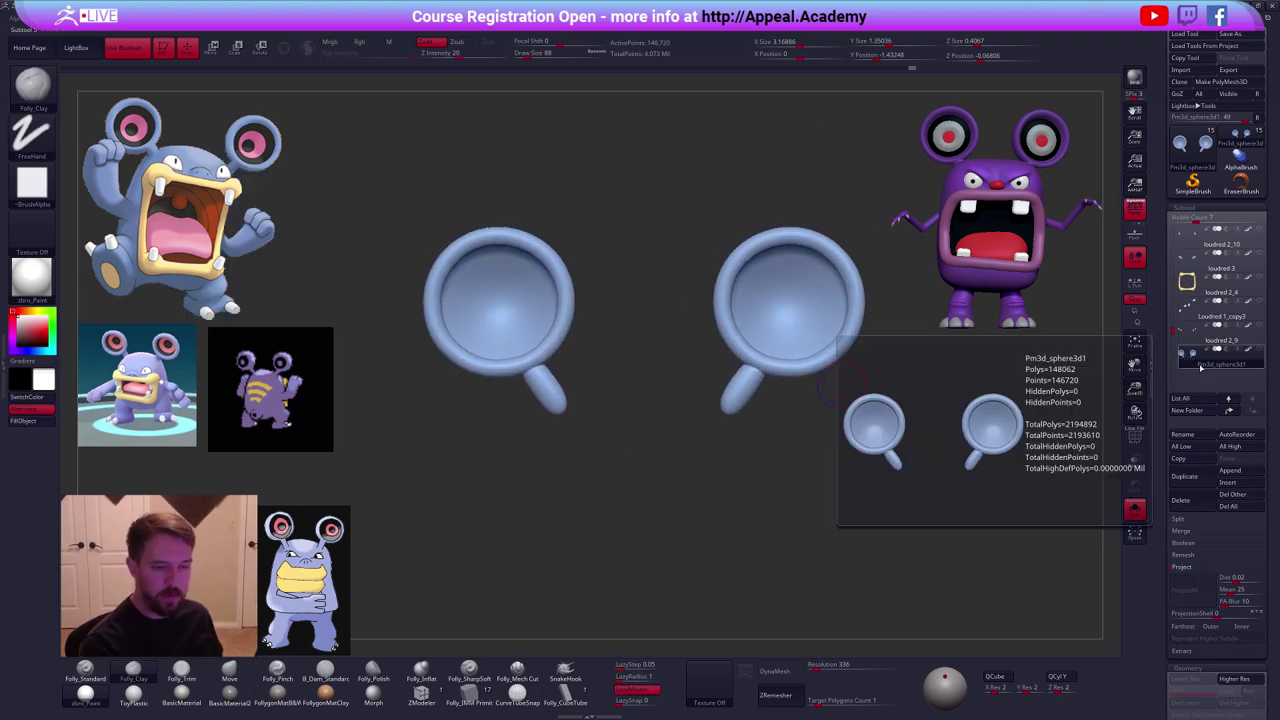
Duplicate the ear mesh, ZRemesh the original and subdivide it to level 5 while projecting the duplicate's detail onto it.
{"action": "left_click", "coordinate": [1184, 476]}
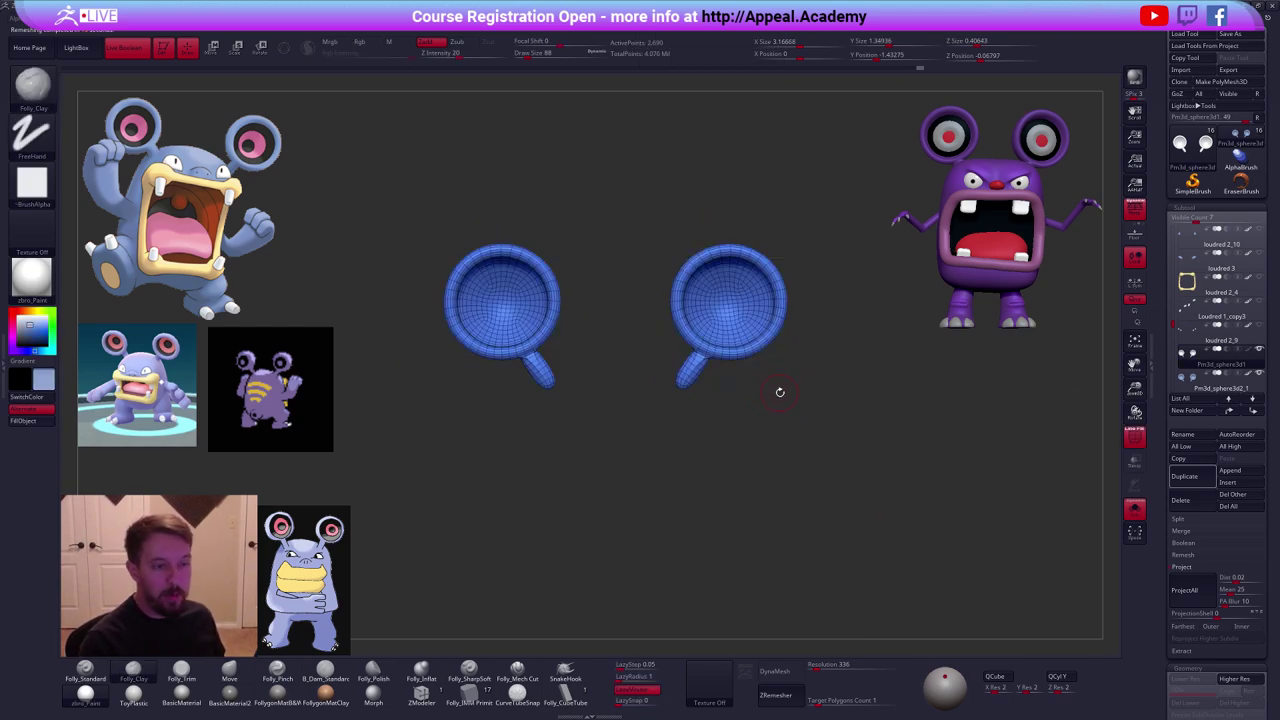
{"action": "key", "text": "f"}
{"action": "key", "text": "ctrl+d"}
{"action": "key", "text": "shift+f"}
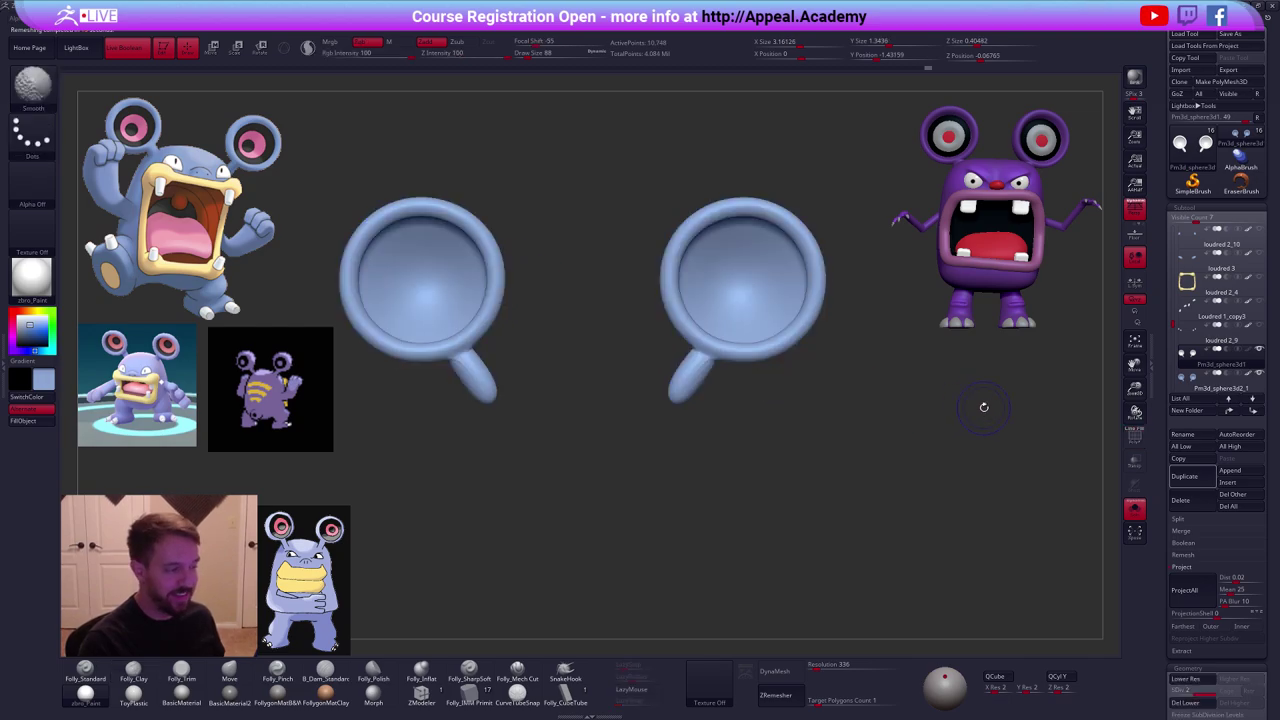
{"action": "key", "text": "ctrl+d"}
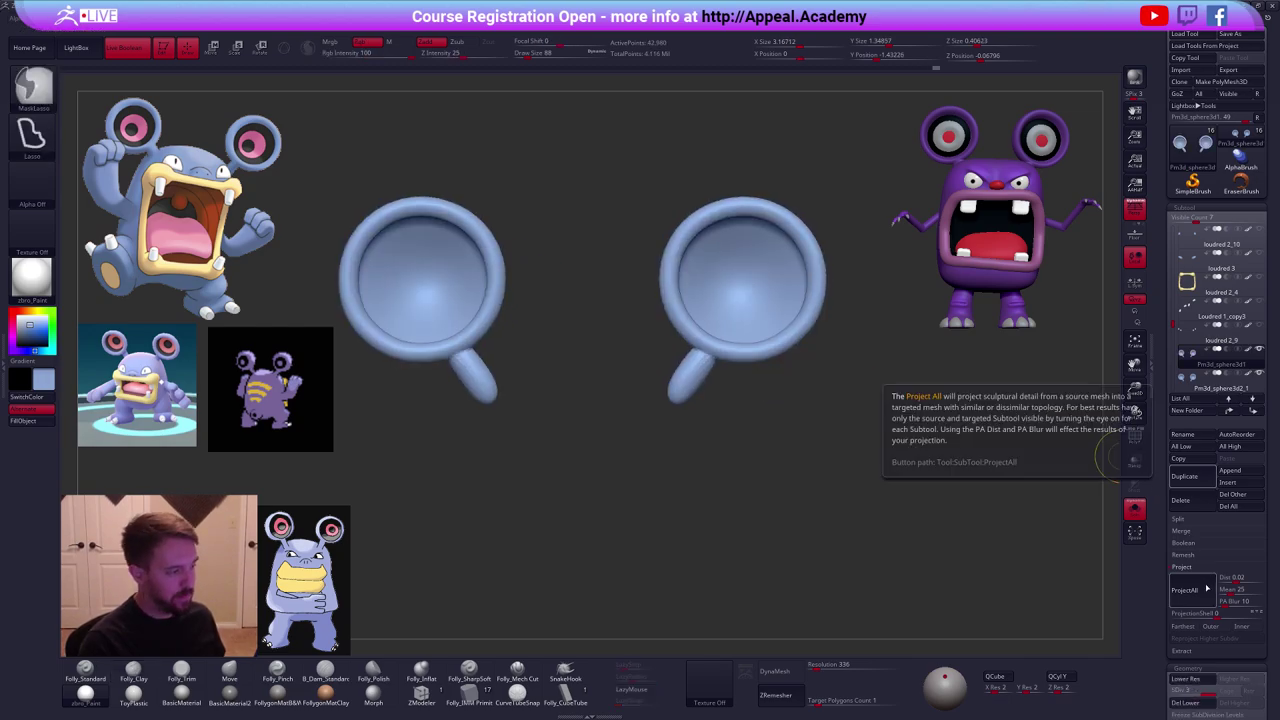
{"action": "key", "text": "ctrl+d"}
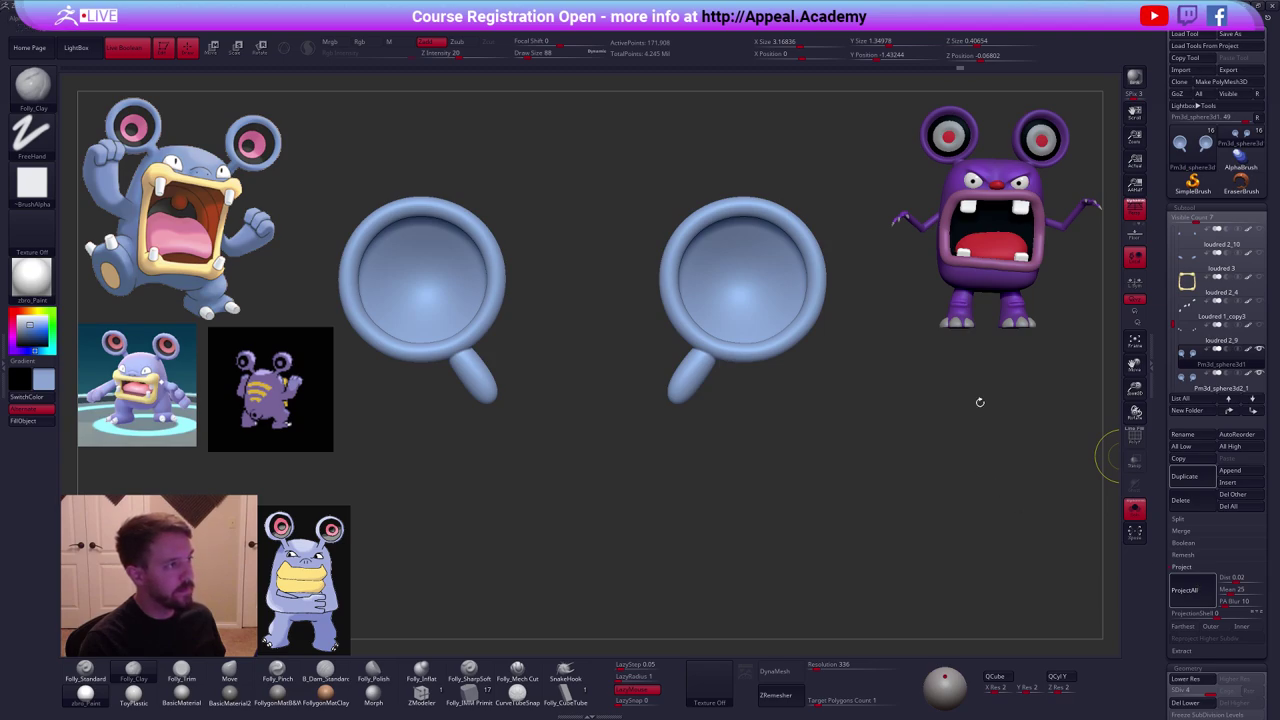
{"action": "key", "text": "ctrl+d"}
Delete the leftover high-resolution duplicate of the ear mesh and confirm the deletion.
{"action": "left_click", "coordinate": [1195, 384]}
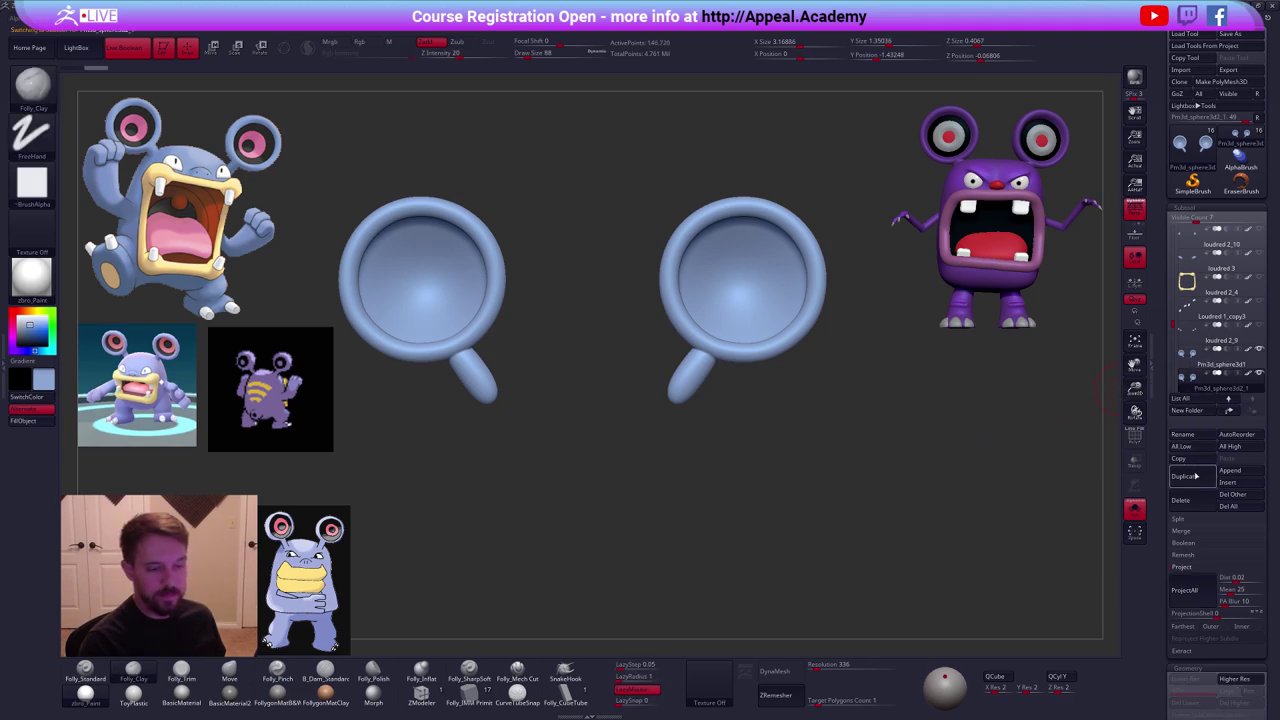
{"action": "left_click", "coordinate": [1192, 499]}
{"action": "left_click", "coordinate": [1101, 528]}
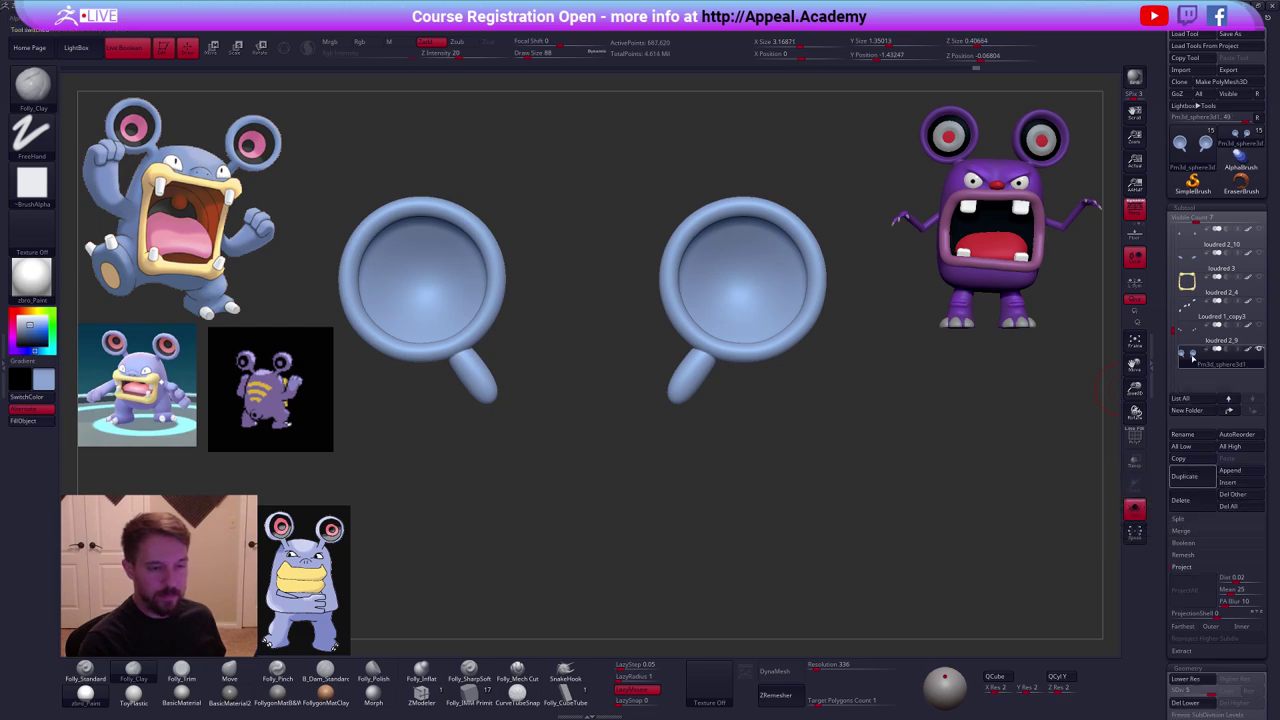
{"action": "left_click", "coordinate": [928, 388], "text": "ctrl+shift"}
{"action": "key", "text": "alt+s"}
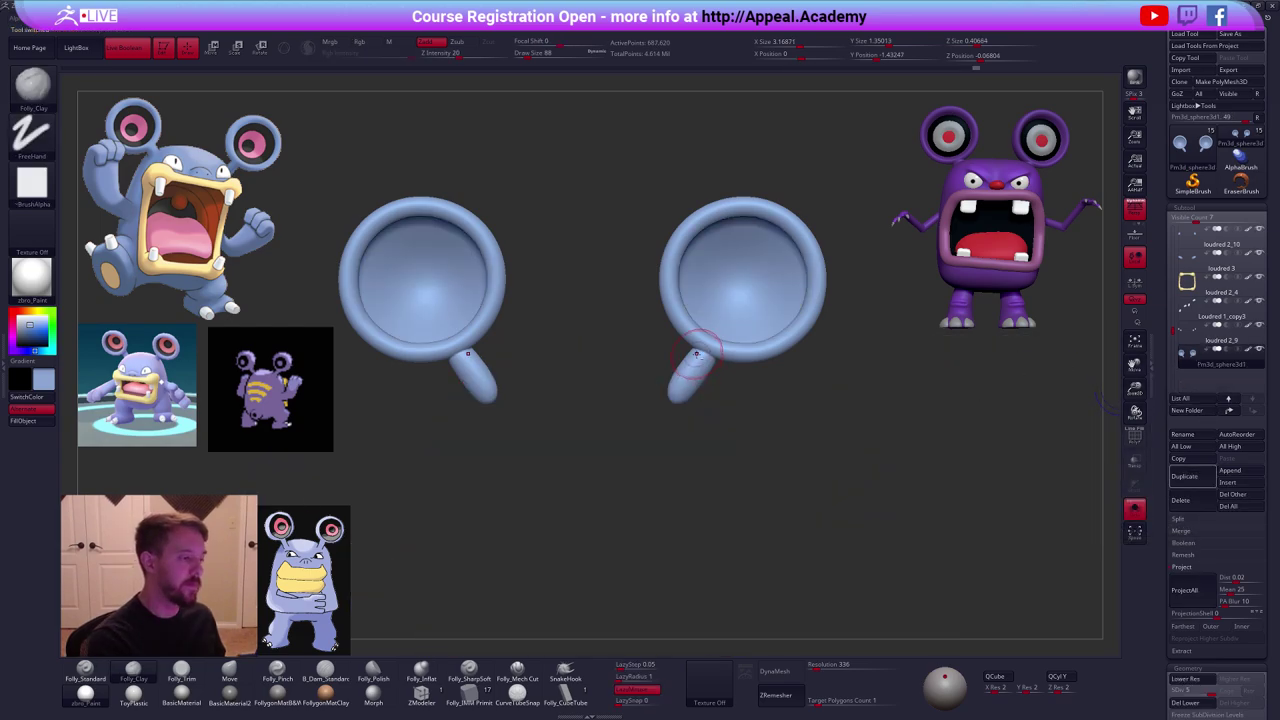
Blend the joint between ear stalk and cup with the Folly_Clay brush and smoothing, reducing the draw size to 54 and 49.
{"action": "right_click_drag", "start_coordinate": [694, 362], "coordinate": [706, 374], "text": "ctrl"}
{"action": "key", "text": "s"}
{"action": "left_click_drag", "start_coordinate": [706, 373], "coordinate": [699, 373]}
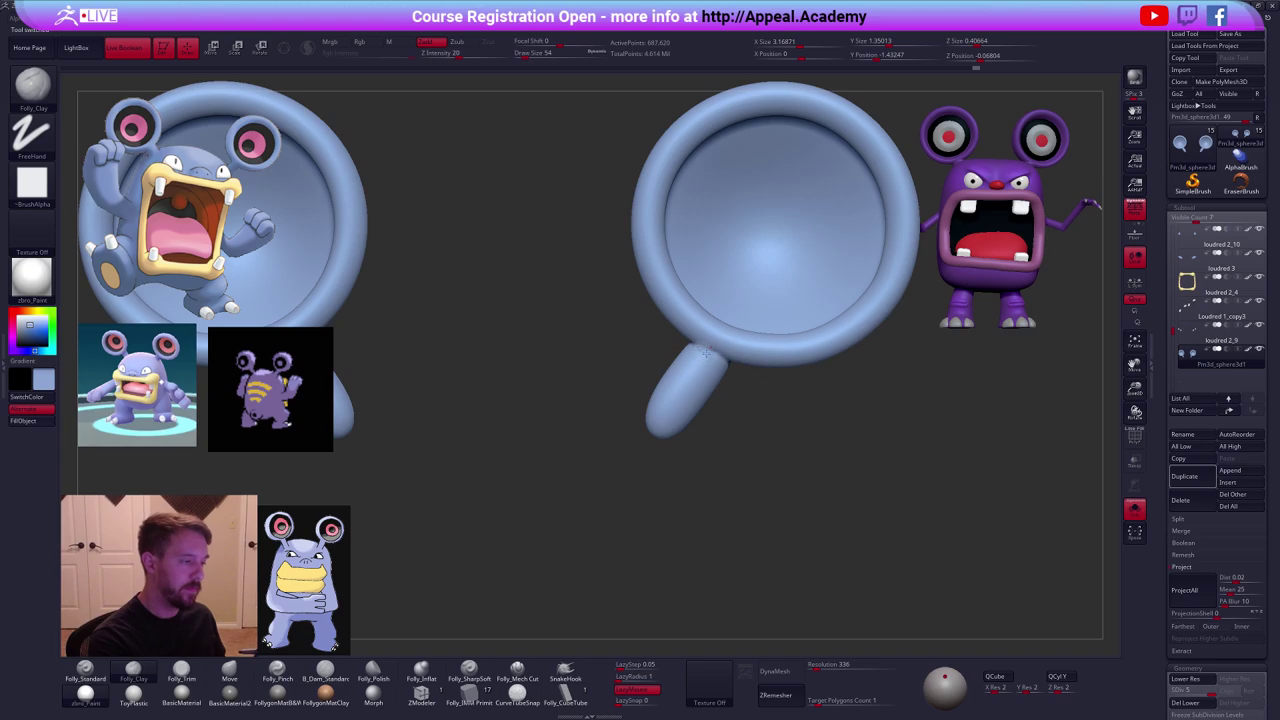
{"action": "key", "text": "shift"}
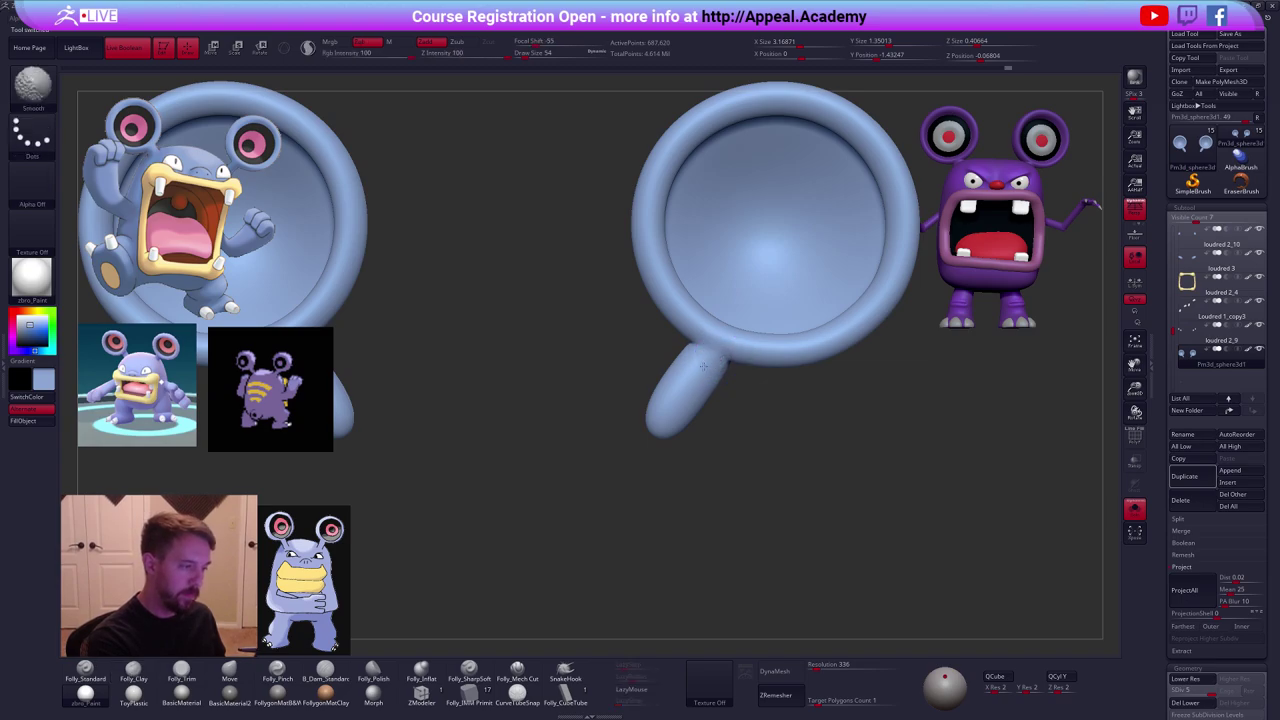
{"action": "mouse_move", "coordinate": [704, 366]}
{"action": "right_mouse_down"}
{"action": "mouse_move", "coordinate": [745, 373]}
{"action": "mouse_move", "coordinate": [716, 350]}
{"action": "right_mouse_up"}
{"action": "left_click_drag", "start_coordinate": [714, 346], "coordinate": [693, 357]}
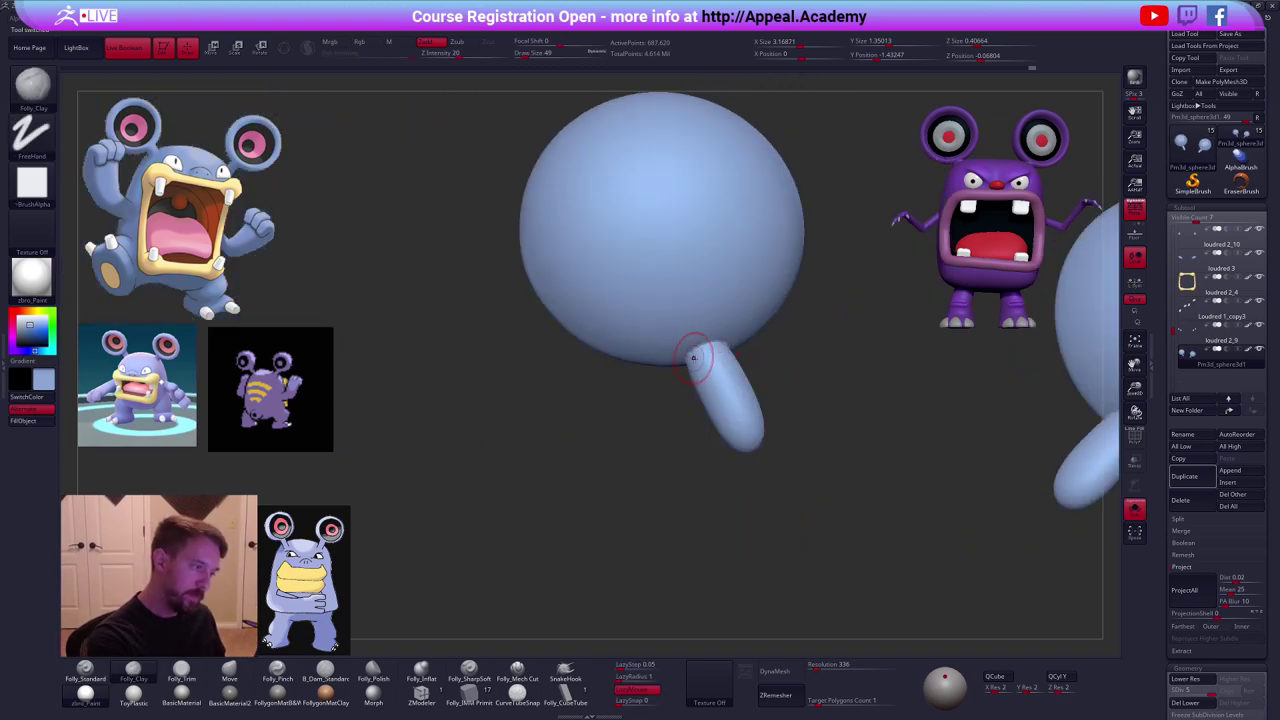
{"action": "mouse_move", "coordinate": [704, 356]}
{"action": "right_mouse_down"}
{"action": "mouse_move", "coordinate": [729, 351]}
{"action": "mouse_move", "coordinate": [704, 364]}
{"action": "right_mouse_up"}
{"action": "key", "text": "shift"}
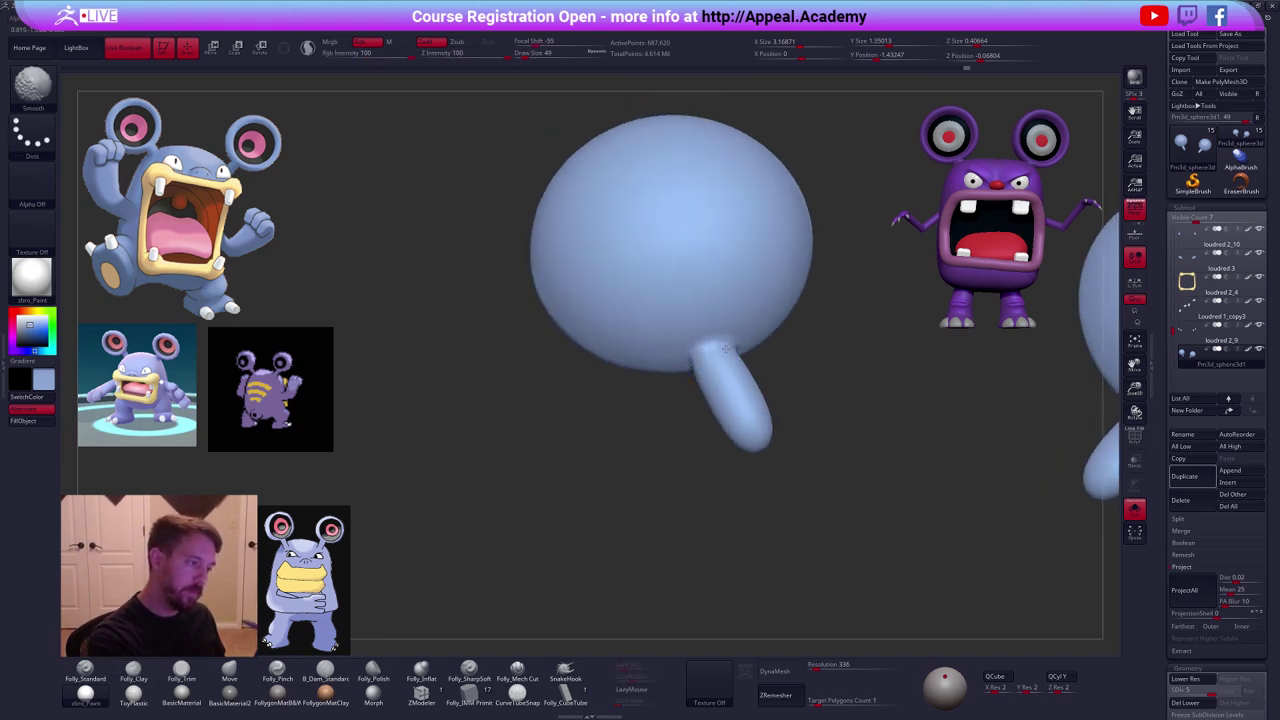
{"action": "left_click_drag", "start_coordinate": [725, 349], "coordinate": [716, 354], "text": "shift"}
Lower the ear mesh to subdivision level 4, build up and smooth the back of the stalk joint, and return to level 5.
{"action": "mouse_move", "coordinate": [710, 350]}
{"action": "right_mouse_down"}
{"action": "mouse_move", "coordinate": [718, 374]}
{"action": "mouse_move", "coordinate": [706, 323]}
{"action": "mouse_move", "coordinate": [734, 360]}
{"action": "right_mouse_up"}
{"action": "key", "text": "shift+d"}
{"action": "left_click_drag", "start_coordinate": [738, 354], "coordinate": [758, 338]}
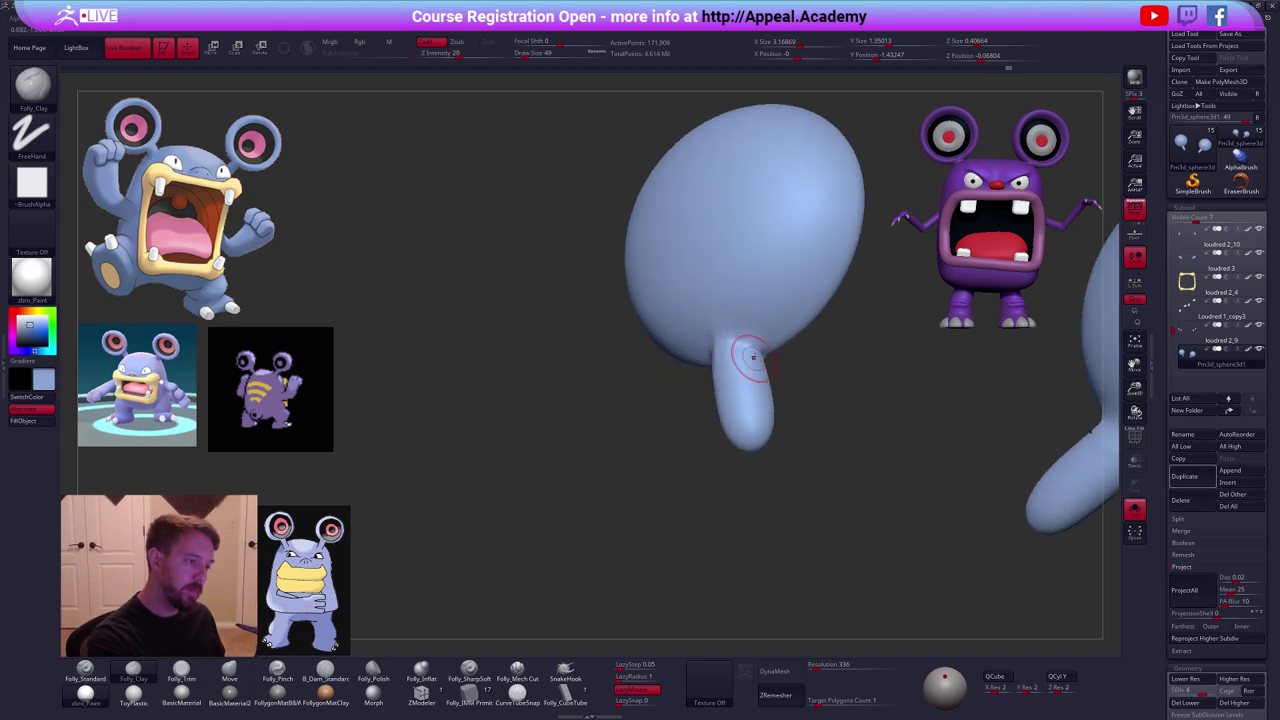
{"action": "mouse_move", "coordinate": [723, 337]}
{"action": "right_mouse_down"}
{"action": "mouse_move", "coordinate": [691, 351]}
{"action": "mouse_move", "coordinate": [737, 366]}
{"action": "right_mouse_up"}
{"action": "key", "text": "shift"}
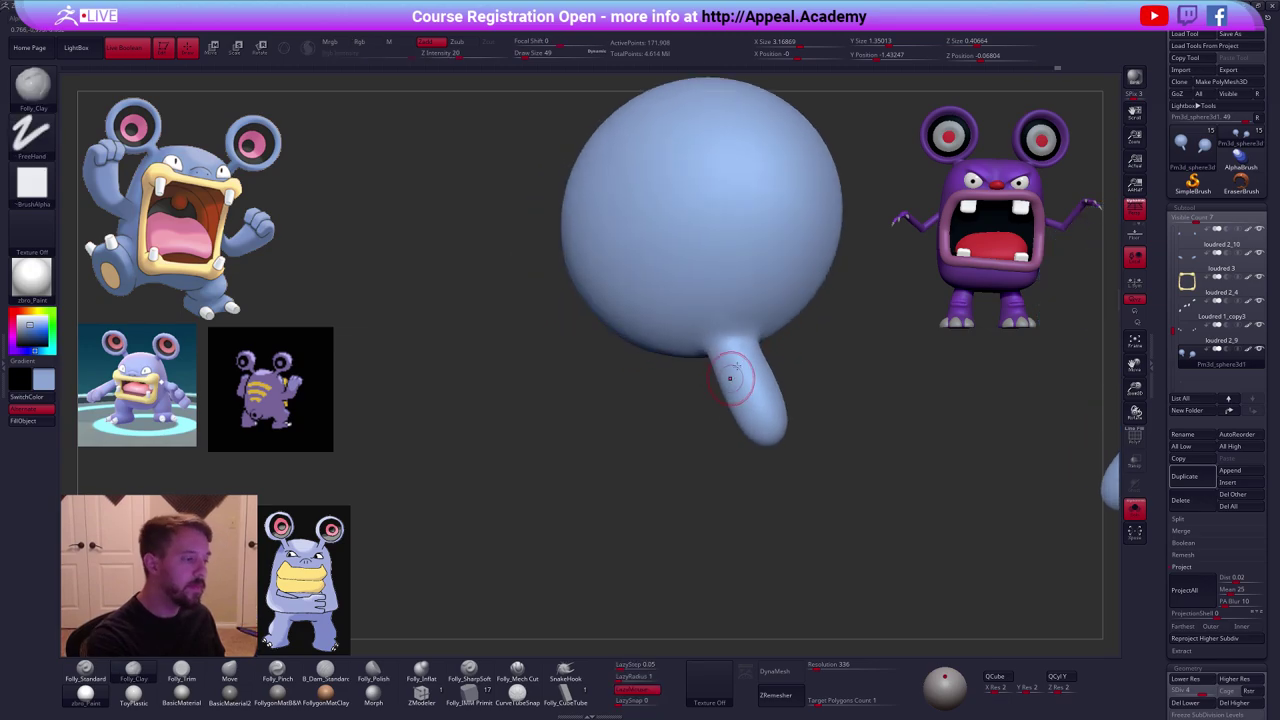
{"action": "key", "text": "d"}
{"action": "left_click_drag", "start_coordinate": [753, 332], "coordinate": [743, 340], "text": "shift"}
Smooth the stalk joint from the front of the cup and show the whole character again.
{"action": "mouse_move", "coordinate": [726, 341]}
{"action": "right_mouse_down"}
{"action": "mouse_move", "coordinate": [757, 360]}
{"action": "mouse_move", "coordinate": [728, 372]}
{"action": "mouse_move", "coordinate": [812, 358]}
{"action": "mouse_move", "coordinate": [735, 391]}
{"action": "right_mouse_up"}
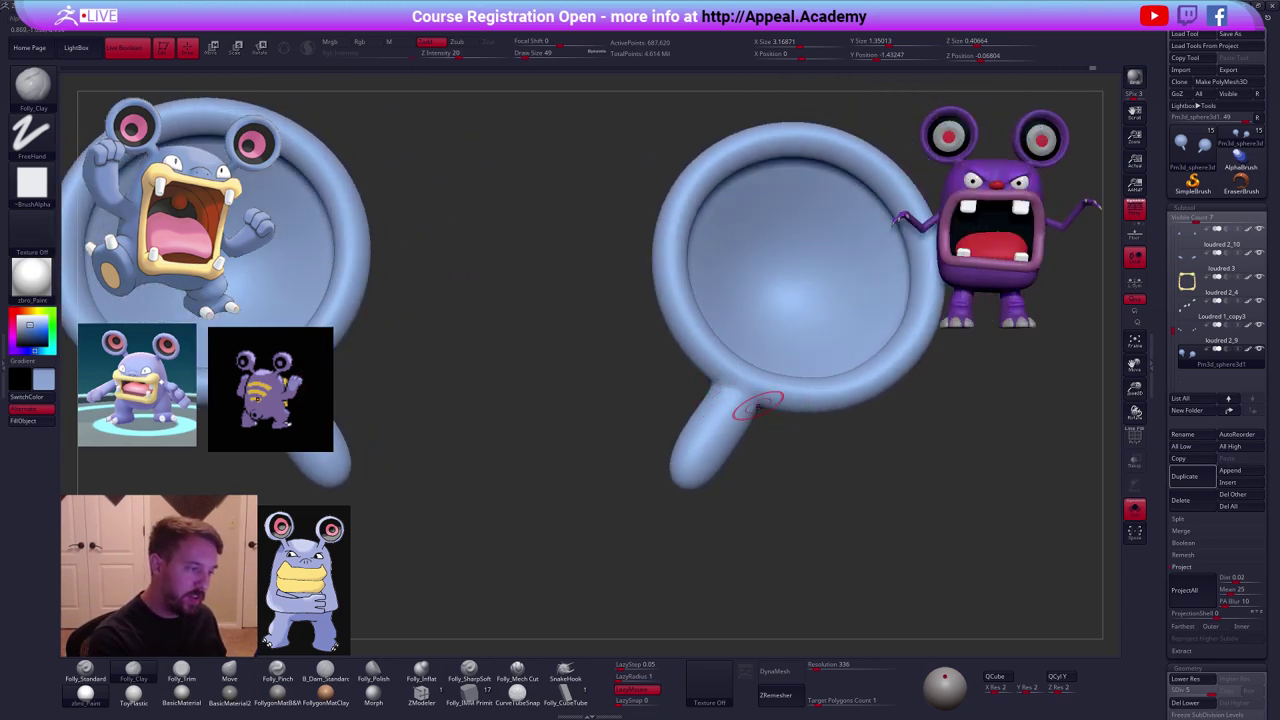
{"action": "key", "text": "shift"}
{"action": "mouse_move", "coordinate": [730, 397]}
{"action": "right_mouse_down", "text": "ctrl"}
{"action": "mouse_move", "coordinate": [850, 482]}
{"action": "mouse_move", "coordinate": [808, 427]}
{"action": "right_mouse_up", "text": "ctrl"}
{"action": "key", "text": "alt+s"}
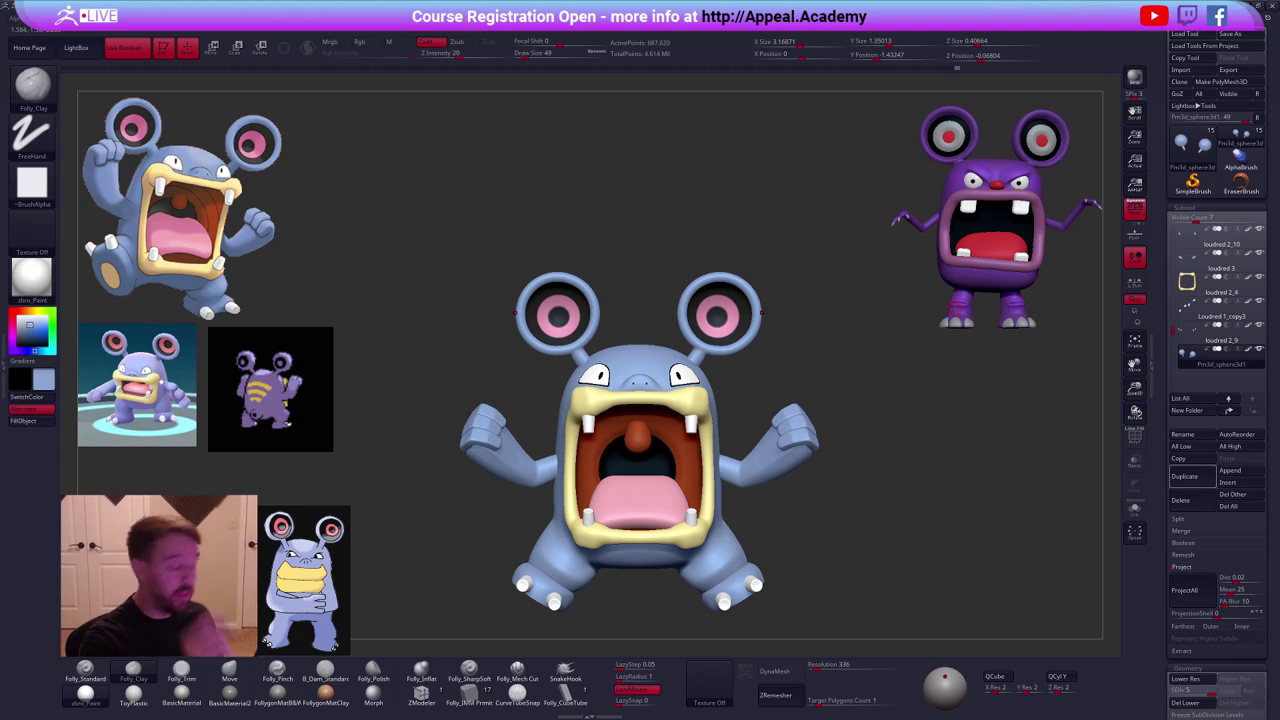
{"action": "right_click_drag", "start_coordinate": [859, 568], "coordinate": [865, 516], "text": "alt"}
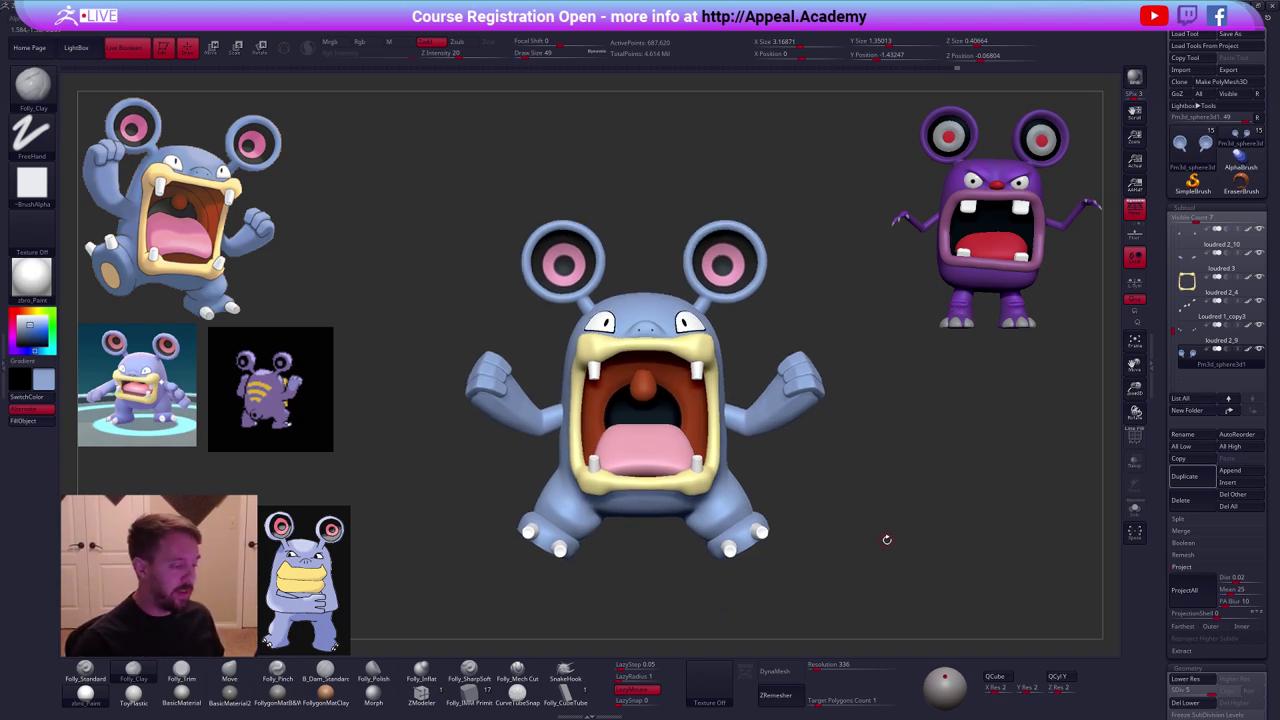
Select the body subtool, isolate it and lower it to subdivision level 1.
{"action": "left_click", "coordinate": [722, 503], "text": "alt"}
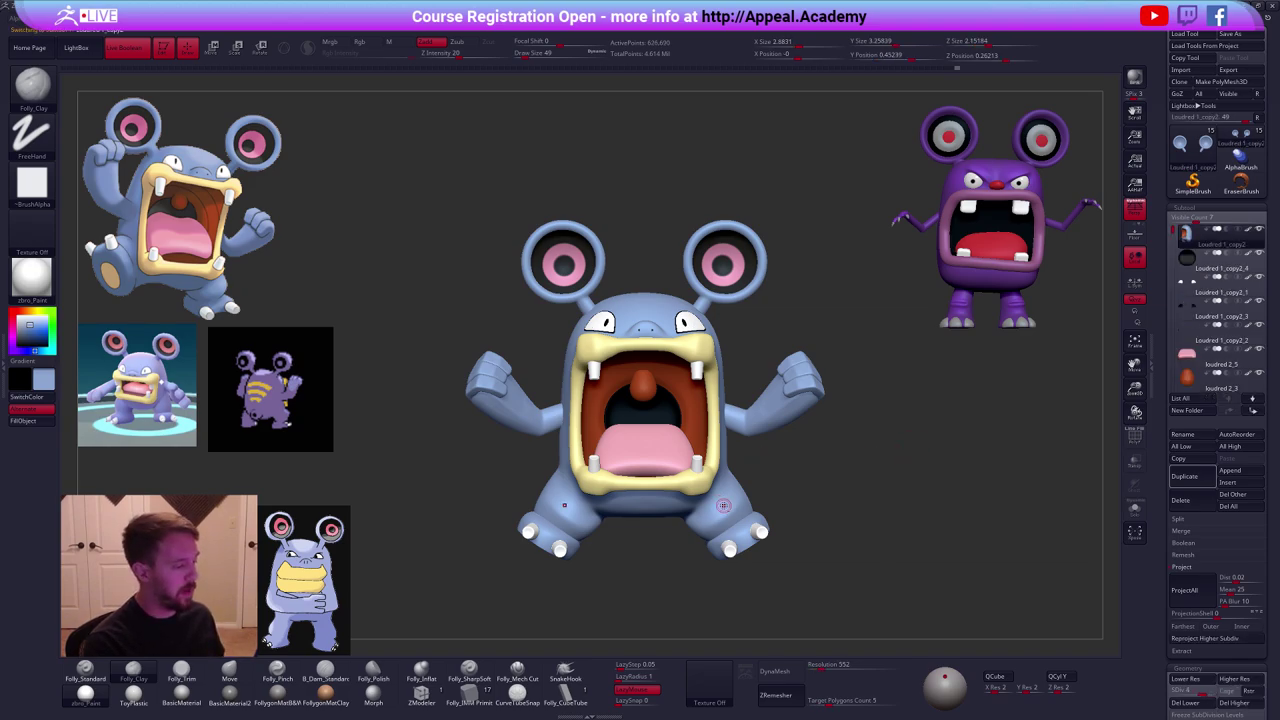
{"action": "right_click_drag", "start_coordinate": [739, 513], "coordinate": [759, 421], "text": "alt"}
{"action": "key", "text": "alt+s"}
{"action": "key", "text": "f"}
{"action": "key", "text": "shift+d"}
{"action": "key", "text": "shift+d"}
{"action": "key", "text": "shift+d"}
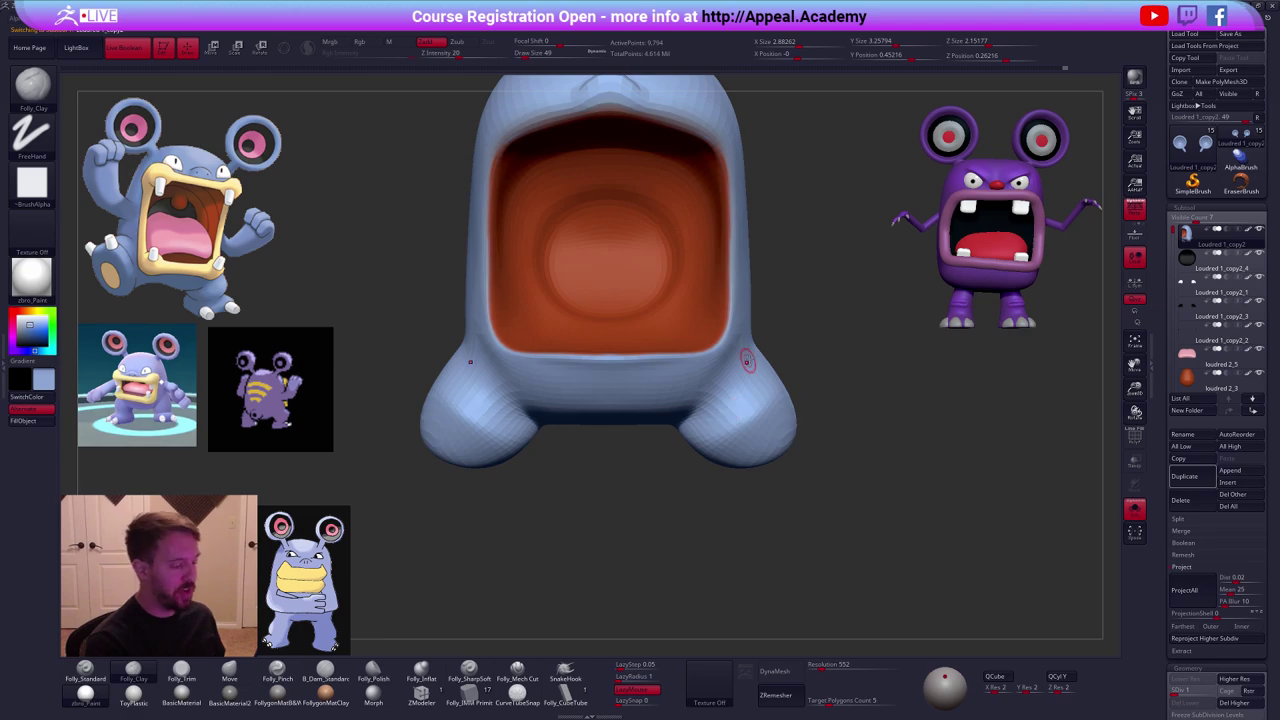
Mask both legs, soften the mask edge and invert it so only the legs are editable.
{"action": "mouse_move", "coordinate": [762, 342]}
{"action": "left_mouse_down", "text": "ctrl"}
{"action": "mouse_move", "coordinate": [690, 412]}
{"action": "mouse_move", "coordinate": [842, 527]}
{"action": "mouse_move", "coordinate": [883, 439]}
{"action": "left_mouse_up", "text": "ctrl"}
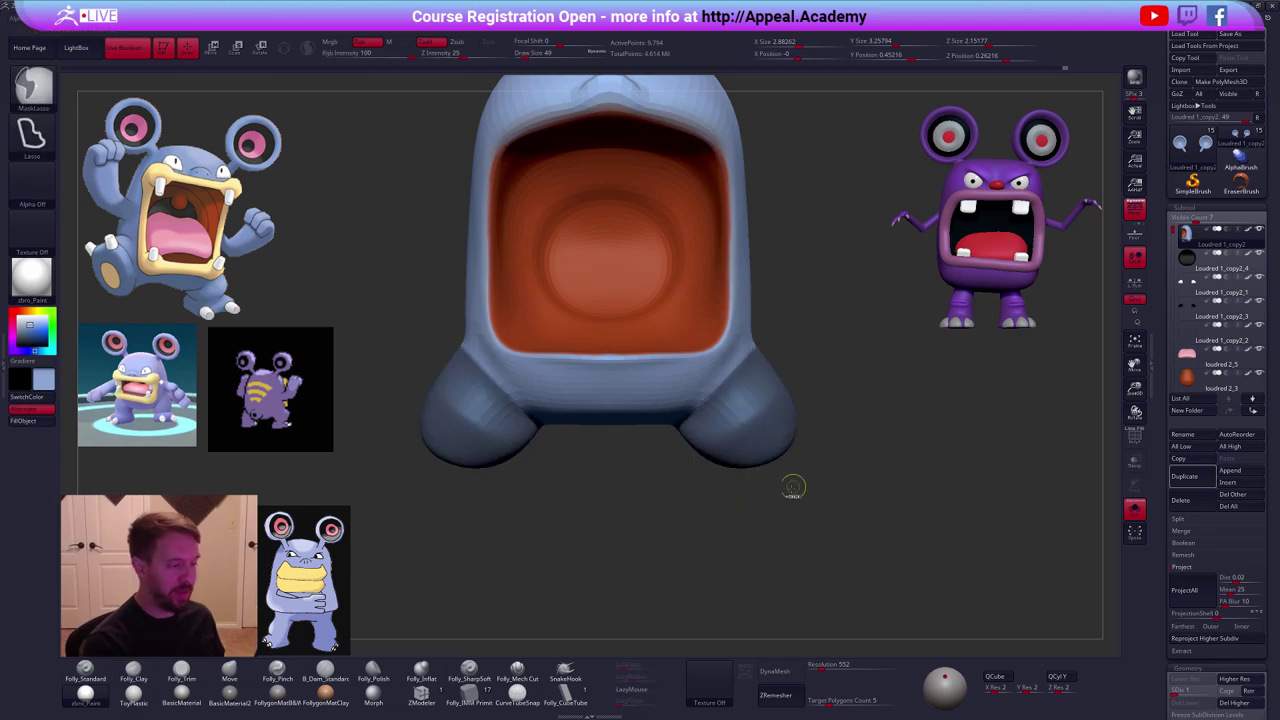
{"action": "left_click", "coordinate": [754, 446], "text": "ctrl"}
{"action": "left_click", "coordinate": [754, 446], "text": "ctrl"}
{"action": "left_click", "coordinate": [812, 473], "text": "ctrl"}
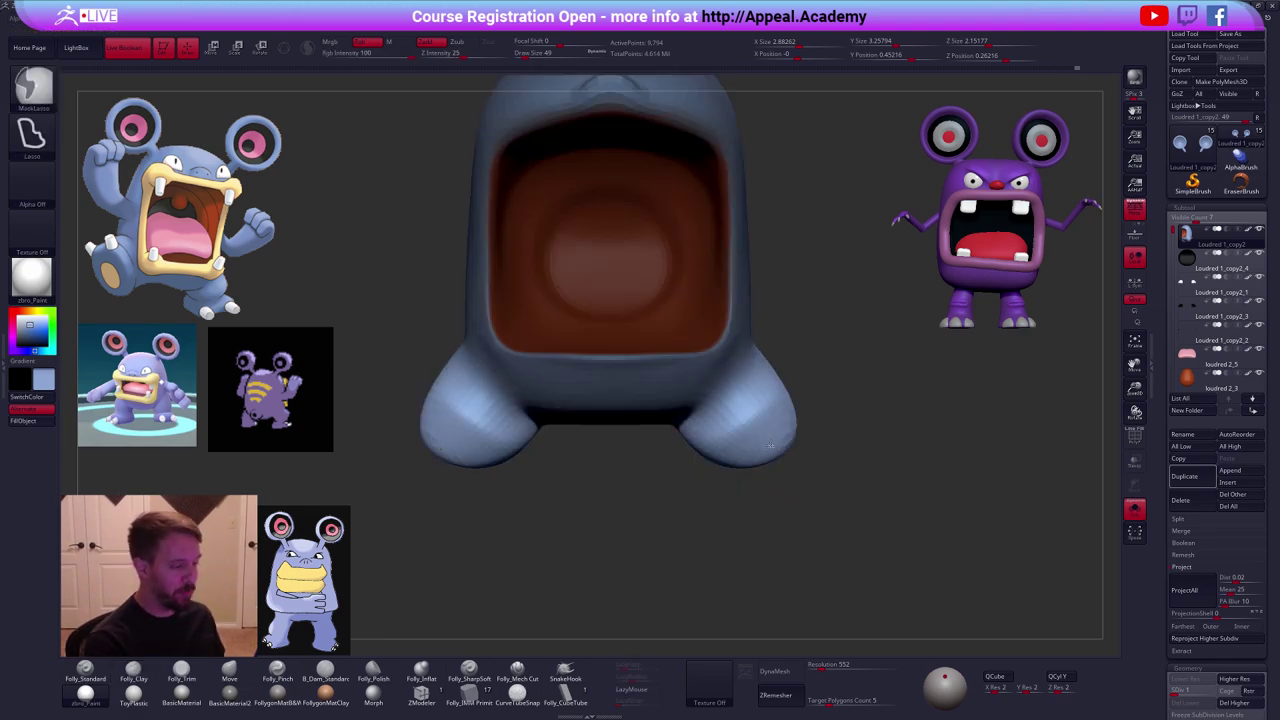
{"action": "left_click_drag", "start_coordinate": [806, 525], "coordinate": [782, 474], "text": "alt"}
Scale the unmasked legs down slightly using a transpose line drawn from the leg.
{"action": "key", "text": "e"}
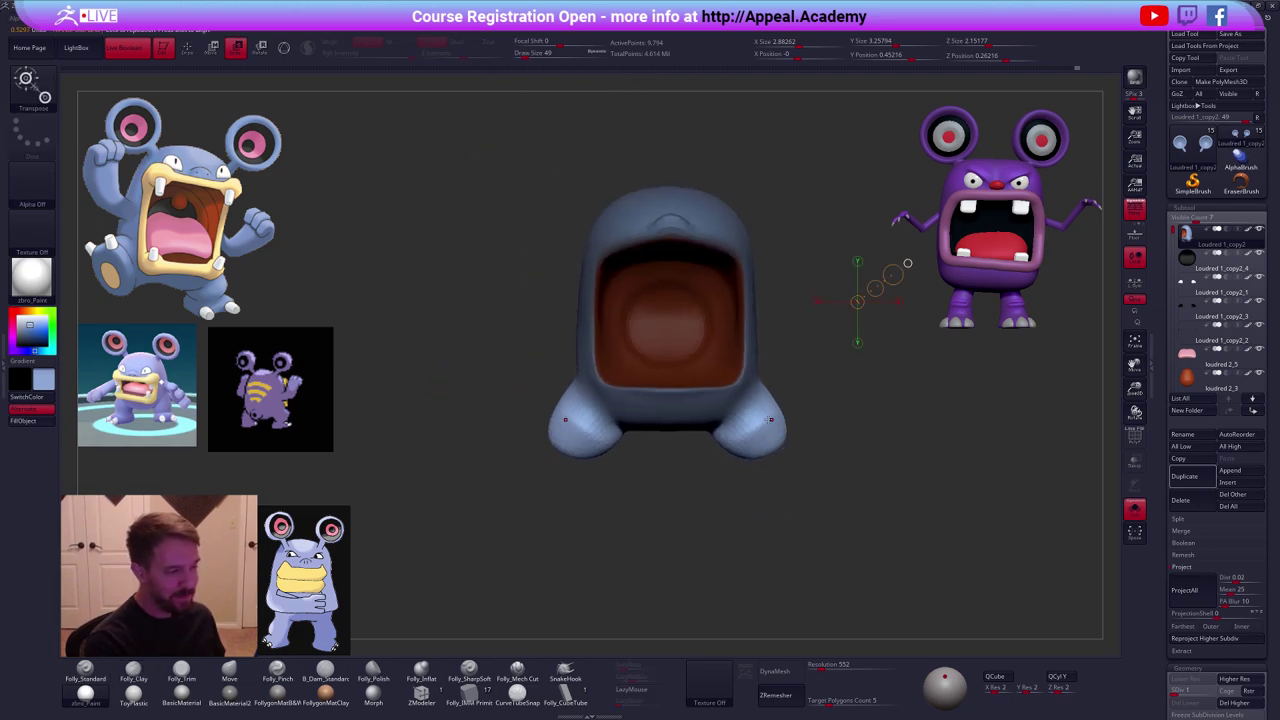
{"action": "left_click_drag", "start_coordinate": [734, 420], "coordinate": [803, 526]}
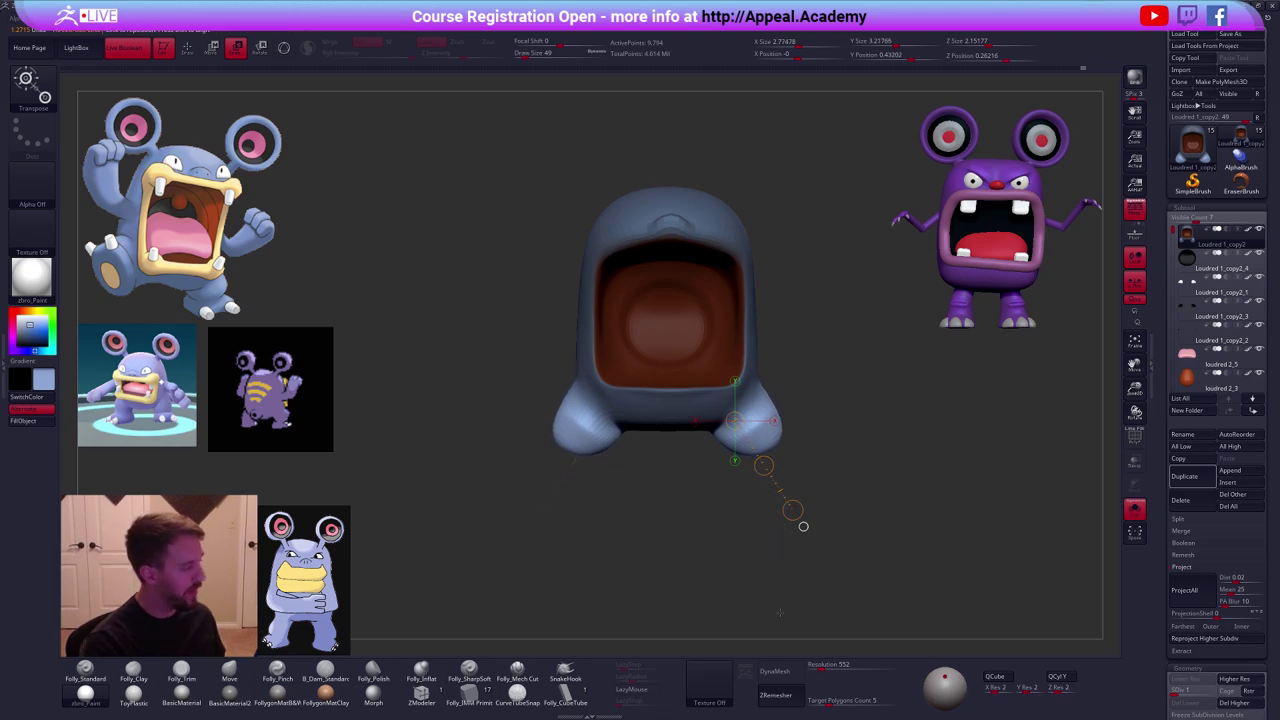
{"action": "key", "text": "q"}
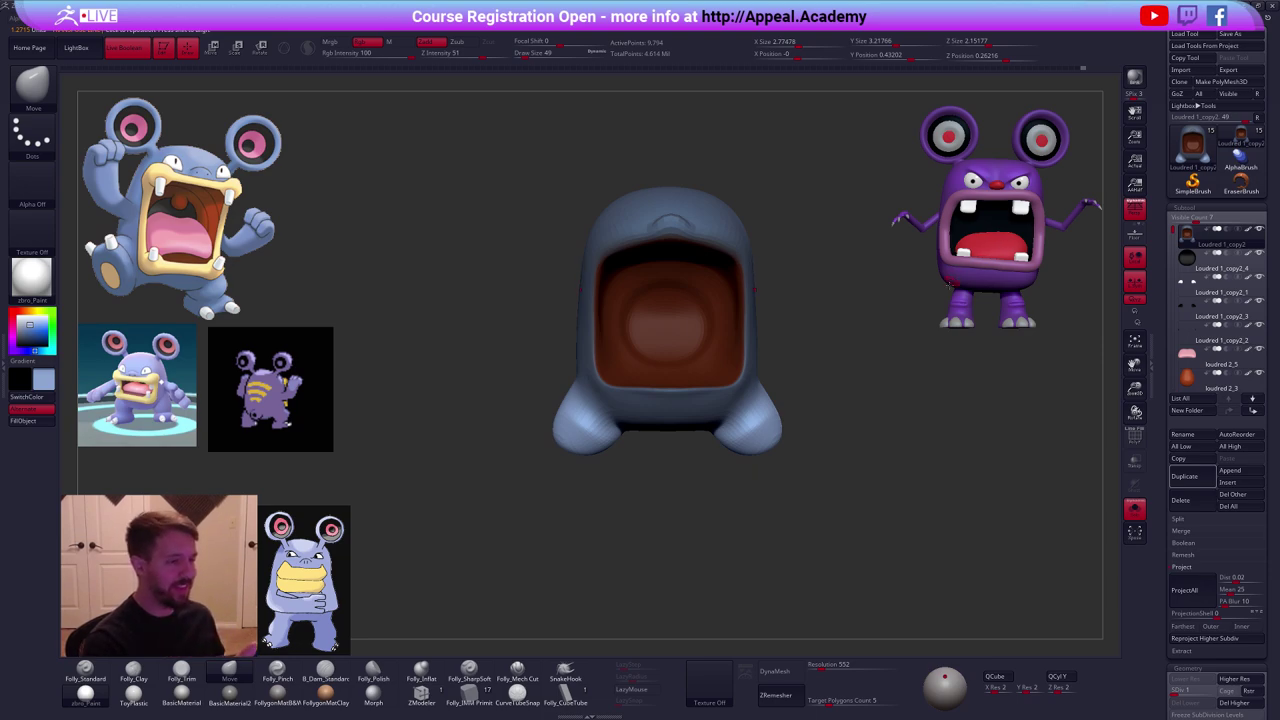
Remask the lower ends of the legs, soften the mask edge and invert the mask.
{"action": "mouse_move", "coordinate": [805, 449]}
{"action": "left_mouse_down", "text": "ctrl"}
{"action": "mouse_move", "coordinate": [789, 400]}
{"action": "mouse_move", "coordinate": [722, 426]}
{"action": "mouse_move", "coordinate": [699, 513]}
{"action": "mouse_move", "coordinate": [862, 420]}
{"action": "left_mouse_up", "text": "ctrl"}
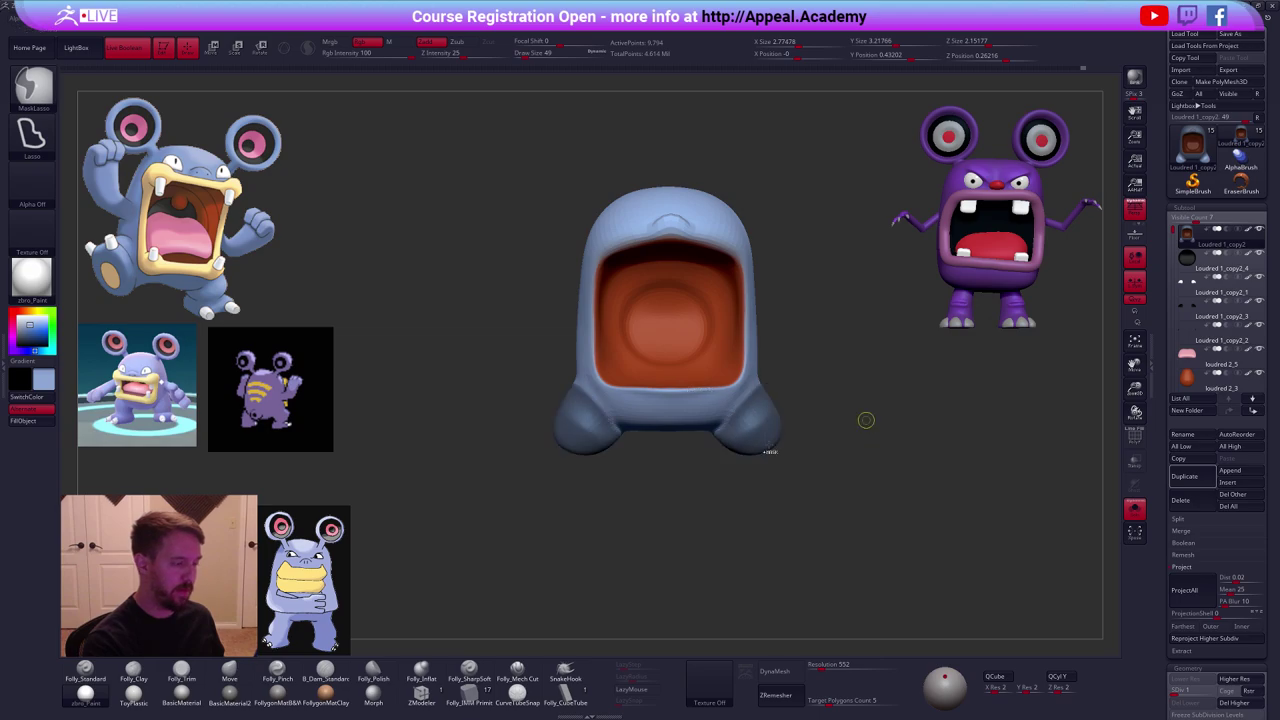
{"action": "left_click", "coordinate": [768, 446], "text": "ctrl"}
{"action": "left_click", "coordinate": [768, 446], "text": "ctrl"}
{"action": "left_click", "coordinate": [790, 458], "text": "ctrl"}
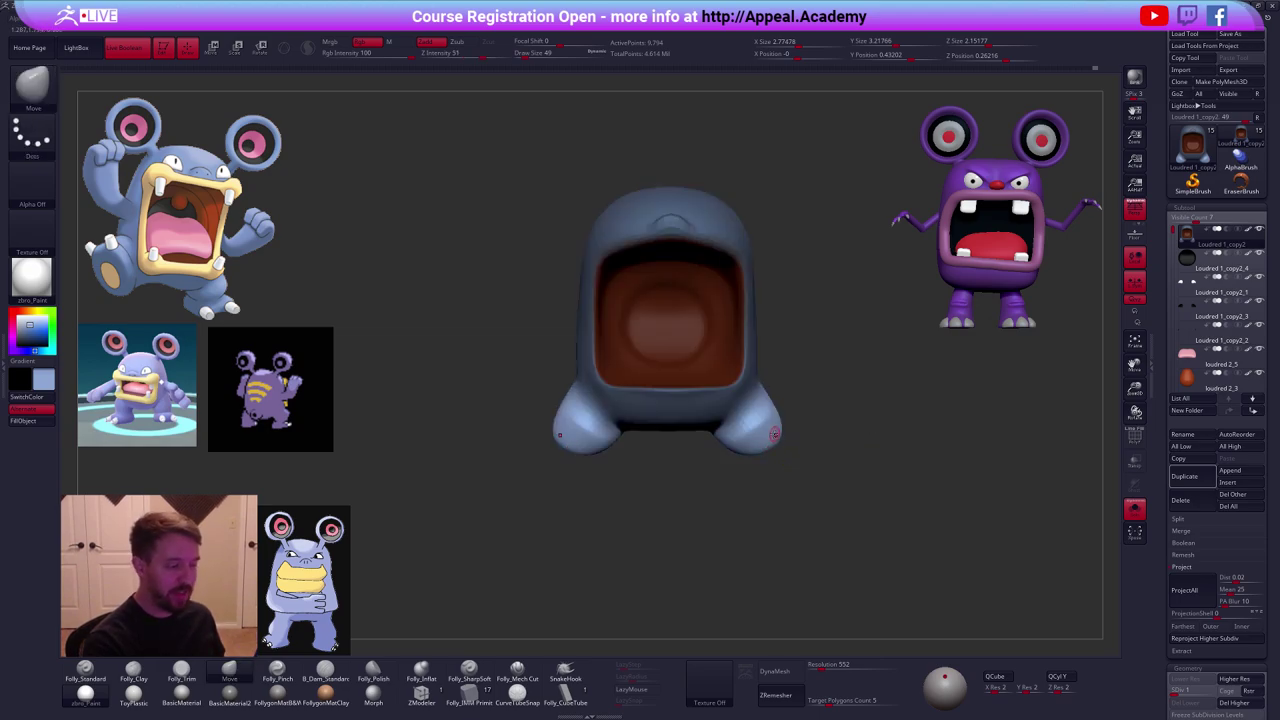
Show the other subtools, move the unmasked legs slightly outward with a transpose line and check their side profile.
{"action": "right_click_drag", "start_coordinate": [772, 436], "coordinate": [770, 444], "text": "alt"}
{"action": "key", "text": "w"}
{"action": "left_click_drag", "start_coordinate": [726, 417], "coordinate": [808, 543]}
{"action": "left_click_drag", "start_coordinate": [755, 442], "coordinate": [830, 372]}
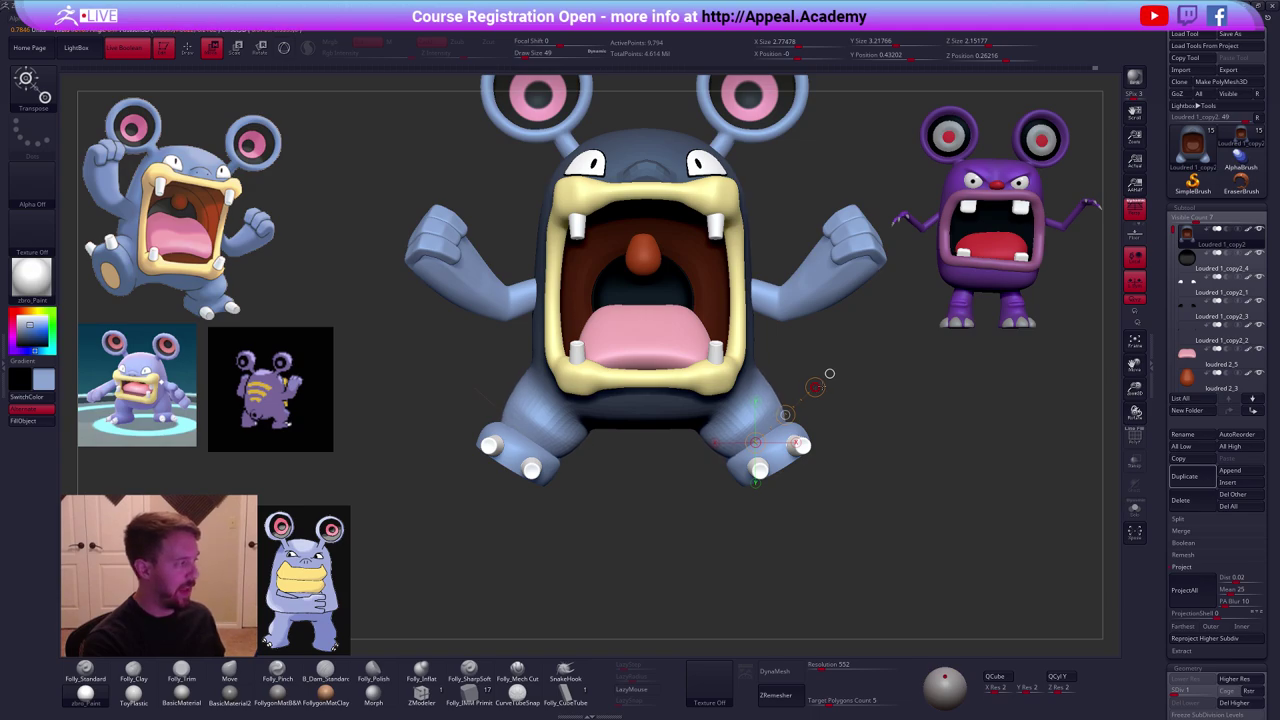
{"action": "right_click_drag", "start_coordinate": [815, 387], "coordinate": [784, 478]}
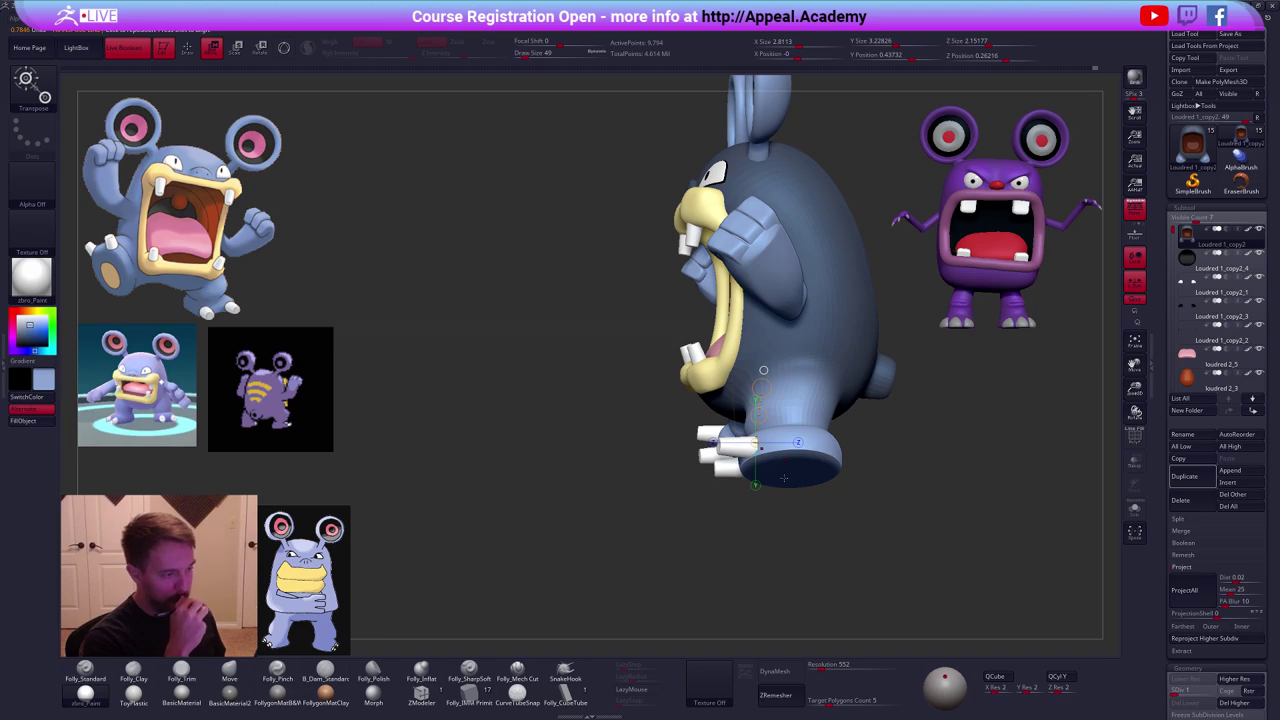
{"action": "mouse_move", "coordinate": [877, 450]}
{"action": "left_mouse_down"}
{"action": "mouse_move", "coordinate": [728, 425]}
{"action": "mouse_move", "coordinate": [740, 437]}
{"action": "mouse_move", "coordinate": [825, 437]}
{"action": "mouse_move", "coordinate": [805, 436]}
{"action": "left_mouse_up"}
Clear the body's mask and return it to subdivision level 4.
{"action": "key", "text": "q"}
{"action": "left_click_drag", "start_coordinate": [866, 466], "coordinate": [846, 520], "text": "ctrl"}
{"action": "key", "text": "d"}
{"action": "key", "text": "d"}
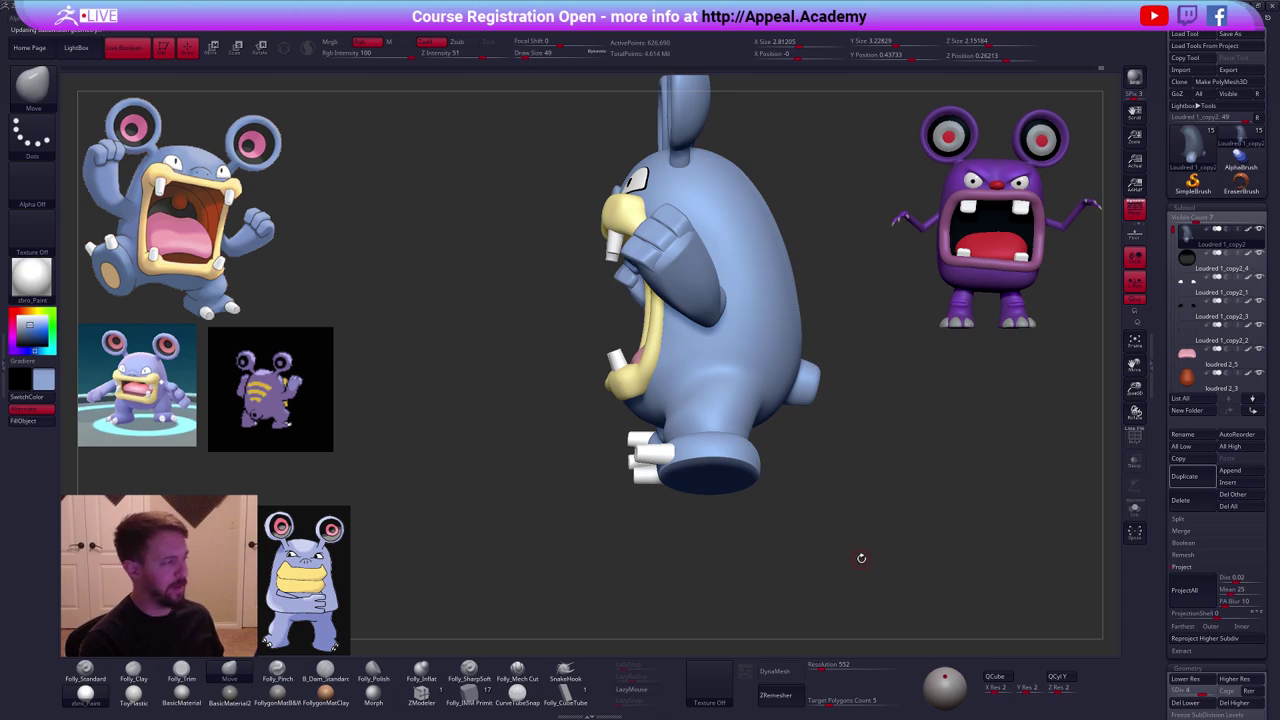
{"action": "key", "text": "alt+Tab"}
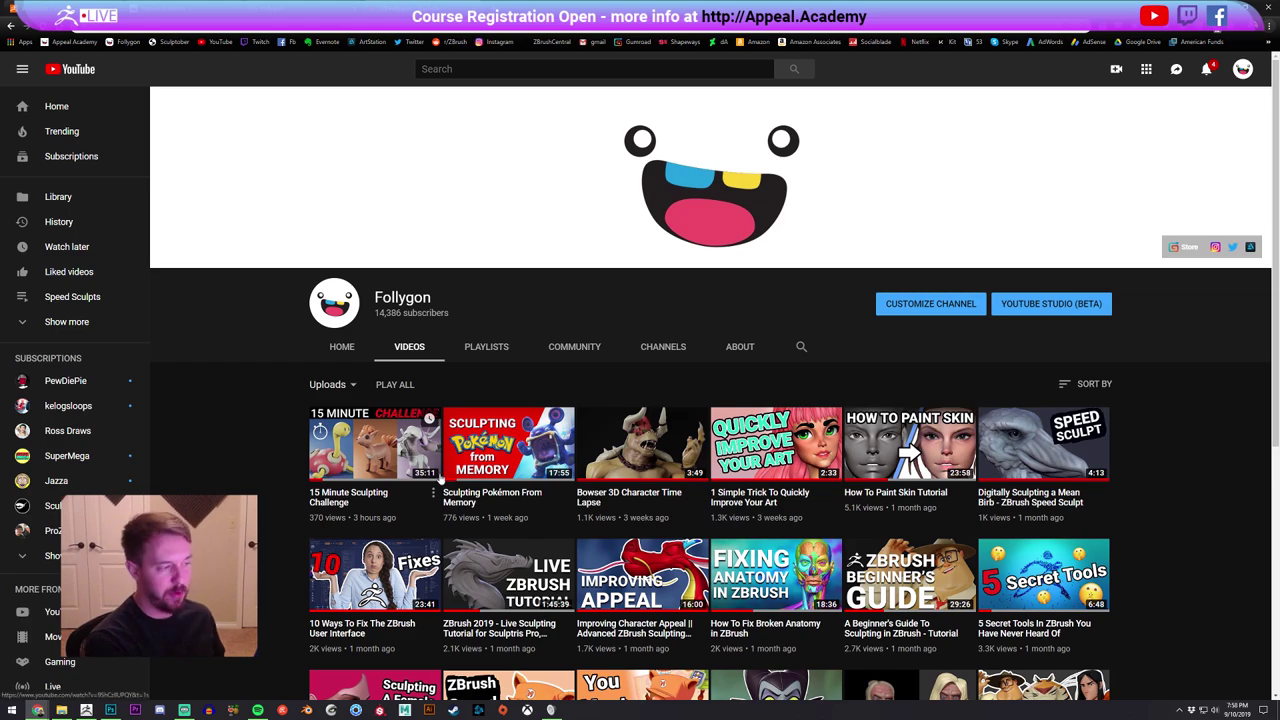
{"action": "key", "text": "alt+Tab"}
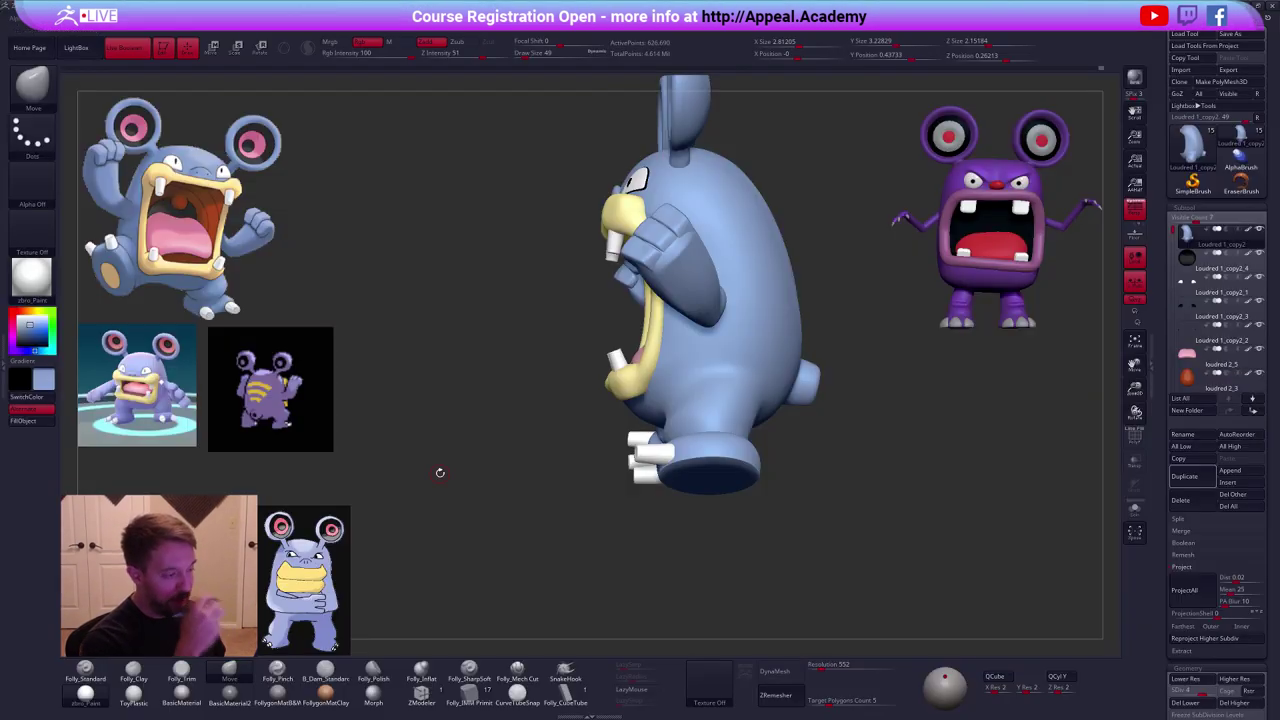
Select the feet subtool and isolate it together with the toe claws.
{"action": "left_click", "coordinate": [722, 469], "text": "alt"}
{"action": "left_click_drag", "start_coordinate": [728, 500], "coordinate": [789, 511]}
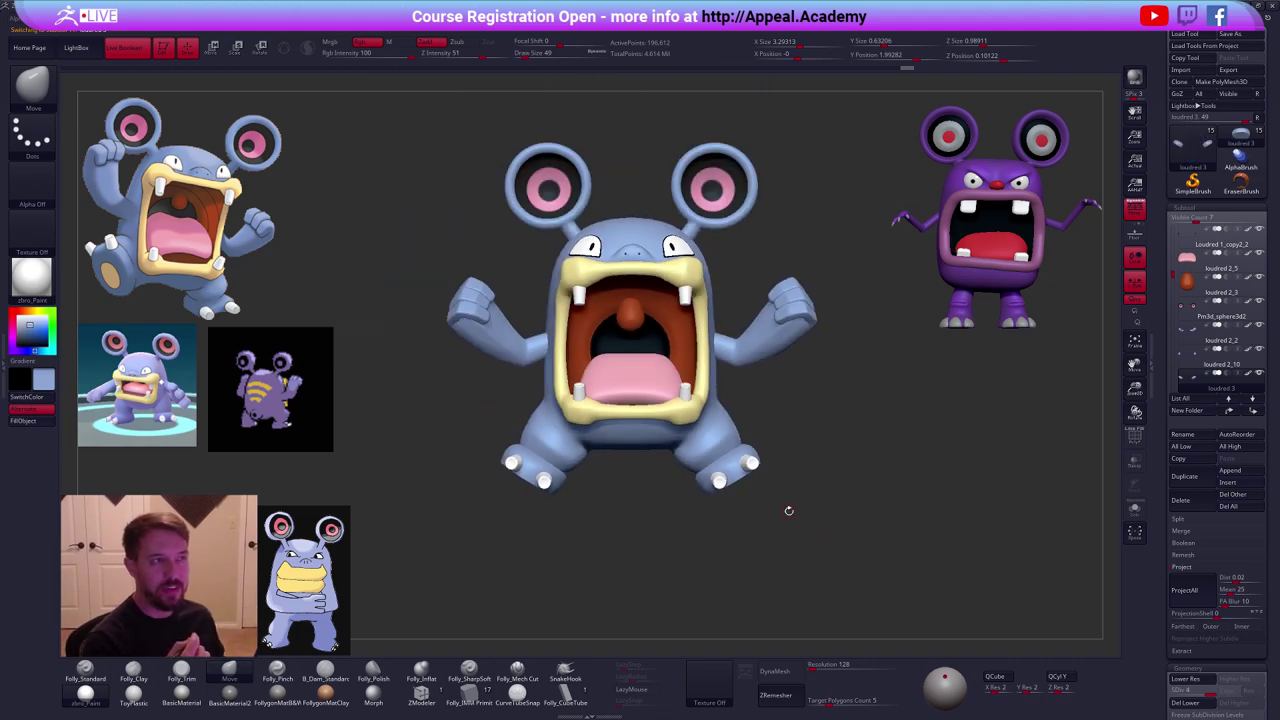
{"action": "left_click_drag", "start_coordinate": [869, 539], "coordinate": [909, 539], "text": "alt"}
{"action": "left_click_drag", "start_coordinate": [868, 495], "coordinate": [827, 489], "text": "alt"}
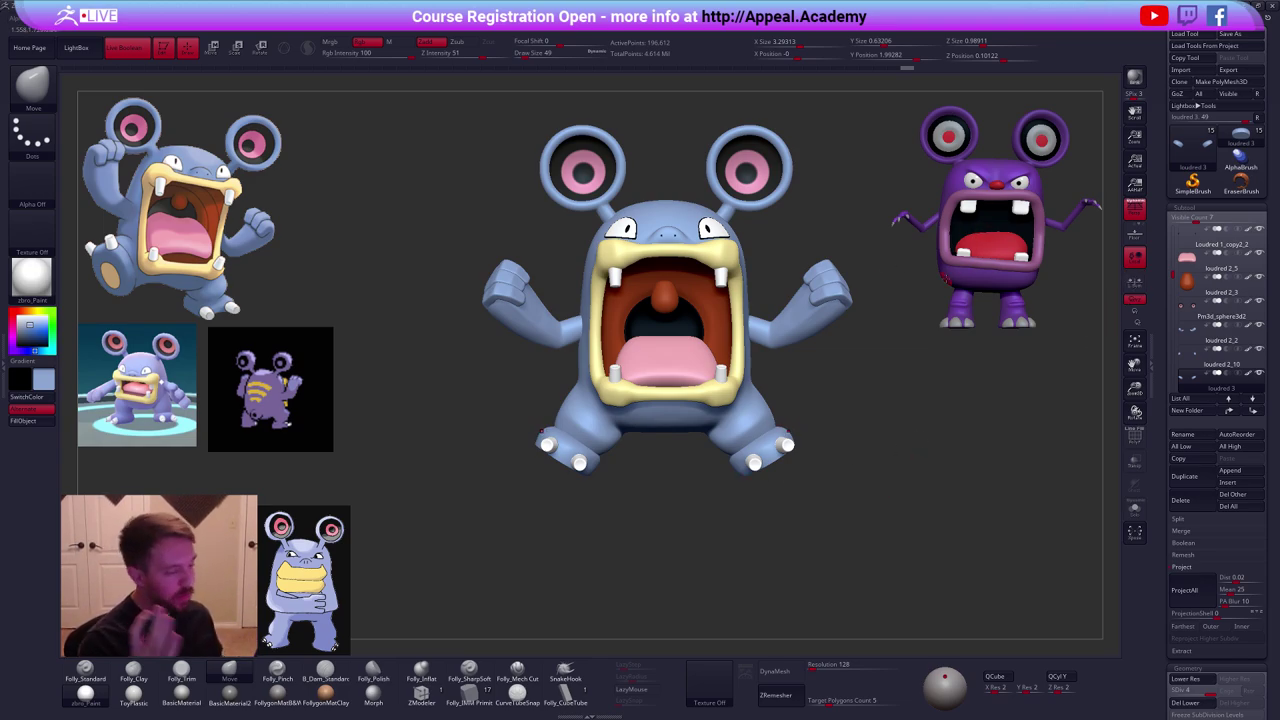
{"action": "mouse_move", "coordinate": [782, 519]}
{"action": "left_mouse_down", "text": "alt"}
{"action": "mouse_move", "coordinate": [768, 474]}
{"action": "mouse_move", "coordinate": [775, 502]}
{"action": "left_mouse_up", "text": "alt"}
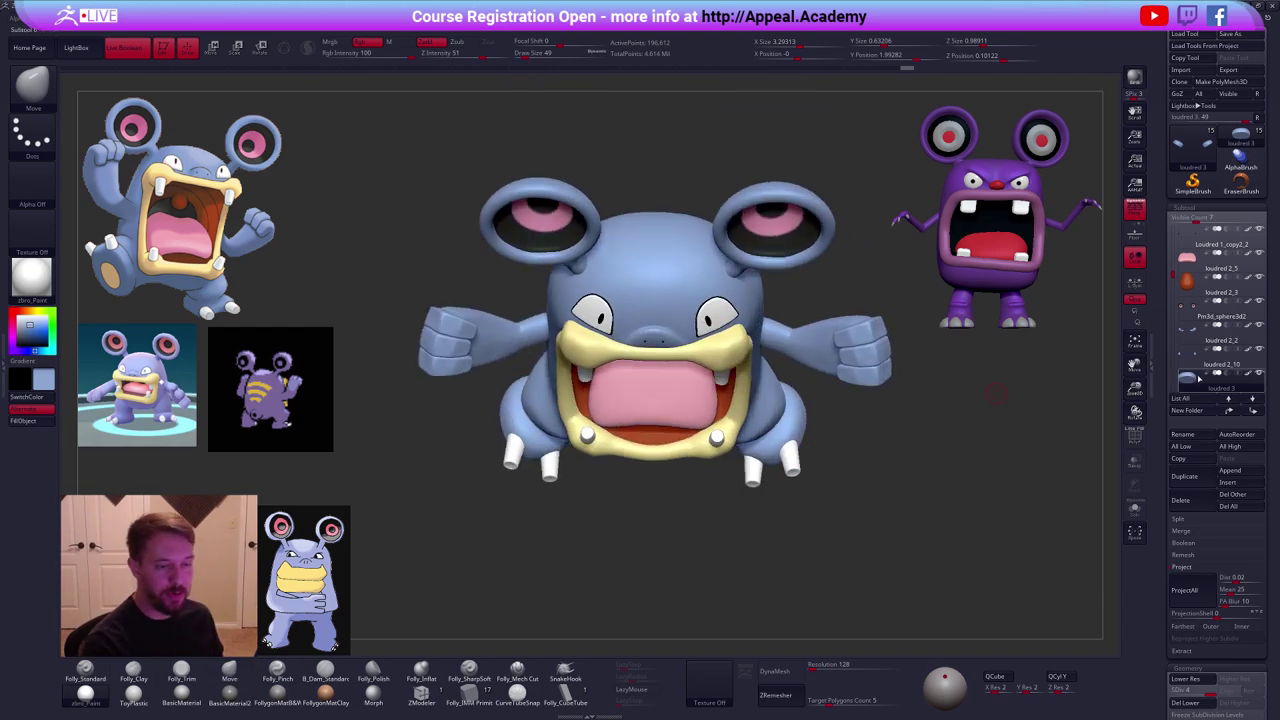
{"action": "left_click", "coordinate": [1259, 373]}
{"action": "left_click_drag", "start_coordinate": [1173, 275], "coordinate": [1174, 315]}
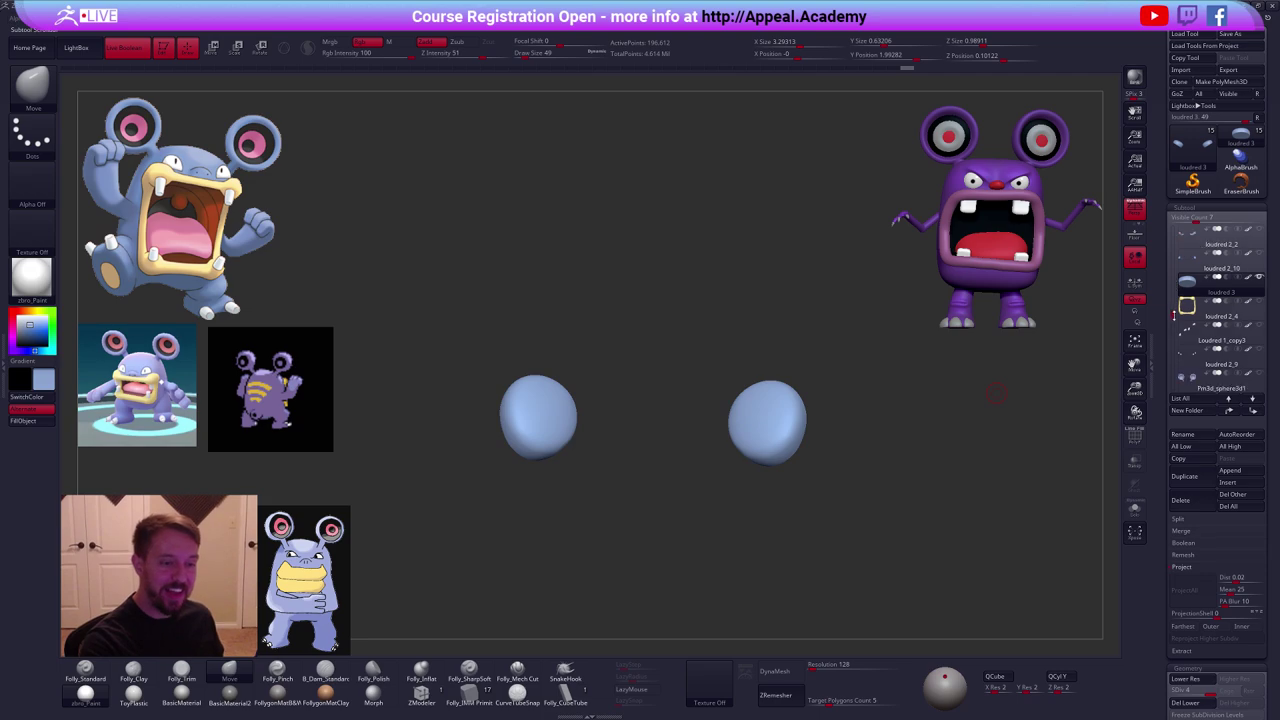
{"action": "left_click", "coordinate": [1208, 357]}
{"action": "left_click", "coordinate": [1208, 286]}
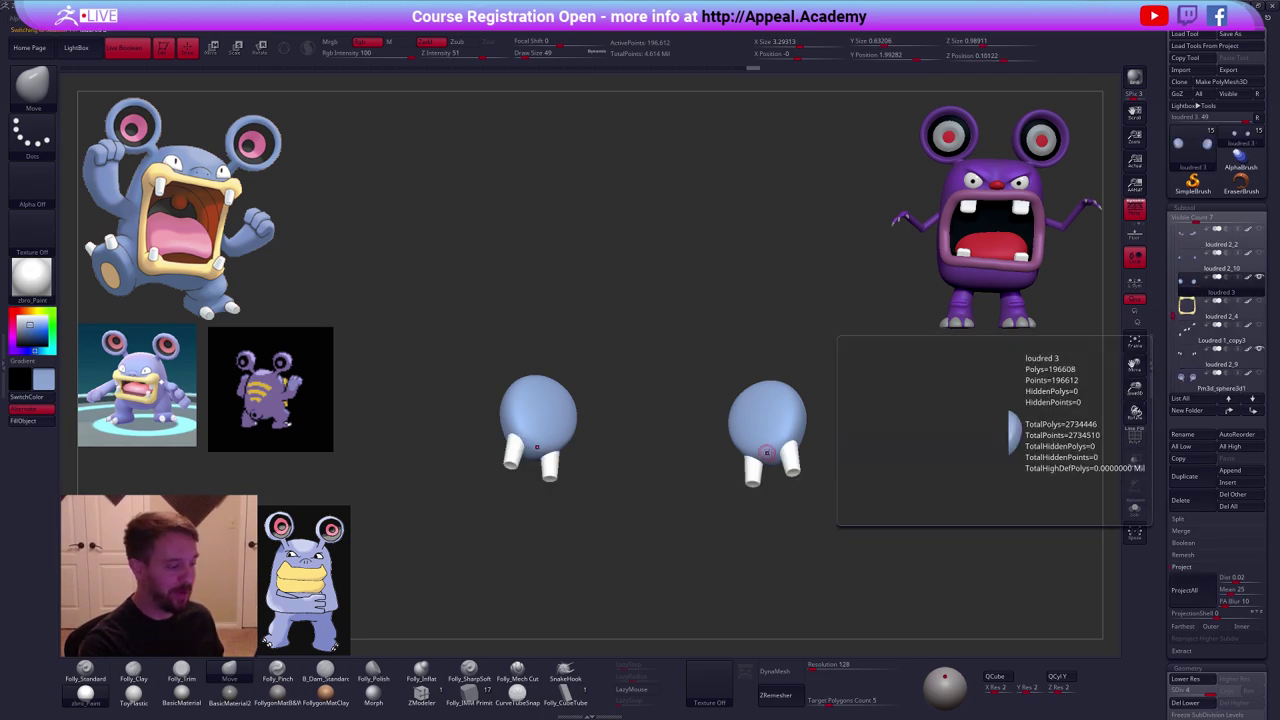
Enlarge the Move brush and push the front edge of the feet out around the toe claws.
{"action": "mouse_move", "coordinate": [767, 453]}
{"action": "right_mouse_down"}
{"action": "mouse_move", "coordinate": [765, 472]}
{"action": "mouse_move", "coordinate": [766, 450]}
{"action": "right_mouse_up"}
{"action": "key", "text": "space"}
{"action": "left_click_drag", "start_coordinate": [758, 453], "coordinate": [764, 455]}
{"action": "right_click_drag", "start_coordinate": [764, 456], "coordinate": [727, 453]}
{"action": "key", "text": "space"}
{"action": "left_click_drag", "start_coordinate": [727, 453], "coordinate": [739, 455]}
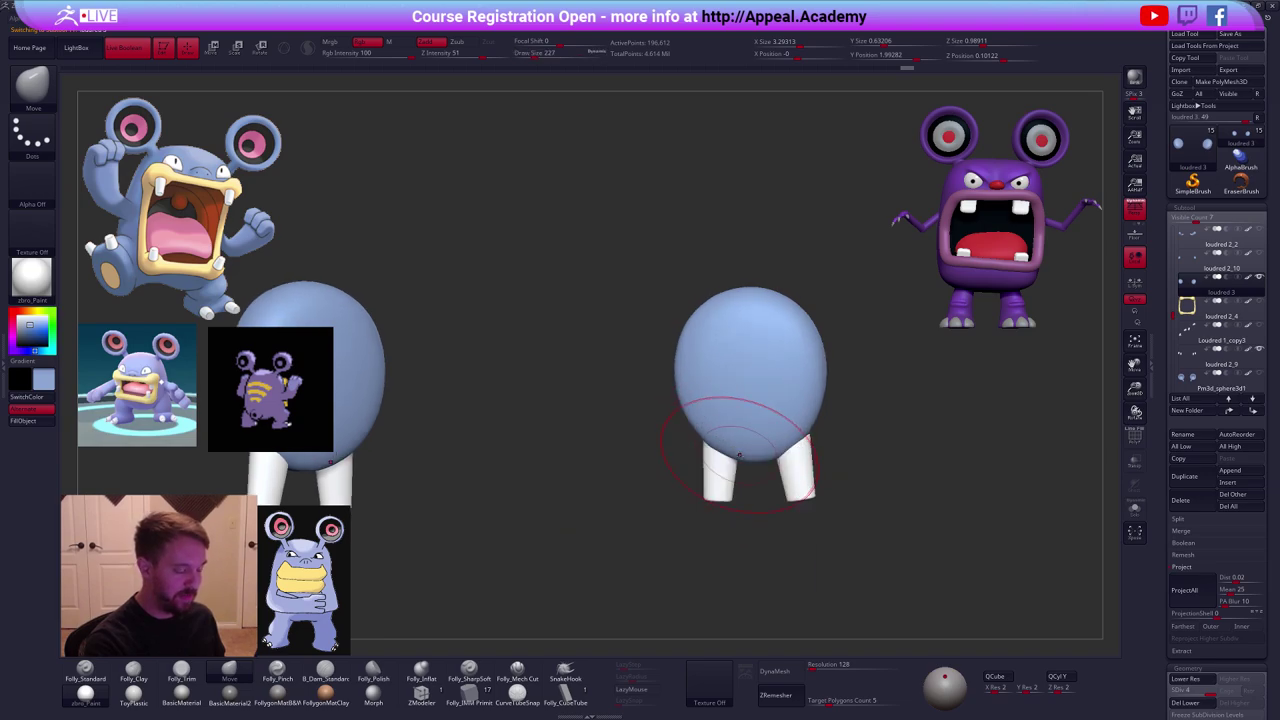
{"action": "right_click_drag", "start_coordinate": [740, 455], "coordinate": [733, 454]}
{"action": "left_click_drag", "start_coordinate": [711, 446], "coordinate": [704, 455]}
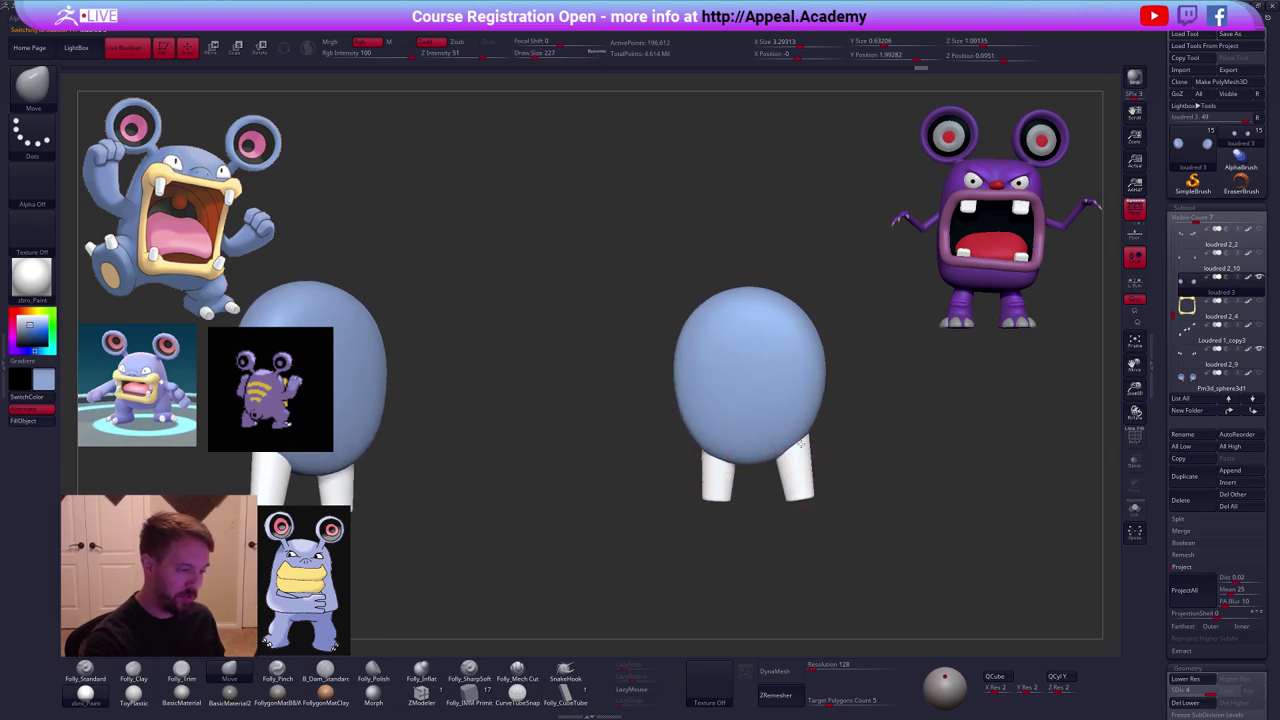
Square off the front corners of the feet with the Move brush and check the outline from other angles.
{"action": "key", "text": "space"}
{"action": "left_click_drag", "start_coordinate": [808, 447], "coordinate": [808, 452]}
{"action": "left_click_drag", "start_coordinate": [862, 490], "coordinate": [880, 480]}
{"action": "left_click_drag", "start_coordinate": [700, 446], "coordinate": [690, 453]}
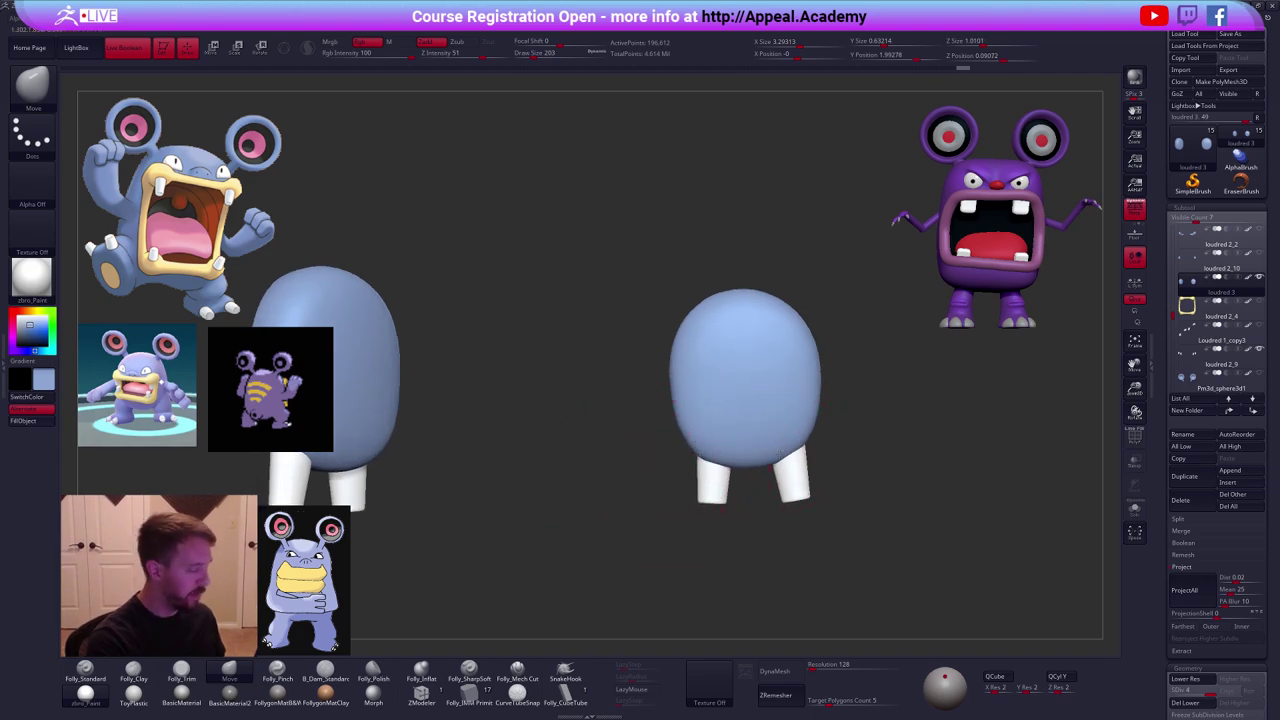
{"action": "key", "text": "space"}
{"action": "mouse_move", "coordinate": [786, 448]}
{"action": "left_mouse_down"}
{"action": "mouse_move", "coordinate": [752, 461]}
{"action": "mouse_move", "coordinate": [772, 458]}
{"action": "mouse_move", "coordinate": [695, 445]}
{"action": "left_mouse_up"}
{"action": "key", "text": "space"}
{"action": "key", "text": "space"}
{"action": "left_click_drag", "start_coordinate": [745, 520], "coordinate": [765, 240]}
{"action": "left_click_drag", "start_coordinate": [767, 430], "coordinate": [771, 381]}
{"action": "key", "text": "shift+f"}
{"action": "key", "text": "shift+f"}
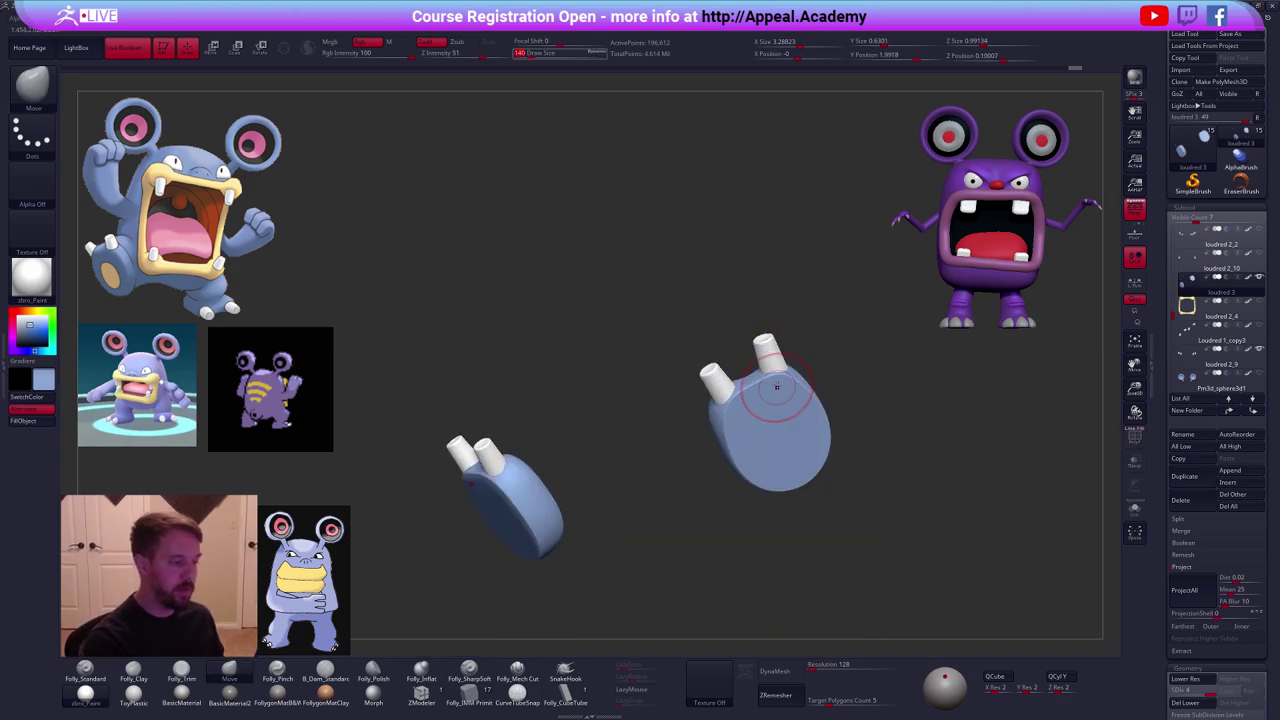
Refine the front edge of the feet between the two toe claws with the Move brush.
{"action": "right_click_drag", "start_coordinate": [775, 385], "coordinate": [785, 432]}
{"action": "left_click_drag", "start_coordinate": [785, 432], "coordinate": [770, 429]}
{"action": "key", "text": "space"}
{"action": "right_click_drag", "start_coordinate": [770, 429], "coordinate": [774, 431]}
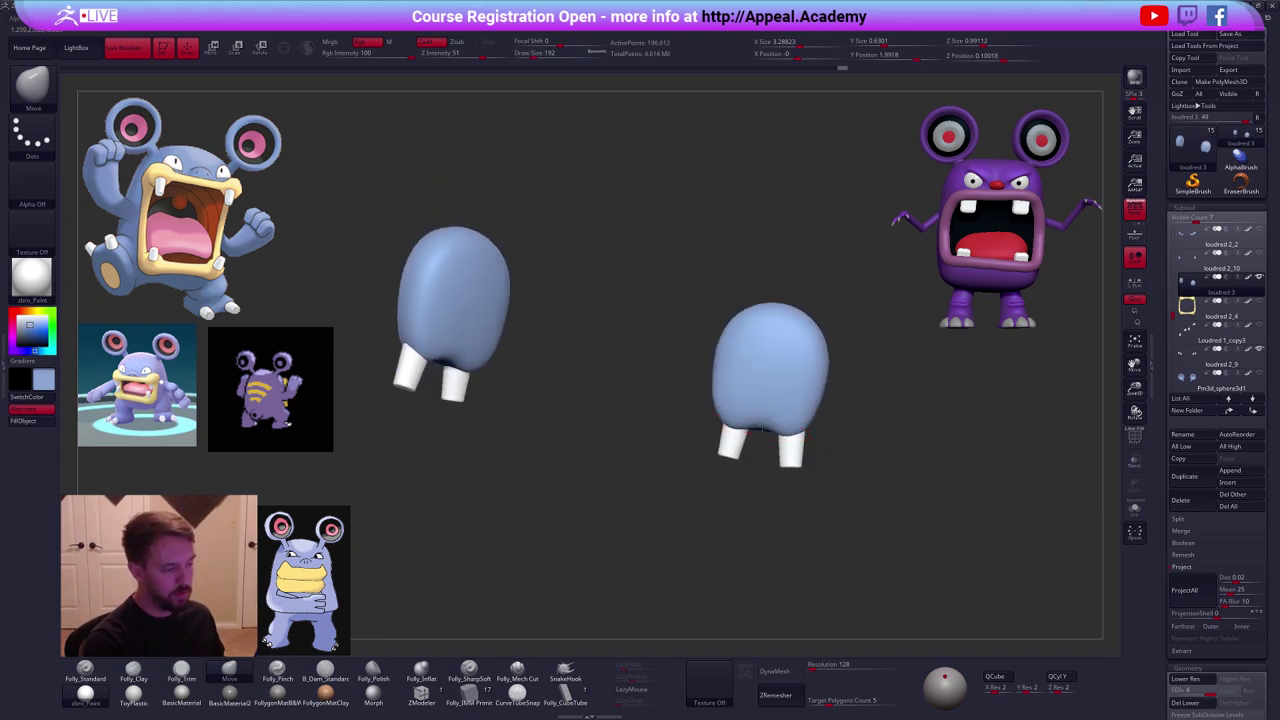
{"action": "mouse_move", "coordinate": [774, 431]}
{"action": "left_mouse_down"}
{"action": "mouse_move", "coordinate": [782, 439]}
{"action": "mouse_move", "coordinate": [765, 447]}
{"action": "left_mouse_up"}
{"action": "key", "text": "space"}
{"action": "right_click_drag", "start_coordinate": [741, 450], "coordinate": [768, 461]}
Lower the feet to subdivision level 2 and adjust the front around the claws with the Move brush.
{"action": "key", "text": "shift+d"}
{"action": "key", "text": "shift+d"}
{"action": "key", "text": "space"}
{"action": "left_click_drag", "start_coordinate": [774, 449], "coordinate": [780, 450]}
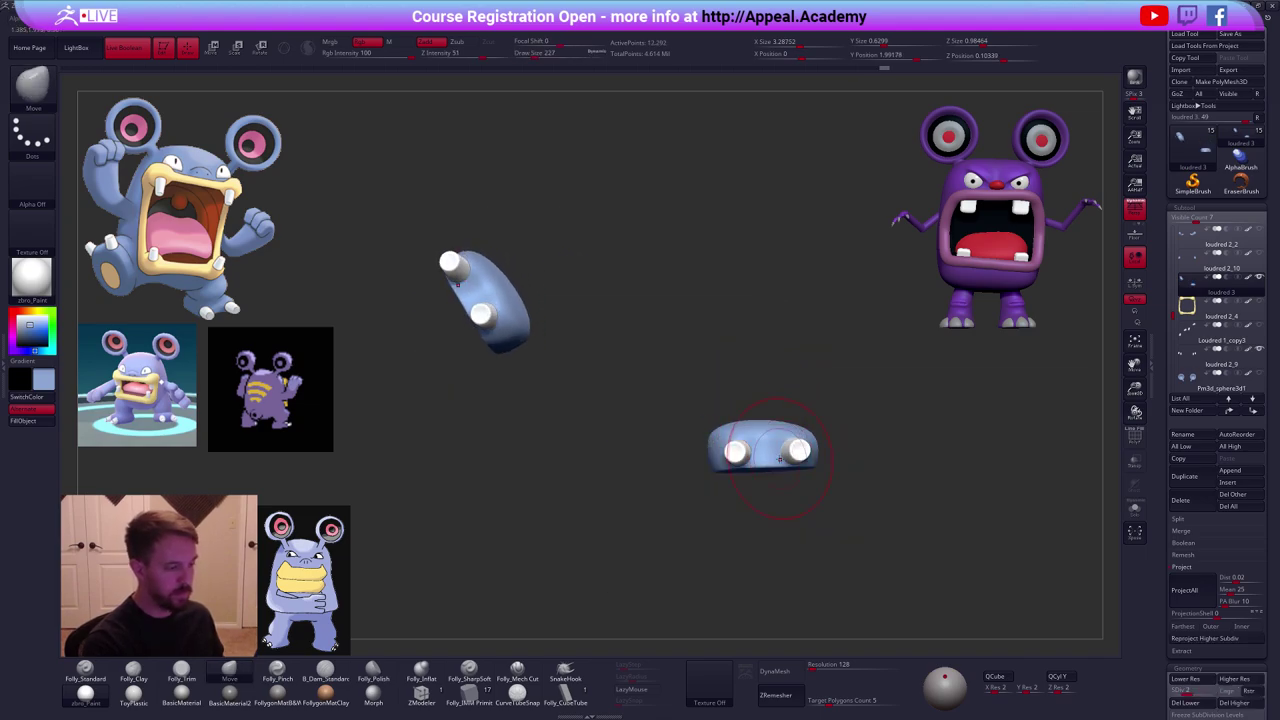
Stretch the feet slightly downward with a transpose line drawn from the foot's lower edge.
{"action": "right_click_drag", "start_coordinate": [780, 475], "coordinate": [775, 440]}
{"action": "key", "text": "w"}
{"action": "left_click_drag", "start_coordinate": [780, 448], "coordinate": [783, 539]}
{"action": "mouse_move", "coordinate": [785, 540]}
{"action": "right_mouse_down"}
{"action": "mouse_move", "coordinate": [800, 553]}
{"action": "mouse_move", "coordinate": [803, 541]}
{"action": "right_mouse_up"}
{"action": "left_click_drag", "start_coordinate": [774, 541], "coordinate": [771, 543]}
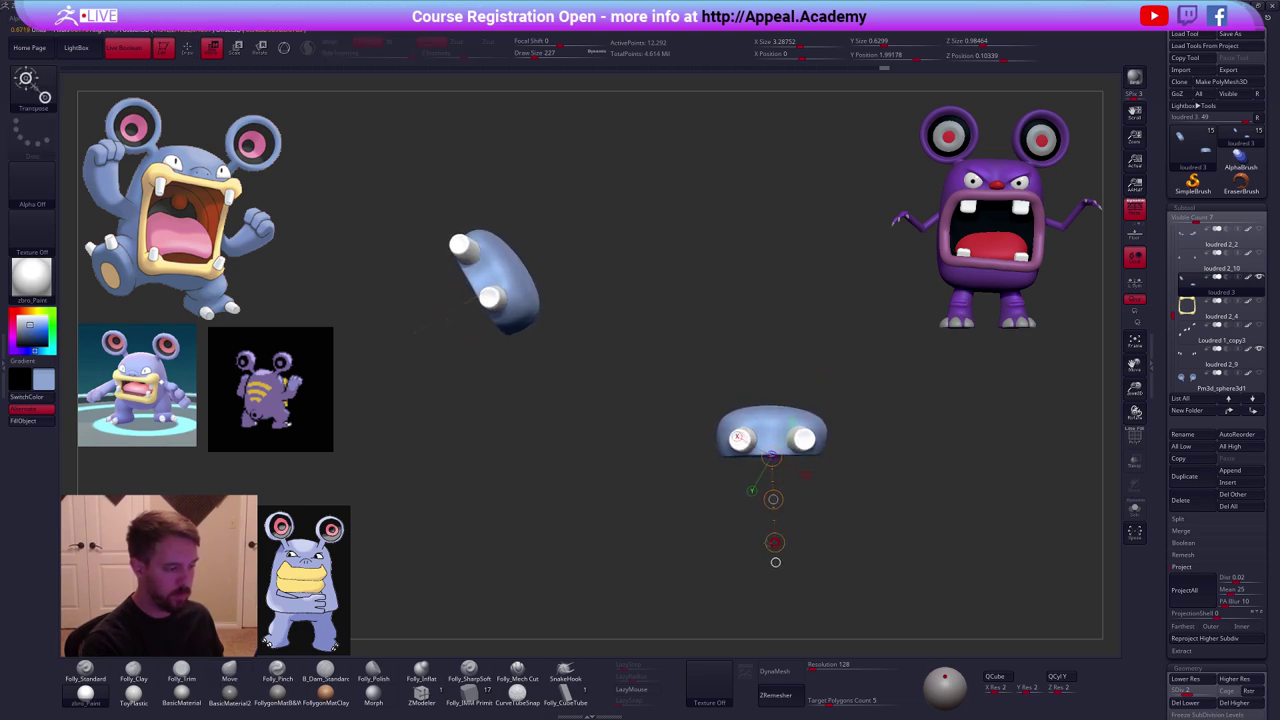
Lasso-mask the feet around the toe claws and soften the mask edge.
{"action": "key", "text": "q"}
{"action": "key", "text": "space"}
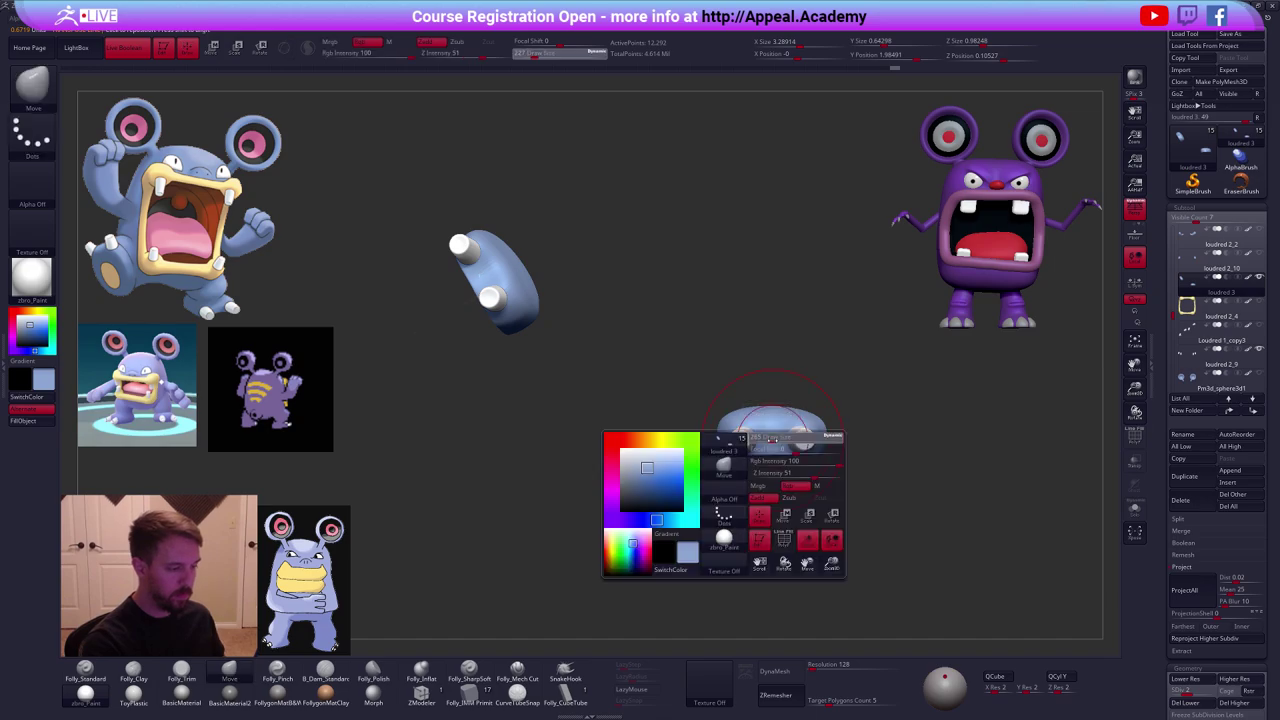
{"action": "mouse_move", "coordinate": [767, 487]}
{"action": "left_mouse_down", "text": "ctrl+alt"}
{"action": "mouse_move", "coordinate": [788, 364]}
{"action": "mouse_move", "coordinate": [843, 506]}
{"action": "left_mouse_up", "text": "ctrl+alt"}
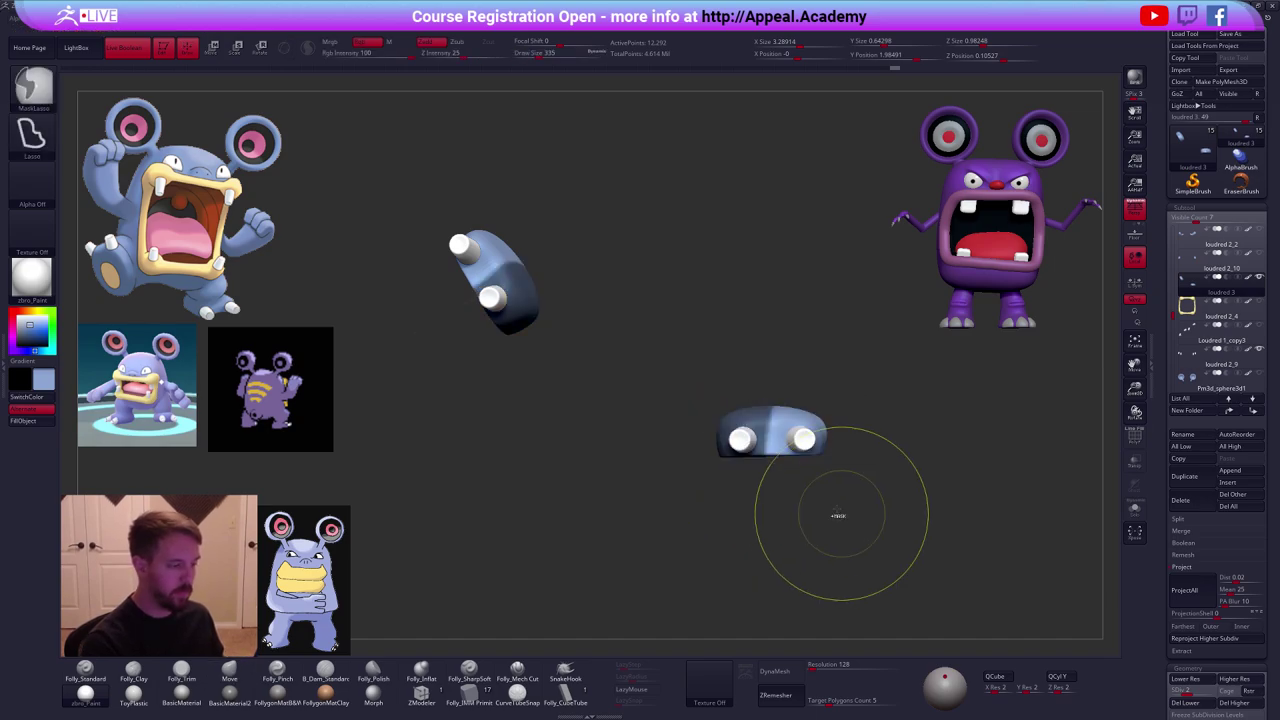
{"action": "left_click", "coordinate": [783, 451], "text": "ctrl"}
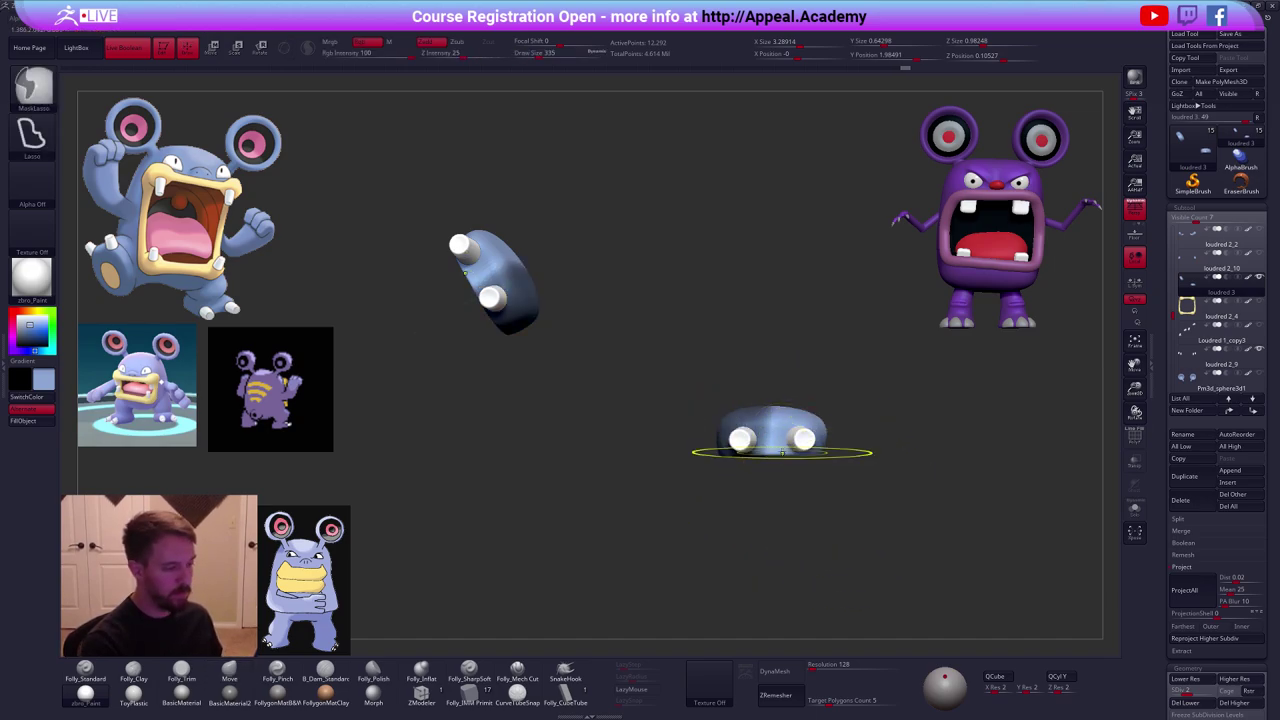
{"action": "left_click", "coordinate": [783, 451], "text": "ctrl"}
{"action": "left_click", "coordinate": [783, 451], "text": "ctrl"}
Adjust the feet with a transpose line, raise them to subdivision level 4 and show all subtools.
{"action": "key", "text": "w"}
{"action": "mouse_move", "coordinate": [770, 458]}
{"action": "left_mouse_down"}
{"action": "mouse_move", "coordinate": [775, 562]}
{"action": "mouse_move", "coordinate": [775, 539]}
{"action": "mouse_move", "coordinate": [856, 503]}
{"action": "mouse_move", "coordinate": [880, 543]}
{"action": "mouse_move", "coordinate": [874, 526]}
{"action": "mouse_move", "coordinate": [903, 526]}
{"action": "mouse_move", "coordinate": [863, 472]}
{"action": "mouse_move", "coordinate": [880, 529]}
{"action": "left_mouse_up"}
{"action": "key", "text": "q"}
{"action": "key", "text": "w"}
{"action": "key", "text": "d"}
{"action": "key", "text": "d"}
{"action": "key", "text": "q"}
{"action": "left_click", "coordinate": [1259, 277]}
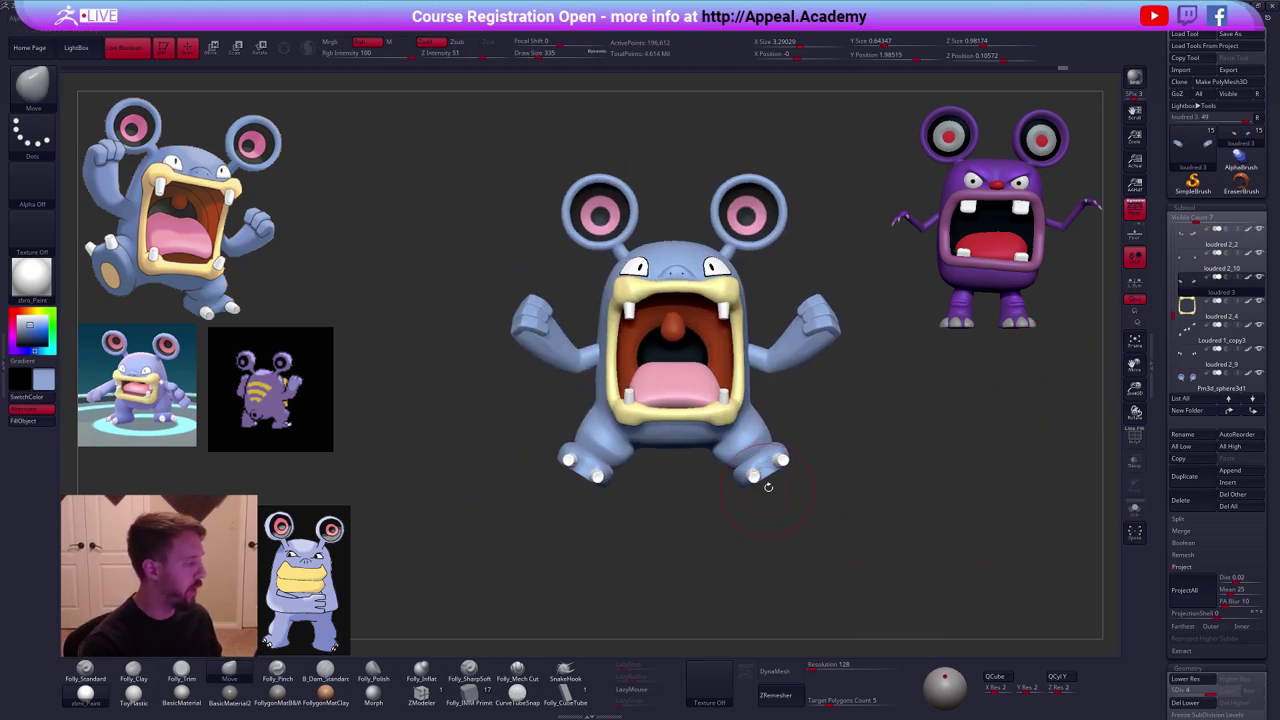
Select the body, lower it to subdivision level 2 and reshape the back of the ankle with the Move brush.
{"action": "left_click_drag", "start_coordinate": [796, 392], "coordinate": [775, 455]}
{"action": "left_click", "coordinate": [778, 448], "text": "alt"}
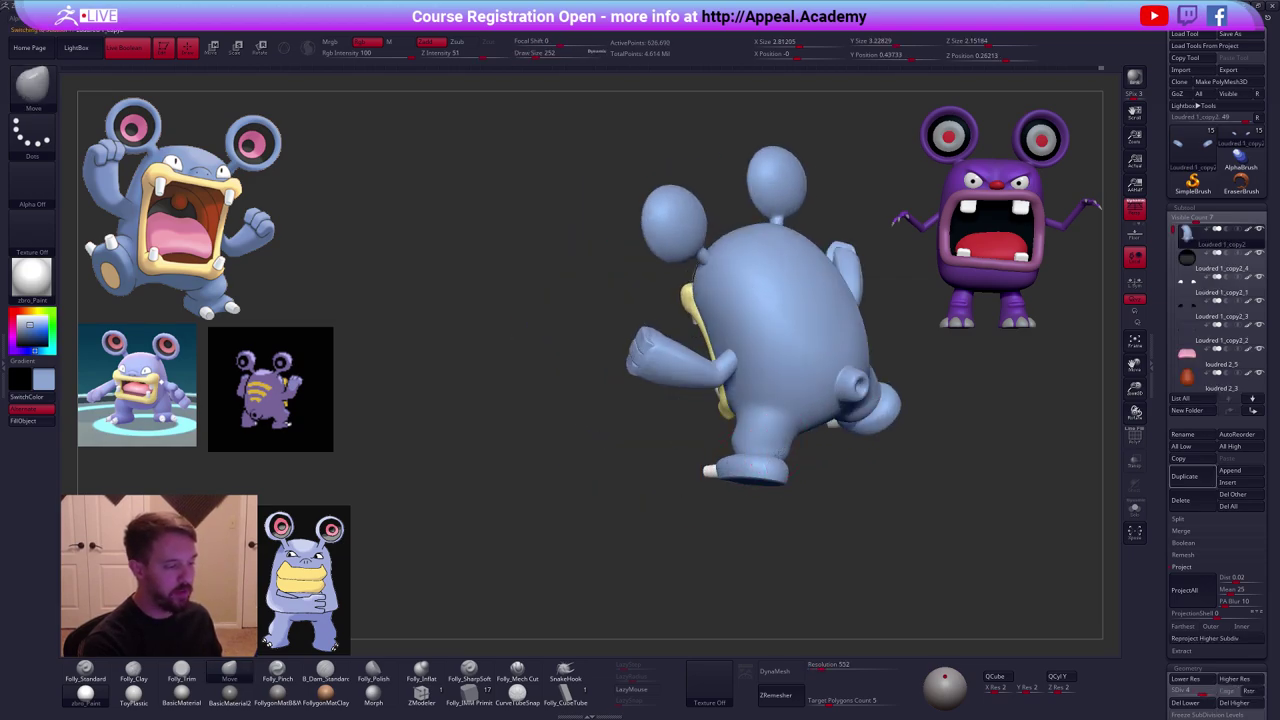
{"action": "key", "text": "shift+d"}
{"action": "right_click_drag", "start_coordinate": [778, 448], "coordinate": [777, 485]}
{"action": "key", "text": "shift+d"}
{"action": "right_click", "coordinate": [770, 455]}
{"action": "key", "text": "shift+d"}
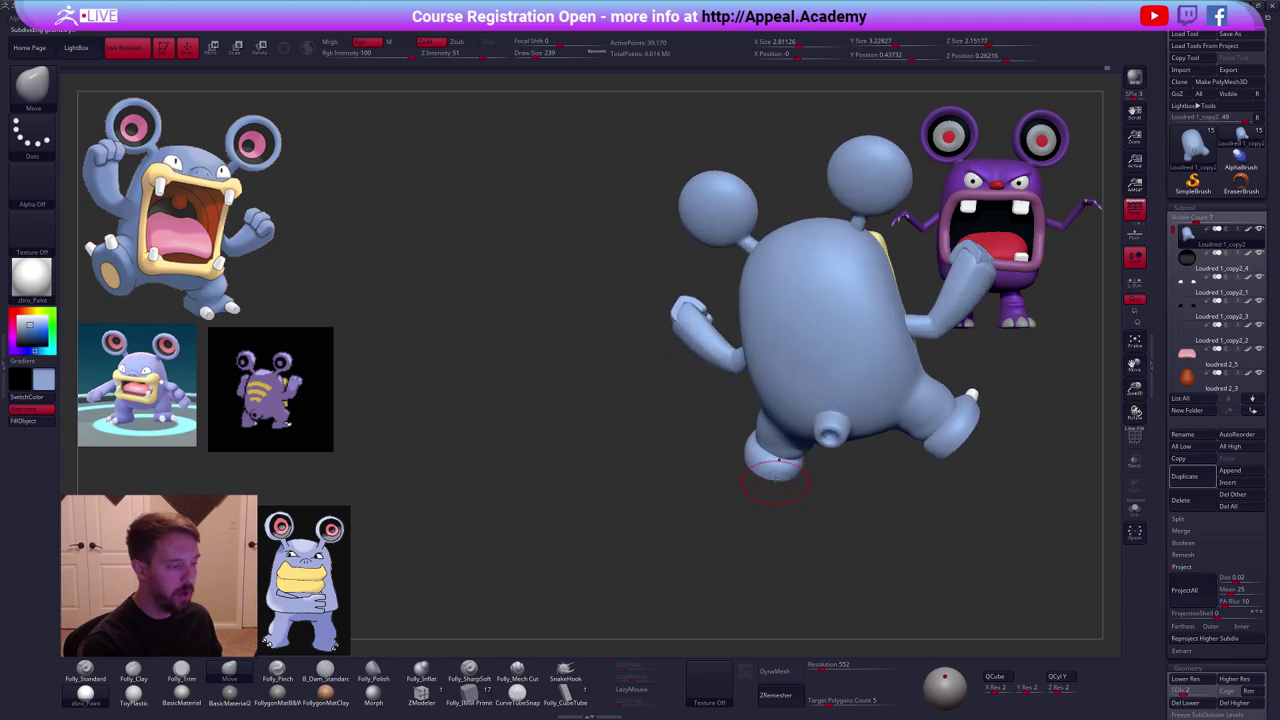
{"action": "left_click_drag", "start_coordinate": [779, 466], "coordinate": [778, 434]}
{"action": "mouse_move", "coordinate": [778, 434]}
{"action": "right_mouse_down"}
{"action": "mouse_move", "coordinate": [826, 369]}
{"action": "mouse_move", "coordinate": [863, 433]}
{"action": "mouse_move", "coordinate": [843, 499]}
{"action": "mouse_move", "coordinate": [897, 502]}
{"action": "right_mouse_up"}
Raise the body to subdivision level 5 and check the character from the front and side.
{"action": "key", "text": "d"}
{"action": "key", "text": "d"}
{"action": "left_click_drag", "start_coordinate": [886, 403], "coordinate": [869, 571]}
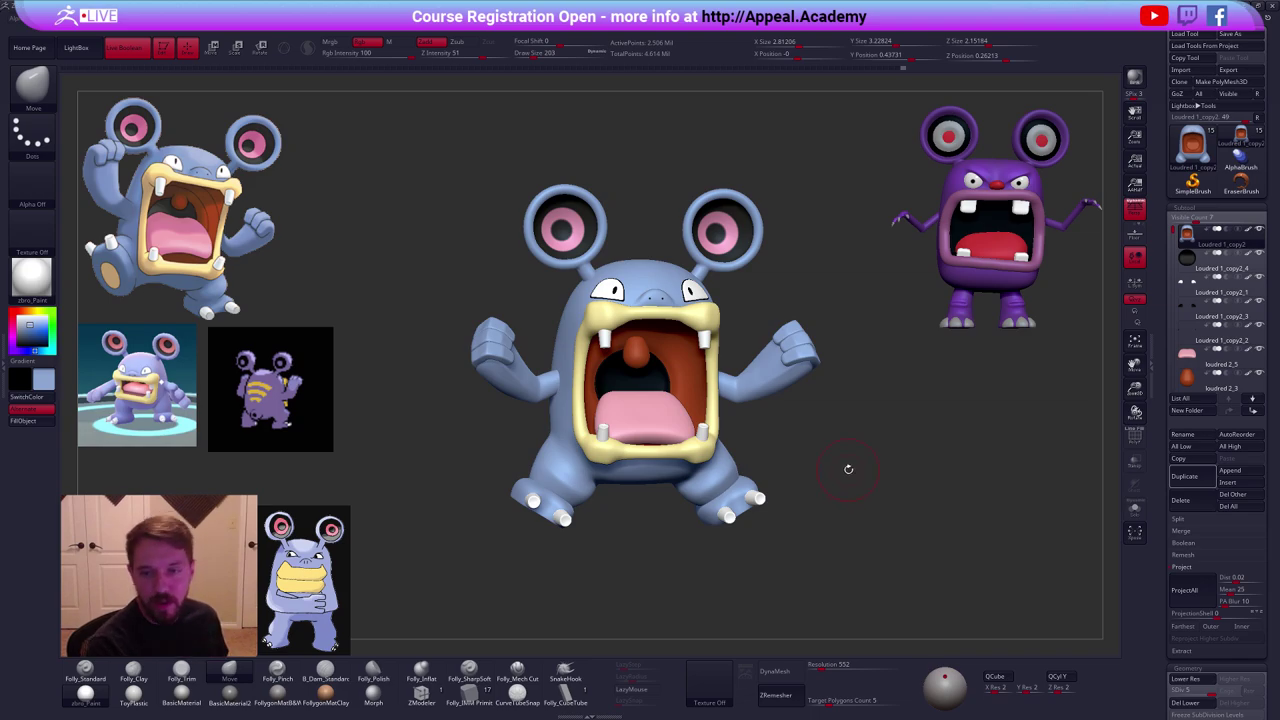
{"action": "mouse_move", "coordinate": [894, 509]}
{"action": "left_mouse_down"}
{"action": "mouse_move", "coordinate": [906, 502]}
{"action": "mouse_move", "coordinate": [841, 549]}
{"action": "mouse_move", "coordinate": [886, 526]}
{"action": "left_mouse_up"}
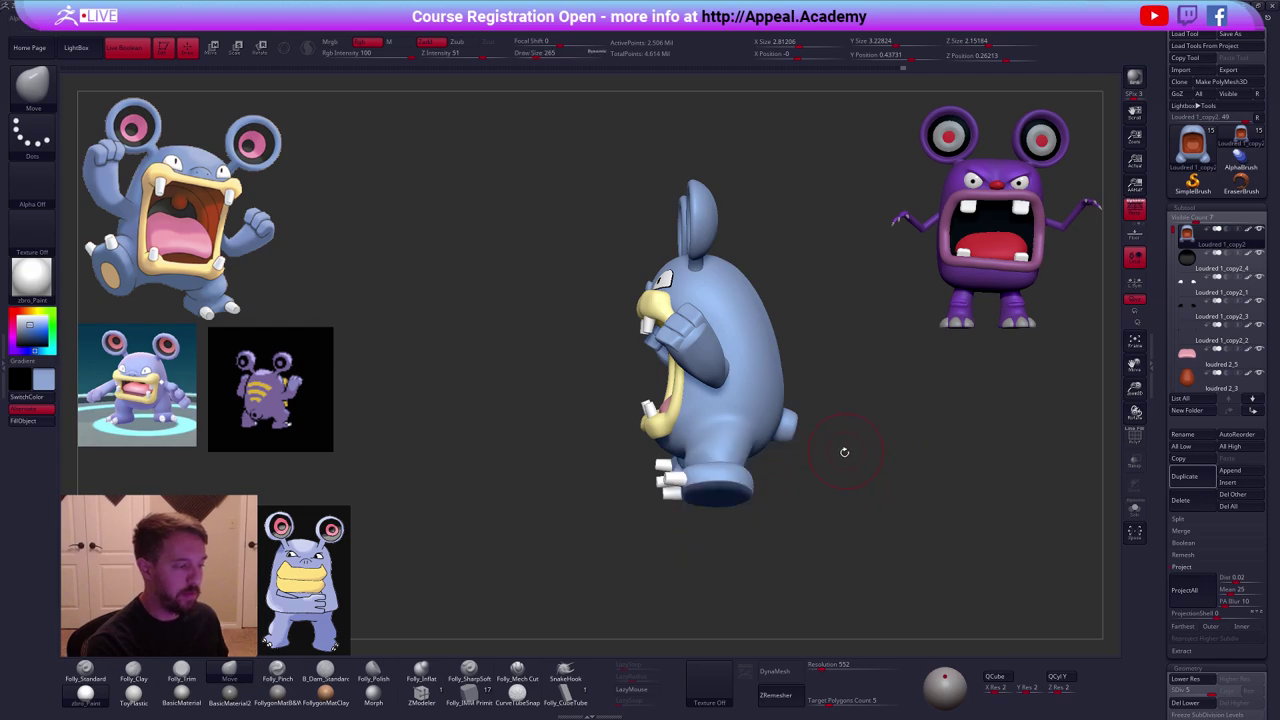
{"action": "left_click_drag", "start_coordinate": [844, 452], "coordinate": [829, 496]}
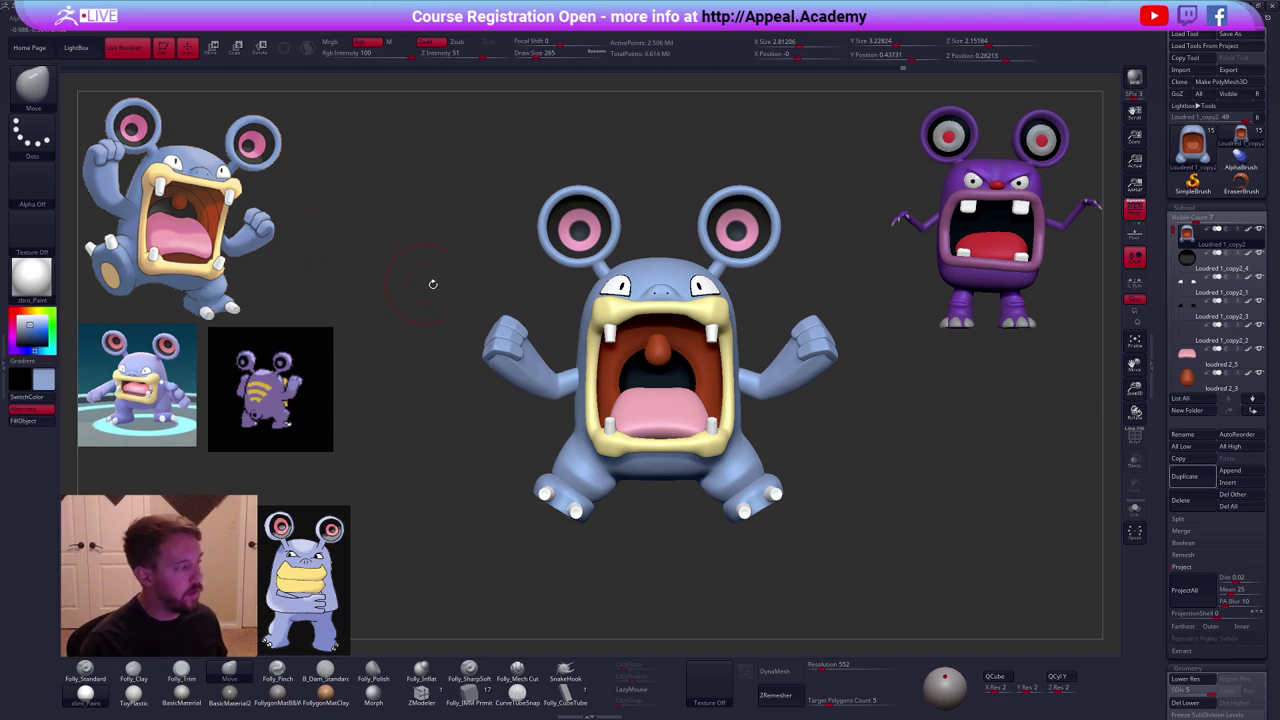
Switch to the browser and look through the September 2019 ZBrush broadcast calendar and the Follygon store page.
{"action": "key", "text": "alt+Tab"}
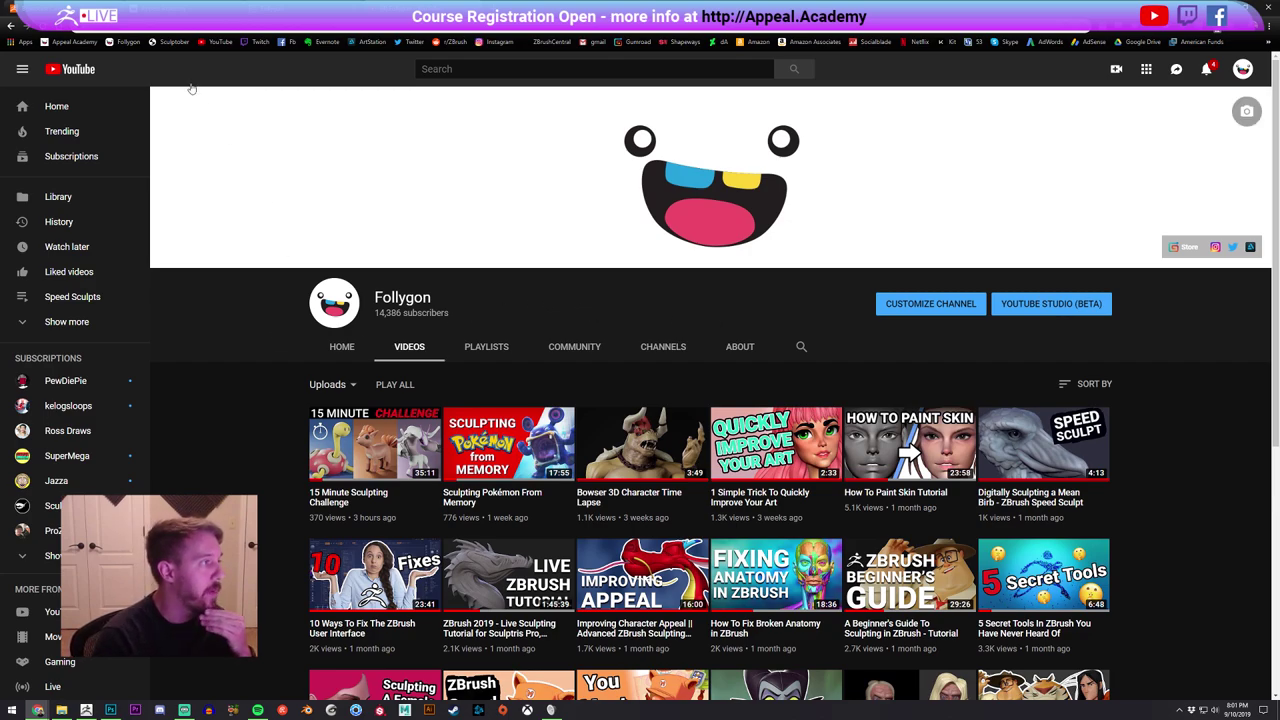
{"action": "left_click", "coordinate": [68, 8]}
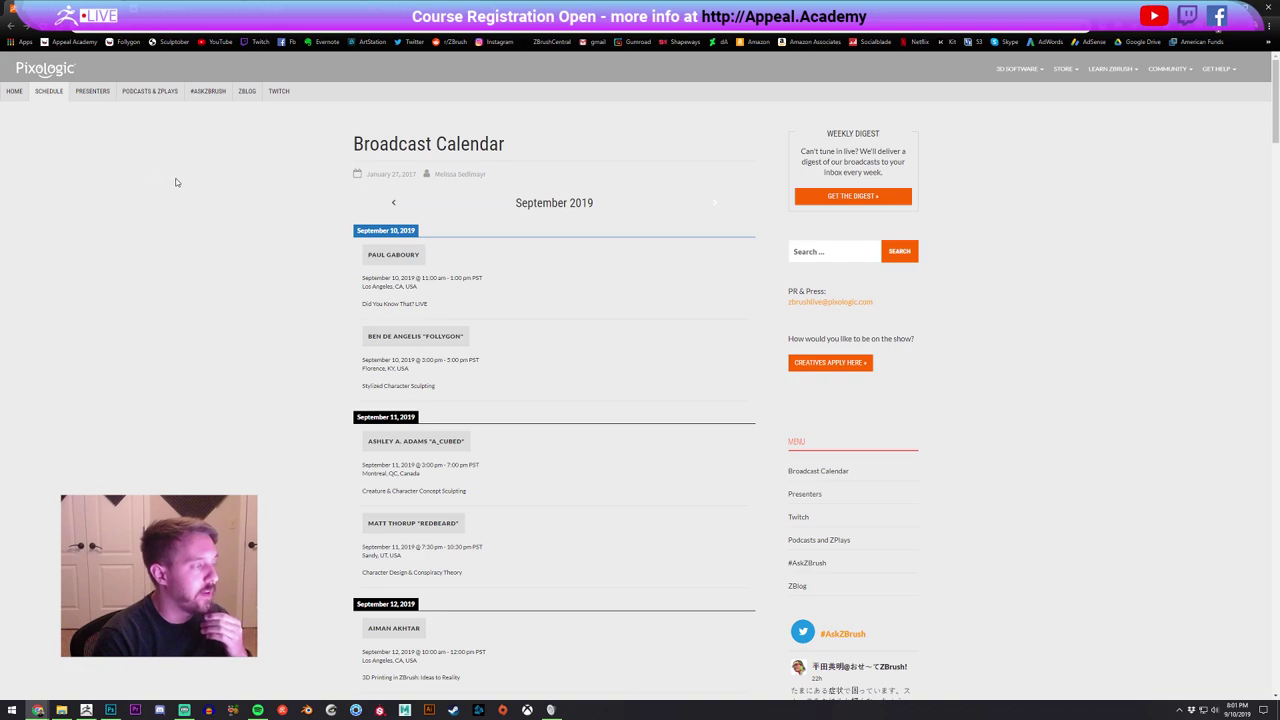
{"action": "left_click_drag", "start_coordinate": [345, 145], "coordinate": [518, 150]}
{"action": "left_click", "coordinate": [518, 148]}
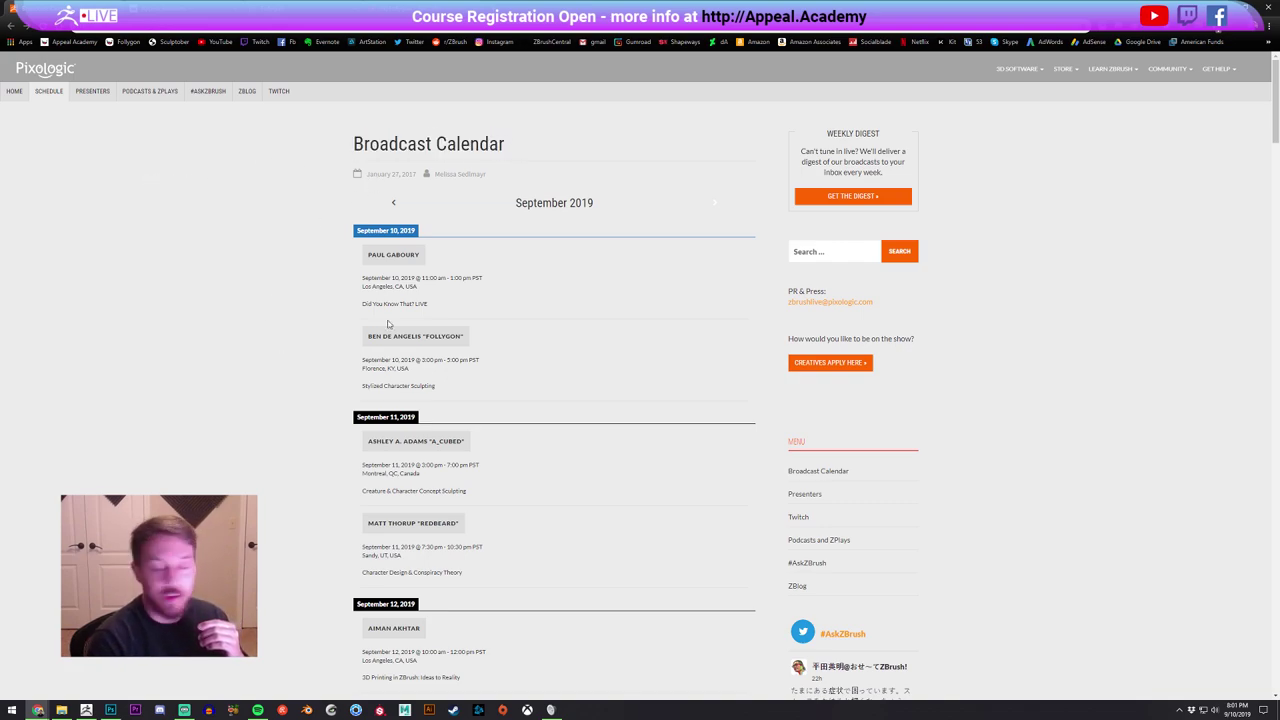
{"action": "scroll", "coordinate": [385, 325], "scroll_direction": "down", "scroll_amount": 1}
{"action": "left_click_drag", "start_coordinate": [335, 338], "coordinate": [486, 352]}
{"action": "left_click", "coordinate": [483, 352]}
{"action": "scroll", "coordinate": [484, 356], "scroll_direction": "up", "scroll_amount": 1}
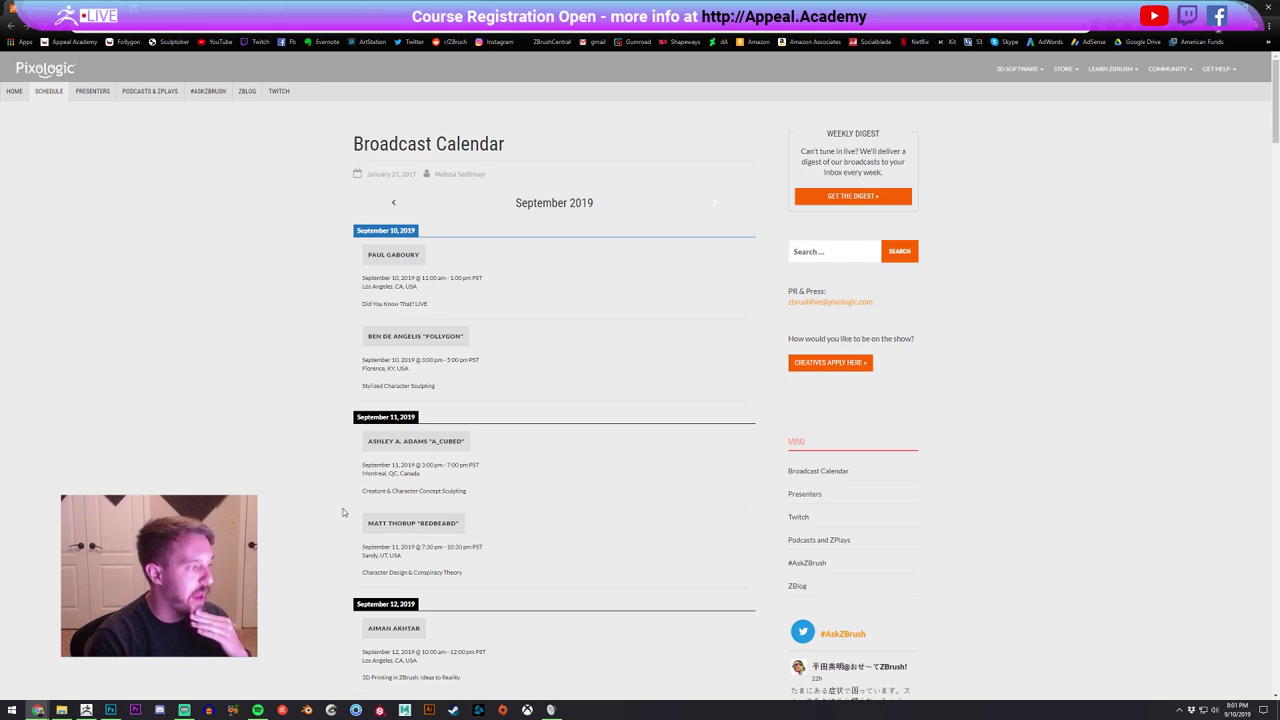
{"action": "left_click_drag", "start_coordinate": [342, 527], "coordinate": [470, 532]}
{"action": "left_click", "coordinate": [487, 532]}
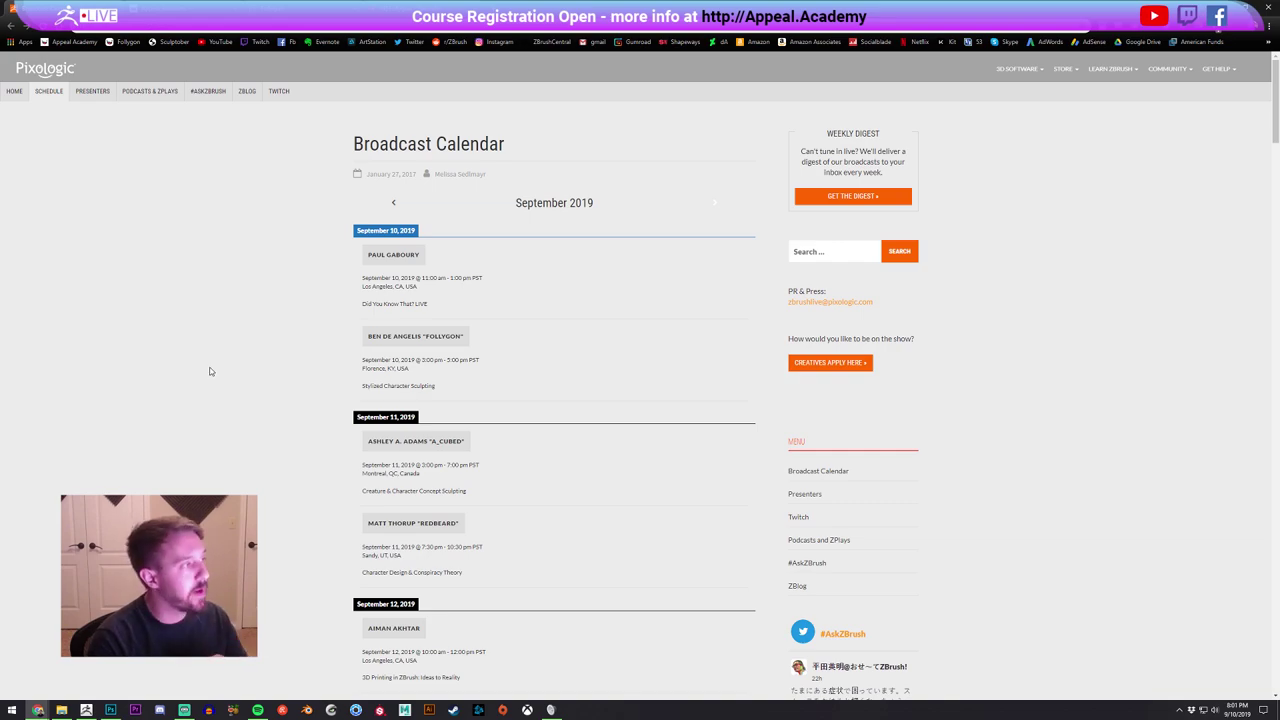
{"action": "left_click", "coordinate": [284, 9]}
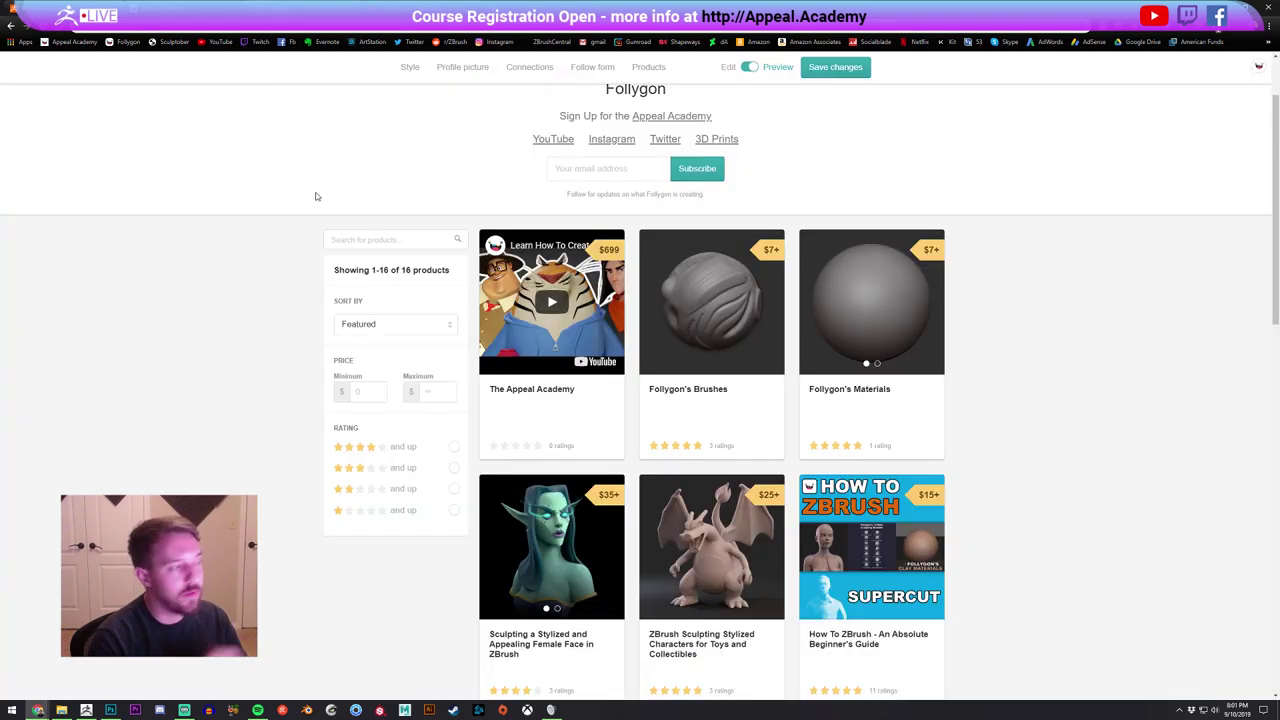
{"action": "left_click", "coordinate": [222, 9]}
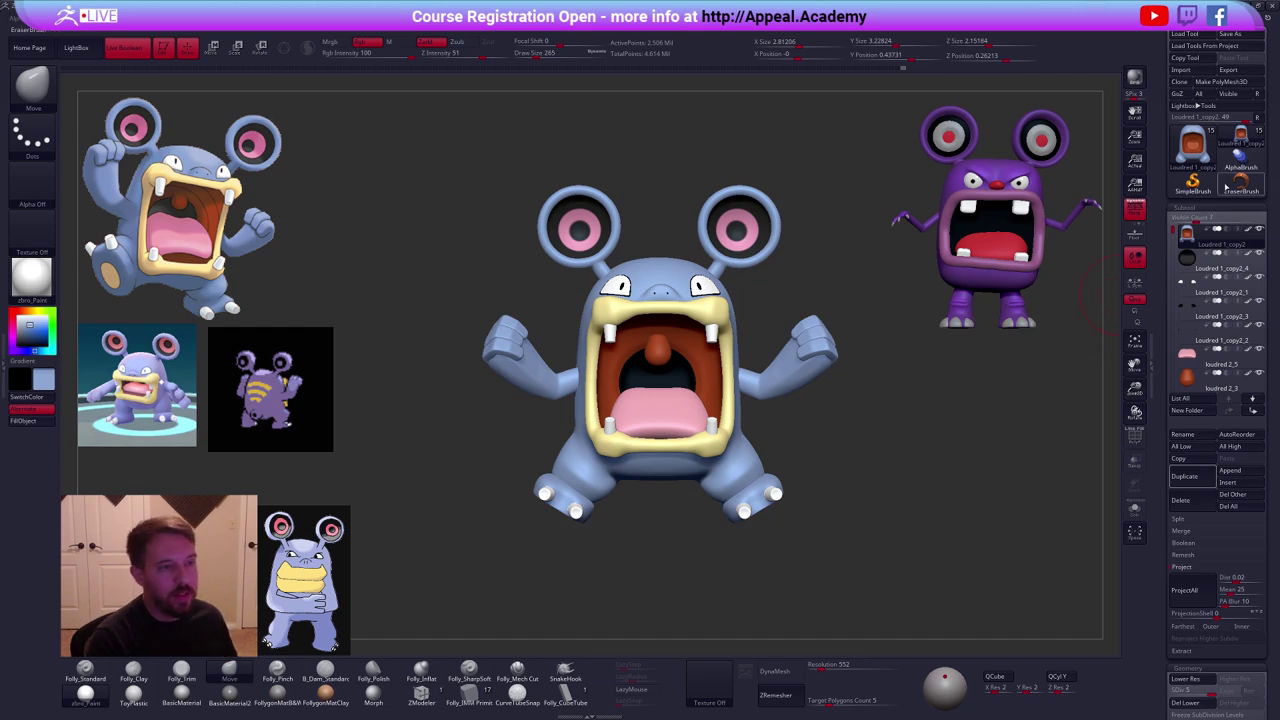
Switch back to ZBrush and open the "loudred posed" tool to view the purple version of the character.
{"action": "left_click", "coordinate": [1188, 150]}
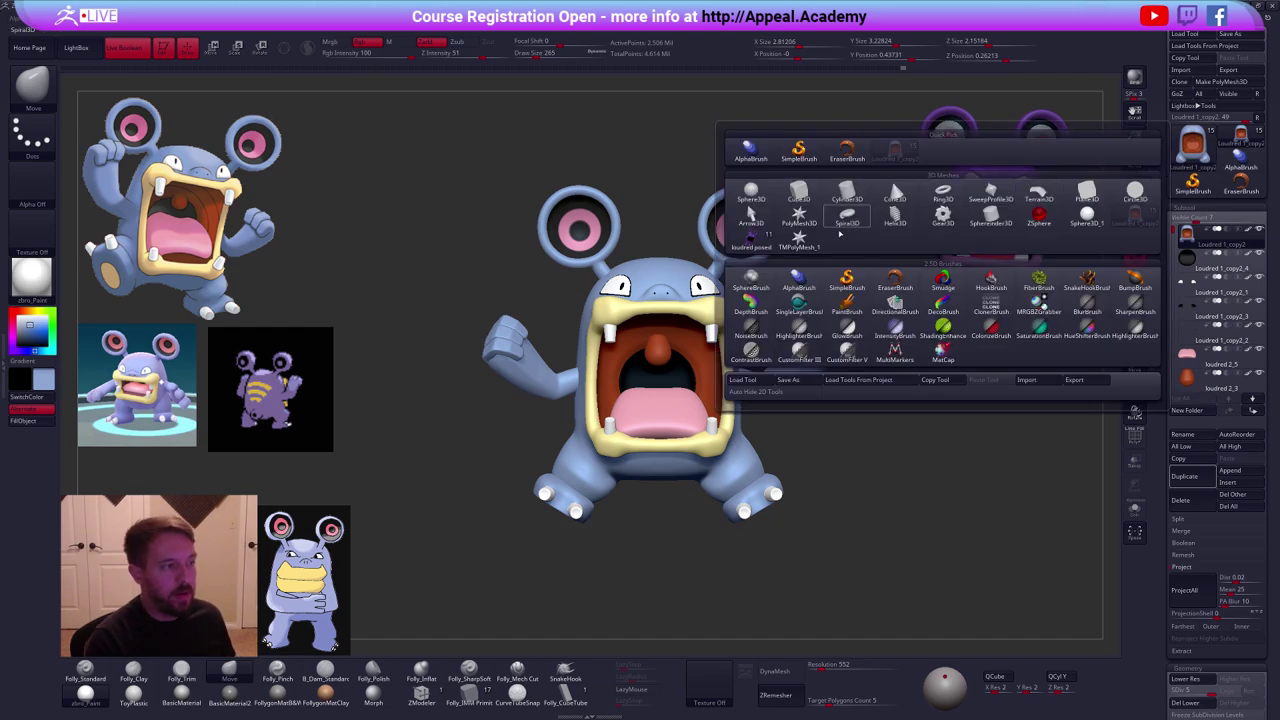
{"action": "left_click", "coordinate": [752, 236]}
{"action": "left_click_drag", "start_coordinate": [806, 341], "coordinate": [795, 394], "text": "alt"}
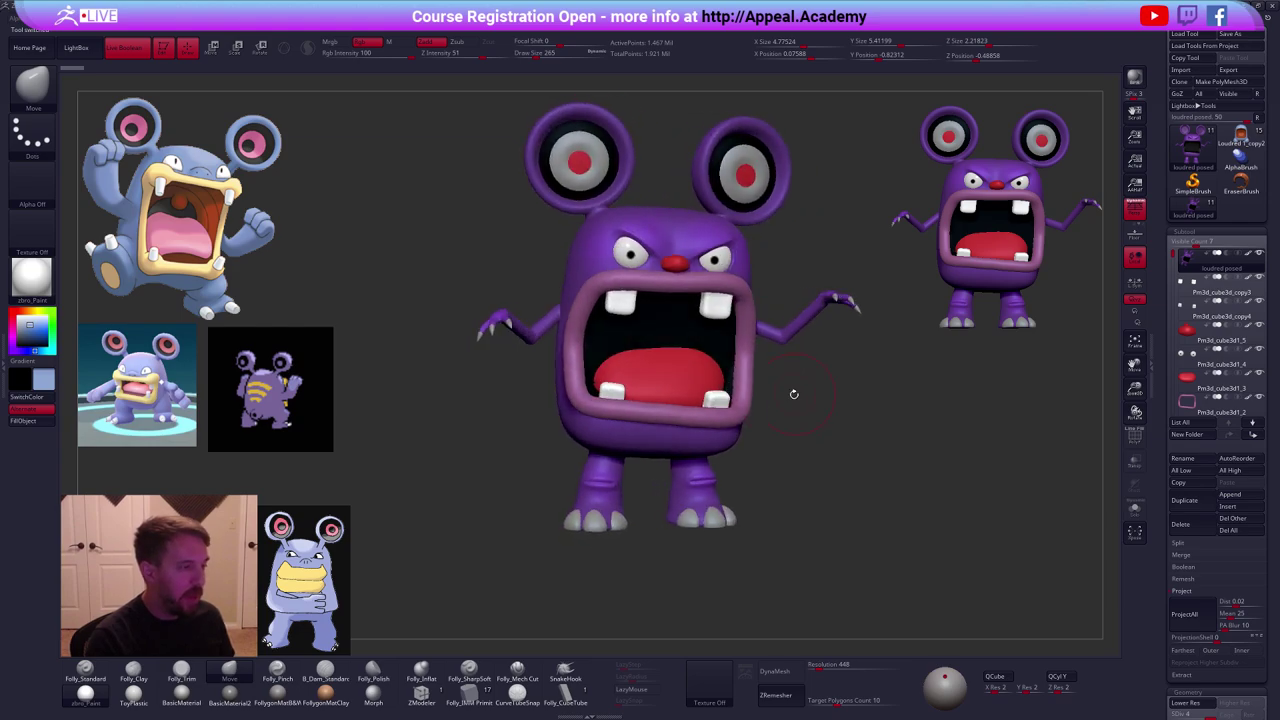
Enlarge the crossed-arms Loudred reference image in Spotlight and place it directly beside the model.
{"action": "key", "text": "z"}
{"action": "left_click_drag", "start_coordinate": [321, 554], "coordinate": [519, 289]}
{"action": "left_click_drag", "start_coordinate": [541, 216], "coordinate": [591, 268]}
{"action": "left_click_drag", "start_coordinate": [404, 445], "coordinate": [502, 332]}
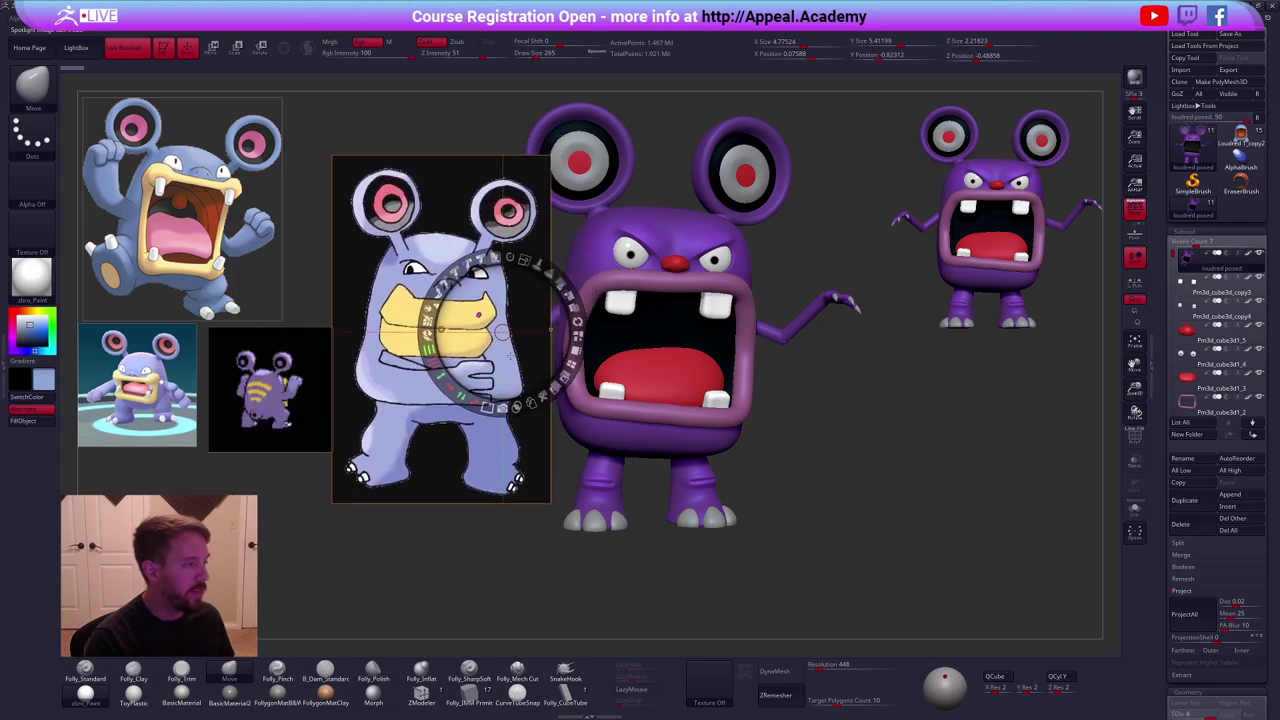
{"action": "left_click_drag", "start_coordinate": [441, 466], "coordinate": [453, 467]}
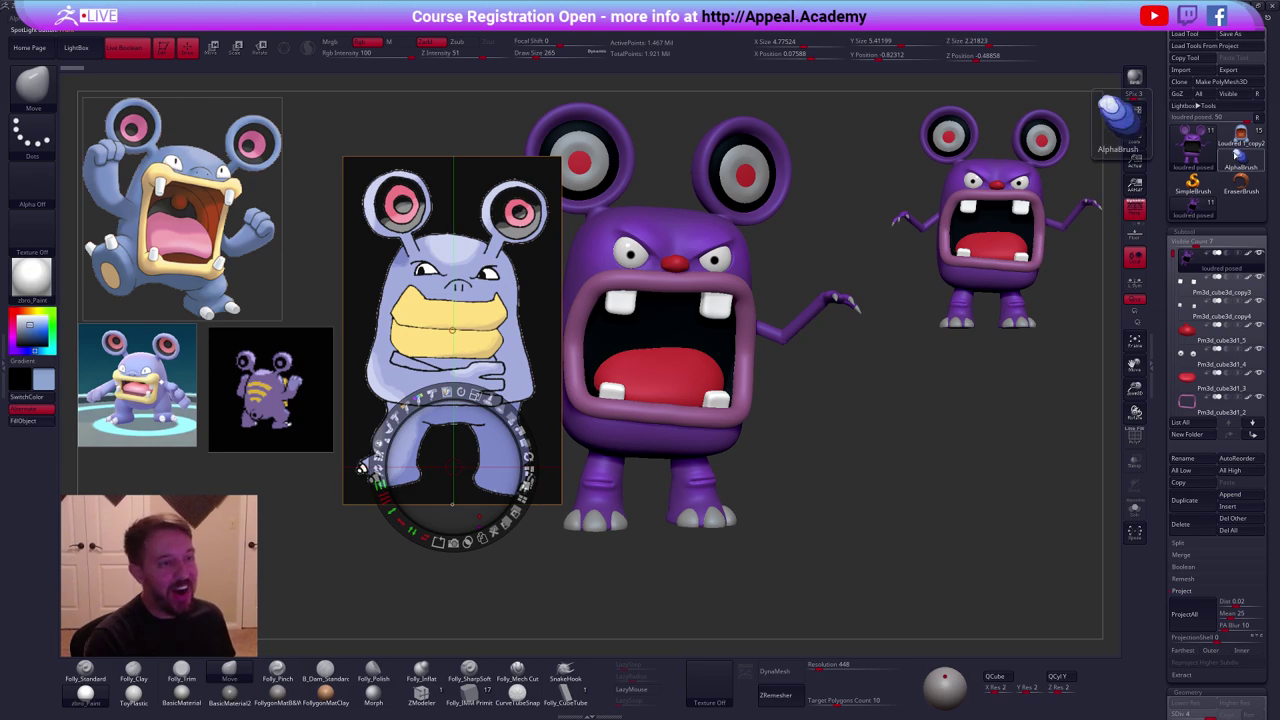
Return to the blue Loudred tool, leave Spotlight editing and position the model beside the enlarged reference.
{"action": "left_click", "coordinate": [1240, 140]}
{"action": "key", "text": "z"}
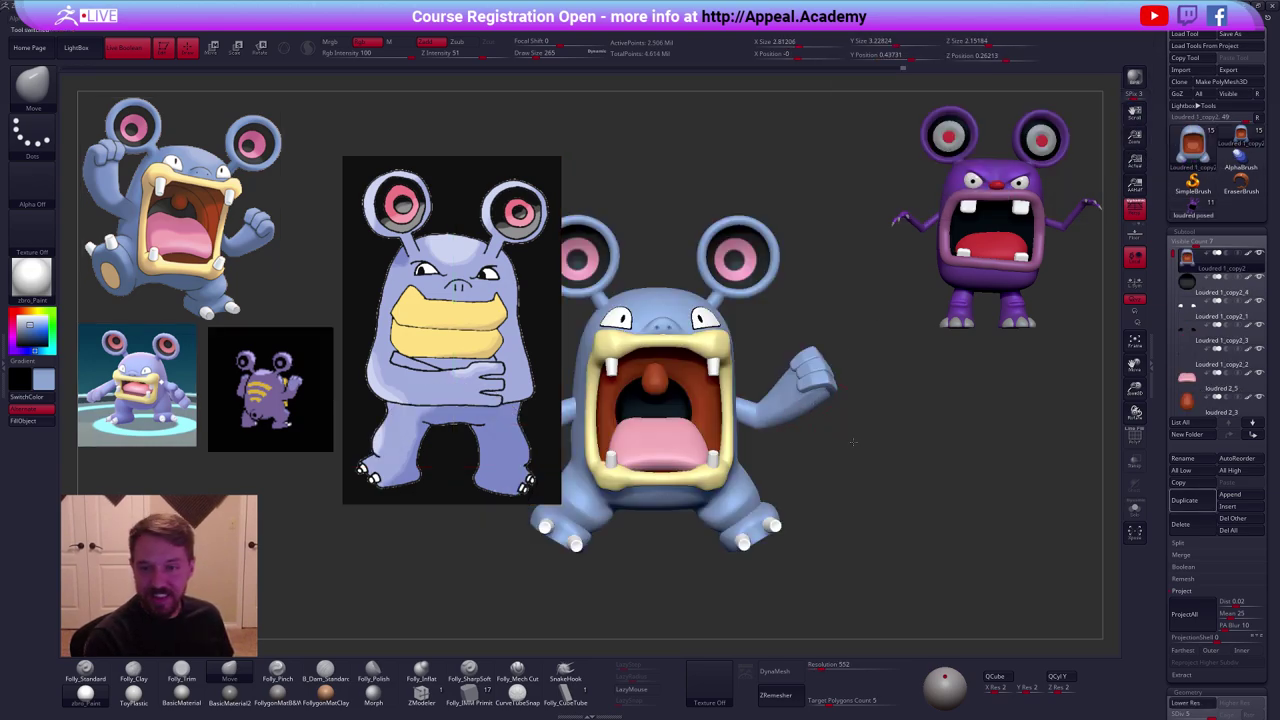
{"action": "left_click_drag", "start_coordinate": [846, 437], "coordinate": [890, 443]}
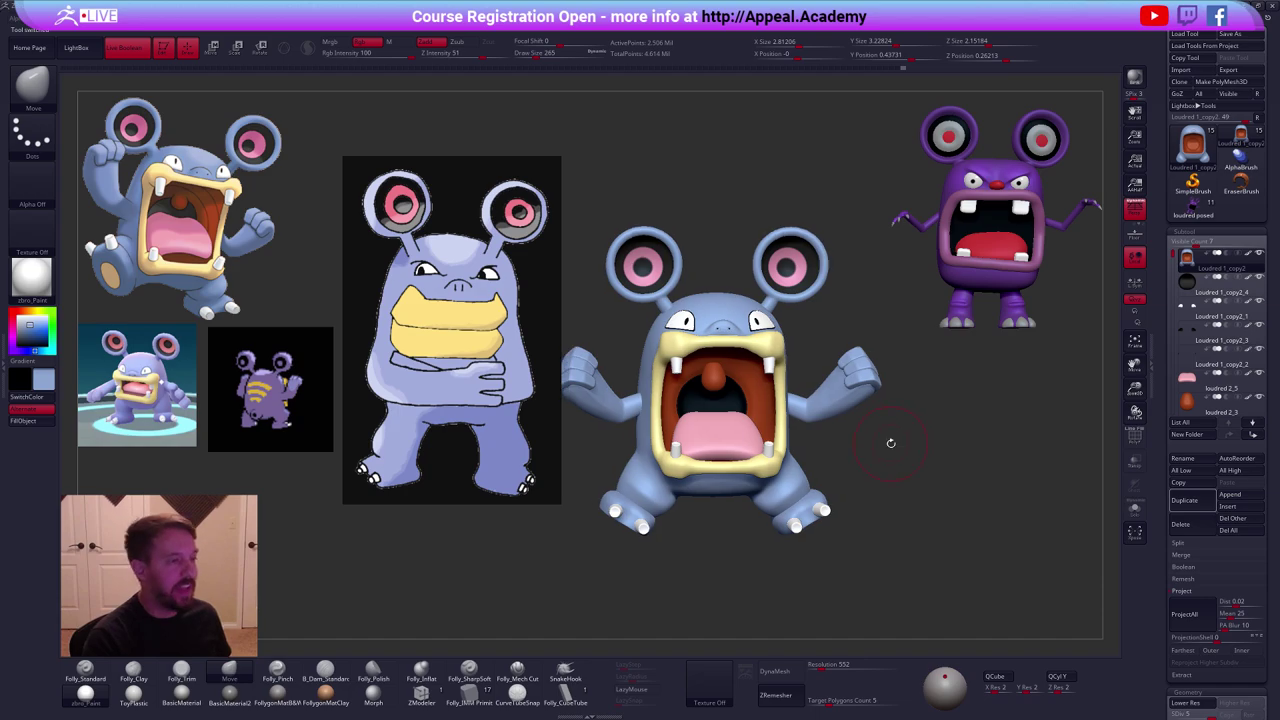